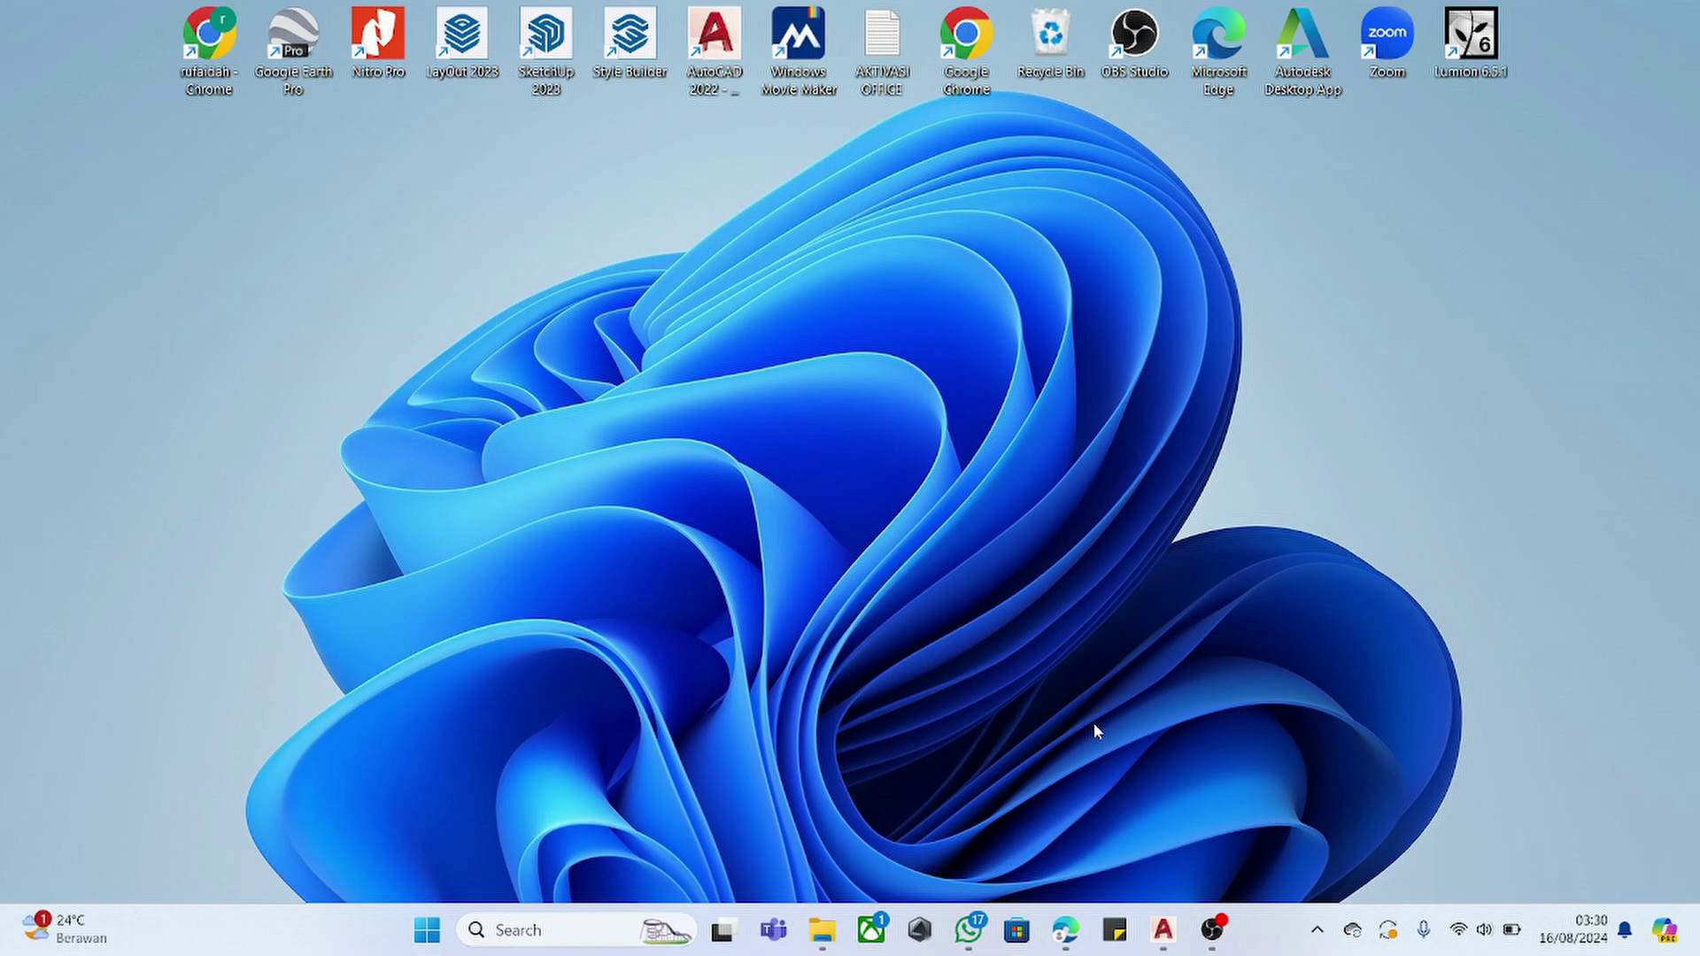
# - Switch to AutoCAD and review the lesson list and notes text in the ACAD CLASS drawing
pyautogui.click(1166, 940)
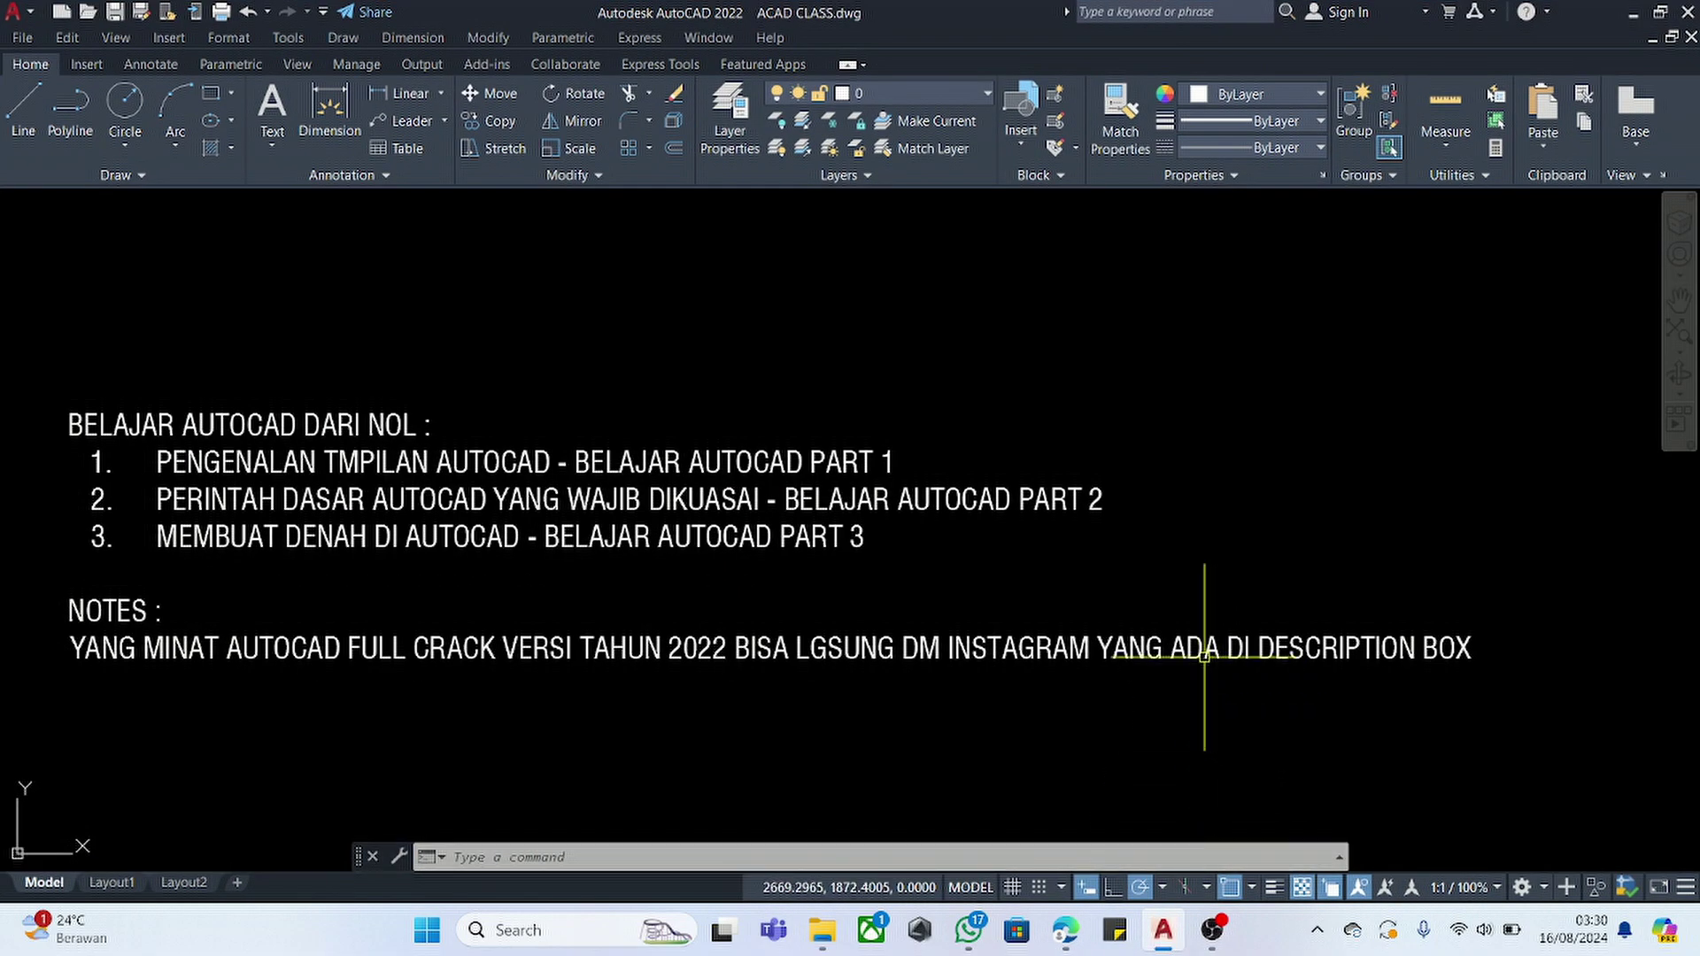
pyautogui.scroll(-2, 886, 474)
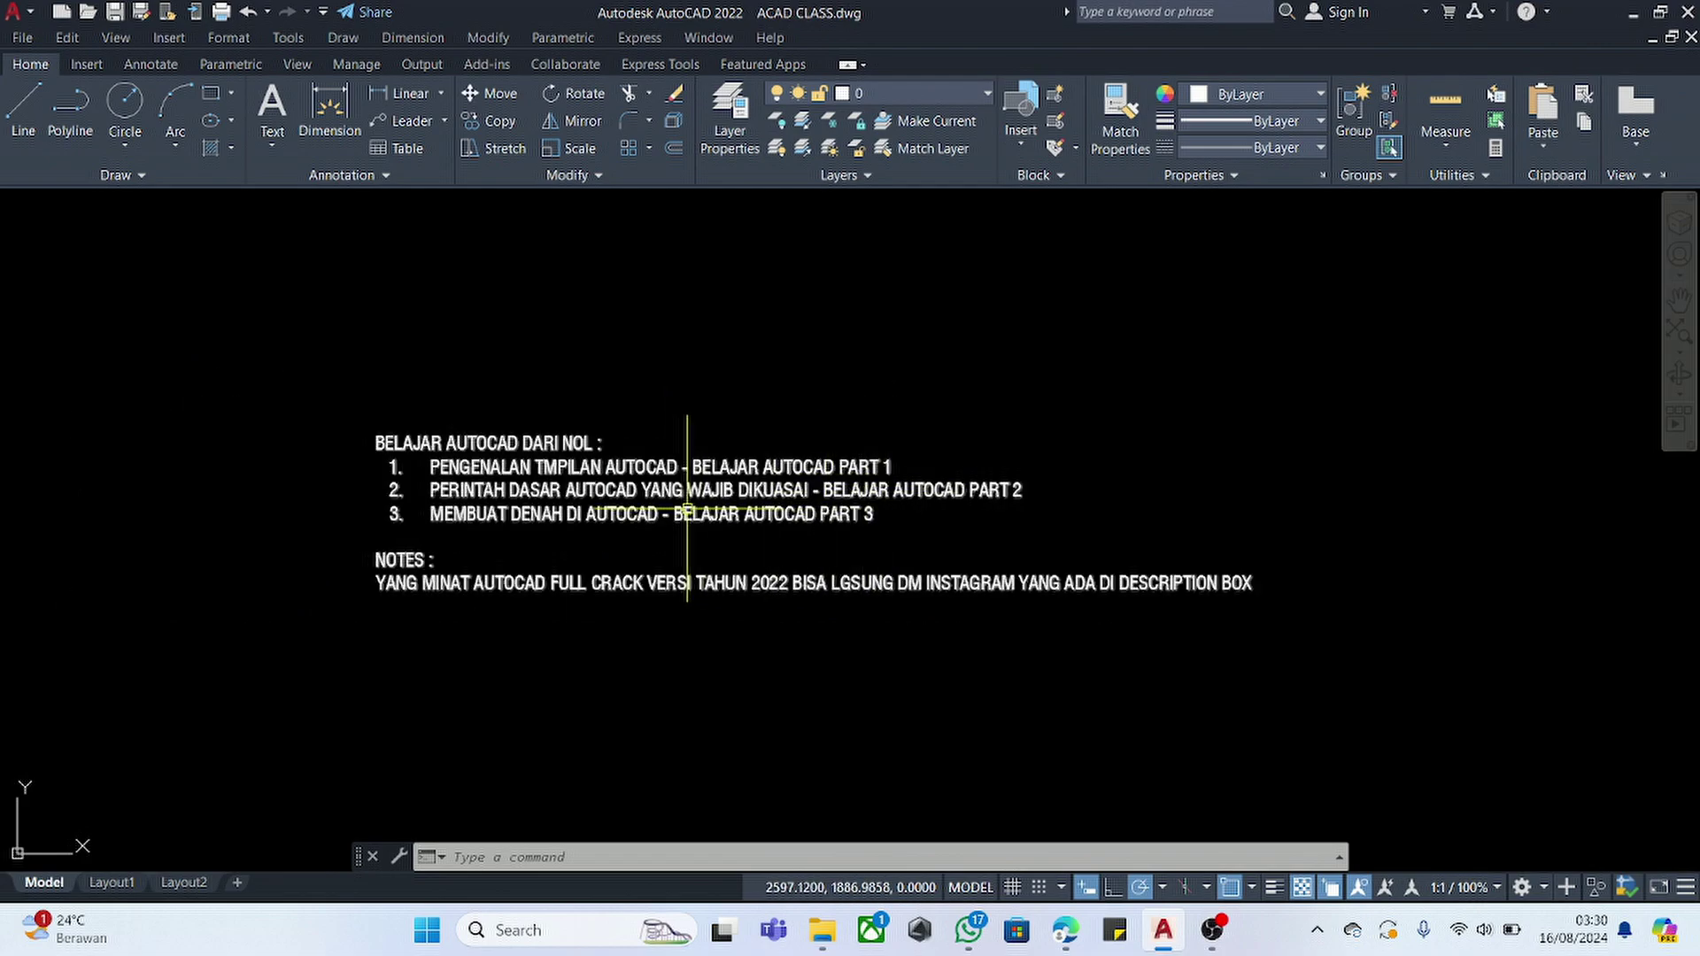
pyautogui.scroll(2, 688, 506)
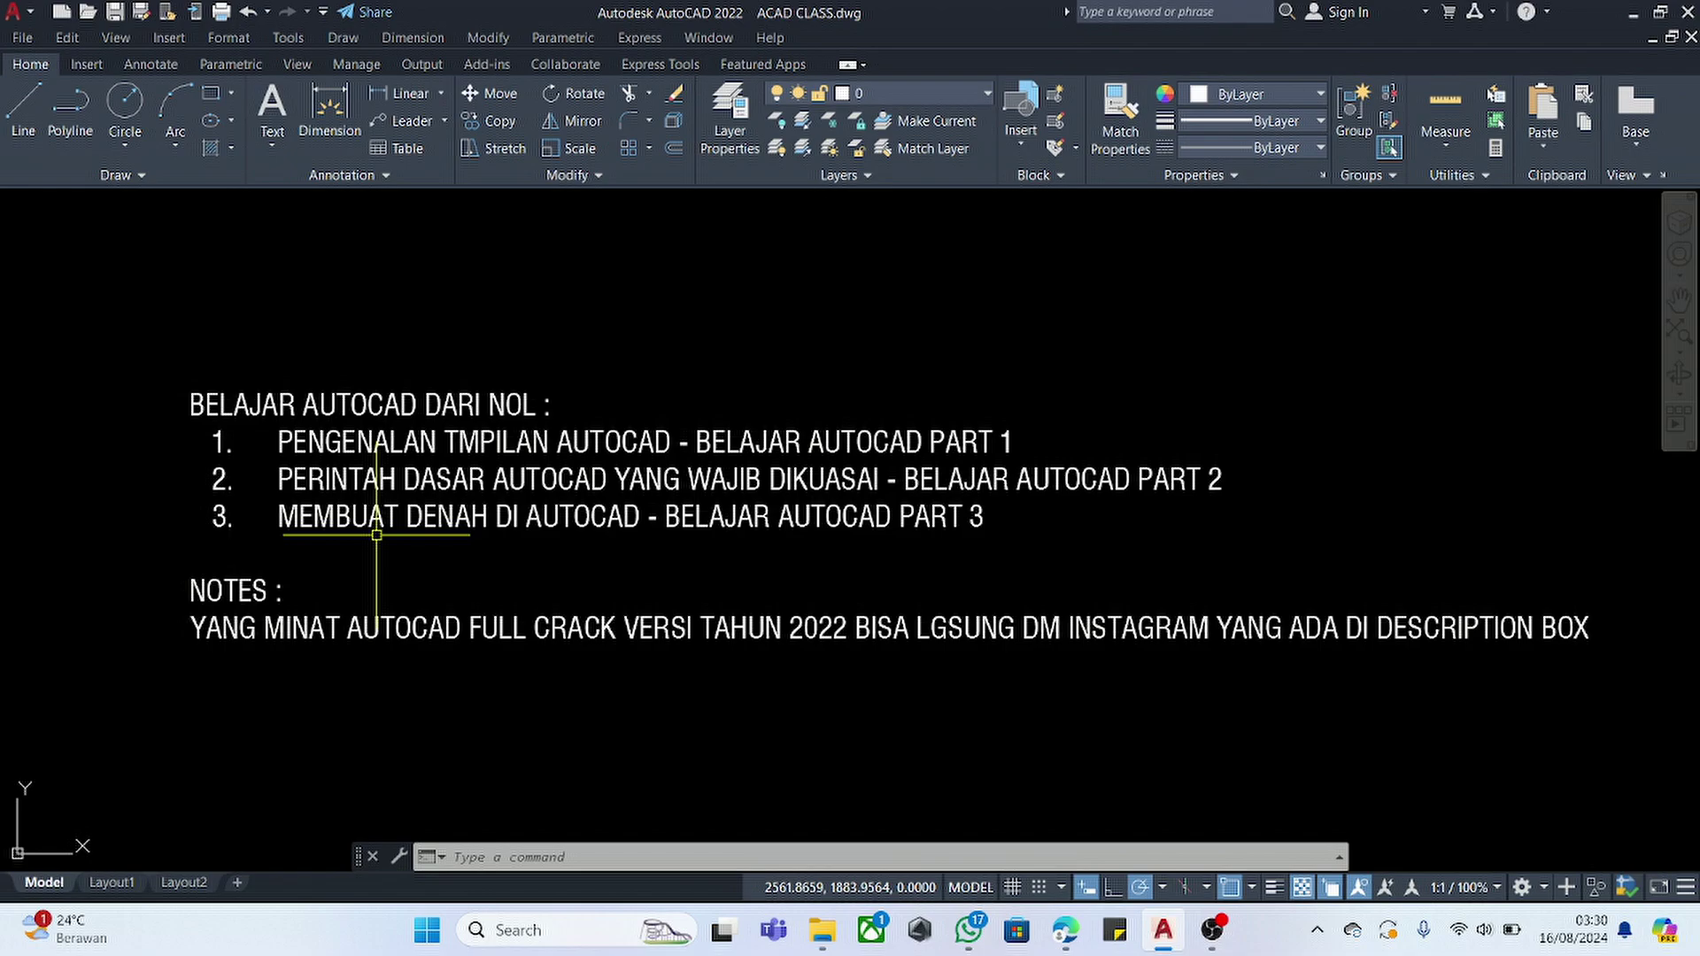
pyautogui.scroll(-3, 323, 487)
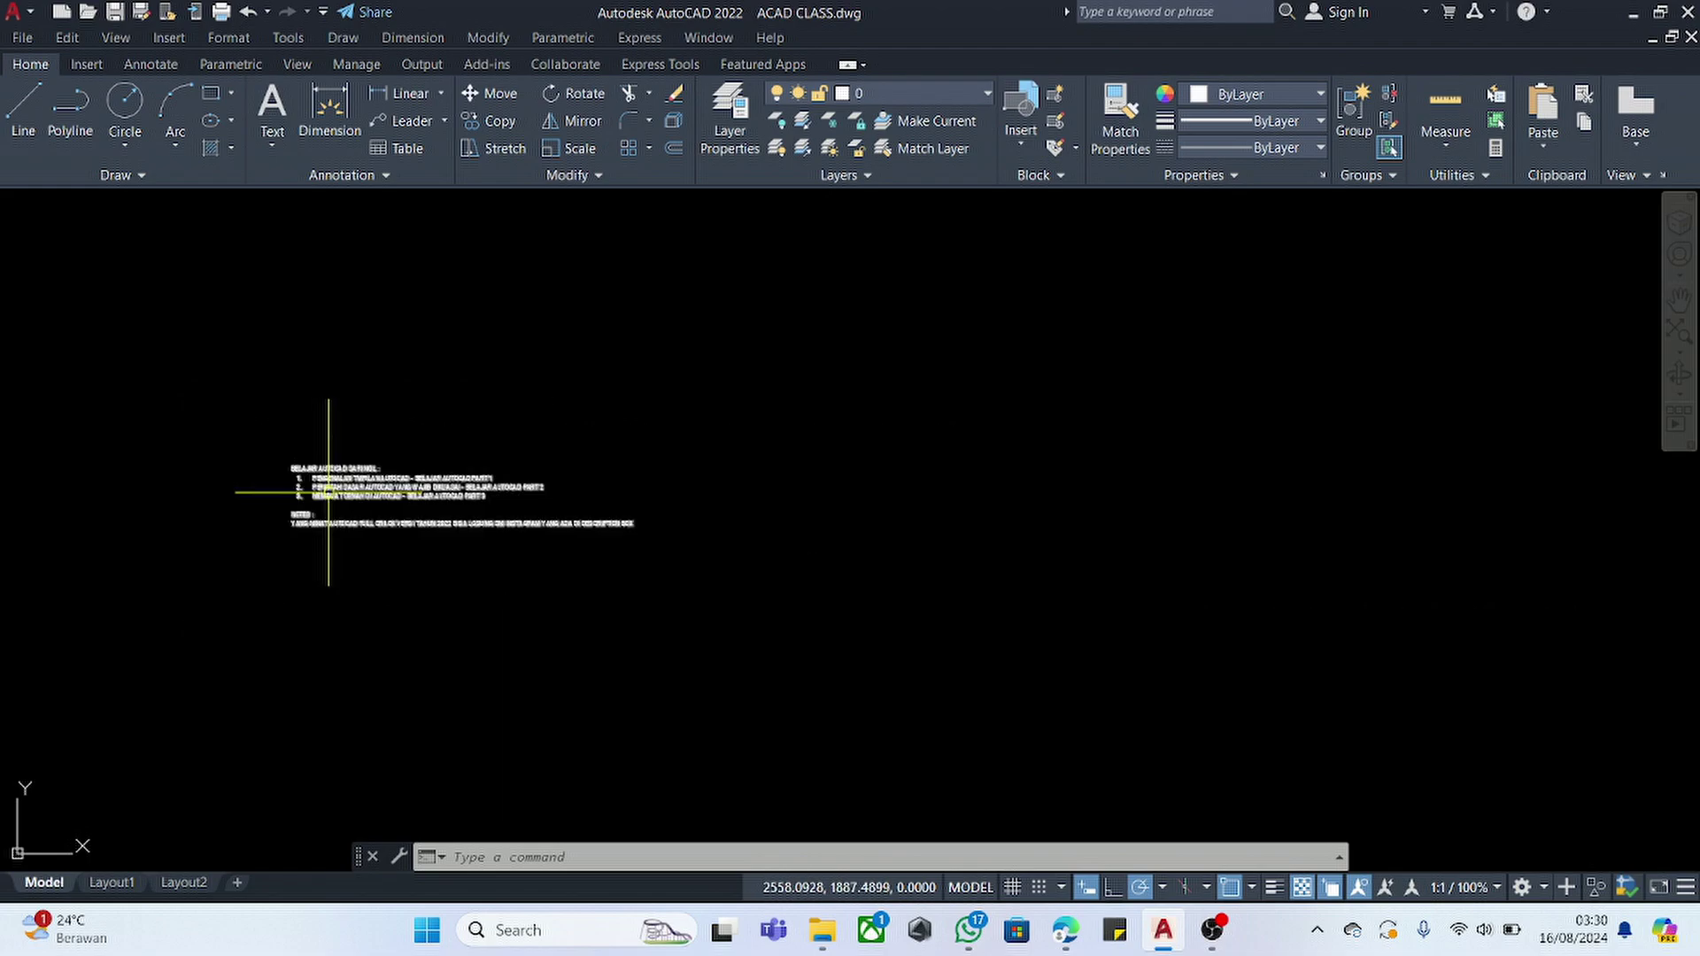
pyautogui.scroll(-2, 410, 486)
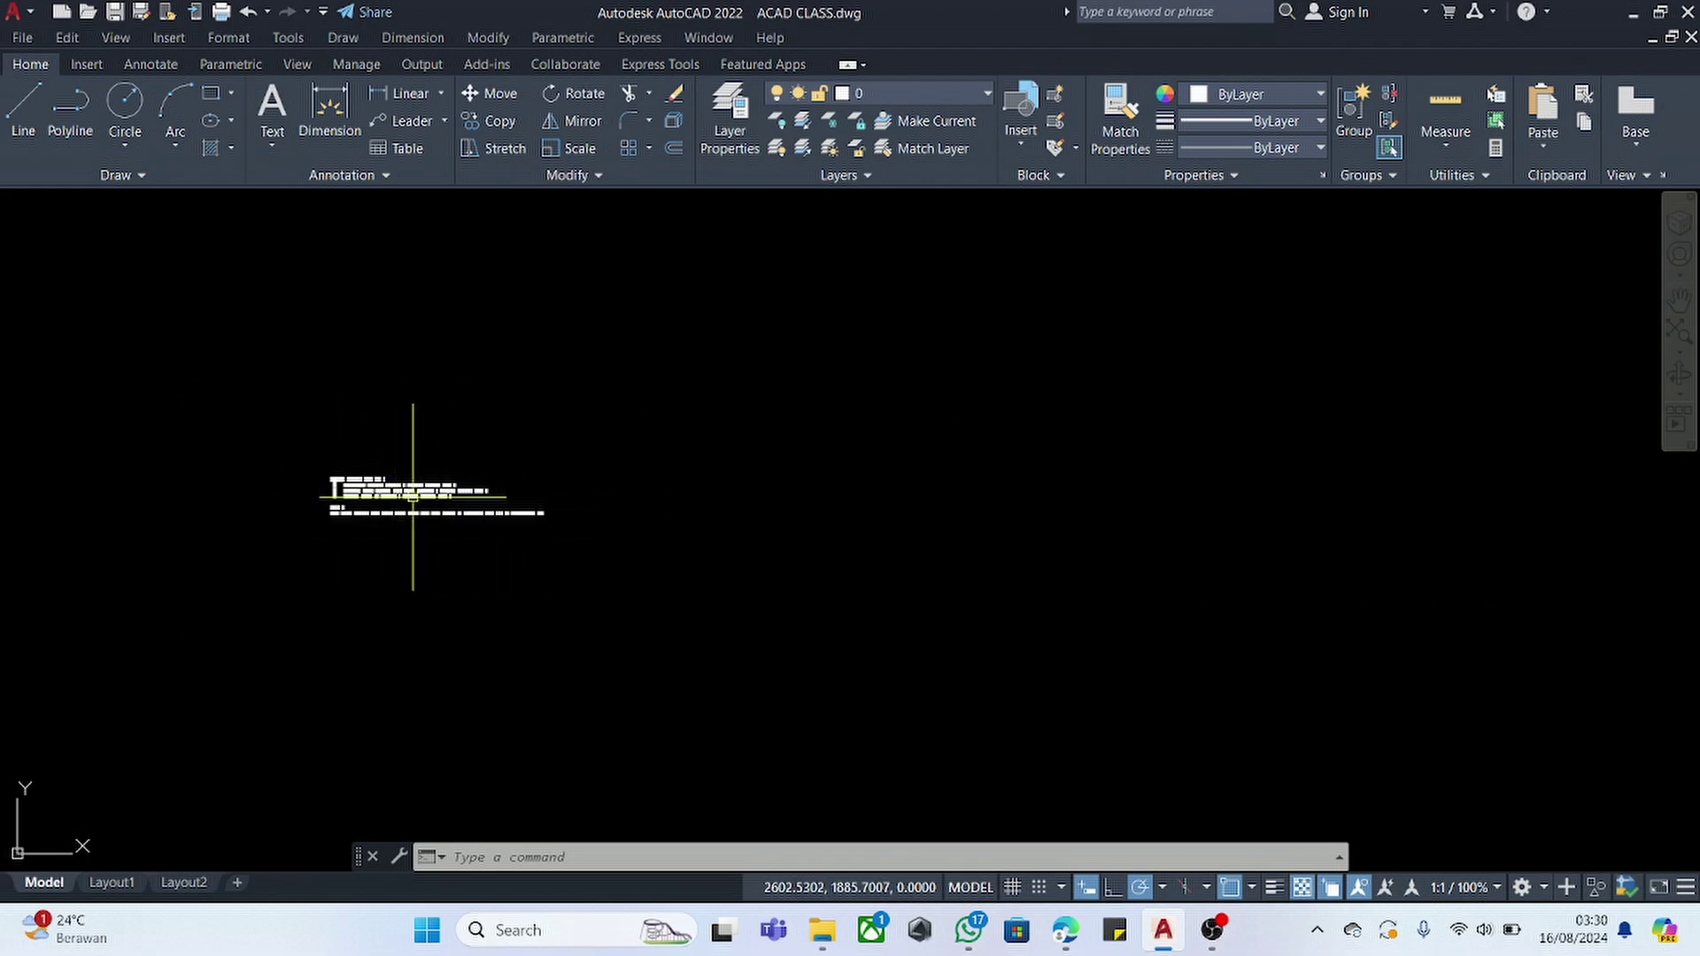
pyautogui.scroll(7, 591, 543)
pyautogui.scroll(-3, 280, 518)
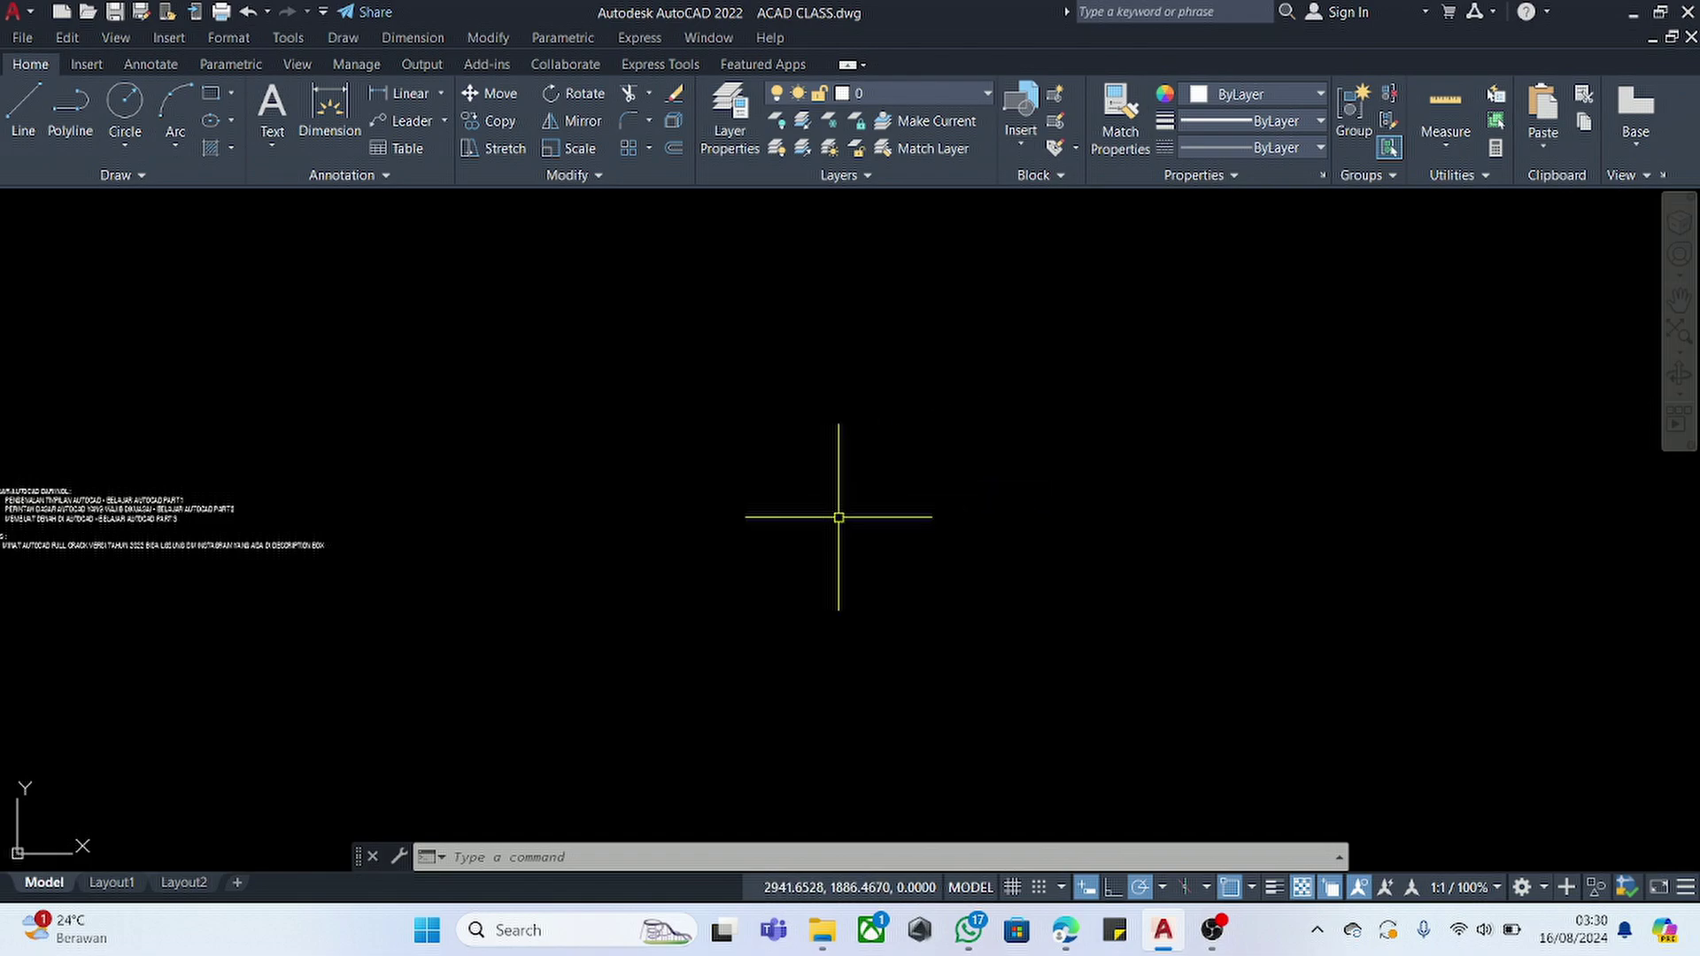
pyautogui.scroll(-2, 618, 521)
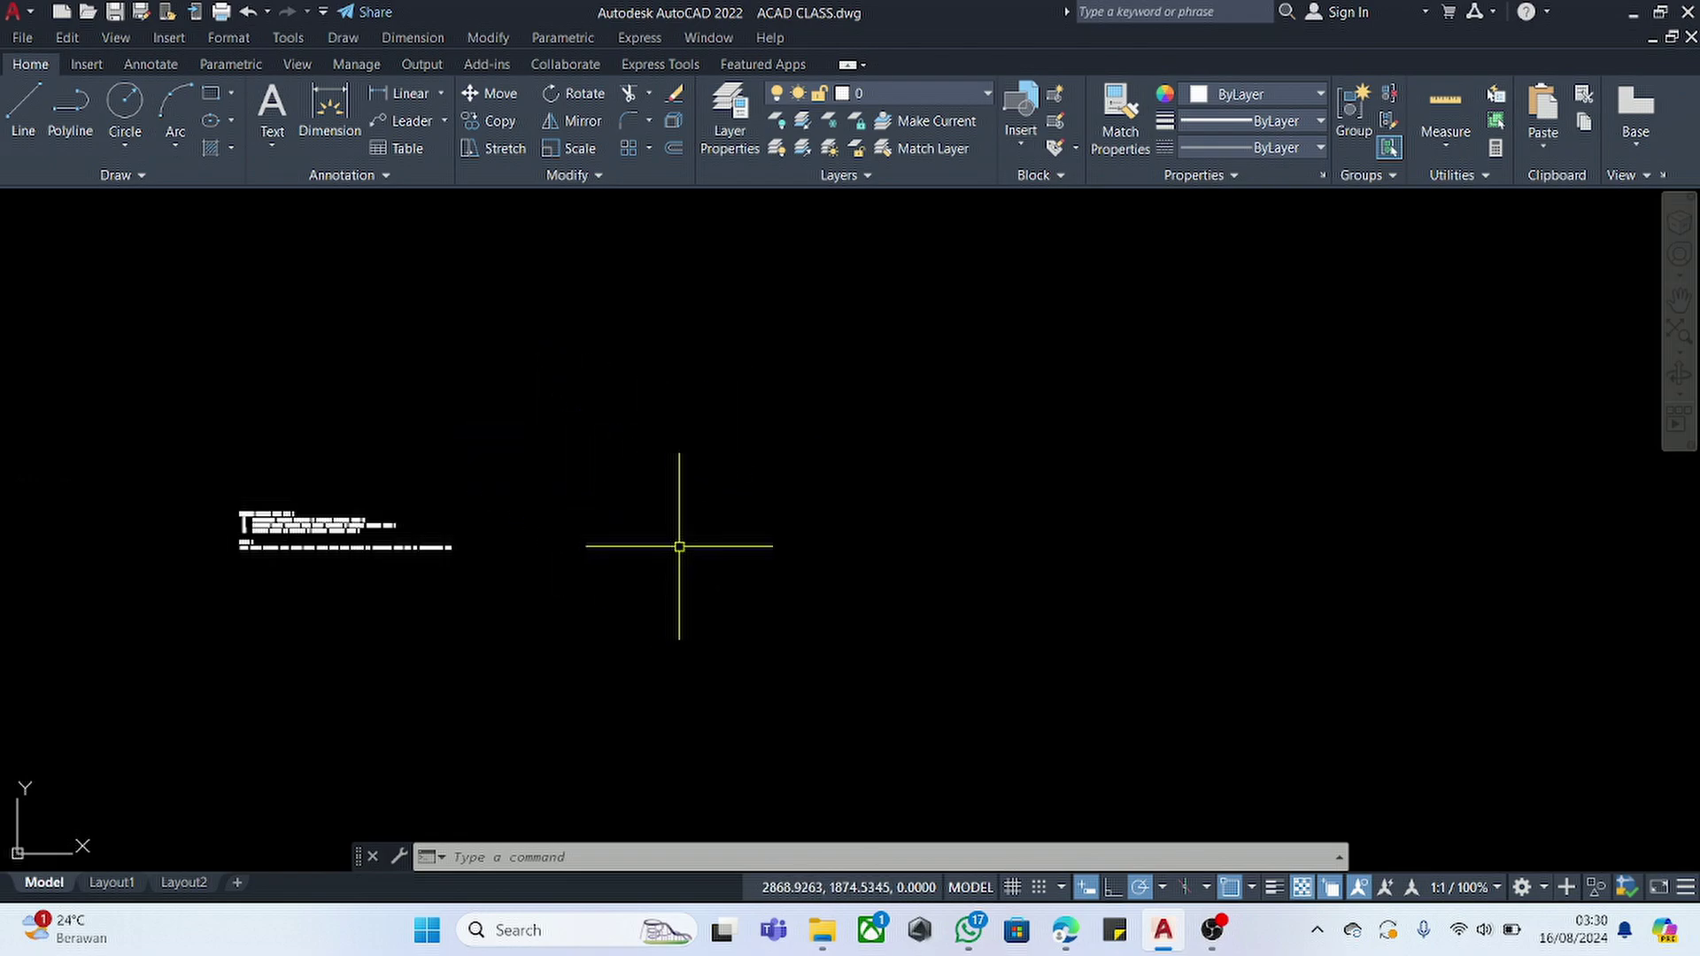
pyautogui.scroll(4, 699, 531)
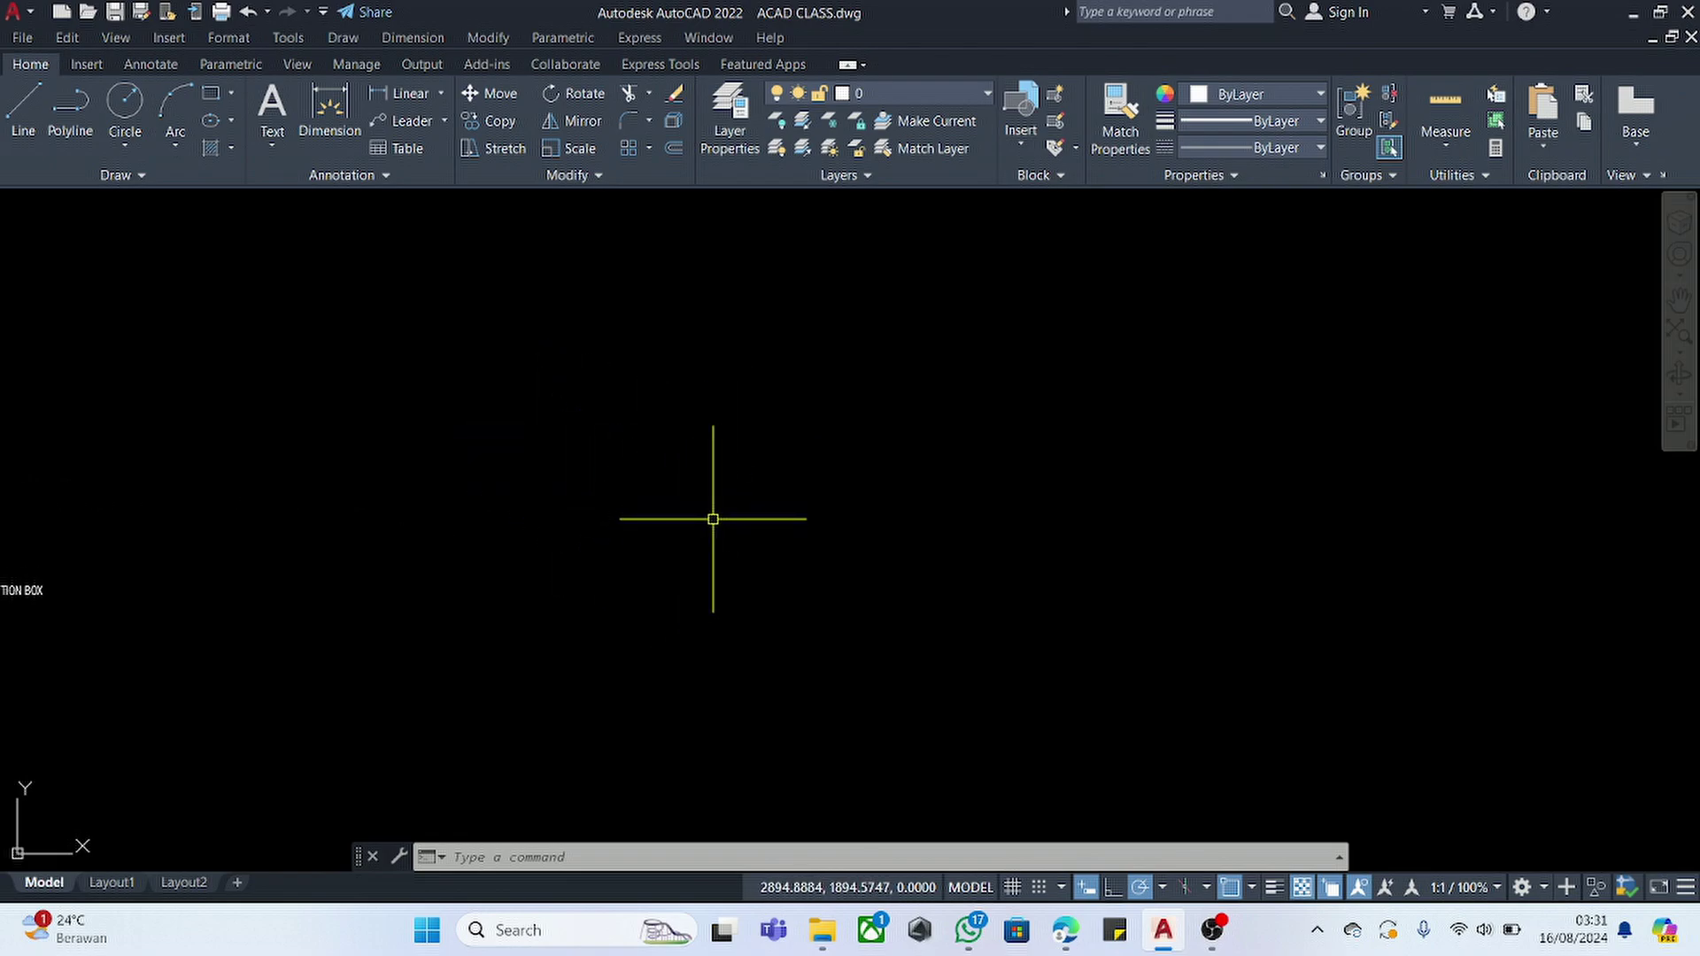
# - Check the existing layers and add a new layer in the Layer Properties Manager
pyautogui.click(913, 94)
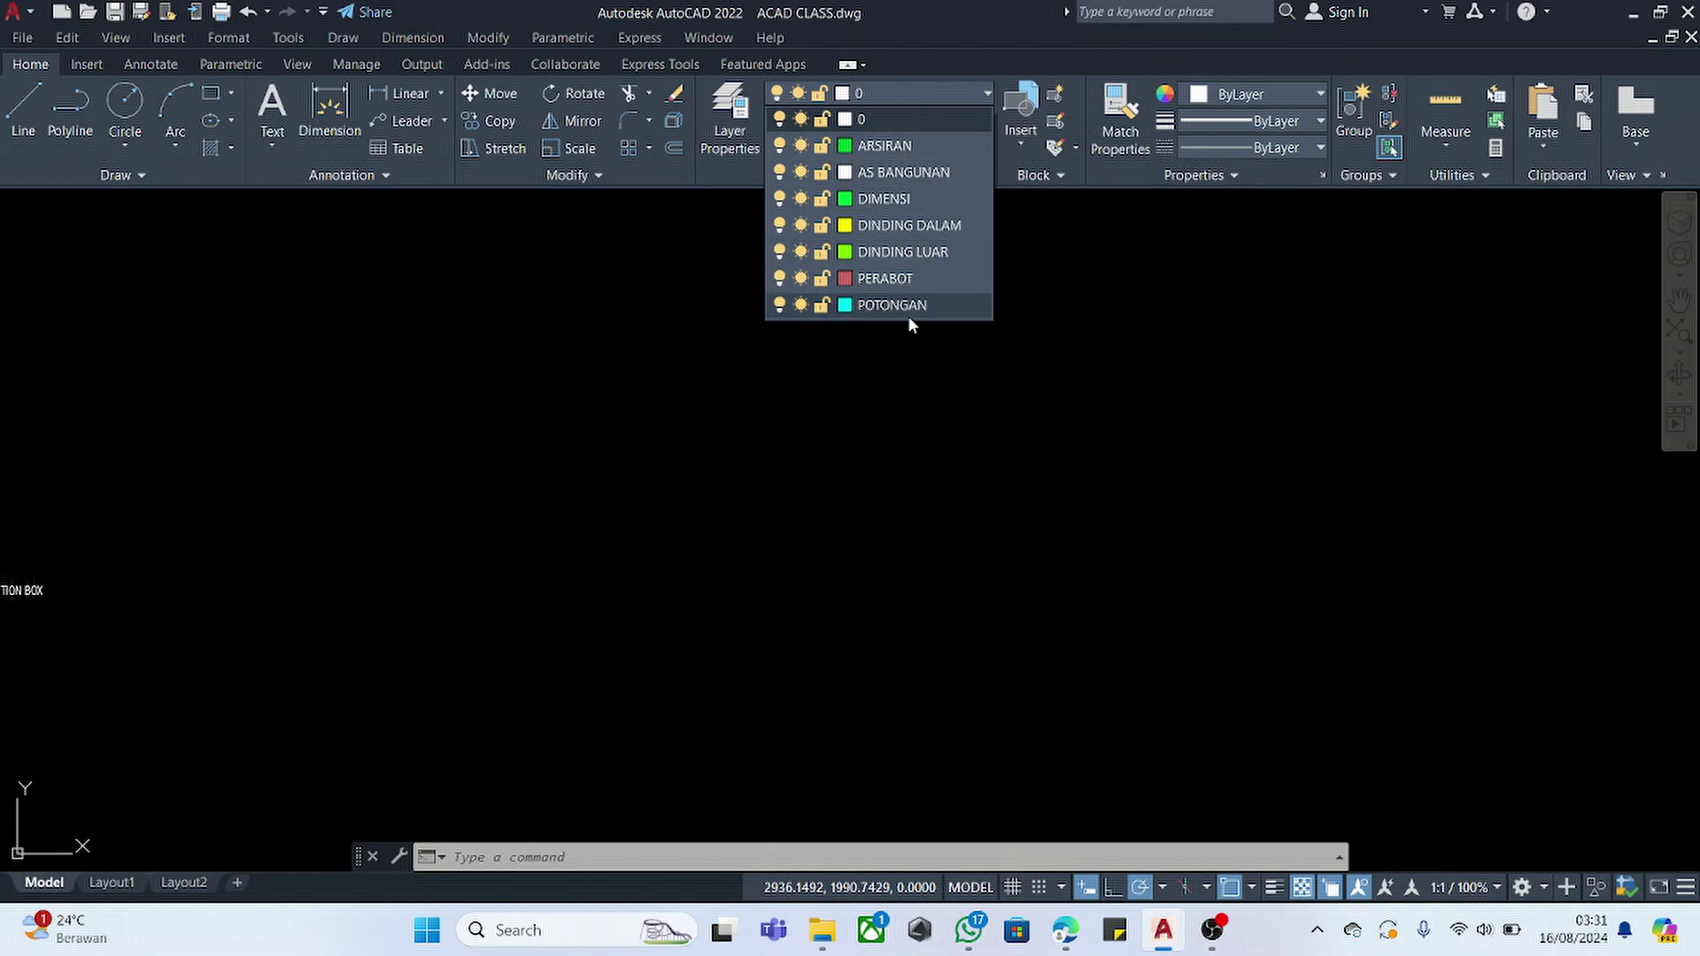
pyautogui.click(783, 445)
pyautogui.write('la')
pyautogui.press('Return')
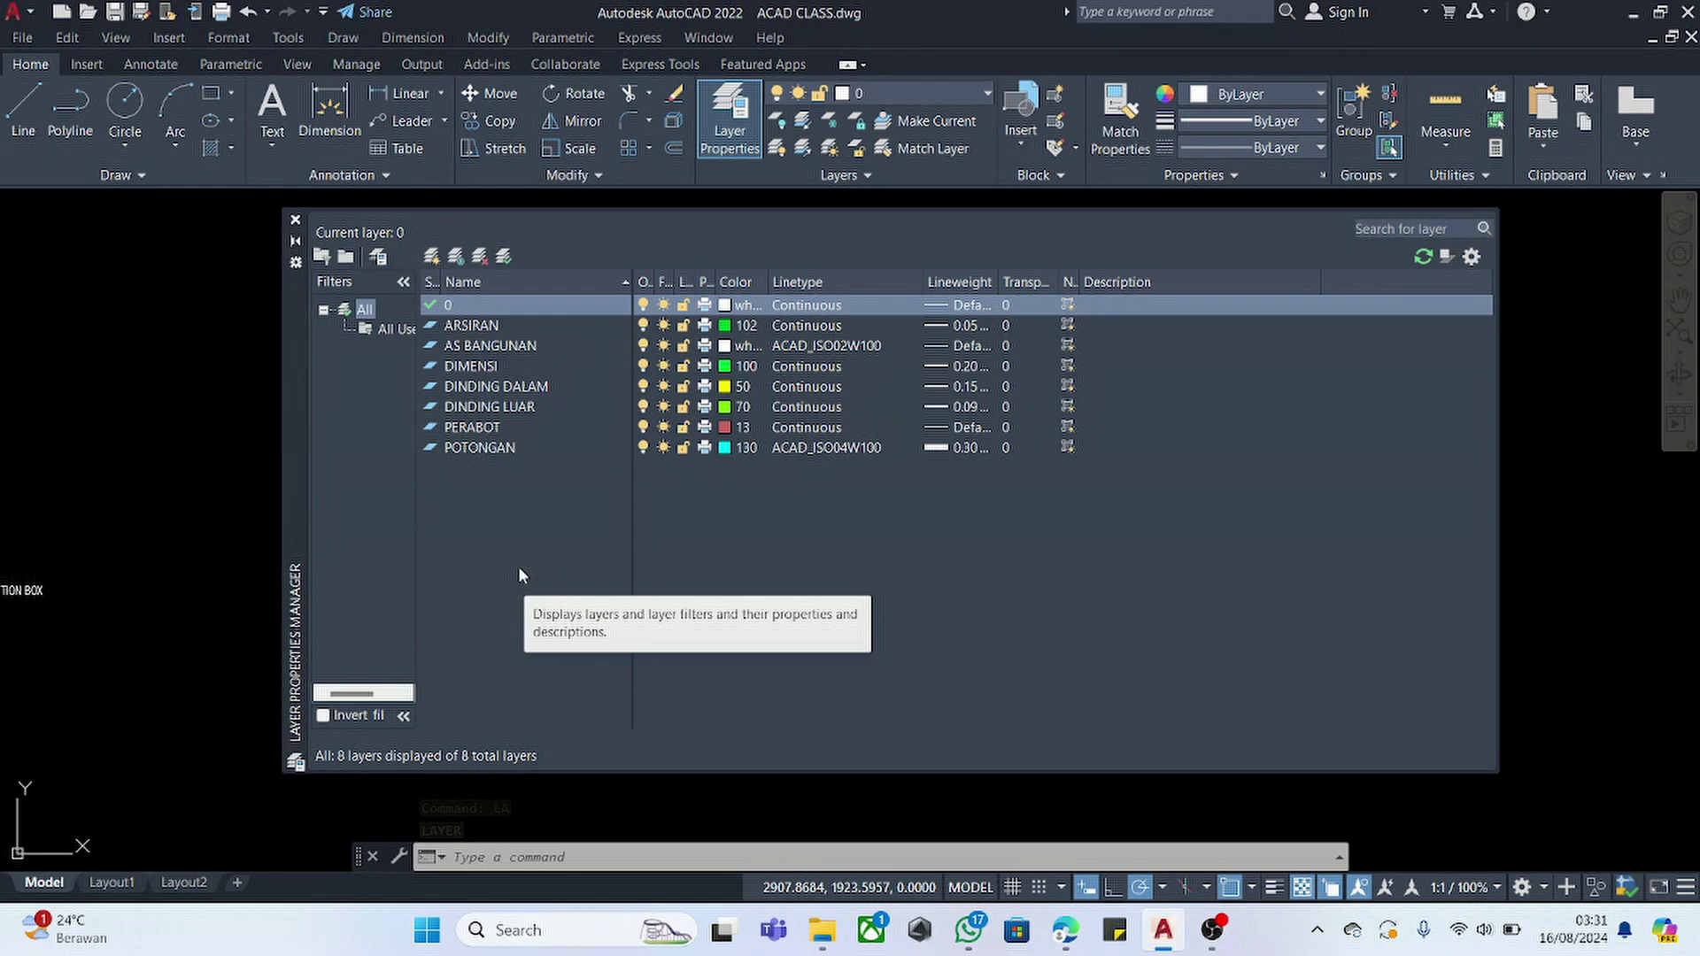
pyautogui.click(470, 516)
pyautogui.click(427, 254)
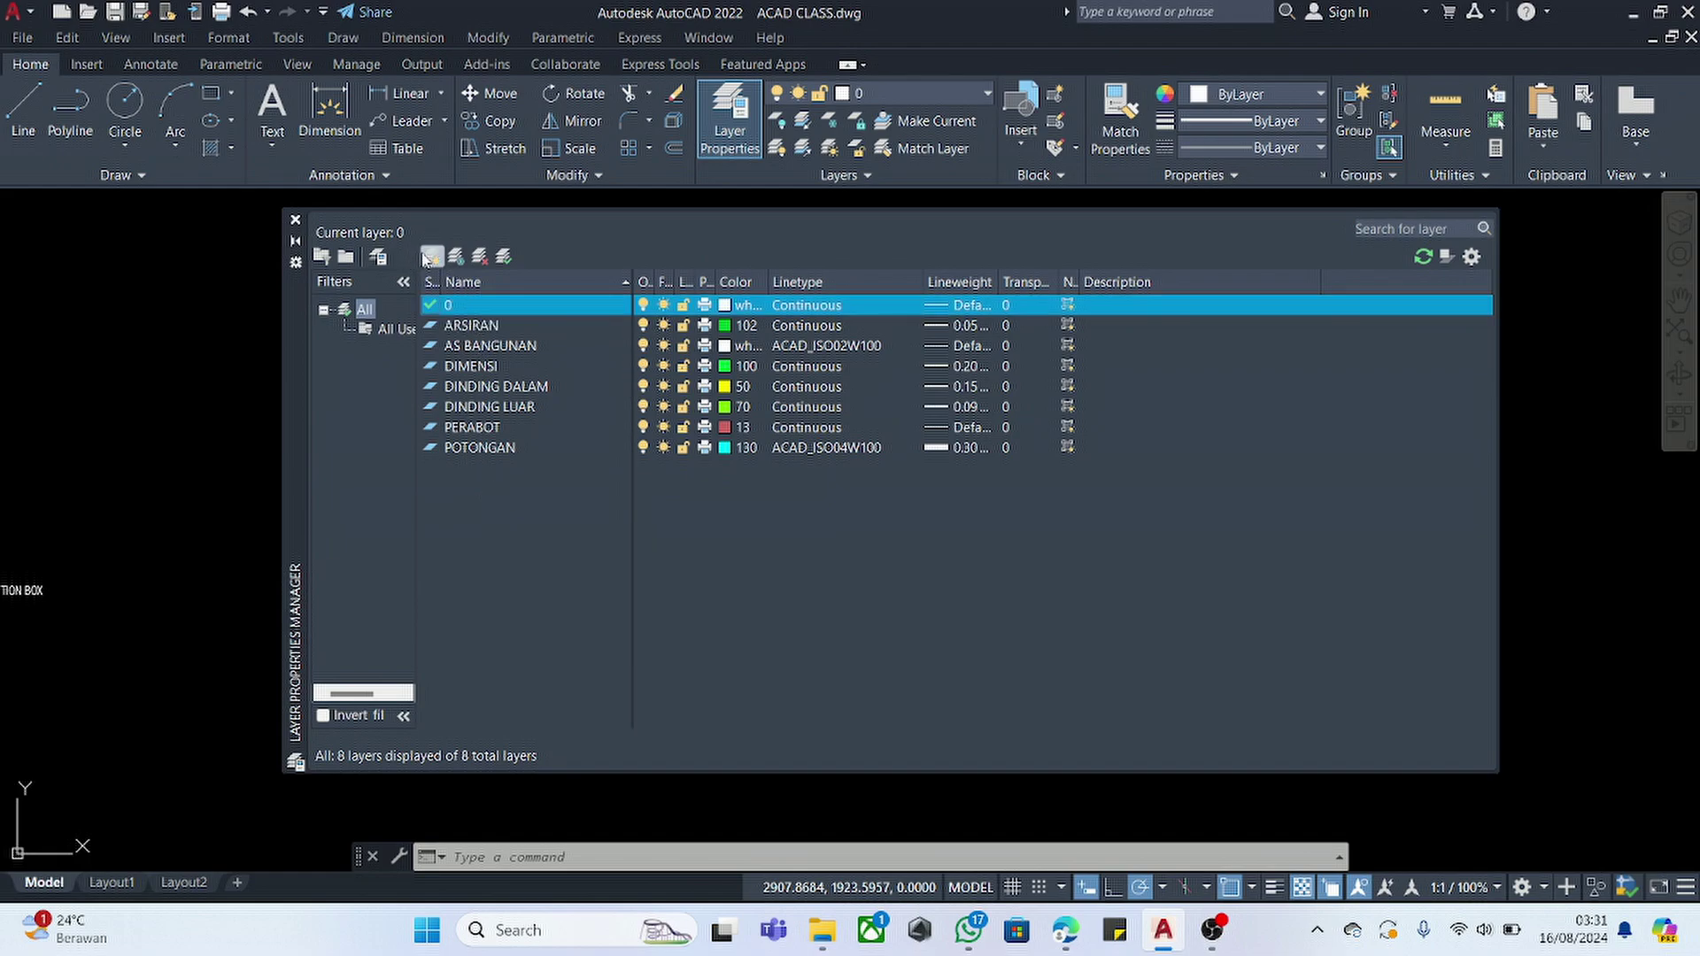
# - Try naming the new layer AS BANGUNAN
pyautogui.write('A')
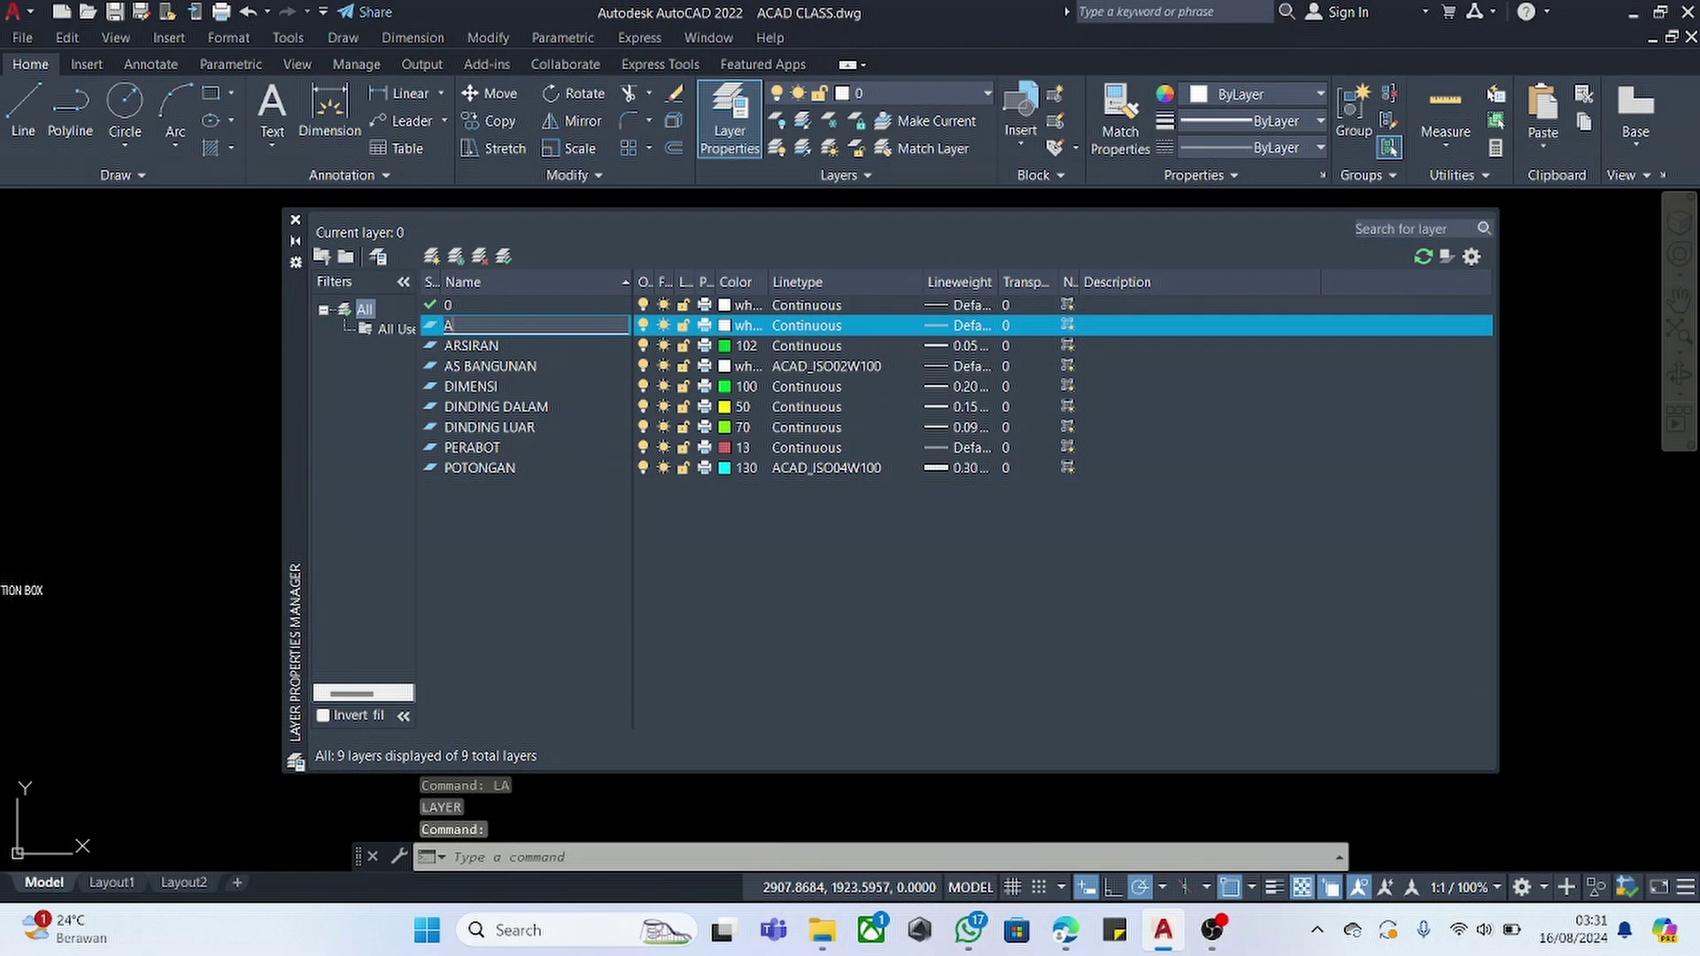
pyautogui.write('S BANGUNAN')
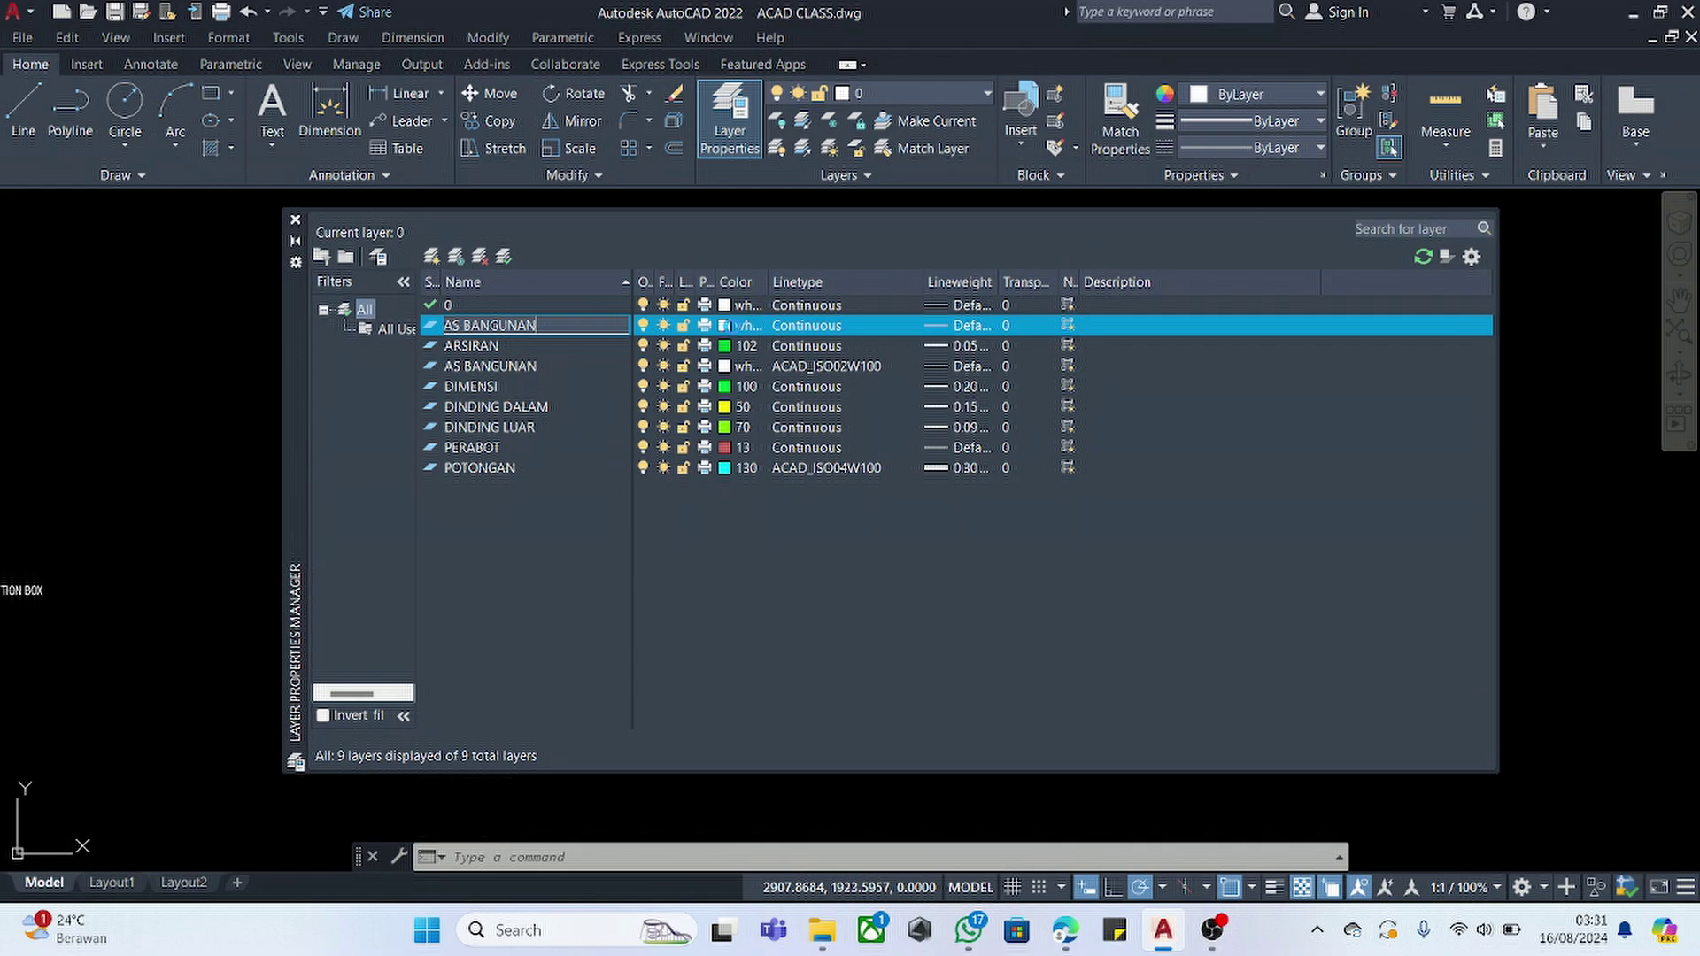
pyautogui.press('Return')
pyautogui.click(985, 474)
# - Name the new layer KOLOM and close the Layer Properties Manager
pyautogui.moveTo(567, 330); pyautogui.dragTo(356, 298)
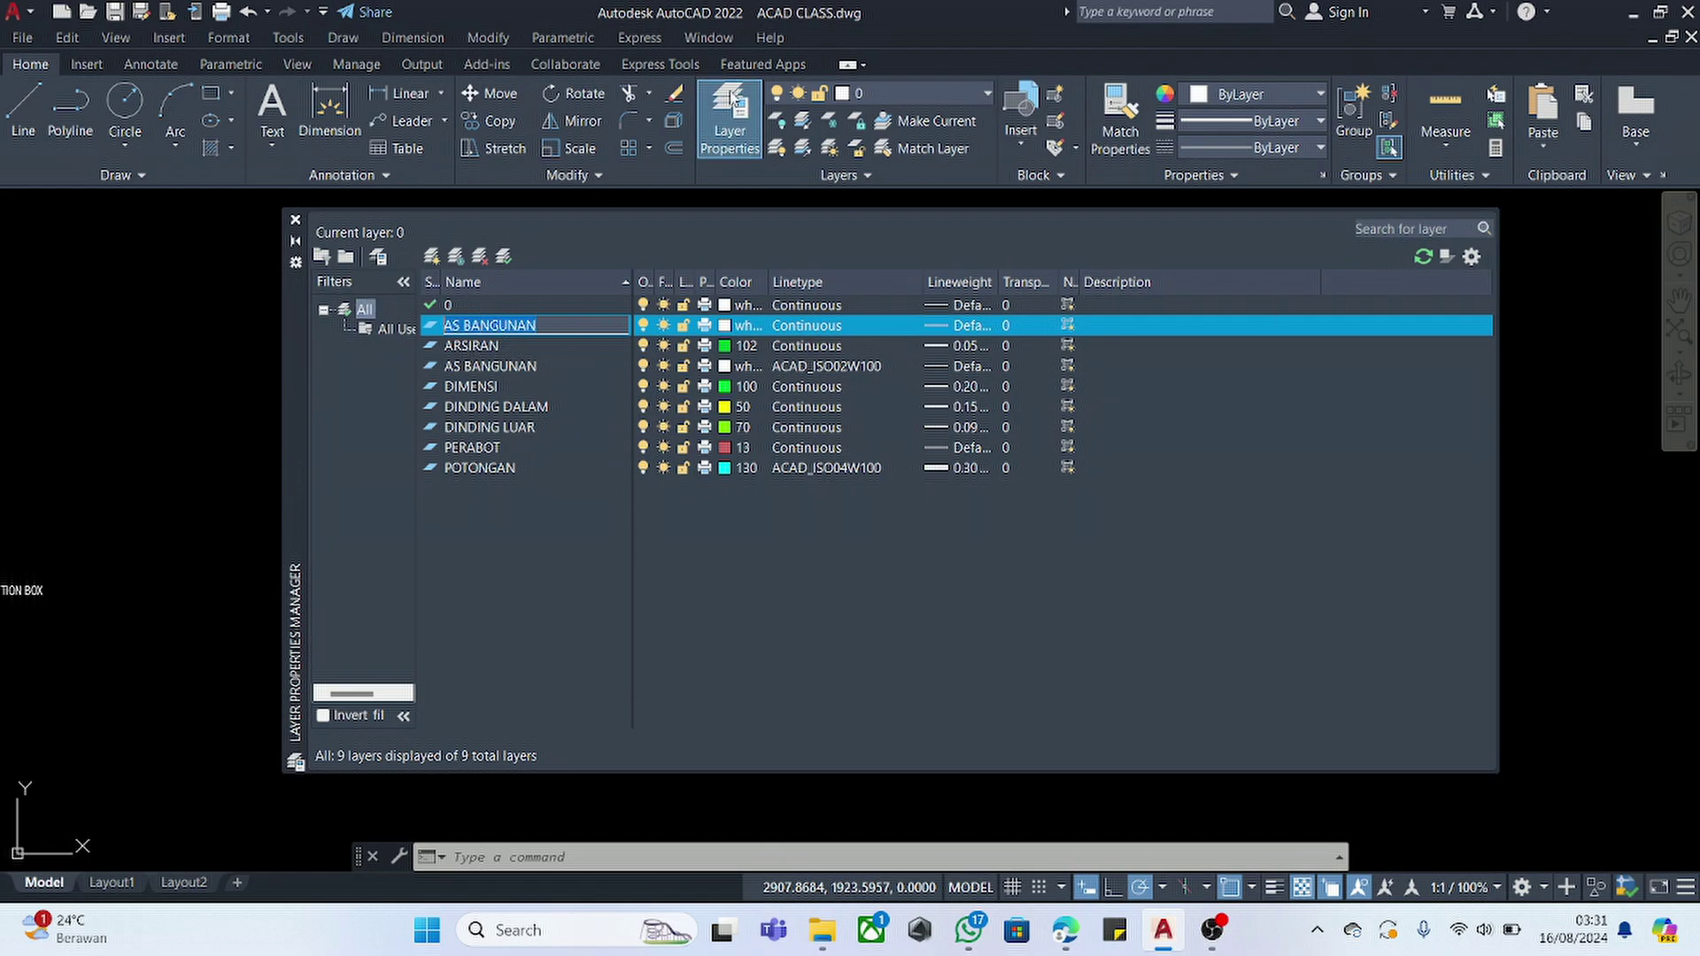
pyautogui.write('KOLOM')
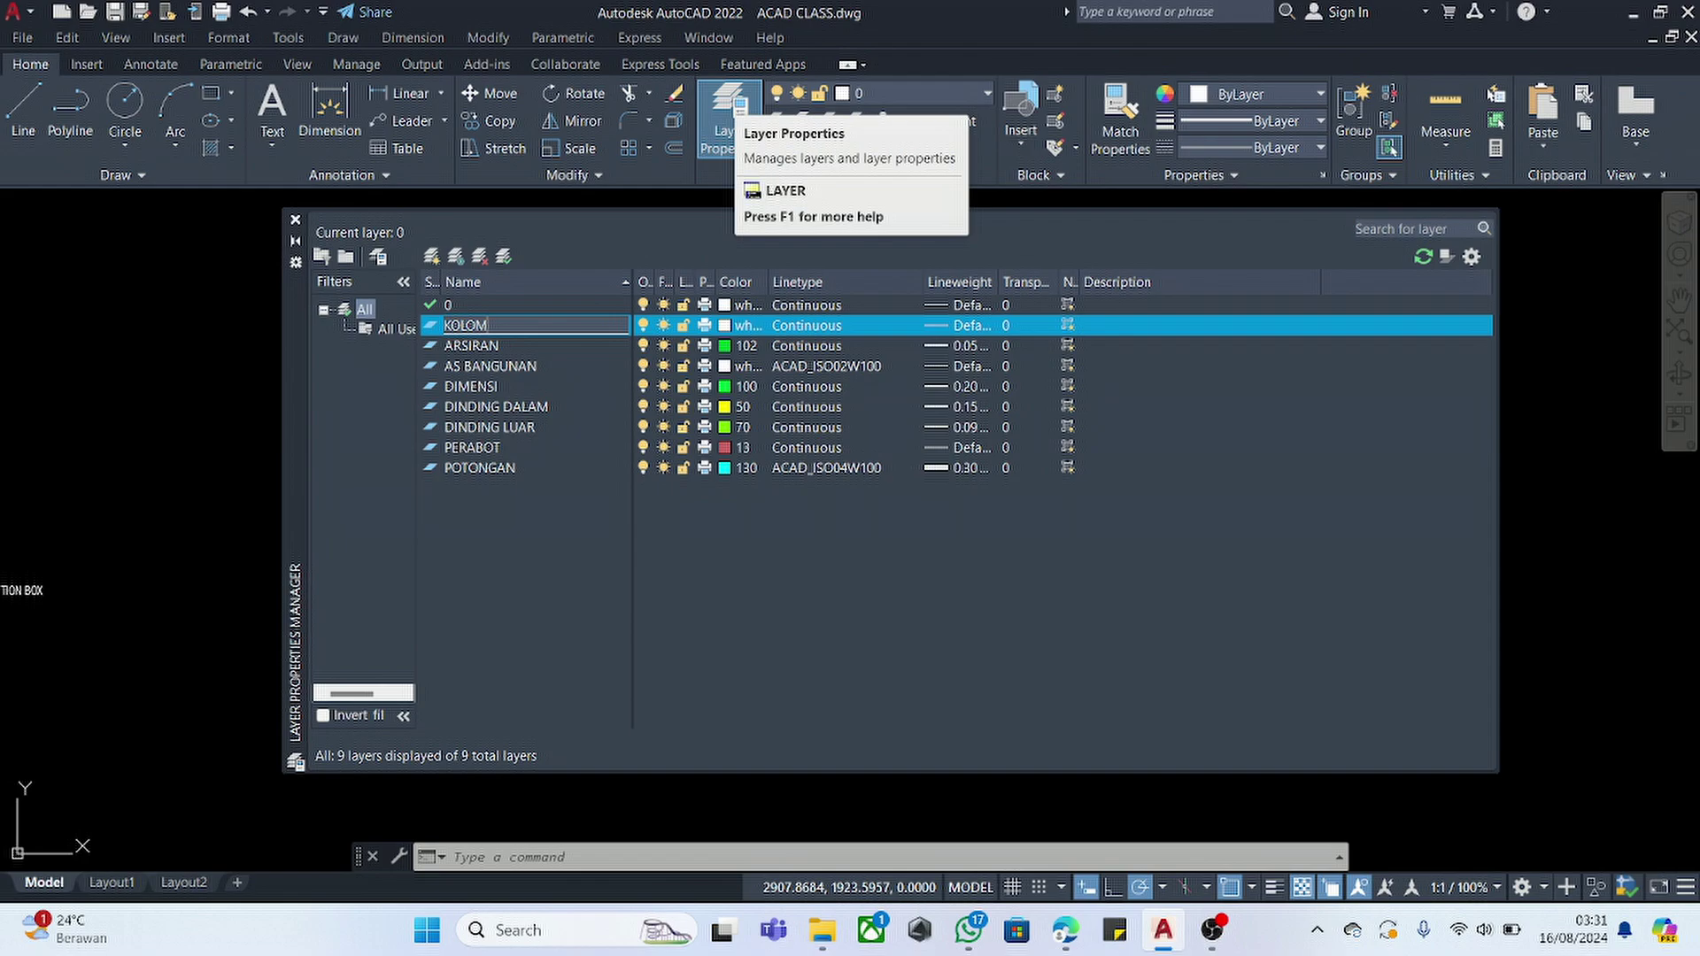
pyautogui.press('Return')
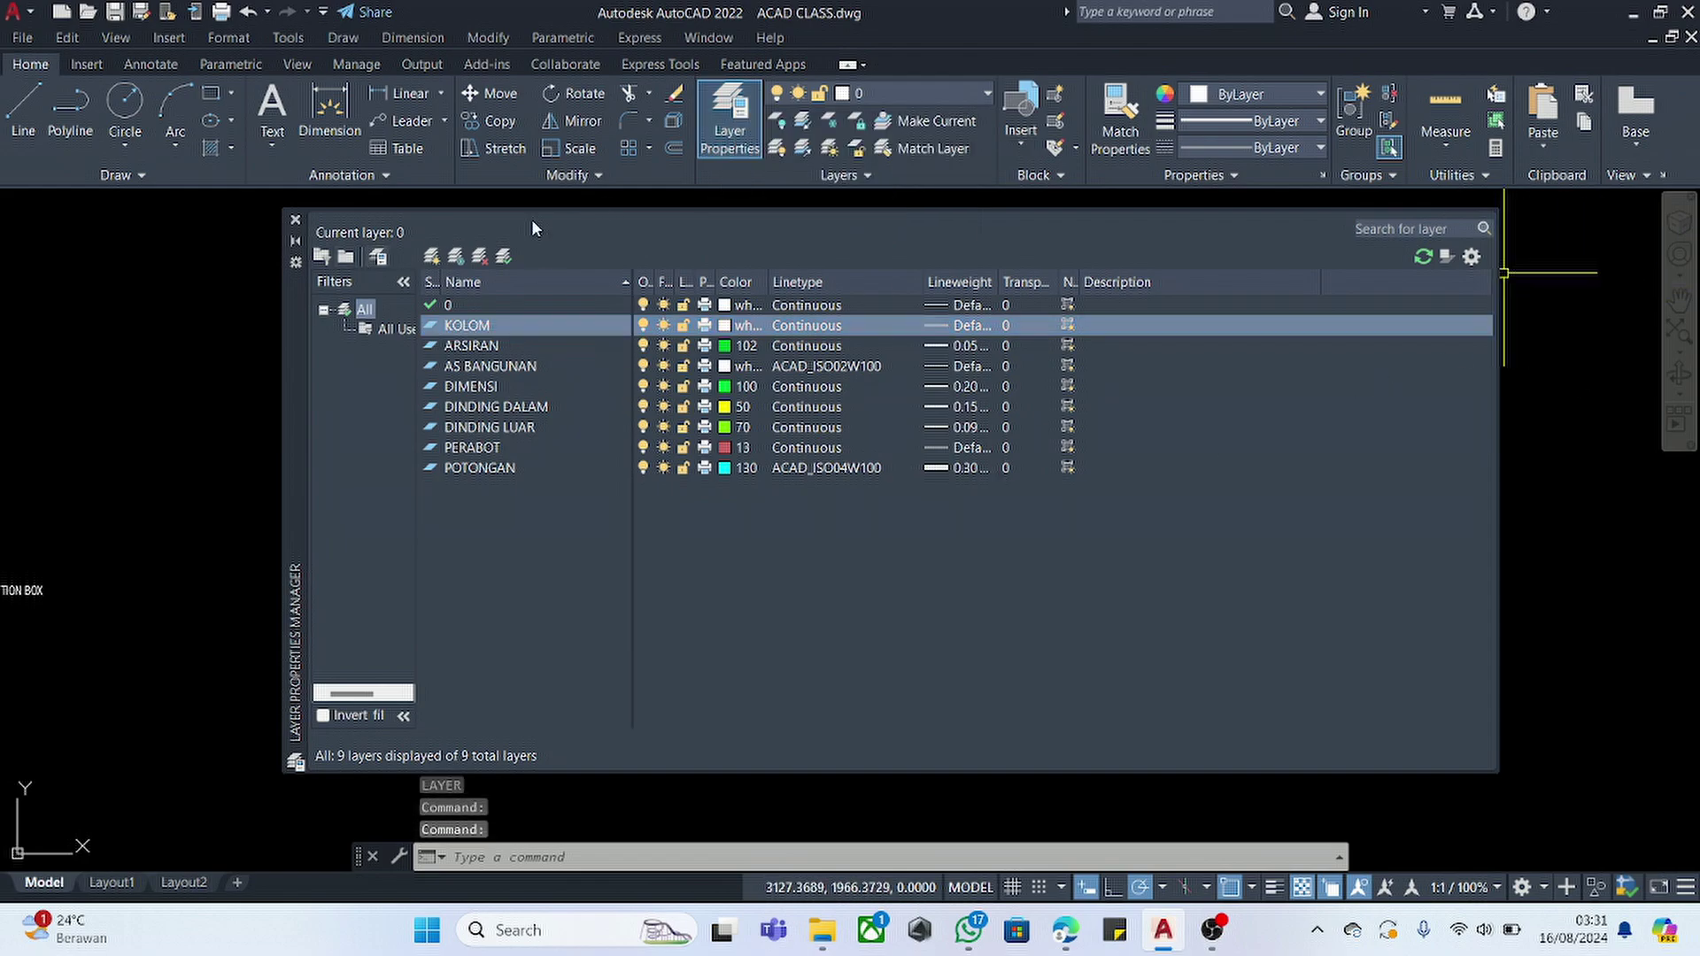
pyautogui.click(294, 219)
# - Make AS BANGUNAN the current layer and draw a 600 by 1200 rectangle beside the notes text
pyautogui.click(894, 99)
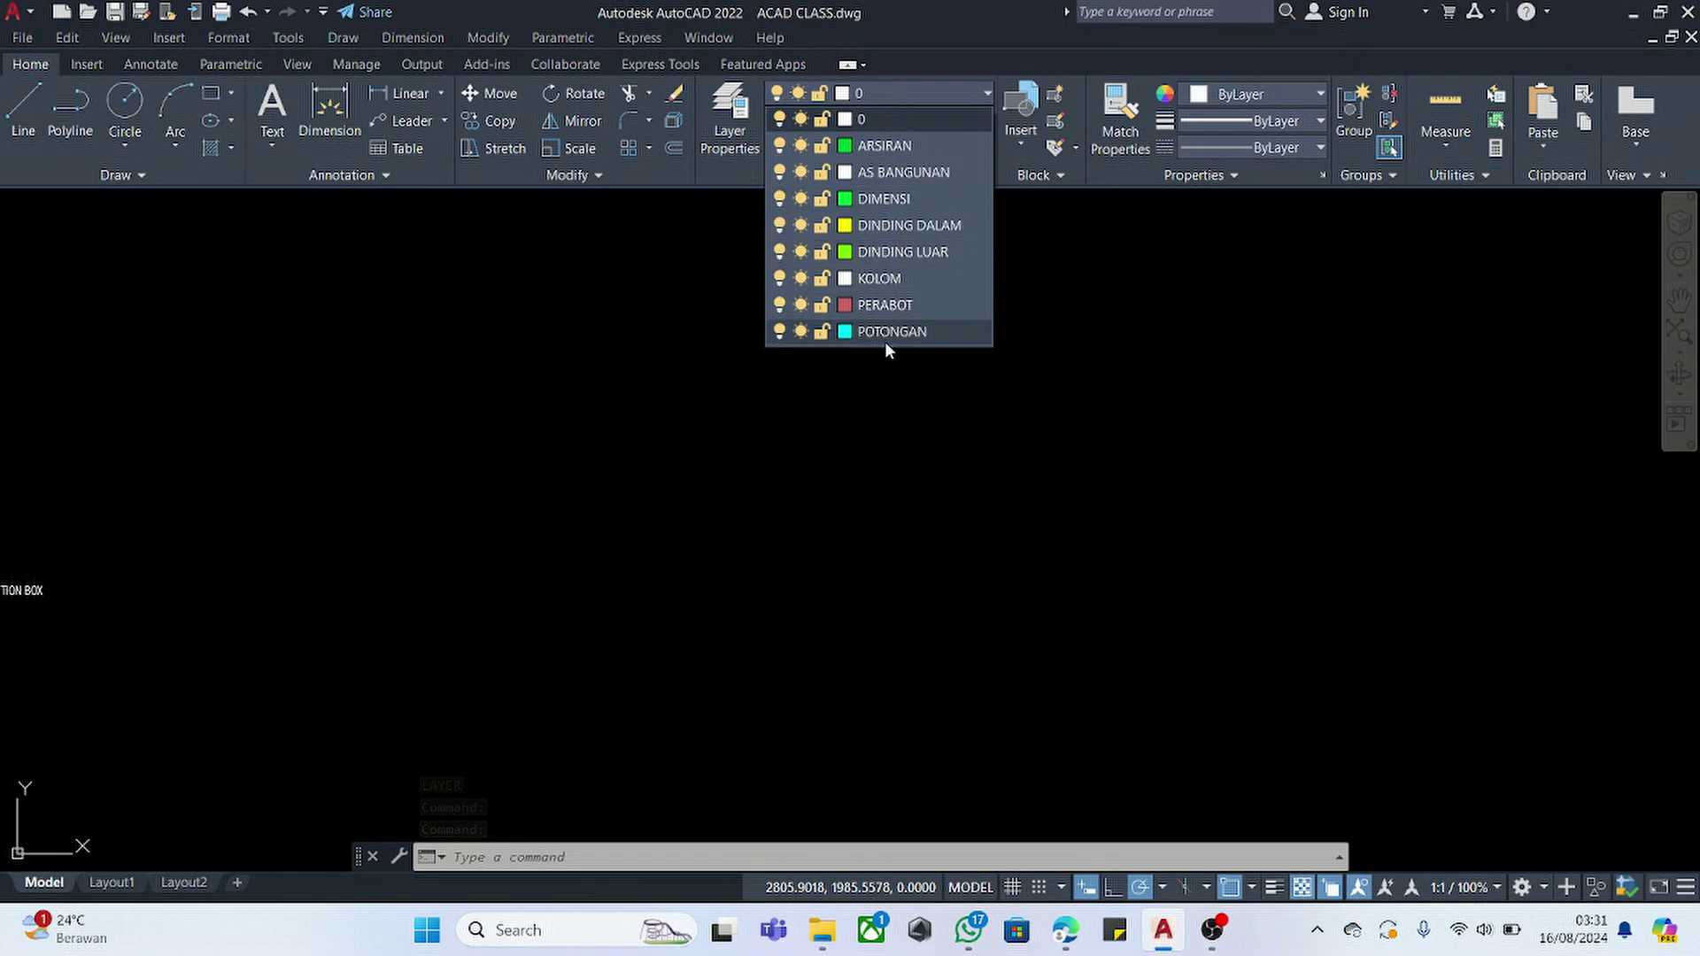
pyautogui.click(912, 172)
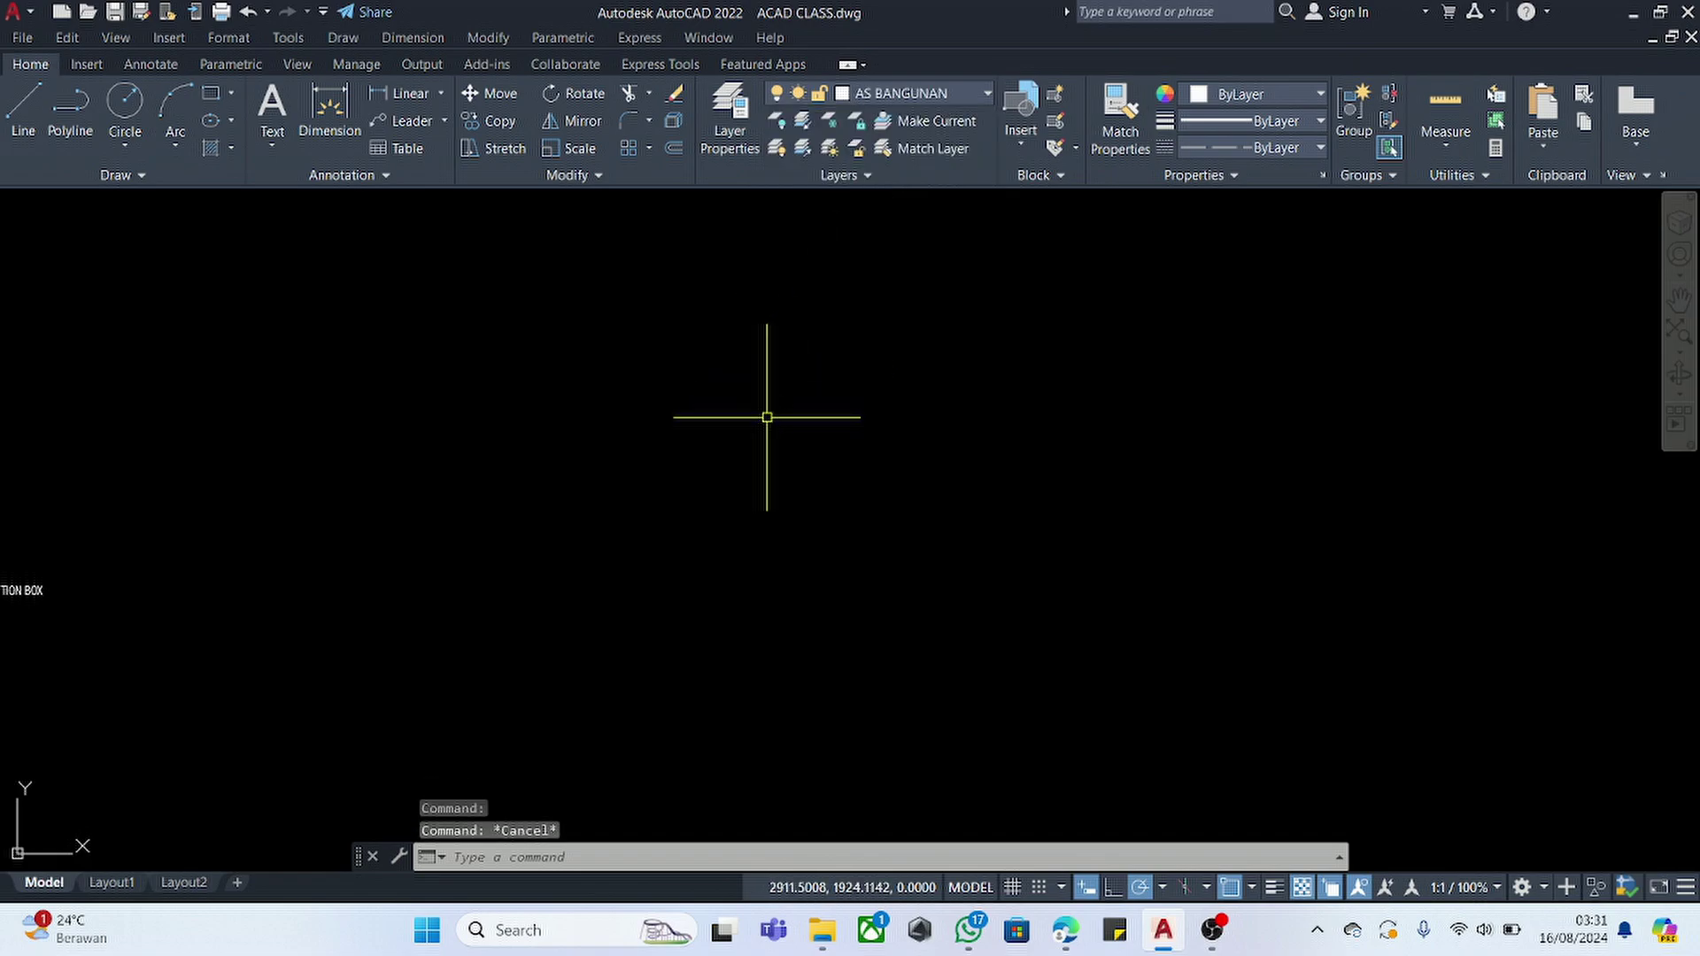
pyautogui.write('rec')
pyautogui.press('Return')
pyautogui.click(698, 314)
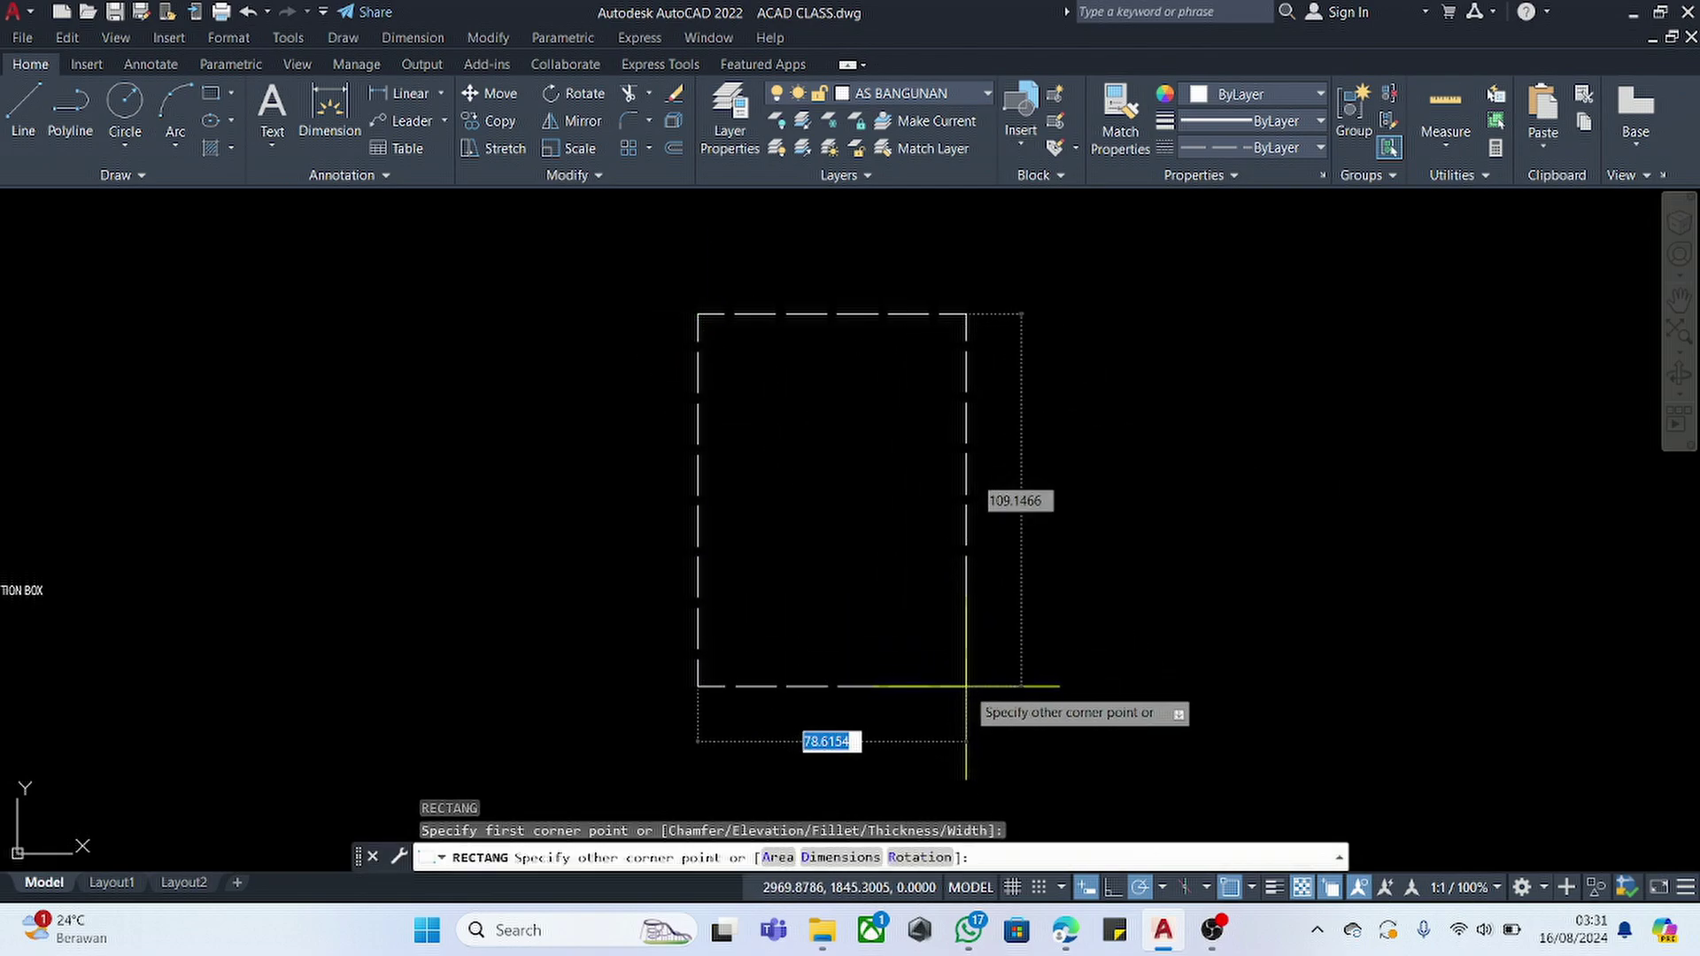
pyautogui.write('600')
pyautogui.press('Tab')
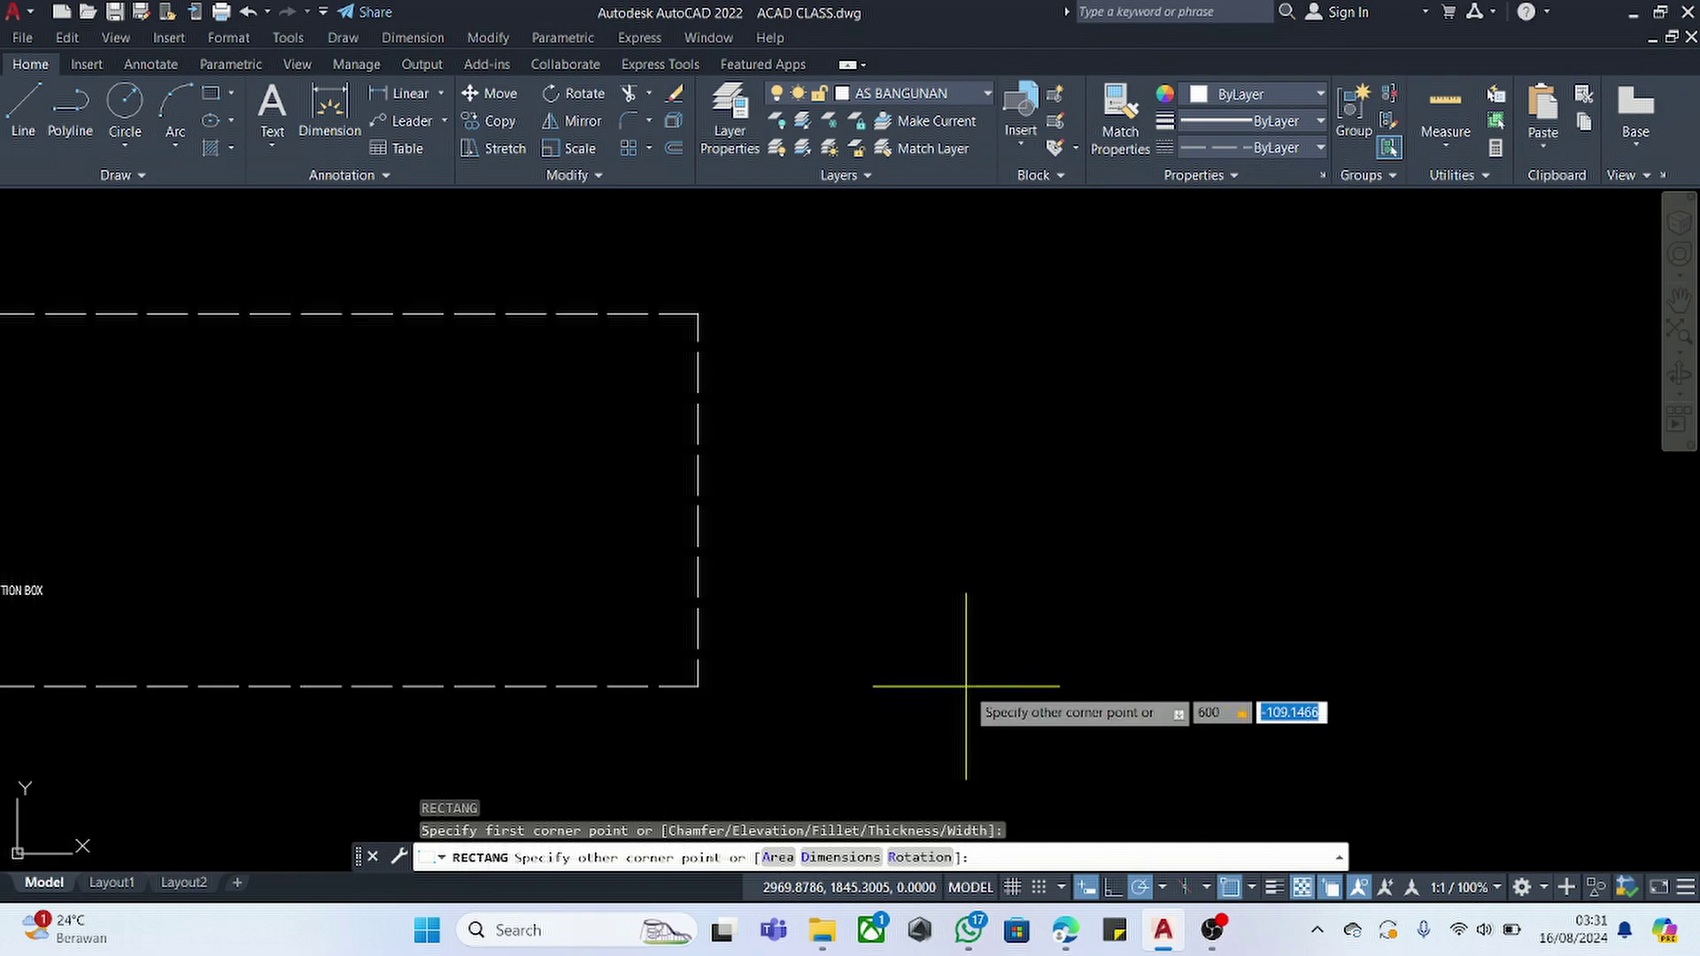
pyautogui.write('1200')
pyautogui.press('Return')
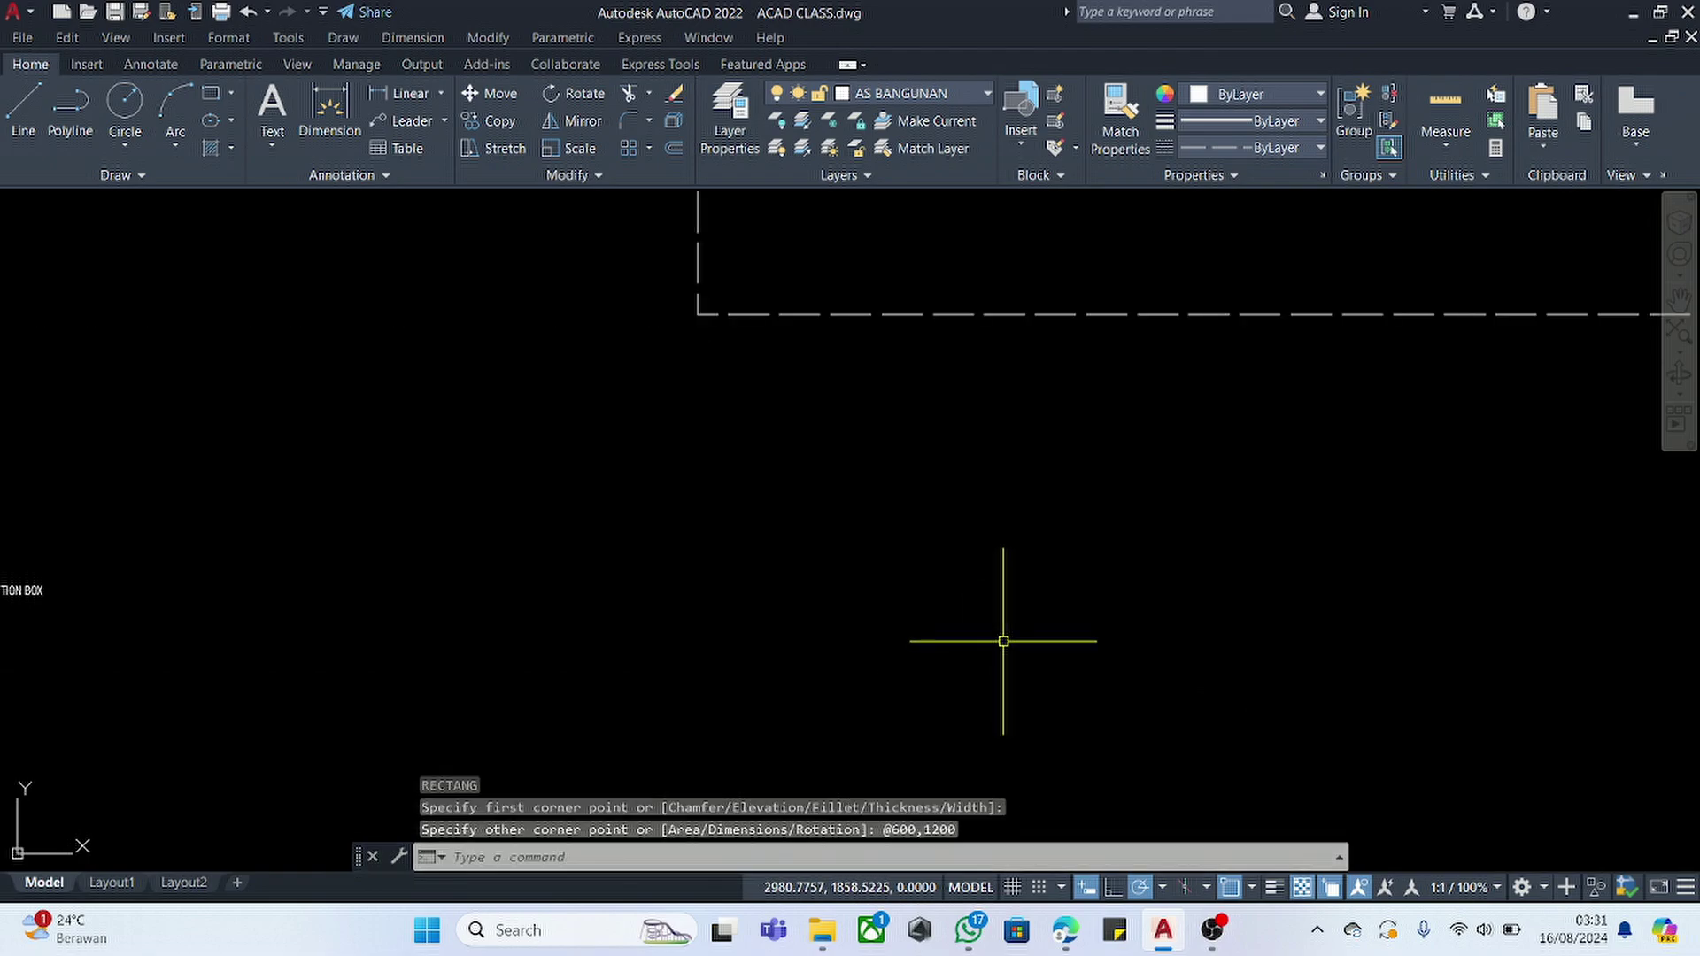
pyautogui.scroll(-4, 778, 479)
pyautogui.click(899, 331)
pyautogui.click(851, 467)
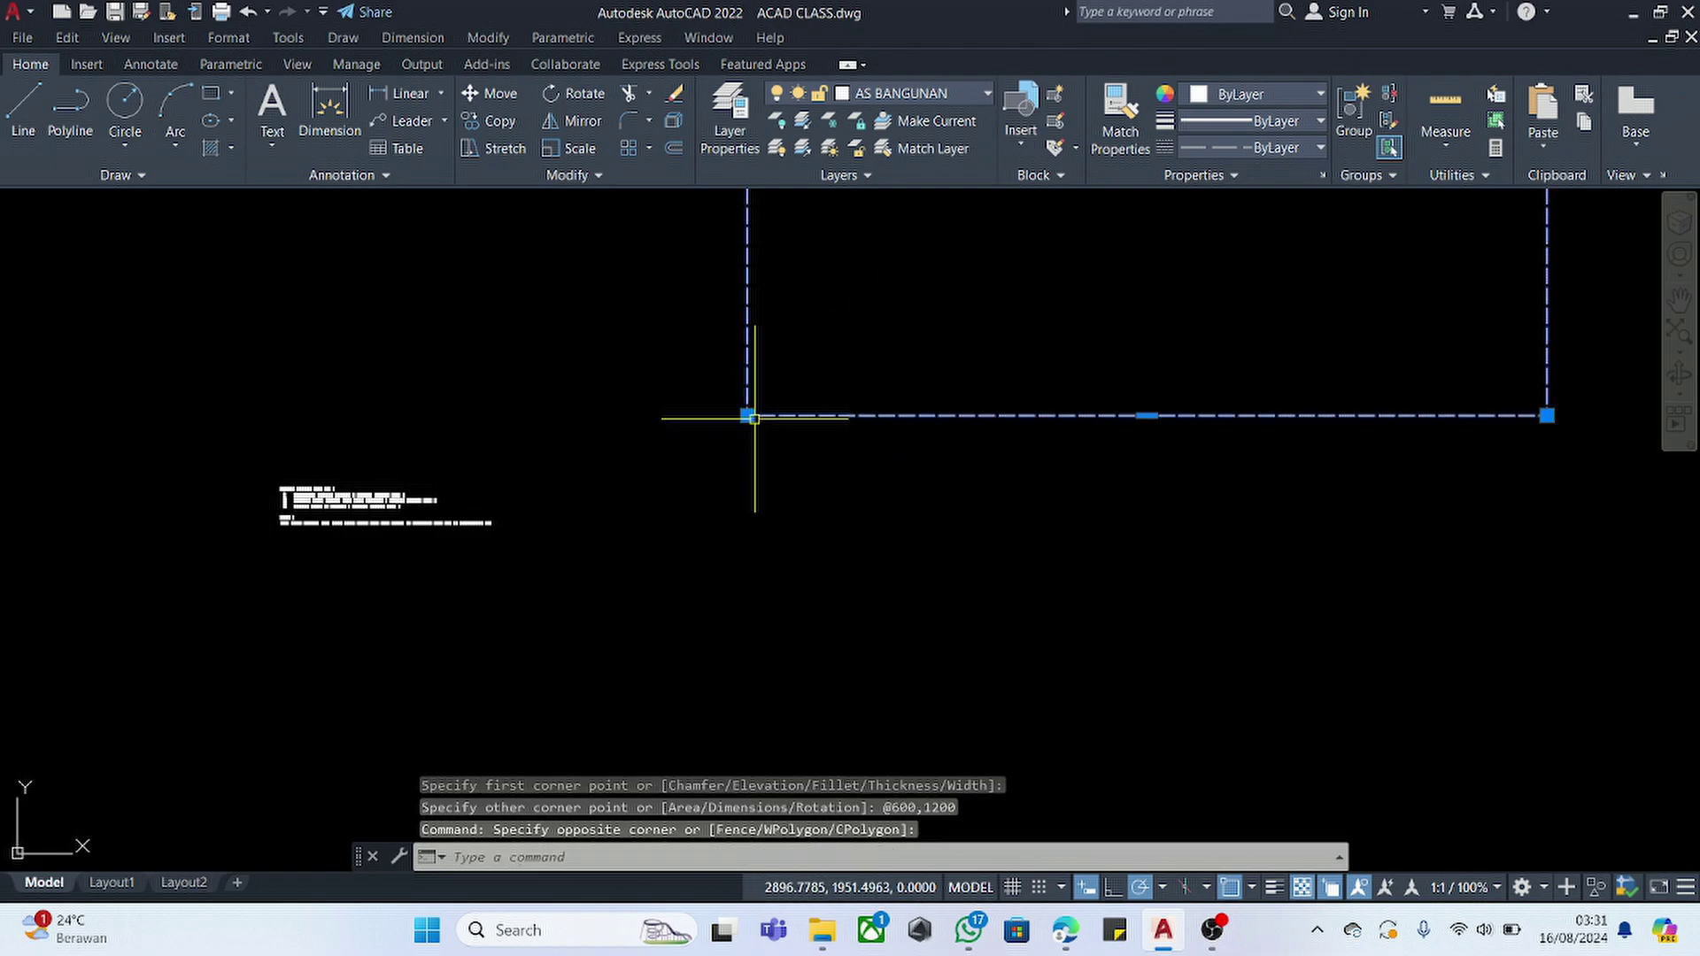
pyautogui.moveTo(747, 415)
pyautogui.scroll(-8, 779, 531)
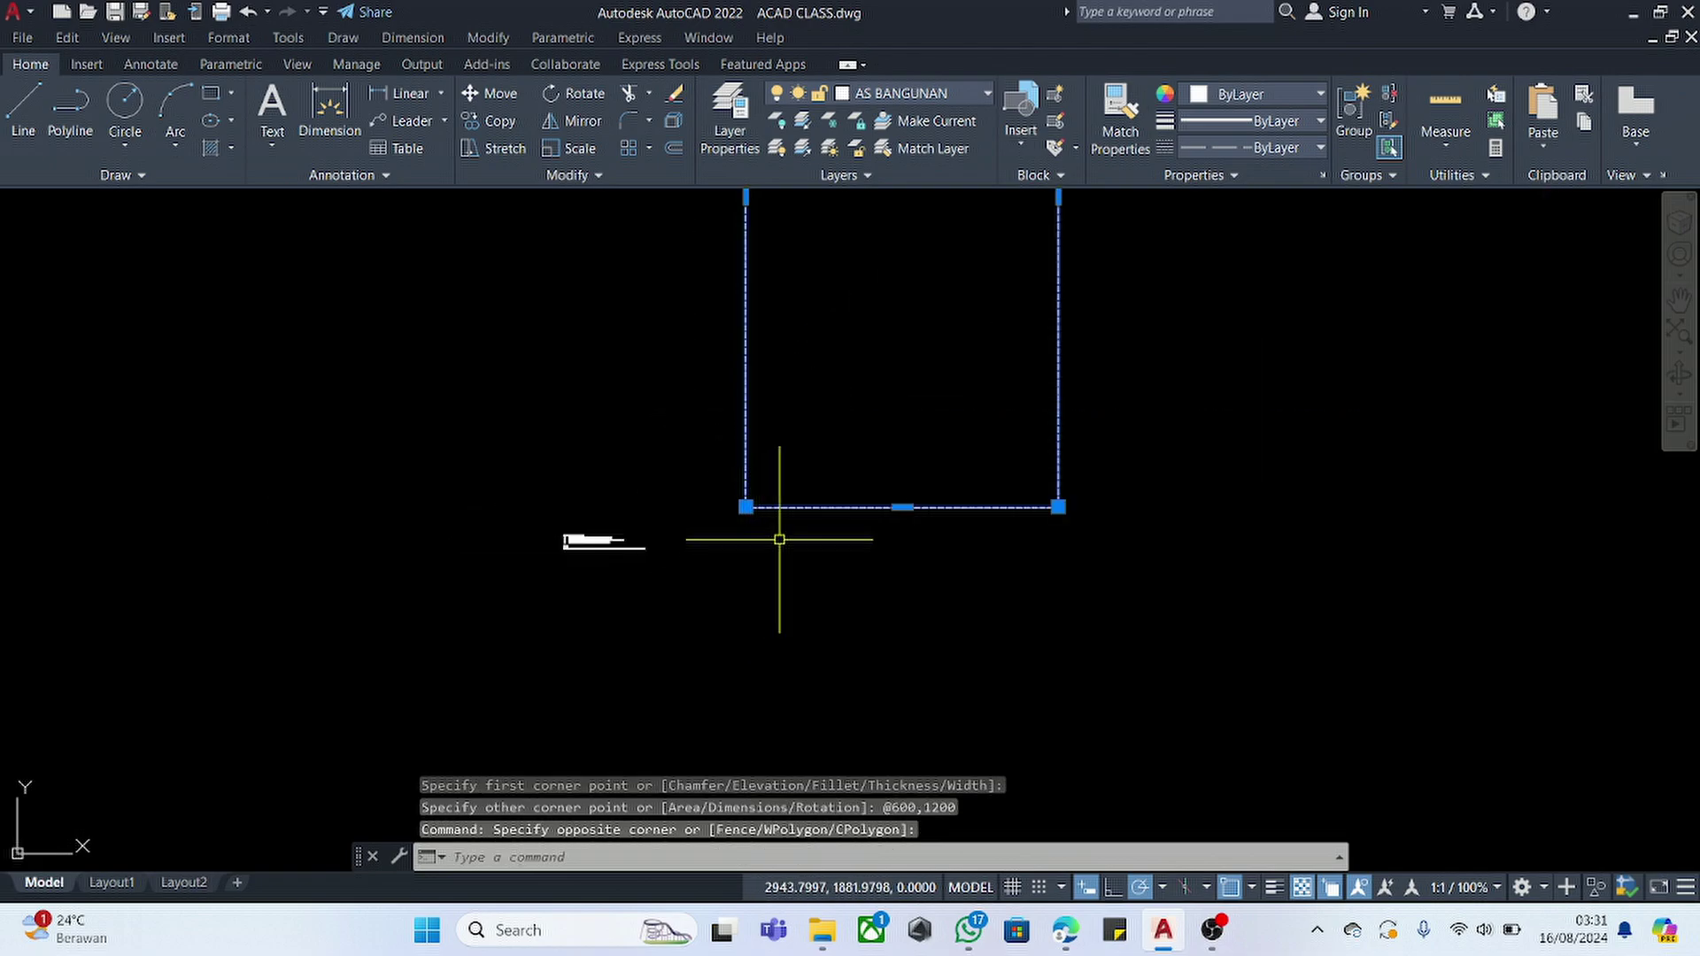
pyautogui.press('Escape')
# - Move the notes text block well away to the left of the 600 by 1200 rectangle
pyautogui.scroll(2, 759, 522)
pyautogui.click(759, 523)
pyautogui.click(580, 592)
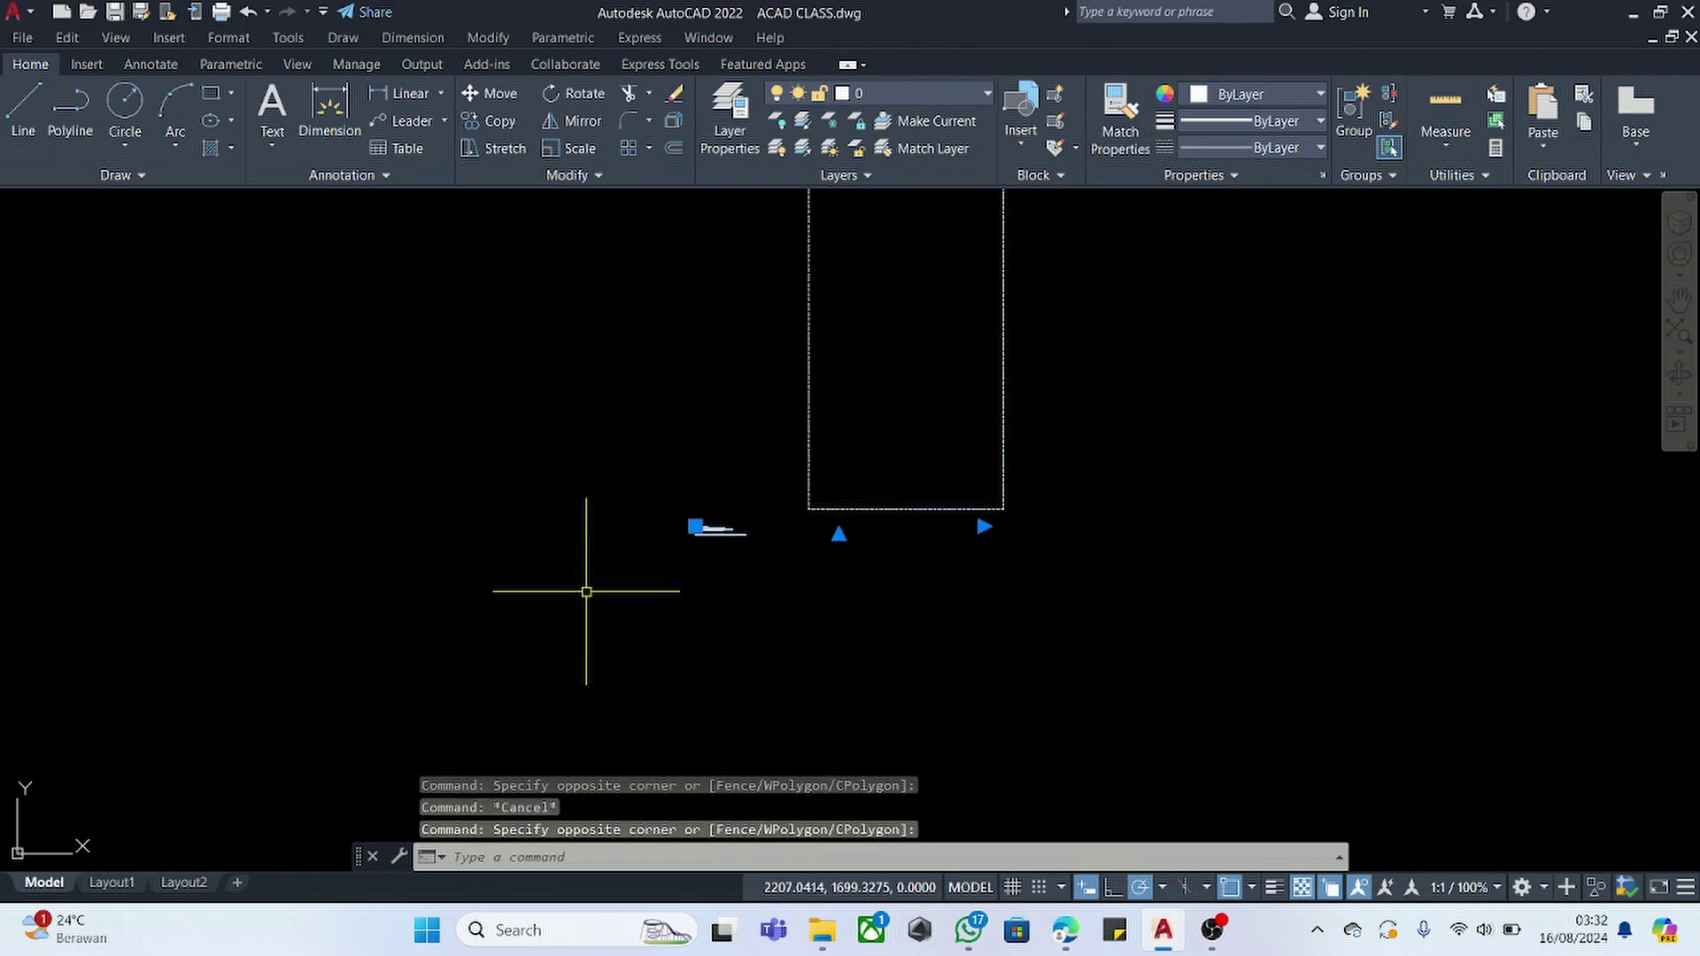
pyautogui.write('M')
pyautogui.press('Return')
pyautogui.click(744, 593)
pyautogui.scroll(-4, 1062, 595)
pyautogui.click(483, 544)
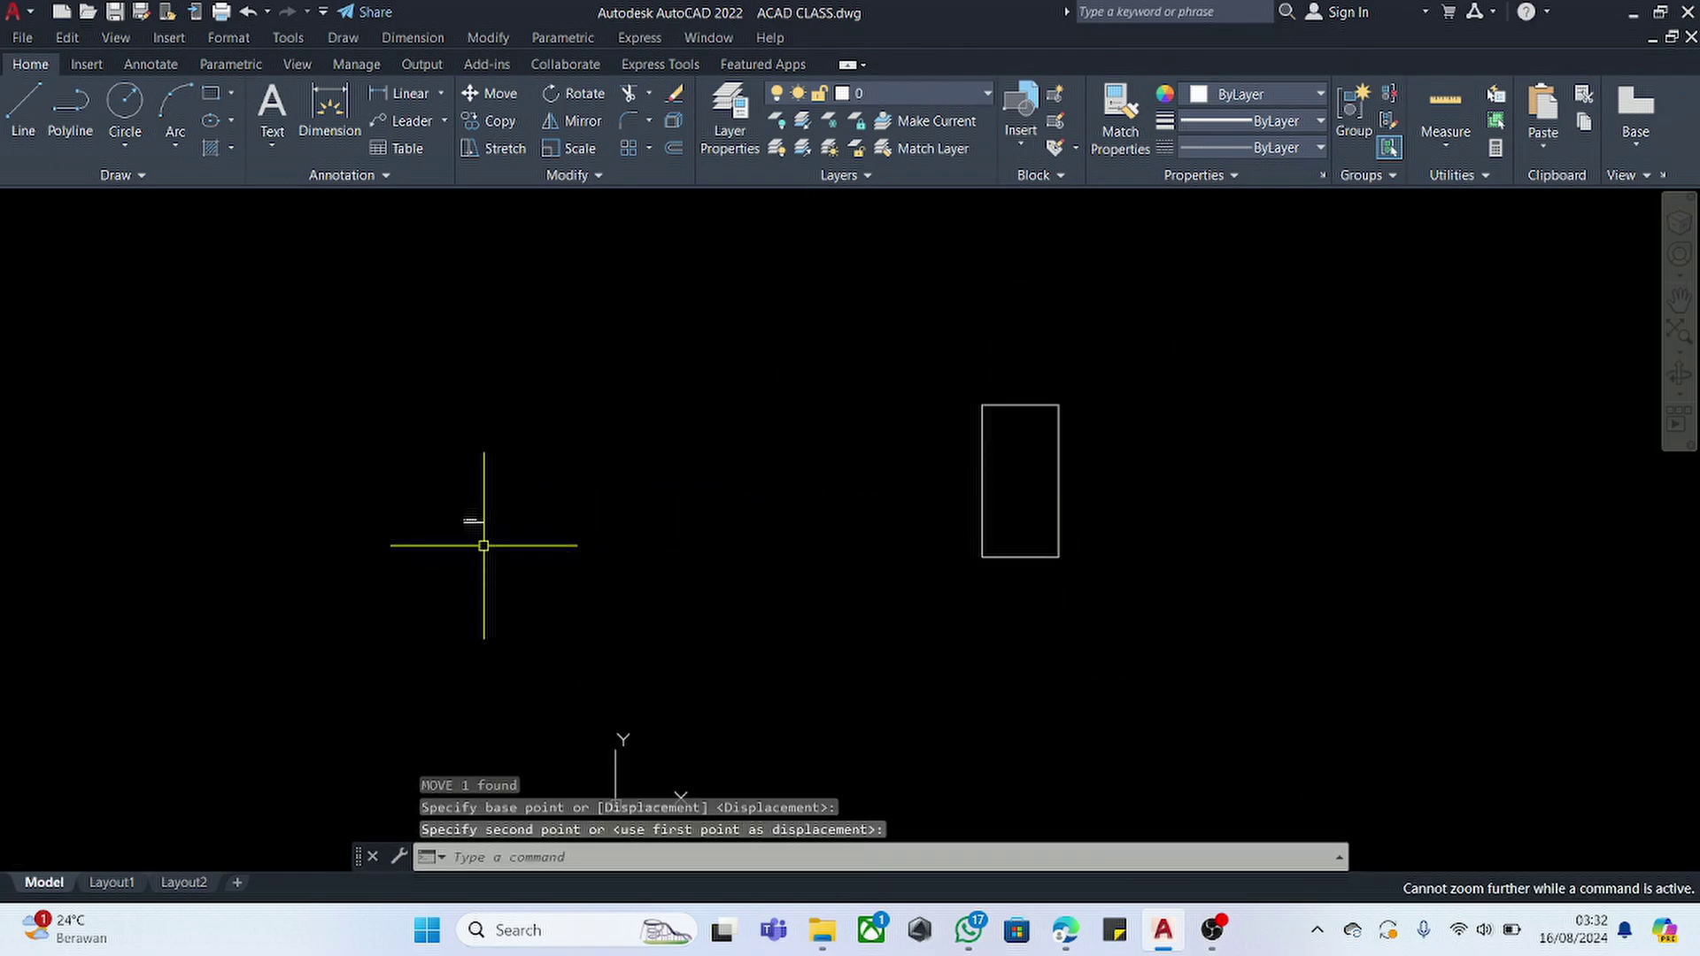
# - Draw a 300 by 300 square in the empty area to the left of the large rectangle
pyautogui.scroll(6, 1137, 453)
pyautogui.scroll(-4, 895, 429)
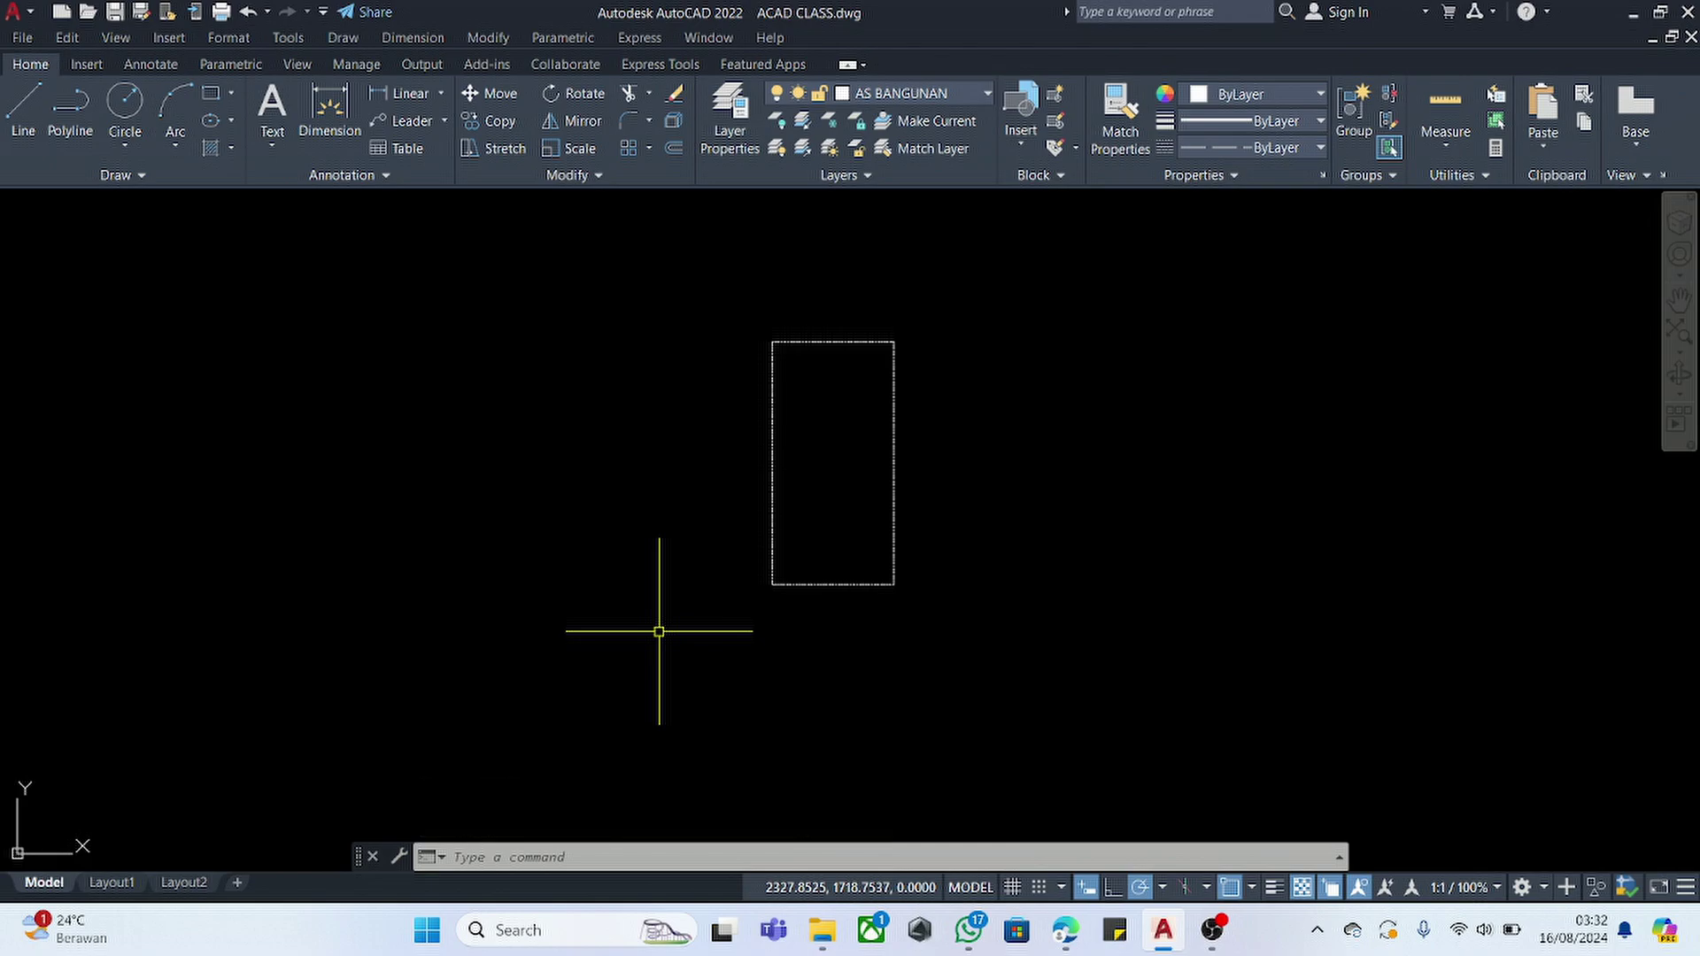
pyautogui.write('rec')
pyautogui.press('Return')
pyautogui.click(445, 570)
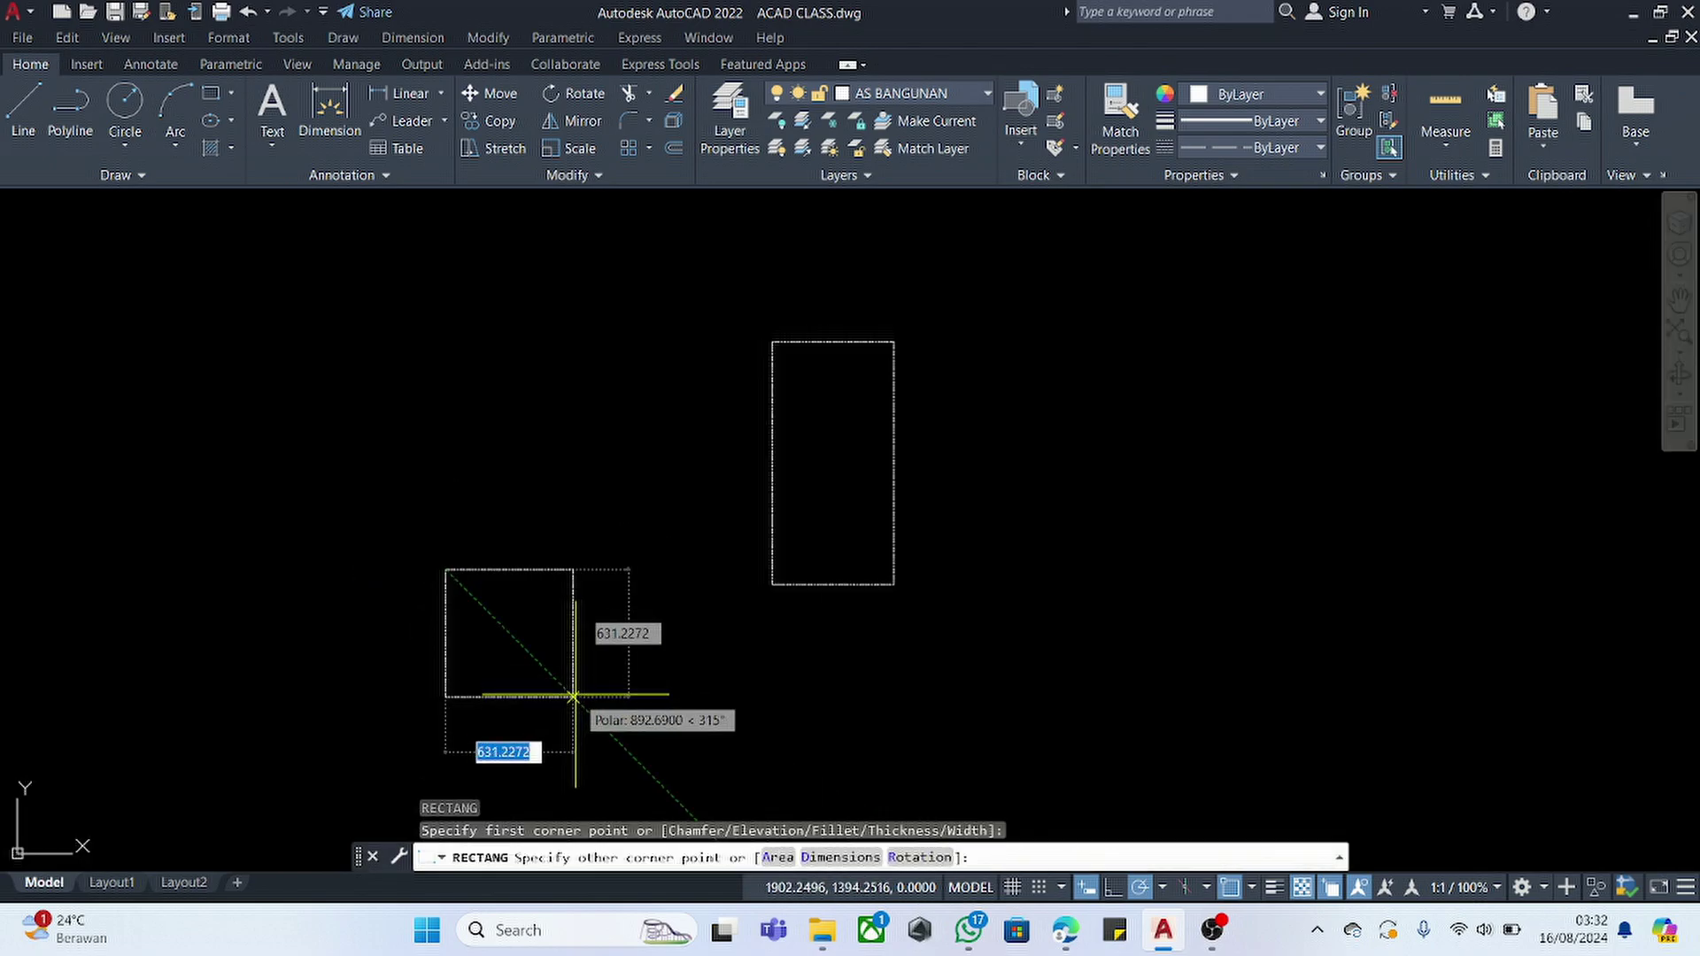
pyautogui.write('300,300')
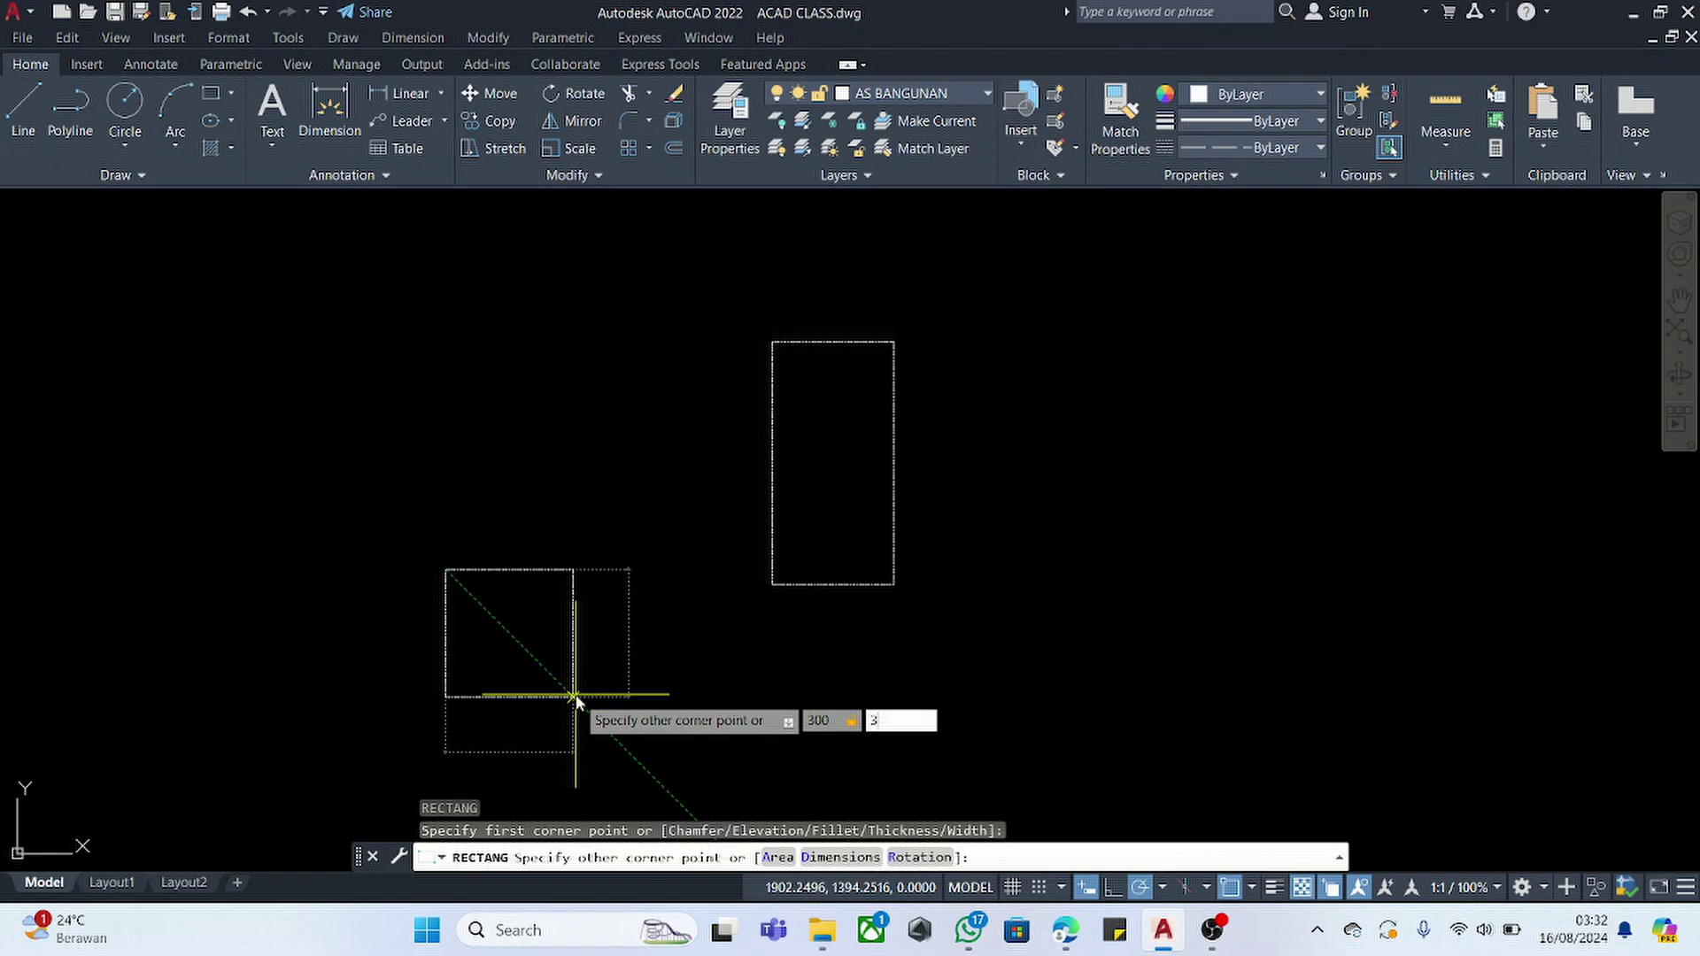
pyautogui.press('Return')
# - Move the 300 by 300 square by its lower-left corner onto the large rectangle's lower-left corner
pyautogui.click(558, 421)
pyautogui.click(348, 668)
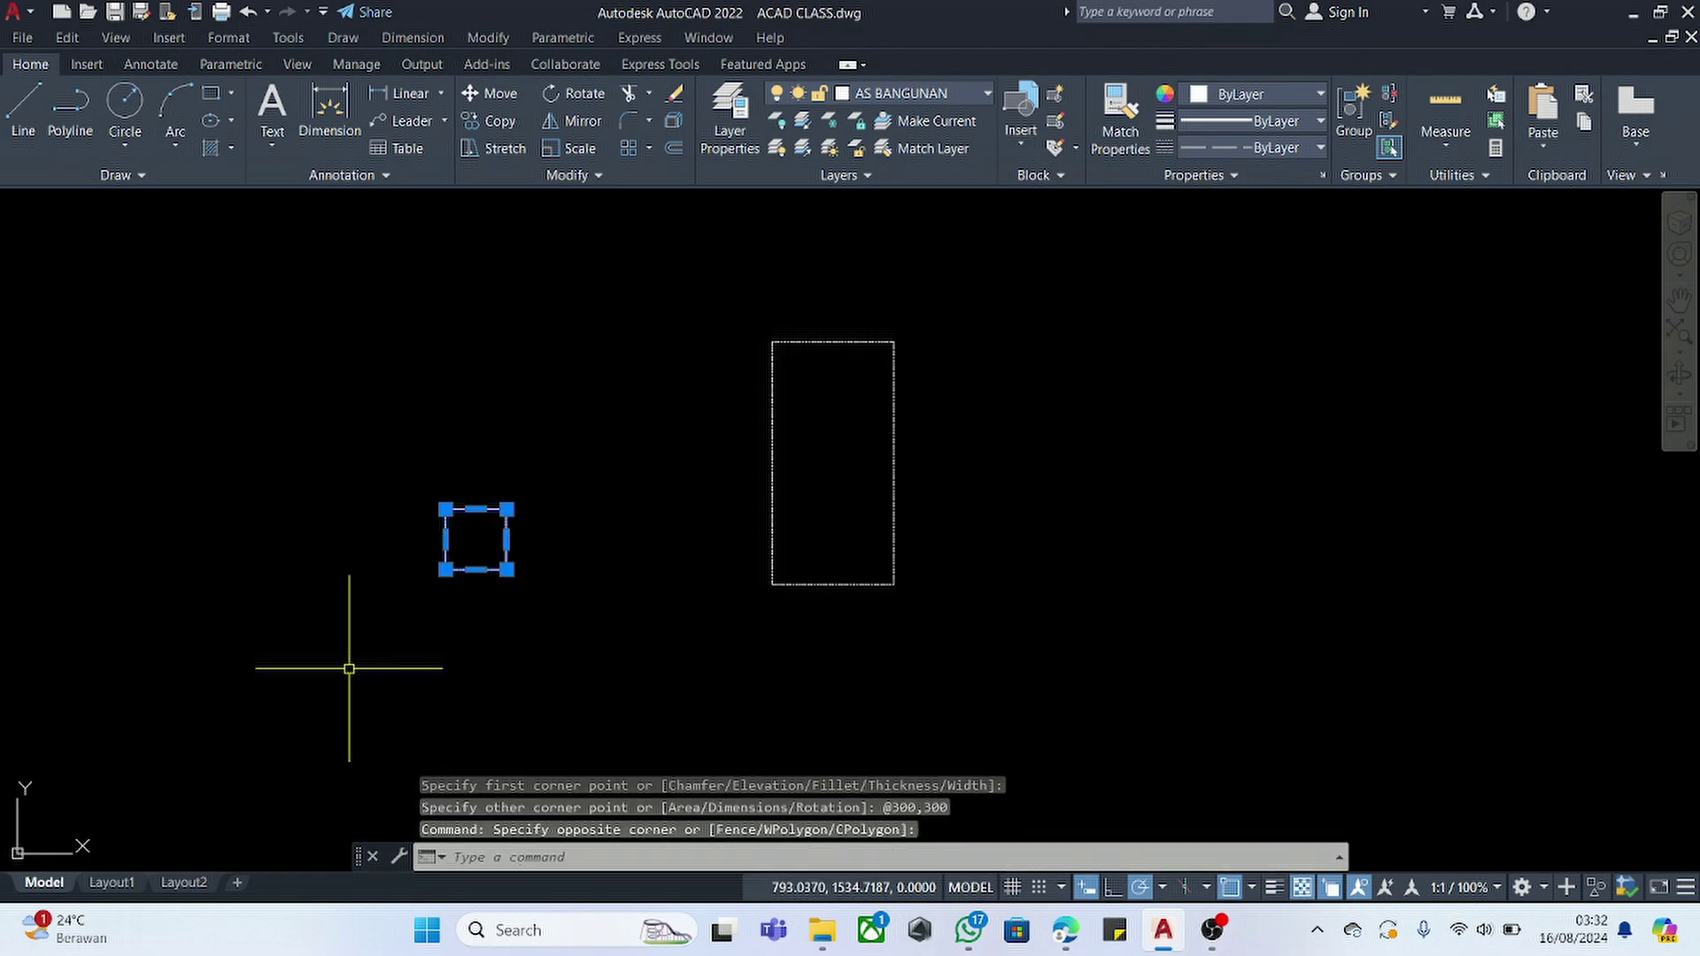
pyautogui.write('m')
pyautogui.press('Return')
pyautogui.click(445, 570)
pyautogui.scroll(4, 798, 540)
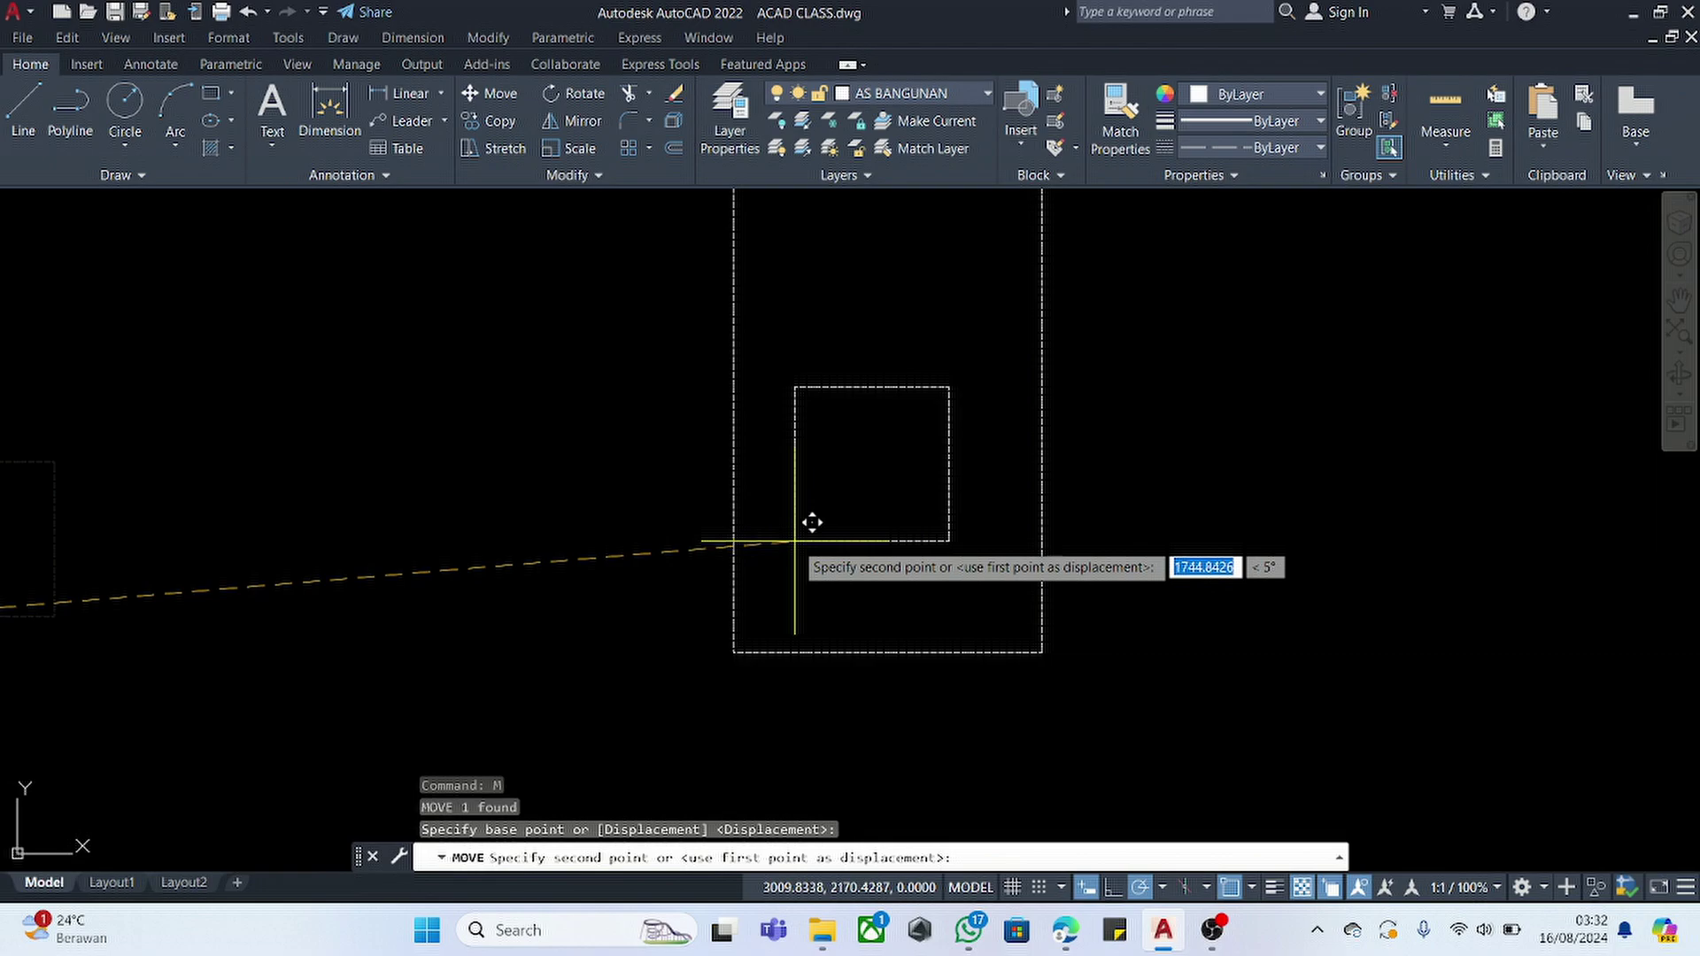
pyautogui.click(734, 653)
pyautogui.write('xl')
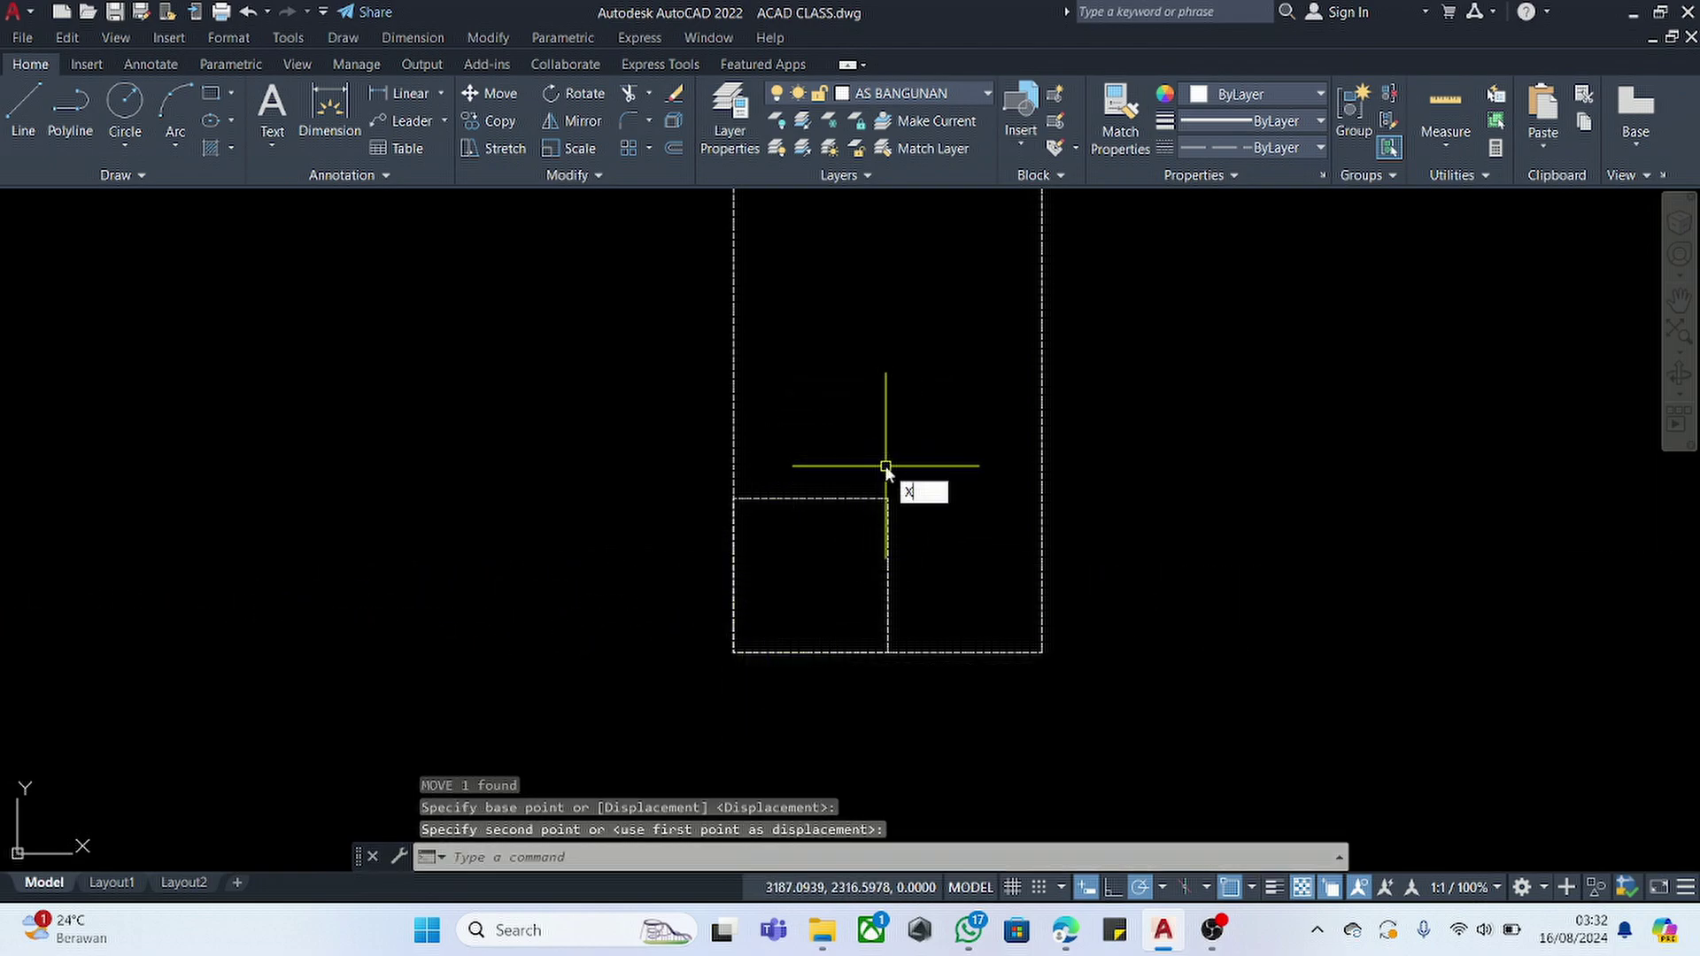
pyautogui.press('Return')
pyautogui.press('Escape')
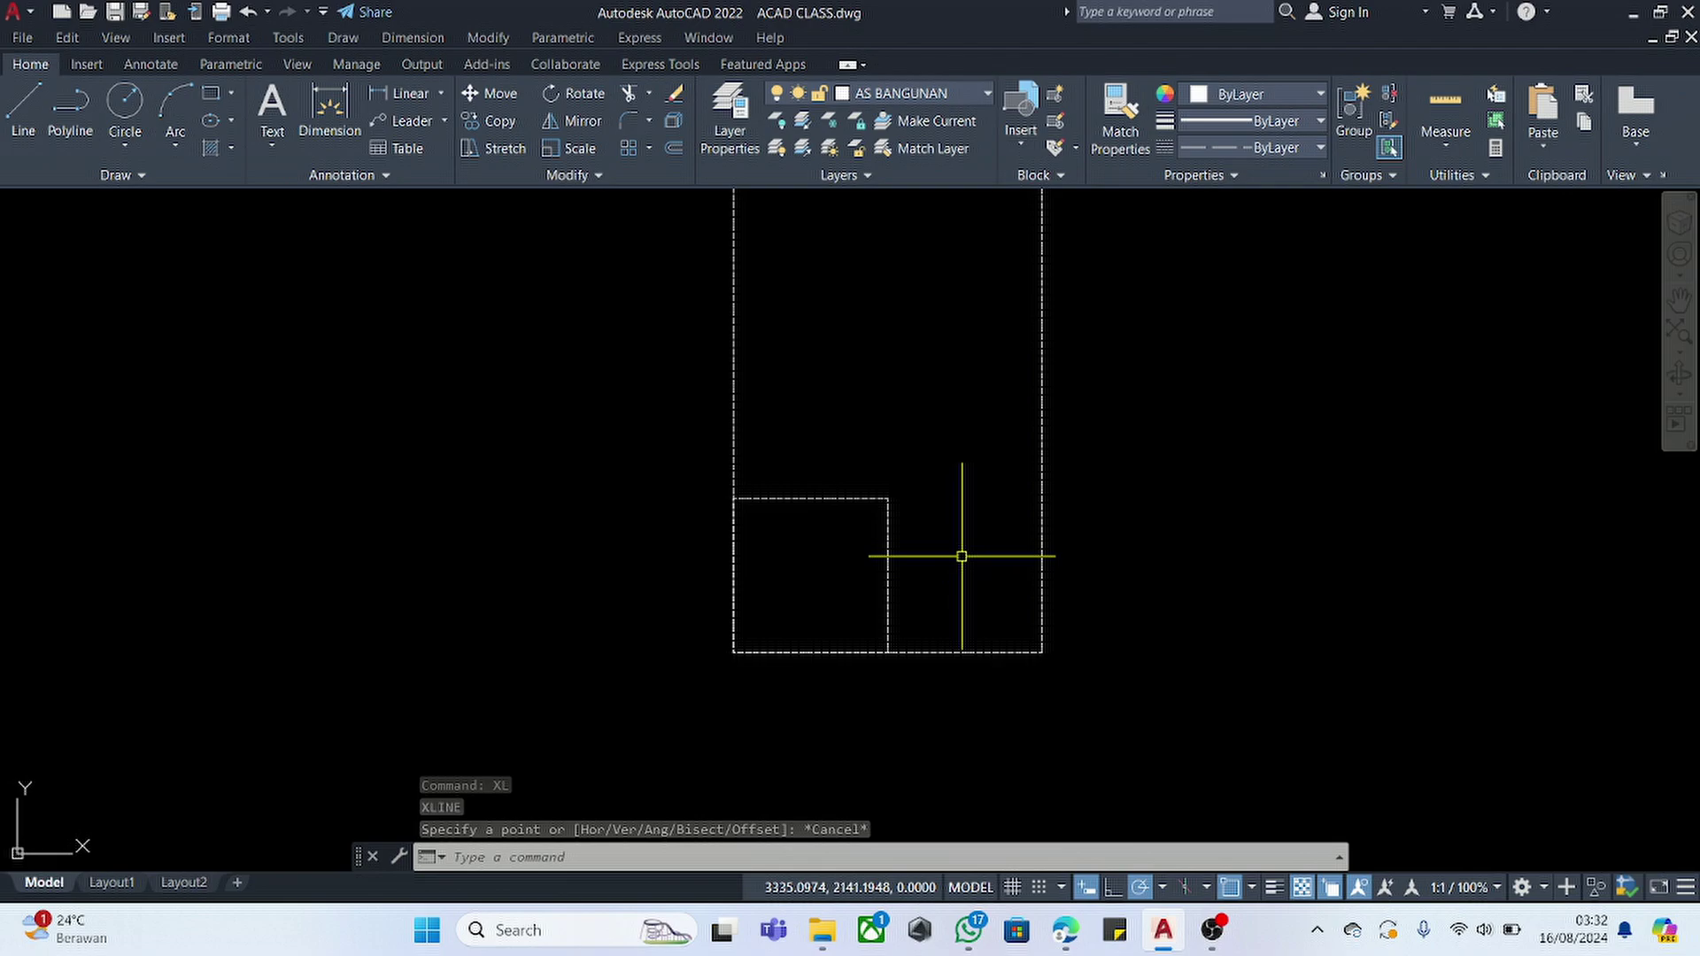
# - Draw a horizontal construction line along the bottom edge of the large rectangle
pyautogui.write('xl')
pyautogui.press('Return')
pyautogui.click(929, 651)
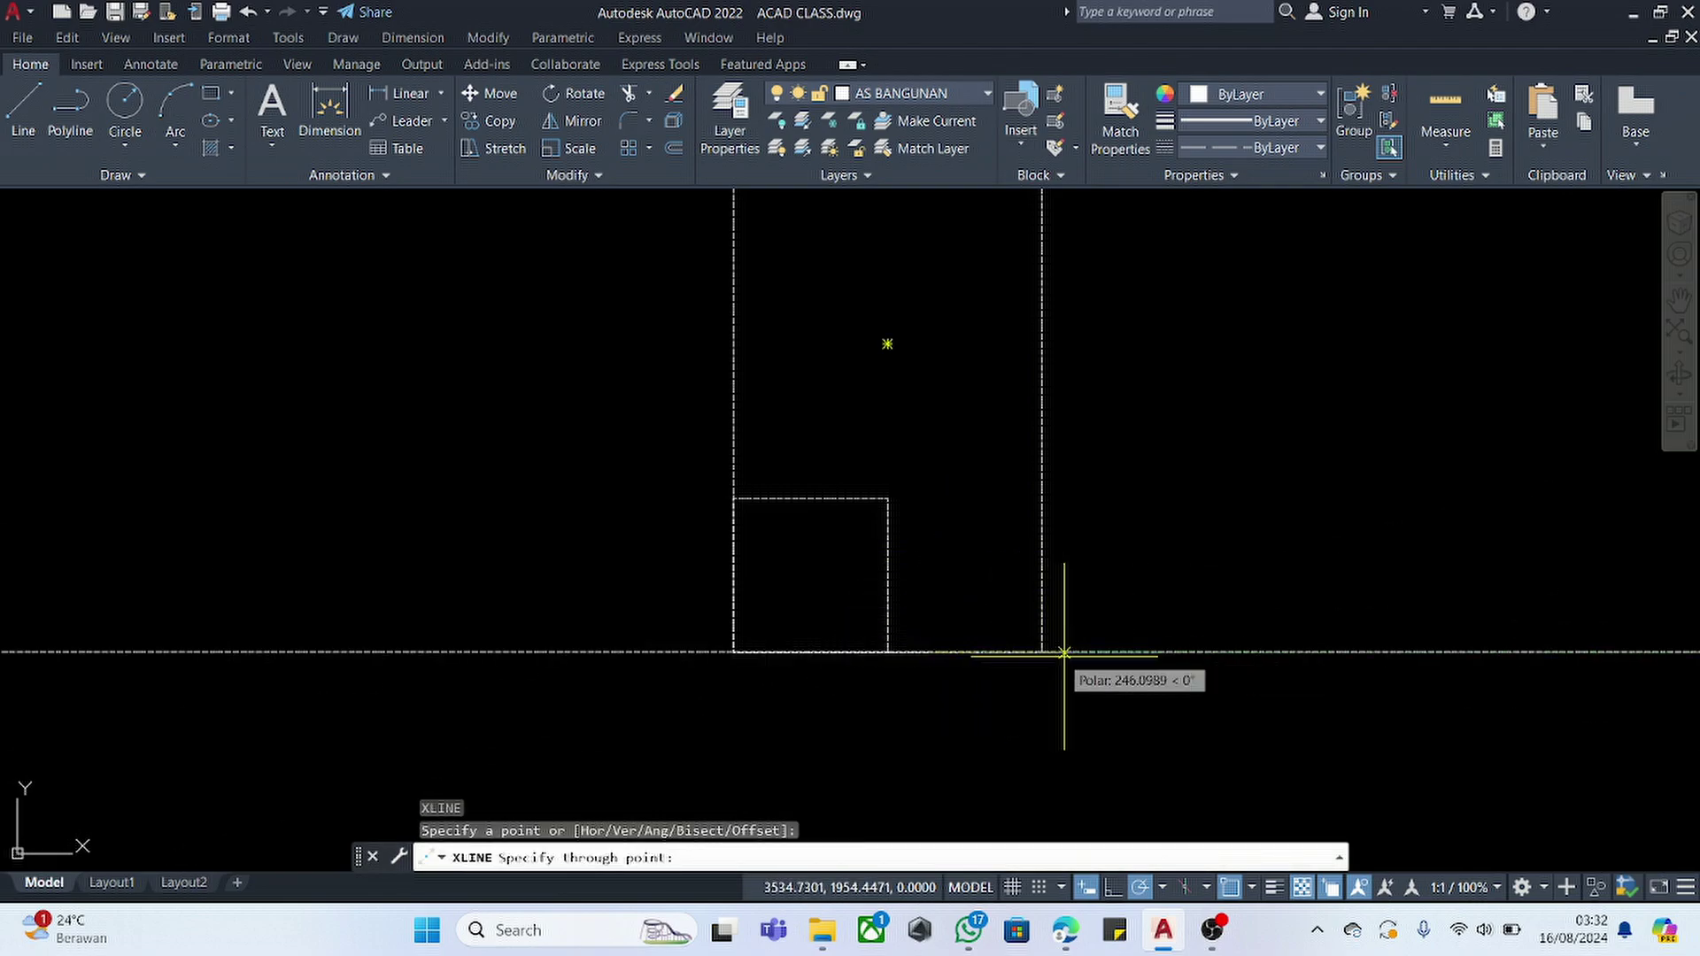
pyautogui.click(1087, 652)
pyautogui.press('Escape')
# - Move the horizontal construction line straight up by 500 from the large rectangle's bottom edge
pyautogui.moveTo(1119, 626); pyautogui.dragTo(1090, 668)
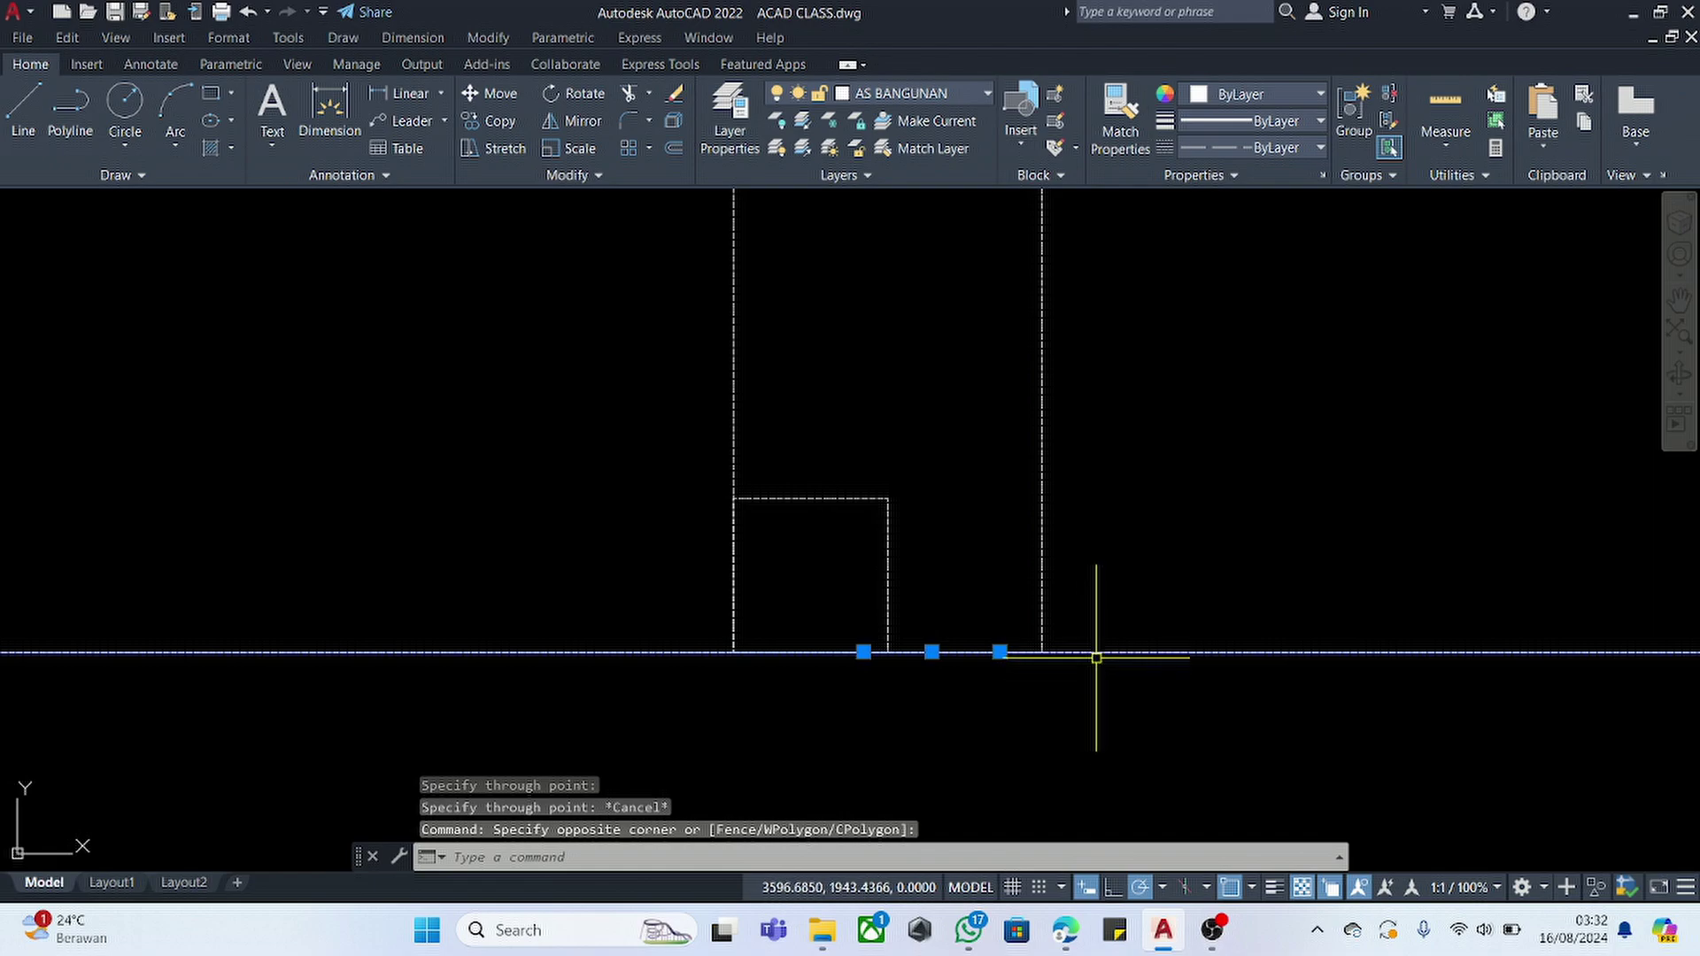
pyautogui.write('m')
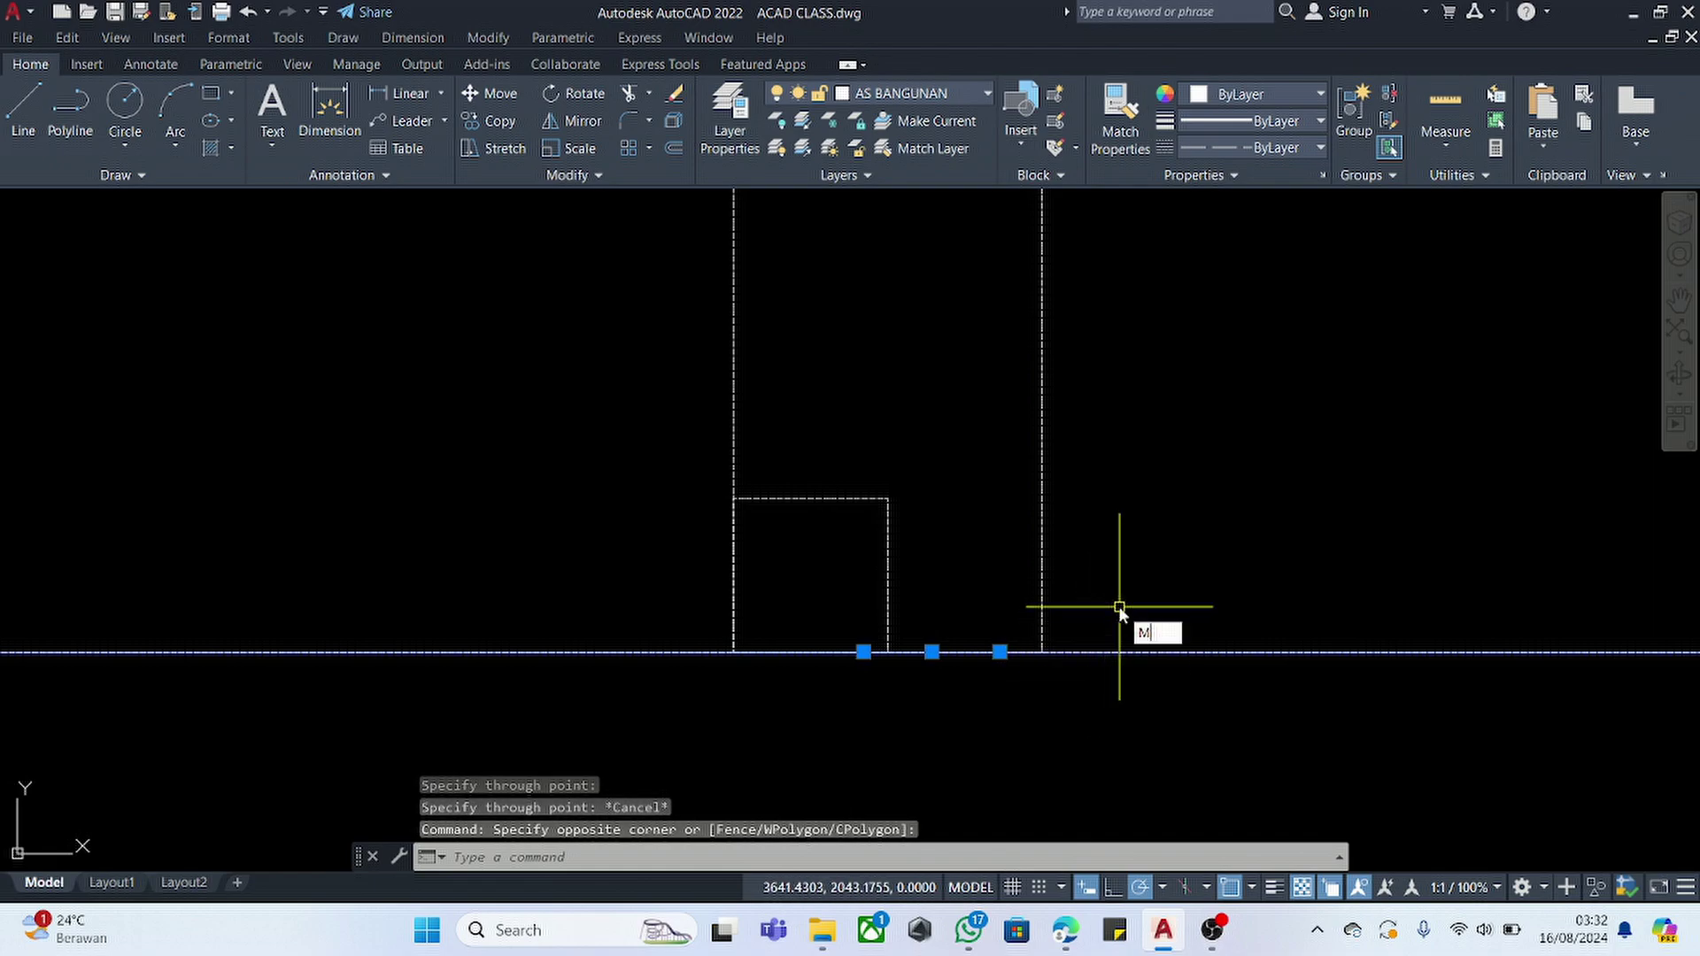
pyautogui.press('Return')
pyautogui.click(1119, 607)
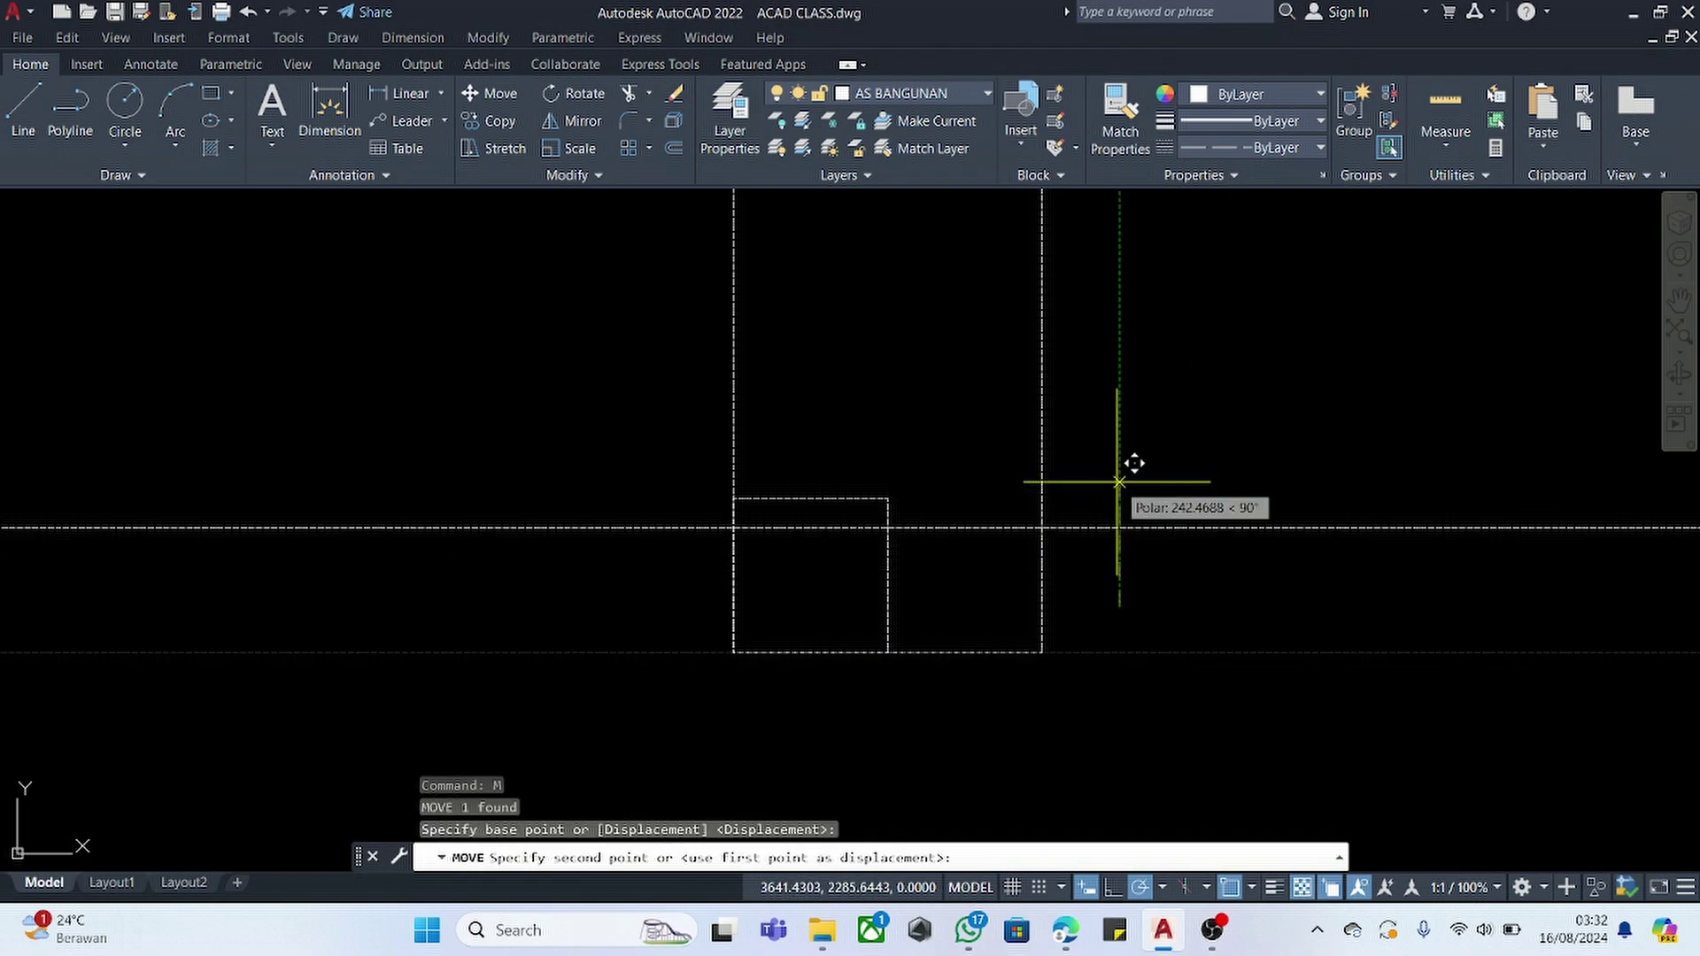
pyautogui.write('500')
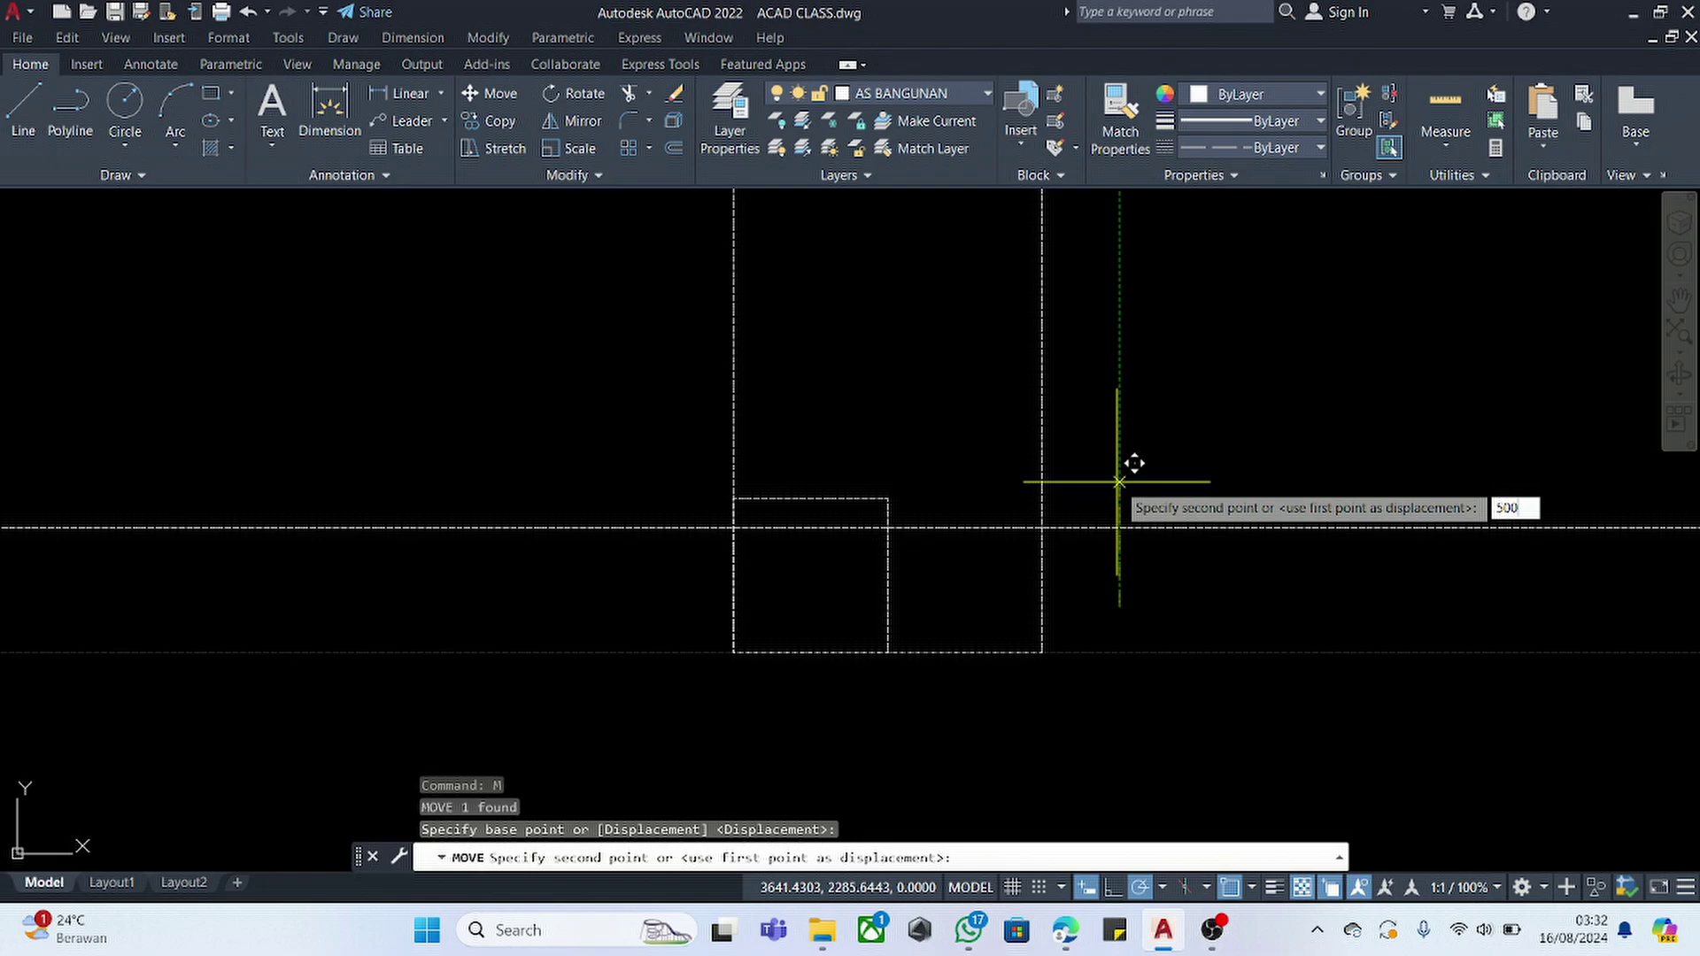
pyautogui.press('Return')
# - Move the 300 by 300 square straight up by its lower-right corner so that its base sits on the construction line
pyautogui.click(899, 448)
pyautogui.click(826, 547)
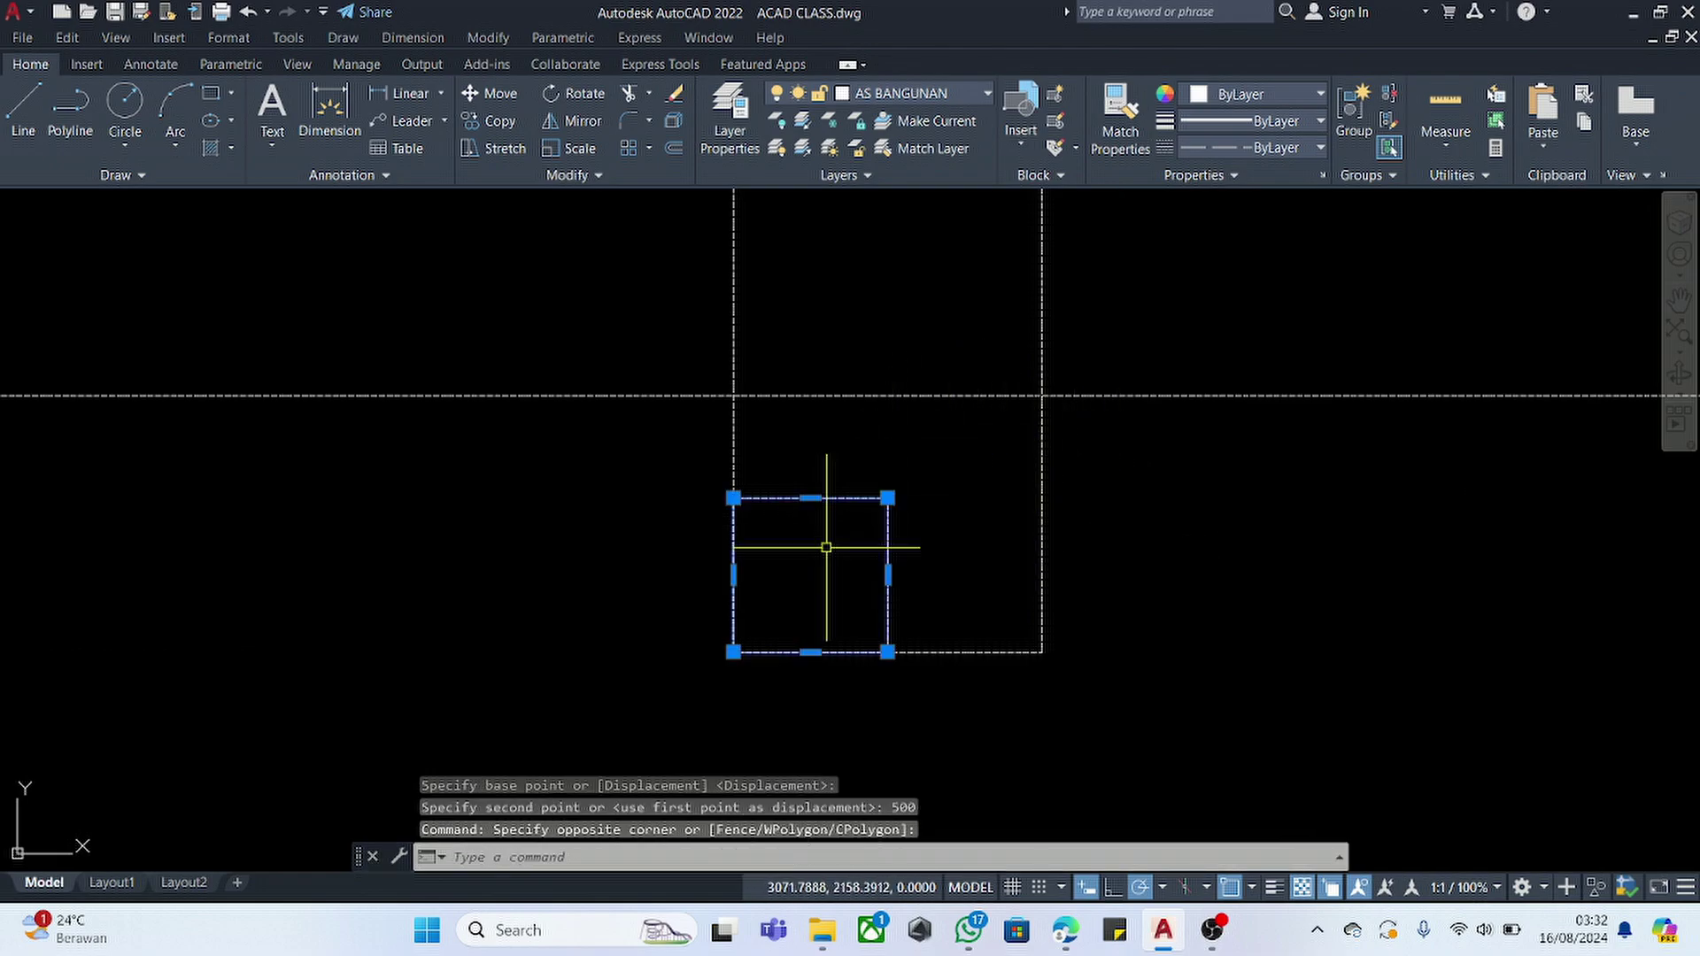
pyautogui.write('m')
pyautogui.press('Return')
pyautogui.click(887, 653)
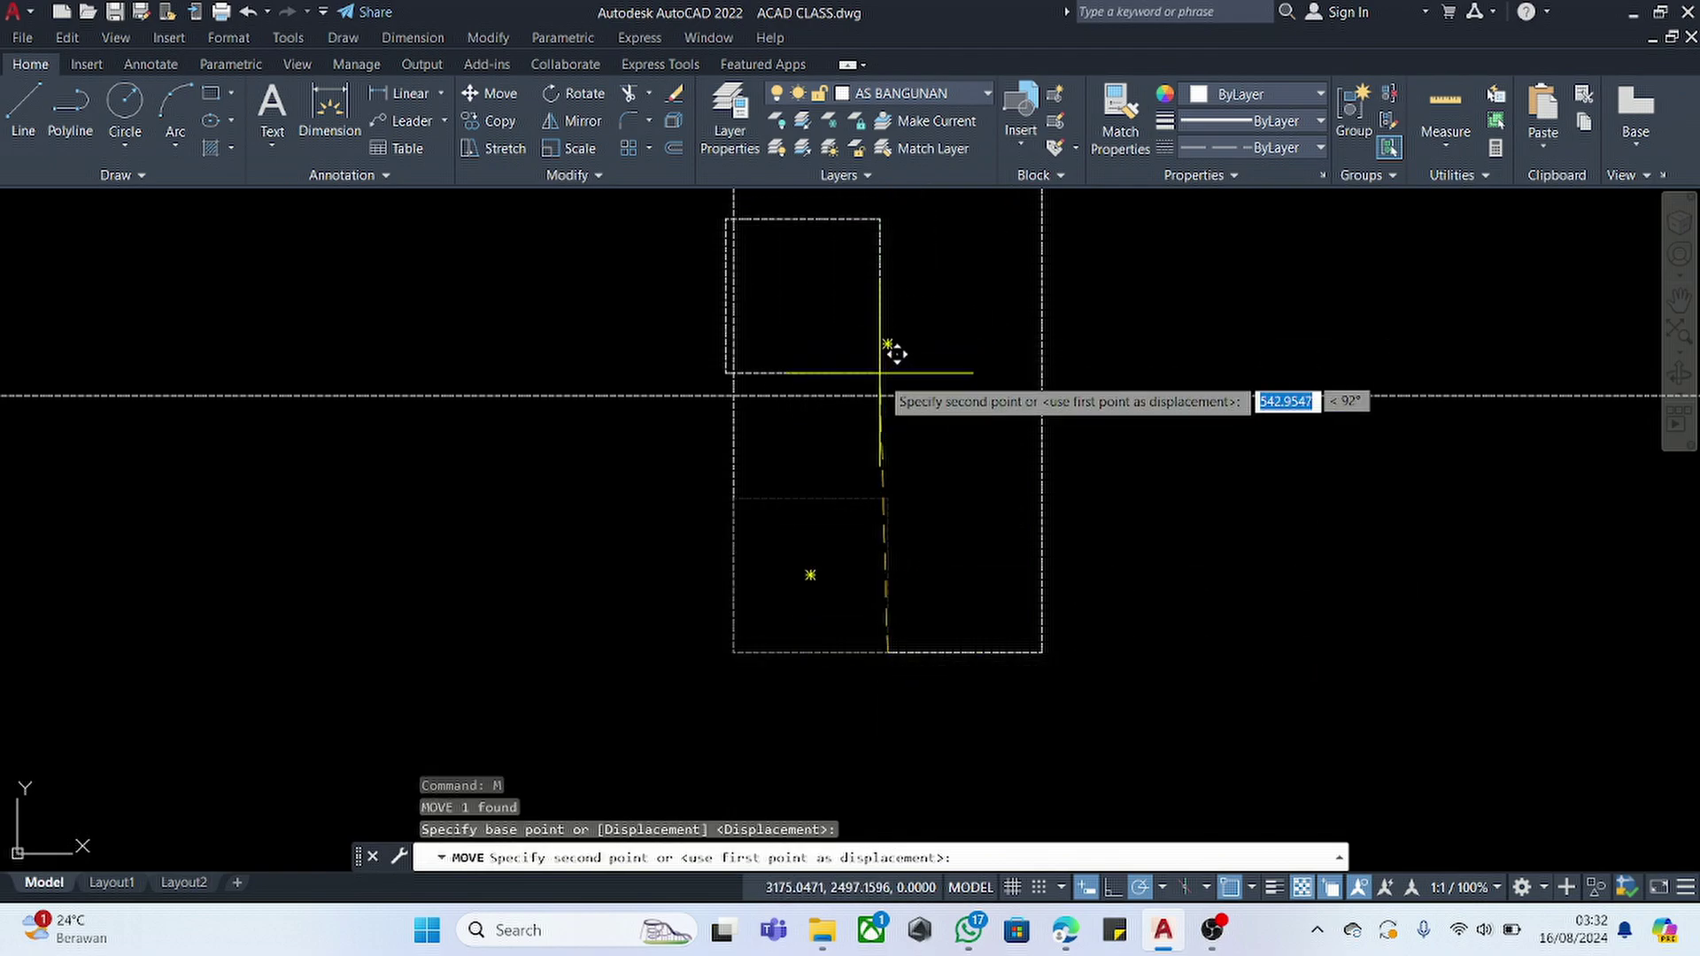
pyautogui.click(888, 395)
# - Try to move the square and the construction line together straight down by 2100, and undo that move
pyautogui.scroll(-4, 888, 478)
pyautogui.scroll(4, 856, 341)
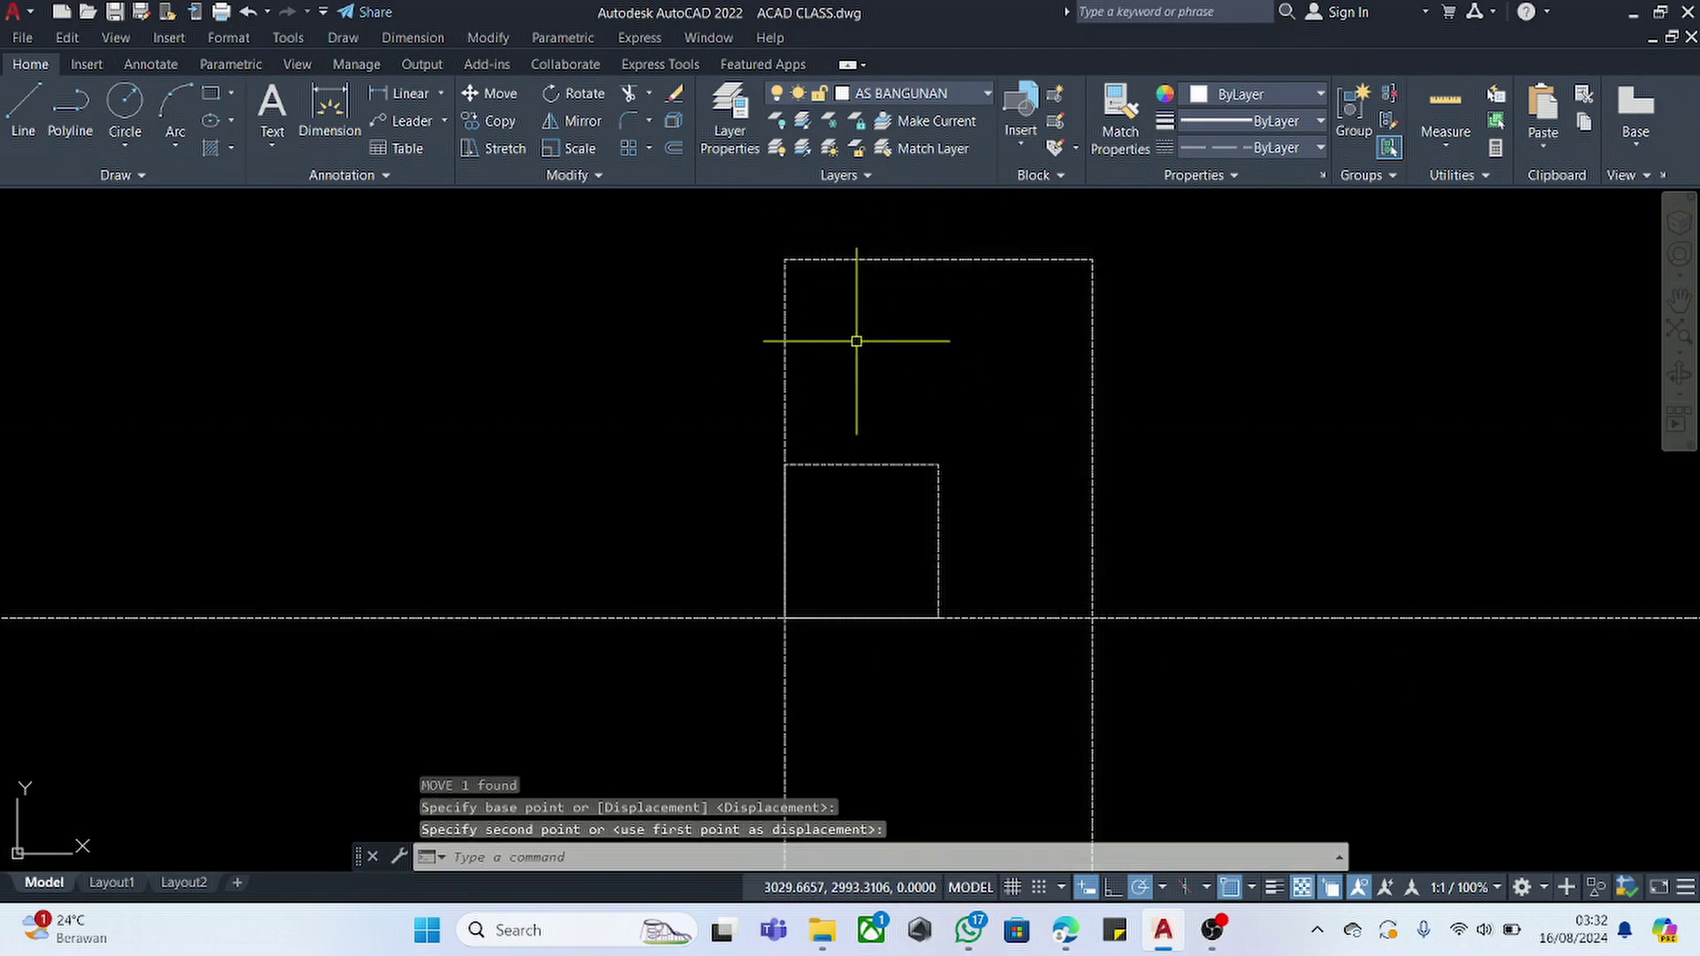
pyautogui.scroll(-4, 940, 434)
pyautogui.scroll(4, 974, 522)
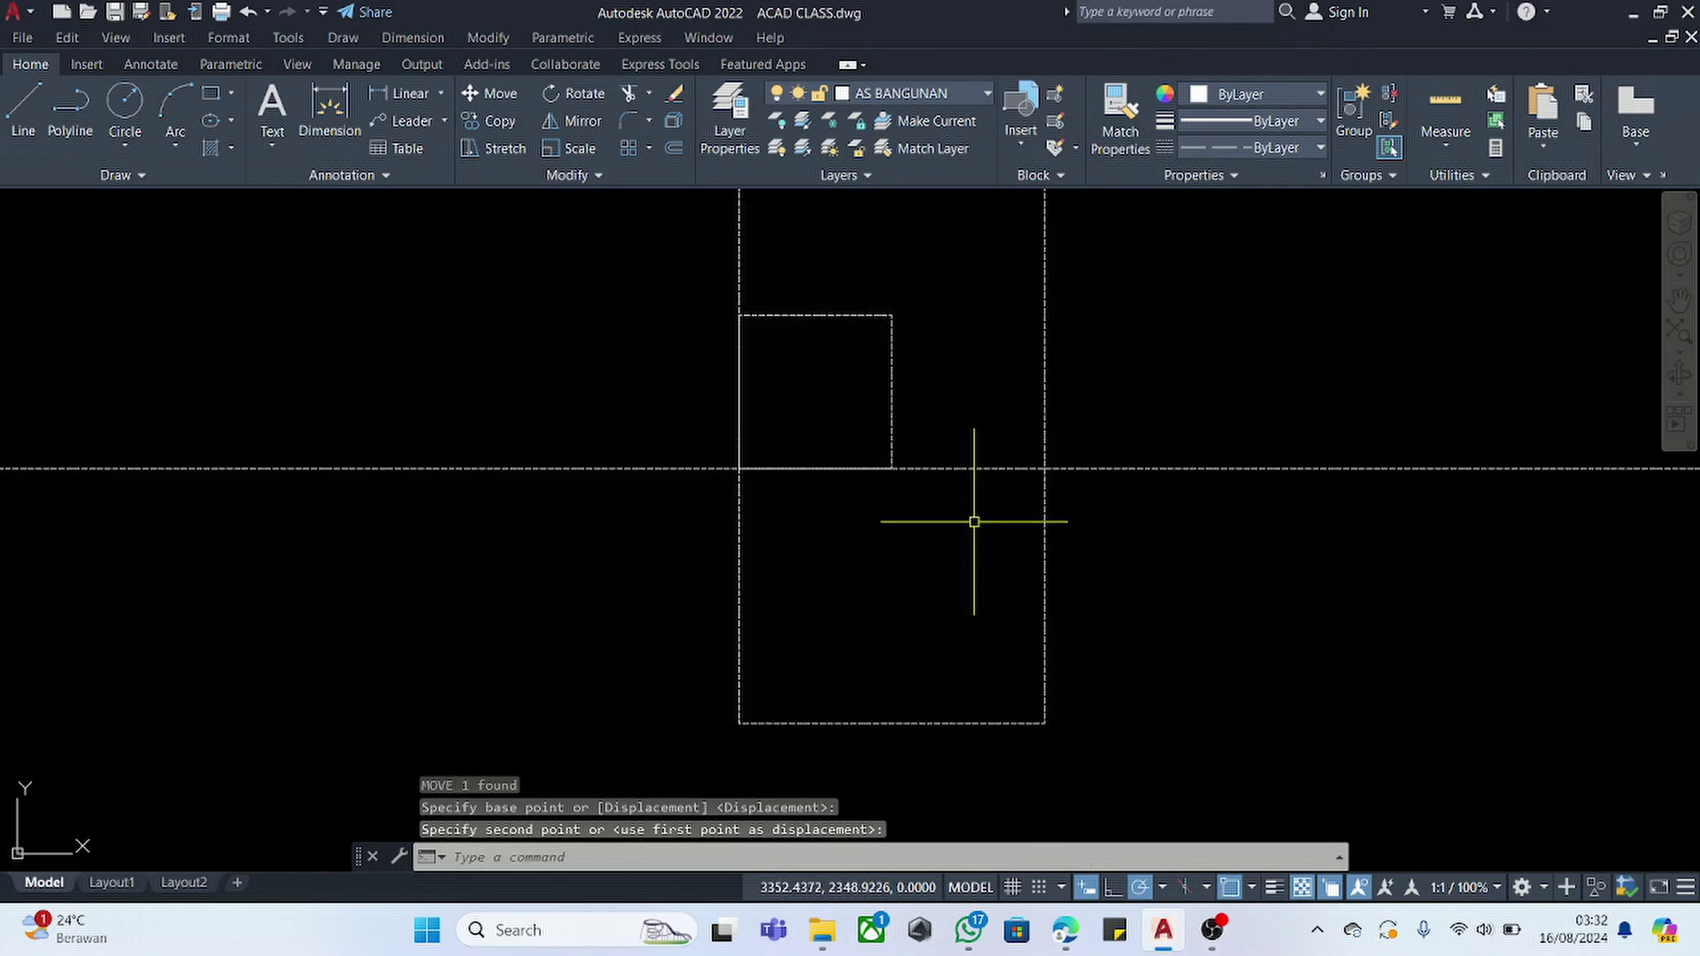
pyautogui.click(984, 382)
pyautogui.click(880, 516)
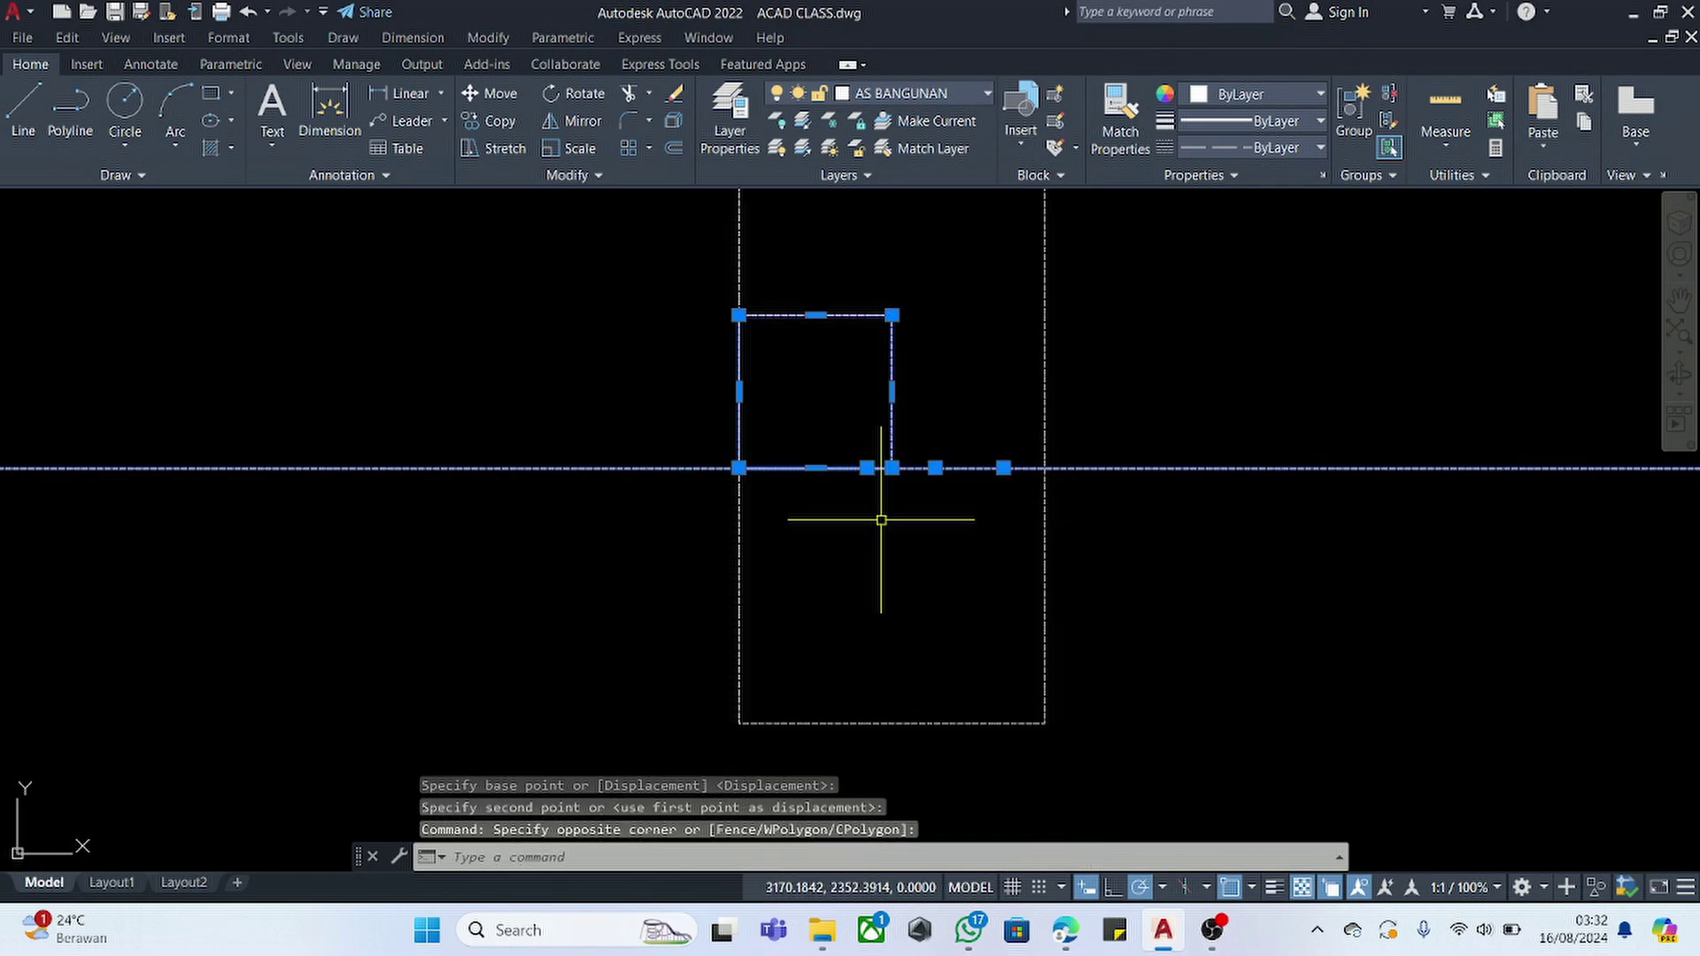
pyautogui.click(935, 389)
pyautogui.click(849, 521)
pyautogui.write('m')
pyautogui.press('Return')
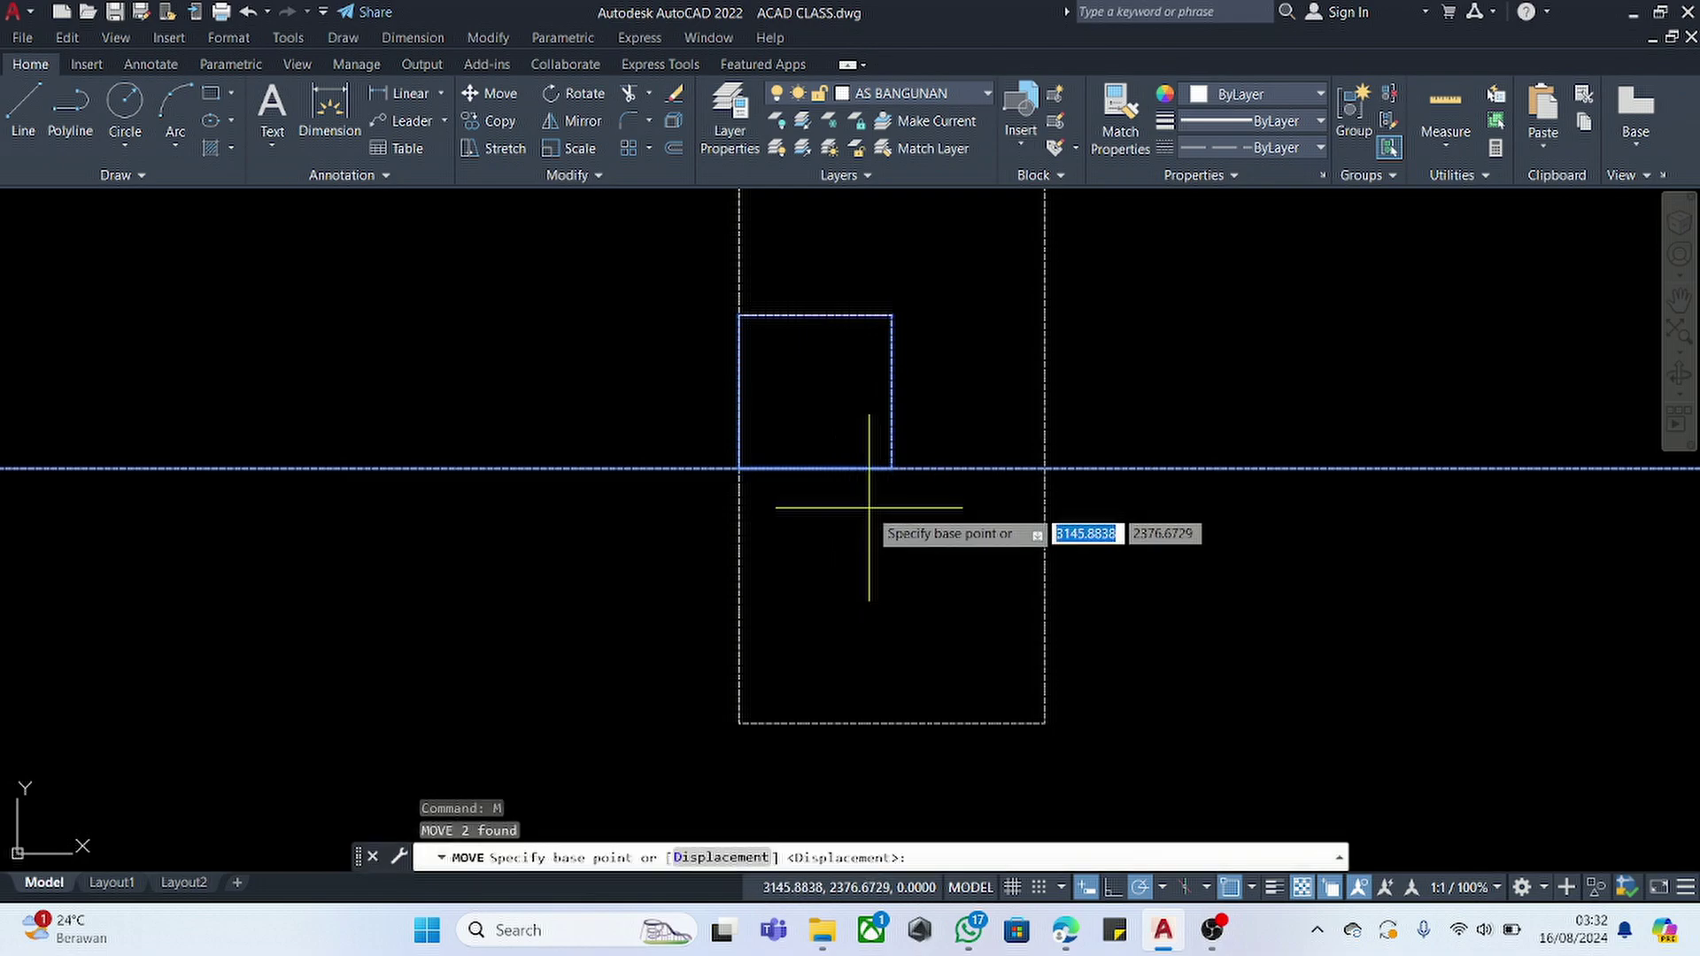
pyautogui.click(868, 508)
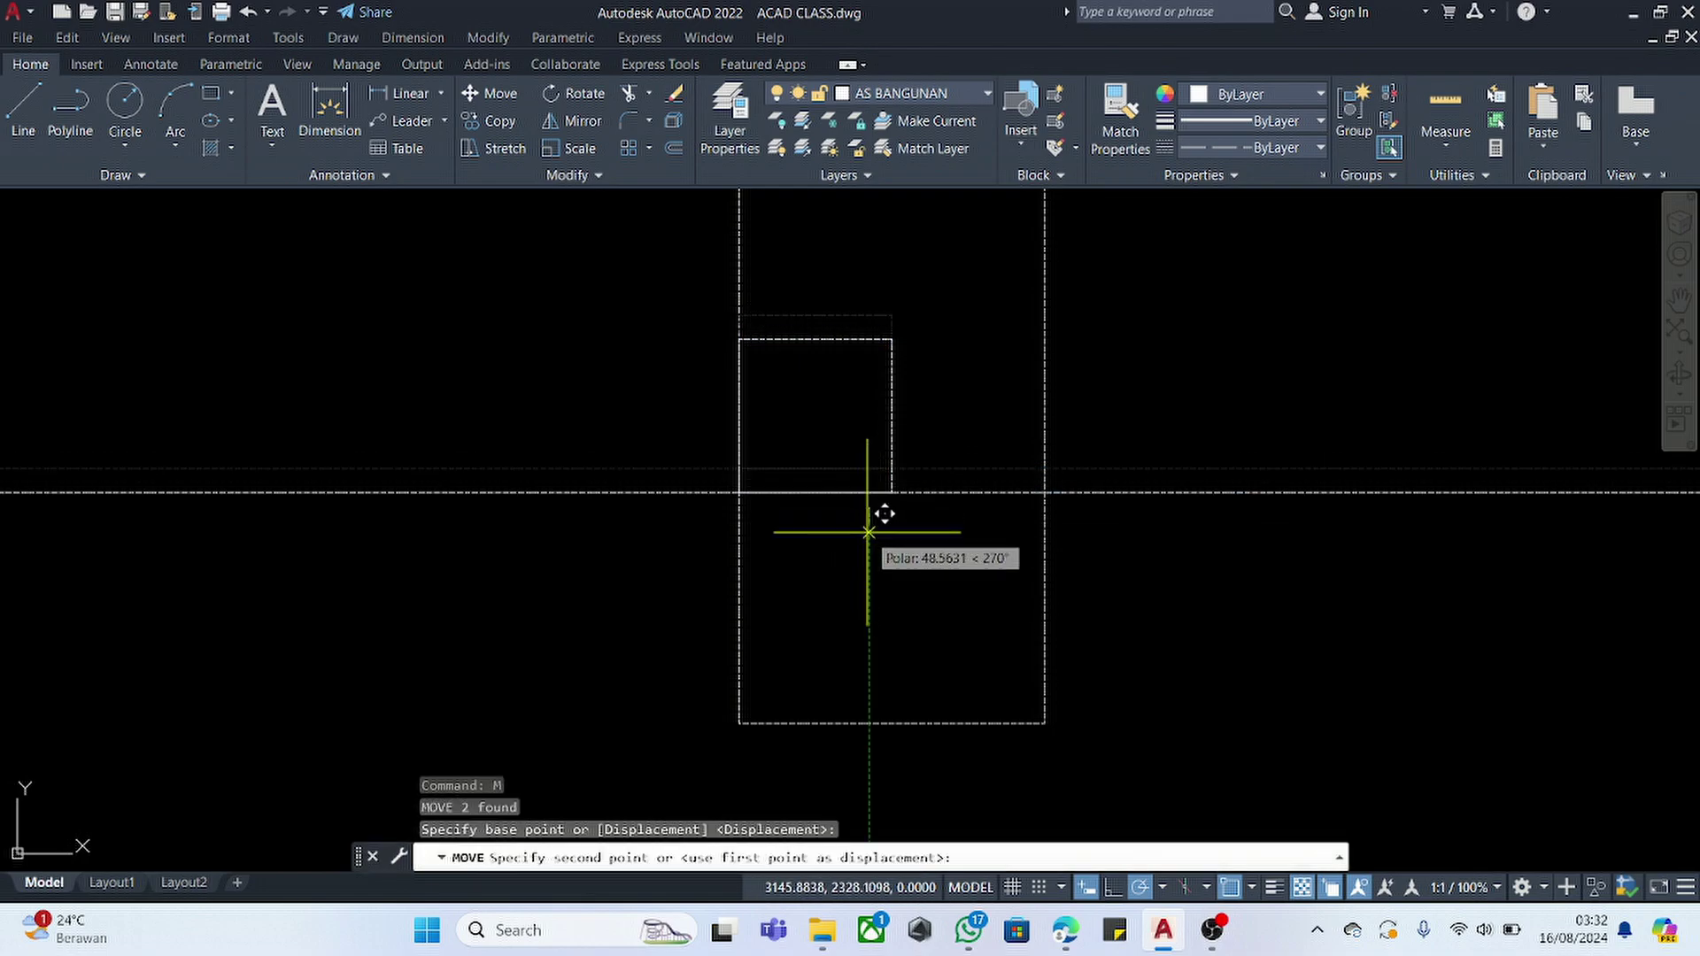
pyautogui.write('200')
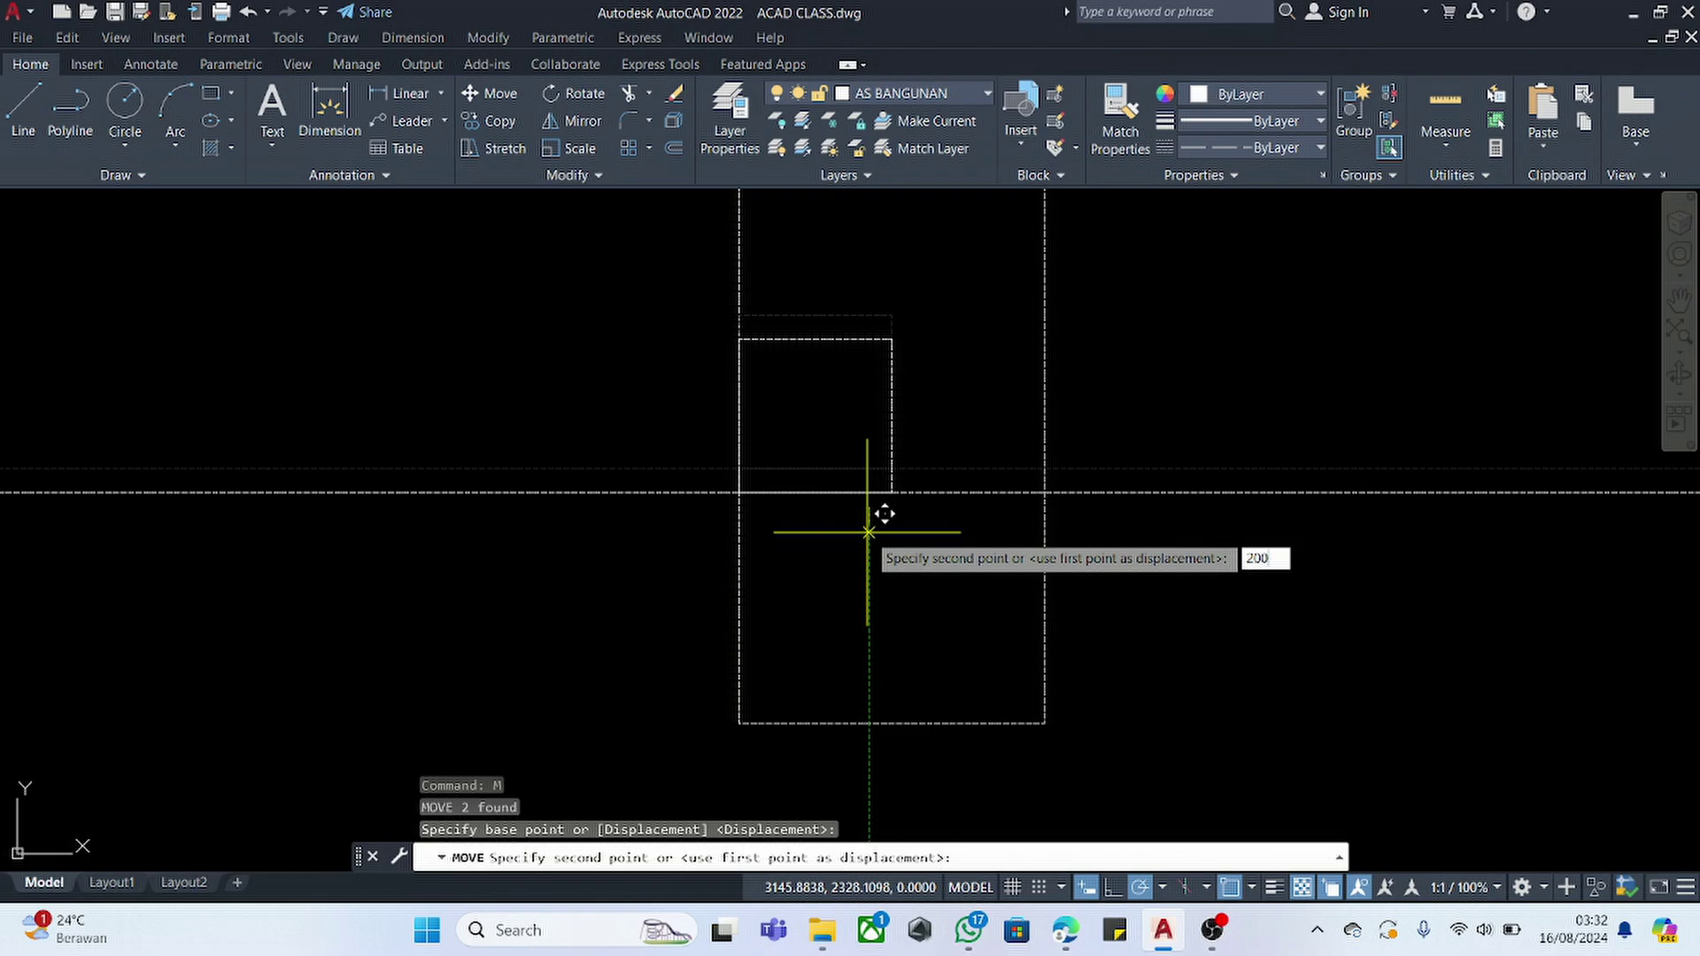
pyautogui.press('BackSpace')
pyautogui.press('BackSpace')
pyautogui.write('100')
pyautogui.press('Return')
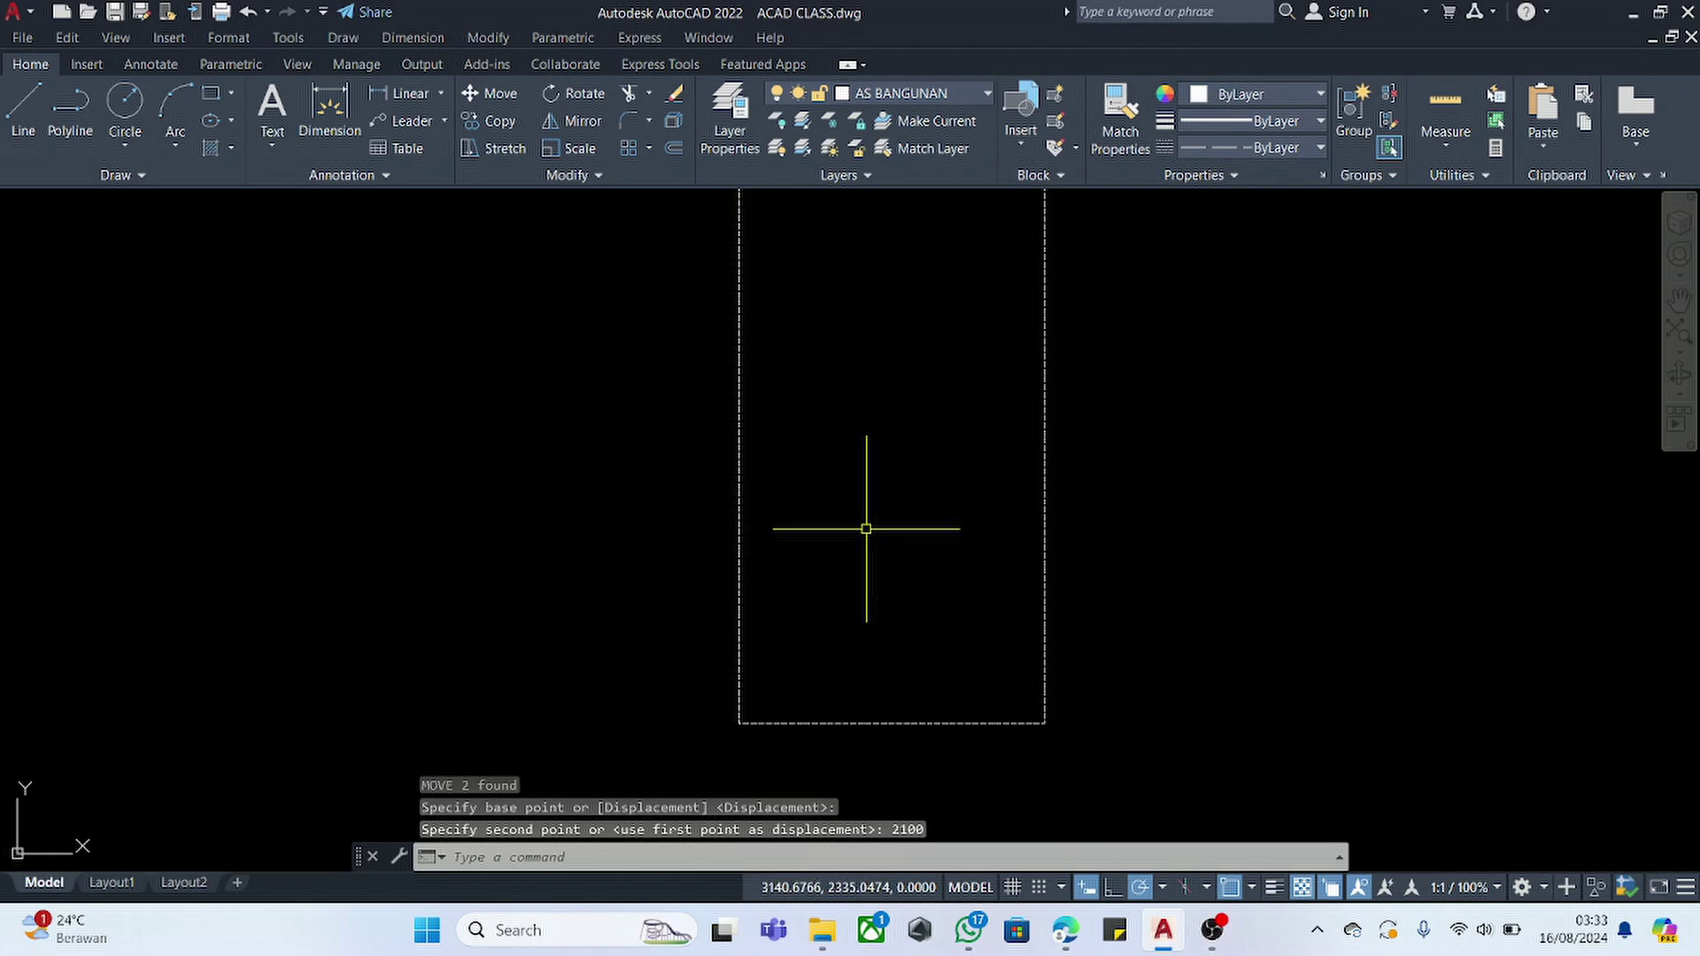
pyautogui.hotkey('ctrl', 'z')
# - Move the 300 by 300 square and the construction line together straight down by 100
pyautogui.click(926, 380)
pyautogui.click(863, 496)
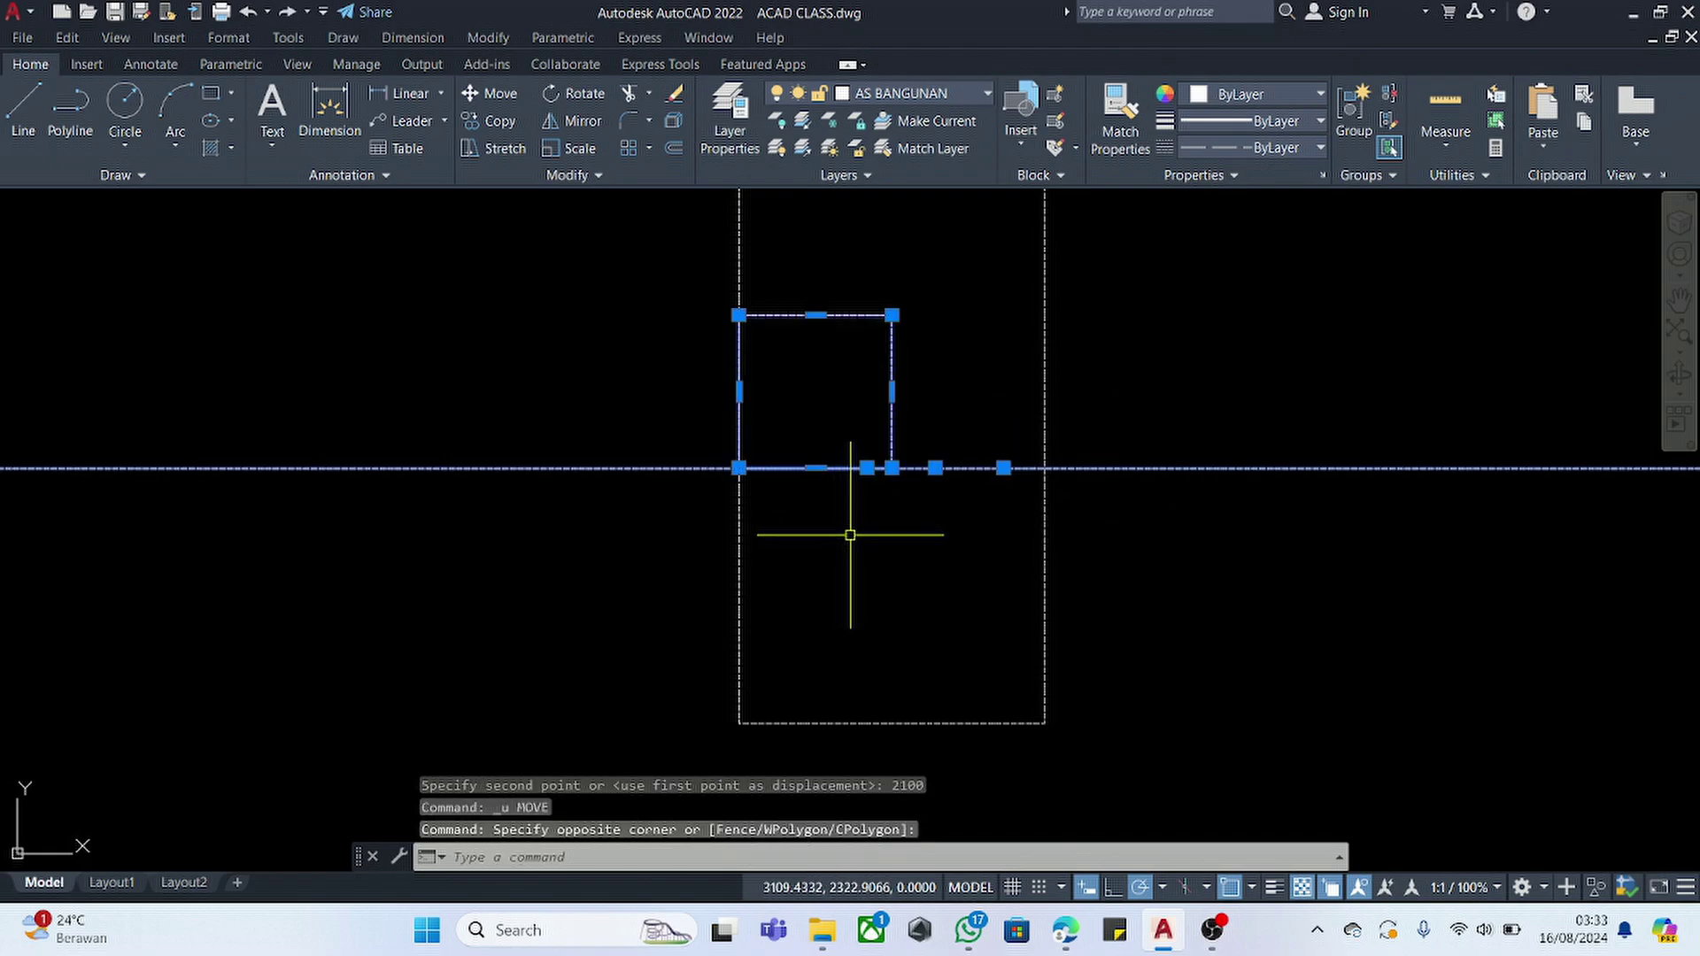
pyautogui.write('m')
pyautogui.press('Return')
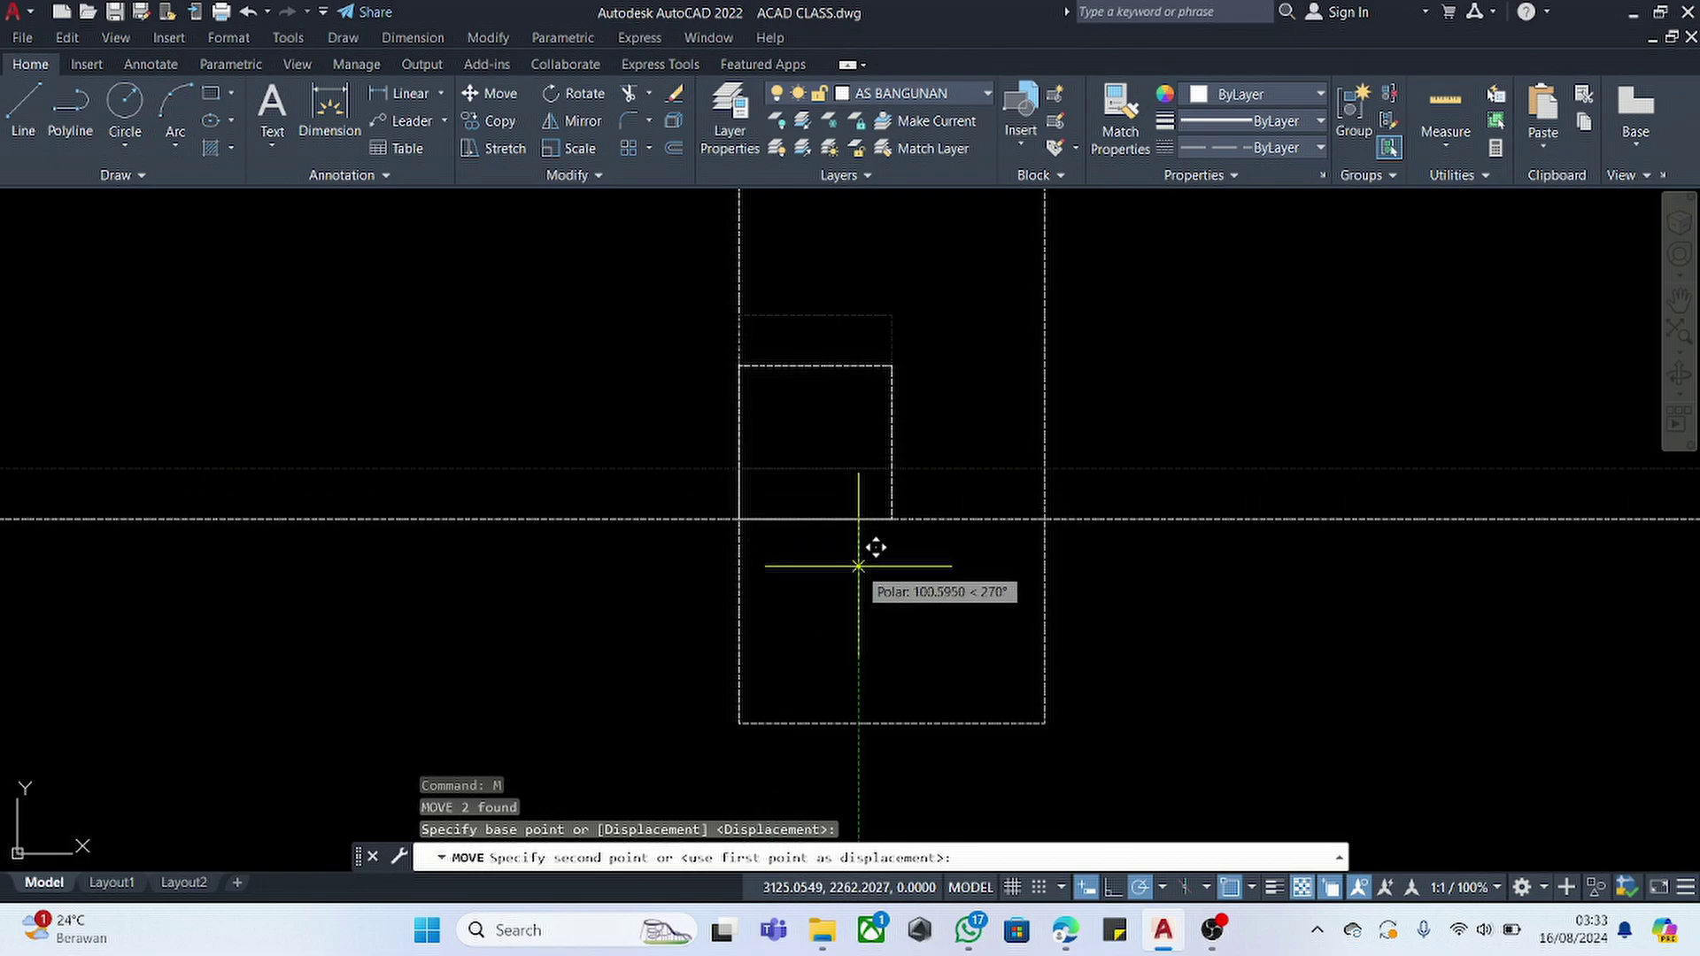
pyautogui.write('100')
pyautogui.press('Return')
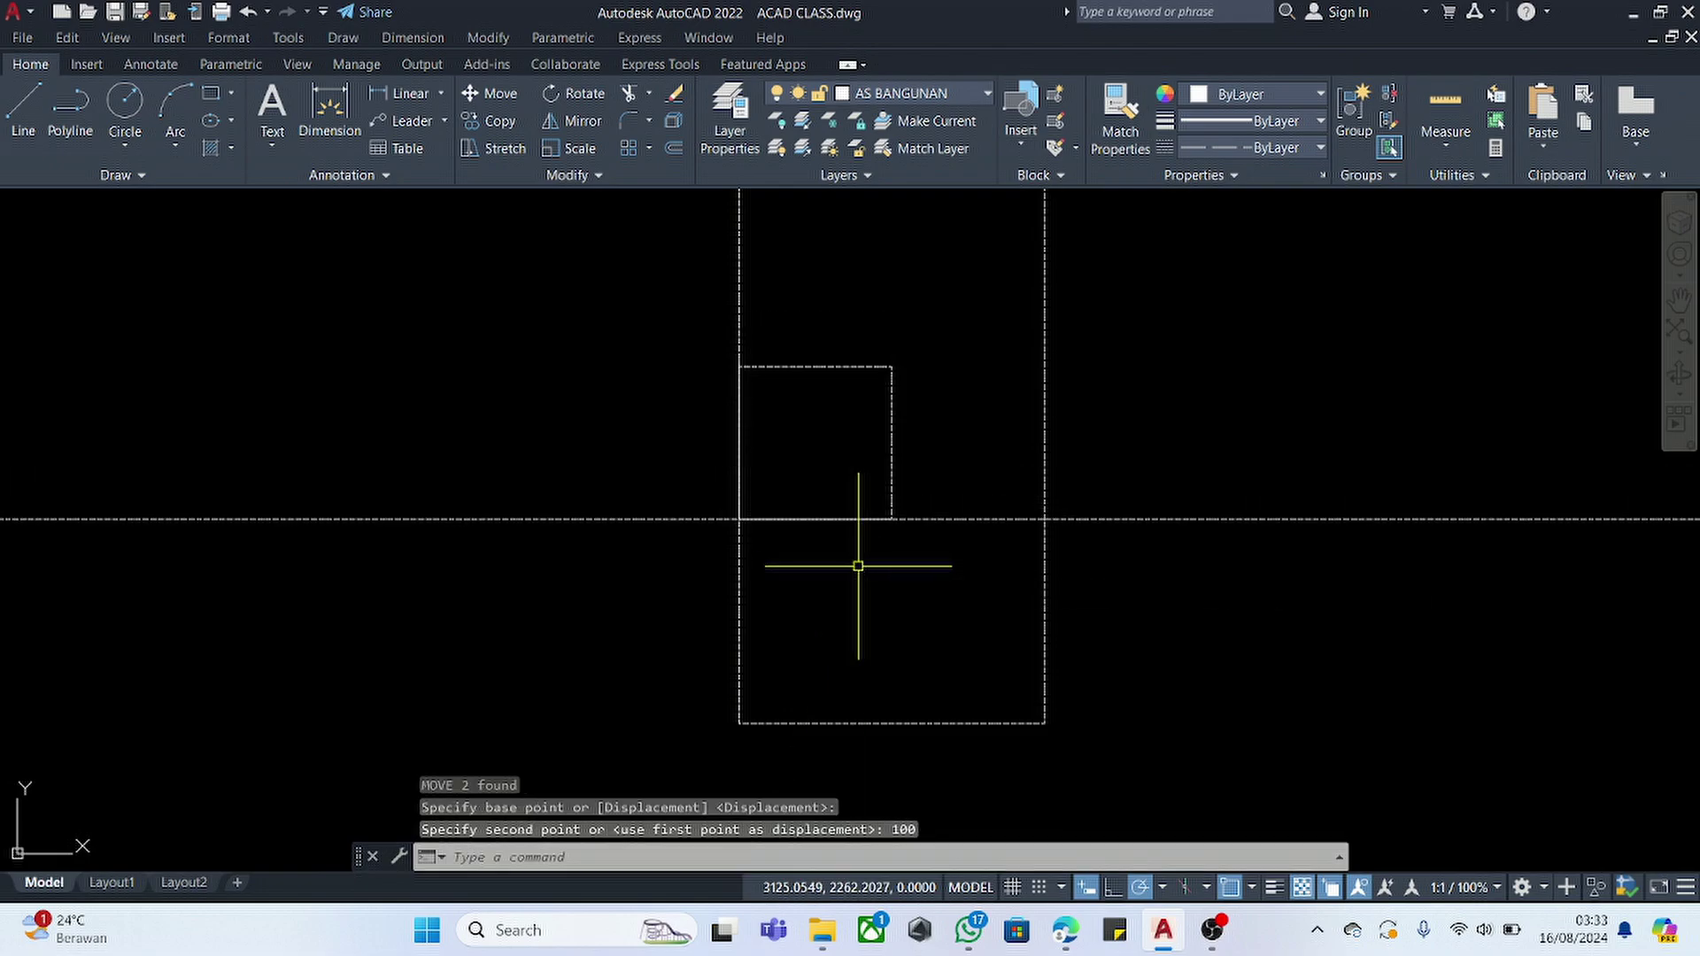
# - Copy the 300 by 300 square directly above itself, from its lower-right corner to its upper-right corner
pyautogui.scroll(-2, 863, 500)
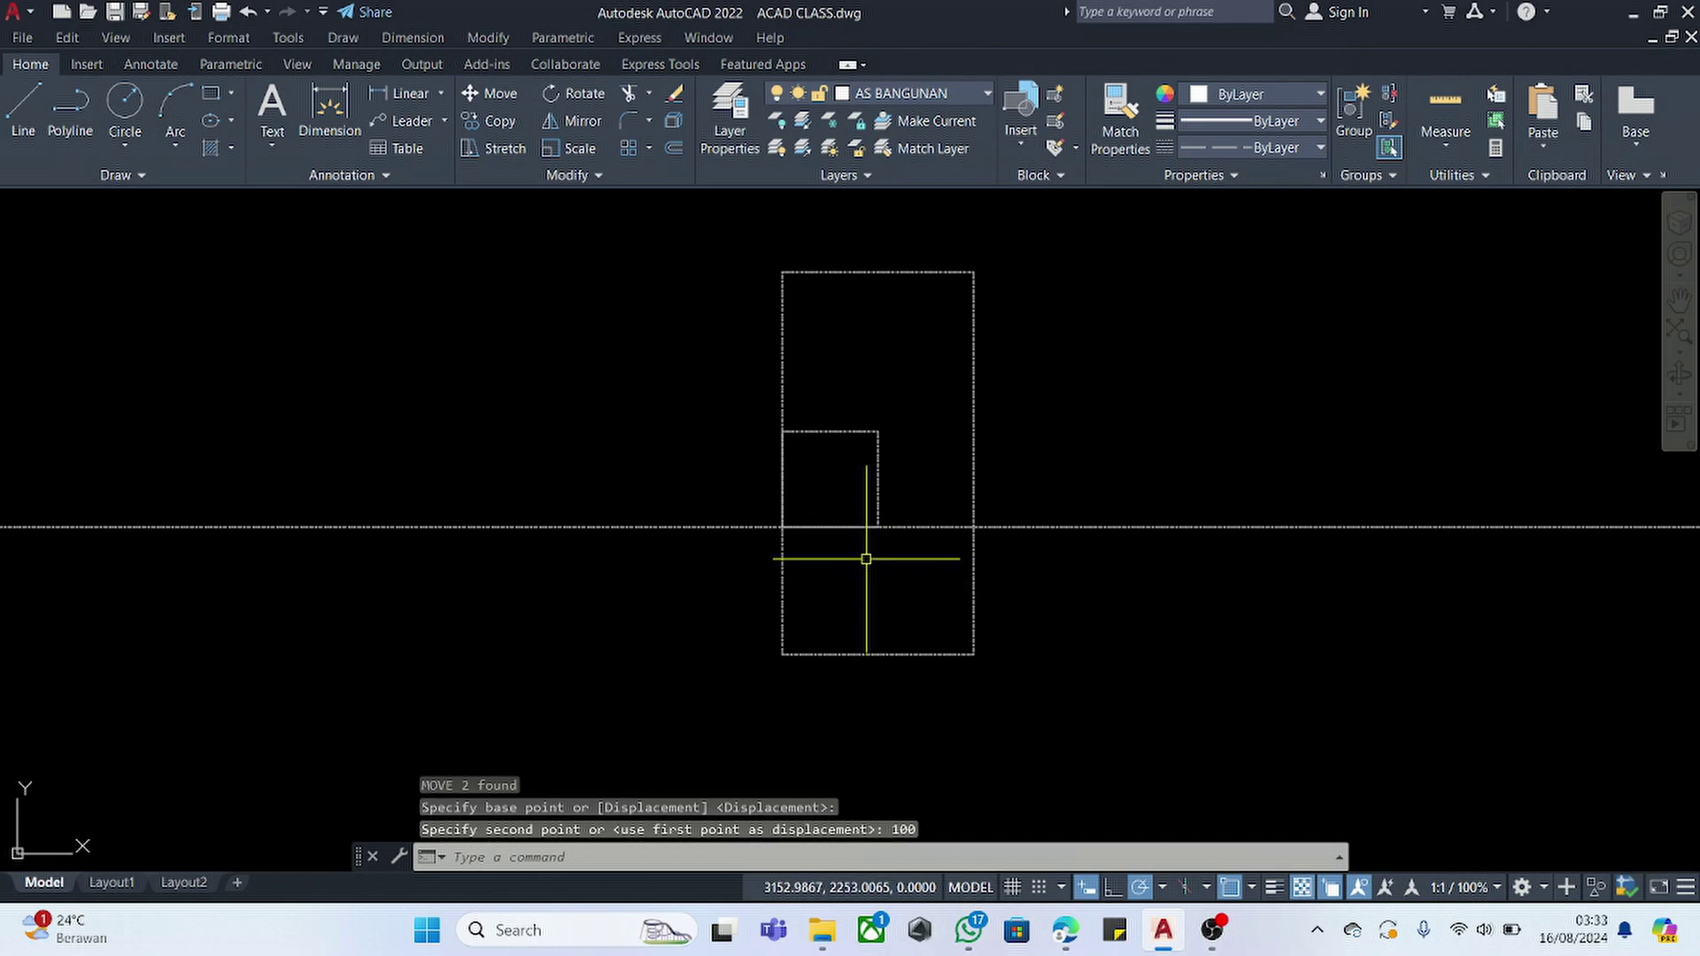
pyautogui.scroll(2, 862, 416)
pyautogui.click(862, 407)
pyautogui.click(822, 516)
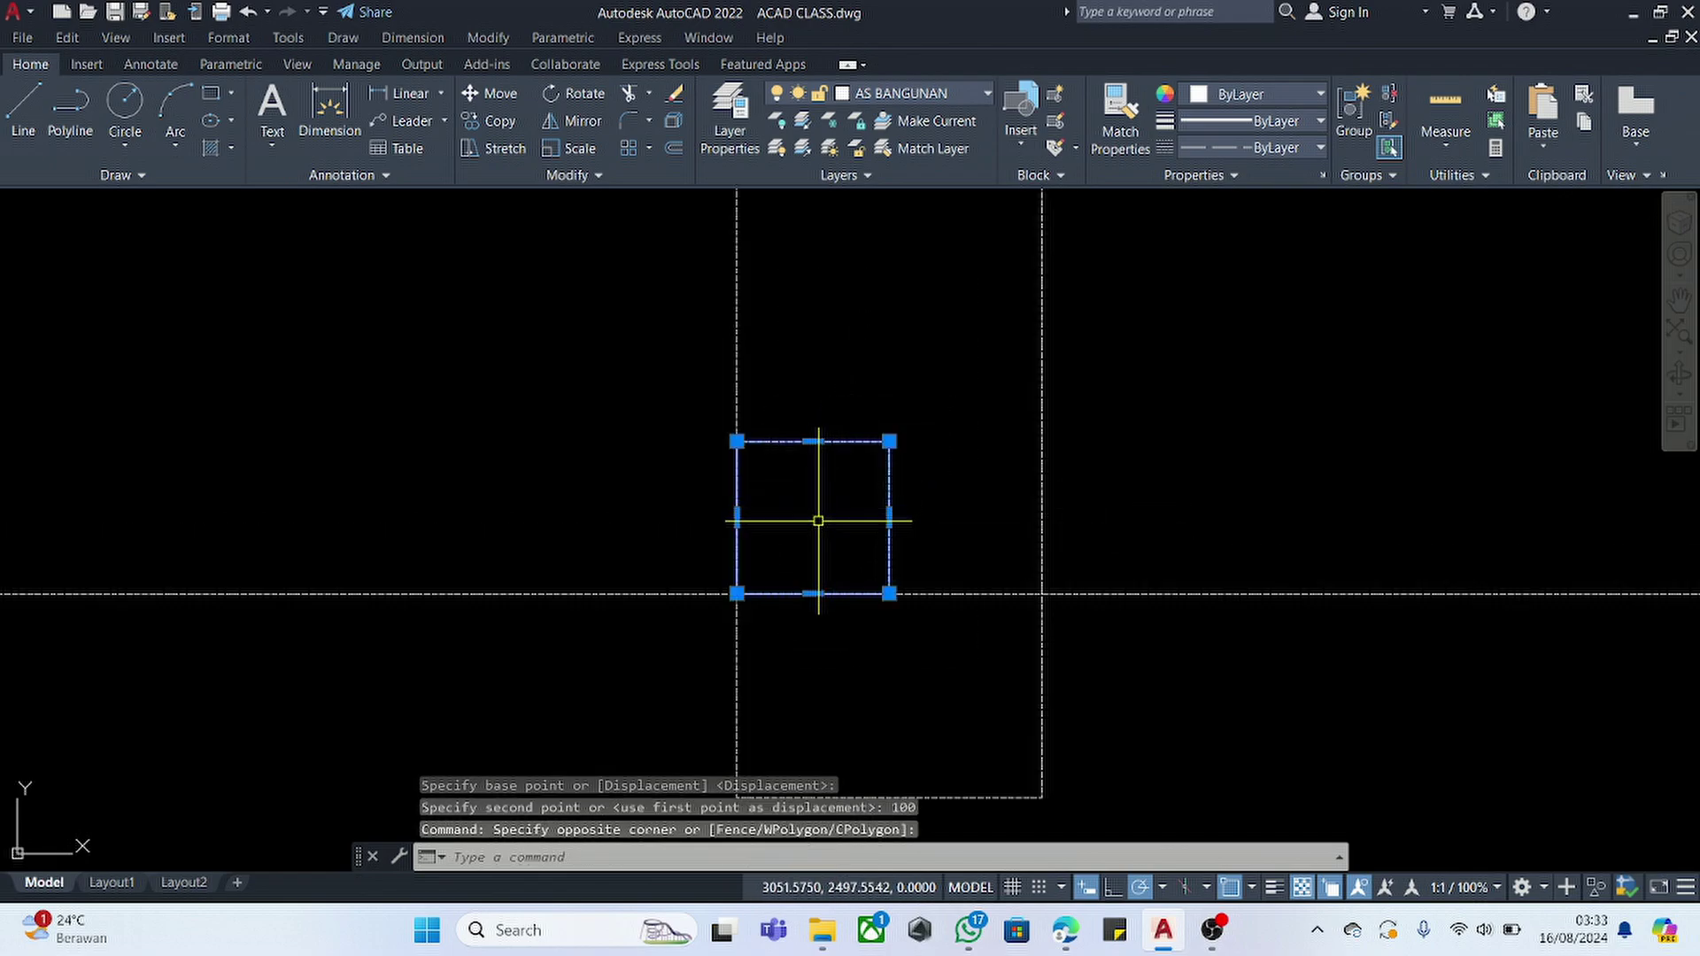
pyautogui.write('CO')
pyautogui.press('Return')
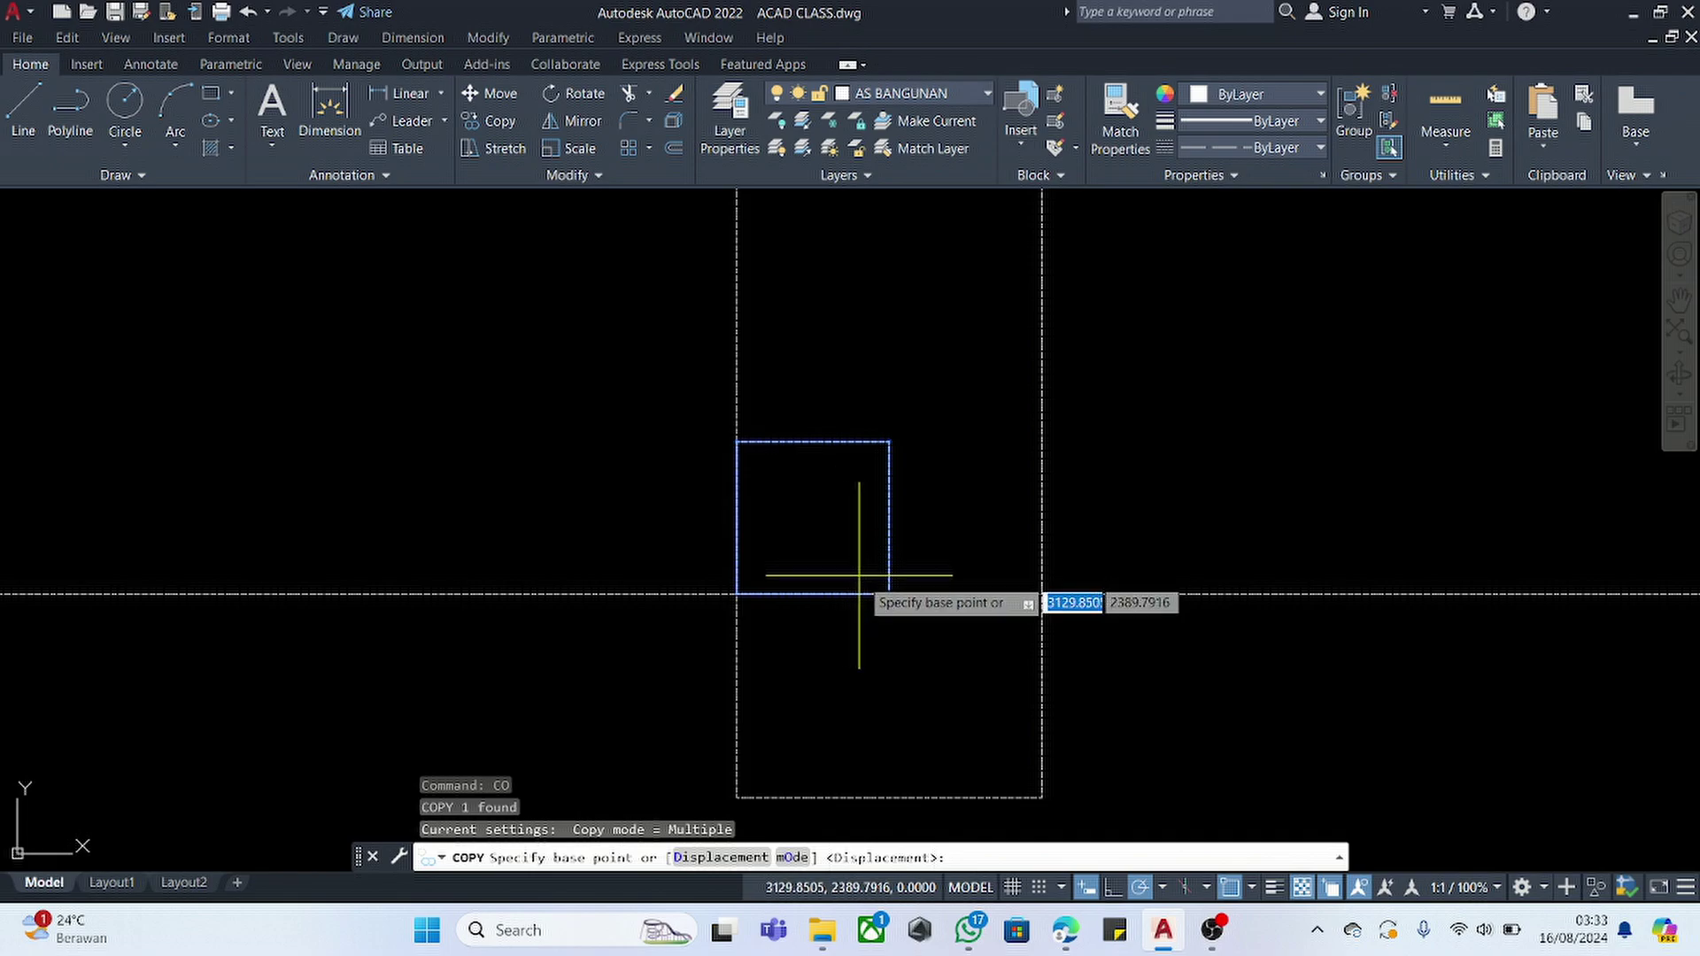
pyautogui.click(888, 593)
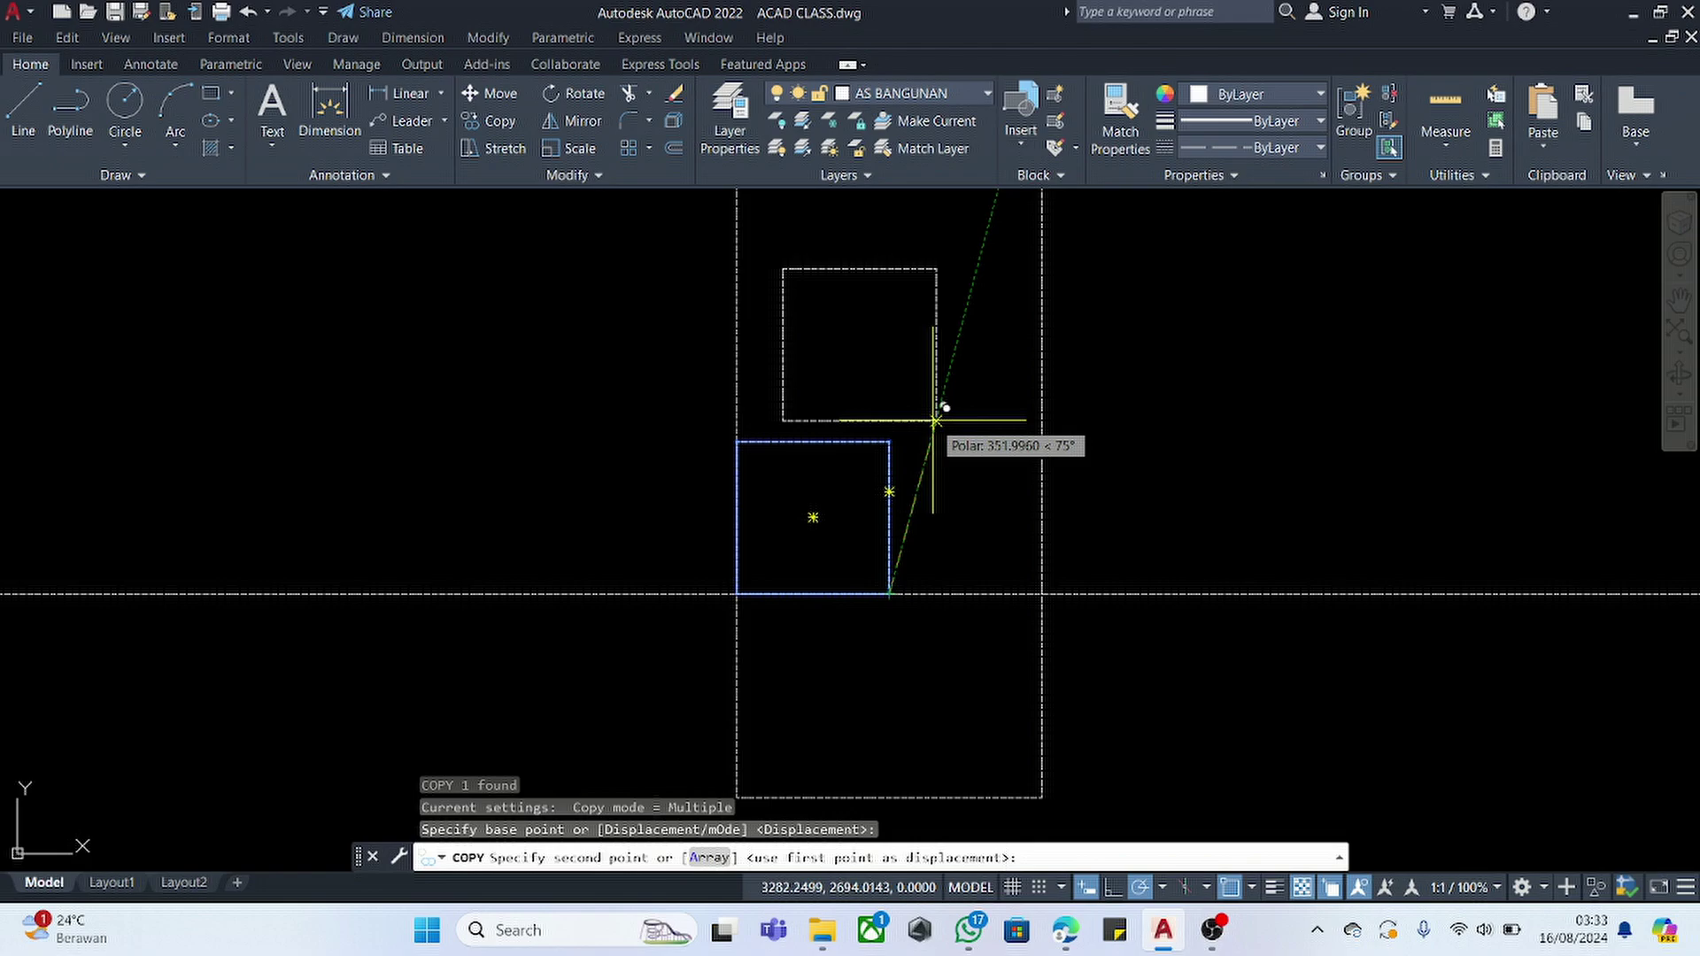
pyautogui.click(888, 440)
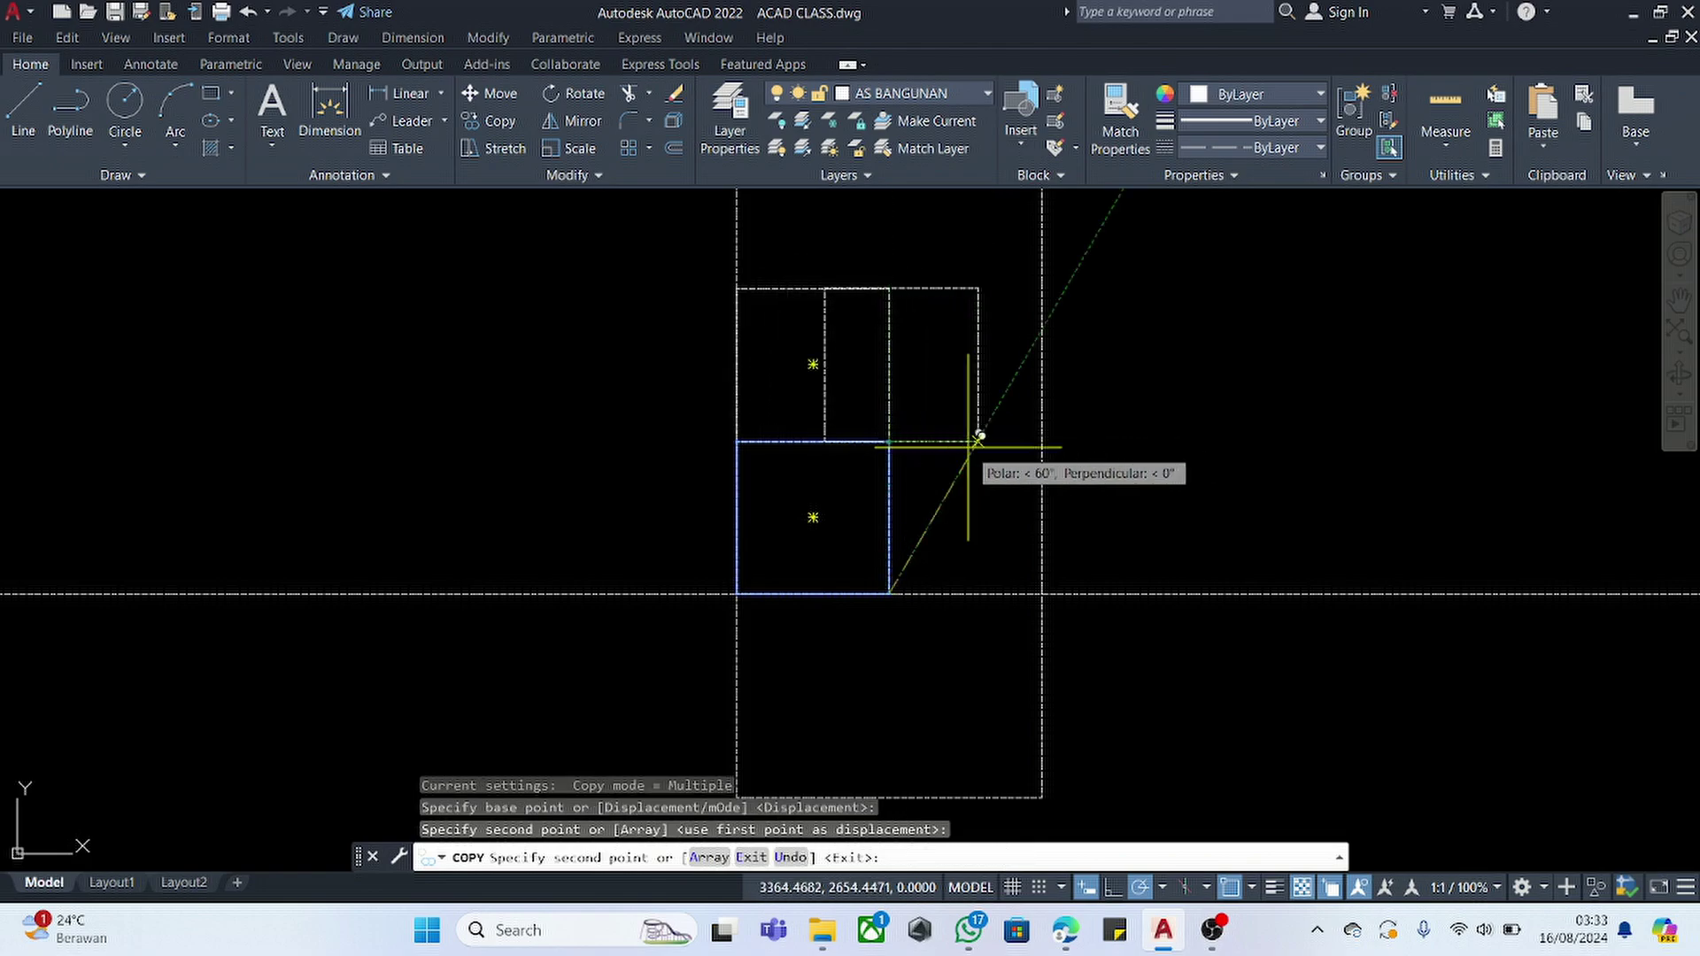
pyautogui.press('Escape')
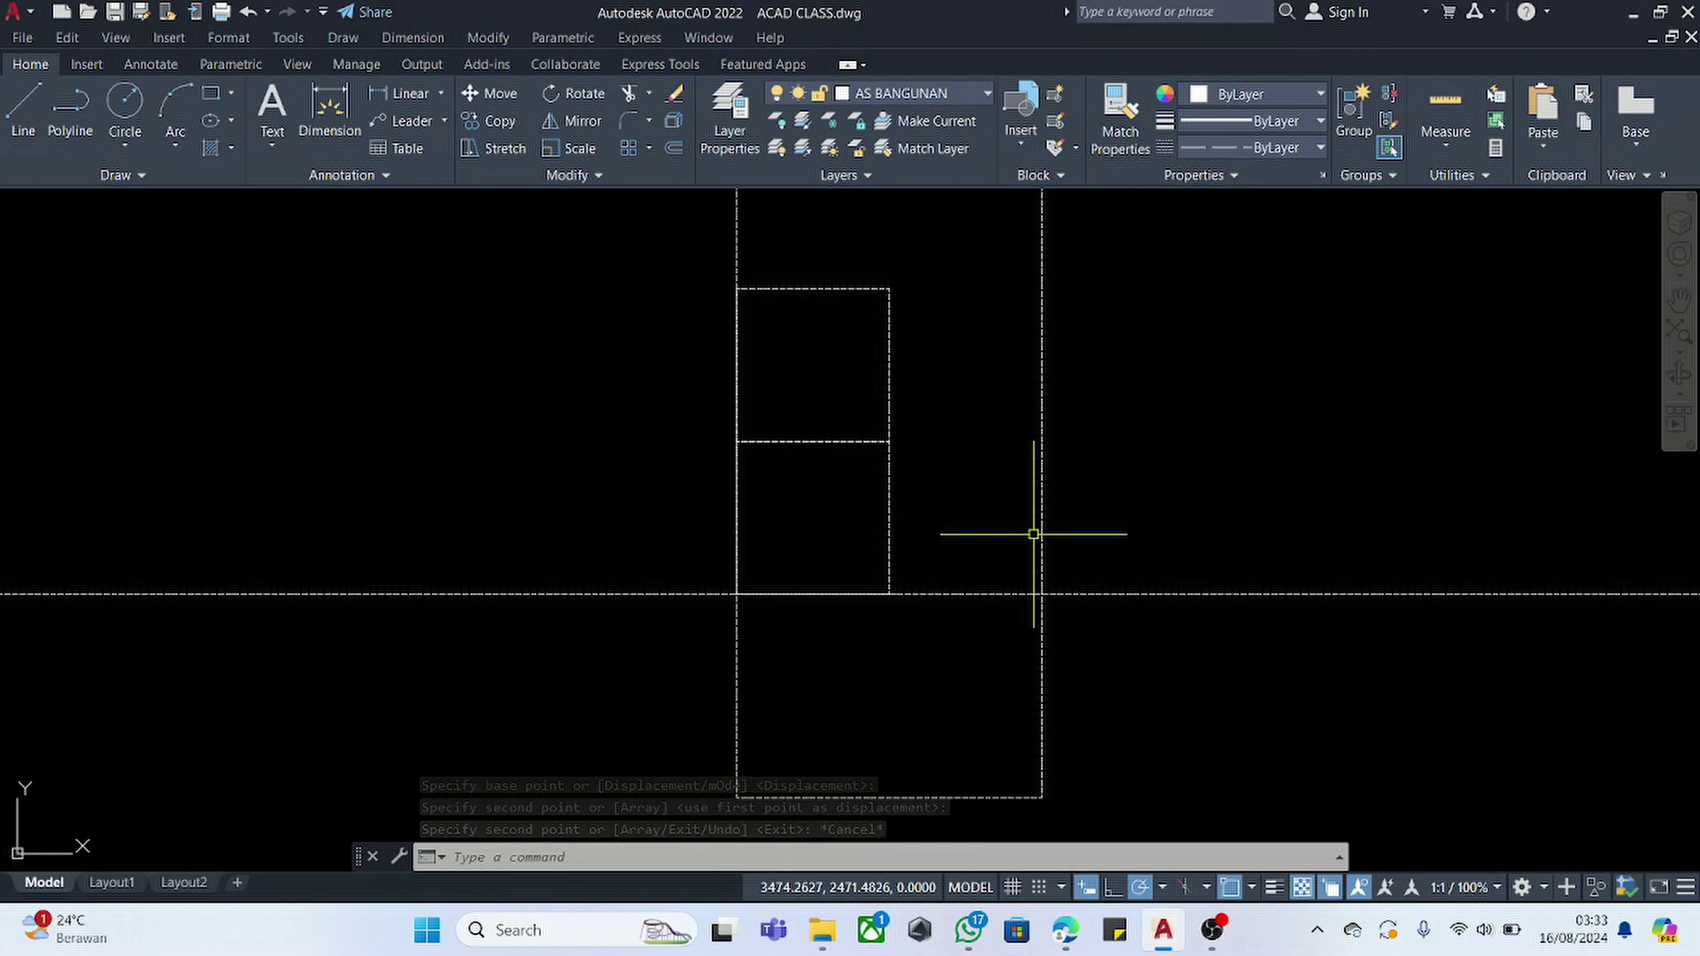
# - Draw a rectangle 150 wide and 130 high in the empty area to the right of the large rectangle
pyautogui.write('rec')
pyautogui.press('Return')
pyautogui.click(1173, 469)
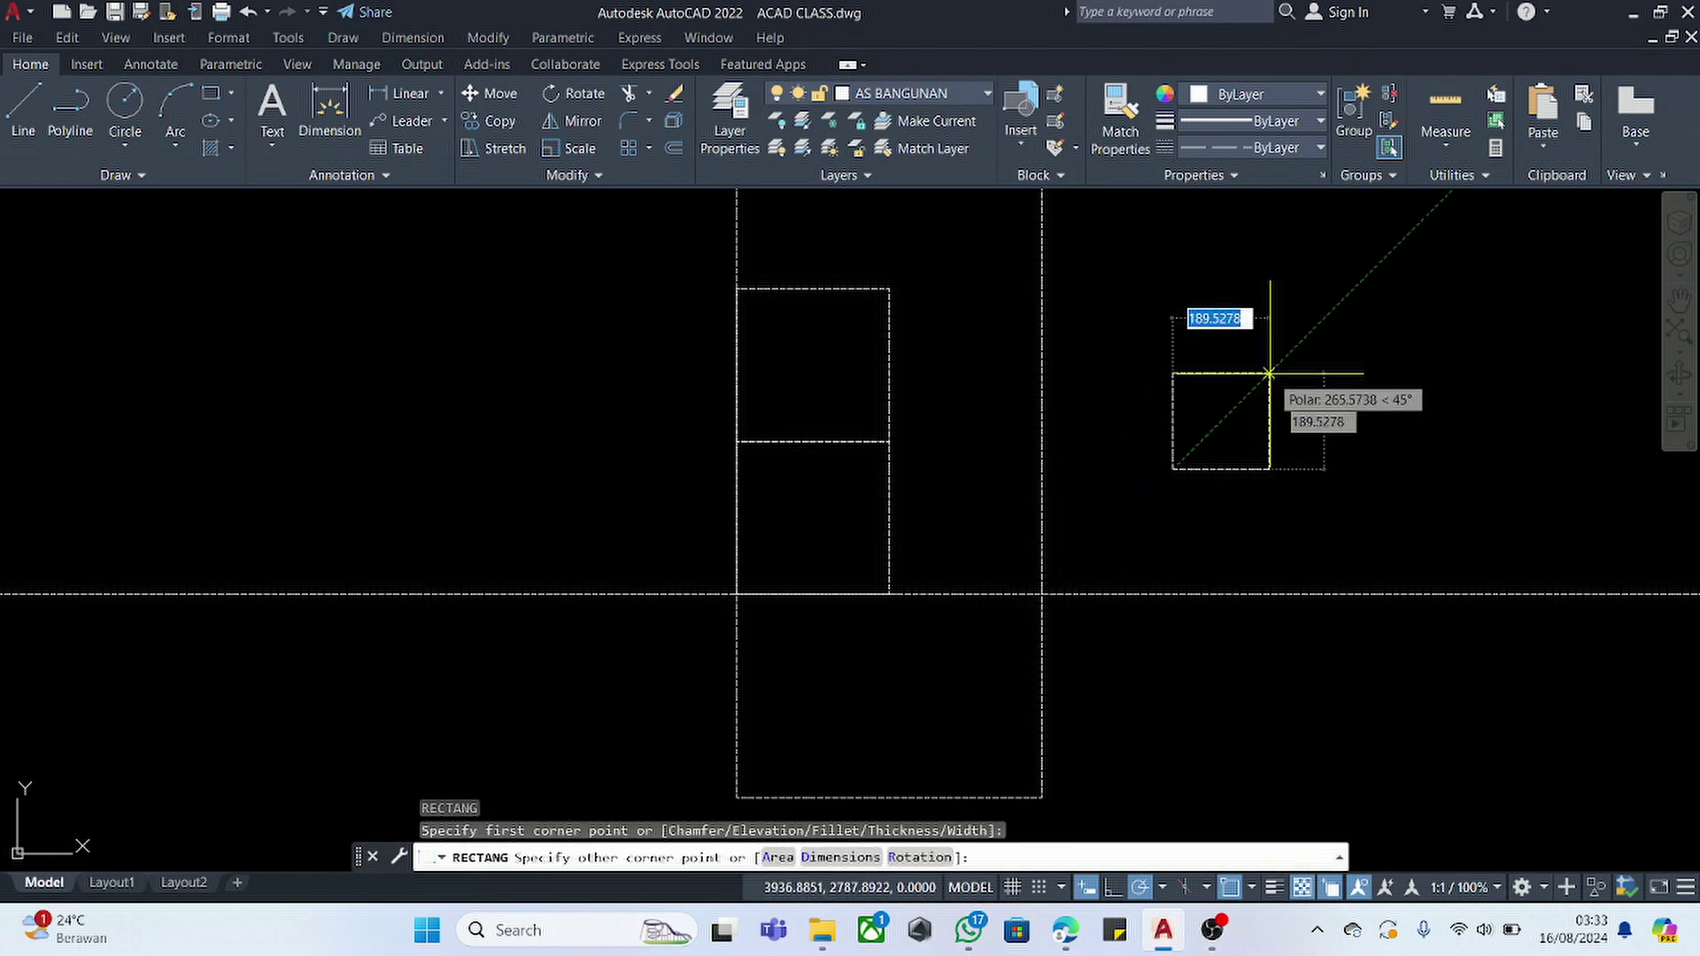
pyautogui.write('150')
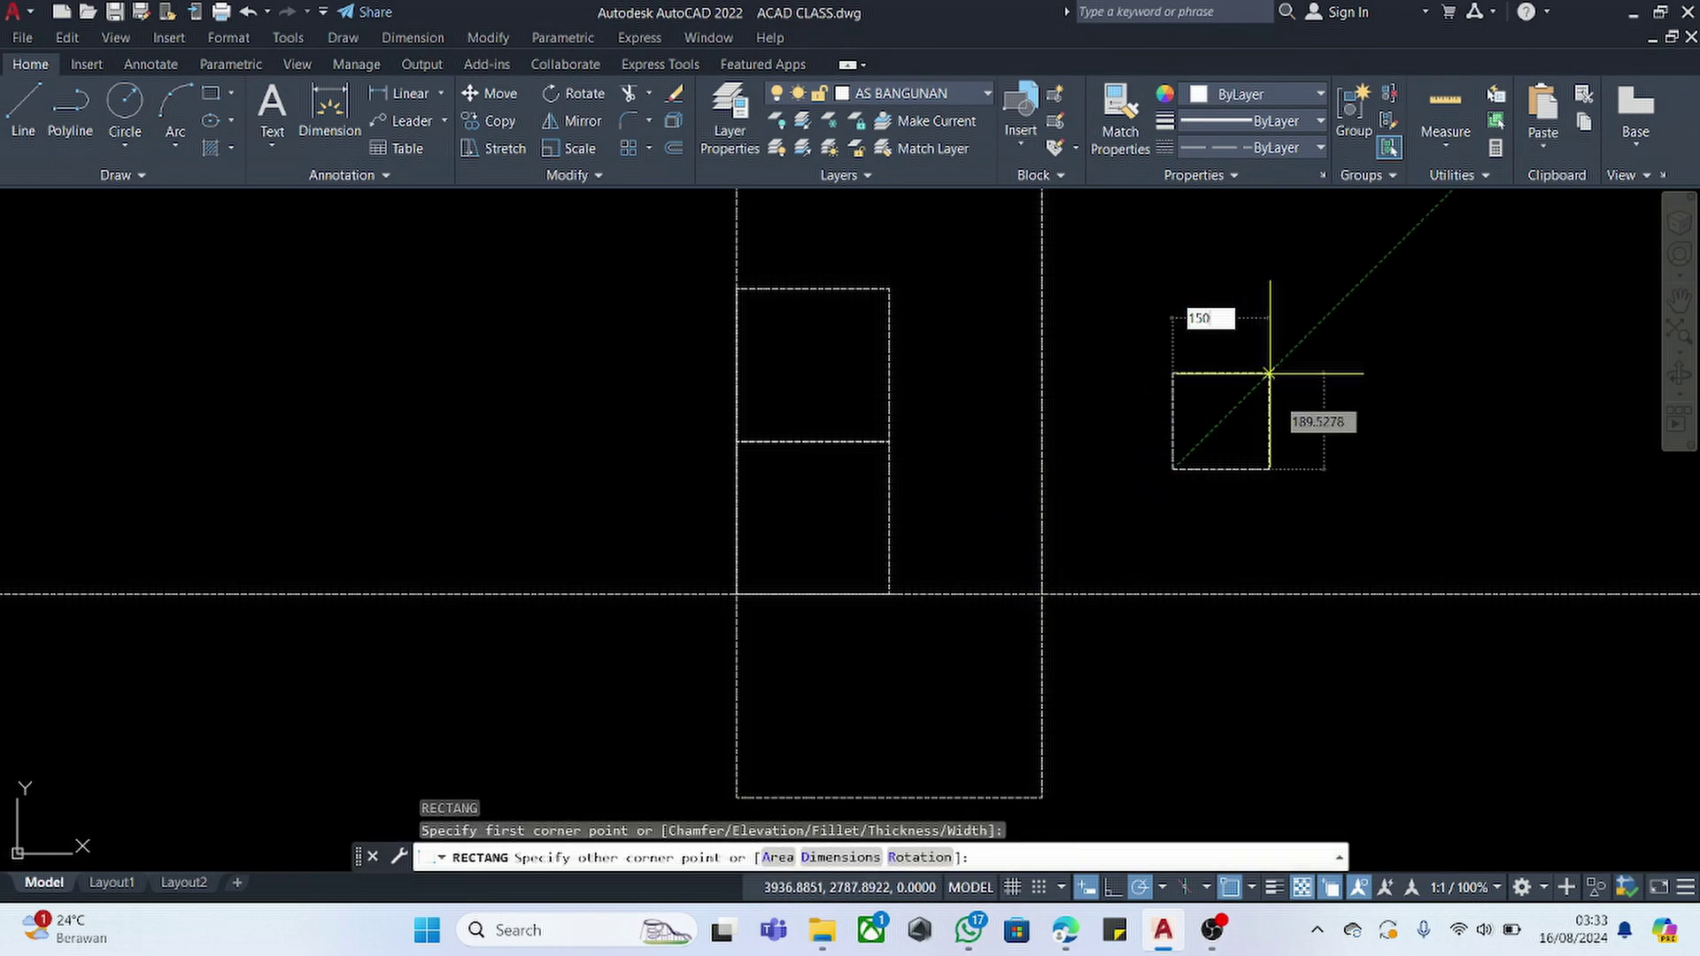
pyautogui.press('Tab')
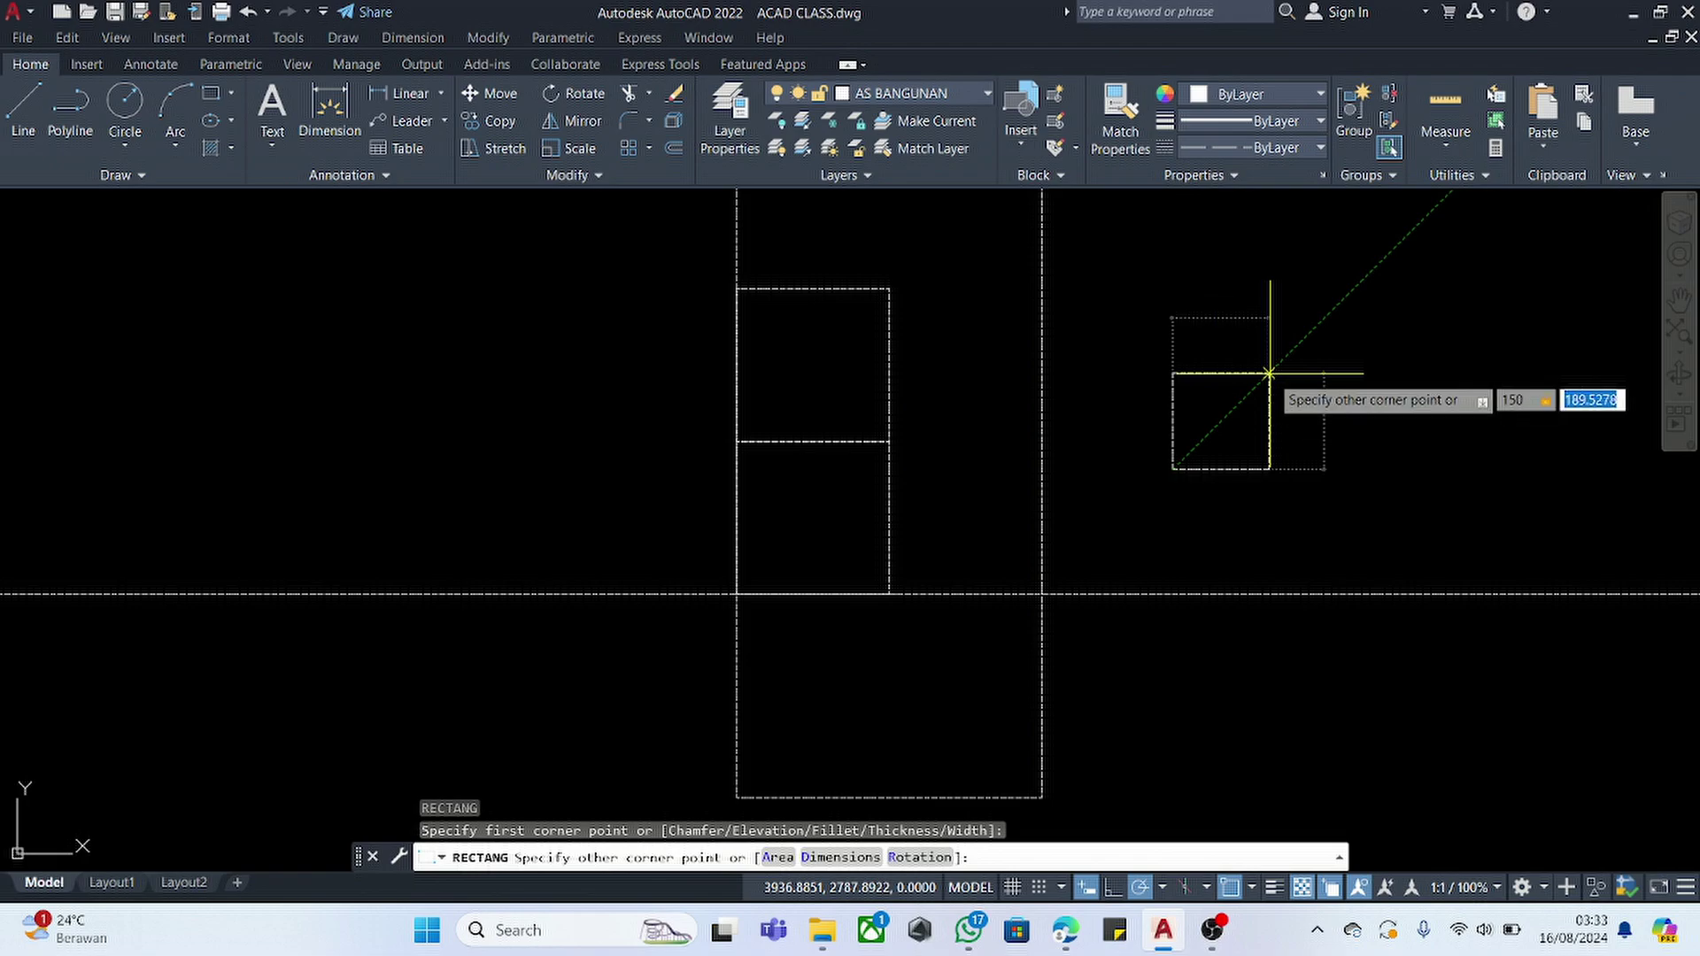
pyautogui.press('Return')
# - Move the 150 by 130 rectangle by its upper-left corner onto the upper-right corner of the upper 300 by 300 square
pyautogui.click(1272, 365)
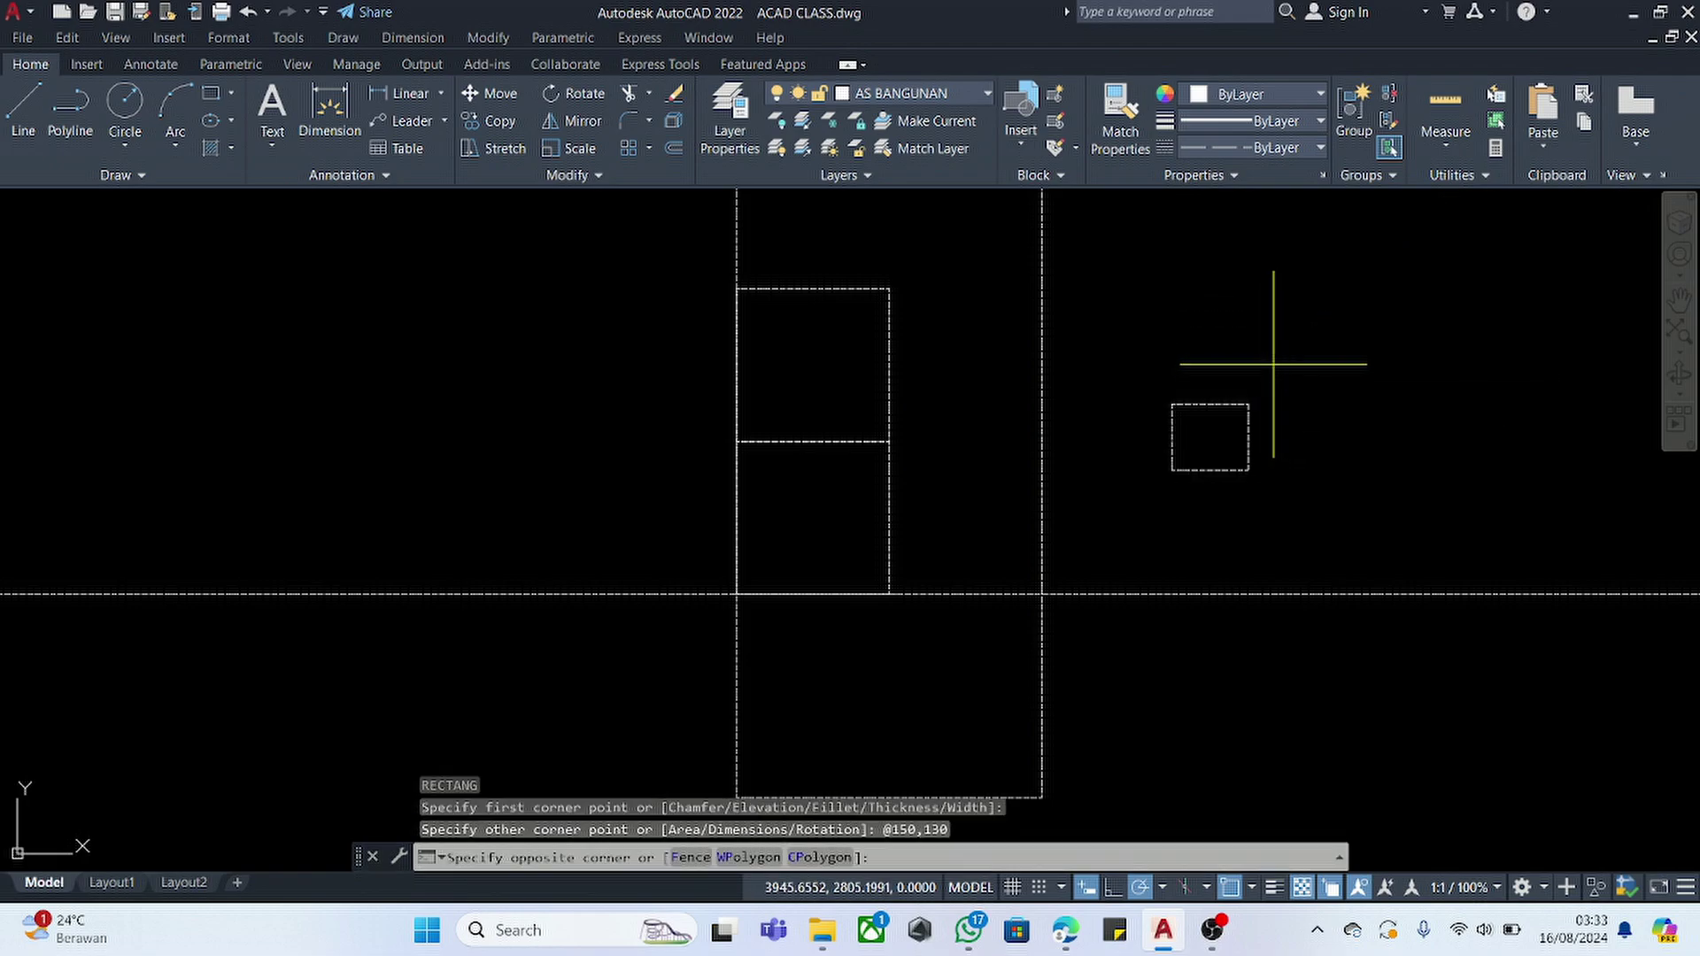
pyautogui.click(1166, 513)
pyautogui.write('m')
pyautogui.press('Return')
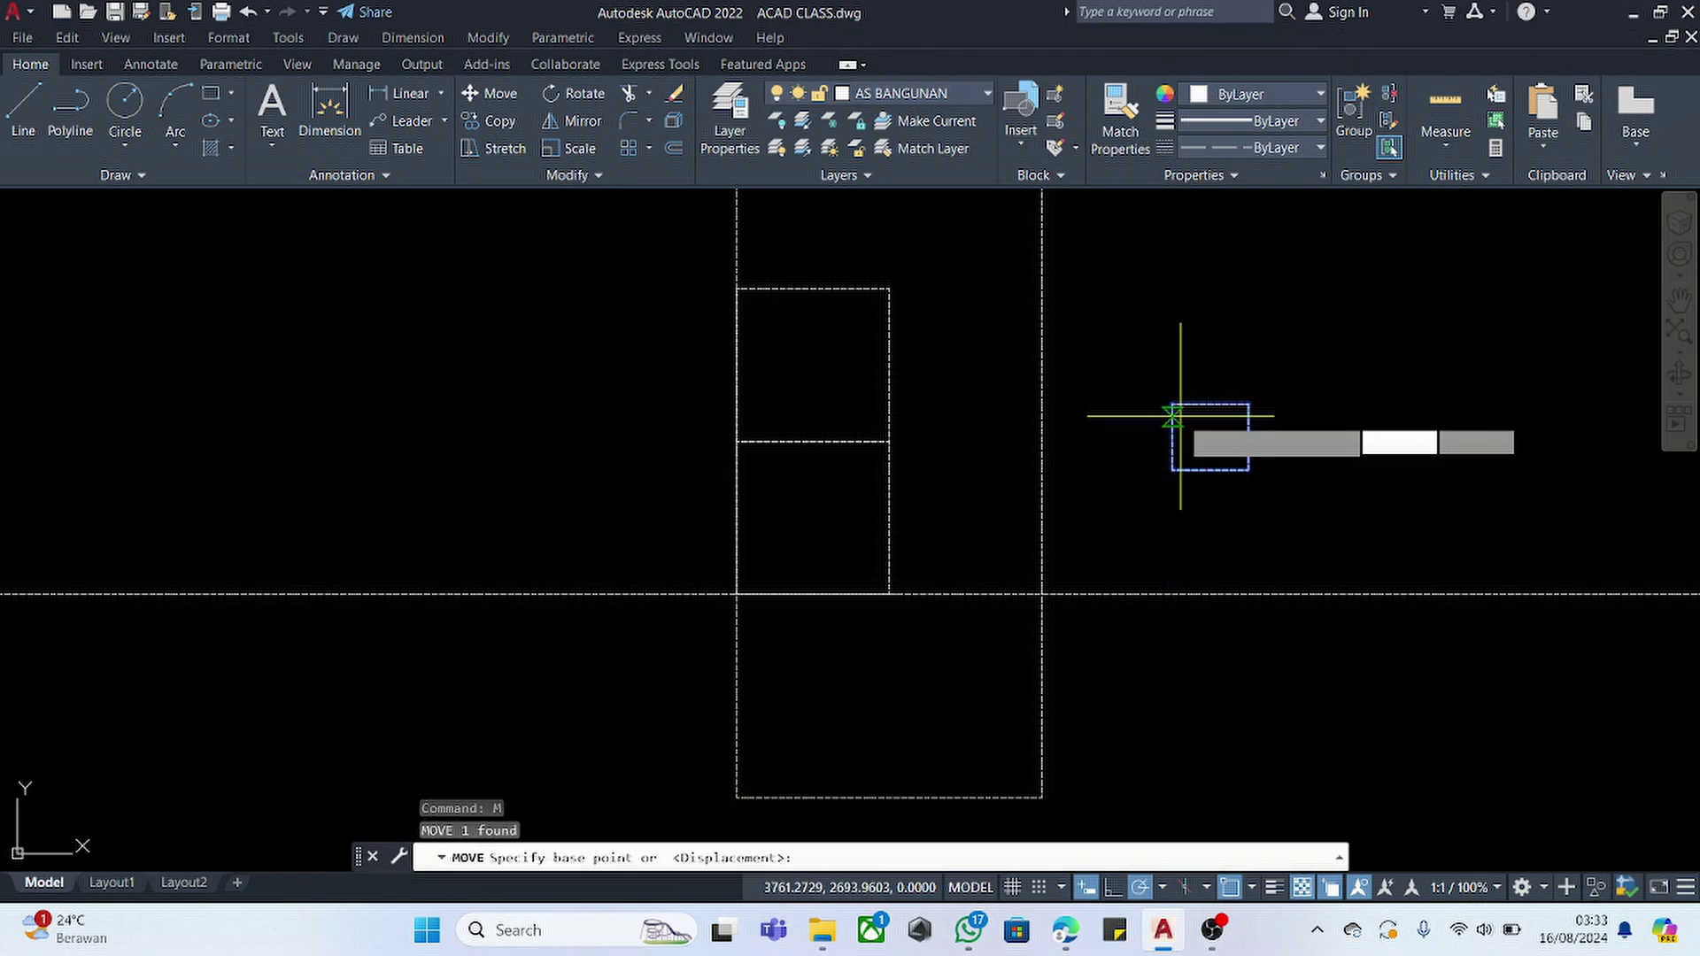
pyautogui.click(1171, 402)
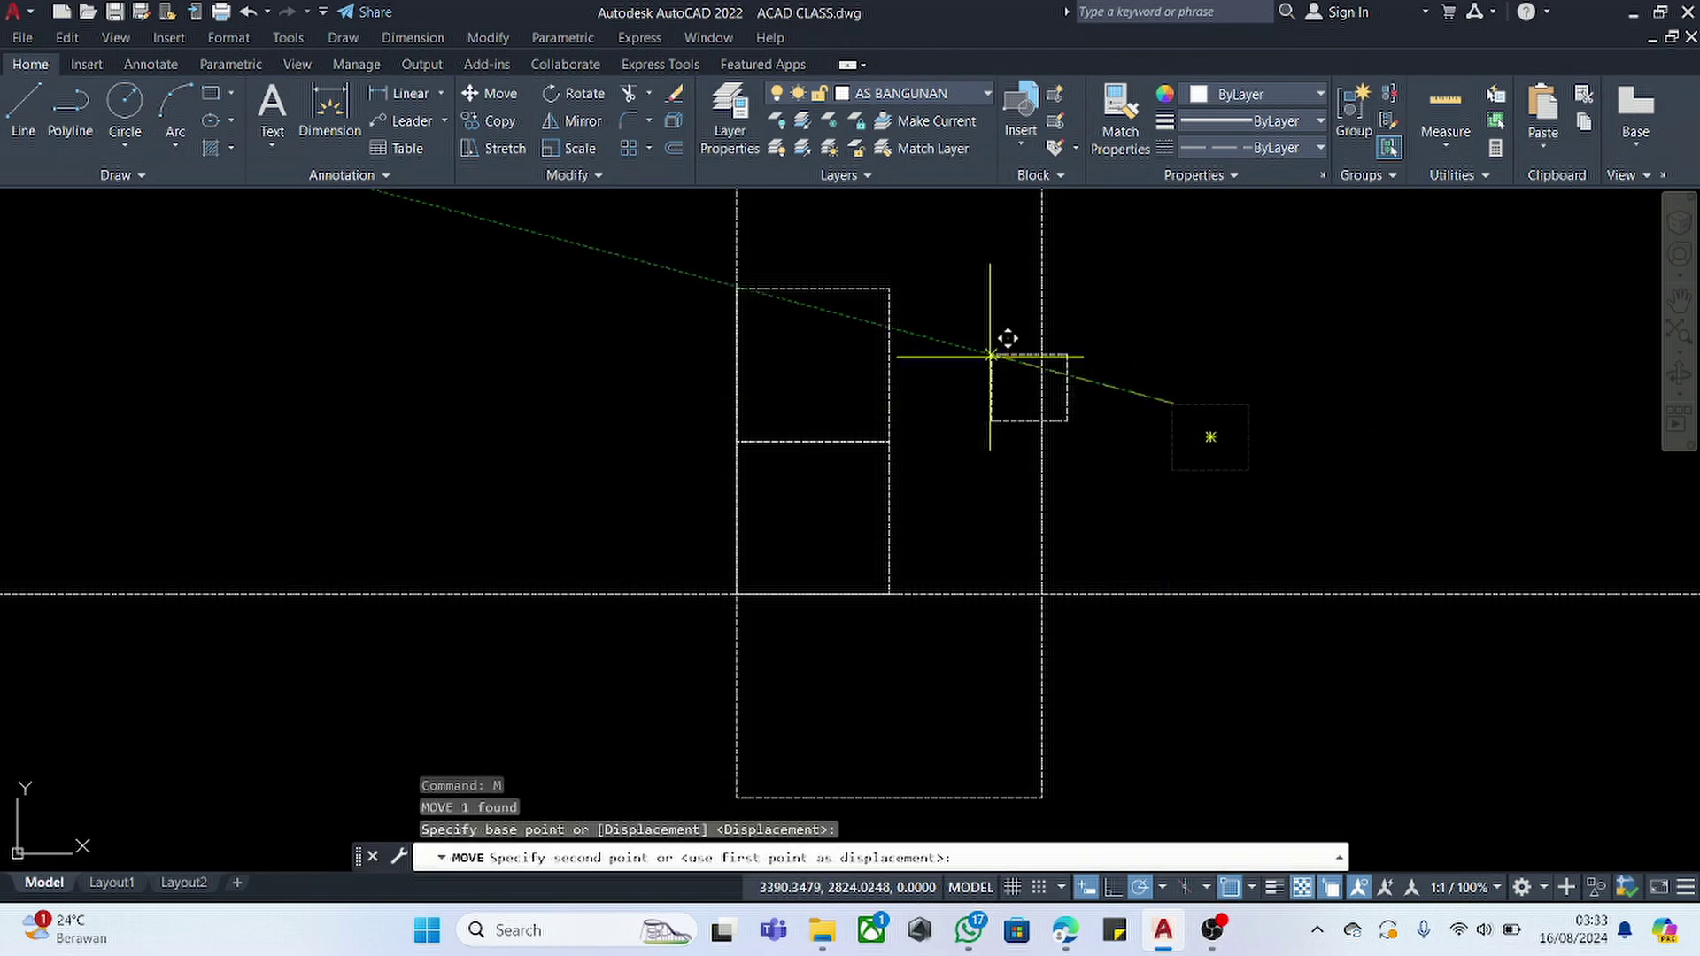
pyautogui.click(893, 289)
# - Move the 150 by 130 rectangle horizontally by its upper-right corner onto the large rectangle's right edge
pyautogui.scroll(4, 942, 291)
pyautogui.click(979, 255)
pyautogui.click(922, 398)
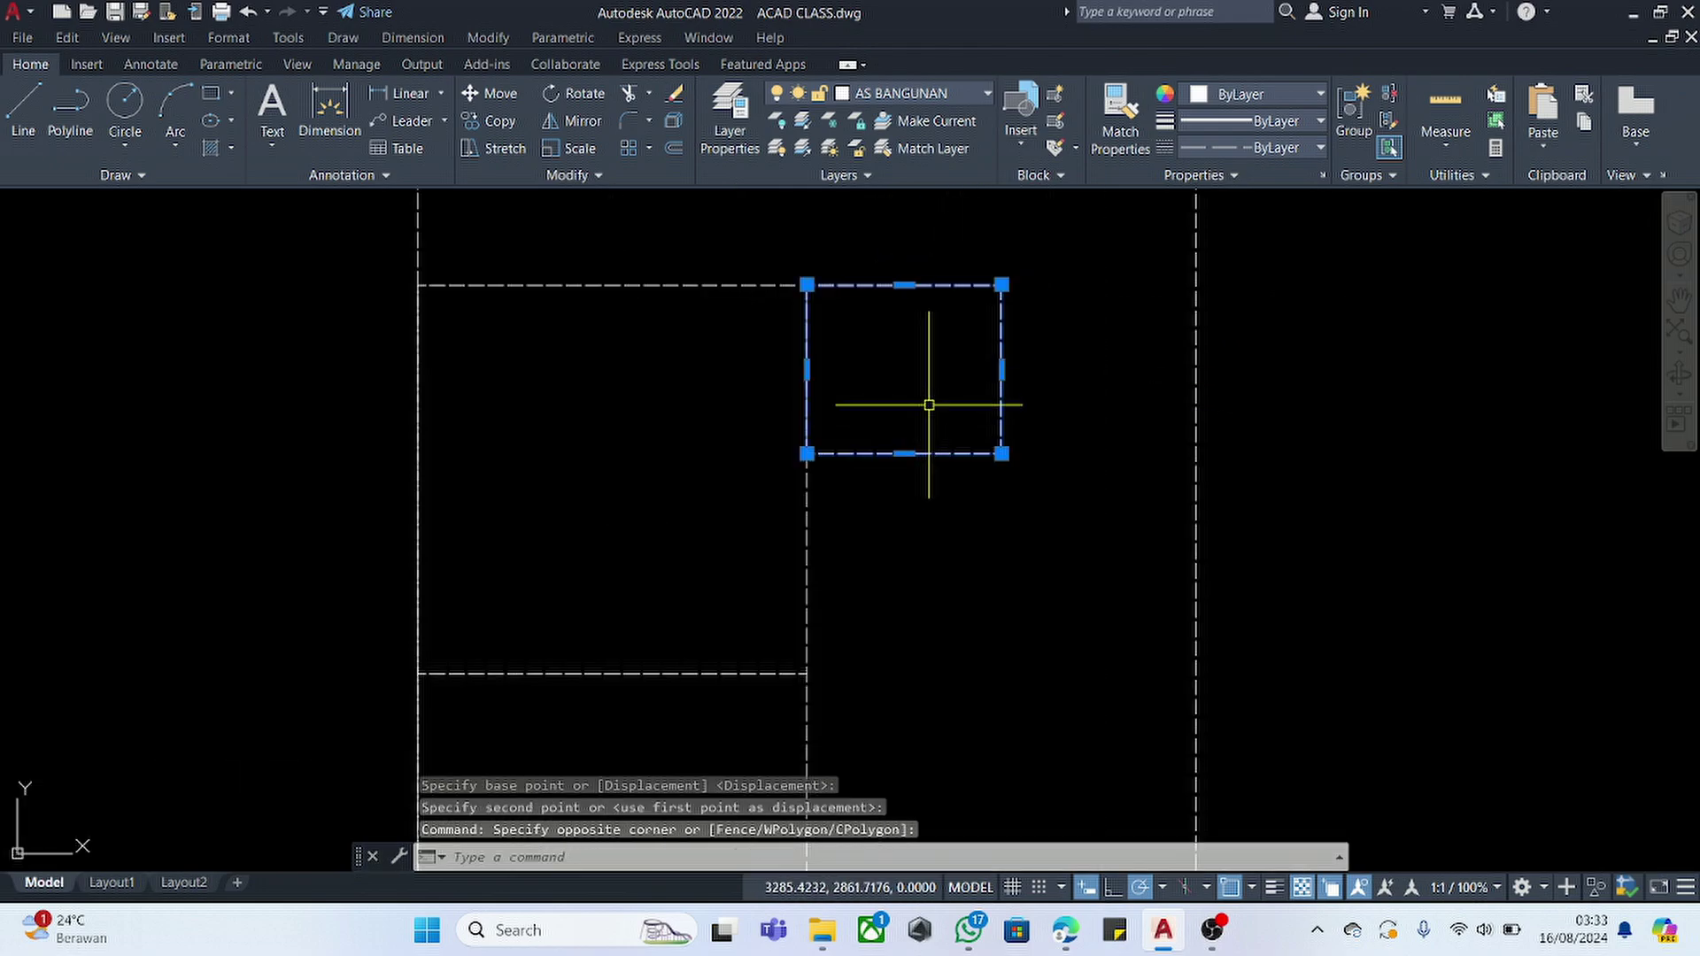
pyautogui.write('m')
pyautogui.press('Return')
pyautogui.click(1001, 285)
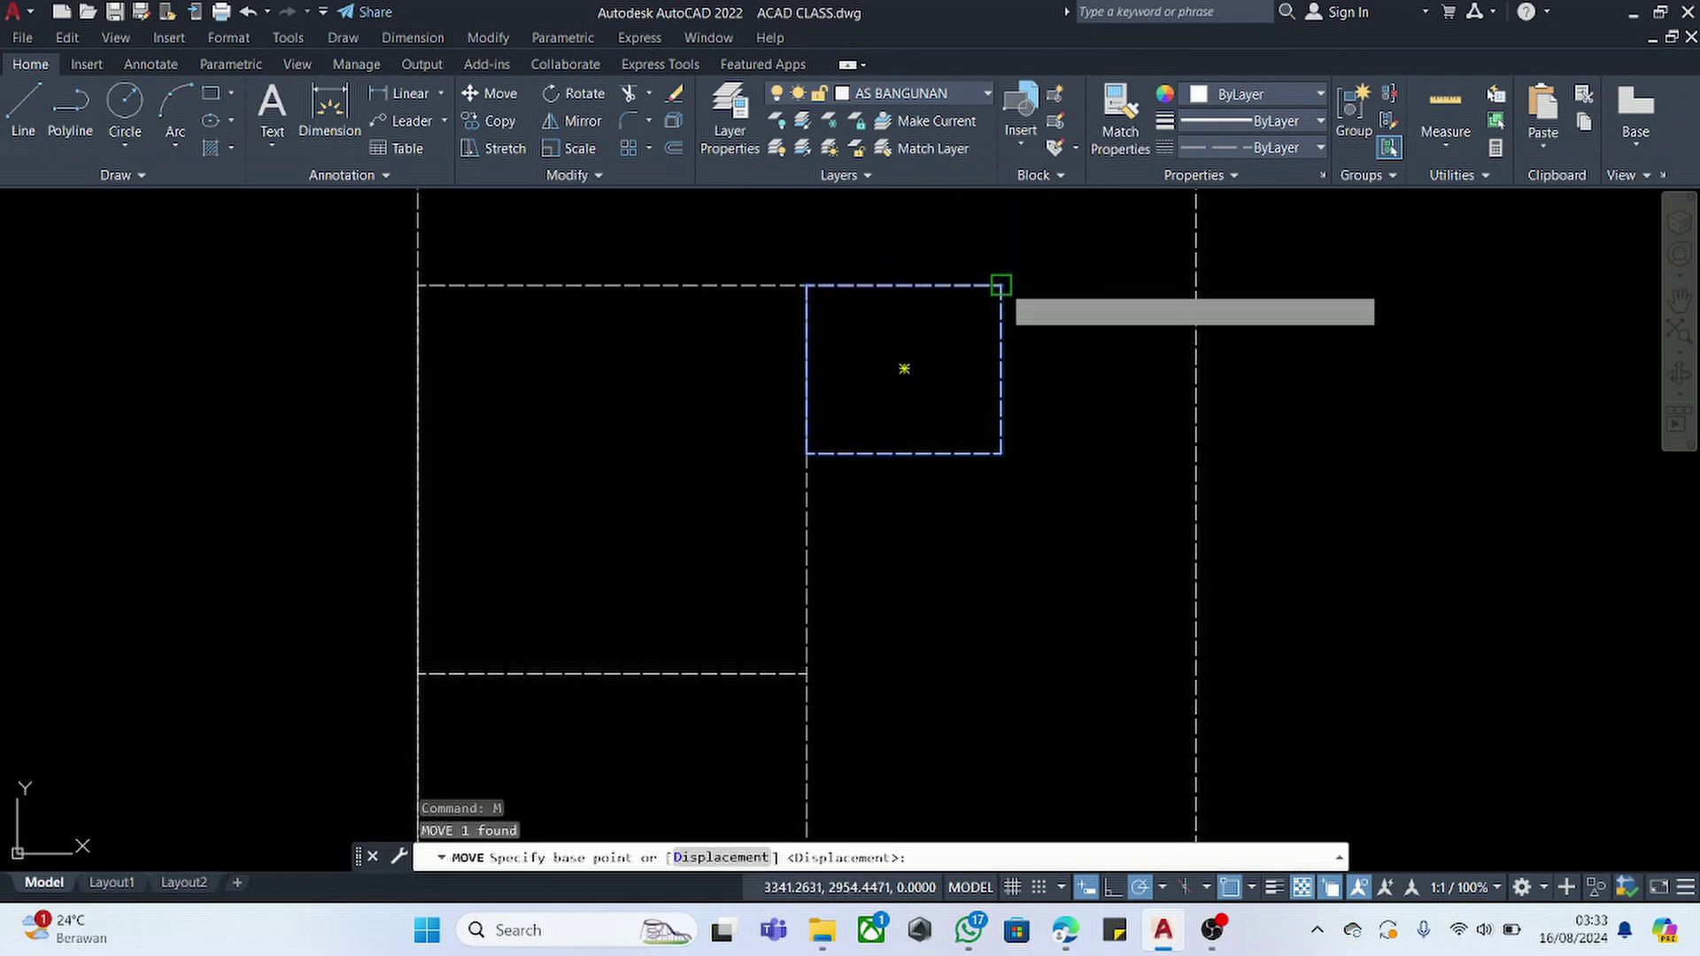
pyautogui.click(1195, 285)
# - Check the horizontal distance from the lower square's lower-right corner to the large rectangle's right edge with a temporary line
pyautogui.scroll(-4, 952, 363)
pyautogui.scroll(2, 965, 638)
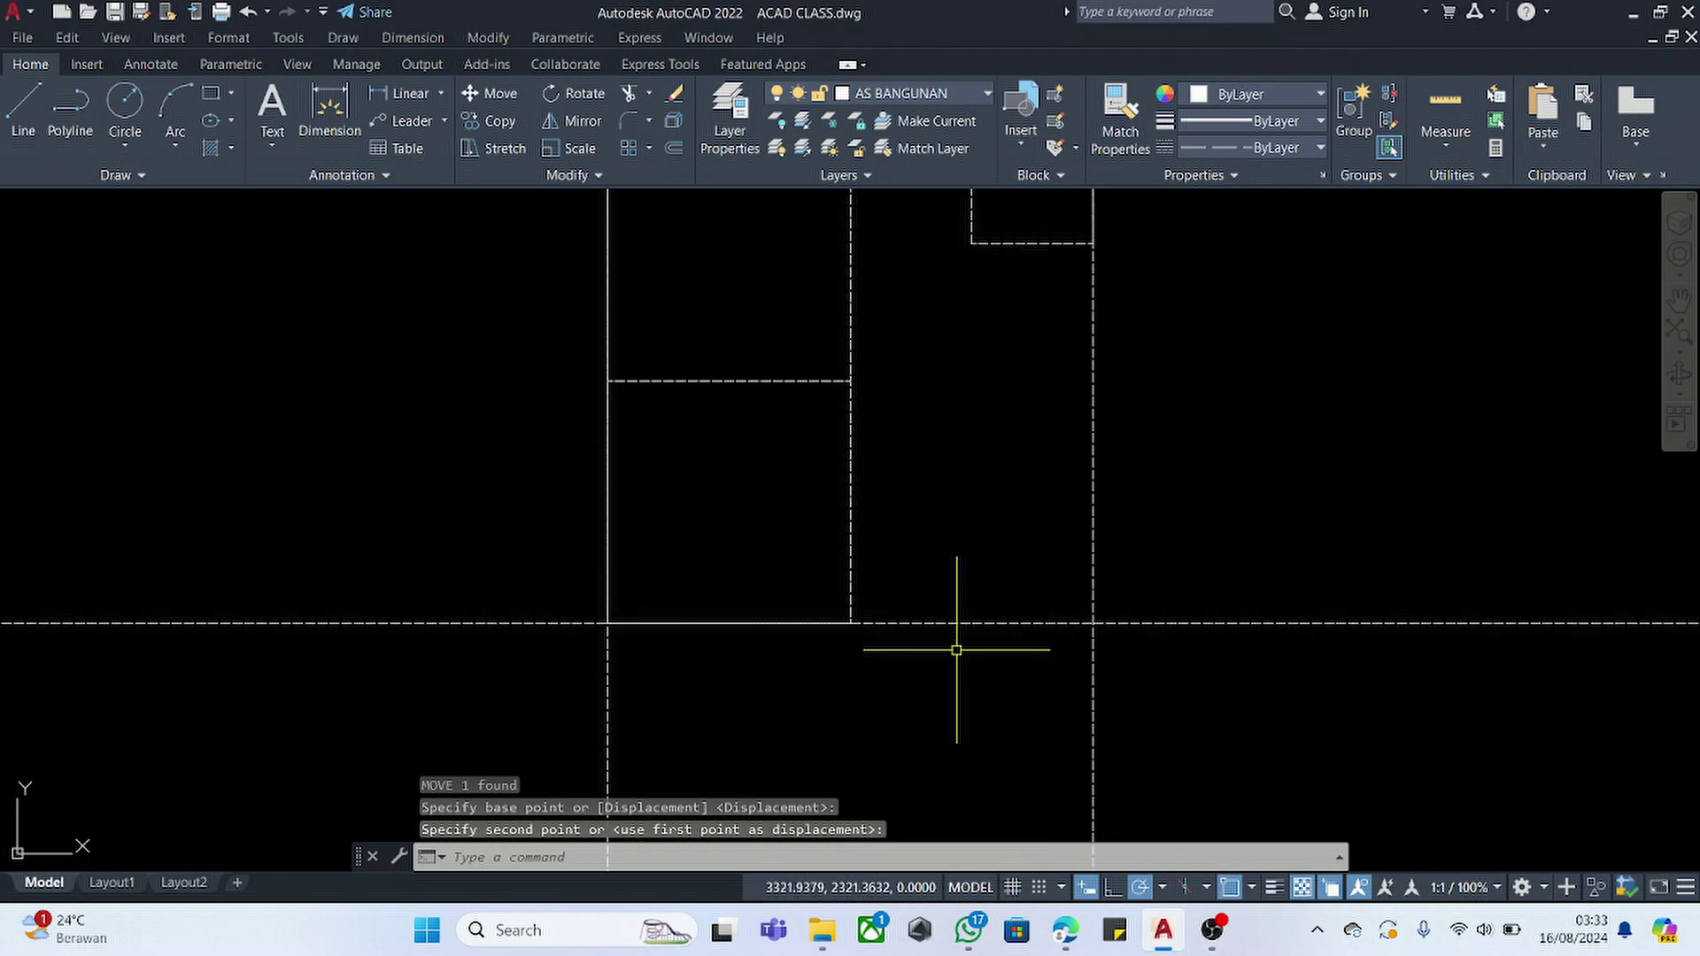
pyautogui.write('l')
pyautogui.press('Return')
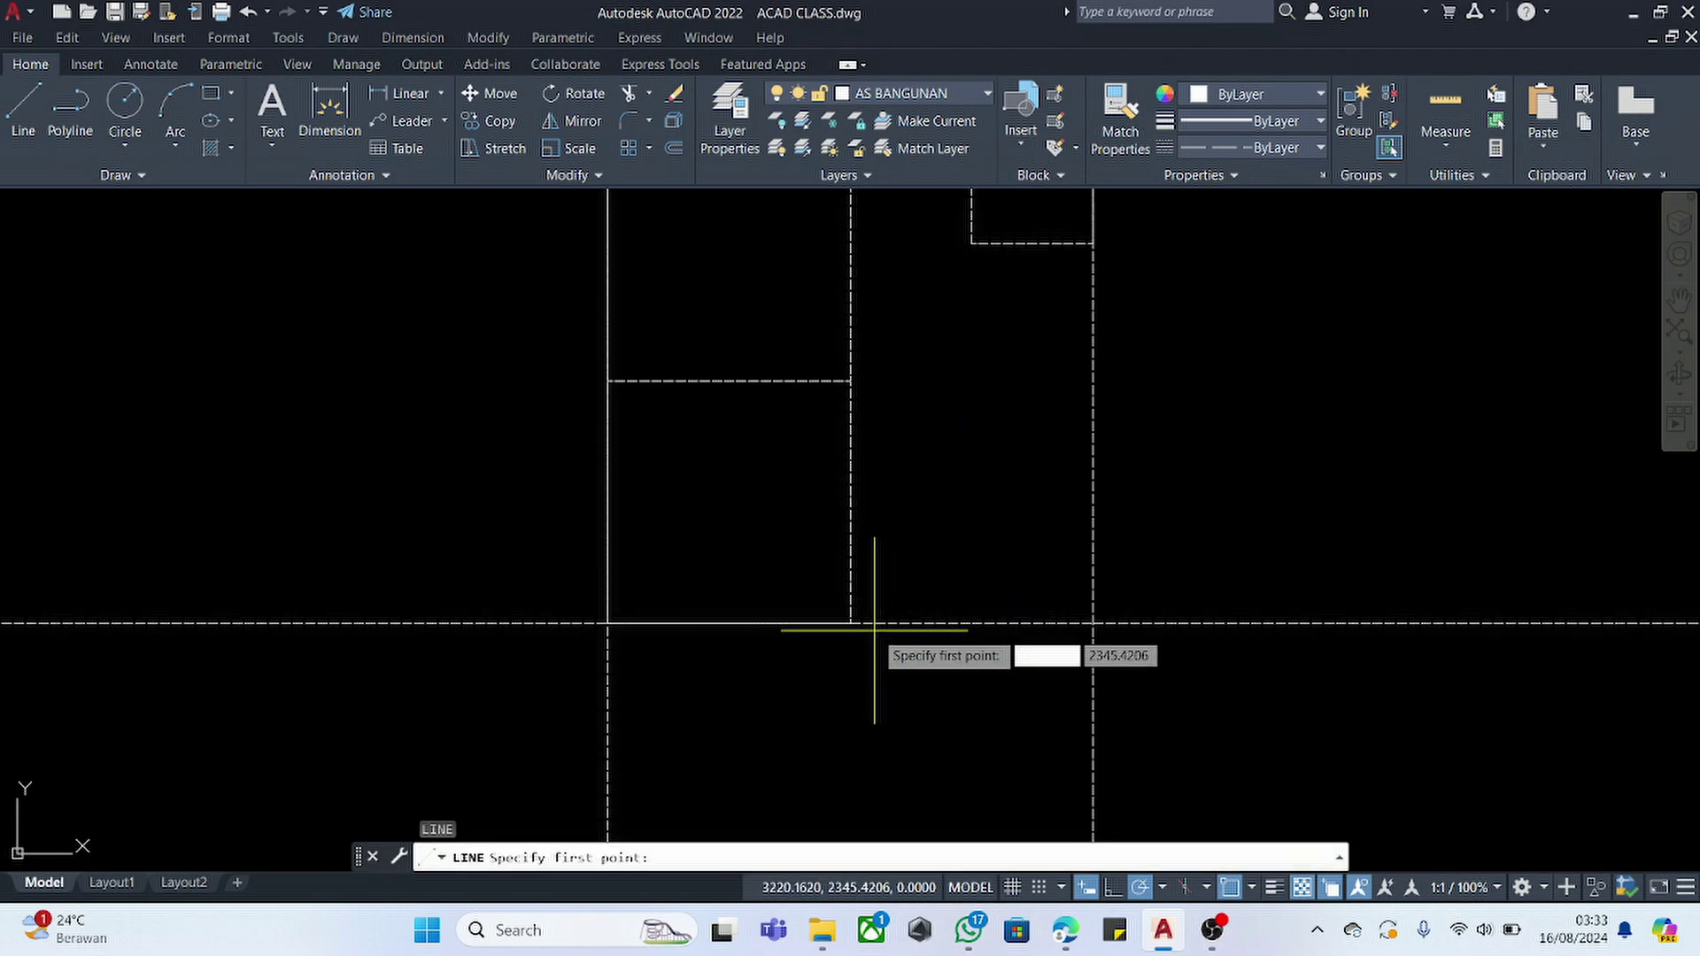
pyautogui.click(850, 623)
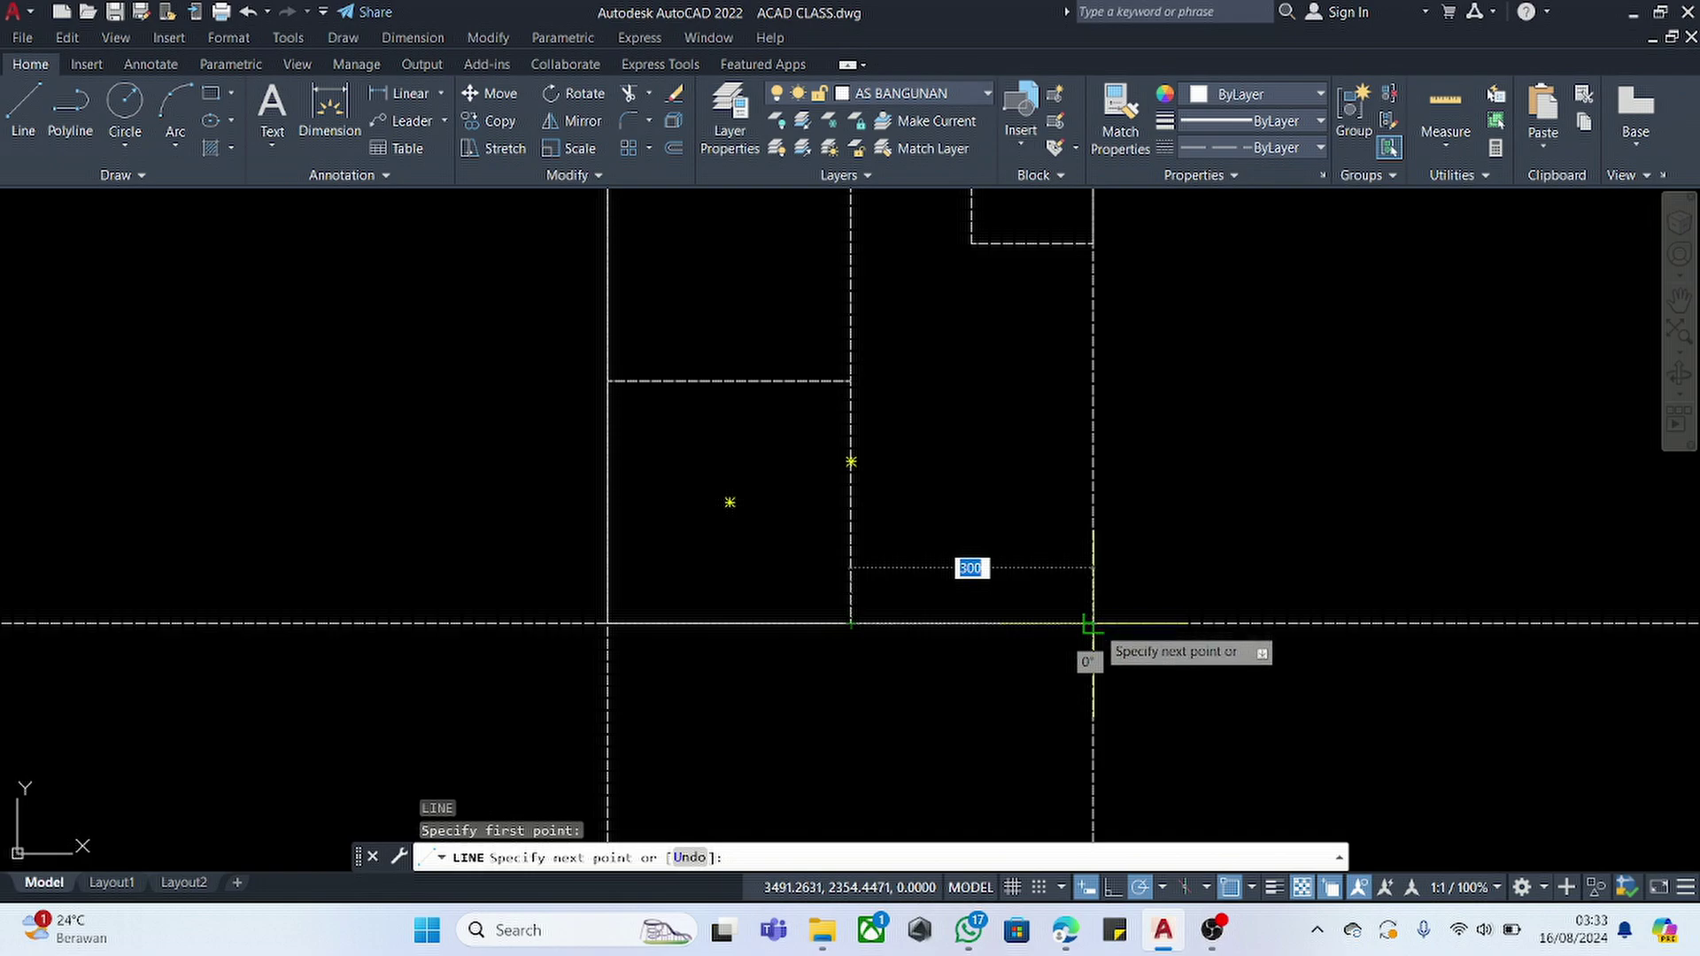
pyautogui.press('Escape')
# - Draw a rectangle 300 wide and 150 high in the empty area to the right of the large rectangle
pyautogui.write('REC')
pyautogui.press('Return')
pyautogui.scroll(-2, 965, 560)
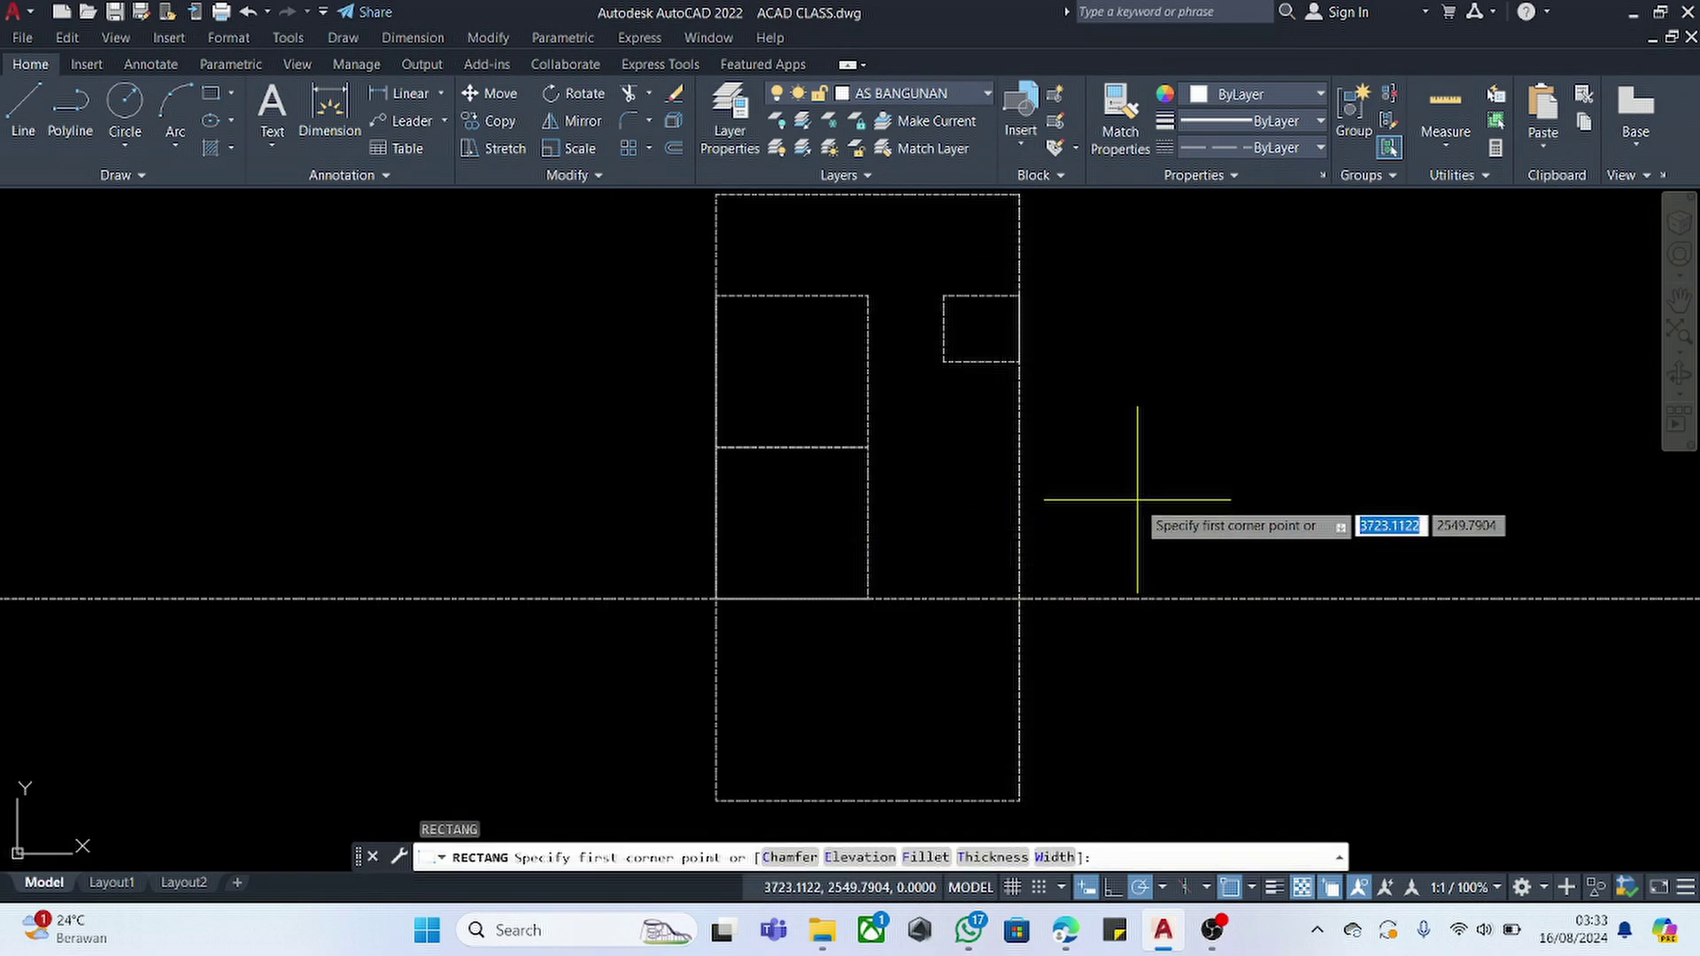
pyautogui.click(1133, 503)
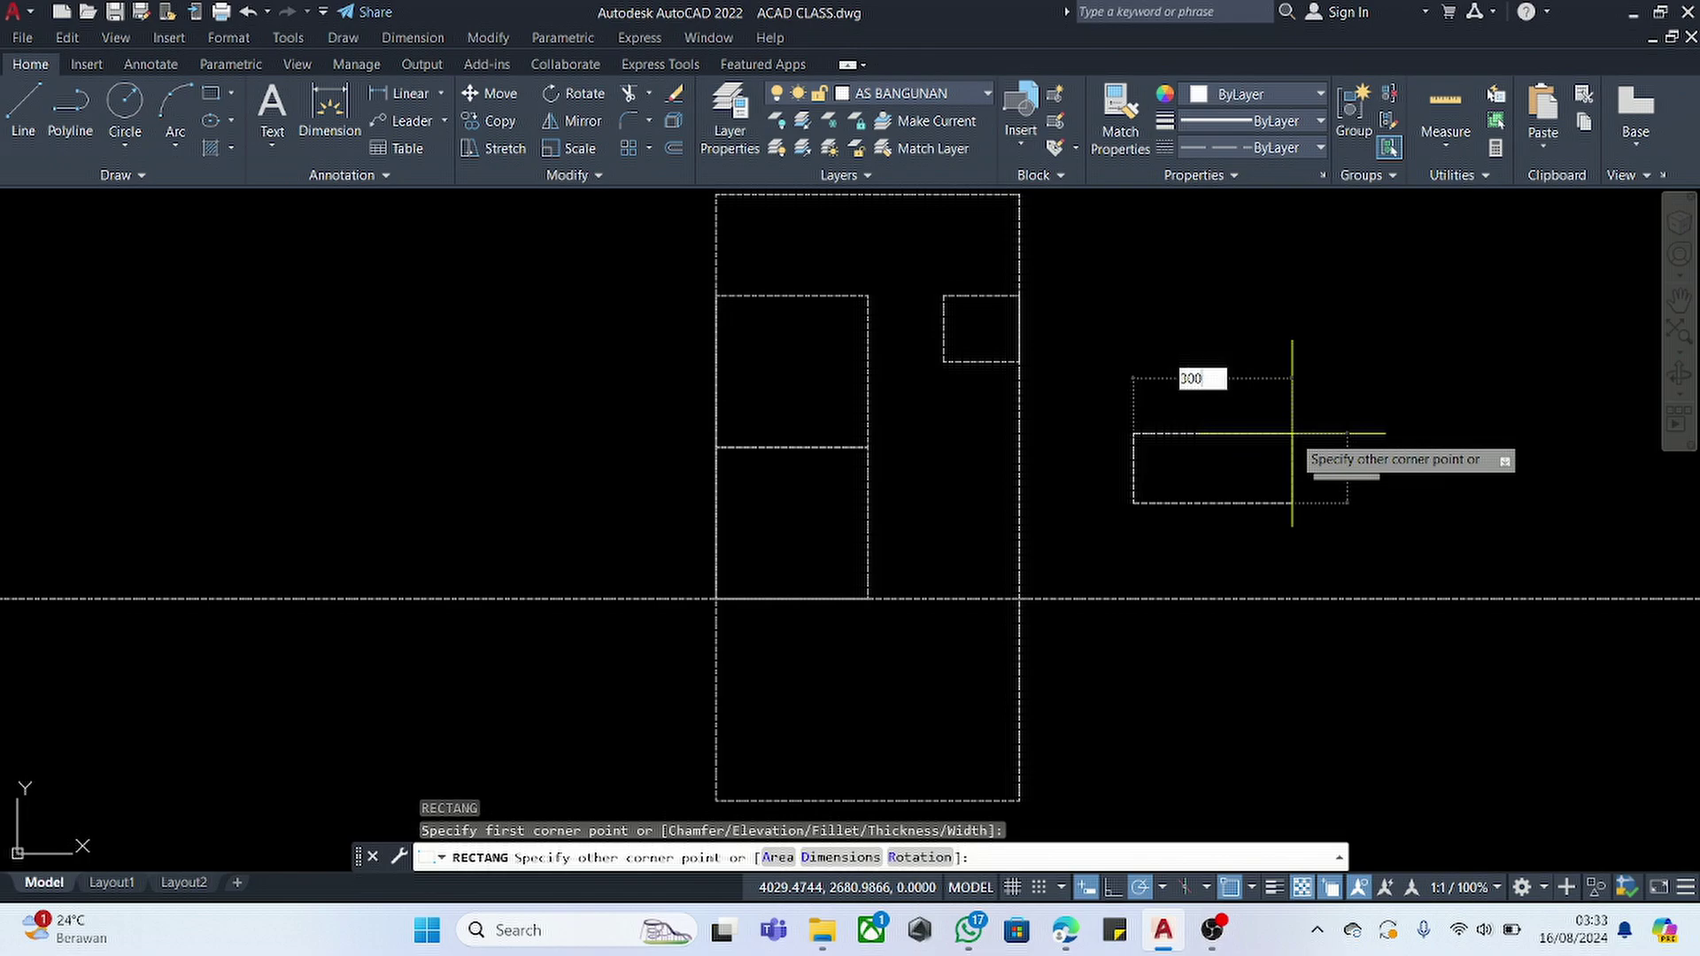
pyautogui.write('300')
pyautogui.press('Tab')
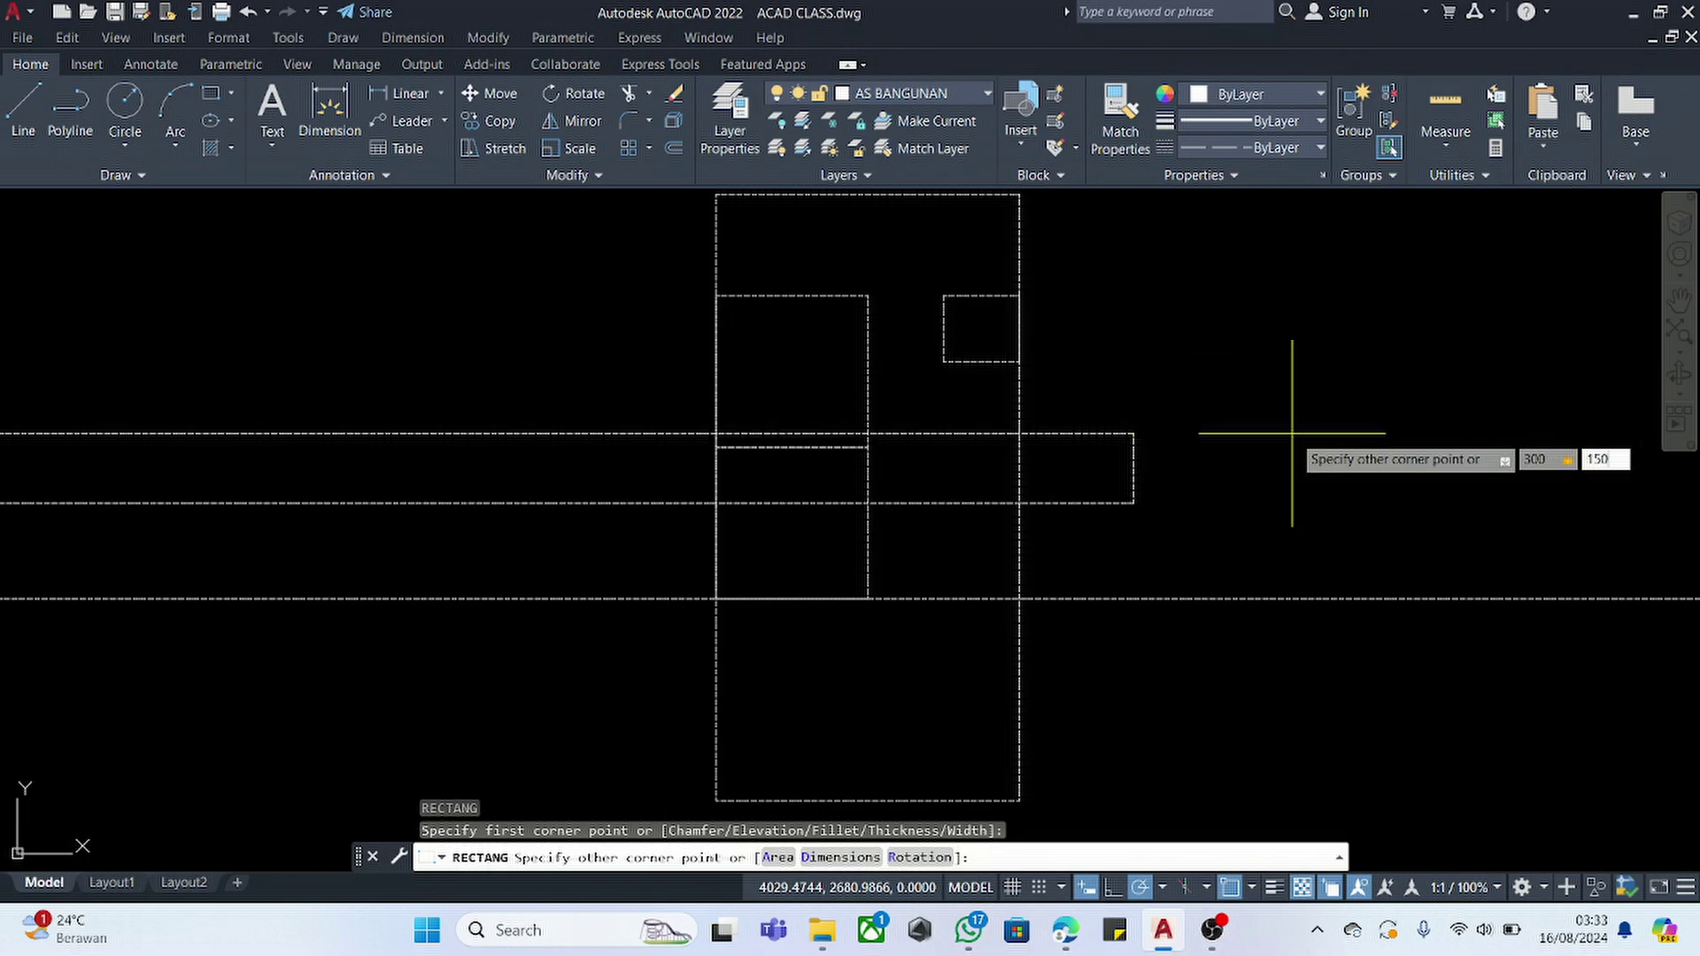
pyautogui.press('Return')
# - Move the 300 by 150 rectangle by its left edge's midpoint onto the lower square's lower-right corner
pyautogui.click(1290, 430)
pyautogui.click(1168, 550)
pyautogui.write('M')
pyautogui.press('Return')
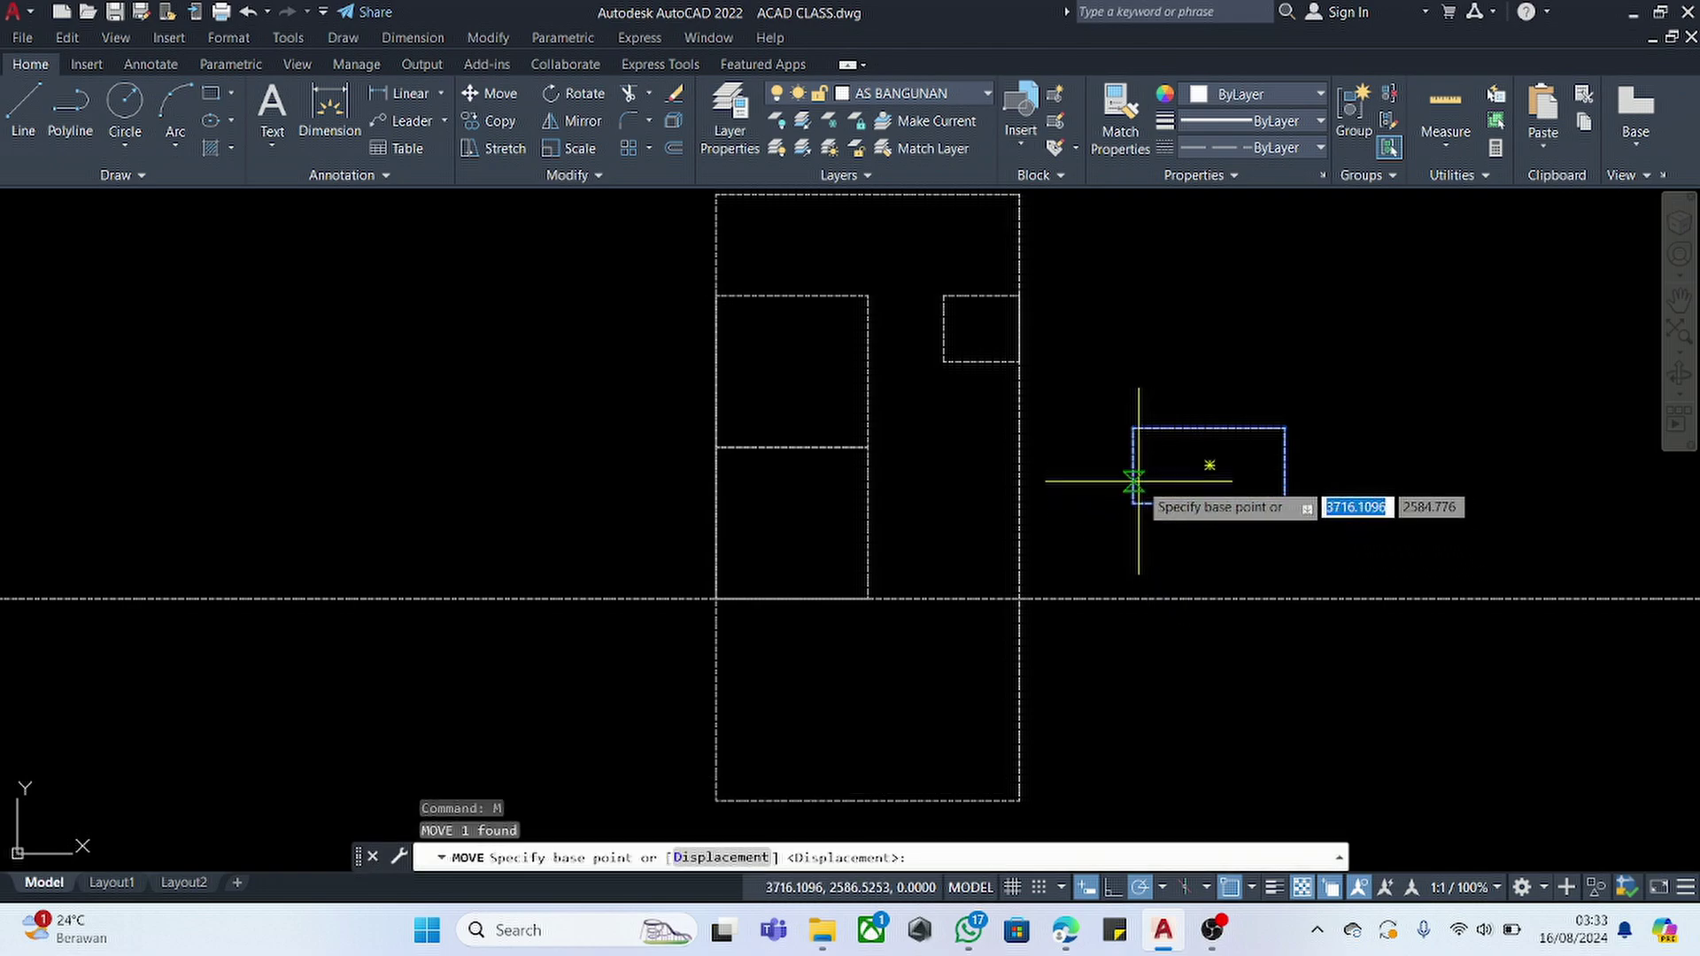
pyautogui.click(1133, 465)
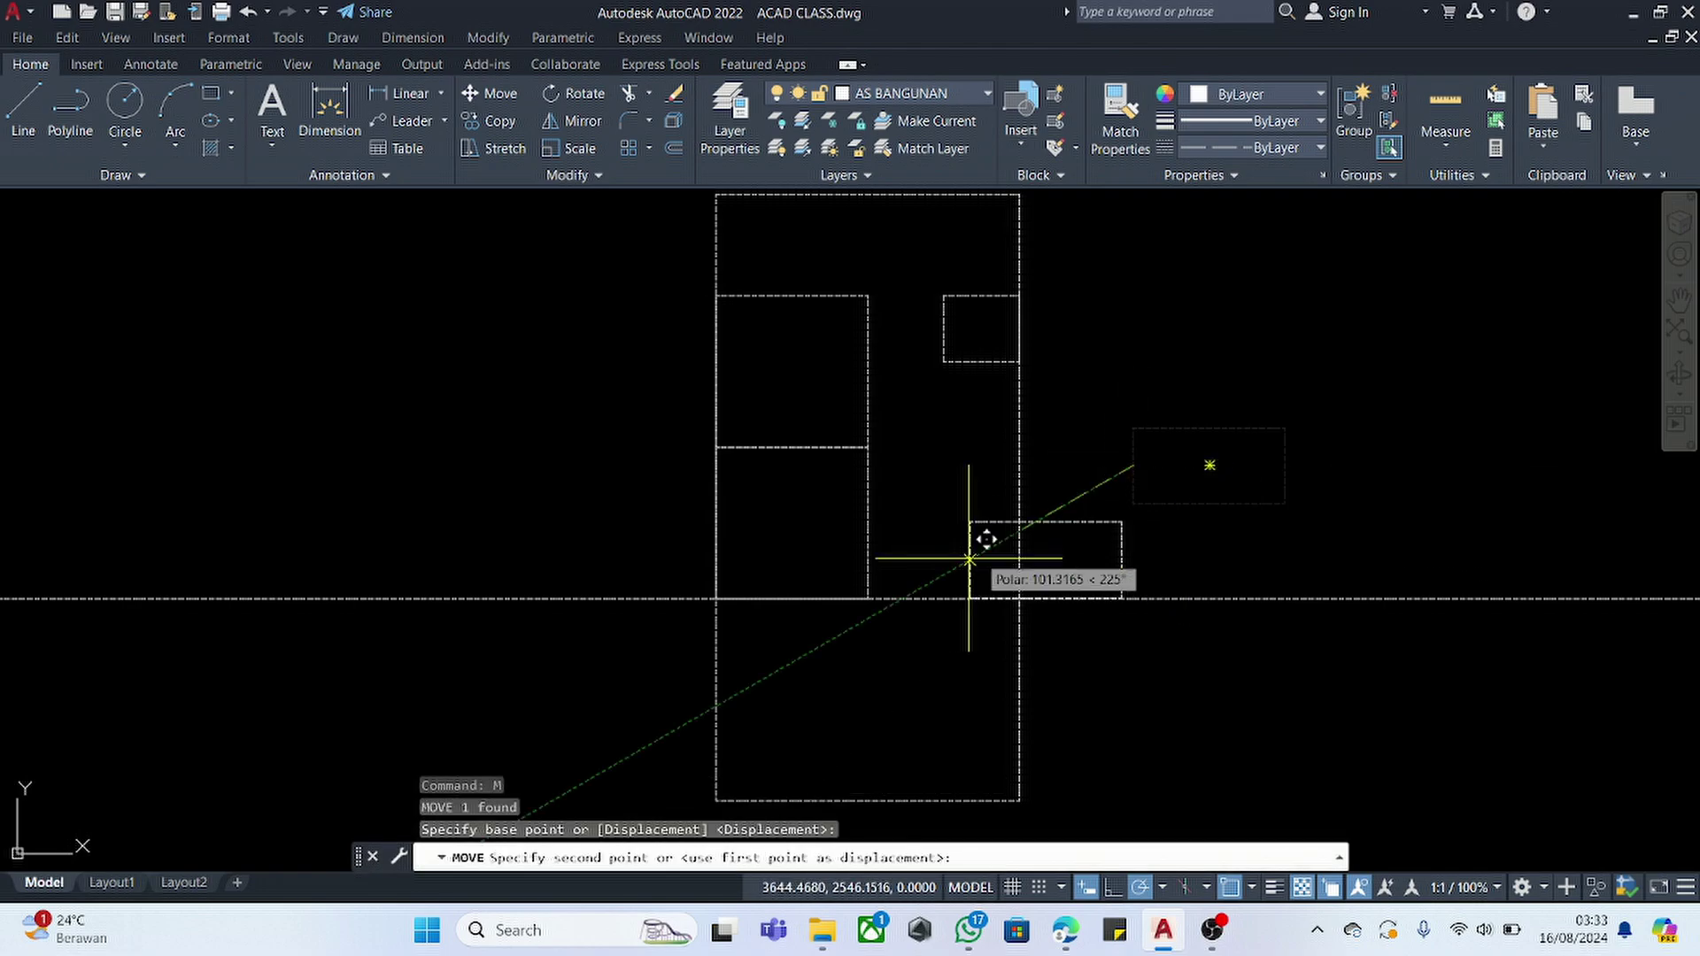
pyautogui.click(869, 597)
pyautogui.press('Escape')
pyautogui.scroll(-2, 855, 523)
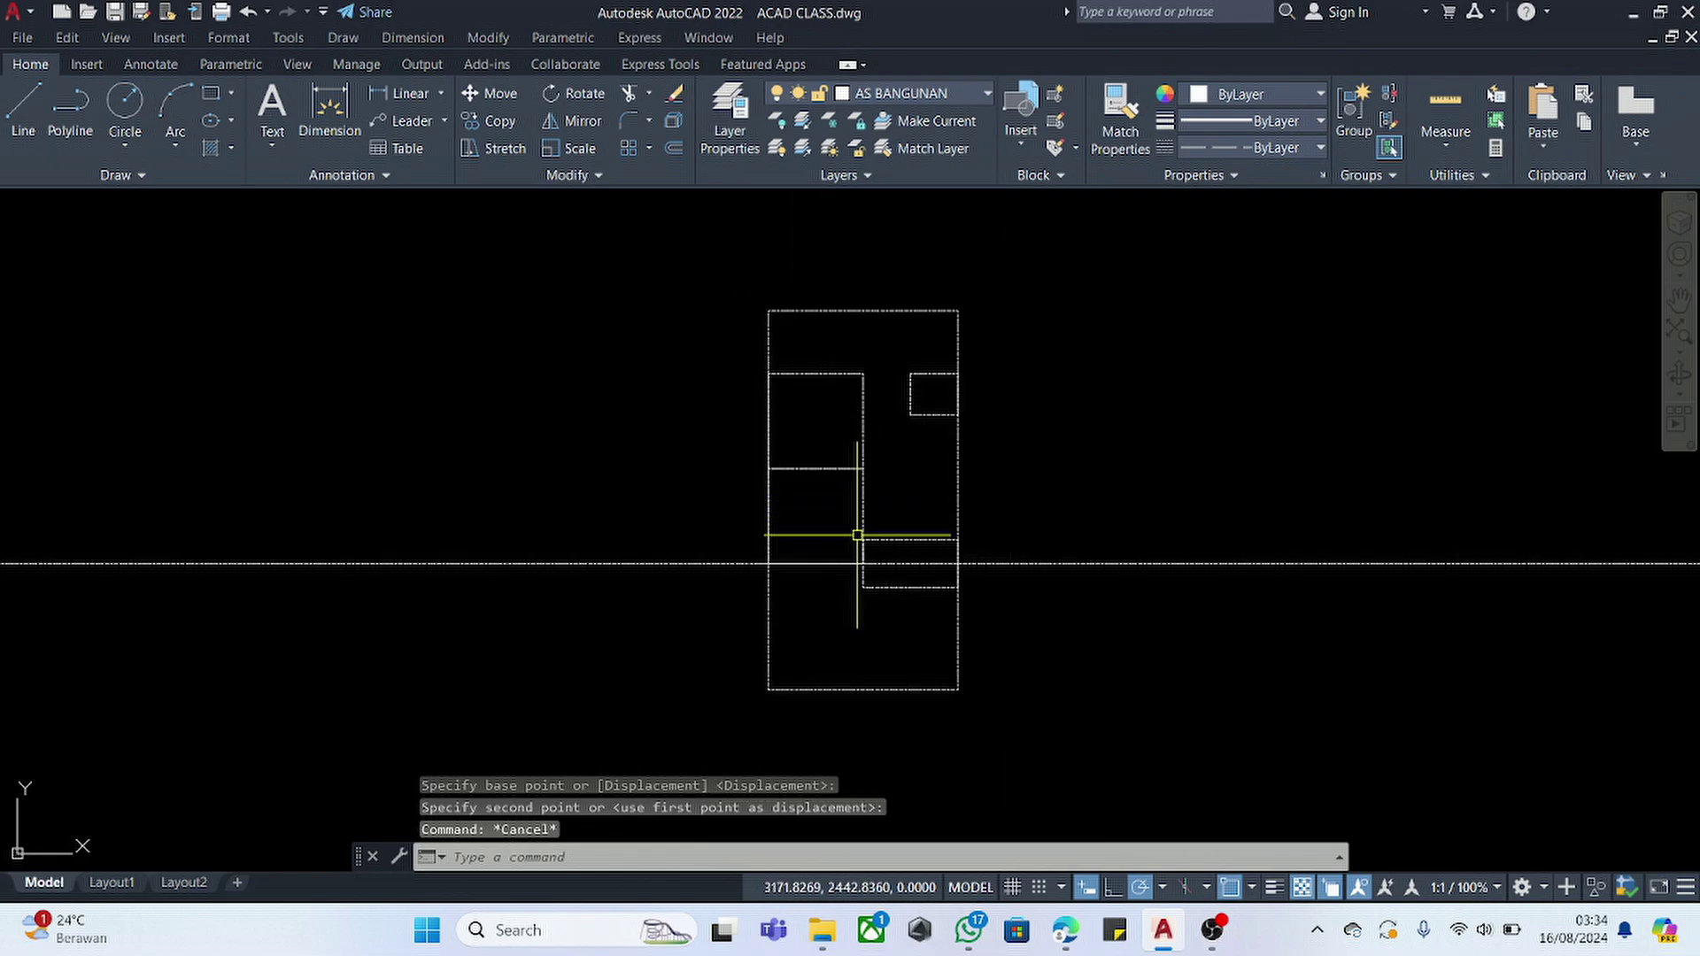
# - Check the vertical distance from the lower square's bottom edge to the large rectangle's bottom edge with a temporary line
pyautogui.write('l')
pyautogui.press('Return')
pyautogui.scroll(2, 832, 579)
pyautogui.click(832, 555)
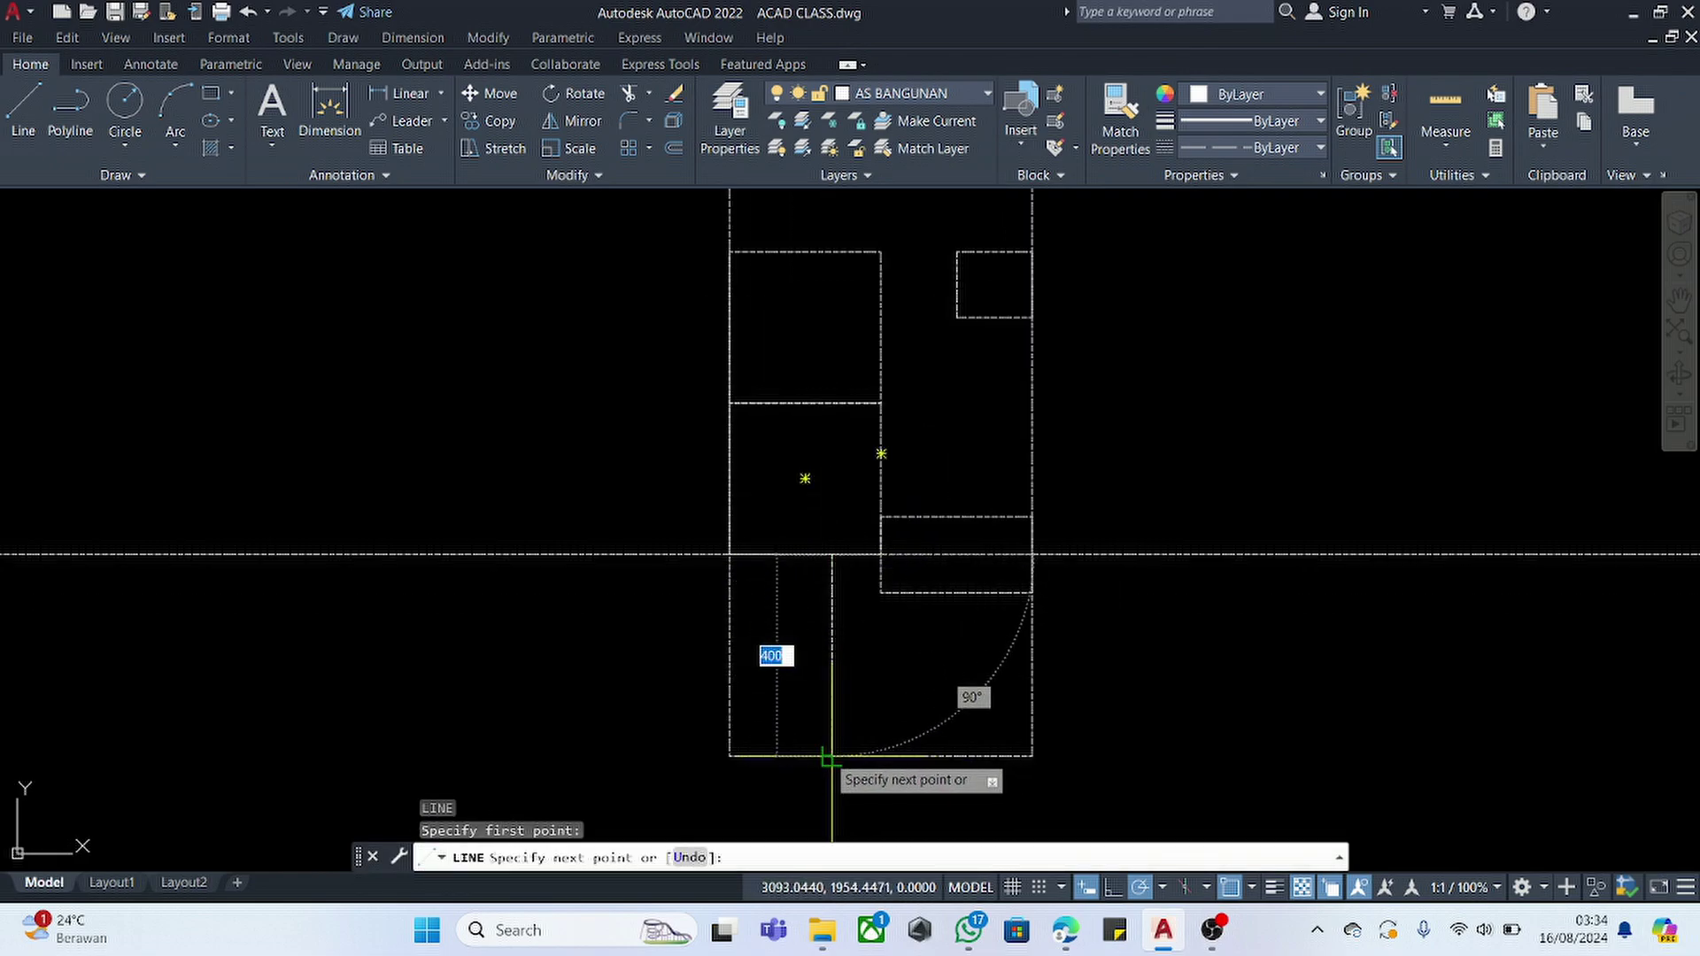
pyautogui.press('Escape')
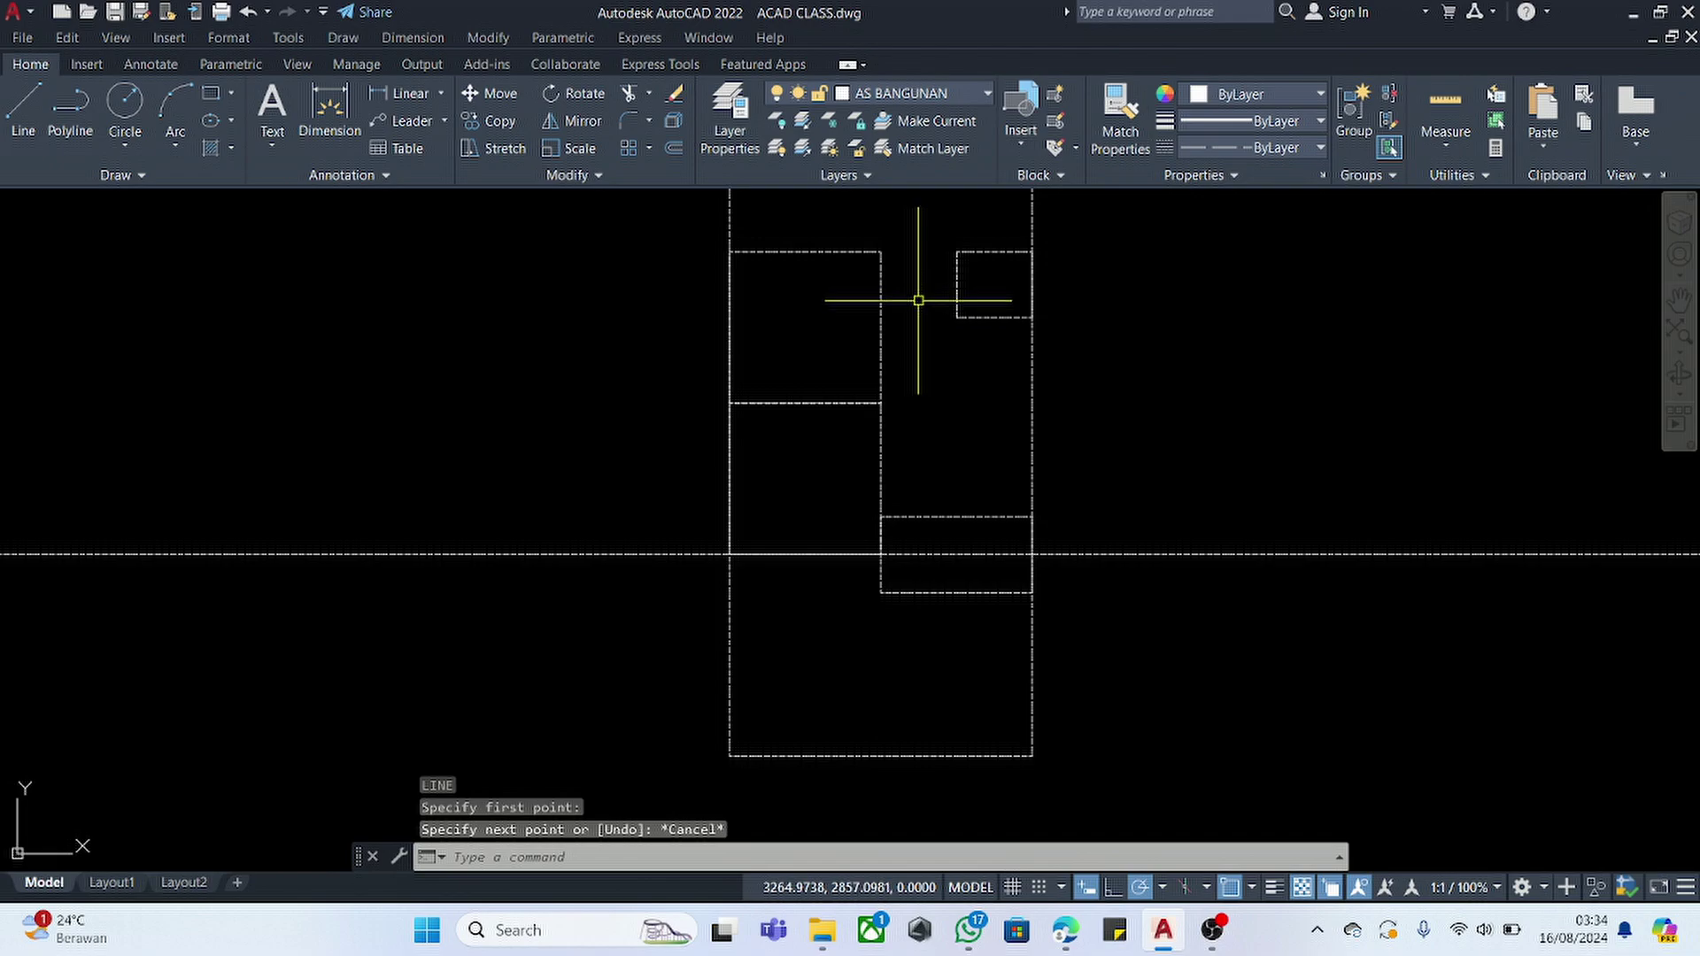
# - Draw a line from the upper square's upper-right corner to the upper-left corner of the 150 by 130 rectangle
pyautogui.press('Return')
pyautogui.click(880, 251)
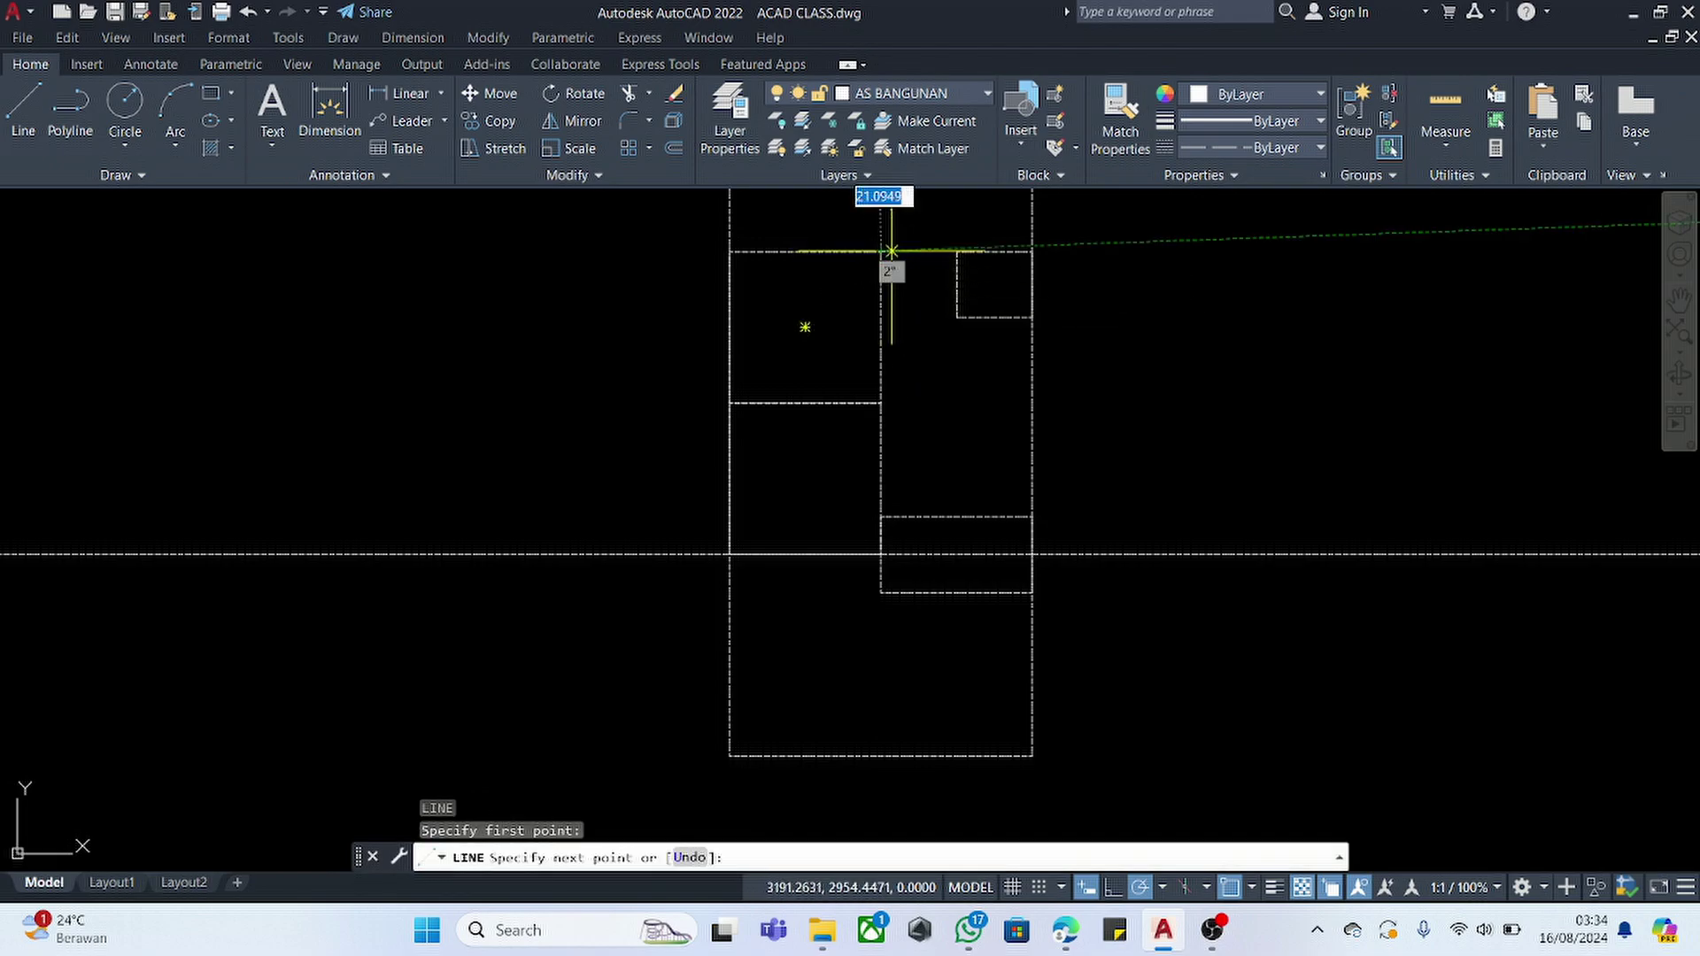
pyautogui.click(956, 251)
pyautogui.press('Escape')
# - Draw a 100 by 100 square in the empty area to the right of the large rectangle
pyautogui.write('rec')
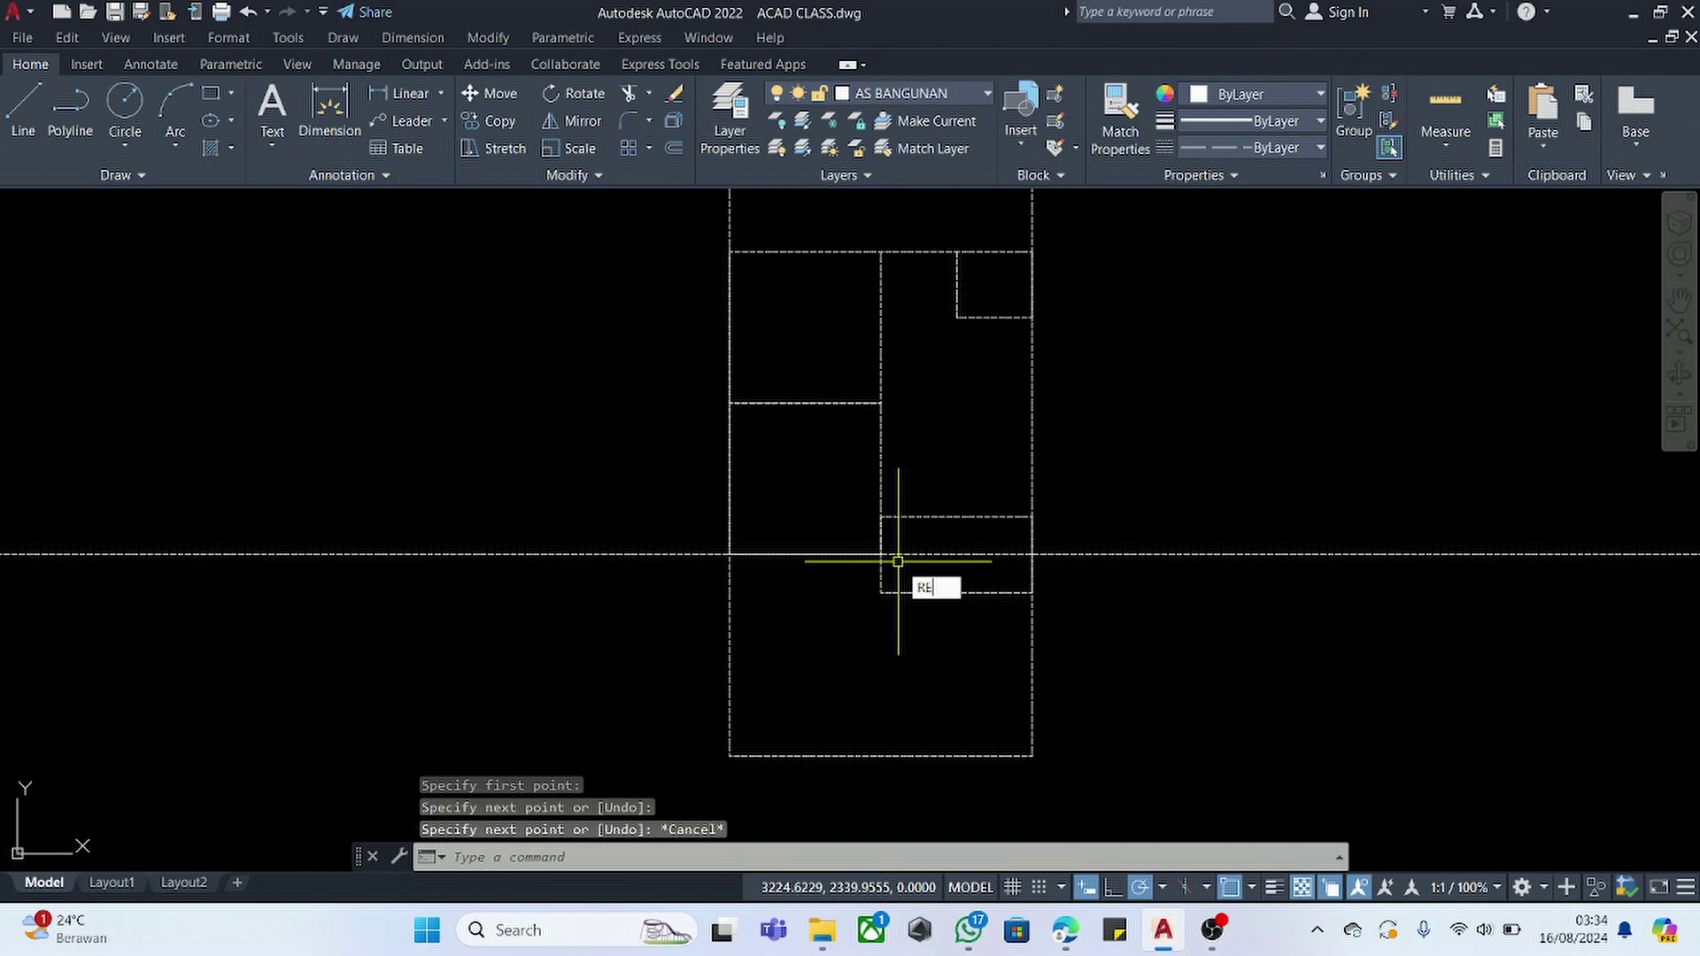
pyautogui.press('Return')
pyautogui.click(1142, 410)
pyautogui.write('1')
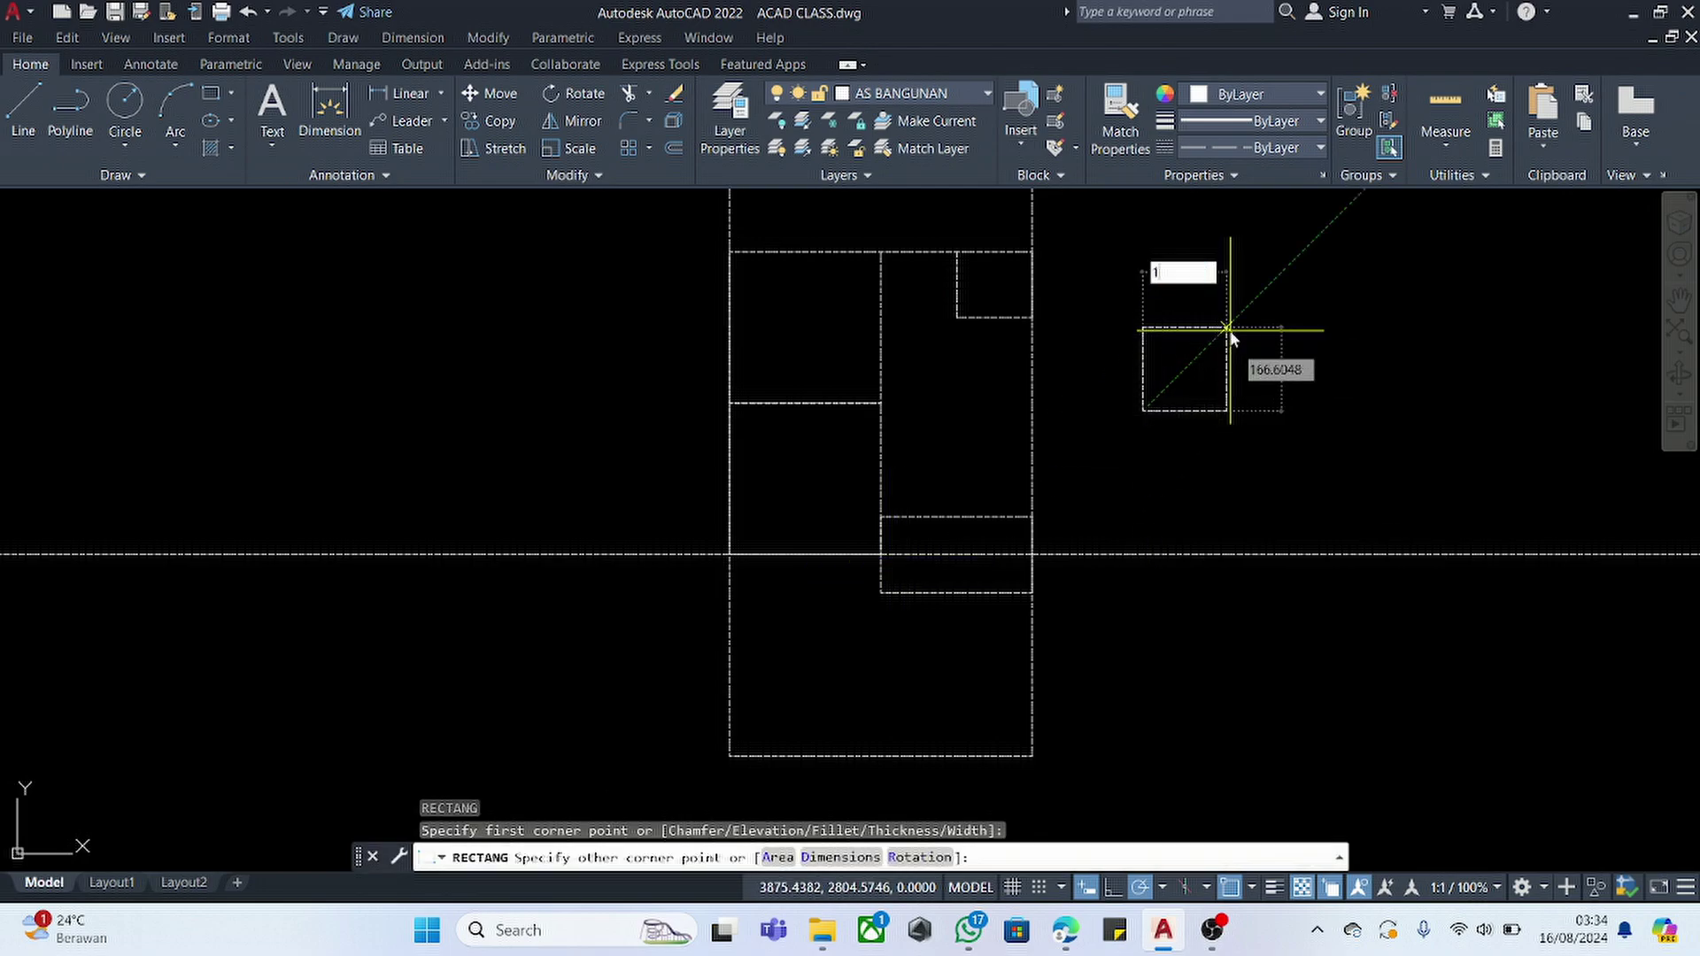
pyautogui.write('00')
pyautogui.press('Tab')
pyautogui.write('1')
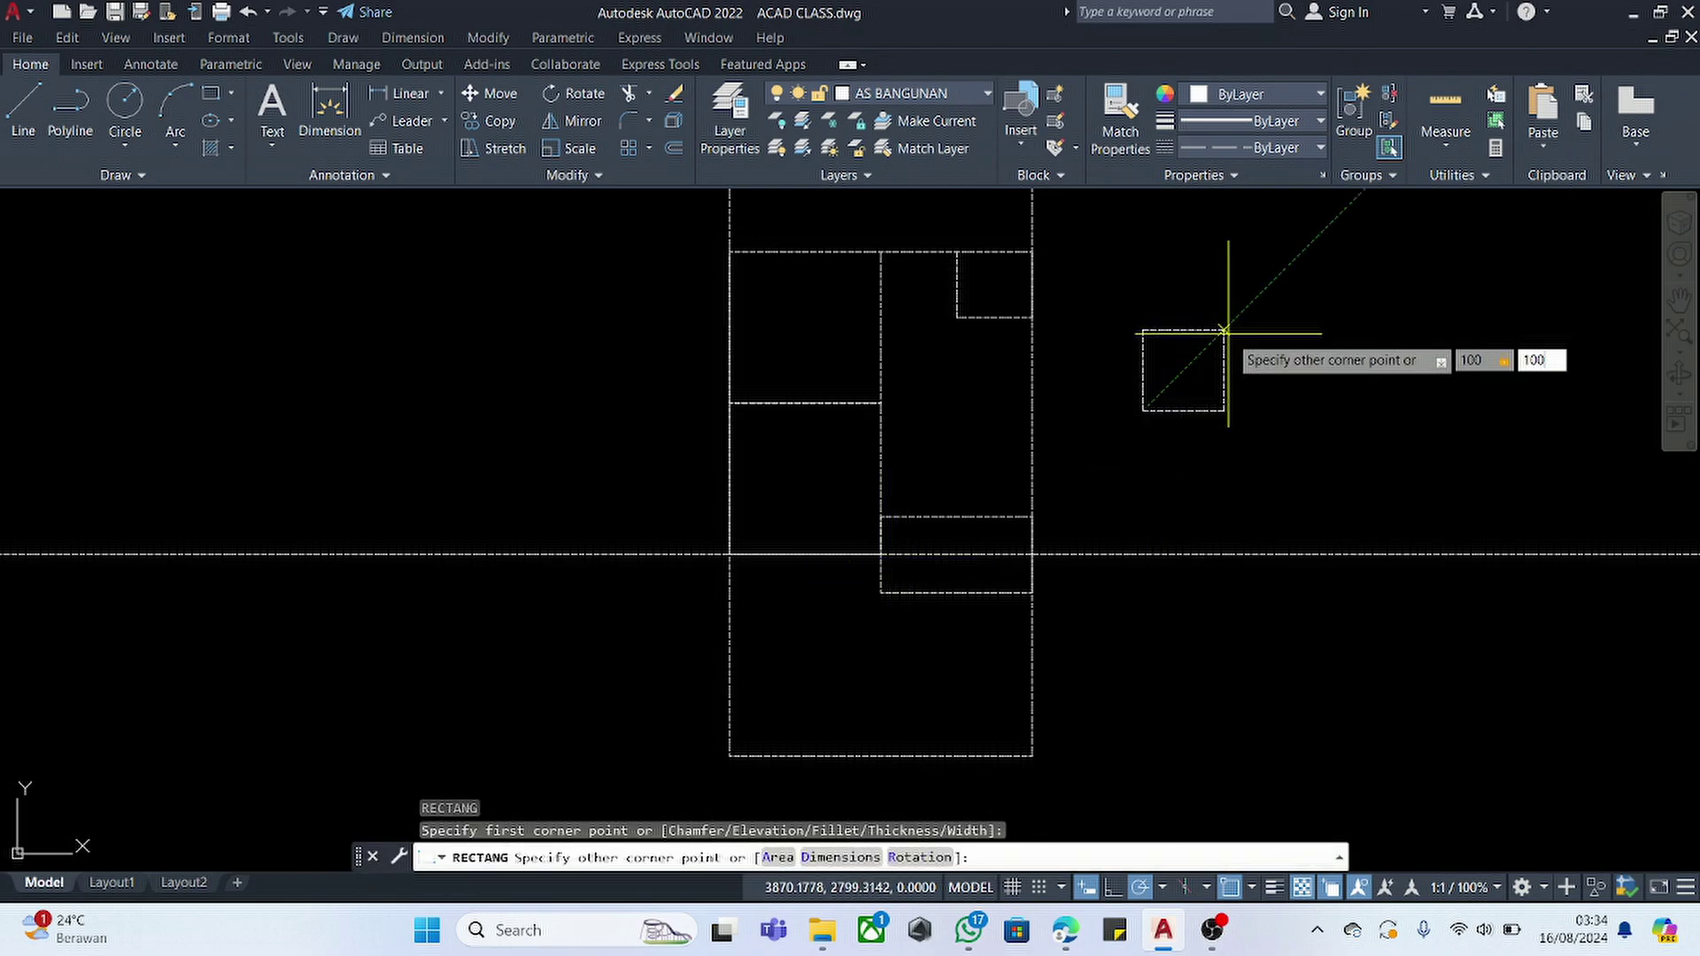
pyautogui.press('Return')
# - Move the 100 by 100 square by its lower-left corner onto the upper-right corner of the upper 300 by 300 square
pyautogui.moveTo(1233, 322); pyautogui.dragTo(1157, 474)
pyautogui.write('m')
pyautogui.press('Return')
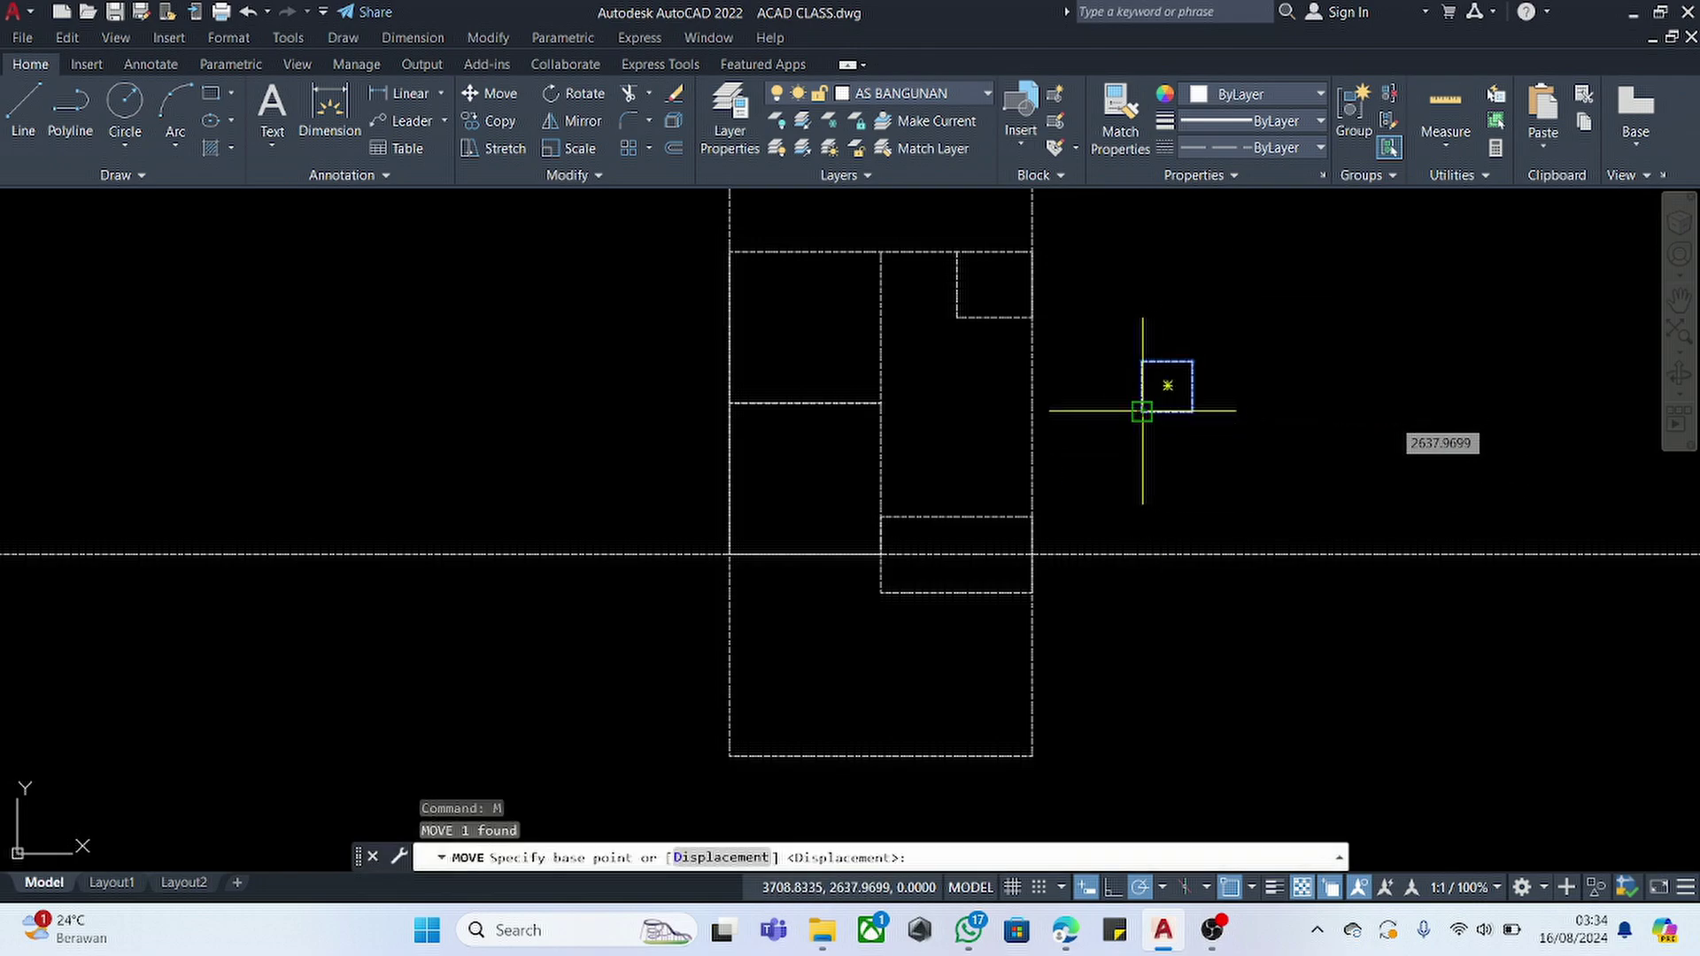
pyautogui.click(1141, 410)
pyautogui.click(884, 253)
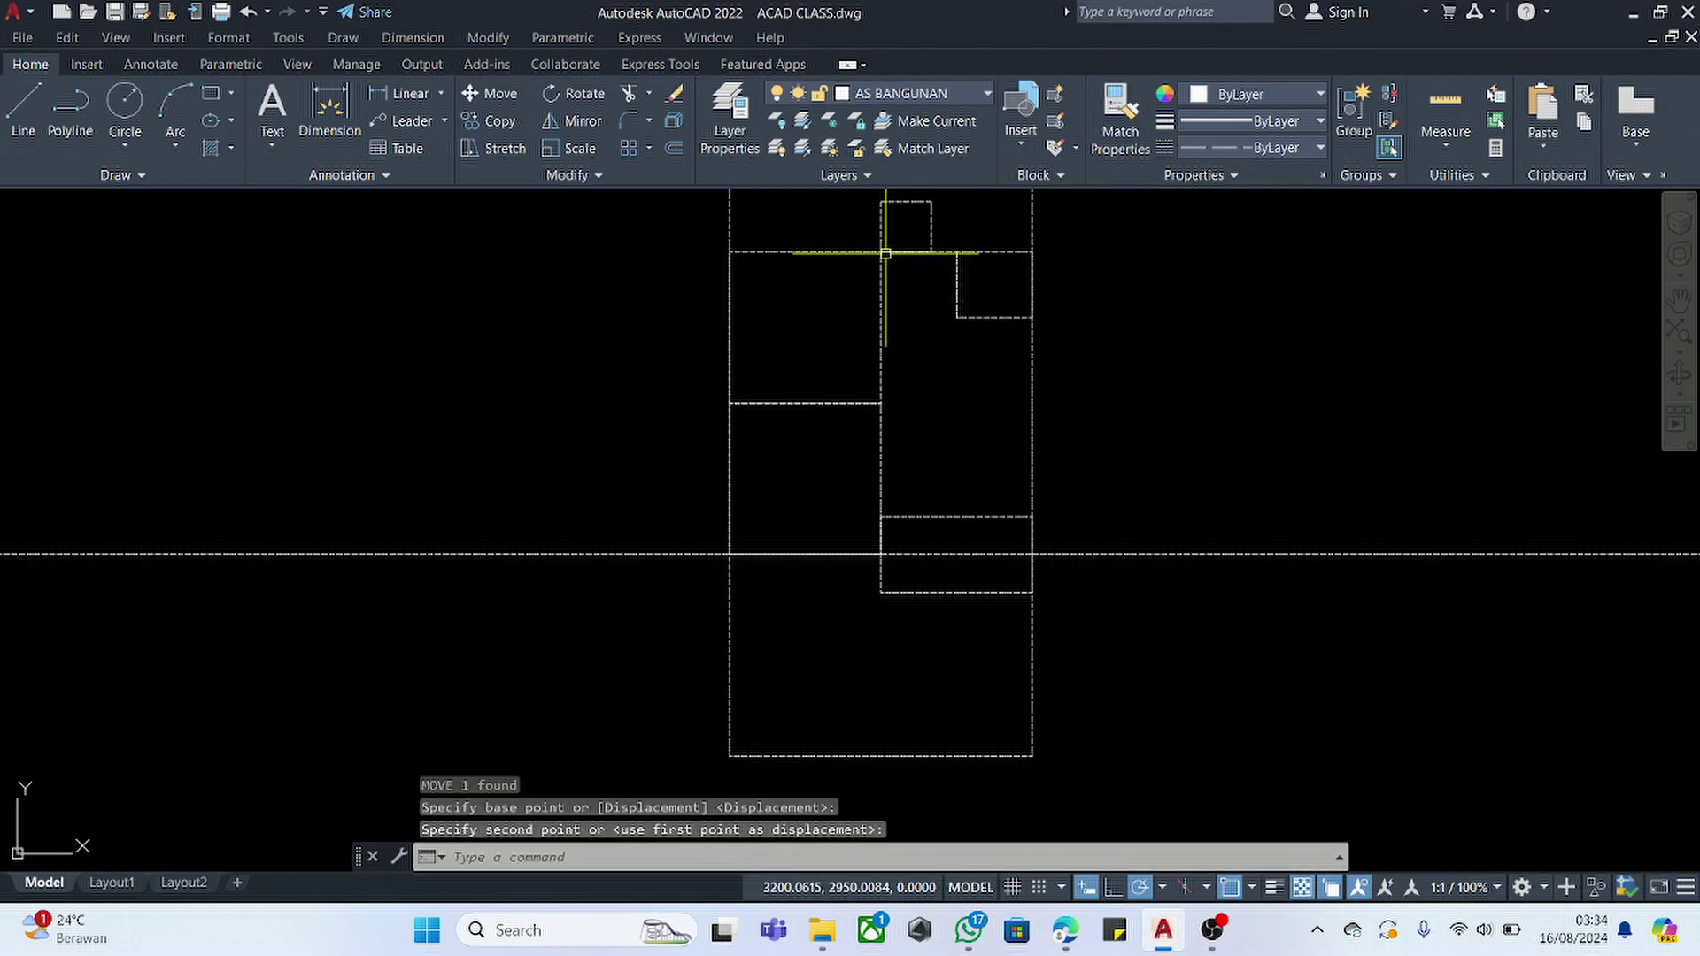
pyautogui.scroll(-2, 990, 436)
pyautogui.scroll(2, 1097, 516)
# - Delete the horizontal construction line running along the lower square's bottom edge
pyautogui.click(1177, 434)
pyautogui.click(1097, 600)
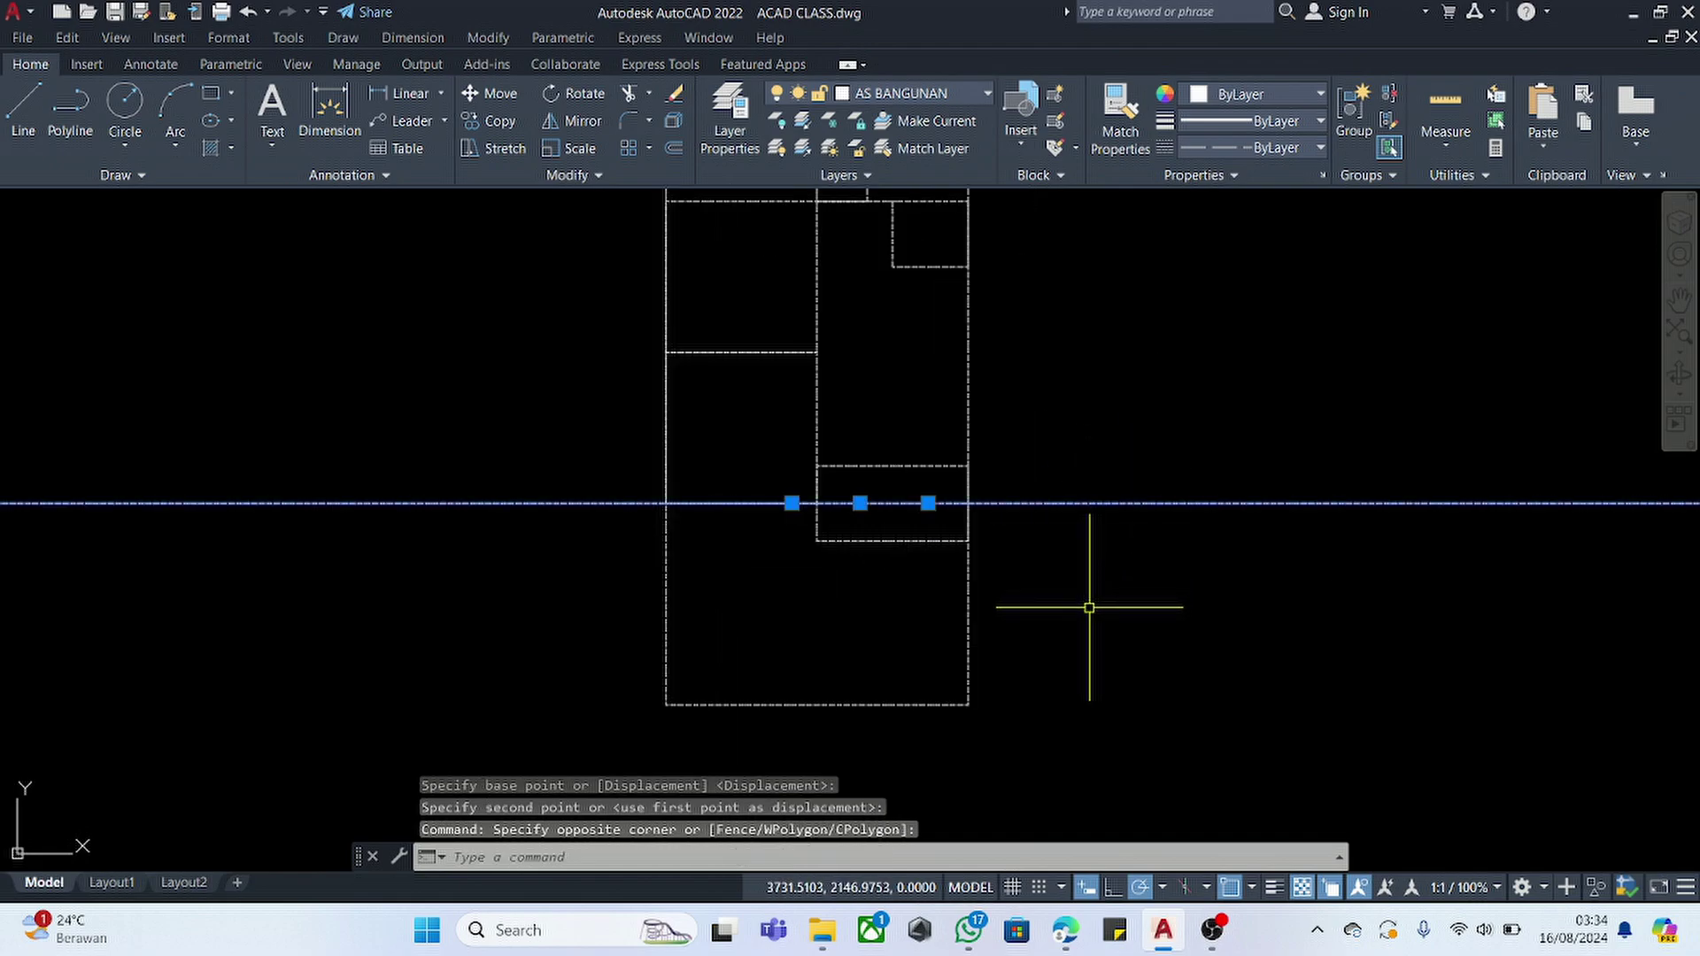
pyautogui.press('Delete')
pyautogui.scroll(-1, 1053, 601)
pyautogui.scroll(1, 958, 320)
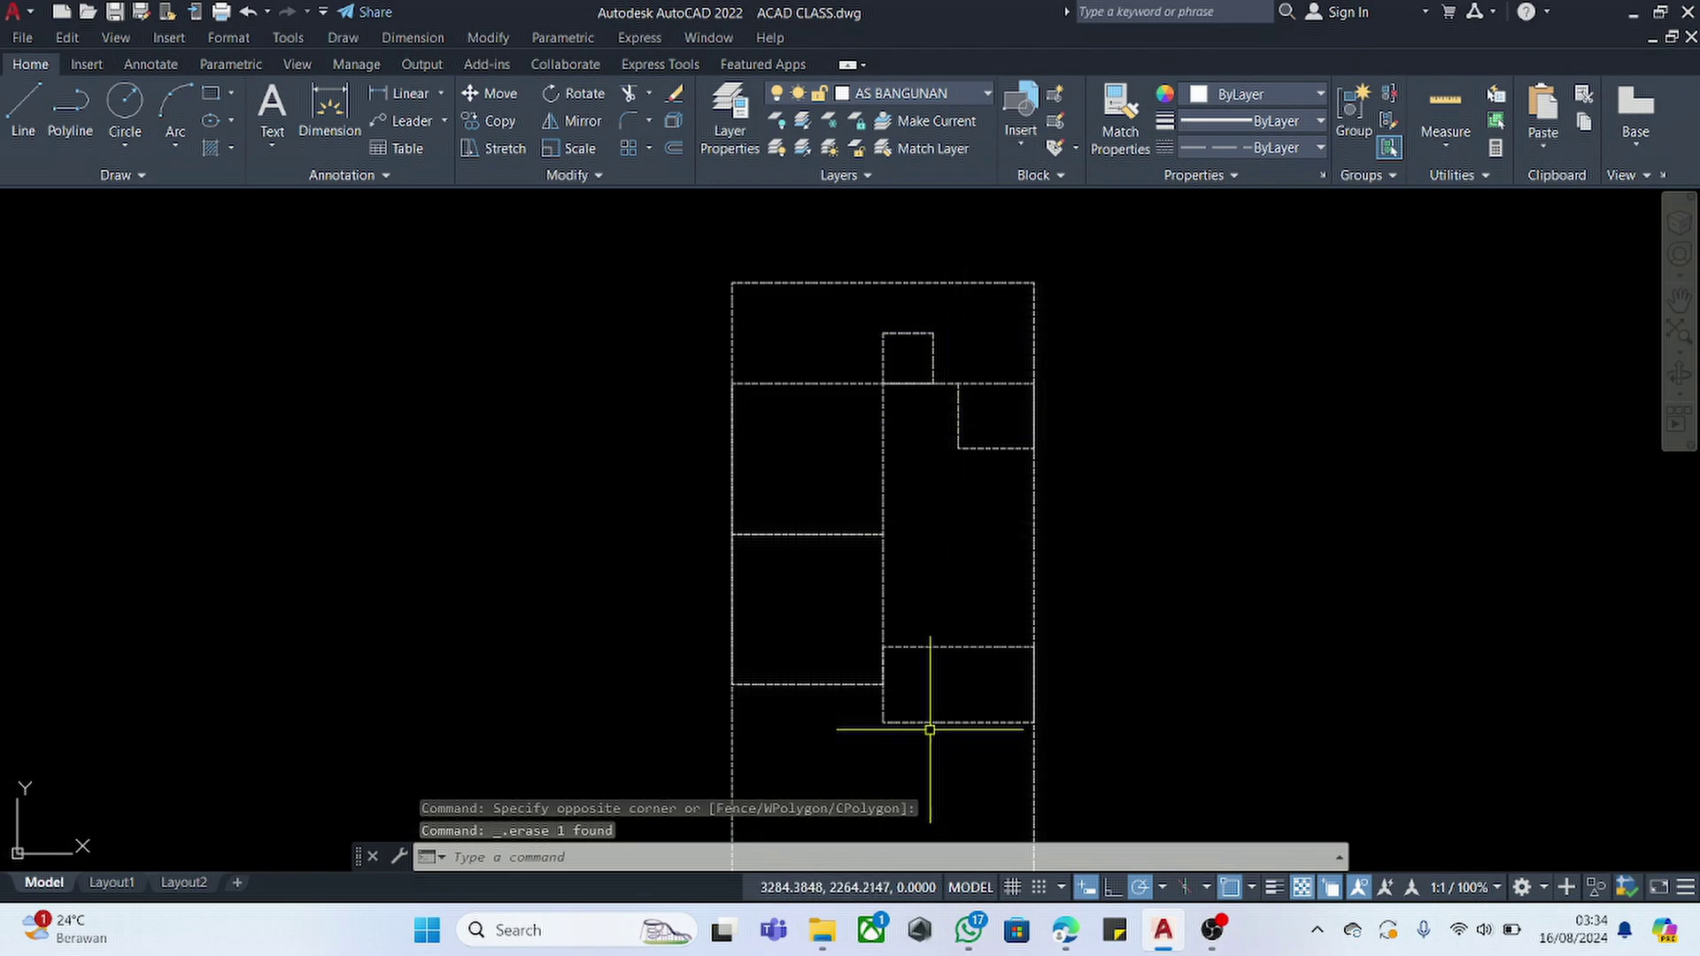
pyautogui.scroll(1, 944, 706)
pyautogui.scroll(-1, 885, 559)
pyautogui.scroll(2, 931, 665)
pyautogui.click(967, 611)
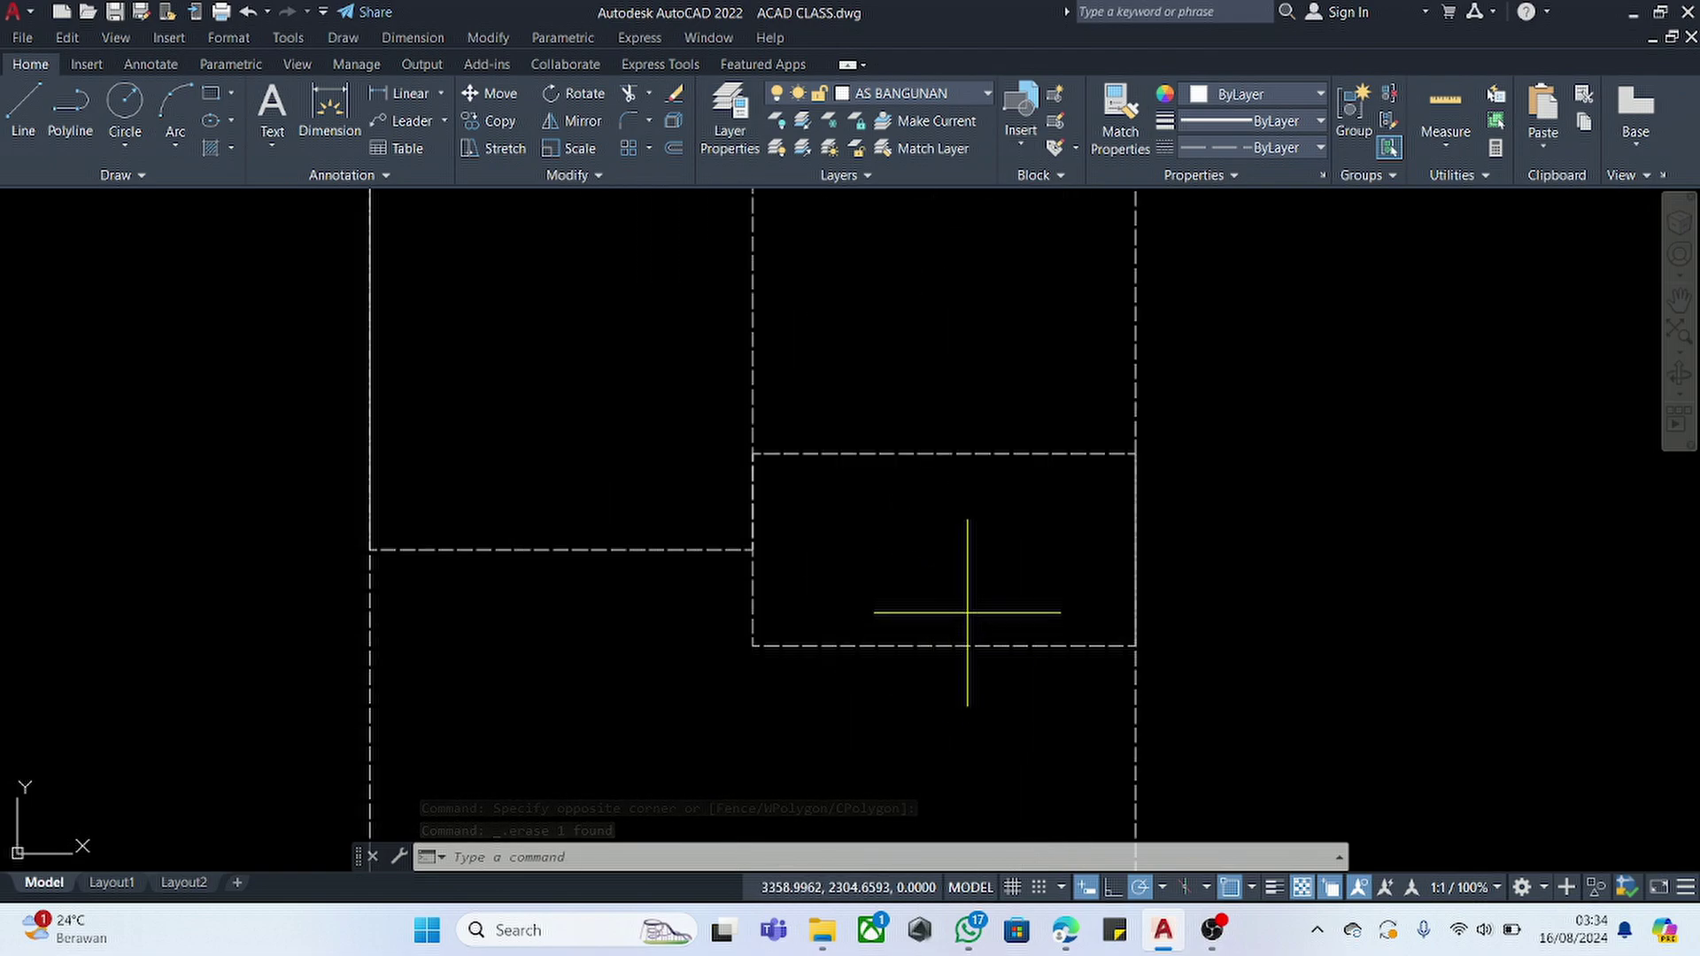
pyautogui.click(889, 736)
pyautogui.press('Escape')
pyautogui.scroll(-4, 880, 599)
pyautogui.scroll(2, 912, 585)
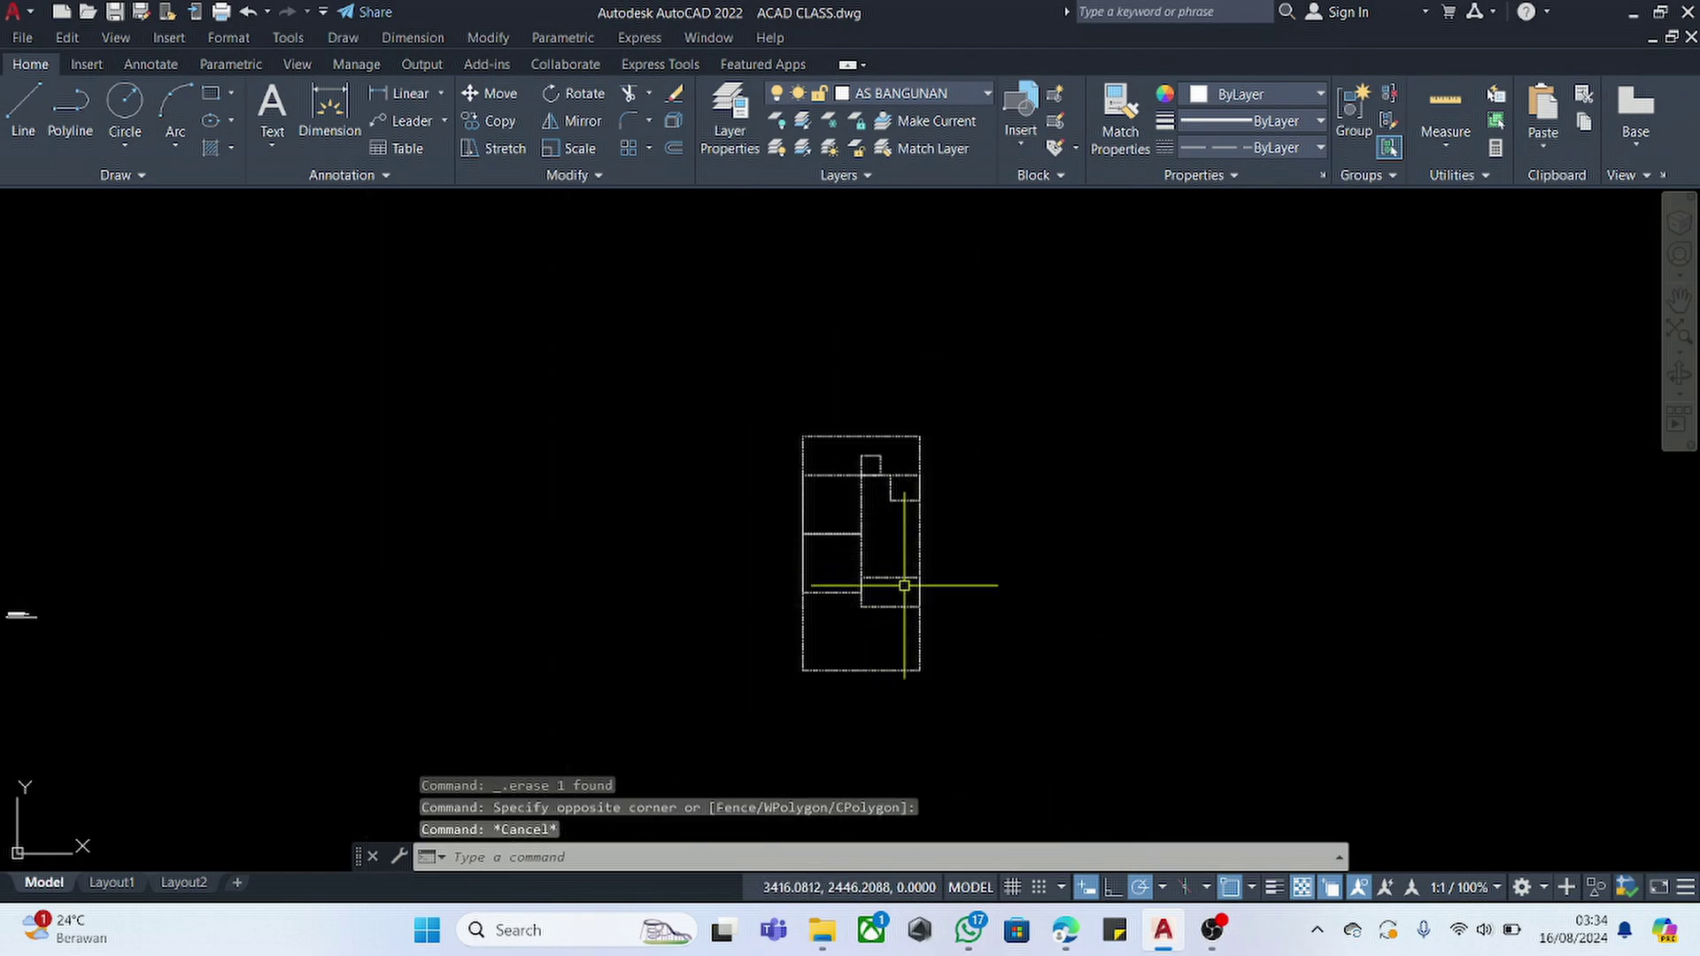
pyautogui.scroll(-1, 792, 589)
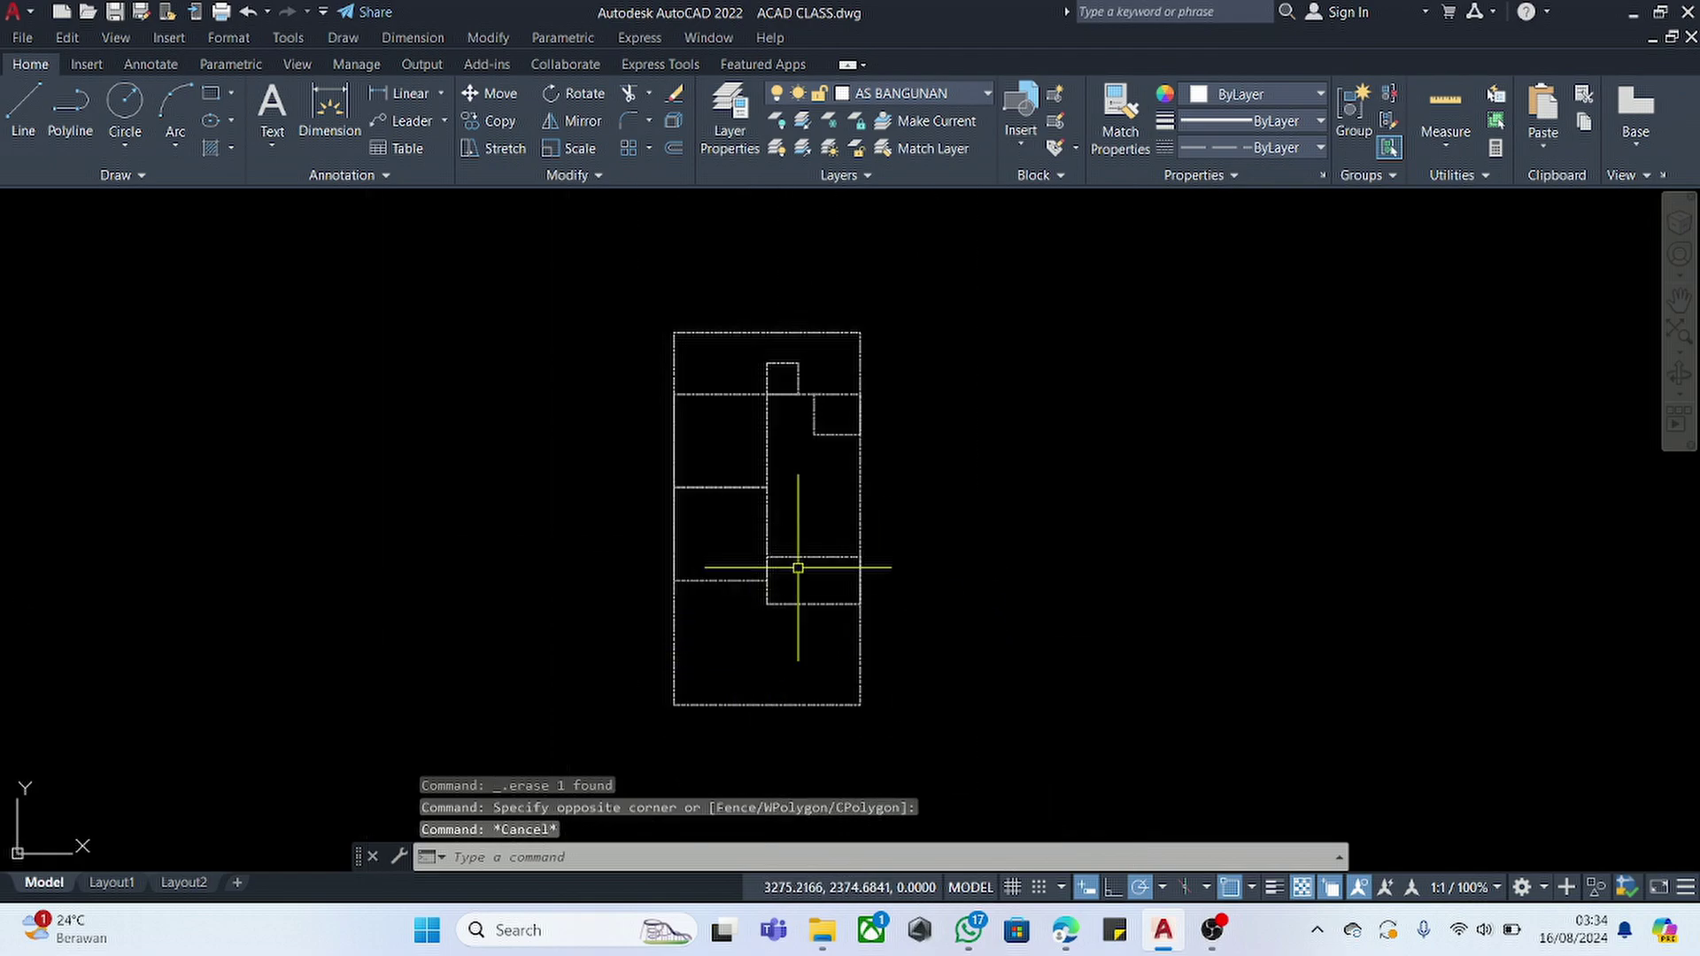
# - Convert the entire floor plan outline into a block named AS BANGUNAN, leaving the block editor option off
pyautogui.click(939, 276)
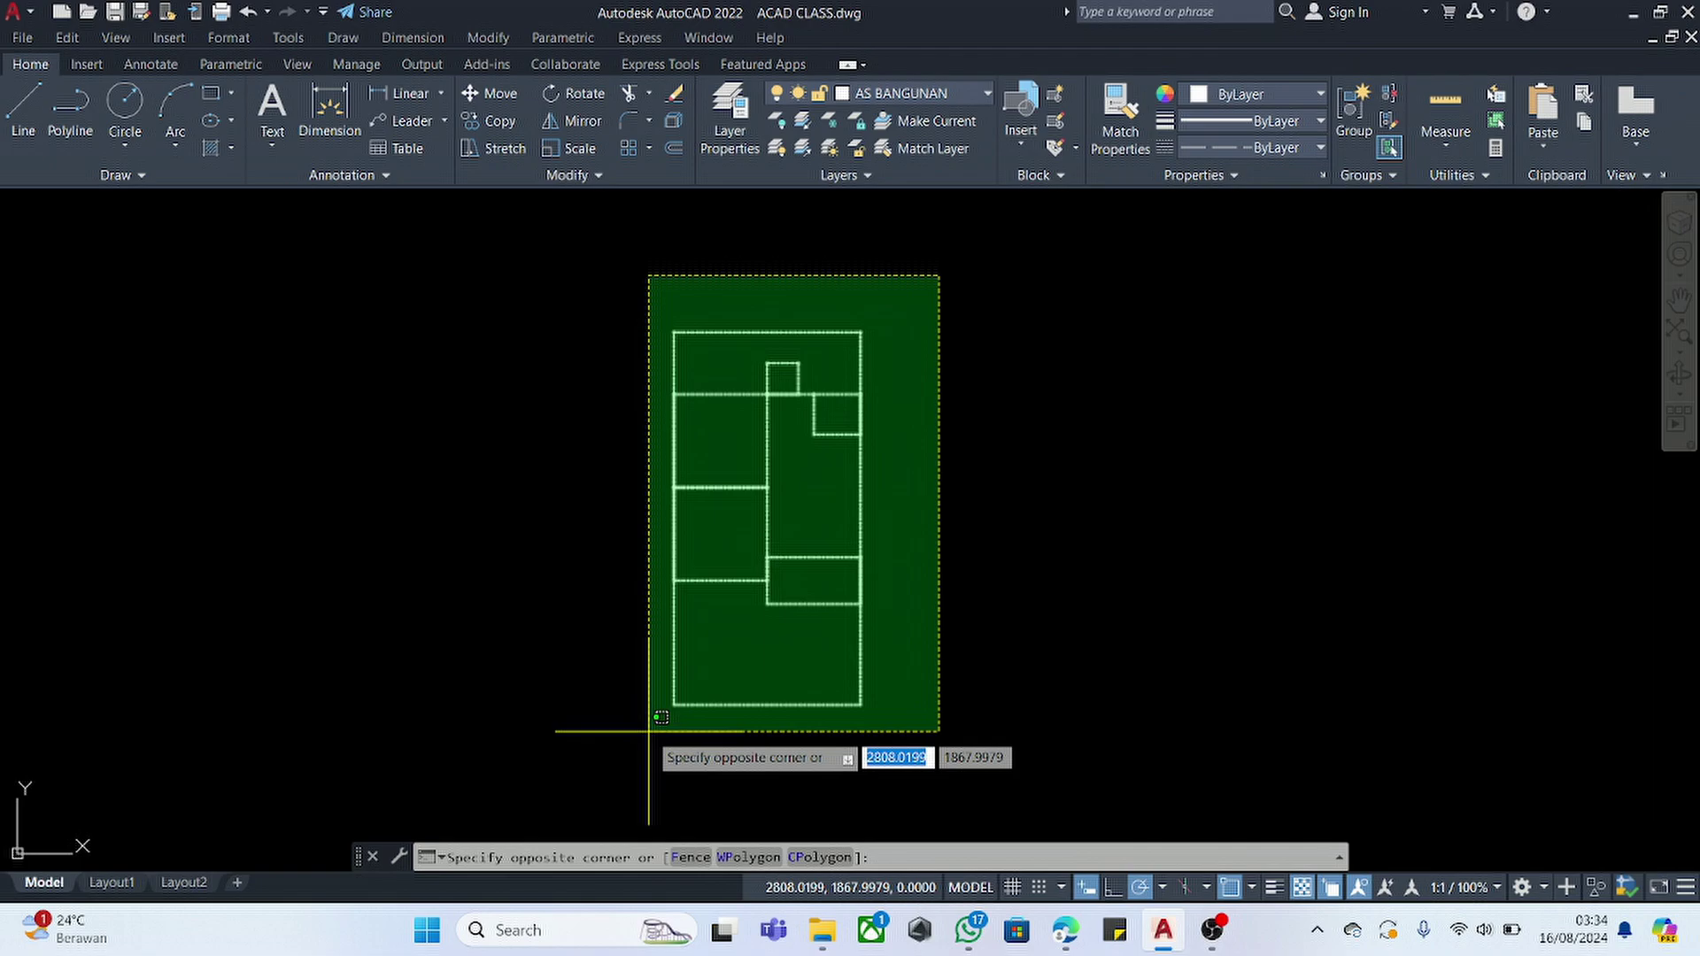
pyautogui.click(649, 731)
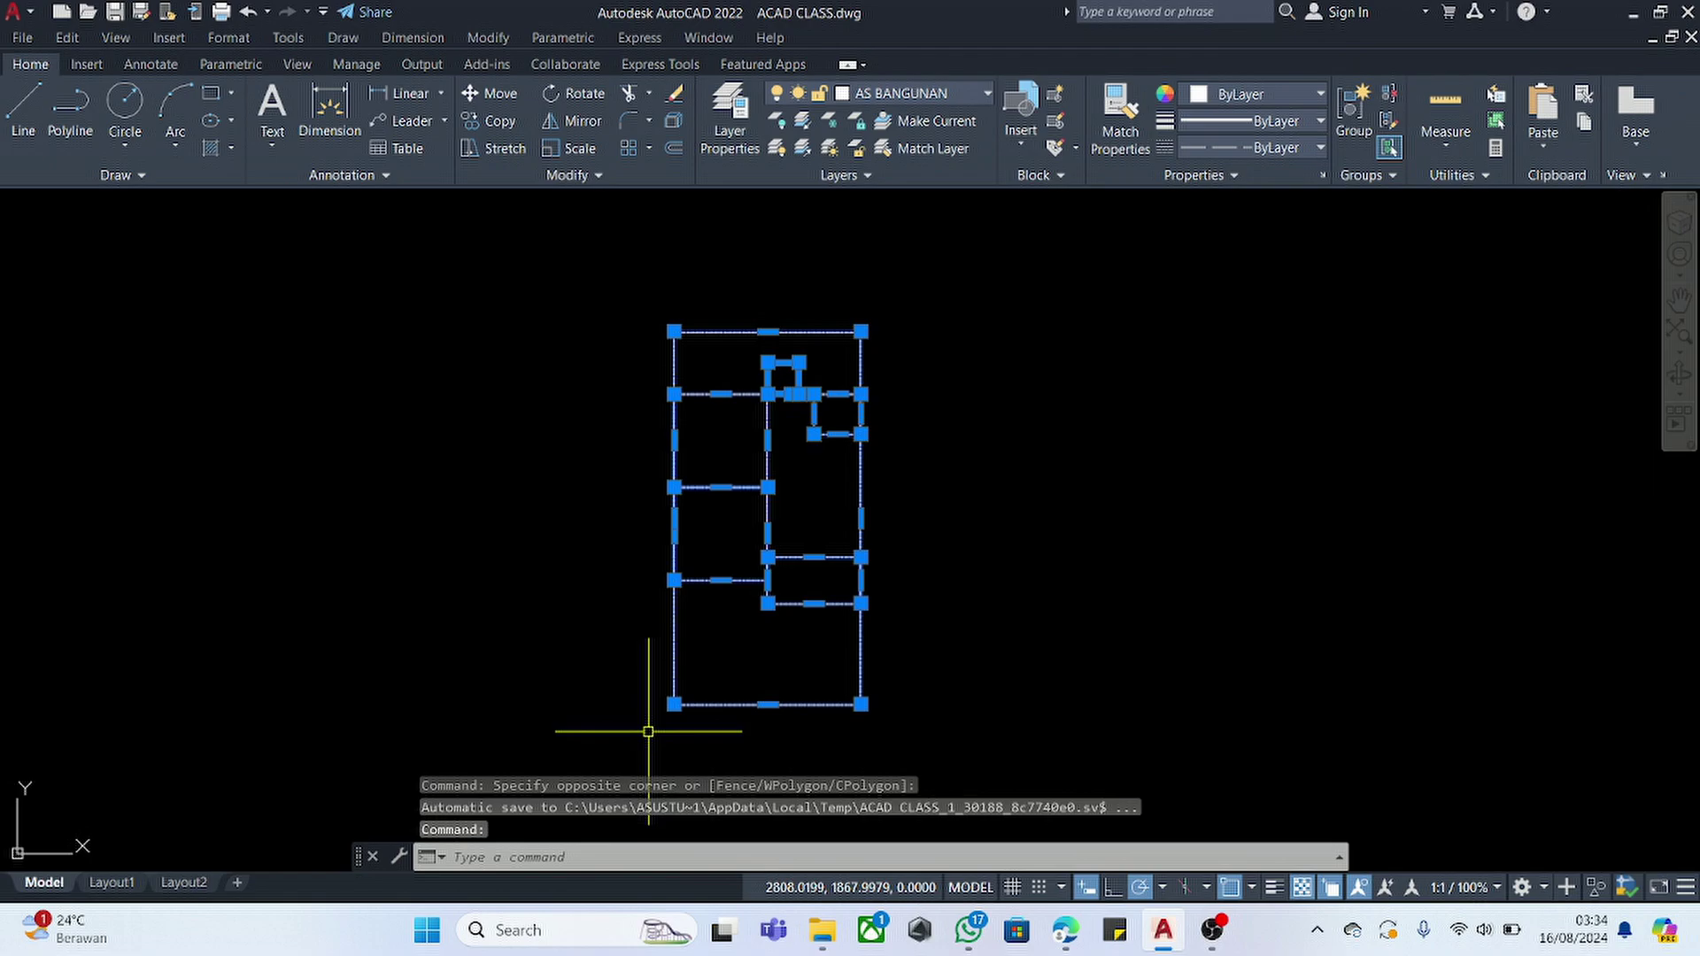
pyautogui.write('b')
pyautogui.press('Return')
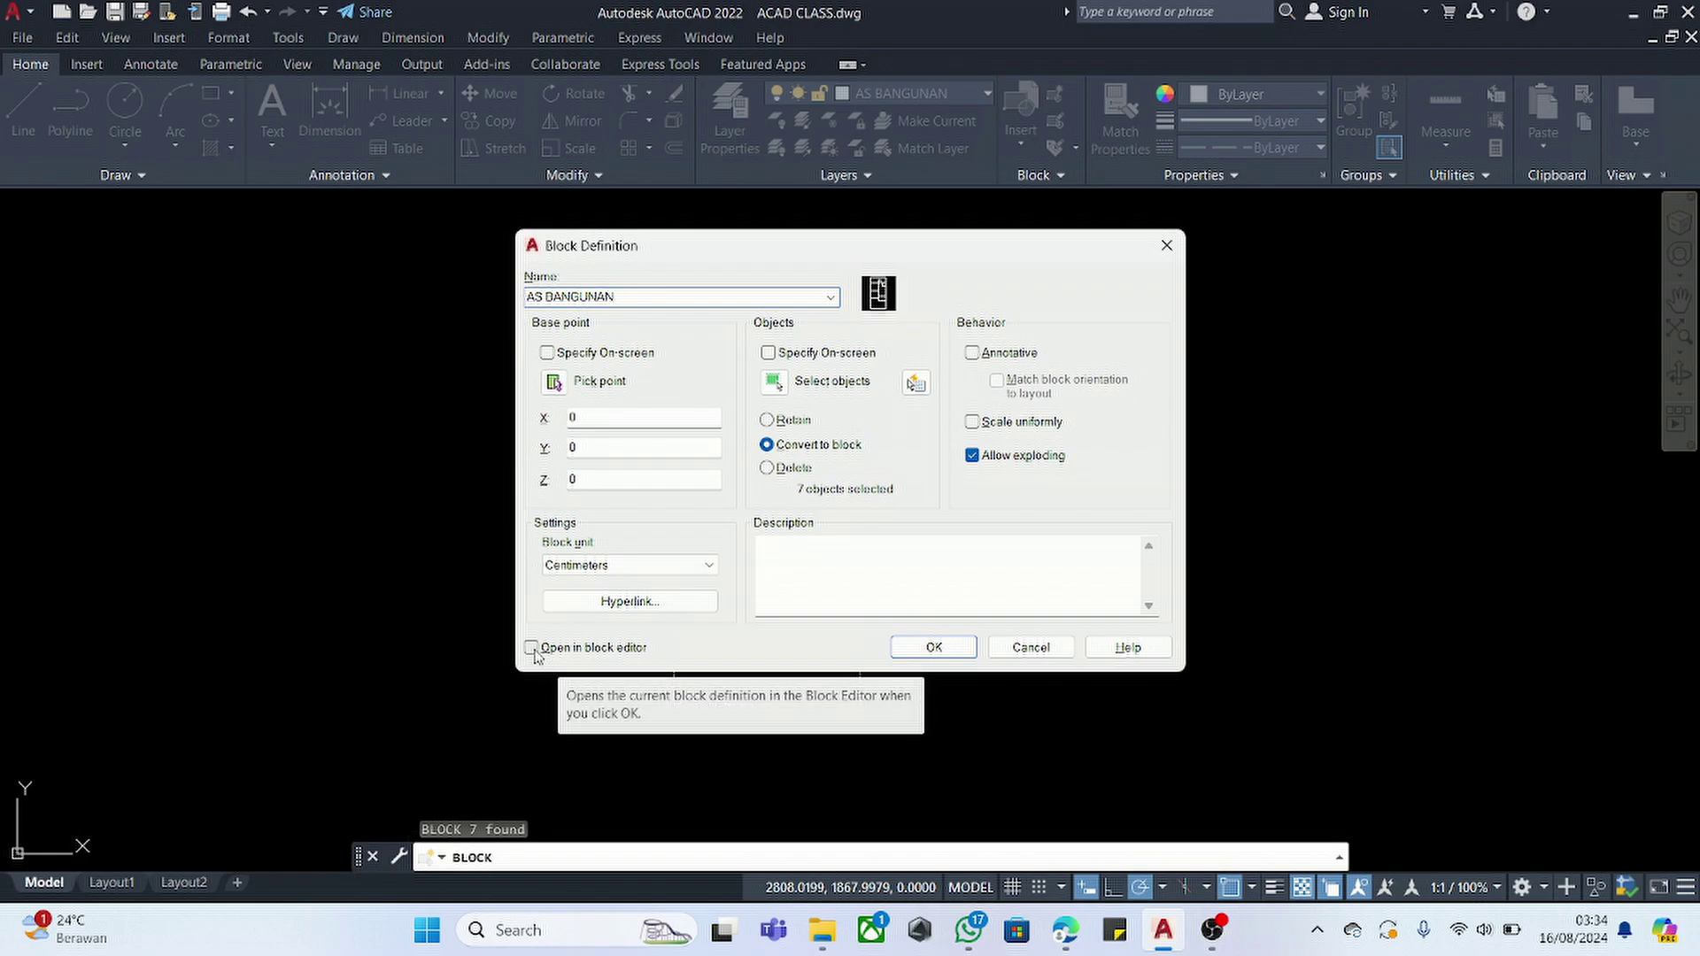
pyautogui.click(593, 650)
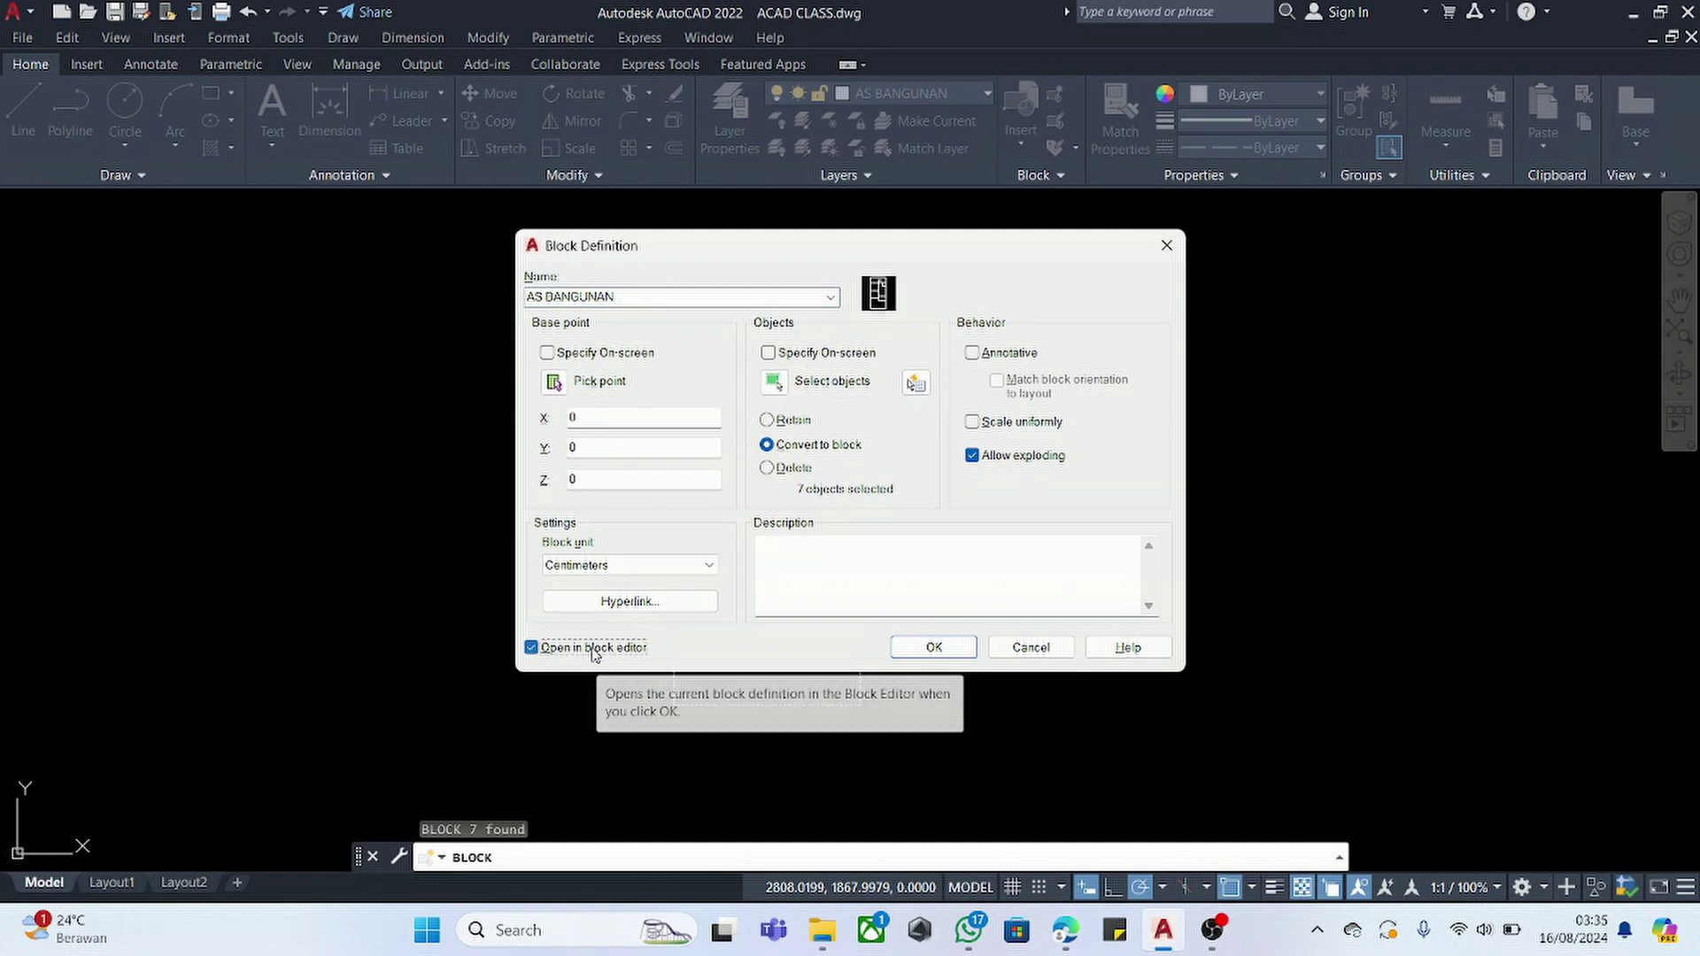
pyautogui.click(593, 650)
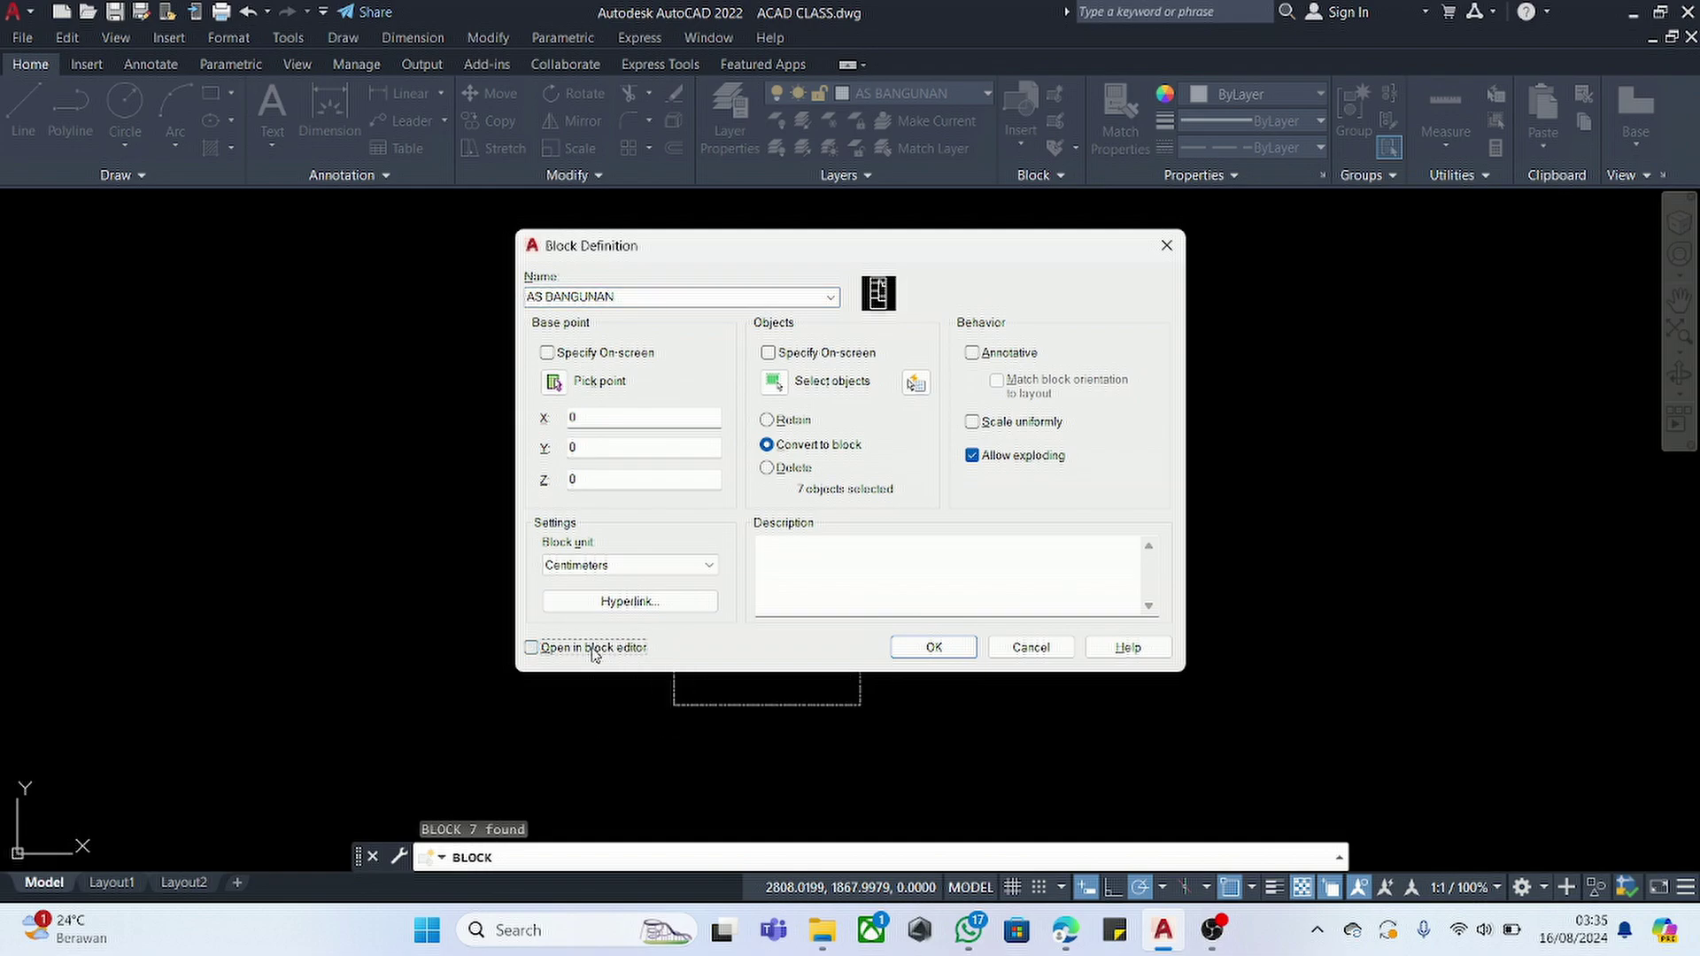
pyautogui.click(936, 651)
# - Move the AS BANGUNAN block into the empty area to the right of its original position
pyautogui.click(960, 384)
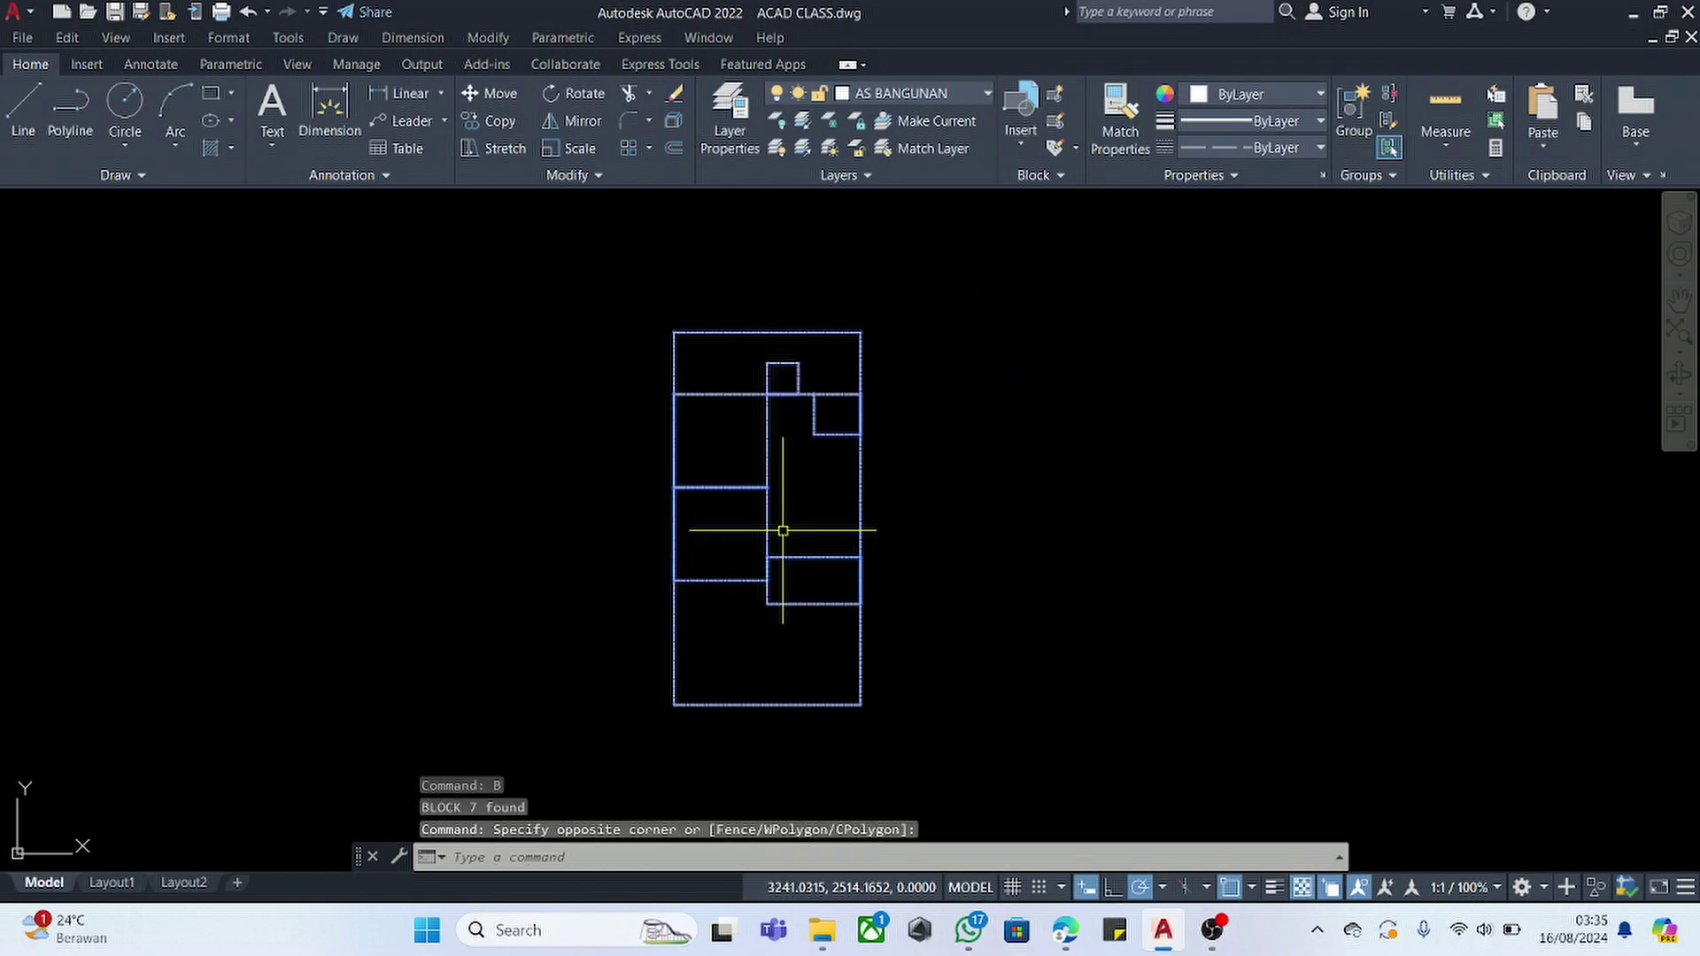
pyautogui.write('m')
pyautogui.press('space')
pyautogui.click(878, 581)
pyautogui.click(1226, 527)
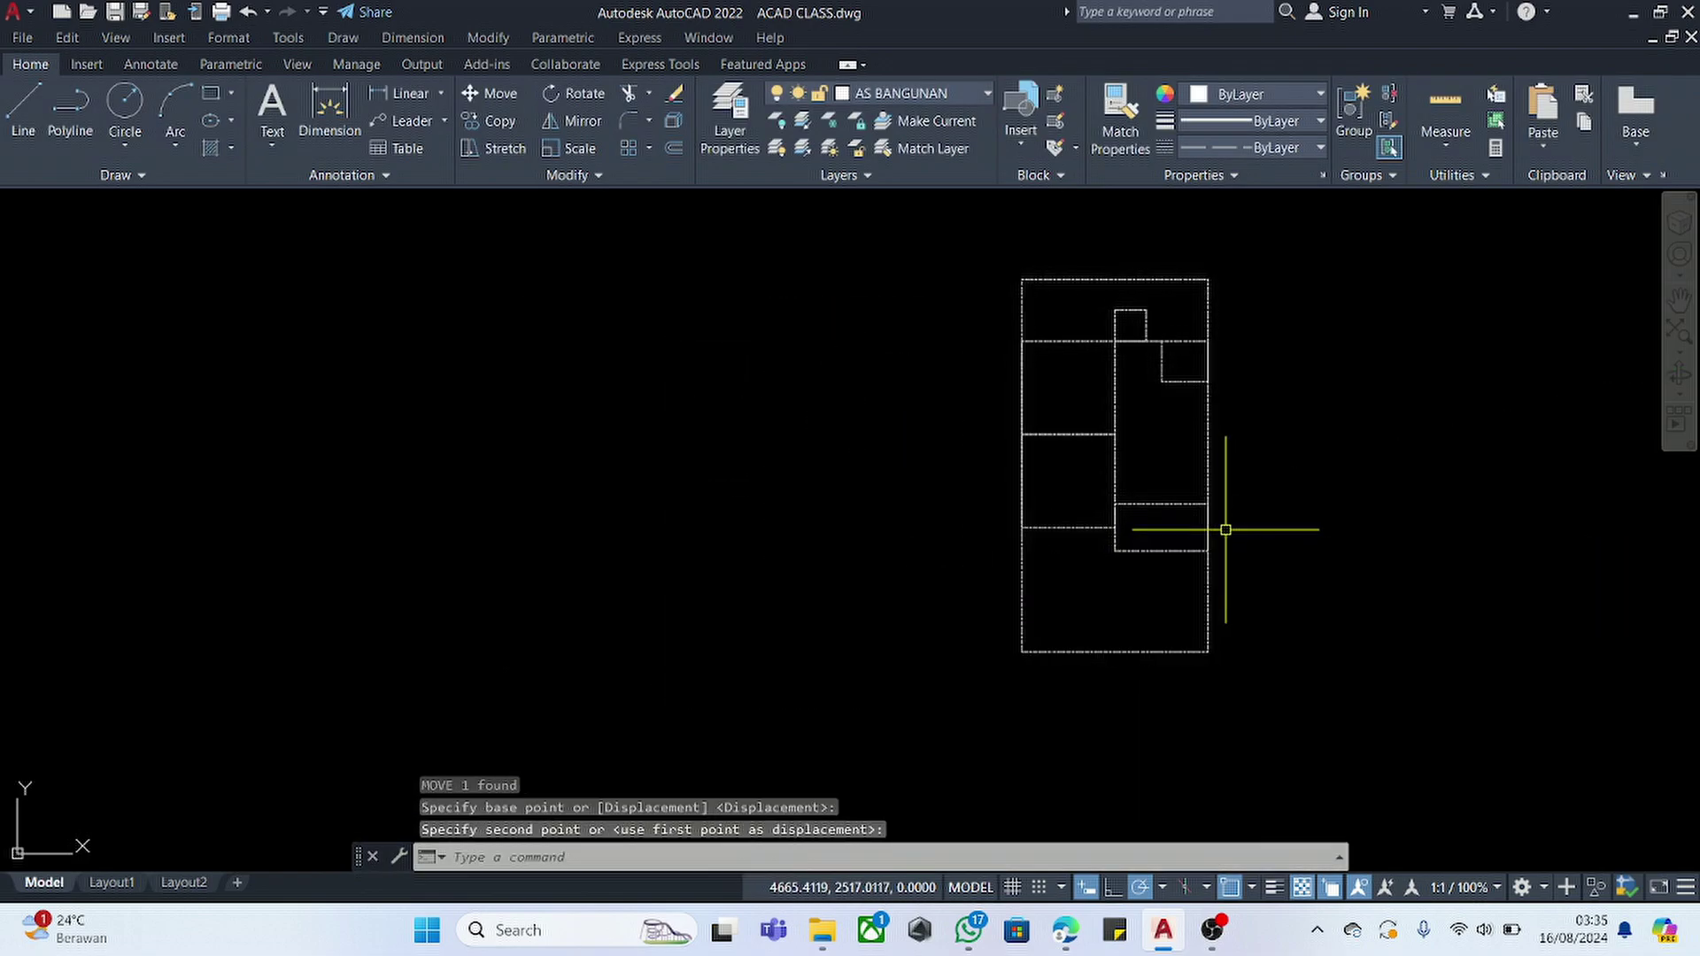
pyautogui.press('Escape')
pyautogui.click(1304, 434)
pyautogui.click(1173, 567)
pyautogui.write('m')
pyautogui.press('space')
pyautogui.click(1133, 575)
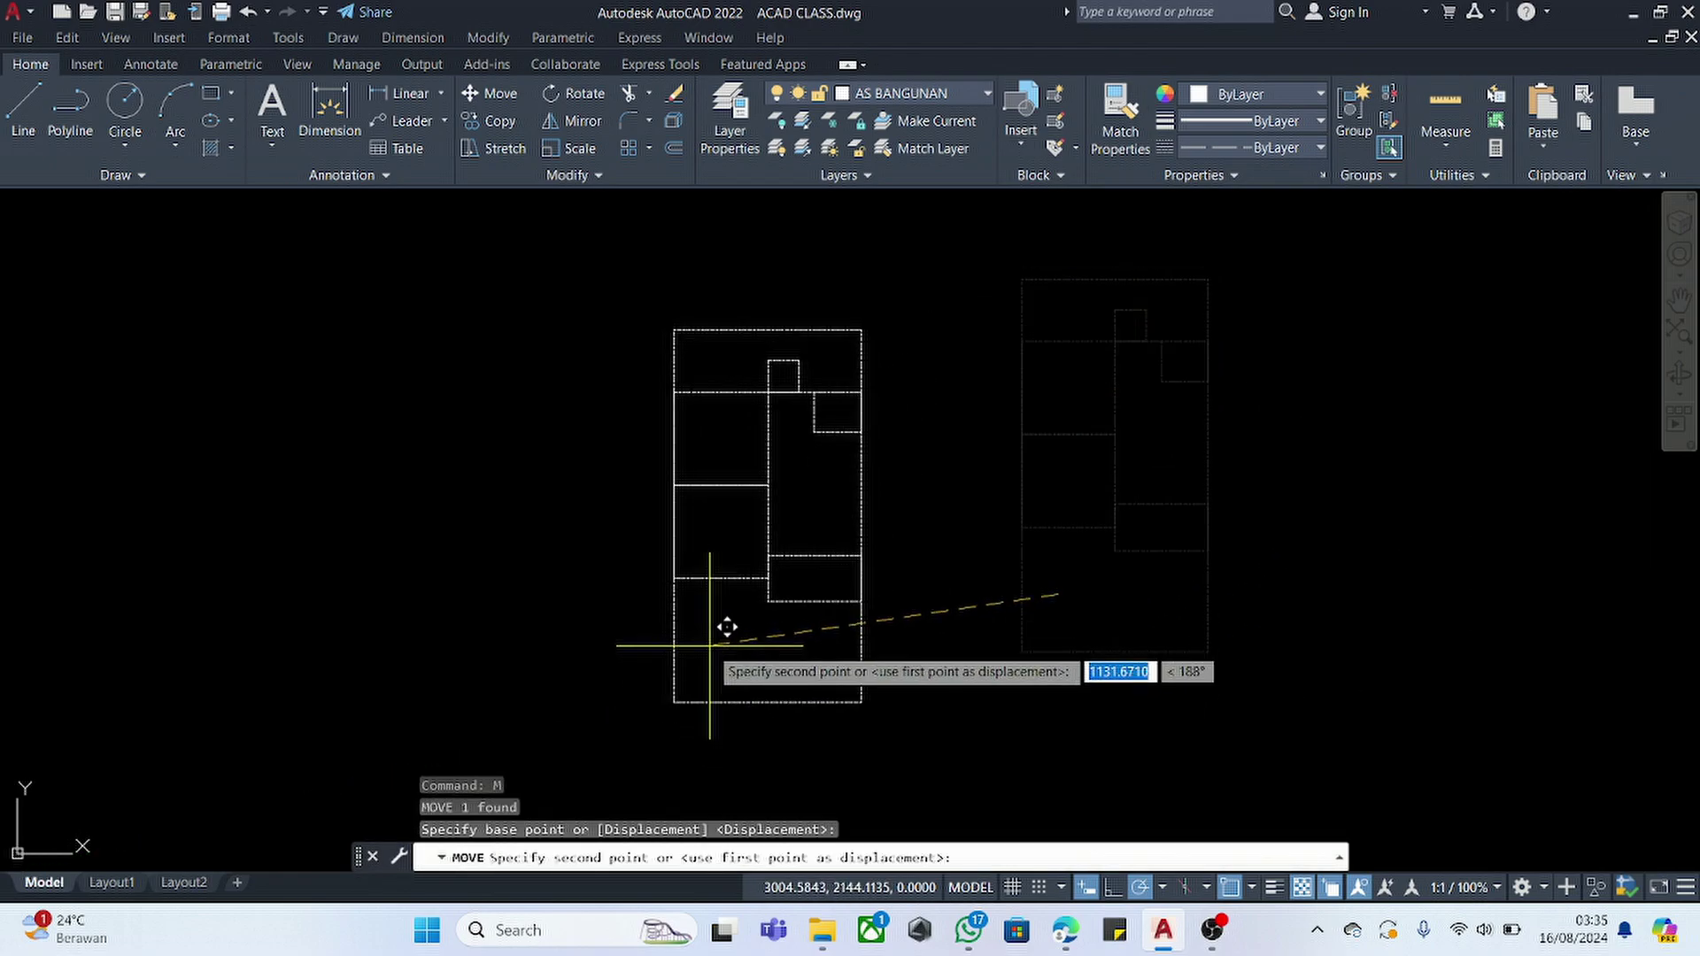
pyautogui.press('Escape')
pyautogui.scroll(-2, 443, 566)
pyautogui.scroll(2, 841, 558)
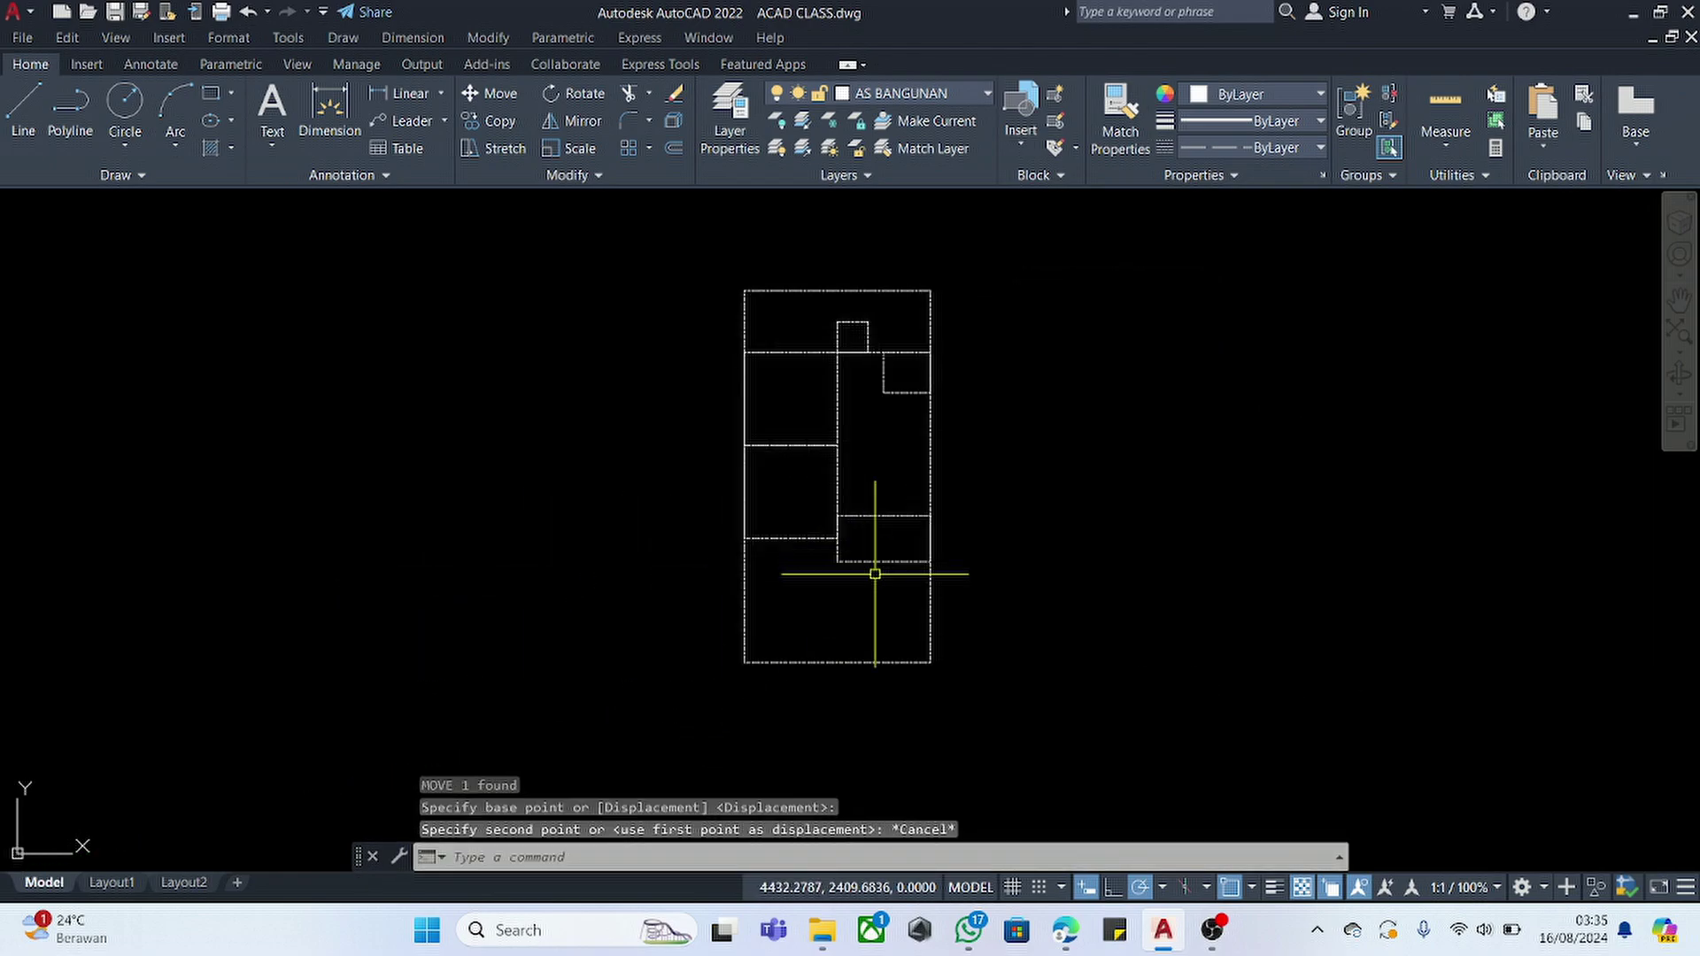
pyautogui.click(891, 350)
pyautogui.click(850, 425)
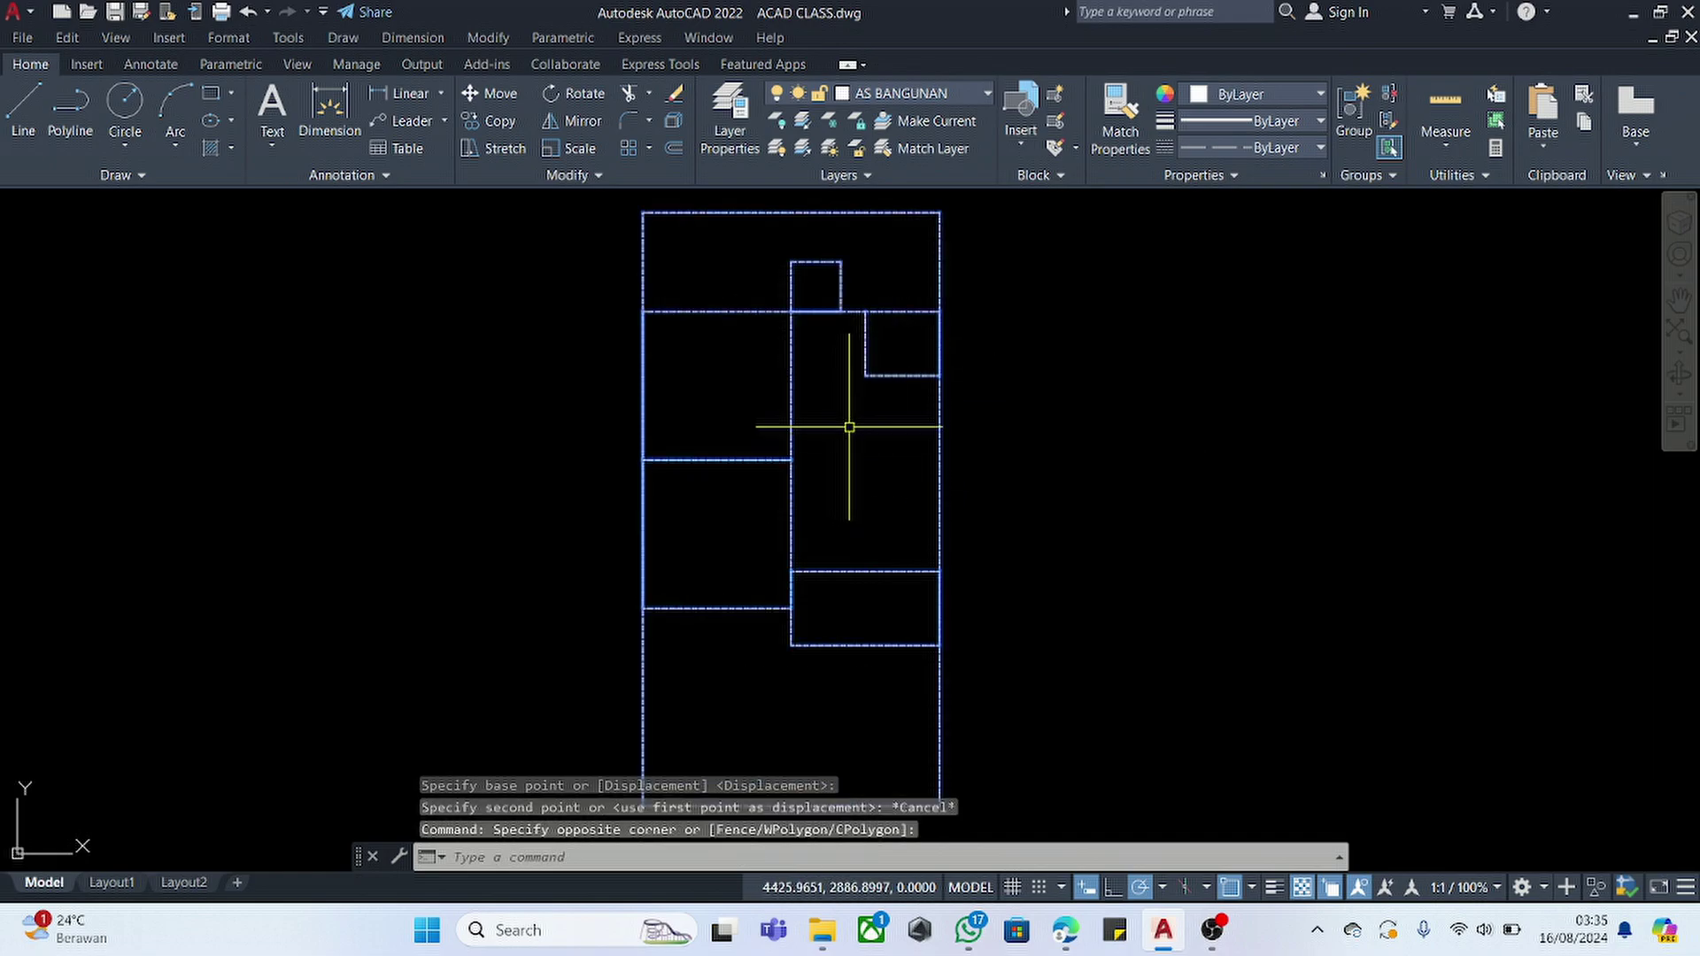
pyautogui.scroll(10, 911, 381)
pyautogui.click(1055, 377)
pyautogui.click(759, 565)
pyautogui.scroll(-7, 880, 437)
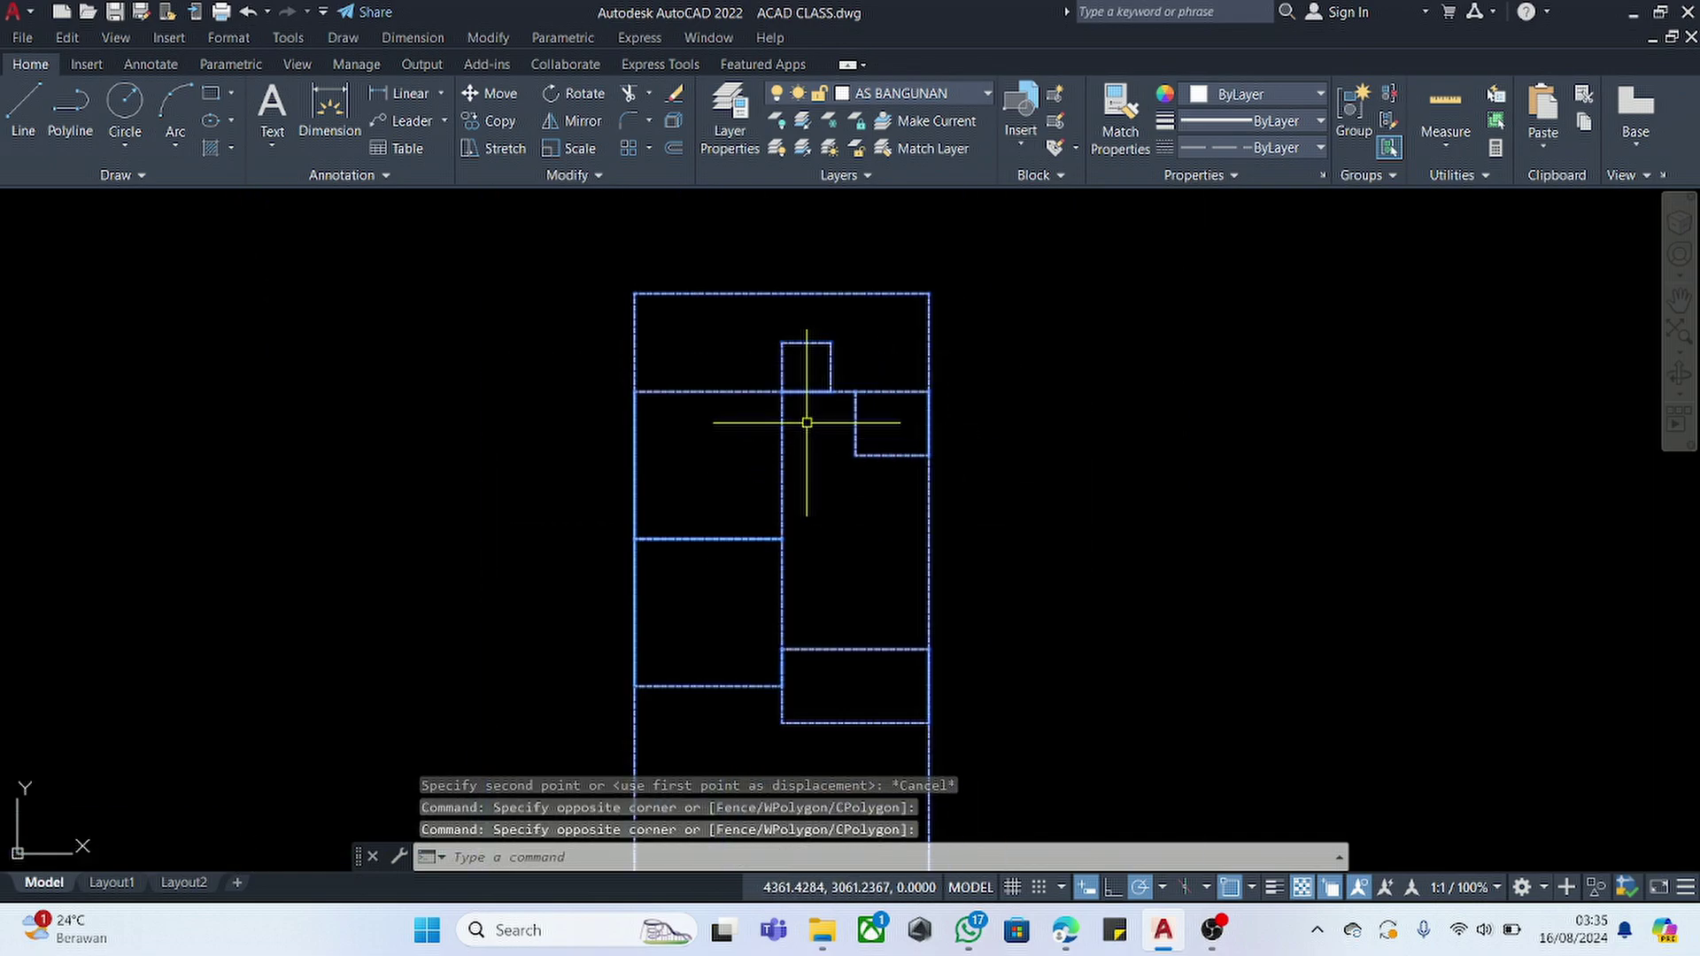
pyautogui.scroll(-5, 807, 422)
pyautogui.press('Escape')
# - Select the AS BANGUNAN block and open it for in-place editing
pyautogui.click(884, 368)
pyautogui.click(773, 478)
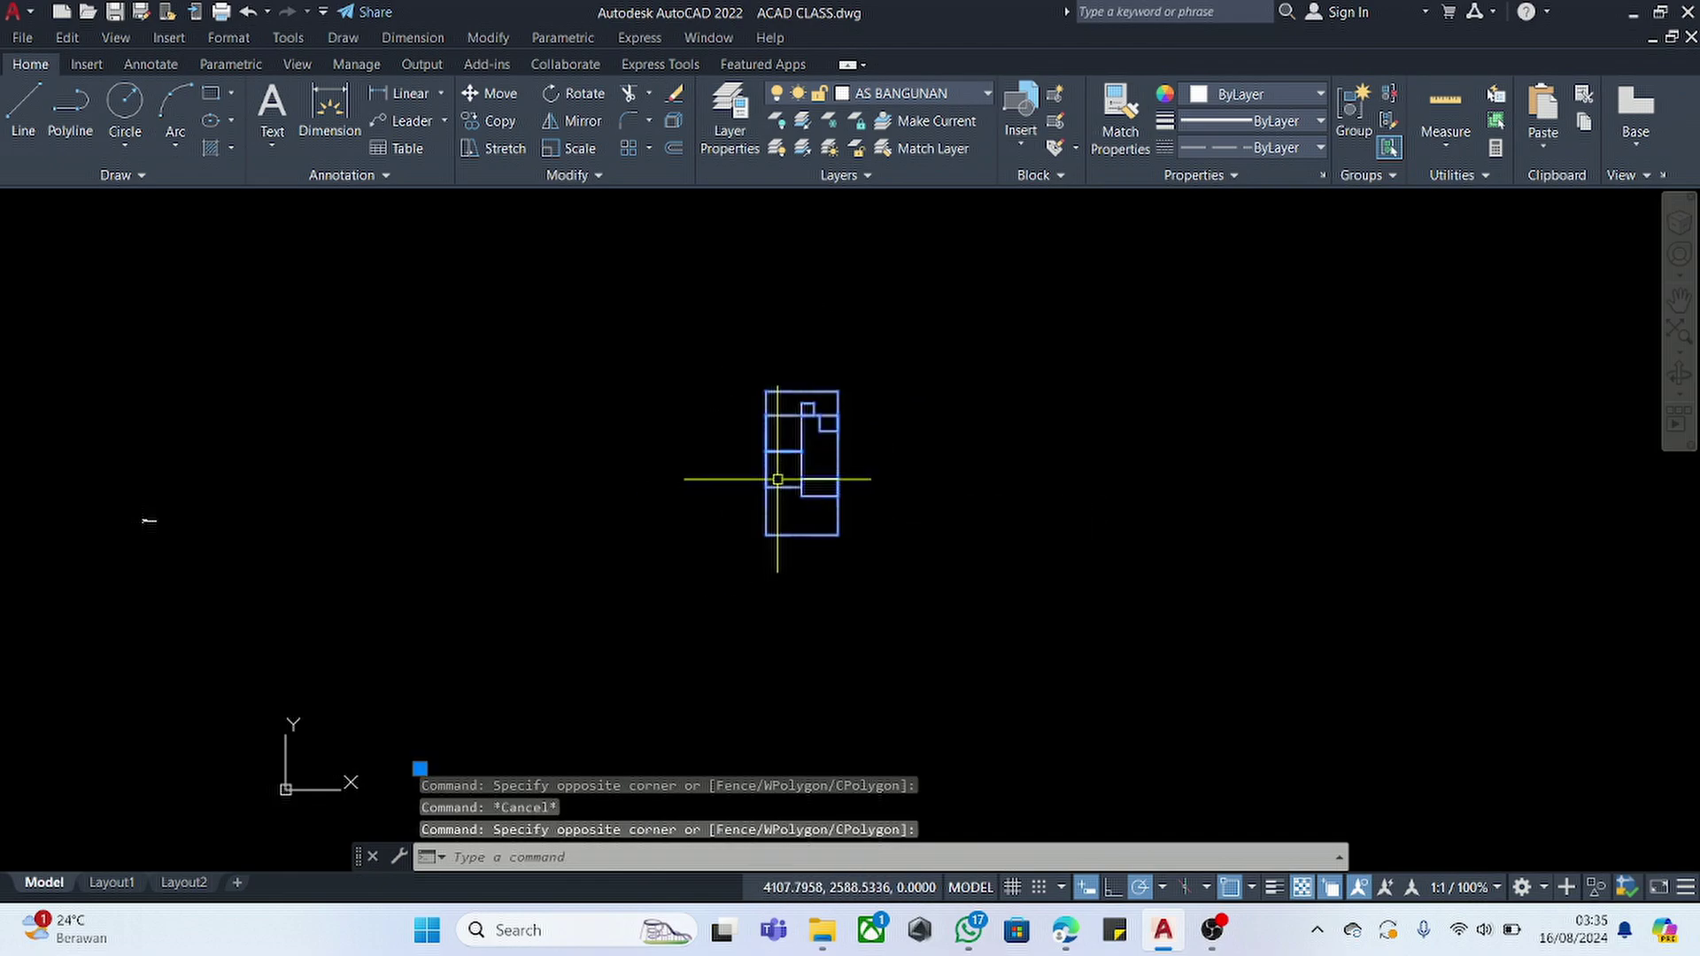
pyautogui.rightClick(775, 488)
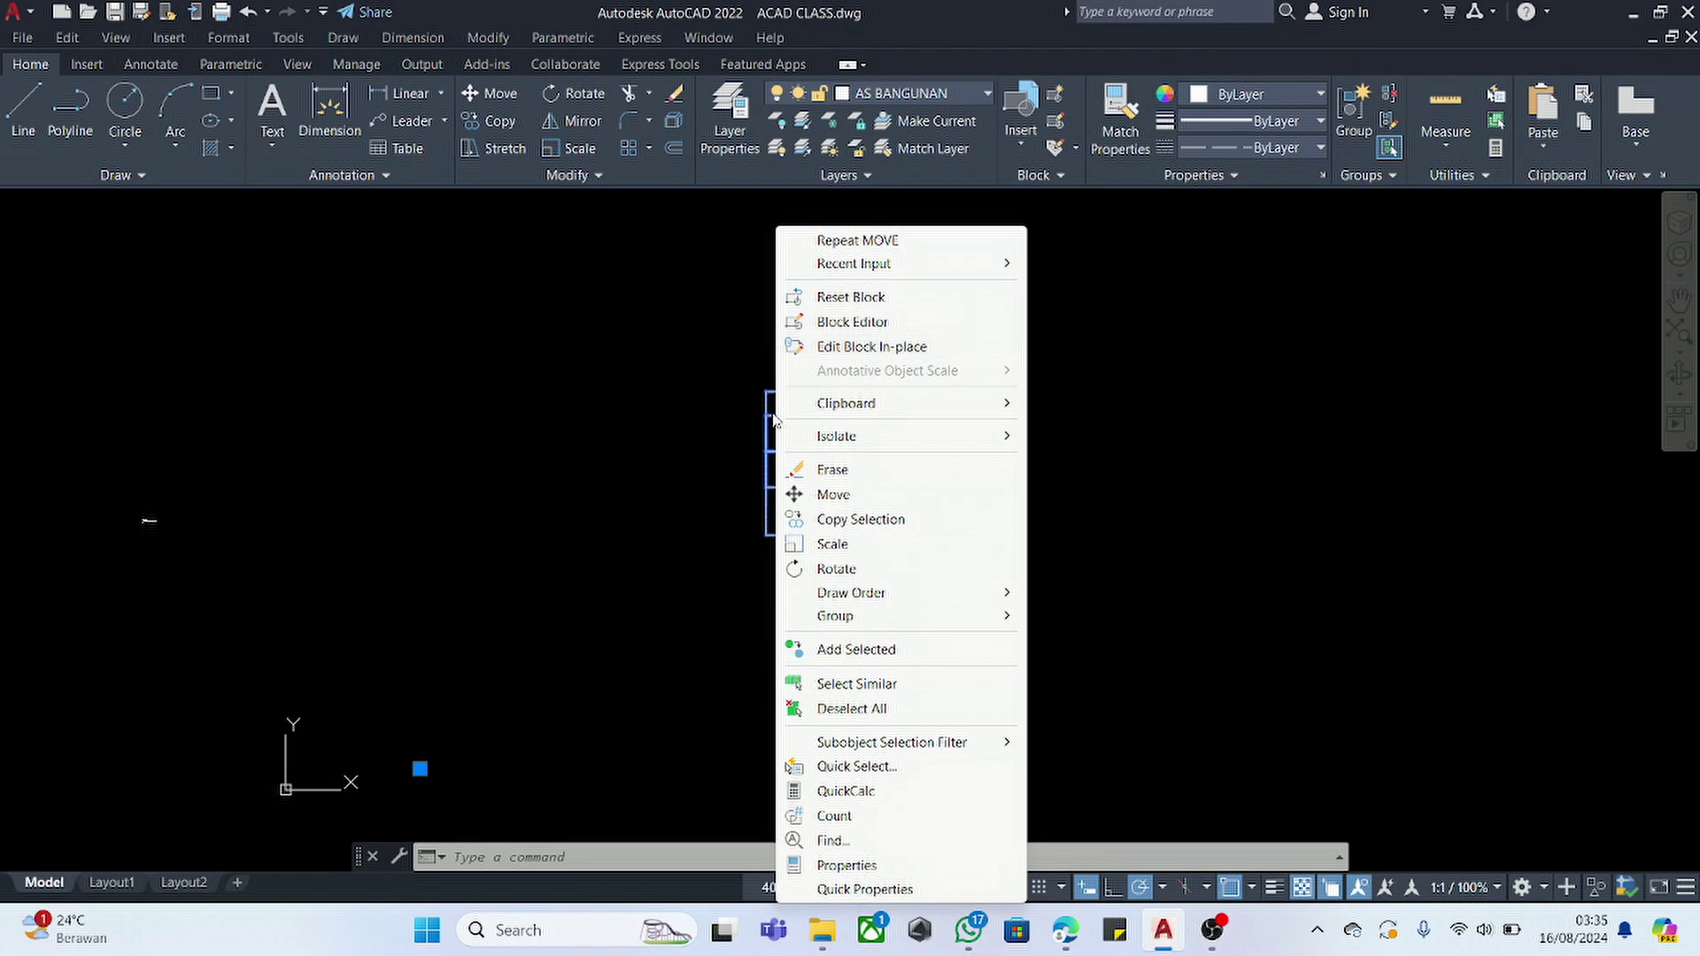
pyautogui.click(616, 469)
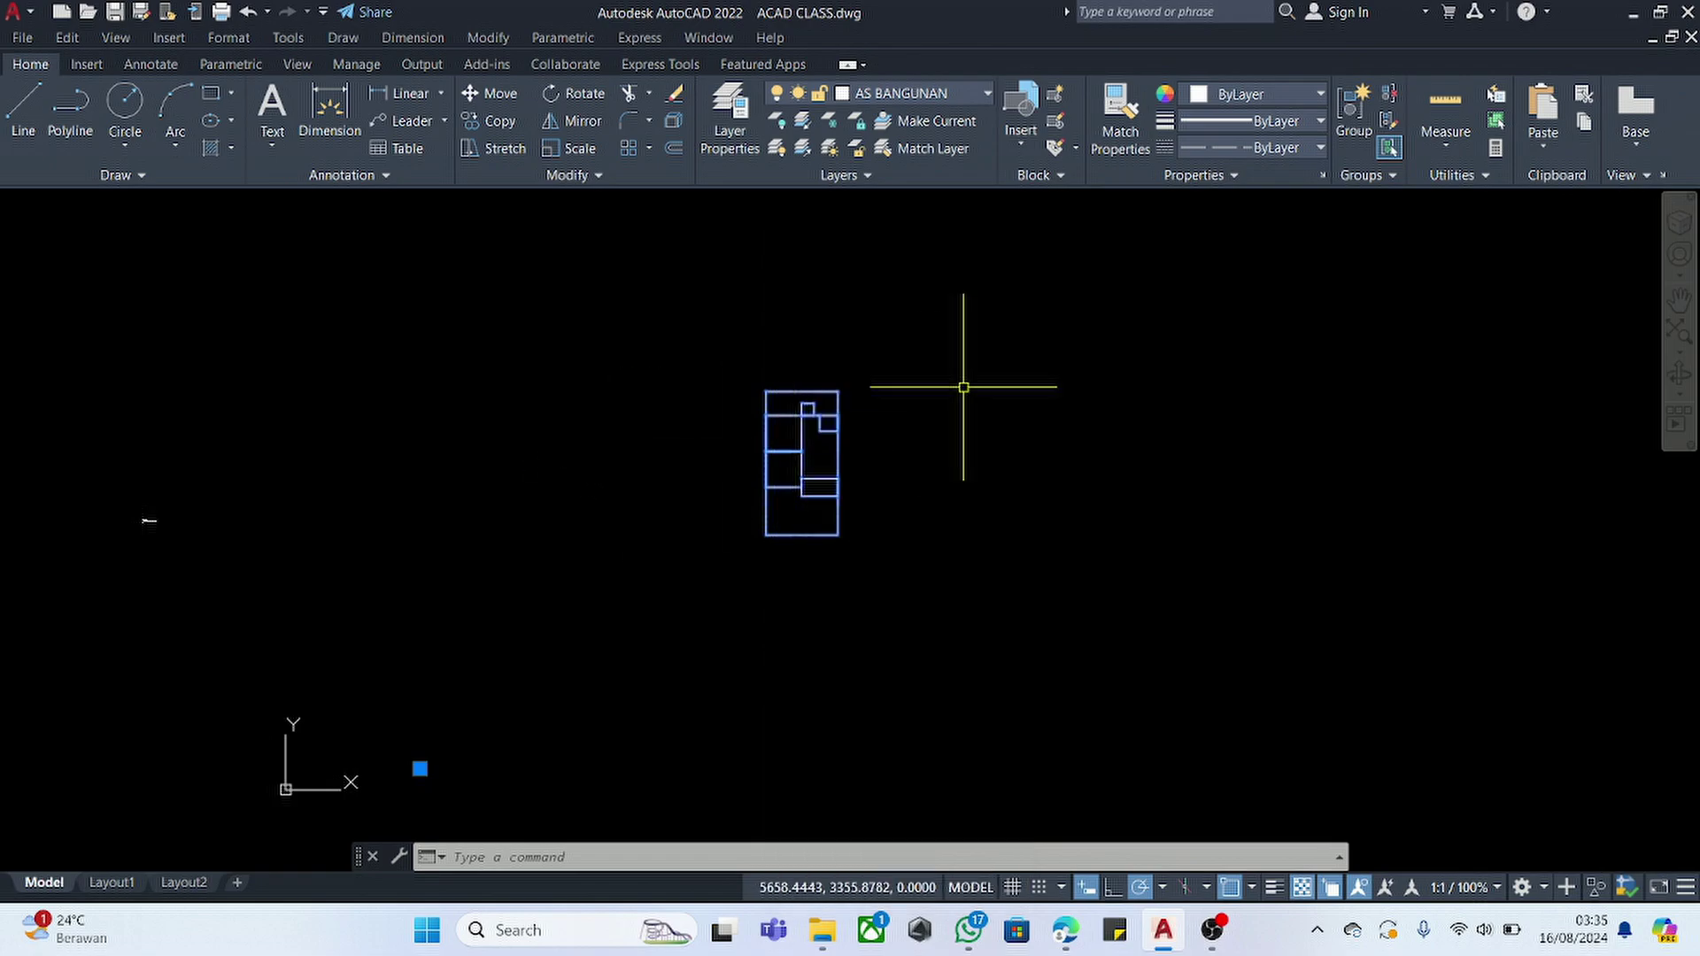
pyautogui.rightClick(811, 464)
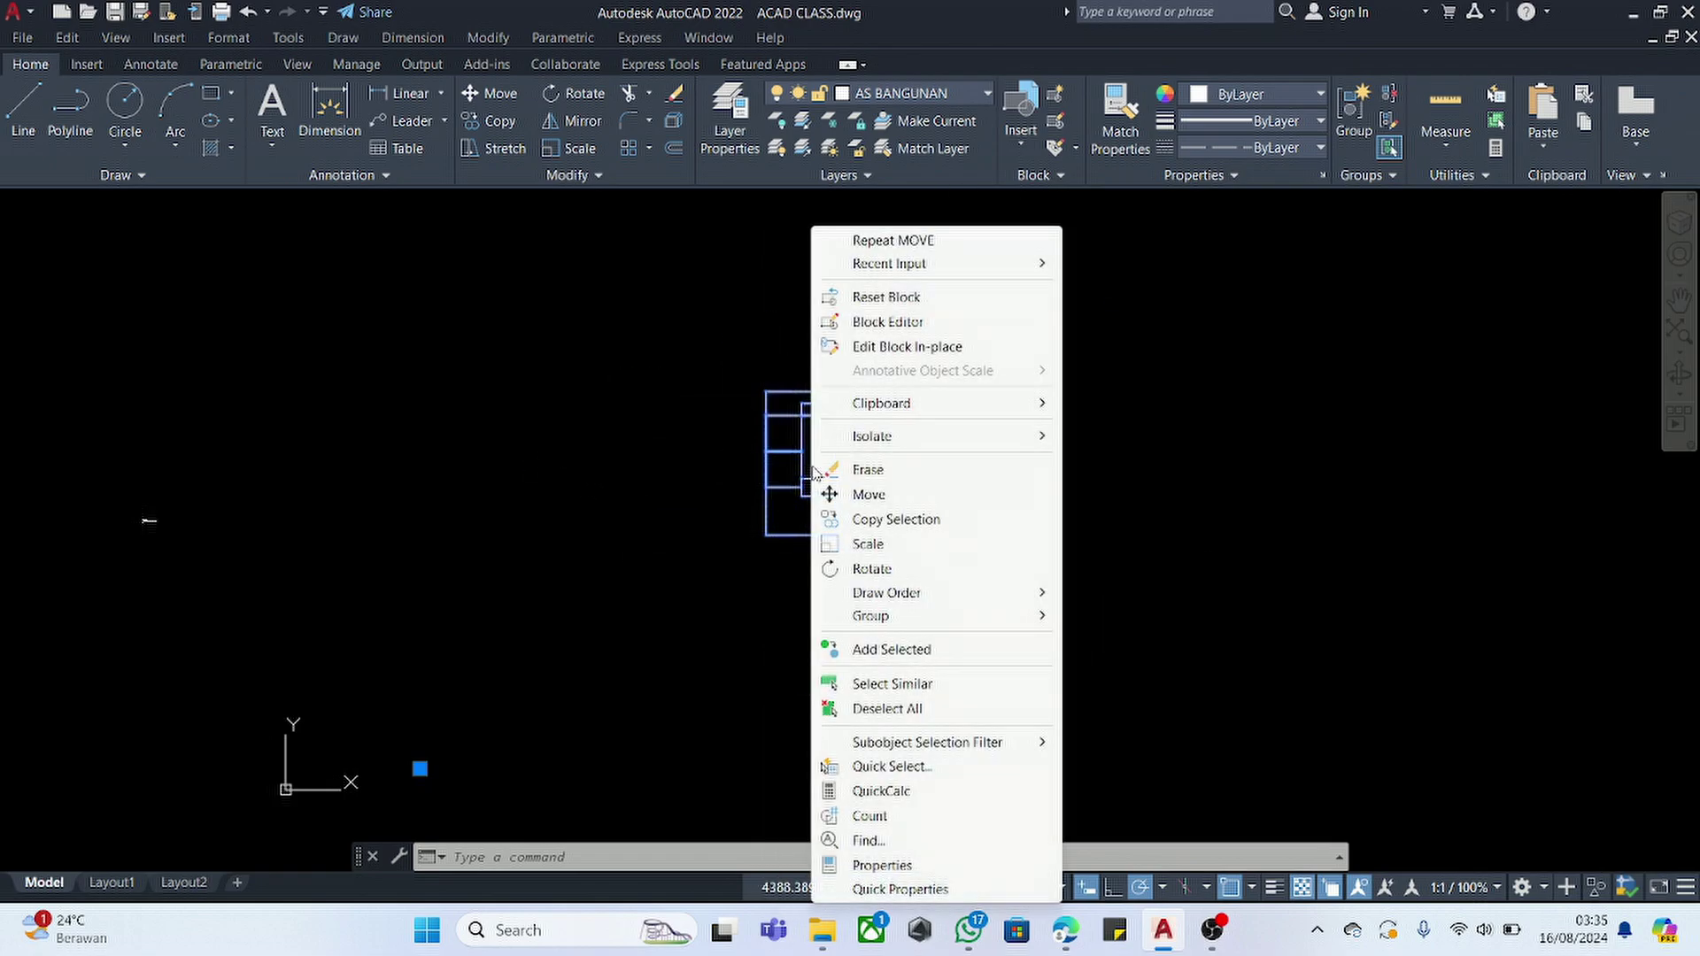
pyautogui.click(912, 350)
pyautogui.click(832, 626)
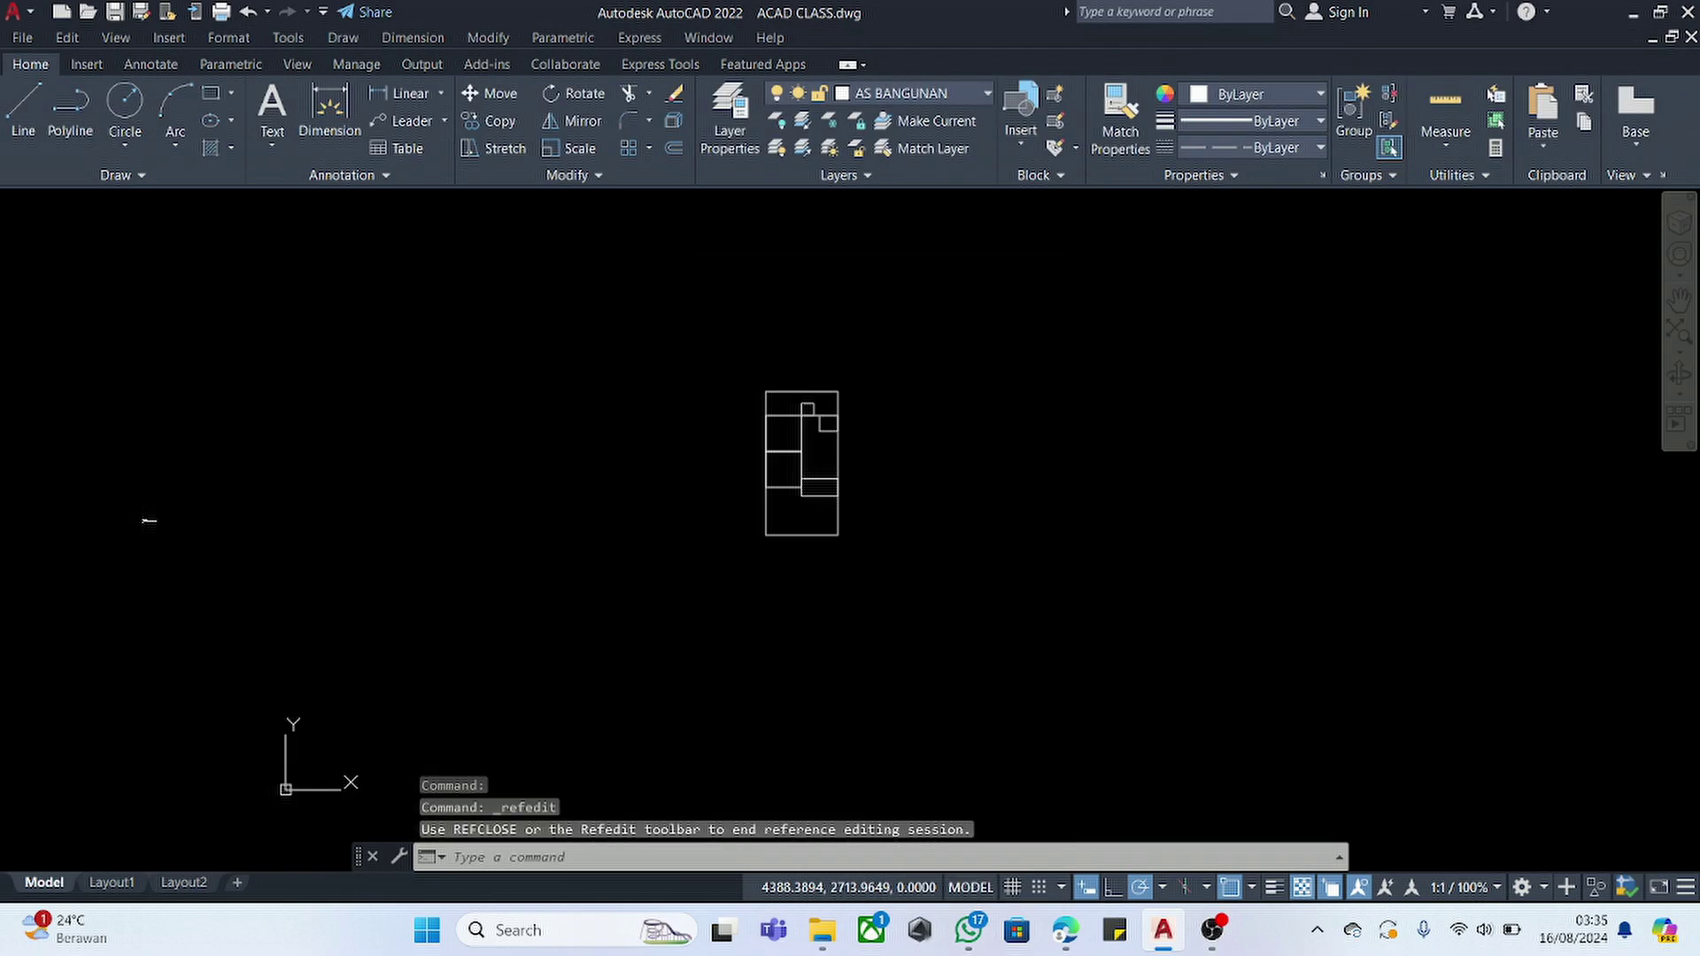
pyautogui.scroll(5, 822, 390)
pyautogui.click(823, 459)
pyautogui.click(806, 540)
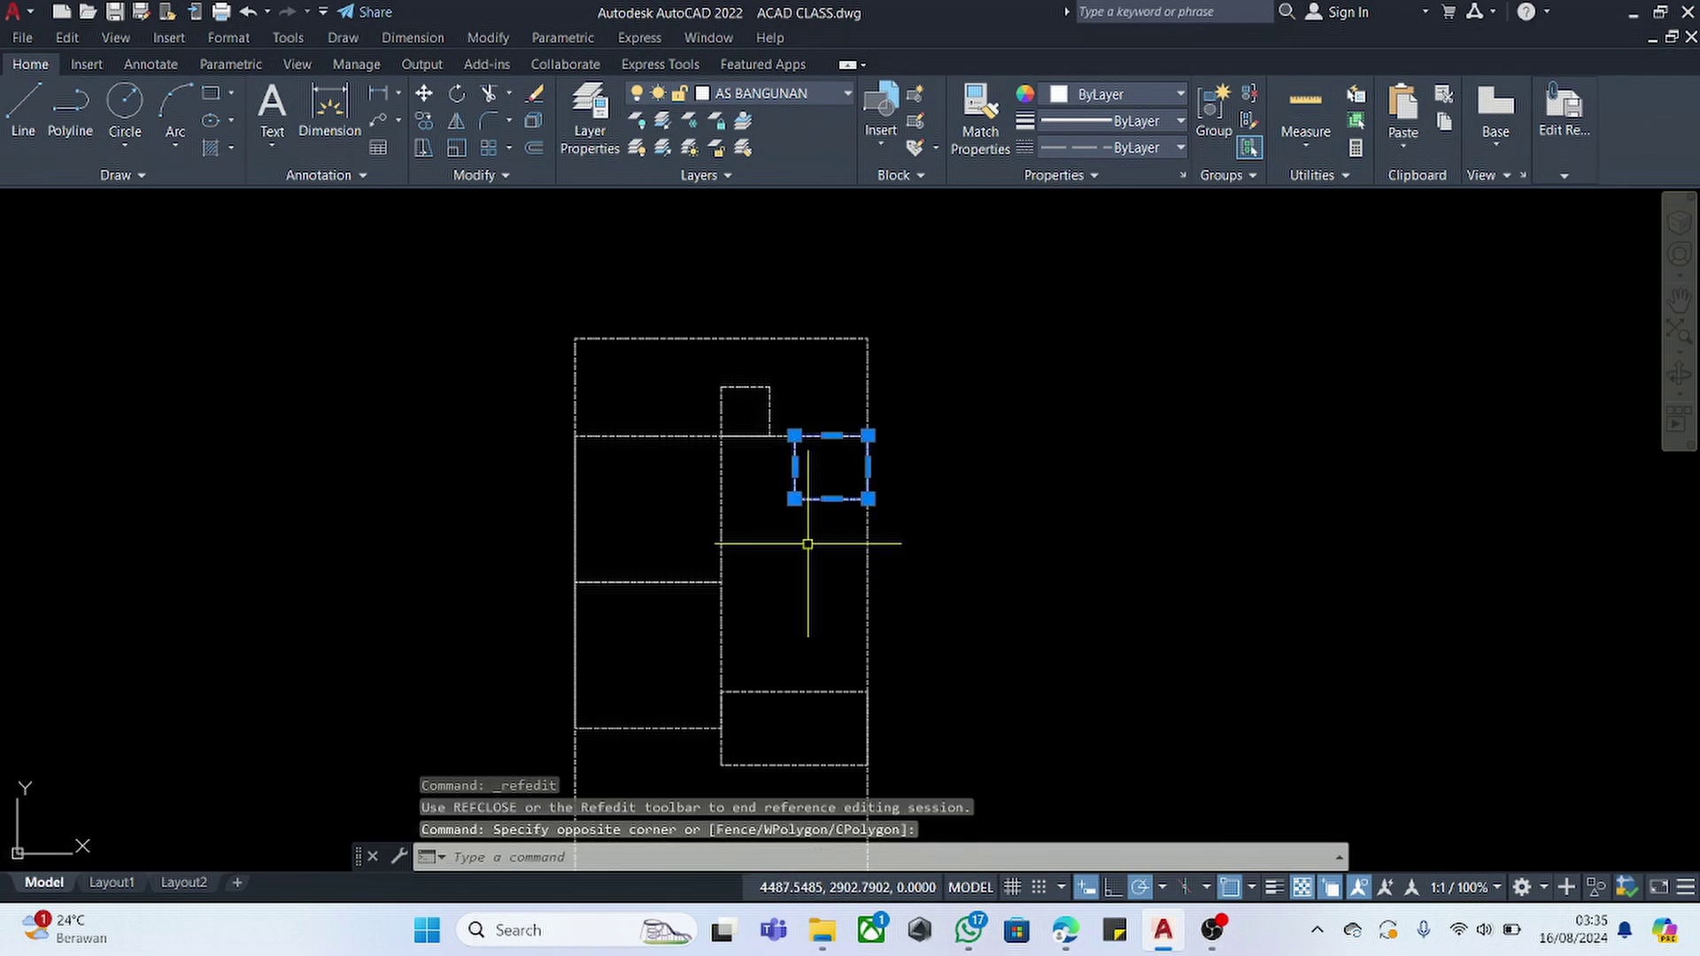
pyautogui.click(1011, 527)
pyautogui.click(557, 641)
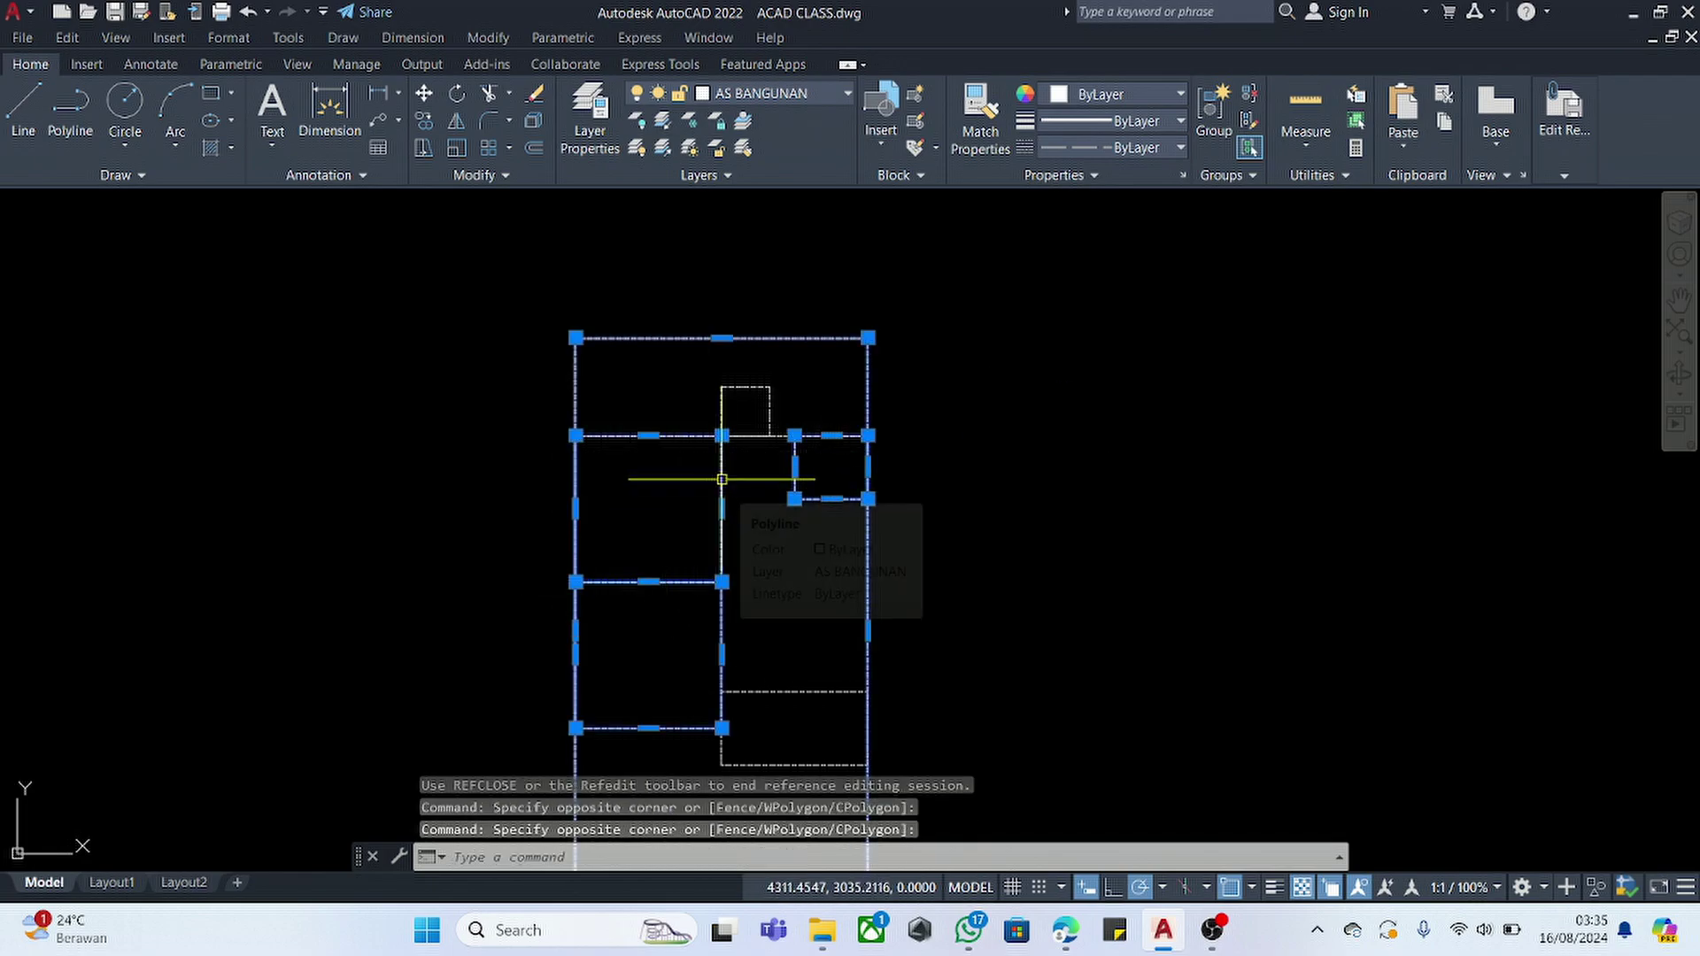
pyautogui.press('Escape')
# - Stretch the bottom edge of the small rectangle against the plan's right wall upward by 10
pyautogui.scroll(4, 734, 485)
pyautogui.click(842, 475)
pyautogui.click(804, 523)
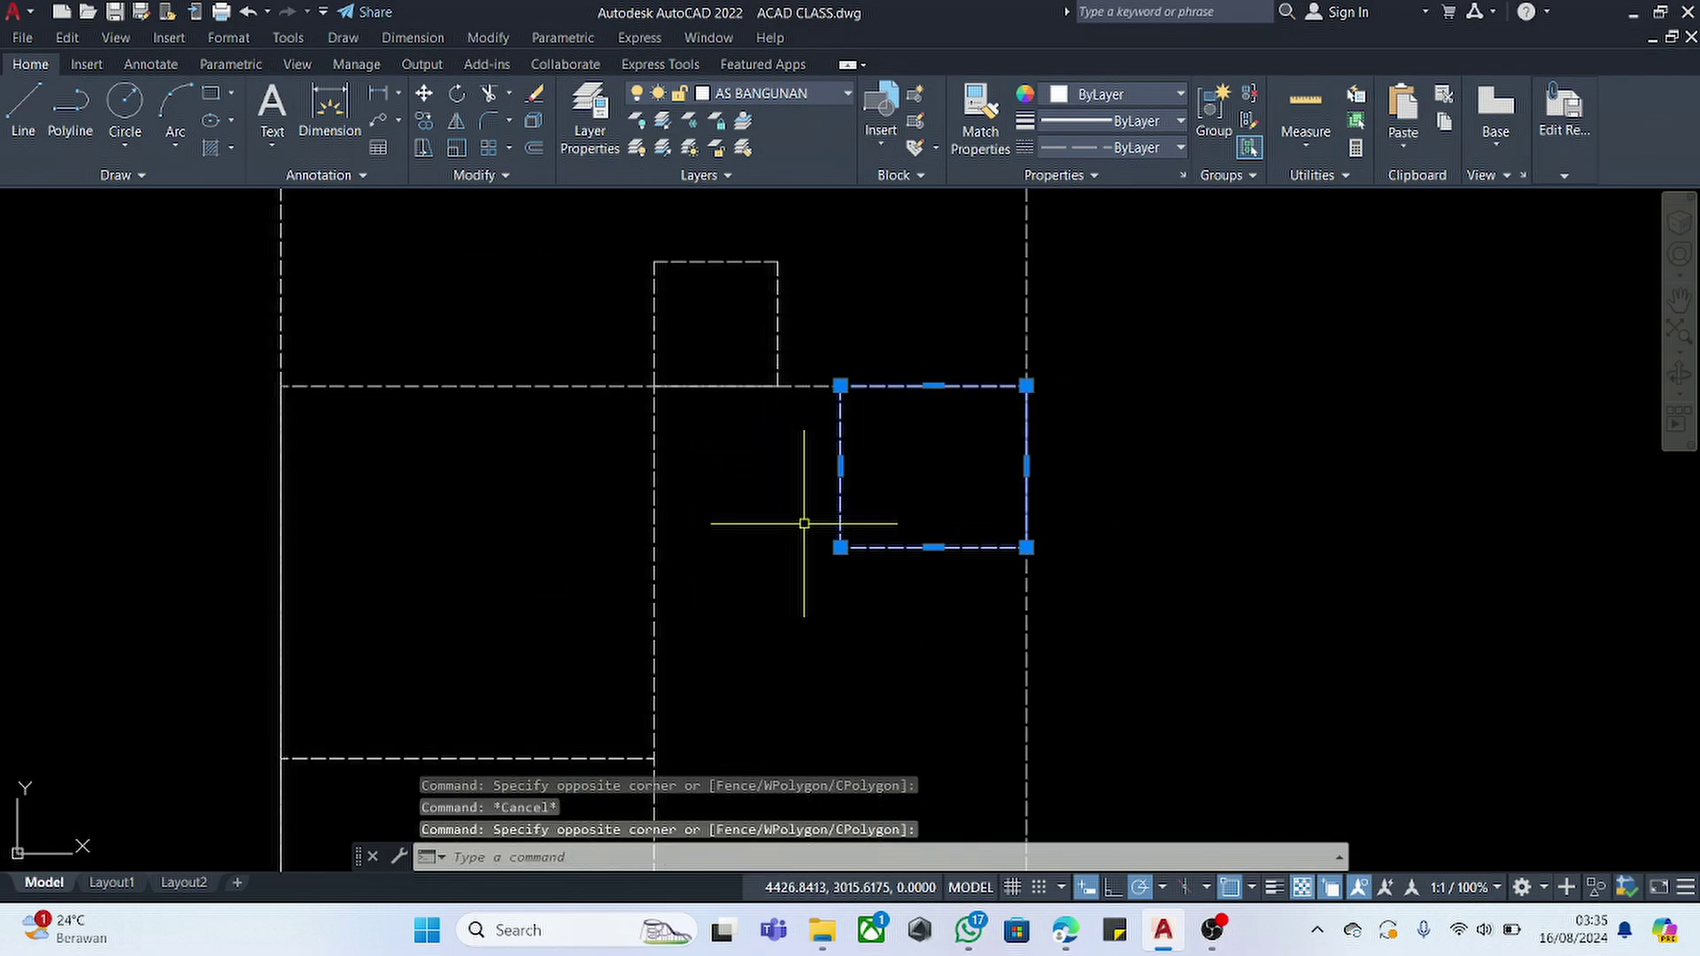
pyautogui.click(934, 547)
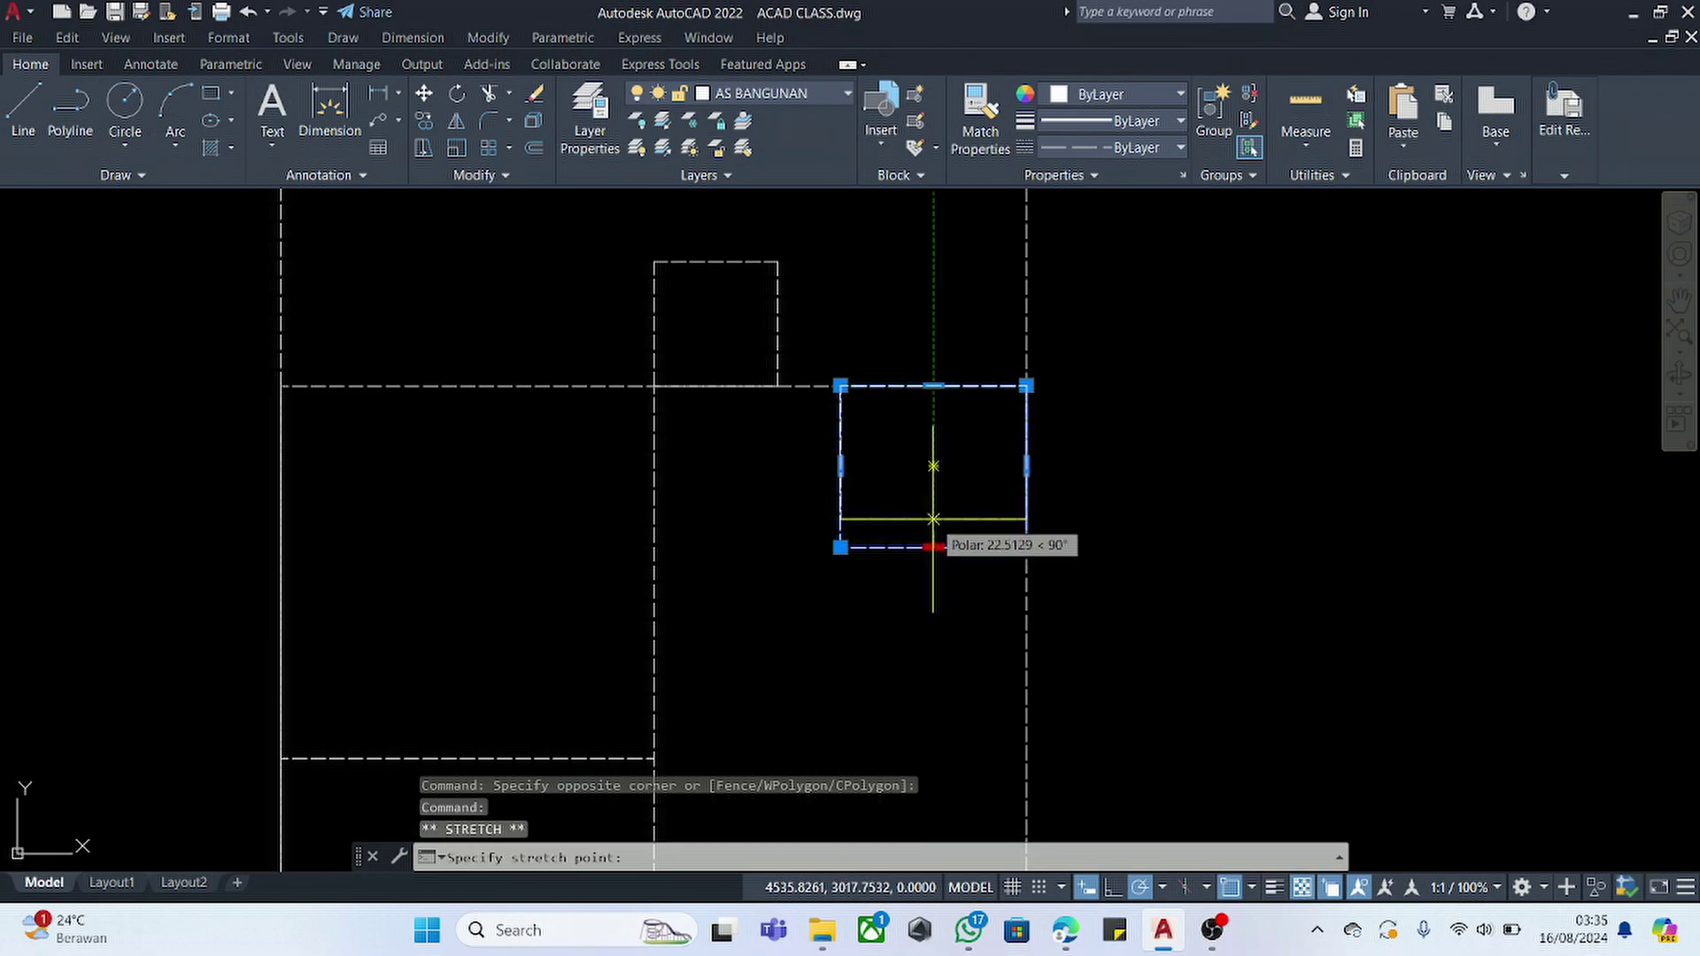
pyautogui.write('10')
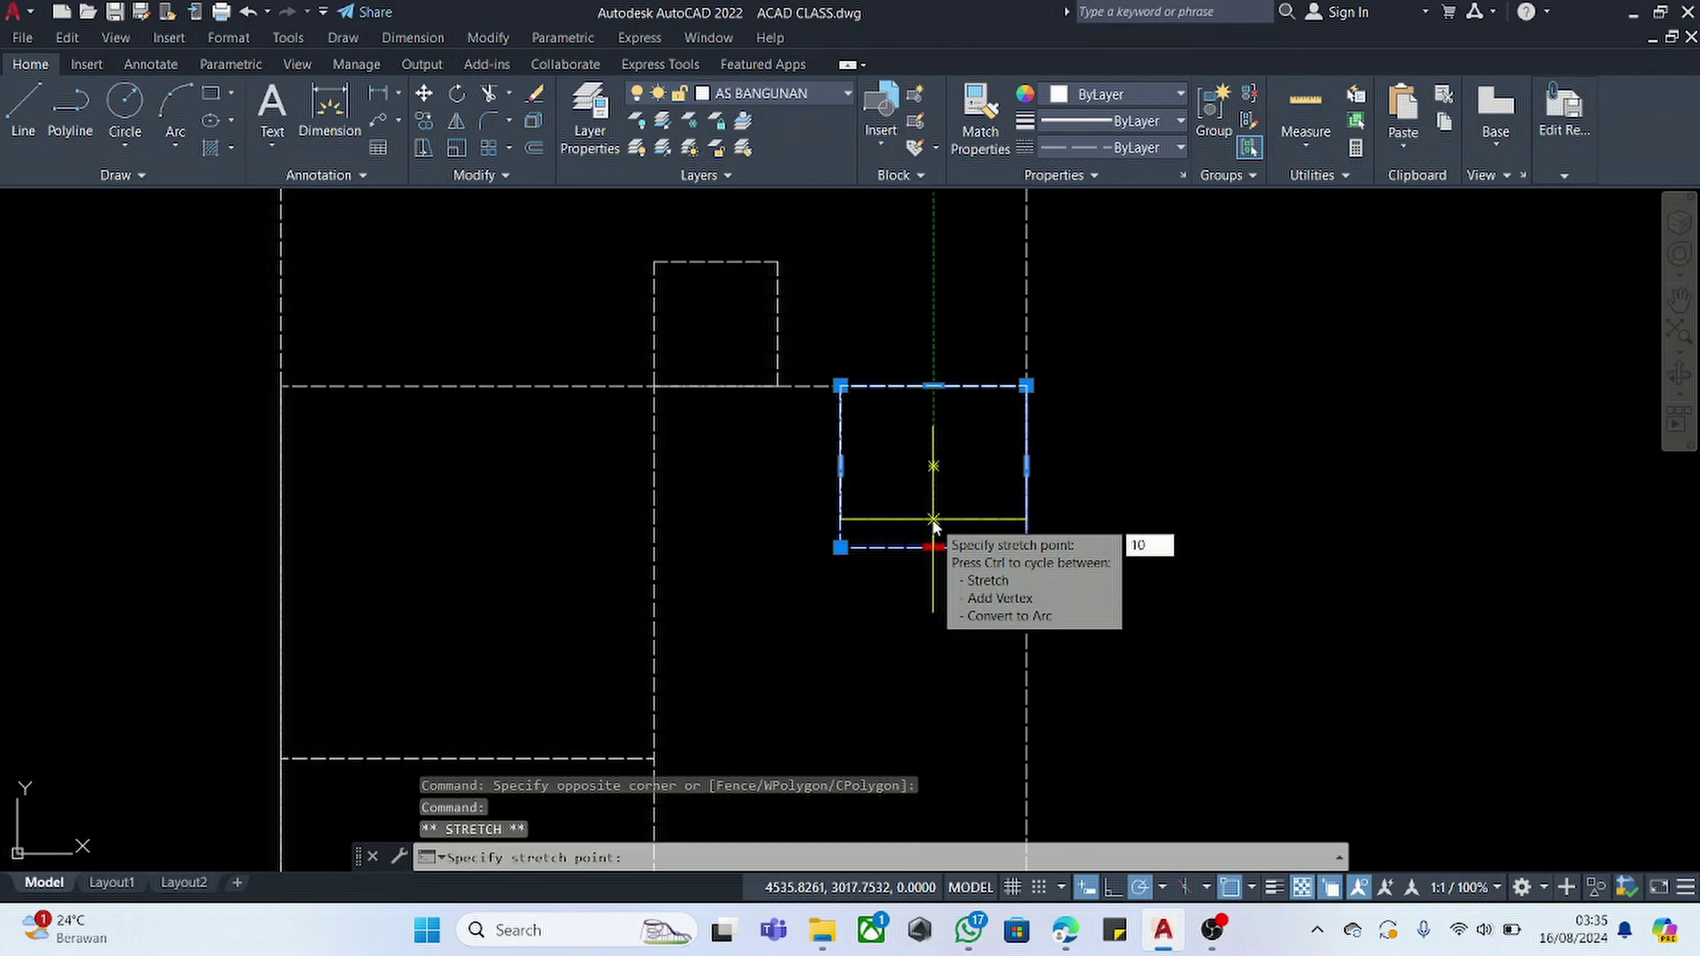
pyautogui.press('Return')
pyautogui.moveTo(841, 539)
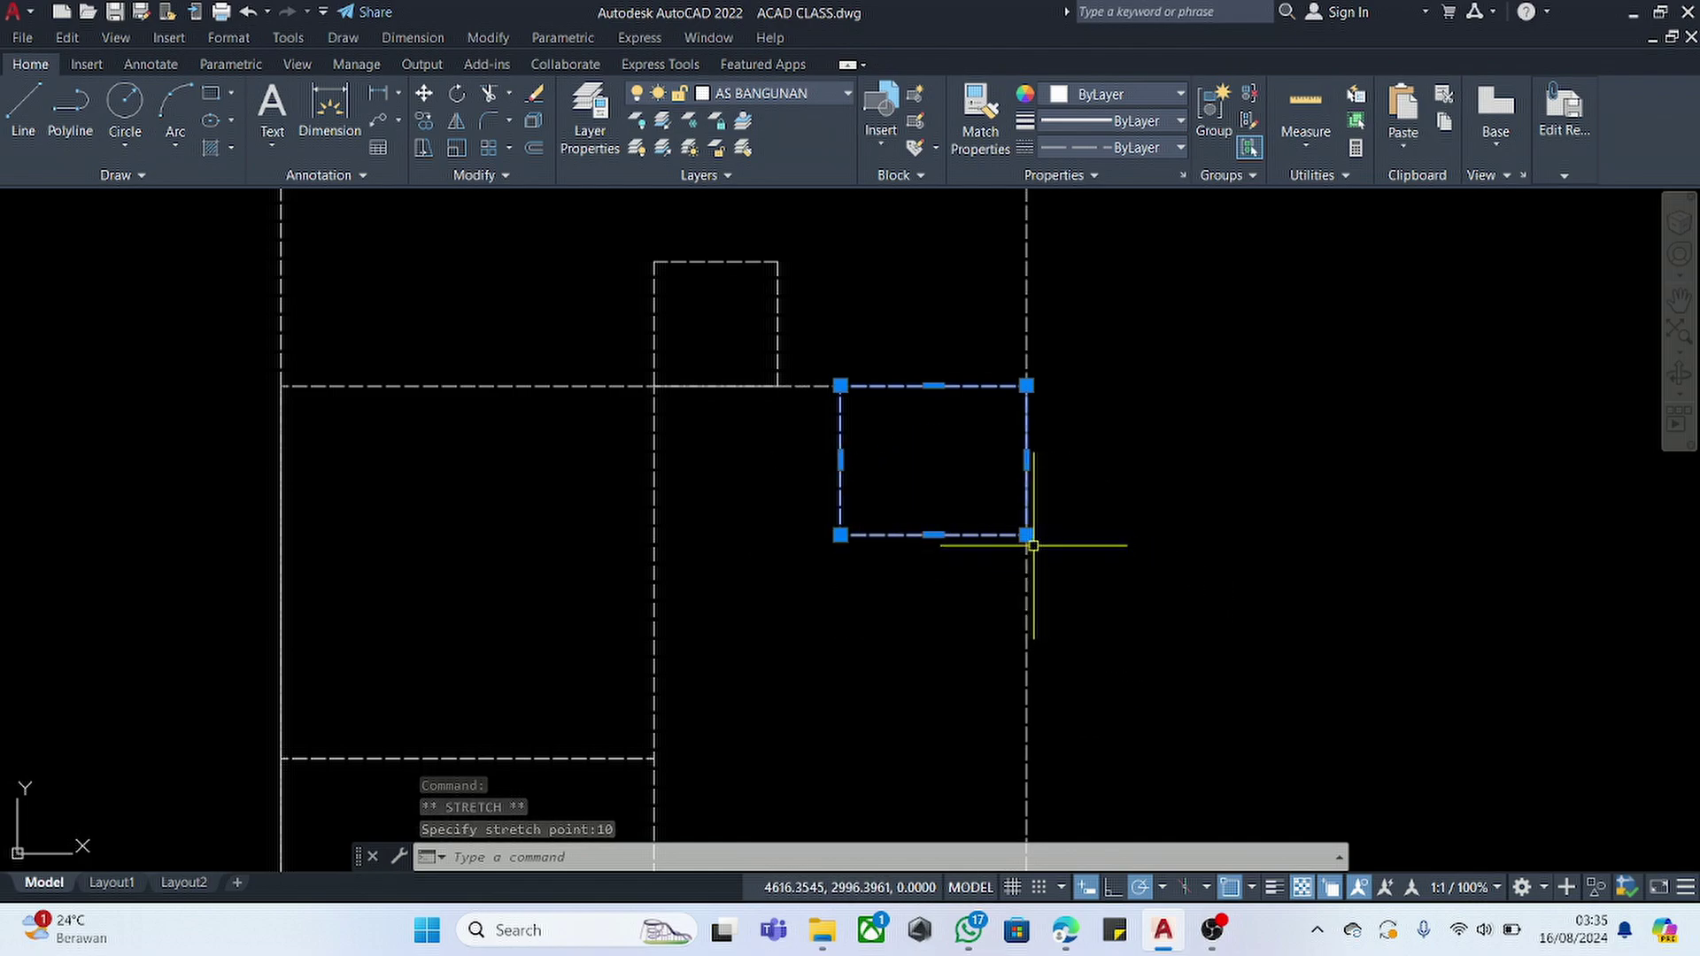
pyautogui.press('Escape')
# - Save the in-place reference edits back to the AS BANGUNAN block and end the editing session
pyautogui.click(1583, 142)
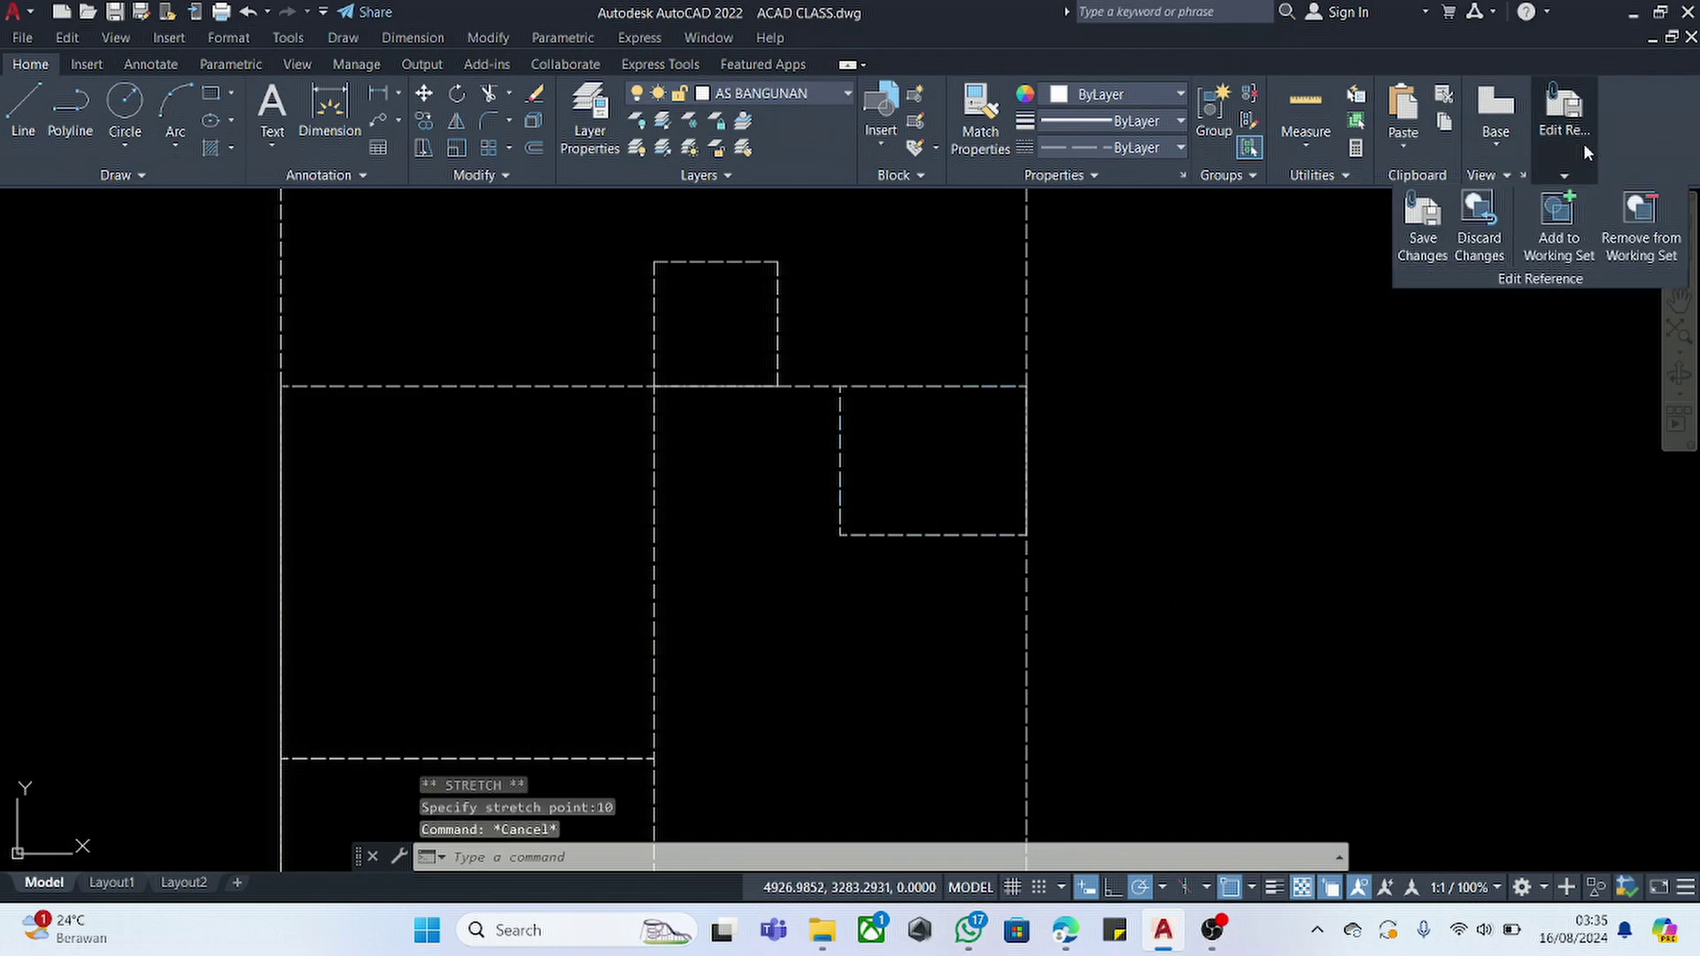
pyautogui.click(1422, 225)
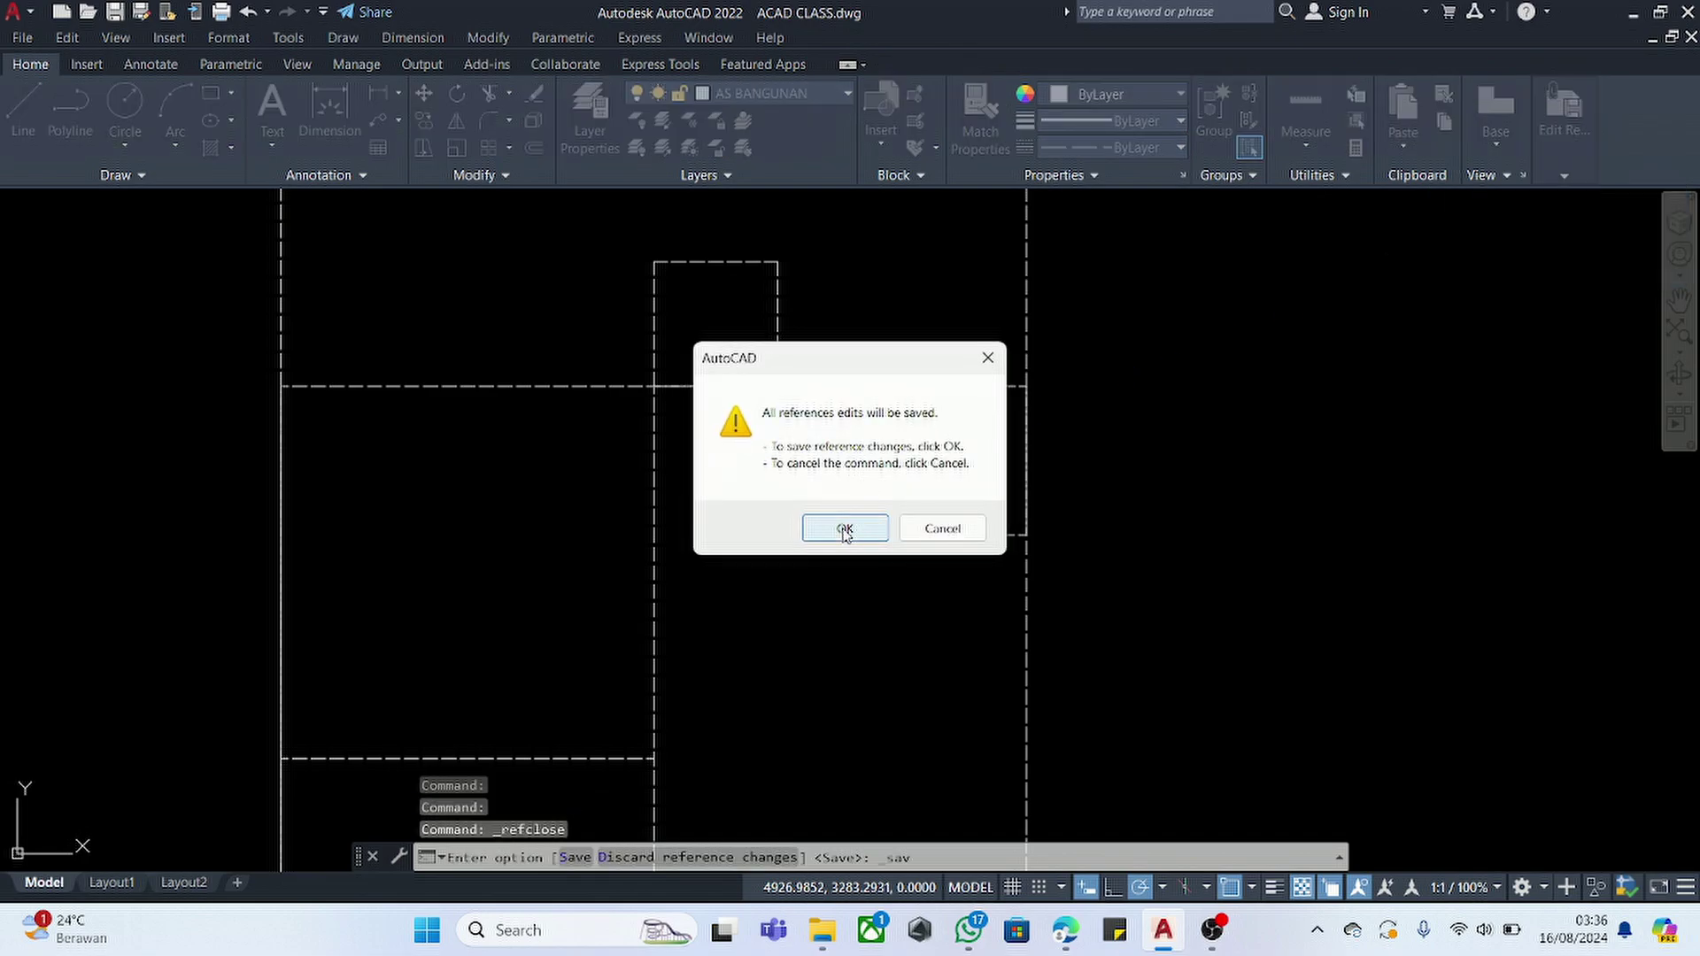
pyautogui.click(844, 528)
pyautogui.scroll(-5, 931, 416)
pyautogui.click(1013, 406)
pyautogui.click(828, 537)
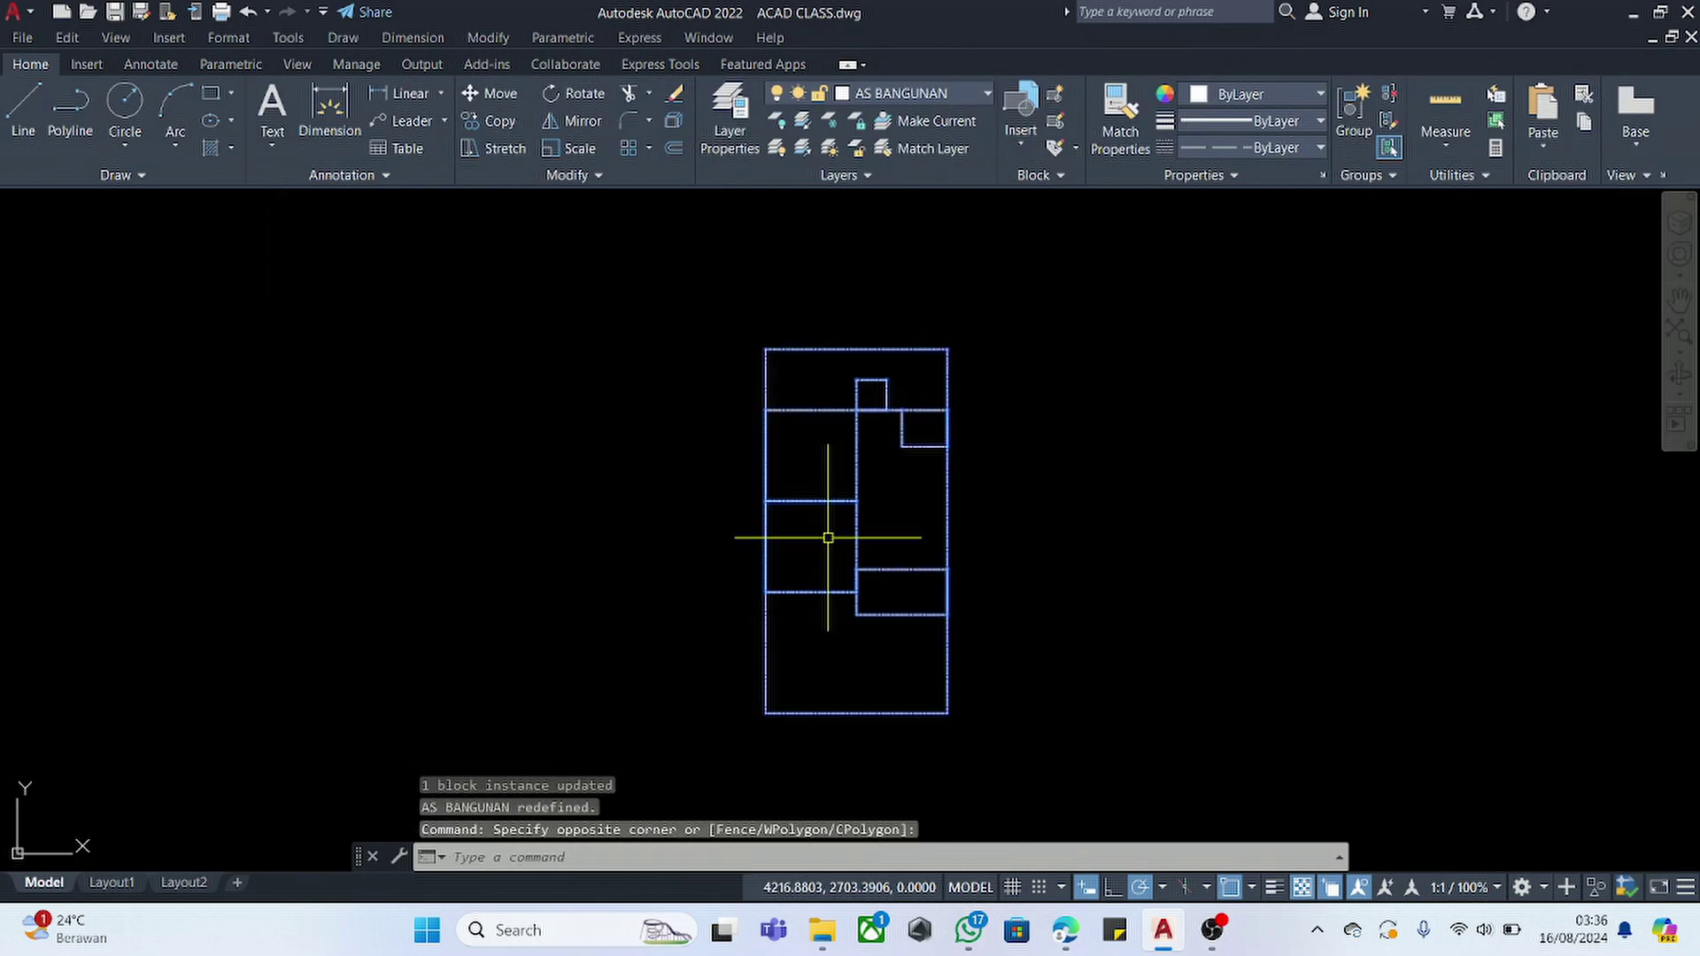
pyautogui.press('Escape')
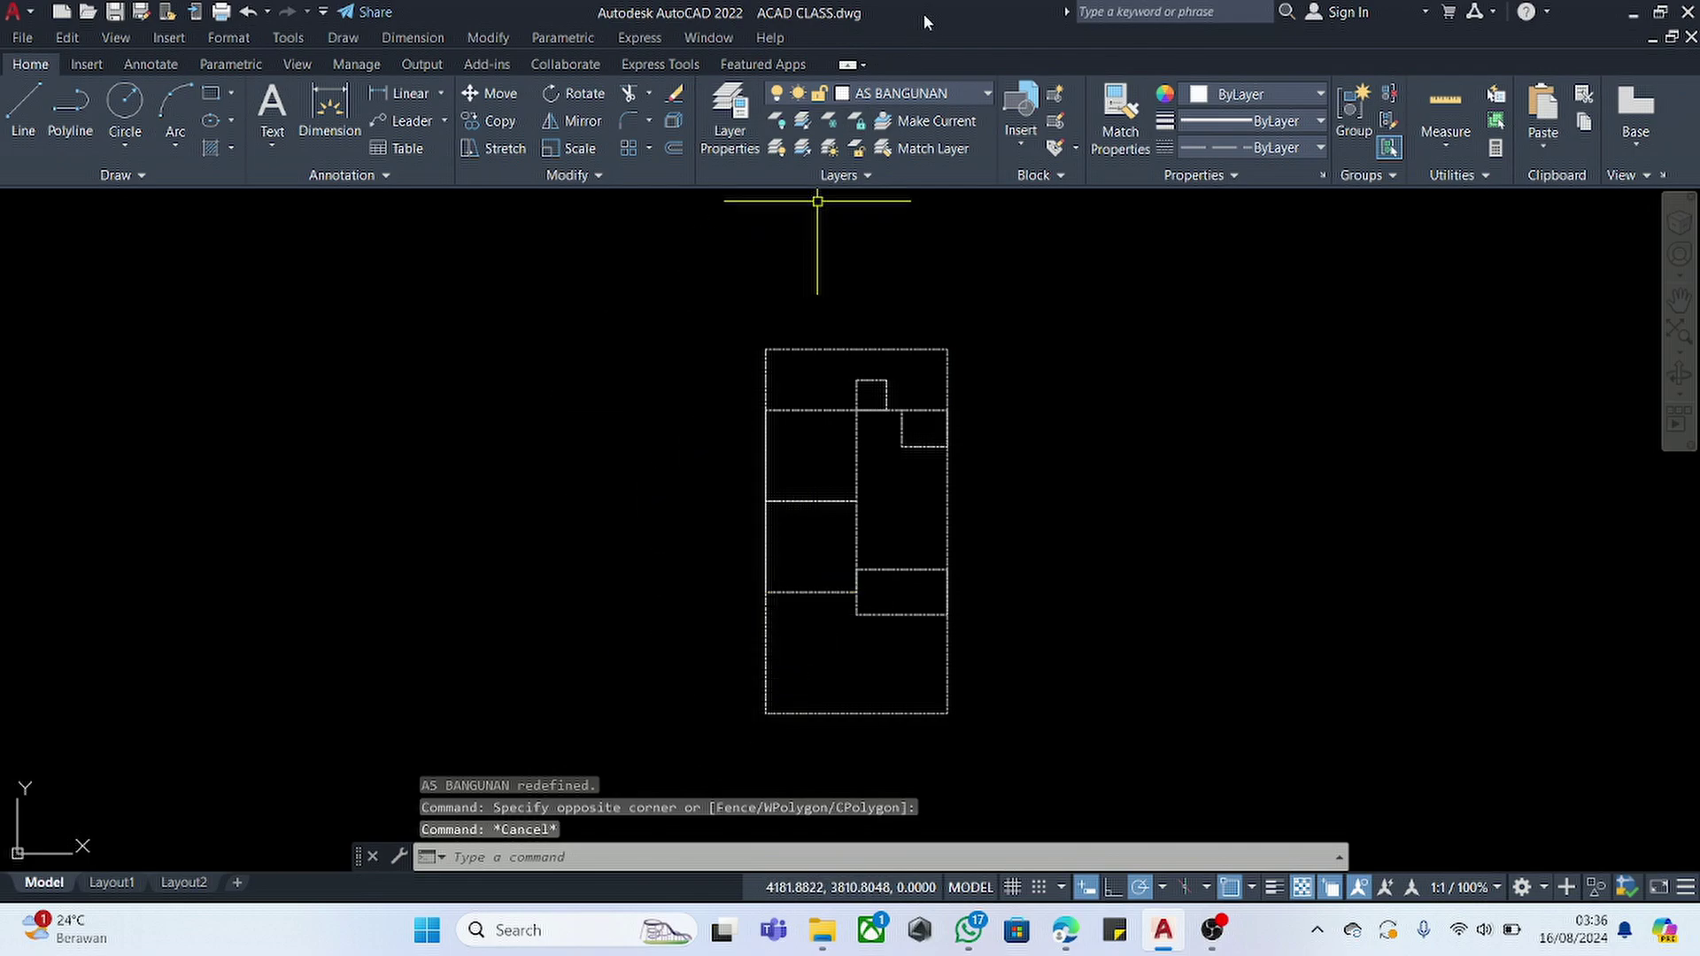
# - Make KOLOM the current layer
pyautogui.click(919, 97)
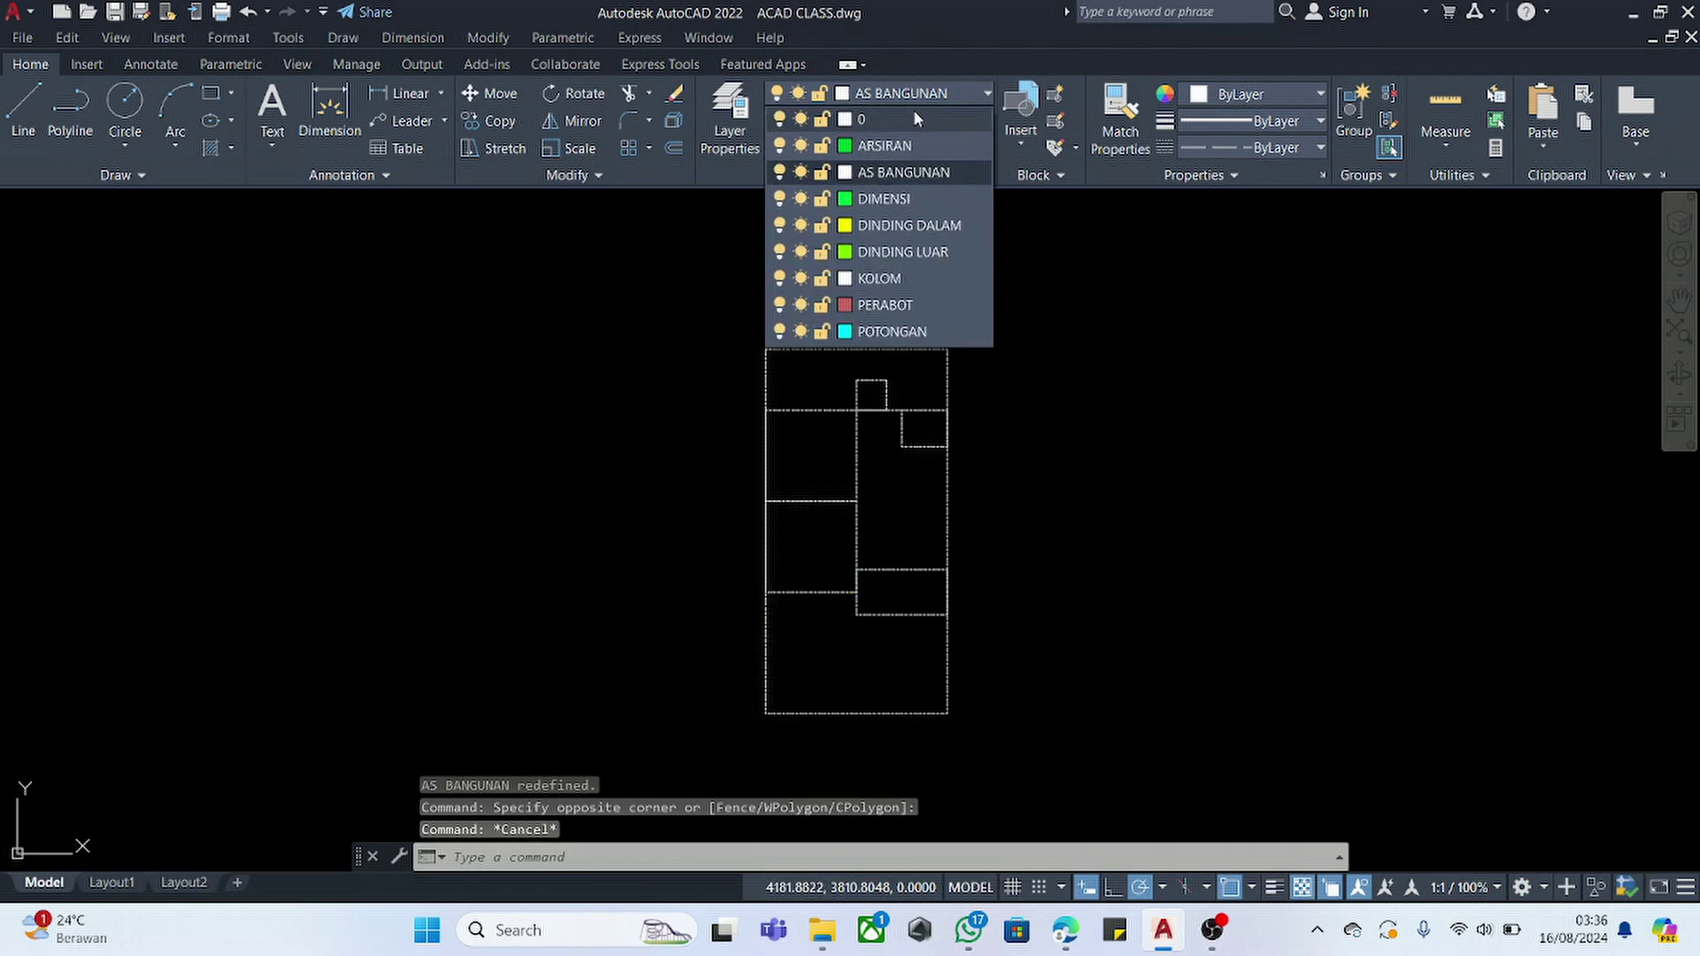
pyautogui.click(889, 279)
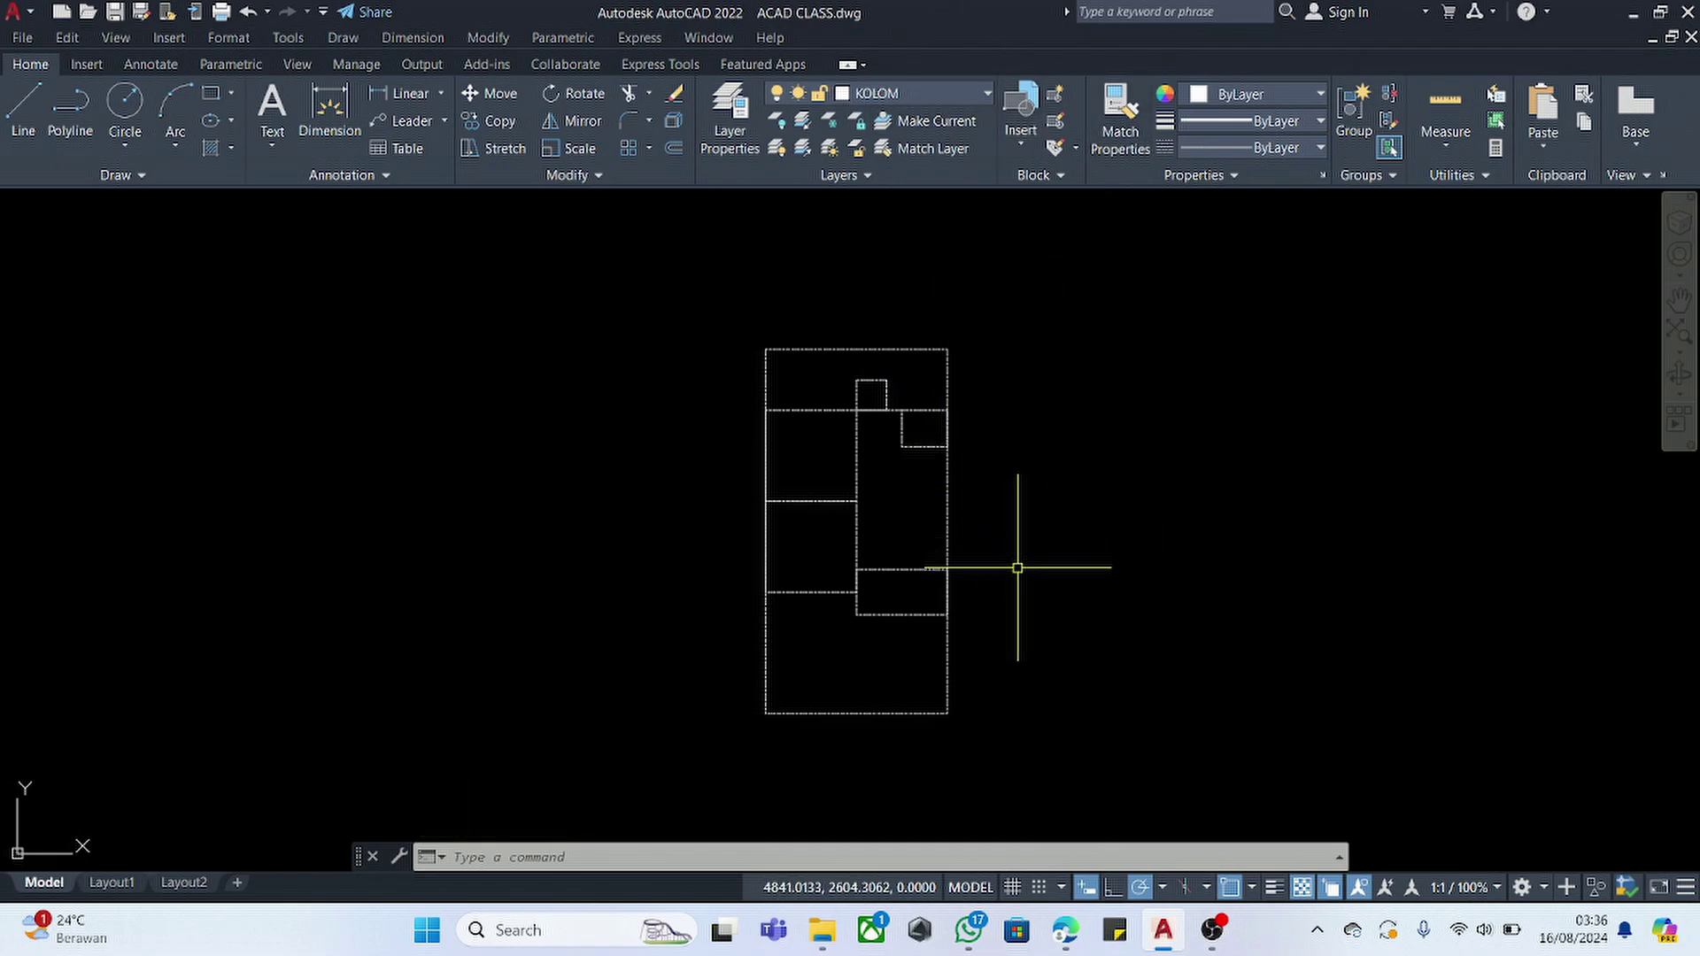
pyautogui.press('Escape')
pyautogui.press('Escape')
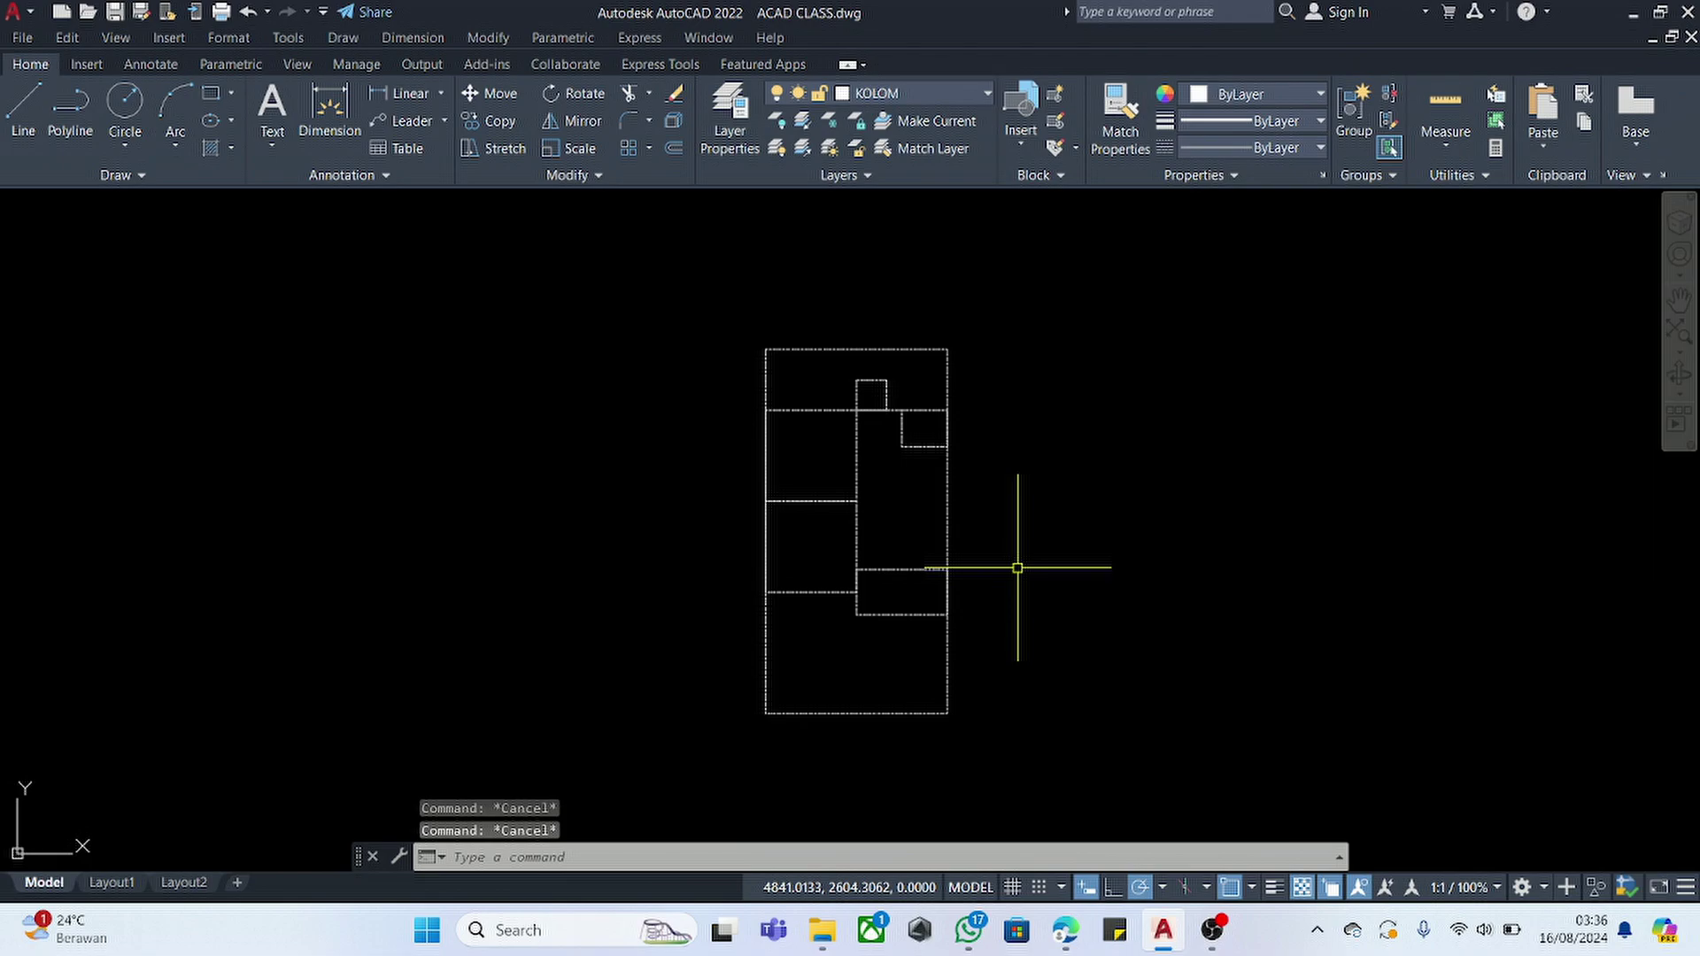
# - Draw a 15 by 15 column square in the empty area to the right of the floor plan
pyautogui.write('REC')
pyautogui.press('Return')
pyautogui.click(1042, 531)
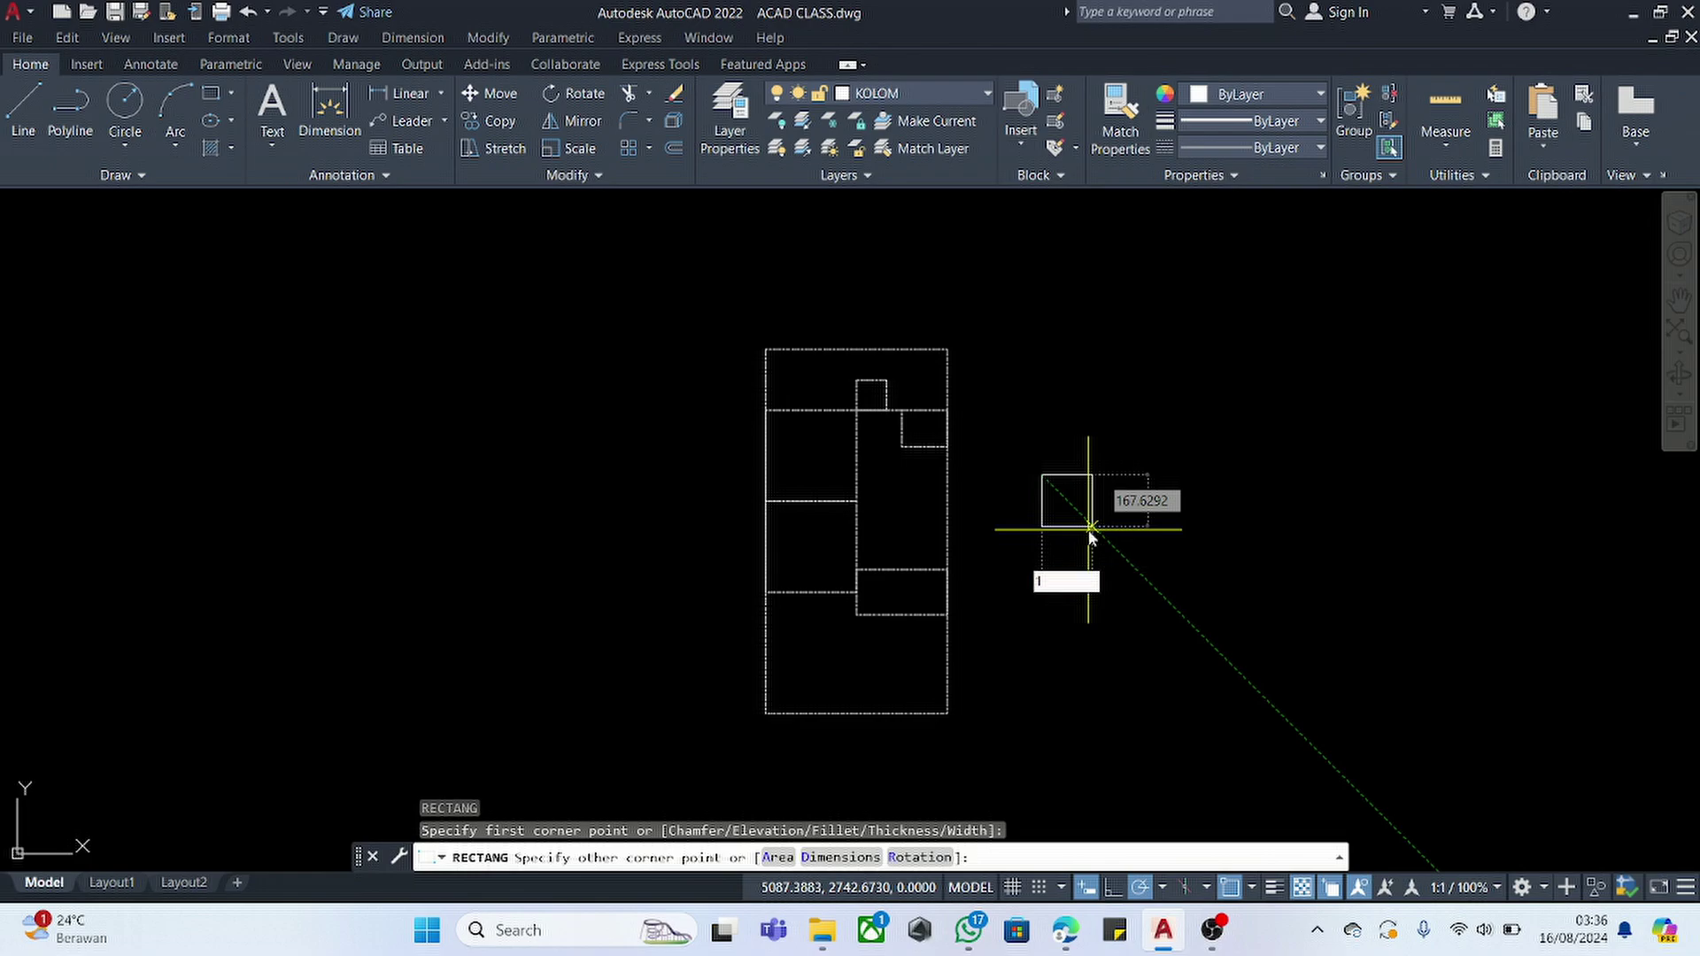
pyautogui.write('15')
pyautogui.press('Tab')
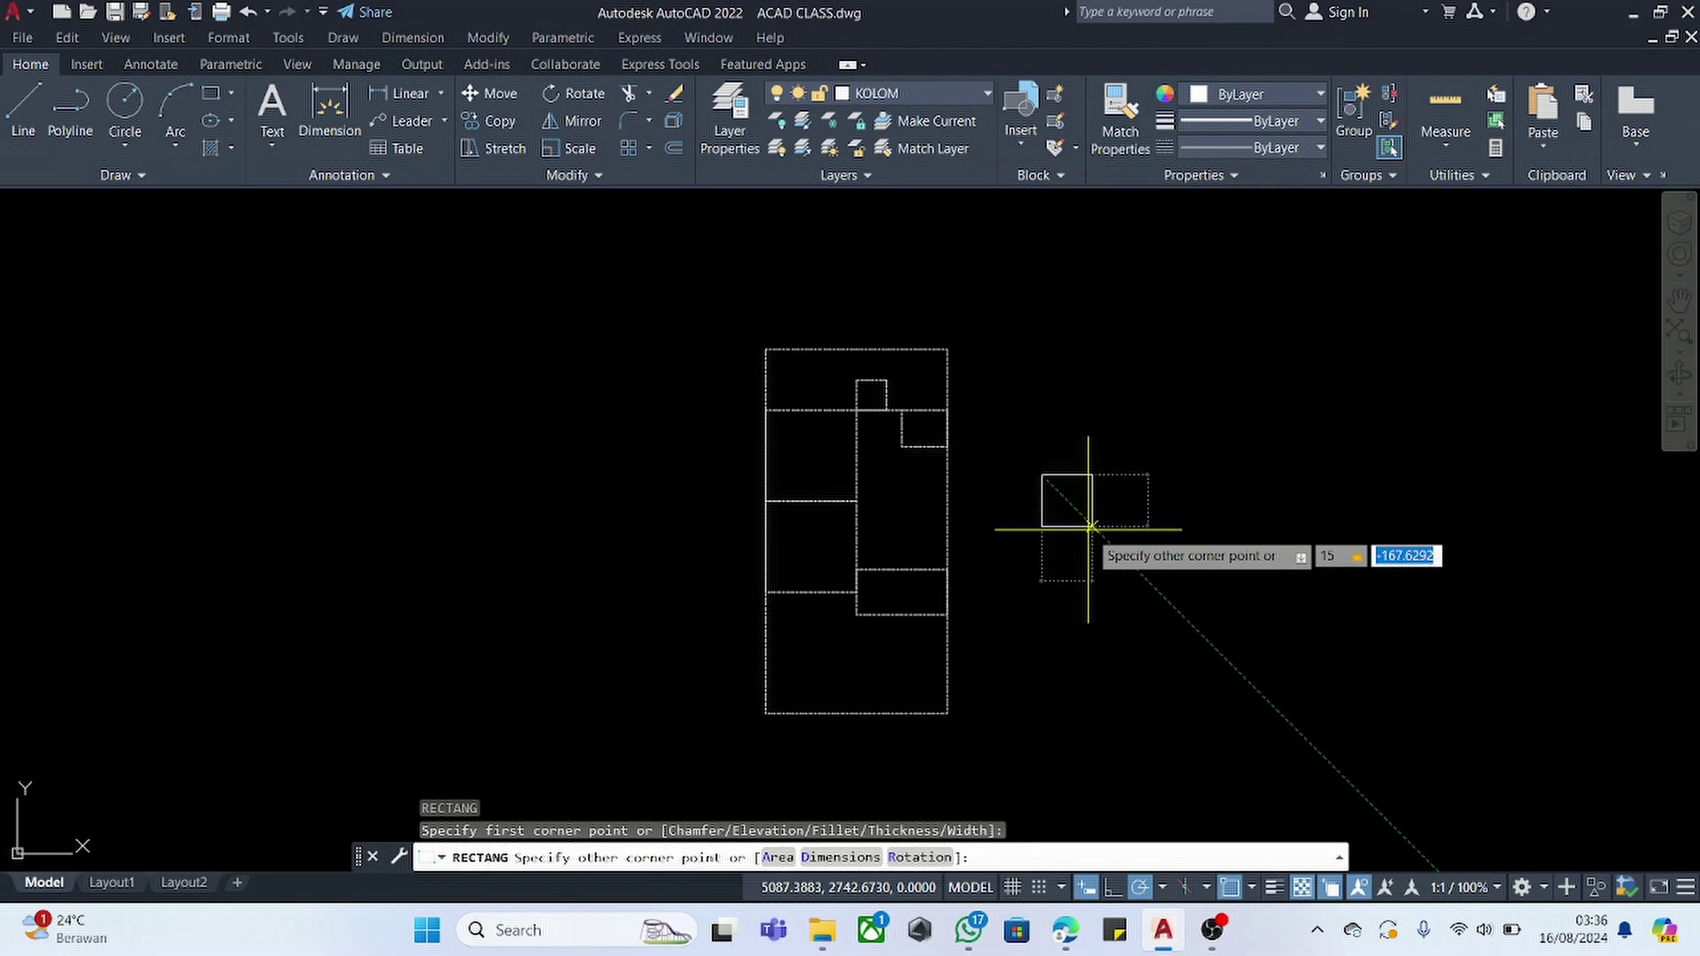
pyautogui.press('Return')
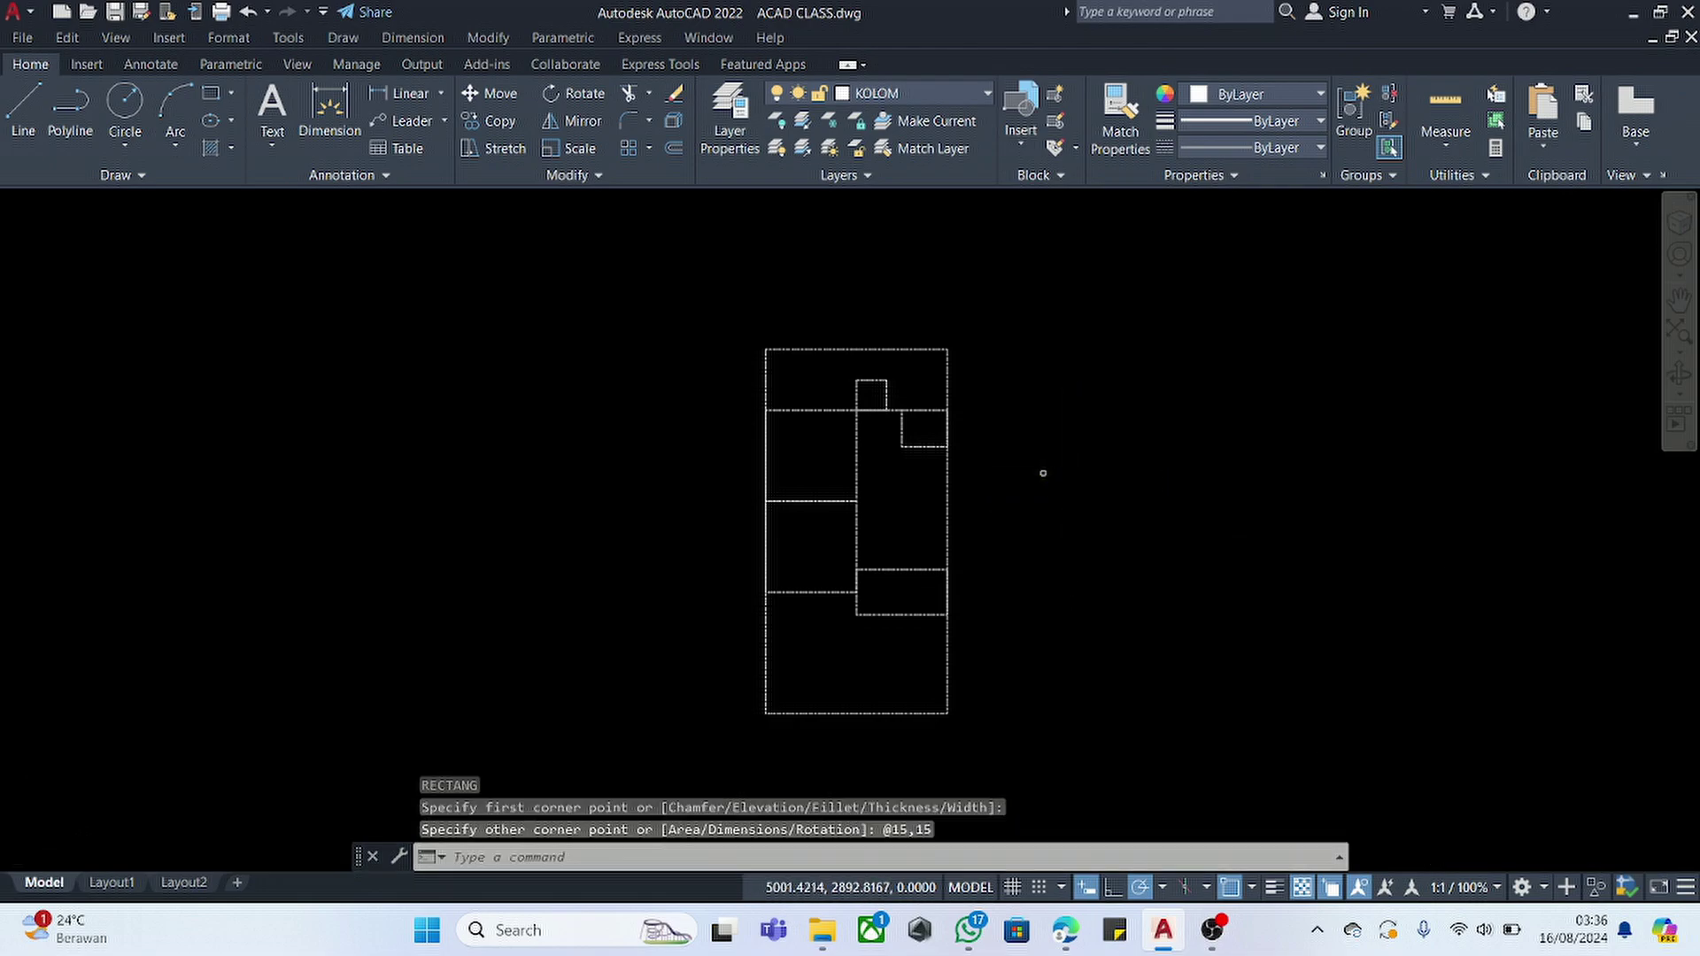
pyautogui.scroll(3, 945, 447)
pyautogui.click(916, 357)
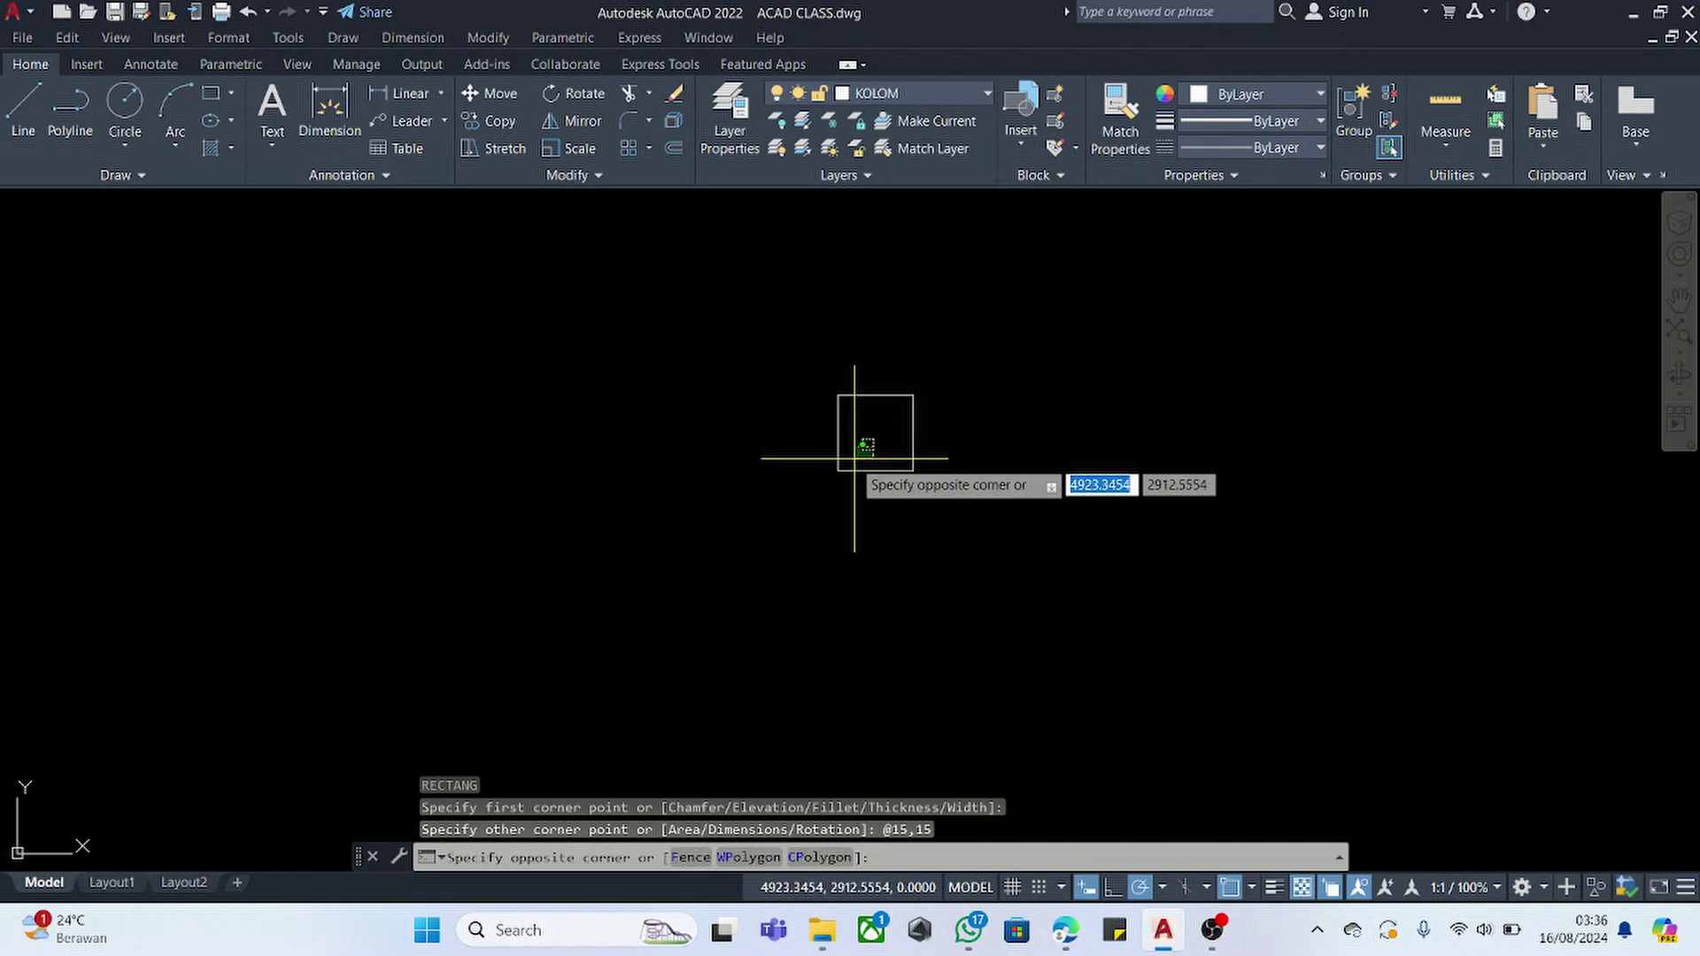
pyautogui.click(850, 456)
pyautogui.moveTo(914, 470)
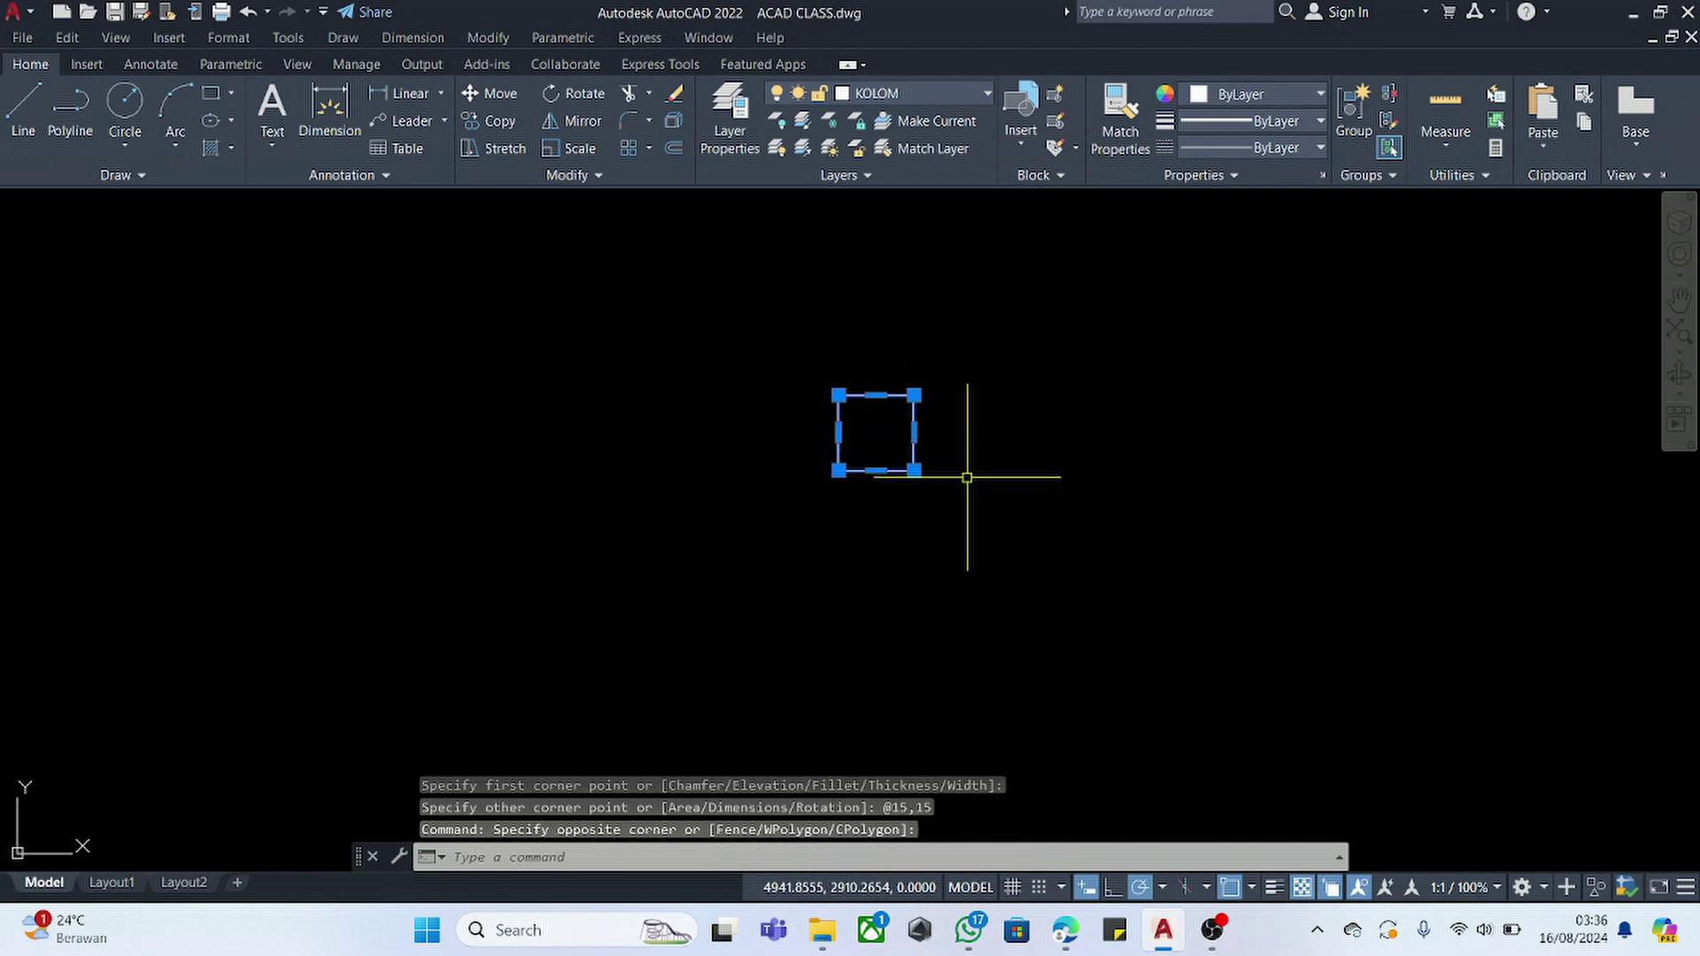
pyautogui.press('Escape')
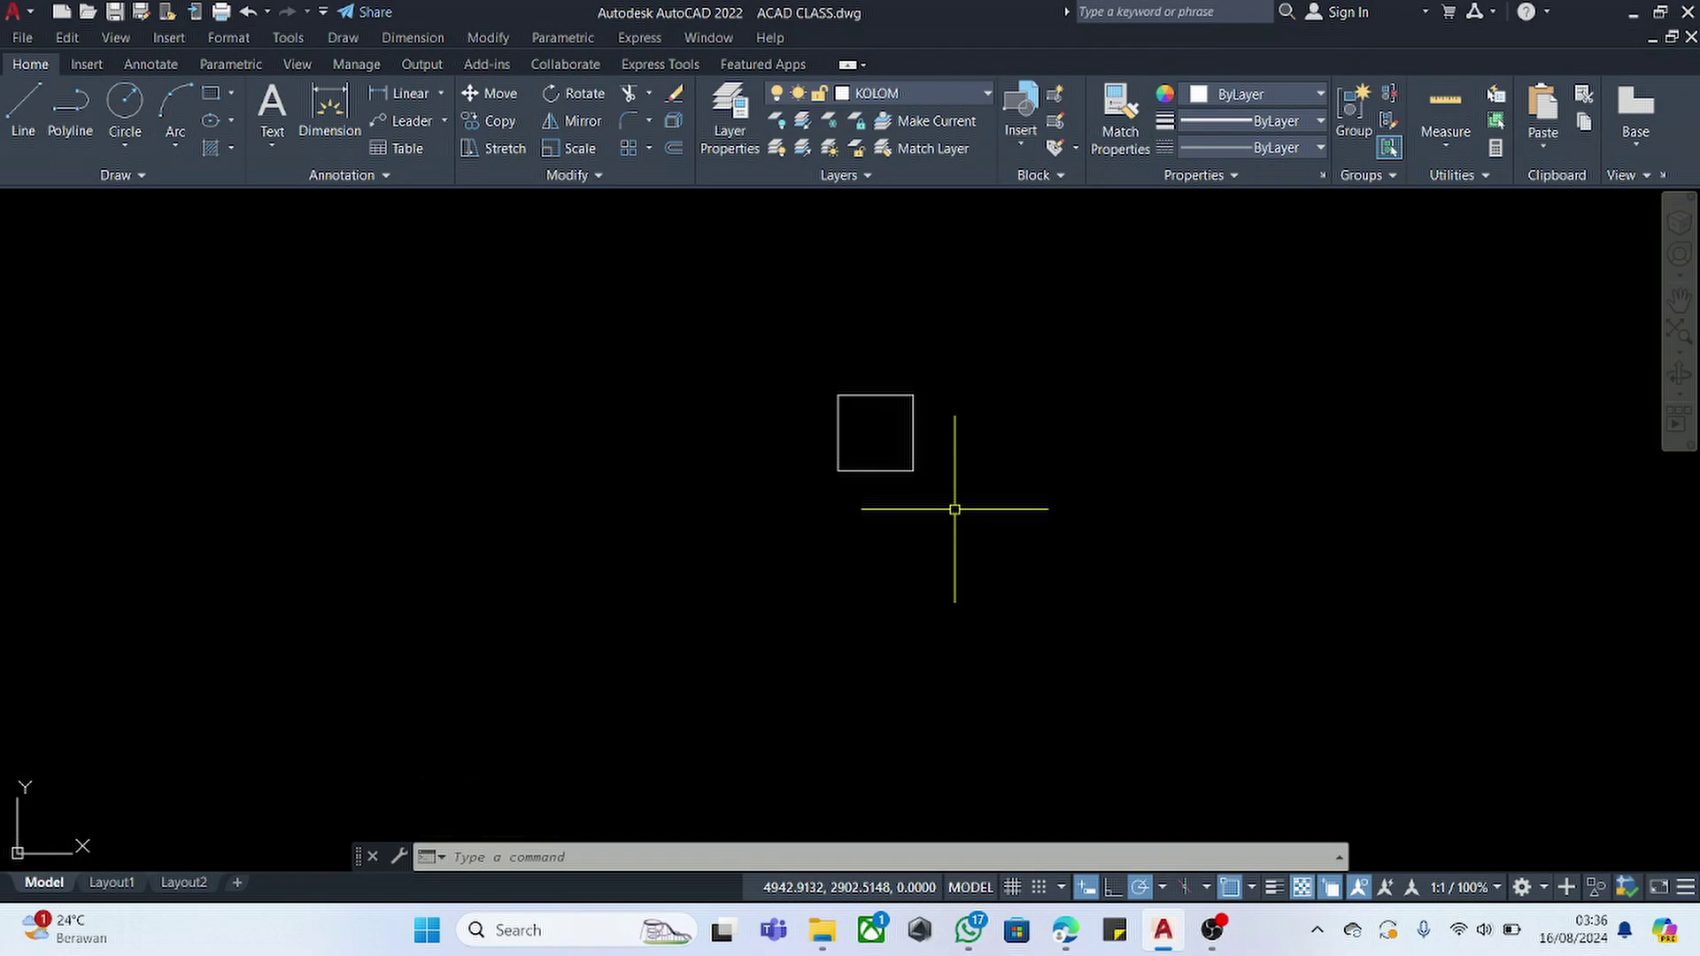
# - Make ARSIRAN the current layer and start a hatch inside the 15 by 15 column square
pyautogui.click(911, 97)
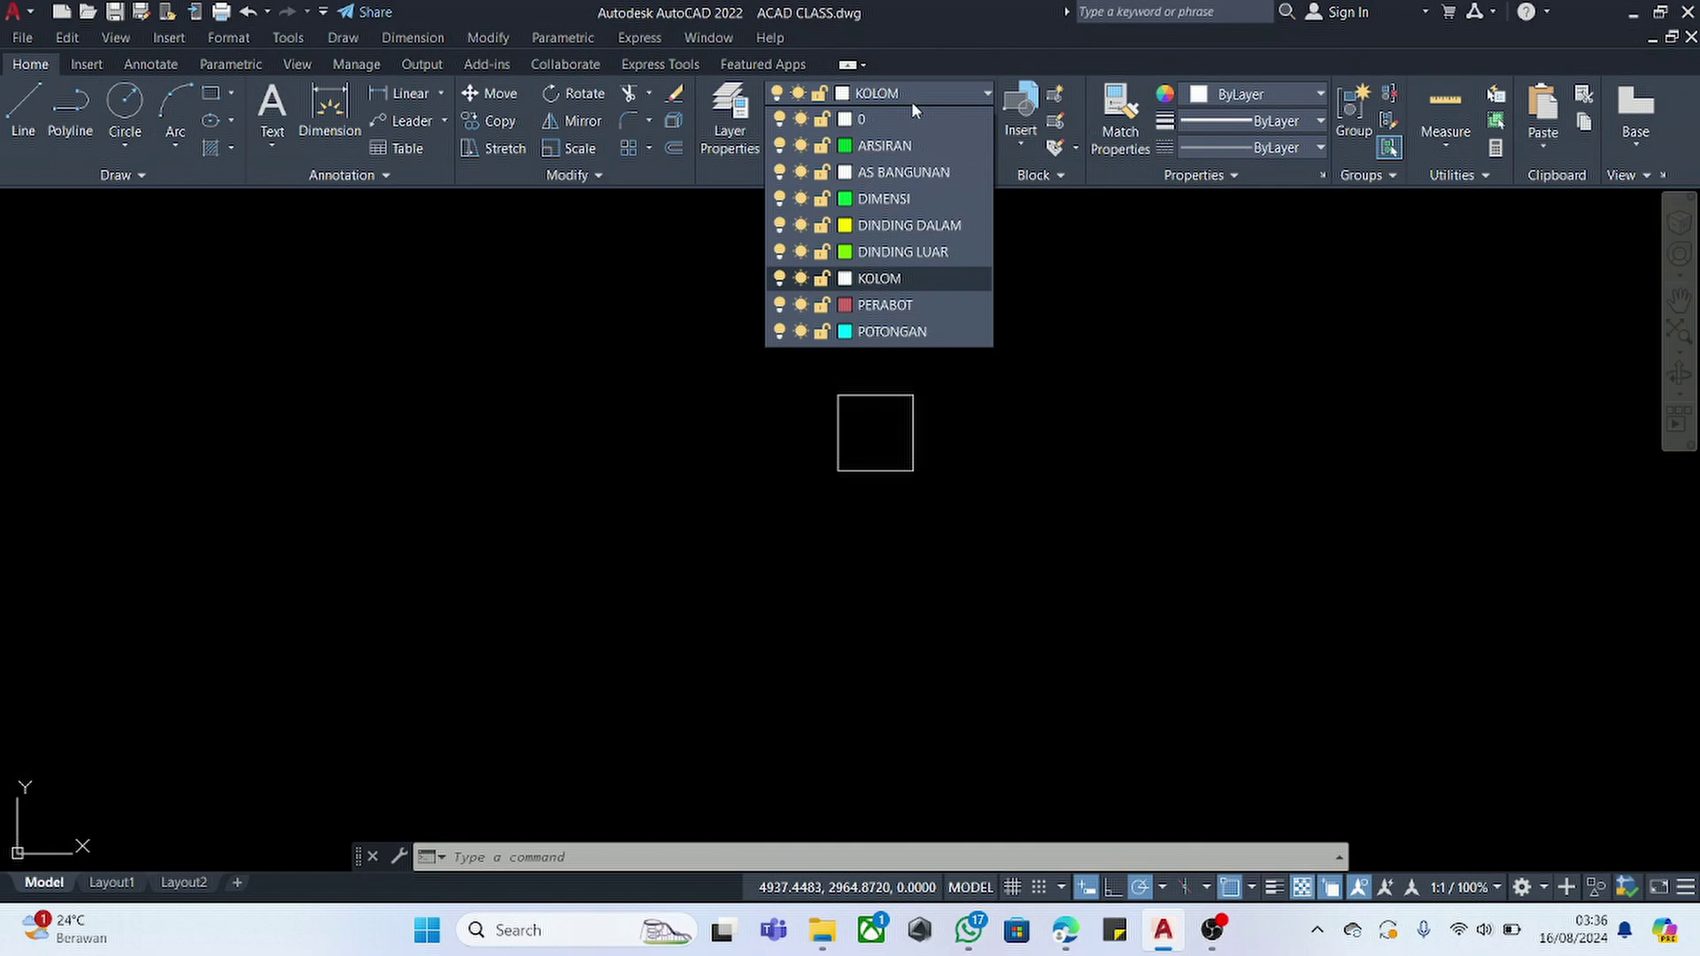
pyautogui.click(885, 146)
pyautogui.write('h')
pyautogui.press('Return')
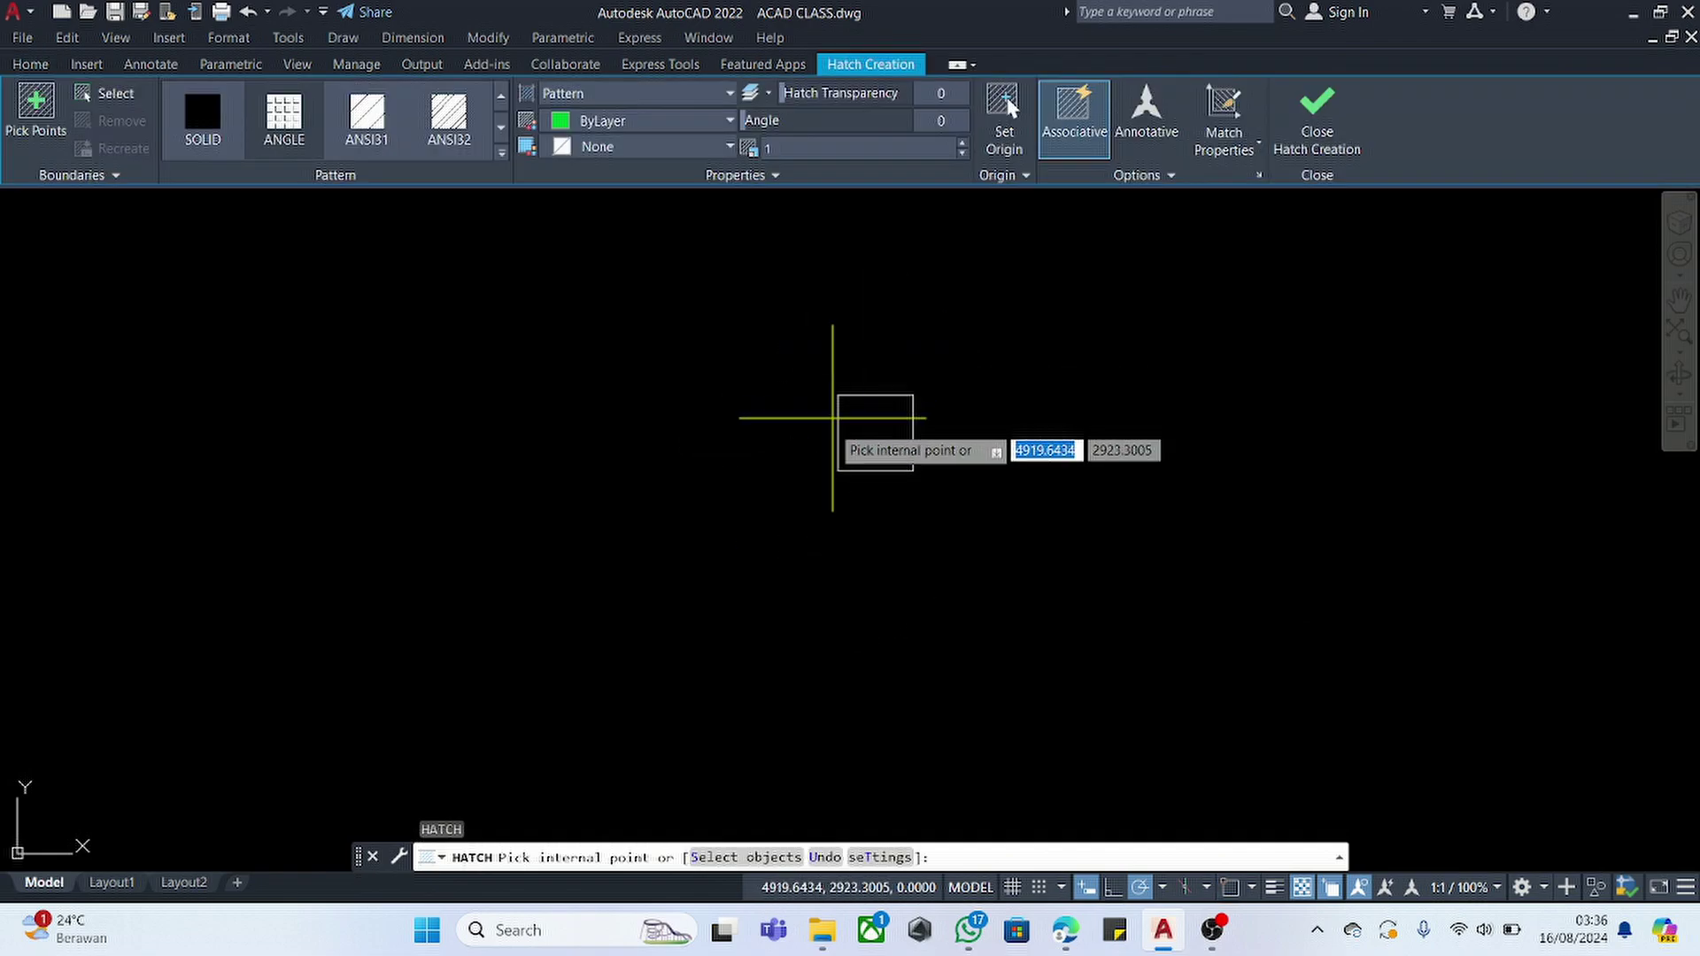
pyautogui.scroll(-5, 882, 483)
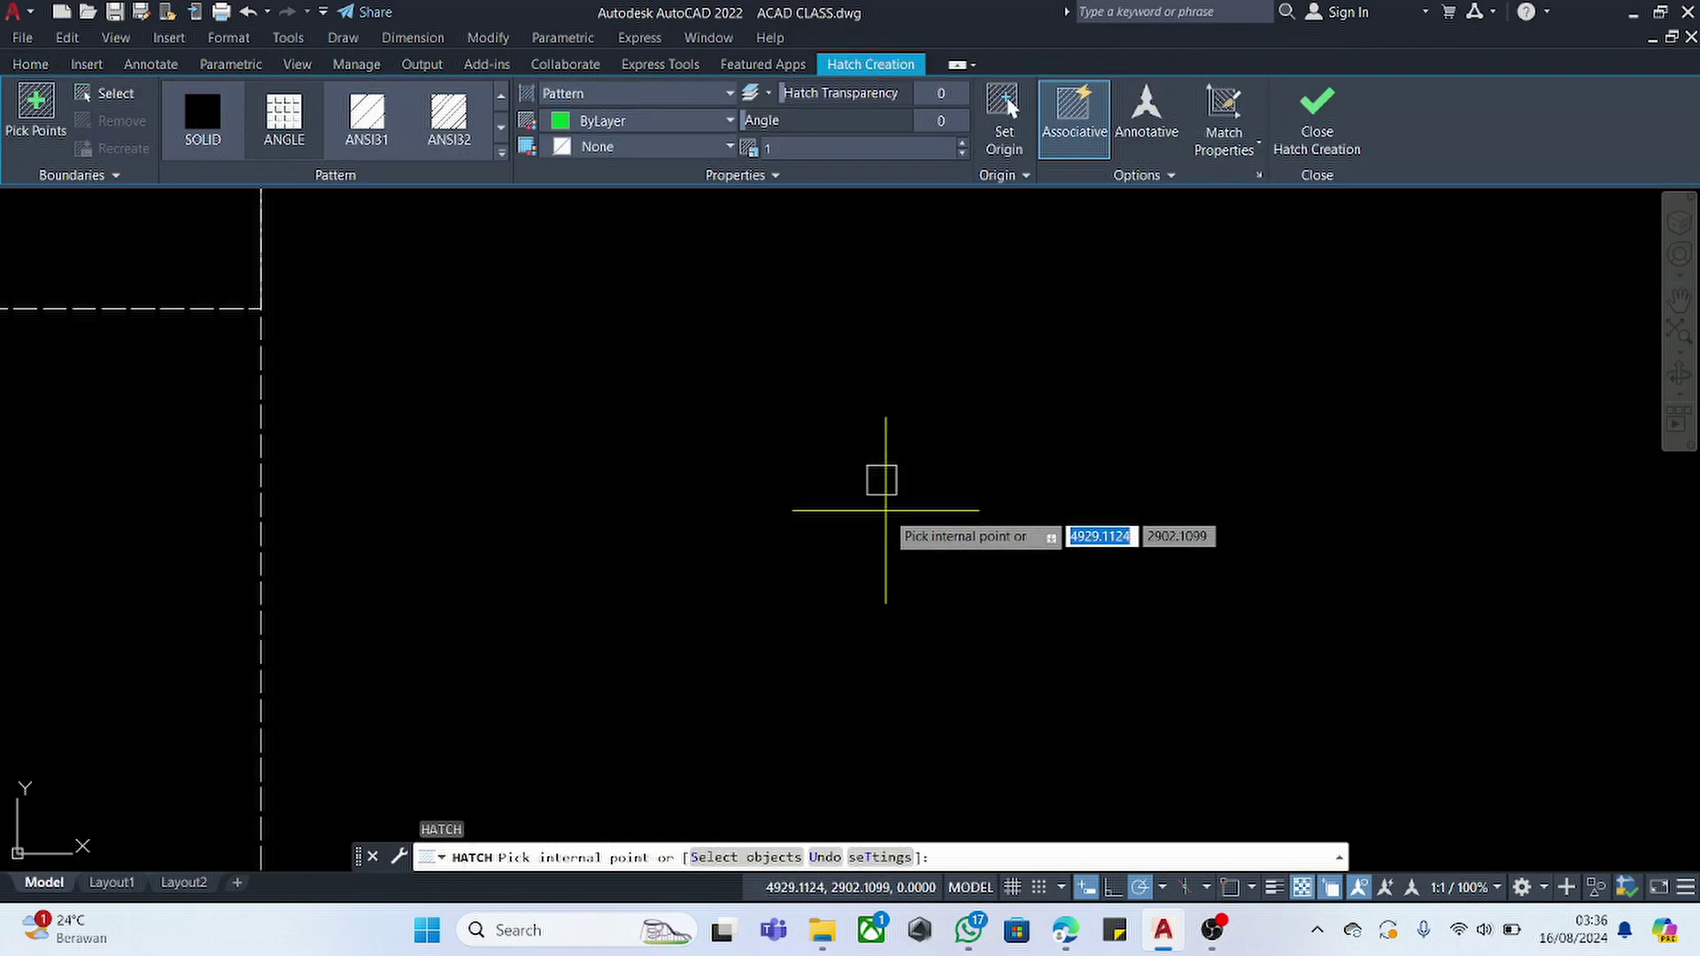
pyautogui.scroll(5, 885, 496)
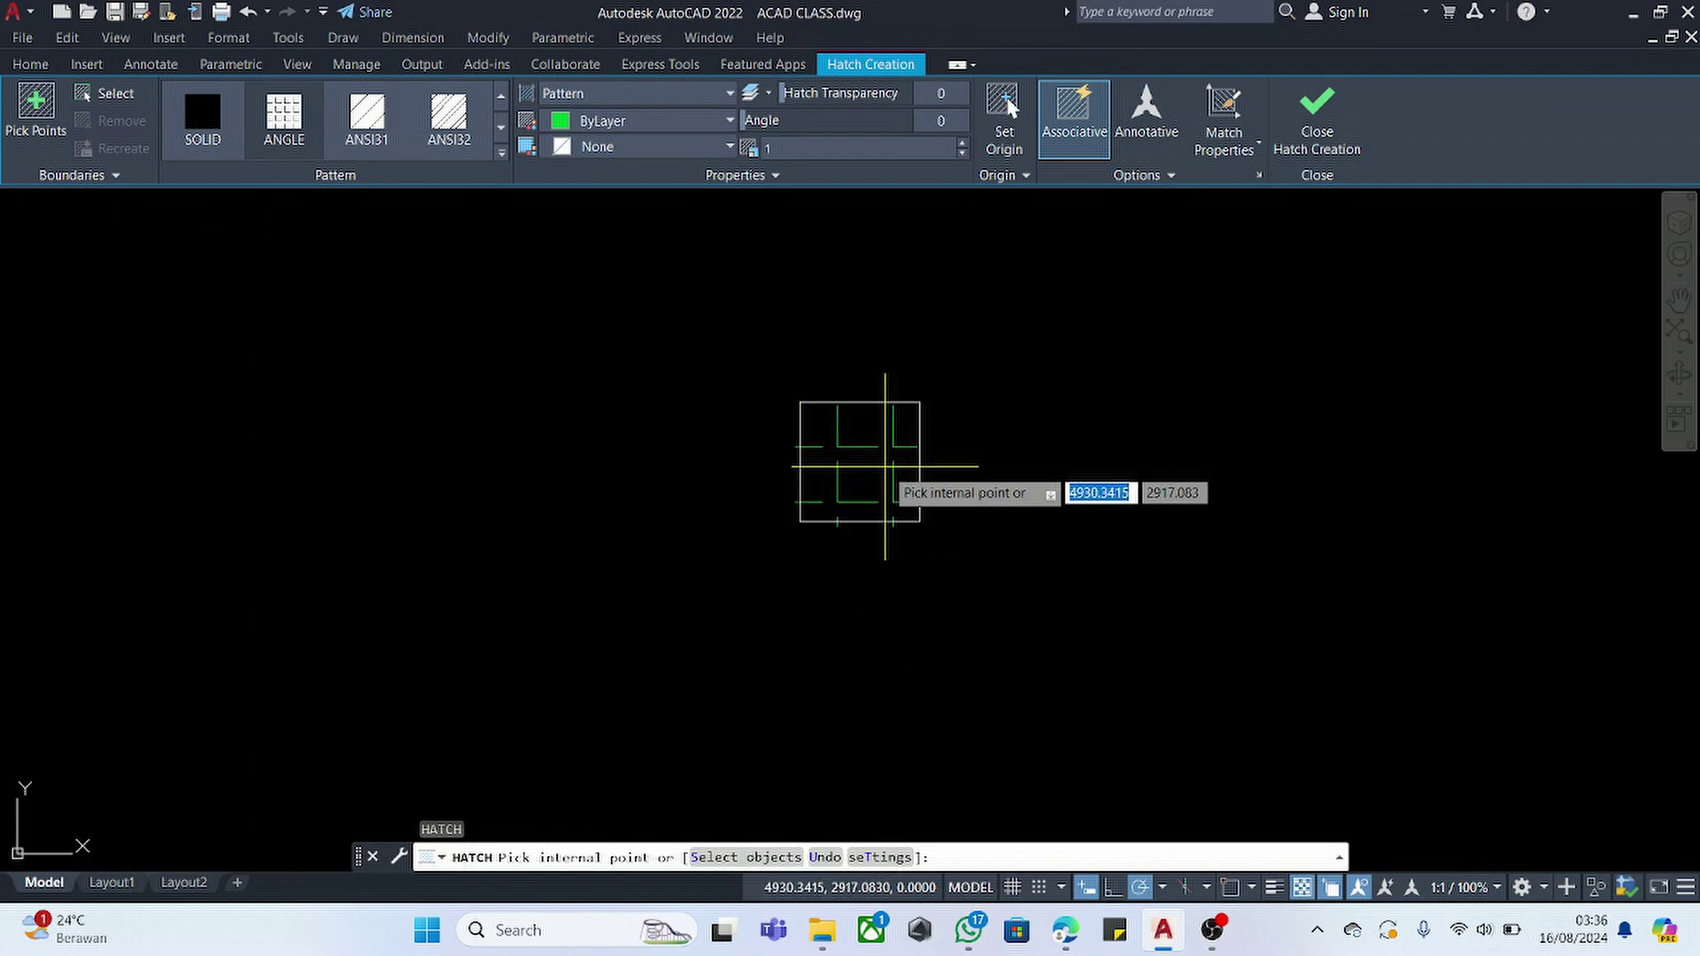
pyautogui.click(885, 467)
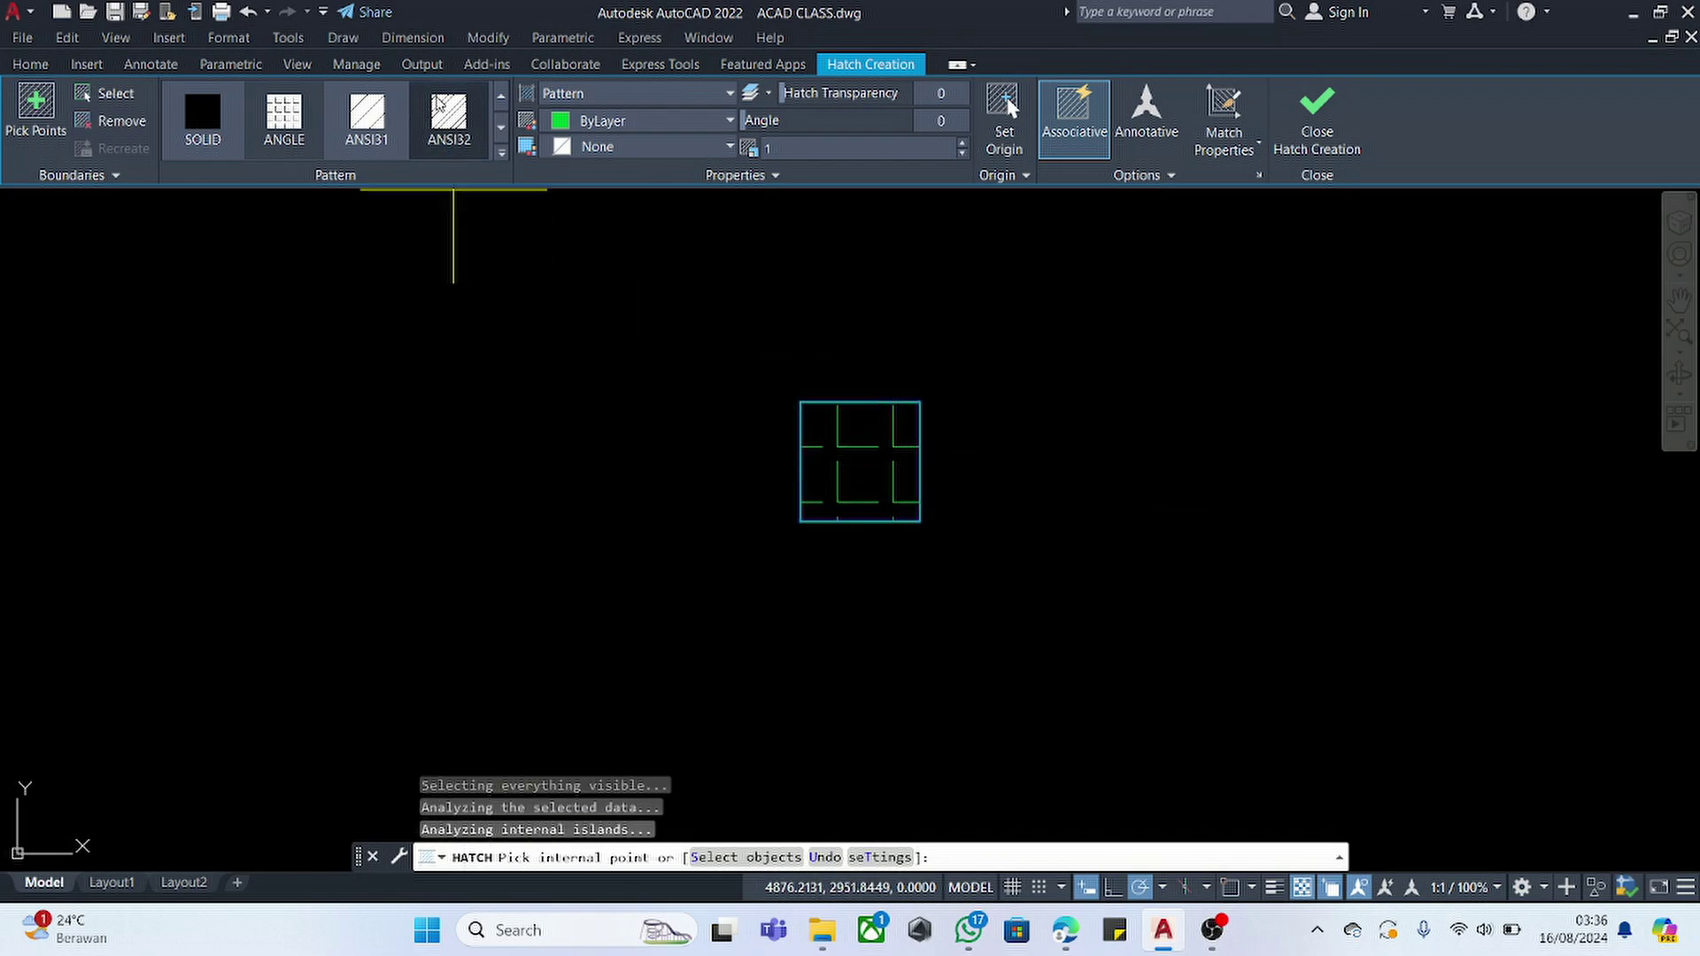
# - Set the pattern of the column square's hatch to AR-CONC
pyautogui.scroll(-2, 440, 104)
pyautogui.scroll(-2, 440, 103)
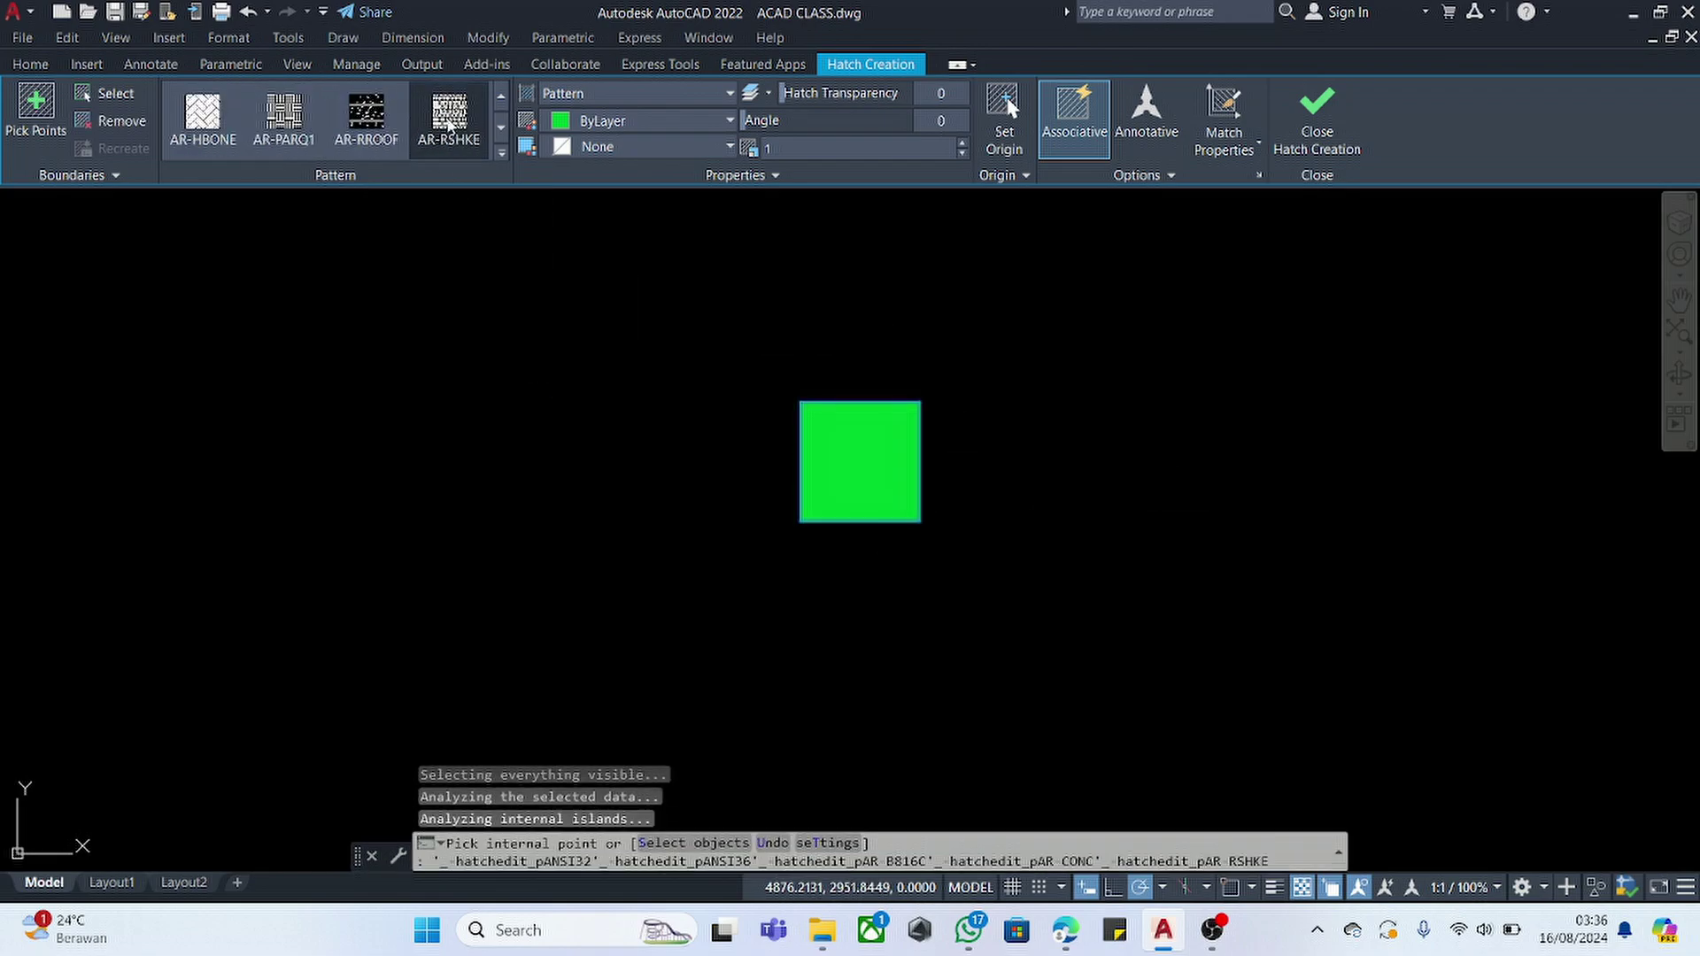
pyautogui.scroll(1, 450, 127)
pyautogui.click(451, 133)
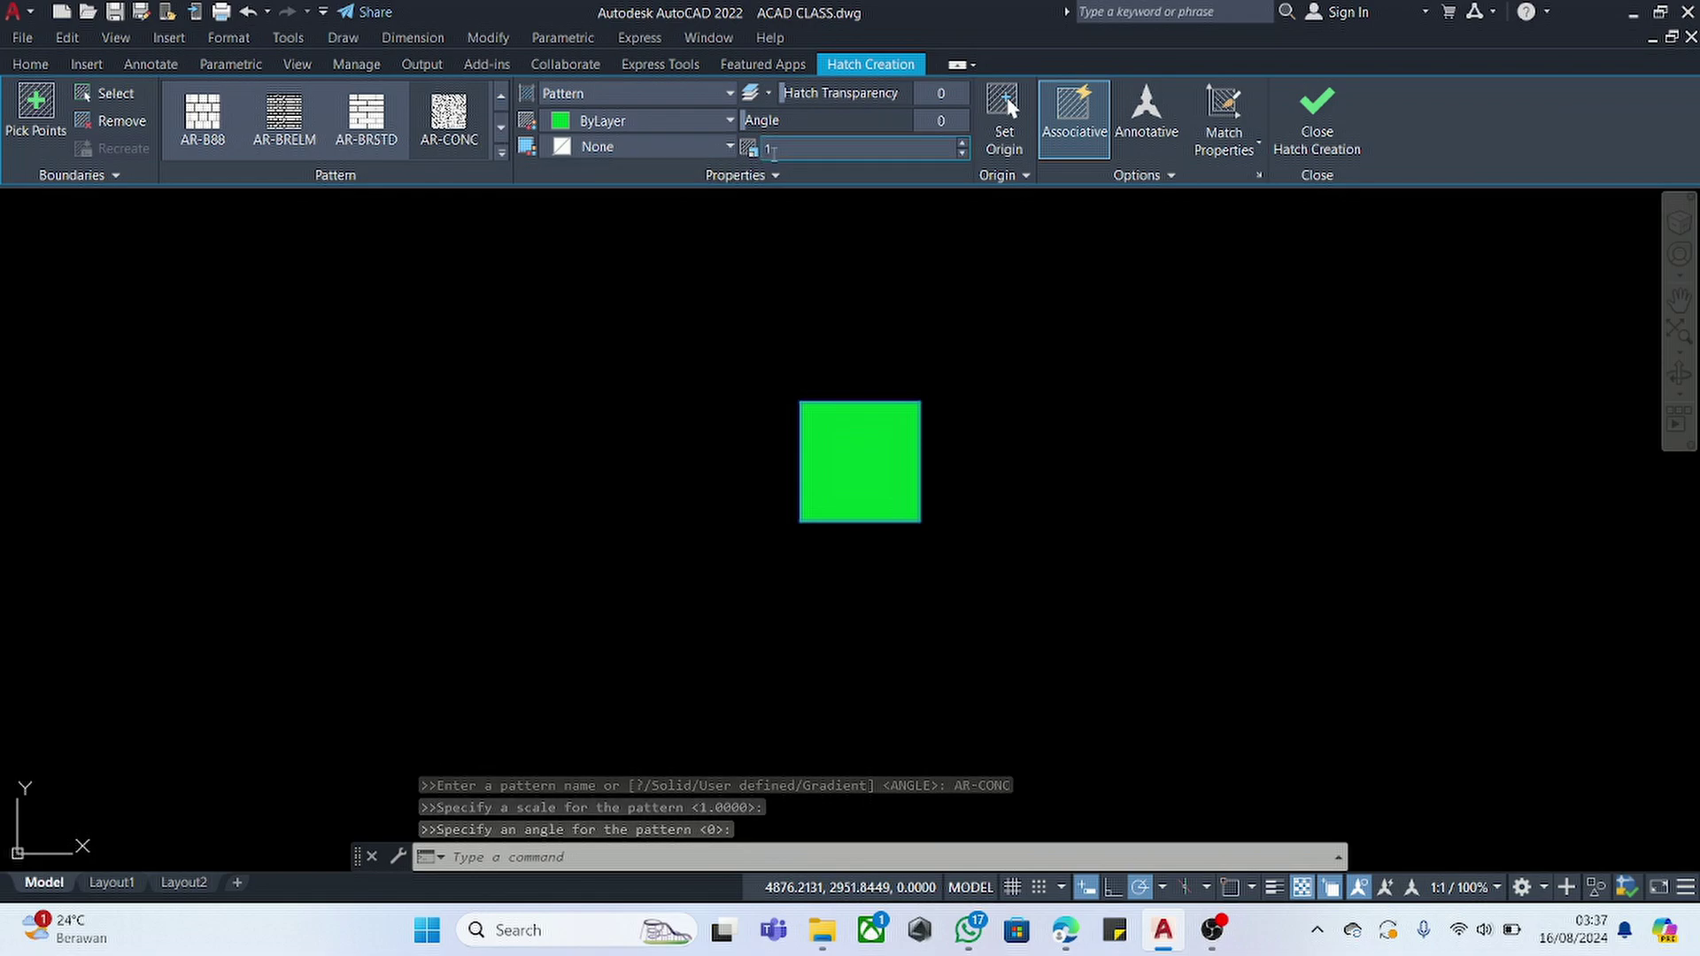
pyautogui.scroll(2, 872, 441)
pyautogui.scroll(3, 873, 441)
pyautogui.scroll(-2, 805, 493)
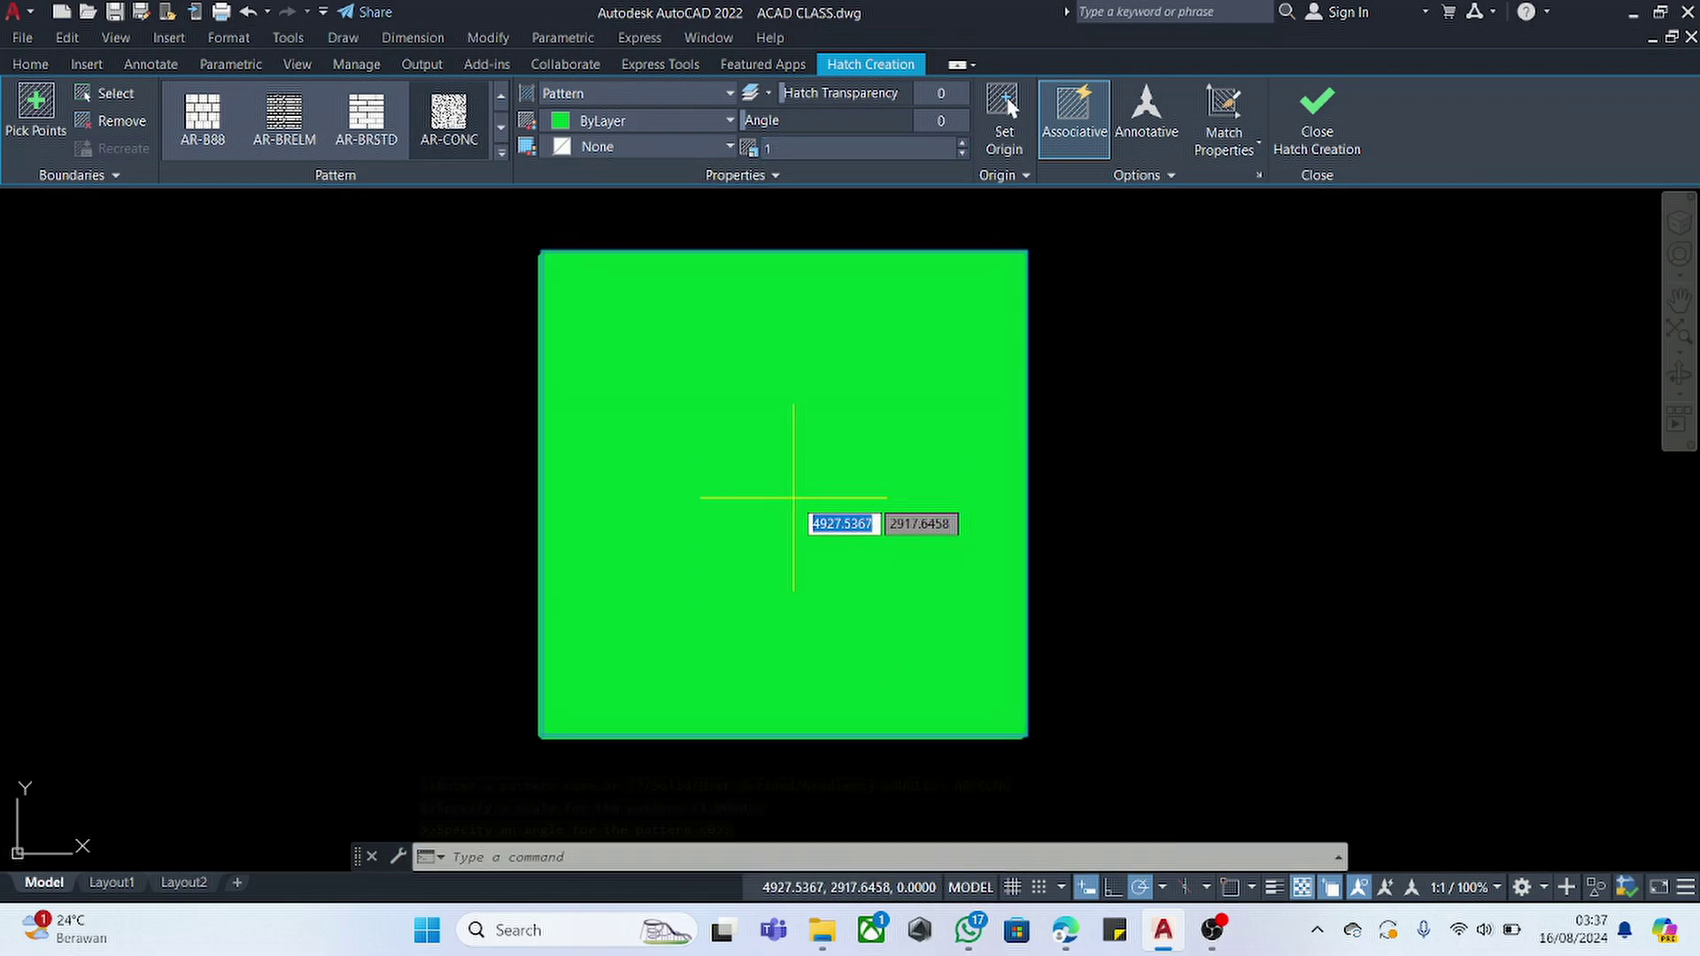
# - Set the column hatch's scale to 0.1 and reapply the AR-CONC pattern
pyautogui.click(796, 144)
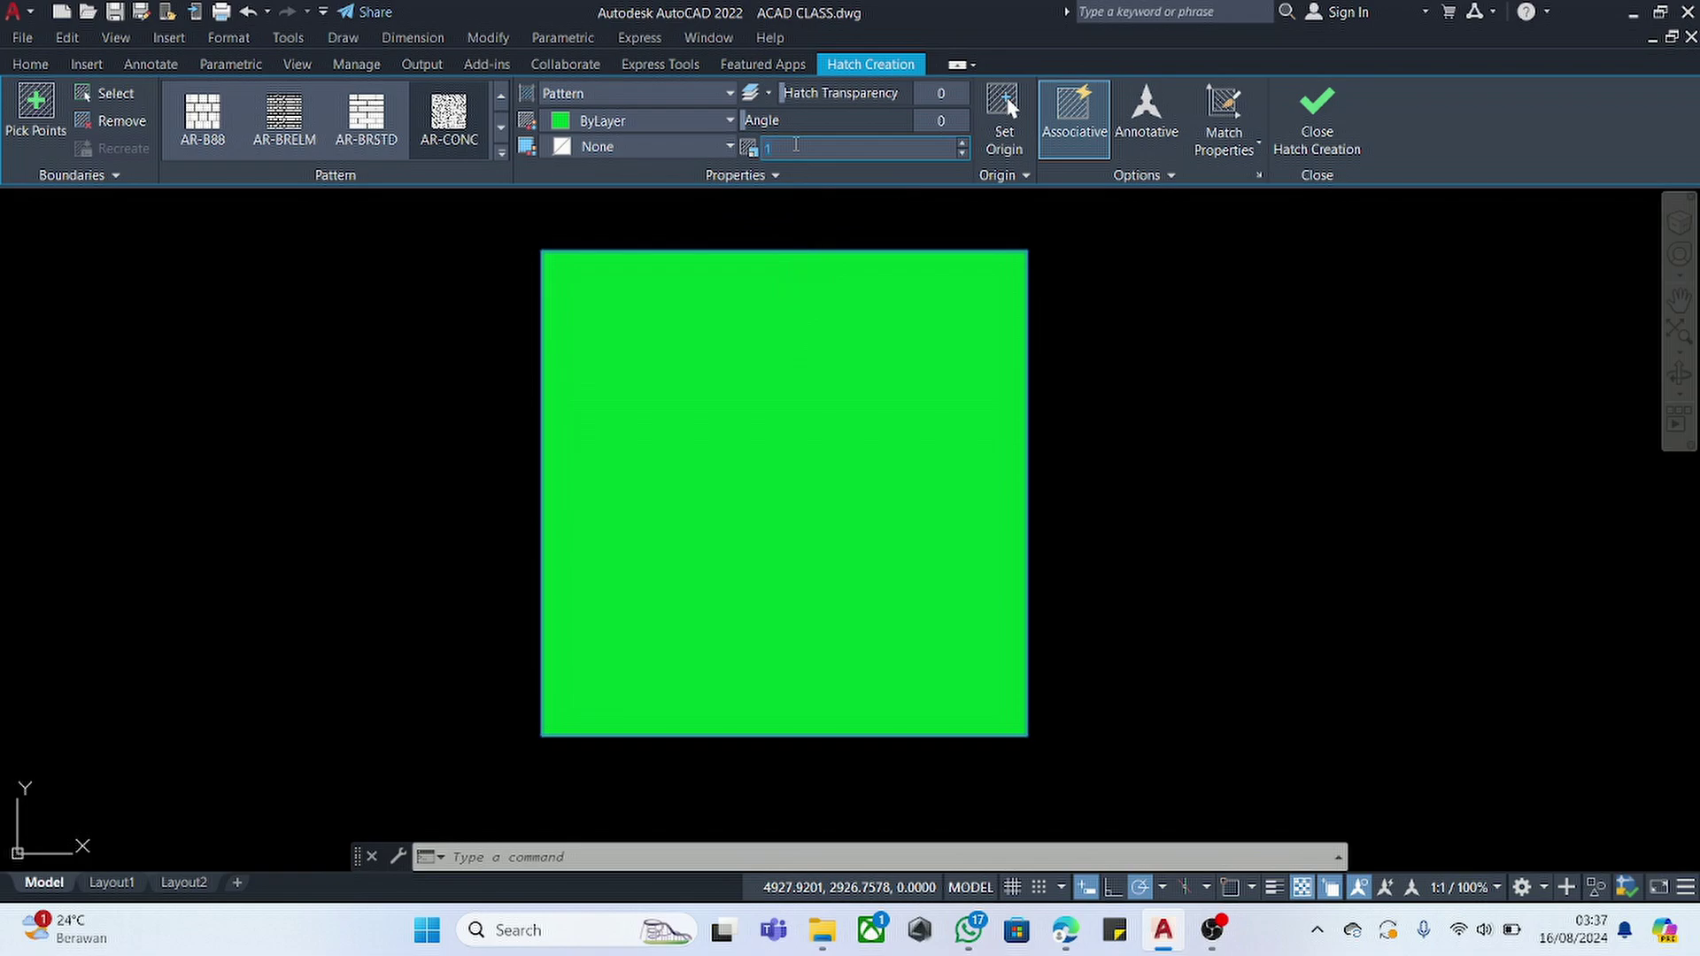
pyautogui.write('0.1')
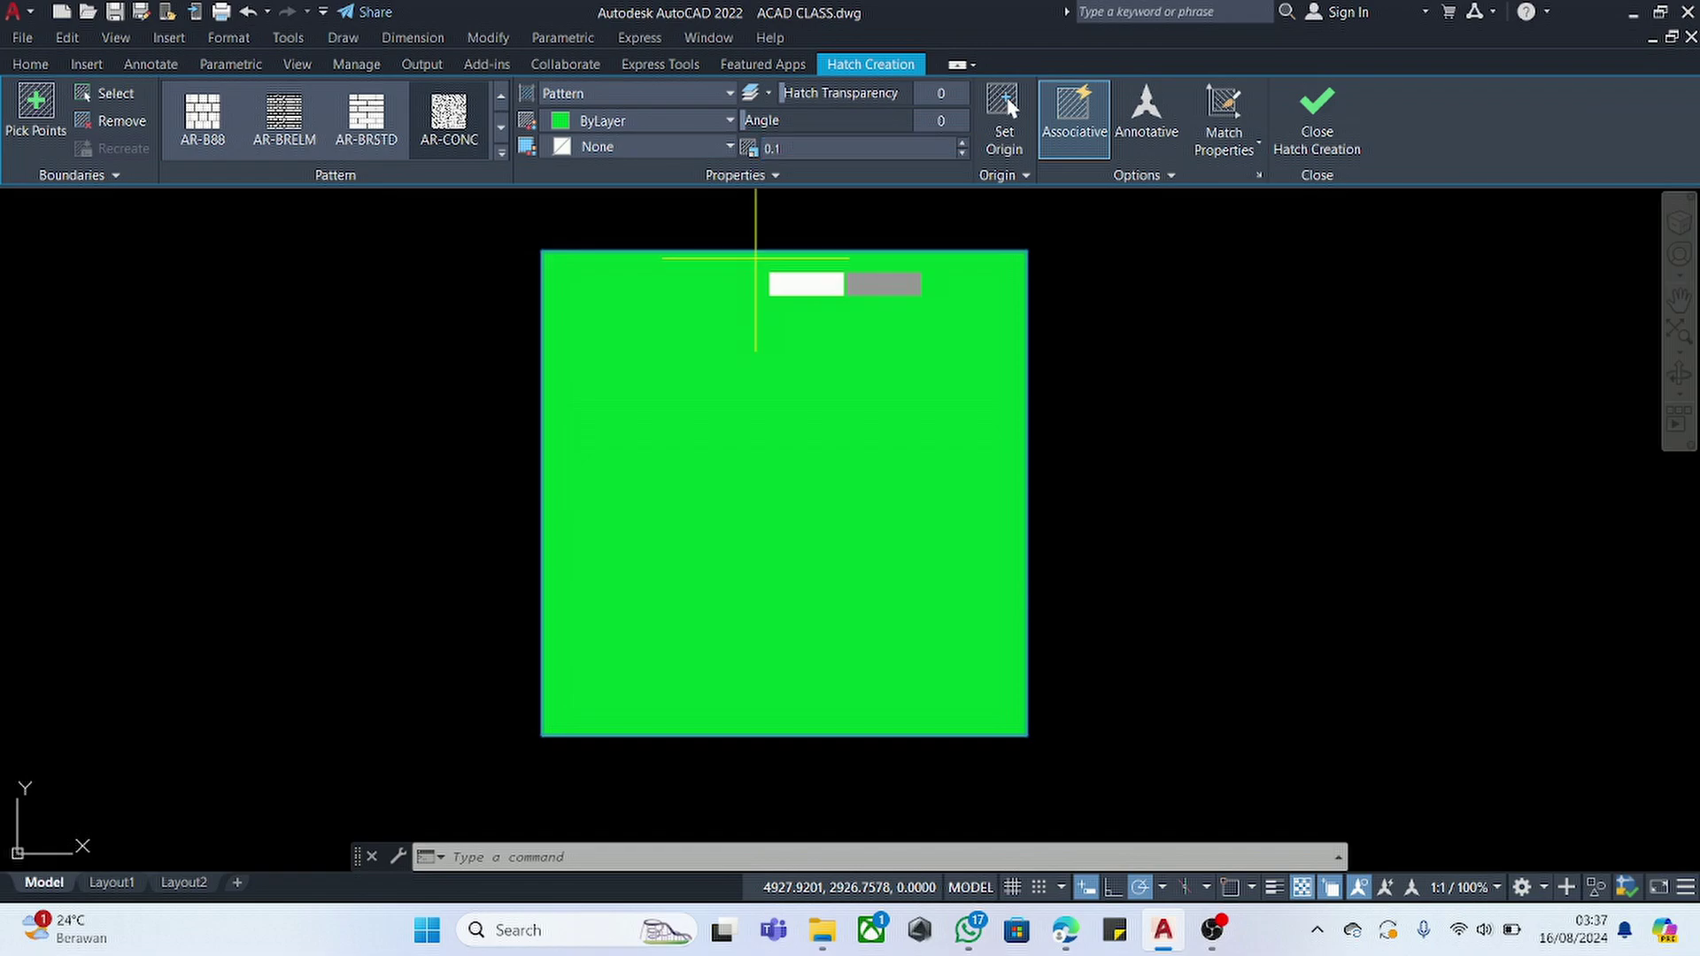
pyautogui.scroll(-5, 771, 484)
pyautogui.scroll(6, 771, 484)
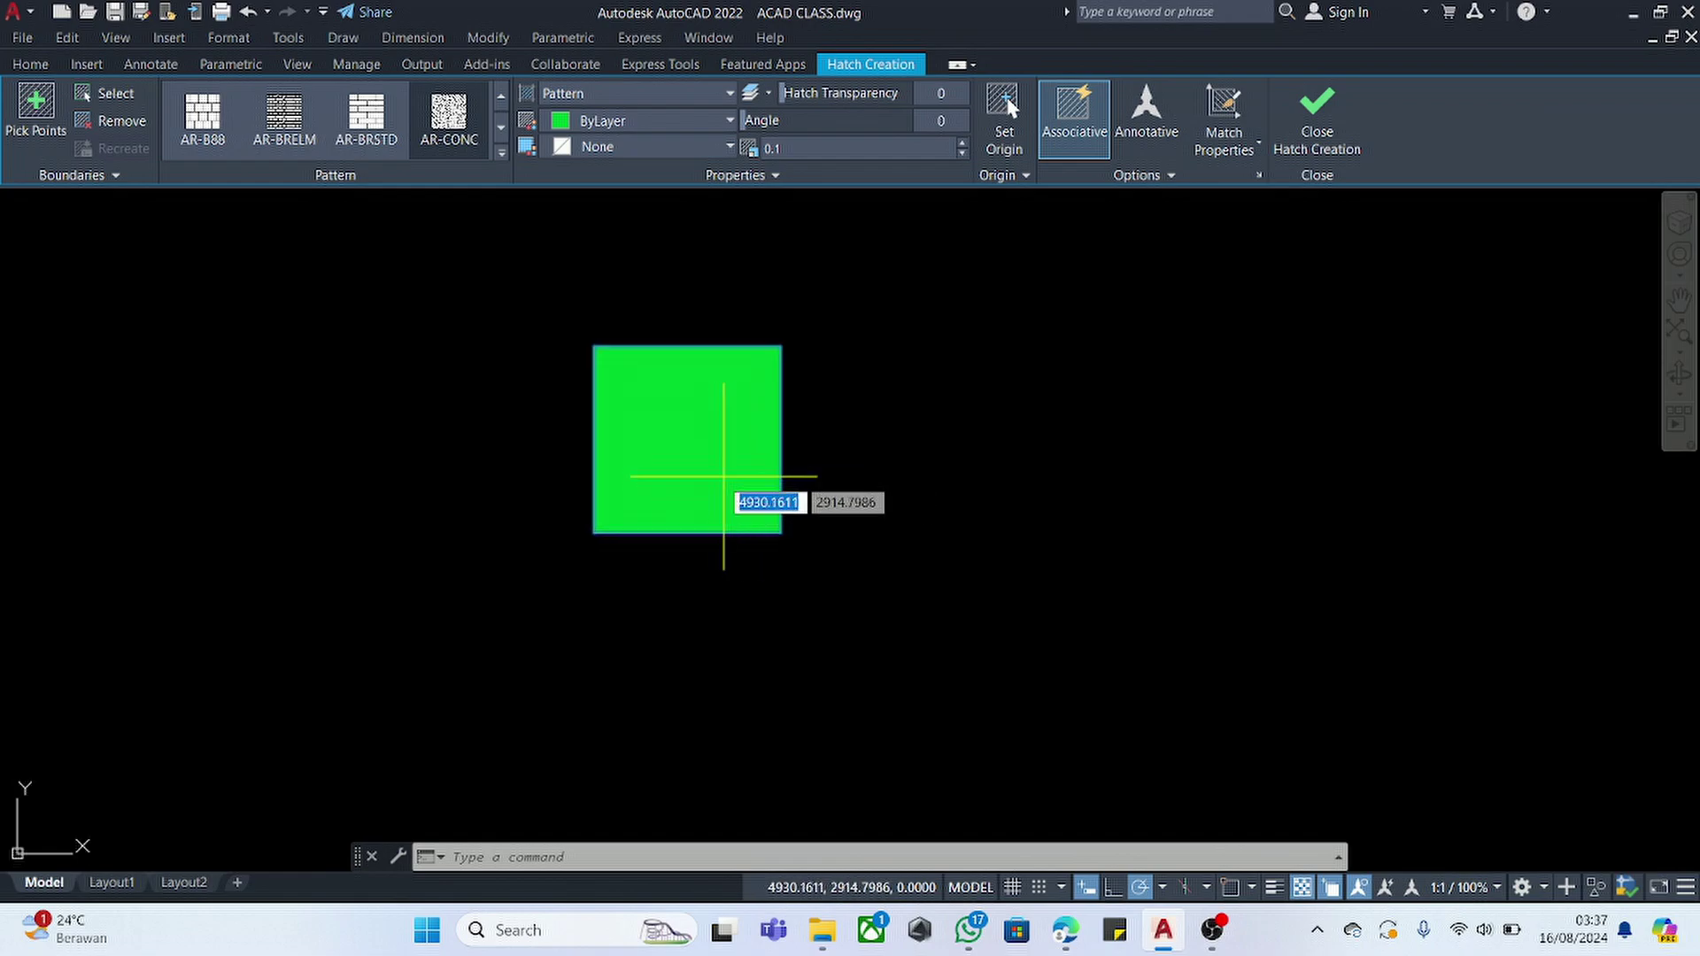
pyautogui.click(449, 133)
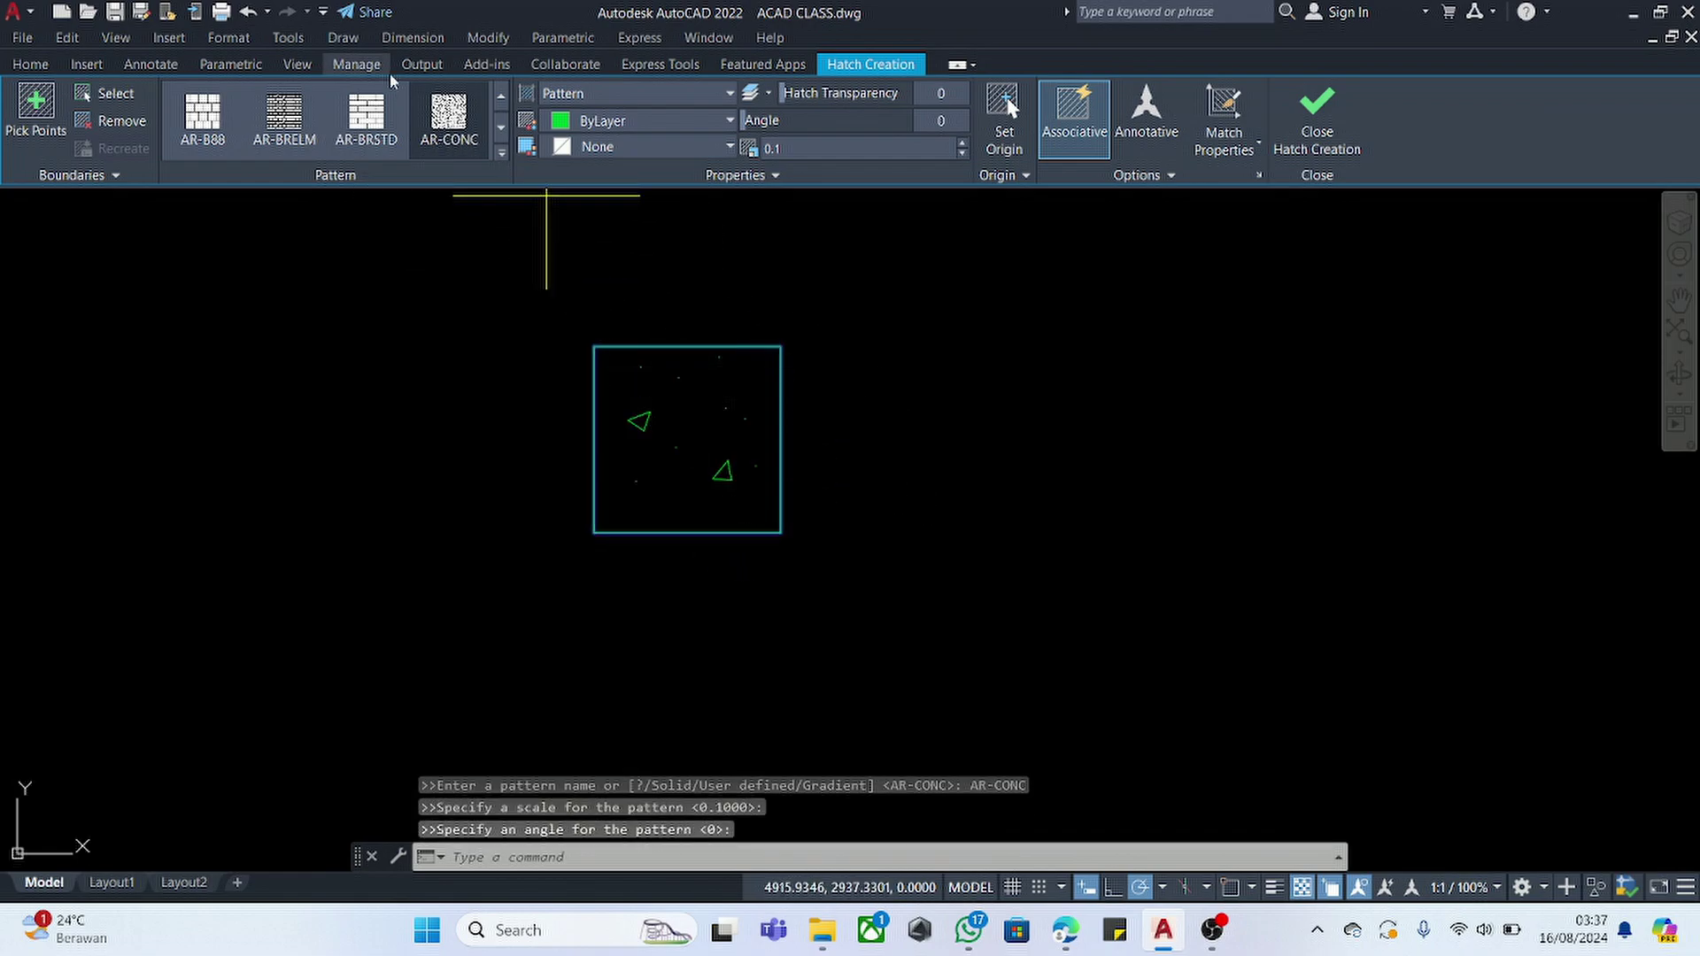
pyautogui.click(453, 124)
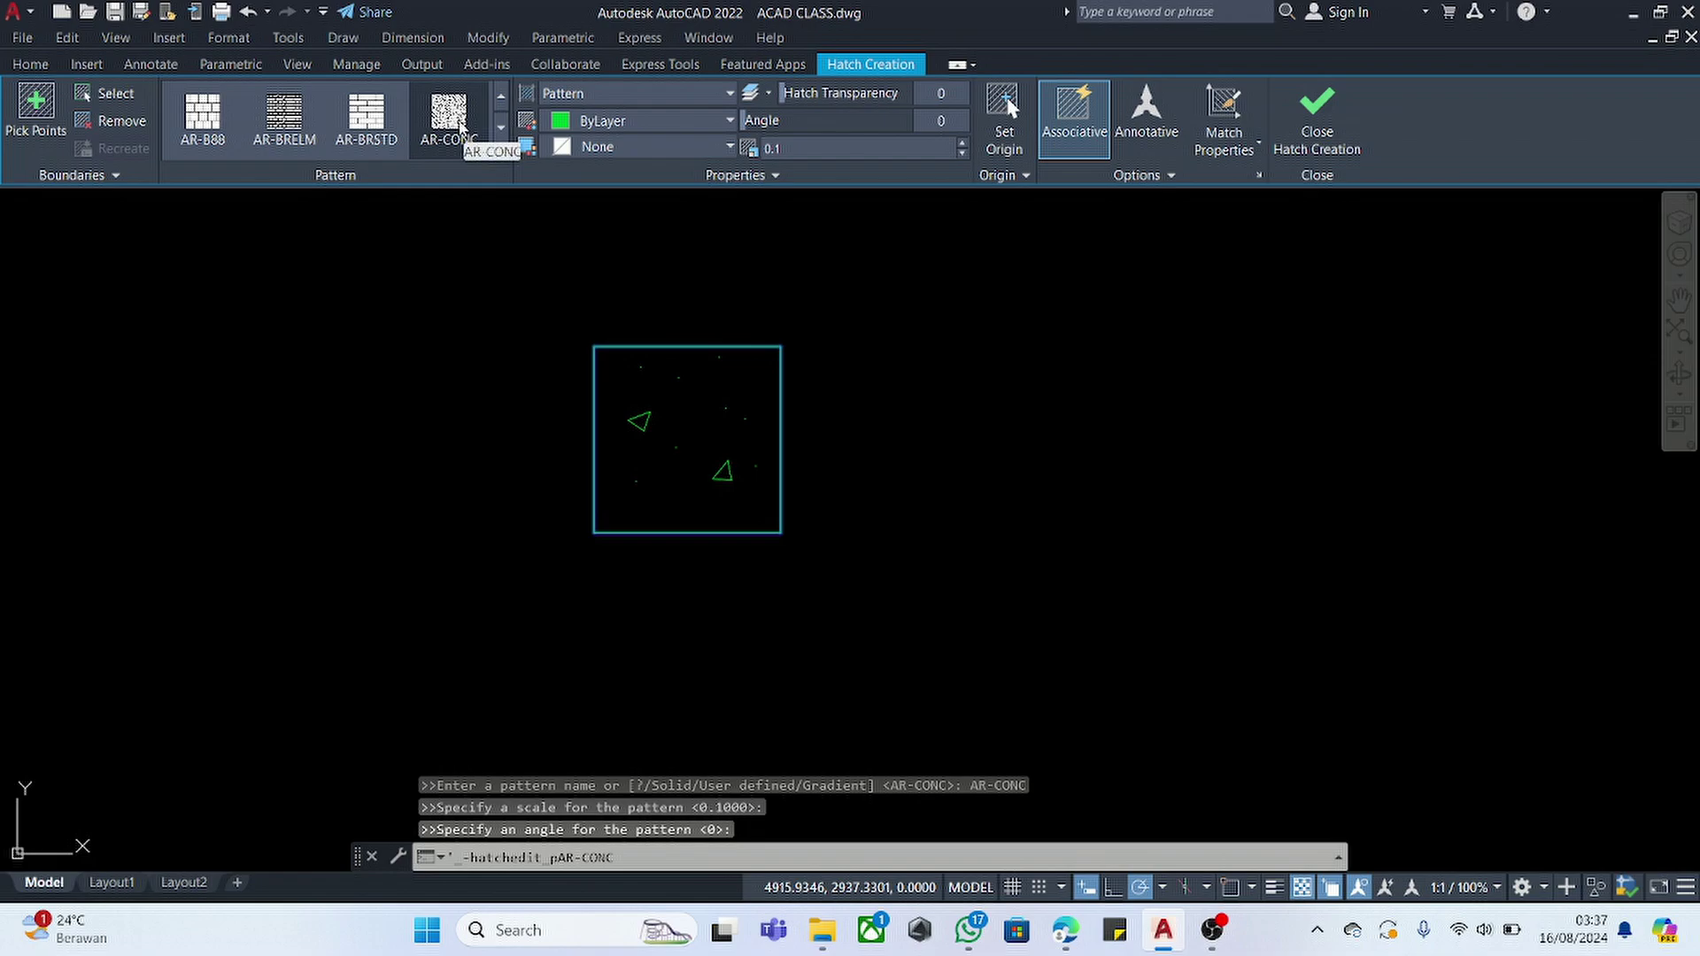
# - Preview other hatch patterns on the column square and choose AR-CONC again
pyautogui.scroll(3, 462, 126)
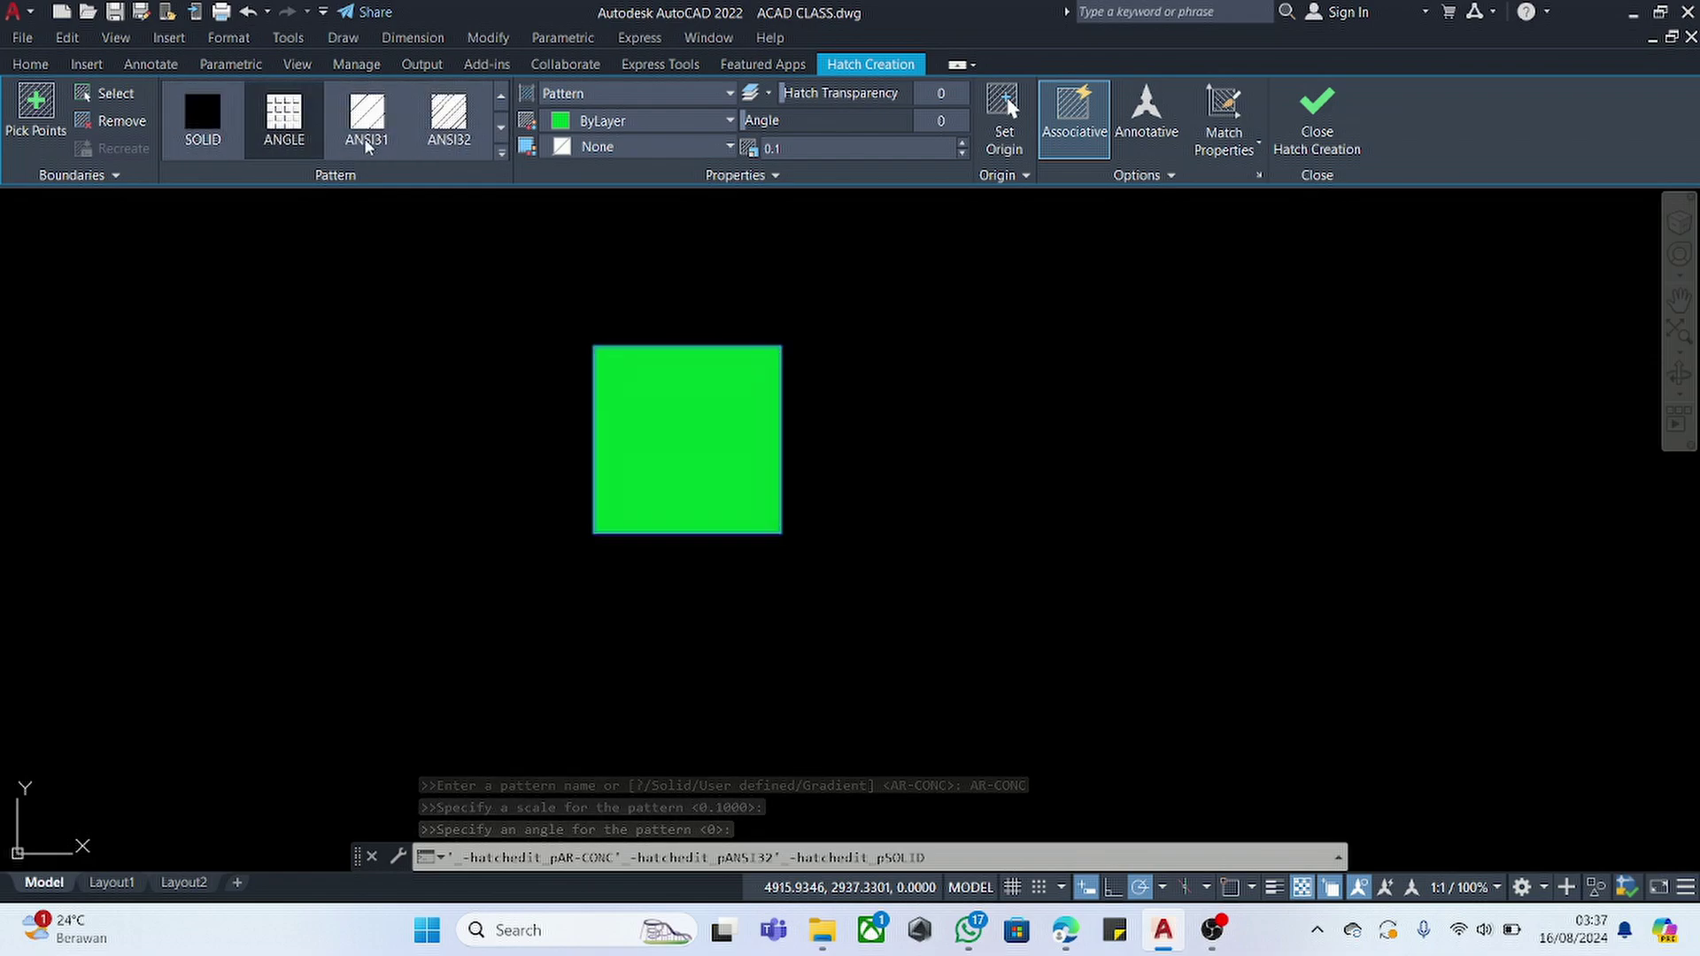
pyautogui.scroll(-4, 427, 127)
pyautogui.scroll(-1, 456, 129)
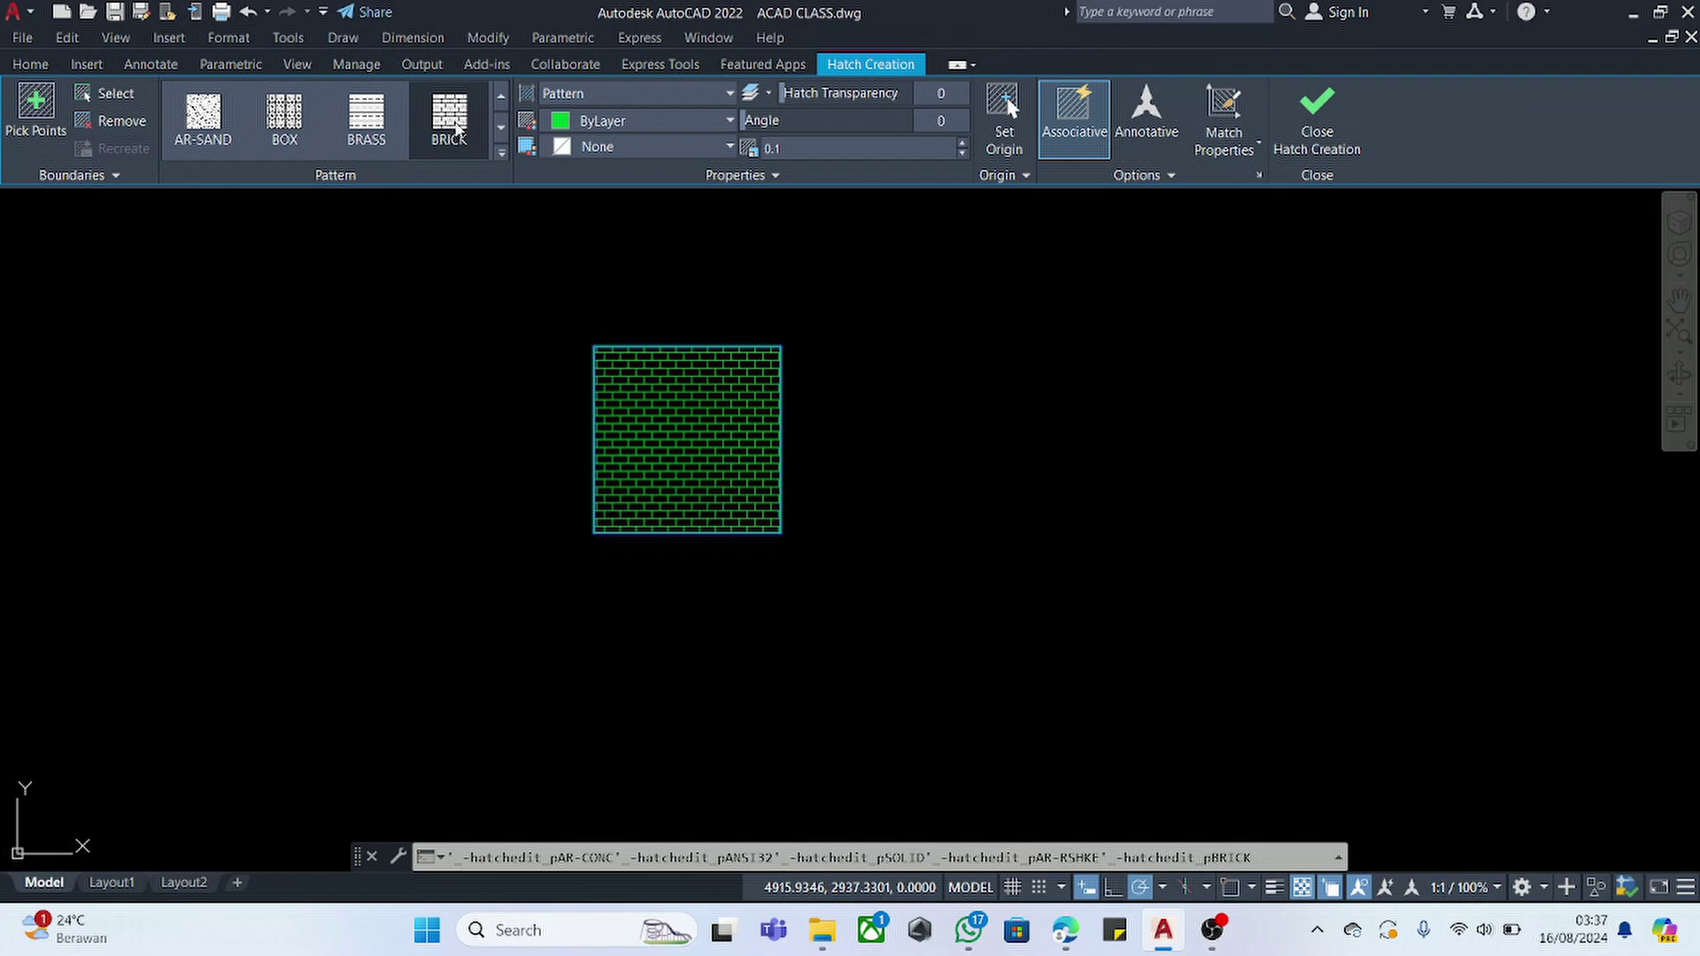
pyautogui.scroll(2, 456, 128)
pyautogui.click(457, 129)
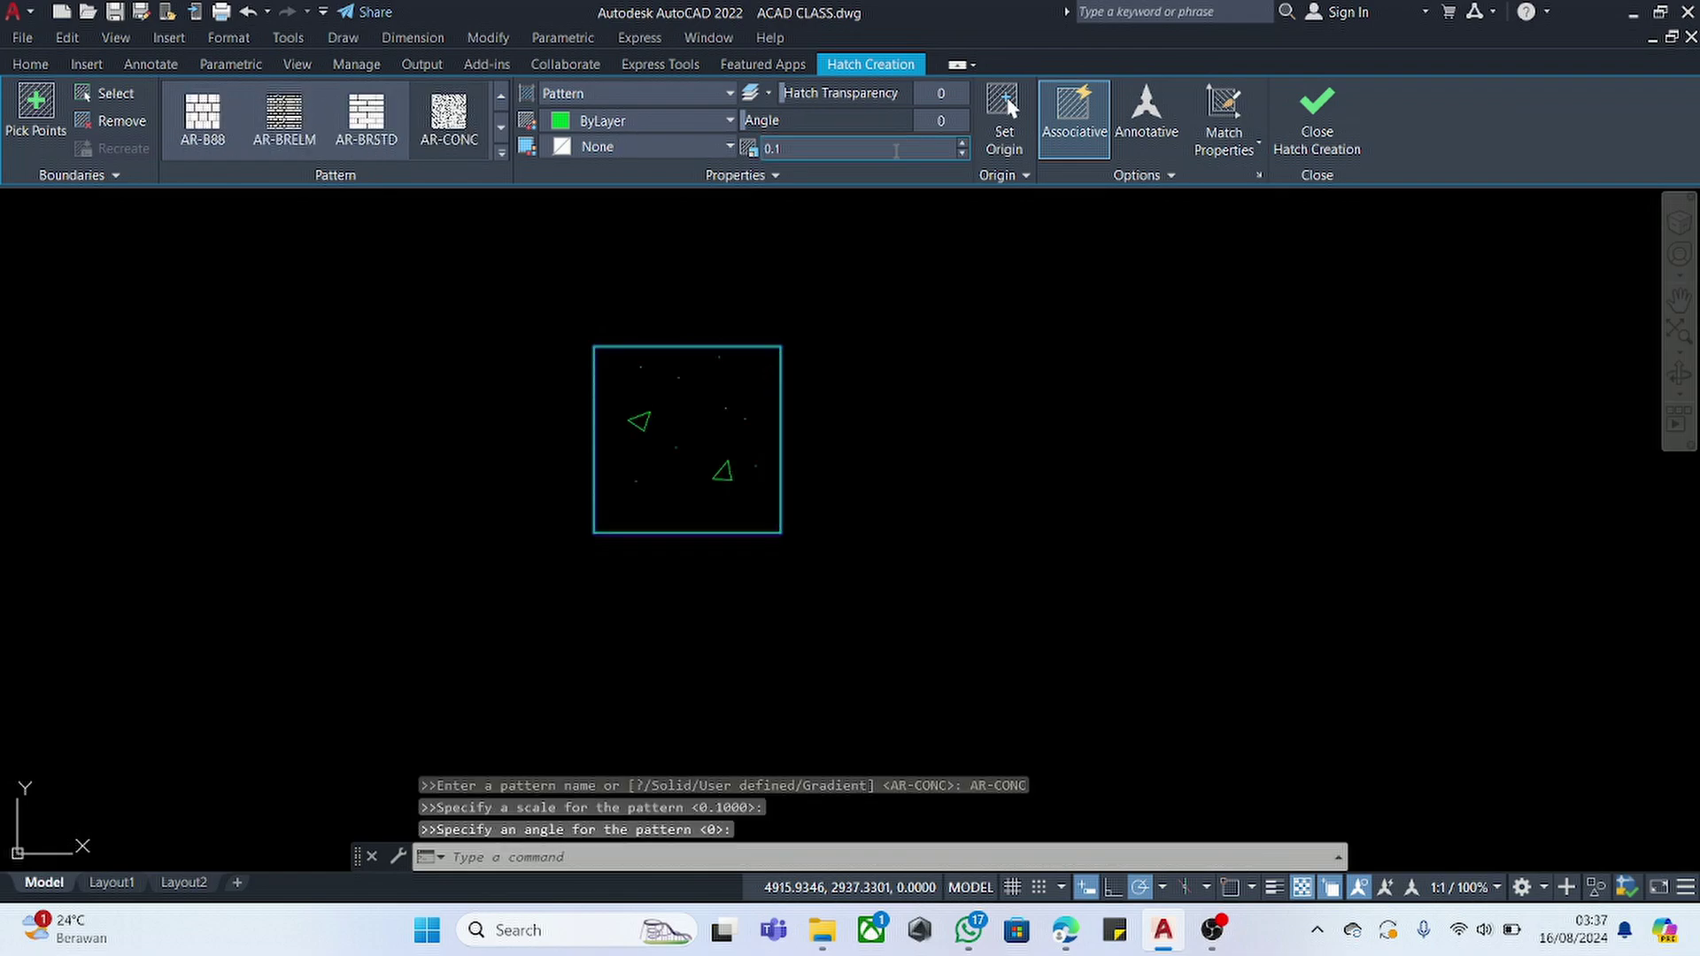
# - Set the scale of the column square's AR-CONC hatch to 0.01 and finish the hatch
pyautogui.click(895, 150)
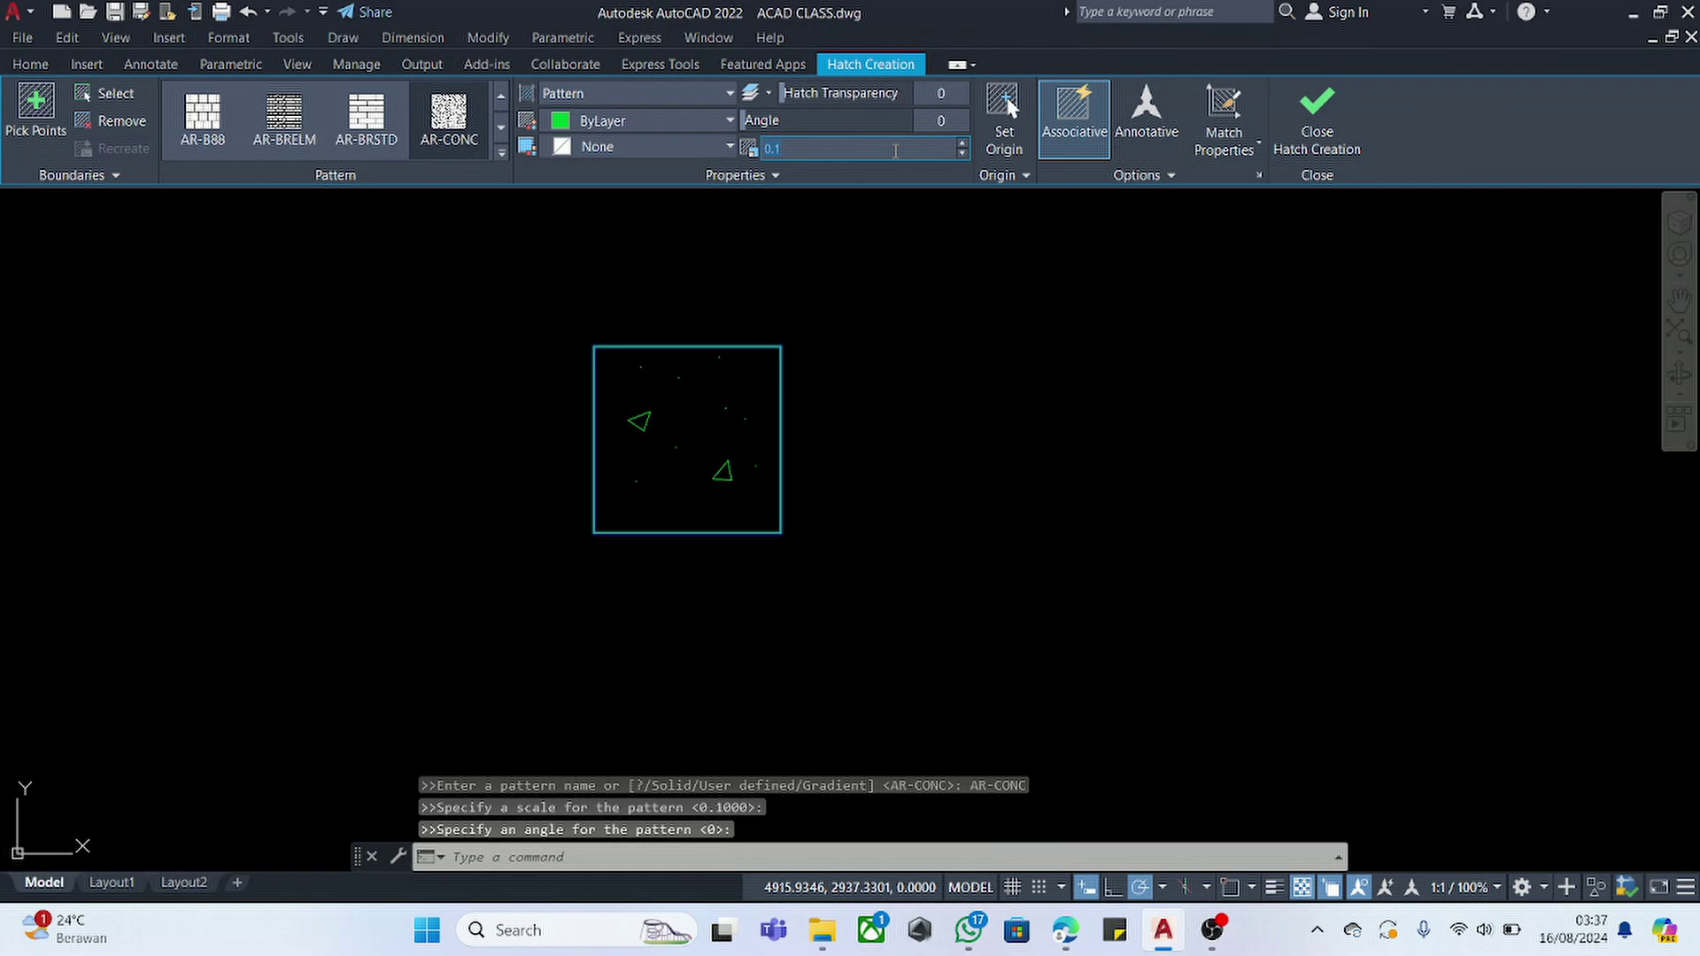
pyautogui.write('0.01')
pyautogui.press('Return')
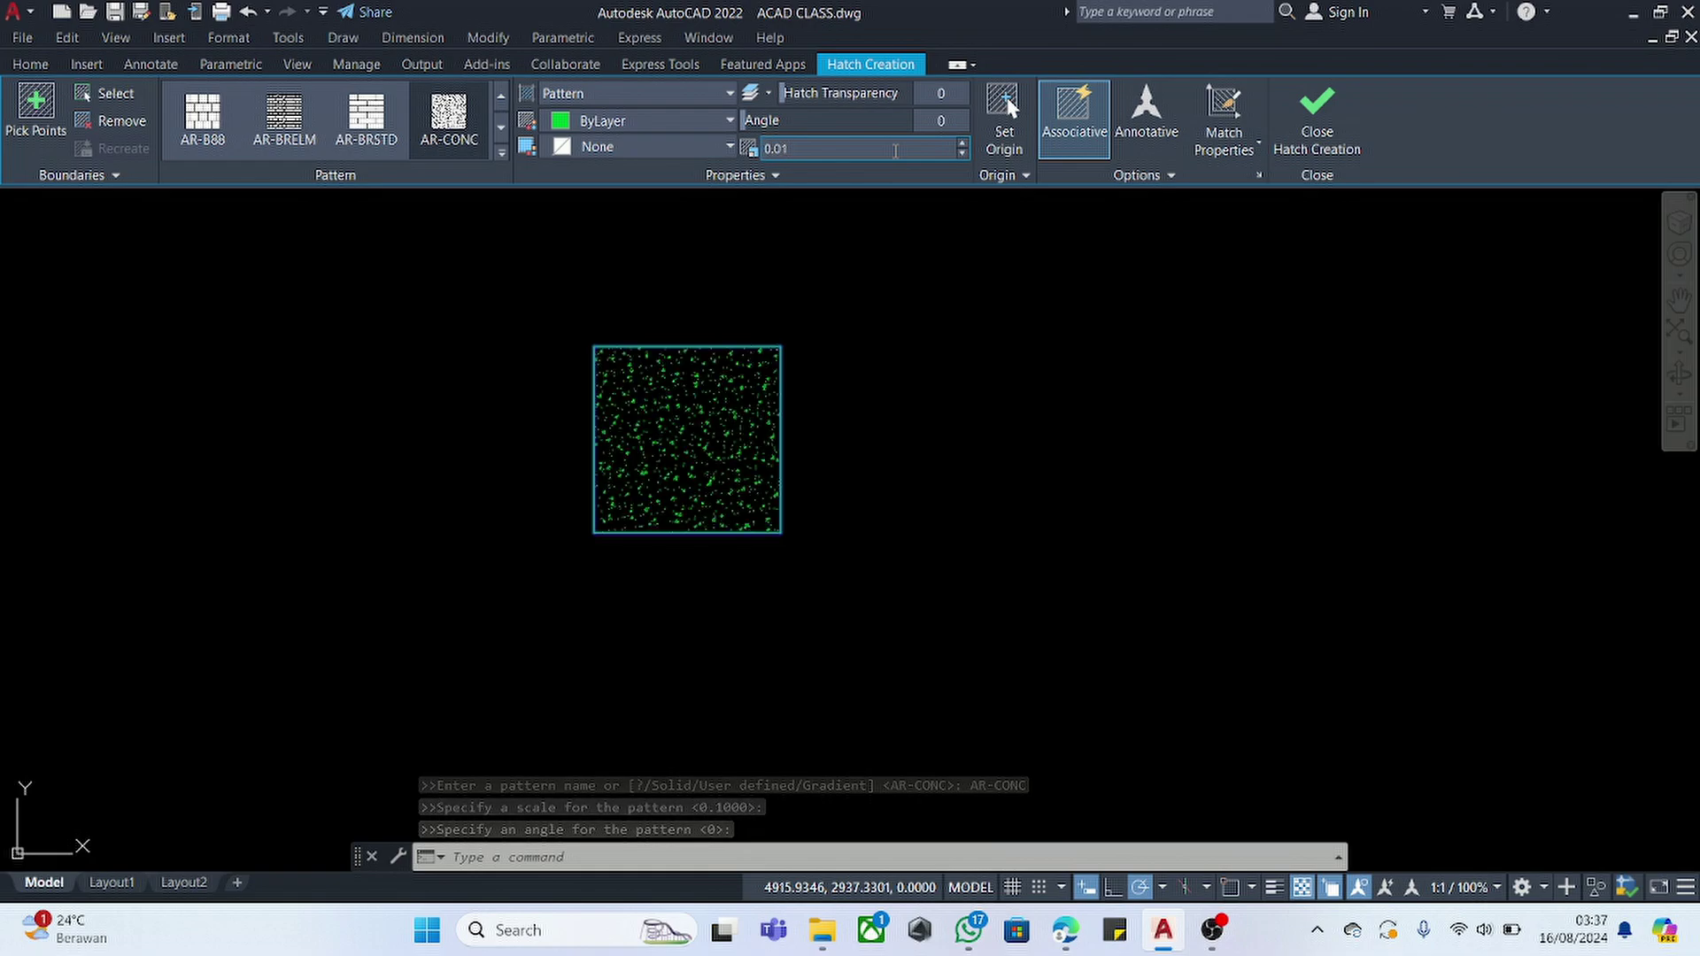
pyautogui.scroll(4, 722, 451)
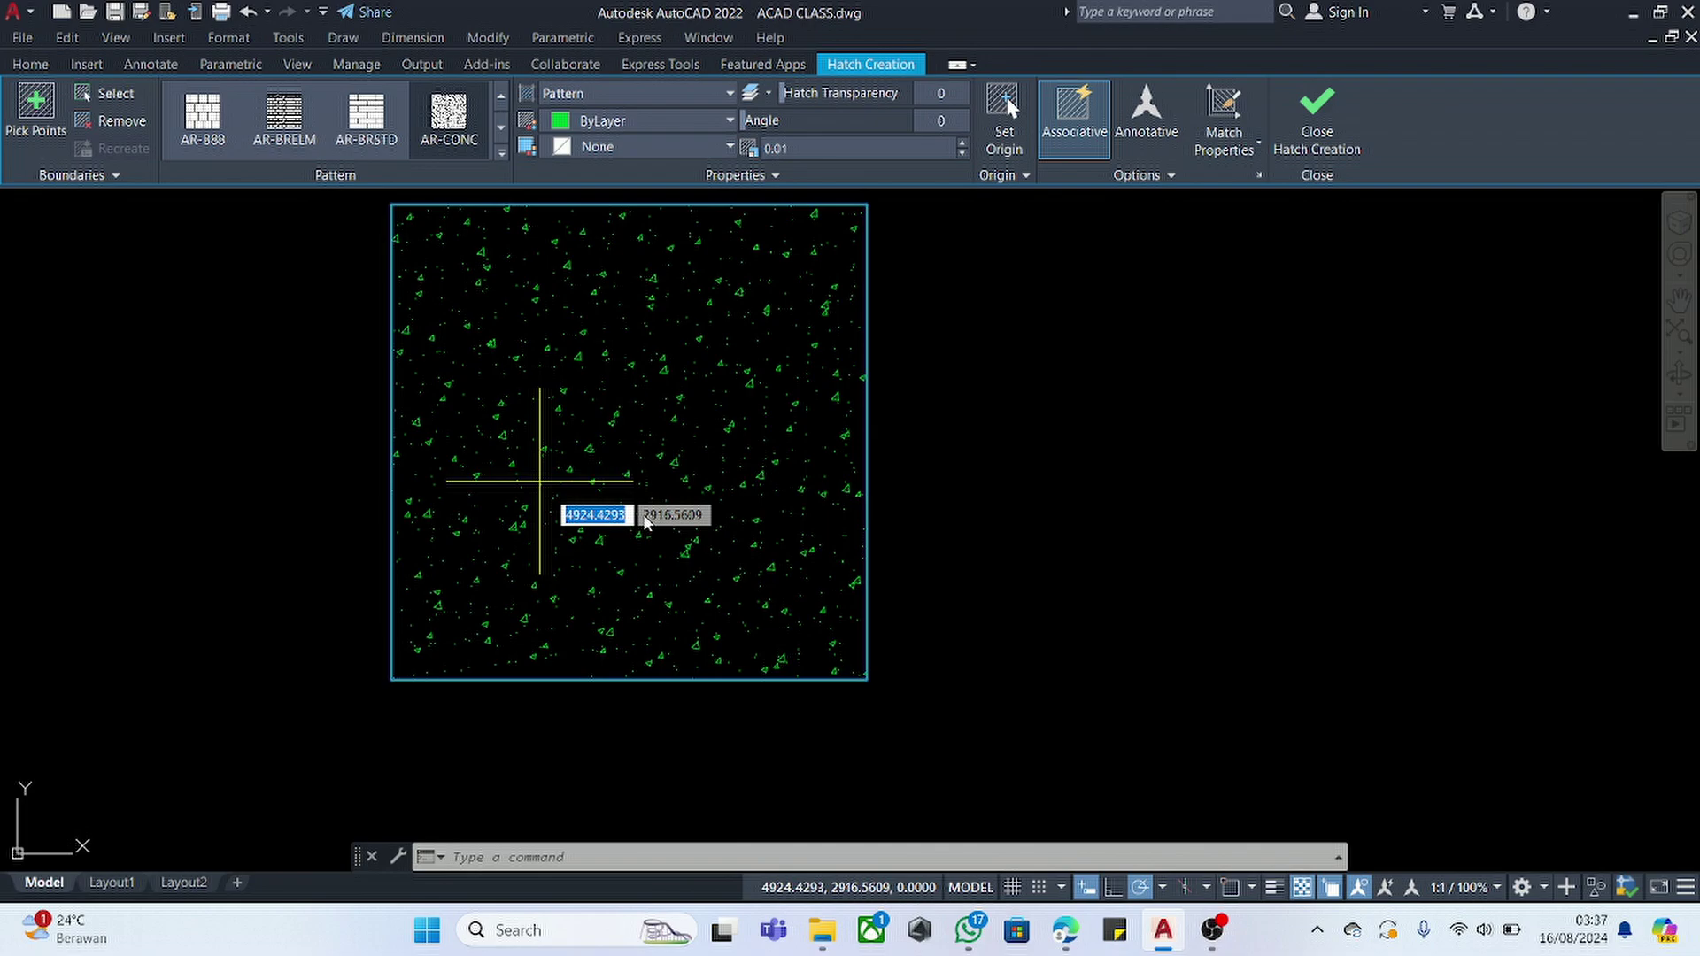
pyautogui.press('Return')
pyautogui.scroll(-4, 743, 577)
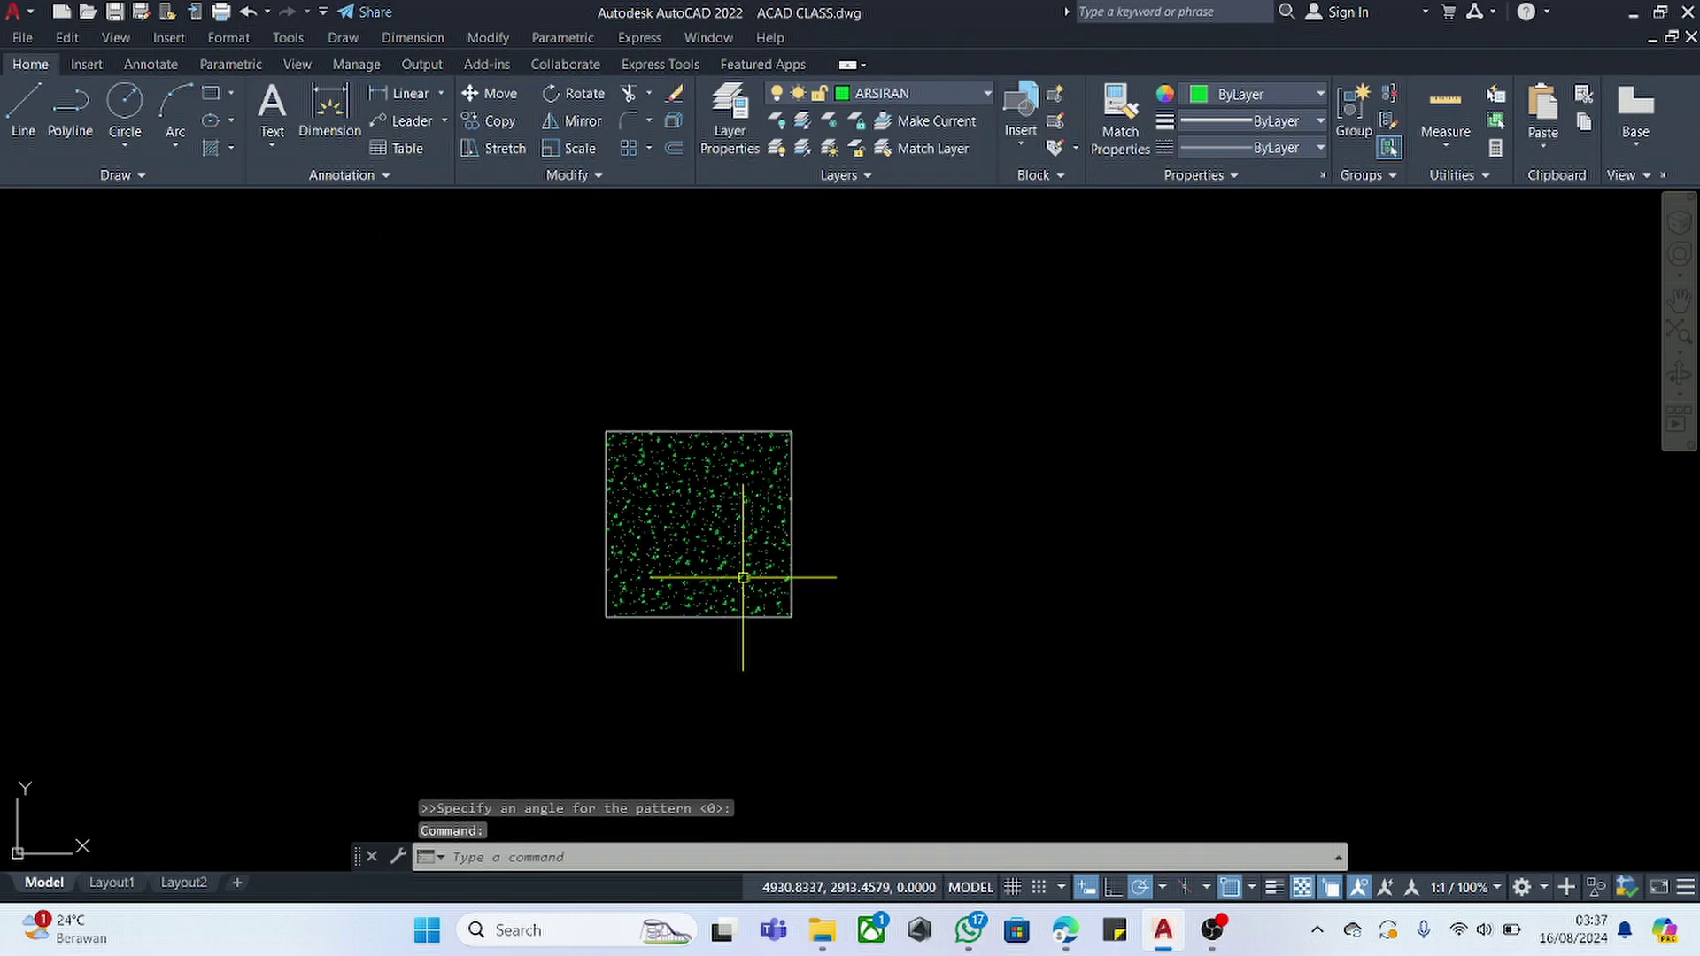
pyautogui.click(888, 337)
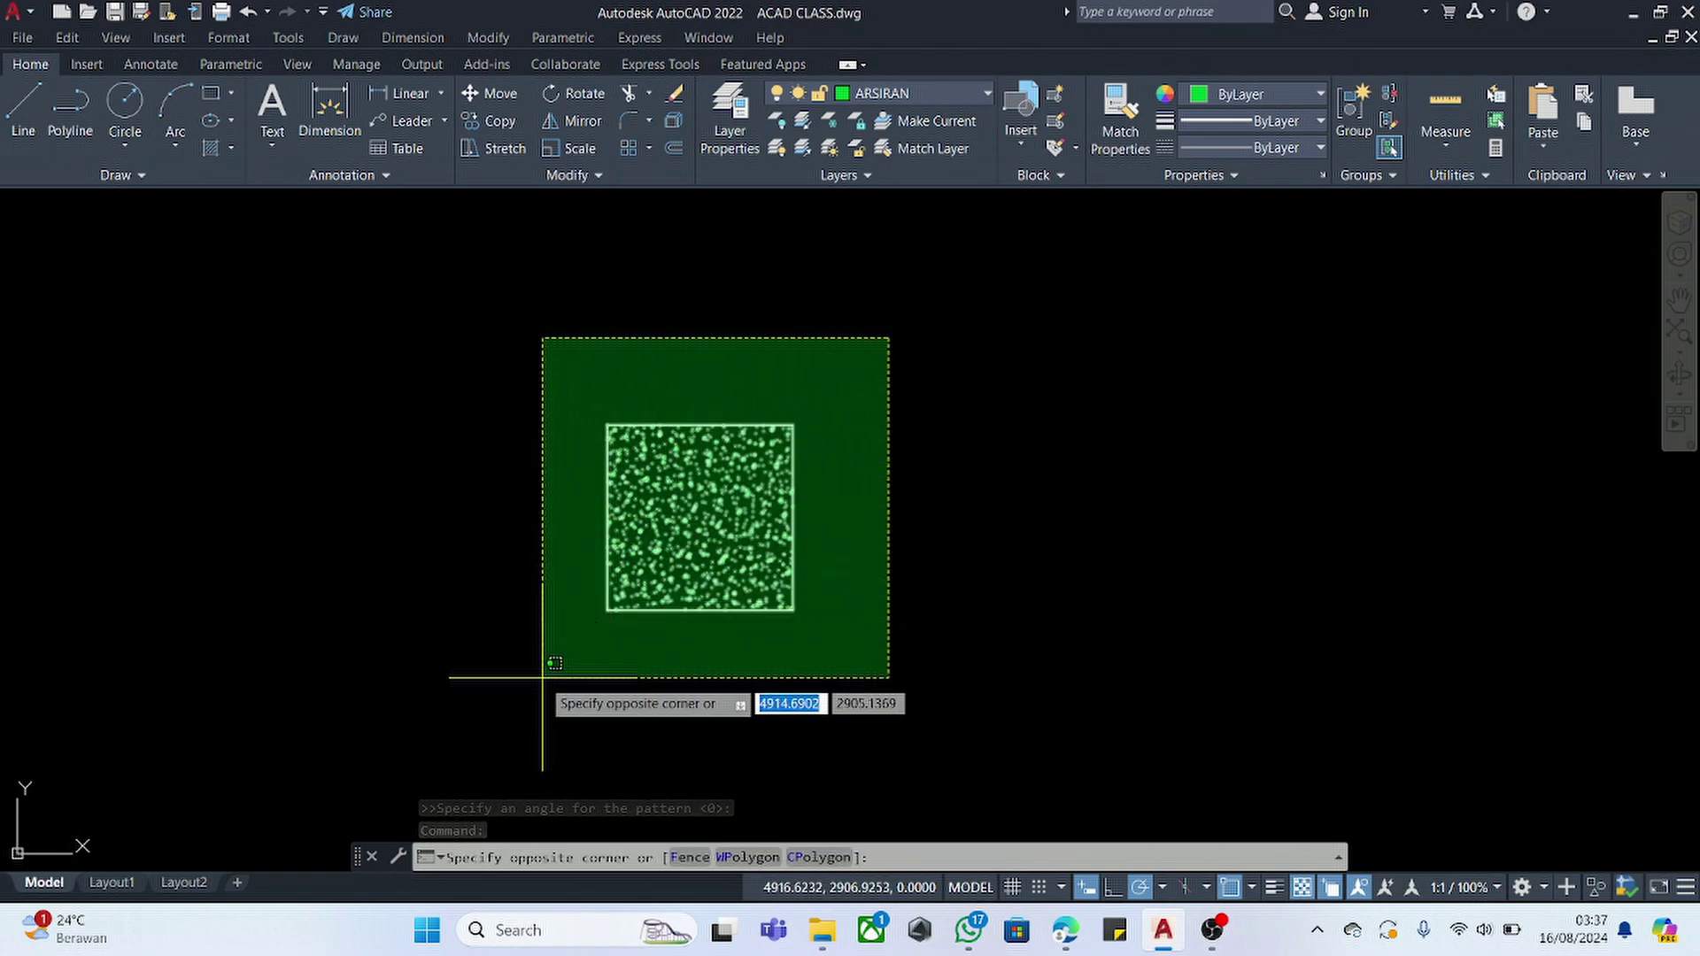
pyautogui.press('Escape')
# - Create a wipeout through the four corners of the hatched column square
pyautogui.write('WIP')
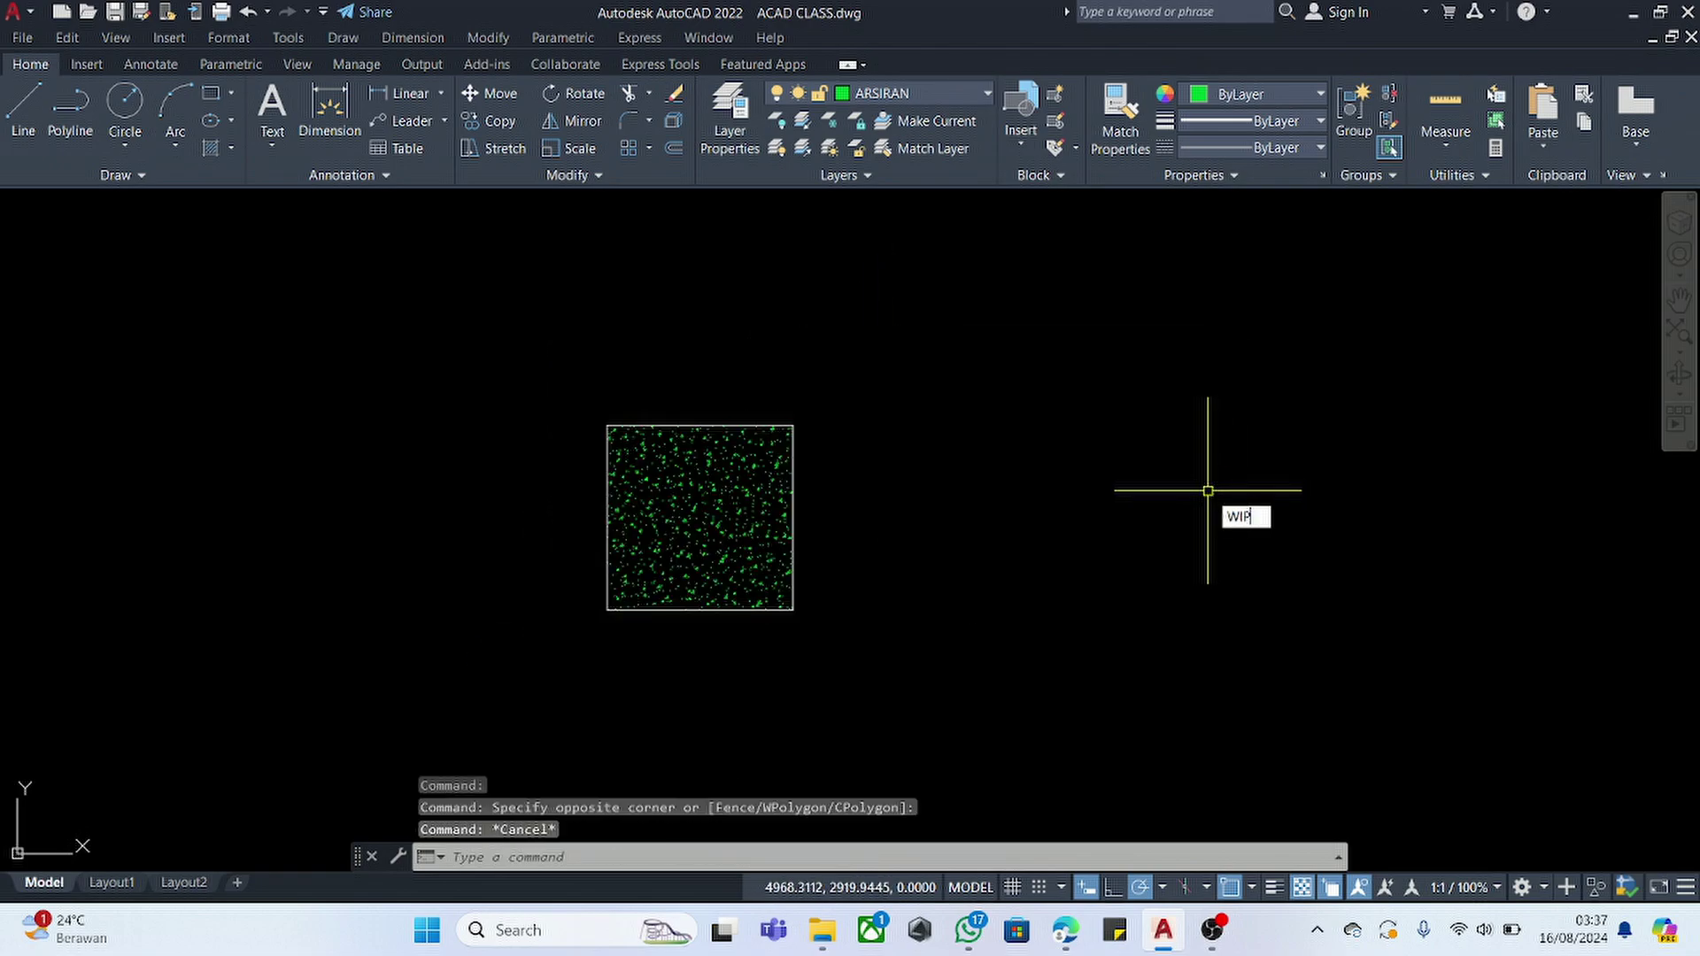
pyautogui.write('EOUT')
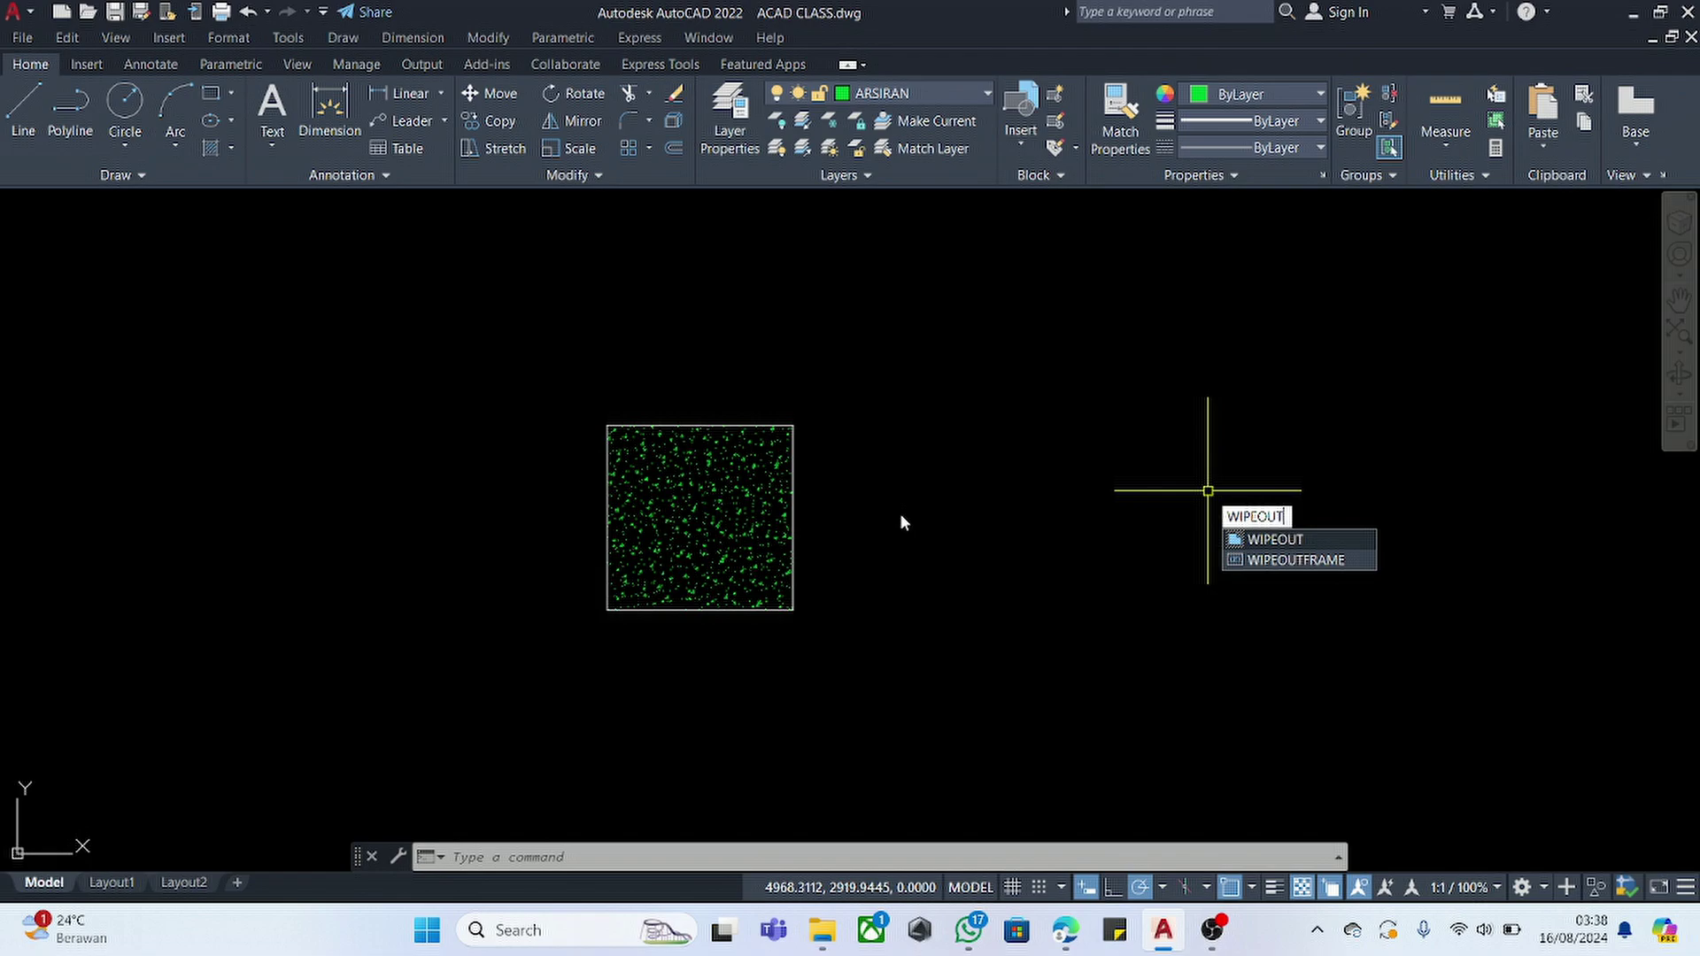
pyautogui.press('Return')
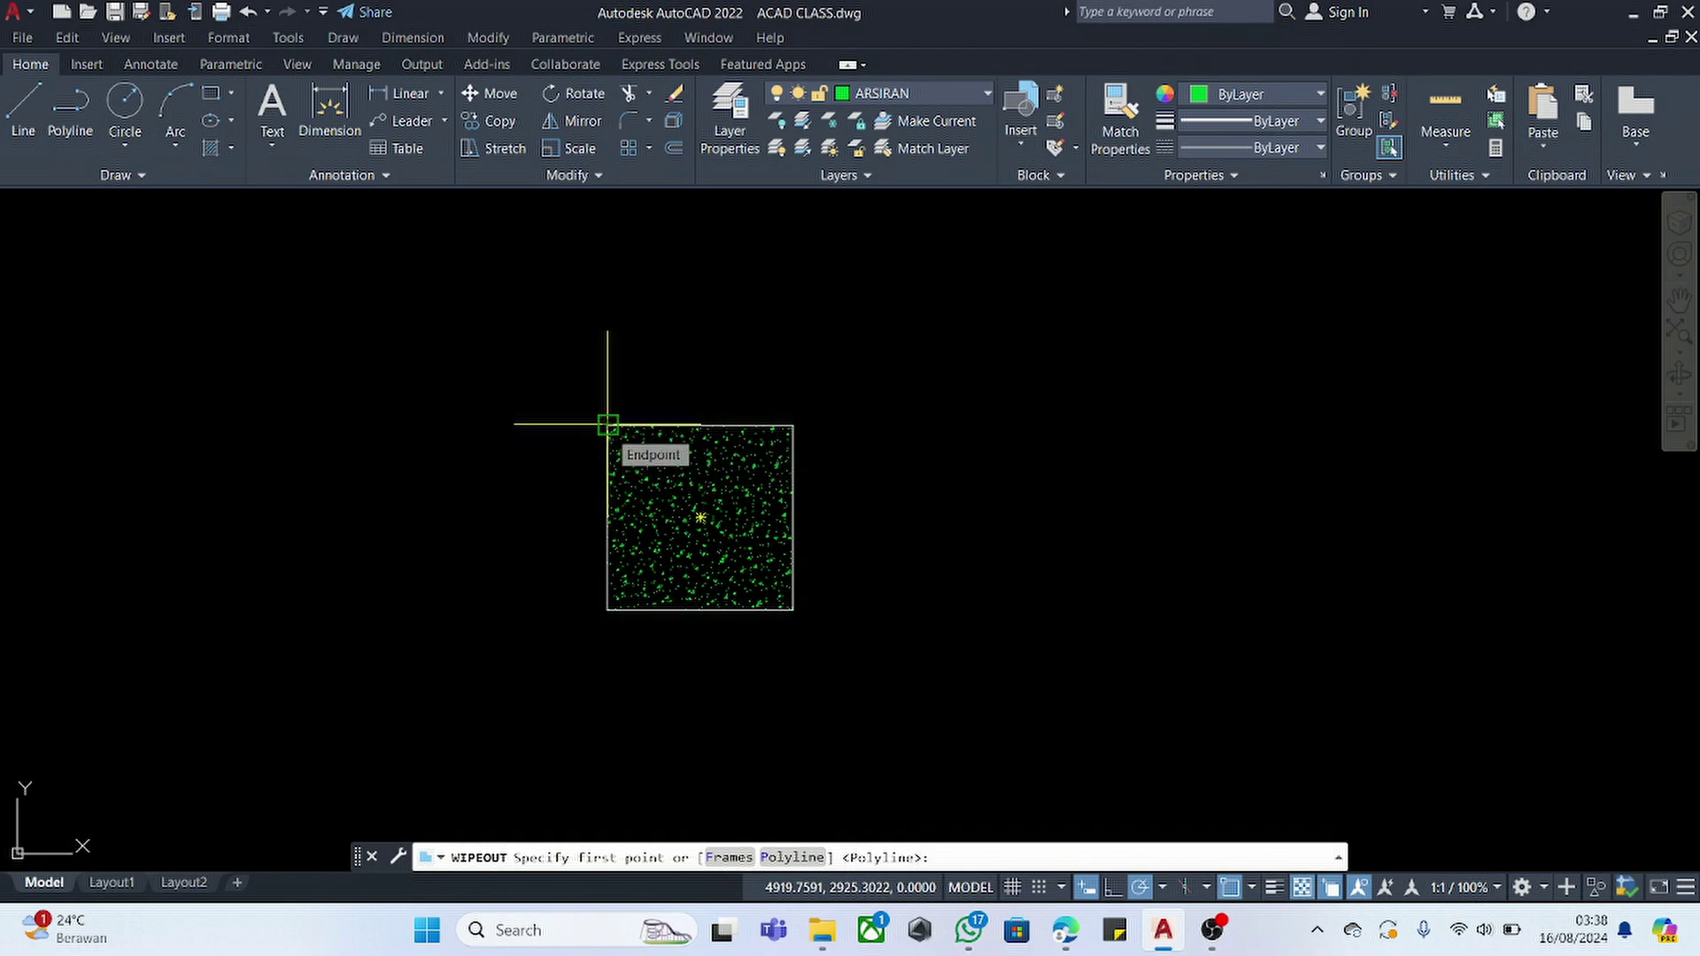
pyautogui.click(608, 425)
pyautogui.click(794, 425)
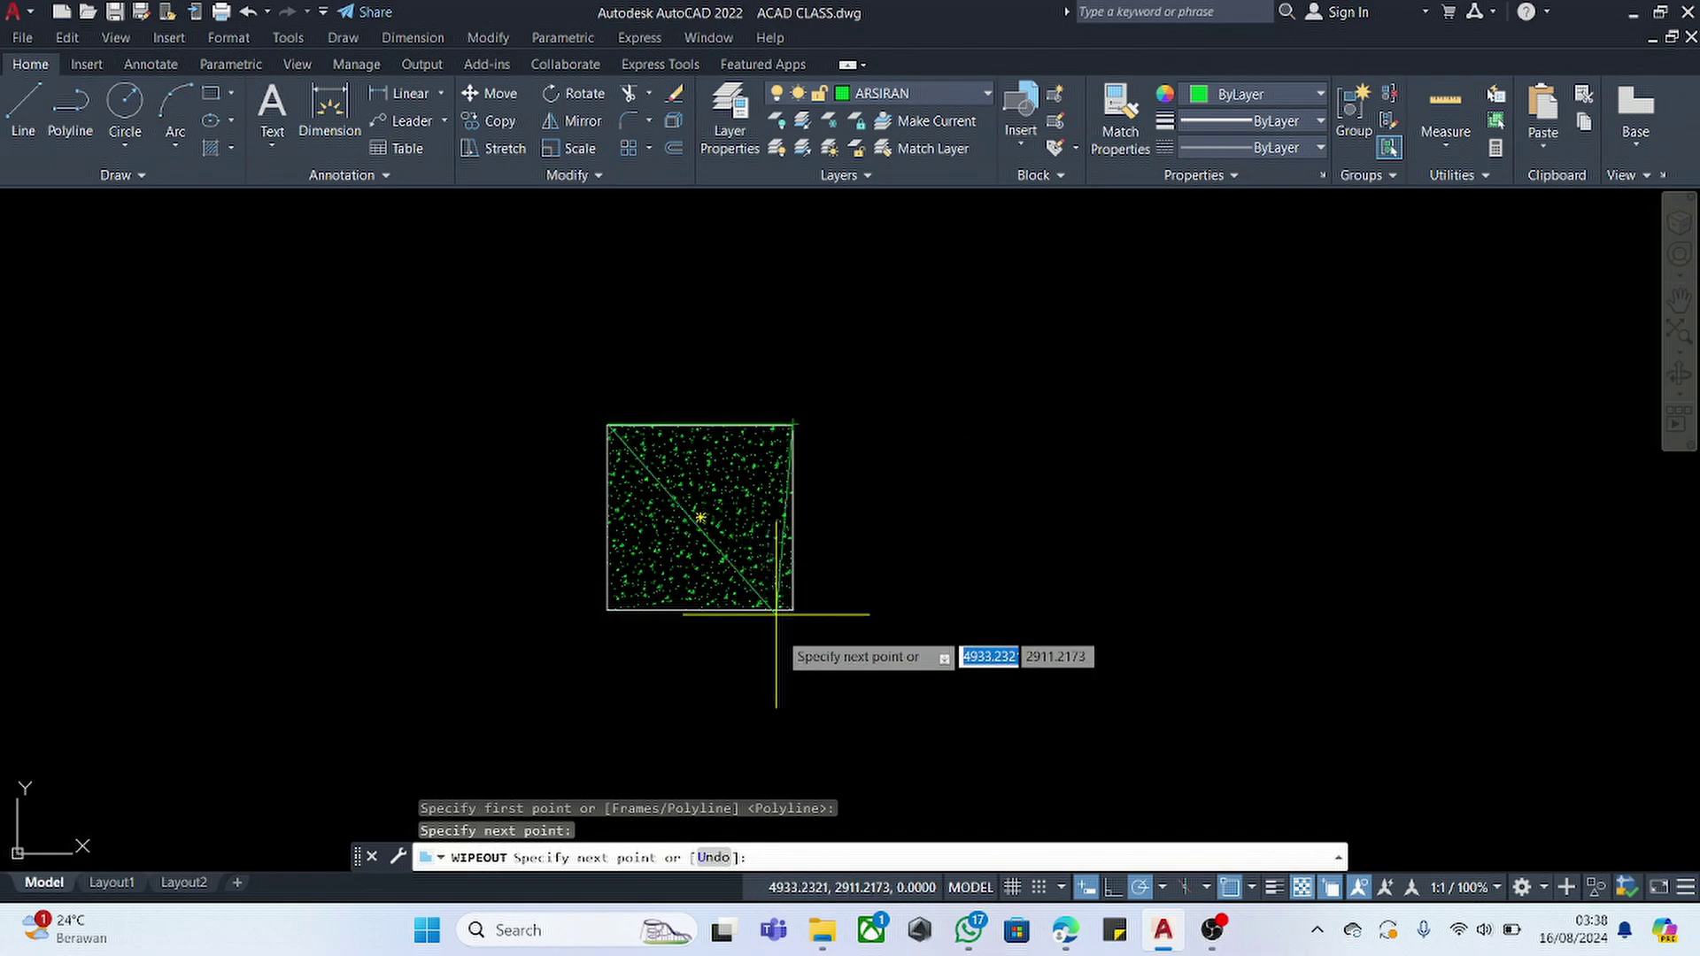
pyautogui.click(793, 610)
pyautogui.click(607, 610)
pyautogui.press('Return')
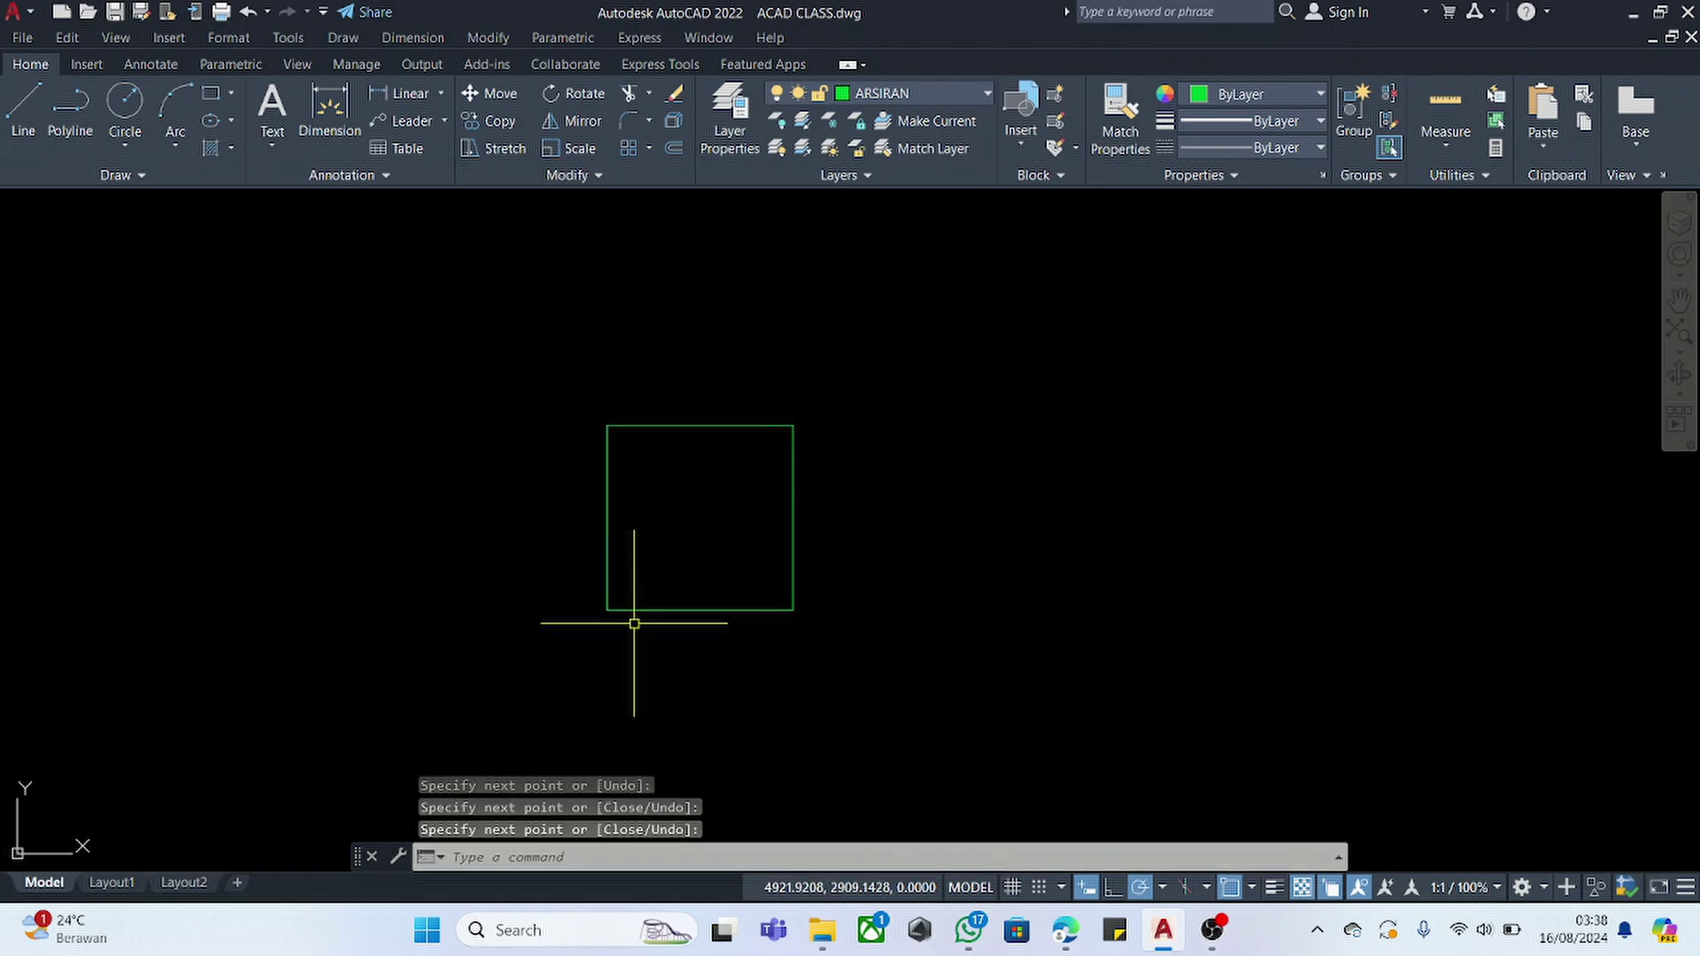
pyautogui.scroll(2, 739, 615)
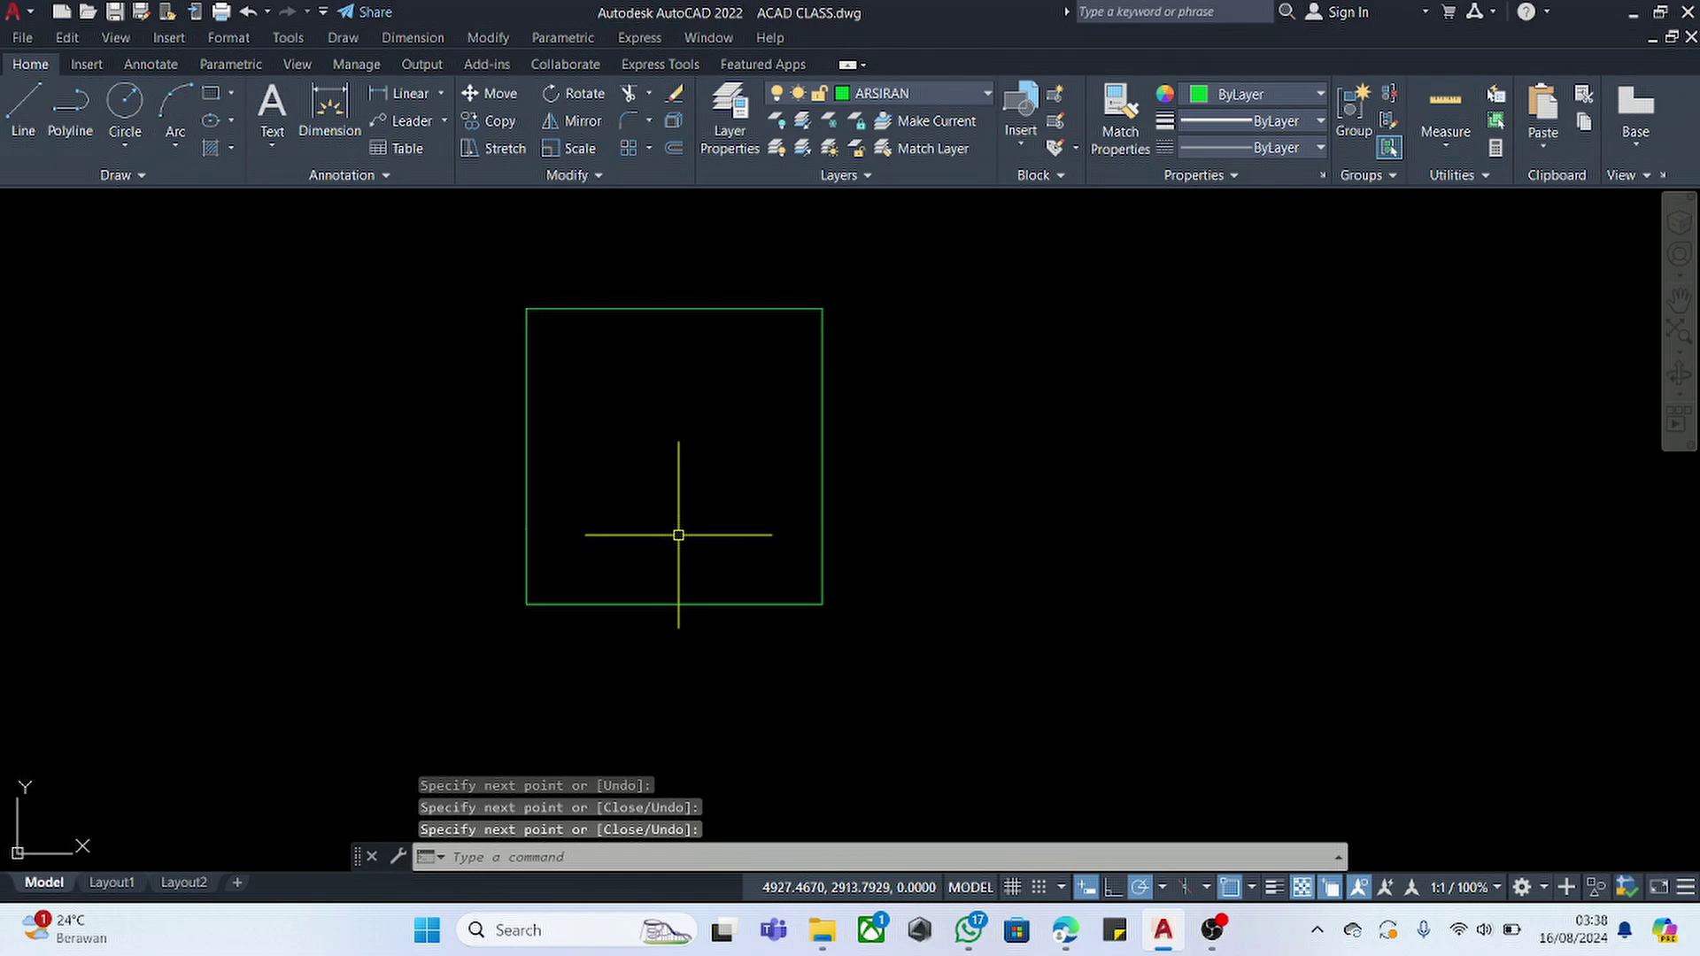
# - Send the column's wipeout to the back of the draw order, behind the outline and hatch
pyautogui.click(617, 606)
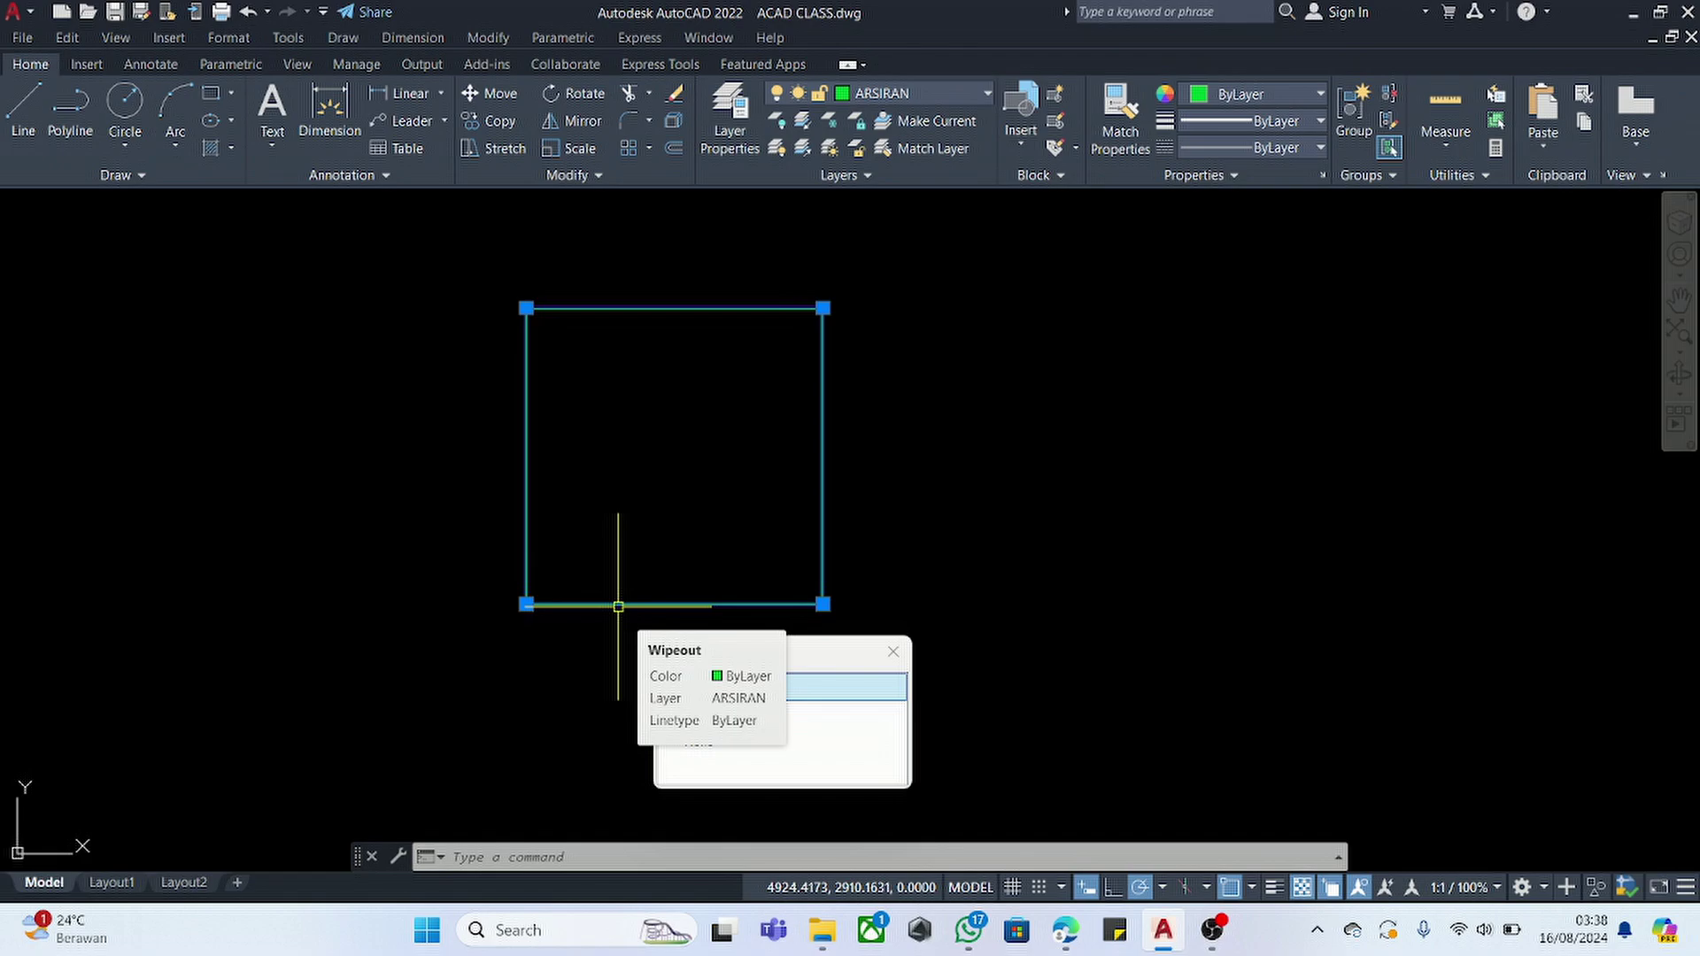
pyautogui.rightClick(617, 608)
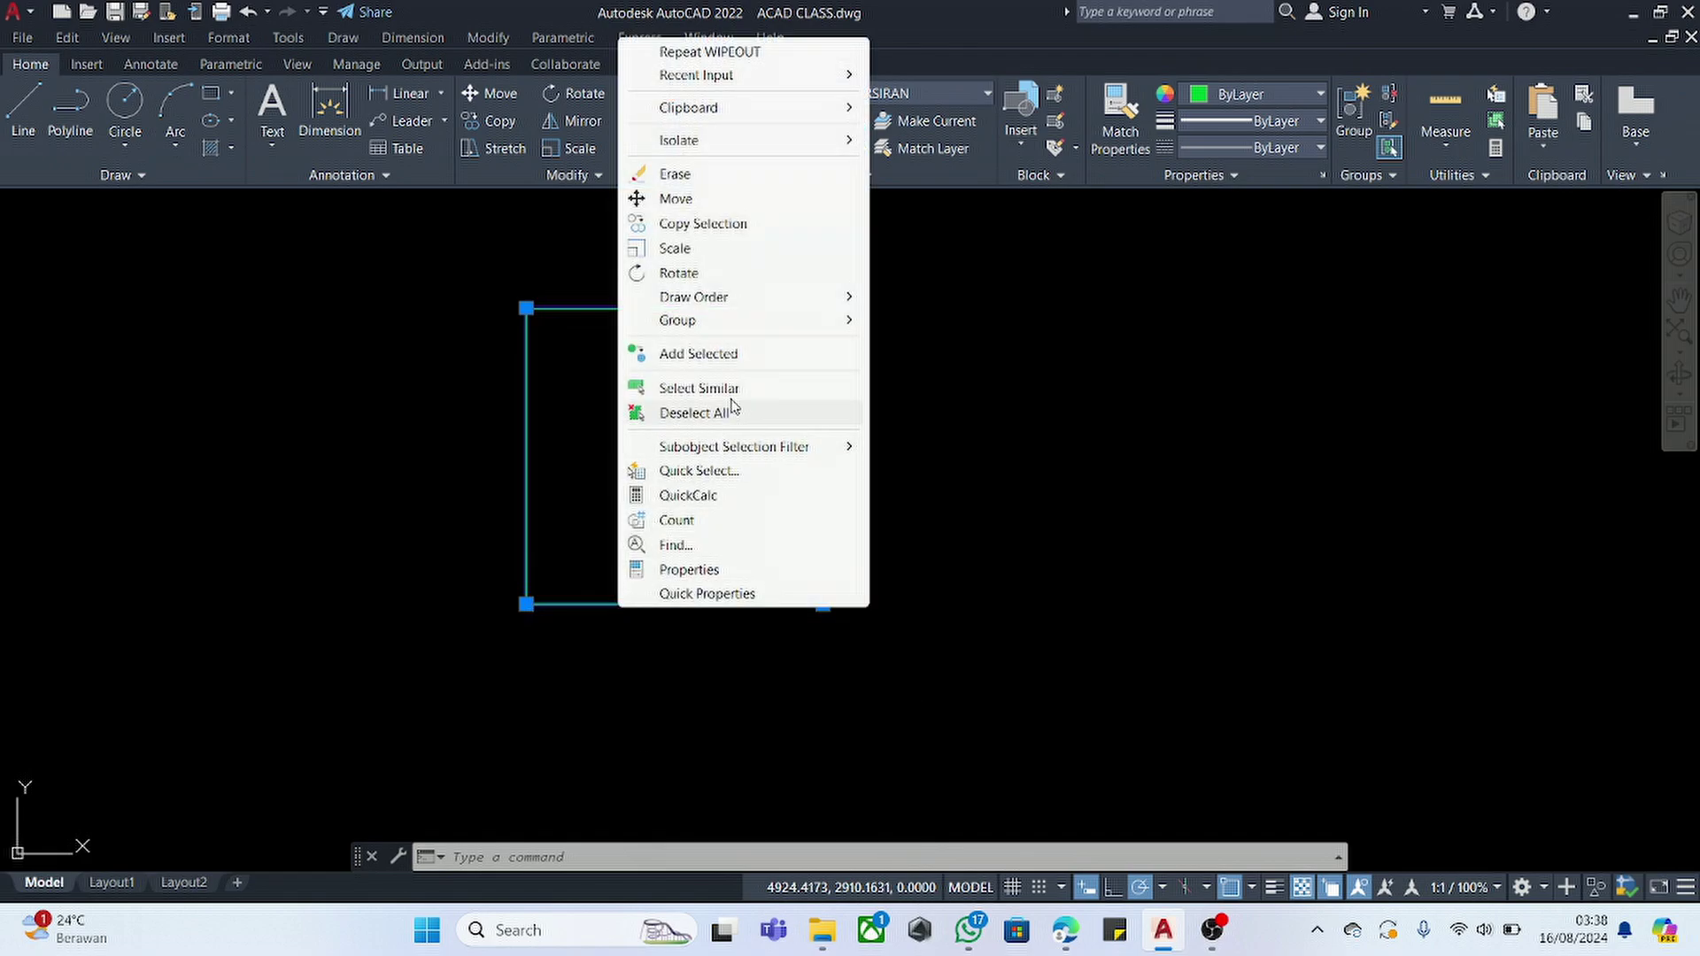
pyautogui.moveTo(752, 299)
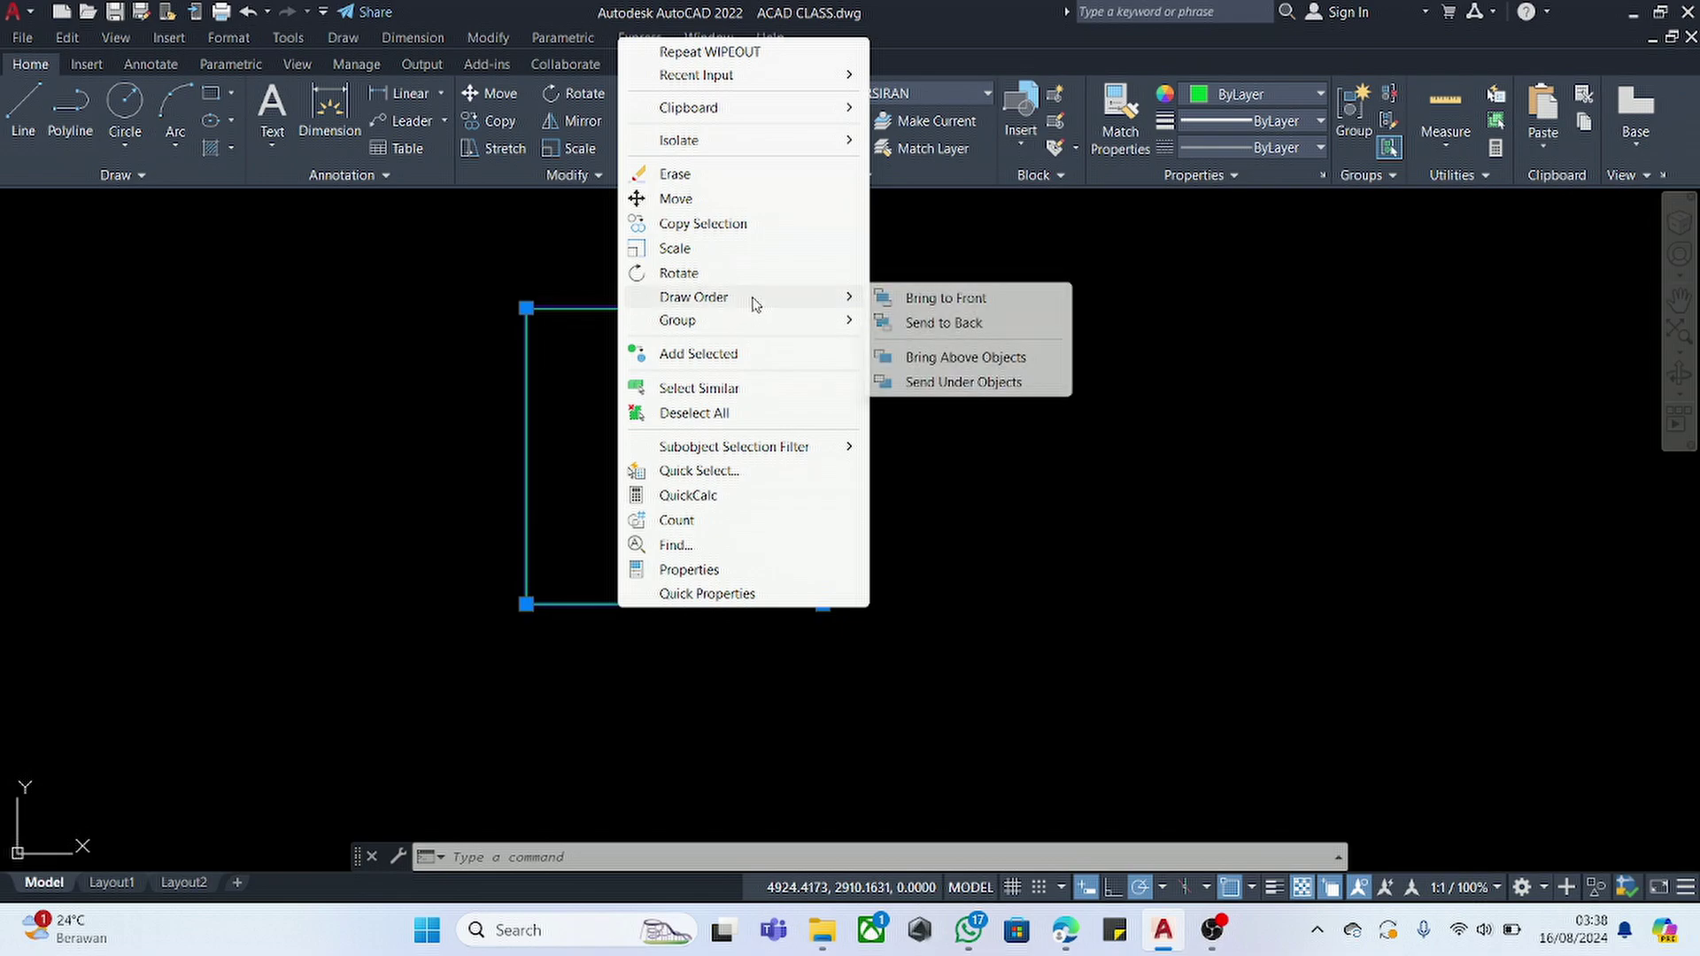
pyautogui.click(926, 325)
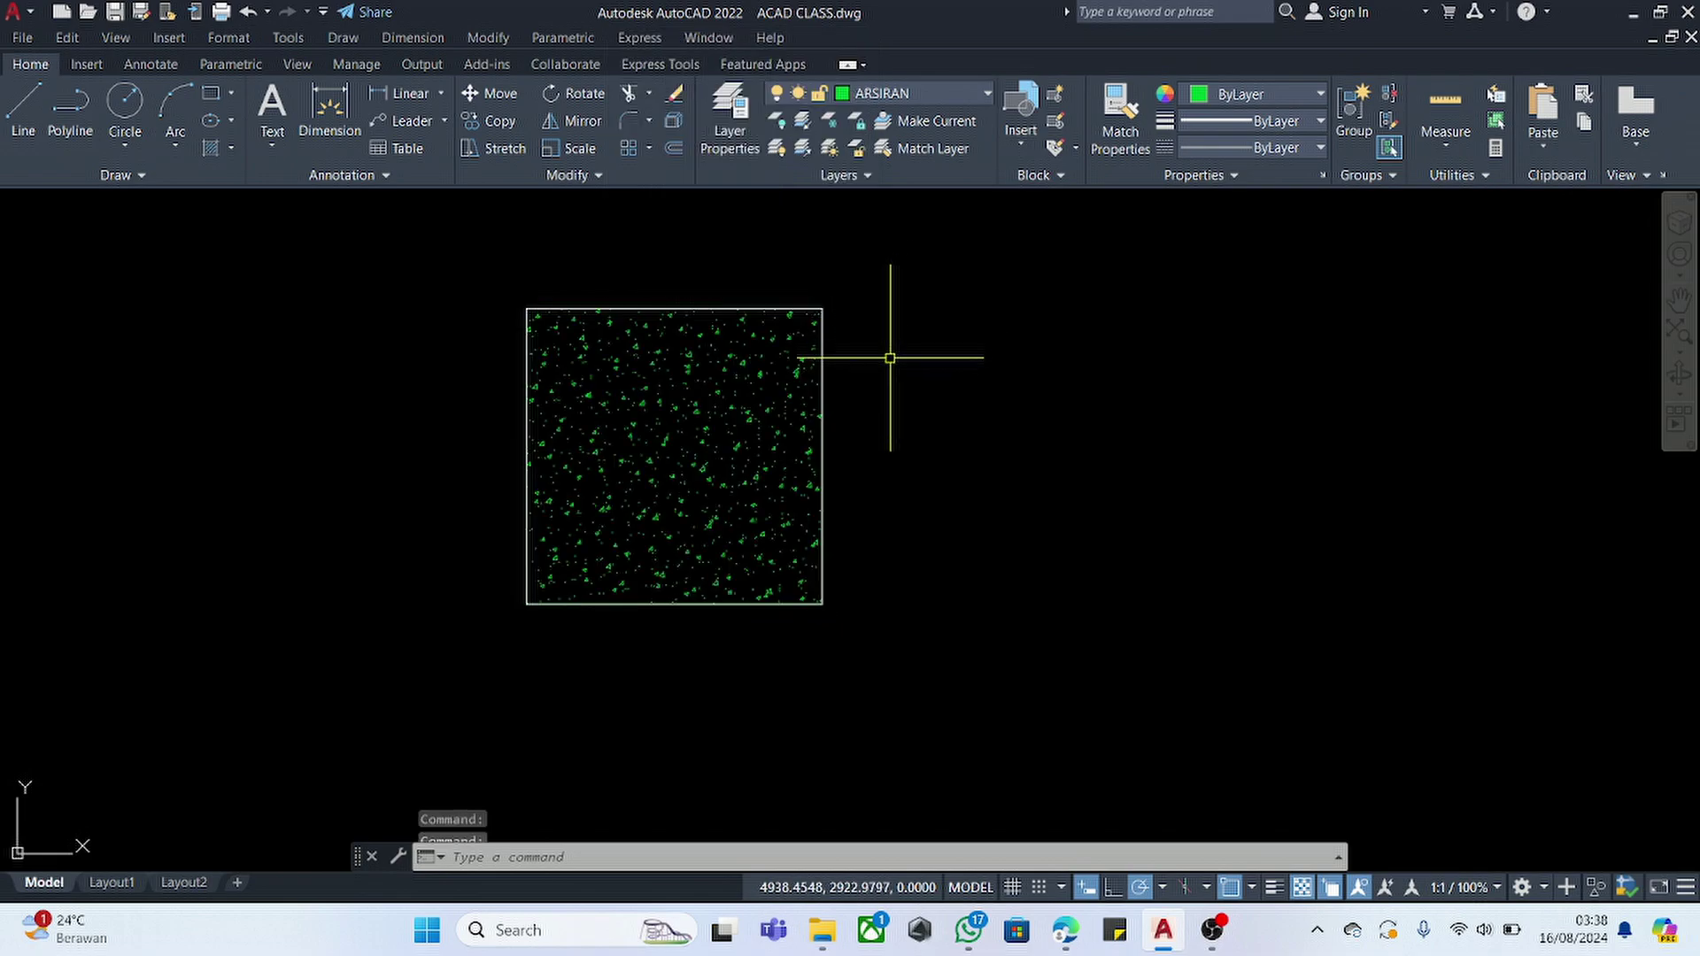
# - Define a block named KOLOM 15 from the column's outline, hatch and wipeout
pyautogui.click(963, 231)
pyautogui.click(275, 710)
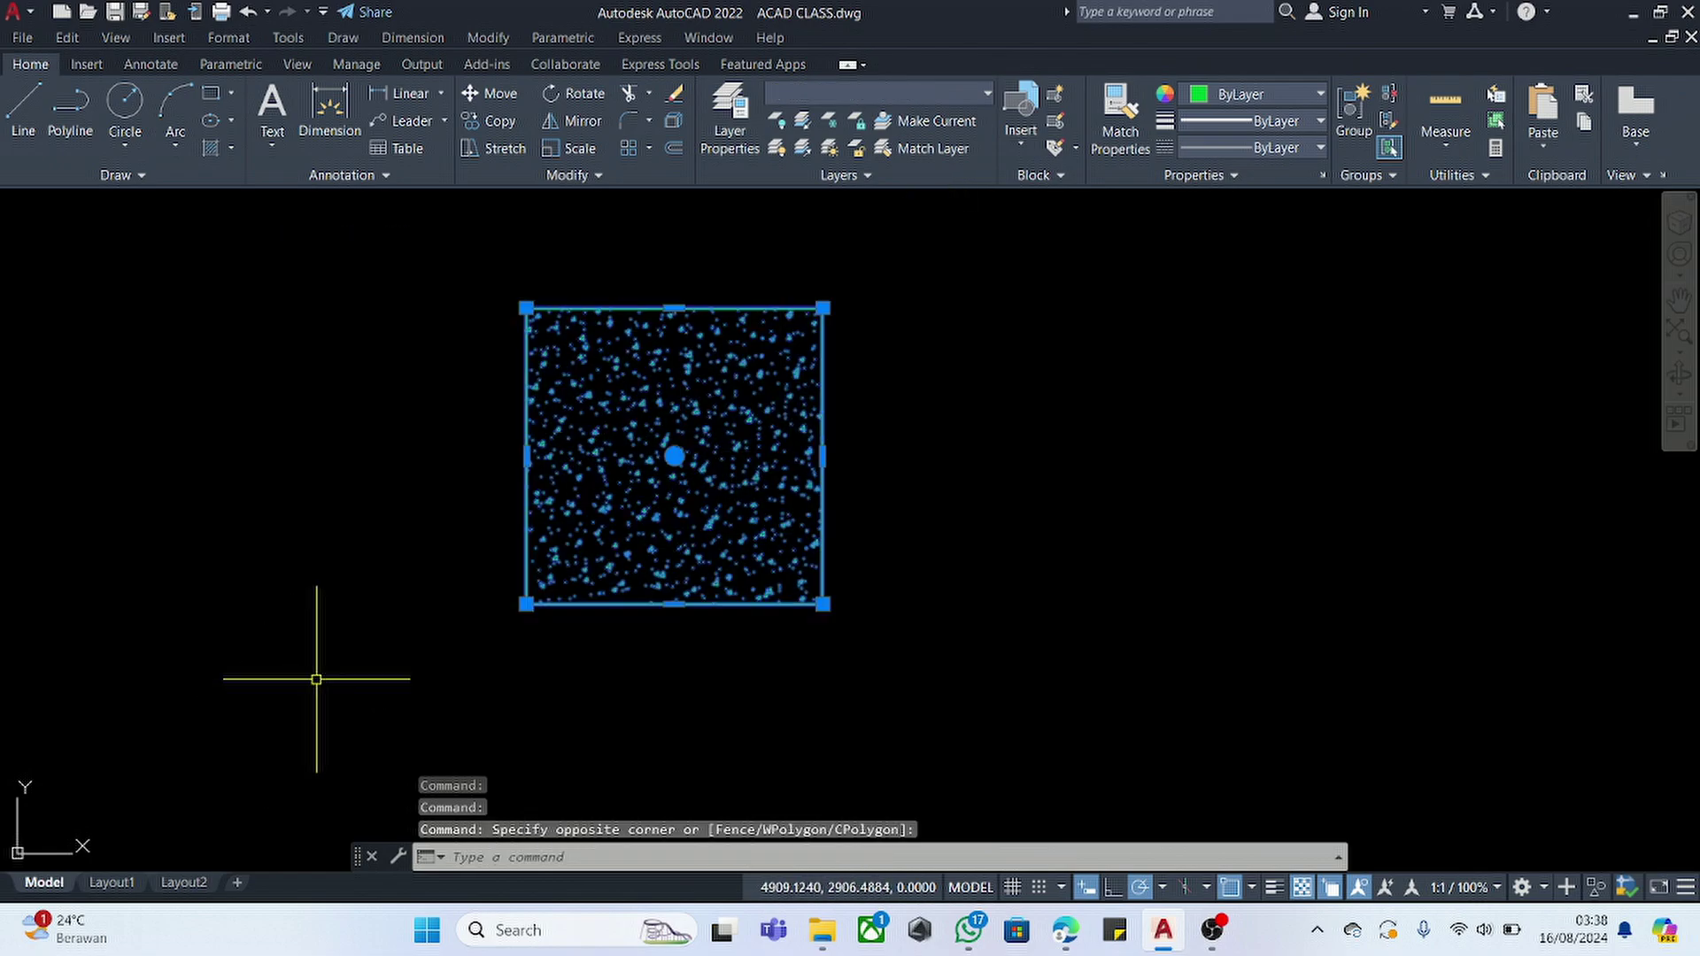
pyautogui.click(910, 246)
pyautogui.click(468, 689)
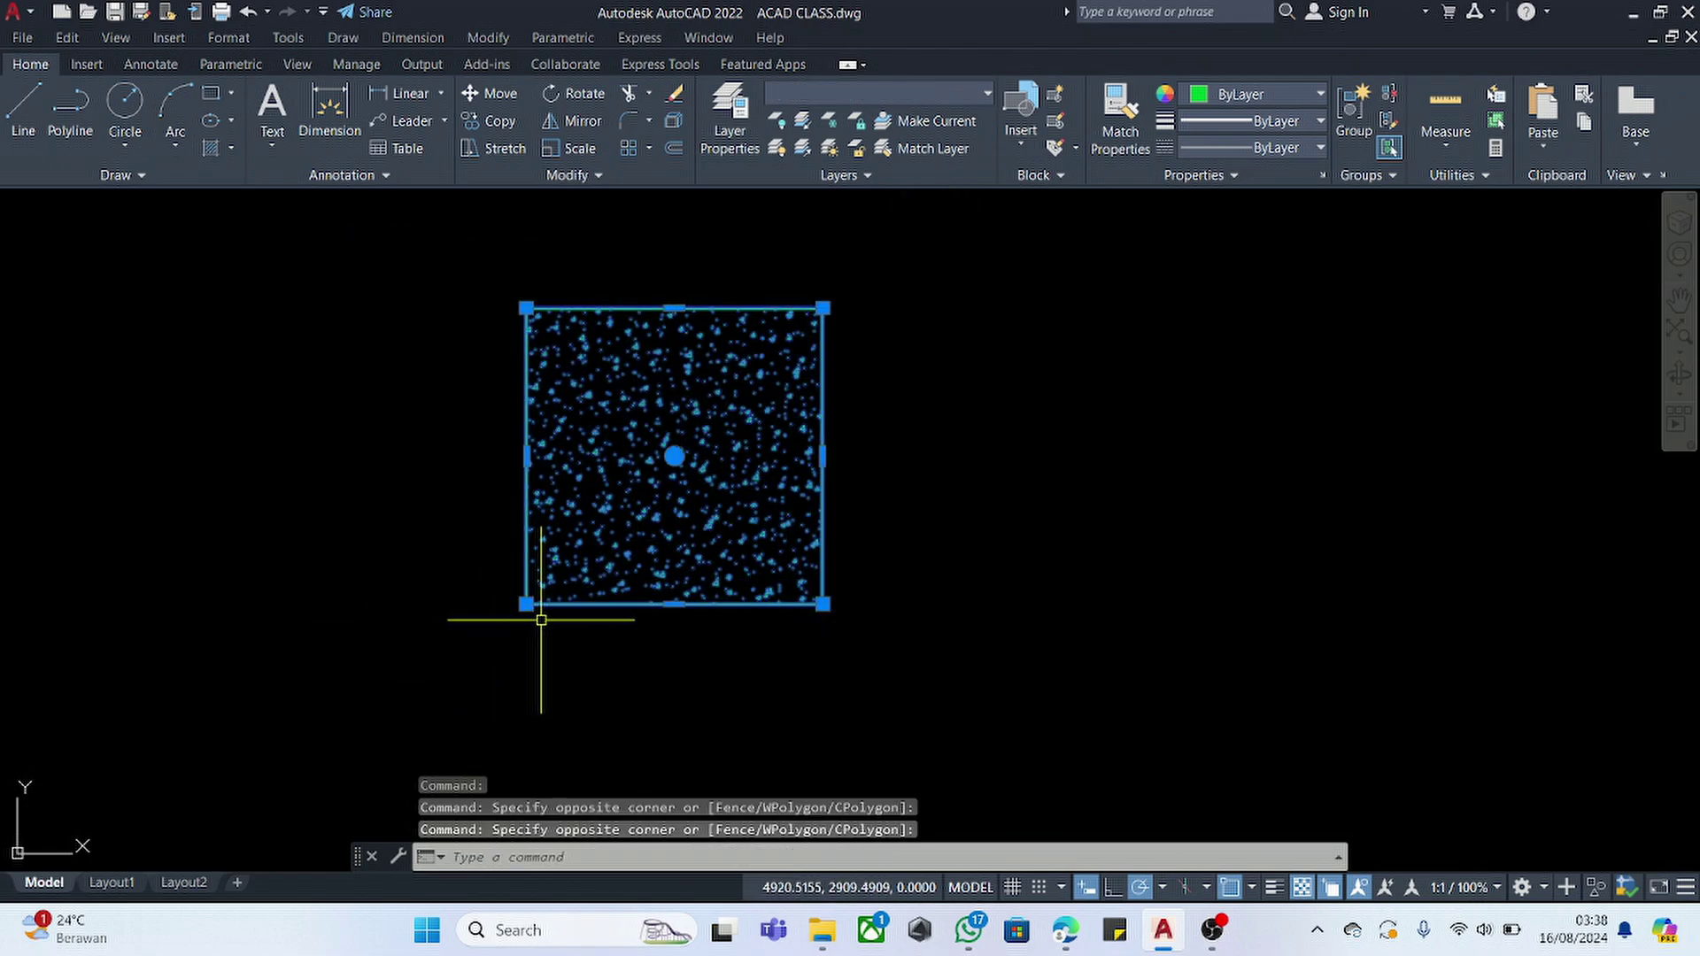
pyautogui.write('b')
pyautogui.press('Return')
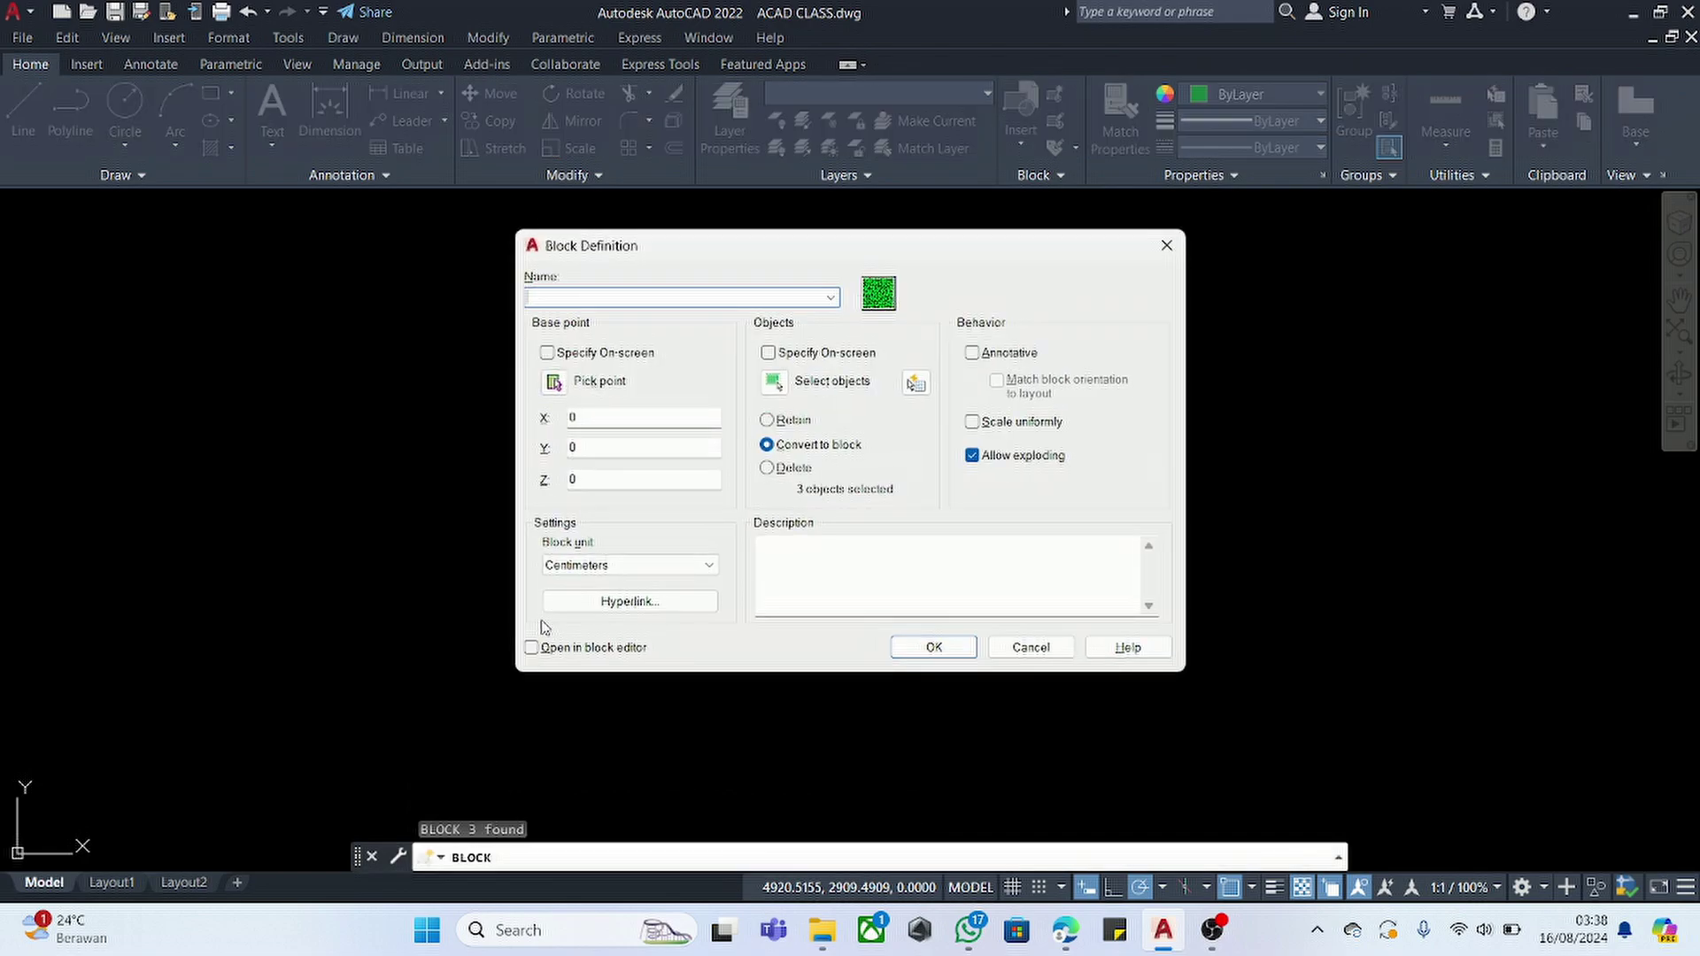
pyautogui.write('KOLOM 15')
pyautogui.click(934, 647)
pyautogui.click(925, 389)
pyautogui.click(748, 595)
pyautogui.write(',')
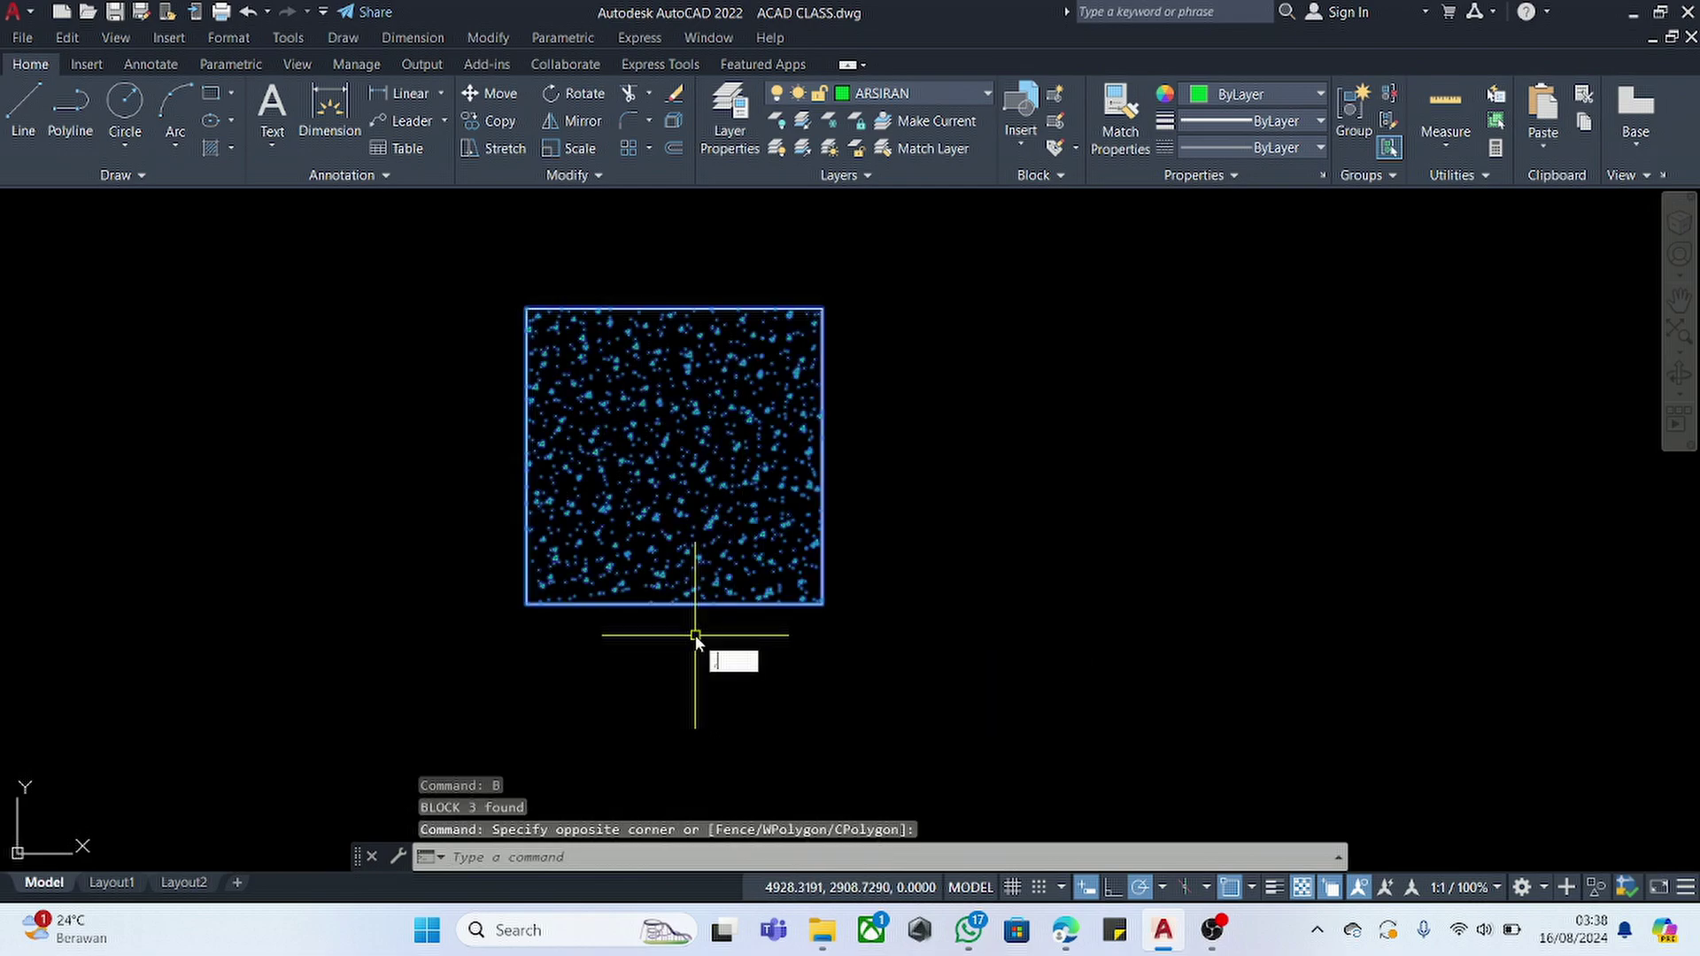
pyautogui.press('Return')
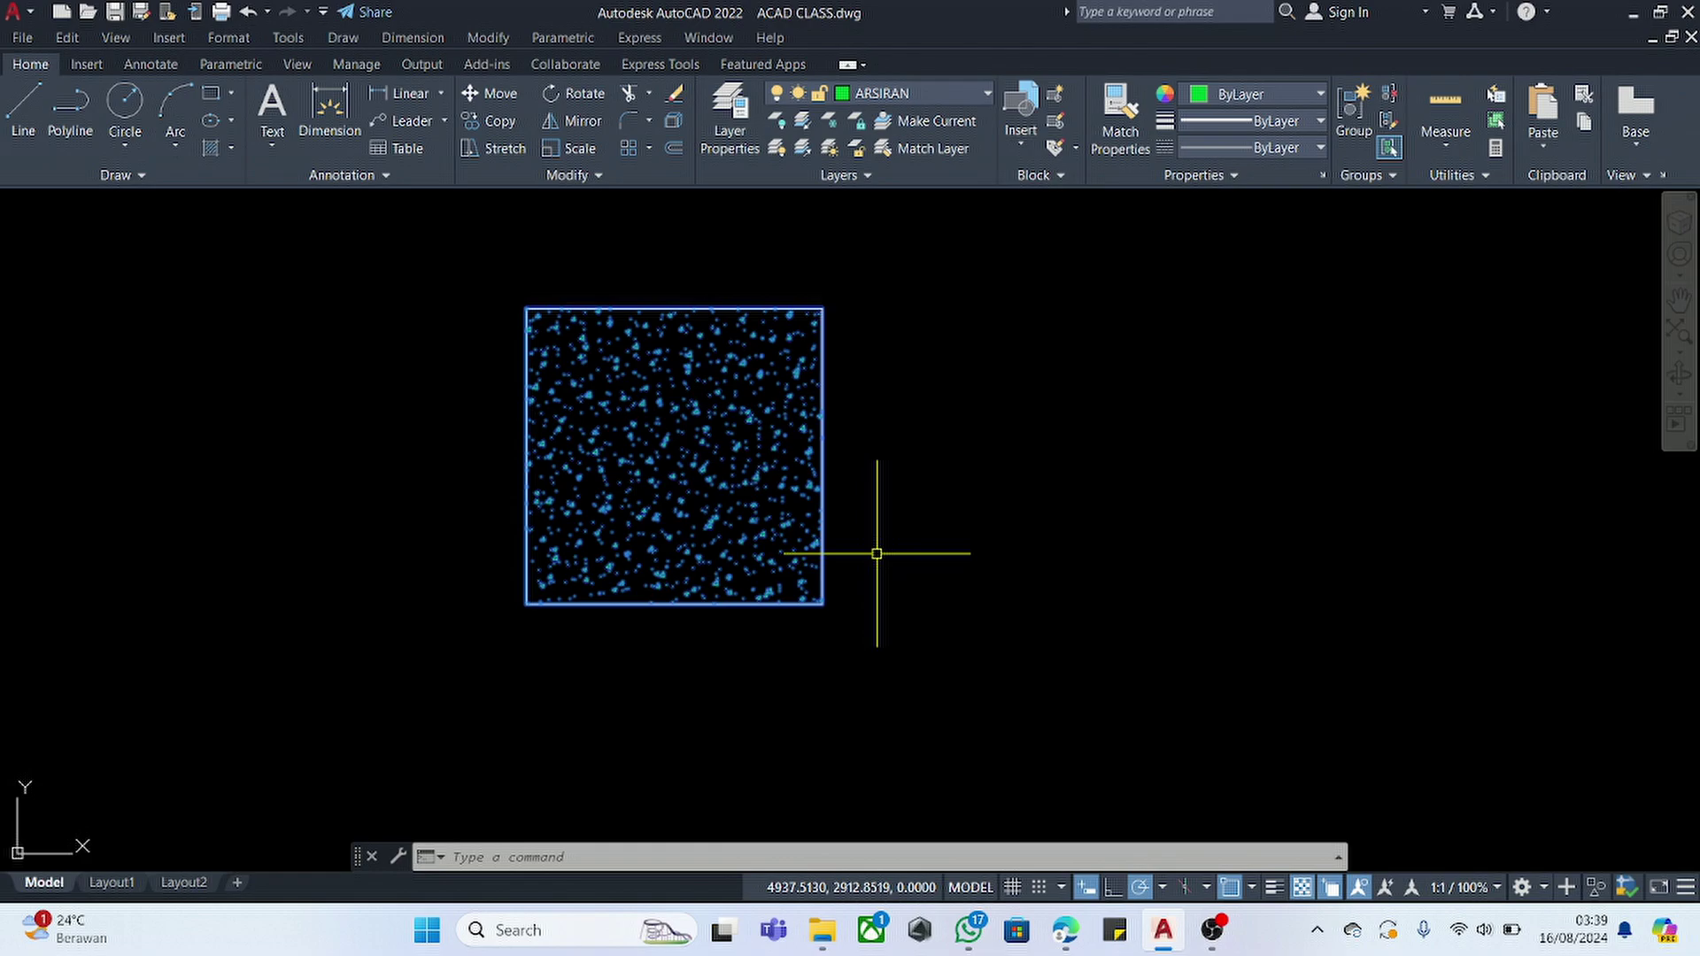
pyautogui.scroll(-12, 881, 582)
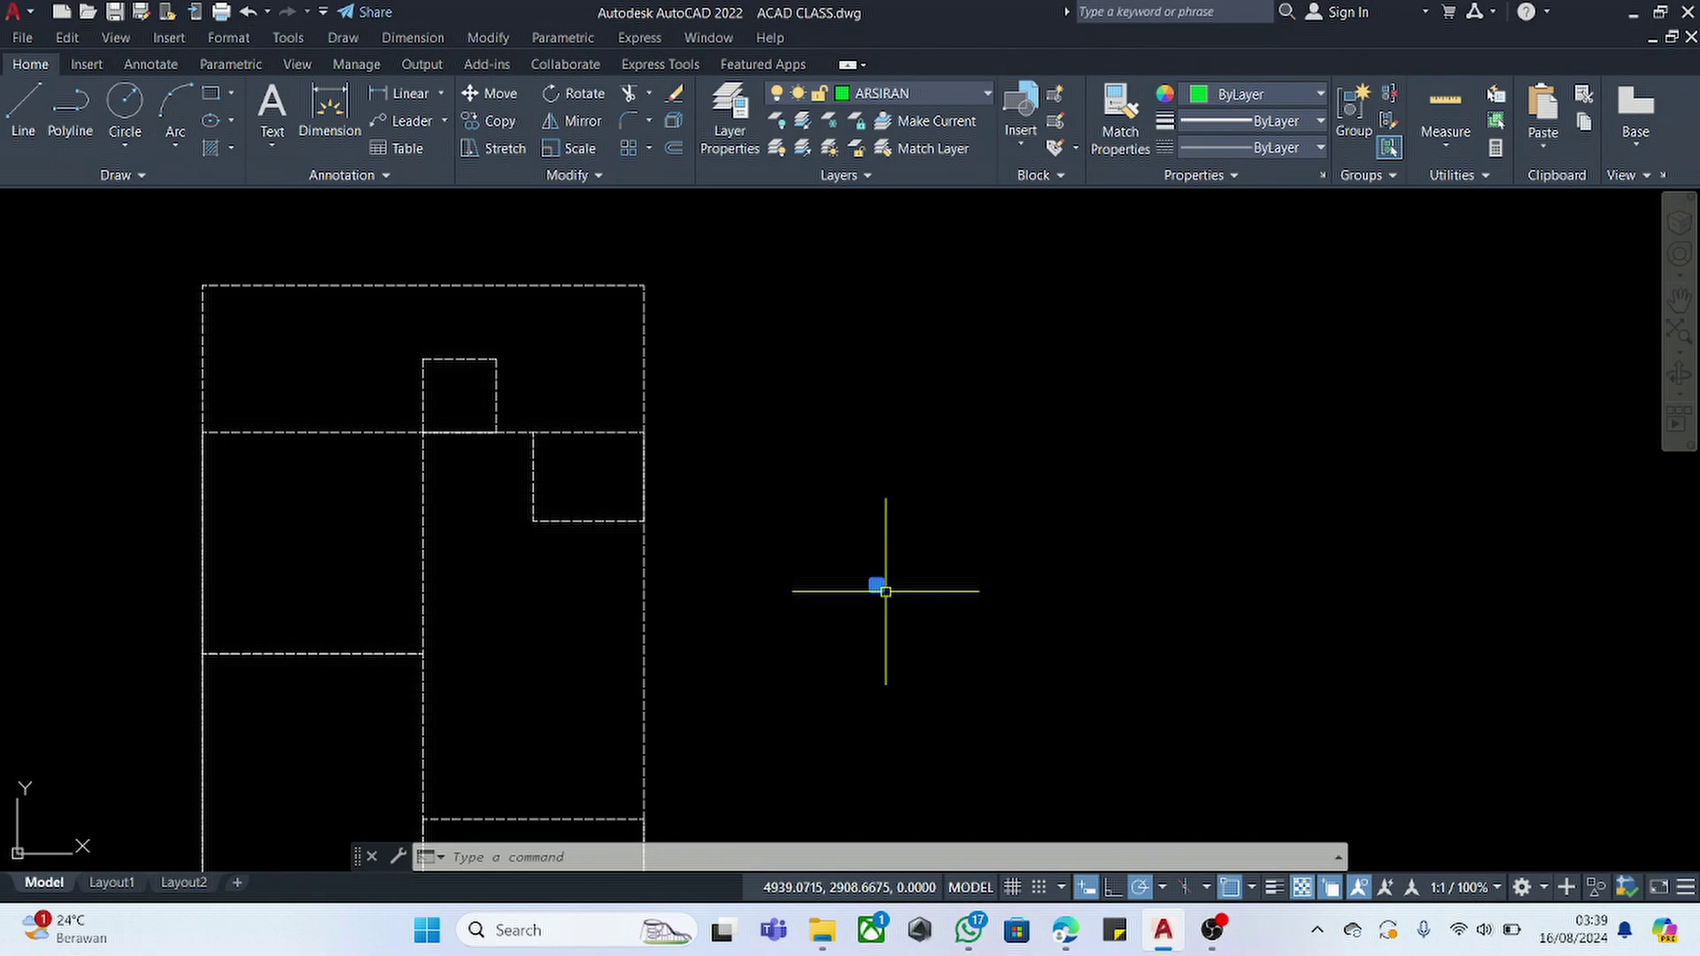
pyautogui.scroll(2, 873, 595)
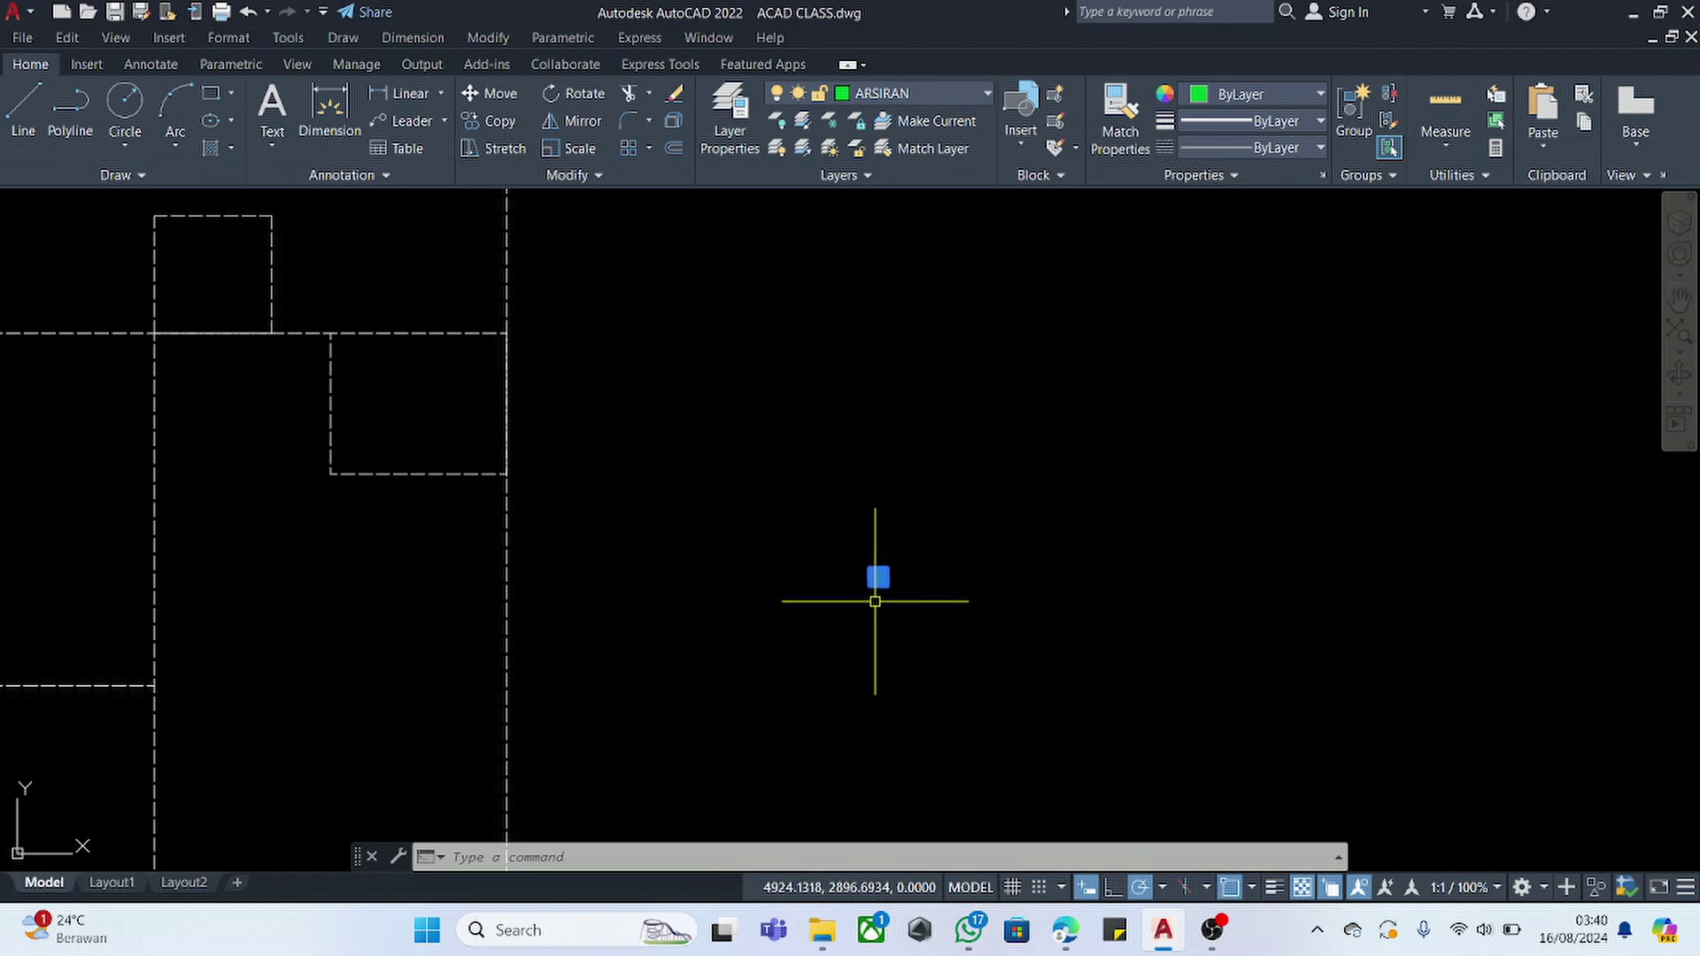
pyautogui.scroll(5, 877, 592)
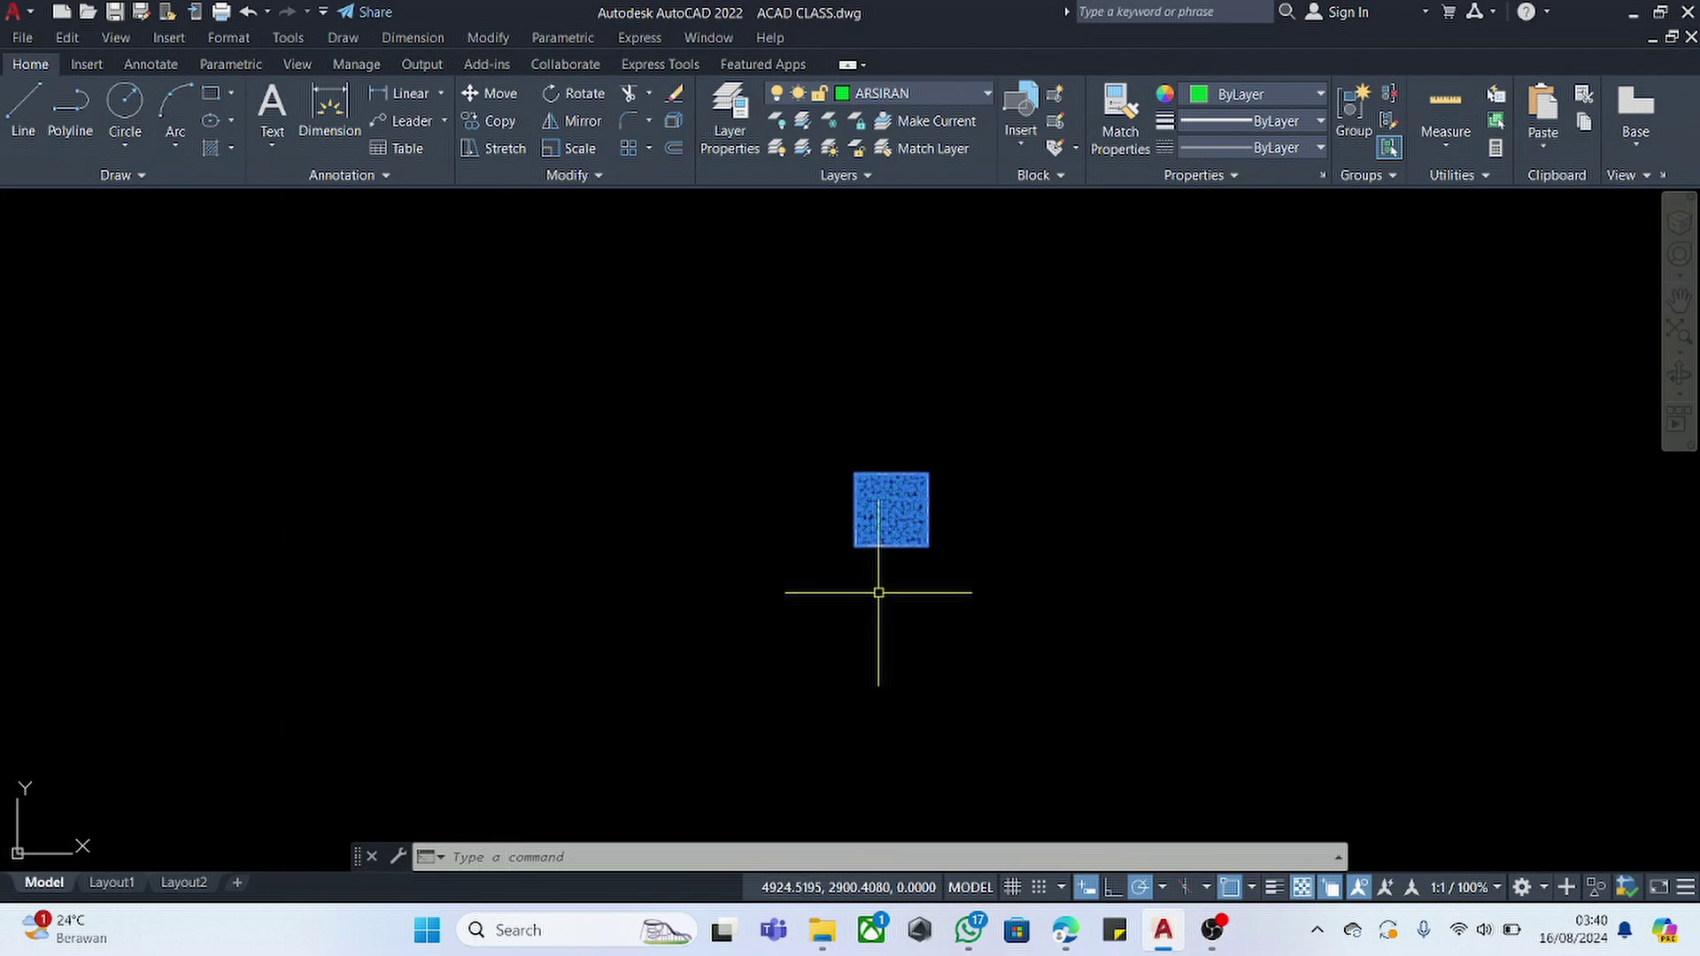
# - Copy the column block from its centre to the upper-left room corner, where the second horizontal axis meets the plan's left axis
pyautogui.click(970, 414)
pyautogui.click(741, 630)
pyautogui.write('C')
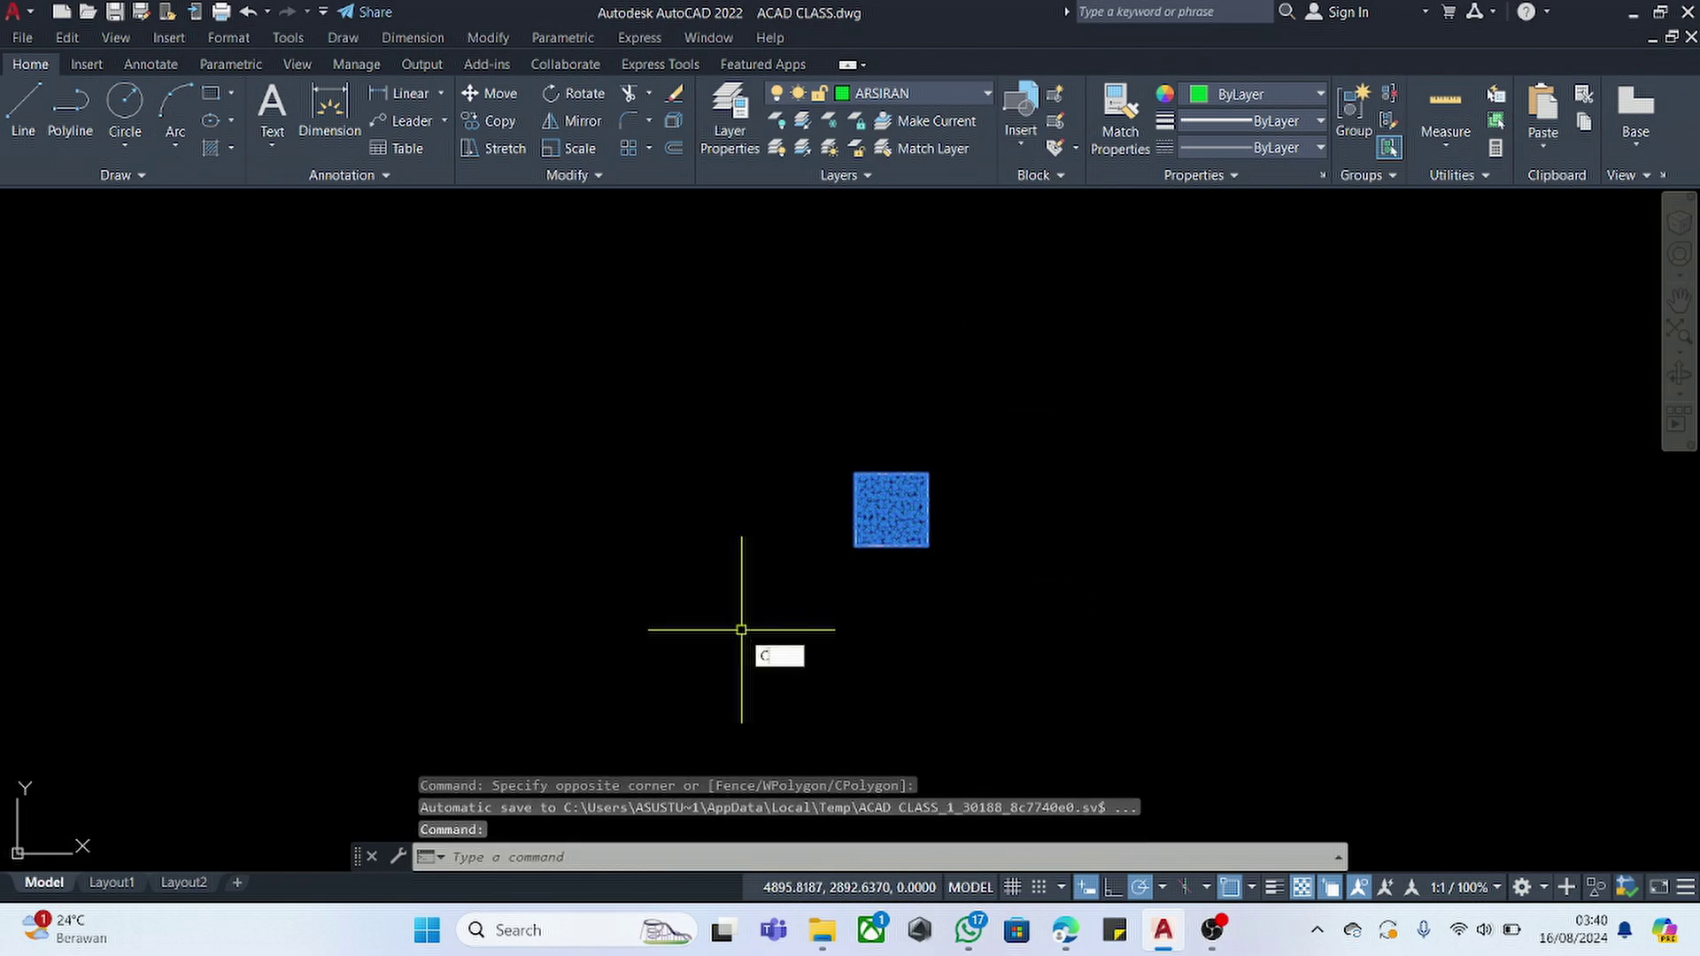
pyautogui.write('O')
pyautogui.press('Return')
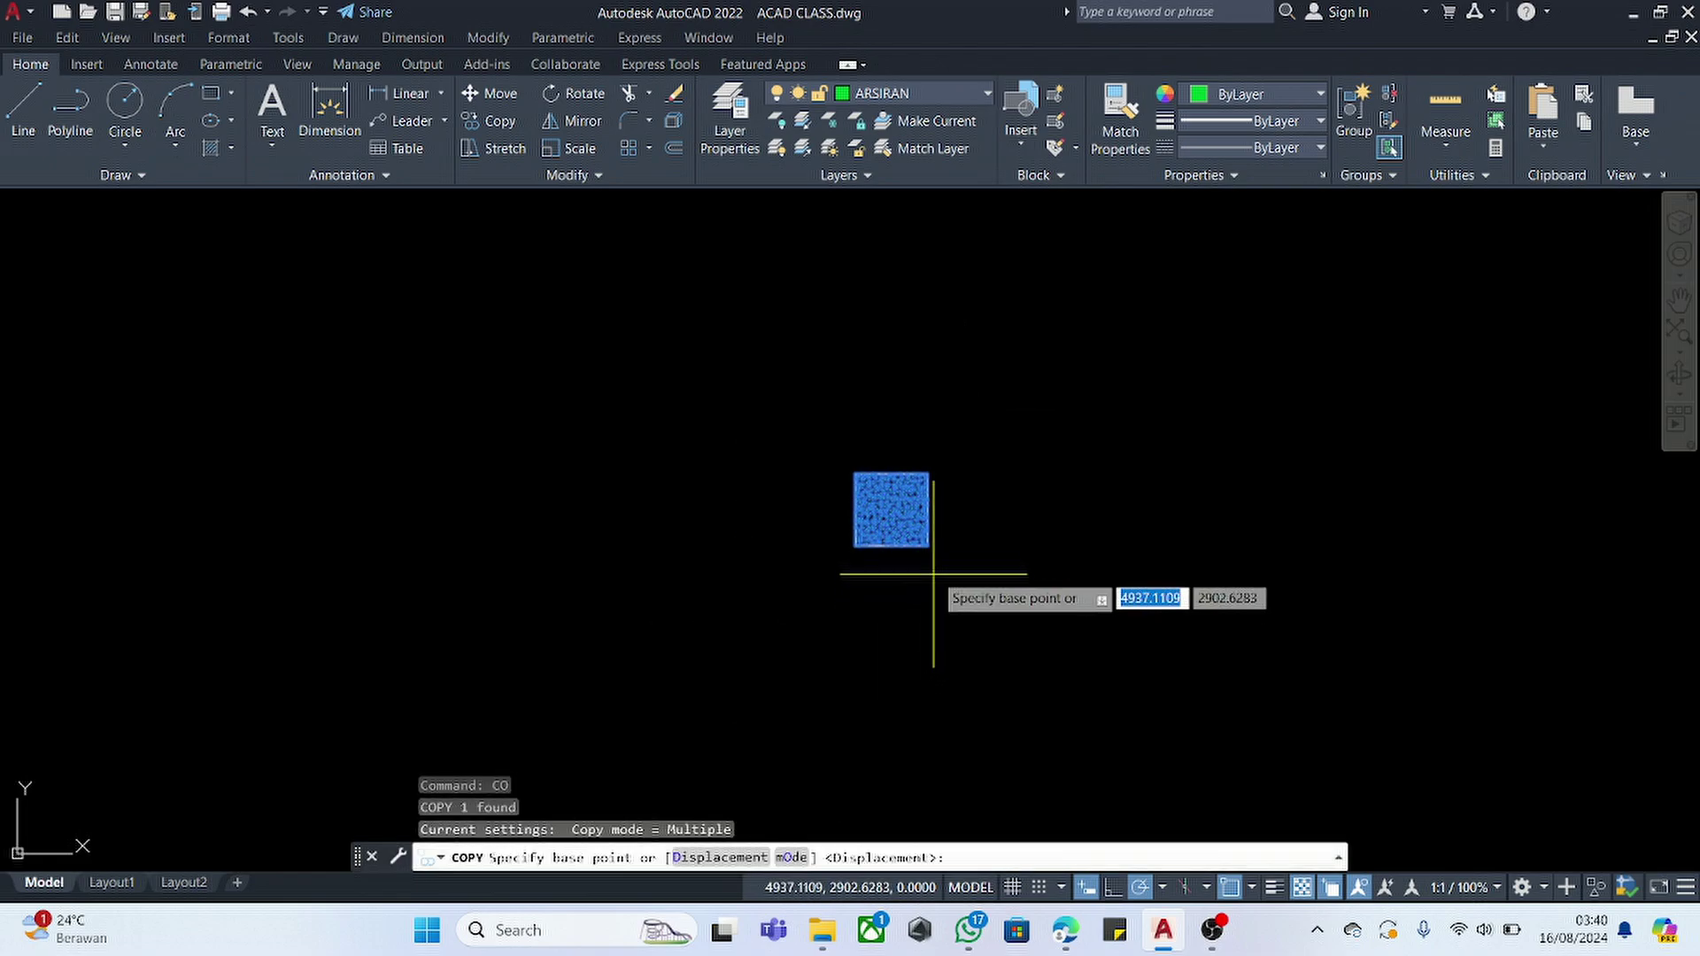
pyautogui.click(891, 509)
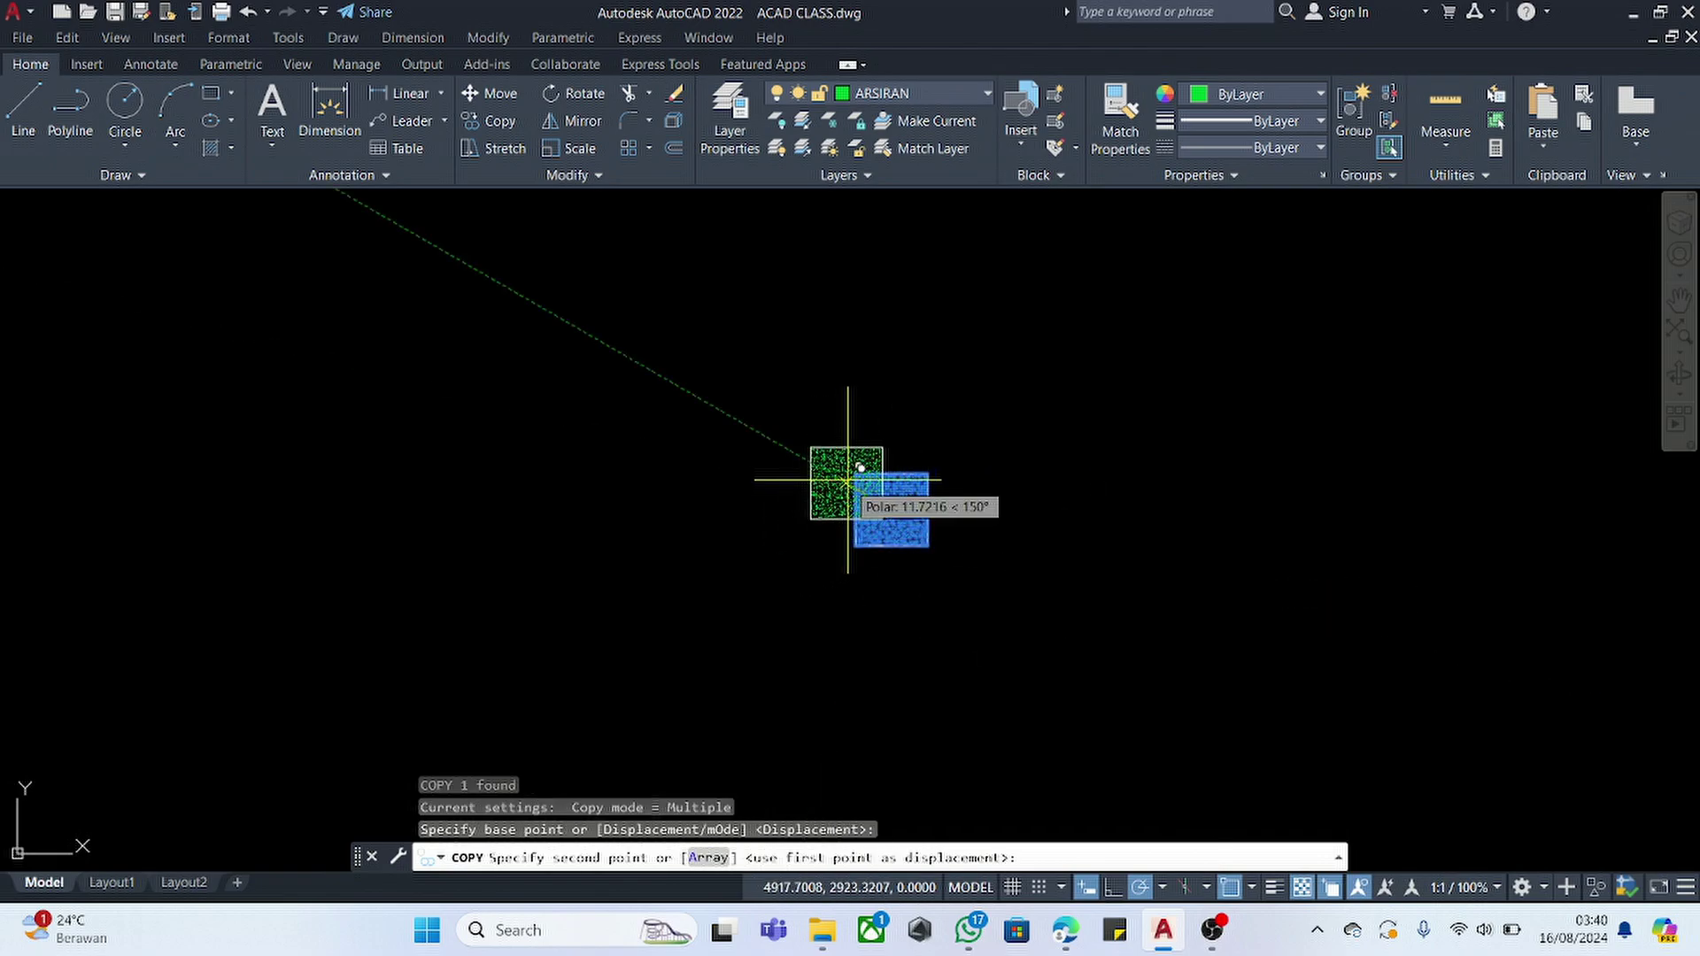
pyautogui.scroll(-3, 860, 466)
pyautogui.scroll(8, 934, 518)
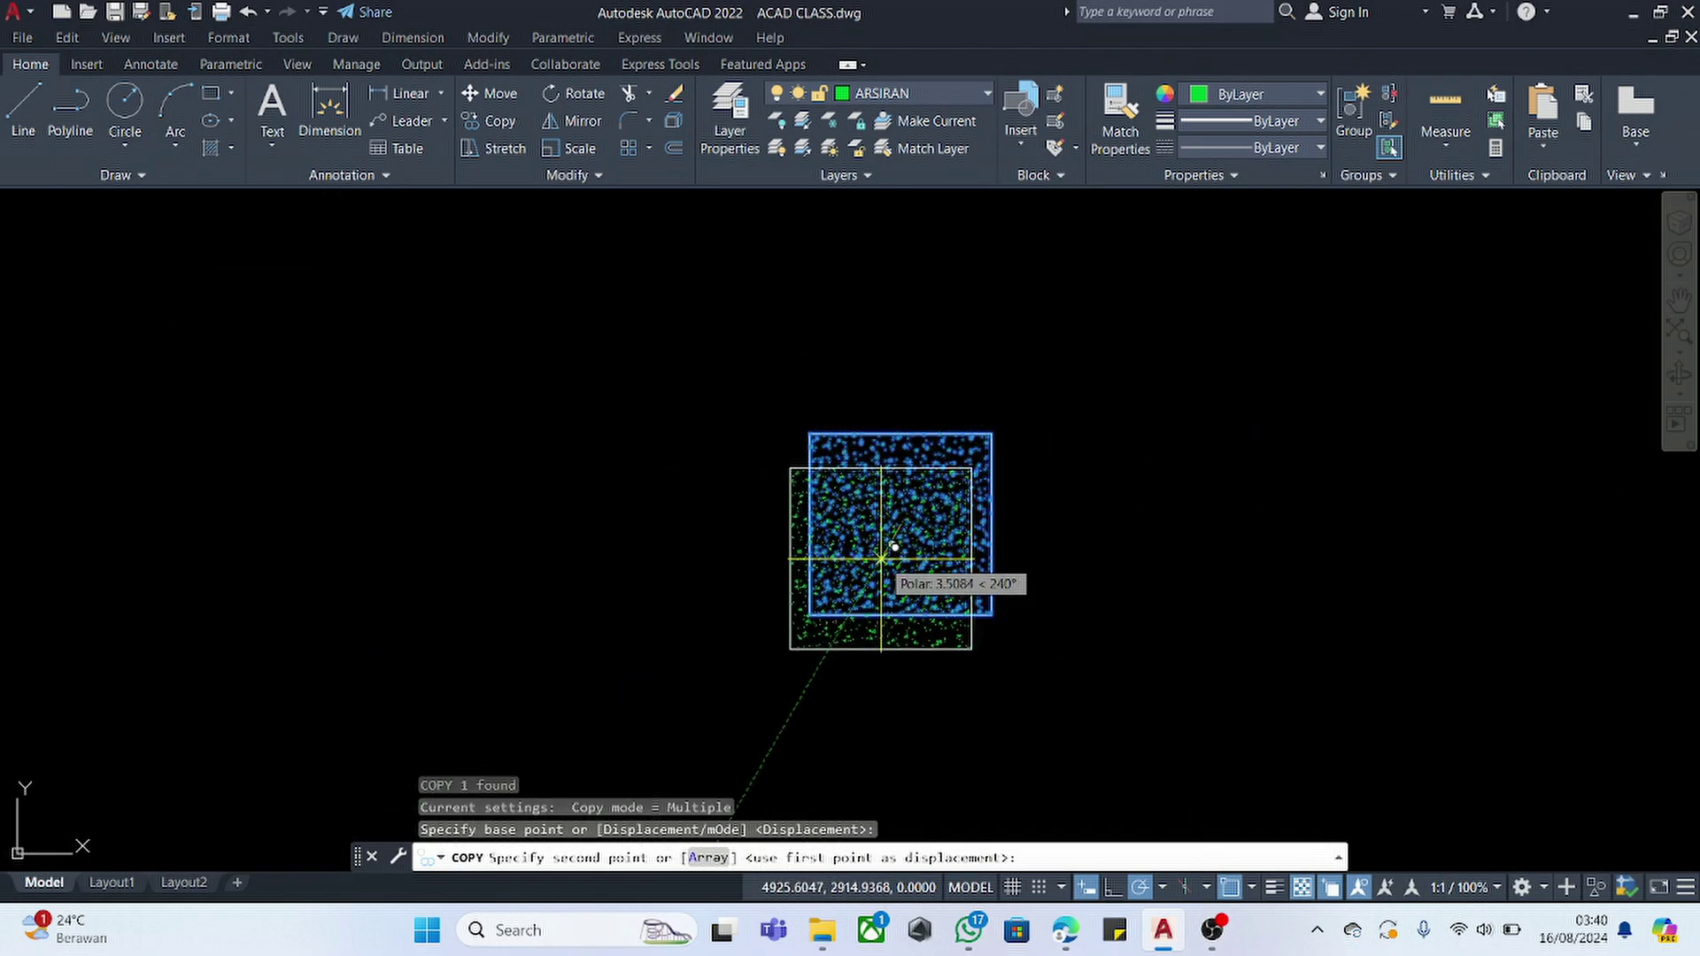
pyautogui.scroll(-16, 903, 559)
pyautogui.scroll(6, 654, 537)
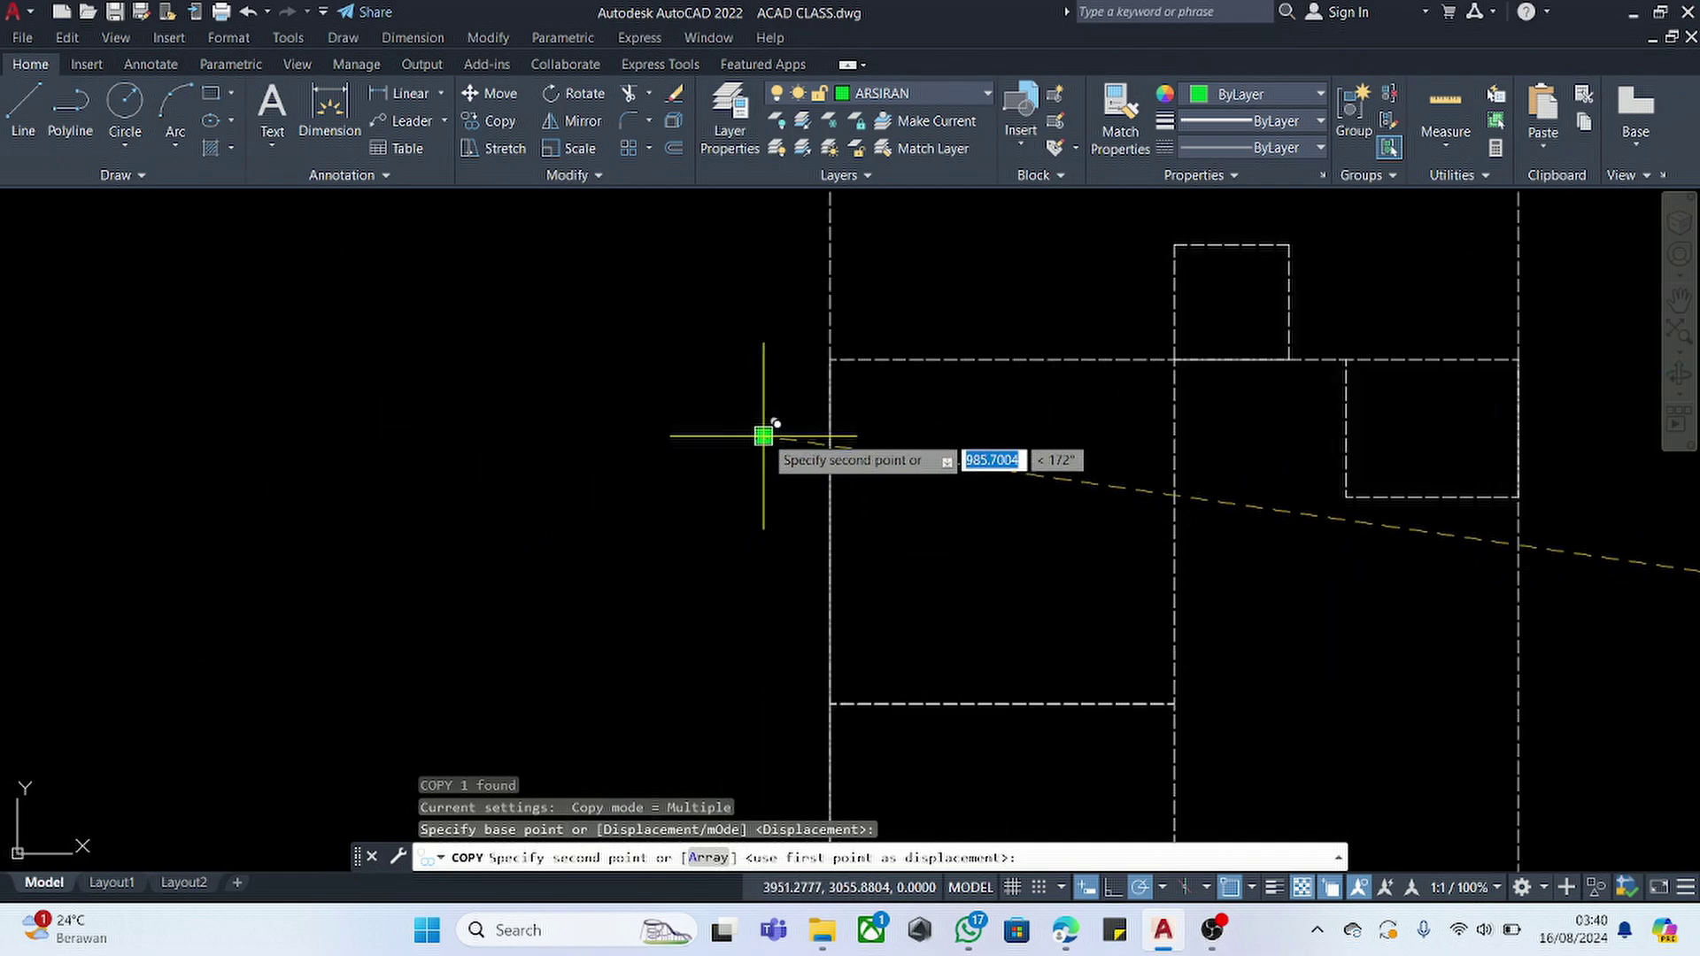
pyautogui.click(830, 359)
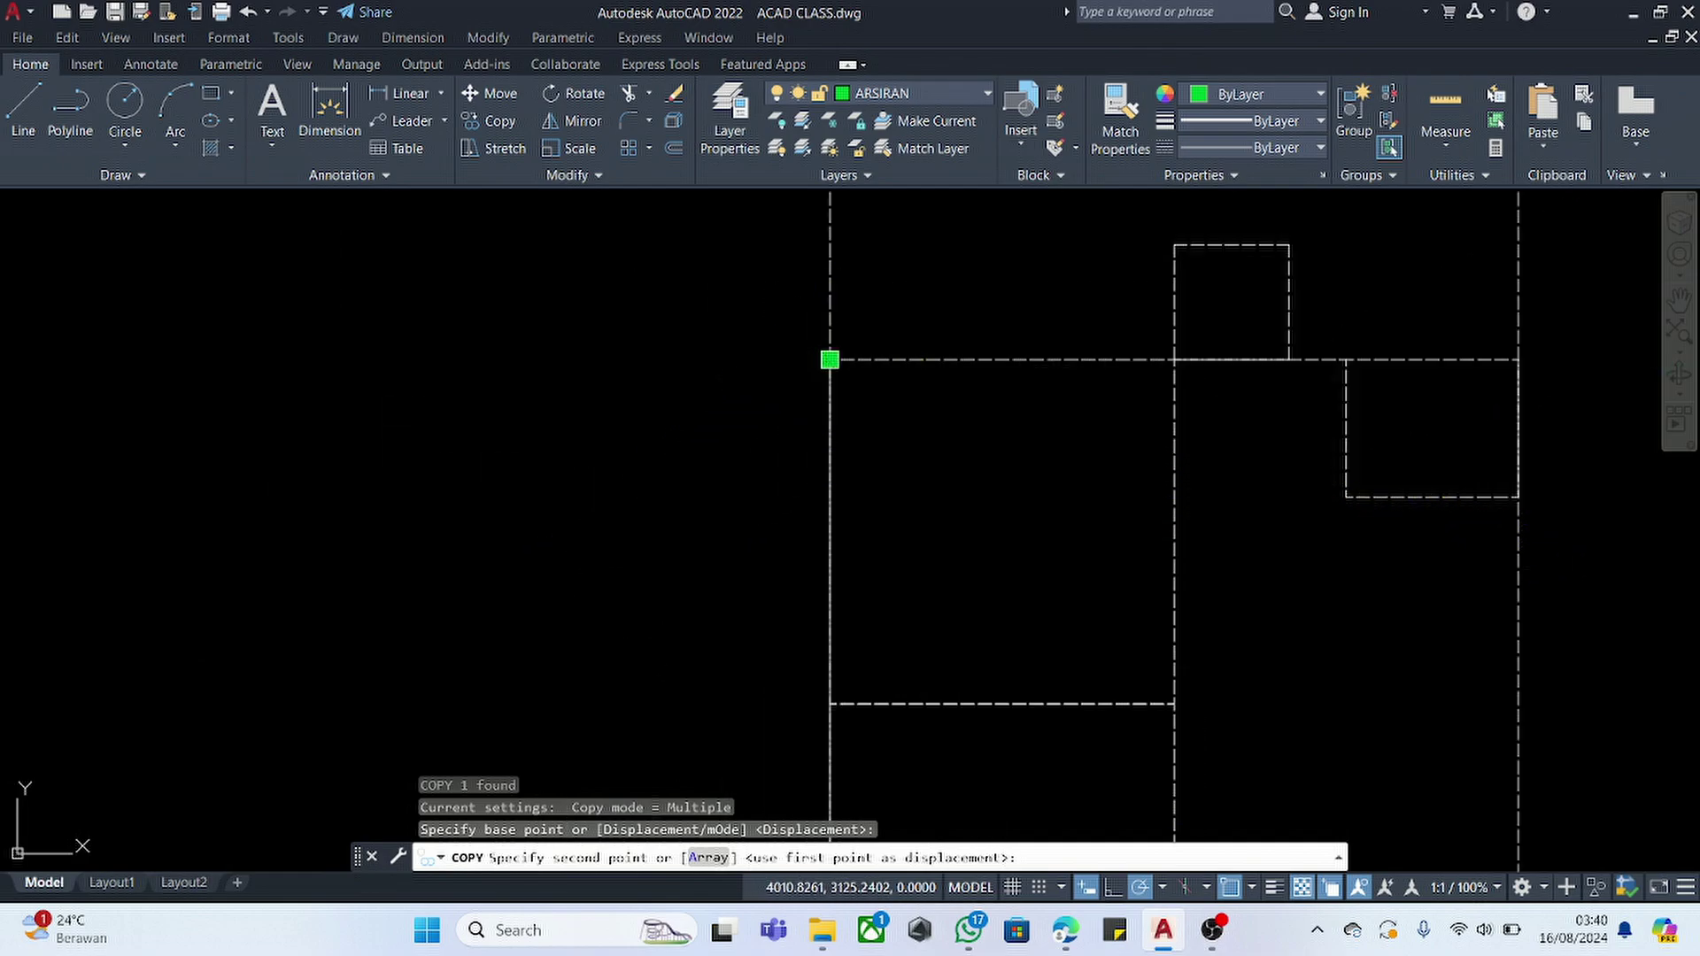
# - Place column copies at the middle axis intersection on the same horizontal axis and at the corners of the small room beside the right axis
pyautogui.click(1170, 360)
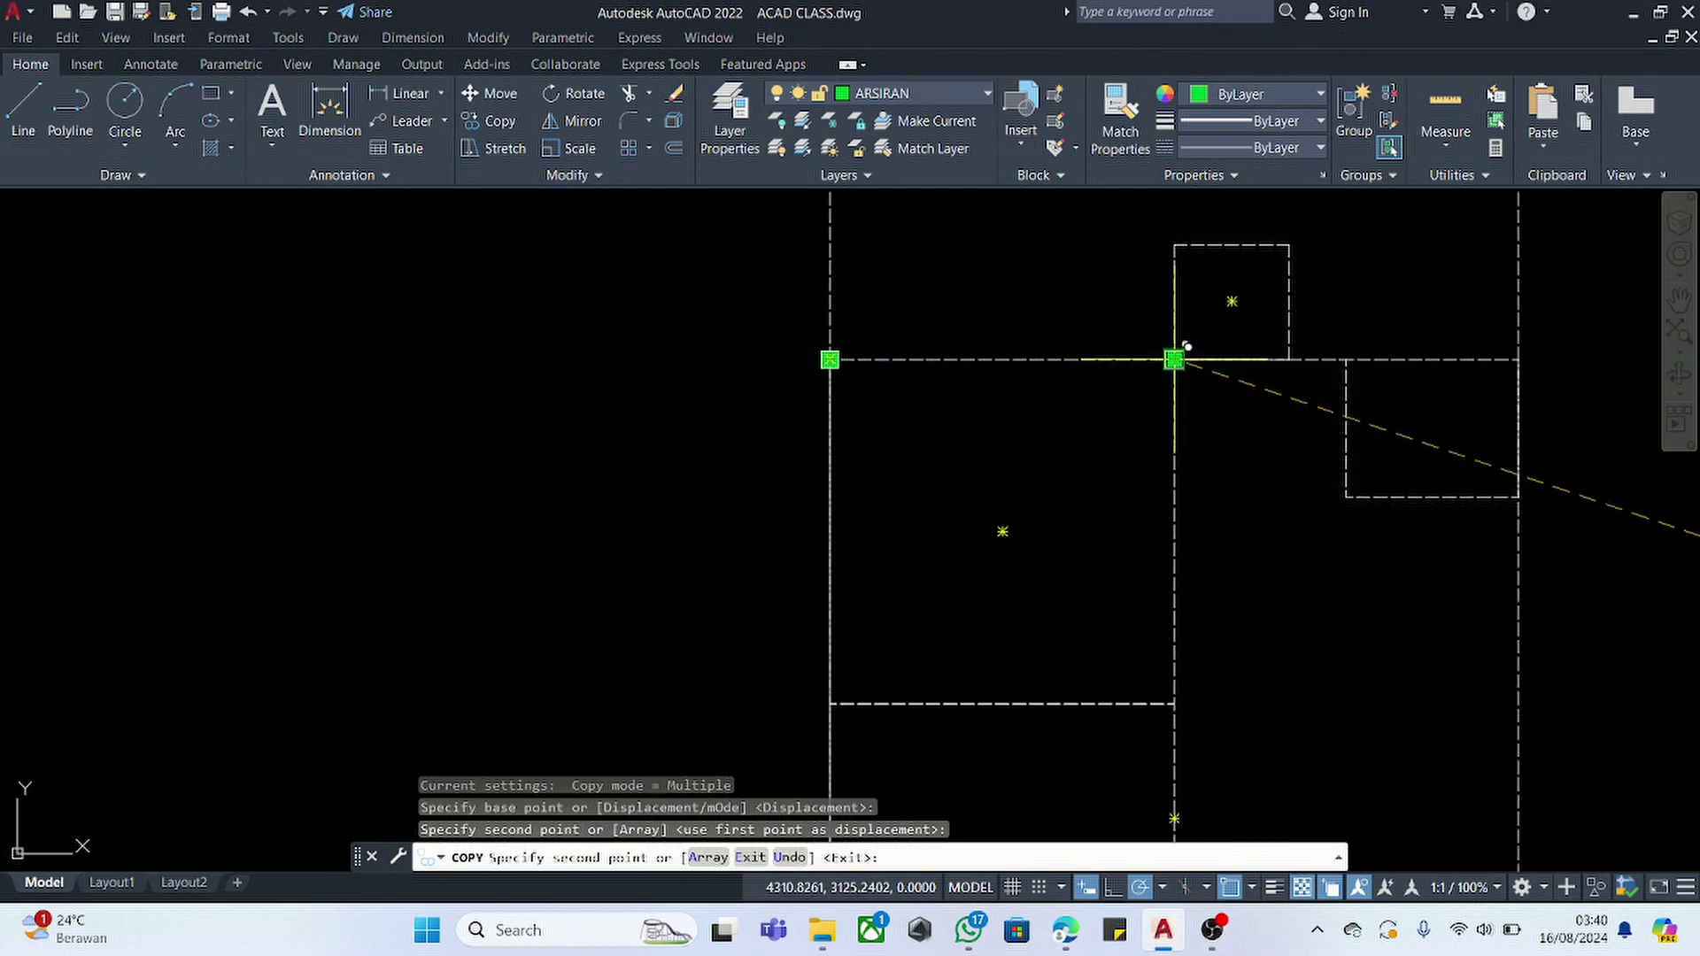
pyautogui.click(1347, 359)
pyautogui.click(1345, 496)
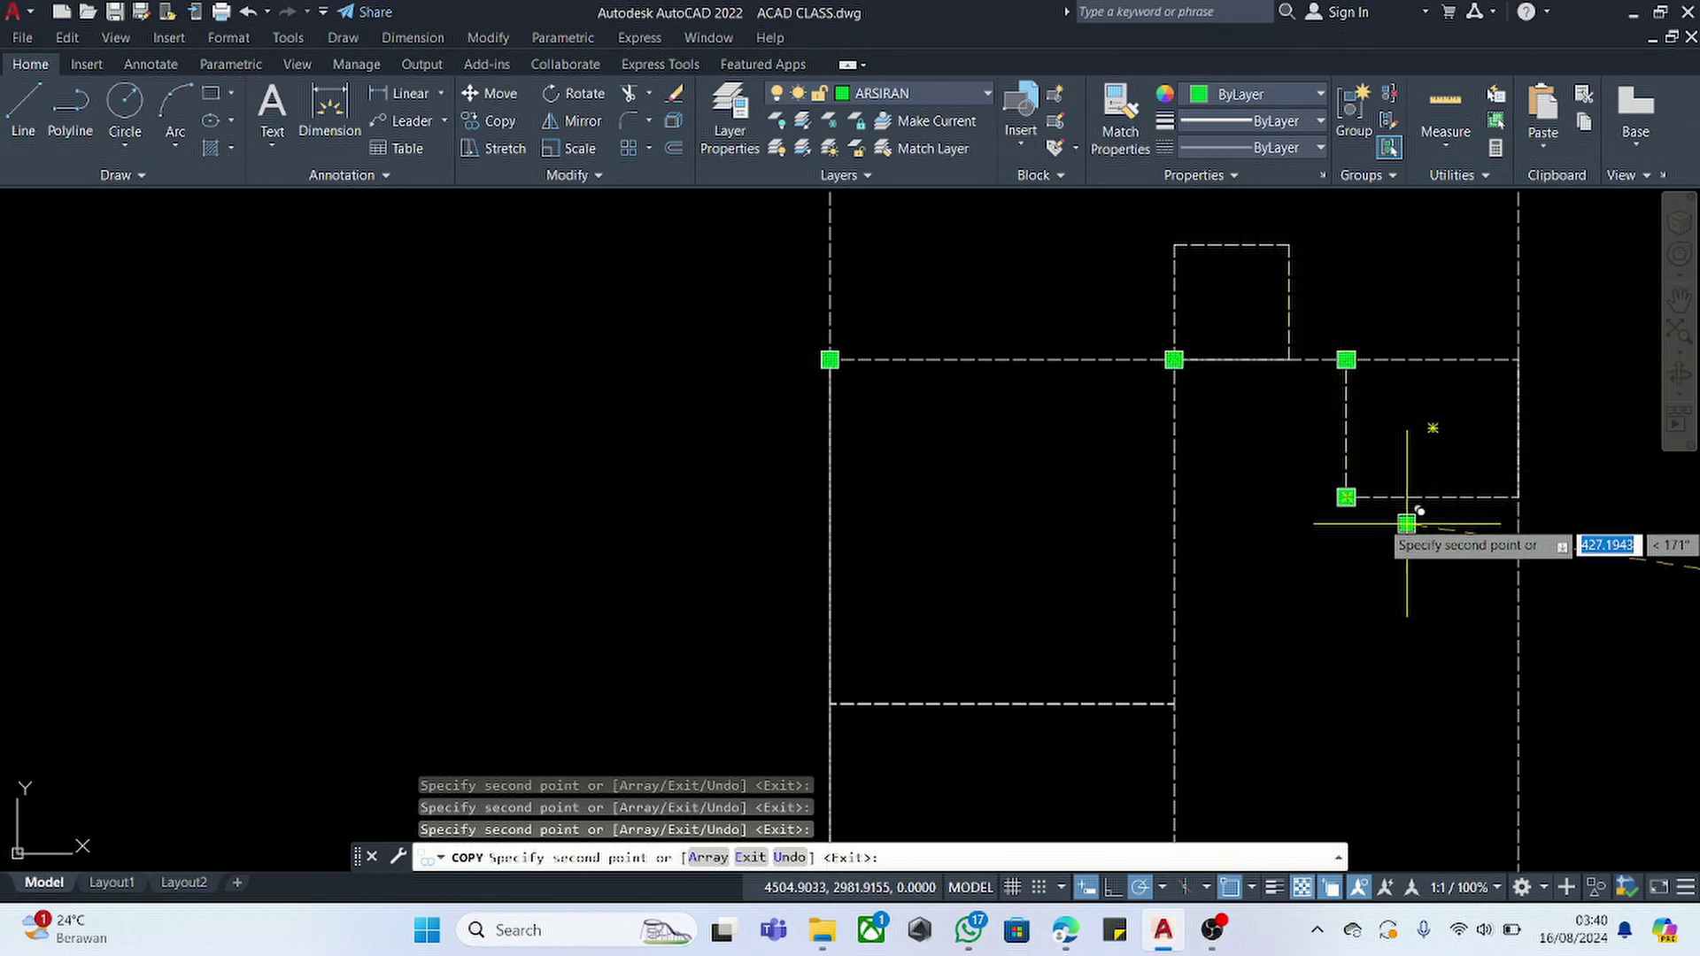
pyautogui.click(1518, 497)
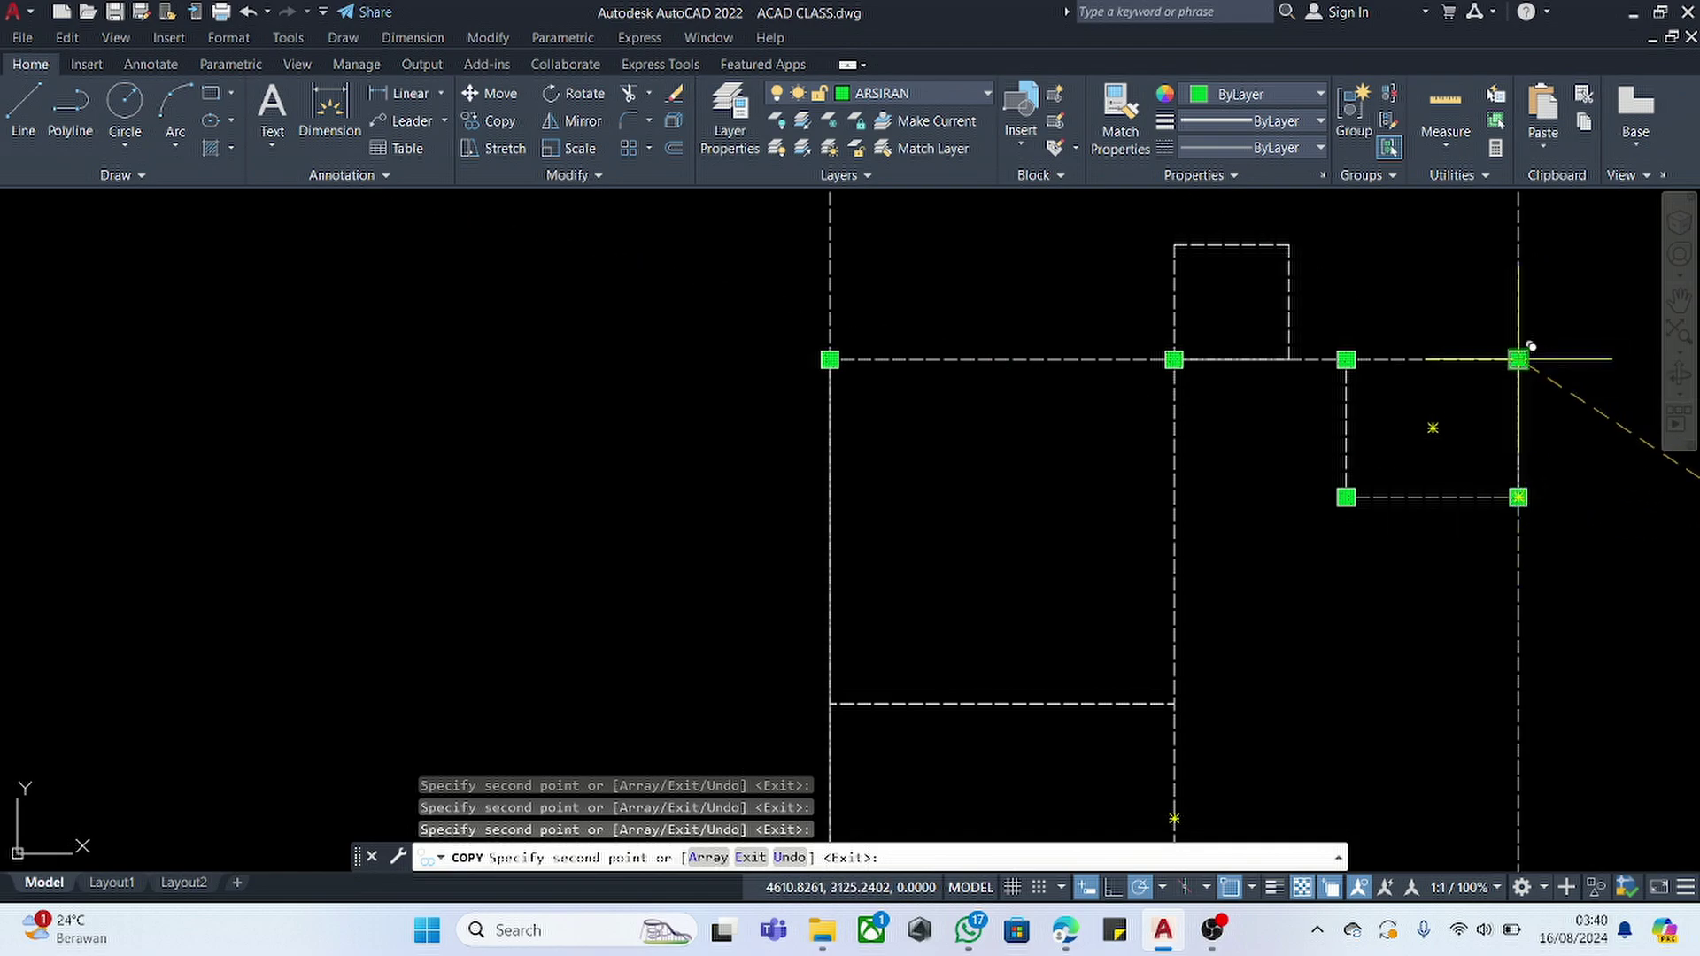
# - Place column copies at the remaining main room-axis intersections and the four outer corners of the plan, and end the copying
pyautogui.scroll(-4, 1222, 339)
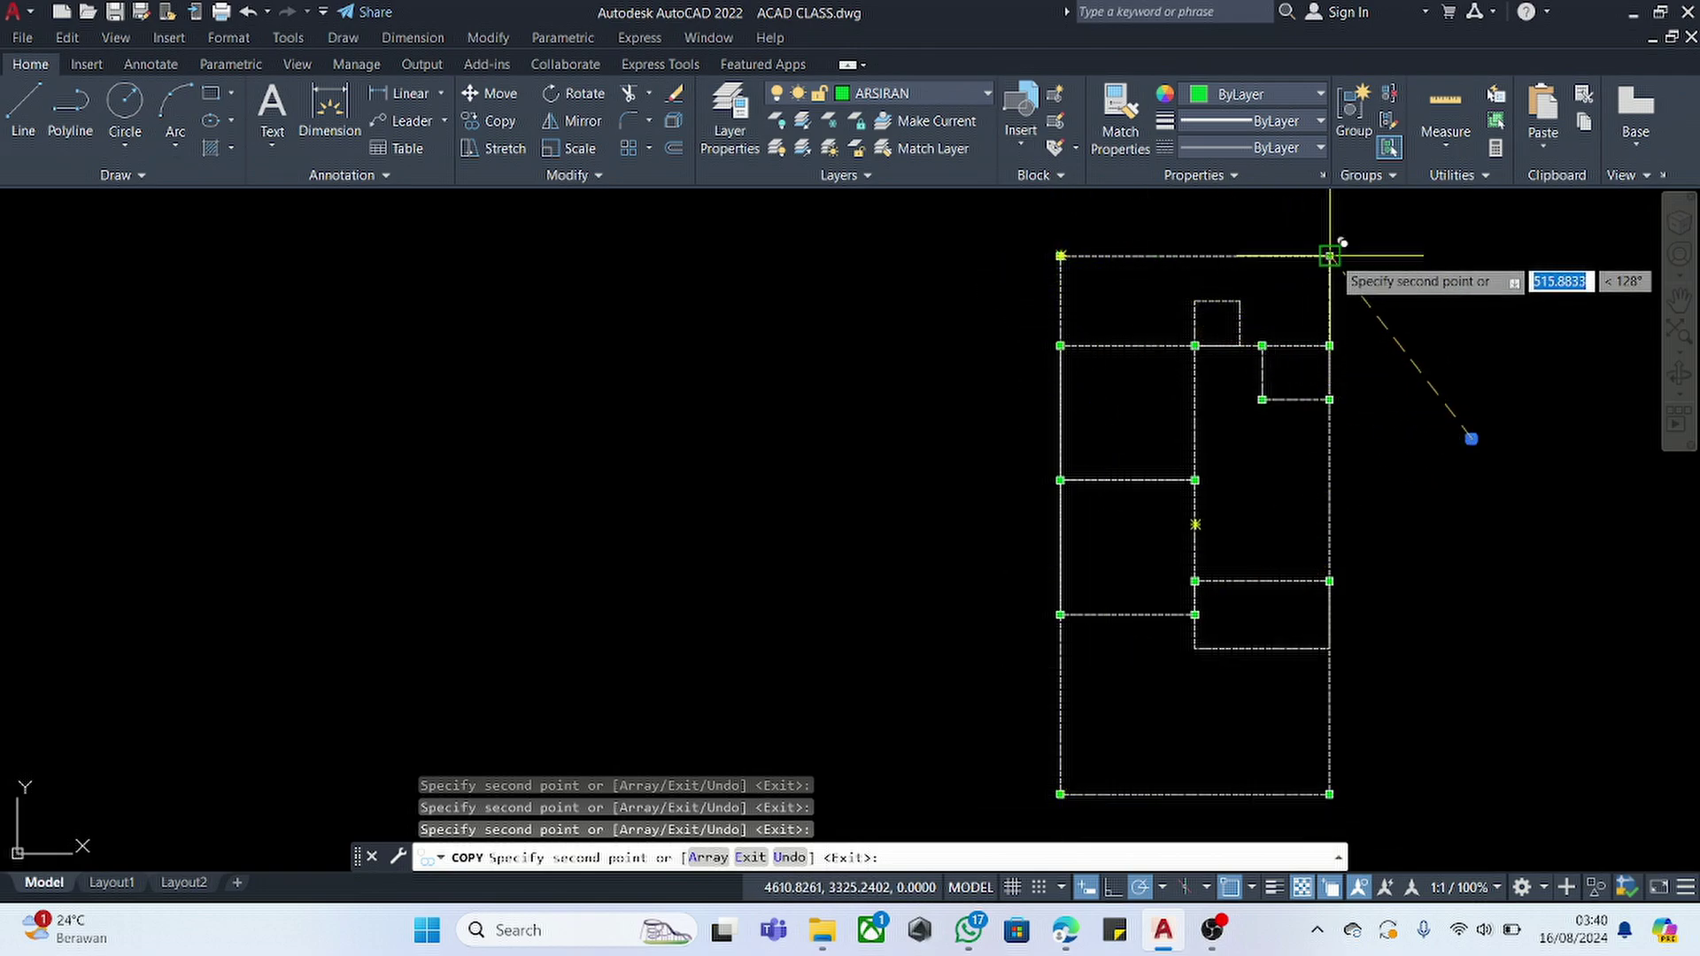
pyautogui.click(1329, 257)
pyautogui.press('Return')
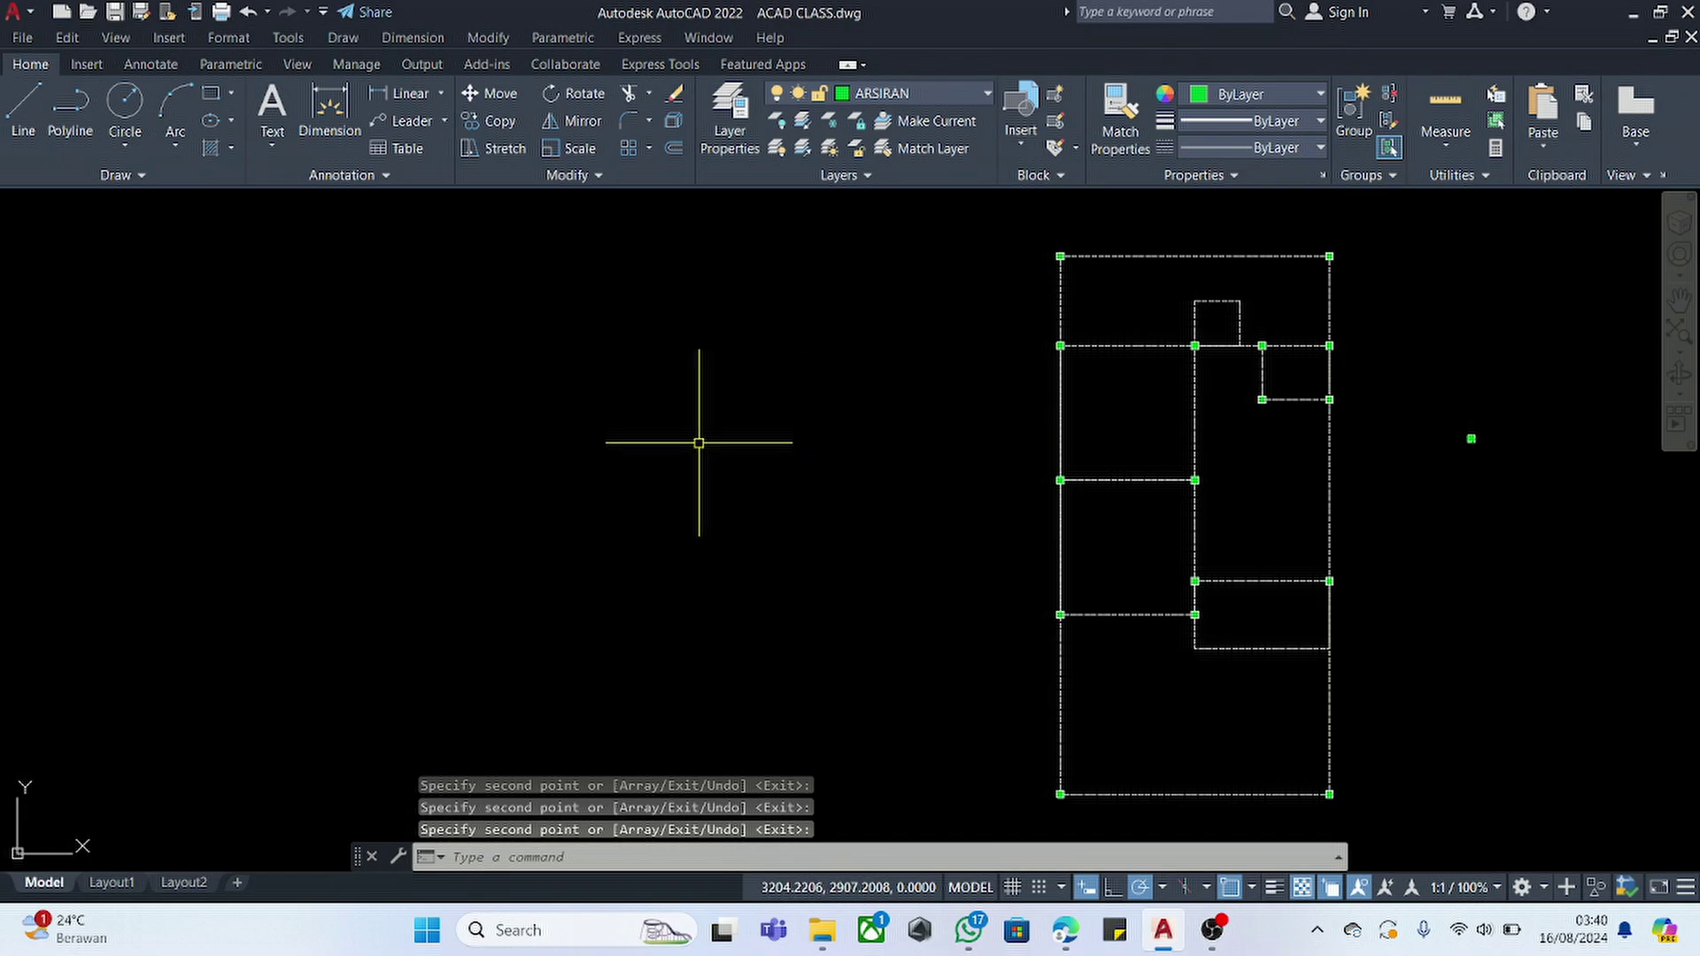
pyautogui.scroll(-2, 698, 442)
pyautogui.scroll(2, 1059, 492)
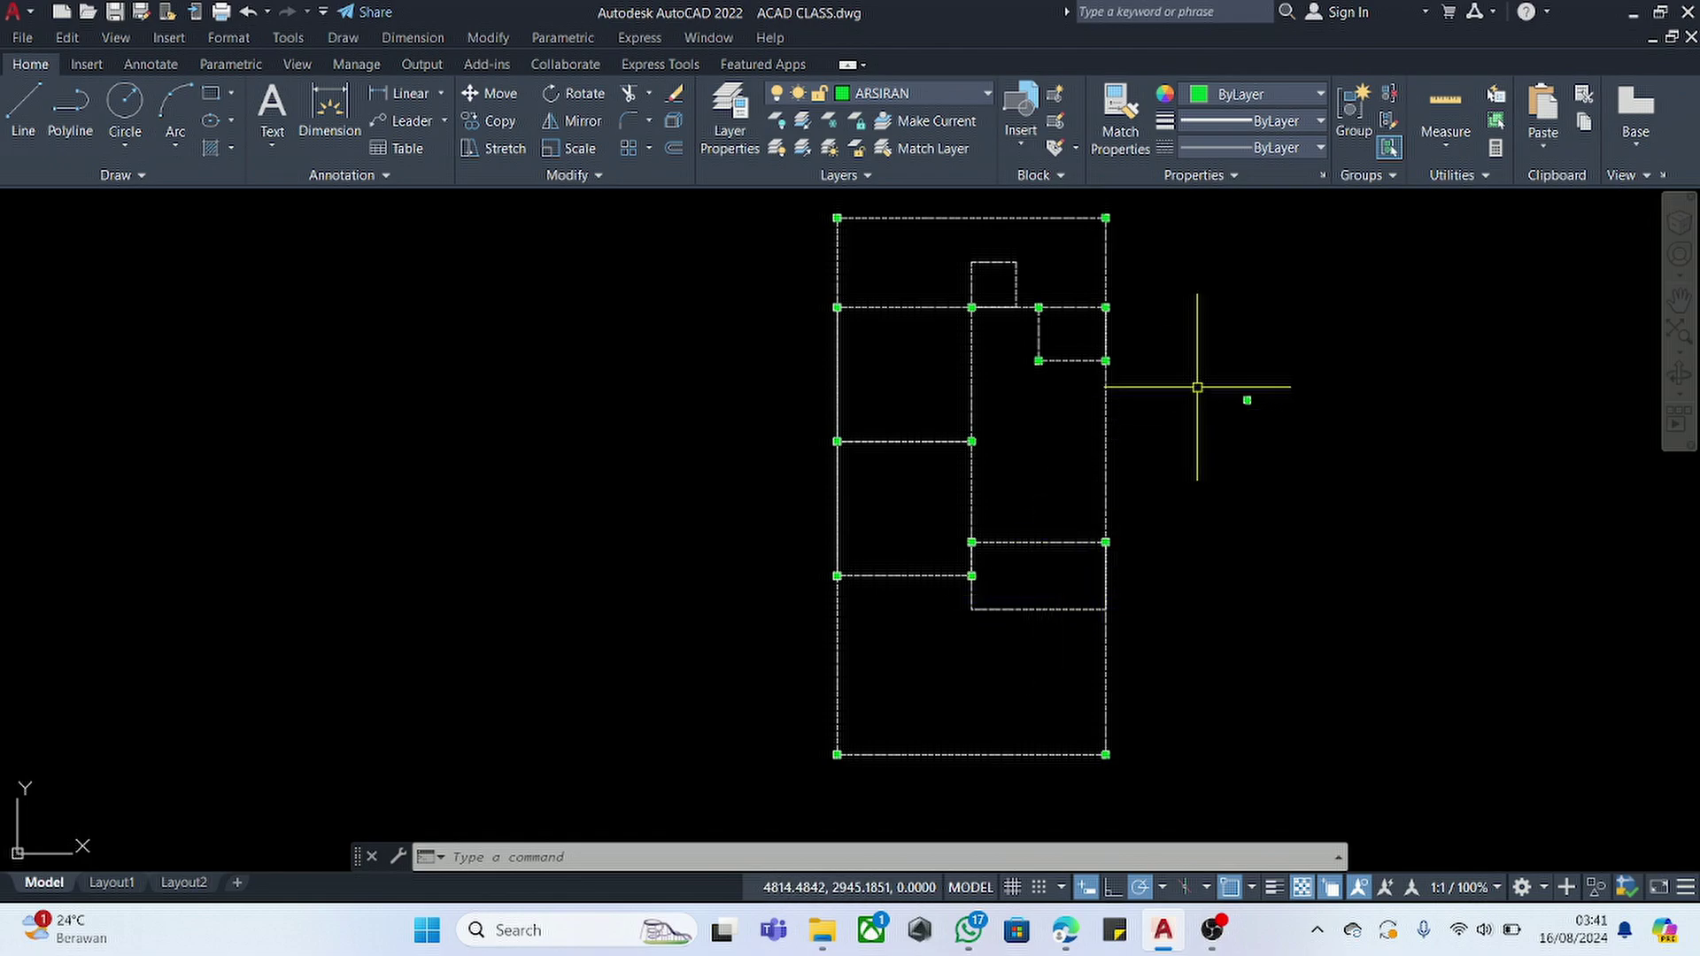
# - Delete the spare column block standing beside the floor plan
pyautogui.scroll(4, 1233, 390)
pyautogui.click(1311, 350)
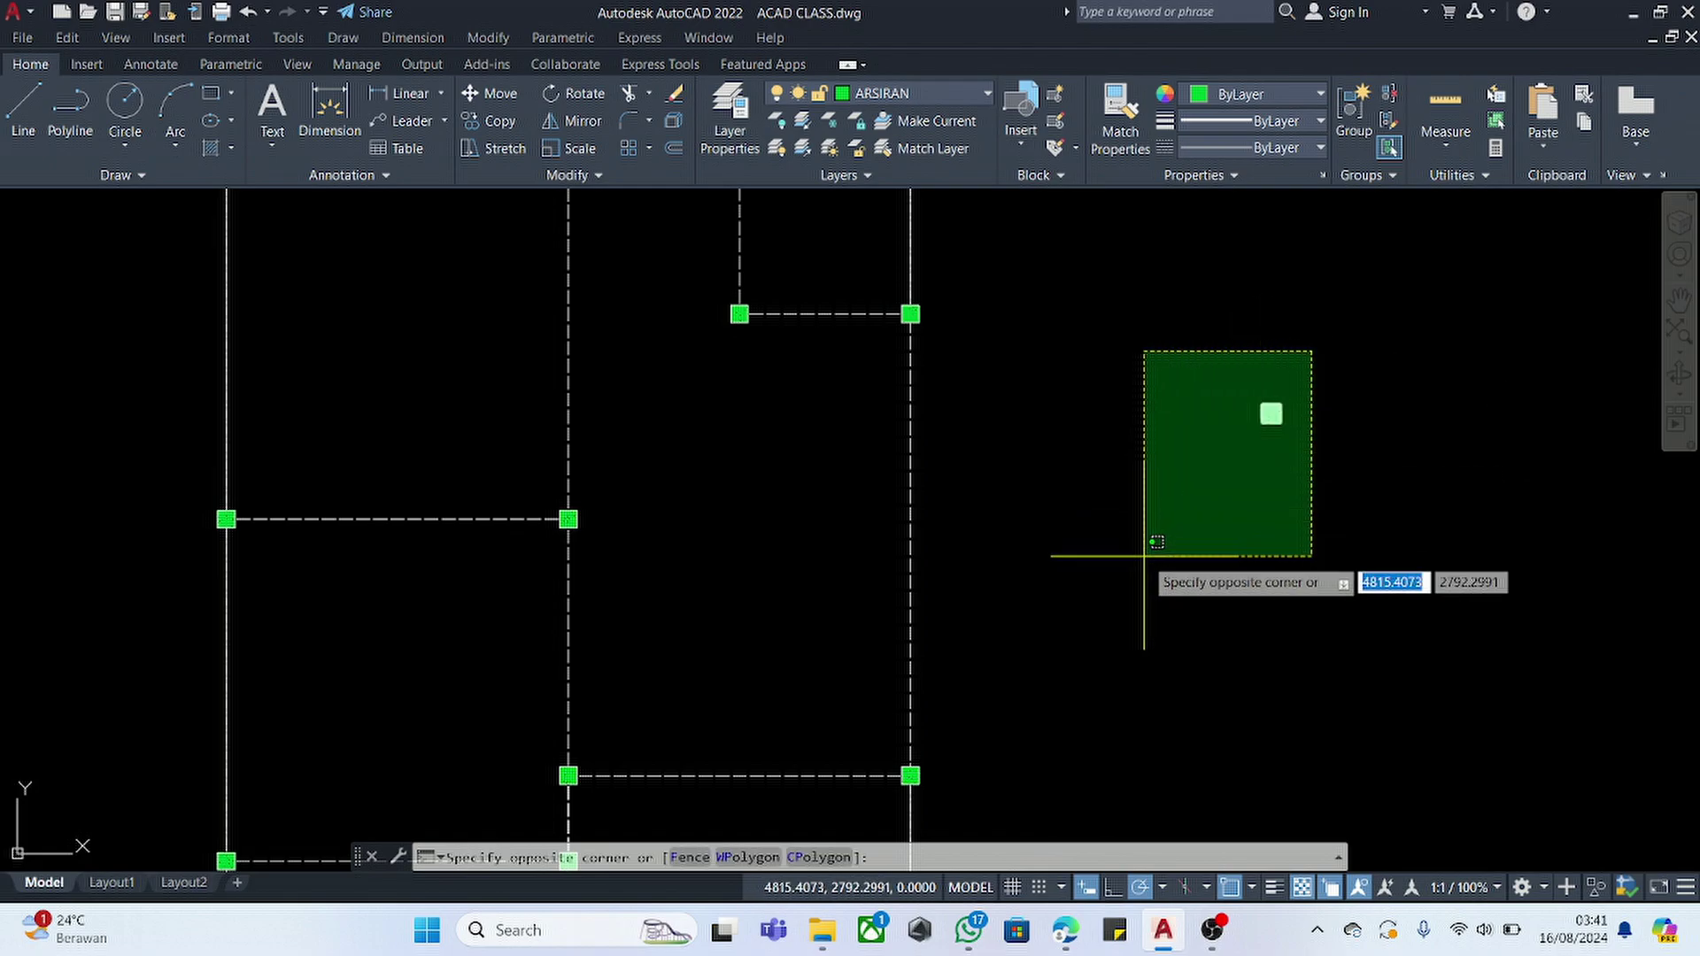
pyautogui.click(1144, 561)
pyautogui.press('Delete')
pyautogui.scroll(-4, 774, 524)
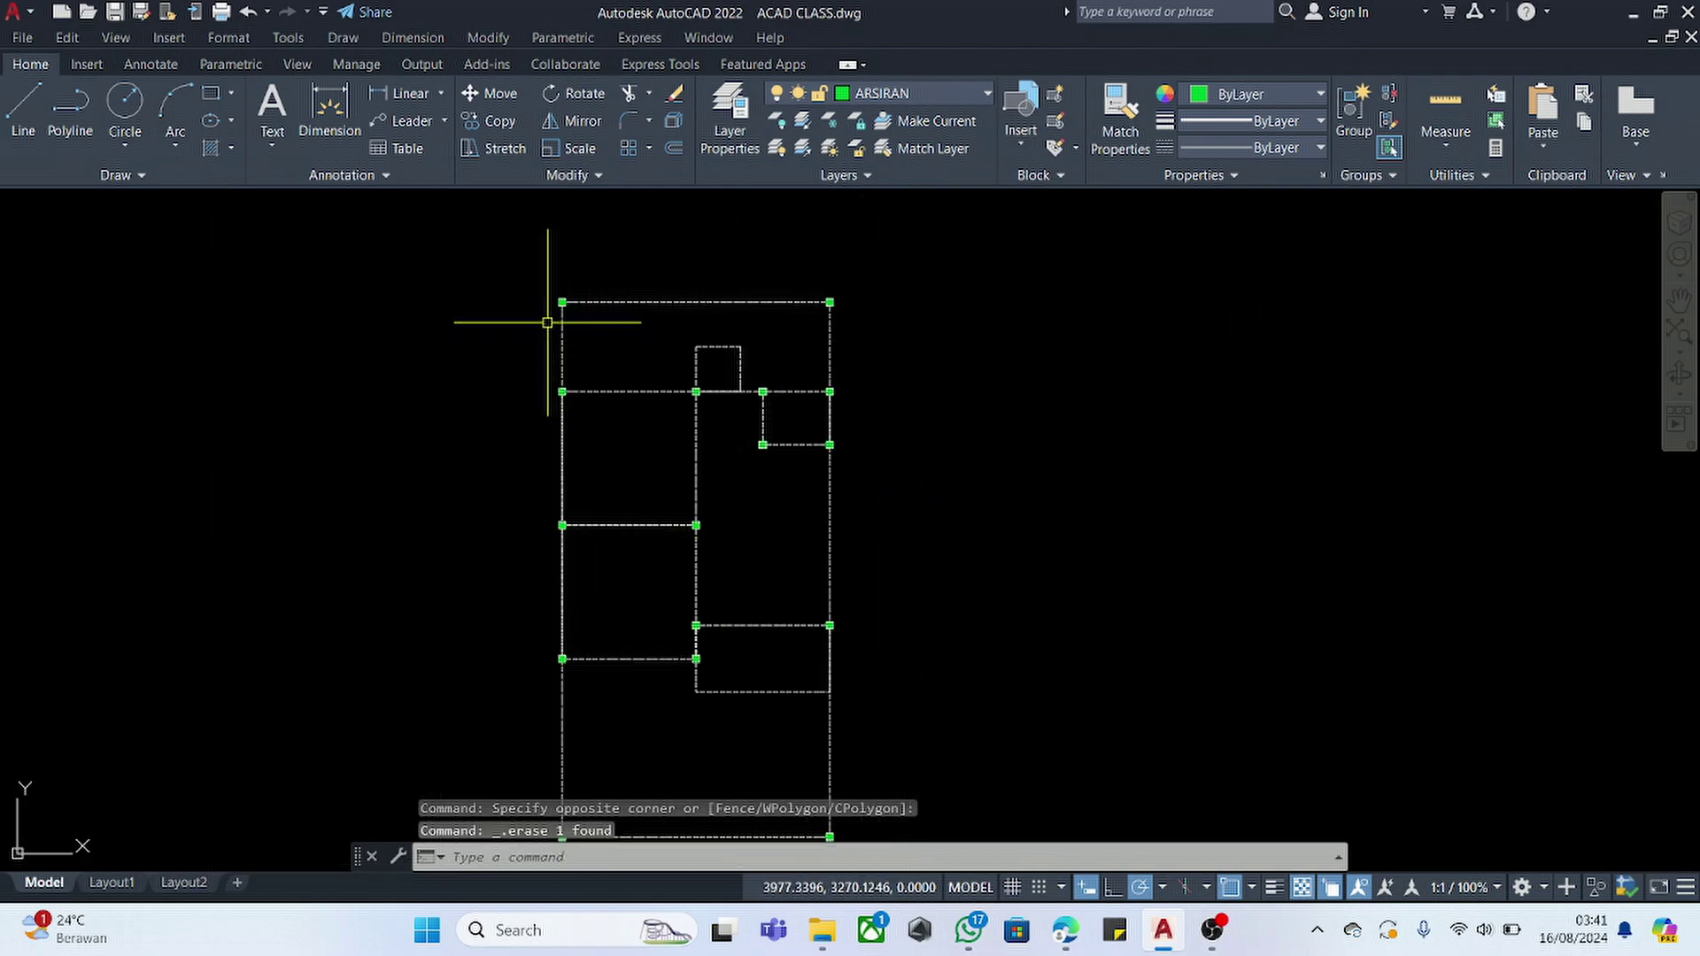
pyautogui.scroll(4, 558, 297)
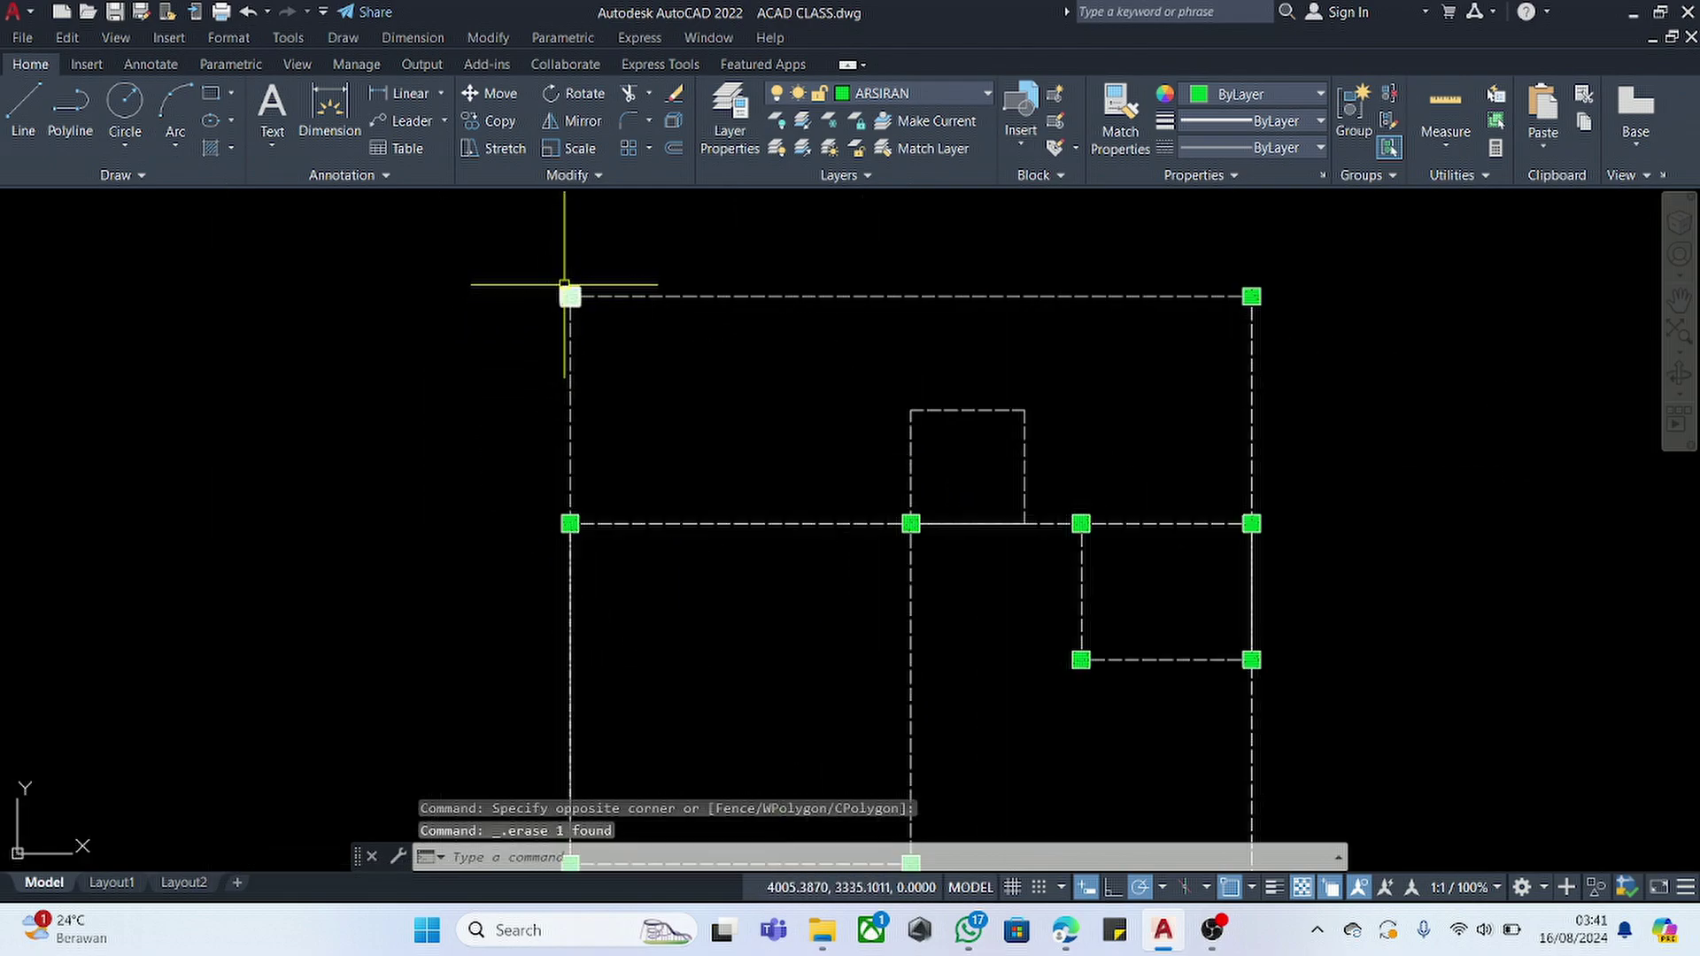
pyautogui.press('l')
pyautogui.press('Return')
pyautogui.click(570, 379)
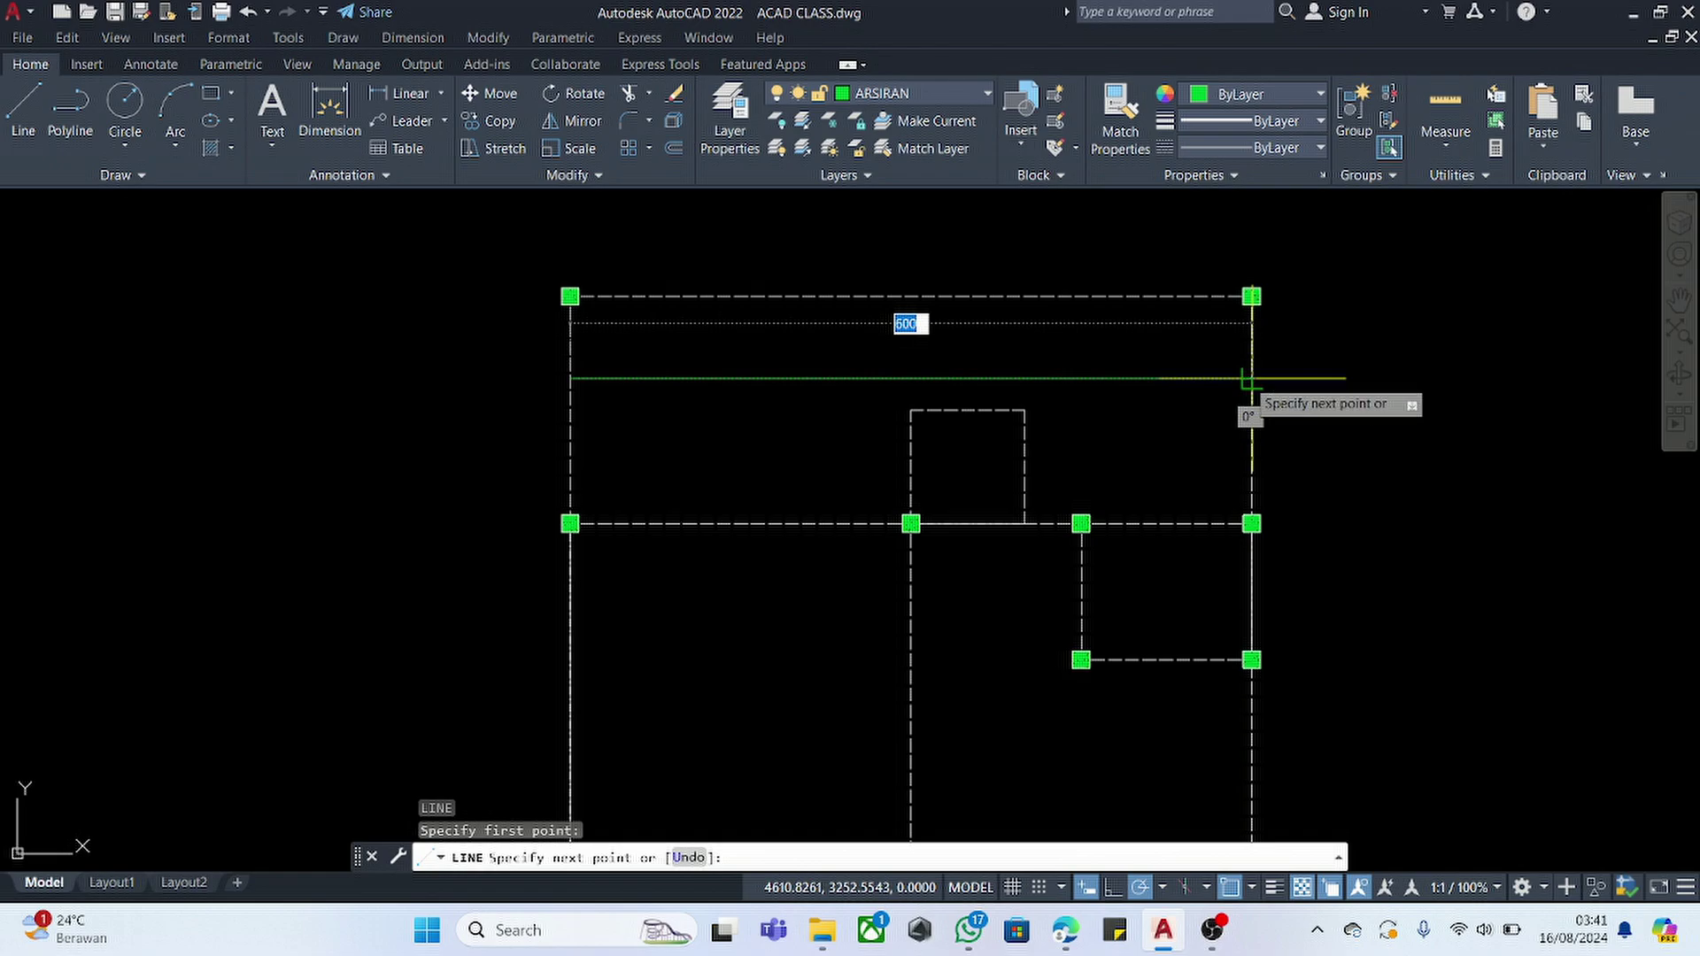
pyautogui.press('Escape')
# - Move the five columns on the plan's left axis 7.5 units inward, so their outer edges lie on the axis
pyautogui.scroll(3, 540, 279)
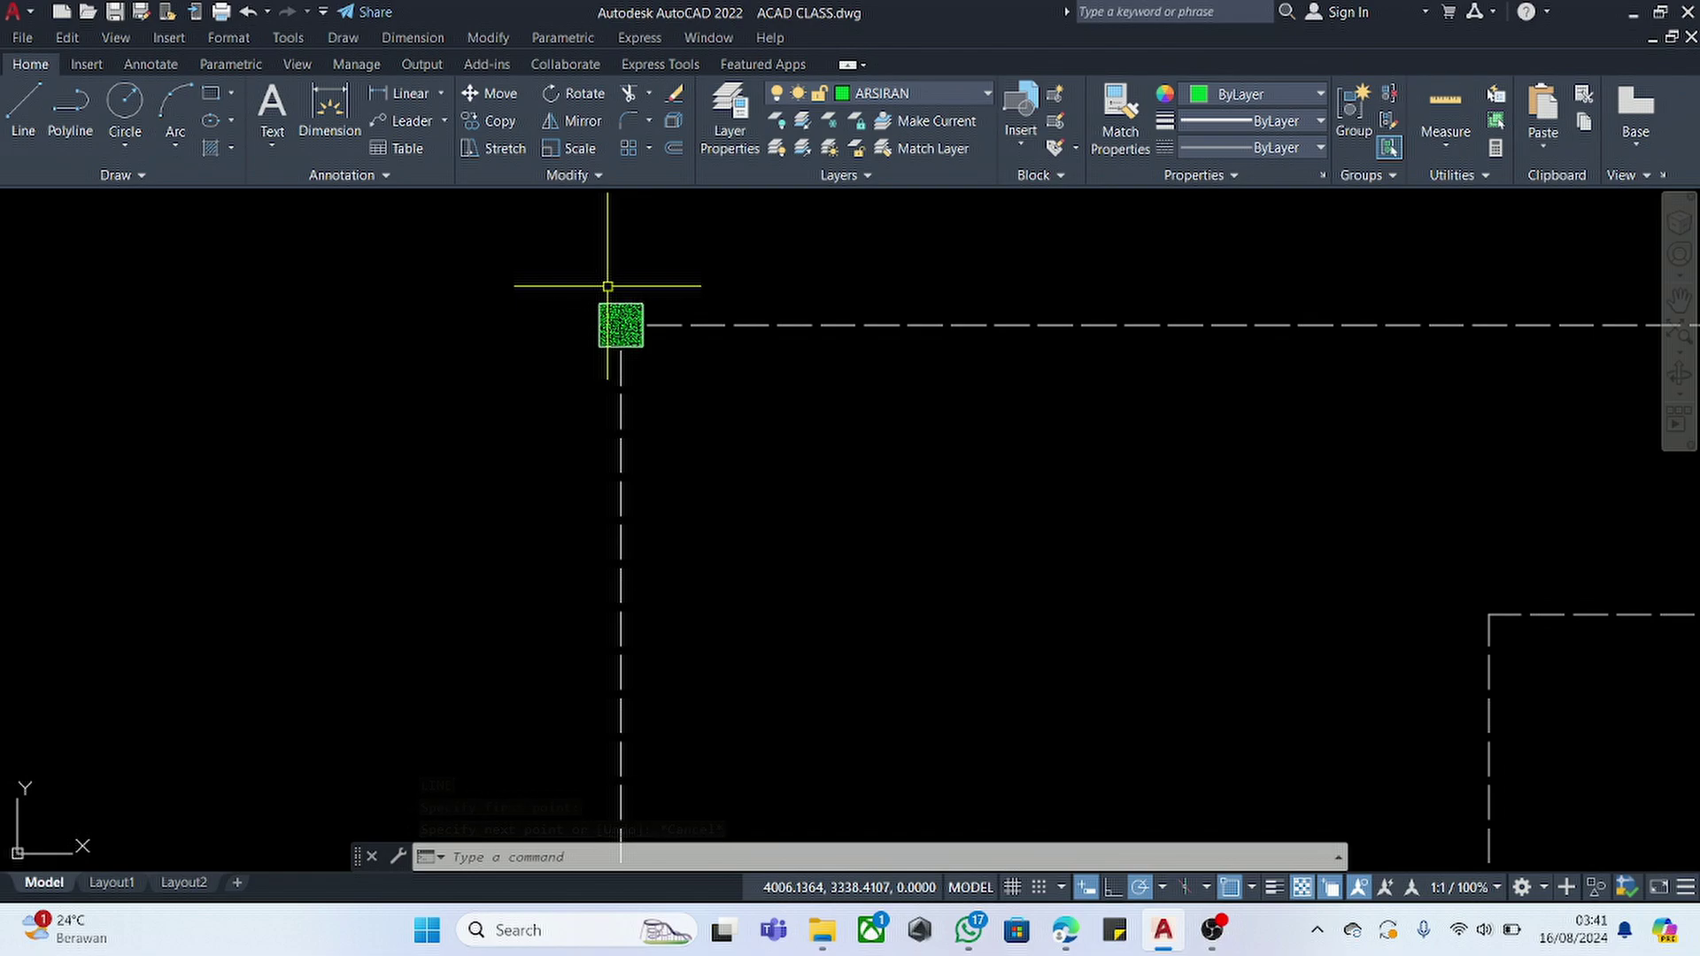
pyautogui.click(611, 288)
pyautogui.scroll(-3, 602, 298)
pyautogui.scroll(-2, 531, 605)
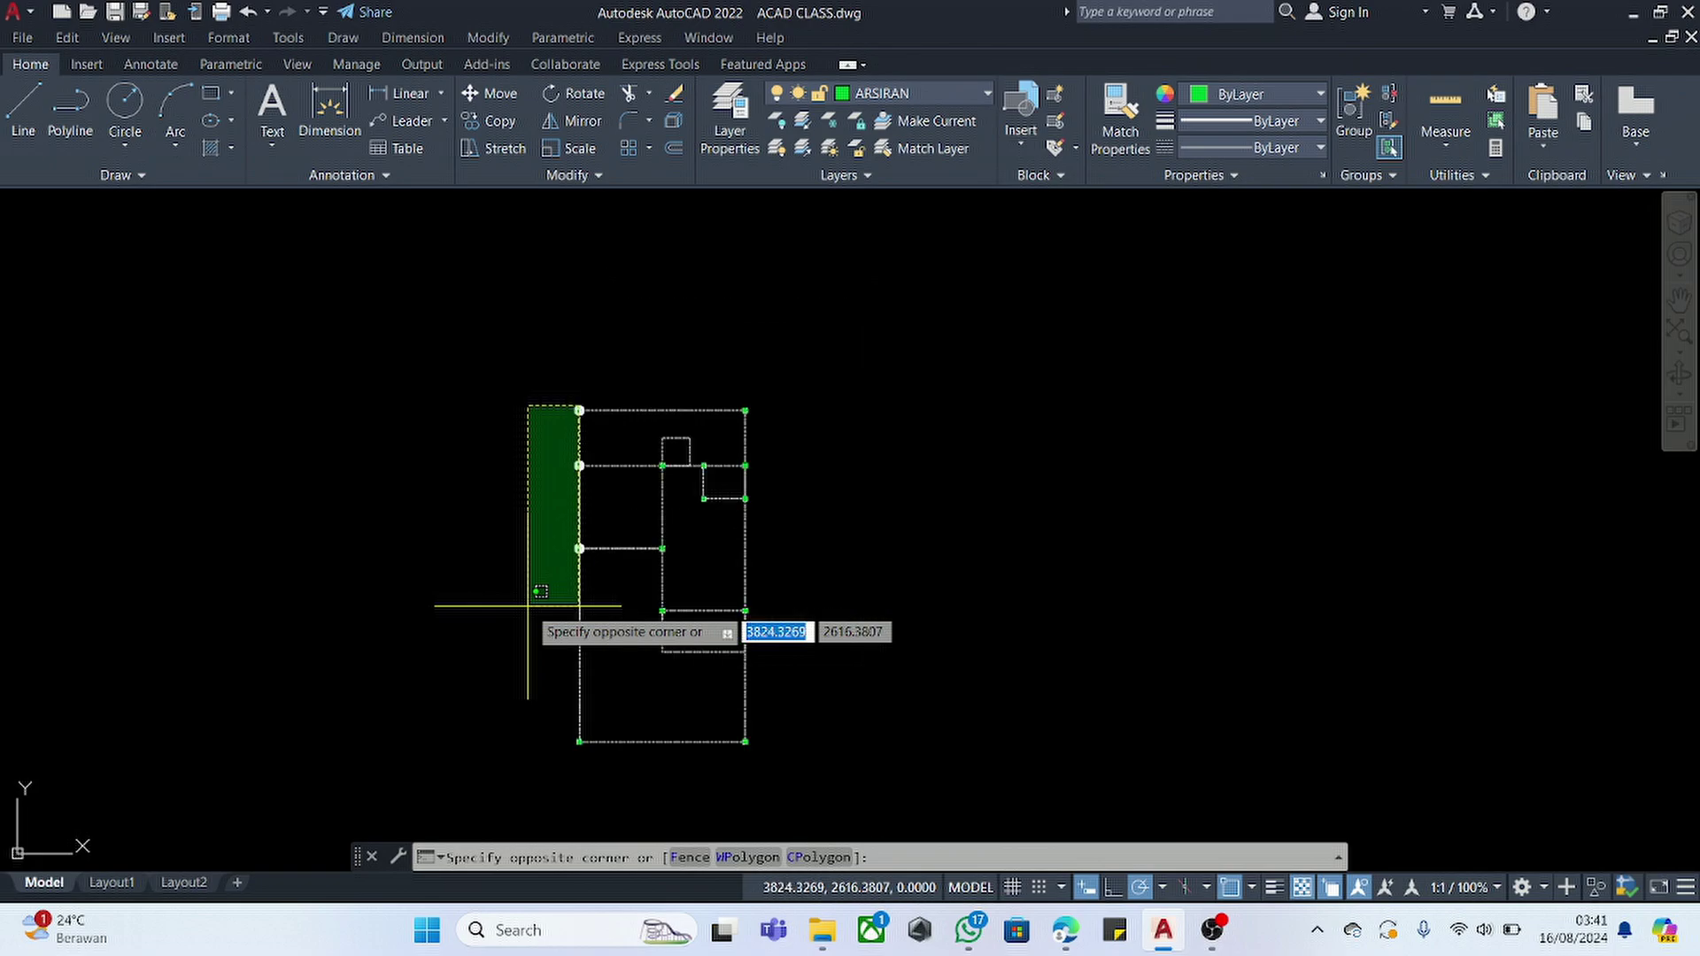
pyautogui.click(510, 755)
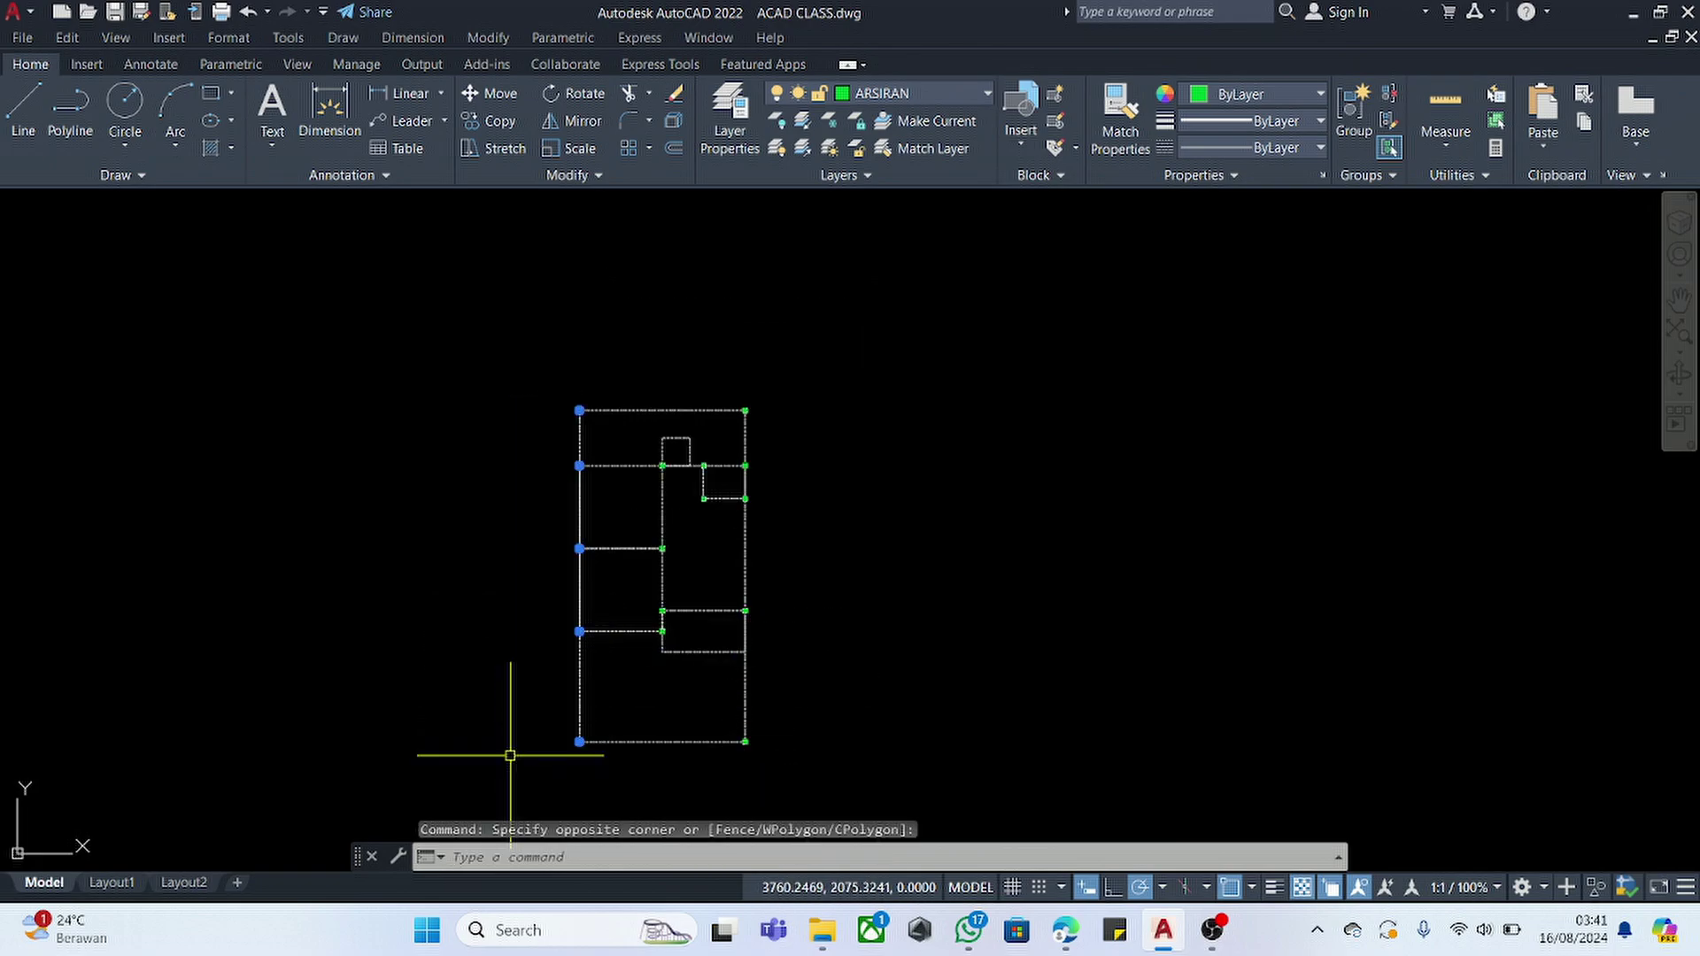
pyautogui.scroll(6, 547, 699)
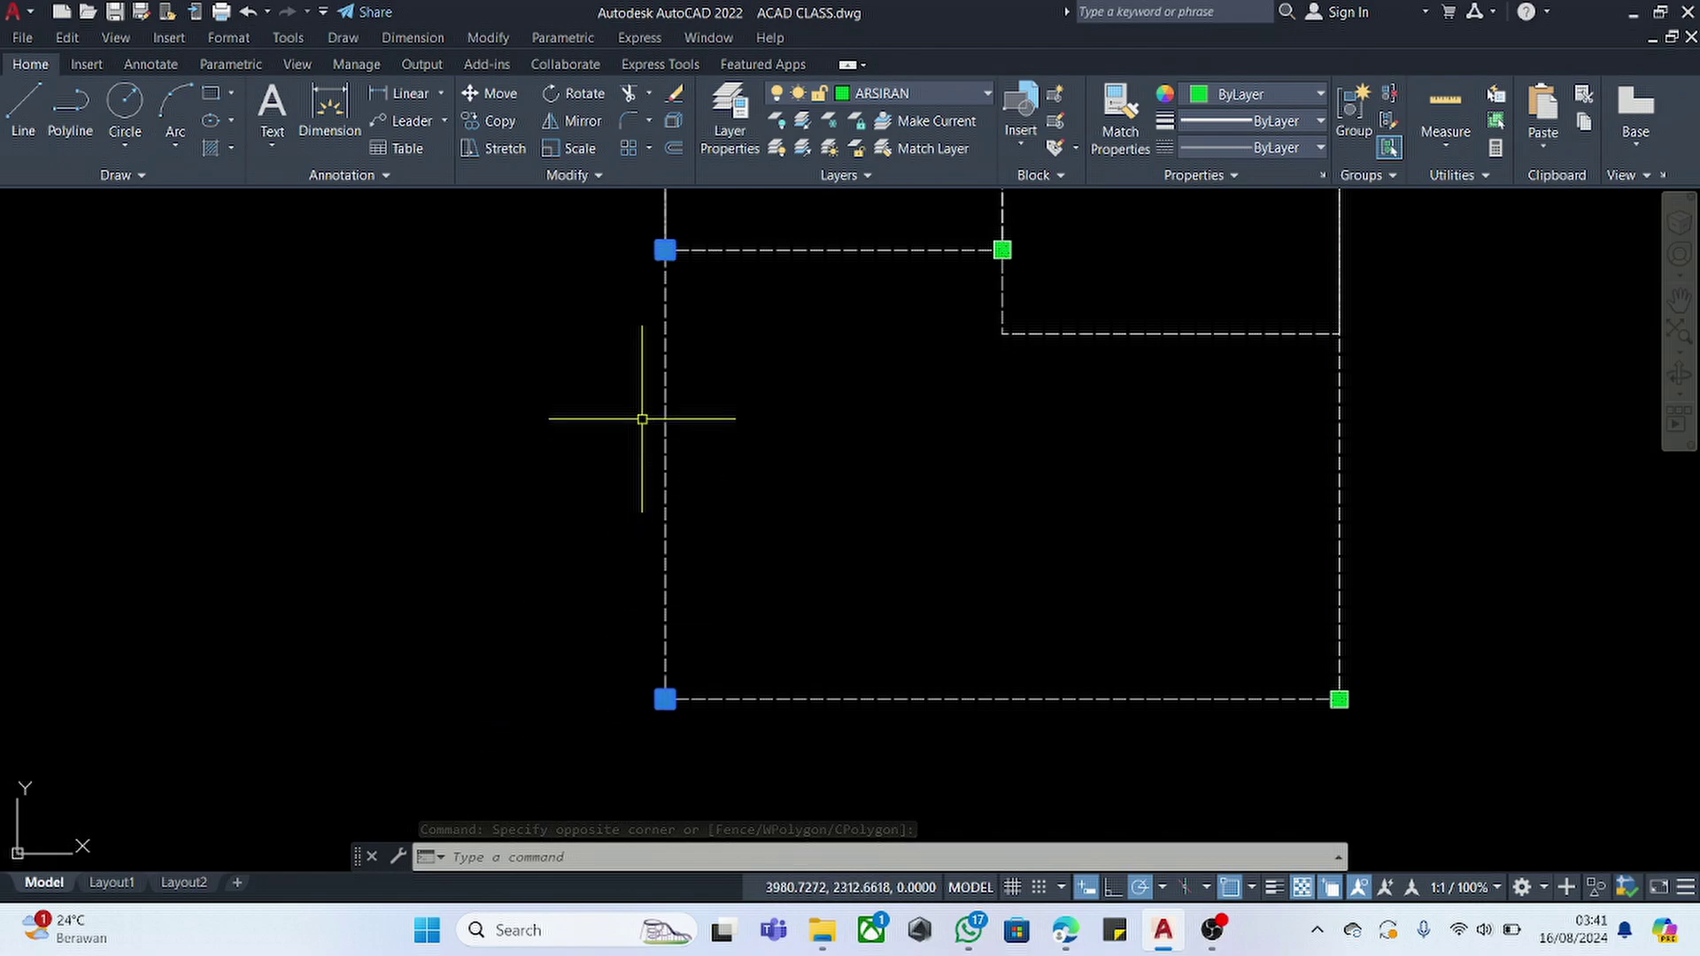
pyautogui.write('m')
pyautogui.press('Return')
pyautogui.scroll(5, 662, 252)
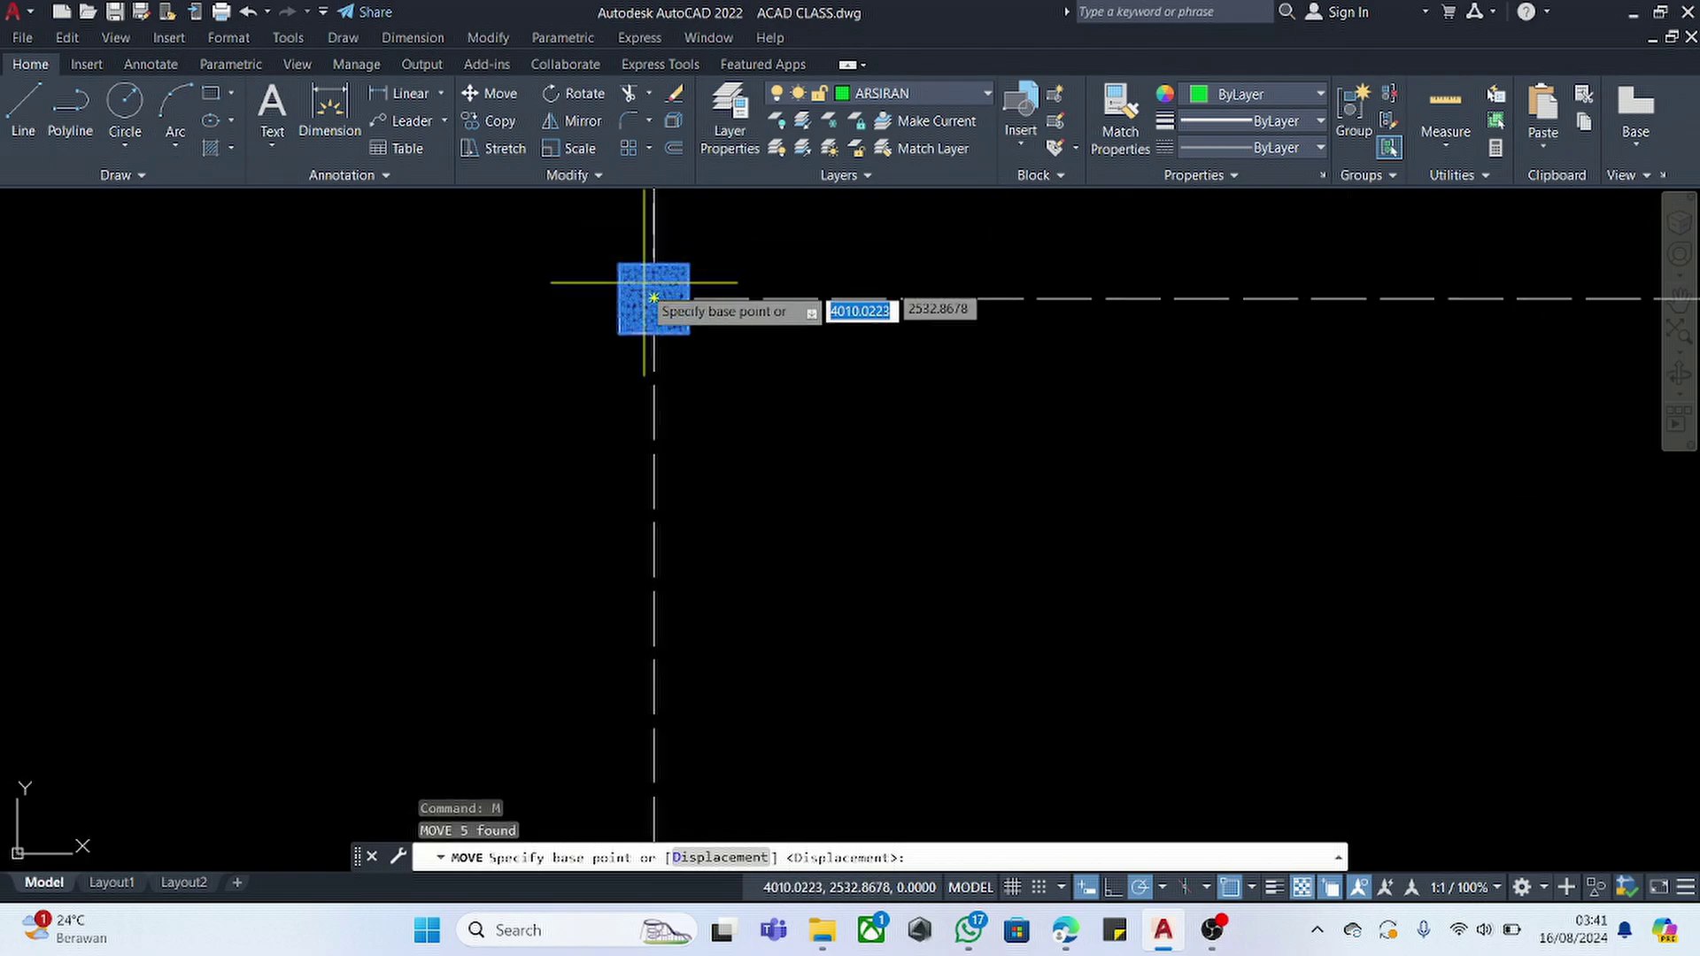
pyautogui.click(654, 298)
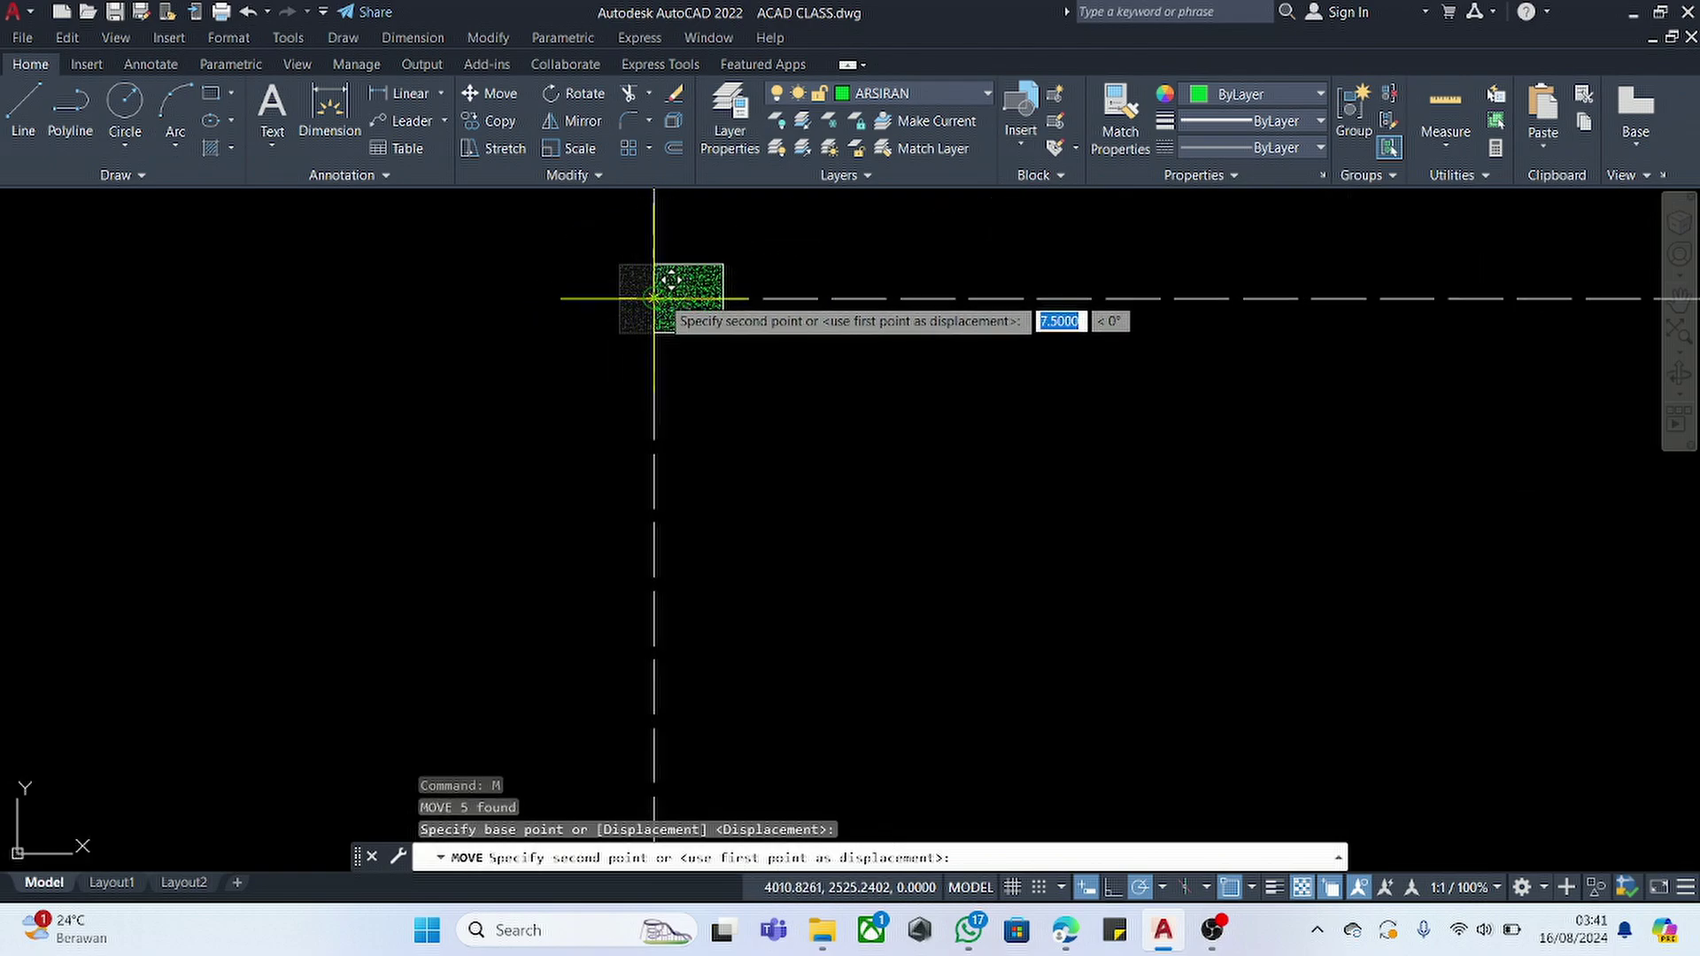
pyautogui.click(647, 314)
# - Move the five columns on the plan's right axis 7.5 units inward, so their outer edges align with the axis
pyautogui.scroll(-9, 679, 470)
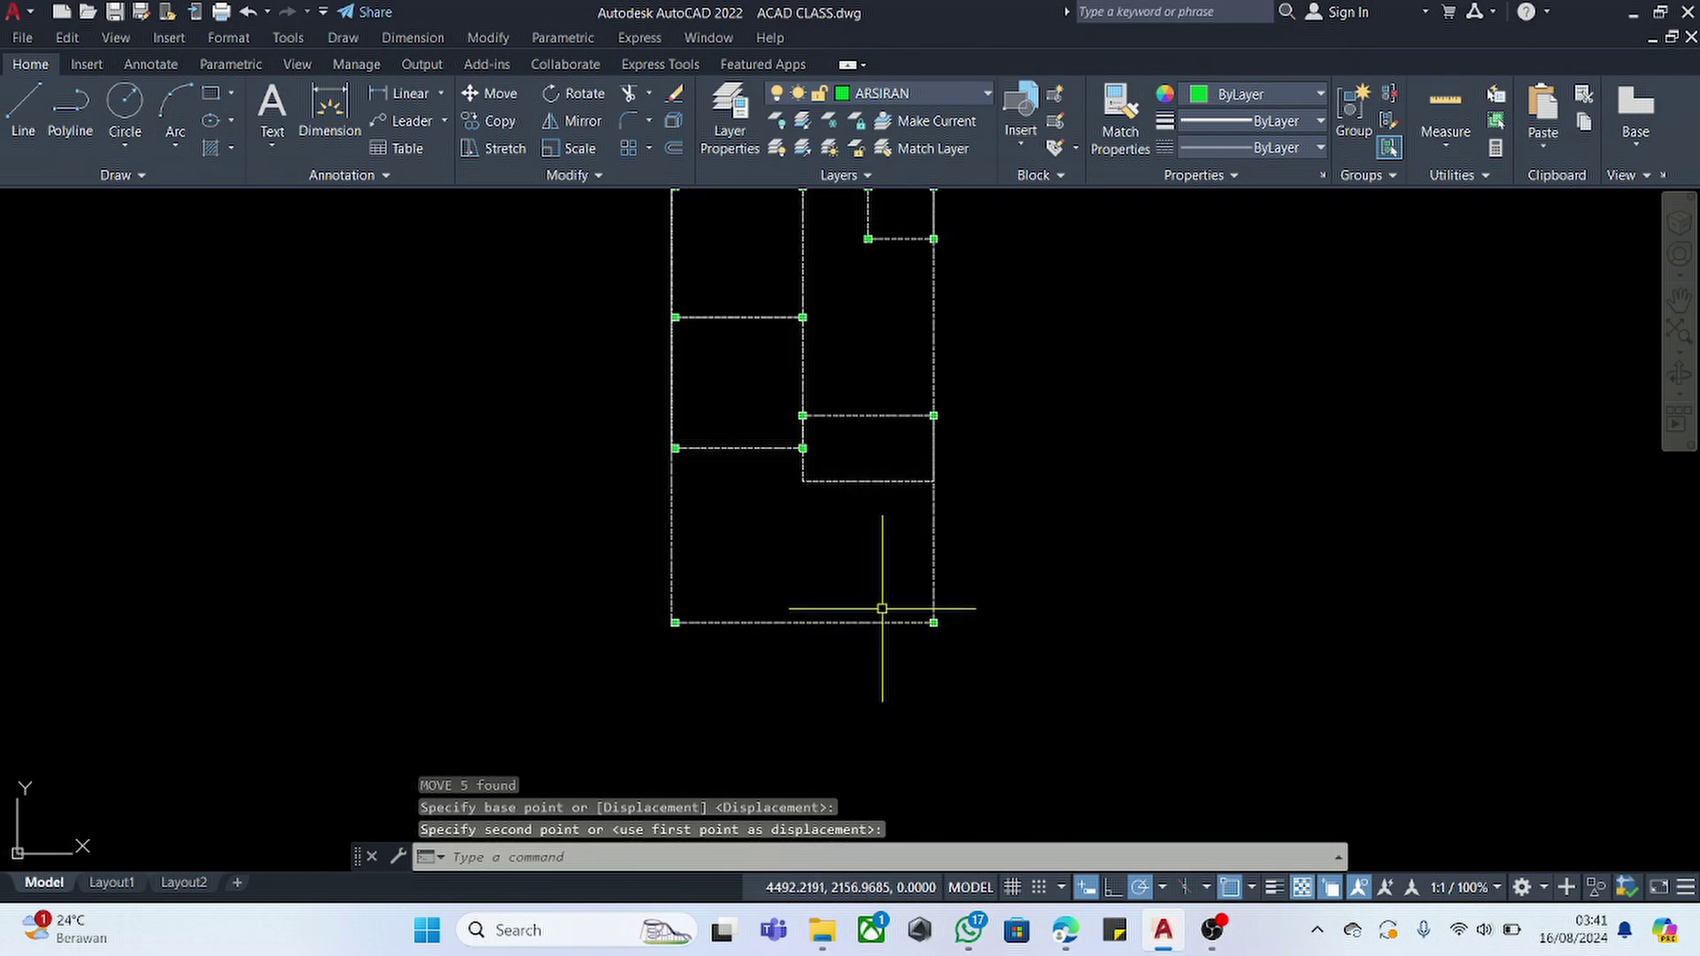
pyautogui.scroll(-2, 888, 613)
pyautogui.click(1020, 265)
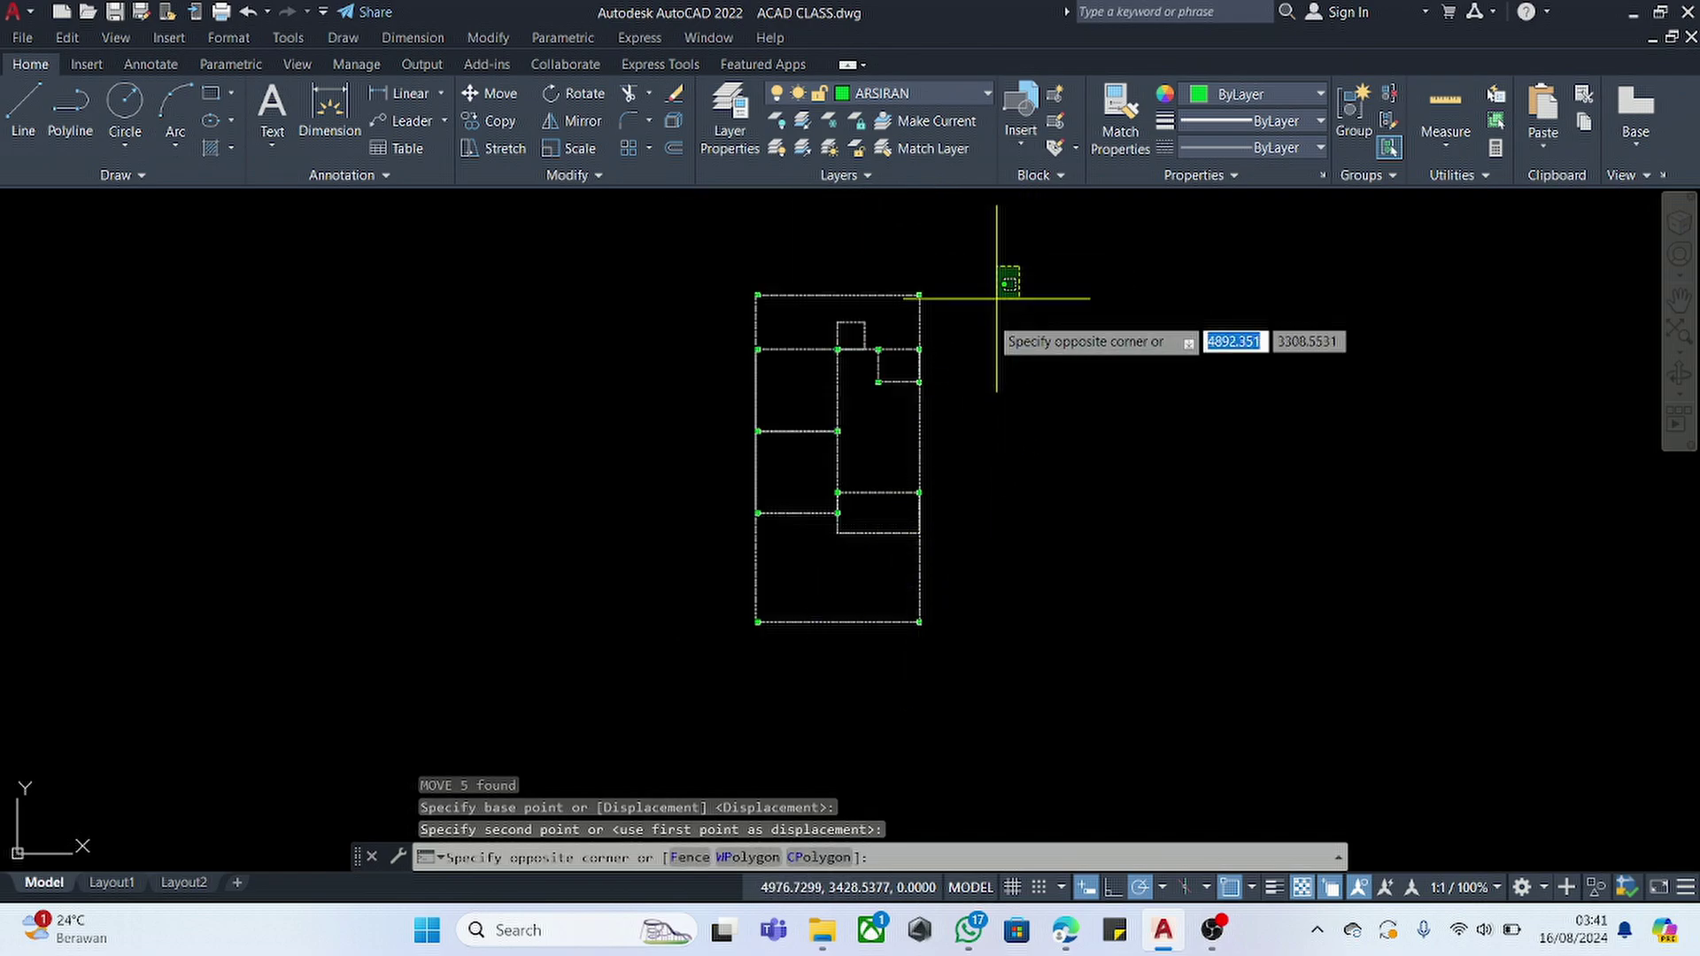
pyautogui.click(921, 638)
pyautogui.write('m')
pyautogui.press('Return')
pyautogui.scroll(10, 919, 493)
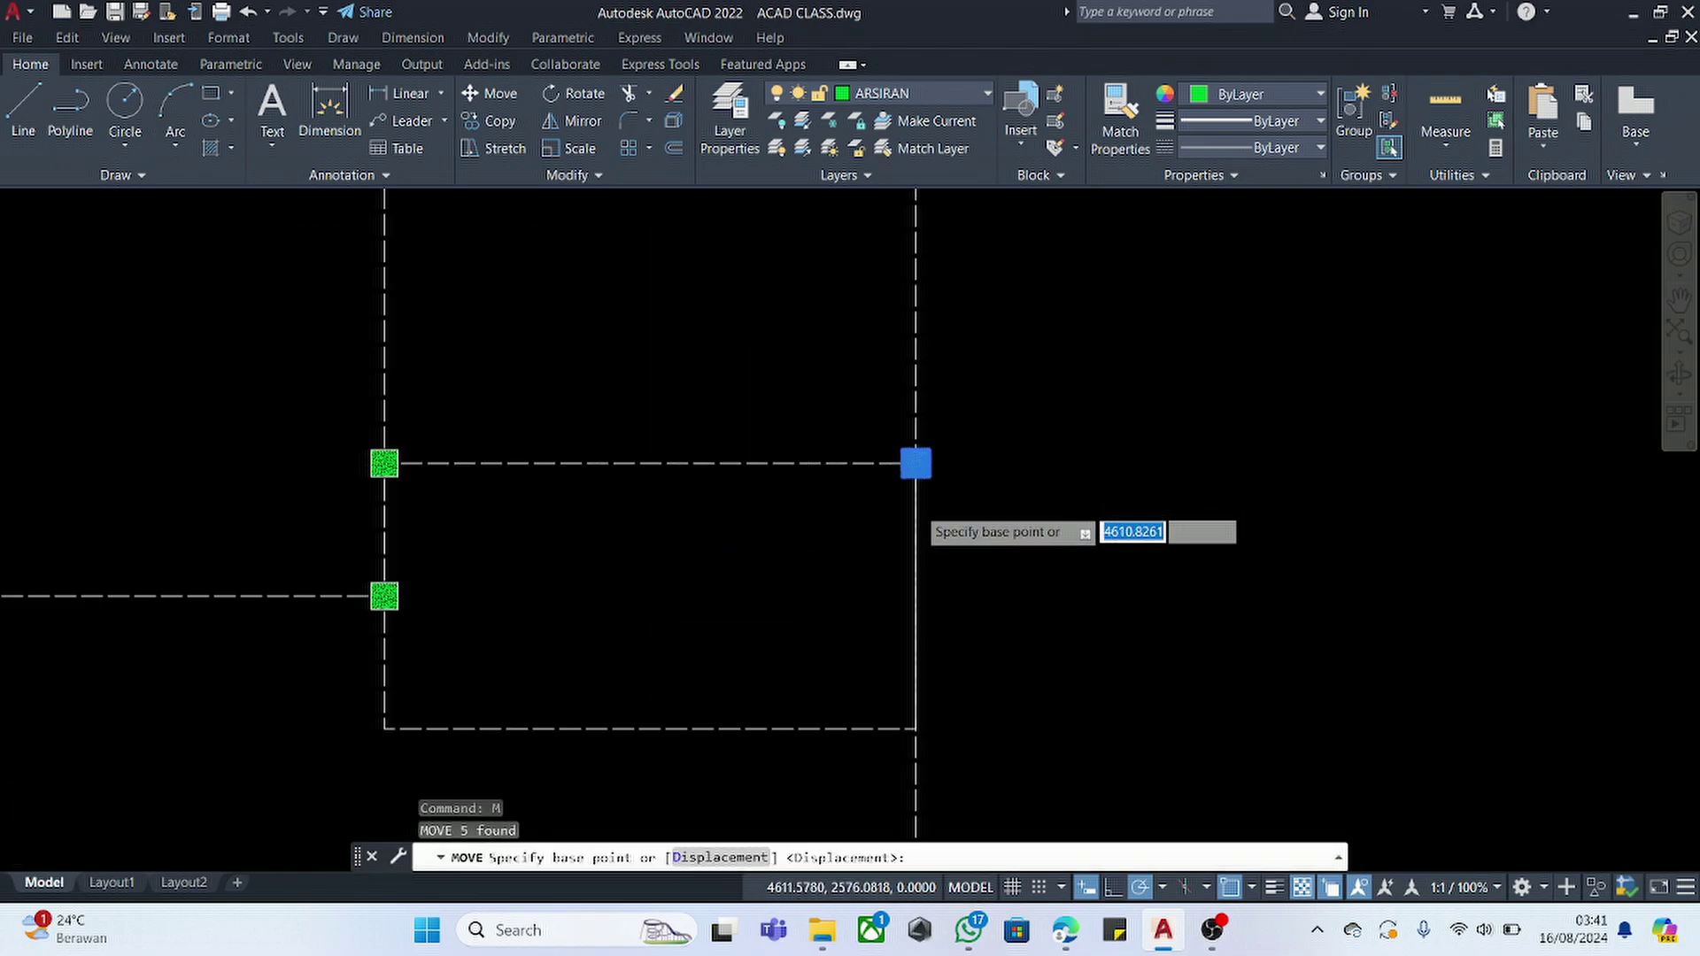
pyautogui.click(915, 437)
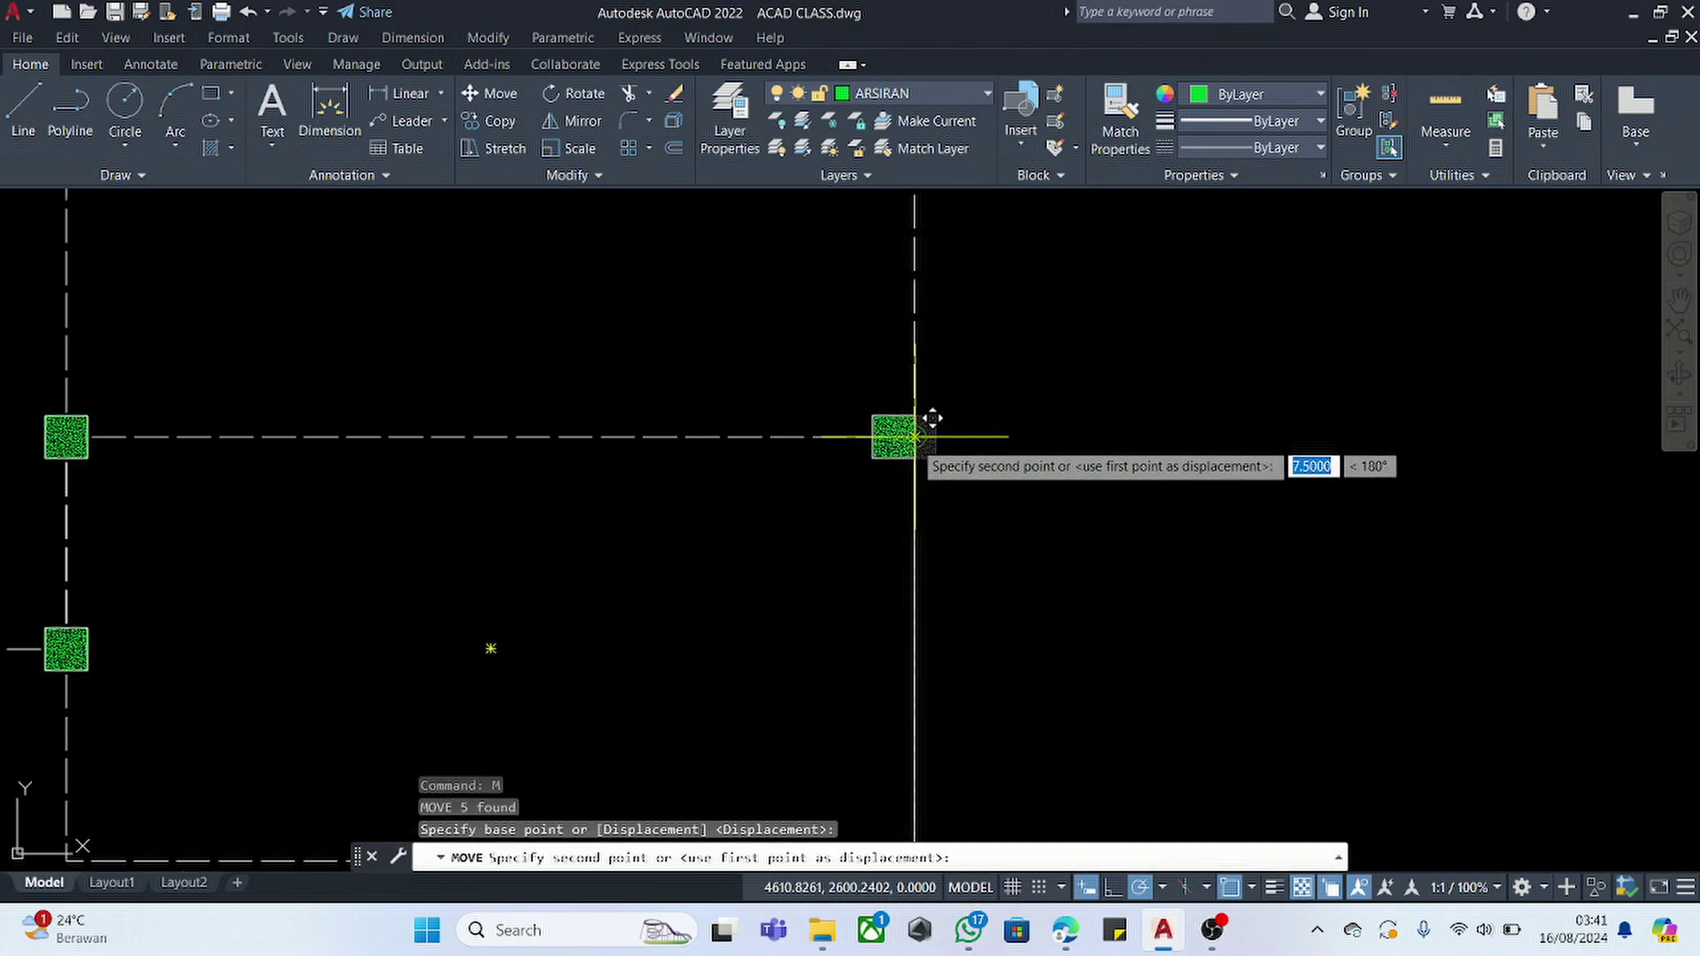
pyautogui.click(929, 421)
# - Move the two top corner columns down 7.5 units, so their upper edges lie on the top axis
pyautogui.scroll(-10, 929, 421)
pyautogui.scroll(8, 806, 315)
pyautogui.click(1272, 330)
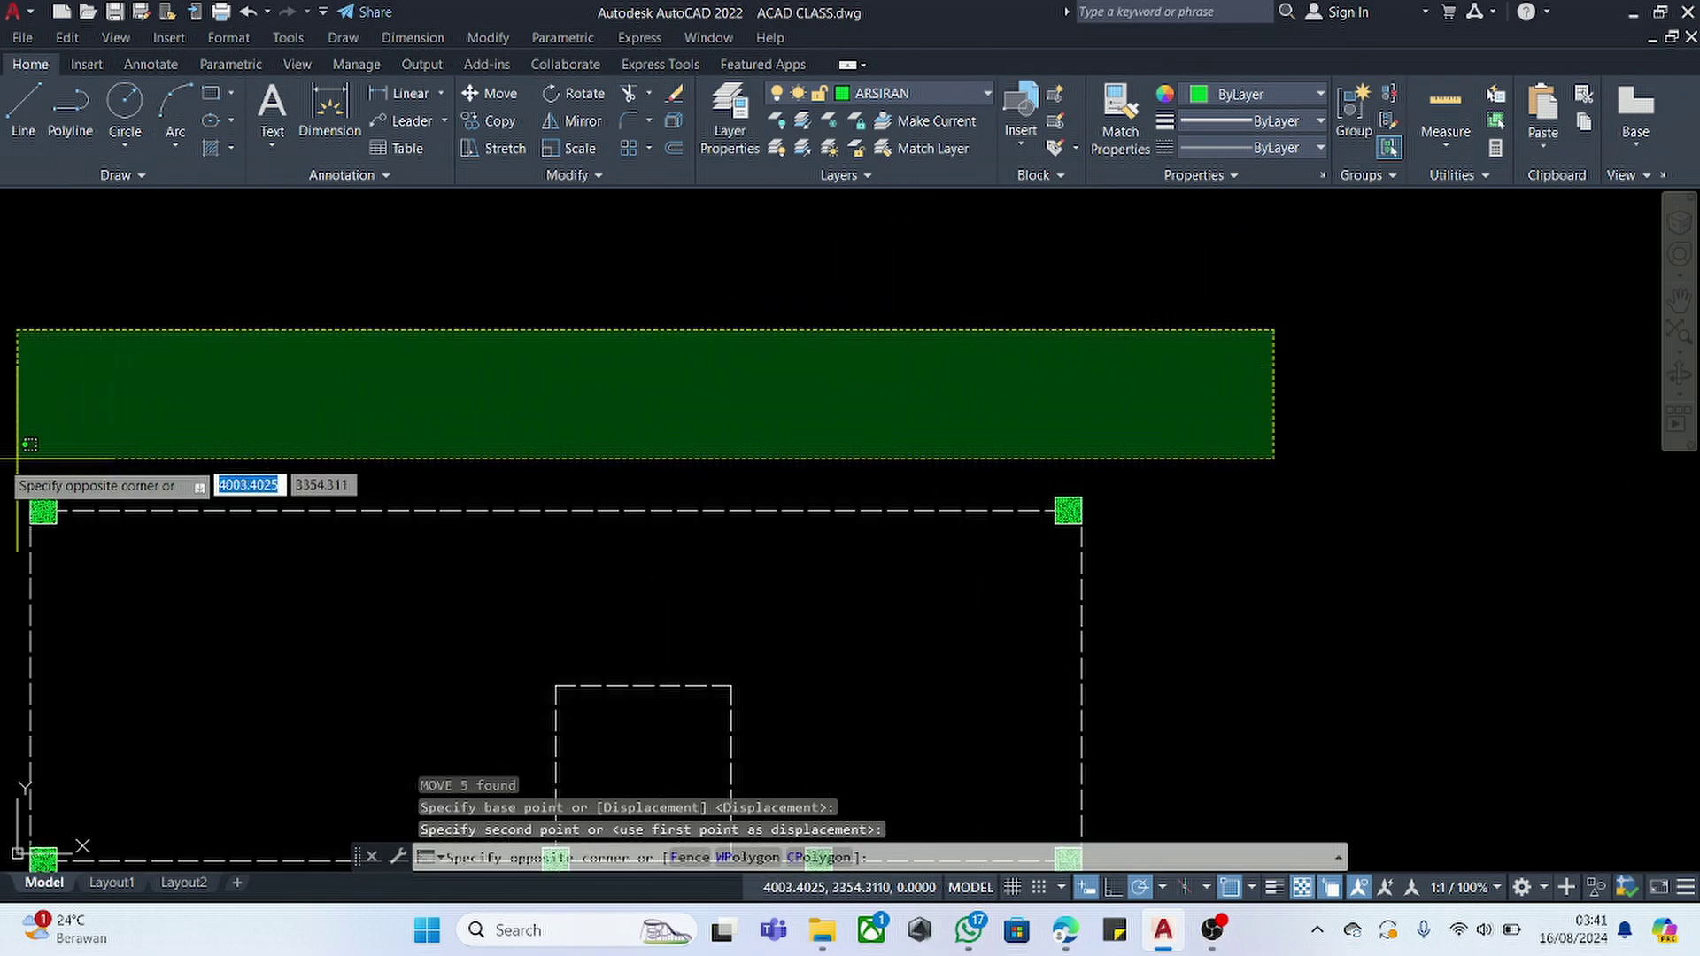
pyautogui.click(11, 500)
pyautogui.write('m')
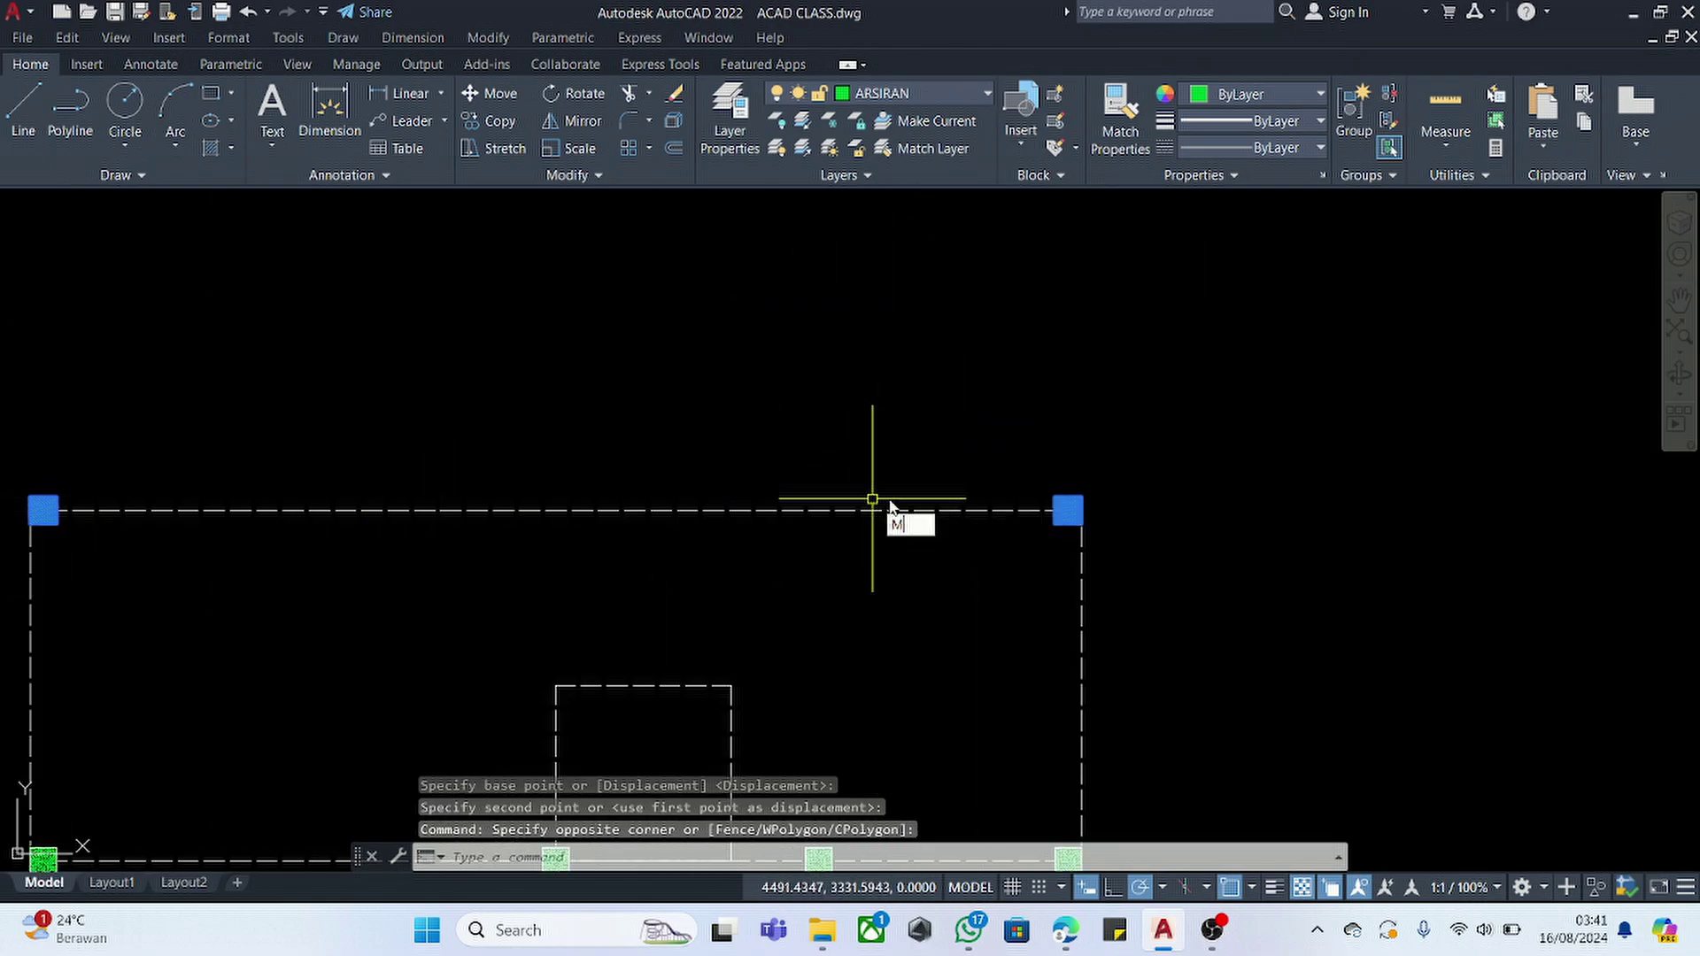
pyautogui.press('Return')
pyautogui.scroll(3, 1018, 505)
pyautogui.click(1102, 479)
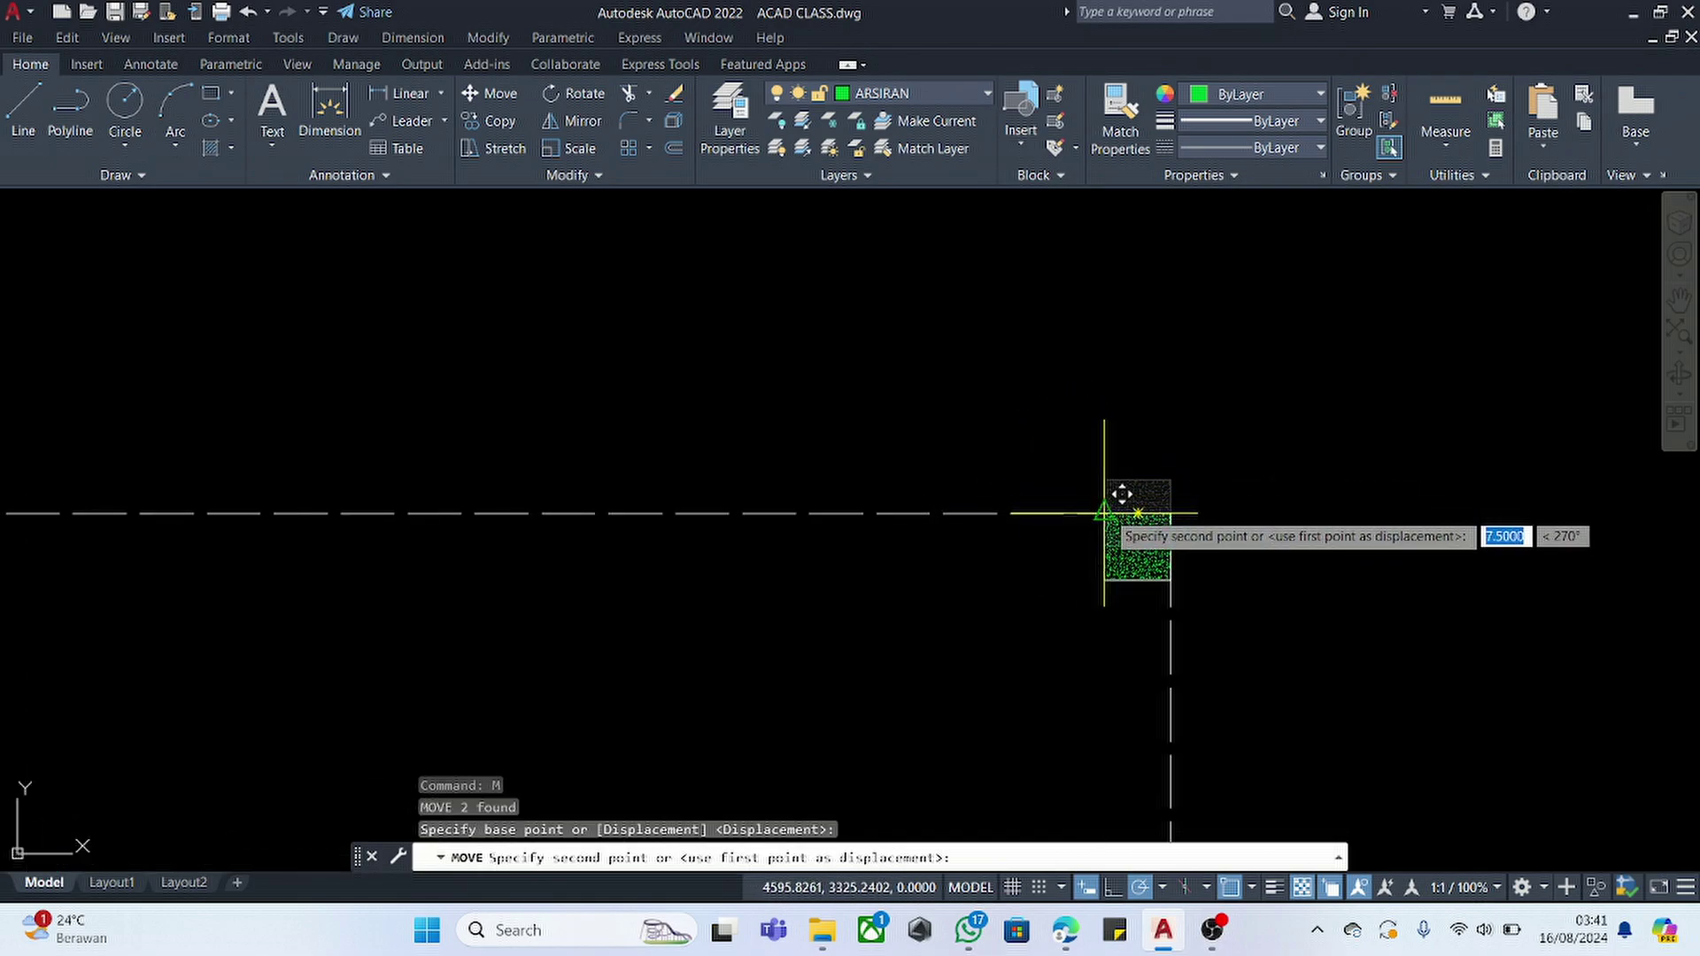
pyautogui.click(1103, 513)
# - Move the two bottom corner columns up by half their height, so their lower edges lie on the bottom axis
pyautogui.scroll(-5, 1049, 744)
pyautogui.scroll(-3, 1050, 744)
pyautogui.scroll(6, 991, 569)
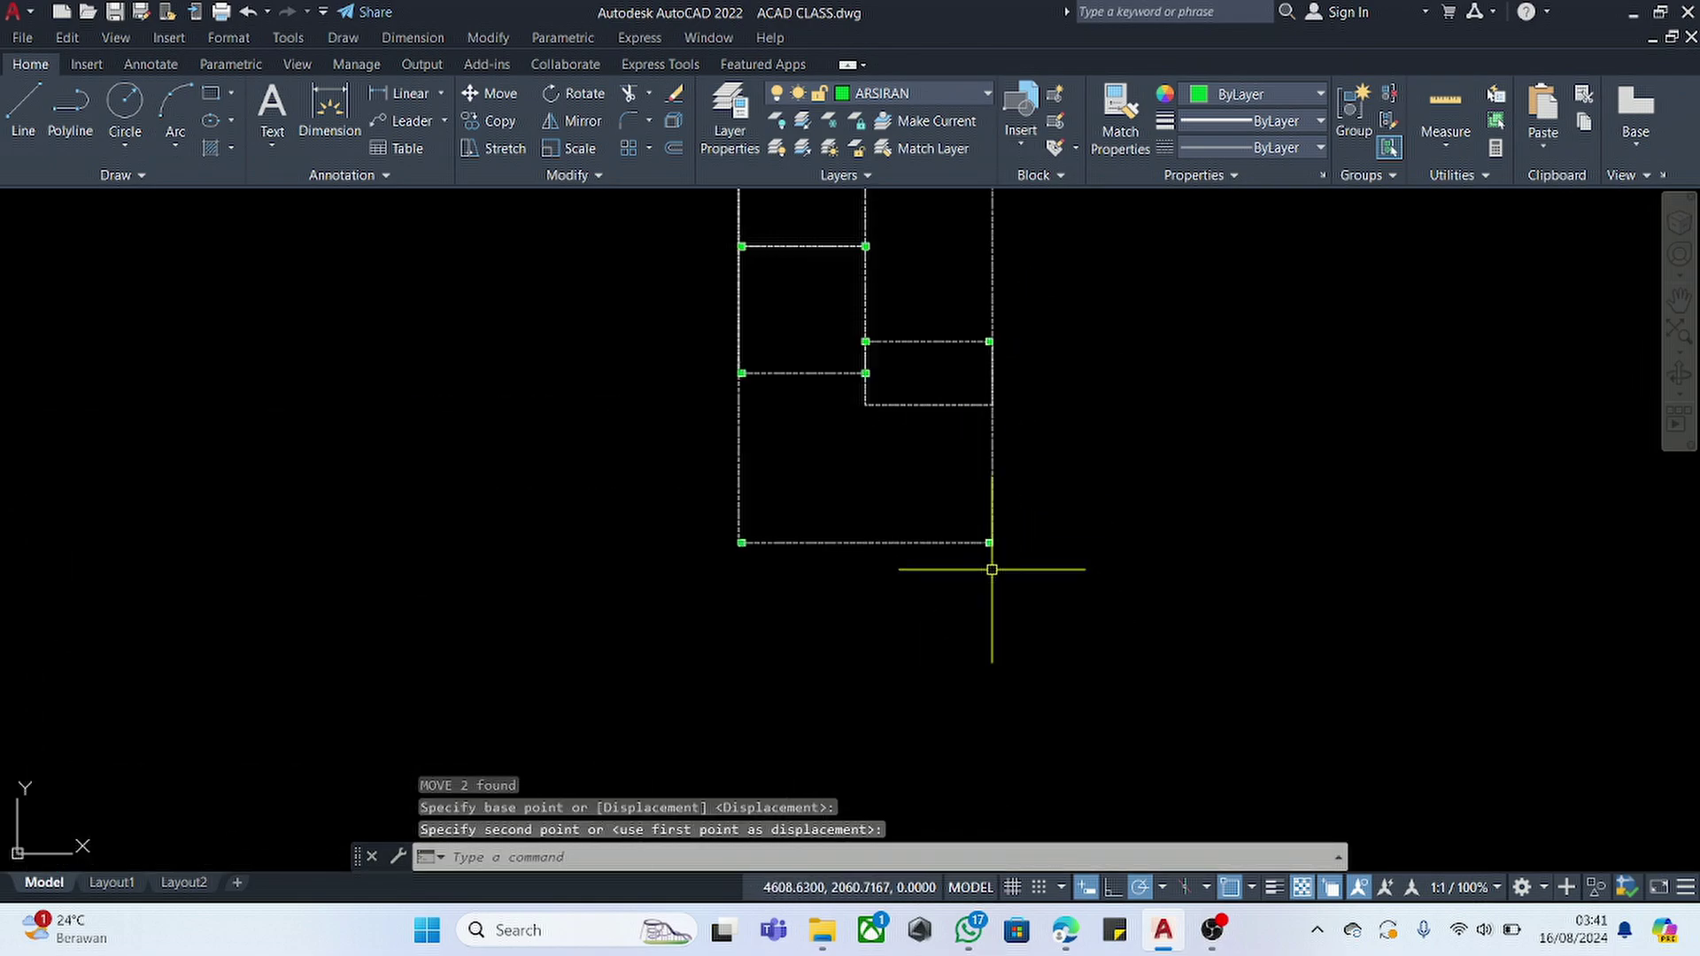
pyautogui.click(1027, 537)
pyautogui.scroll(-5, 894, 575)
pyautogui.click(298, 629)
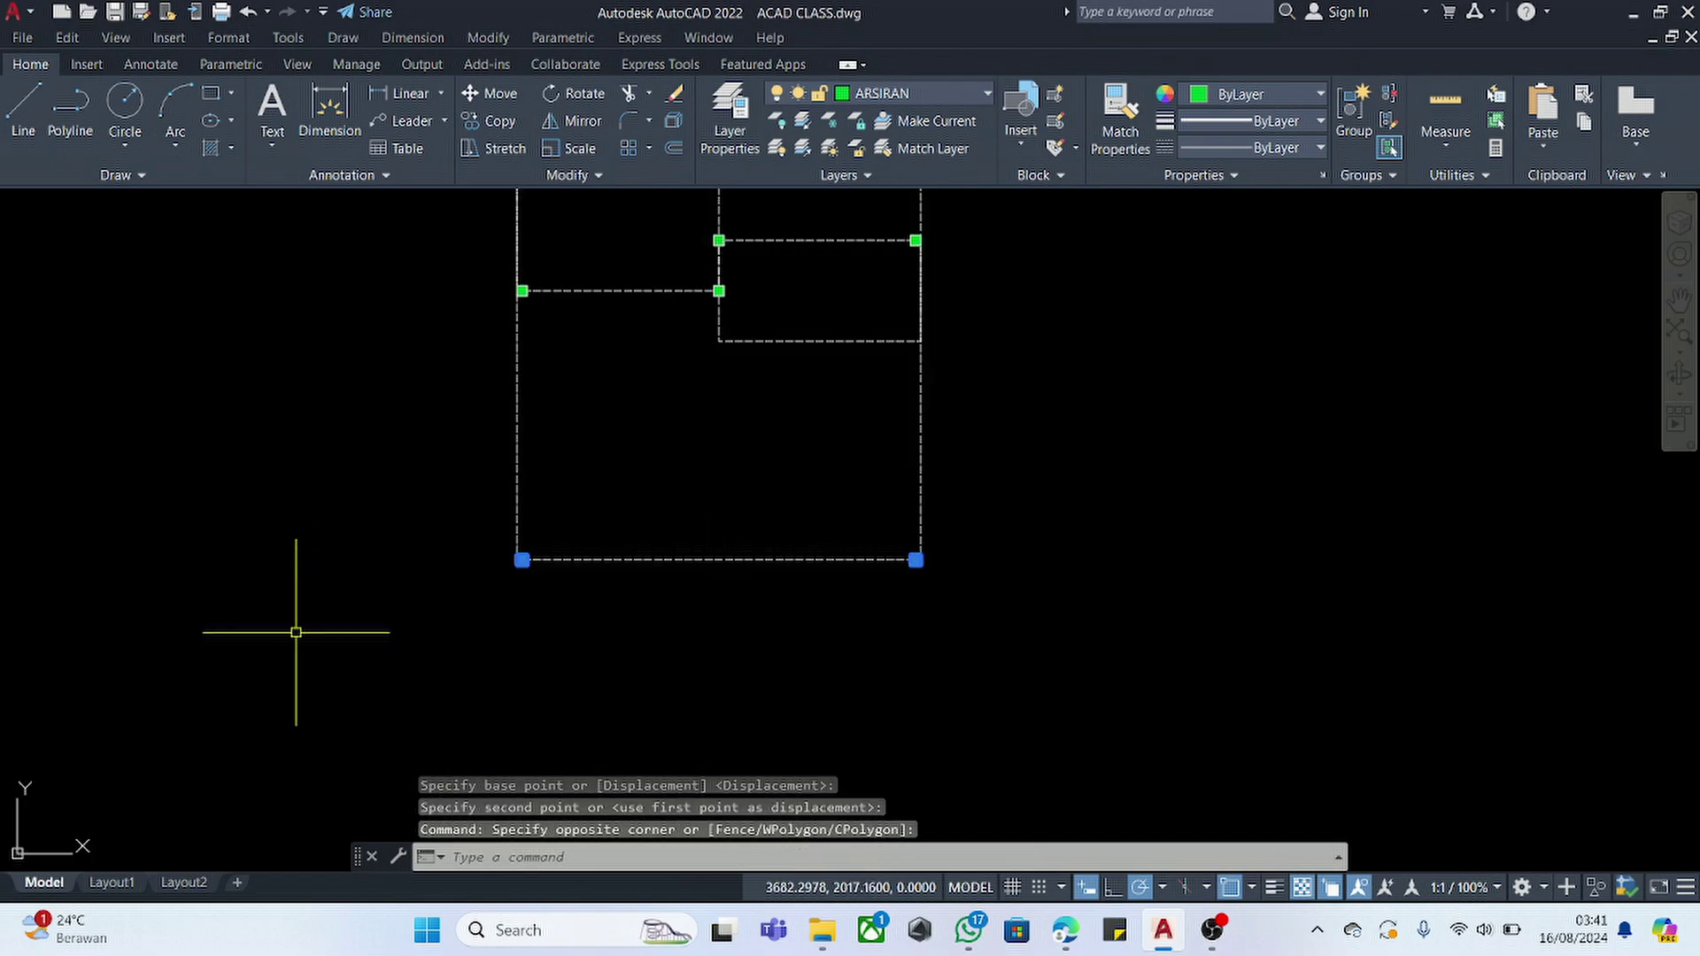
pyautogui.write('m')
pyautogui.press('Return')
pyautogui.scroll(5, 465, 589)
pyautogui.click(685, 520)
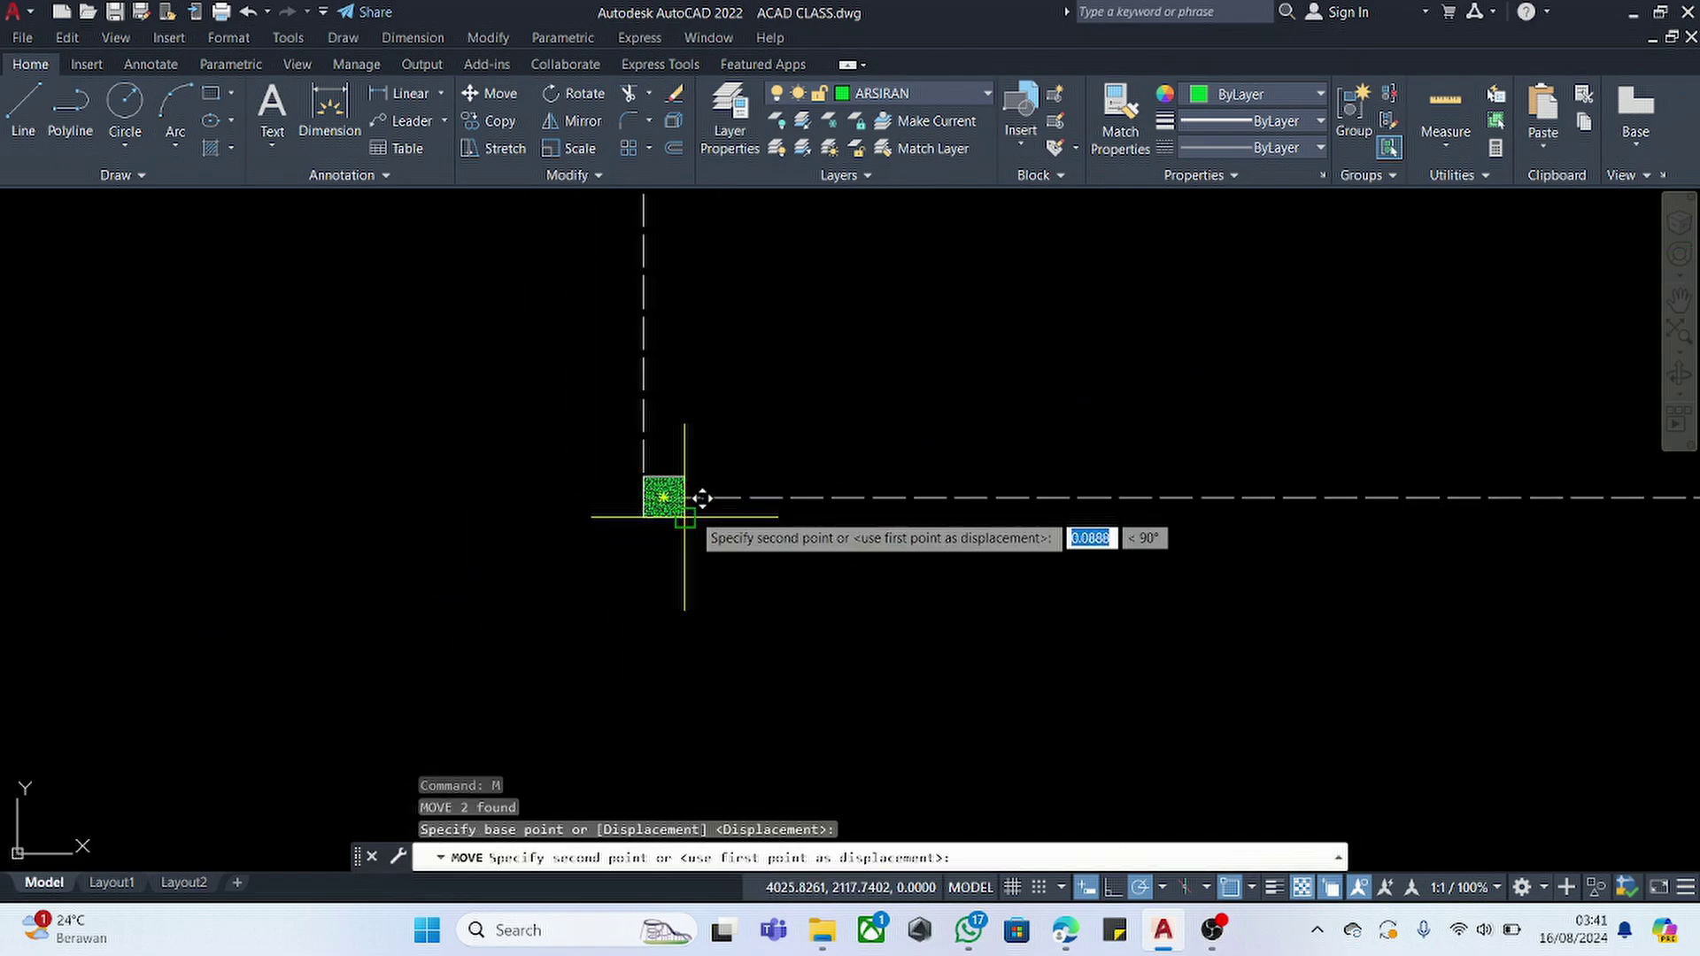
pyautogui.click(689, 502)
pyautogui.scroll(-4, 656, 585)
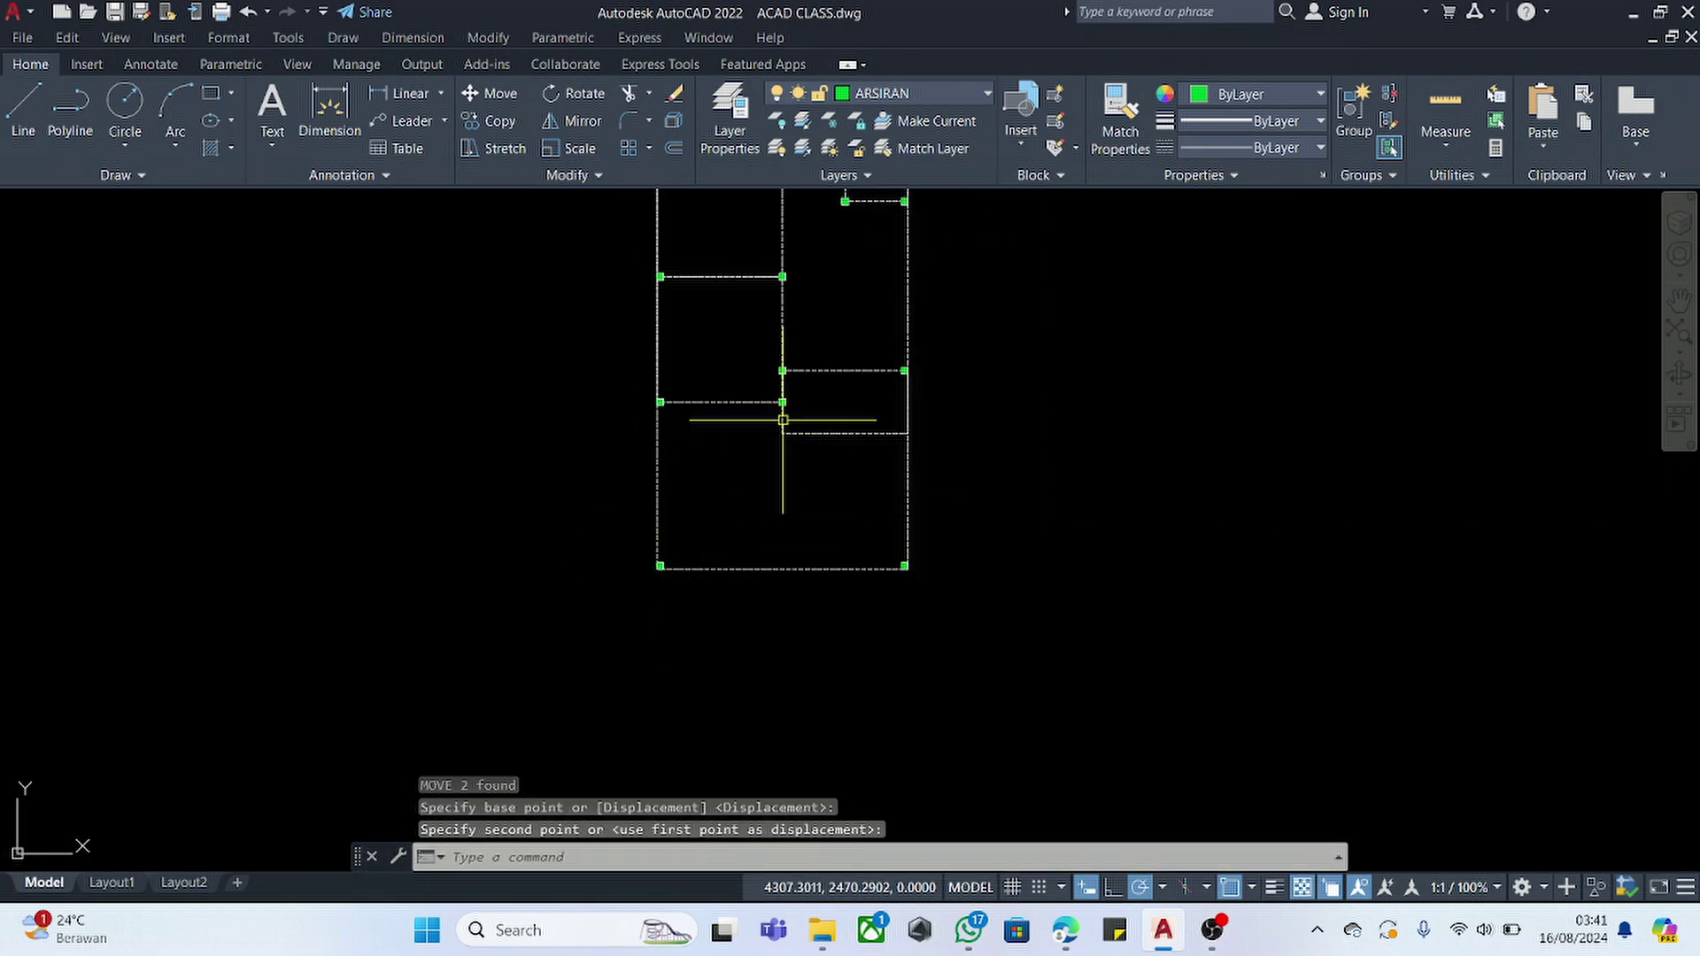
pyautogui.scroll(2, 881, 356)
pyautogui.scroll(-4, 740, 463)
pyautogui.scroll(4, 805, 562)
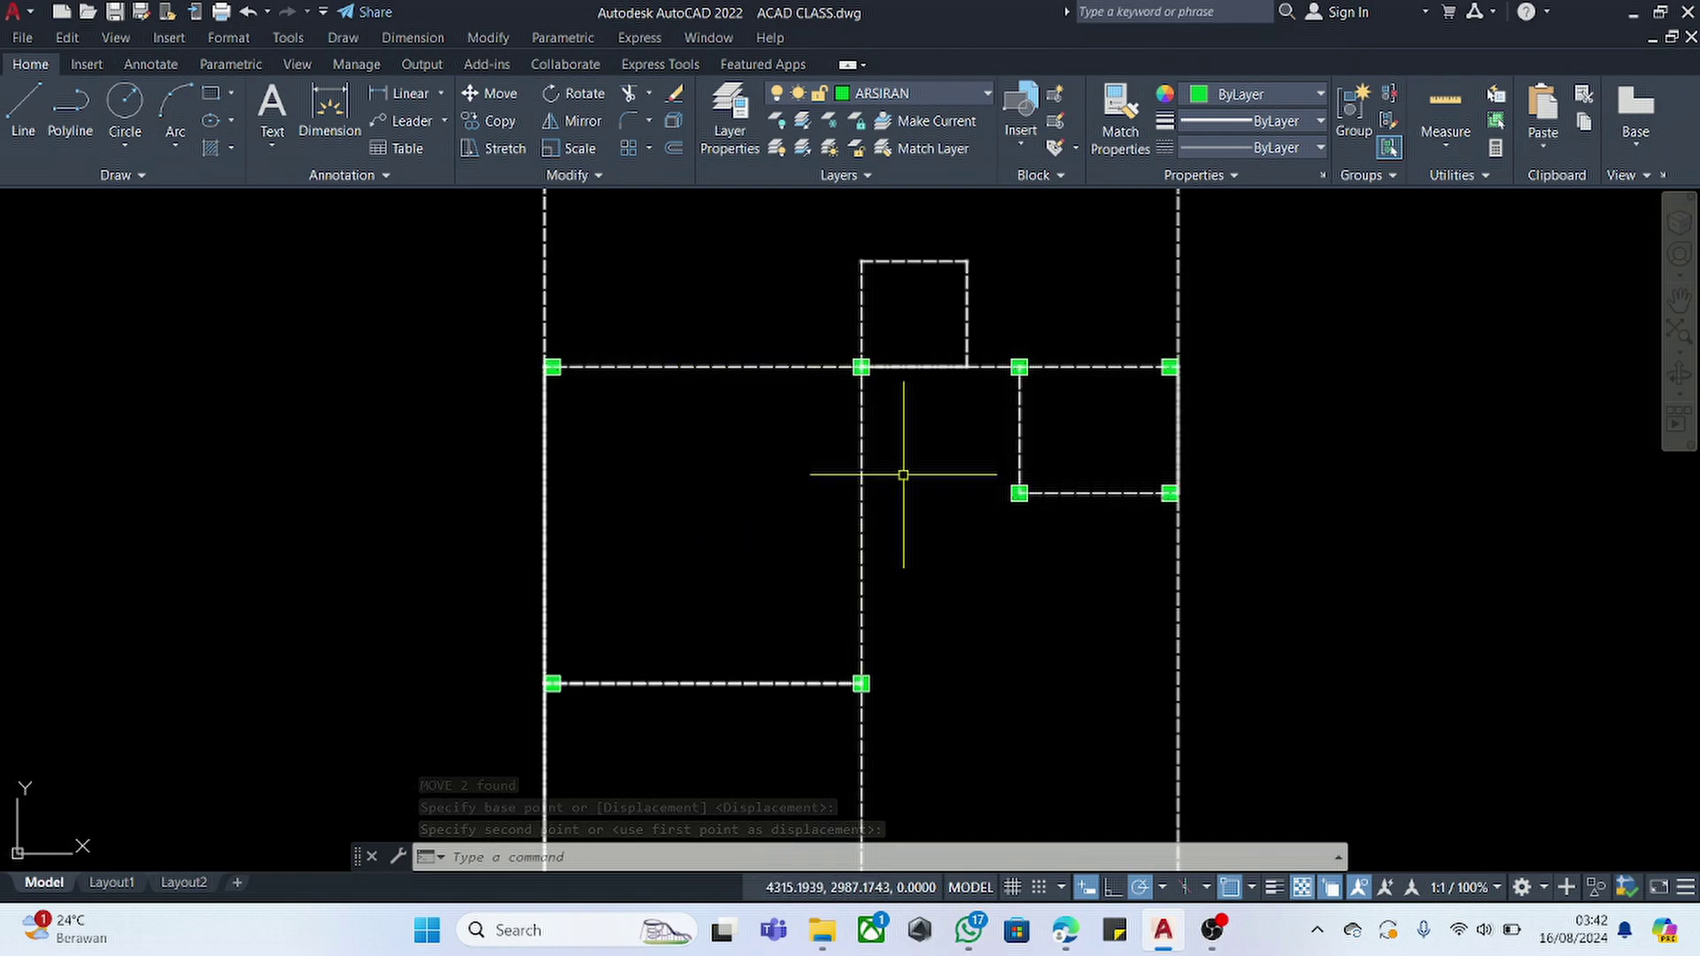
pyautogui.scroll(-4, 675, 380)
pyautogui.scroll(5, 699, 425)
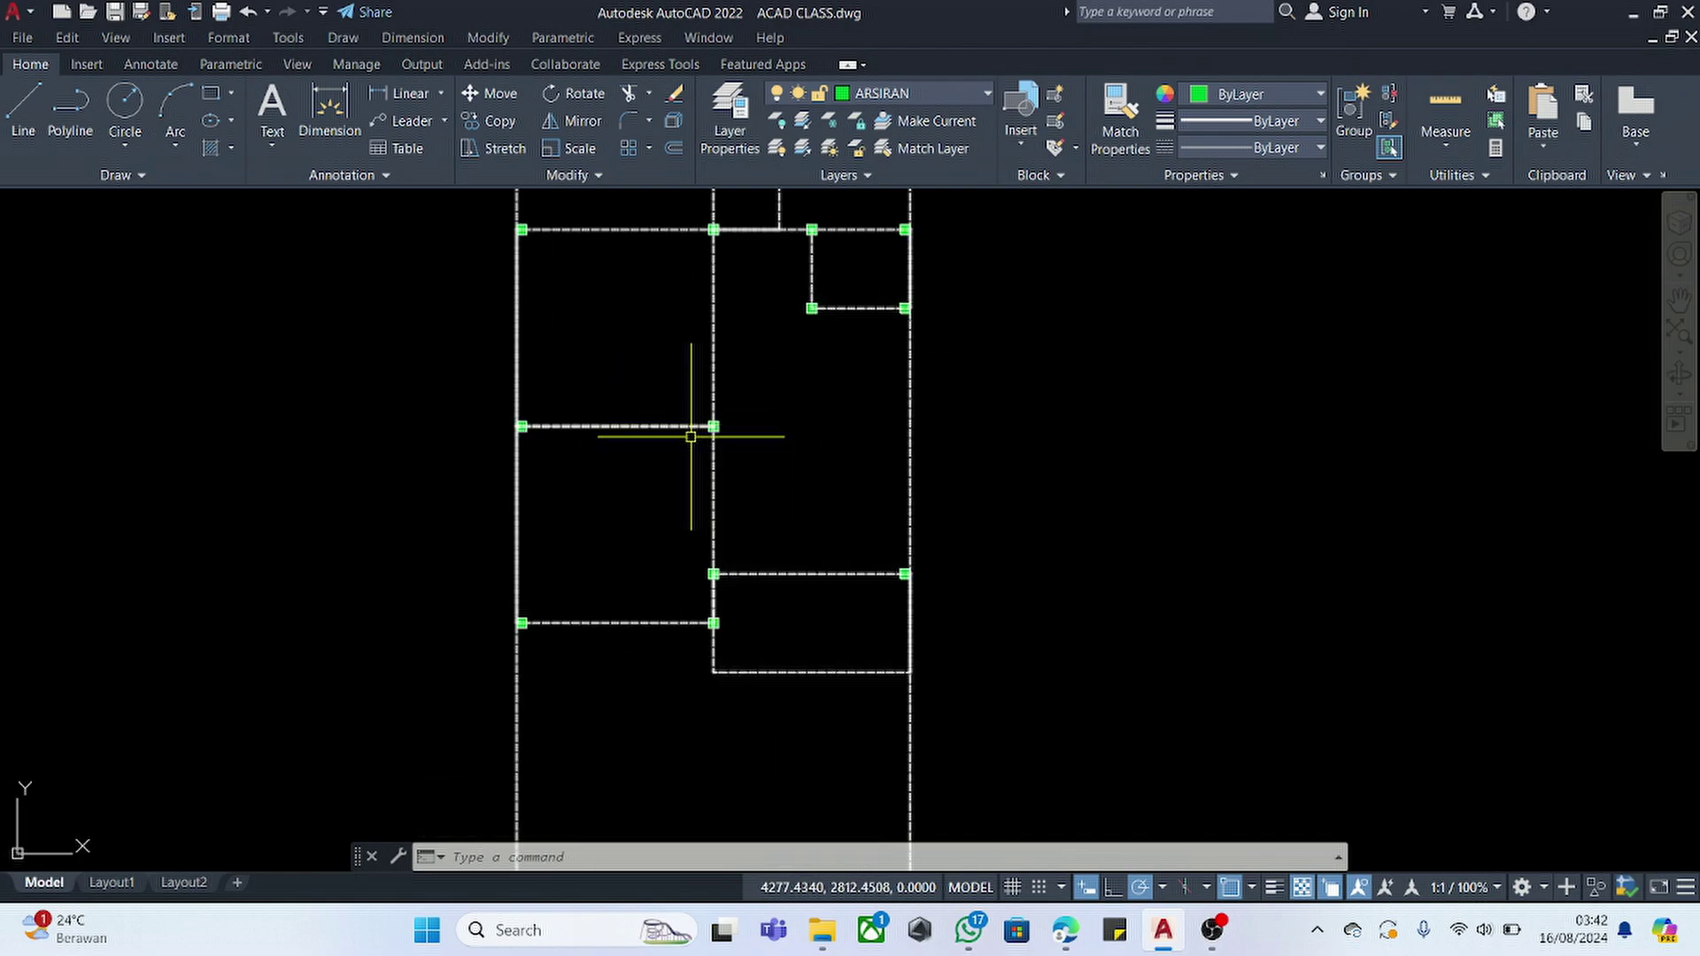
pyautogui.scroll(-2, 656, 353)
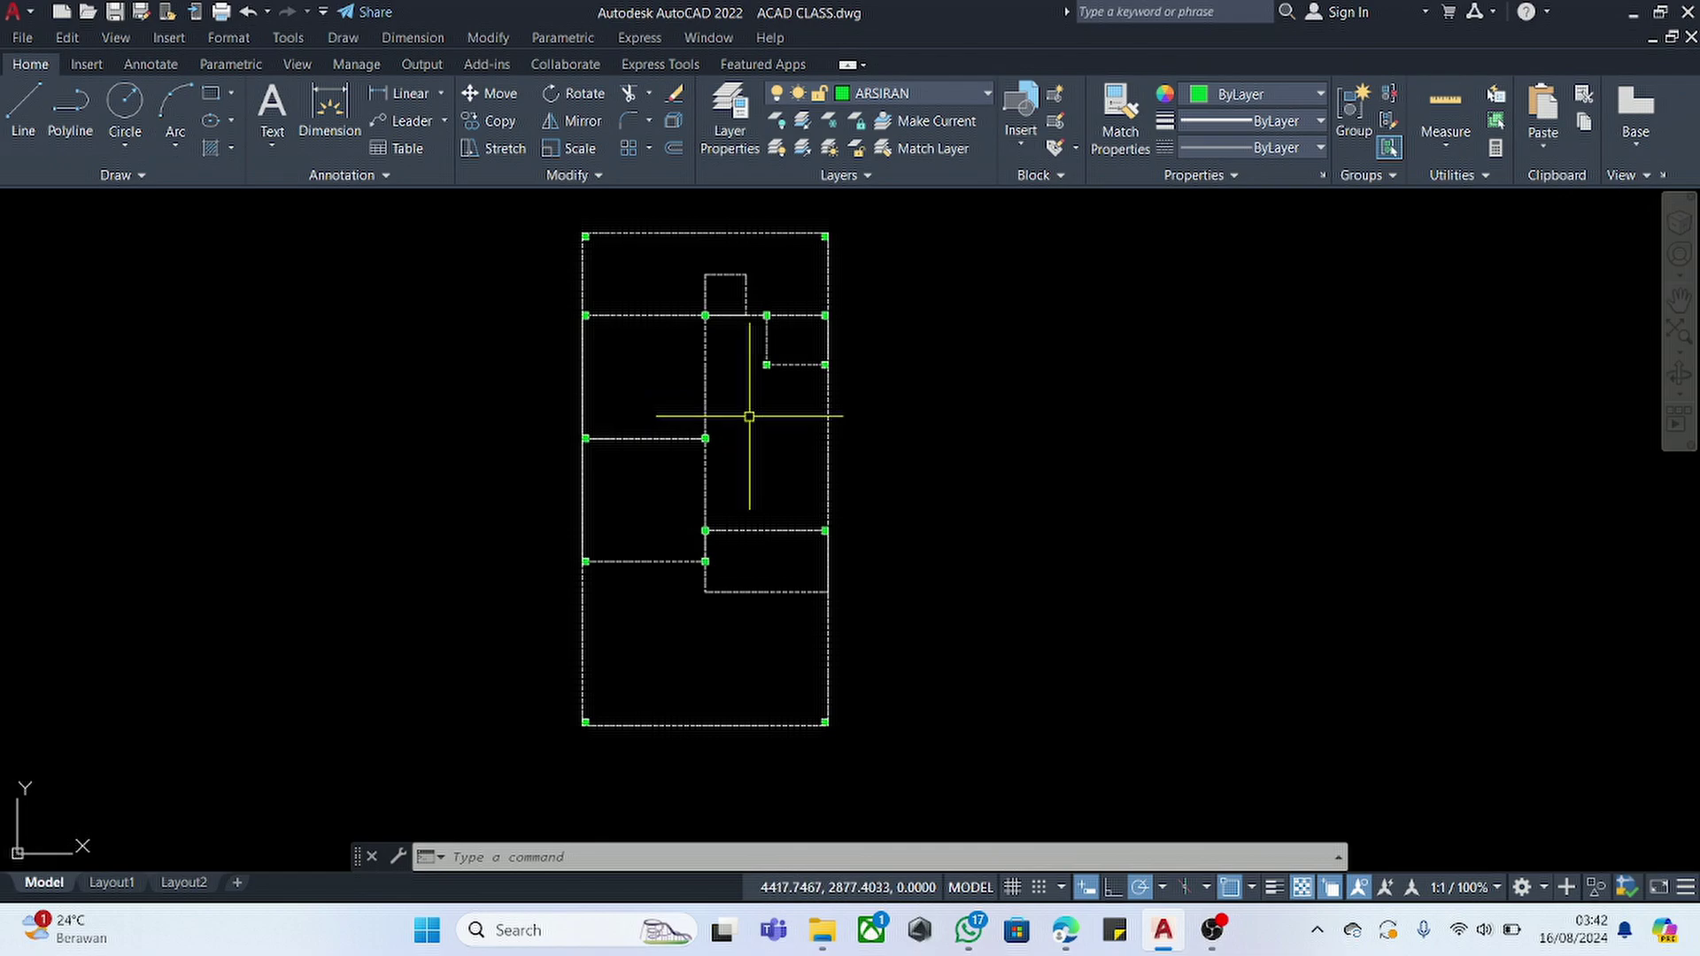
# - Create a new layer named KUSEN and set its colour to index 30
pyautogui.click(955, 92)
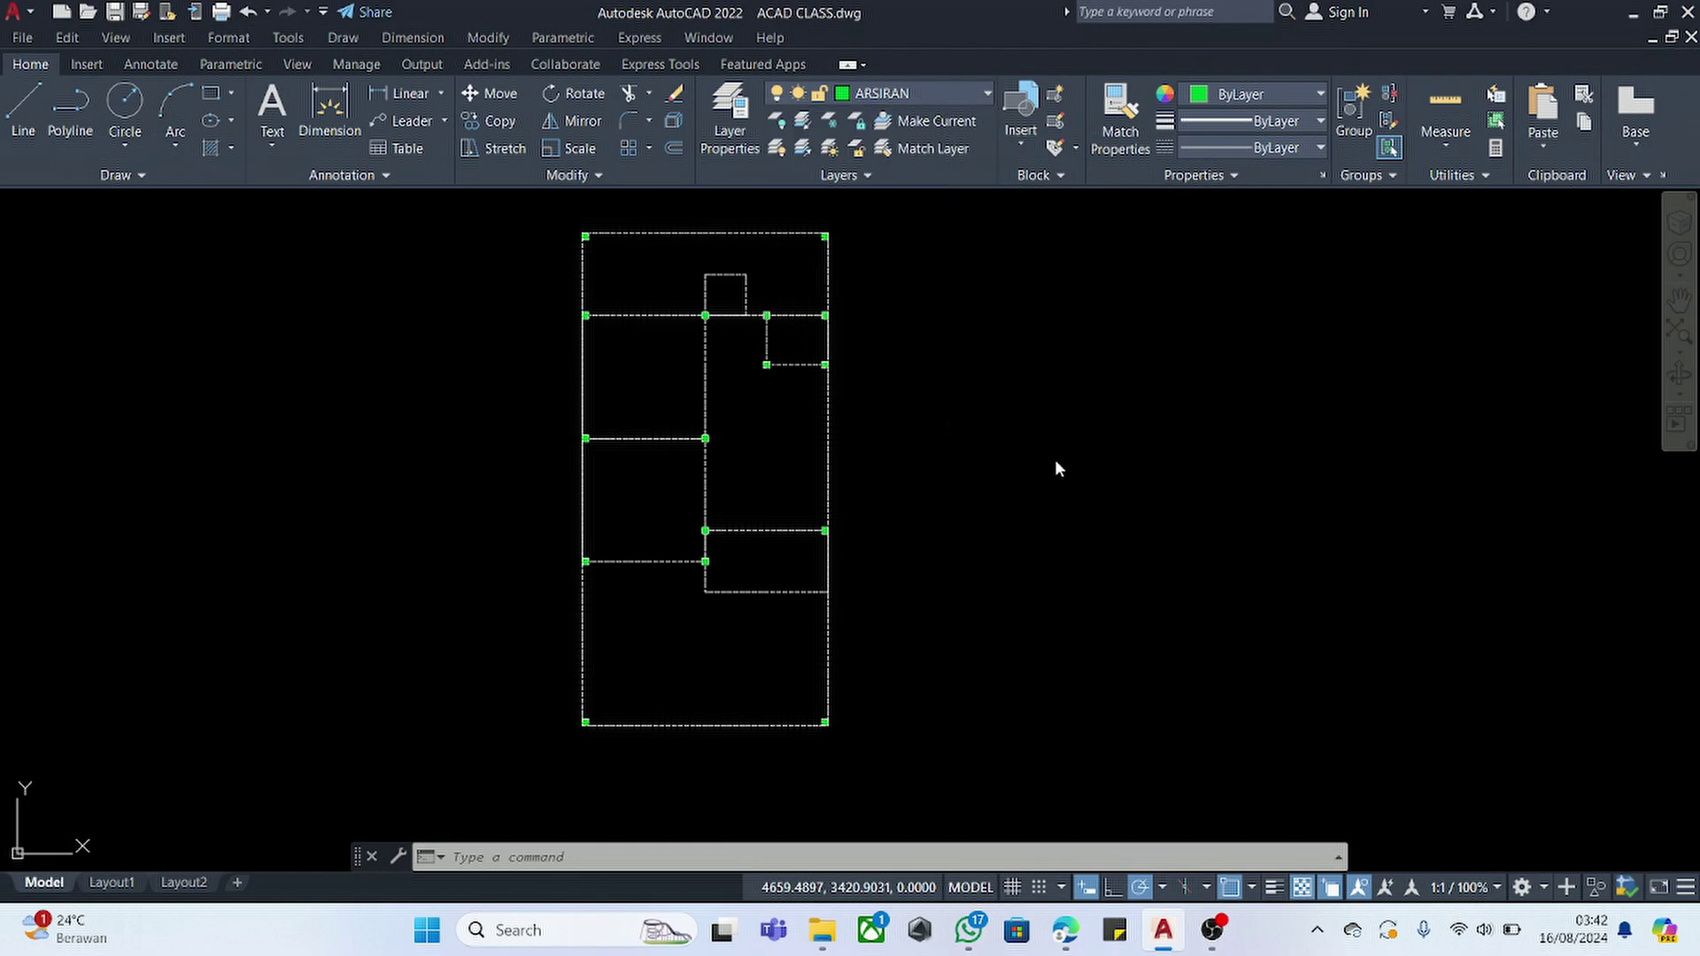
pyautogui.press('Return')
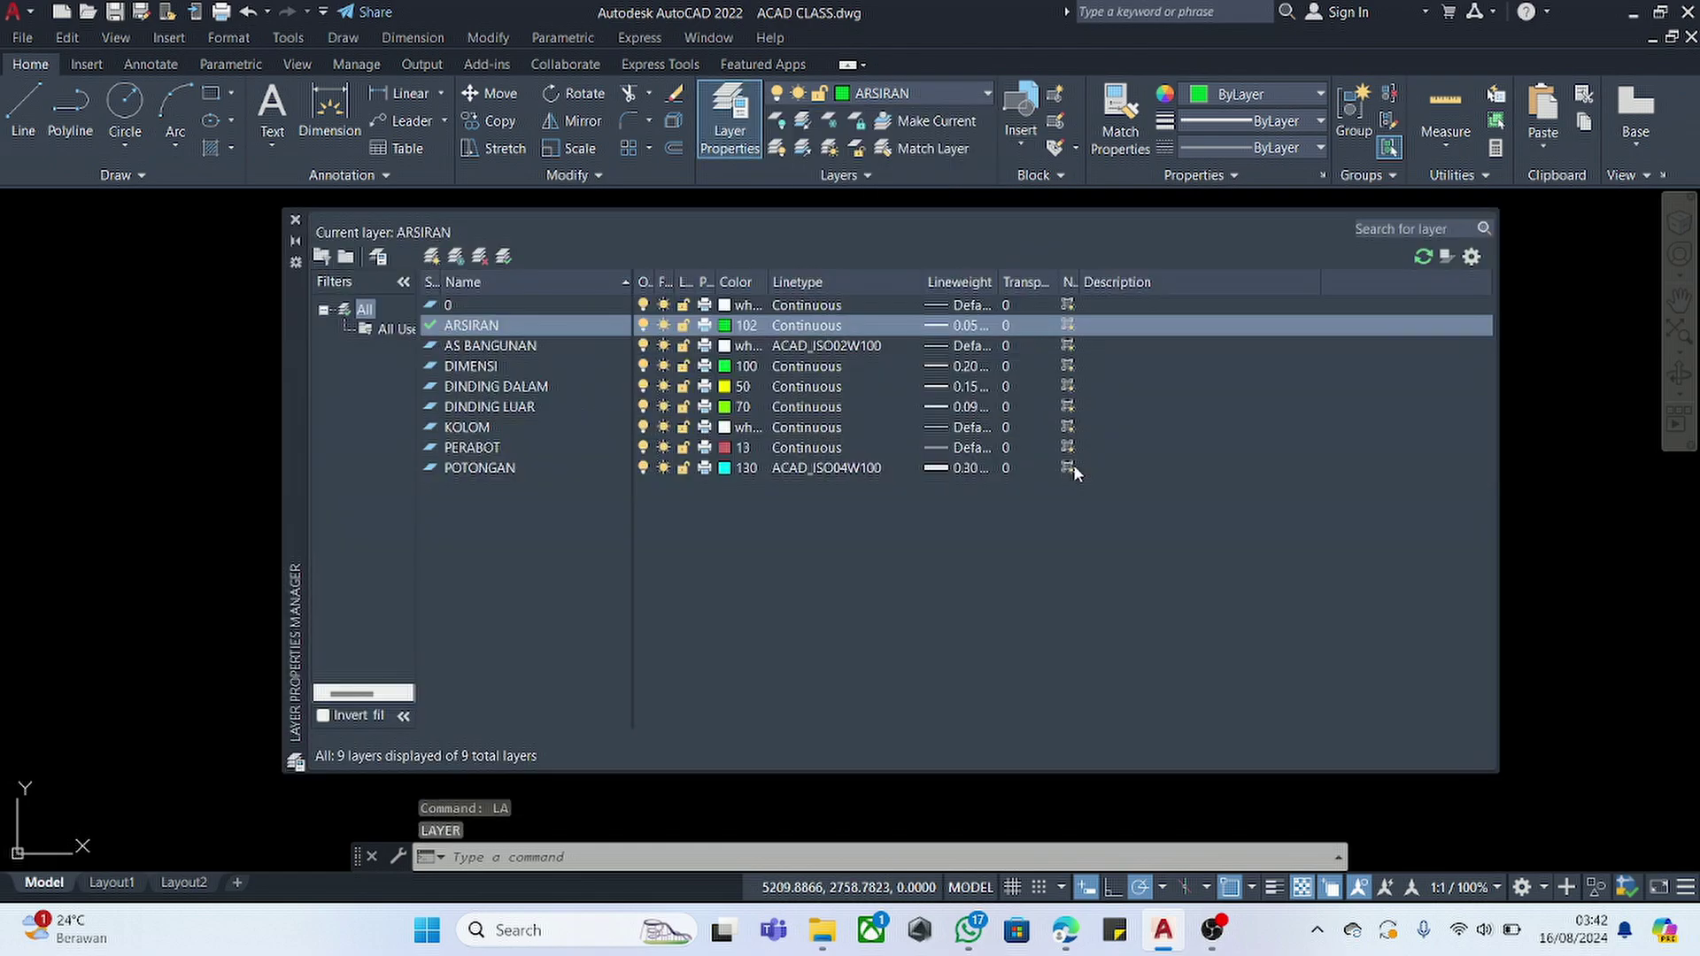
pyautogui.click(433, 259)
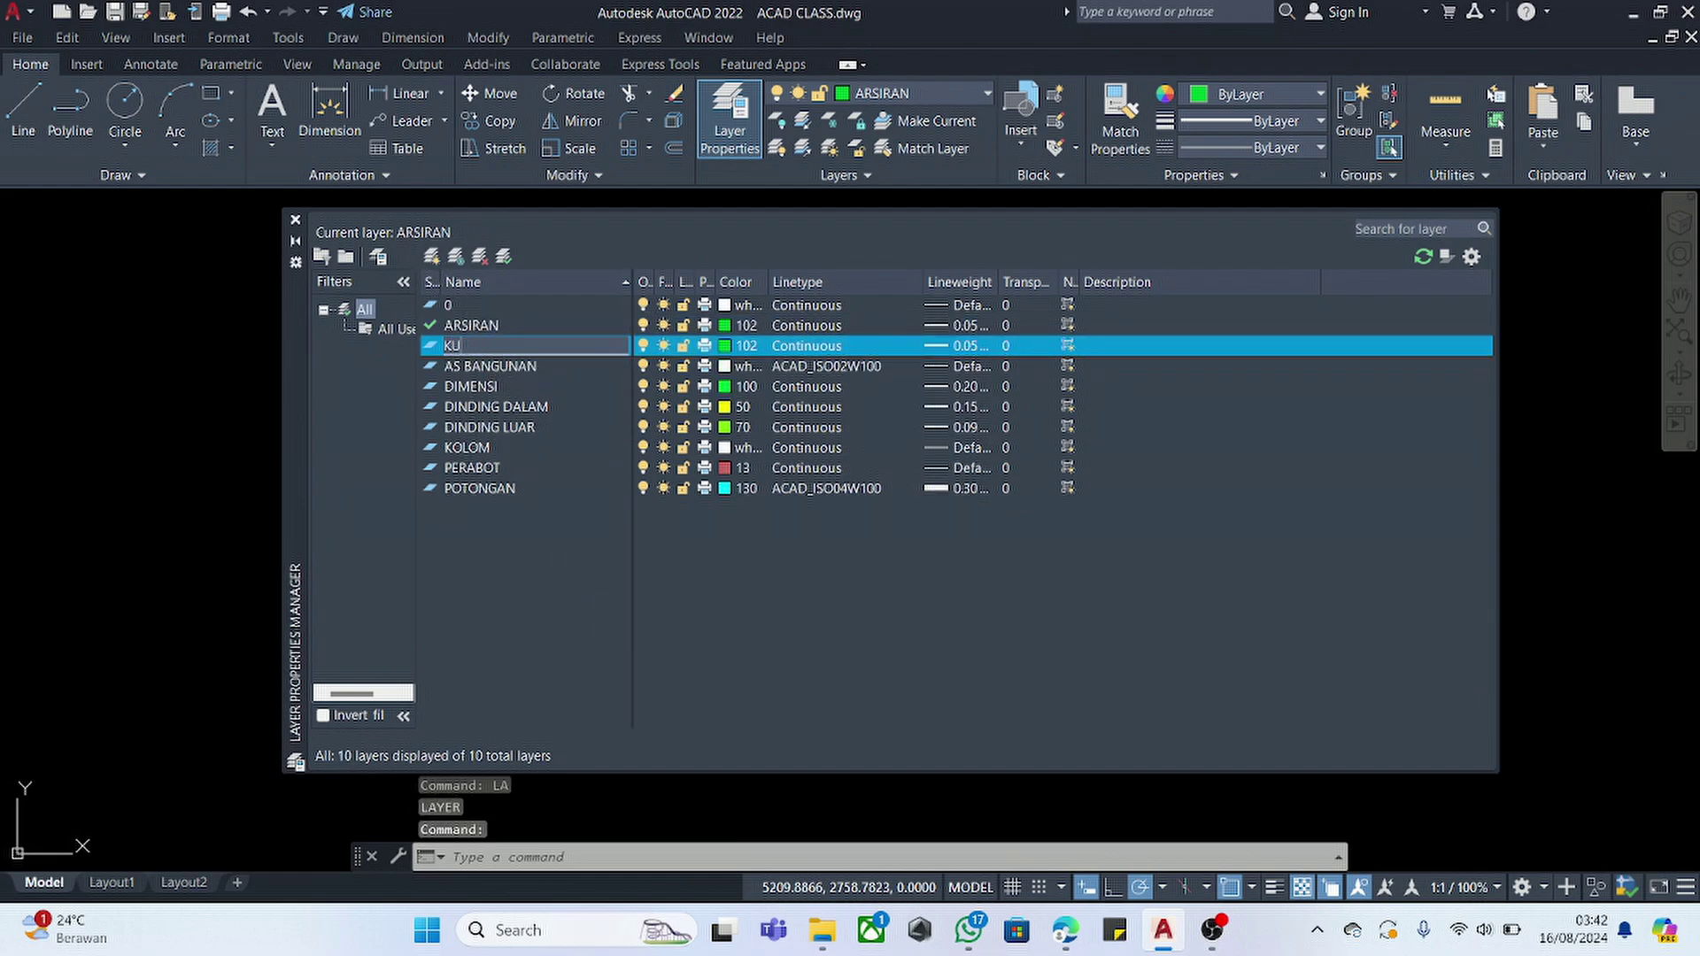
pyautogui.click(735, 348)
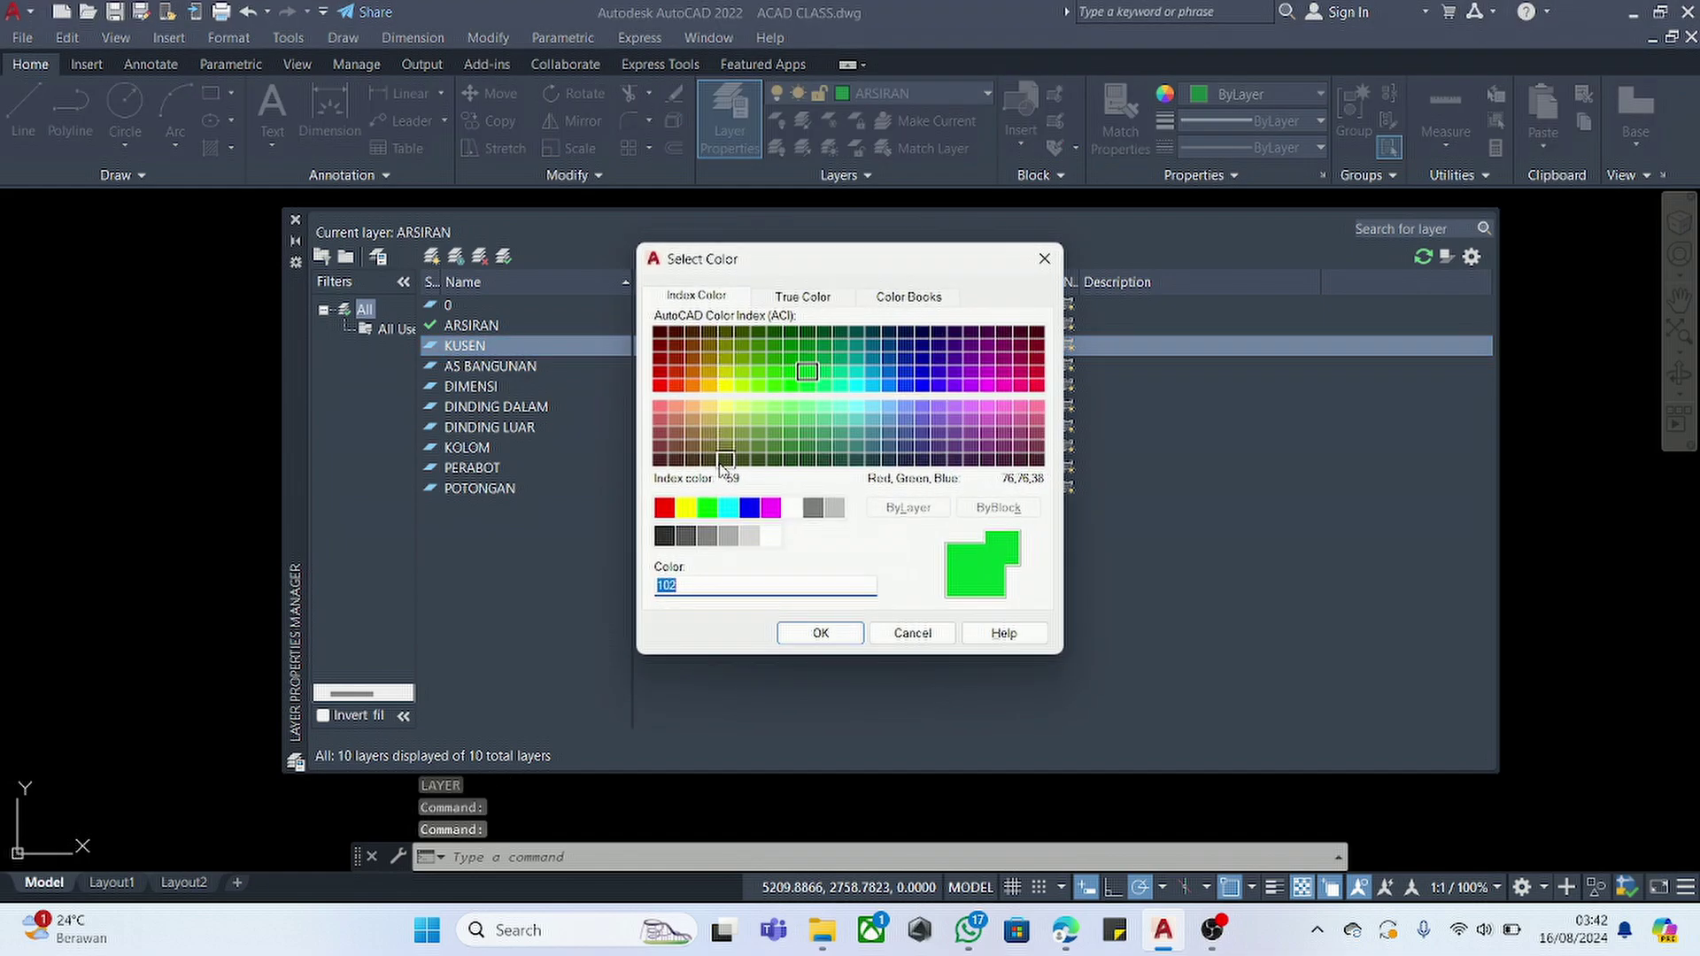
pyautogui.click(708, 388)
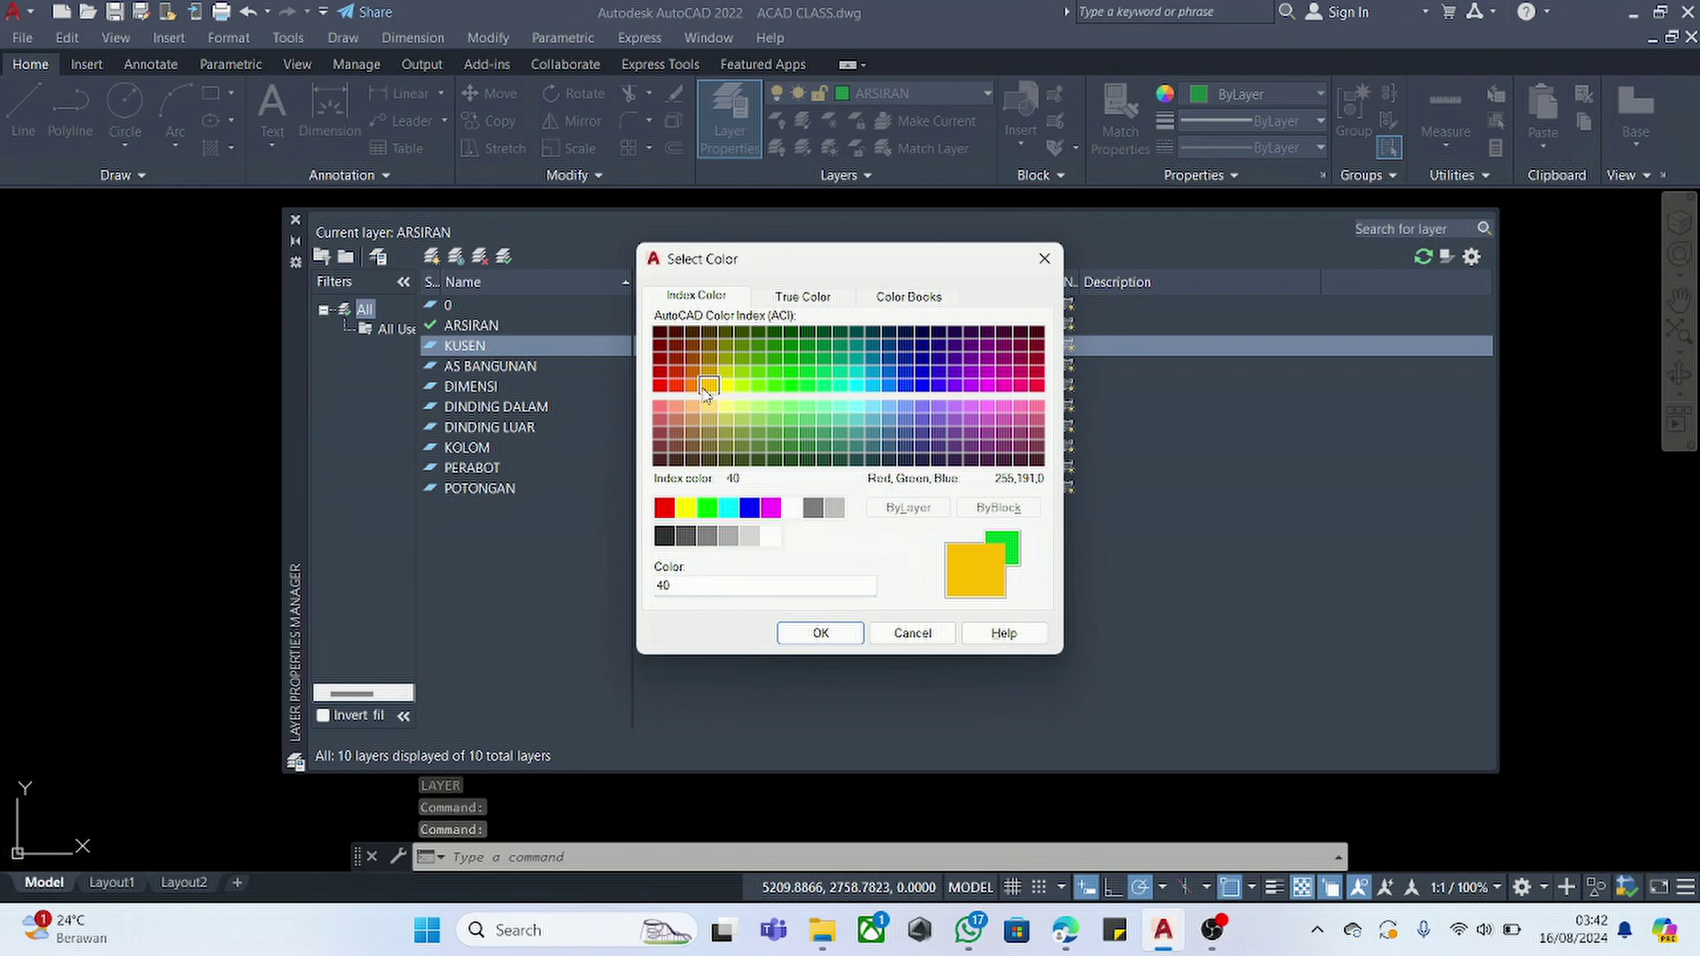
pyautogui.click(694, 387)
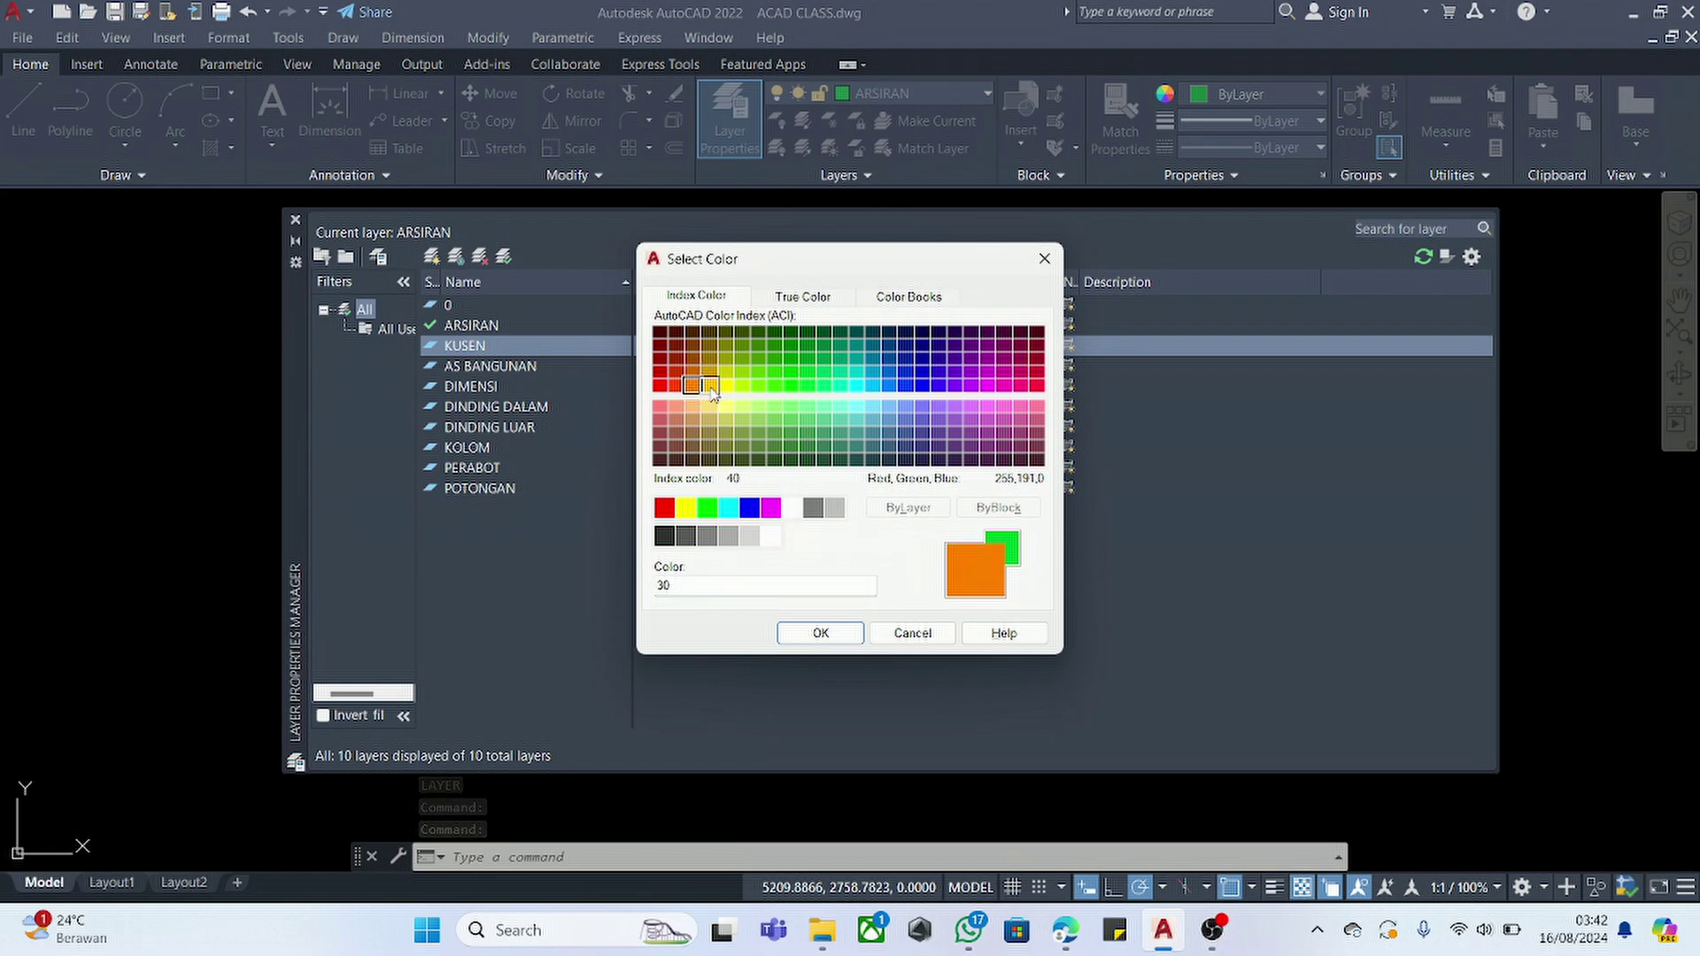
pyautogui.click(821, 634)
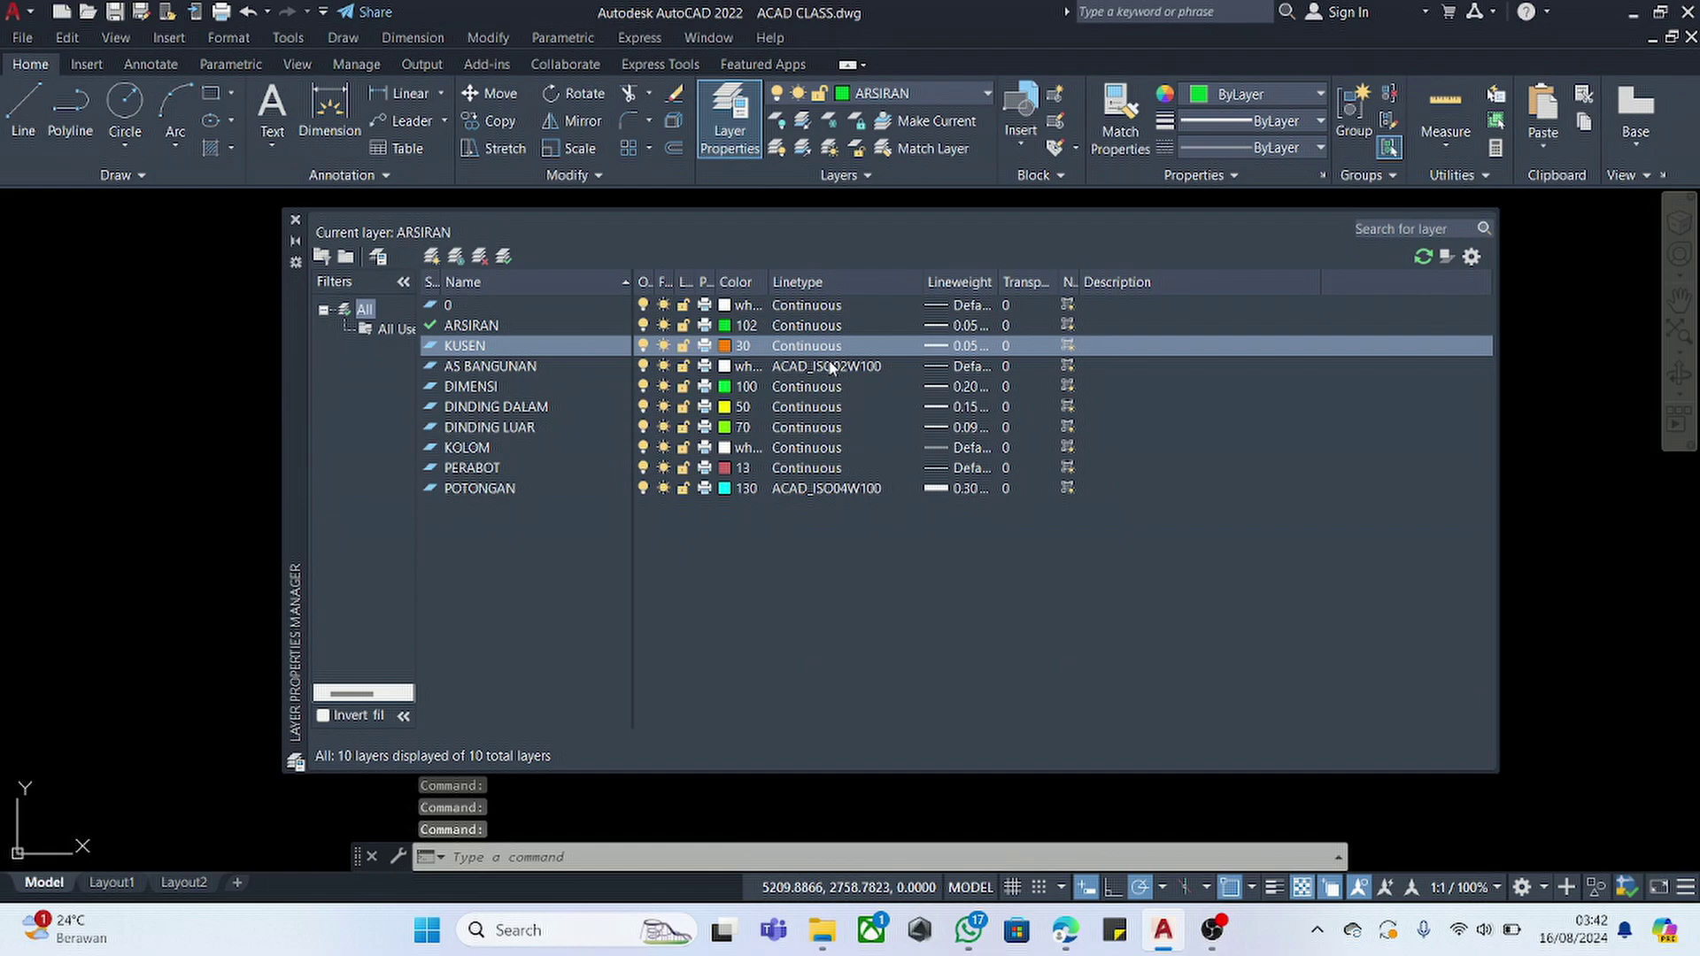
# - Set the KUSEN layer's lineweight to 0.09 mm and close the layer manager
pyautogui.click(969, 347)
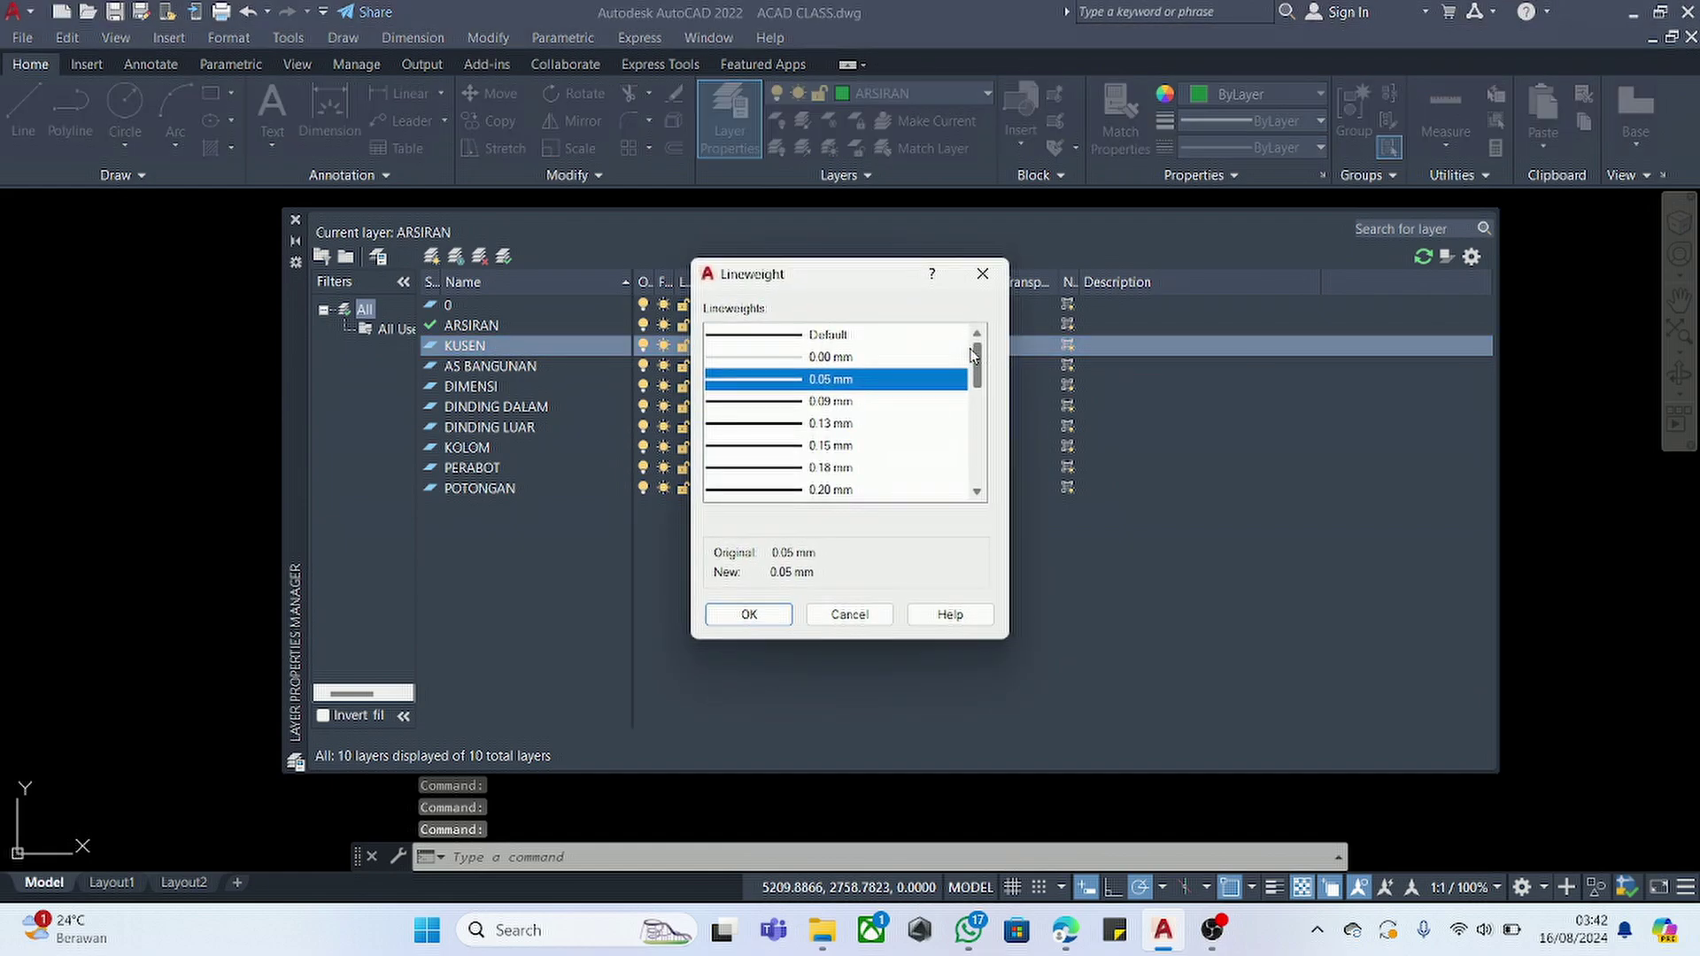
pyautogui.click(841, 403)
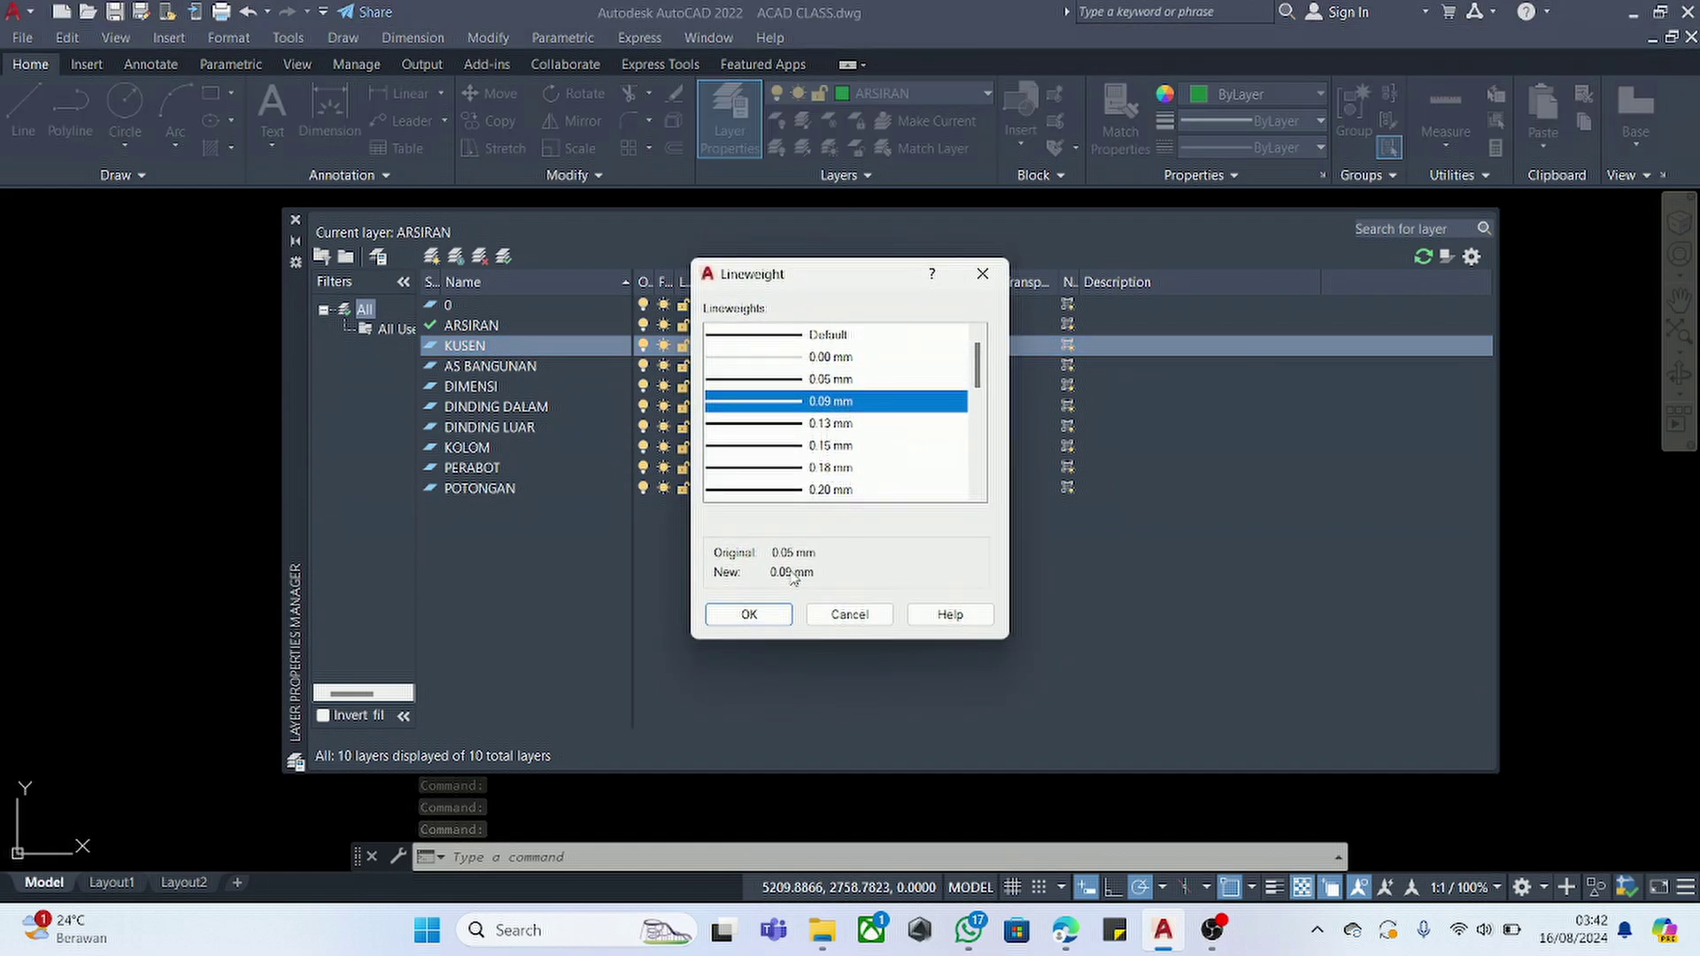
pyautogui.click(748, 612)
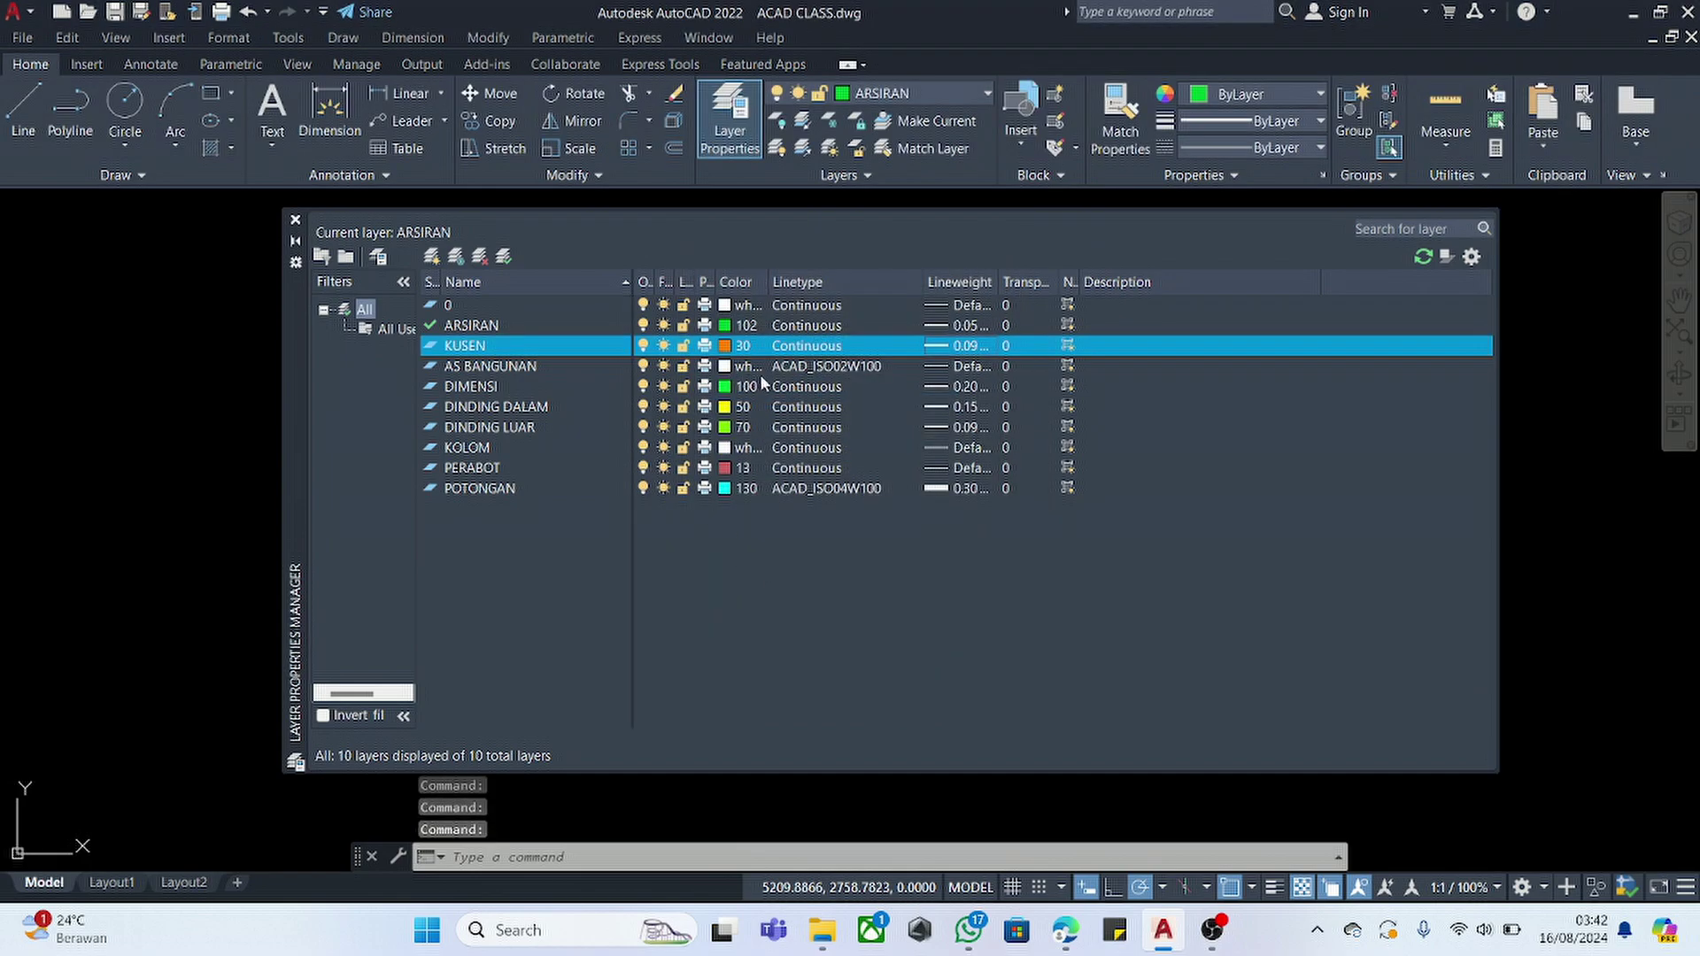
pyautogui.click(295, 219)
pyautogui.scroll(3, 895, 402)
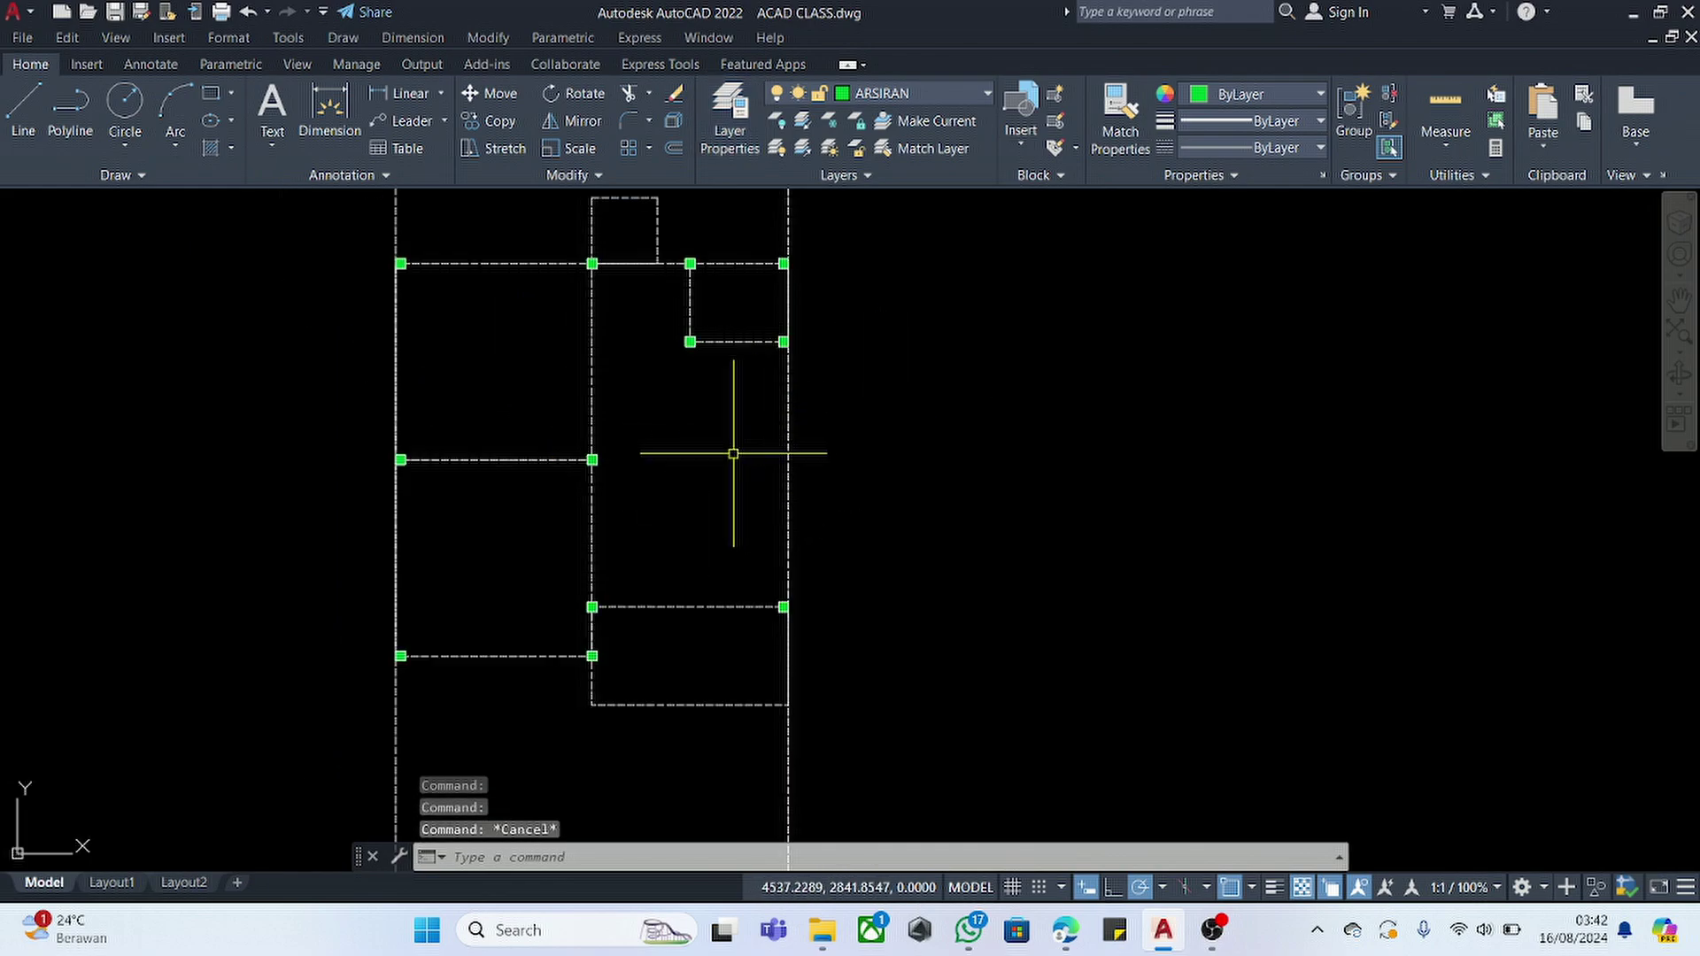
pyautogui.scroll(-5, 672, 469)
pyautogui.scroll(2, 580, 593)
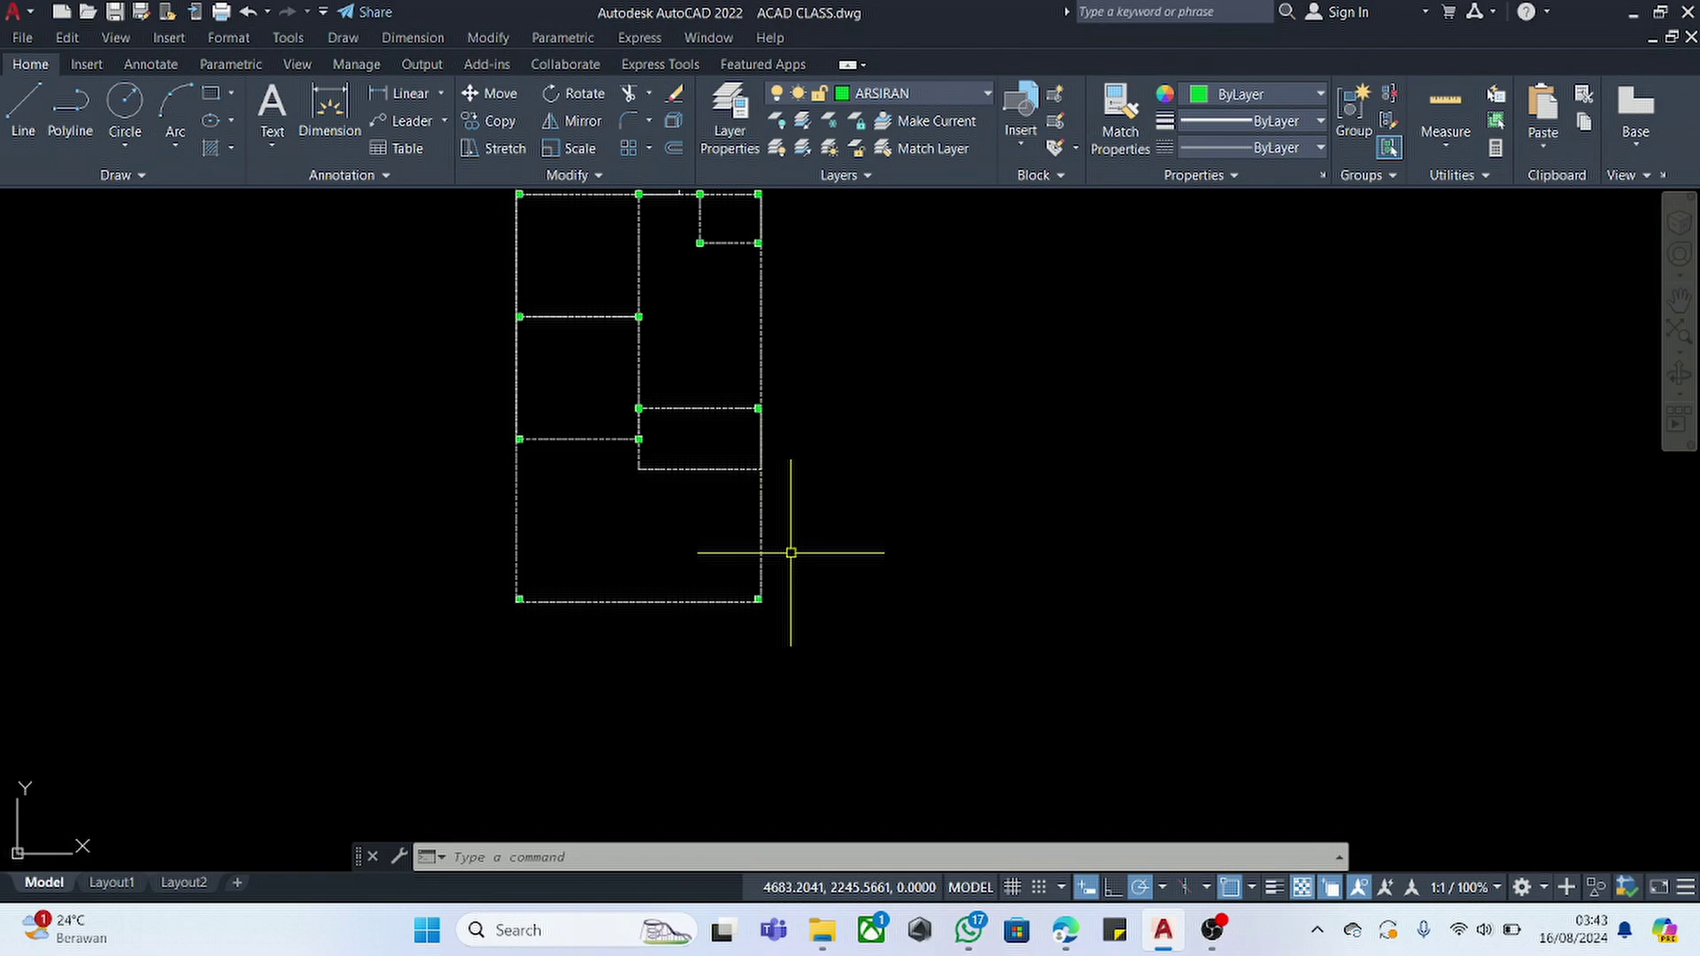
pyautogui.write('RE')
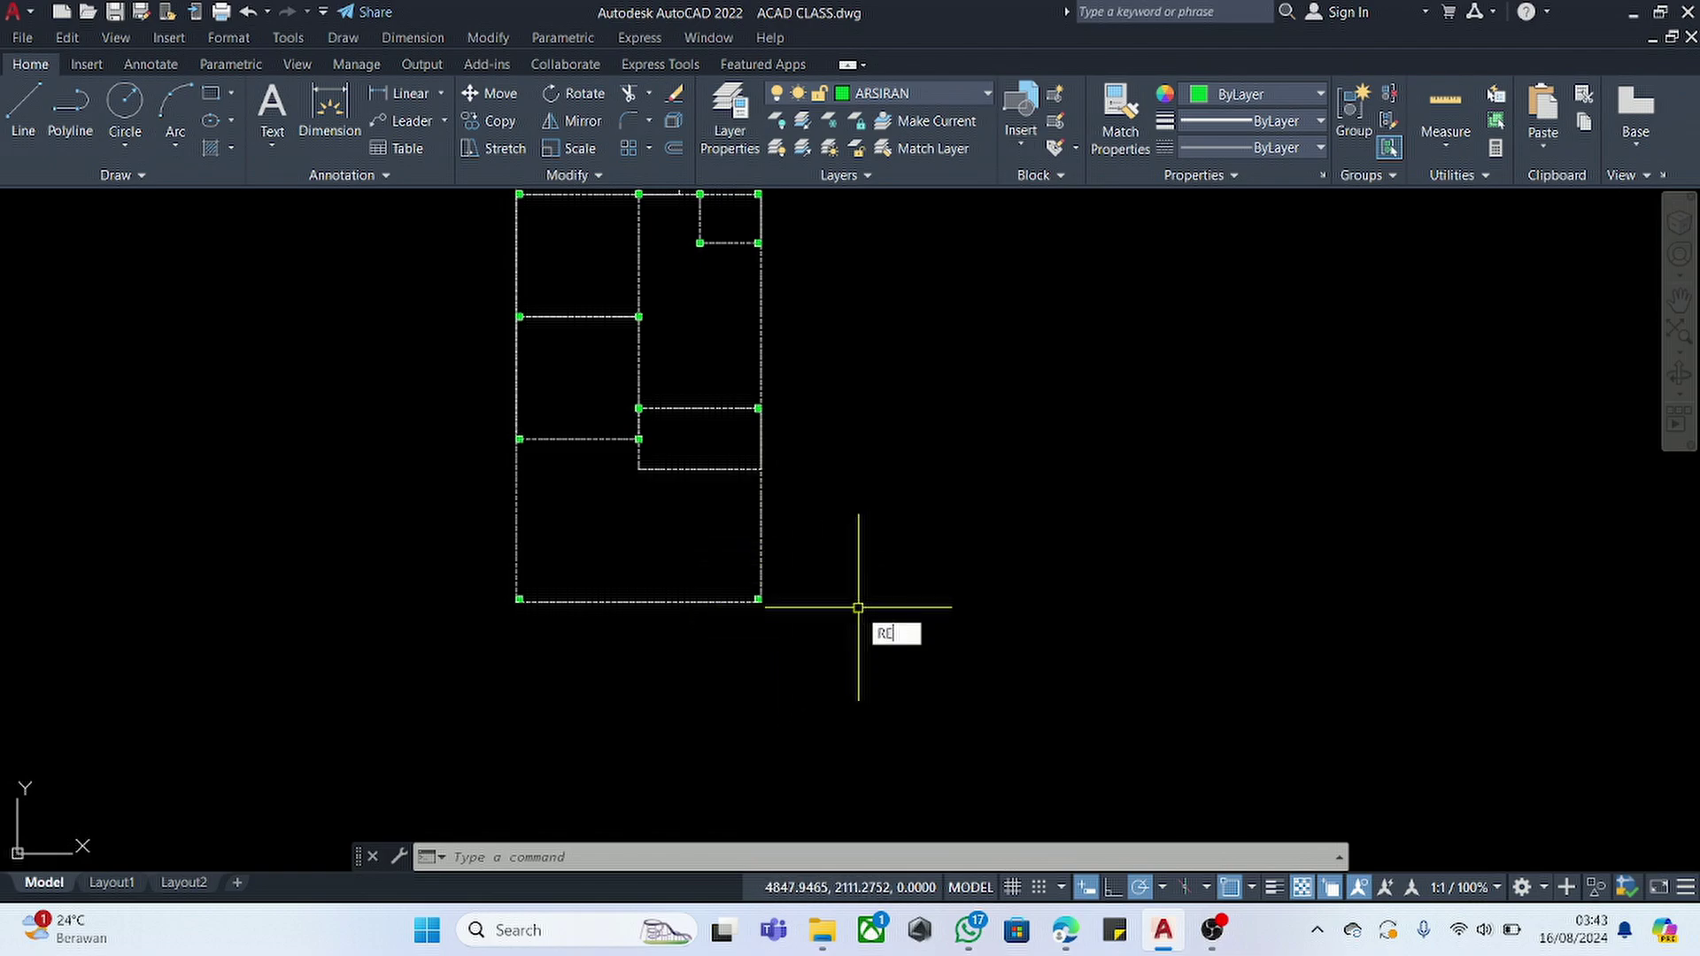
pyautogui.write('C')
pyautogui.press('Return')
pyautogui.scroll(5, 832, 443)
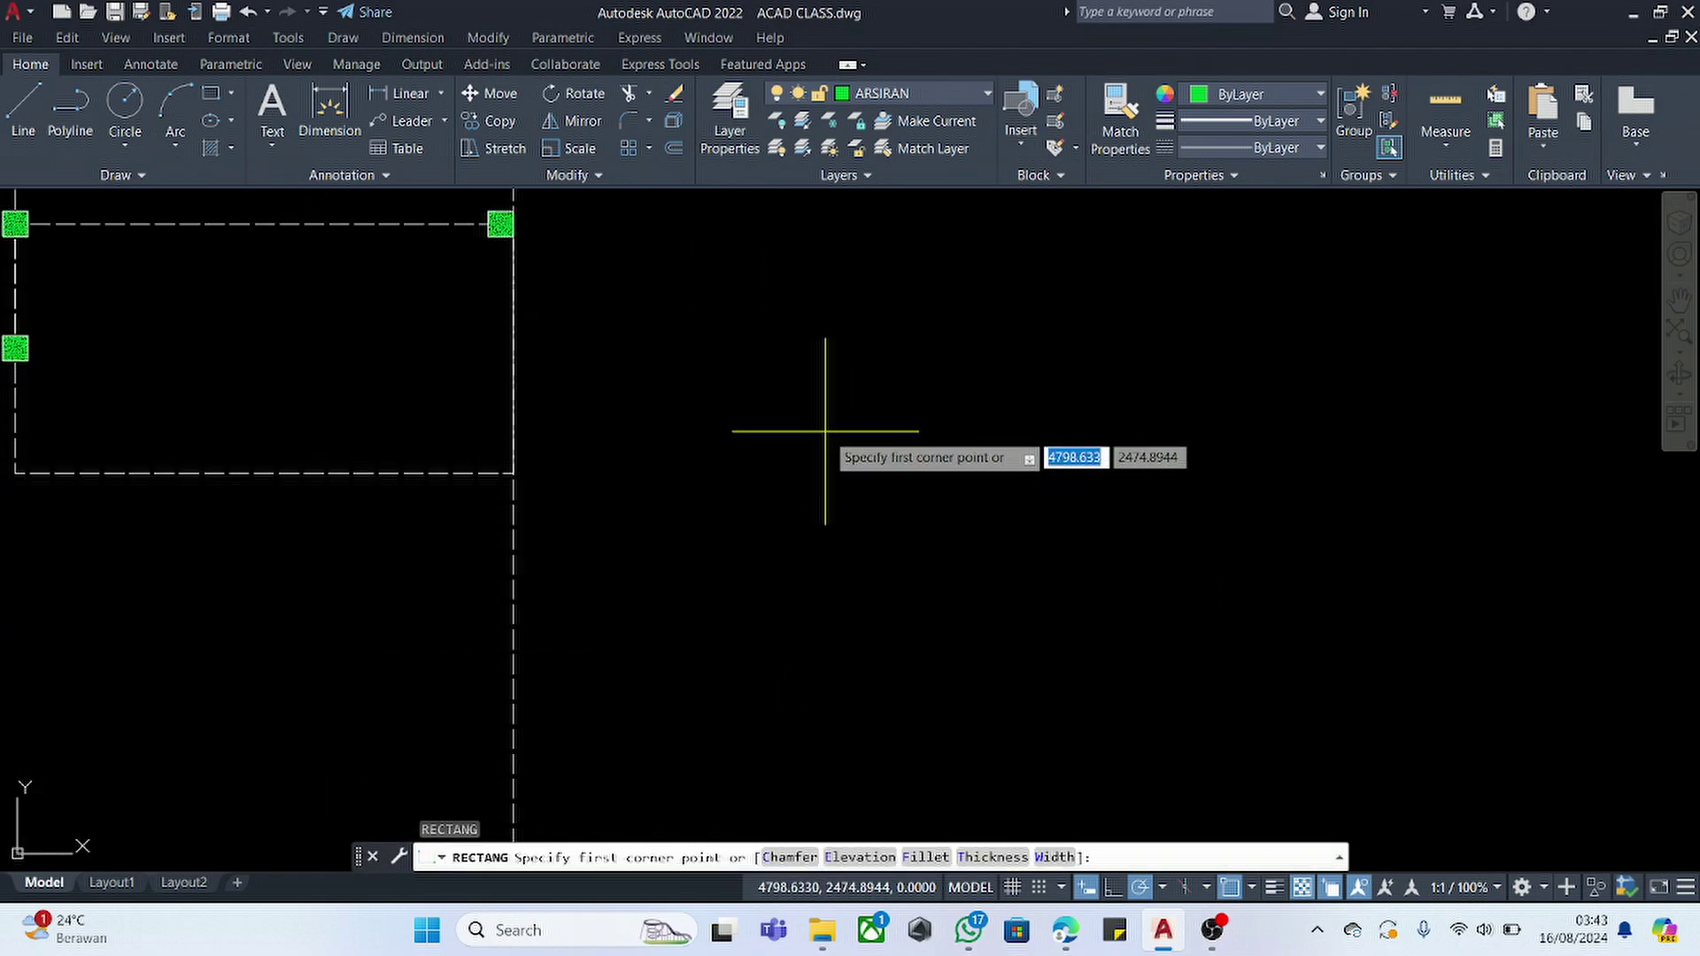
pyautogui.click(736, 363)
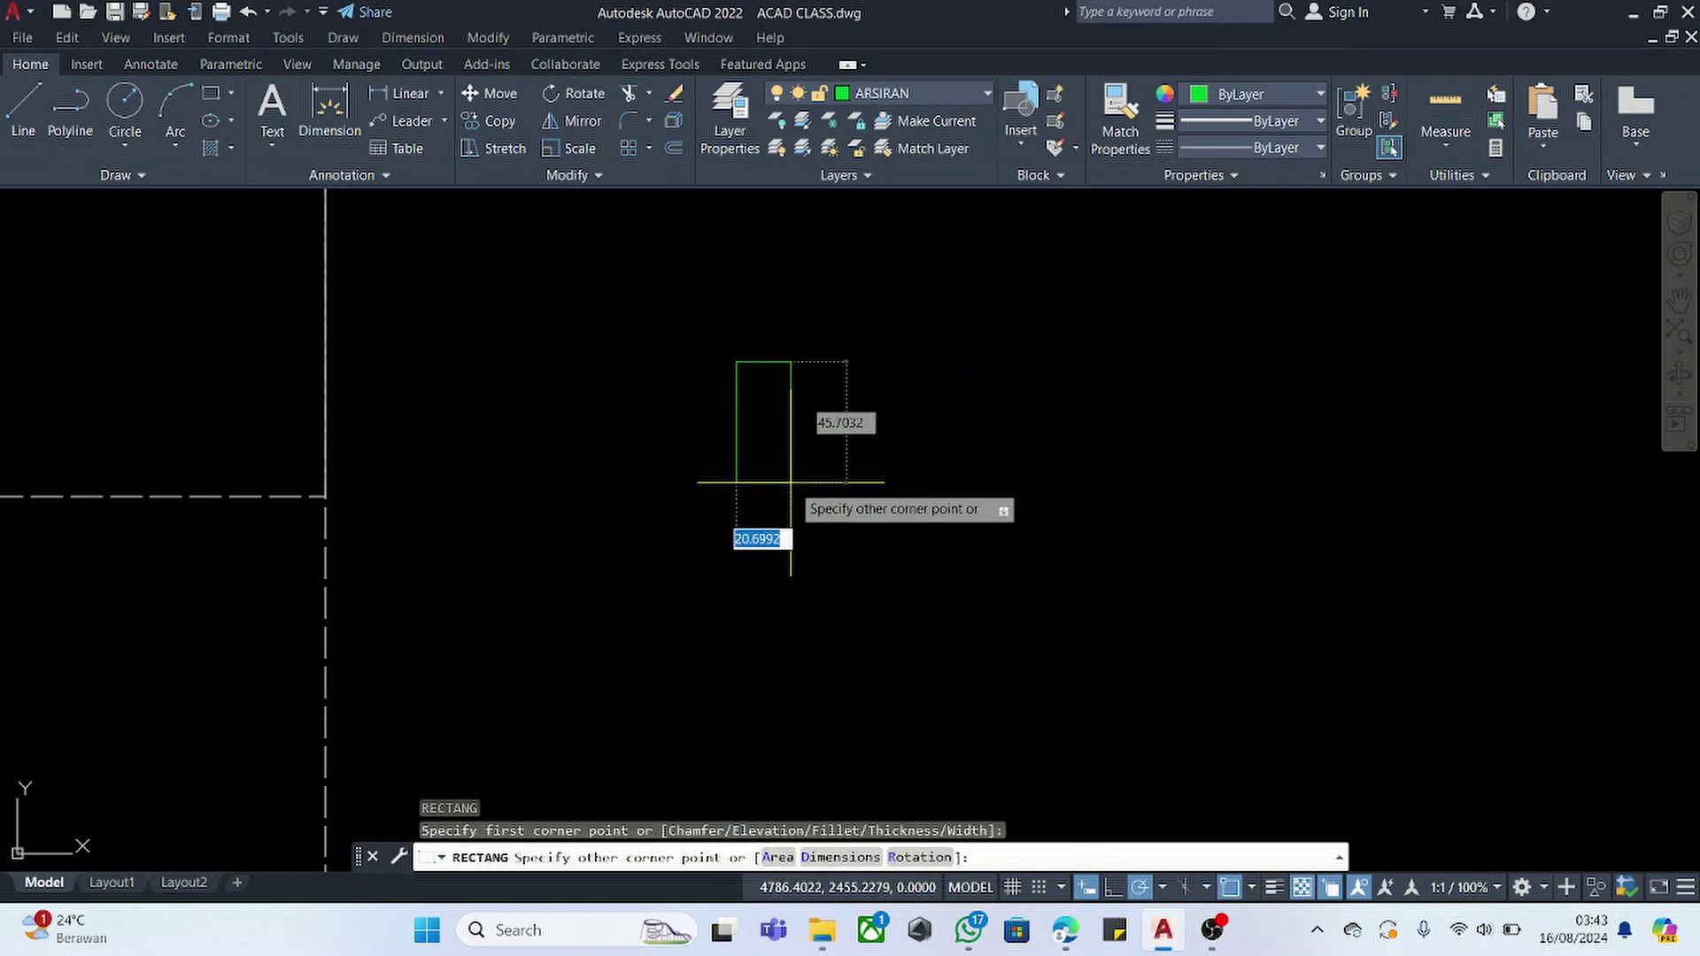
pyautogui.press('Escape')
# - Make KUSEN the current layer and draw a 5 by 10 rectangle in the empty area beside the floor plan
pyautogui.click(940, 93)
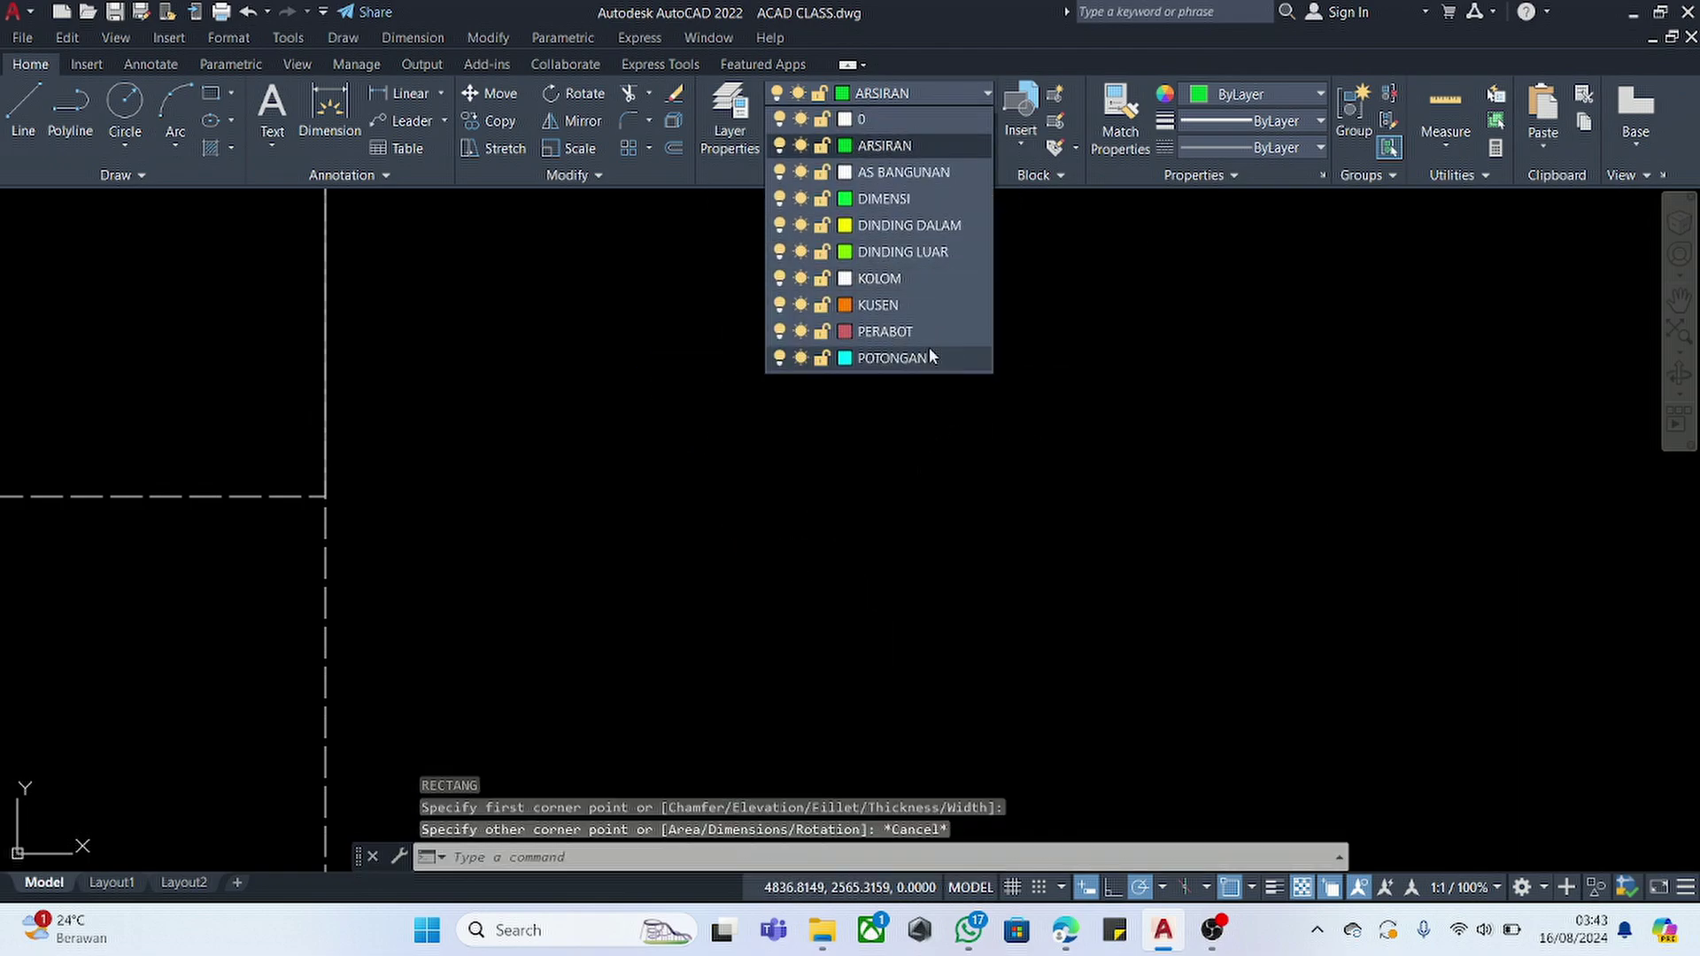
pyautogui.click(879, 305)
pyautogui.write('R')
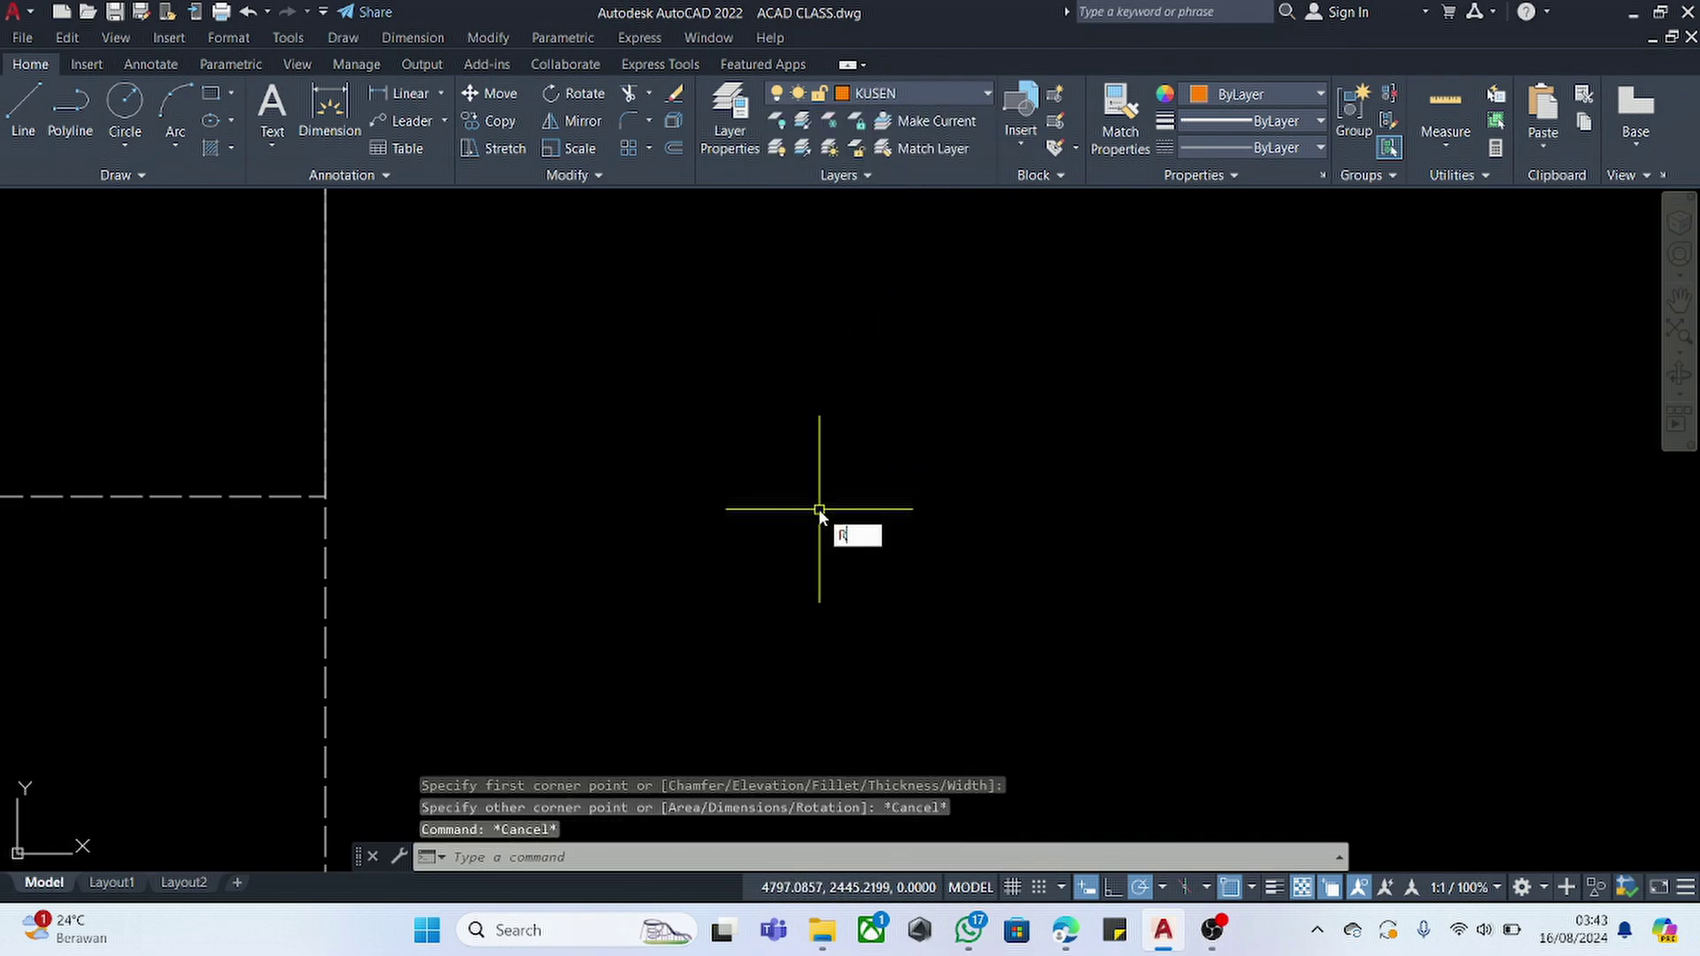
pyautogui.write('ec')
pyautogui.press('Return')
pyautogui.click(709, 392)
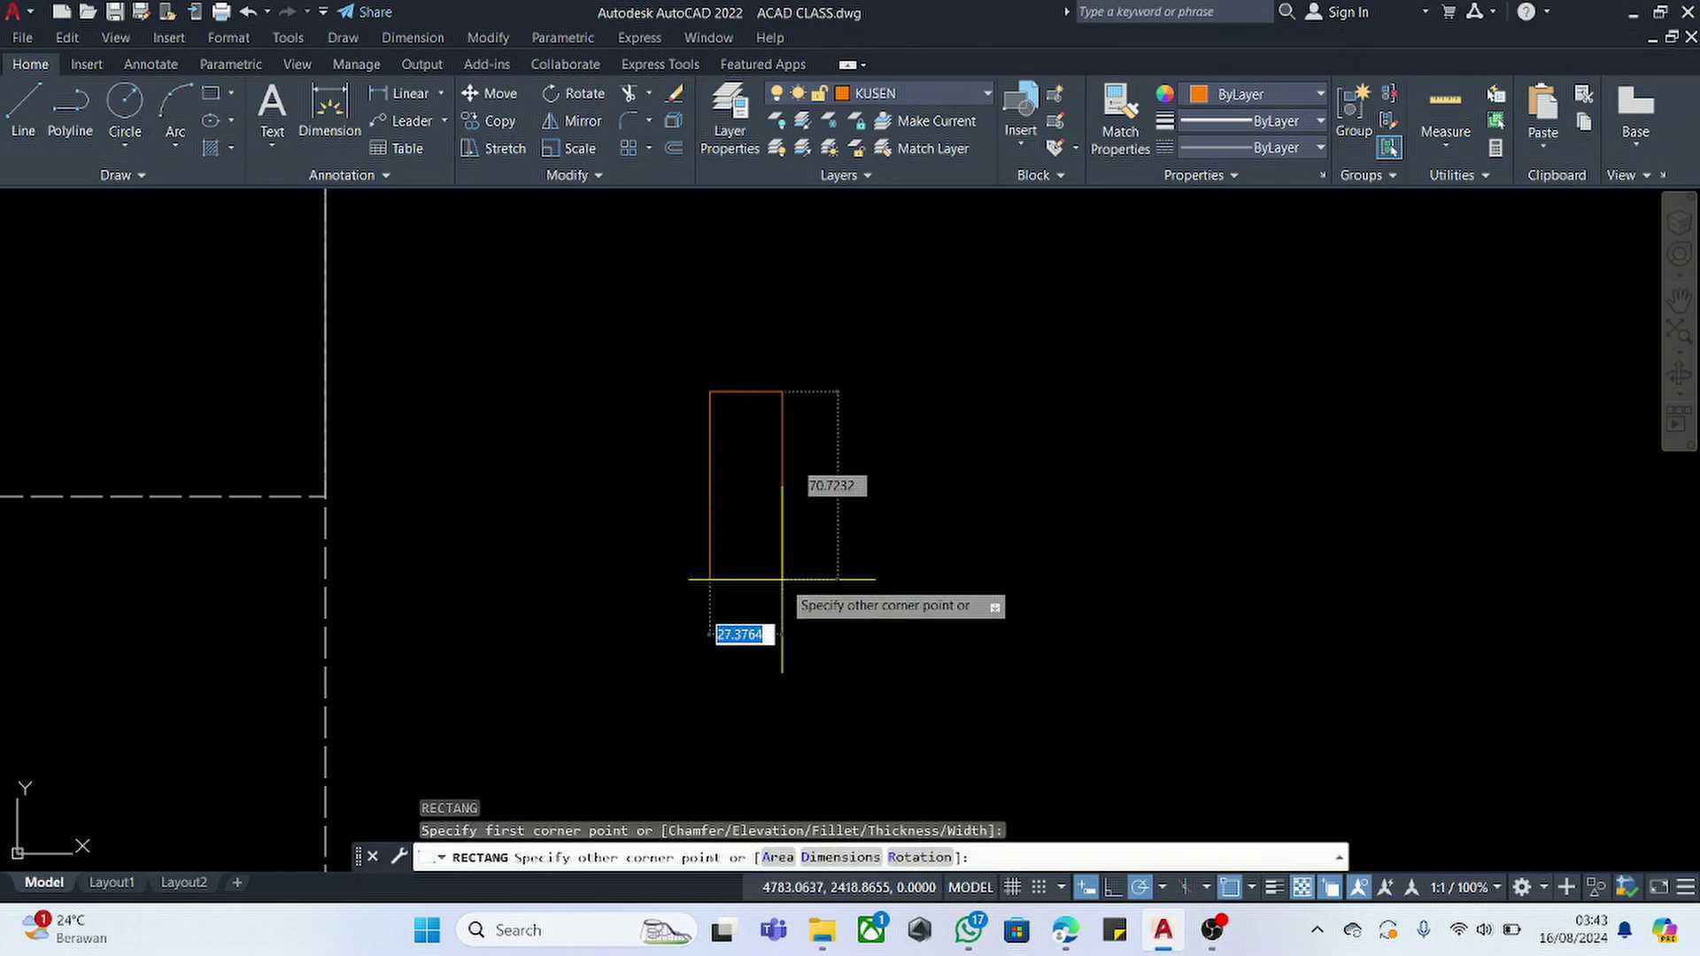
pyautogui.press('Tab')
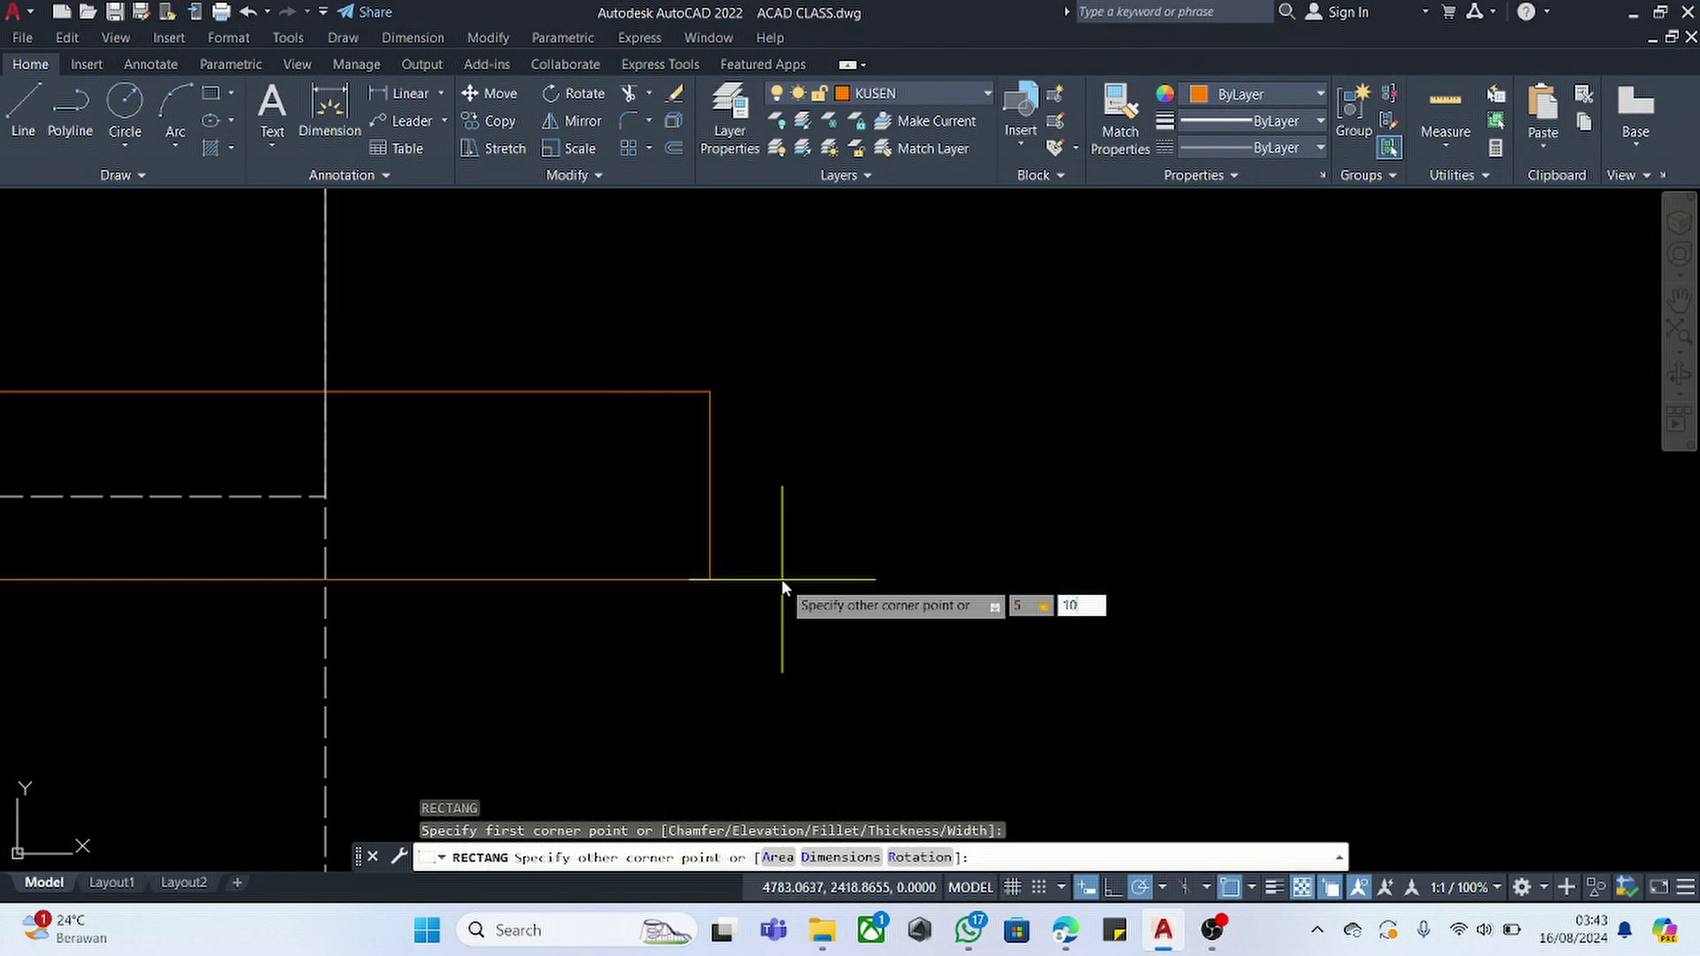
pyautogui.press('Return')
# - Draw an 80 by 4 rectangle starting at the upper-right corner of the 5 by 10 rectangle
pyautogui.scroll(5, 686, 314)
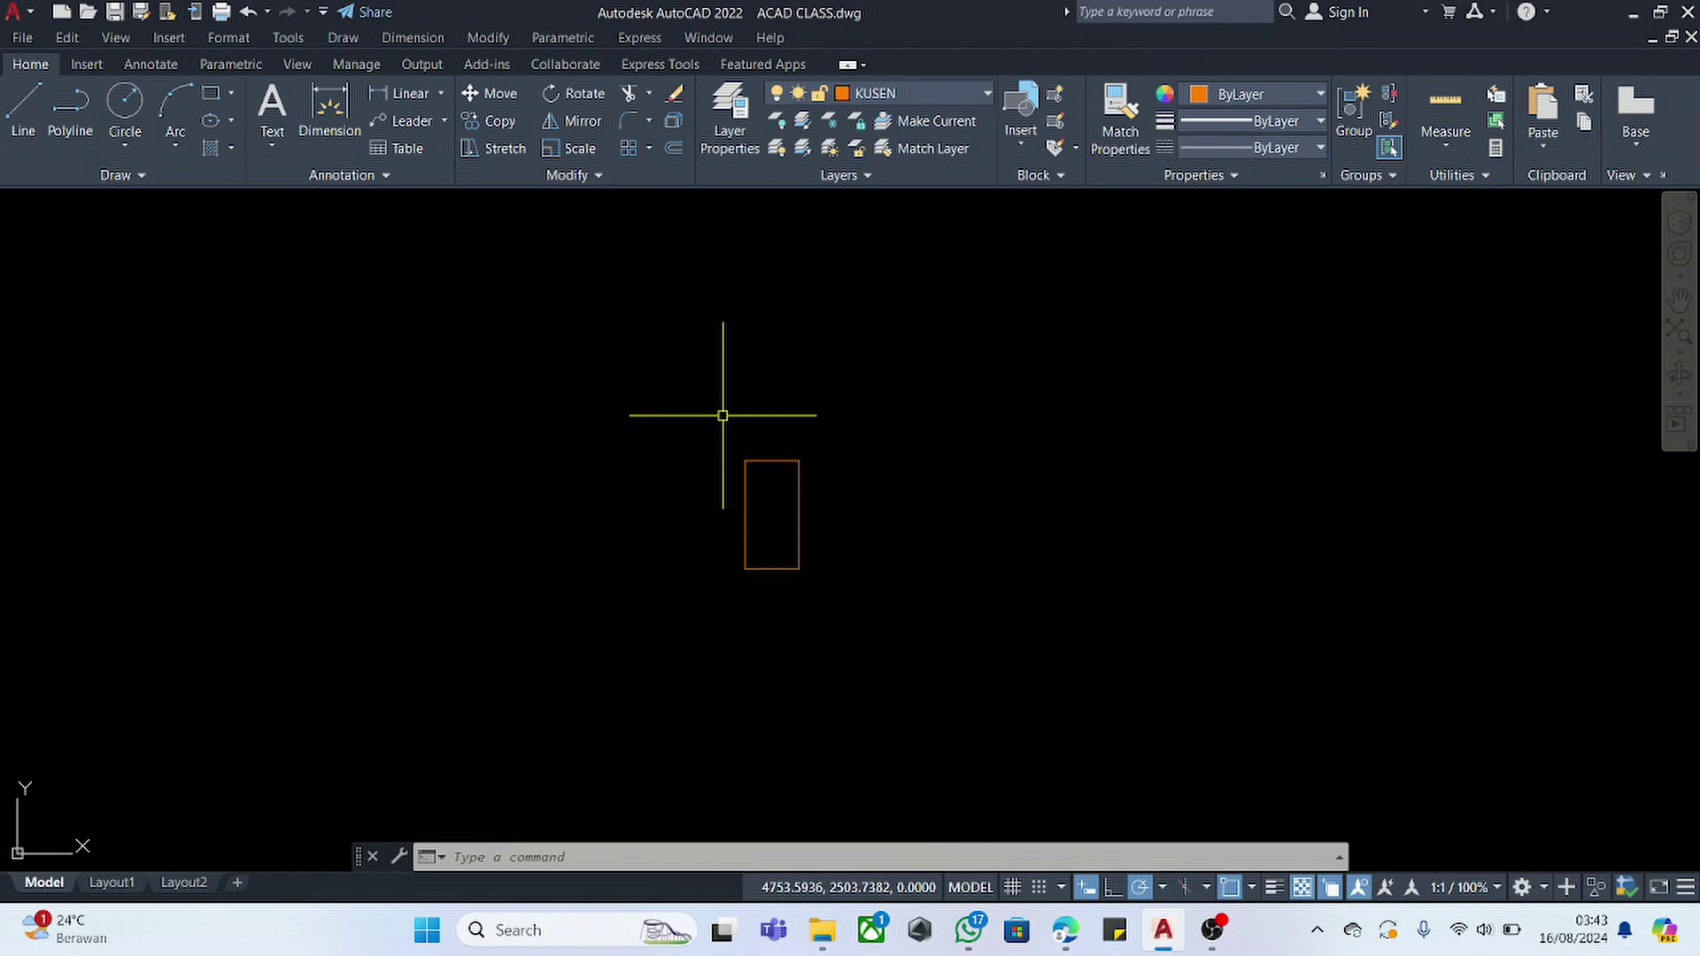
pyautogui.scroll(-5, 797, 482)
pyautogui.scroll(5, 794, 481)
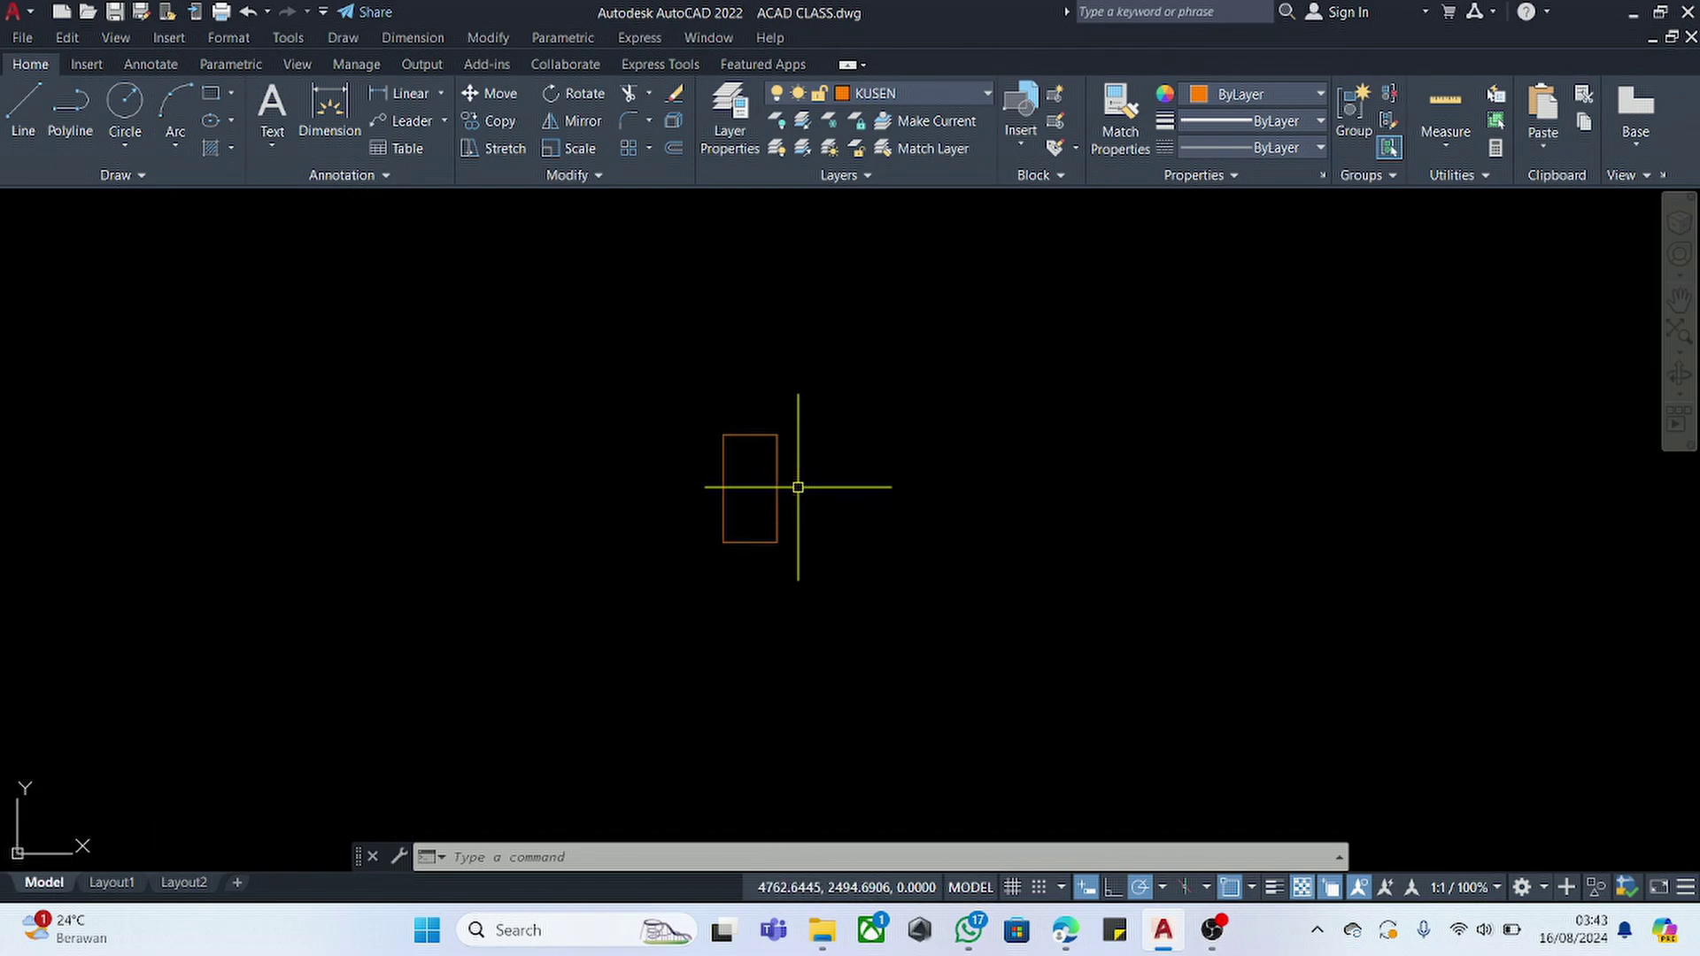
pyautogui.scroll(-8, 743, 595)
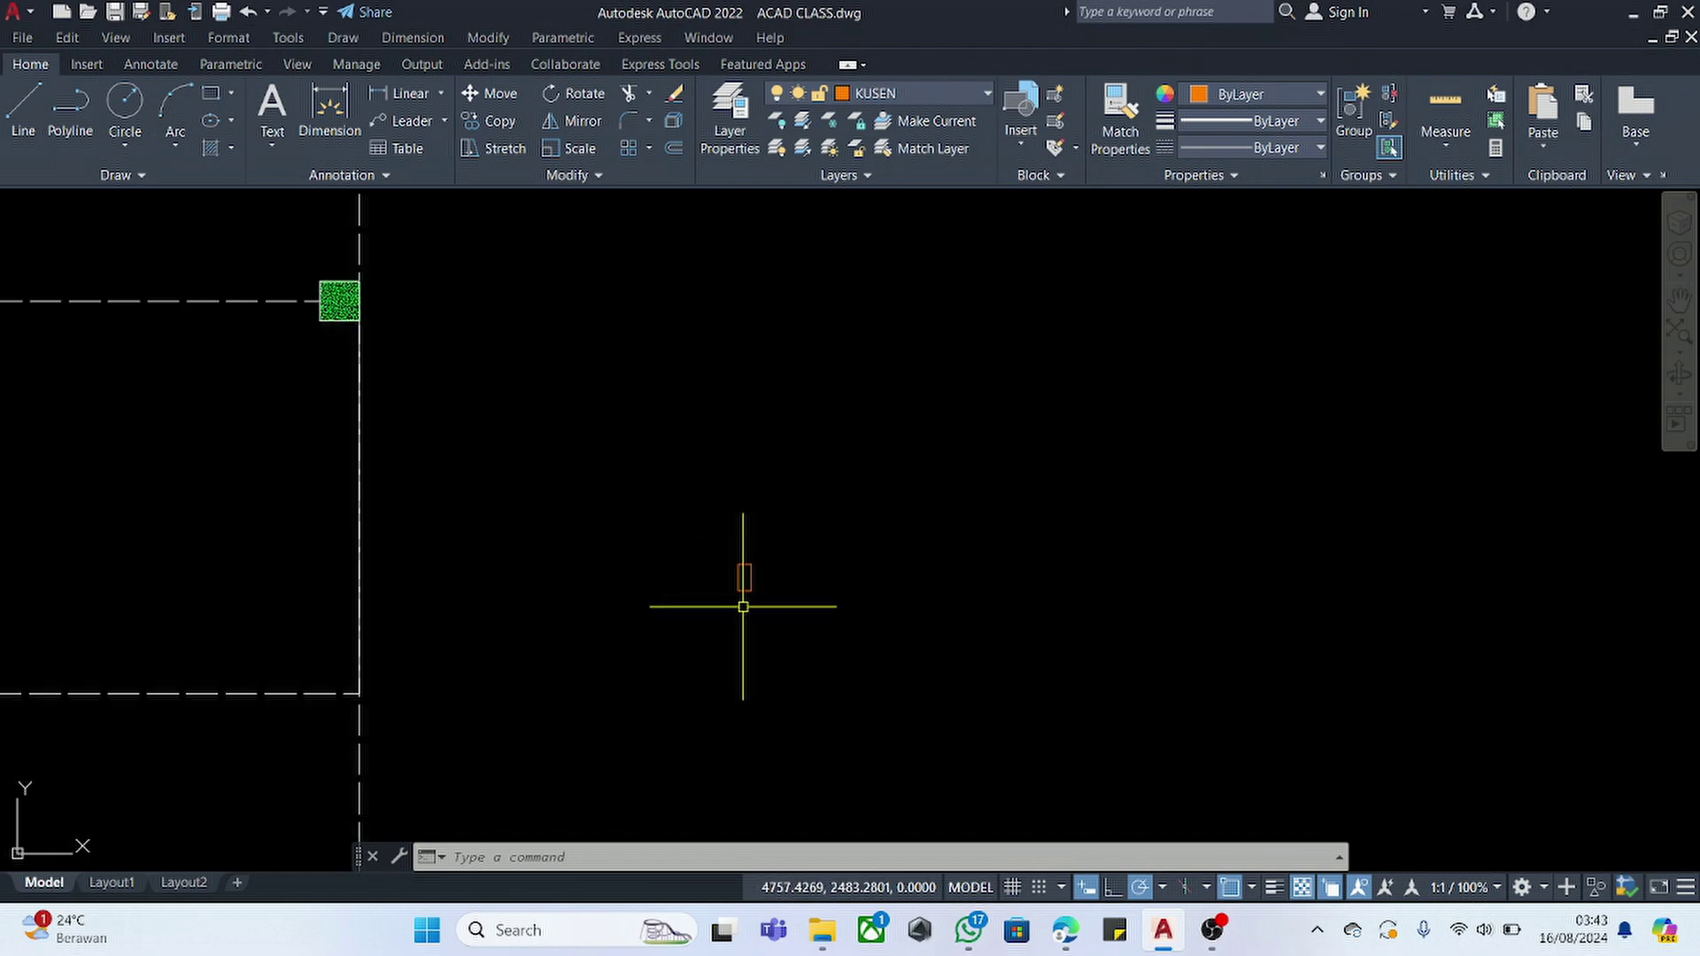
pyautogui.scroll(8, 762, 628)
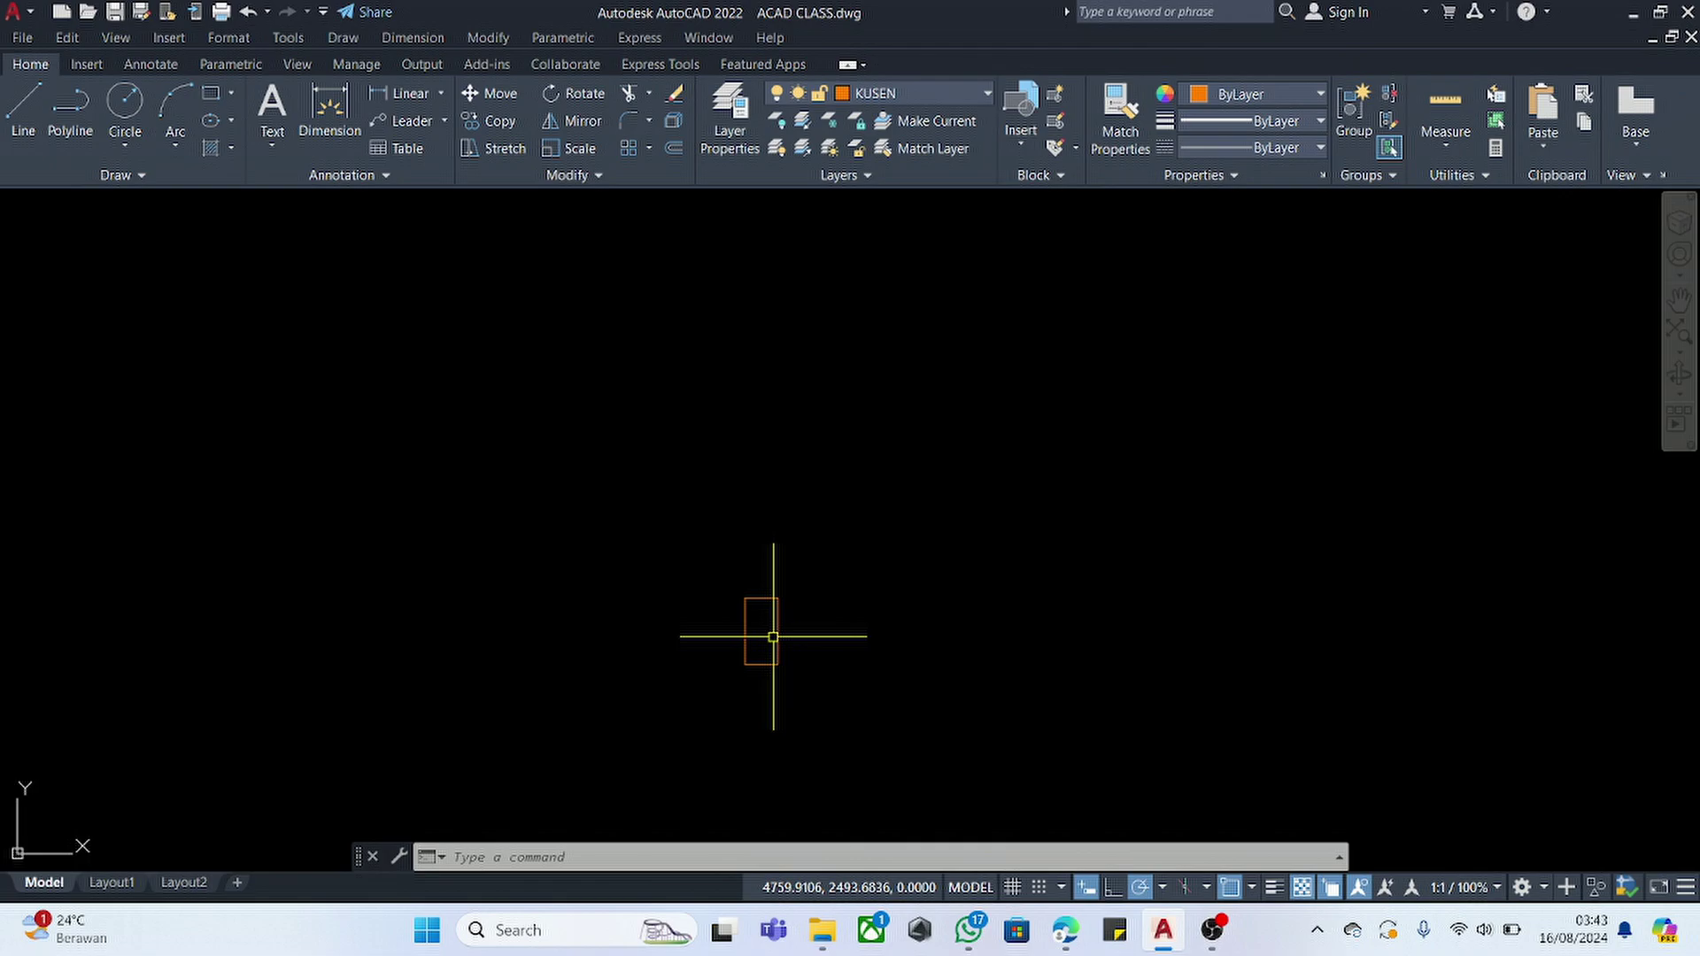
pyautogui.press('Escape')
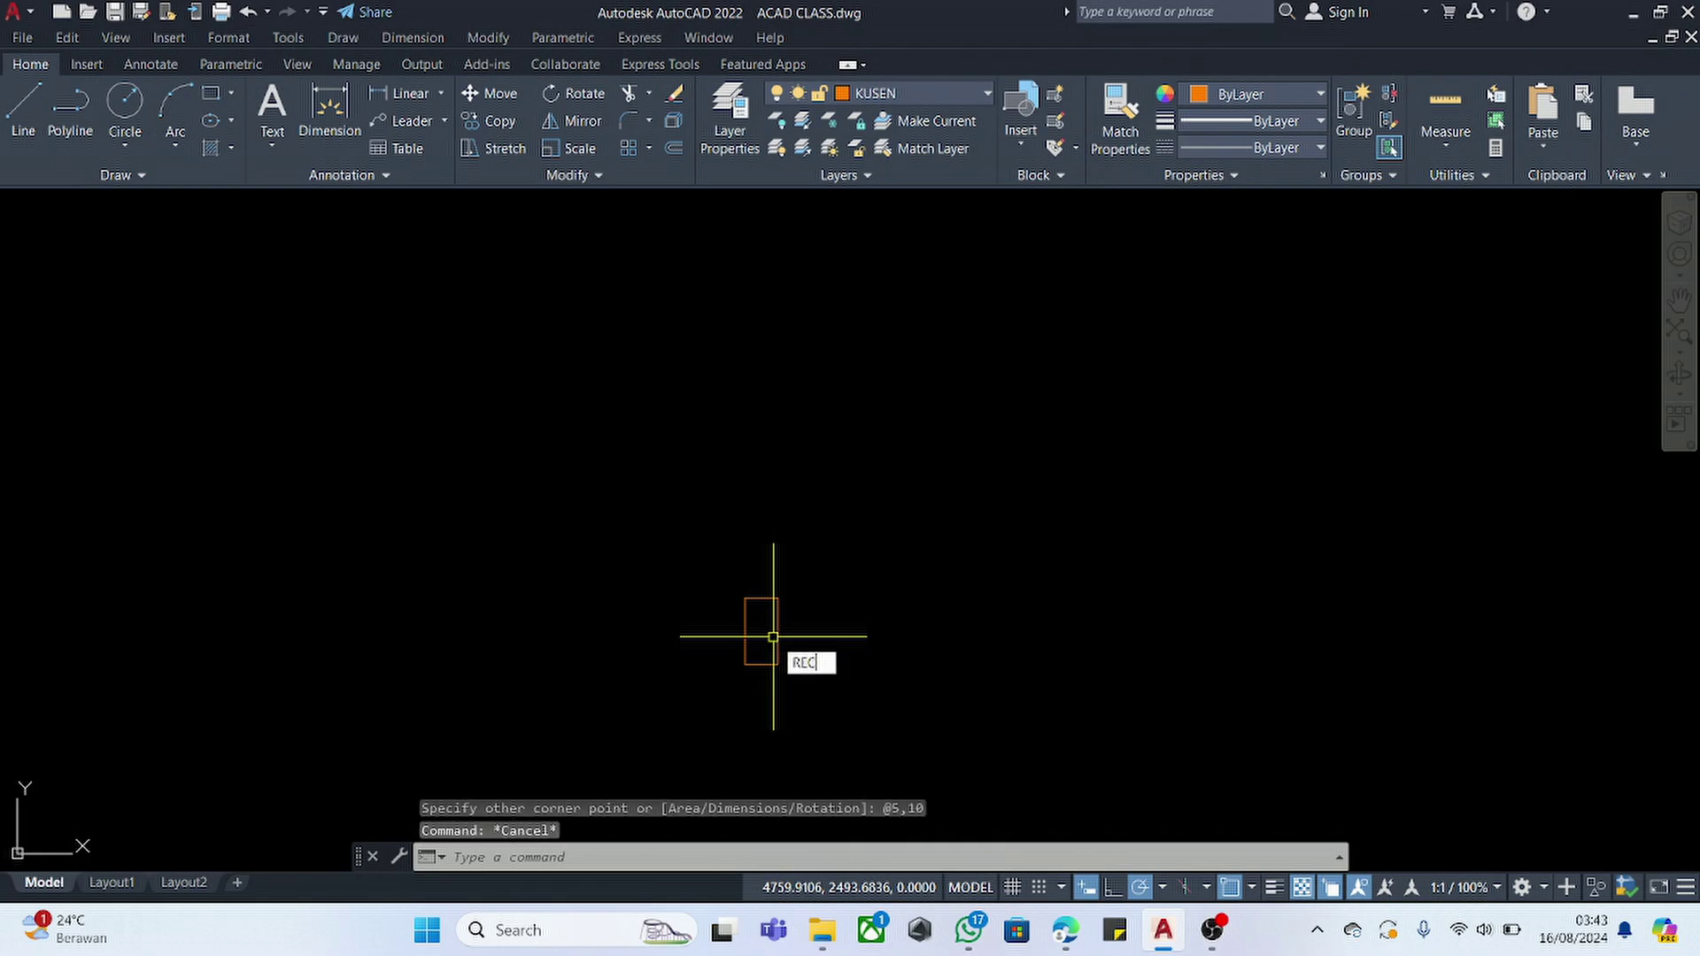
pyautogui.write('REC')
pyautogui.press('Return')
pyautogui.click(778, 598)
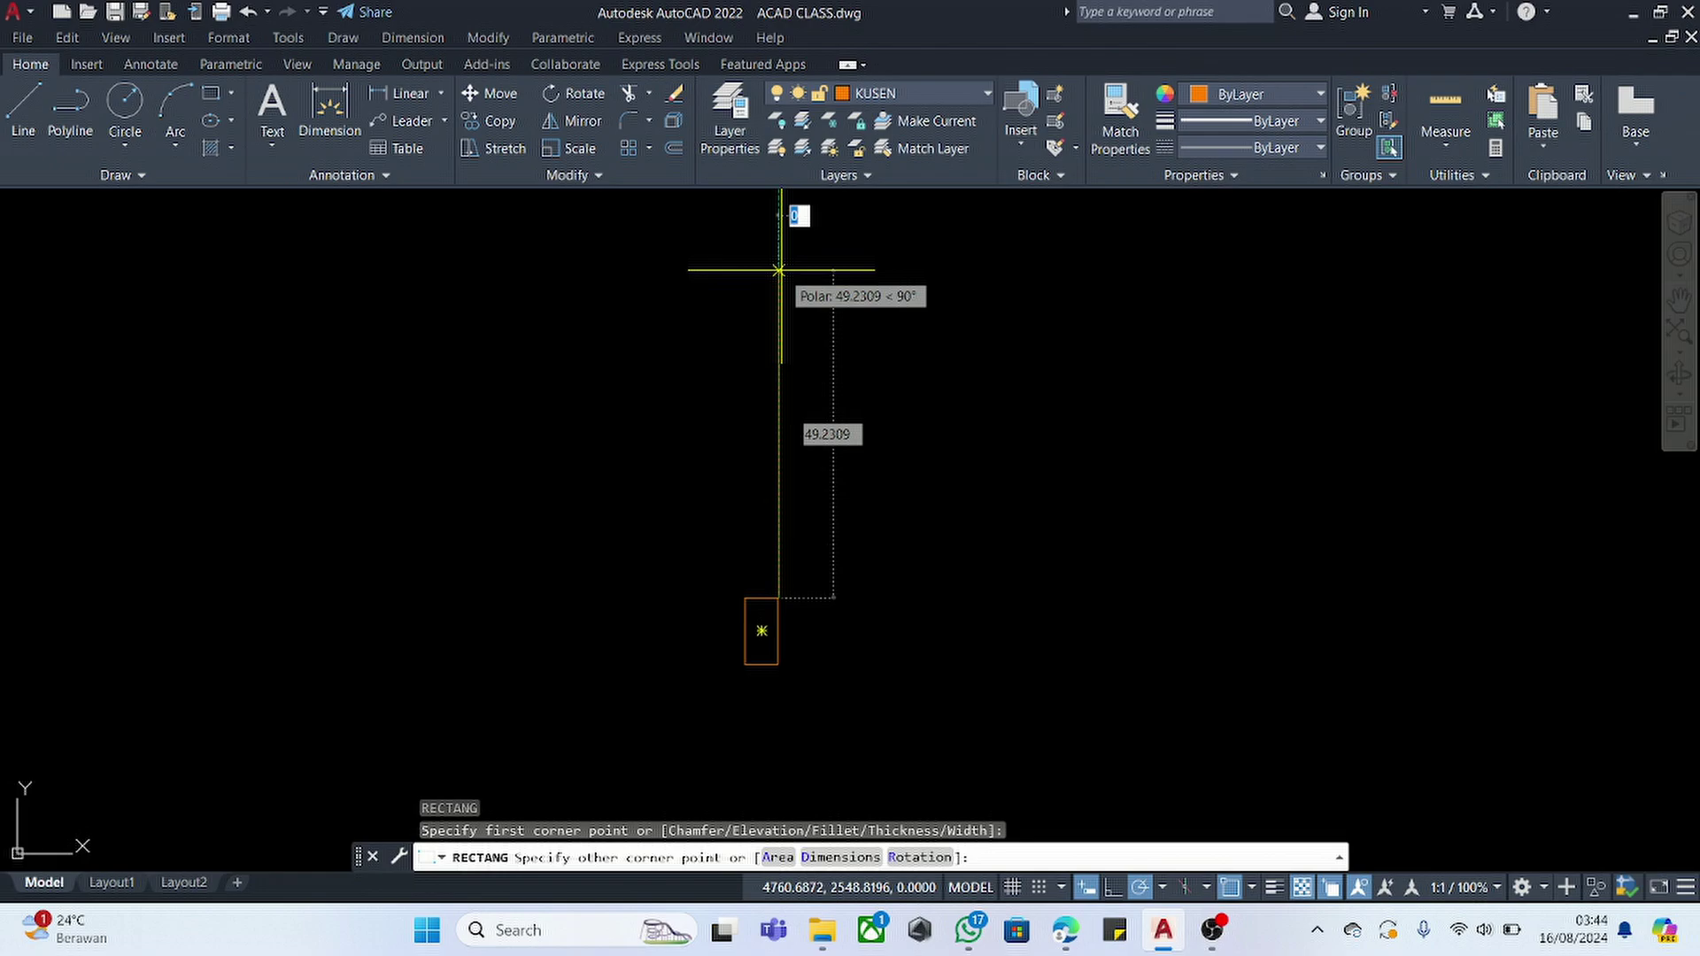
pyautogui.write('80')
pyautogui.press('Tab')
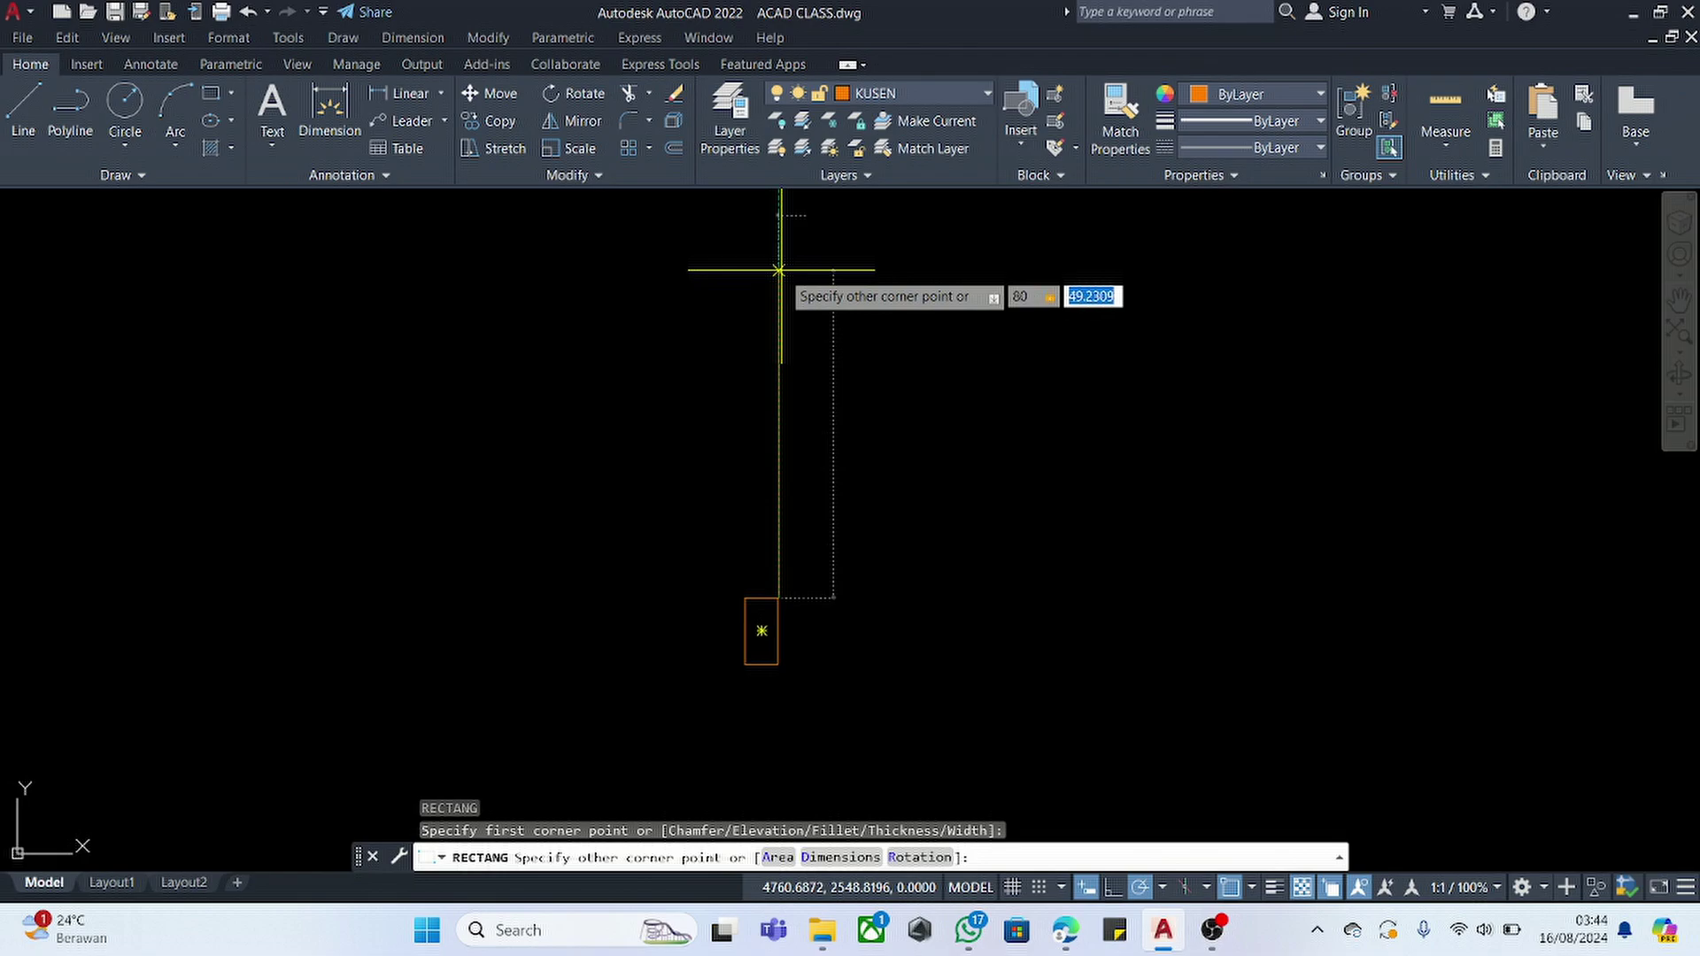
pyautogui.write('4')
pyautogui.press('Return')
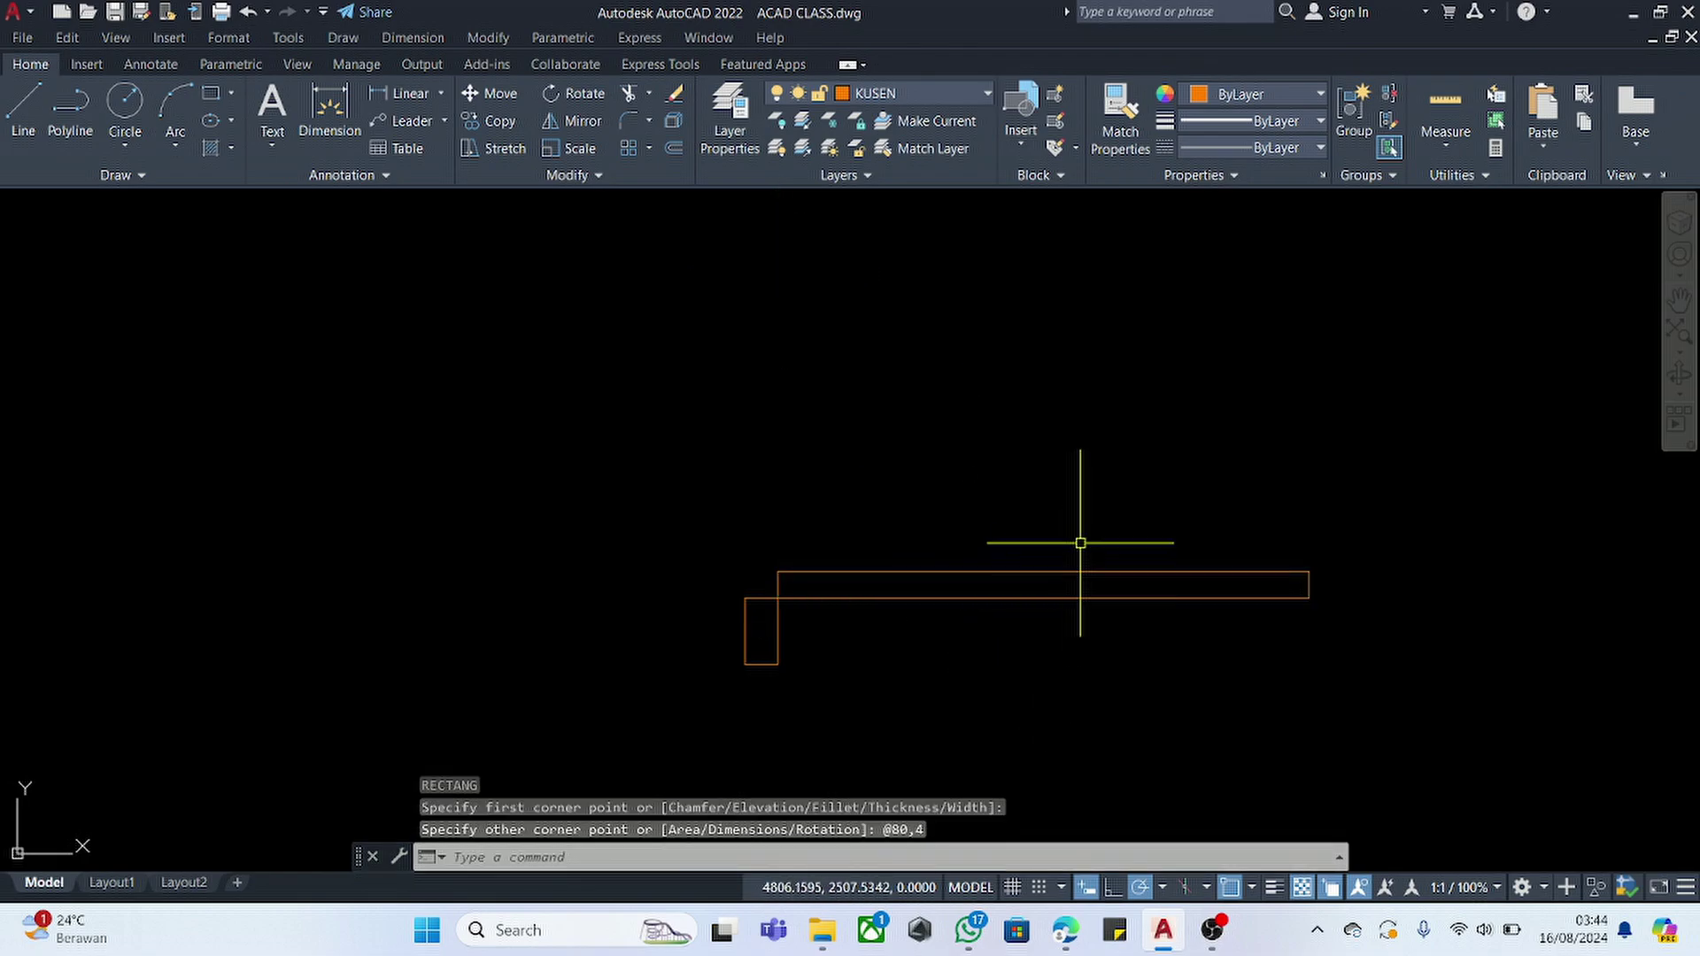
# - Rotate the 80 by 4 rectangle 90° counterclockwise so it stands upright, using a base point just above its lower-left end
pyautogui.click(1087, 503)
pyautogui.click(1010, 668)
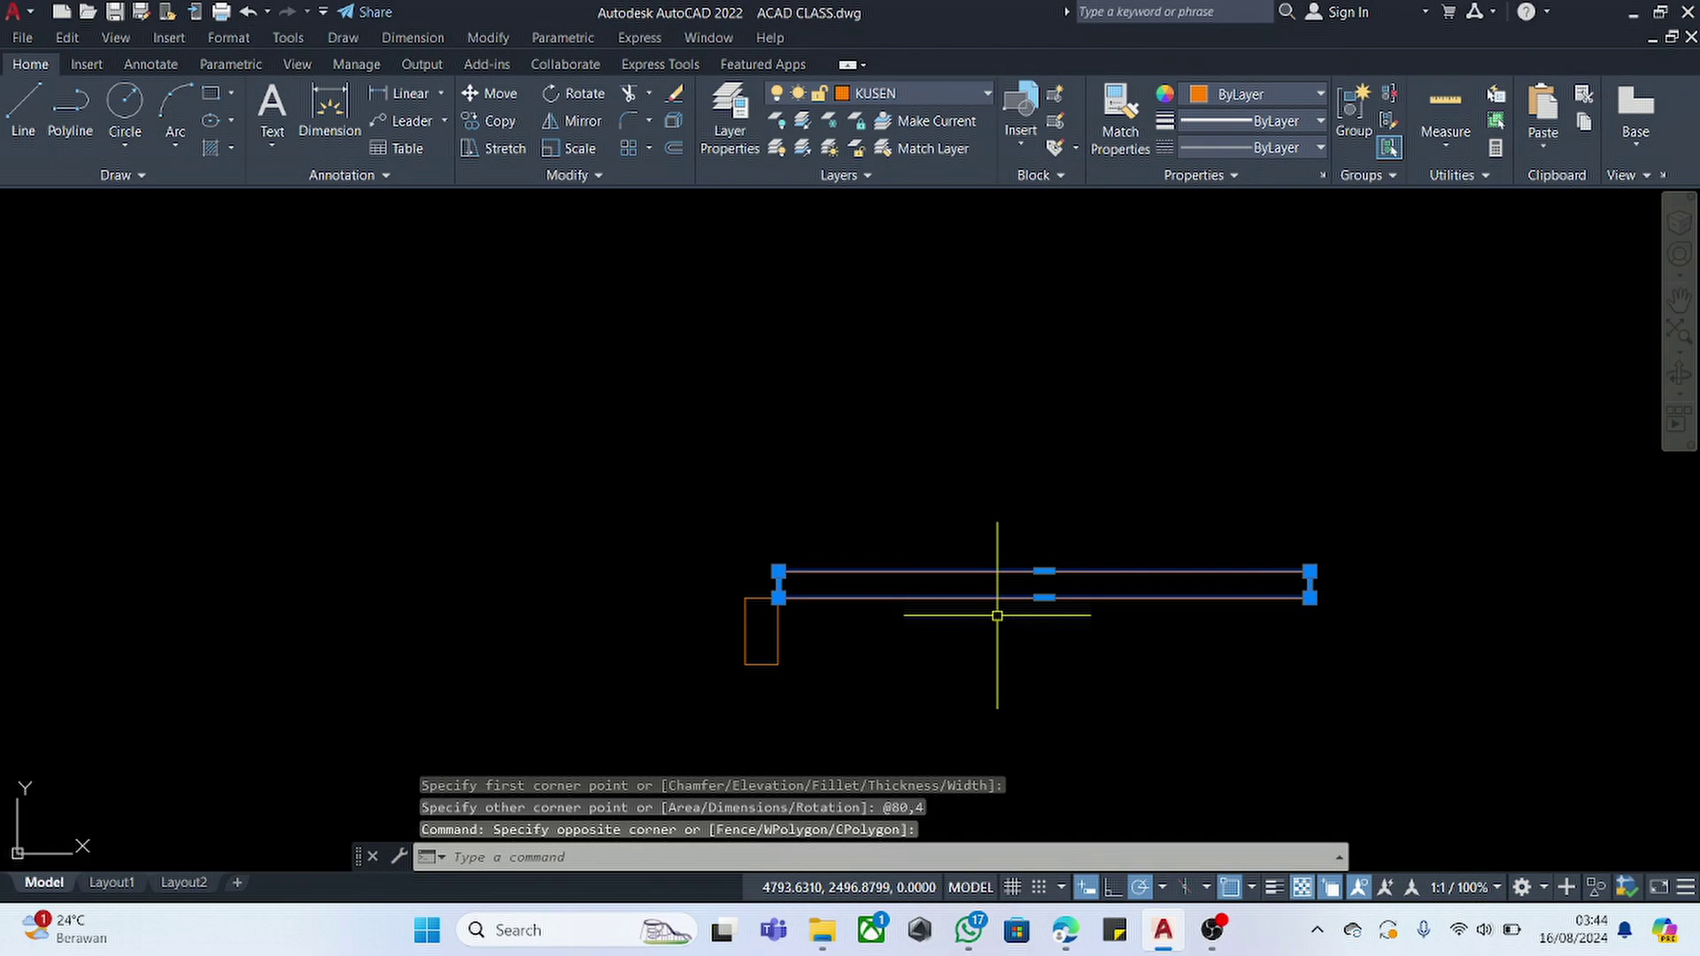
pyautogui.write('RO')
pyautogui.press('Return')
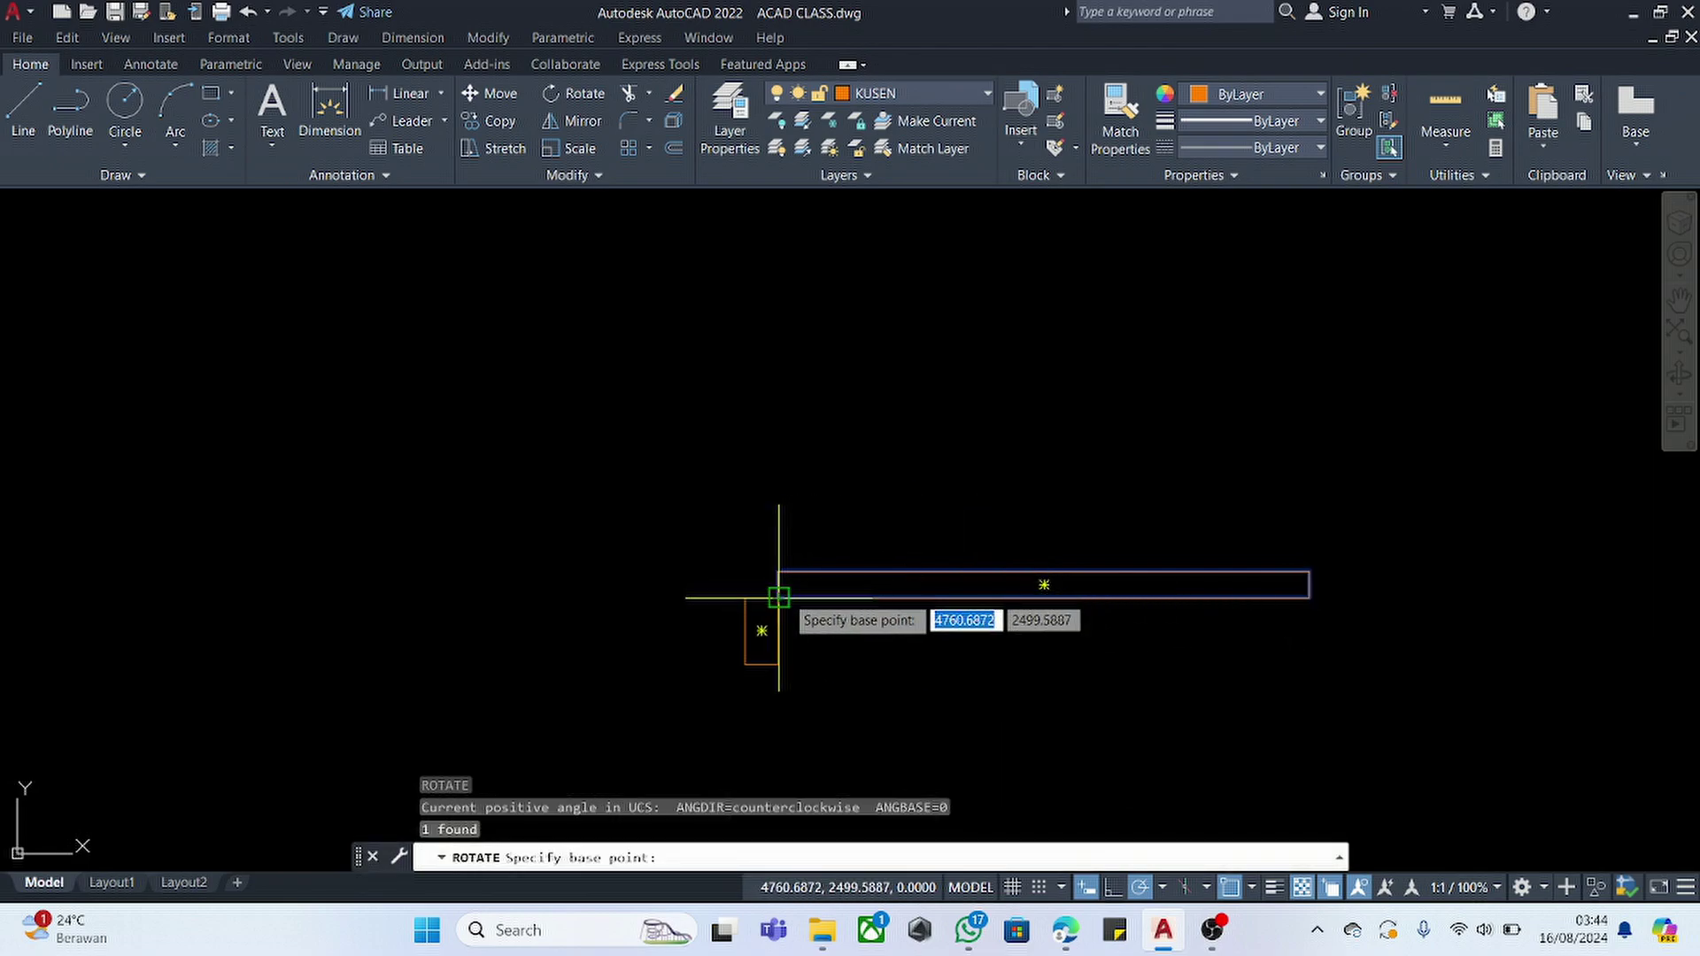
pyautogui.click(811, 529)
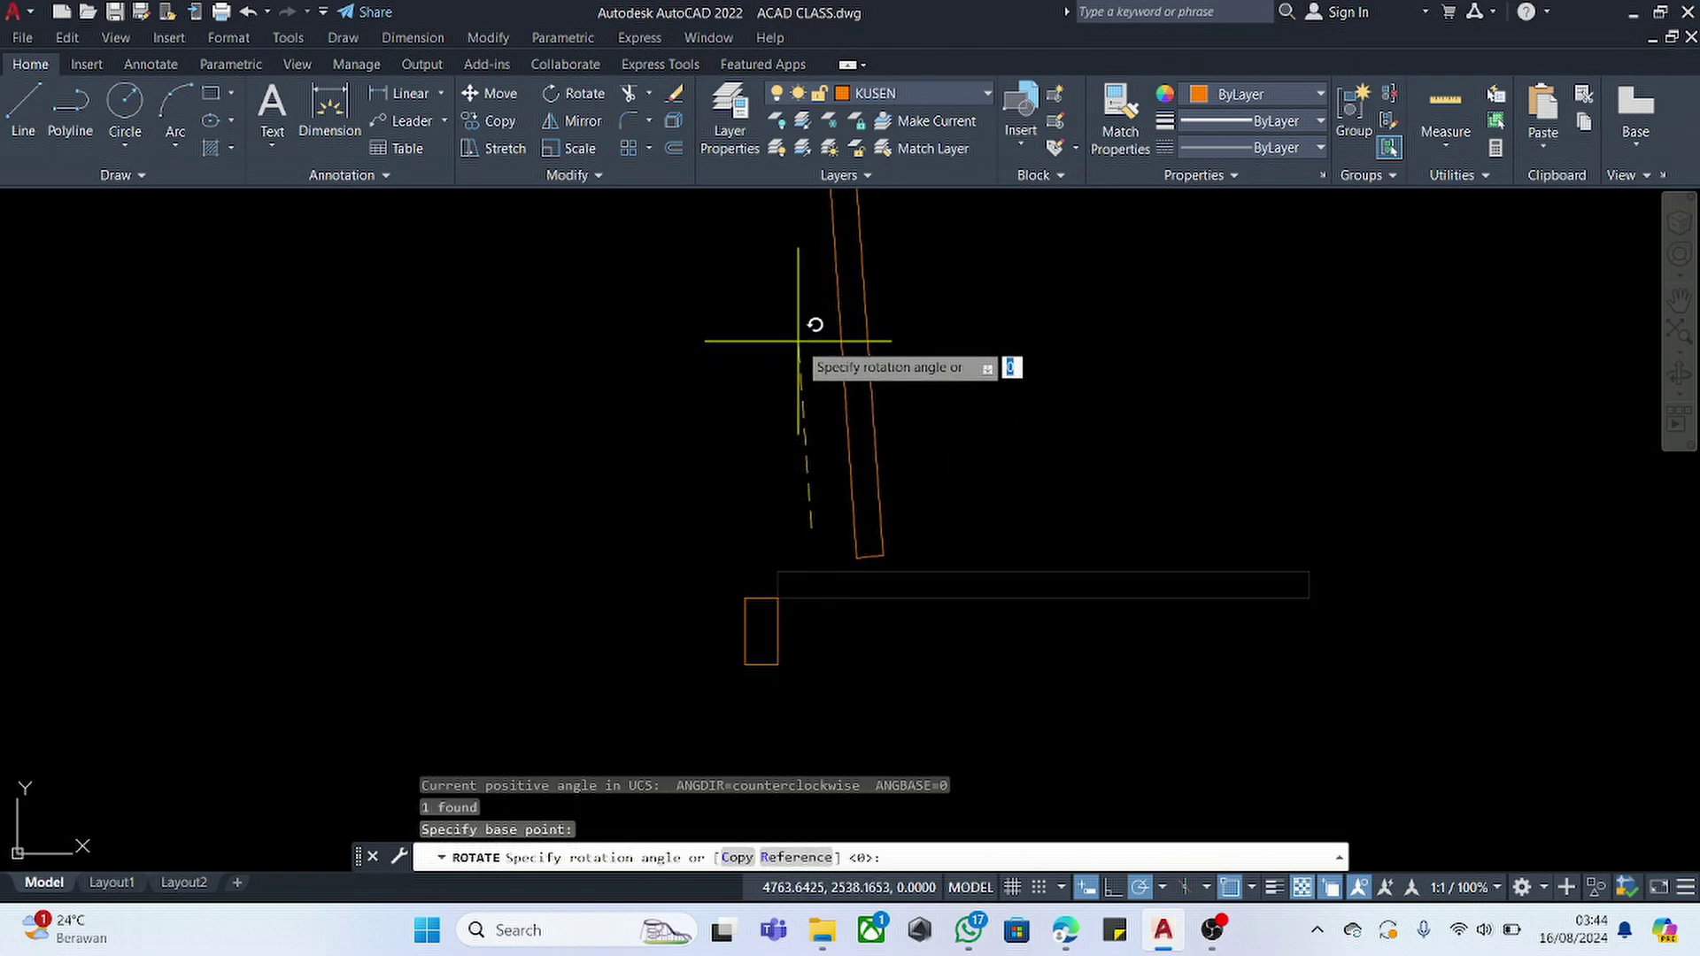
pyautogui.click(811, 330)
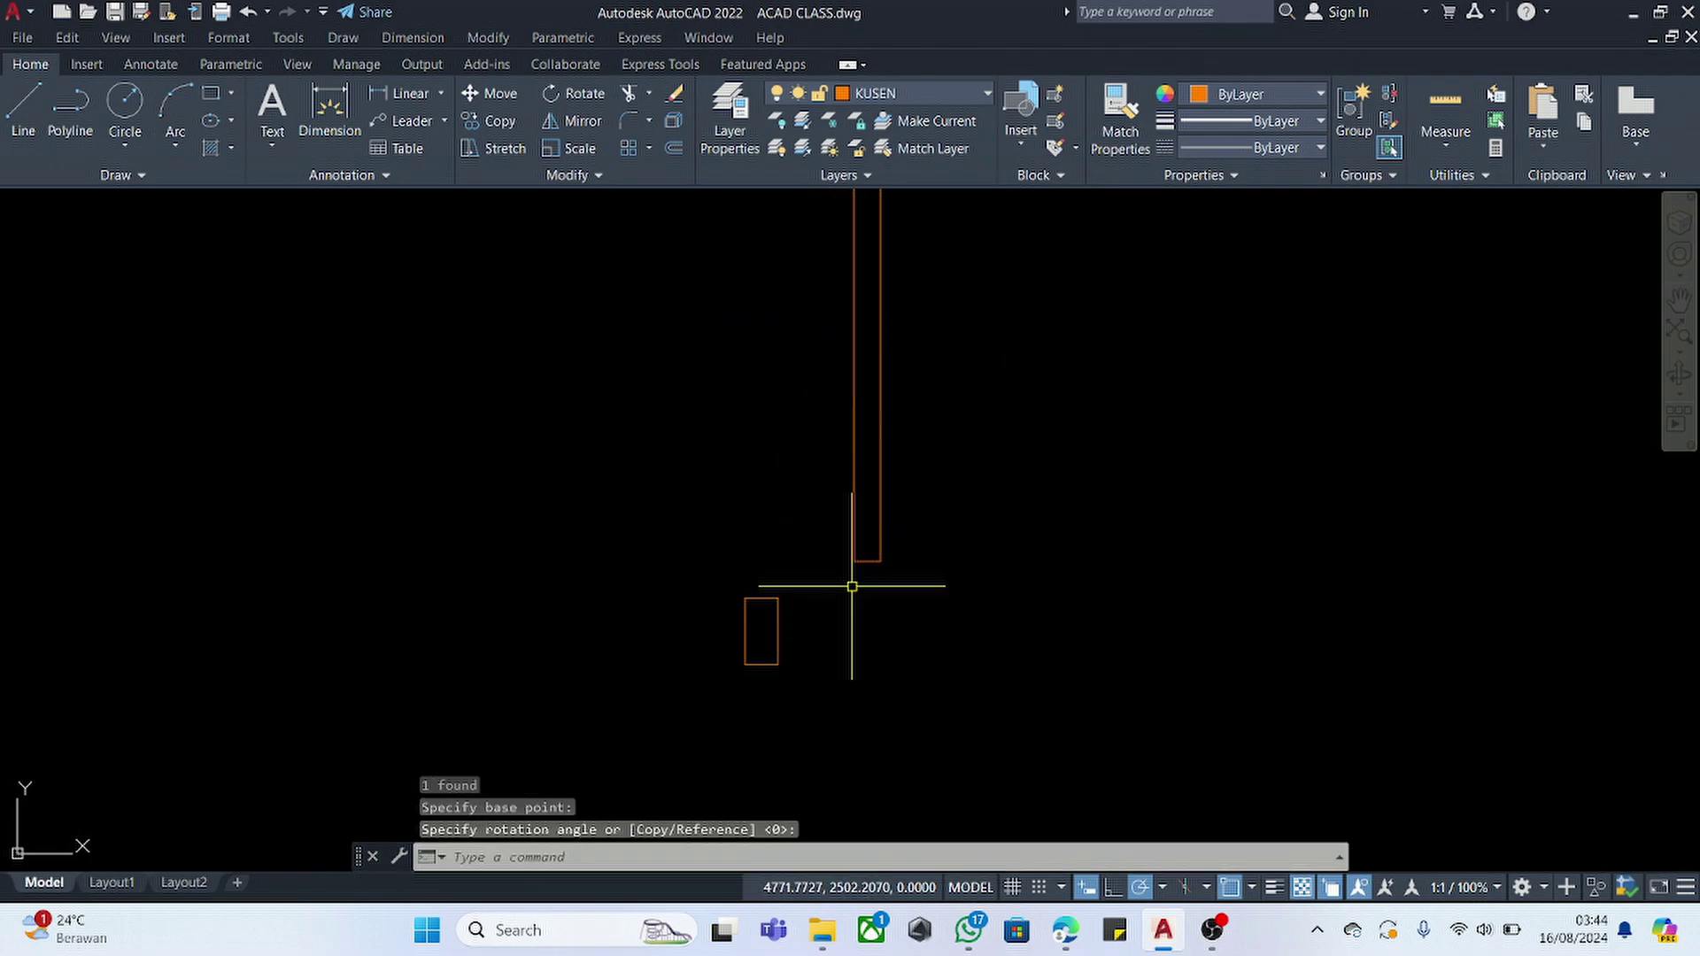
# - Explode the upright 80 by 4 rectangle into separate lines
pyautogui.click(923, 556)
pyautogui.click(758, 641)
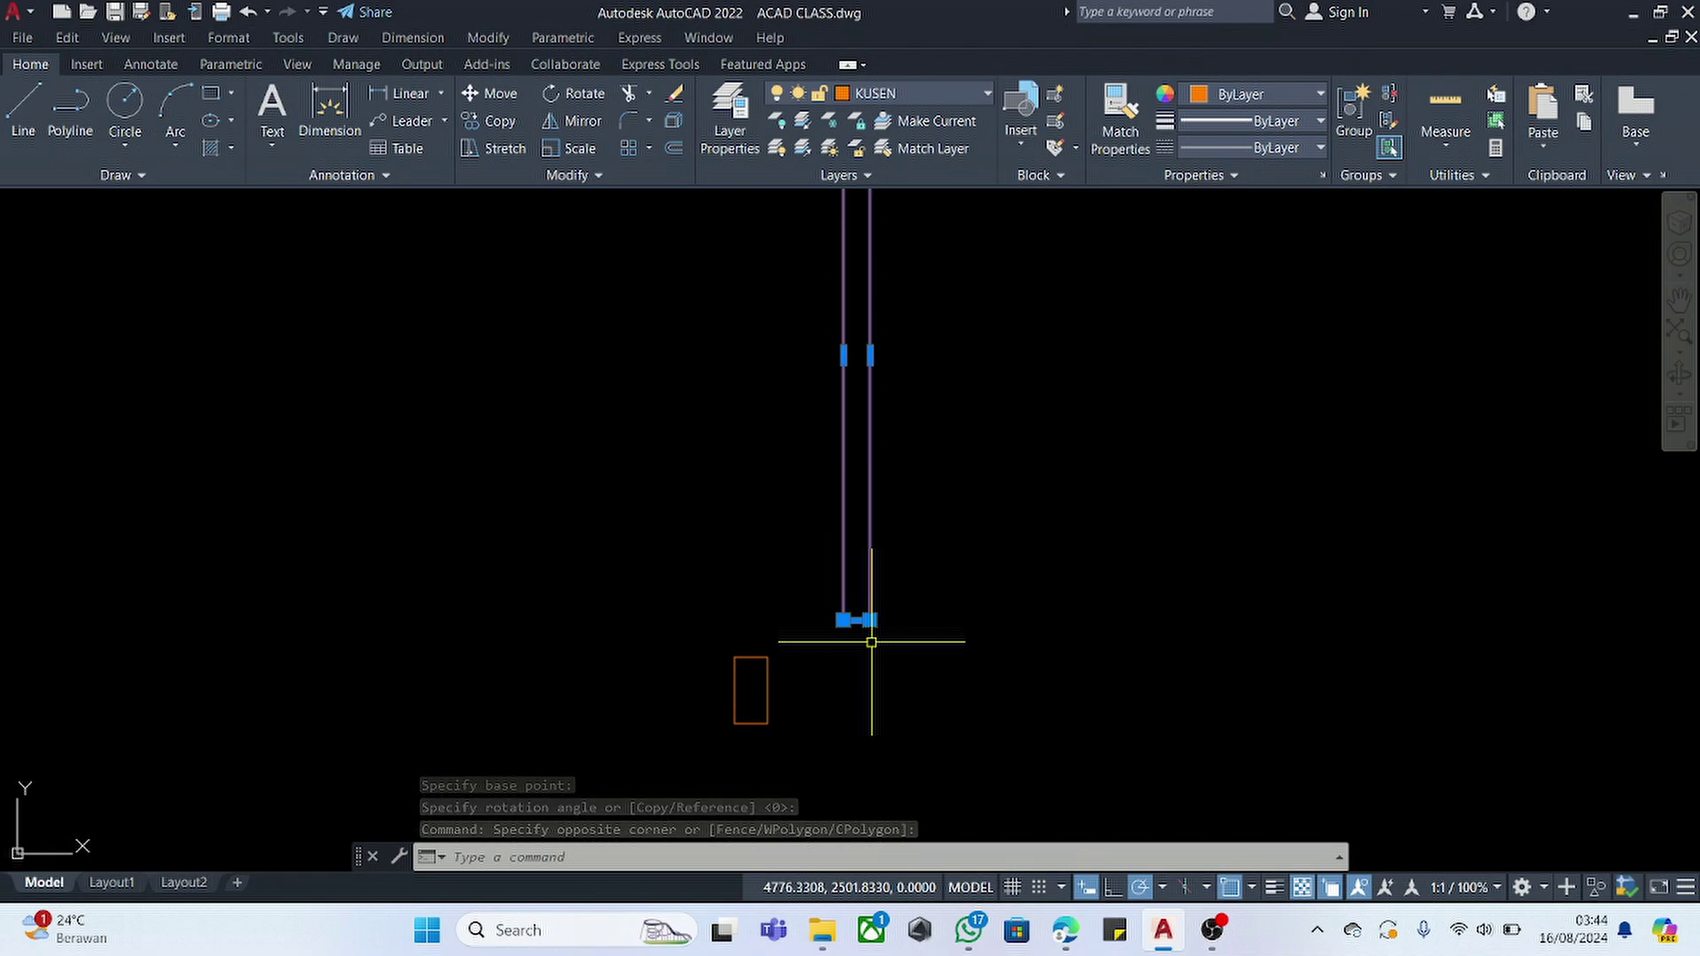
pyautogui.press('Return')
# - Offset the bottom edge of the upright panel 10 units upward into the panel
pyautogui.scroll(3, 855, 593)
pyautogui.click(884, 598)
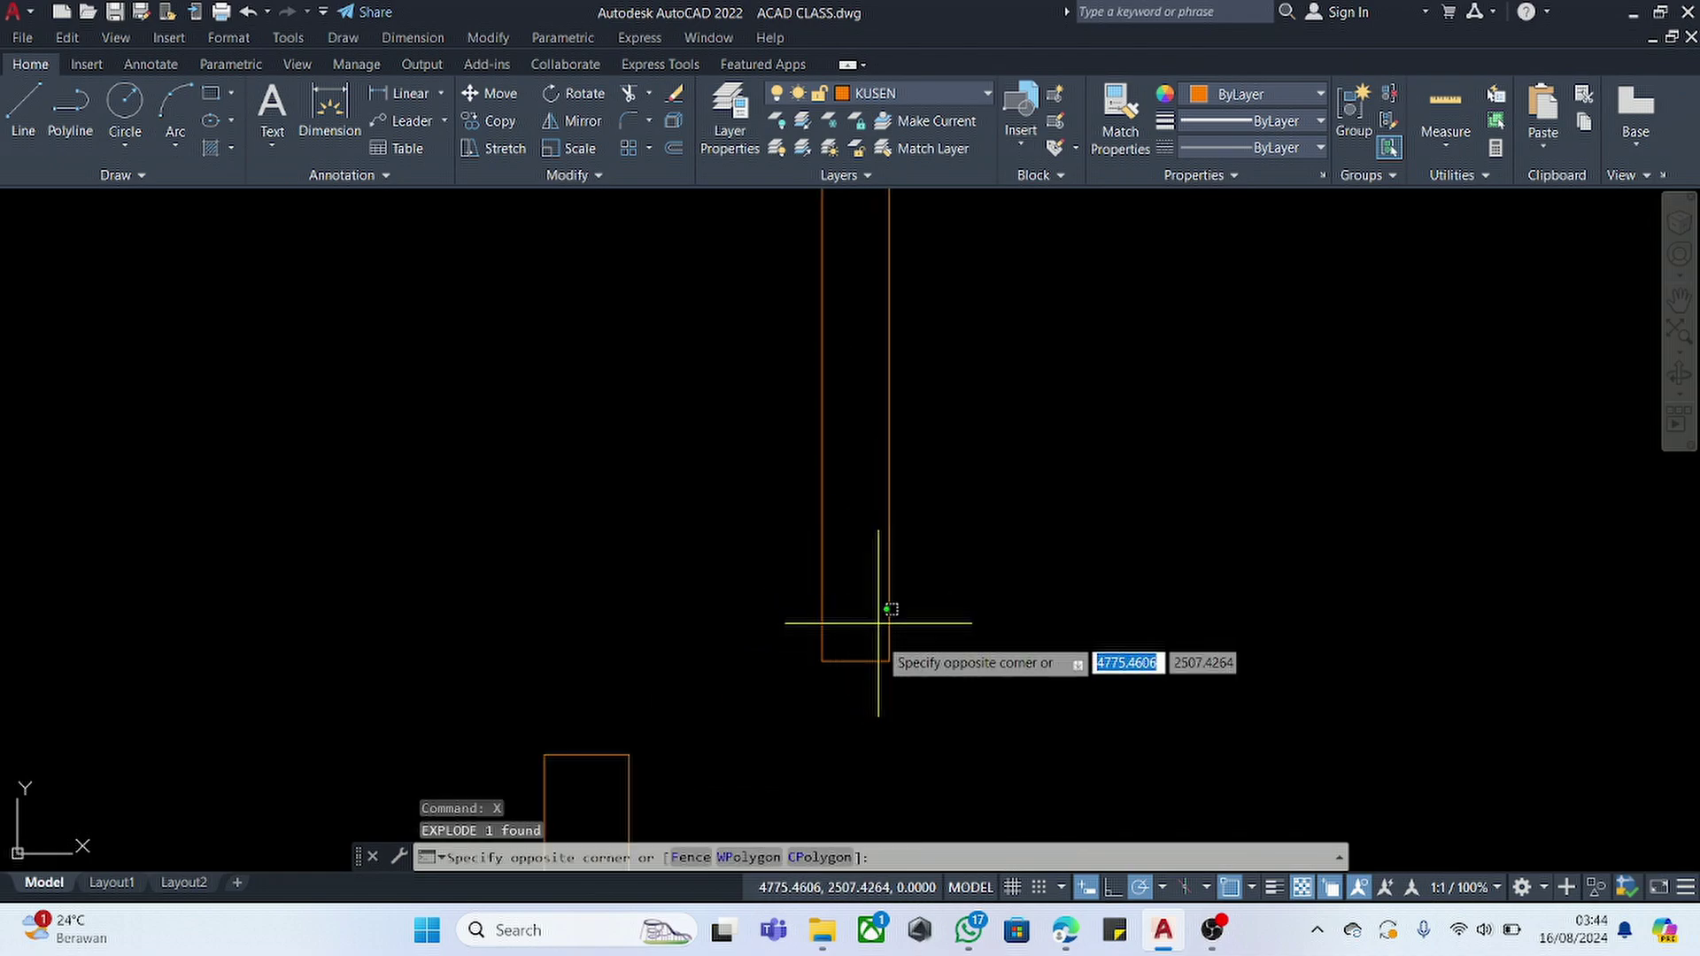
pyautogui.click(864, 702)
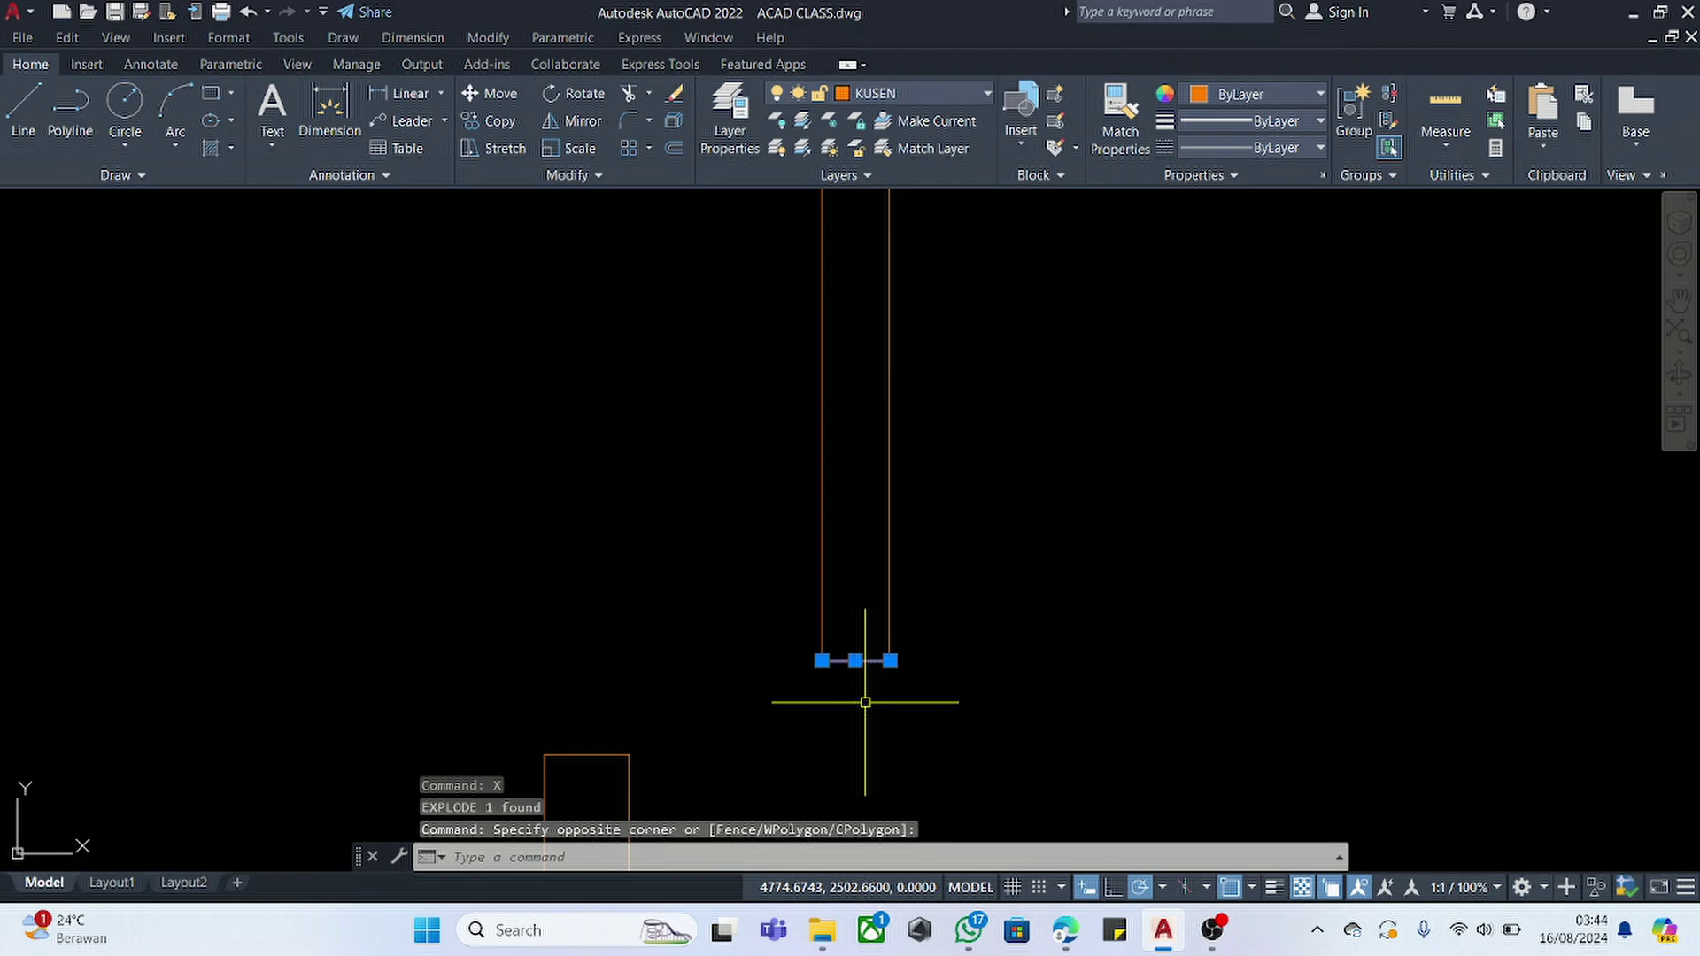
pyautogui.write('o')
pyautogui.press('Return')
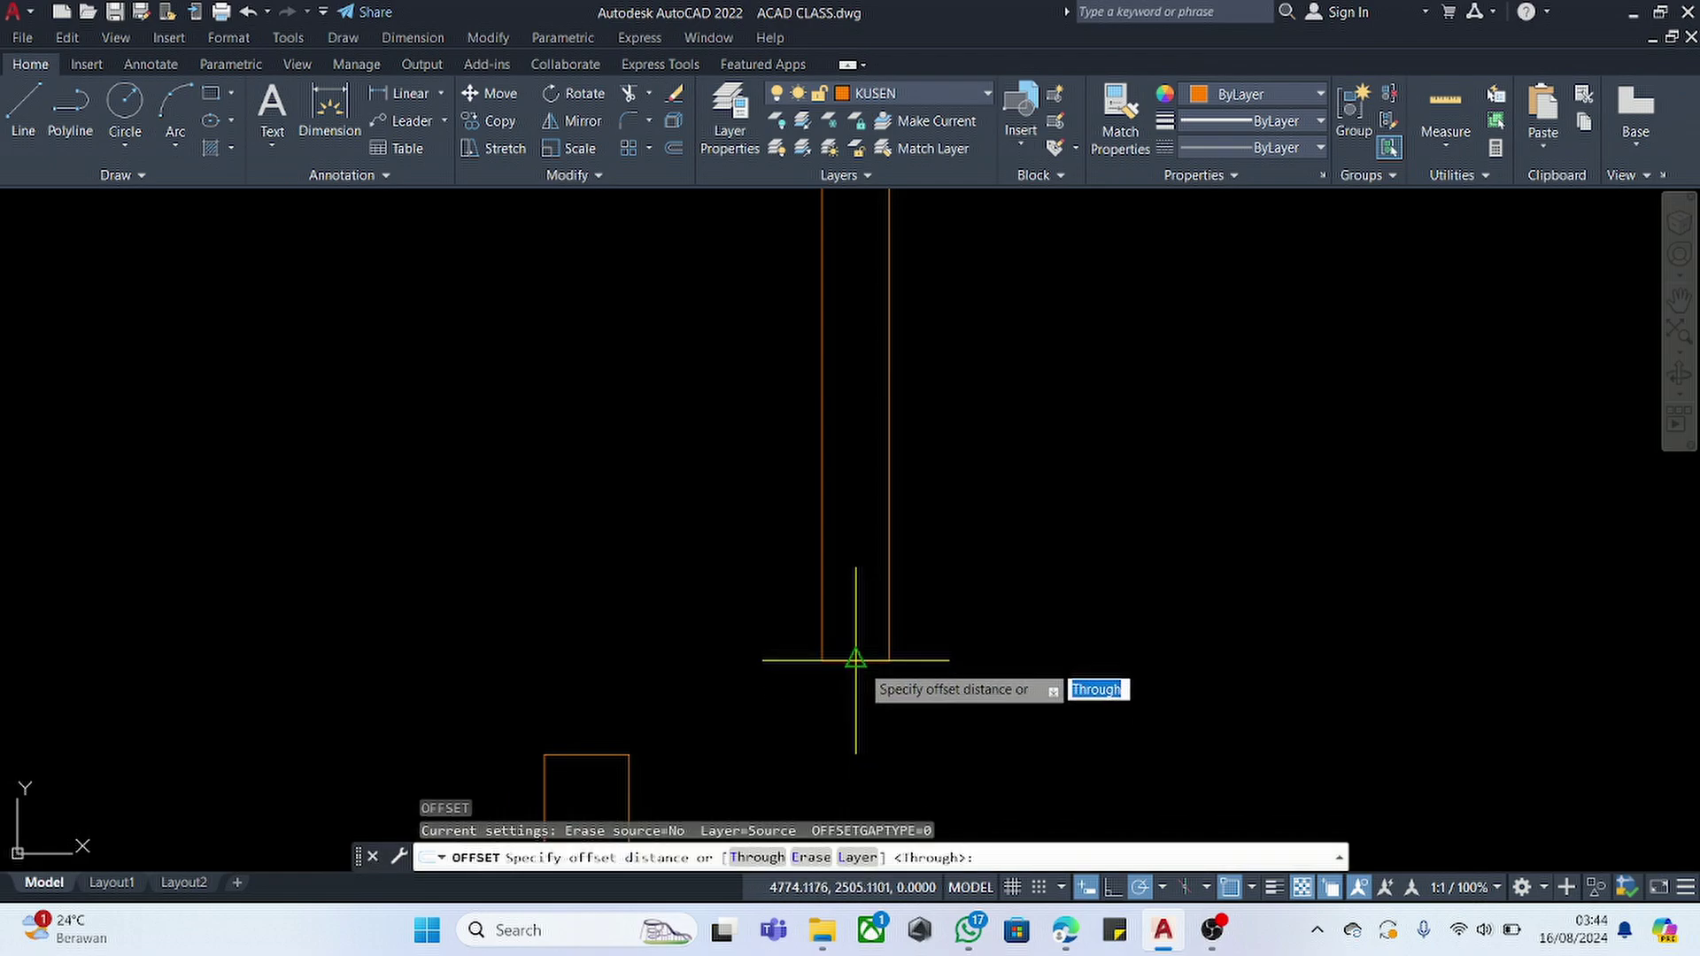
pyautogui.click(855, 660)
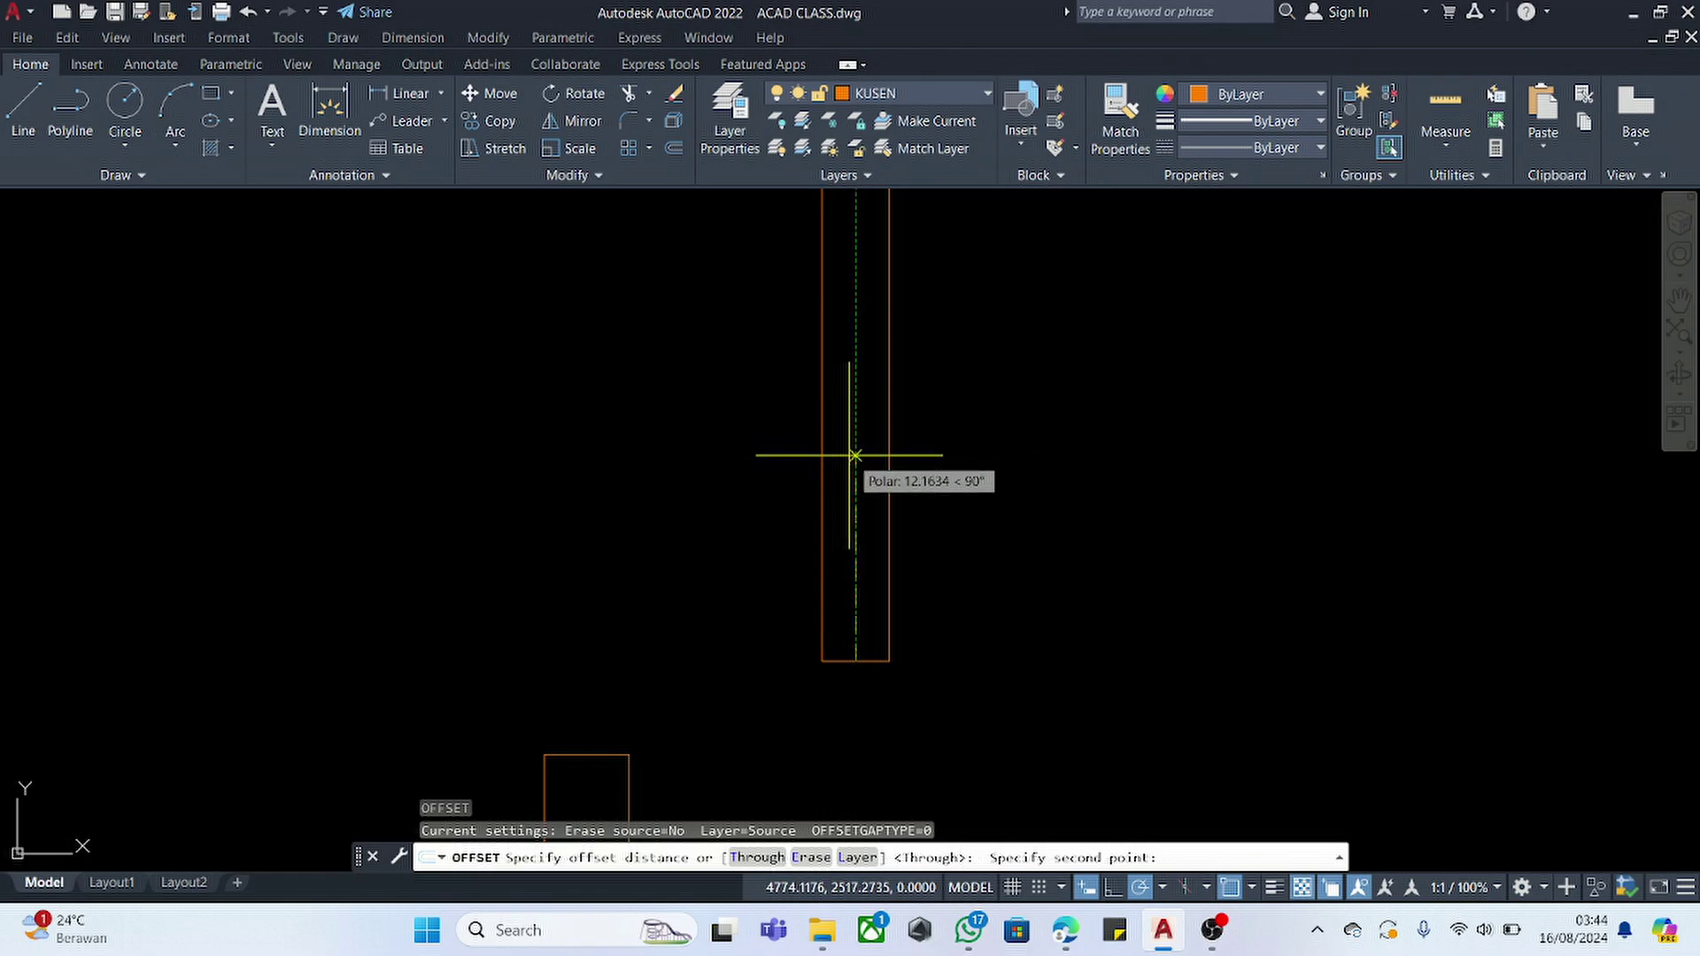
pyautogui.write('10')
pyautogui.press('Return')
pyautogui.click(842, 566)
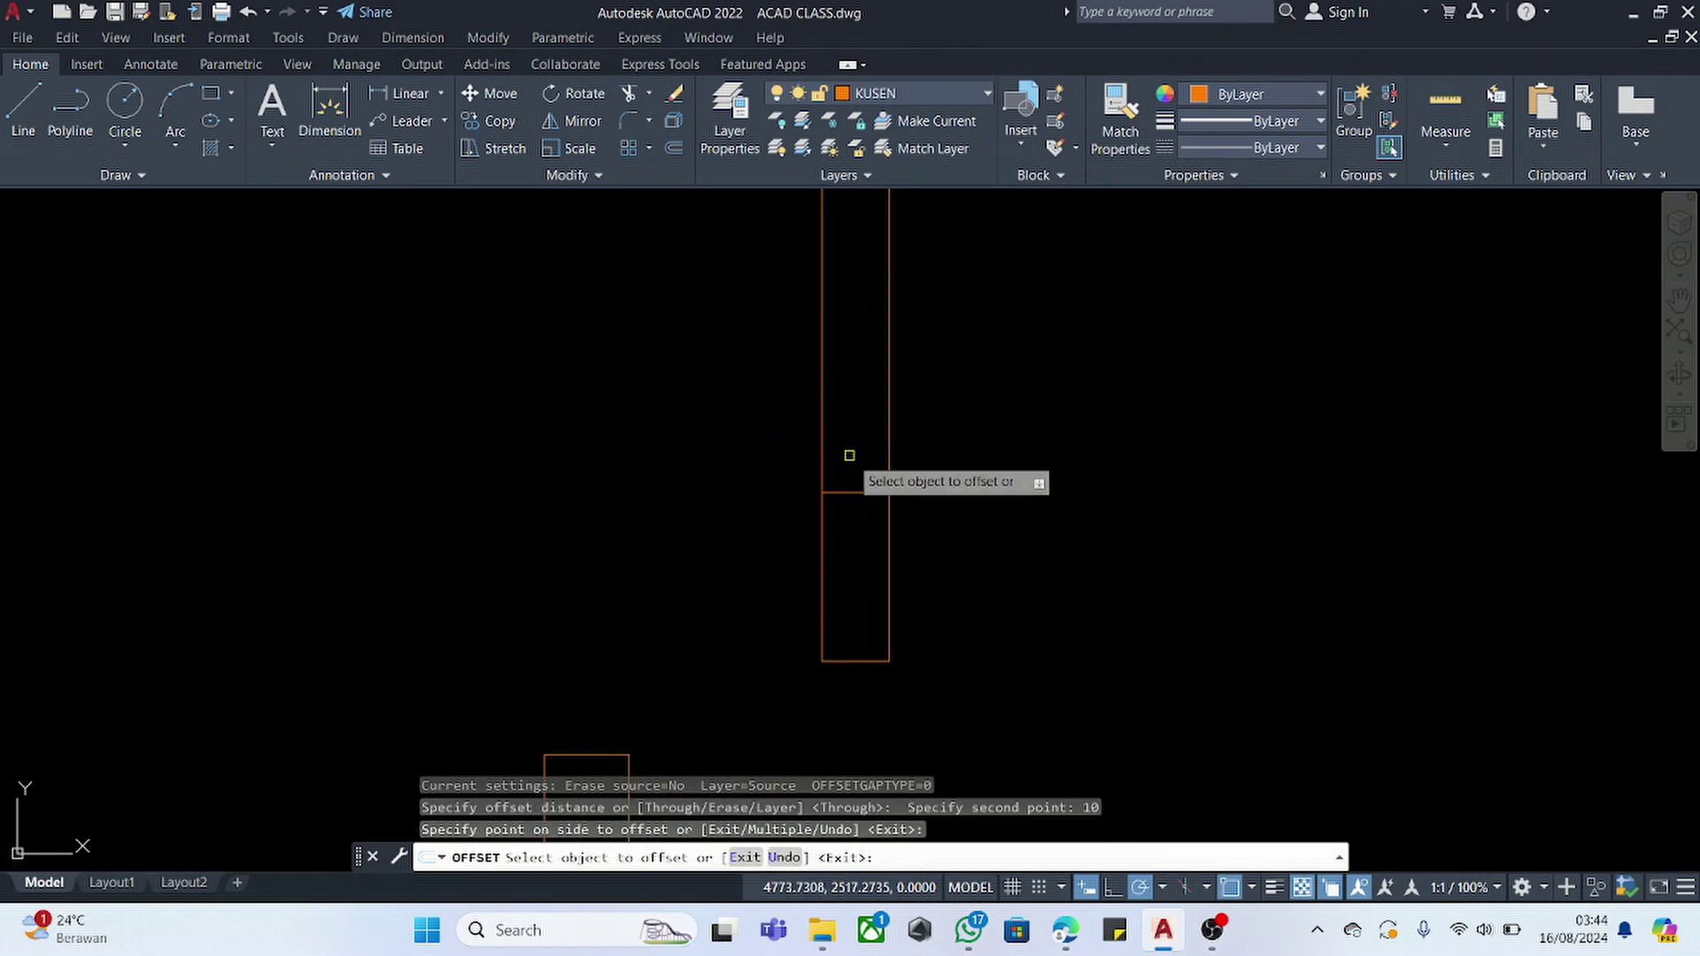
# - Offset the top edge of the upright panel 10 units downward and end the Offset command
pyautogui.scroll(-5, 849, 398)
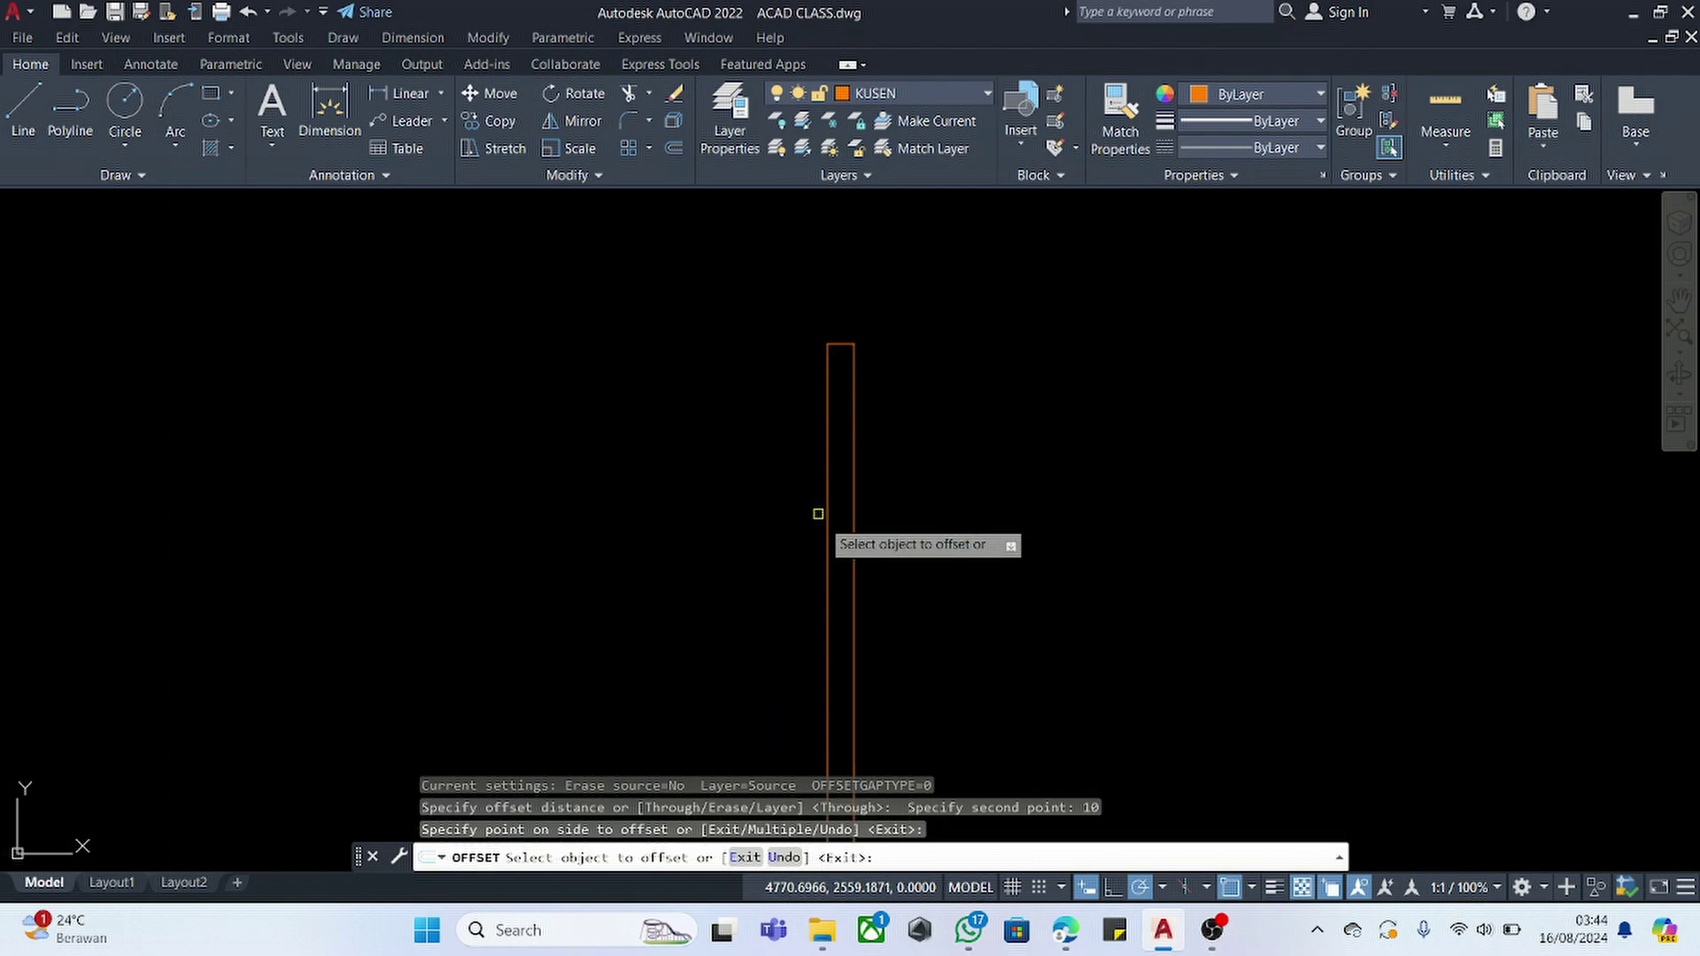
pyautogui.scroll(5, 850, 337)
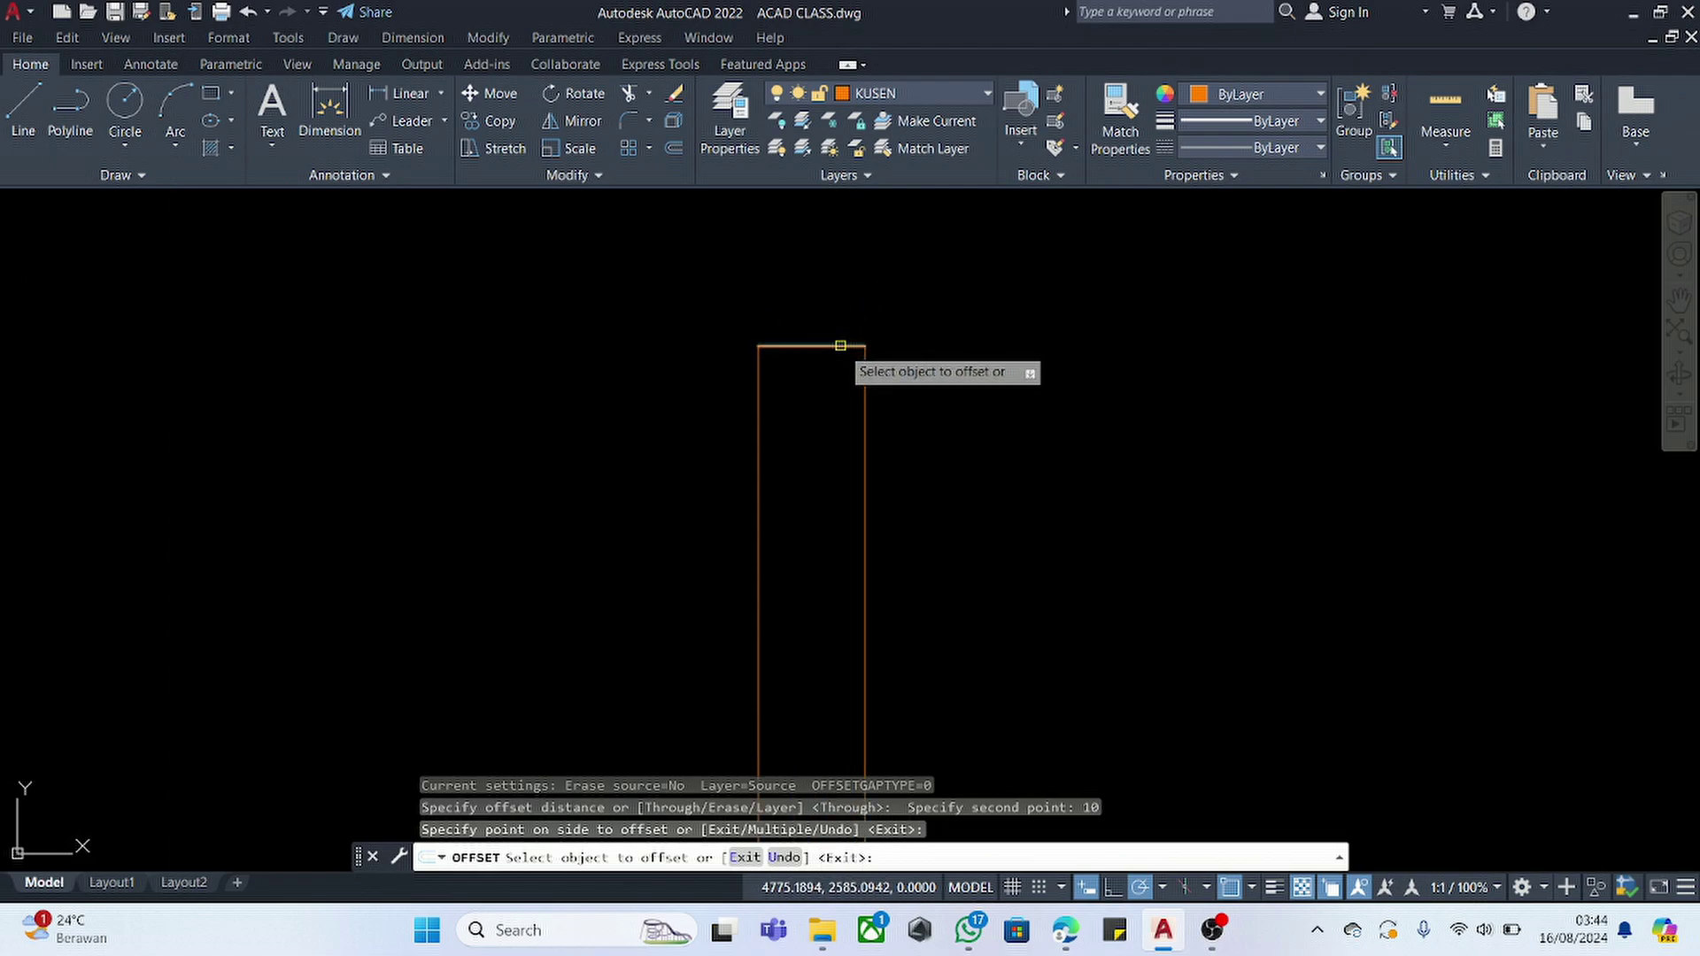
pyautogui.click(840, 345)
pyautogui.click(827, 549)
pyautogui.press('Escape')
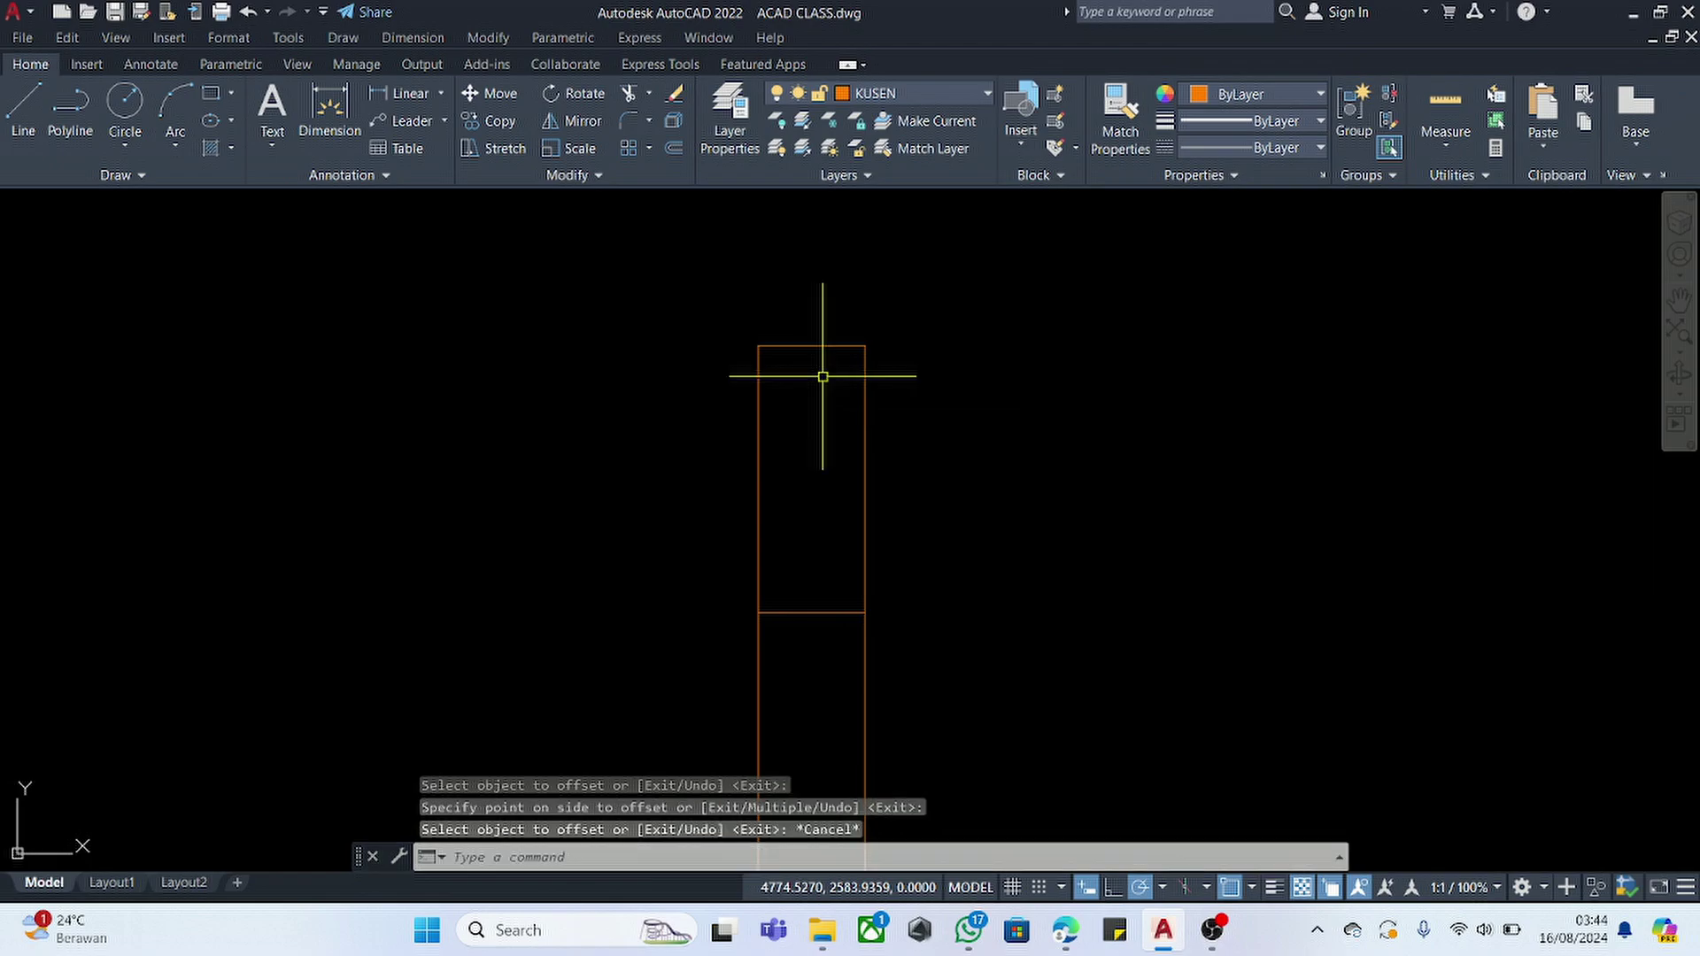
# - Draw a vertical centre line between the midpoints of the panel's two inner cross lines
pyautogui.write('l')
pyautogui.press('Return')
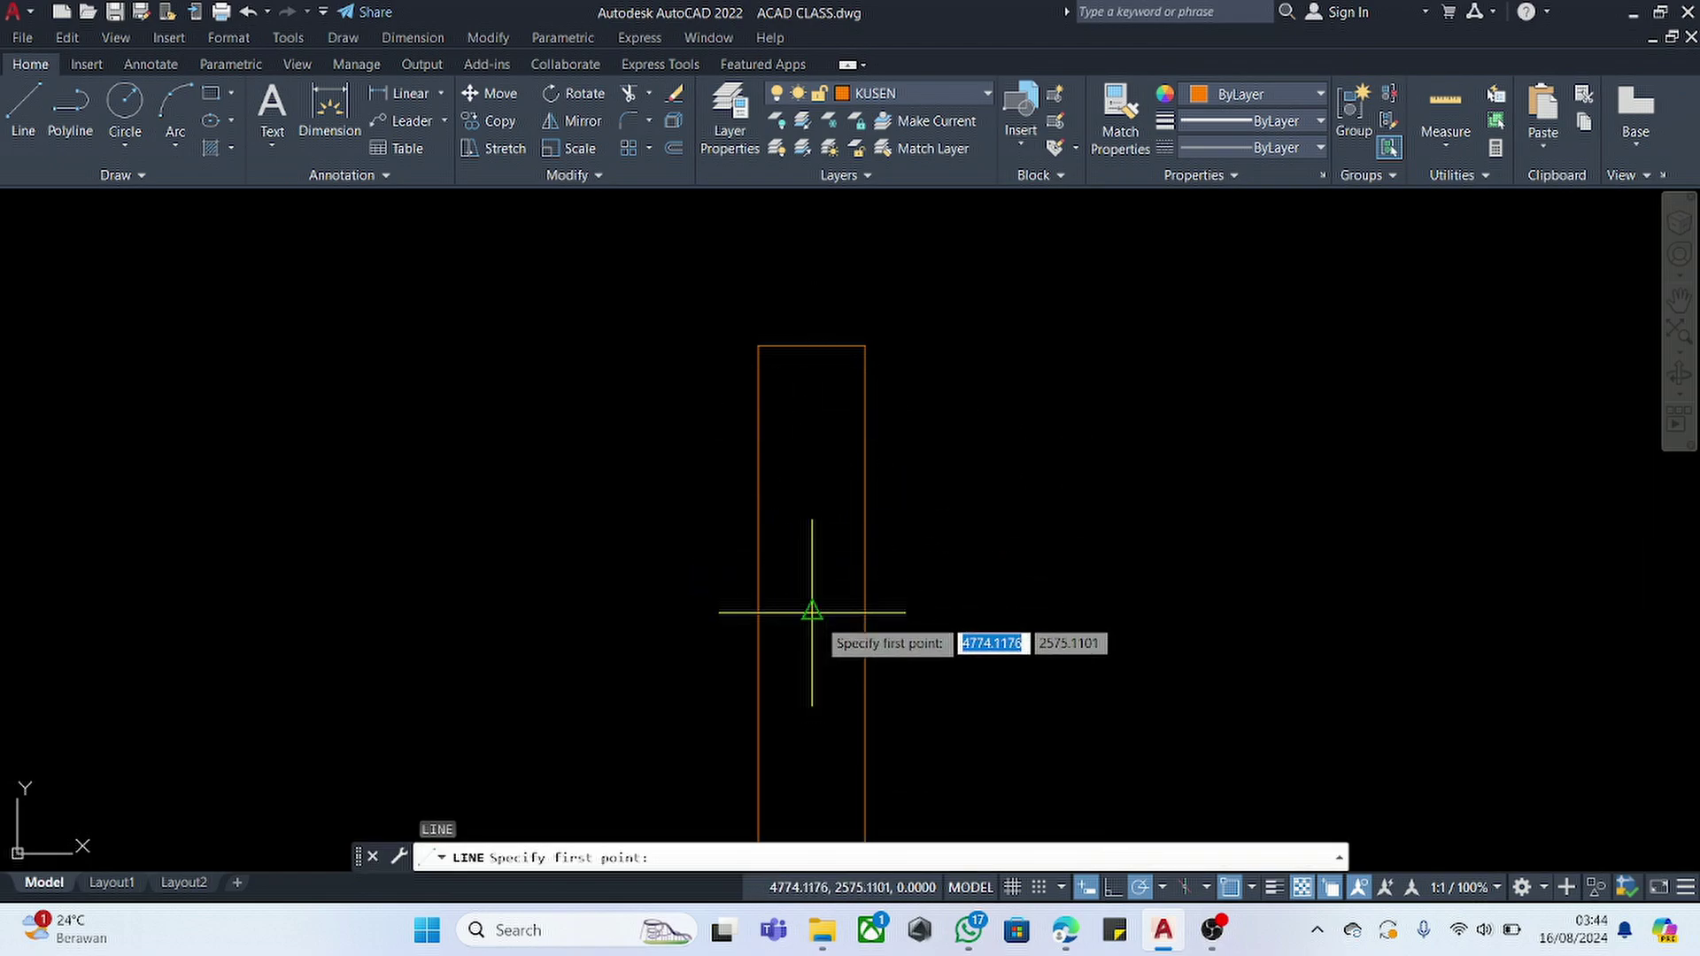
pyautogui.click(812, 612)
pyautogui.scroll(-8, 822, 447)
pyautogui.scroll(6, 820, 748)
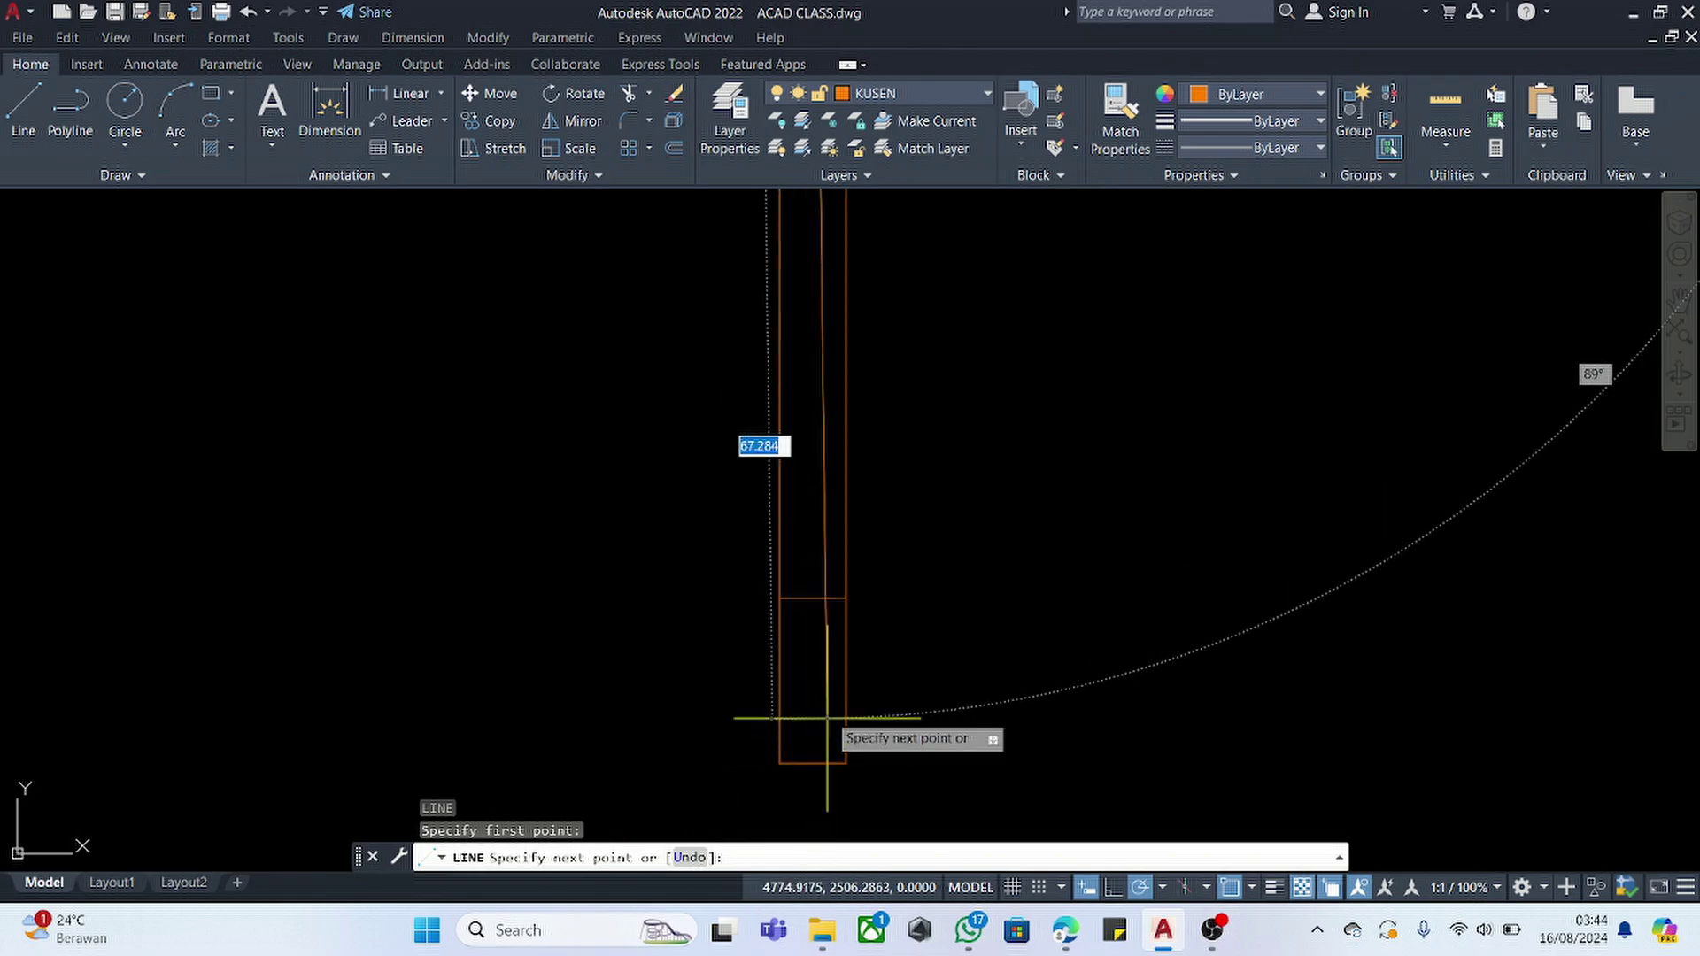
pyautogui.click(811, 599)
pyautogui.press('Escape')
# - Group all the lines of the upright door panel into a single unnamed group
pyautogui.scroll(-5, 873, 588)
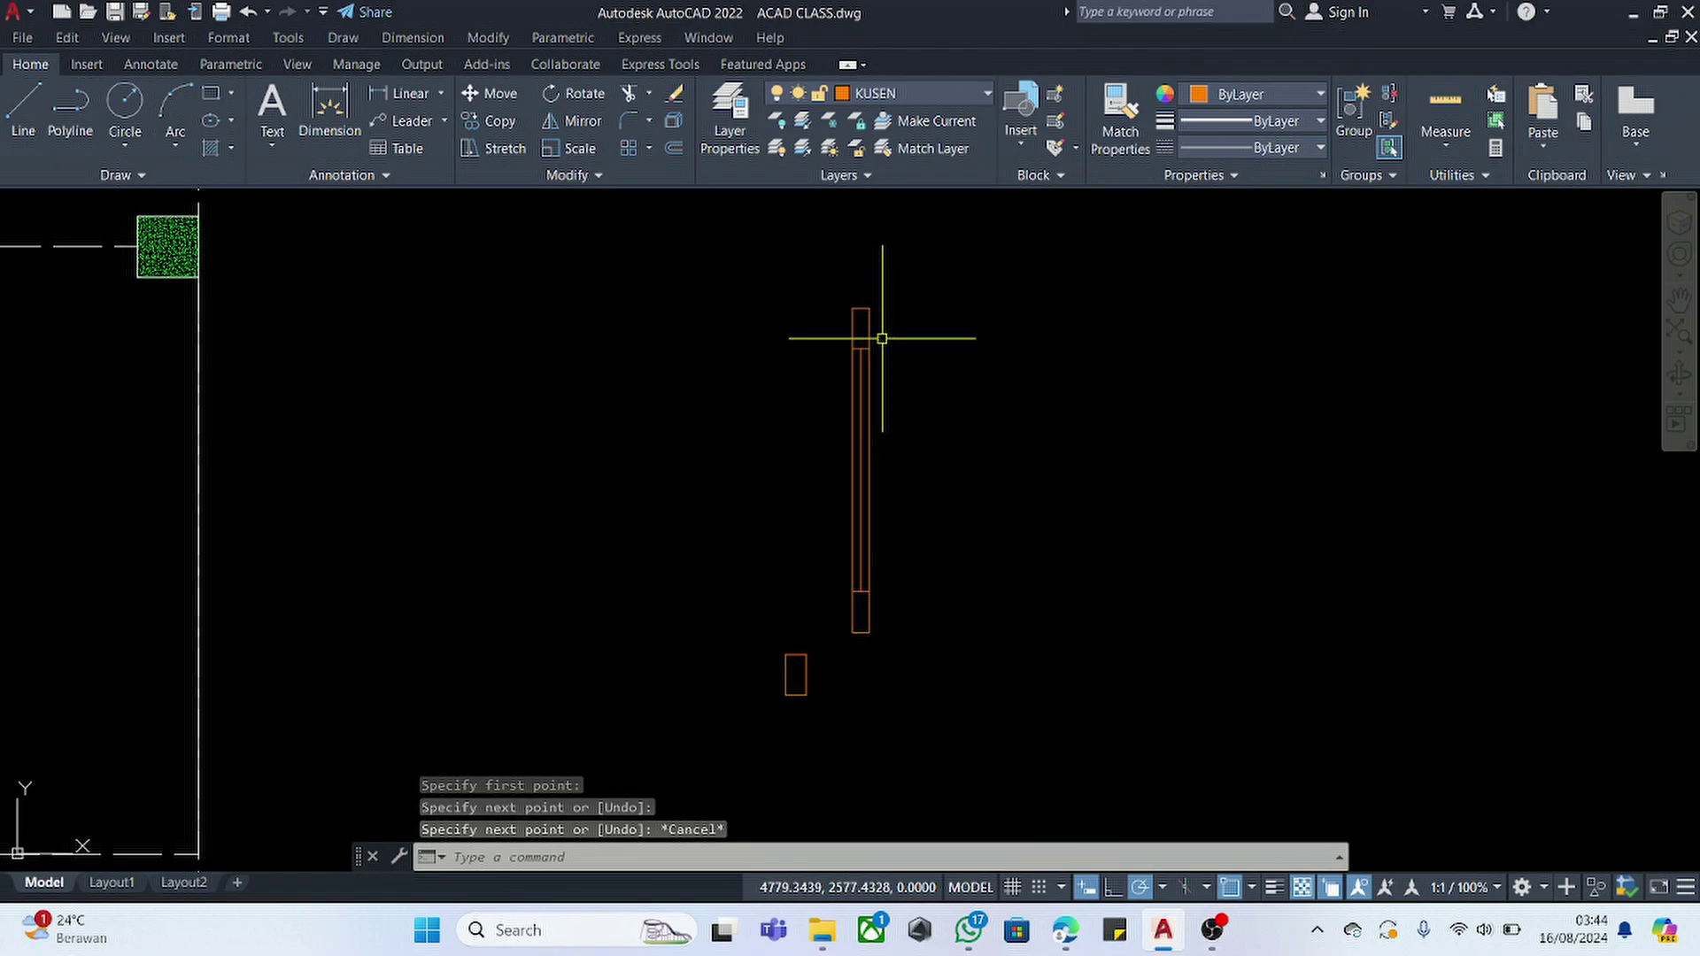
pyautogui.scroll(4, 873, 266)
pyautogui.scroll(-5, 869, 250)
pyautogui.scroll(4, 875, 248)
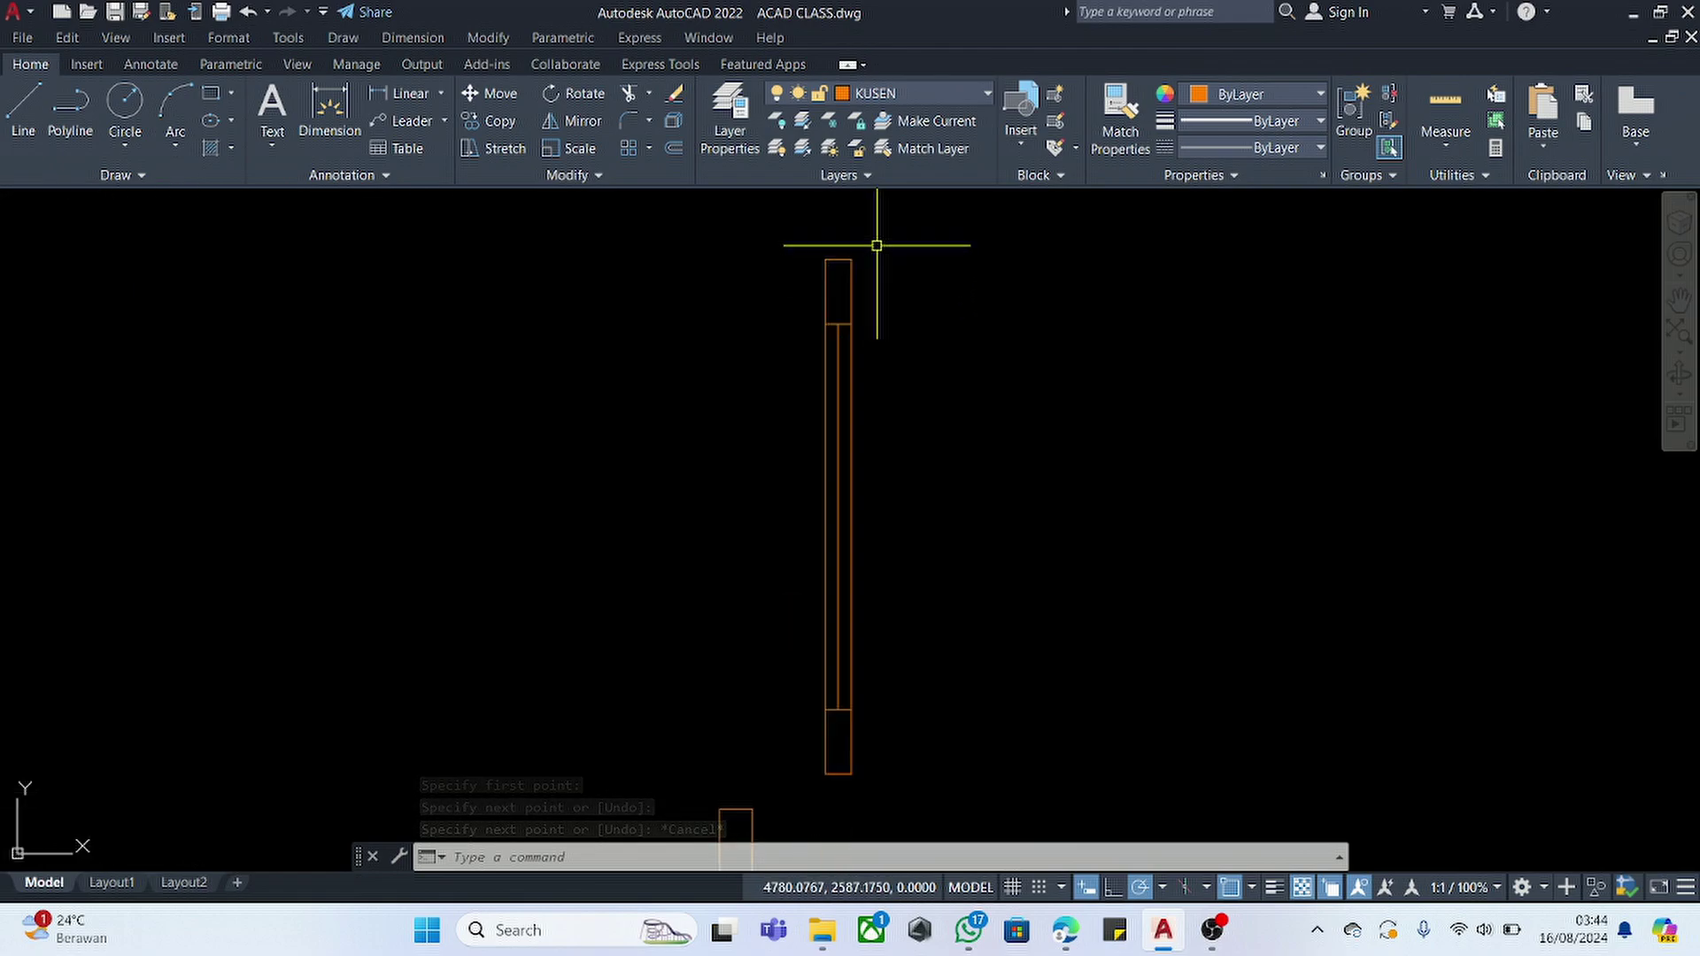
pyautogui.click(877, 242)
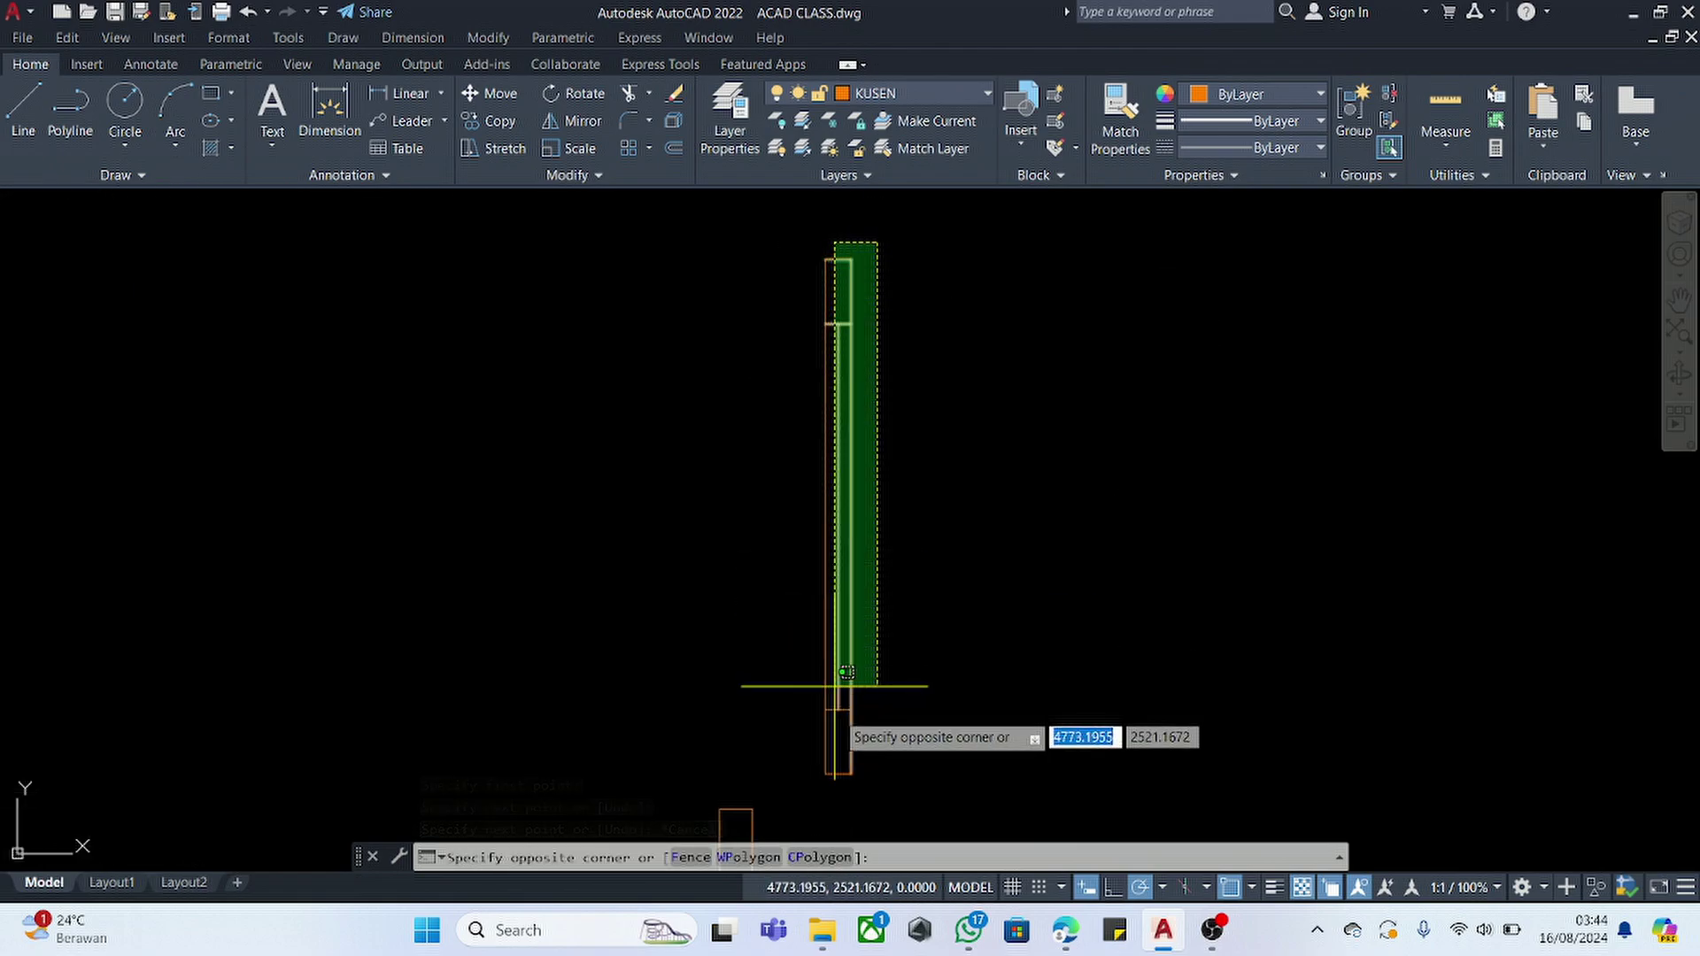
pyautogui.click(815, 805)
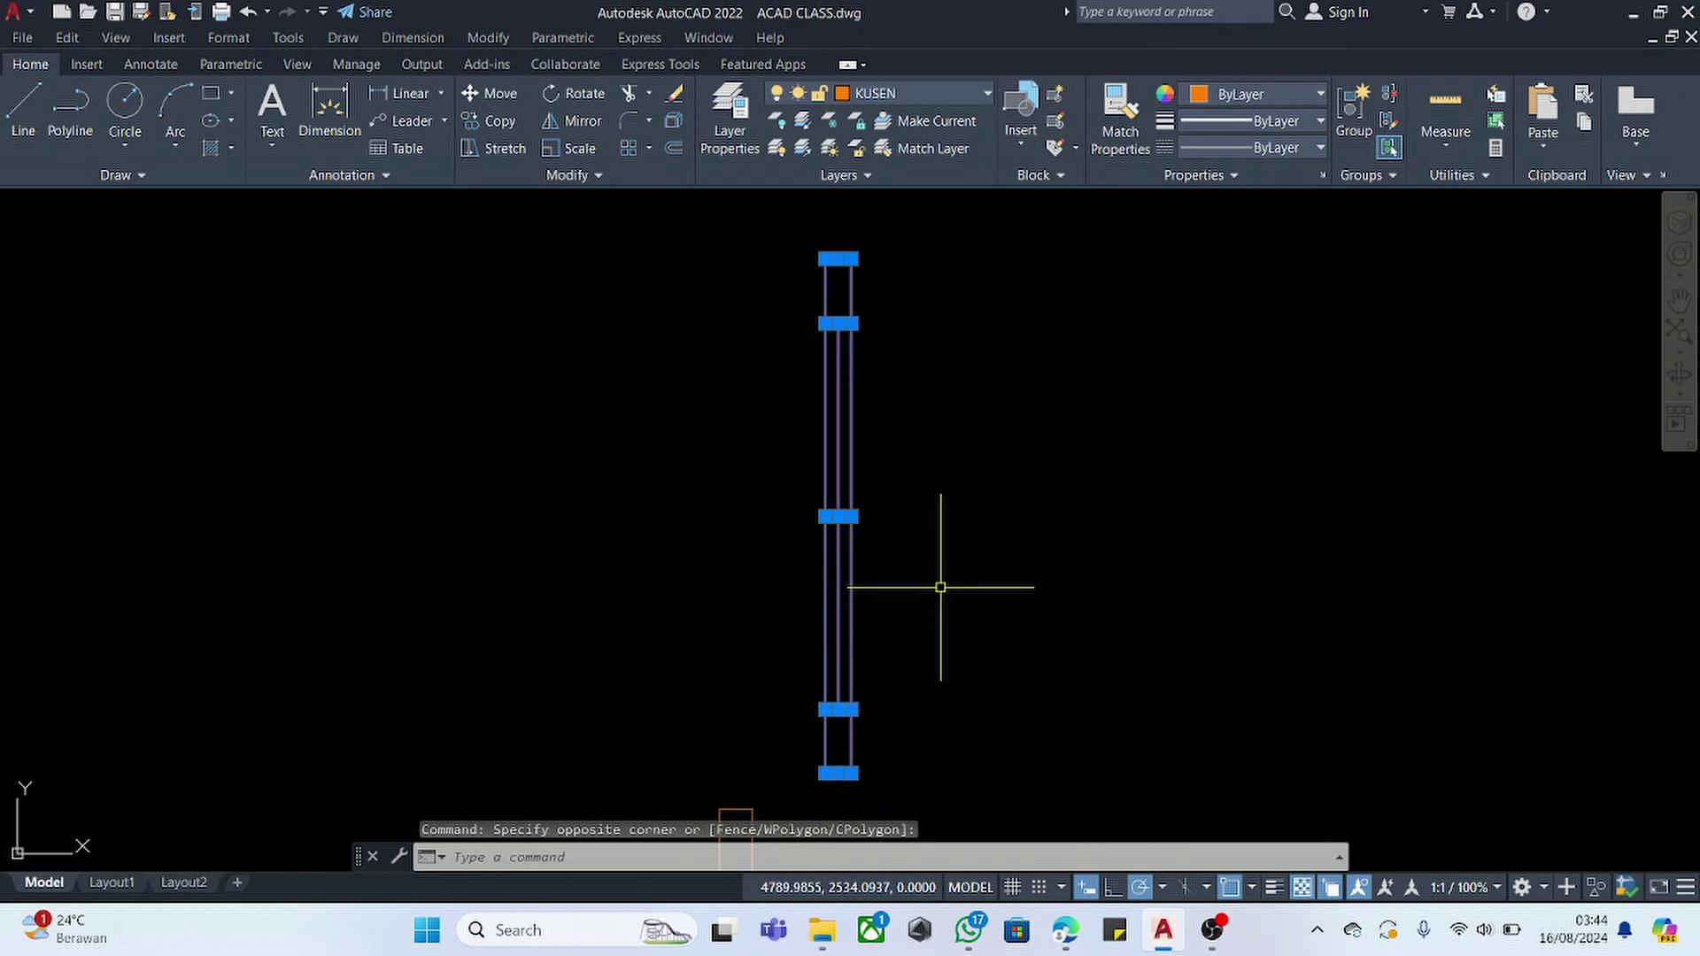
pyautogui.write('g')
pyautogui.press('Return')
pyautogui.click(940, 587)
# - Move the grouped door panel by its lower-left corner onto the upper-right corner of the small jamb rectangle
pyautogui.click(832, 581)
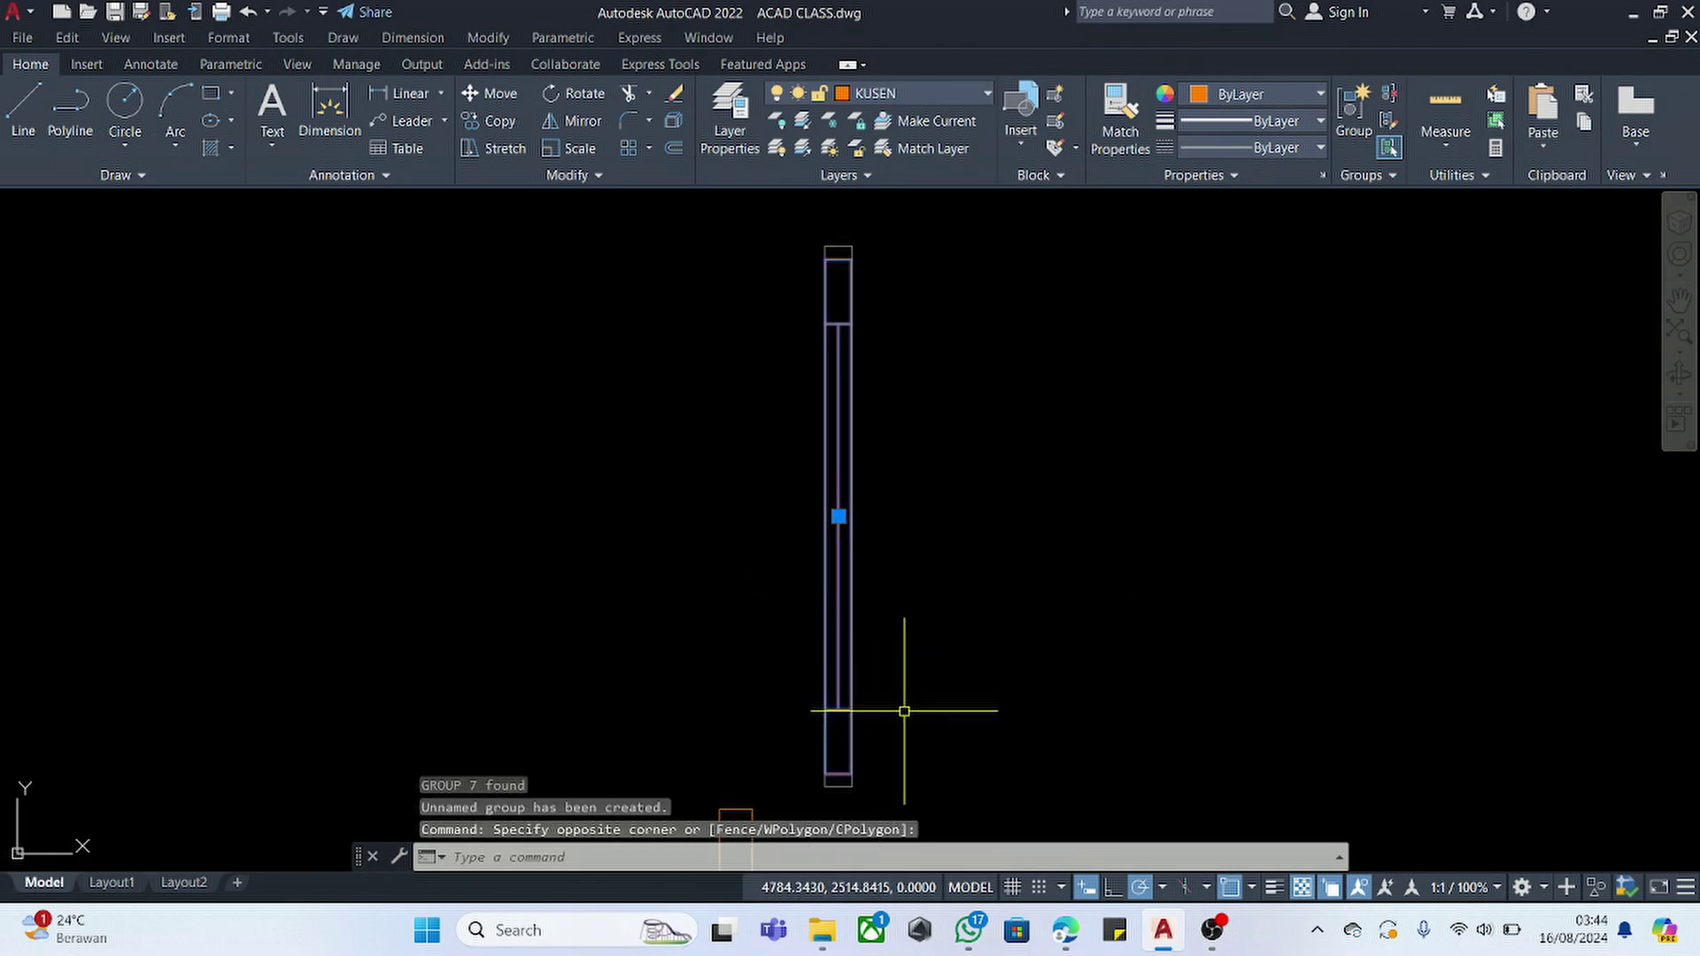
pyautogui.write('m')
pyautogui.press('Return')
pyautogui.click(824, 775)
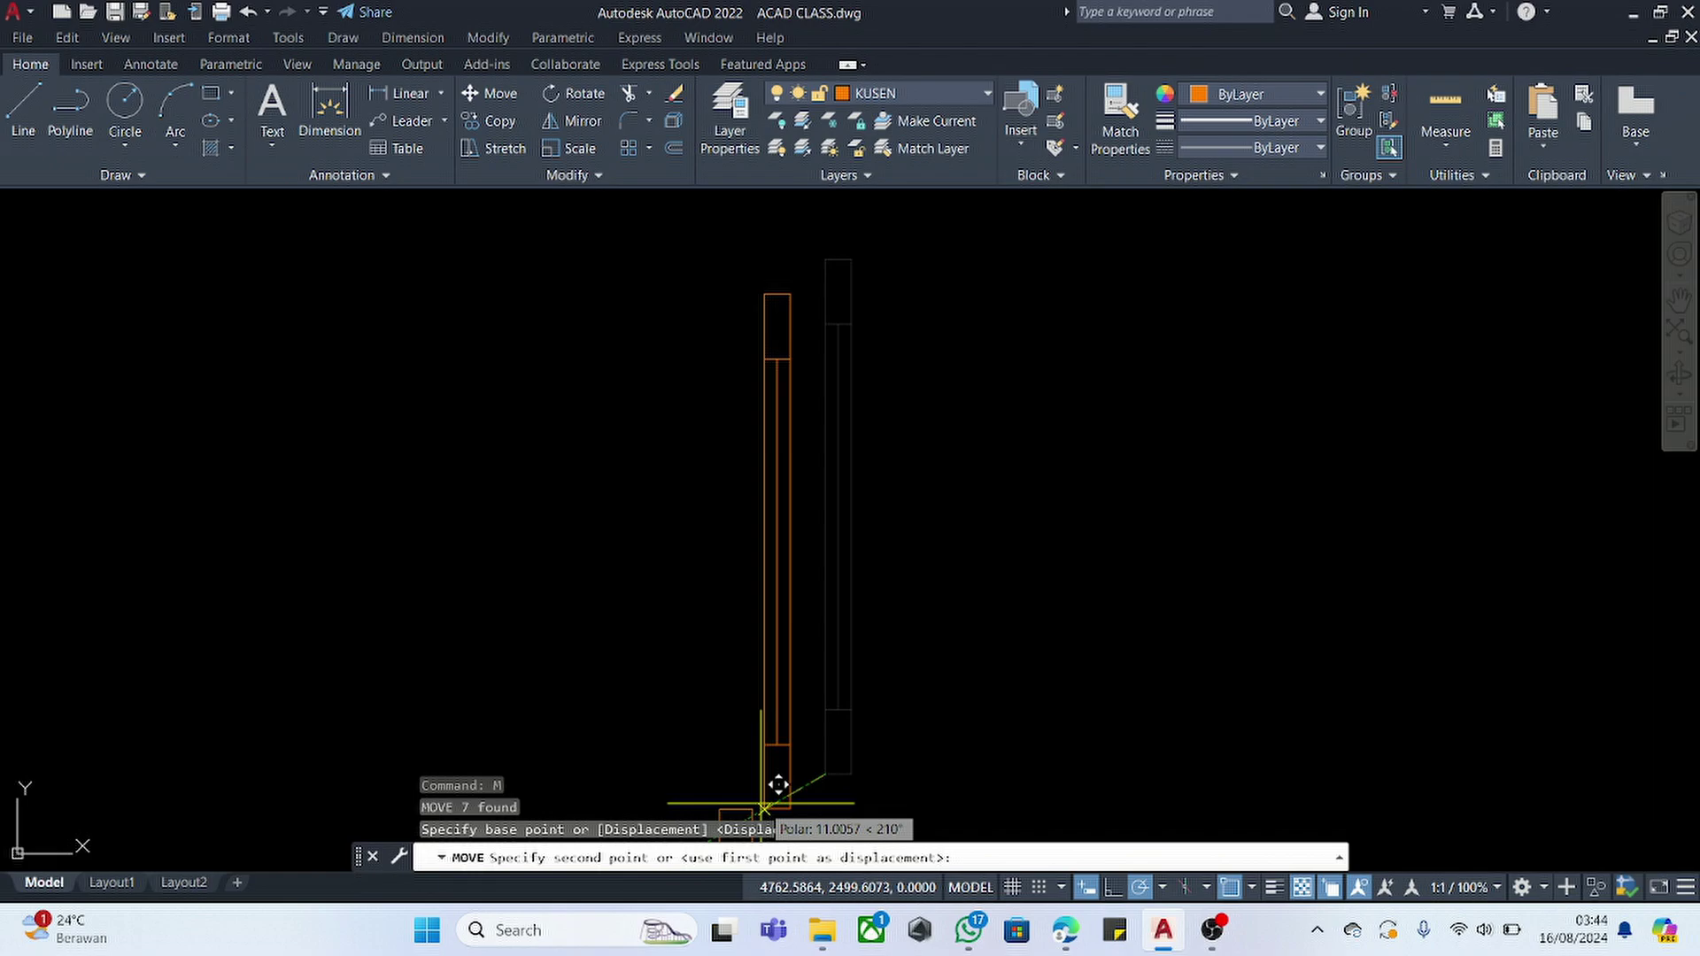
pyautogui.click(754, 808)
pyautogui.scroll(-4, 855, 626)
pyautogui.scroll(3, 874, 654)
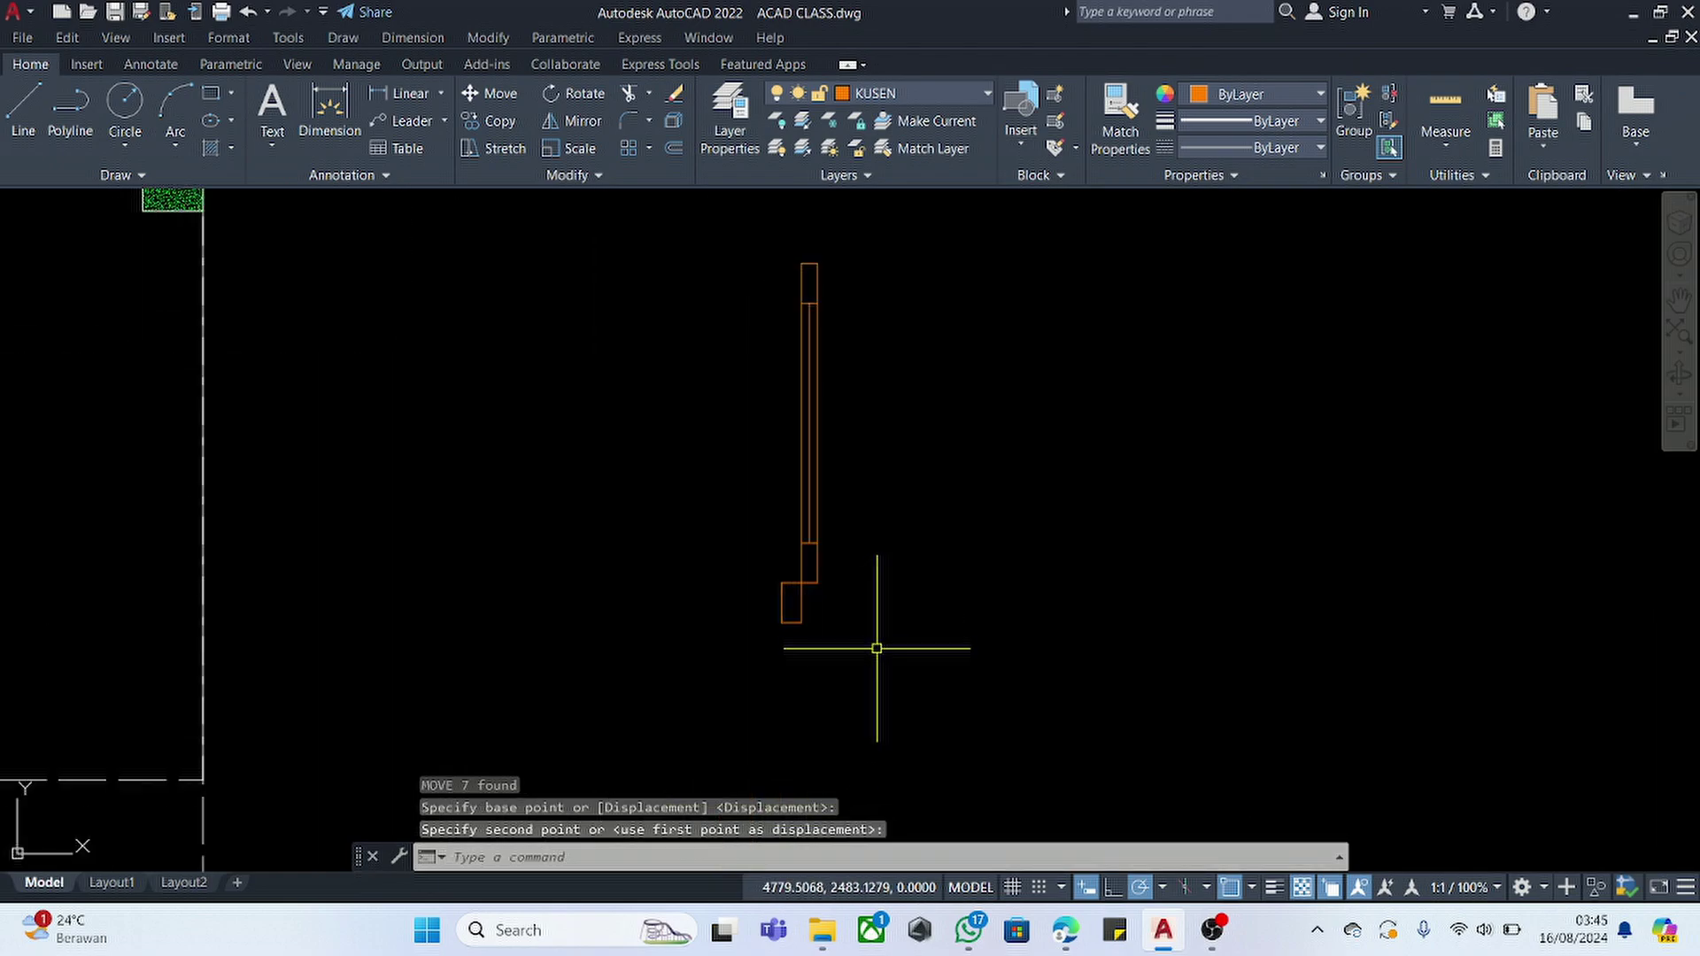
pyautogui.scroll(4, 829, 633)
pyautogui.click(827, 569)
pyautogui.click(568, 672)
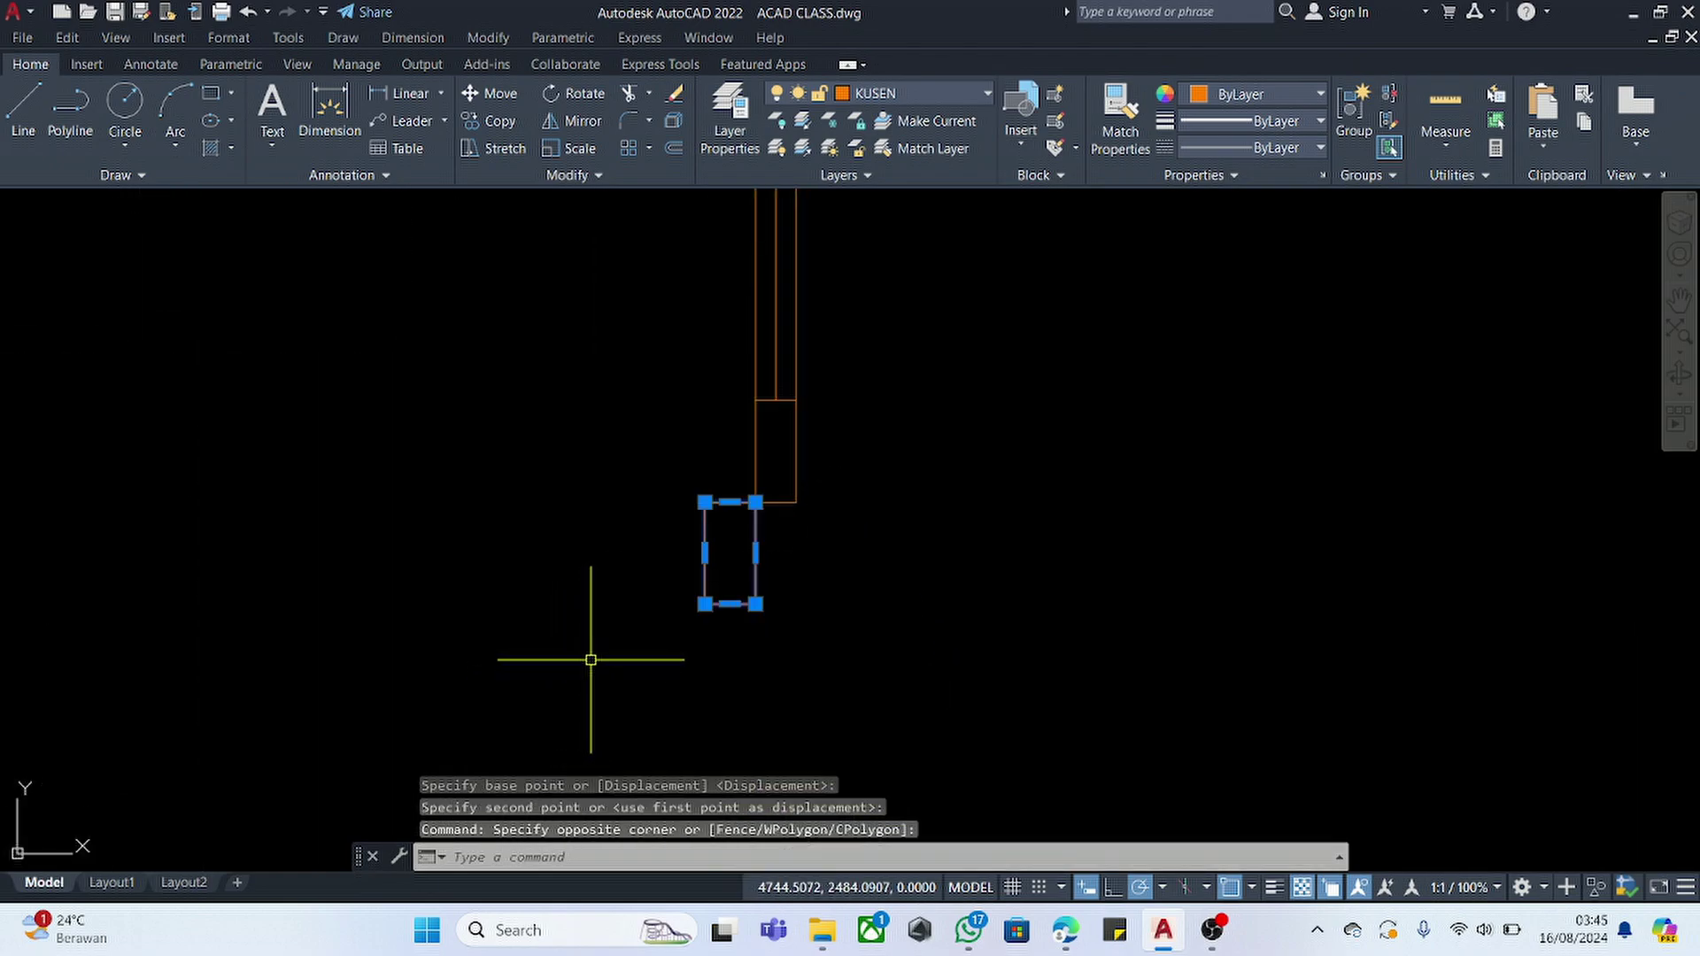
pyautogui.write('co')
pyautogui.press('Return')
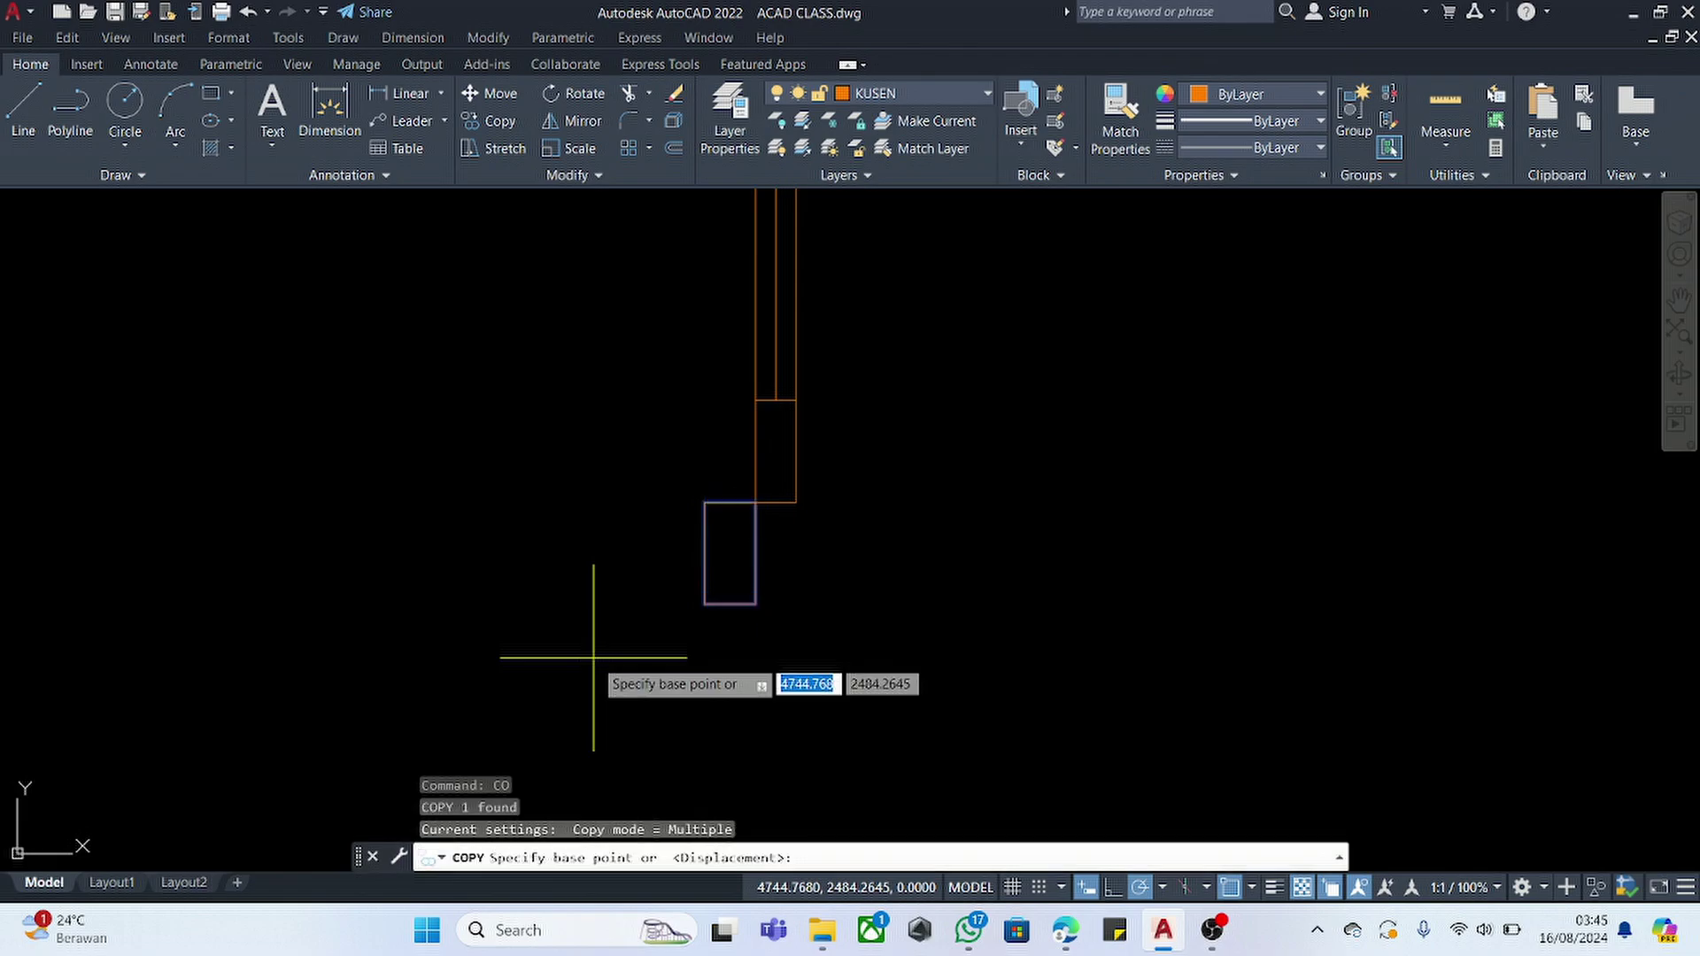
pyautogui.press('Escape')
# - Draw a horizontal guide line 90 units long, running rightward from the jamb's lower-left corner
pyautogui.write('l')
pyautogui.press('Return')
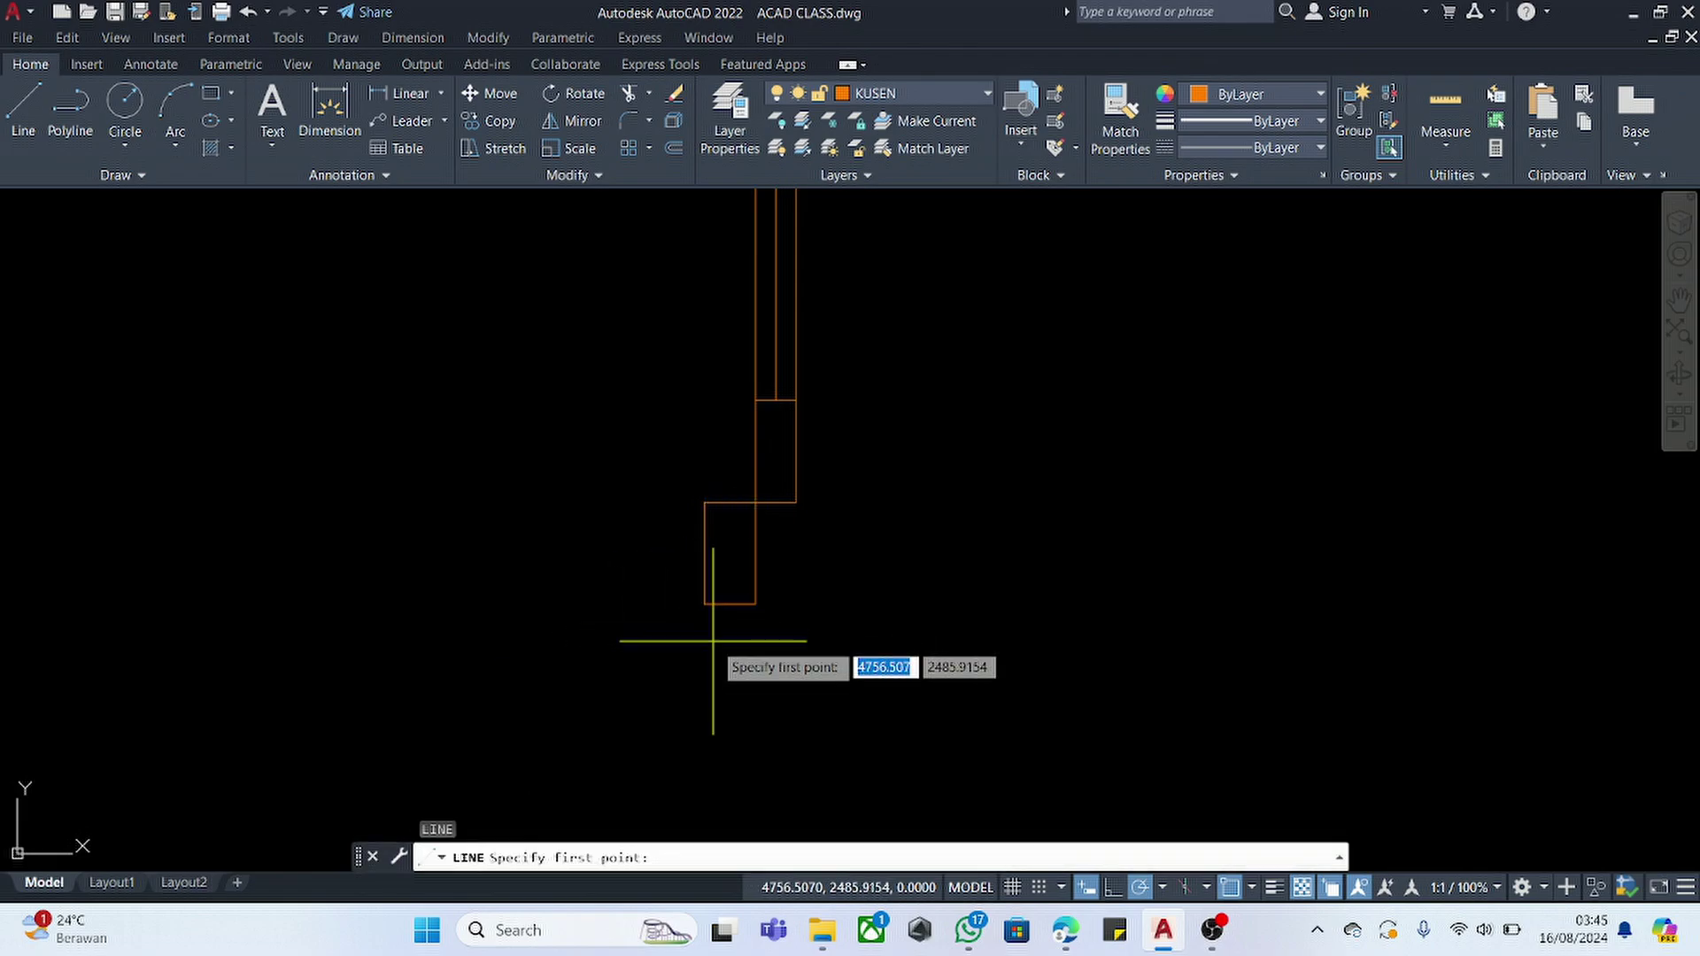
pyautogui.click(704, 605)
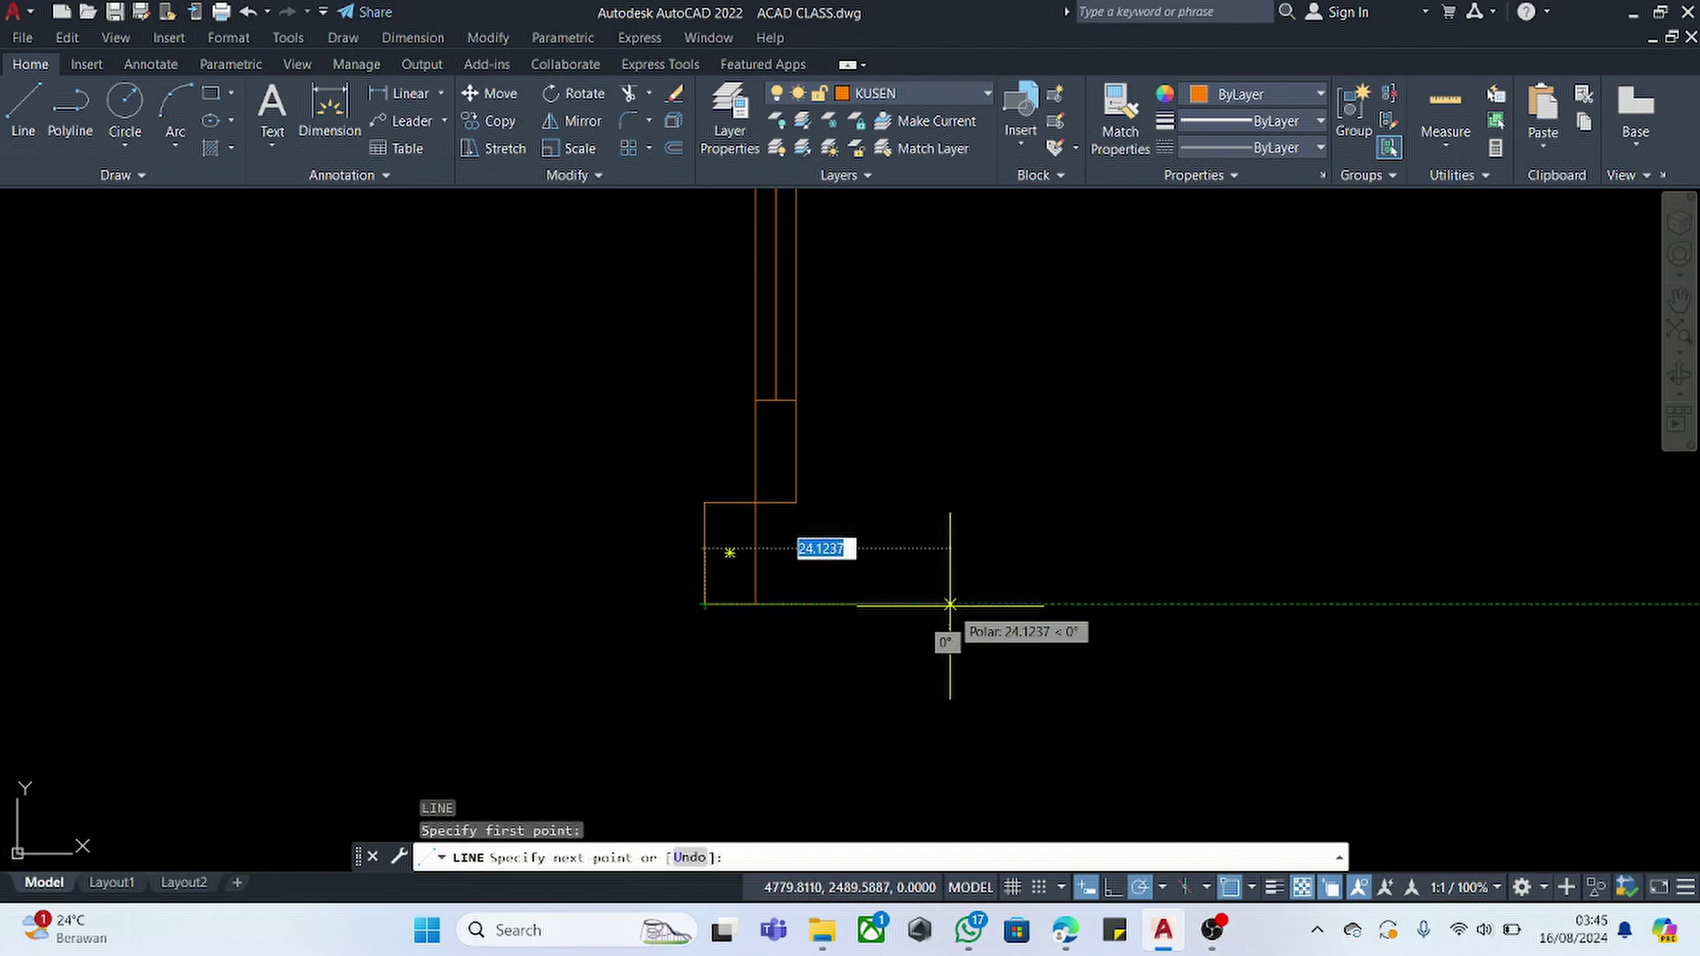
pyautogui.write('90')
pyautogui.press('Return')
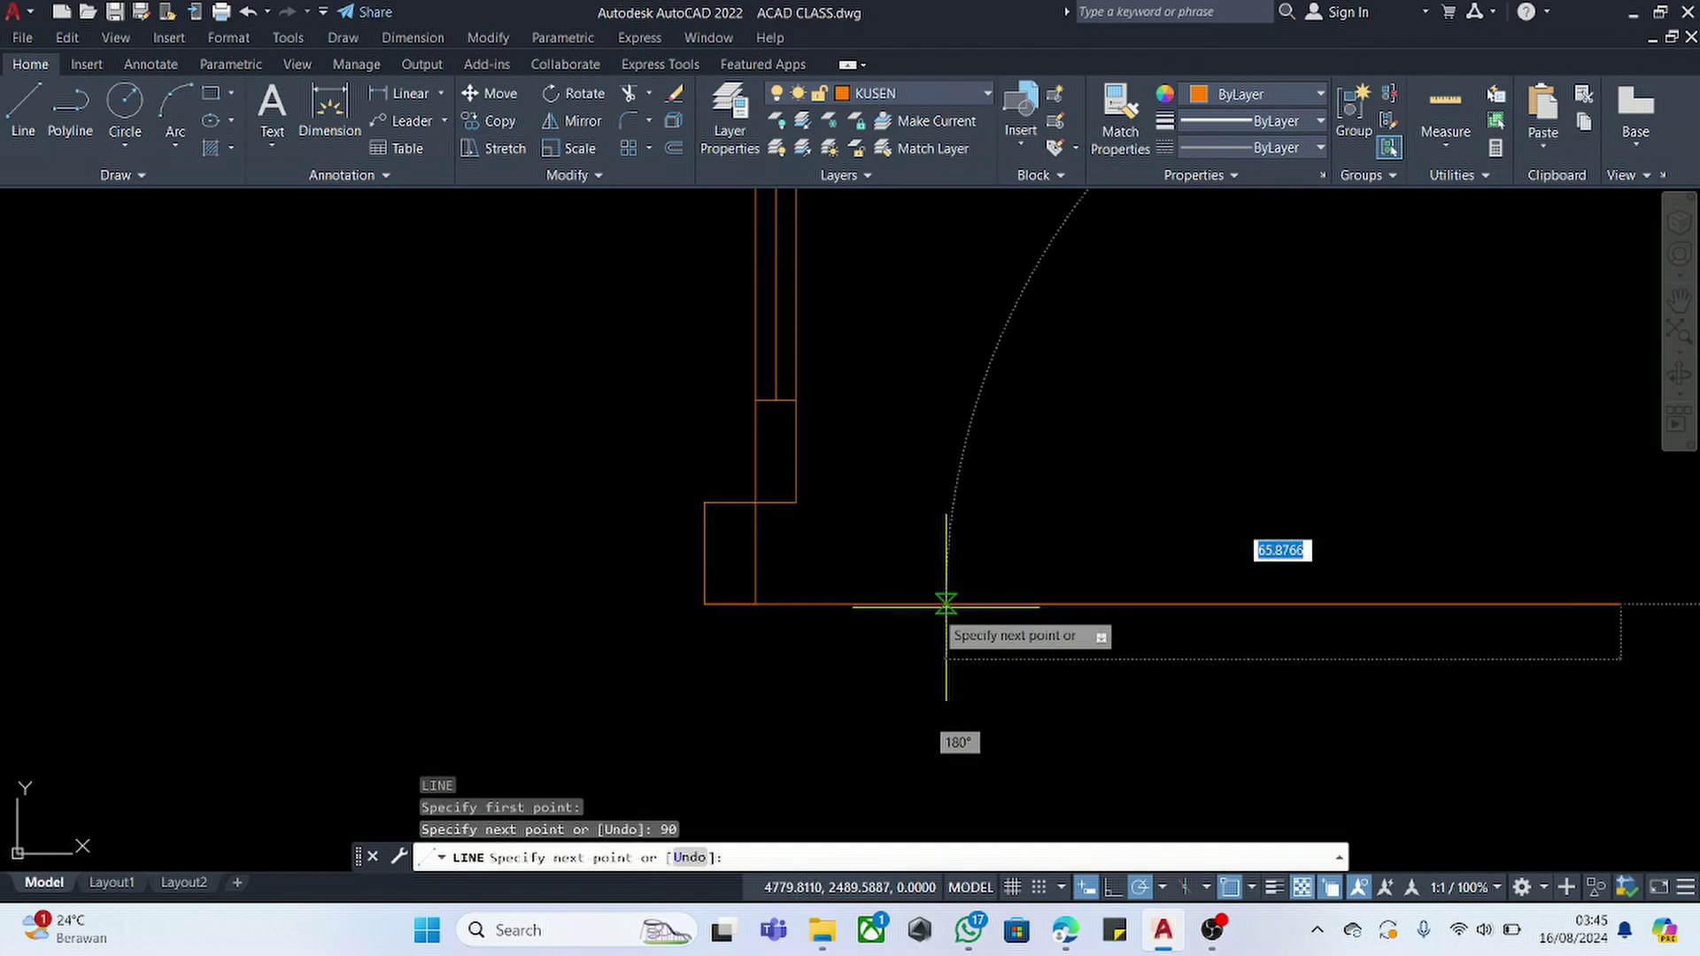
pyautogui.press('Escape')
# - Copy the jamb rectangle by its lower-right corner to the far end of the 90-unit guide line
pyautogui.click(808, 561)
pyautogui.click(701, 571)
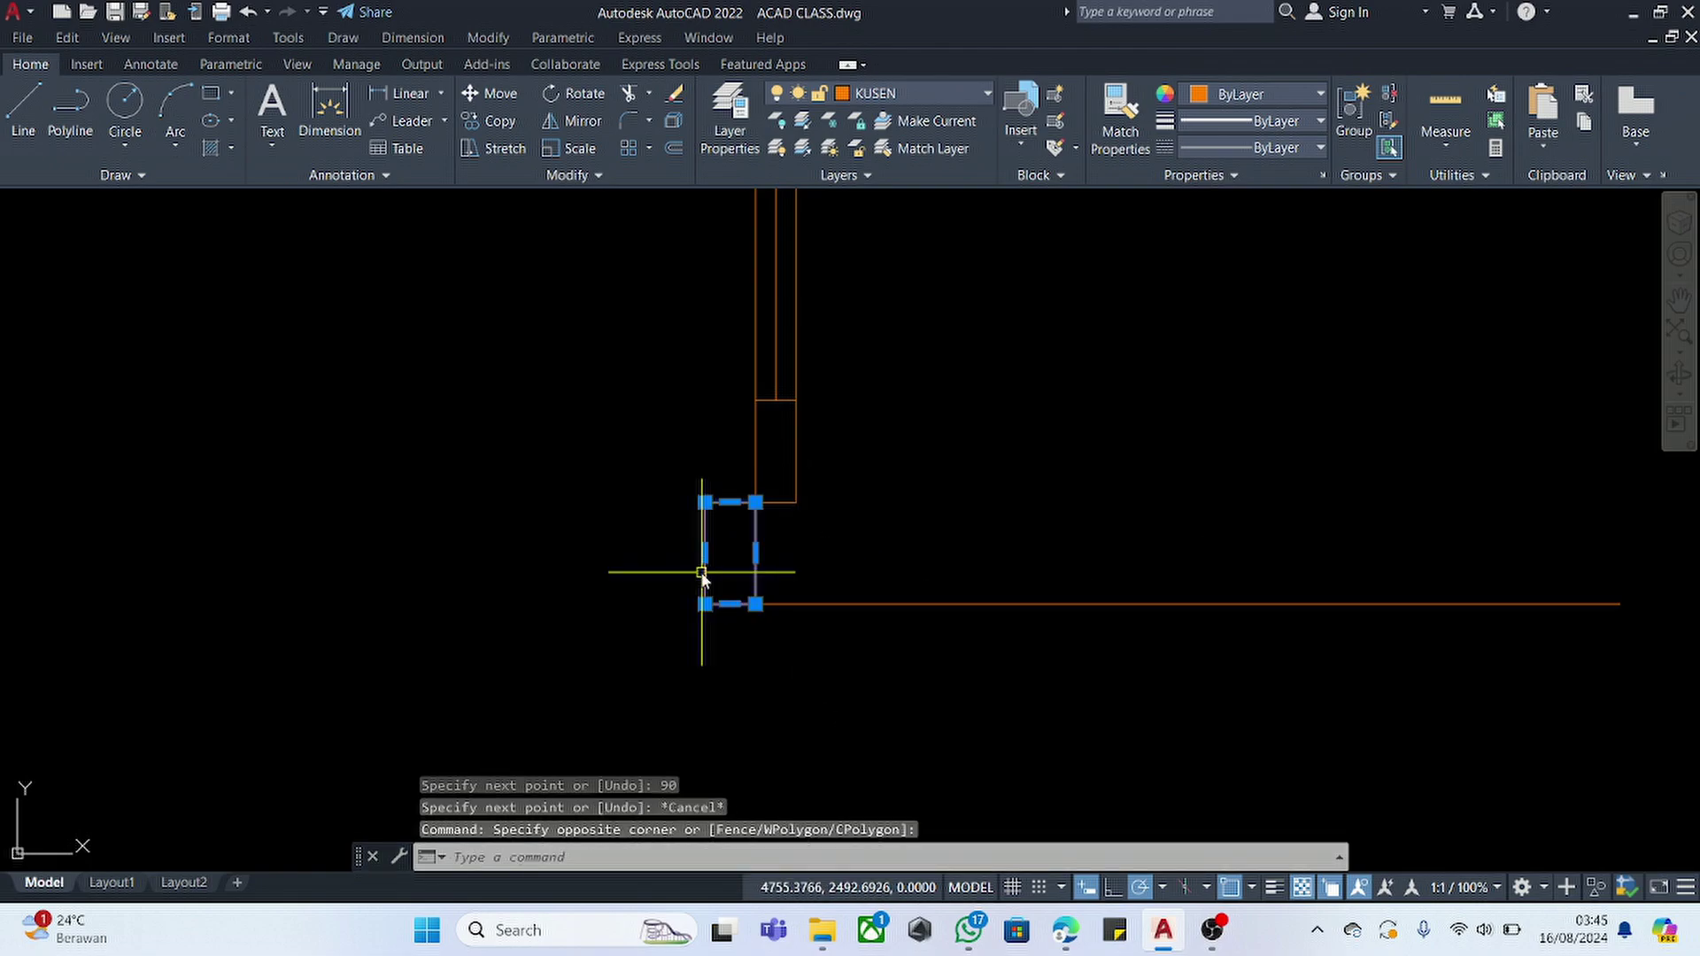
pyautogui.write('co')
pyautogui.press('Return')
pyautogui.click(755, 604)
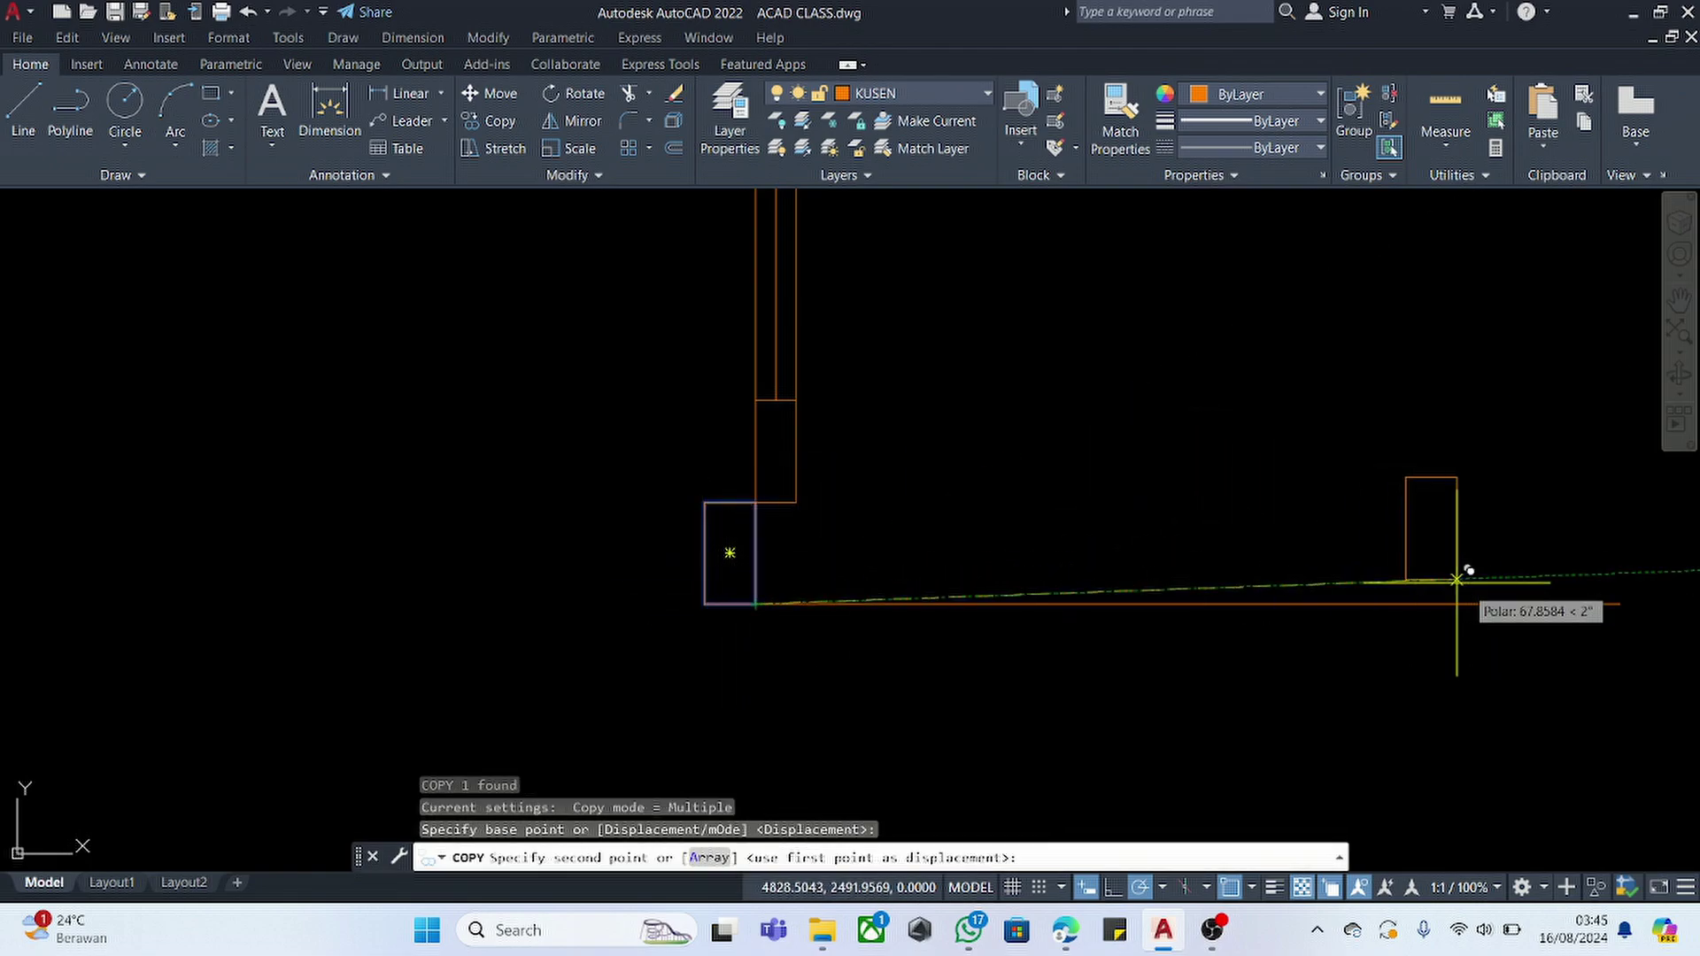
pyautogui.click(1610, 603)
pyautogui.press('Escape')
pyautogui.scroll(-3, 1081, 627)
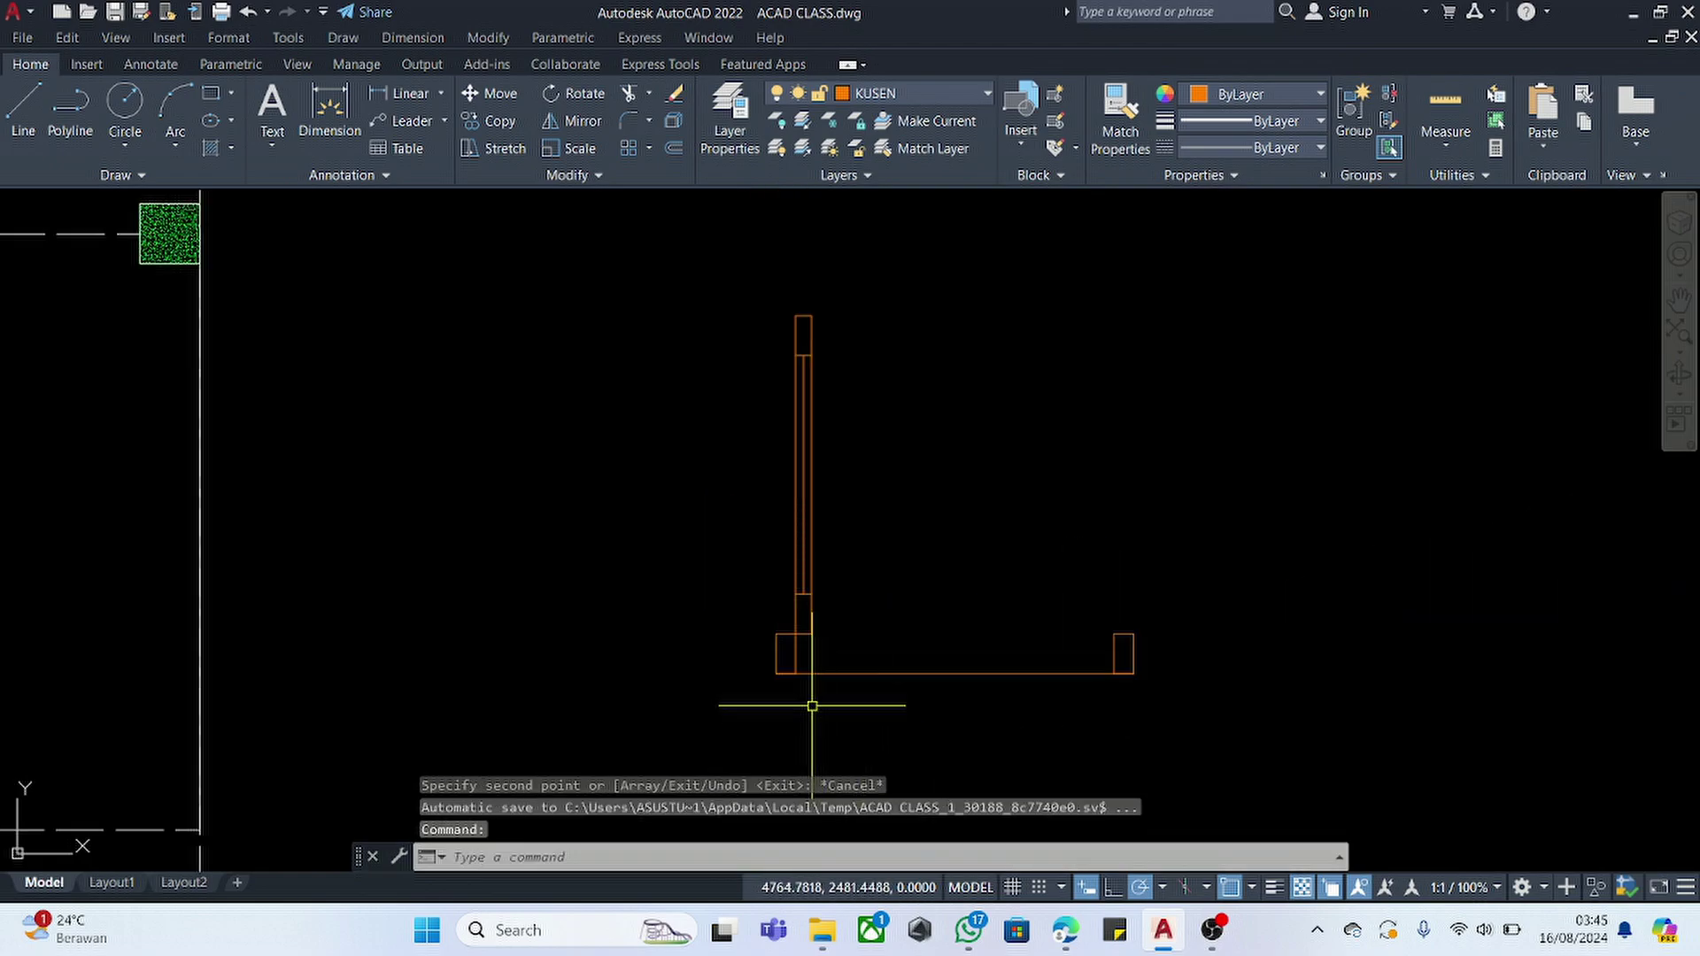
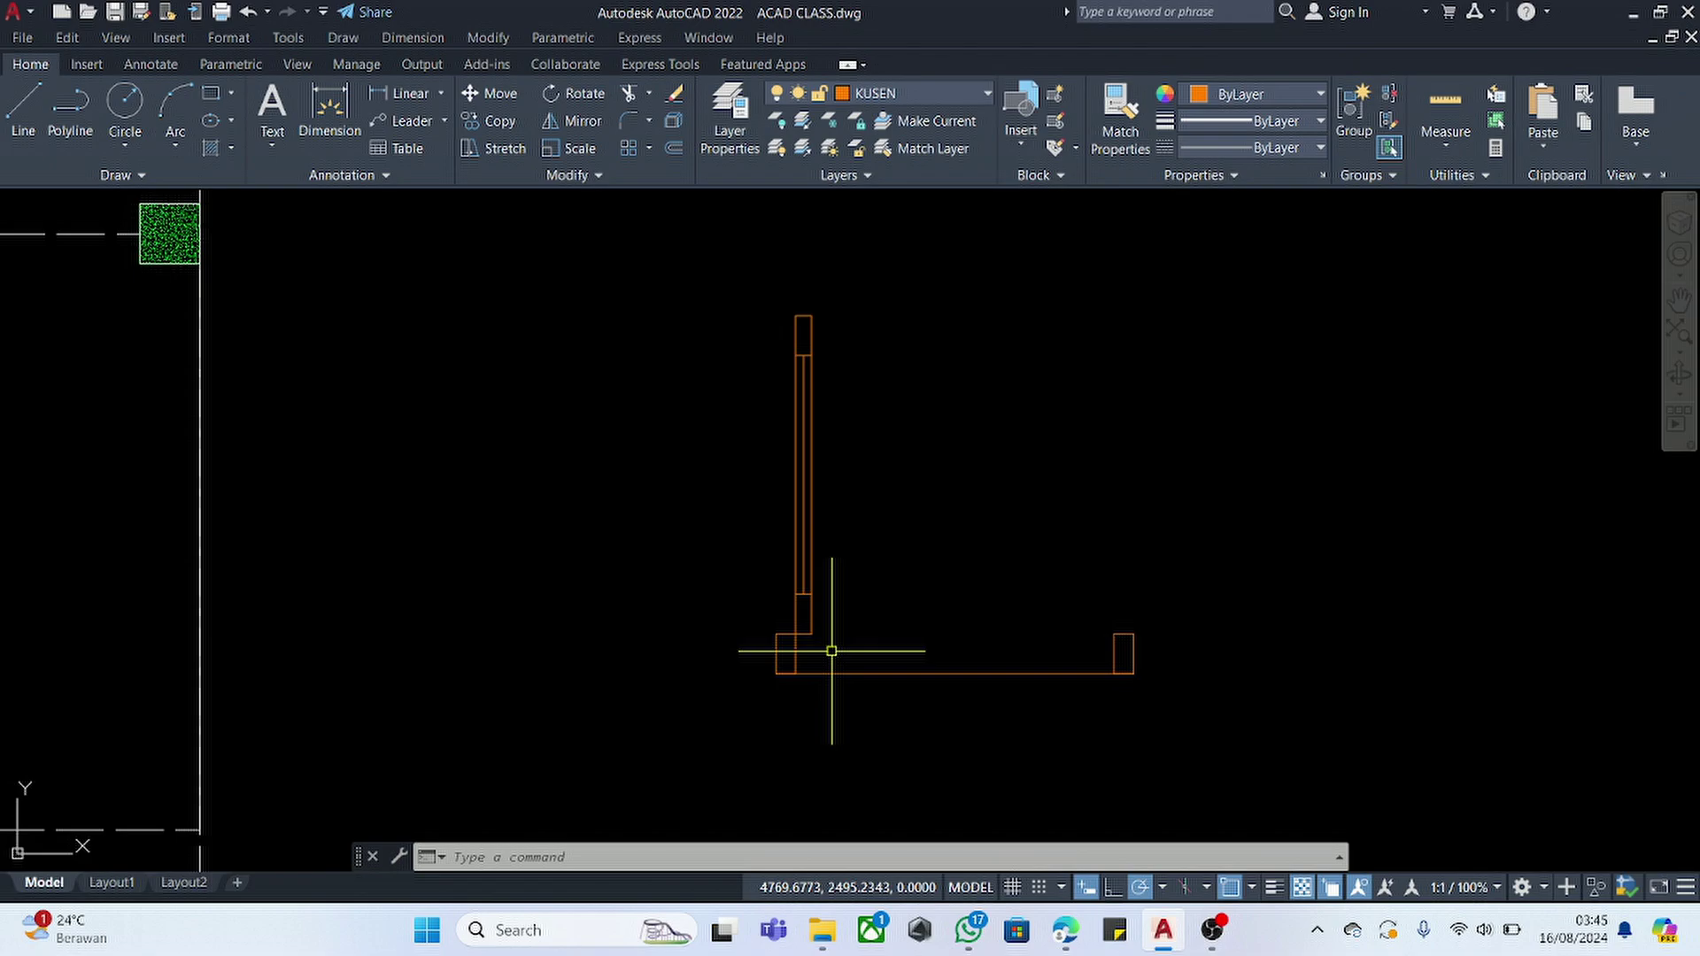
pyautogui.press('Return')
pyautogui.write('A')
pyautogui.press('Return')
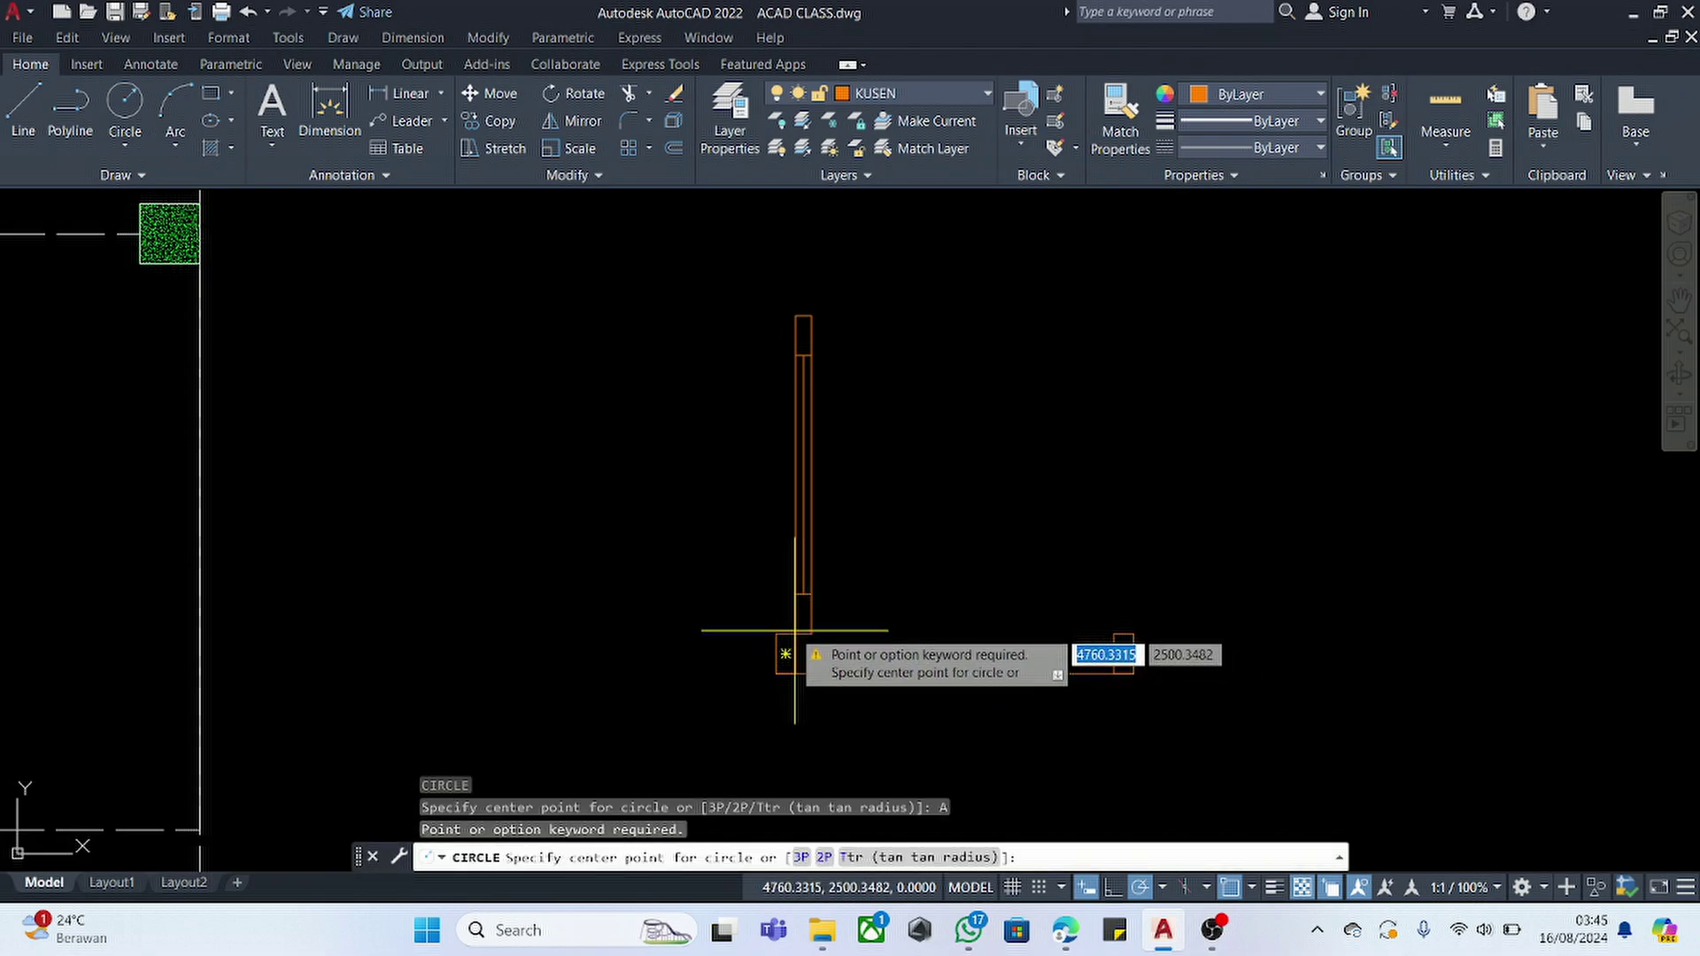
pyautogui.click(796, 633)
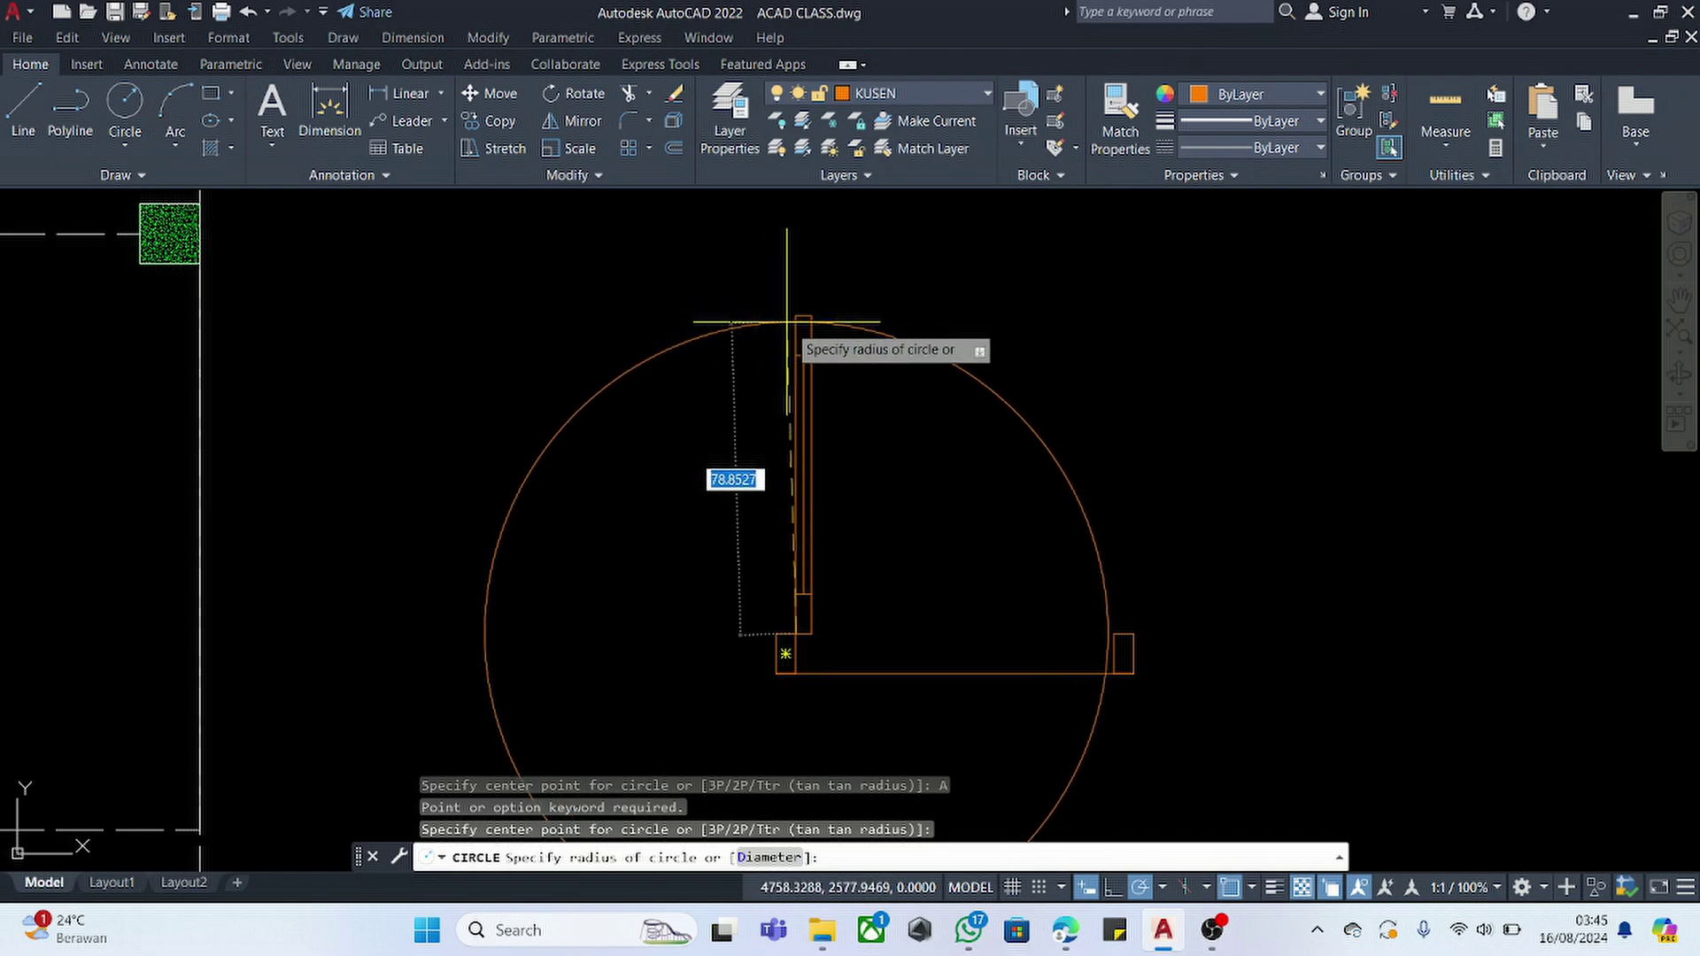
pyautogui.press('Escape')
pyautogui.write('A')
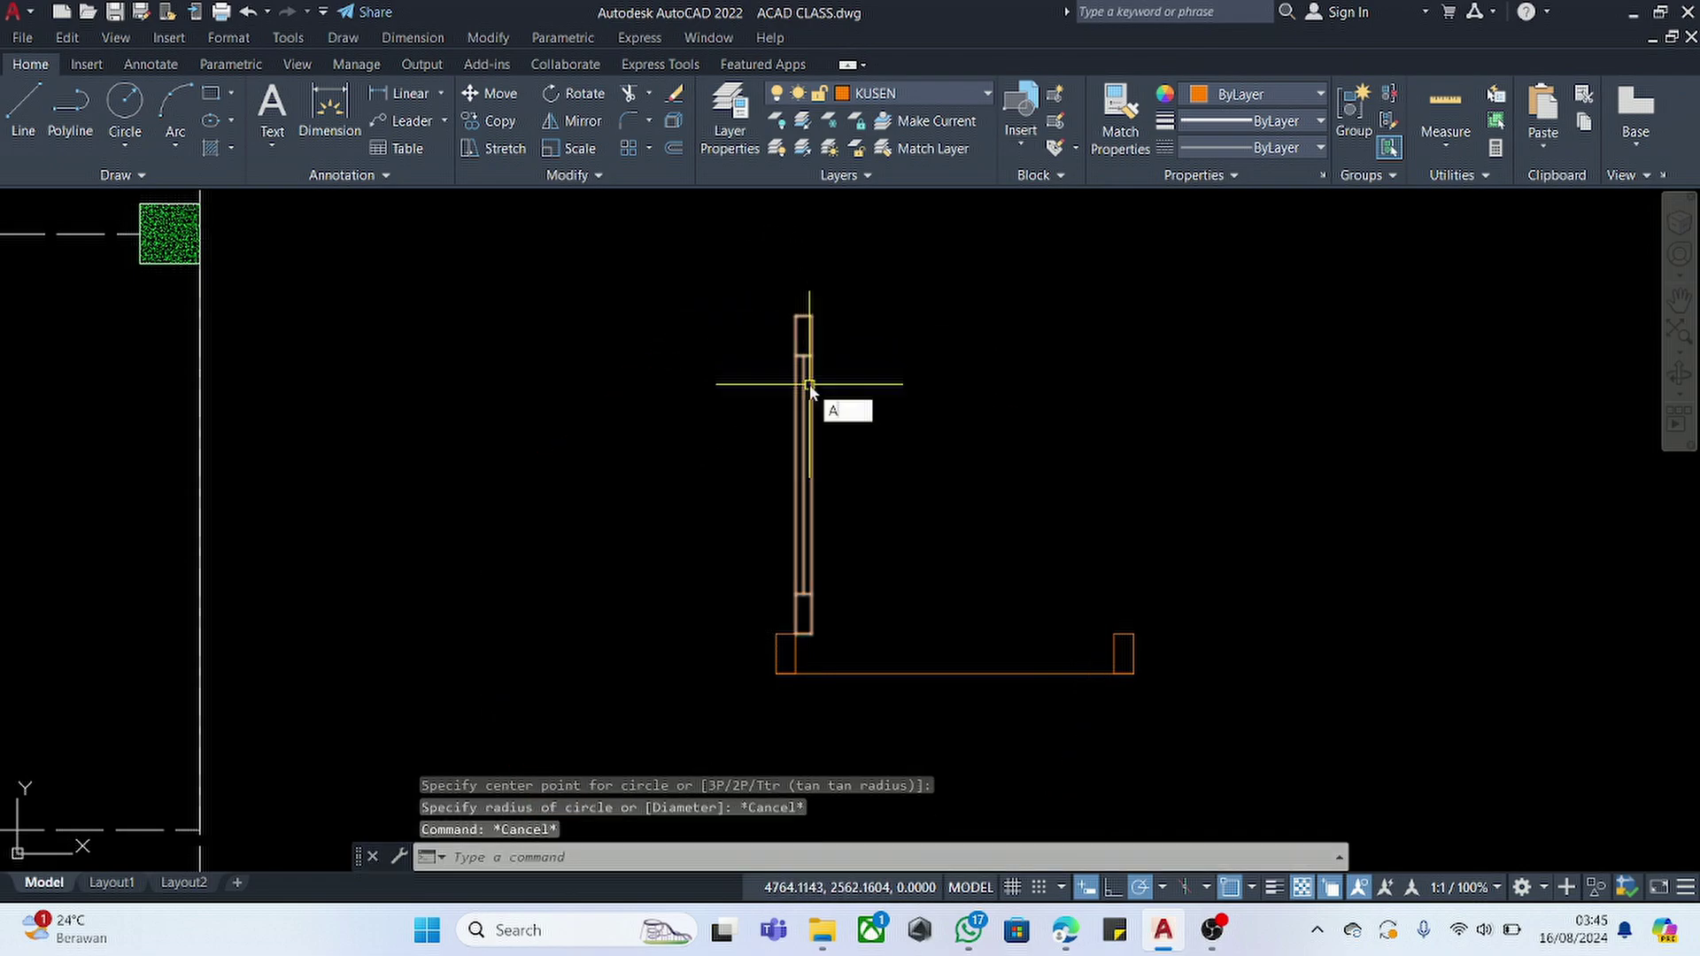
pyautogui.press('Return')
pyautogui.write('C')
pyautogui.press('Return')
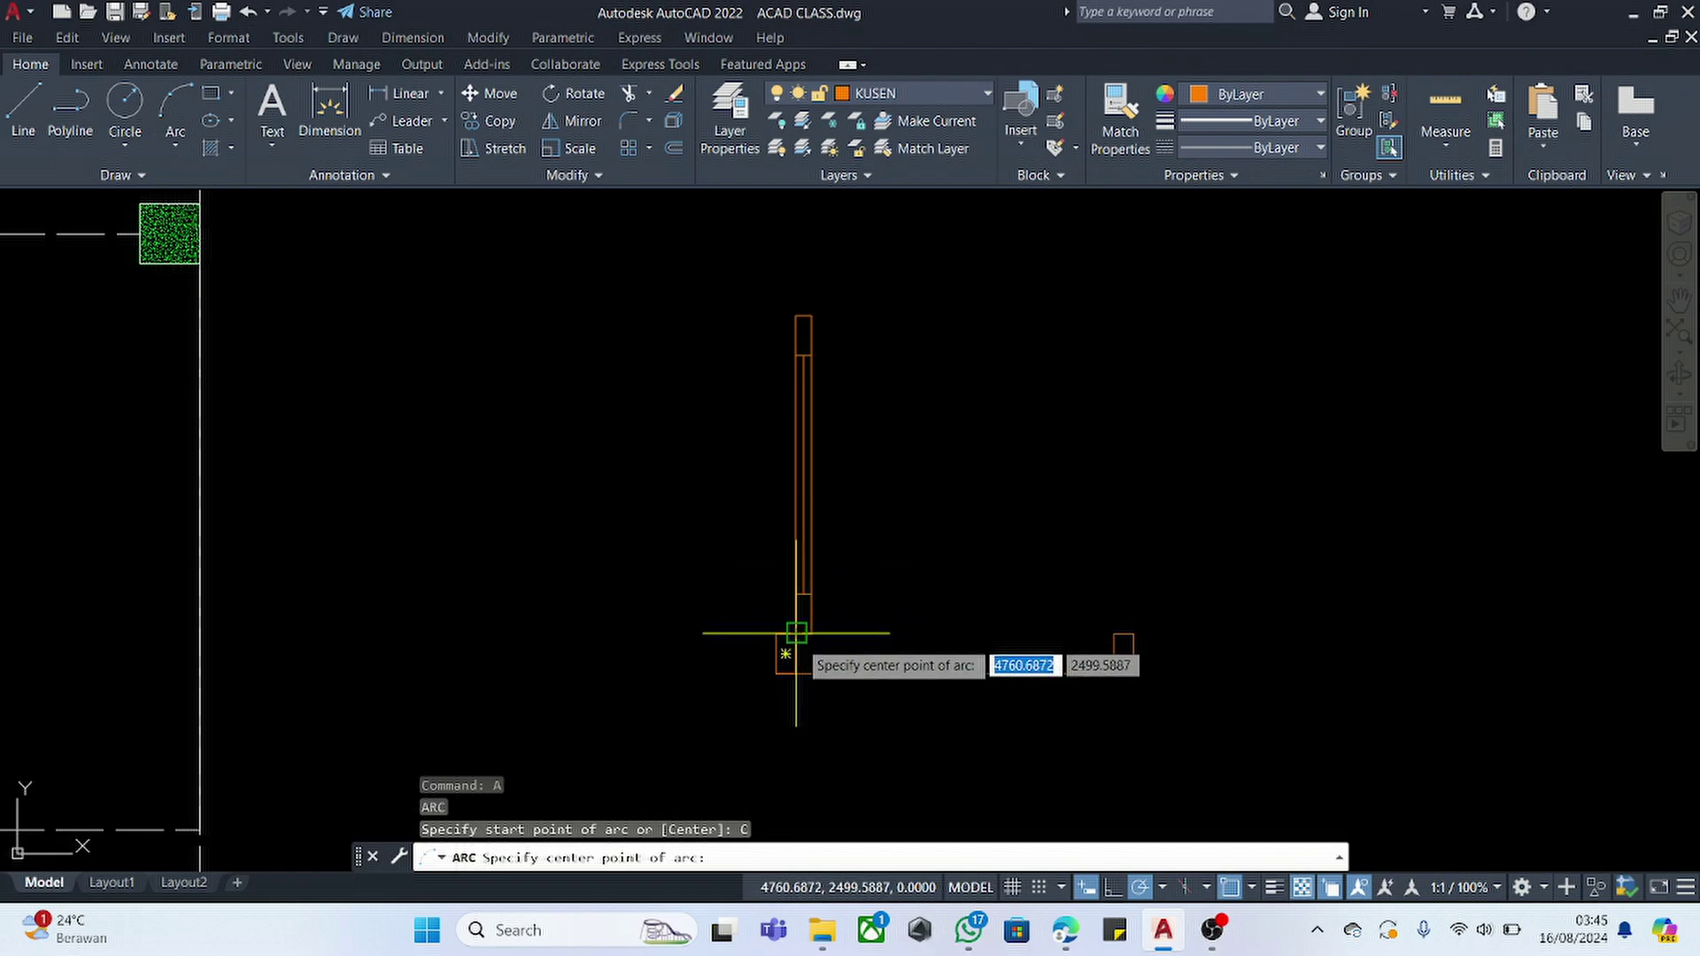
pyautogui.click(795, 633)
pyautogui.click(795, 323)
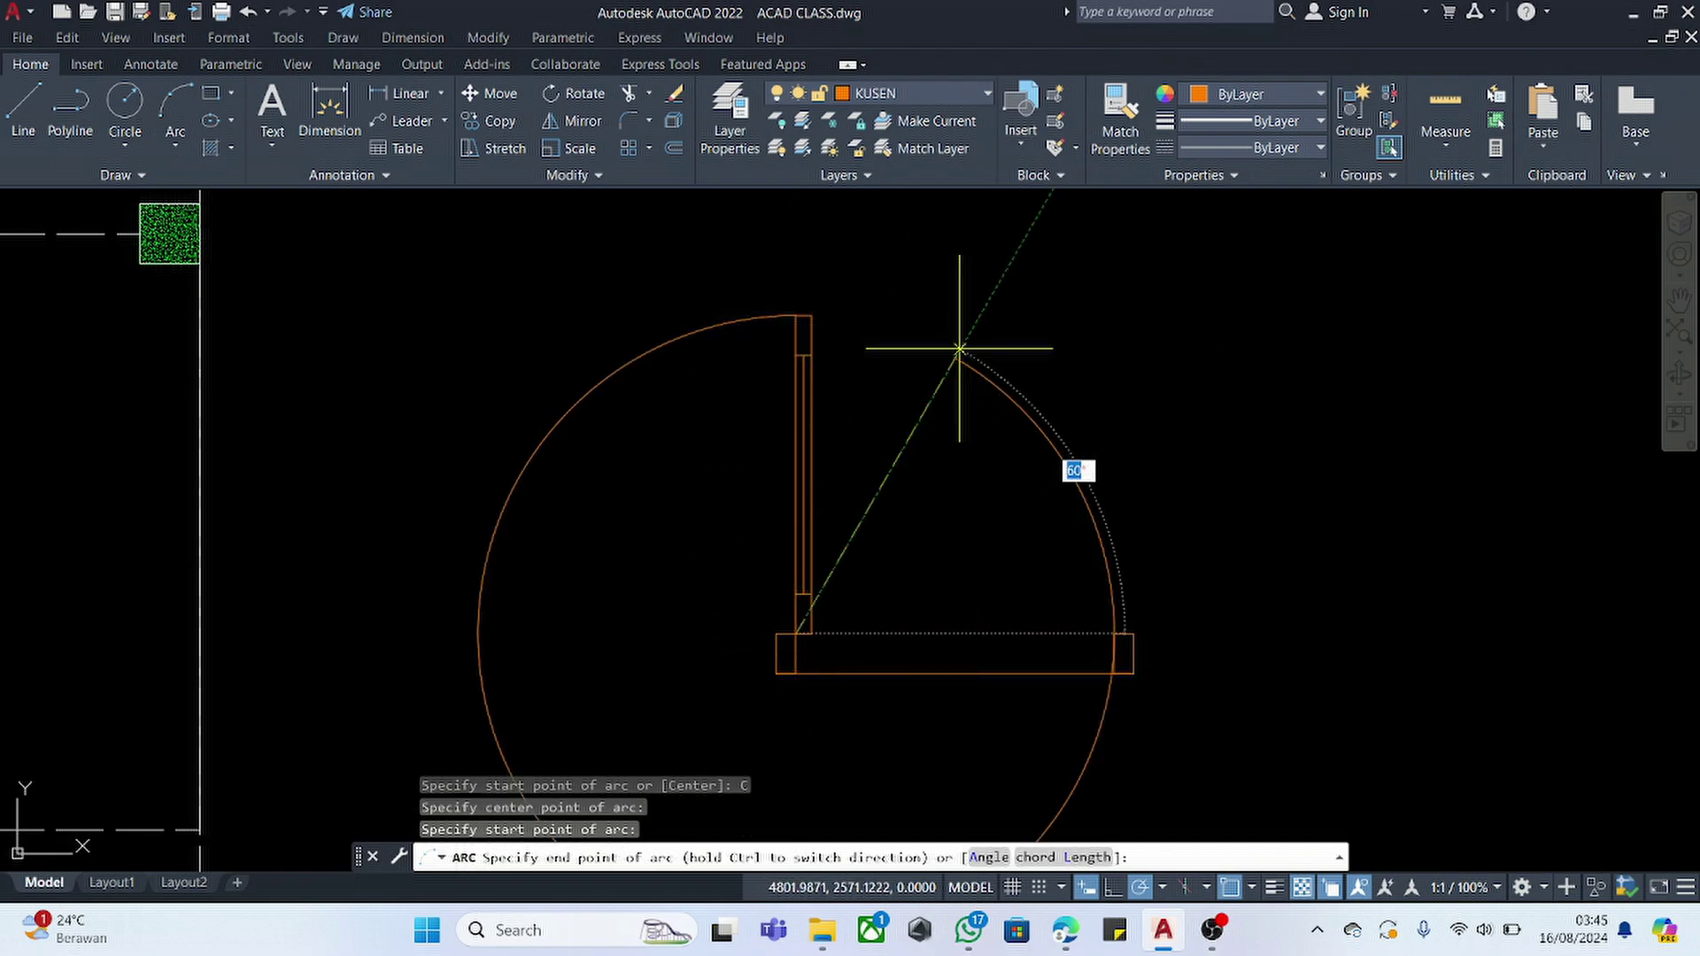
pyautogui.press('Escape')
# - Draw the door swing arc centred on the hinge corner, from the right jamb's inner upper corner to the panel's upper-left corner
pyautogui.write('A')
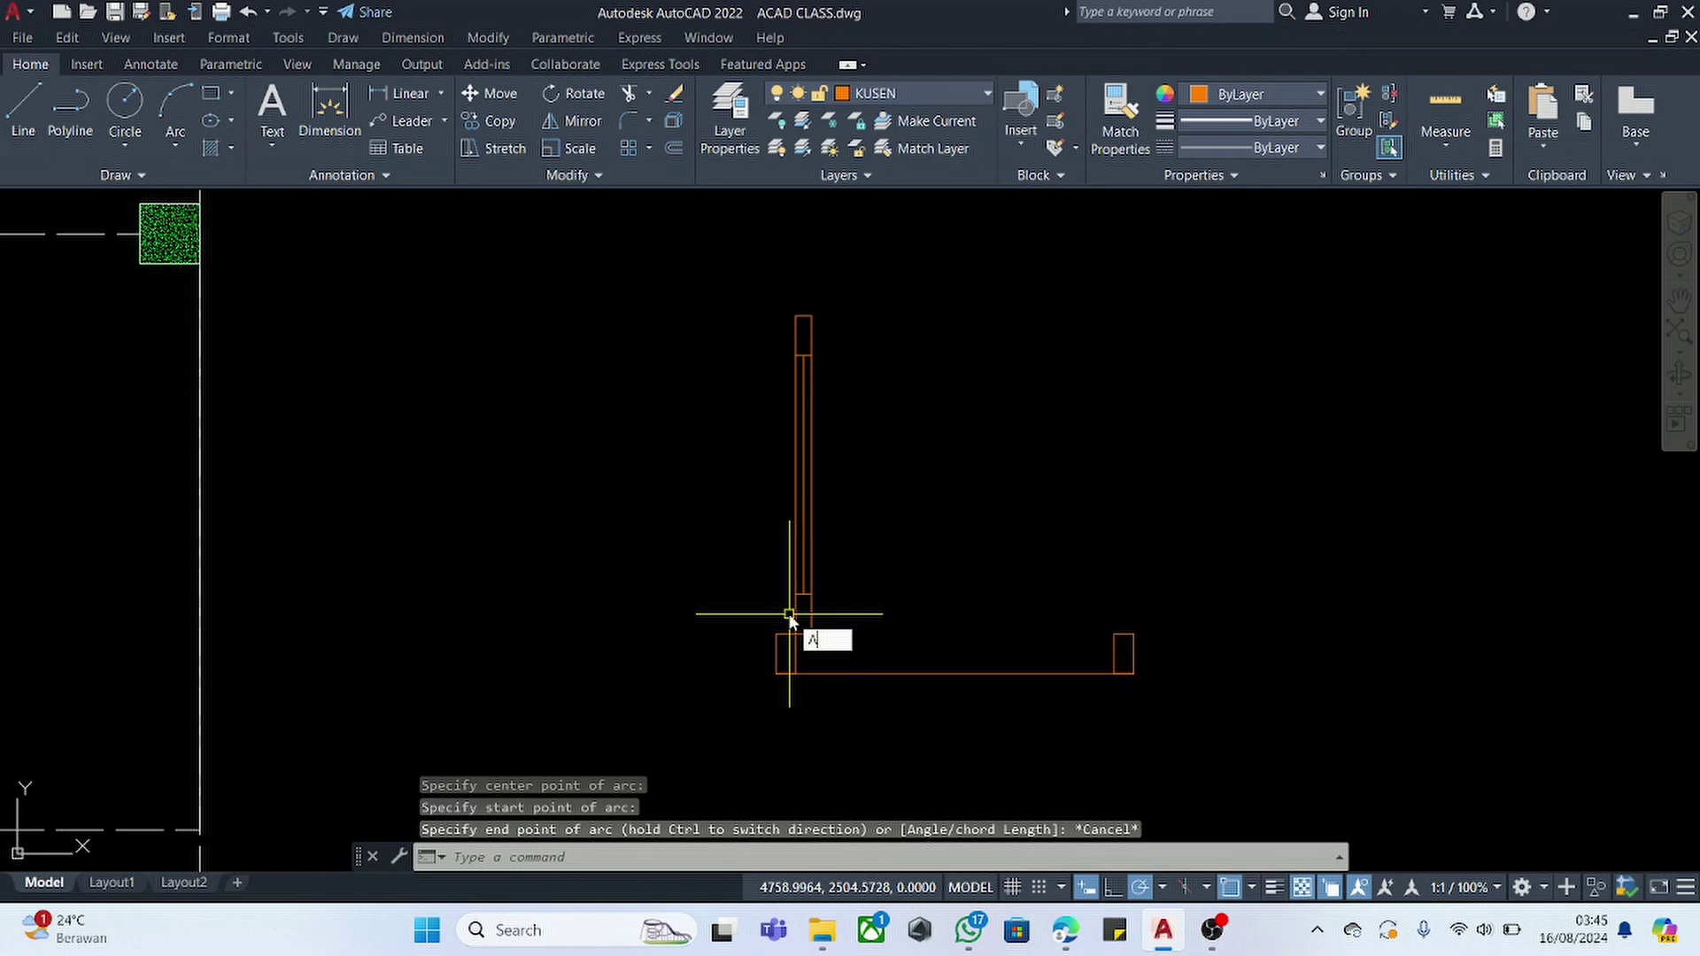
pyautogui.press('Return')
pyautogui.write('C')
pyautogui.press('Return')
pyautogui.click(785, 653)
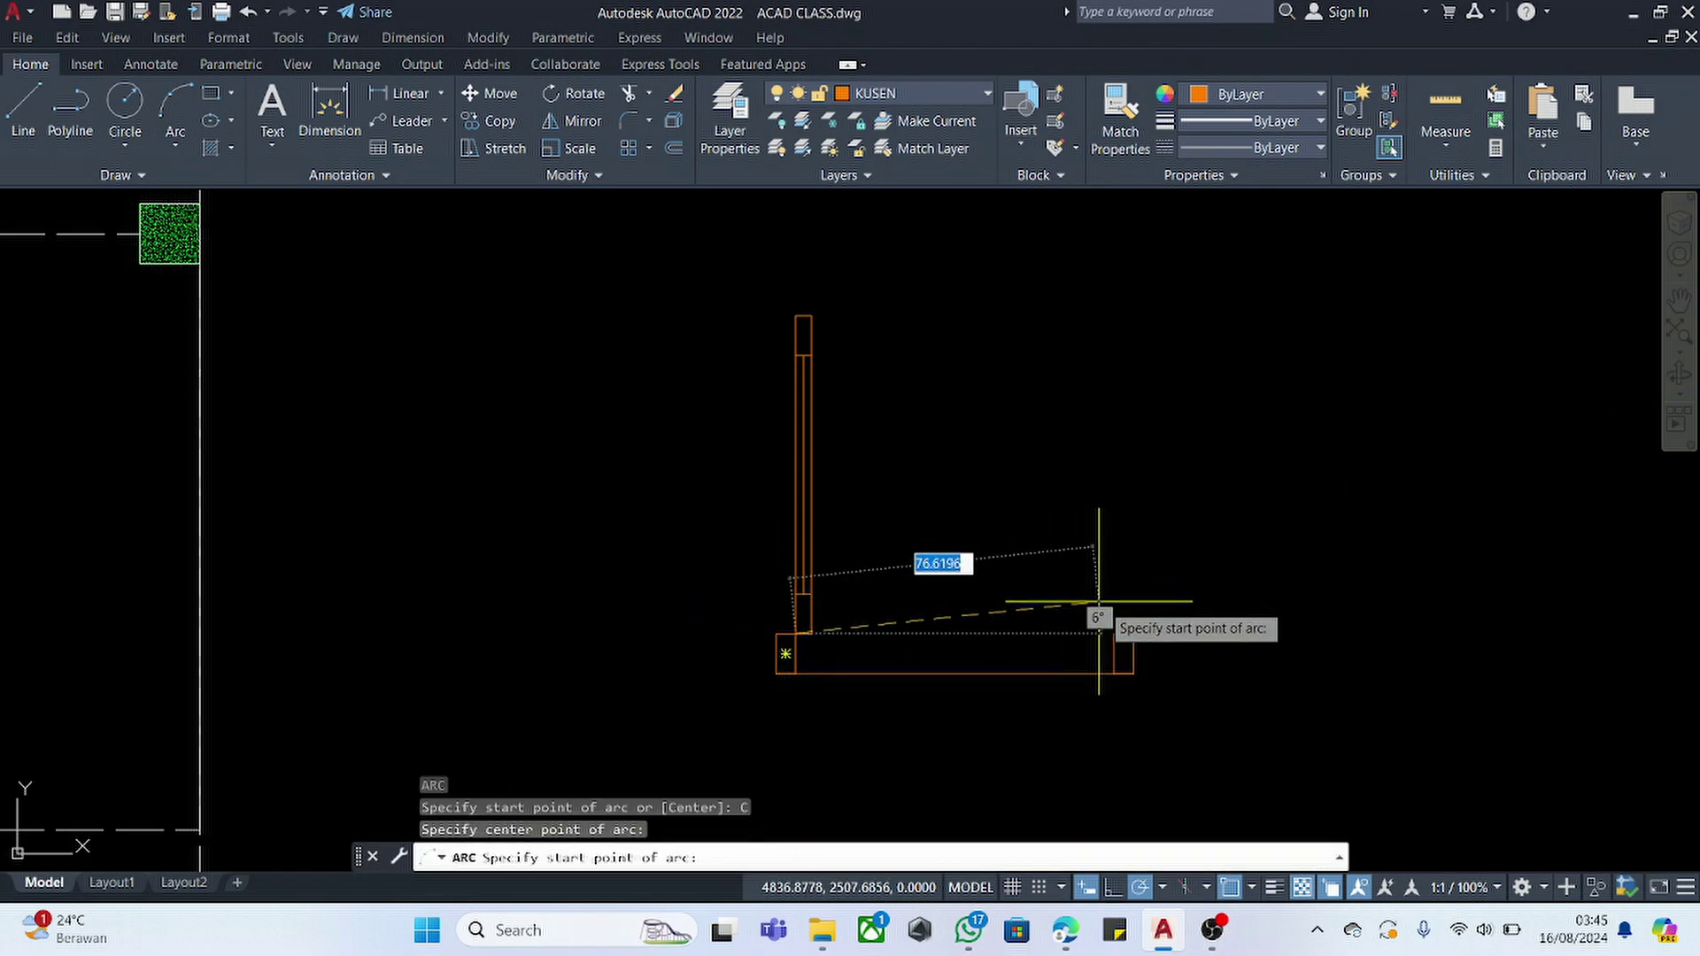
pyautogui.click(1122, 652)
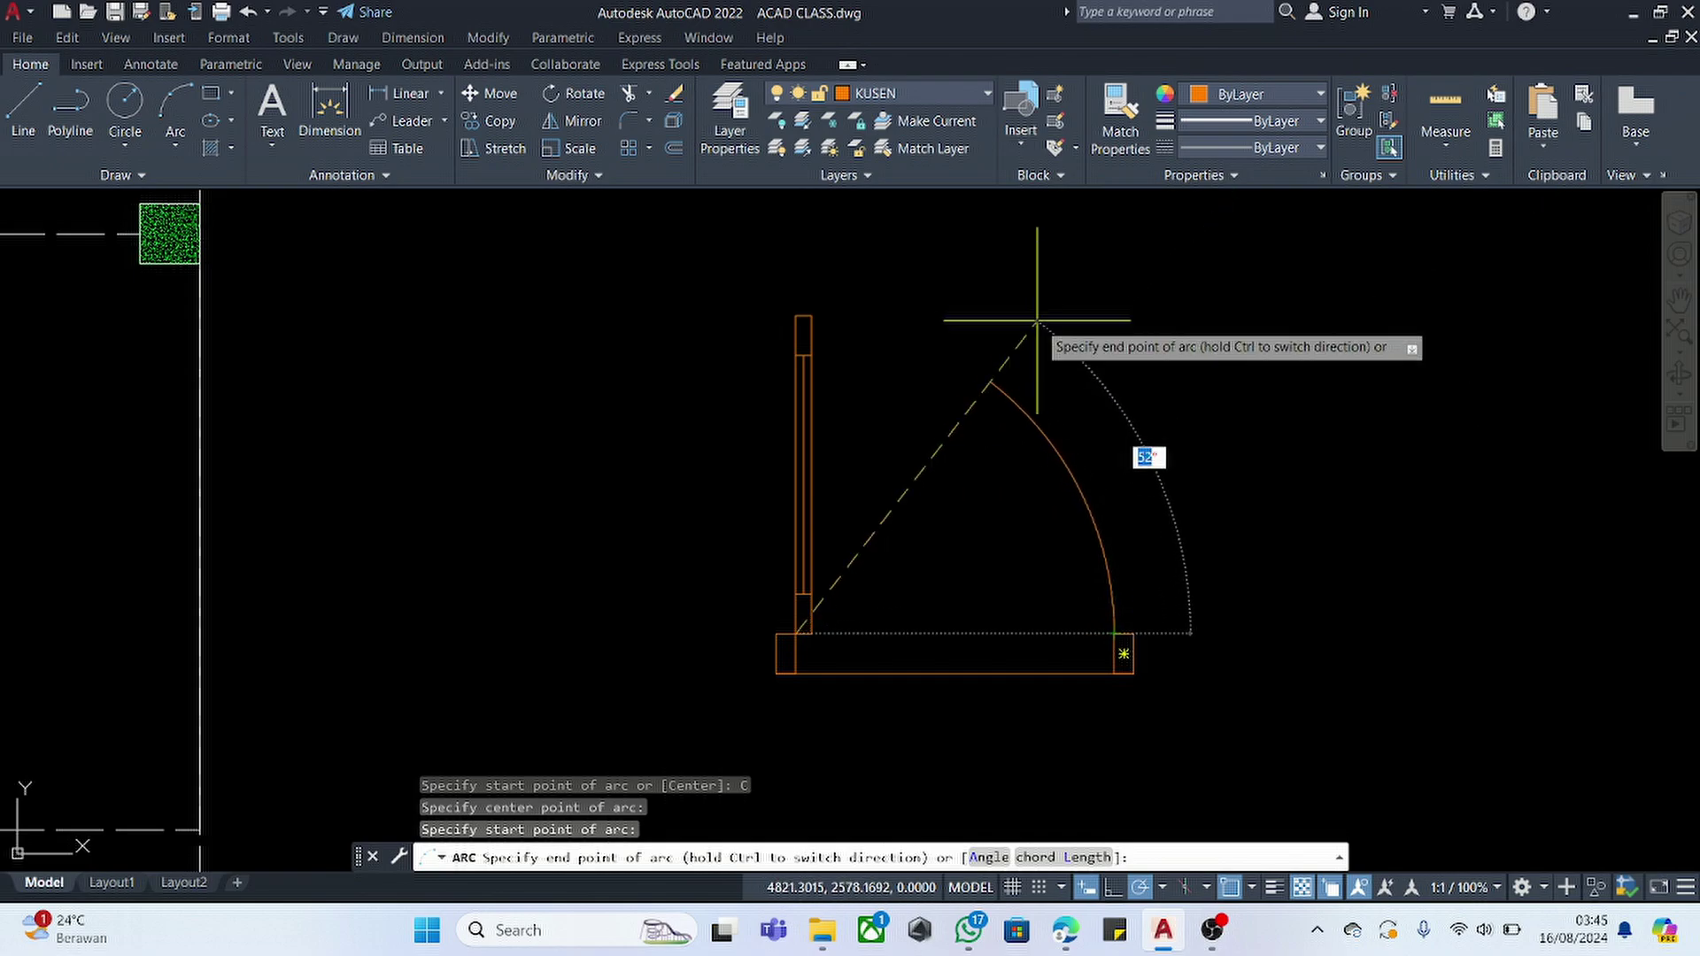
pyautogui.scroll(6, 801, 324)
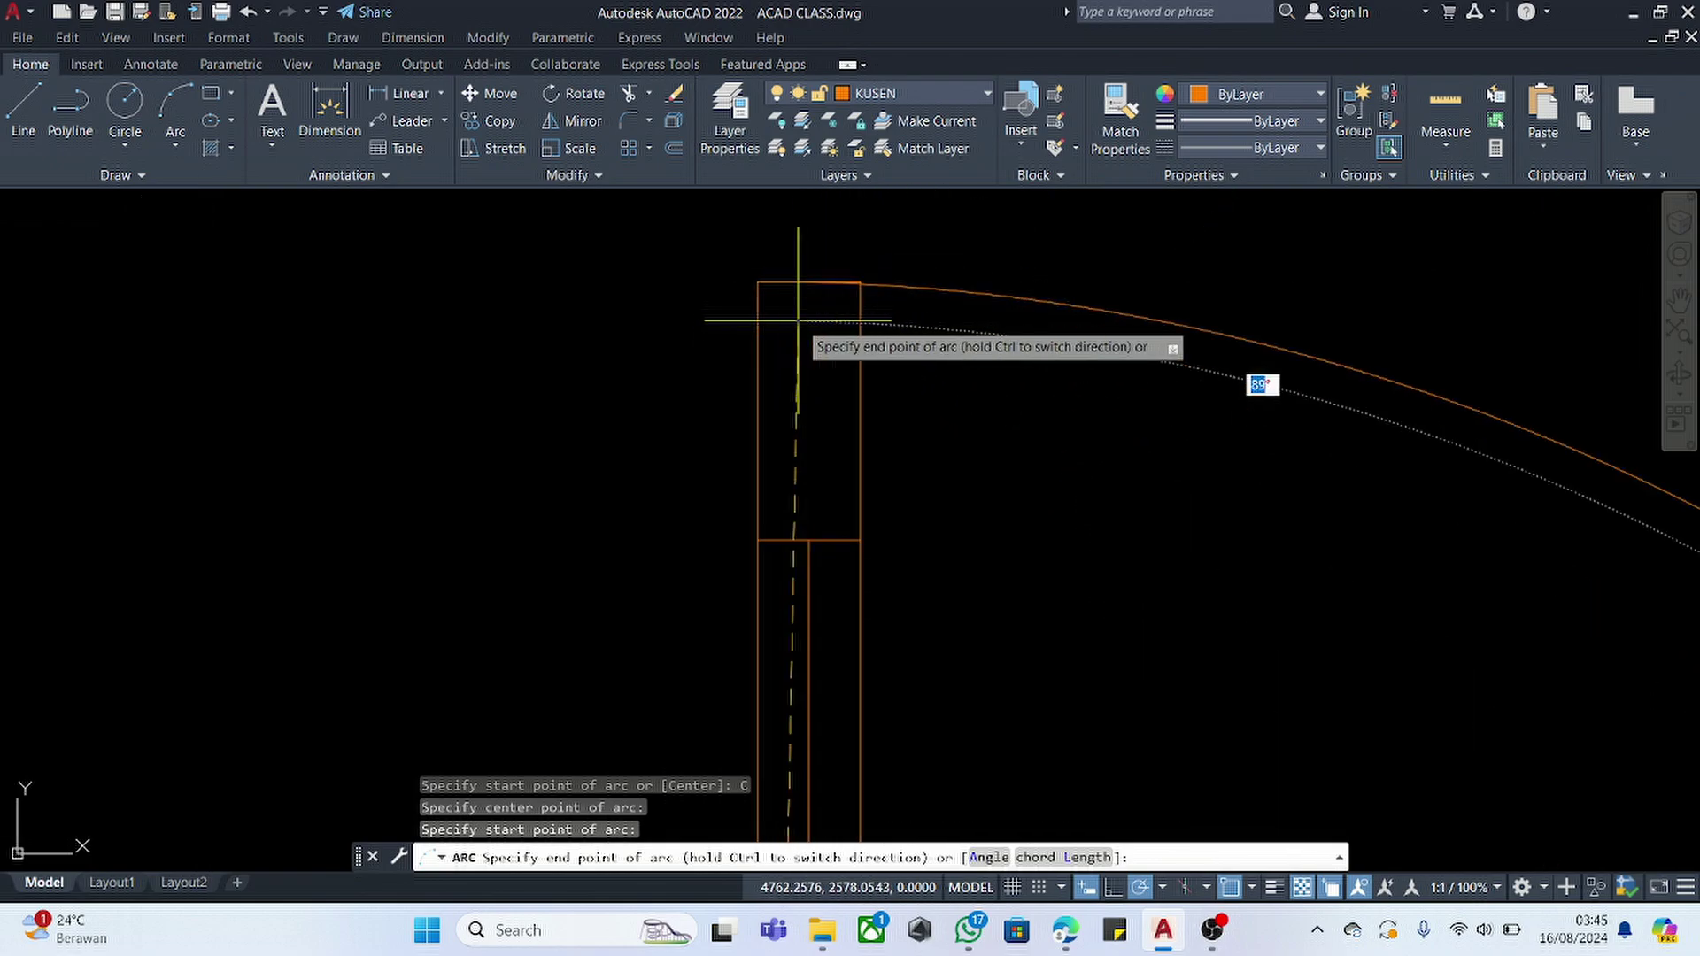
pyautogui.click(757, 282)
pyautogui.moveTo(757, 282)
pyautogui.mouseDown(button='middle')
pyautogui.moveTo(720, 303)
pyautogui.moveTo(561, 304)
pyautogui.moveTo(550, 330)
pyautogui.mouseUp(button='middle')
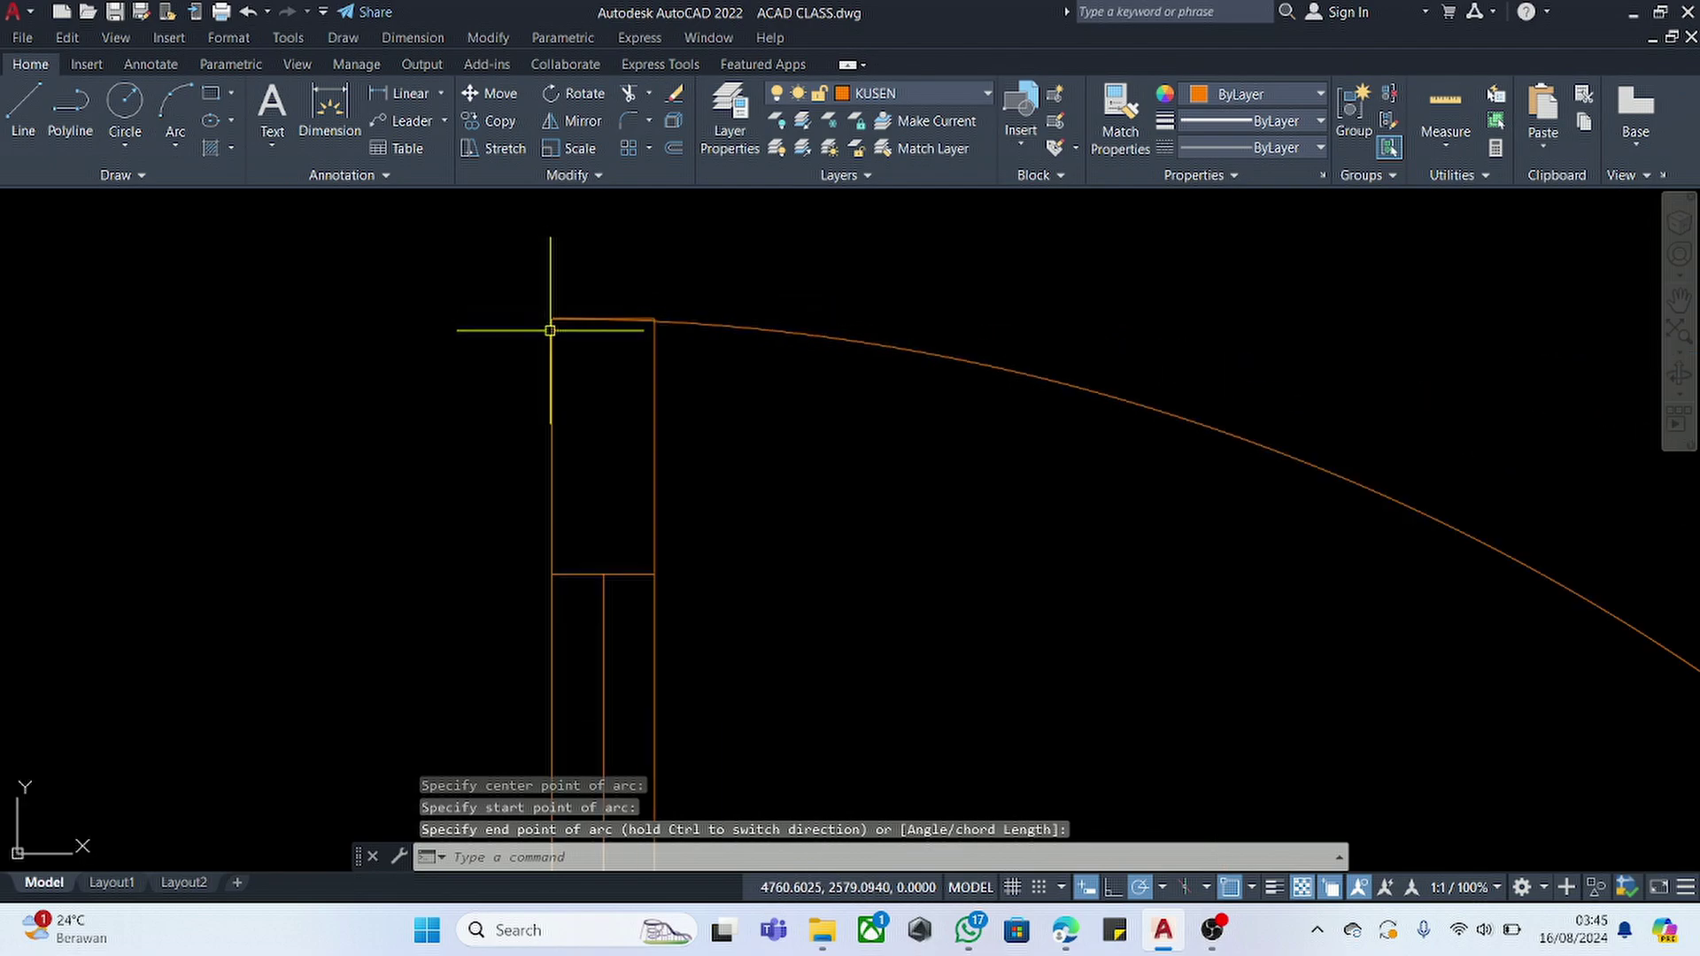
pyautogui.scroll(-6, 550, 330)
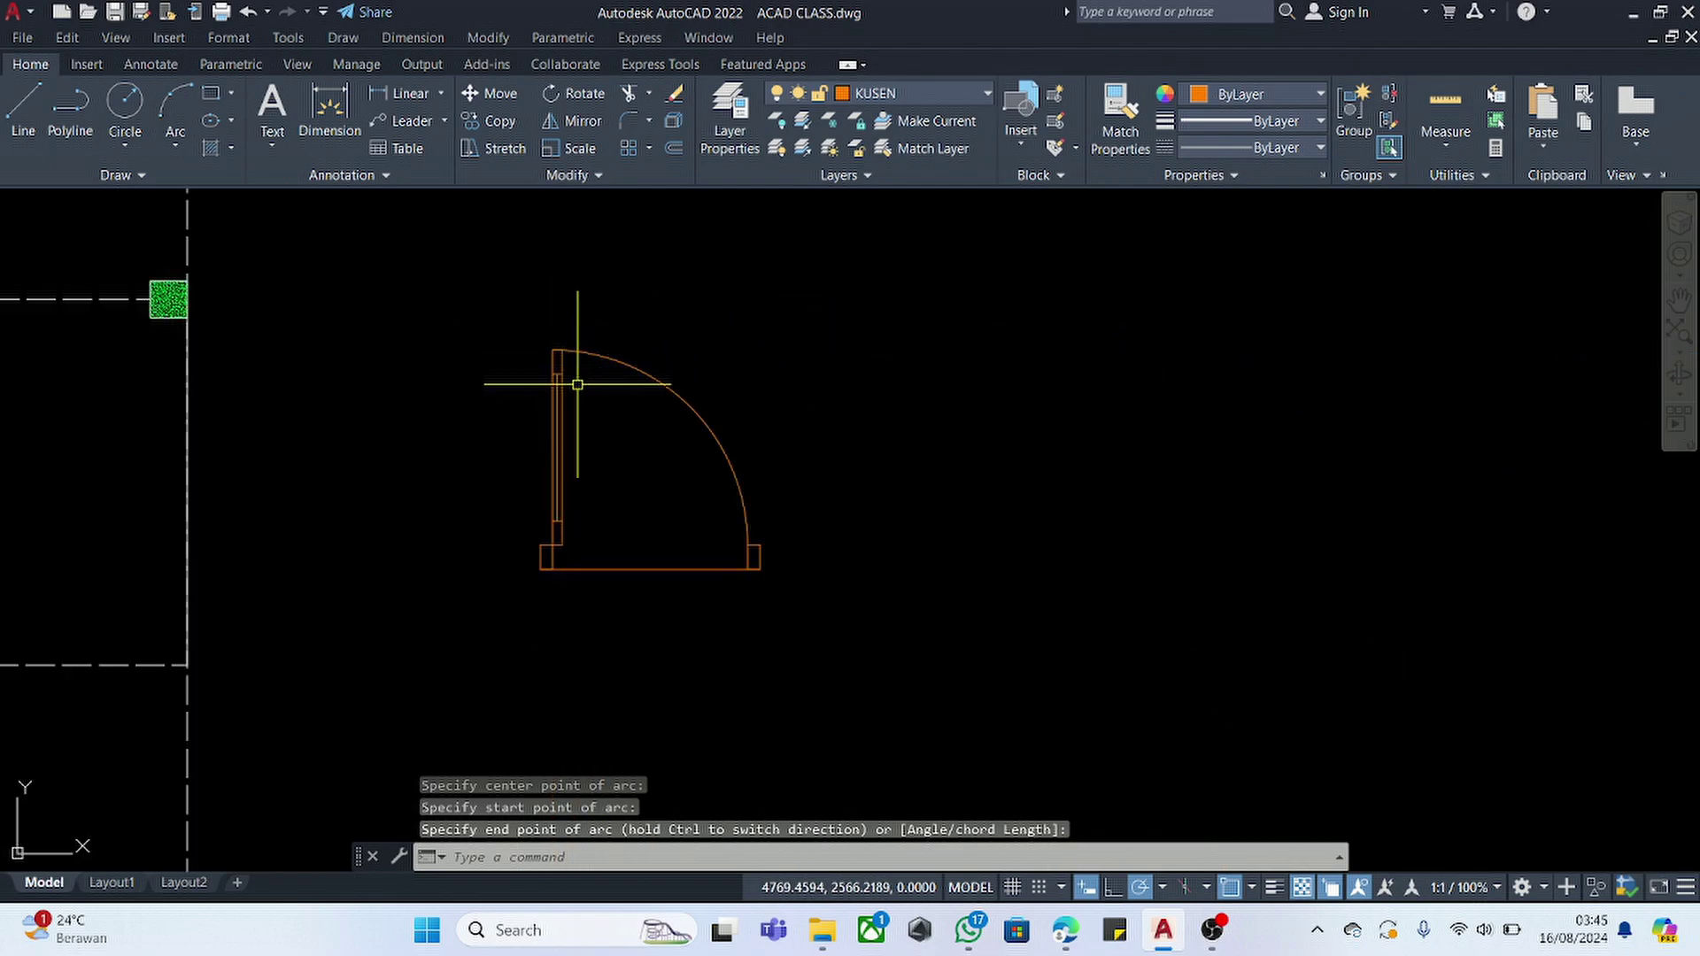
# - Erase the horizontal guide line running along the bottoms of the two jambs
pyautogui.scroll(2, 645, 567)
pyautogui.click(625, 574)
pyautogui.click(625, 661)
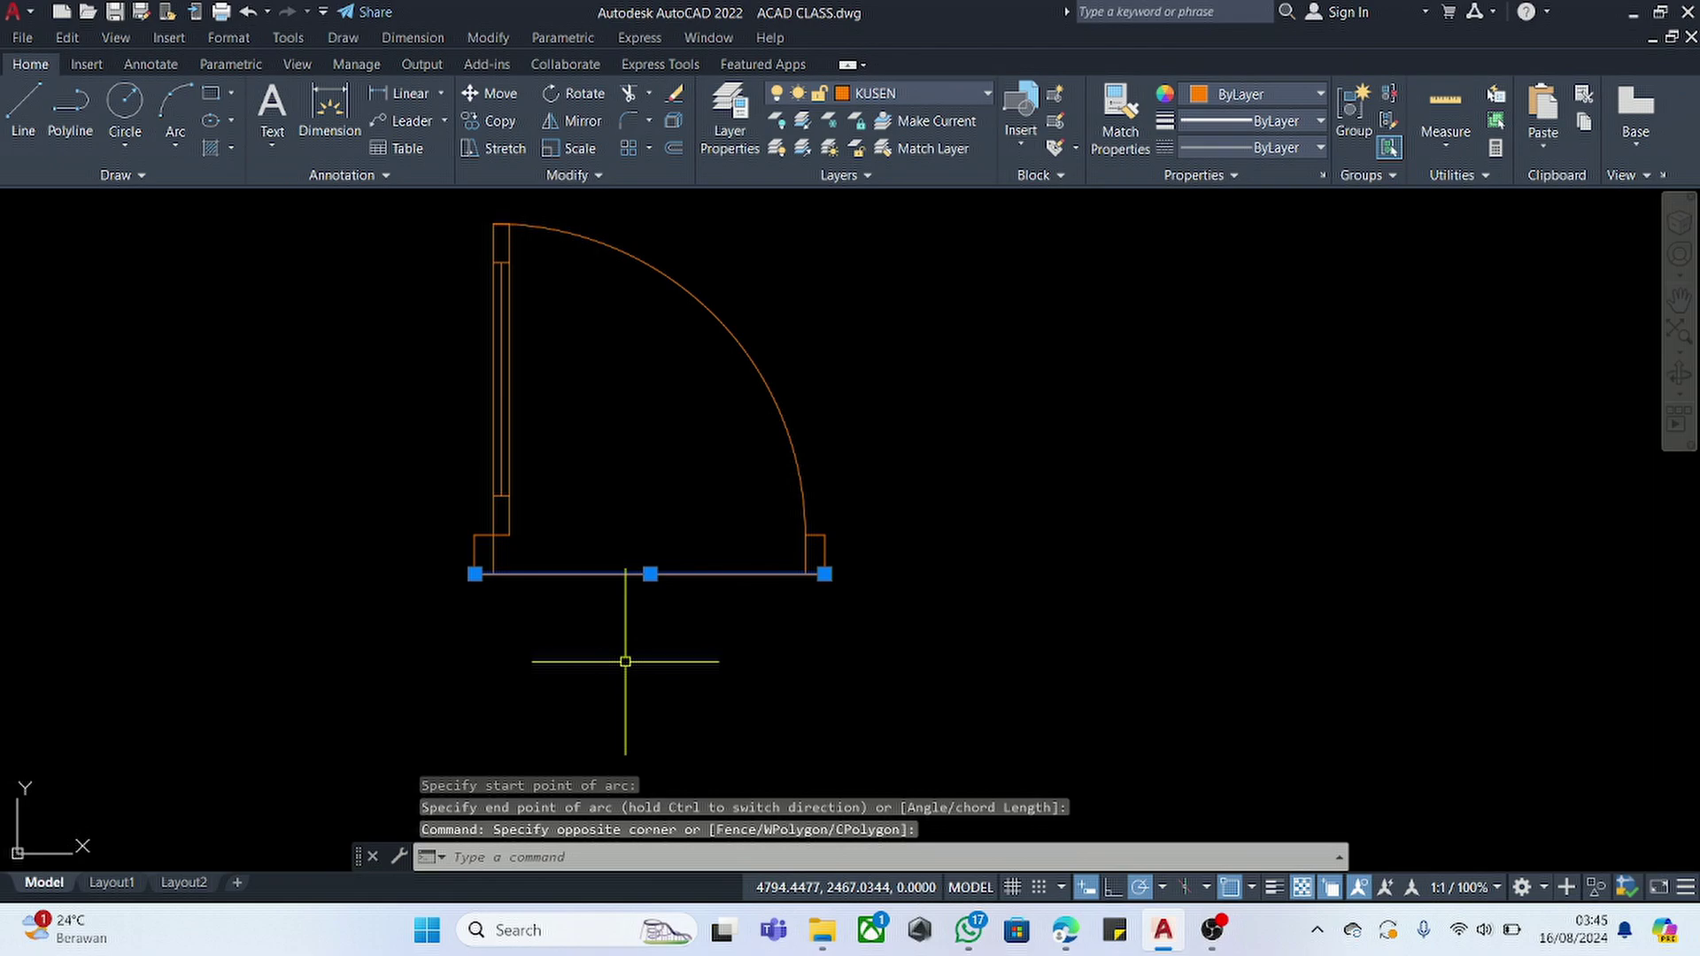
pyautogui.press('Delete')
# - Convert the jambs, door panel and swing arc into a block named PINTU 90
pyautogui.scroll(-4, 653, 619)
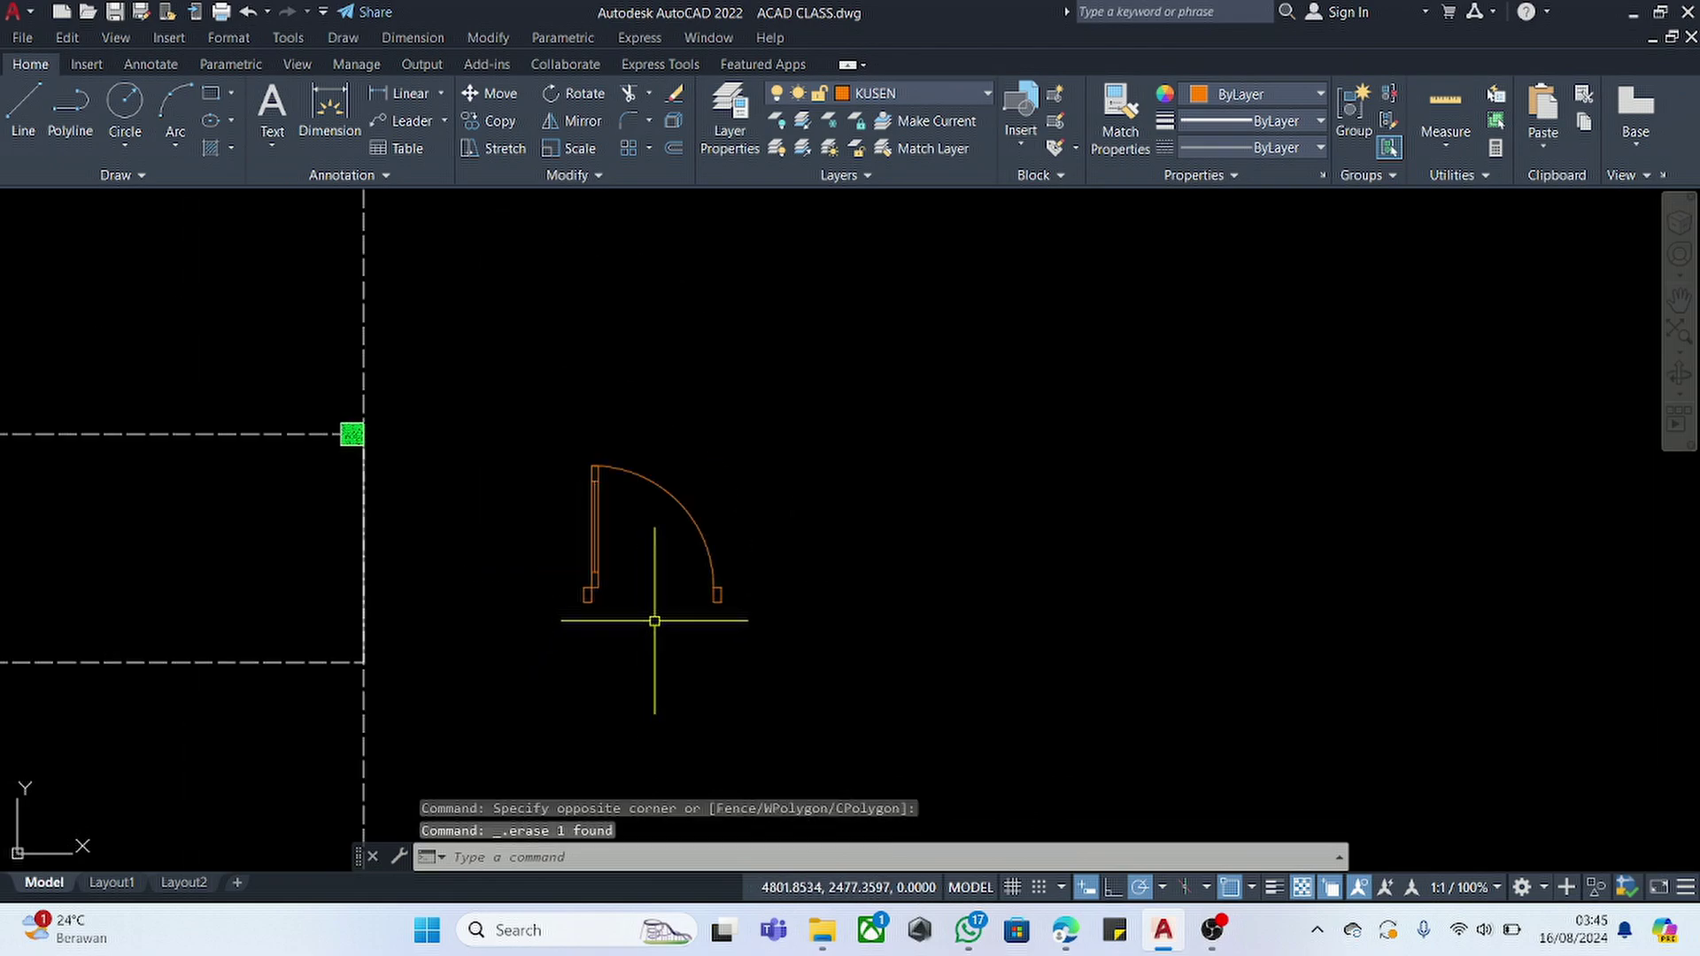
pyautogui.click(790, 370)
pyautogui.click(514, 659)
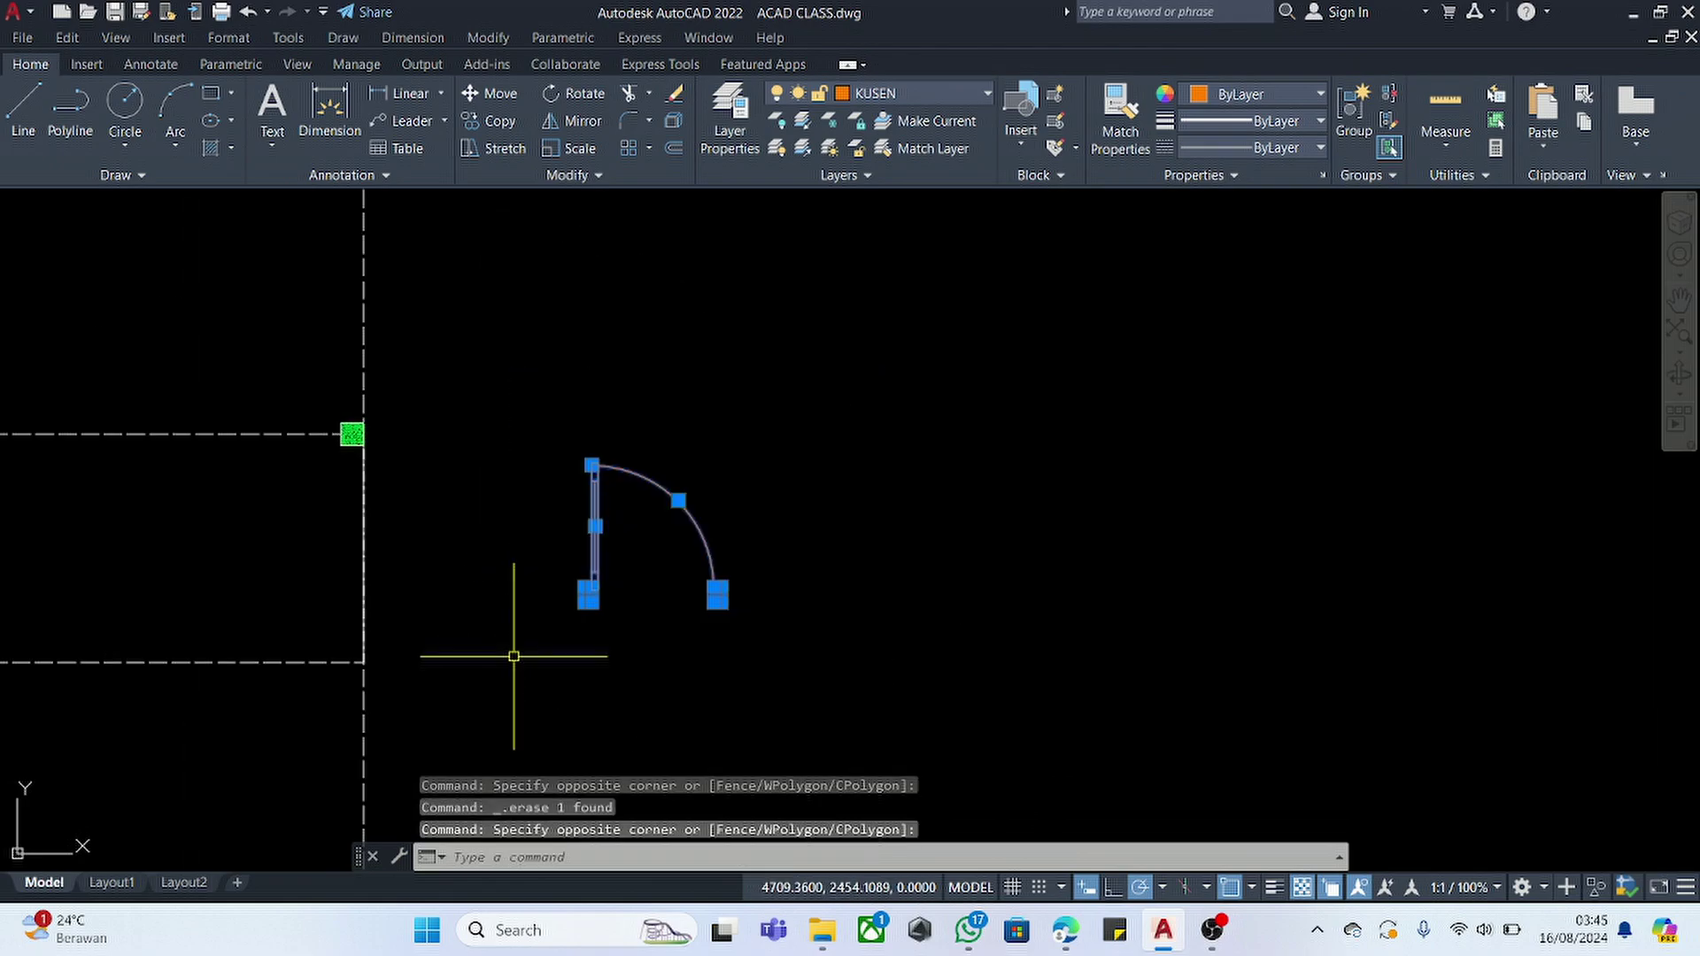
pyautogui.press('Return')
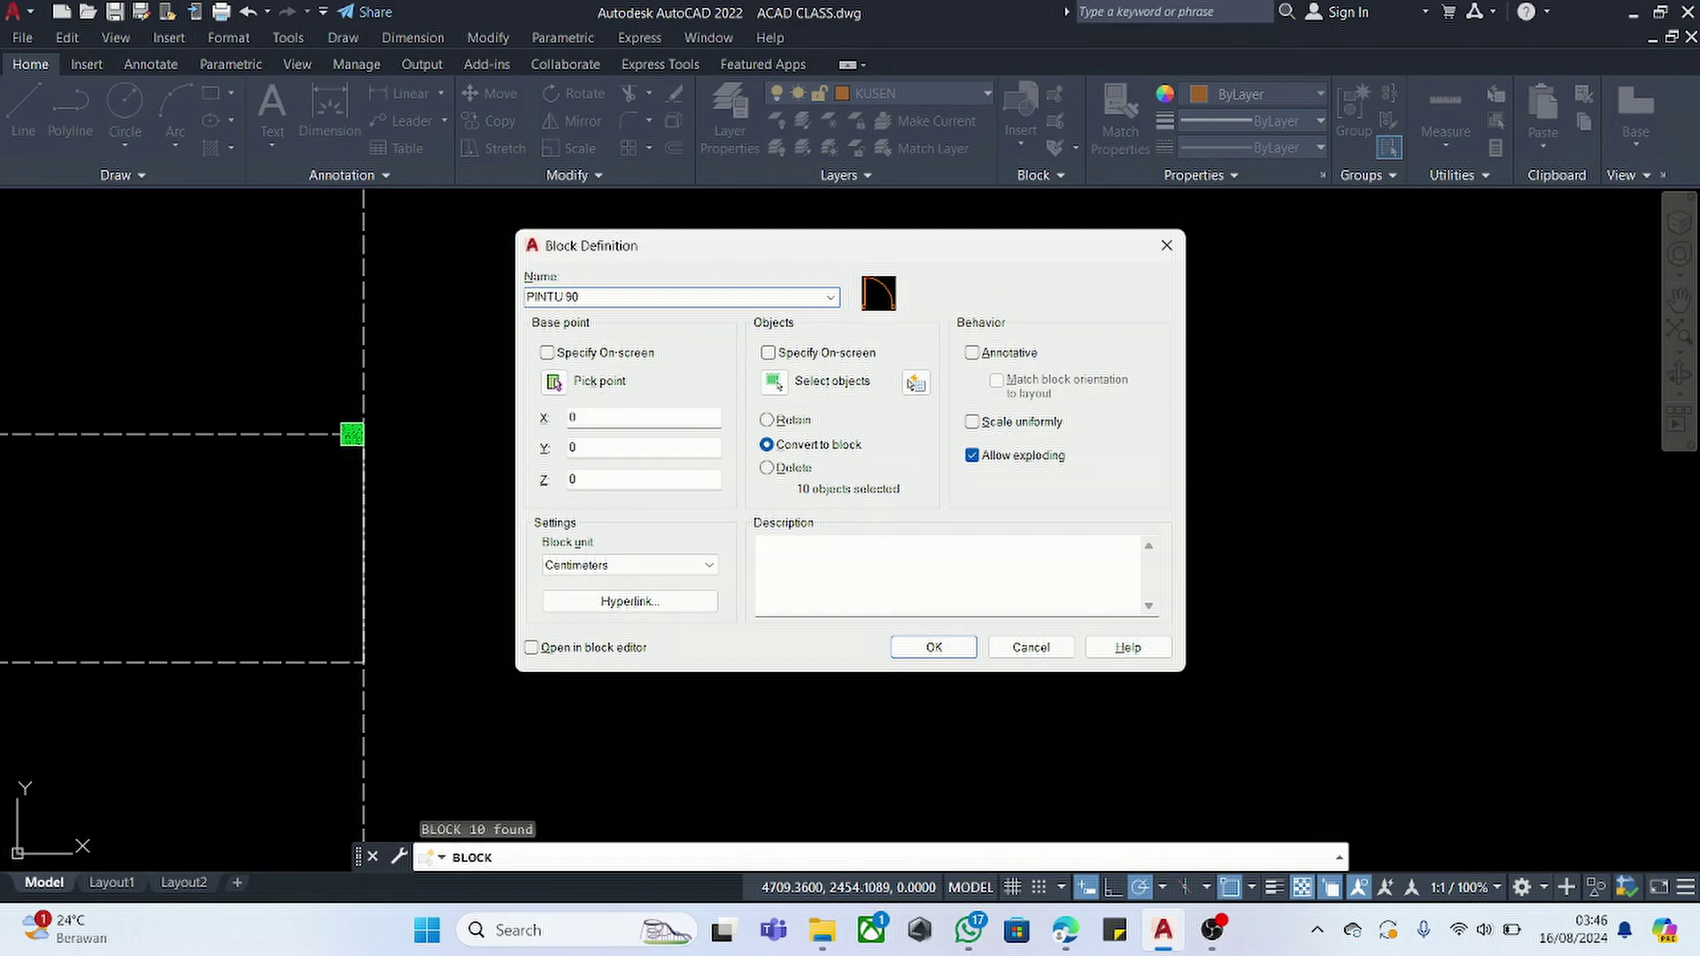
pyautogui.press('Return')
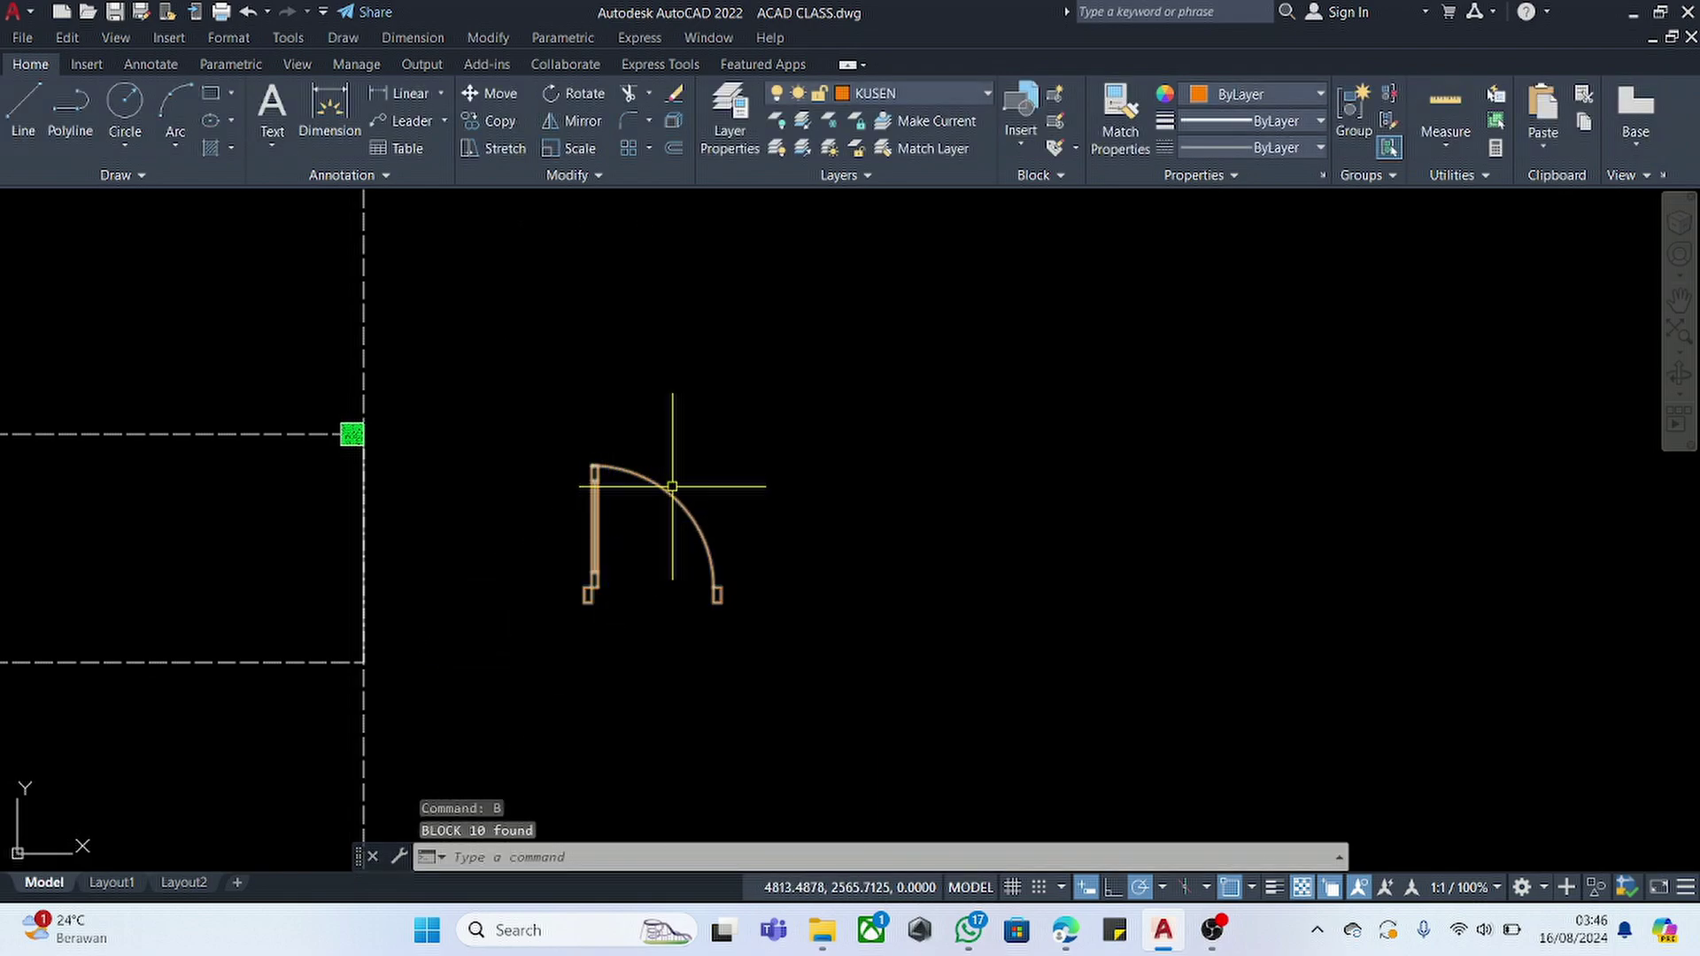
# - Move the PINTU 90 door block a short distance to the right, farther from the floor plan
pyautogui.click(740, 465)
pyautogui.click(542, 601)
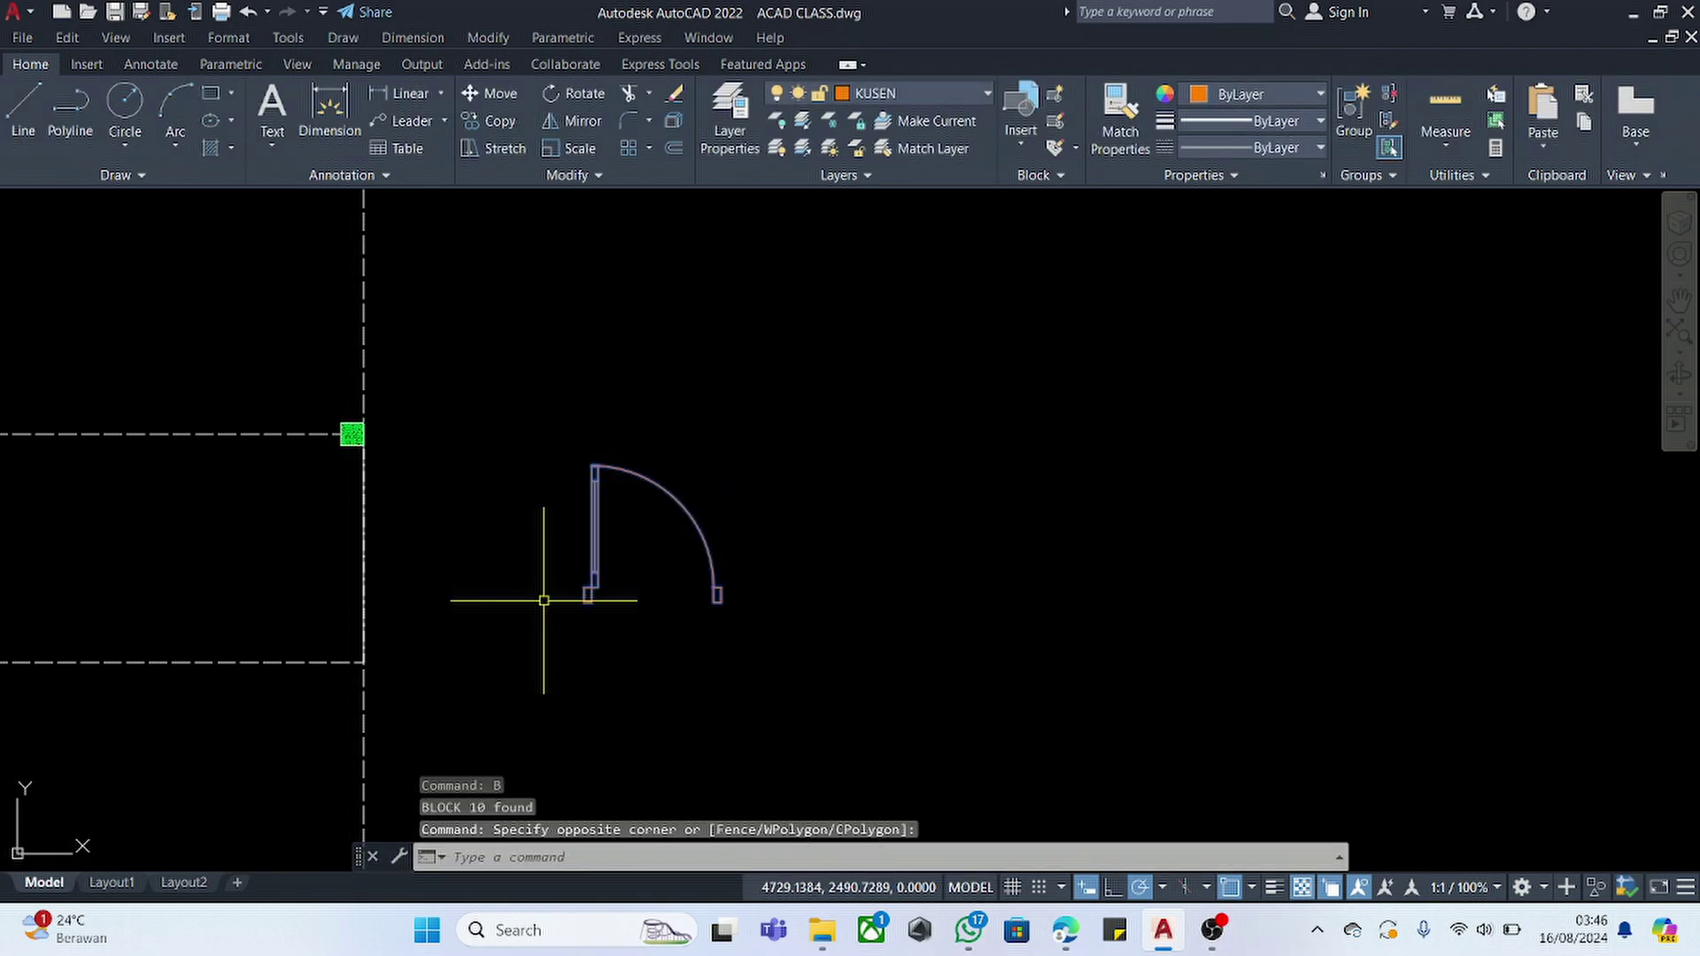
pyautogui.write('m')
pyautogui.press('space')
pyautogui.click(685, 595)
pyautogui.click(838, 572)
pyautogui.press('Escape')
# - Move the PINTU 90 door block so its left jamb meets the right face of the column at the entrance wall axis
pyautogui.click(910, 502)
pyautogui.click(822, 588)
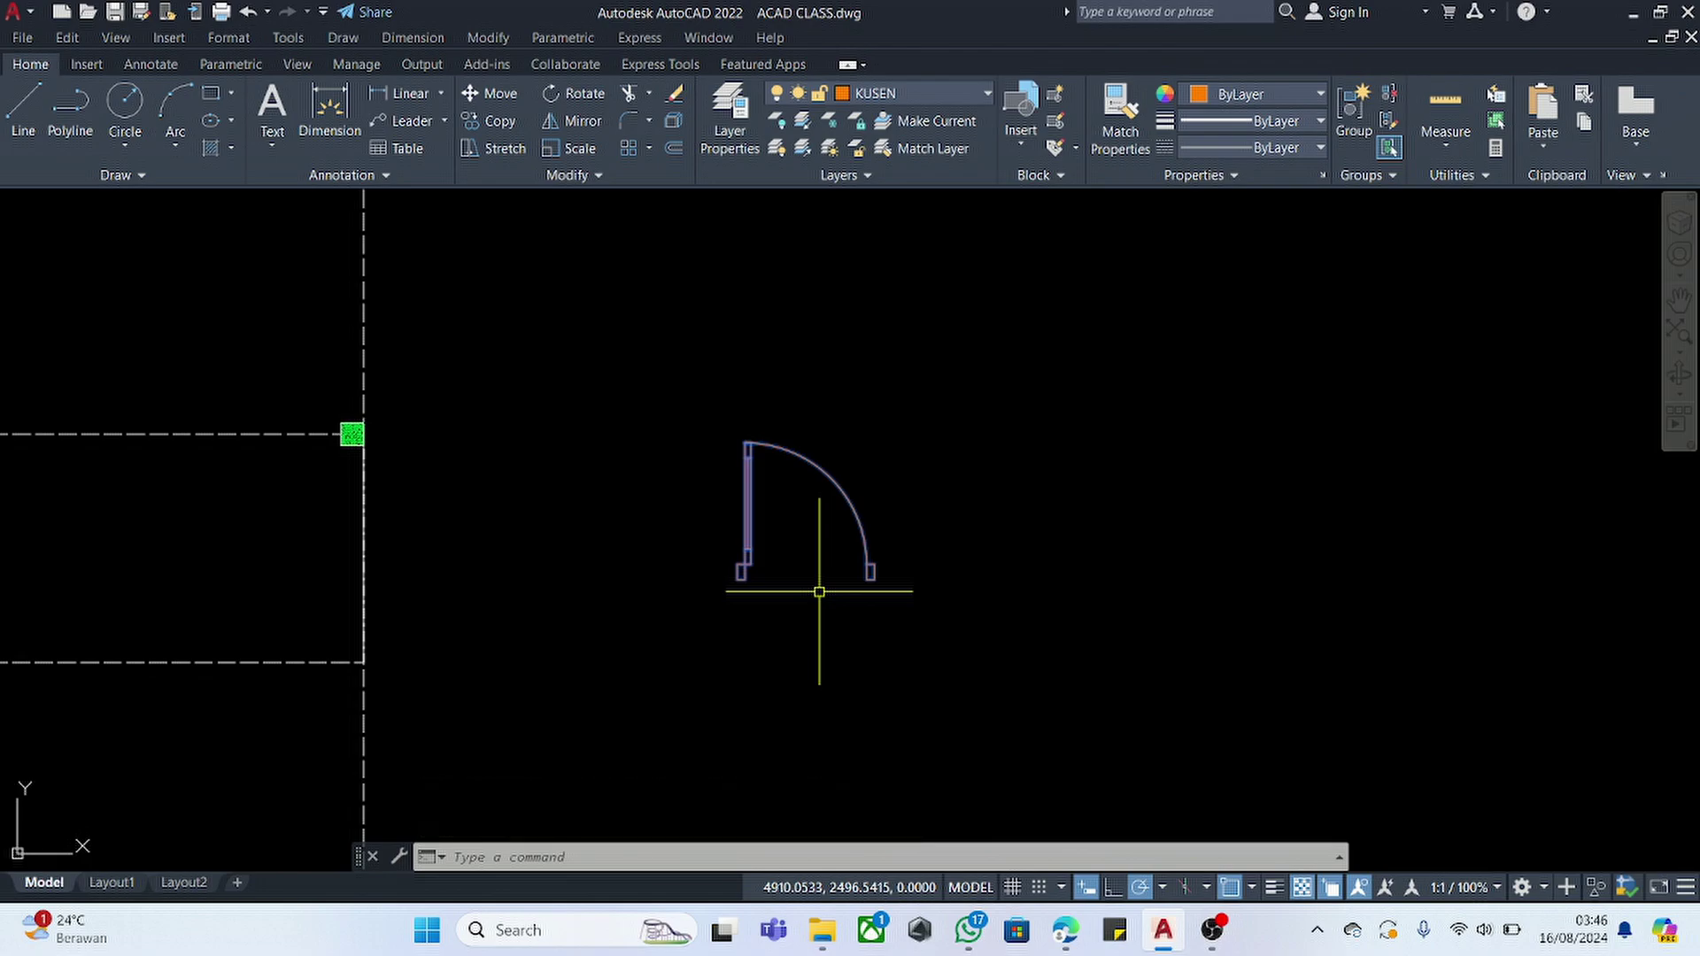
pyautogui.press('Return')
pyautogui.scroll(8, 747, 577)
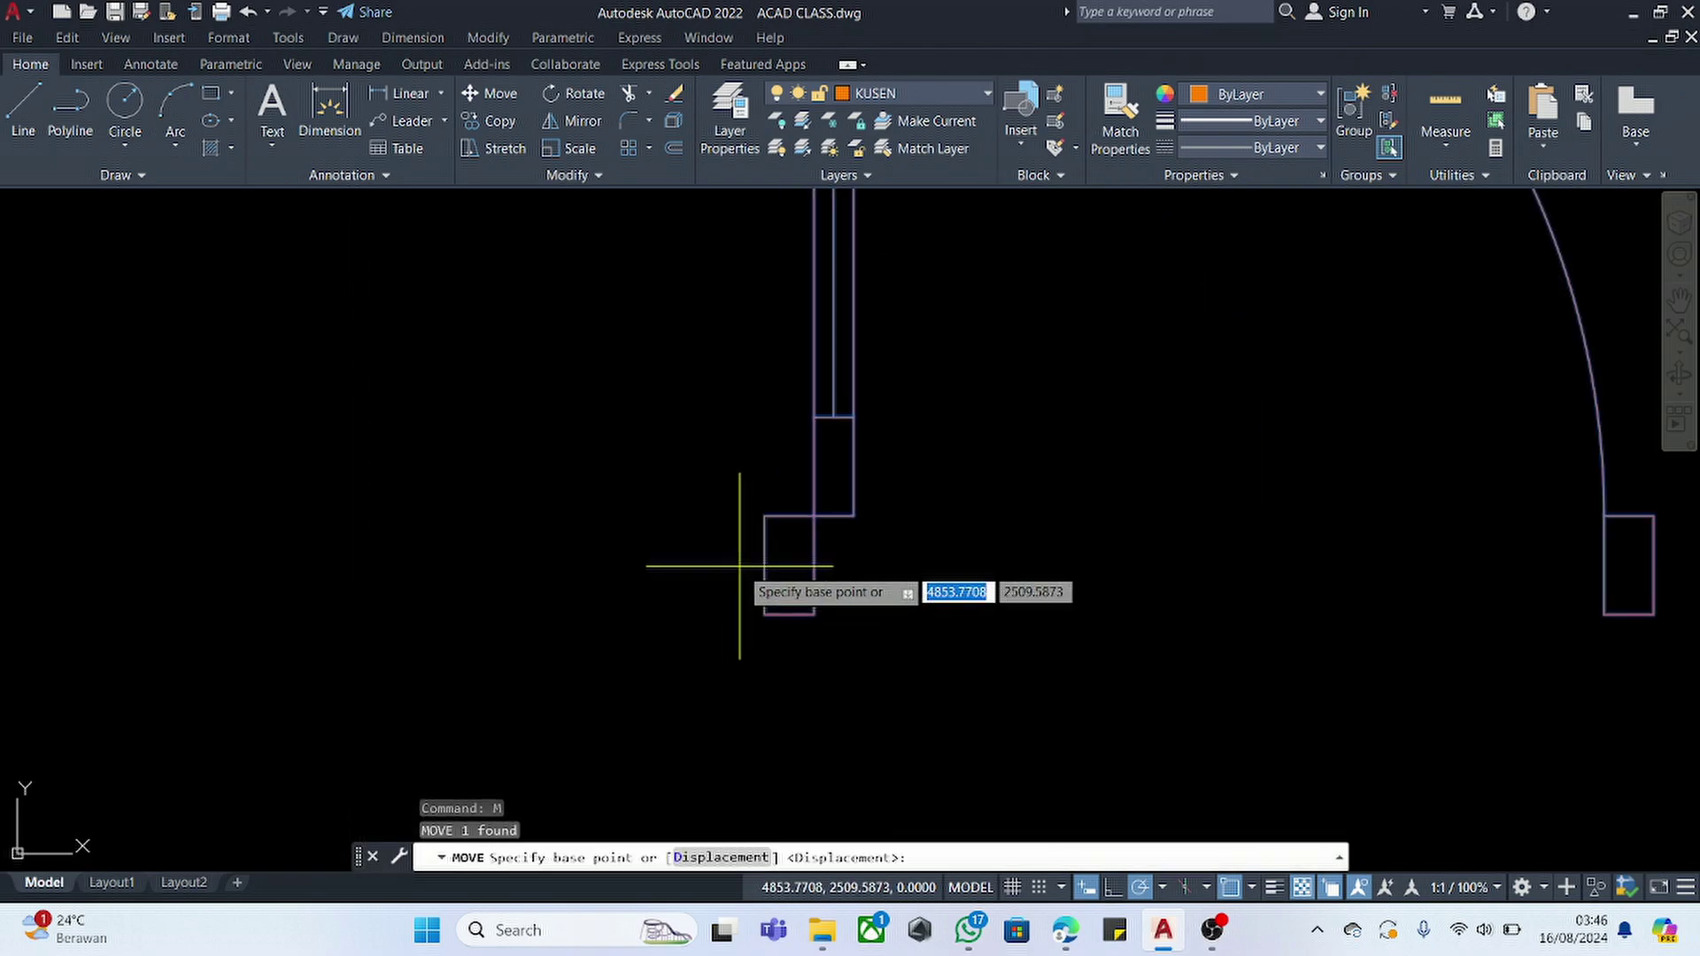
pyautogui.click(814, 585)
pyautogui.scroll(-10, 831, 568)
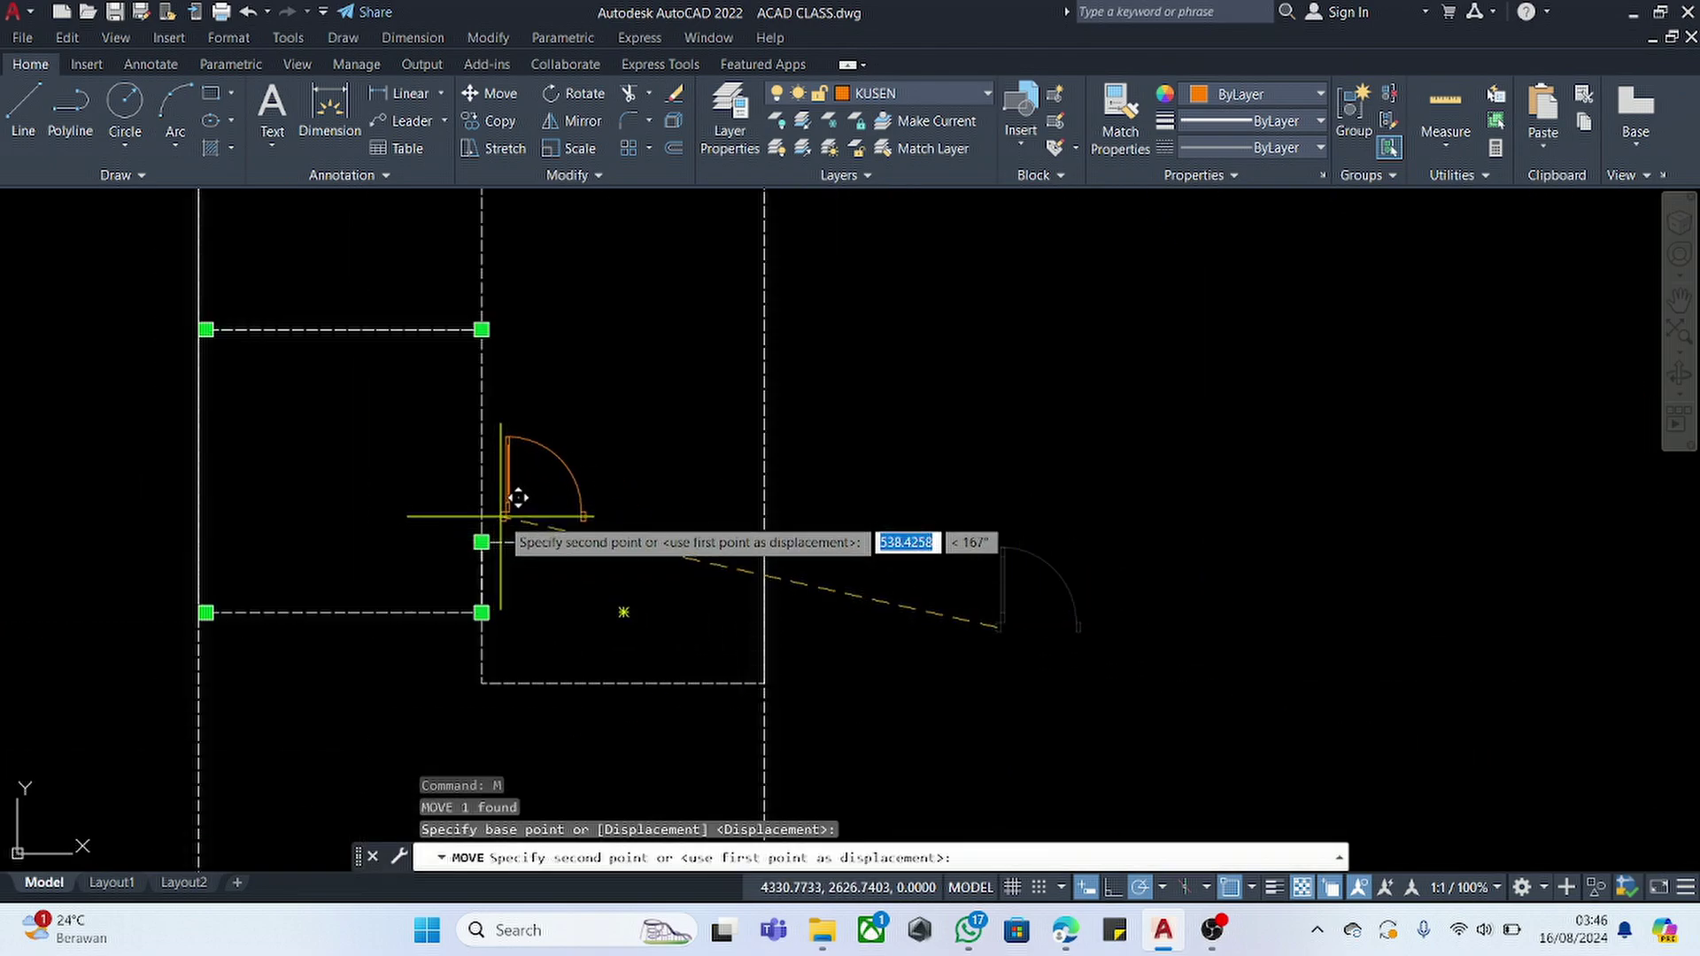
pyautogui.scroll(5, 504, 455)
pyautogui.click(434, 376)
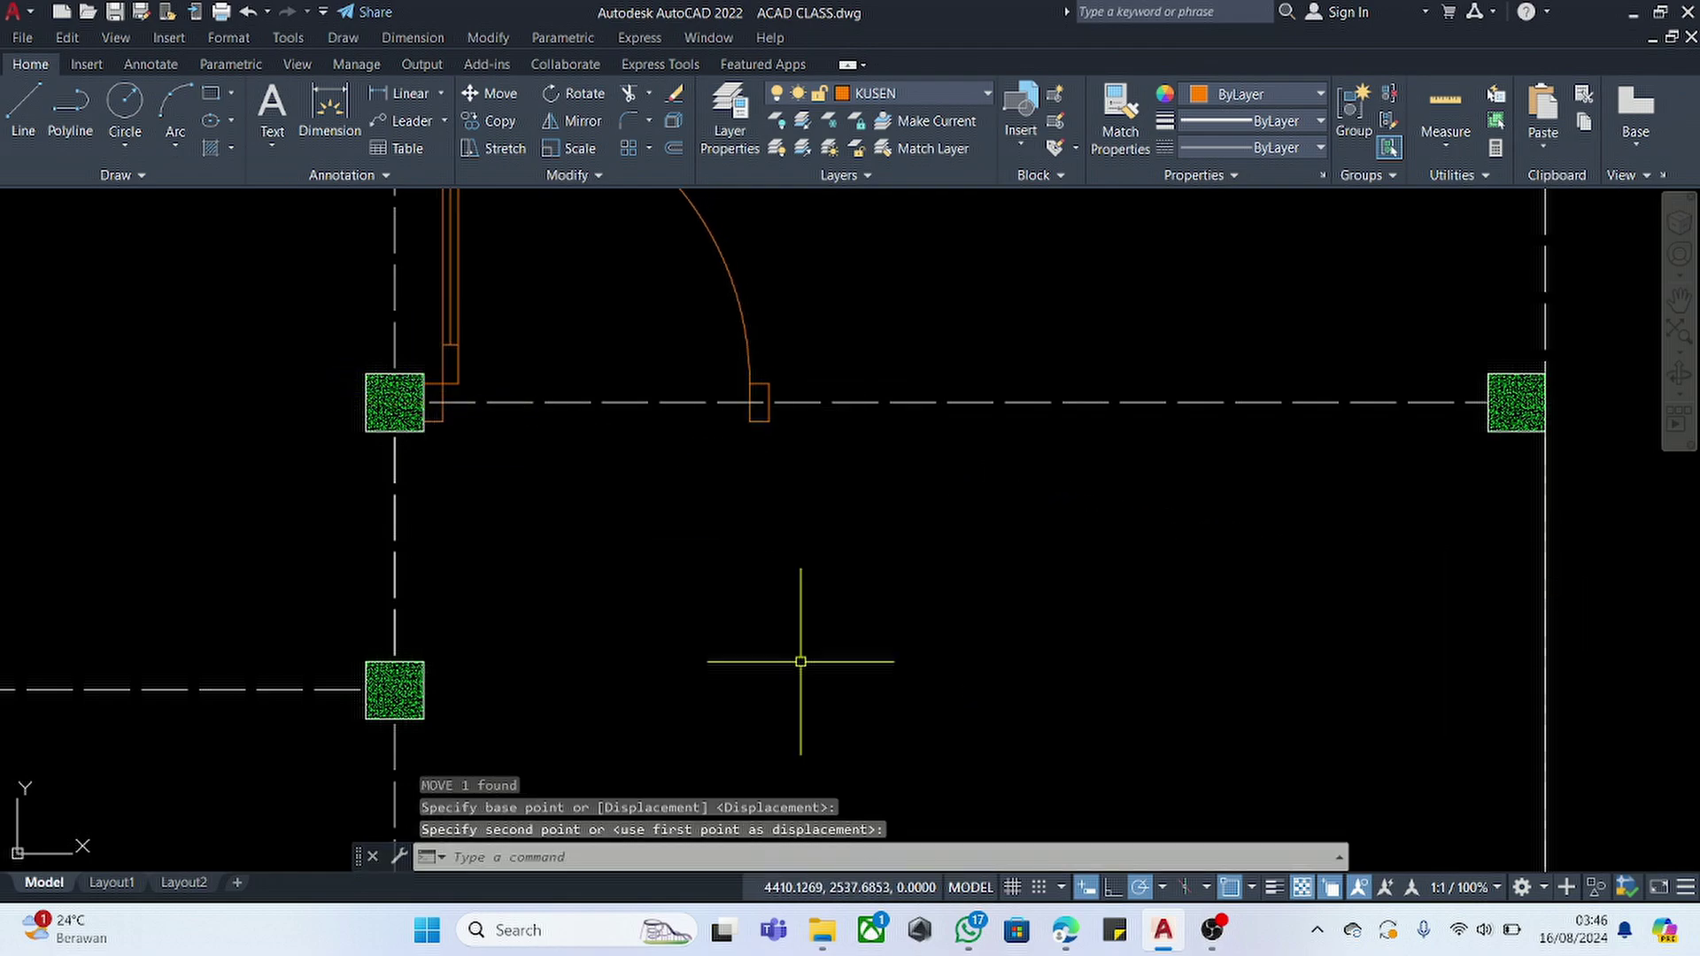
pyautogui.scroll(-5, 797, 611)
pyautogui.scroll(3, 831, 612)
pyautogui.click(842, 593)
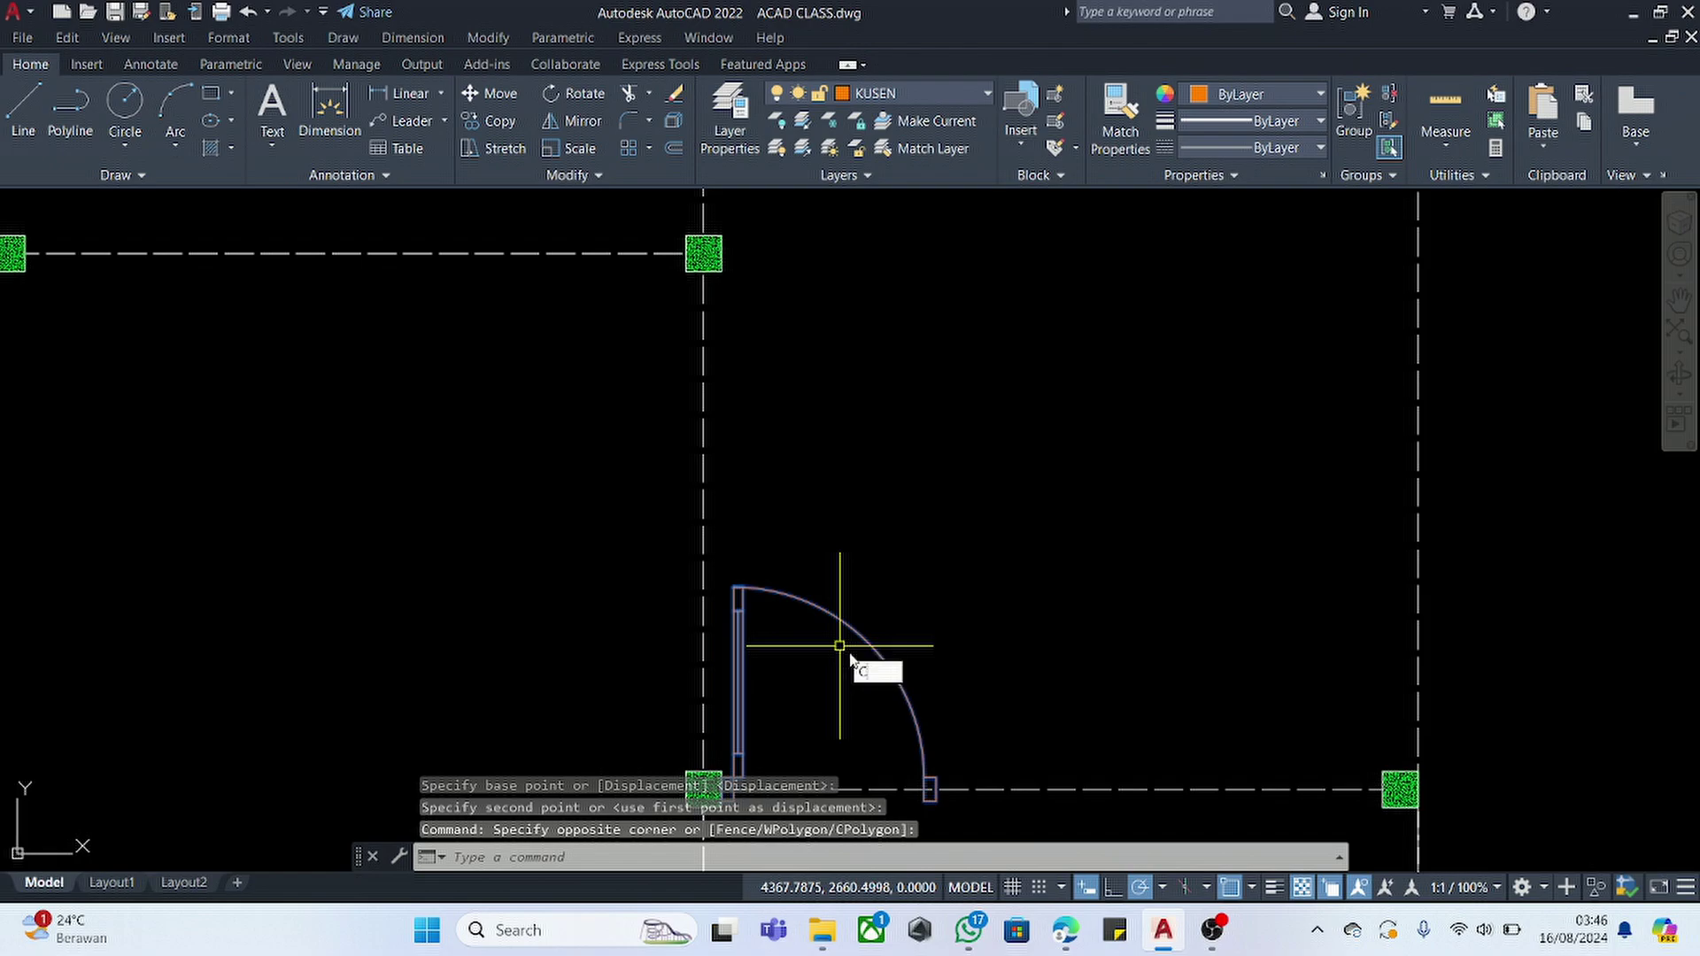
pyautogui.press('Return')
pyautogui.click(839, 646)
pyautogui.press('Escape')
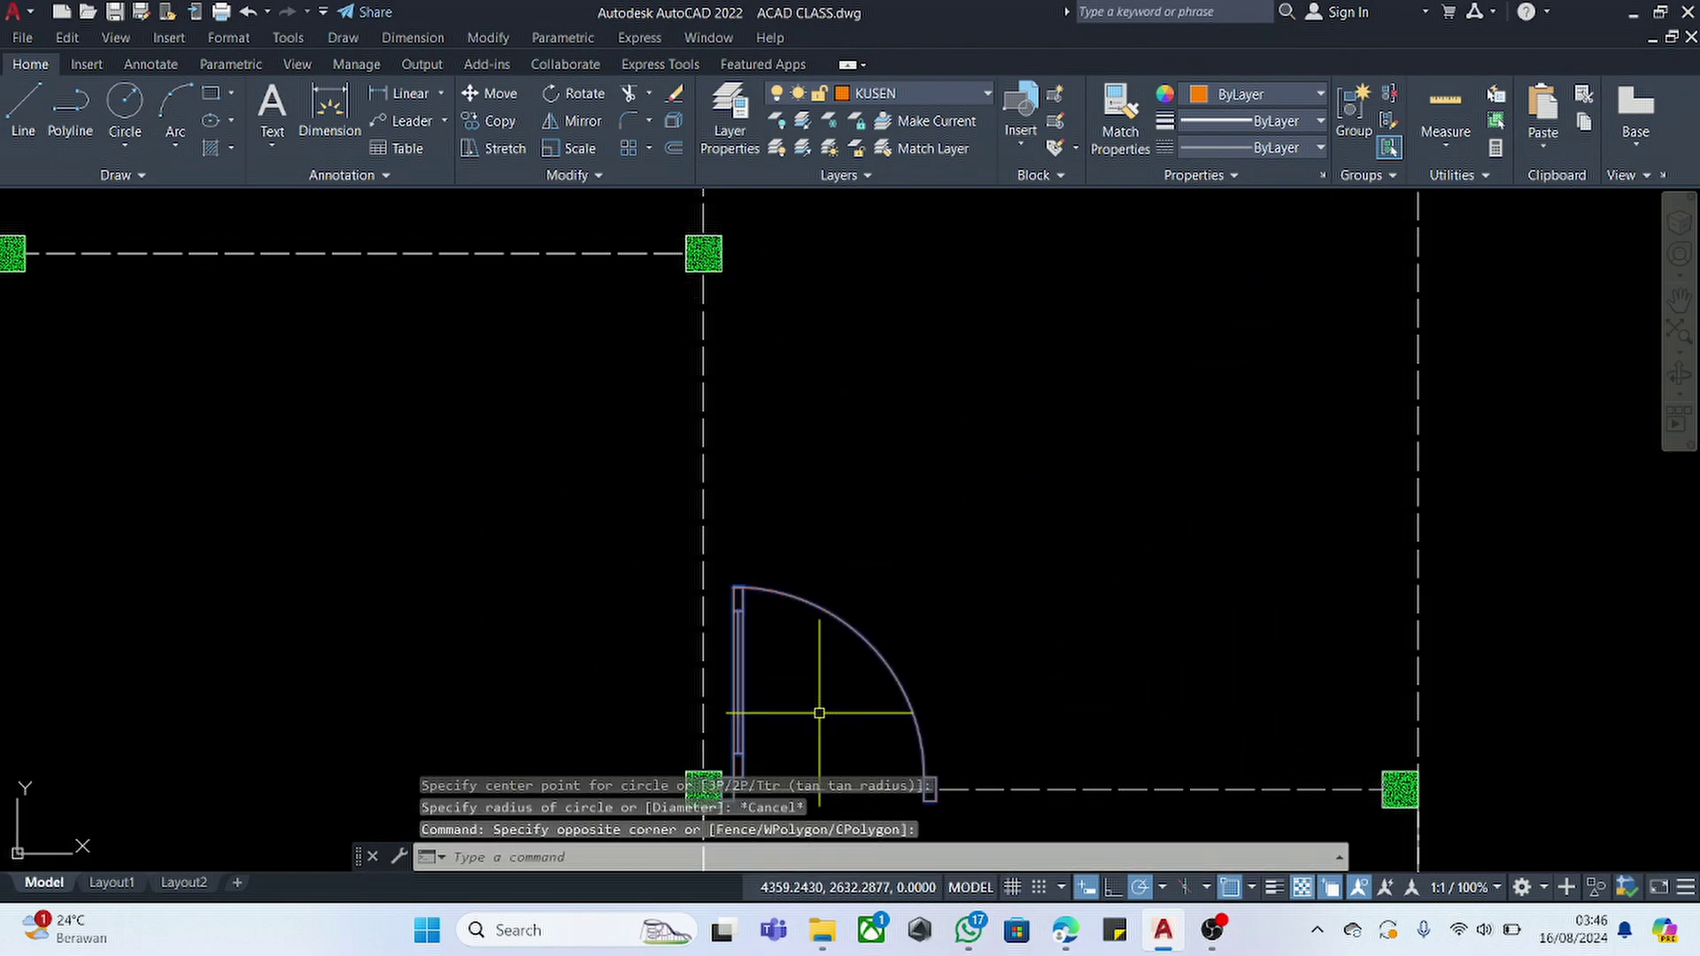
# - Copy the entrance door block into the open space above and to the right of it
pyautogui.write('co')
pyautogui.press('Return')
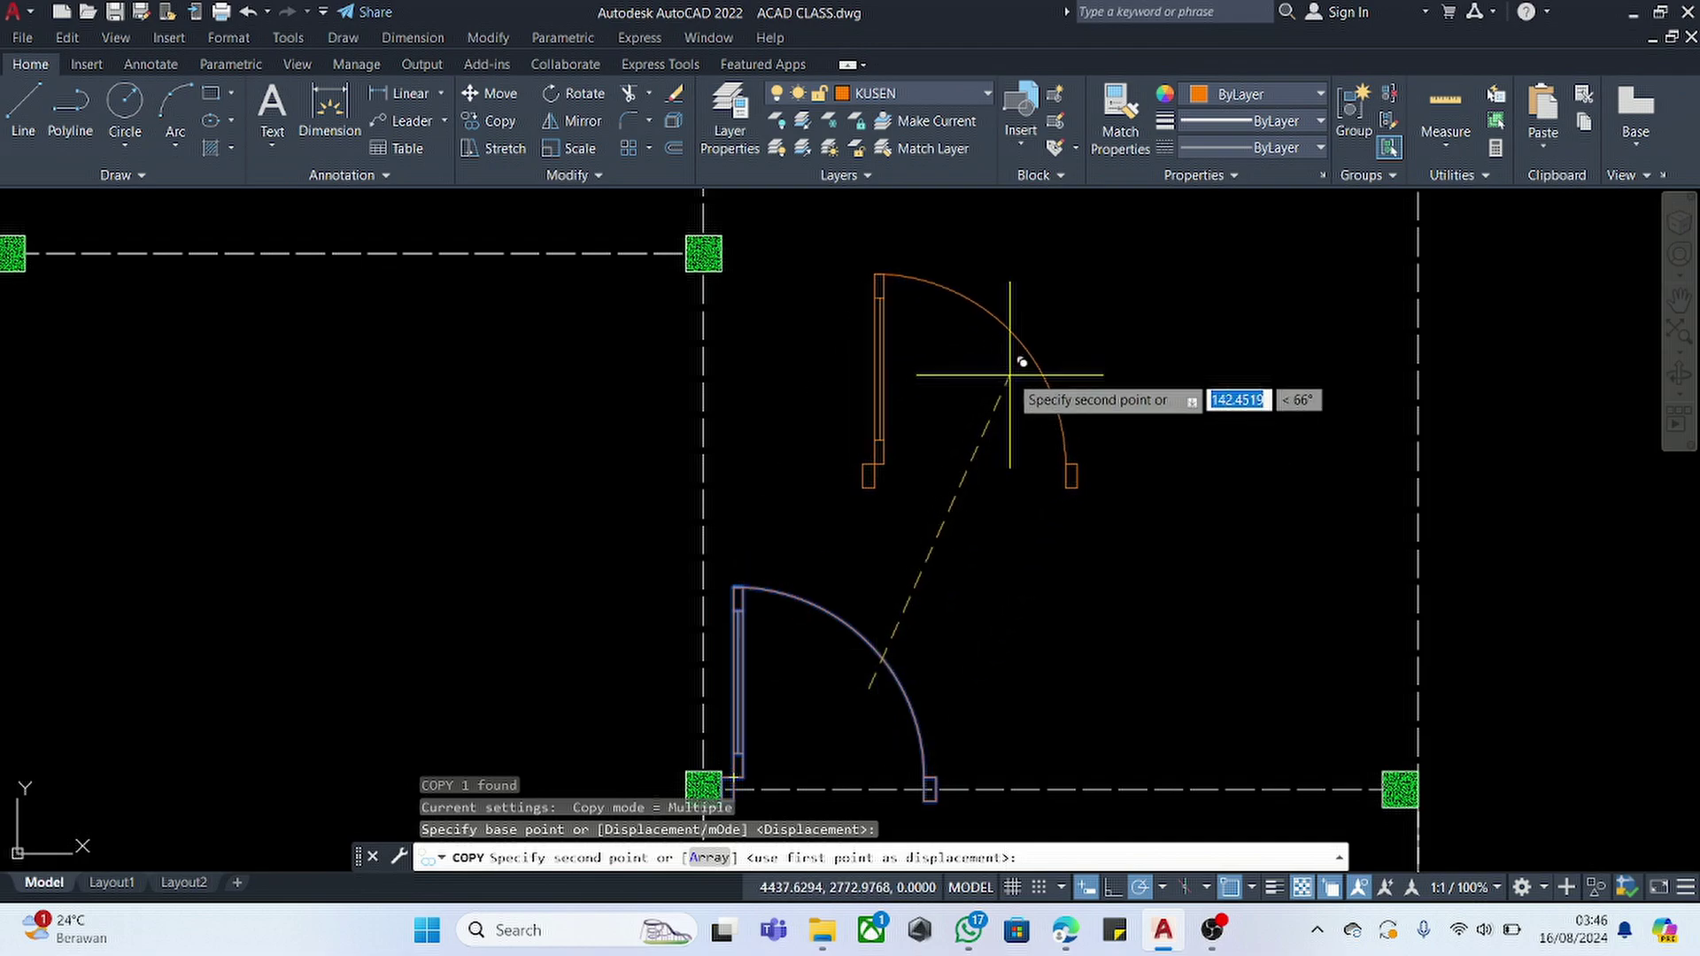
pyautogui.click(1042, 335)
pyautogui.press('Escape')
# - Rotate the copied door block 90° counterclockwise
pyautogui.click(1119, 284)
pyautogui.click(996, 447)
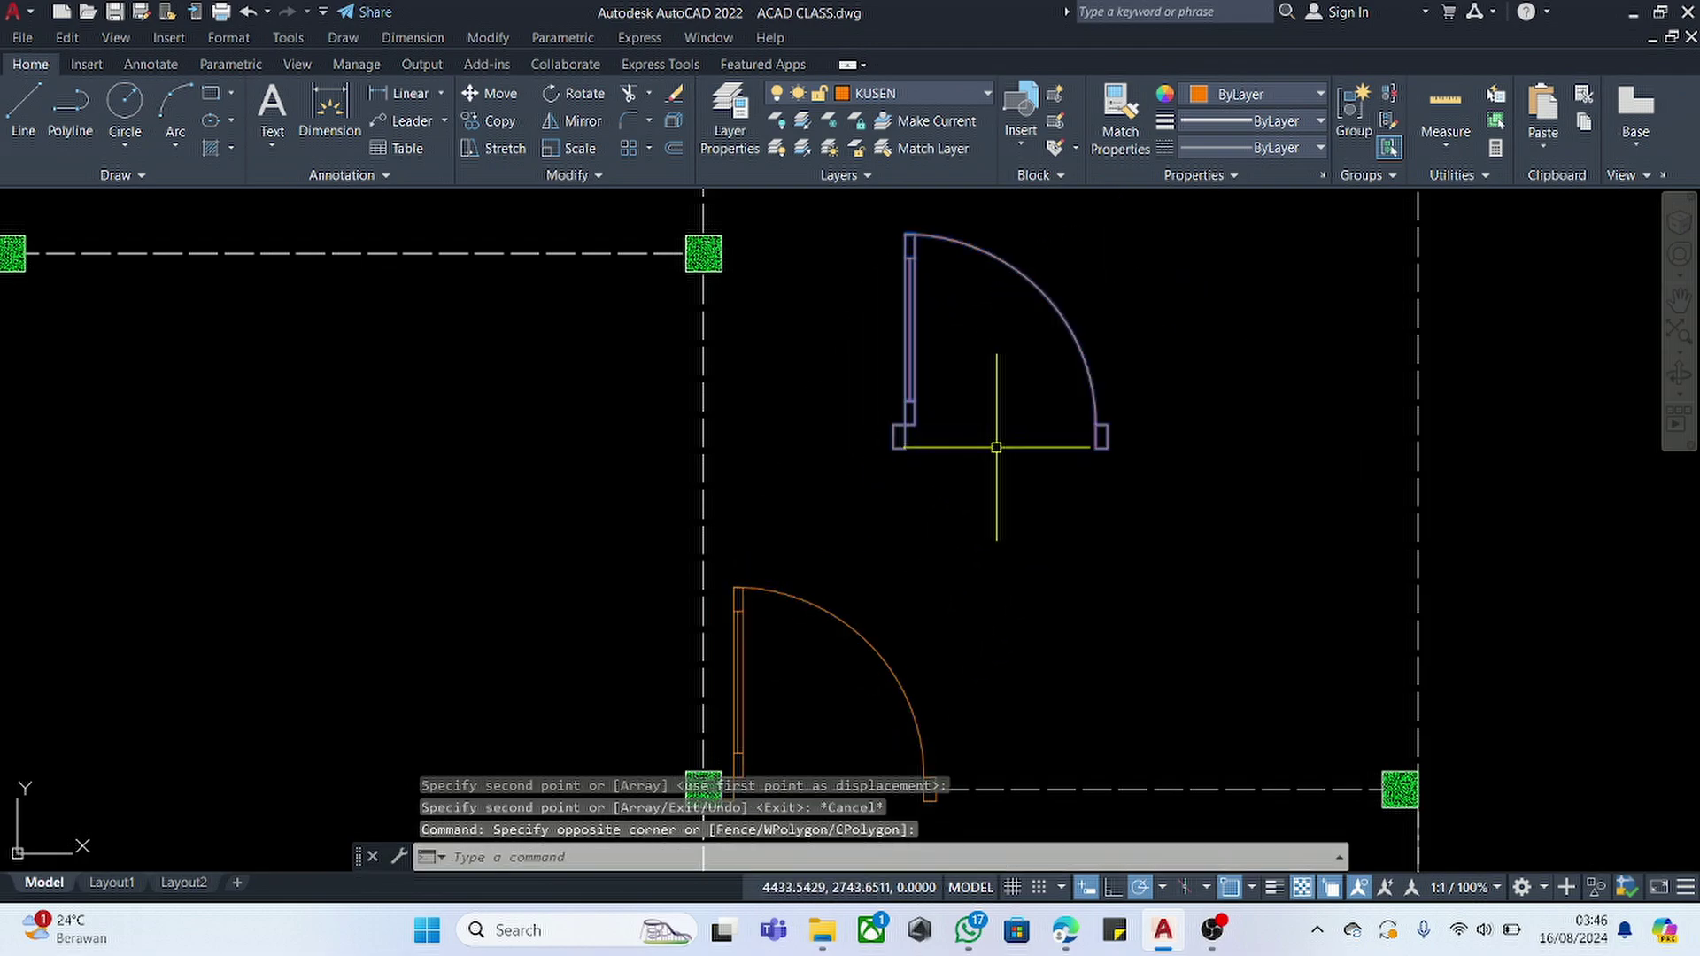
pyautogui.write('RO')
pyautogui.press('Return')
pyautogui.click(1130, 346)
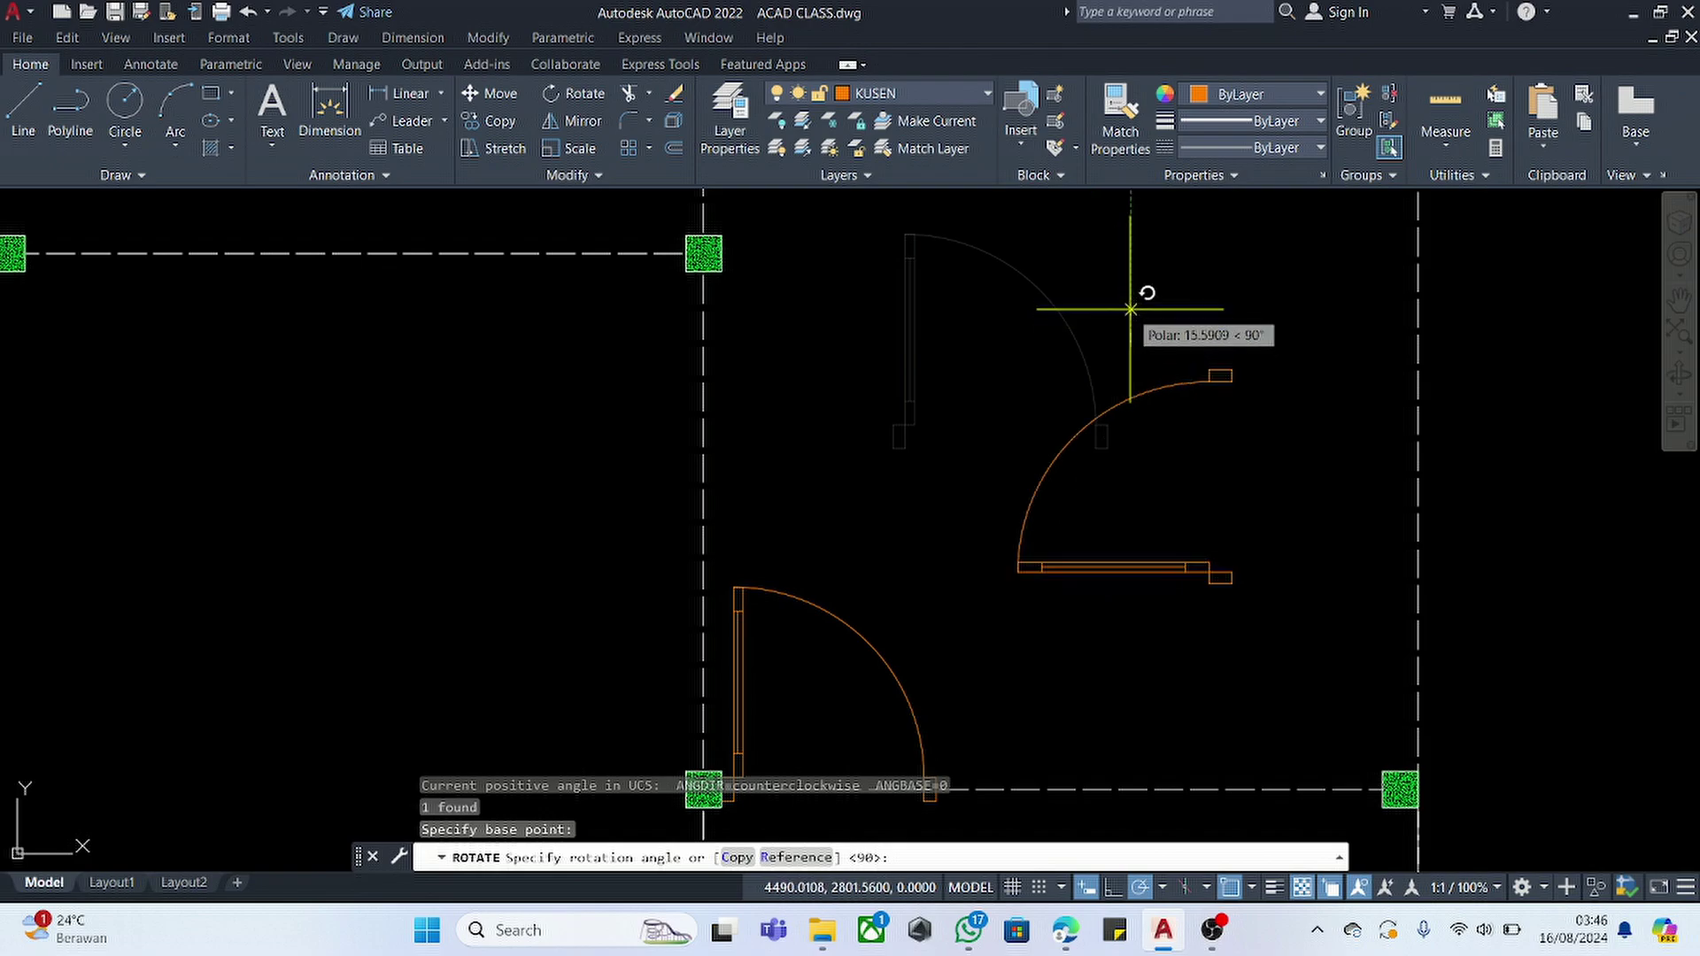
pyautogui.click(1130, 302)
# - Move the rotated door so its lower jamb rests on the top face of the column between the two left-hand rooms
pyautogui.click(1271, 361)
pyautogui.click(1100, 550)
pyautogui.write('M')
pyautogui.press('Return')
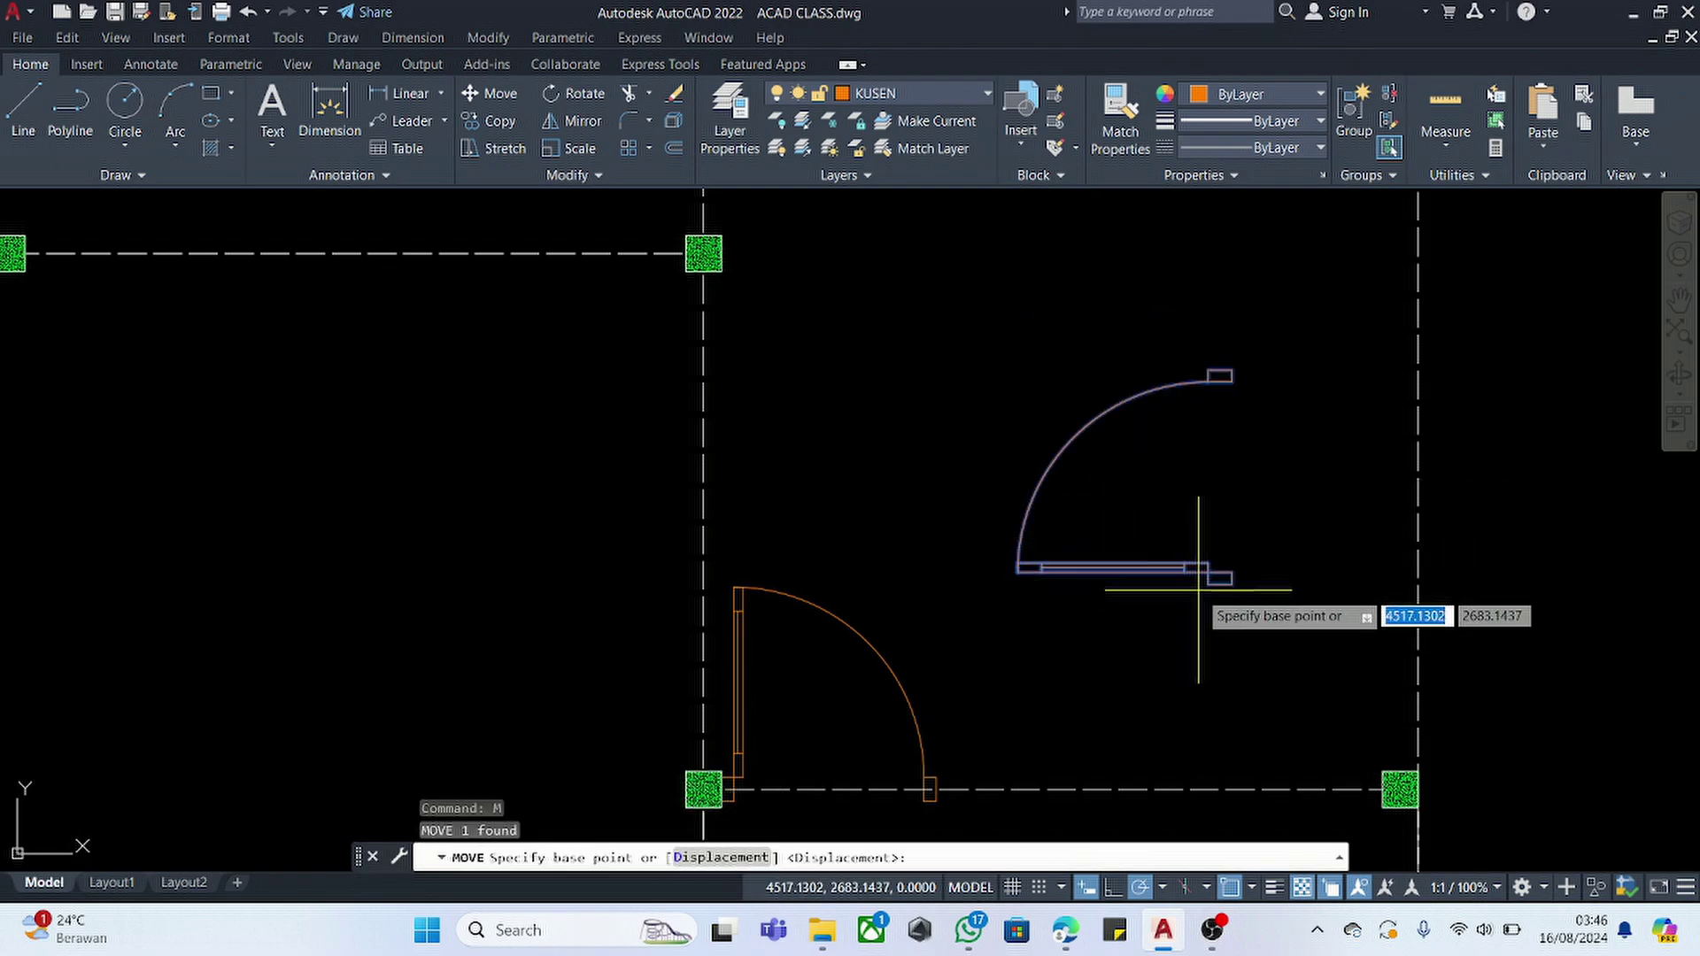
pyautogui.scroll(4, 1238, 577)
pyautogui.click(1238, 576)
pyautogui.scroll(-4, 1221, 619)
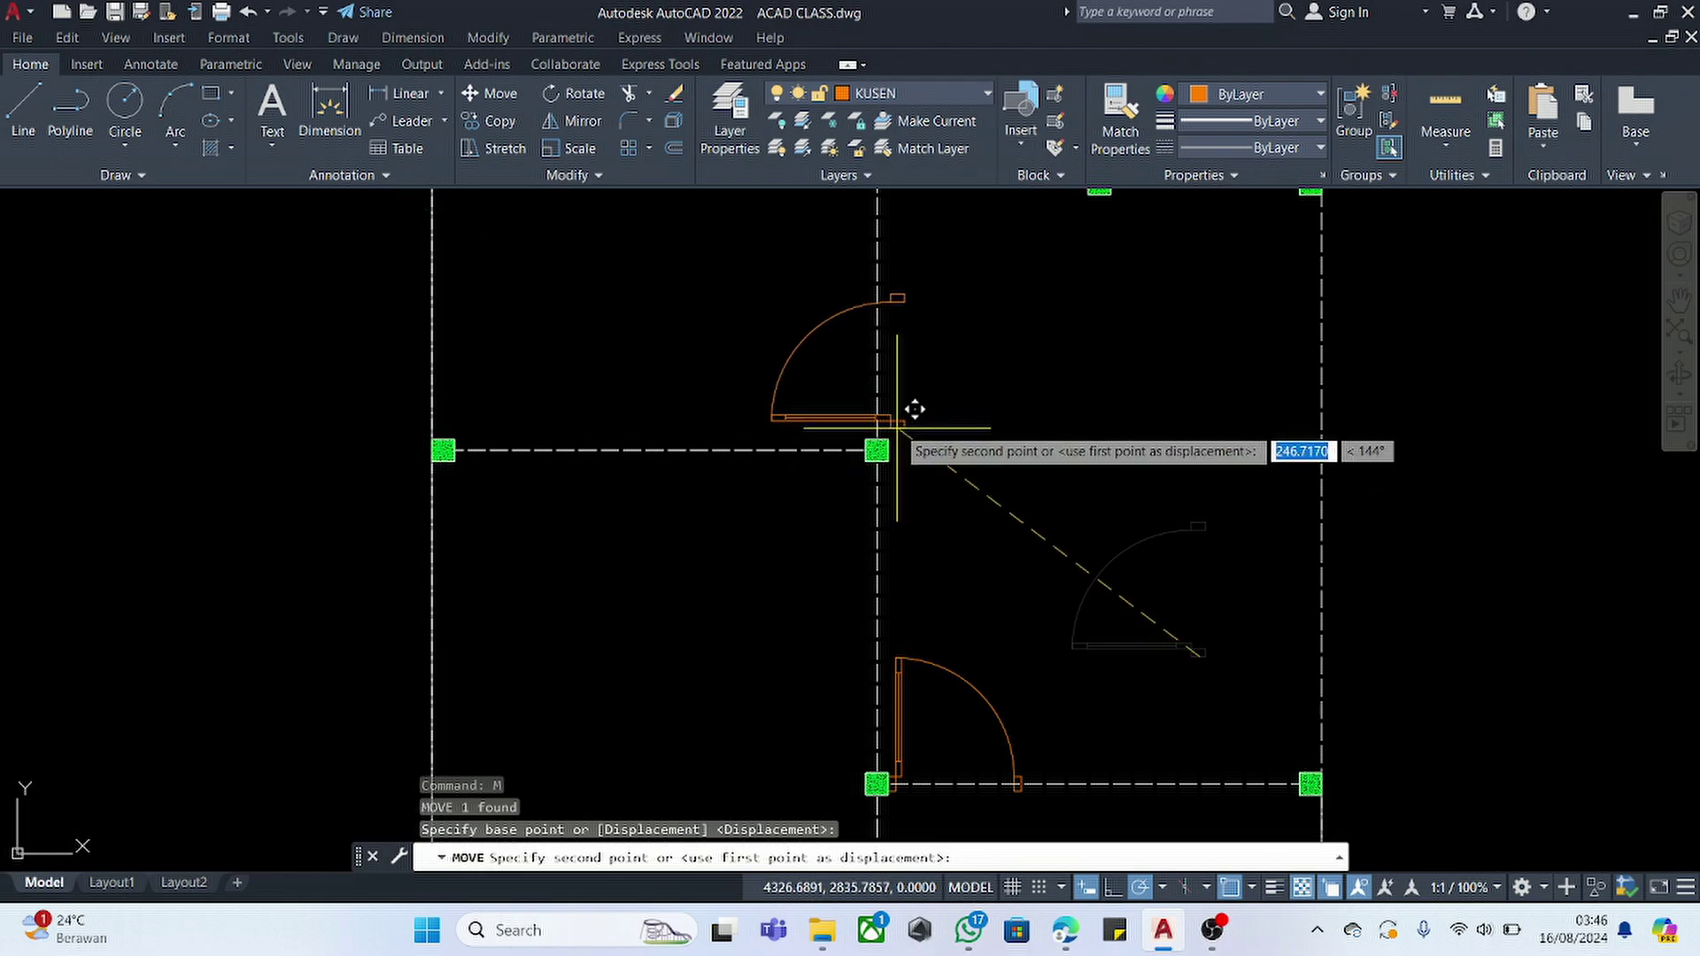
pyautogui.scroll(4, 894, 424)
pyautogui.press('Escape')
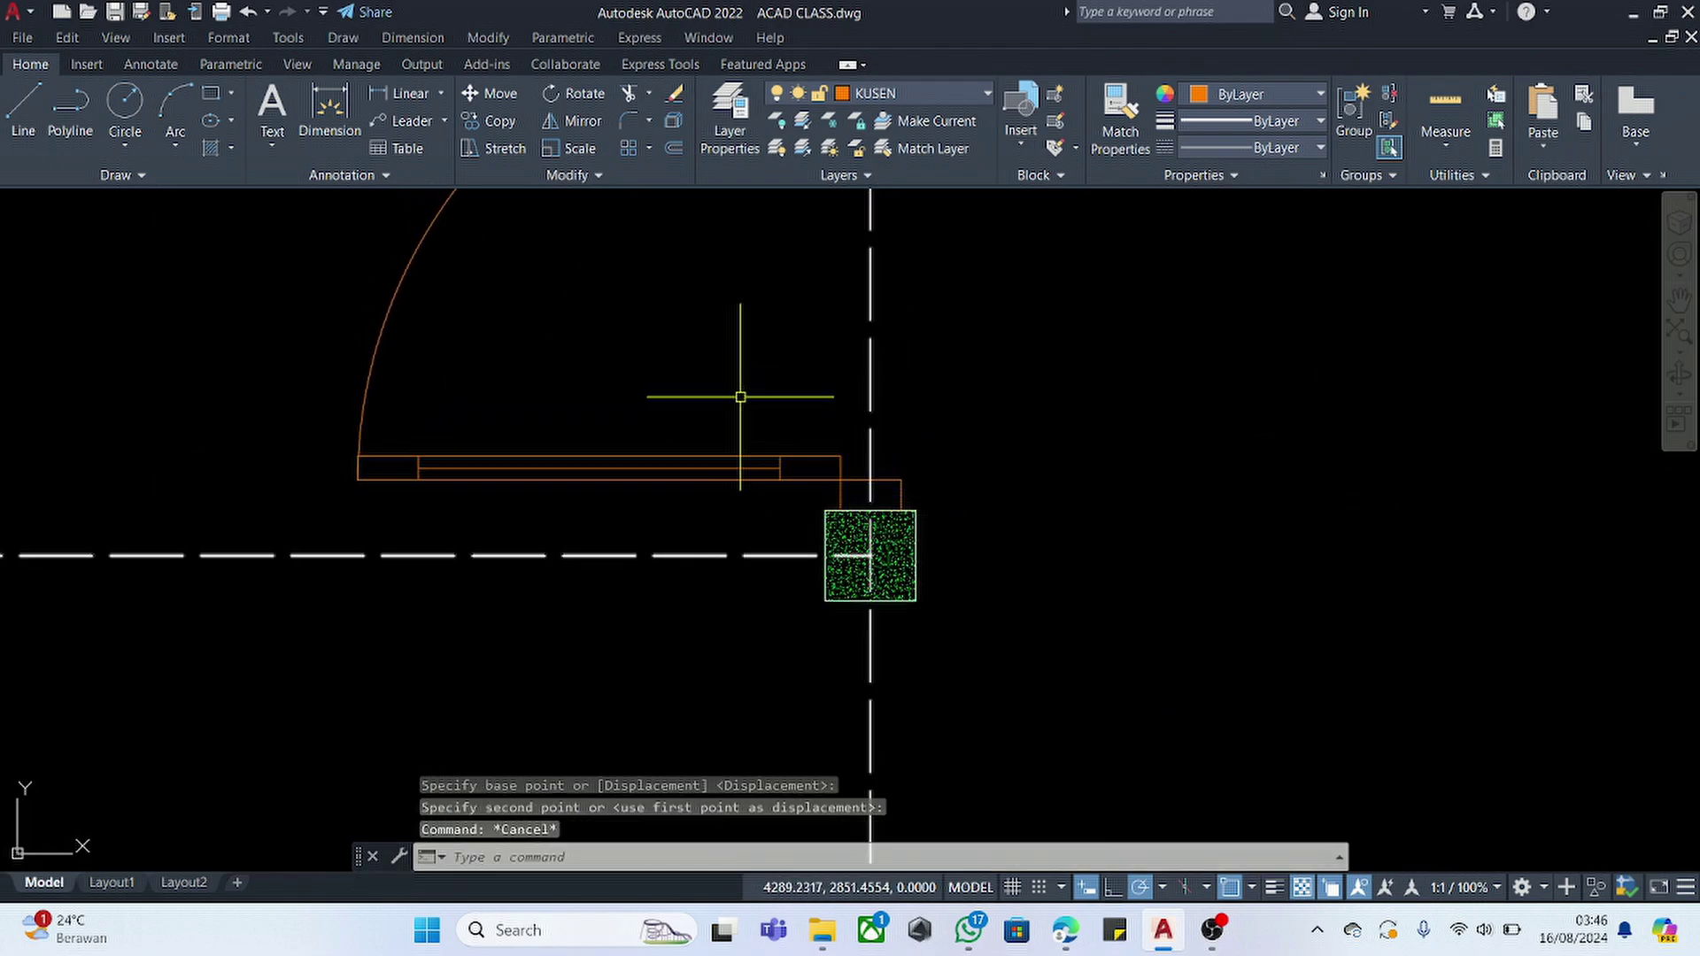
# - Mirror the rotated door across the horizontal axis through the column's centre, keeping the original door
pyautogui.click(713, 428)
pyautogui.click(665, 480)
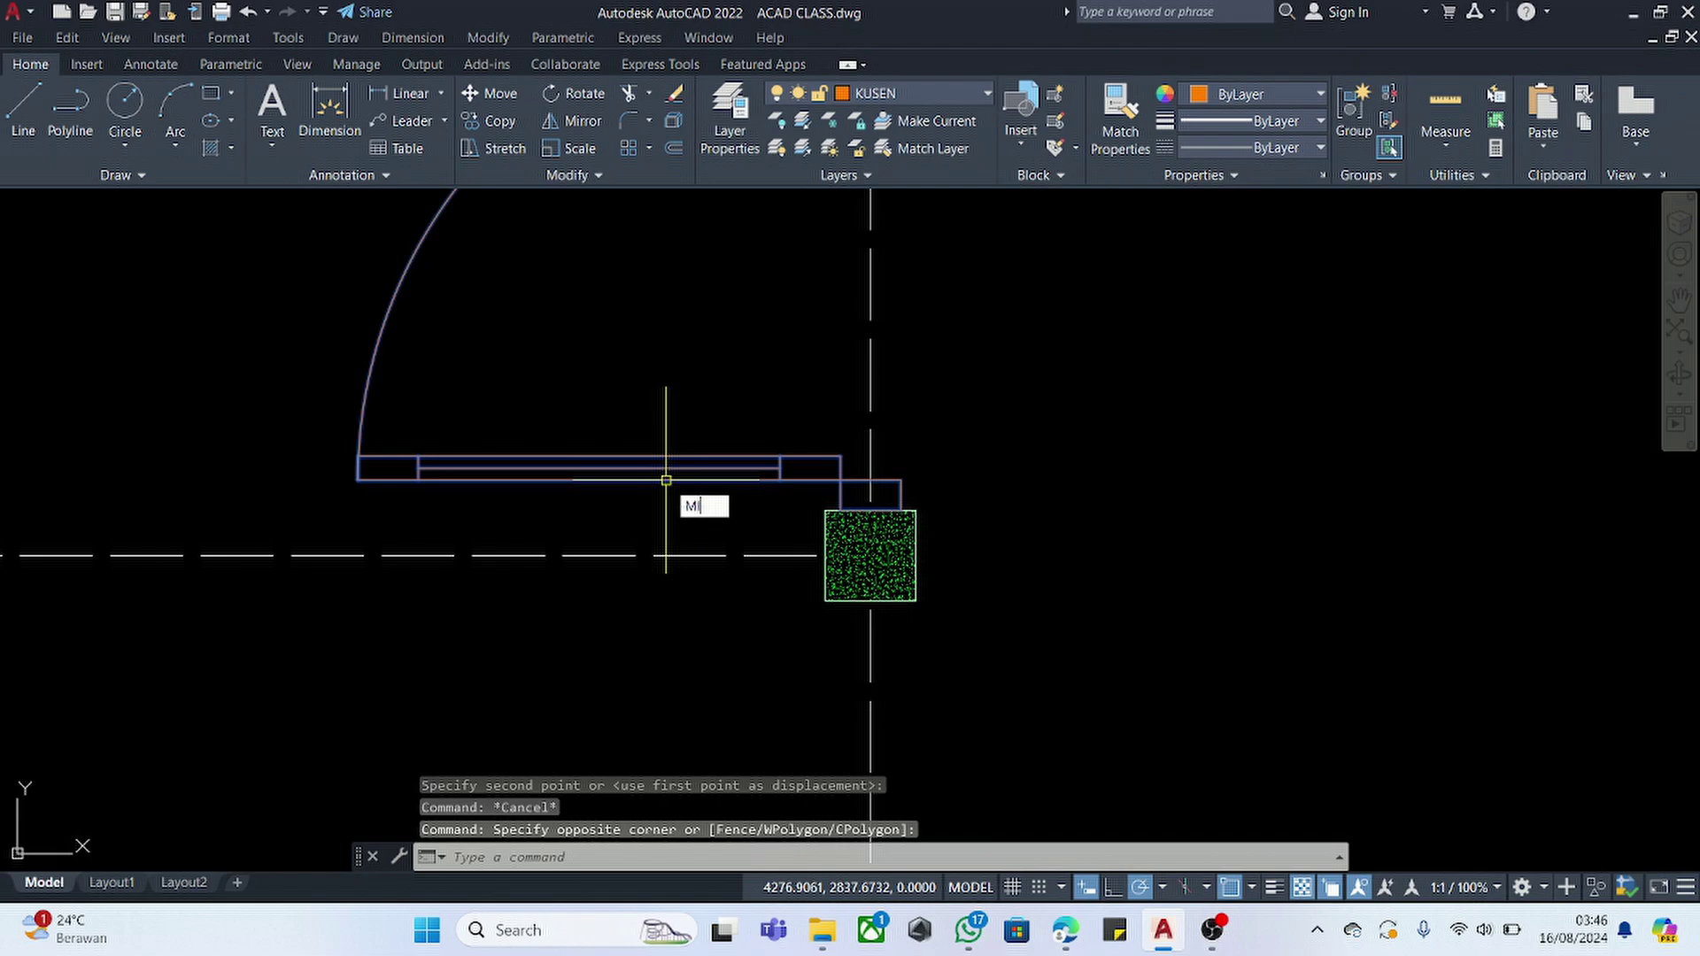
pyautogui.write('MI')
pyautogui.press('Return')
pyautogui.click(832, 556)
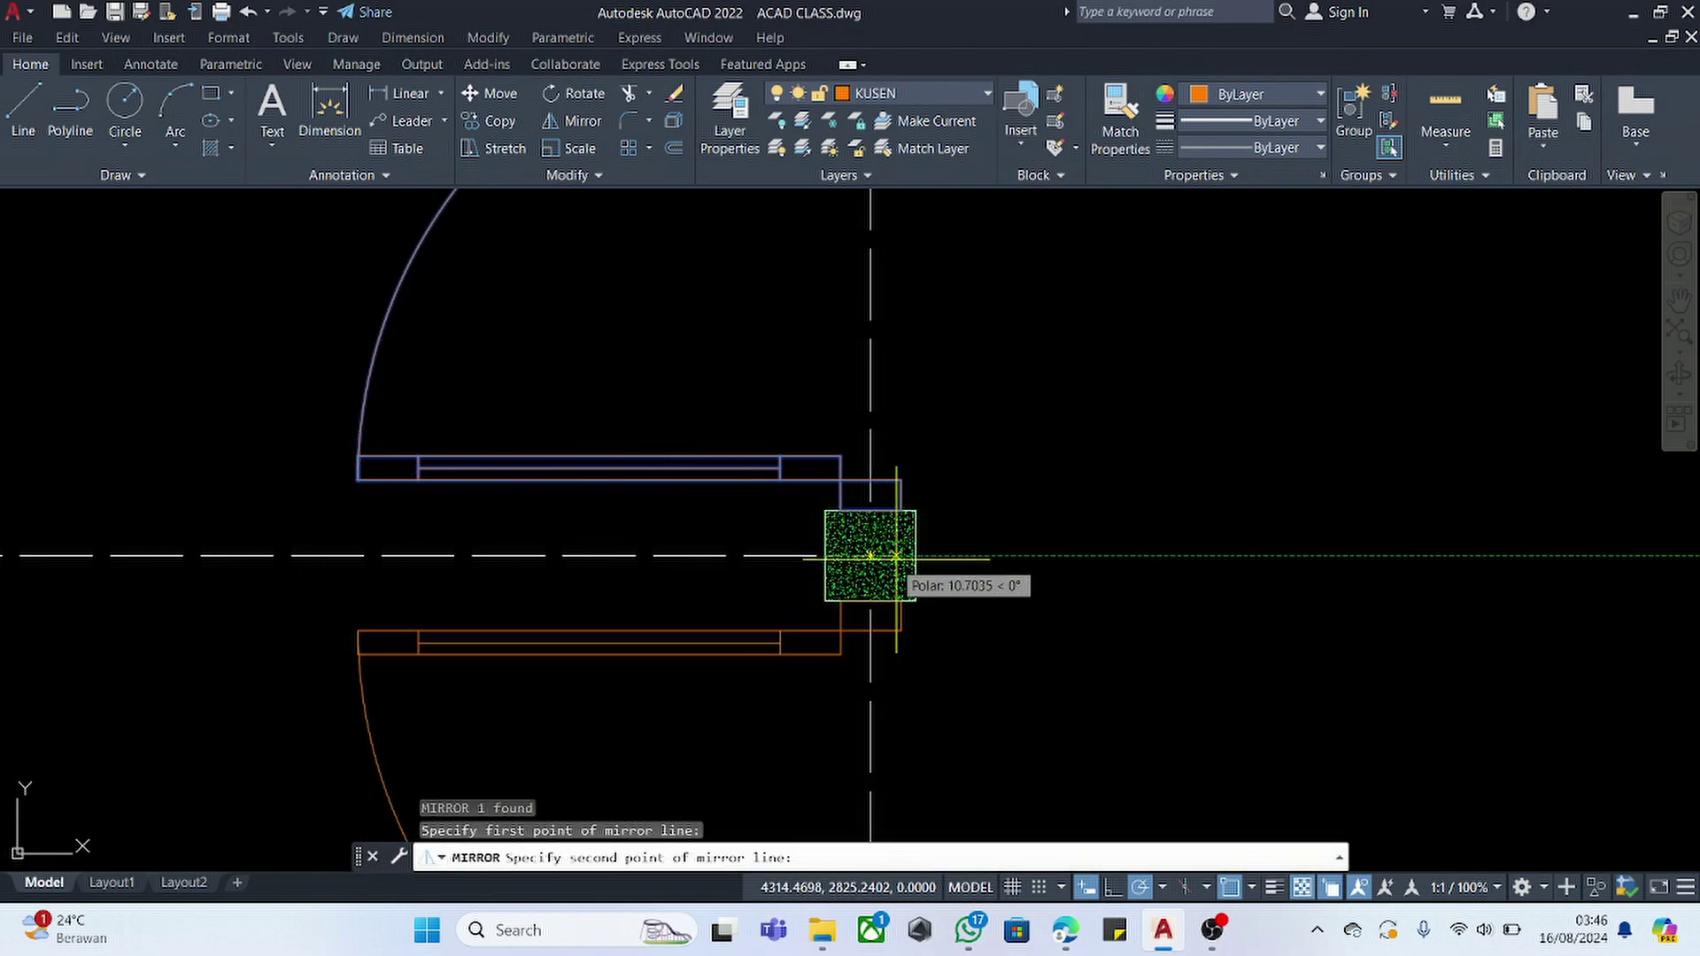
pyautogui.click(912, 557)
pyautogui.press('Return')
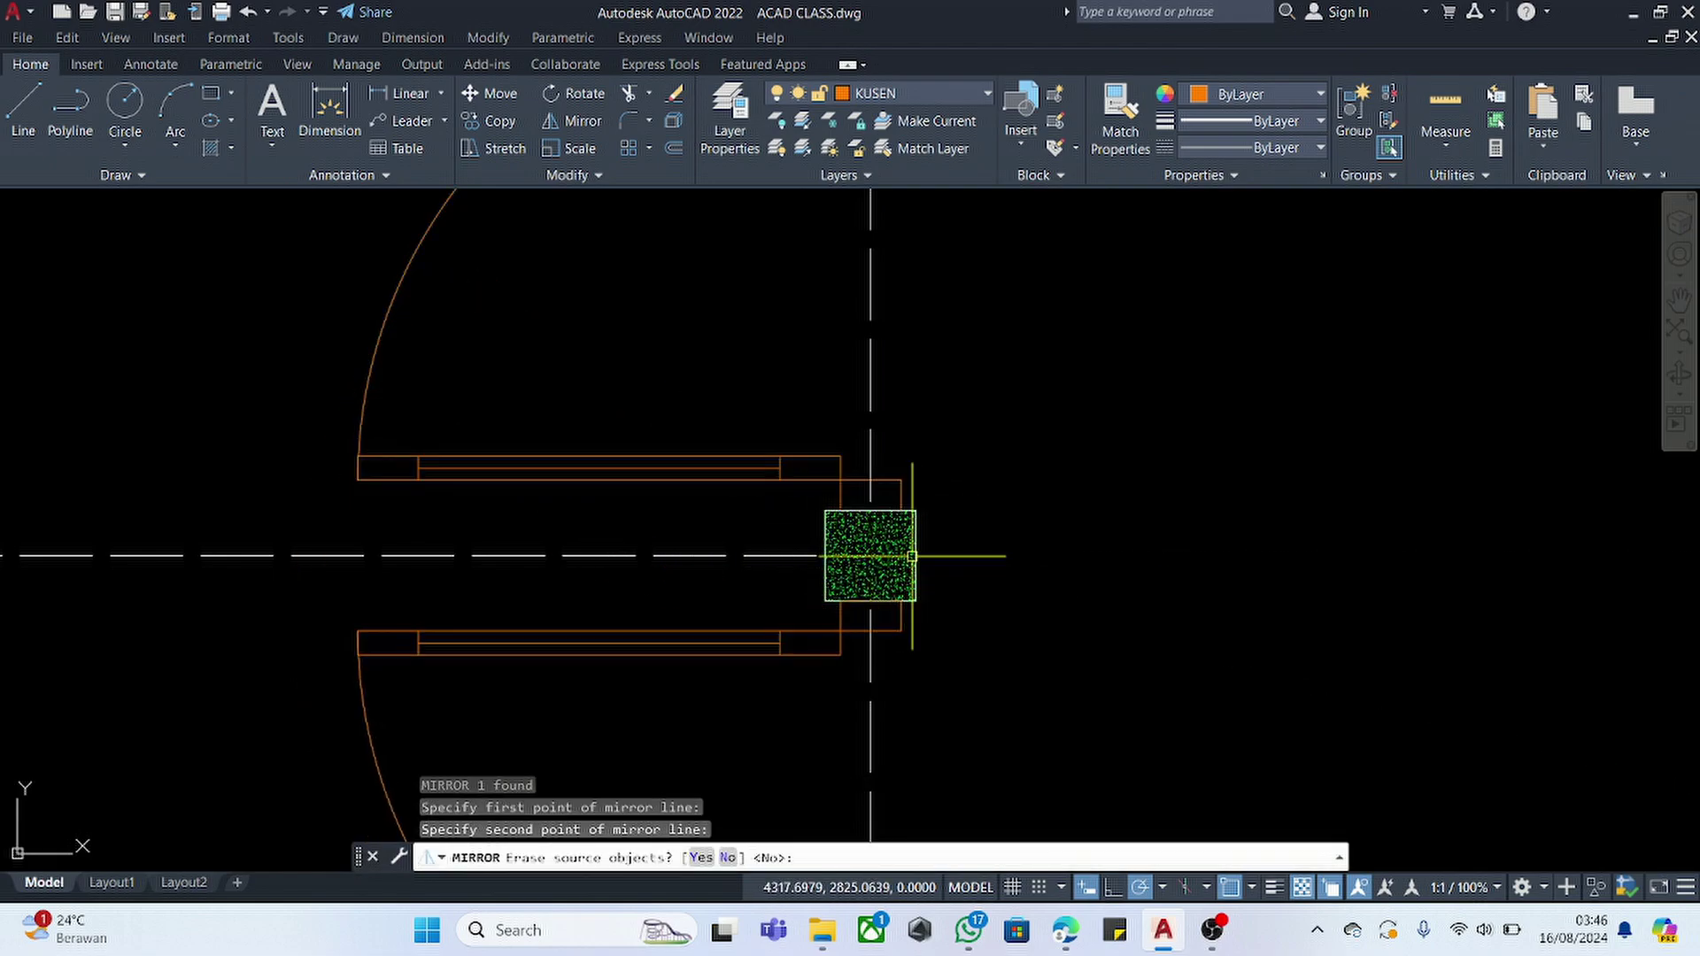
pyautogui.scroll(-6, 863, 557)
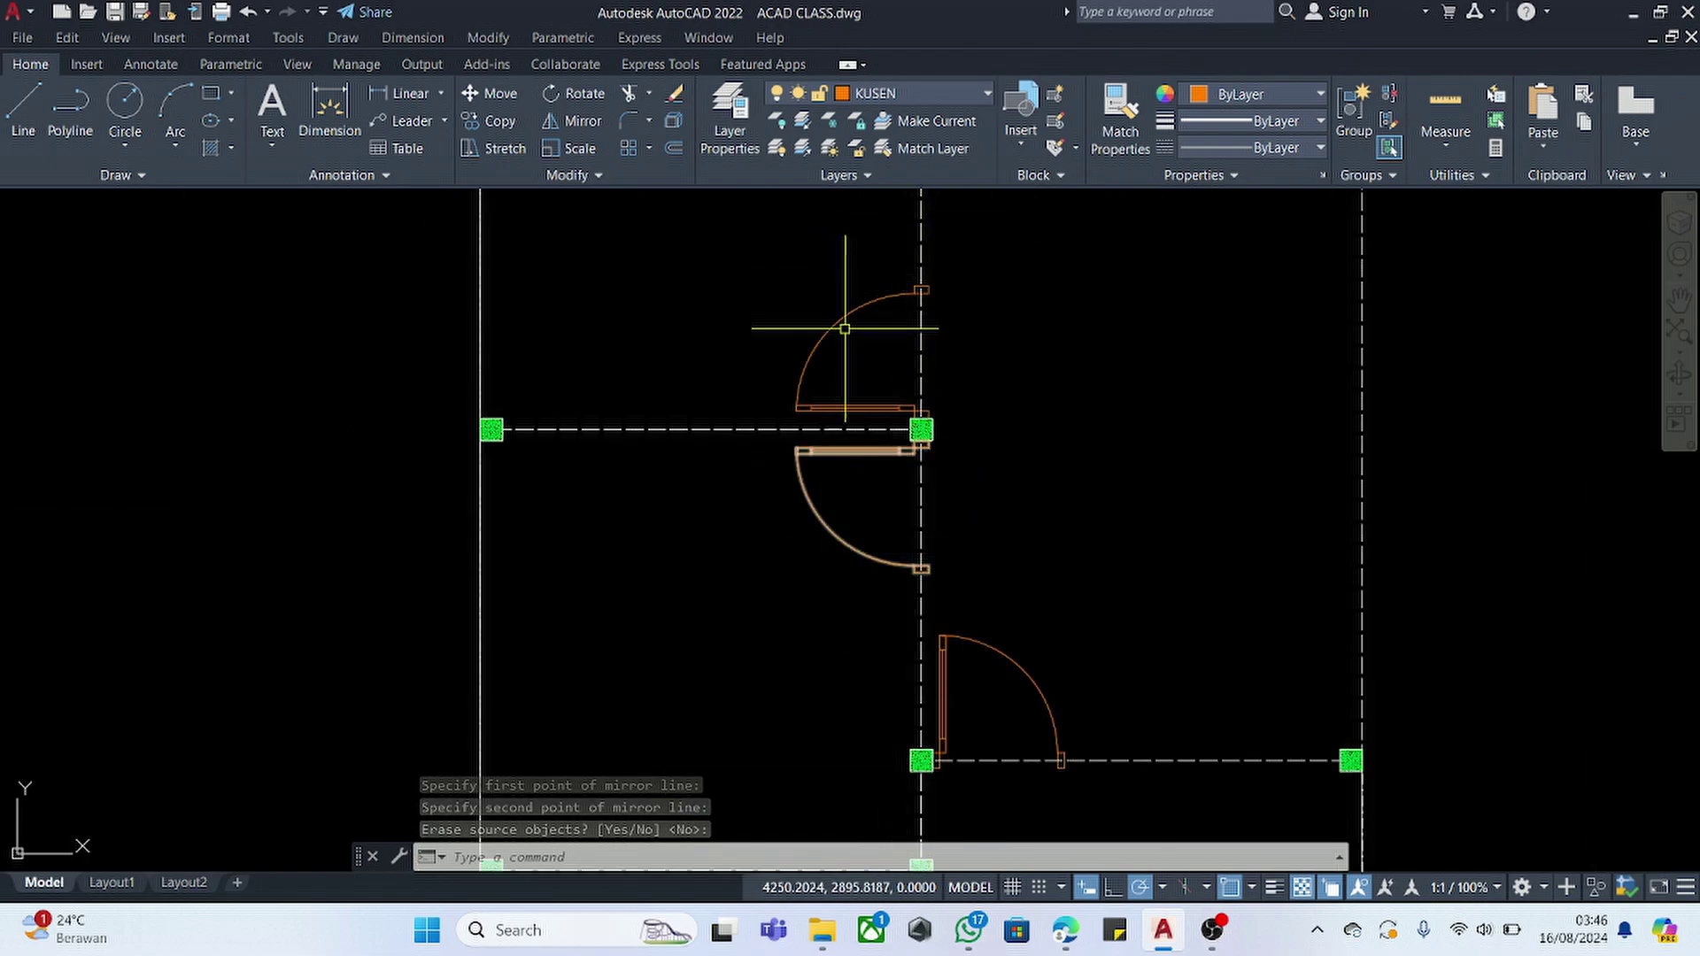
# - Try to mirror the entrance door upward about a line starting from the column between the two left-hand rooms, keeping the original
pyautogui.scroll(-6, 664, 356)
pyautogui.scroll(4, 689, 289)
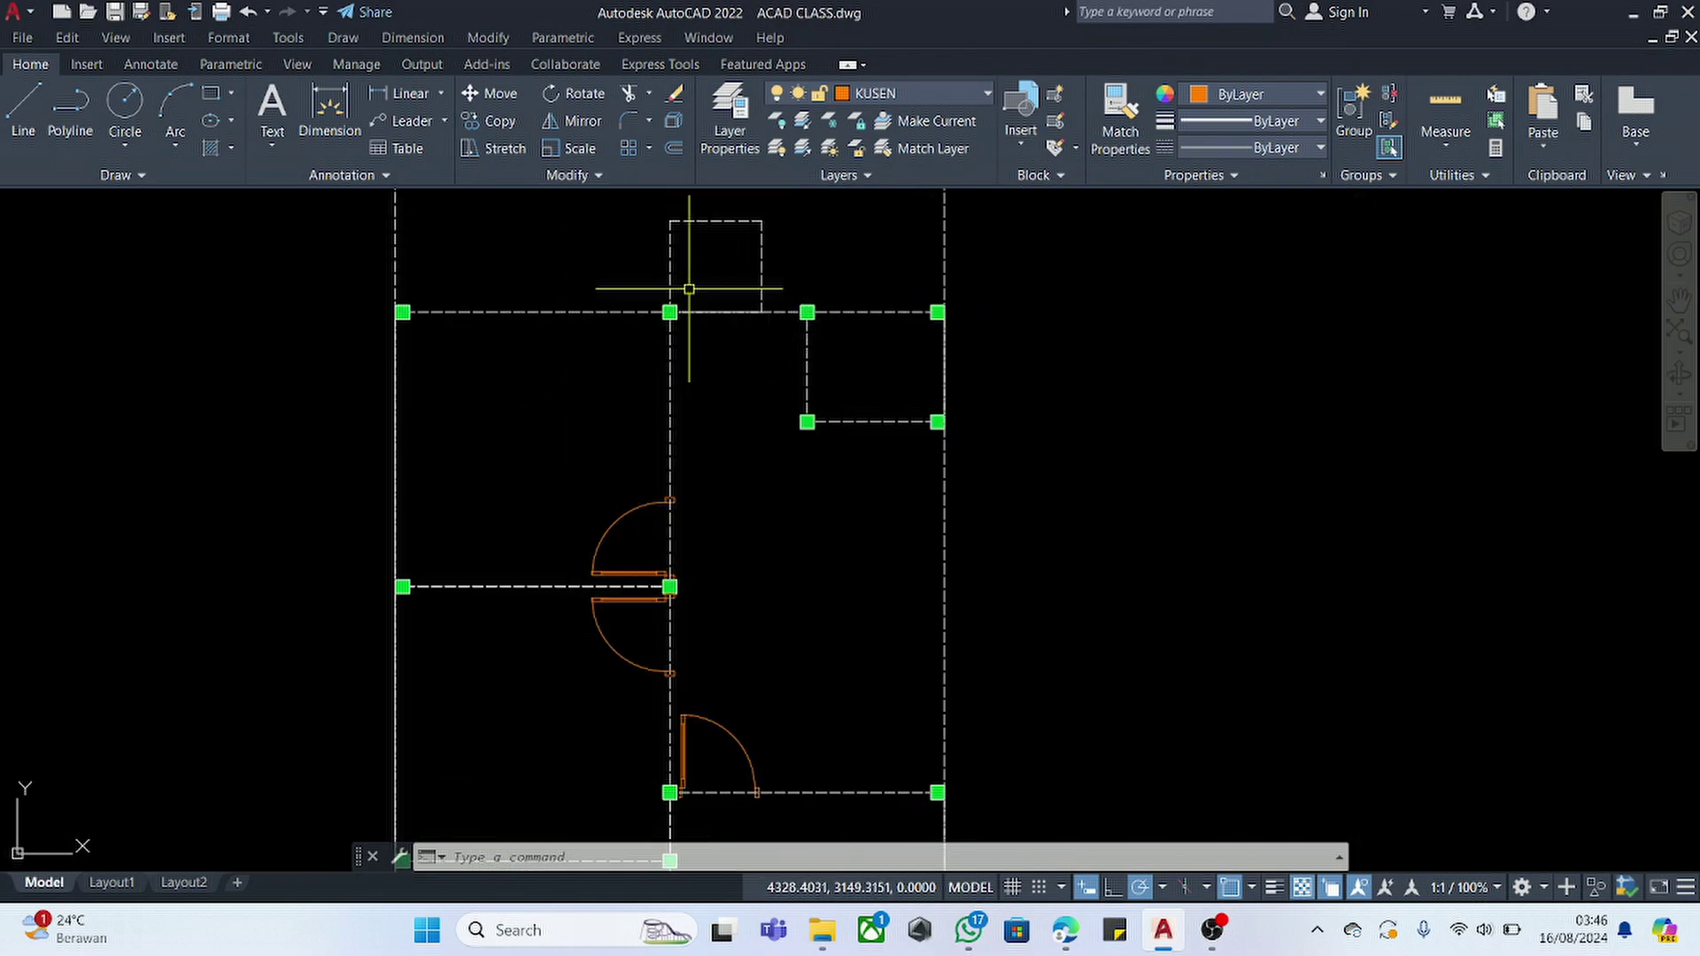
pyautogui.click(740, 697)
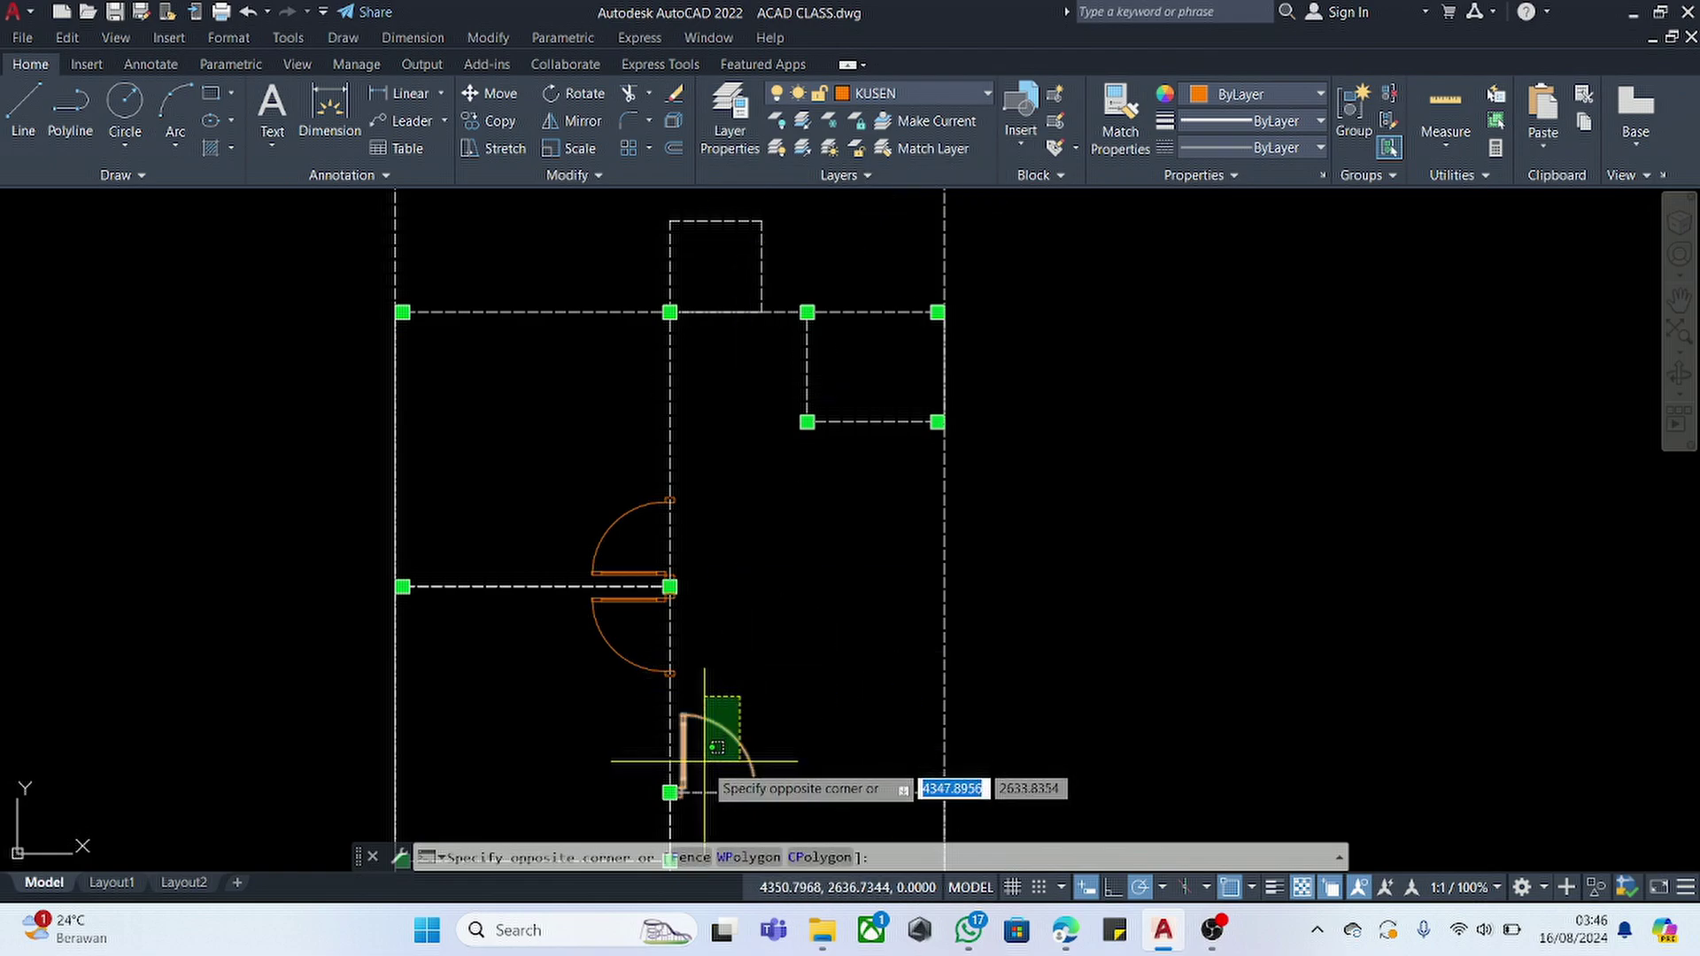
pyautogui.click(704, 762)
pyautogui.write('M')
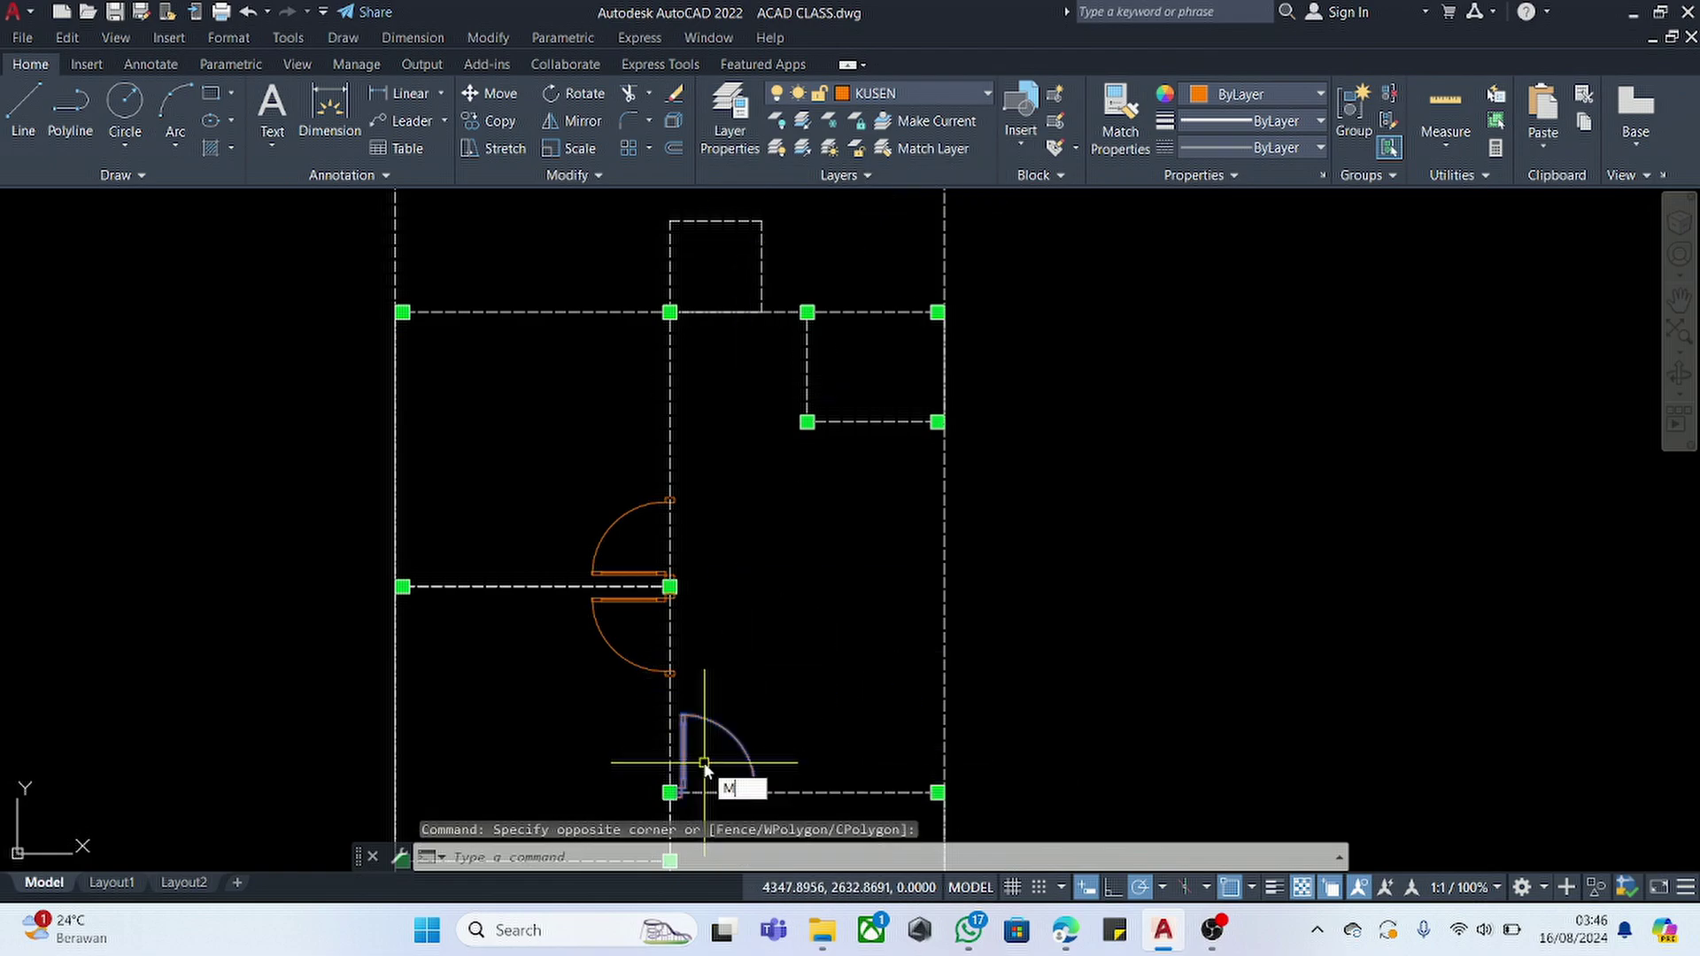
pyautogui.write('I')
pyautogui.press('Return')
pyautogui.scroll(5, 669, 584)
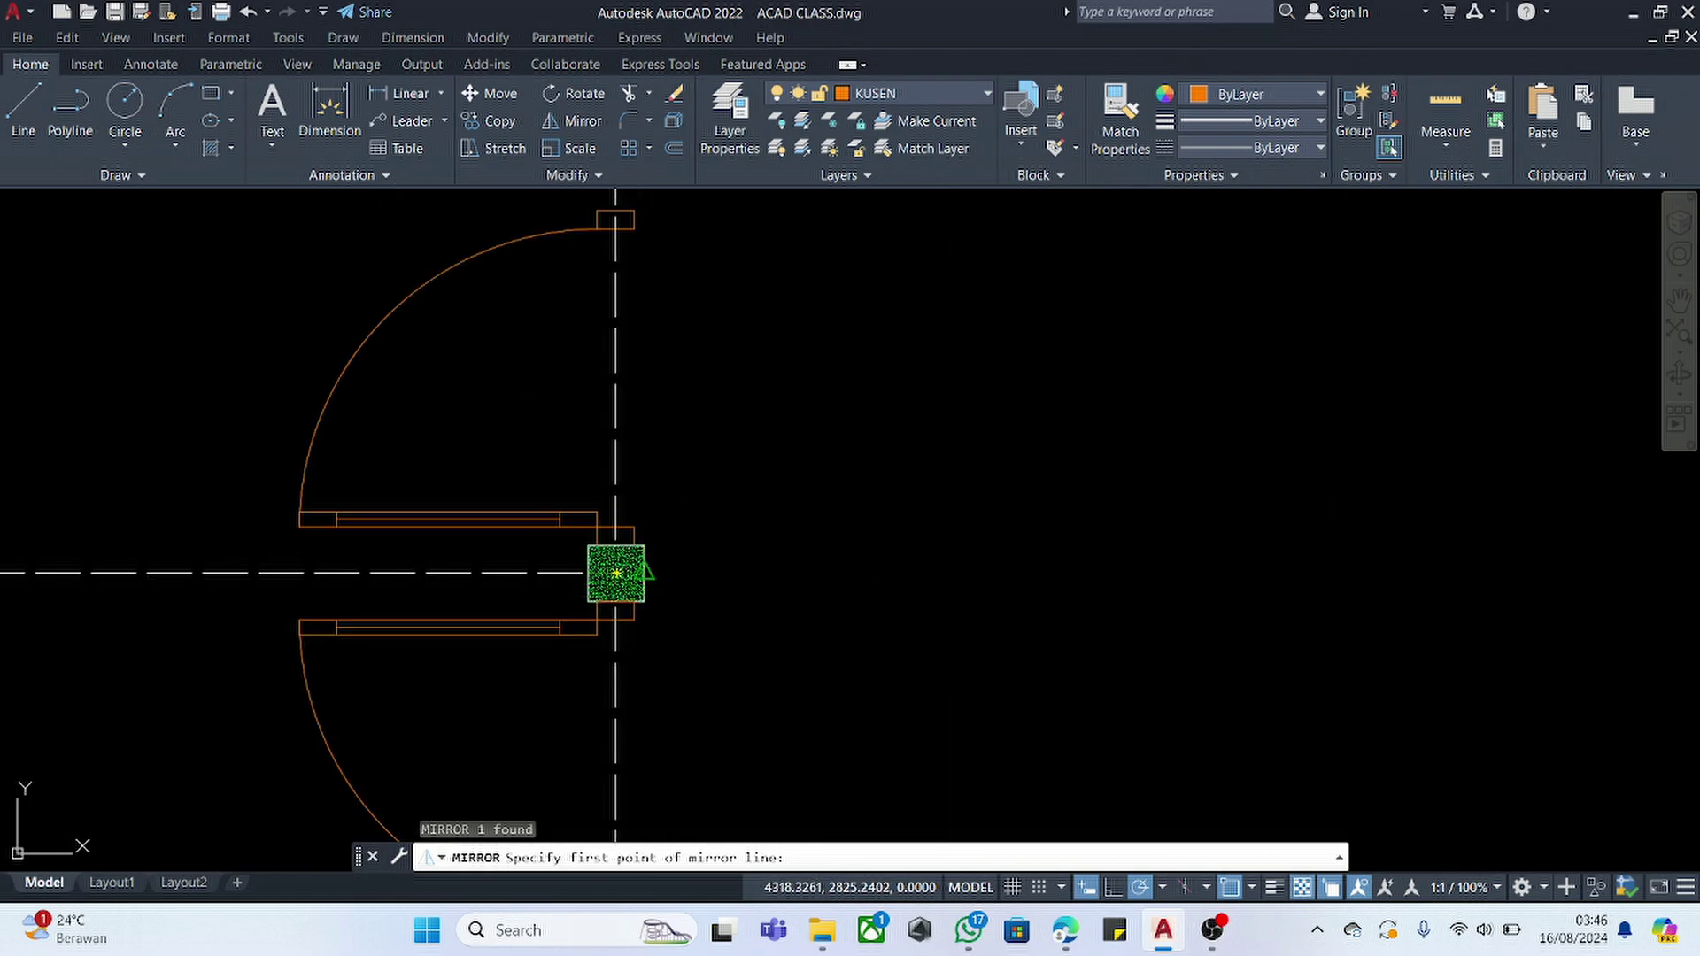
pyautogui.click(647, 572)
pyautogui.click(818, 565)
pyautogui.press('Return')
pyautogui.scroll(-2, 747, 628)
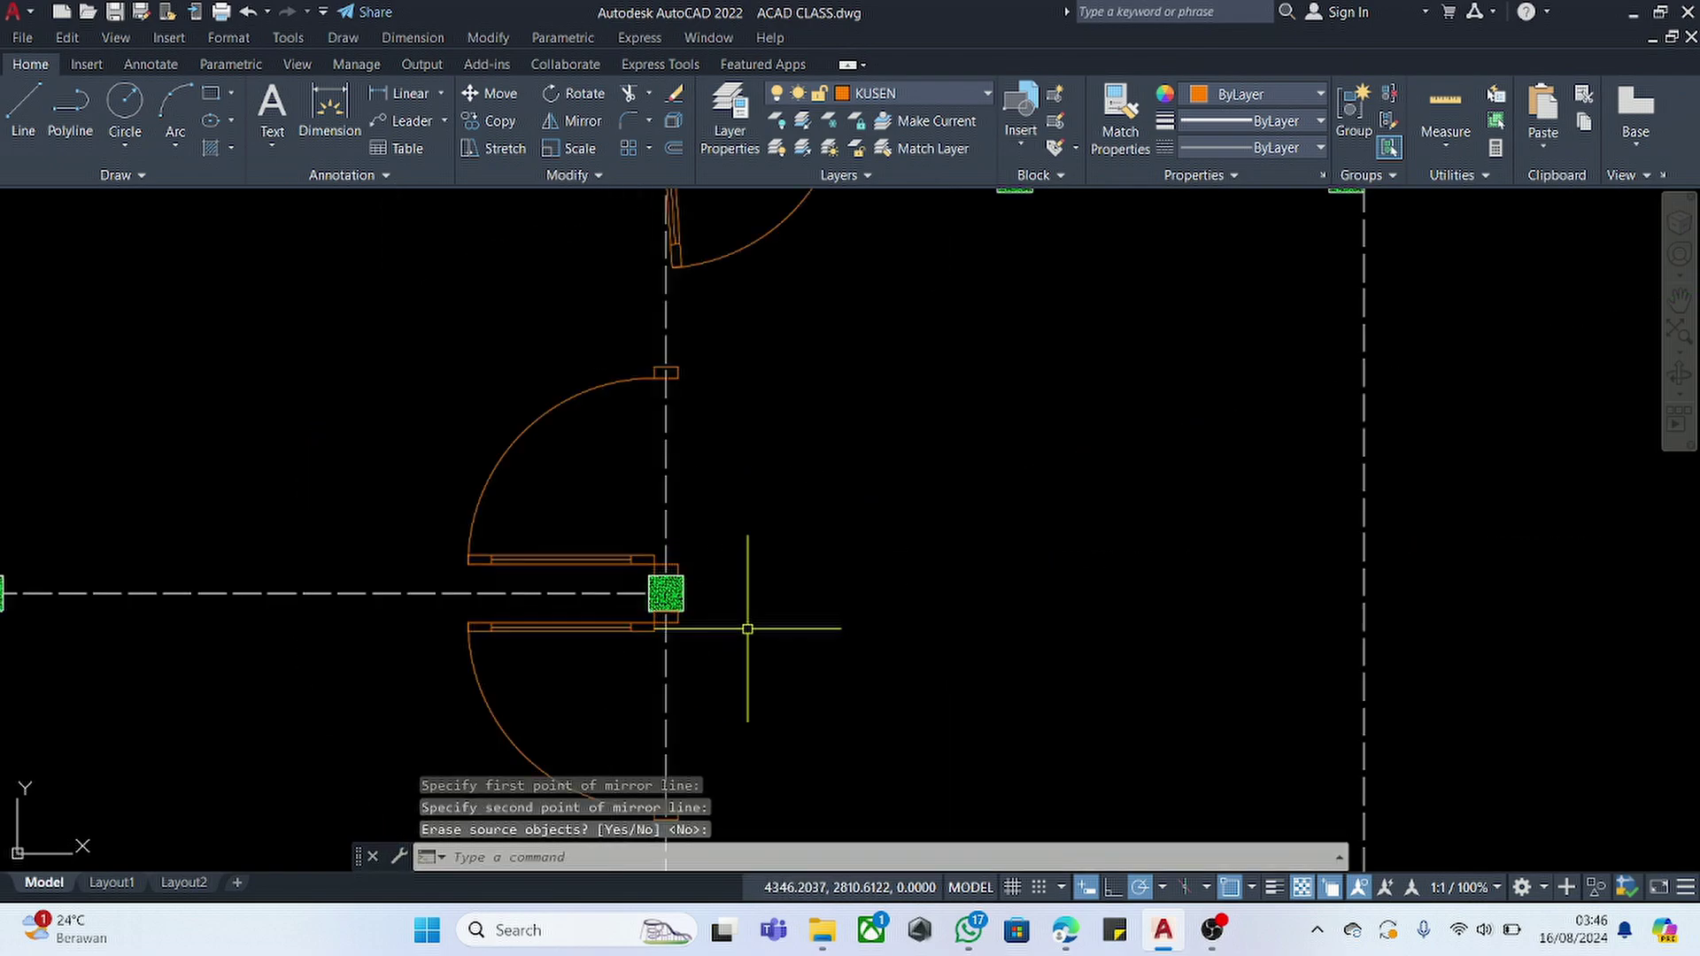
# - Erase the tilted mirrored door copy near the upper rooms
pyautogui.scroll(-6, 748, 628)
pyautogui.scroll(6, 746, 478)
pyautogui.click(747, 502)
pyautogui.click(698, 724)
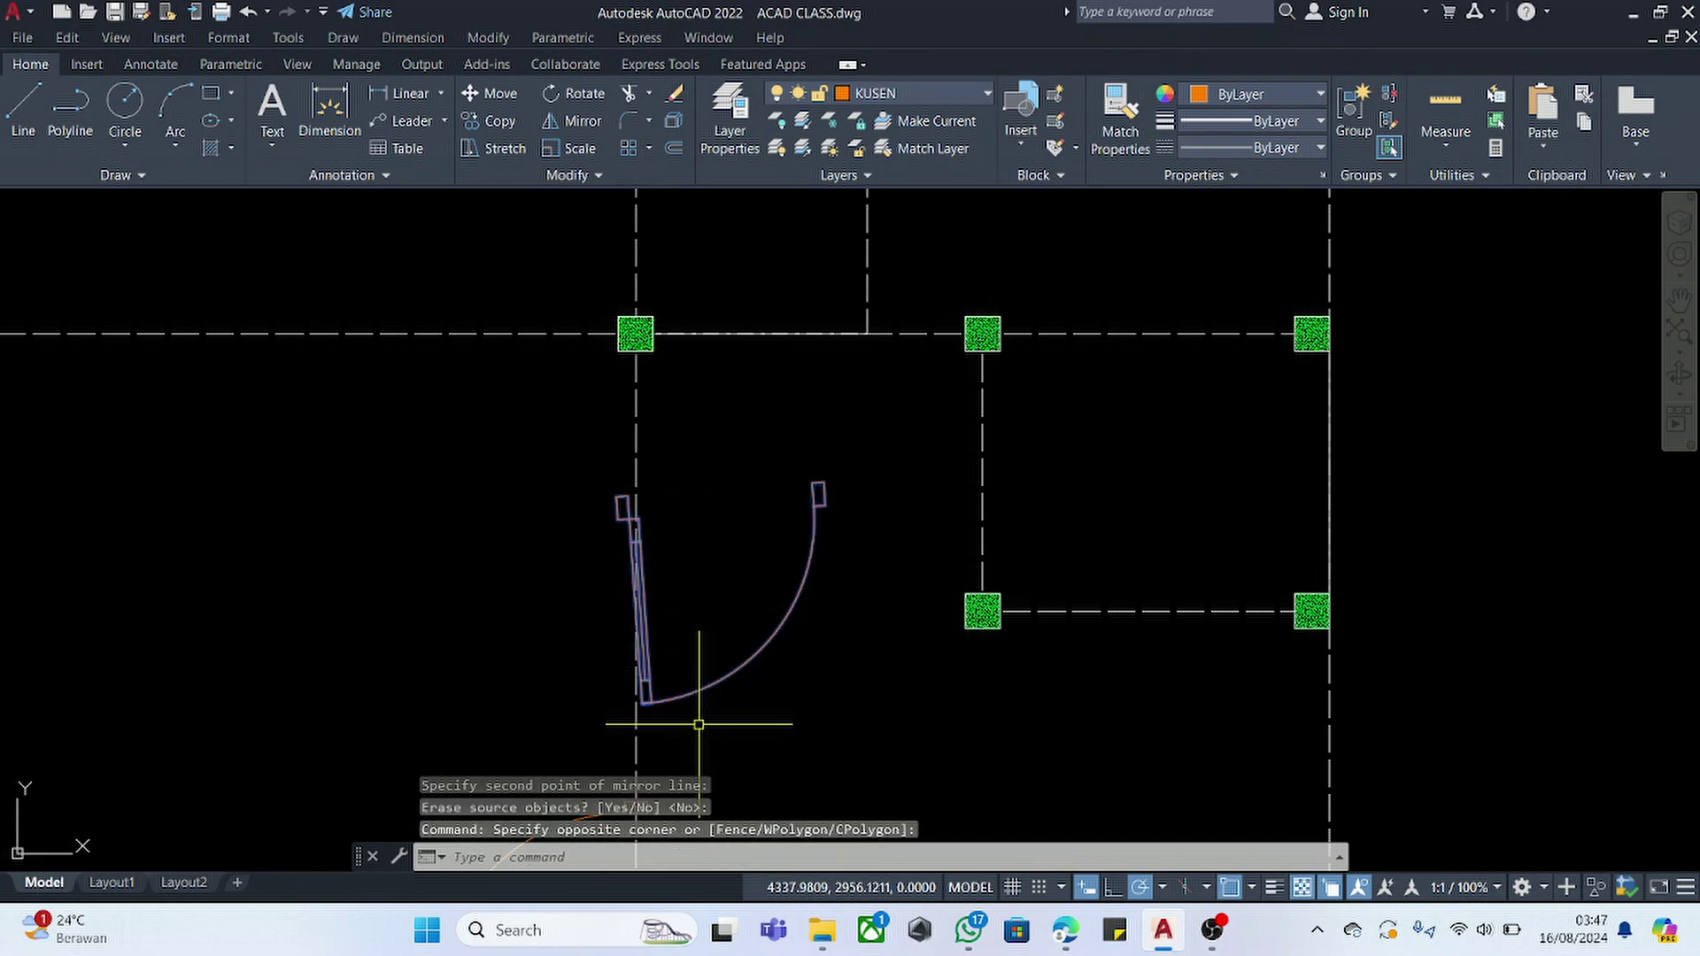
pyautogui.press('Delete')
# - Mirror the entrance door upward across a horizontal line just above its swing arc, keeping the original
pyautogui.scroll(-5, 751, 702)
pyautogui.scroll(6, 803, 558)
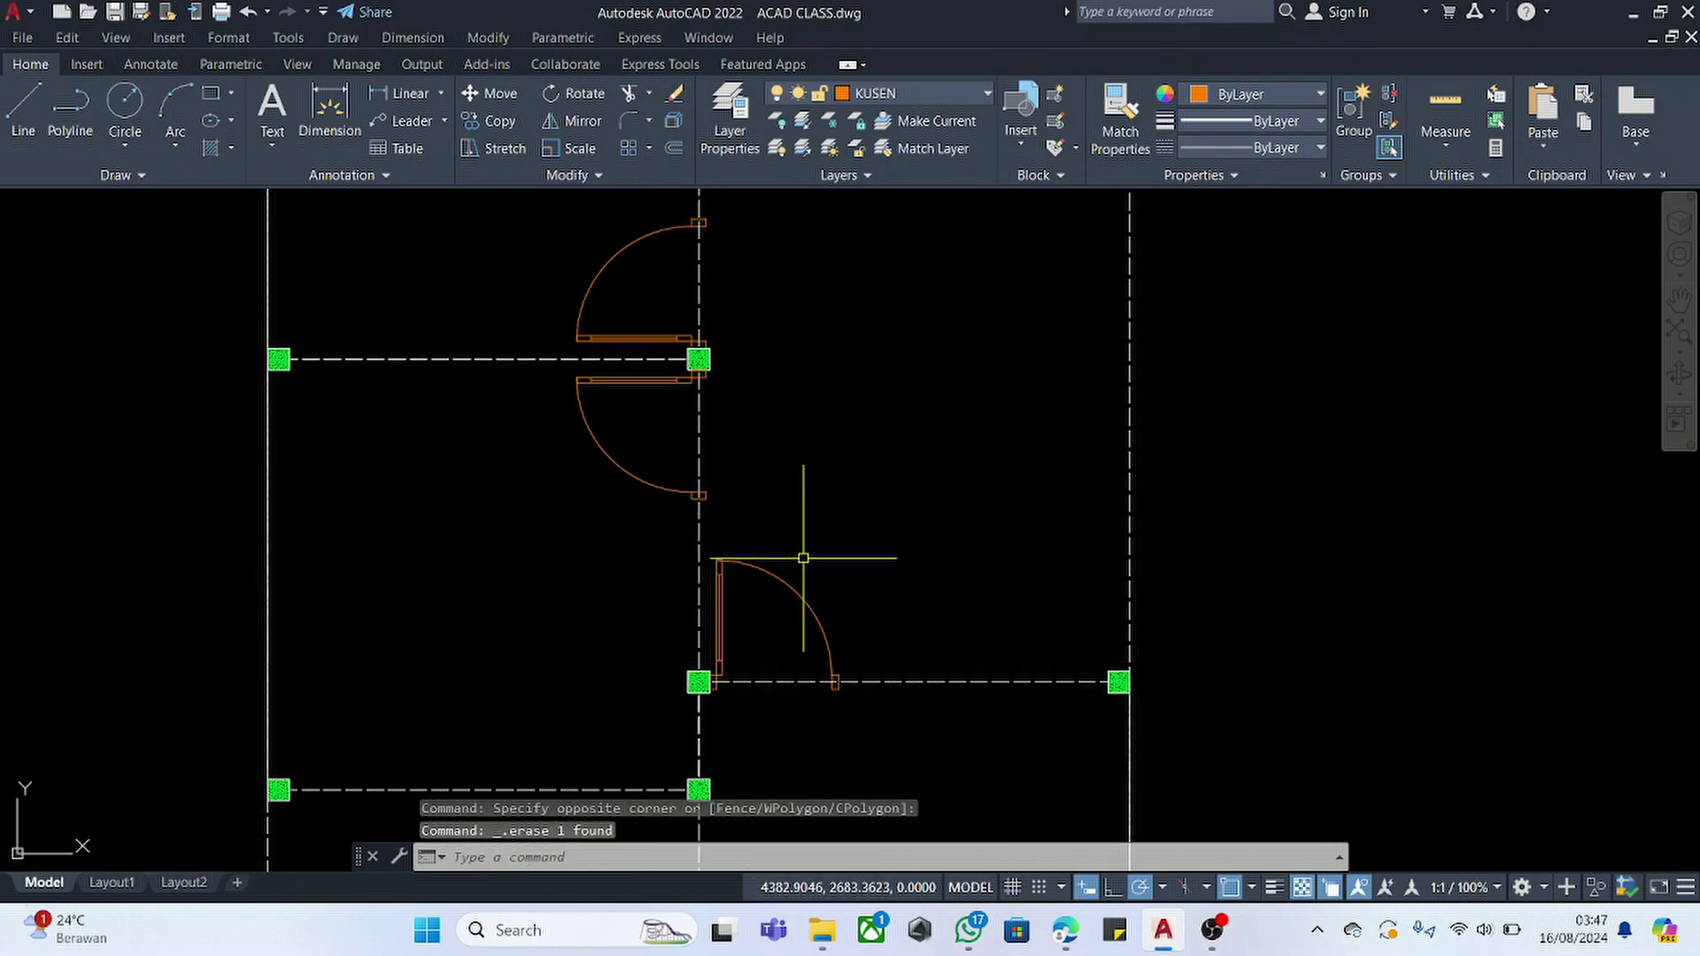
pyautogui.click(800, 549)
pyautogui.click(751, 637)
pyautogui.write('mi')
pyautogui.press('Return')
pyautogui.scroll(5, 786, 540)
pyautogui.click(696, 504)
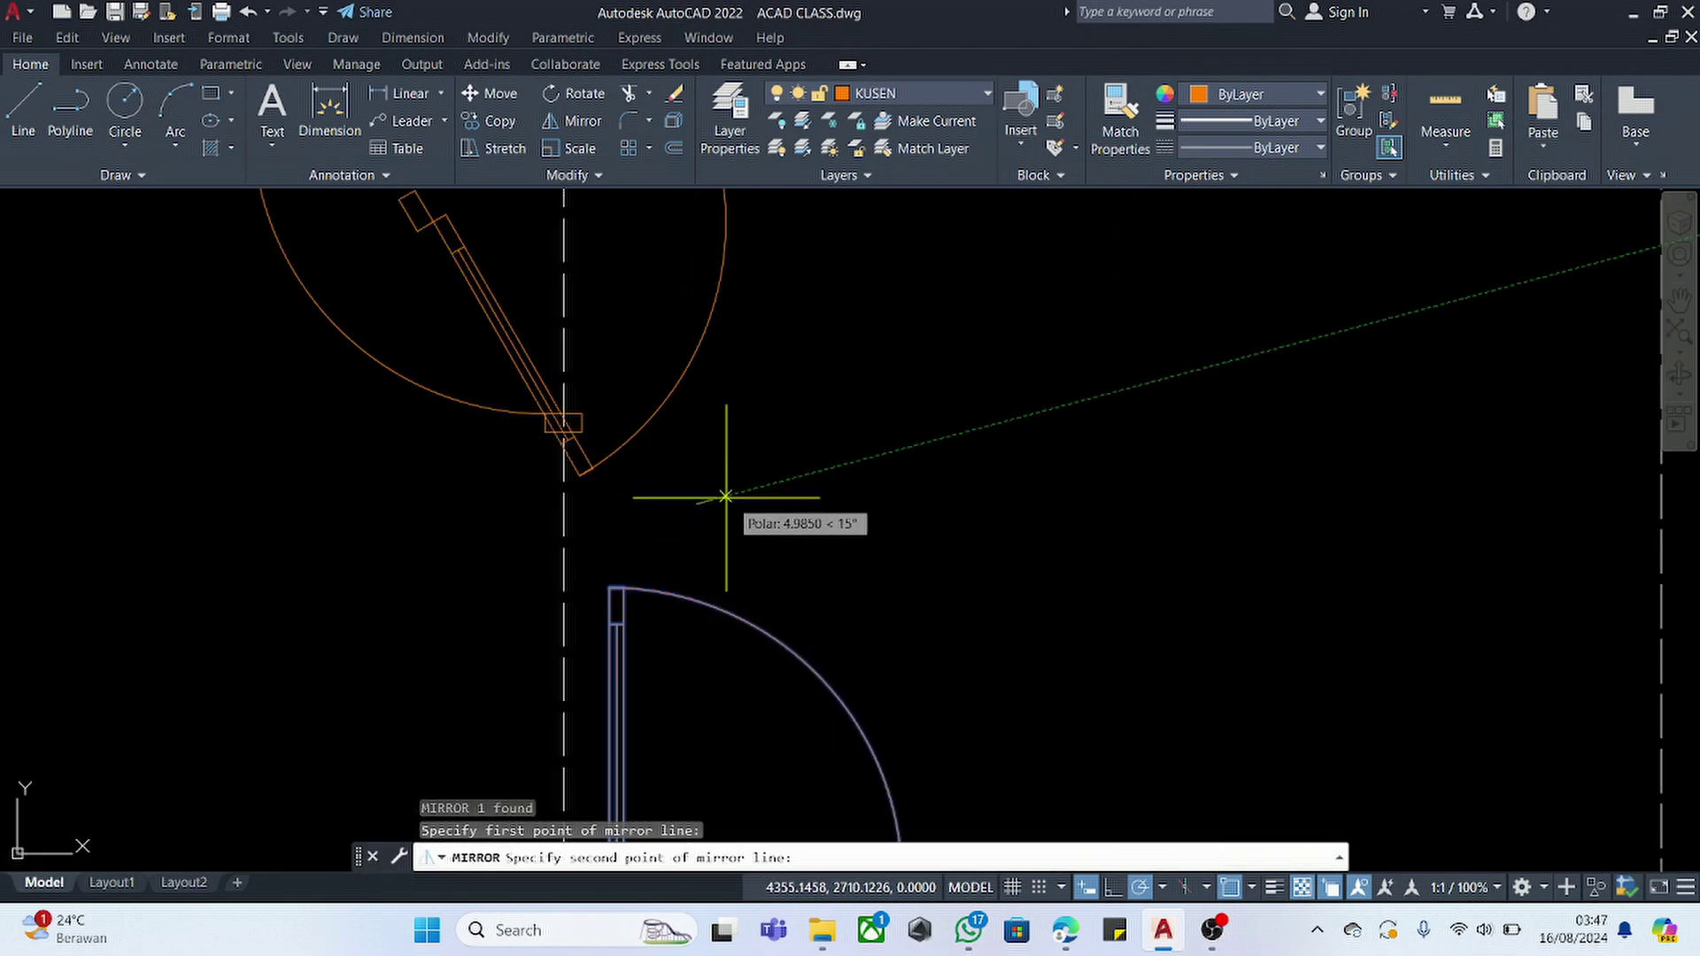
pyautogui.click(901, 503)
pyautogui.press('Return')
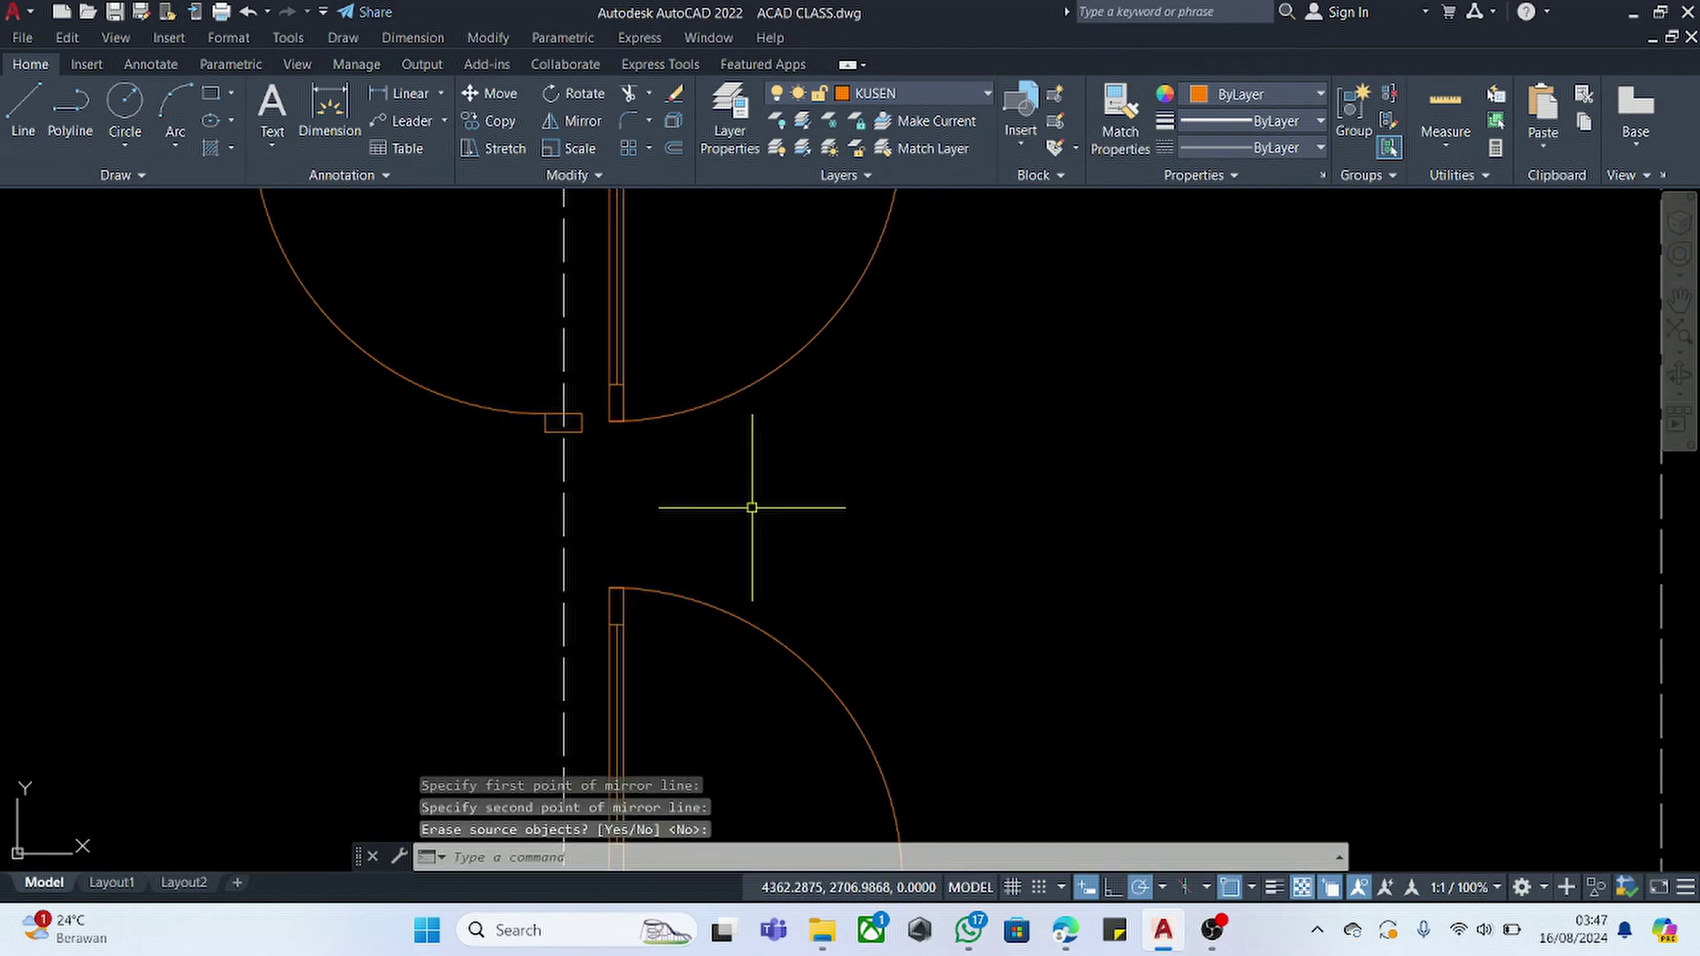
# - Move the mirrored door to the rear wall axis, with its left jamb against the right face of the column there
pyautogui.scroll(-5, 717, 525)
pyautogui.click(759, 488)
pyautogui.click(741, 469)
pyautogui.write('m')
pyautogui.press('Return')
pyautogui.scroll(5, 722, 437)
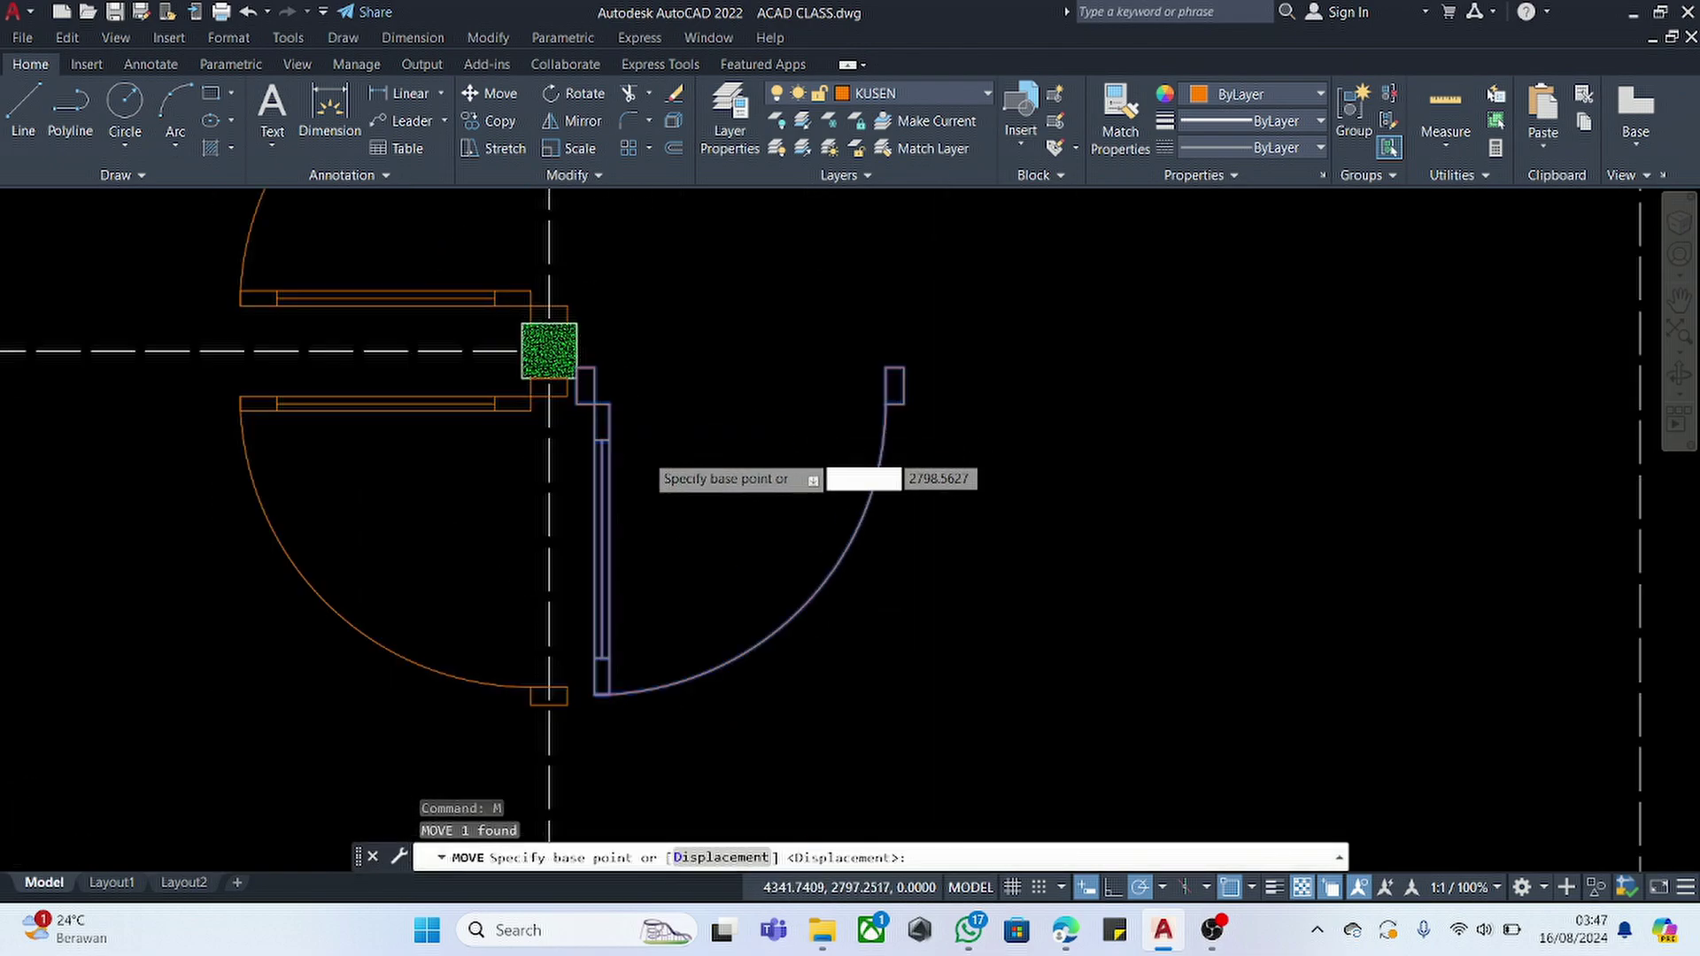
pyautogui.scroll(2, 663, 472)
pyautogui.click(543, 333)
pyautogui.scroll(-6, 695, 285)
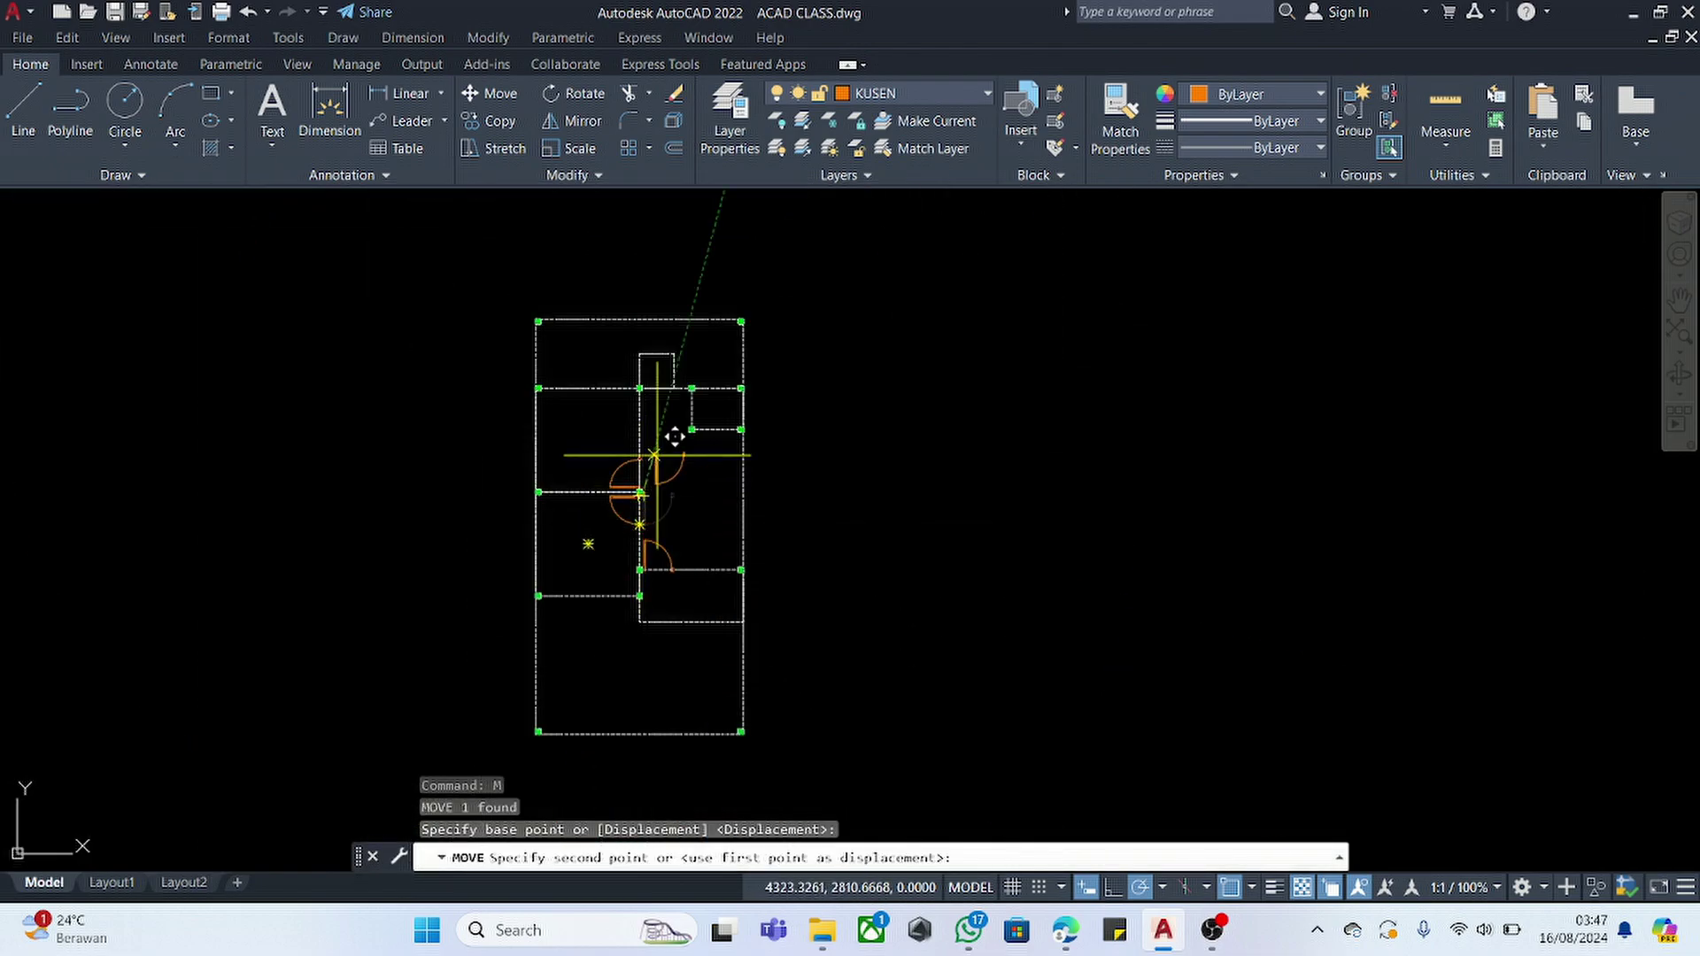
pyautogui.scroll(5, 674, 436)
pyautogui.press('Escape')
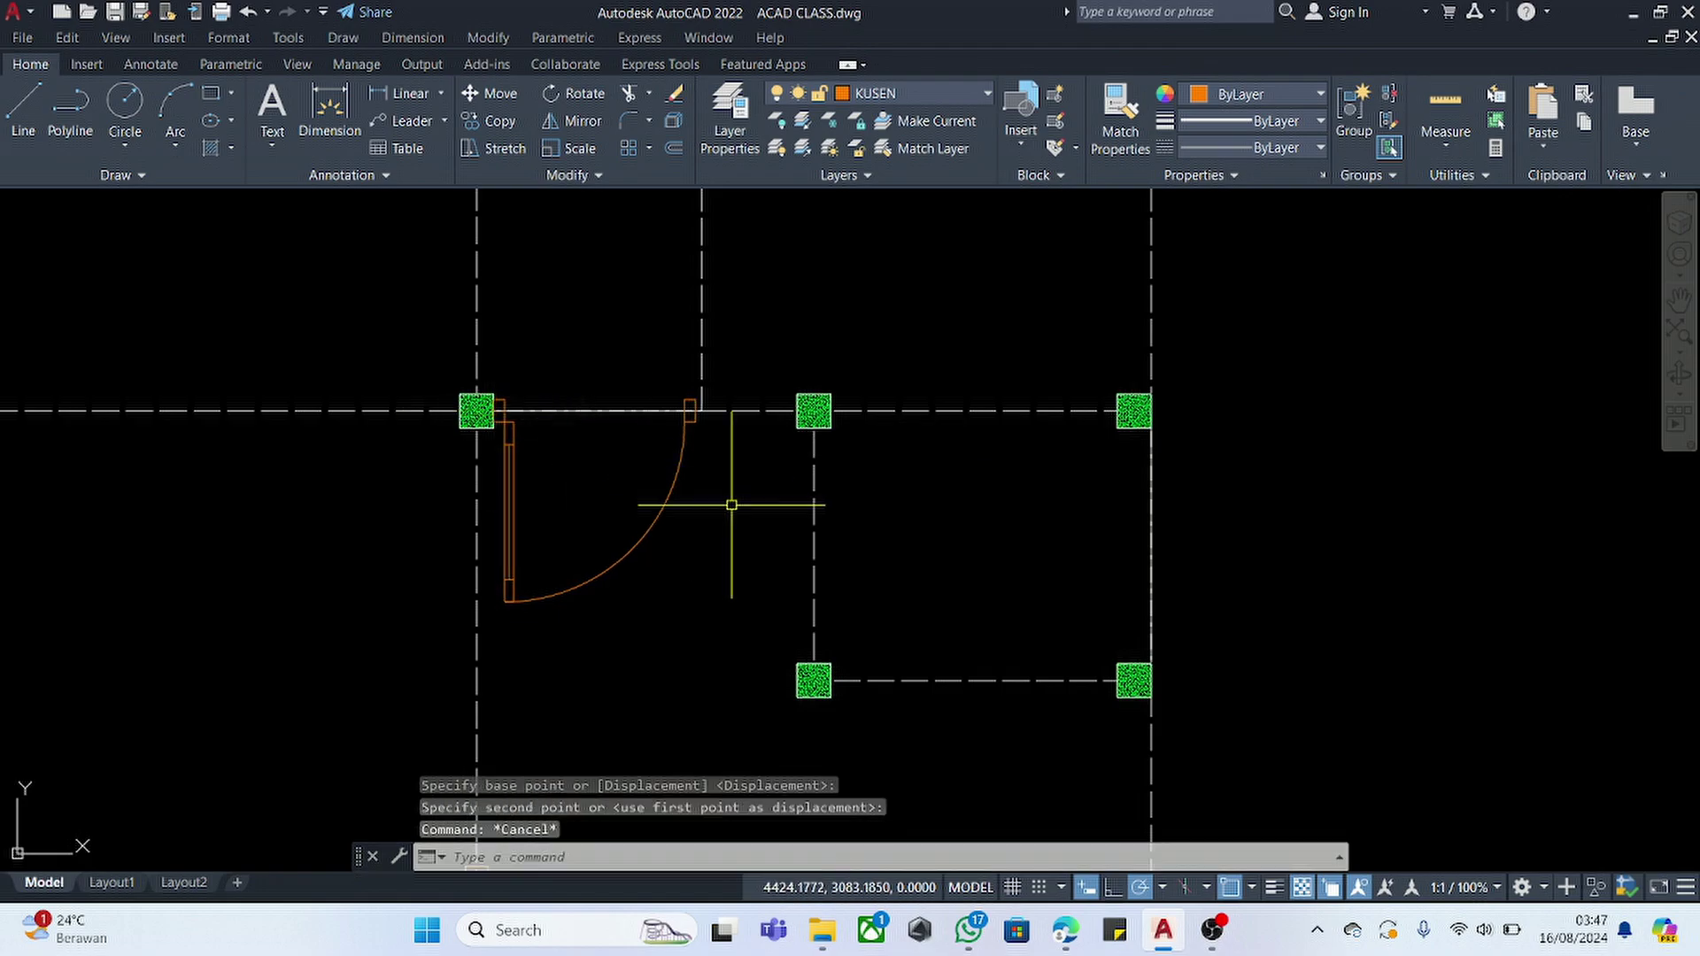
# - Draw a 50 by 15 rectangle in the empty area to the right of the floor plan
pyautogui.scroll(-2, 731, 504)
pyautogui.scroll(-5, 731, 505)
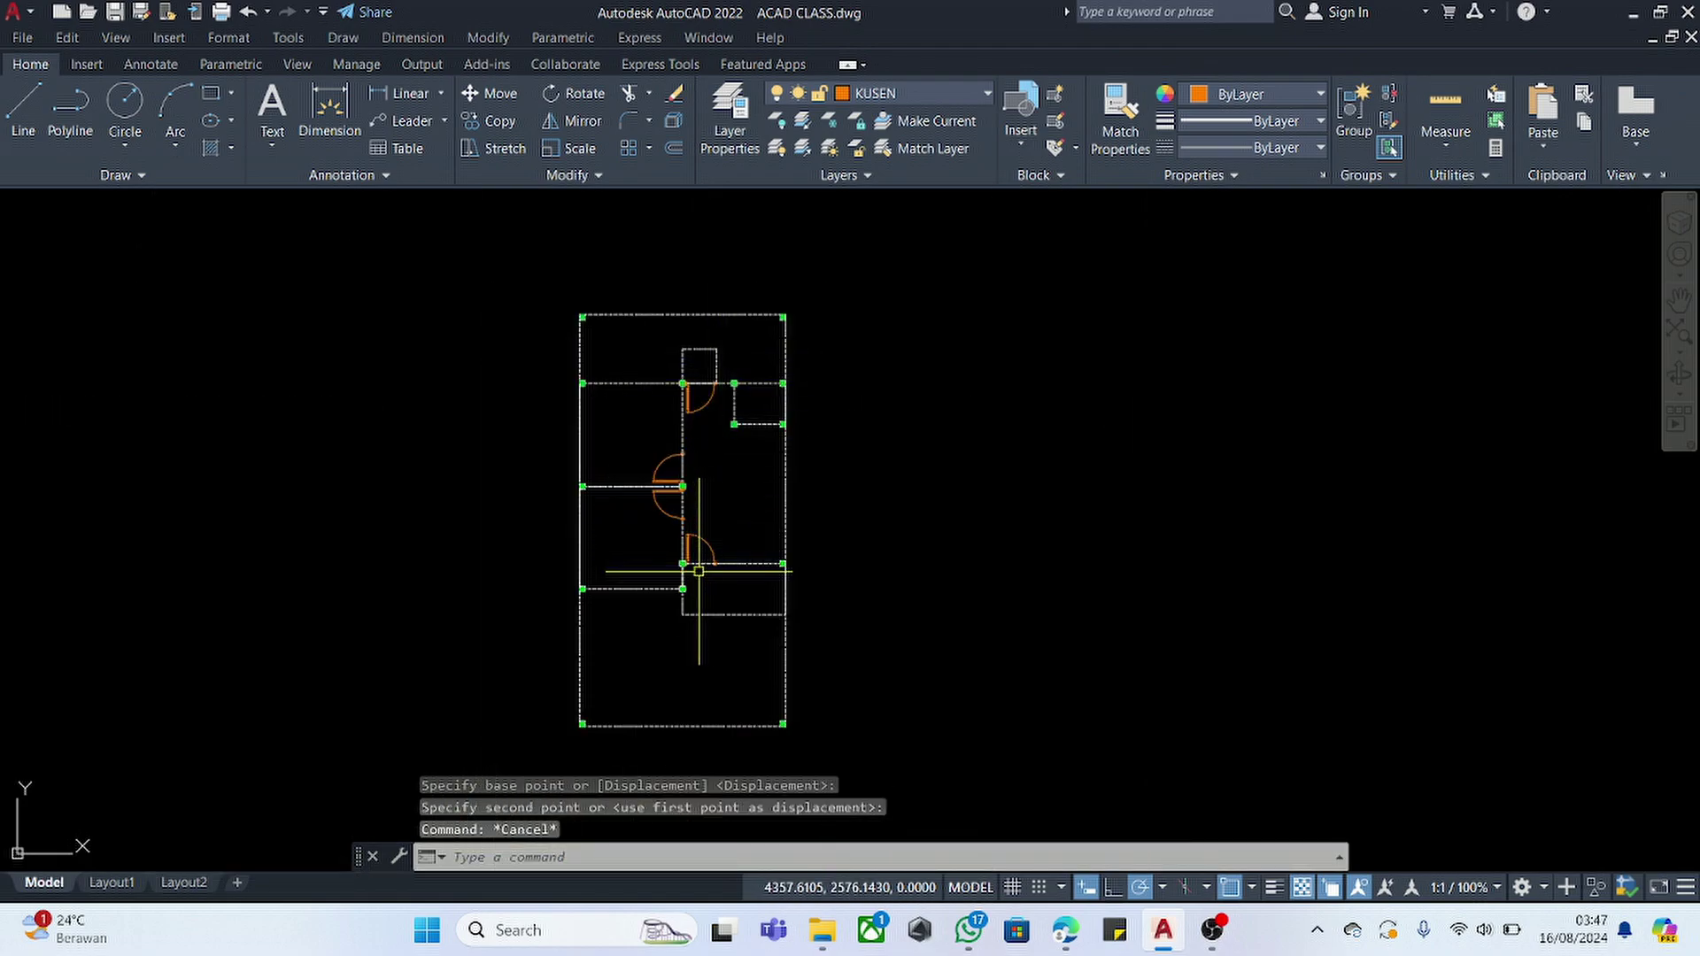
pyautogui.scroll(5, 742, 564)
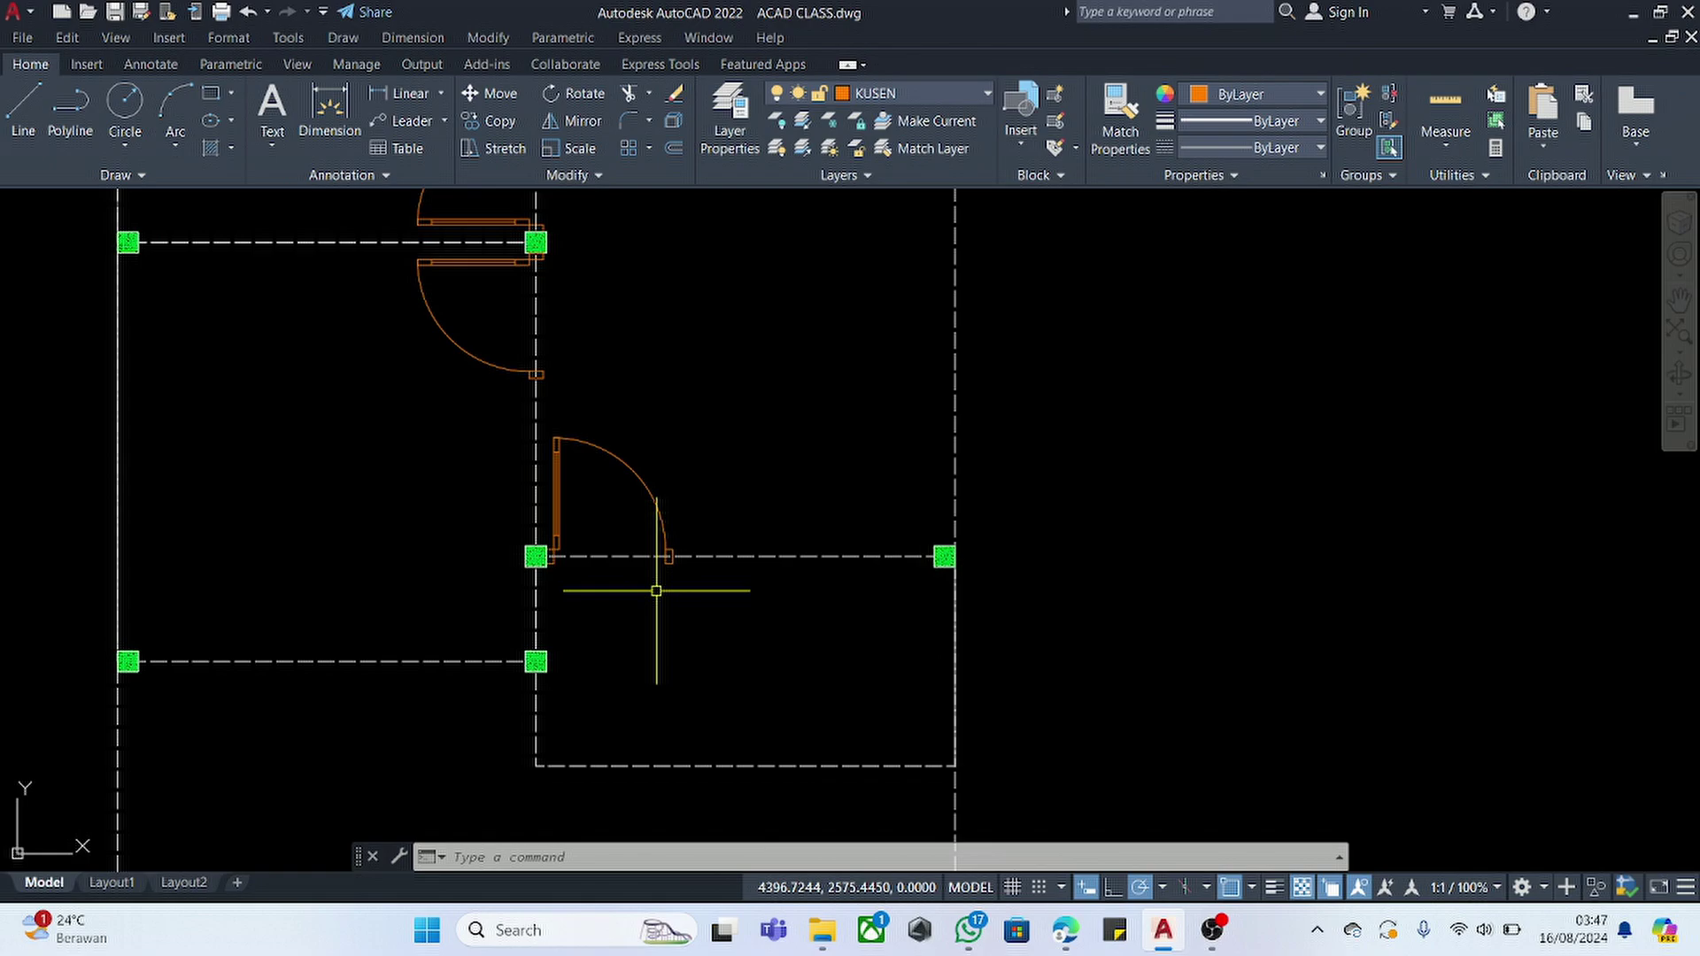
pyautogui.press('Return')
pyautogui.scroll(-3, 619, 575)
pyautogui.scroll(3, 770, 486)
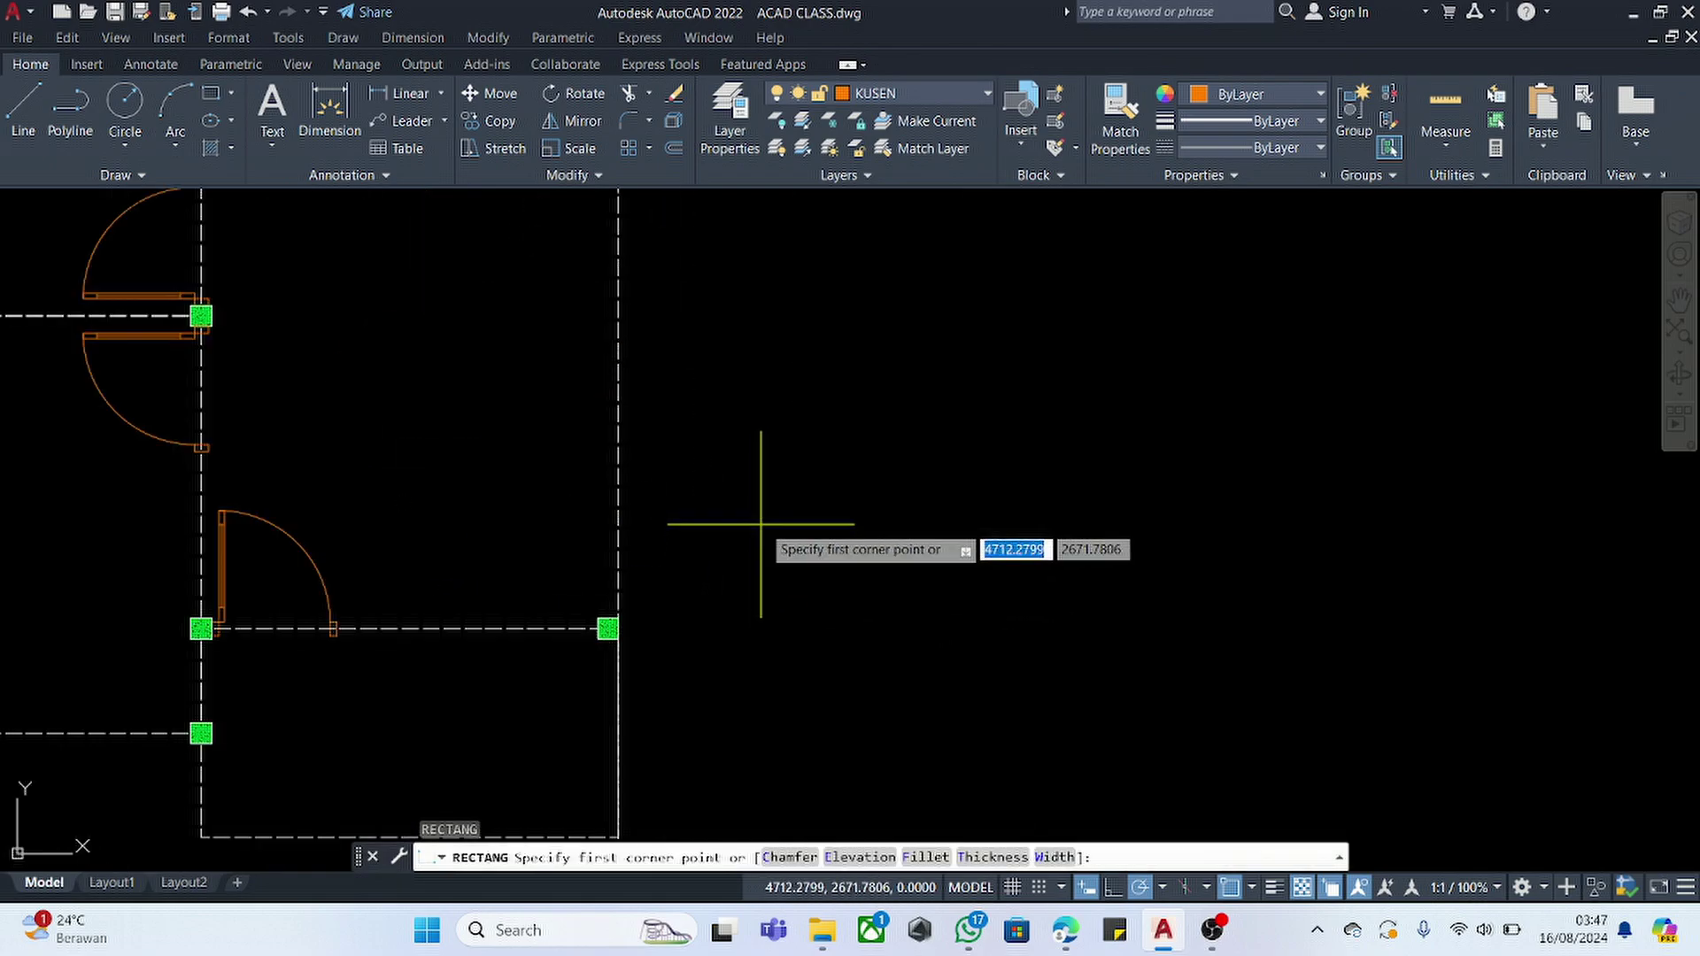
pyautogui.click(762, 524)
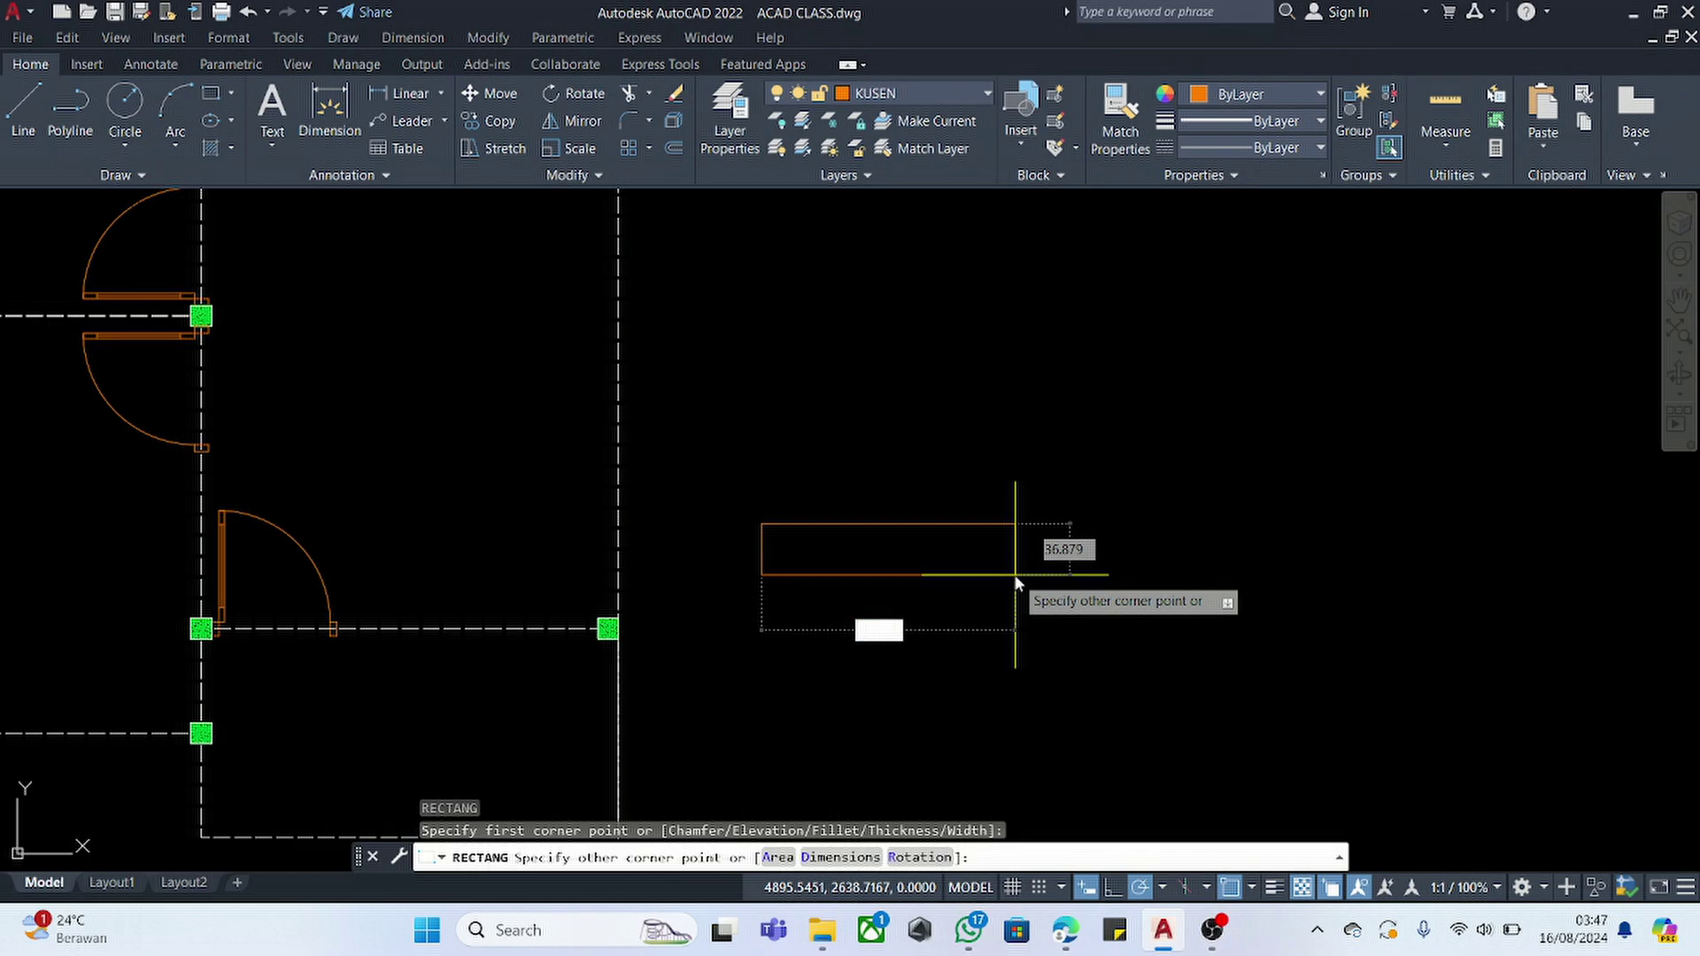
pyautogui.press('Tab')
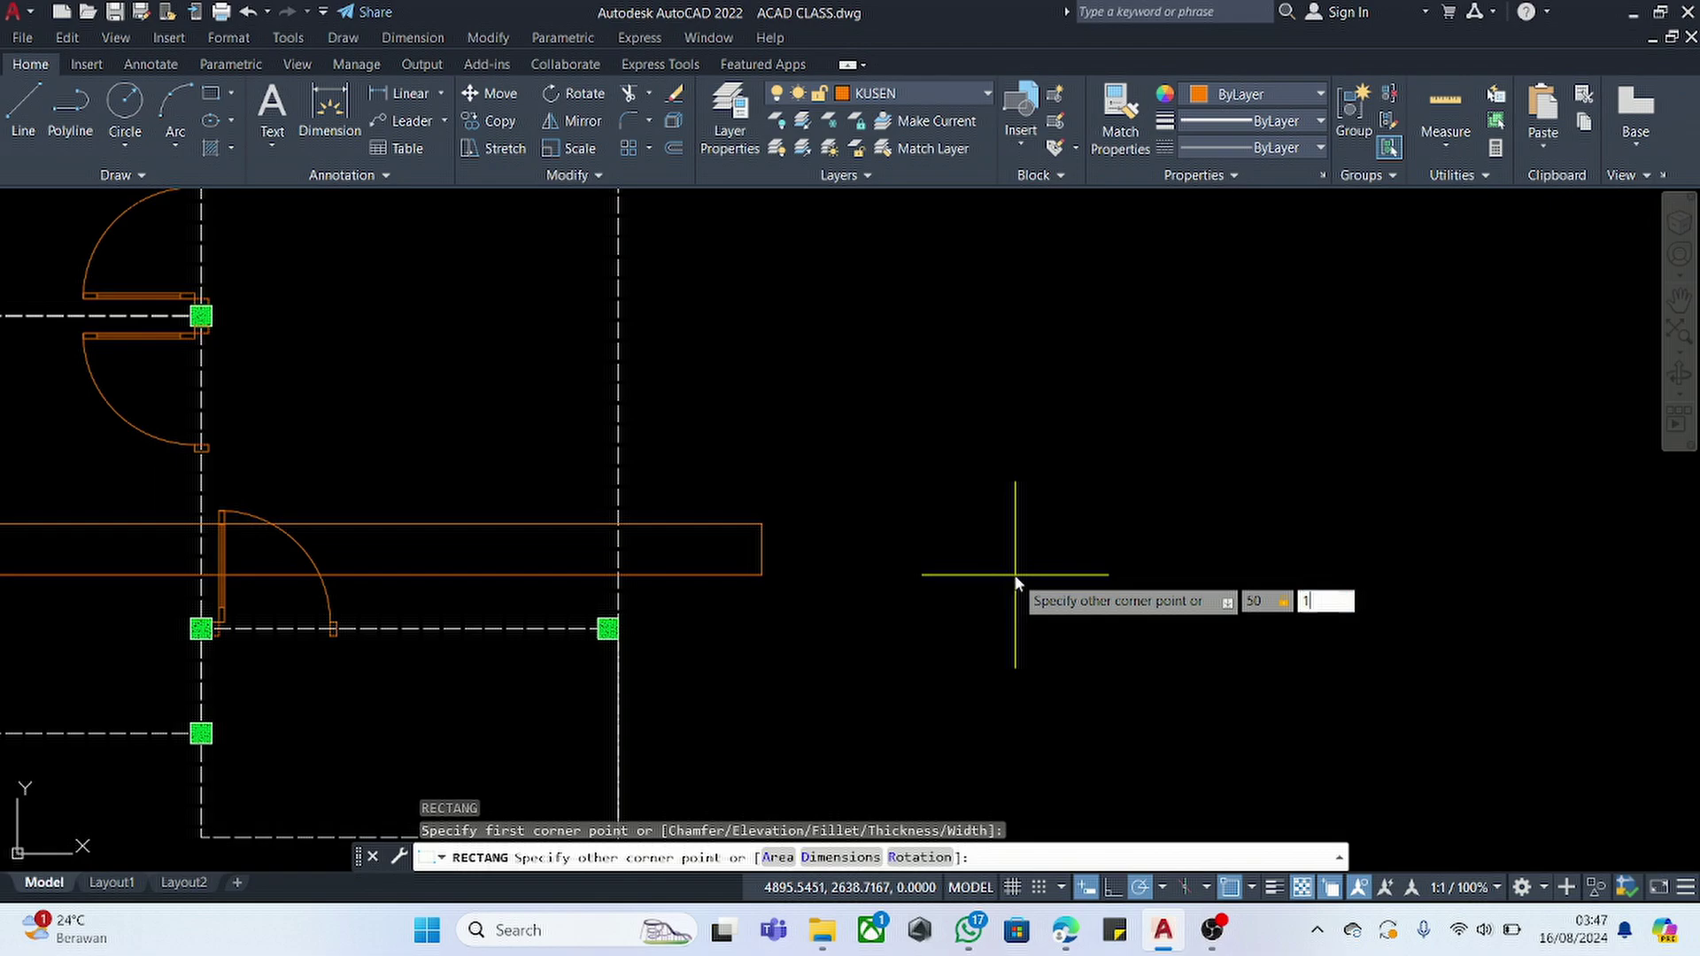
pyautogui.press('Return')
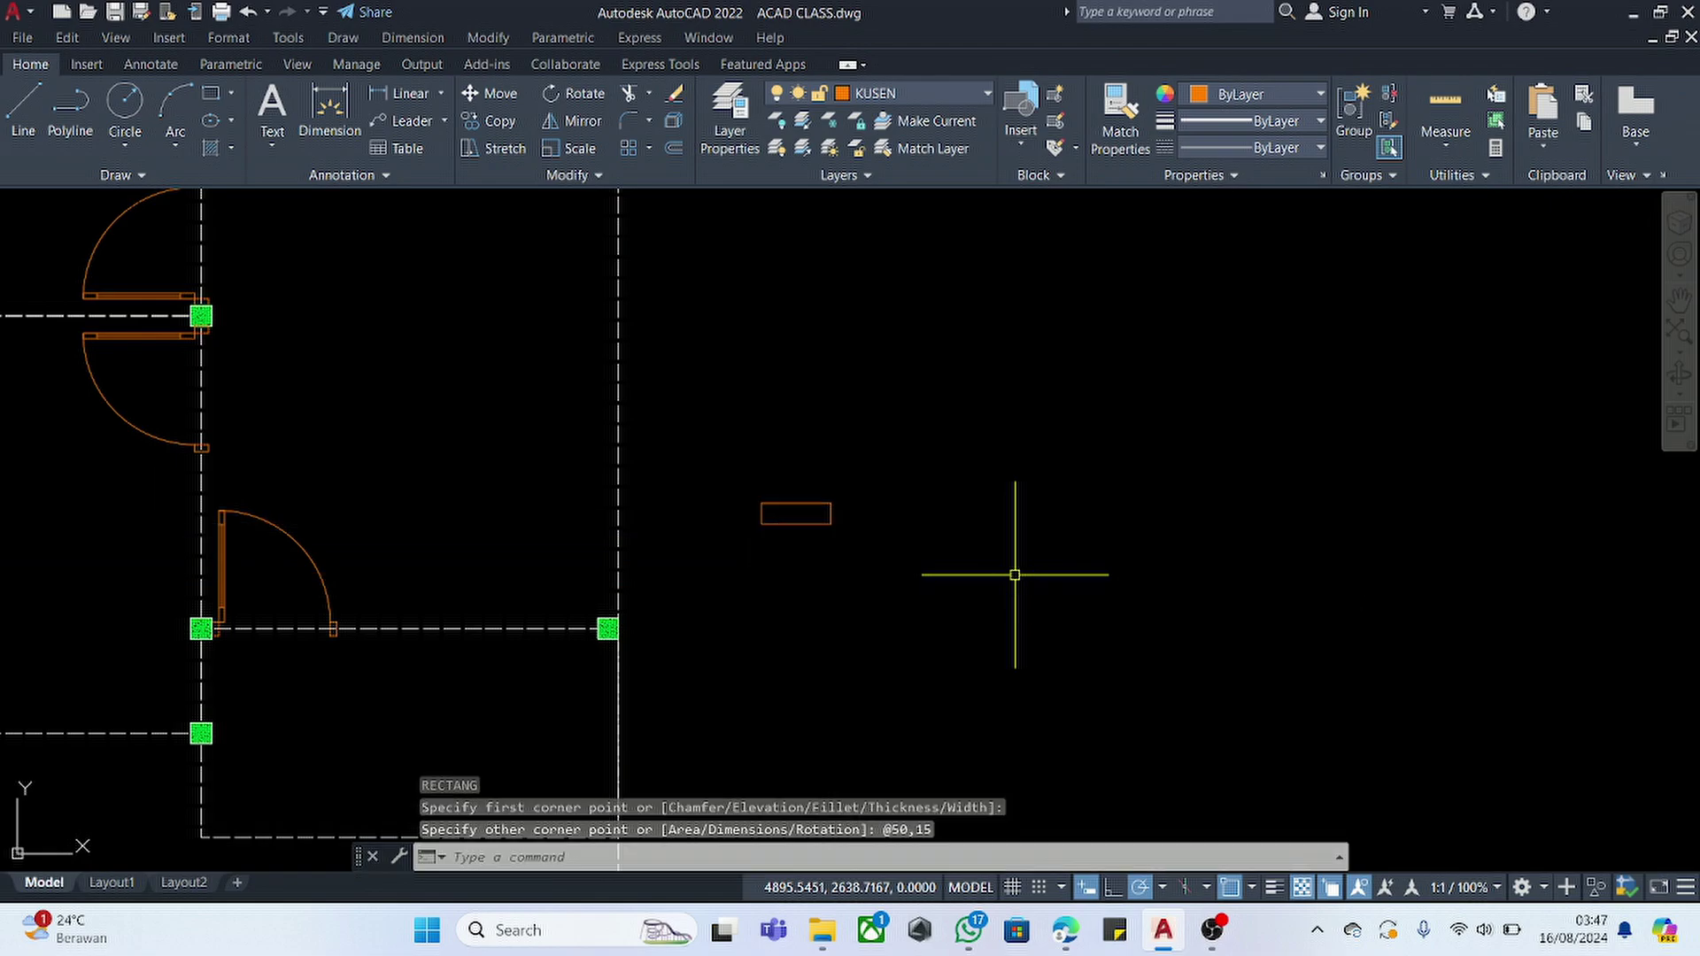
# - Explode the 50 by 15 rectangle beside the floor plan into separate lines
pyautogui.scroll(5, 807, 517)
pyautogui.click(815, 497)
pyautogui.click(738, 628)
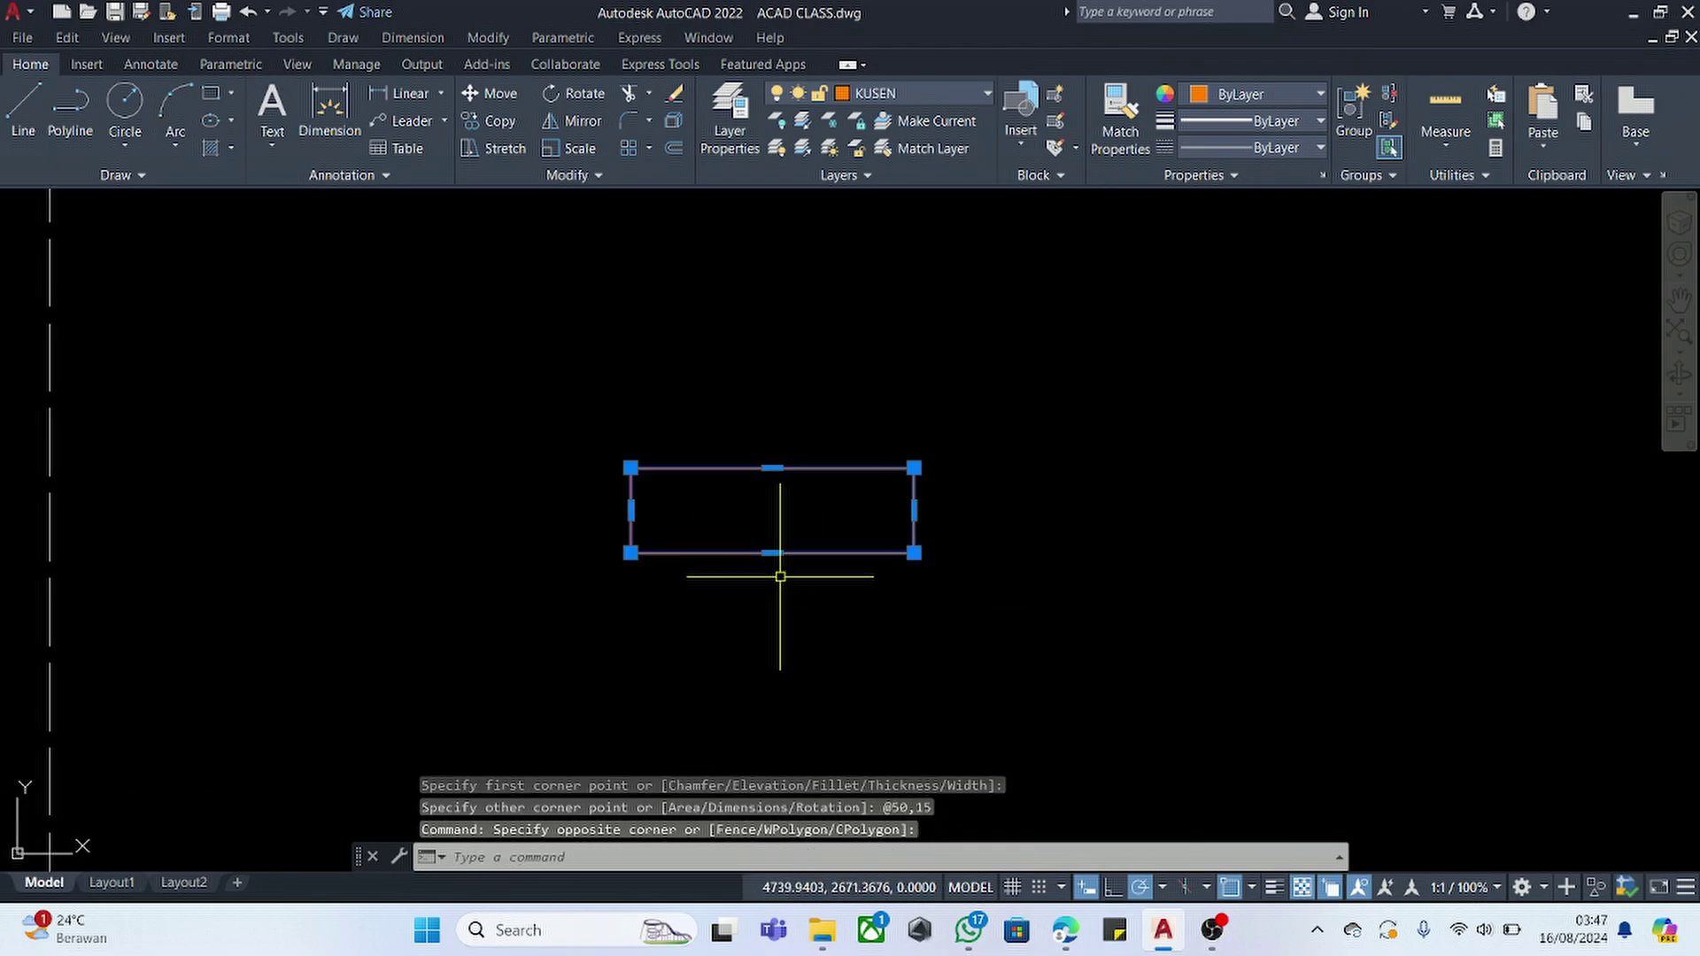
pyautogui.click(1051, 319)
pyautogui.click(359, 718)
pyautogui.write('x')
pyautogui.press('Return')
pyautogui.scroll(3, 695, 474)
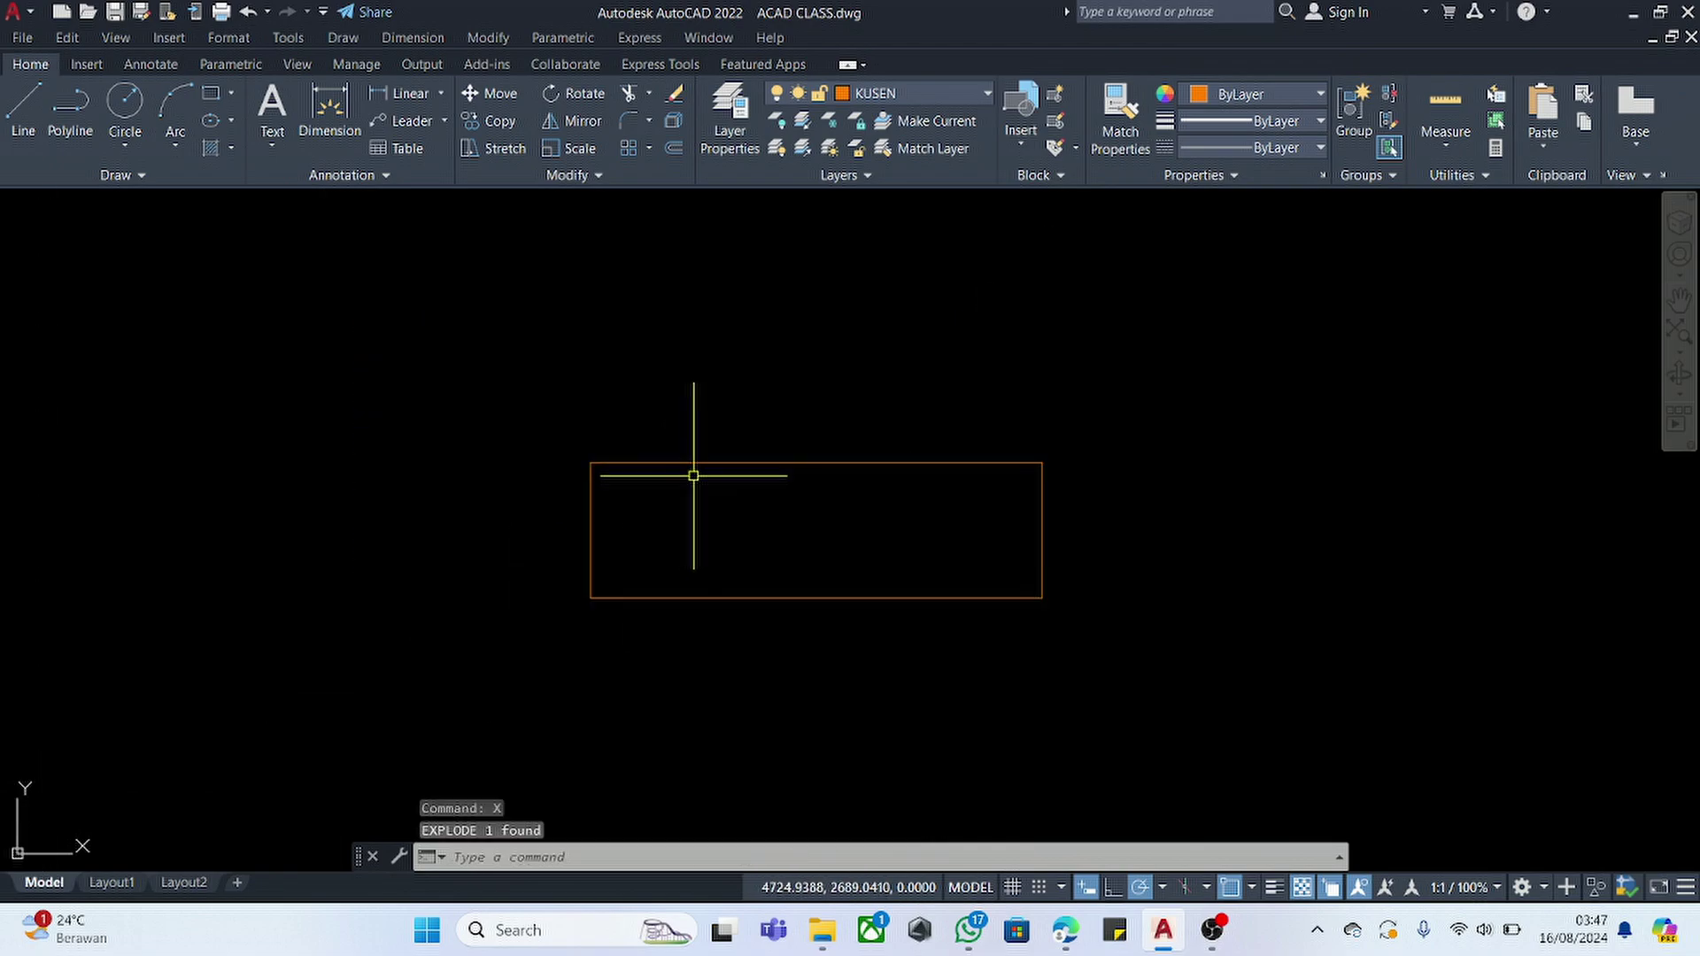
# - Offset the left and right edges of the exploded frame rectangle 5 units inward
pyautogui.click(619, 504)
pyautogui.click(433, 547)
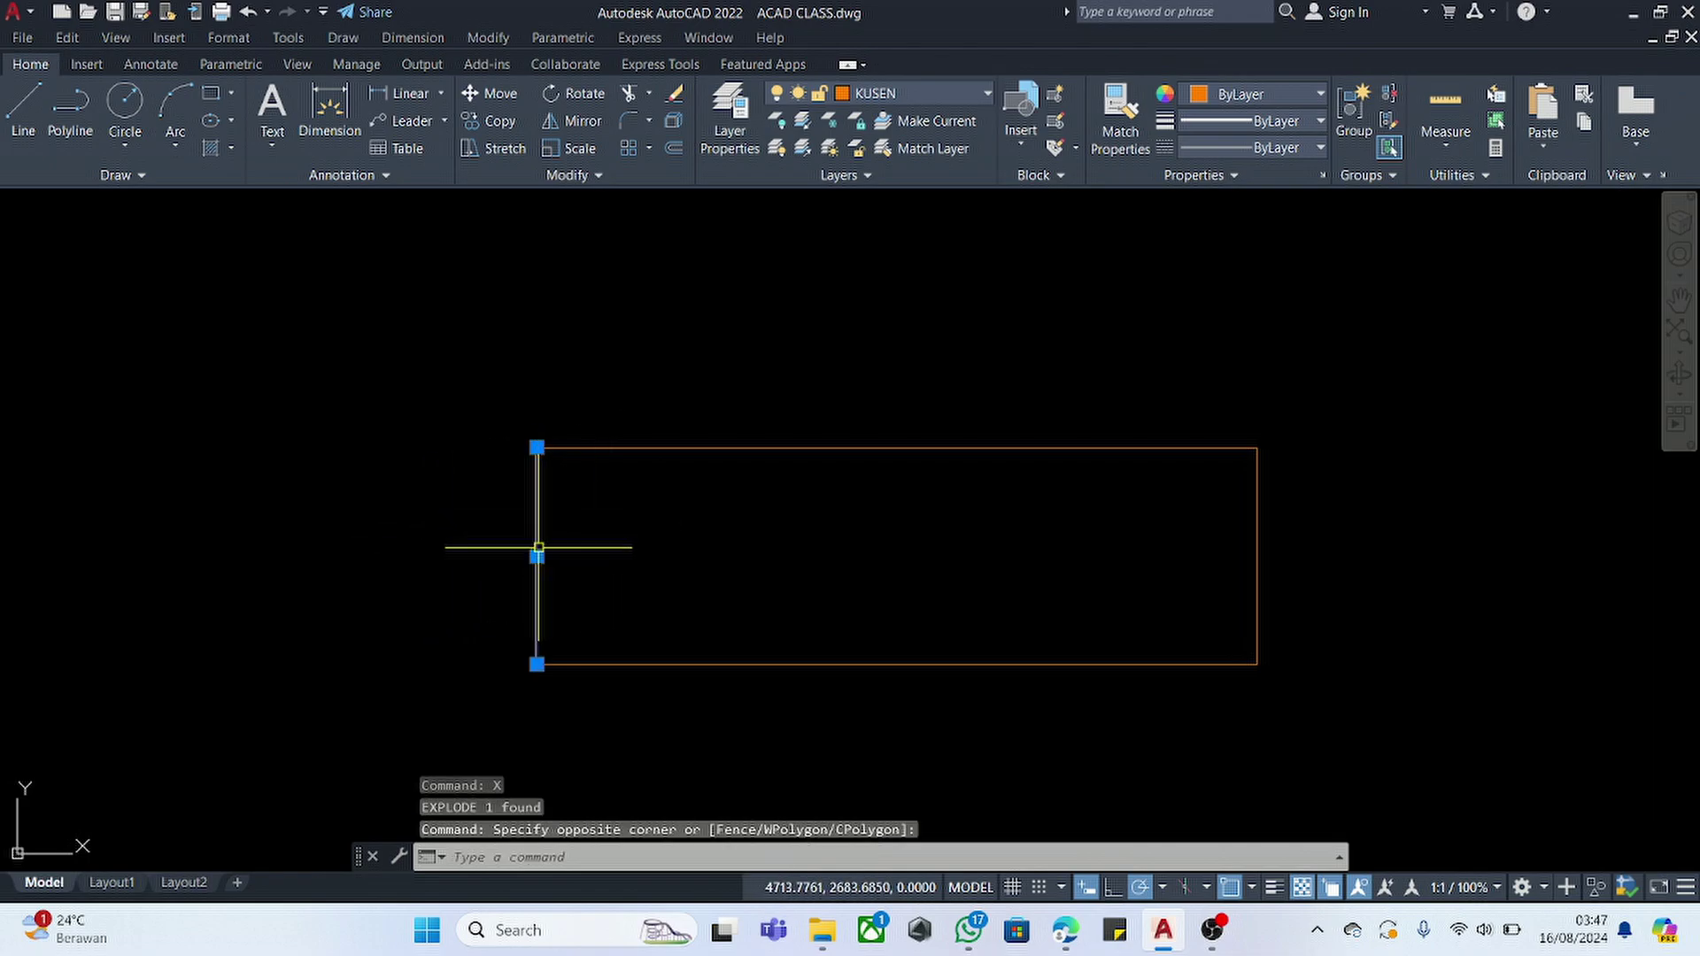
pyautogui.write('o')
pyautogui.press('Return')
pyautogui.click(536, 532)
pyautogui.write('5')
pyautogui.press('Return')
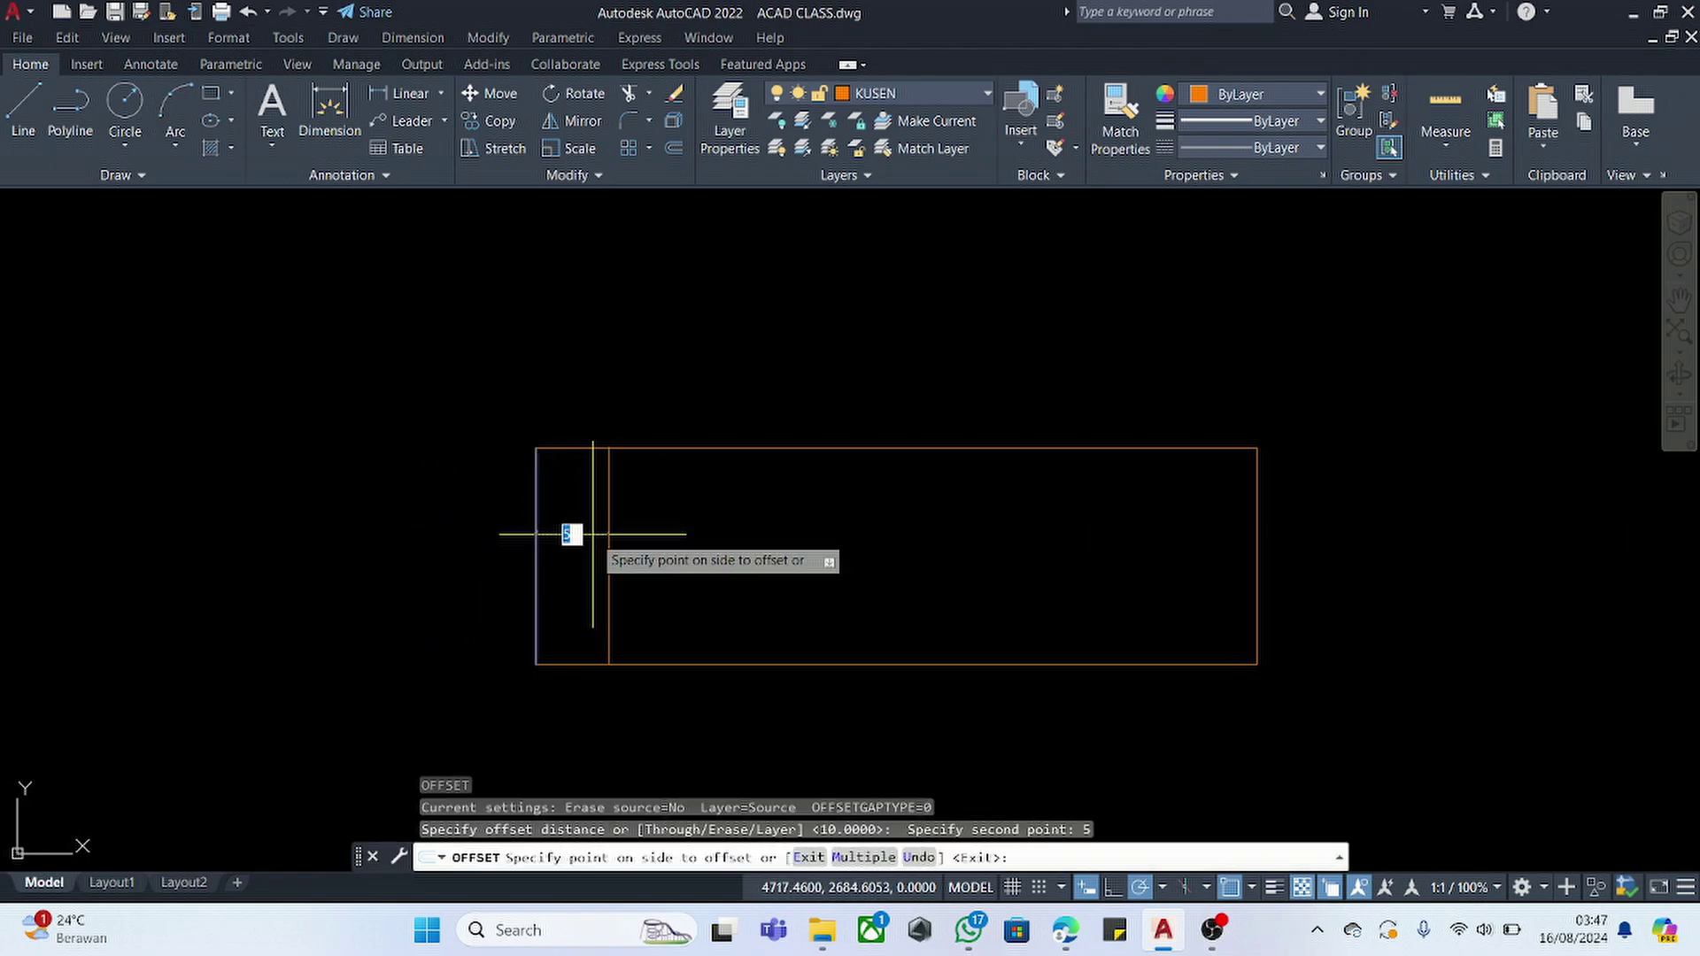
pyautogui.click(576, 531)
pyautogui.click(1256, 518)
pyautogui.click(1168, 512)
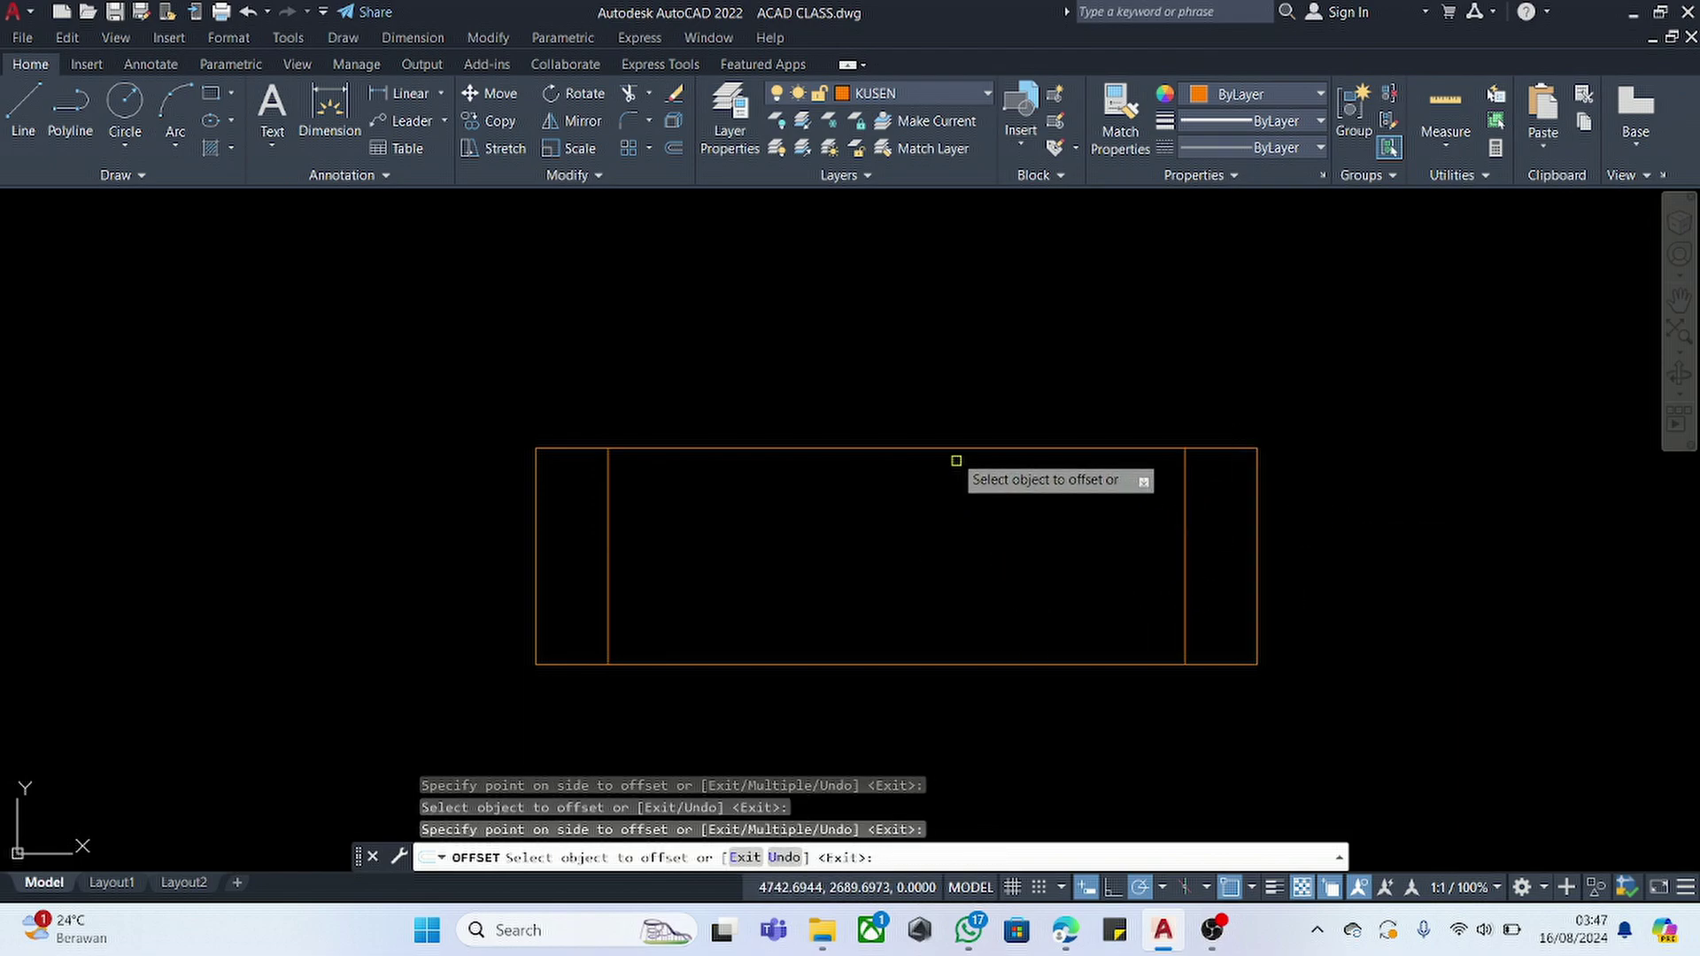
# - Offset the upper edge of the frame rectangle 4 units downward
pyautogui.click(911, 449)
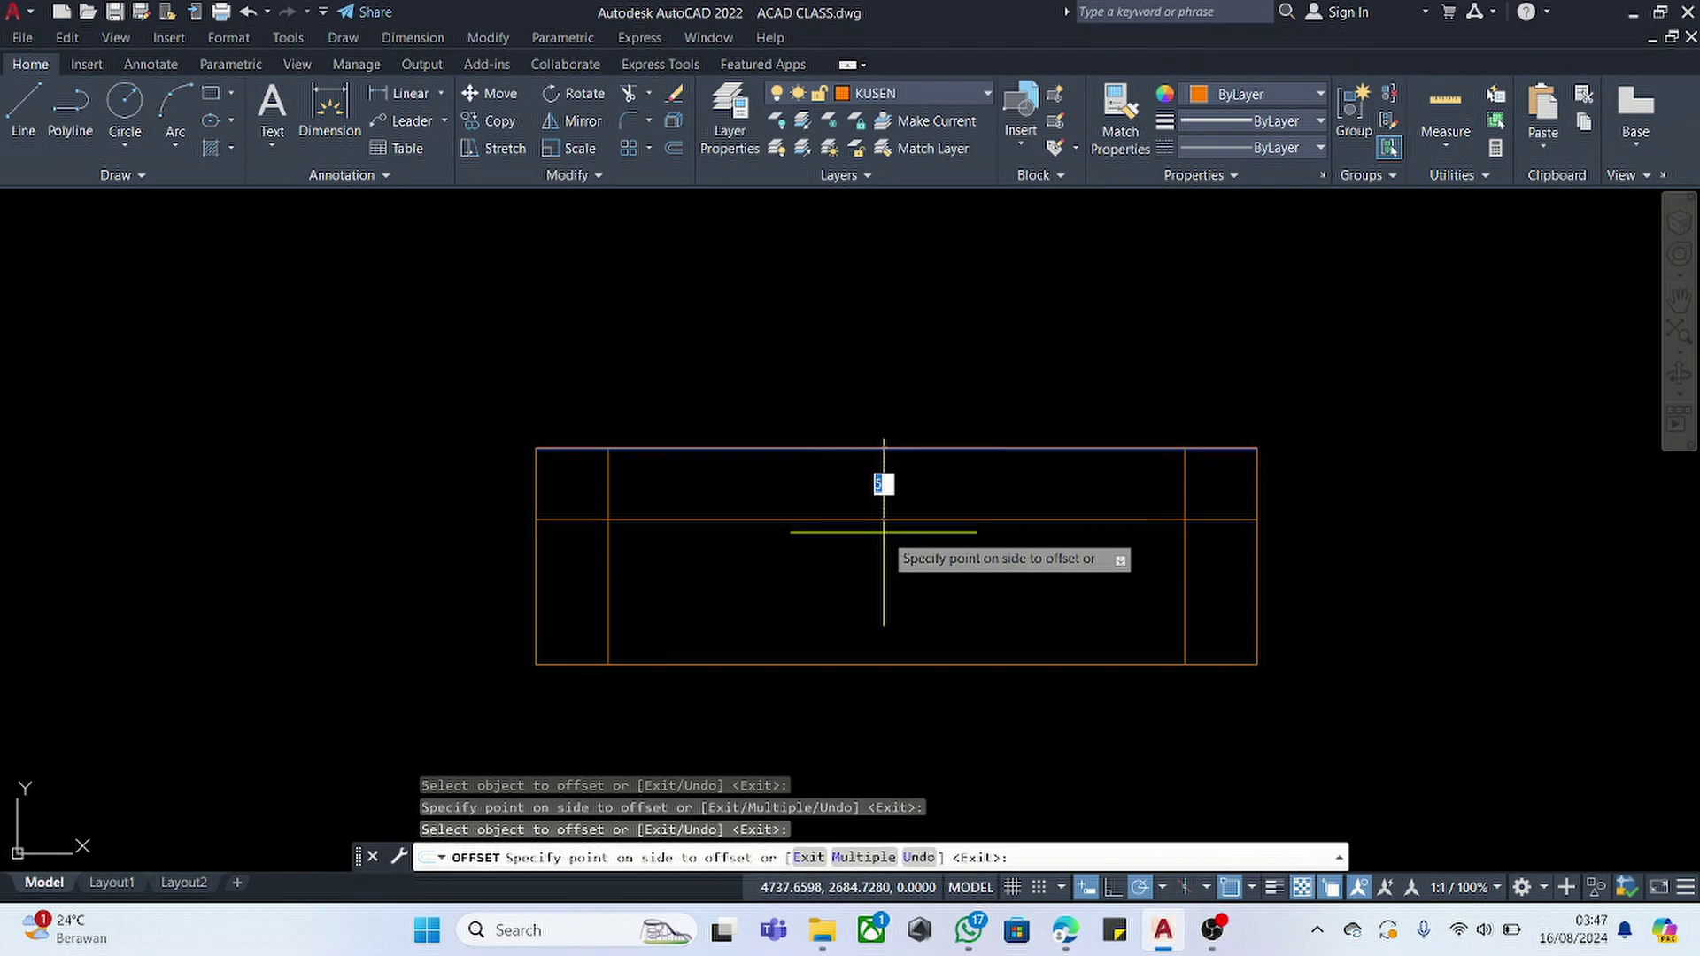
pyautogui.press('Return')
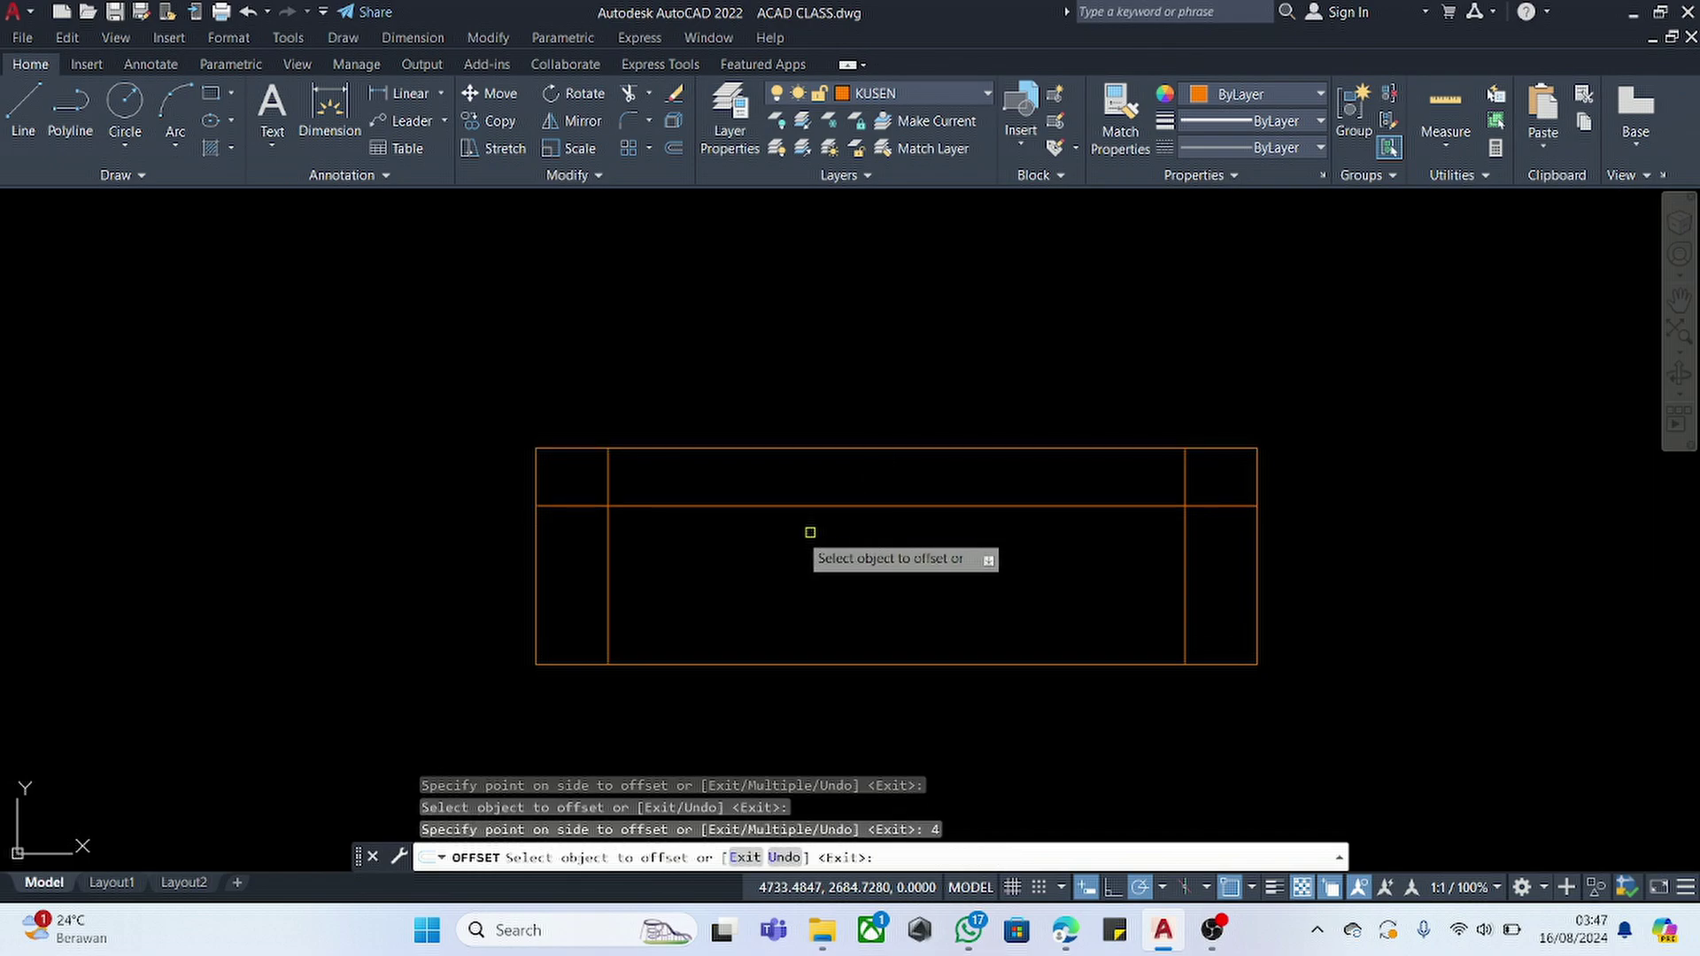
pyautogui.press('Escape')
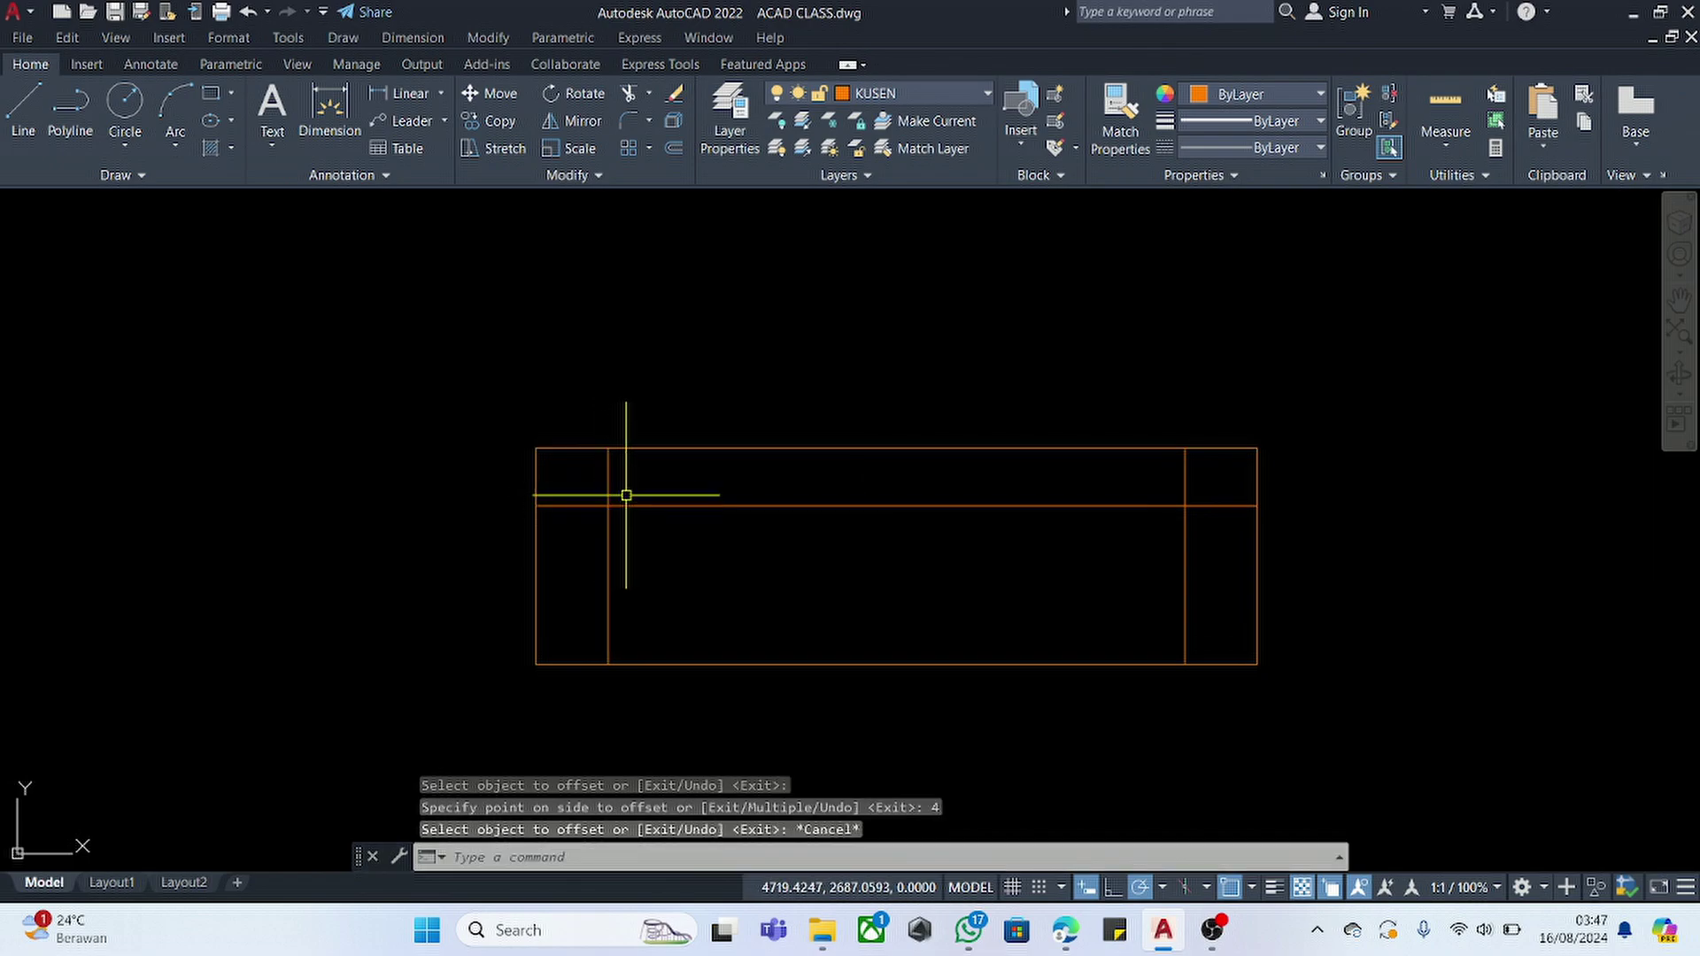
# - Draw a rectangle between the two inner verticals, from the 4-unit offset line to the upper edge, and erase that offset line
pyautogui.write('rec')
pyautogui.press('Return')
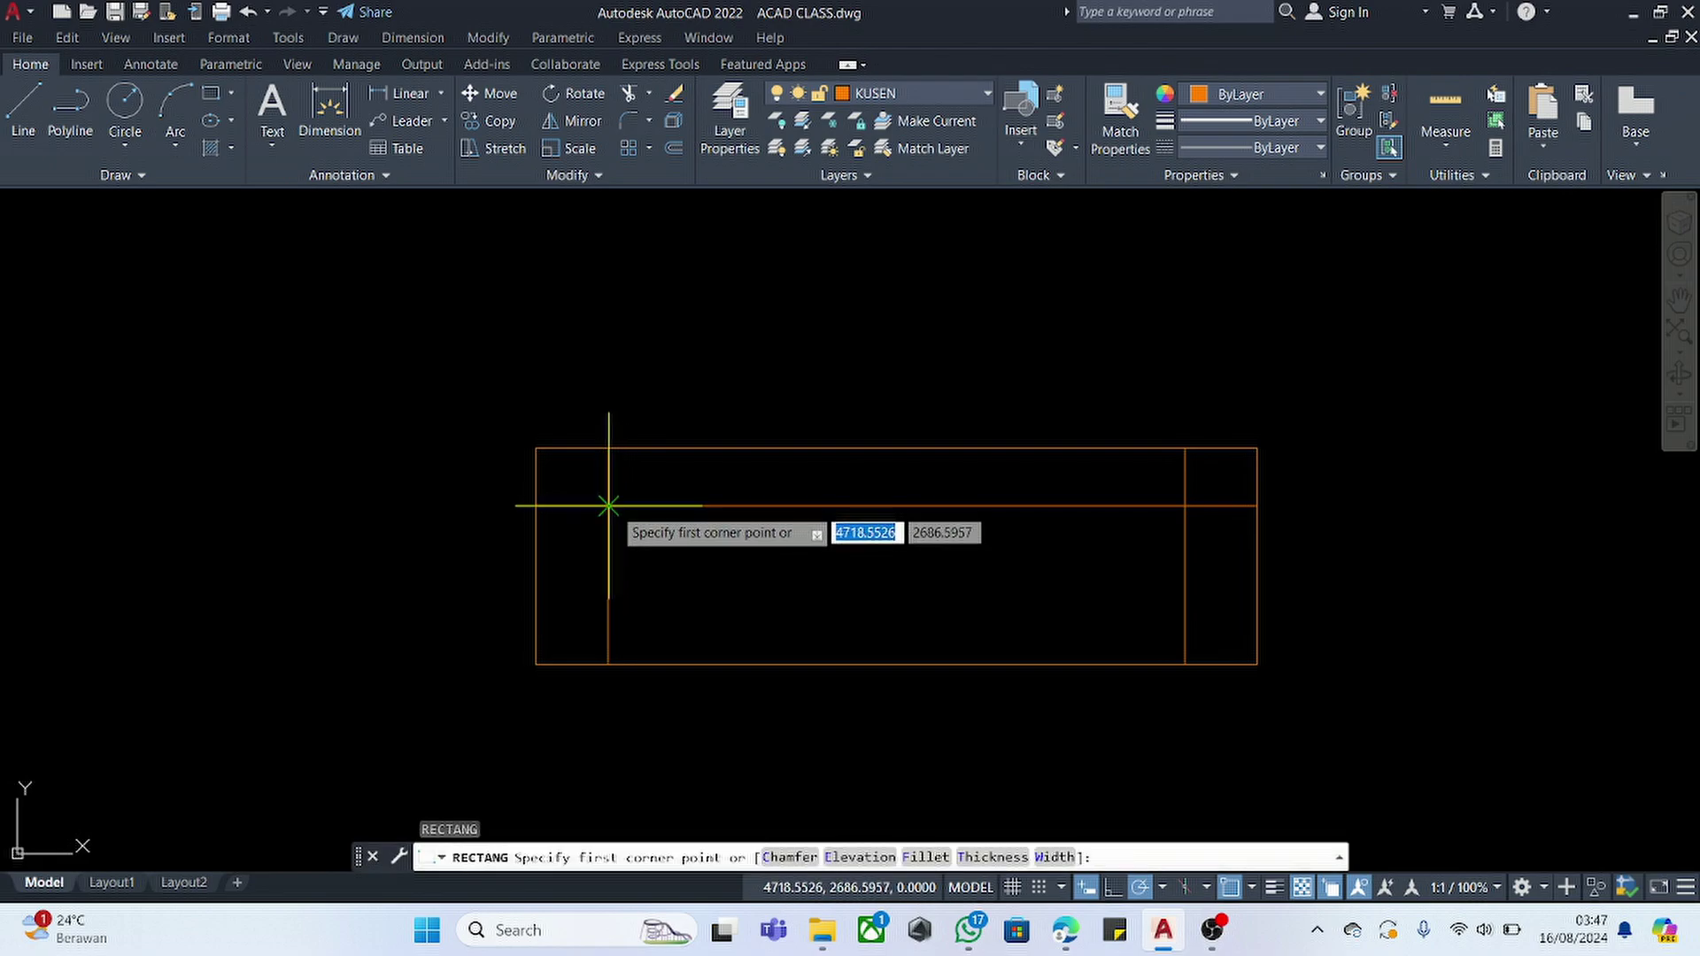
pyautogui.click(608, 506)
pyautogui.press('Escape')
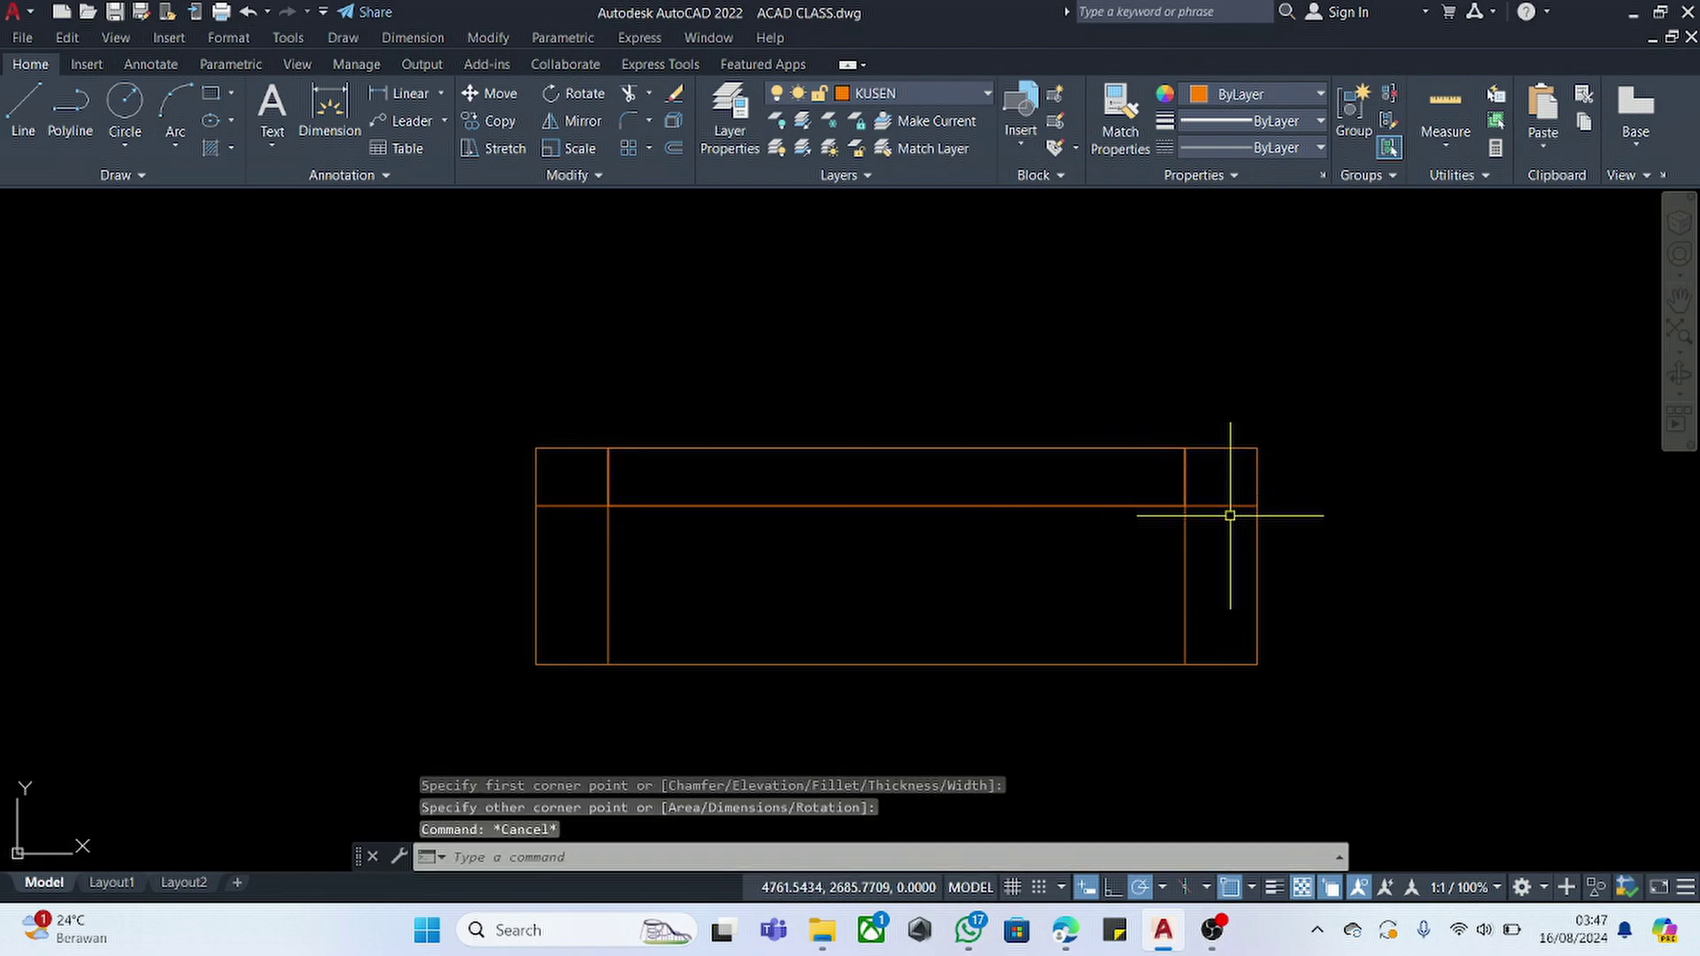
pyautogui.click(1228, 510)
pyautogui.press('Delete')
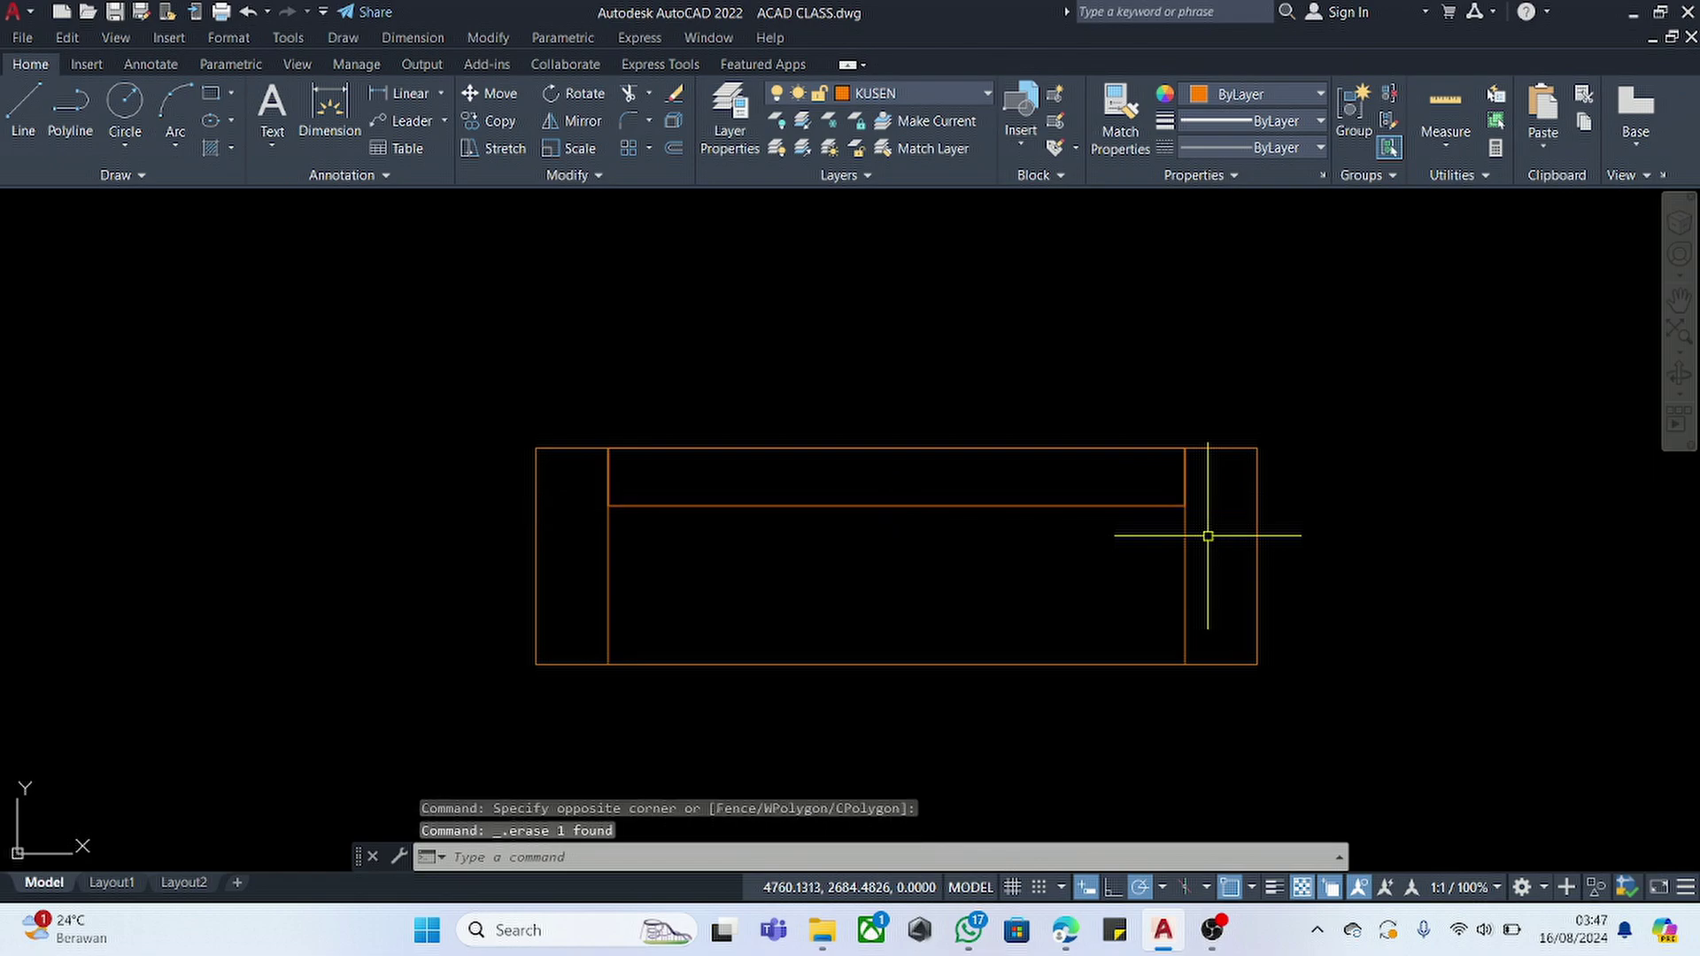
pyautogui.click(938, 495)
pyautogui.click(854, 561)
pyautogui.scroll(2, 633, 497)
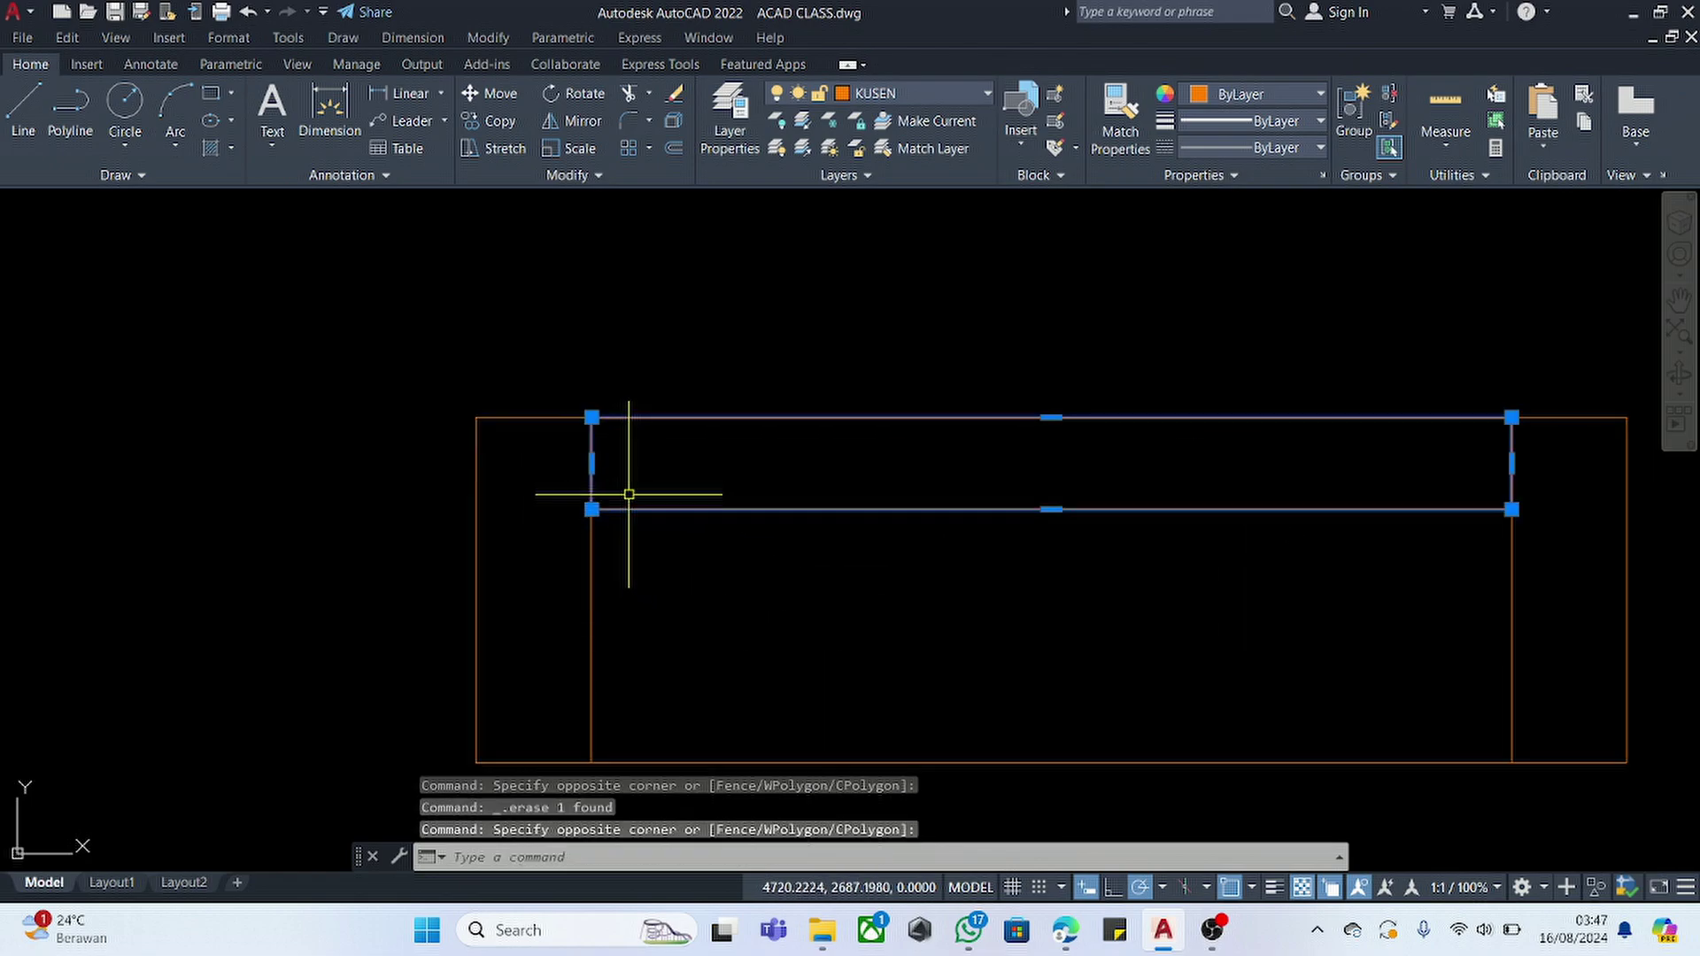
pyautogui.click(592, 463)
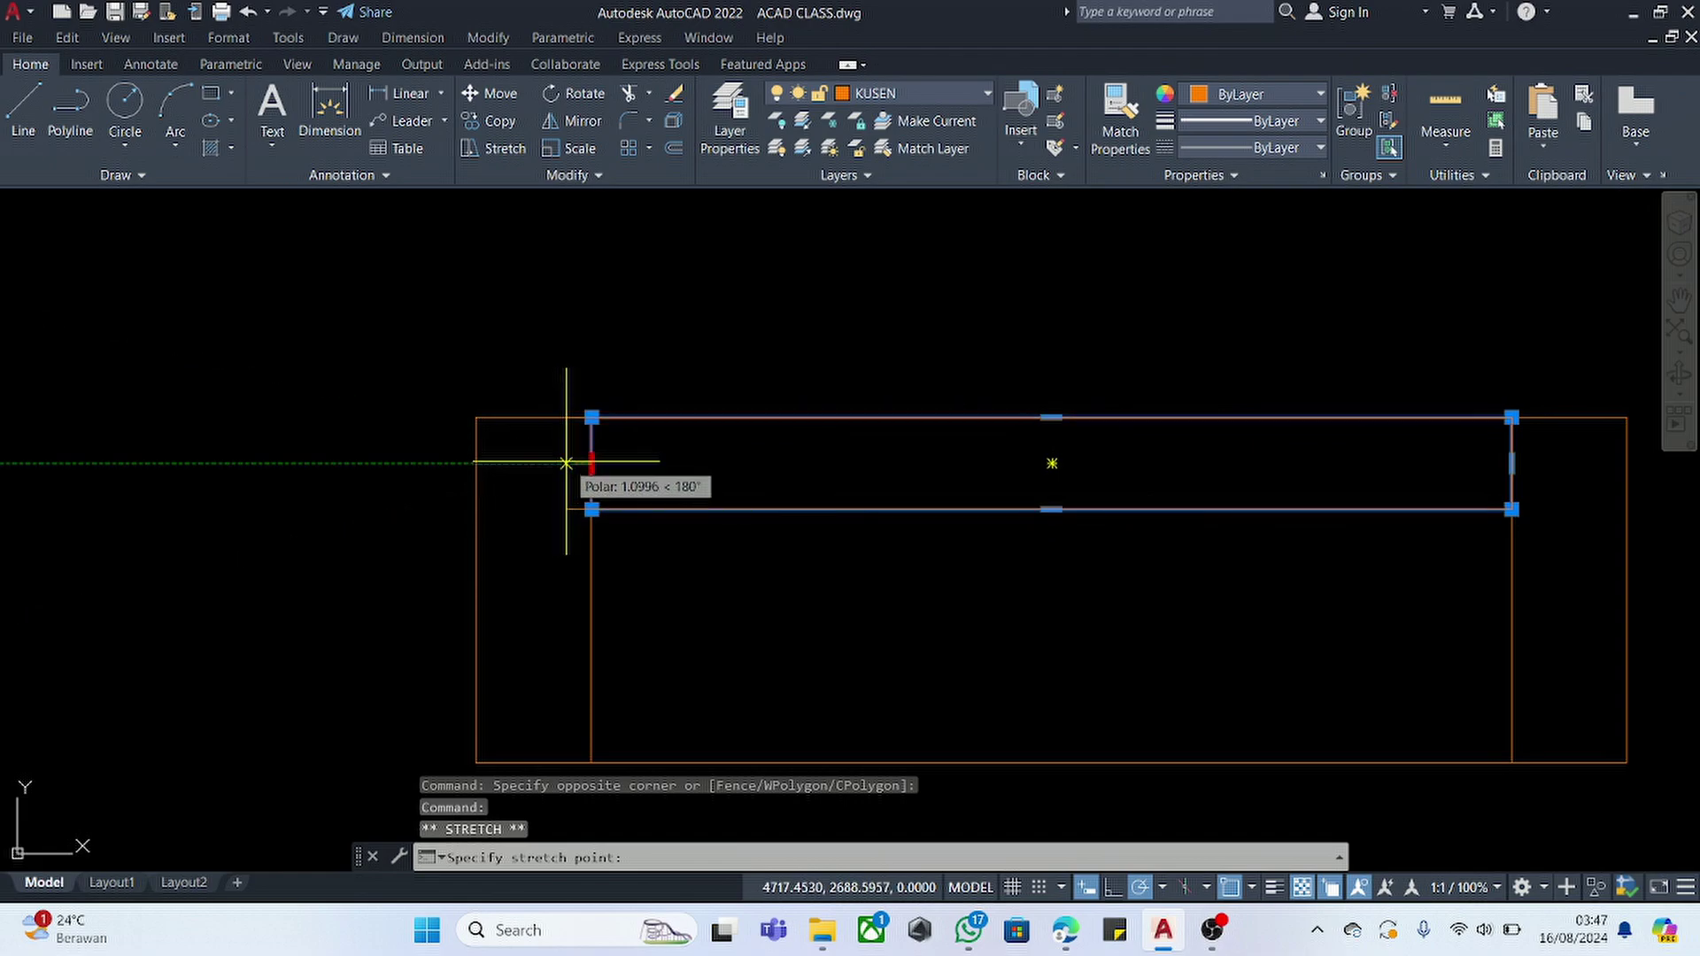
pyautogui.scroll(-5, 902, 478)
pyautogui.scroll(3, 832, 466)
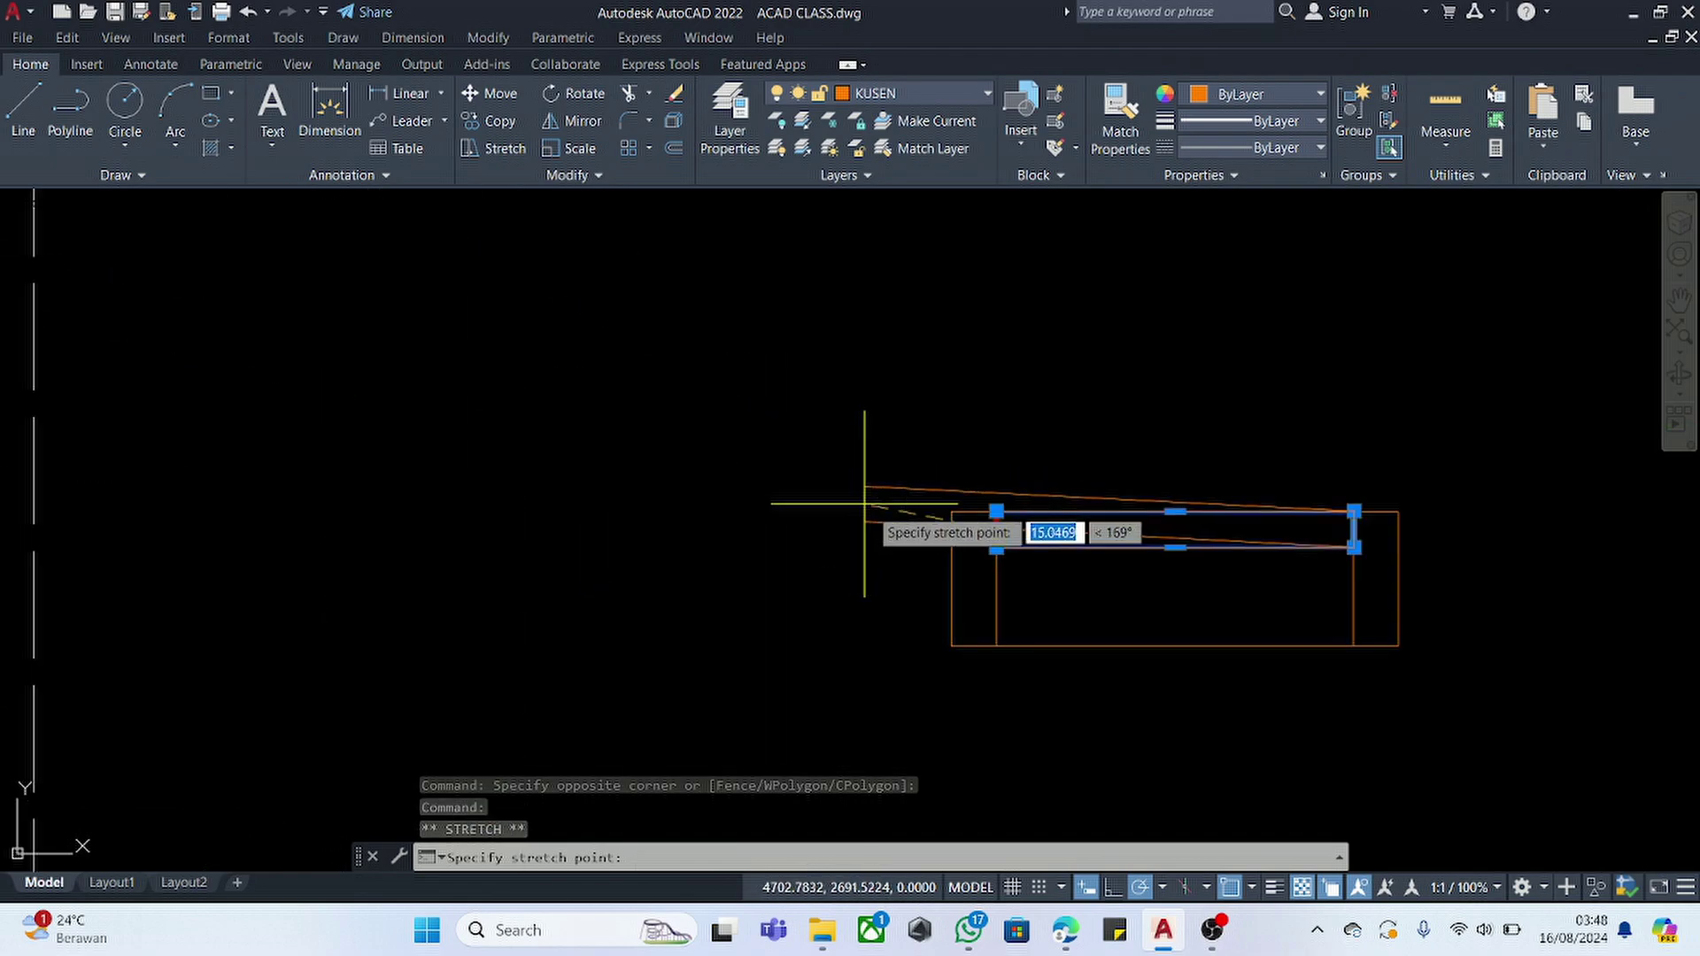
pyautogui.scroll(5, 864, 503)
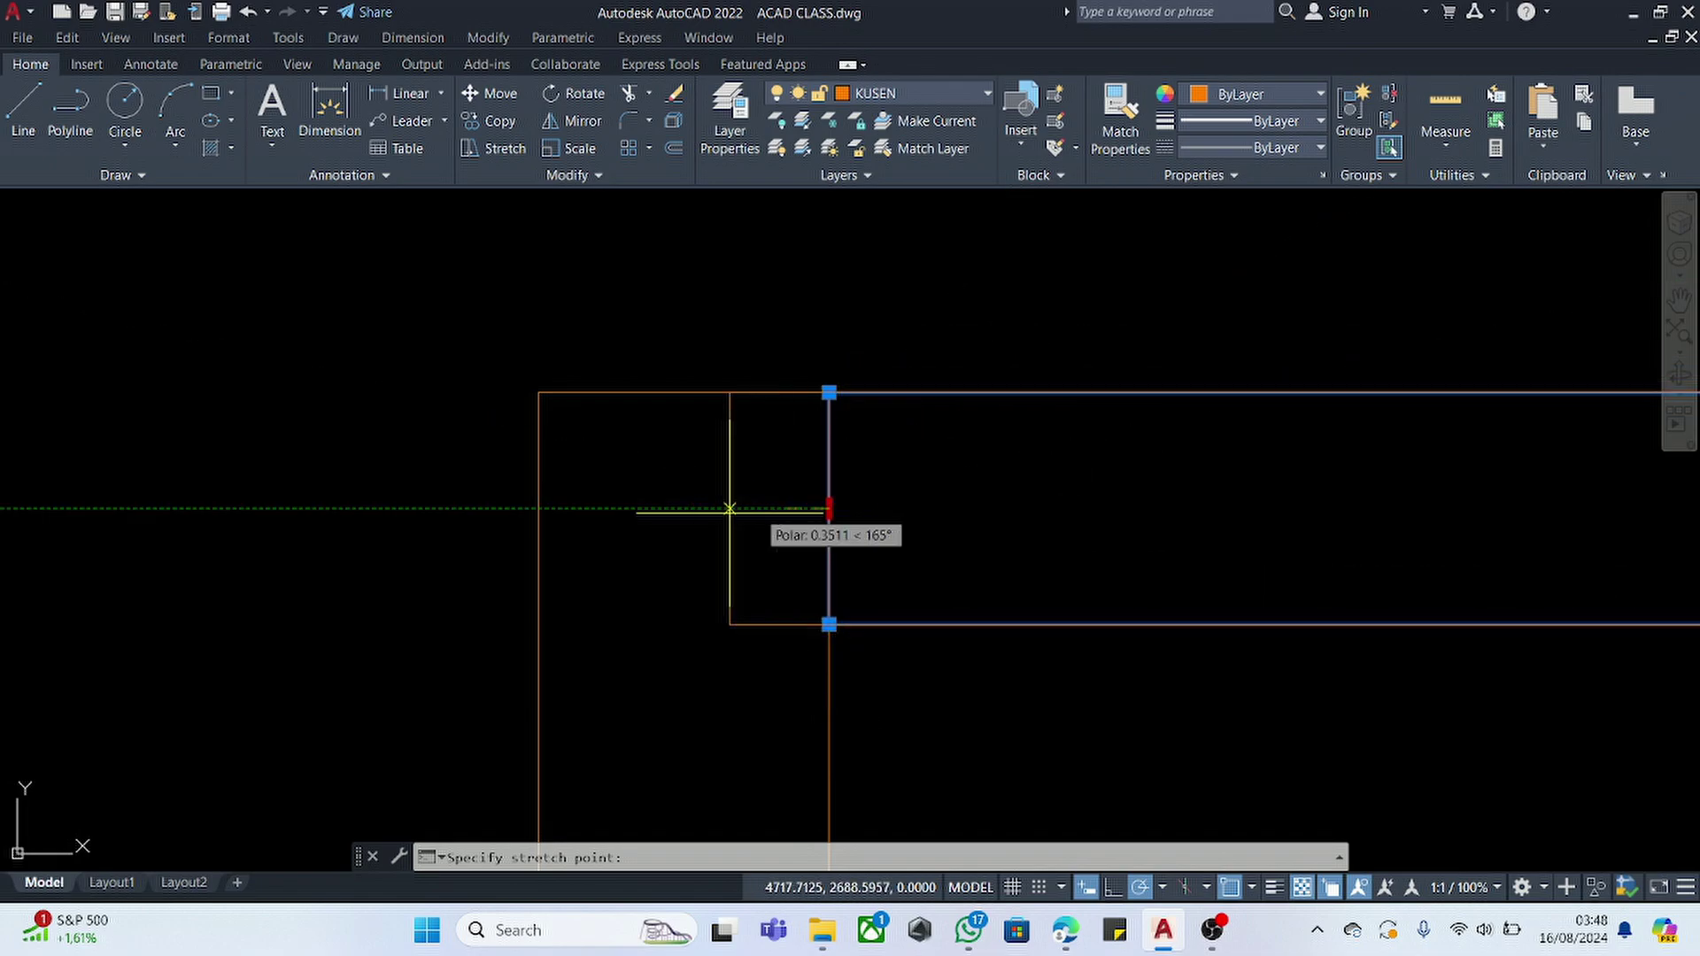
pyautogui.press('Escape')
pyautogui.scroll(-5, 702, 504)
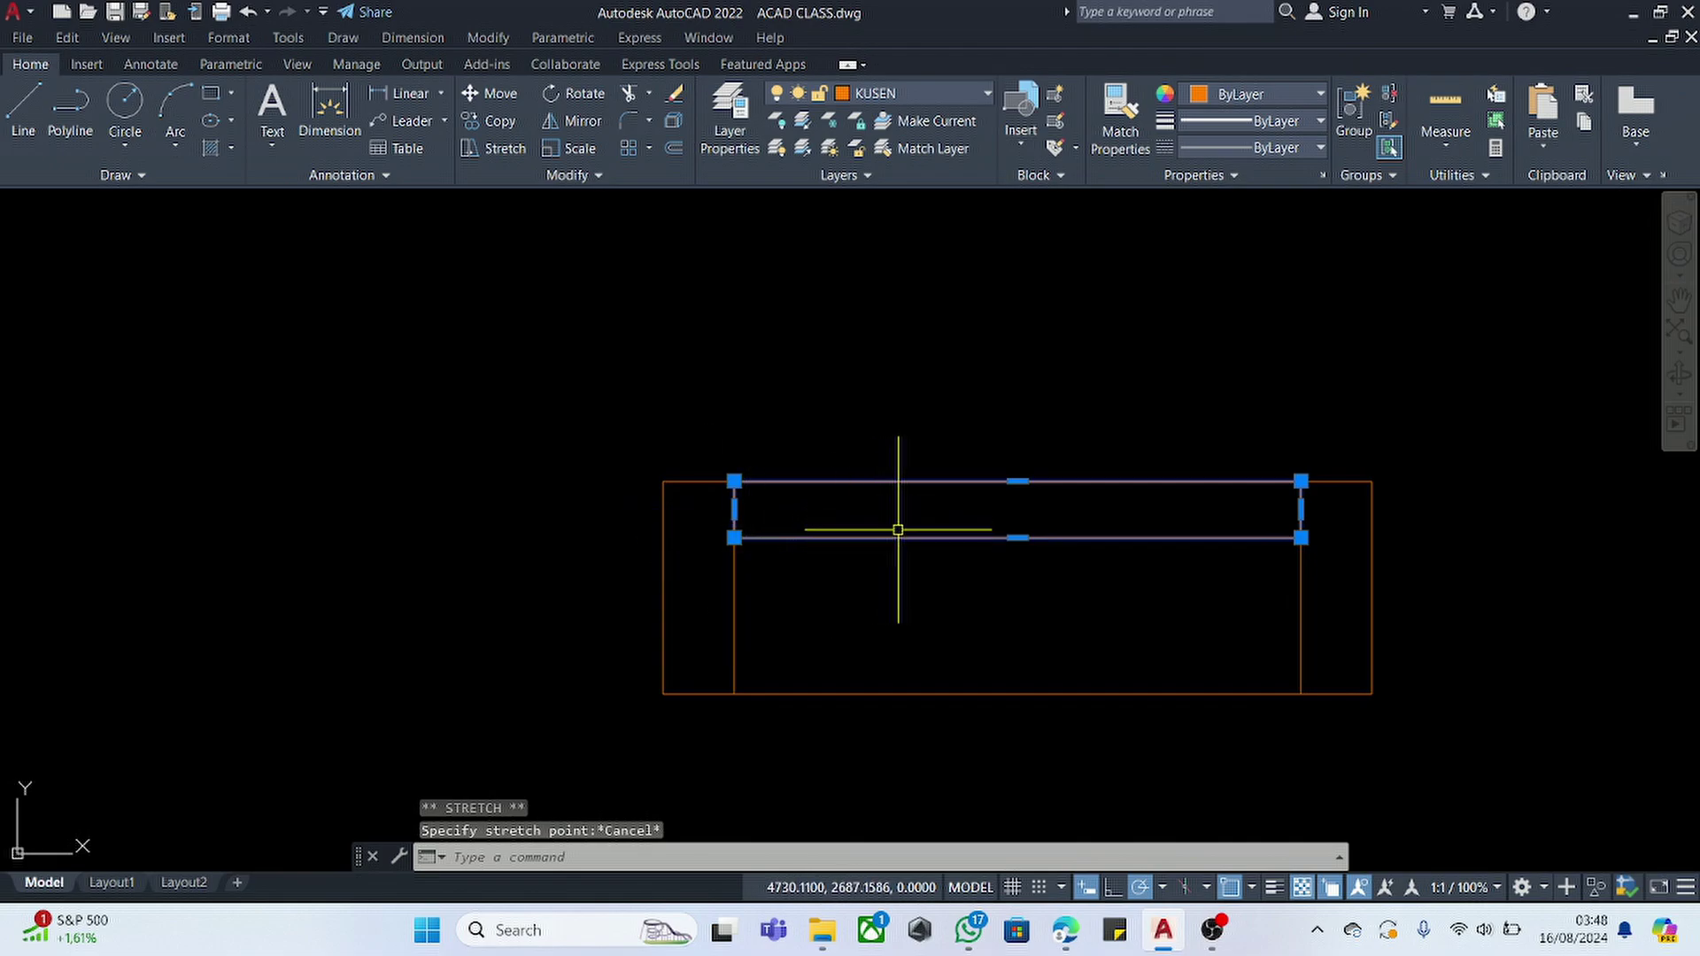
# - Move the narrow inner rectangle up into the empty space above the frame
pyautogui.write('m')
pyautogui.press('Return')
pyautogui.scroll(-4, 877, 556)
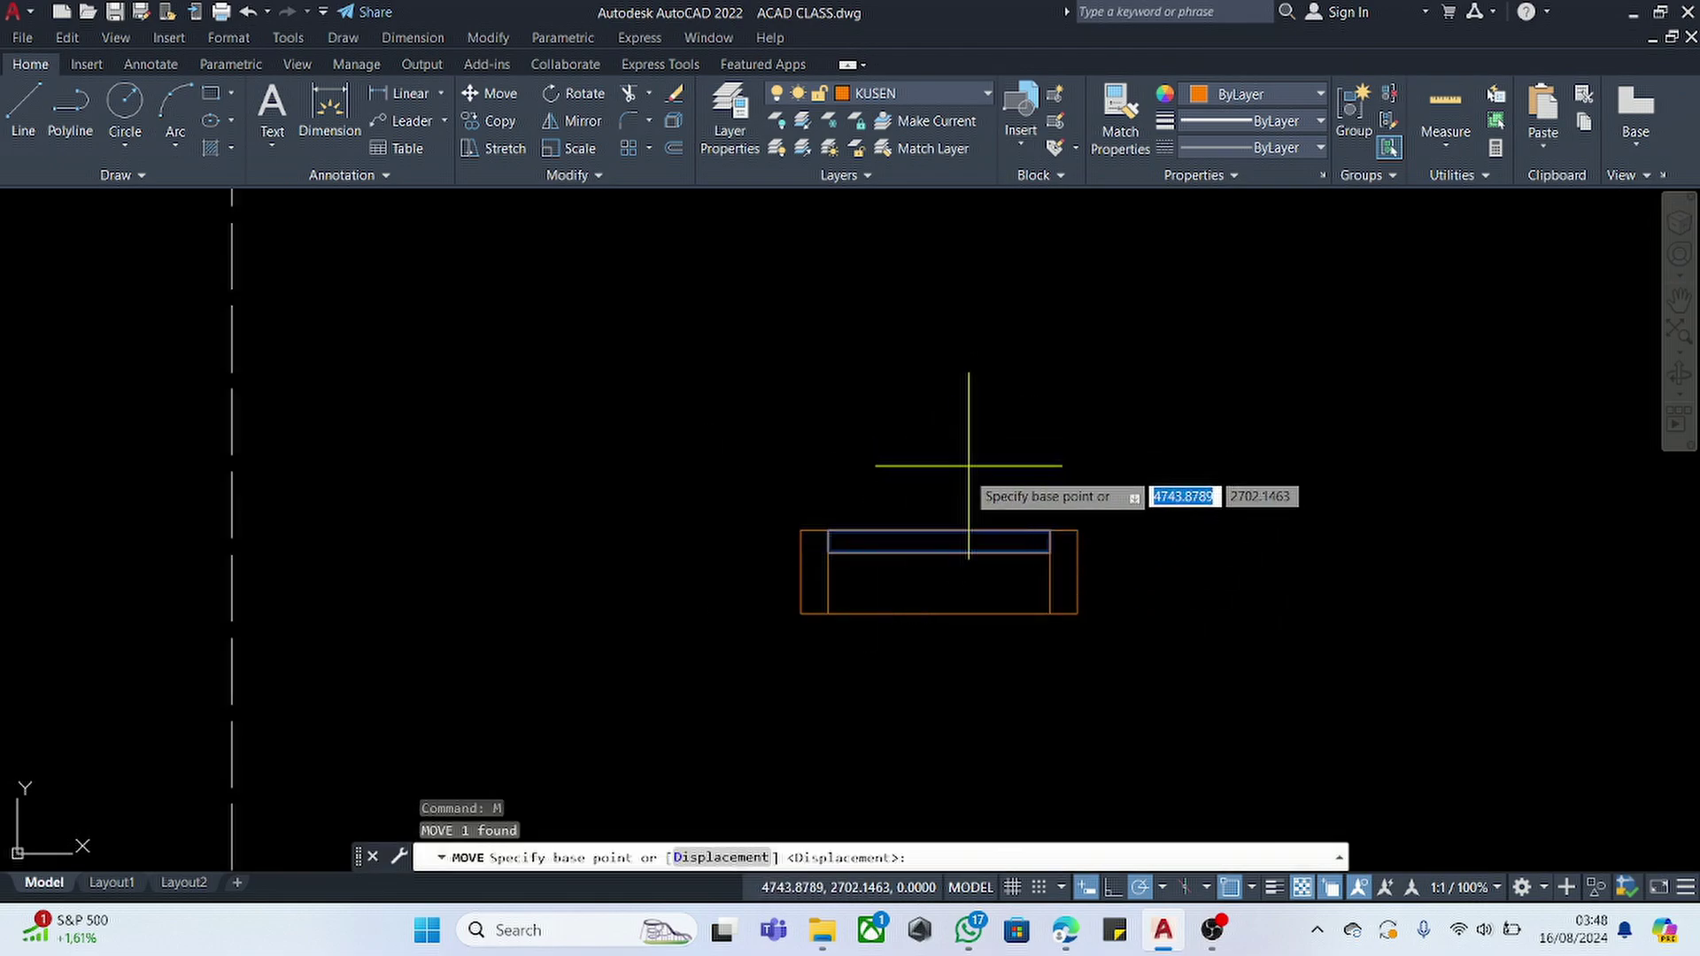
pyautogui.click(977, 462)
pyautogui.click(964, 390)
# - Explode the moved narrow rectangle into separate lines
pyautogui.scroll(5, 824, 463)
pyautogui.click(824, 413)
pyautogui.click(699, 459)
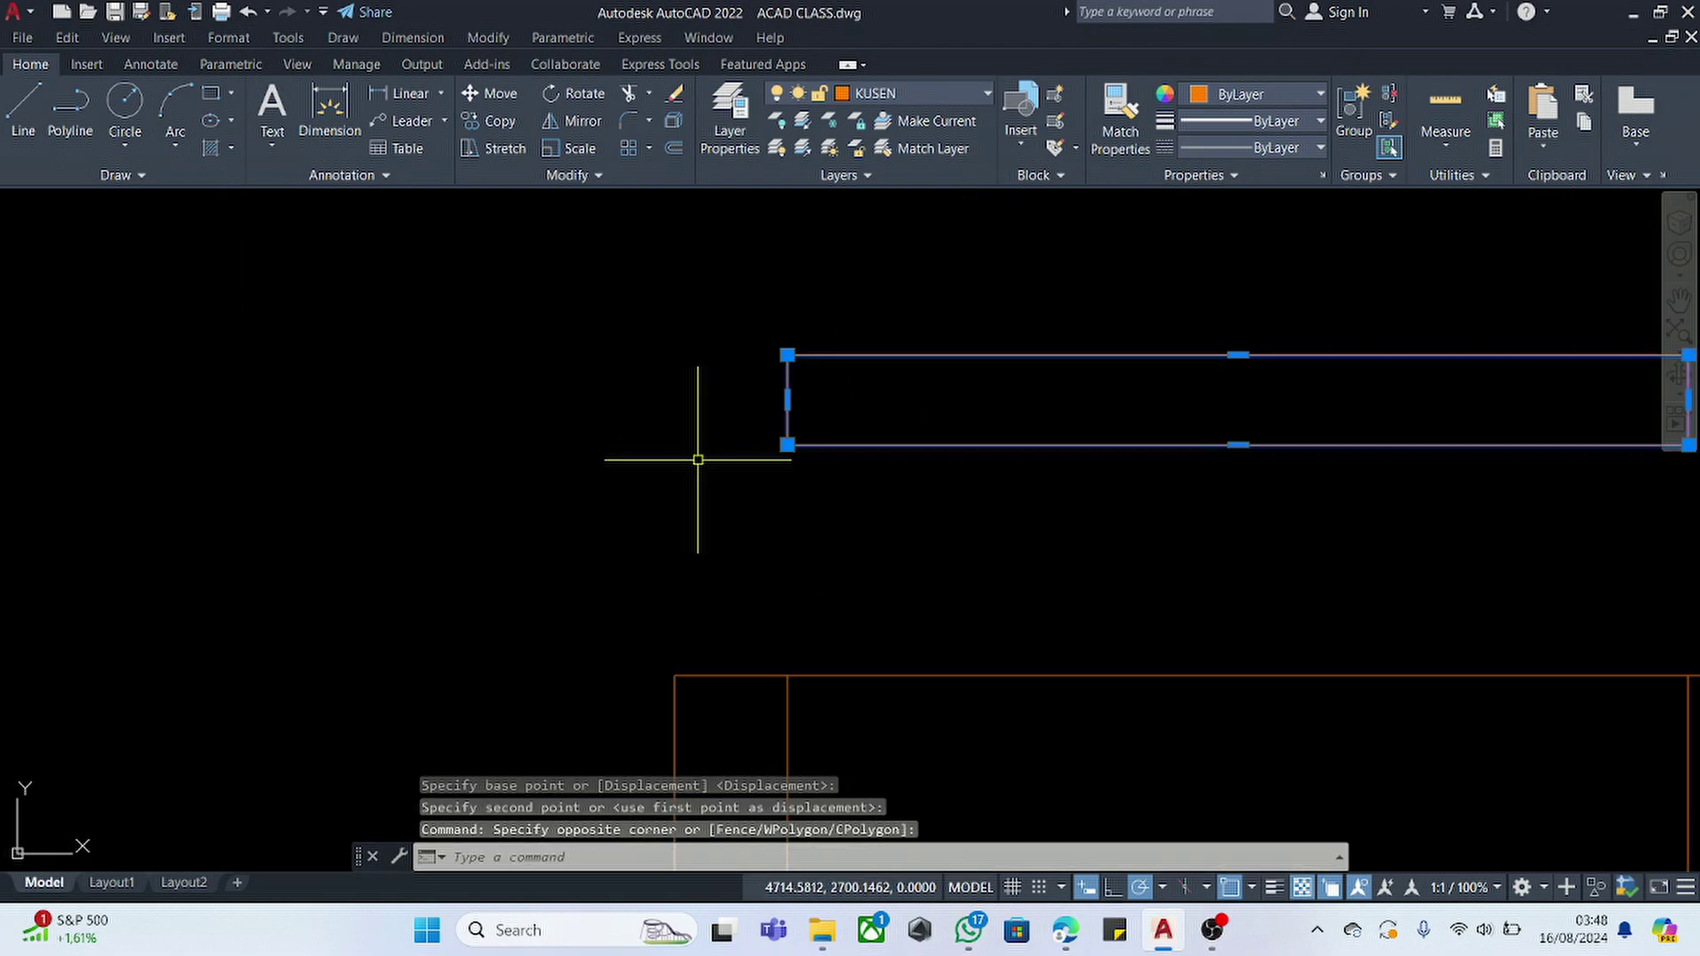
pyautogui.write('x')
pyautogui.press('Return')
# - Offset both short edges of the exploded narrow rectangle 10 units inward
pyautogui.click(816, 383)
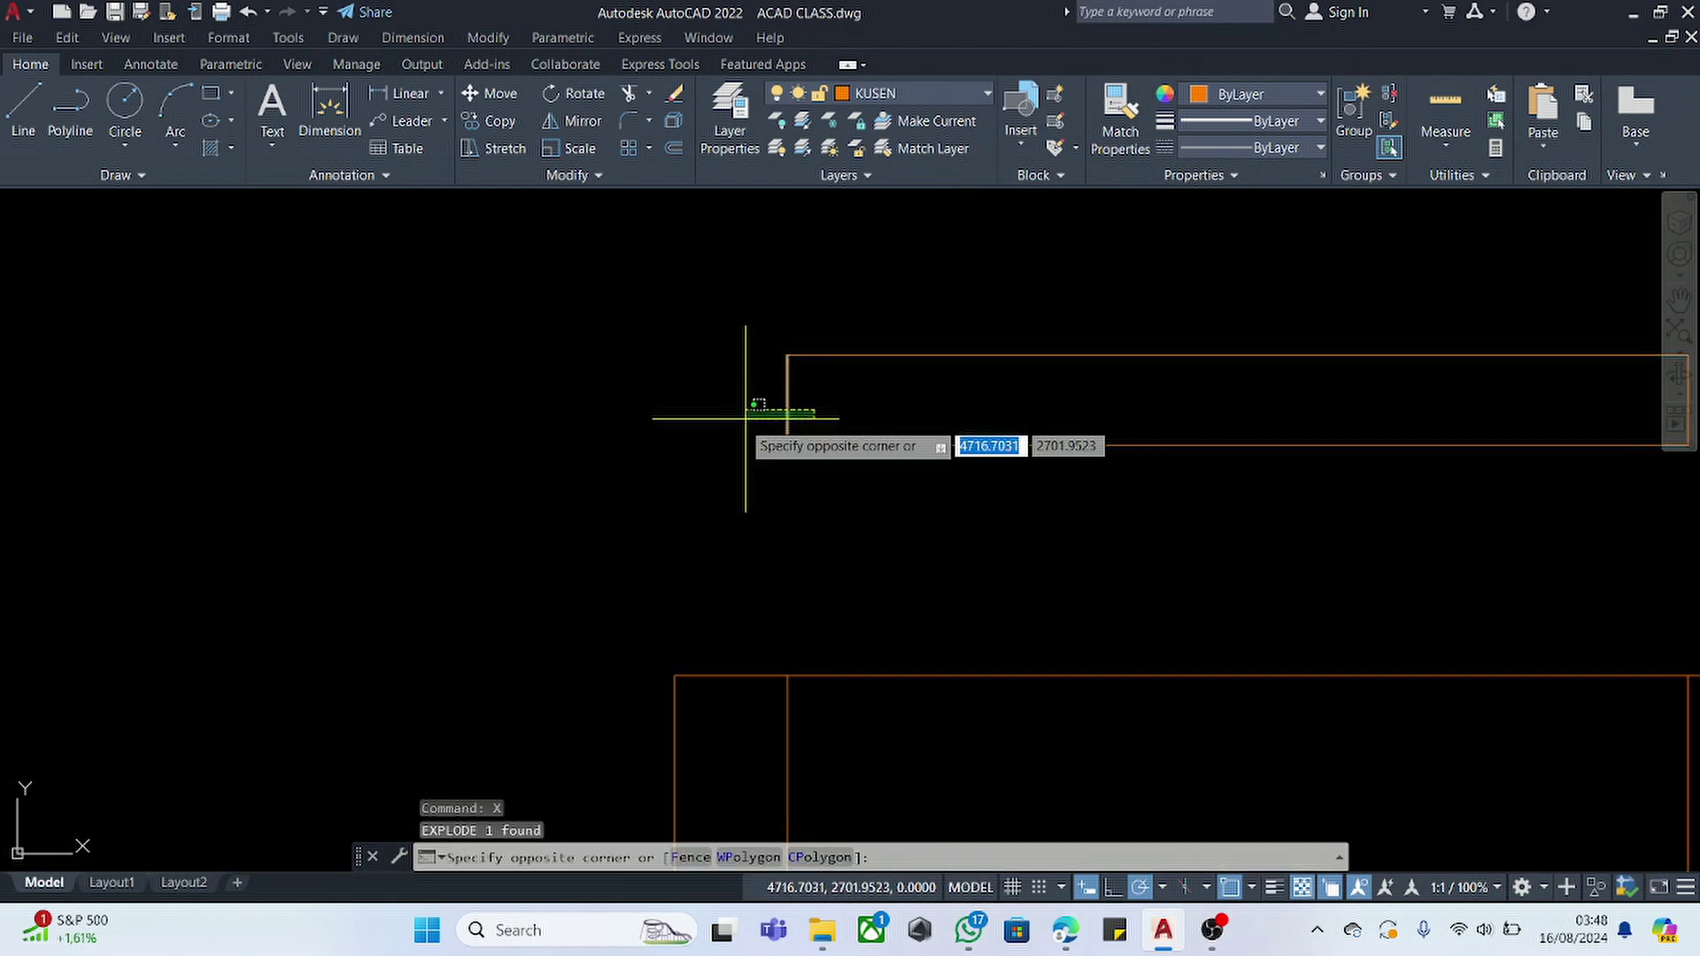
pyautogui.click(746, 417)
pyautogui.write('o')
pyautogui.press('Return')
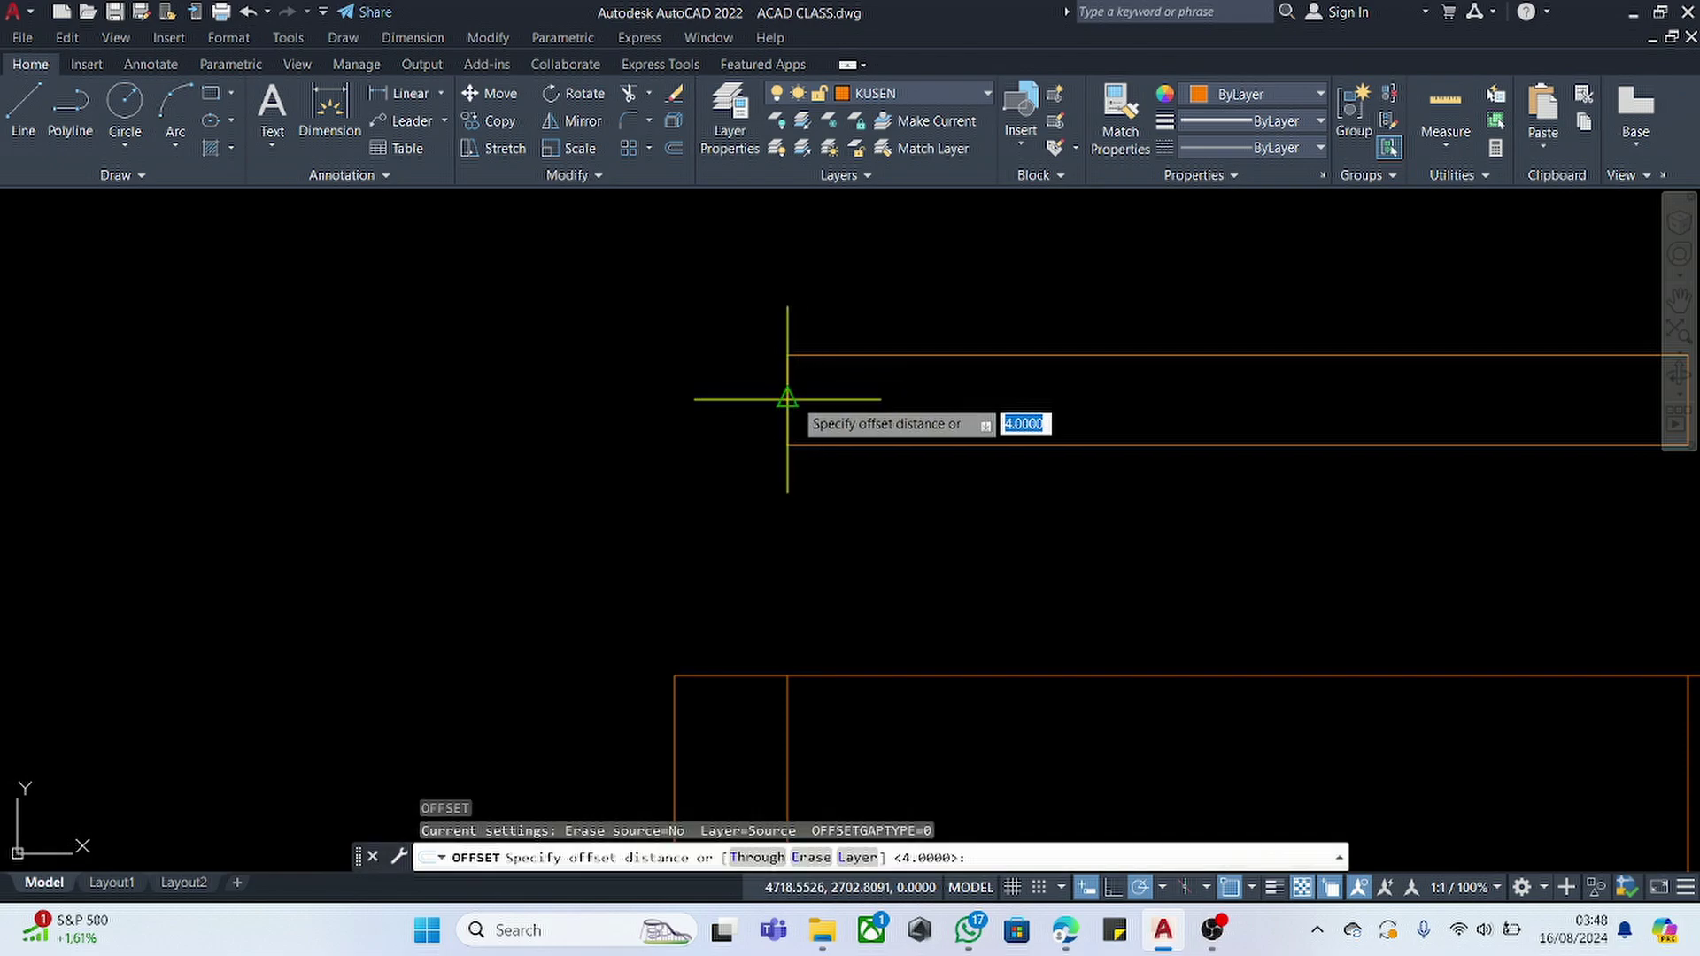
pyautogui.click(787, 396)
pyautogui.write('10')
pyautogui.press('Return')
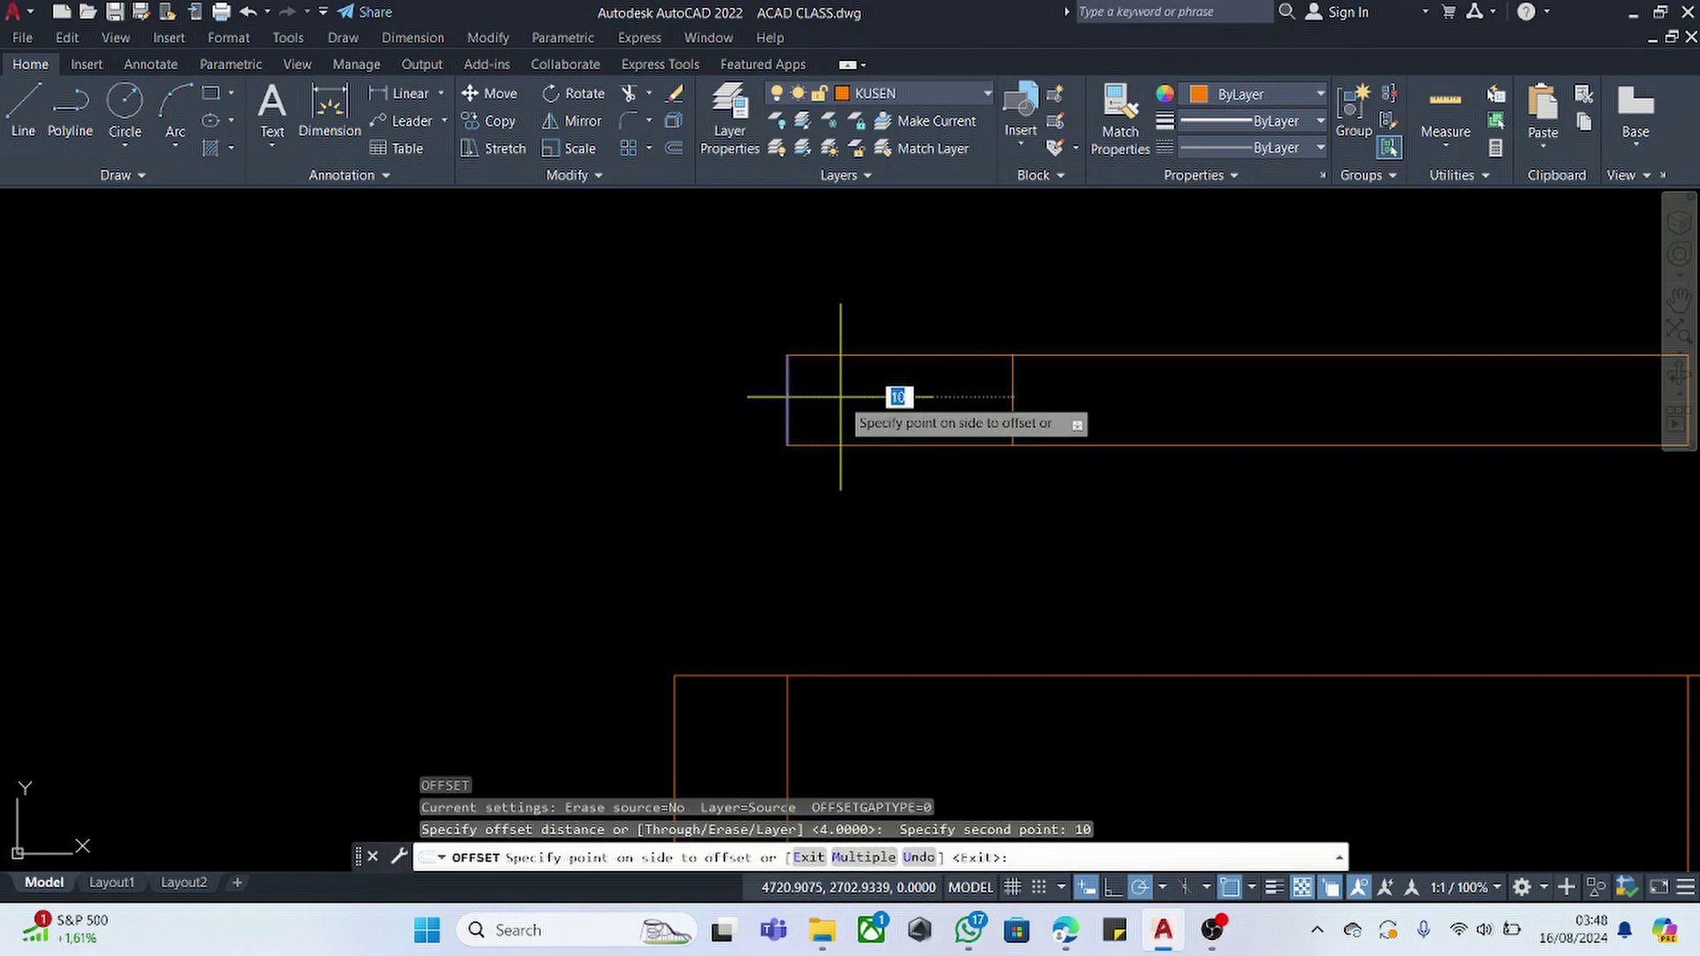
pyautogui.click(900, 397)
pyautogui.scroll(-3, 1024, 407)
pyautogui.click(1175, 406)
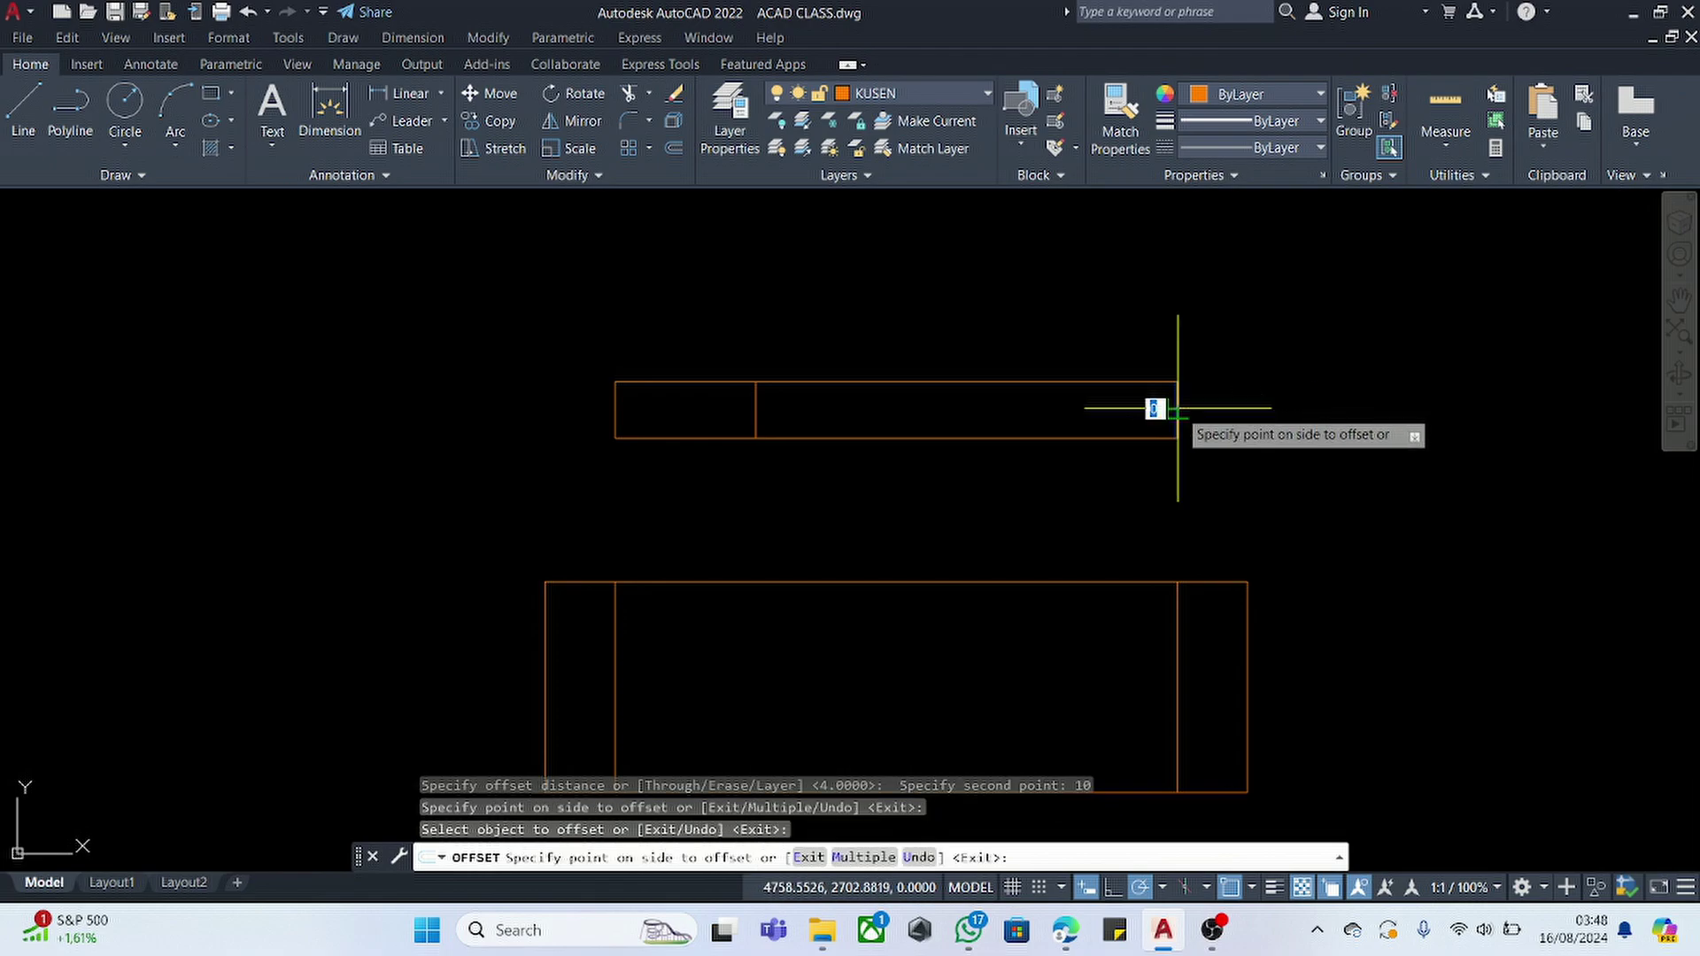
pyautogui.click(1062, 410)
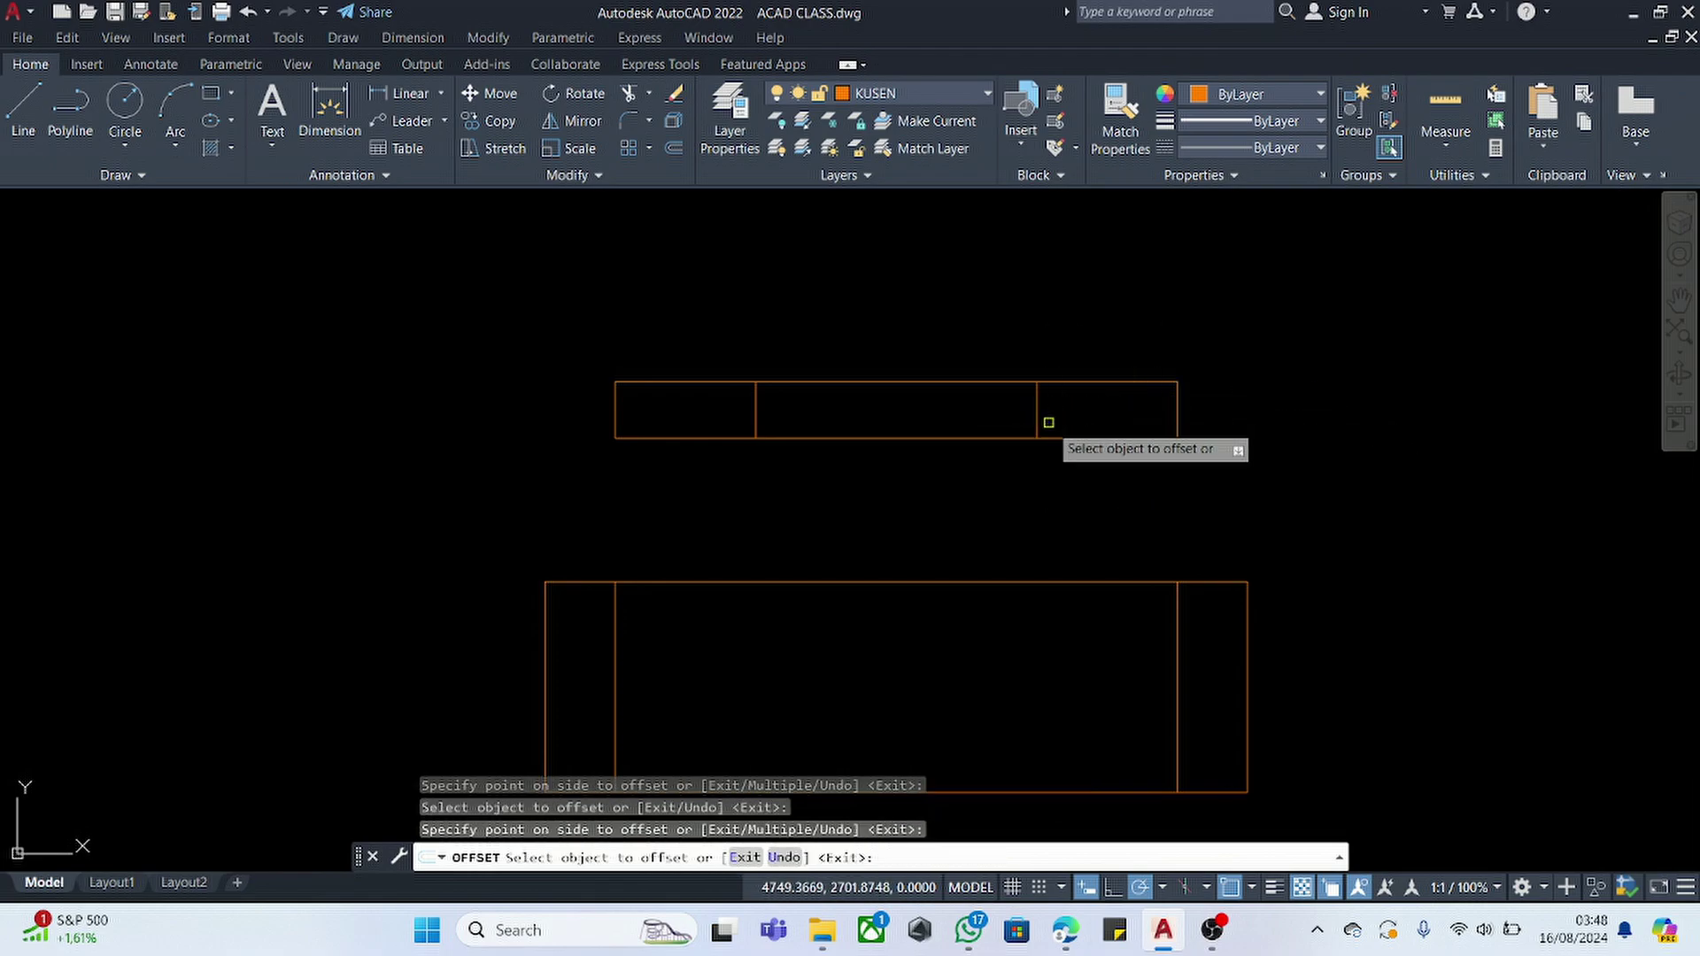
pyautogui.press('Escape')
# - Draw a horizontal line joining the midpoints of the two inner dividers in the narrow rectangle
pyautogui.write('L')
pyautogui.press('Return')
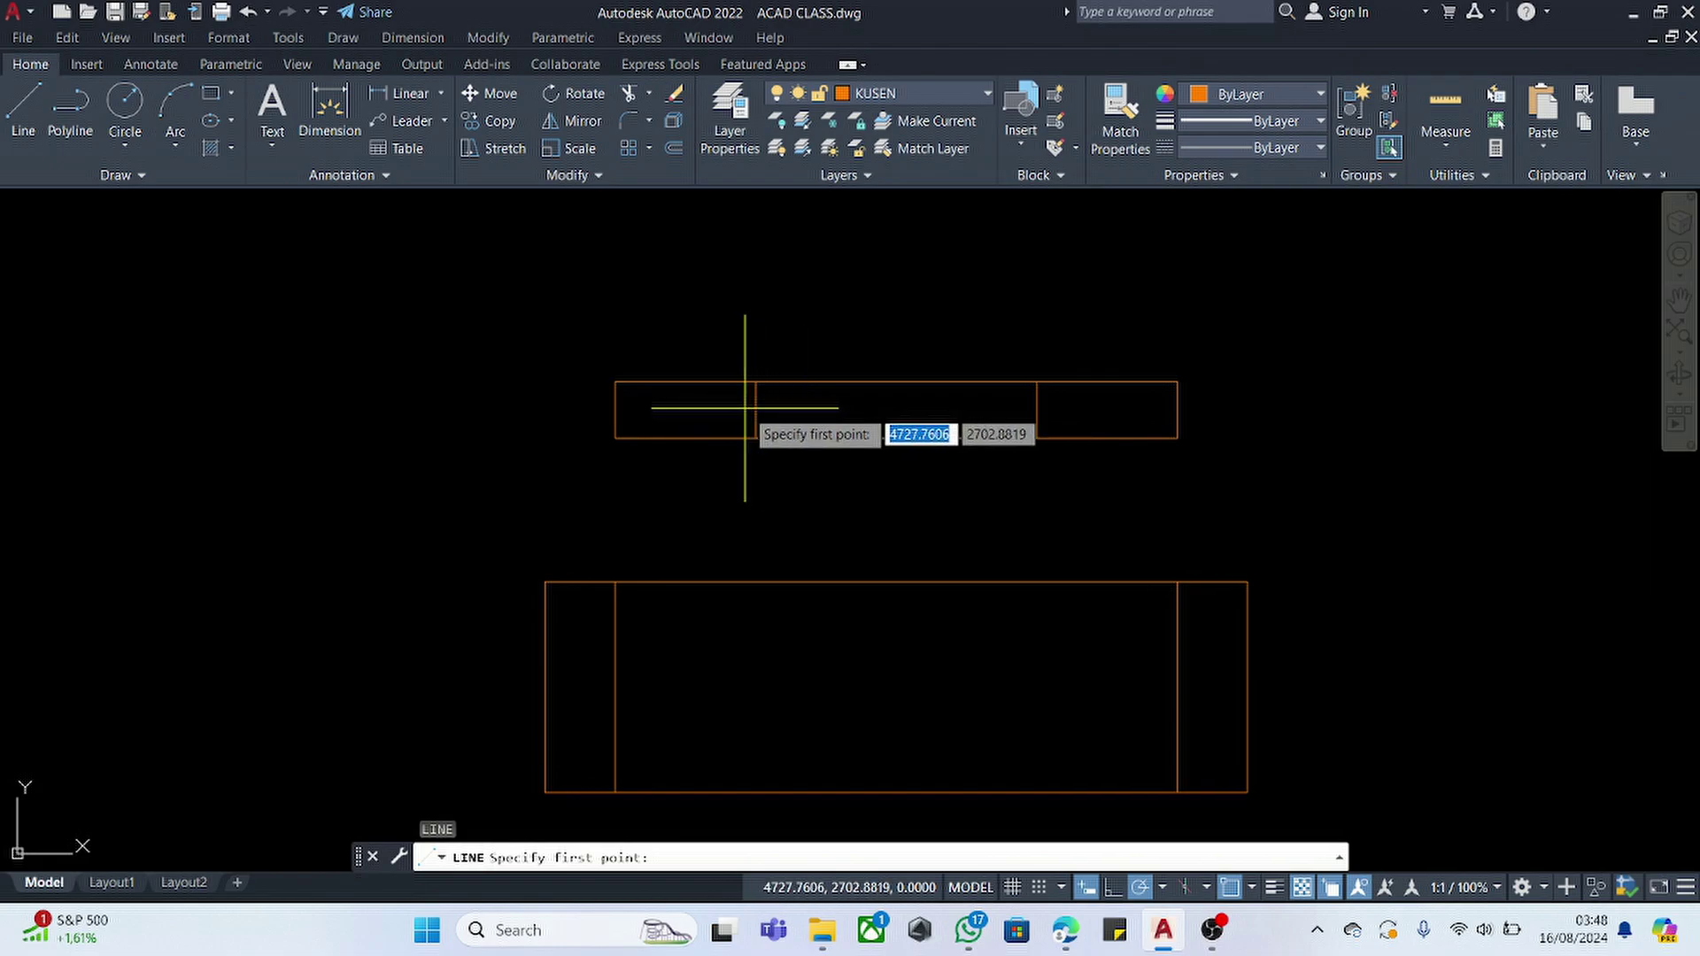
pyautogui.click(755, 409)
pyautogui.click(1037, 409)
pyautogui.press('Escape')
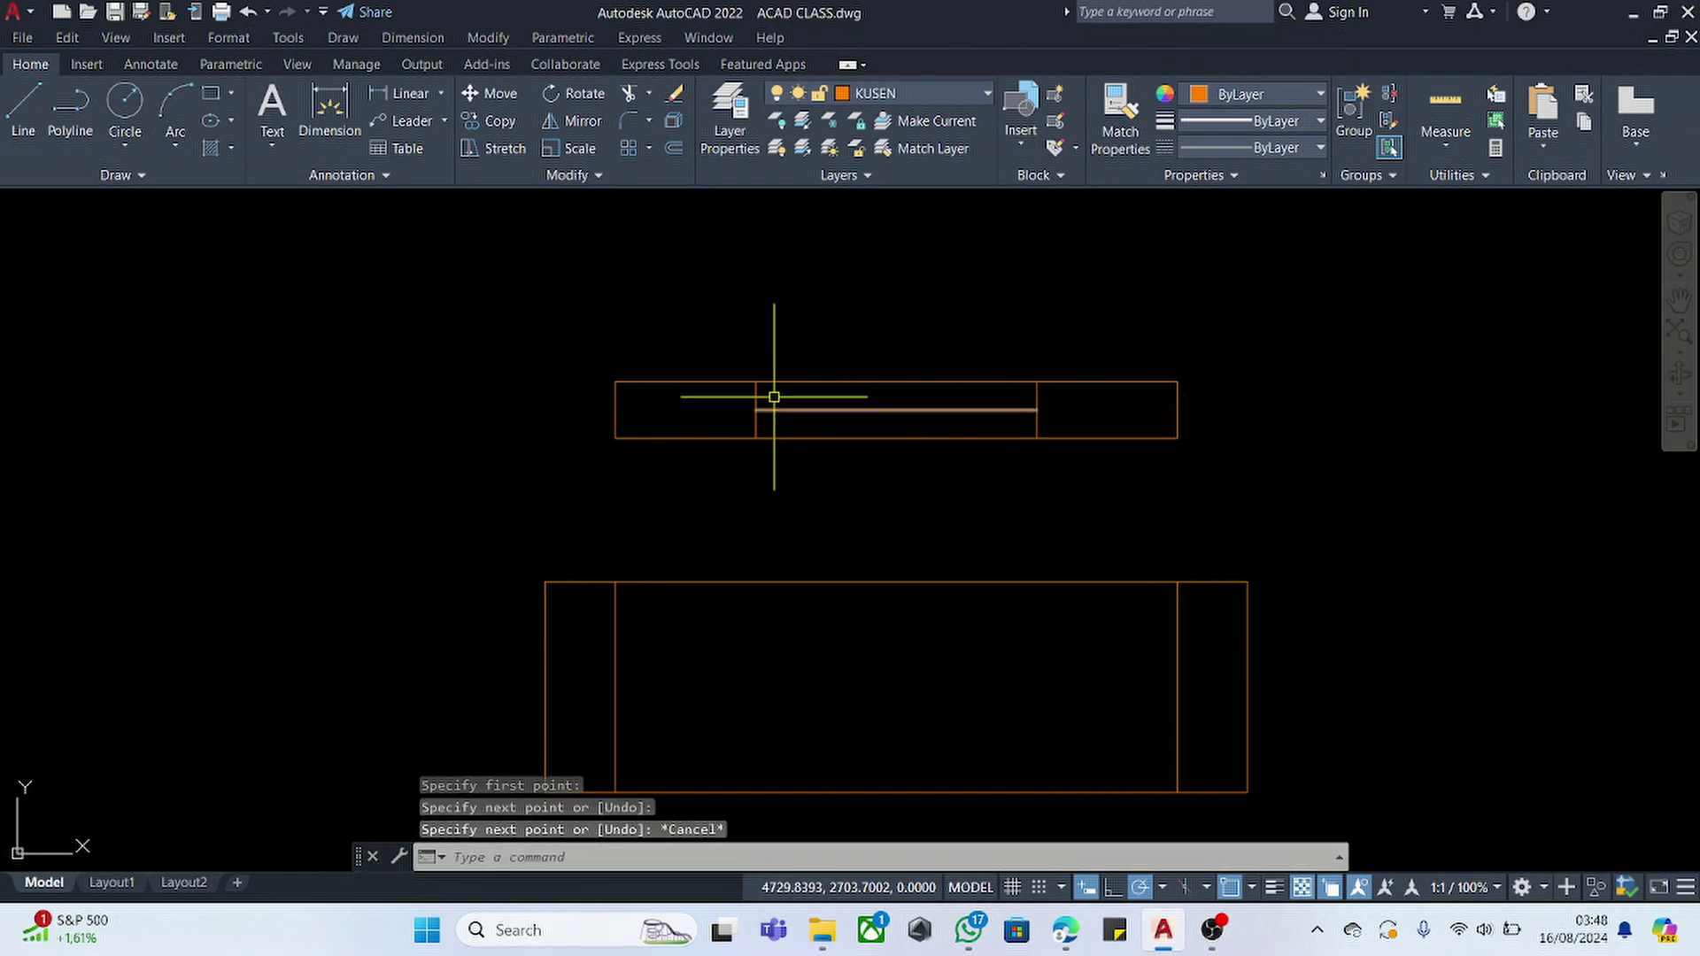
pyautogui.scroll(1, 686, 409)
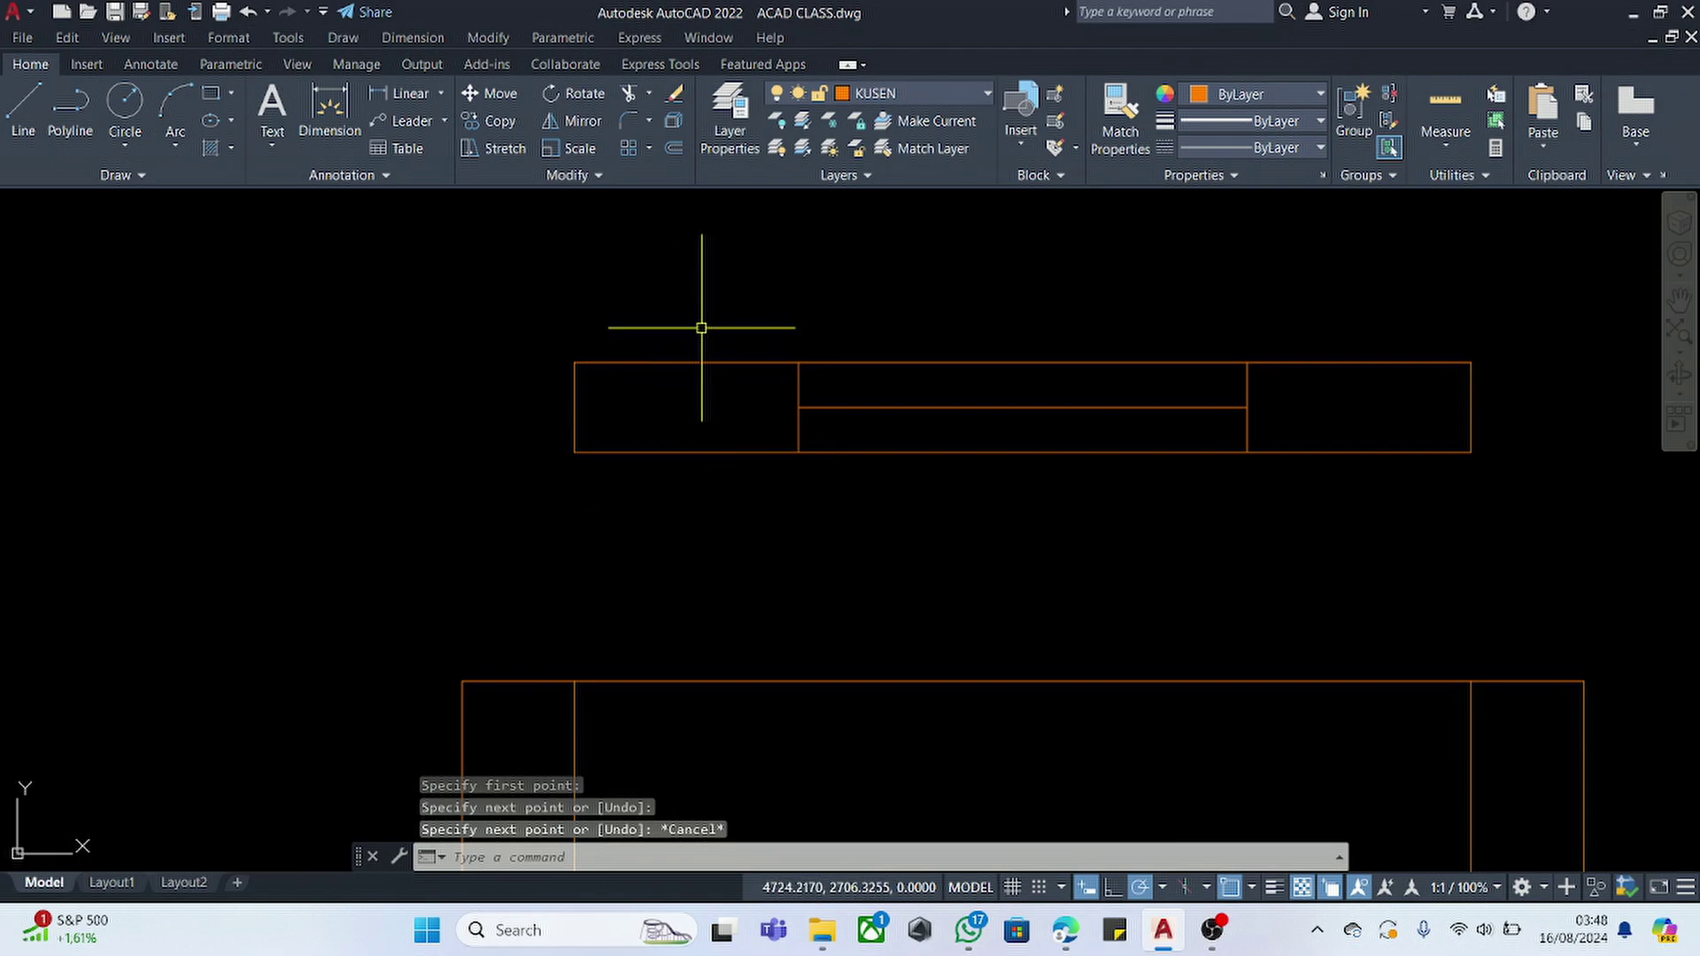
pyautogui.write('L')
pyautogui.press('Return')
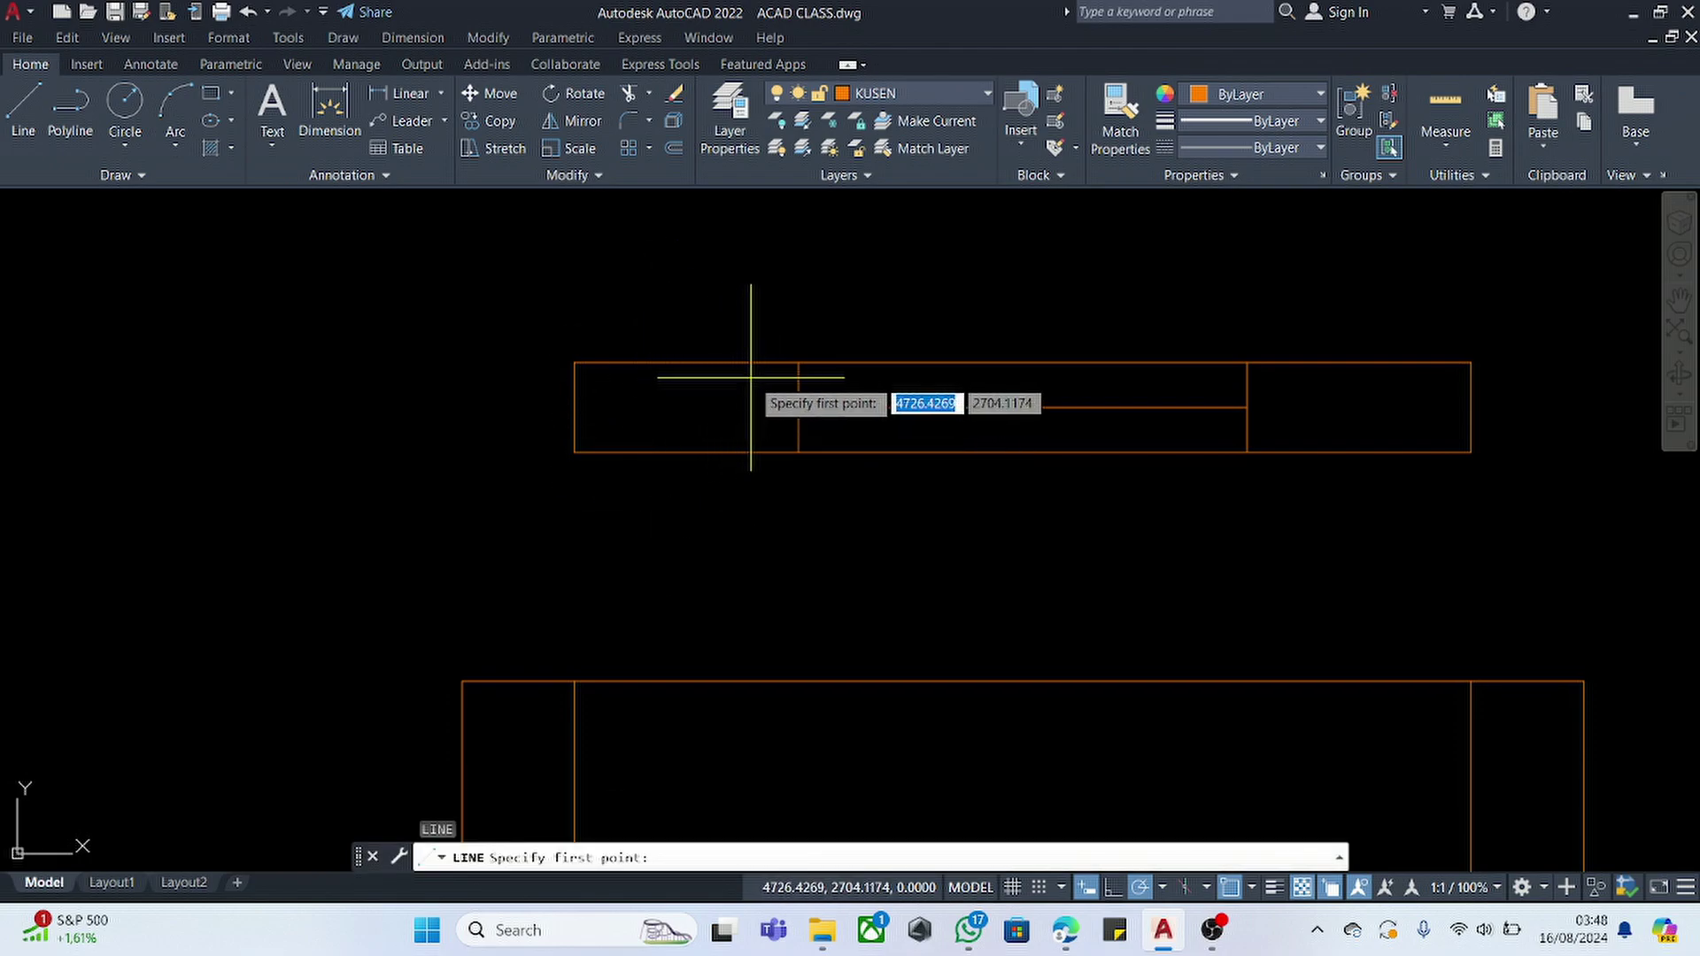
pyautogui.press('Escape')
pyautogui.write('REC')
pyautogui.press('Return')
pyautogui.click(820, 331)
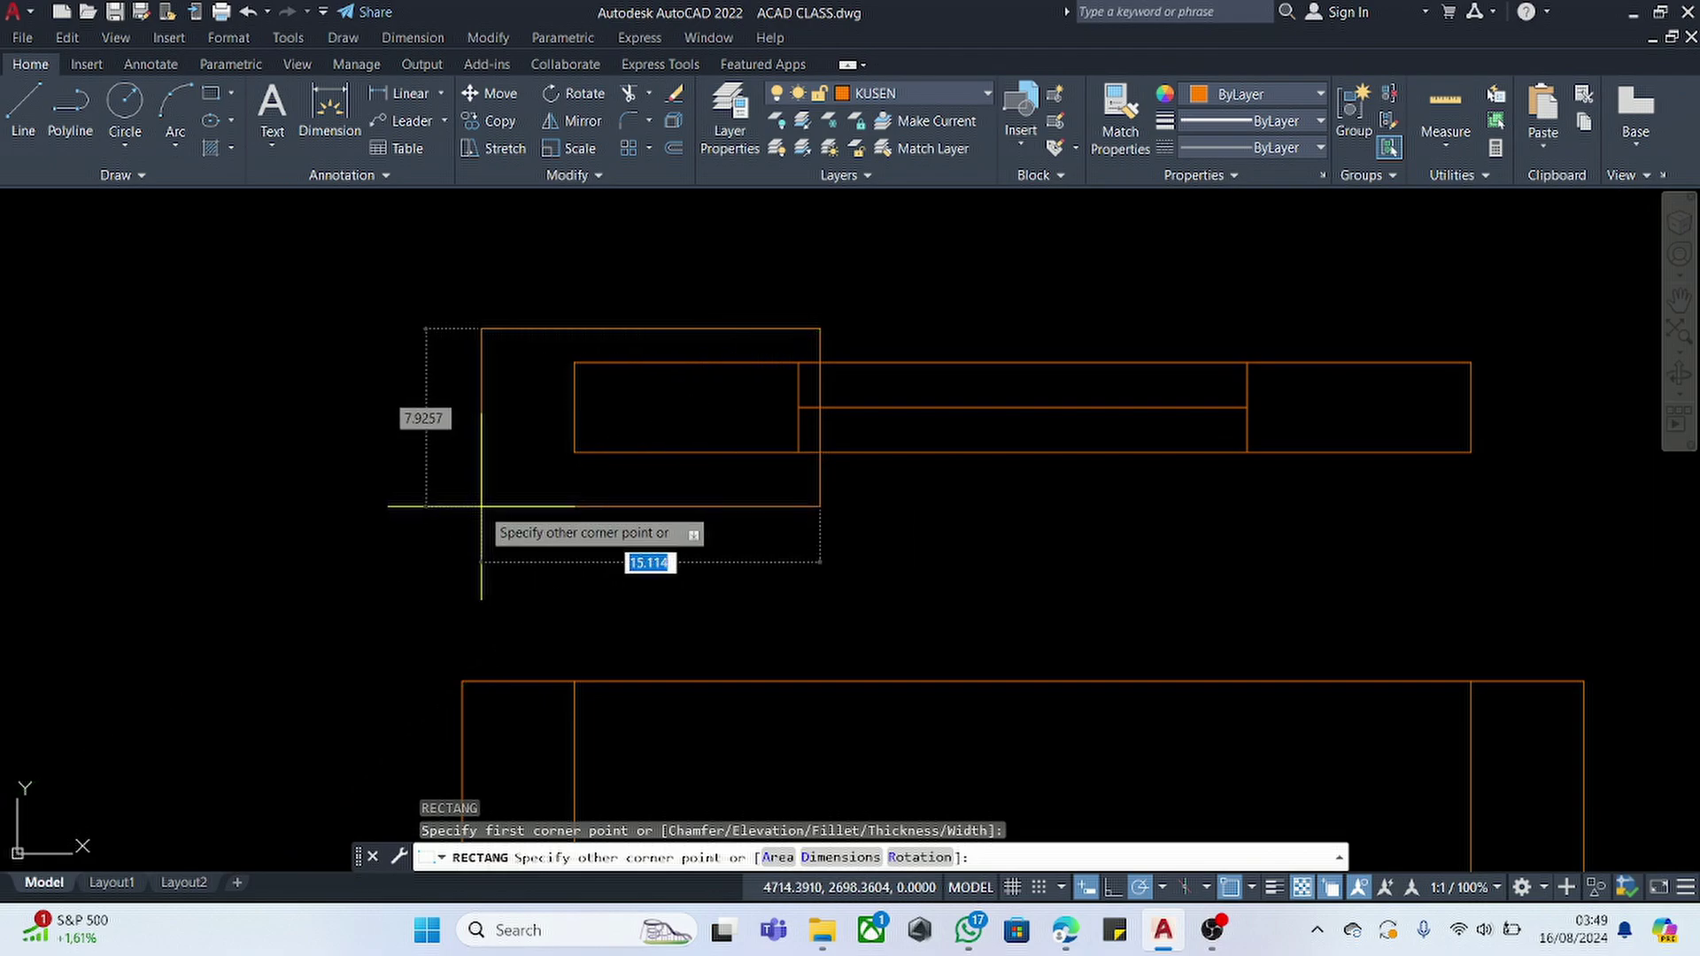
pyautogui.click(481, 507)
pyautogui.click(637, 479)
pyautogui.click(590, 582)
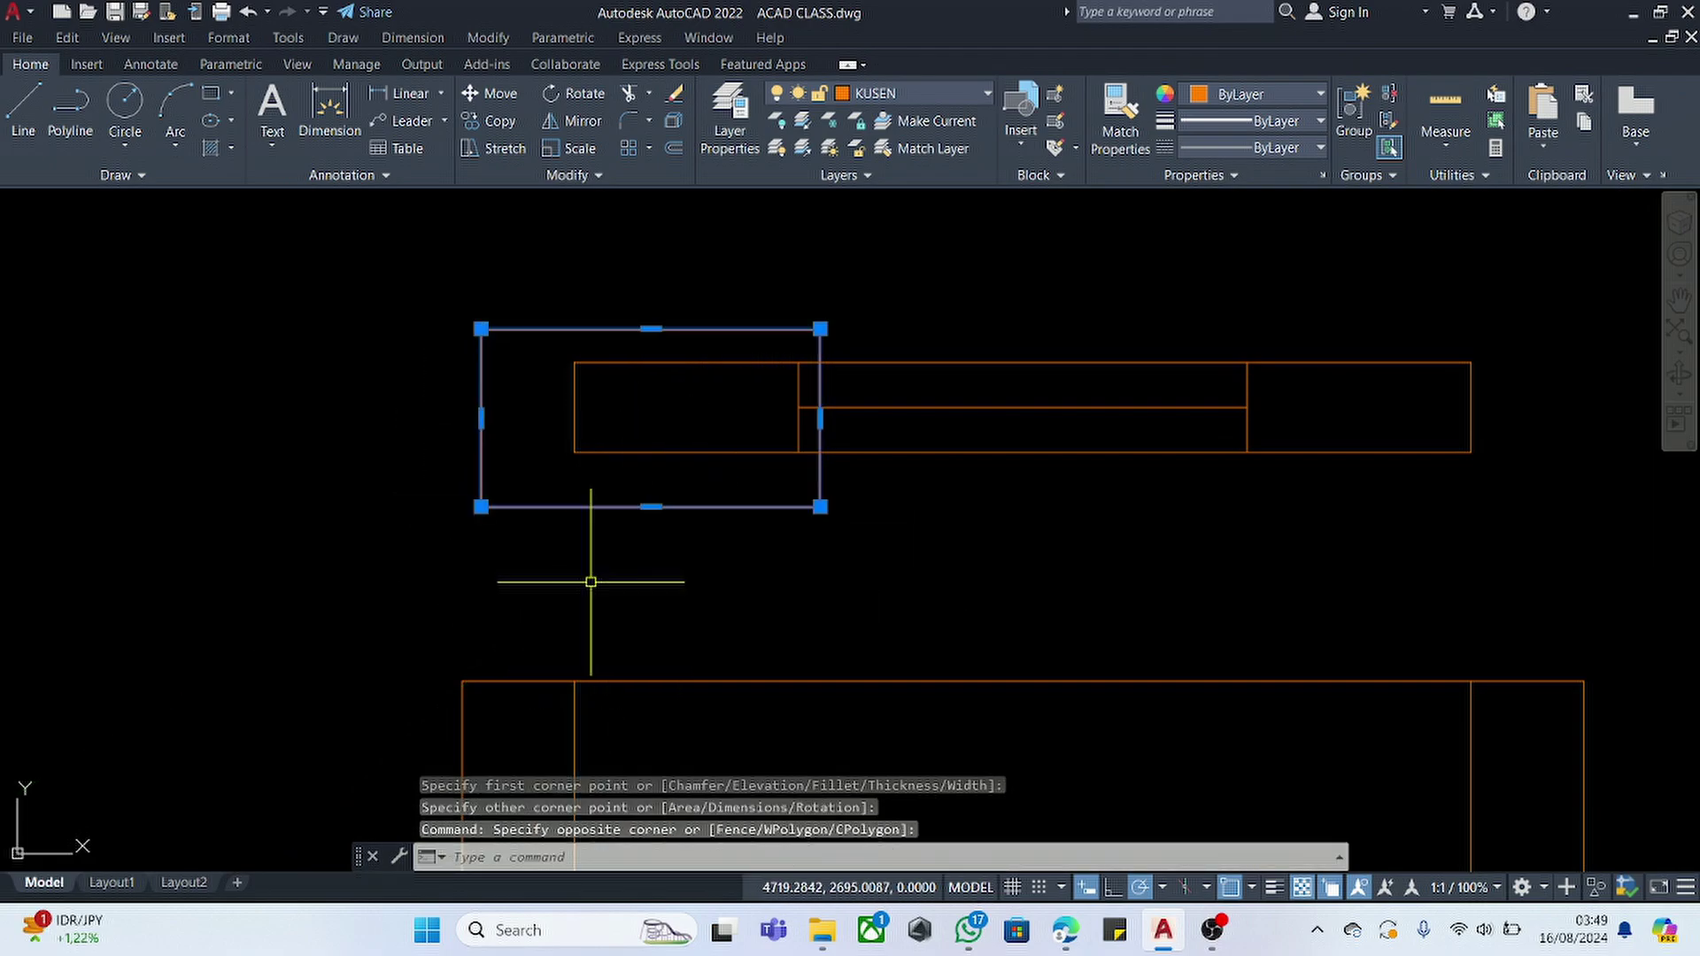
pyautogui.press('Delete')
pyautogui.click(989, 401)
pyautogui.click(972, 417)
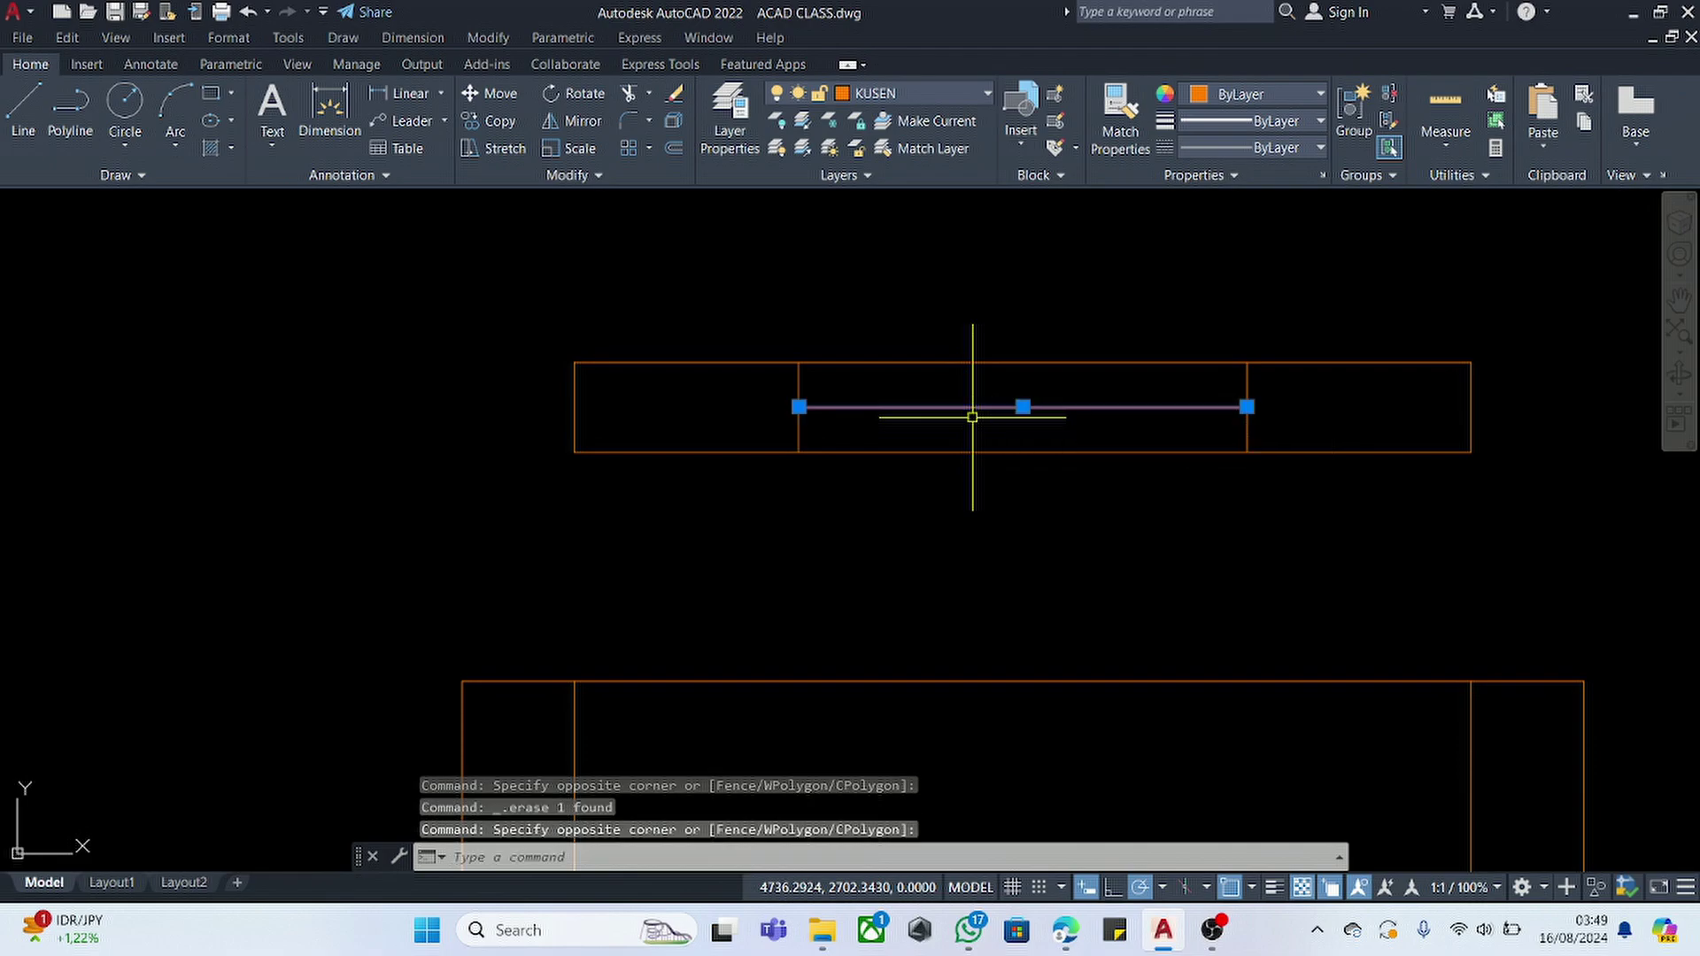
pyautogui.press('Escape')
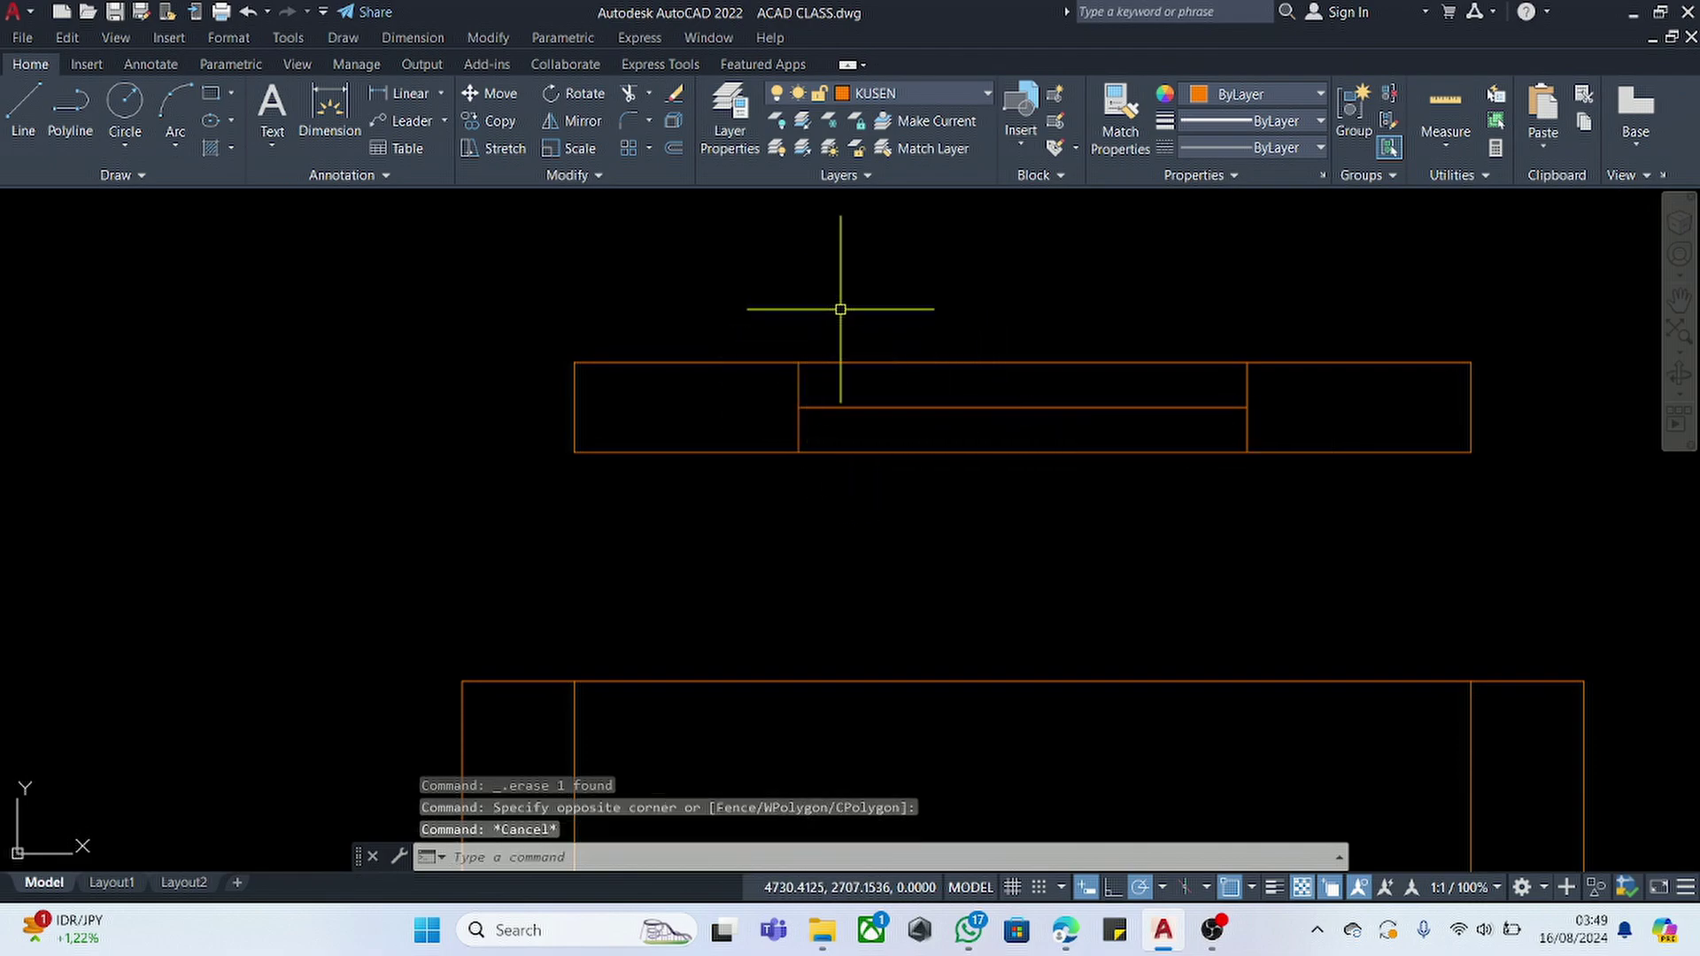
# - Stretch the left divider and the attached end of the centre line 3 units to the left
pyautogui.click(841, 309)
pyautogui.click(762, 526)
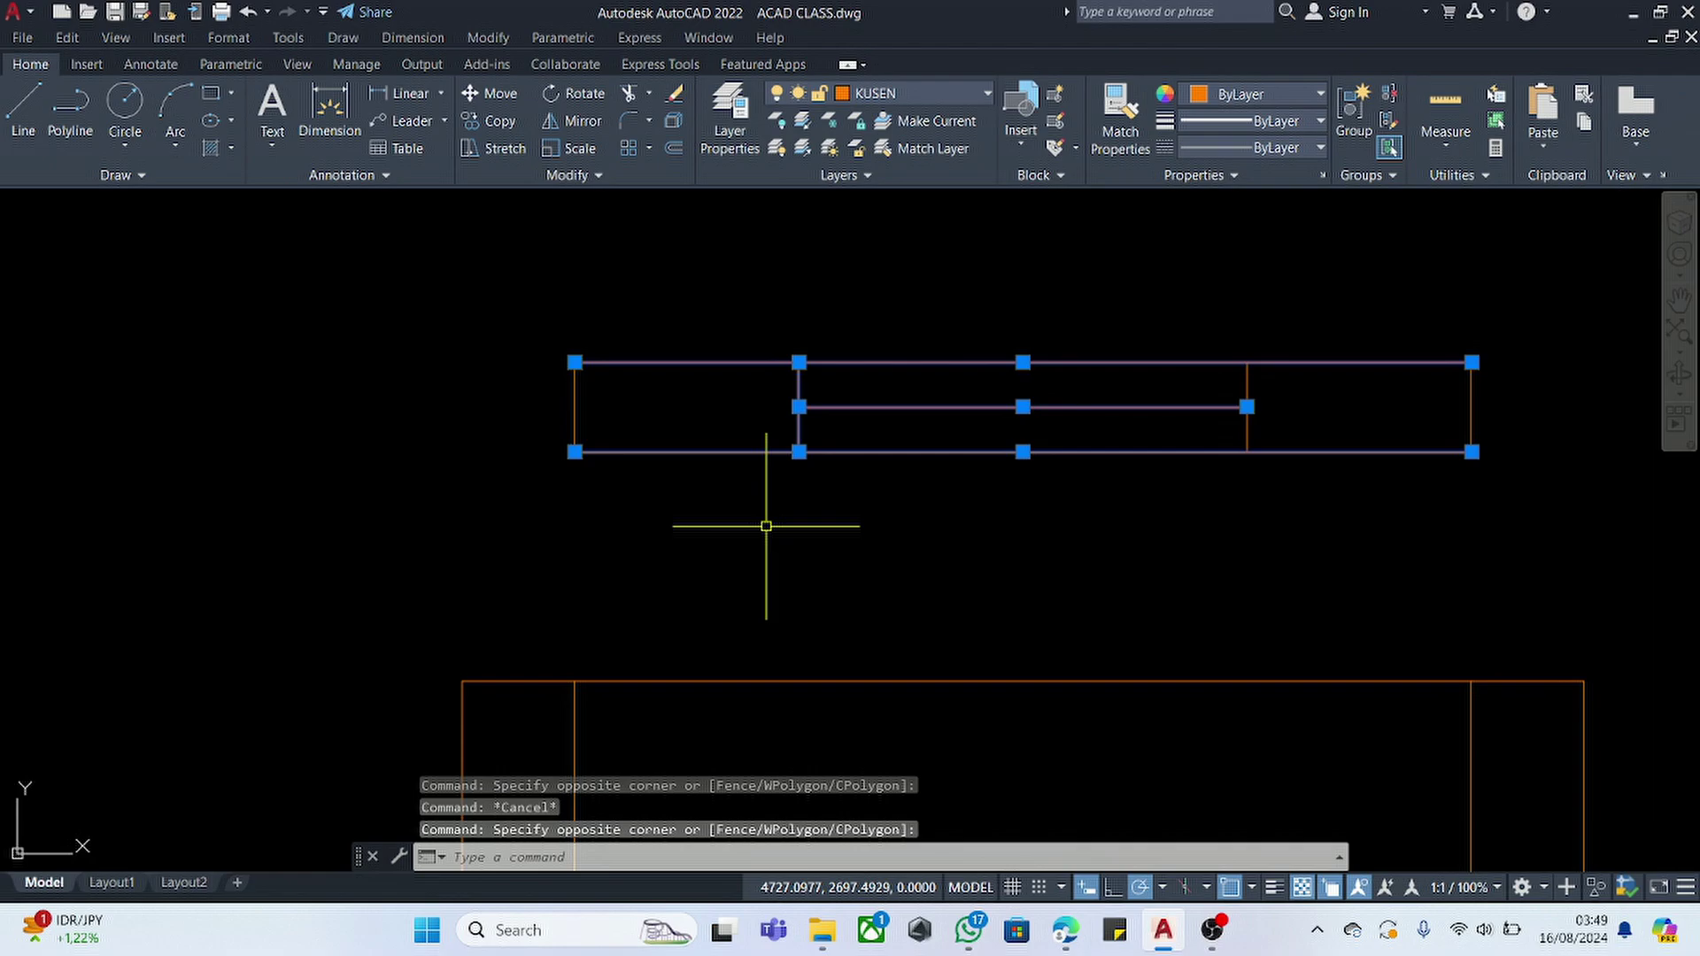
pyautogui.write('s')
pyautogui.press('Return')
pyautogui.click(779, 520)
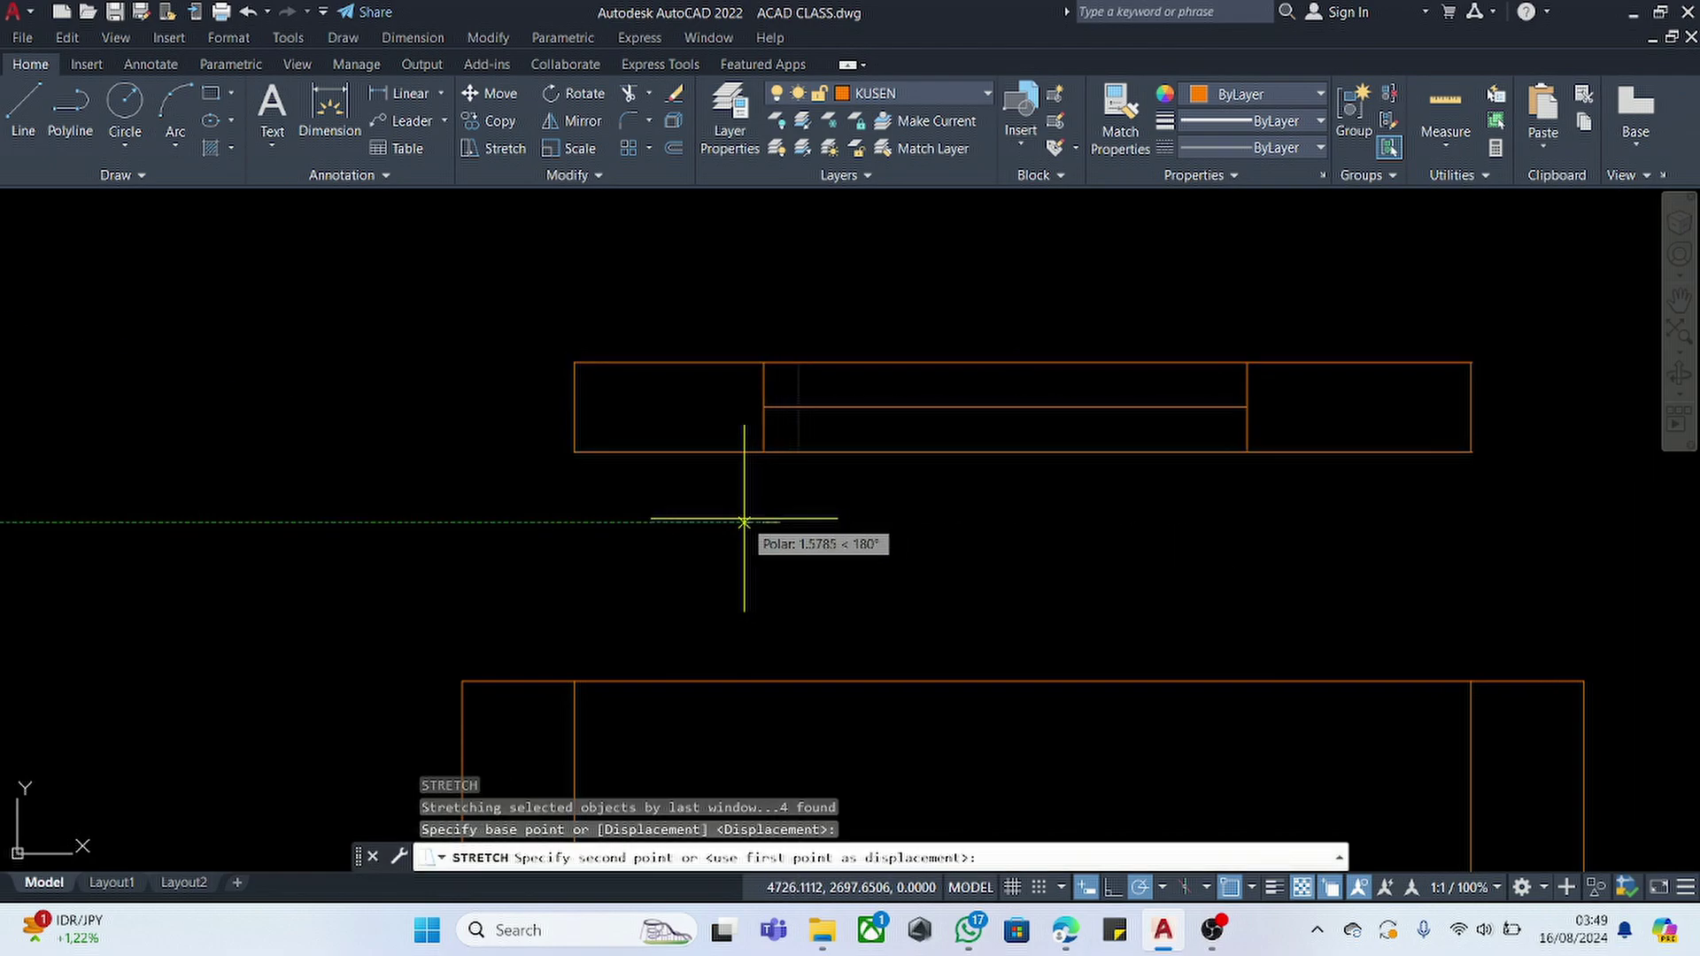
pyautogui.write('3')
pyautogui.press('Return')
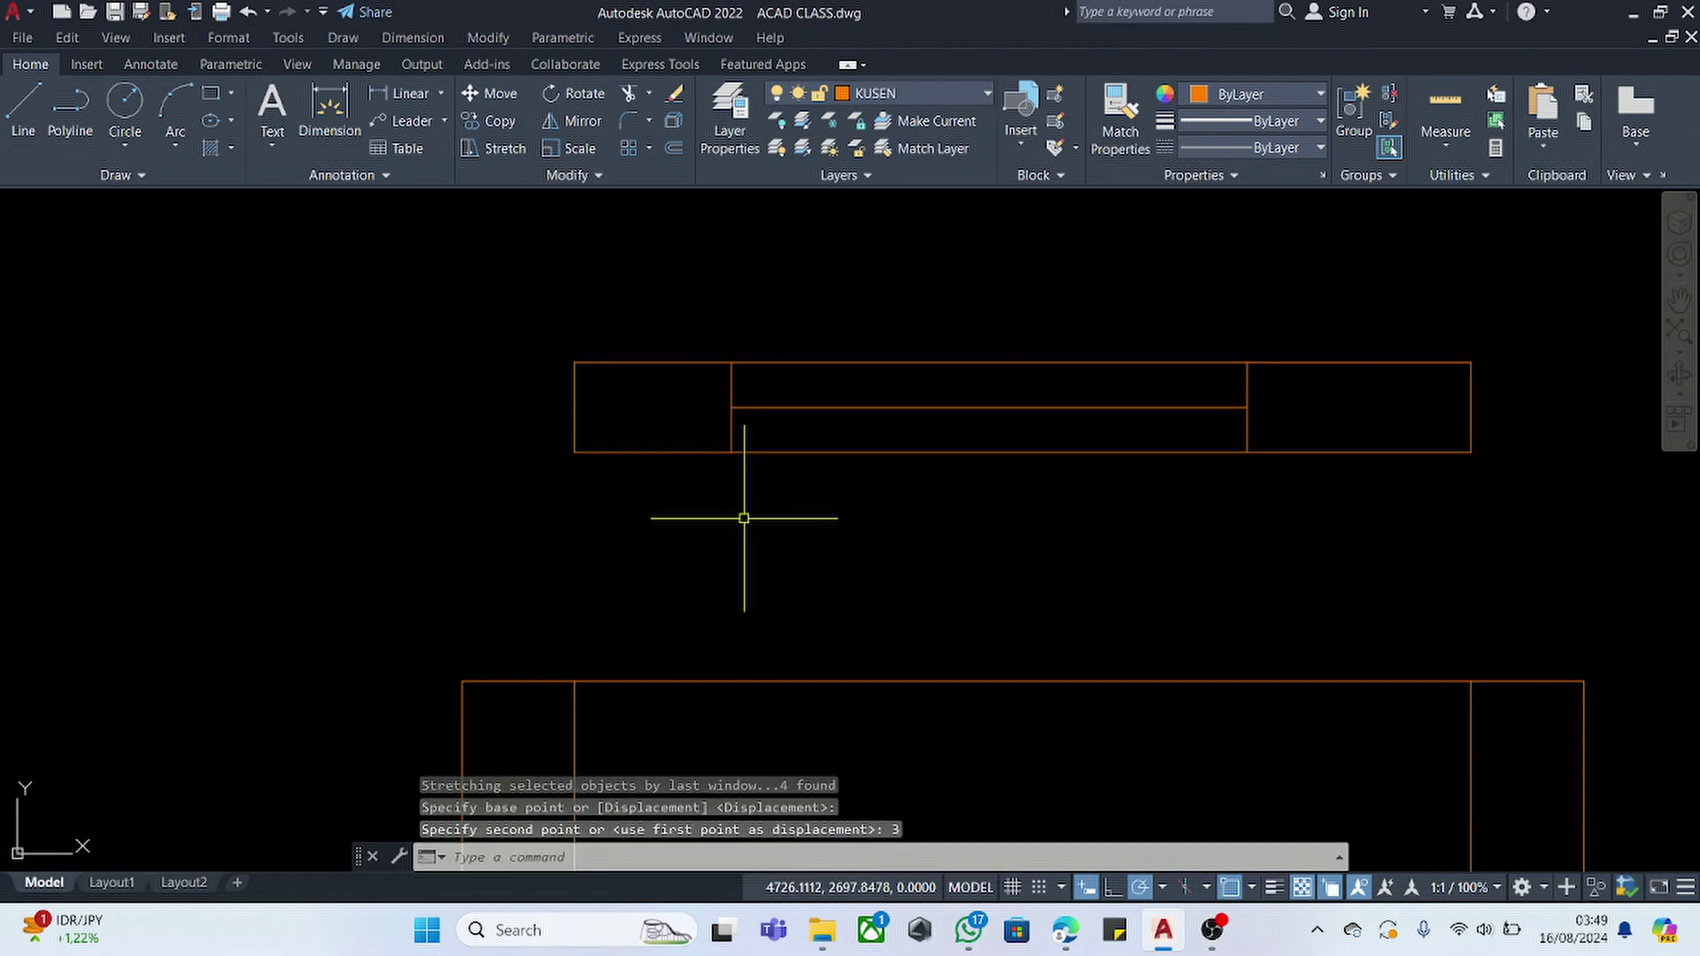
# - Stretch the right divider and the attached end of the centre line 3 units to the right
pyautogui.click(1320, 307)
pyautogui.click(1226, 556)
pyautogui.press('Return')
pyautogui.click(1209, 532)
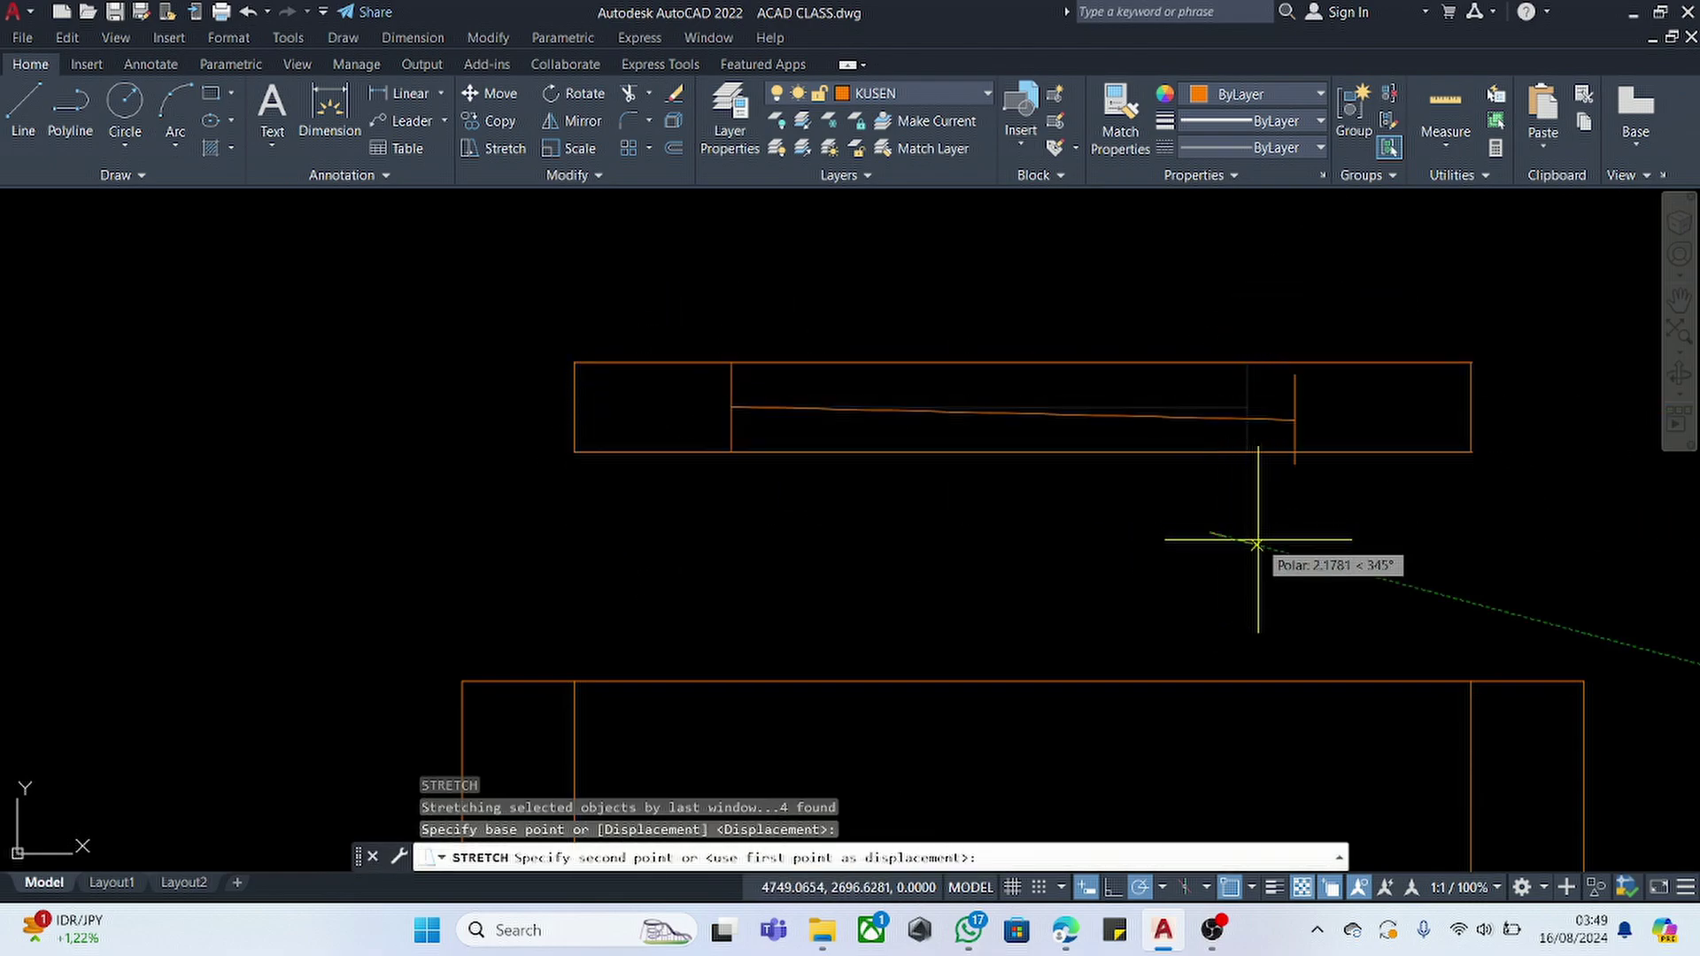
pyautogui.write('3')
pyautogui.press('Return')
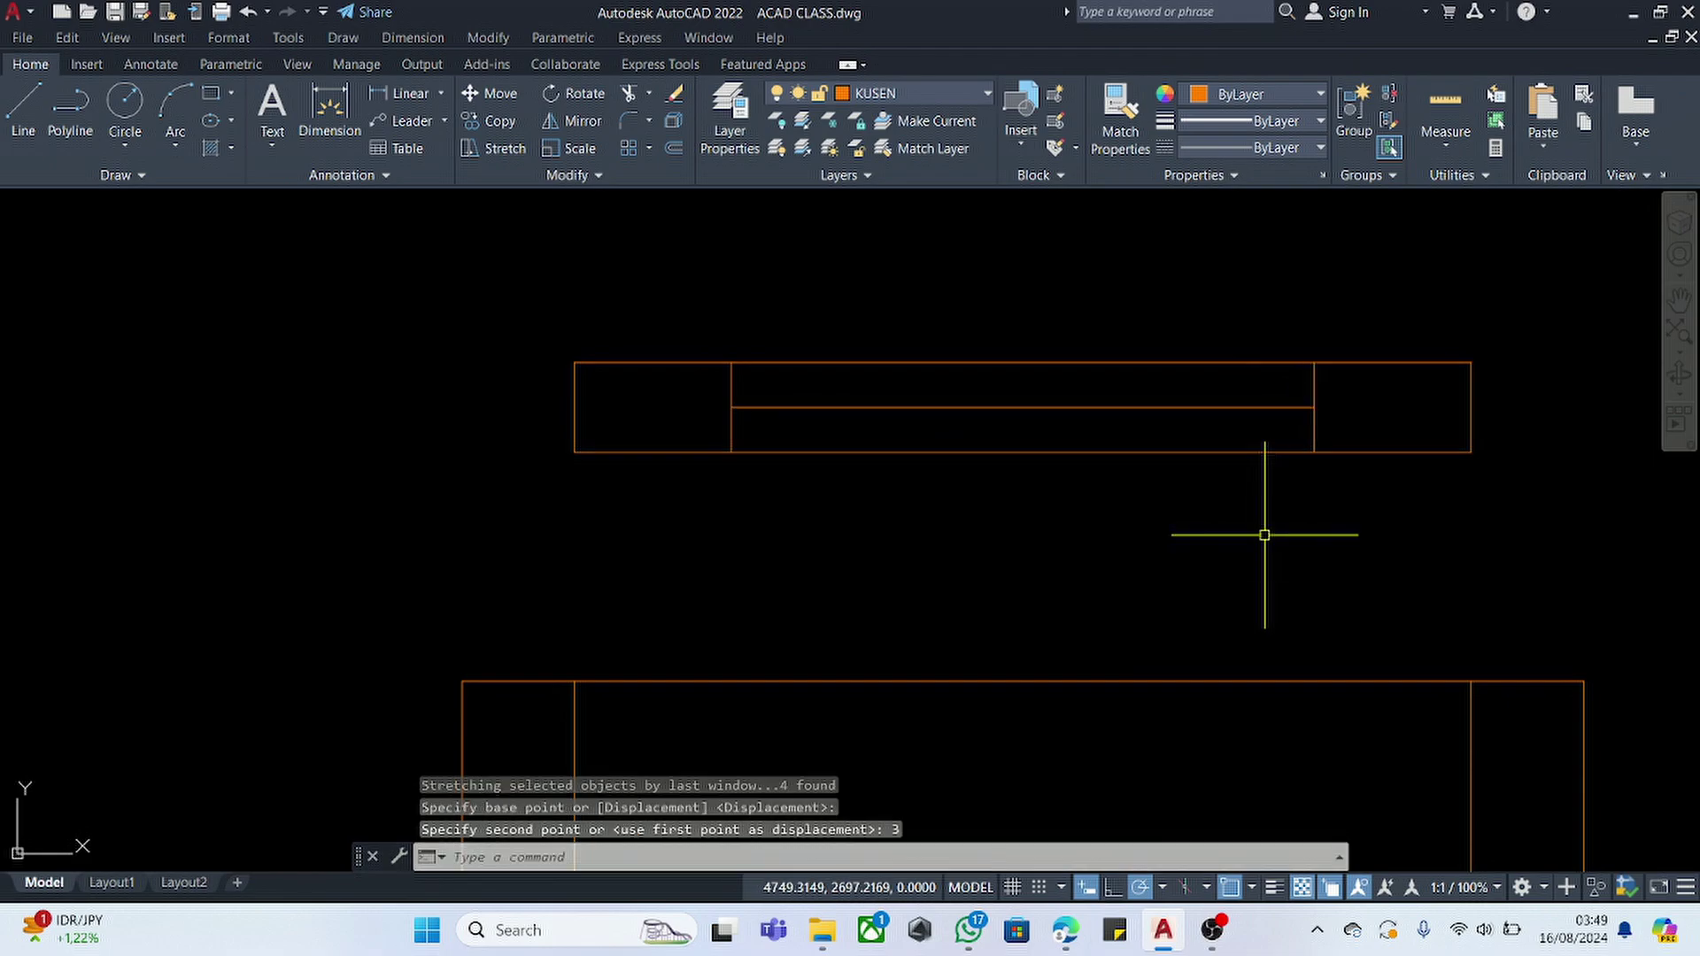
# - Move the whole narrow sash by its upper-left corner onto the upper end of the window frame's left inner line
pyautogui.scroll(-4, 1264, 535)
pyautogui.click(1344, 381)
pyautogui.click(993, 507)
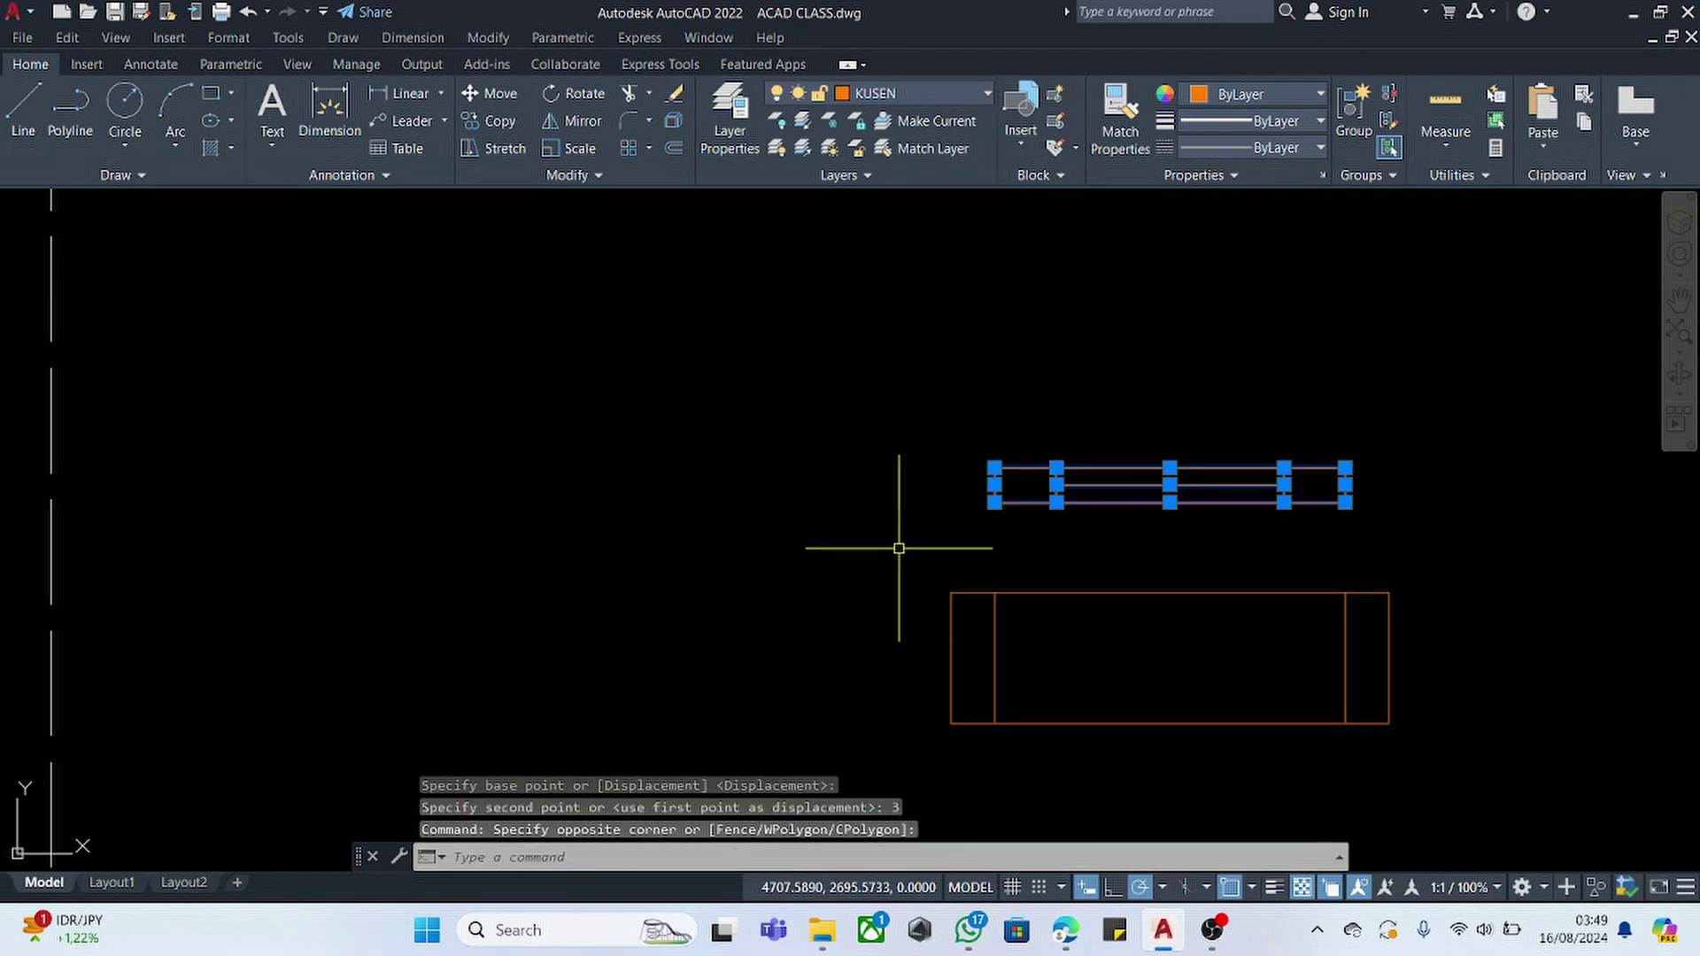
pyautogui.write('m')
pyautogui.press('Return')
pyautogui.click(994, 468)
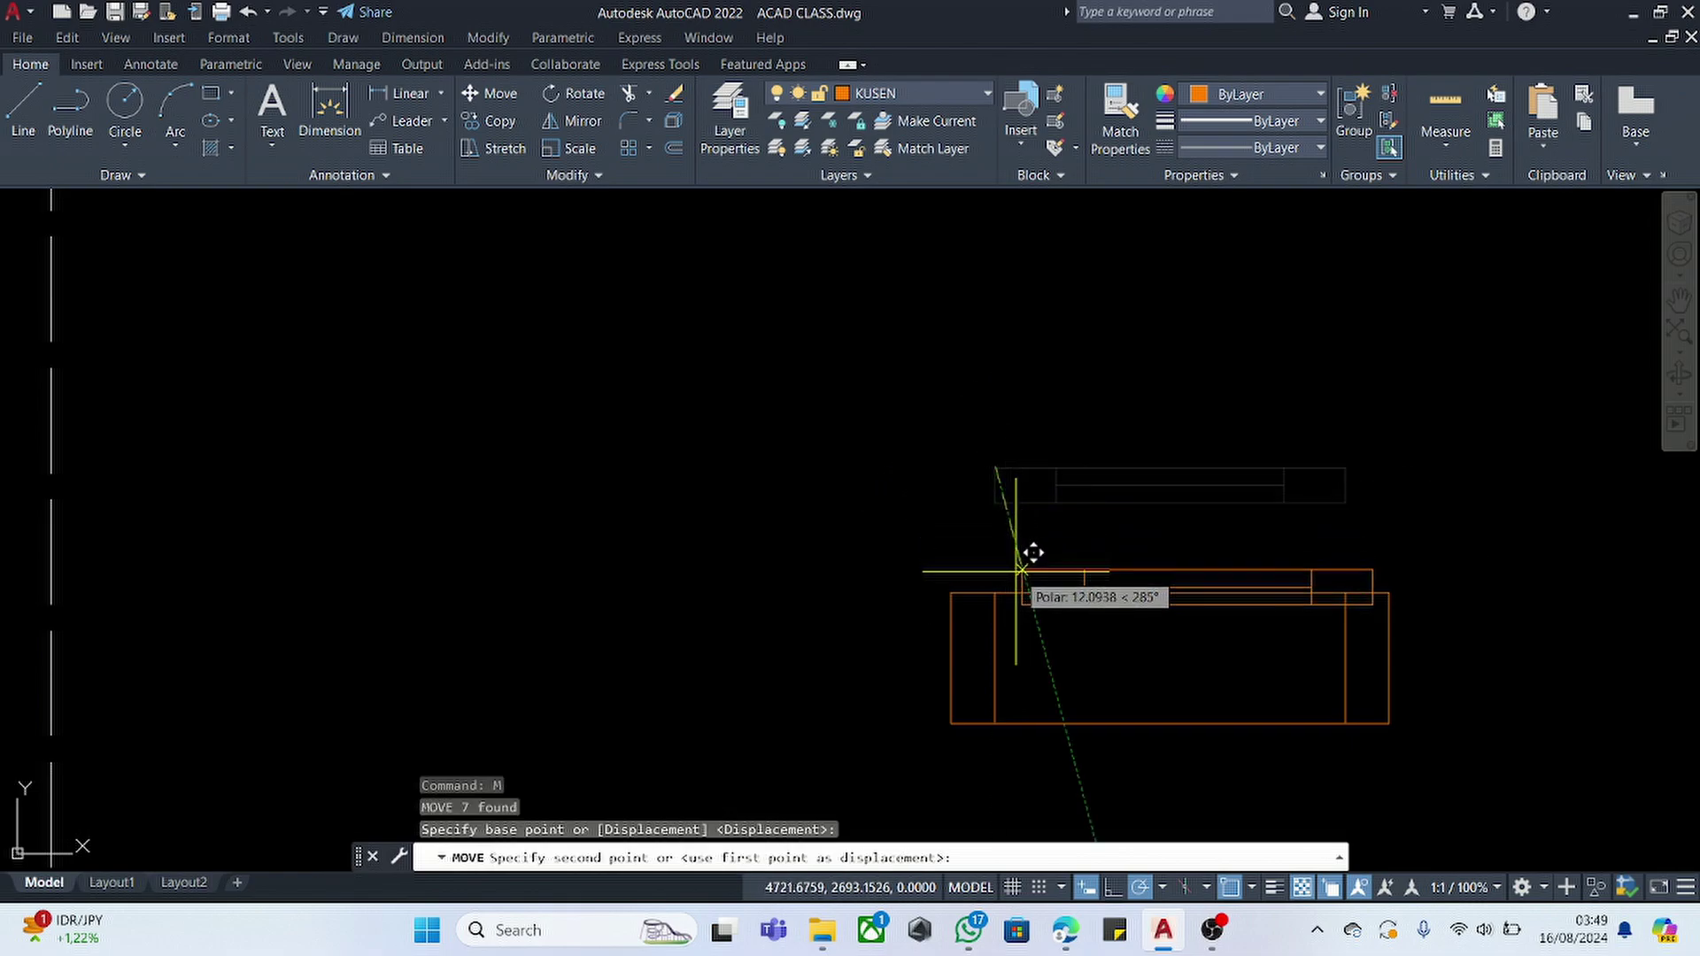
pyautogui.click(994, 591)
pyautogui.scroll(-3, 973, 460)
pyautogui.scroll(3, 1027, 469)
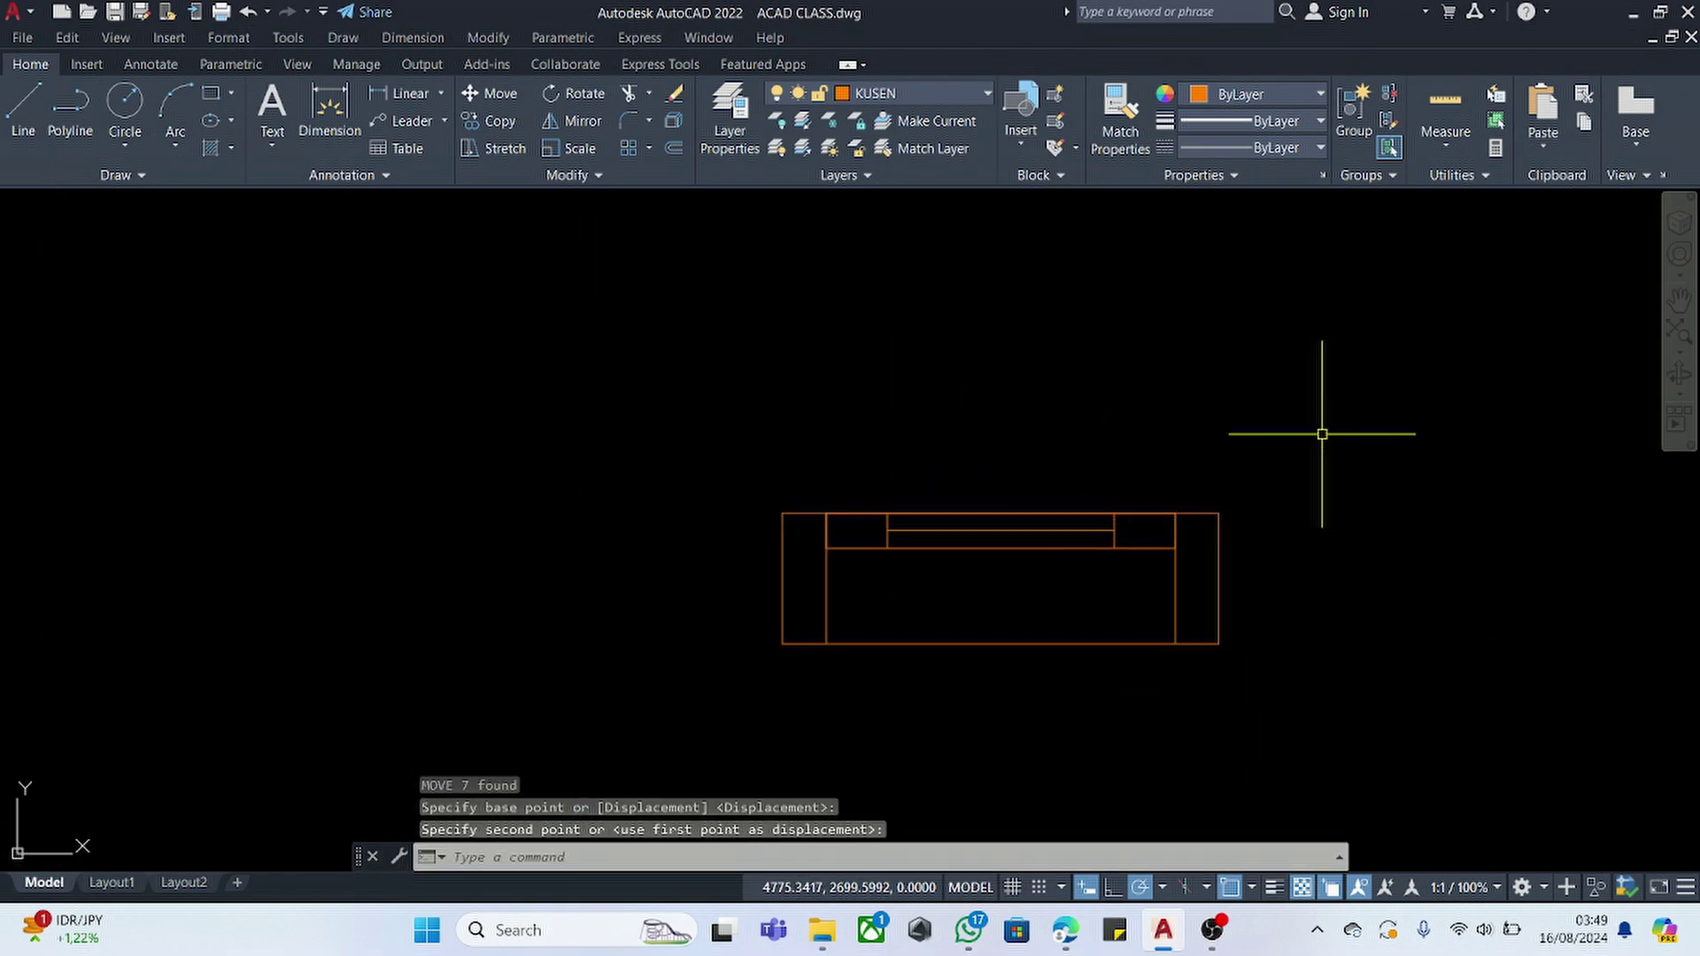
# - Turn all the lines of the frame and sash into a block named JENDELA 50
pyautogui.click(1402, 370)
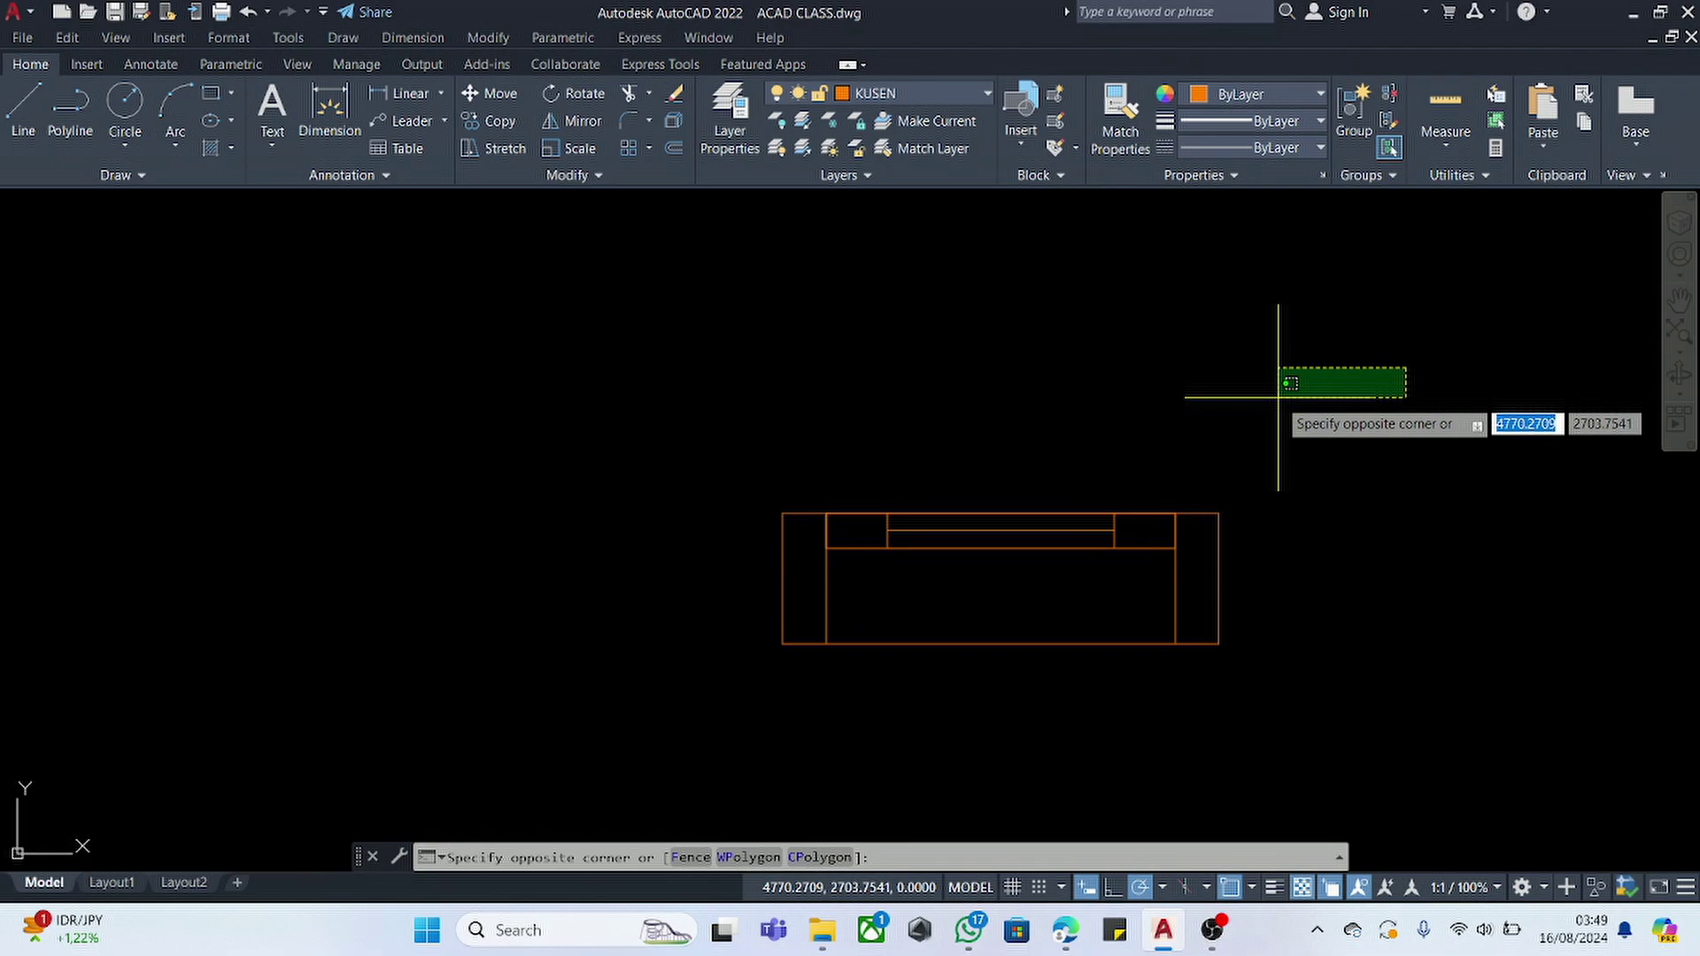
pyautogui.click(1278, 397)
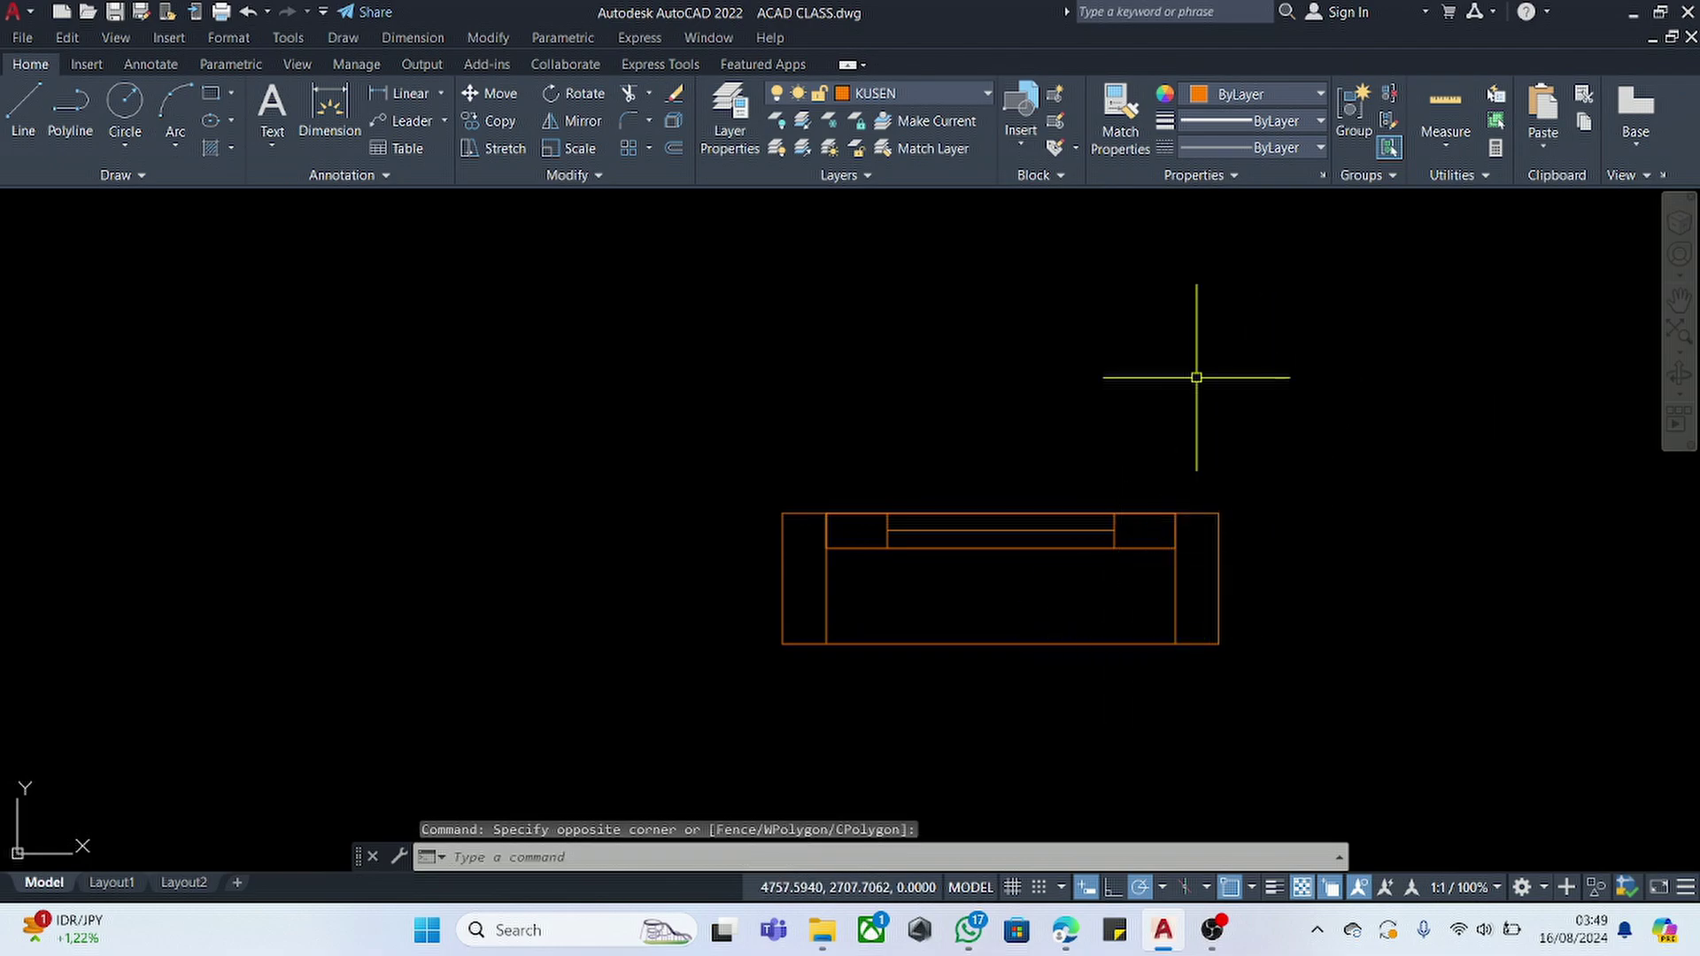
pyautogui.click(1323, 376)
pyautogui.click(650, 734)
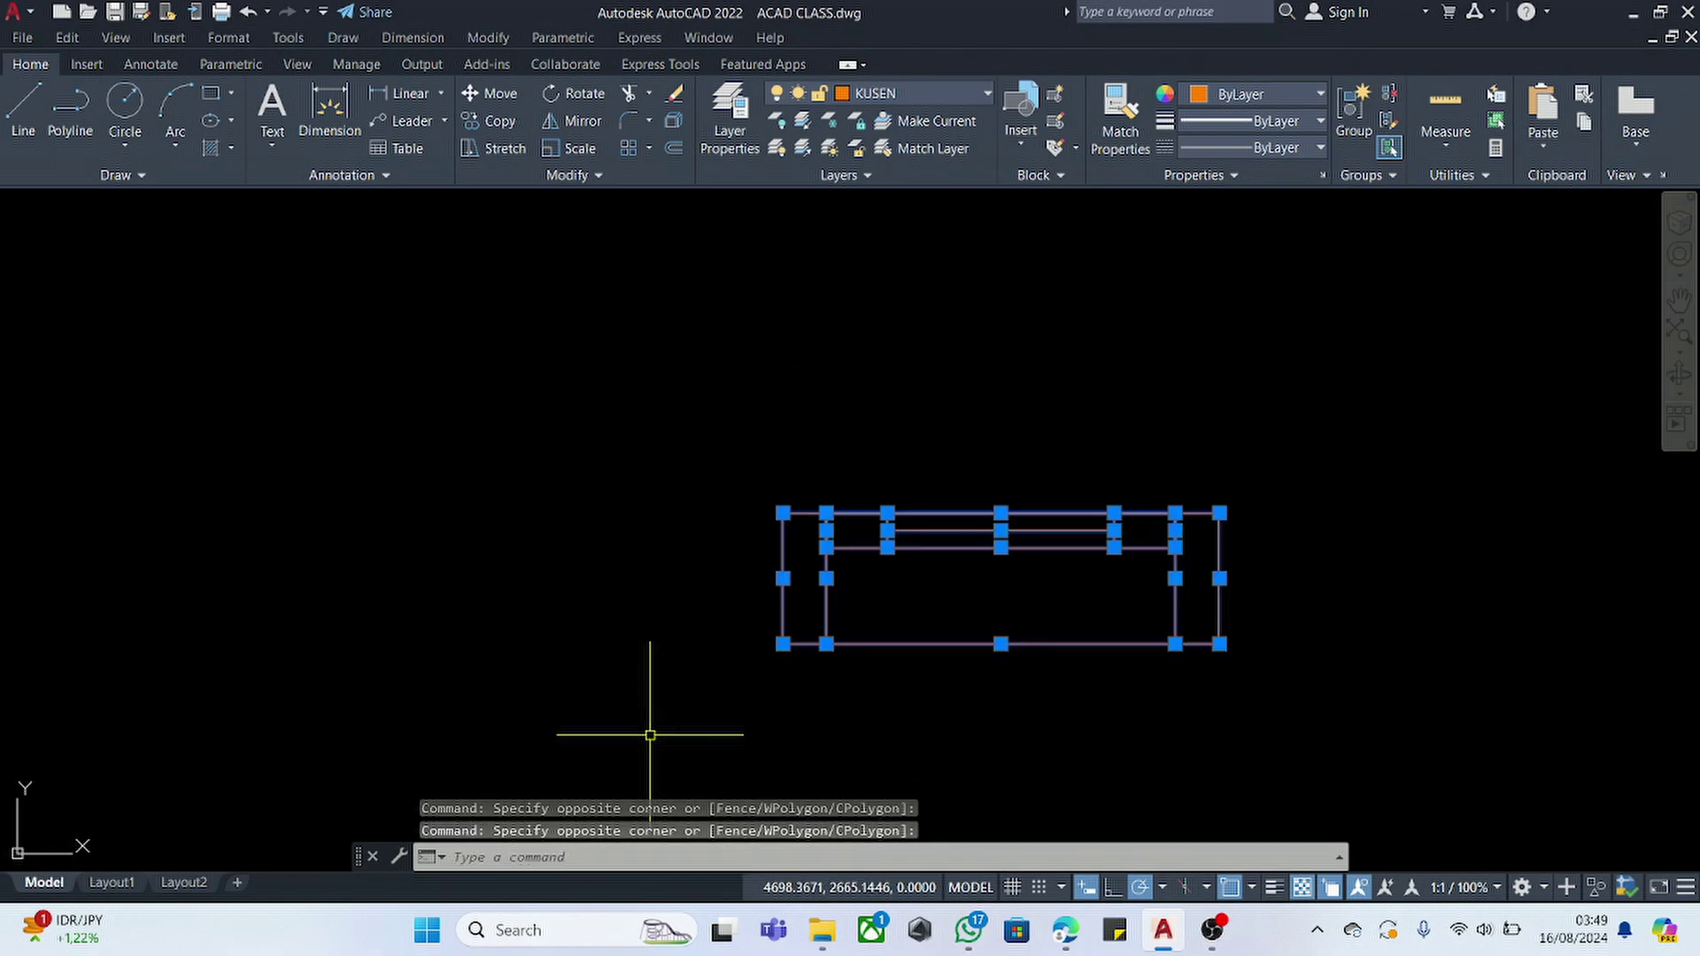
pyautogui.write('b')
pyautogui.press('Return')
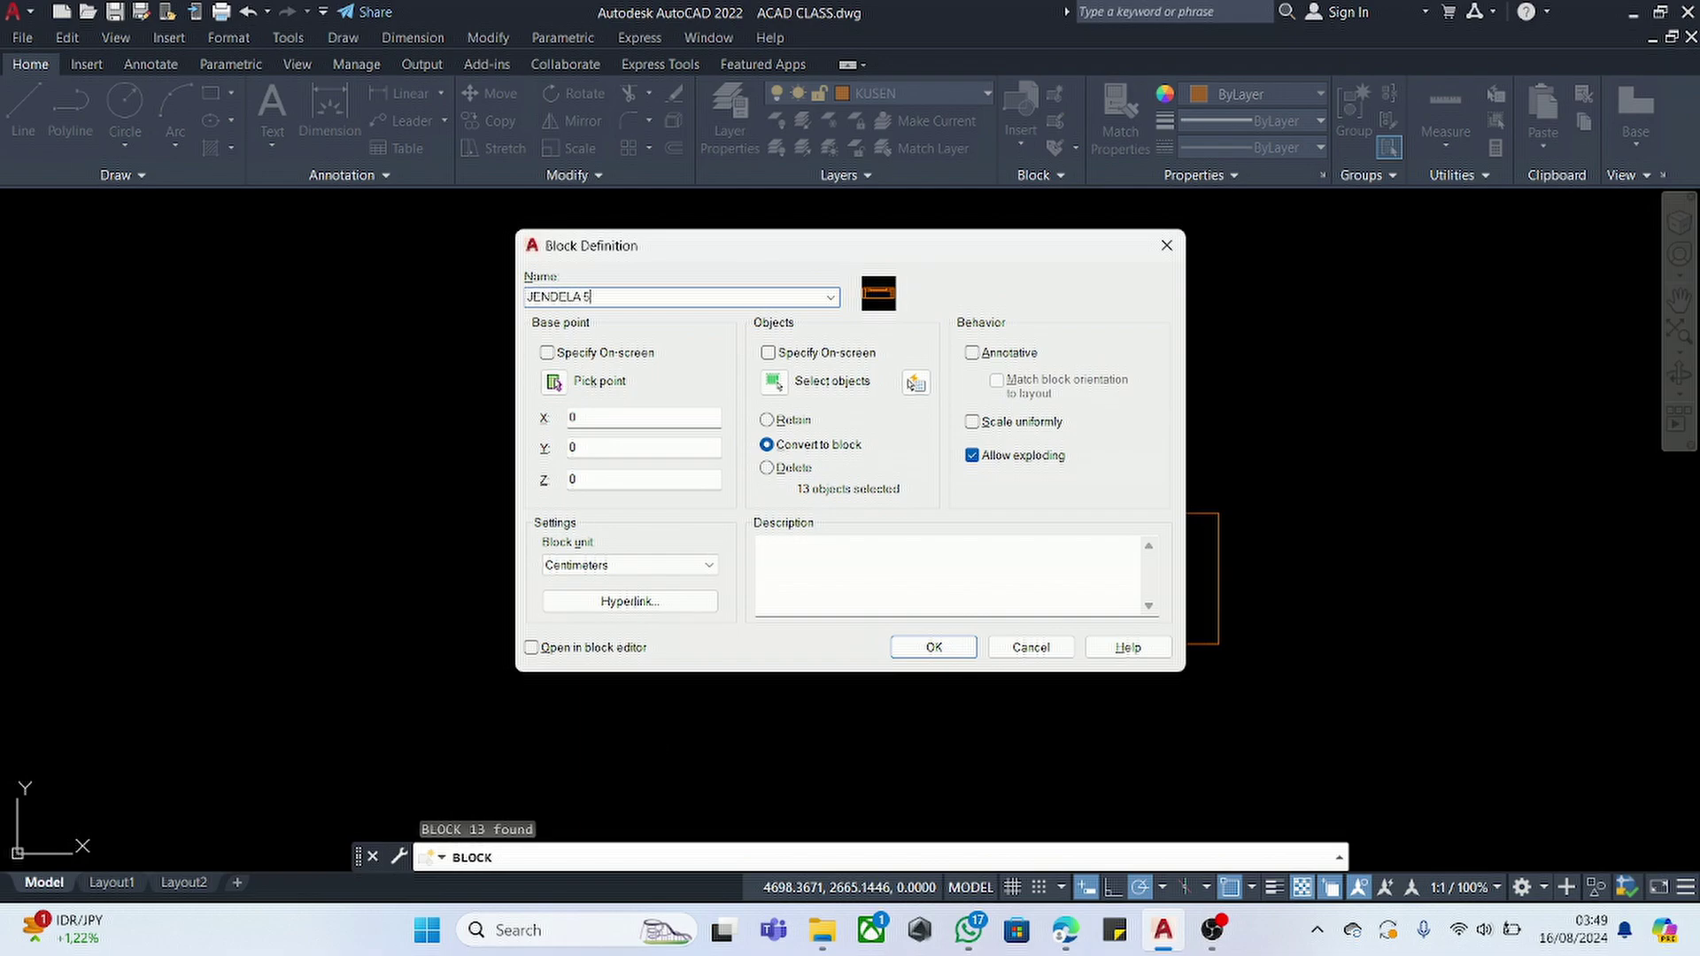
pyautogui.press('Return')
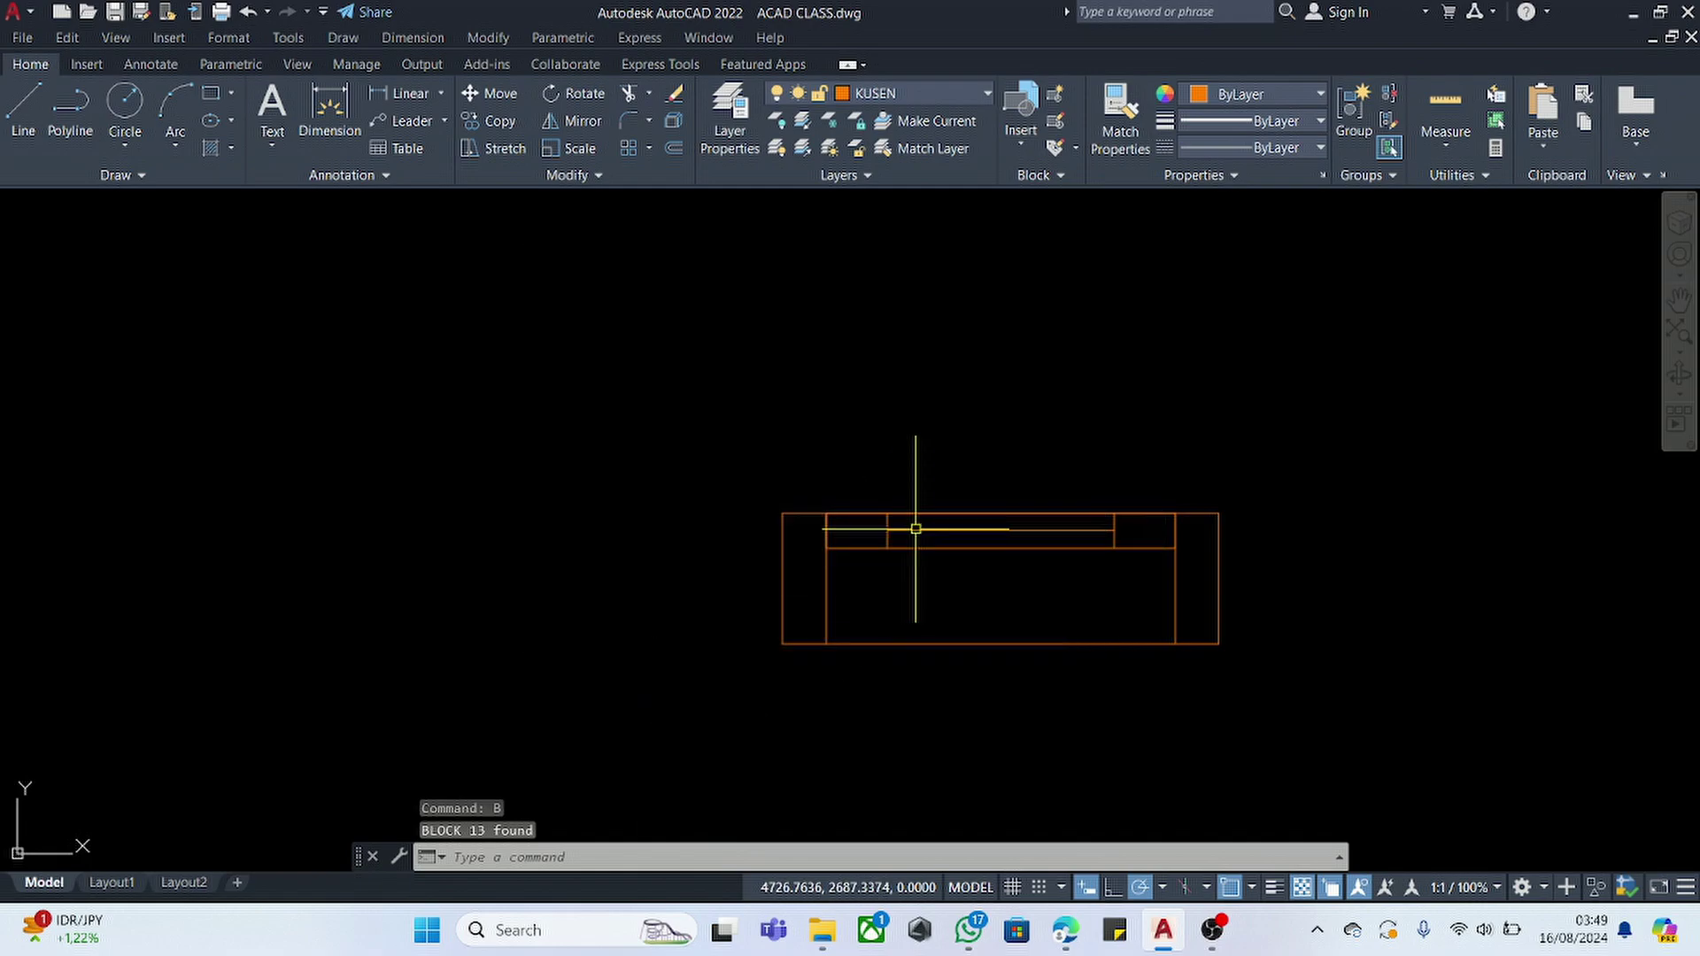
# - Move the window block to the empty area to the right of the floor plan
pyautogui.click(994, 390)
pyautogui.click(825, 624)
pyautogui.write('m')
pyautogui.press('Return')
pyautogui.click(966, 607)
pyautogui.scroll(-8, 1111, 511)
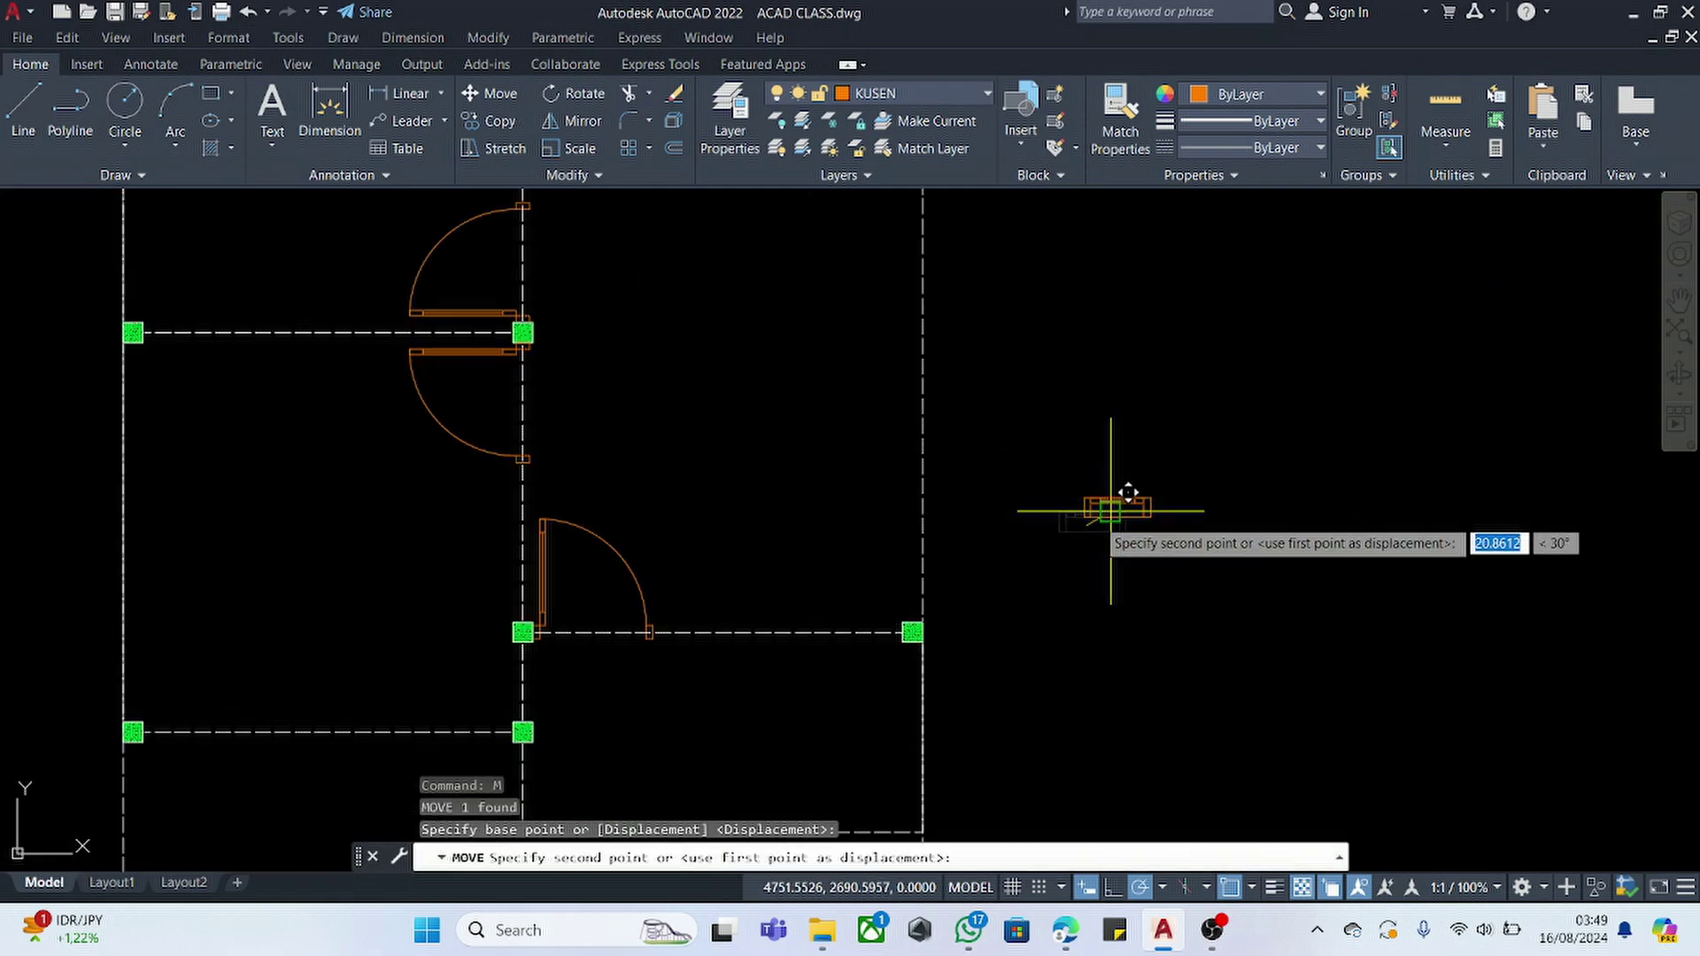
pyautogui.scroll(8, 265, 706)
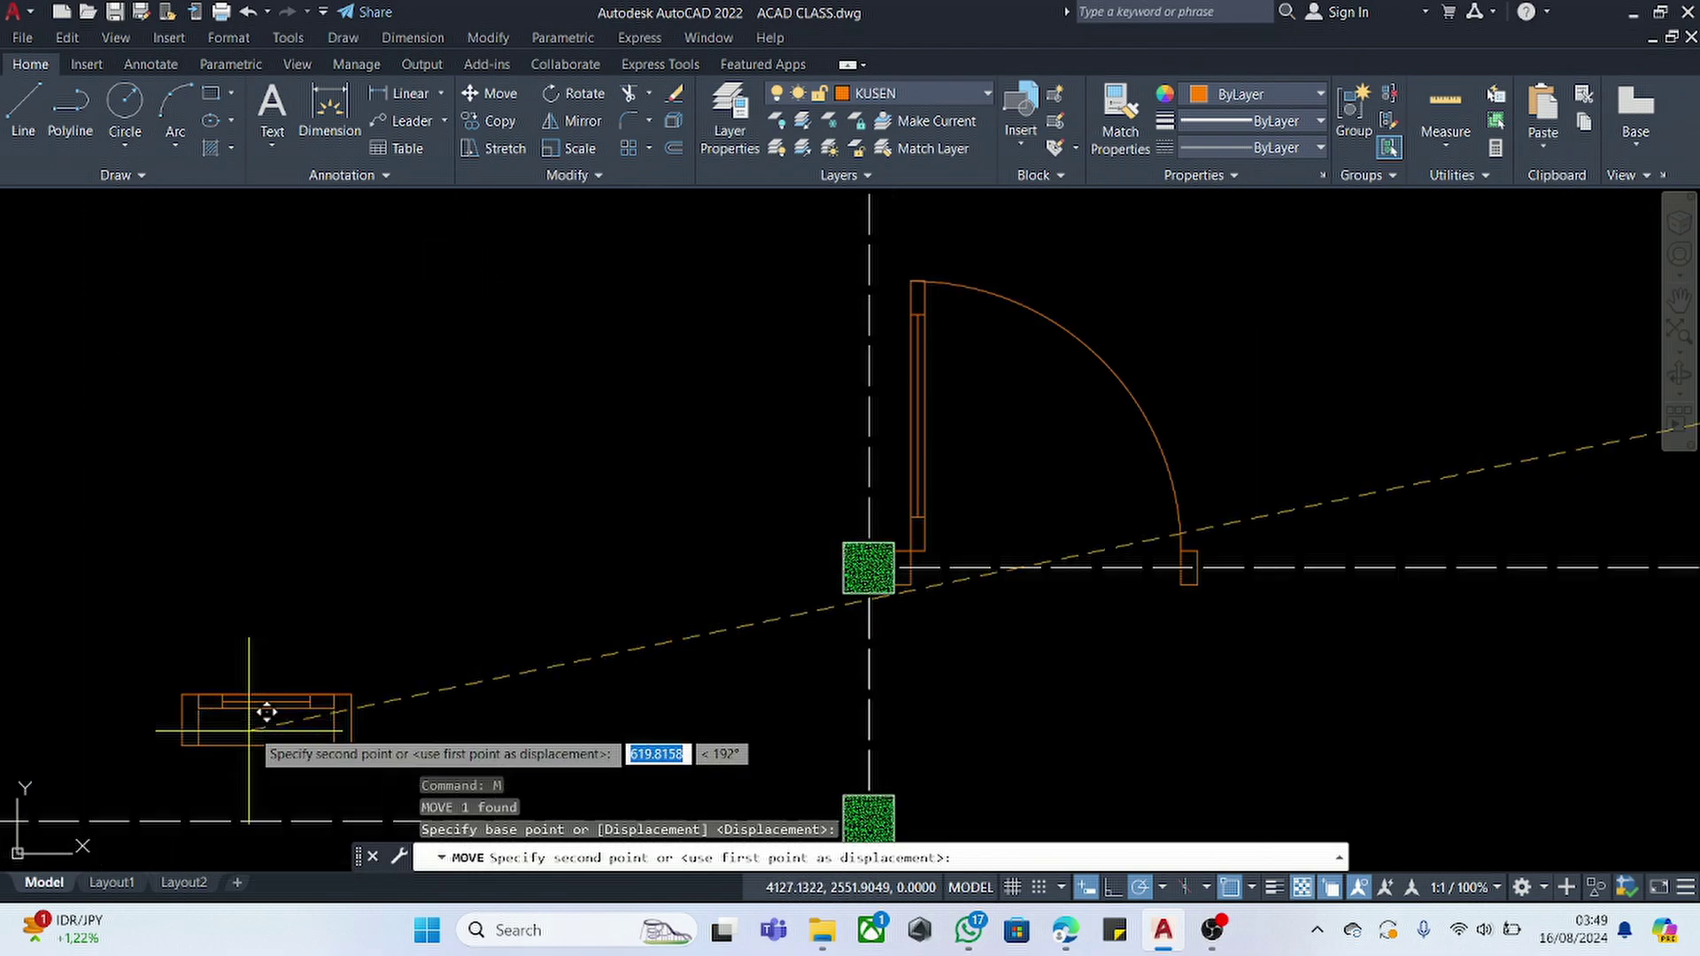
pyautogui.scroll(-12, 399, 581)
pyautogui.scroll(7, 682, 580)
pyautogui.press('Escape')
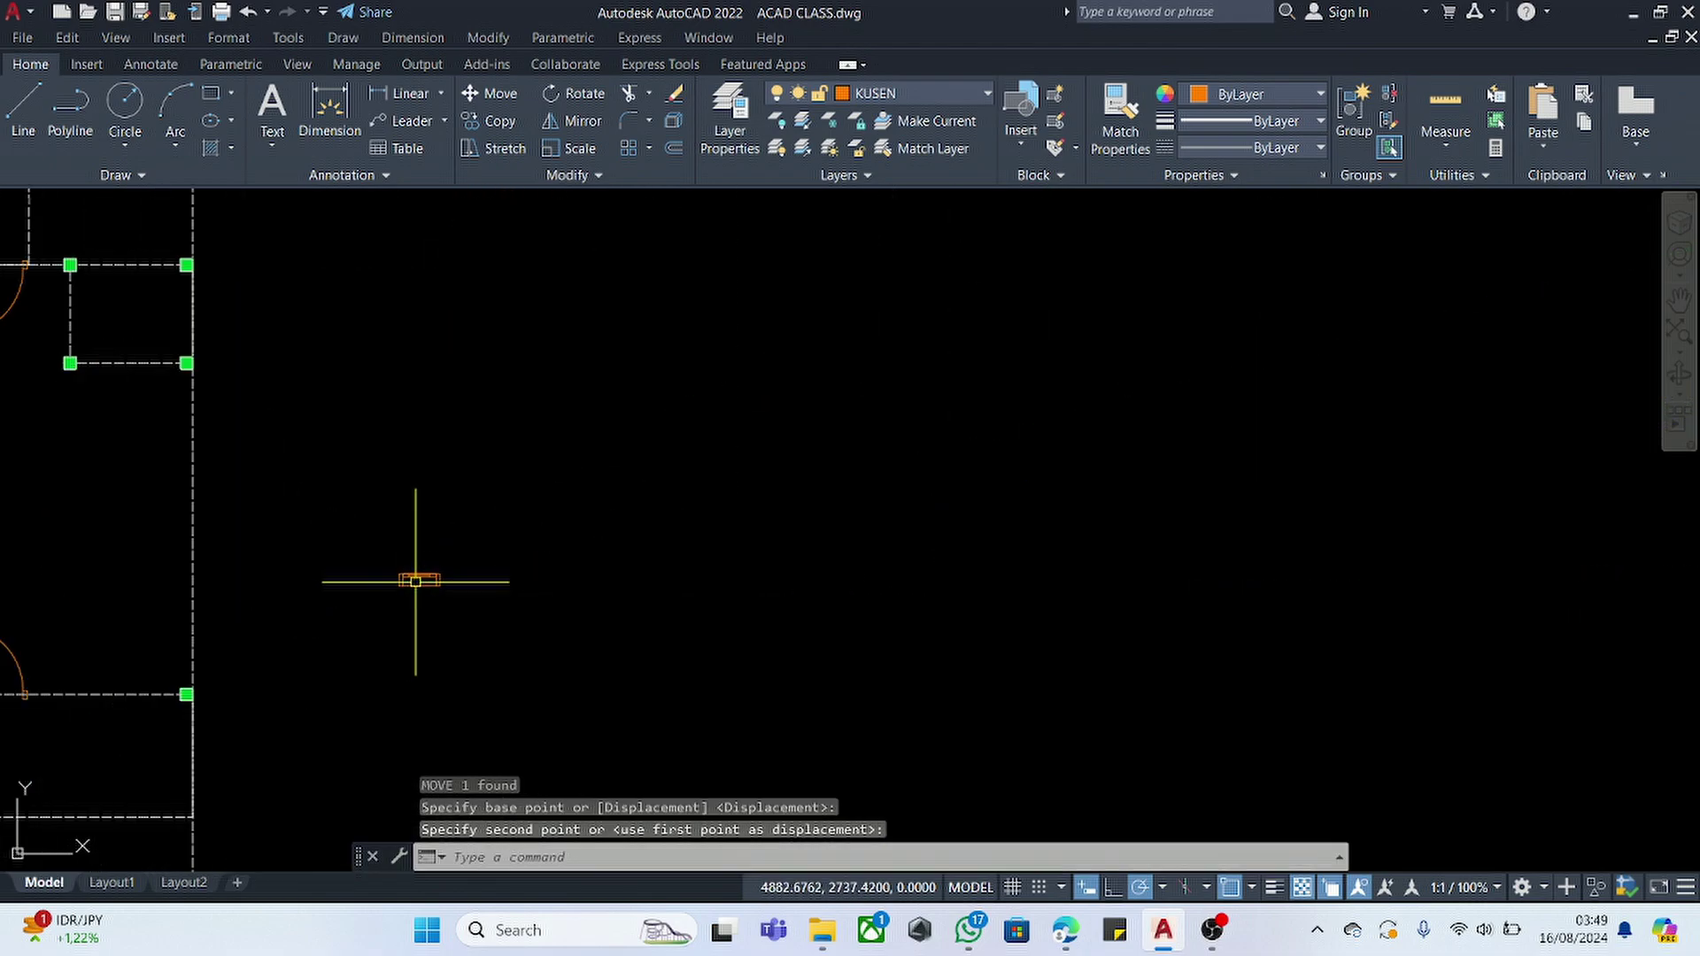
# - Open the JENDELA 50 block for in-place editing with all nested objects selected automatically
pyautogui.scroll(8, 425, 589)
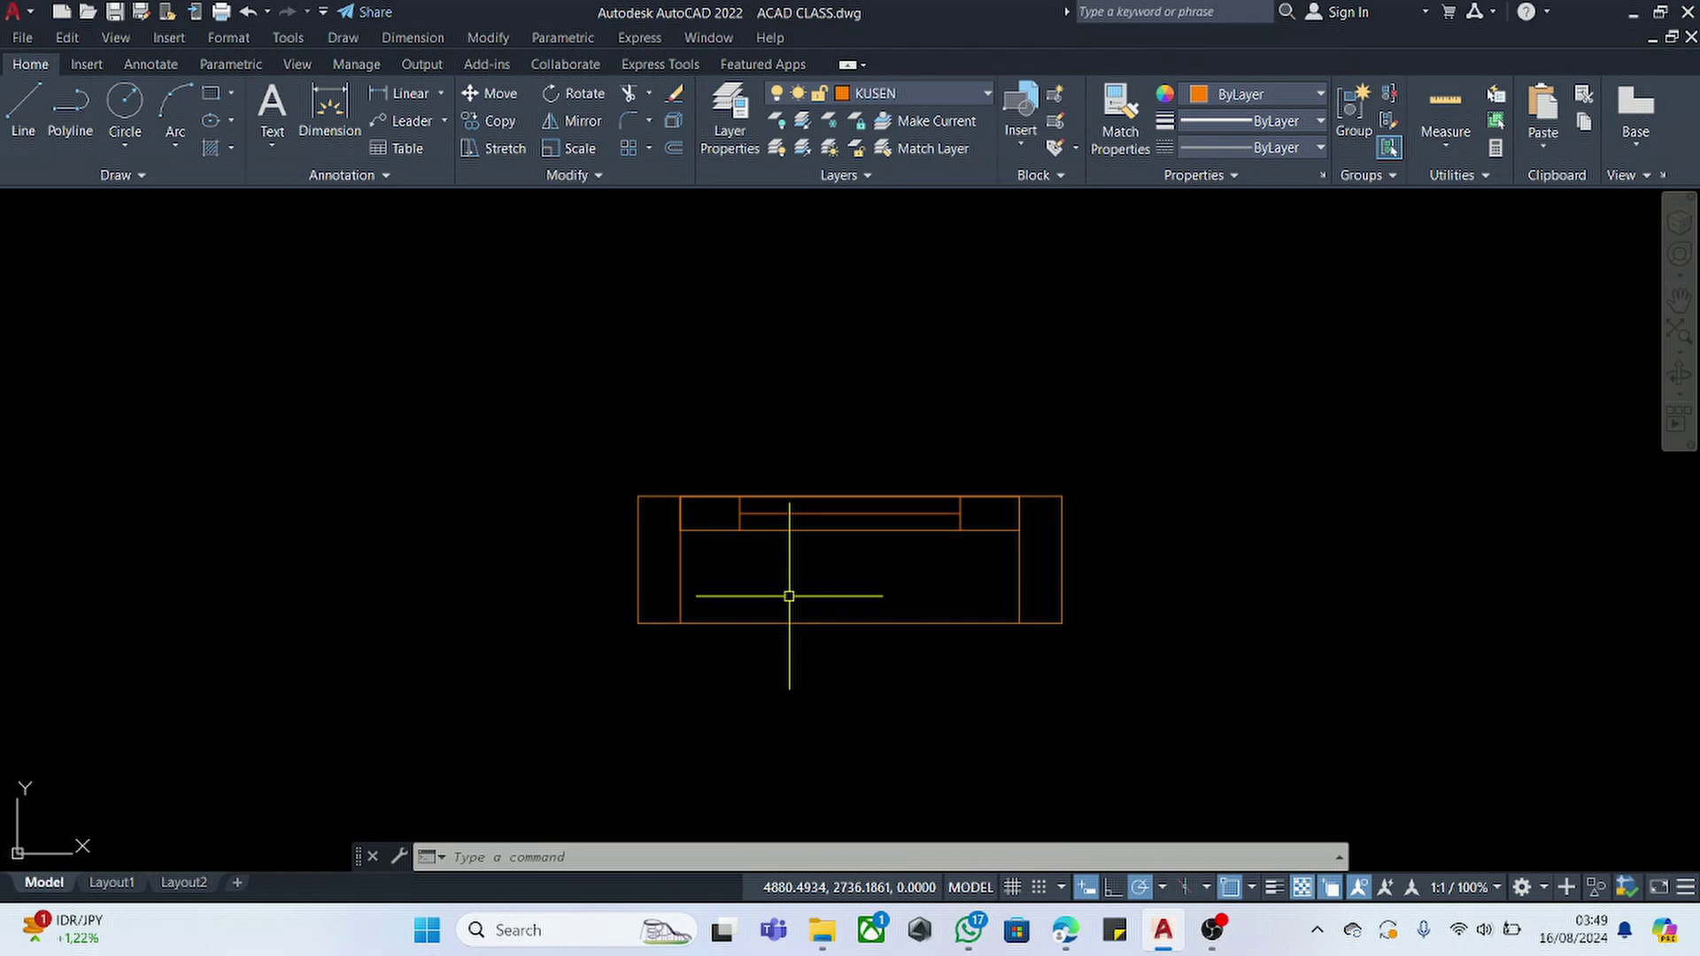
pyautogui.click(793, 523)
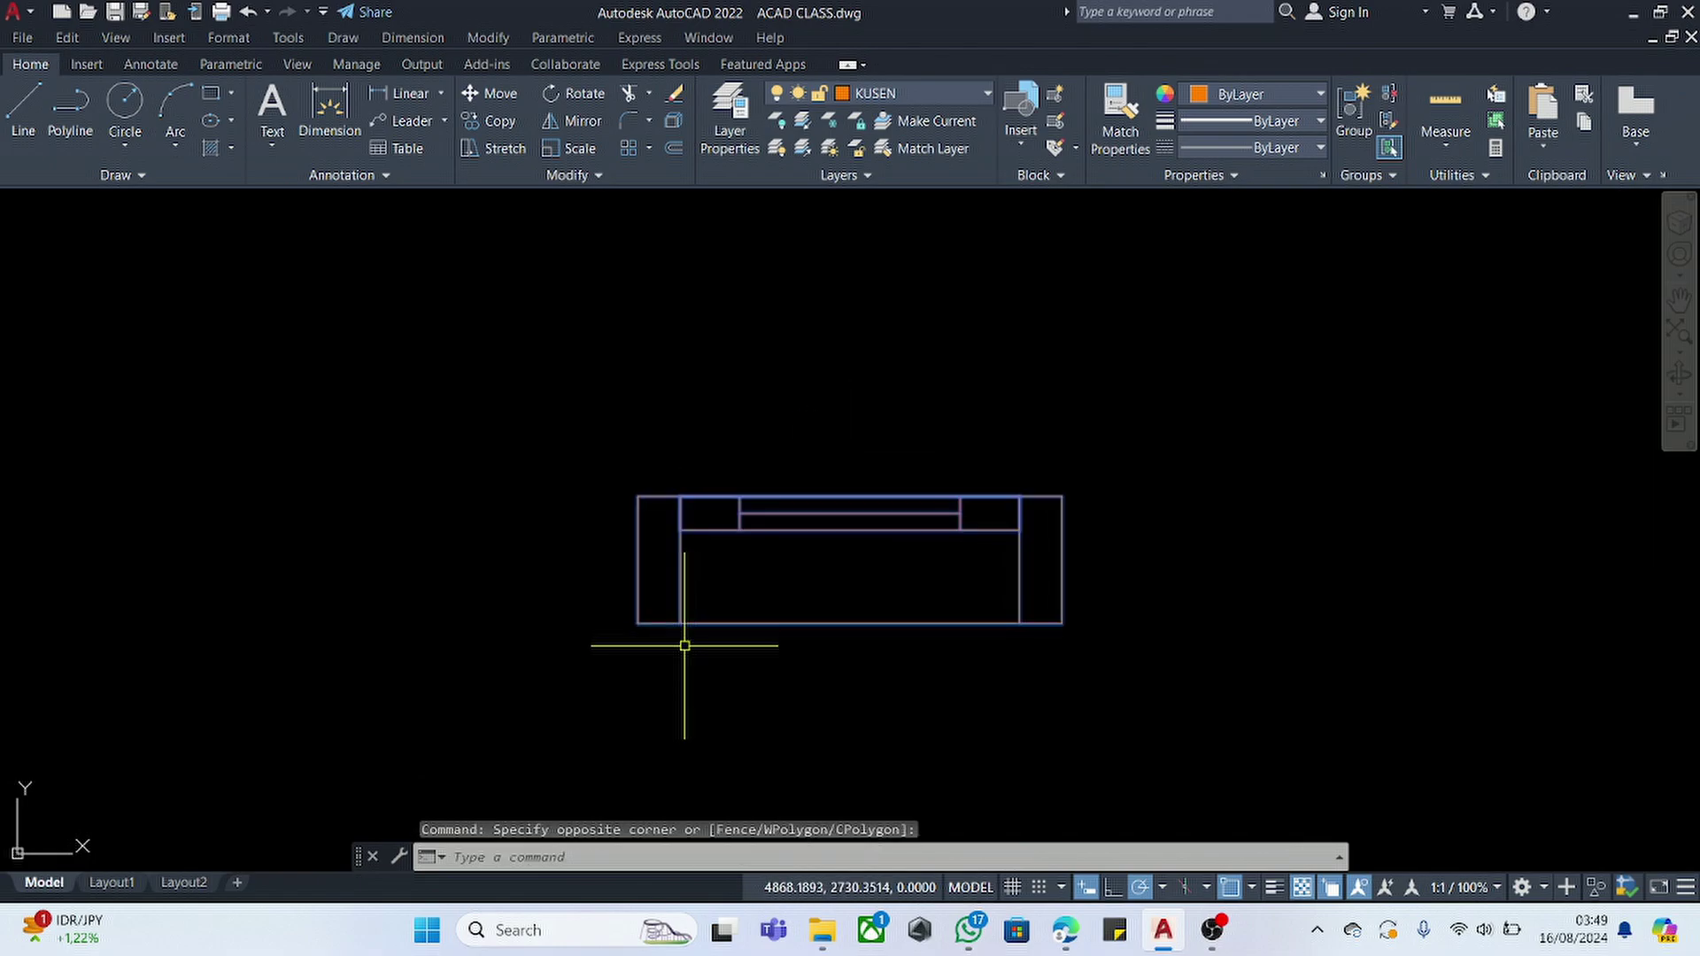
pyautogui.click(694, 533)
pyautogui.rightClick(694, 533)
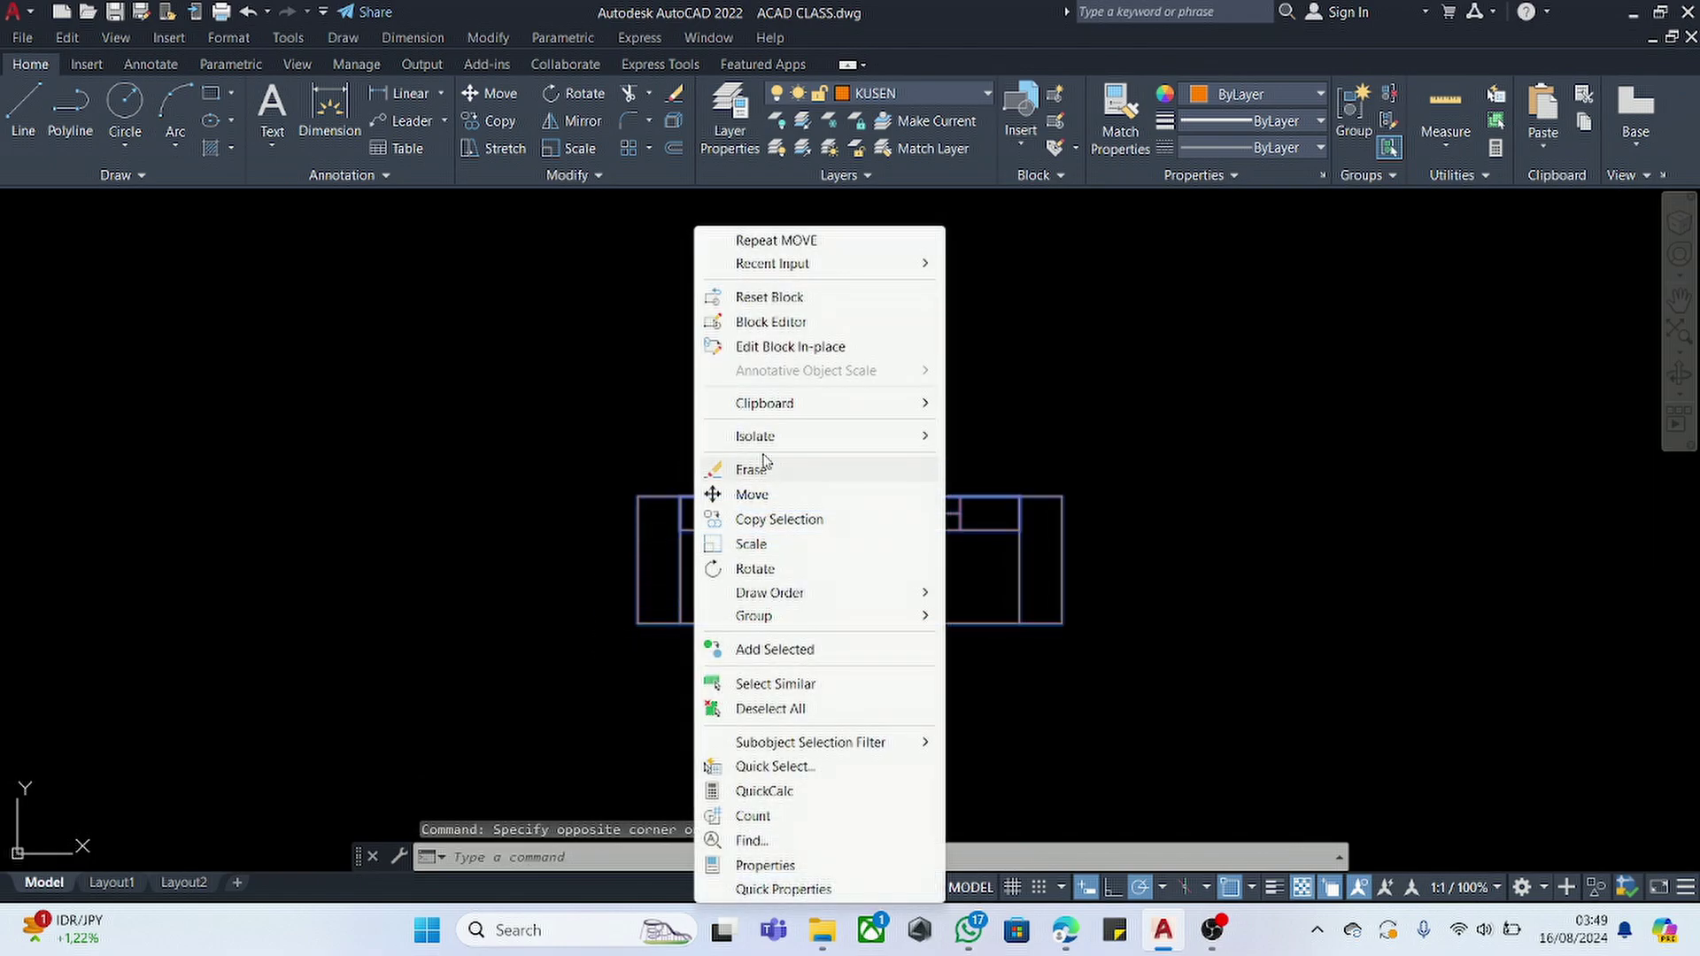
pyautogui.click(813, 347)
pyautogui.click(874, 625)
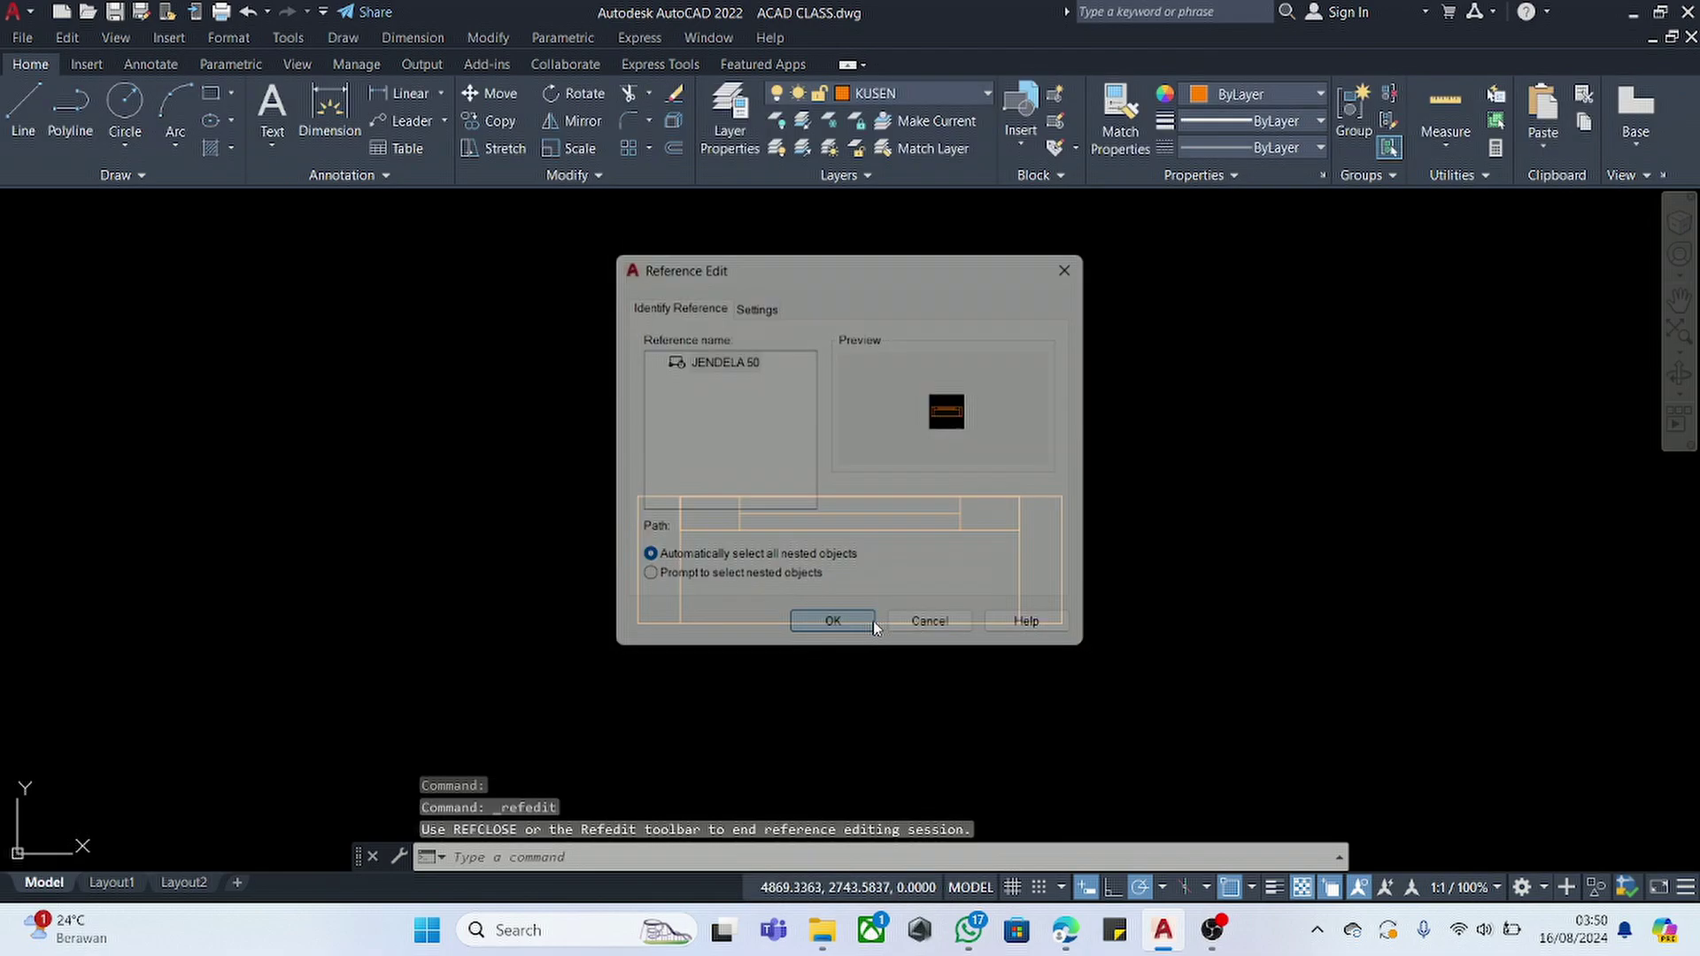
# - Create a wipeout covering the window block through the four outer corners of the frame
pyautogui.write('WOP')
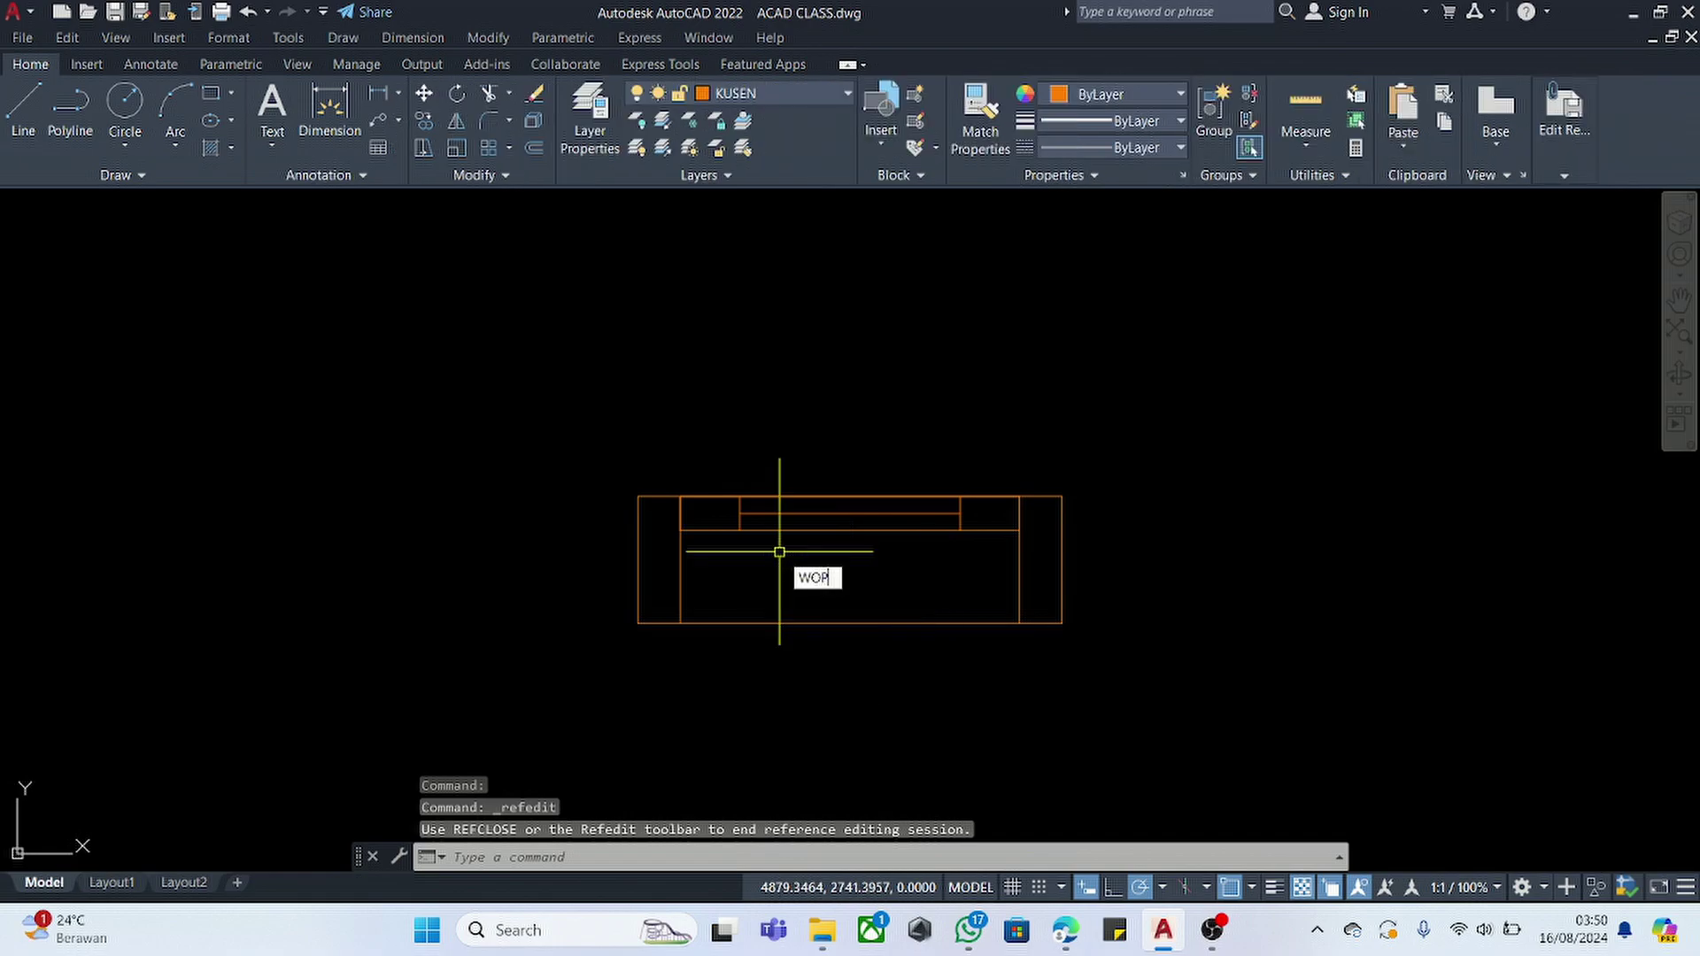
pyautogui.press('BackSpace')
pyautogui.press('BackSpace')
pyautogui.write('IPEOUT')
pyautogui.press('Return')
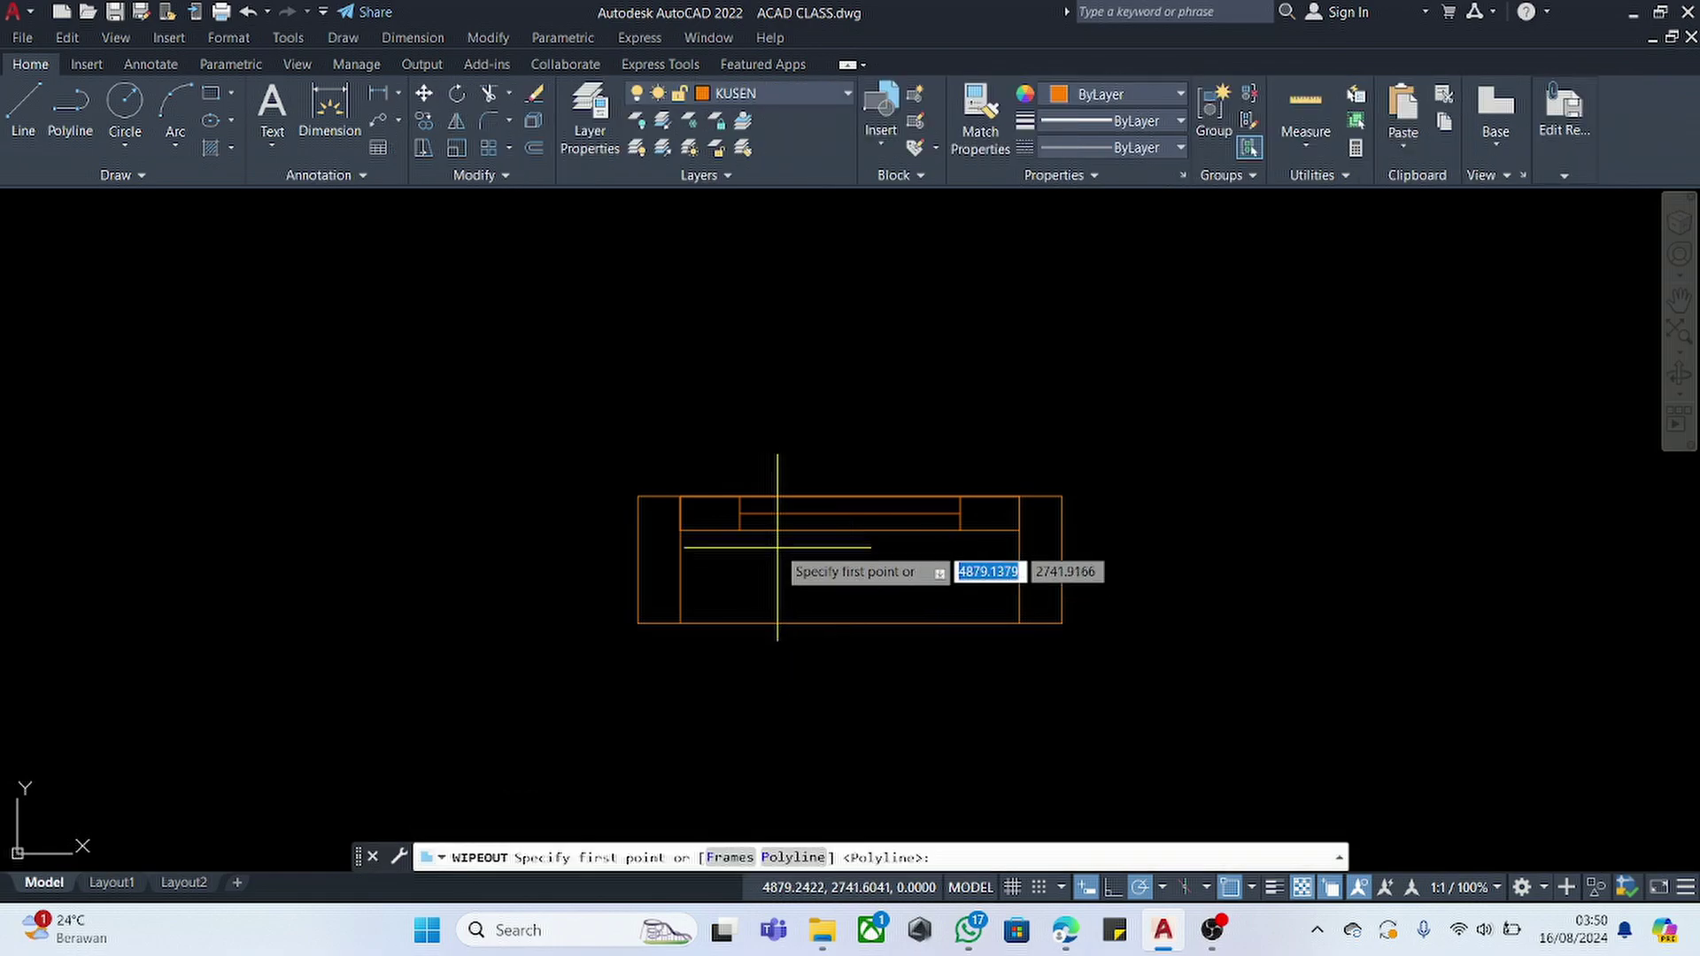
pyautogui.click(638, 495)
pyautogui.click(1062, 495)
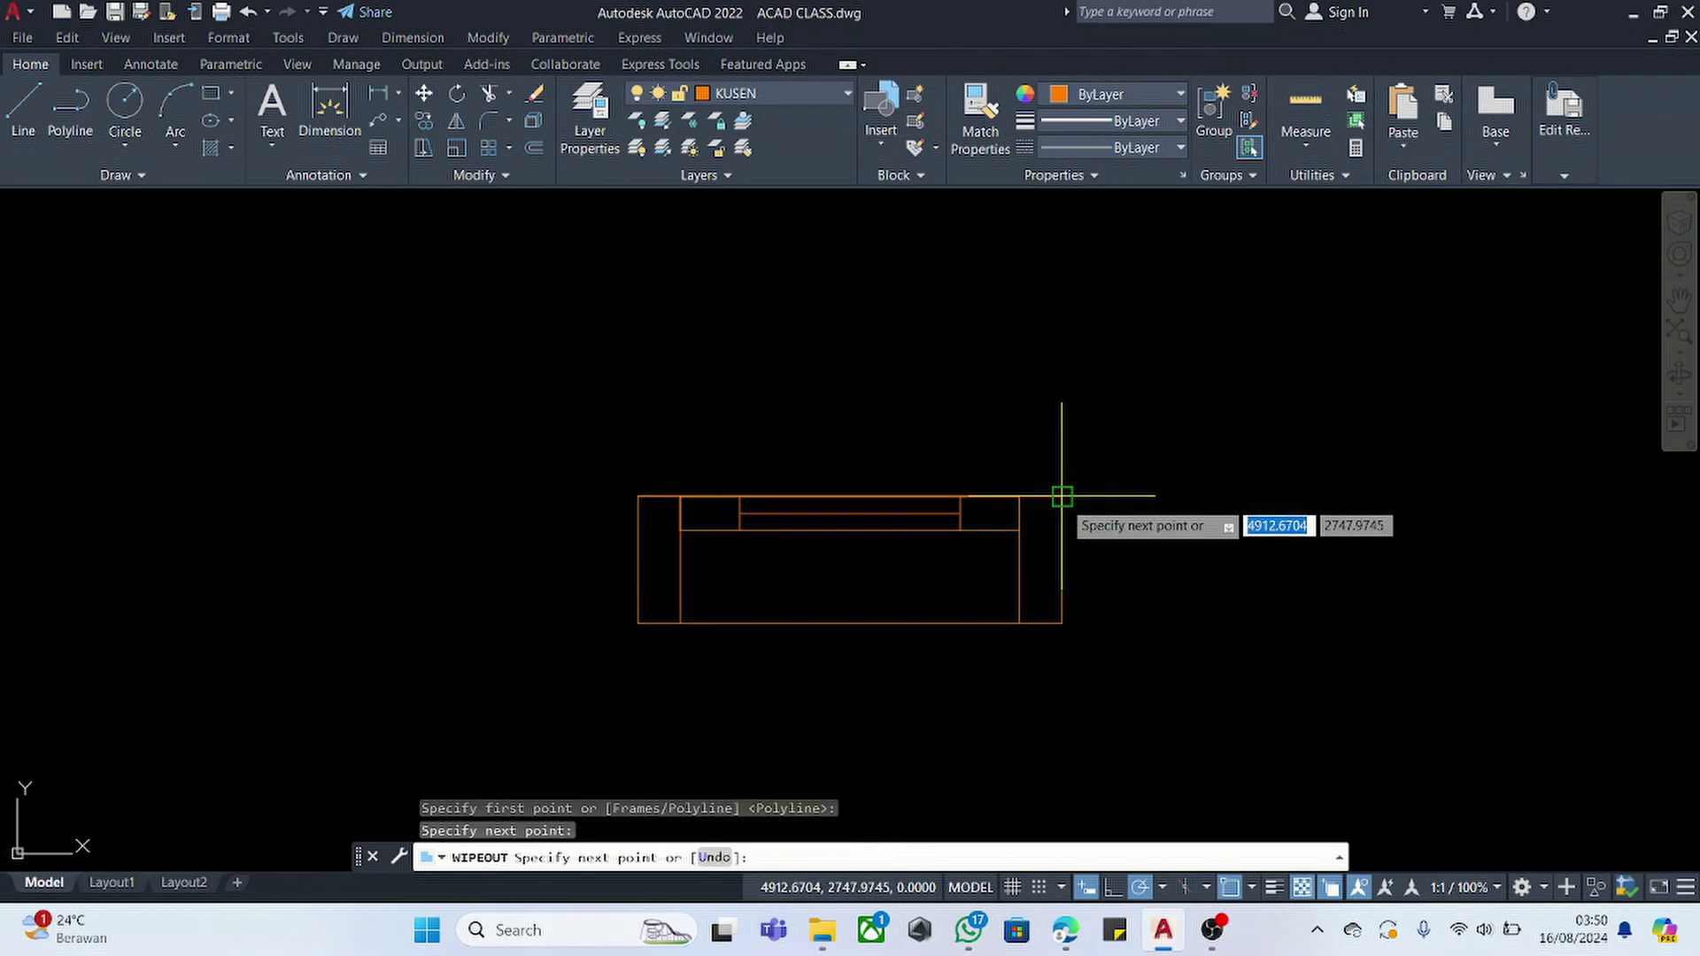
pyautogui.click(1062, 623)
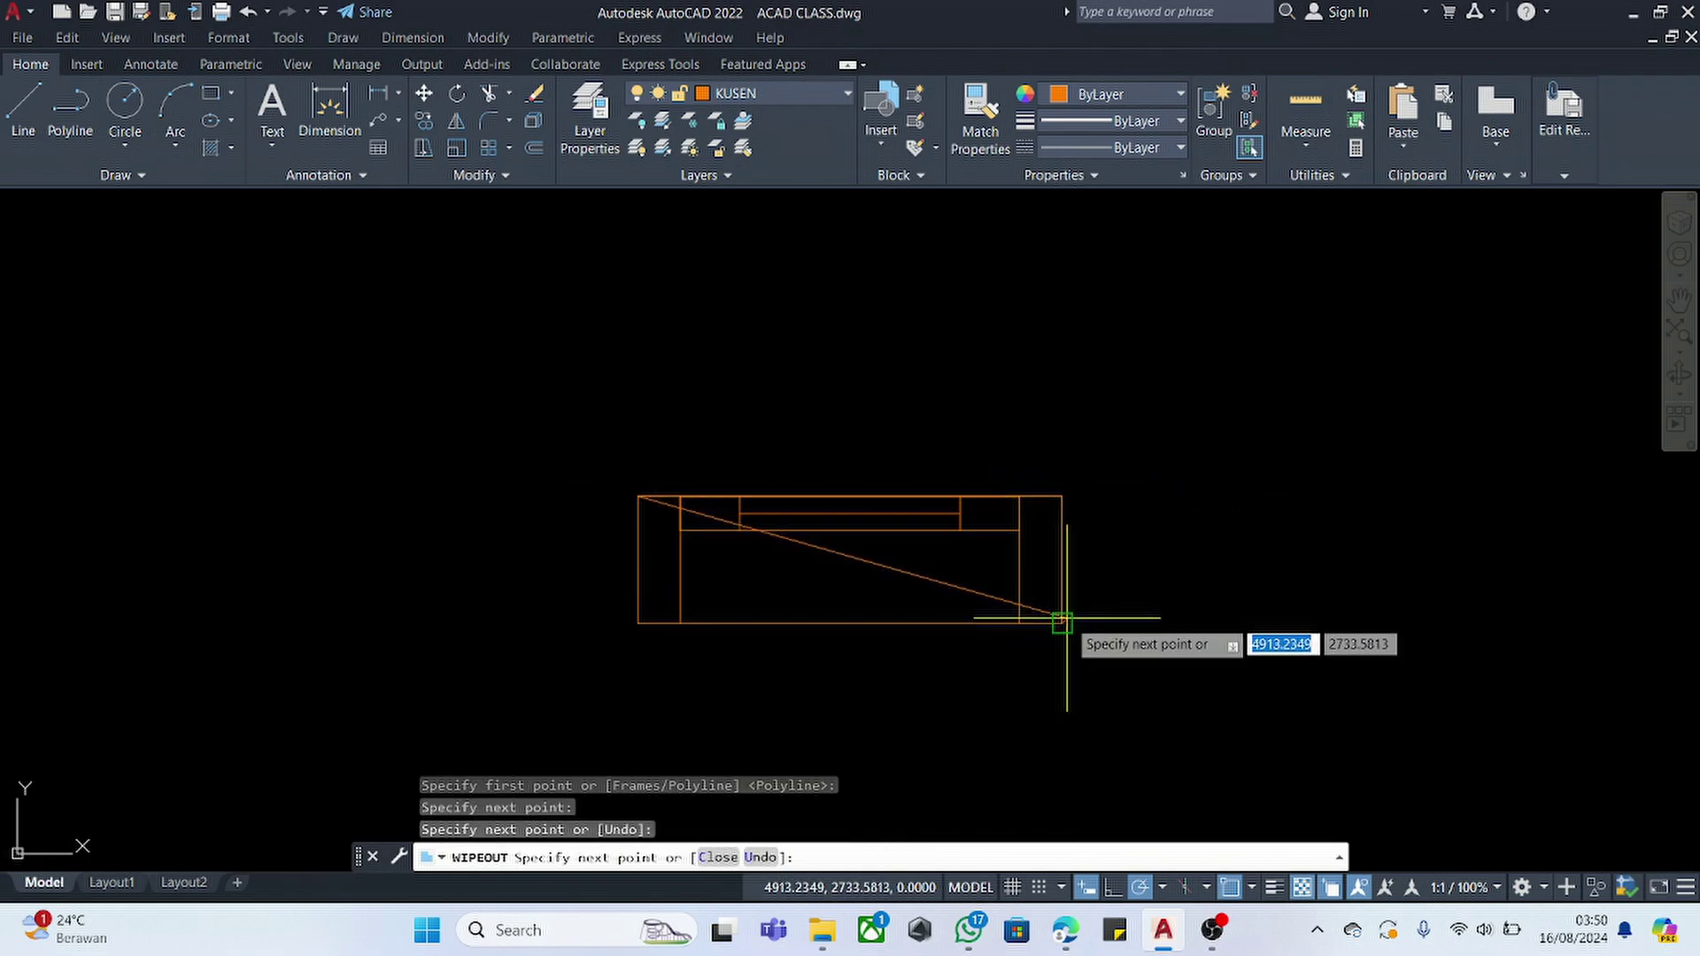
pyautogui.click(644, 622)
pyautogui.press('Return')
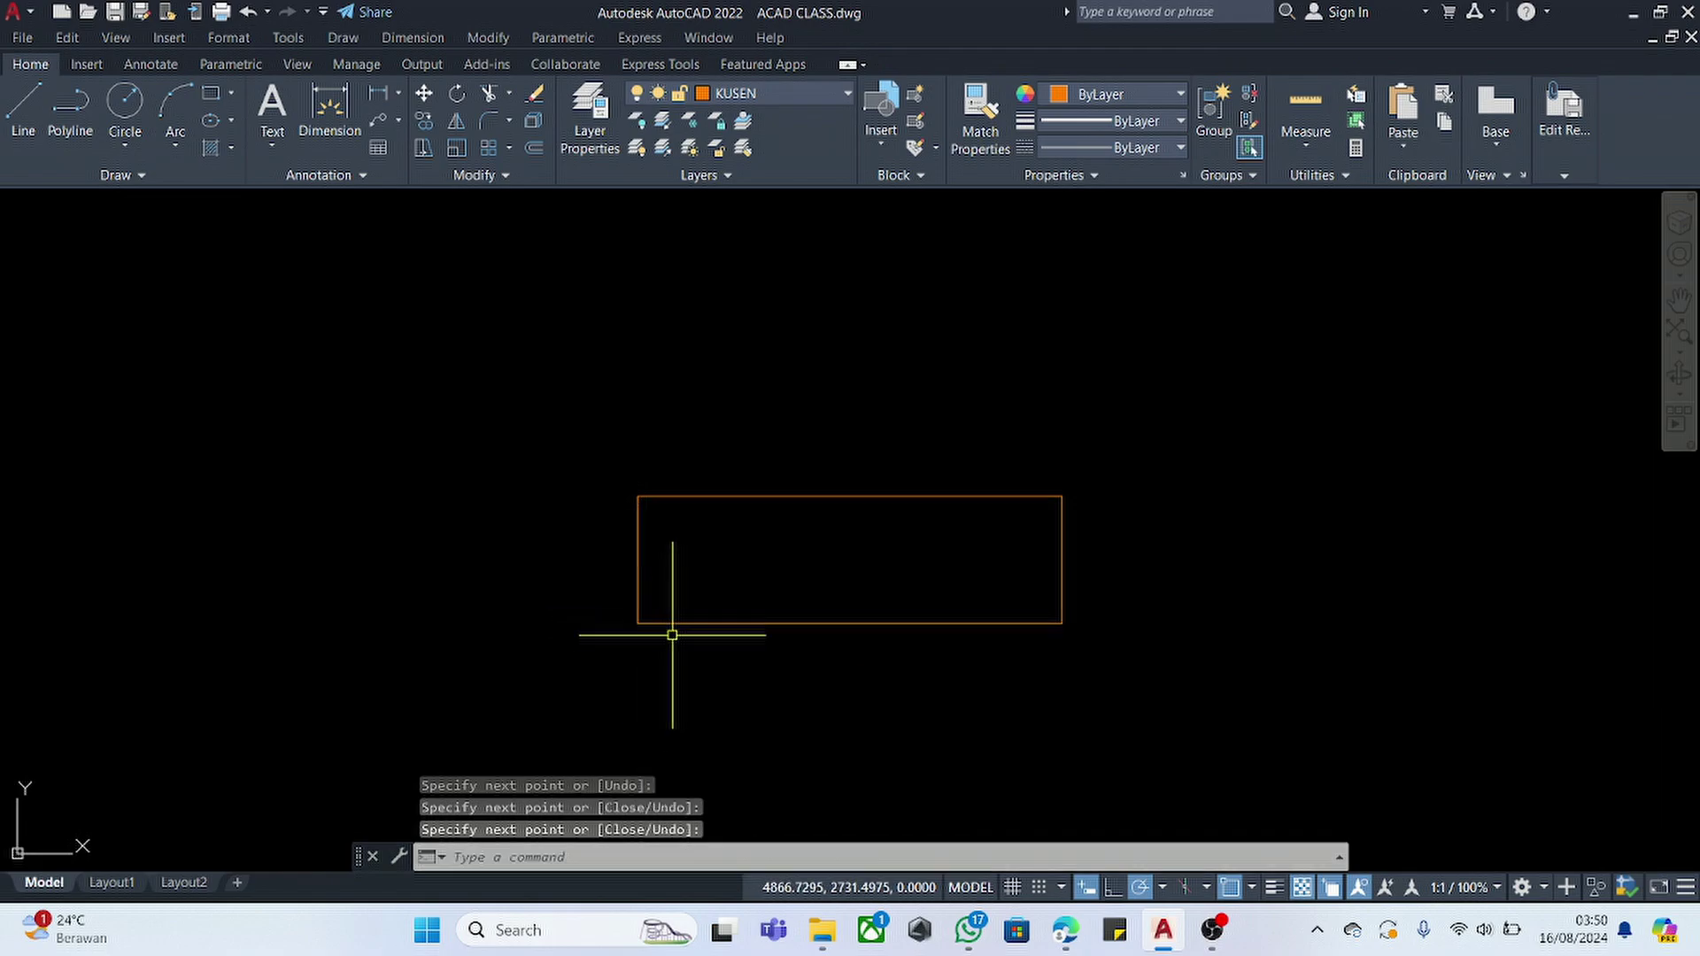
# - Send the wipeout behind the window lines and save the changes to the block reference
pyautogui.click(916, 622)
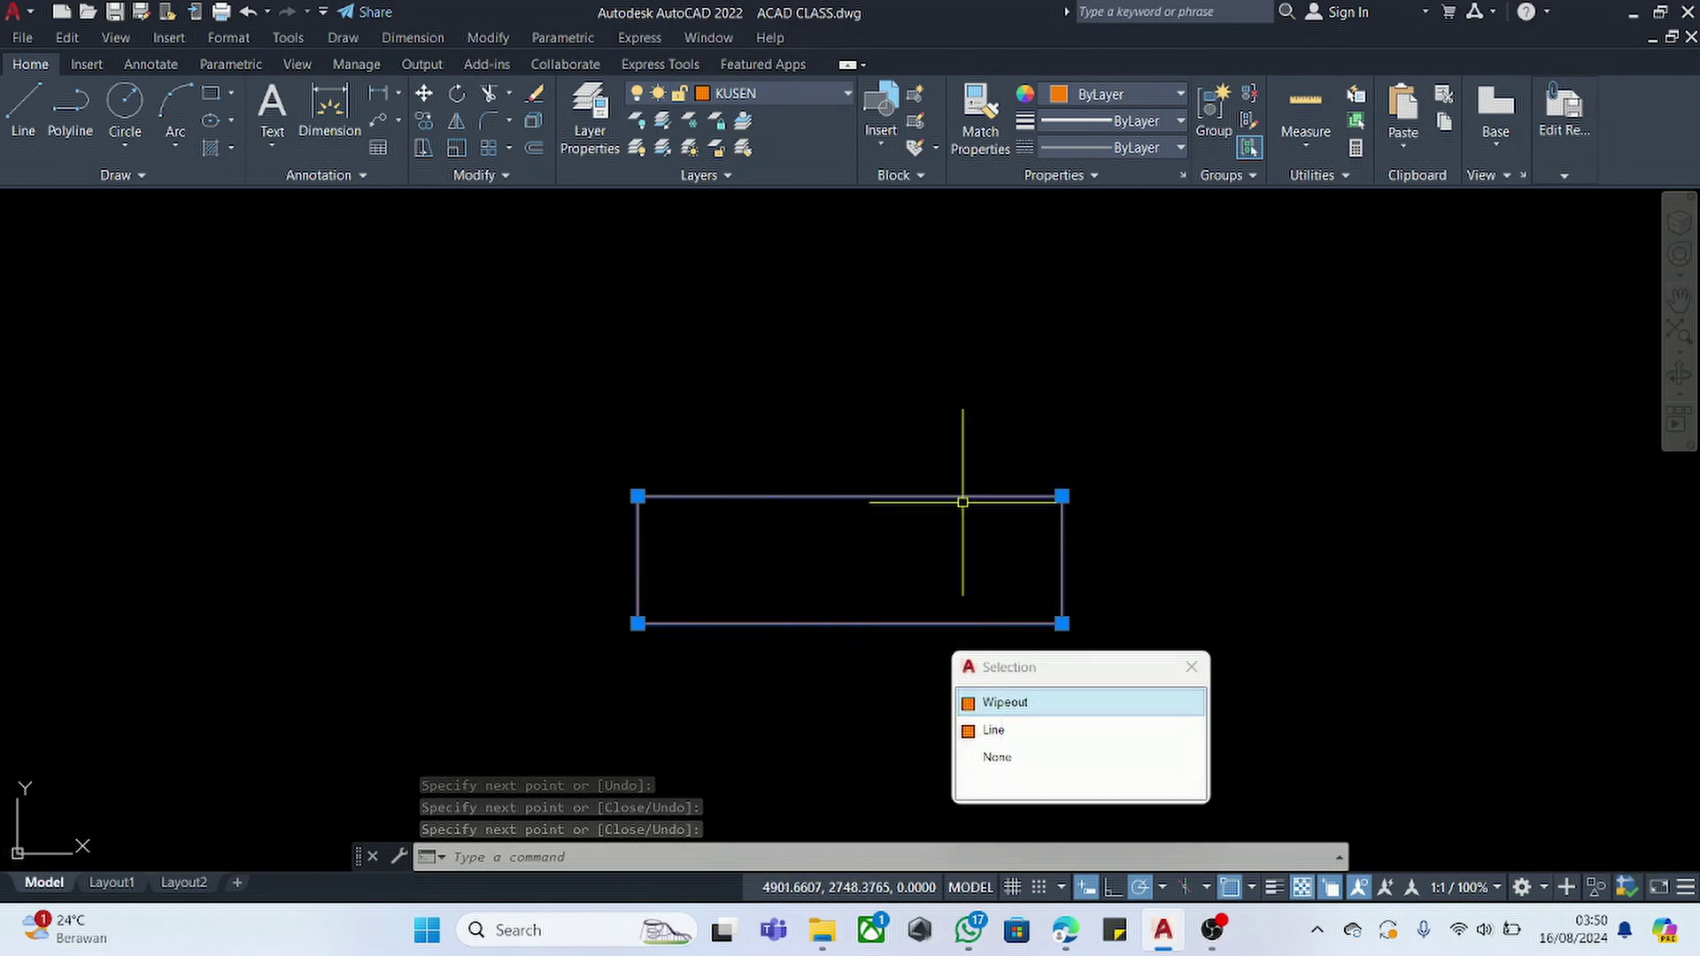
pyautogui.rightClick(926, 562)
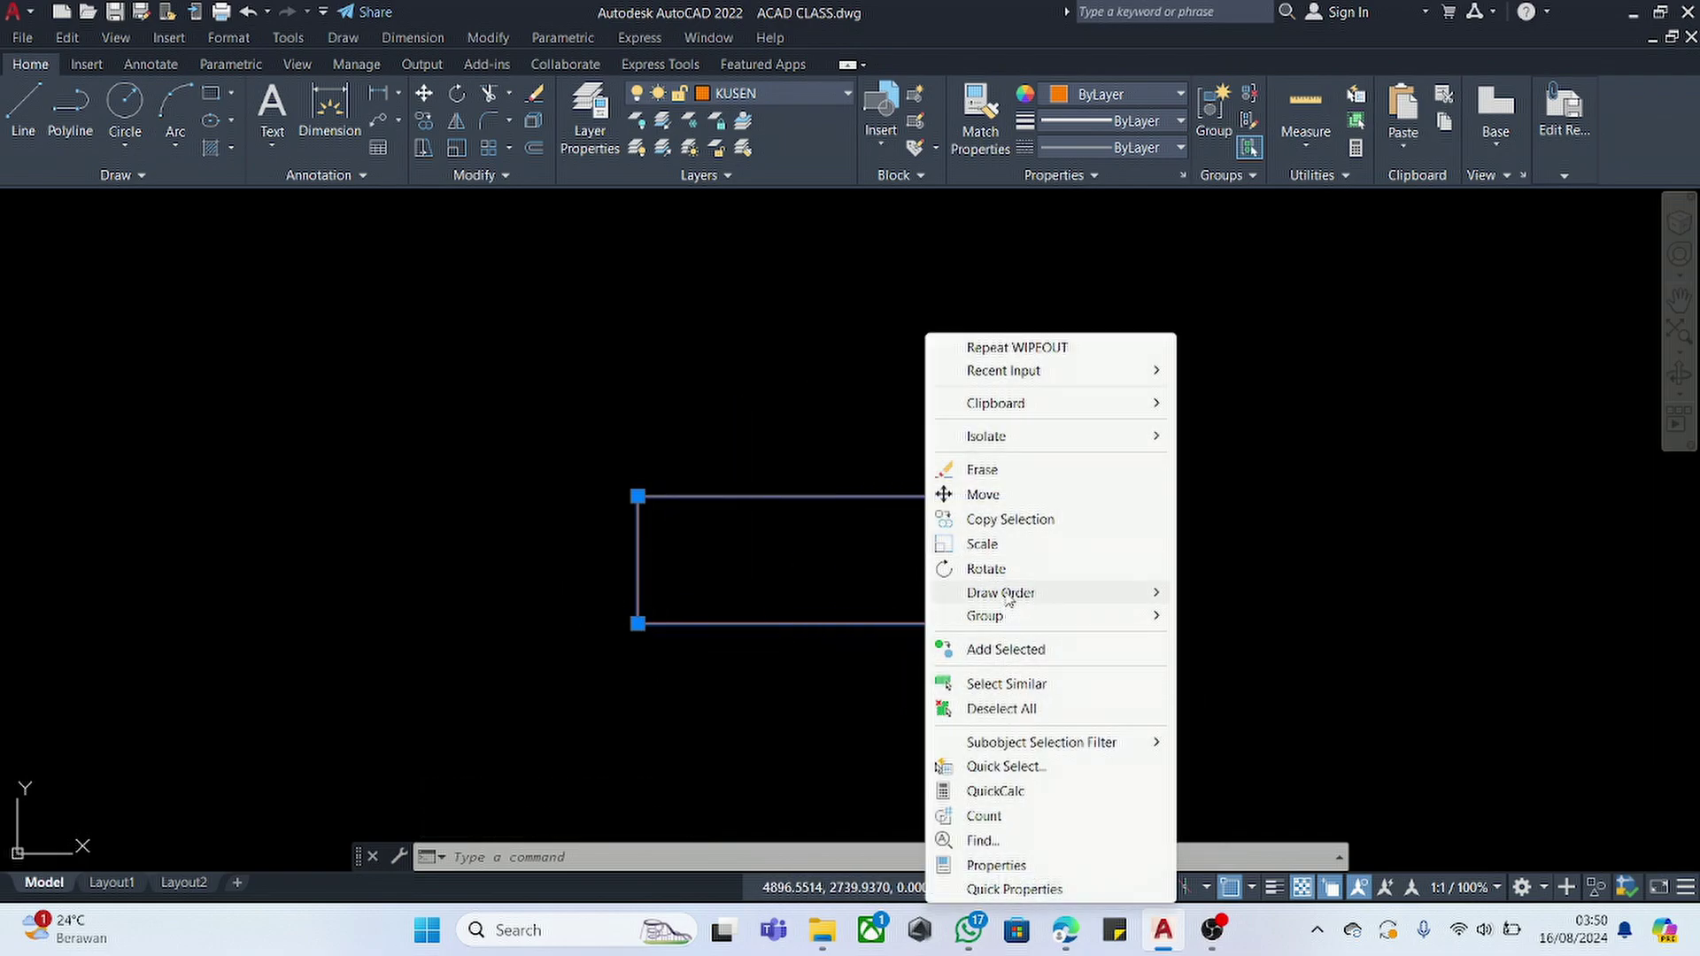
pyautogui.moveTo(1095, 607)
pyautogui.click(1214, 621)
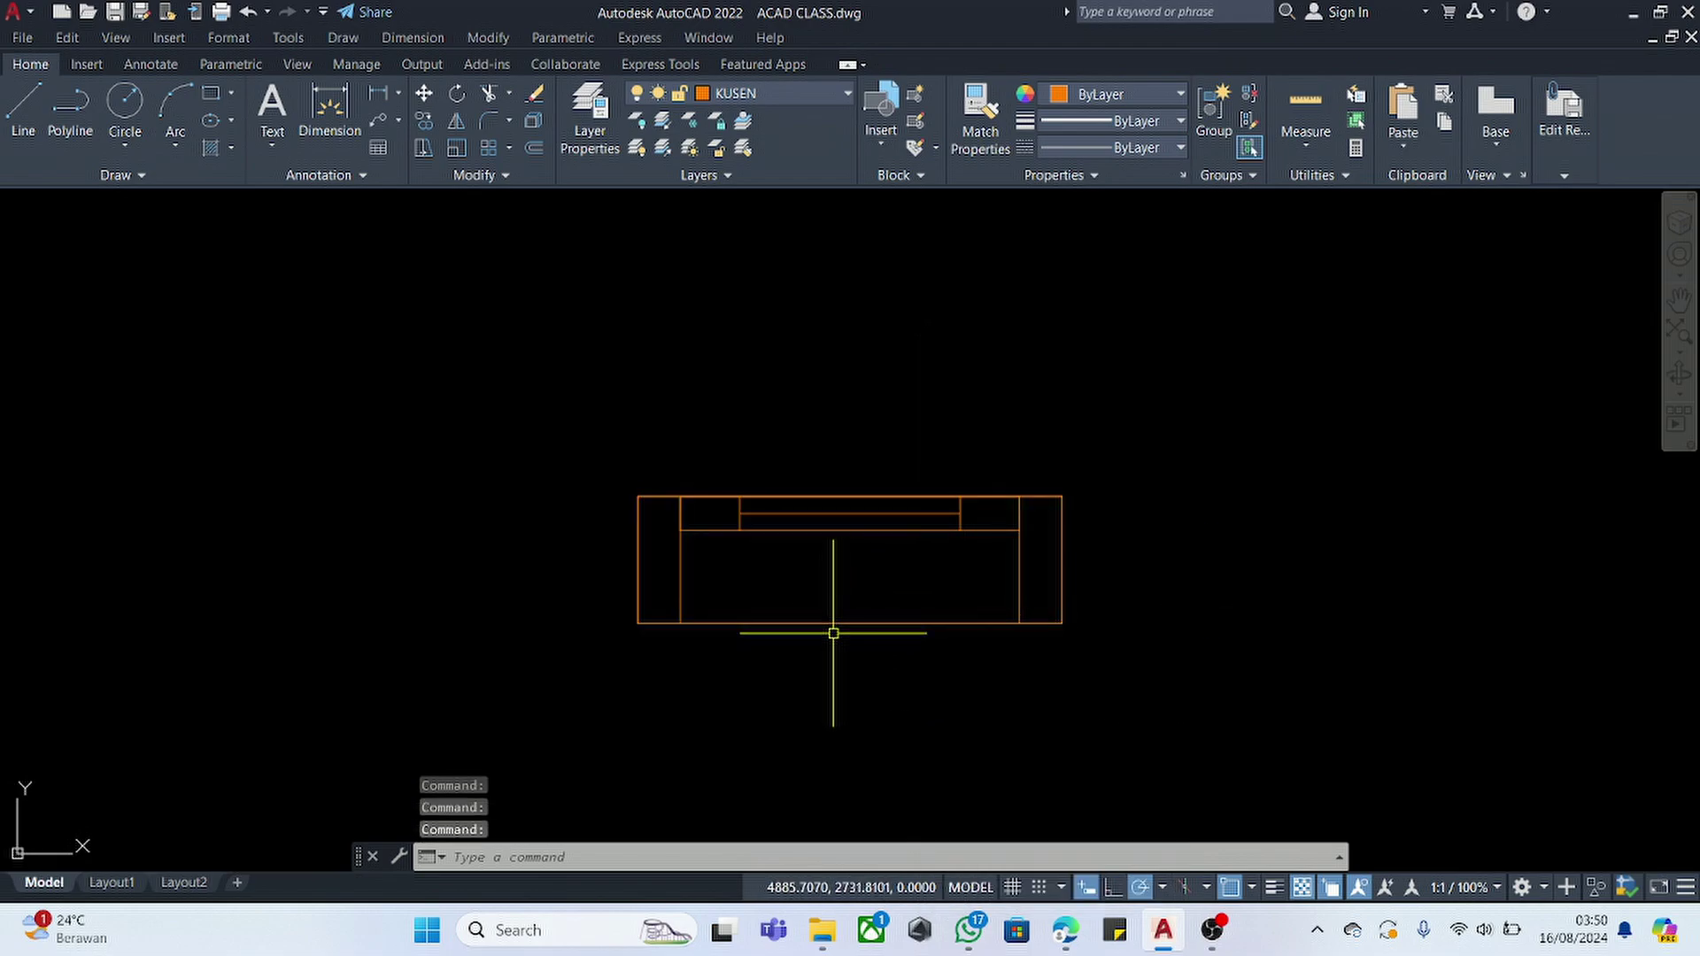
pyautogui.click(1556, 177)
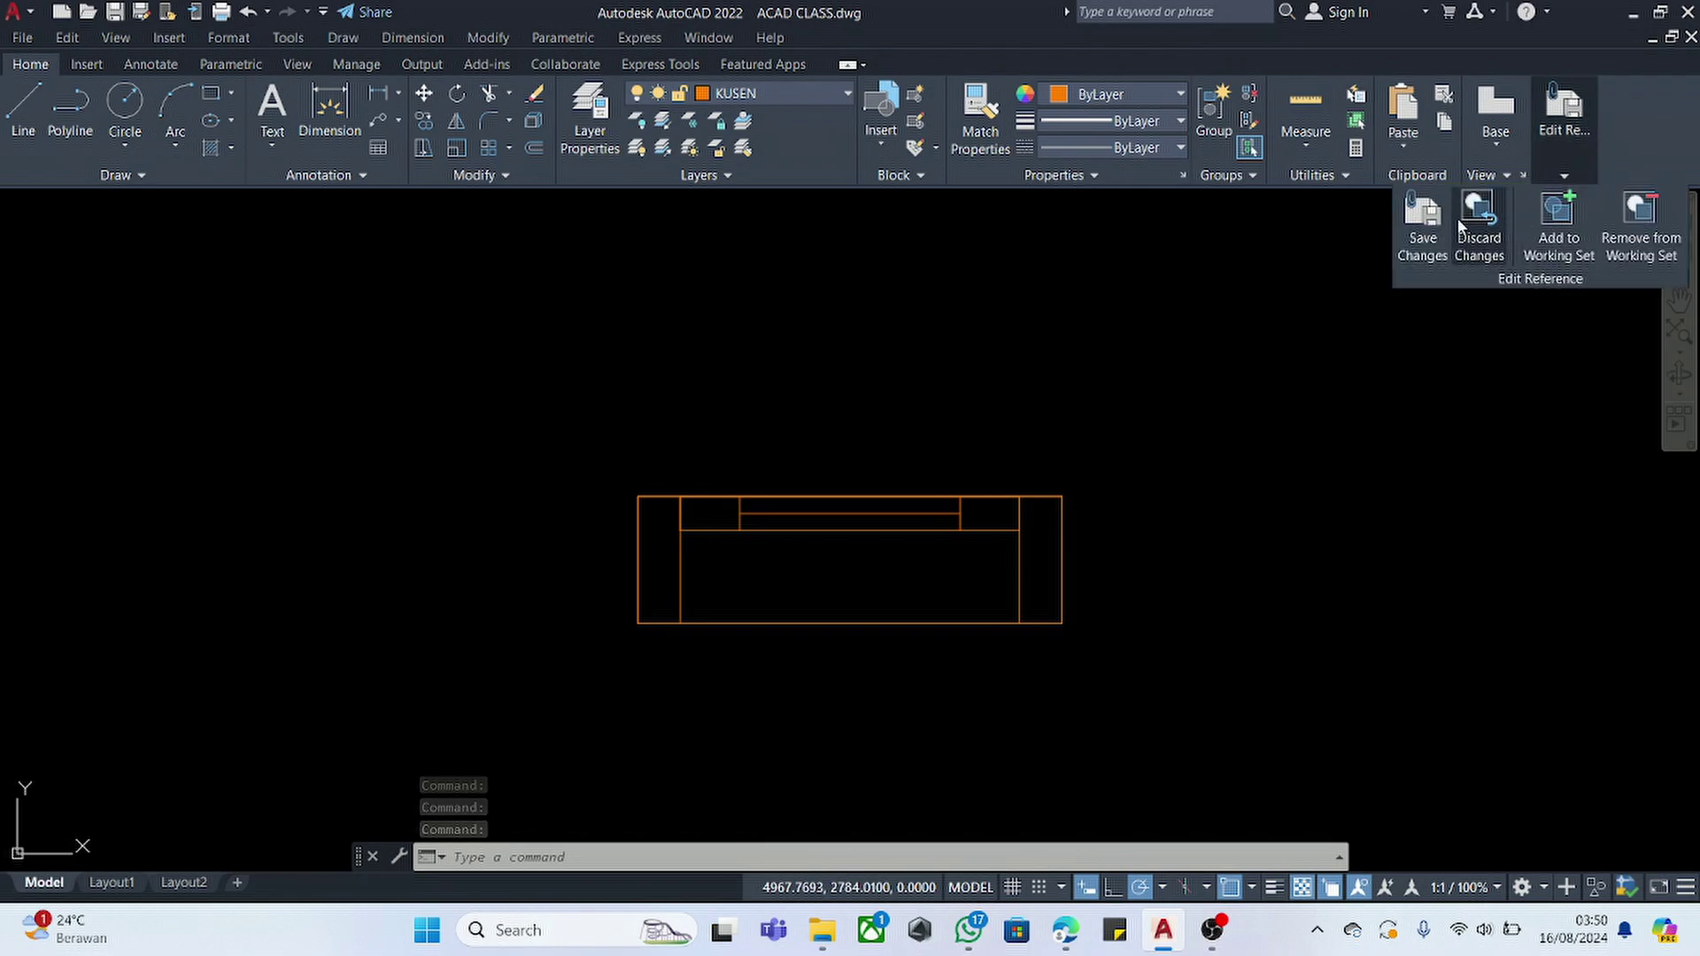
pyautogui.click(1423, 217)
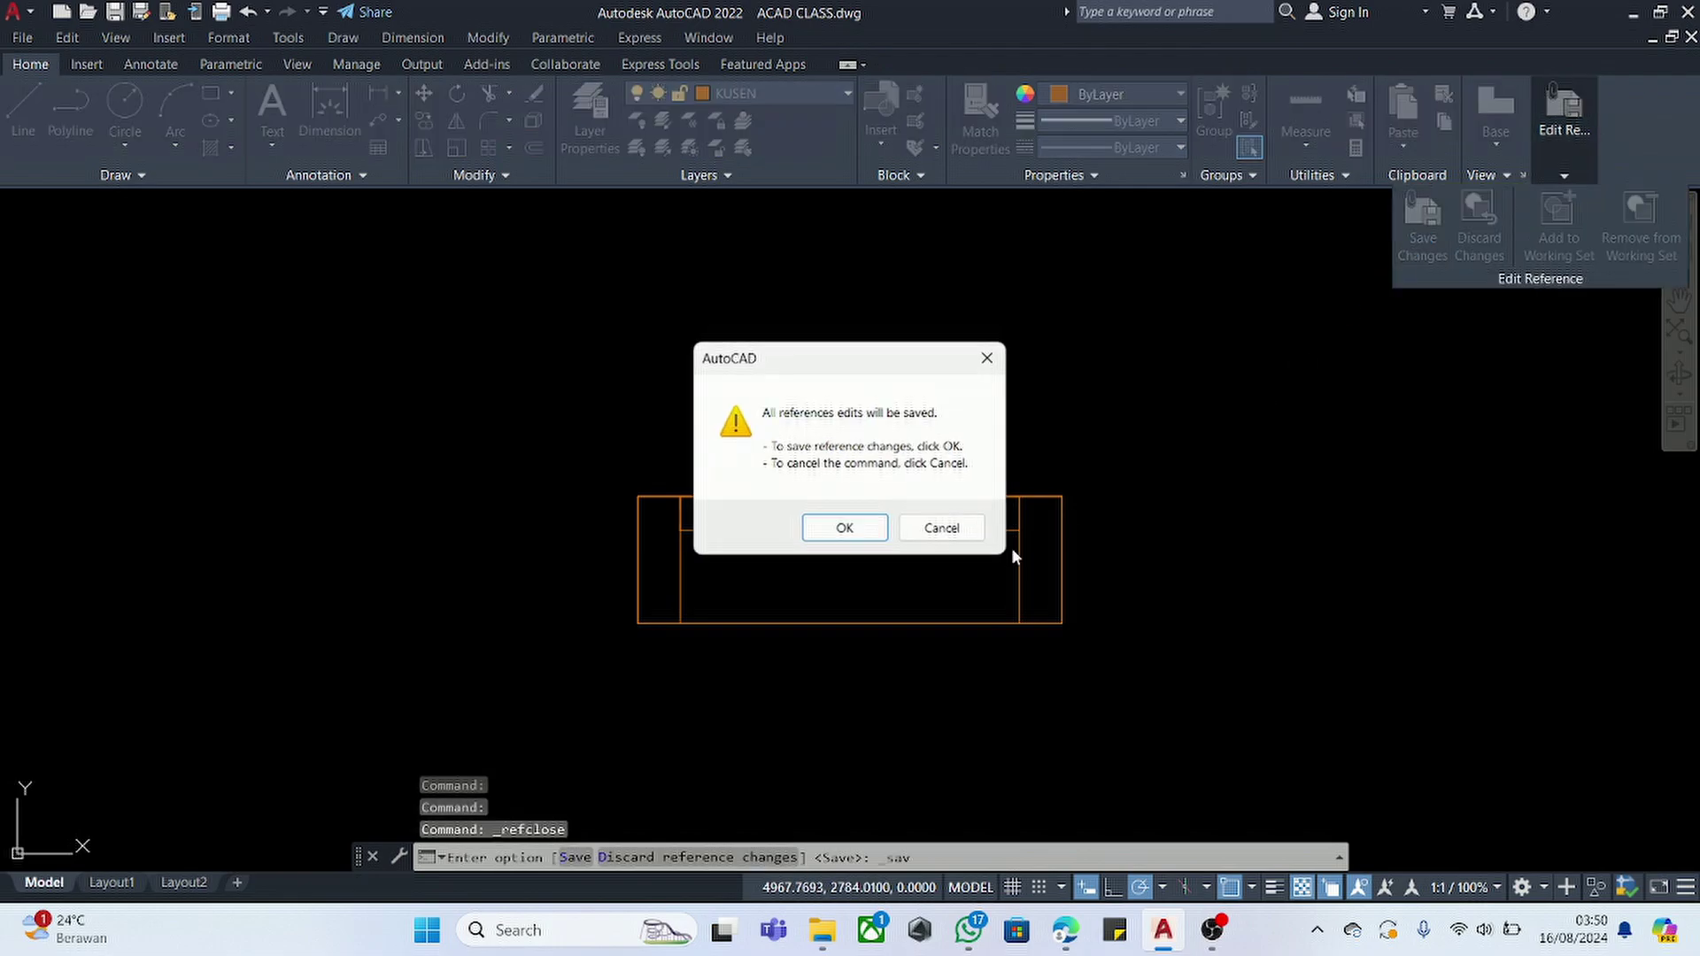
pyautogui.click(862, 535)
# - Move the window block by its lower-right corner into the floor plan, just below the dashed grid line left of the column
pyautogui.click(1100, 417)
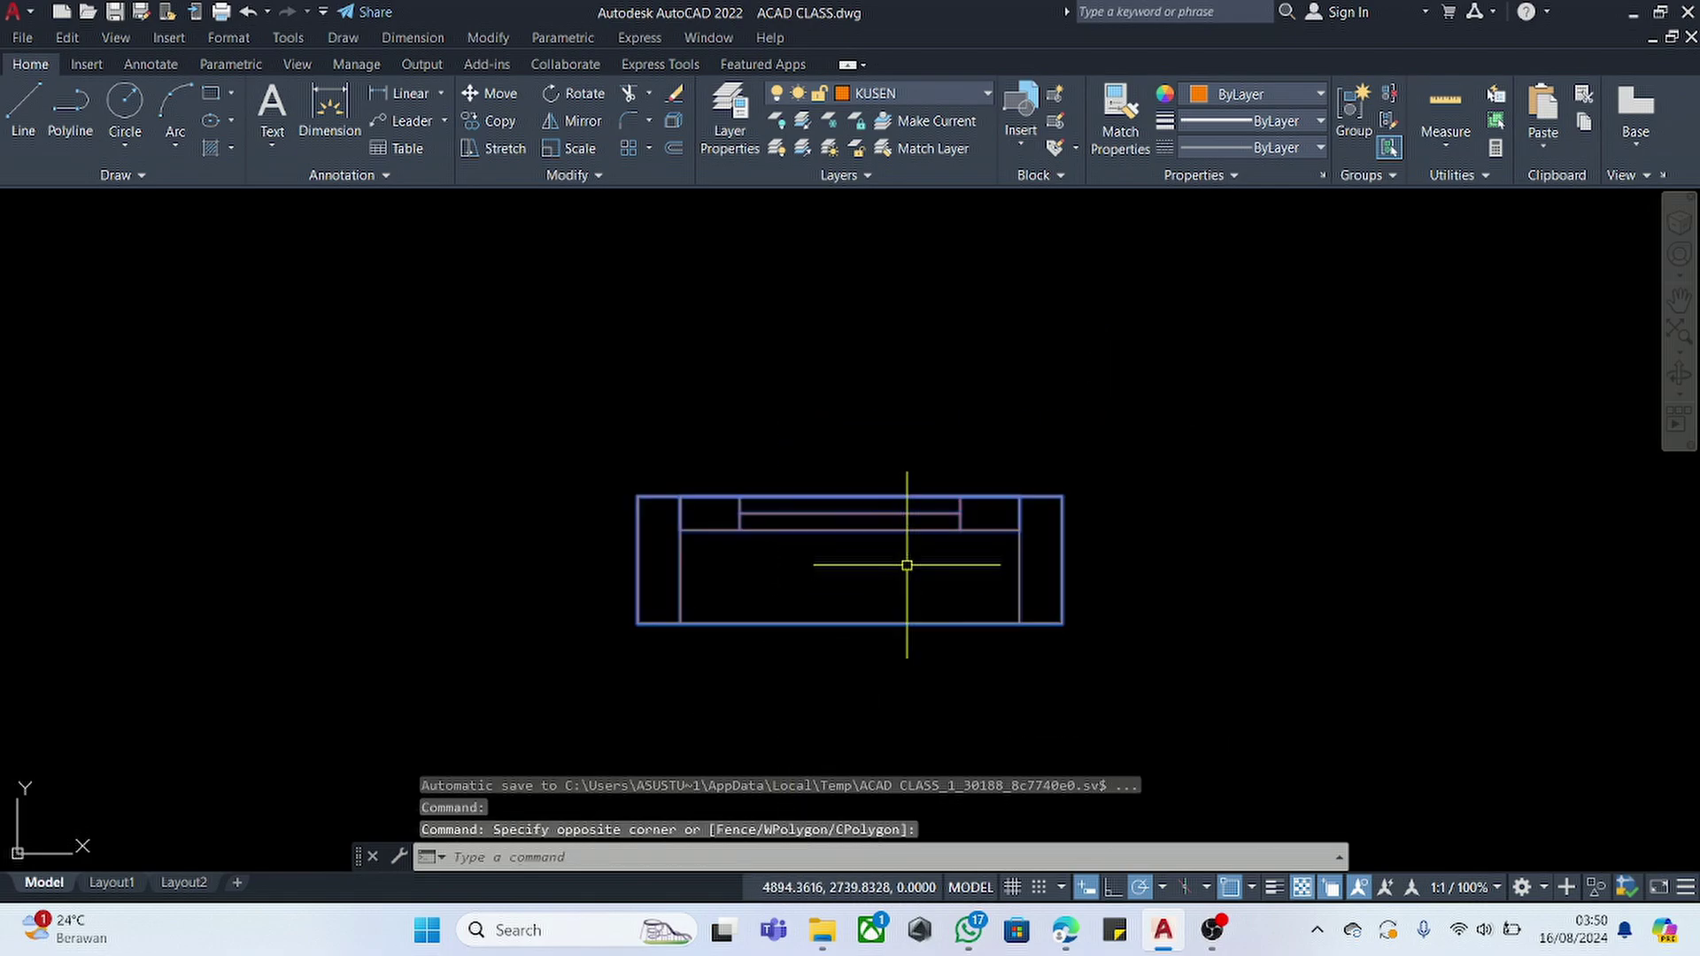
pyautogui.write('m')
pyautogui.press('Return')
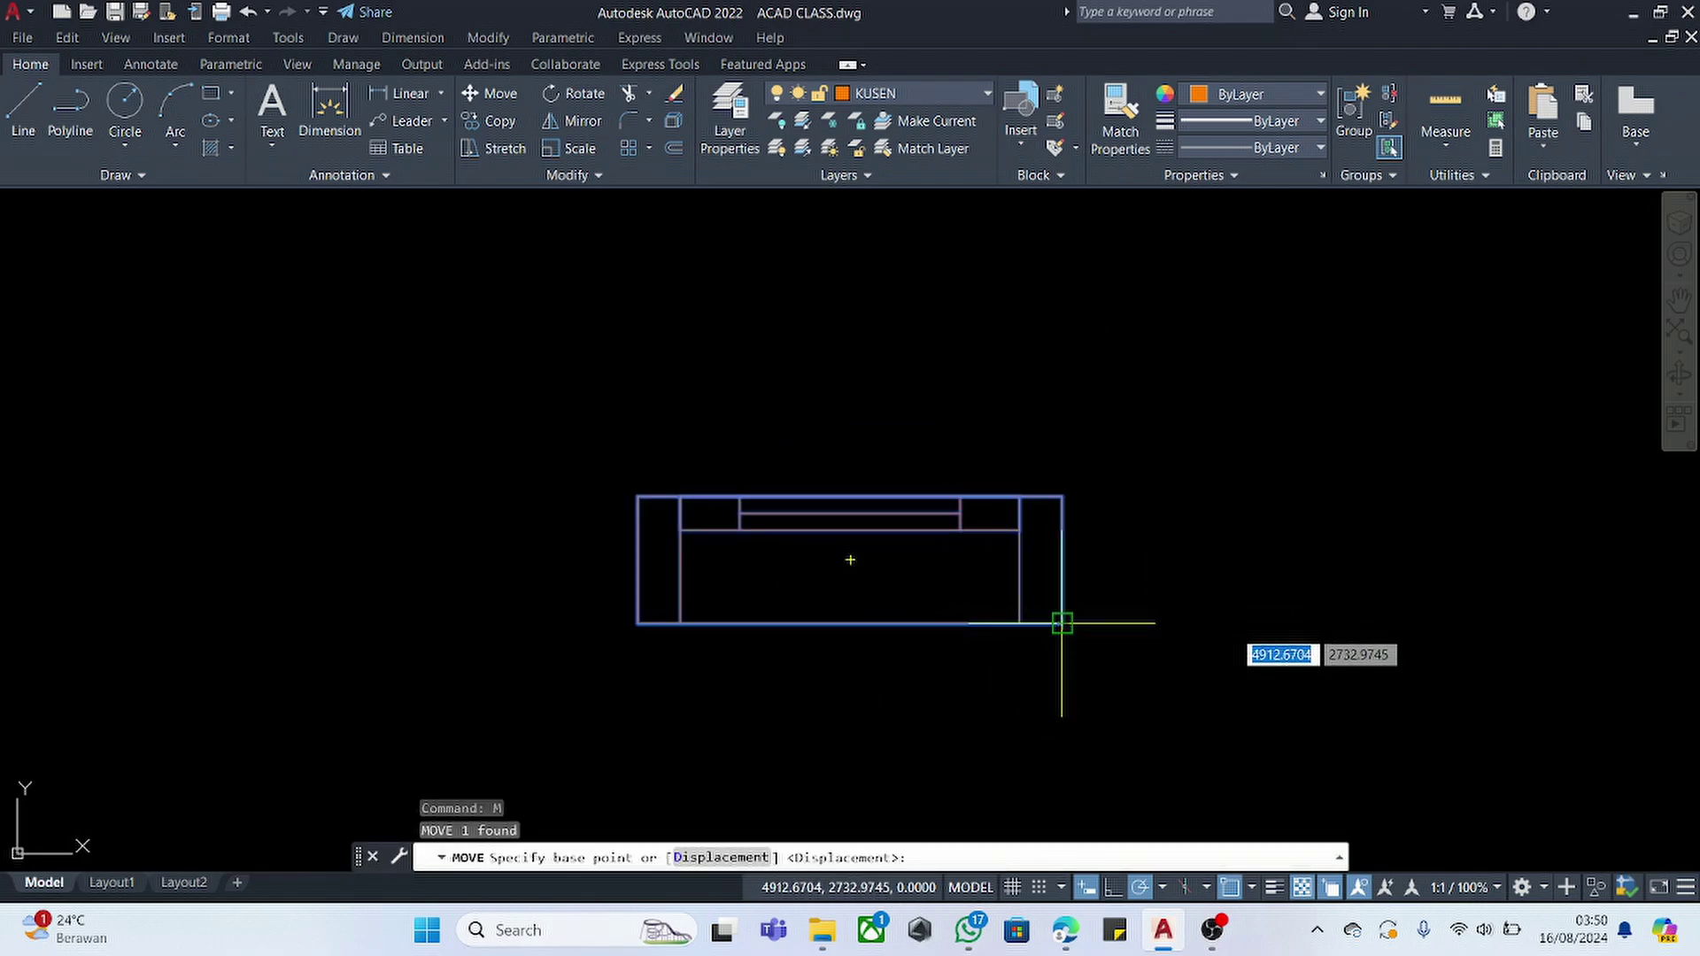
pyautogui.click(1062, 624)
pyautogui.scroll(-8, 1161, 506)
pyautogui.scroll(10, 666, 680)
pyautogui.click(766, 687)
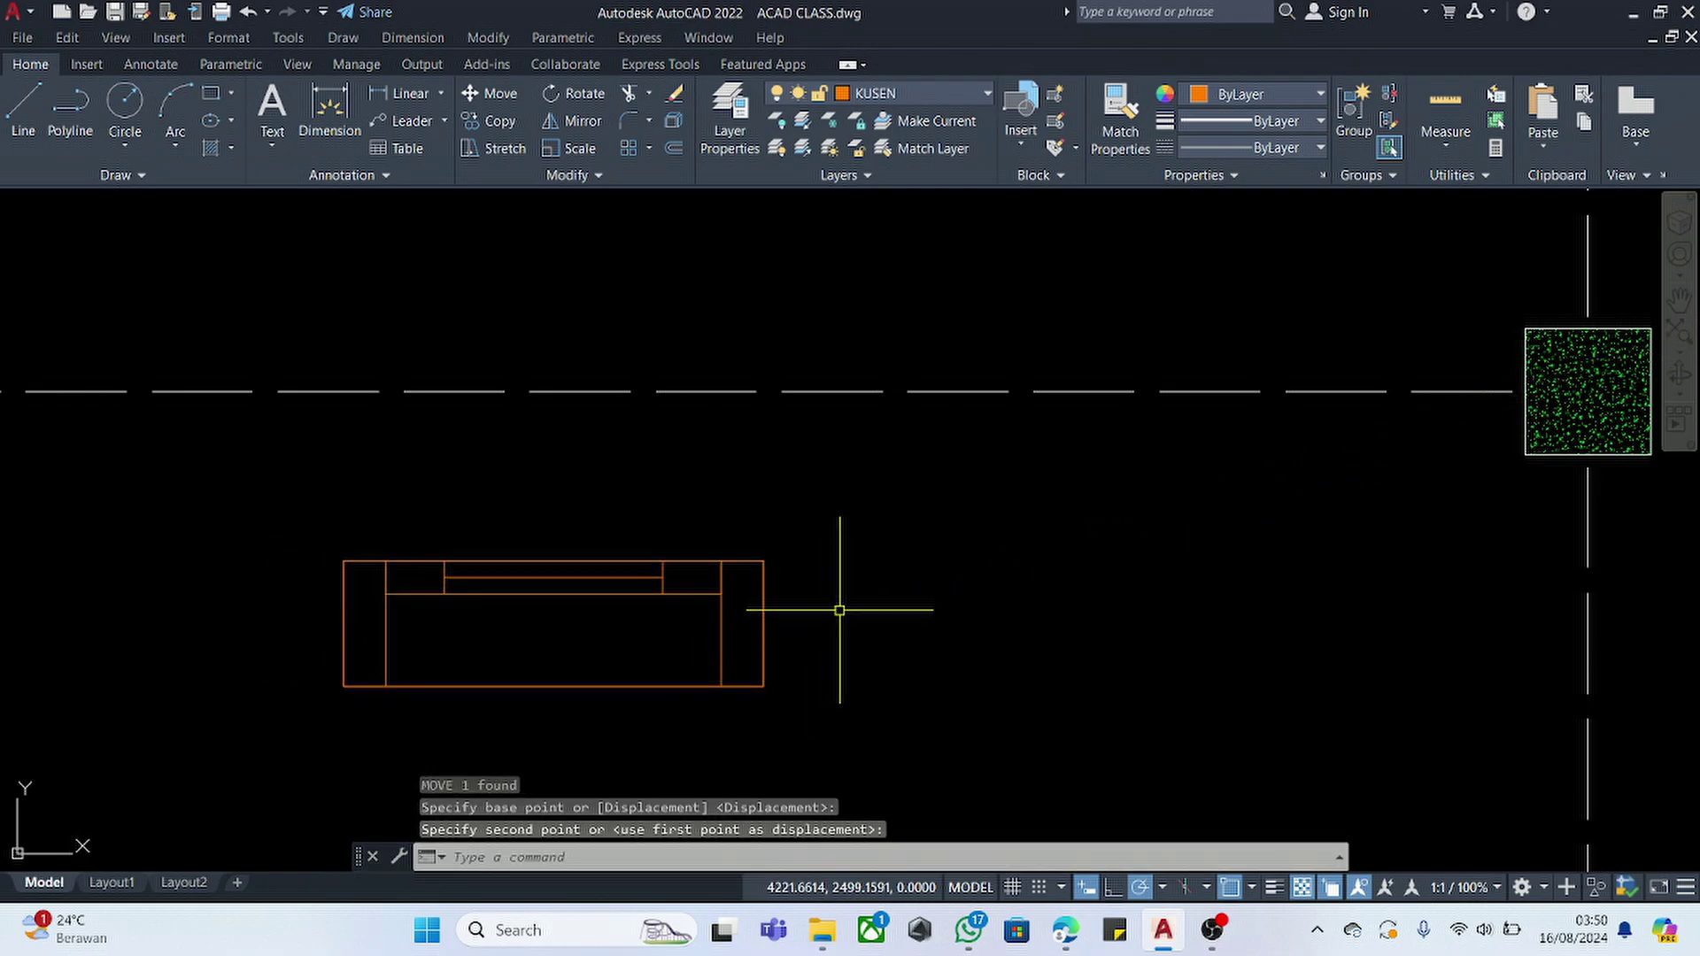
# - Mirror the window block about a horizontal axis and erase the source object
pyautogui.click(838, 608)
pyautogui.click(652, 712)
pyautogui.write('mi')
pyautogui.press('Return')
pyautogui.click(840, 636)
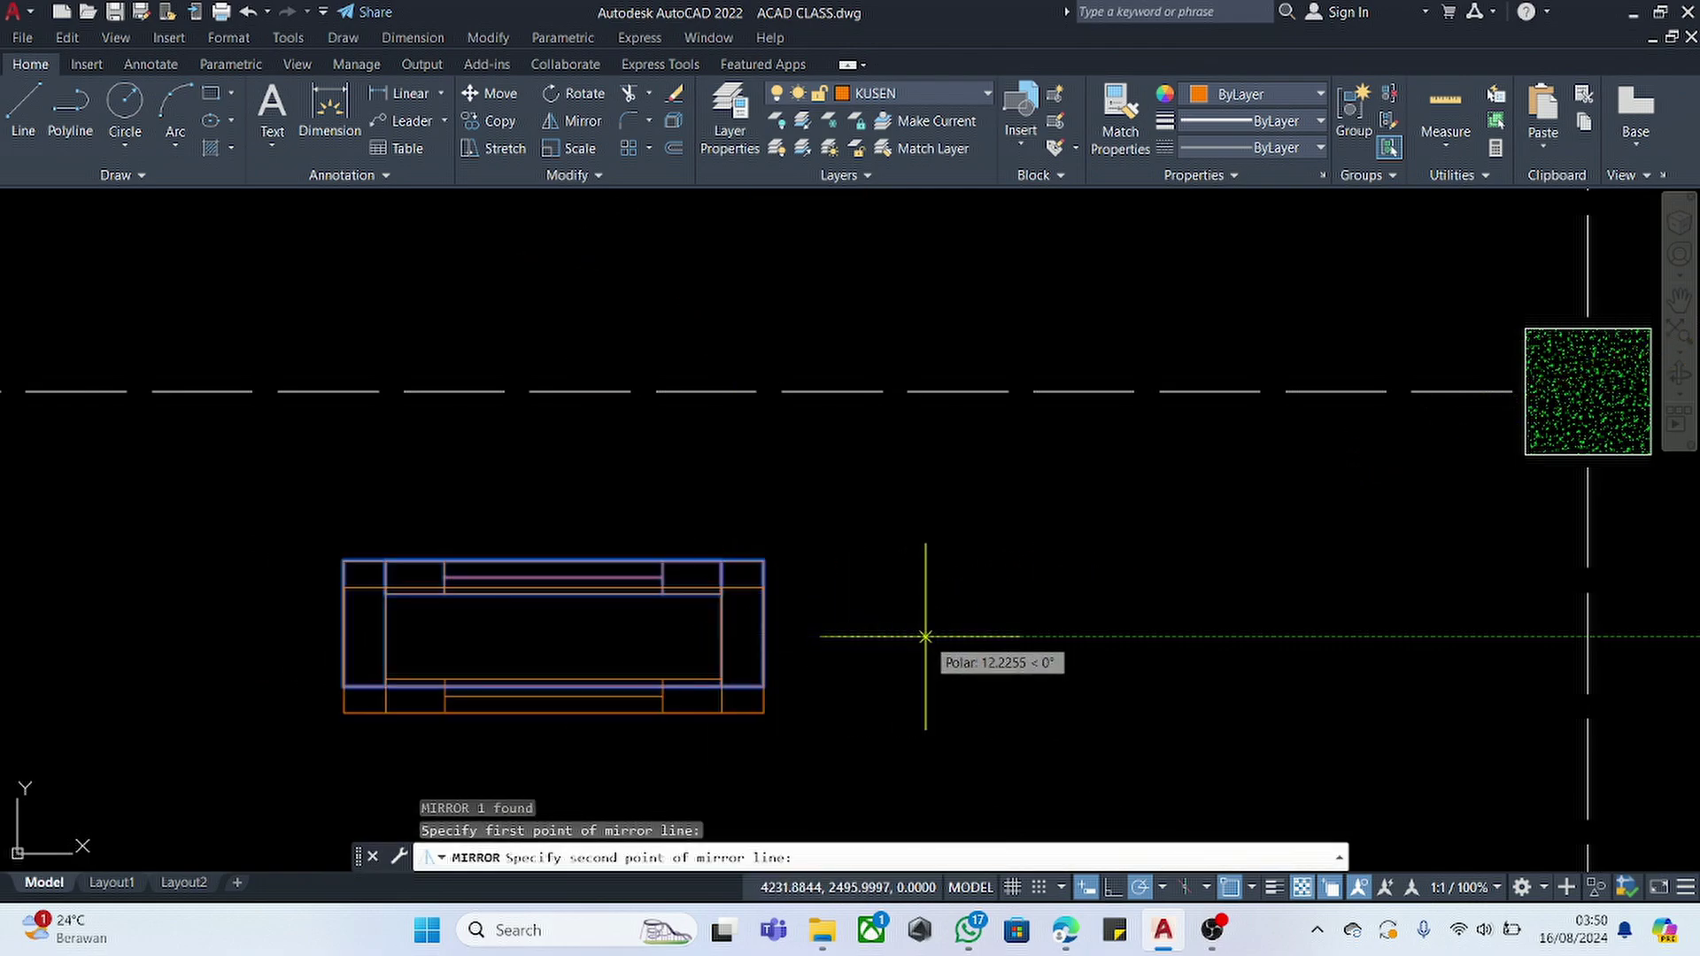
pyautogui.click(927, 636)
pyautogui.write('y')
pyautogui.press('Return')
# - Move the mirrored window block by its centre onto the midpoint of the dashed horizontal grid line between the two columns
pyautogui.click(884, 569)
pyautogui.click(540, 719)
pyautogui.scroll(-2, 1076, 571)
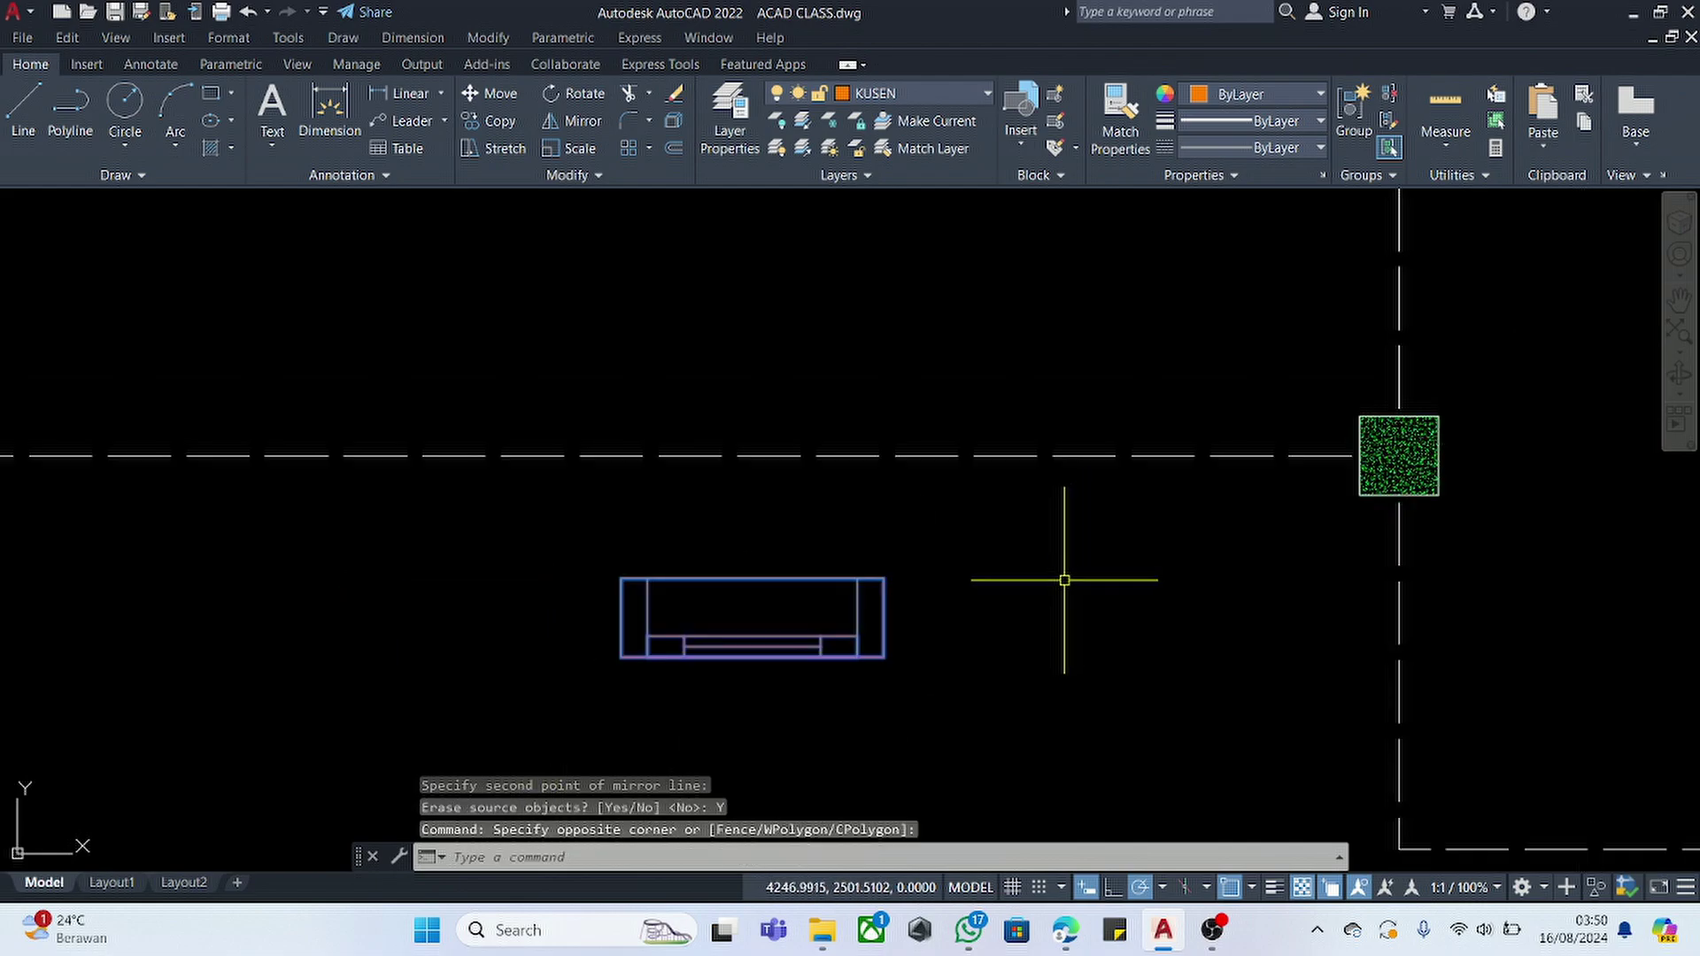
pyautogui.write('m')
pyautogui.press('Return')
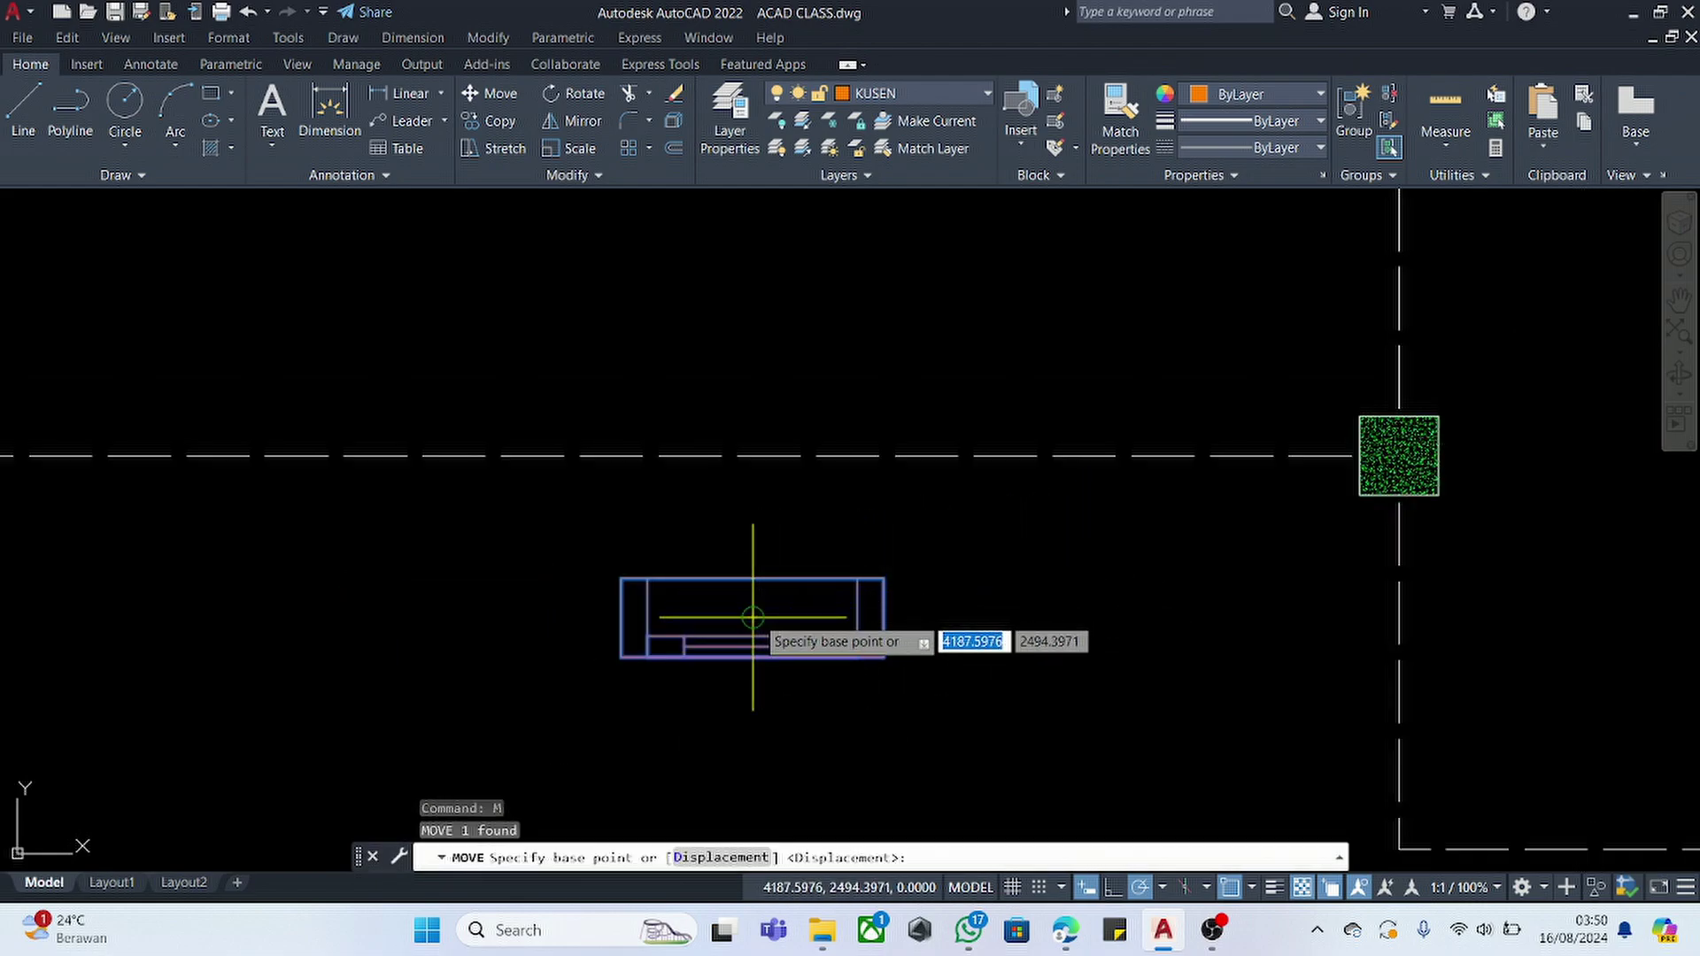
pyautogui.click(752, 617)
pyautogui.scroll(-4, 699, 442)
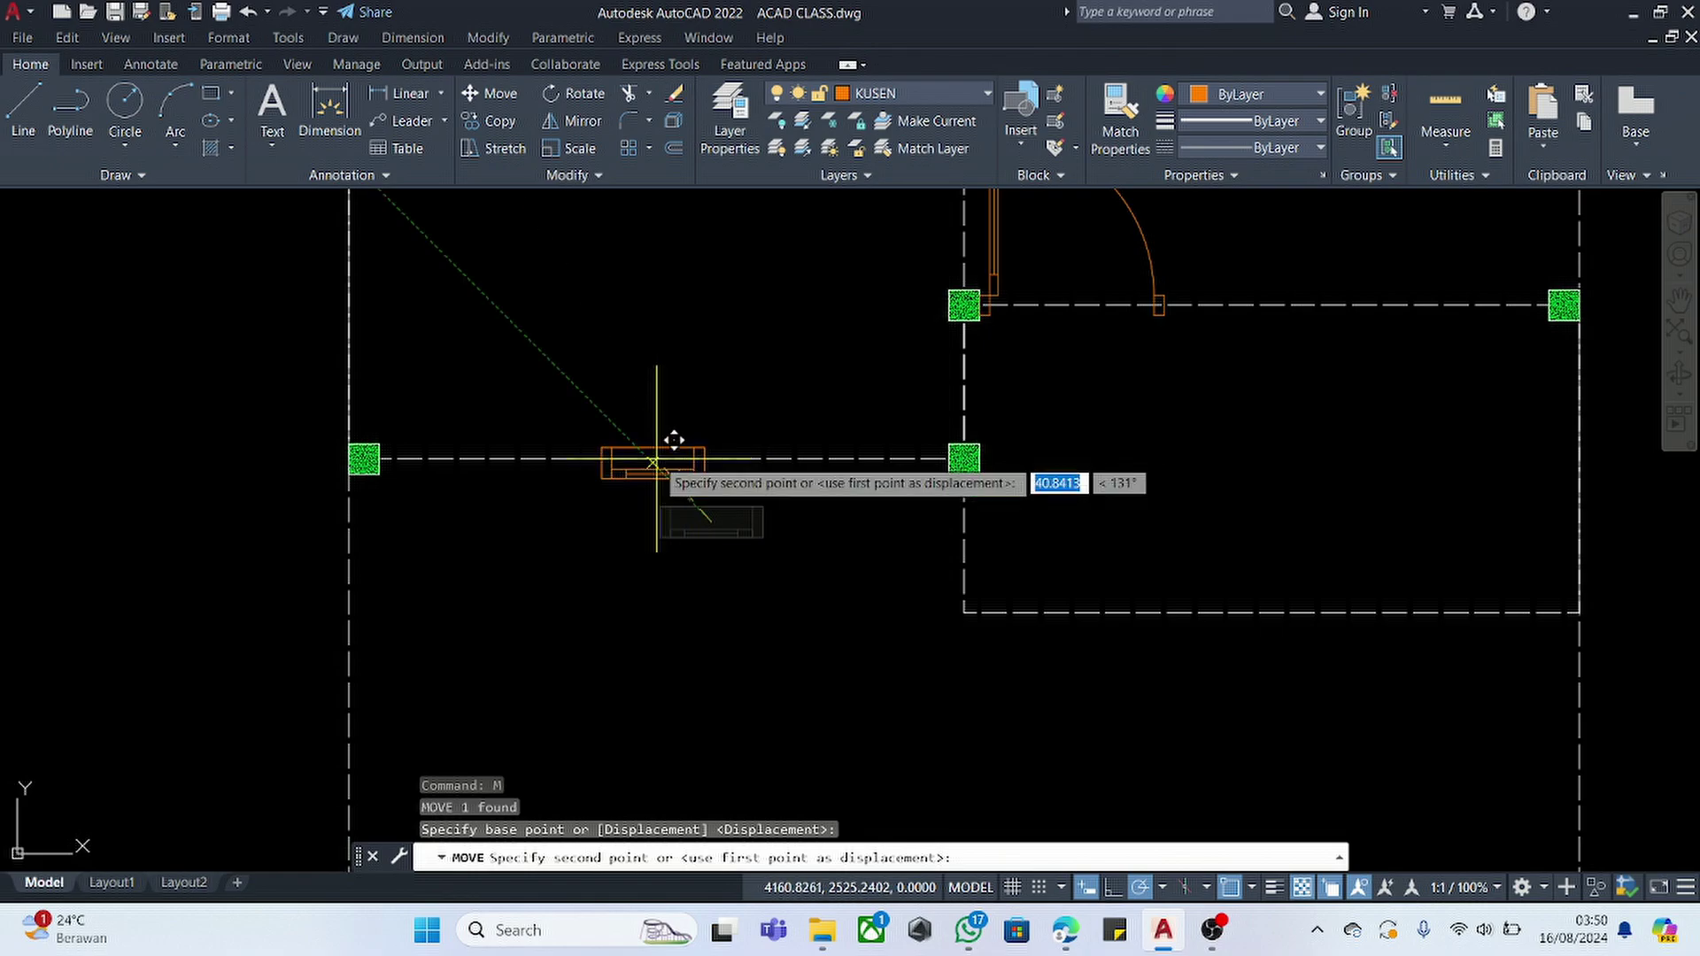
pyautogui.click(656, 458)
pyautogui.scroll(2, 666, 459)
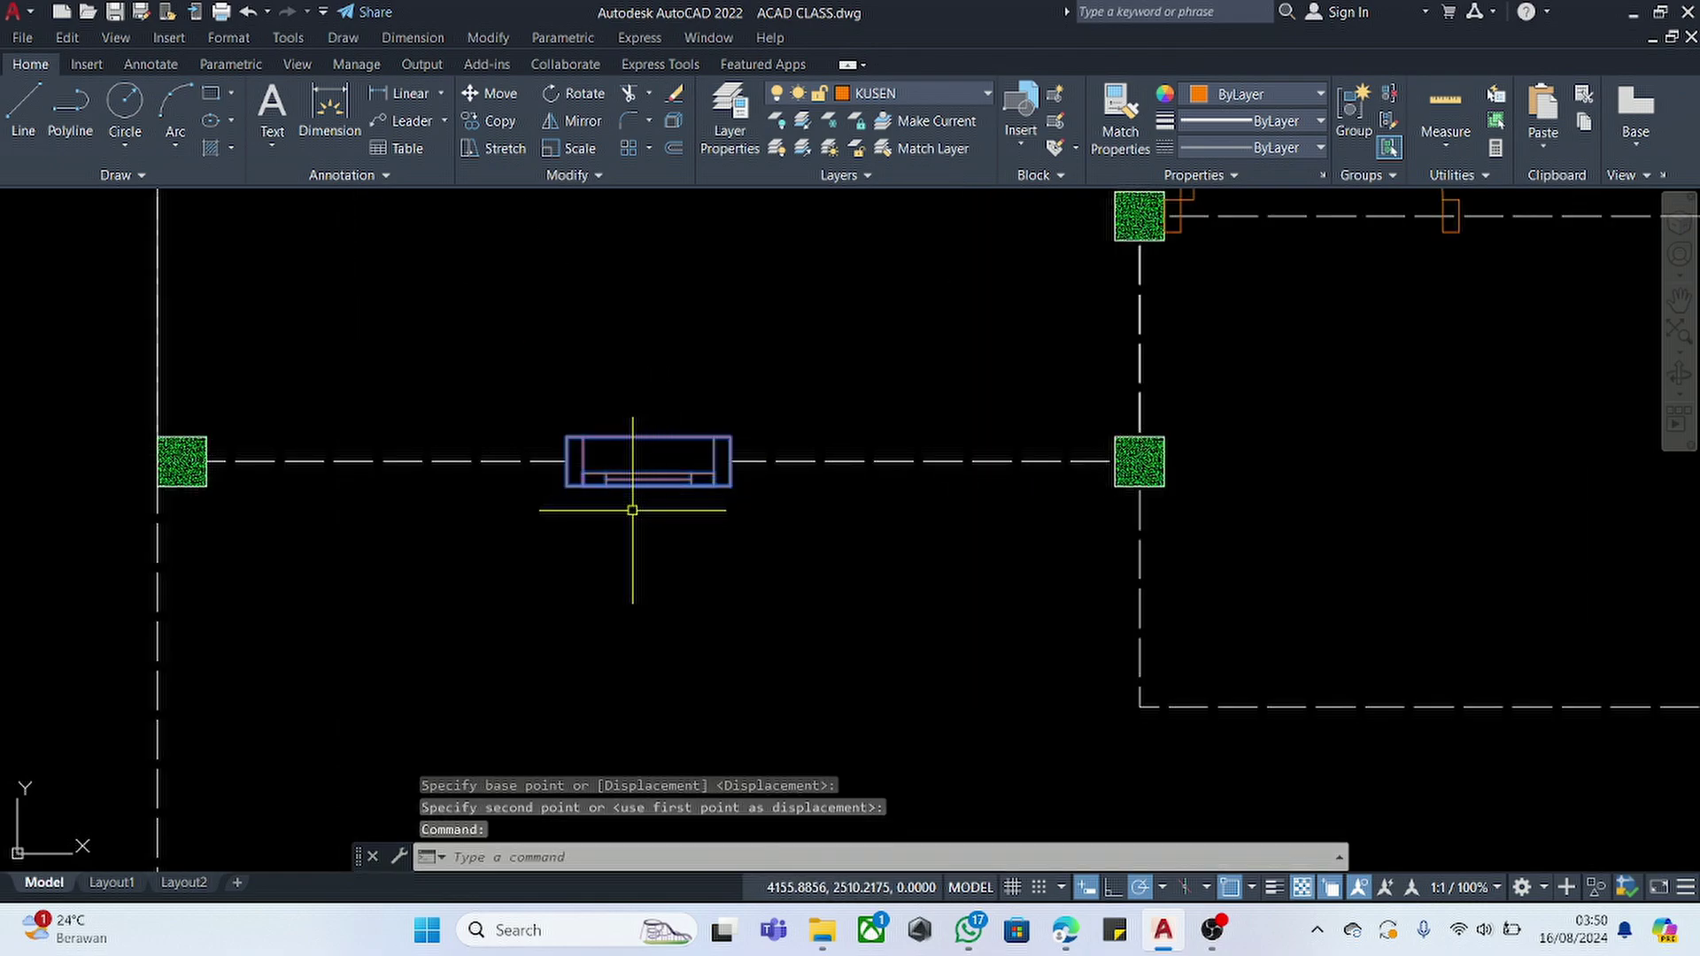
# - Copy the window block by its upper-left corner to the right, overlapping the side frames to form a double window
pyautogui.press('BackSpace')
pyautogui.write('co')
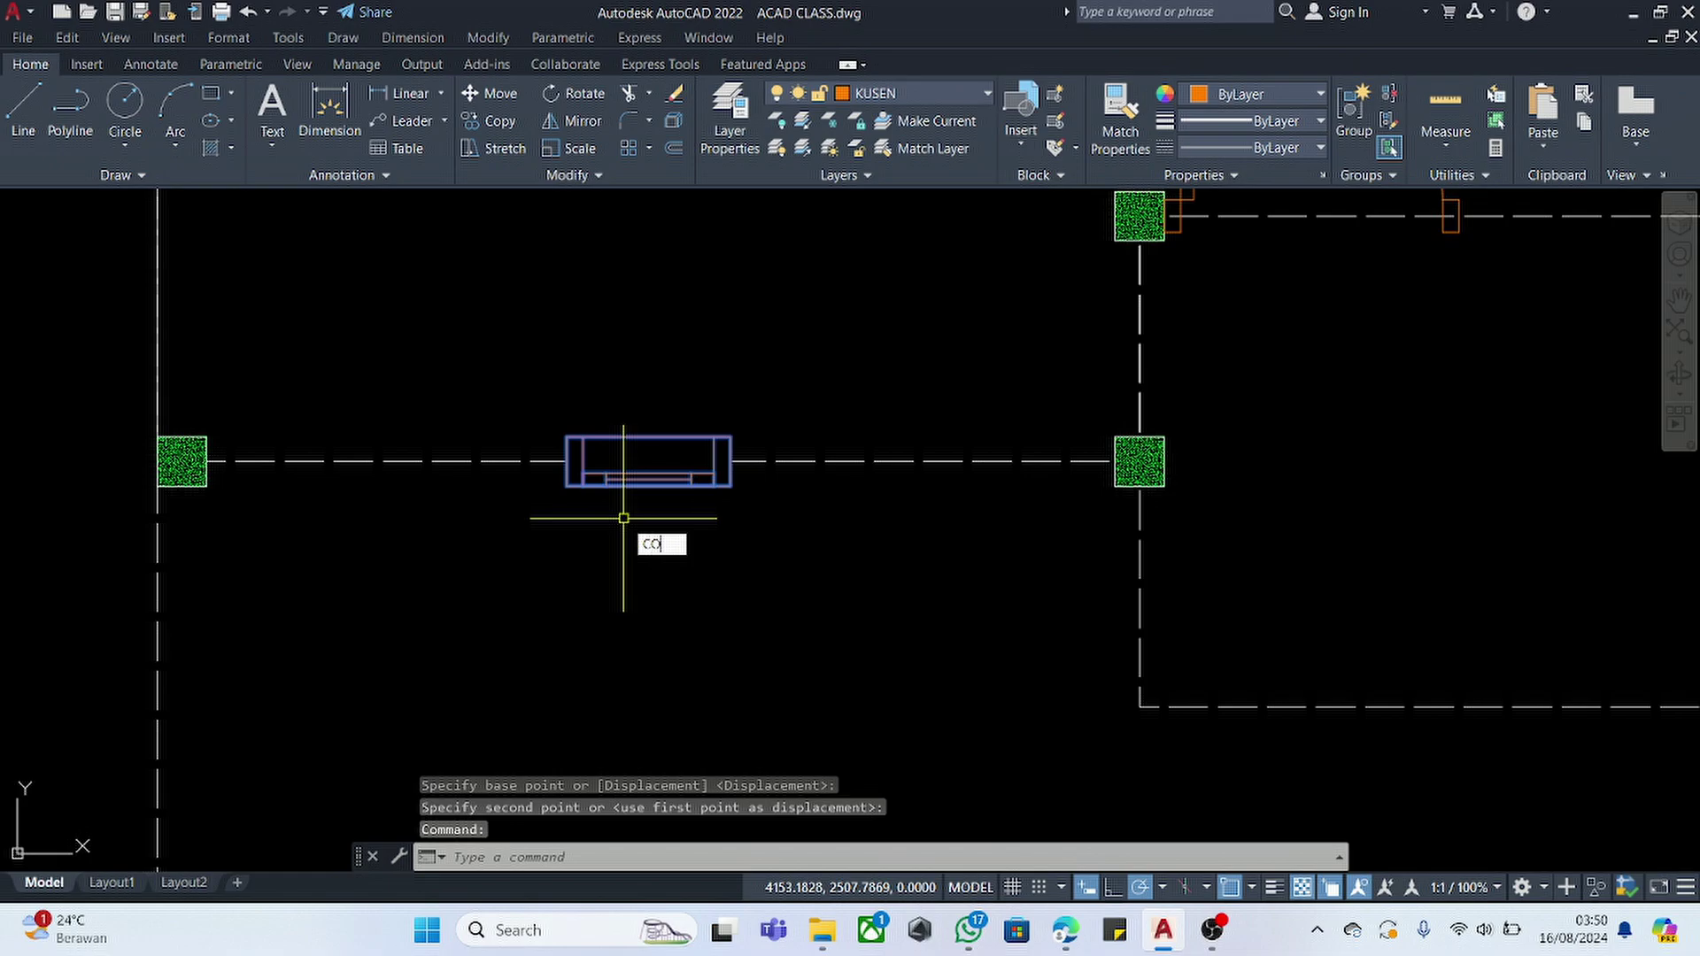
pyautogui.press('Return')
pyautogui.scroll(2, 584, 433)
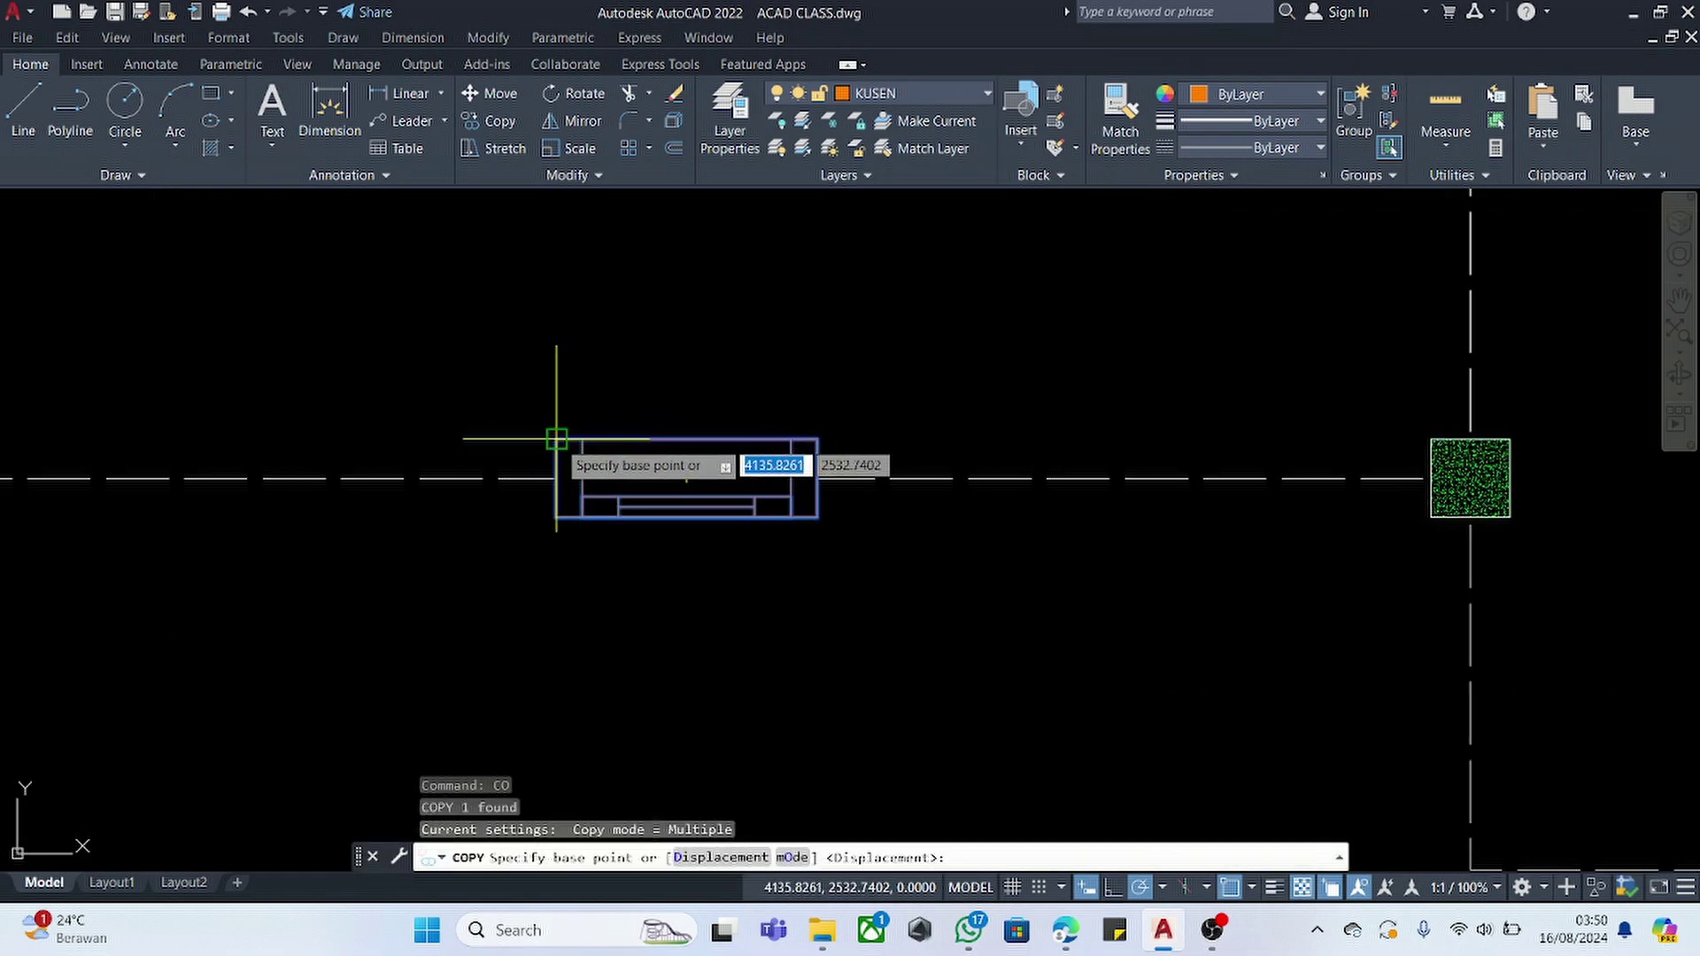
pyautogui.click(556, 439)
pyautogui.click(827, 438)
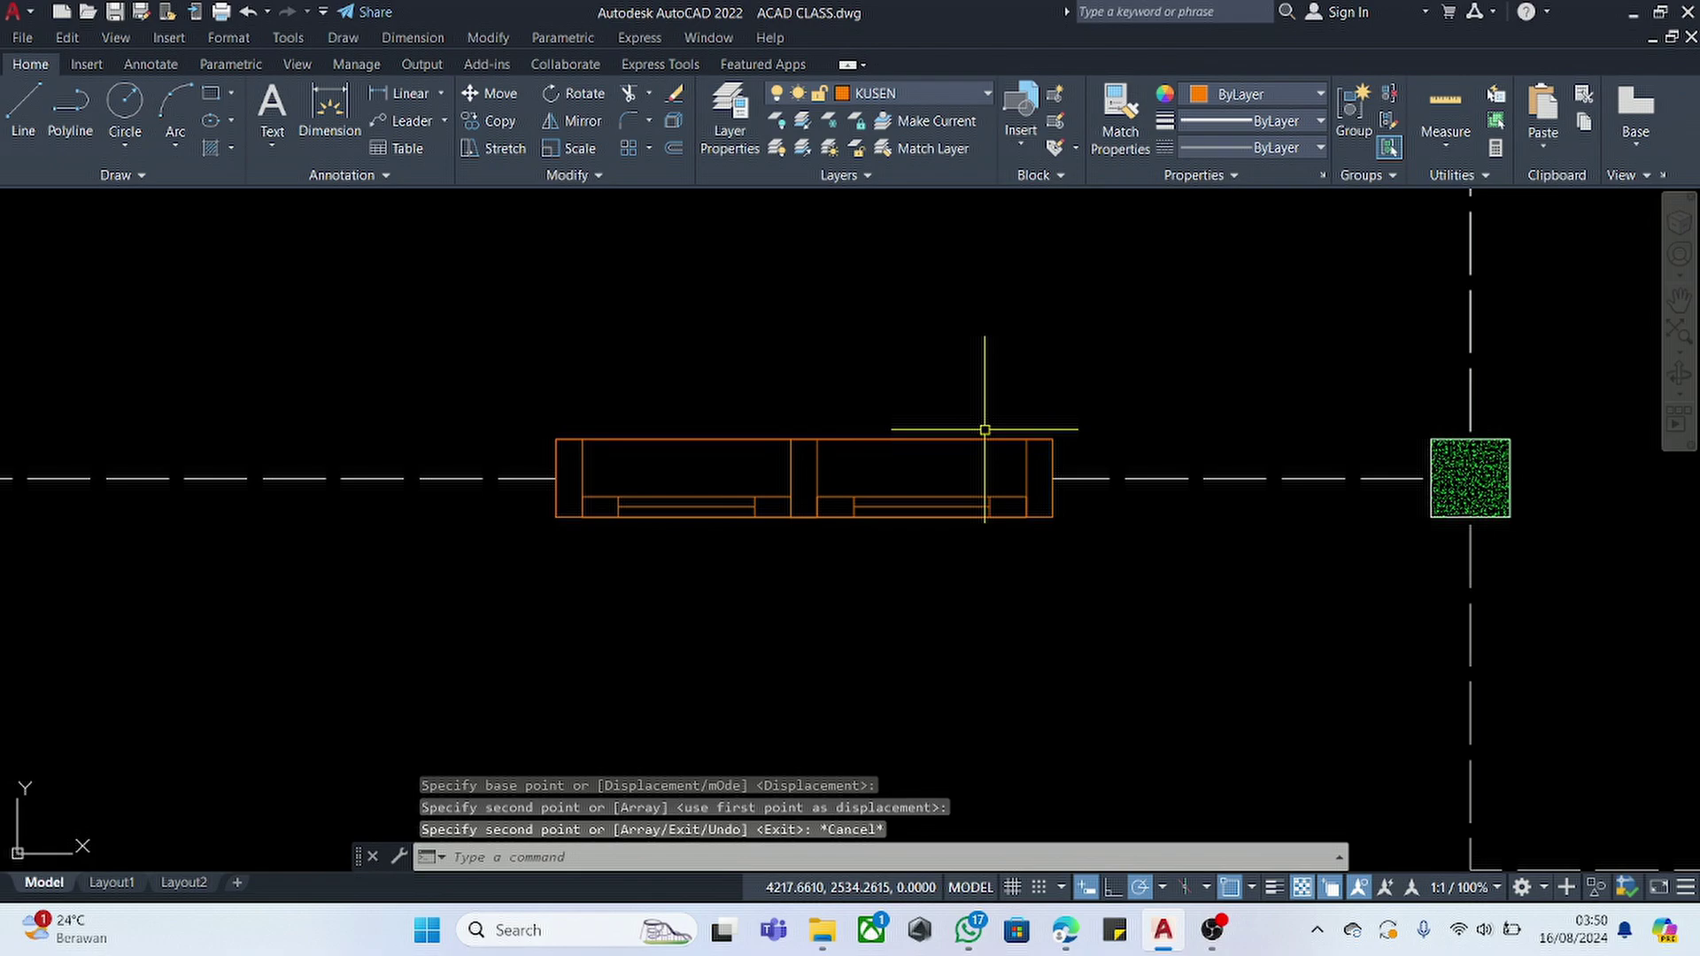
pyautogui.press('Escape')
# - Move both window blocks by their upper-left corner to the upper-right corner of the left column on the same grid line
pyautogui.scroll(-4, 1085, 400)
pyautogui.click(1087, 400)
pyautogui.press('Escape')
pyautogui.write('m')
pyautogui.press('Return')
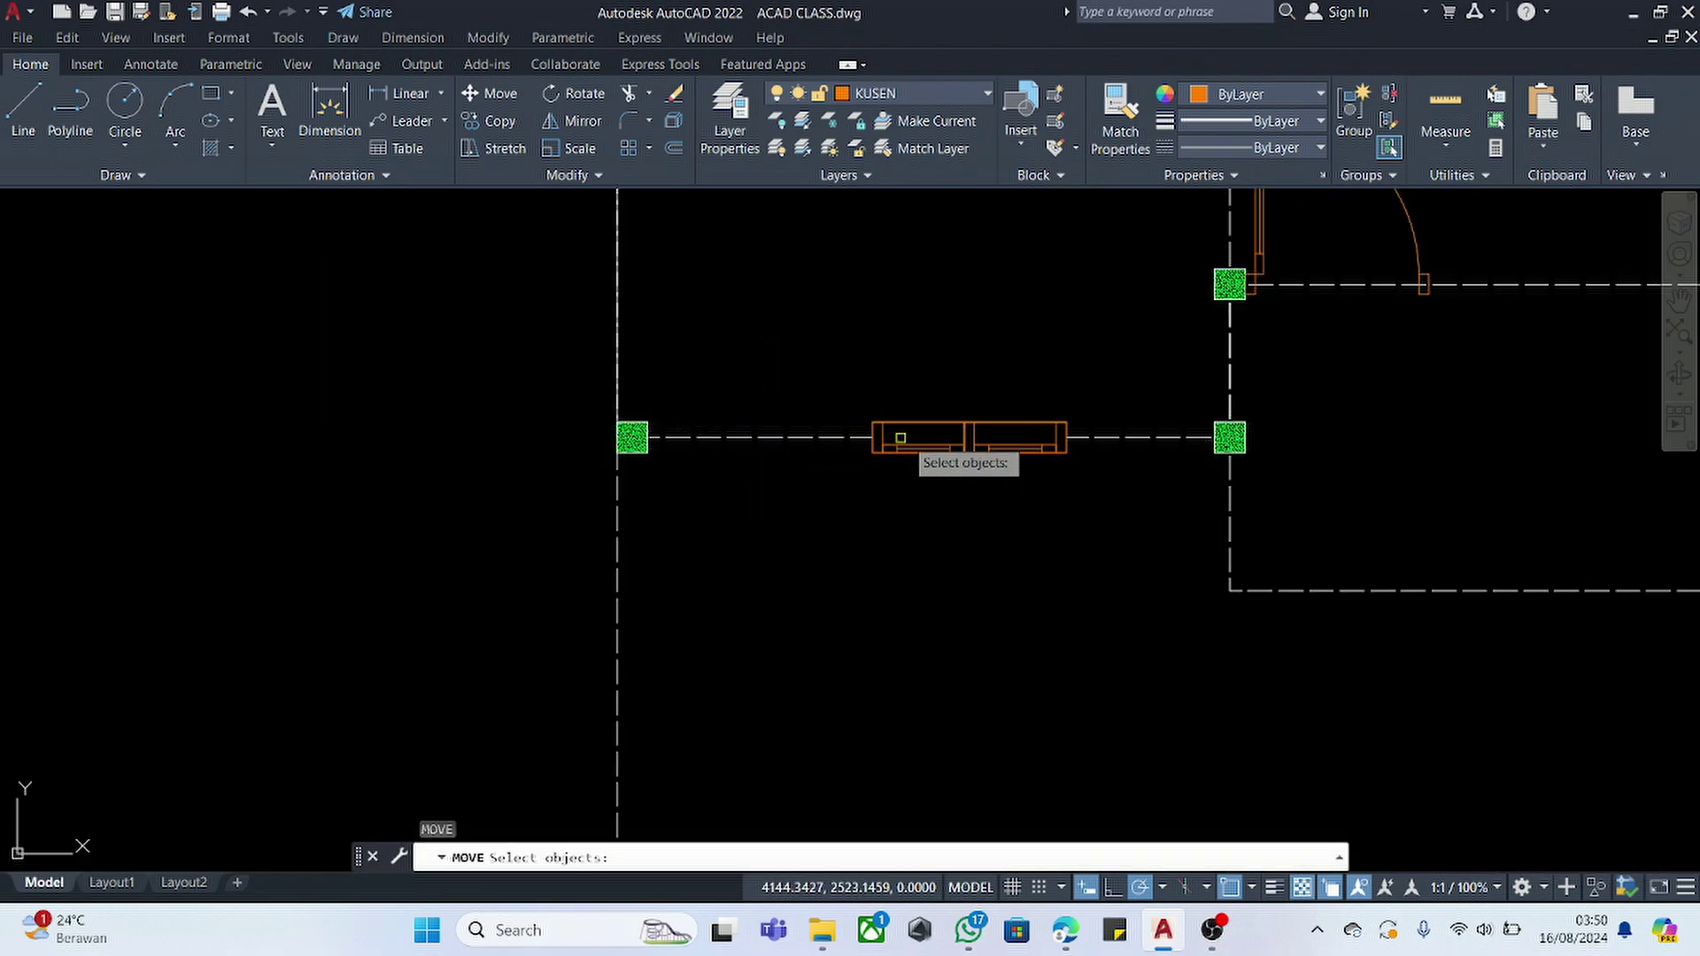
pyautogui.scroll(2, 944, 431)
pyautogui.click(1005, 390)
pyautogui.click(948, 423)
pyautogui.press('Return')
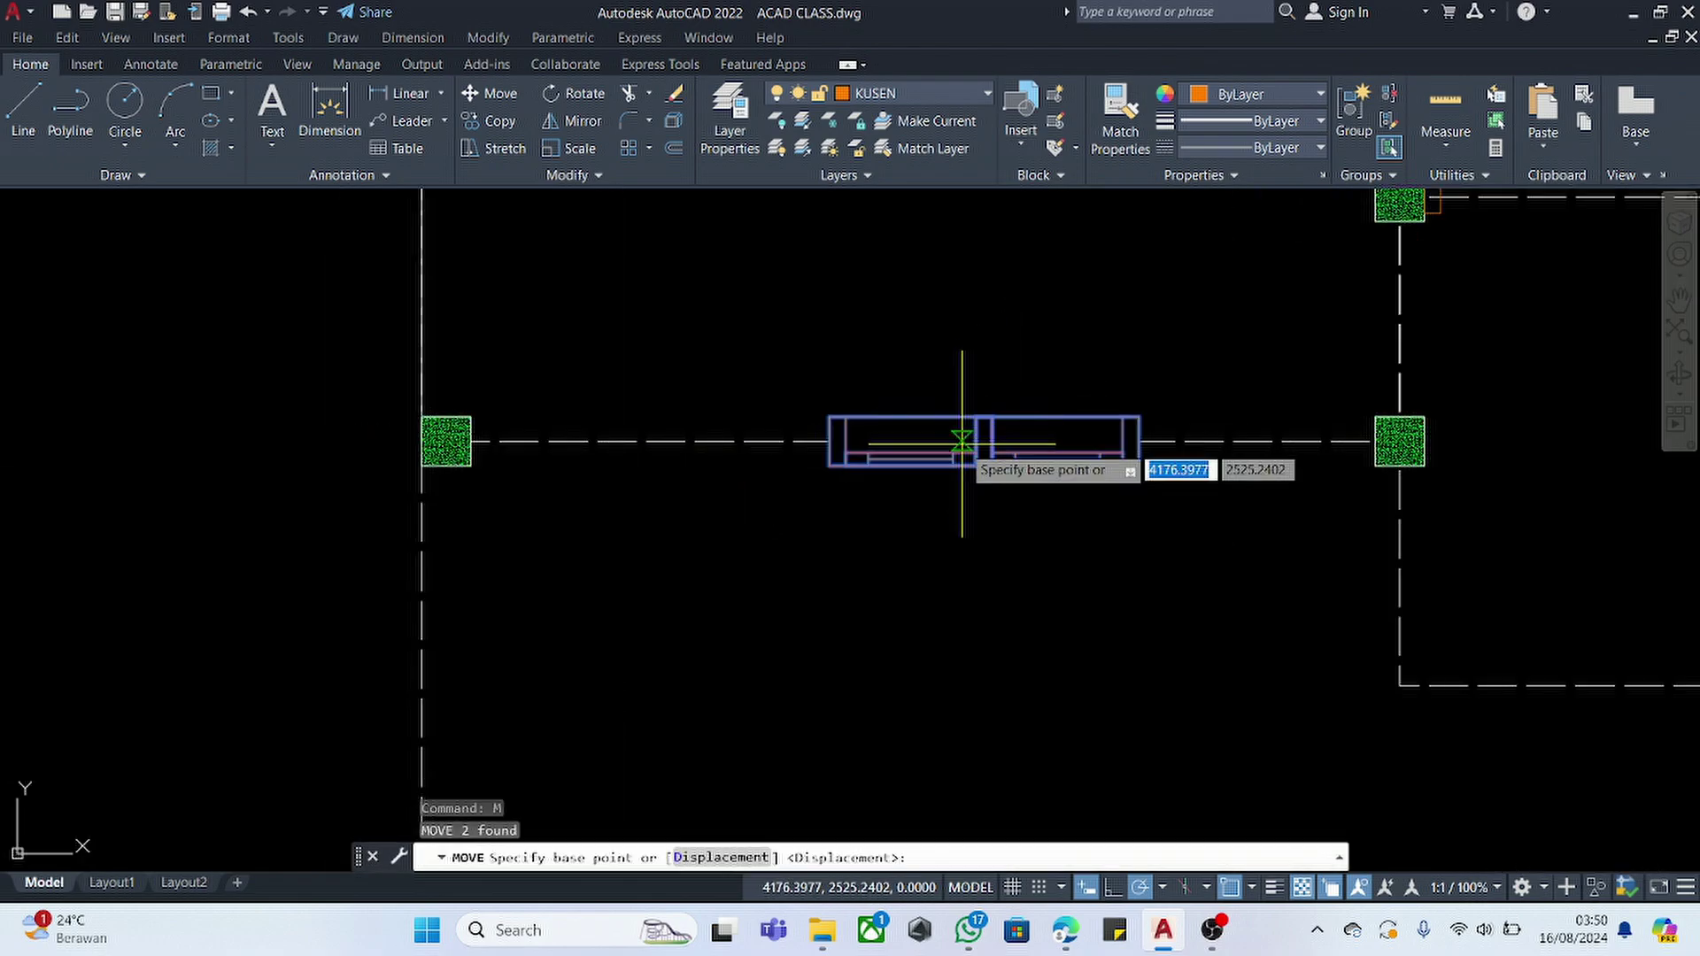
pyautogui.scroll(2, 981, 440)
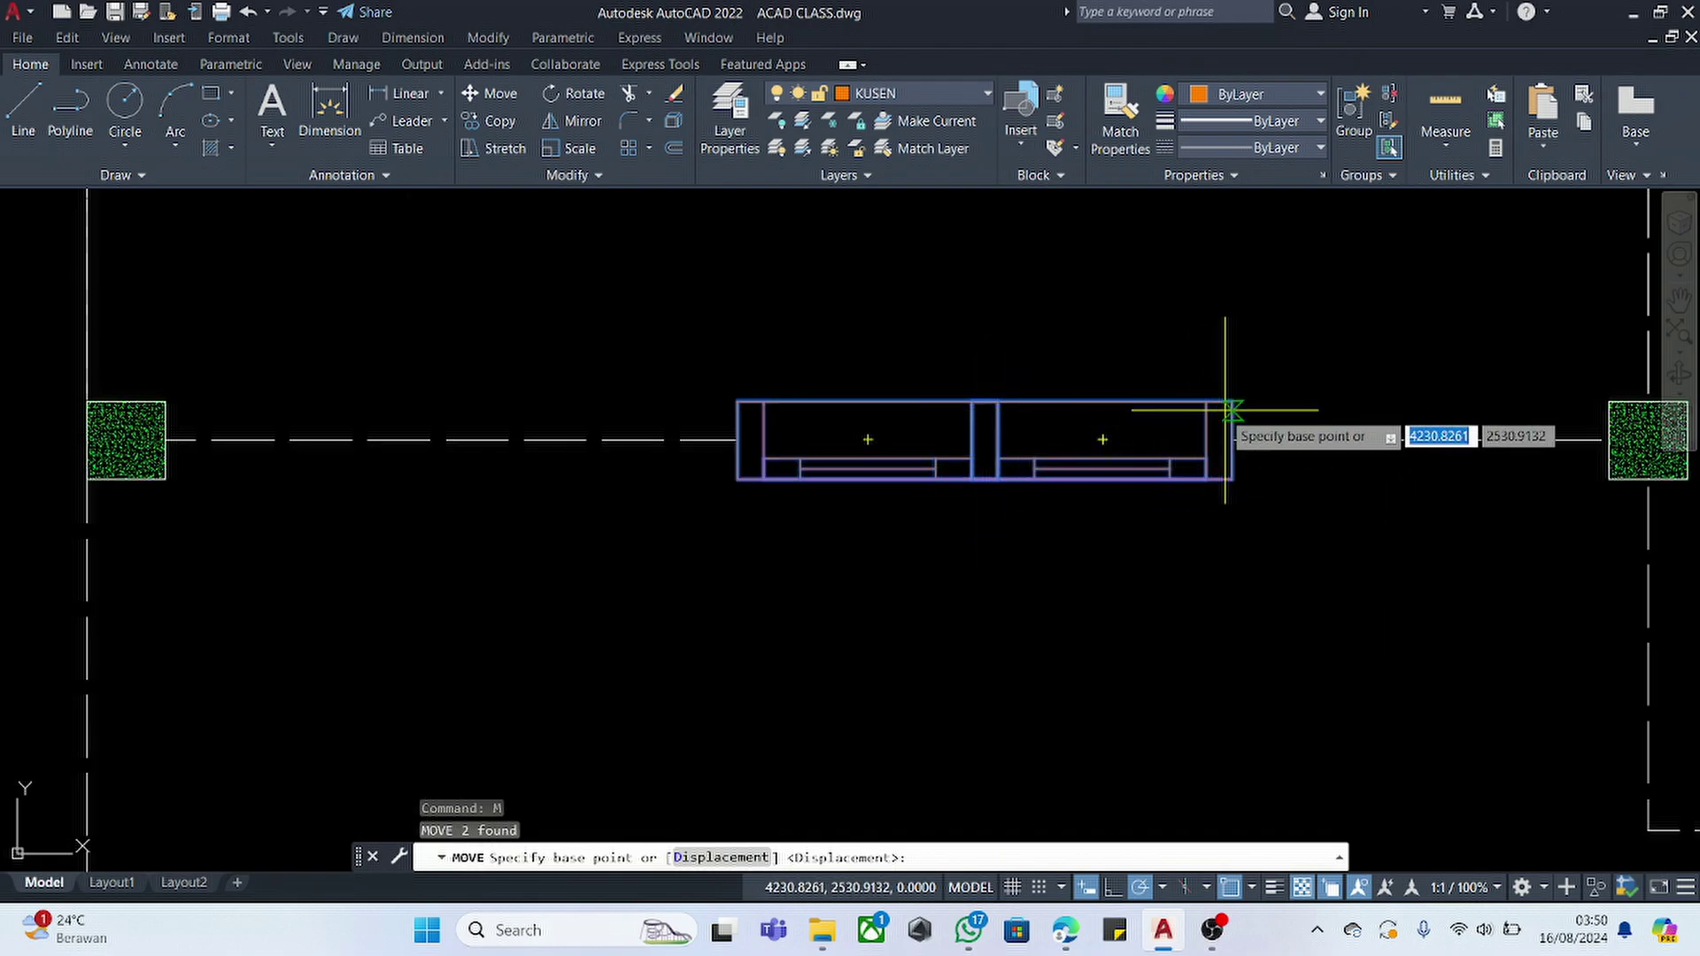
pyautogui.click(737, 401)
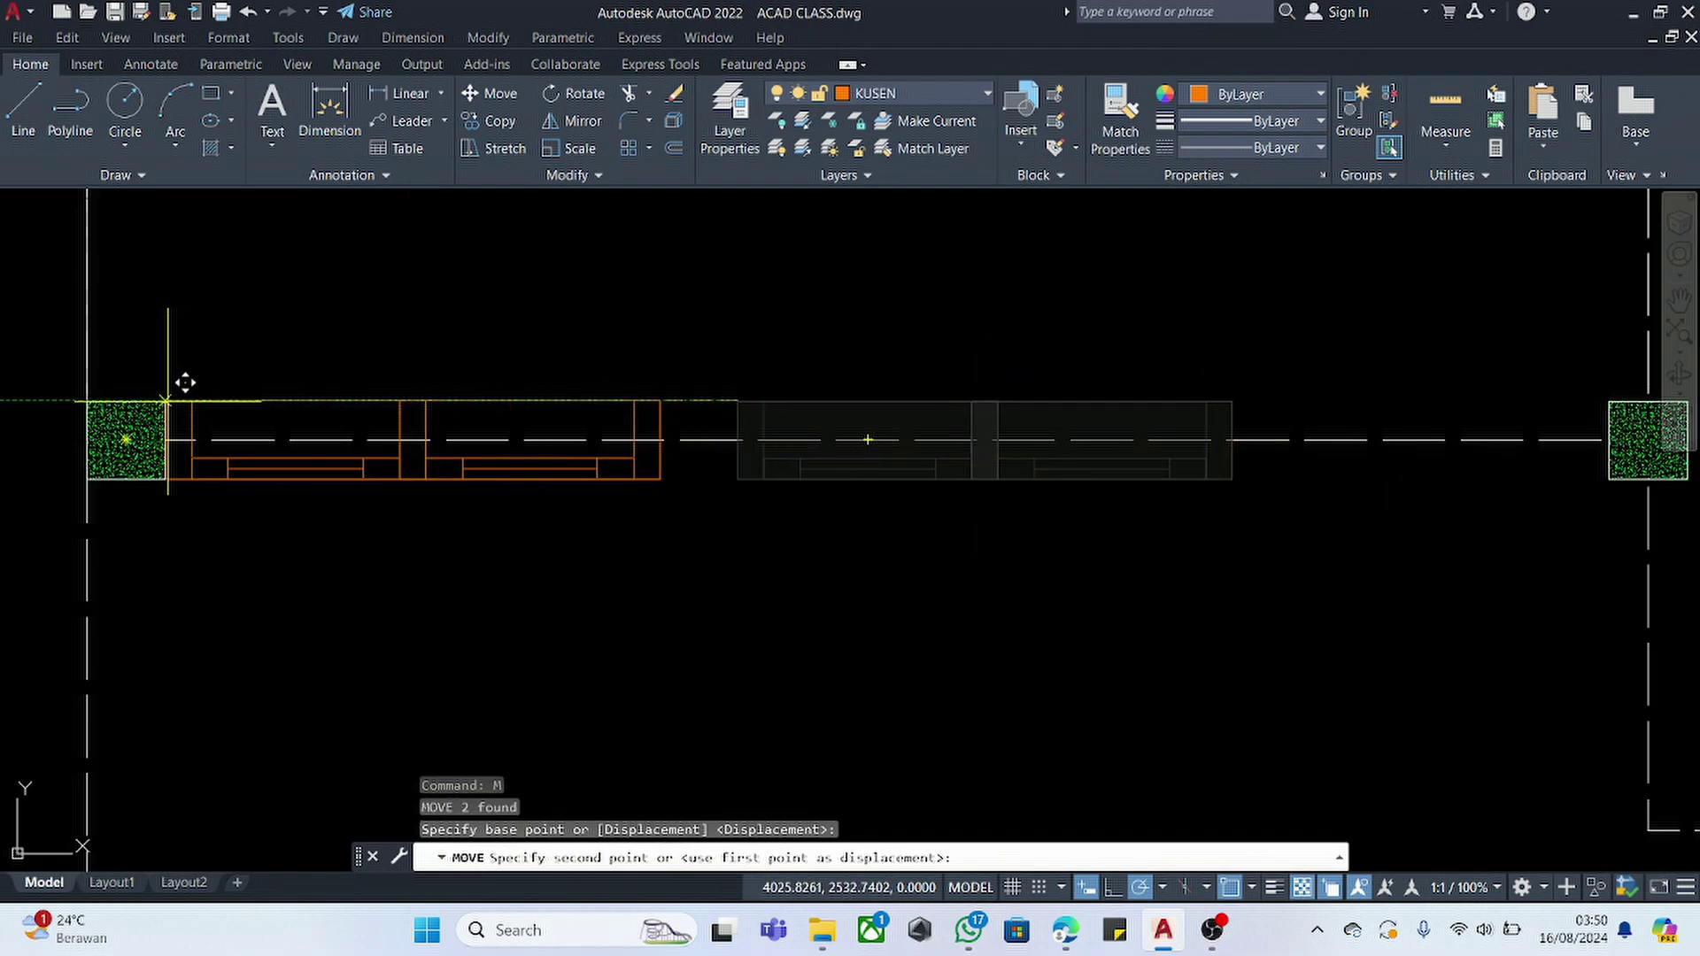
pyautogui.click(165, 401)
# - Copy the double window by the midpoint of its right edge onto the upper dashed horizontal grid line, left of the door
pyautogui.click(621, 391)
pyautogui.click(355, 413)
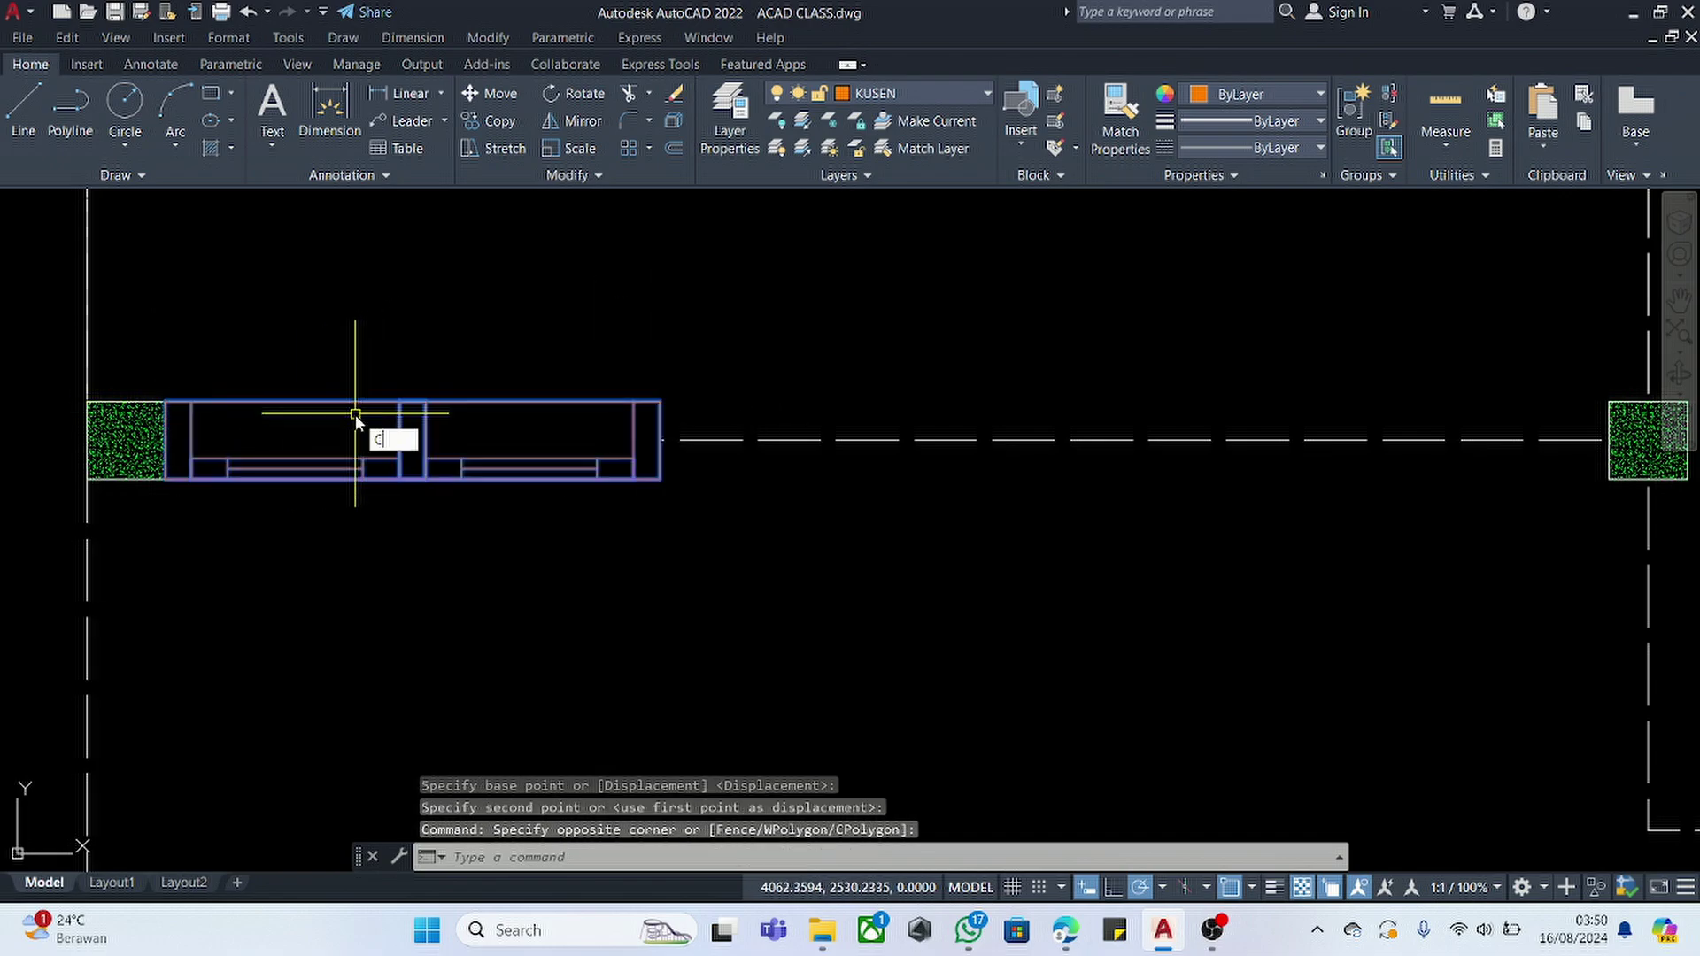
pyautogui.write('o')
pyautogui.press('Return')
pyautogui.click(659, 440)
pyautogui.scroll(-8, 733, 612)
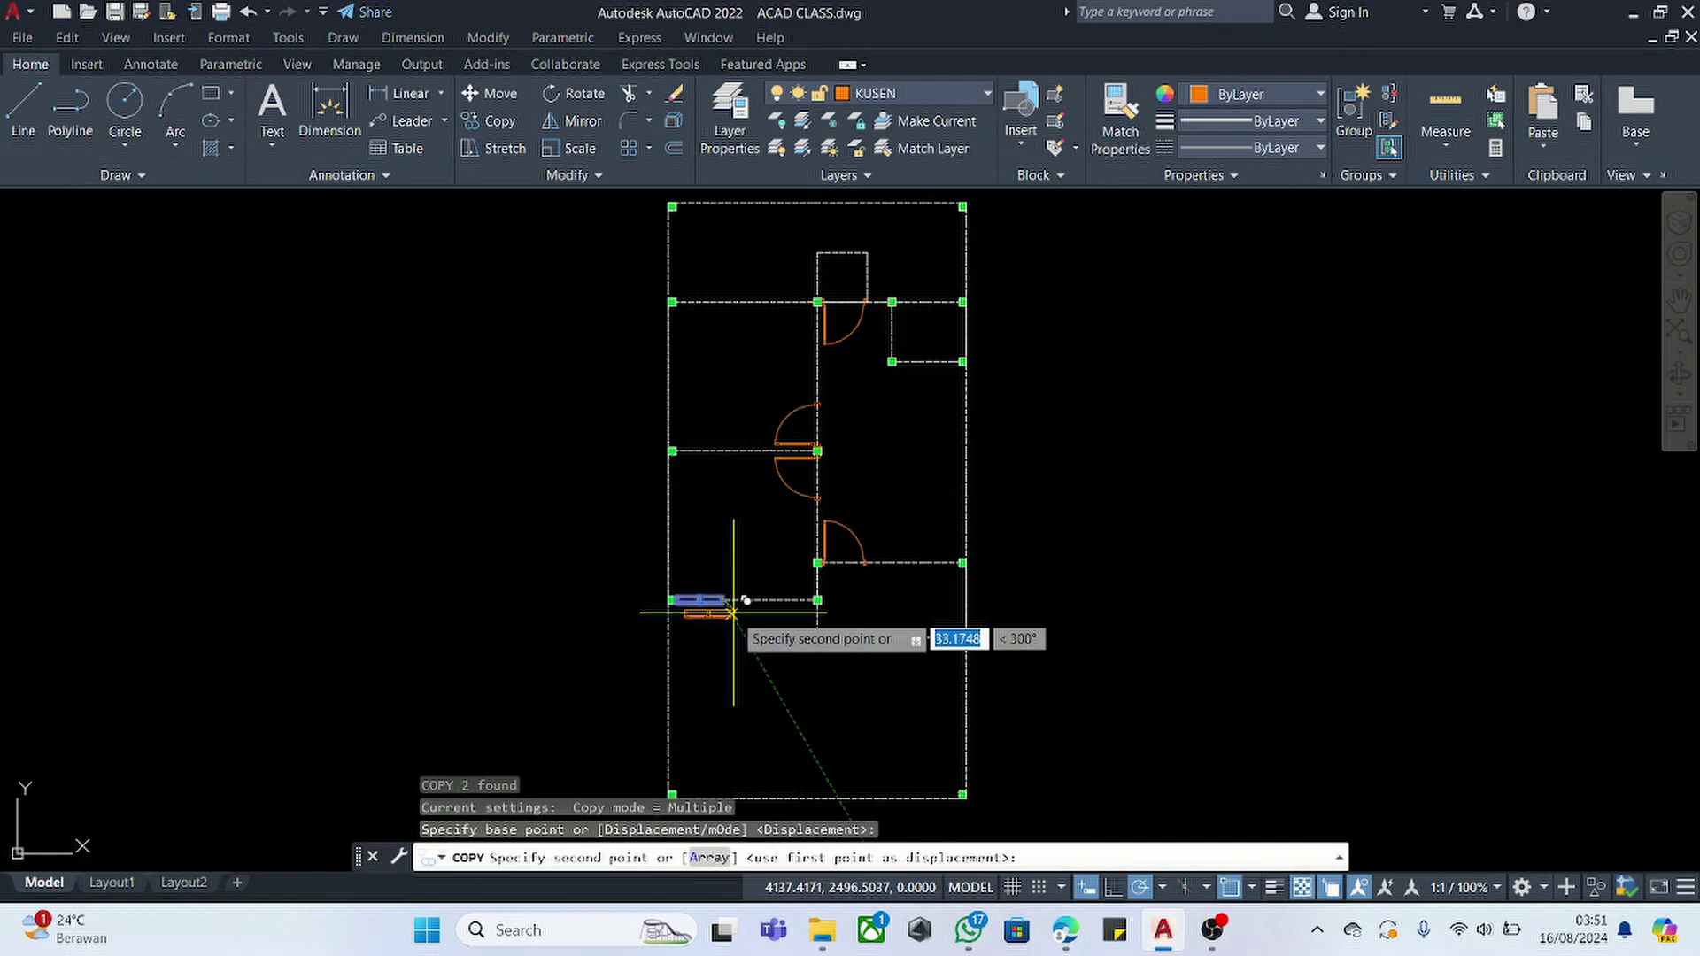
pyautogui.scroll(-2, 733, 613)
pyautogui.scroll(10, 756, 424)
pyautogui.click(786, 367)
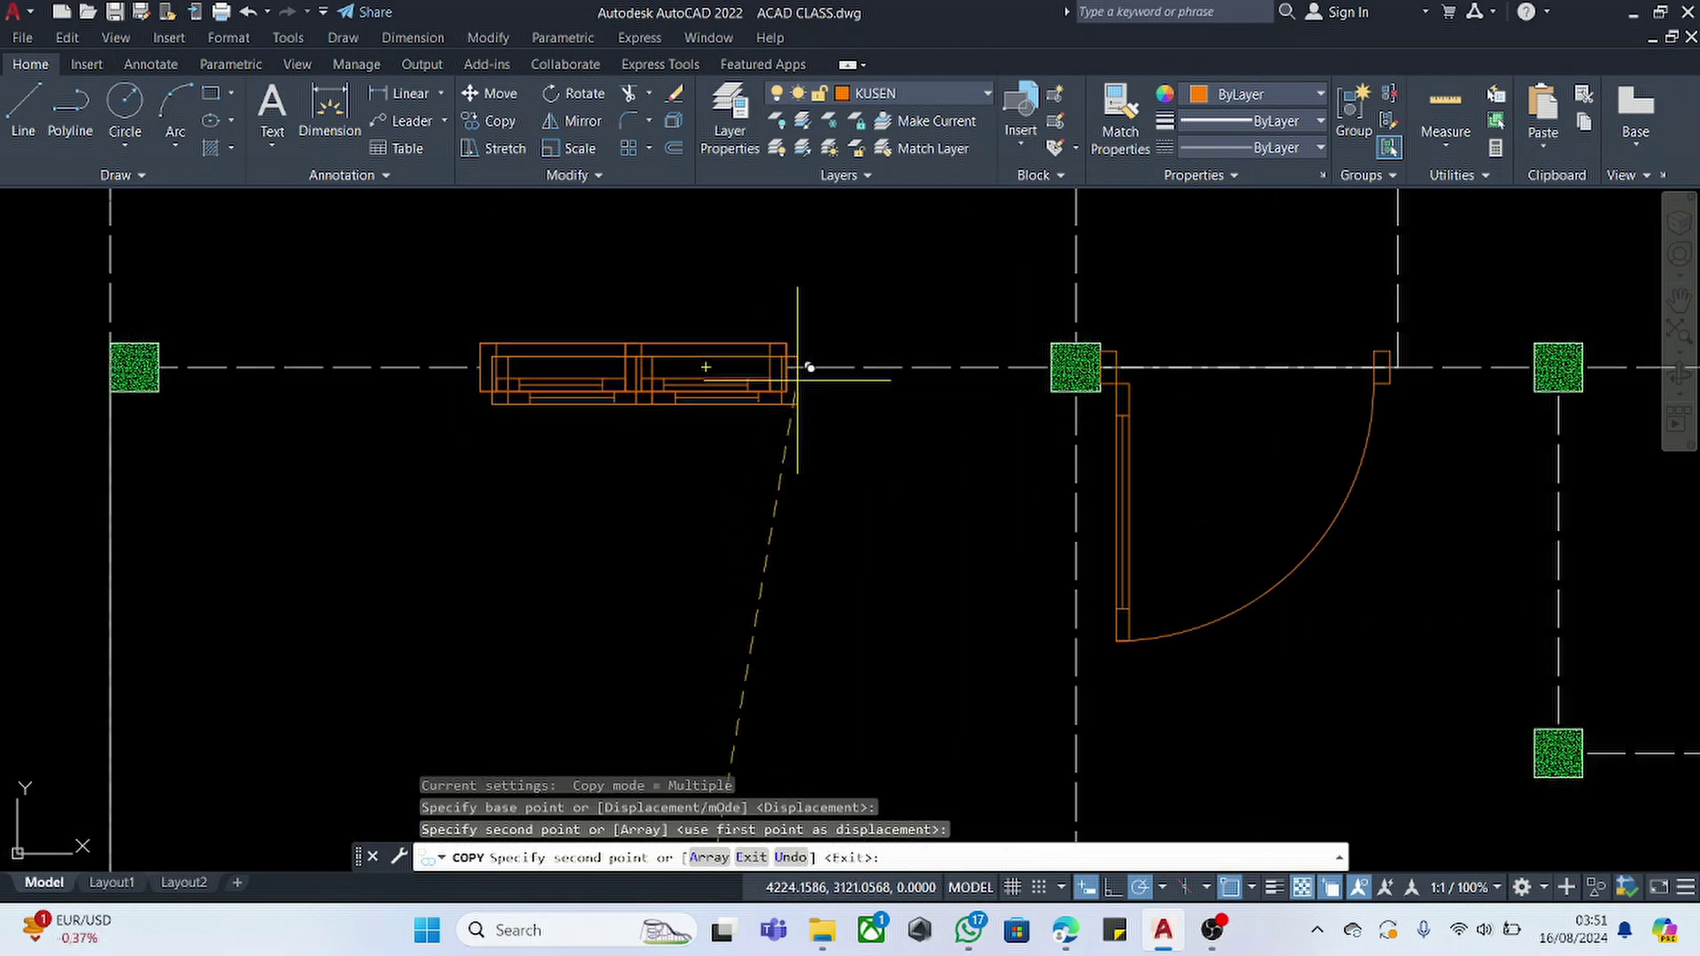
pyautogui.press('Escape')
# - Try to mirror the copied double window about the dashed horizontal grid line while keeping the source objects
pyautogui.click(807, 344)
pyautogui.press('Return')
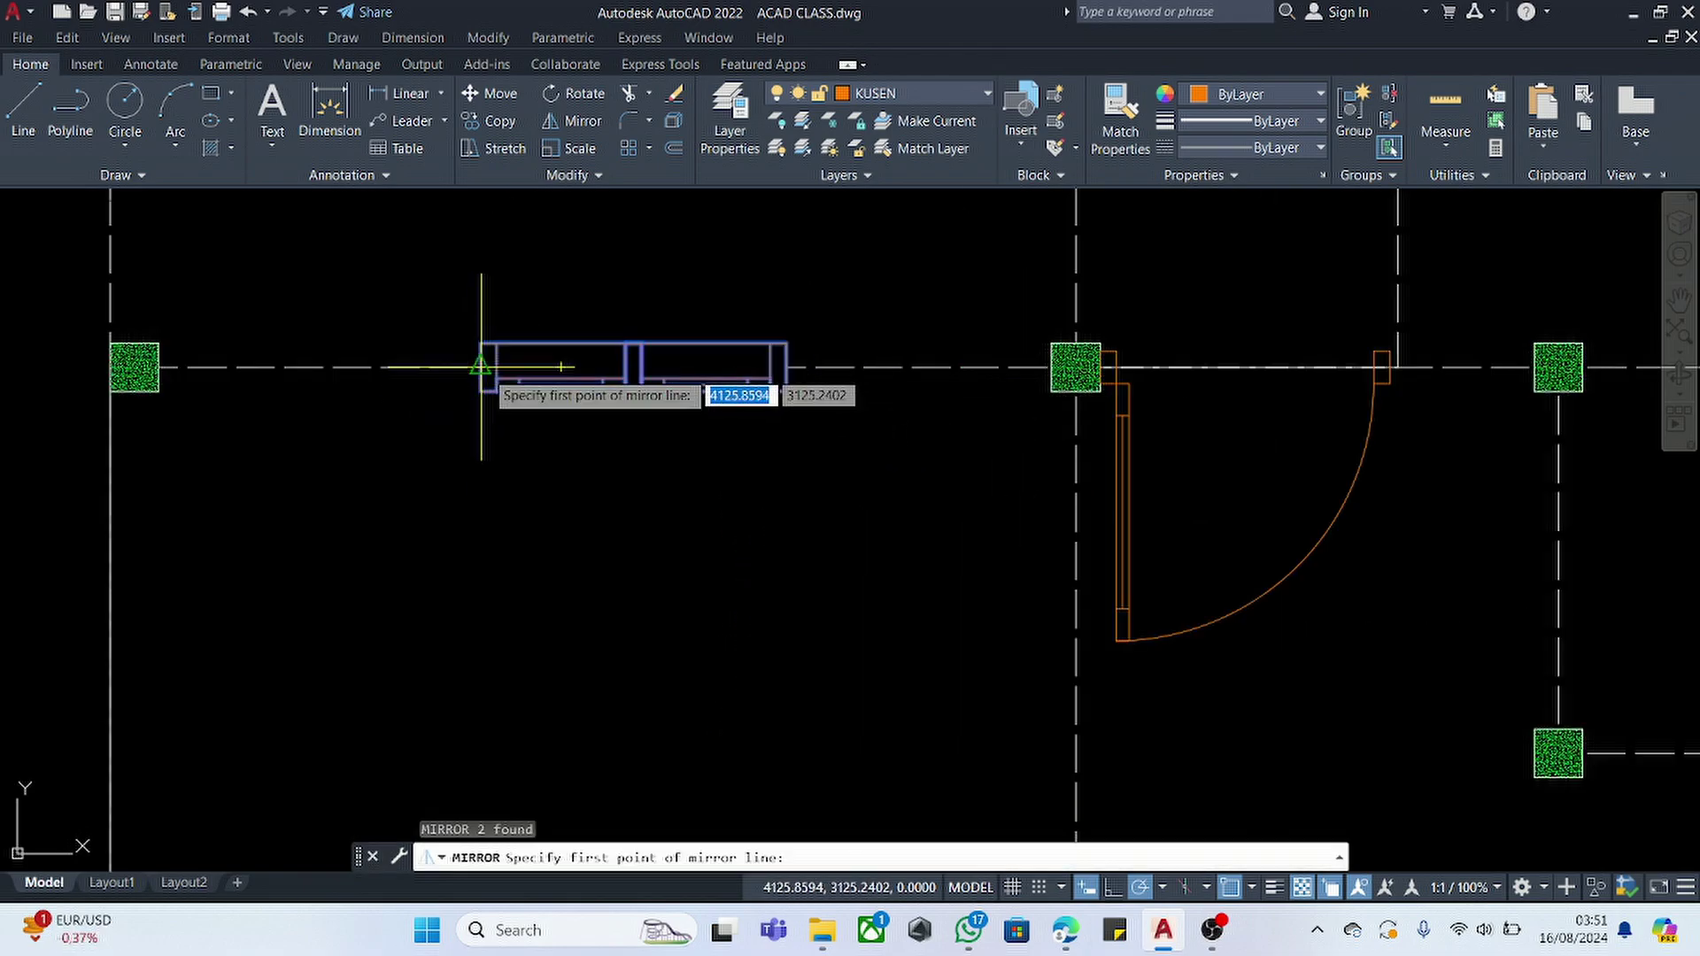
pyautogui.click(561, 366)
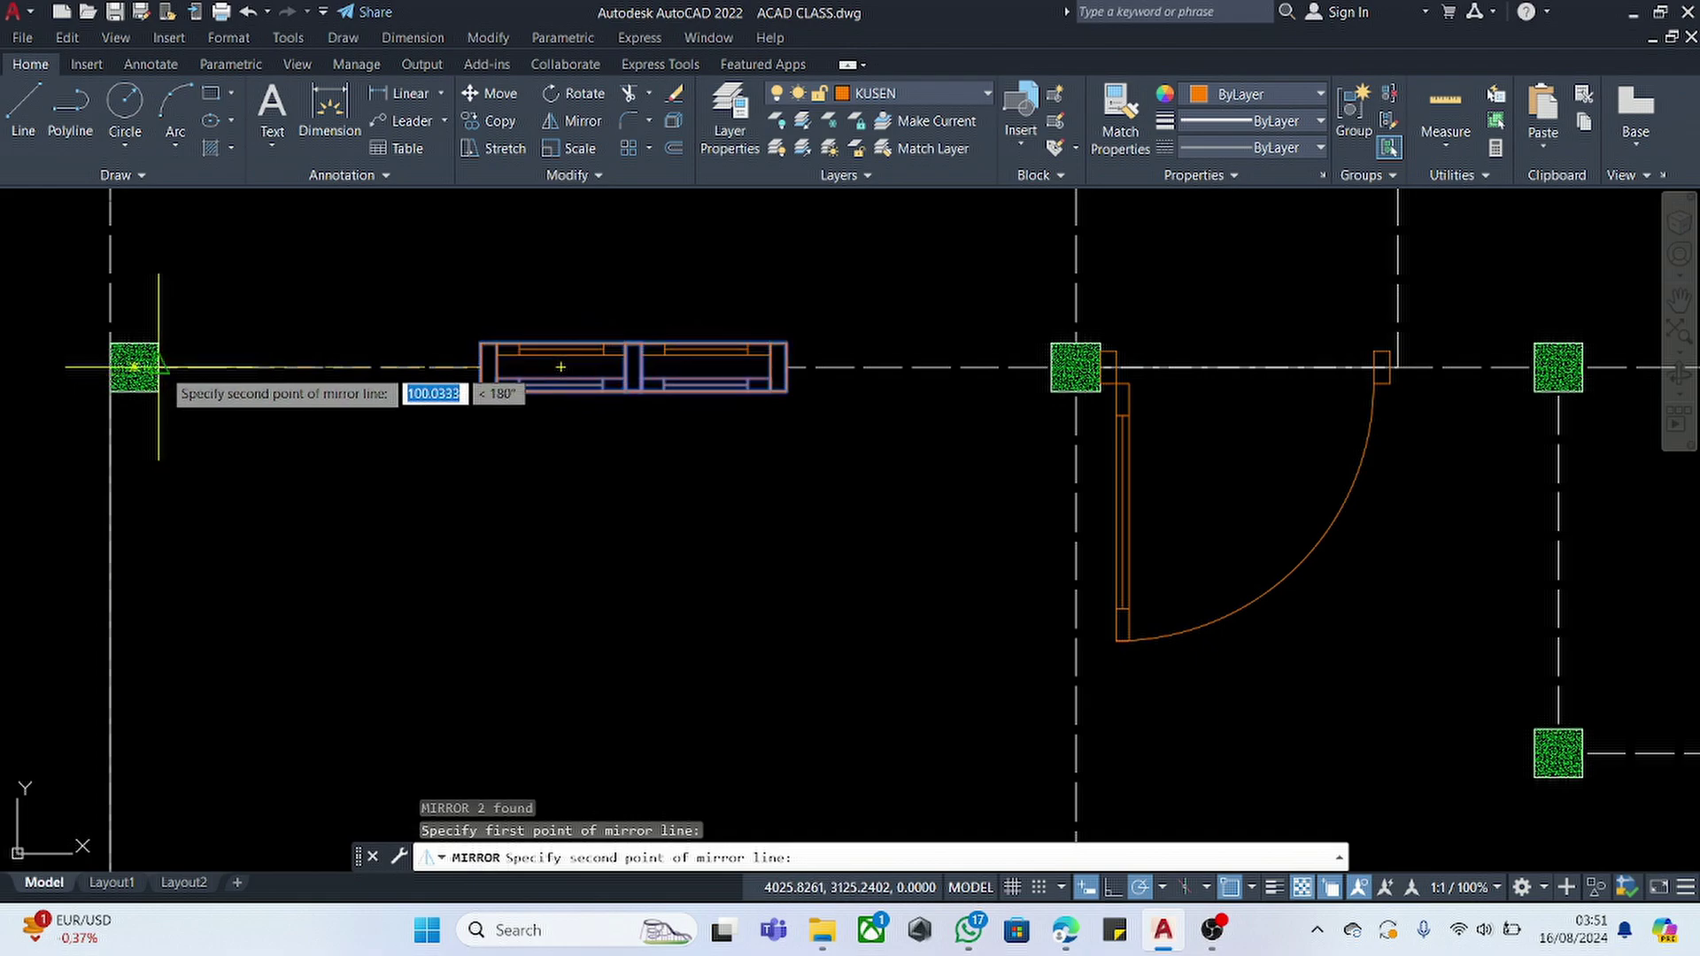
pyautogui.click(159, 367)
pyautogui.press('Return')
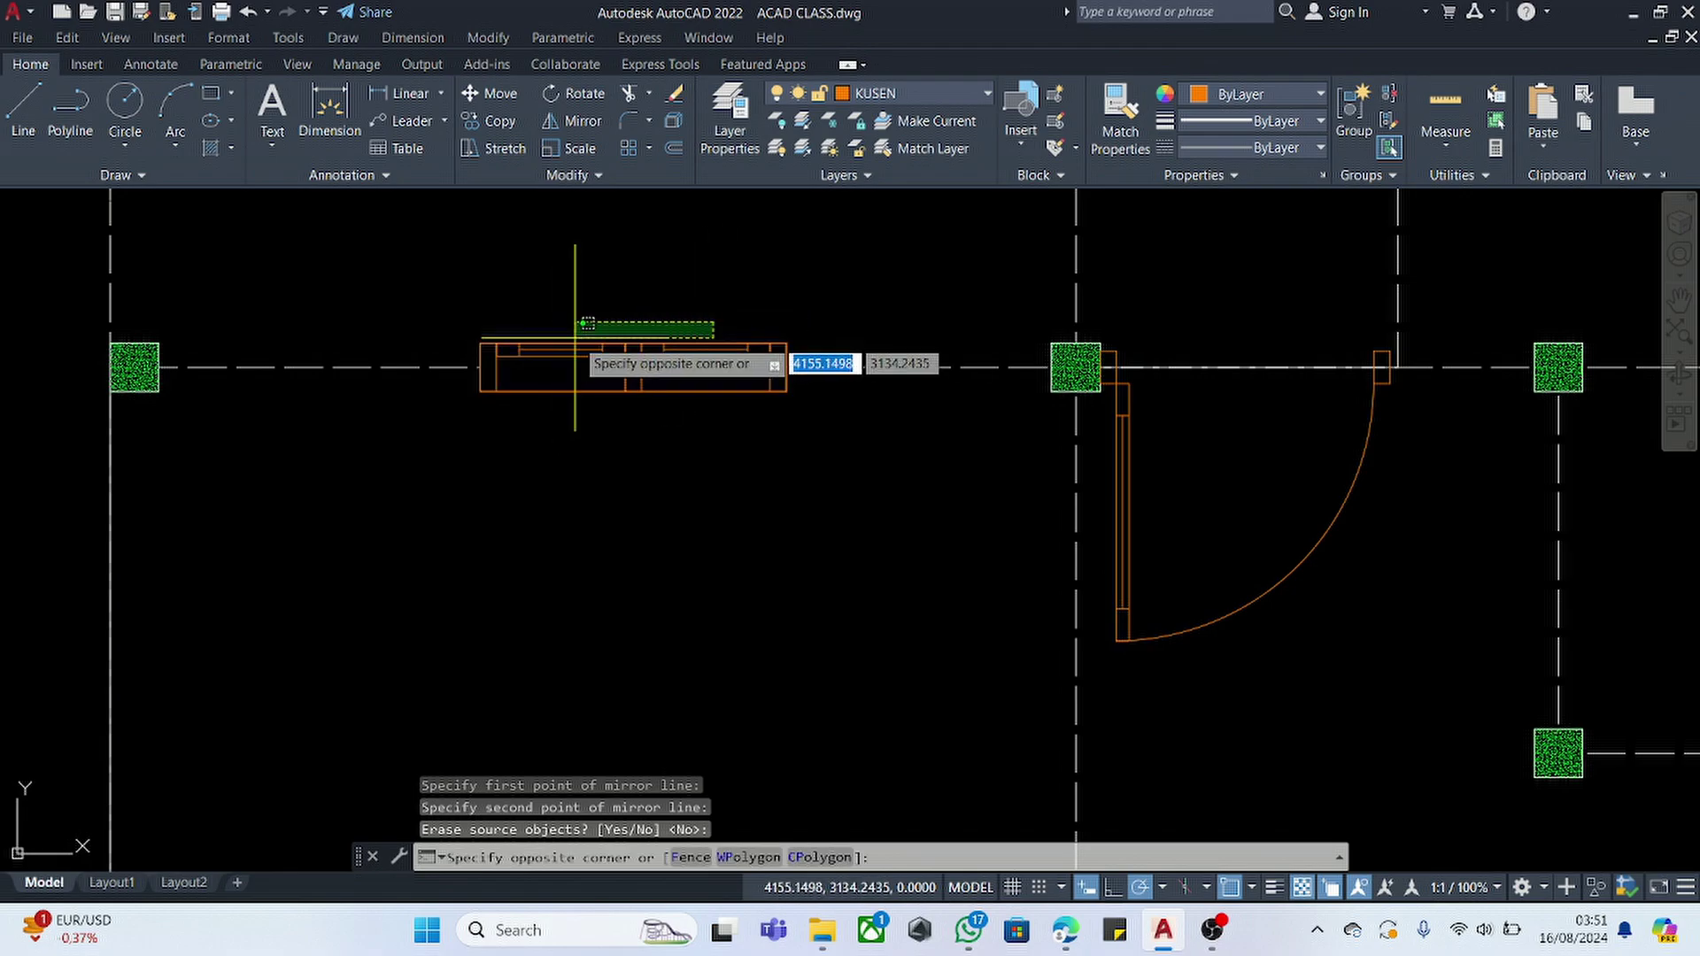
pyautogui.press('Escape')
pyautogui.hotkey('ctrl', 'z')
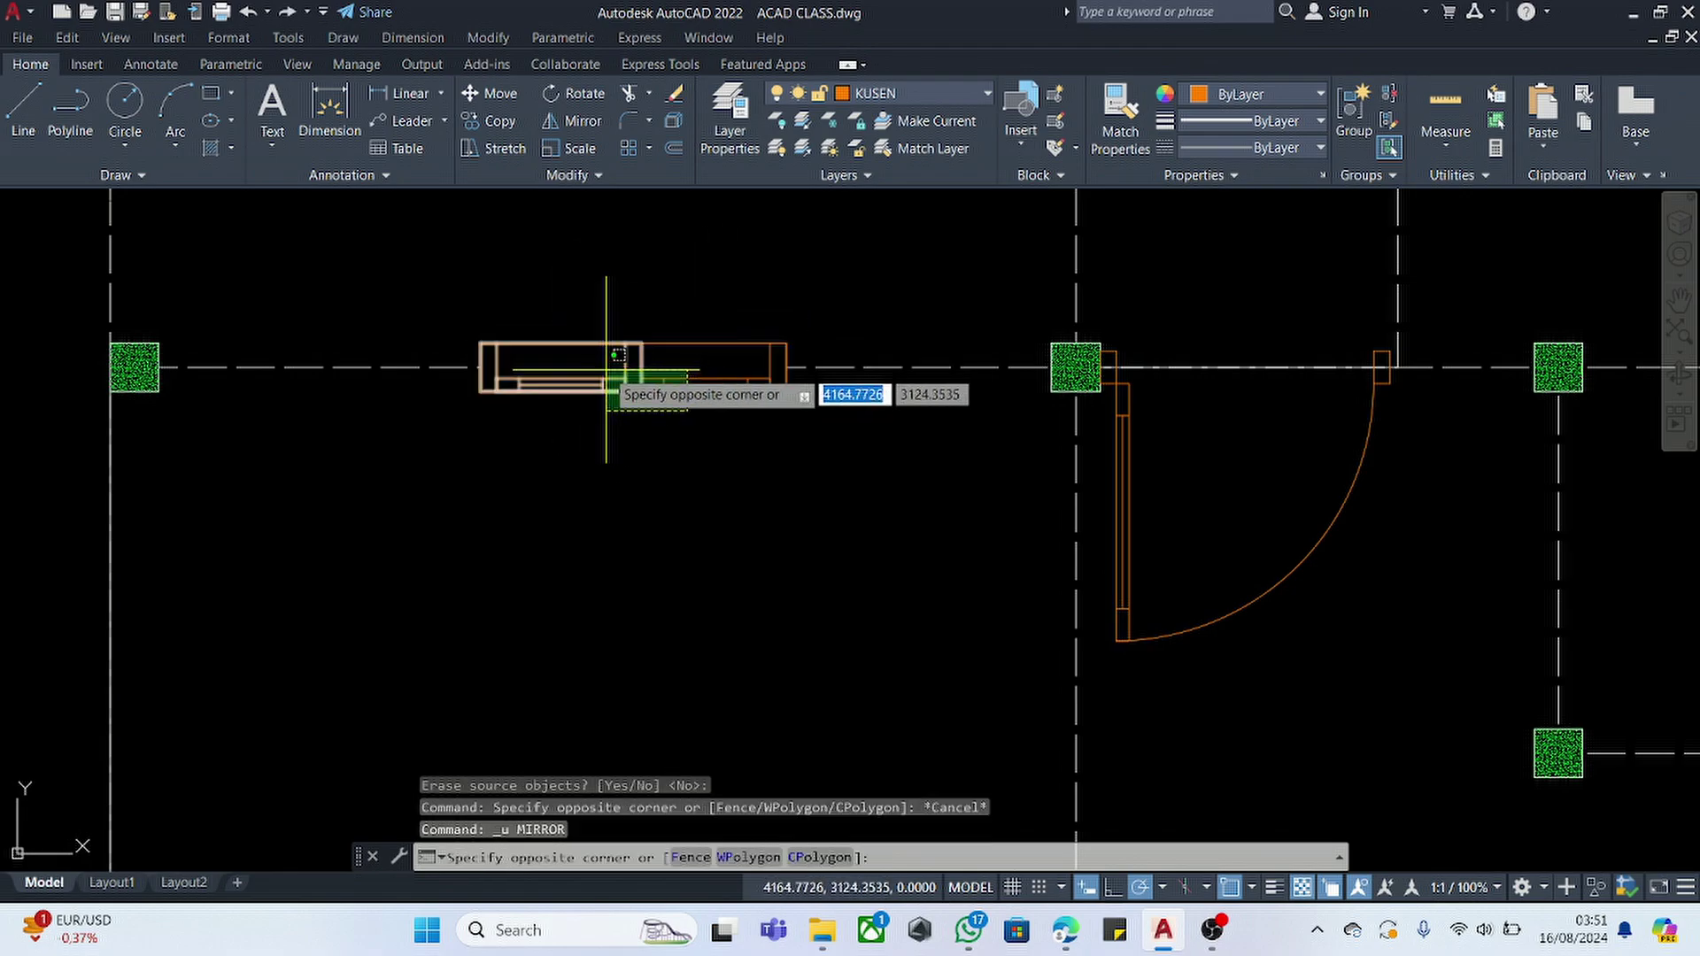
# - Mirror the copied double window about the horizontal line through its side midpoints and erase the source objects
pyautogui.click(603, 375)
pyautogui.write('MI')
pyautogui.press('Return')
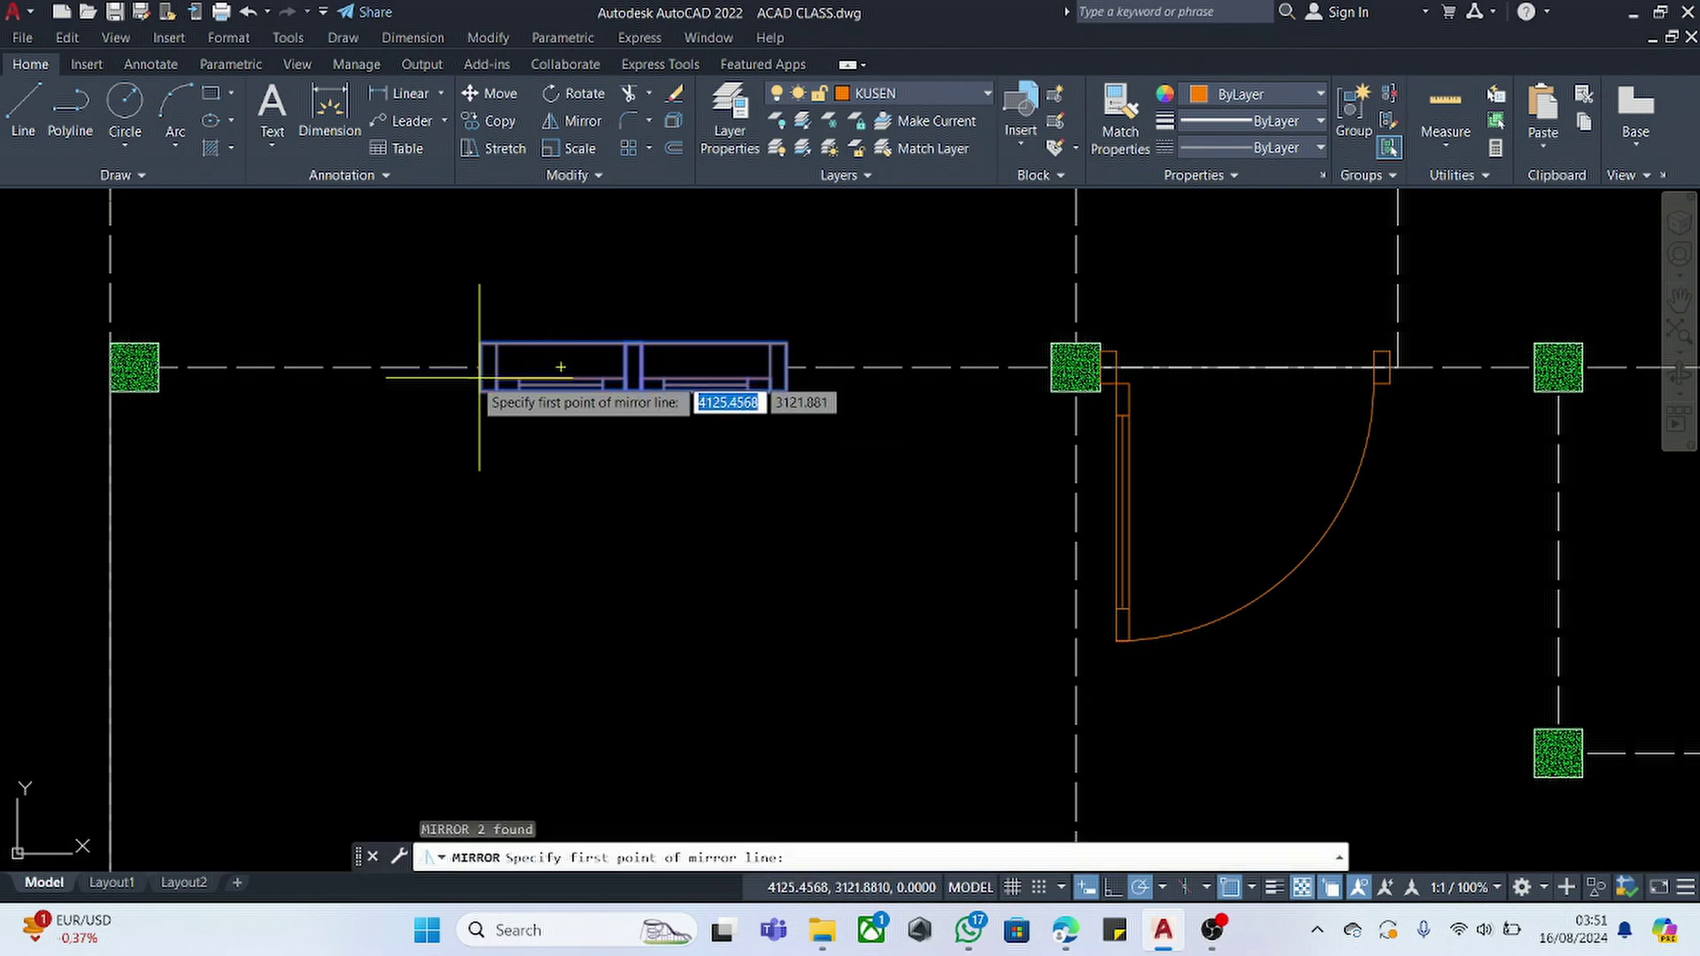
pyautogui.click(480, 366)
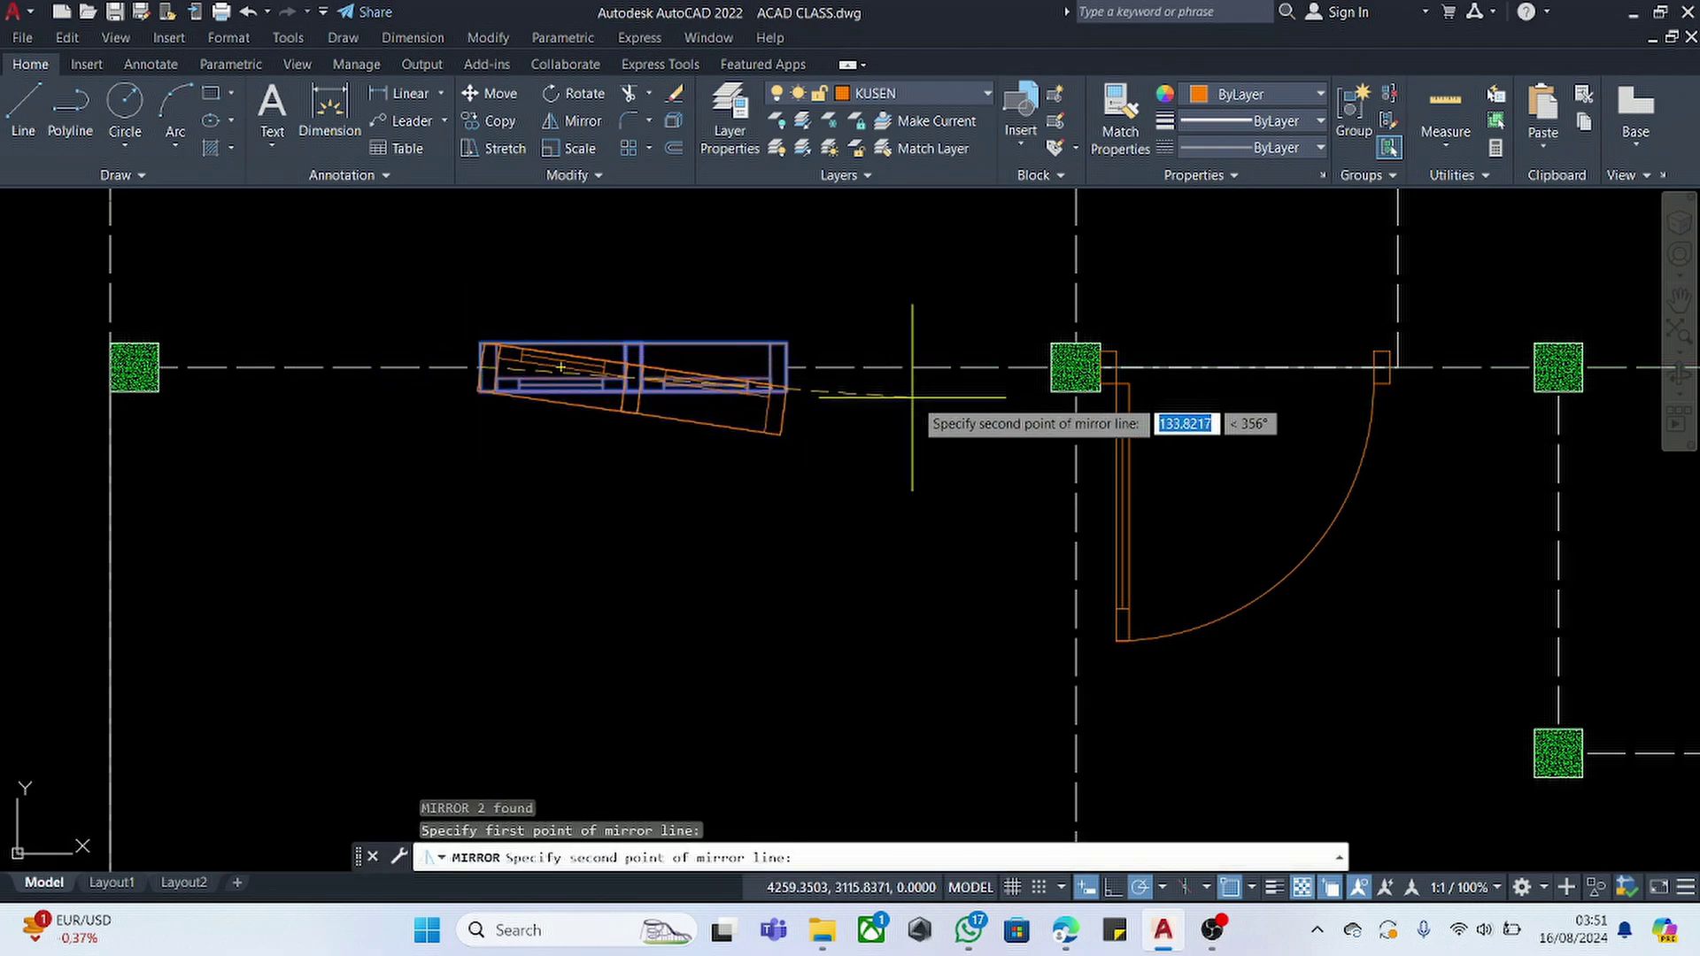
pyautogui.click(786, 370)
pyautogui.write('Y')
pyautogui.press('Return')
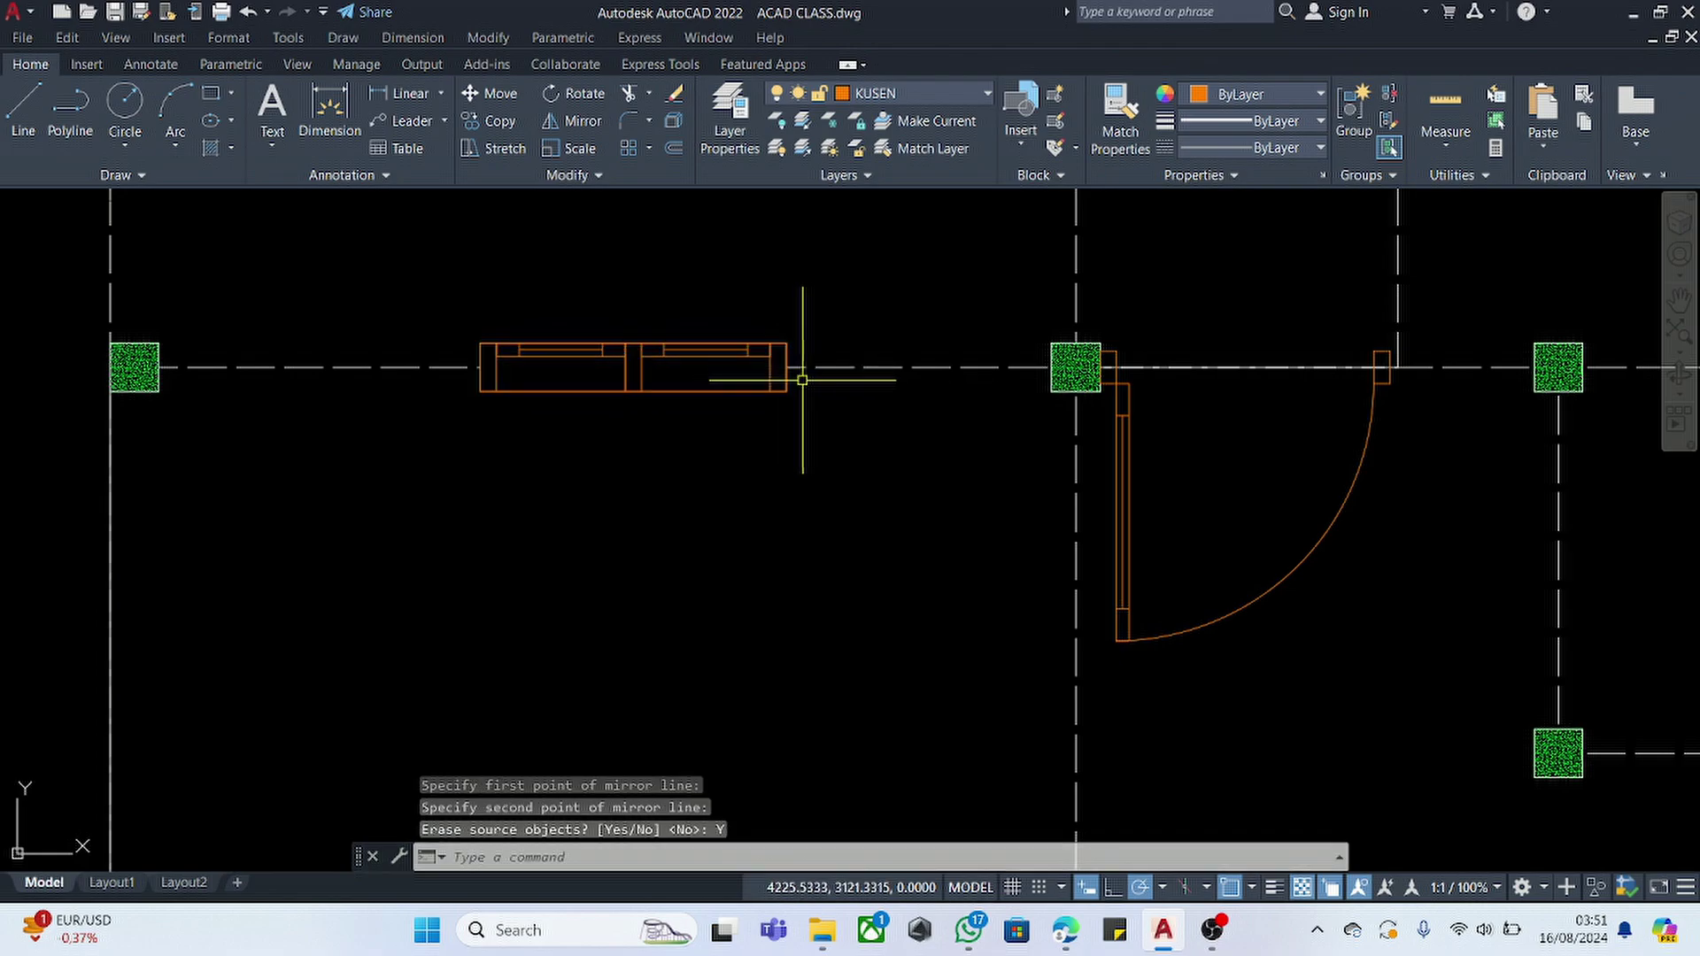
pyautogui.click(813, 404)
pyautogui.click(496, 372)
pyautogui.write('M')
pyautogui.press('Return')
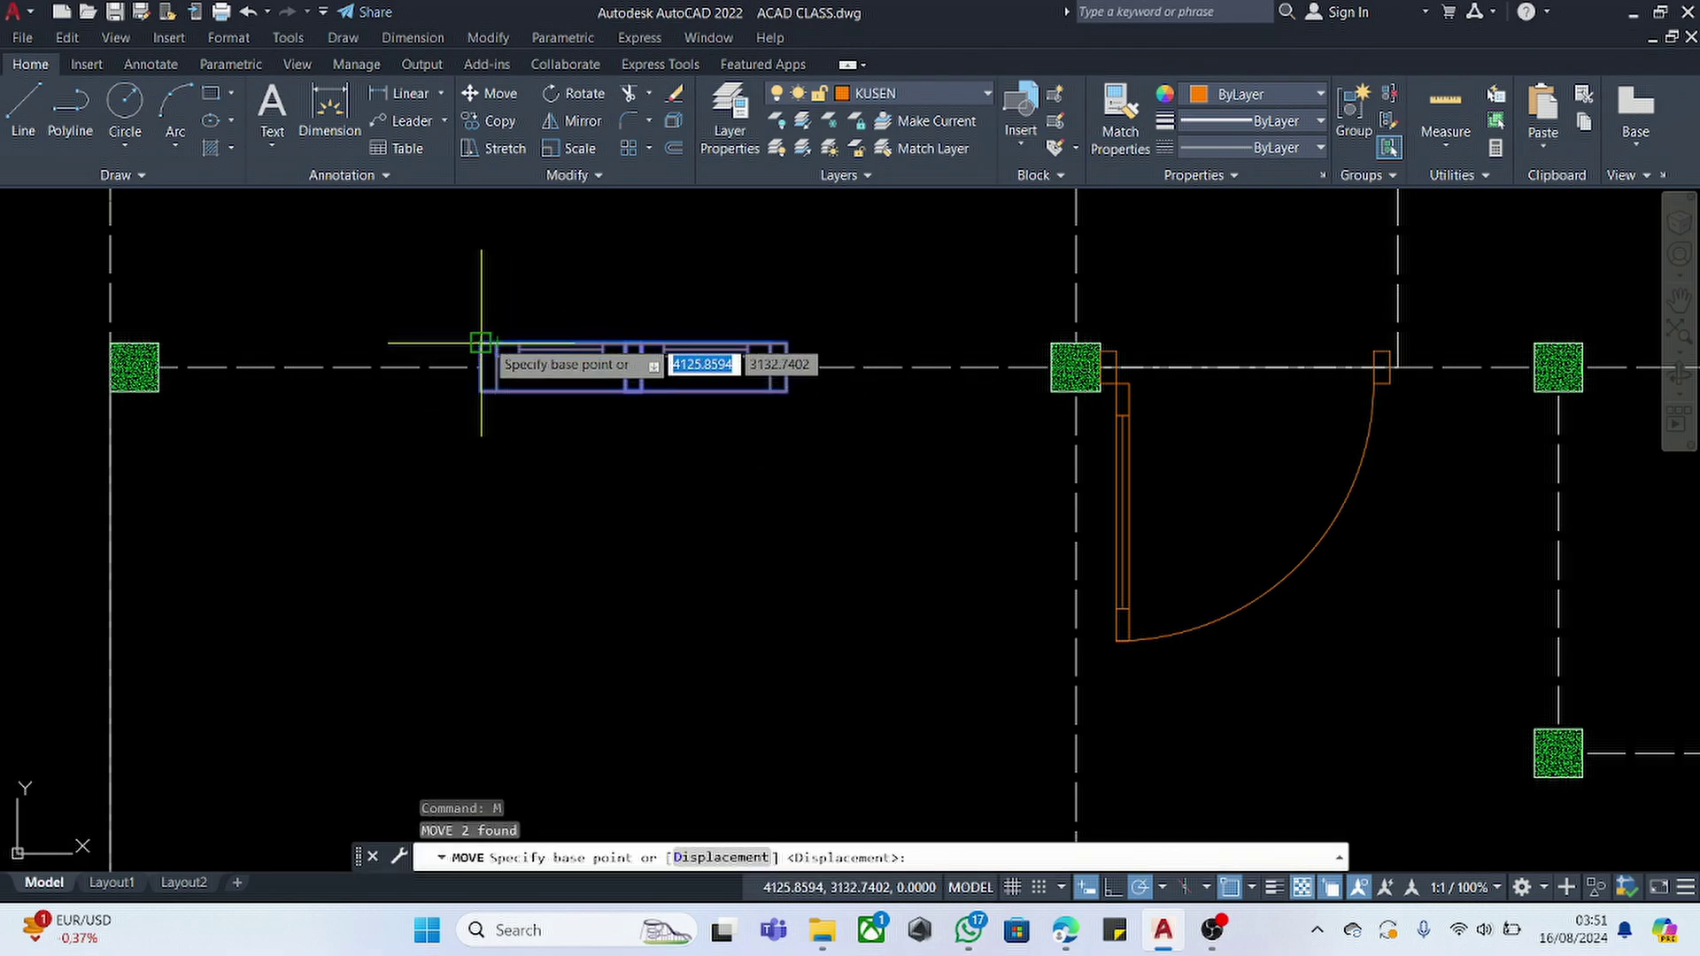
pyautogui.click(497, 342)
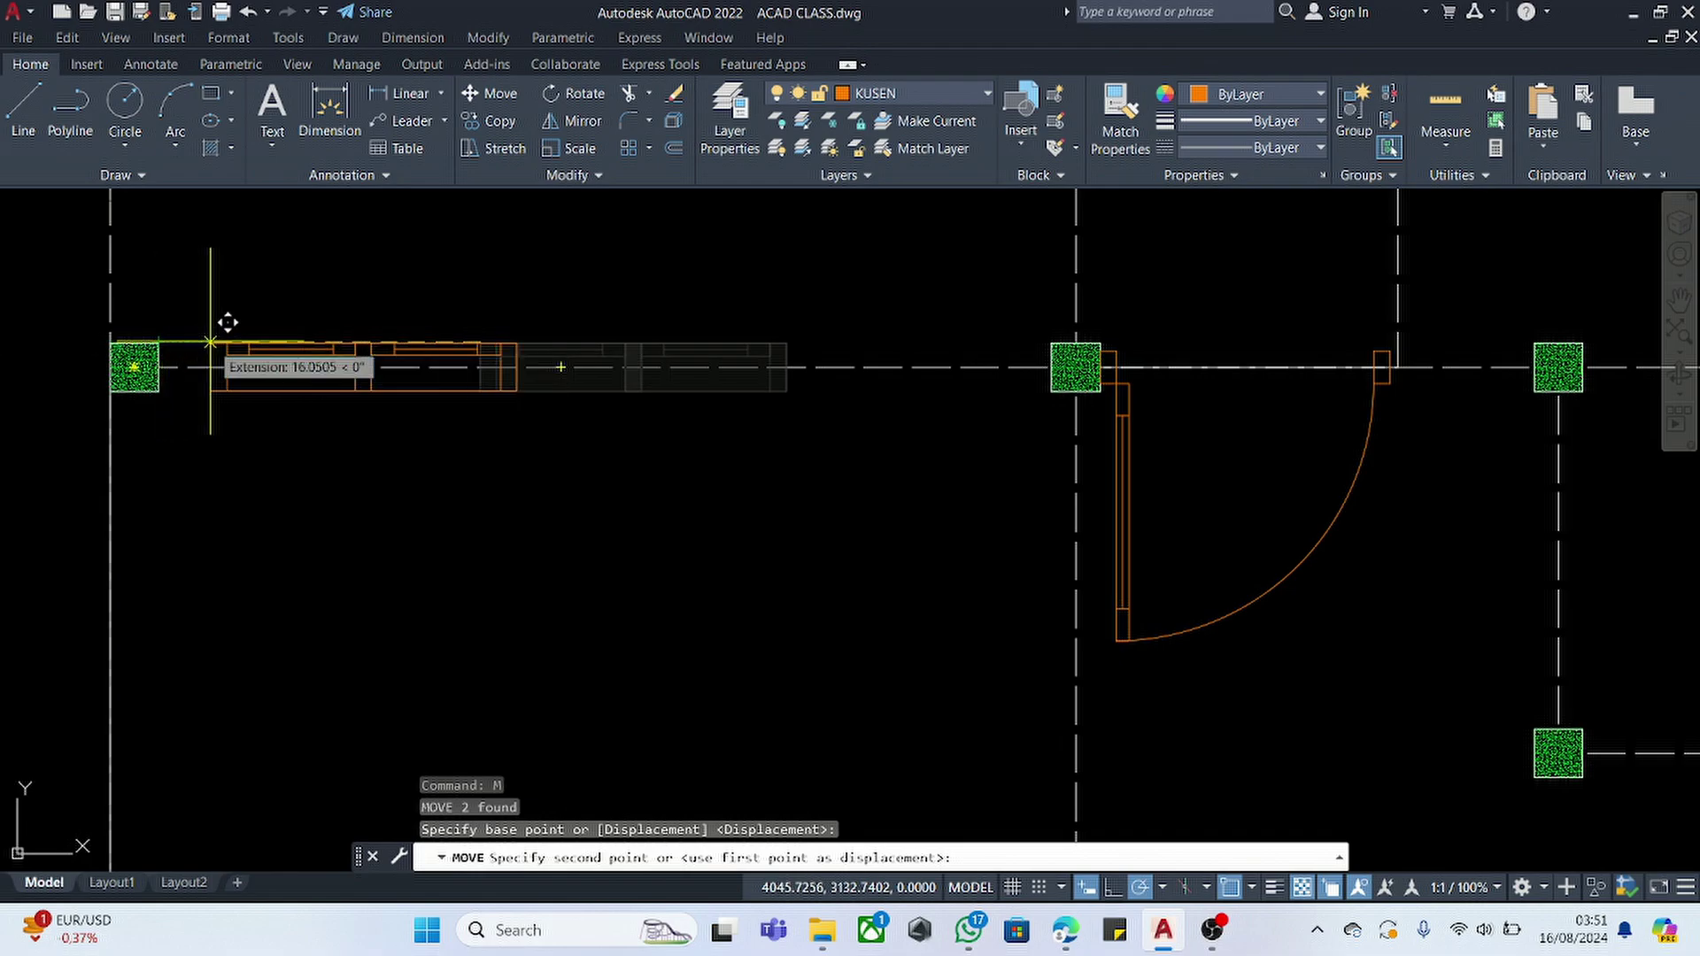
pyautogui.press('Escape')
# - Draw a 5 by 10 rectangle in the empty space to the right of the floor plan
pyautogui.scroll(-8, 645, 380)
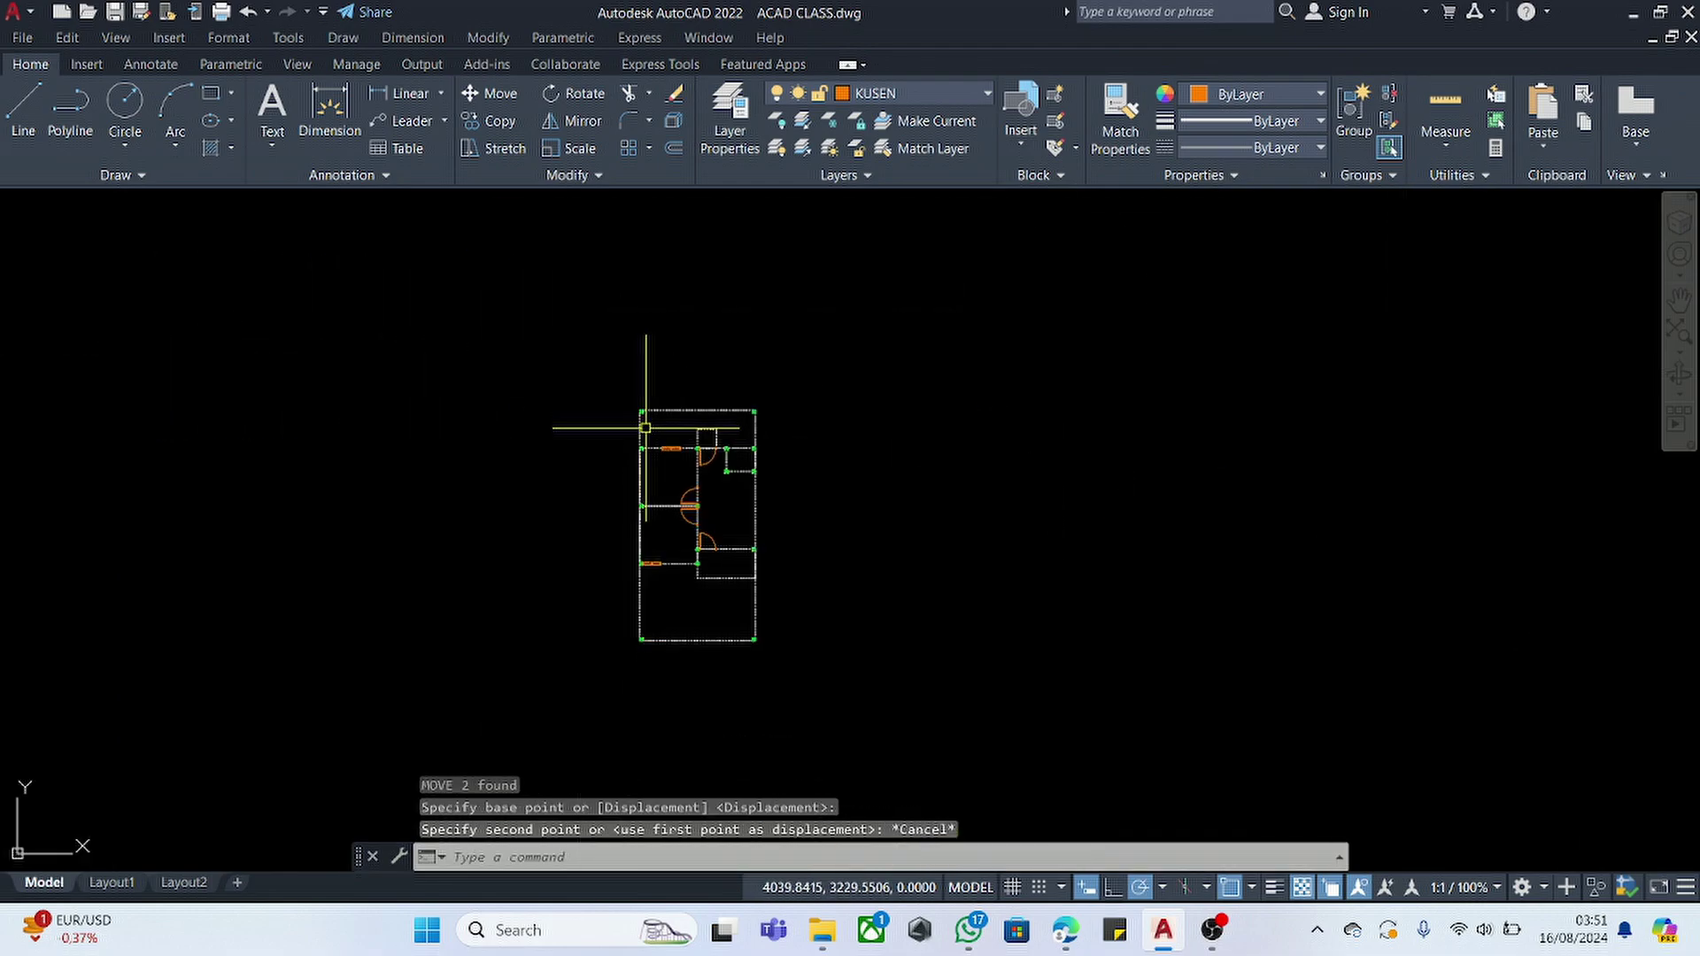
pyautogui.scroll(5, 646, 428)
pyautogui.scroll(3, 883, 548)
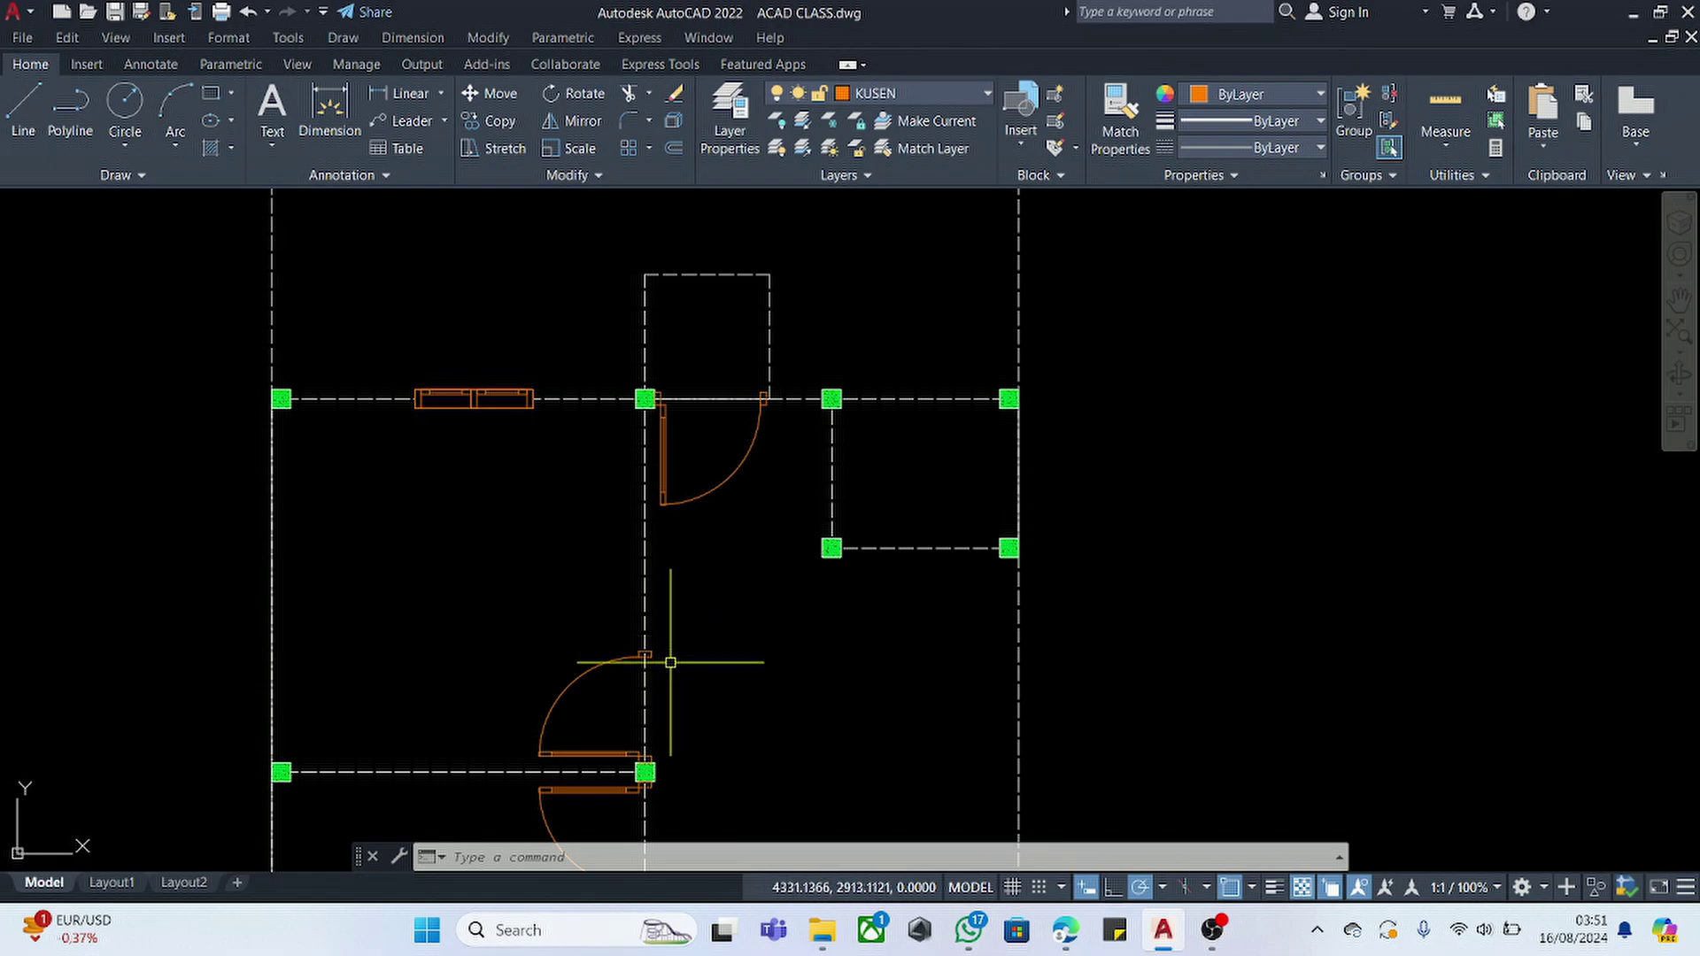
pyautogui.write('C')
pyautogui.press('Return')
pyautogui.scroll(-2, 1187, 513)
pyautogui.scroll(4, 1044, 455)
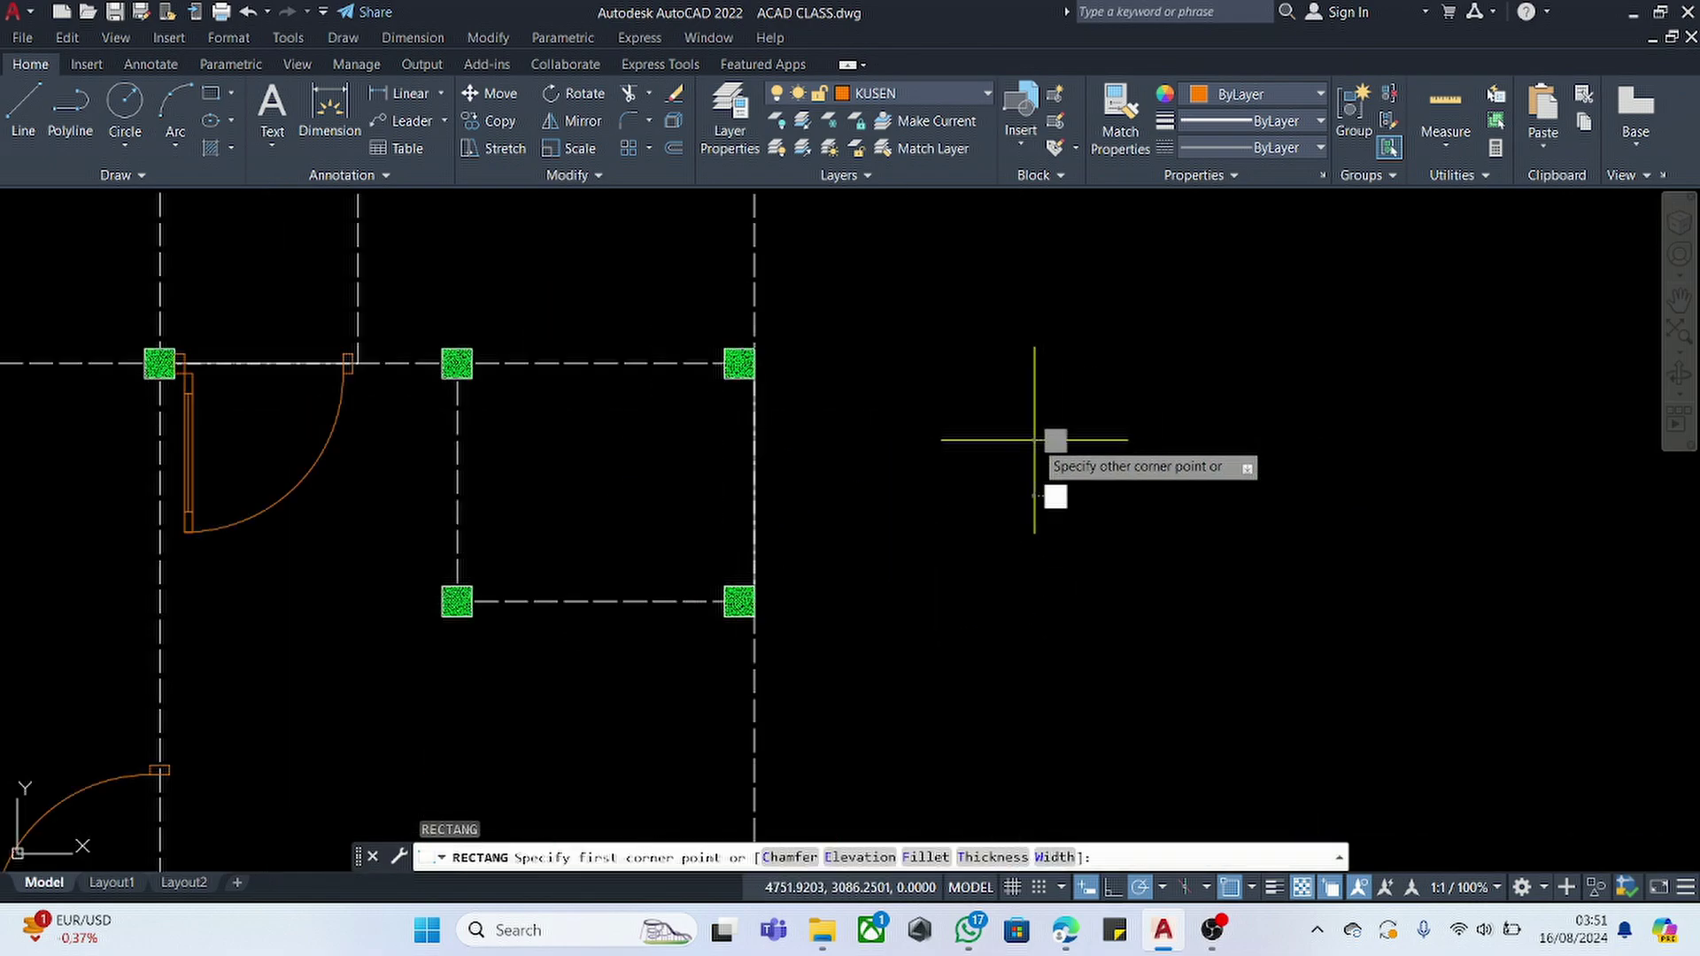
pyautogui.click(1034, 440)
pyautogui.press('Tab')
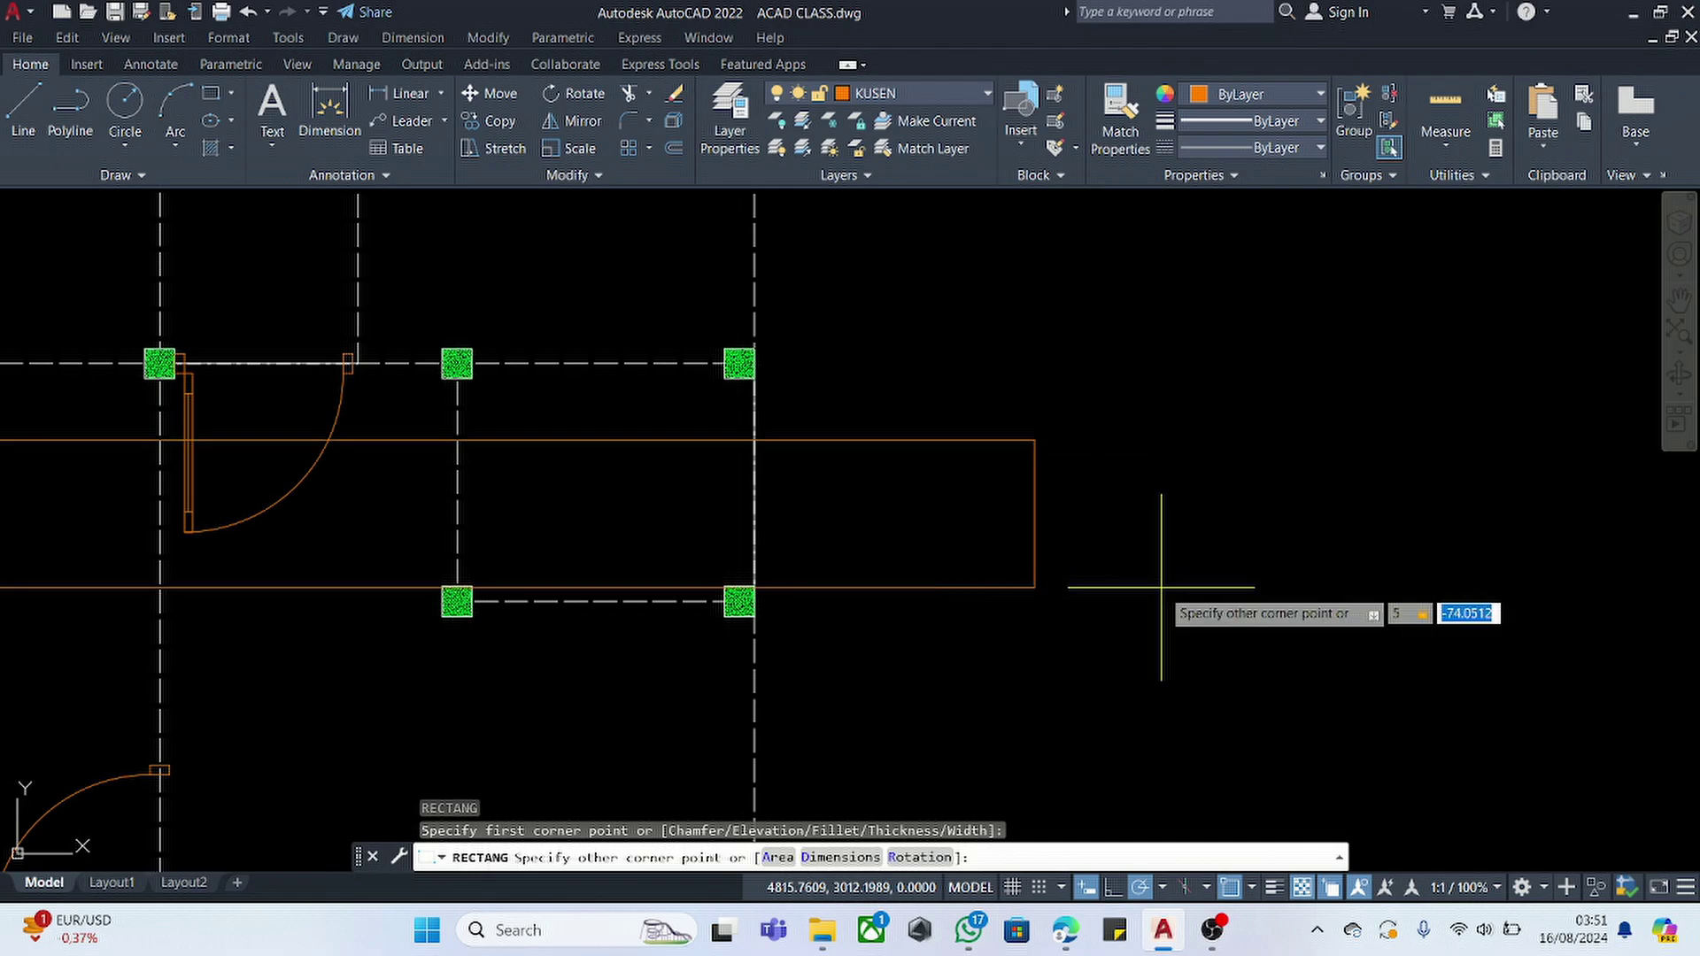
pyautogui.press('Return')
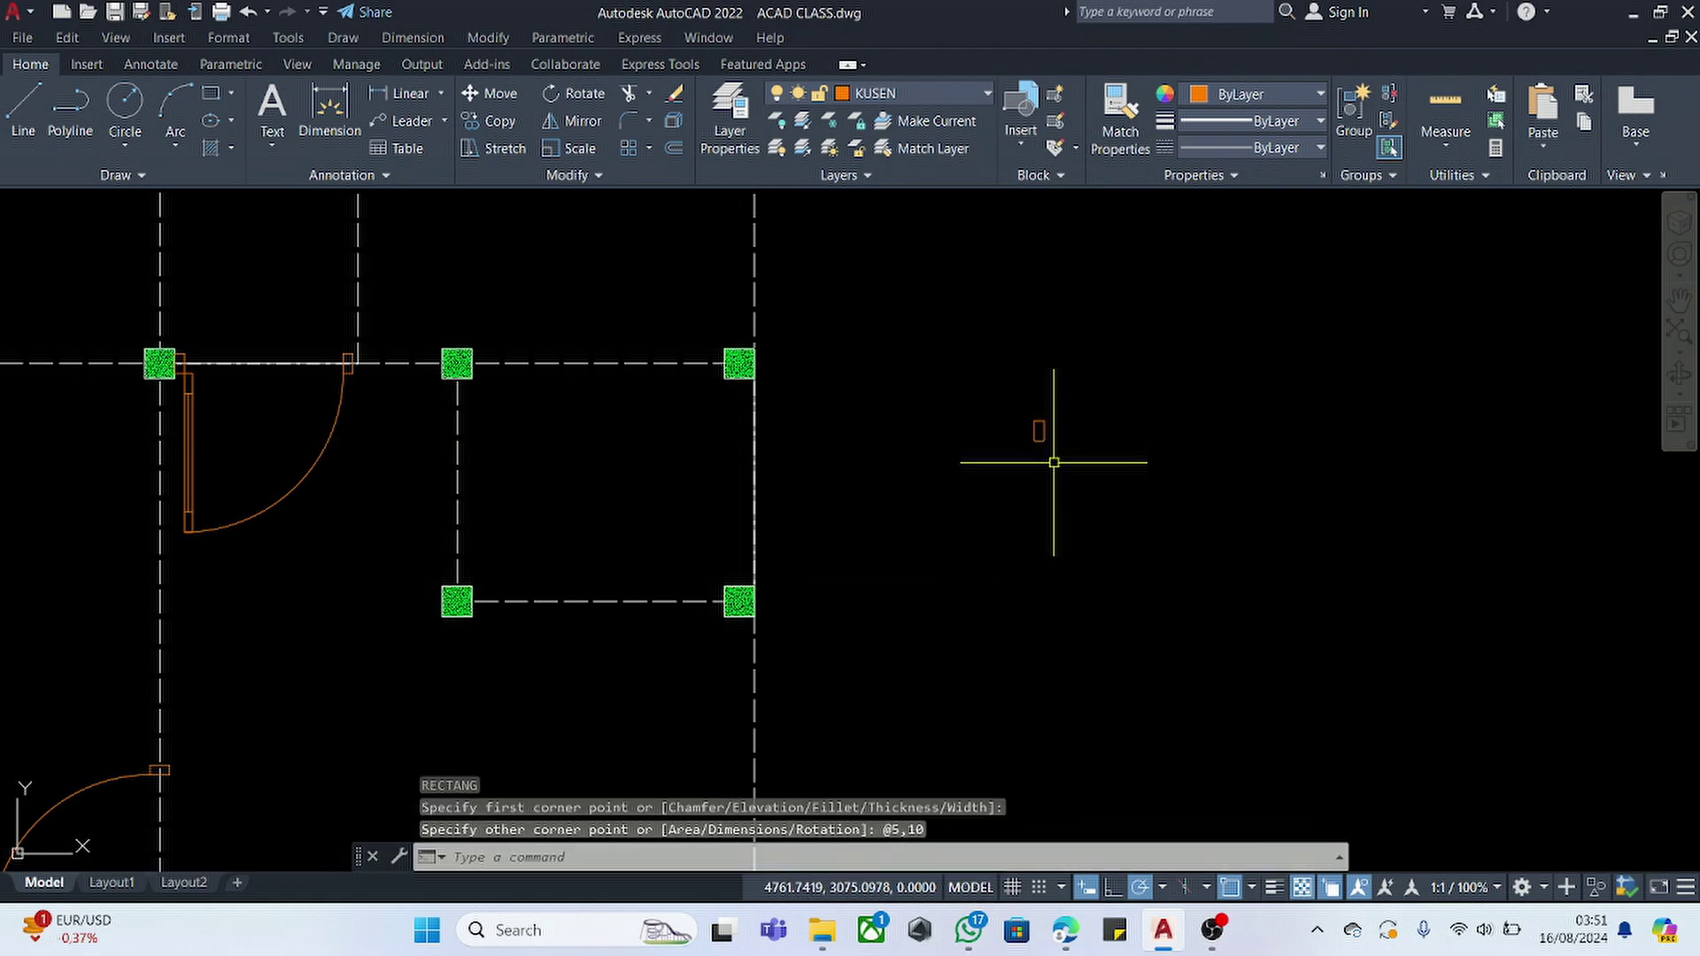
# - Start a second rectangle to the right of the 5 by 10 one, with a width of 70
pyautogui.press('Return')
pyautogui.click(1111, 419)
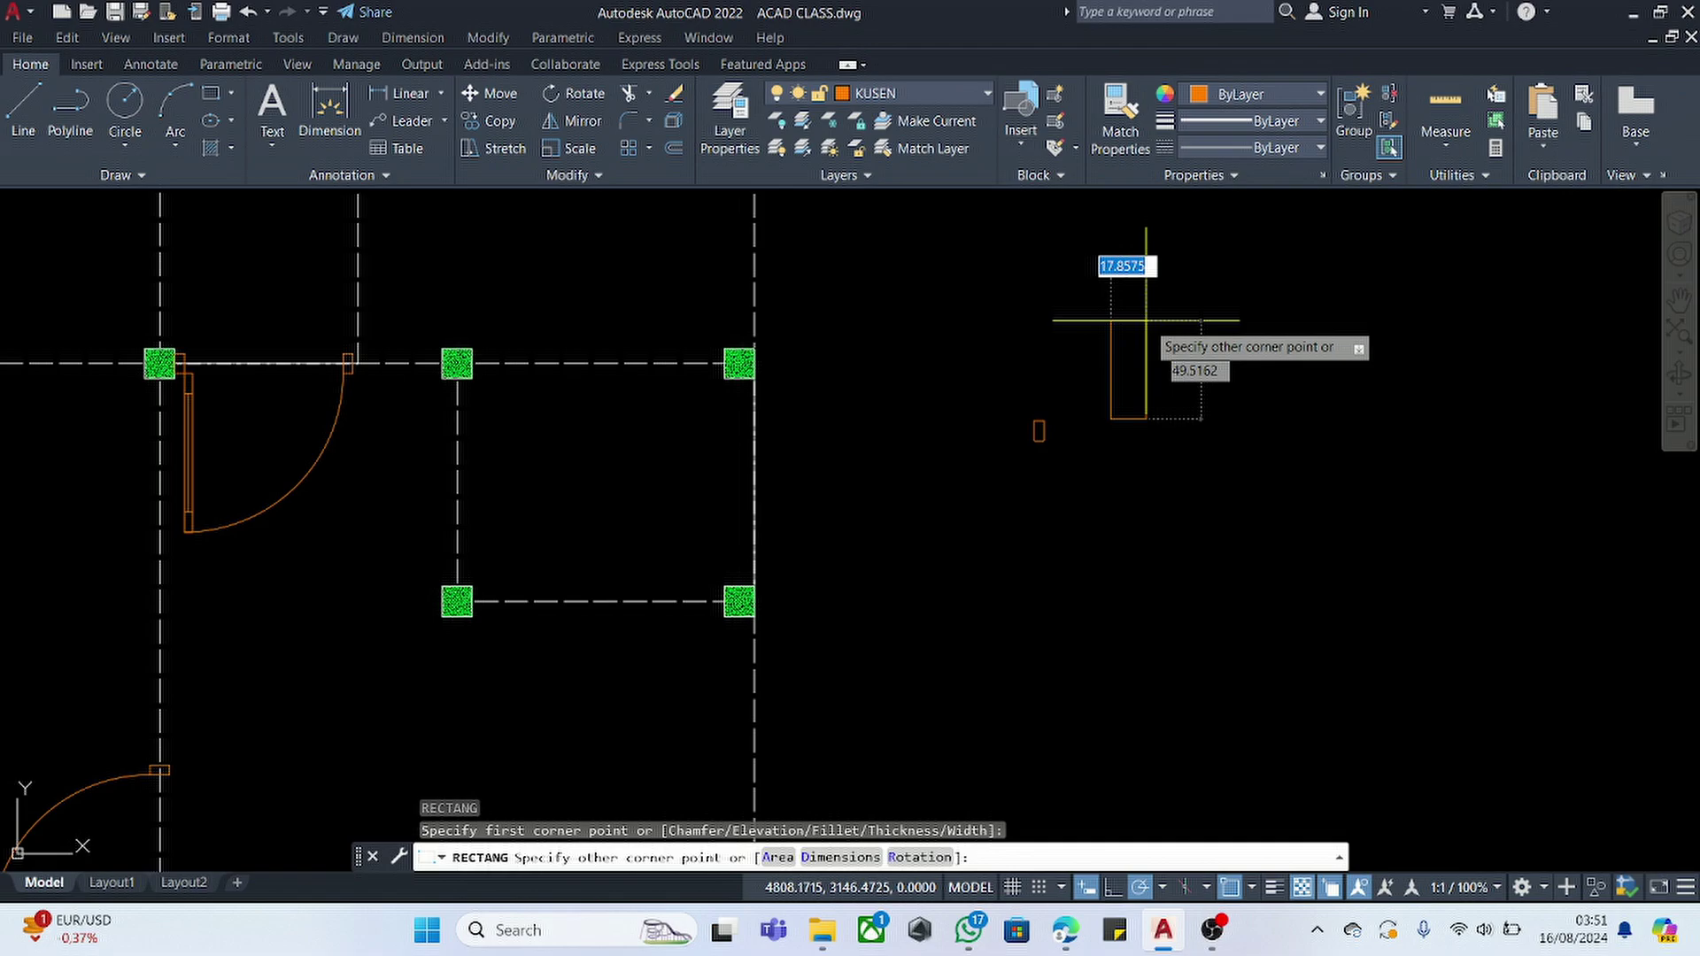
pyautogui.write('70')
pyautogui.press('Tab')
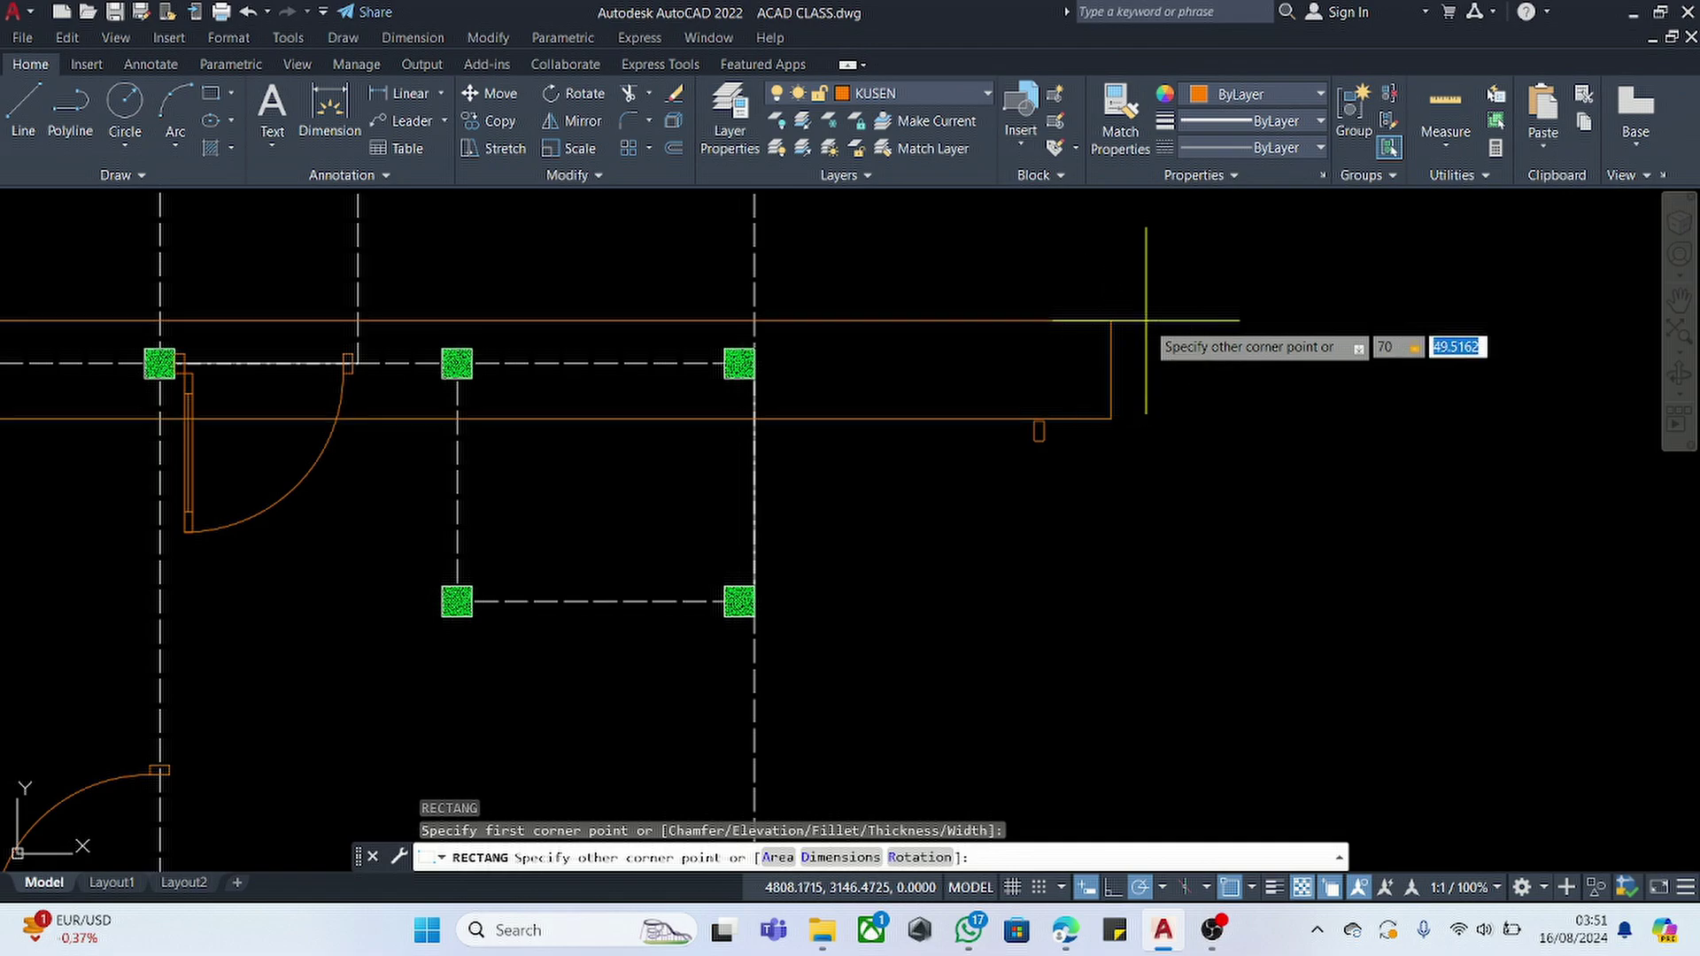
# - Finish the 70 by 4 rectangle for the door leaf and rotate it 90 degrees to stand upright
pyautogui.write('4')
pyautogui.press('Return')
pyautogui.click(1149, 331)
pyautogui.click(1129, 509)
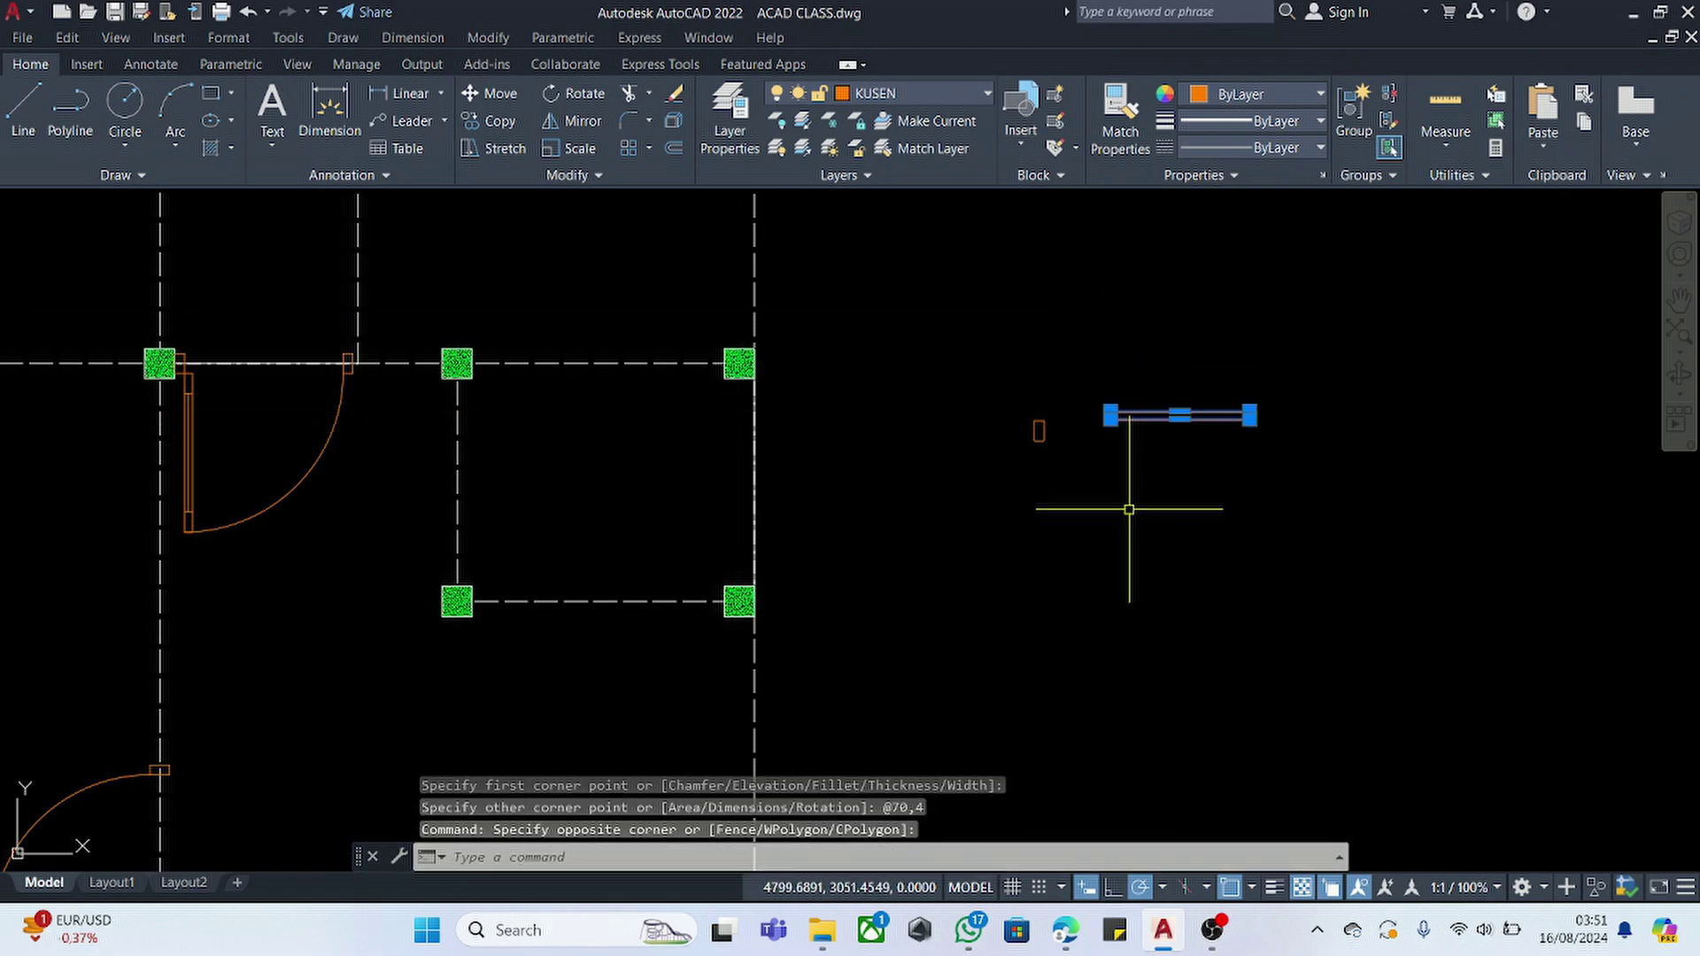
pyautogui.press('Return')
pyautogui.scroll(6, 1162, 390)
pyautogui.click(1162, 390)
pyautogui.click(1157, 329)
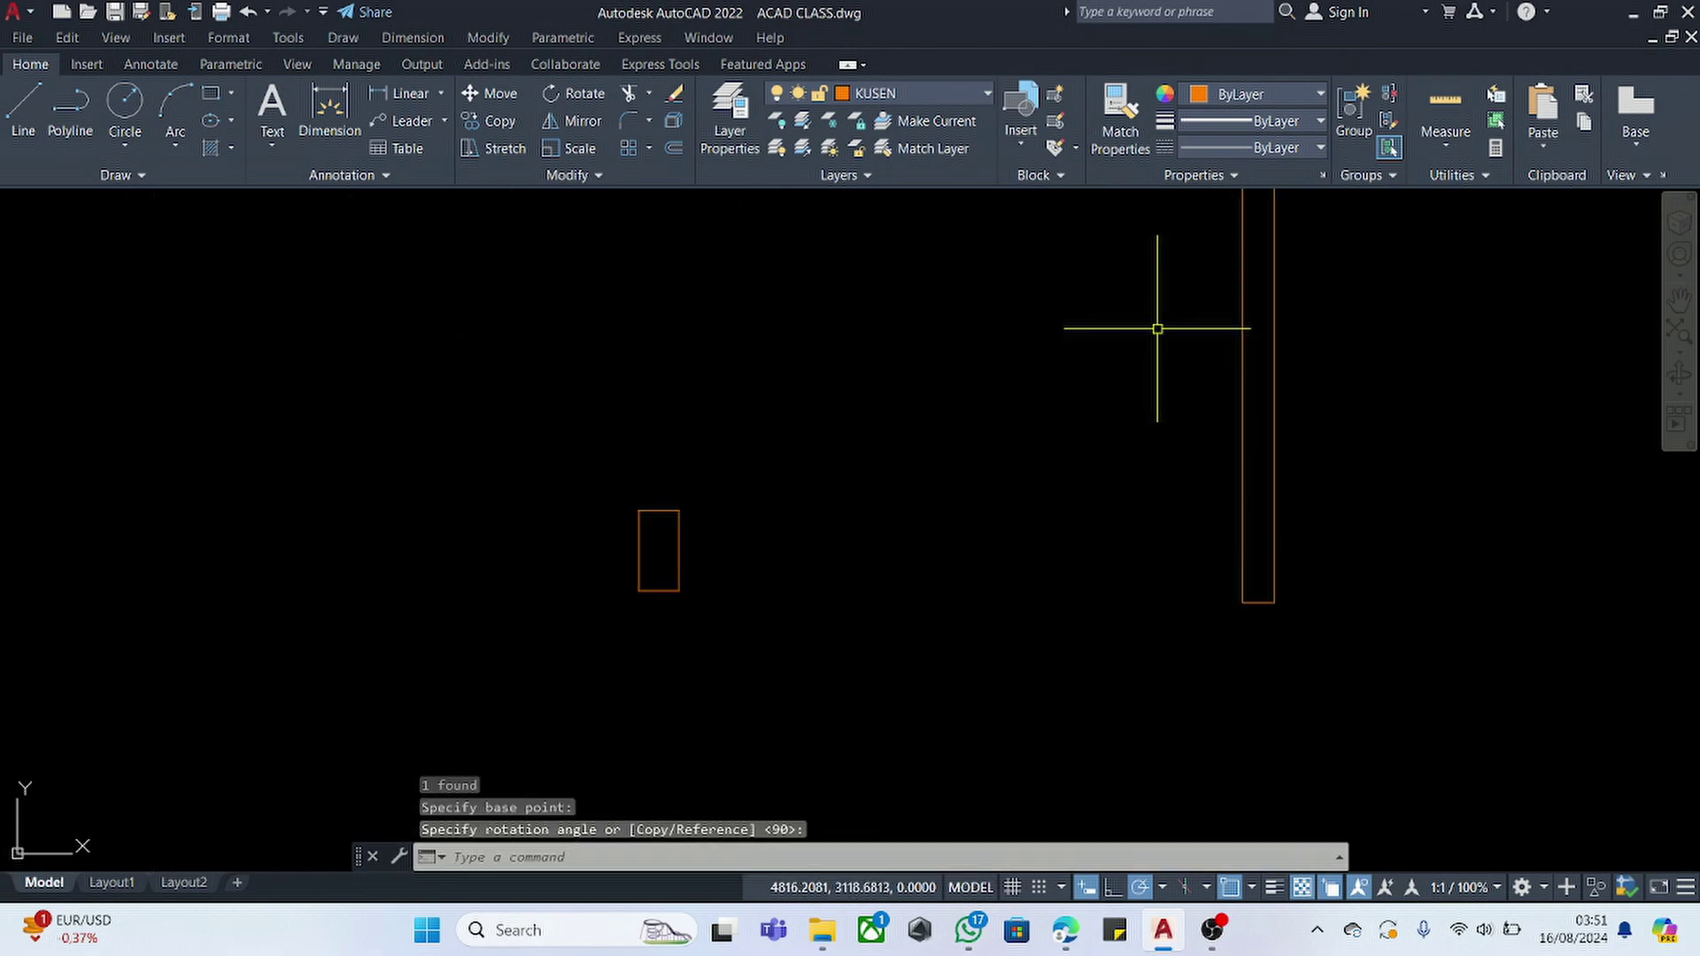
pyautogui.press('Escape')
# - Explode the upright door-leaf rectangle into separate lines
pyautogui.click(1286, 334)
pyautogui.click(1177, 463)
pyautogui.scroll(-4, 978, 554)
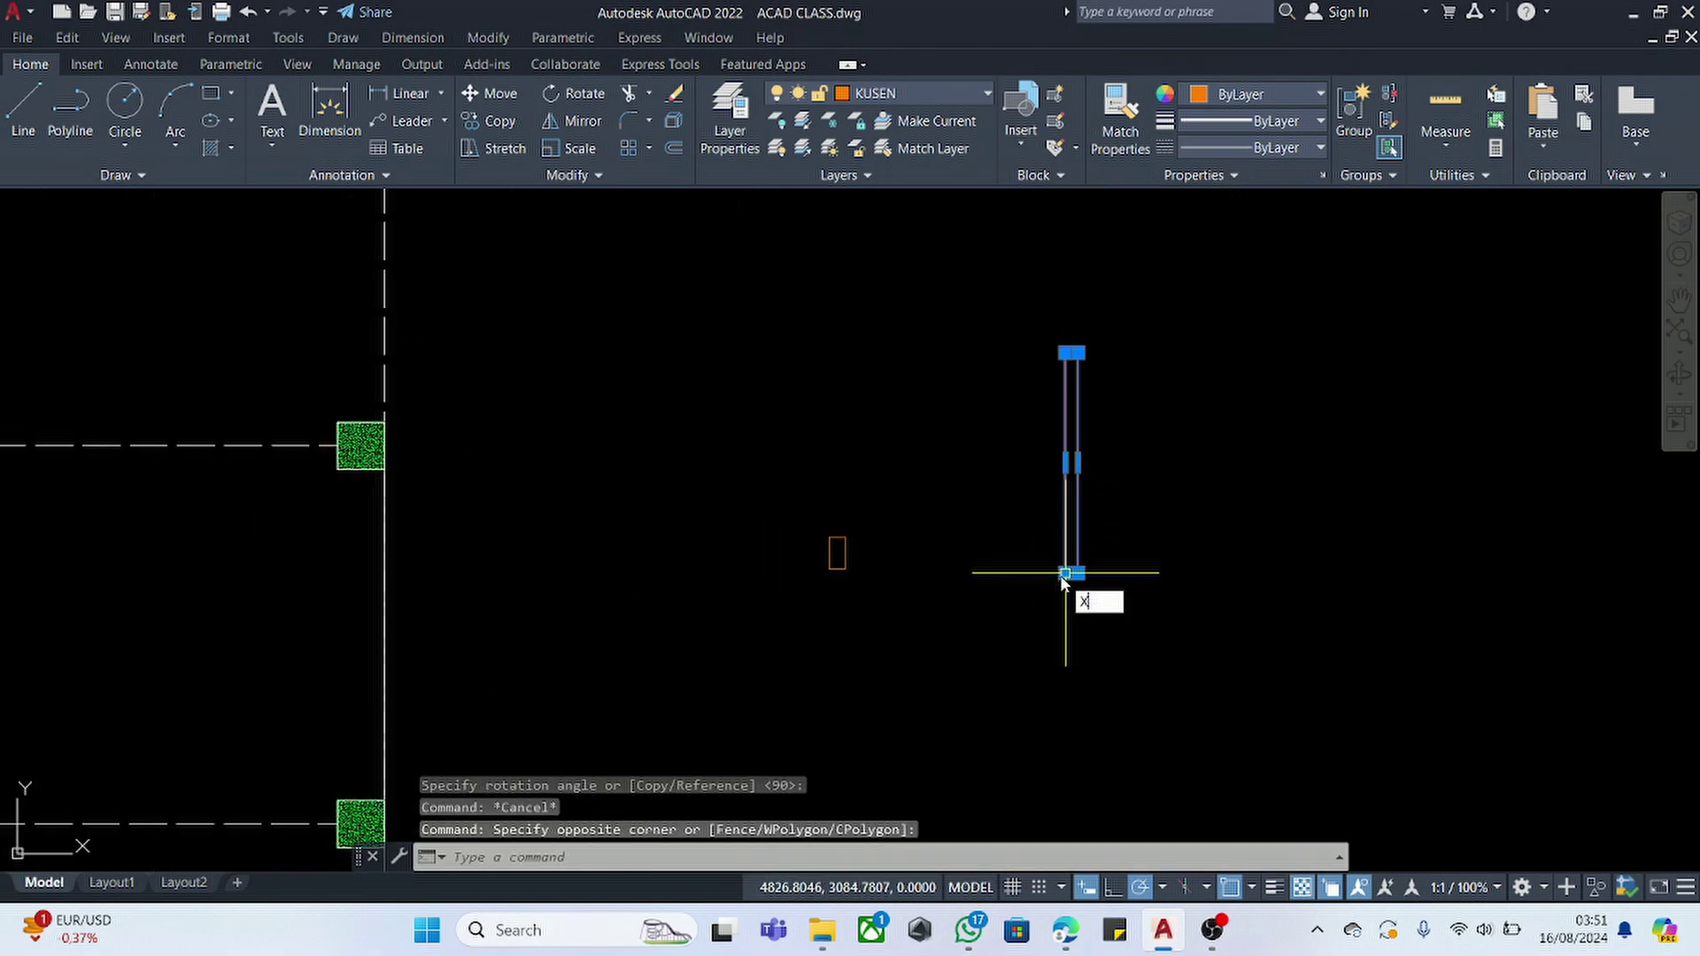
pyautogui.write('X')
pyautogui.press('Return')
# - Offset the bottom and top edges of the door leaf 10 units inward
pyautogui.scroll(5, 1069, 573)
pyautogui.click(1013, 760)
pyautogui.write('O')
pyautogui.press('Return')
pyautogui.click(1013, 726)
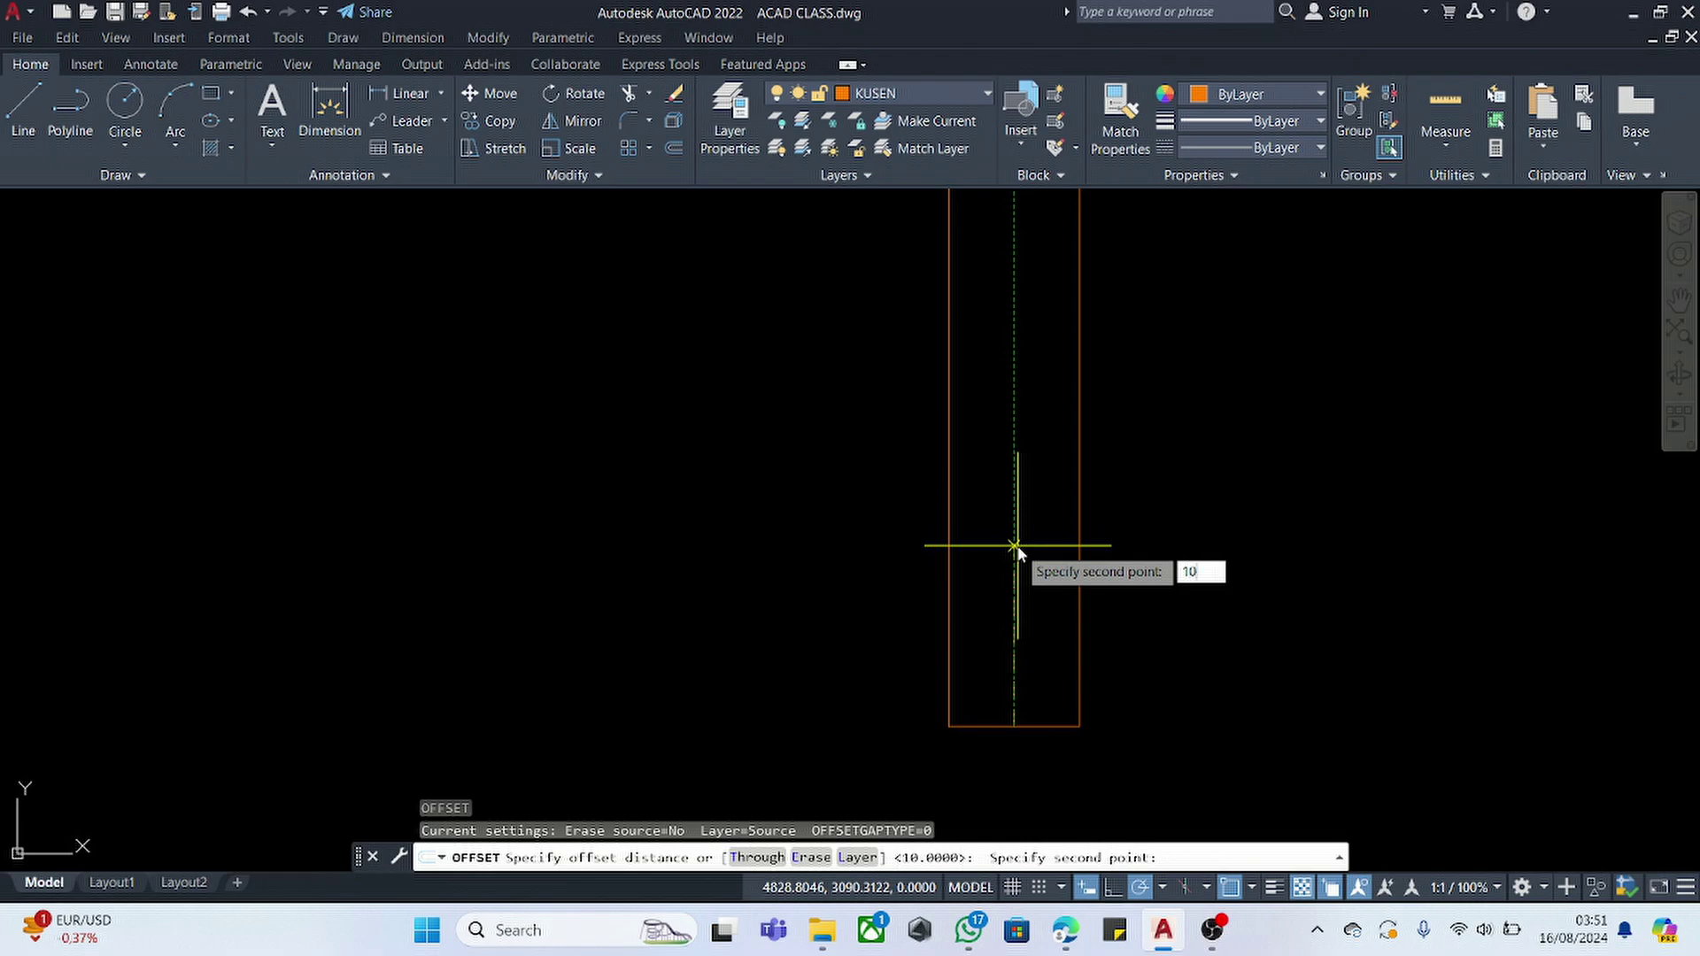
pyautogui.press('Return')
pyautogui.click(1018, 573)
pyautogui.scroll(-4, 1010, 402)
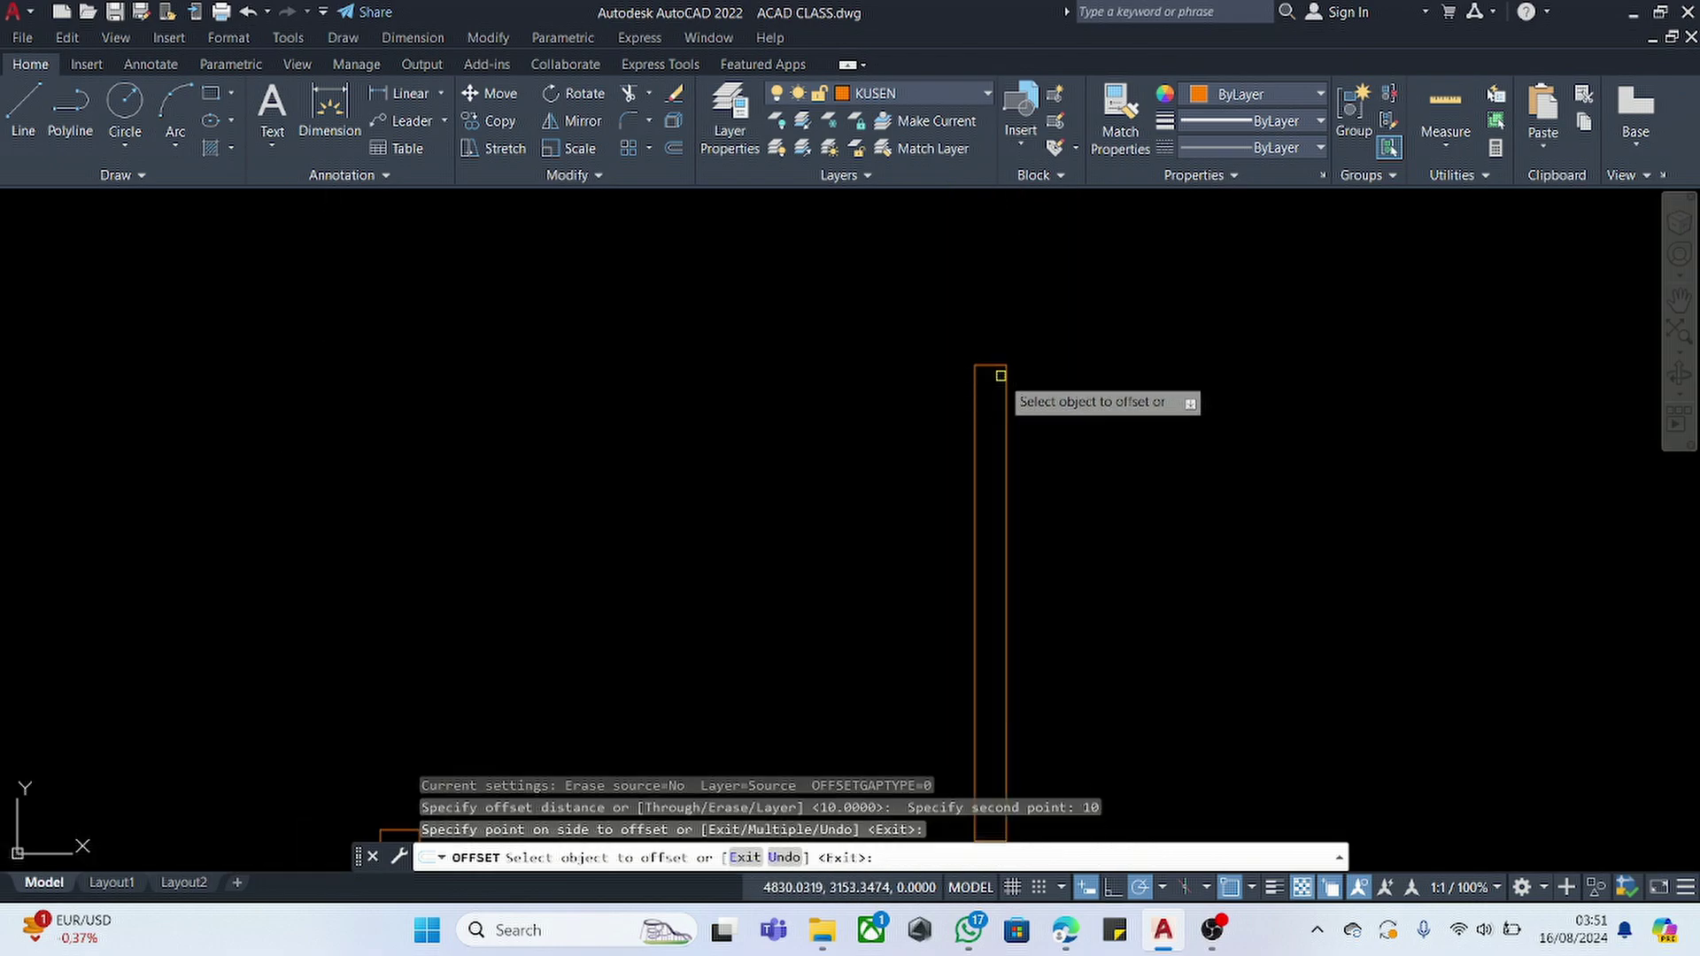
pyautogui.click(995, 366)
pyautogui.click(994, 471)
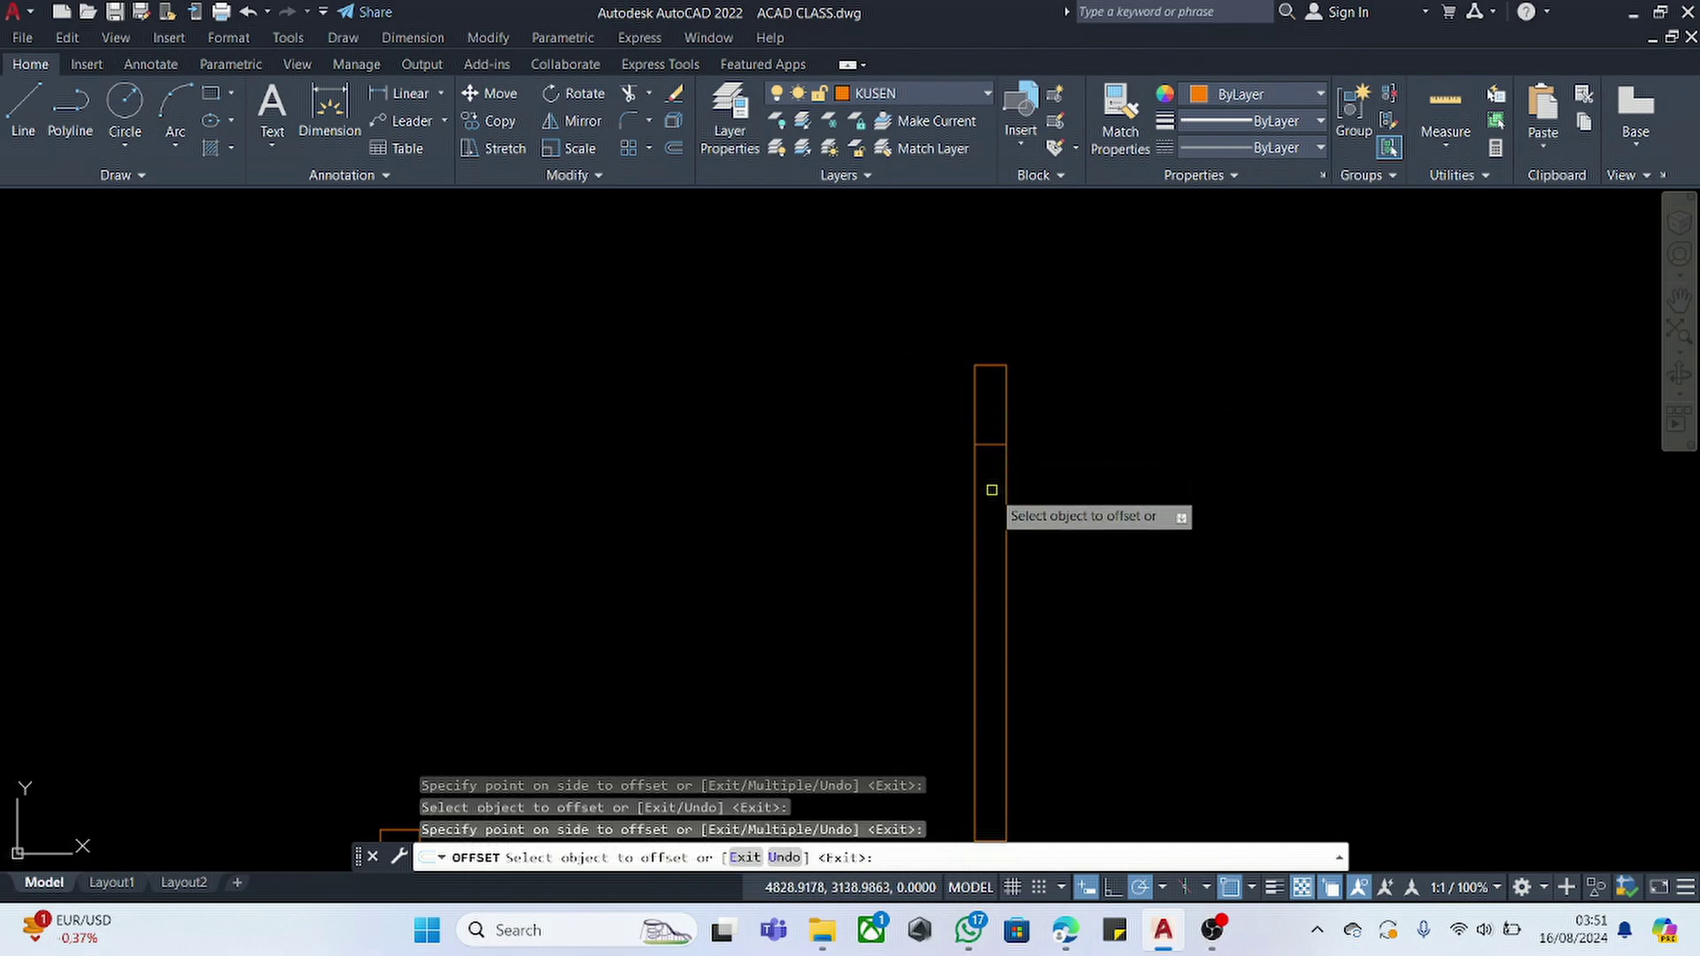
# - Draw a vertical centre line in the door leaf between the midpoints of its two offset lines
pyautogui.press('Escape')
pyautogui.write('l')
pyautogui.press('Return')
pyautogui.click(991, 444)
pyautogui.scroll(-4, 997, 407)
pyautogui.scroll(2, 1007, 564)
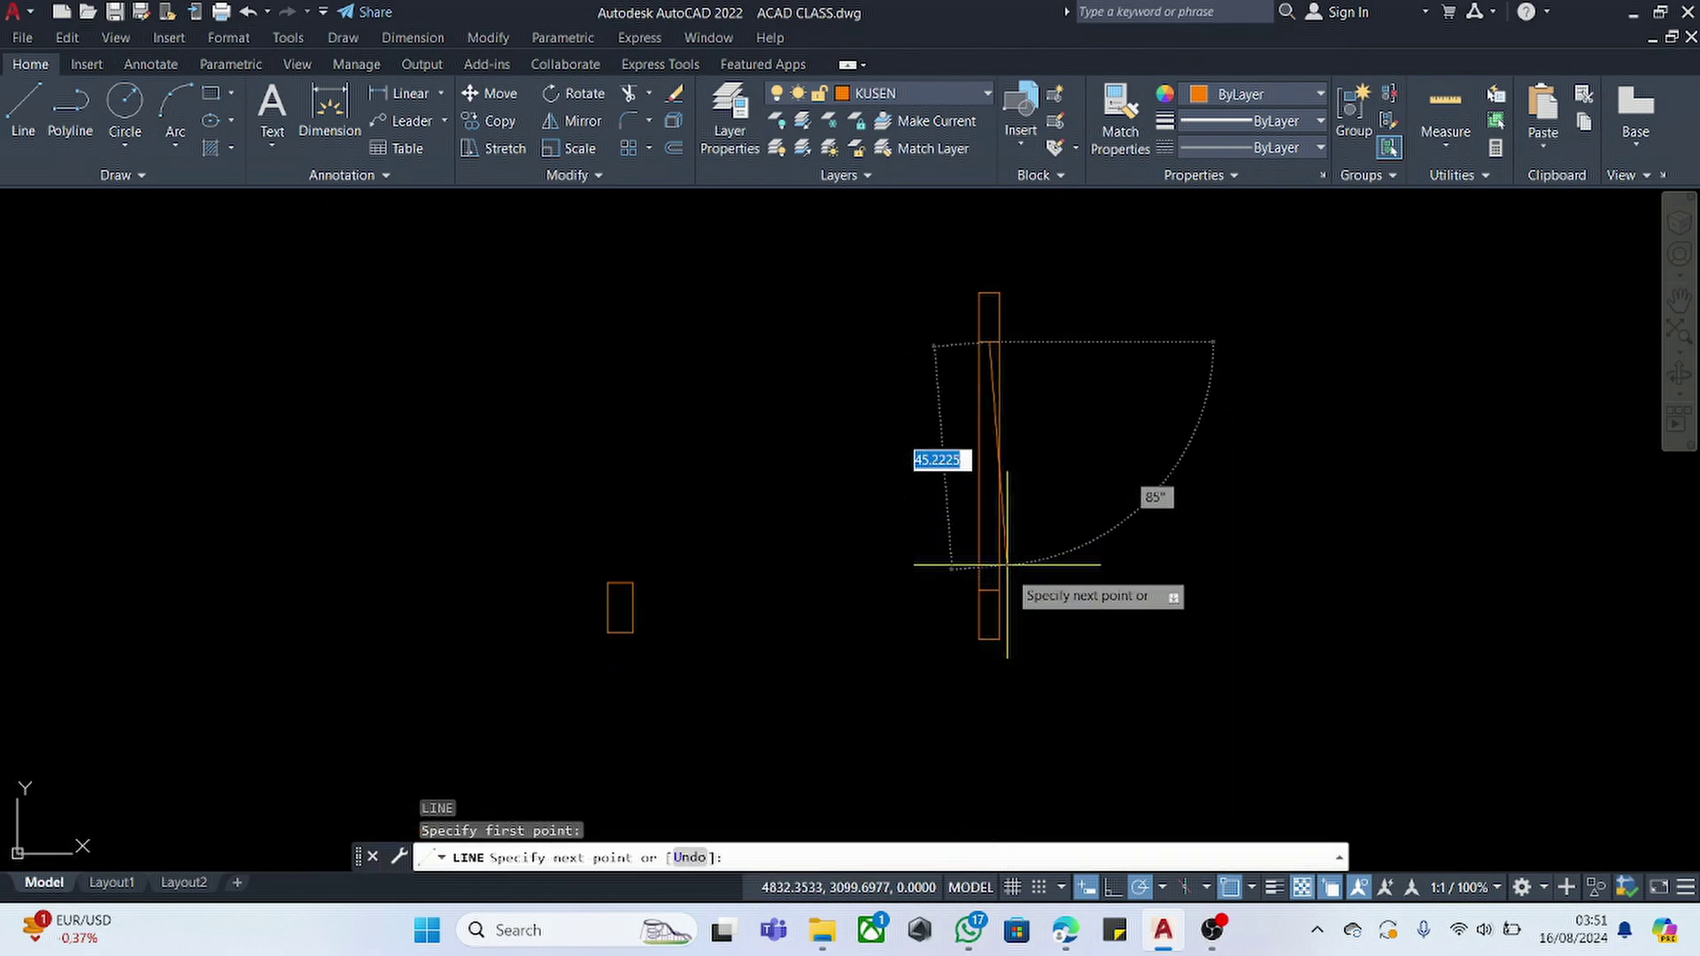
pyautogui.scroll(2, 1006, 566)
pyautogui.press('Escape')
pyautogui.scroll(-2, 980, 606)
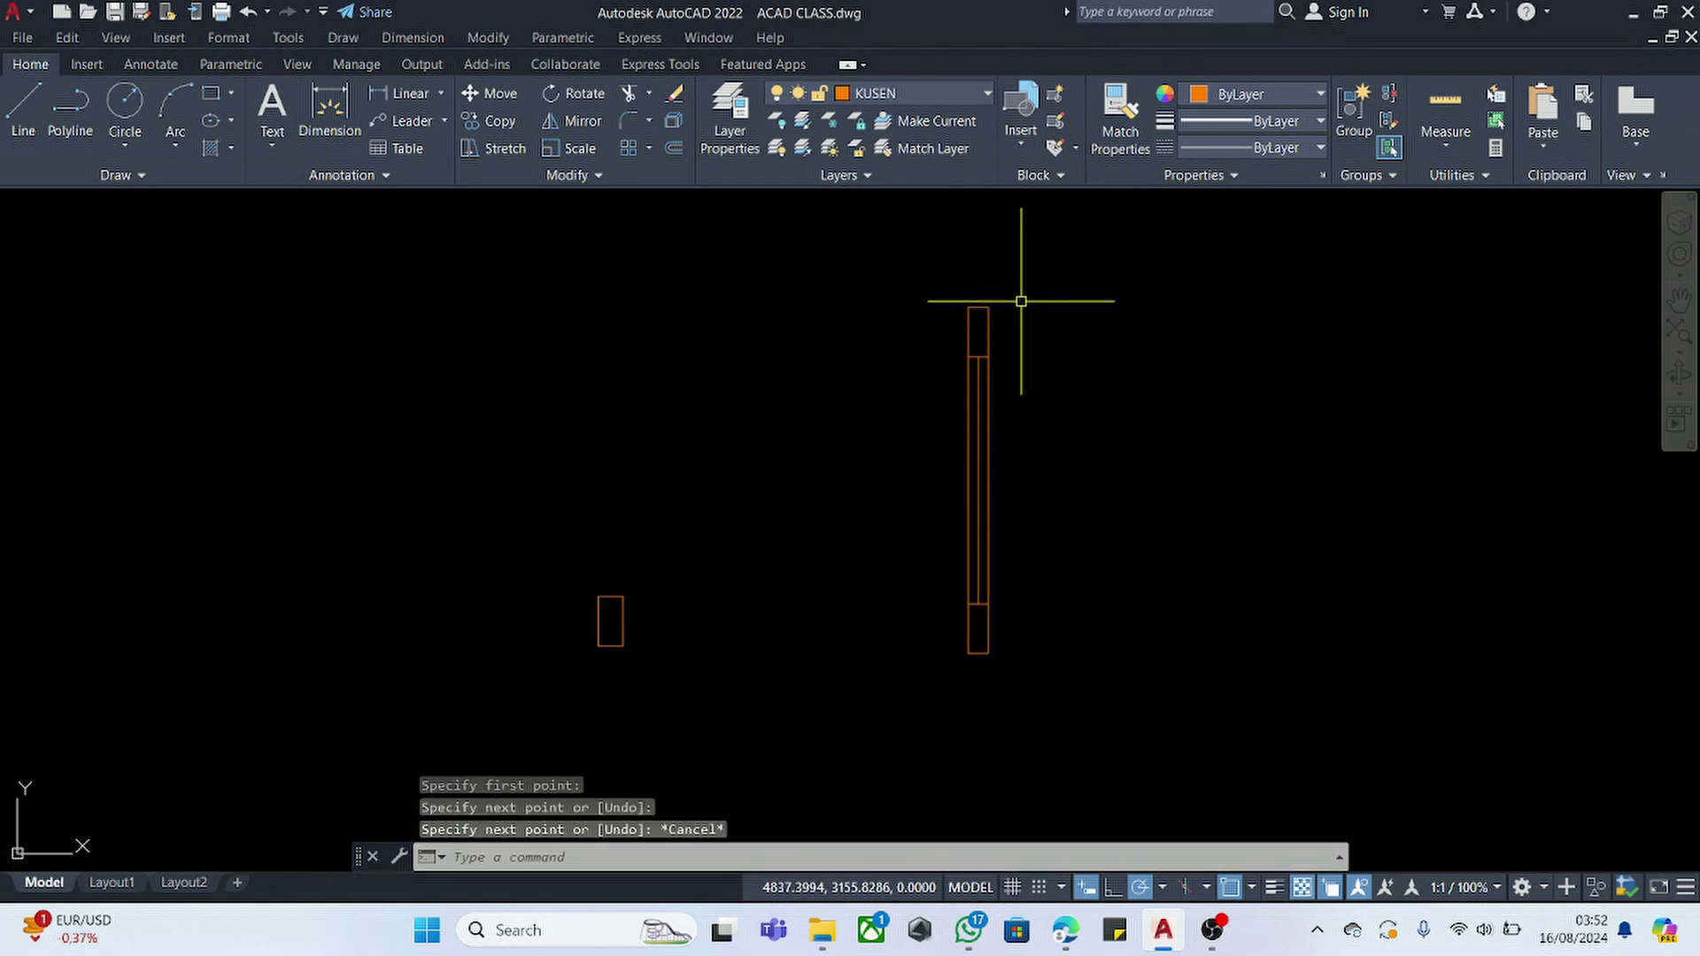
# - Move the whole door leaf by its lower-left corner onto the upper-right corner of the small jamb rectangle
pyautogui.moveTo(1017, 255); pyautogui.dragTo(921, 797)
pyautogui.write('m')
pyautogui.press('Return')
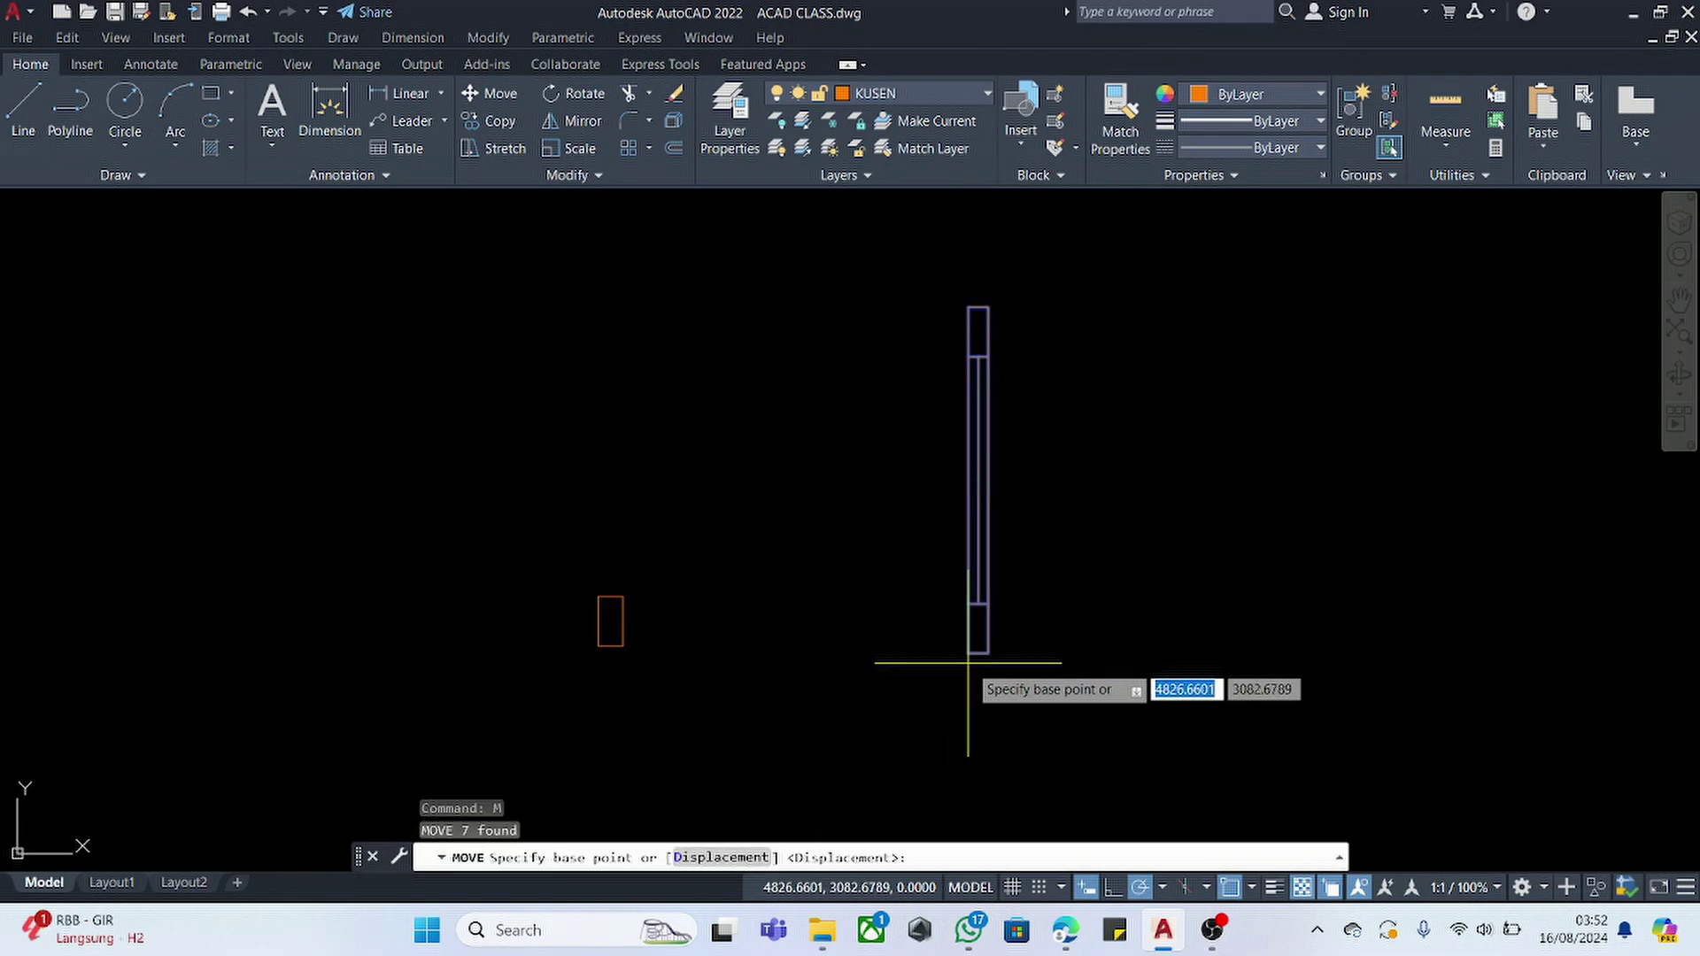
pyautogui.click(968, 655)
pyautogui.click(624, 597)
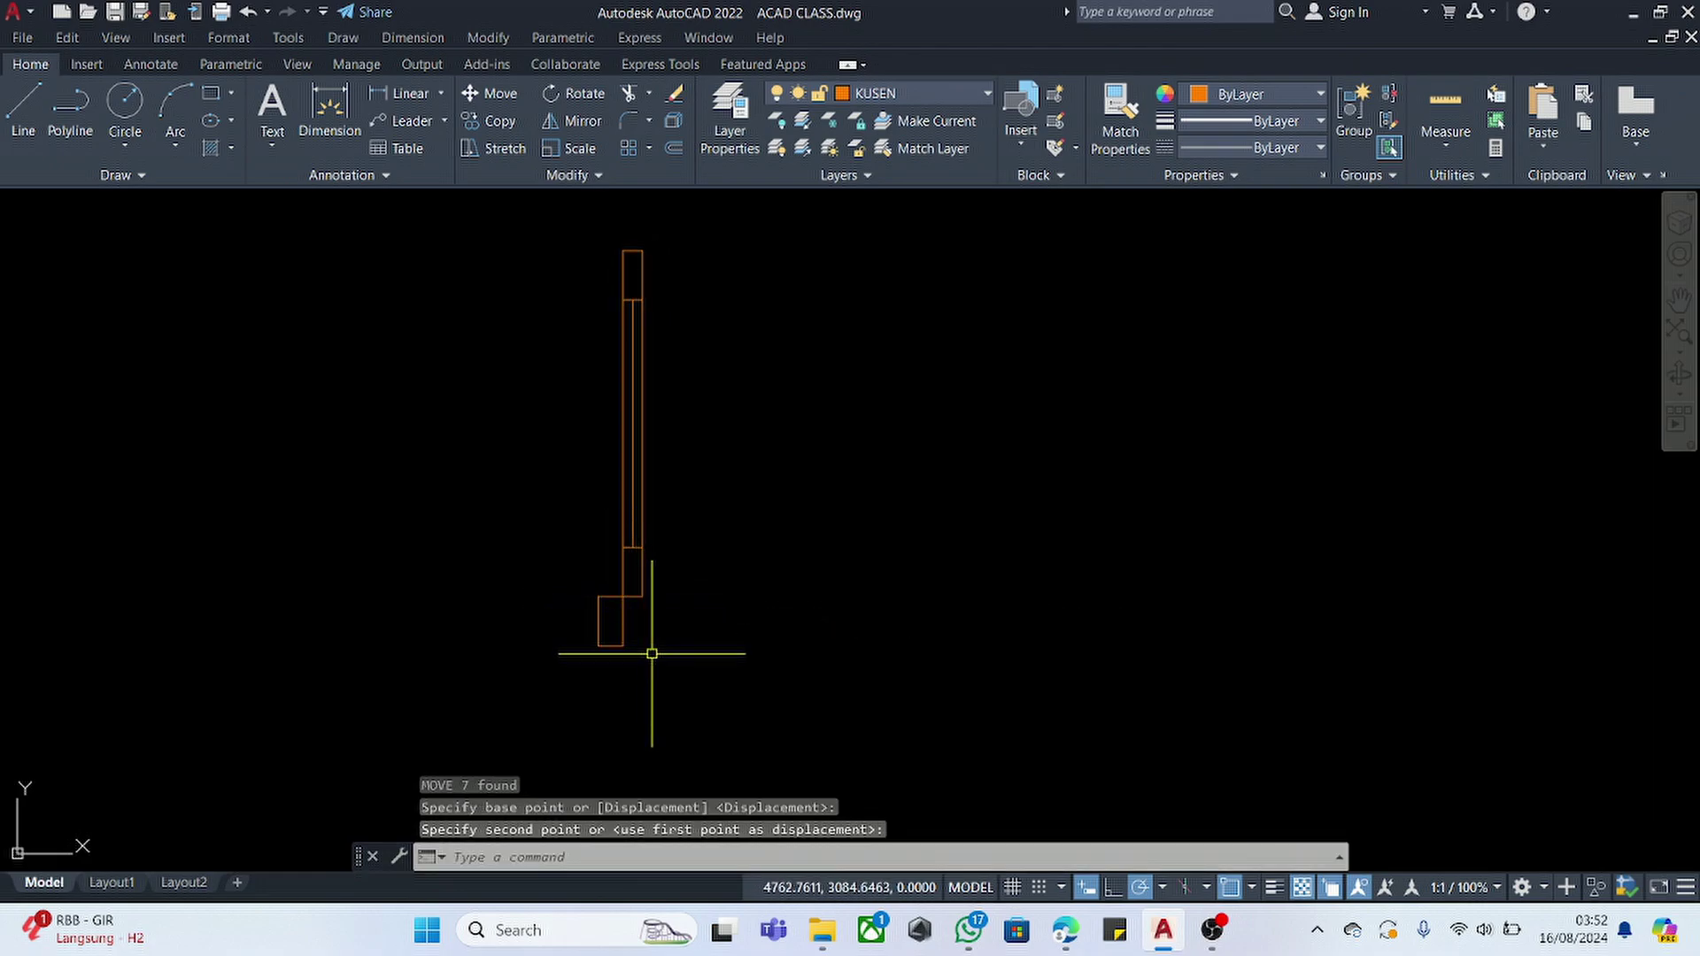
# - Draw a horizontal guide line 80 units long to the right from the jamb's lower-left corner
pyautogui.write('l')
pyautogui.press('Return')
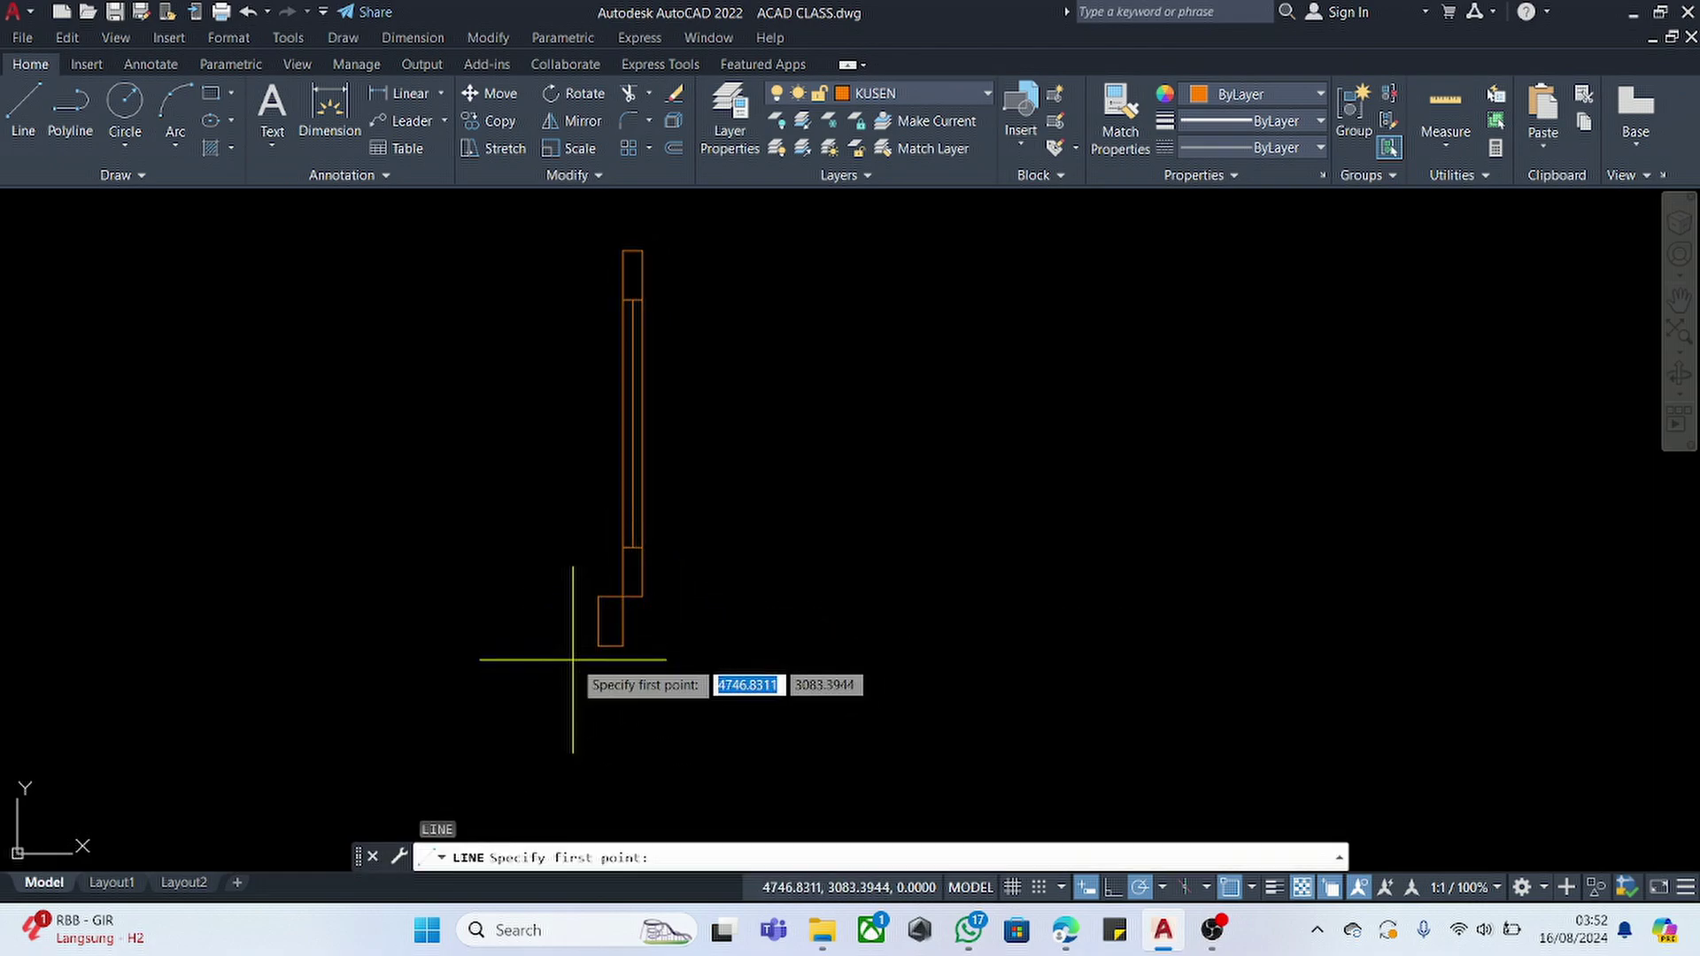
pyautogui.click(599, 646)
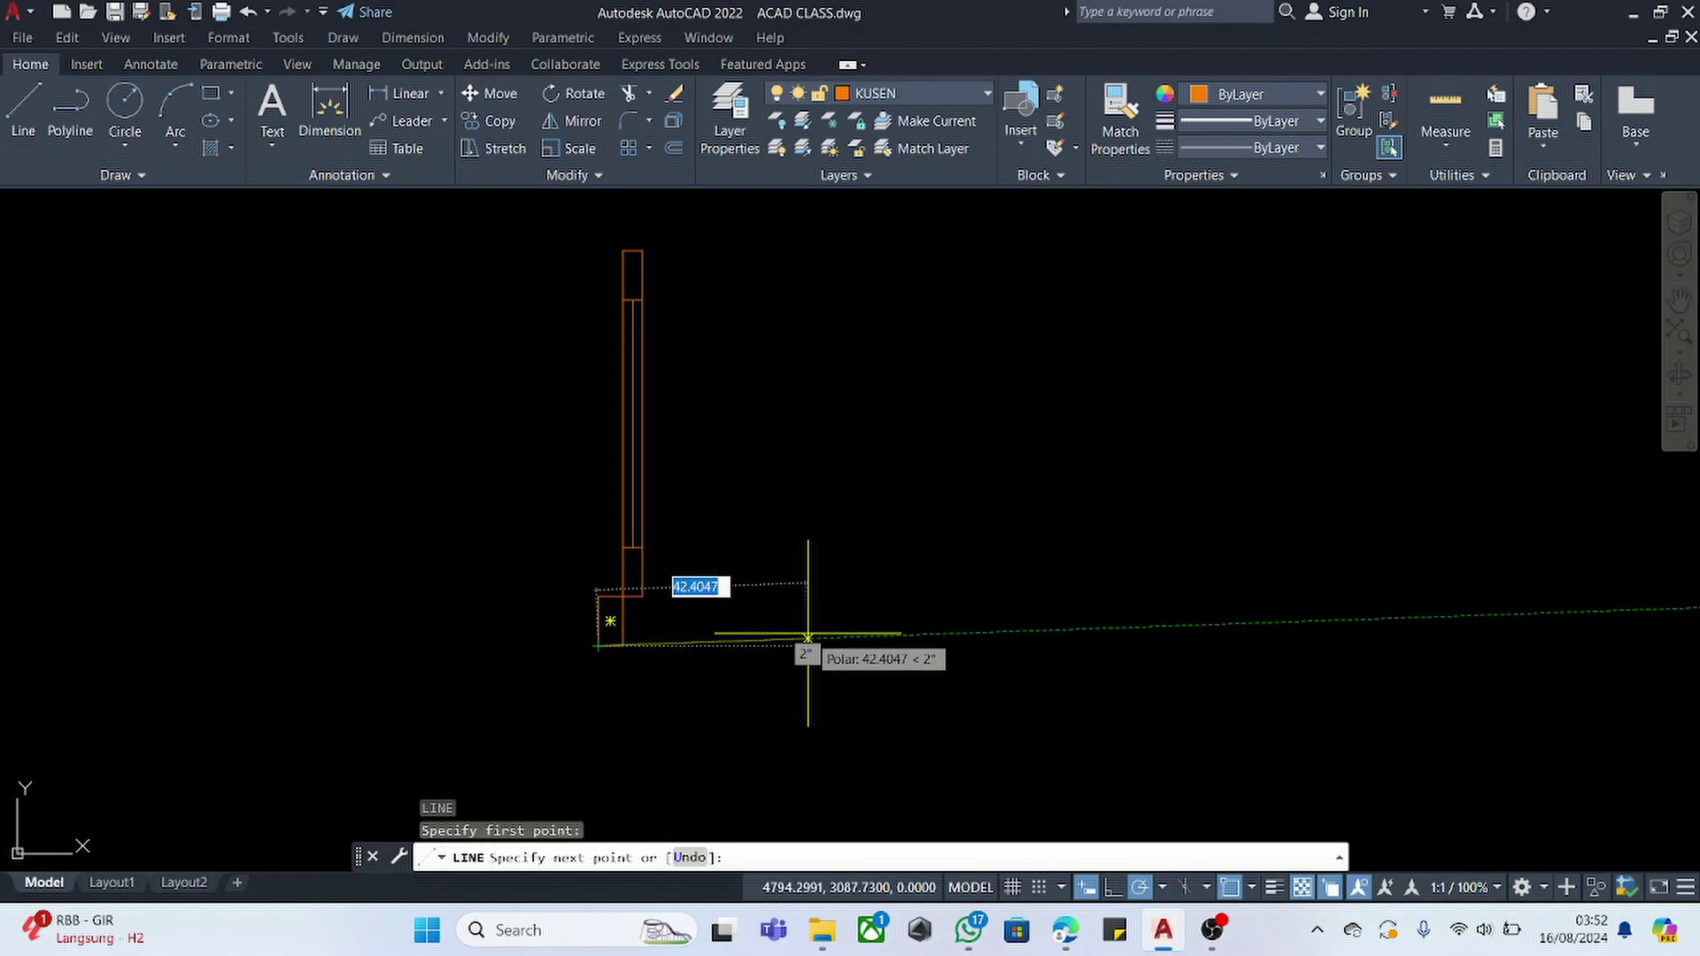
pyautogui.press('Return')
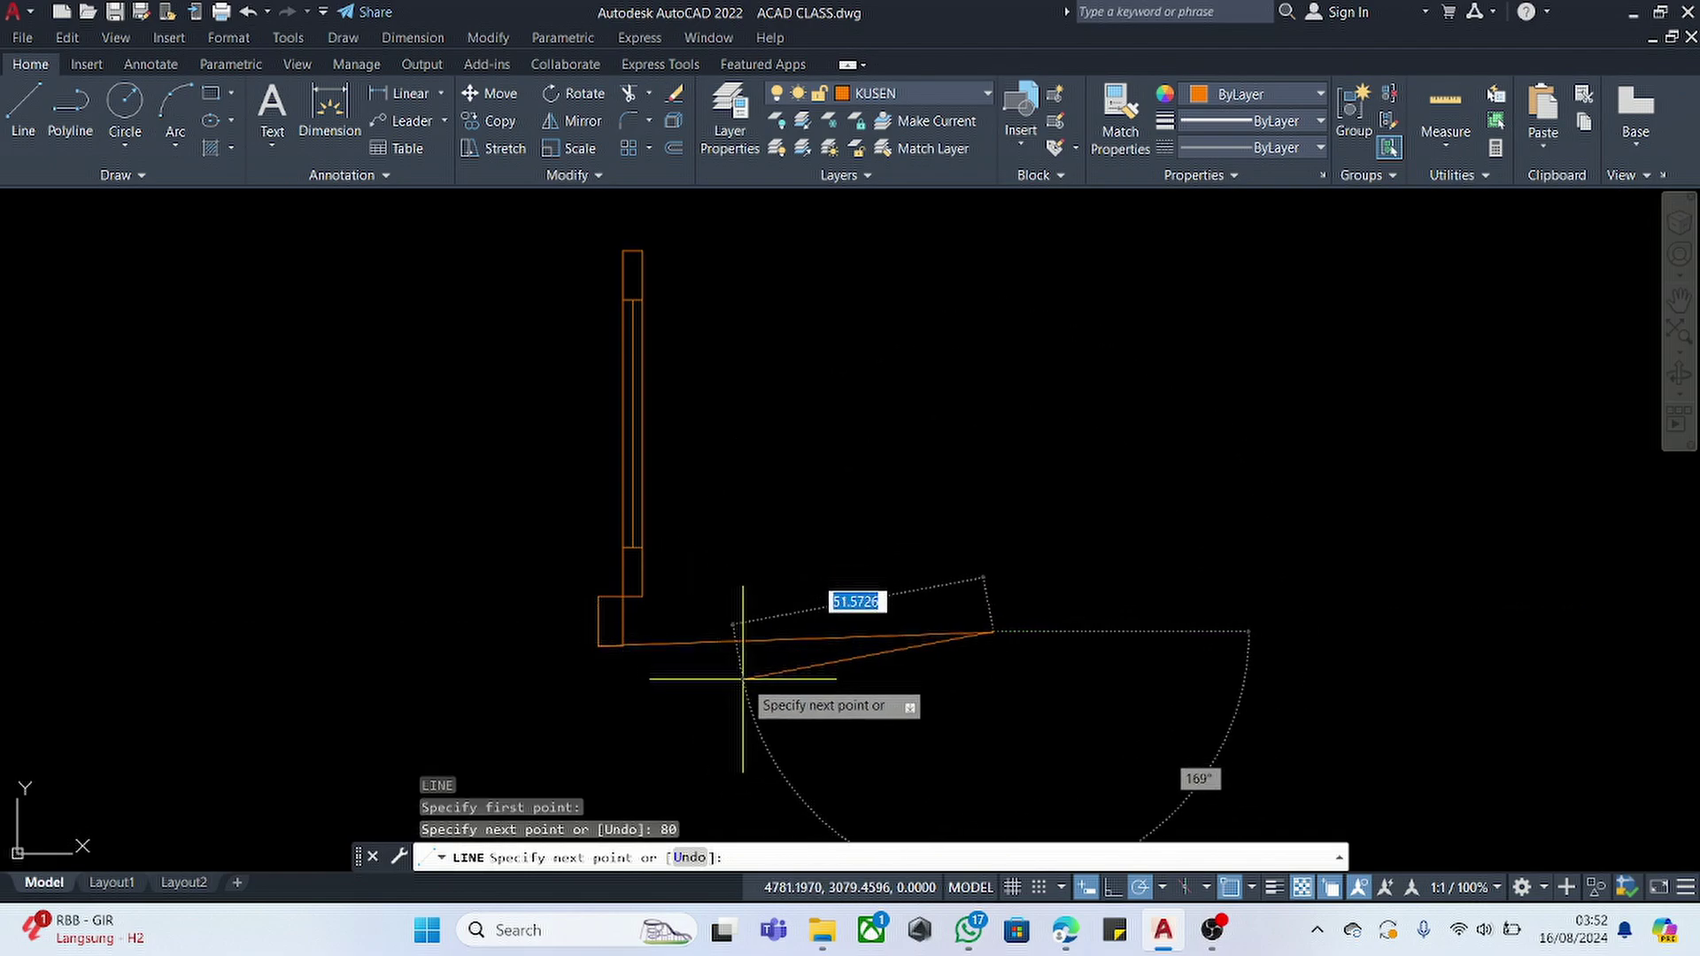
pyautogui.hotkey('ctrl', 'z')
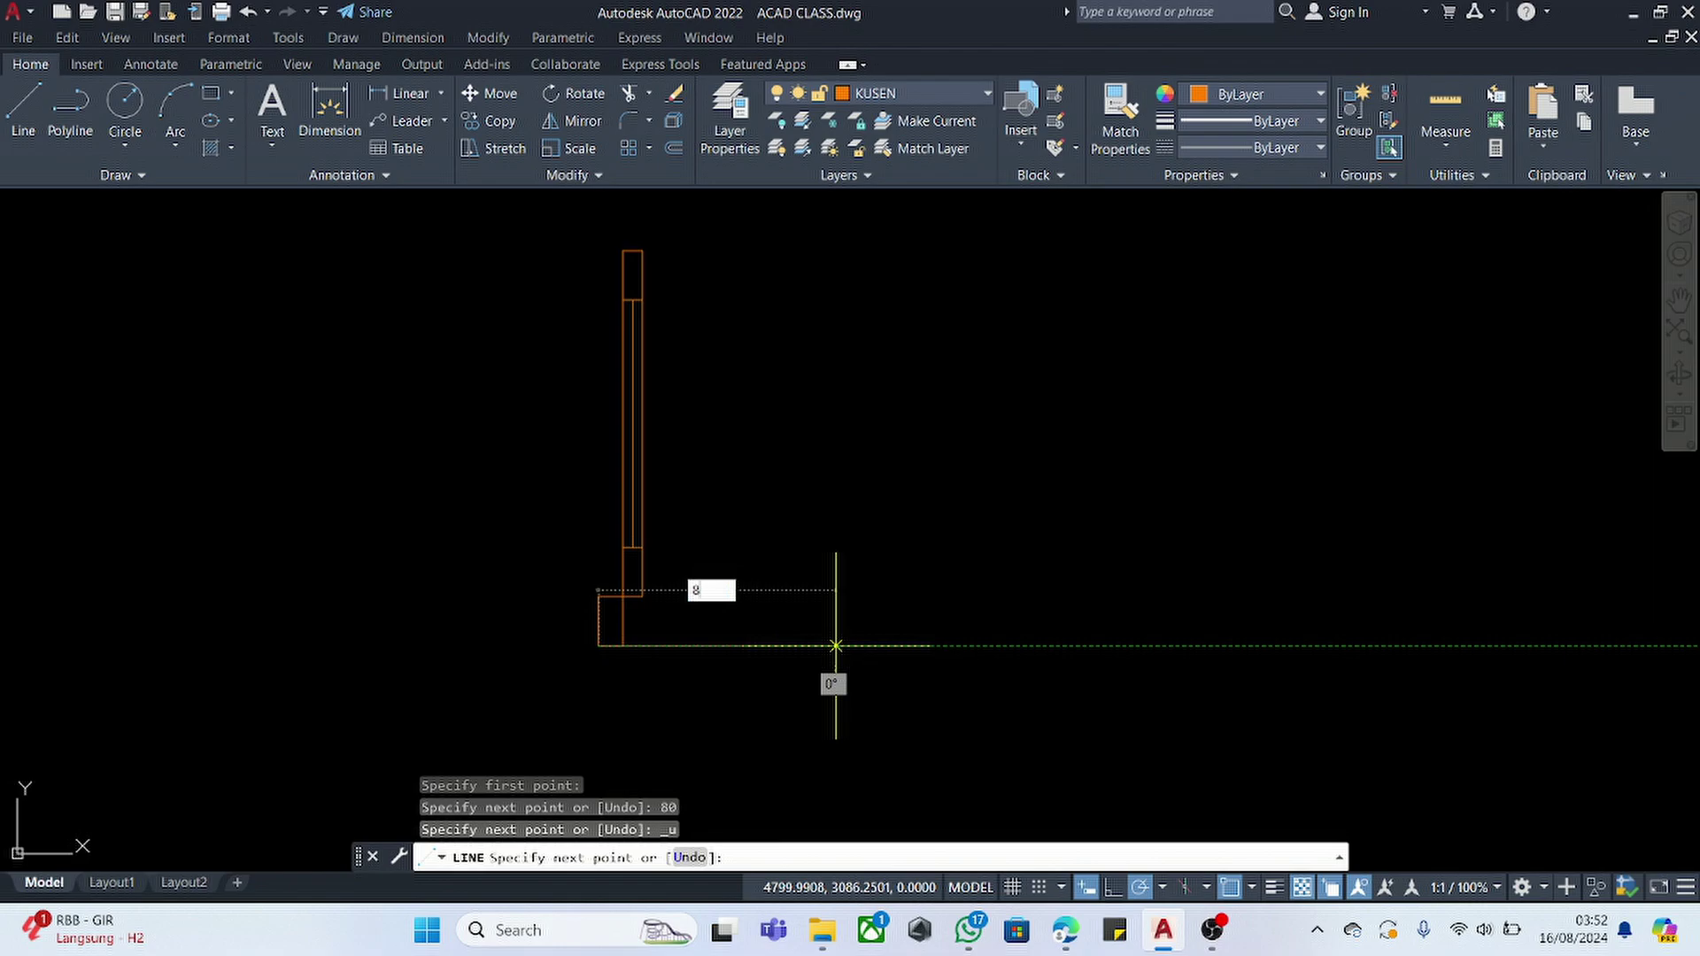
pyautogui.press('Return')
pyautogui.press('Escape')
# - Copy the jamb rectangle by its lower-right corner to the right end of the 80-unit line
pyautogui.click(609, 628)
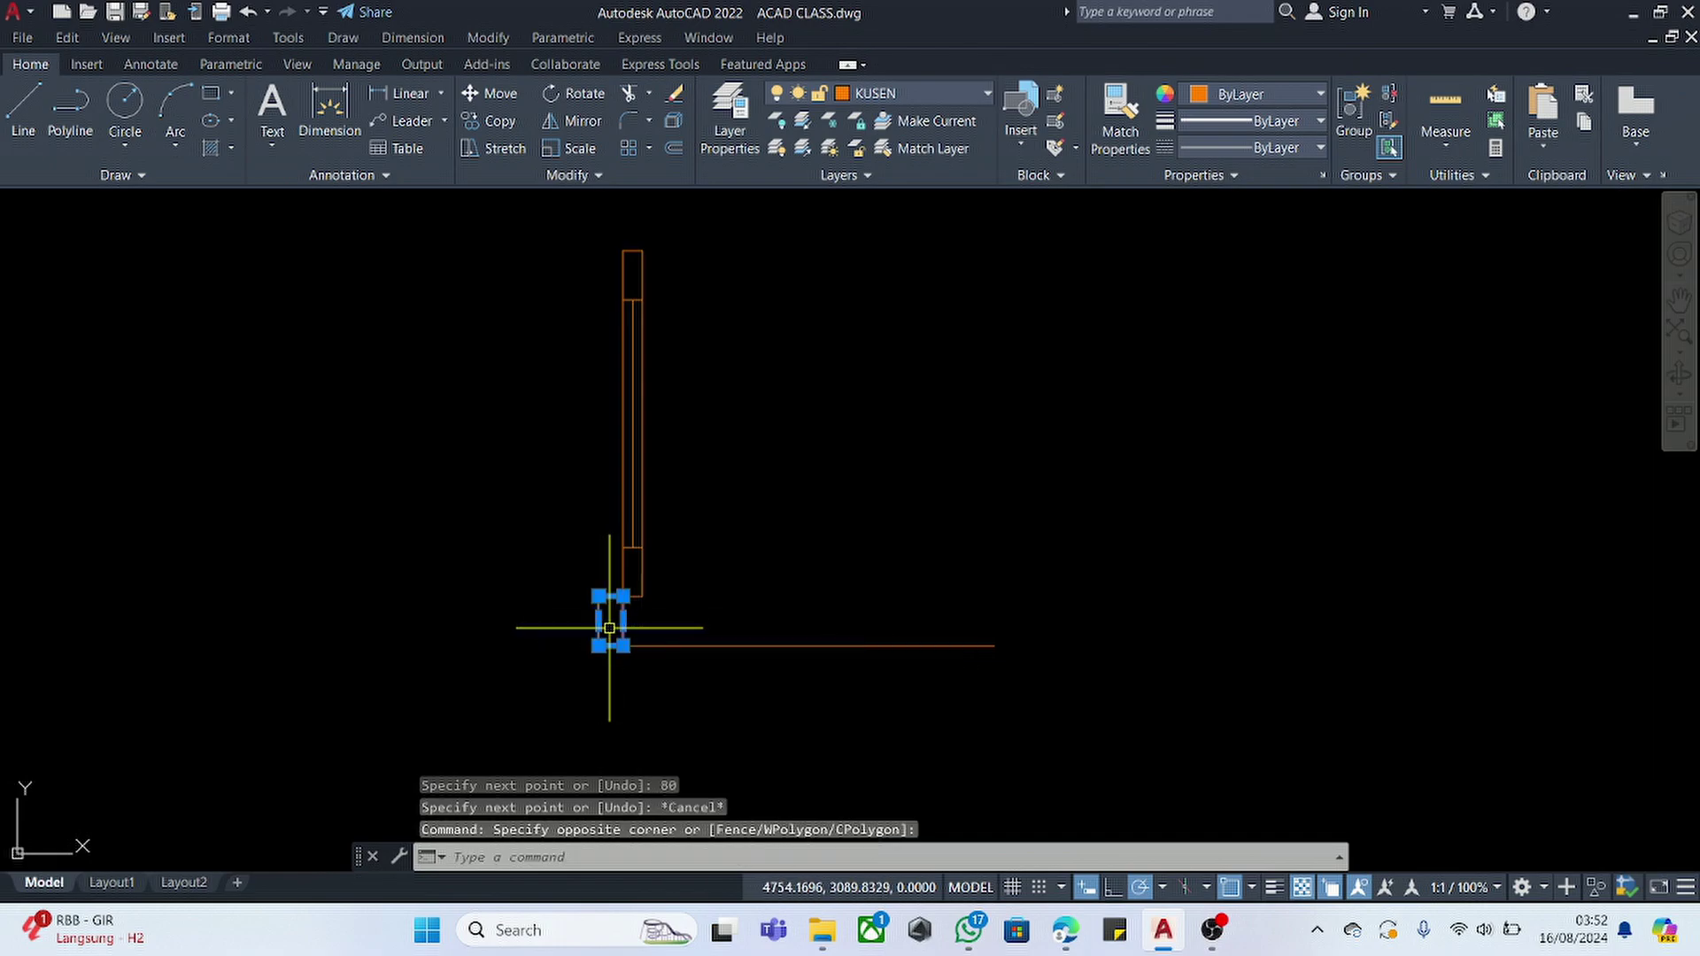
pyautogui.write('co')
pyautogui.press('Return')
pyautogui.click(622, 645)
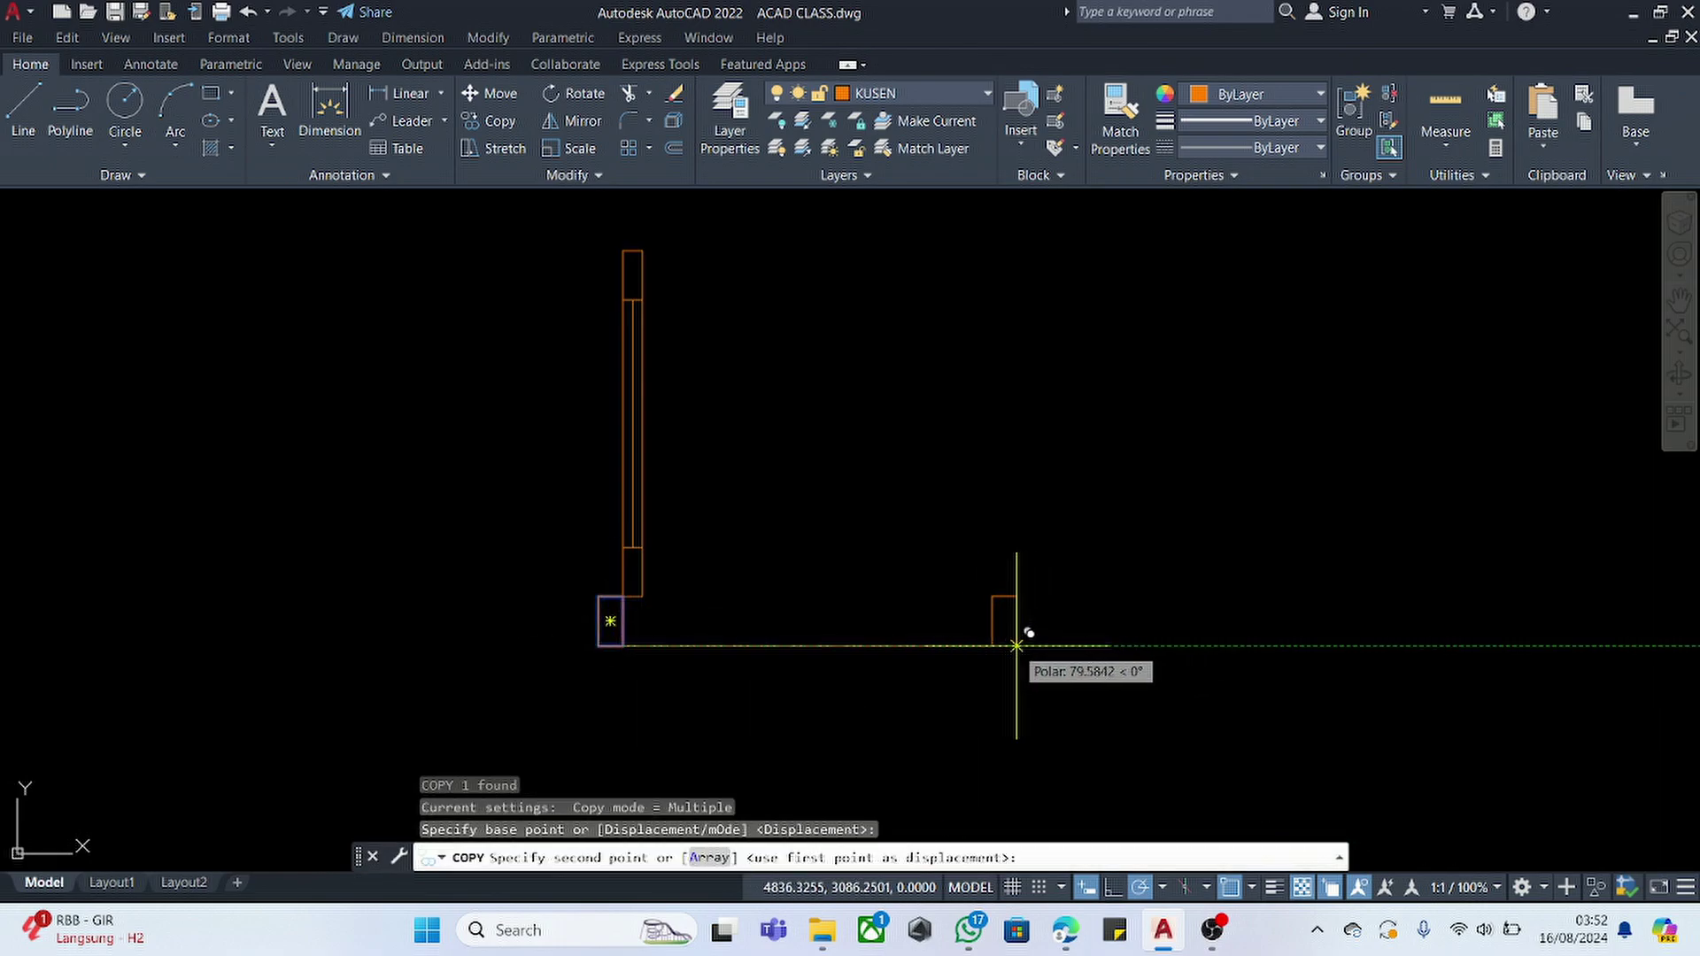
pyautogui.click(993, 646)
pyautogui.press('Escape')
# - Draw the door swing arc centred on the hinge corner, from the right jamb's upper-left corner to the leaf's top
pyautogui.write('A')
pyautogui.press('Return')
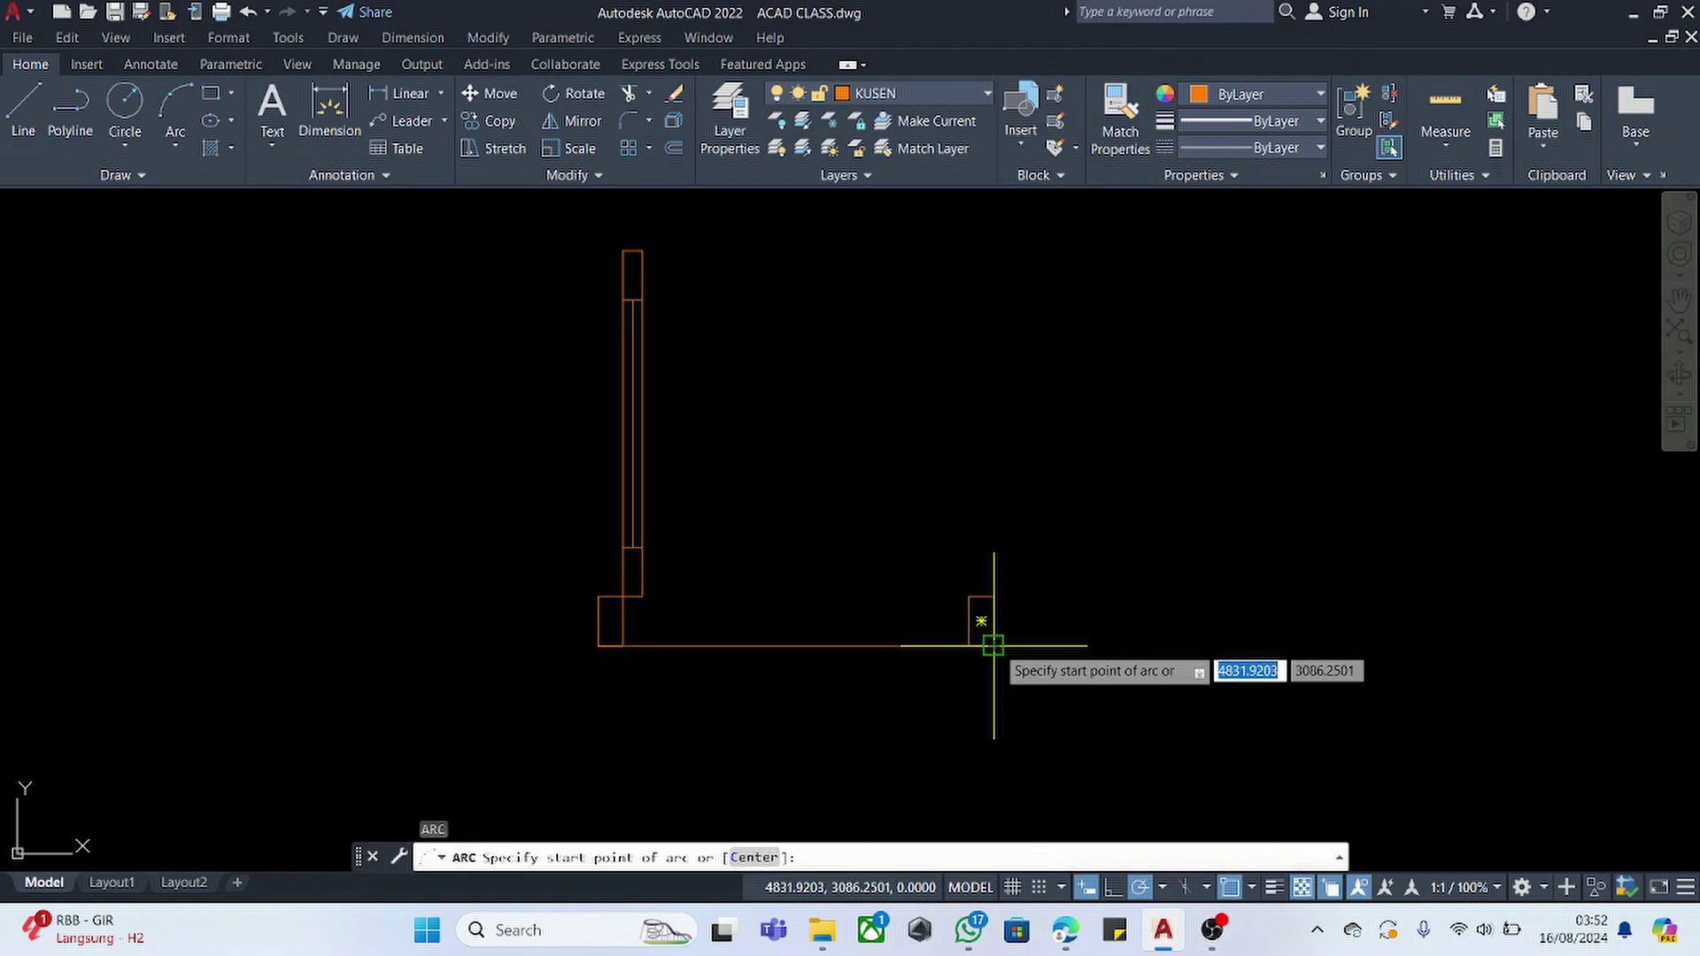
pyautogui.write('C')
pyautogui.press('Return')
pyautogui.click(635, 595)
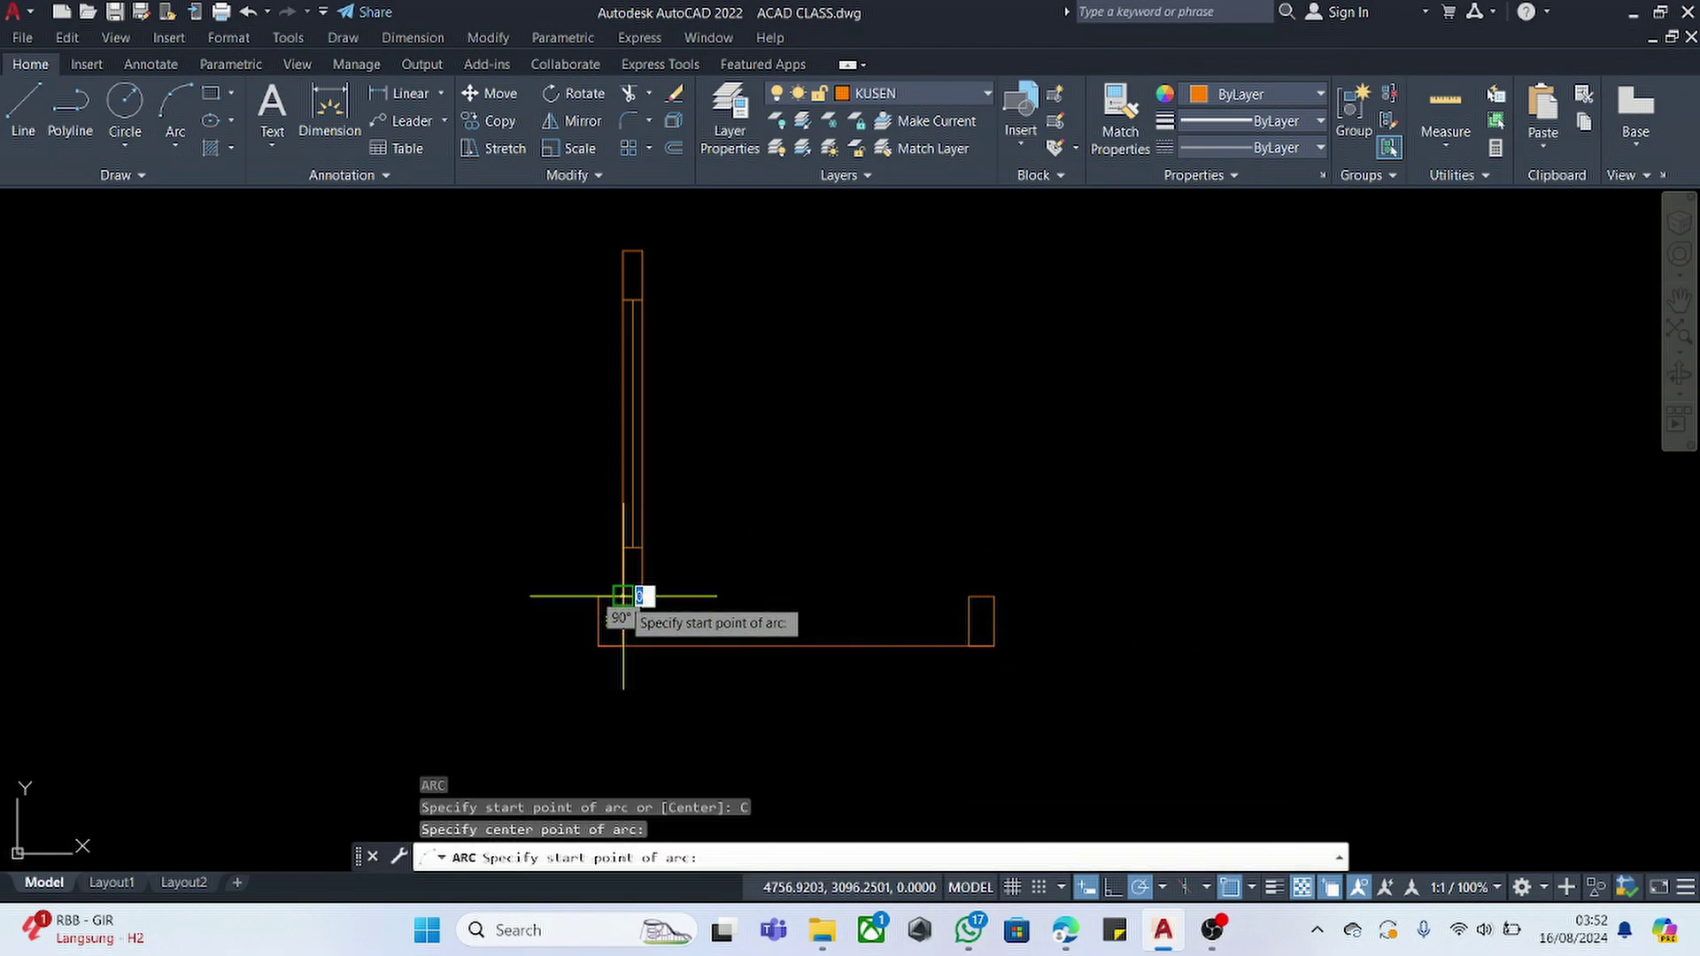
pyautogui.click(970, 595)
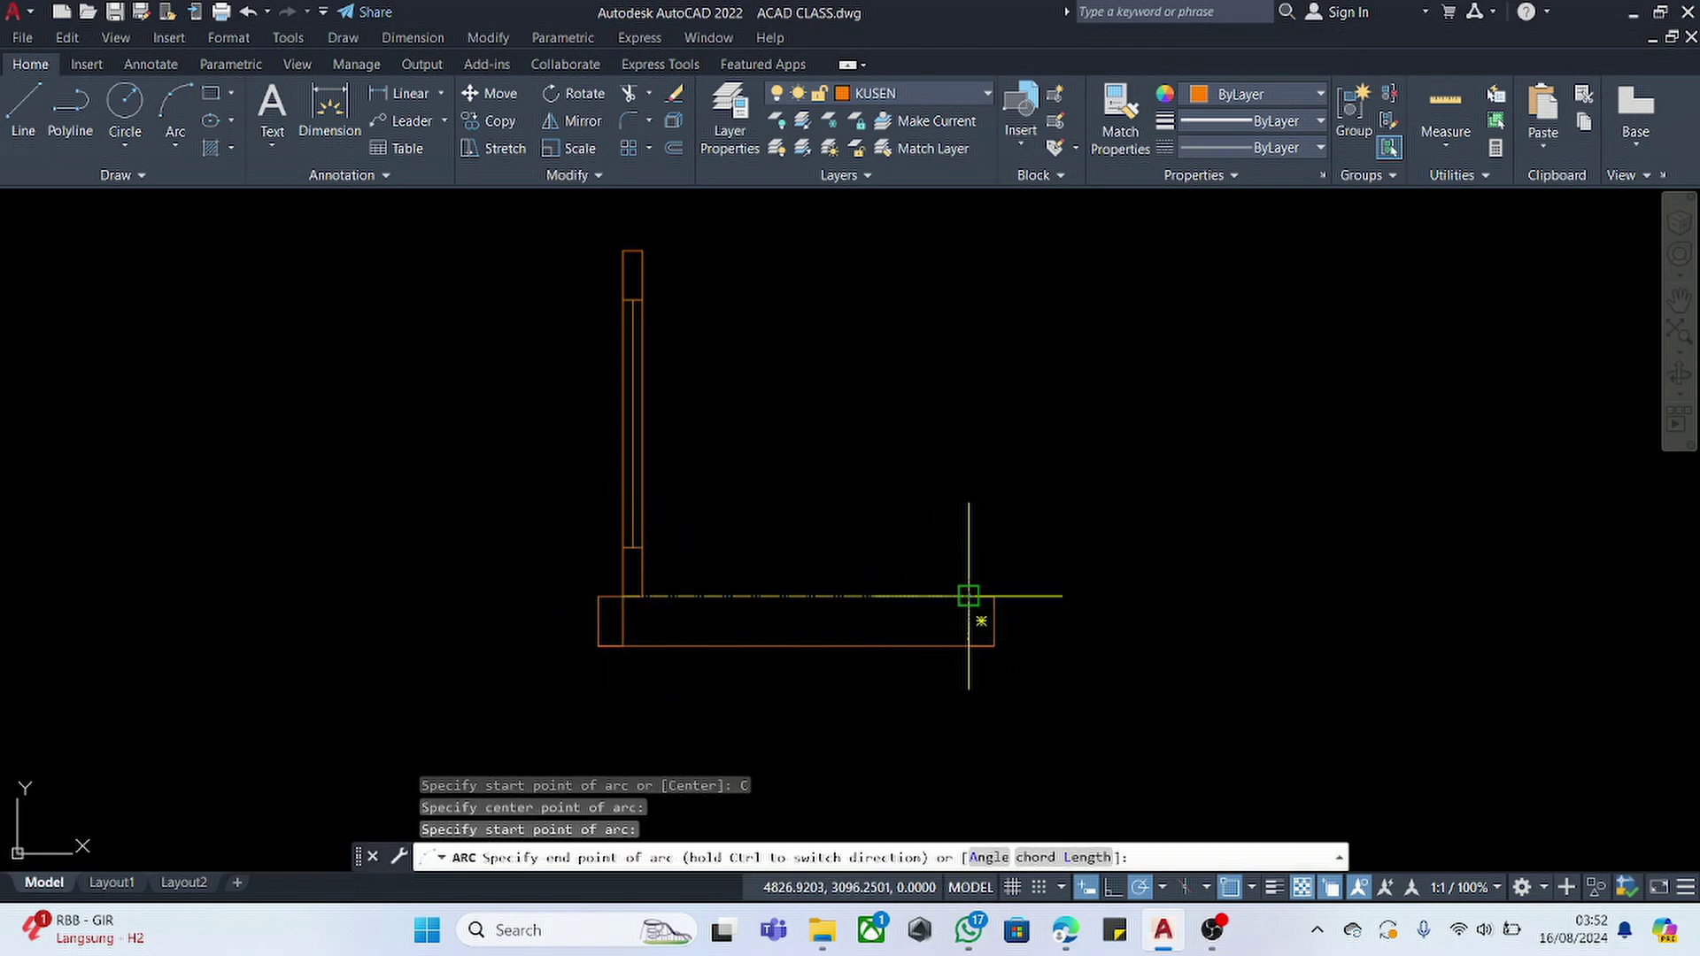
pyautogui.click(615, 251)
pyautogui.press('Return')
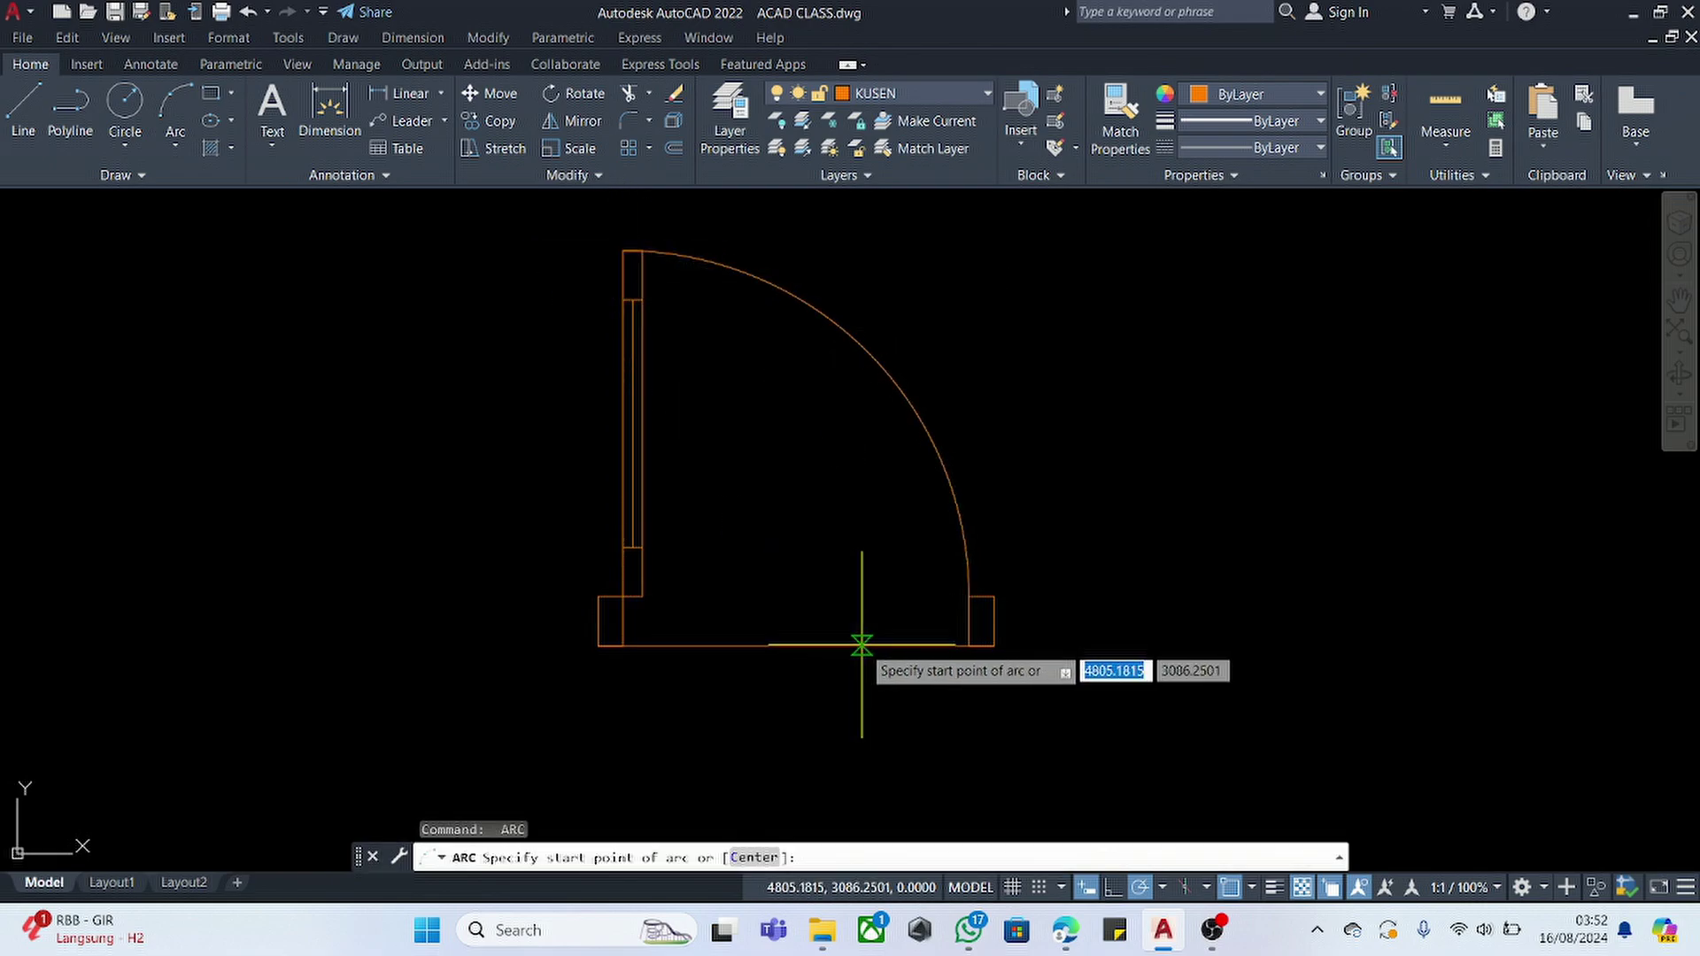
pyautogui.press('Escape')
# - Delete the horizontal guide line between the two jambs
pyautogui.click(839, 609)
pyautogui.click(806, 716)
pyautogui.press('Delete')
pyautogui.scroll(-4, 805, 717)
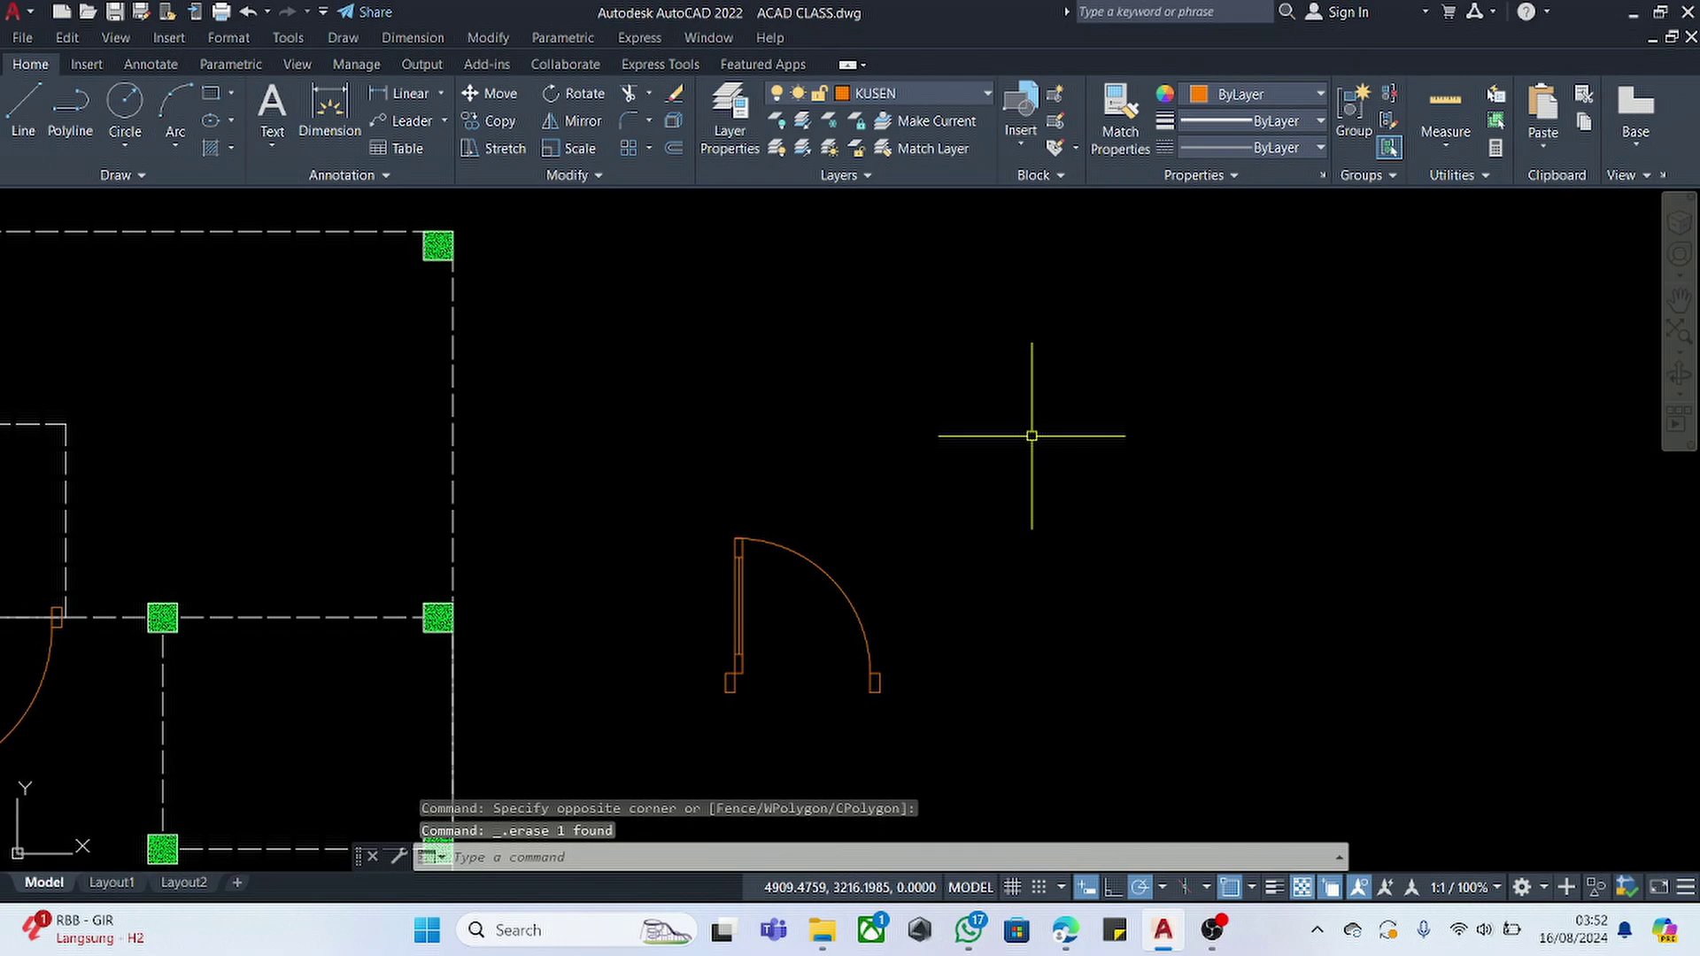
# - Define the complete door with its jambs and swing arc as a block named PINTU 80
pyautogui.click(1036, 417)
pyautogui.click(655, 706)
pyautogui.write('b')
pyautogui.press('Return')
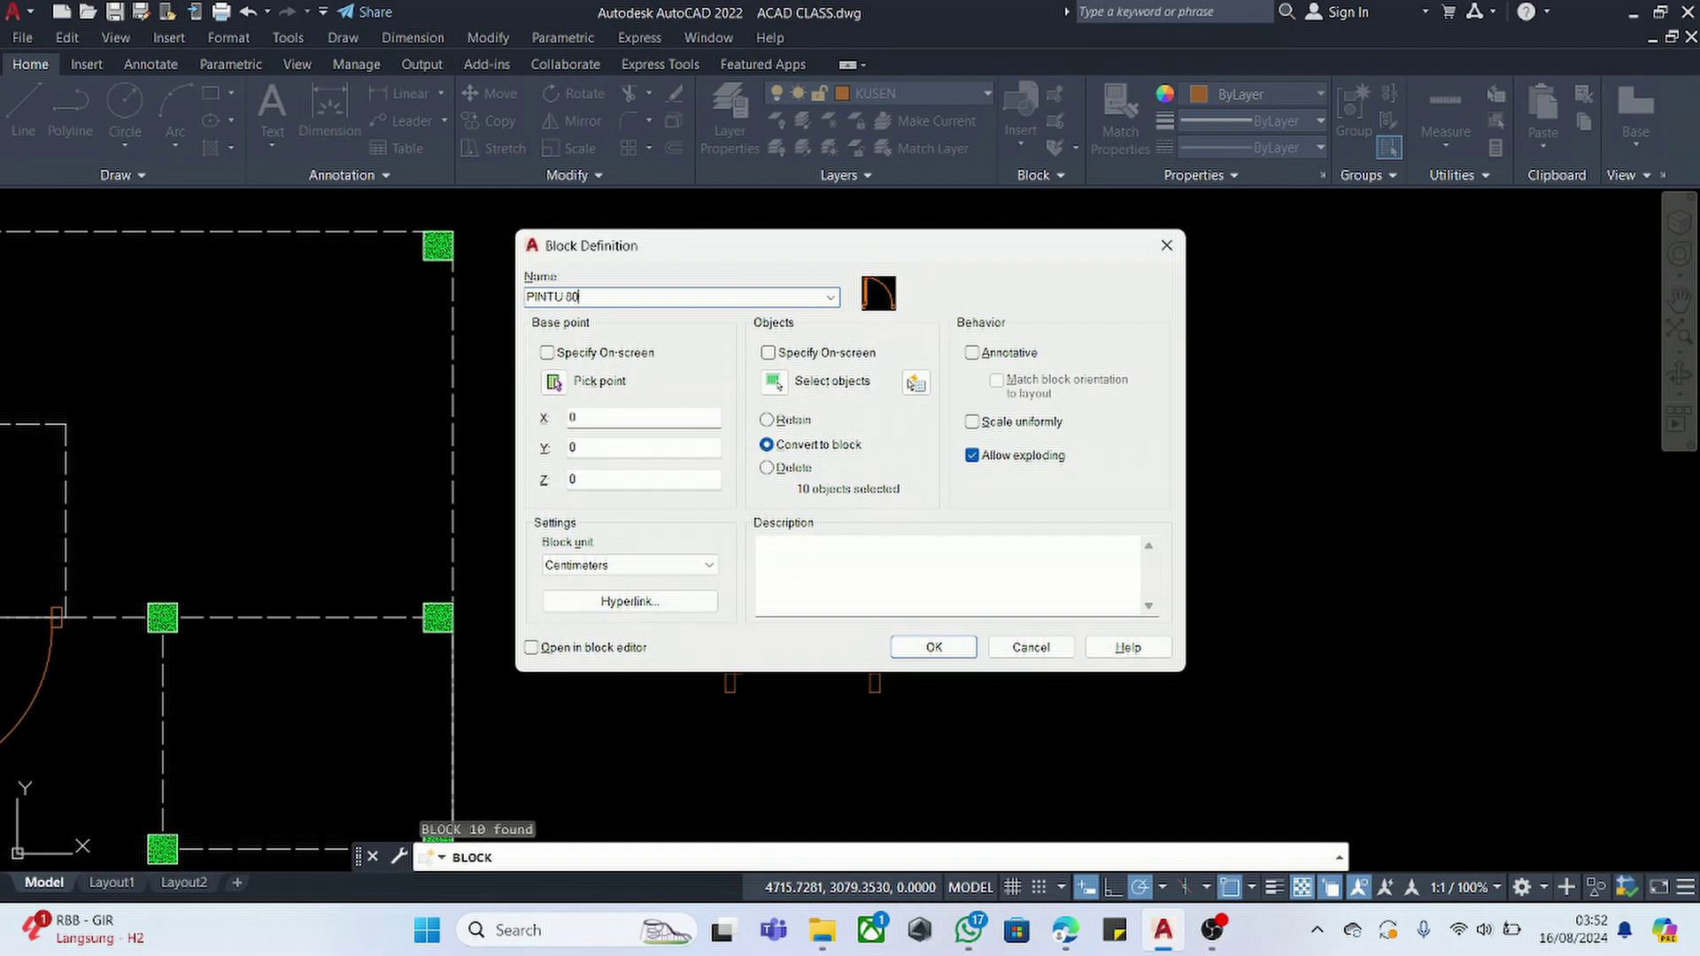
pyautogui.press('Return')
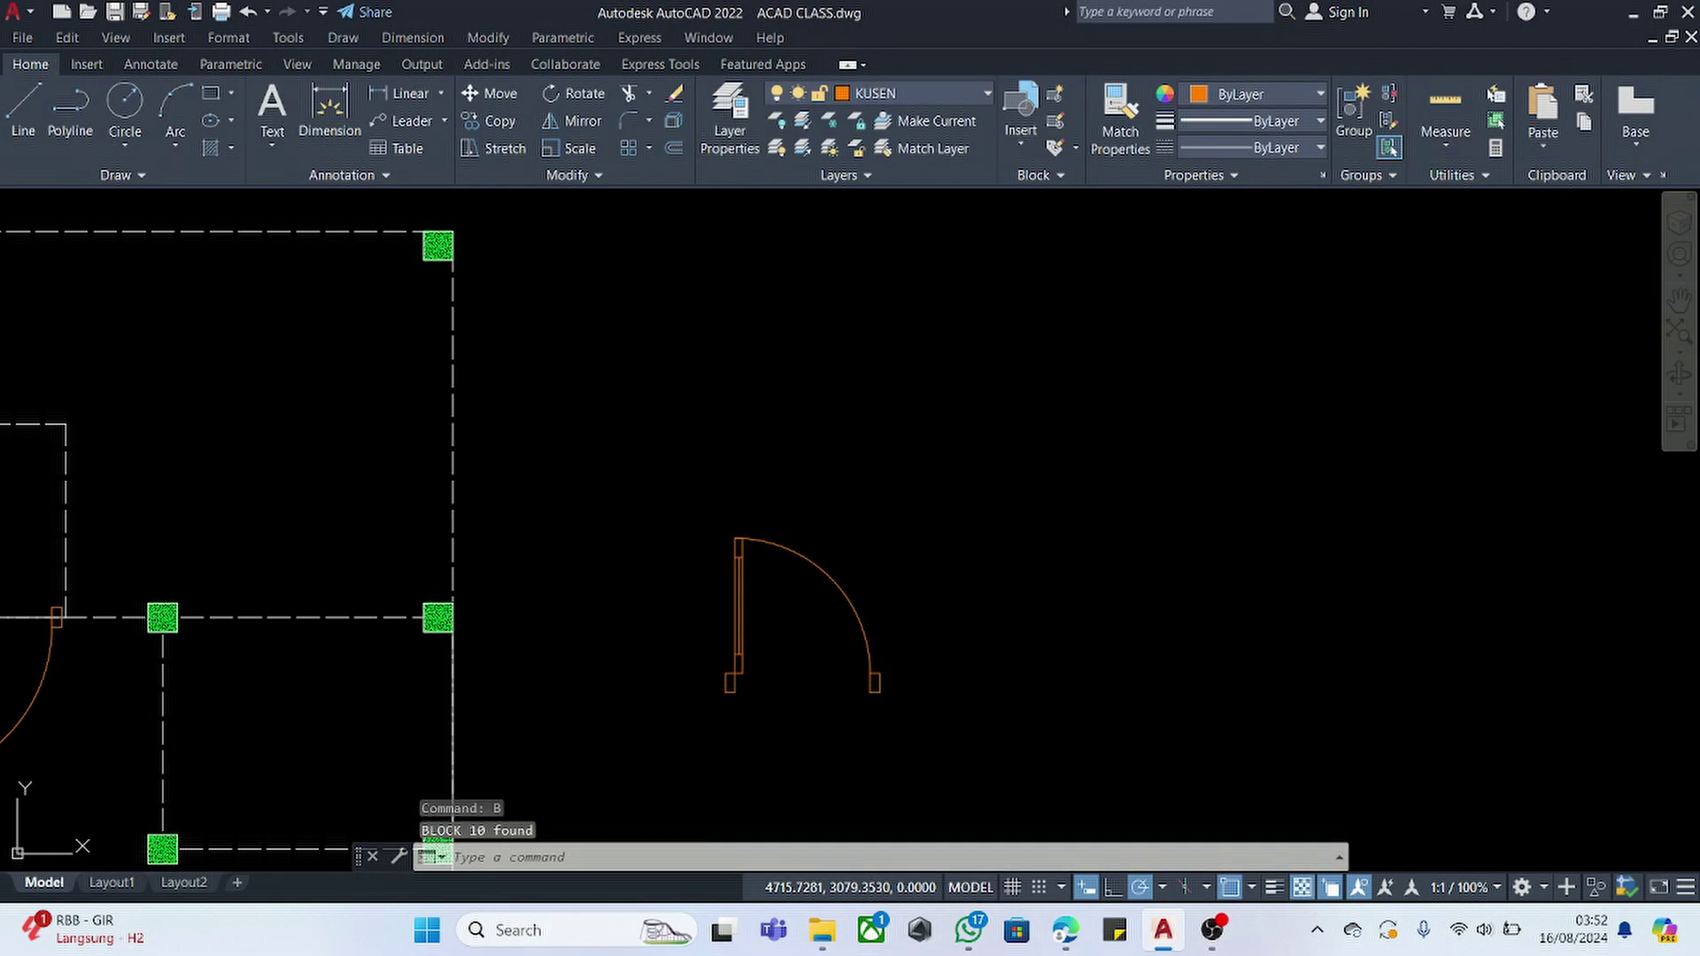
# - Move the PINTU 80 door block into the floor plan, just below the small room with four columns
pyautogui.click(805, 459)
pyautogui.click(695, 695)
pyautogui.write('m')
pyautogui.press('Return')
pyautogui.click(777, 689)
pyautogui.scroll(-4, 971, 534)
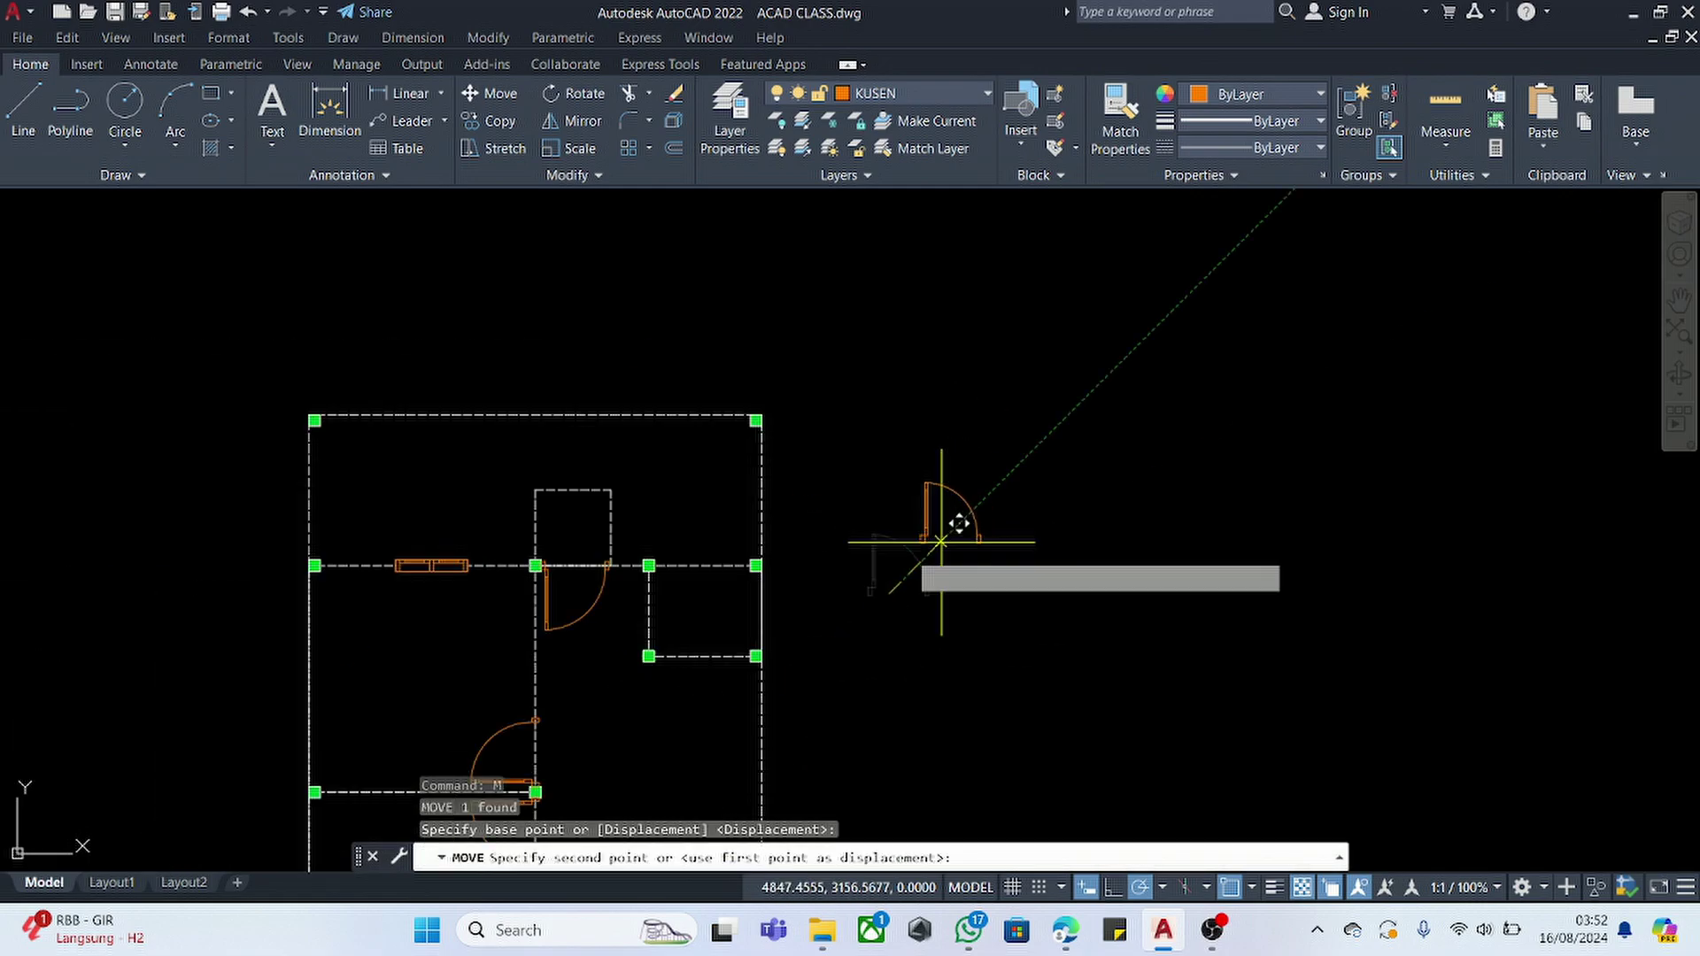
pyautogui.scroll(6, 569, 605)
pyautogui.scroll(-4, 1130, 671)
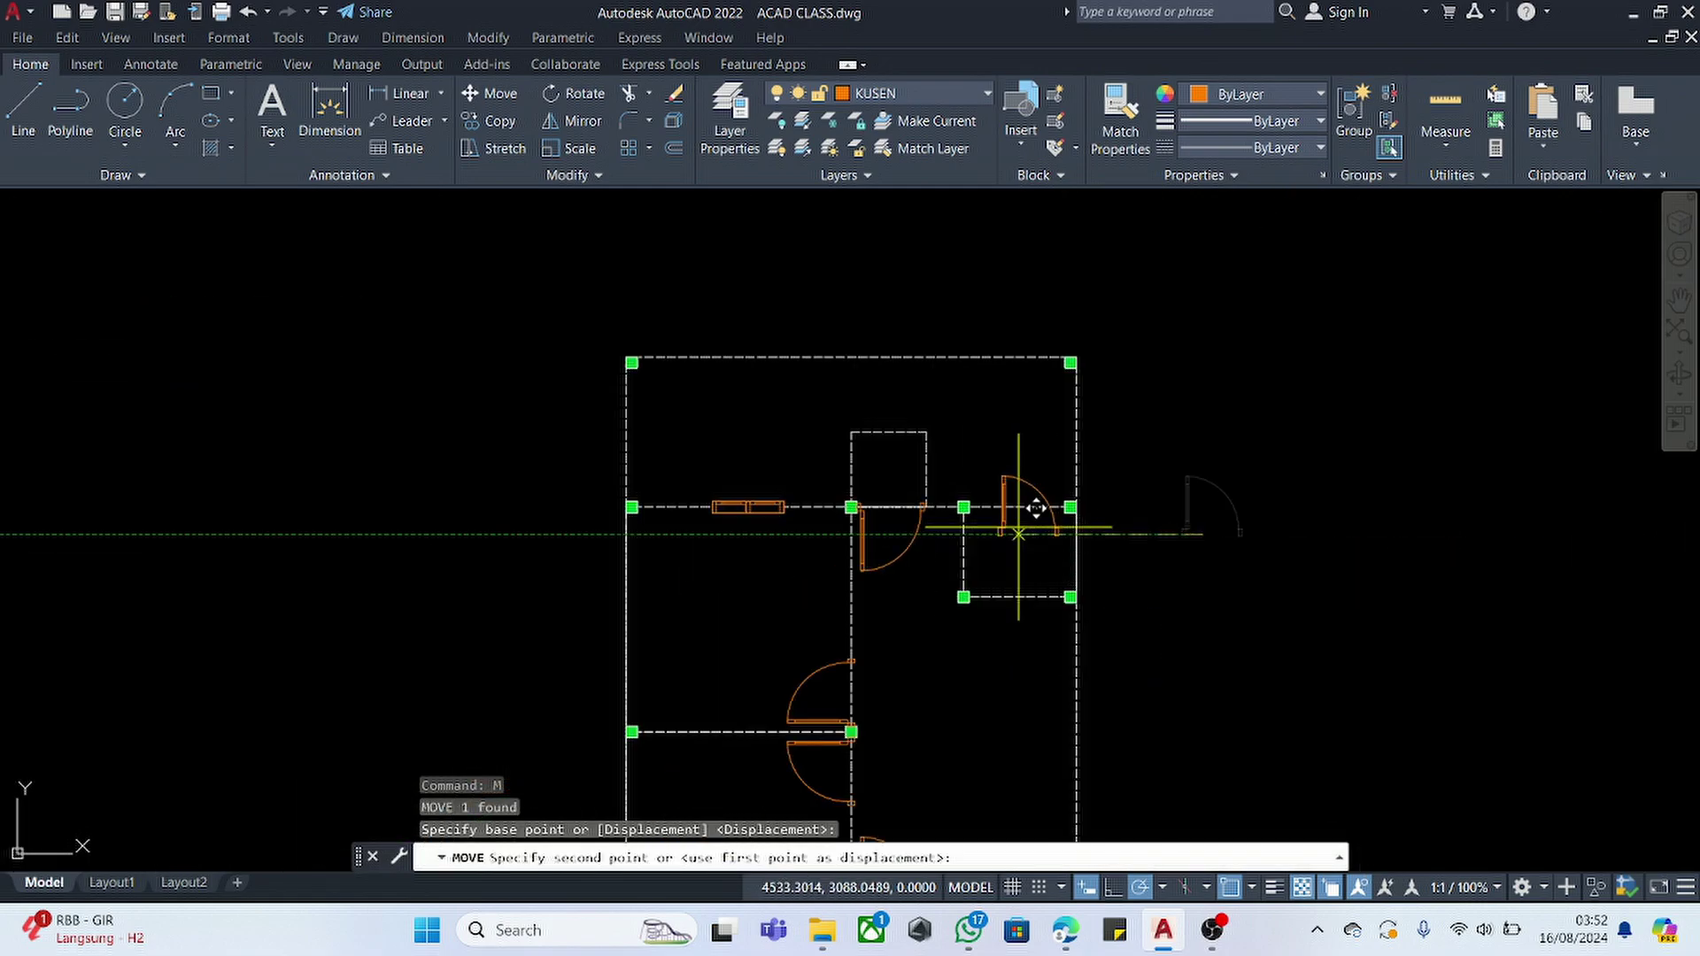
pyautogui.scroll(4, 948, 702)
pyautogui.press('Escape')
# - Rotate the PINTU 80 door block by 270 degrees
pyautogui.click(1055, 624)
pyautogui.click(992, 724)
pyautogui.write('r')
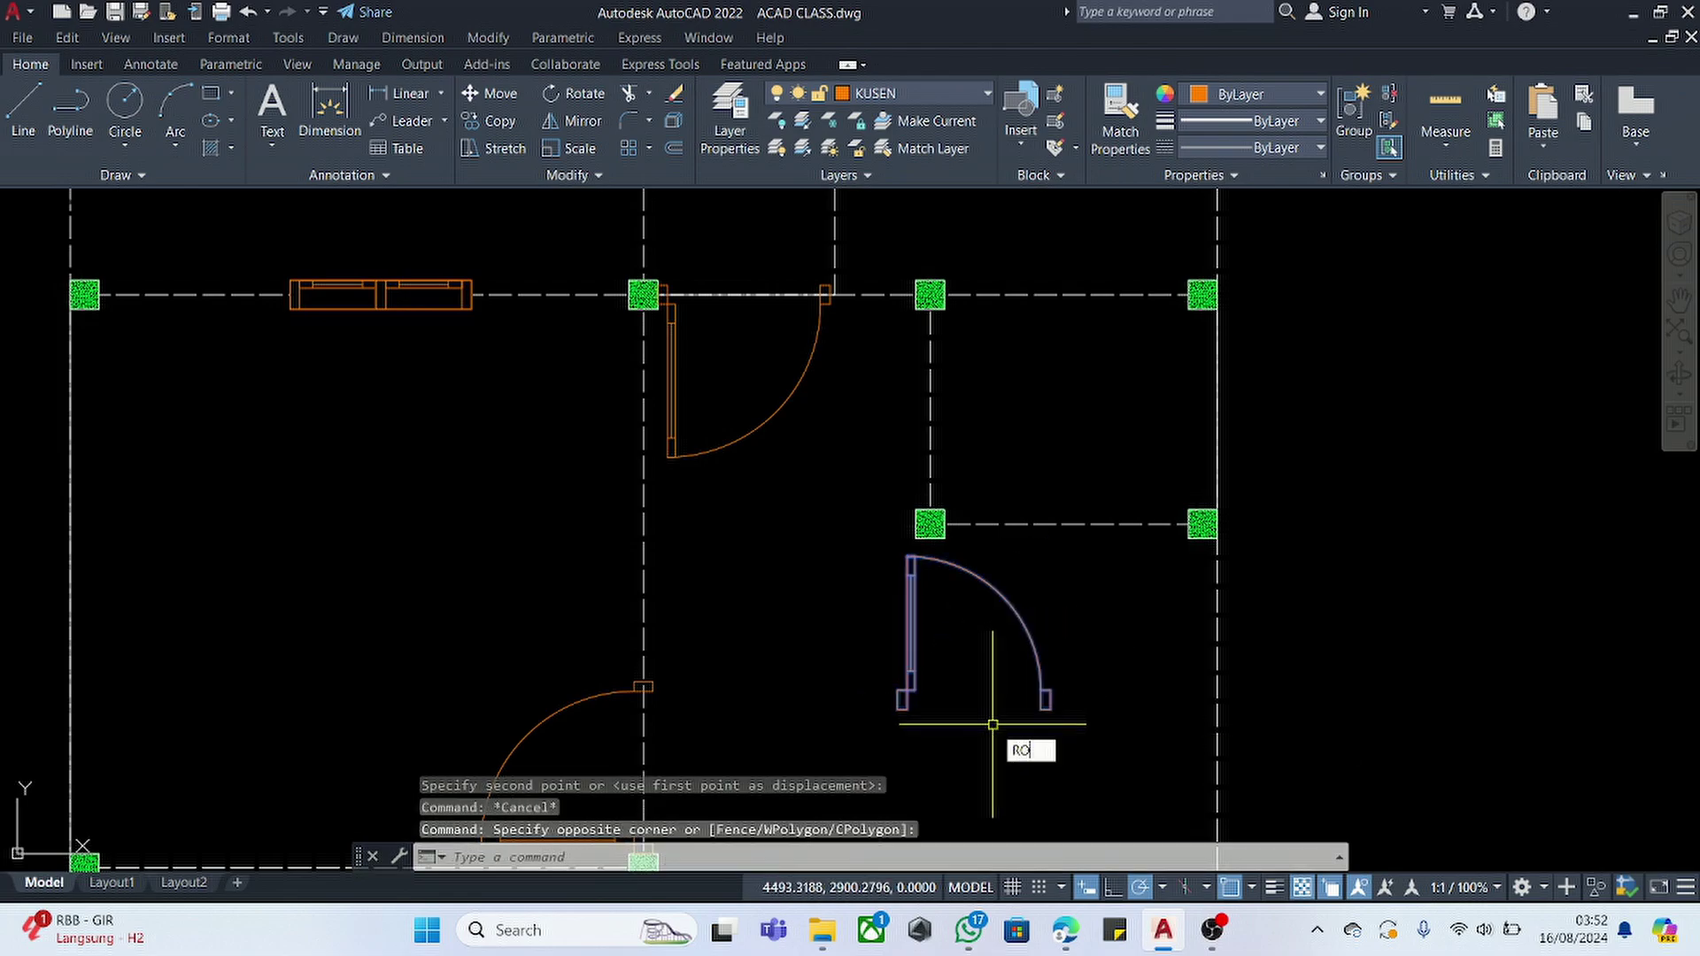
pyautogui.write('o')
pyautogui.press('Return')
pyautogui.click(1071, 668)
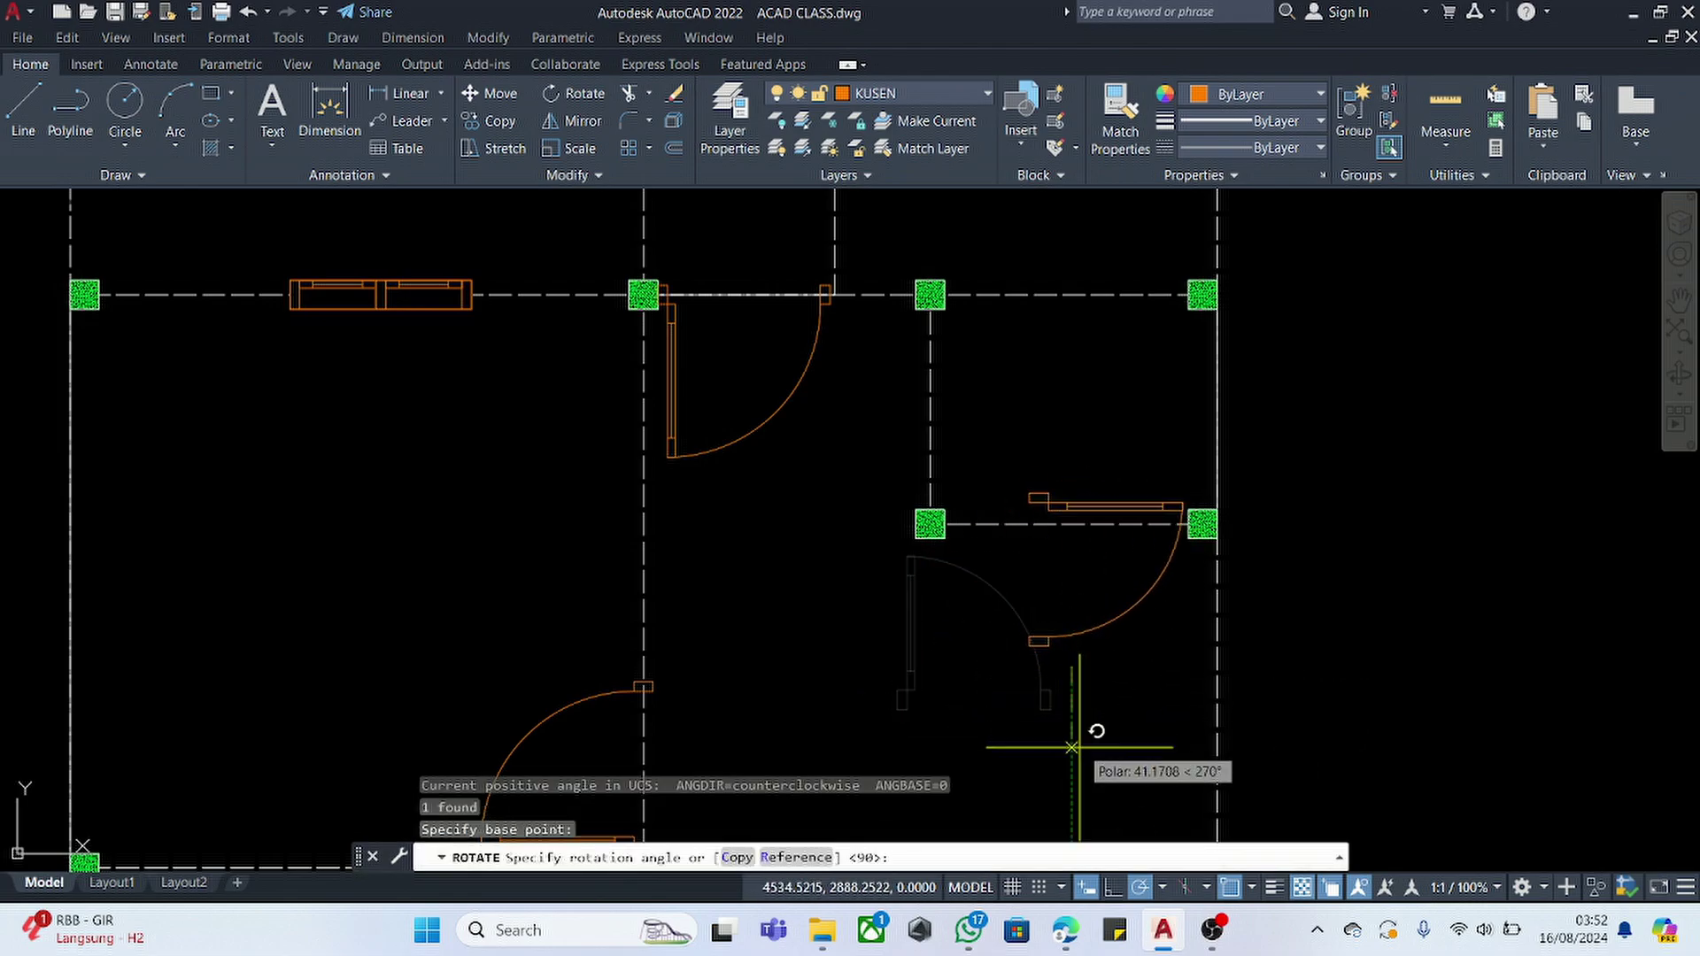
pyautogui.click(1071, 748)
pyautogui.click(1017, 608)
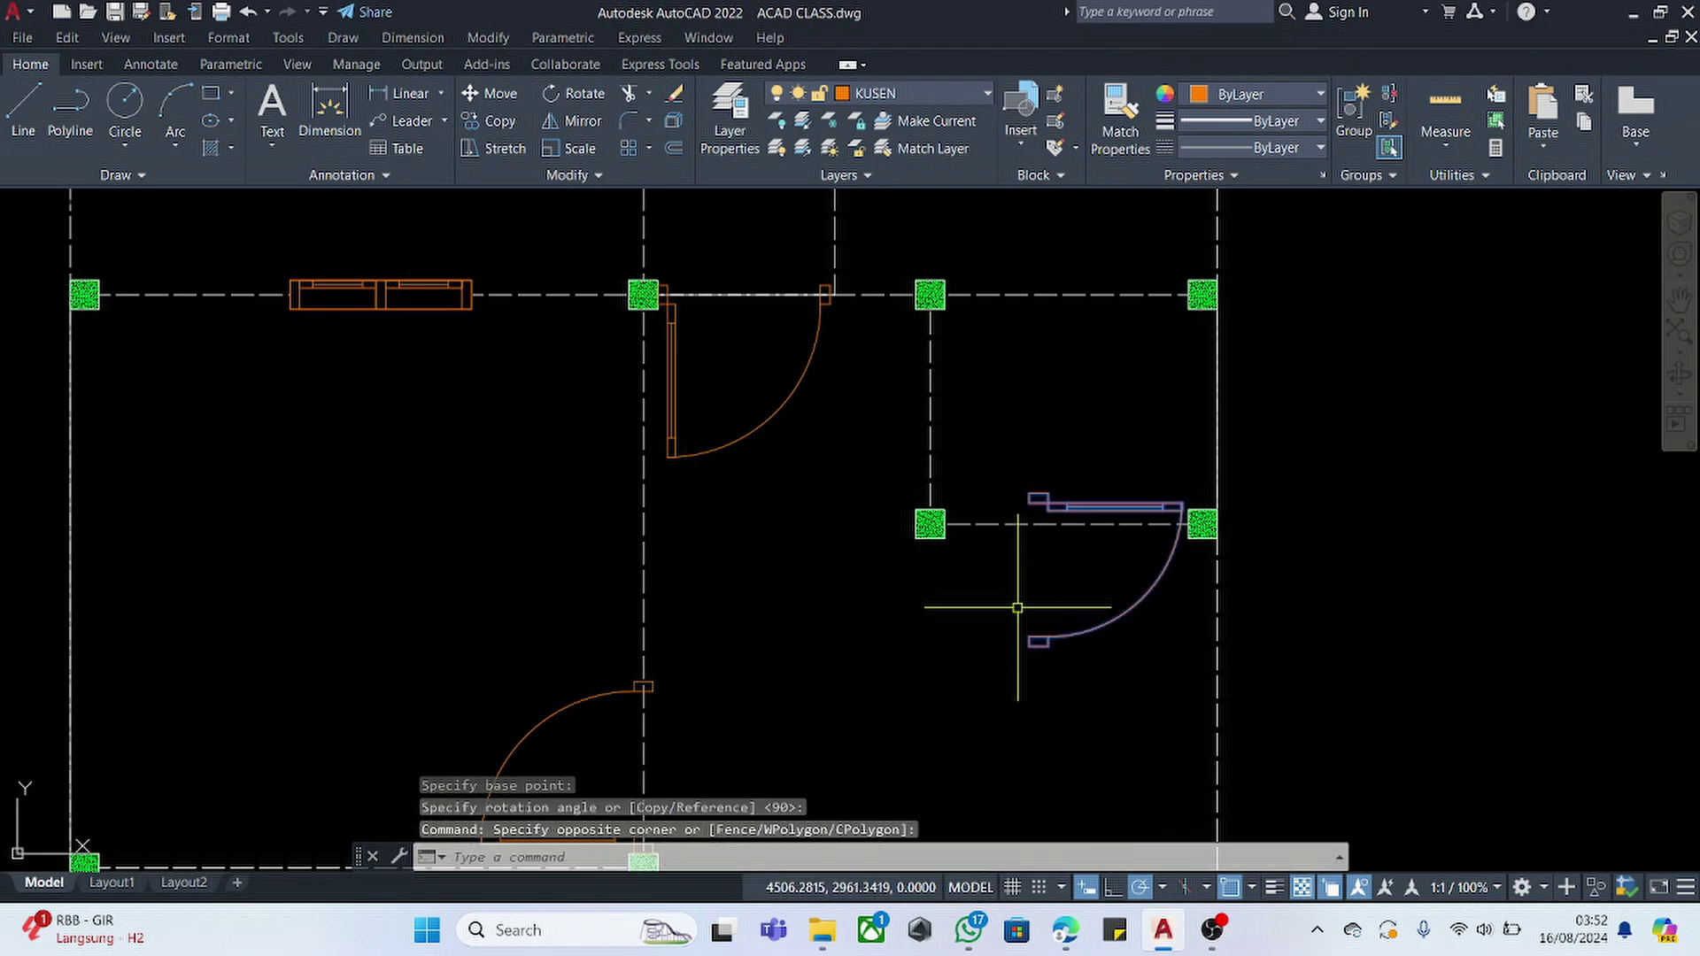
pyautogui.press('Return')
pyautogui.press('Return')
pyautogui.write('im')
pyautogui.press('Return')
pyautogui.click(1031, 670)
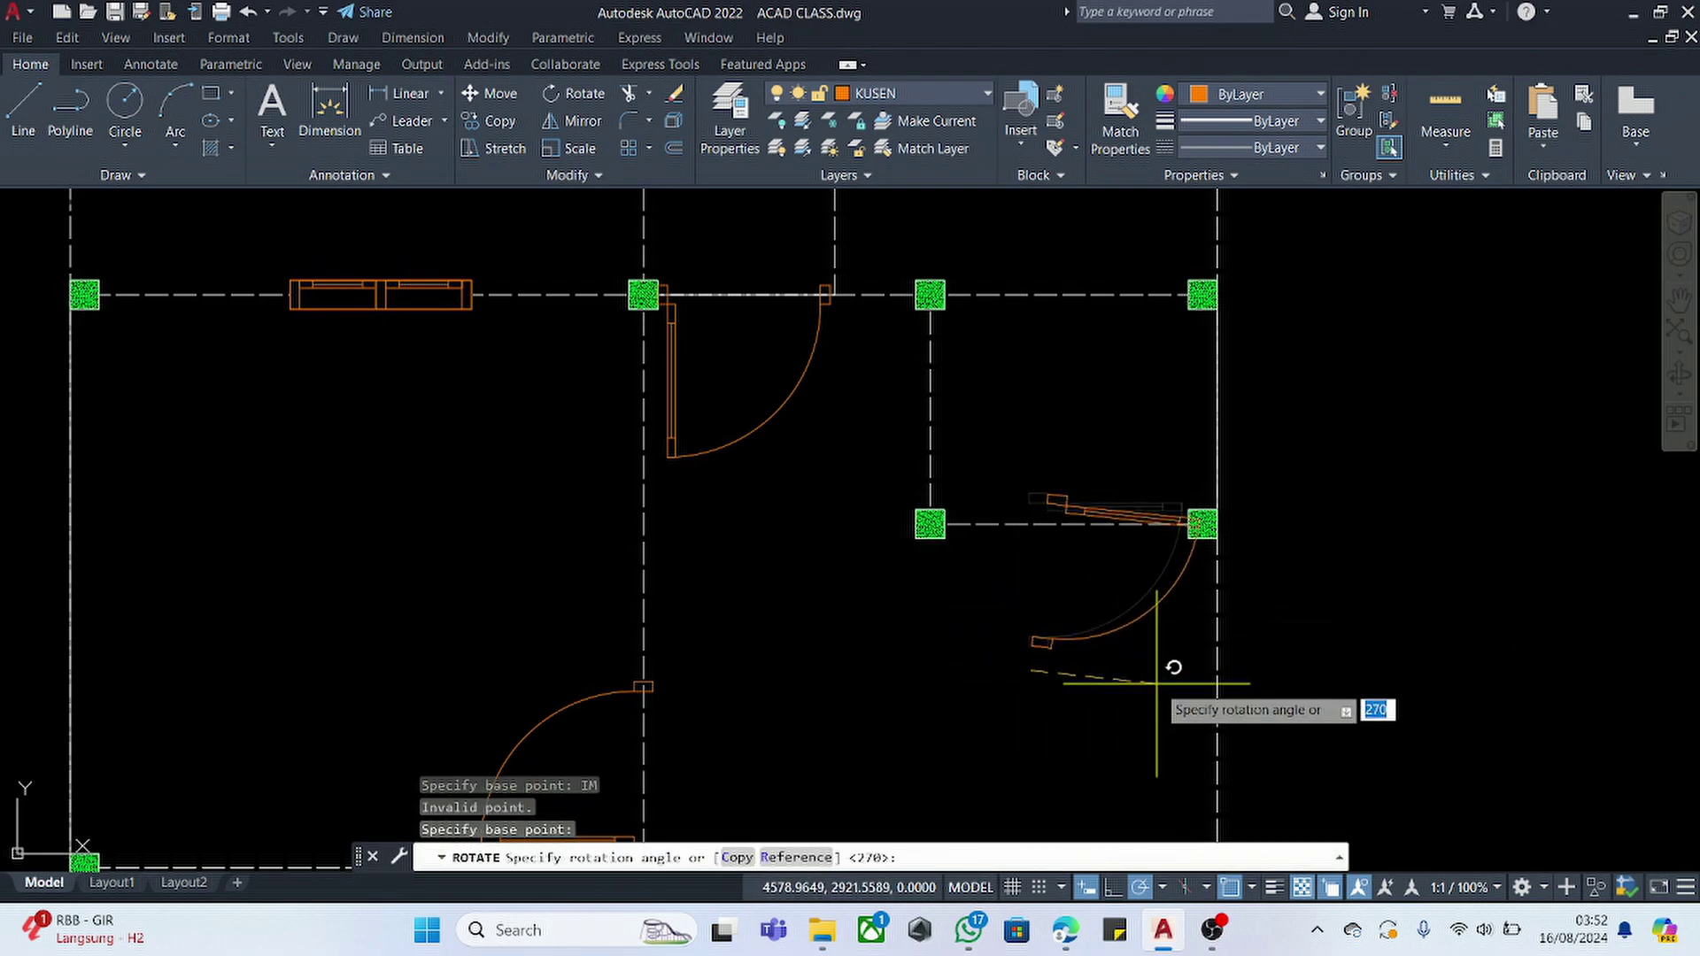
pyautogui.press('Escape')
# - Mirror the PINTU 80 door block about a horizontal line just below it and erase the source object
pyautogui.click(1019, 612)
pyautogui.write('mi')
pyautogui.press('Return')
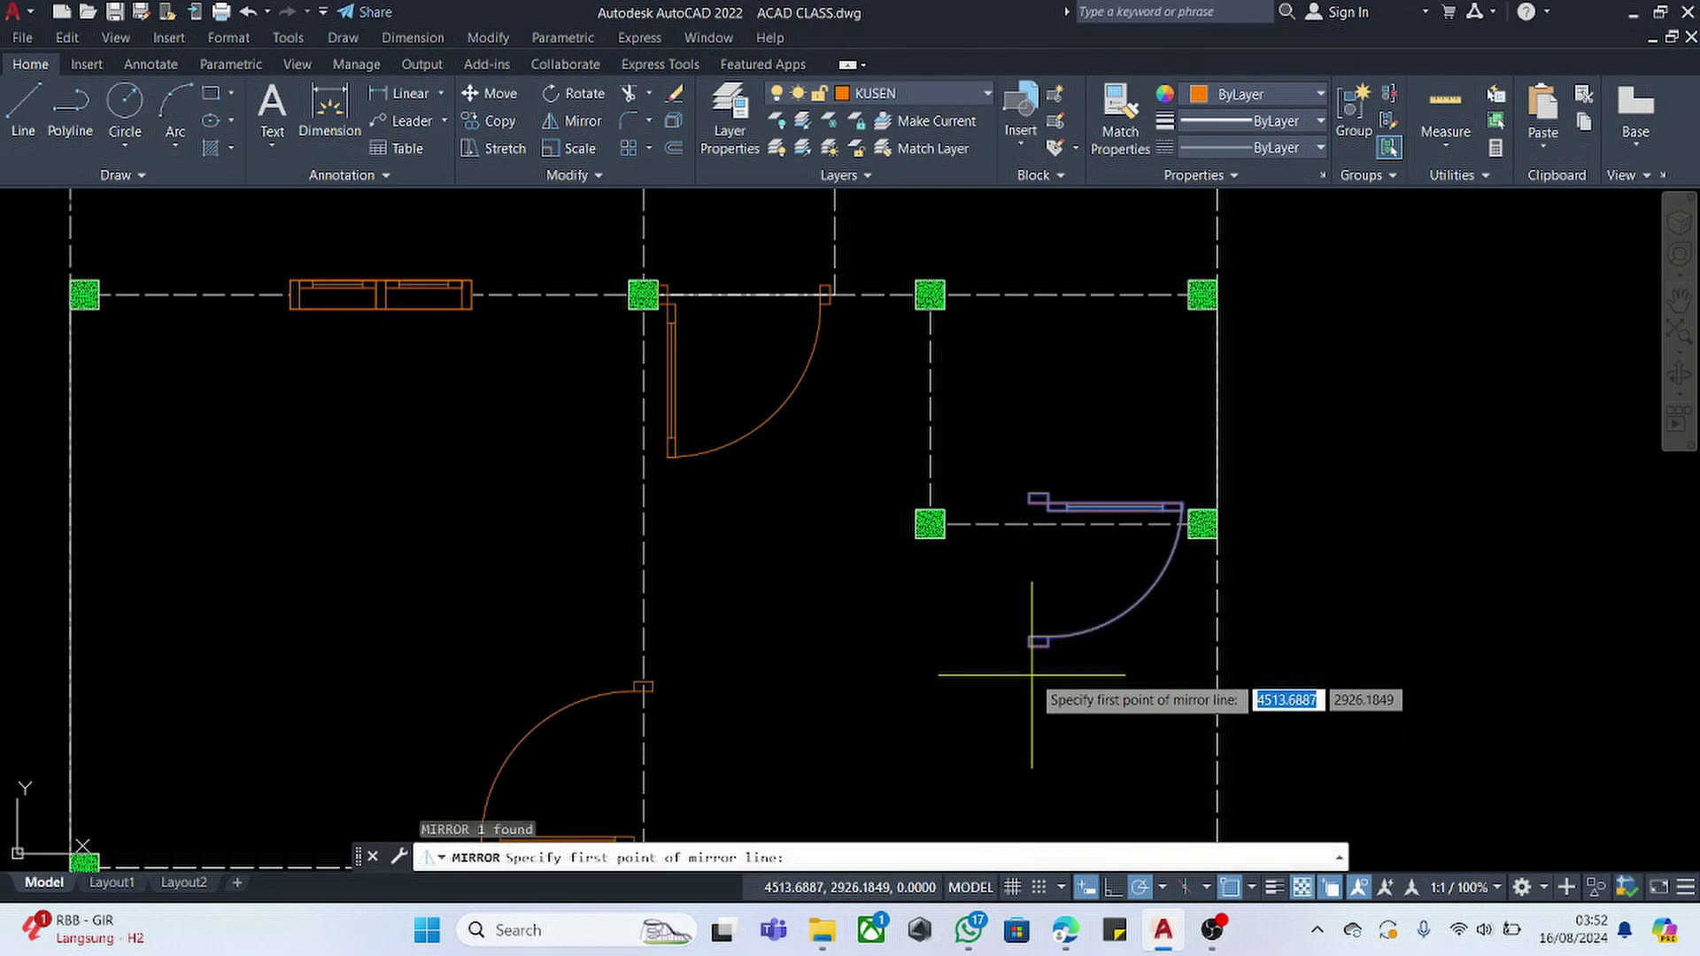
pyautogui.click(1034, 673)
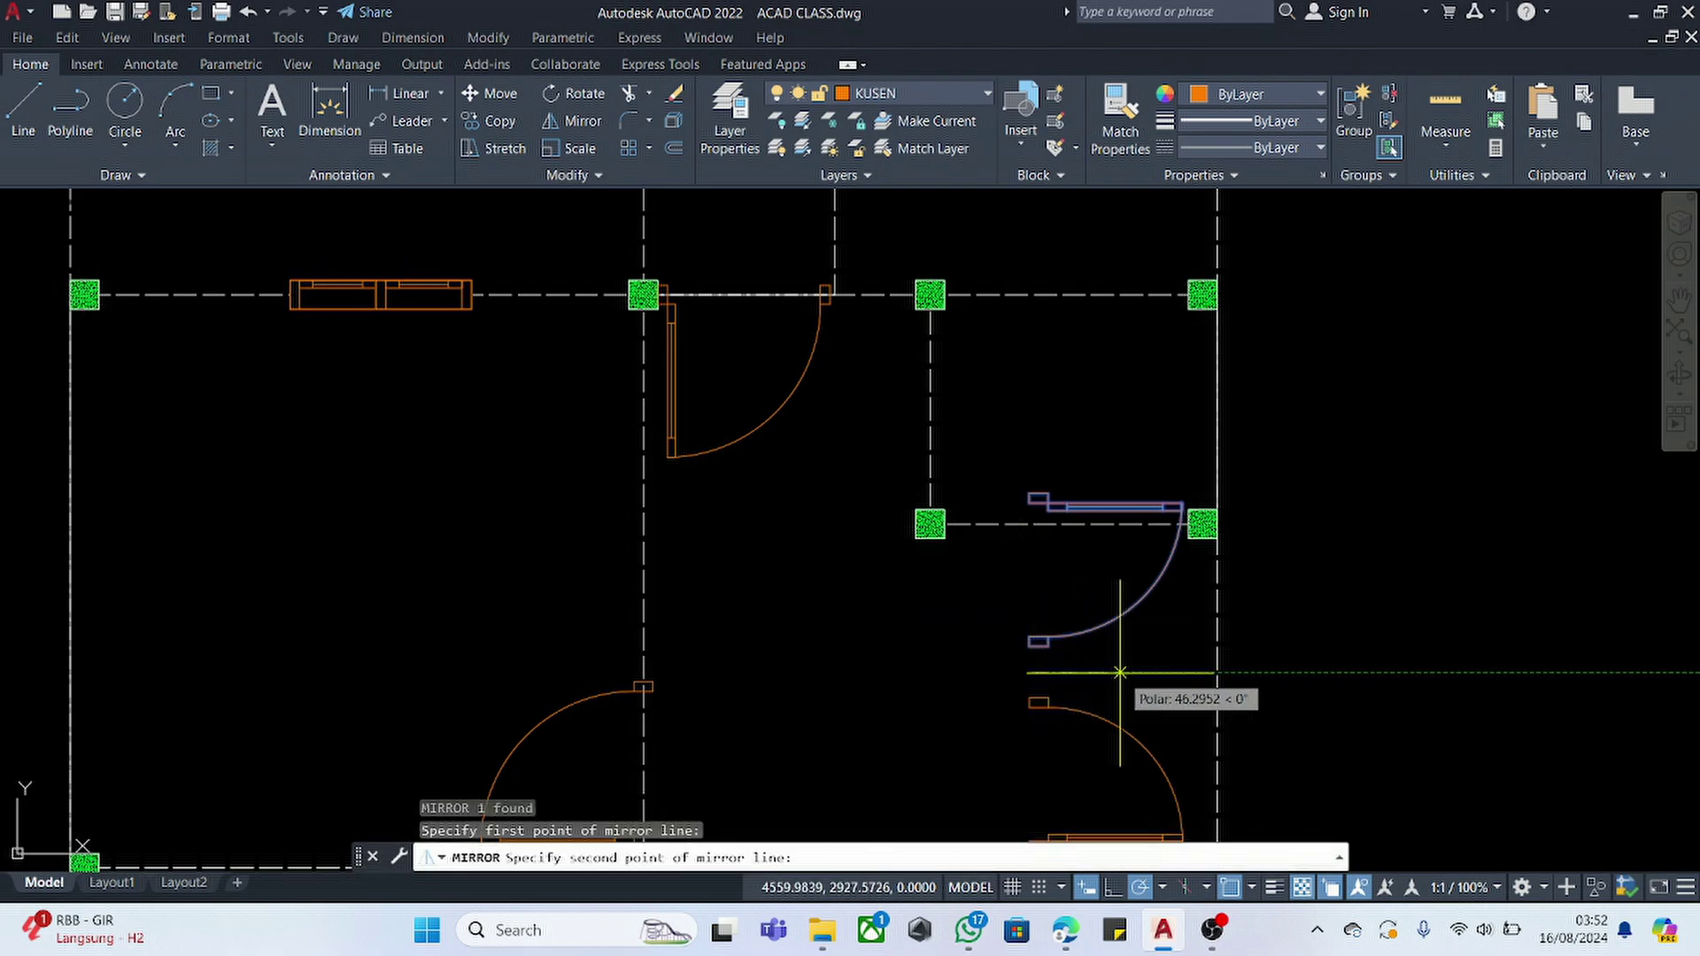
pyautogui.click(1120, 673)
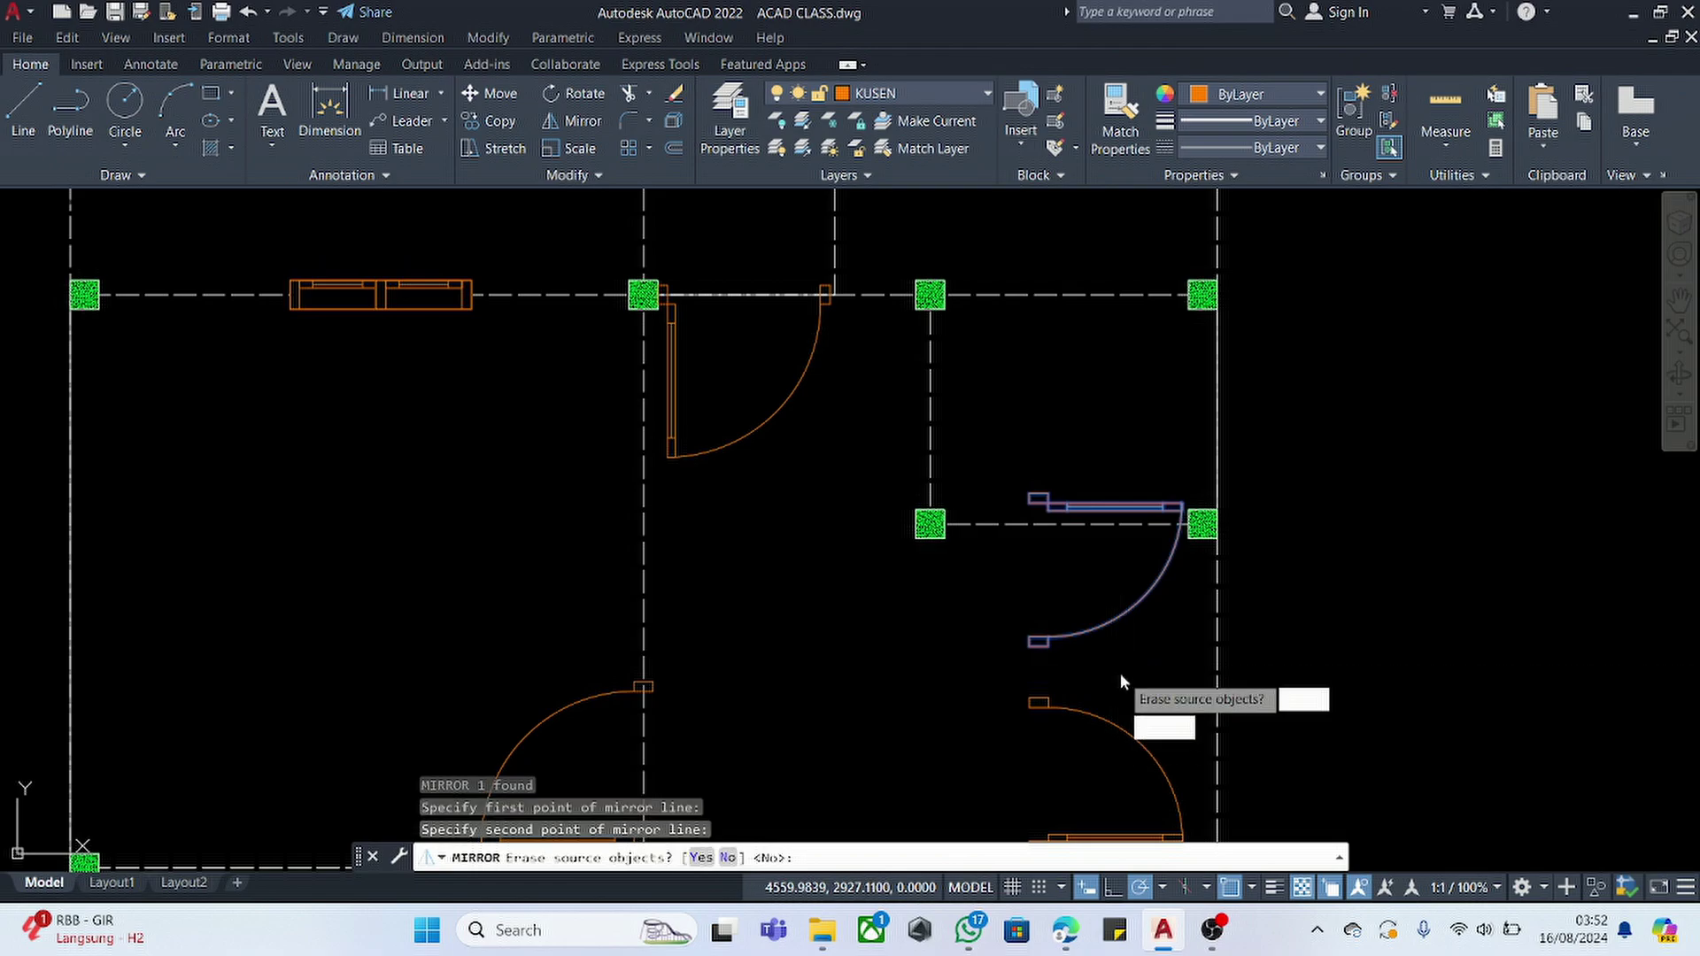
pyautogui.write('y')
pyautogui.press('Return')
# - Move the mirrored door block so its lower jamb sits centred on the top edge of the small room's lower-left column
pyautogui.click(1117, 674)
pyautogui.click(1037, 747)
pyautogui.write('m')
pyautogui.press('Return')
pyautogui.scroll(-5, 997, 602)
pyautogui.scroll(5, 1017, 680)
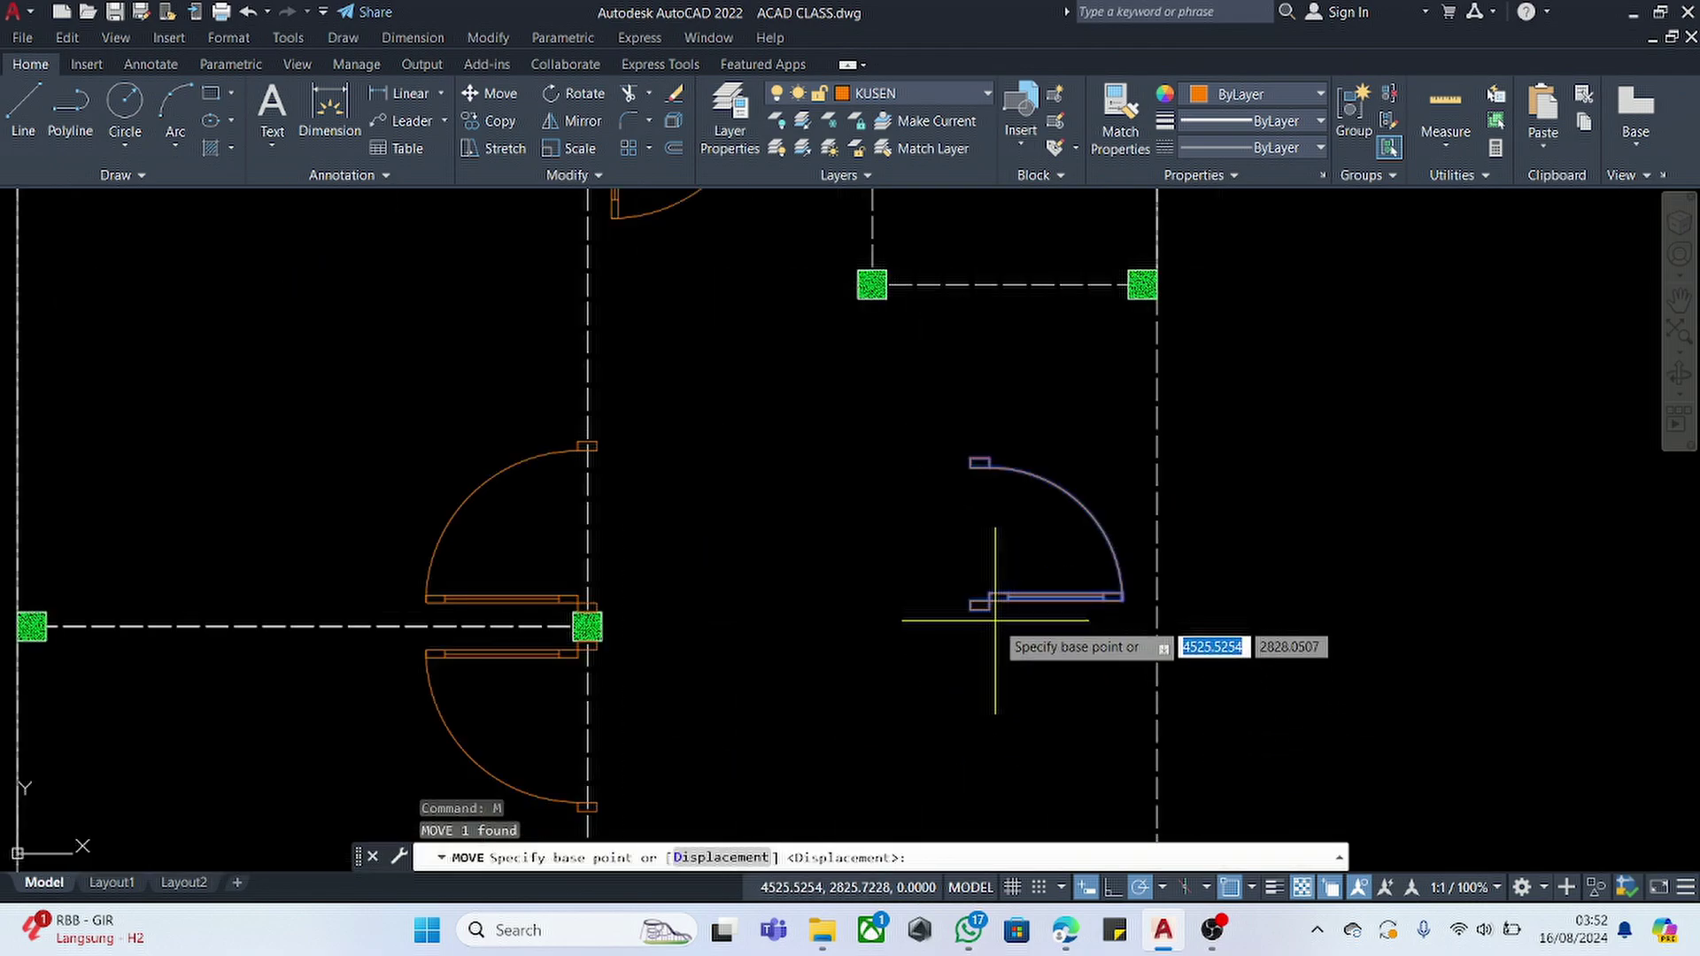
pyautogui.scroll(5, 990, 606)
pyautogui.click(989, 602)
pyautogui.scroll(-5, 989, 602)
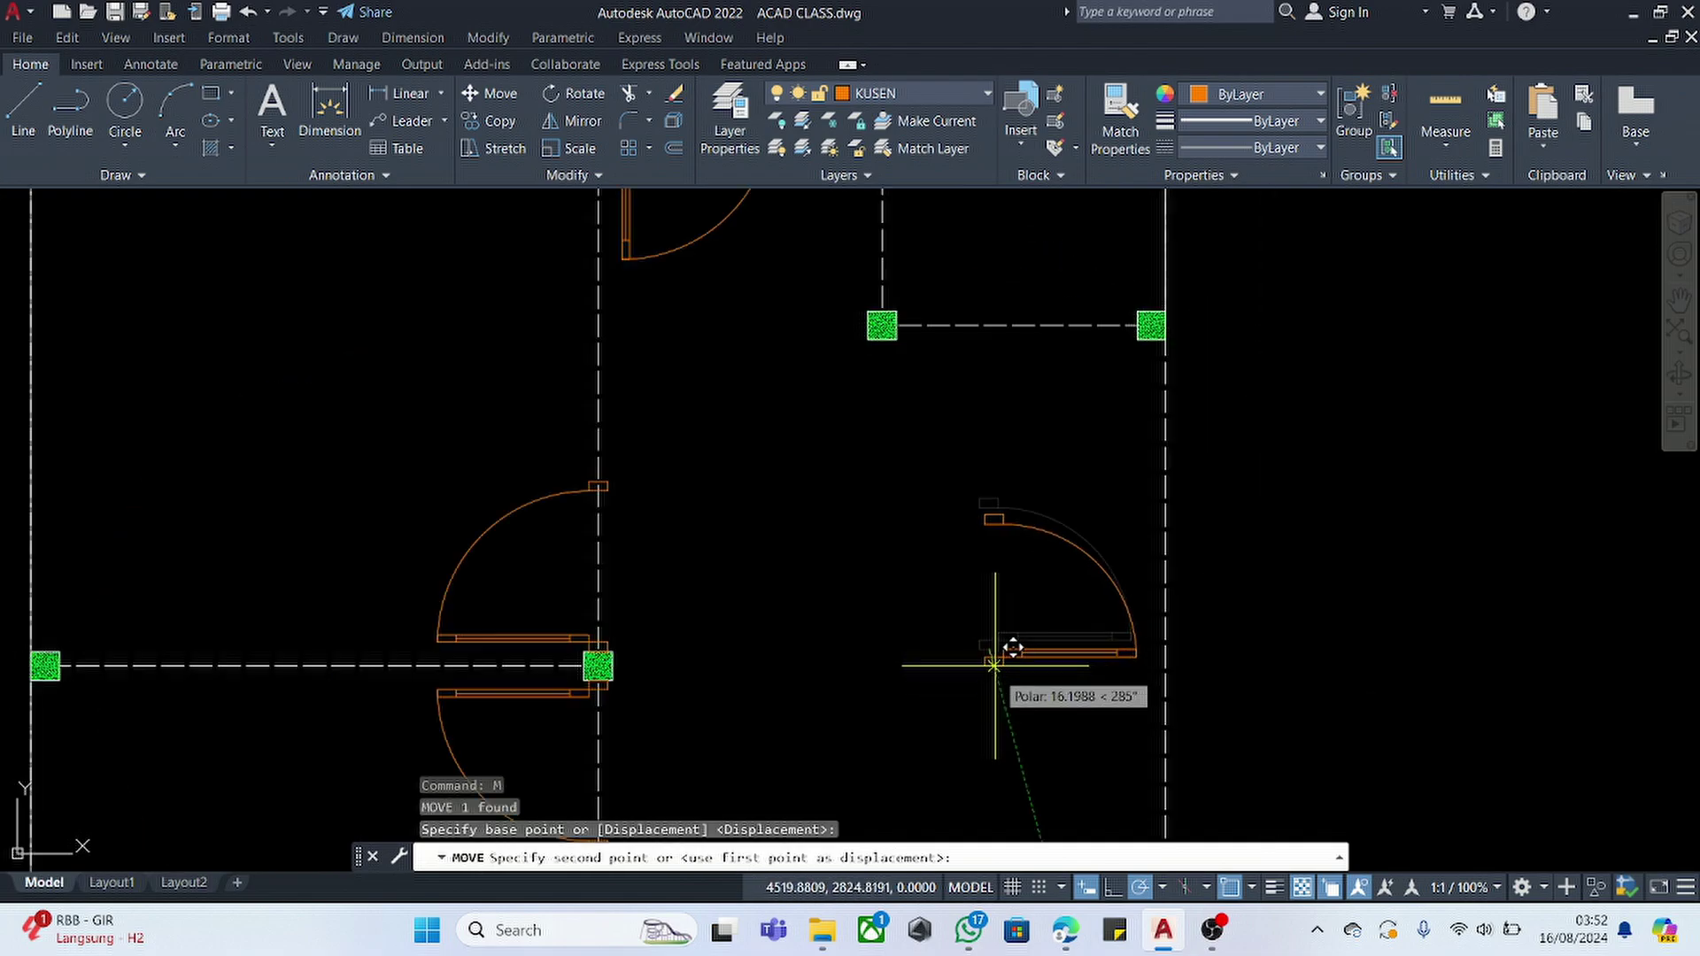
pyautogui.scroll(5, 867, 292)
pyautogui.click(933, 372)
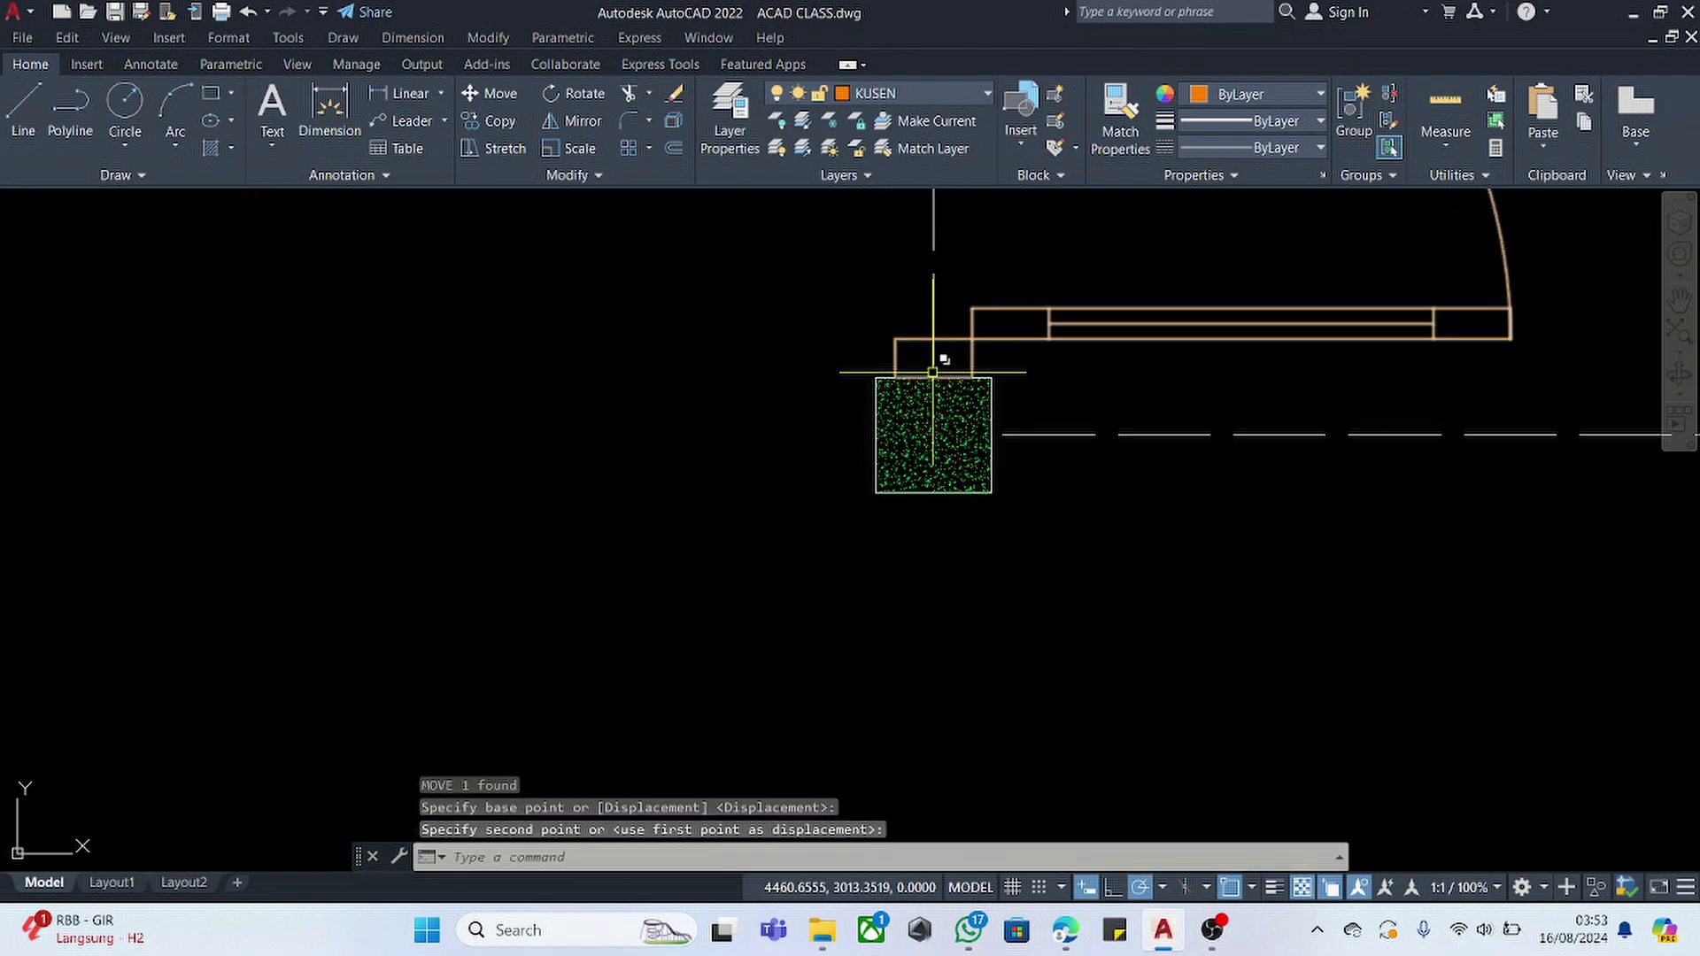
# - Draw a threshold line between the two jambs of the small room's door, along their inner edges
pyautogui.scroll(-6, 903, 472)
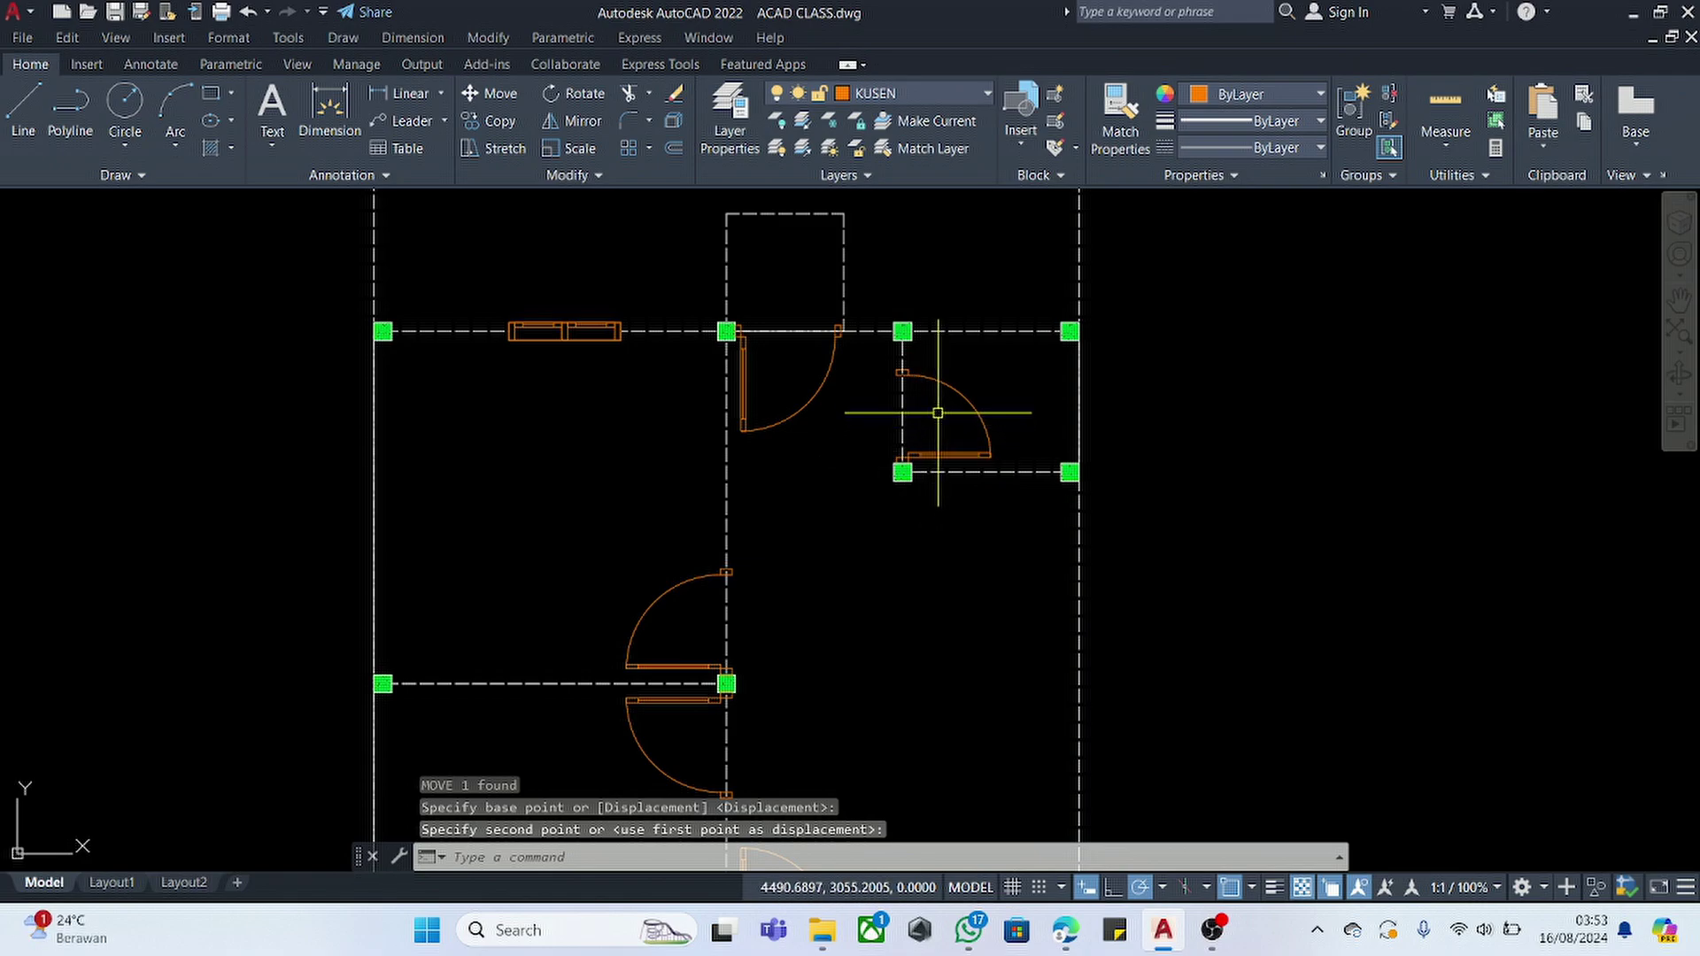
pyautogui.write('l')
pyautogui.press('Return')
pyautogui.scroll(6, 885, 380)
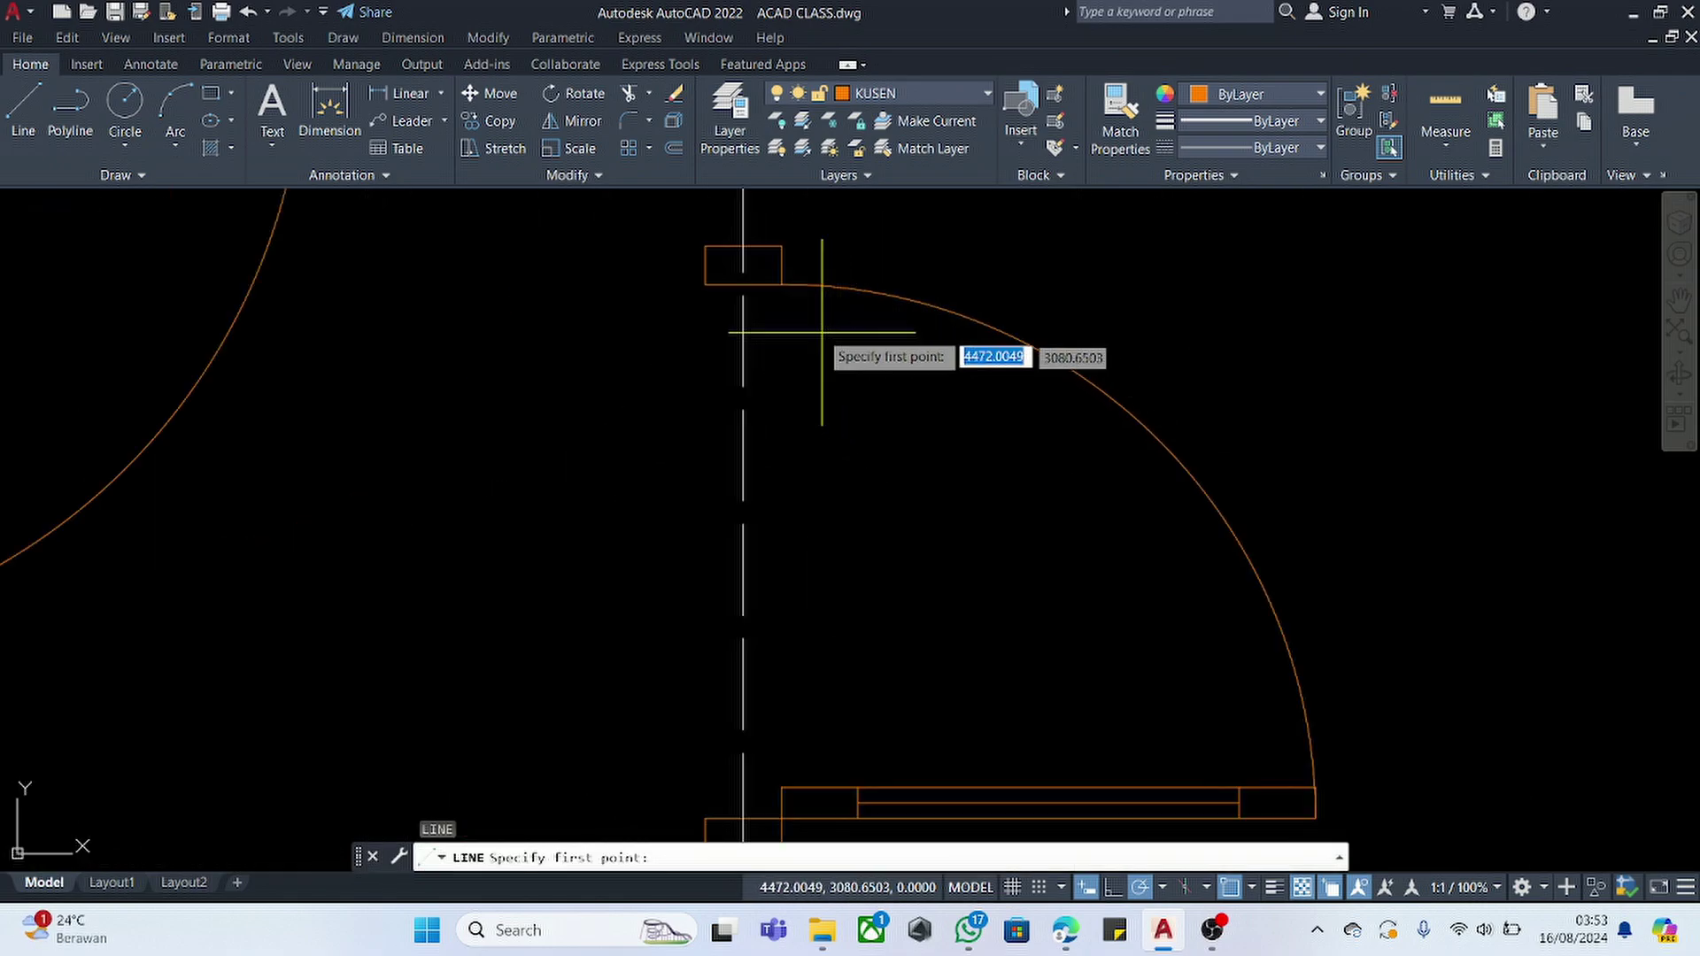
pyautogui.click(781, 283)
pyautogui.scroll(-2, 832, 579)
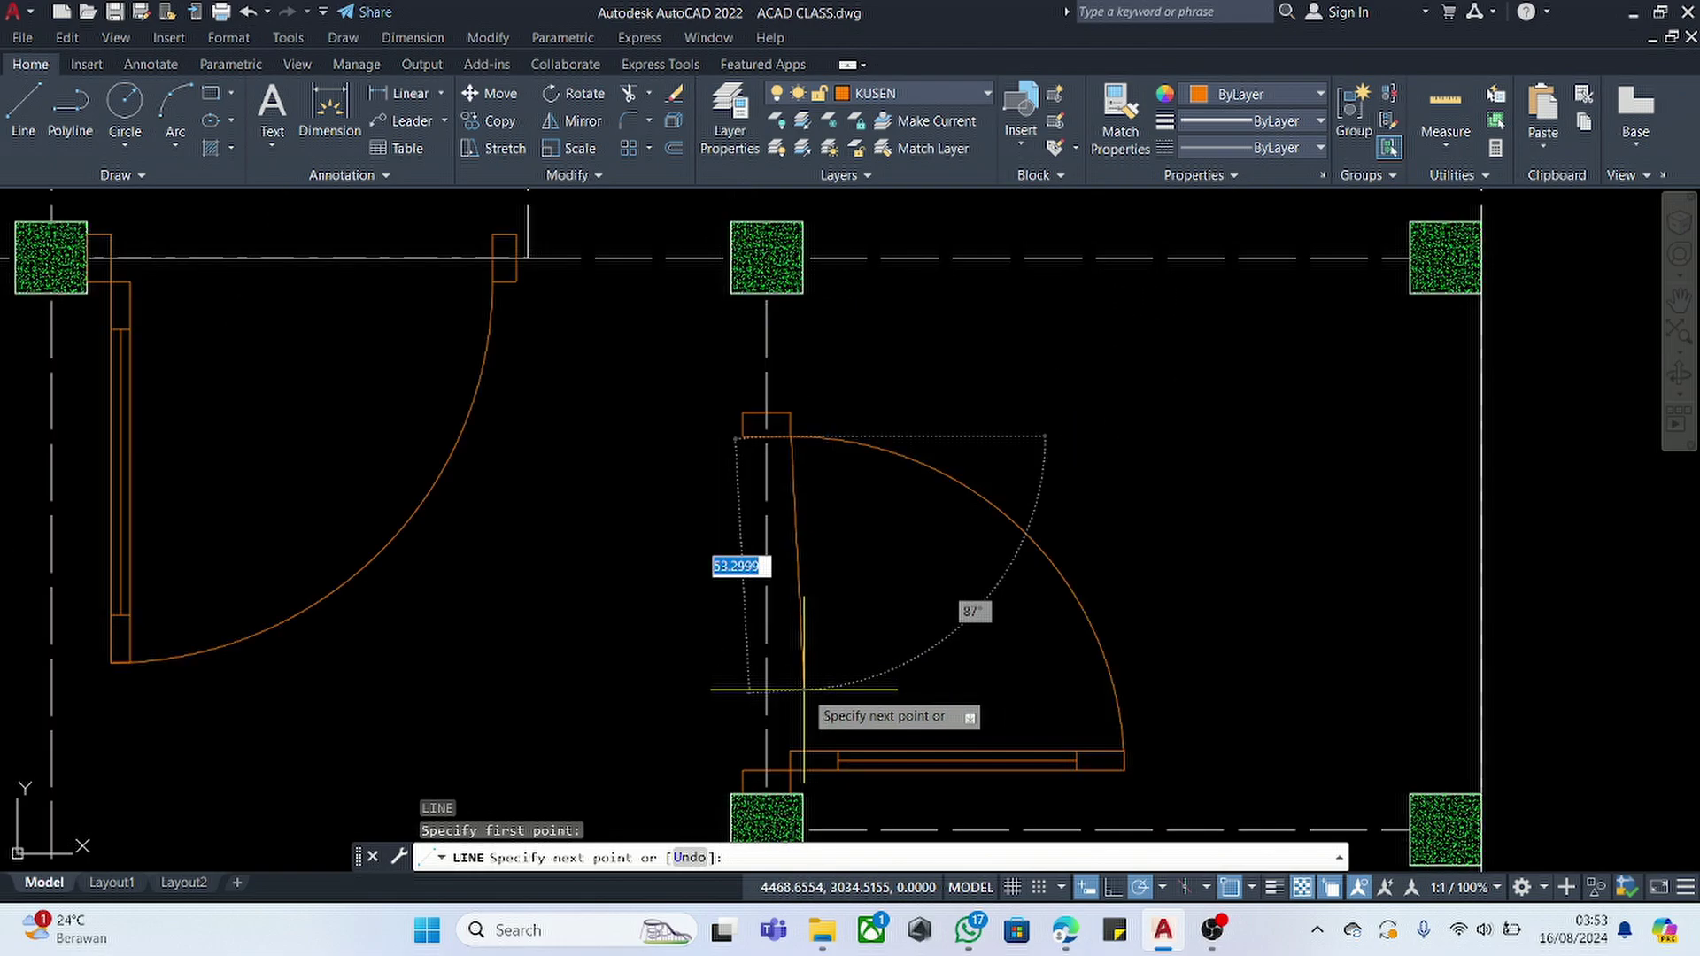
pyautogui.scroll(2, 784, 770)
pyautogui.click(793, 776)
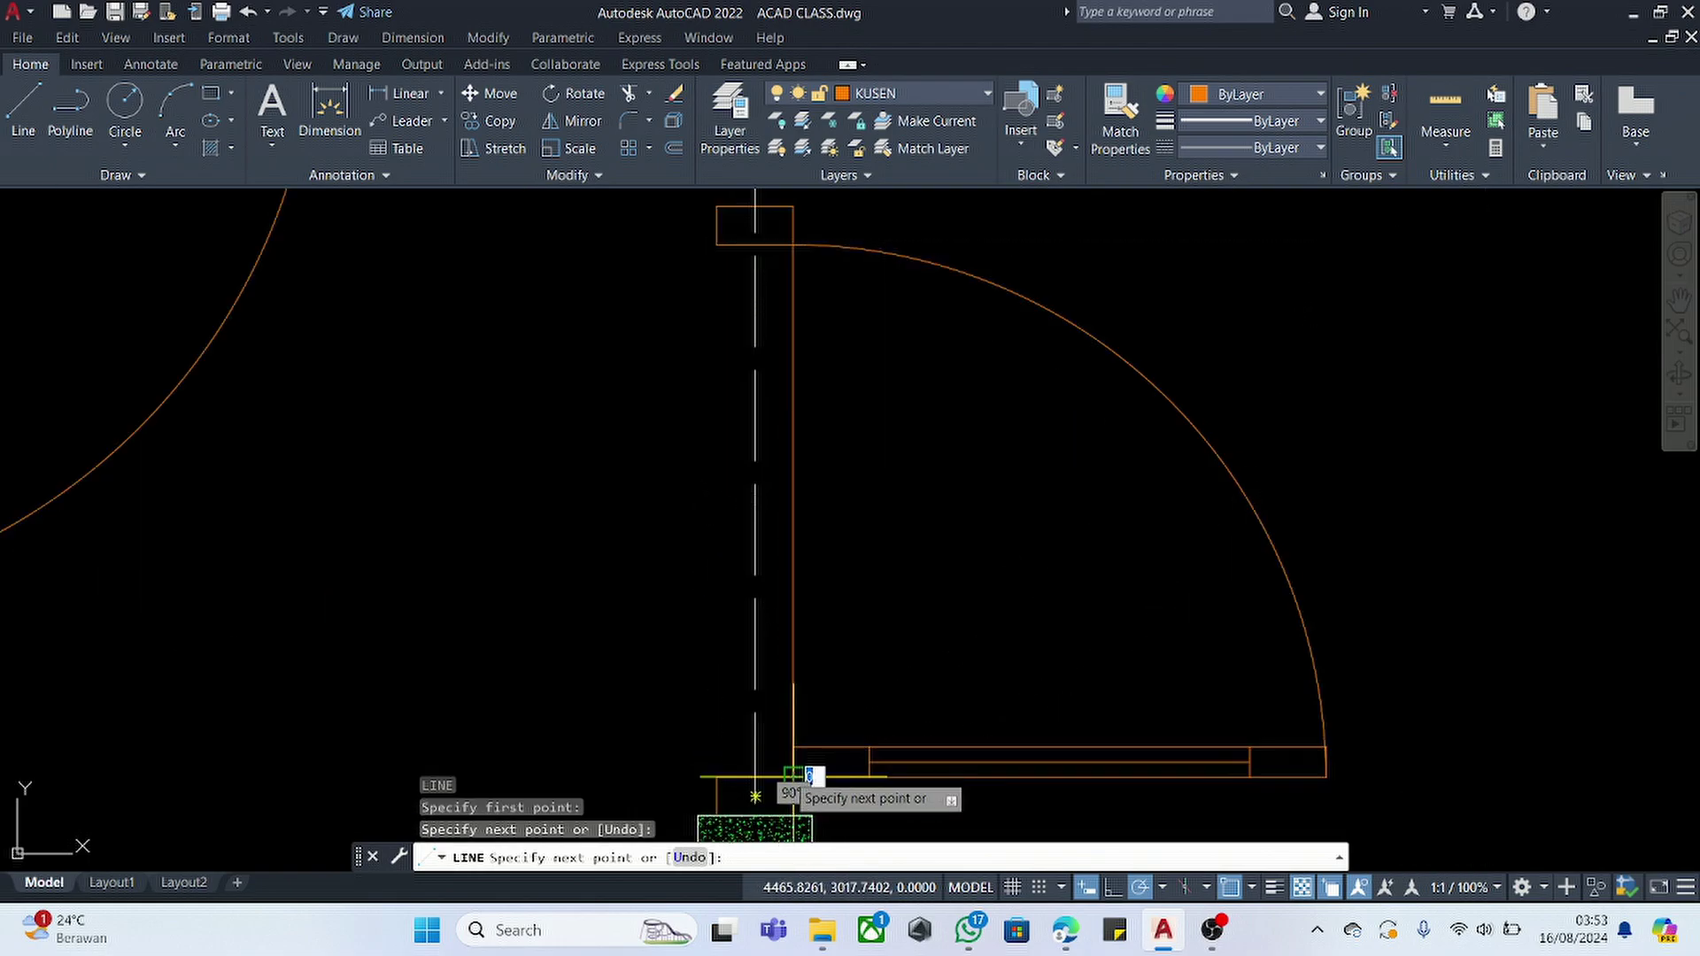
pyautogui.scroll(-3, 721, 588)
pyautogui.press('Escape')
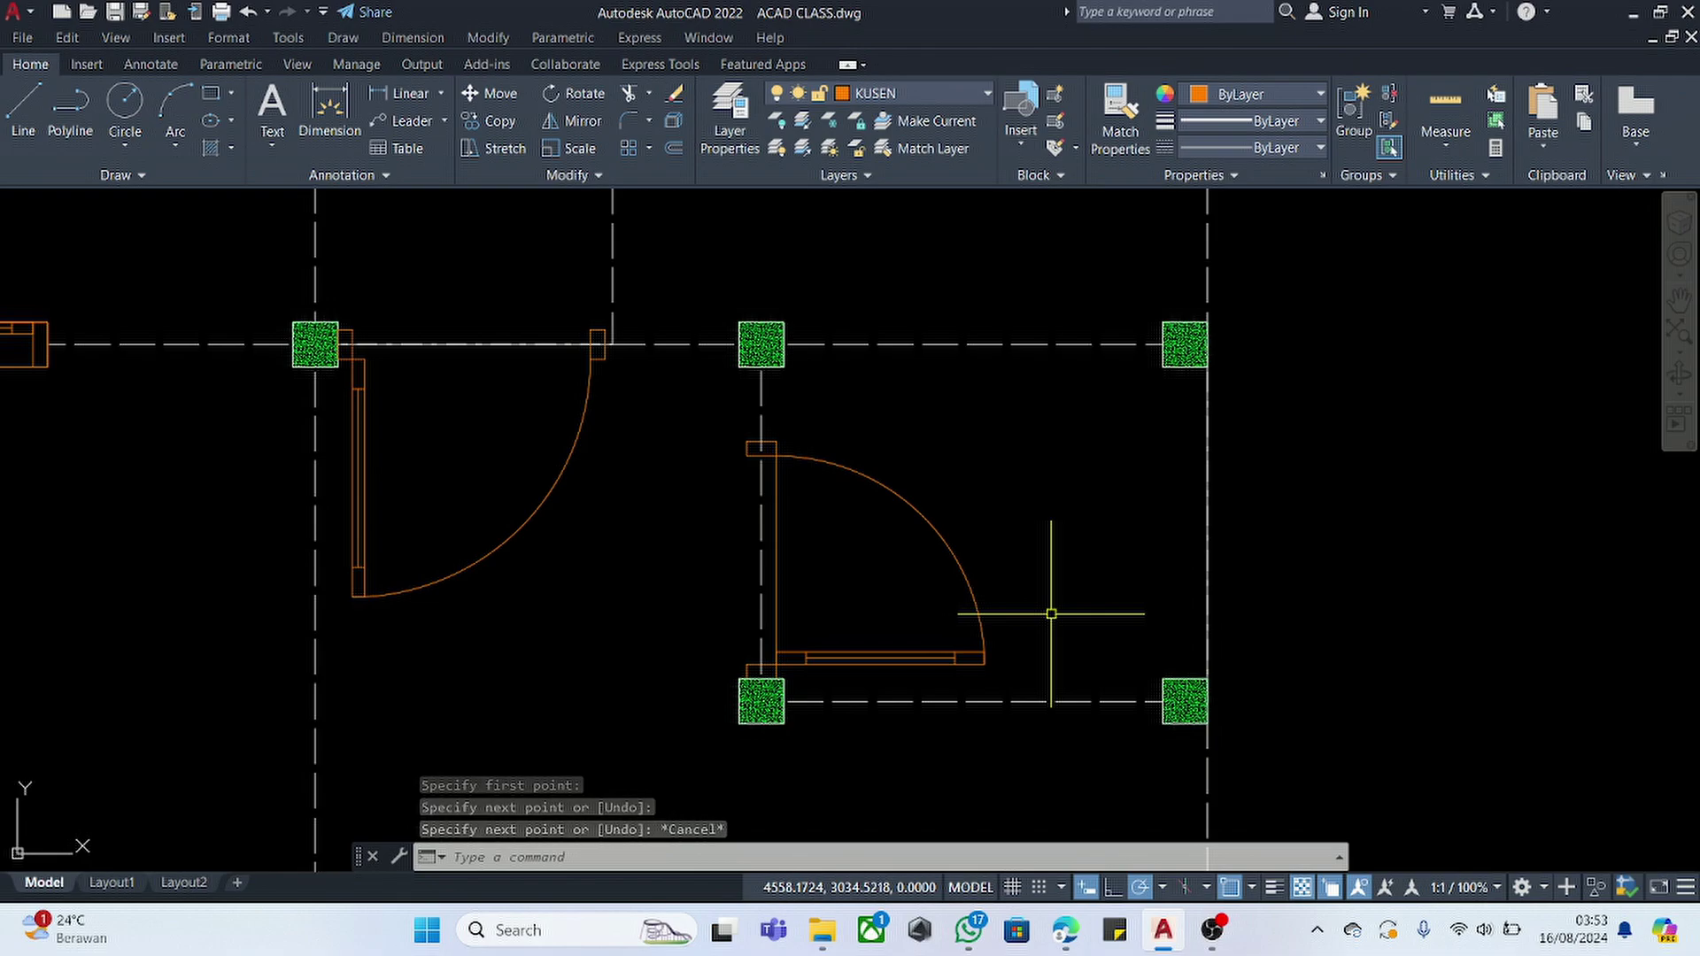
# - Draw a threshold line across the lower door opening beside the terrace, along the jambs' lower edges
pyautogui.write('l')
pyautogui.press('Return')
pyautogui.scroll(-5, 499, 473)
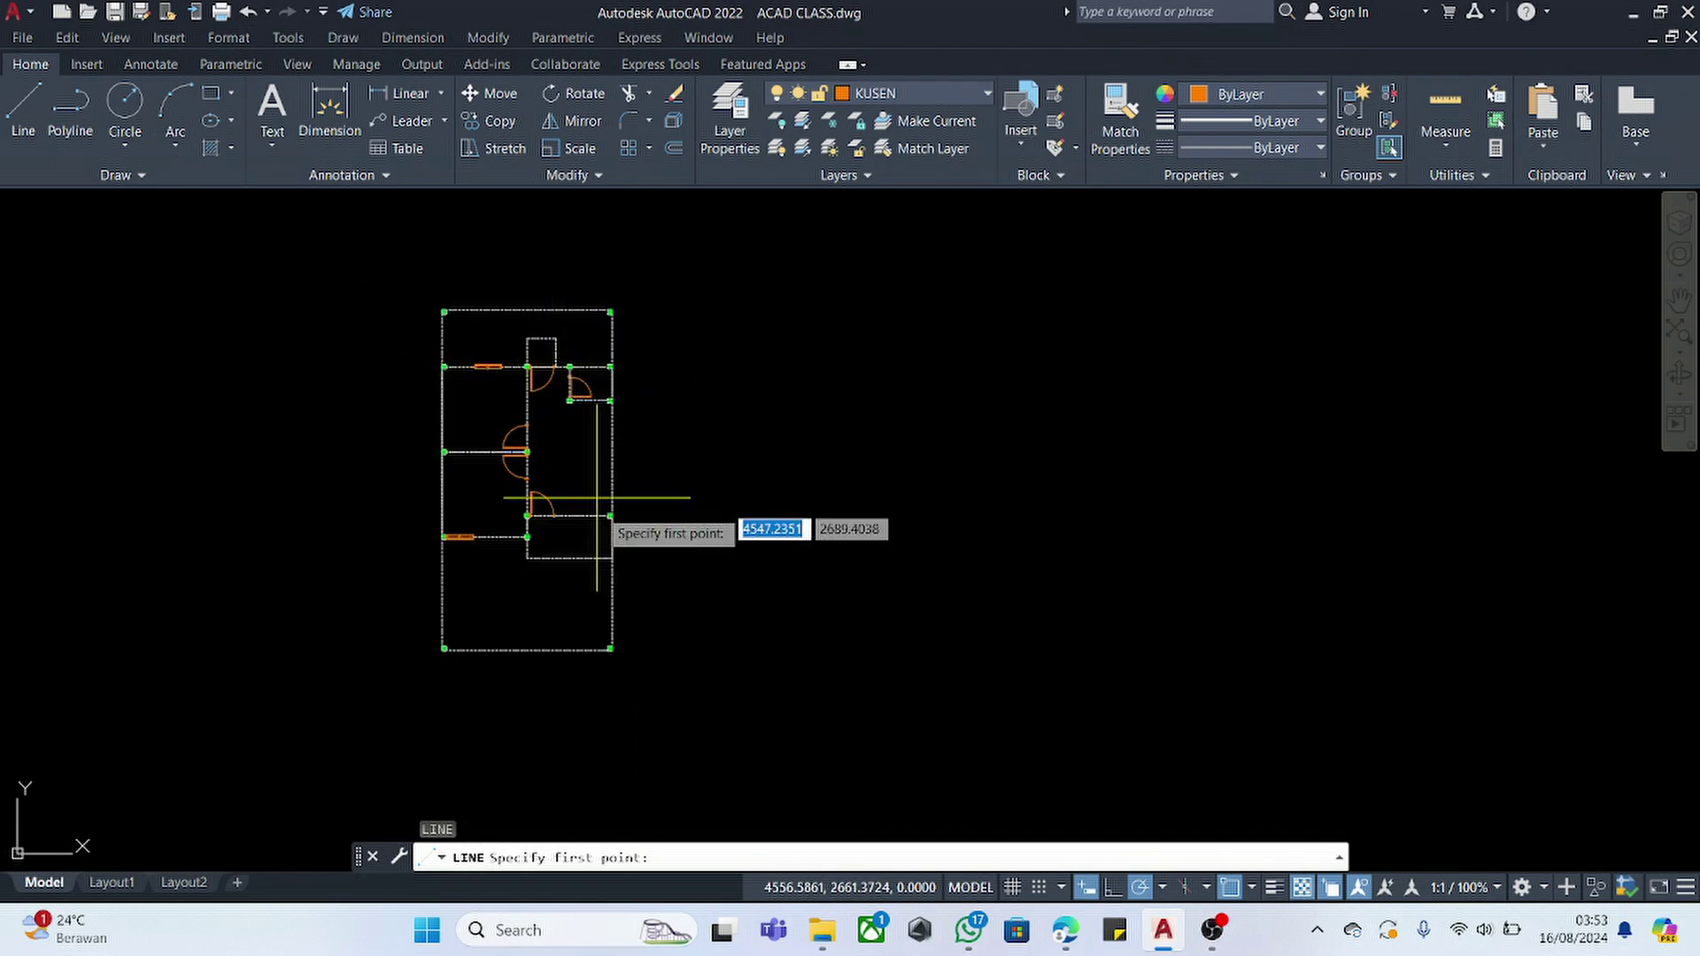
pyautogui.scroll(7, 547, 531)
pyautogui.scroll(6, 221, 383)
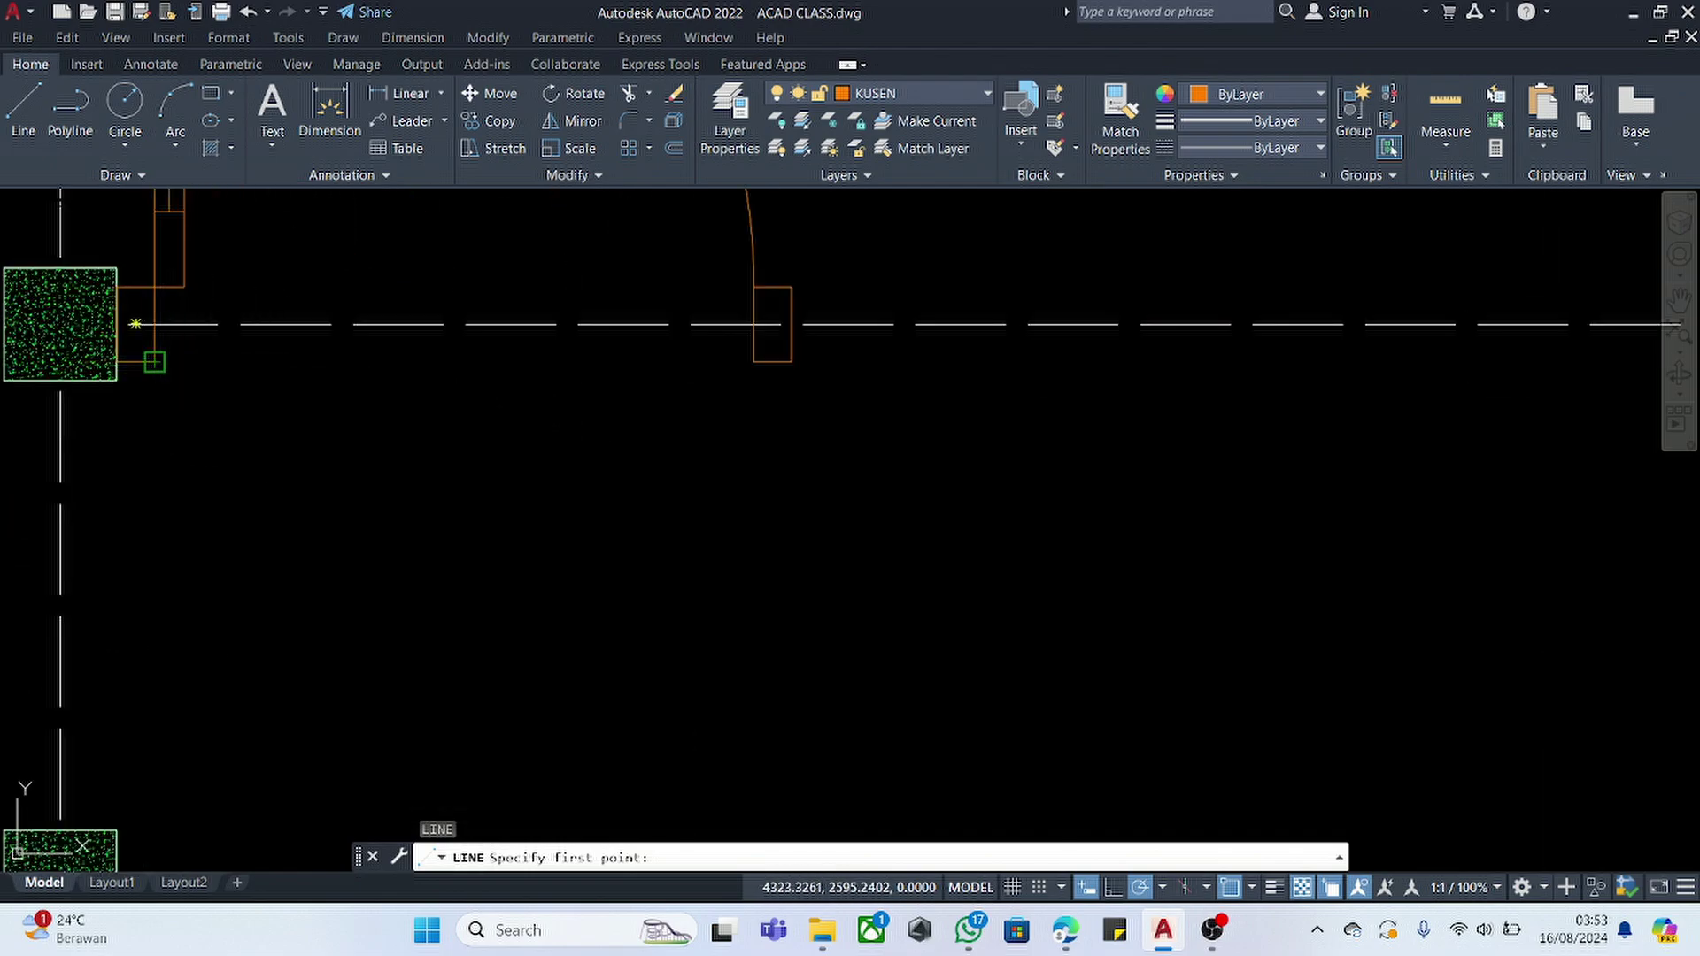
pyautogui.click(154, 361)
pyautogui.press('Escape')
pyautogui.scroll(-5, 721, 577)
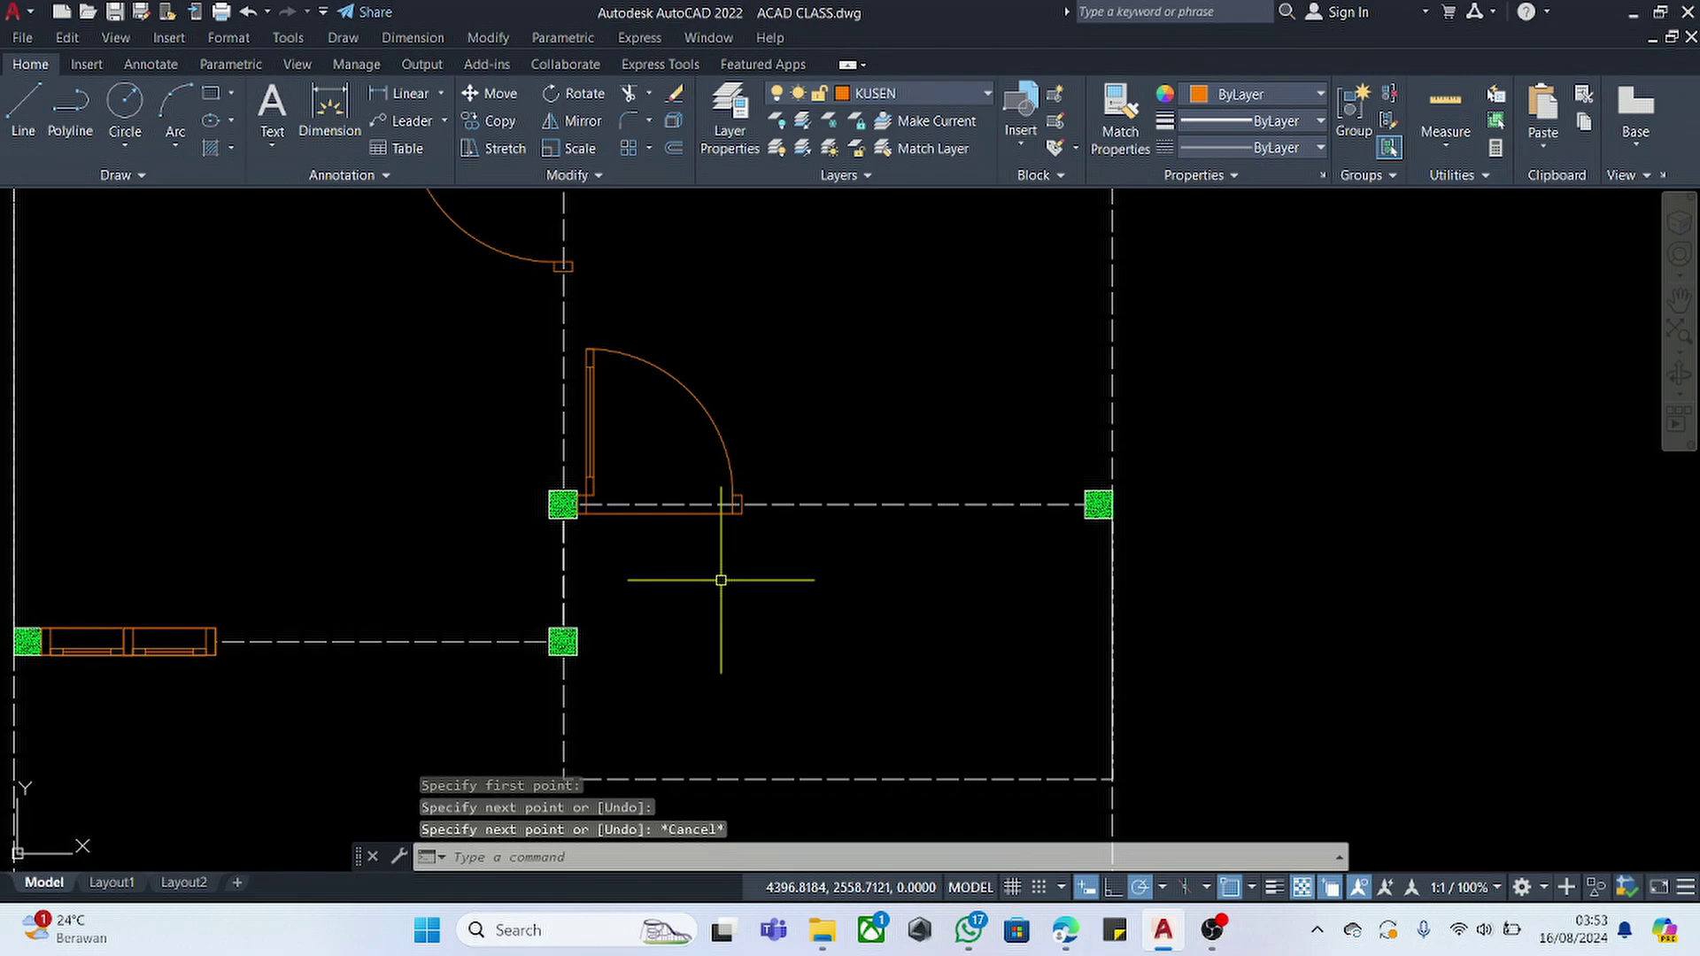
# - Draw a threshold line across the upper door opening, along the top edges of its jambs
pyautogui.scroll(-2, 697, 561)
pyautogui.scroll(10, 702, 301)
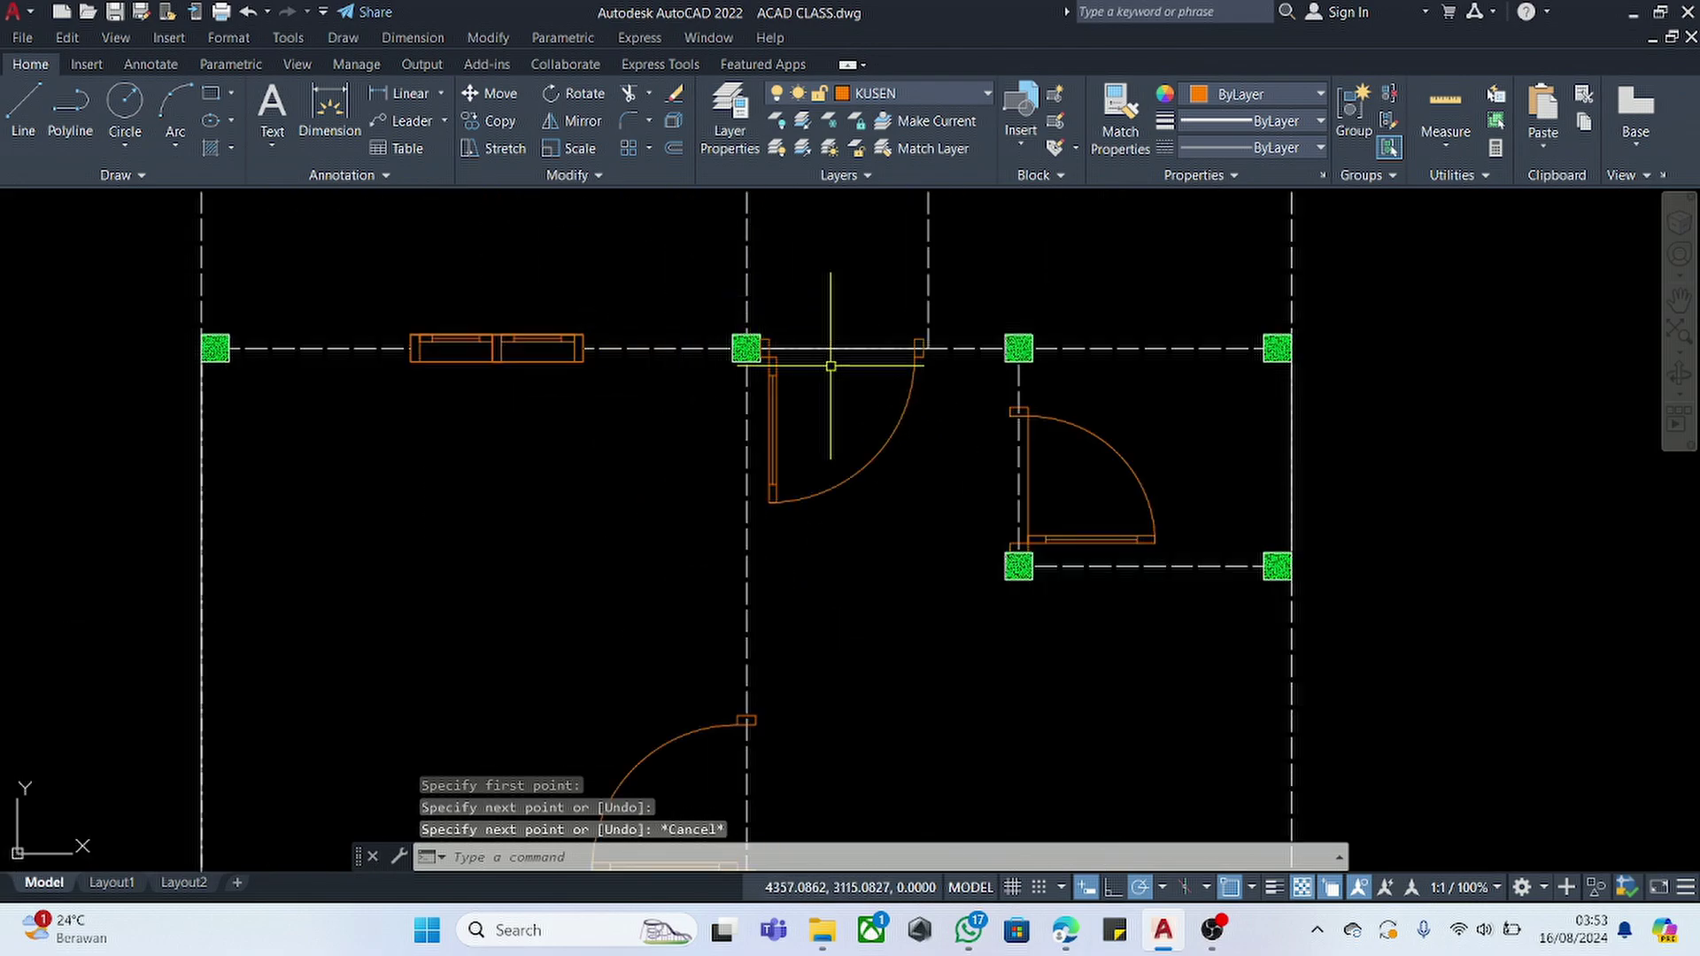
pyautogui.press('Return')
pyautogui.click(704, 225)
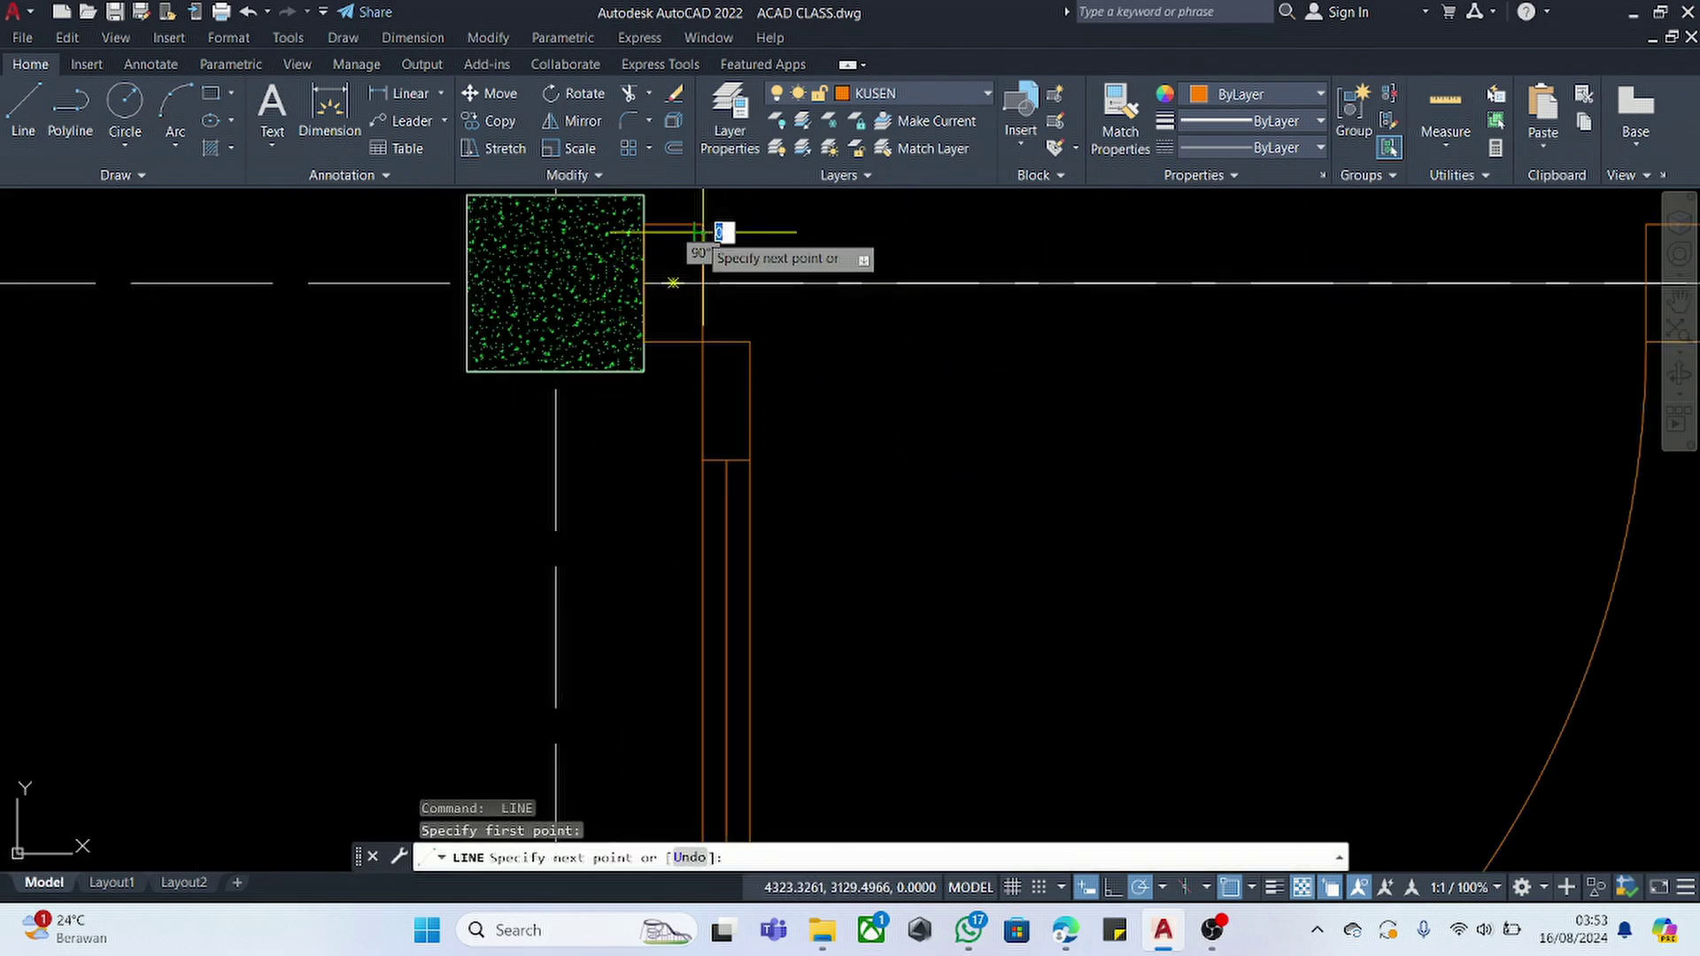
pyautogui.scroll(-4, 704, 224)
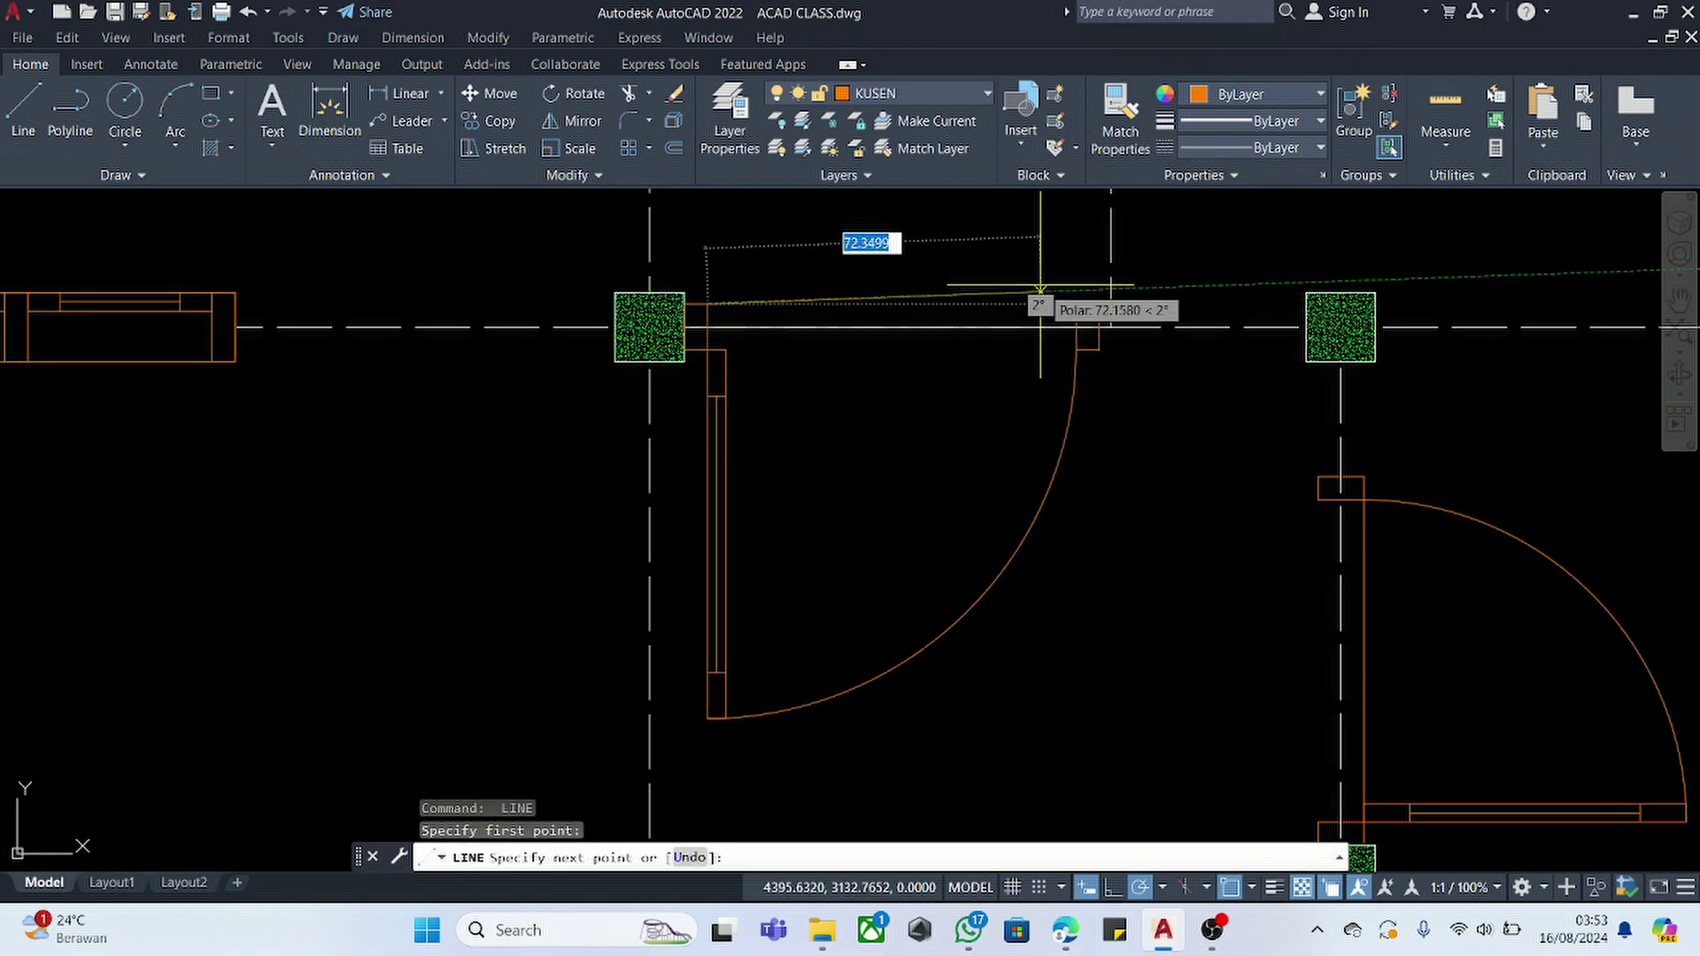
pyautogui.press('Escape')
pyautogui.scroll(-6, 1076, 303)
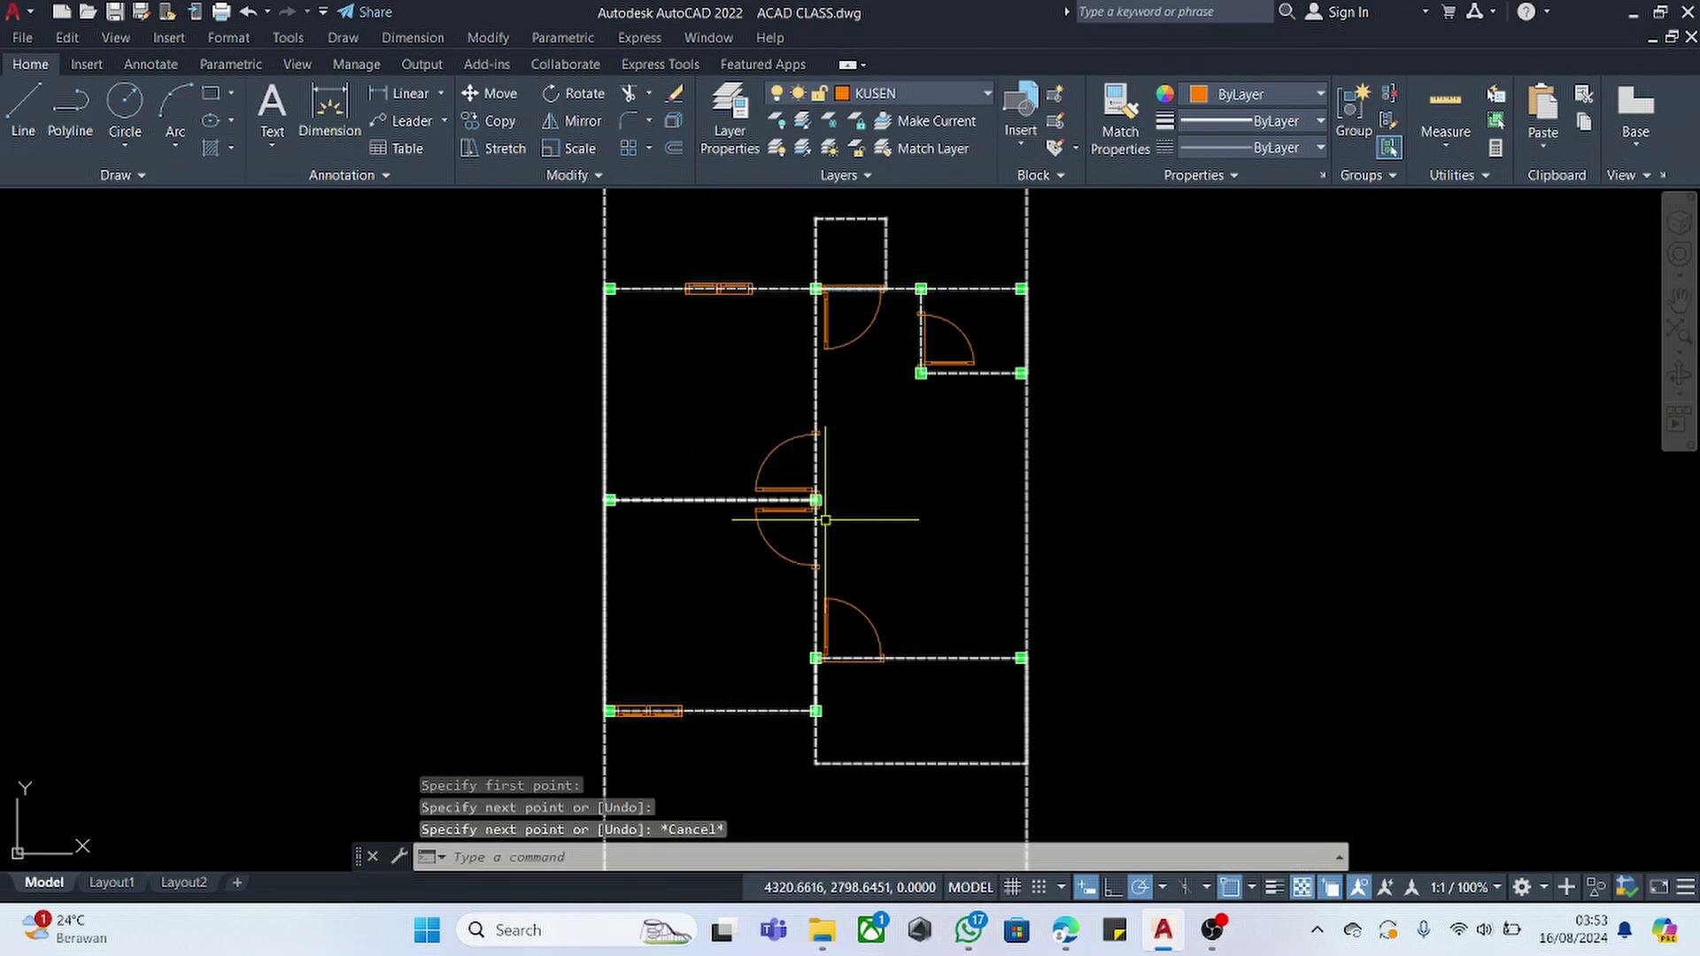
# - Examine the room names and floor levels in the completed reference floor plan
pyautogui.scroll(-5, 796, 518)
pyautogui.scroll(4, 801, 429)
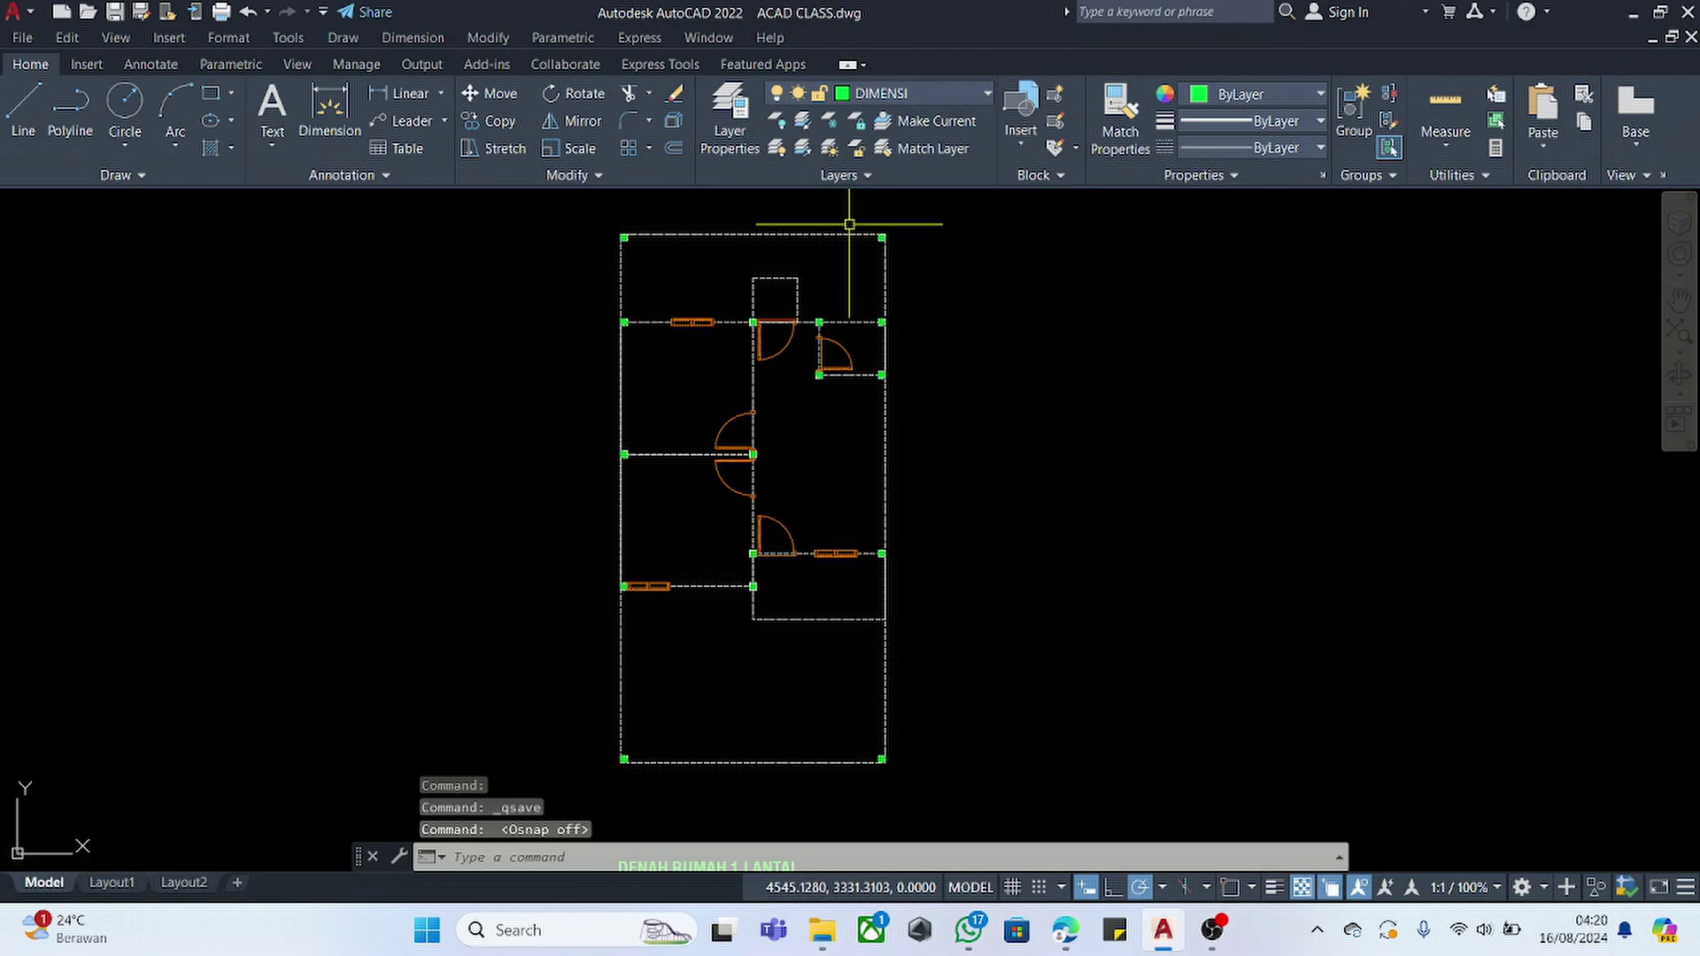
pyautogui.scroll(-5, 1624, 493)
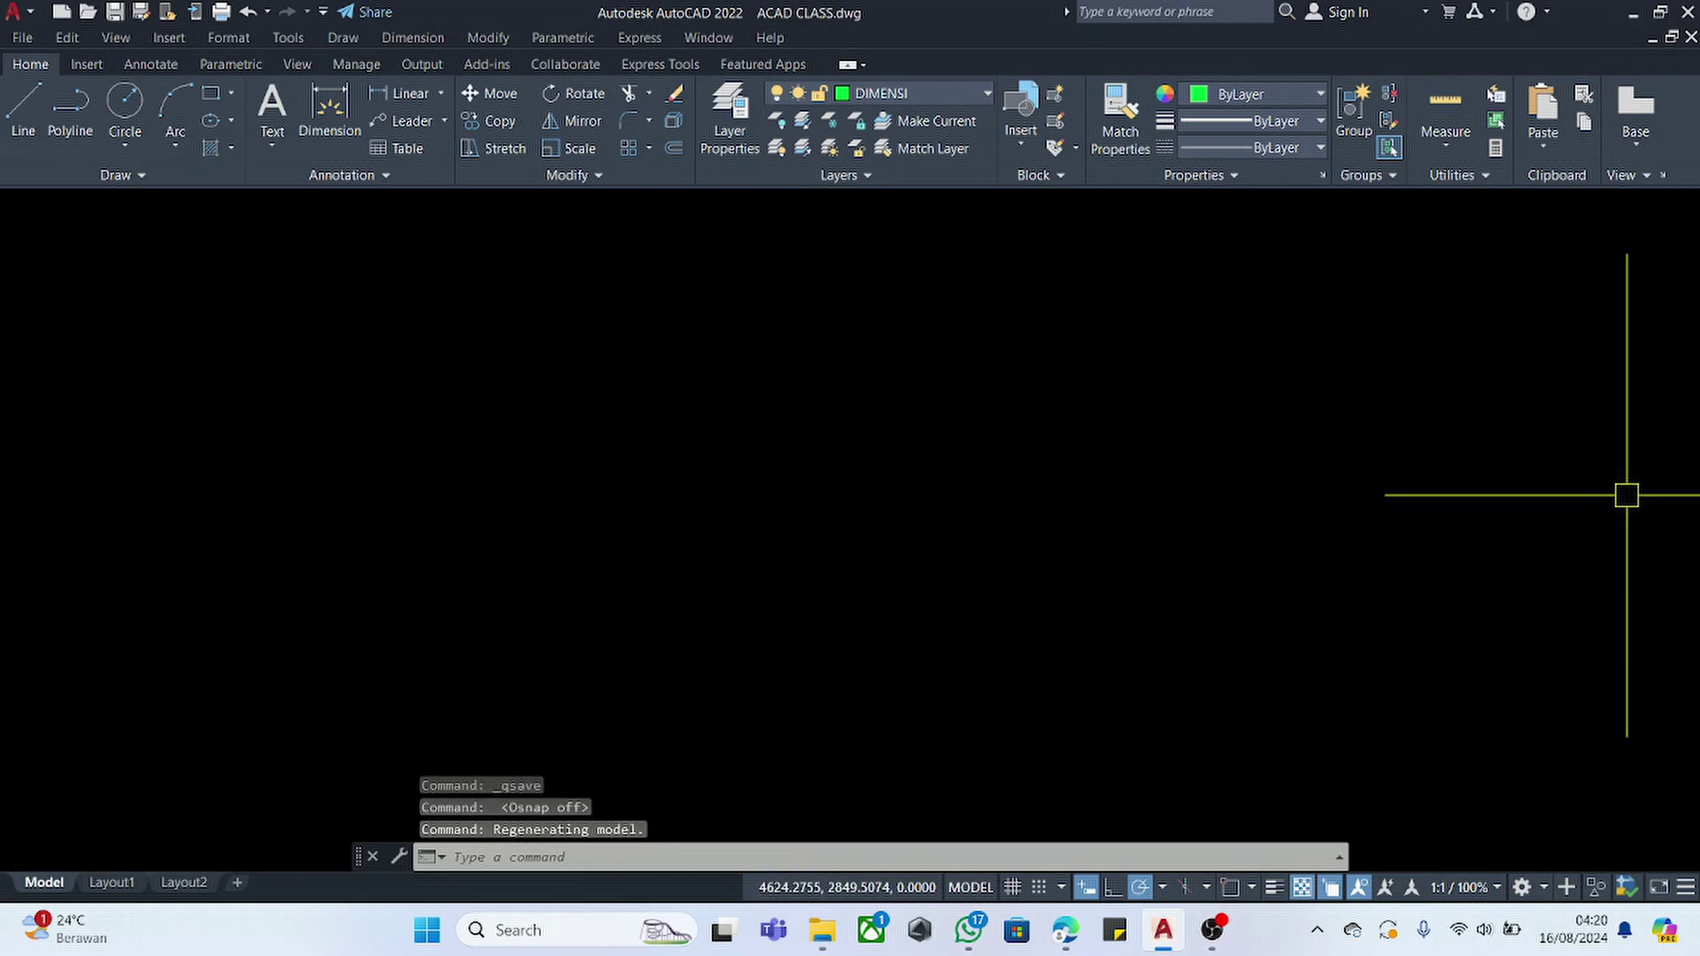
pyautogui.scroll(5, 561, 448)
pyautogui.scroll(5, 396, 488)
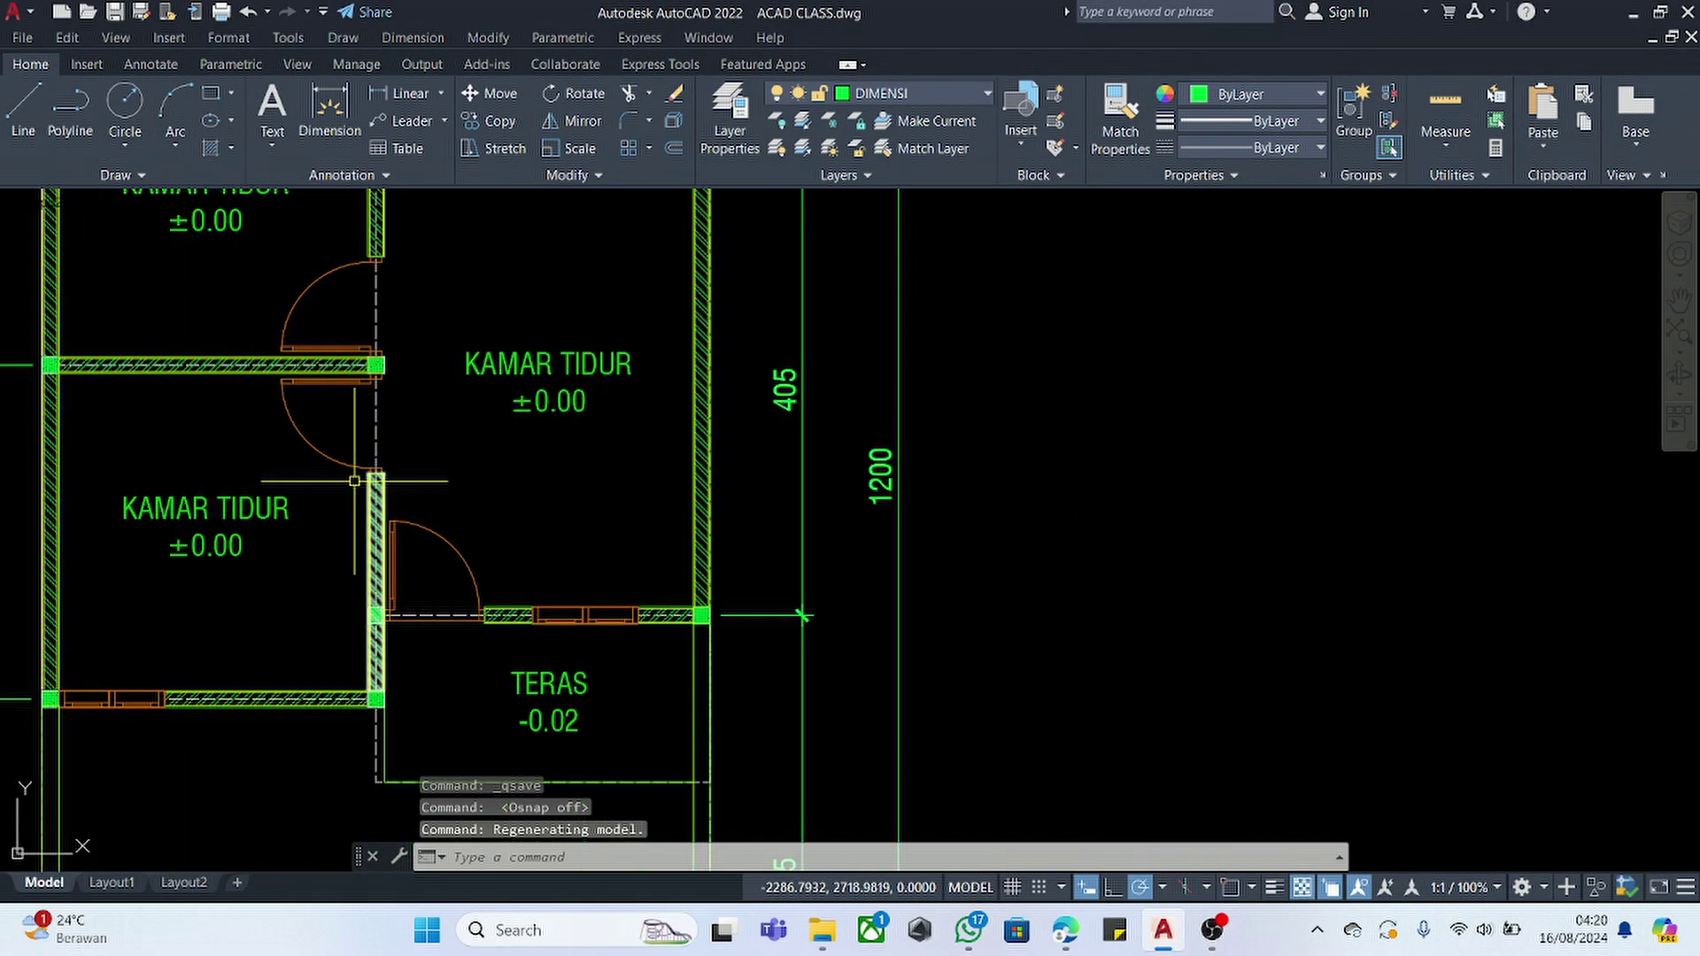
pyautogui.scroll(-5, 397, 487)
pyautogui.scroll(4, 359, 439)
pyautogui.scroll(-6, 259, 389)
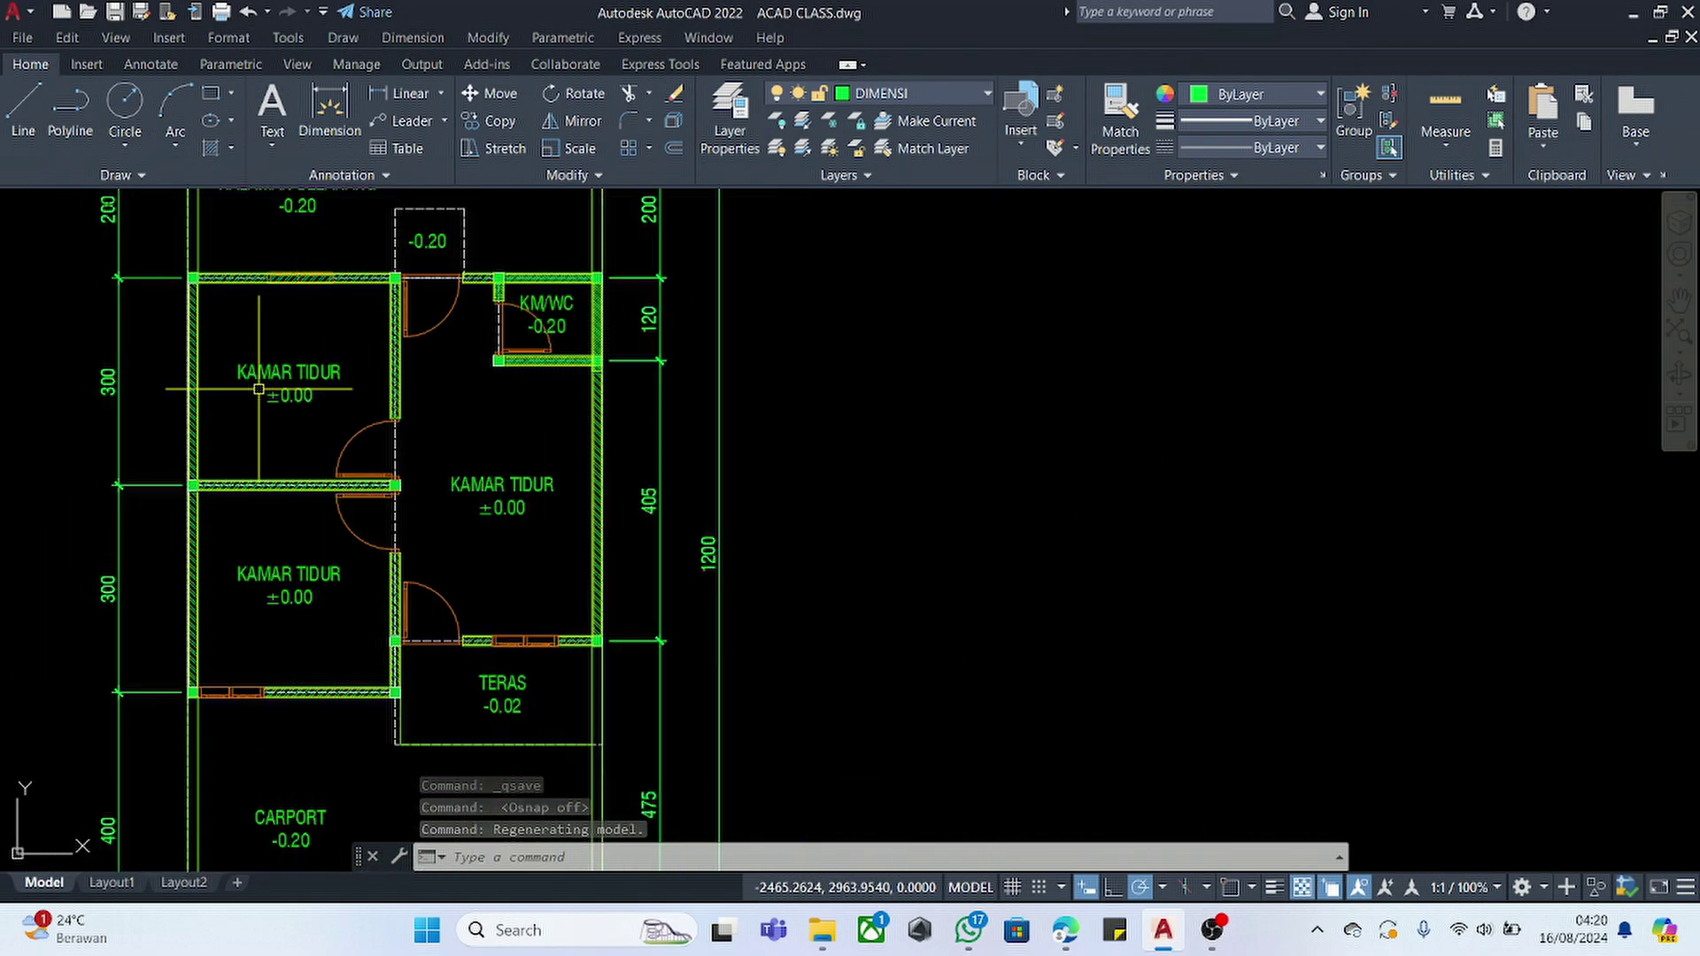
# - Make TEXT the current layer and add multiline text reading KAMAR TIDUR in the working plan's upper-left bedroom
pyautogui.click(930, 94)
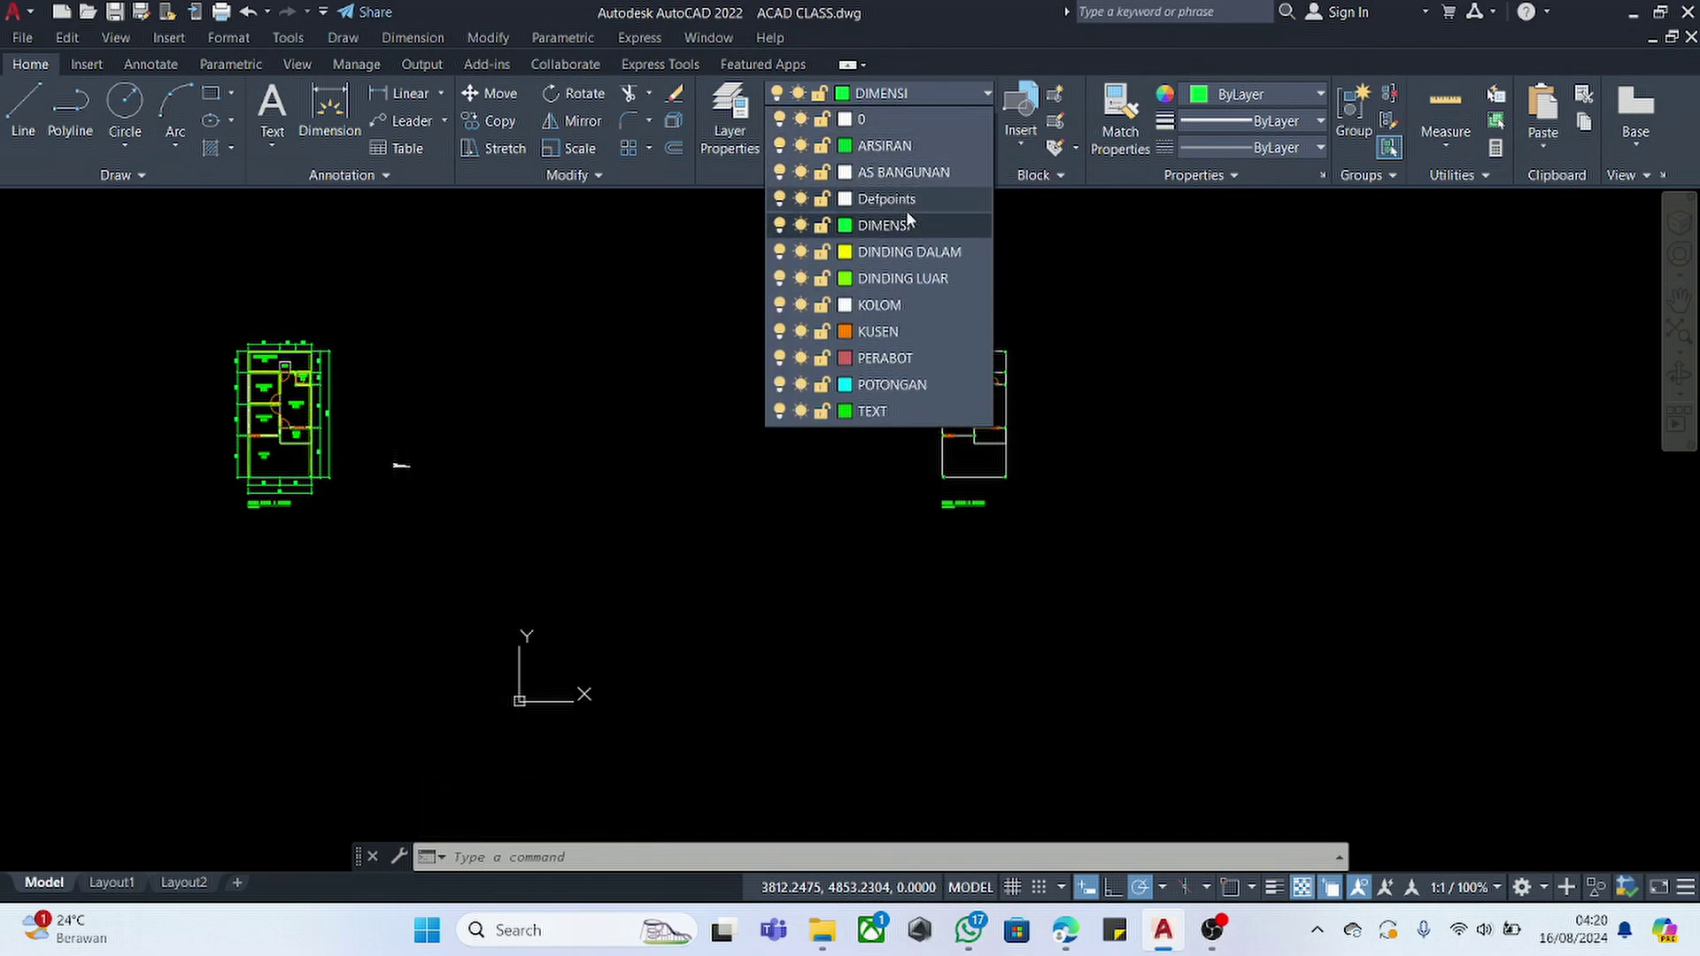
pyautogui.click(894, 411)
pyautogui.scroll(5, 991, 403)
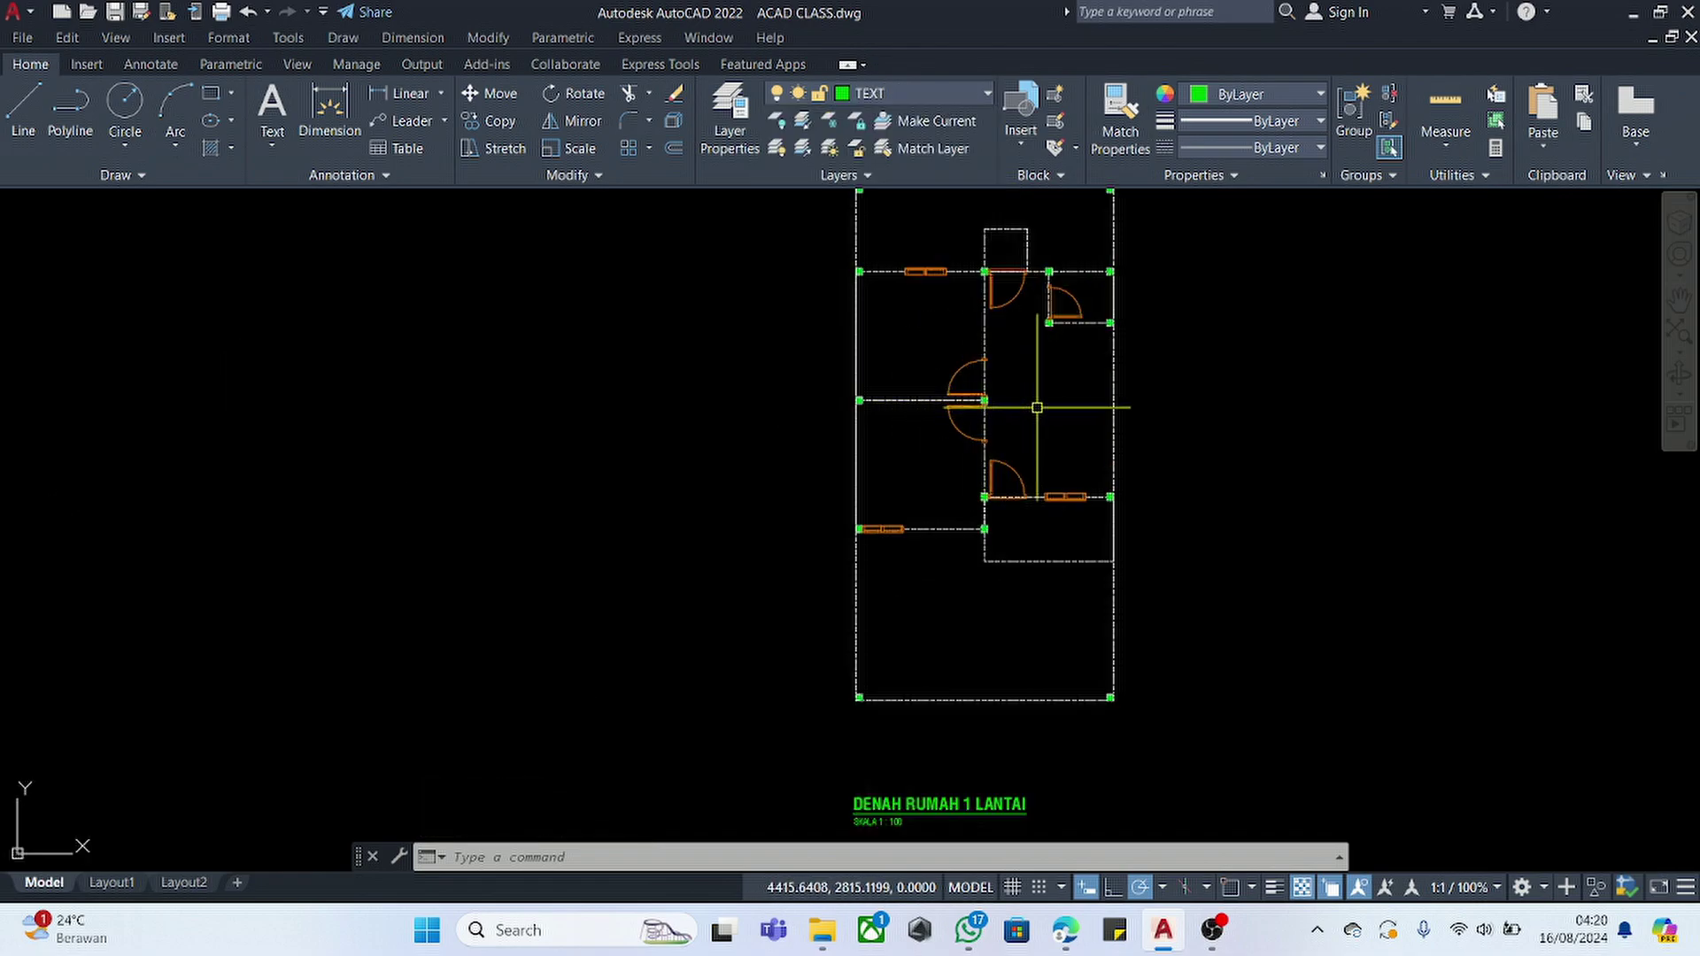
pyautogui.scroll(2, 1016, 401)
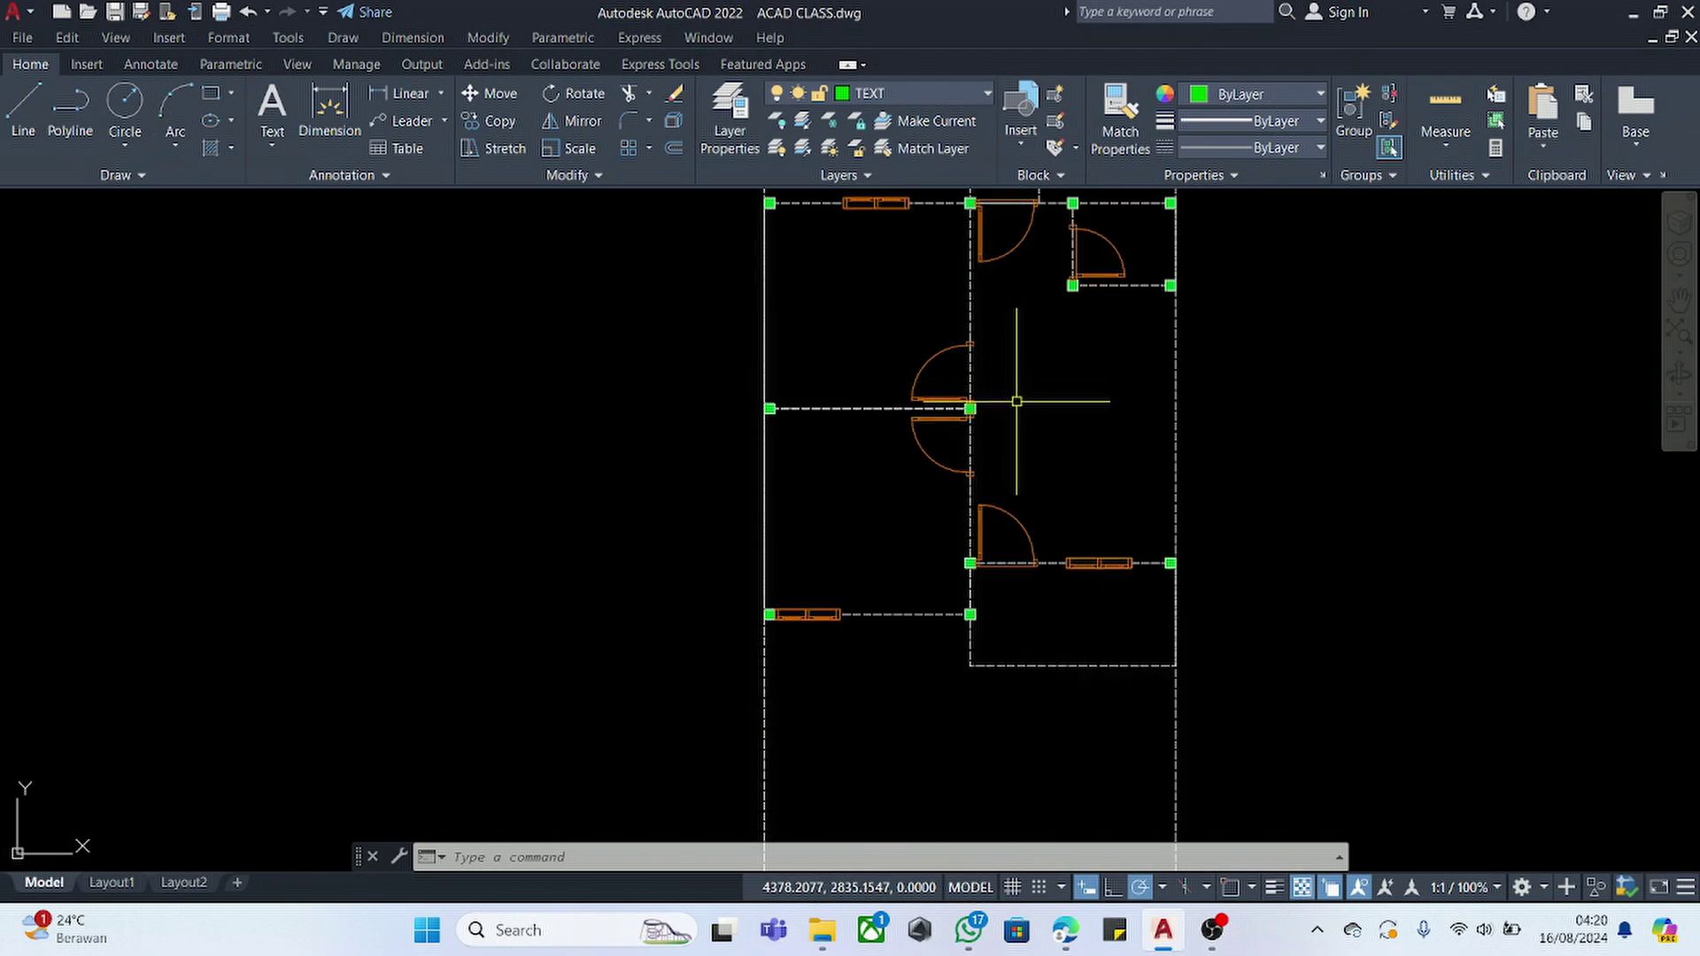
pyautogui.press('Return')
pyautogui.scroll(3, 899, 334)
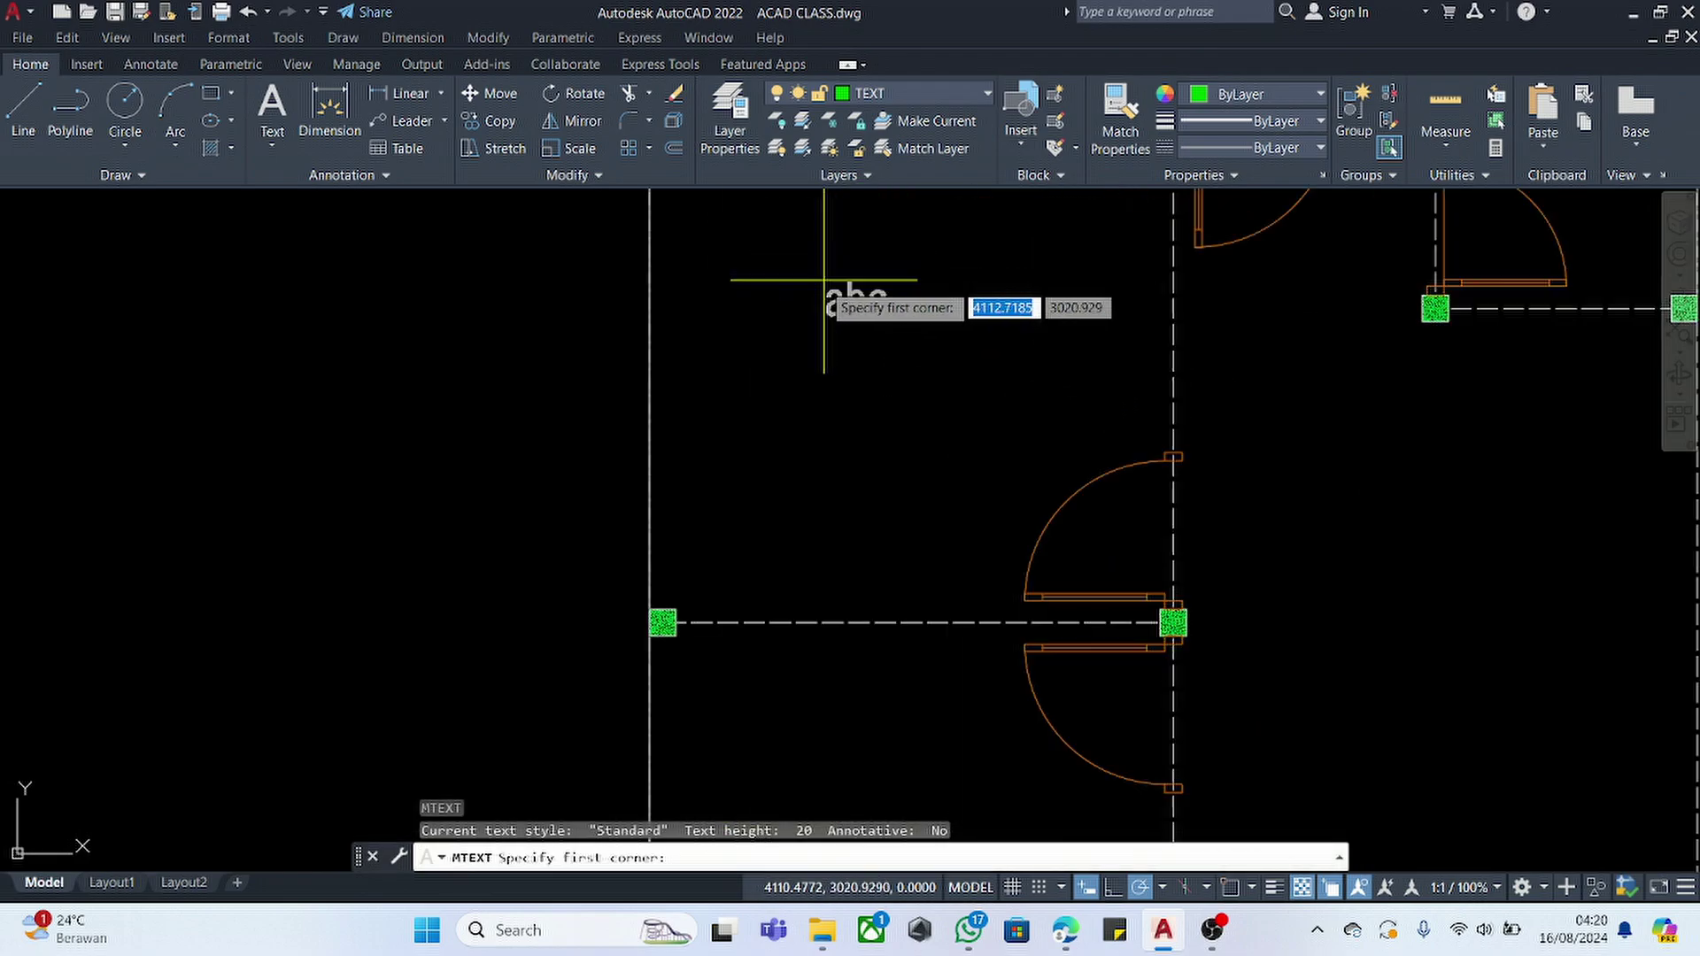
pyautogui.click(777, 276)
pyautogui.click(1090, 434)
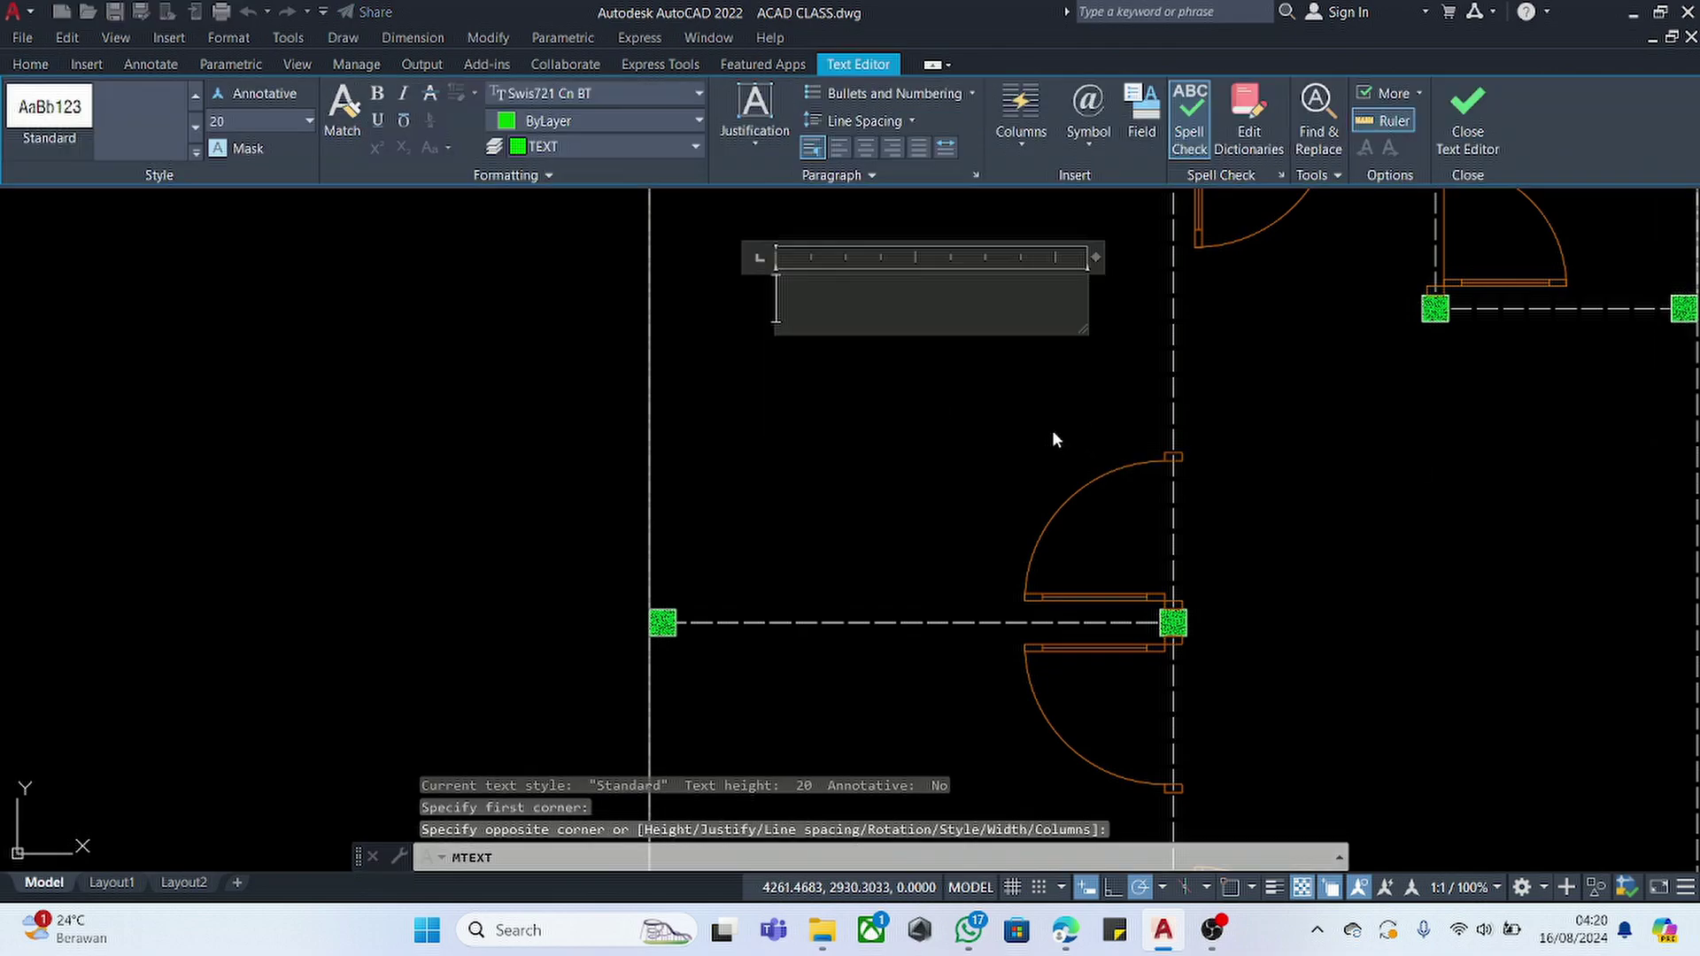
pyautogui.write('KAMAR ')
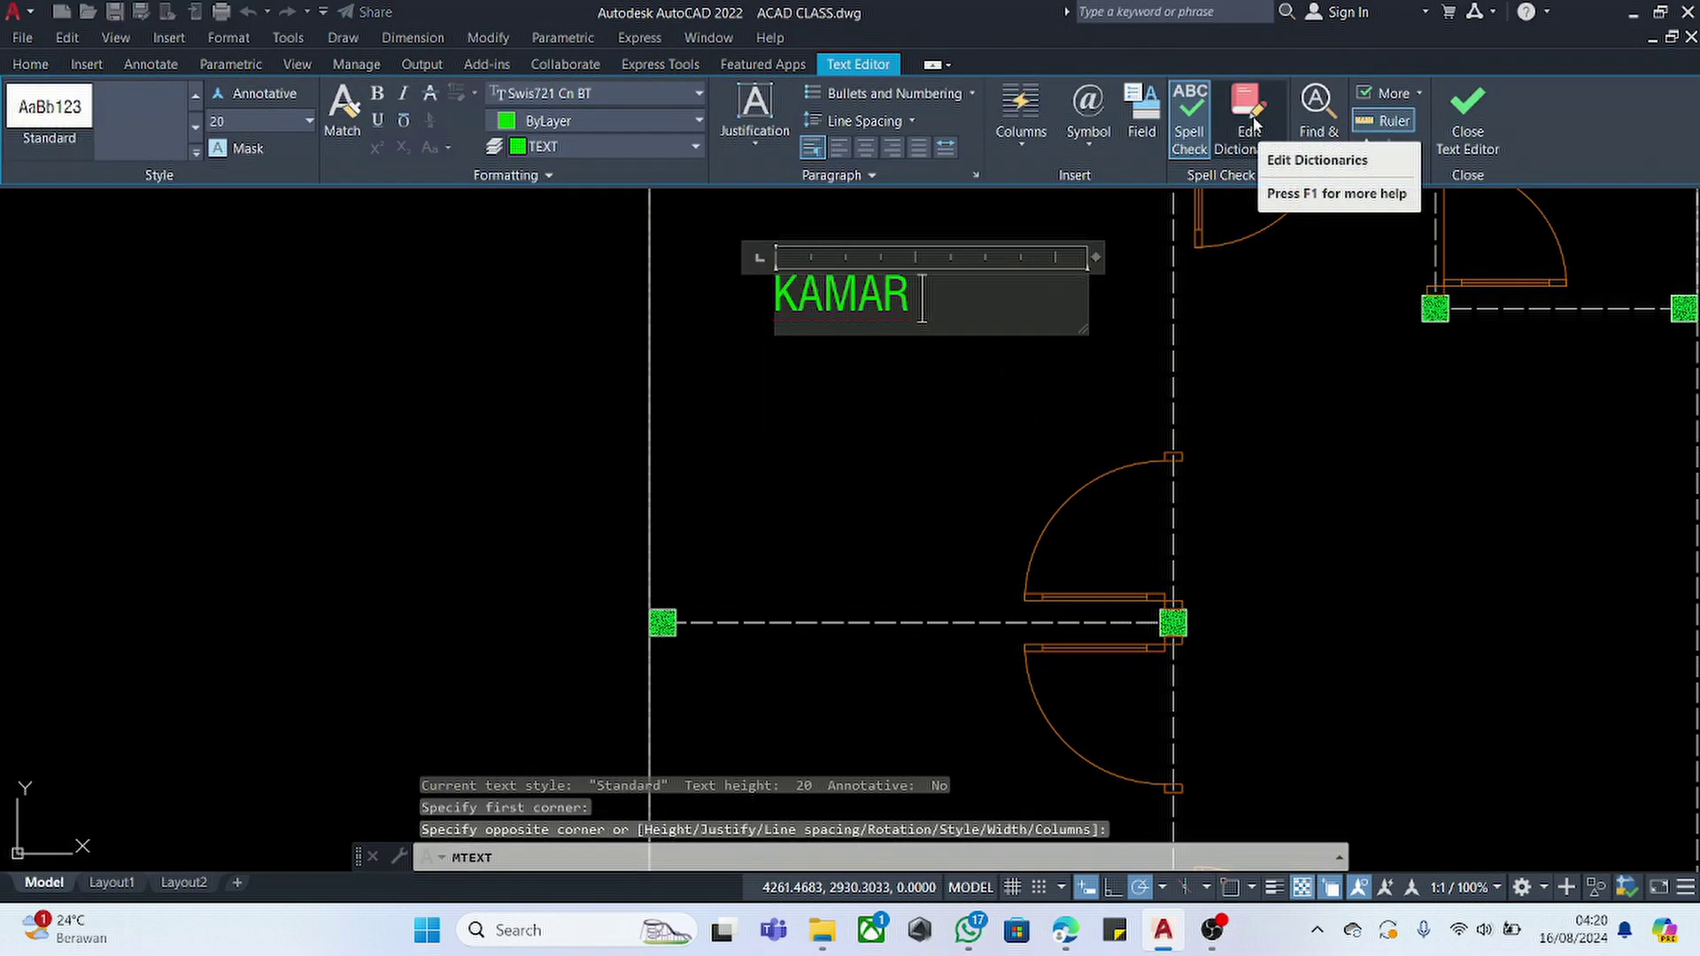
pyautogui.write('TIDUR')
pyautogui.press('Return')
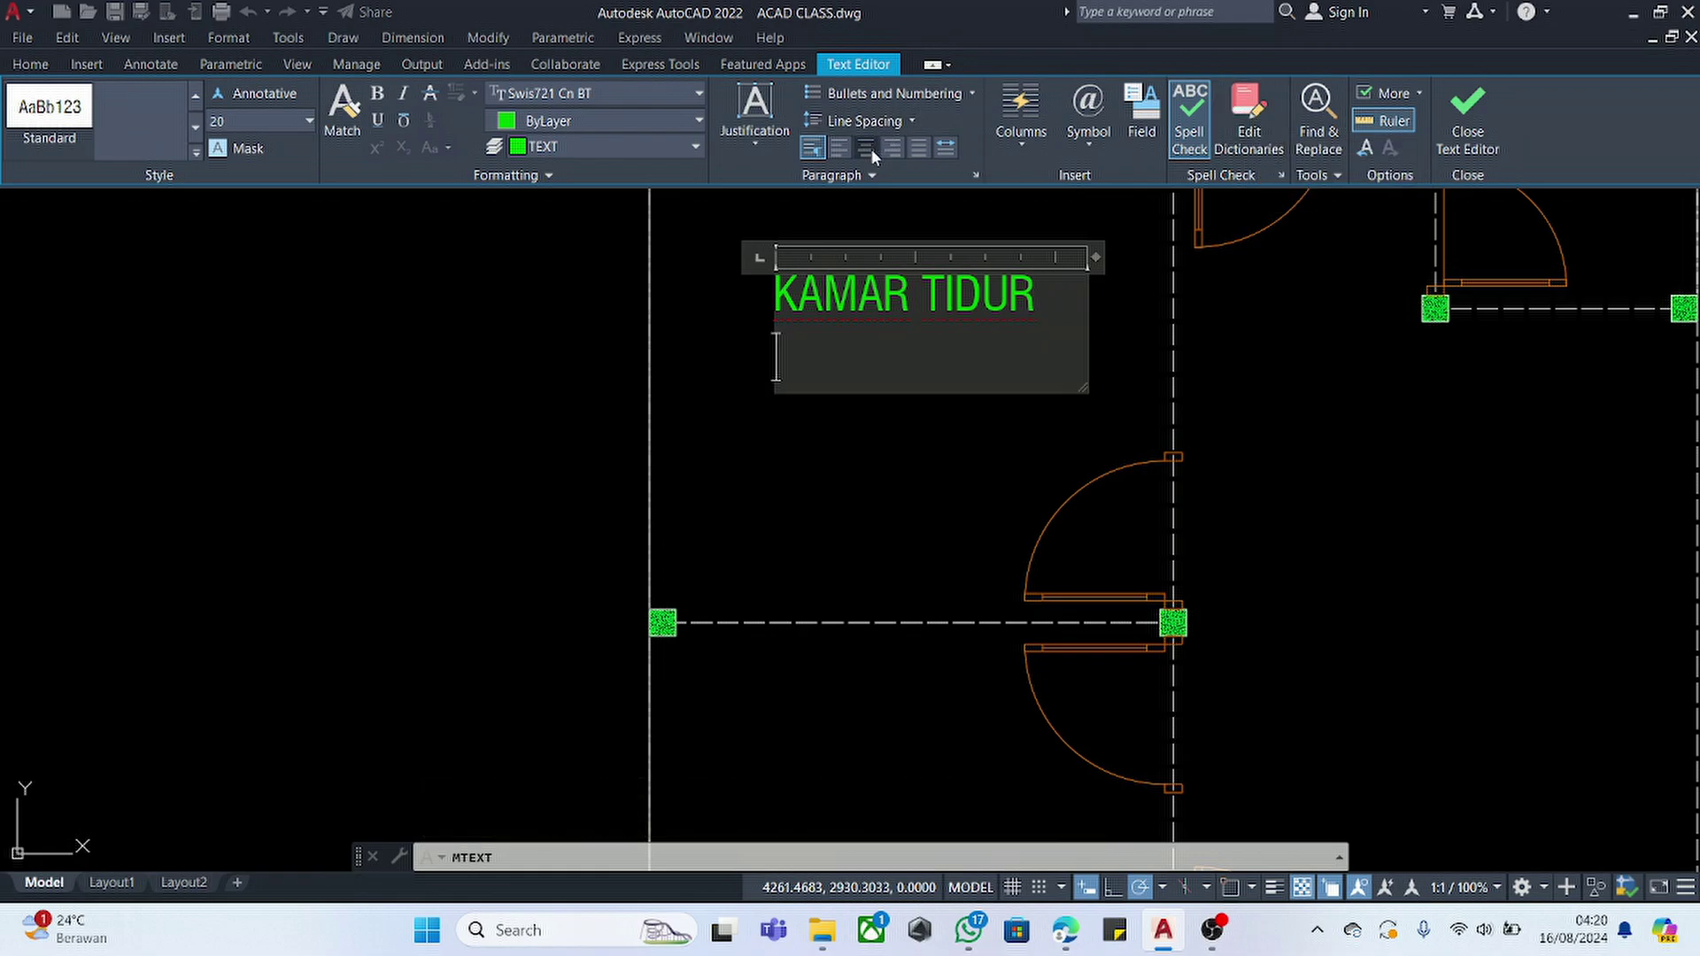
# - Centre the label's text and add the floor level ±0.00 as its second line
pyautogui.hotkey('ctrl', 'a')
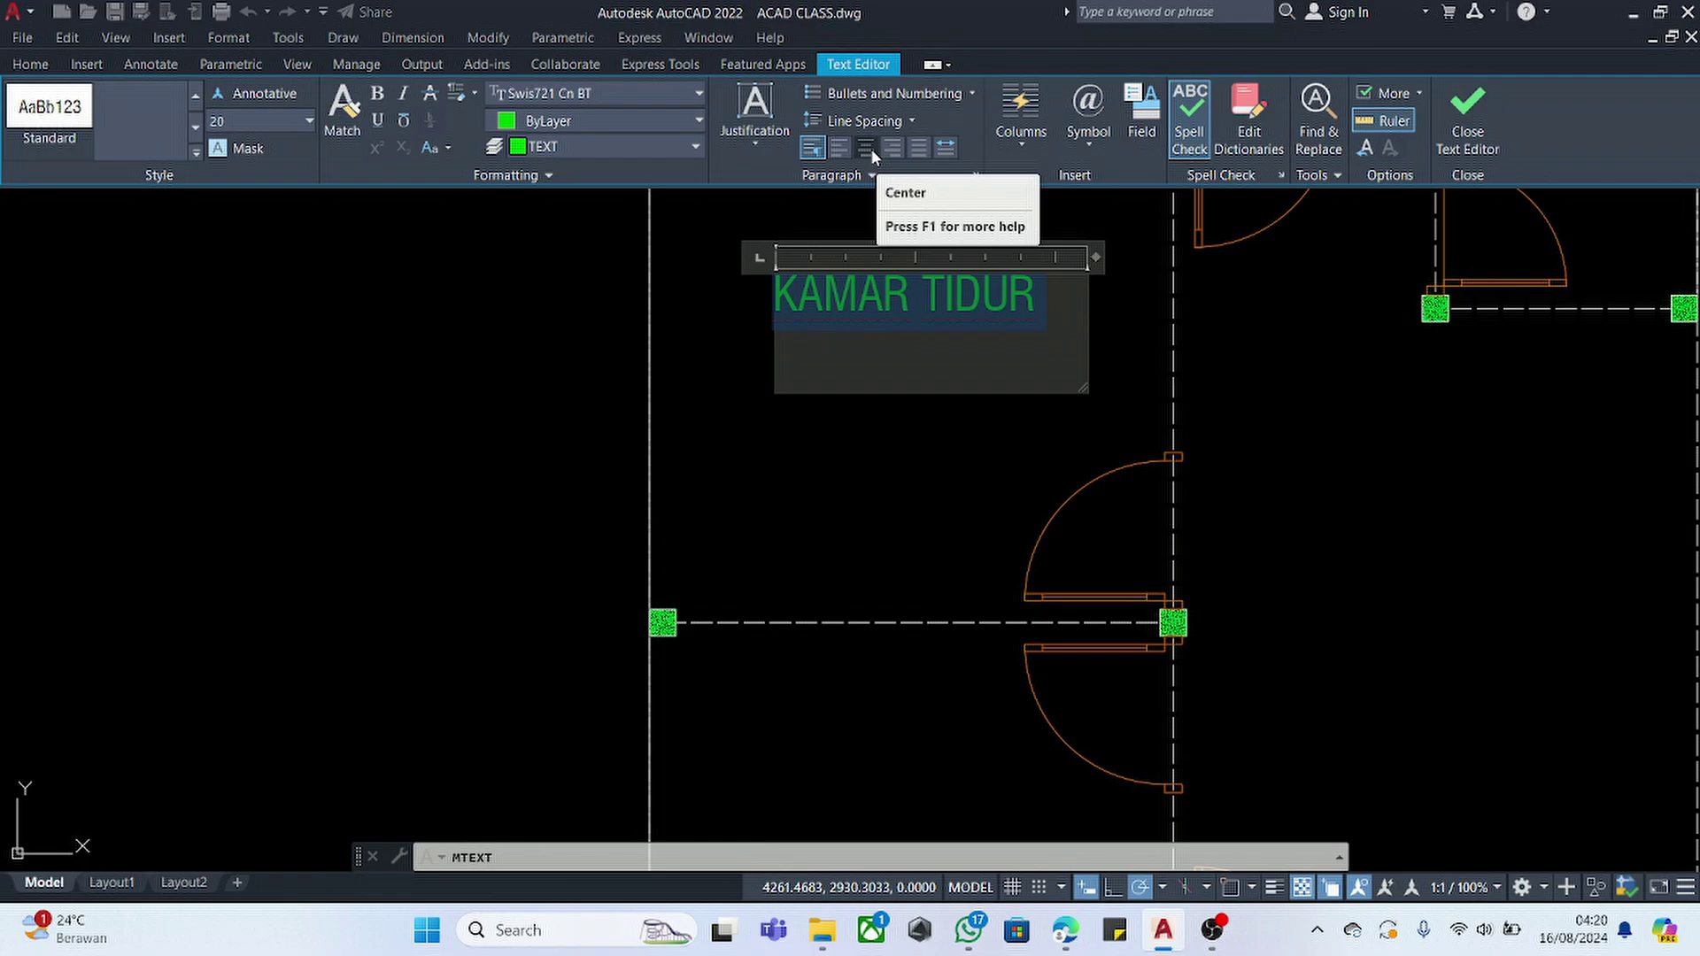
pyautogui.click(872, 149)
pyautogui.click(932, 357)
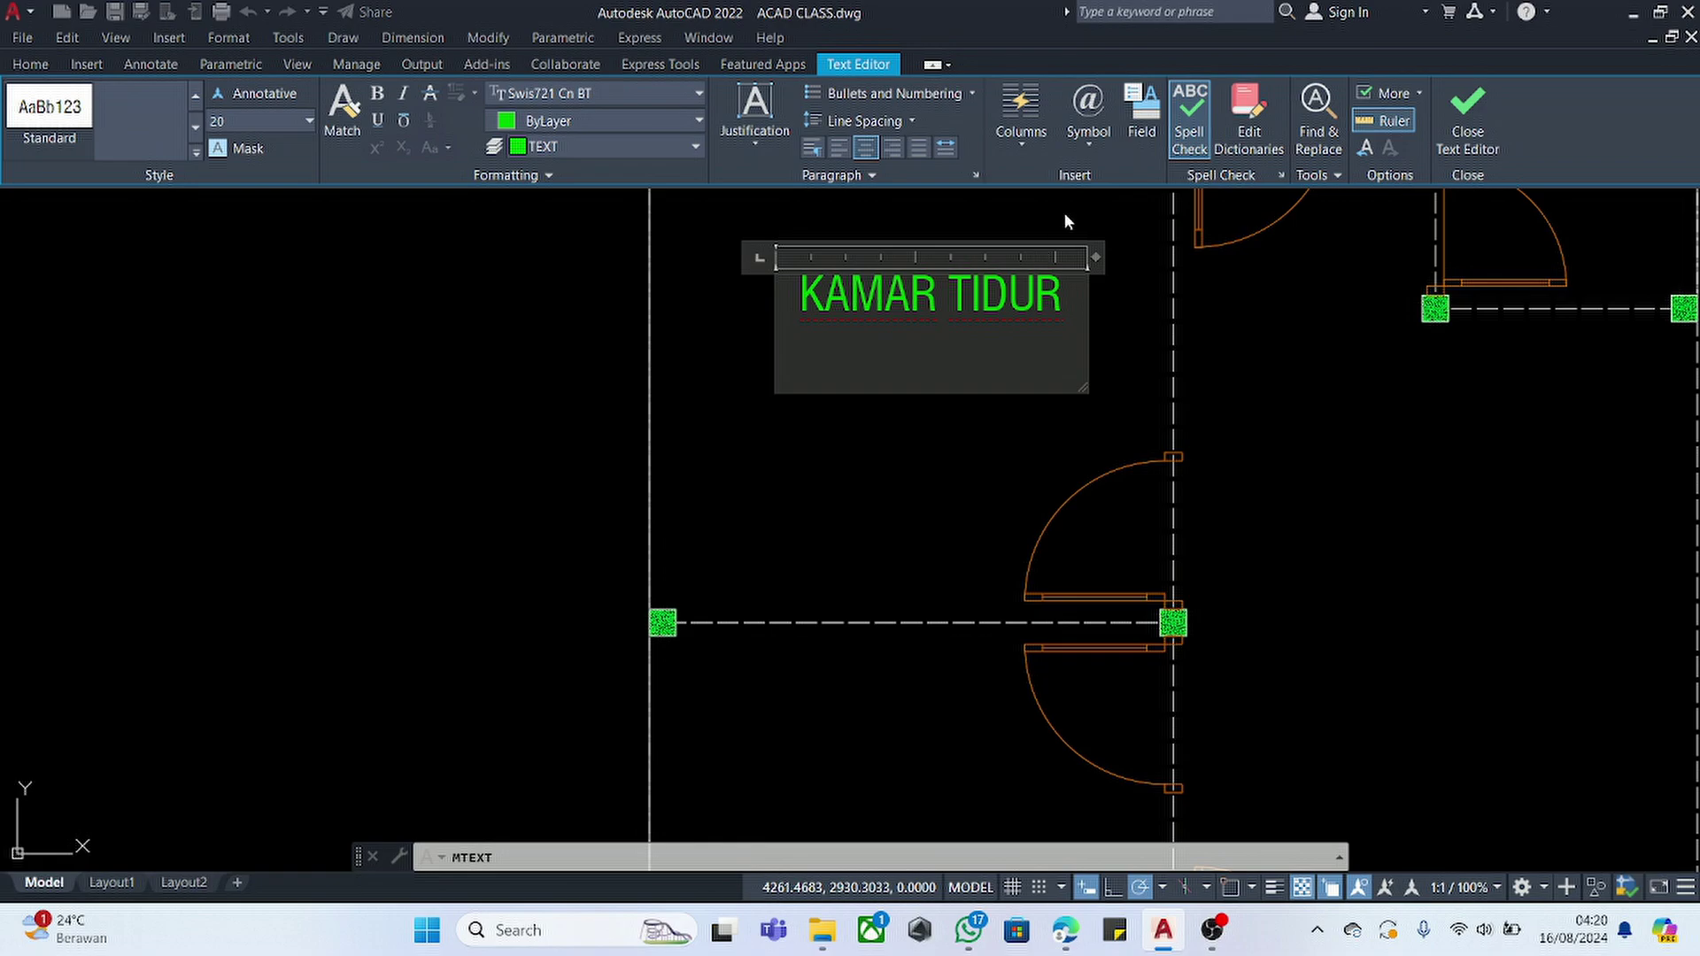
pyautogui.click(1084, 139)
pyautogui.click(1117, 205)
pyautogui.write('0.00')
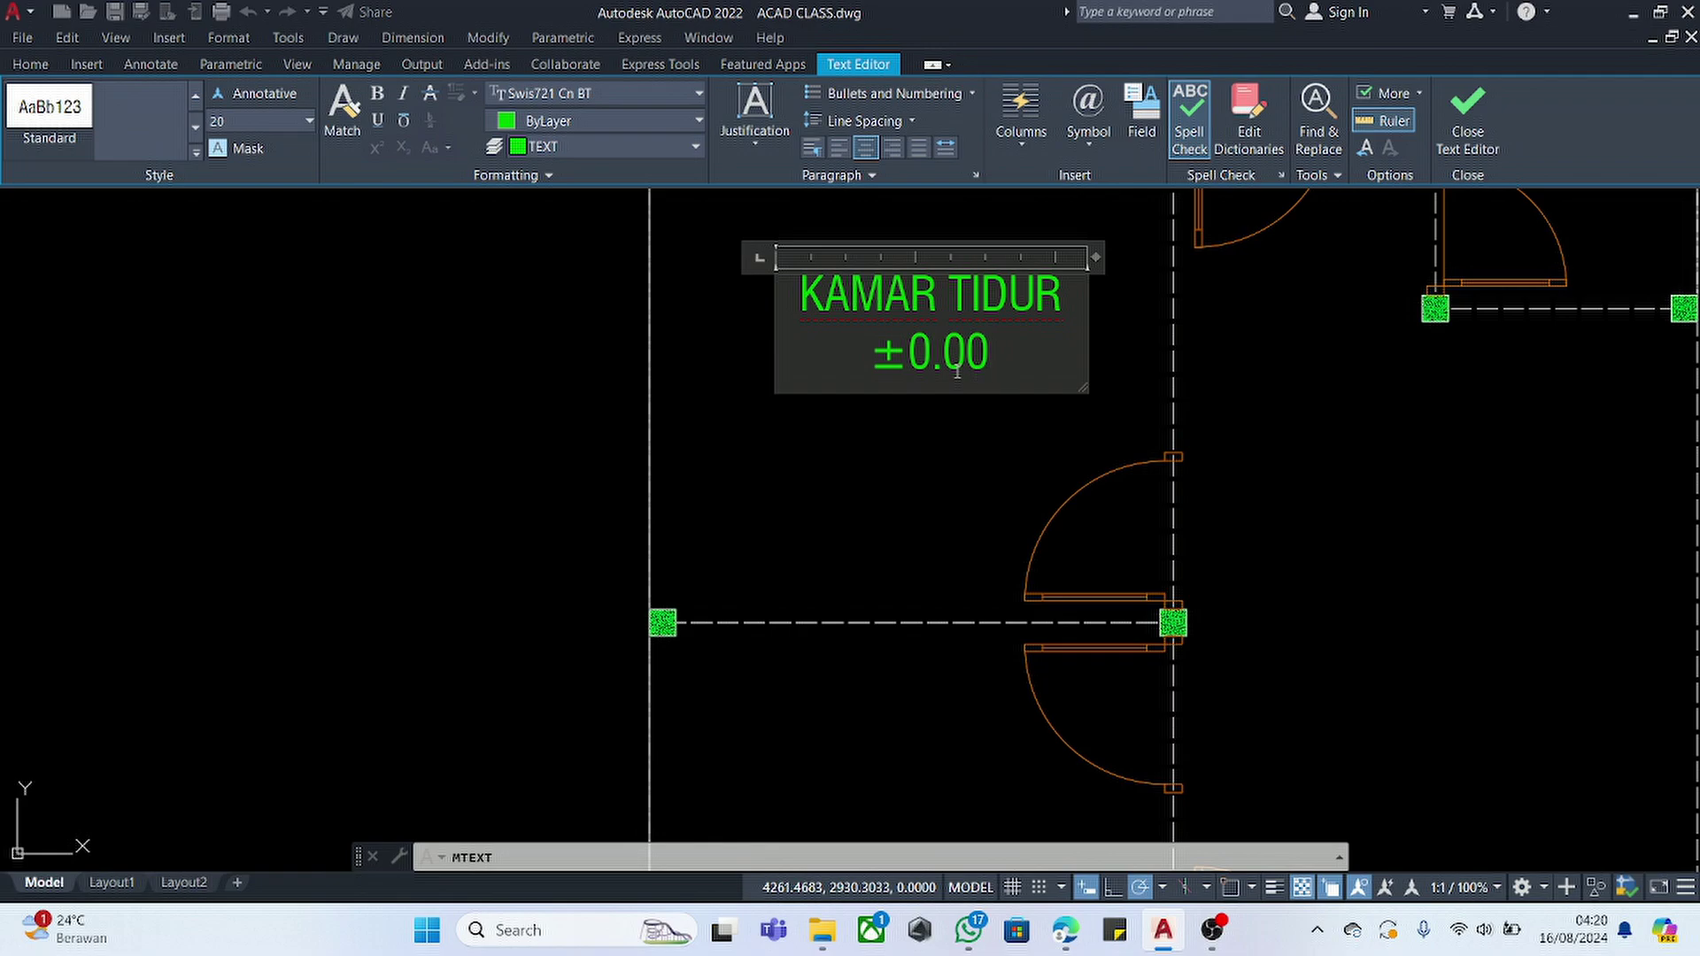
pyautogui.click(894, 441)
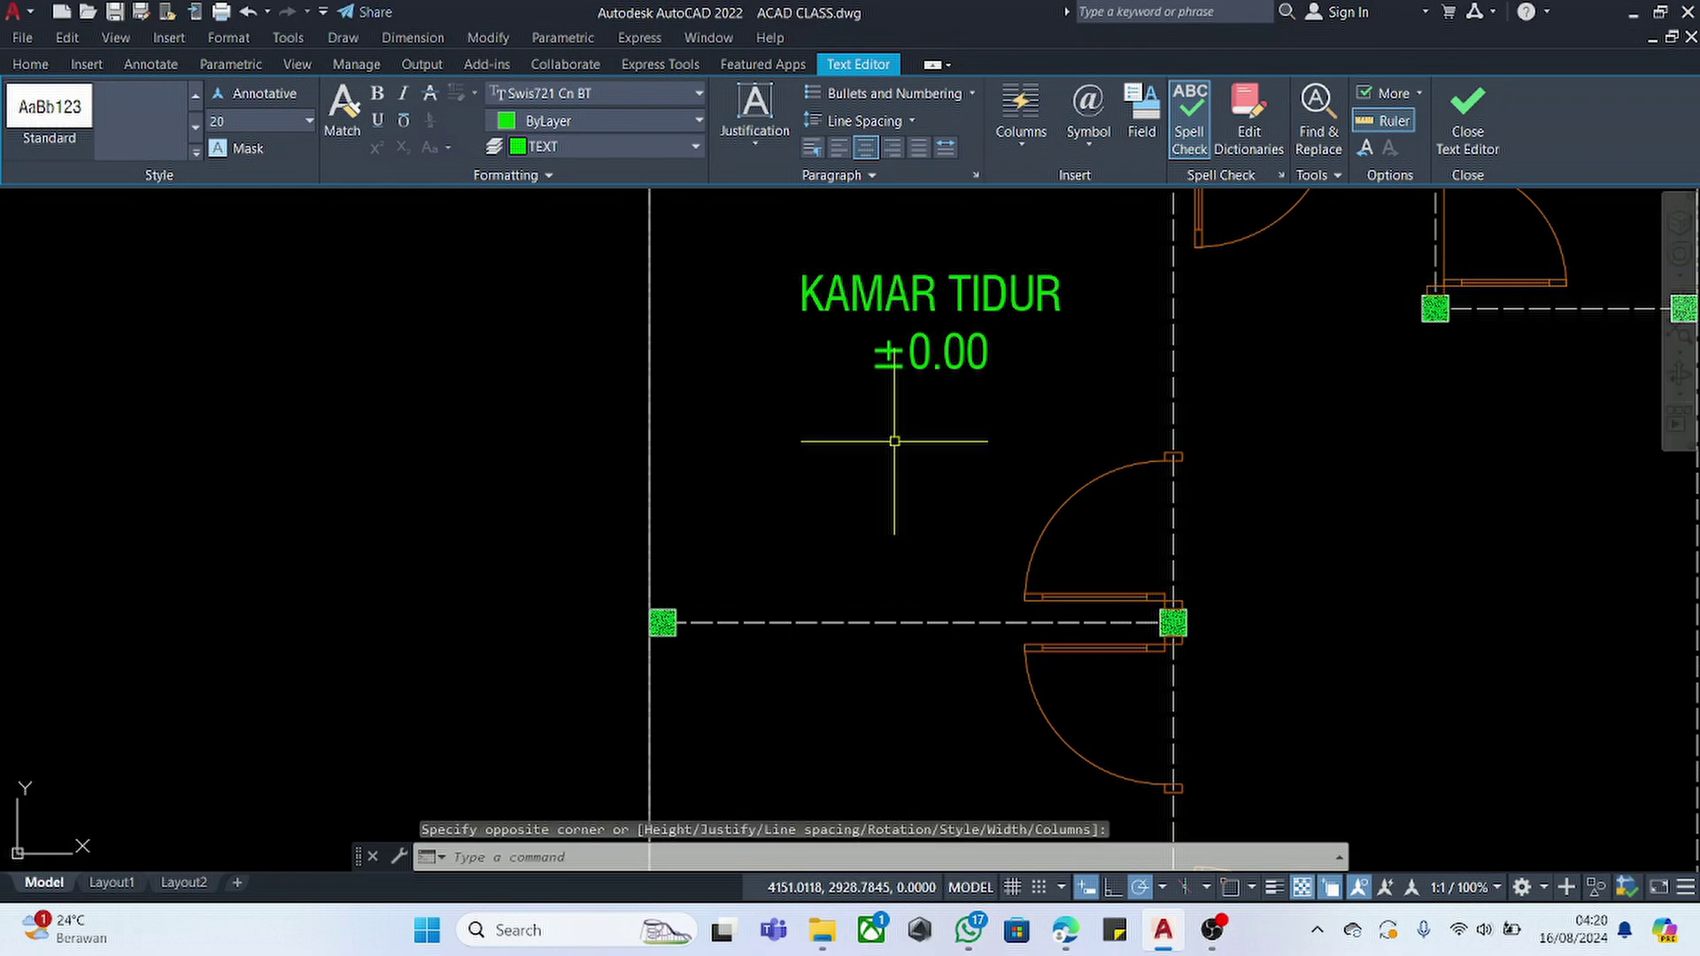
# - Check the text height of the KAMAR TIDUR label
pyautogui.click(917, 278)
pyautogui.doubleClick(918, 277)
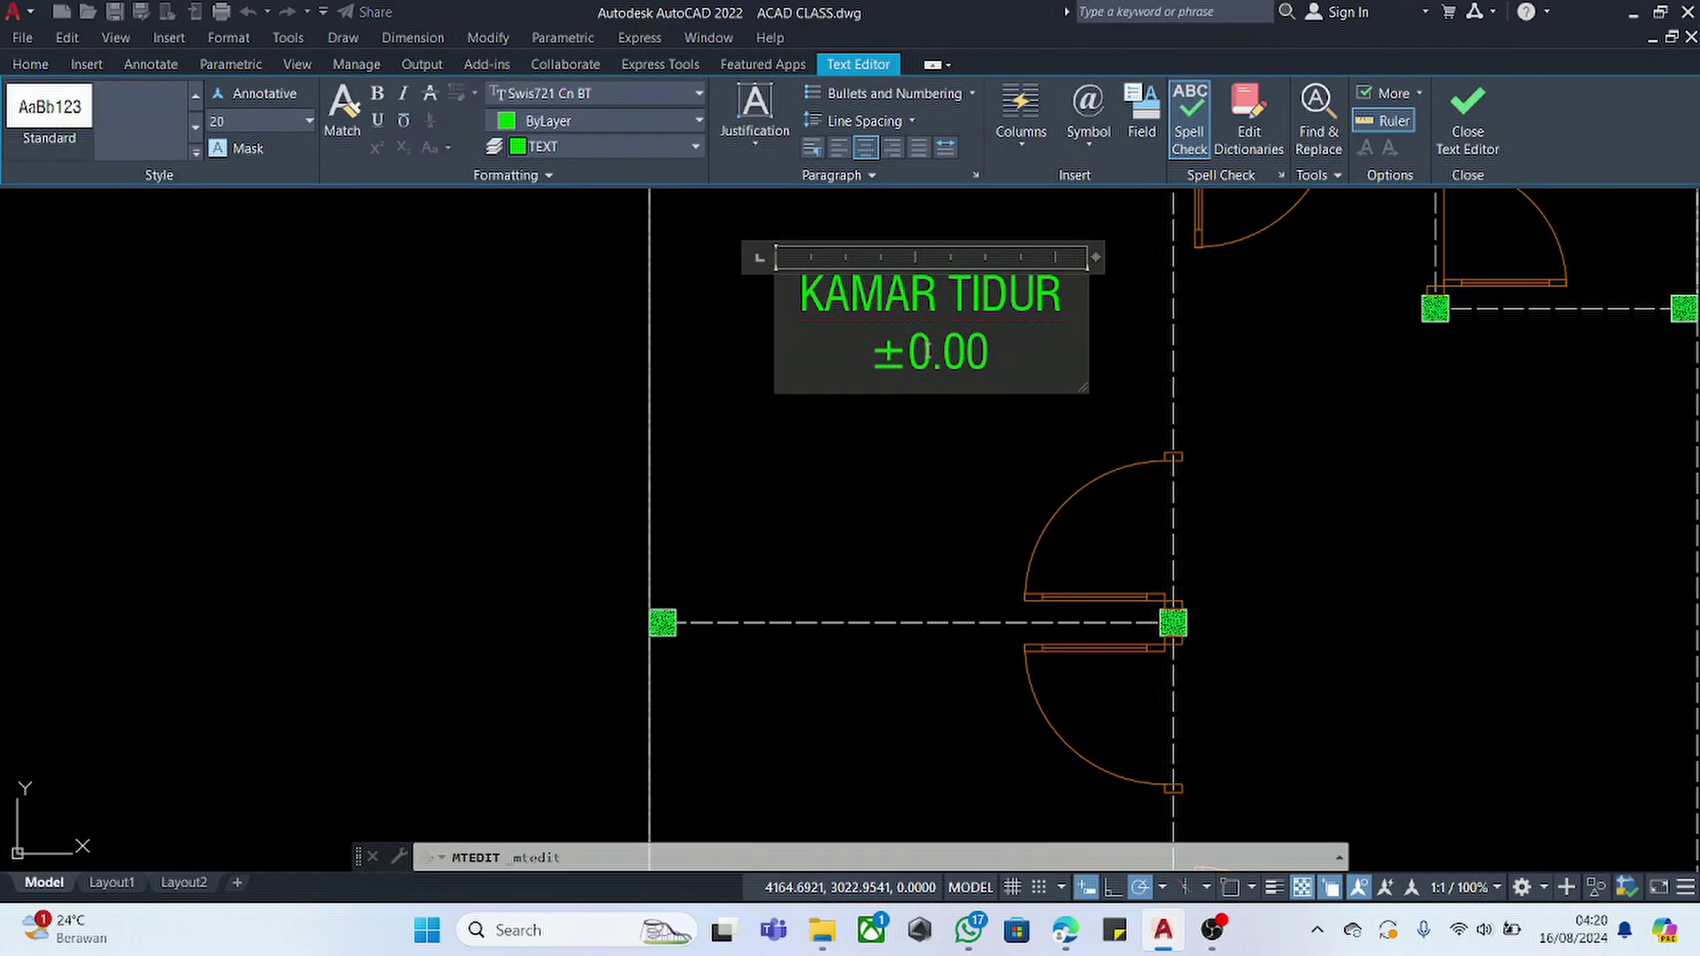
pyautogui.hotkey('ctrl', 'a')
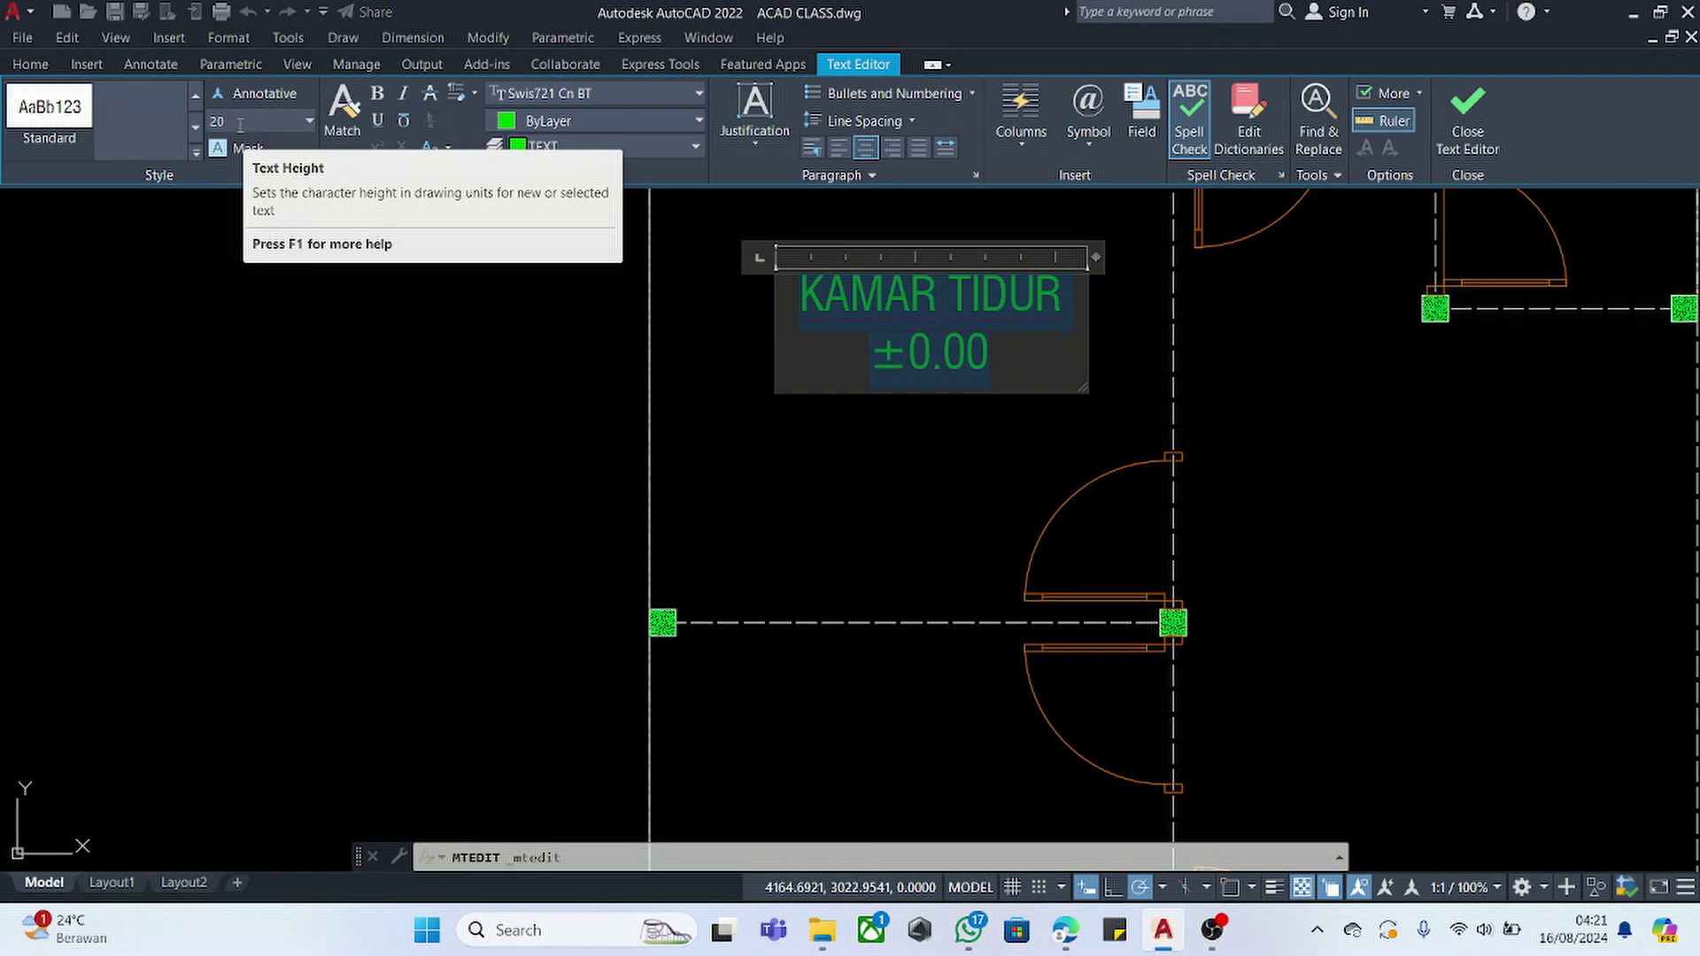
pyautogui.click(363, 324)
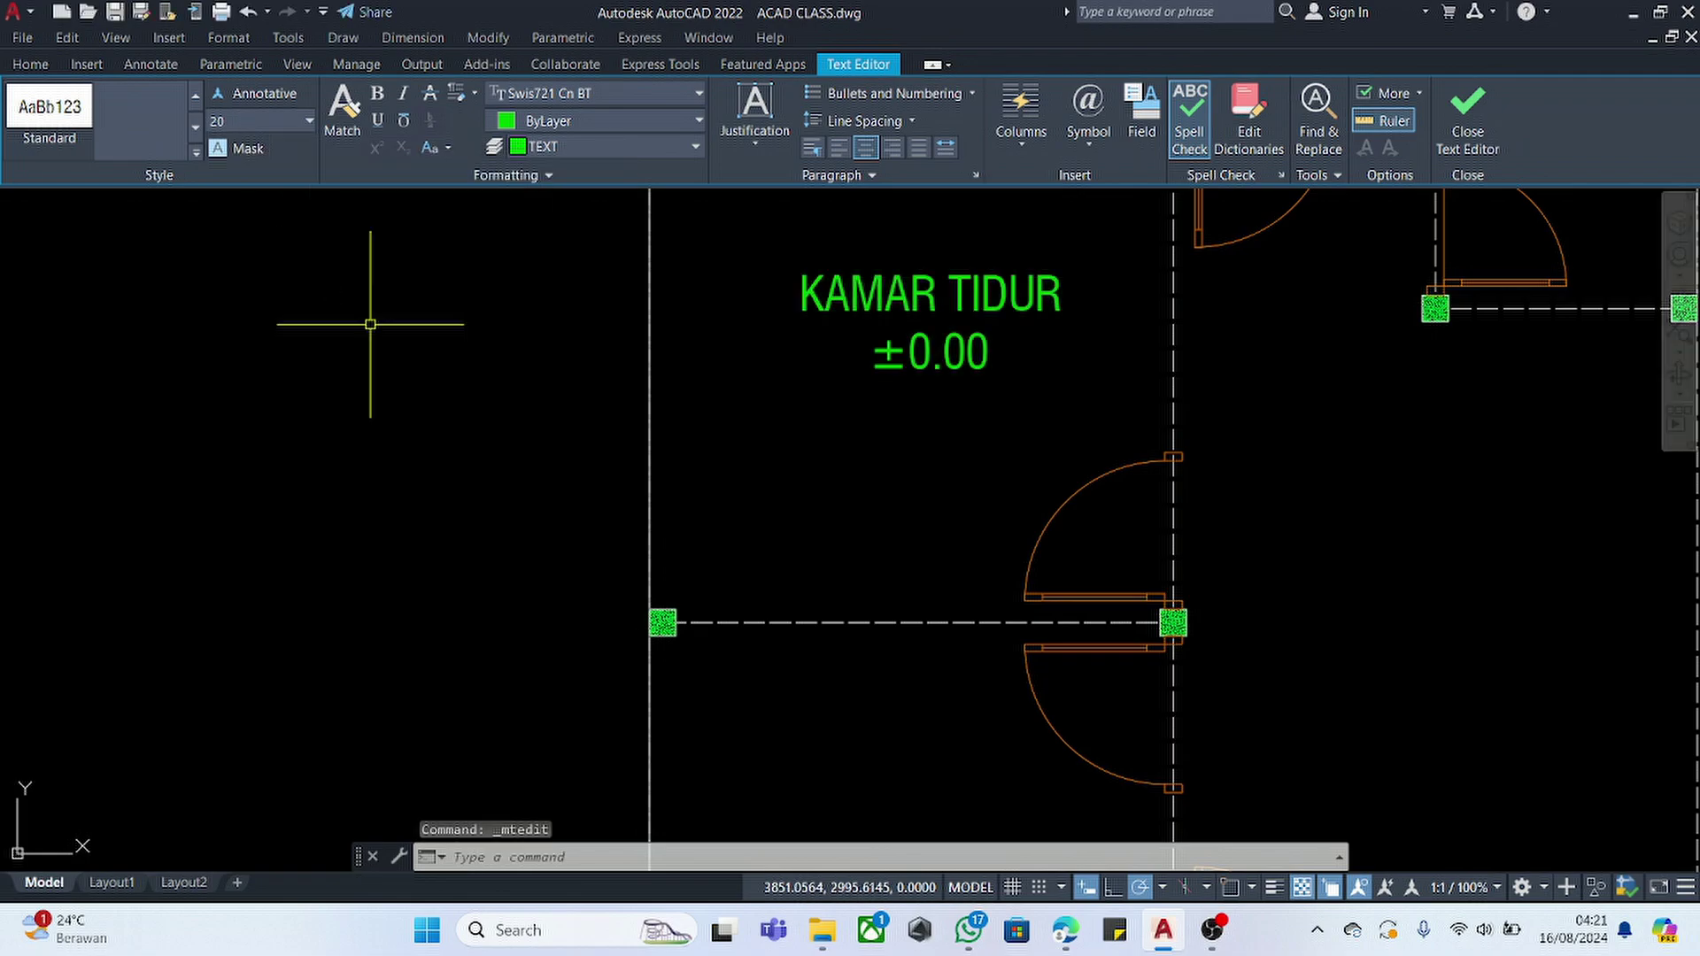
# - Move the KAMAR TIDUR label slightly down and left to centre it in the upper-left bedroom
pyautogui.scroll(-3, 744, 454)
pyautogui.scroll(2, 816, 347)
pyautogui.click(816, 347)
pyautogui.click(782, 428)
pyautogui.write('m')
pyautogui.press('space')
pyautogui.click(796, 479)
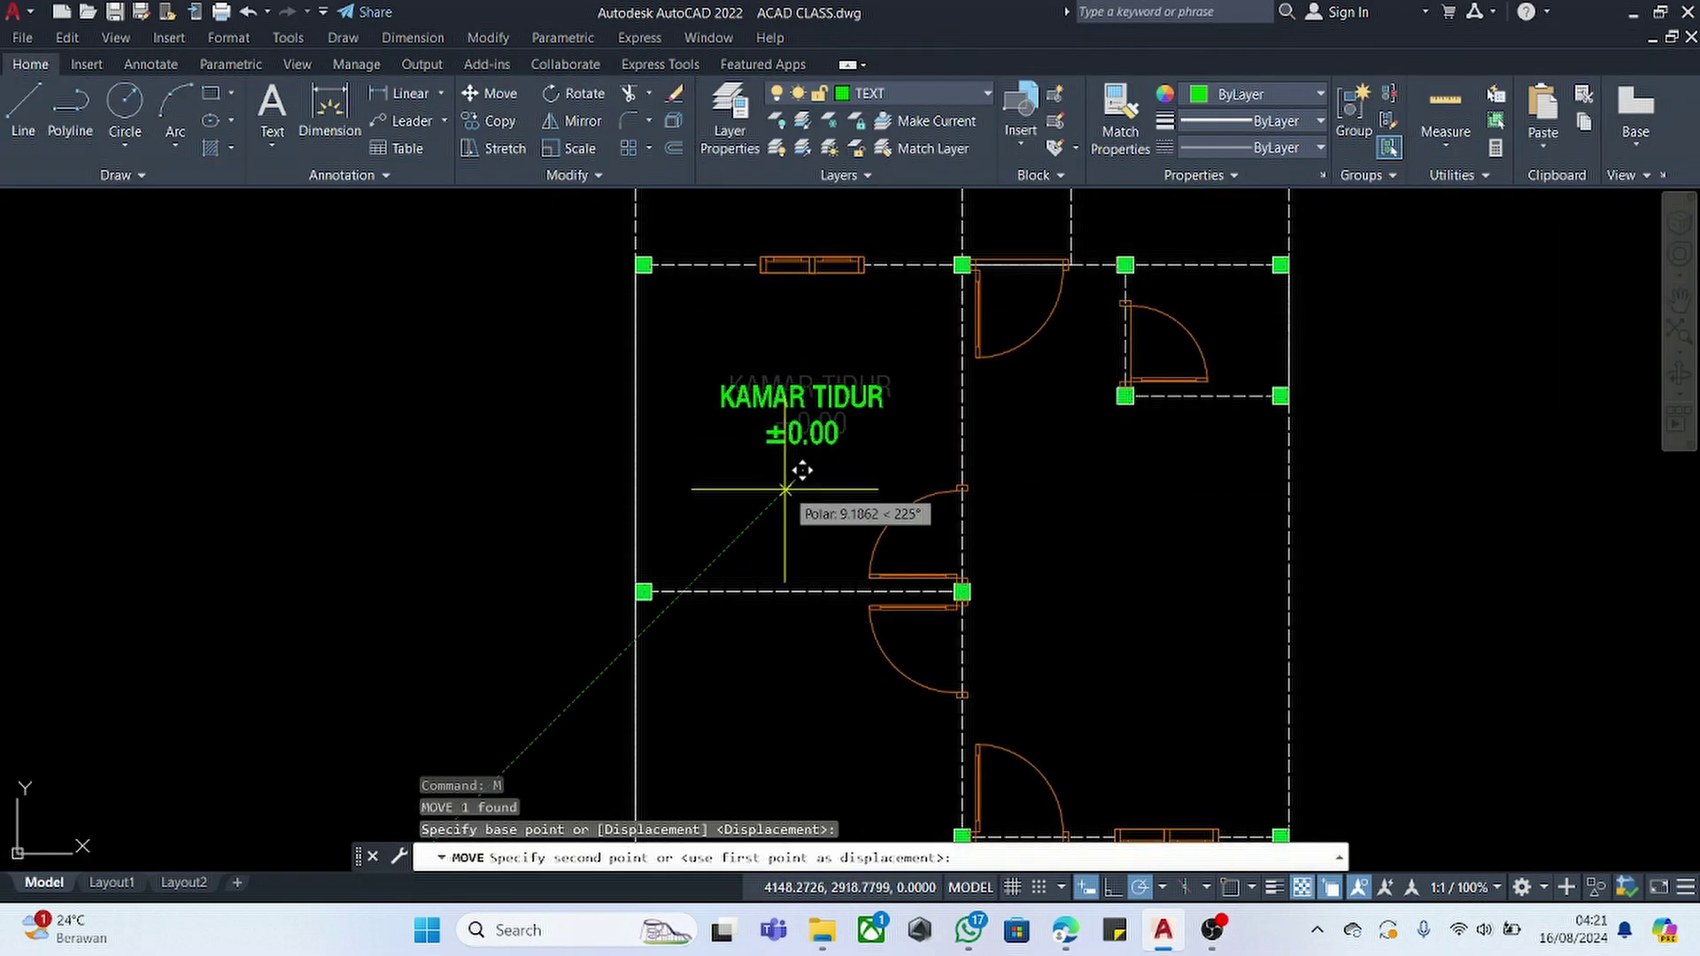
pyautogui.click(784, 491)
pyautogui.click(811, 358)
pyautogui.write('c')
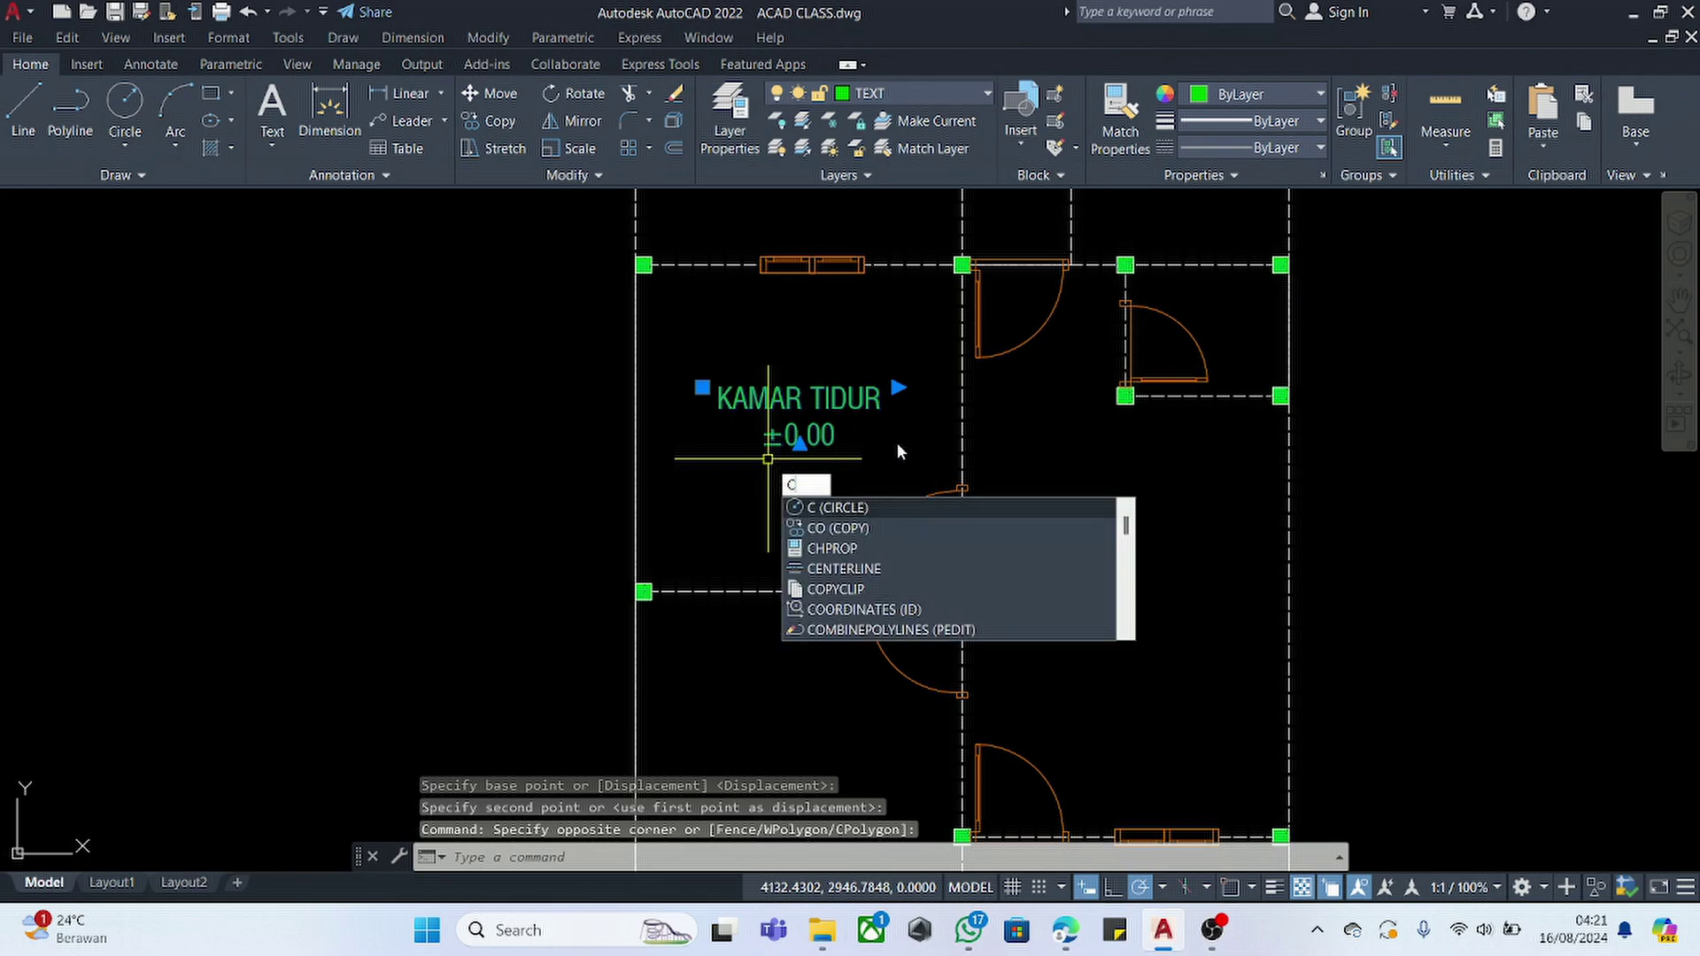
pyautogui.press('Escape')
pyautogui.scroll(-10, 796, 416)
pyautogui.scroll(8, 629, 429)
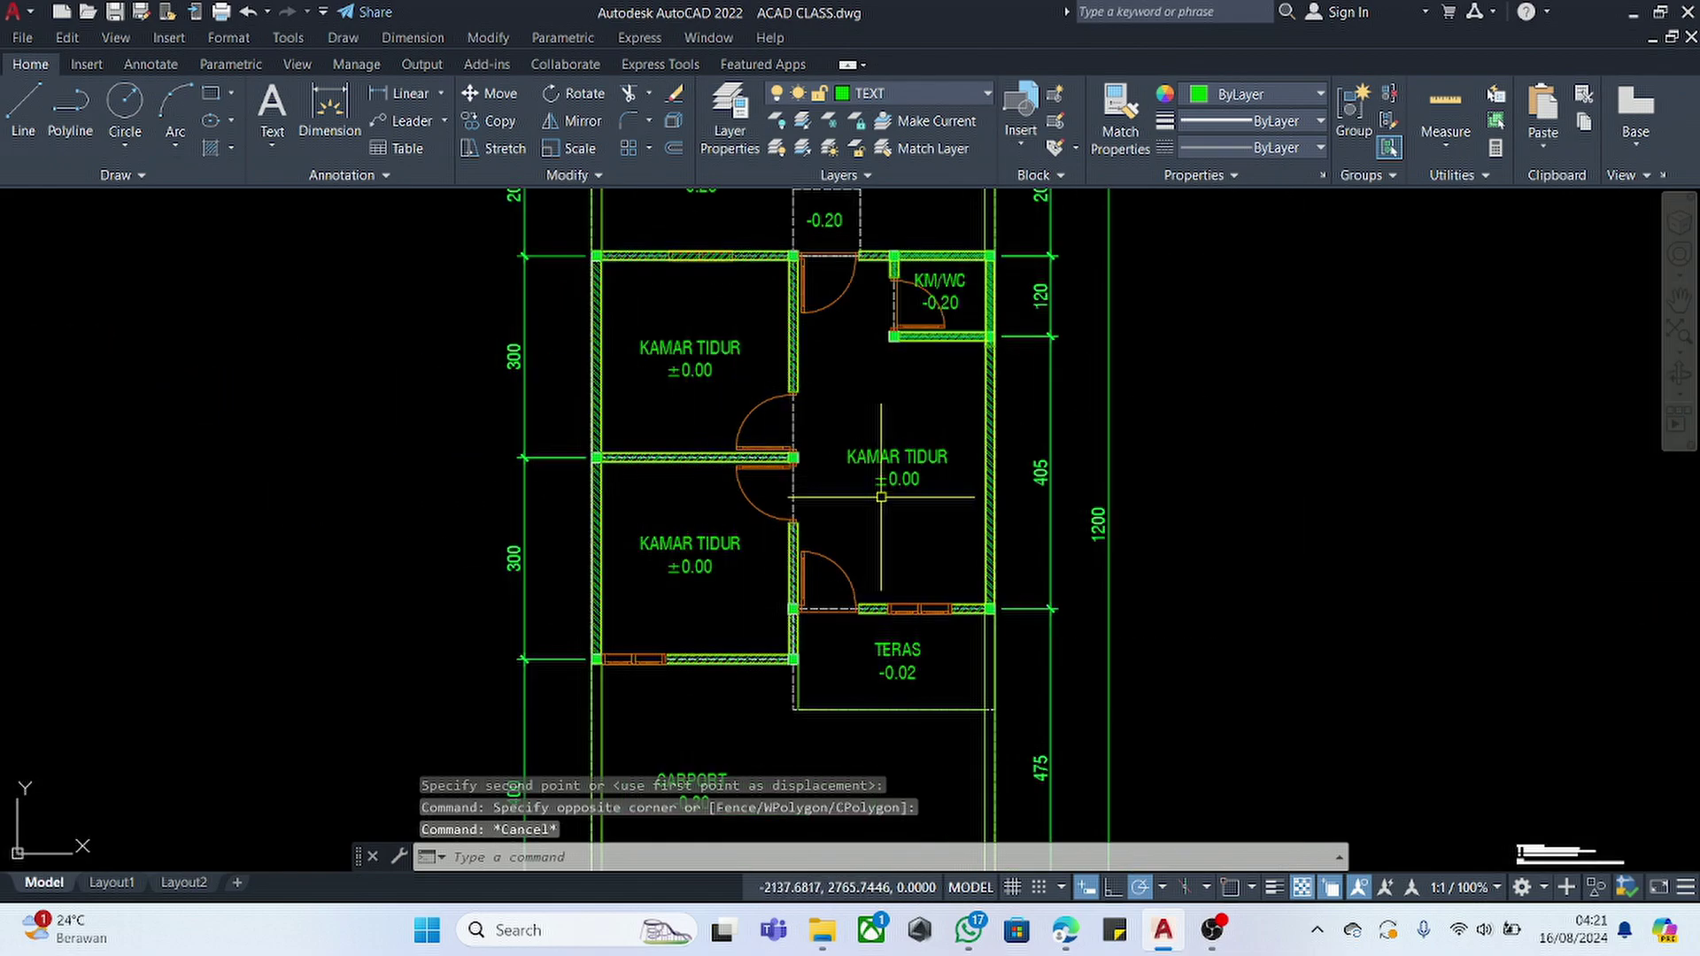
pyautogui.click(940, 414)
pyautogui.click(757, 617)
pyautogui.click(679, 519)
pyautogui.click(676, 566)
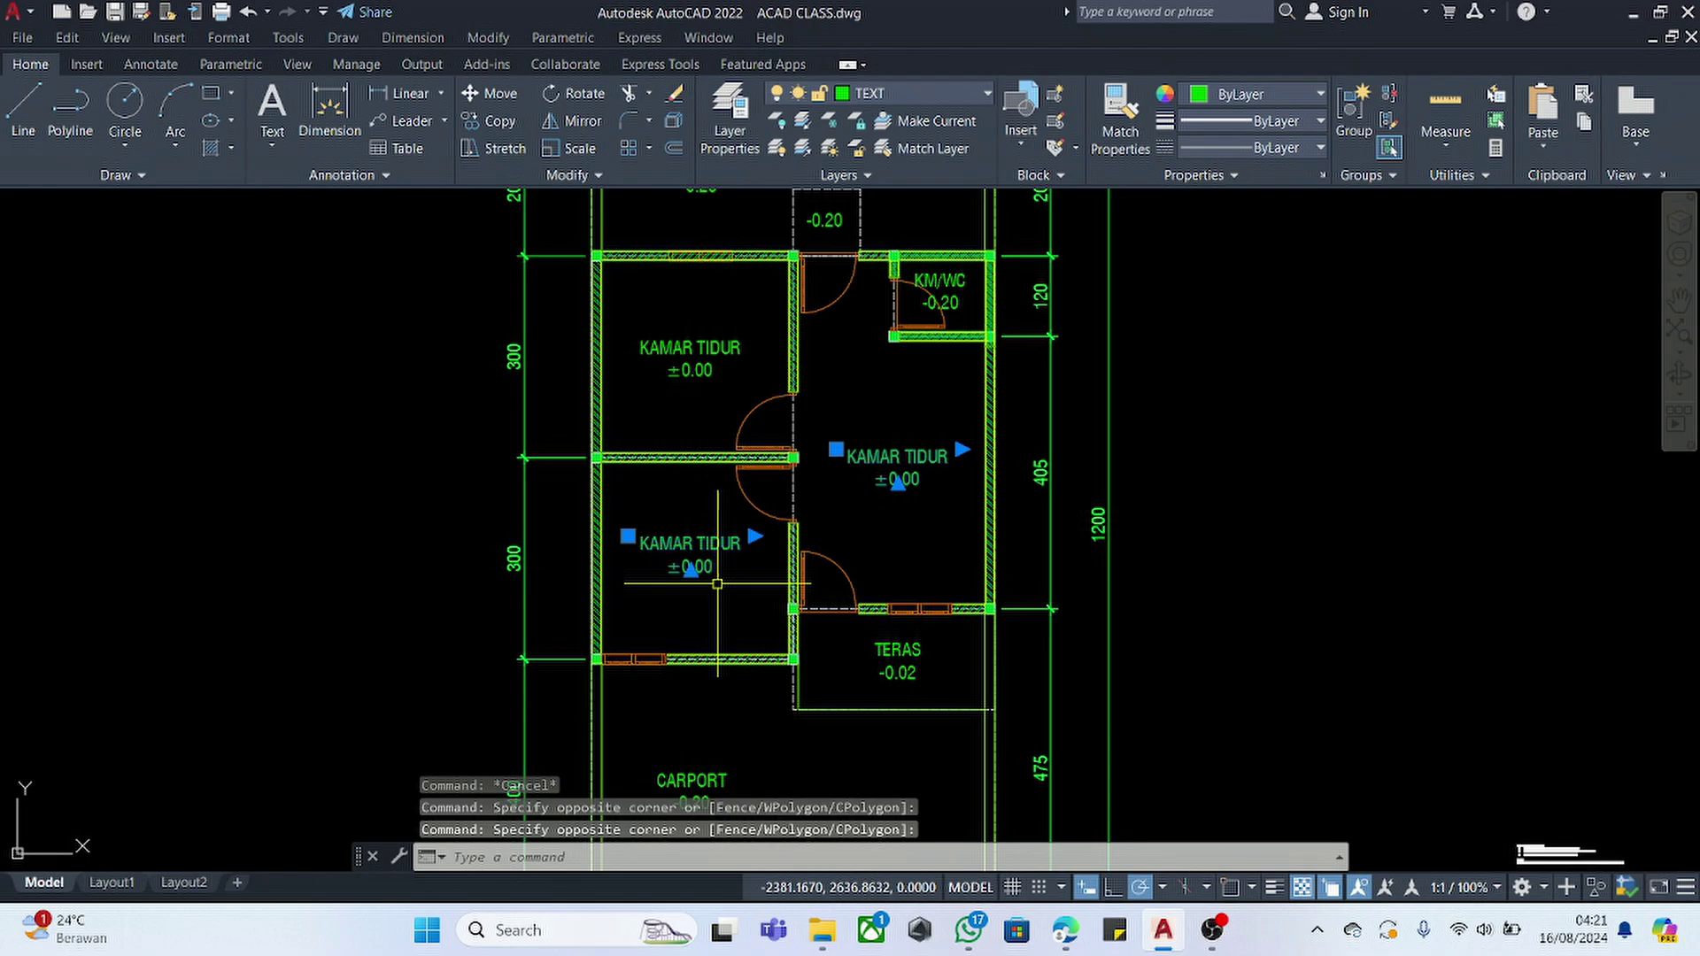
pyautogui.click(896, 642)
pyautogui.scroll(-2, 819, 593)
pyautogui.scroll(2, 790, 630)
pyautogui.click(740, 718)
pyautogui.click(716, 736)
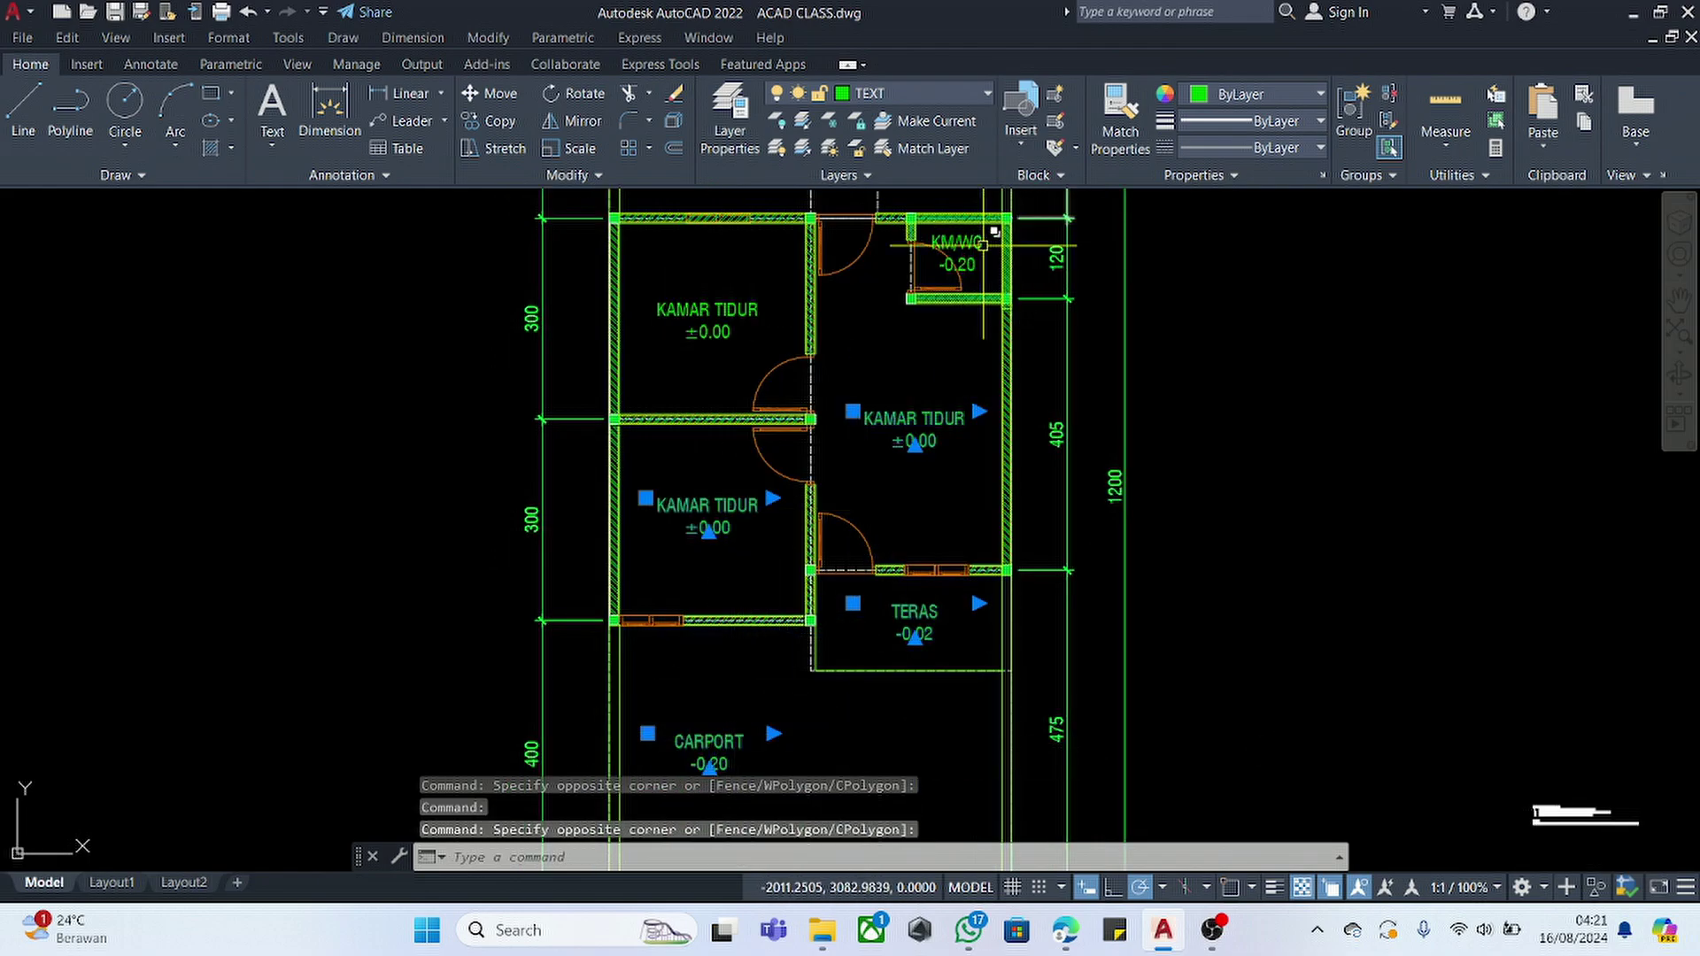
pyautogui.click(959, 260)
pyautogui.scroll(-4, 912, 381)
pyautogui.scroll(4, 891, 301)
pyautogui.click(885, 315)
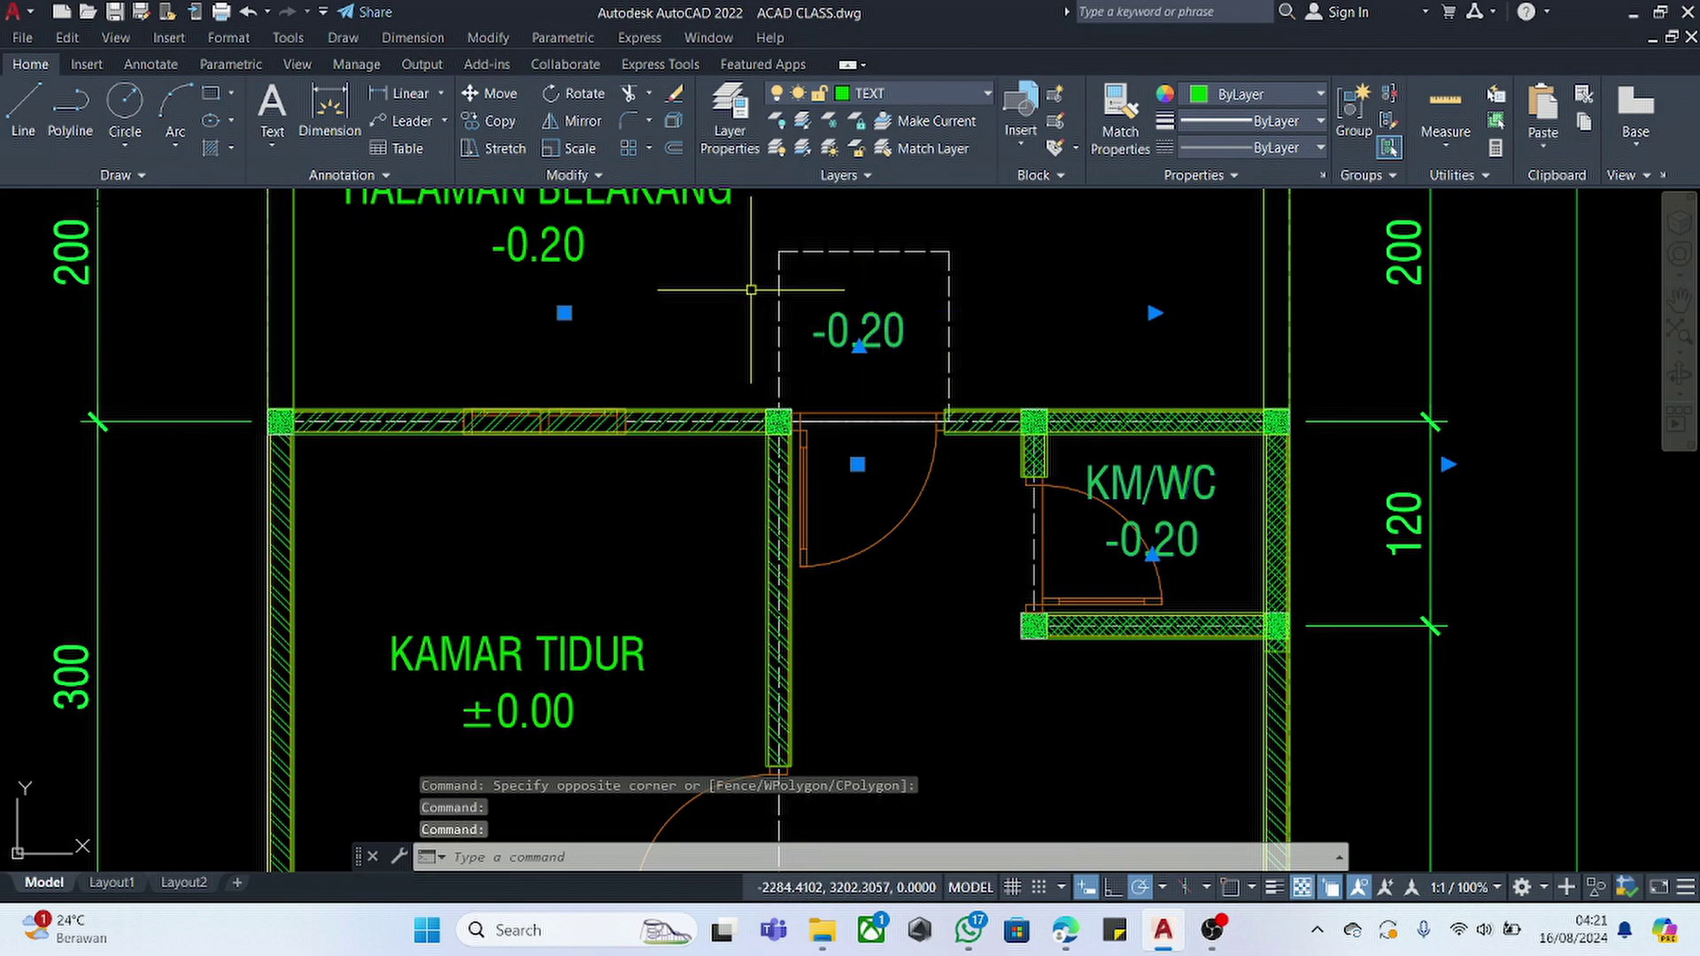
pyautogui.scroll(-2, 669, 310)
pyautogui.click(630, 284)
pyautogui.click(615, 272)
pyautogui.click(617, 274)
pyautogui.write('co')
pyautogui.press('Return')
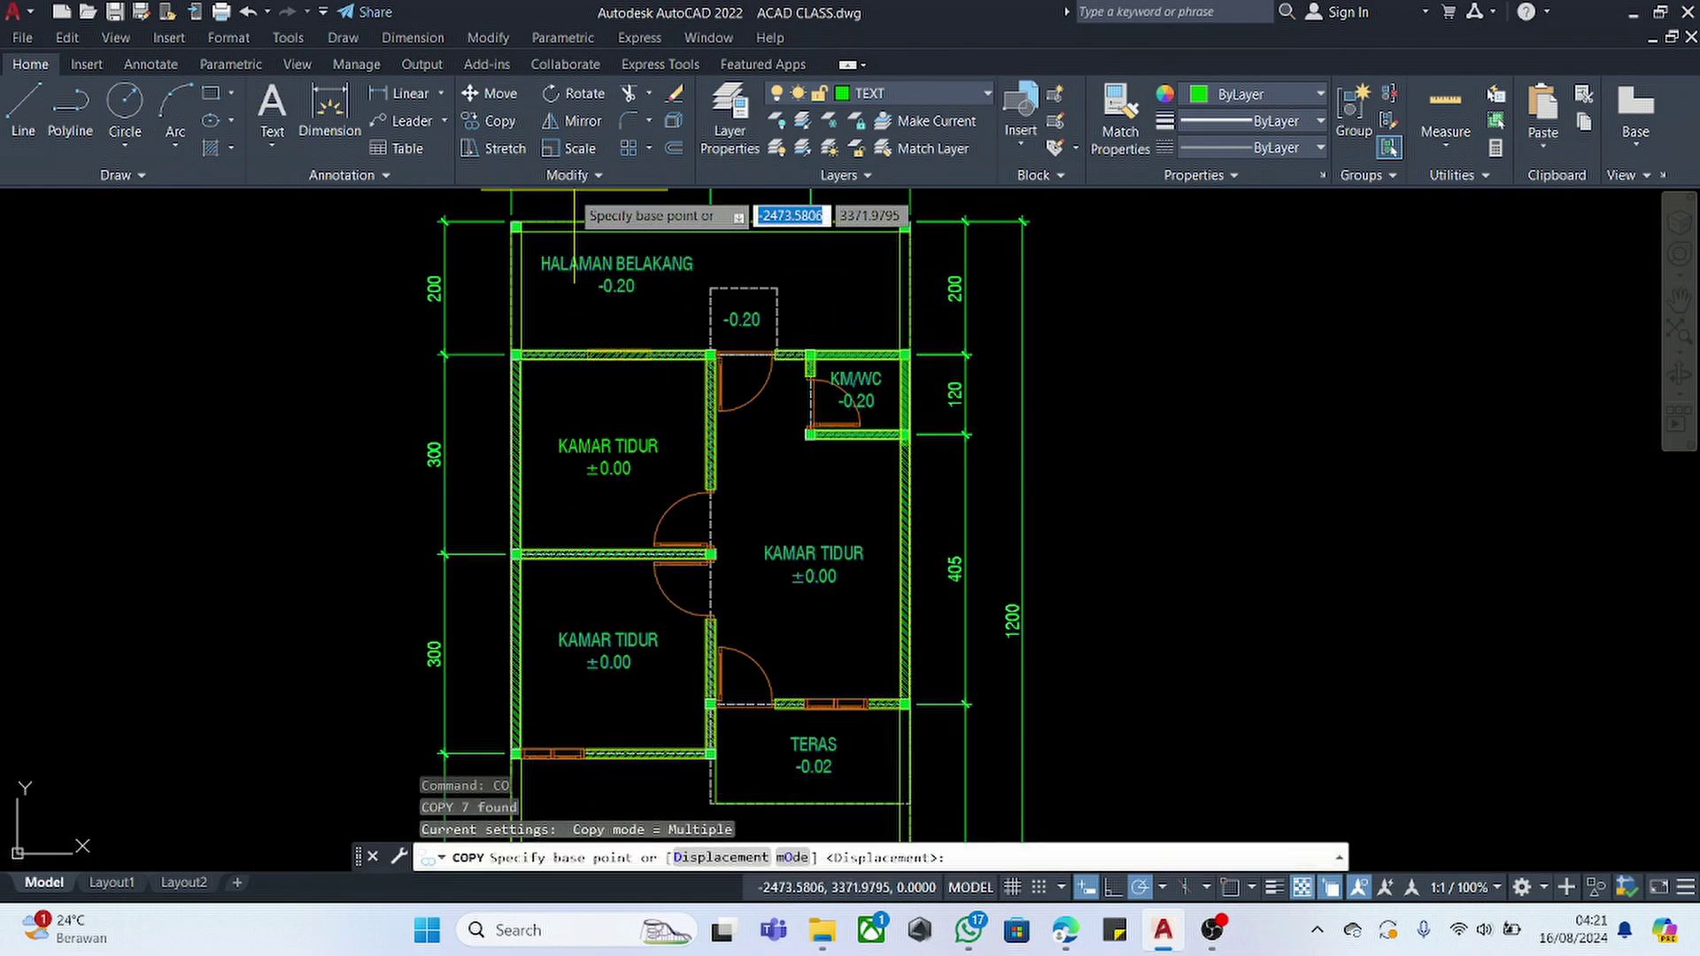
pyautogui.scroll(4, 533, 219)
pyautogui.press('Escape')
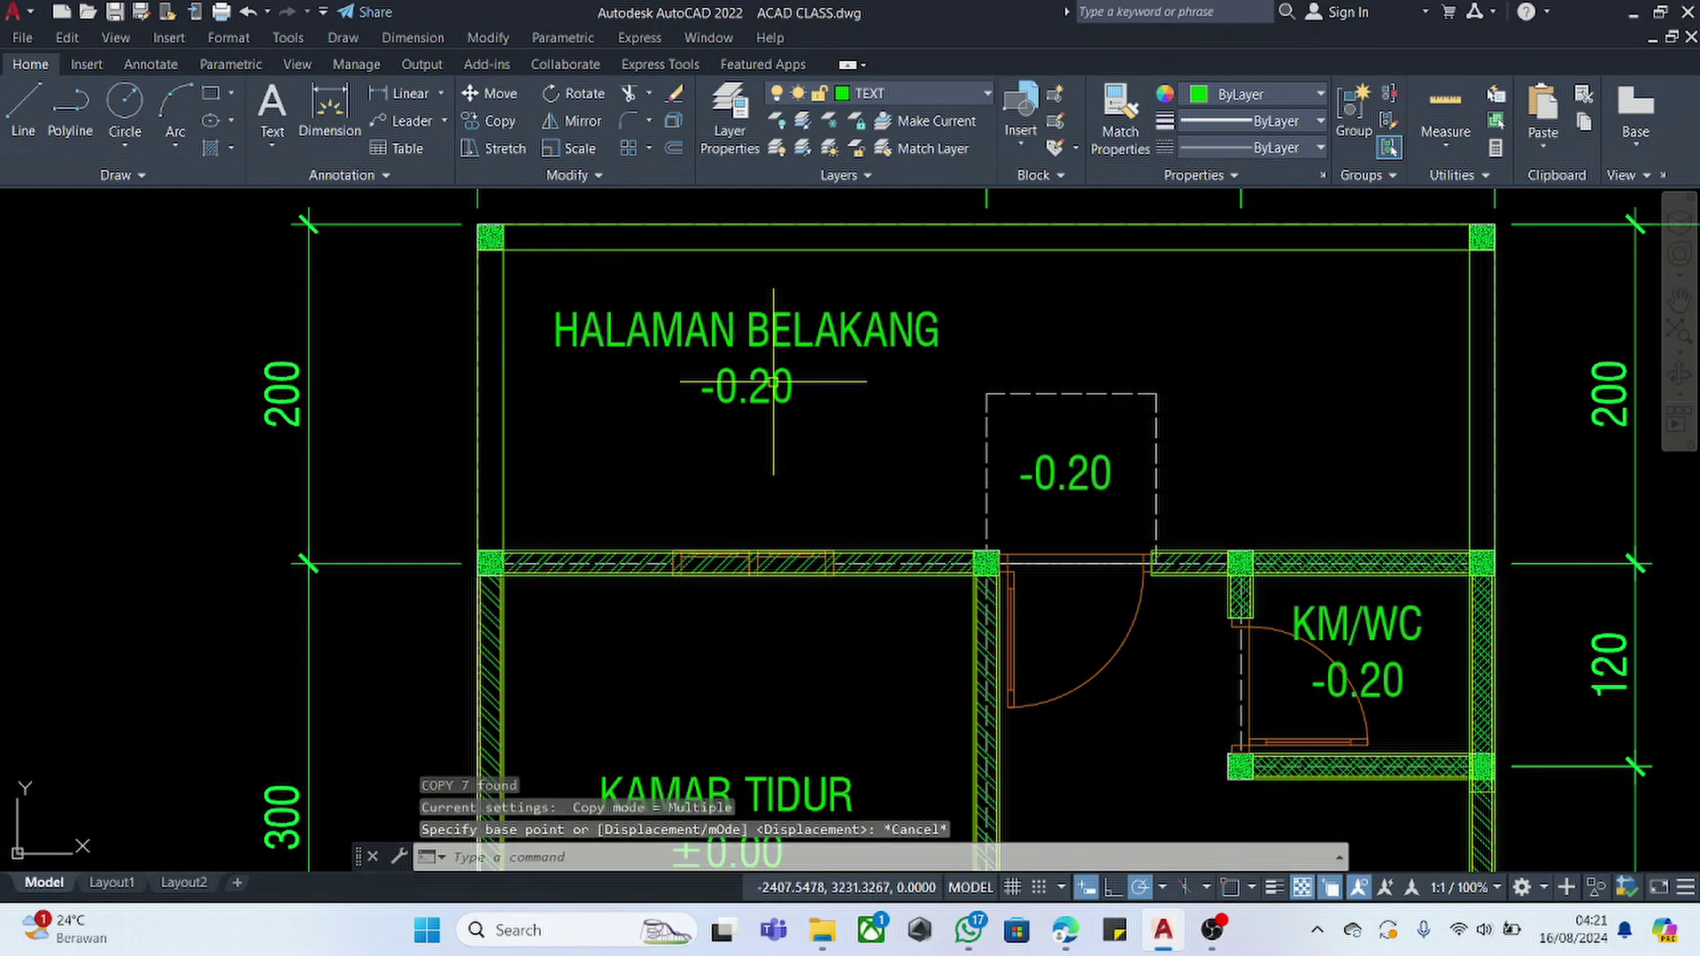
# - Copy the seven remaining room-name and floor-level labels from the reference plan to the matching places in the working plan
pyautogui.click(1378, 628)
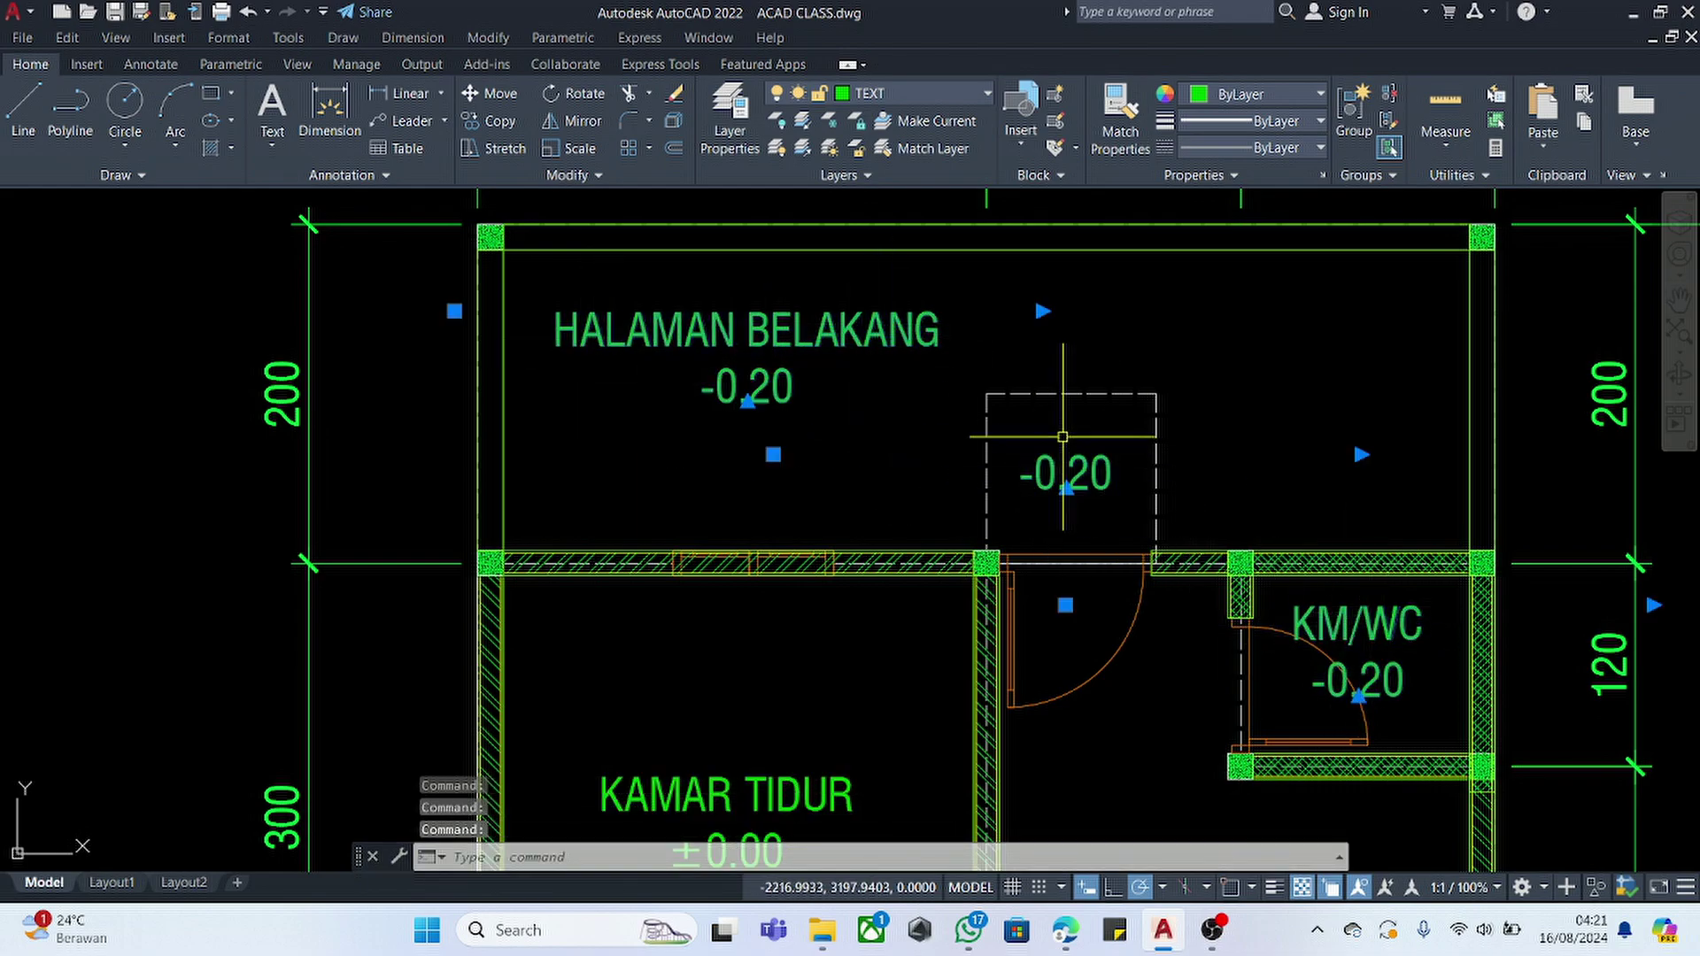
pyautogui.scroll(-5, 1062, 437)
pyautogui.scroll(3, 963, 609)
pyautogui.click(991, 640)
pyautogui.click(974, 680)
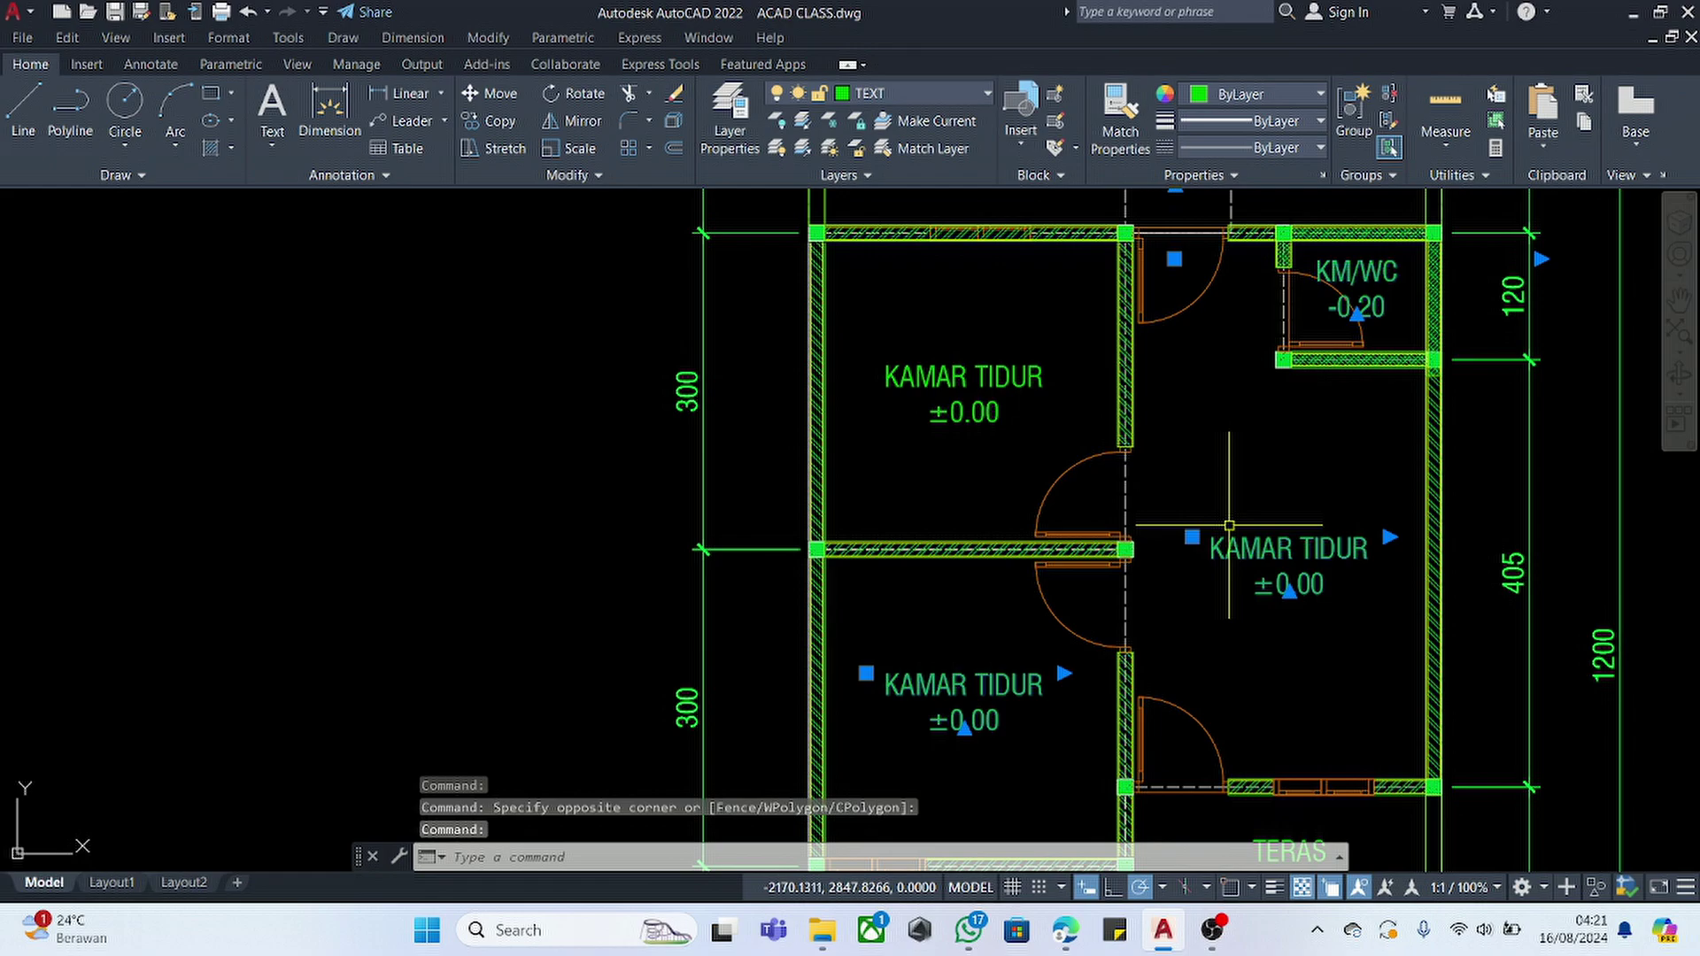
pyautogui.scroll(-4, 1228, 607)
pyautogui.scroll(6, 1227, 608)
pyautogui.click(1224, 598)
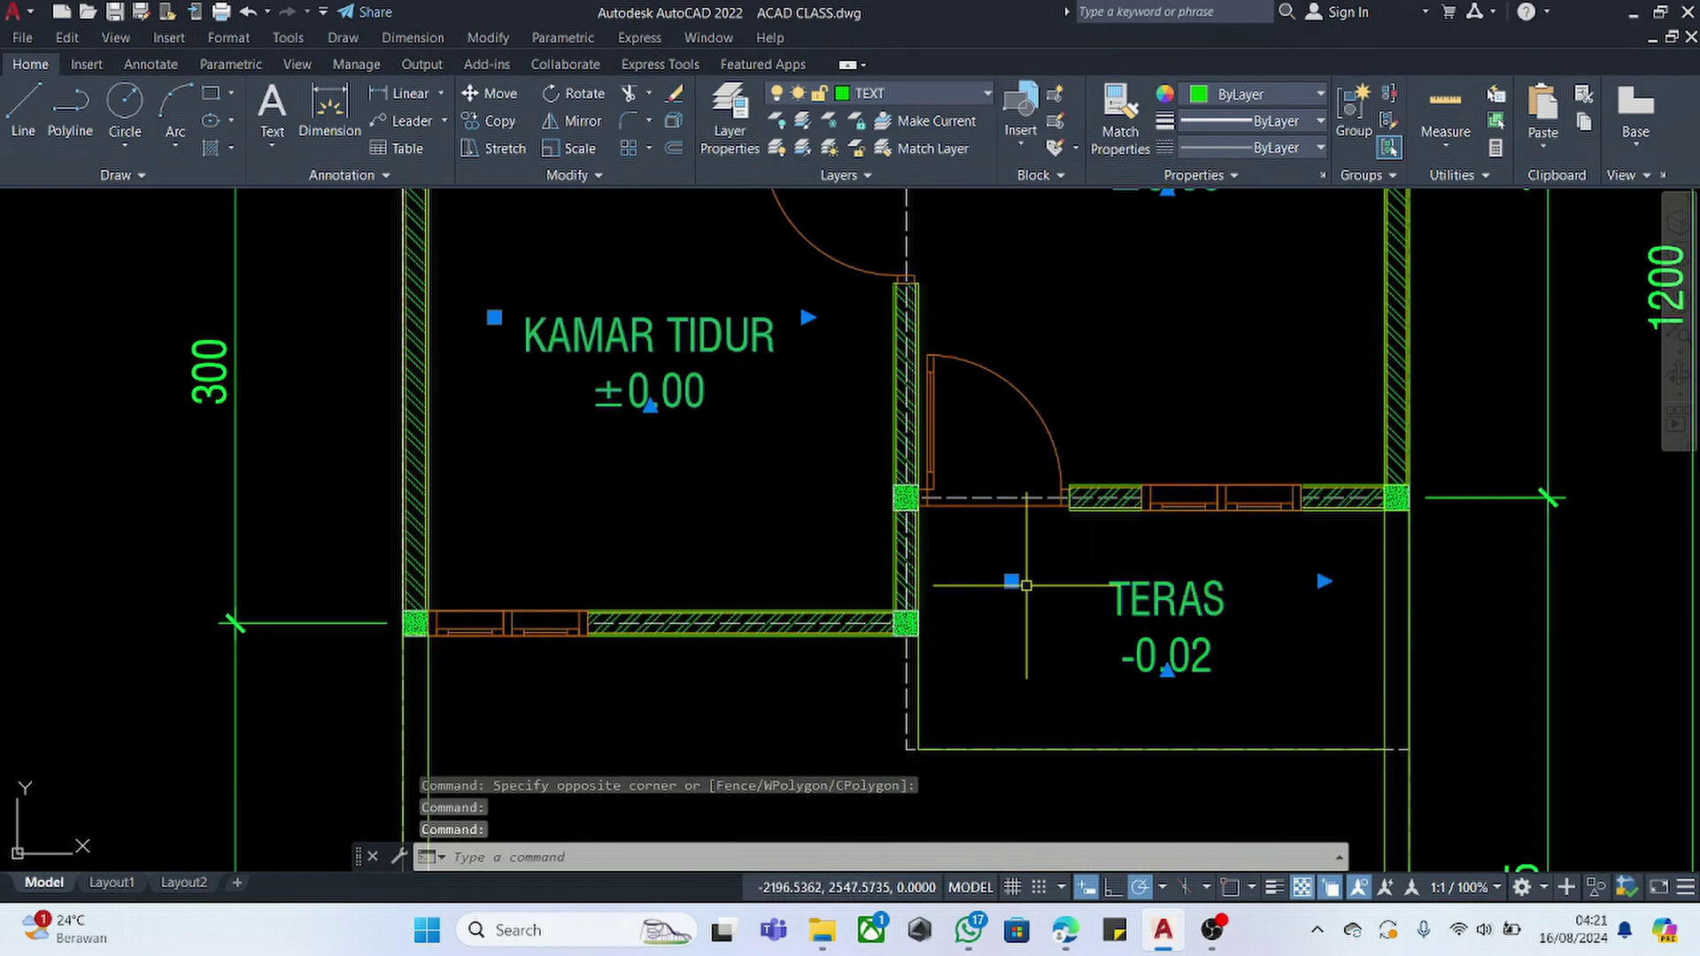
pyautogui.scroll(-4, 990, 582)
pyautogui.click(923, 683)
pyautogui.click(817, 717)
pyautogui.press('Return')
pyautogui.click(893, 657)
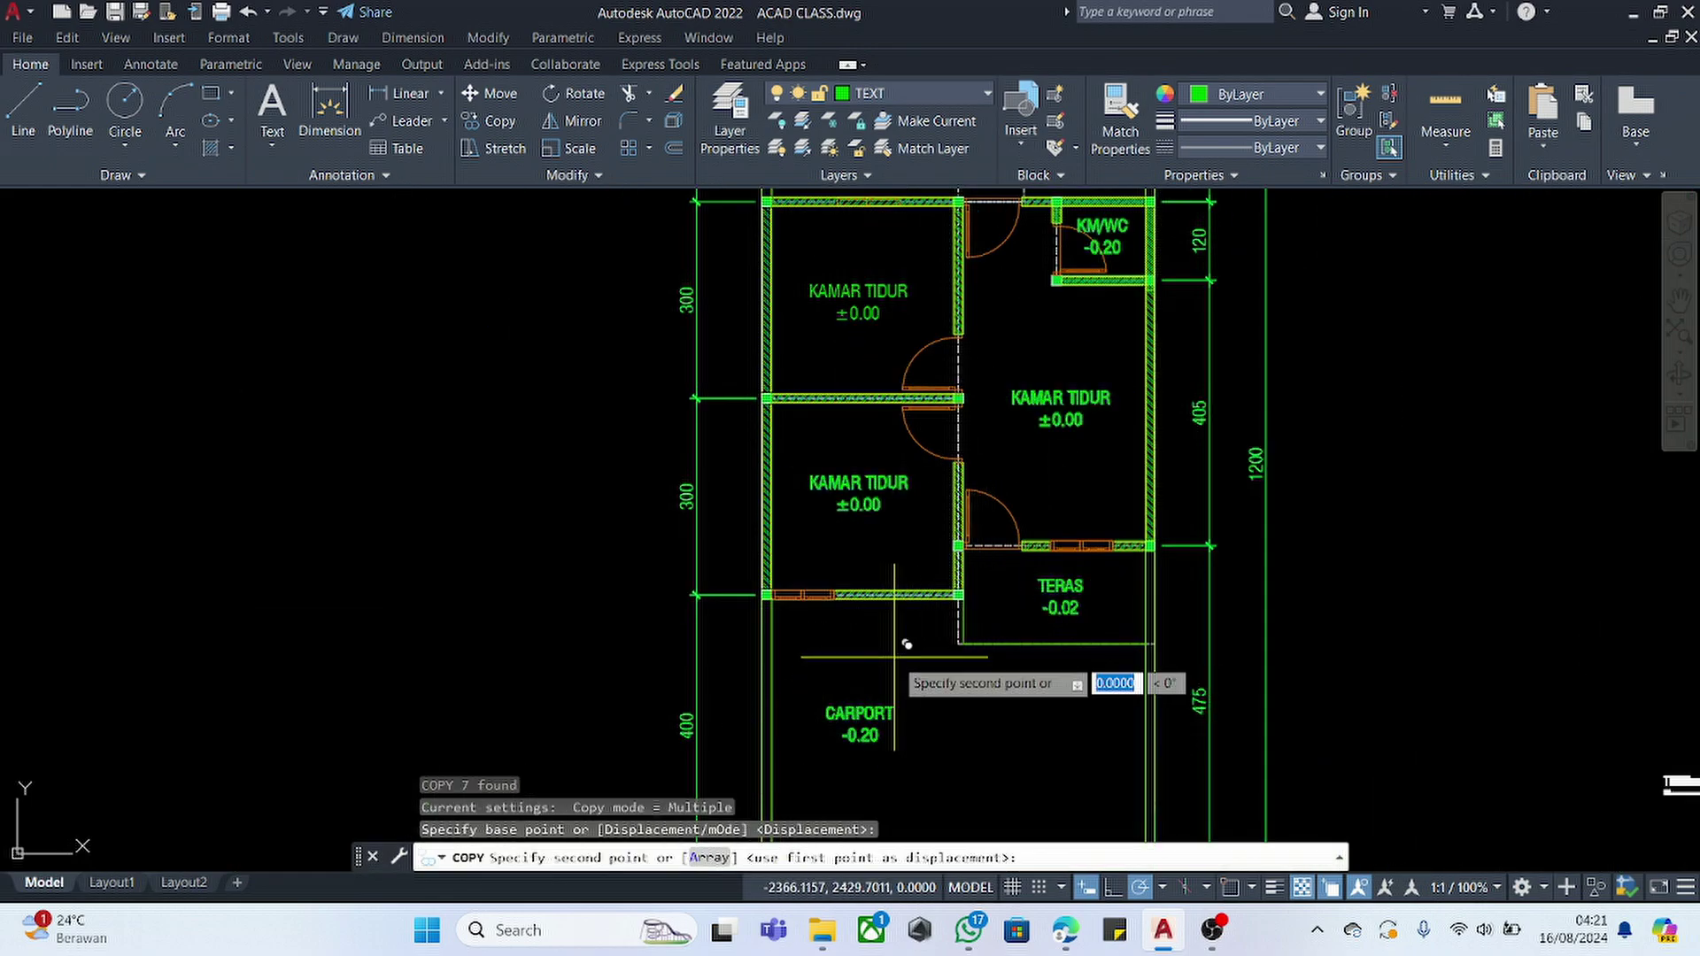
pyautogui.scroll(-6, 890, 646)
pyautogui.scroll(6, 1537, 635)
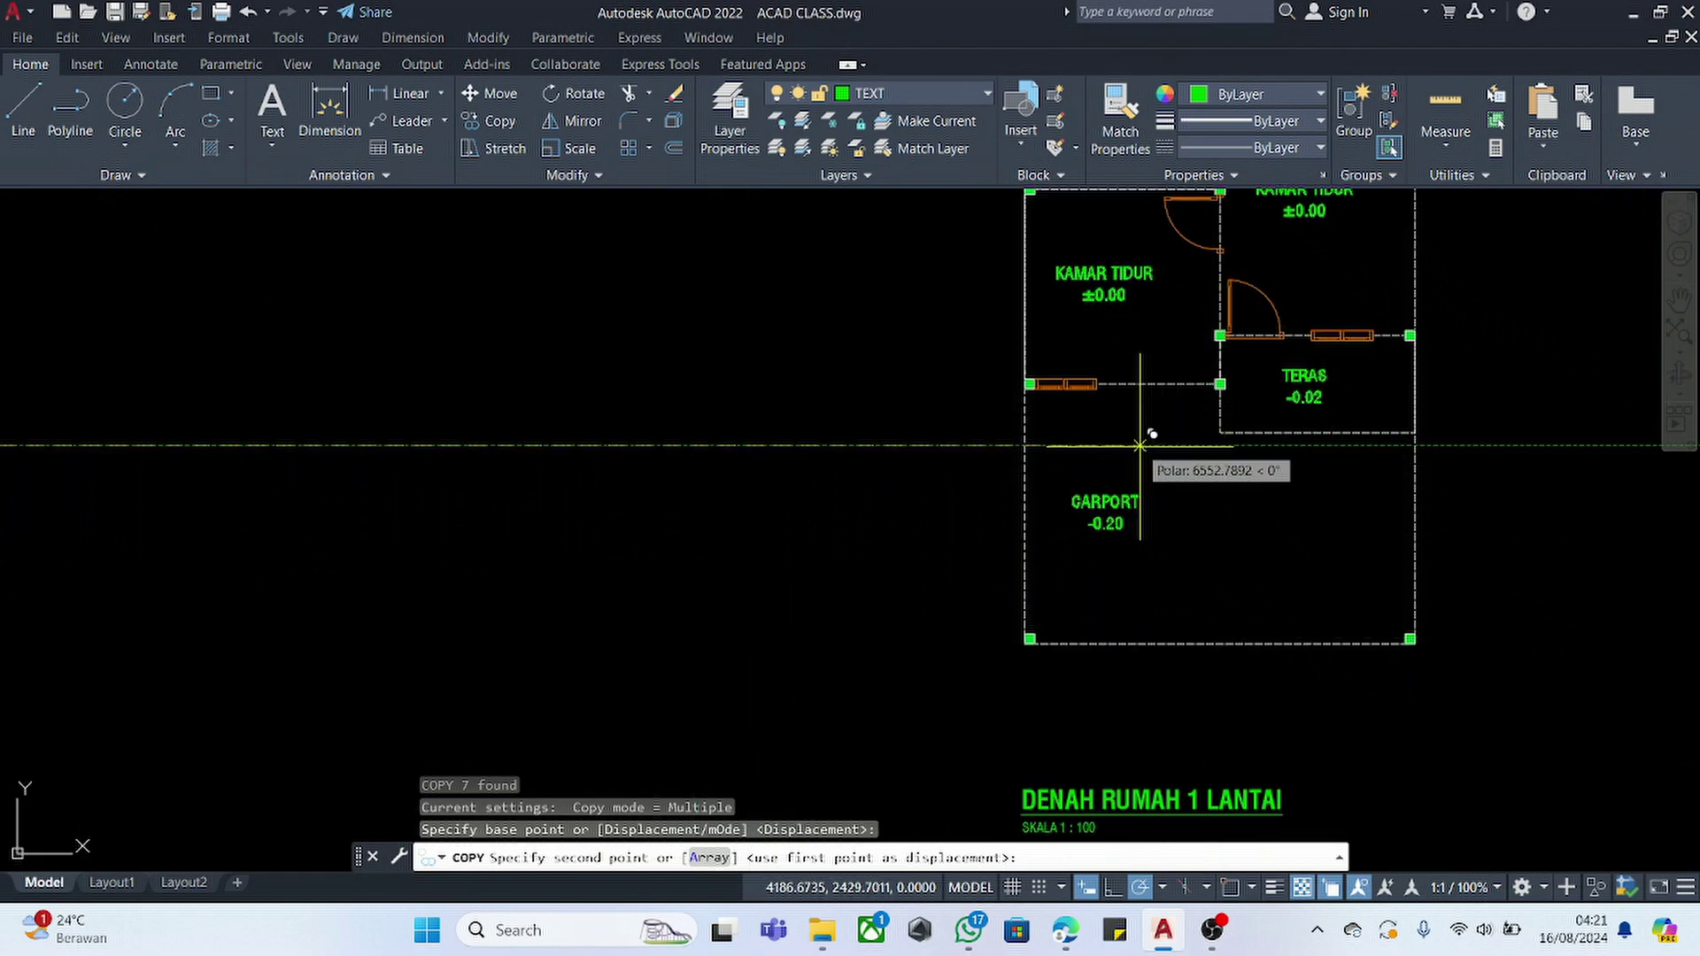
pyautogui.click(1156, 444)
pyautogui.scroll(-5, 1156, 443)
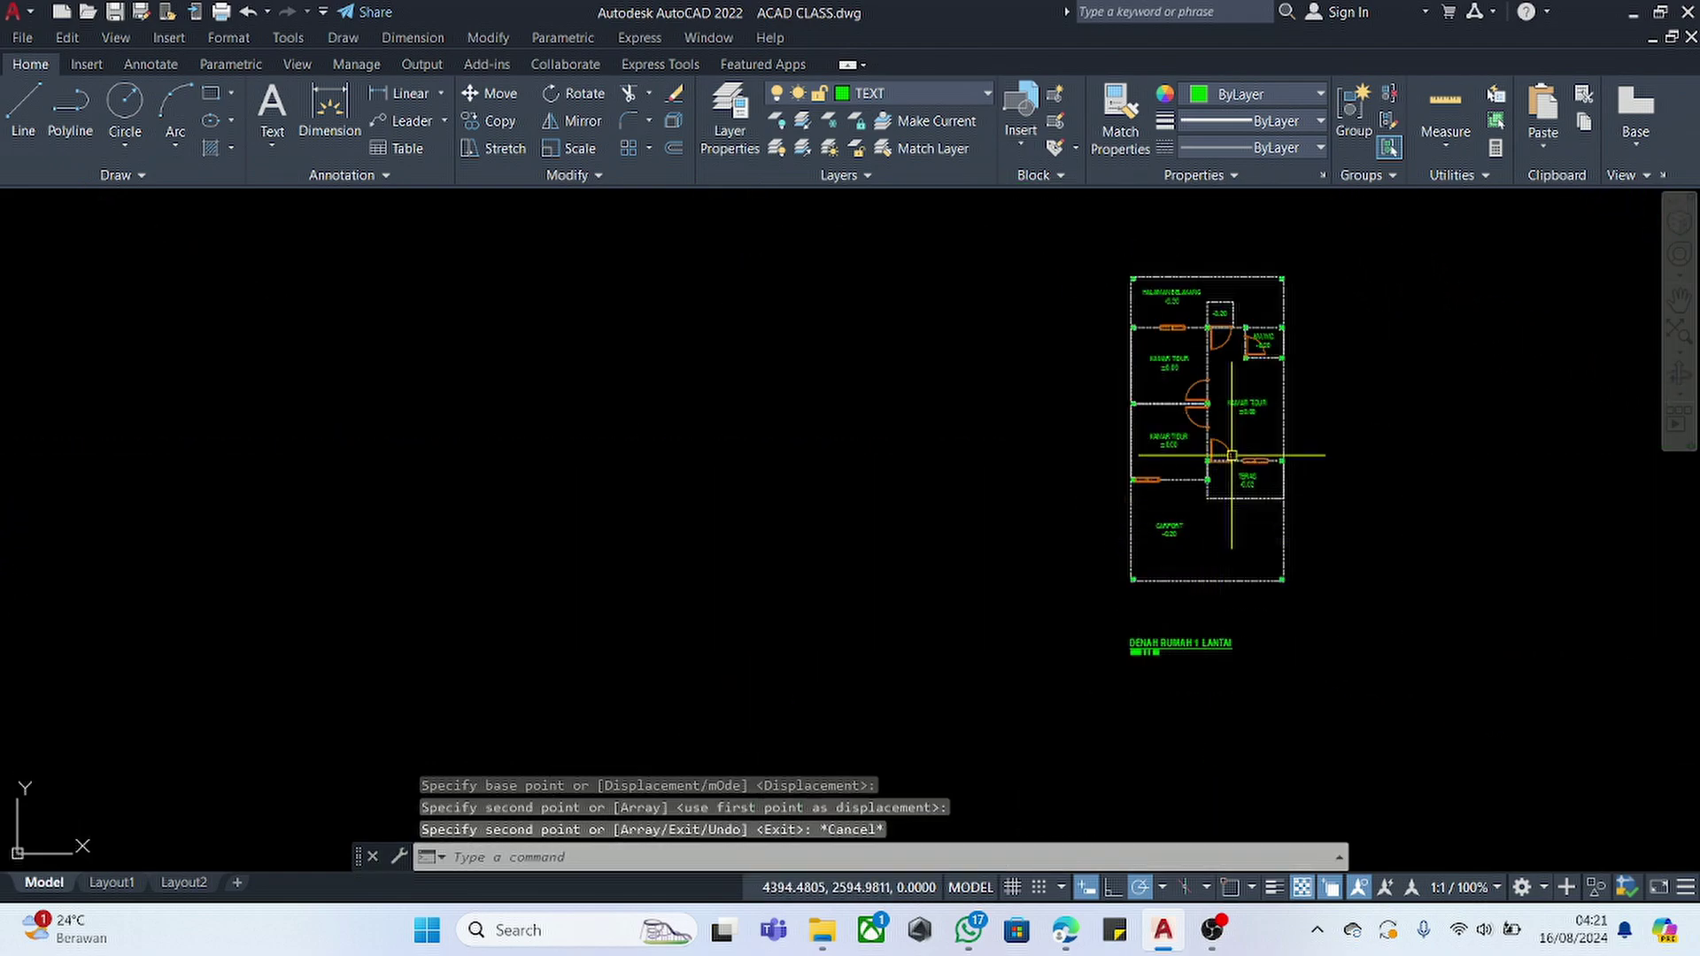
pyautogui.scroll(6, 1239, 389)
pyautogui.press('Escape')
# - Change the room name above TERAS in the working plan from KAMAR TIDUR to RUANG TAMU
pyautogui.doubleClick(1274, 384)
pyautogui.moveTo(1299, 383); pyautogui.dragTo(1118, 368)
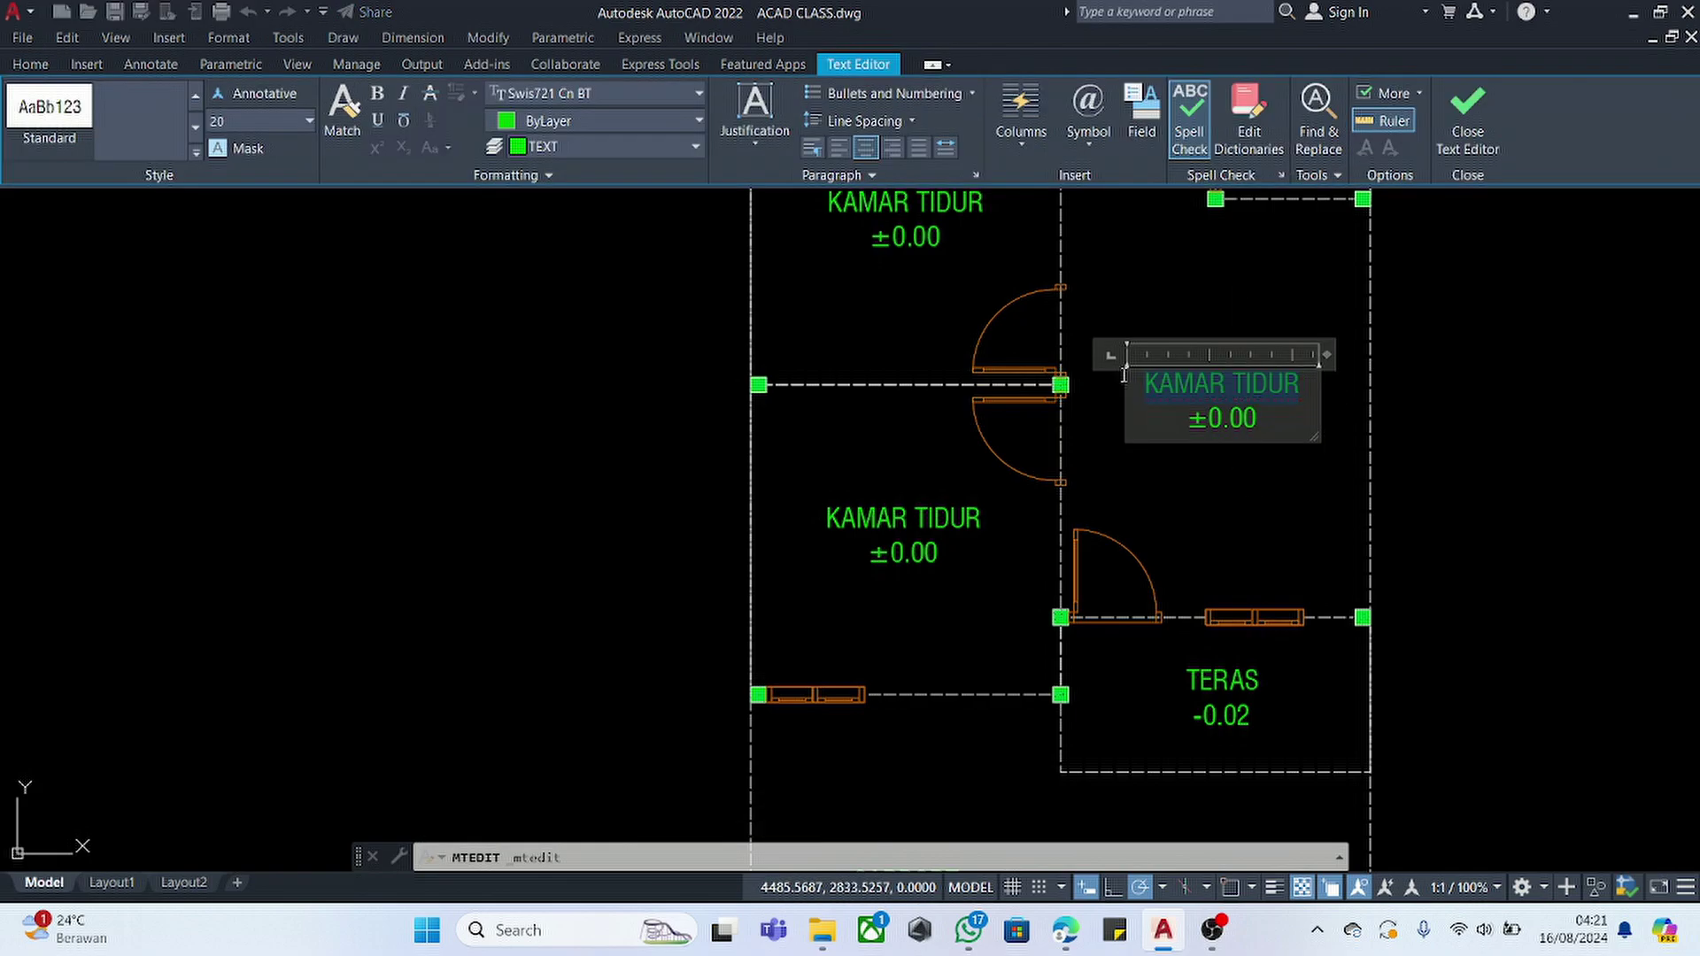
pyautogui.write('RUANG TAMU')
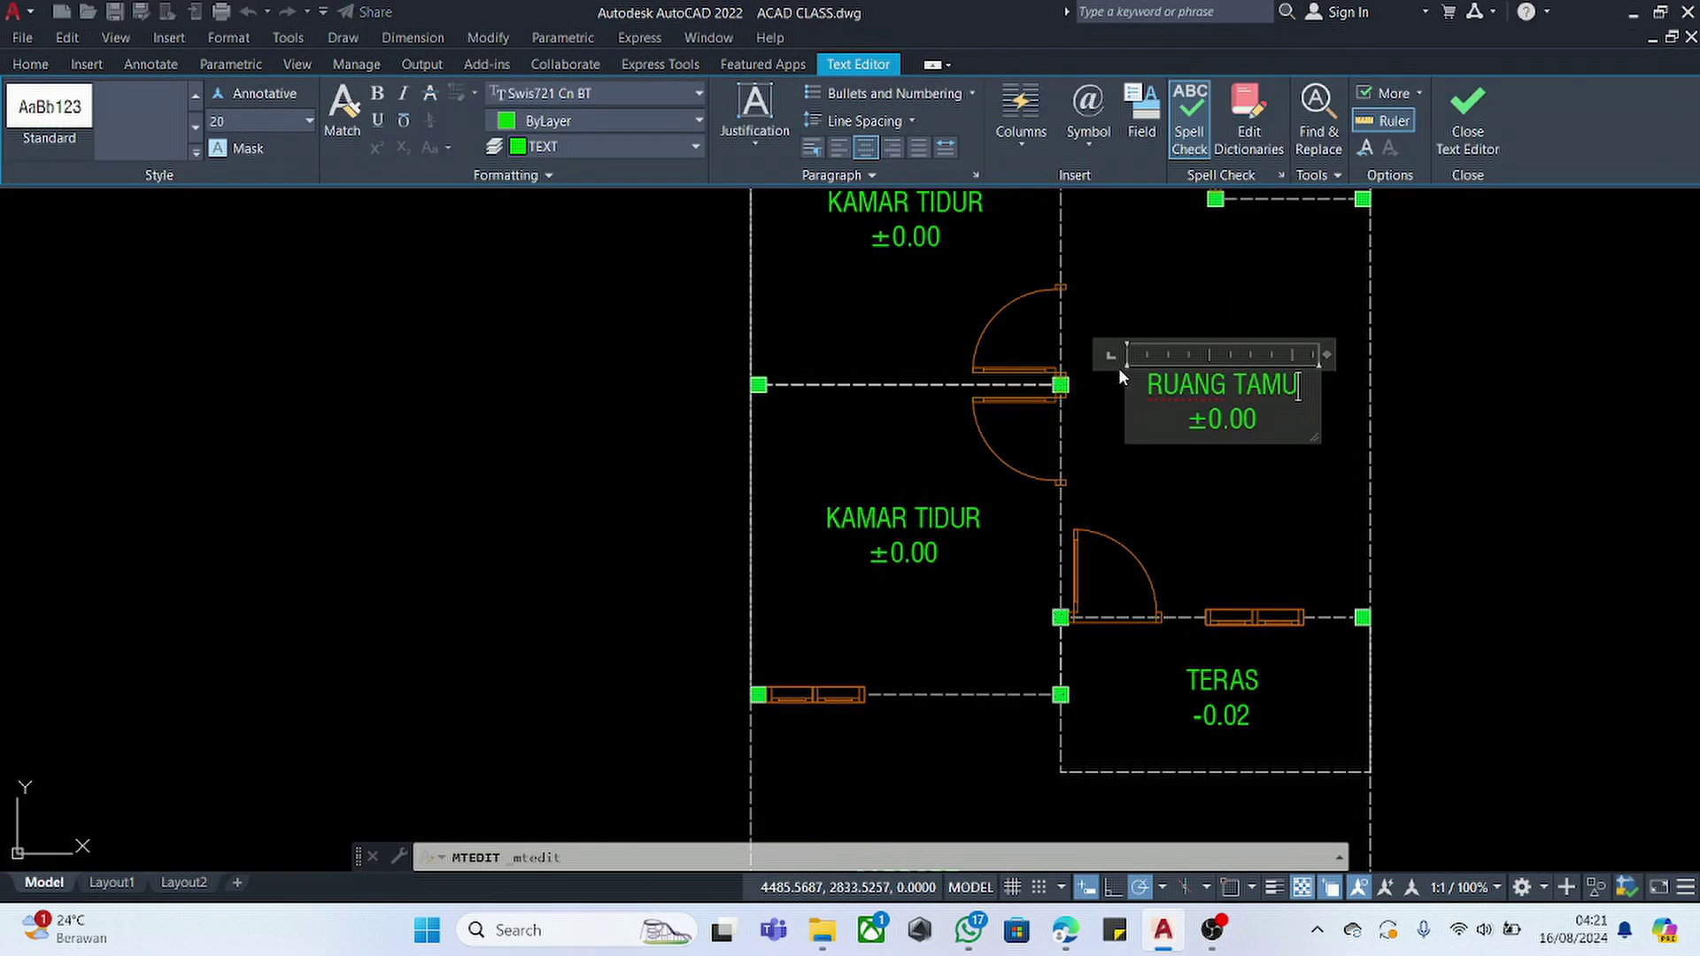
pyautogui.click(1133, 511)
pyautogui.press('Escape')
pyautogui.scroll(-4, 1218, 705)
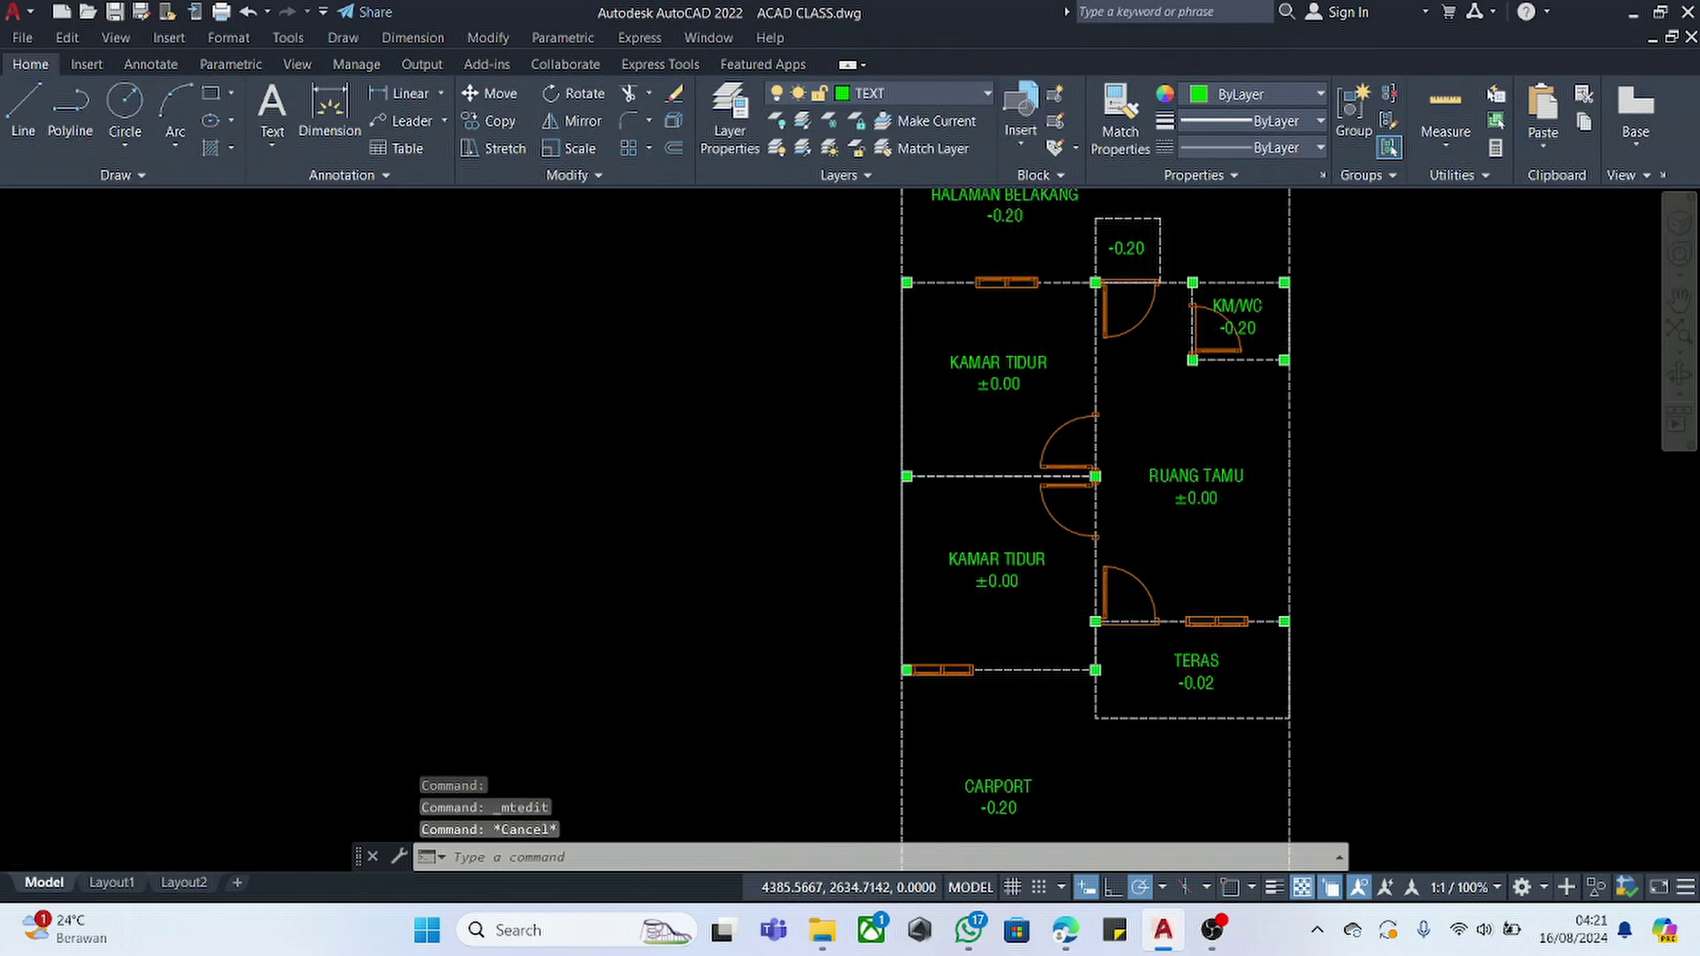
pyautogui.scroll(3, 994, 732)
pyautogui.scroll(-3, 1073, 502)
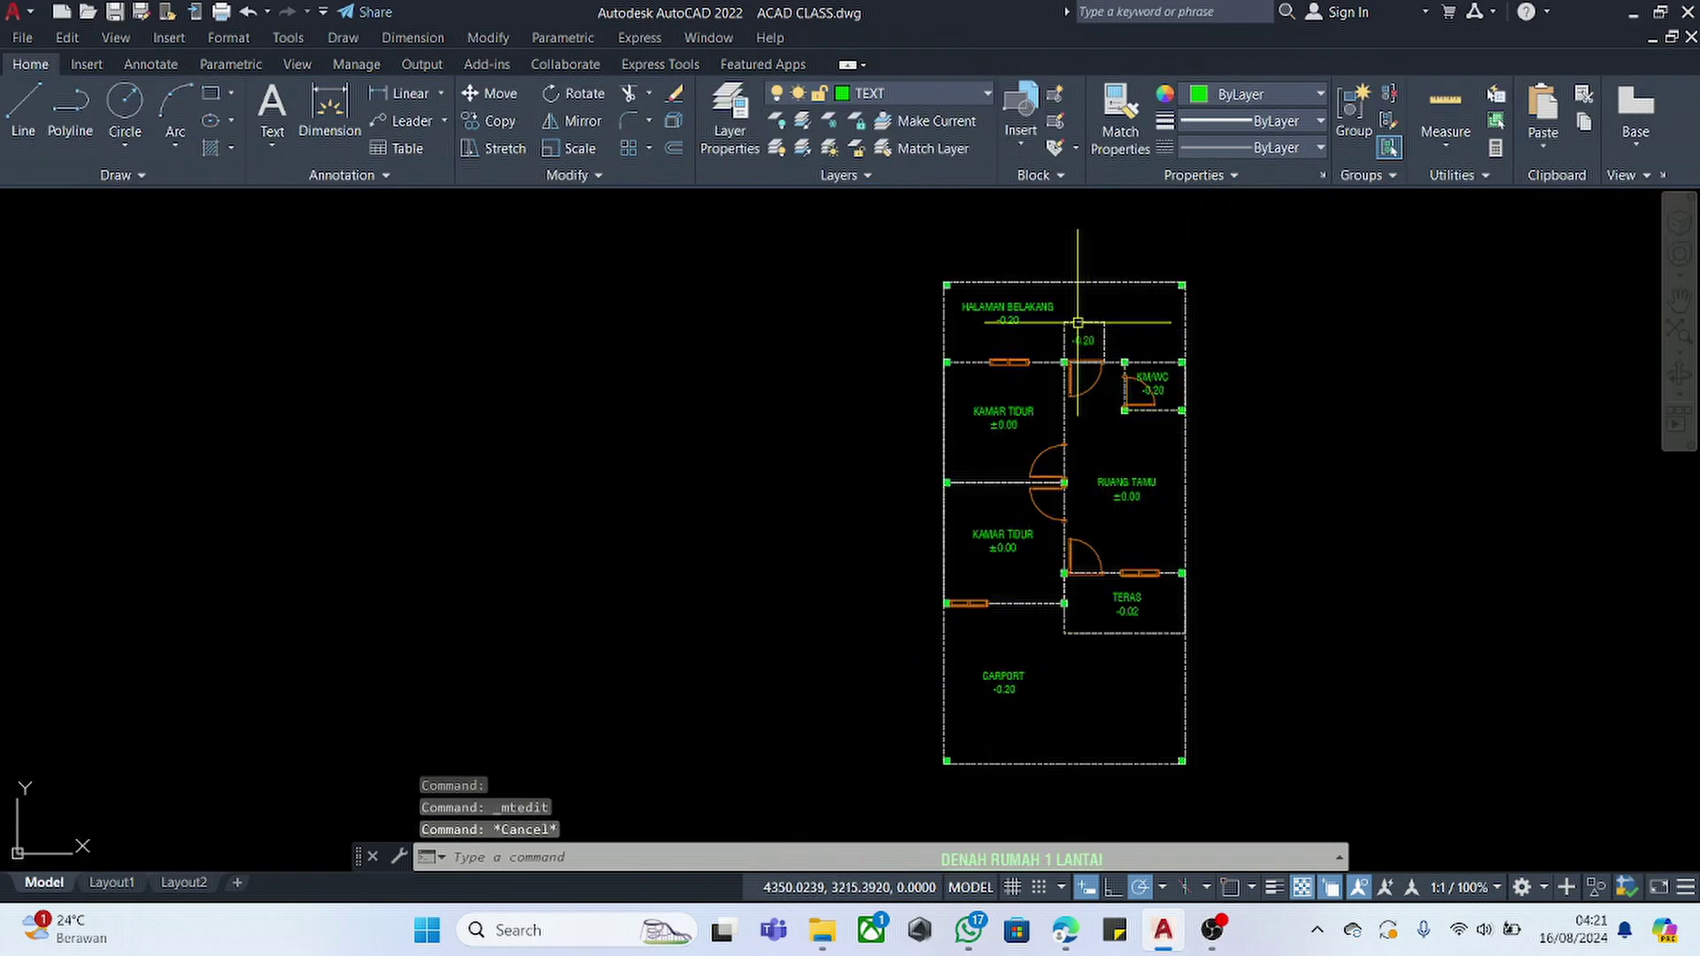
pyautogui.scroll(5, 1054, 297)
pyautogui.scroll(-4, 1027, 403)
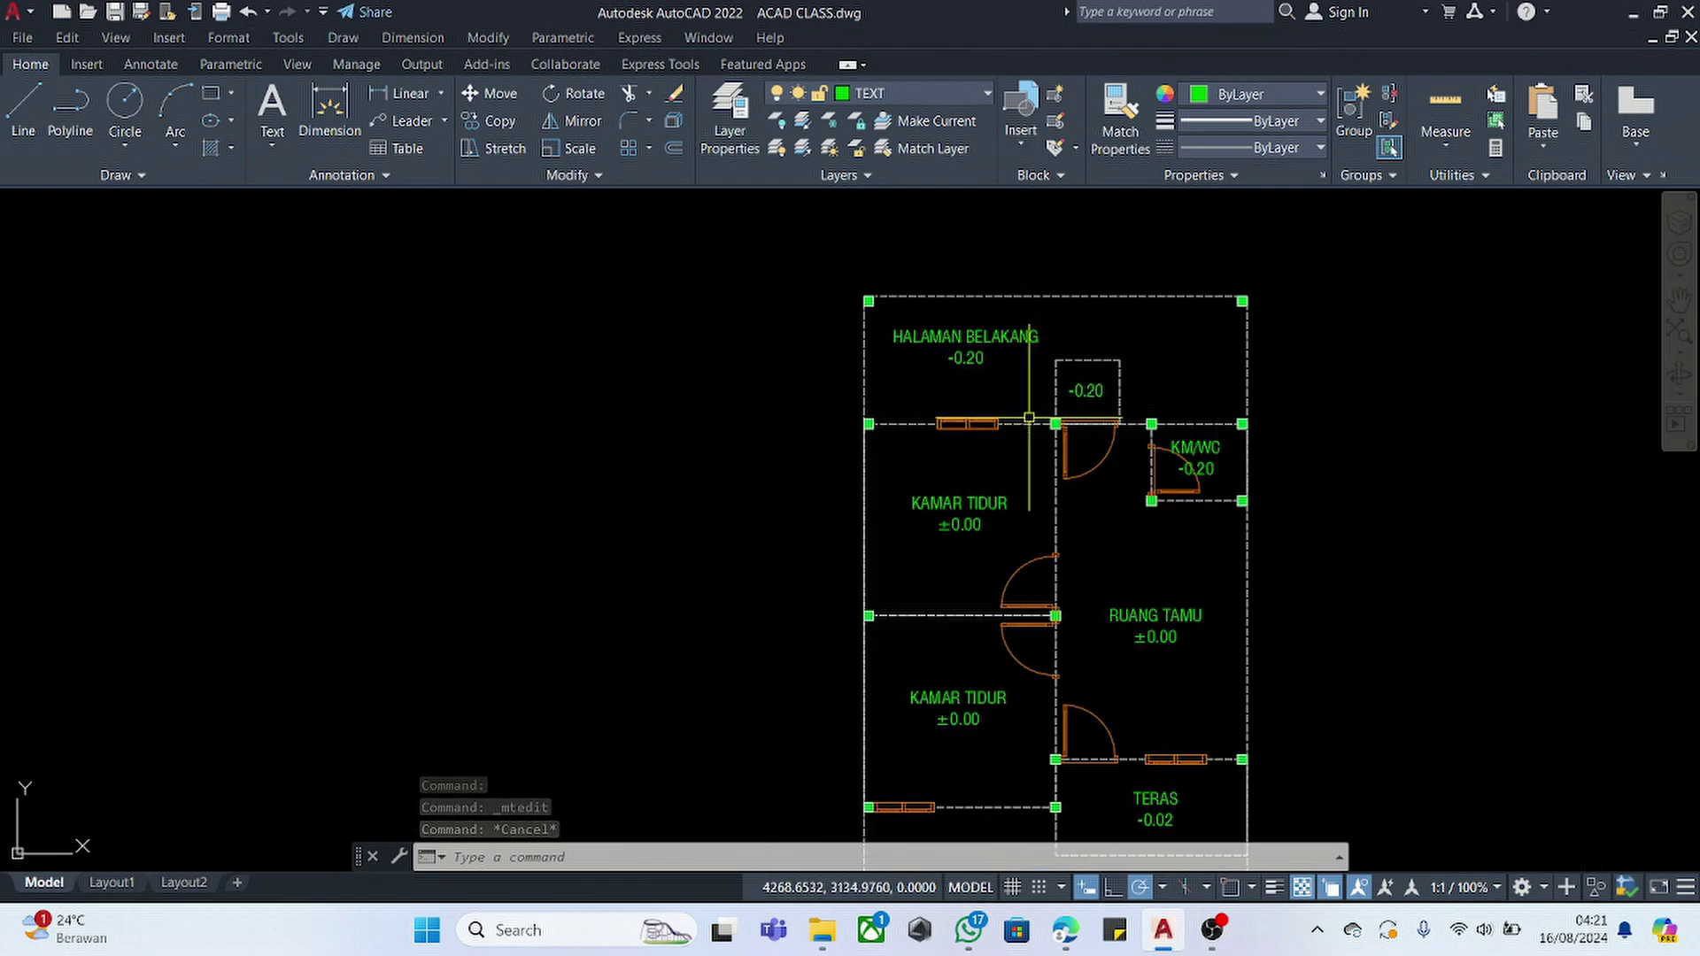
pyautogui.scroll(-4, 1124, 447)
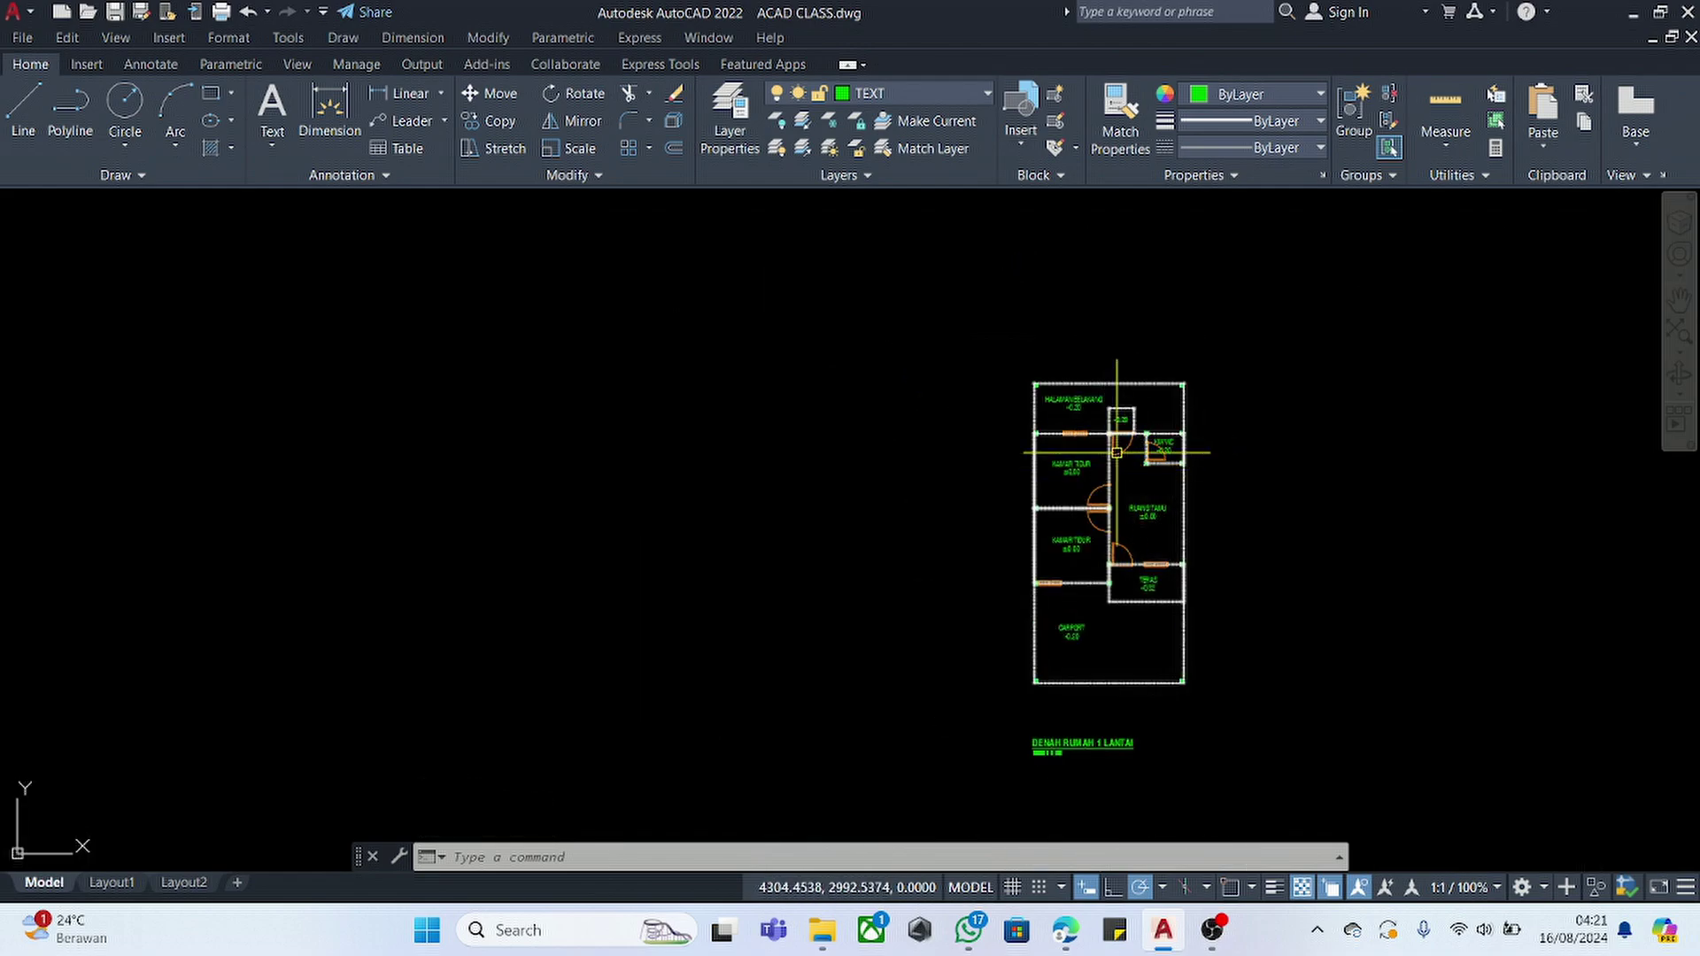
pyautogui.scroll(4, 1111, 586)
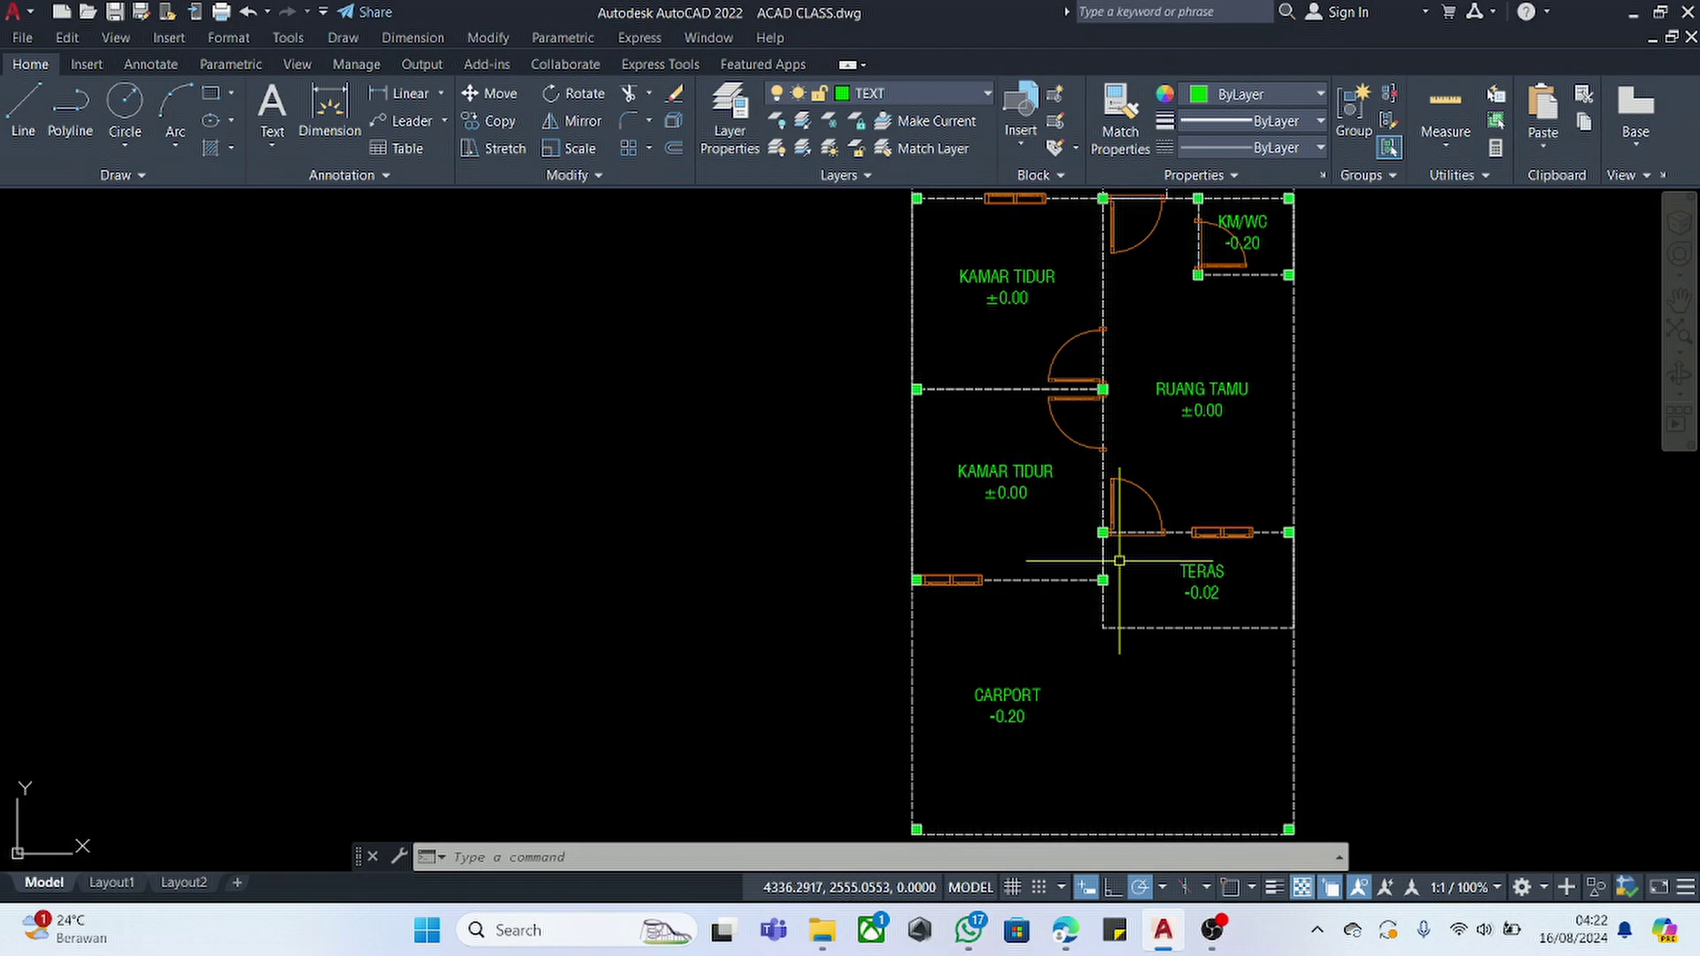
# - Copy the single-hatched and cross-hatched wall segments along KM/WC's upper side from the reference plan to empty space beside the working plan
pyautogui.scroll(-10, 576, 489)
pyautogui.scroll(7, 428, 513)
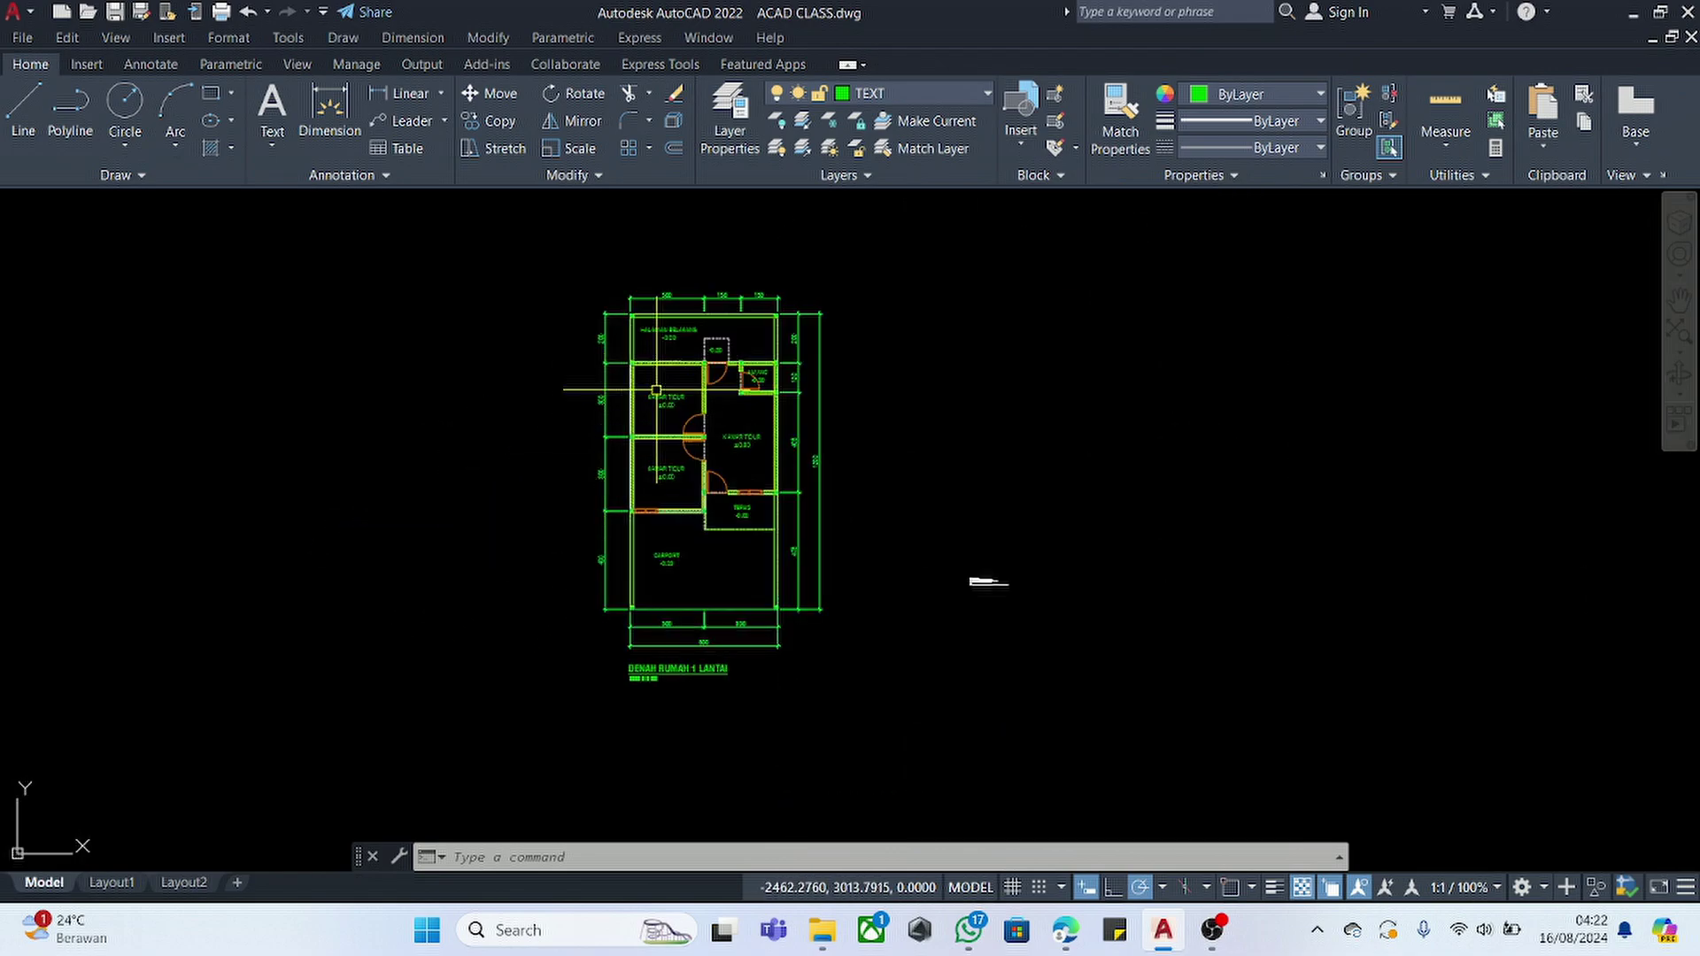
pyautogui.scroll(8, 724, 376)
pyautogui.scroll(2, 1027, 409)
pyautogui.click(834, 212)
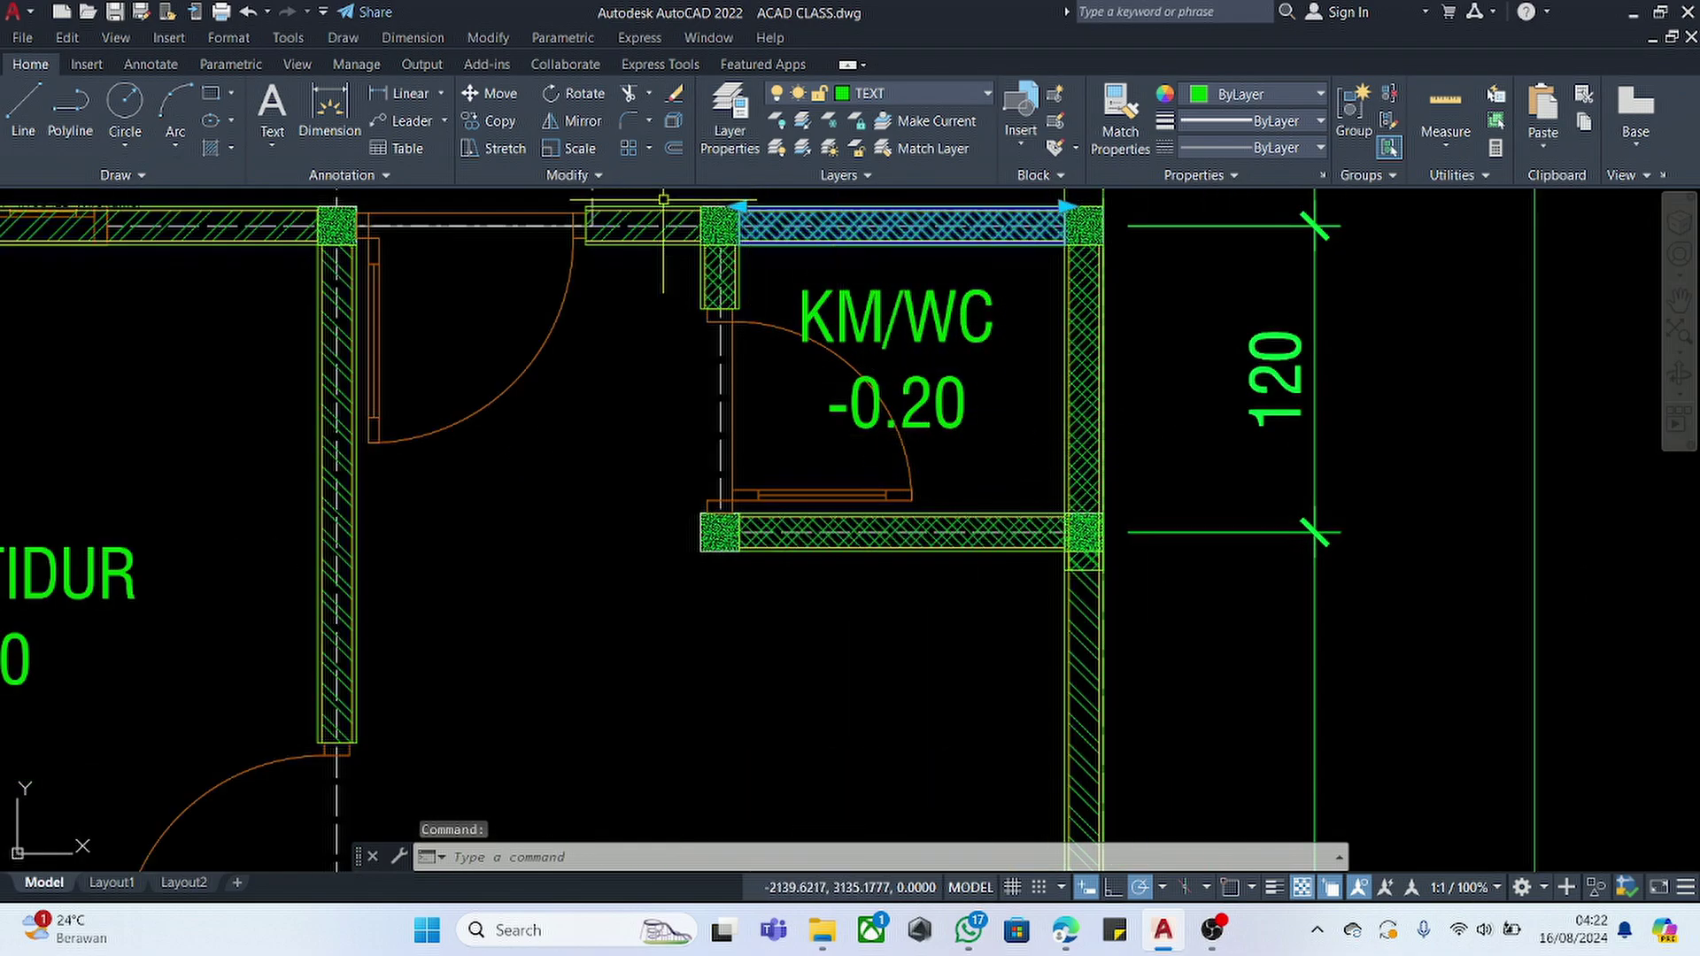
pyautogui.click(644, 239)
pyautogui.write('CO')
pyautogui.press('Return')
pyautogui.click(644, 240)
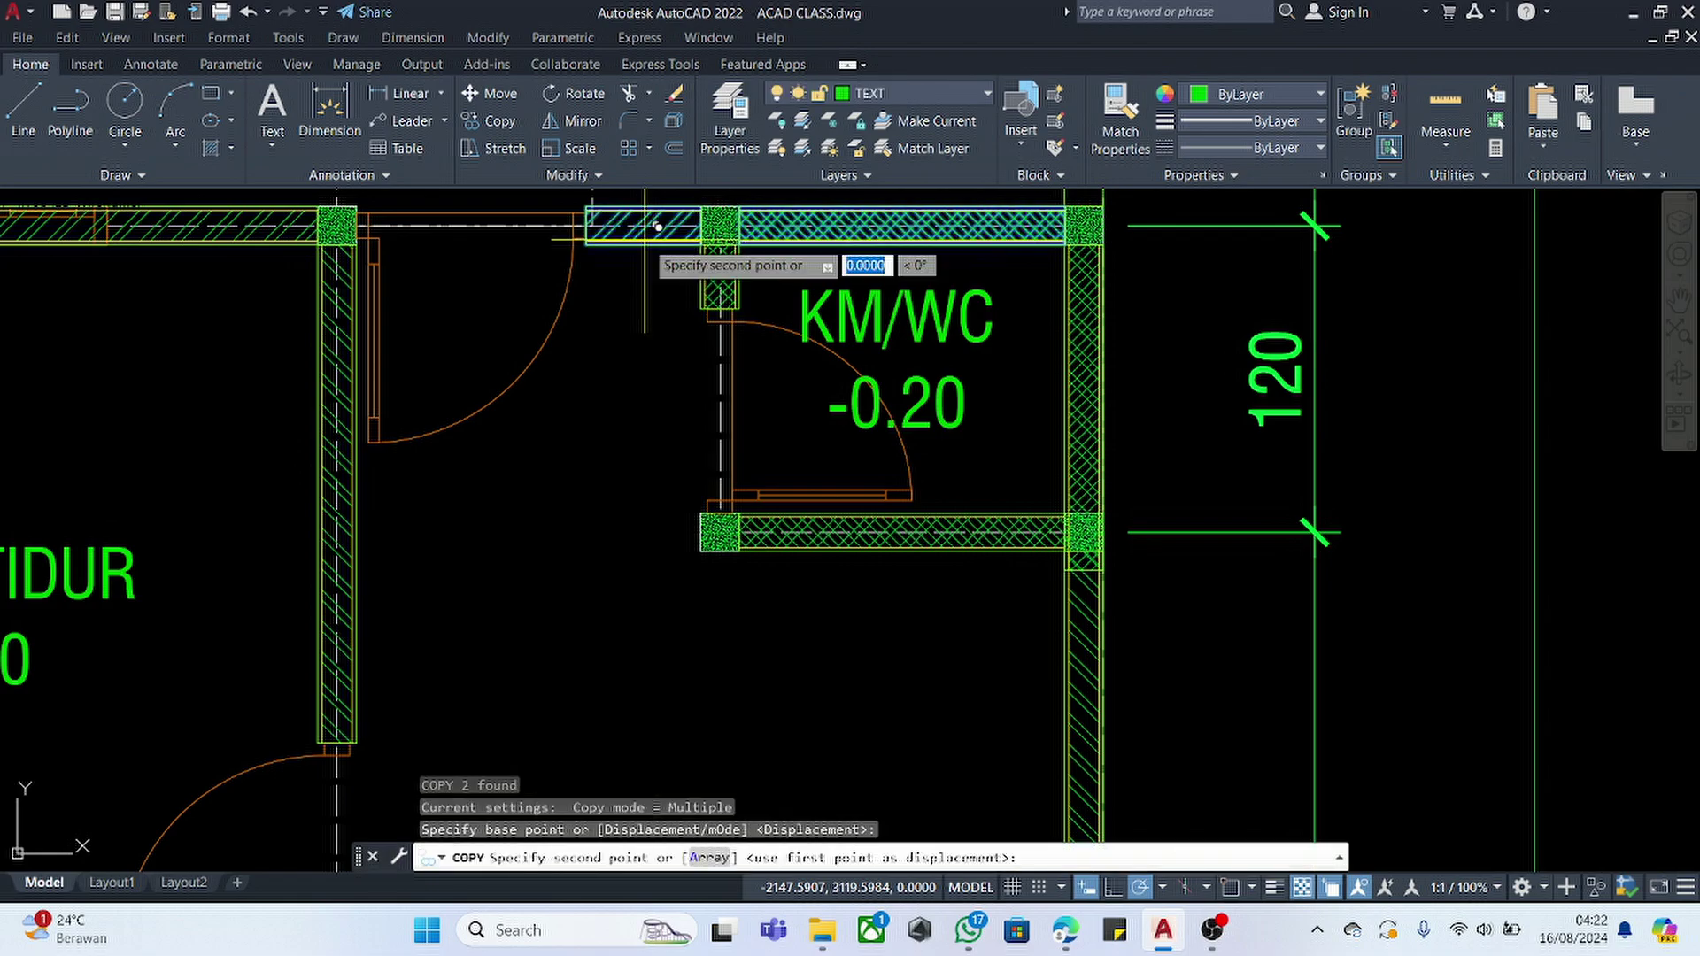
pyautogui.scroll(-14, 297, 398)
pyautogui.scroll(4, 834, 490)
pyautogui.scroll(8, 843, 478)
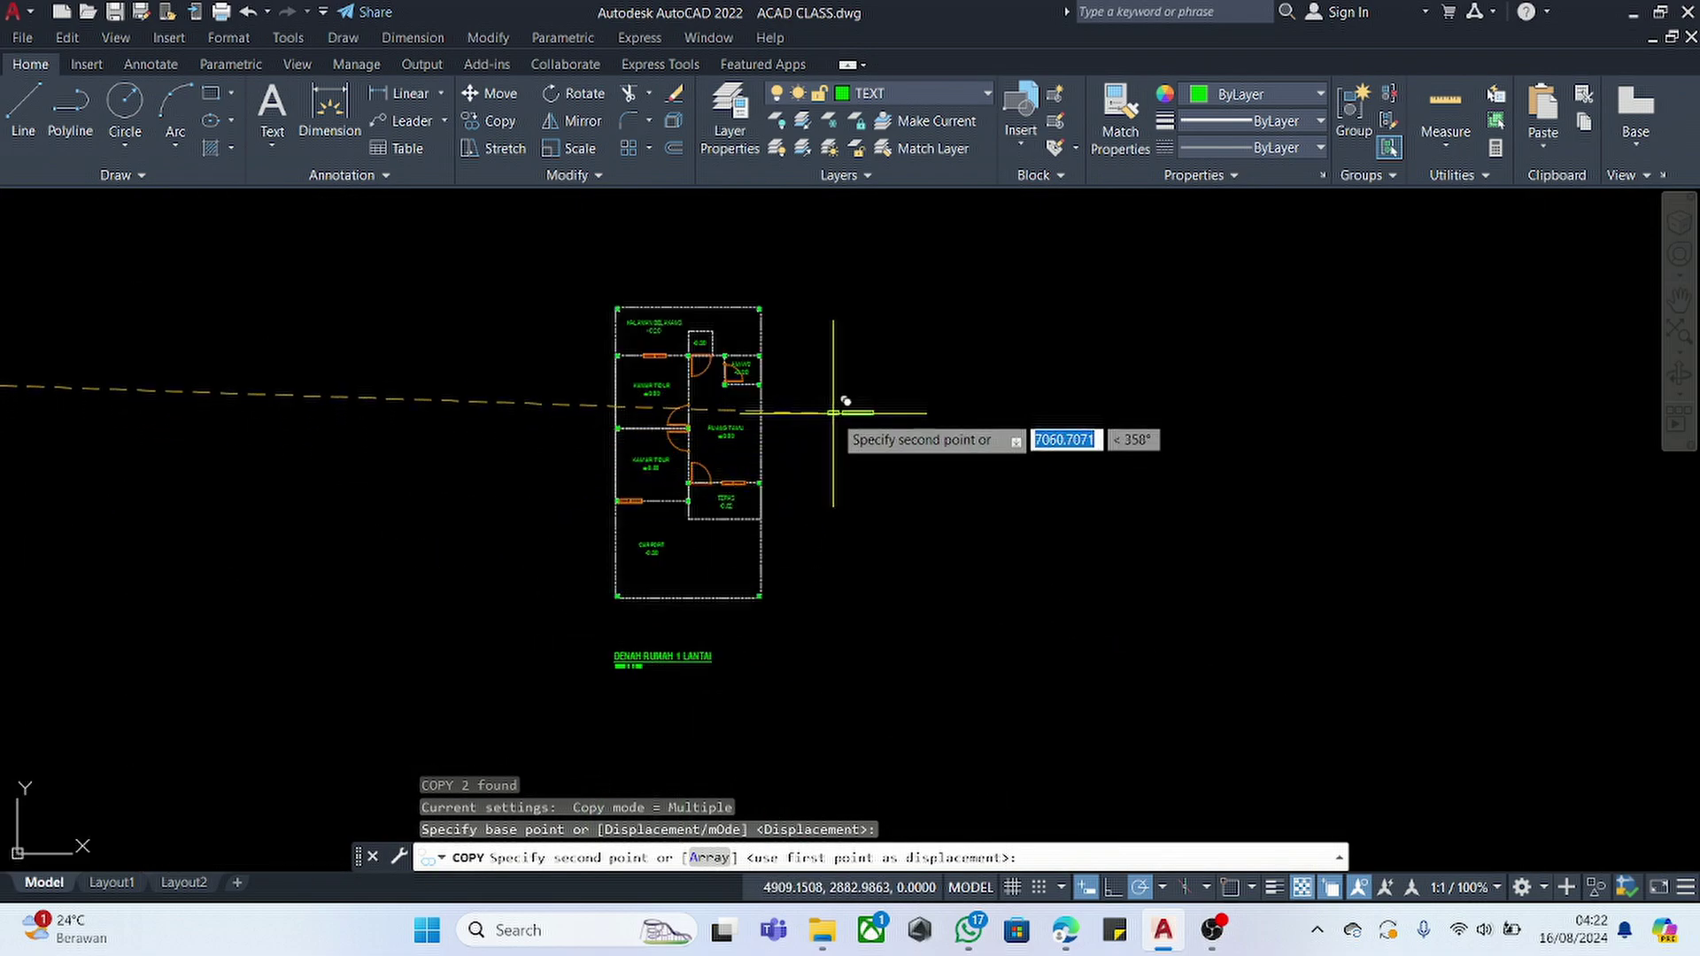
pyautogui.click(894, 386)
pyautogui.press('Escape')
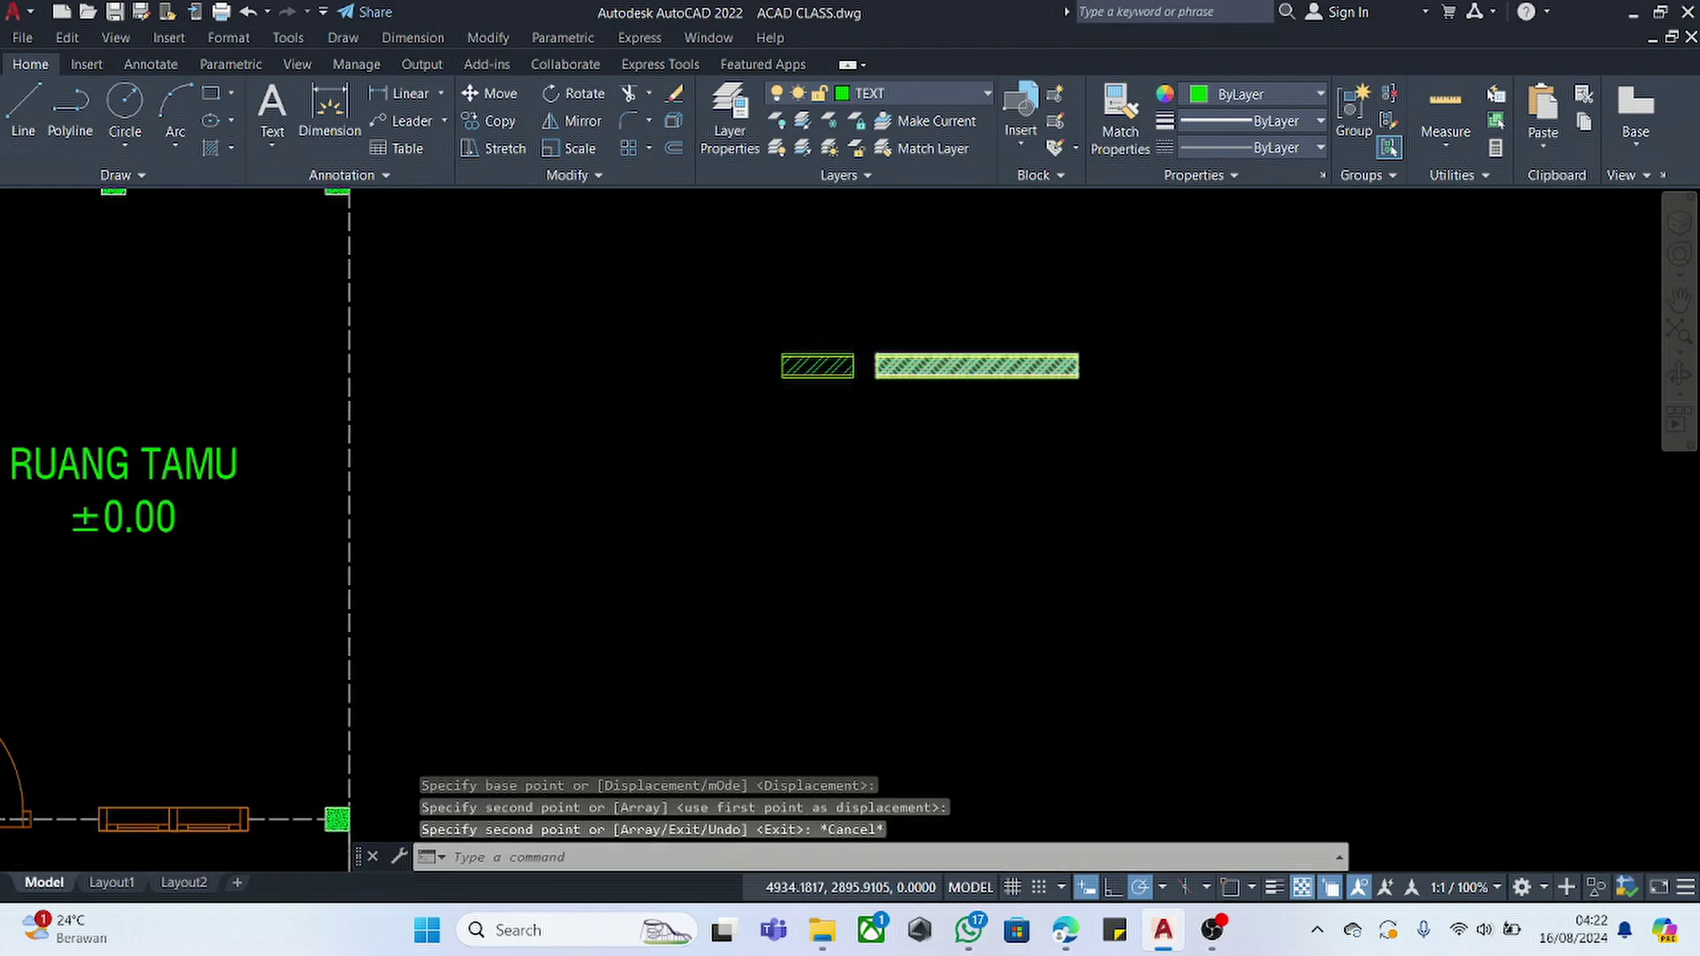
# - Examine the hatching of the two copied wall samples and the KM/WC area of the working plan
pyautogui.scroll(6, 850, 354)
pyautogui.scroll(-4, 687, 471)
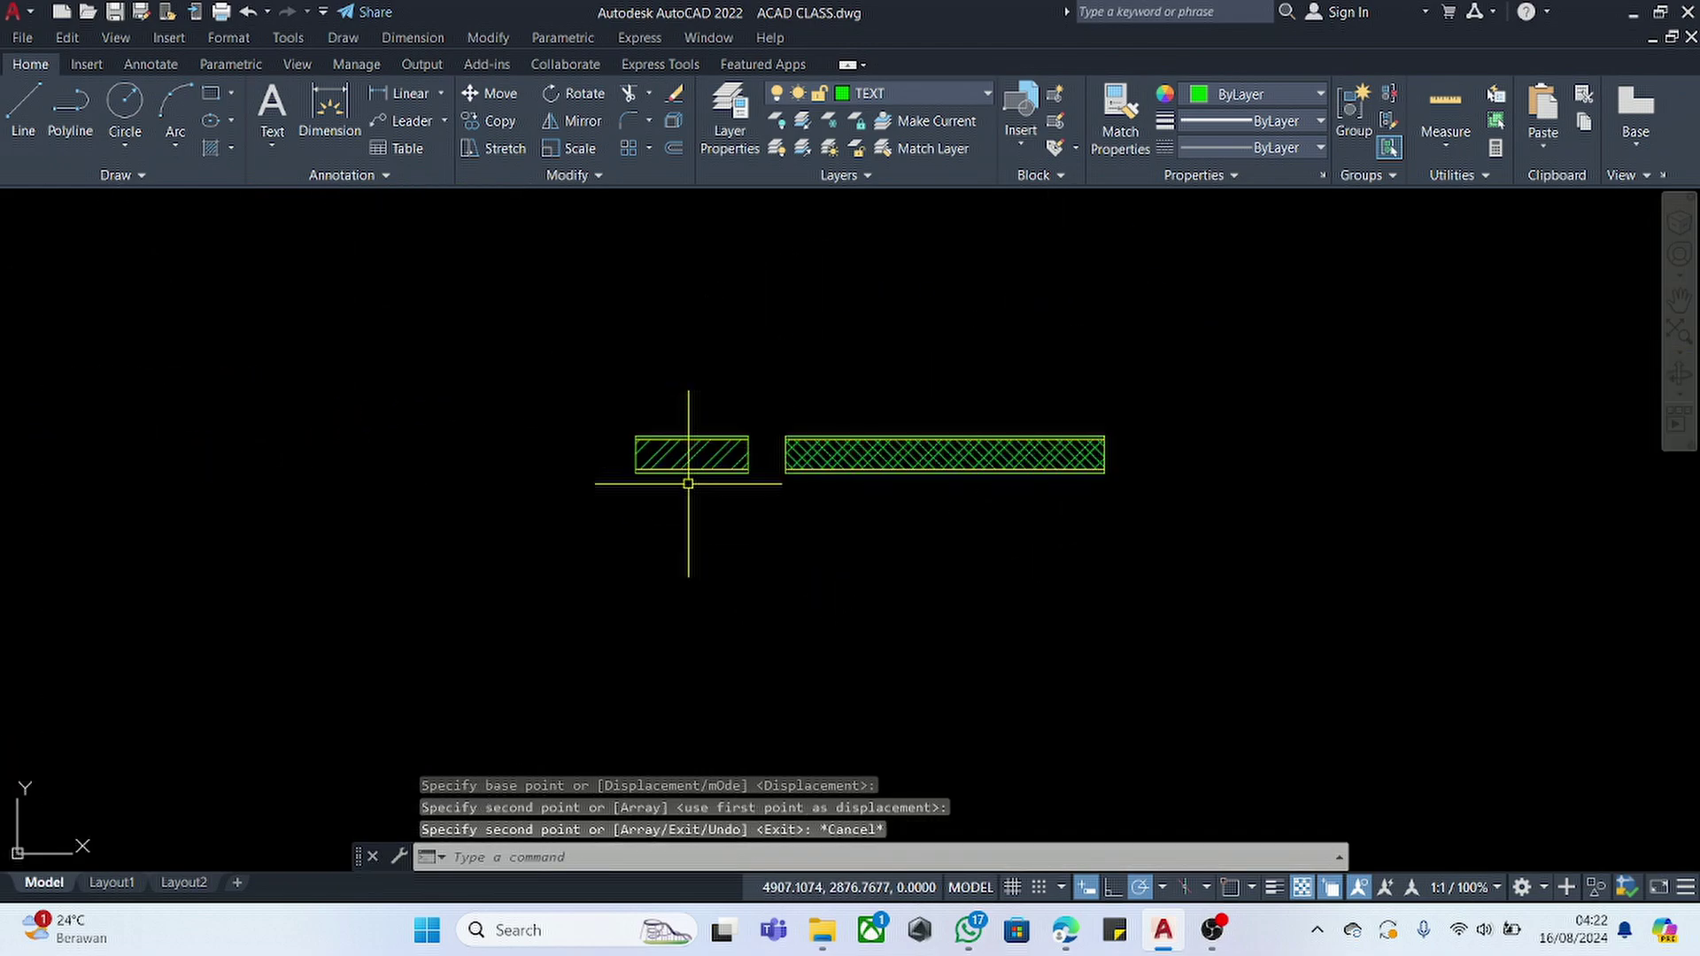
pyautogui.scroll(4, 865, 390)
pyautogui.scroll(-6, 969, 519)
pyautogui.scroll(-5, 778, 360)
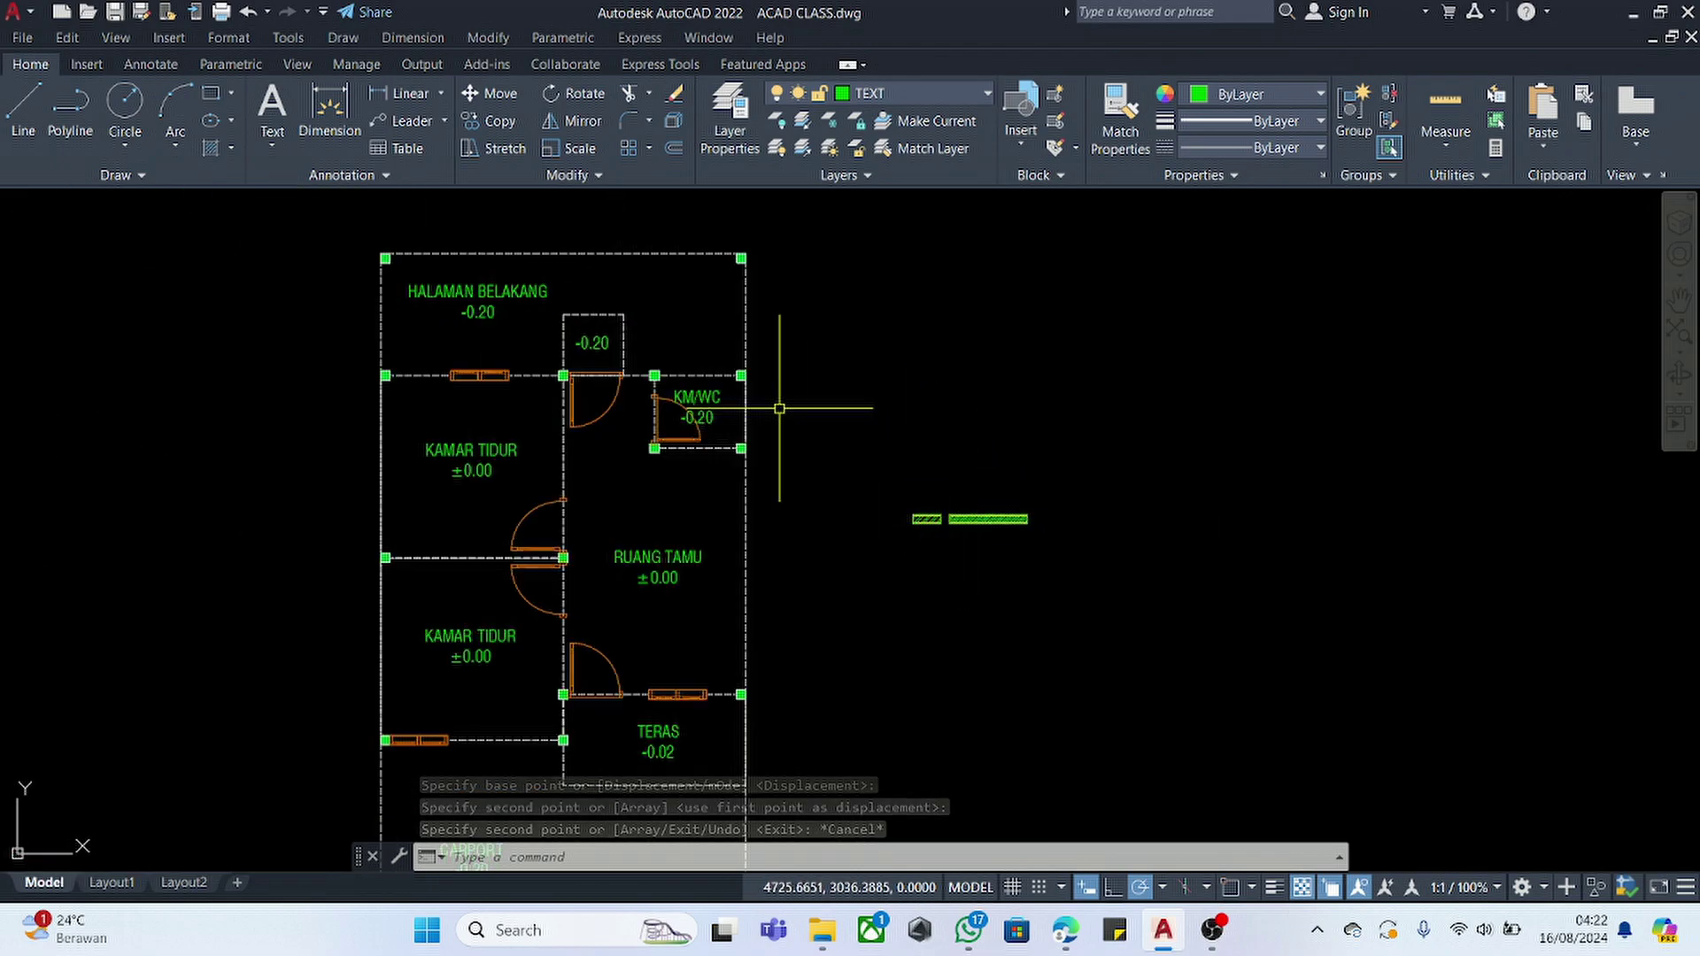
pyautogui.scroll(6, 759, 360)
pyautogui.scroll(-5, 433, 464)
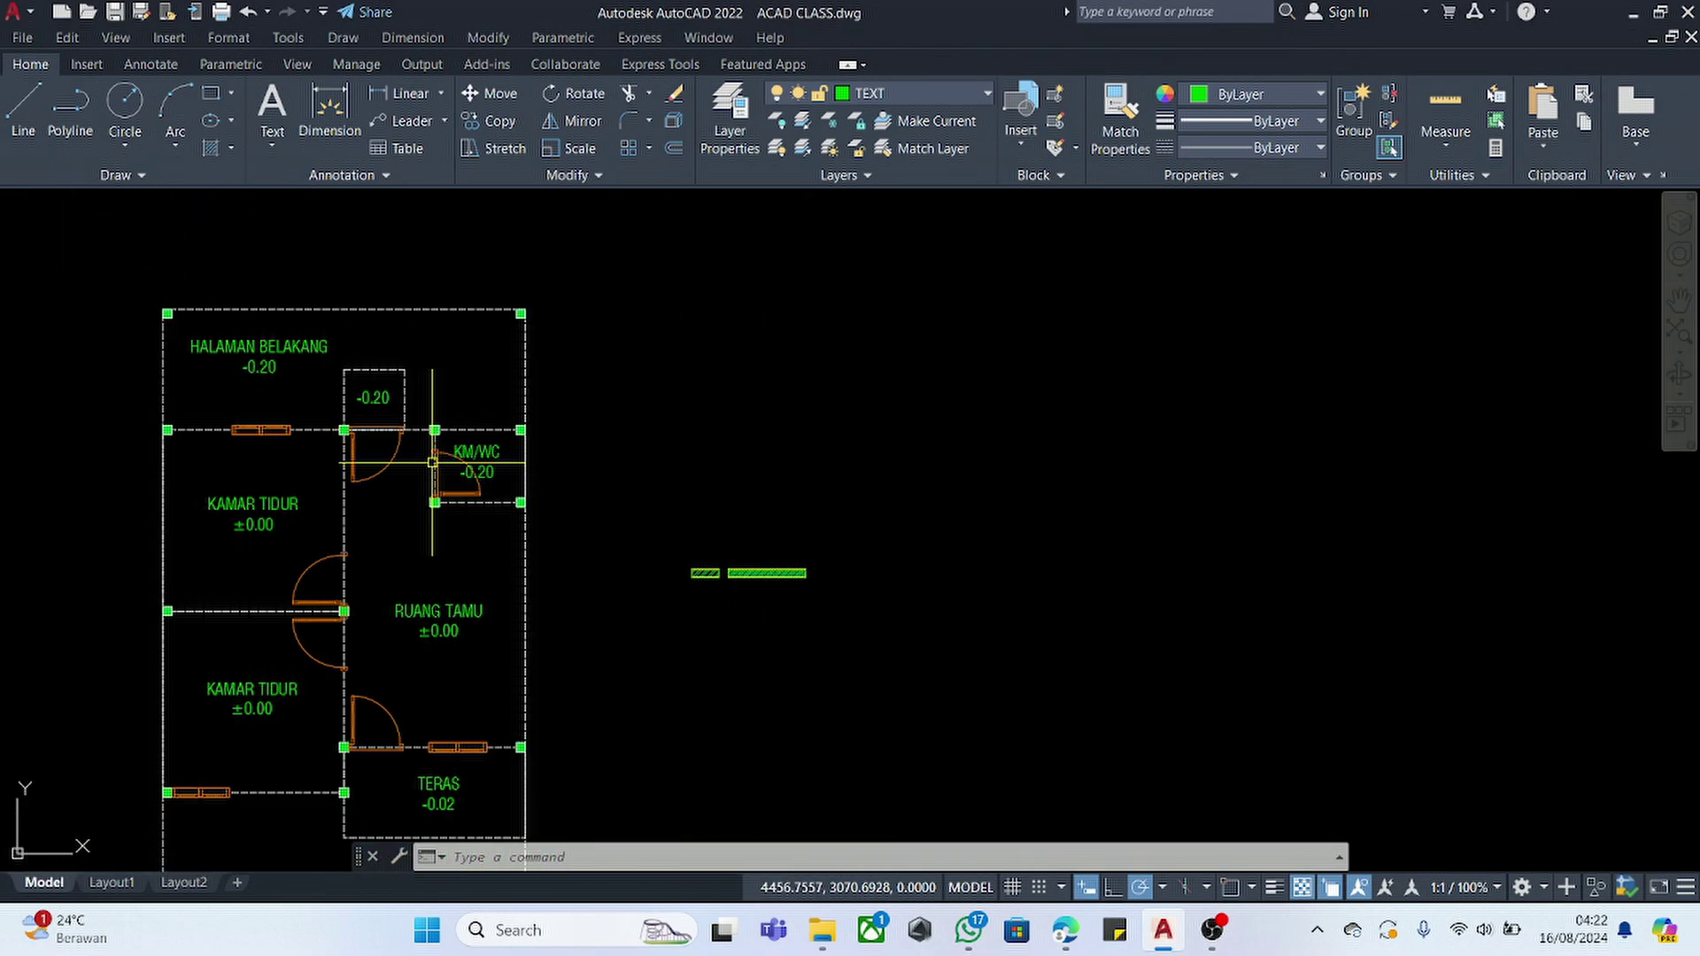
# - Lengthen the single-hatched wall sample by stretching its left end outward
pyautogui.scroll(3, 763, 588)
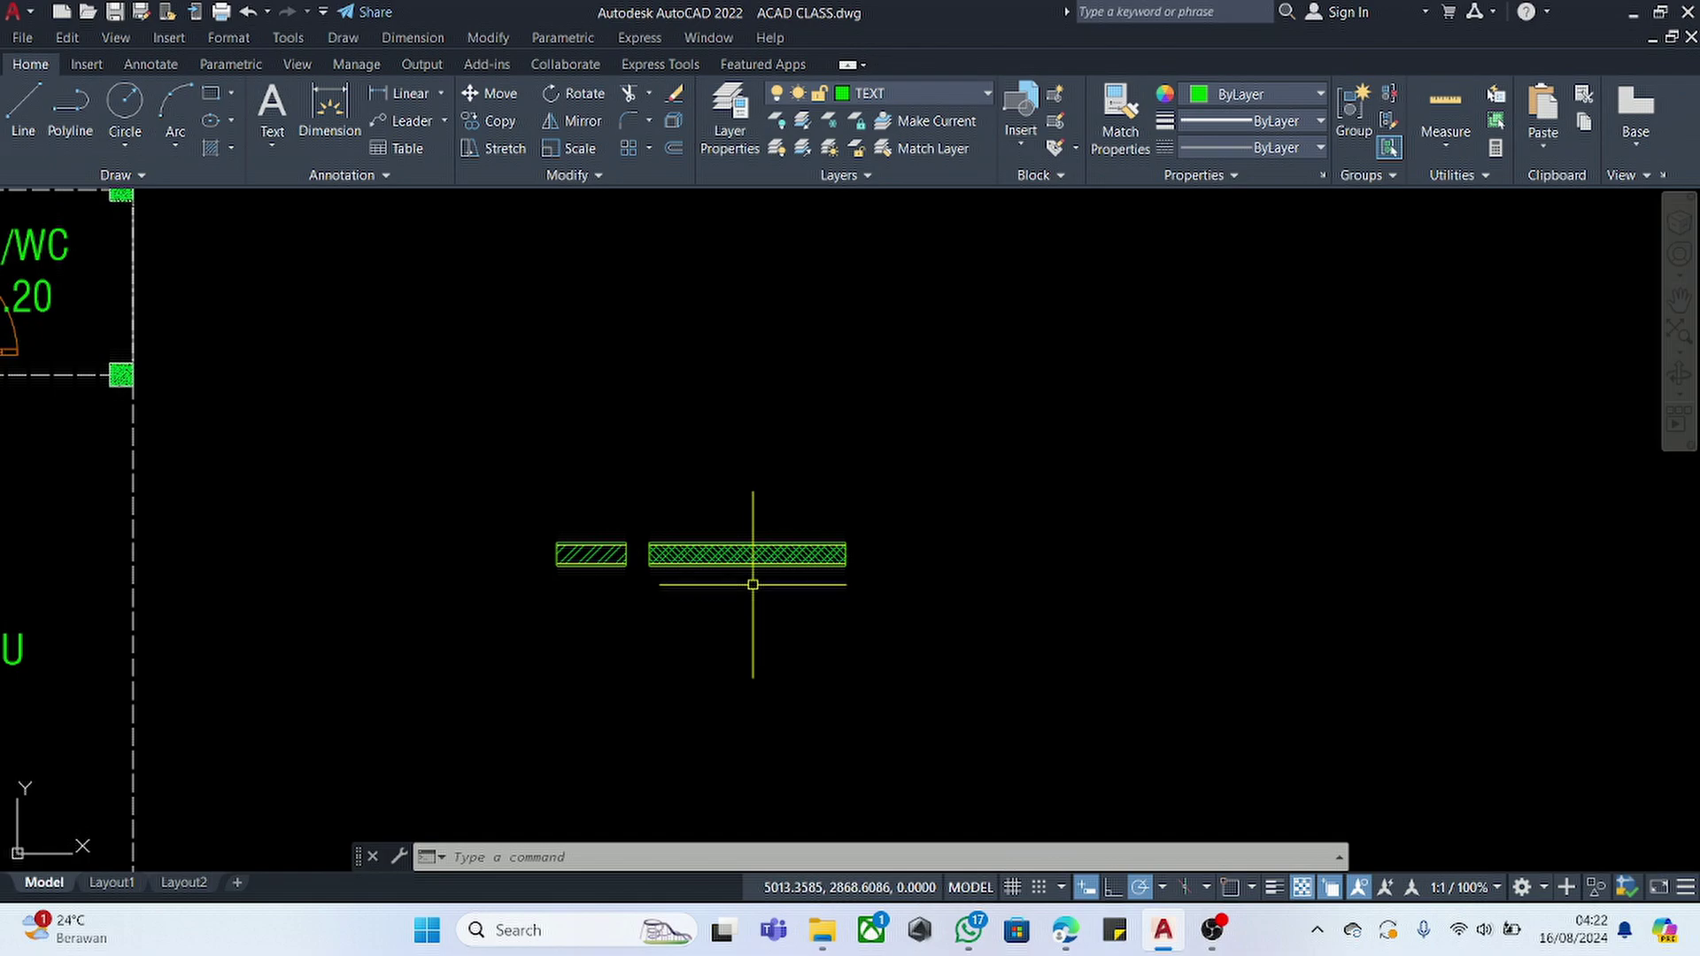
pyautogui.scroll(4, 655, 558)
pyautogui.click(607, 531)
pyautogui.click(482, 702)
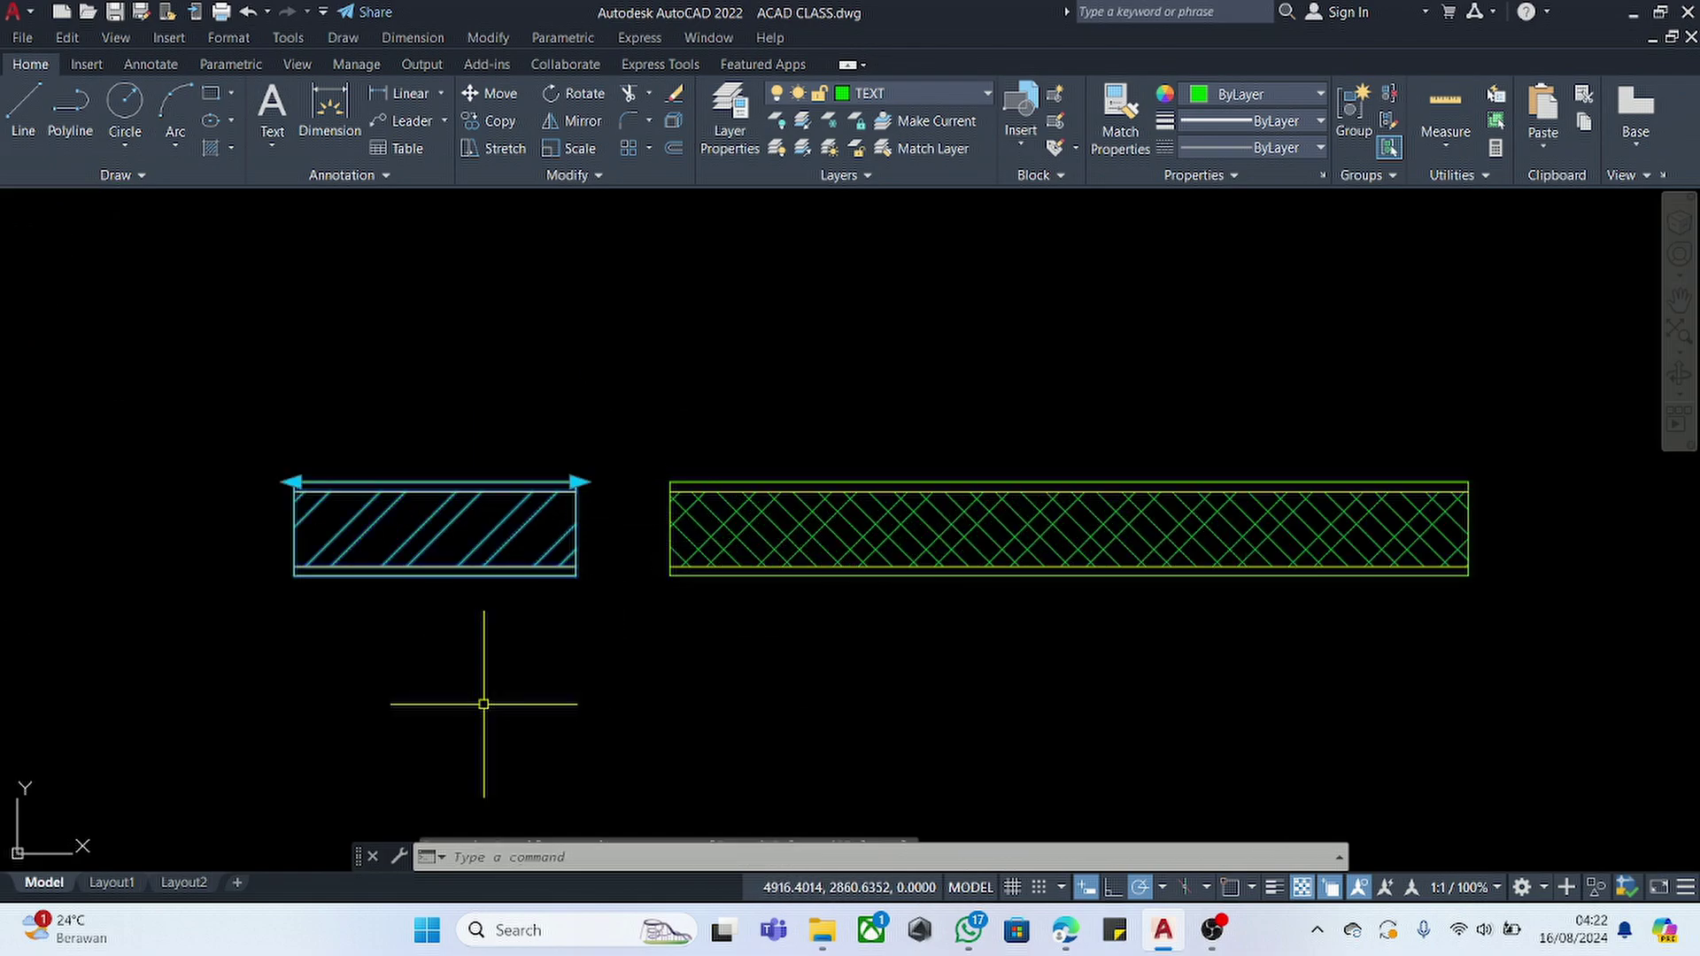
pyautogui.click(295, 482)
pyautogui.scroll(-3, 129, 478)
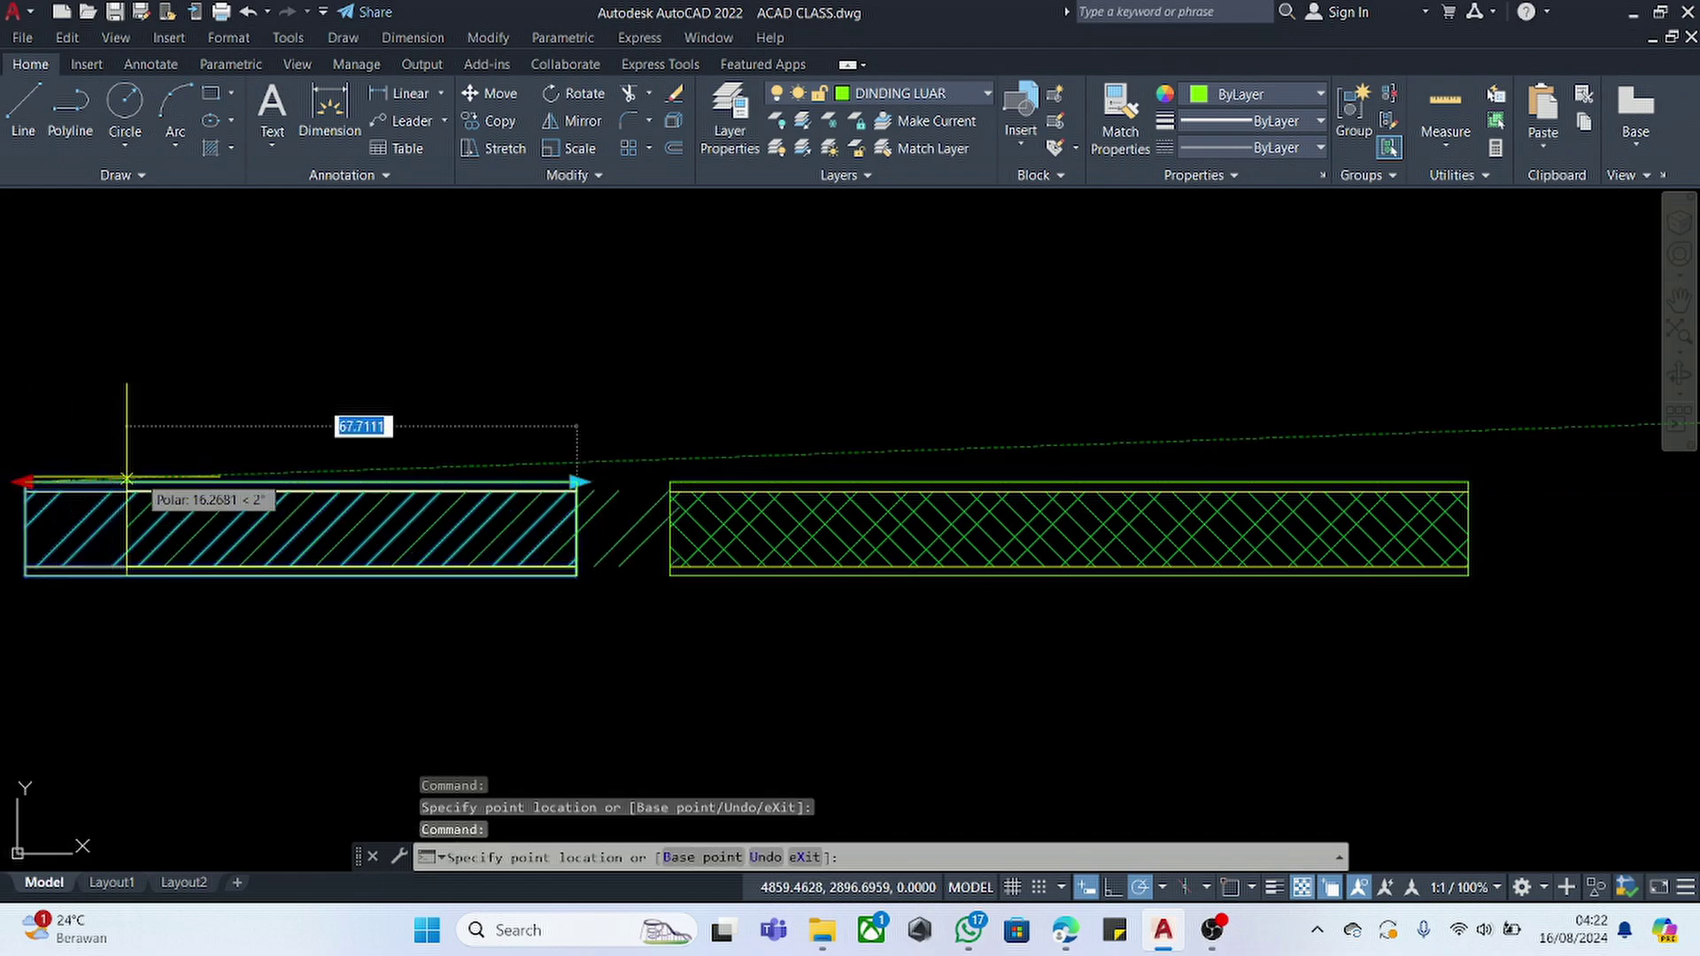
pyautogui.press('Escape')
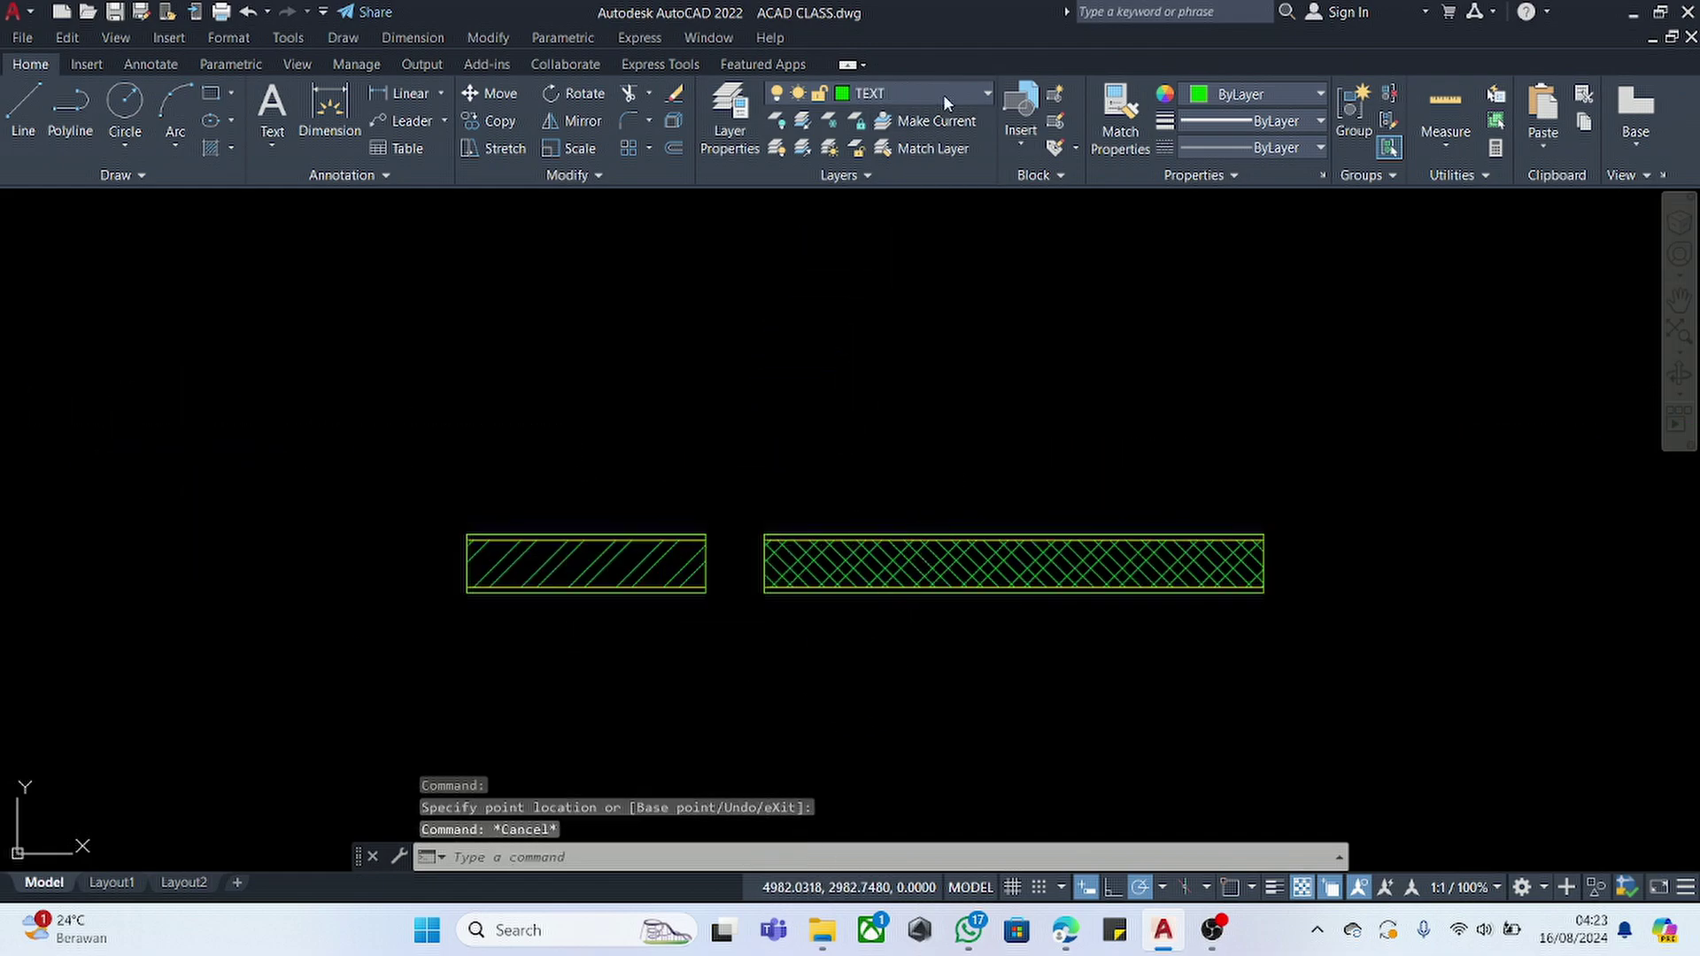
# - Make DINDING LUAR the current layer and draw a 100 by 15 rectangle above the wall samples
pyautogui.click(943, 94)
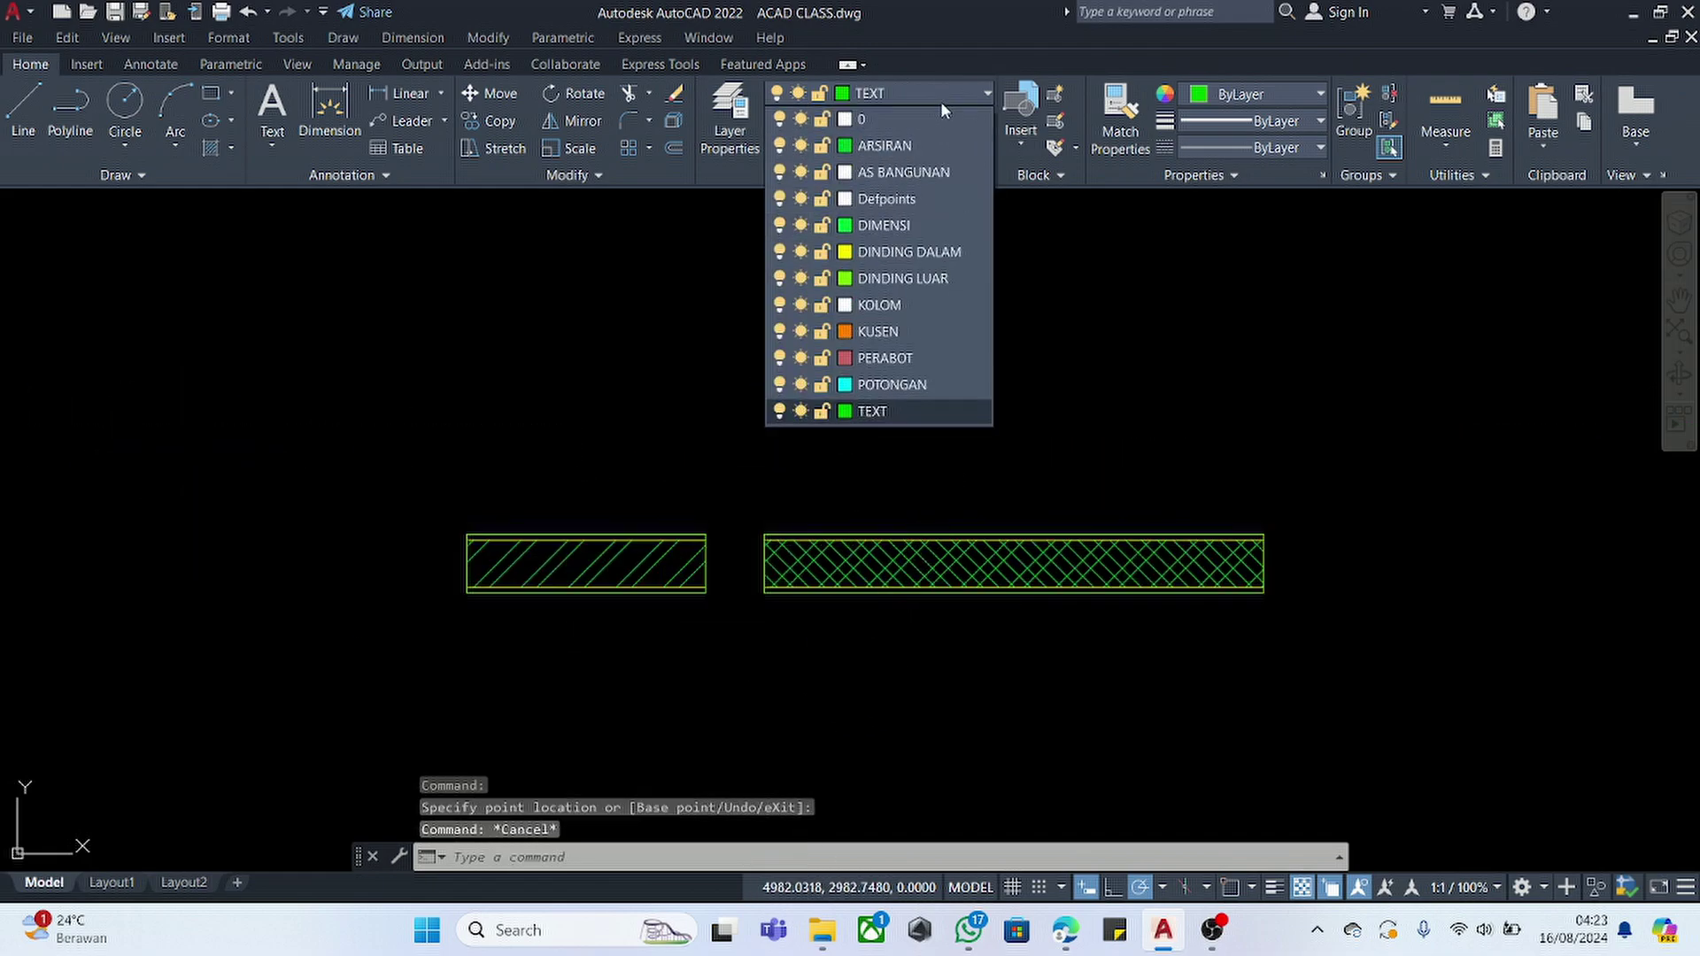
pyautogui.click(897, 279)
pyautogui.write('rec')
pyautogui.press('Return')
pyautogui.click(433, 381)
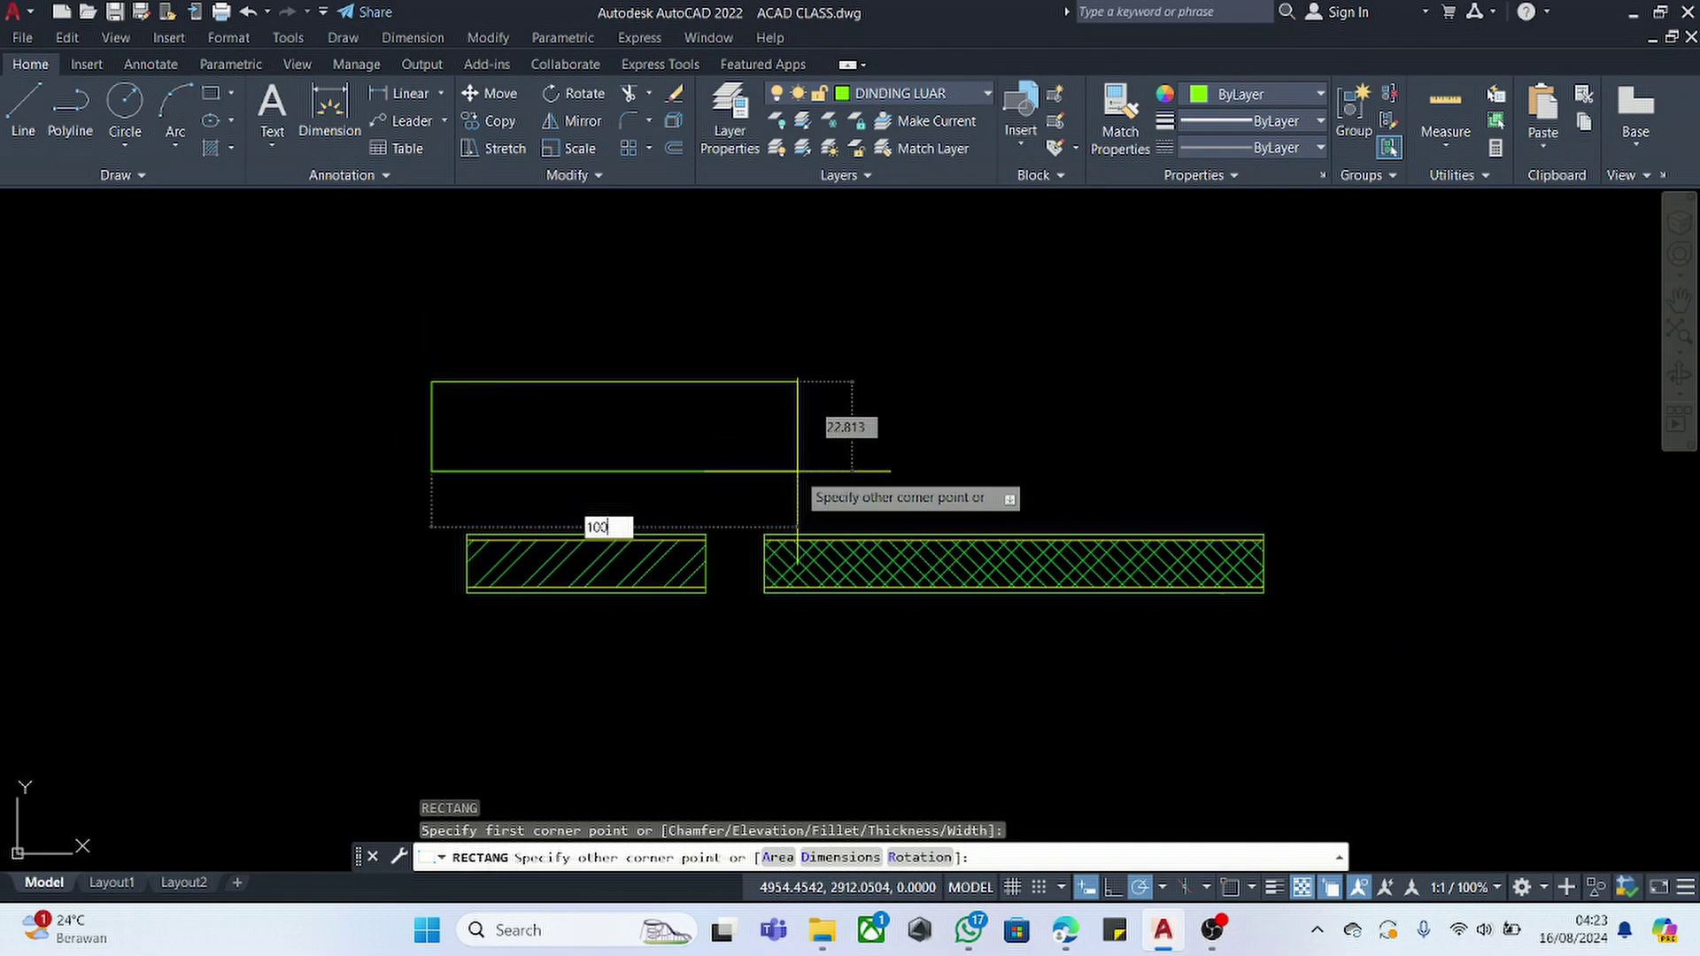
pyautogui.press('Tab')
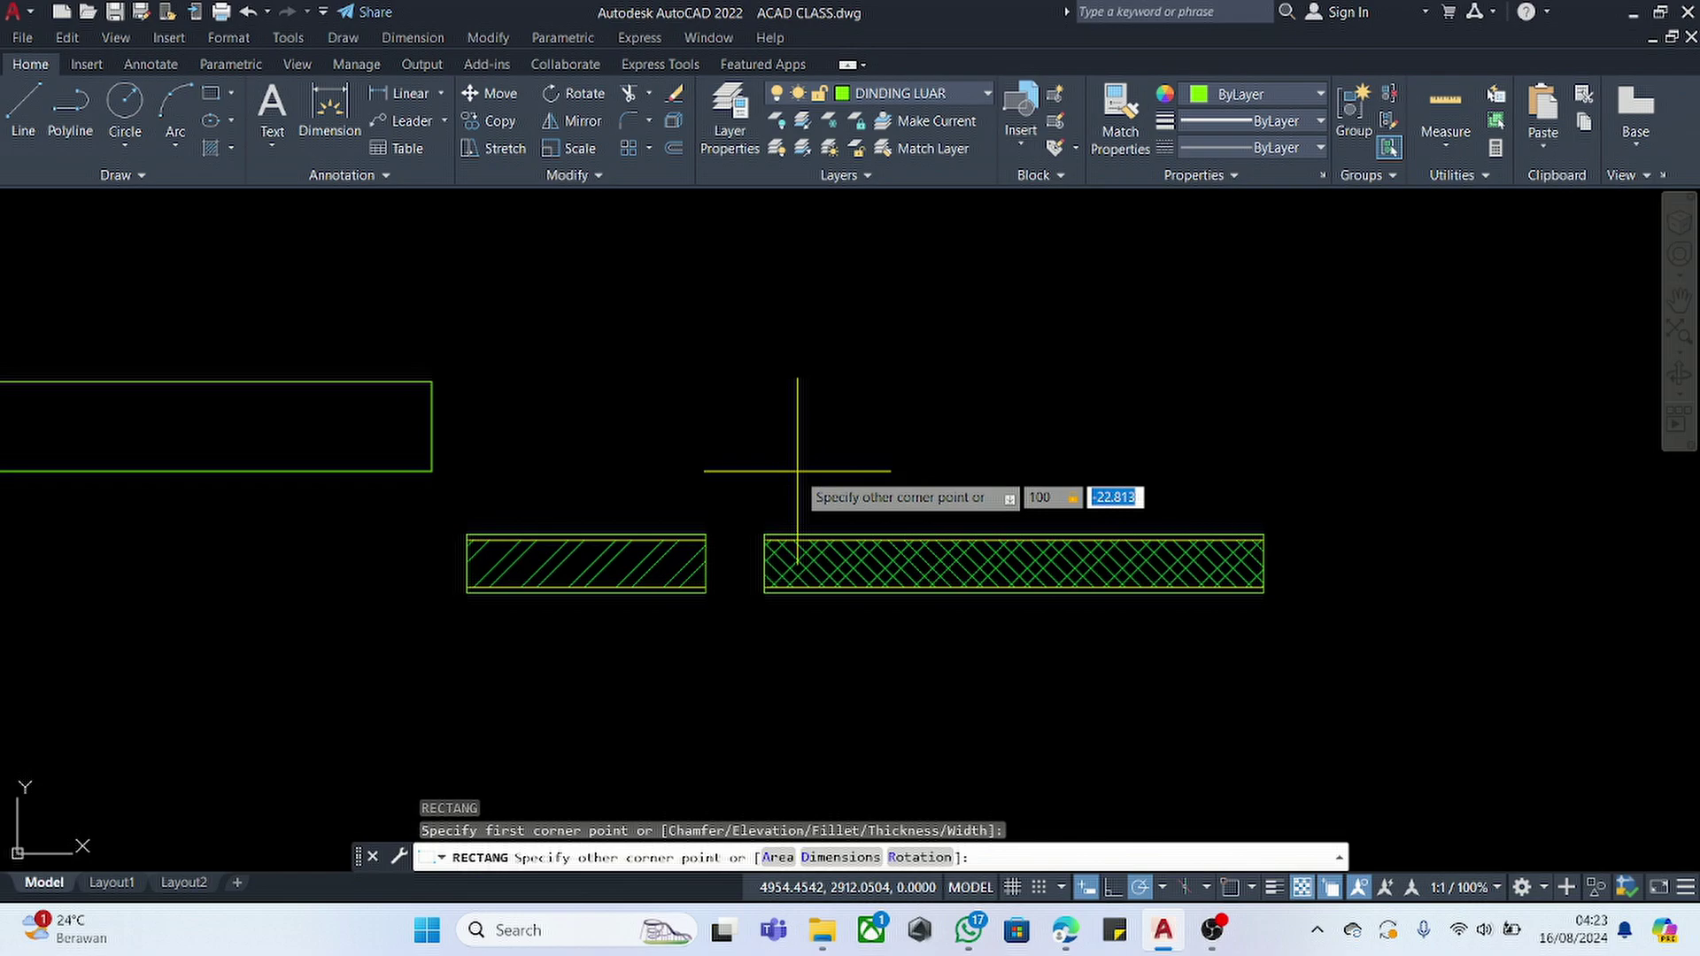
pyautogui.press('Return')
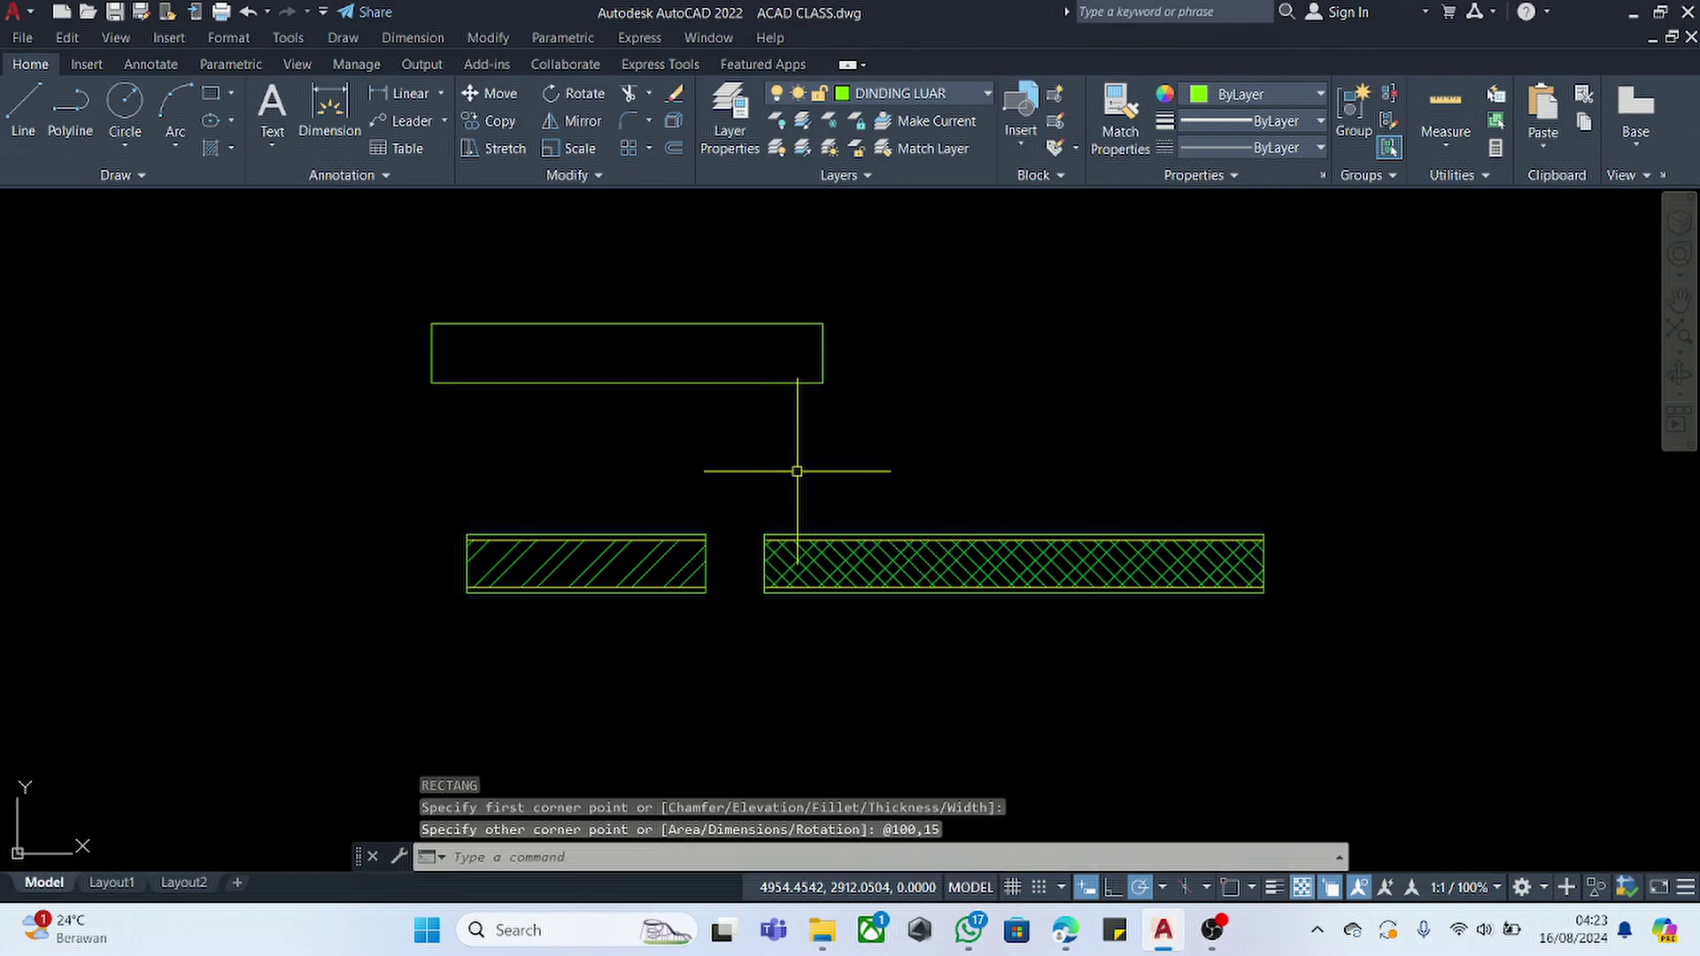
# - Explode the new 100 by 15 rectangle above the wall samples into separate lines
pyautogui.click(664, 334)
pyautogui.click(628, 447)
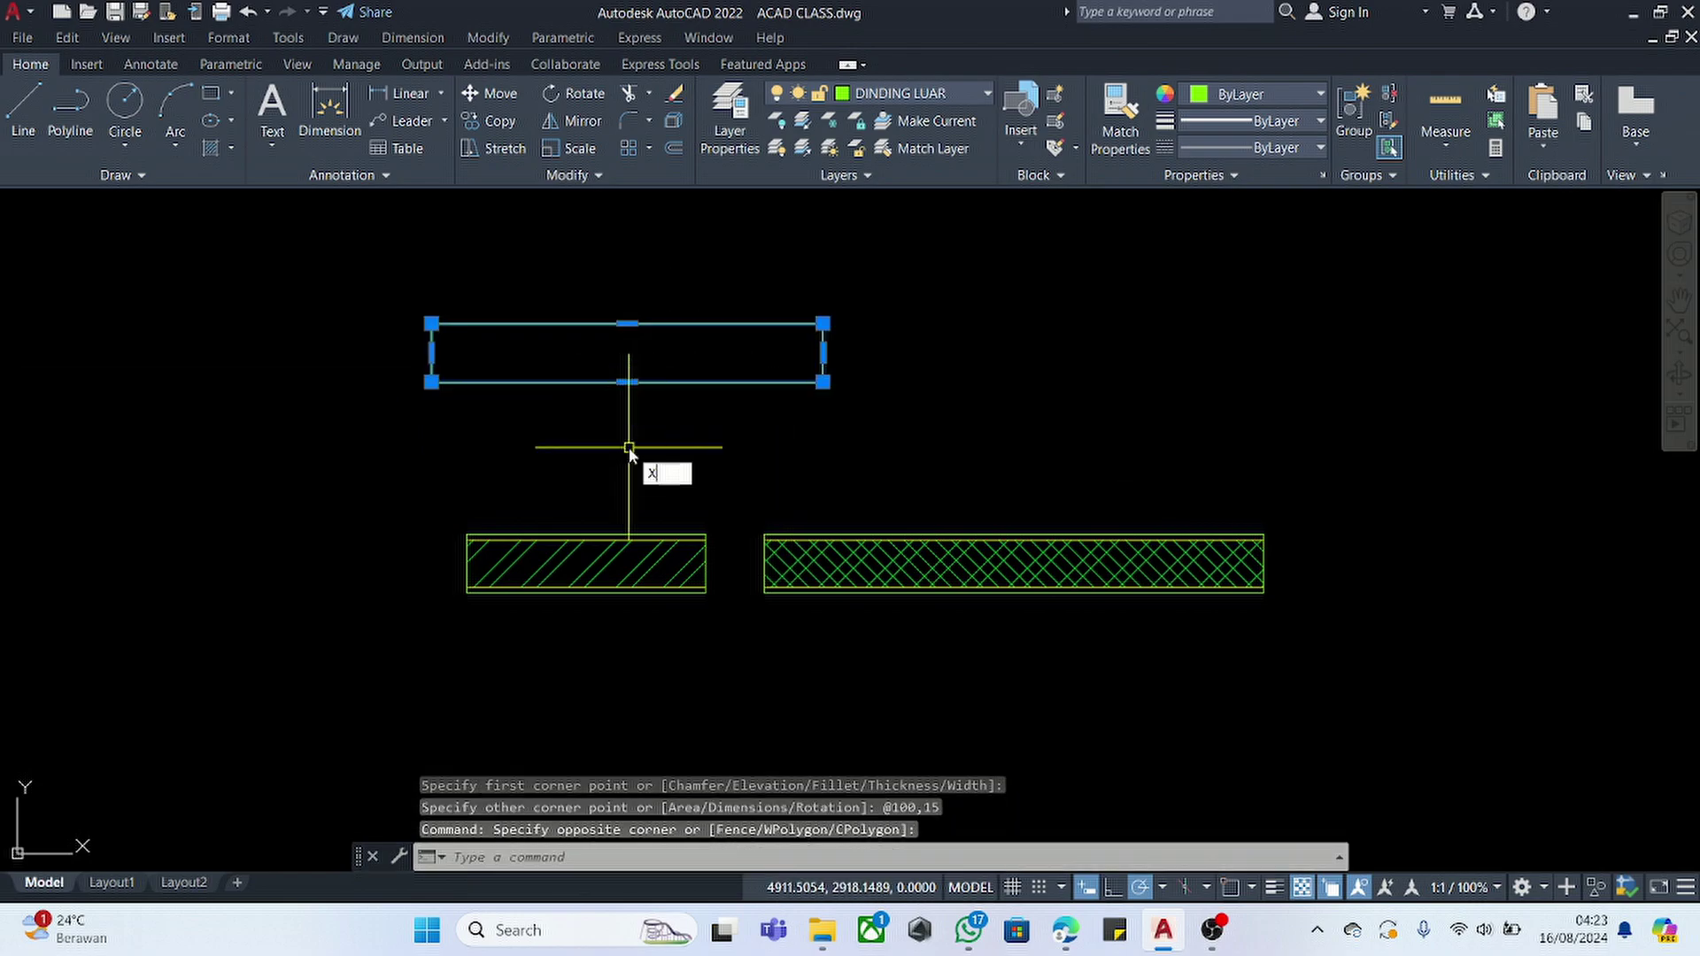
pyautogui.write('X')
pyautogui.press('Return')
# - Offset the exploded rectangle's lower and upper long edges inward by 1.5
pyautogui.click(614, 353)
pyautogui.click(581, 417)
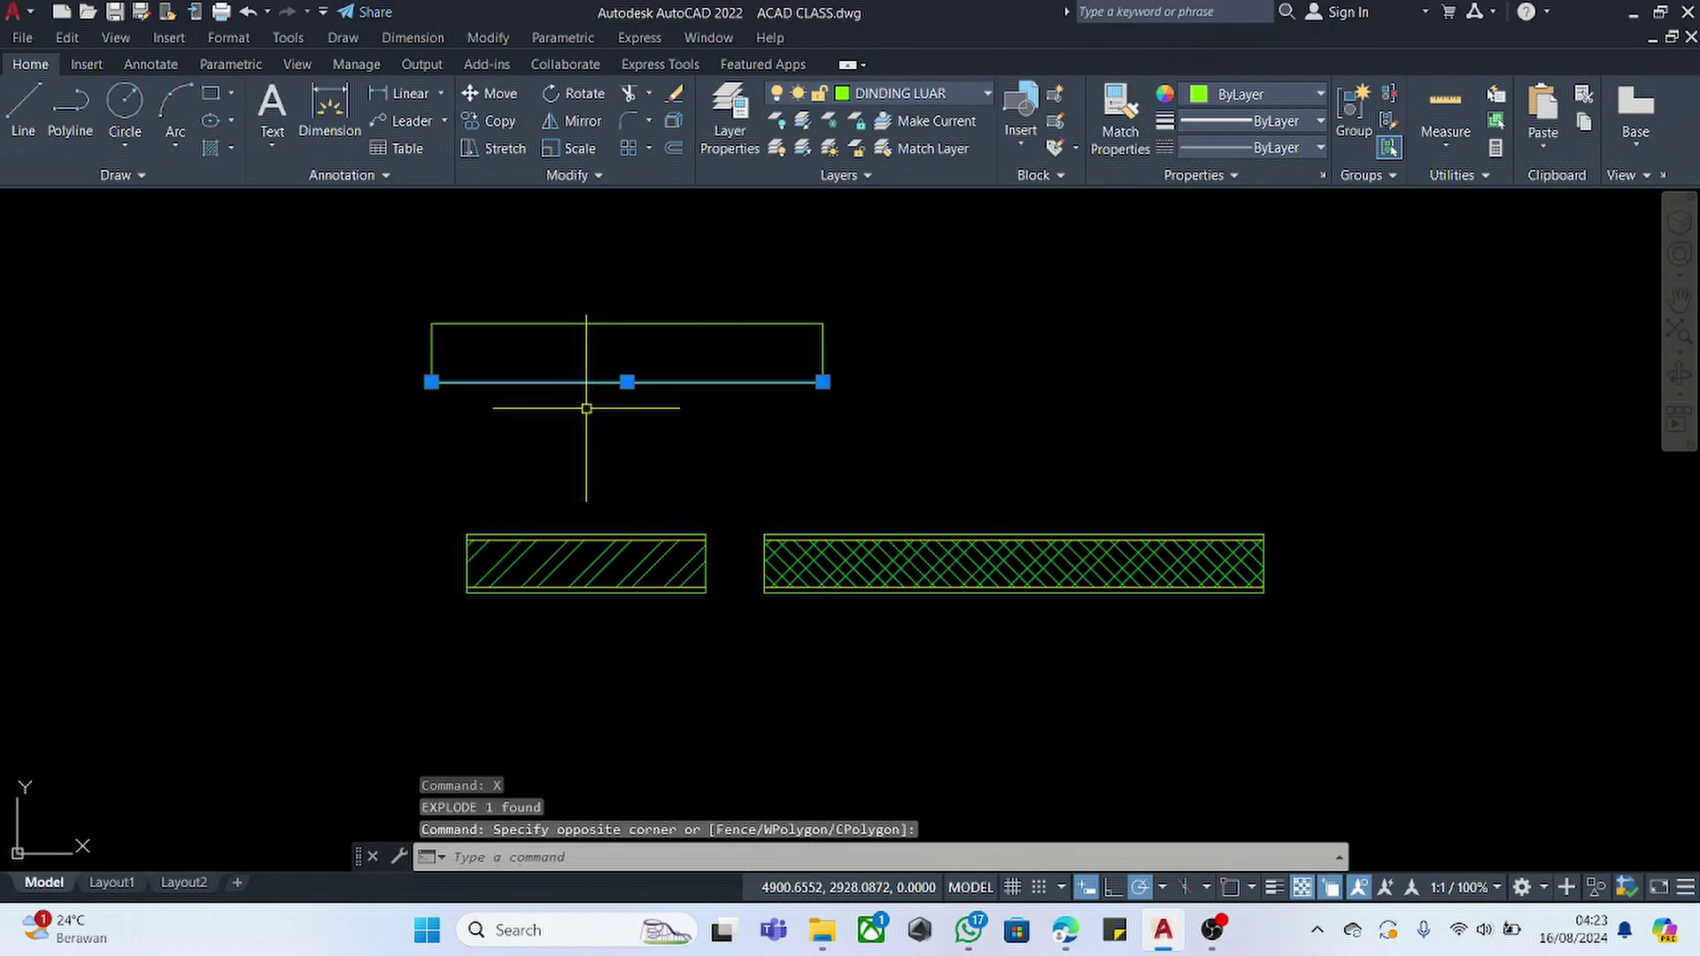
pyautogui.write('O')
pyautogui.press('Return')
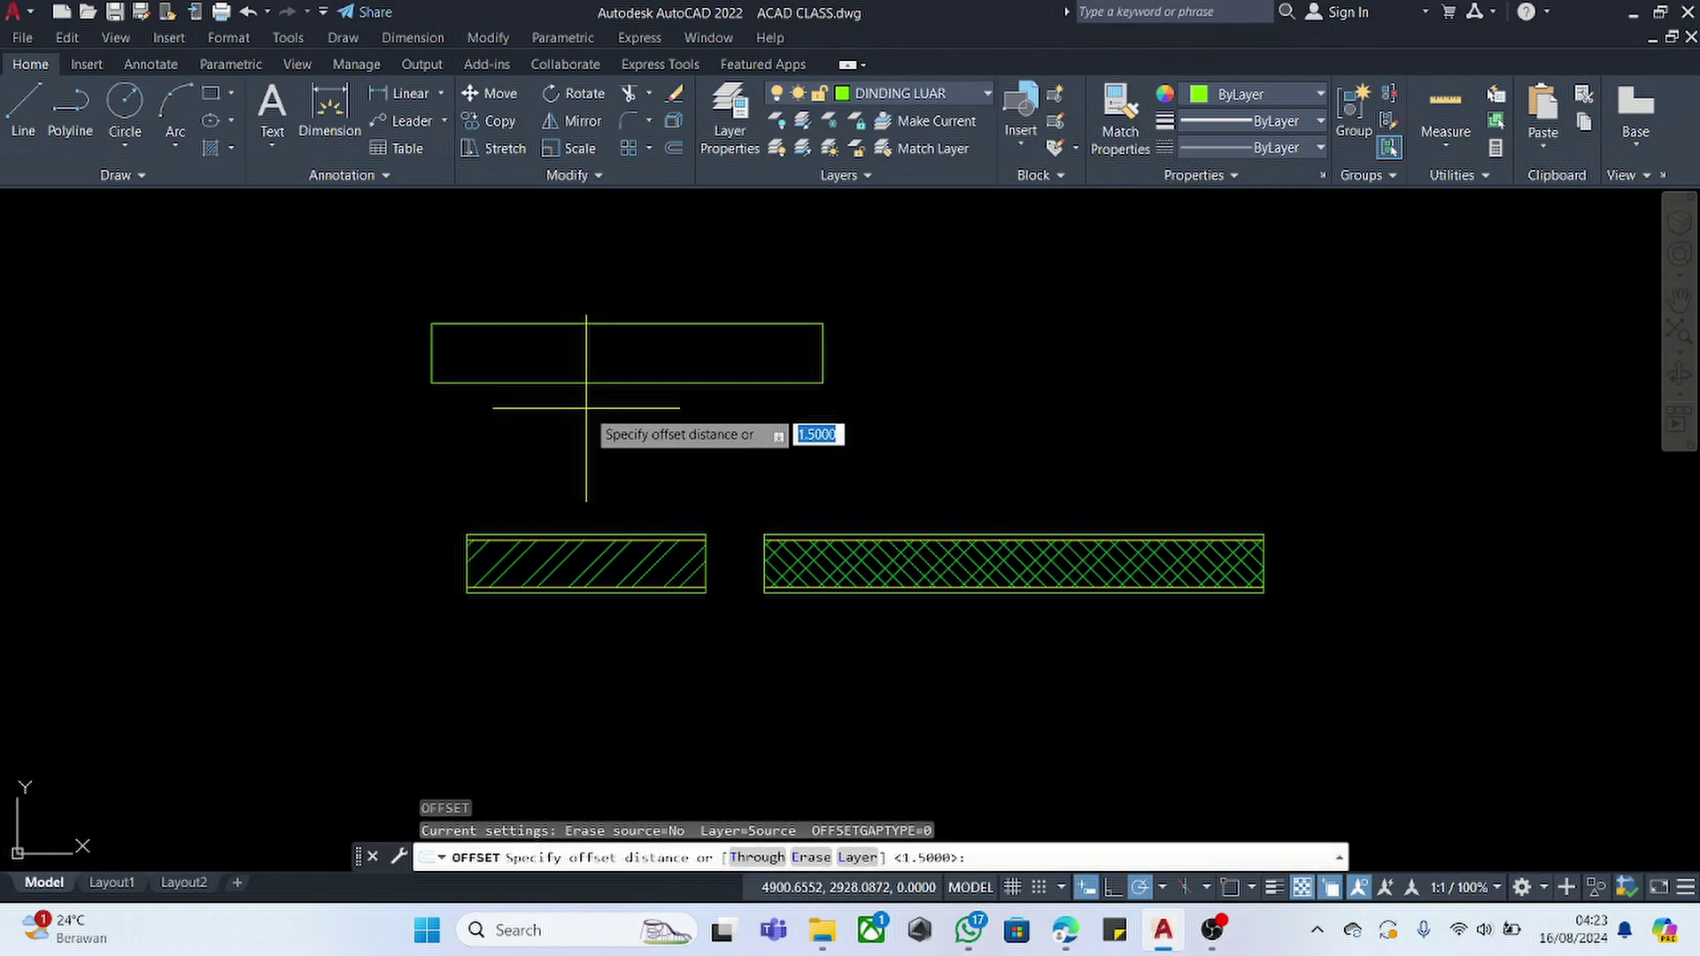
pyautogui.scroll(2, 586, 398)
pyautogui.click(583, 377)
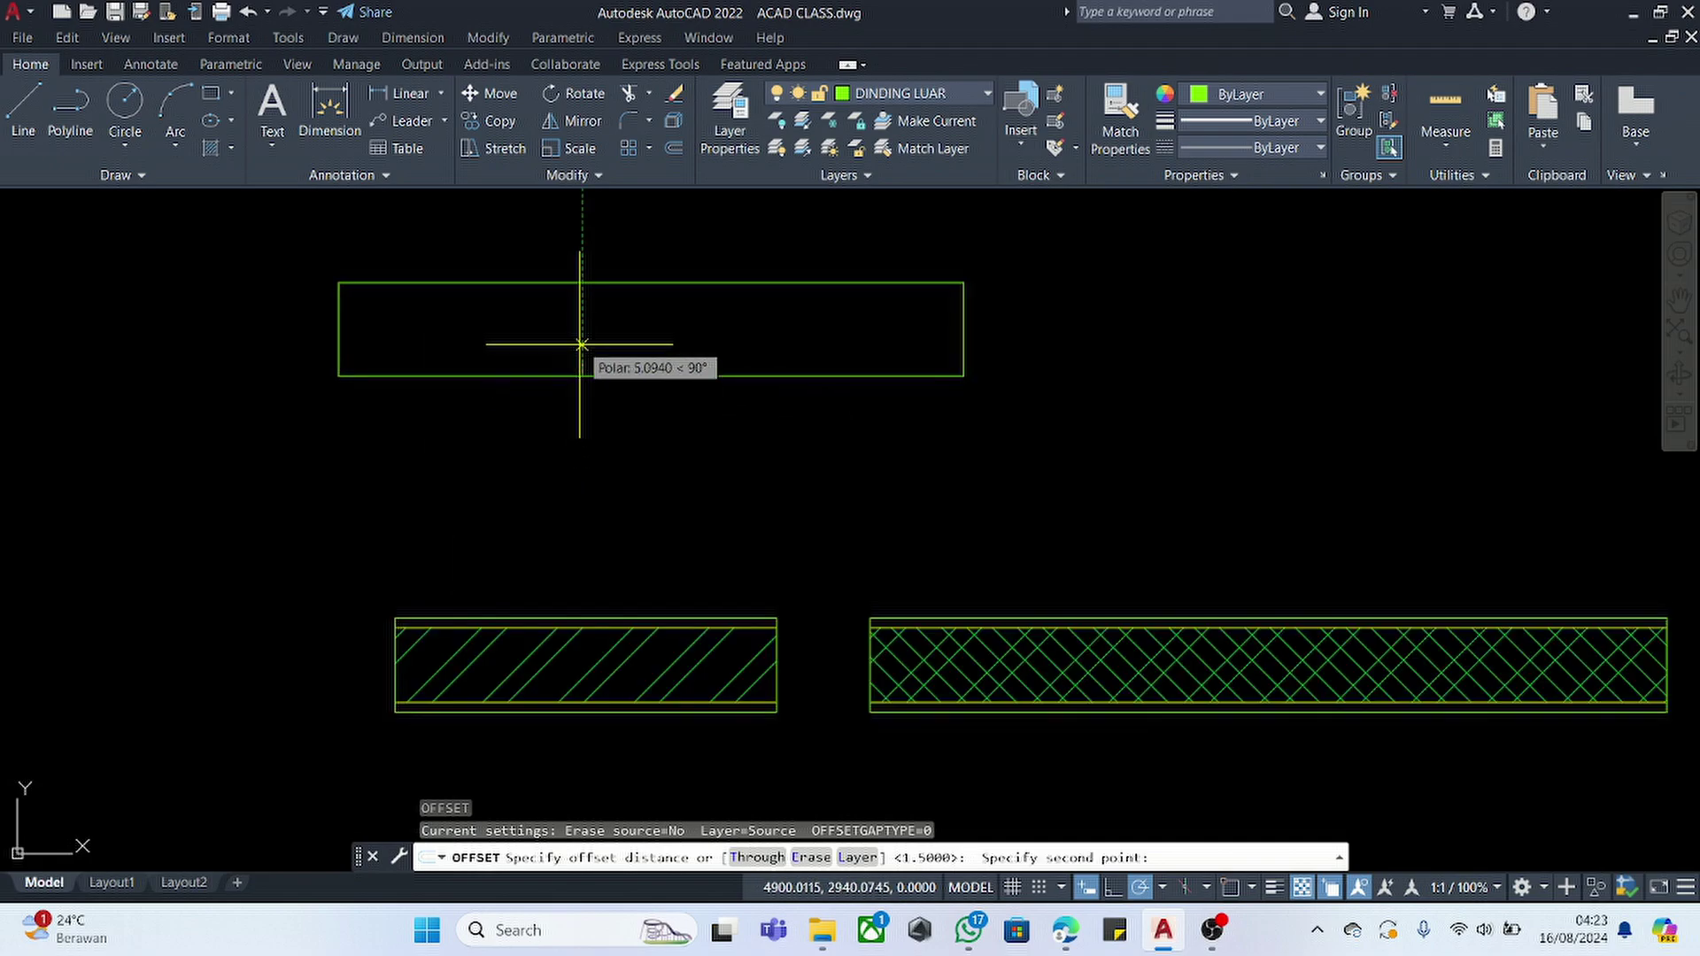
pyautogui.write('1.5')
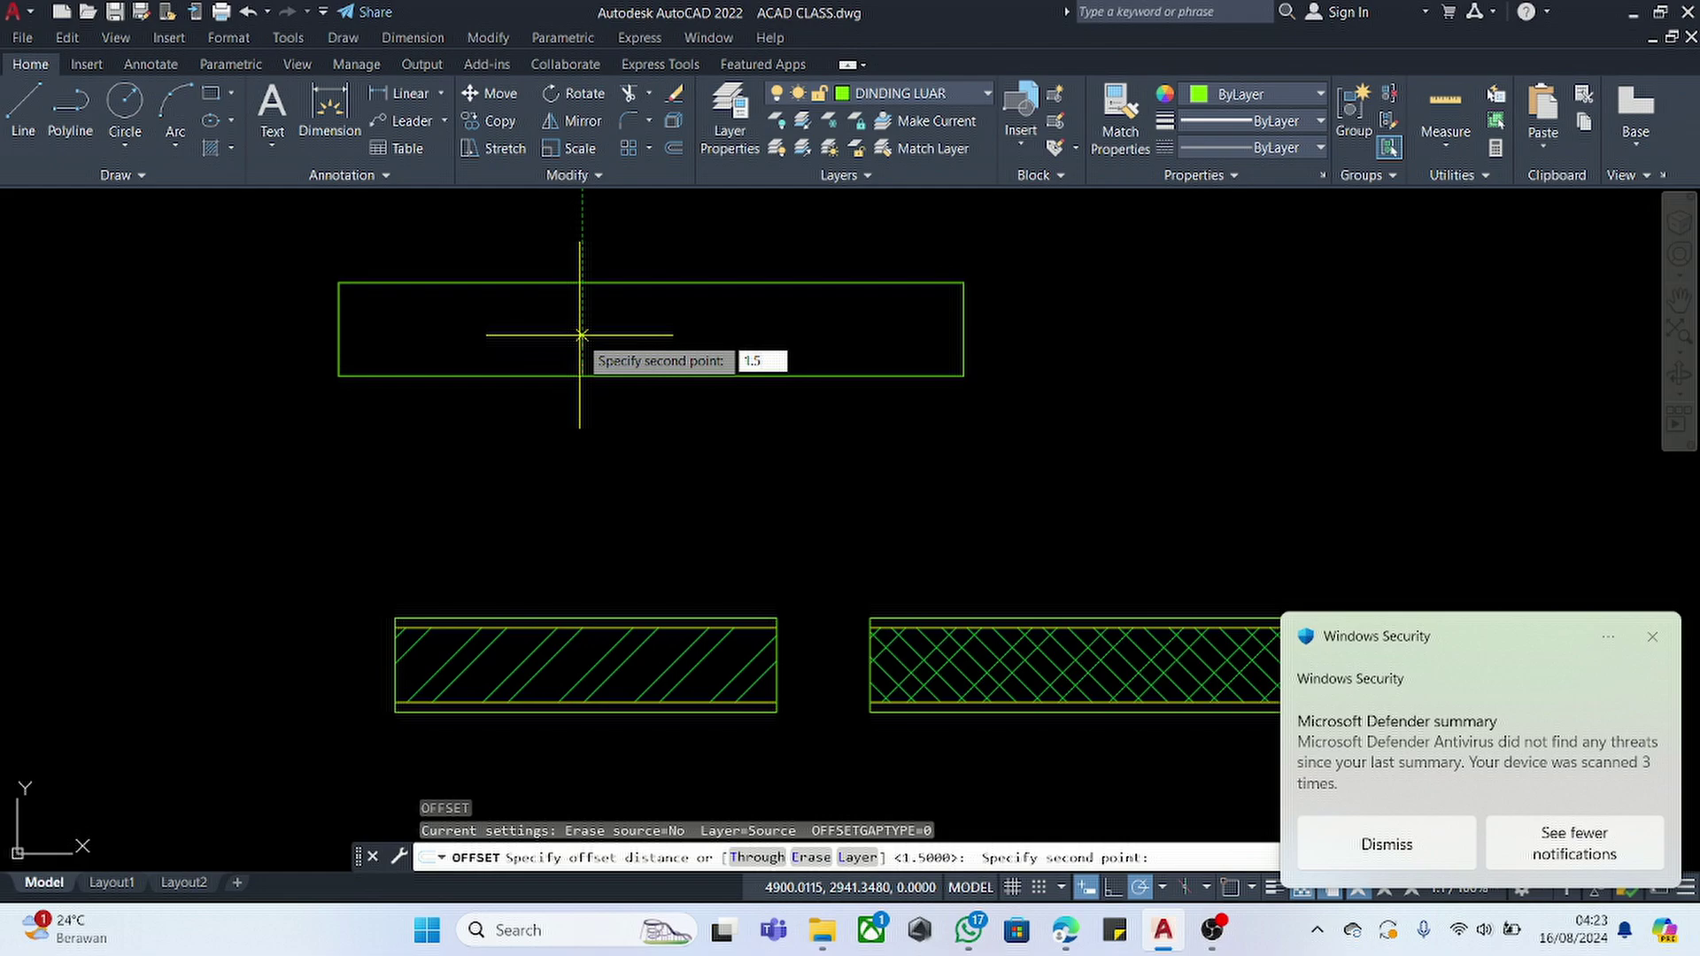
pyautogui.press('Return')
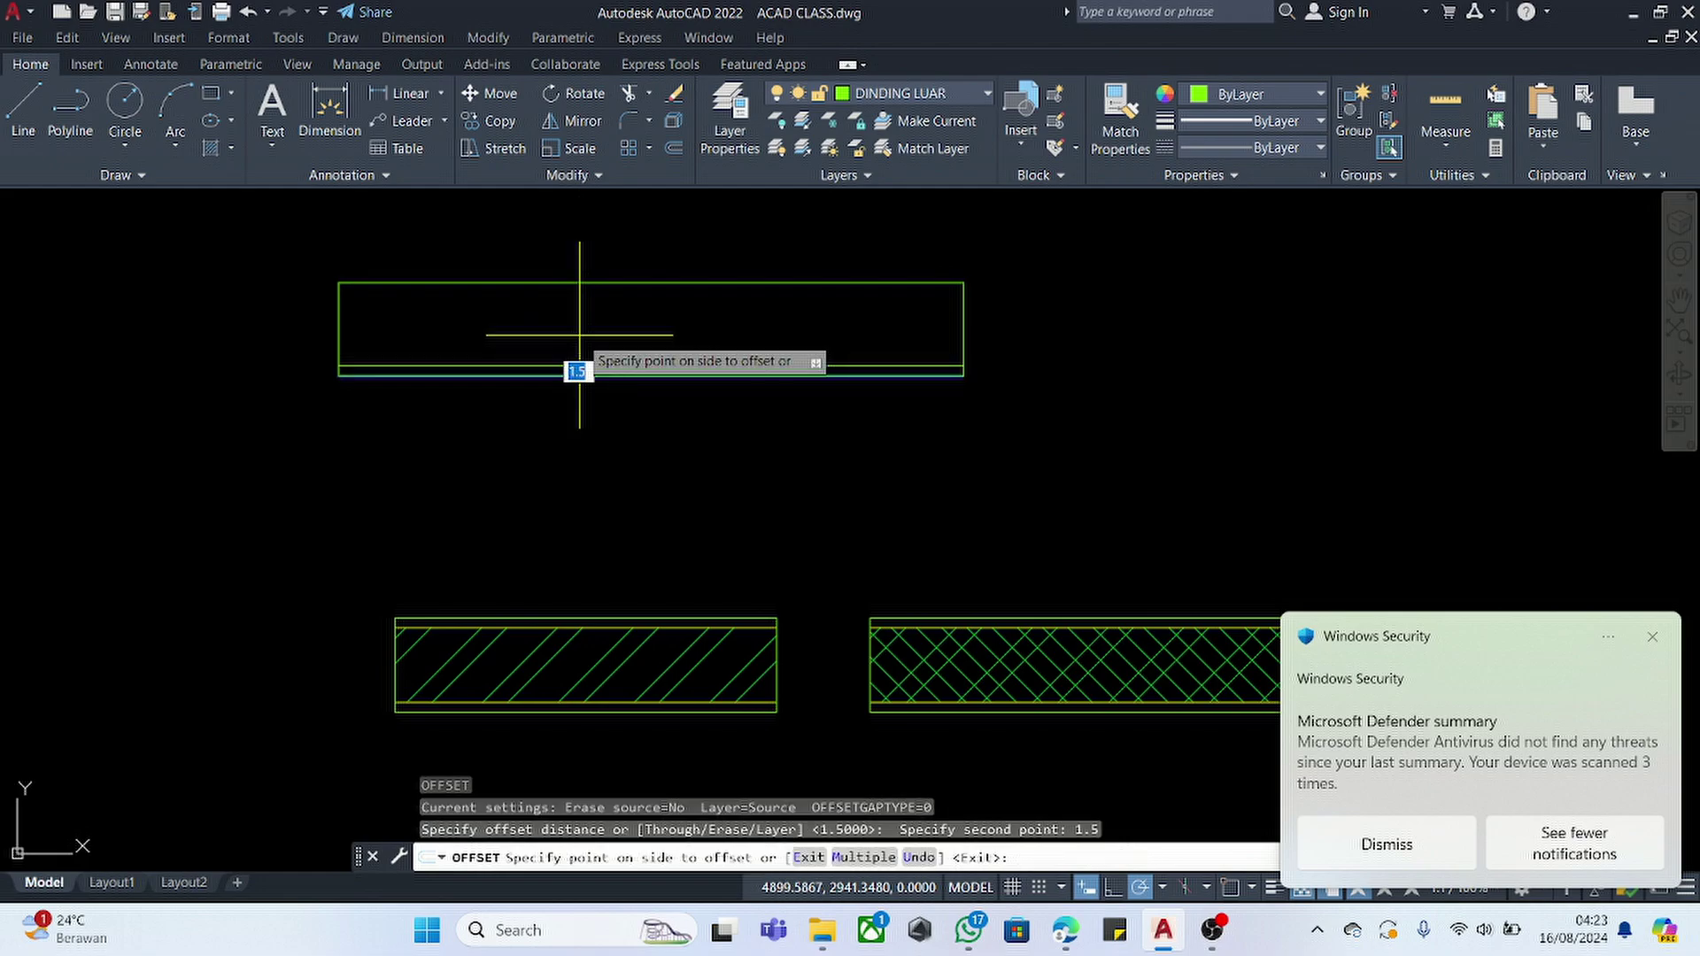
pyautogui.click(580, 335)
pyautogui.click(580, 283)
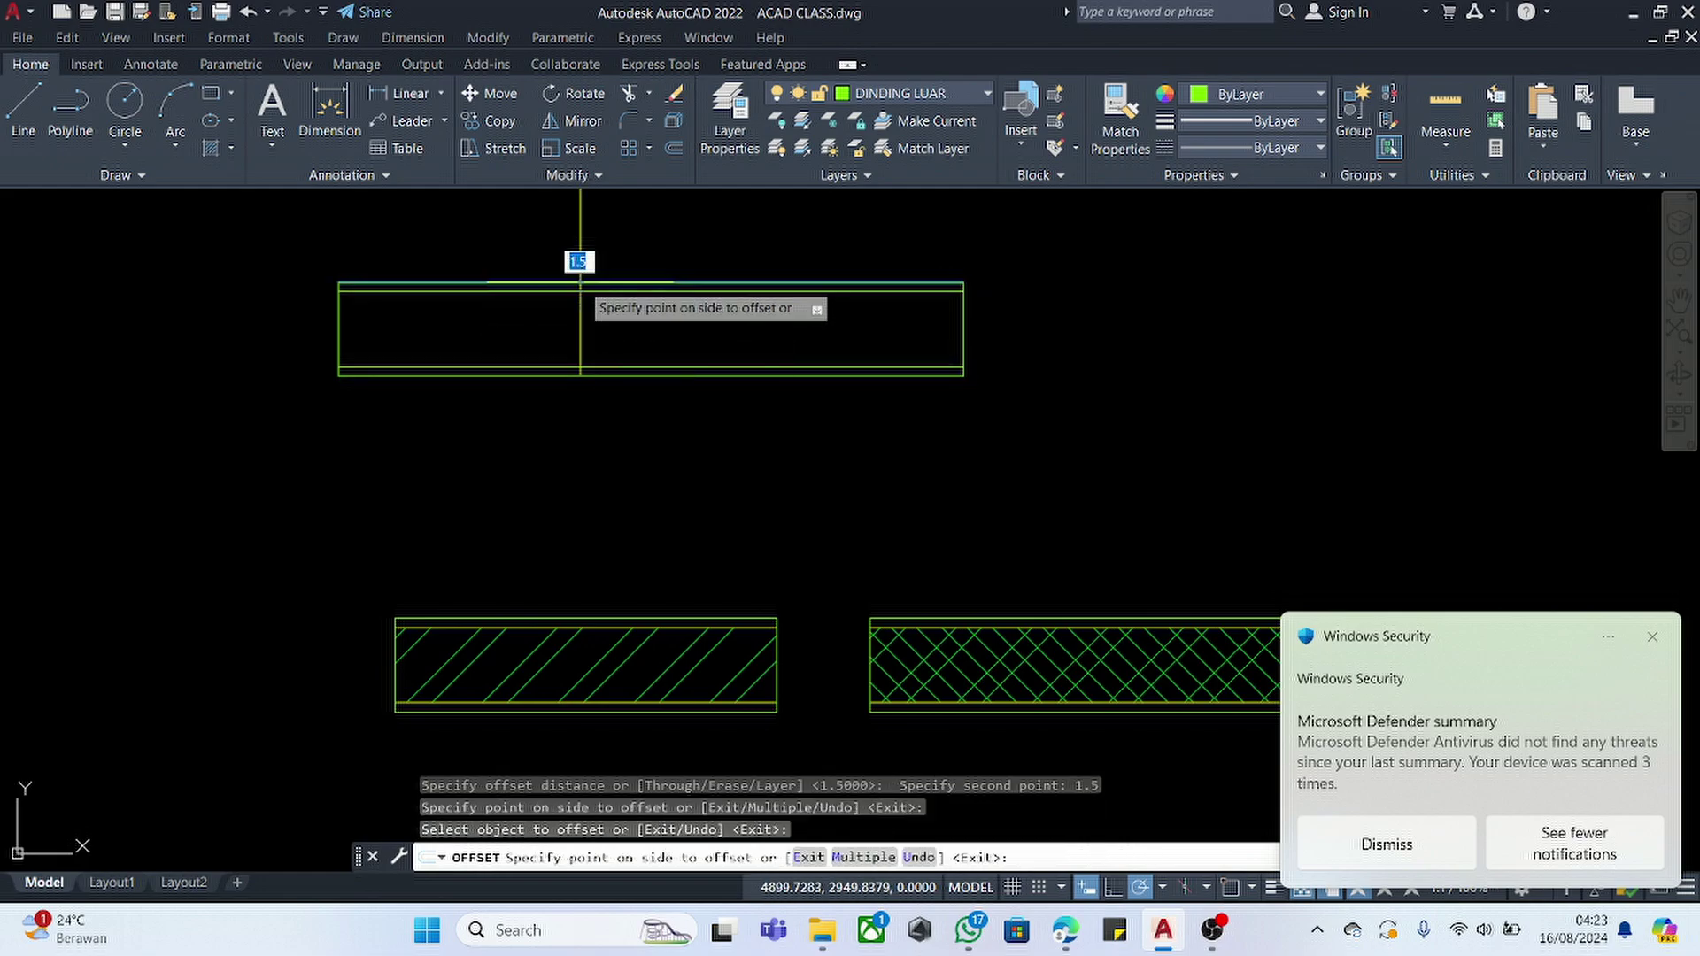
pyautogui.click(577, 310)
pyautogui.press('Escape')
# - Hatch the band between the two offset lines with the ANSI32 pattern at angle 90 and scale 0.9
pyautogui.write('h')
pyautogui.press('Return')
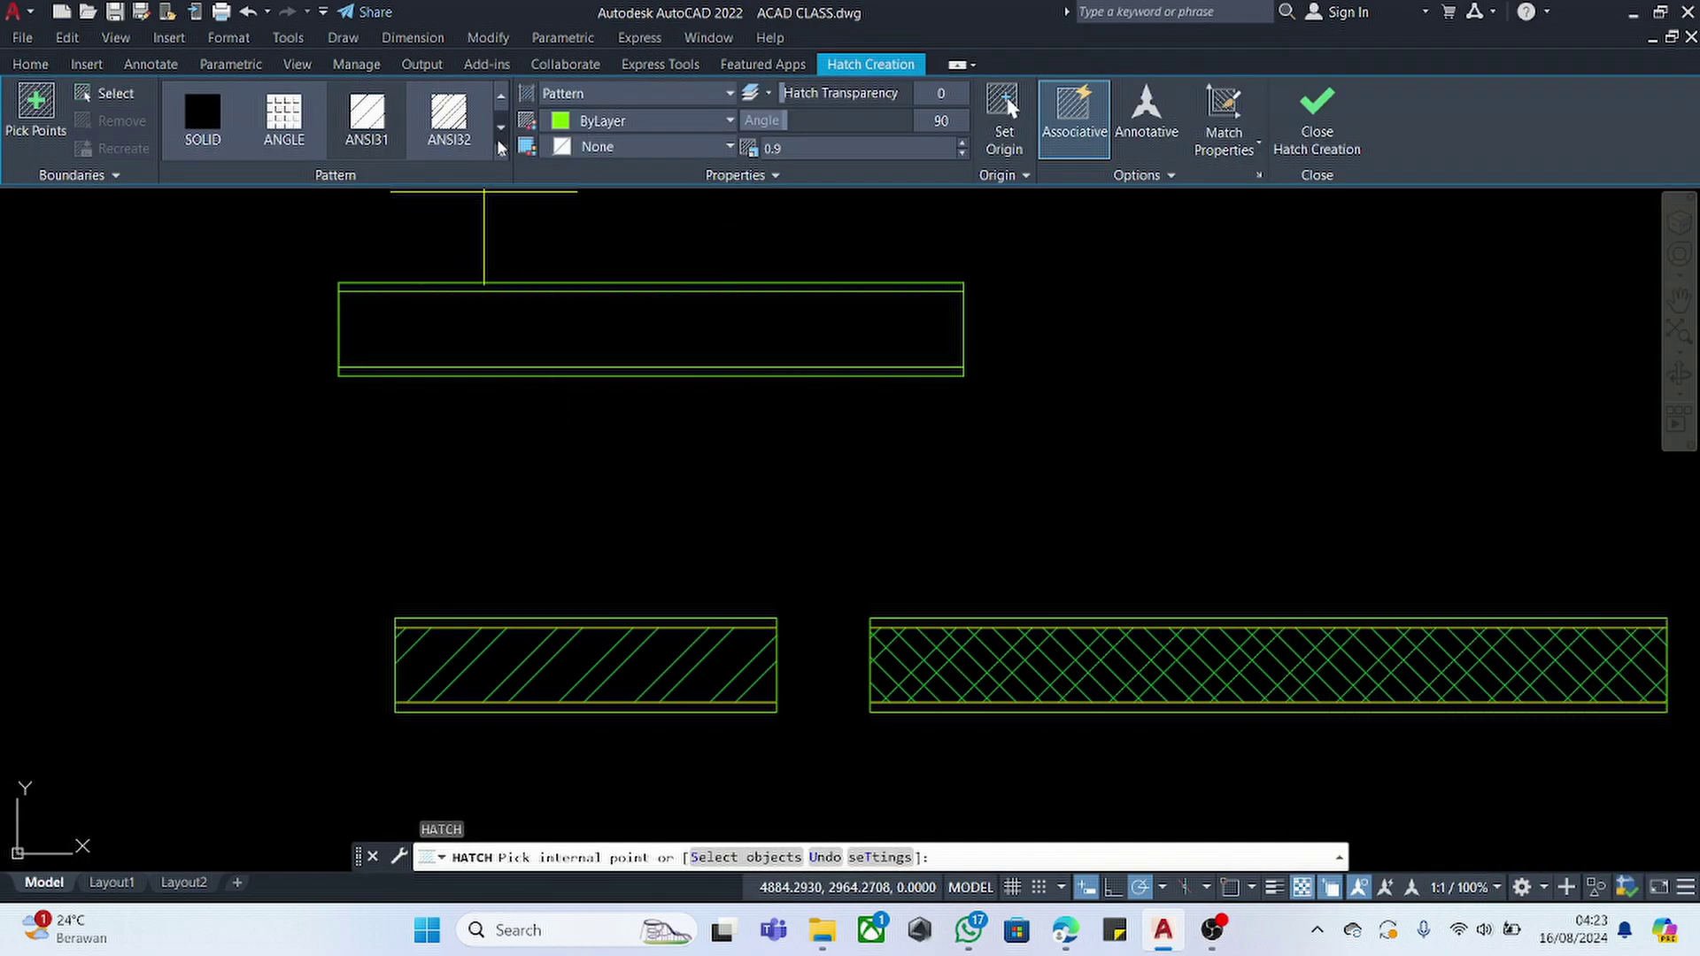
pyautogui.click(448, 115)
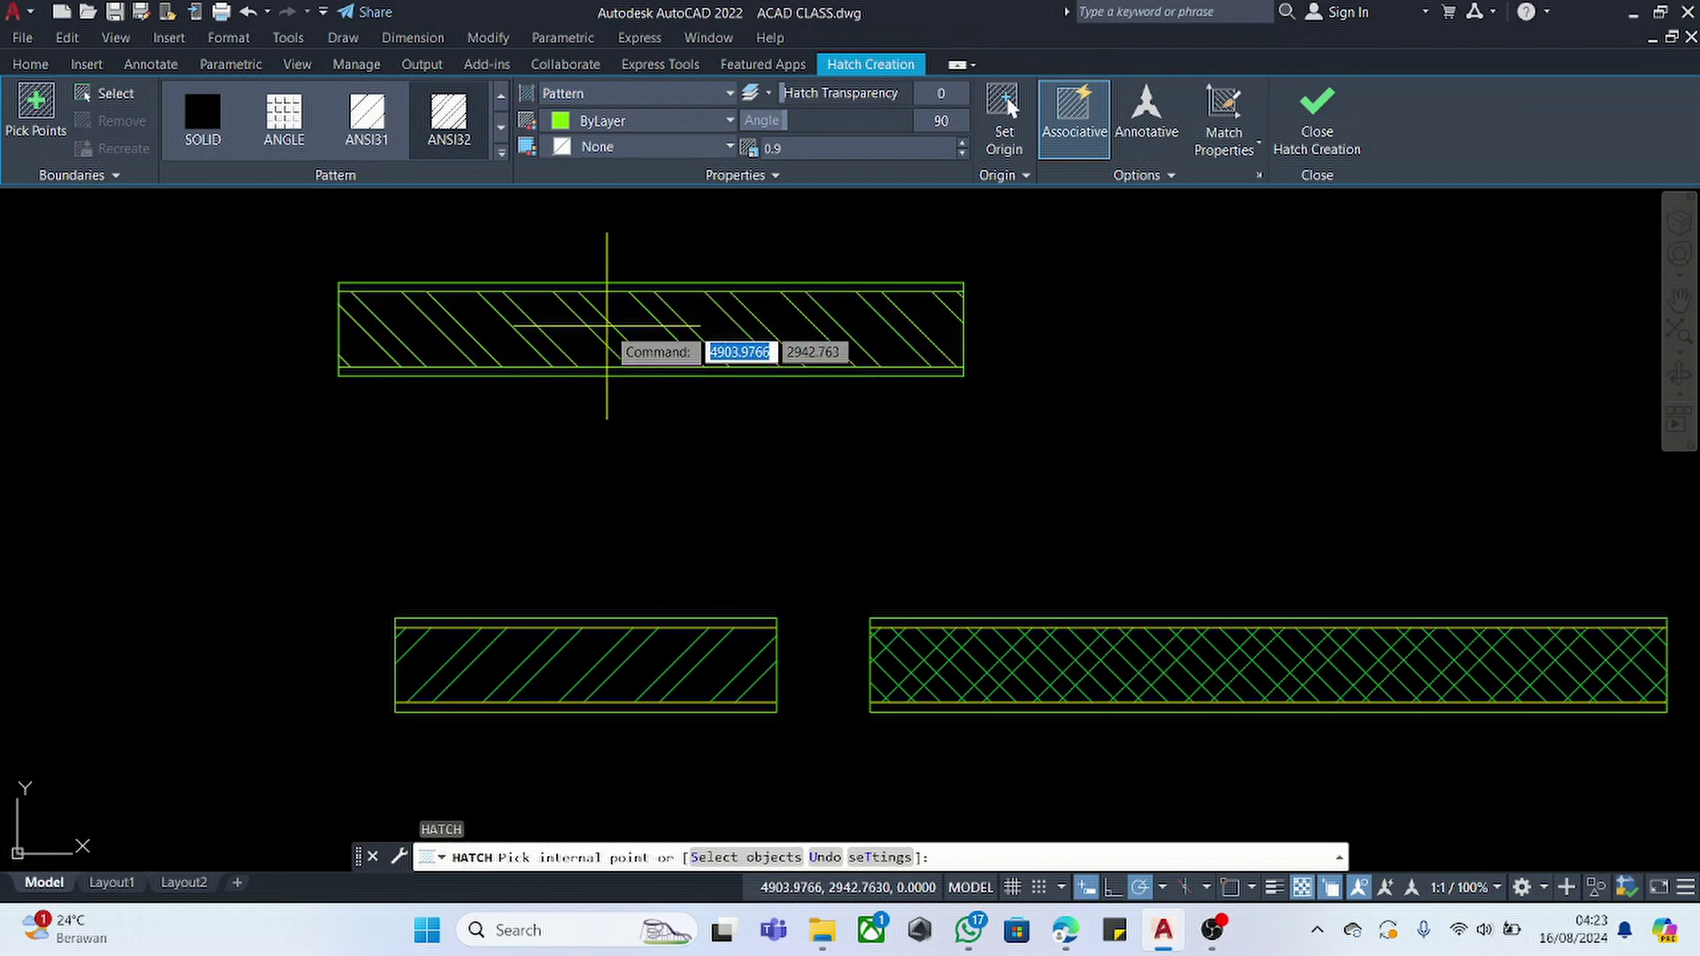
pyautogui.click(606, 325)
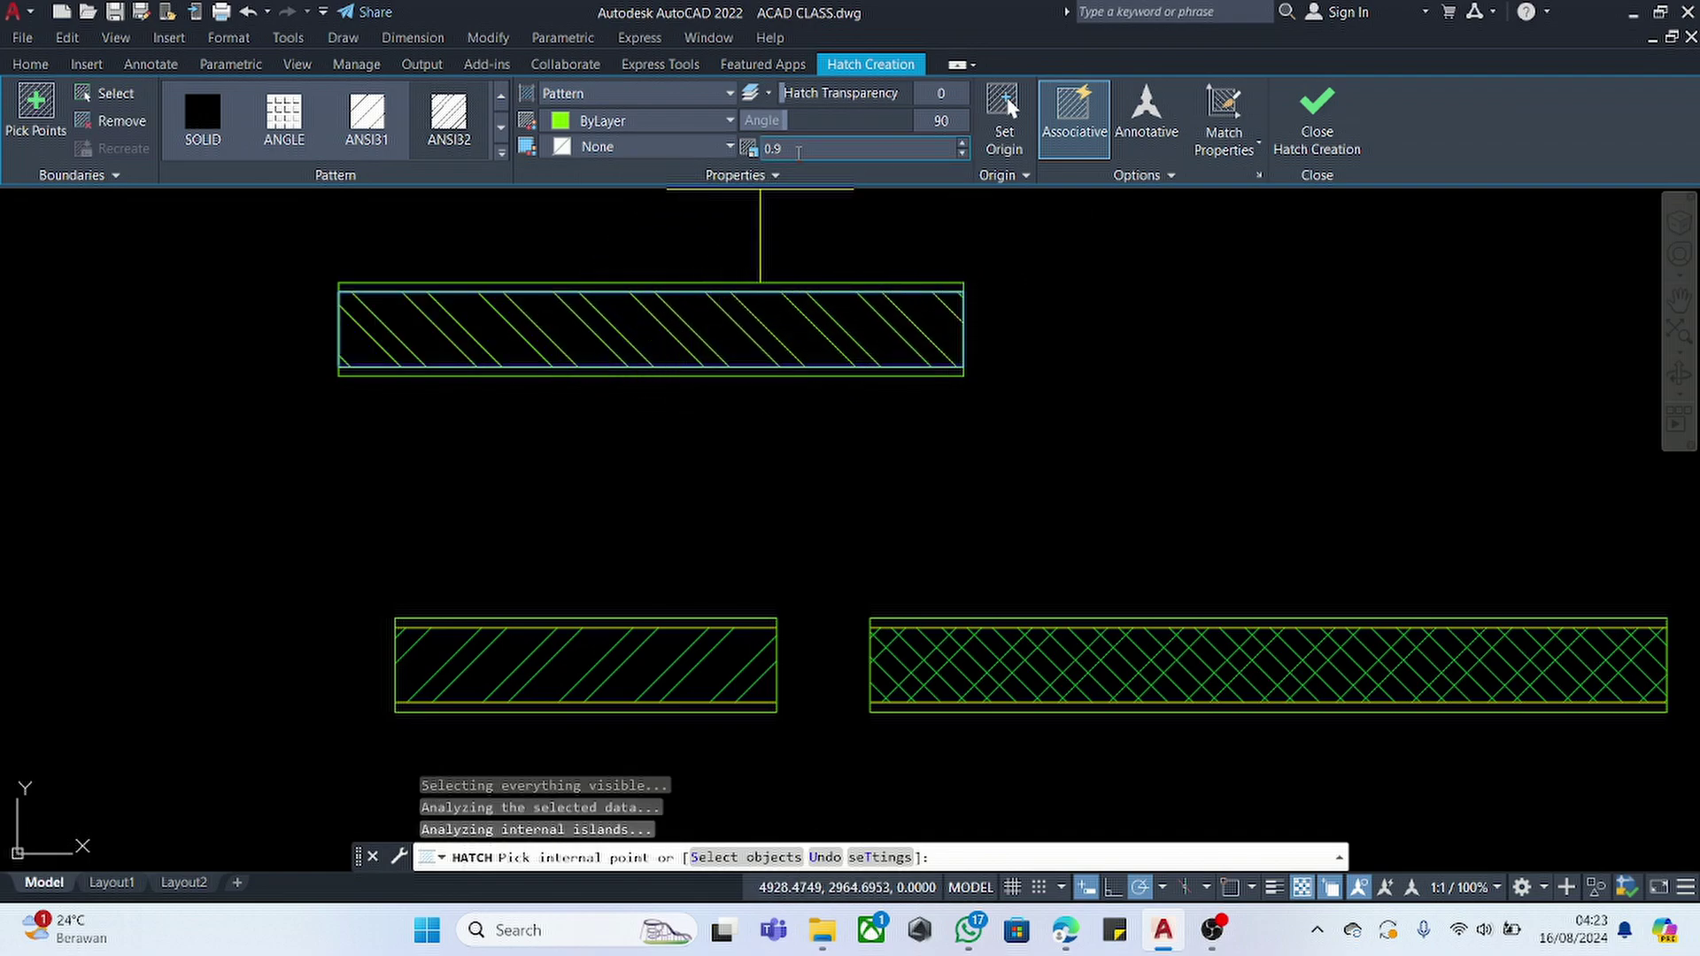
pyautogui.click(797, 149)
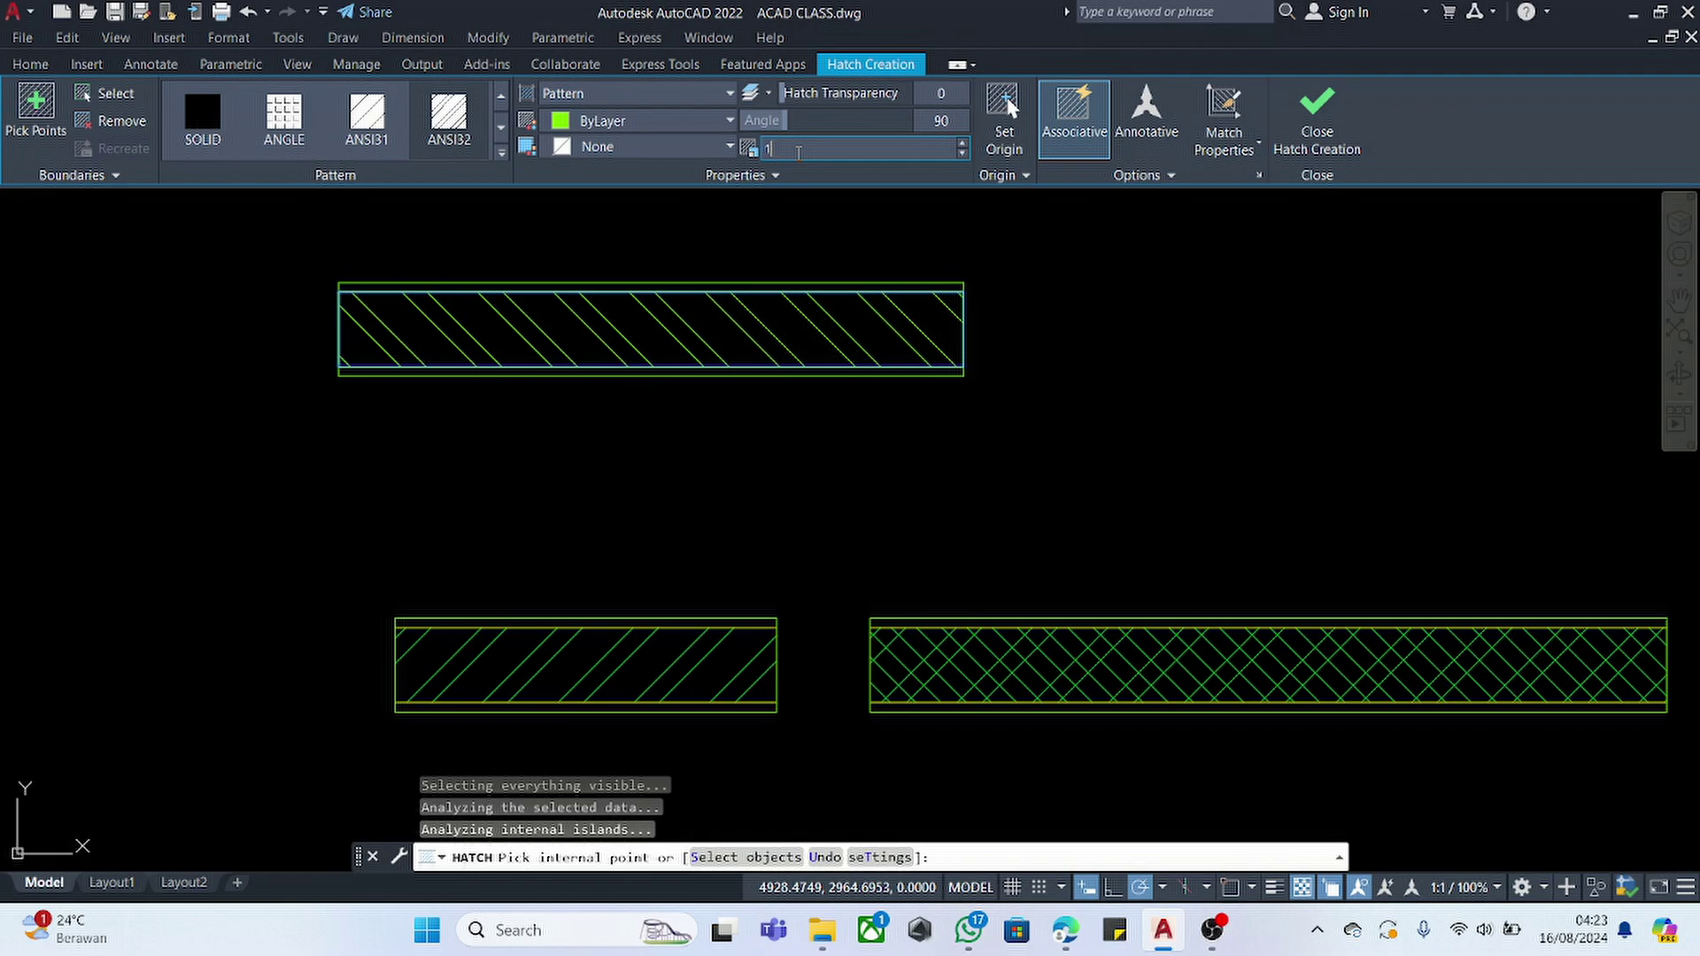
pyautogui.write('1')
pyautogui.press('Return')
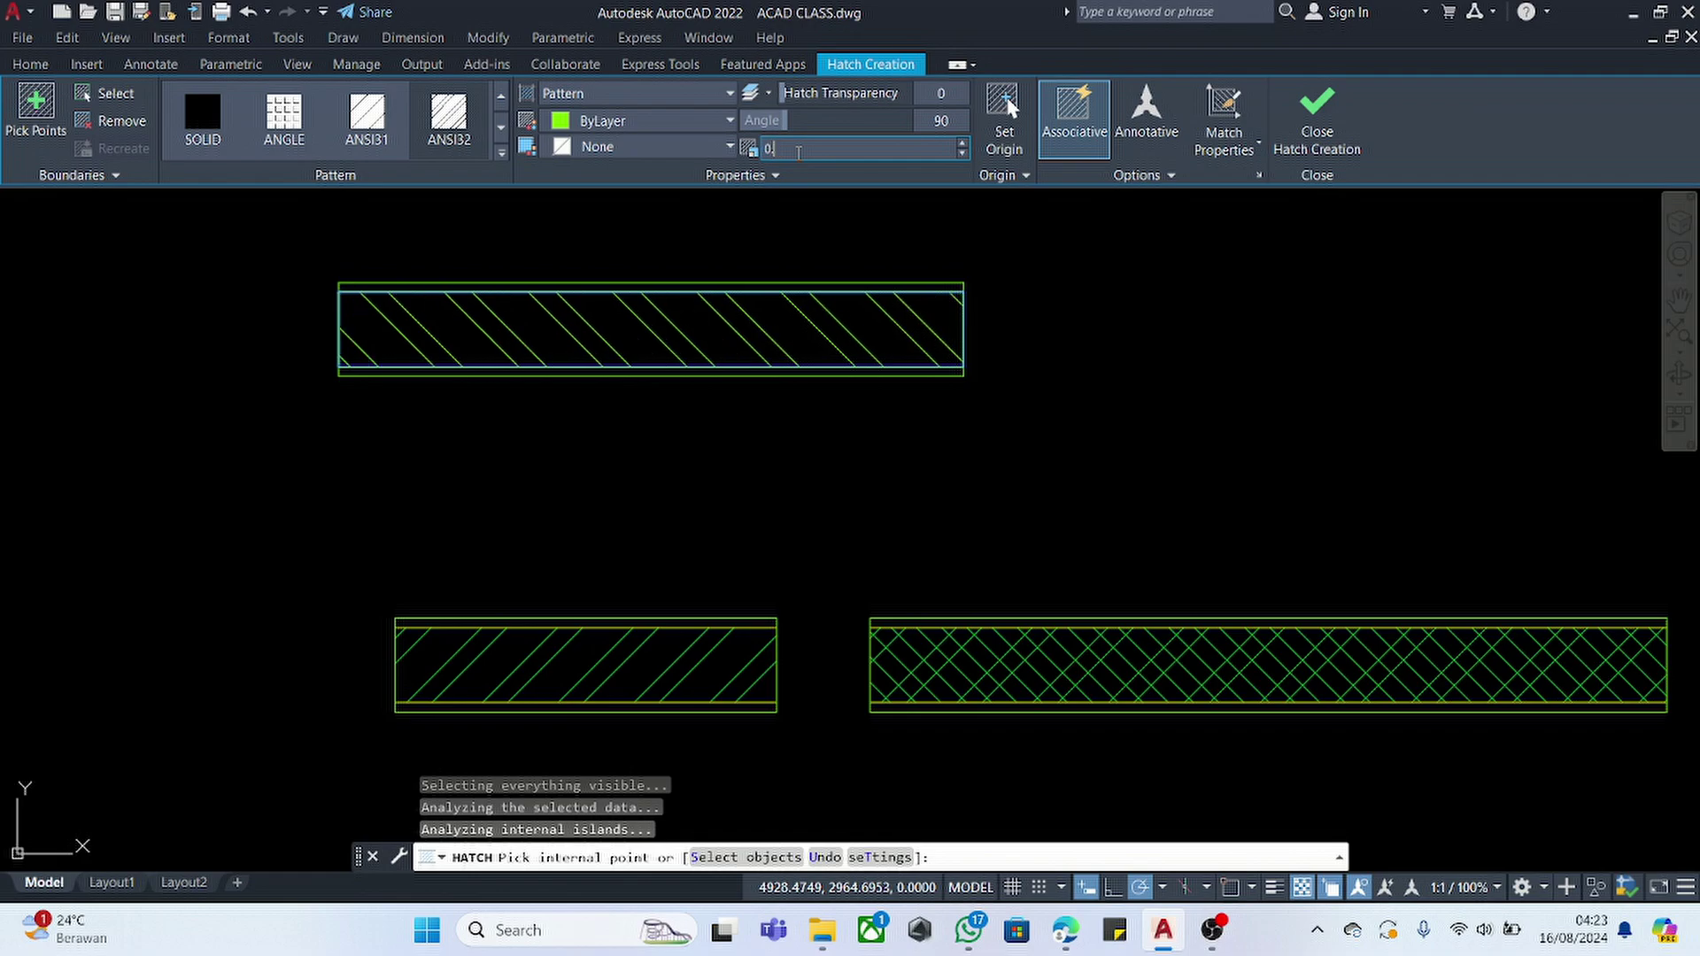
pyautogui.press('Return')
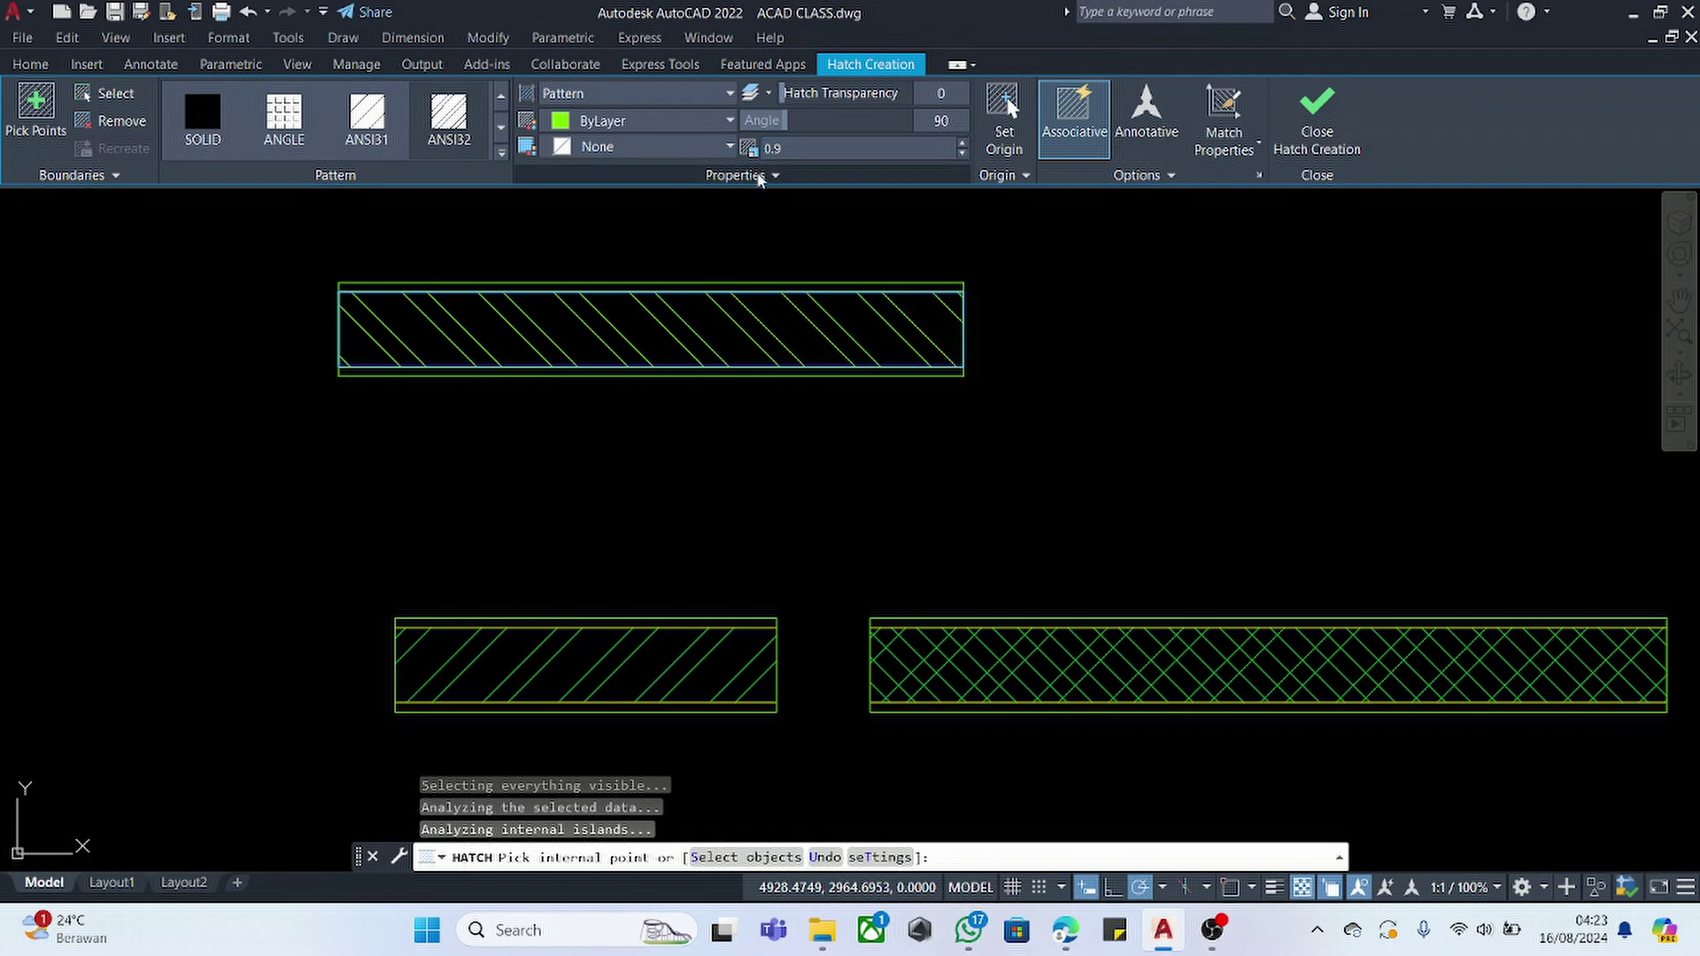
pyautogui.click(1341, 146)
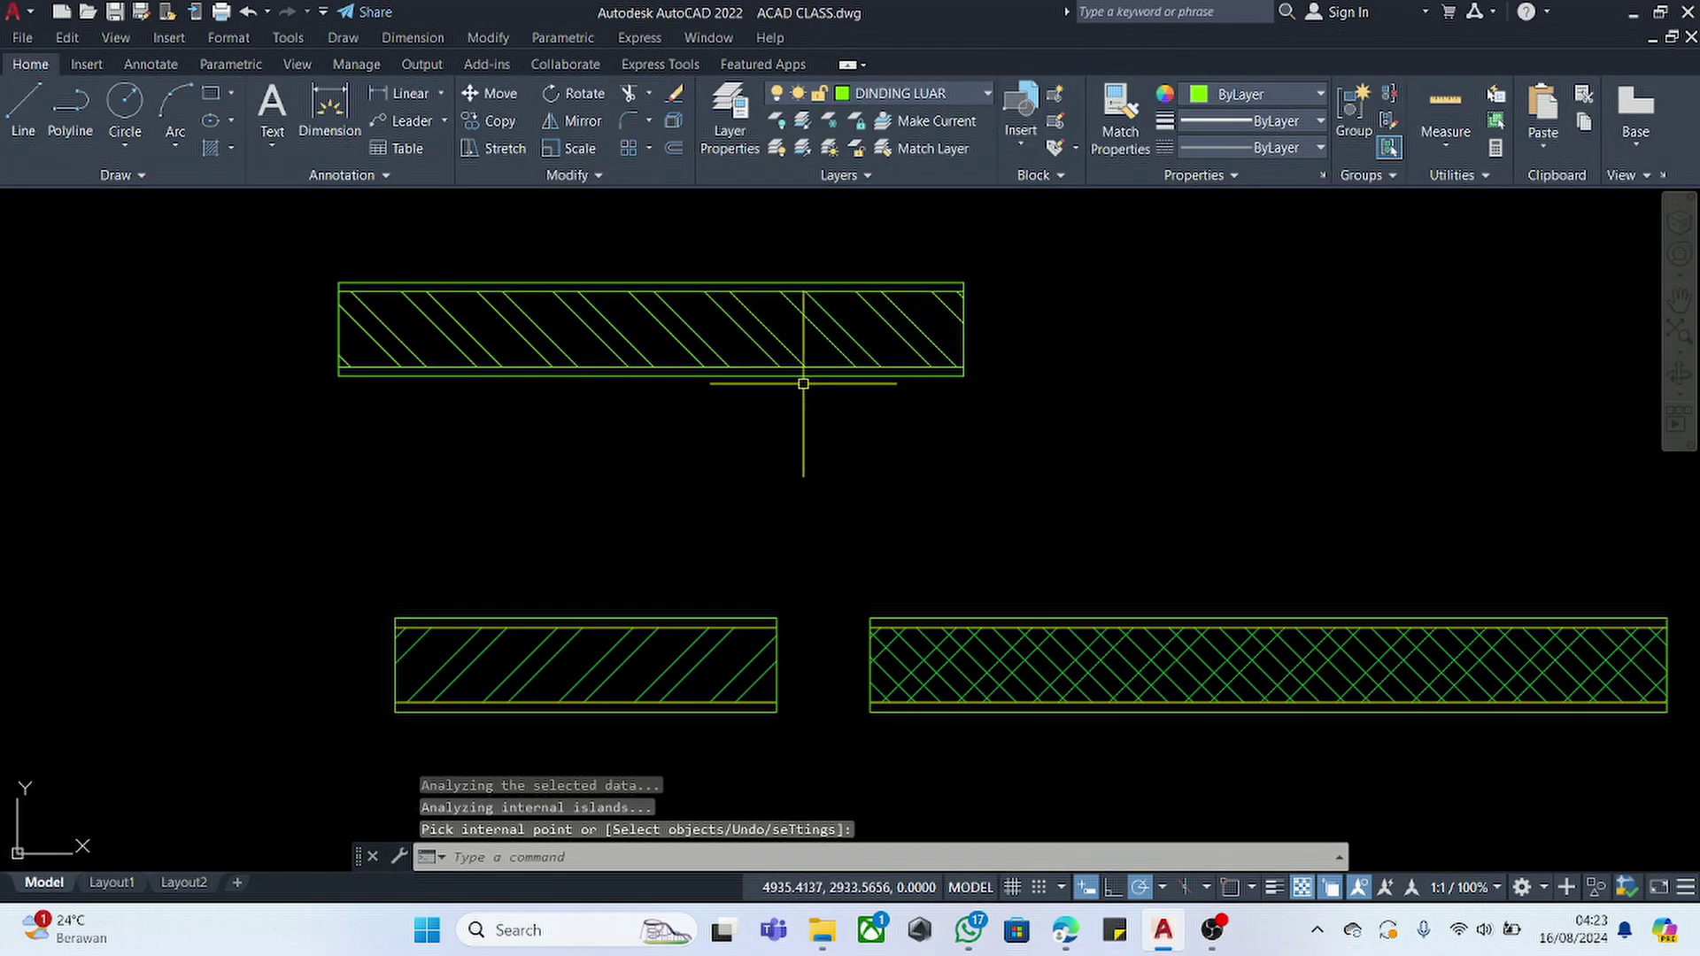
# - Move the new wall's hatch to the ARSIRAN layer
pyautogui.click(577, 309)
pyautogui.click(565, 323)
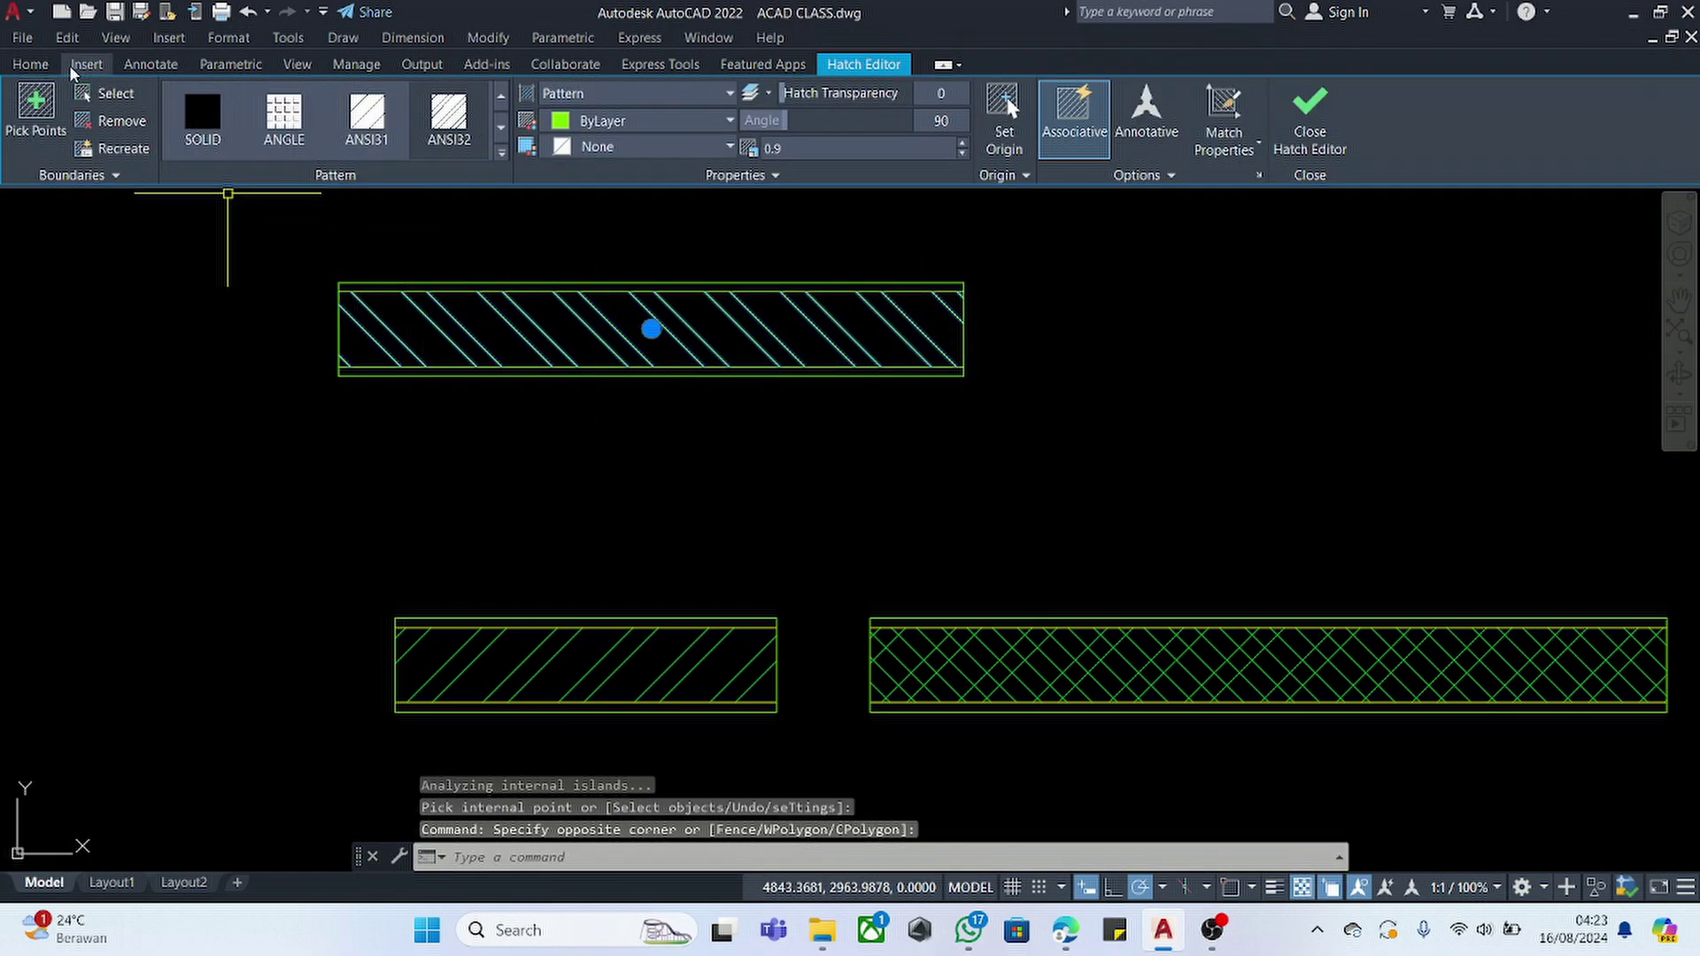
pyautogui.click(46, 73)
pyautogui.click(905, 97)
pyautogui.scroll(2, 894, 133)
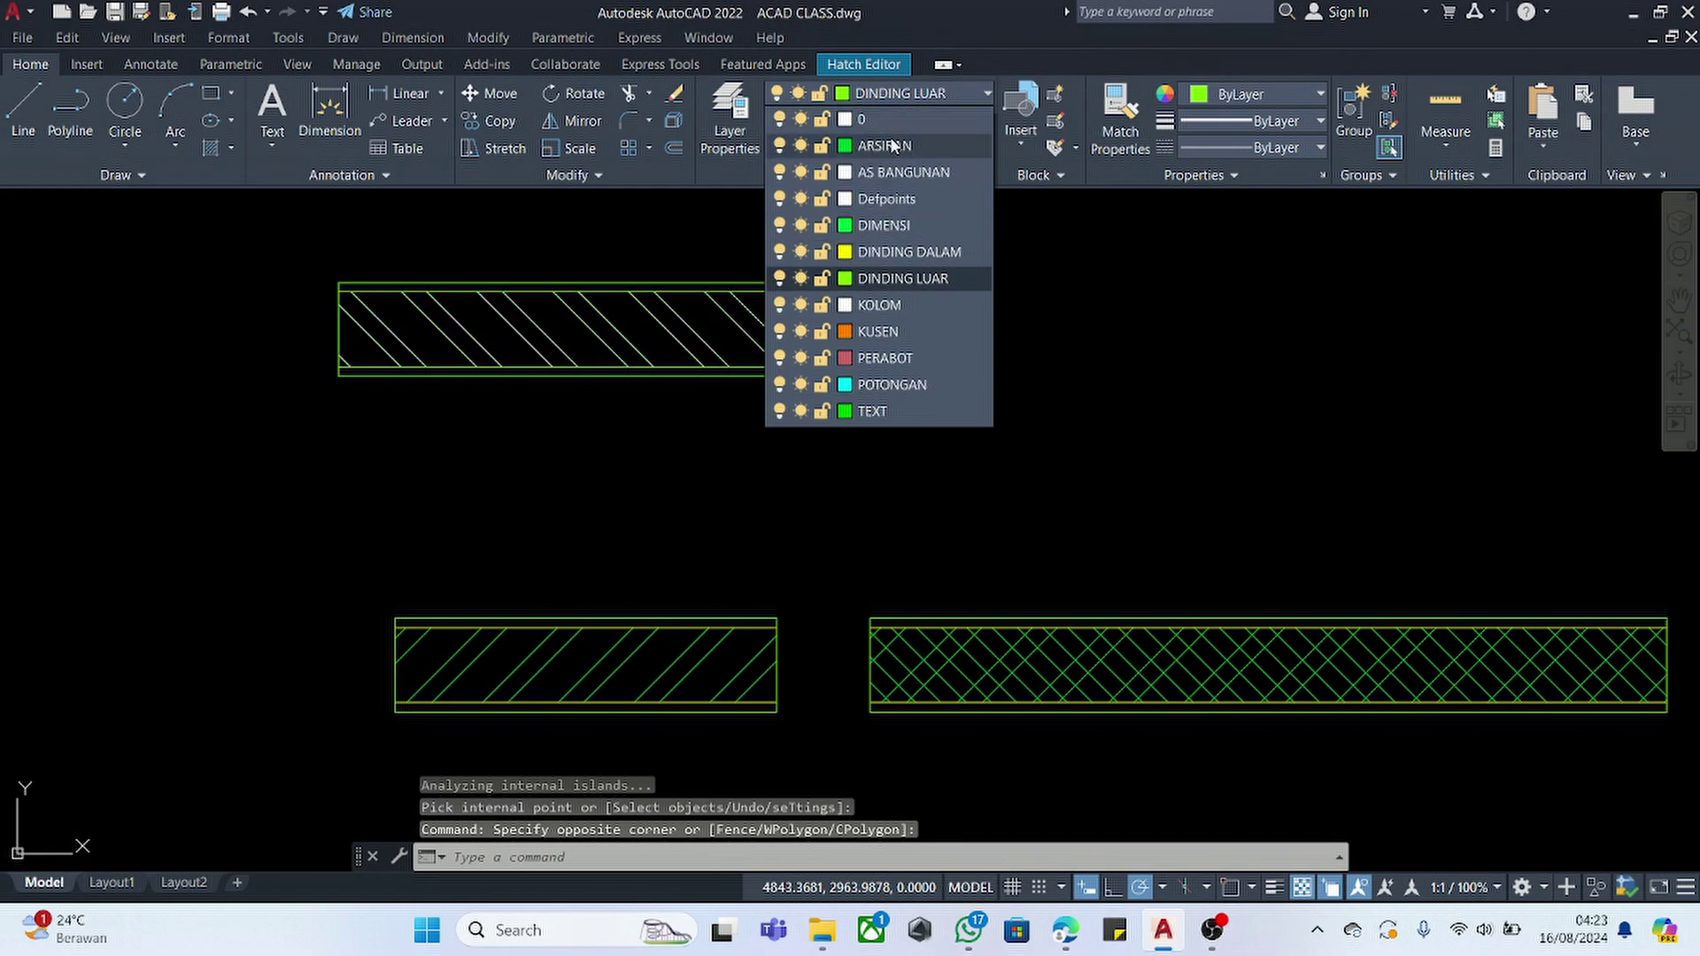
pyautogui.click(892, 149)
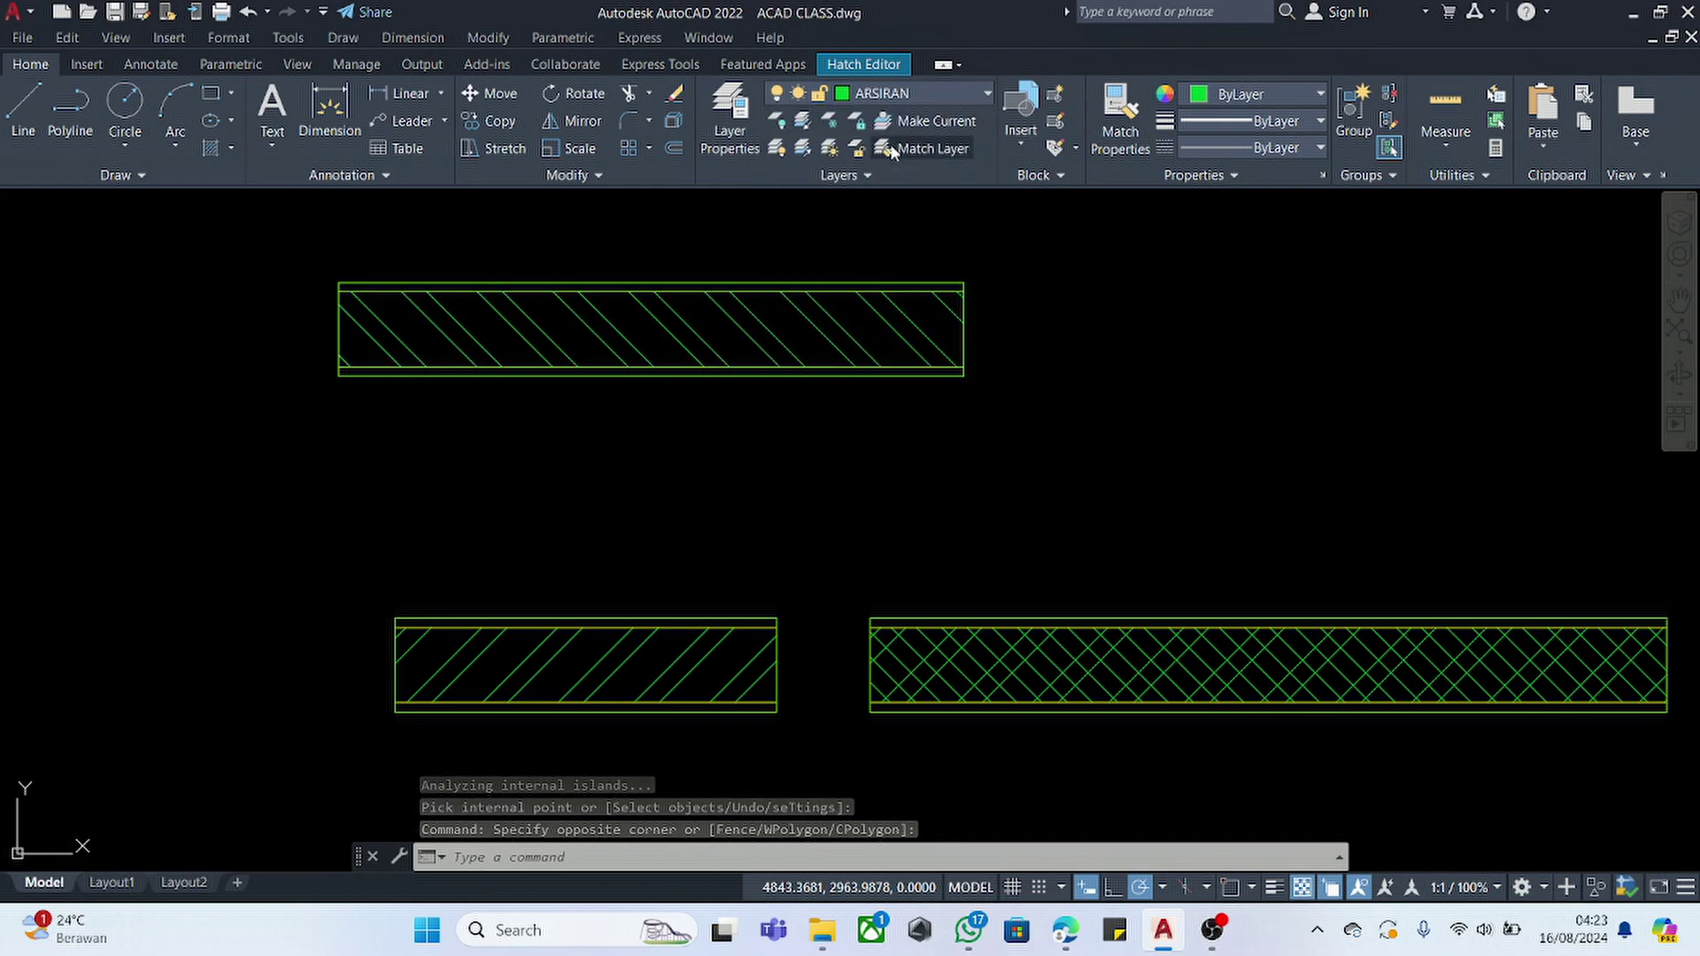
pyautogui.click(924, 90)
pyautogui.click(534, 432)
pyautogui.press('Escape')
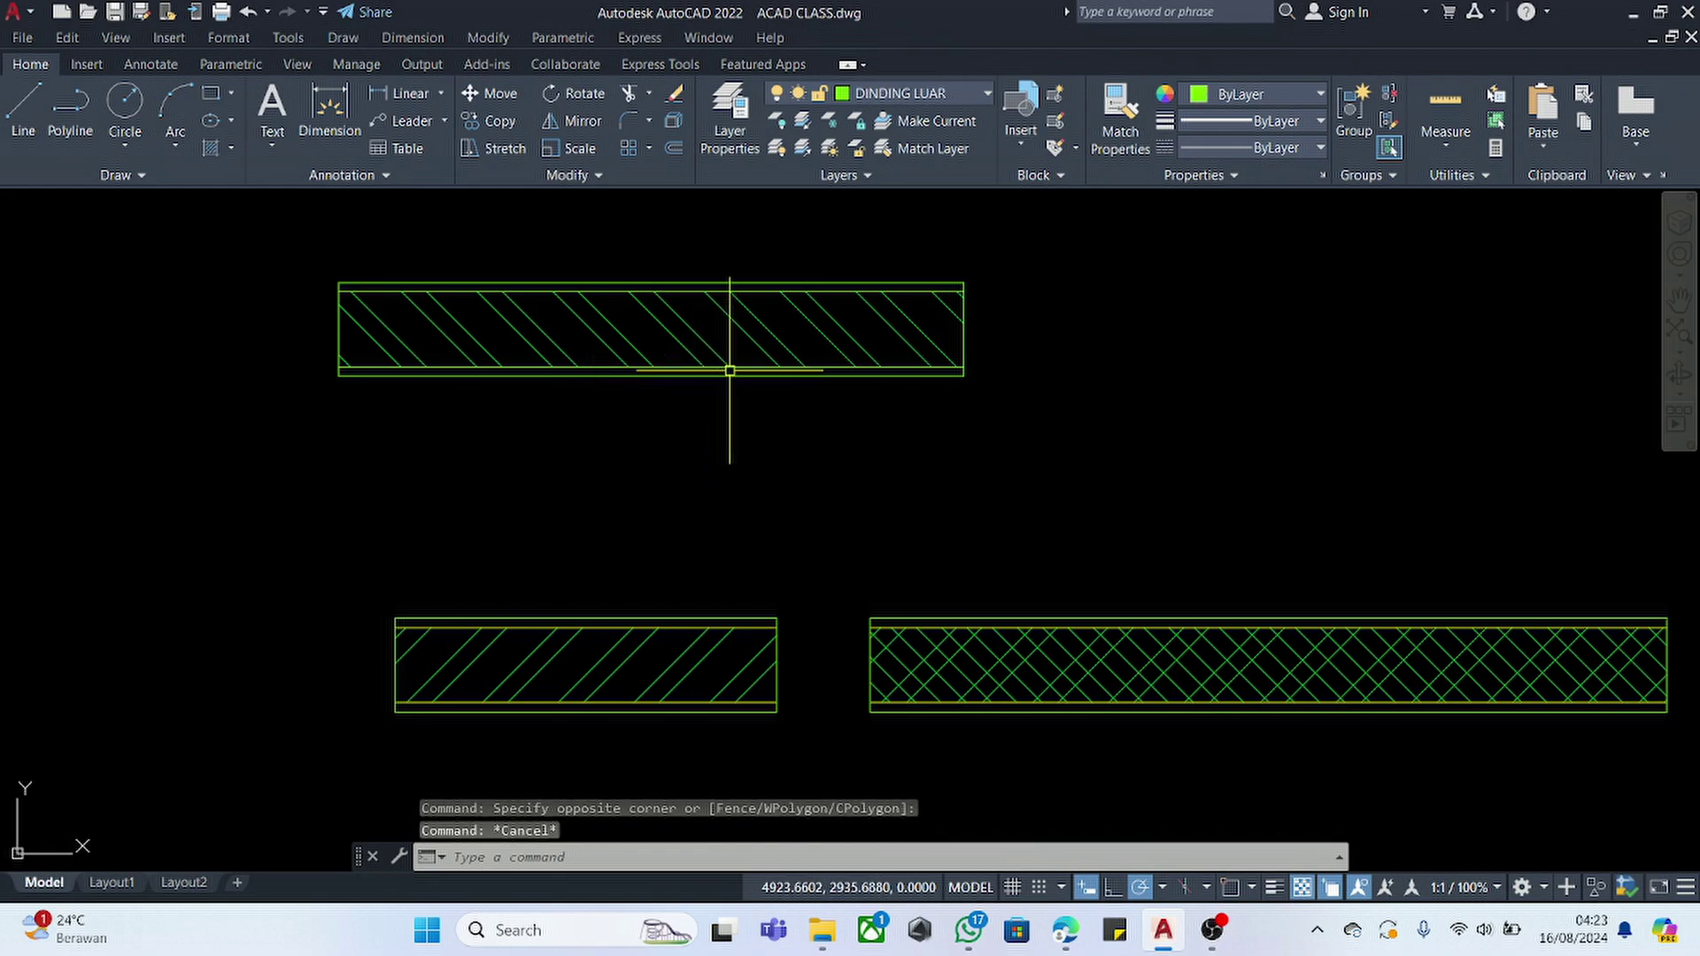
# - Move the new wall's two inner offset lines to the DINDING DALAM layer
pyautogui.scroll(2, 778, 306)
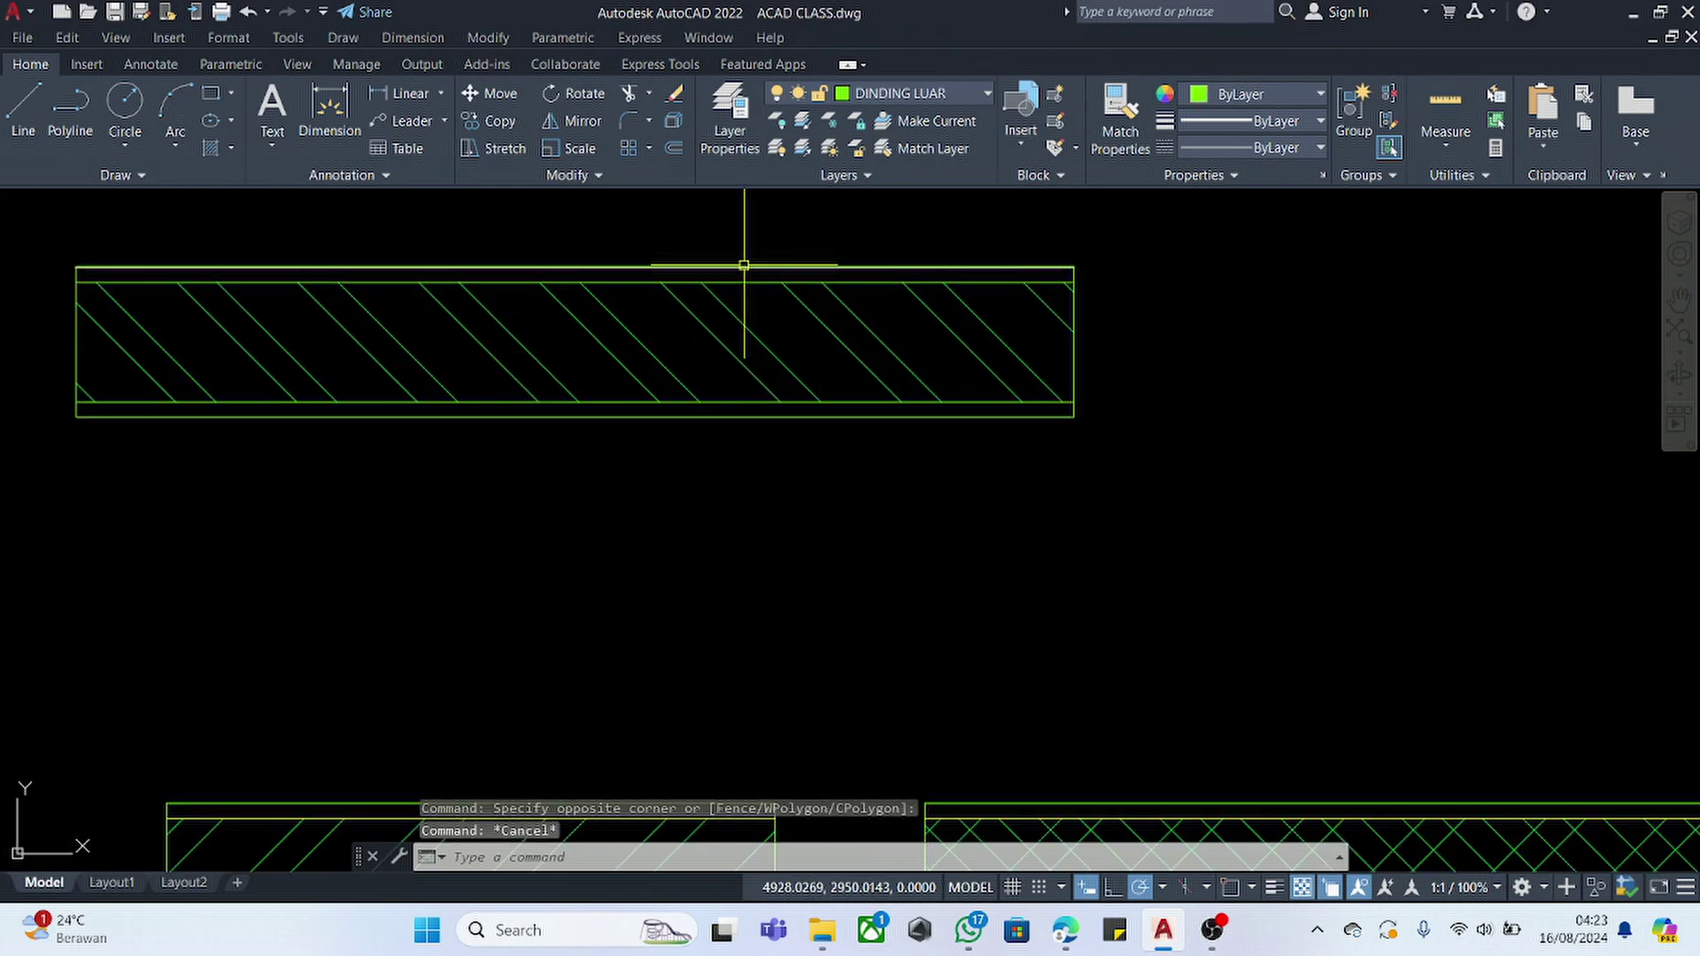
pyautogui.click(730, 281)
pyautogui.click(721, 401)
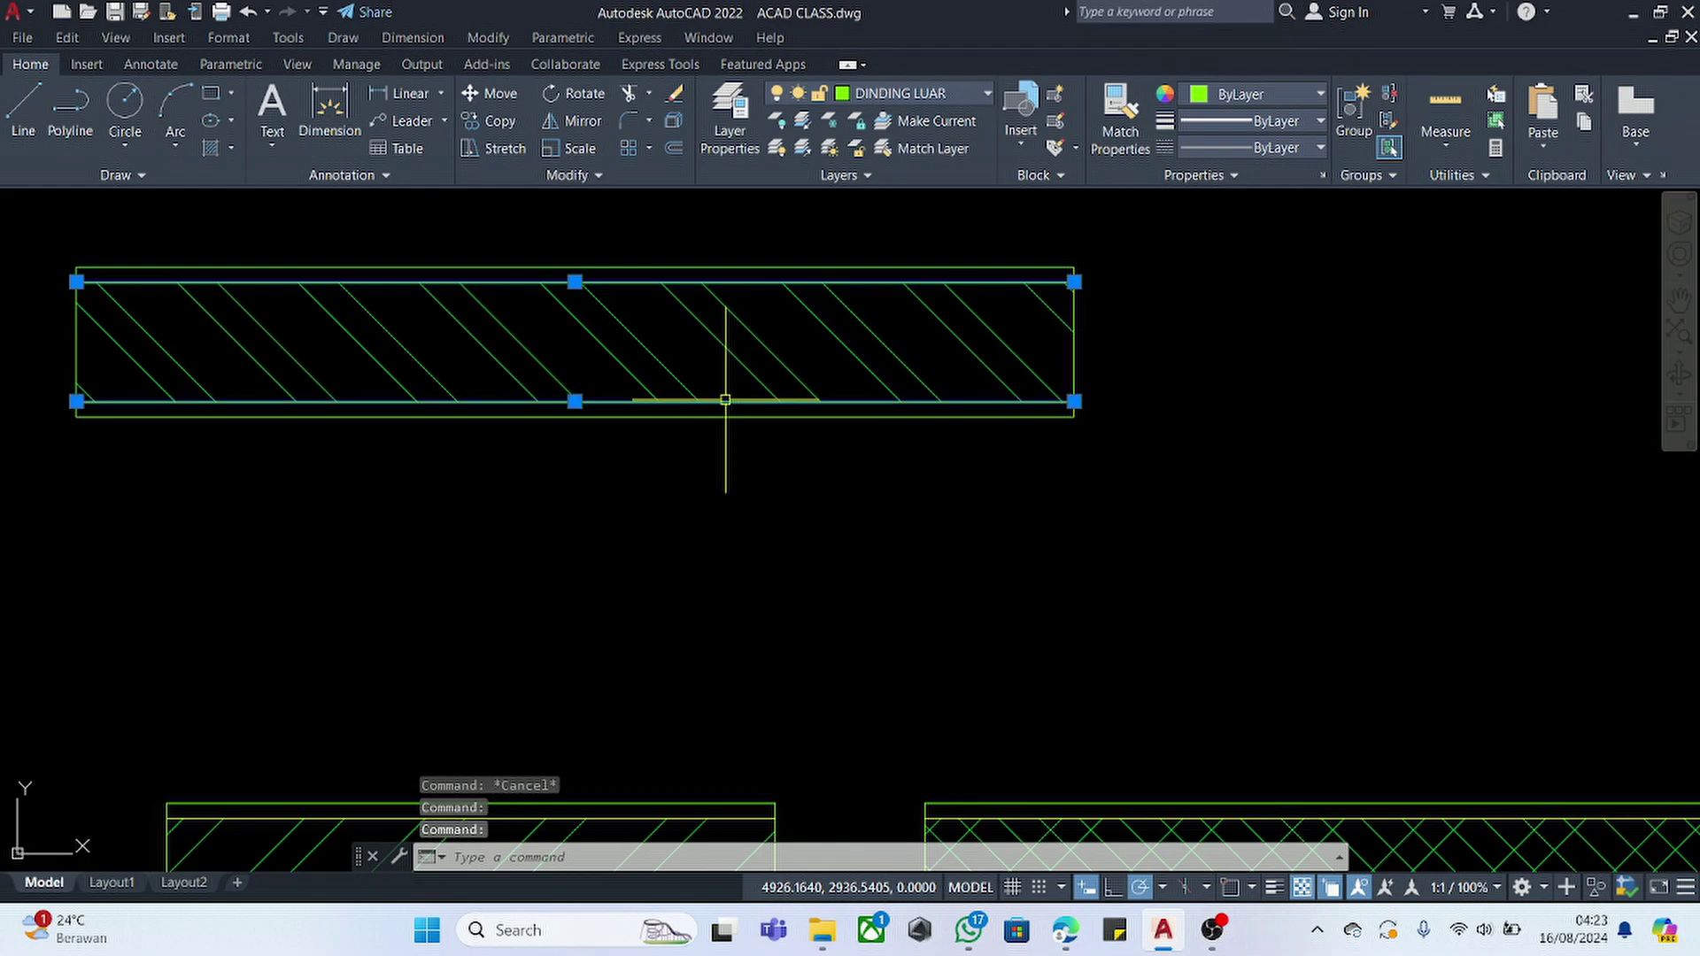
pyautogui.click(946, 96)
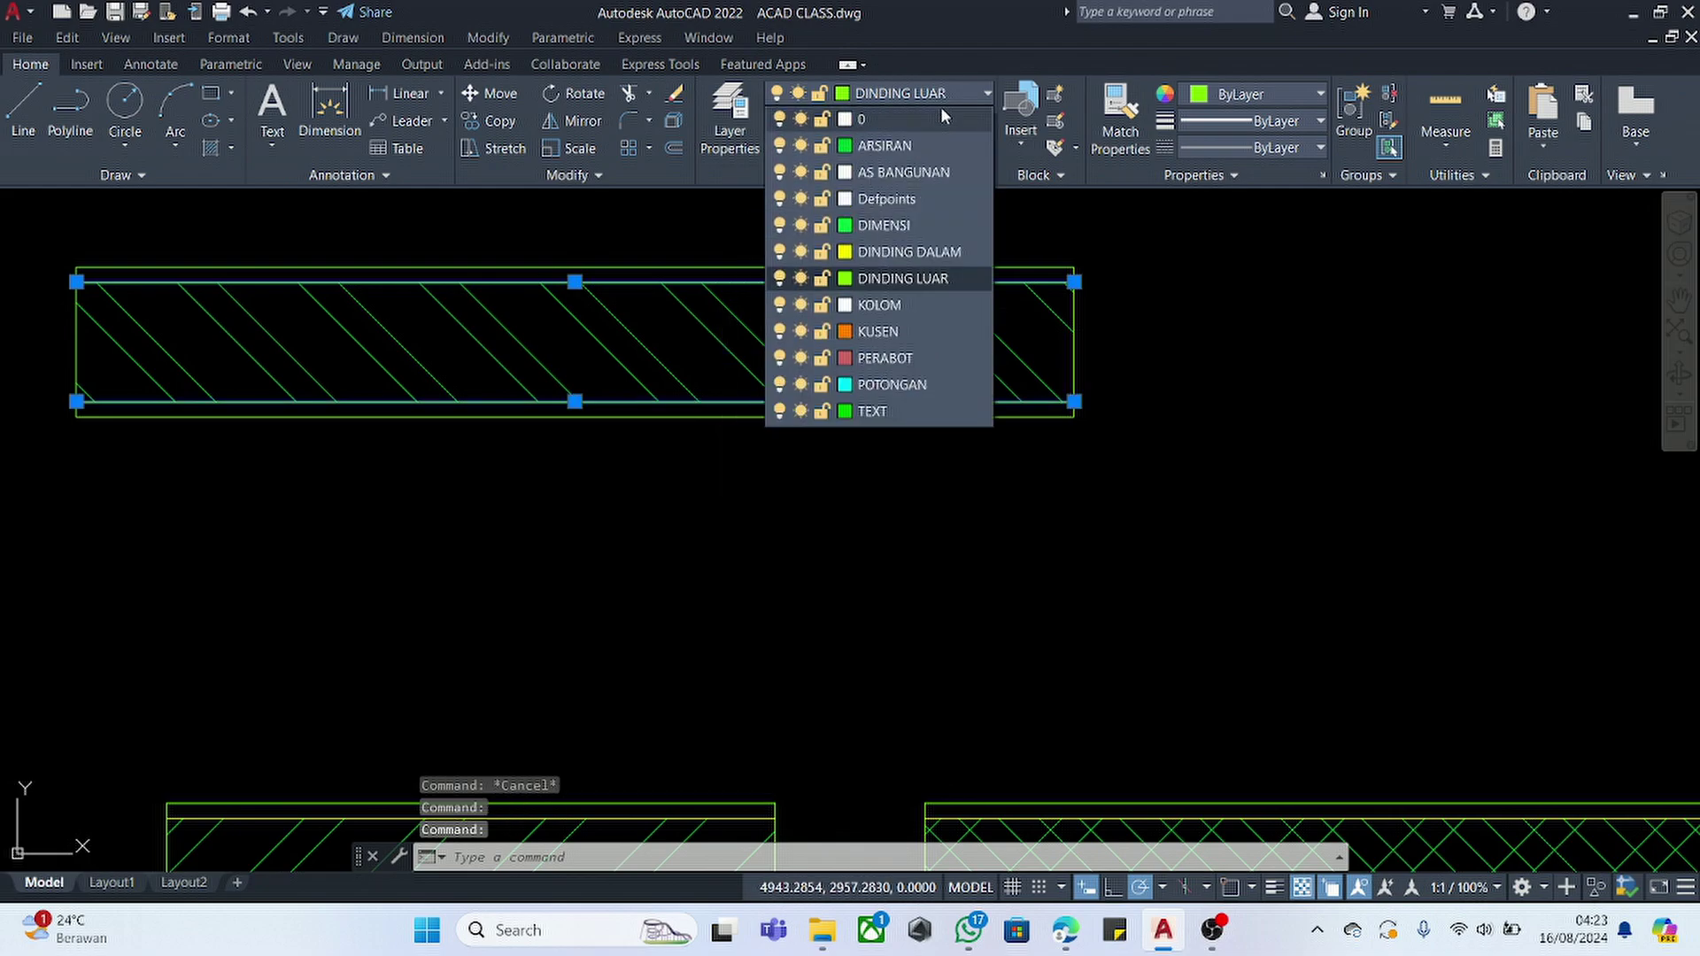
pyautogui.click(903, 252)
pyautogui.press('Escape')
pyautogui.scroll(-2, 1095, 417)
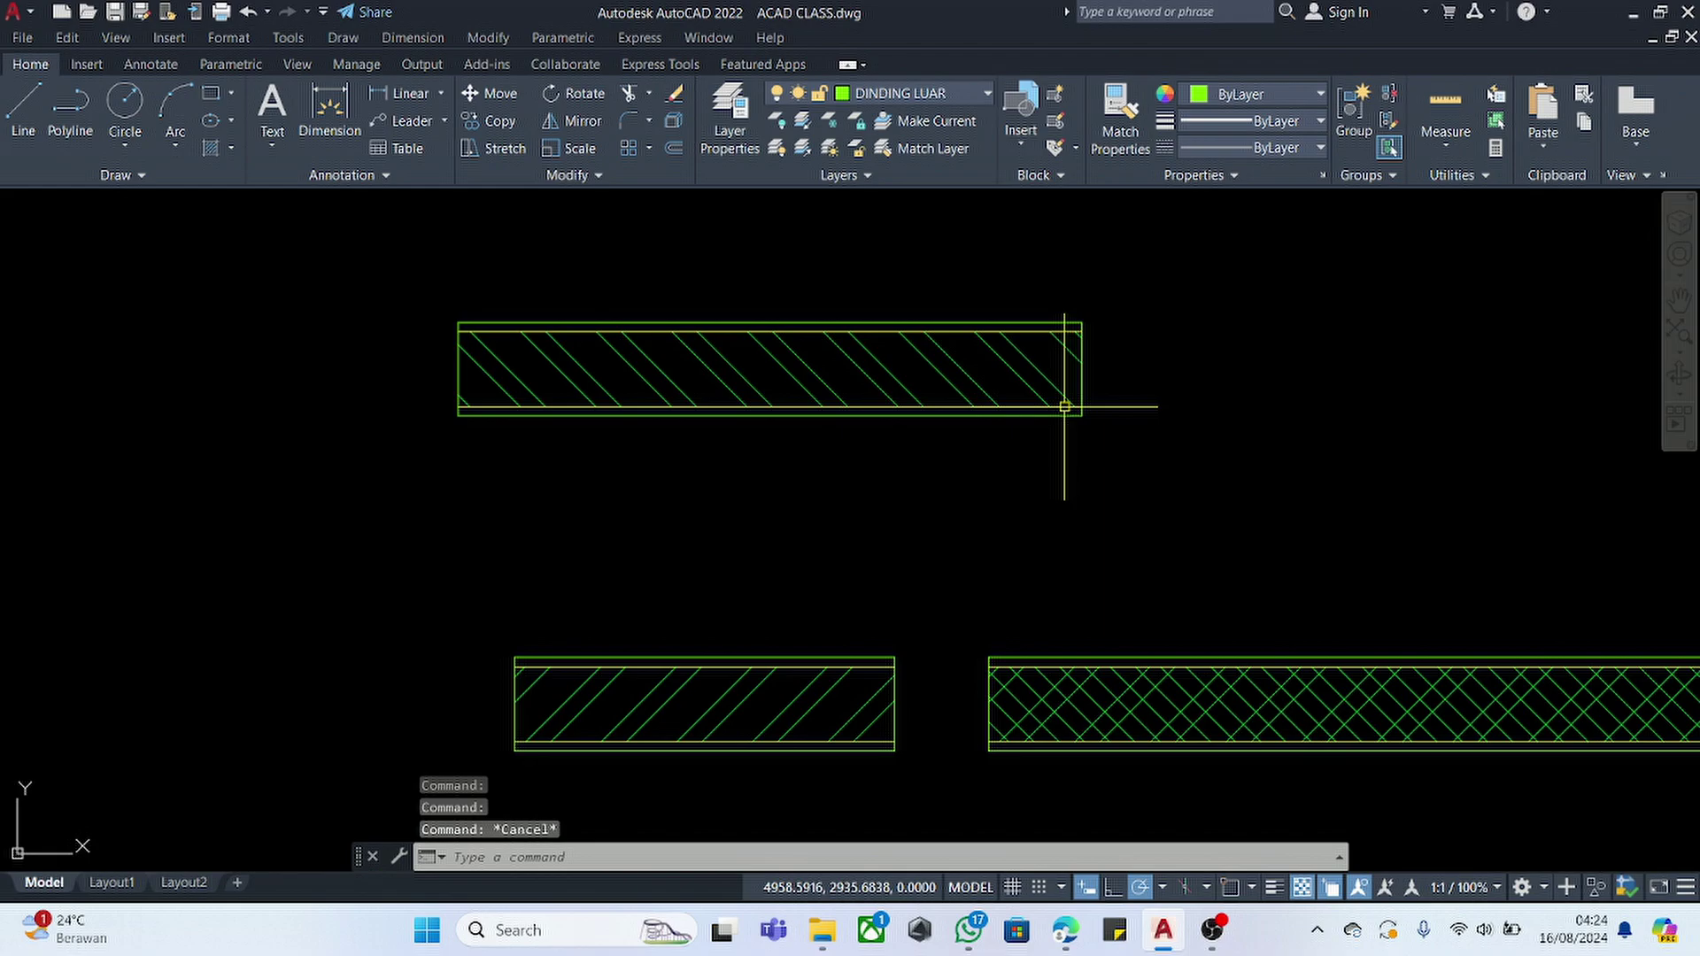
# - Extend the single-hatched wall sample below the new wall by stretching its left end further outward
pyautogui.click(836, 617)
pyautogui.click(617, 673)
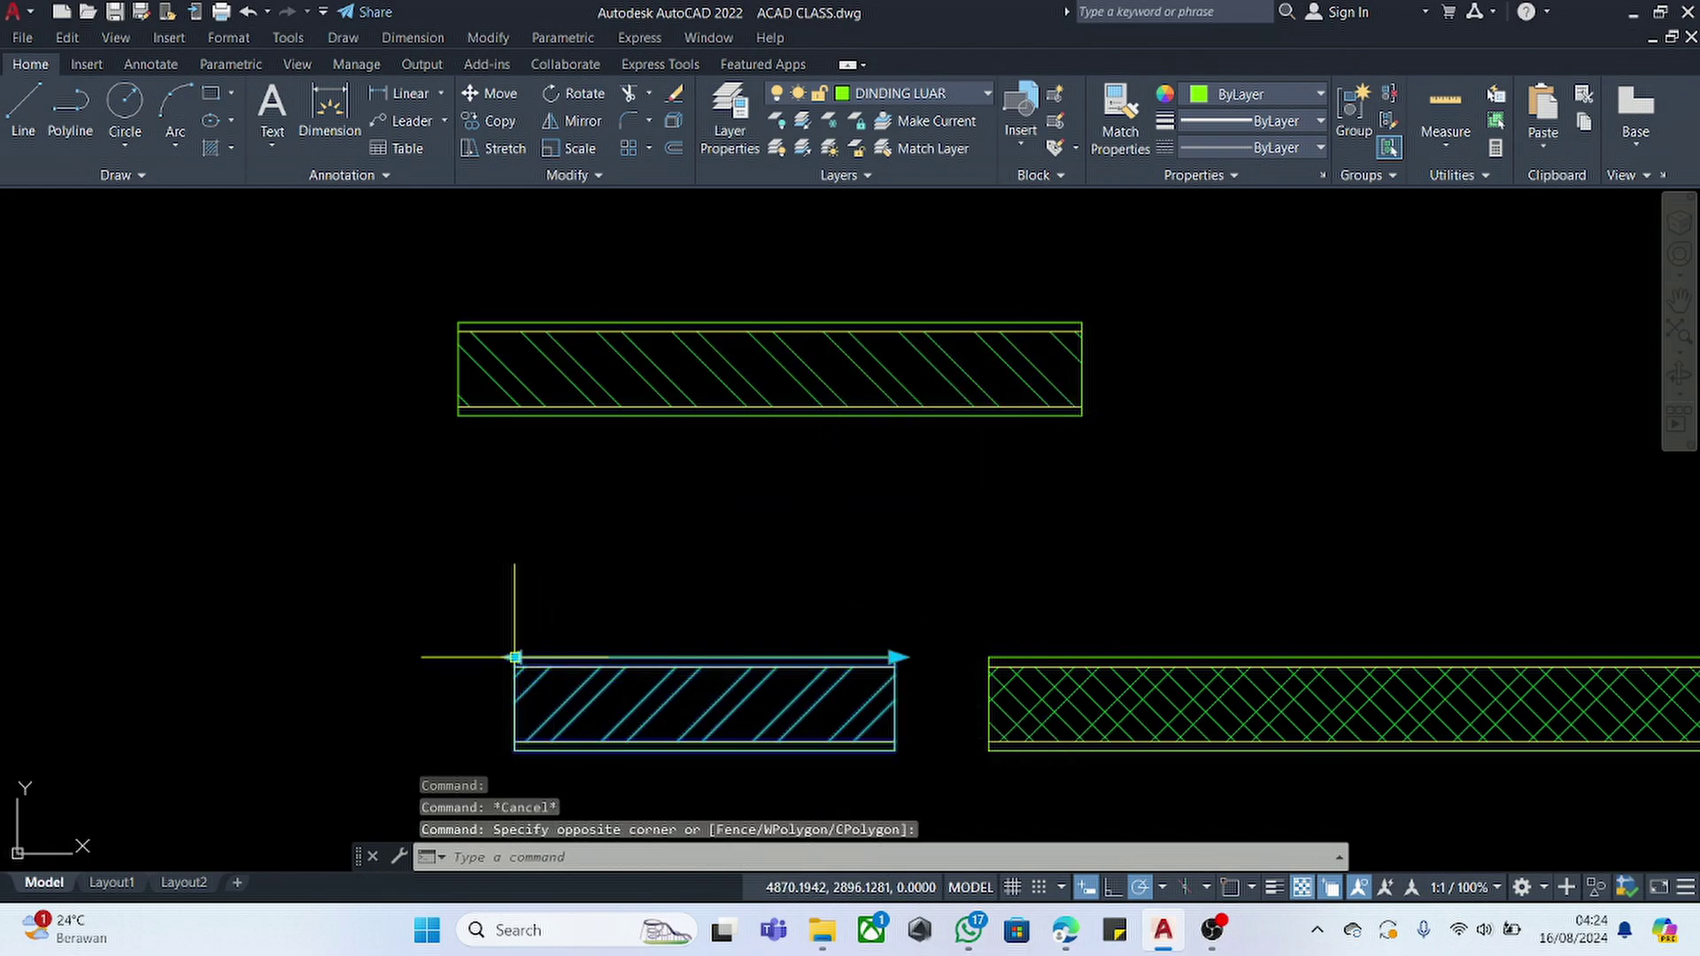
pyautogui.click(517, 658)
pyautogui.click(346, 658)
pyautogui.press('Escape')
# - Define the whole new wall as a block named DINDING 15 (2) and open it in the block editor
pyautogui.click(1252, 235)
pyautogui.click(308, 448)
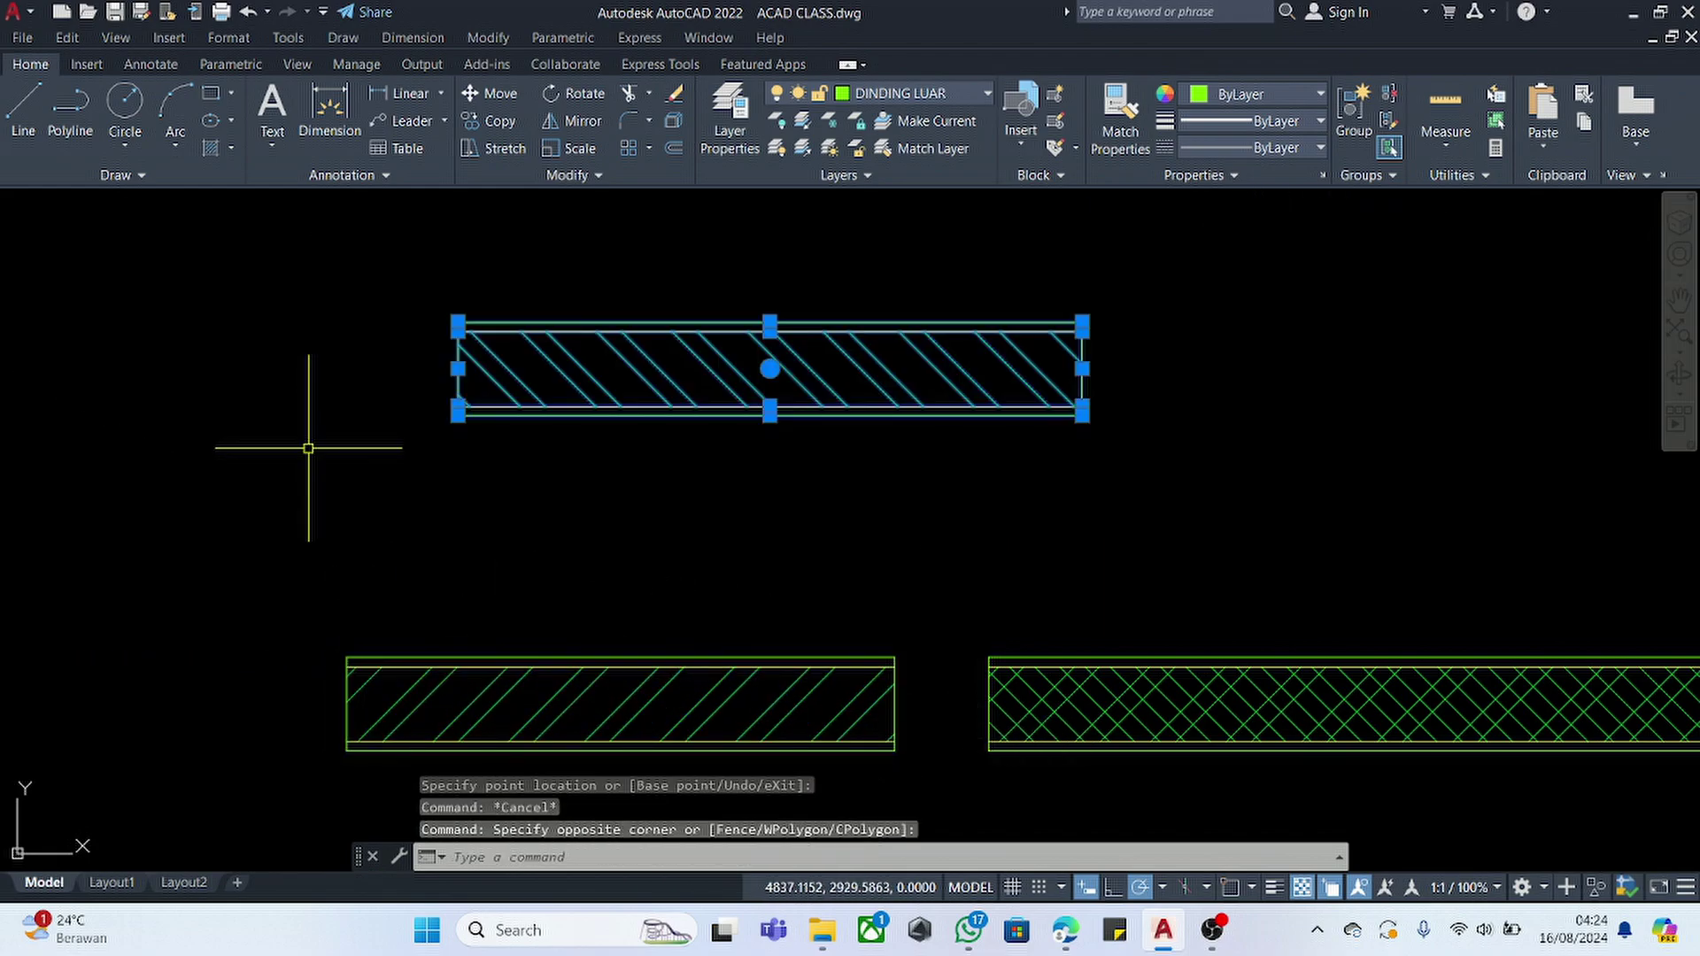
pyautogui.write('B')
pyautogui.press('Return')
pyautogui.write('DINDING 15')
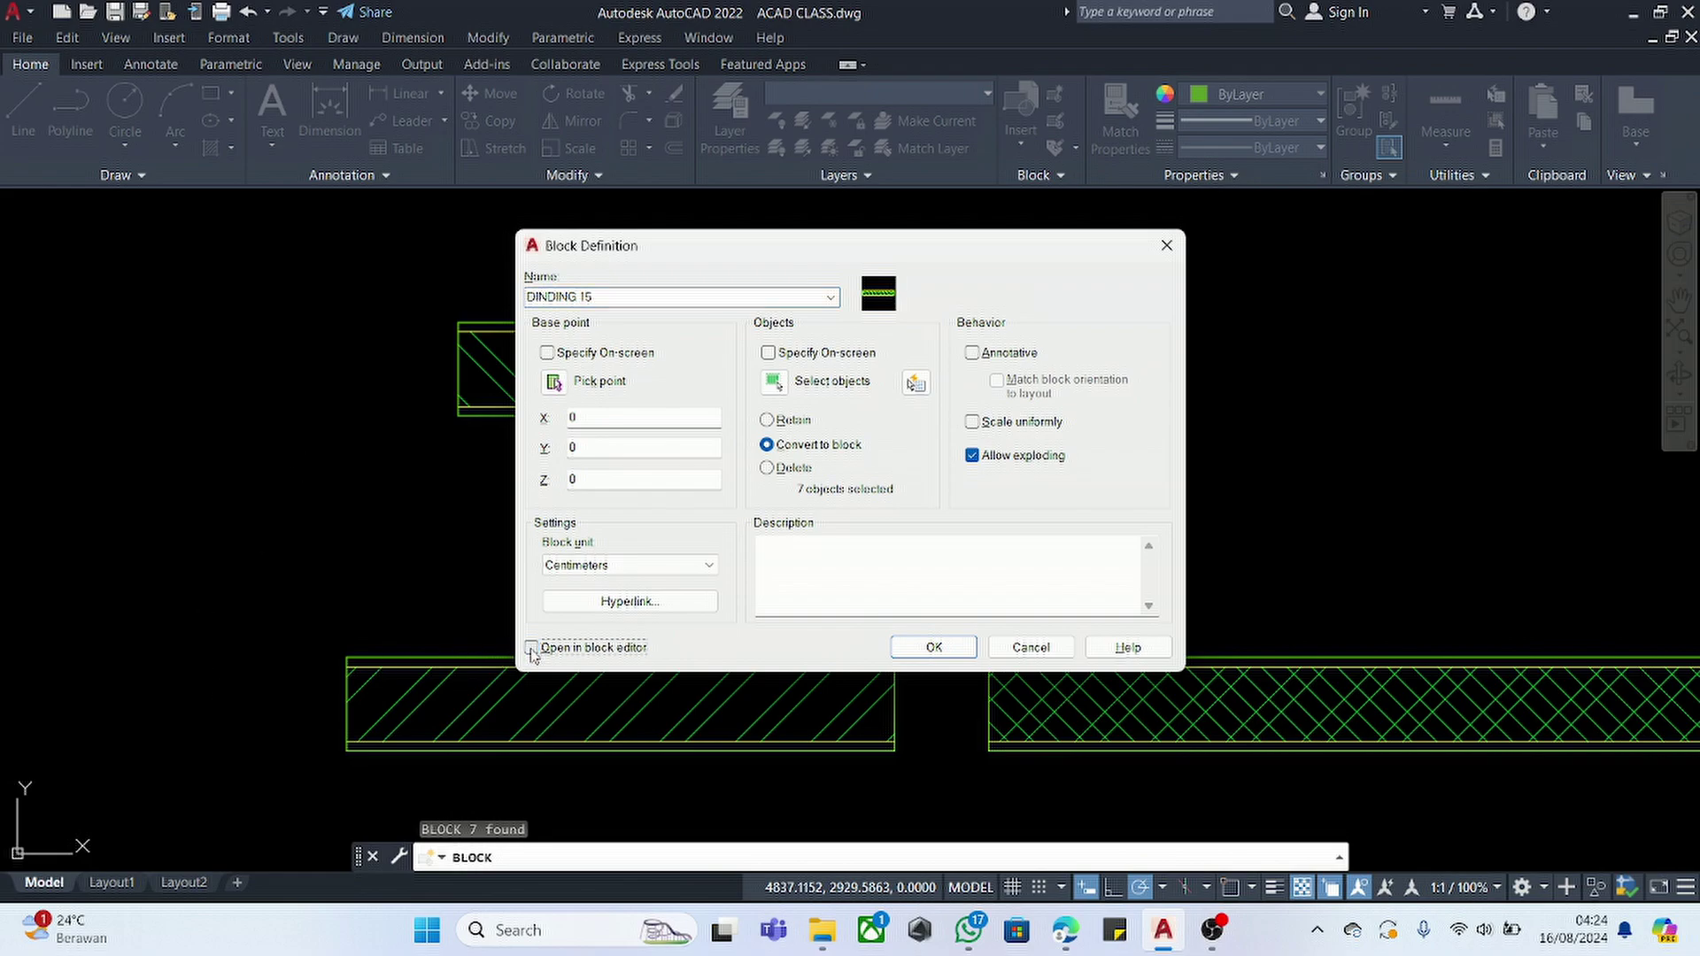
pyautogui.click(939, 648)
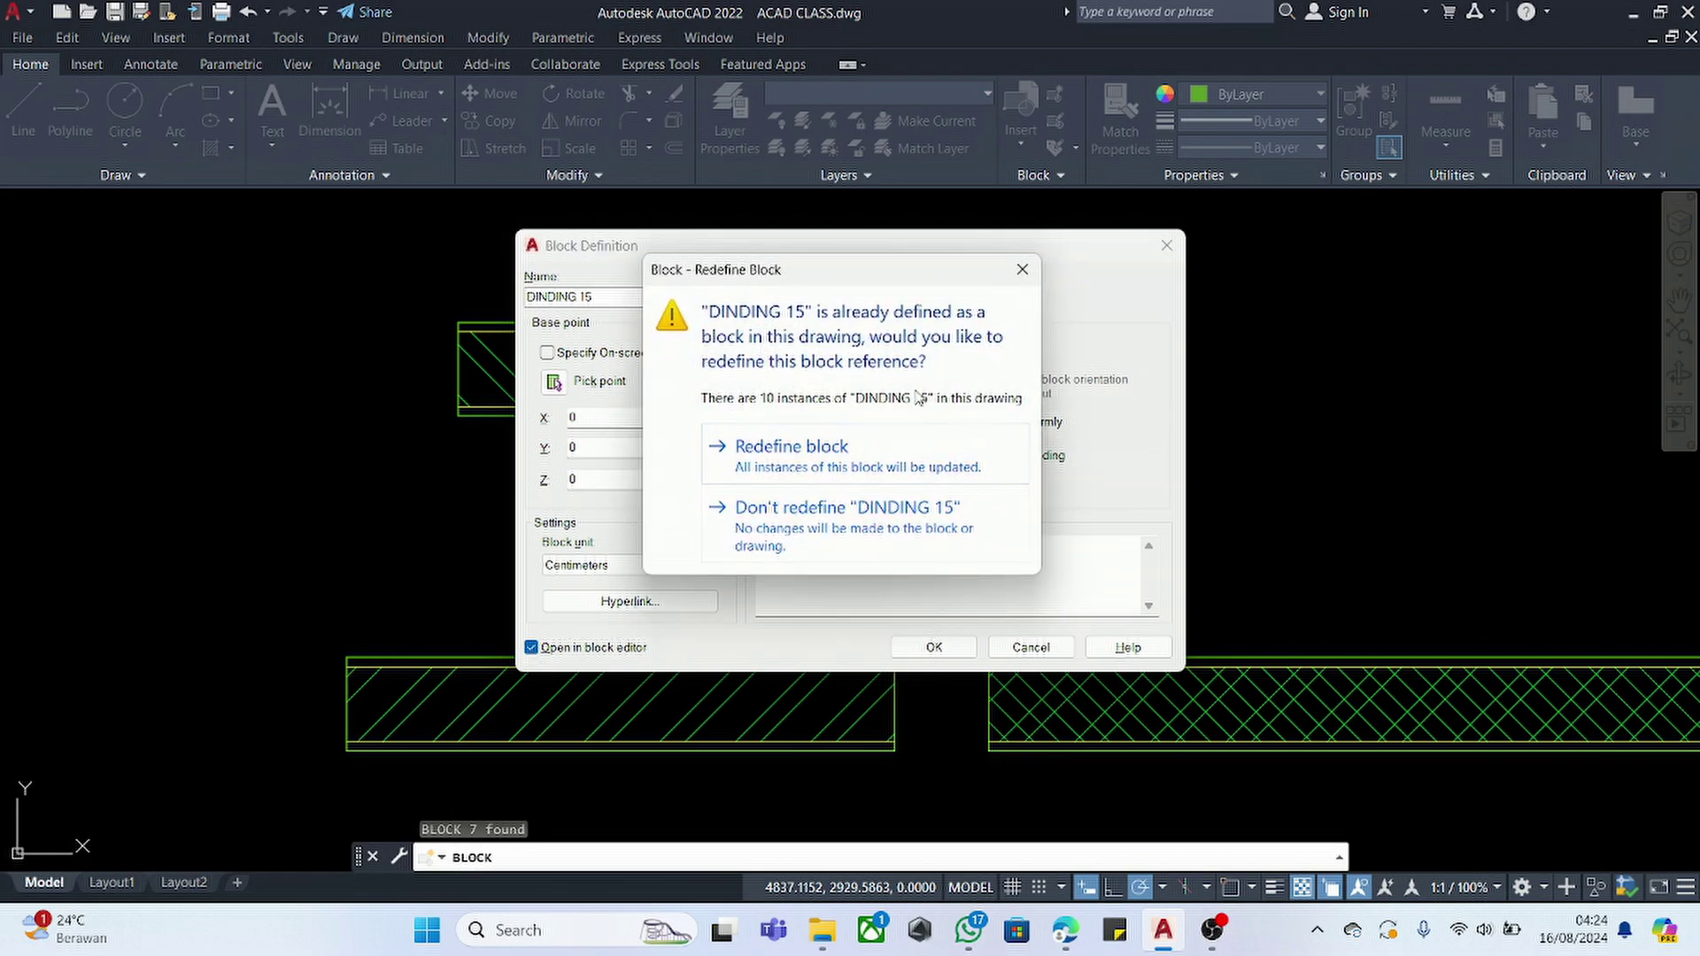
pyautogui.click(1022, 270)
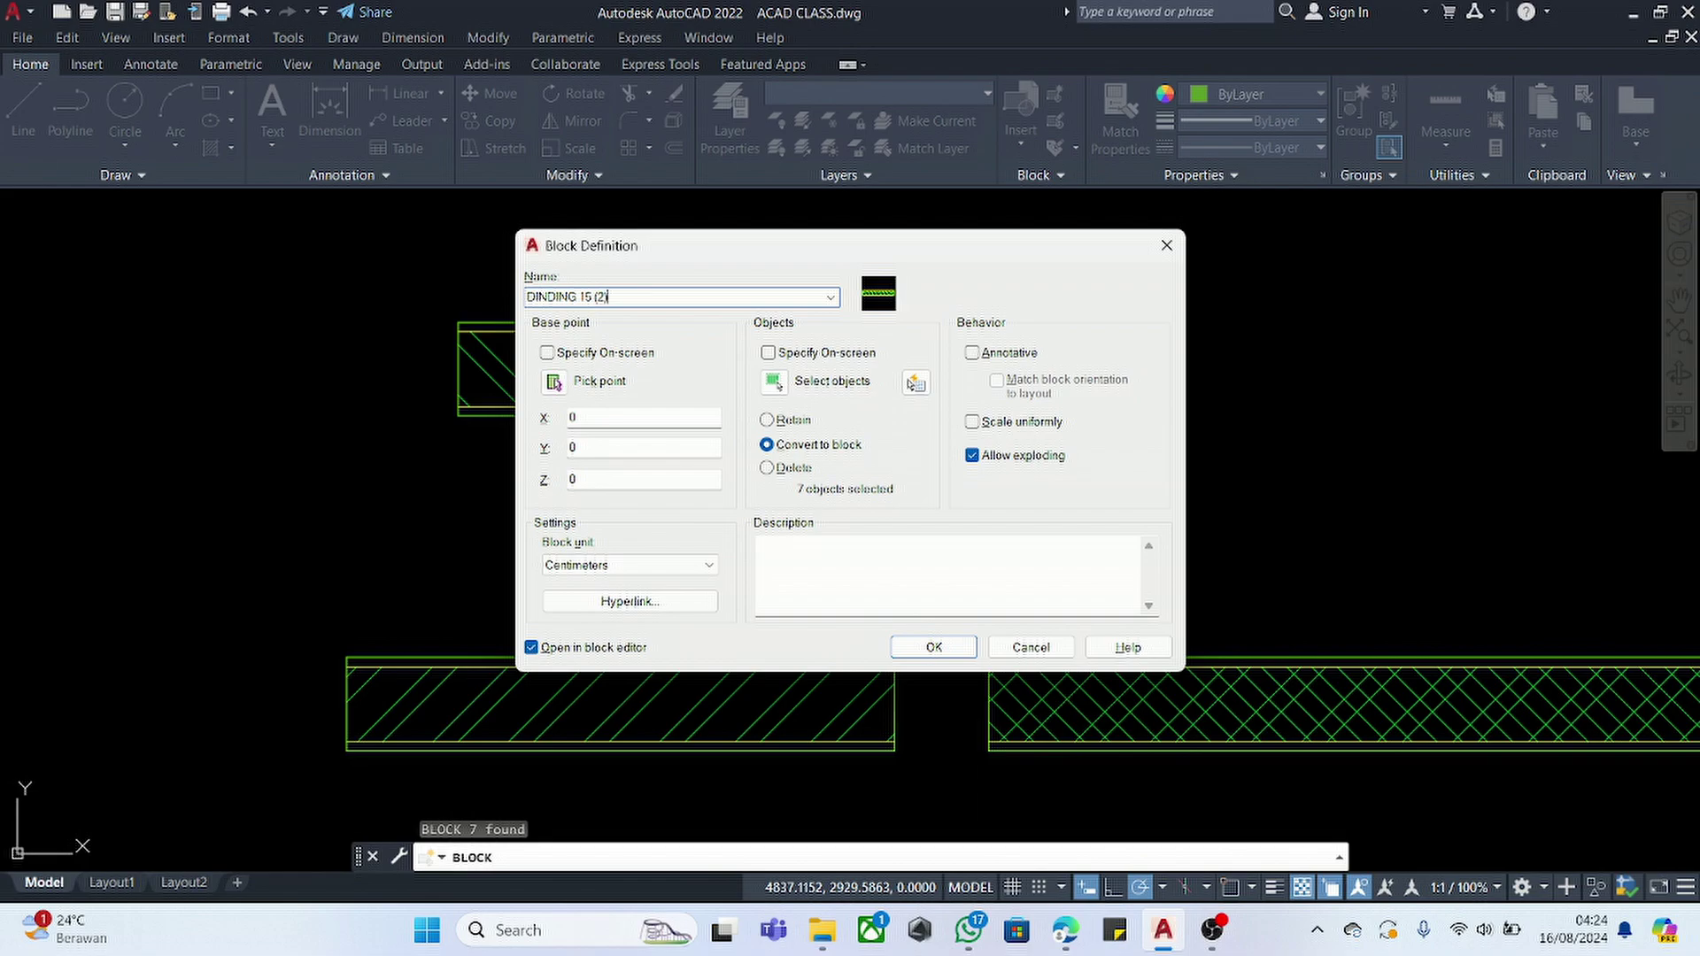
pyautogui.click(965, 651)
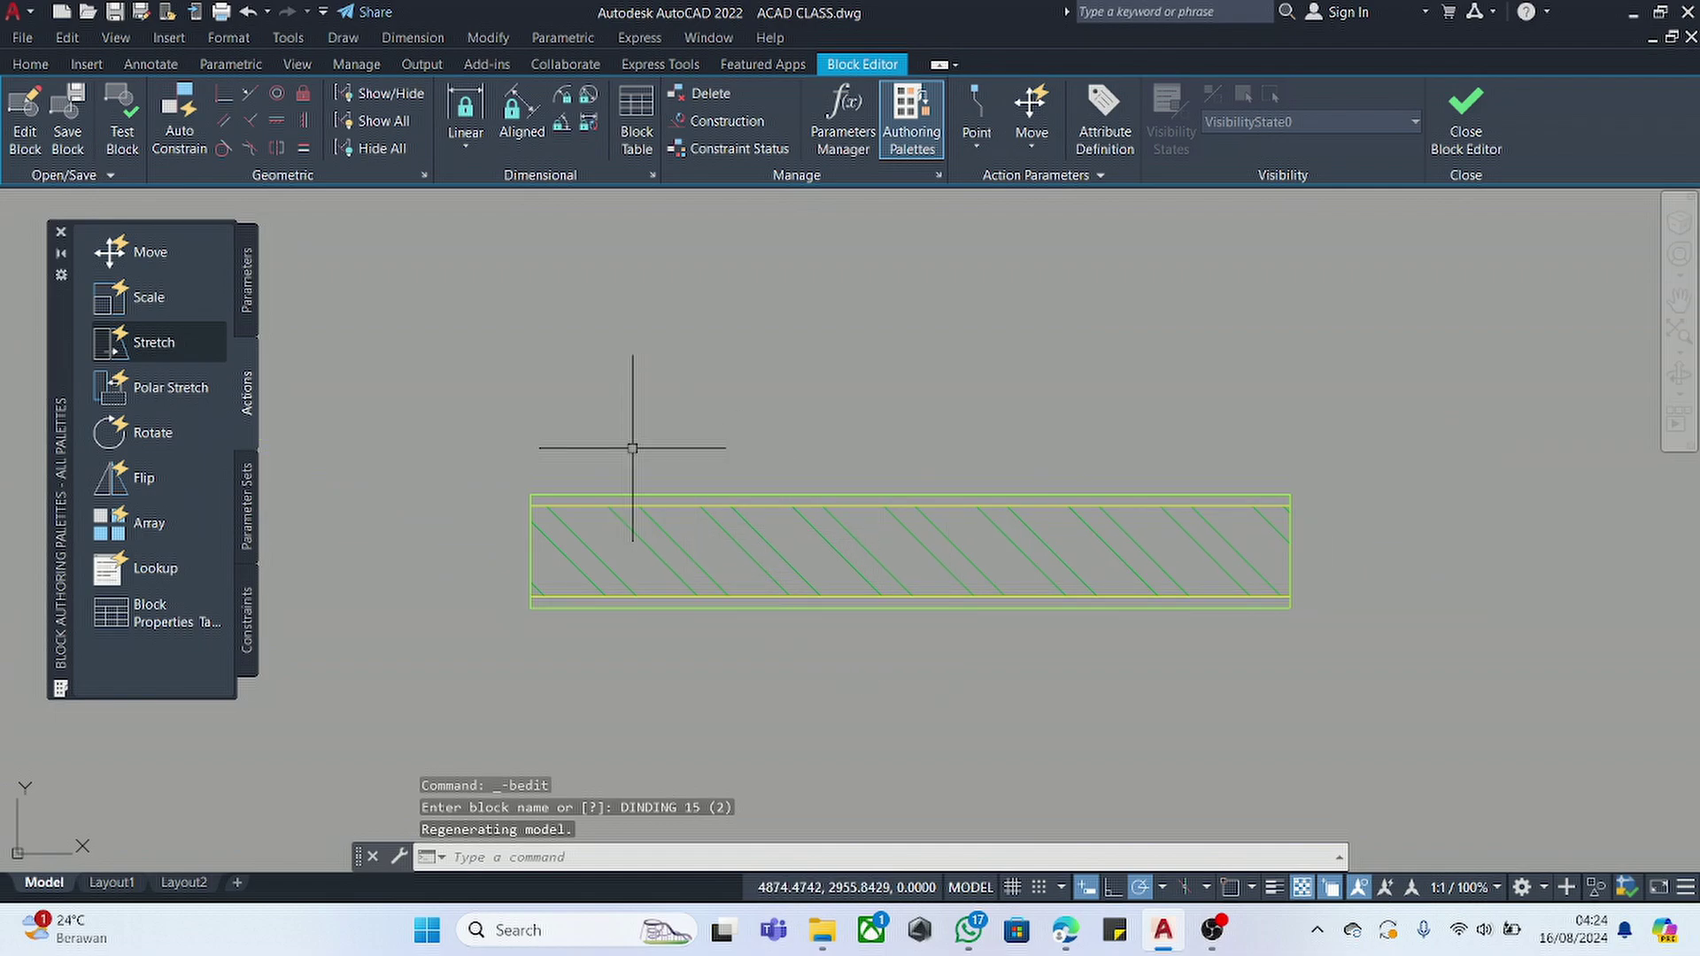
pyautogui.click(250, 292)
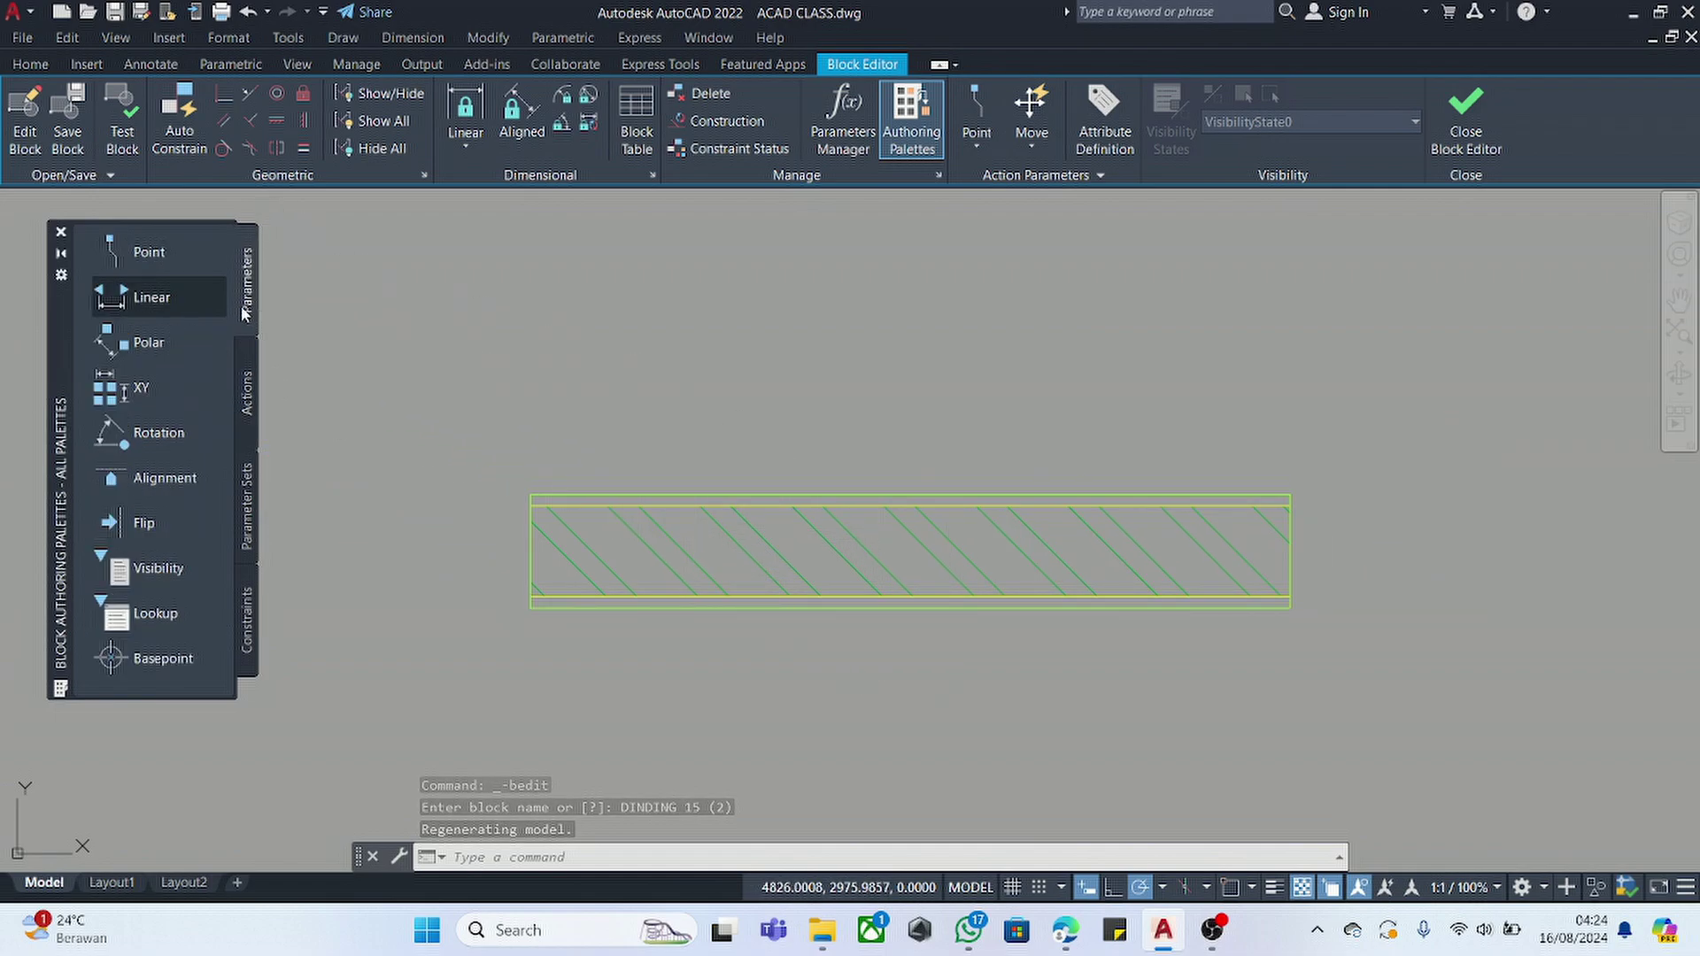
pyautogui.click(151, 298)
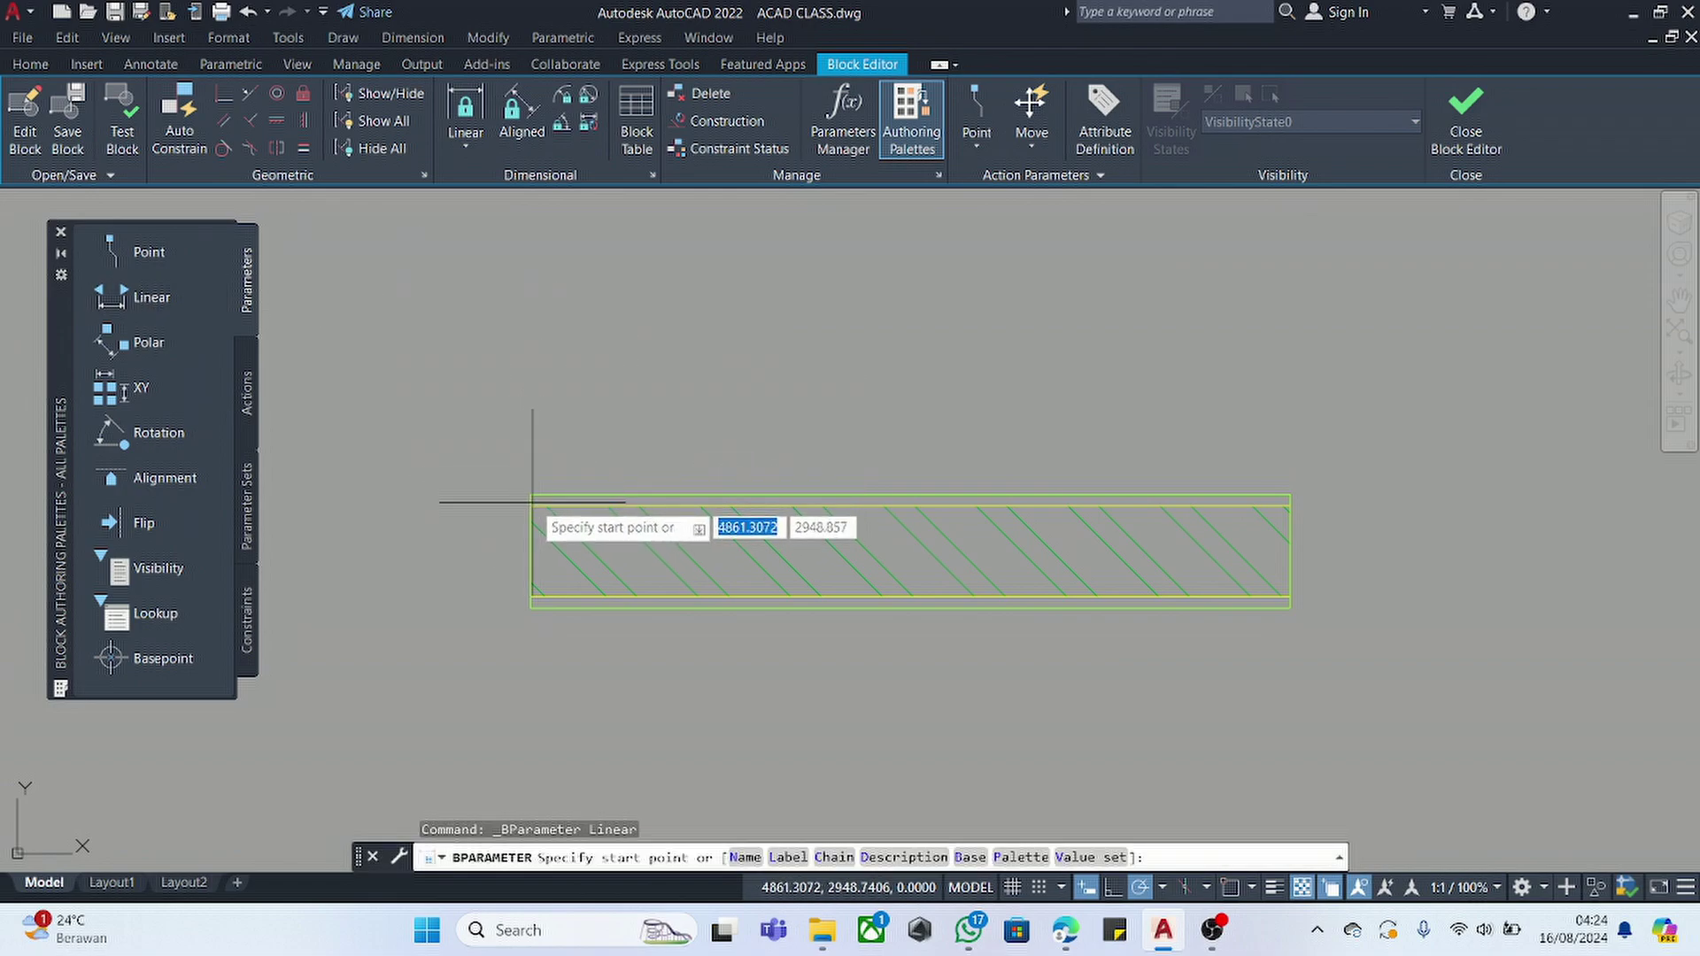
pyautogui.scroll(2, 535, 509)
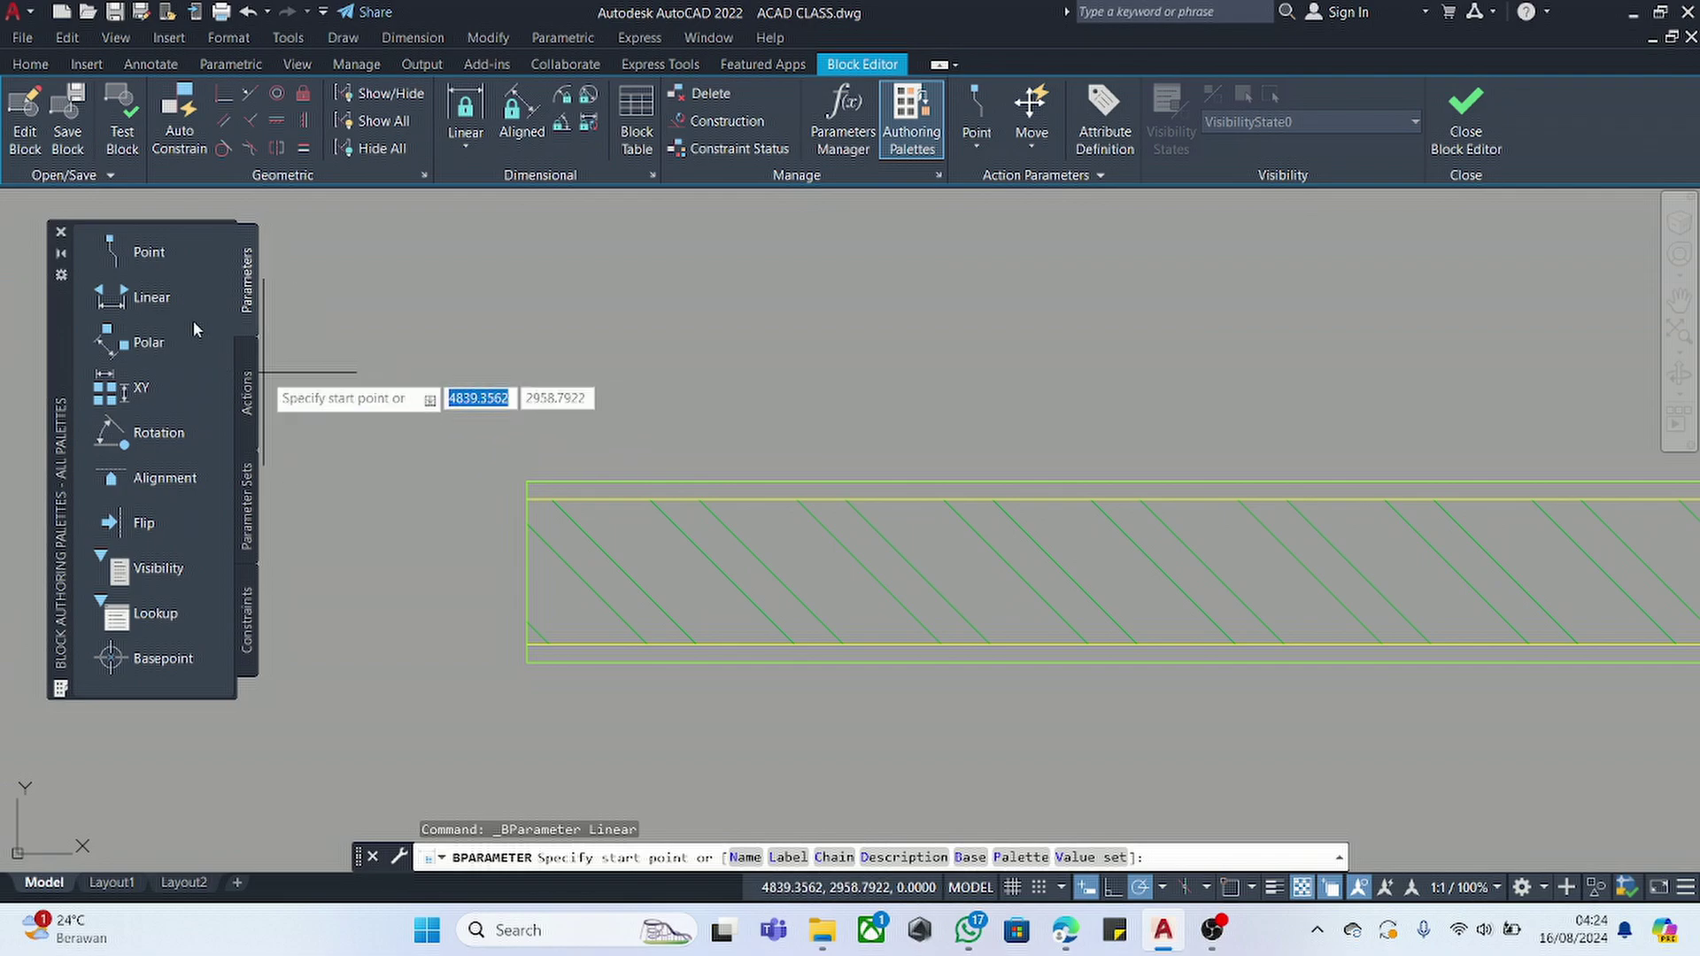
pyautogui.click(148, 297)
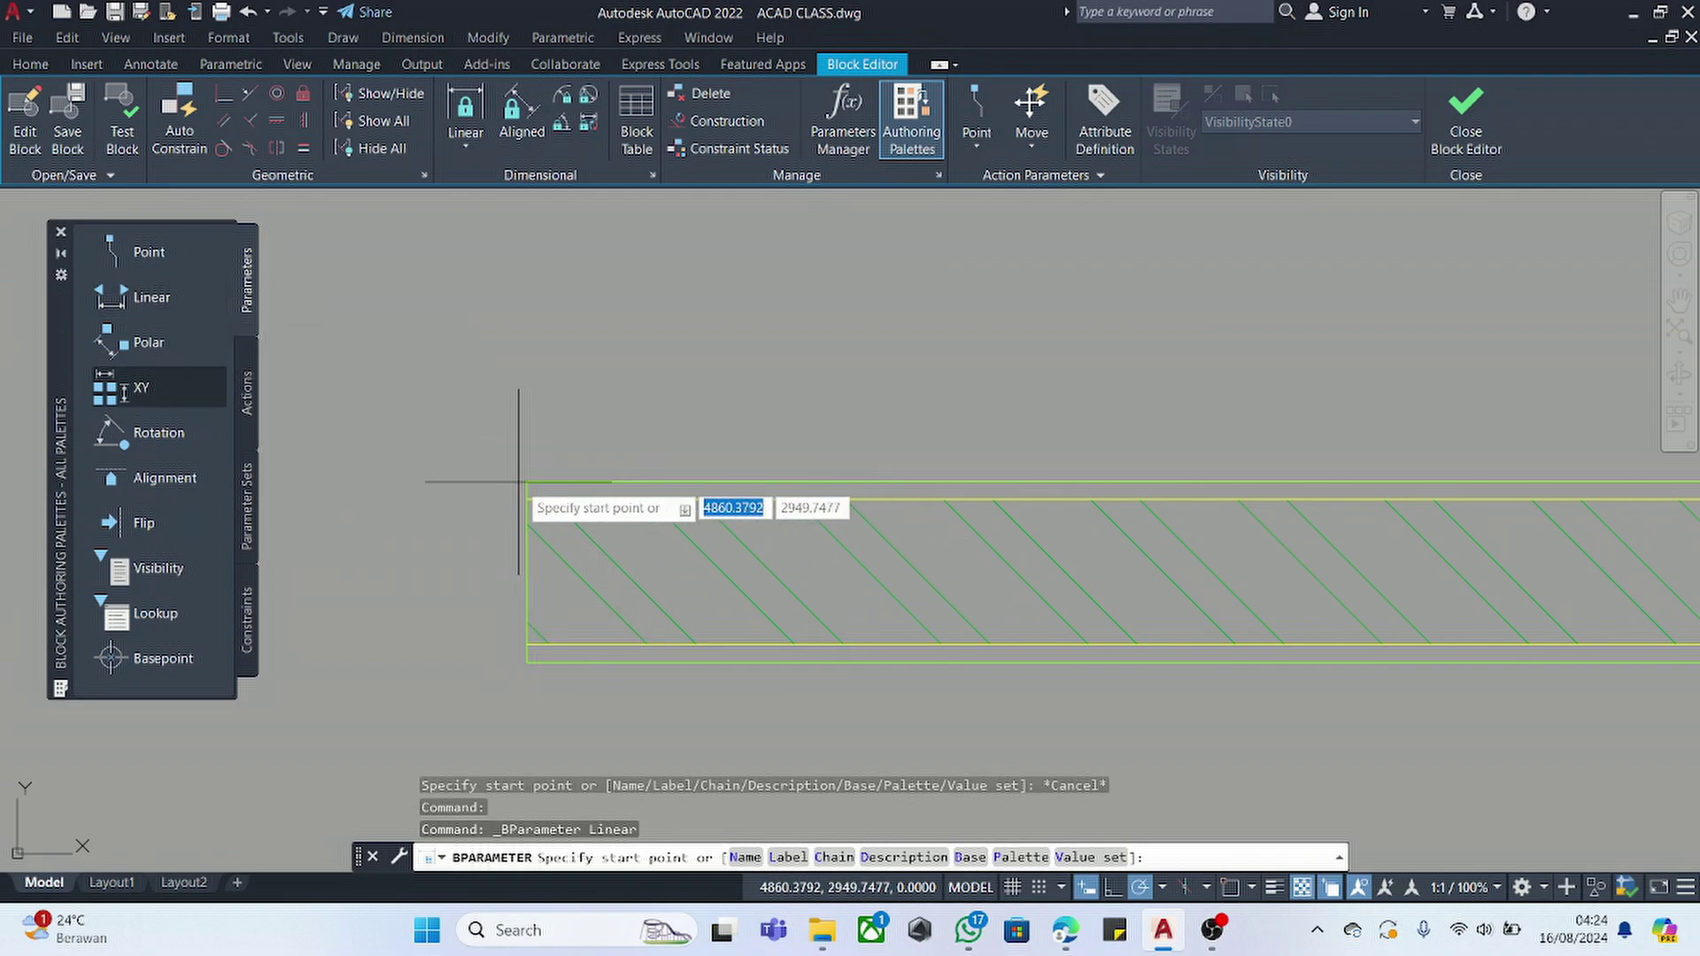
pyautogui.scroll(-5, 518, 483)
pyautogui.press('Return')
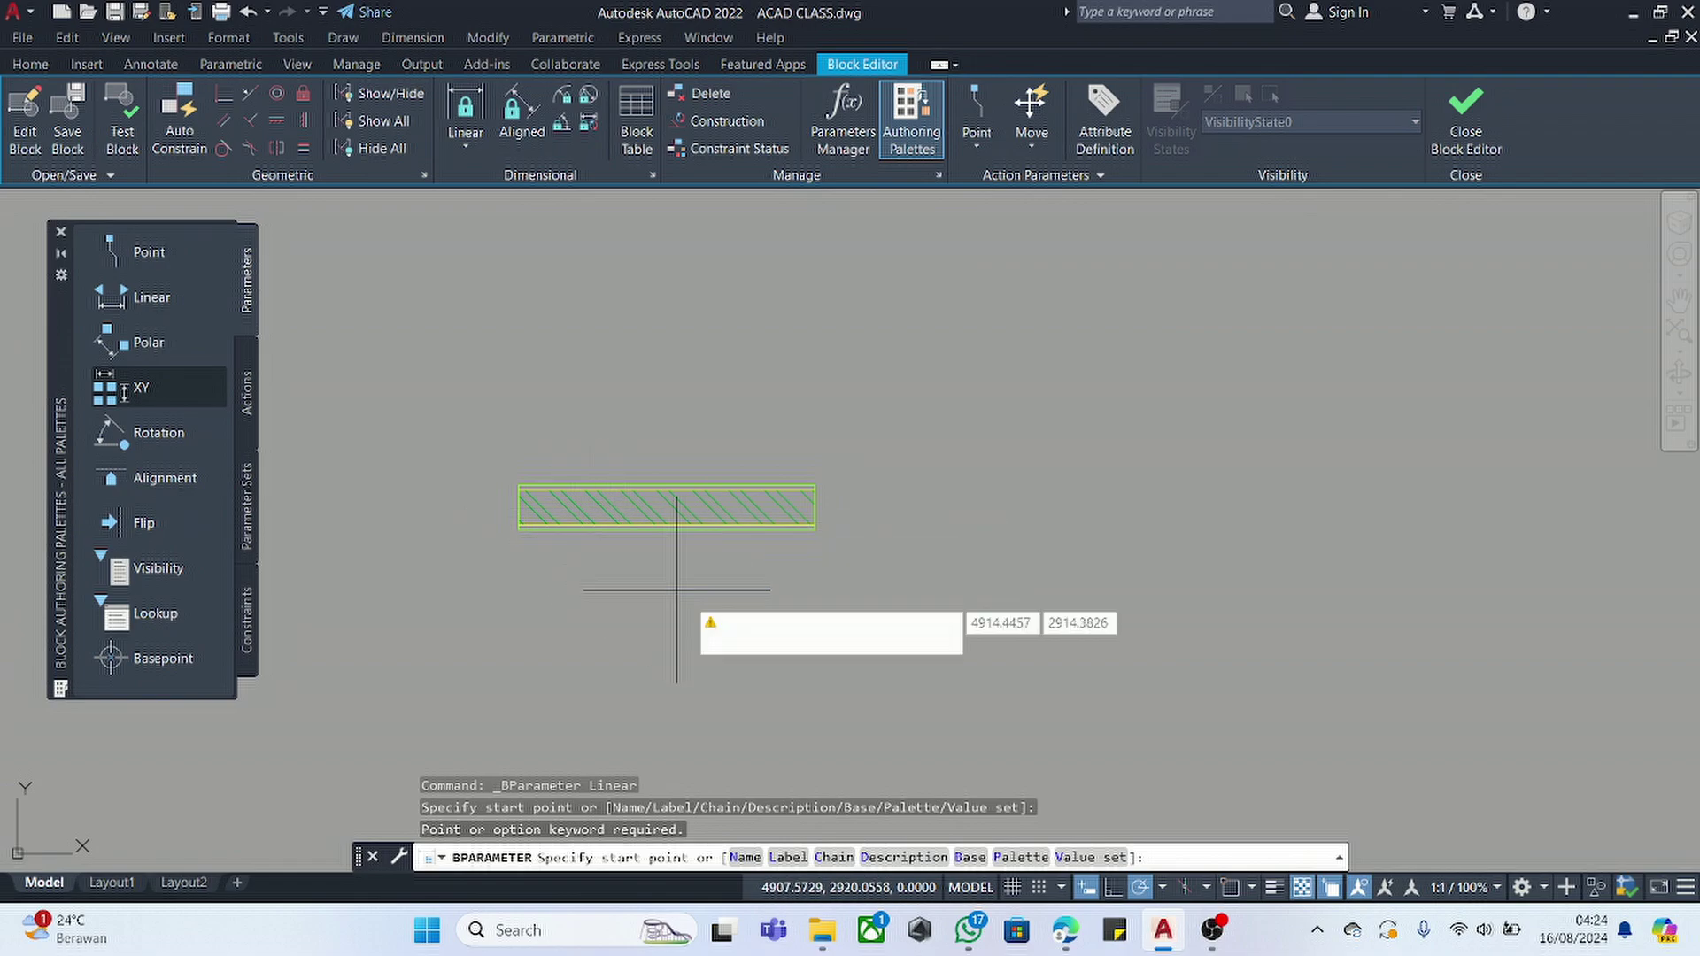
pyautogui.press('Escape')
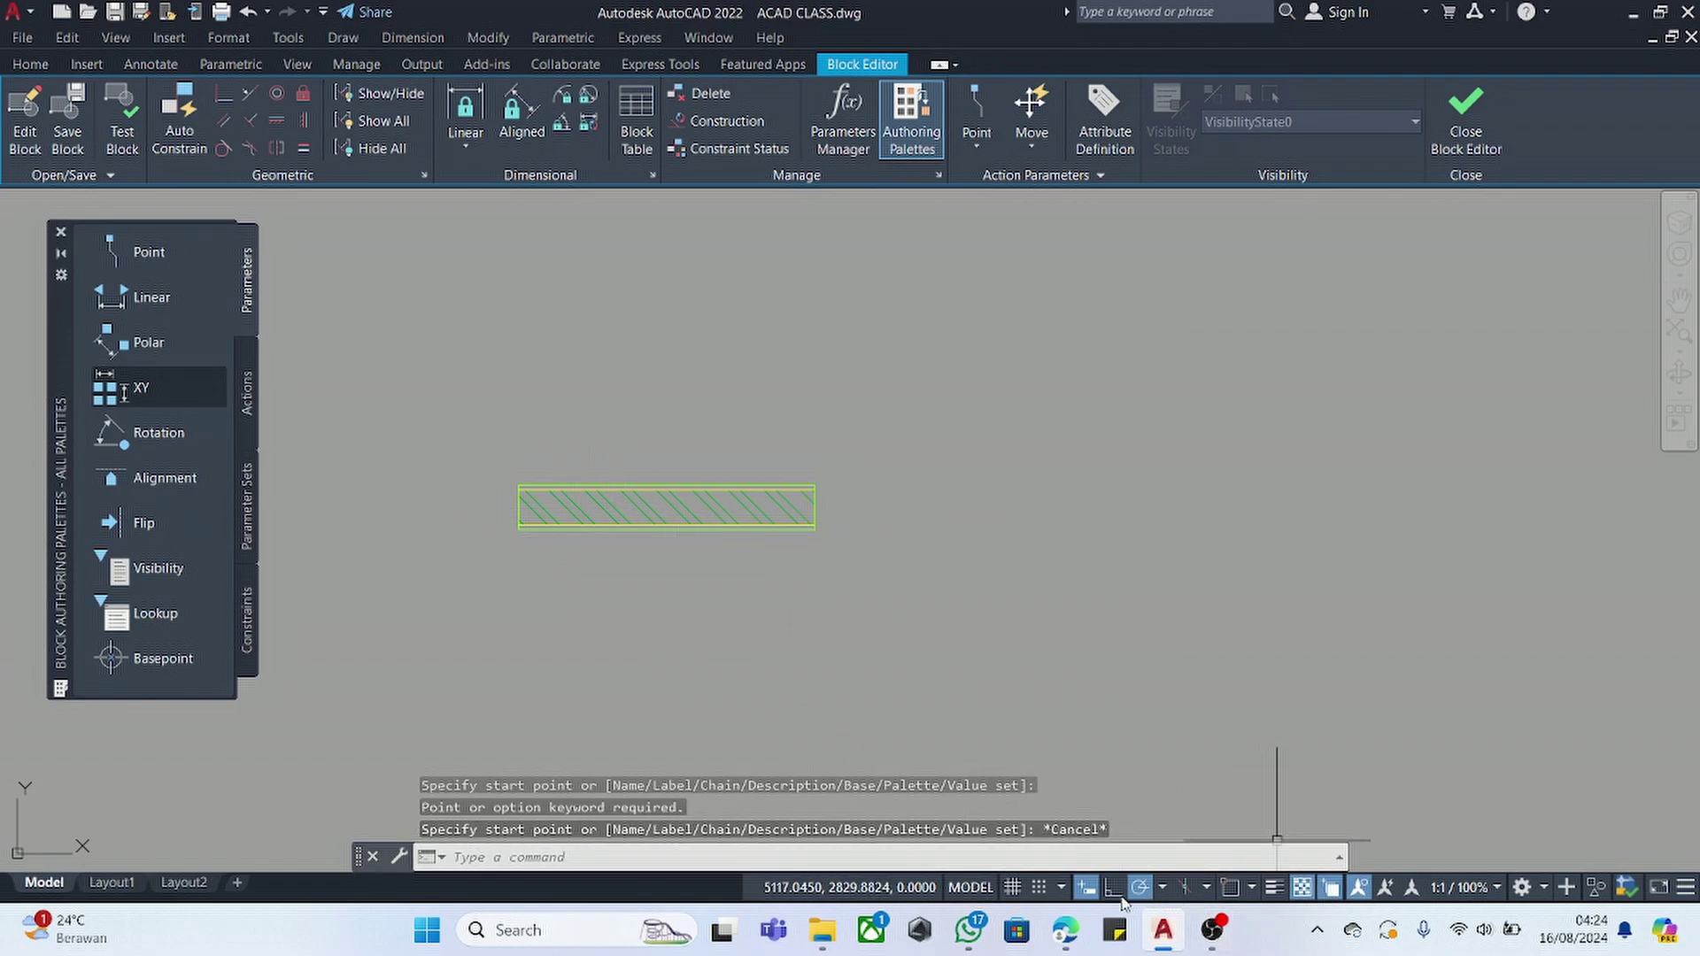
# - Turn on object snap in the block editor
pyautogui.click(1229, 894)
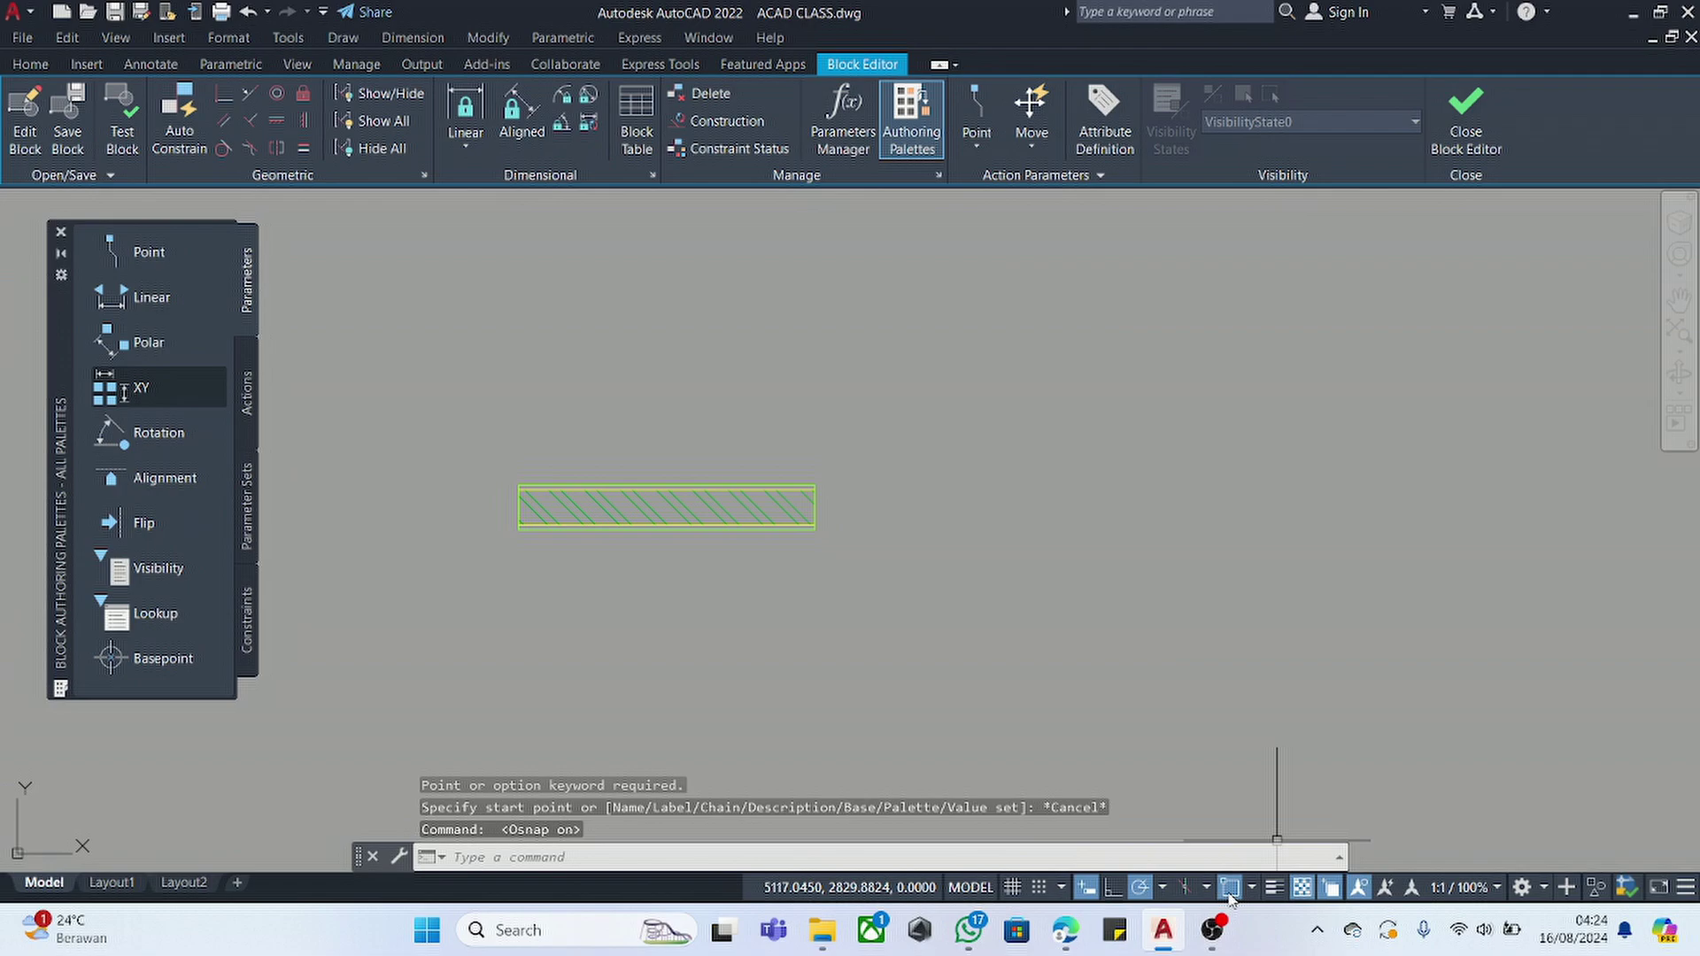
# - Add a linear parameter along the wall's upper edge, from its left corner to its right corner, with the label placed above
pyautogui.scroll(4, 619, 500)
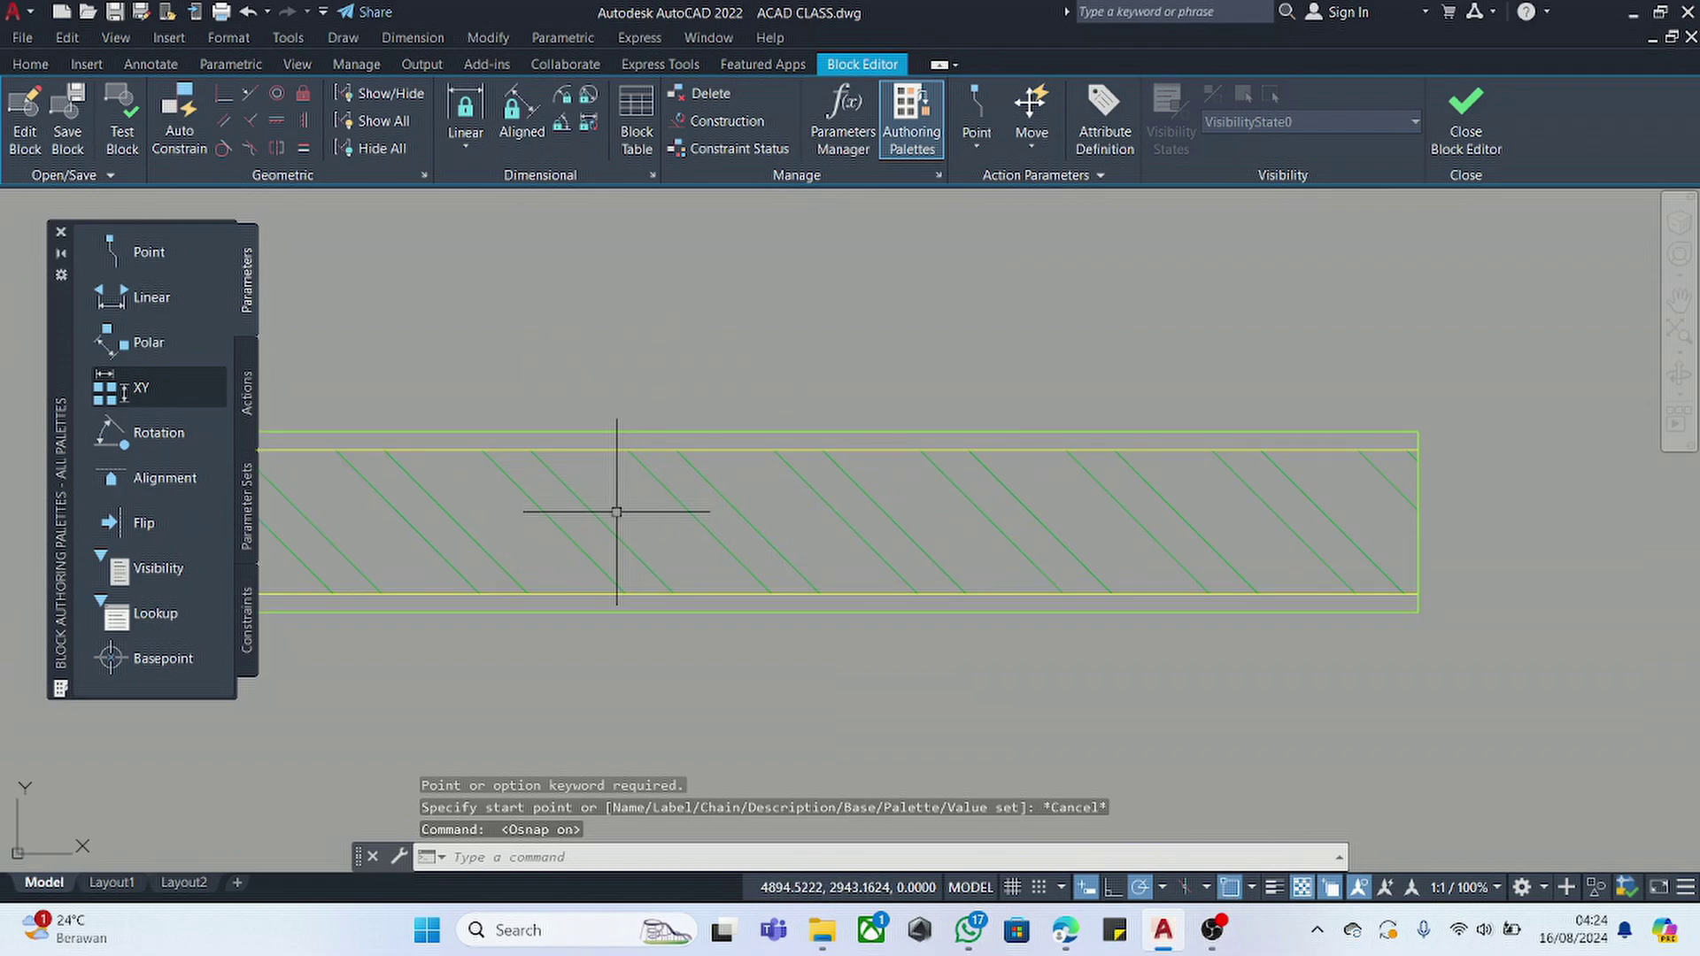
pyautogui.click(151, 297)
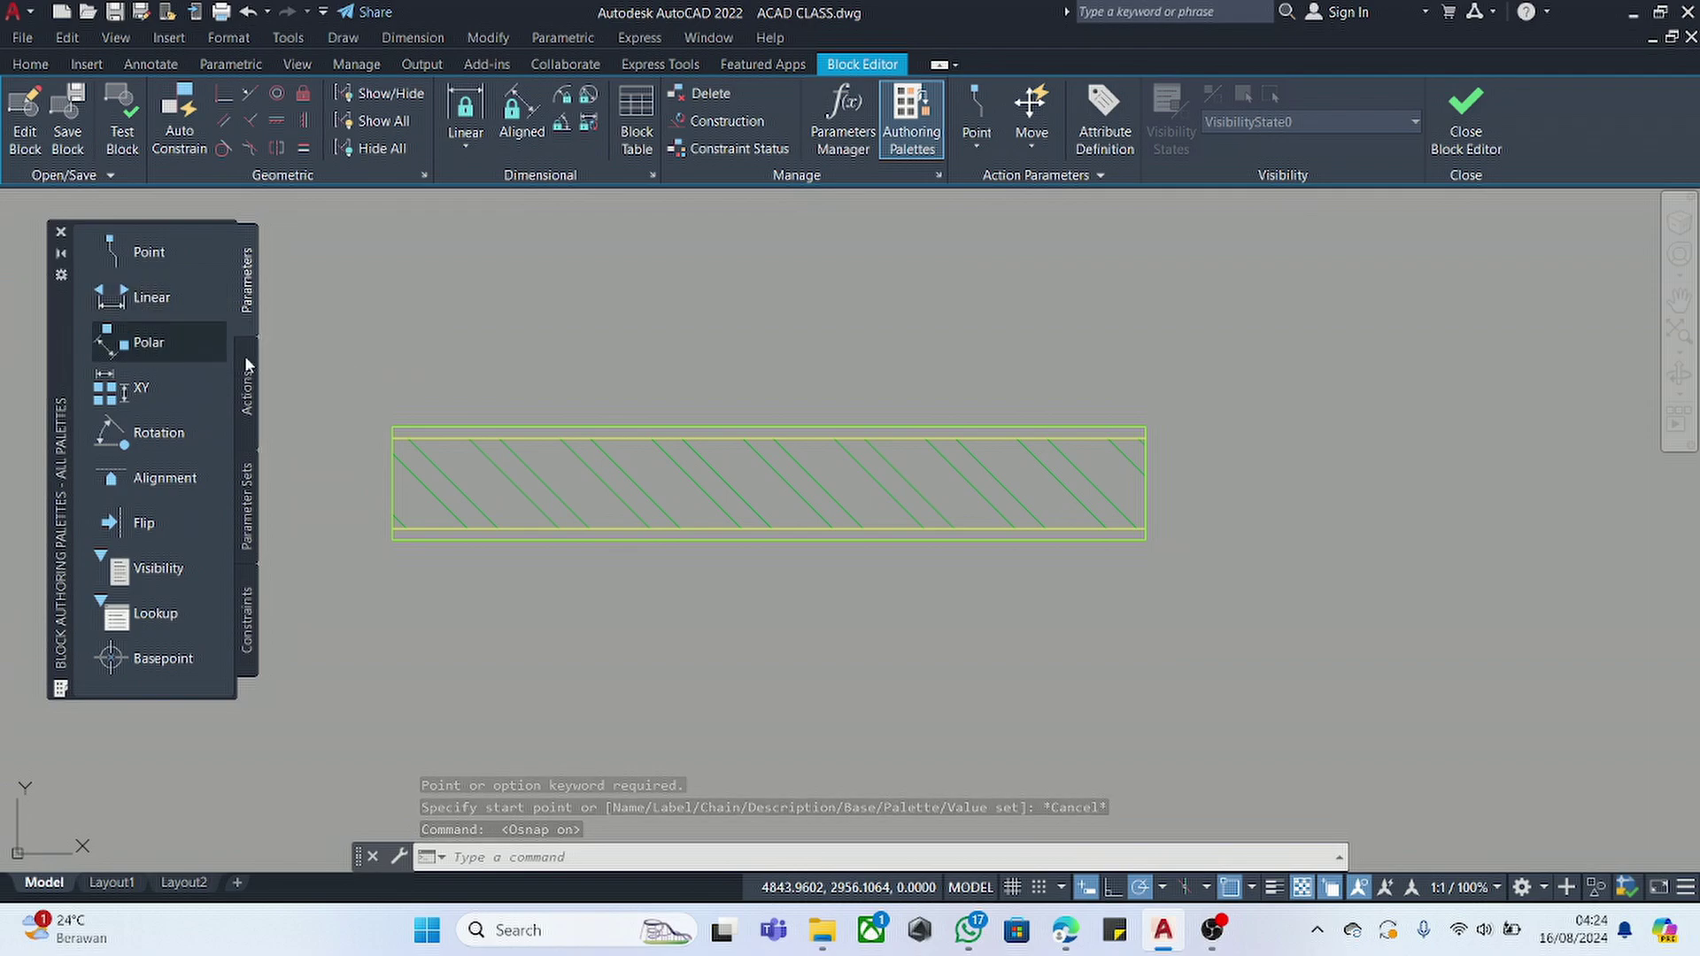
pyautogui.click(393, 426)
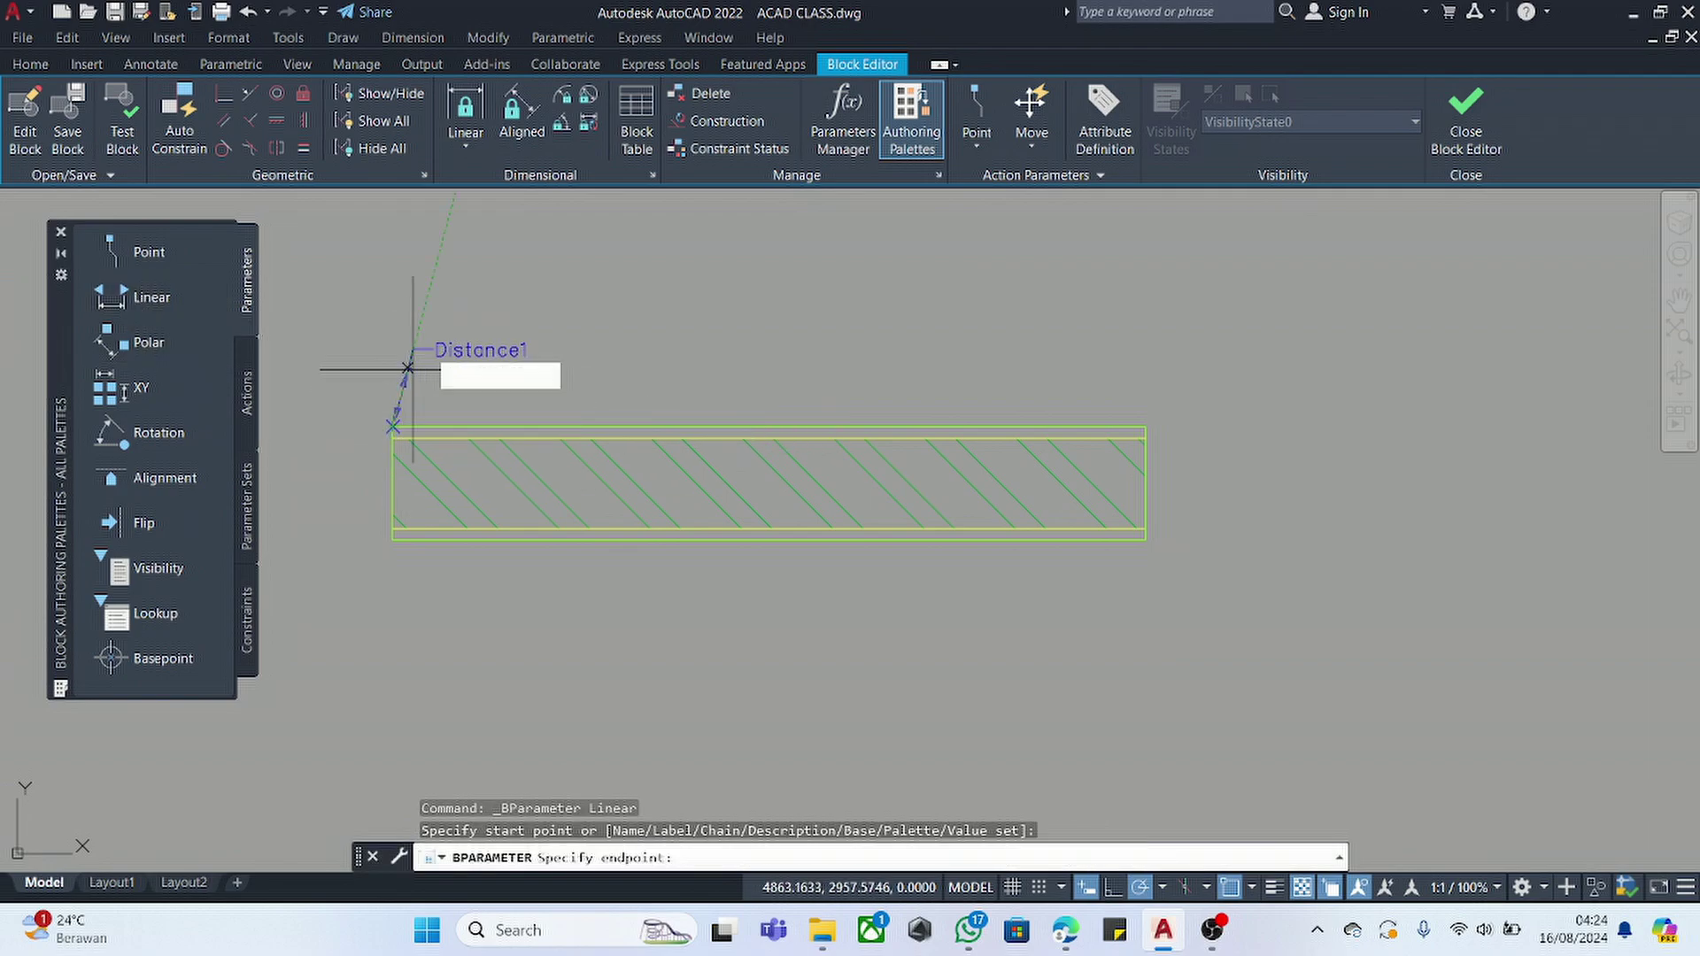
pyautogui.click(1145, 427)
pyautogui.click(1143, 358)
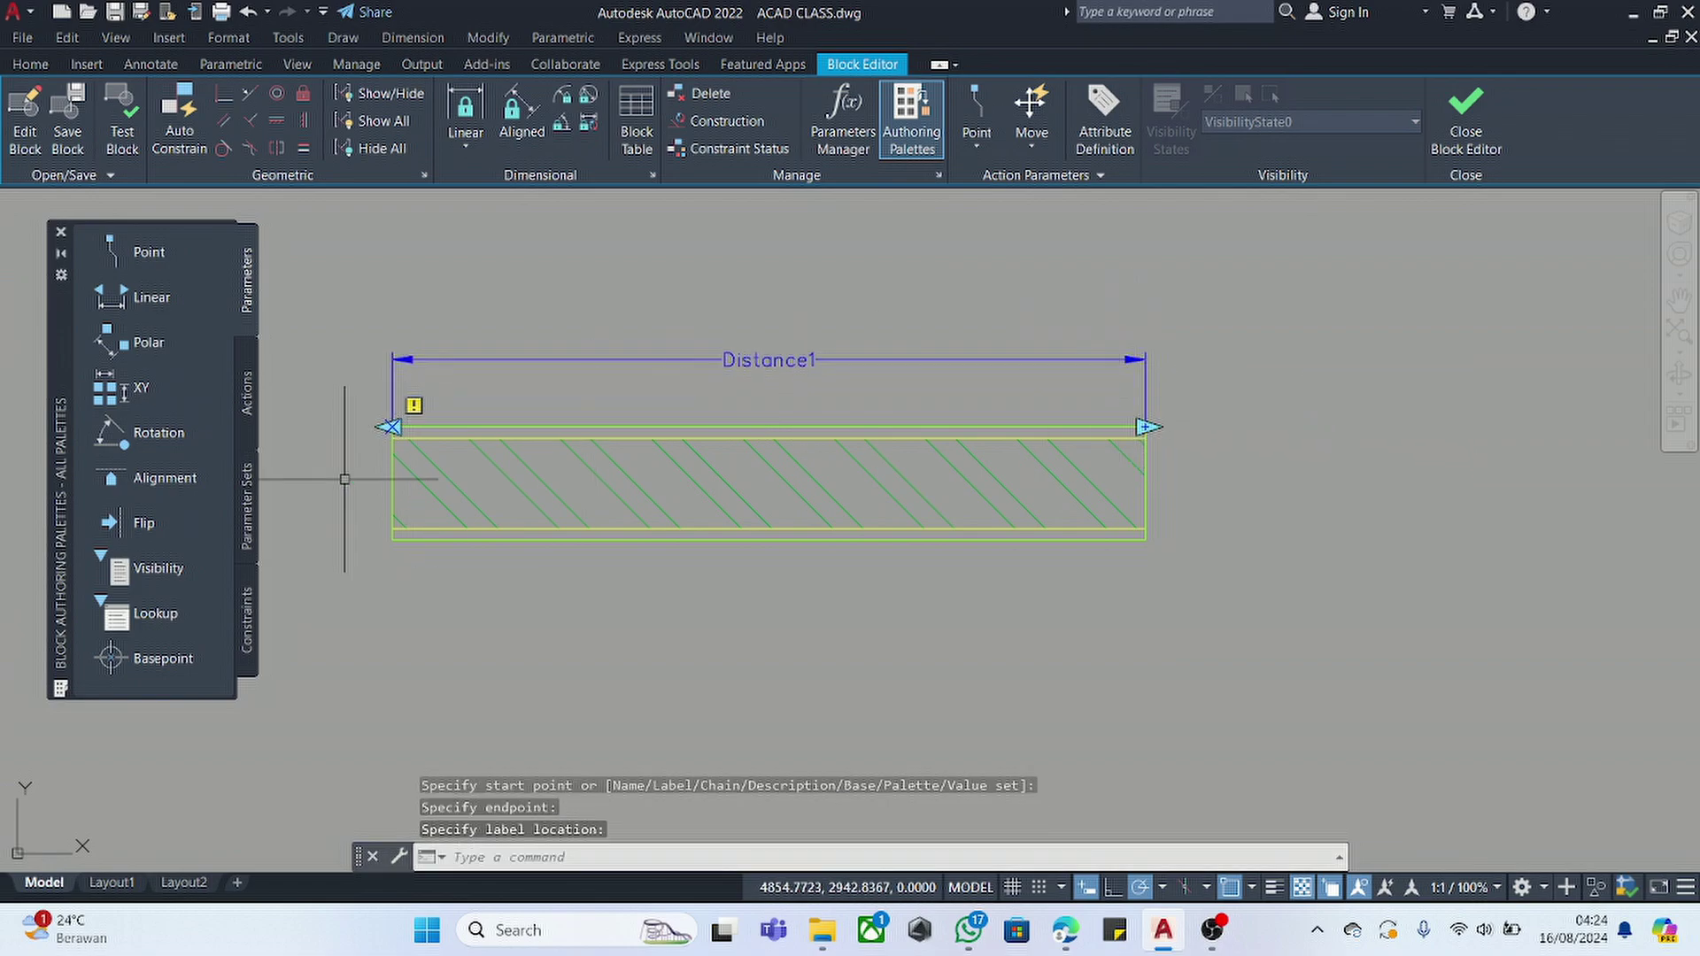
# - Assign a stretch action to the linear parameter's left point, framing the wall's left end and including all the wall objects
pyautogui.click(247, 400)
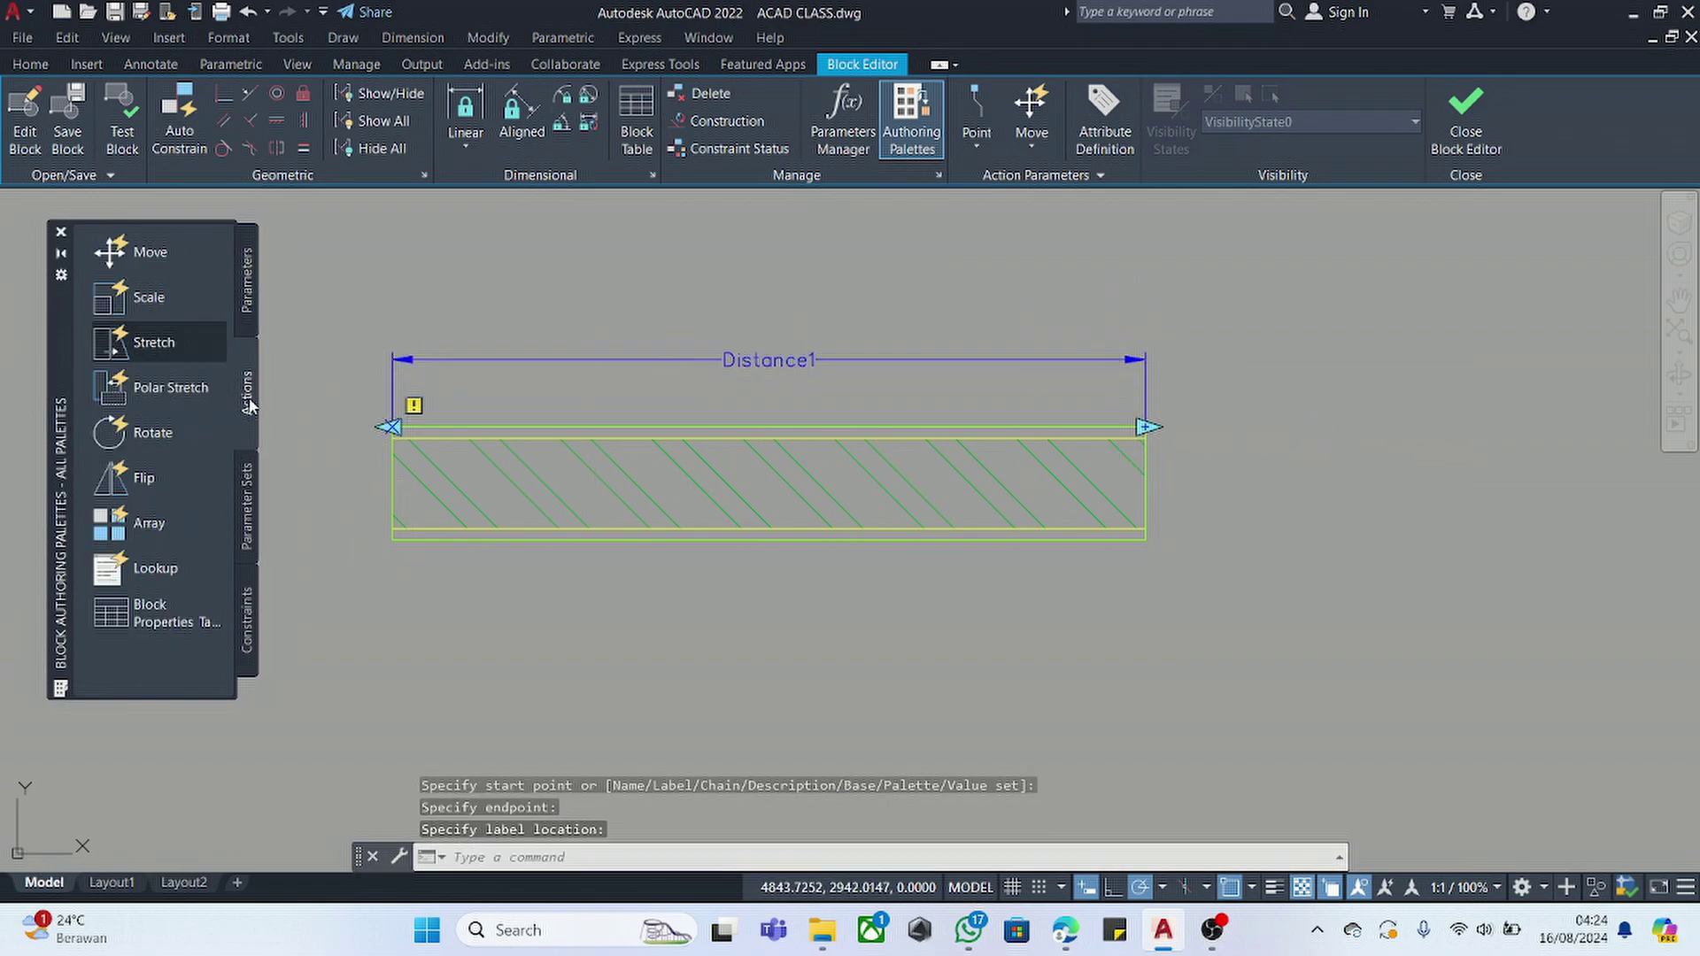
pyautogui.click(155, 343)
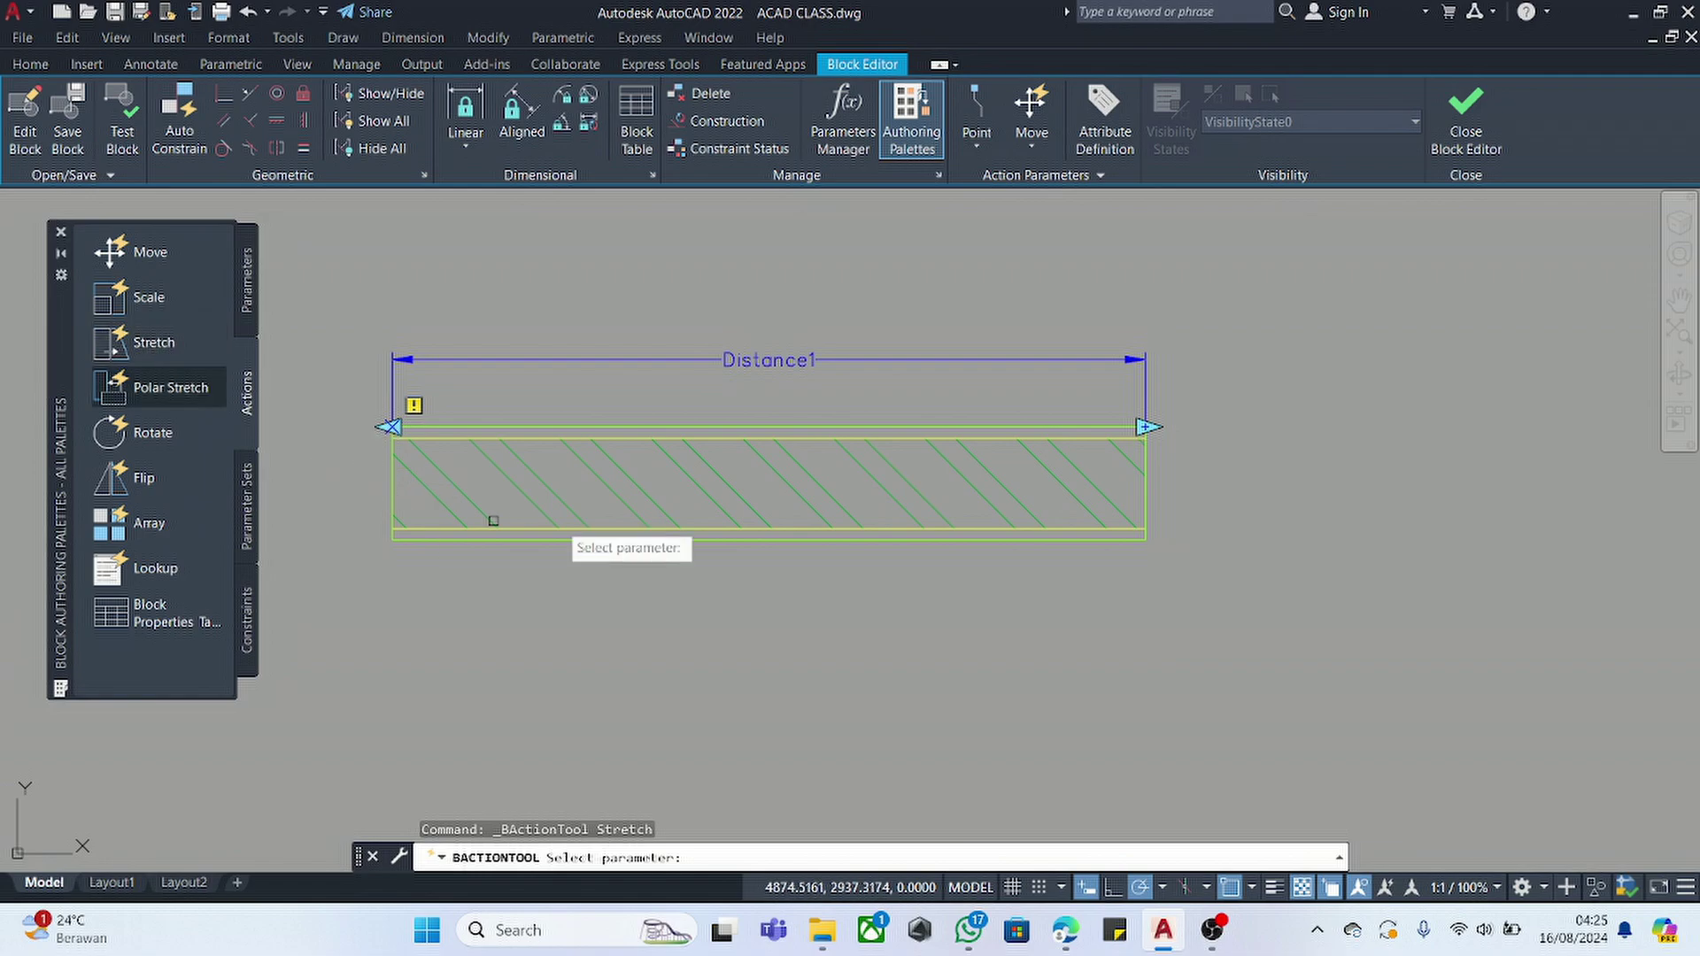
pyautogui.click(770, 360)
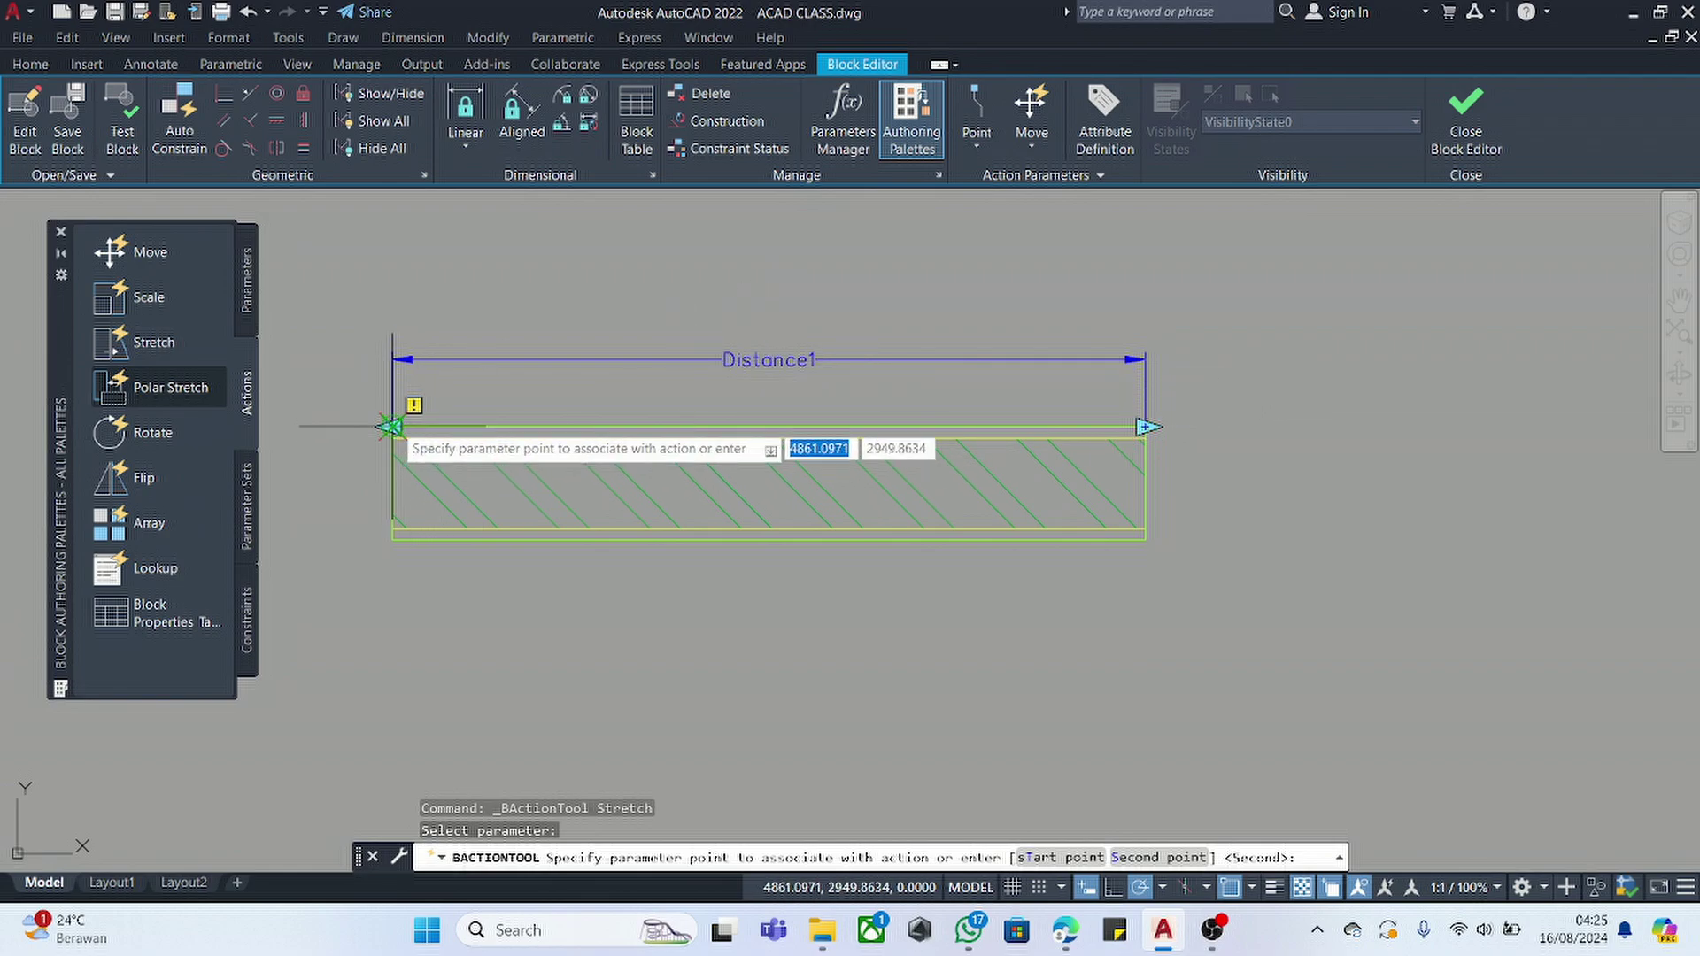
pyautogui.click(390, 426)
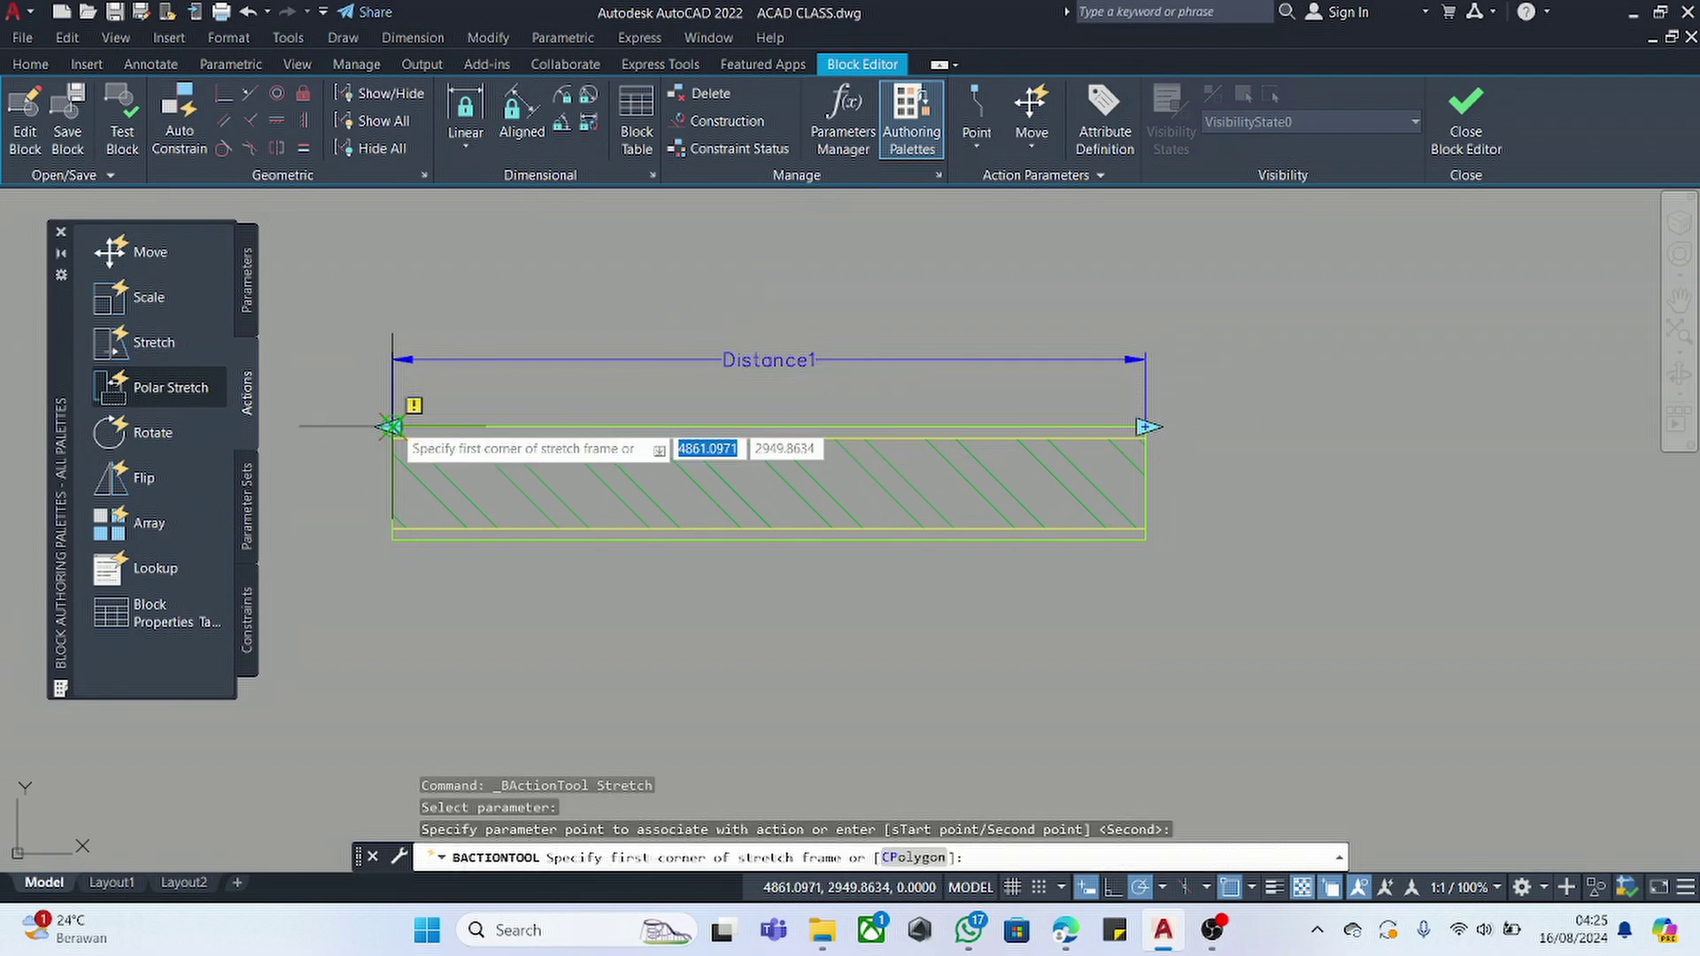
pyautogui.click(478, 297)
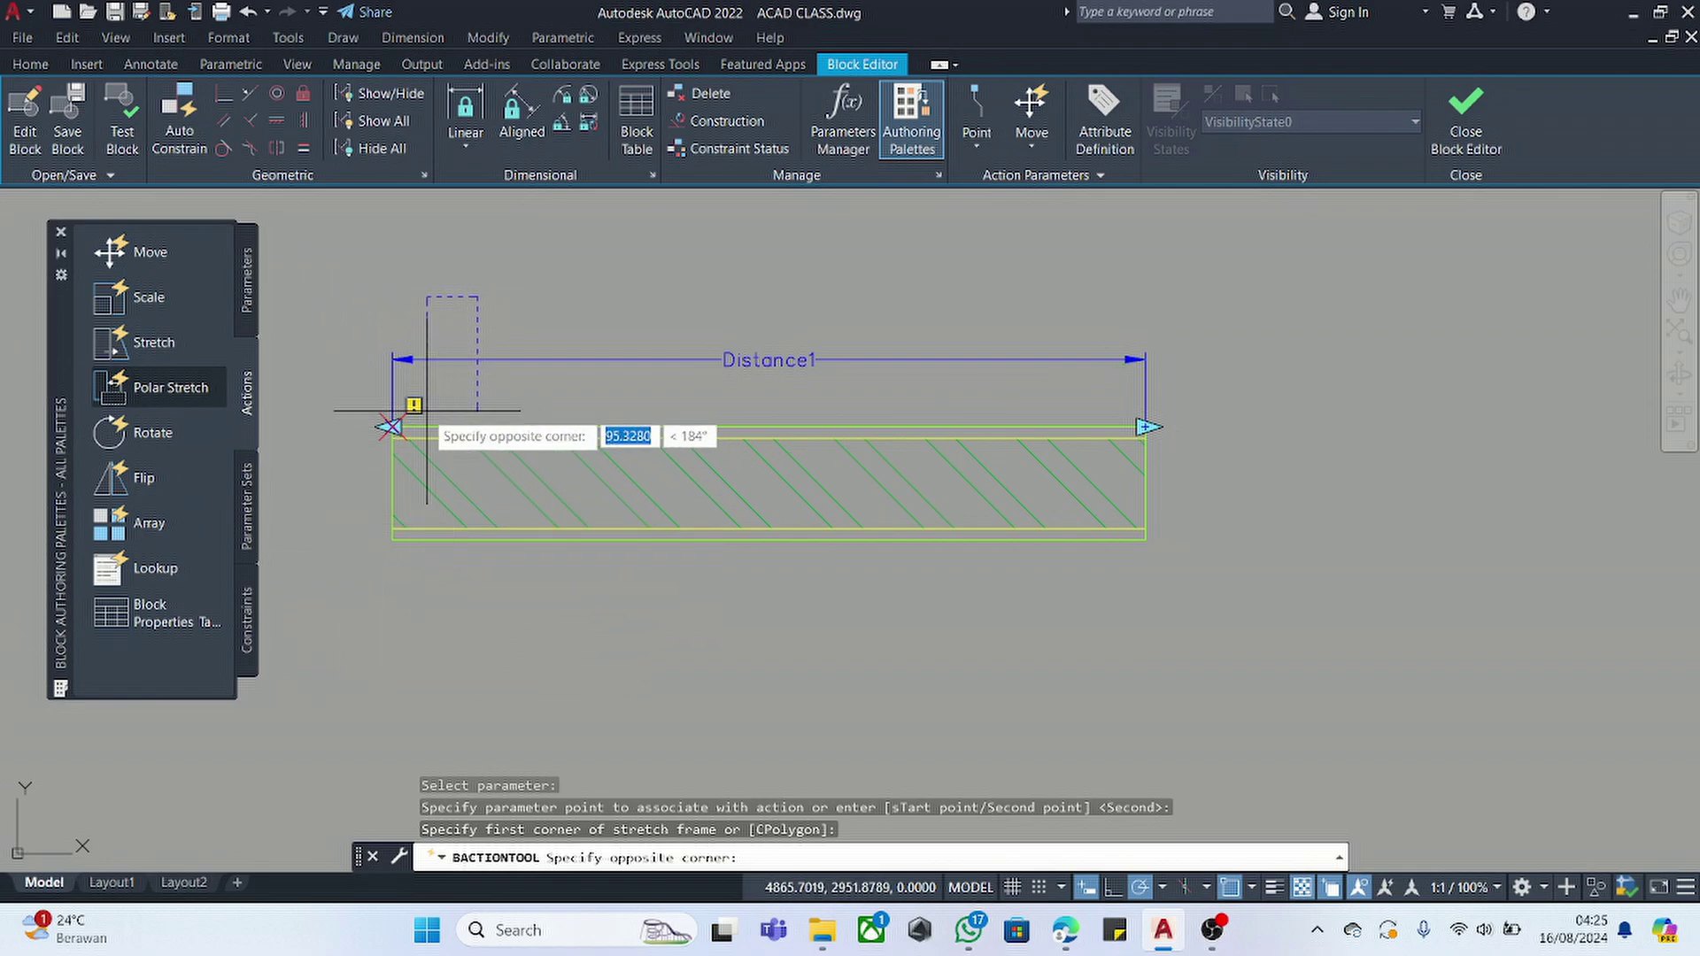
pyautogui.click(296, 619)
pyautogui.scroll(-2, 568, 521)
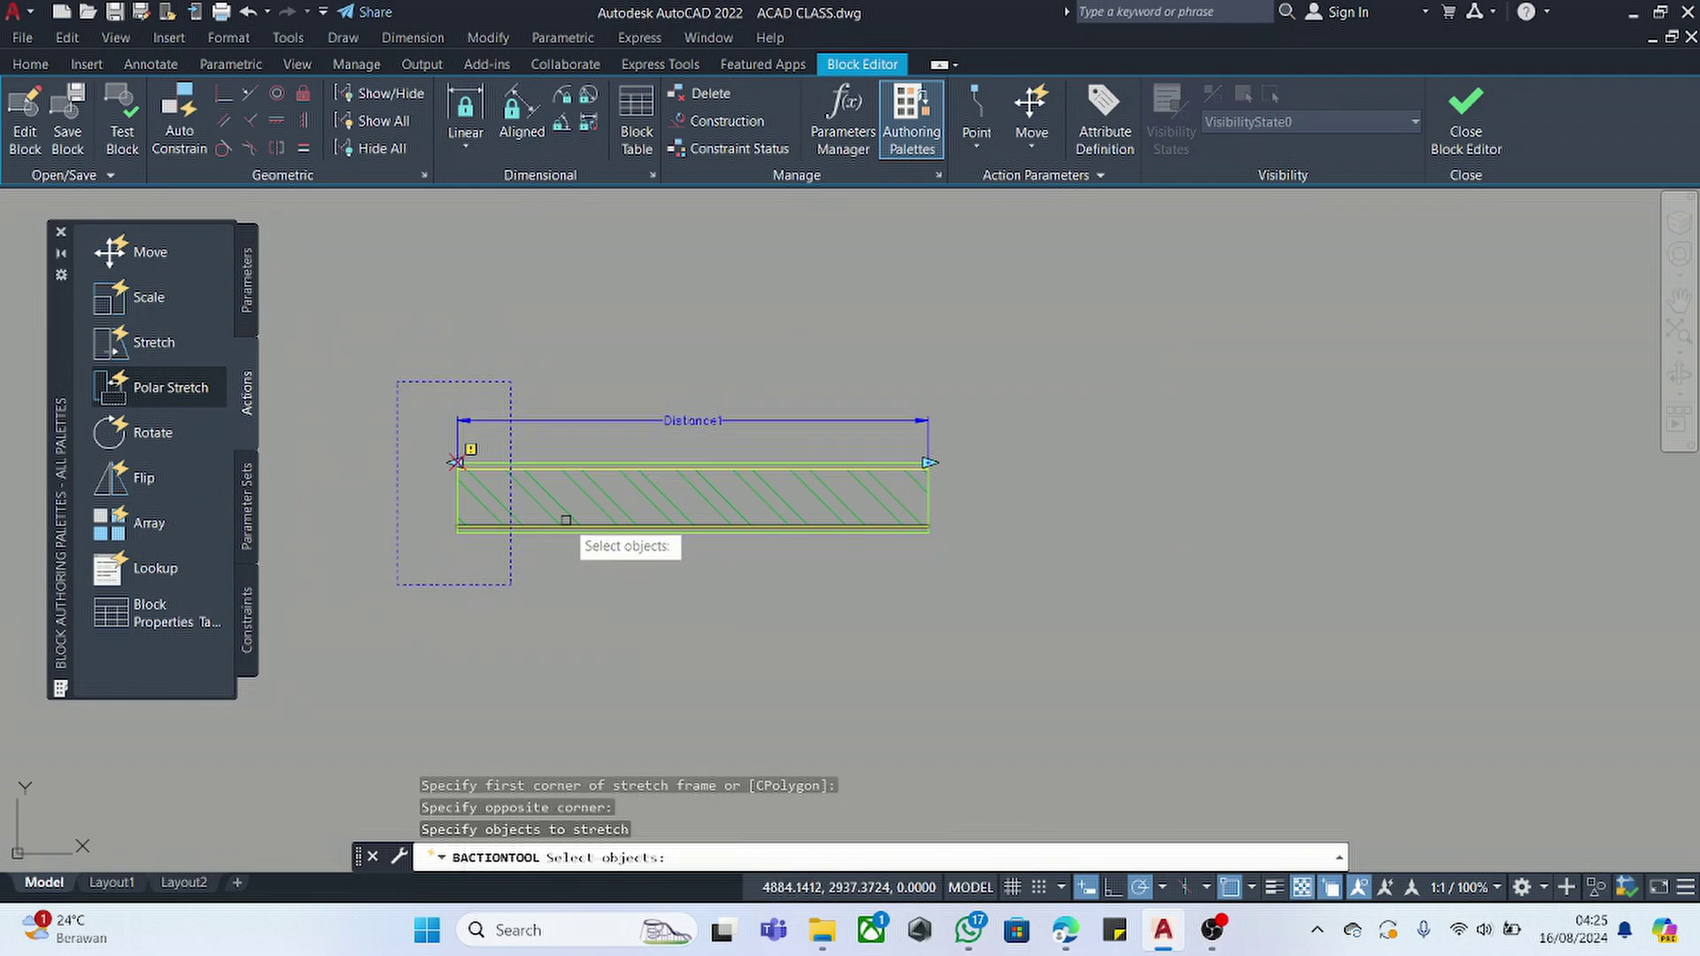
pyautogui.click(560, 327)
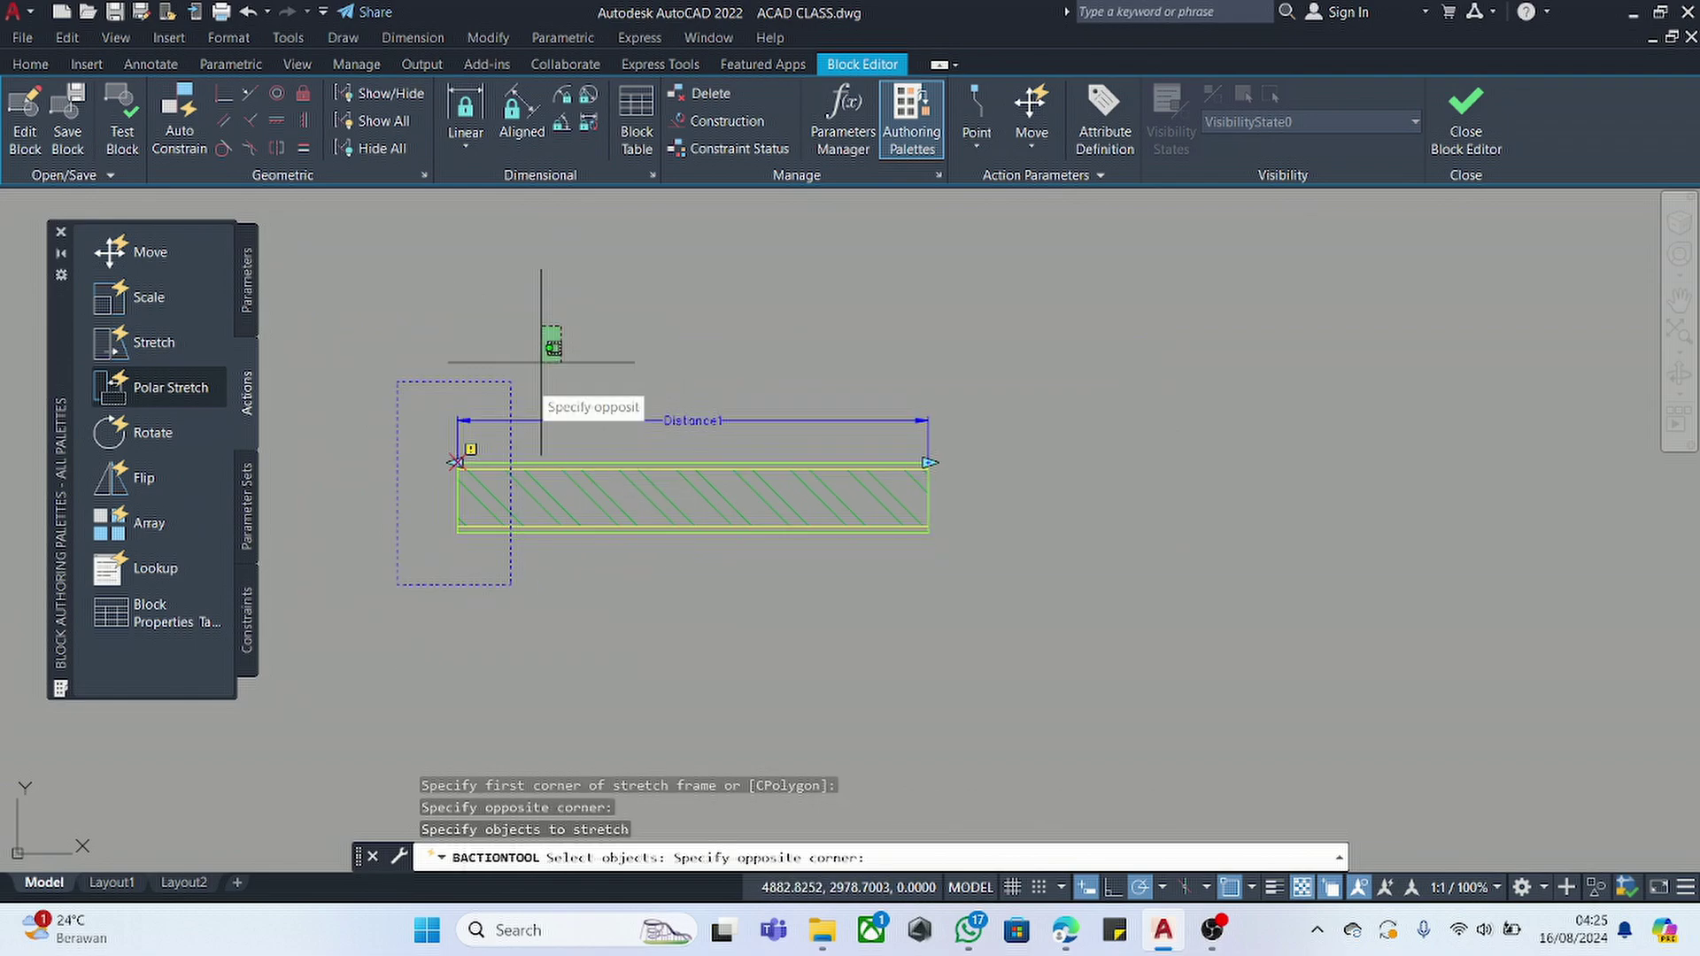
pyautogui.click(348, 649)
pyautogui.press('Return')
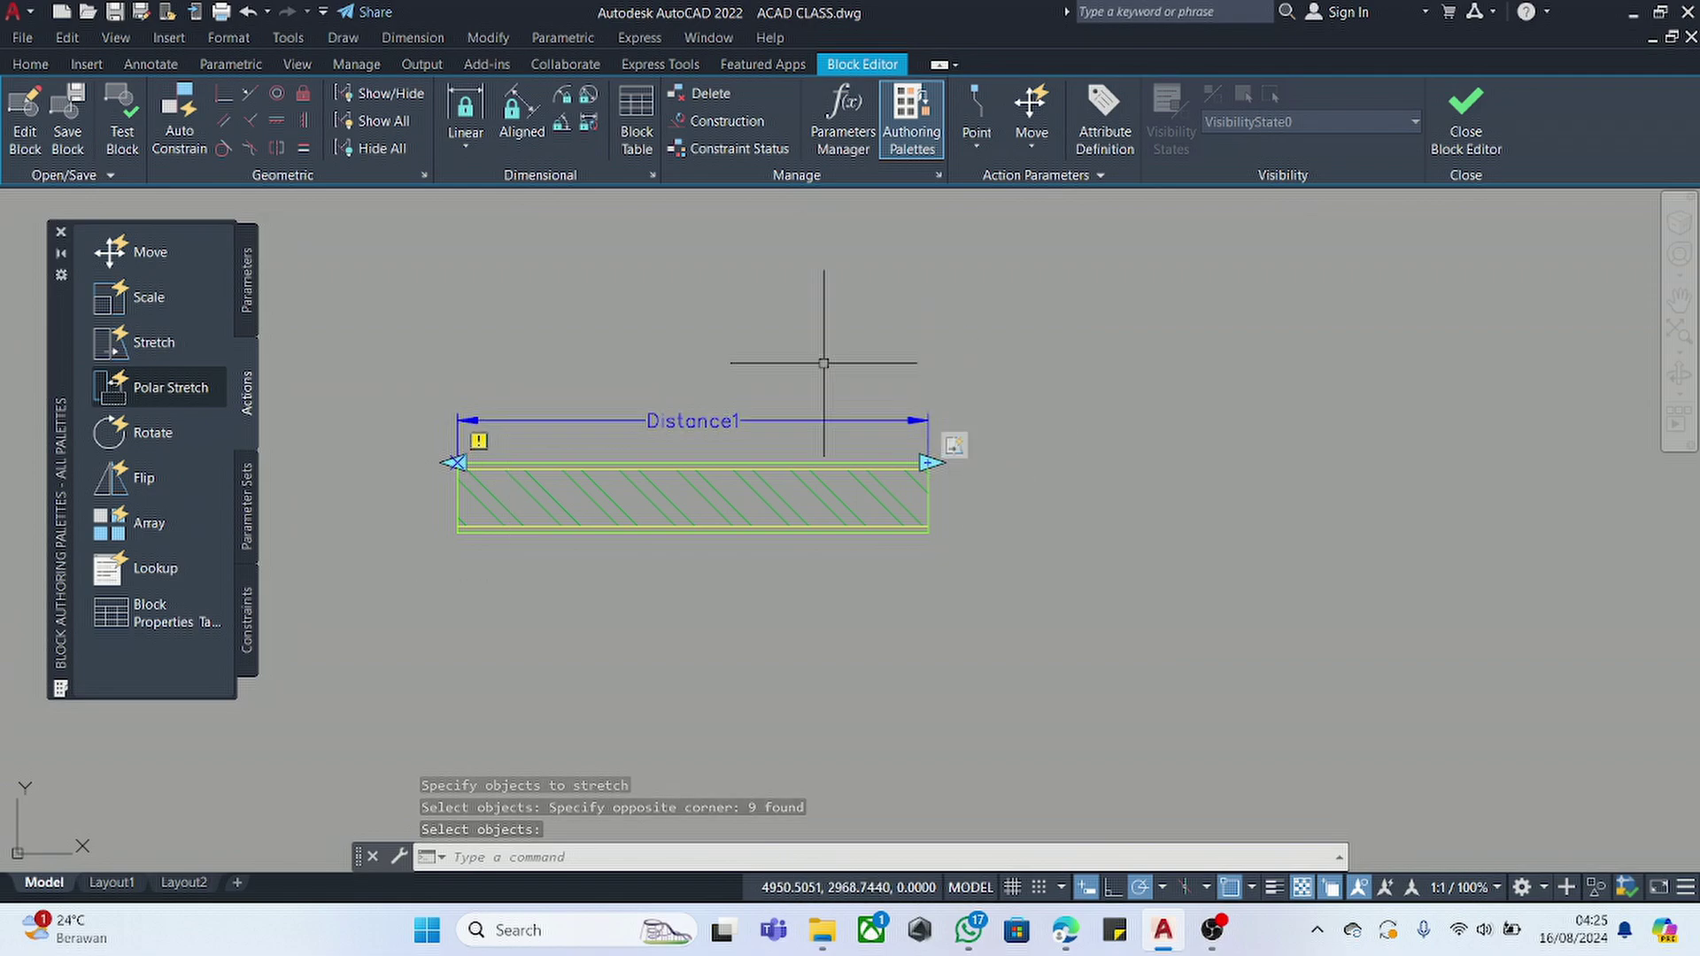
# - Assign a stretch action for all wall objects to the parameter's right point, then save DINDING 15 (2) and close the block editor
pyautogui.click(156, 344)
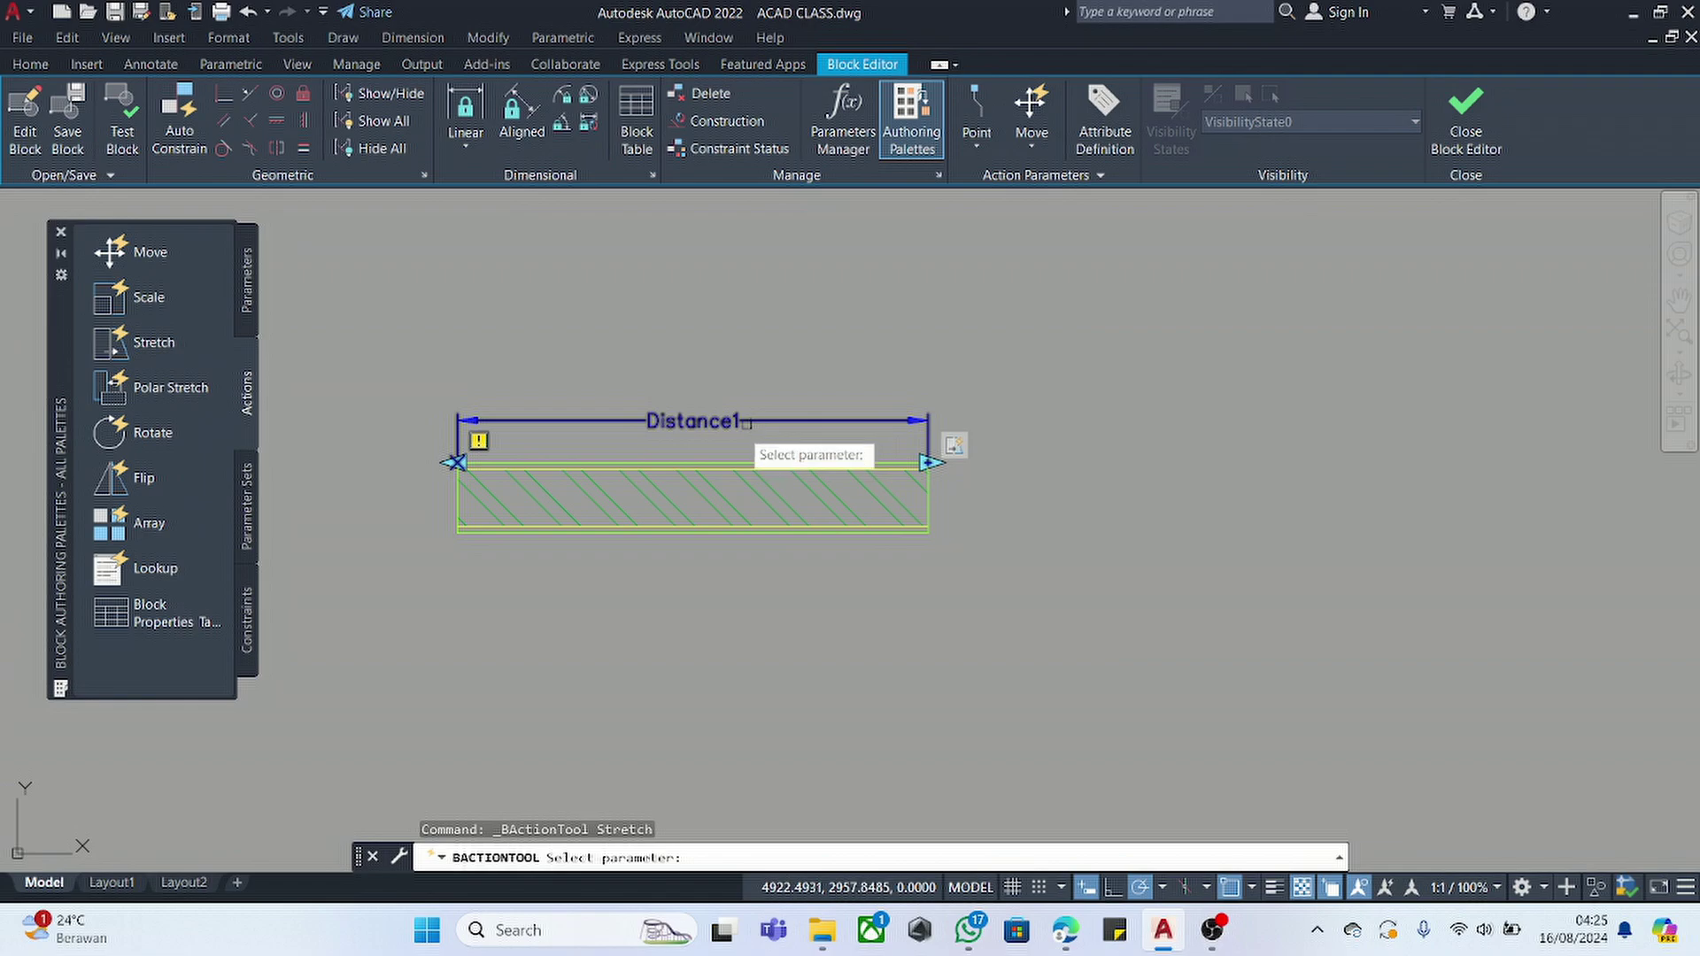
pyautogui.click(753, 422)
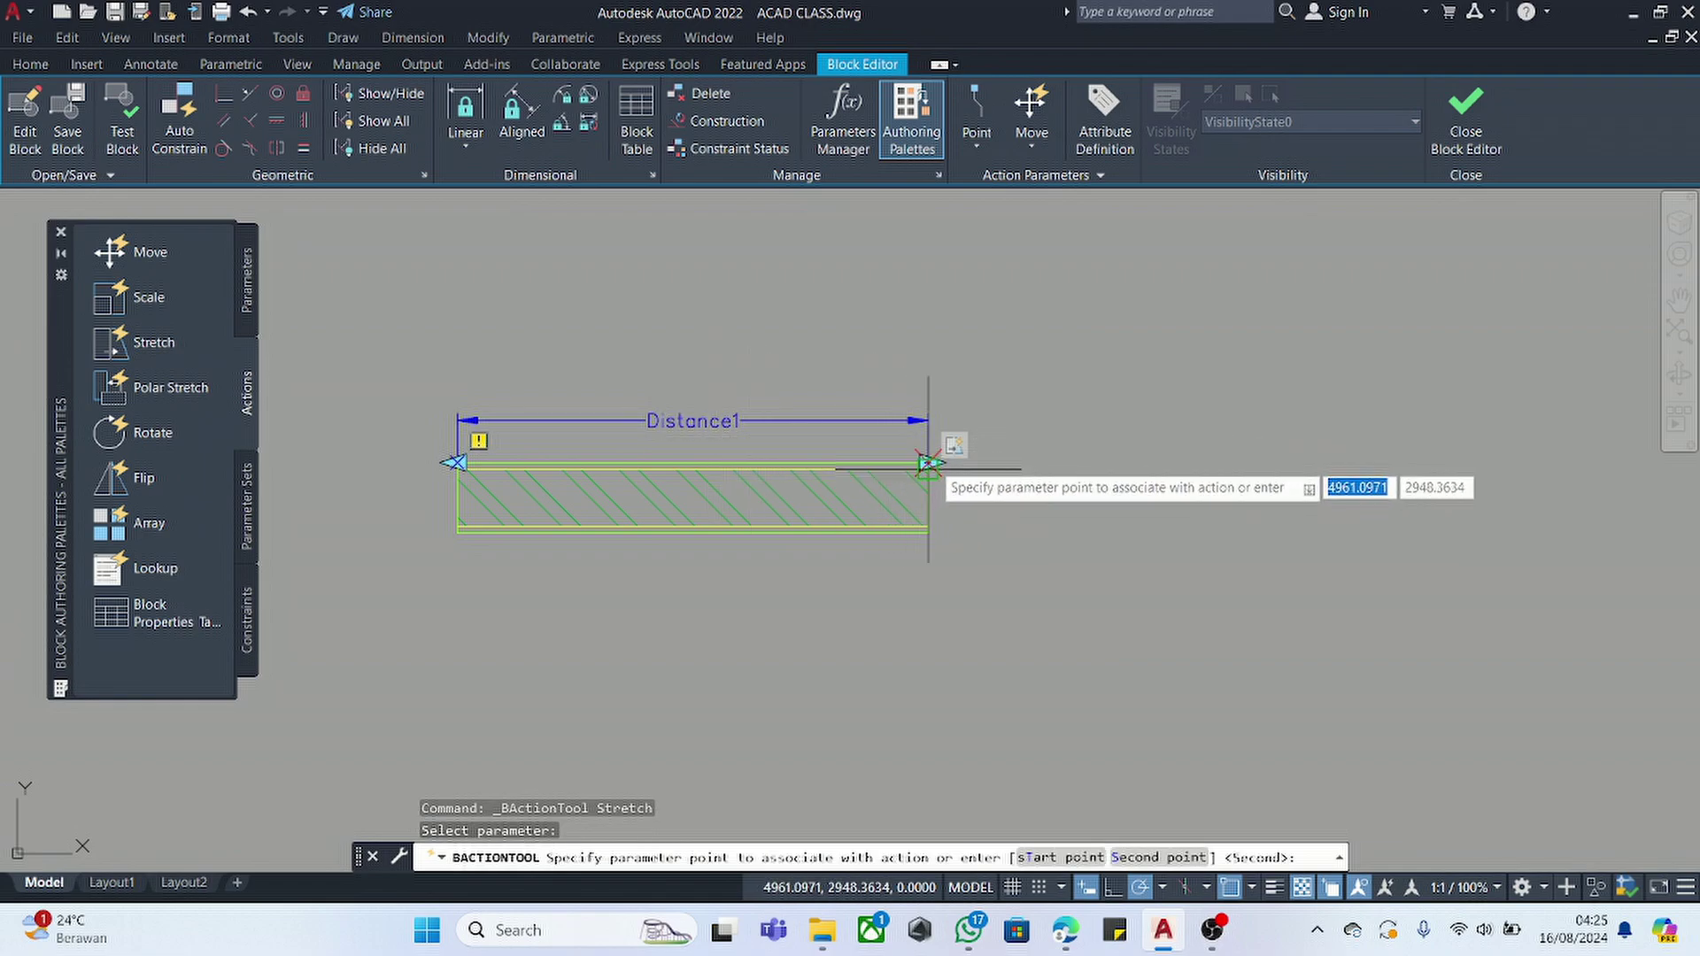
pyautogui.click(928, 461)
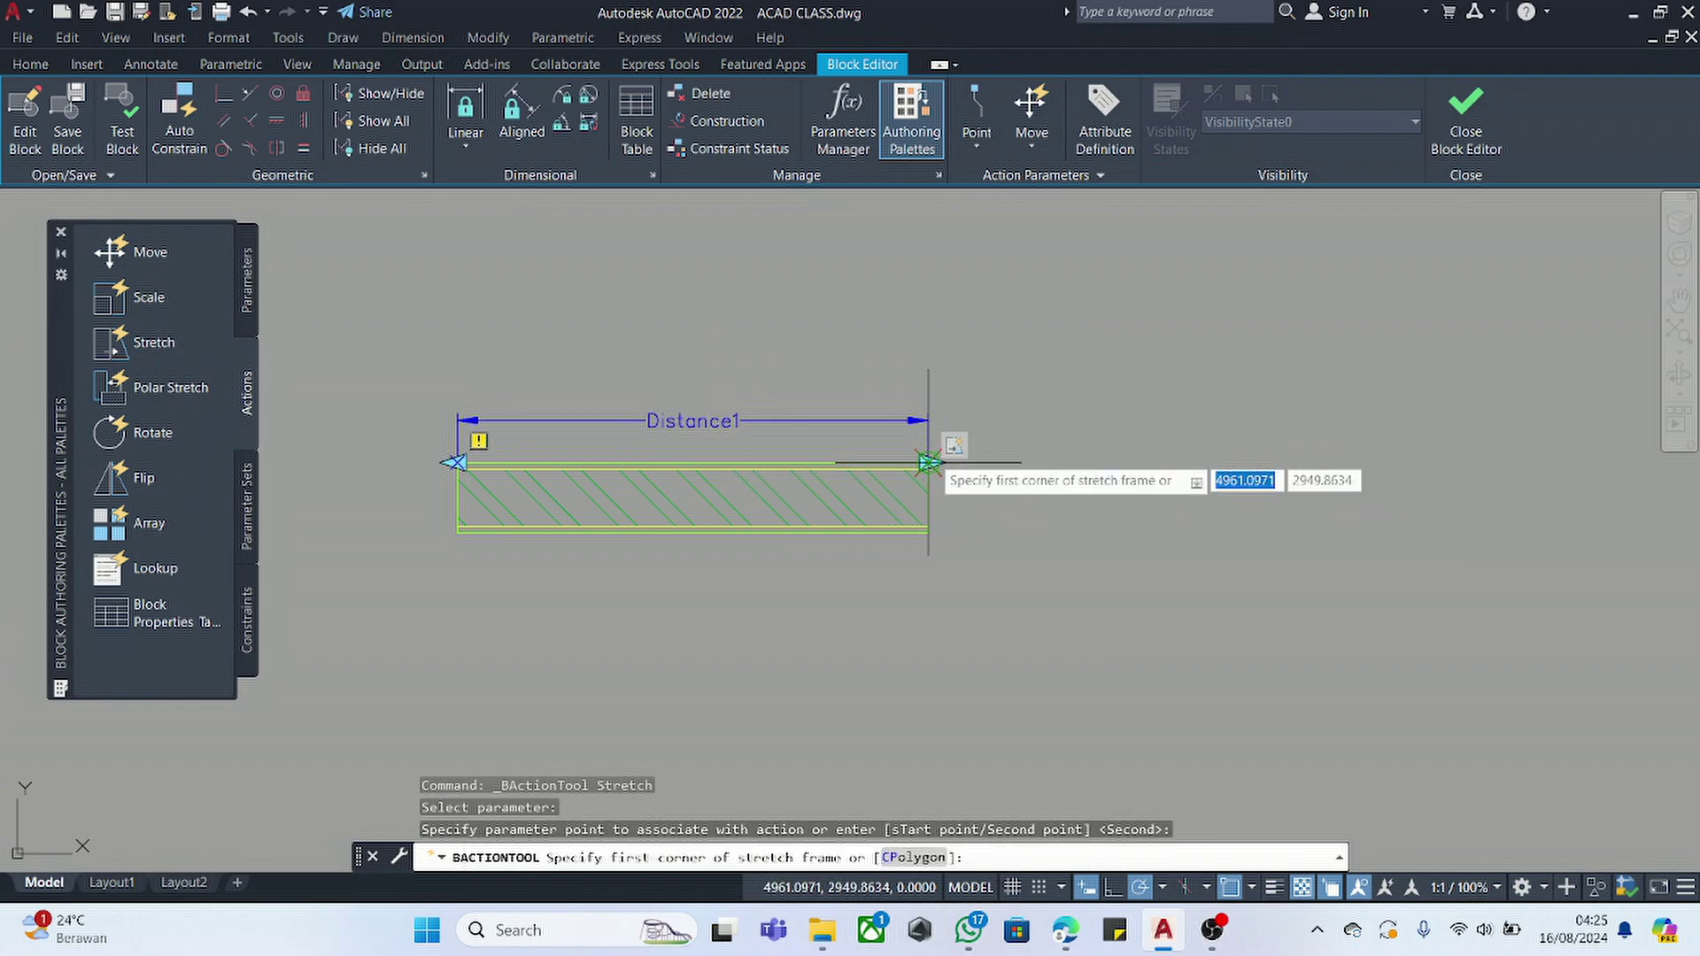
pyautogui.click(1015, 355)
pyautogui.click(891, 611)
pyautogui.click(1169, 274)
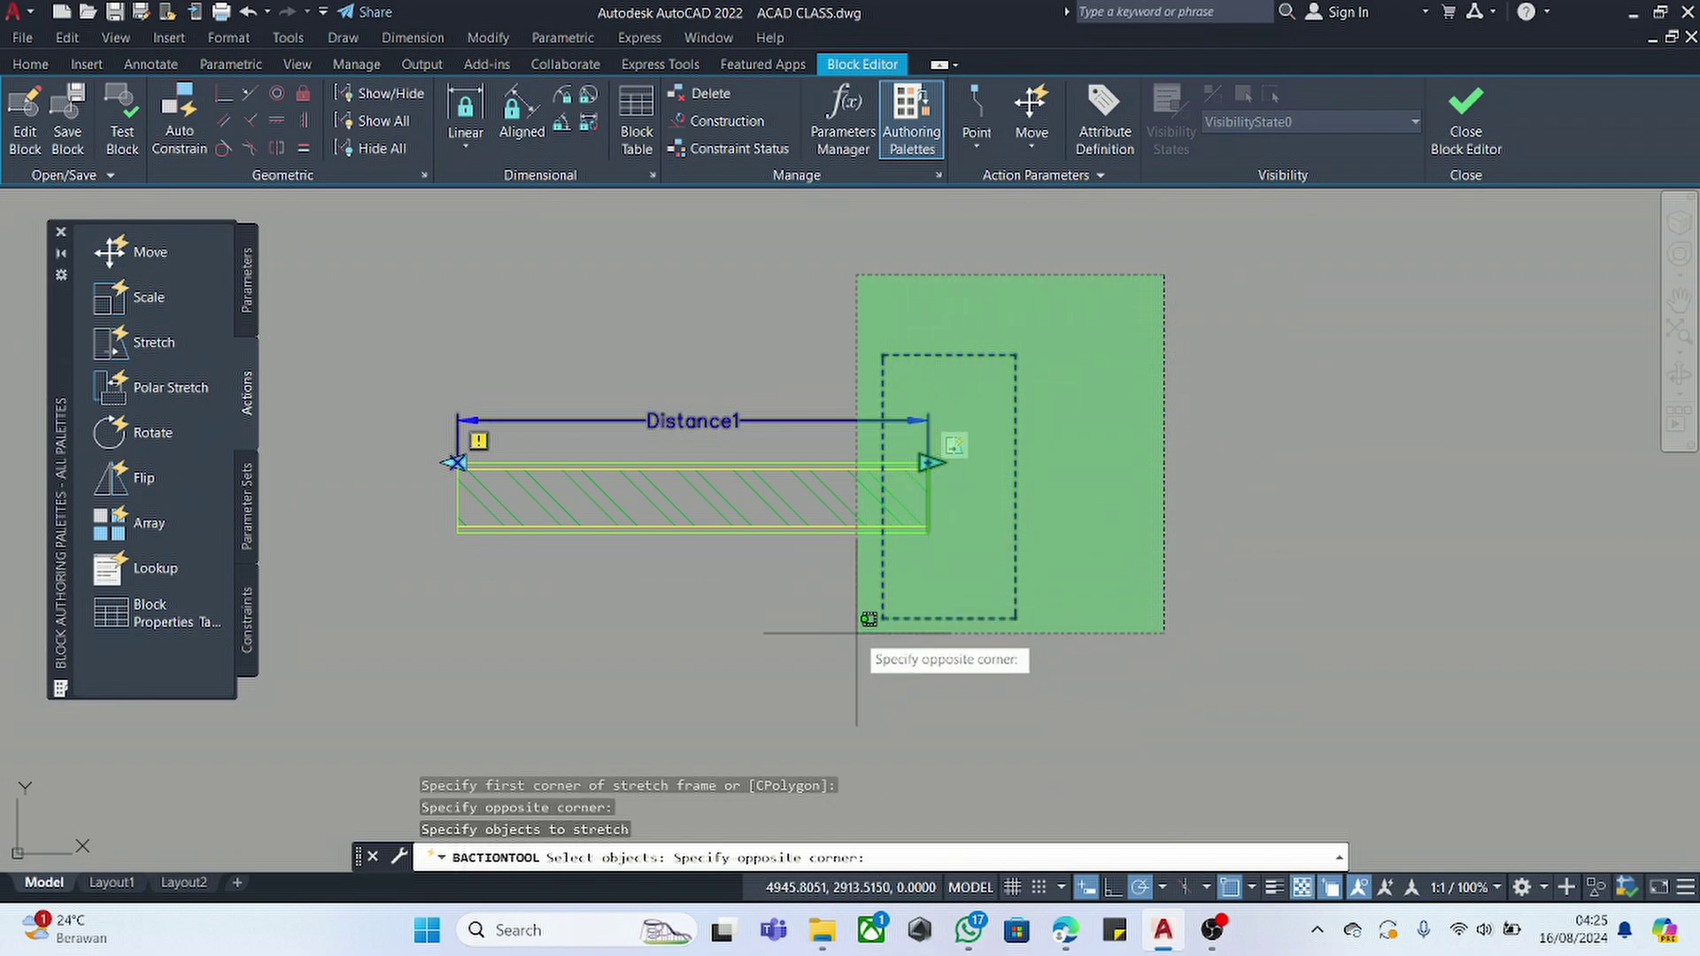
pyautogui.click(831, 654)
pyautogui.press('Return')
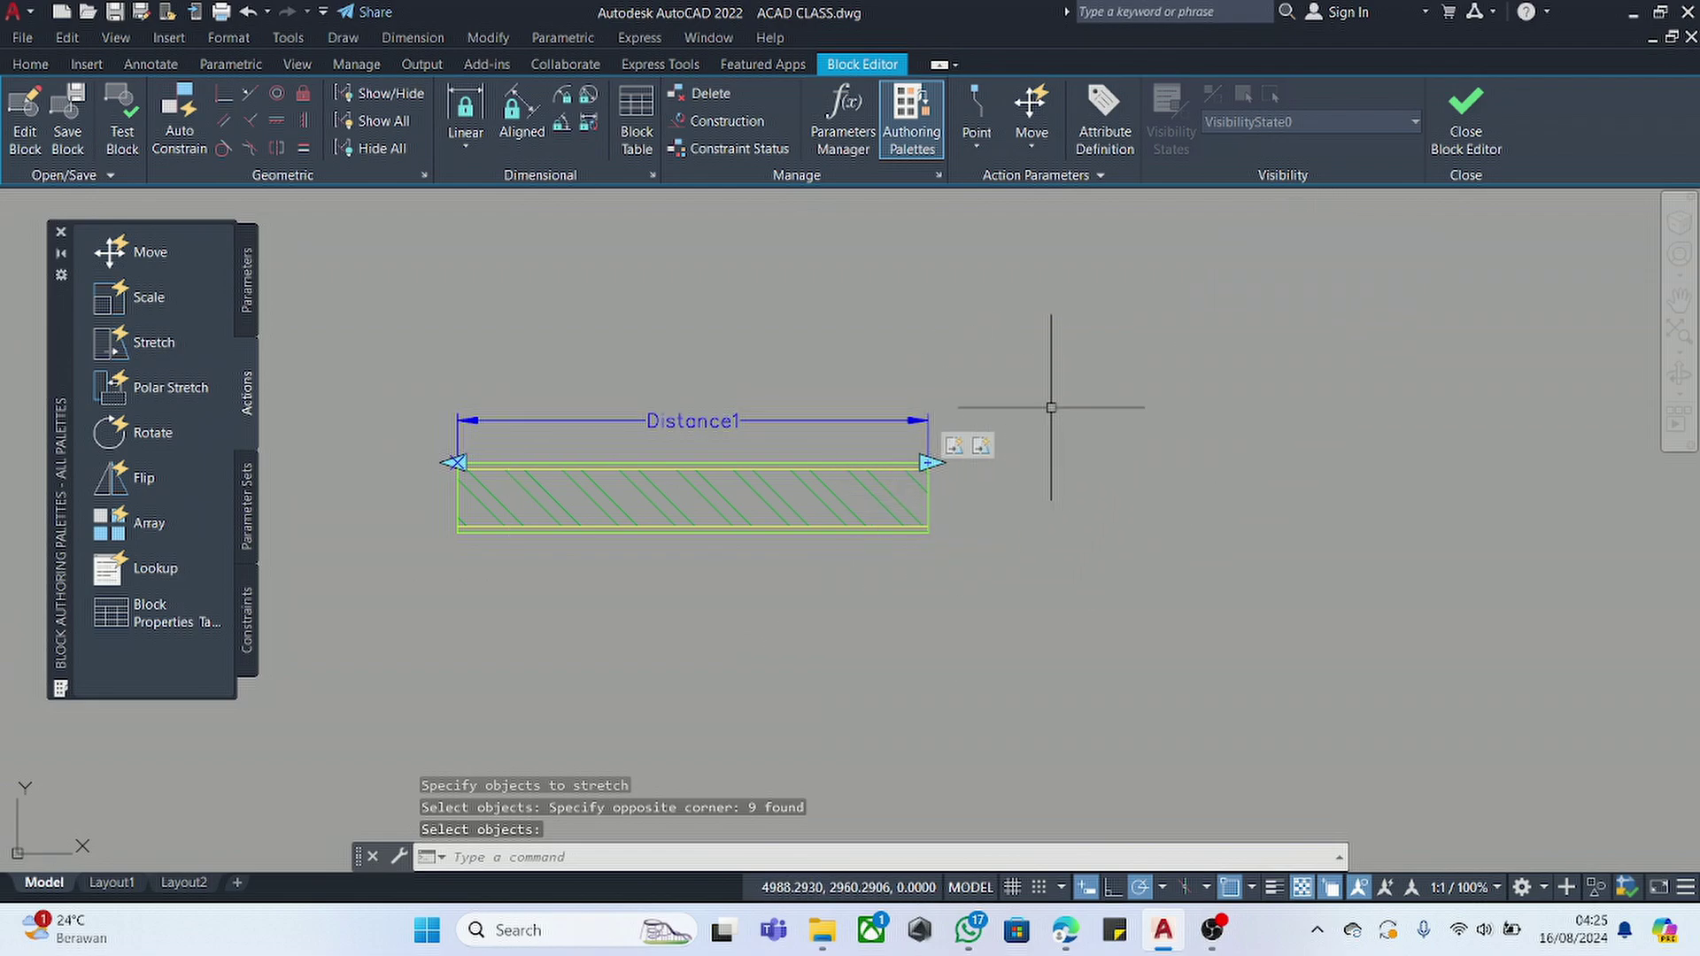
pyautogui.click(1470, 133)
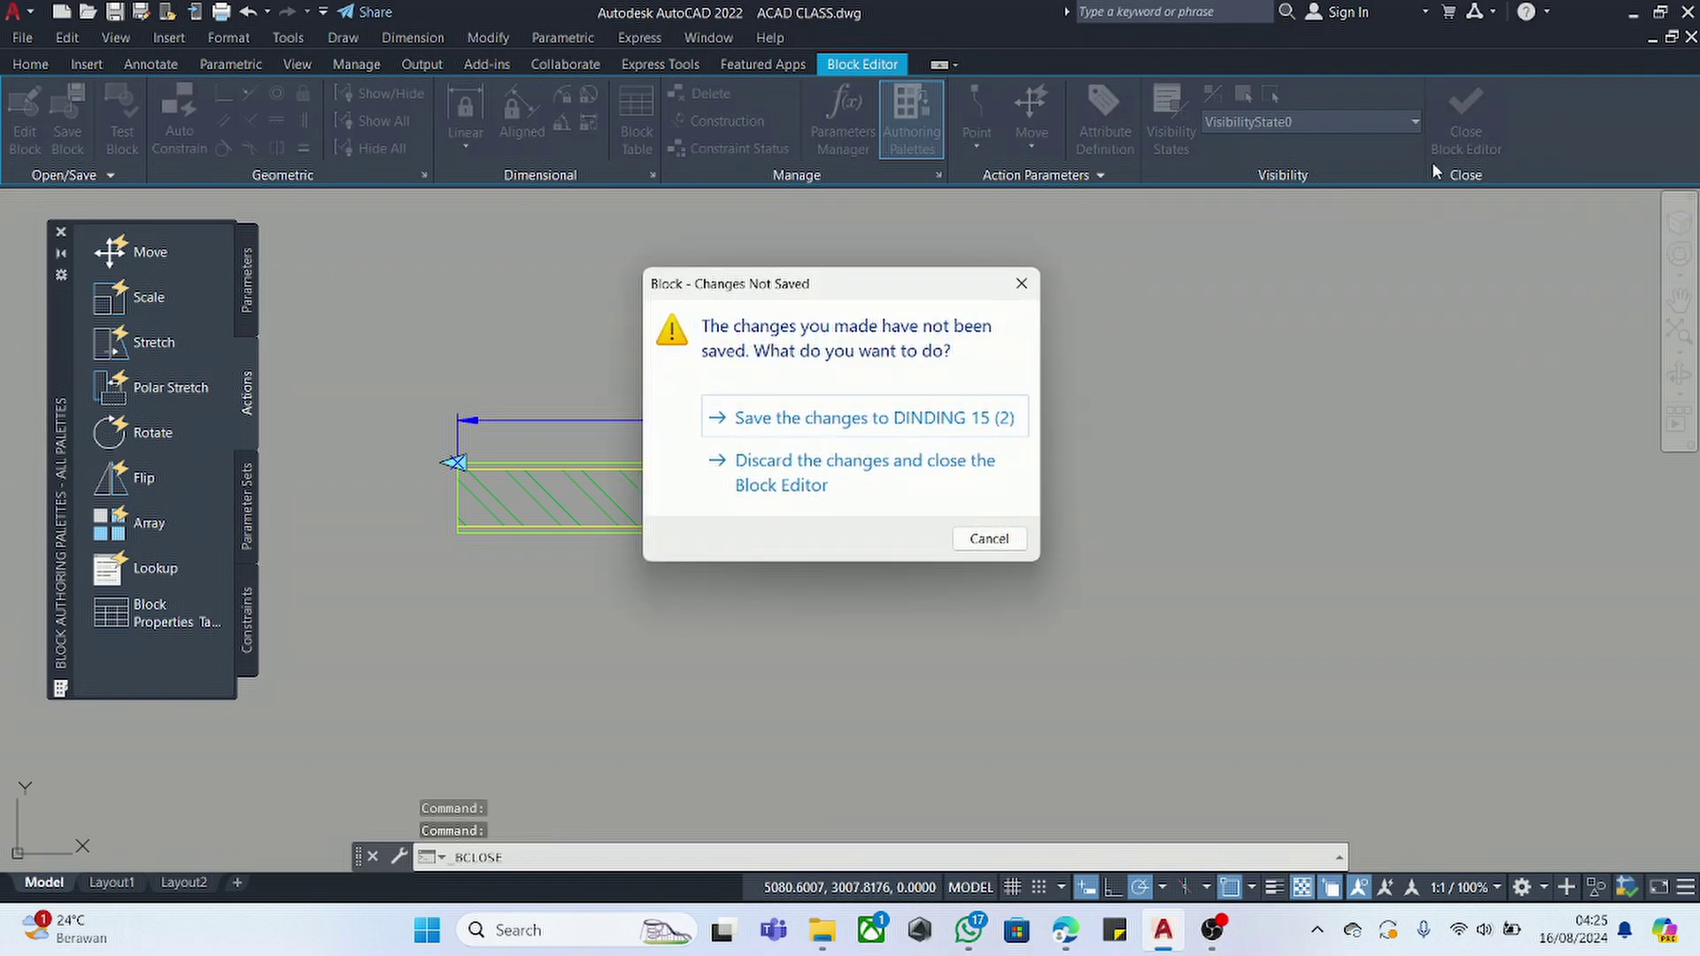
pyautogui.click(909, 421)
# - Lengthen the new wall block by stretching its left end outward in two stages
pyautogui.click(847, 369)
pyautogui.click(529, 337)
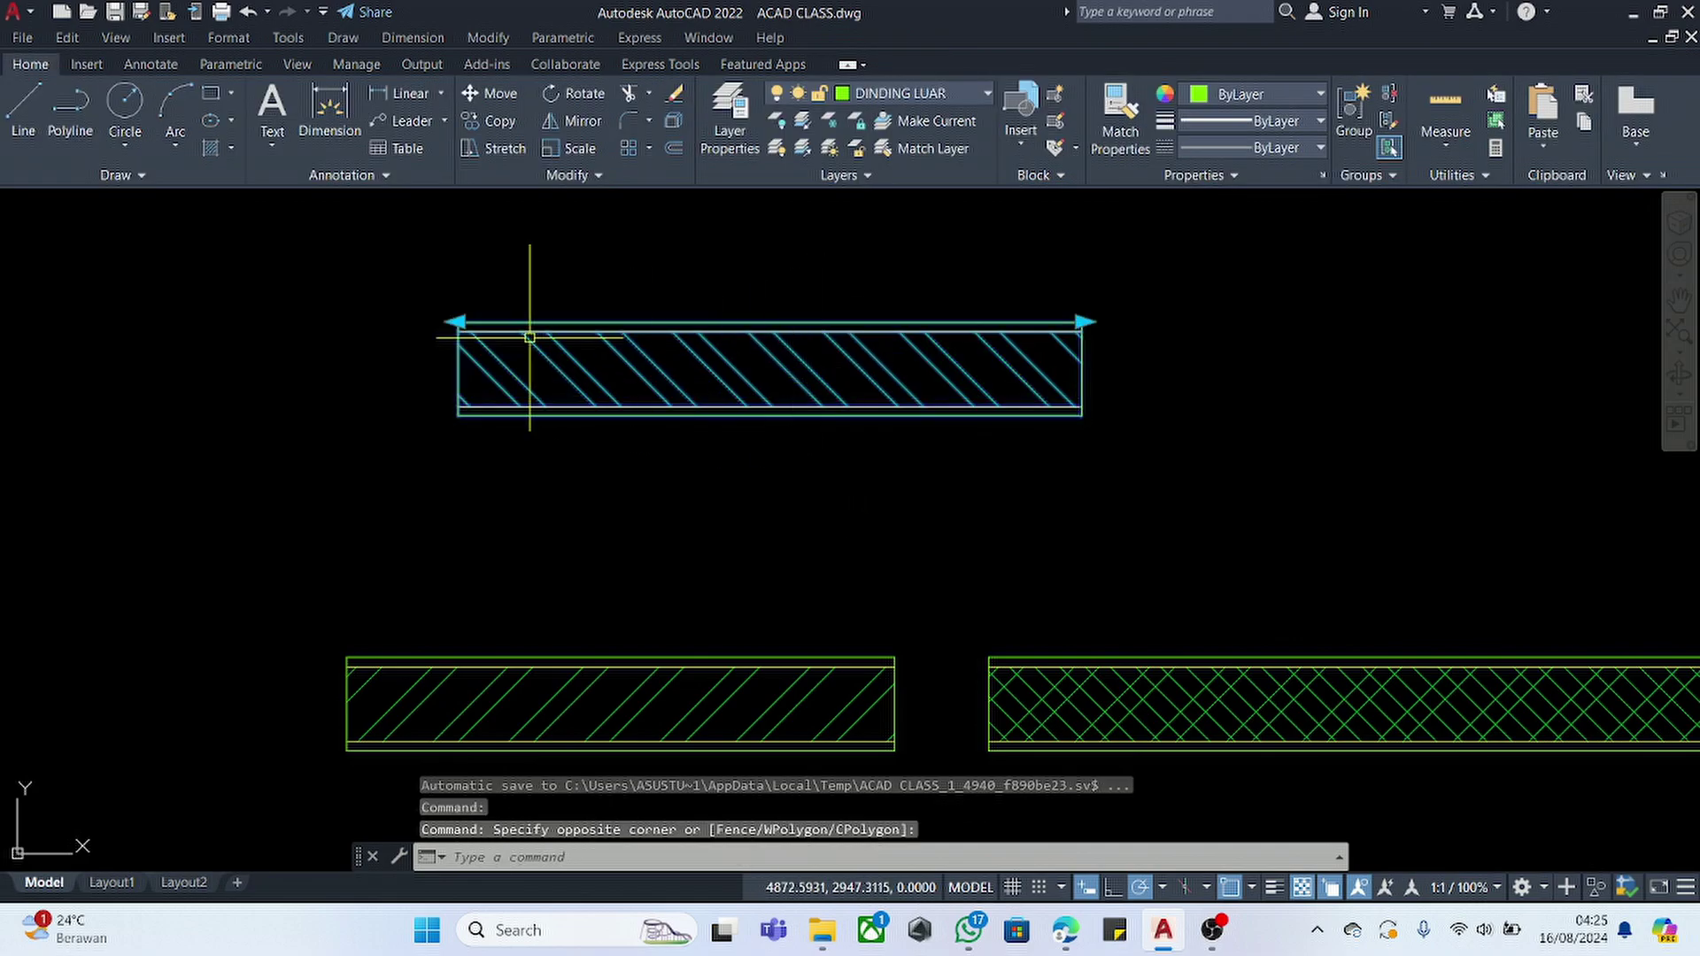
pyautogui.click(457, 321)
pyautogui.click(206, 322)
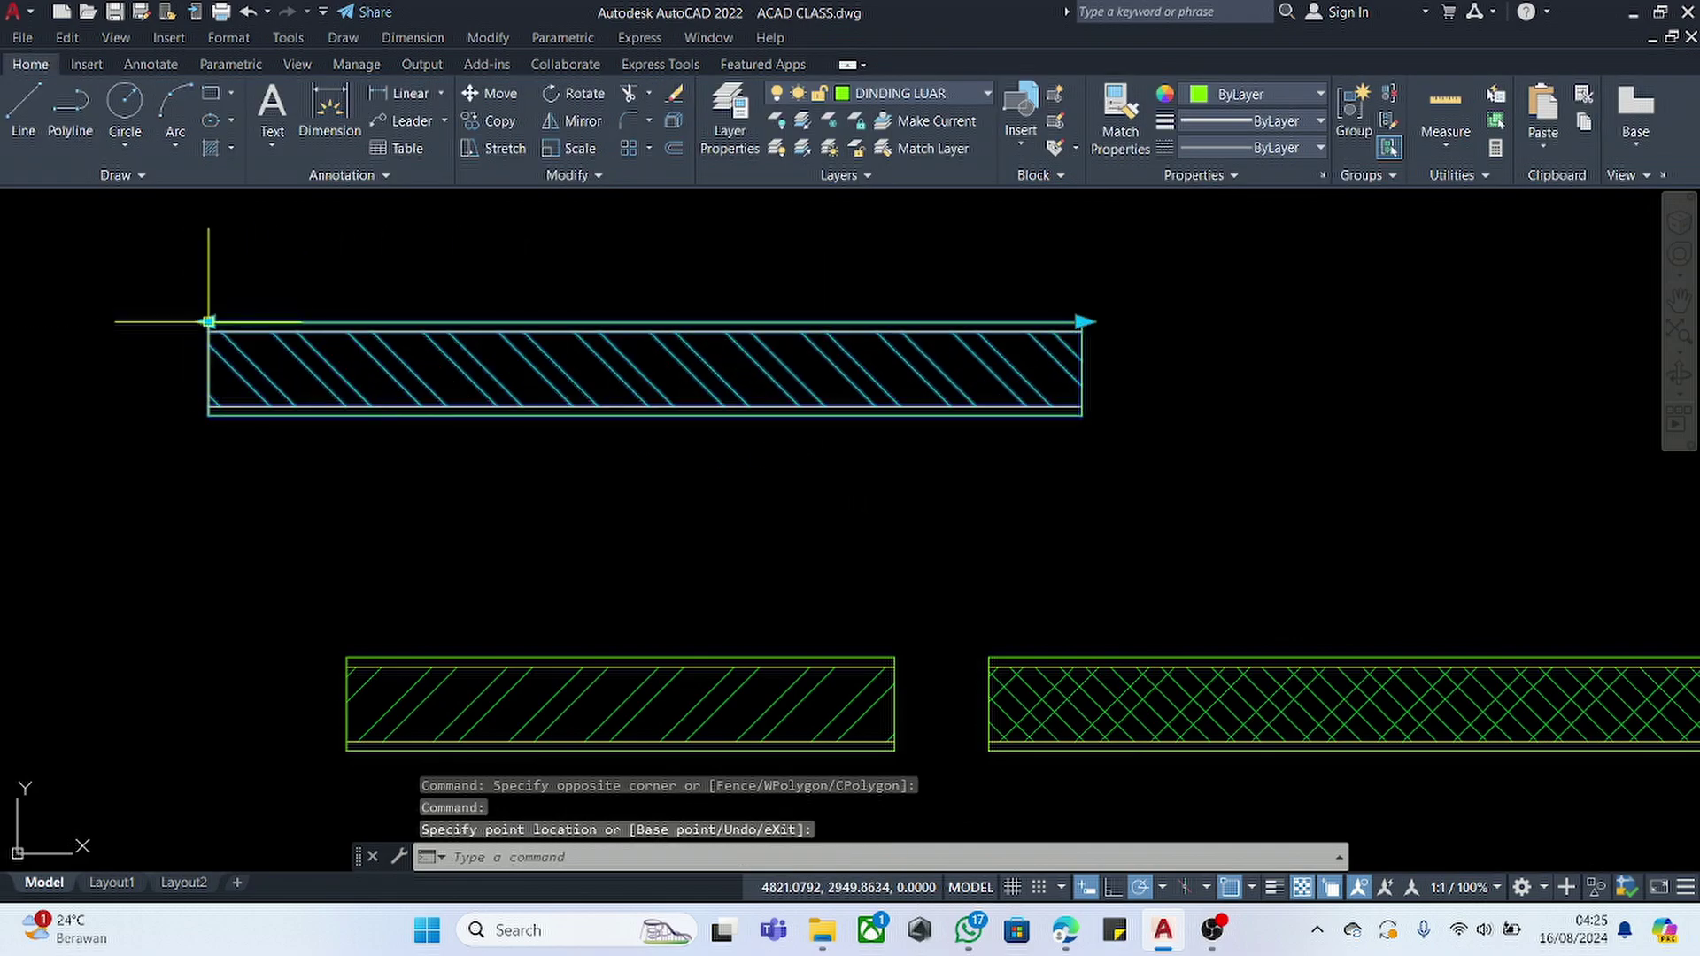
pyautogui.click(205, 321)
pyautogui.click(95, 321)
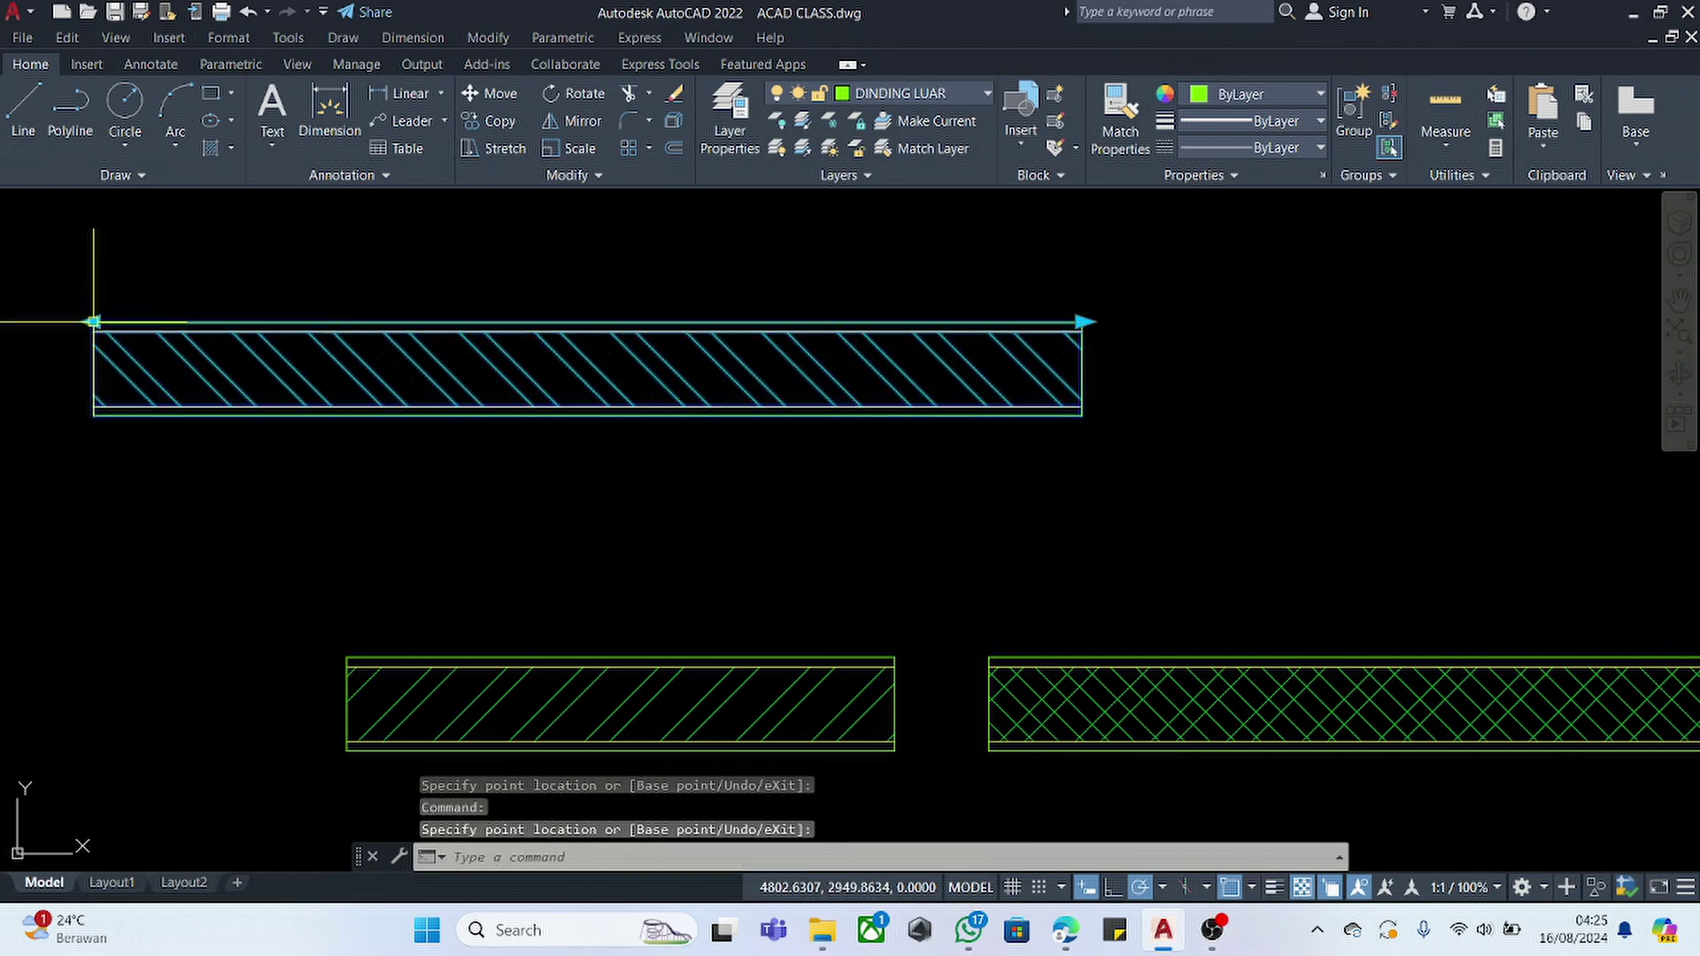
pyautogui.scroll(-4, 693, 657)
pyautogui.press('Escape')
pyautogui.scroll(4, 522, 567)
pyautogui.scroll(-7, 952, 531)
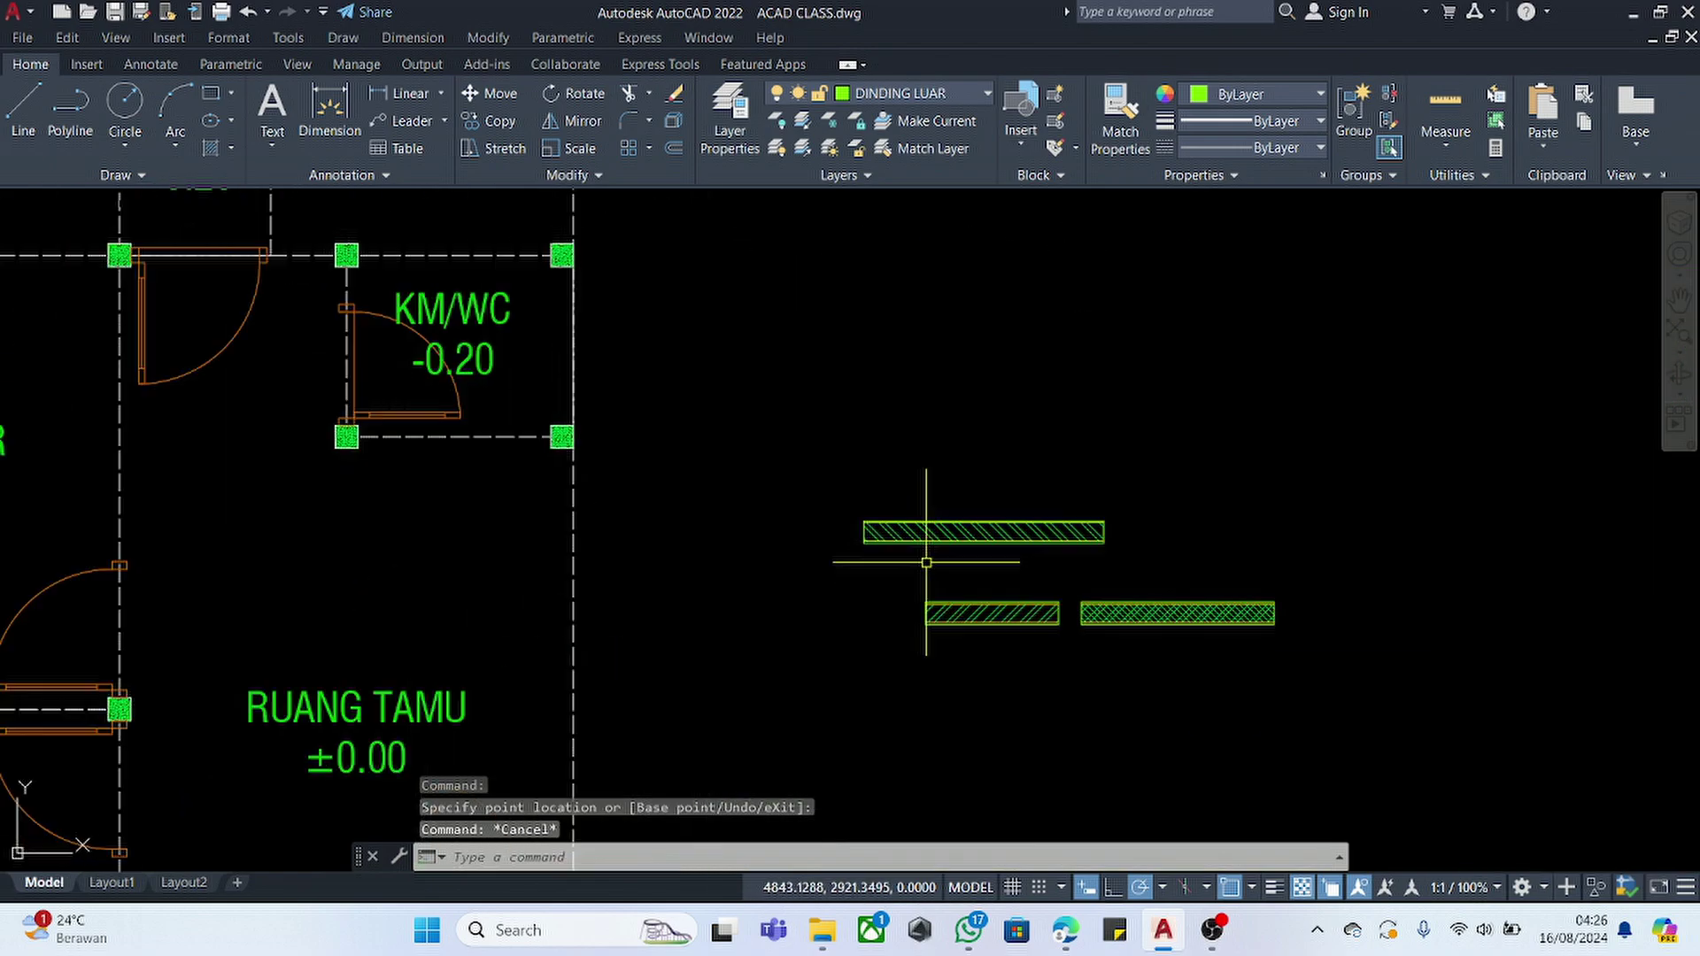
# - Move the wall block by its upper-left corner to the upper-right corner of the column at KAMAR TIDUR's upper-left corner
pyautogui.scroll(5, 926, 557)
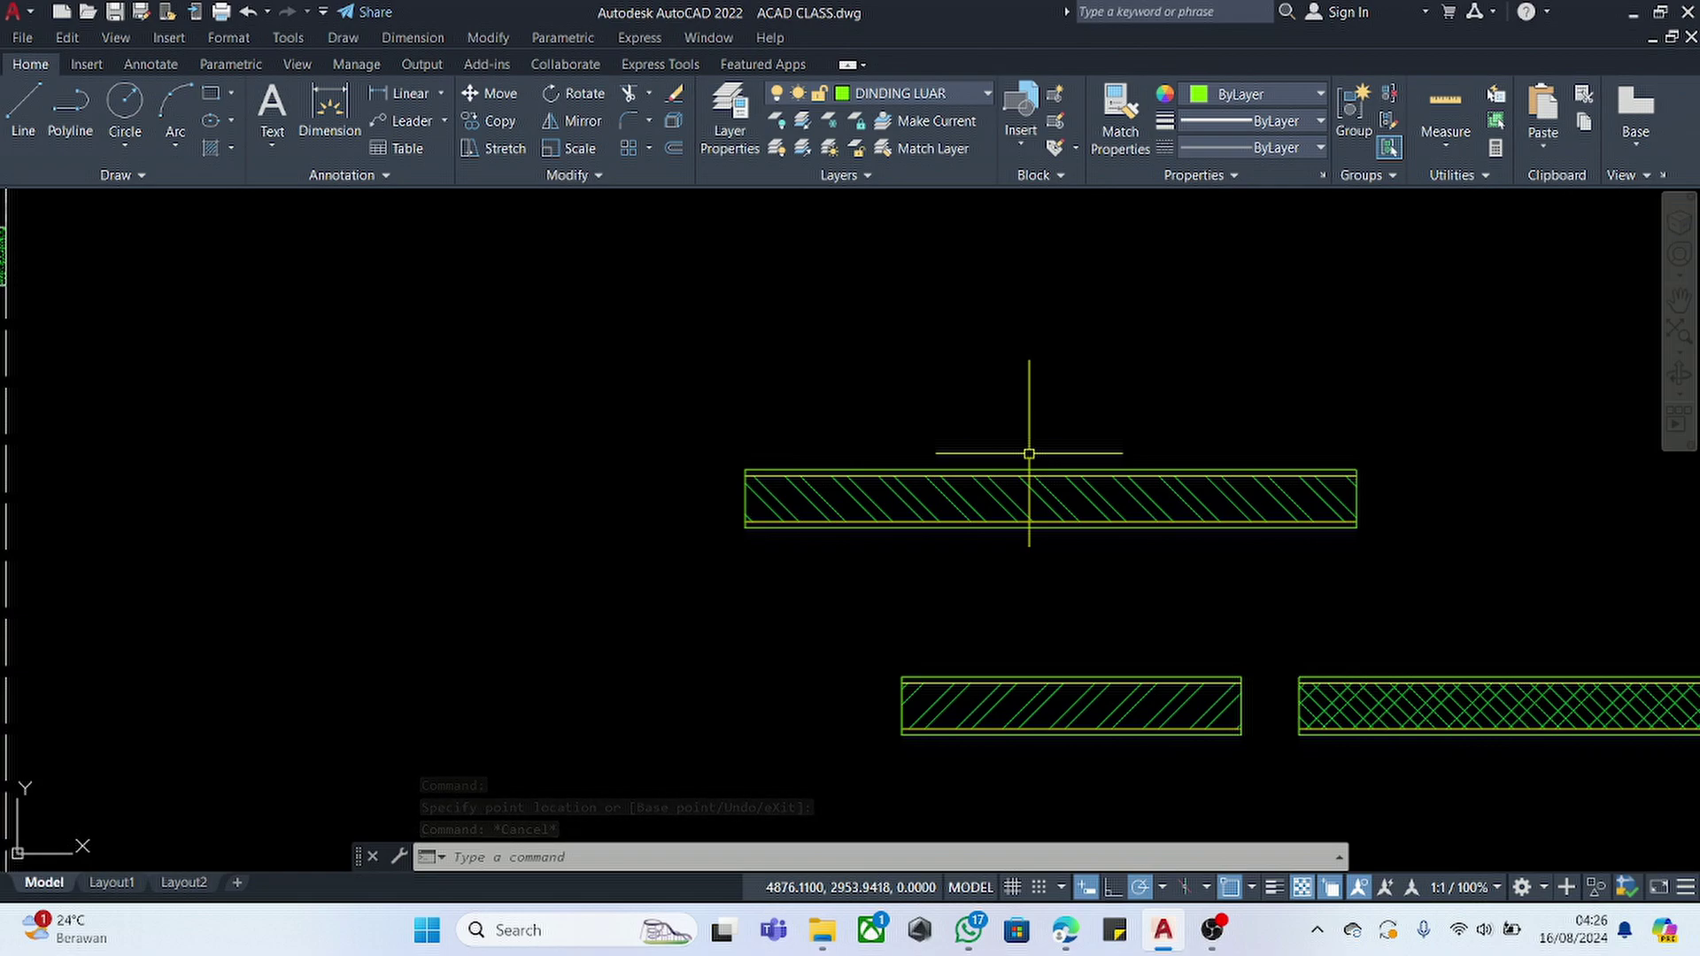
pyautogui.click(1008, 407)
pyautogui.click(884, 555)
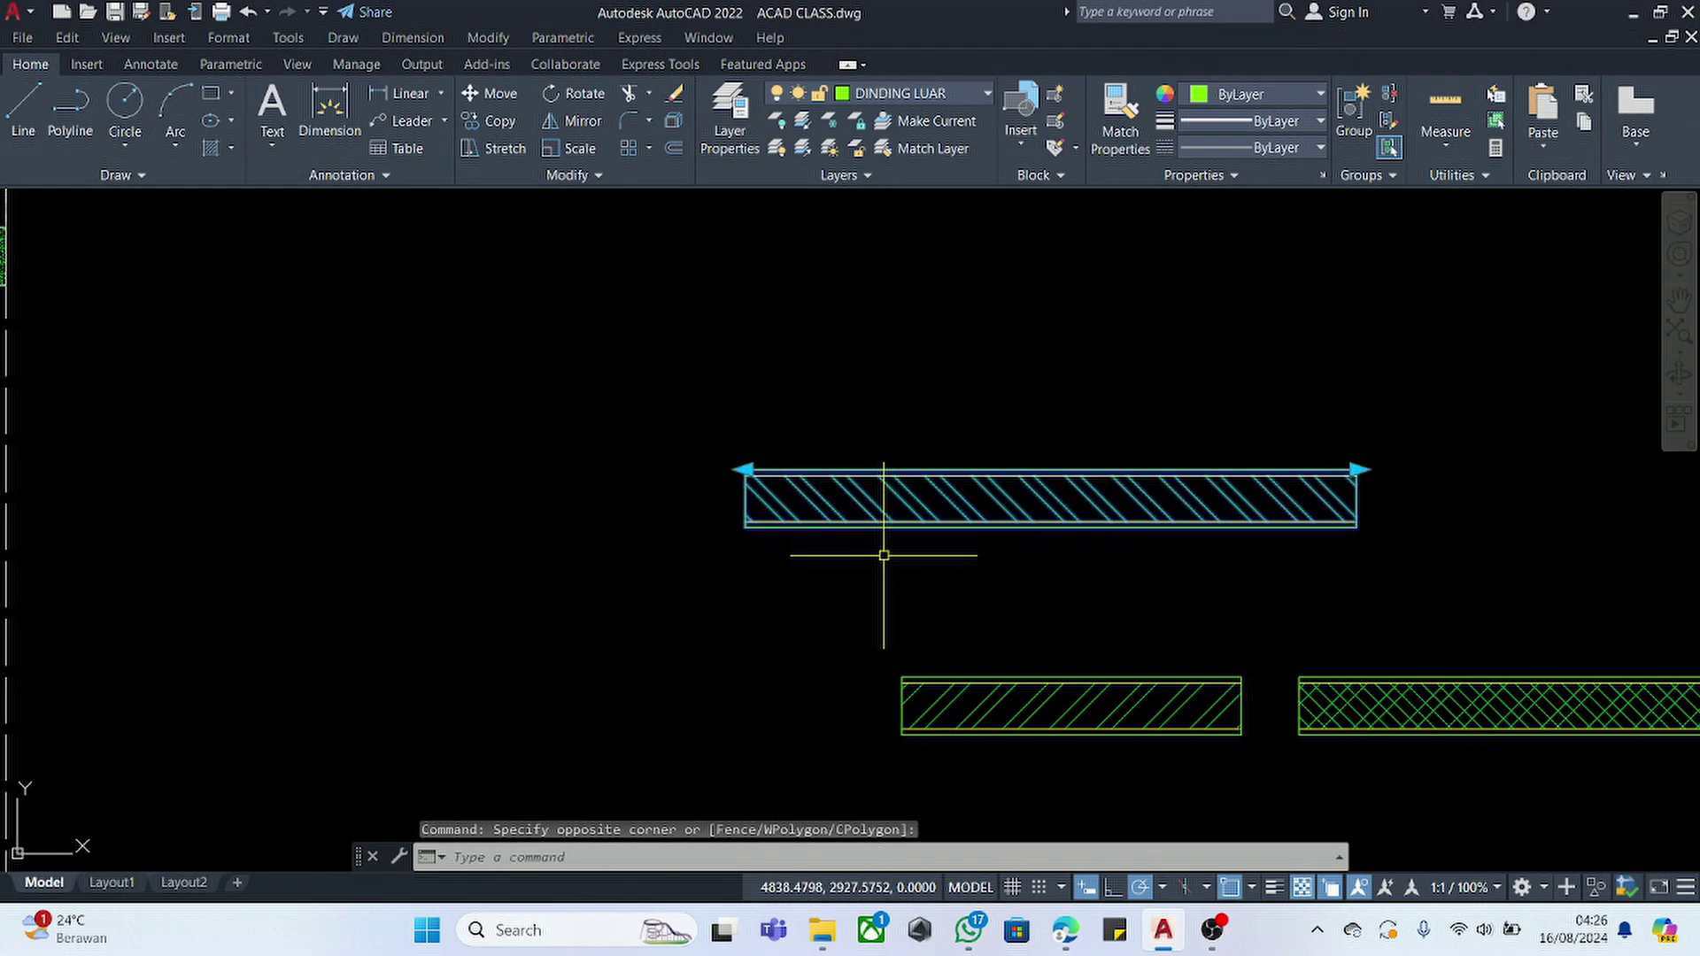
pyautogui.write('m')
pyautogui.press('Return')
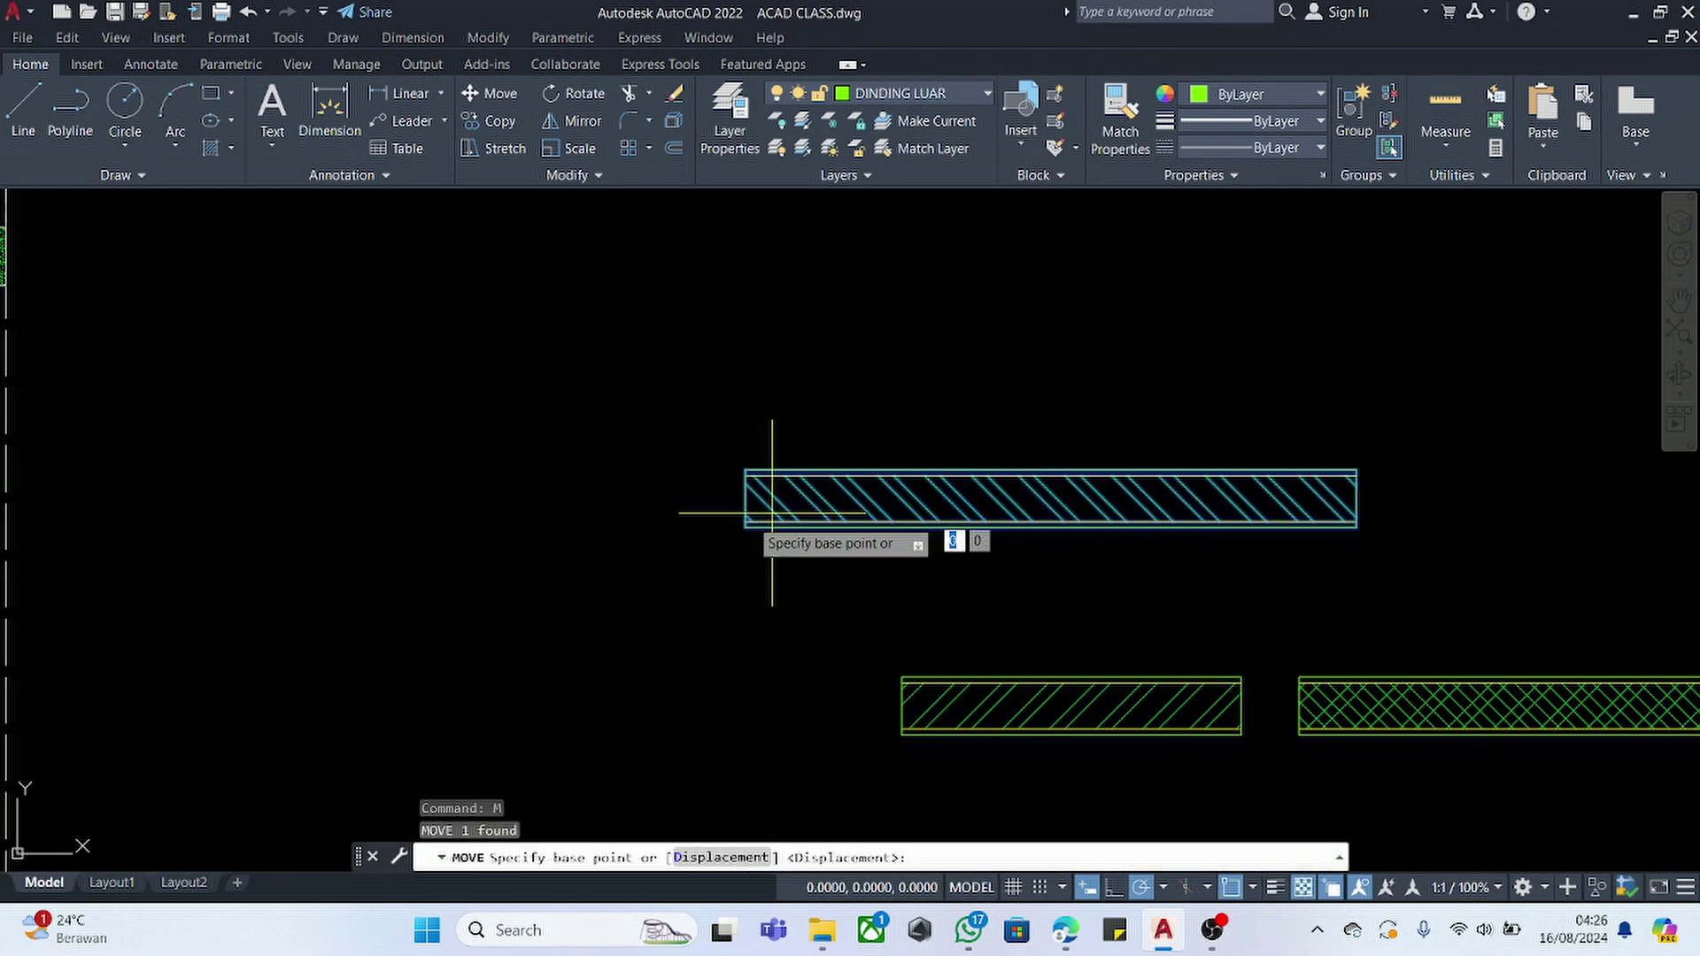
pyautogui.click(743, 472)
pyautogui.scroll(-3, 735, 465)
pyautogui.scroll(5, 532, 363)
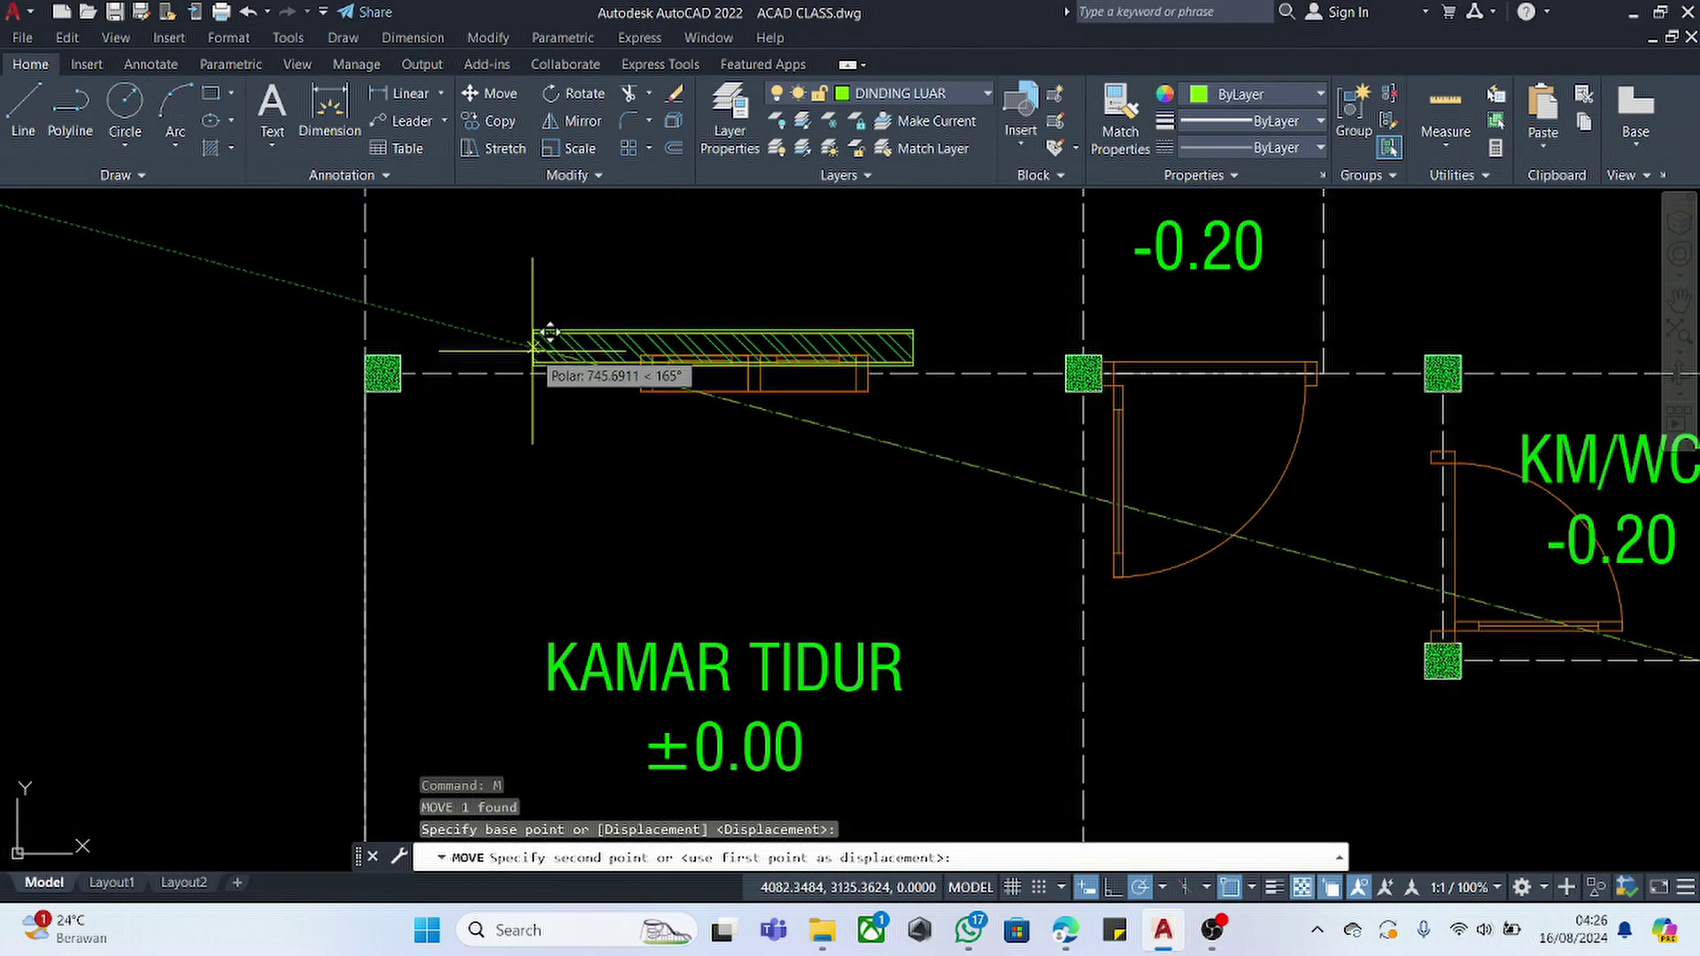
pyautogui.click(339, 369)
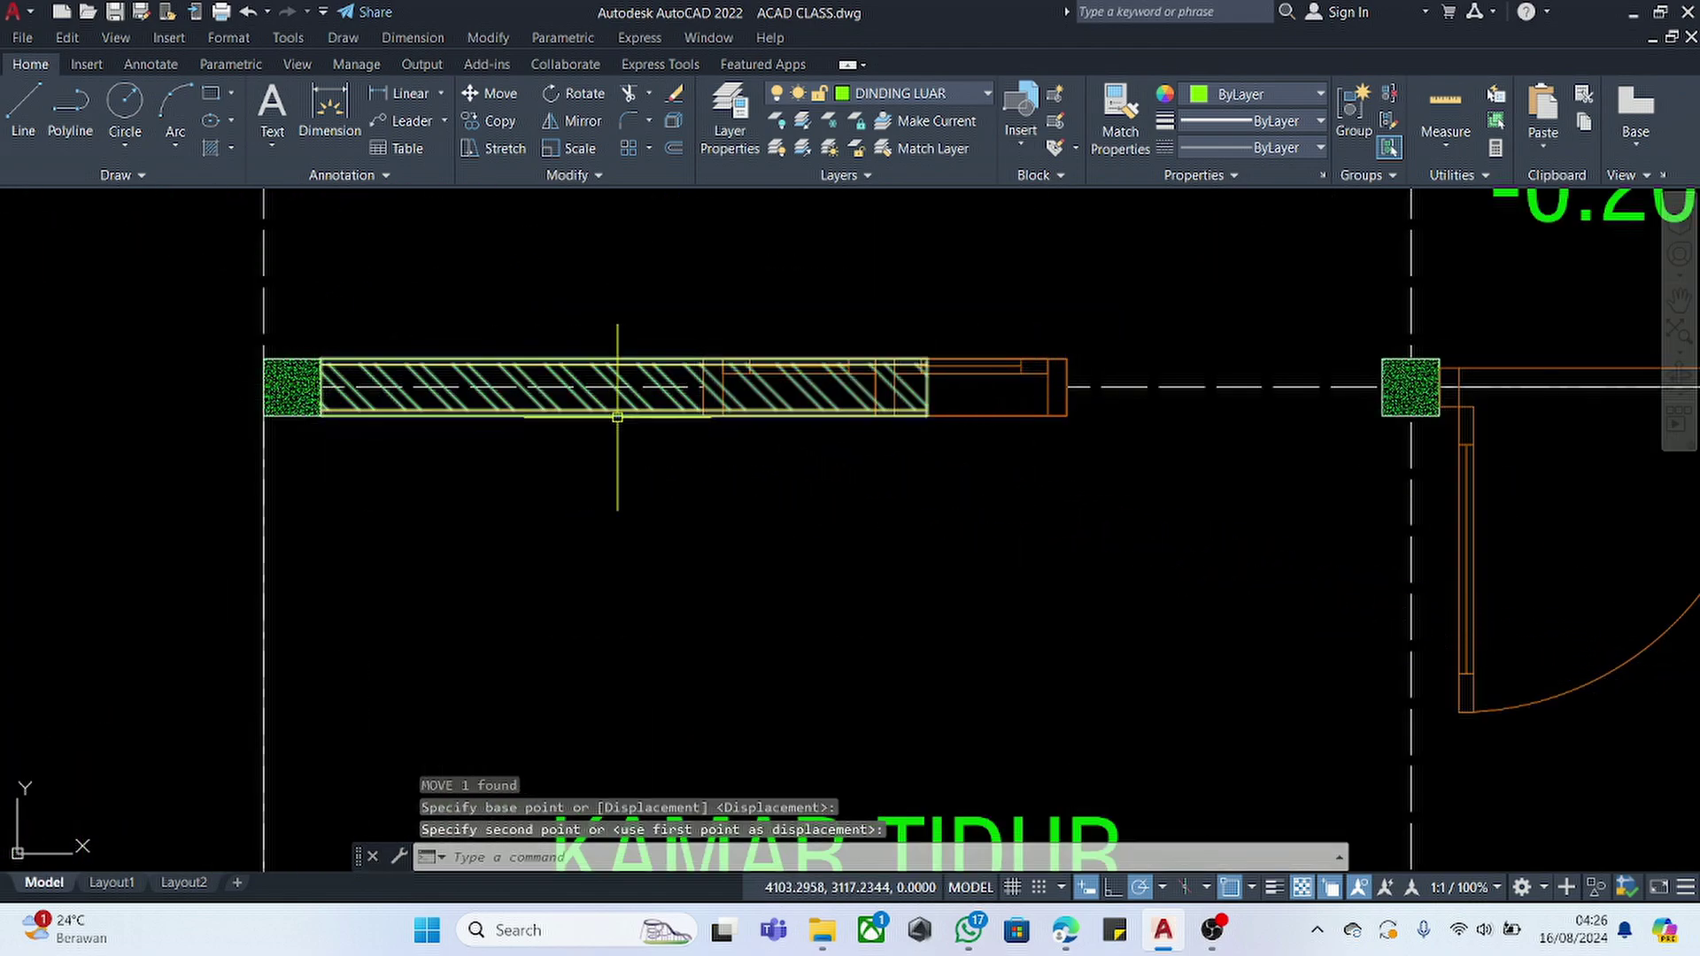
# - Stretch the wall block's right end past the window to meet the left face of the next column
pyautogui.click(617, 416)
pyautogui.click(926, 357)
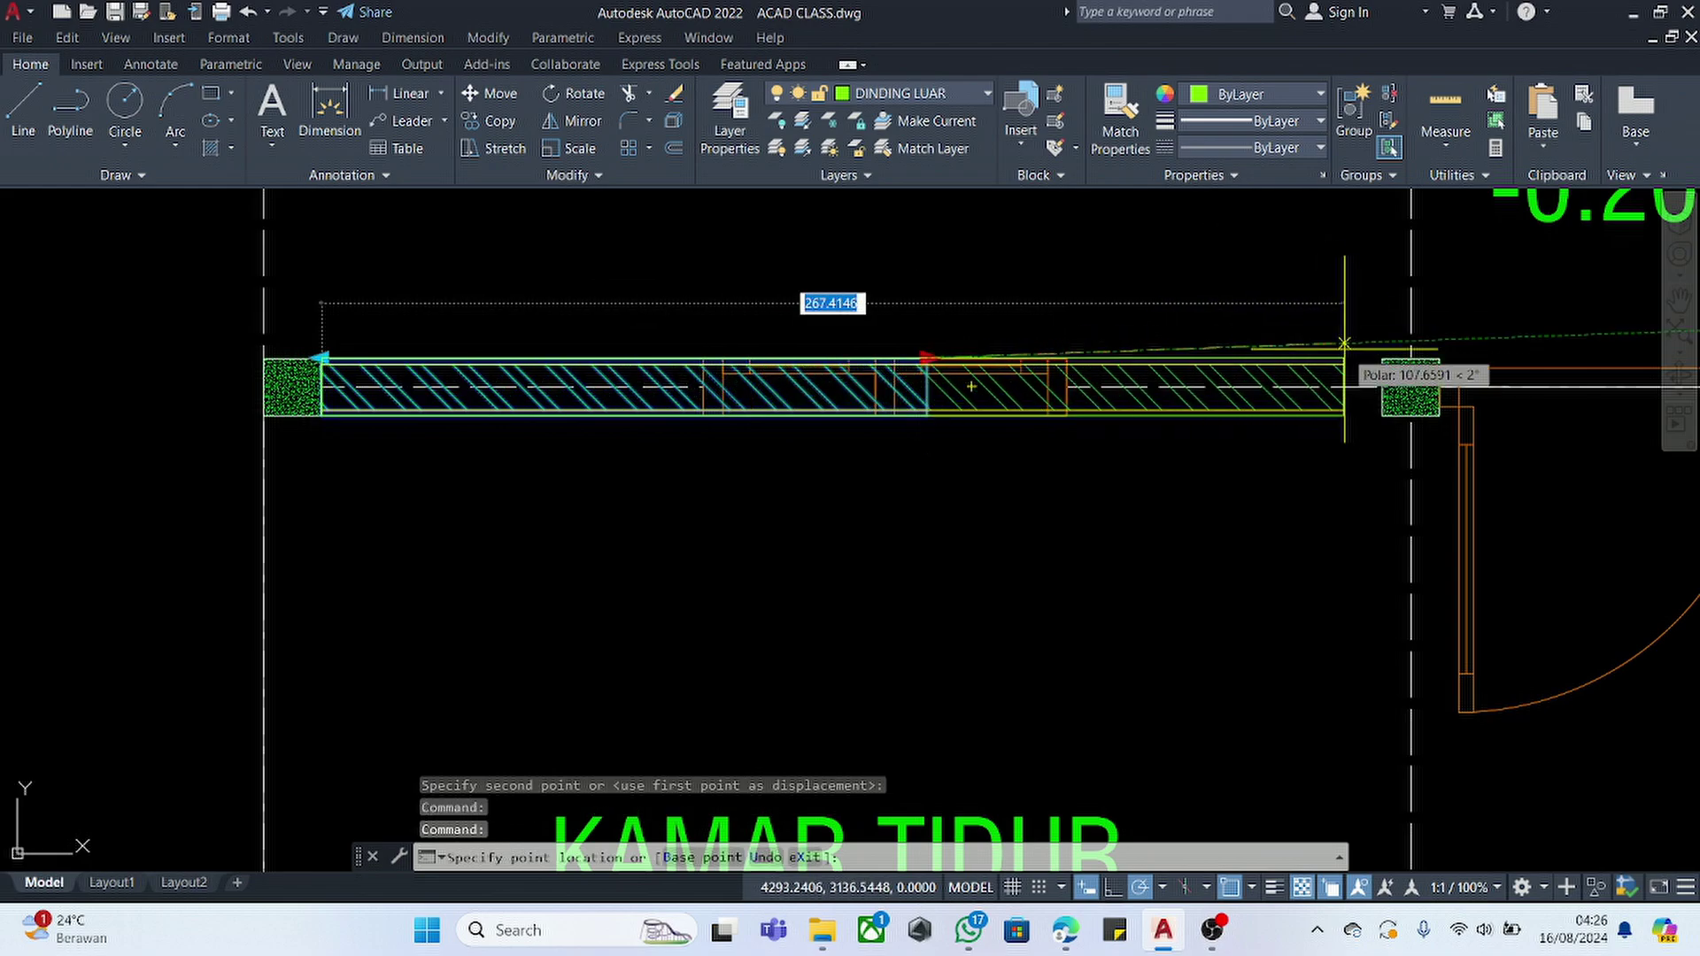
pyautogui.press('Escape')
pyautogui.scroll(4, 859, 381)
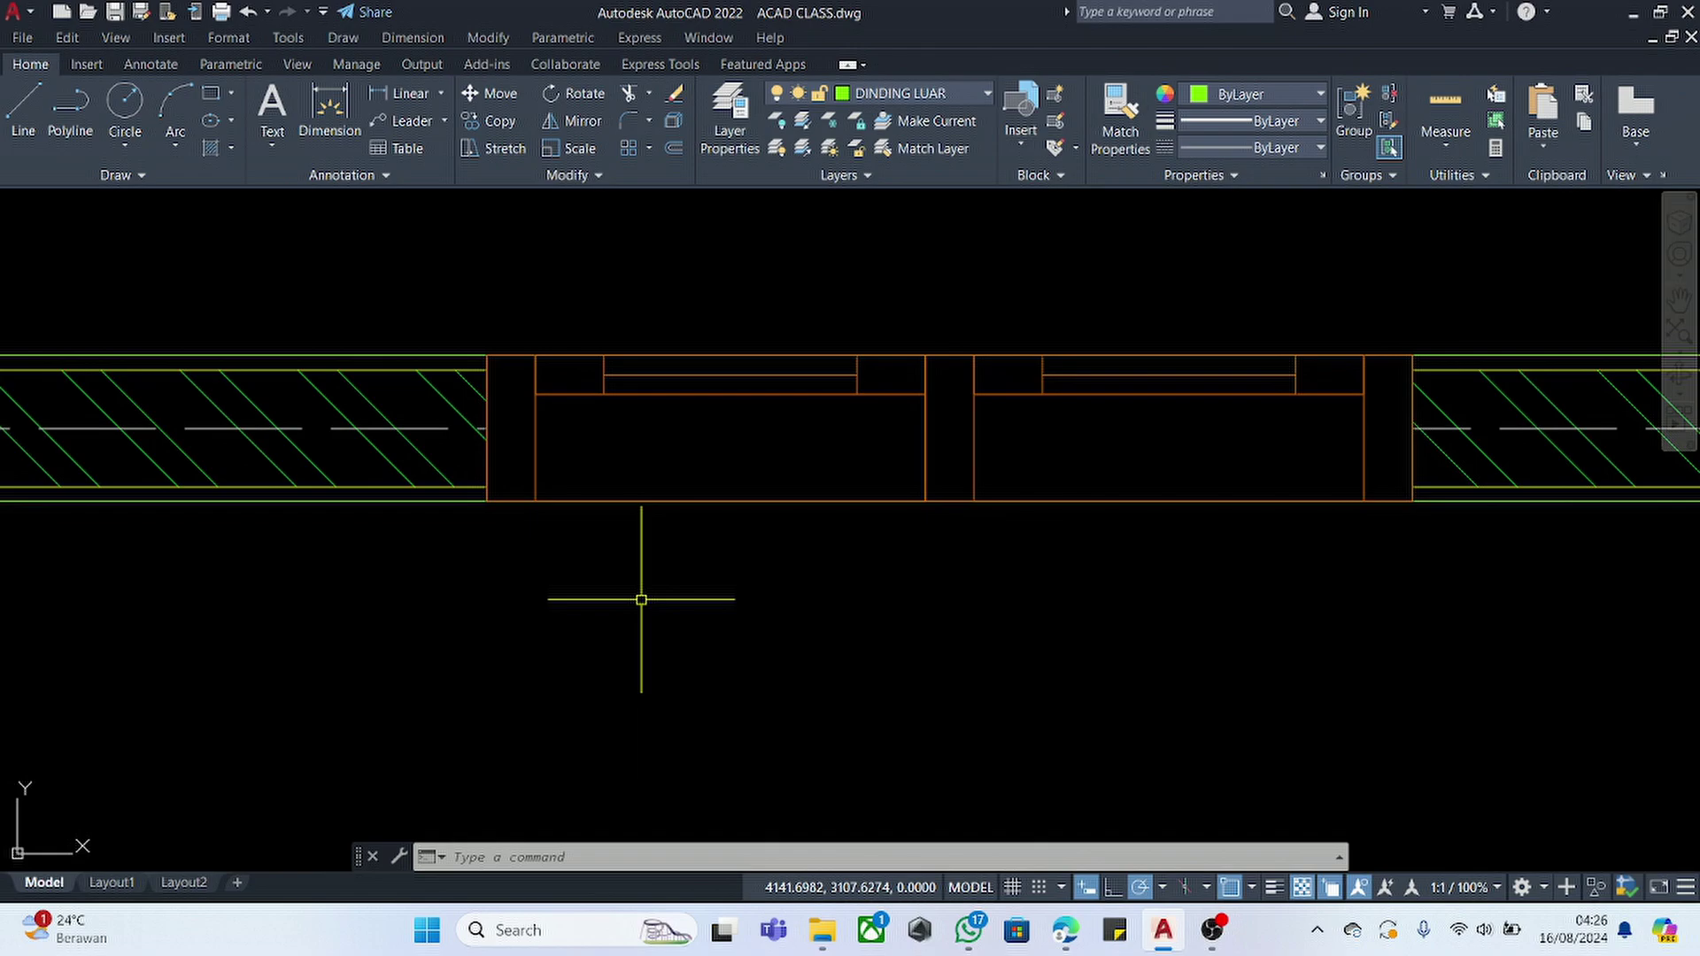
pyautogui.scroll(-4, 641, 592)
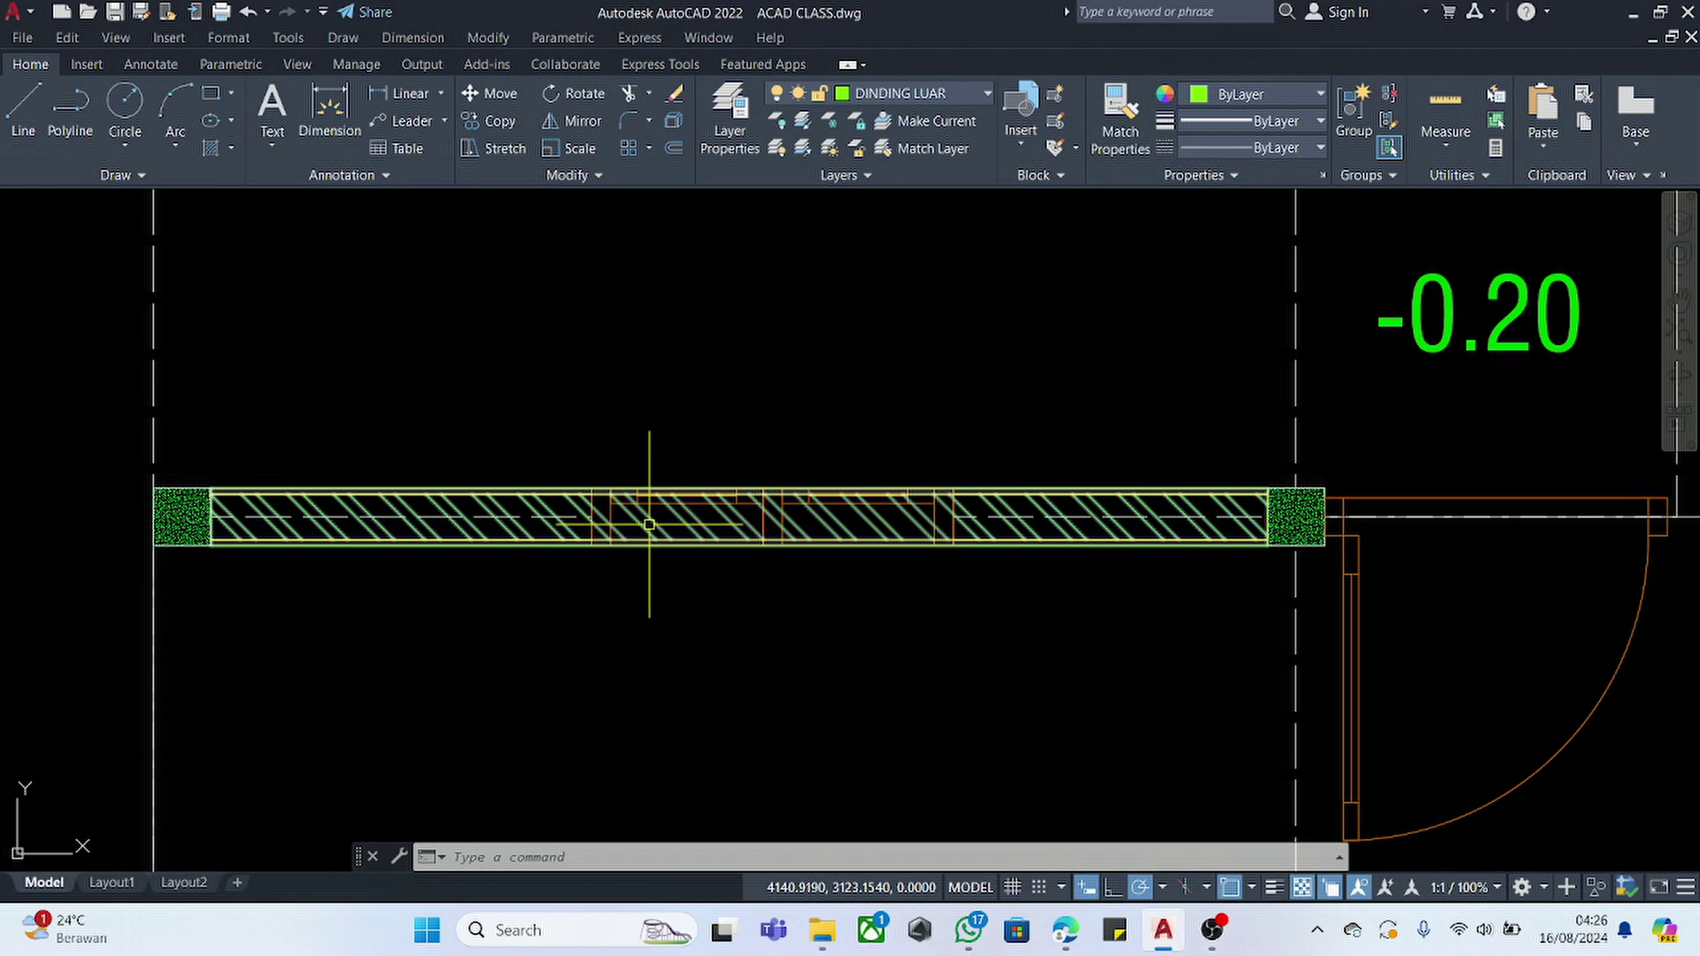
pyautogui.scroll(5, 802, 526)
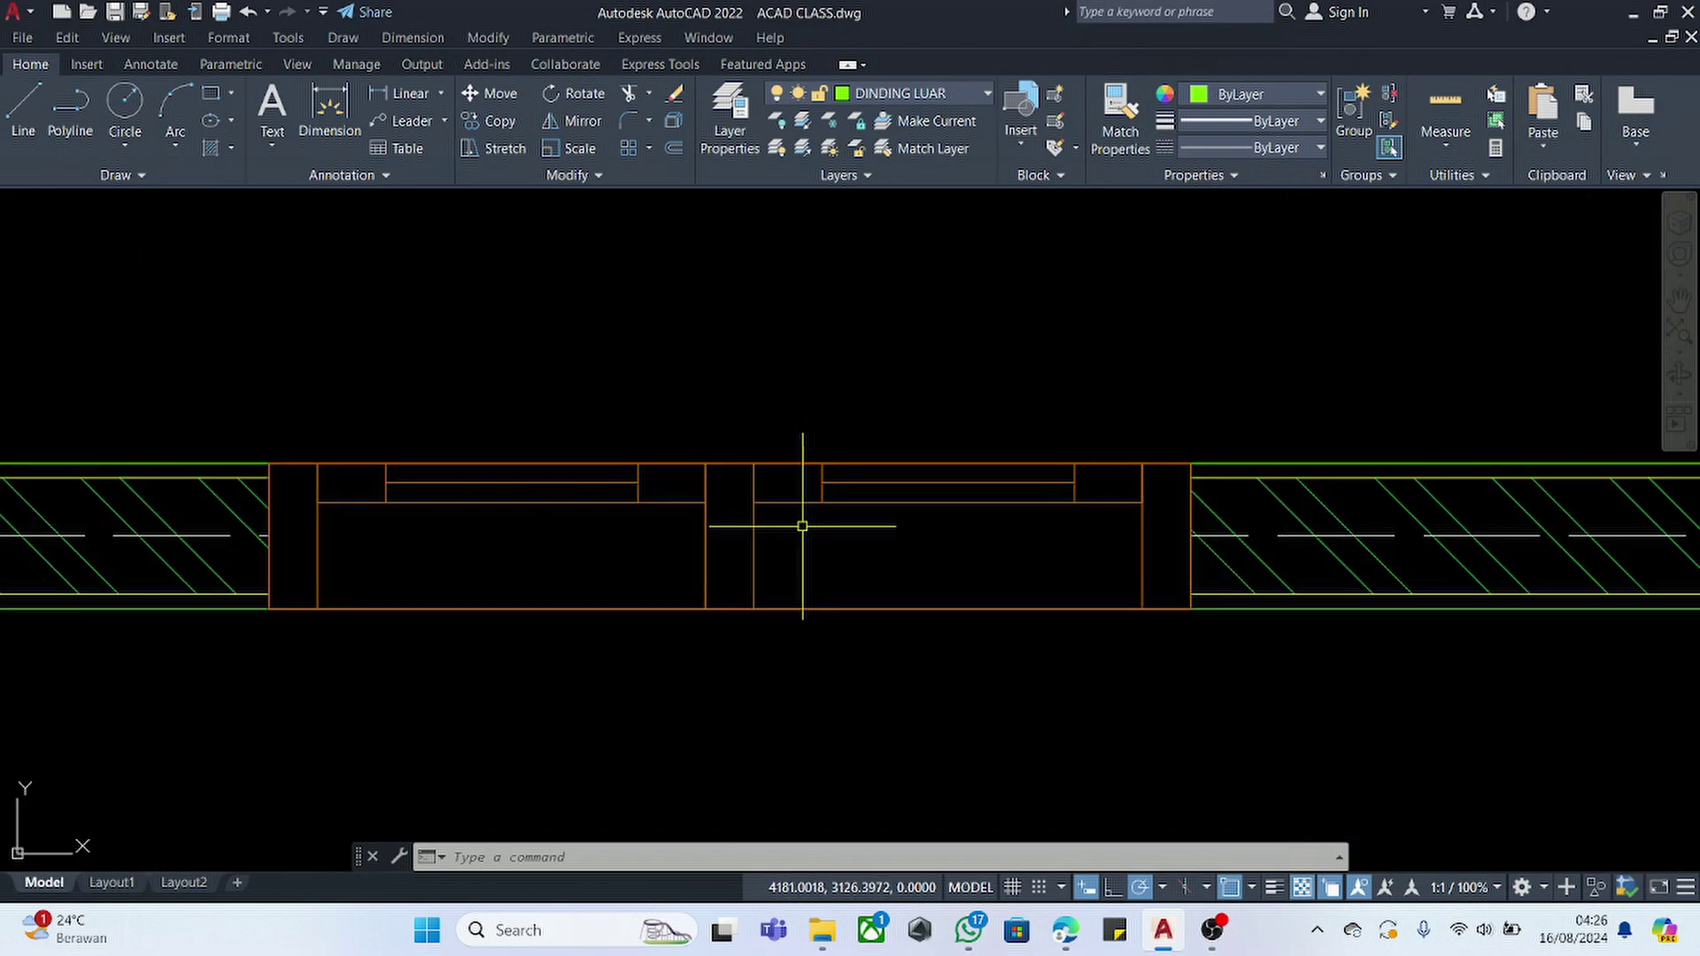
# - Copy the upper KAMAR TIDUR wall block straight down between the columns dividing the bedrooms and between those along the lower bedroom's bottom edge
pyautogui.scroll(-5, 802, 525)
pyautogui.scroll(4, 814, 531)
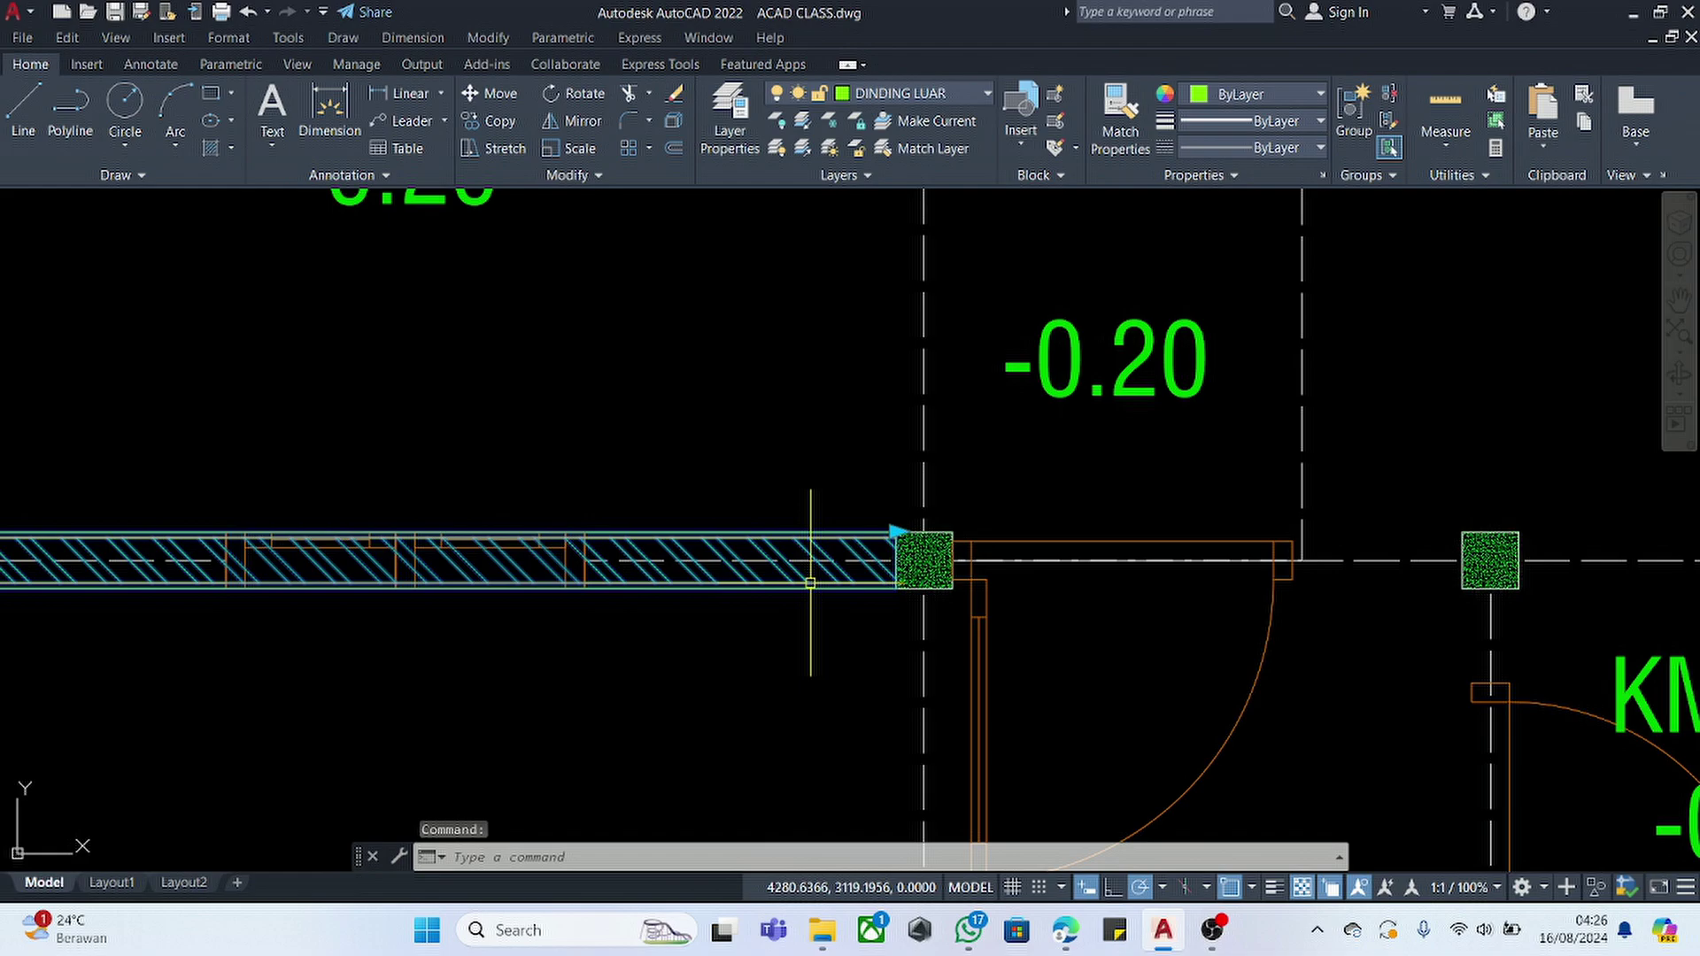
pyautogui.click(810, 582)
pyautogui.write('CO')
pyautogui.press('Return')
pyautogui.scroll(-4, 797, 549)
pyautogui.scroll(4, 425, 557)
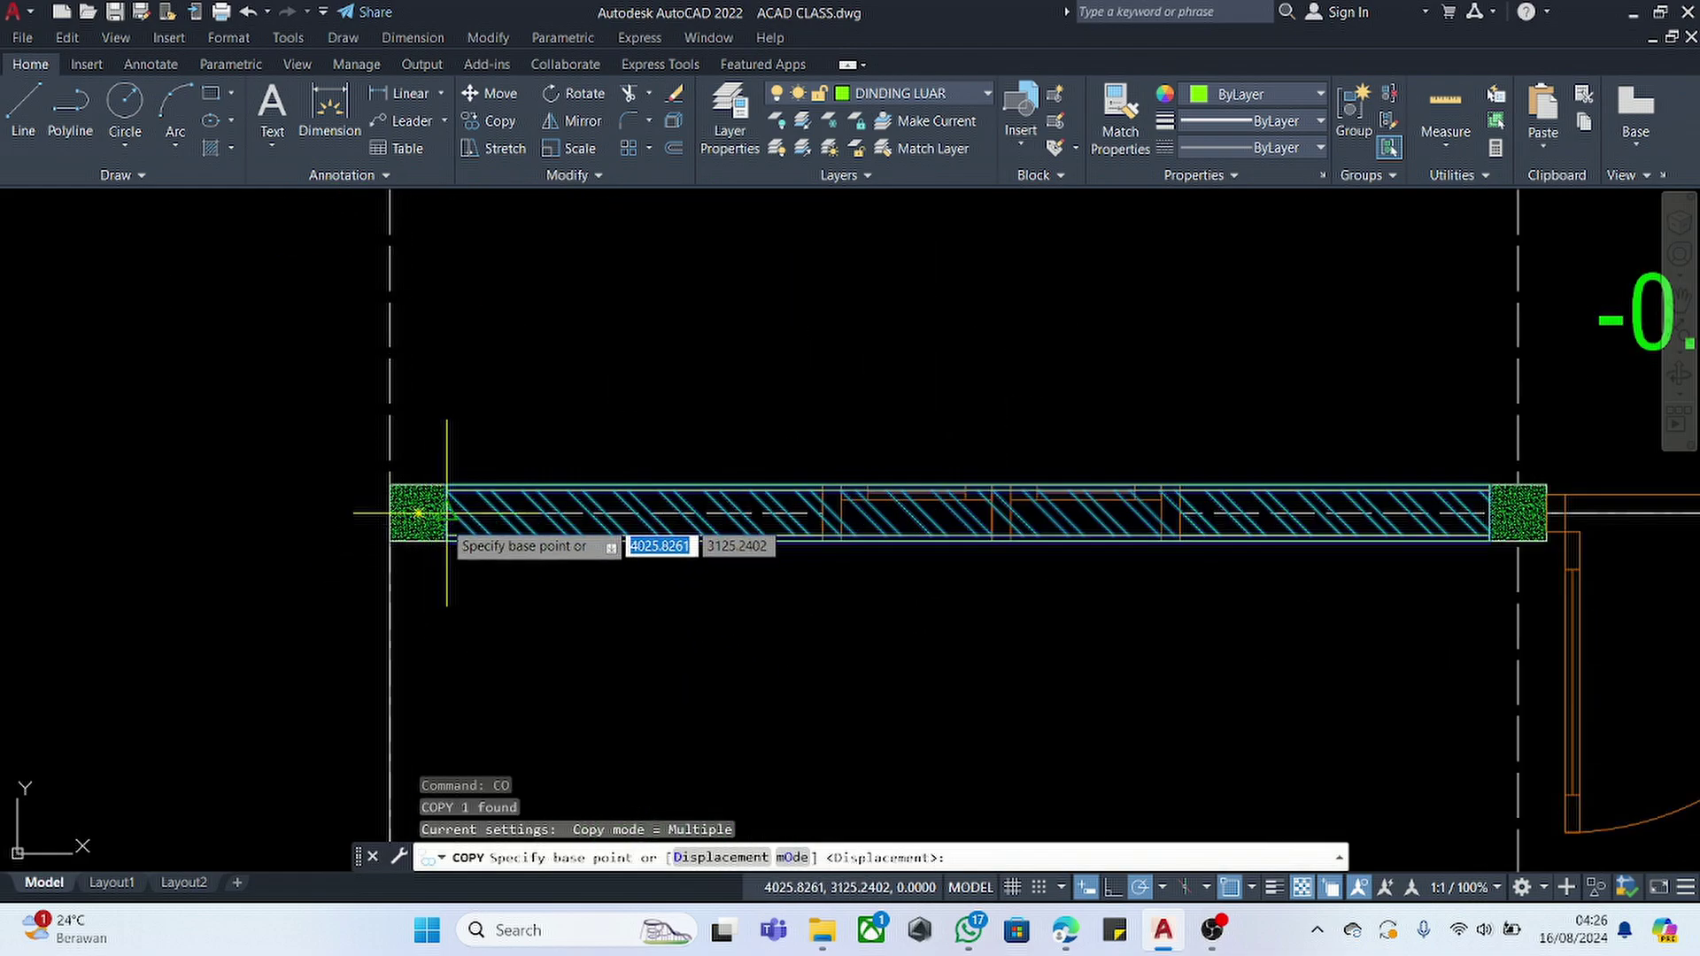
pyautogui.click(417, 512)
pyautogui.scroll(-4, 653, 383)
pyautogui.scroll(4, 618, 676)
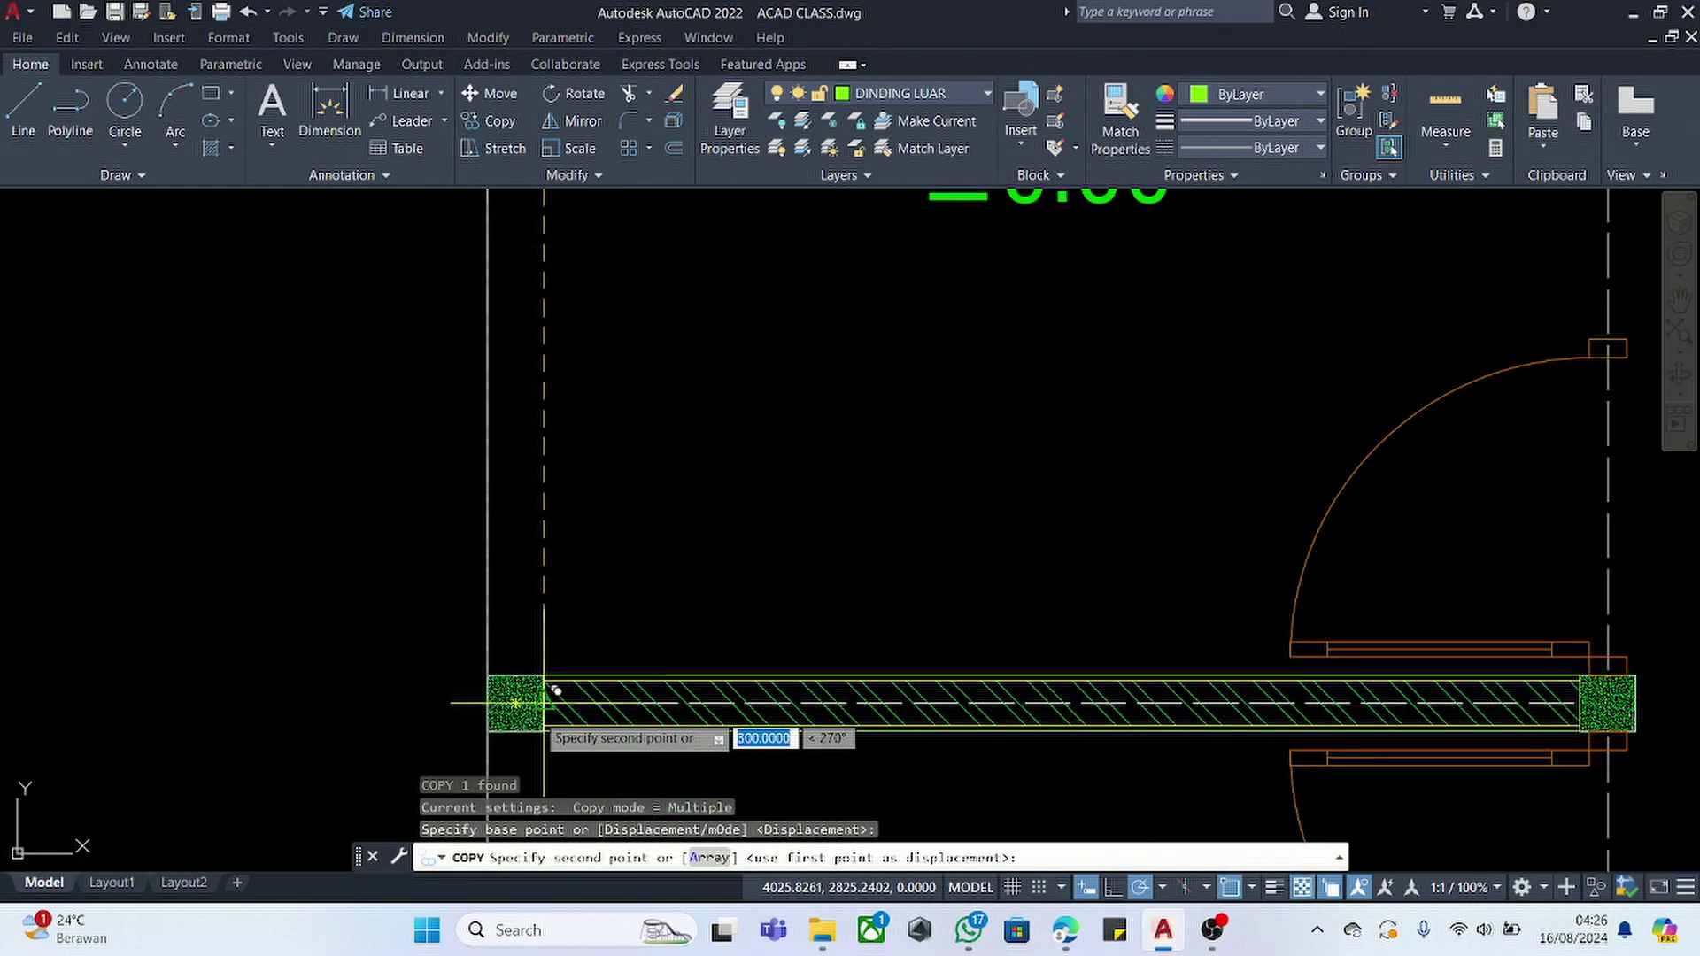
pyautogui.click(543, 704)
pyautogui.scroll(-4, 543, 703)
pyautogui.scroll(4, 726, 611)
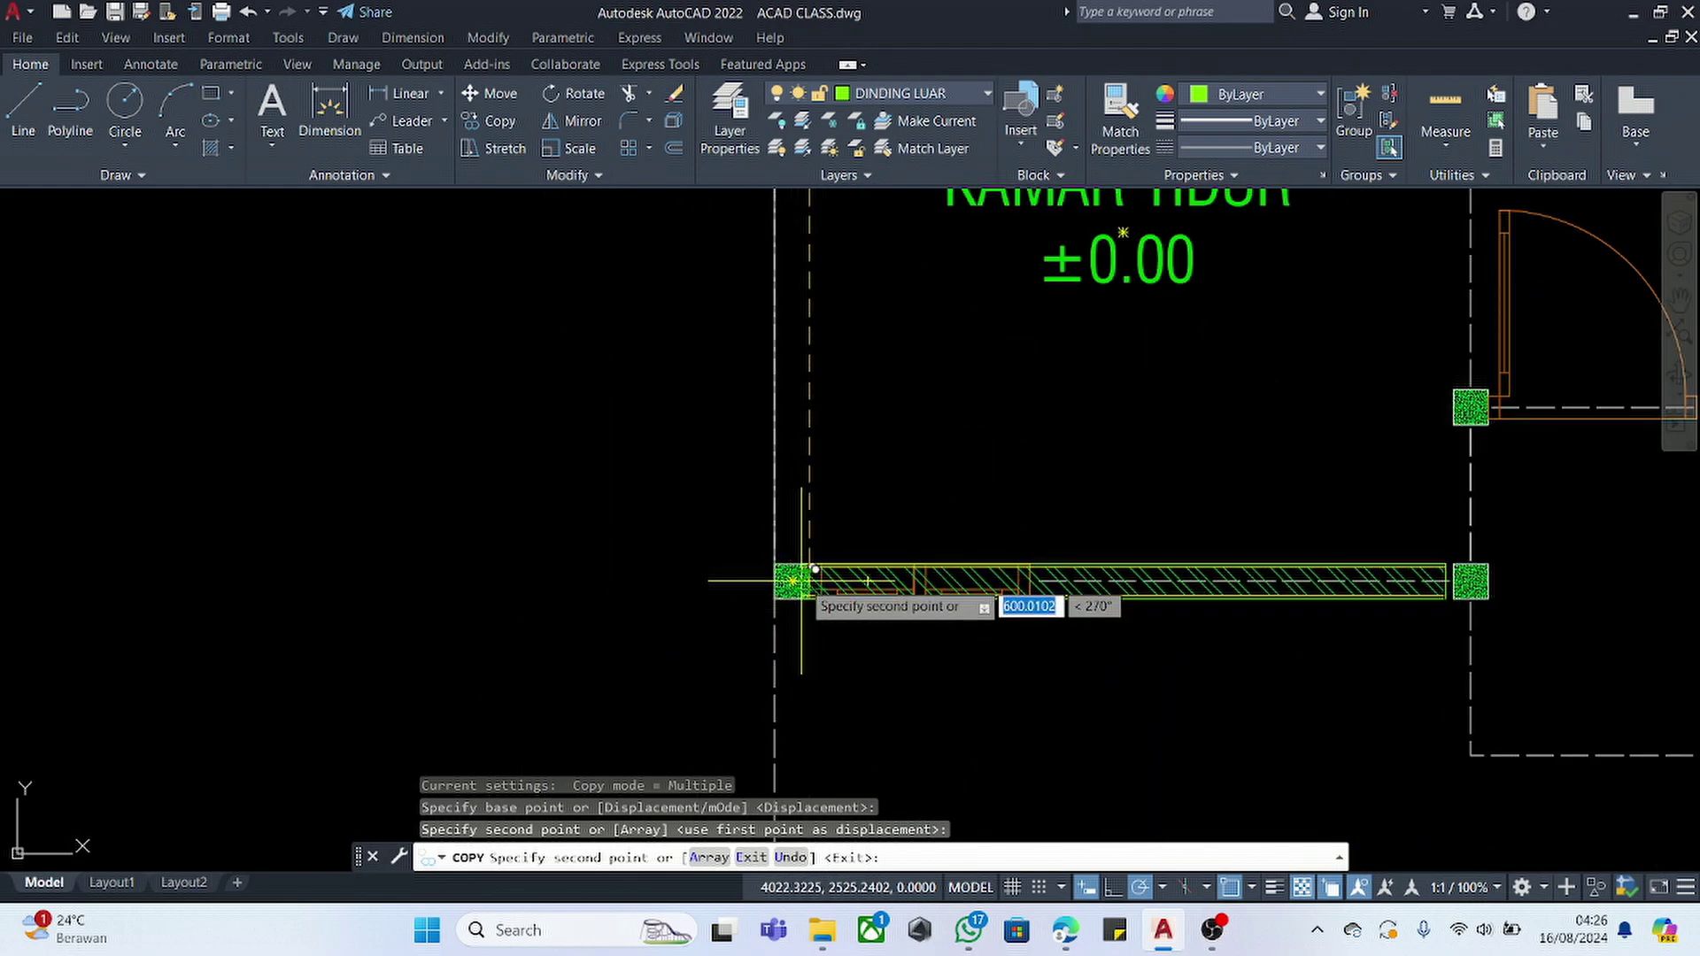
pyautogui.press('Escape')
# - Send the lower KAMAR TIDUR's bottom wall block to the back of the draw order, behind its window
pyautogui.scroll(4, 1005, 560)
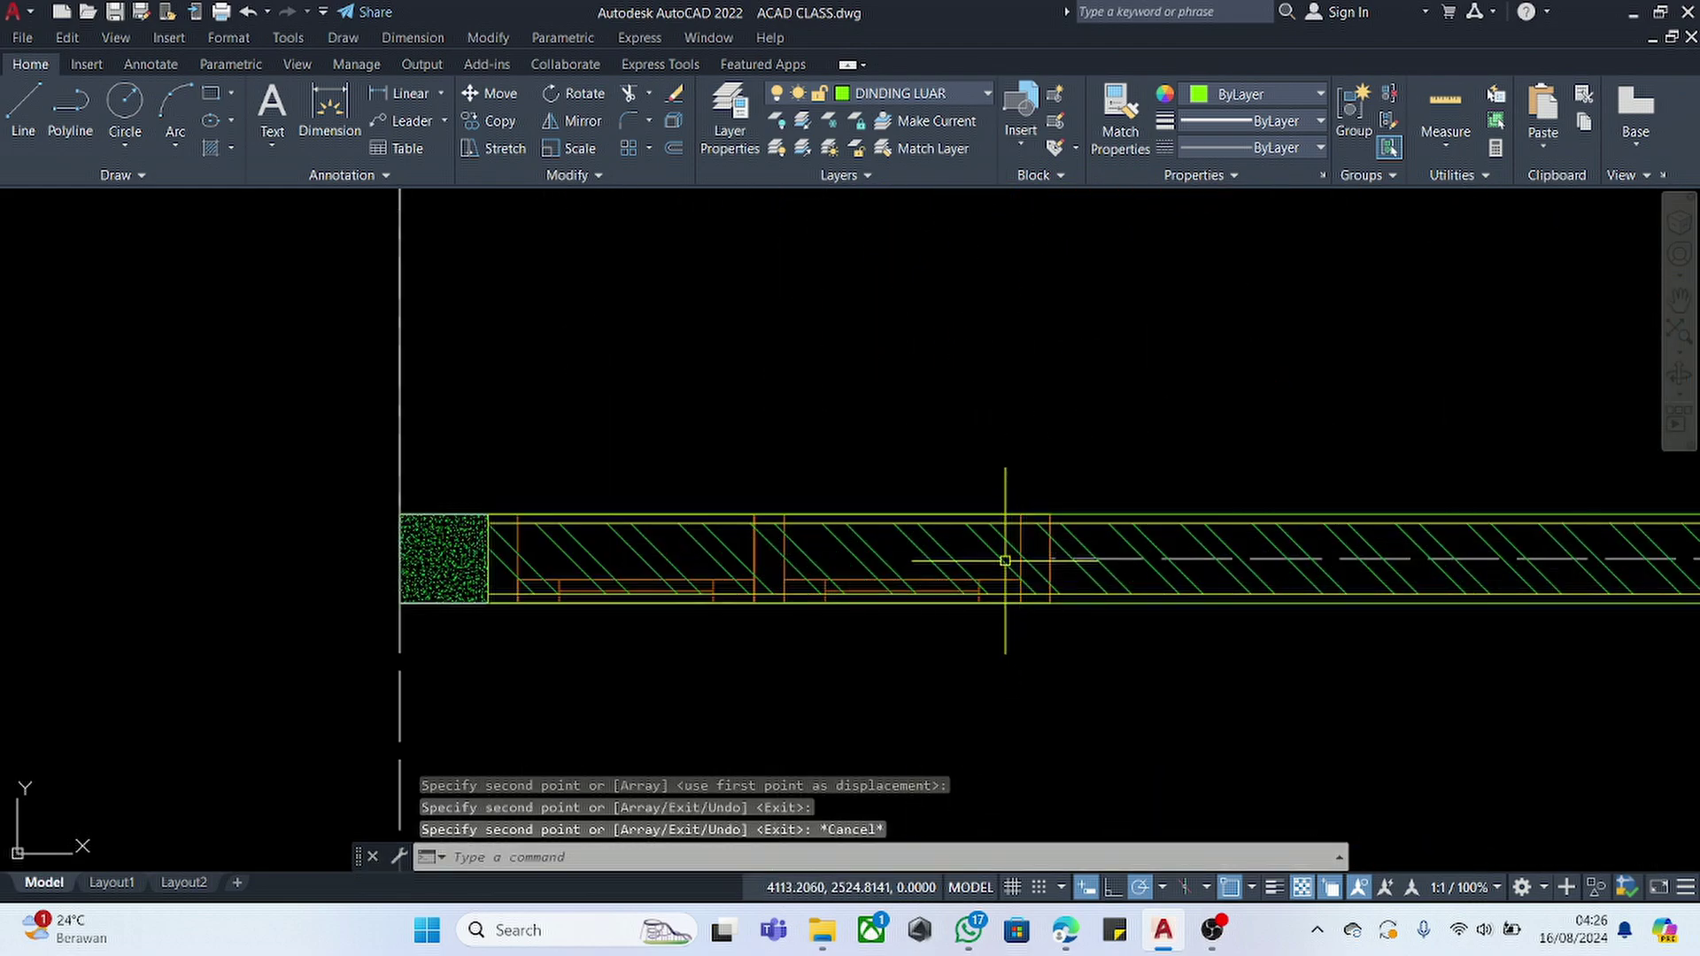
pyautogui.scroll(4, 822, 551)
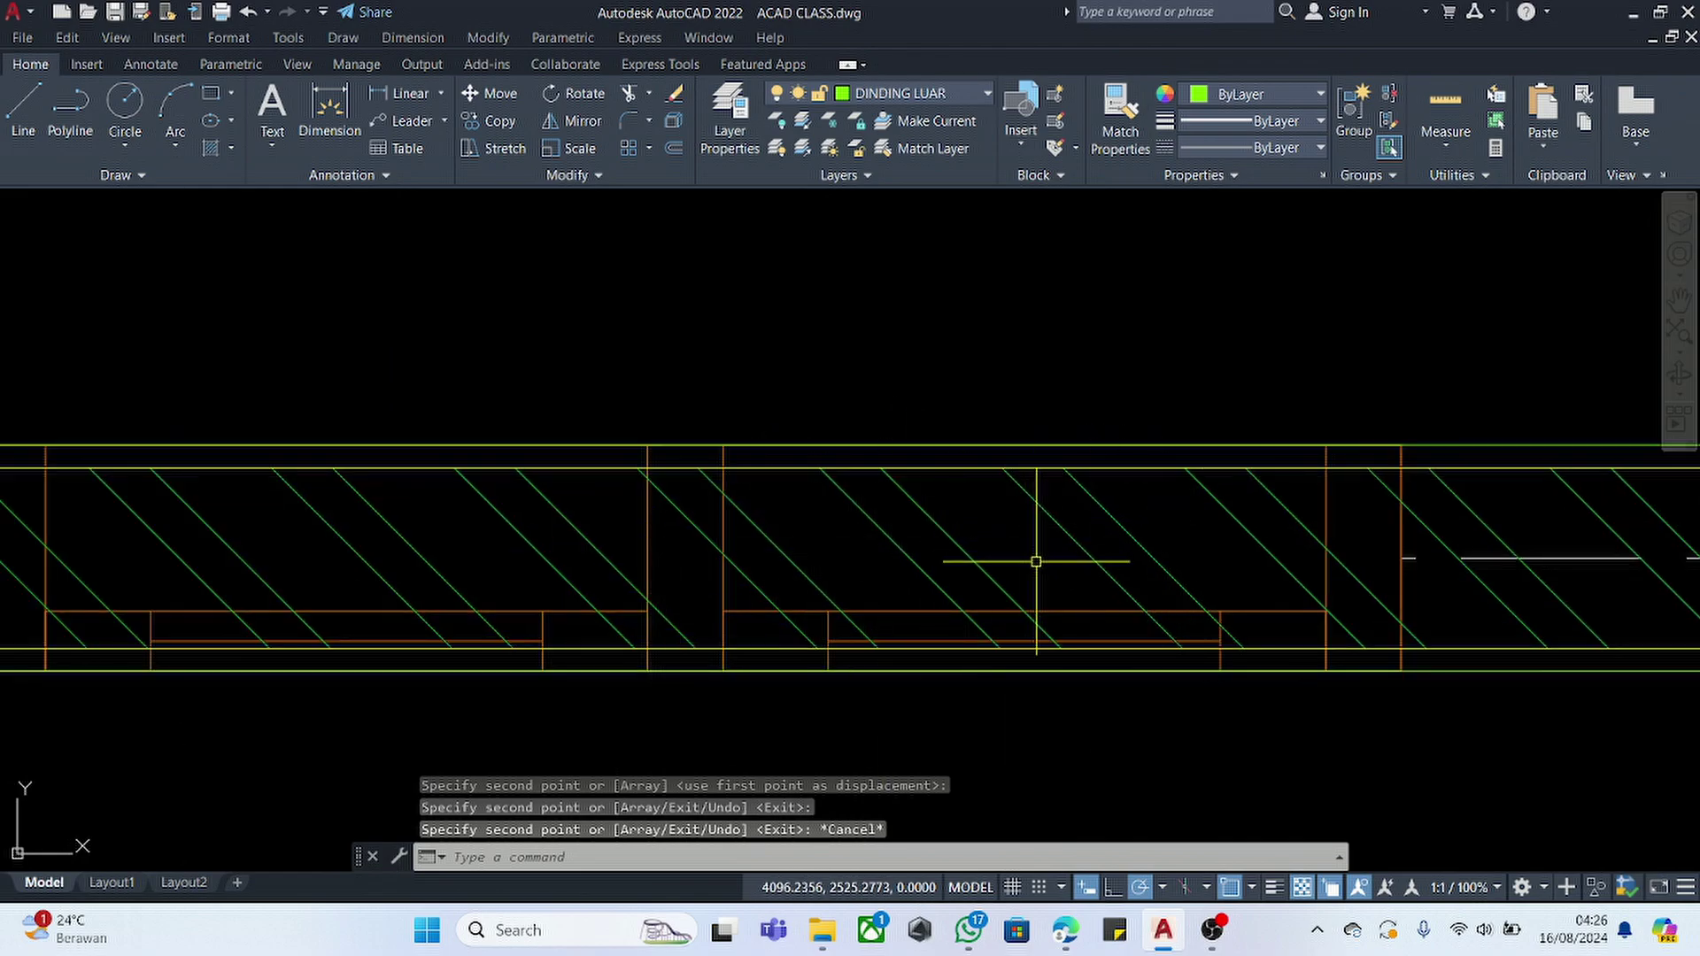
pyautogui.scroll(-4, 1183, 608)
pyautogui.scroll(4, 1161, 607)
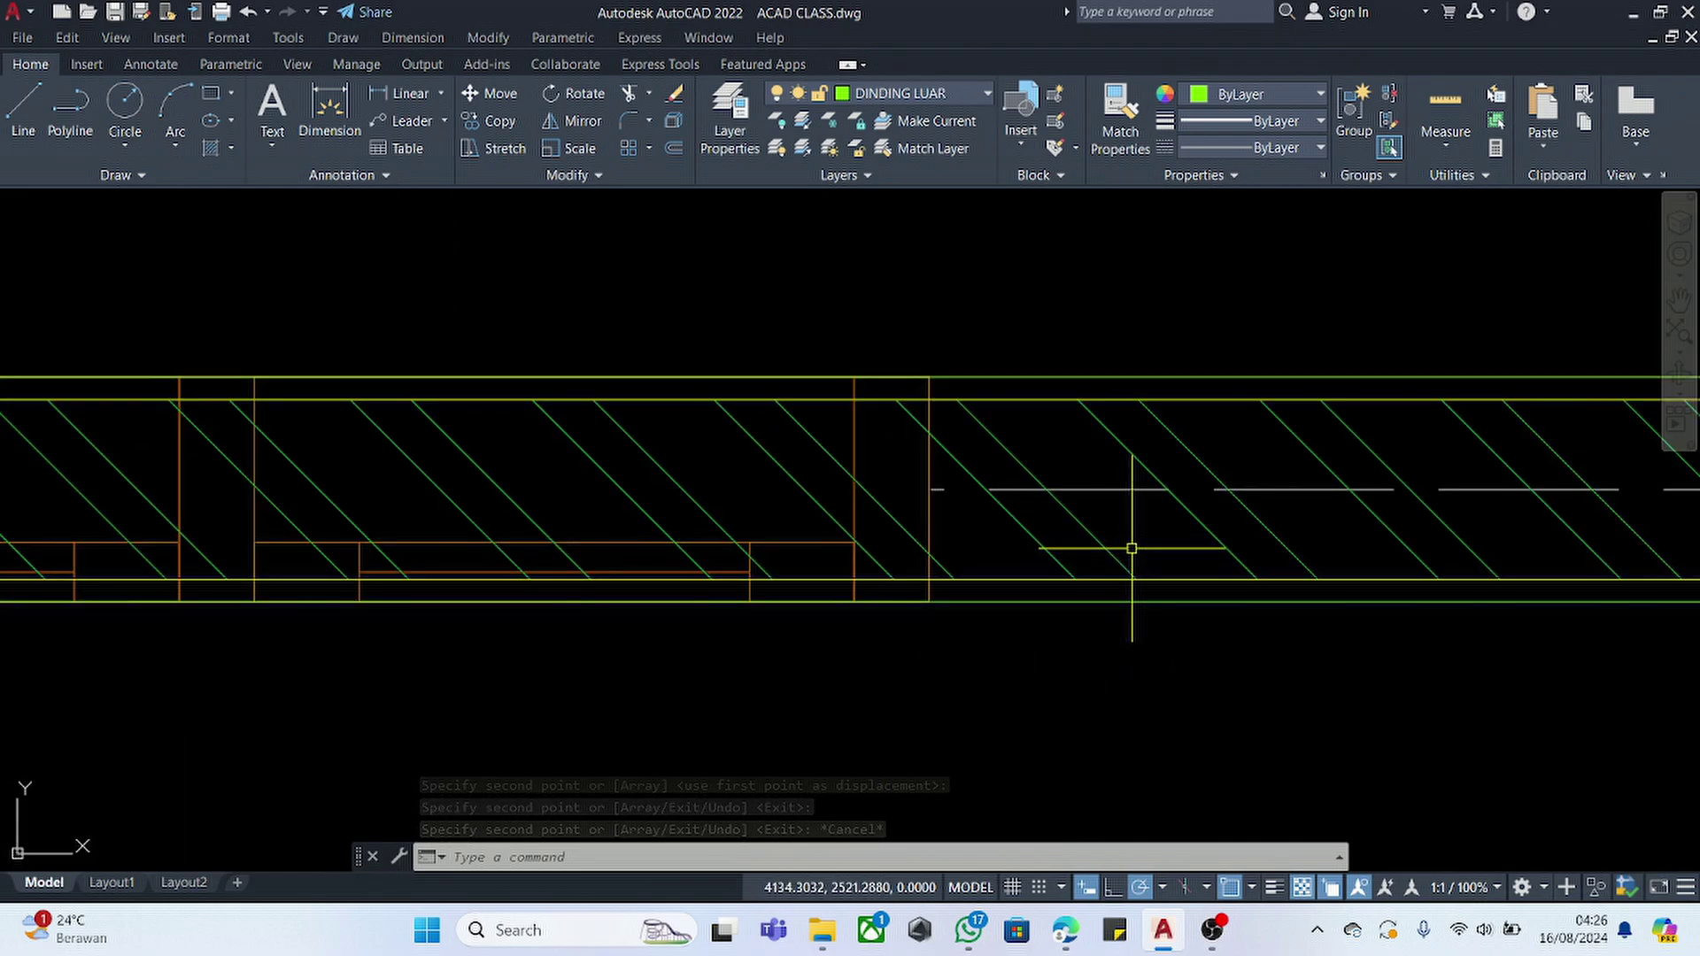
pyautogui.click(1080, 602)
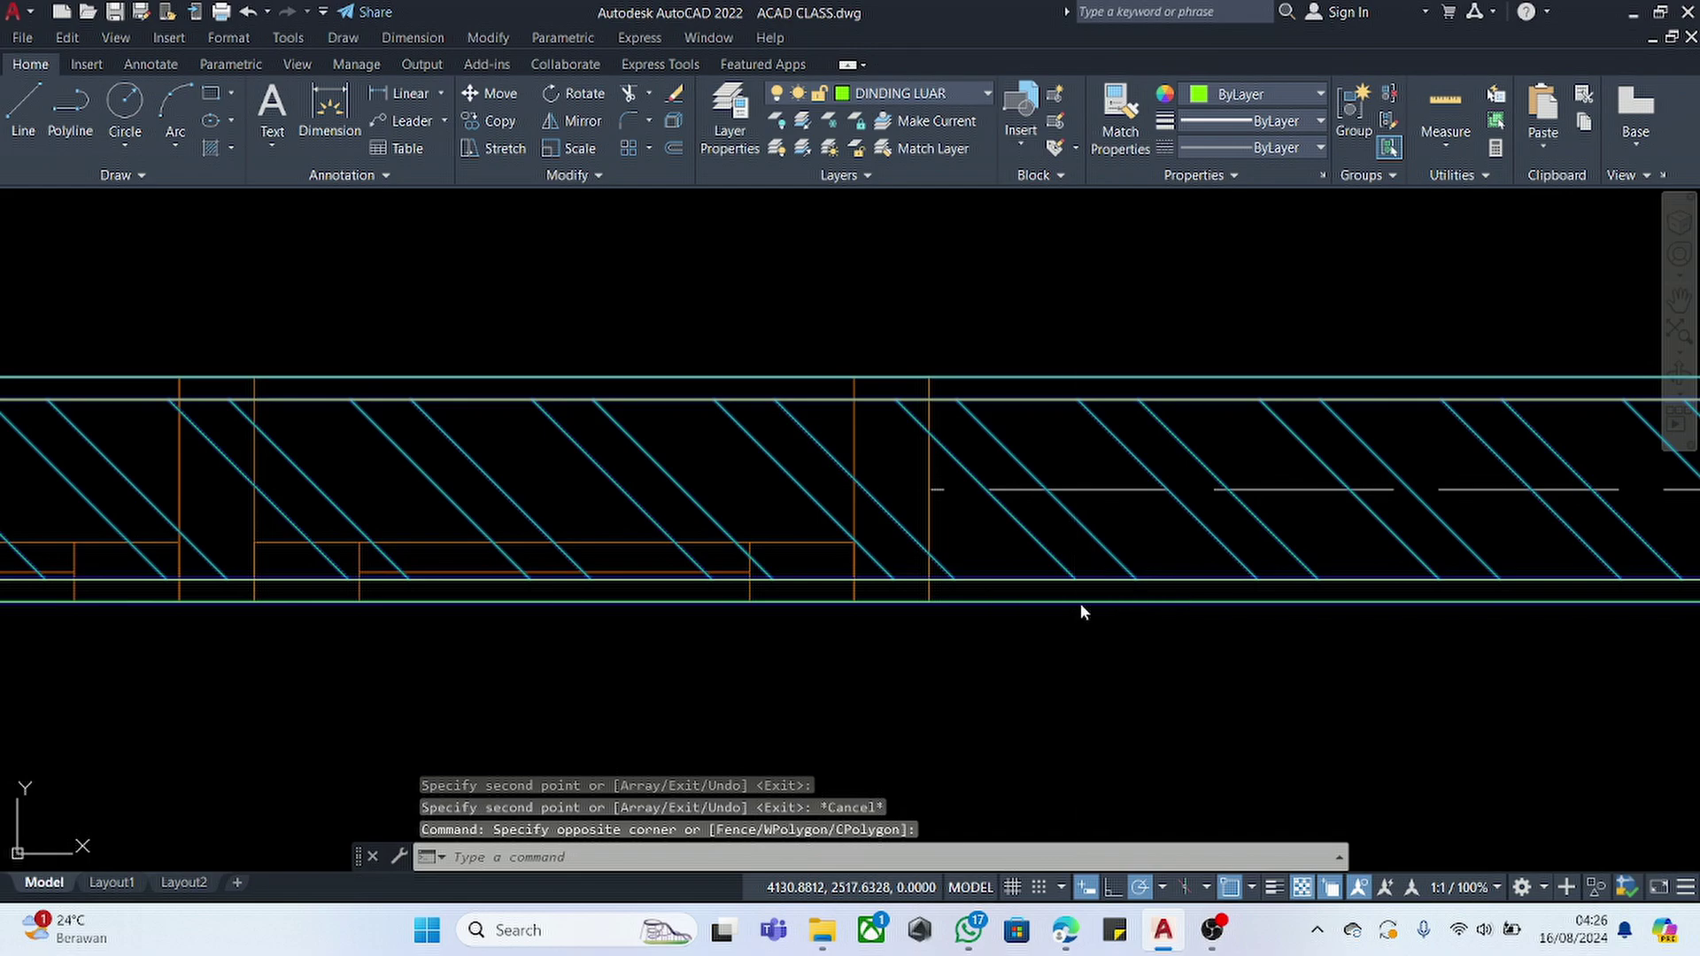
pyautogui.rightClick(1080, 603)
pyautogui.moveTo(1128, 601)
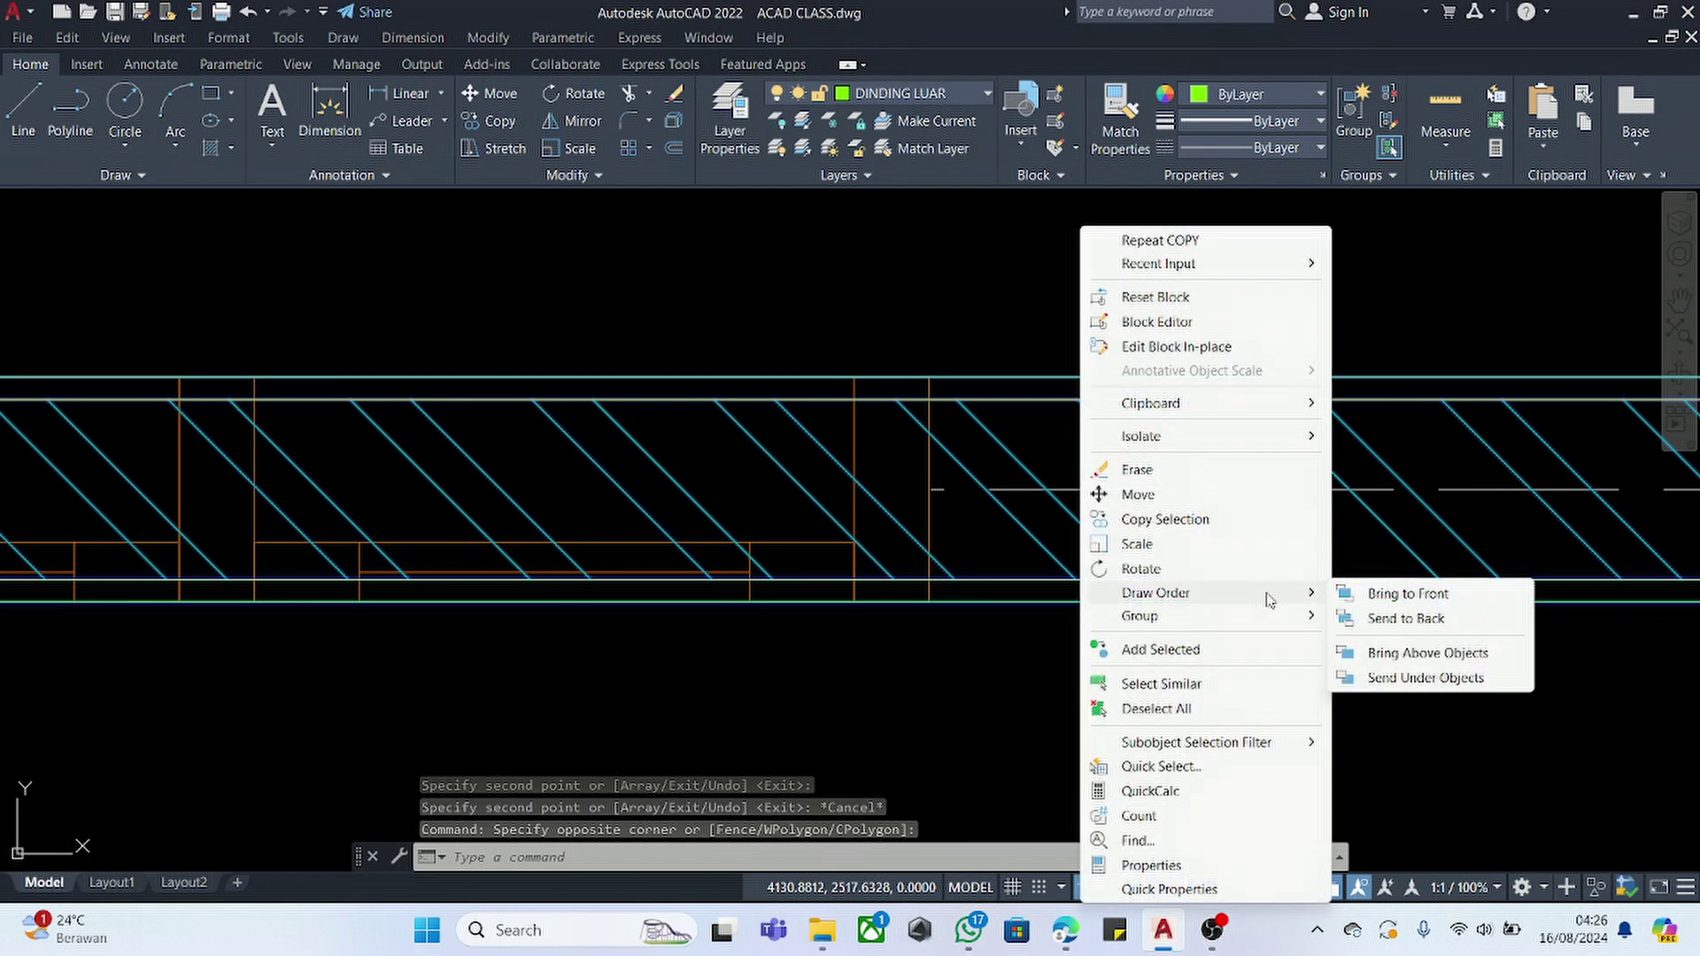
pyautogui.click(1370, 618)
pyautogui.scroll(-6, 958, 594)
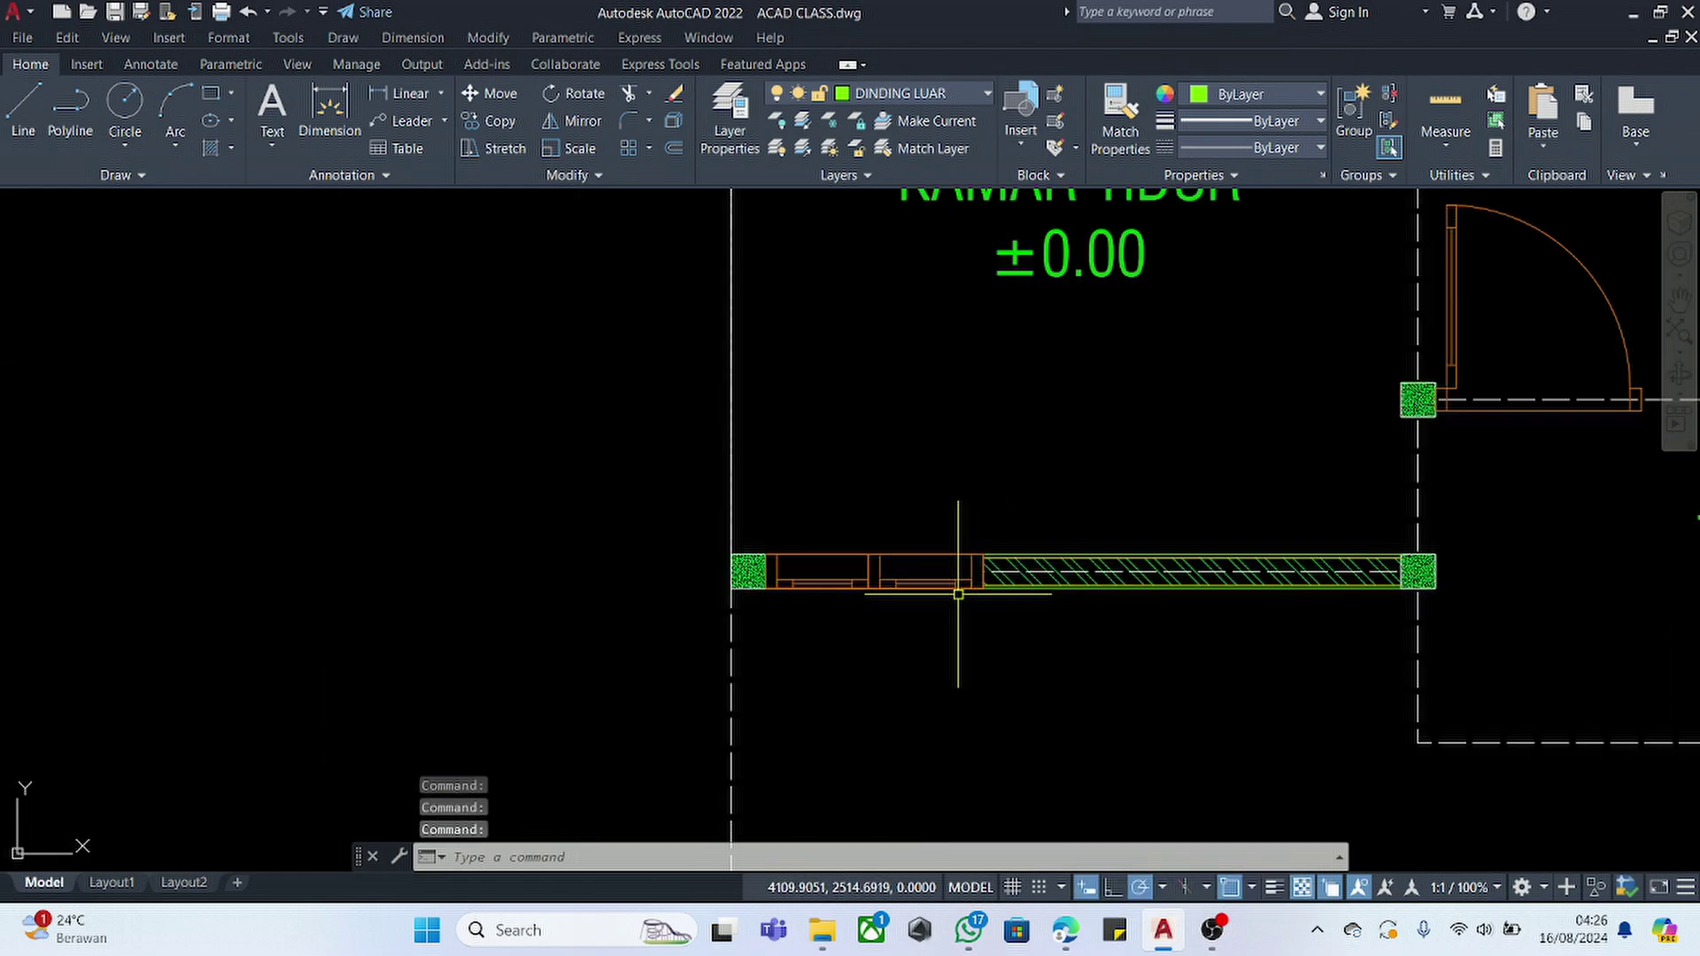
# - Copy the lower KAMAR TIDUR's bottom wall block so its left end starts at the right side of the TERAS door frame
pyautogui.scroll(-4, 878, 684)
pyautogui.scroll(2, 1132, 604)
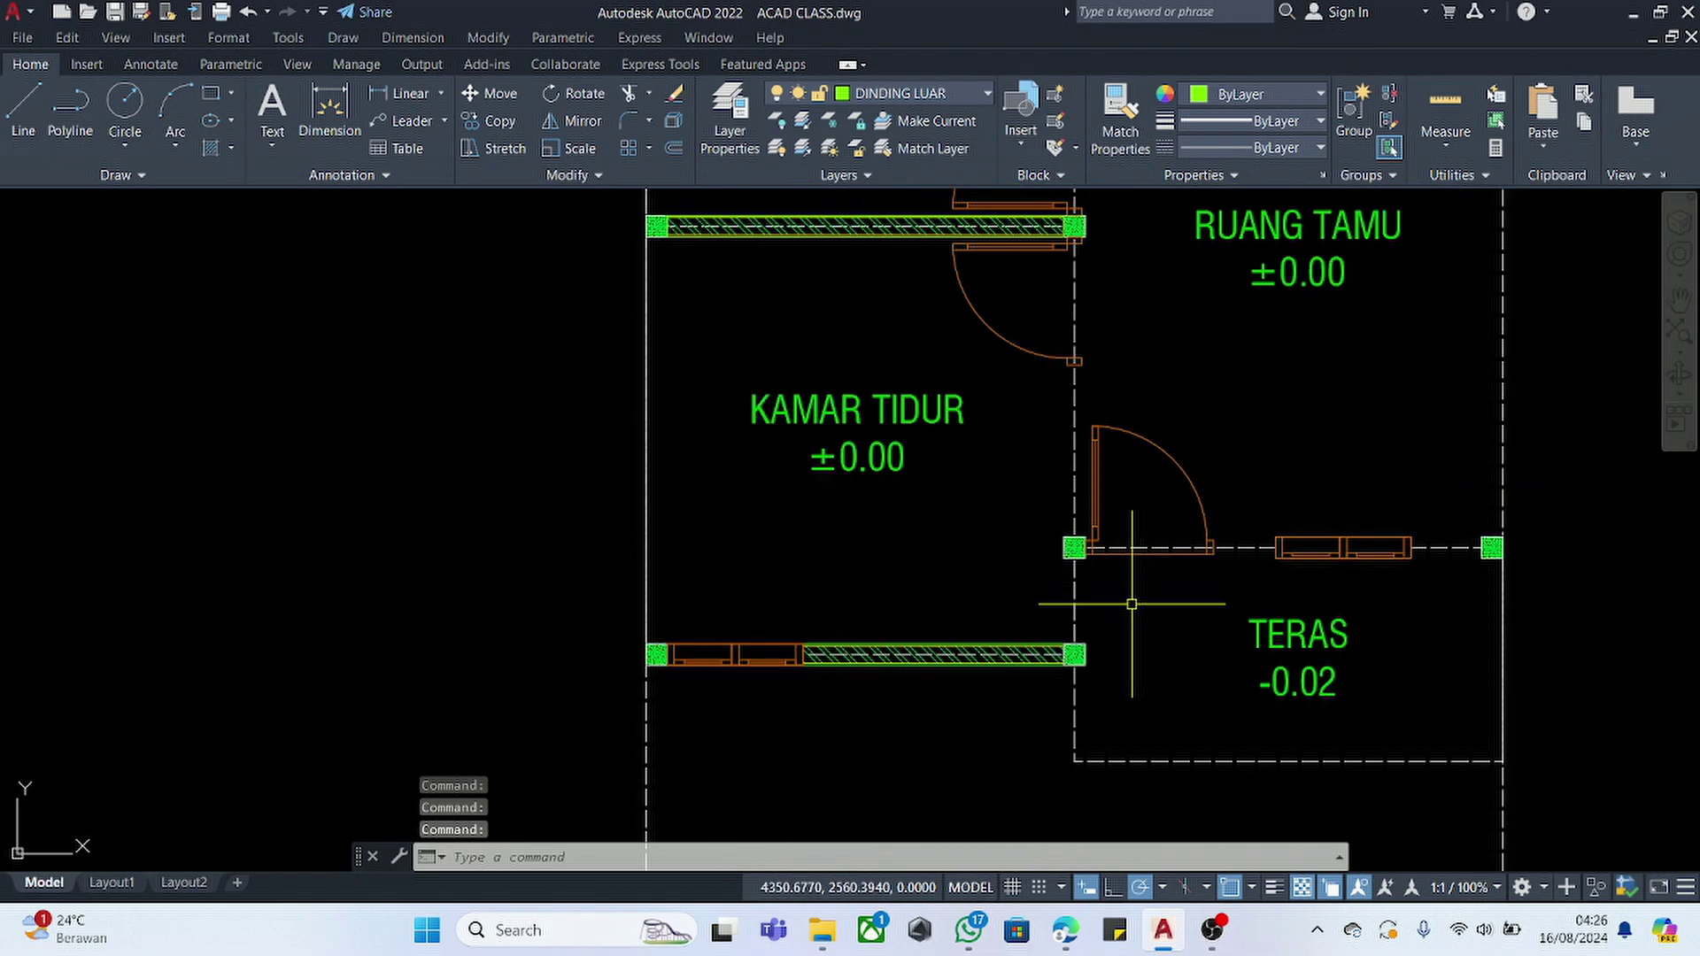
pyautogui.click(944, 657)
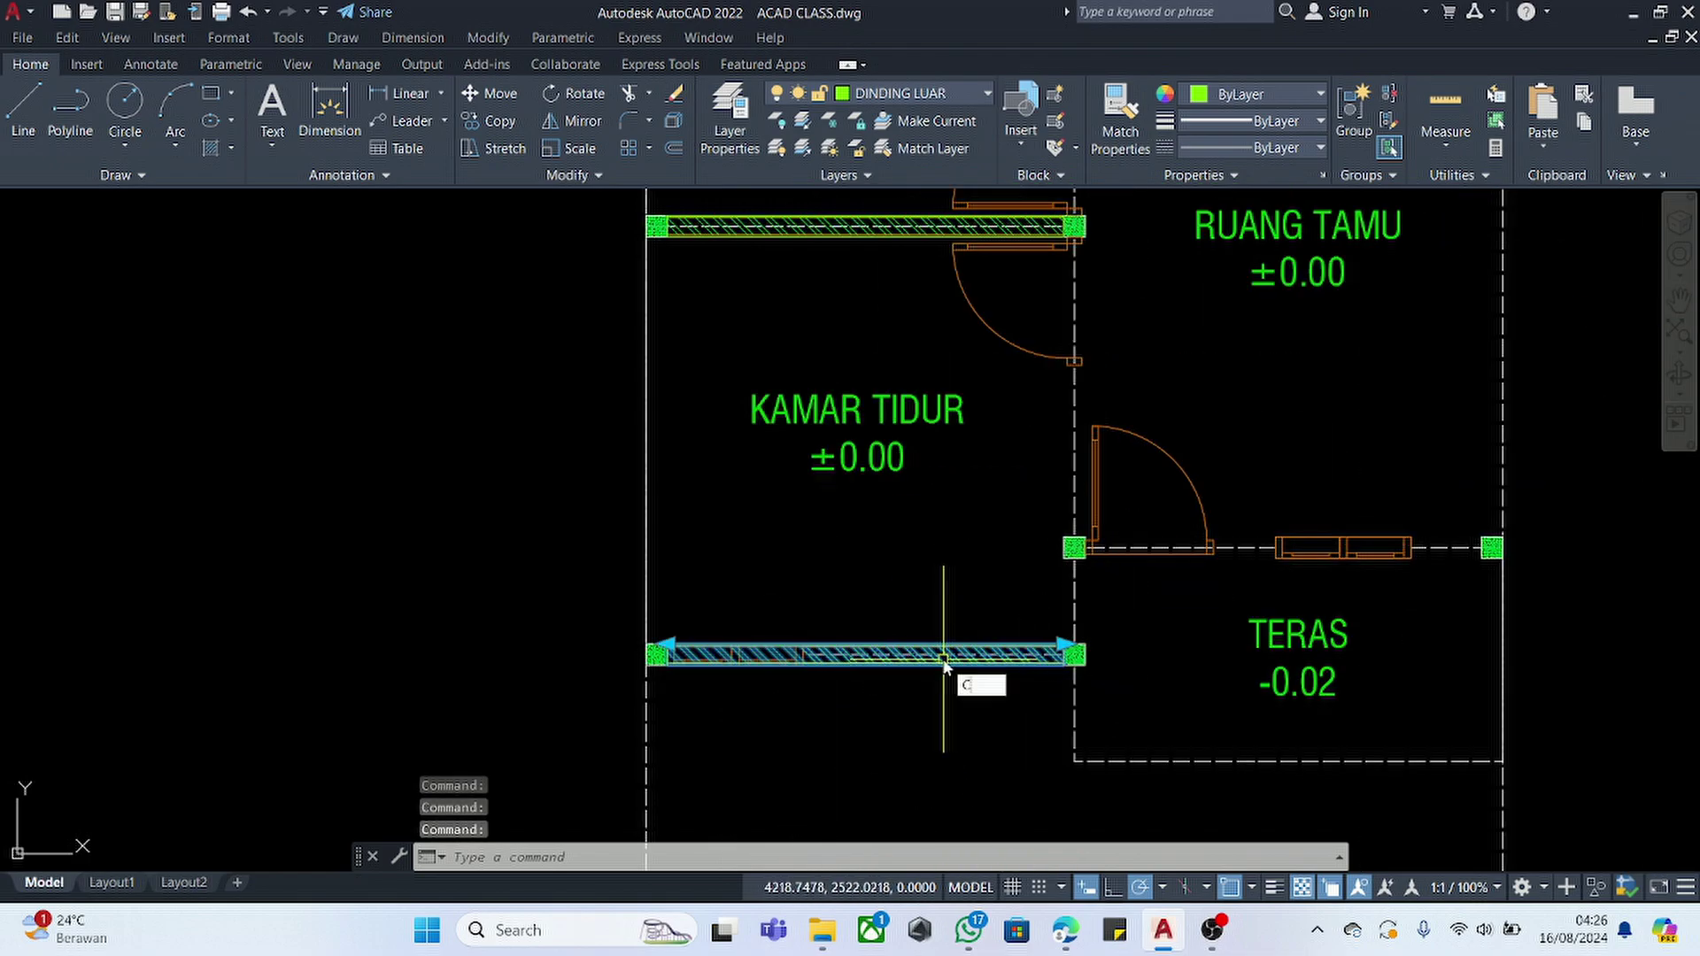
pyautogui.write('o')
pyautogui.press('Return')
pyautogui.scroll(5, 629, 646)
pyautogui.click(628, 644)
pyautogui.scroll(-6, 628, 645)
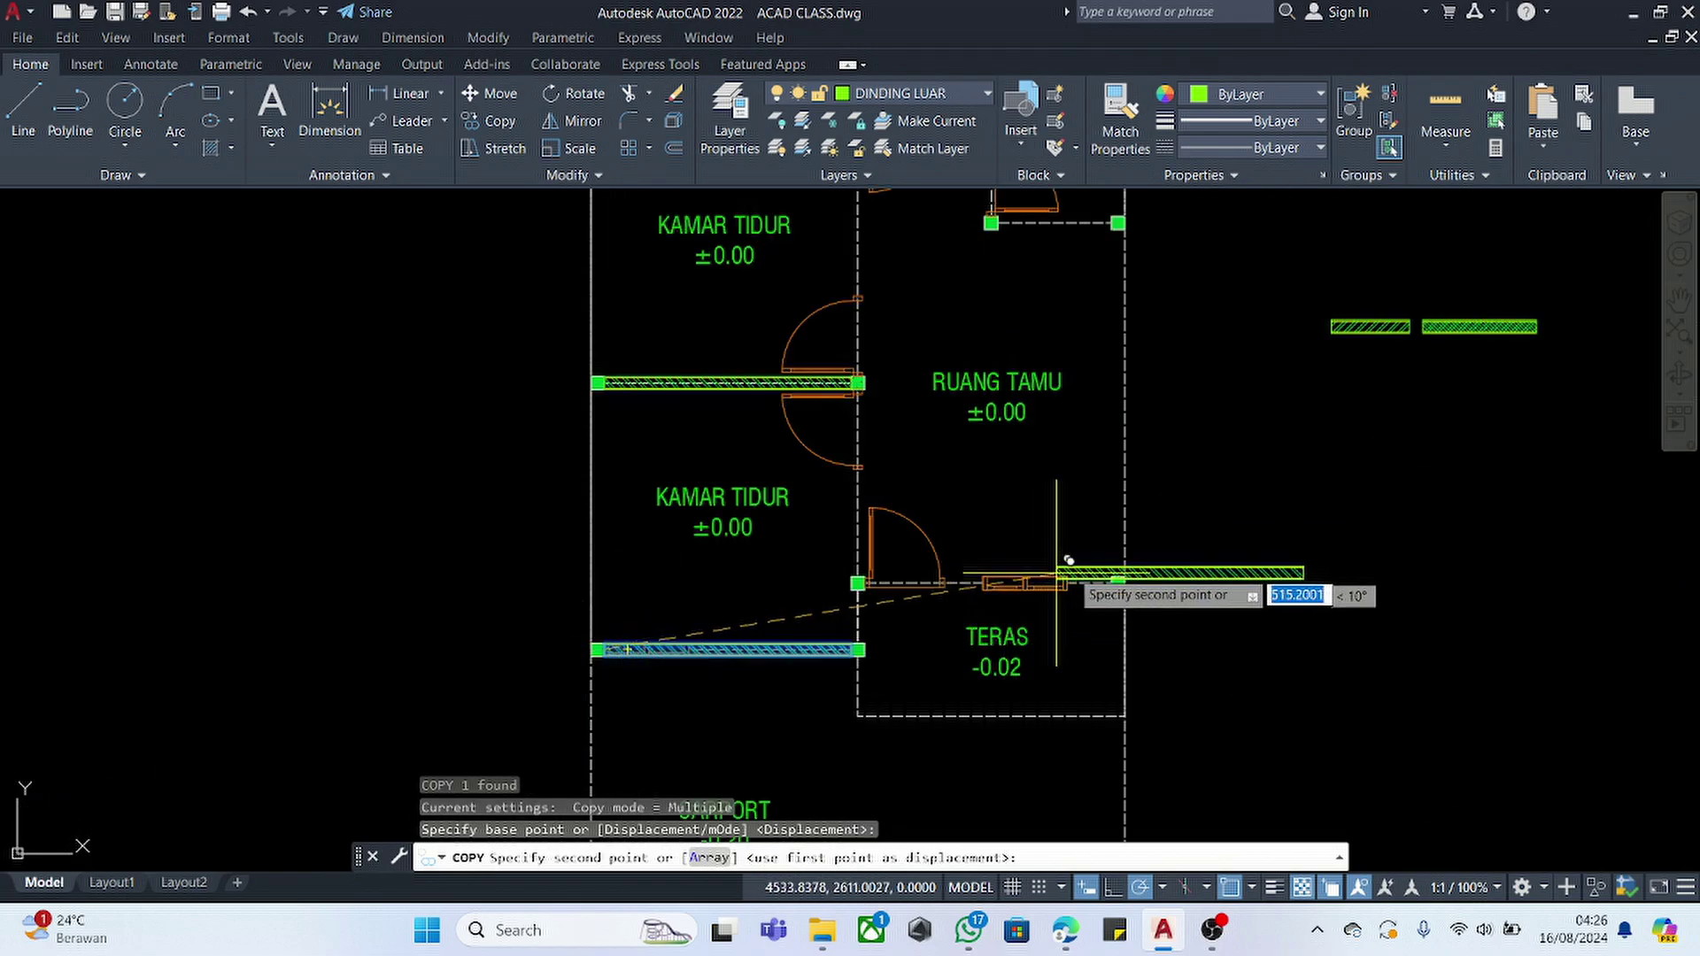
pyautogui.scroll(5, 1069, 561)
pyautogui.click(943, 583)
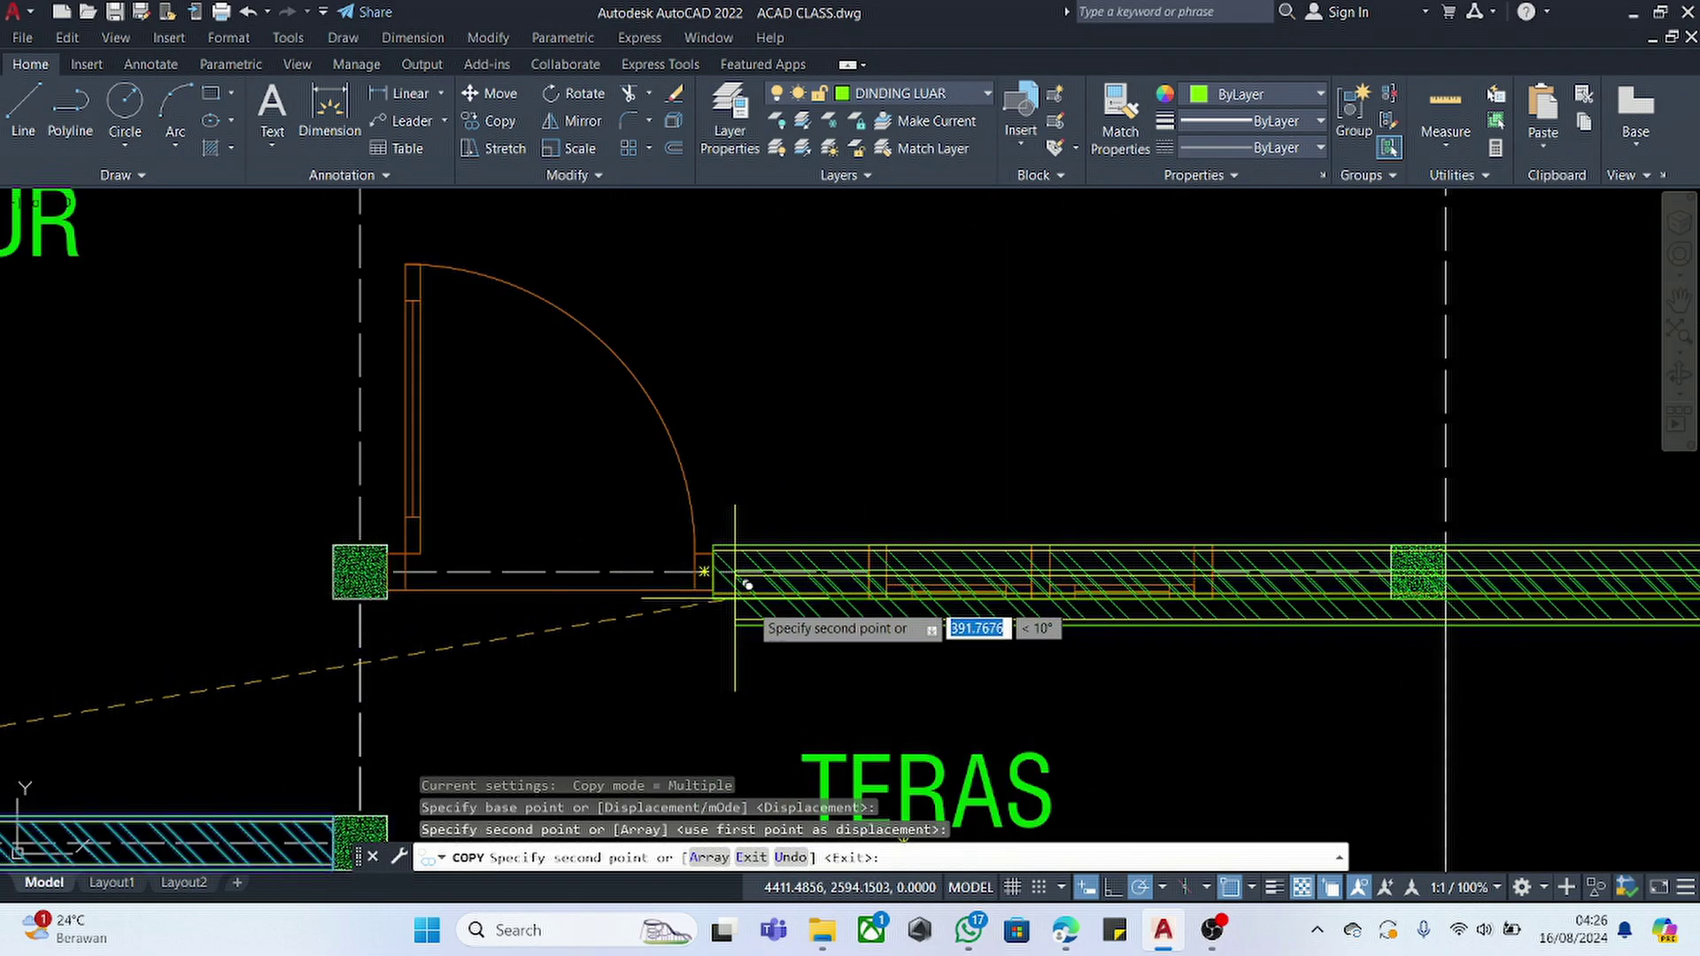
pyautogui.press('Escape')
# - Stretch the TERAS wall block's right end back to the left face of the column at RUANG TAMU's lower-right corner
pyautogui.click(746, 584)
pyautogui.scroll(-3, 797, 607)
pyautogui.scroll(-2, 1166, 595)
pyautogui.scroll(5, 1056, 602)
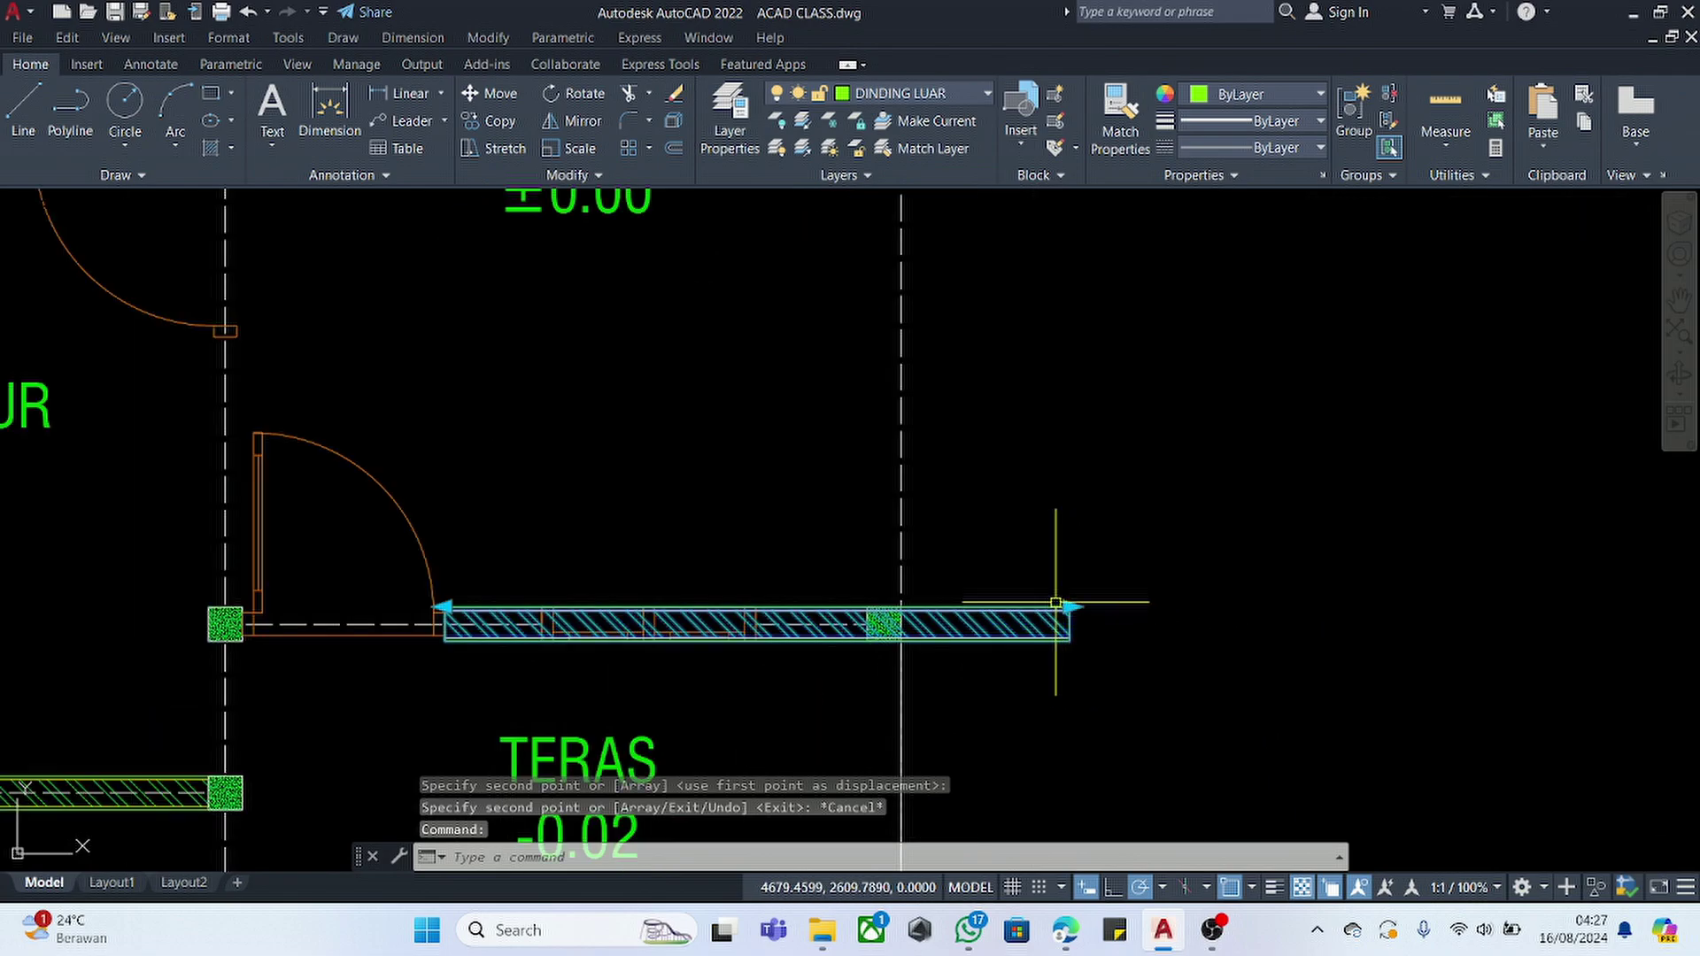
pyautogui.click(1069, 607)
pyautogui.click(883, 607)
pyautogui.press('Escape')
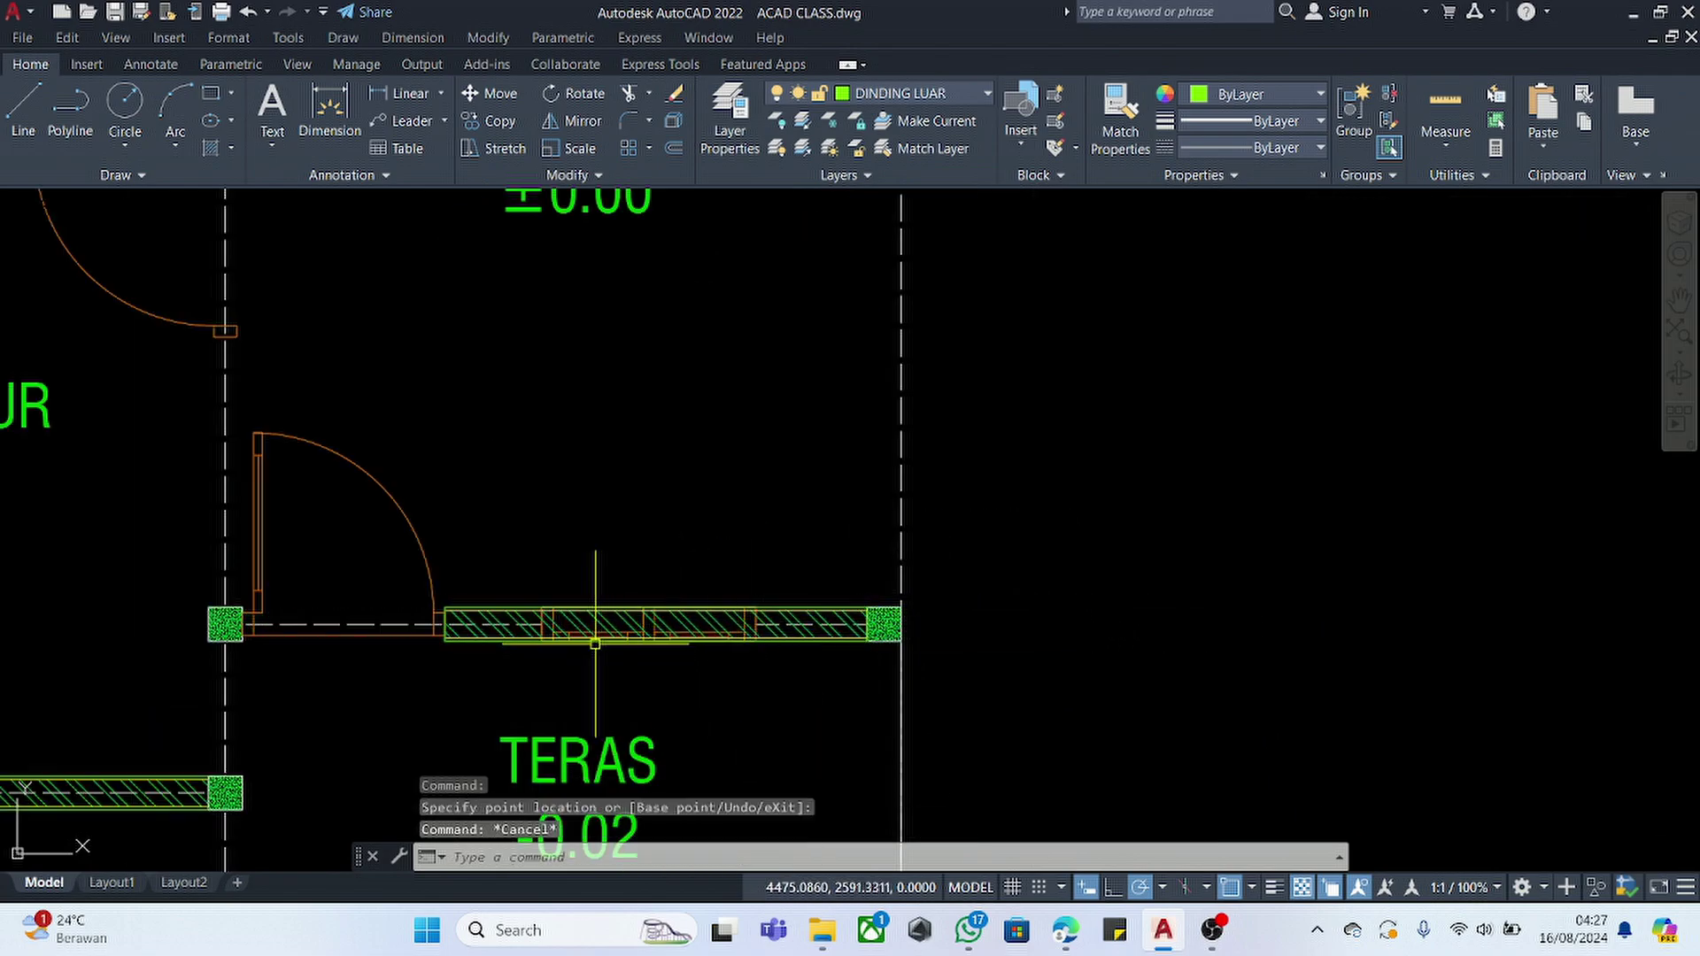
# - Send the TERAS wall block to the back of the draw order, behind its window
pyautogui.scroll(5, 604, 624)
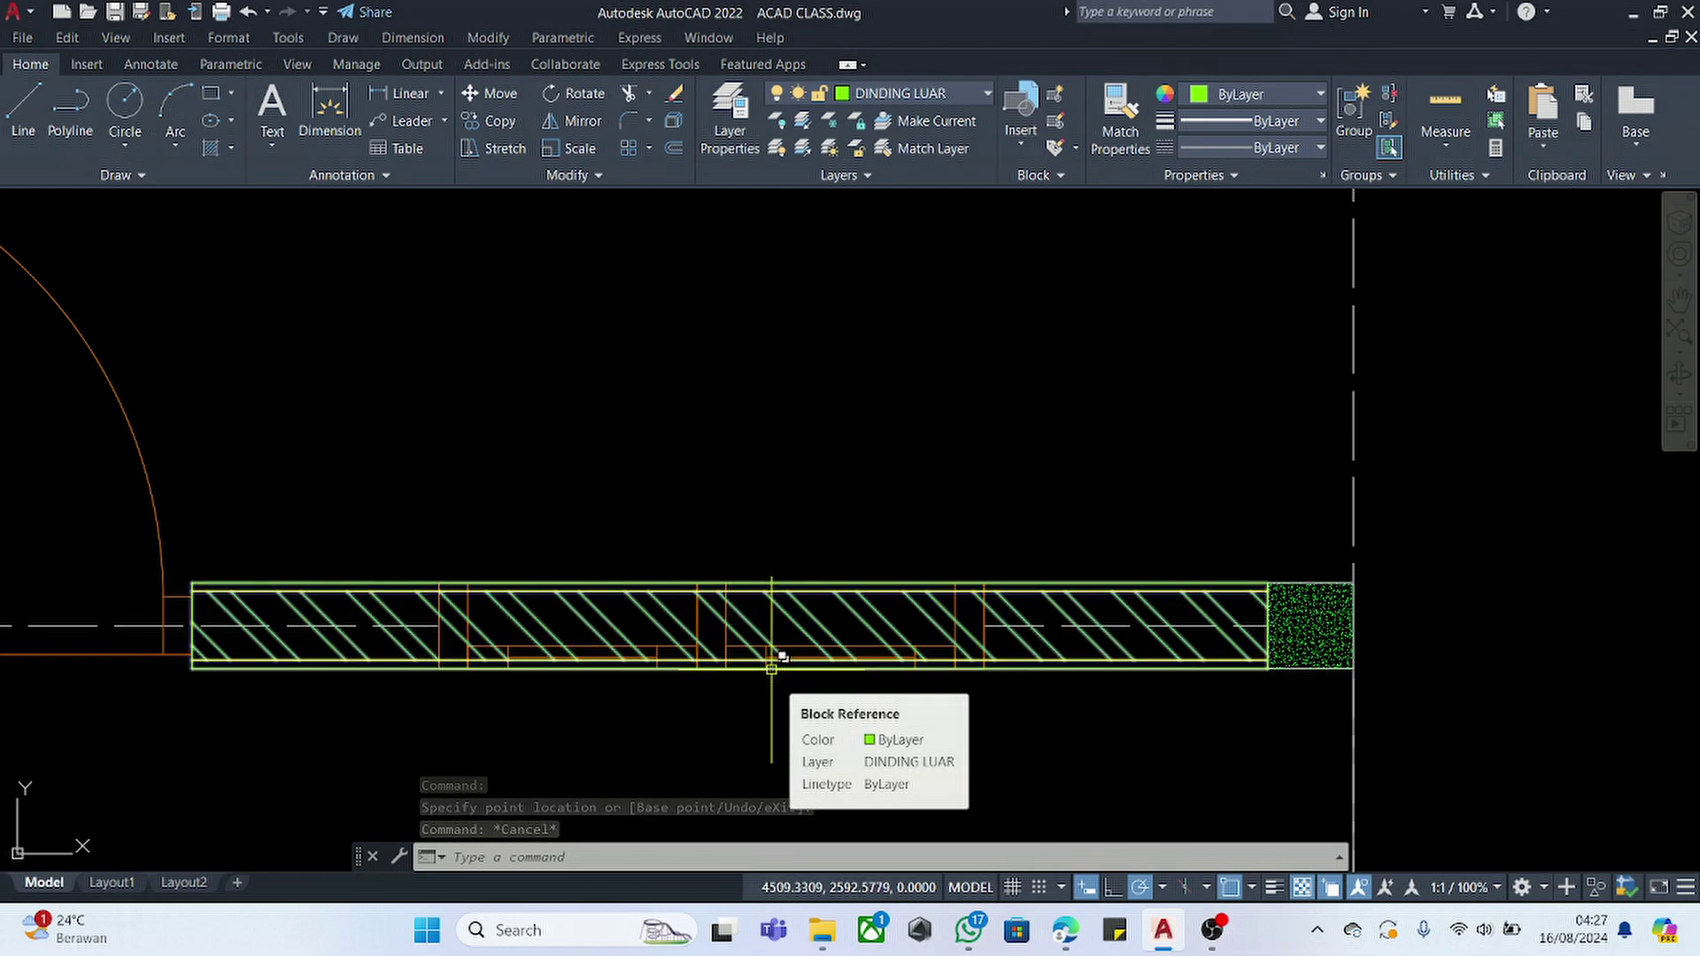
pyautogui.click(801, 622)
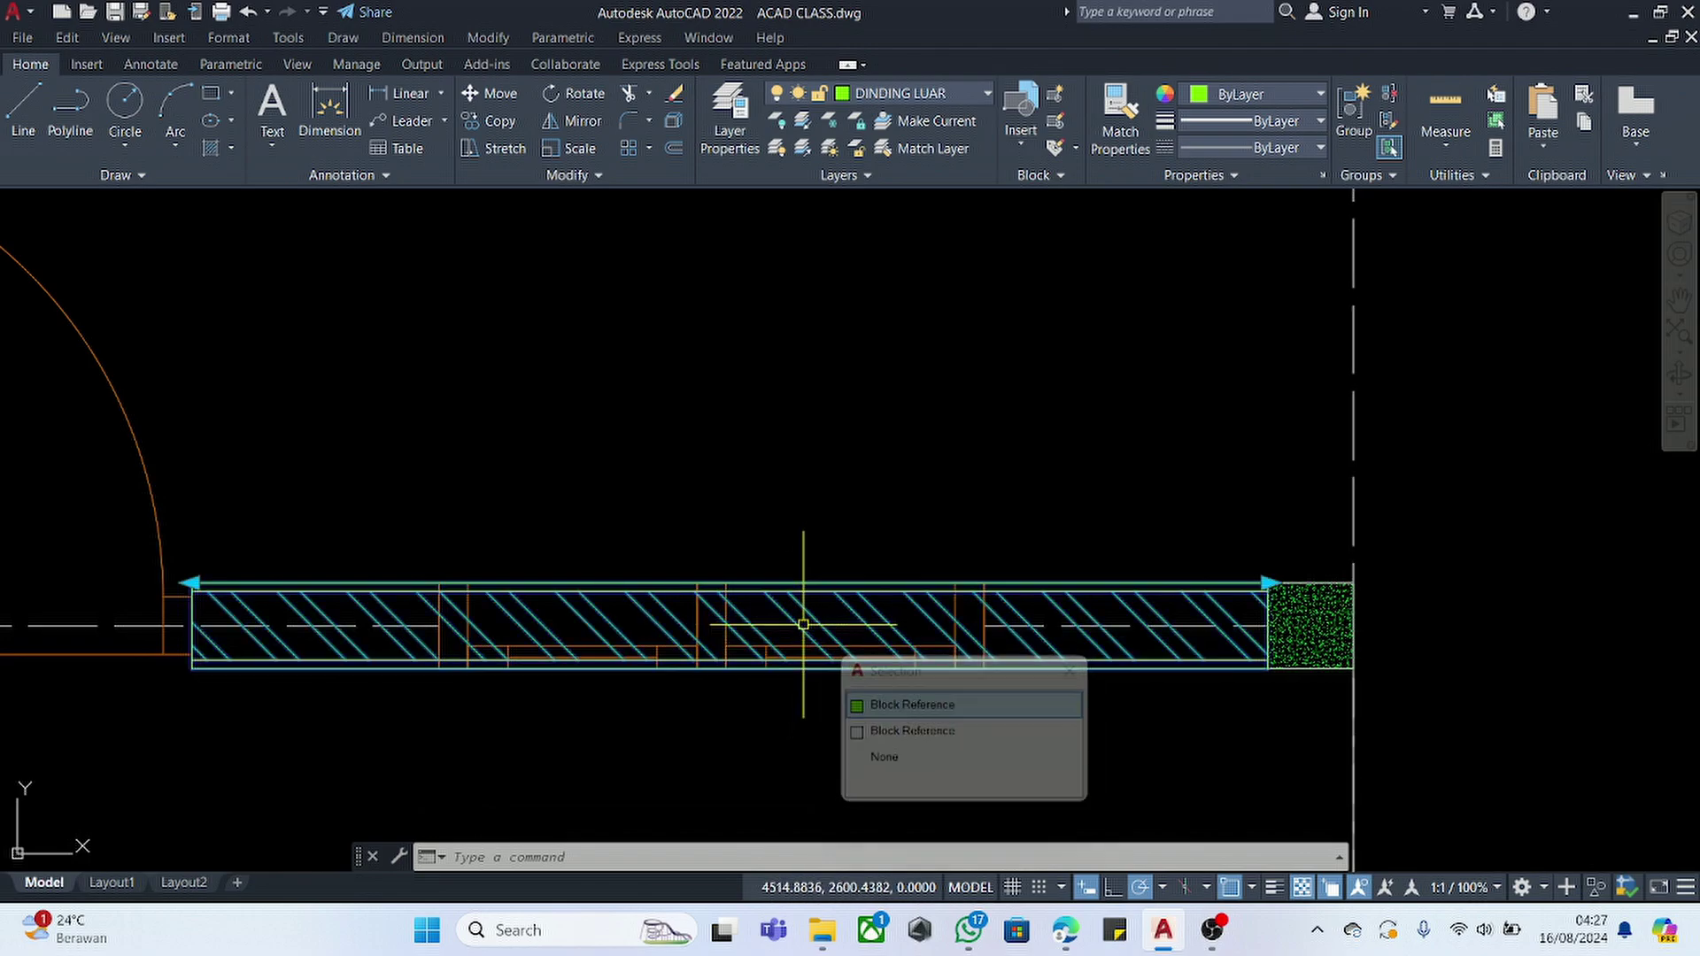
pyautogui.rightClick(1088, 660)
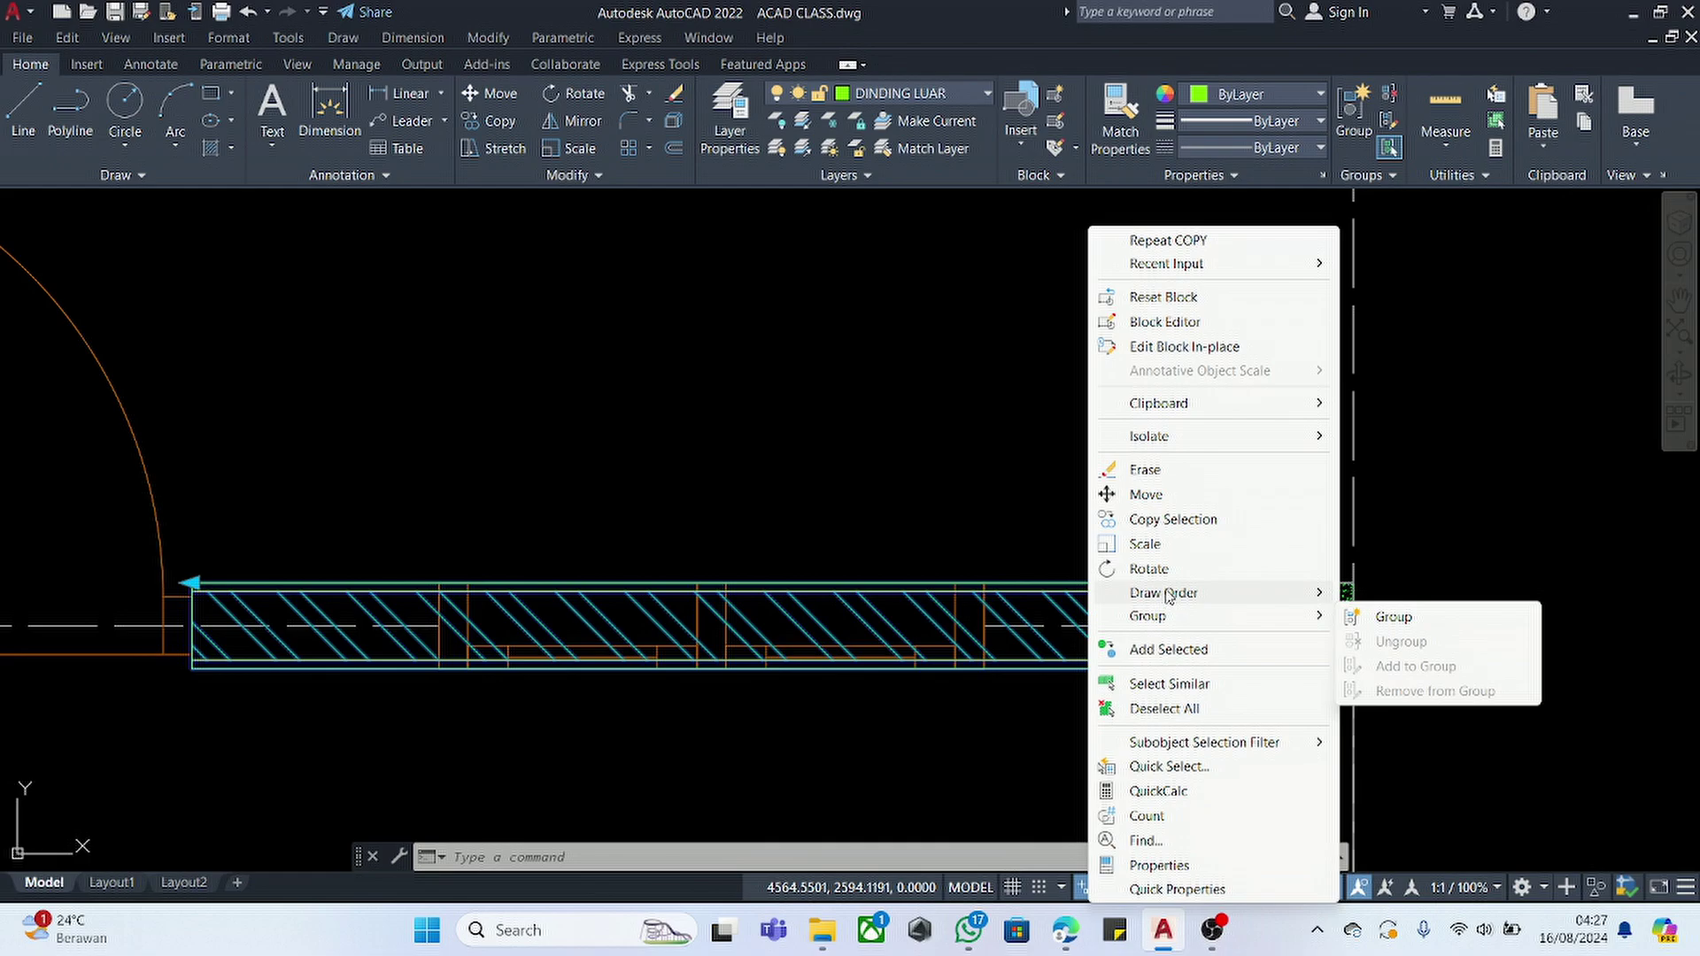
pyautogui.click(1386, 619)
pyautogui.scroll(-4, 1100, 664)
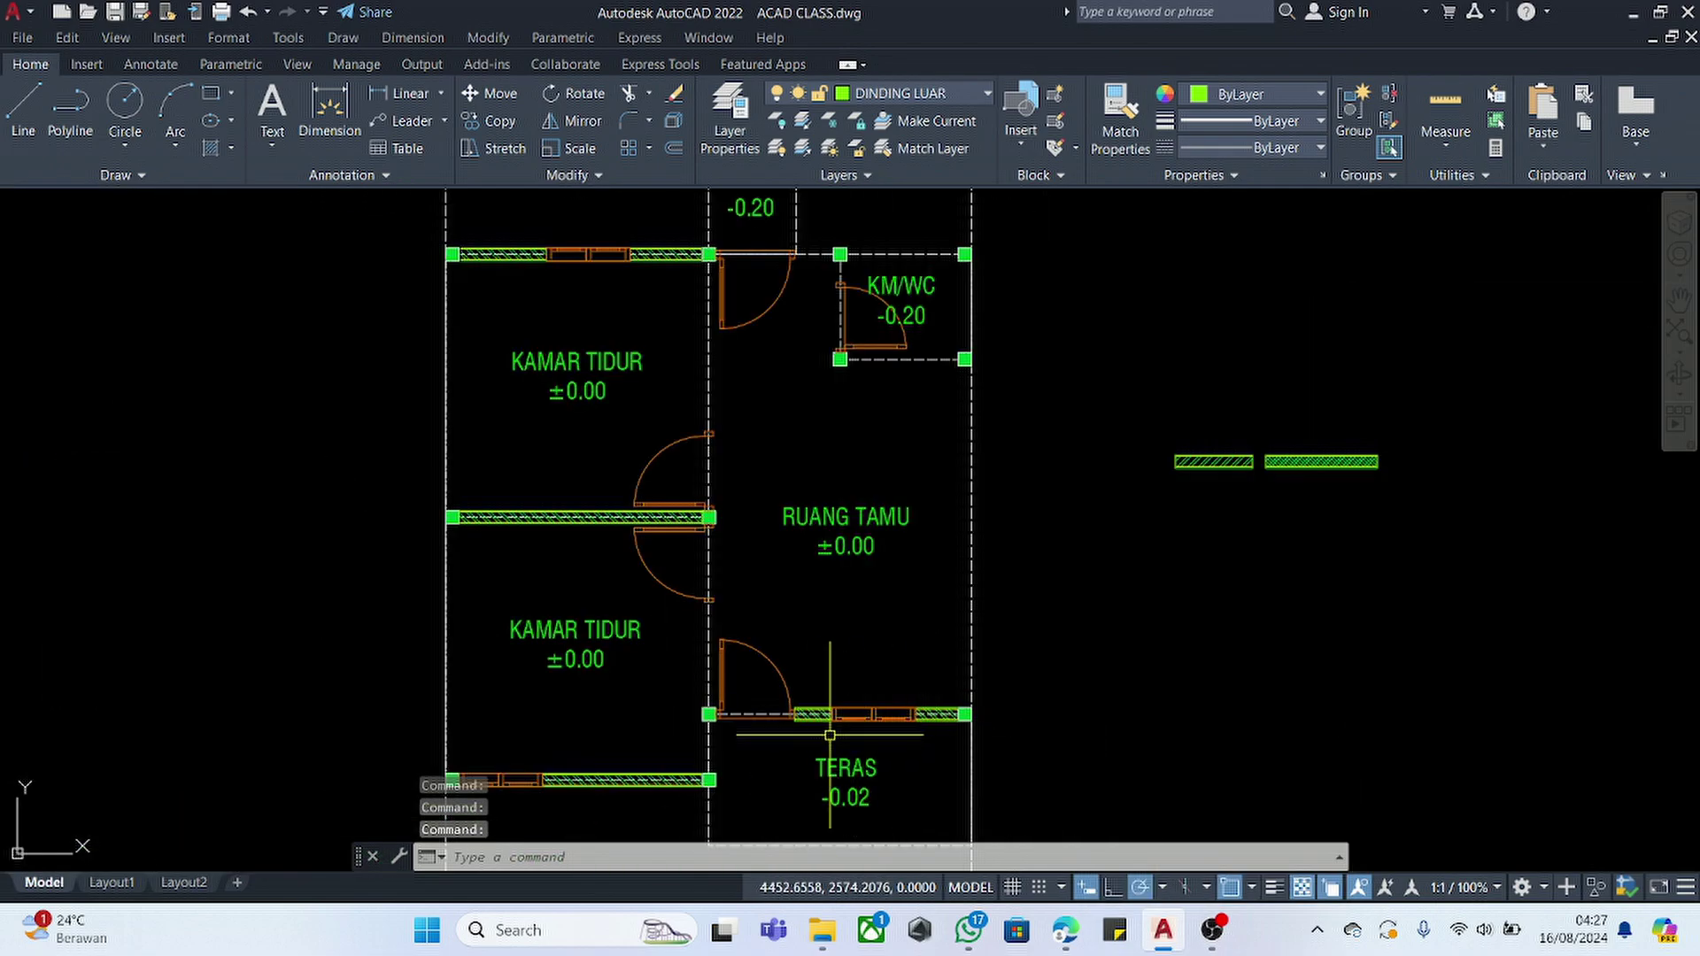
# - Copy the TERAS wall block by its left-end midpoint to the right side of the rear door frame beside KM/WC
pyautogui.scroll(4, 802, 711)
pyautogui.write('o')
pyautogui.press('Return')
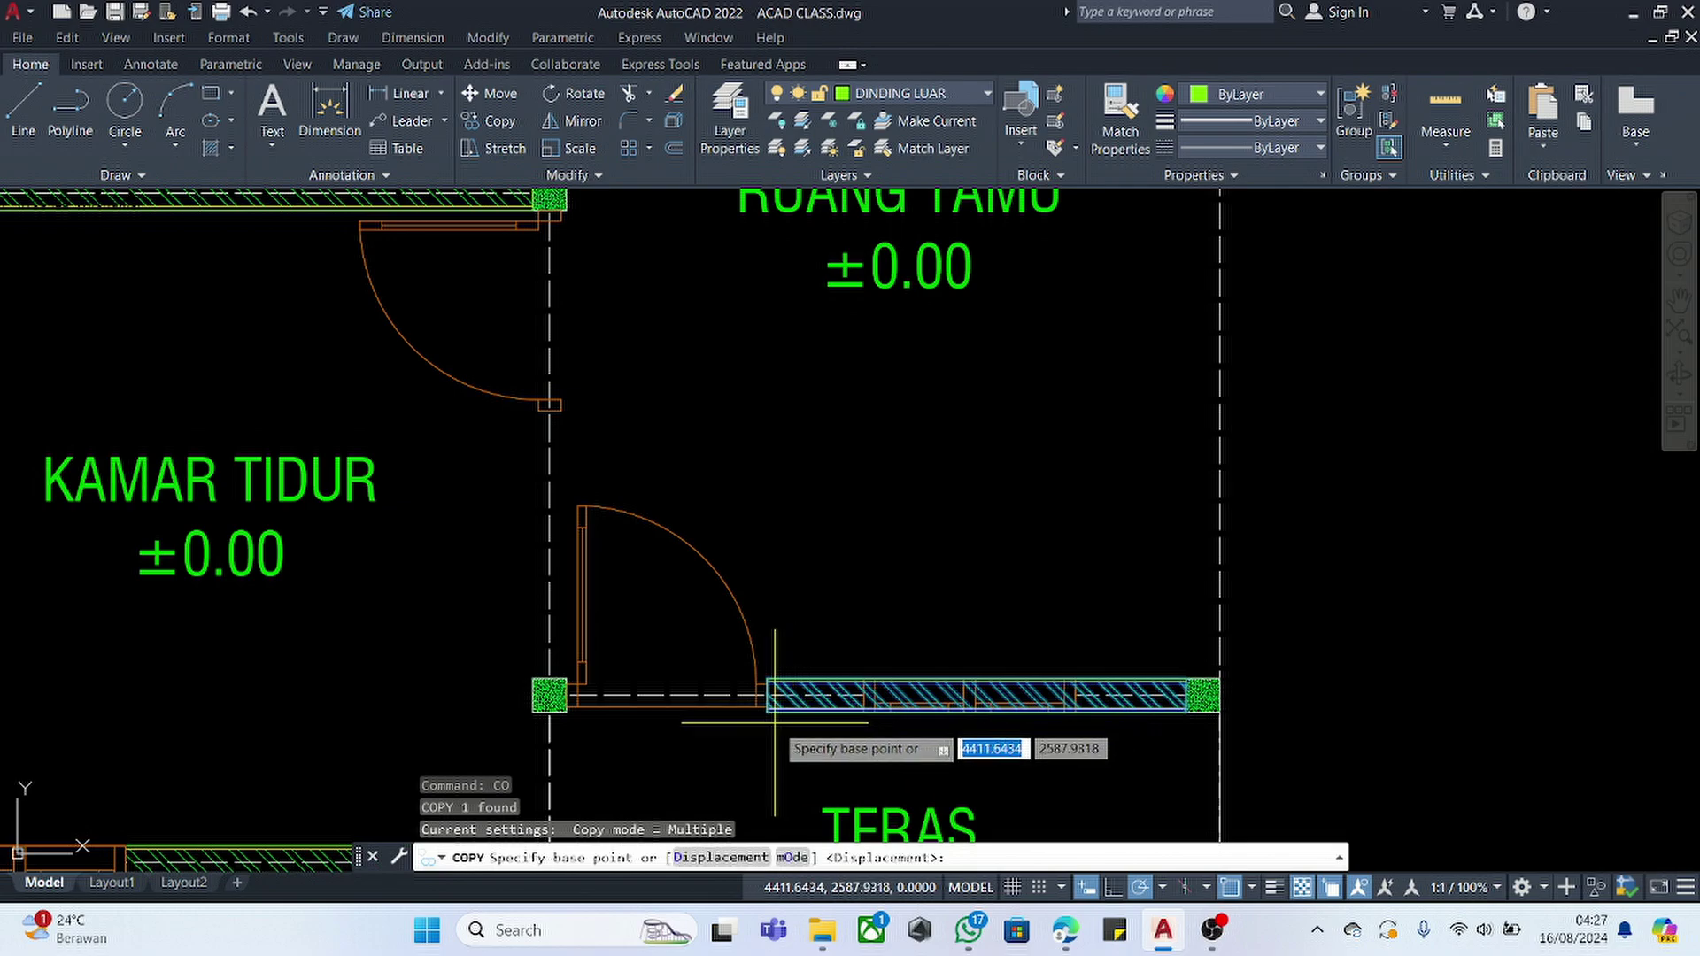
pyautogui.scroll(4, 801, 711)
pyautogui.click(746, 620)
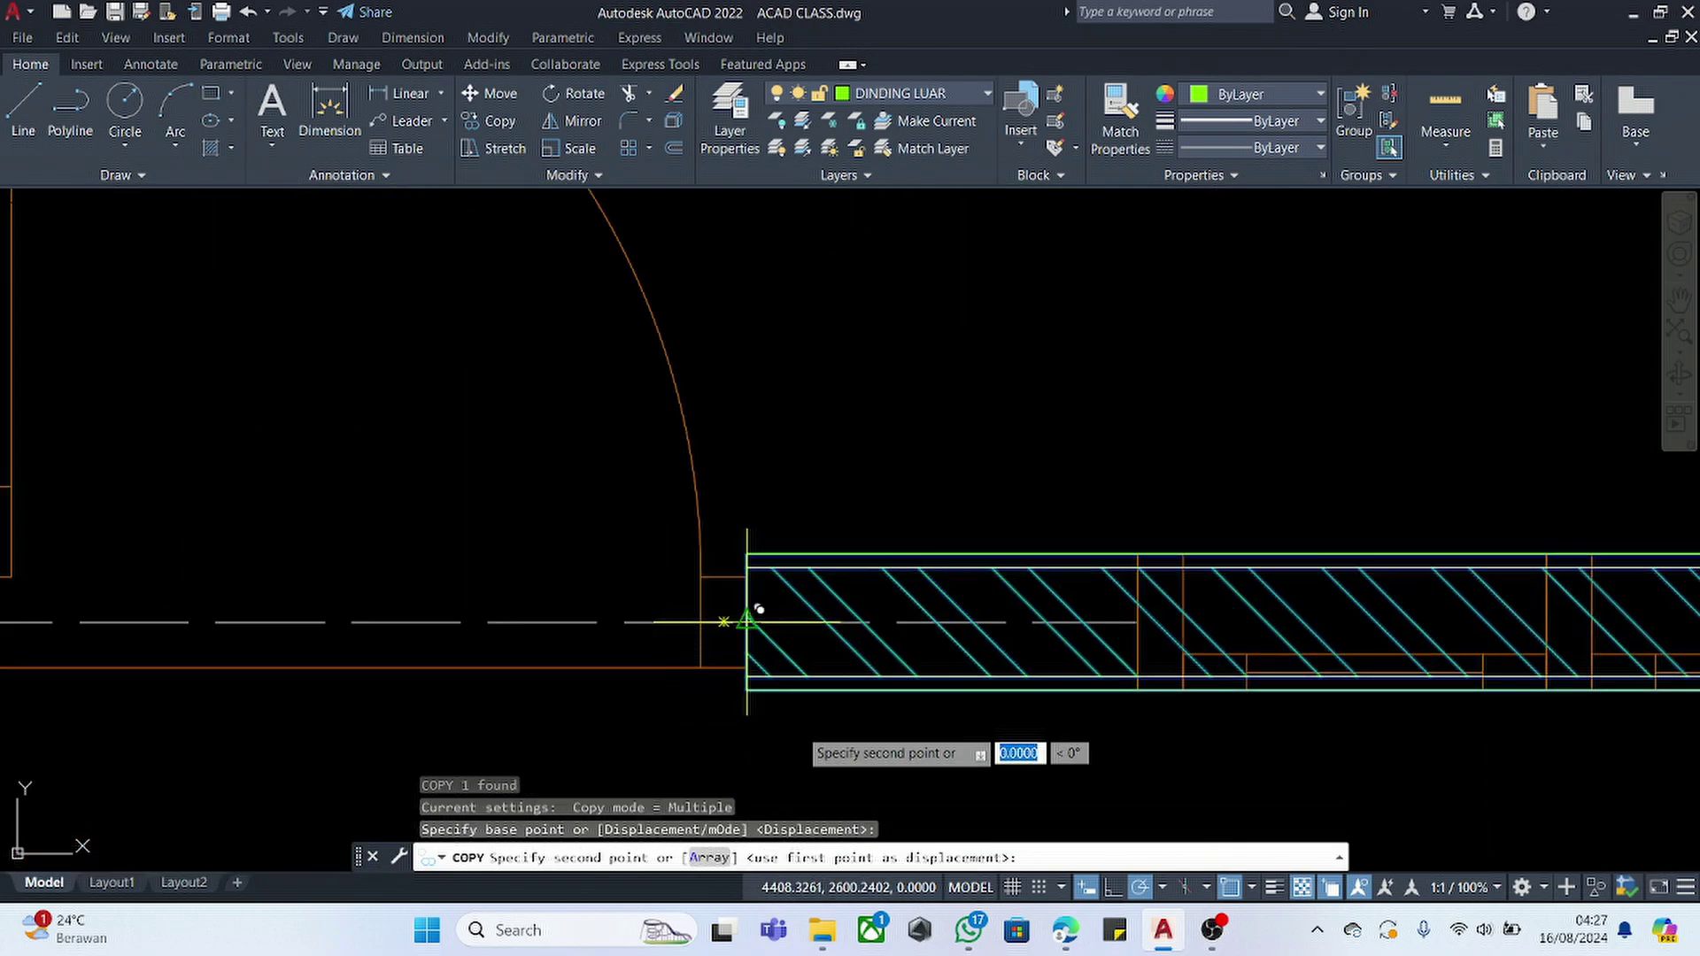
pyautogui.scroll(-5, 747, 619)
pyautogui.scroll(6, 836, 217)
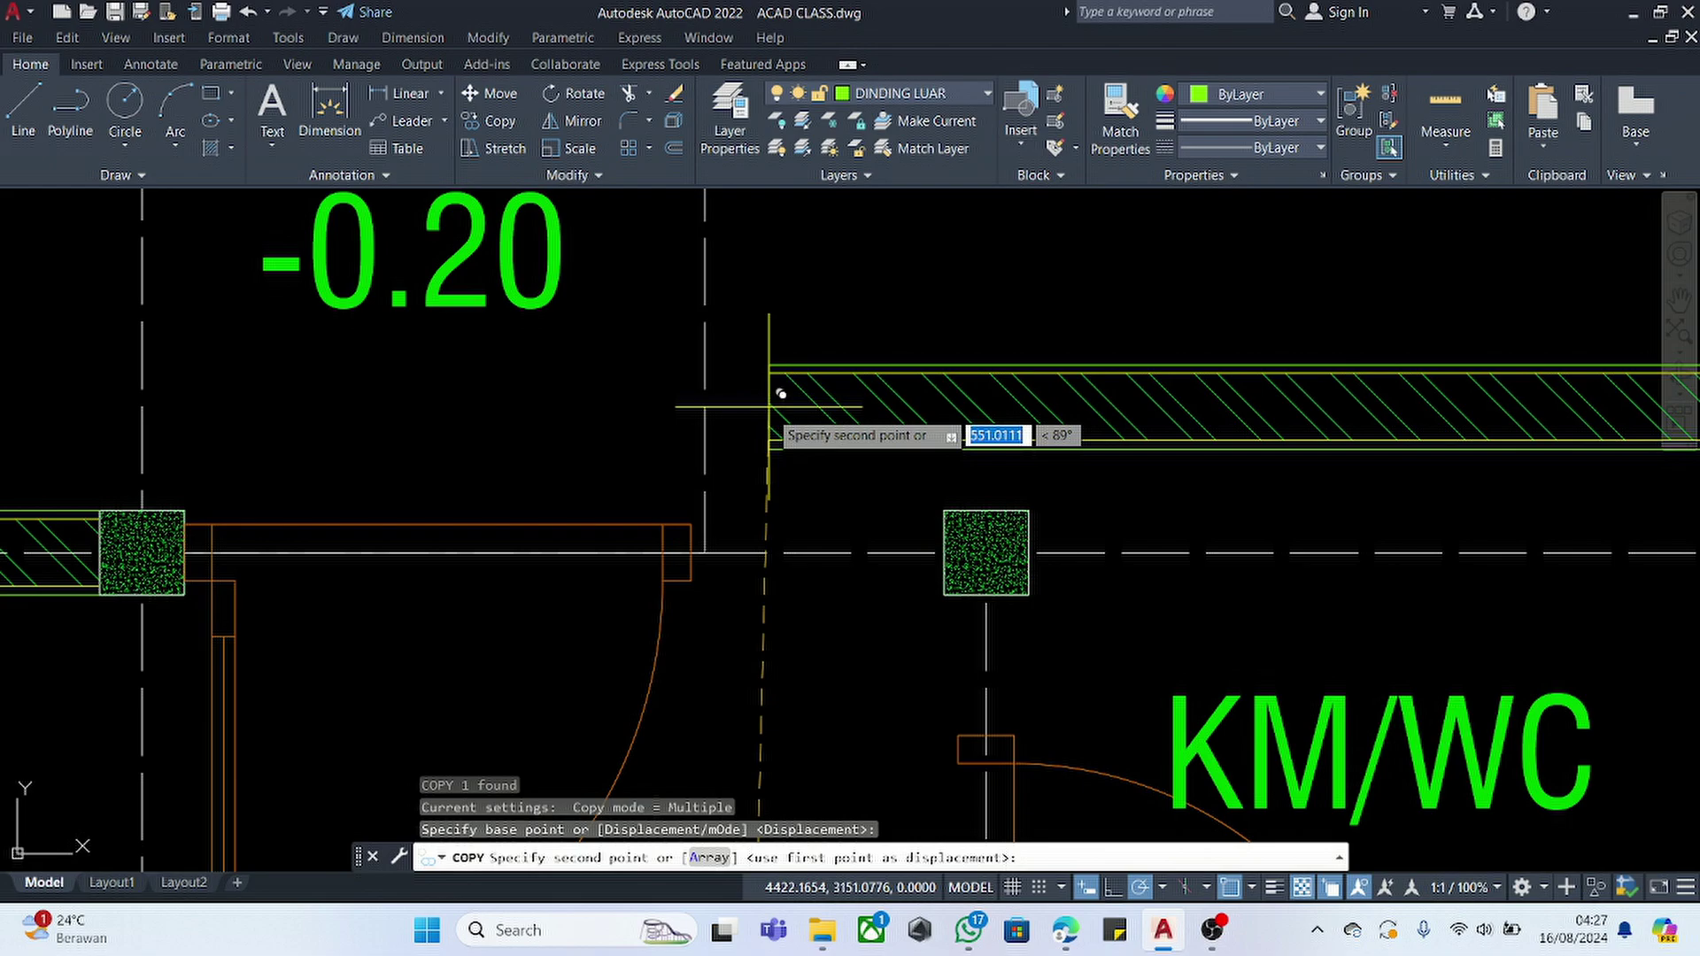
pyautogui.click(691, 552)
pyautogui.press('Escape')
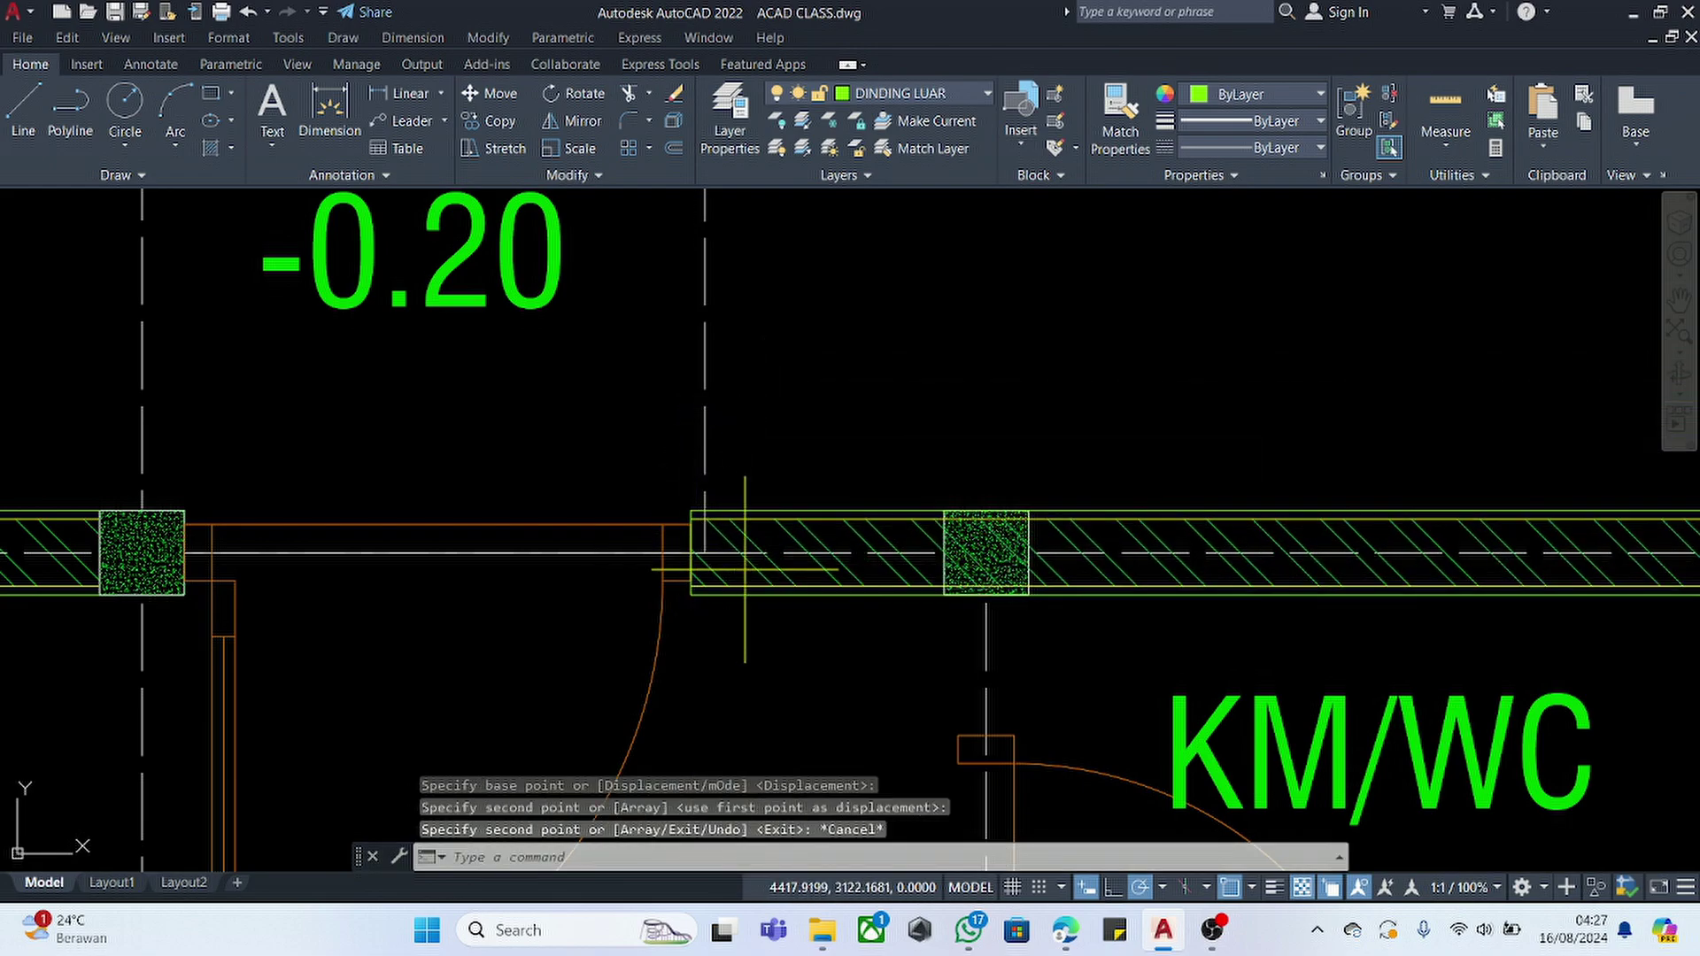
# - Stretch the rear wall block's right end back to the left face of KM/WC's upper-left column
pyautogui.click(744, 569)
pyautogui.click(710, 636)
pyautogui.scroll(-4, 767, 556)
pyautogui.click(1151, 536)
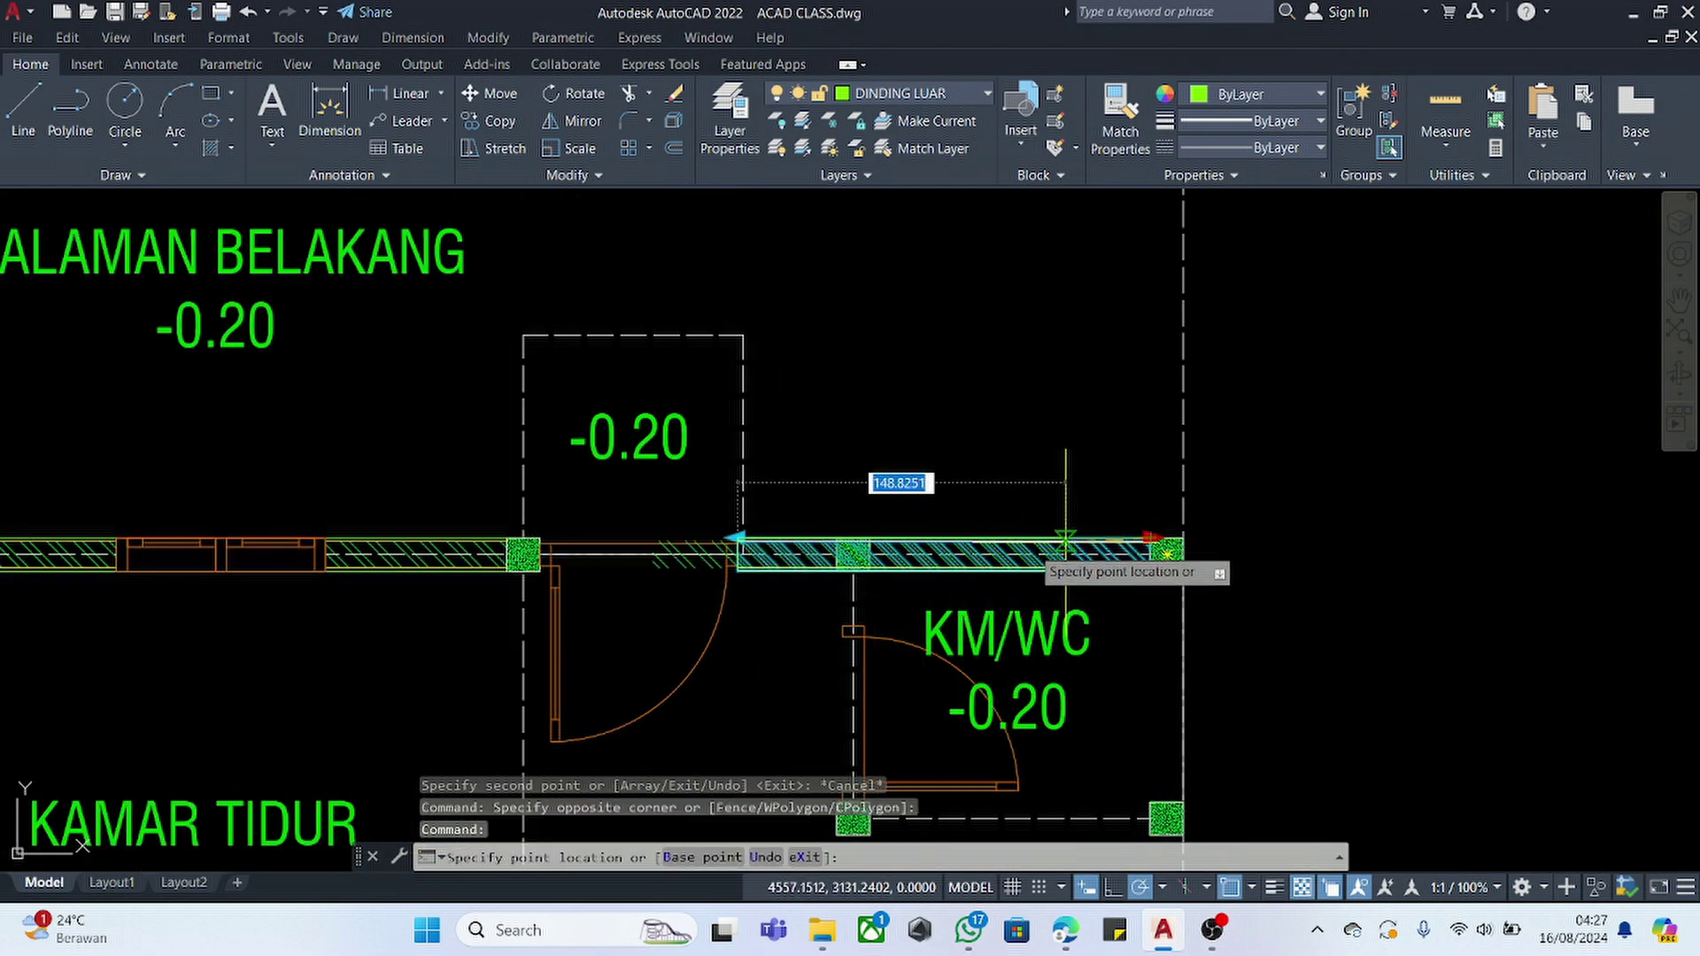
pyautogui.scroll(6, 885, 531)
pyautogui.press('Escape')
pyautogui.scroll(-8, 886, 522)
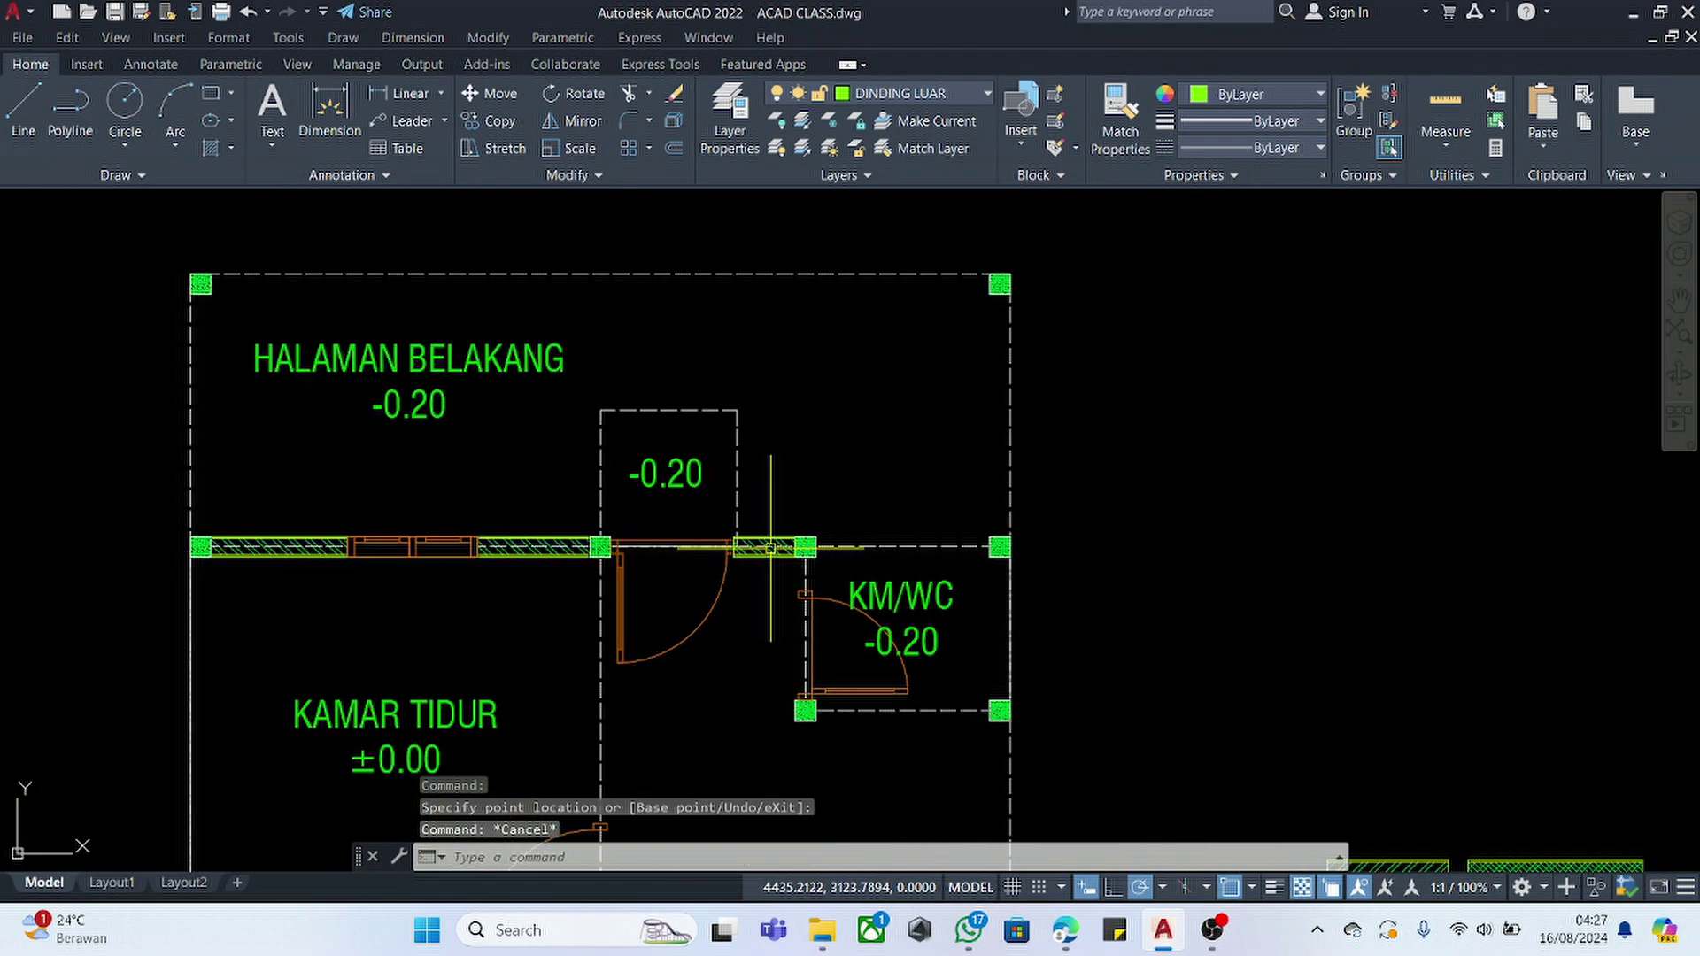
pyautogui.scroll(-3, 868, 602)
pyautogui.scroll(4, 880, 619)
pyautogui.scroll(-3, 1024, 626)
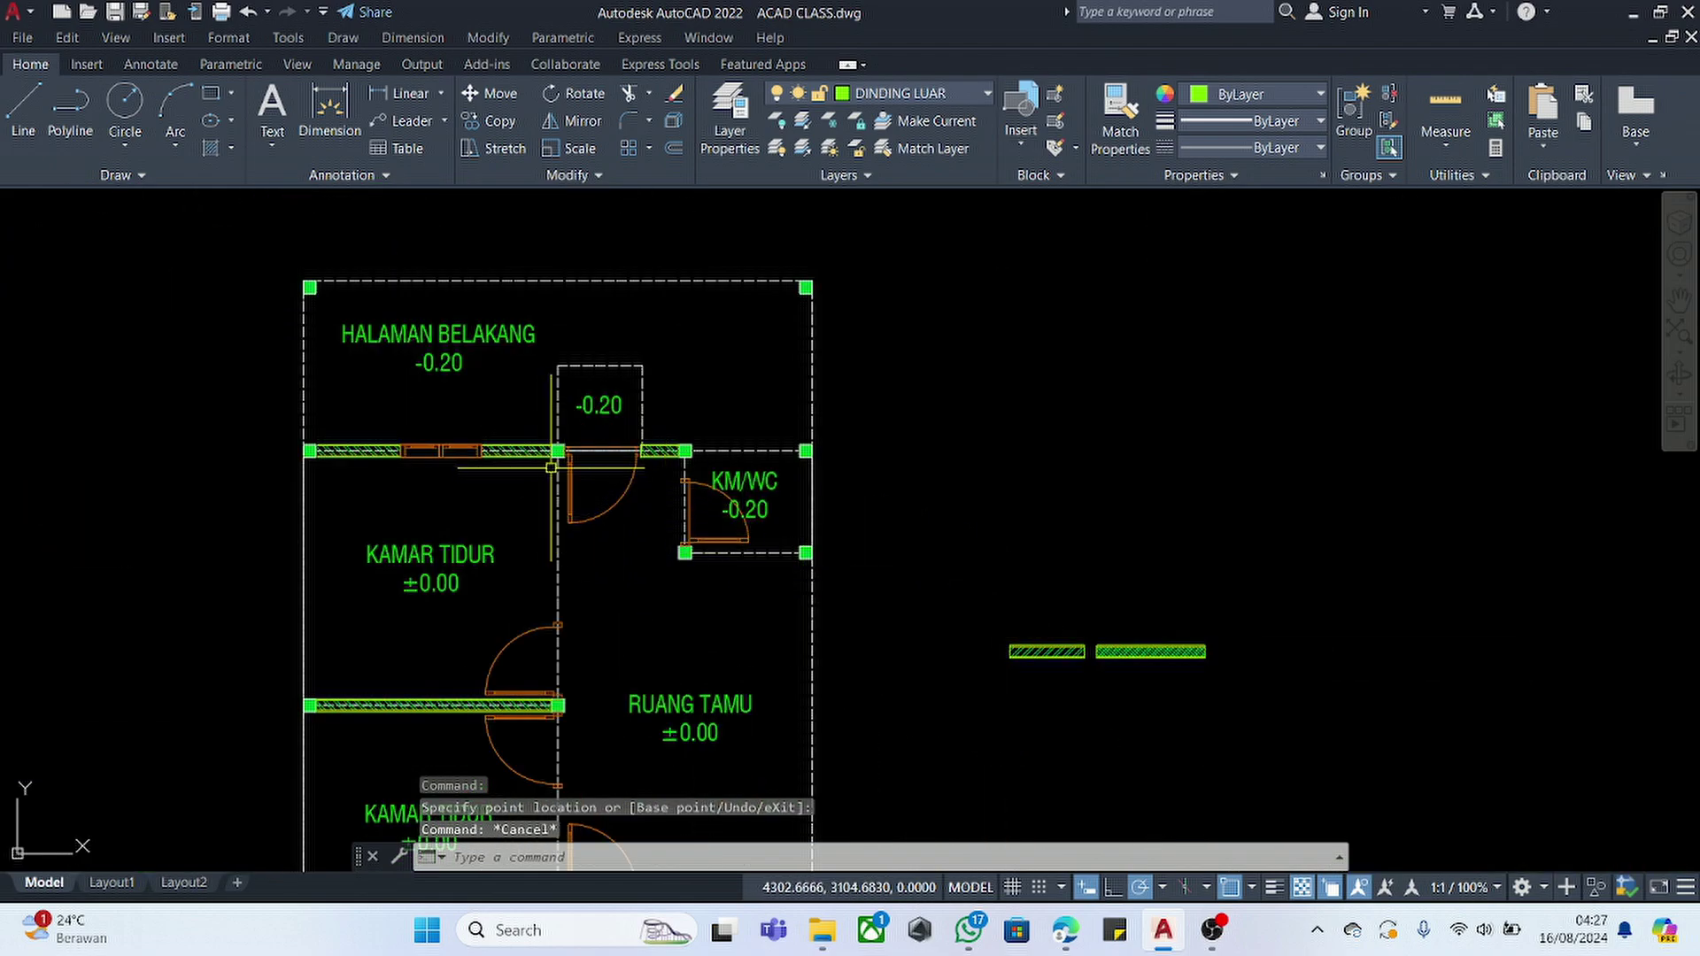
# - Copy the upper KAMAR TIDUR's top wall block into the empty area right of the floor plan
pyautogui.scroll(3, 550, 466)
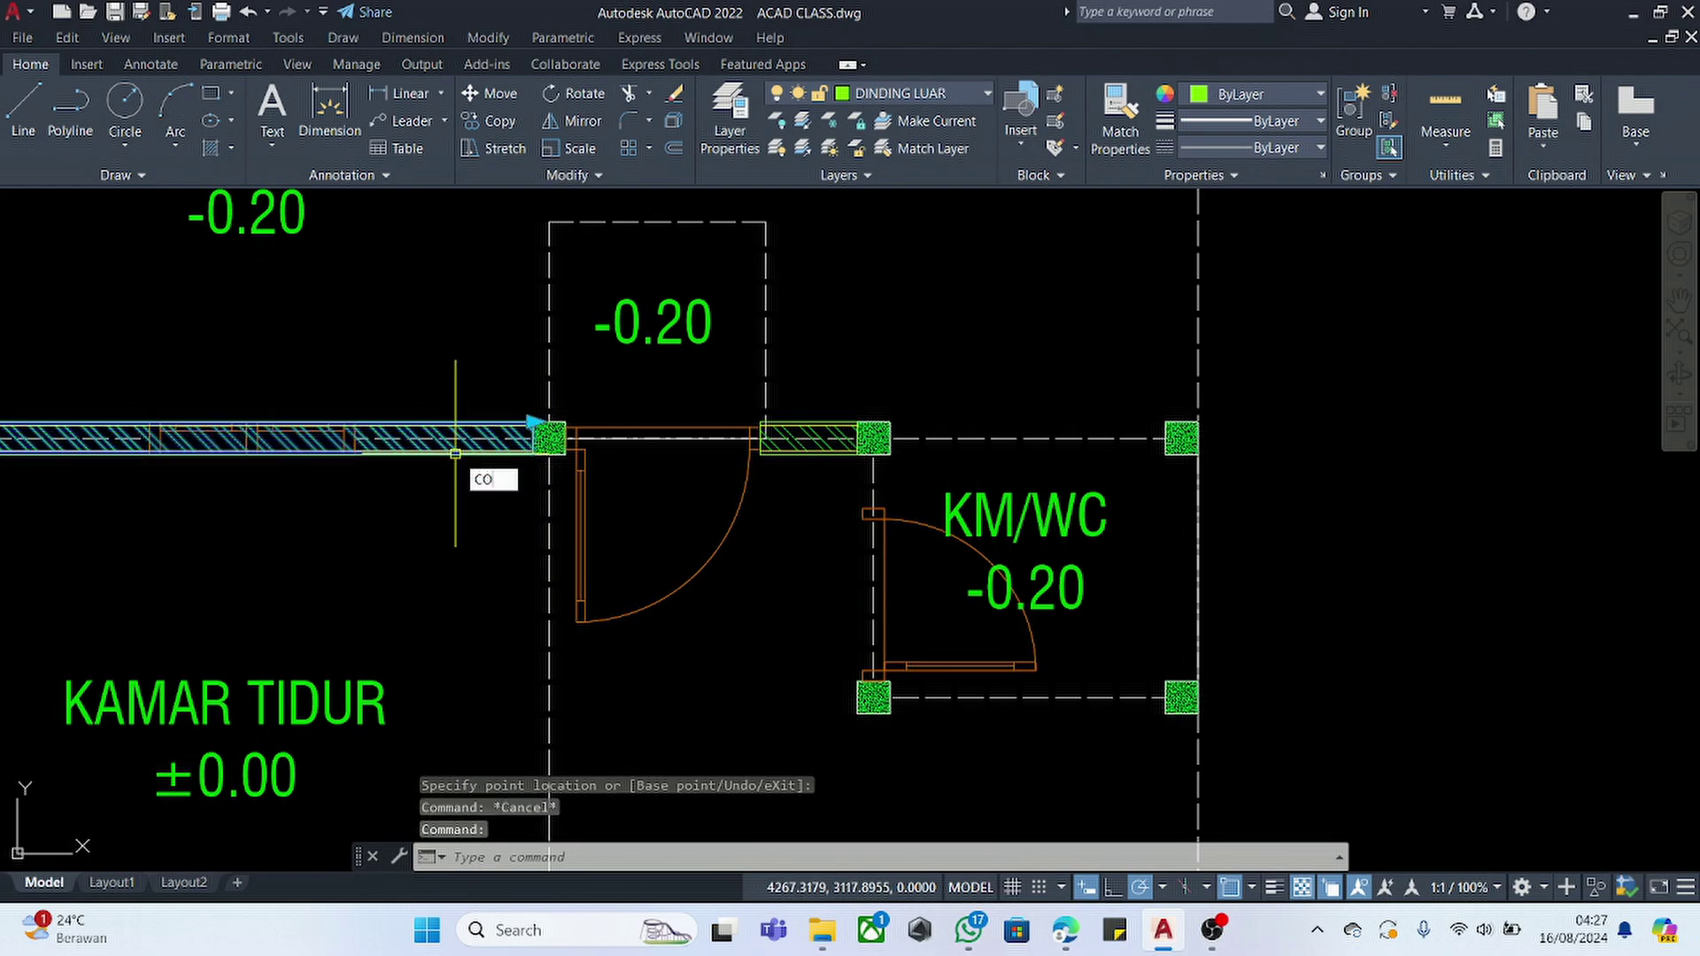
pyautogui.press('space')
pyautogui.click(455, 453)
pyautogui.scroll(-4, 983, 605)
pyautogui.click(1318, 569)
pyautogui.press('Escape')
# - Rotate the wall block copy outside the plan 90 degrees so it stands vertically
pyautogui.click(1287, 485)
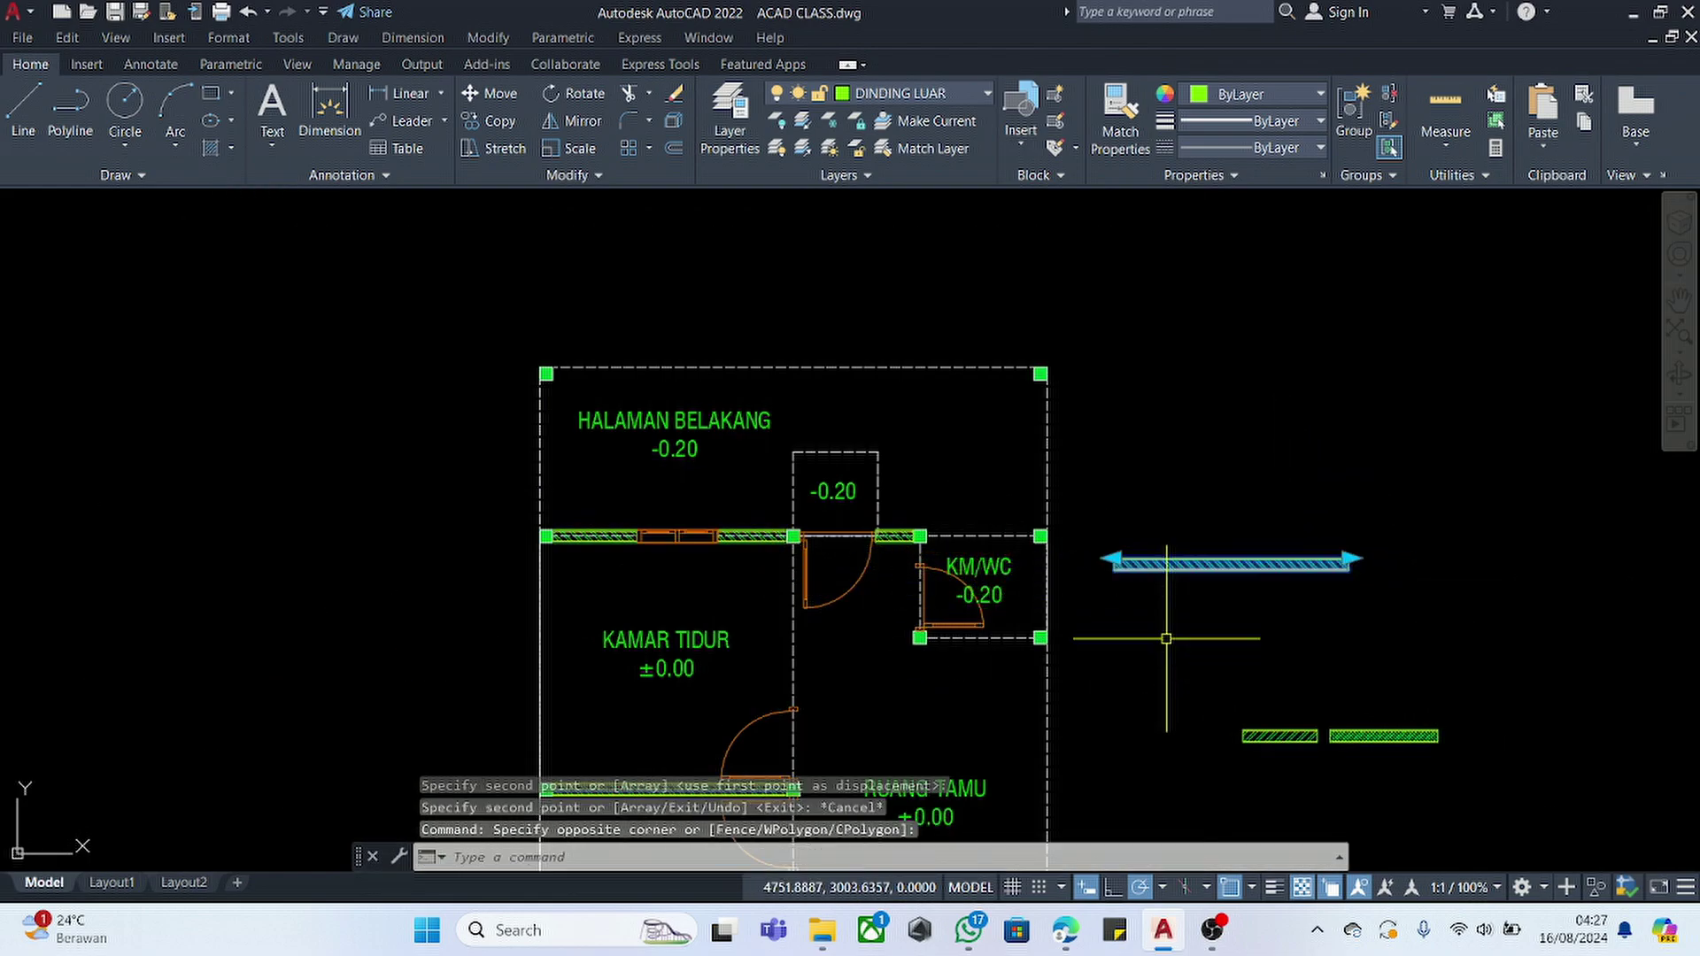
pyautogui.press('space')
pyautogui.click(1212, 492)
pyautogui.click(1219, 431)
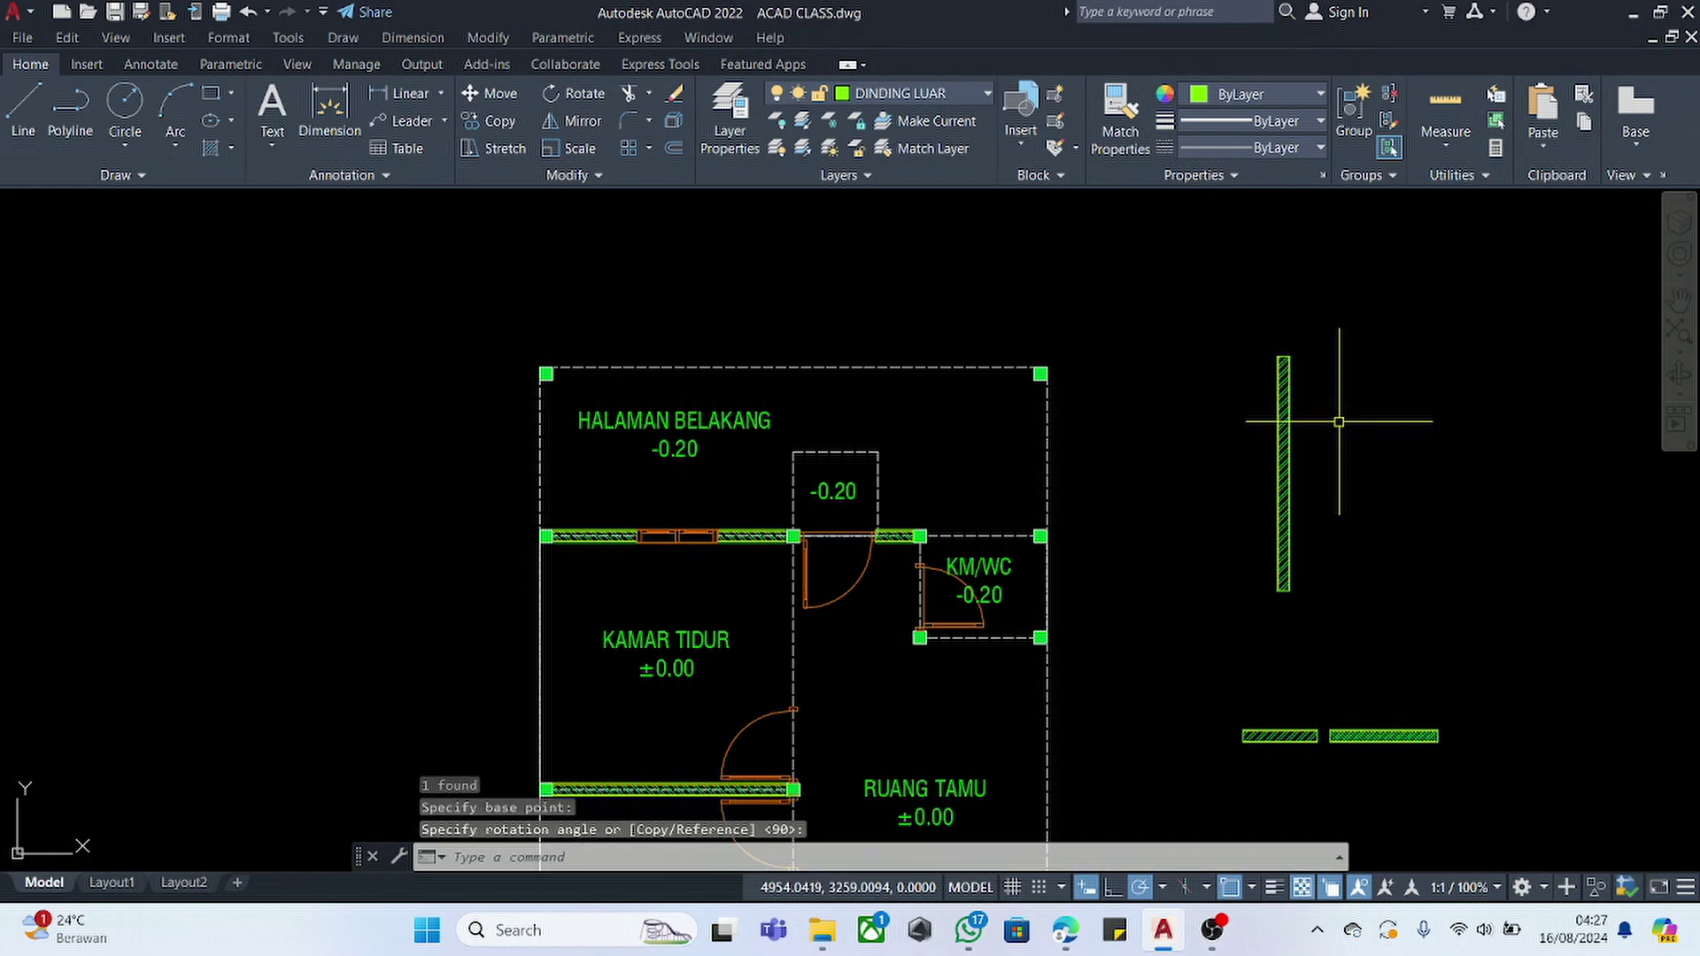
pyautogui.click(1340, 420)
pyautogui.click(1244, 500)
pyautogui.write('m')
pyautogui.press('space')
pyautogui.scroll(5, 1267, 356)
pyautogui.click(1354, 334)
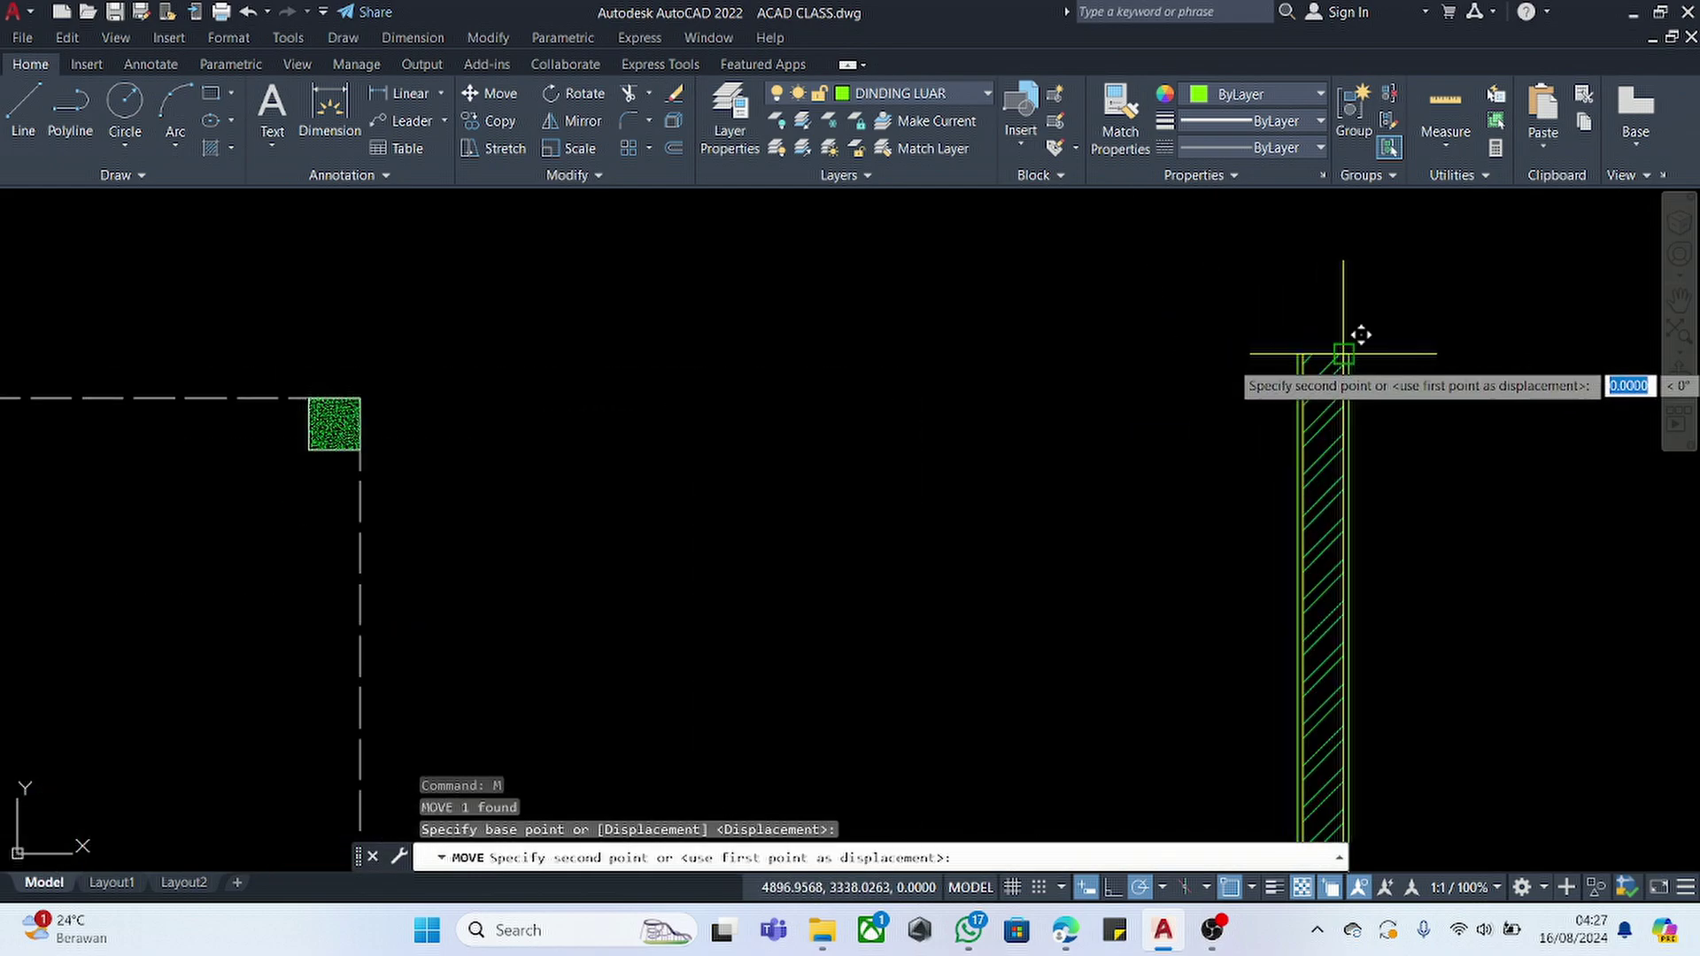
pyautogui.press('Escape')
# - Move the vertical wall block by its top-end midpoint to the bottom face of KM/WC's lower-right column
pyautogui.click(1351, 318)
pyautogui.click(1260, 440)
pyautogui.write('m')
pyautogui.press('space')
pyautogui.click(1324, 305)
pyautogui.scroll(-6, 1187, 401)
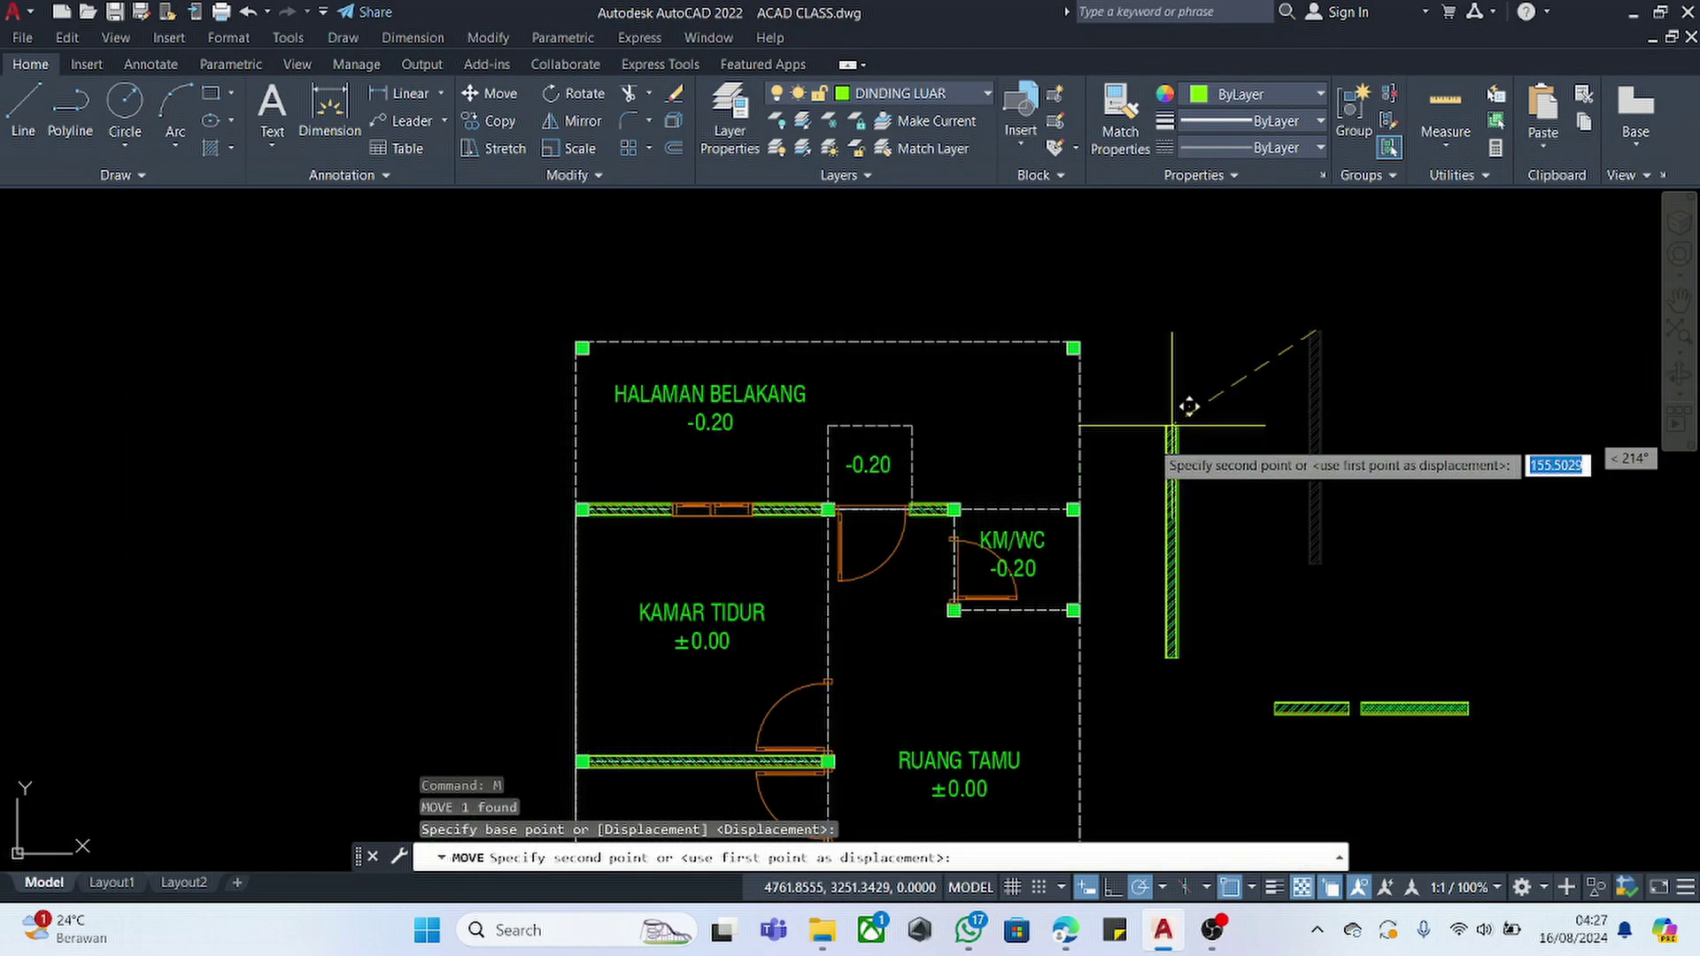
pyautogui.scroll(2, 1012, 529)
pyautogui.scroll(2, 973, 584)
pyautogui.scroll(4, 1254, 645)
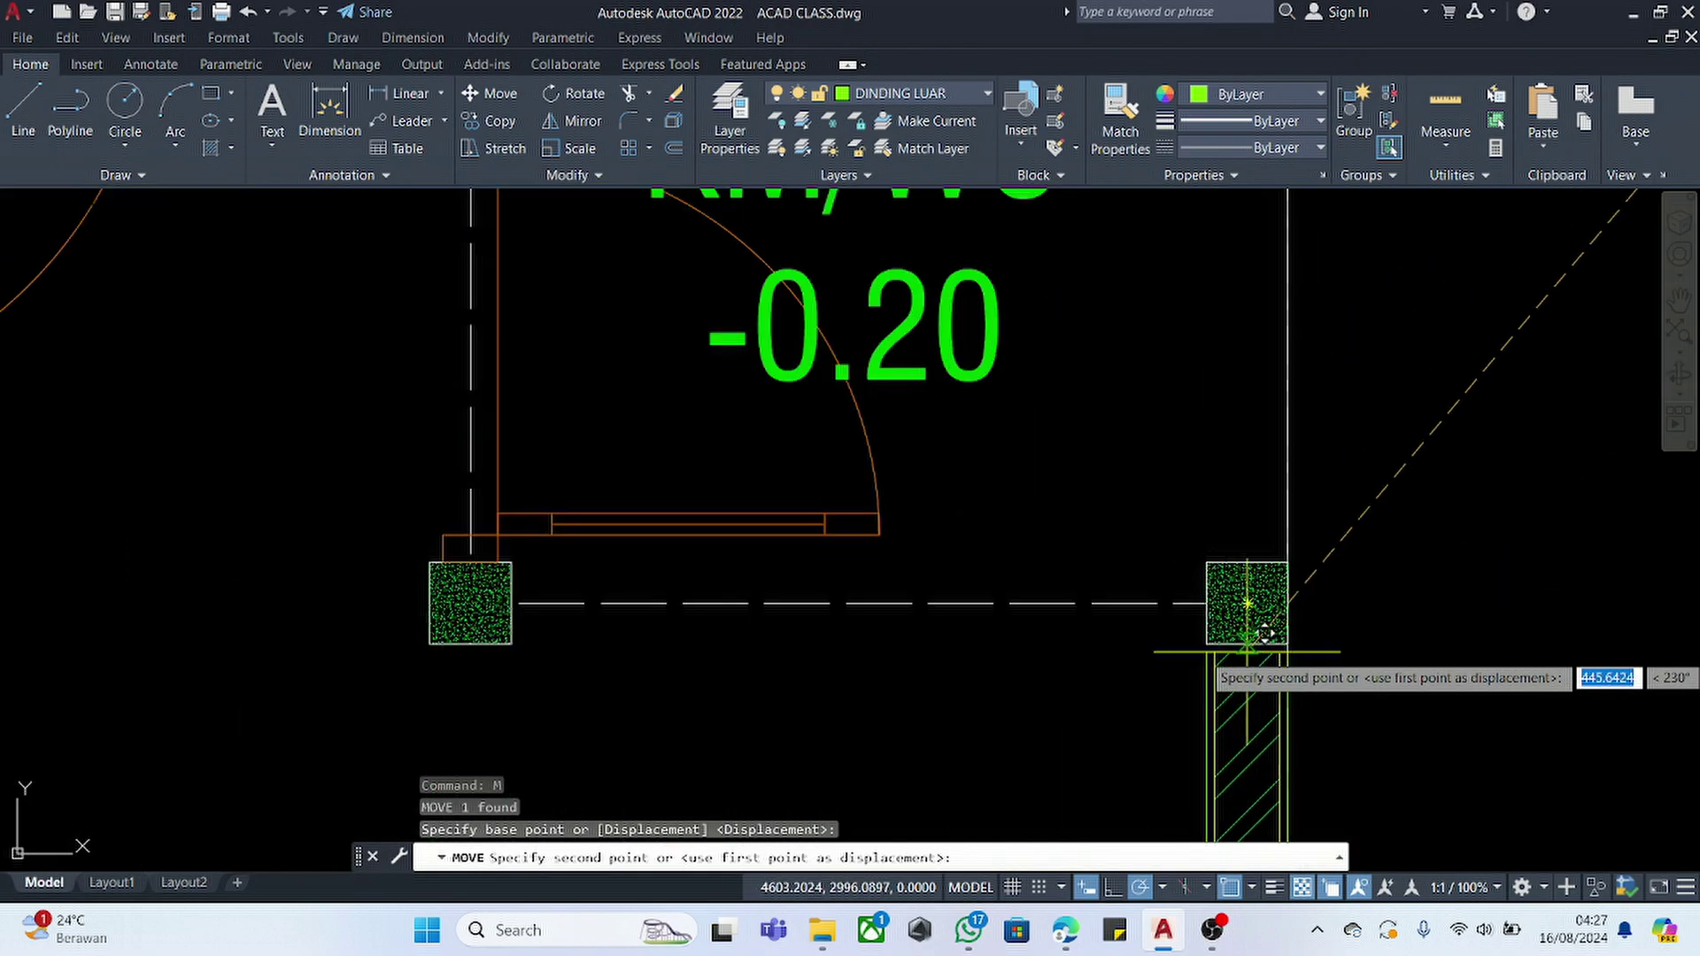
pyautogui.click(1247, 605)
# - Copy RUANG TAMU's vertical right wall block by its top-end midpoint to the bottom face of the upper KAMAR TIDUR's upper-right column
pyautogui.scroll(-6, 1247, 323)
pyautogui.click(1254, 469)
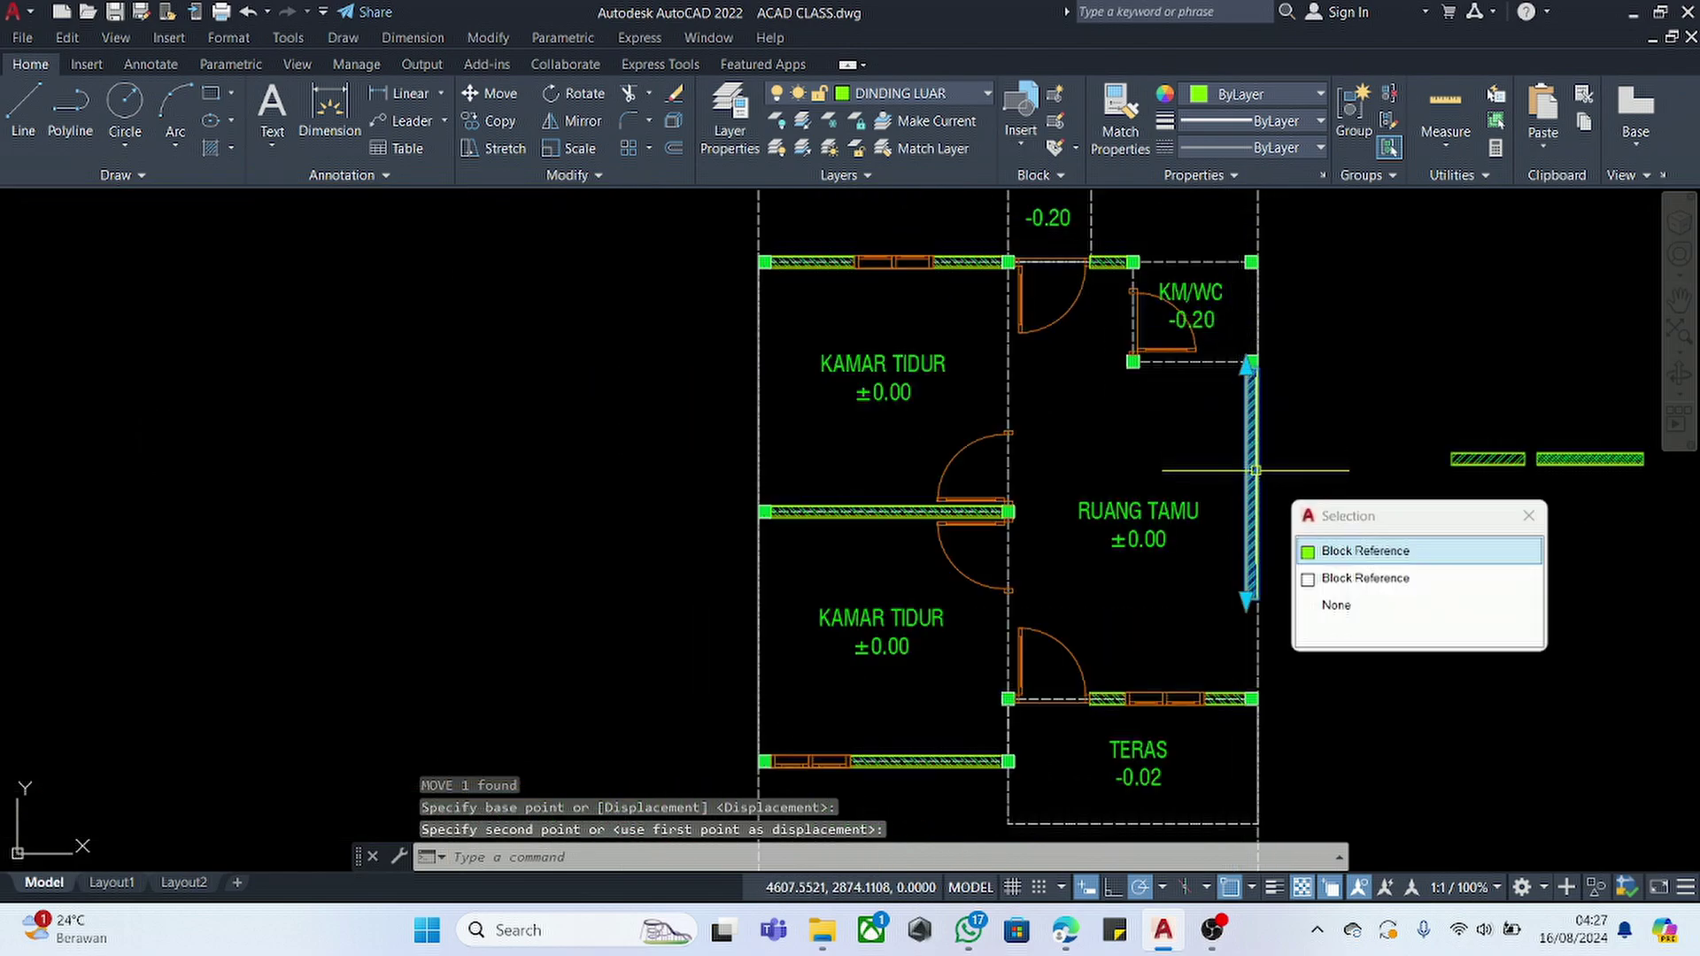
pyautogui.press('Return')
pyautogui.scroll(8, 1250, 363)
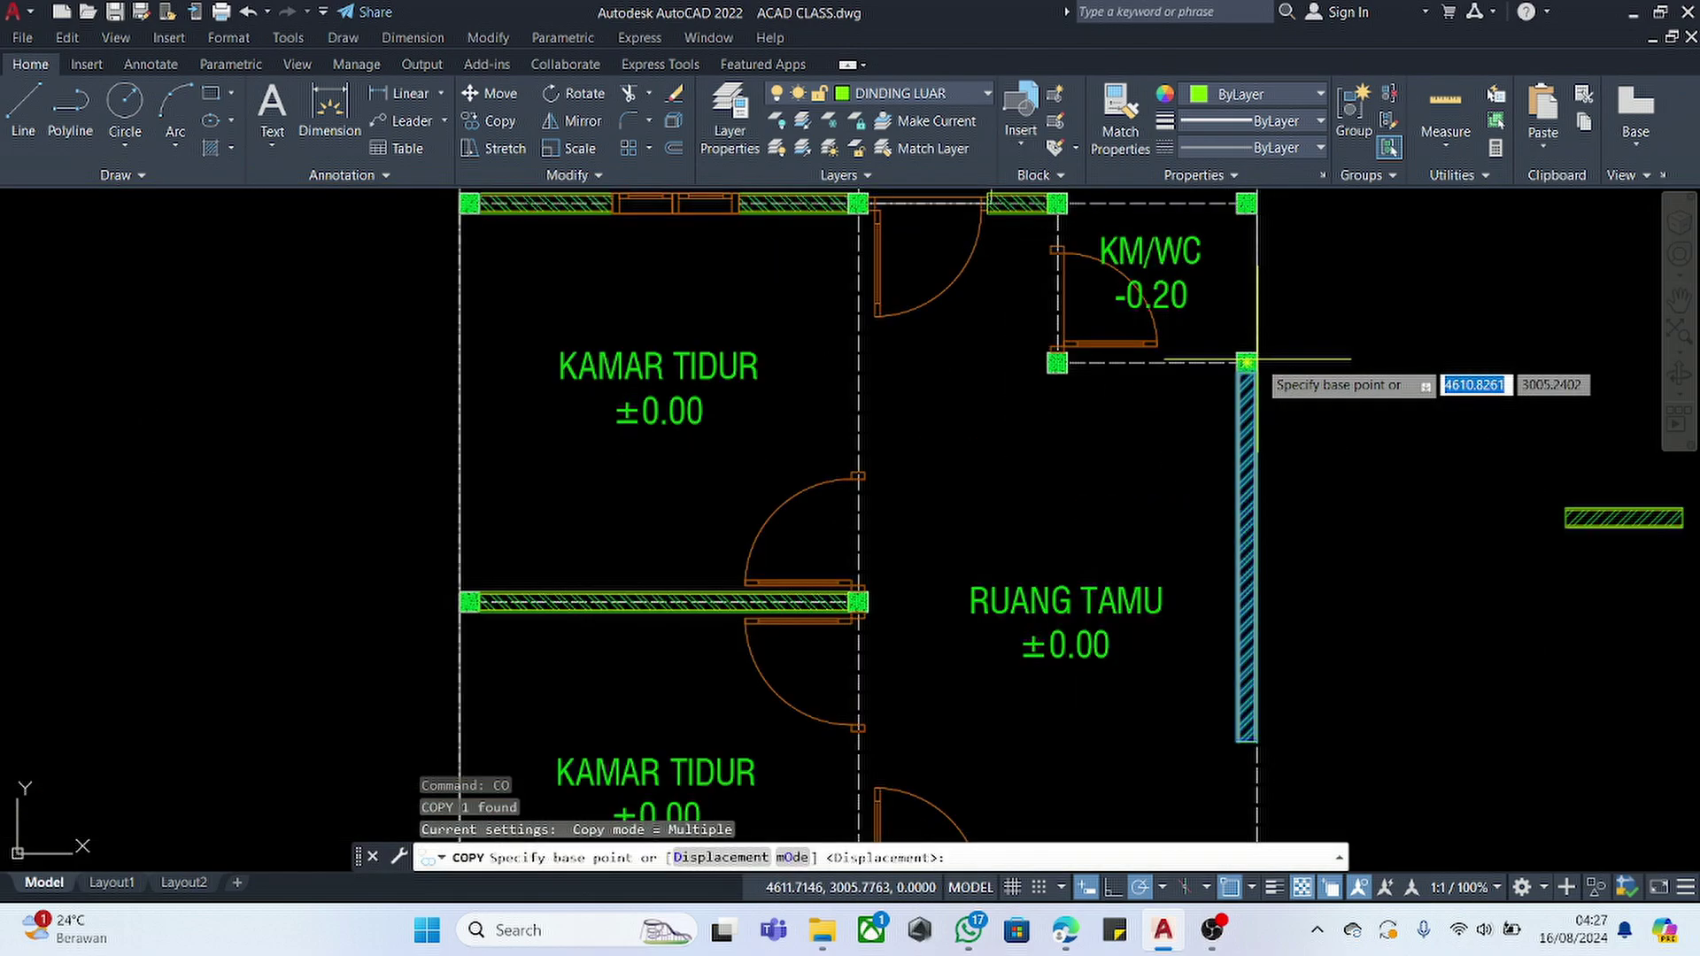
pyautogui.click(1214, 408)
pyautogui.scroll(-2, 1306, 453)
pyautogui.scroll(-6, 763, 403)
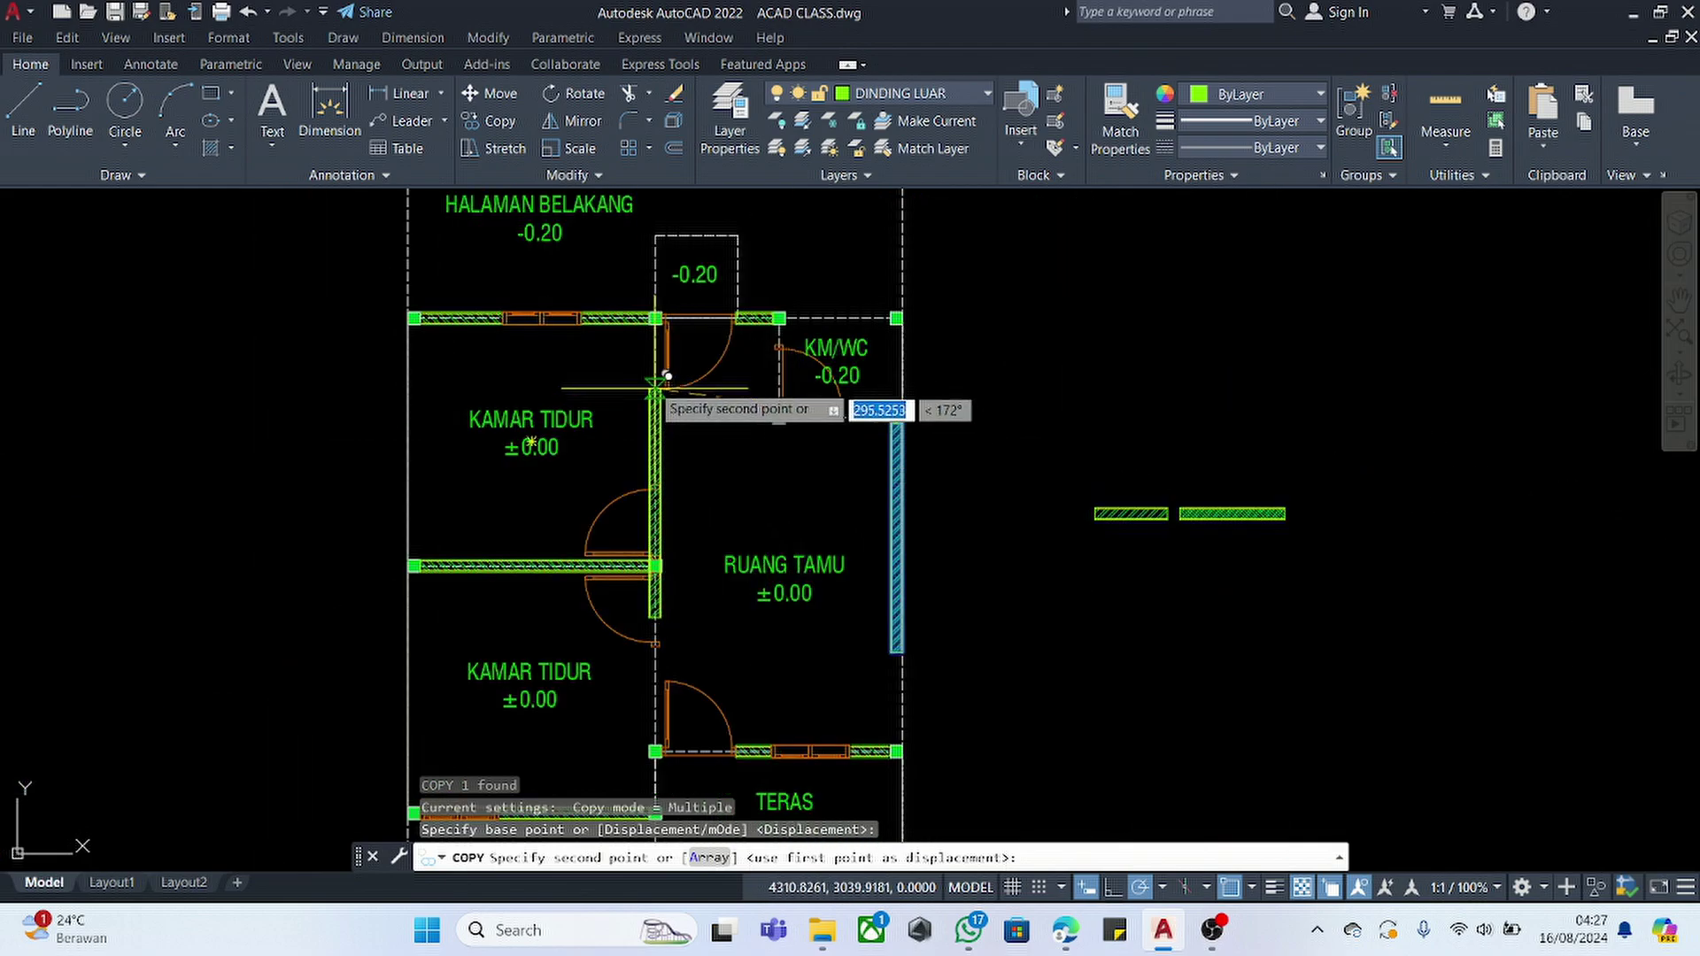
pyautogui.scroll(4, 655, 358)
pyautogui.click(643, 275)
pyautogui.press('Escape')
# - Stretch the lower end of the upper KAMAR TIDUR's right wall up to the top of its door frame
pyautogui.click(651, 289)
pyautogui.scroll(-4, 652, 288)
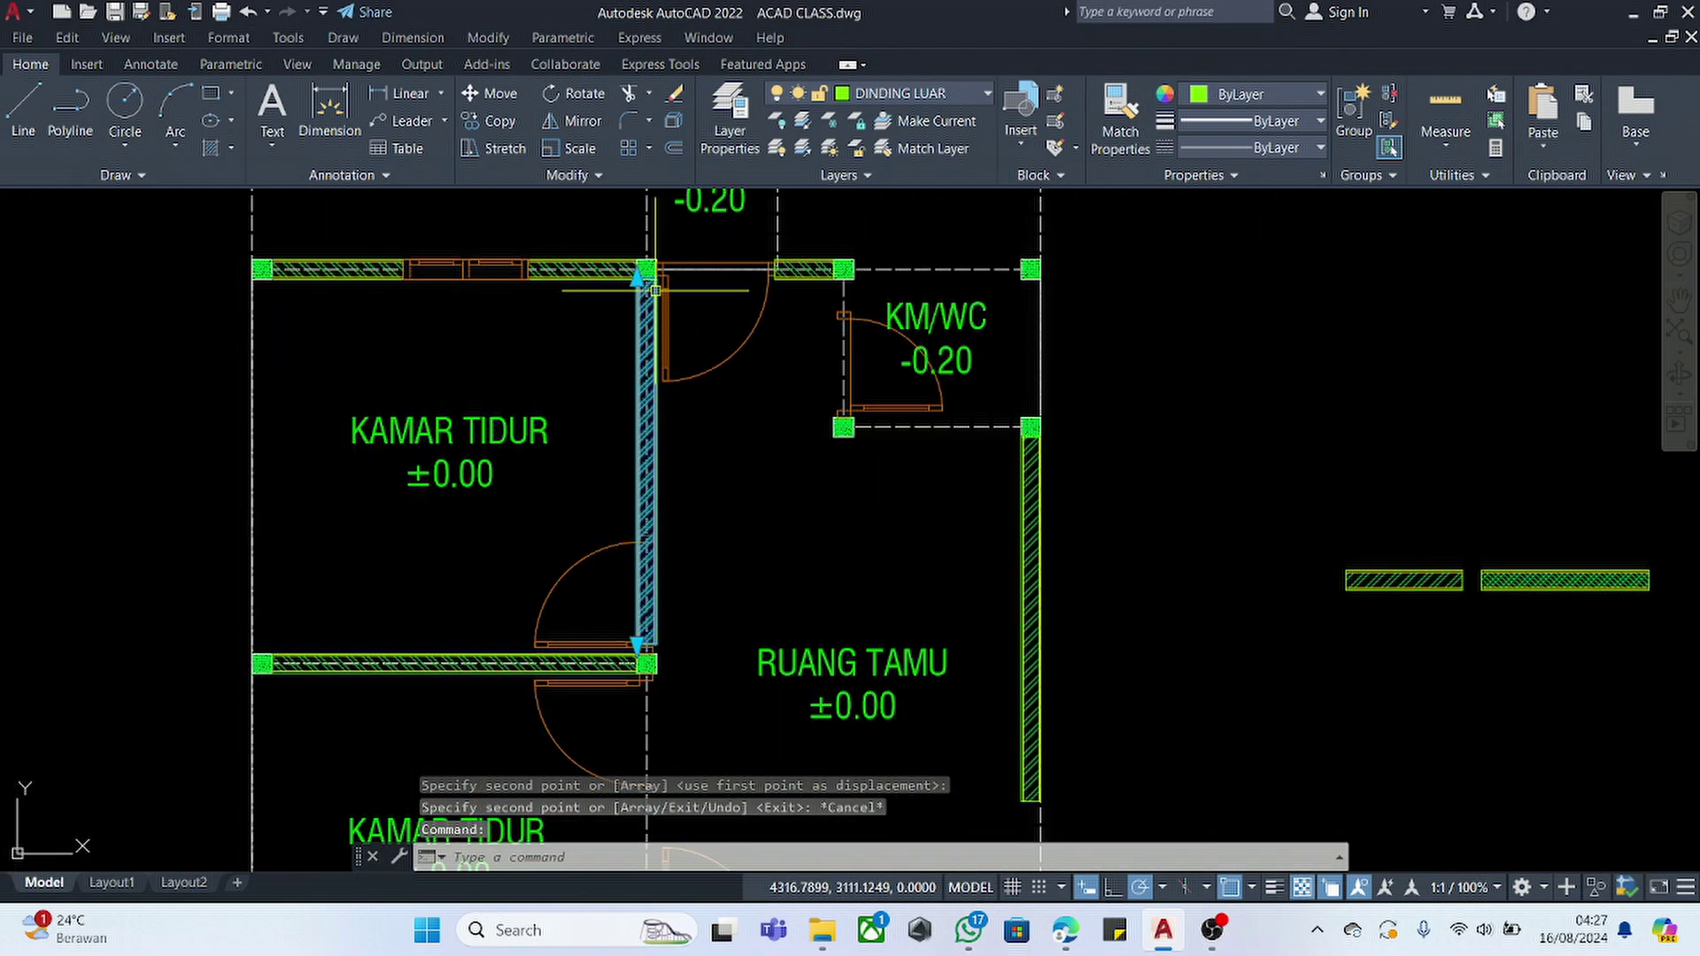
pyautogui.scroll(2, 628, 535)
pyautogui.scroll(2, 628, 536)
pyautogui.click(677, 459)
pyautogui.scroll(6, 688, 293)
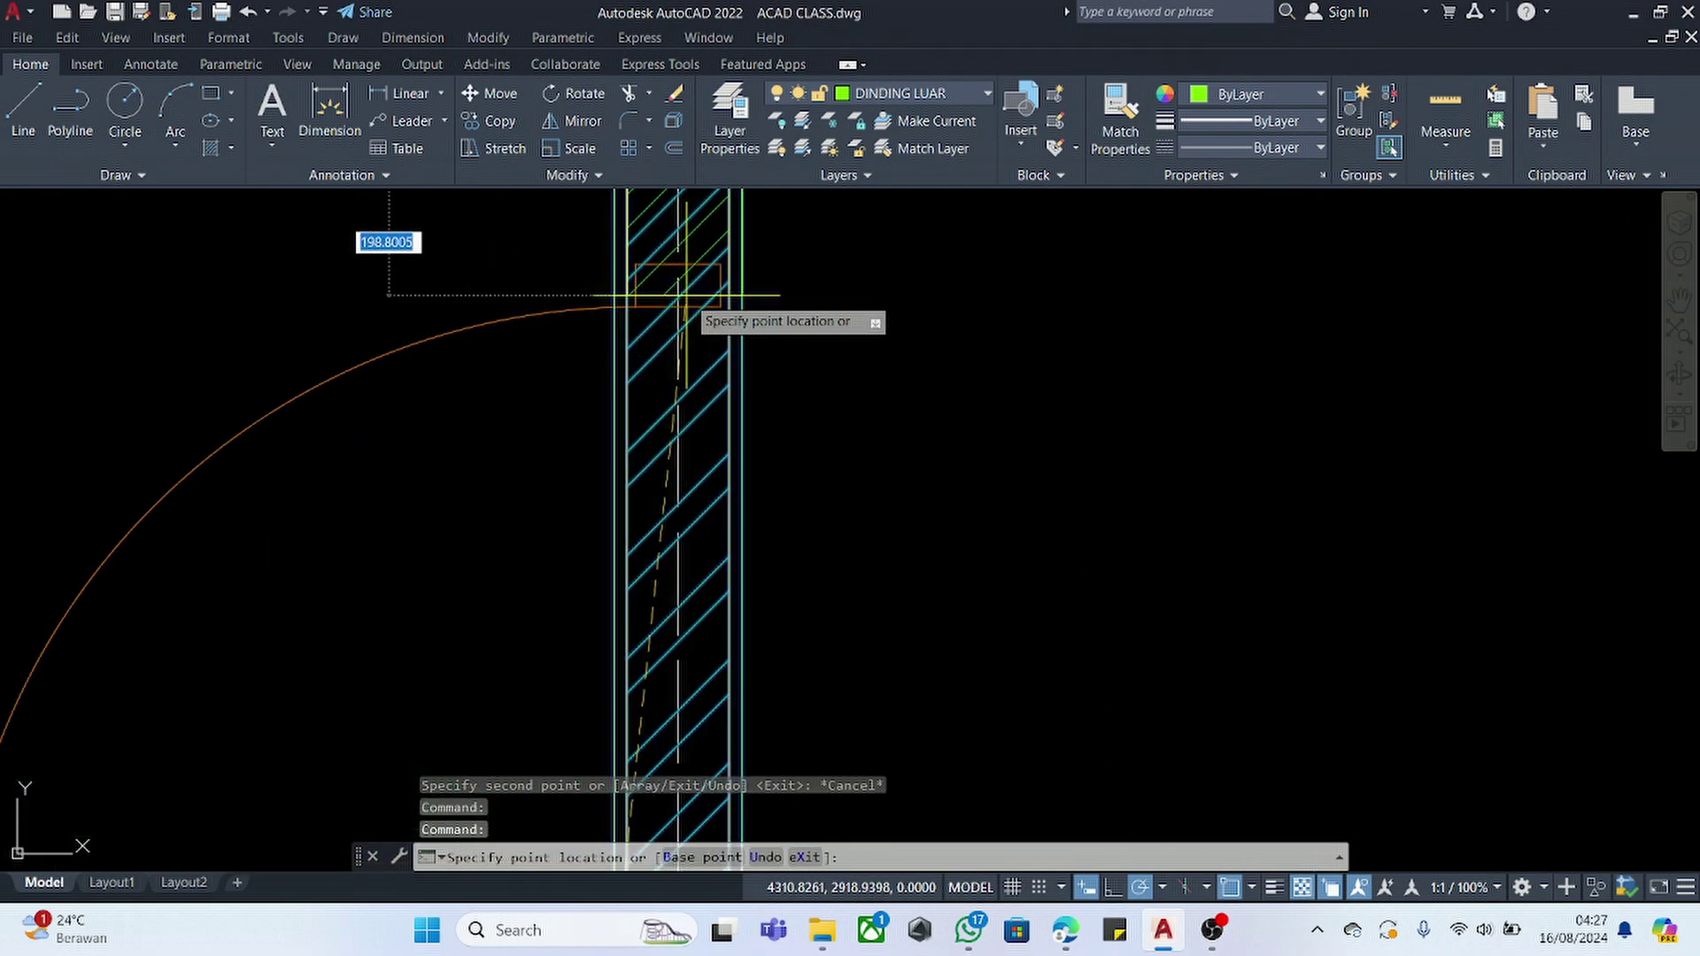
pyautogui.click(694, 263)
# - Copy the shortened KAMAR TIDUR wall by its lower-end midpoint to the top face of the lower KAMAR TIDUR's lower-right column
pyautogui.scroll(-5, 702, 524)
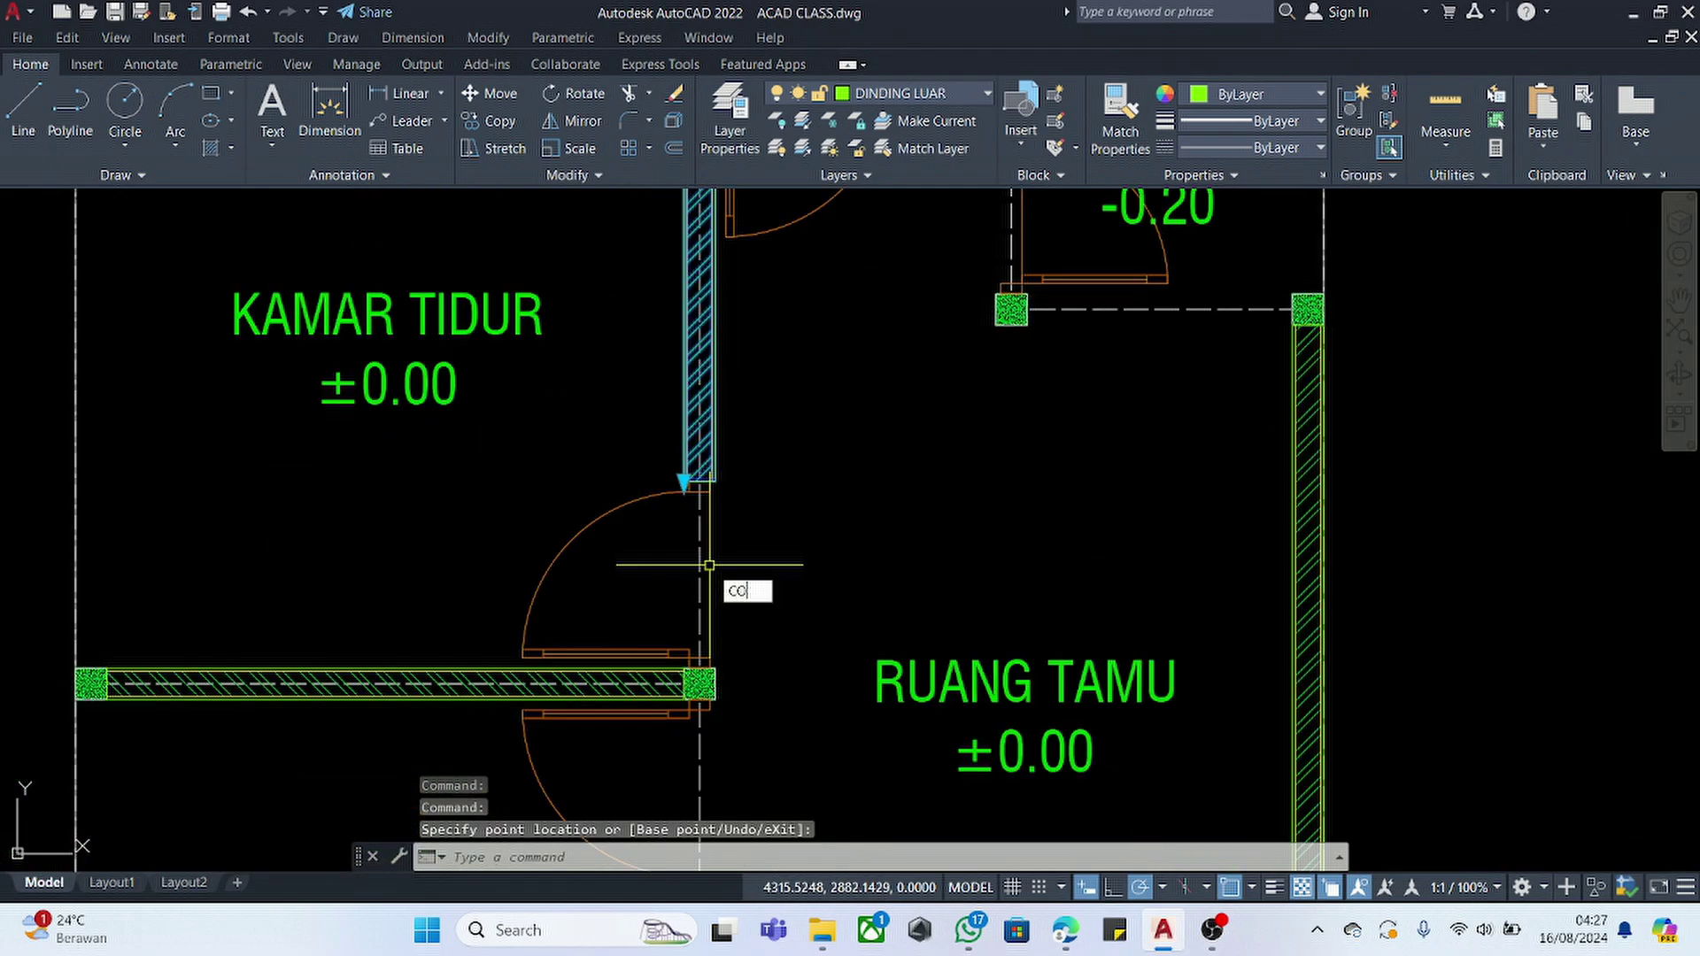
pyautogui.press('Return')
pyautogui.scroll(6, 721, 486)
pyautogui.click(678, 520)
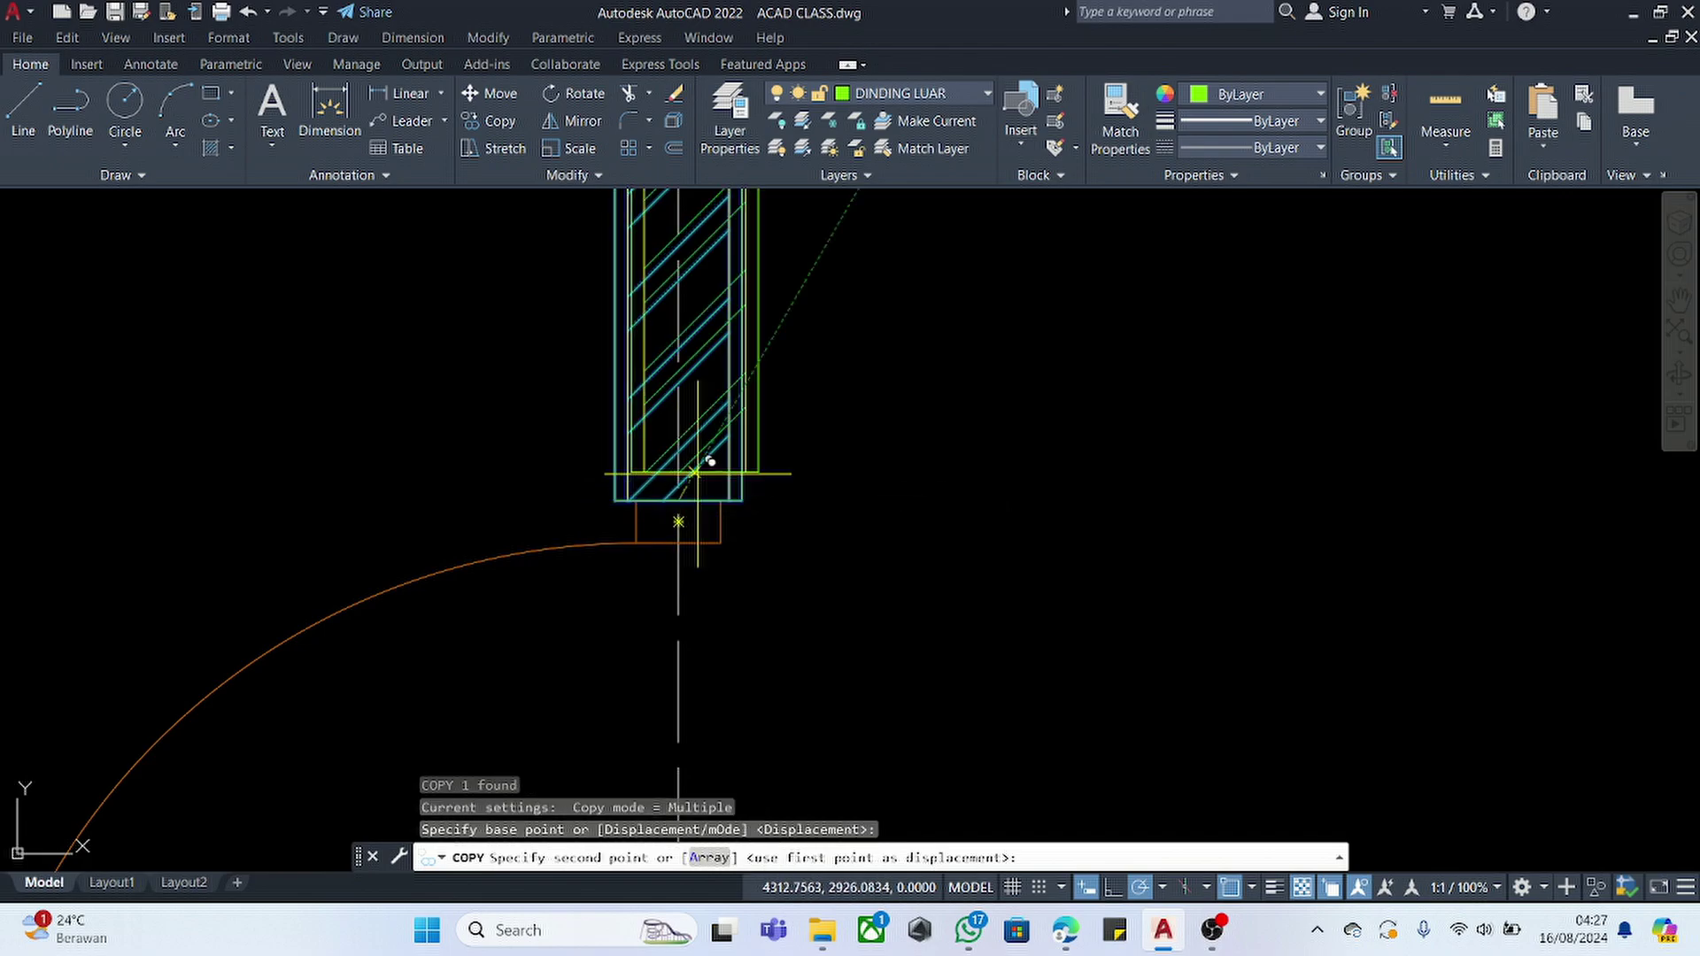
pyautogui.scroll(-6, 841, 434)
pyautogui.scroll(4, 797, 638)
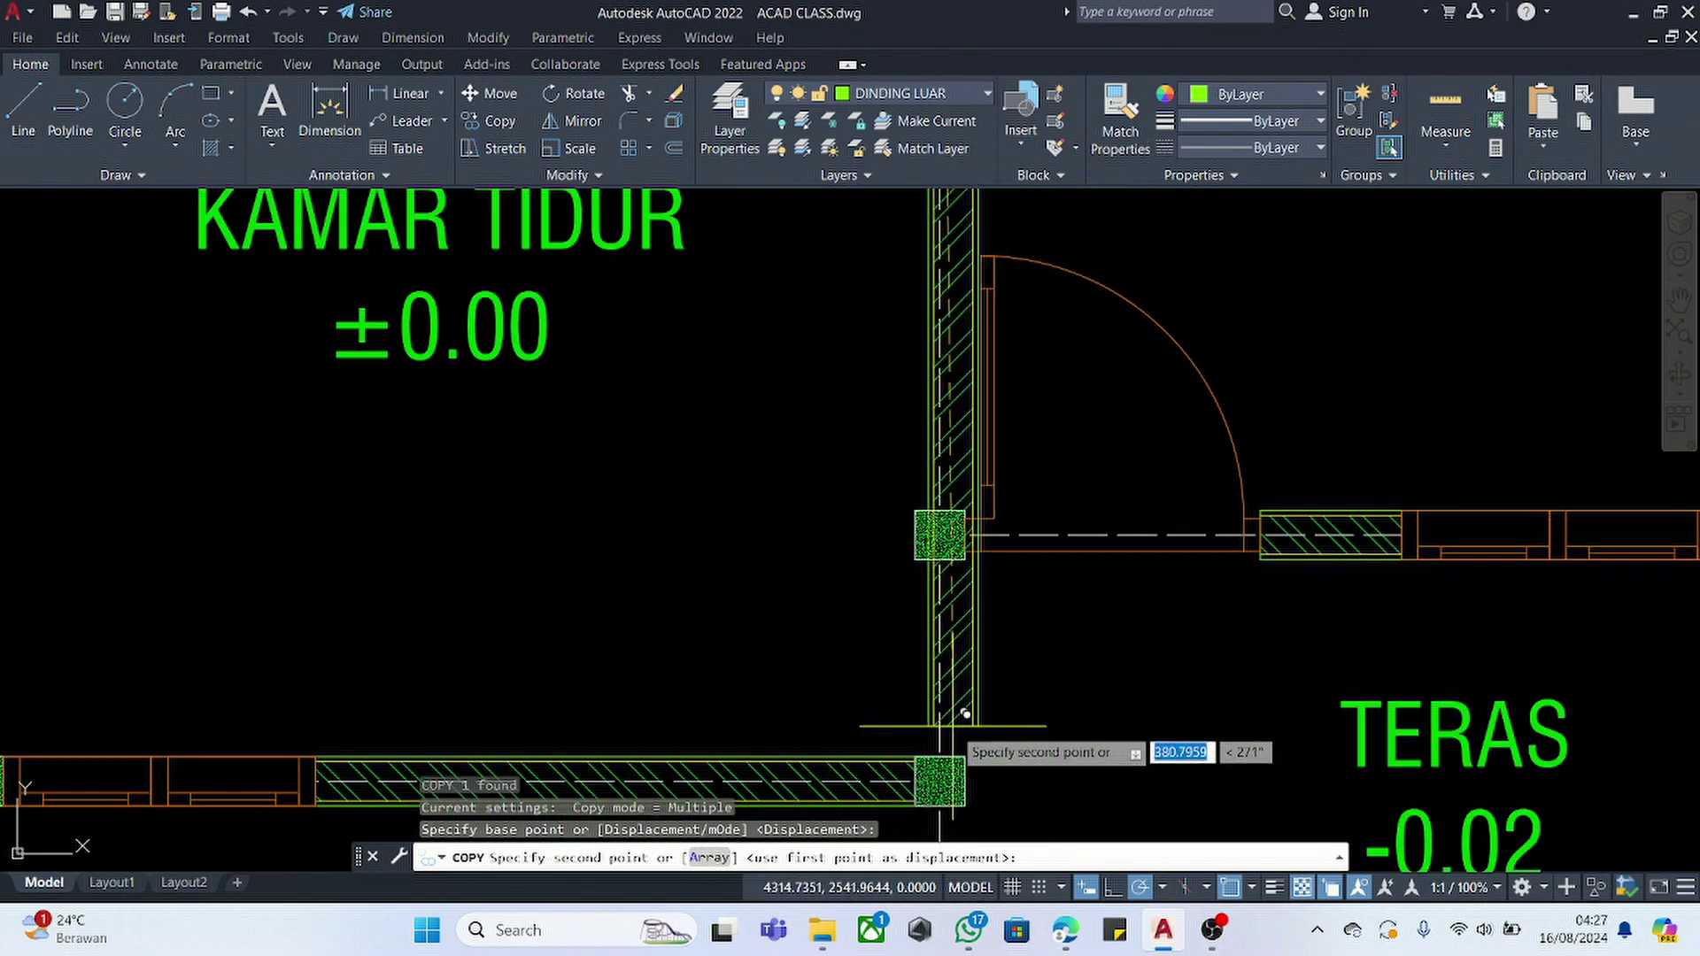
pyautogui.click(939, 757)
pyautogui.press('Escape')
pyautogui.scroll(-4, 825, 705)
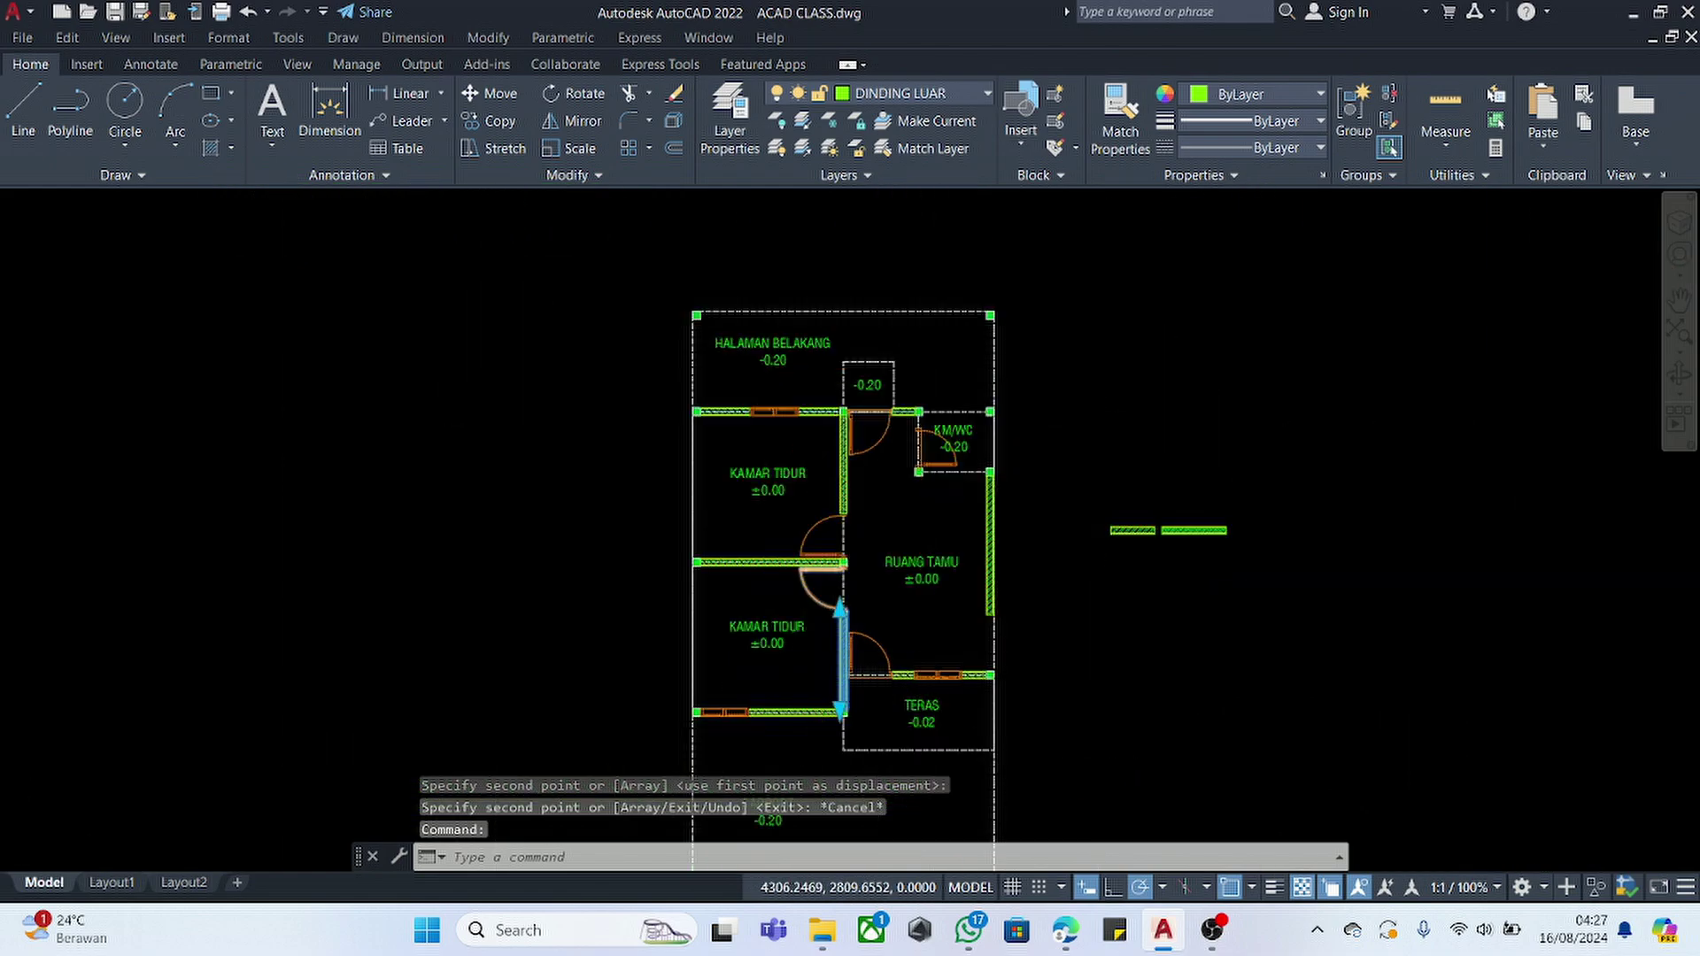
pyautogui.scroll(4, 837, 602)
pyautogui.scroll(1, 834, 707)
pyautogui.press('Escape')
# - Stretch the lower end of RUANG TAMU's right wall down to the top face of the column at TERAS's upper-right corner
pyautogui.scroll(-4, 845, 542)
pyautogui.scroll(4, 1073, 608)
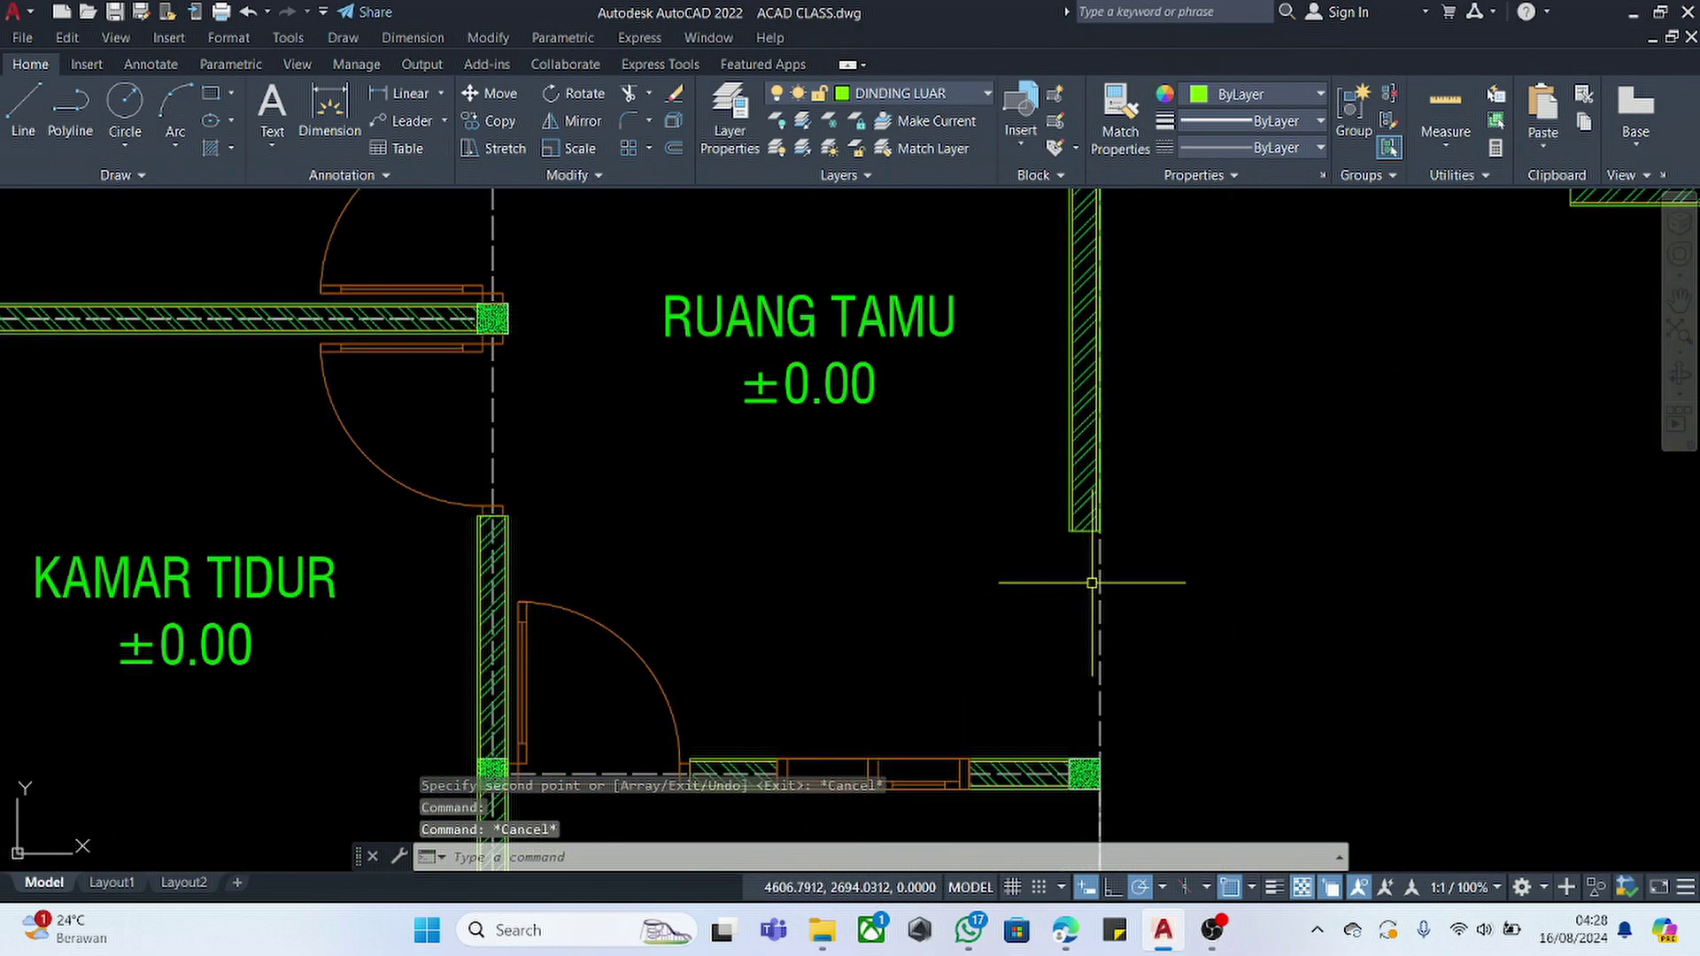
pyautogui.click(1069, 531)
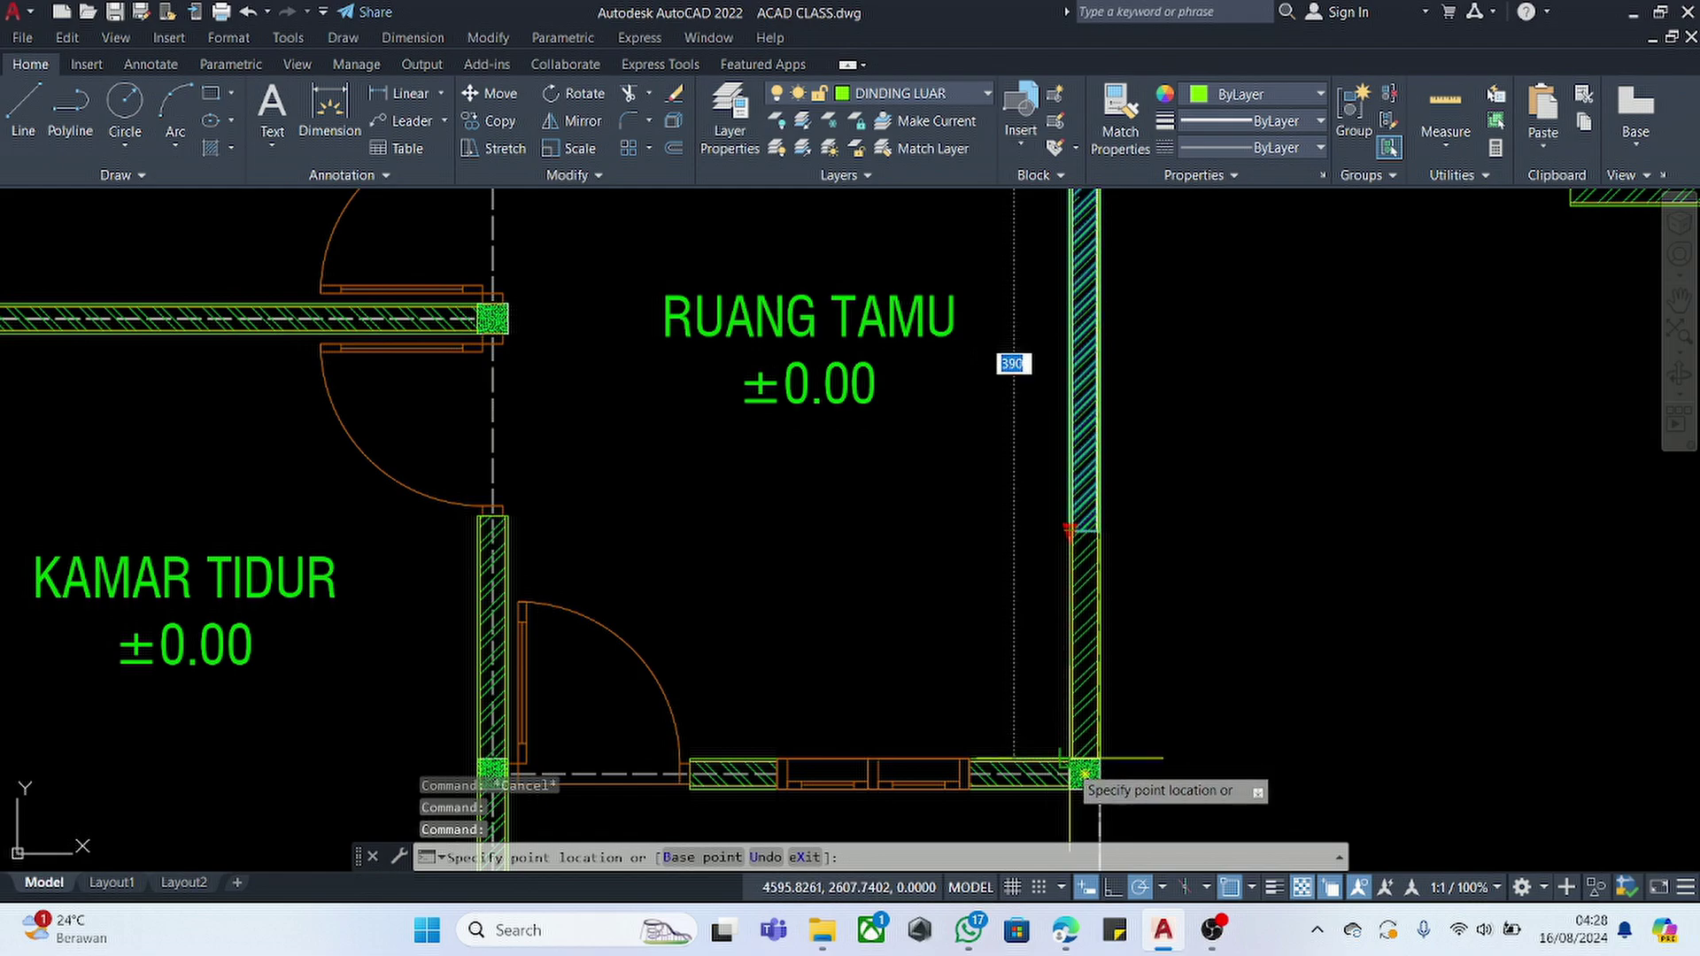
pyautogui.press('Escape')
# - Copy the cross-hatched wall block from outside the plan by its right-end midpoint to the left face of KM/WC's upper-right column
pyautogui.scroll(-6, 901, 595)
pyautogui.scroll(6, 930, 486)
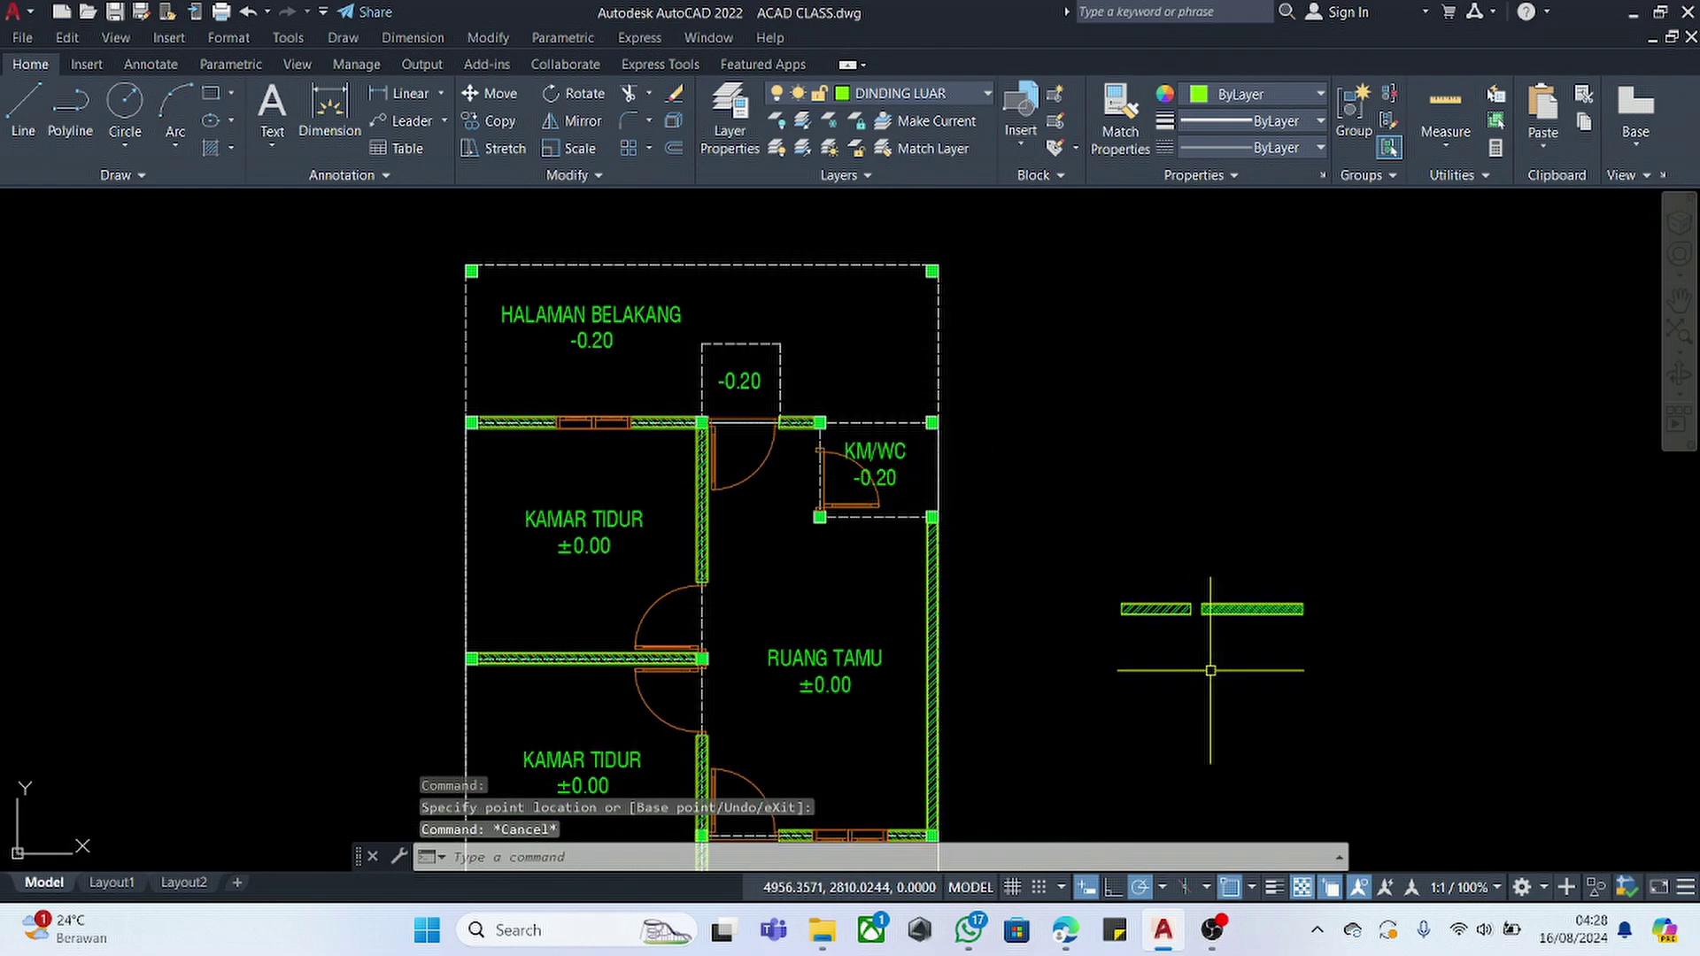
pyautogui.click(1213, 702)
pyautogui.write('CO')
pyautogui.press('Return')
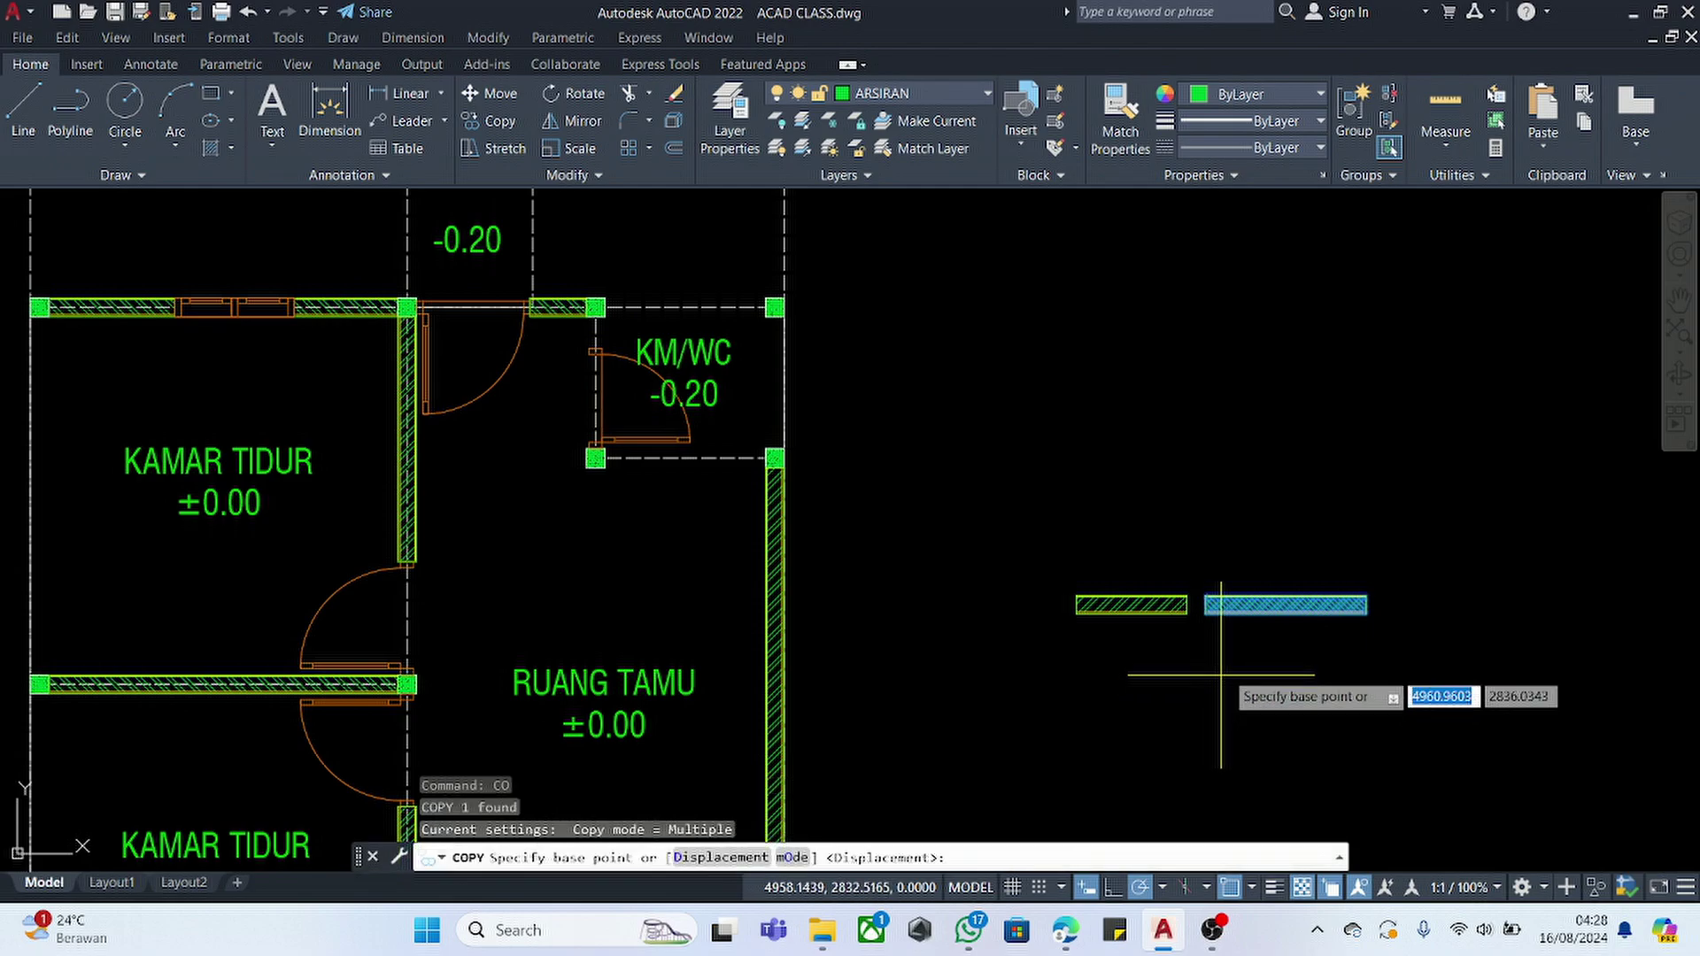
pyautogui.scroll(5, 1367, 607)
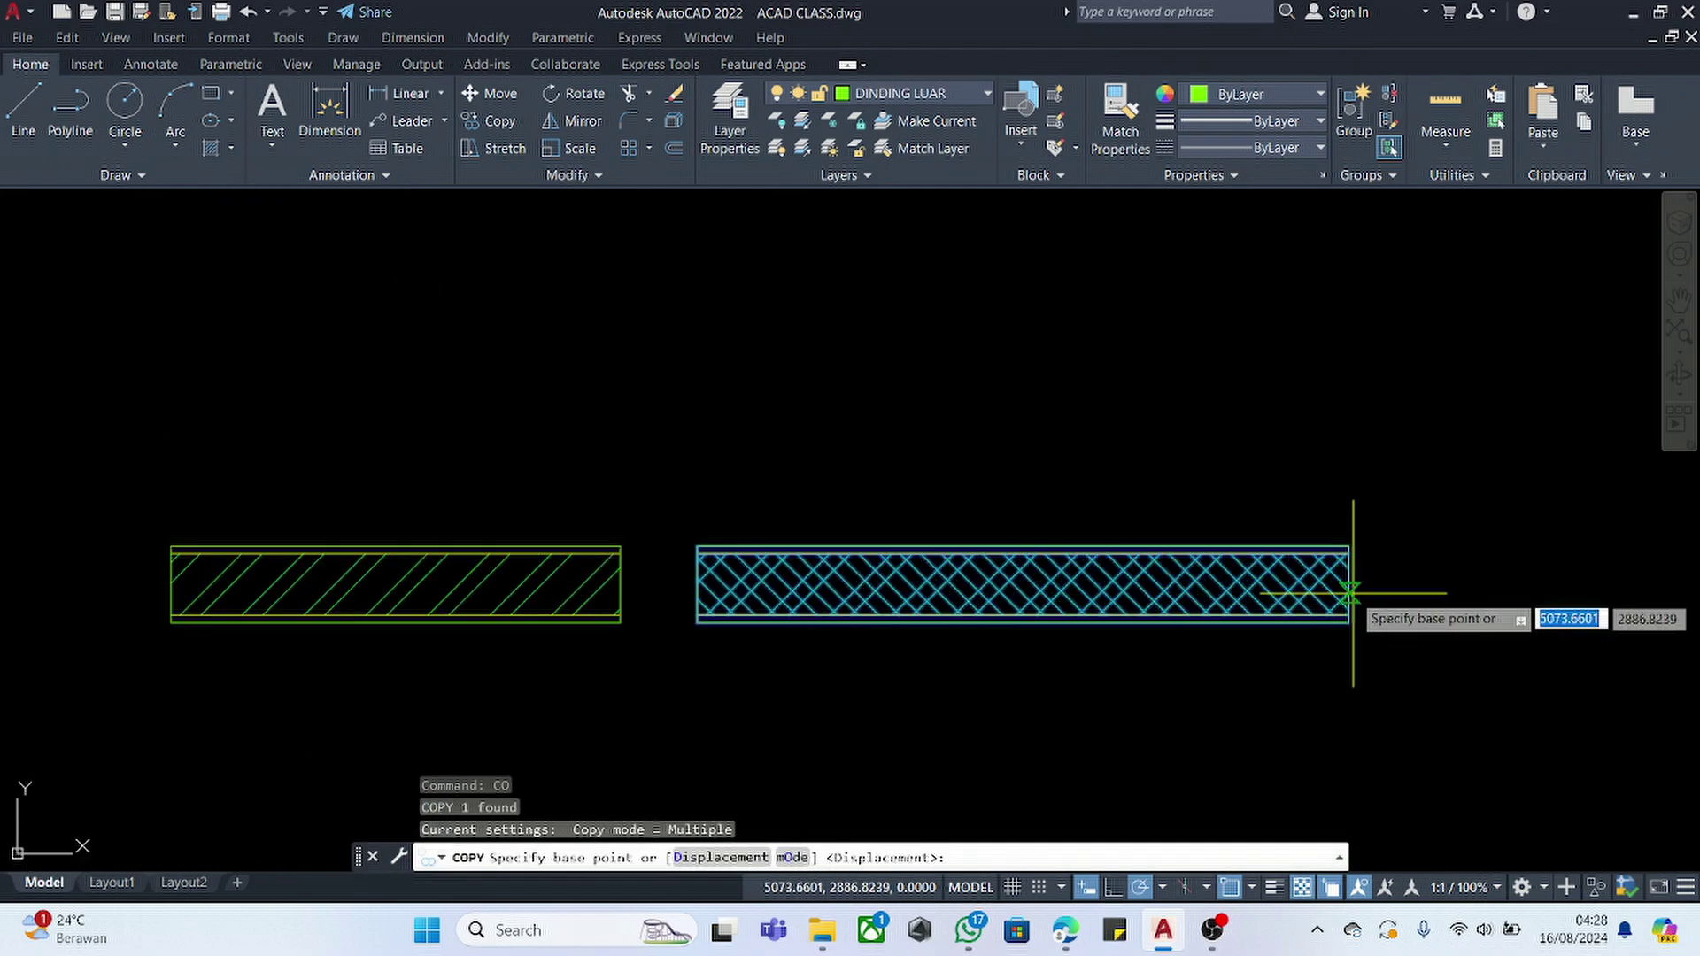
pyautogui.click(1351, 592)
pyautogui.scroll(-6, 1319, 584)
pyautogui.scroll(3, 1006, 398)
pyautogui.scroll(3, 868, 345)
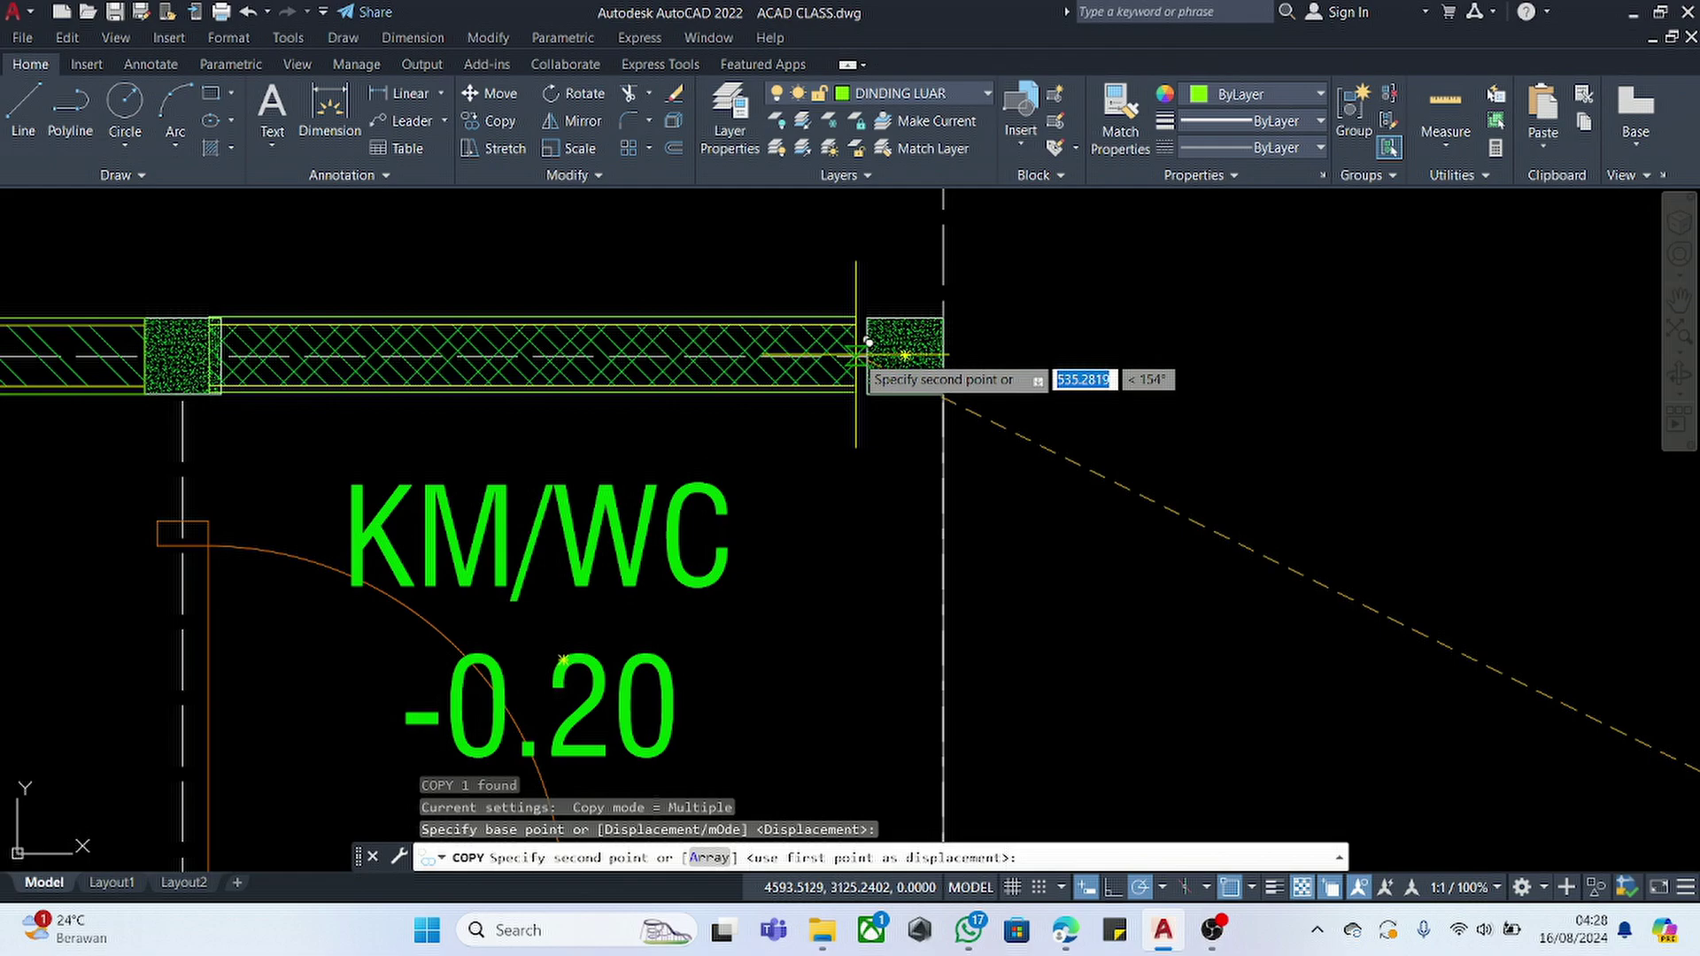
pyautogui.click(868, 347)
pyautogui.press('Escape')
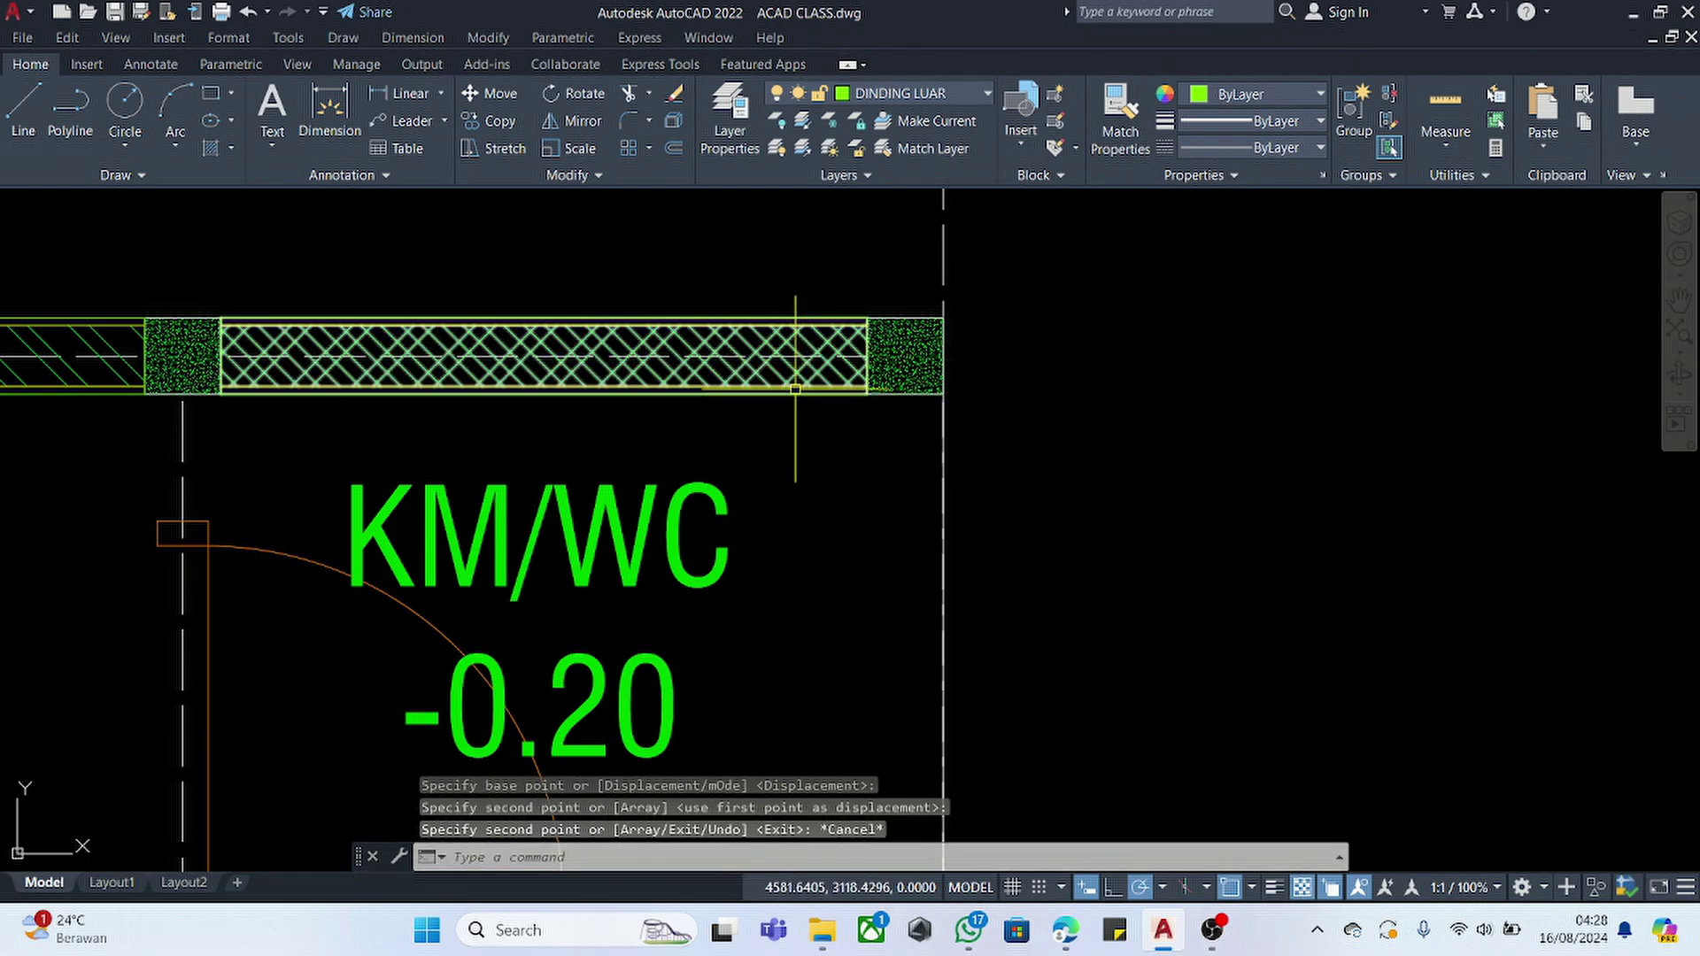
# - Copy KM/WC's top cross-hatched wall by its left-end midpoint to the right face of KM/WC's lower-left column
pyautogui.click(795, 389)
pyautogui.write('co')
pyautogui.press('Return')
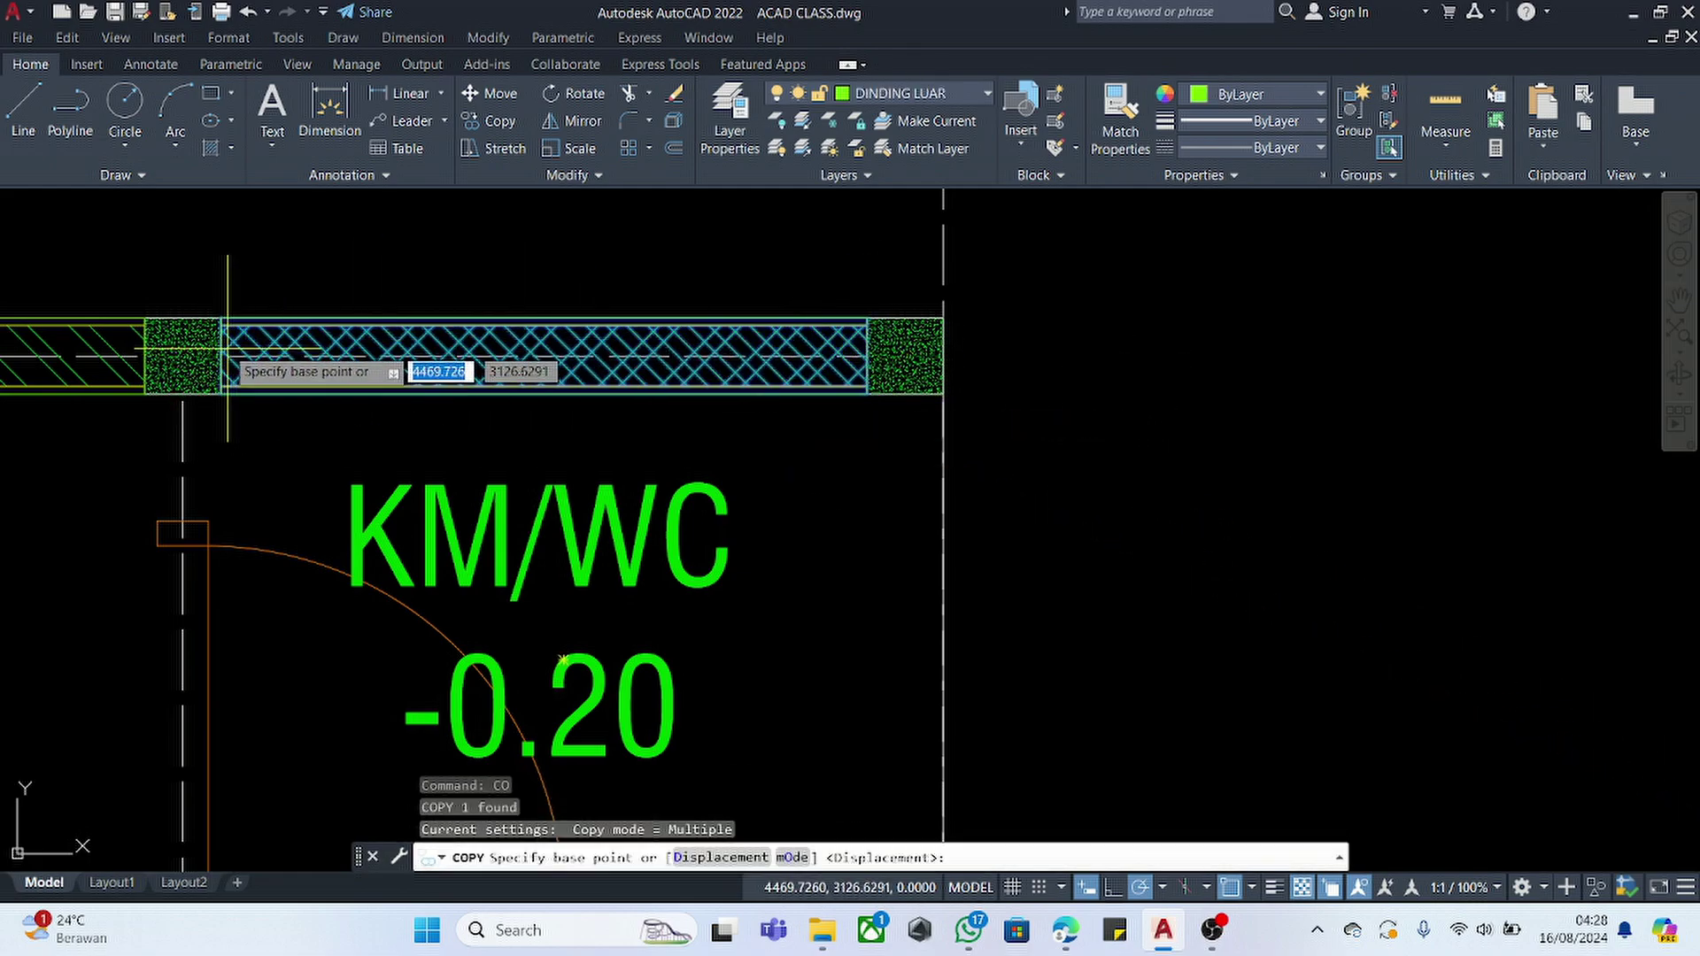
pyautogui.click(220, 355)
pyautogui.scroll(-5, 607, 354)
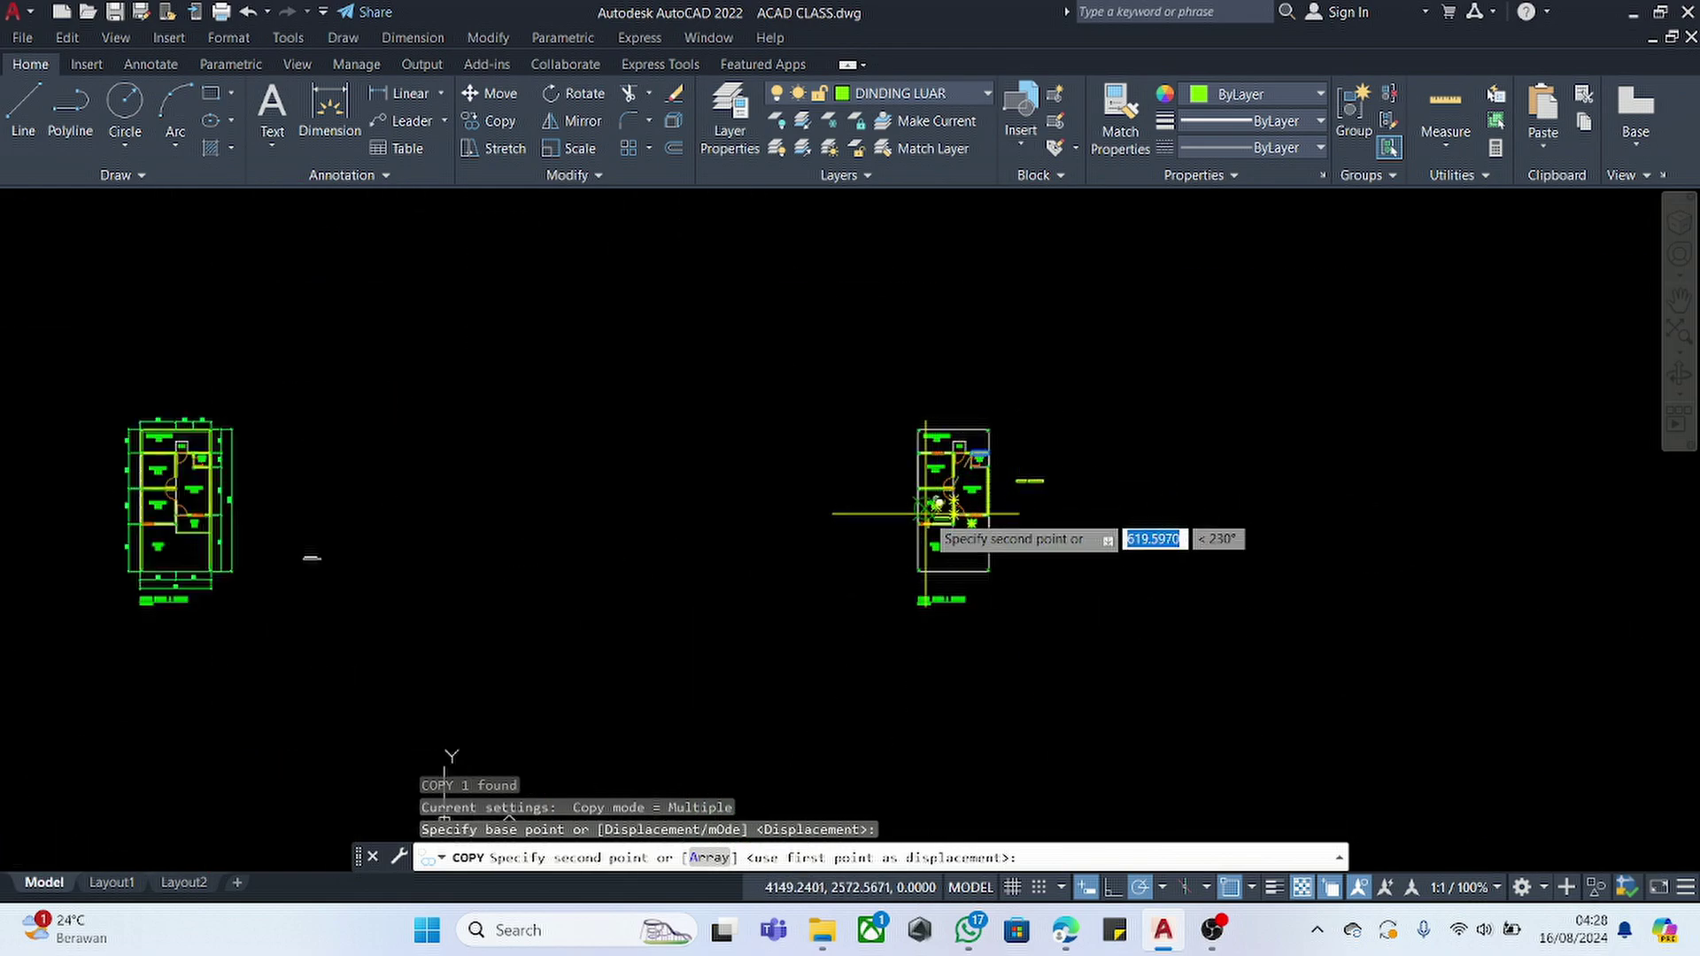
pyautogui.scroll(3, 883, 515)
pyautogui.scroll(6, 588, 595)
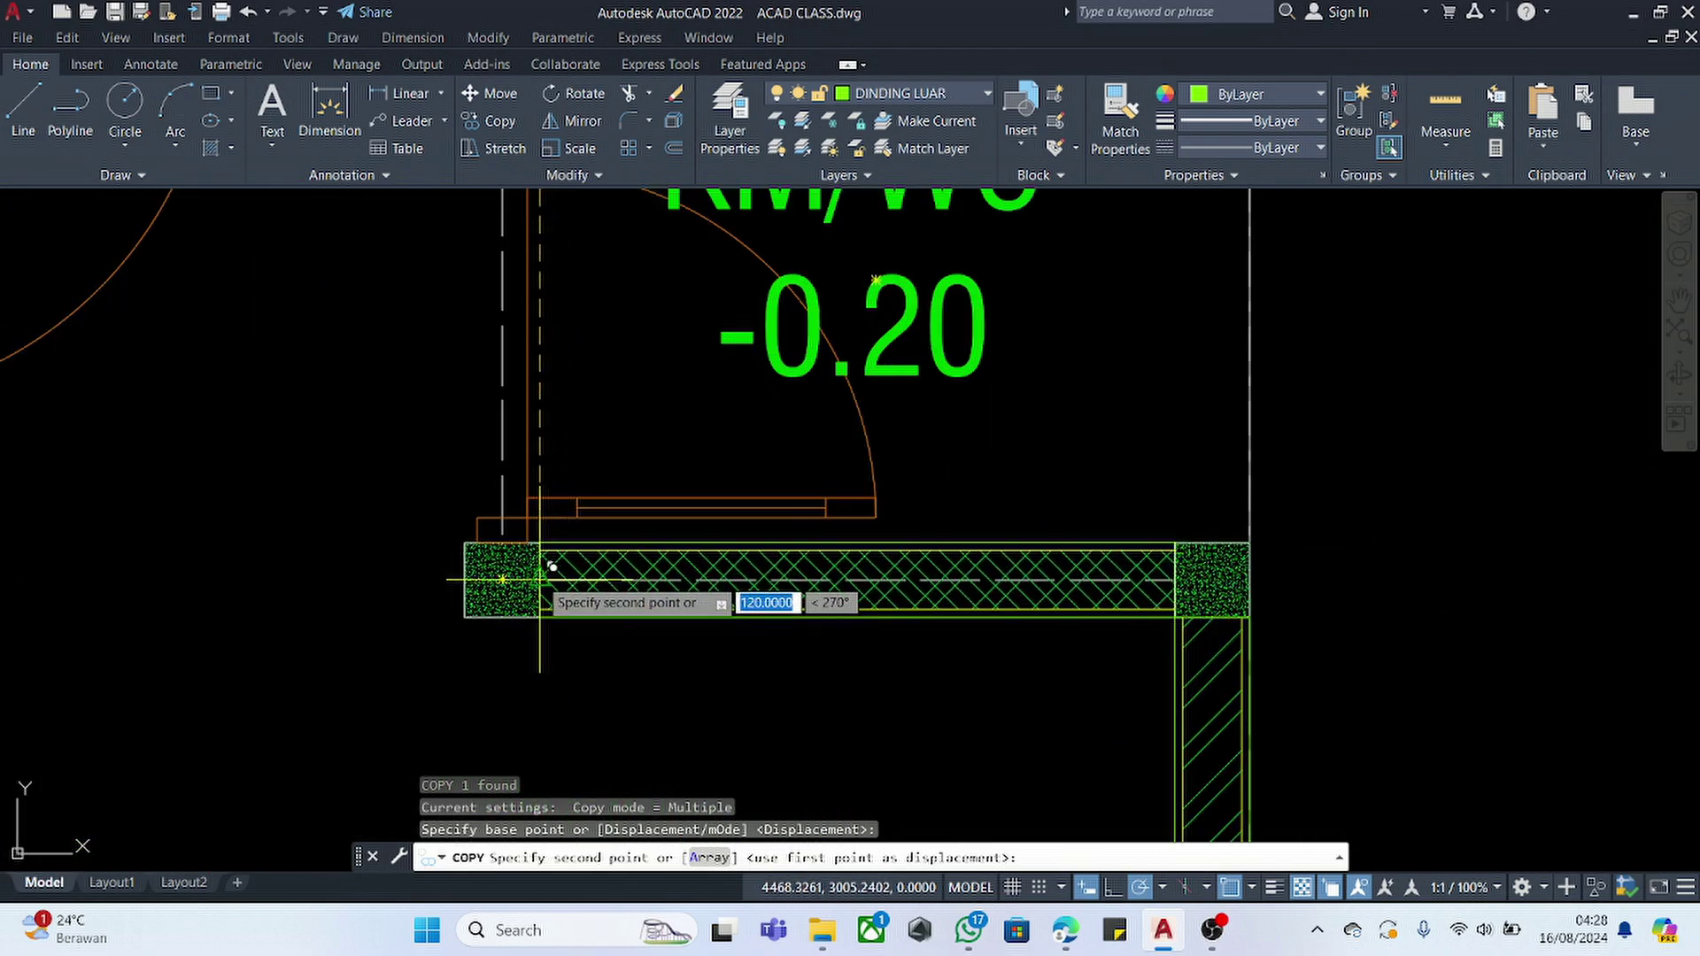
pyautogui.click(539, 580)
# - Place another copy of the cross-hatched wall in the empty area right of KM/WC and finish copying
pyautogui.scroll(-6, 668, 521)
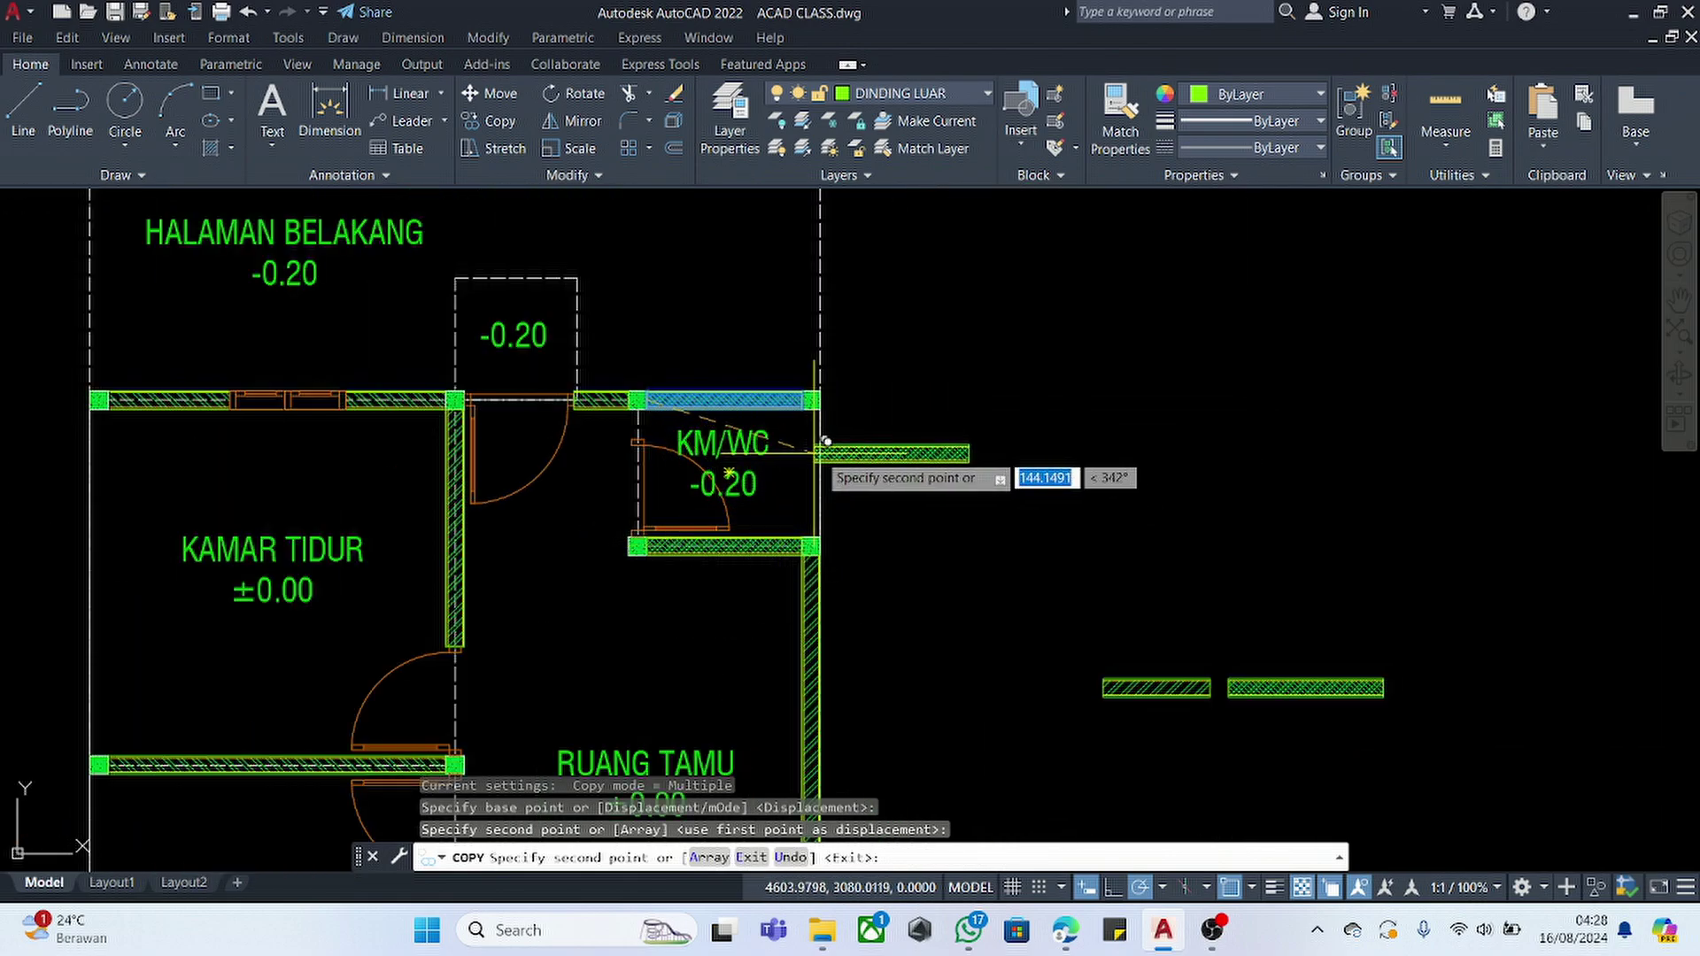
pyautogui.click(936, 476)
pyautogui.press('Escape')
# - Rotate the new cross-hatched wall copy outside the plan 90 degrees so it stands vertically
pyautogui.click(985, 427)
pyautogui.click(934, 541)
pyautogui.scroll(-10, 1195, 490)
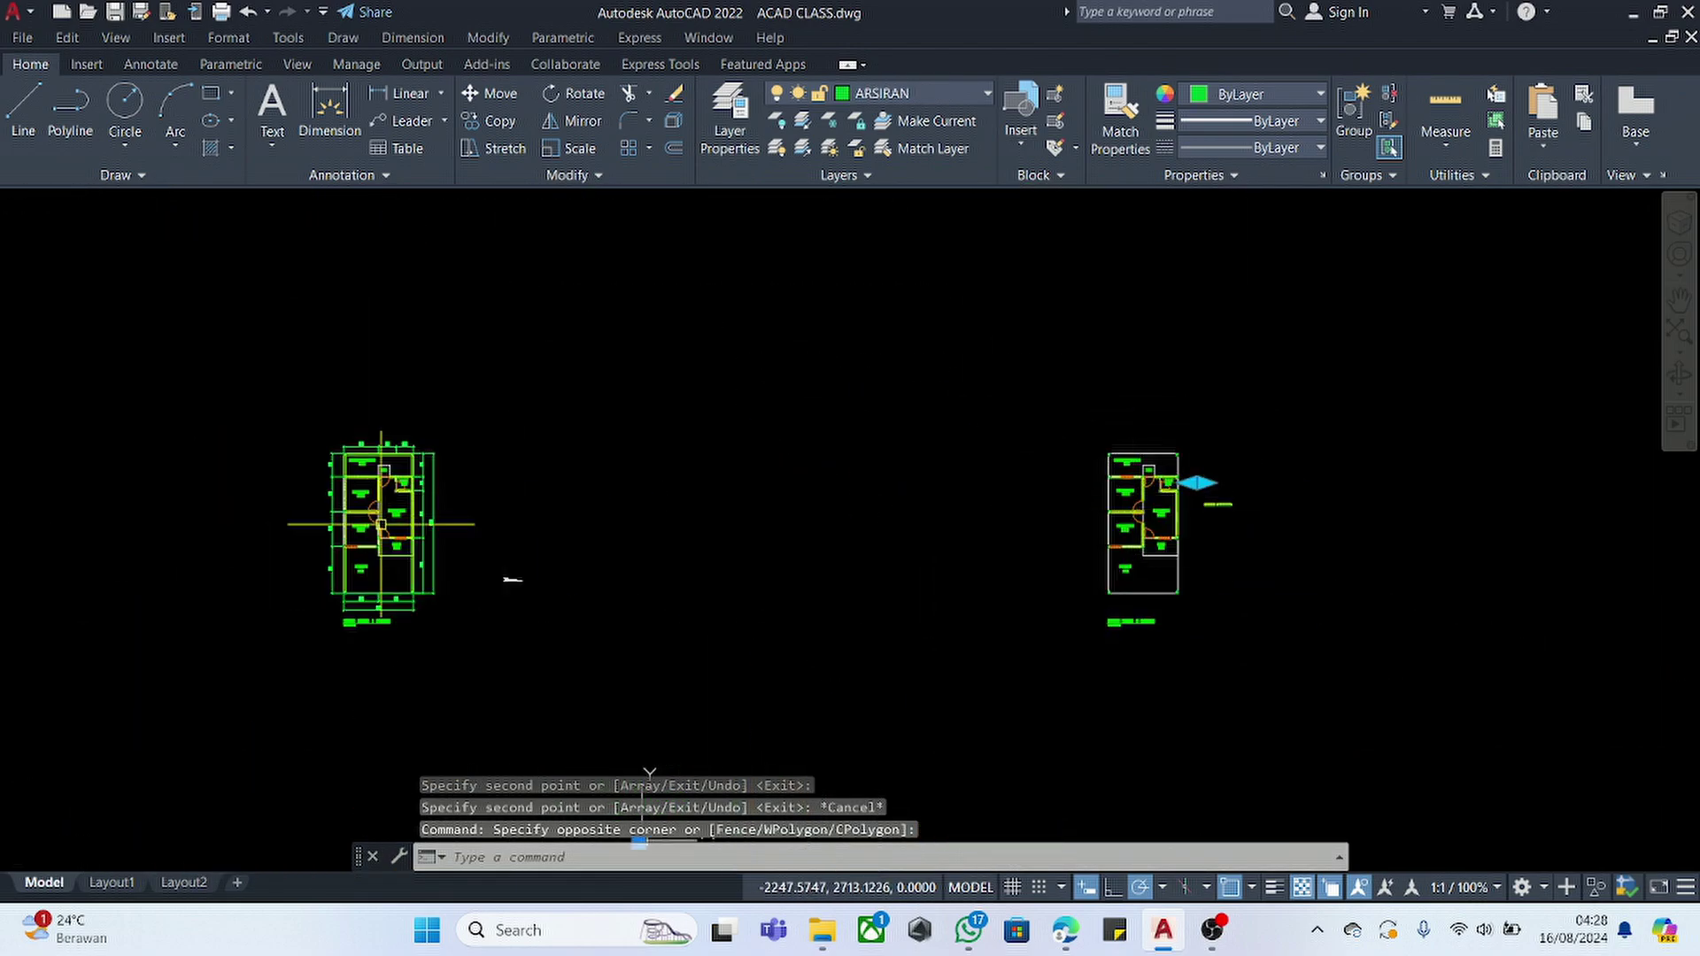
pyautogui.scroll(8, 305, 506)
pyautogui.scroll(-5, 416, 520)
pyautogui.scroll(8, 1153, 478)
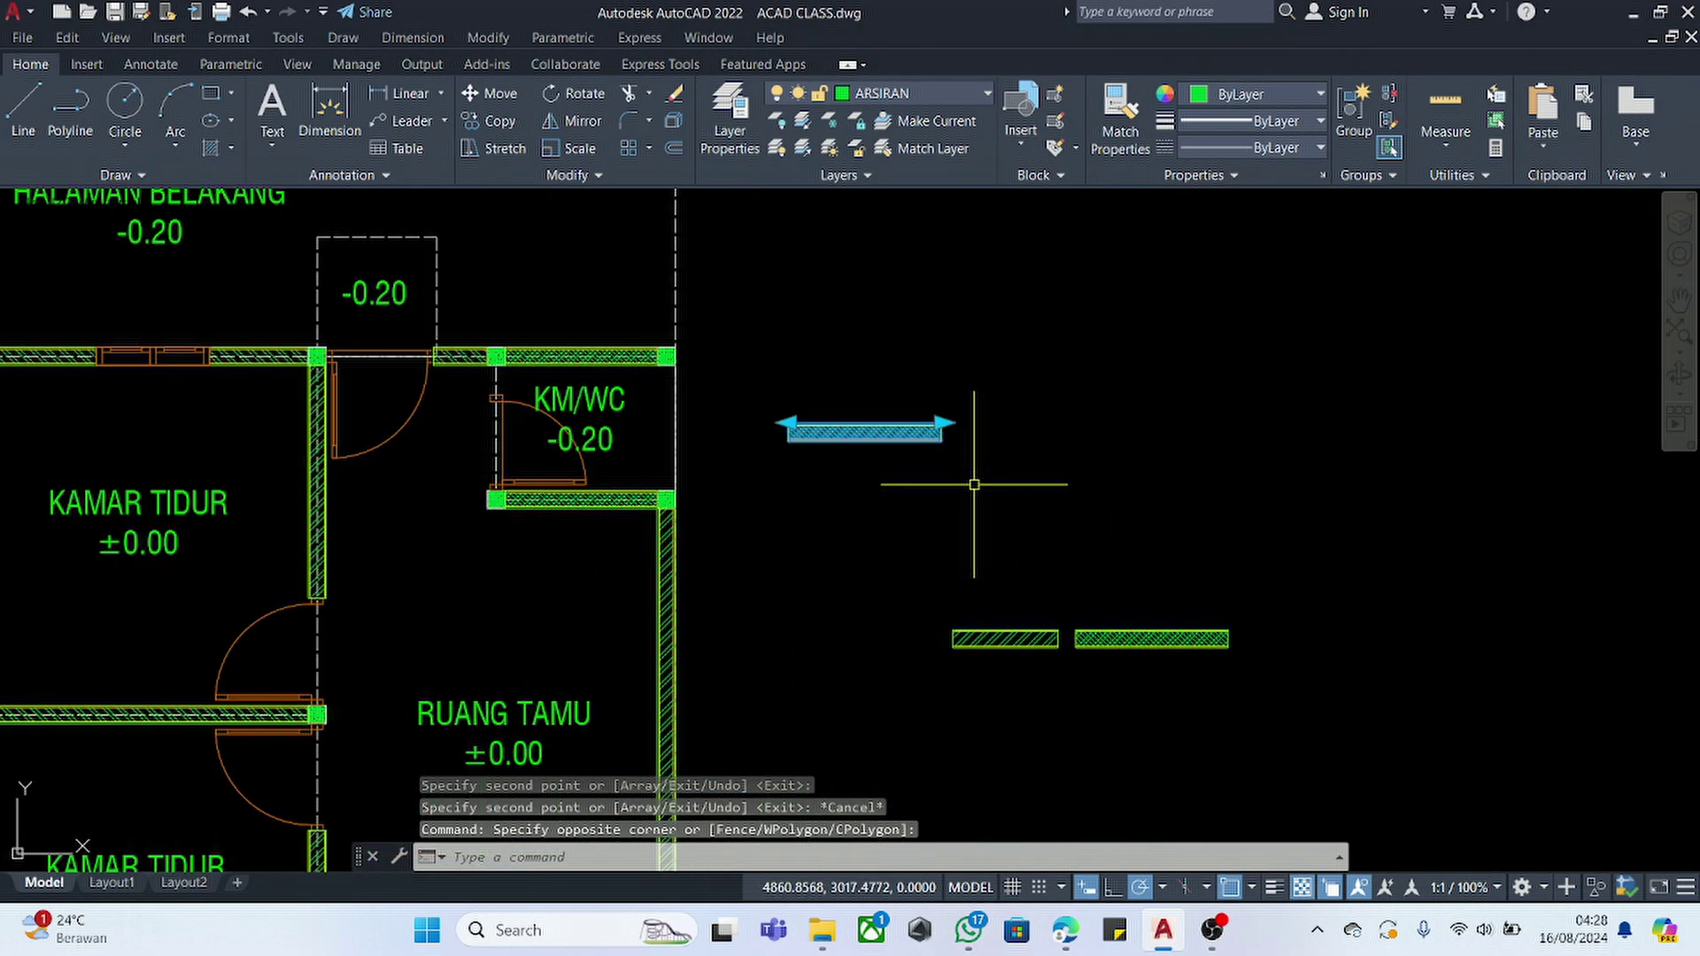
pyautogui.write('RO')
pyautogui.press('space')
pyautogui.click(928, 482)
pyautogui.click(930, 516)
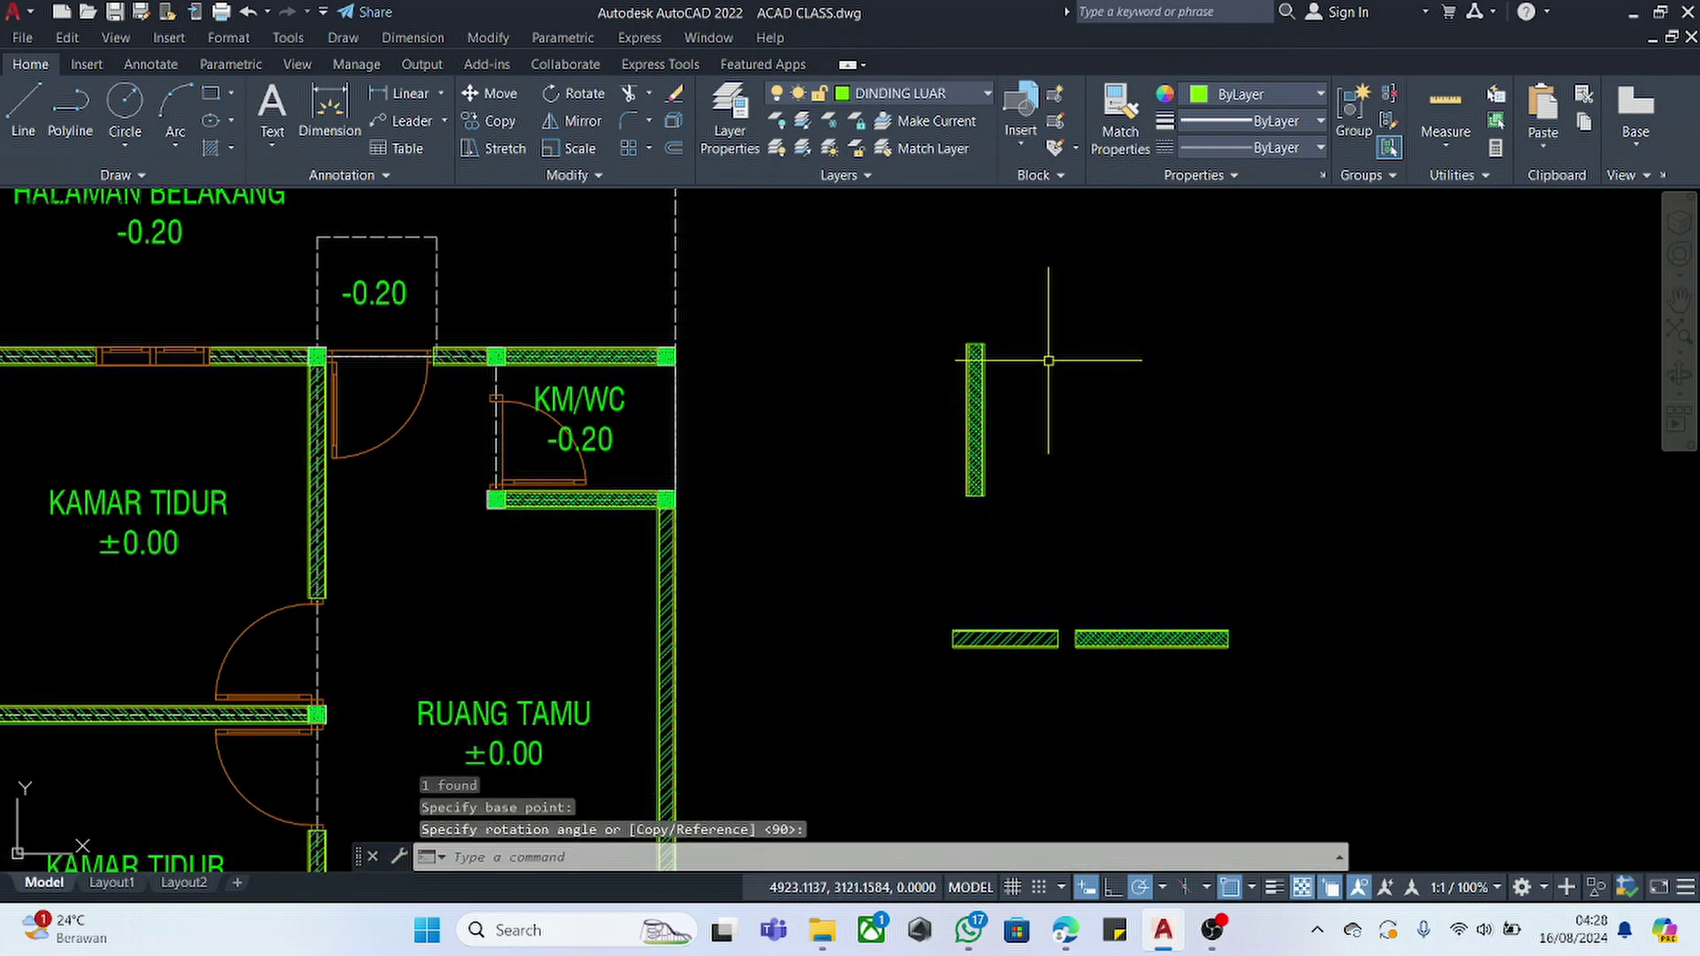
# - Move the vertical cross-hatched wall to the bottom face of KM/WC's upper-right column and stretch its lower end to the lower-right column's top face
pyautogui.click(1047, 361)
pyautogui.click(944, 499)
pyautogui.write('M')
pyautogui.press('space')
pyautogui.scroll(5, 1014, 415)
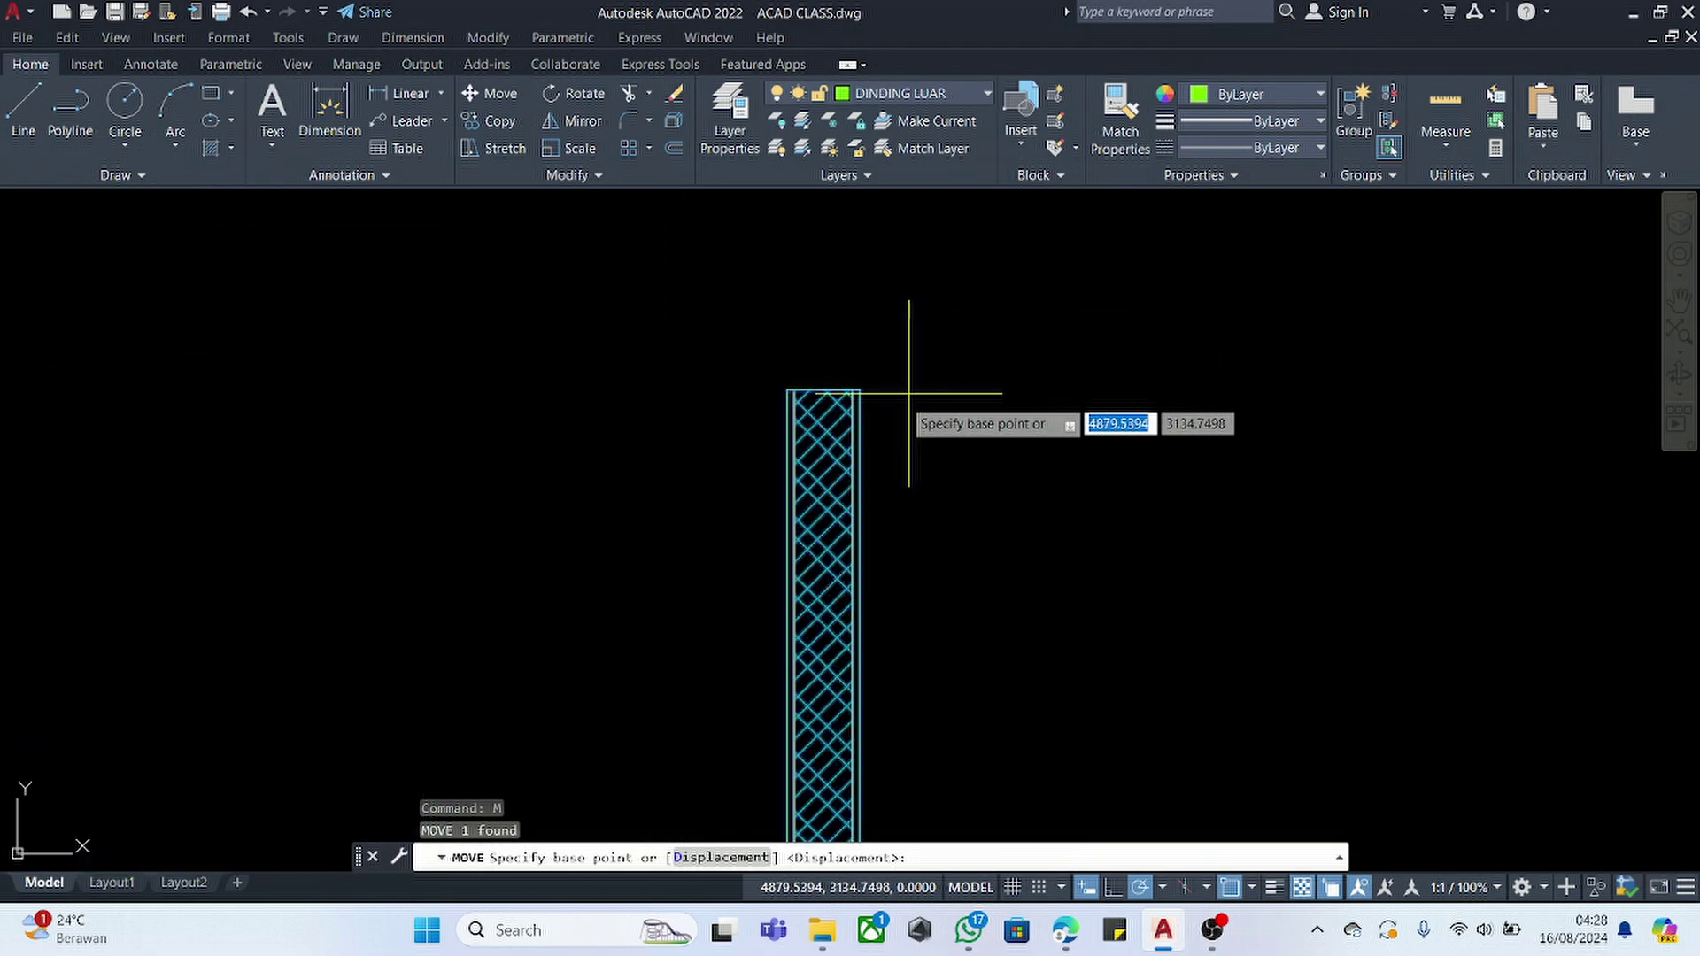
pyautogui.click(824, 388)
pyautogui.scroll(-5, 1017, 360)
pyautogui.scroll(8, 684, 384)
pyautogui.click(685, 360)
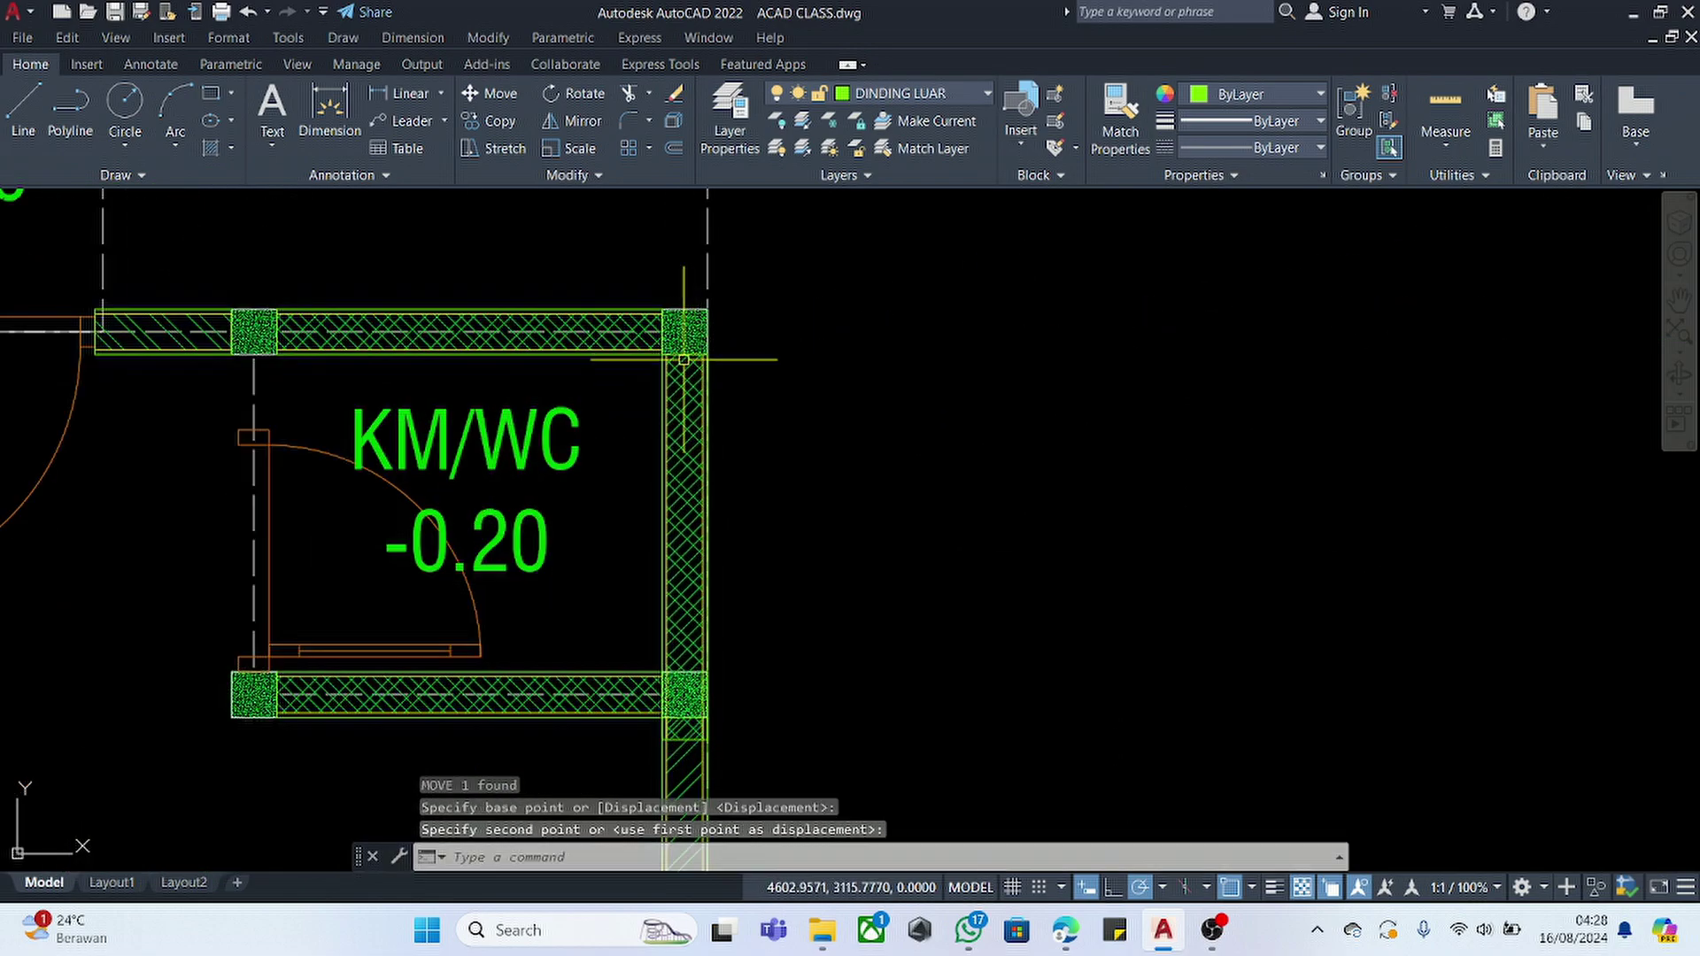
pyautogui.press('Escape')
pyautogui.click(701, 732)
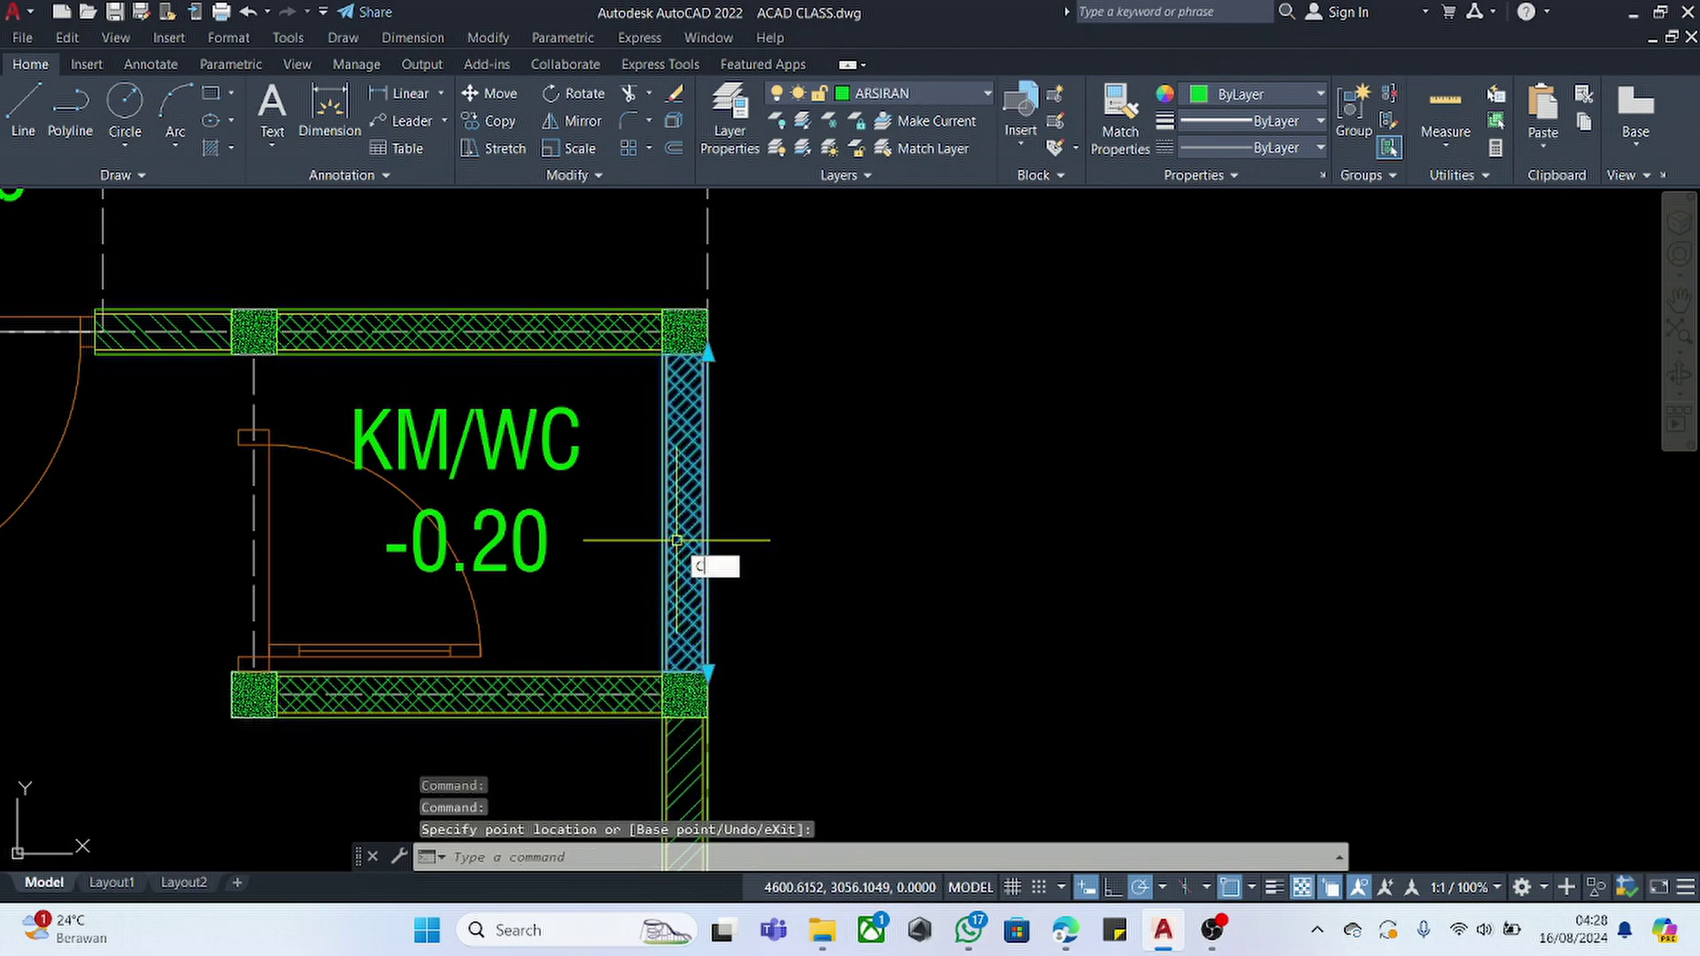
# - Copy KM/WC's right cross-hatched wall by its top-end midpoint to the bottom face of KM/WC's upper-left column
pyautogui.write('o')
pyautogui.press('Return')
pyautogui.click(679, 357)
pyautogui.click(249, 358)
pyautogui.scroll(4, 252, 349)
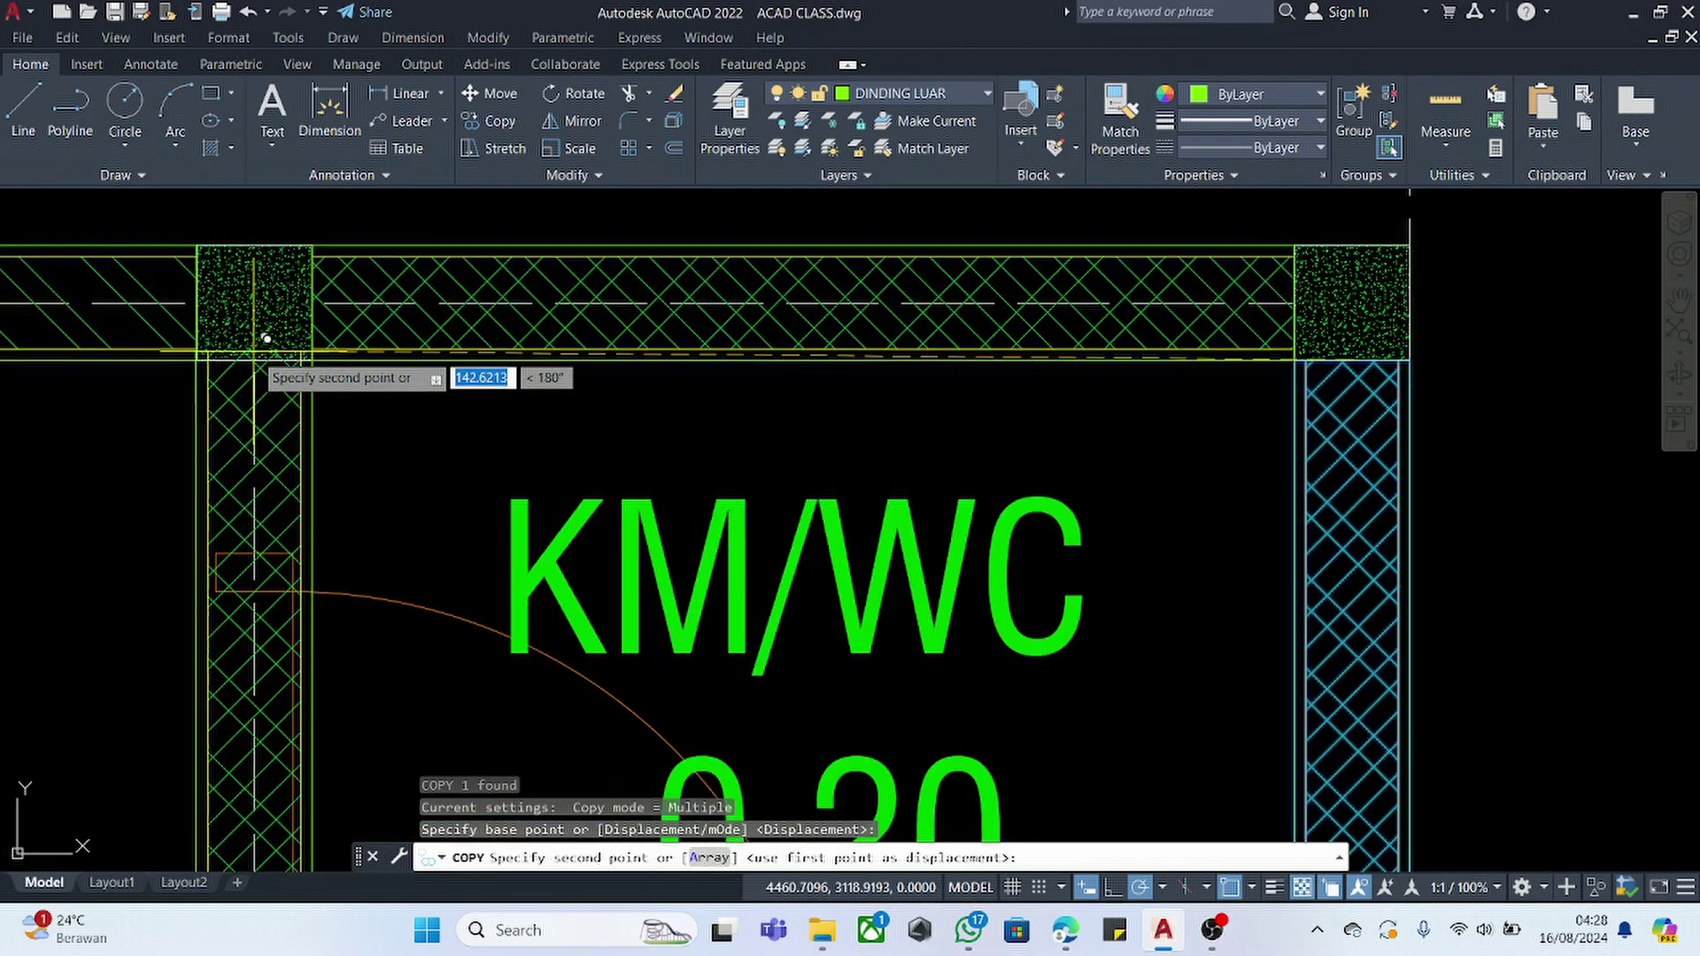
pyautogui.press('Escape')
# - Stretch the lower end of KM/WC's left wall up to the top of the bathroom door frame
pyautogui.click(347, 441)
pyautogui.click(306, 460)
pyautogui.scroll(-4, 336, 460)
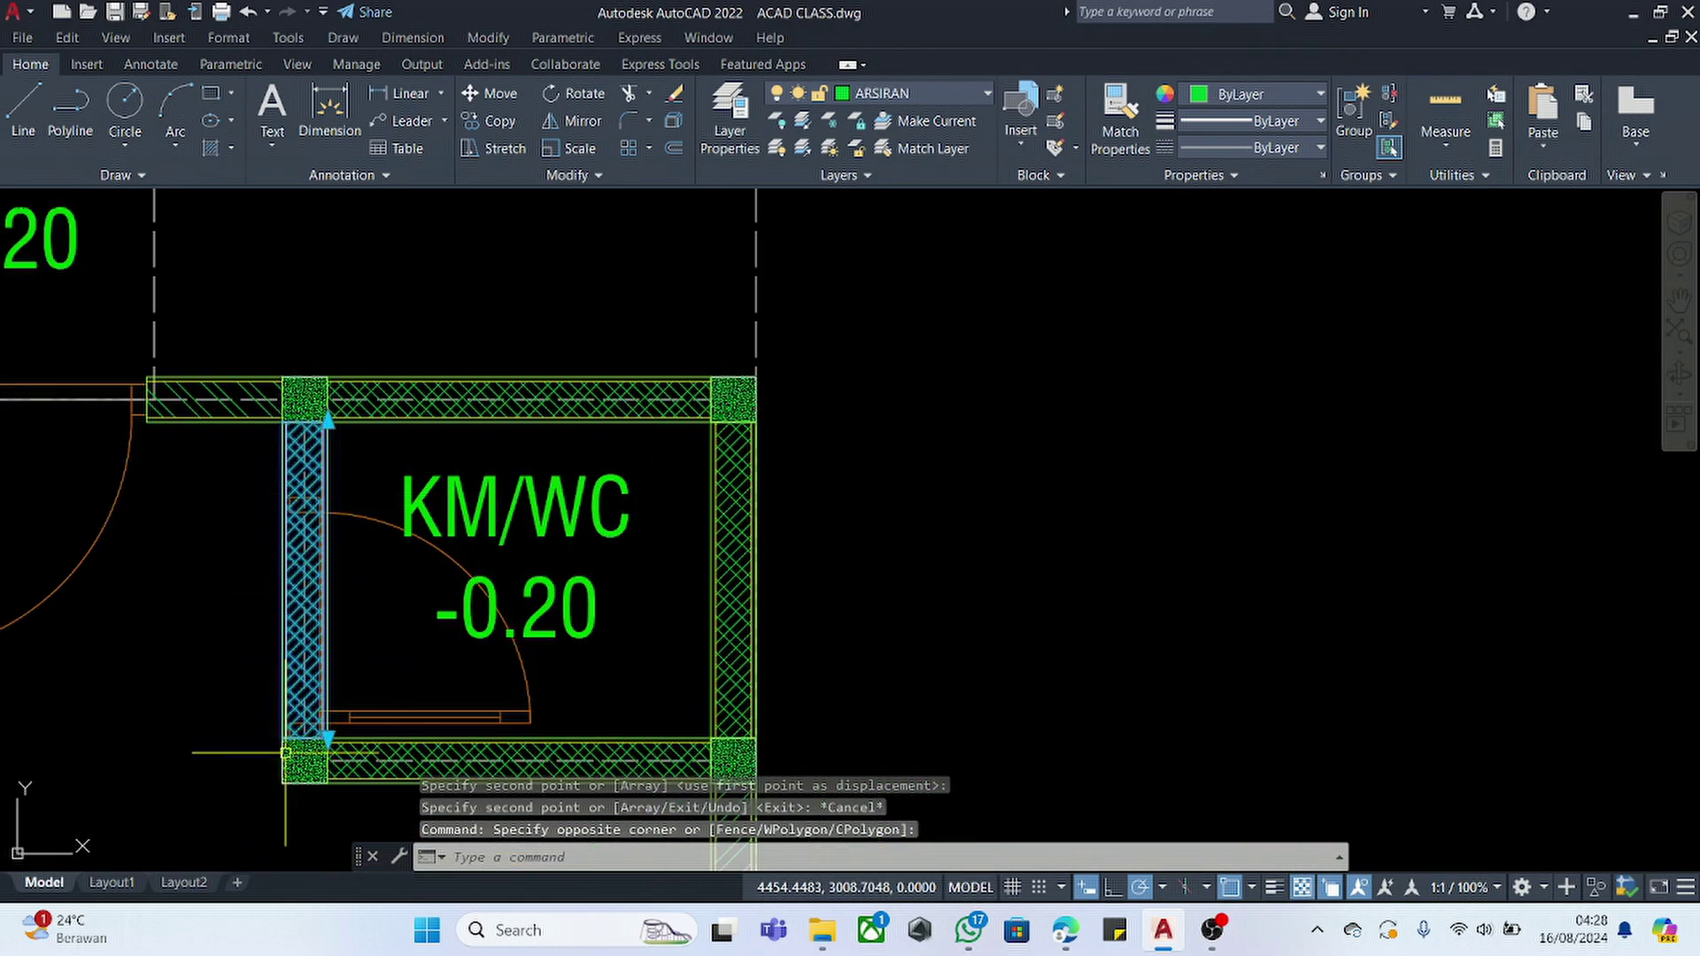
pyautogui.click(326, 733)
pyautogui.scroll(4, 311, 475)
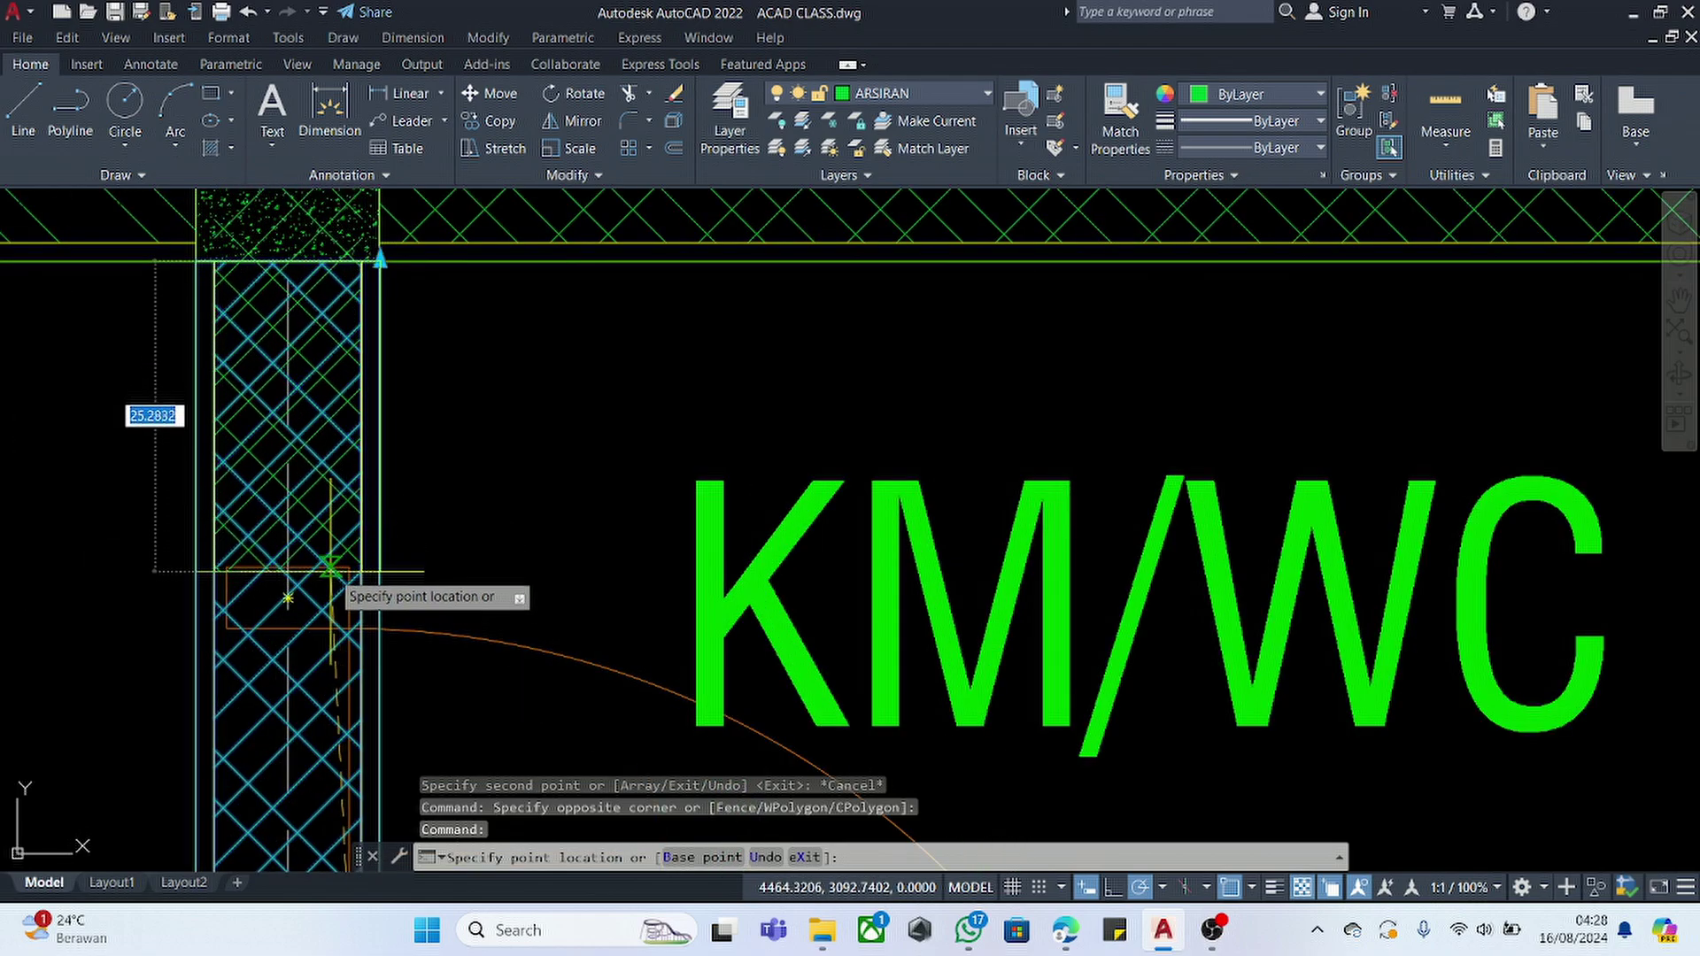
pyautogui.press('Escape')
# - Explode the sample cross-hatched wall block outside the floor plan
pyautogui.scroll(-6, 346, 541)
pyautogui.scroll(6, 834, 561)
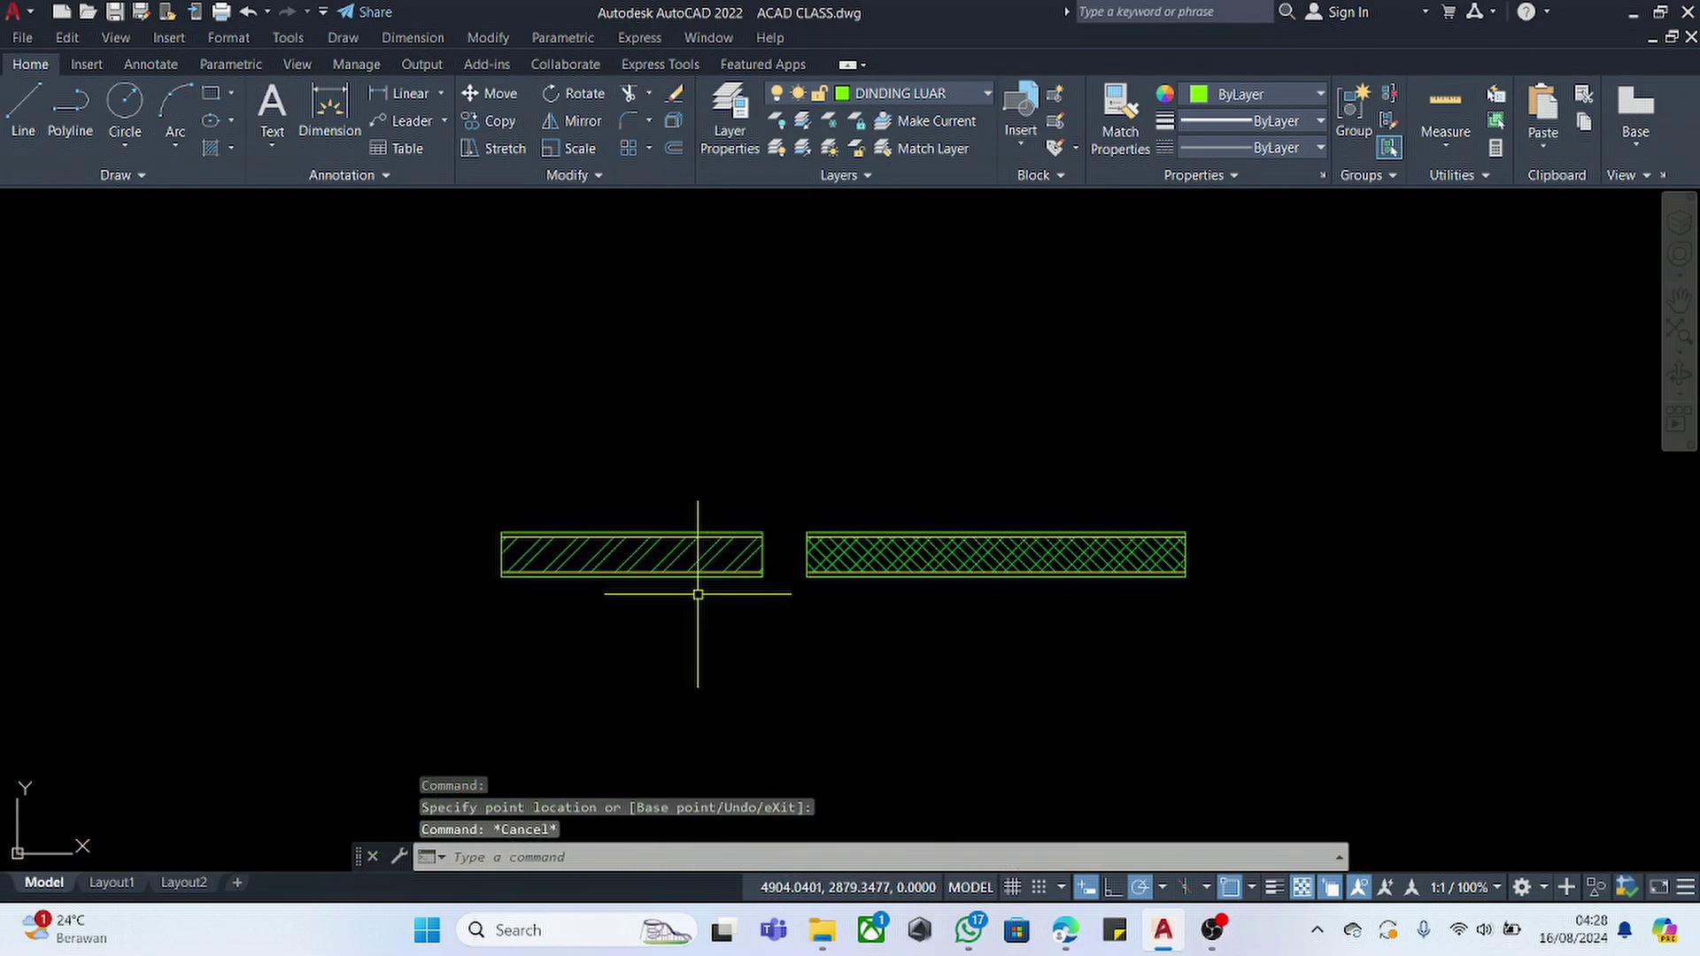
pyautogui.scroll(-4, 841, 571)
pyautogui.scroll(-2, 974, 571)
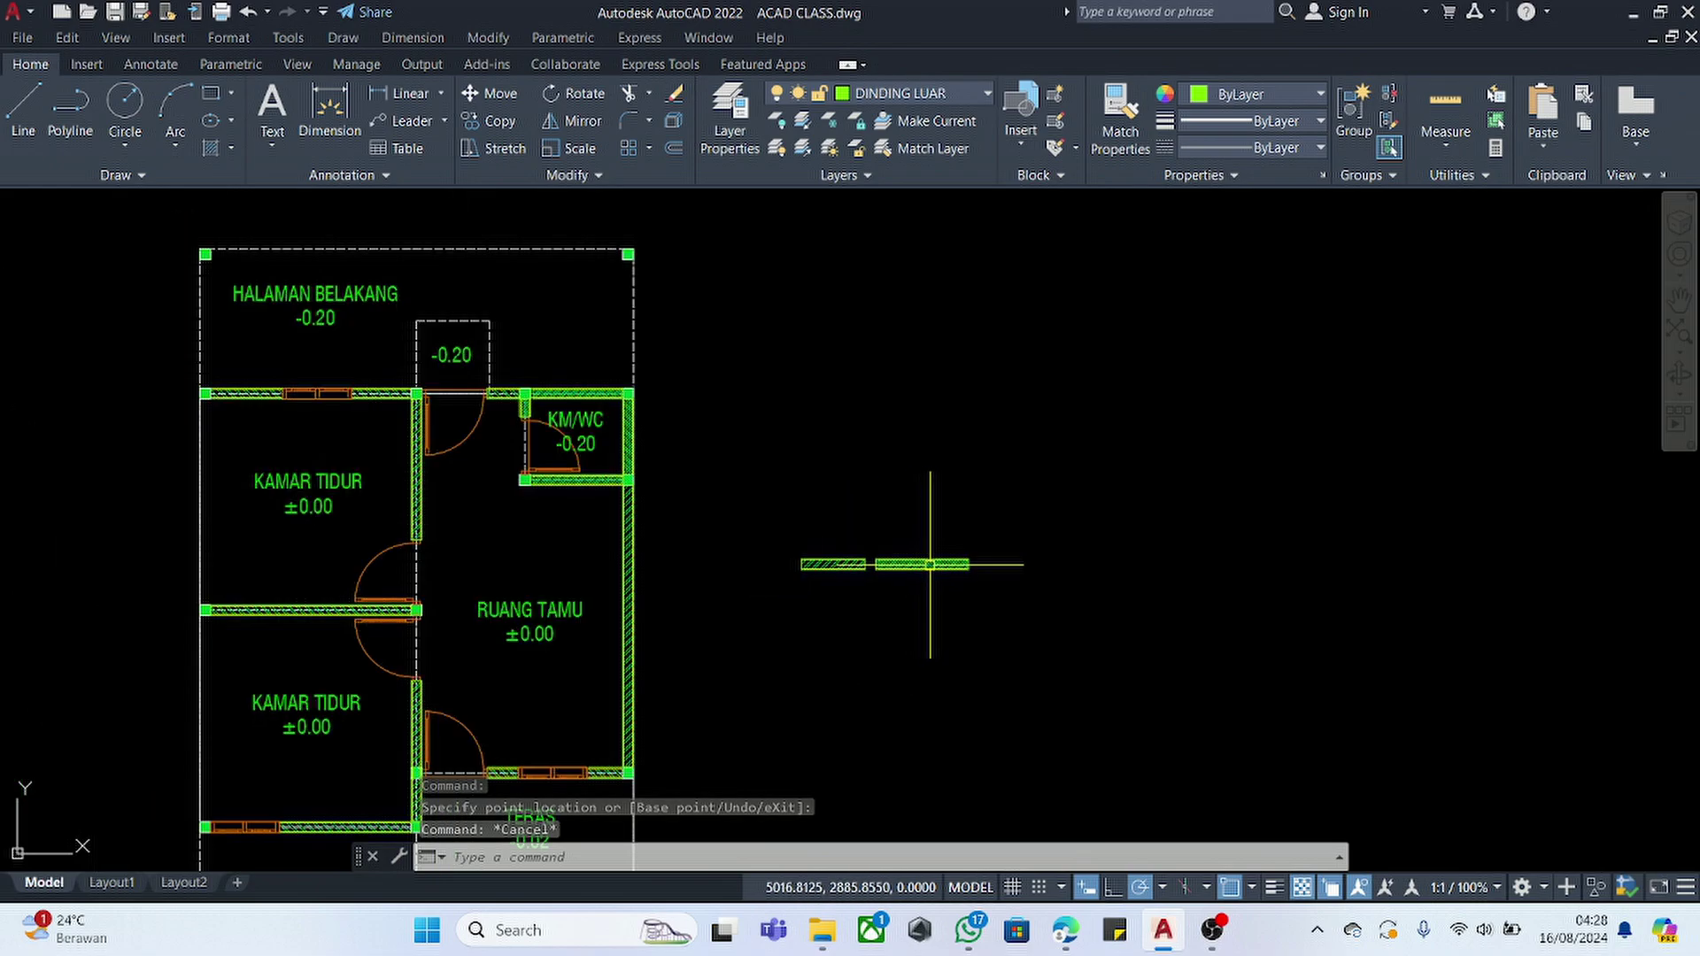
pyautogui.scroll(5, 979, 531)
pyautogui.moveTo(979, 493); pyautogui.dragTo(901, 618)
pyautogui.write('x')
pyautogui.press('Return')
# - Select the hatch sloping down to the right in the exploded cross-hatched wall and apply the ANSI31 pattern to it
pyautogui.scroll(5, 894, 576)
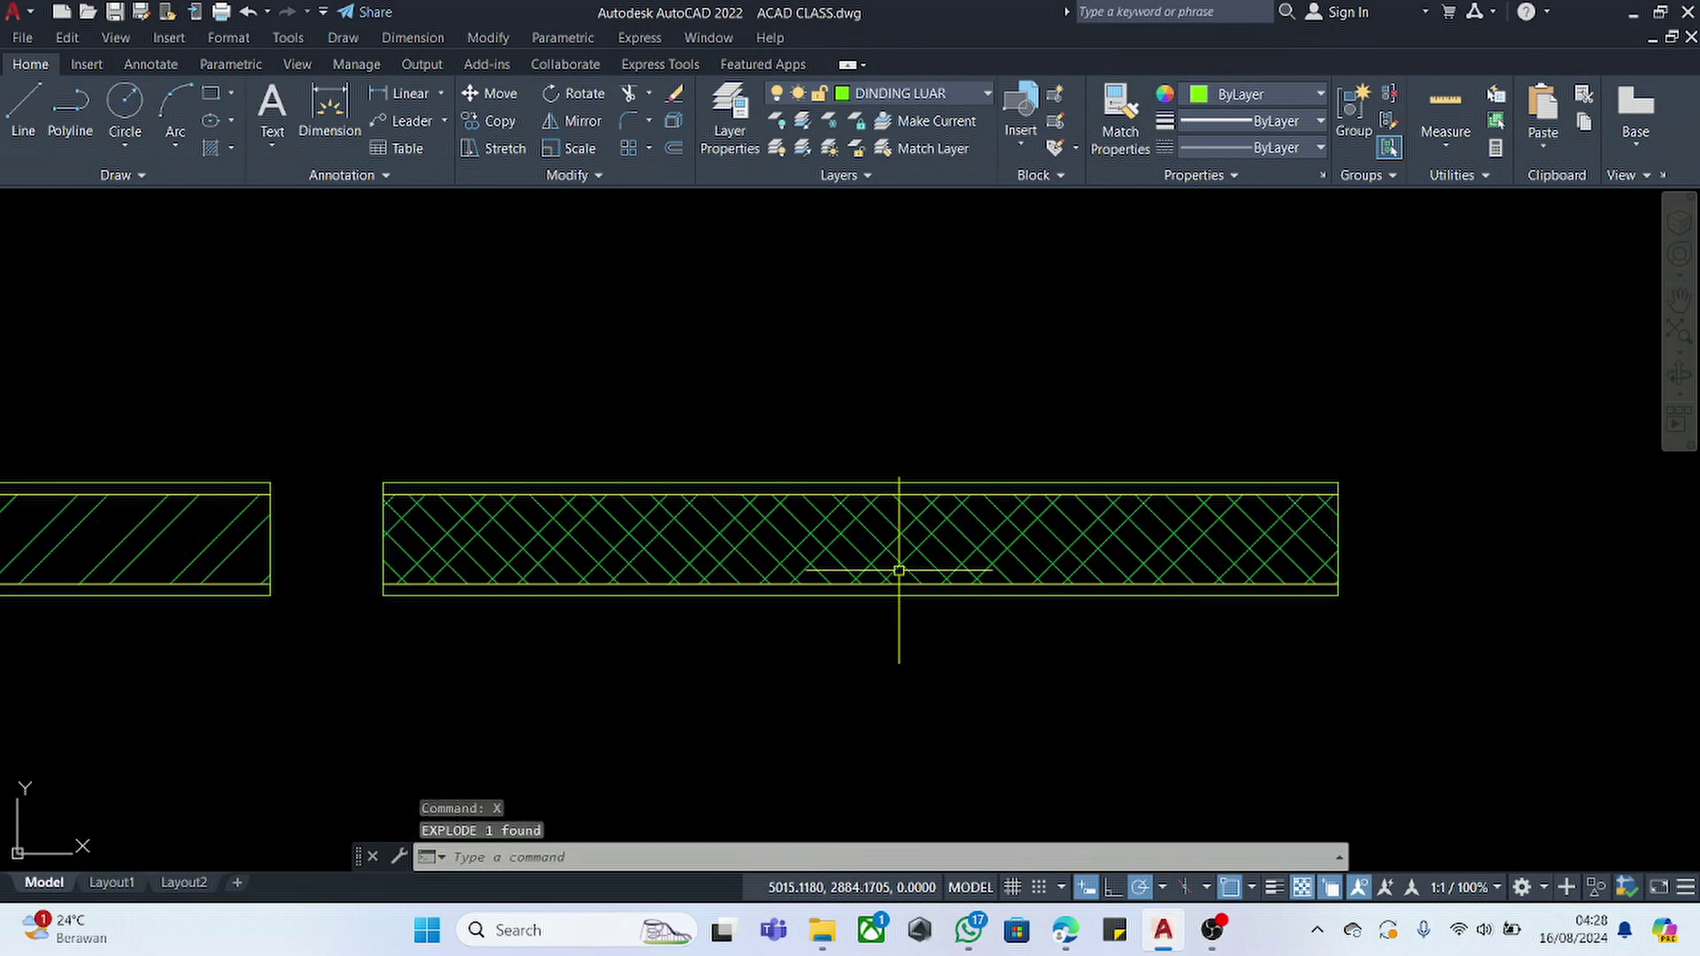
pyautogui.click(890, 545)
pyautogui.scroll(-3, 683, 561)
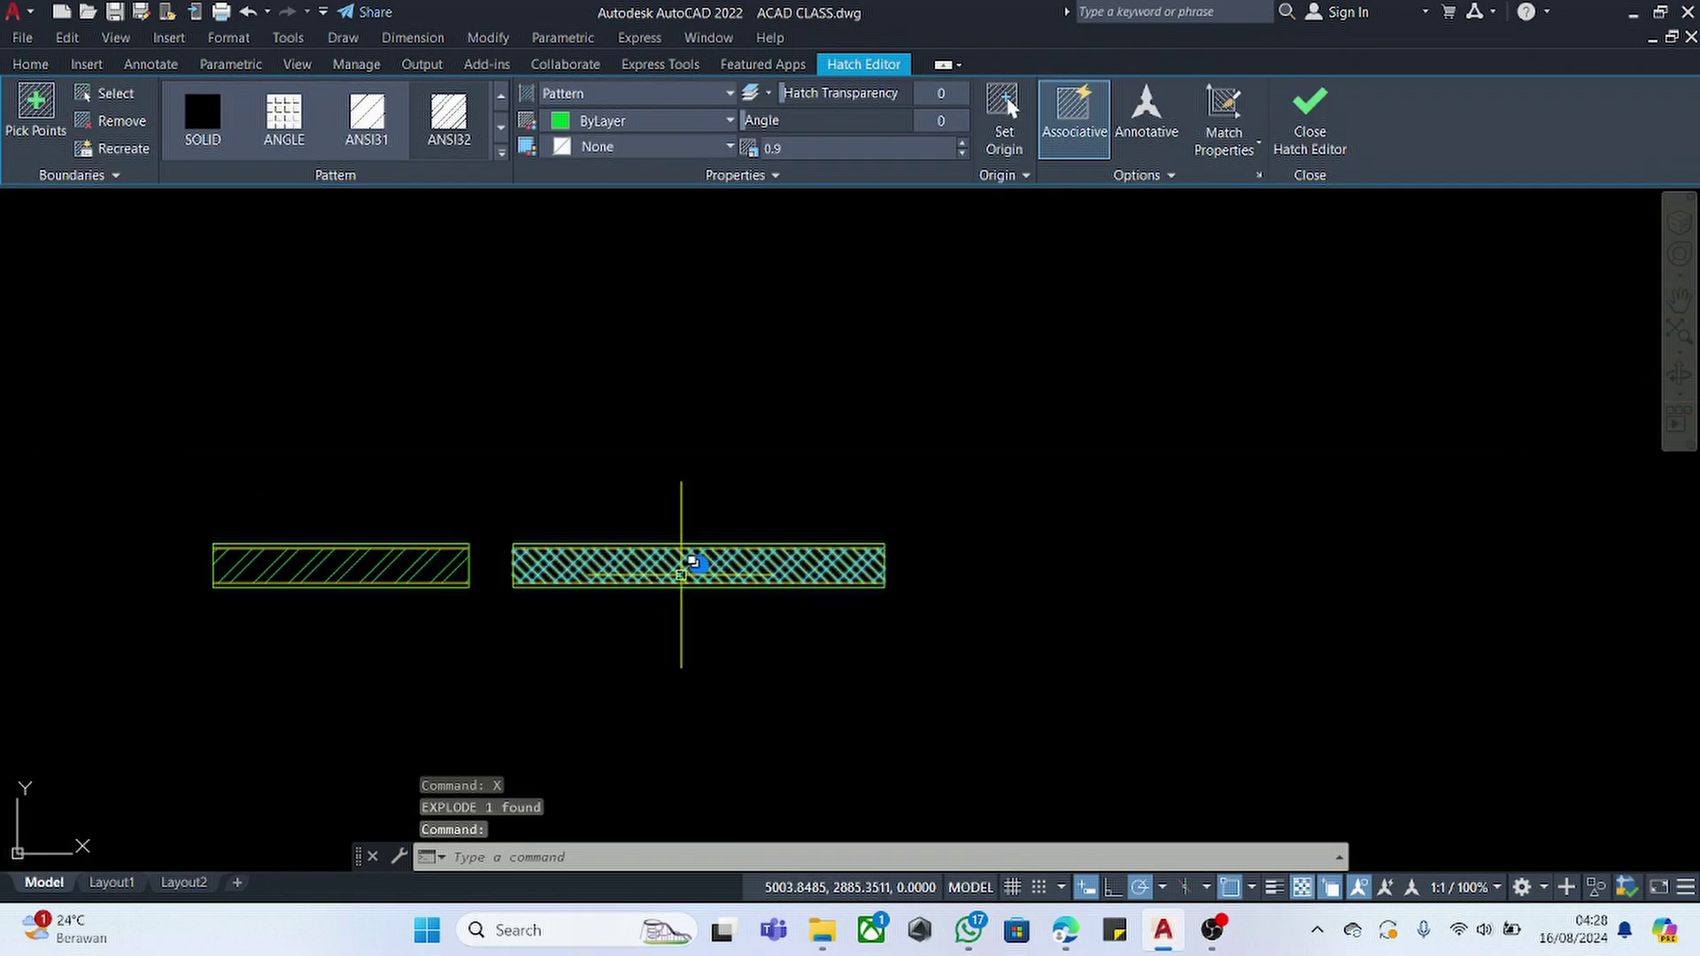
pyautogui.scroll(6, 620, 561)
pyautogui.click(764, 508)
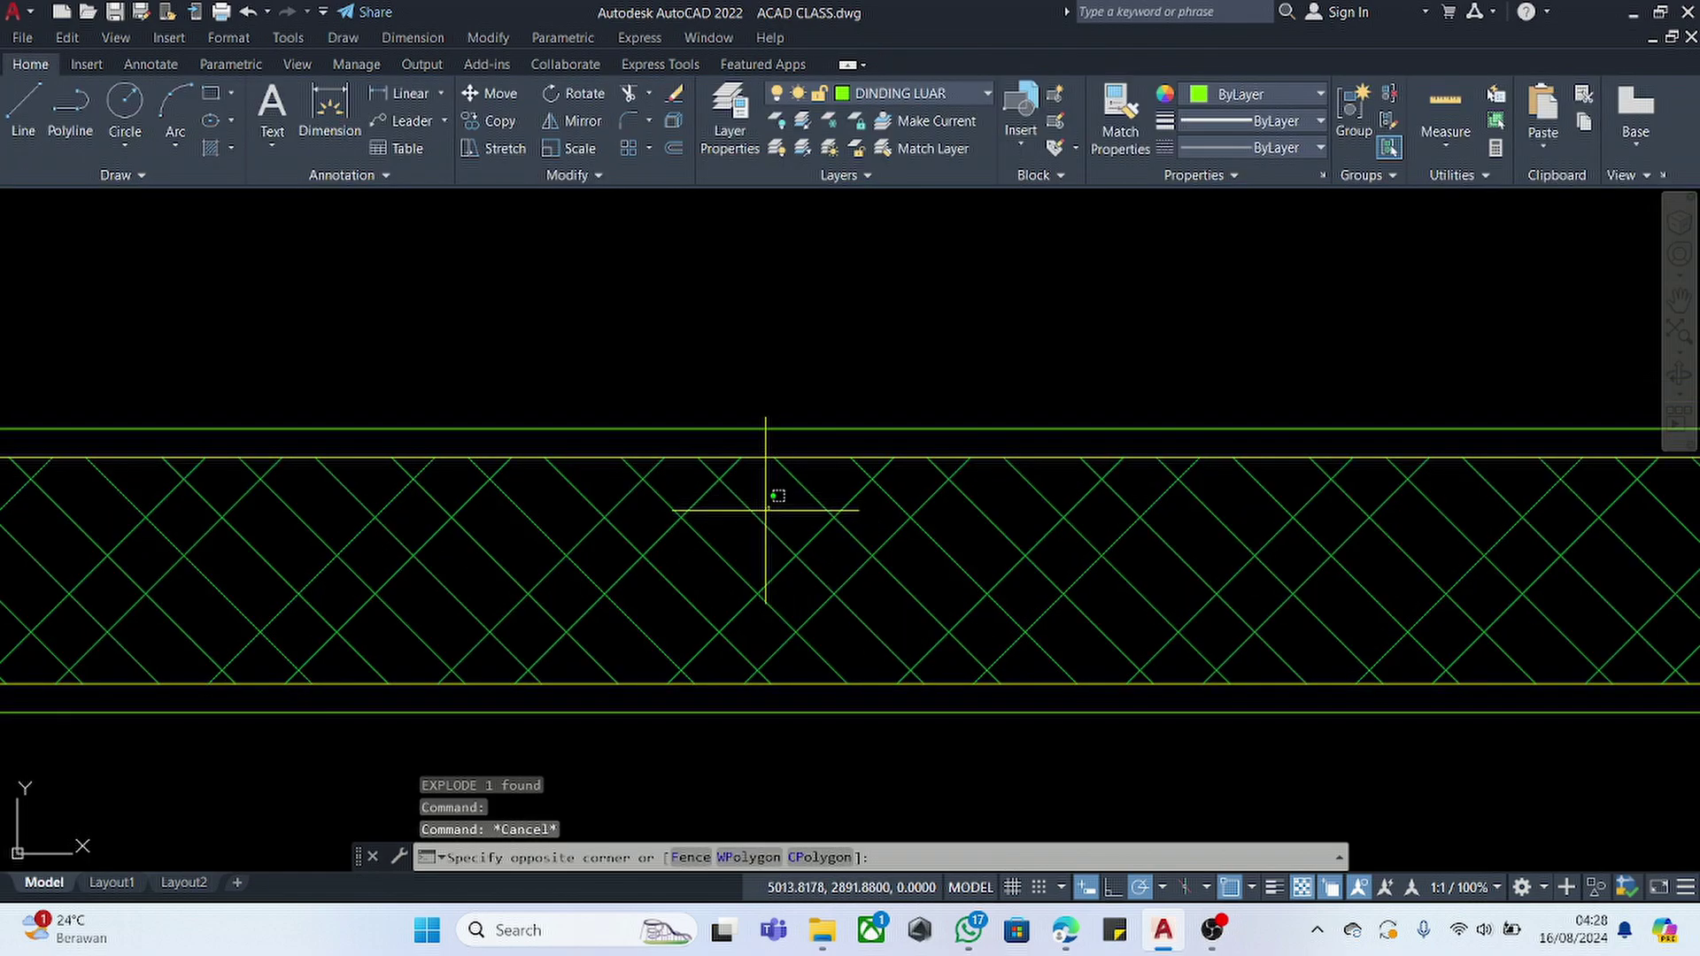
pyautogui.click(761, 565)
pyautogui.click(372, 119)
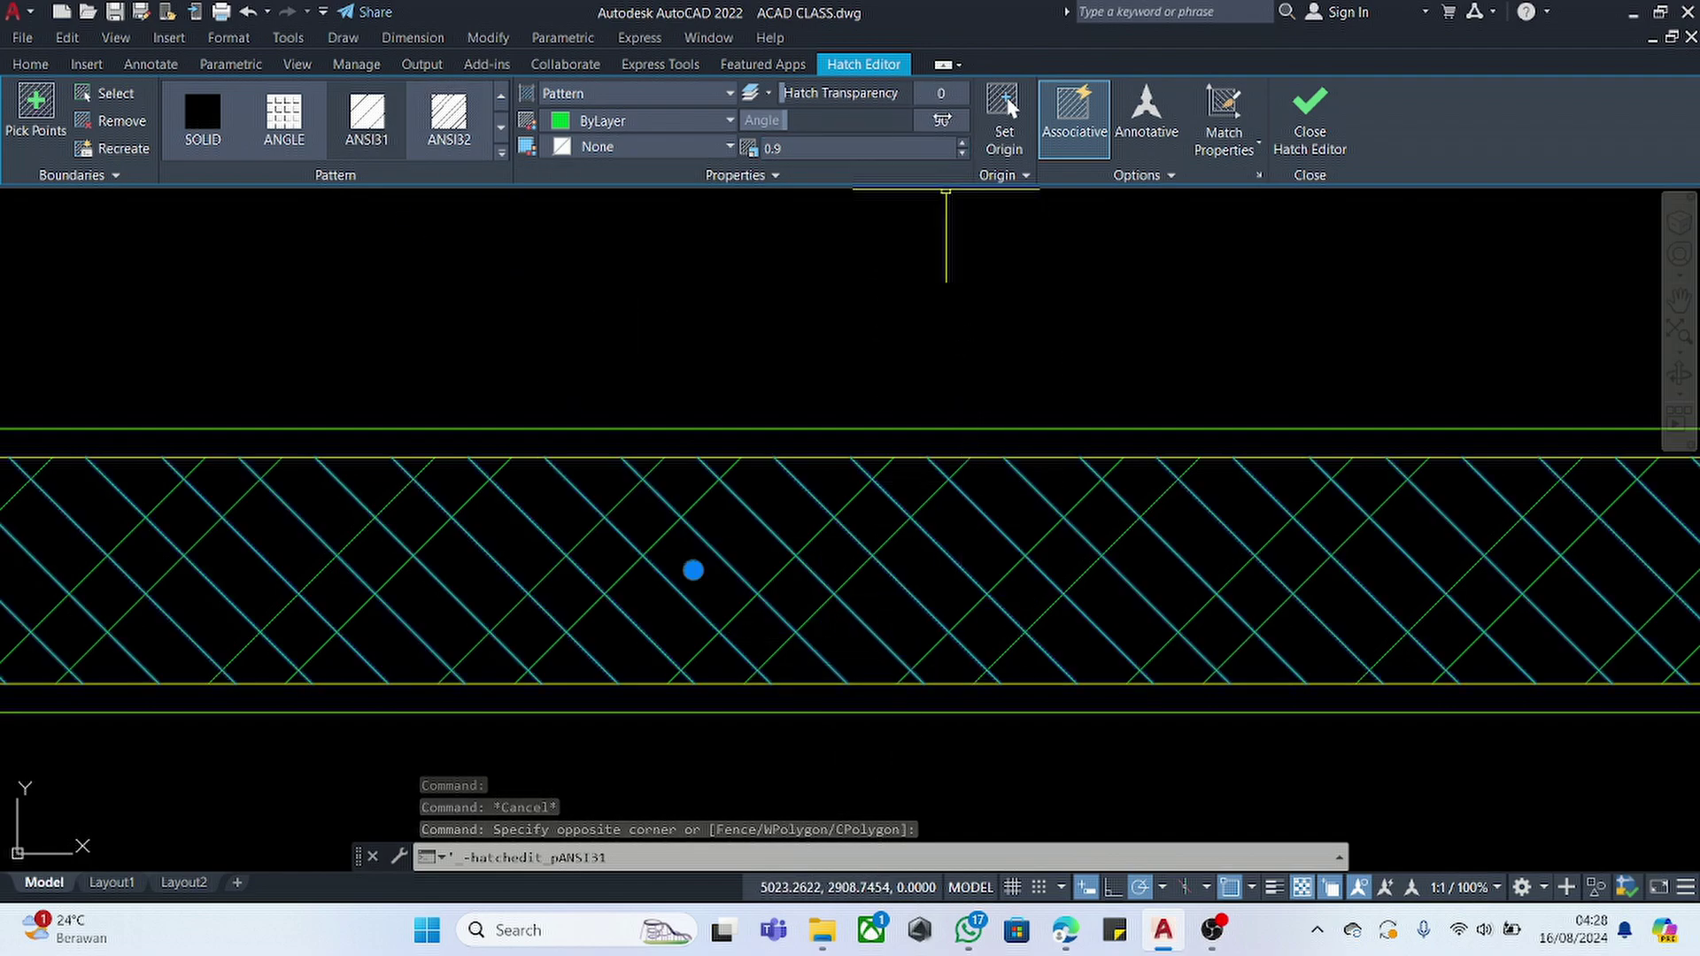
# - Try a 0° angle on the selected ANSI31 hatch of the sample wall, restore 90°, and close the hatch editor
pyautogui.write('0')
pyautogui.press('Return')
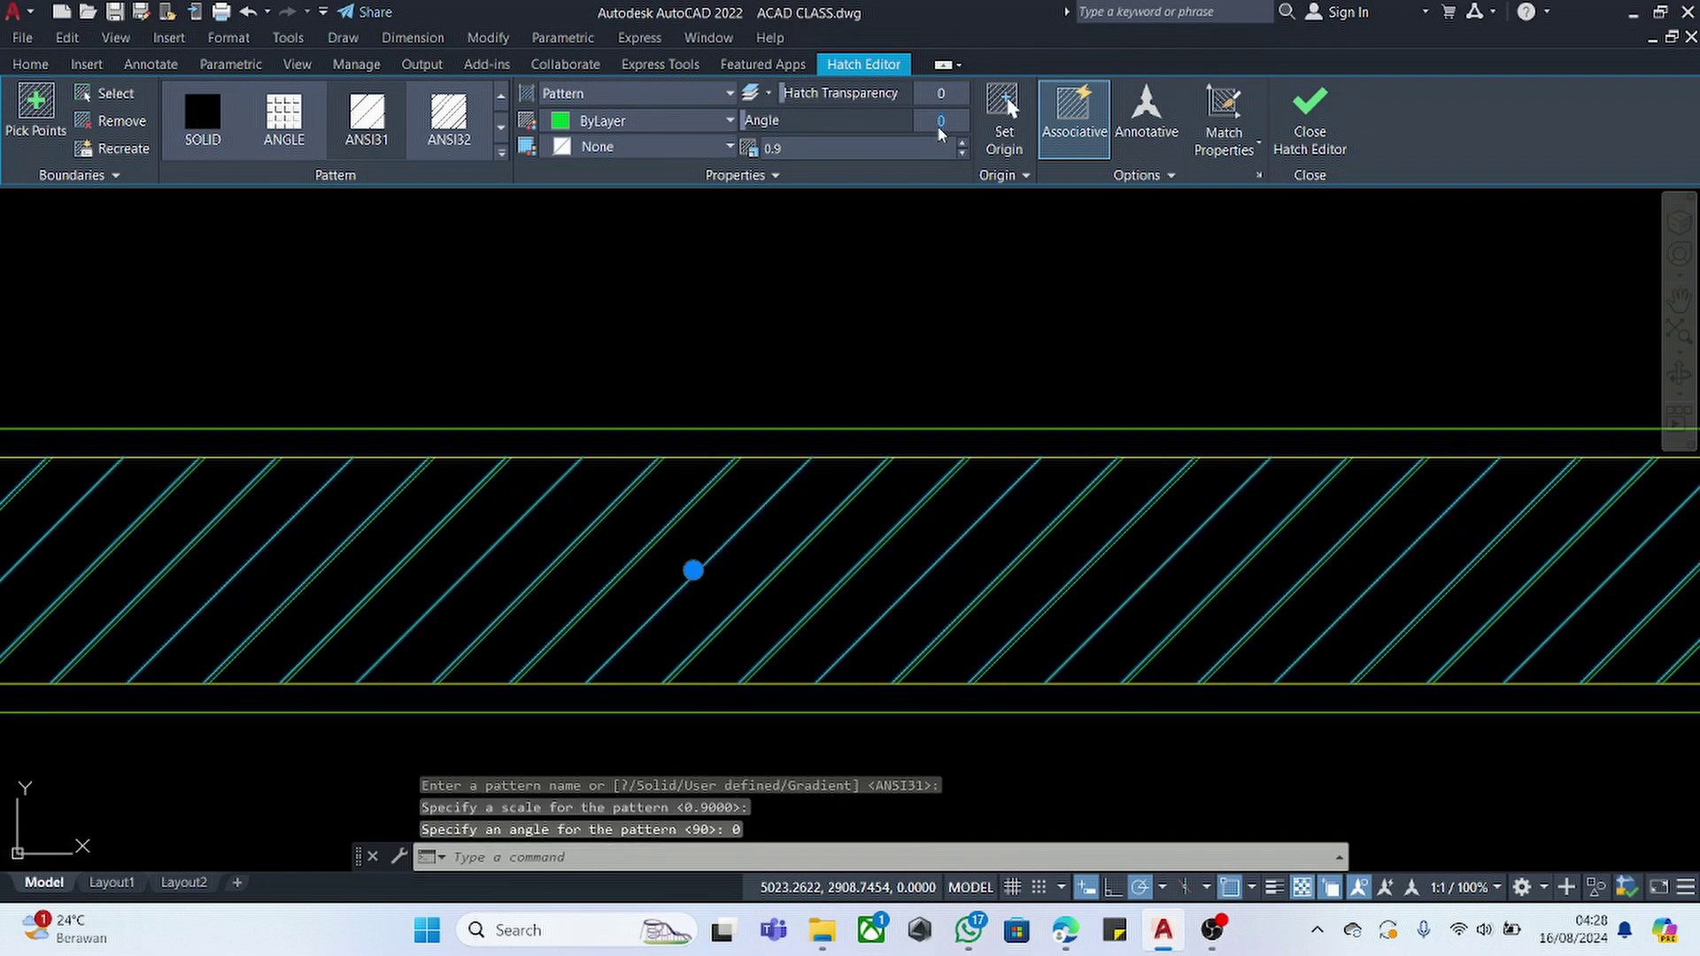
pyautogui.press('Return')
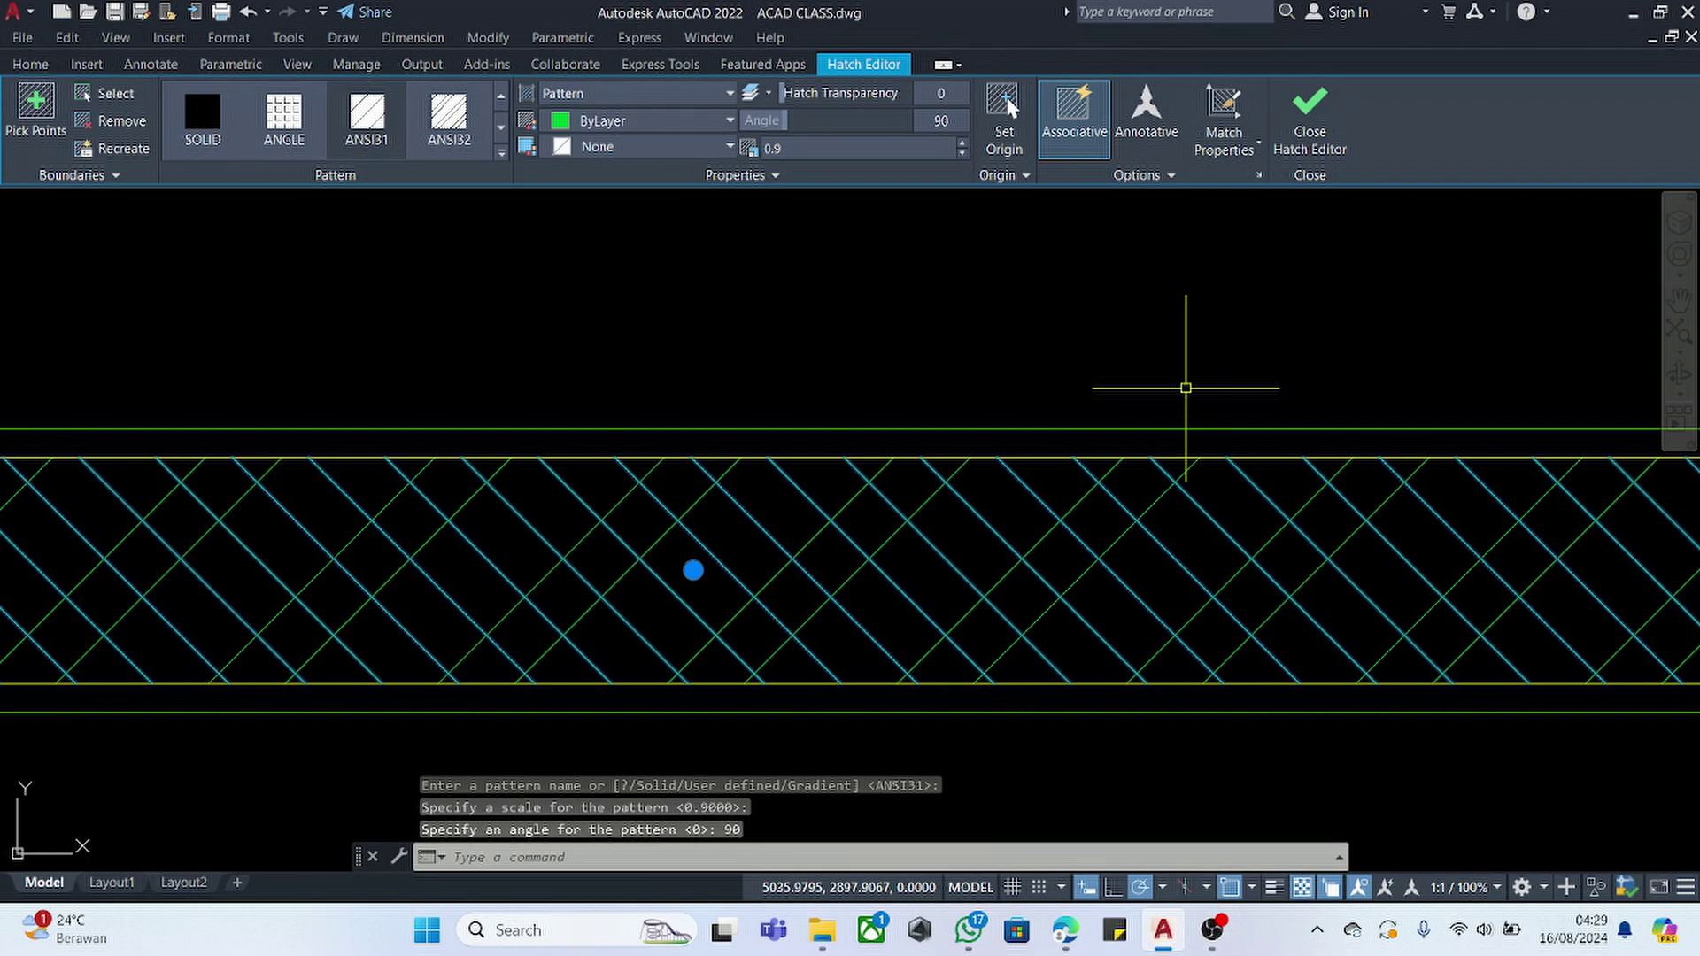
pyautogui.click(1185, 388)
pyautogui.press('Escape')
pyautogui.press('Escape')
pyautogui.scroll(-10, 986, 356)
pyautogui.press('Escape')
# - Copy the vertical wall between the lower KAMAR TIDUR and TERAS onto the top of that bedroom's lower-left column
pyautogui.scroll(-2, 1034, 535)
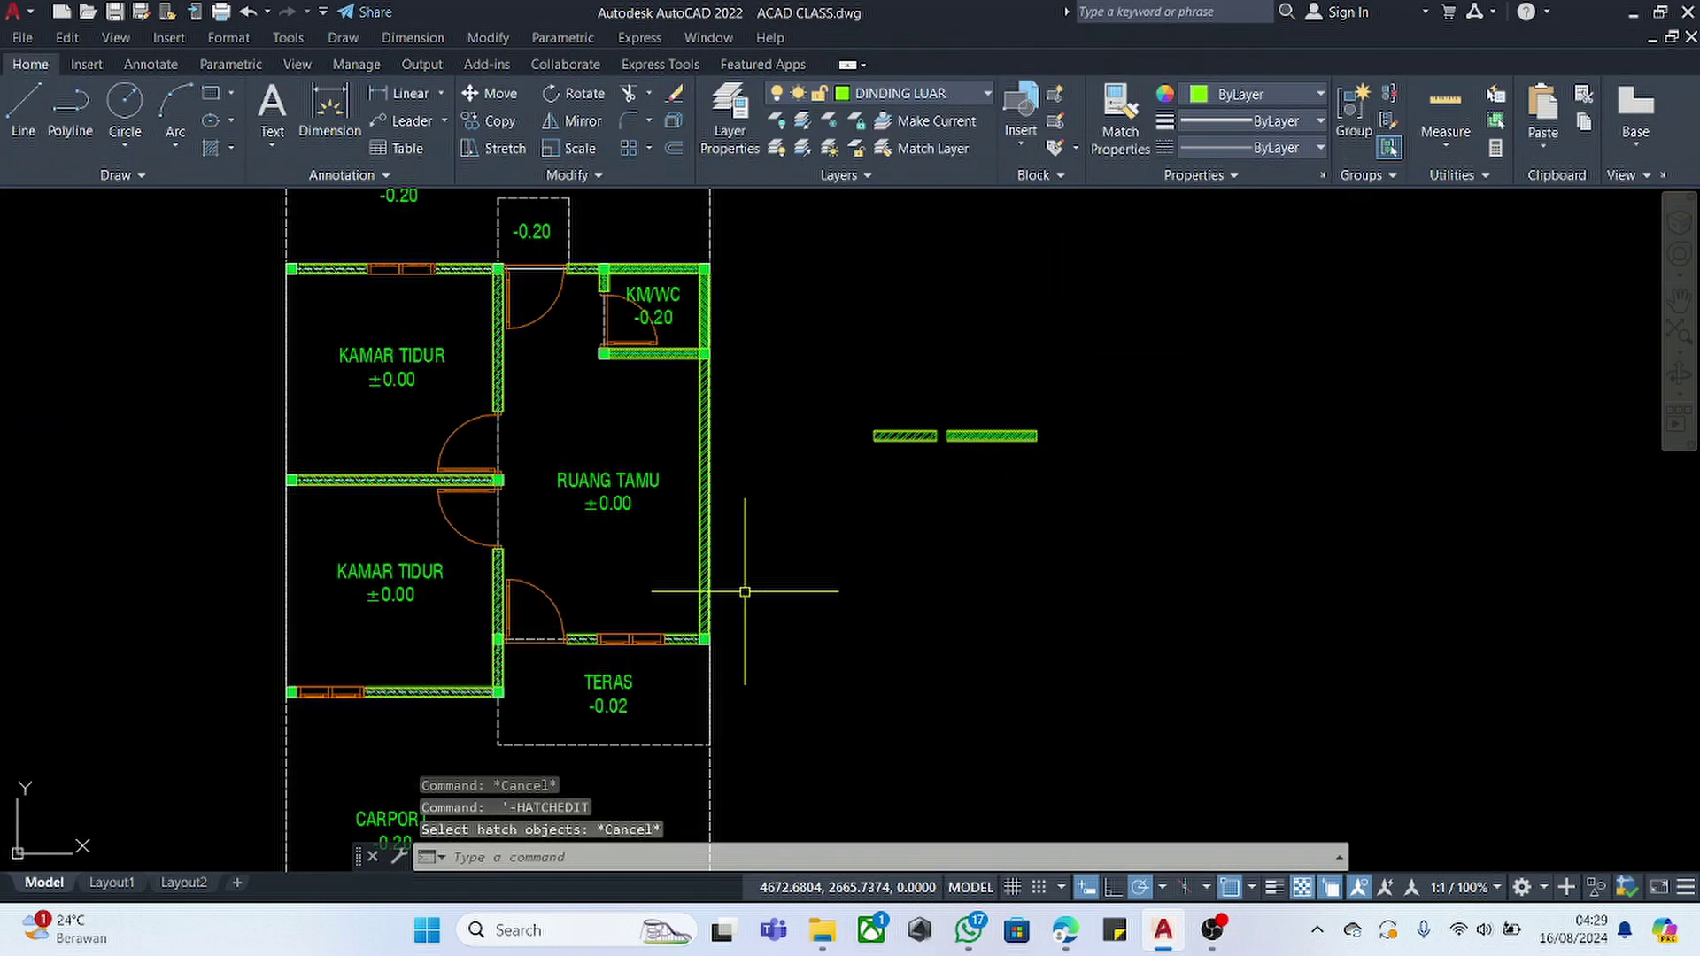
pyautogui.scroll(-2, 652, 613)
pyautogui.scroll(4, 601, 716)
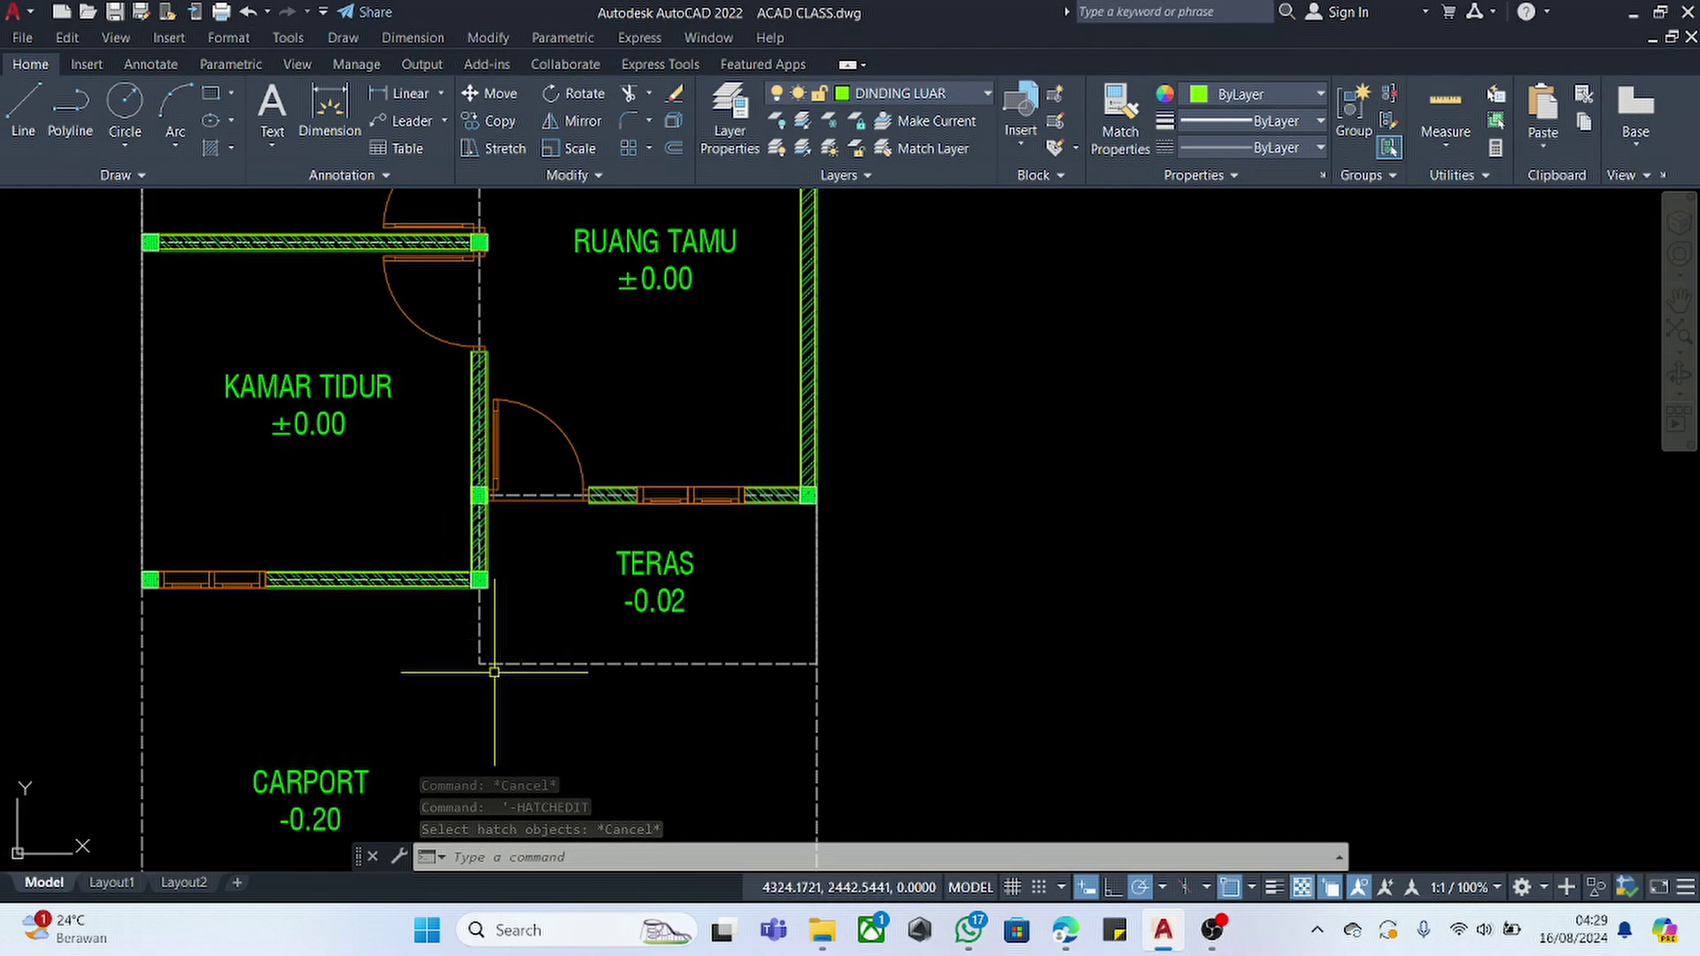
pyautogui.scroll(-4, 494, 672)
pyautogui.scroll(3, 739, 613)
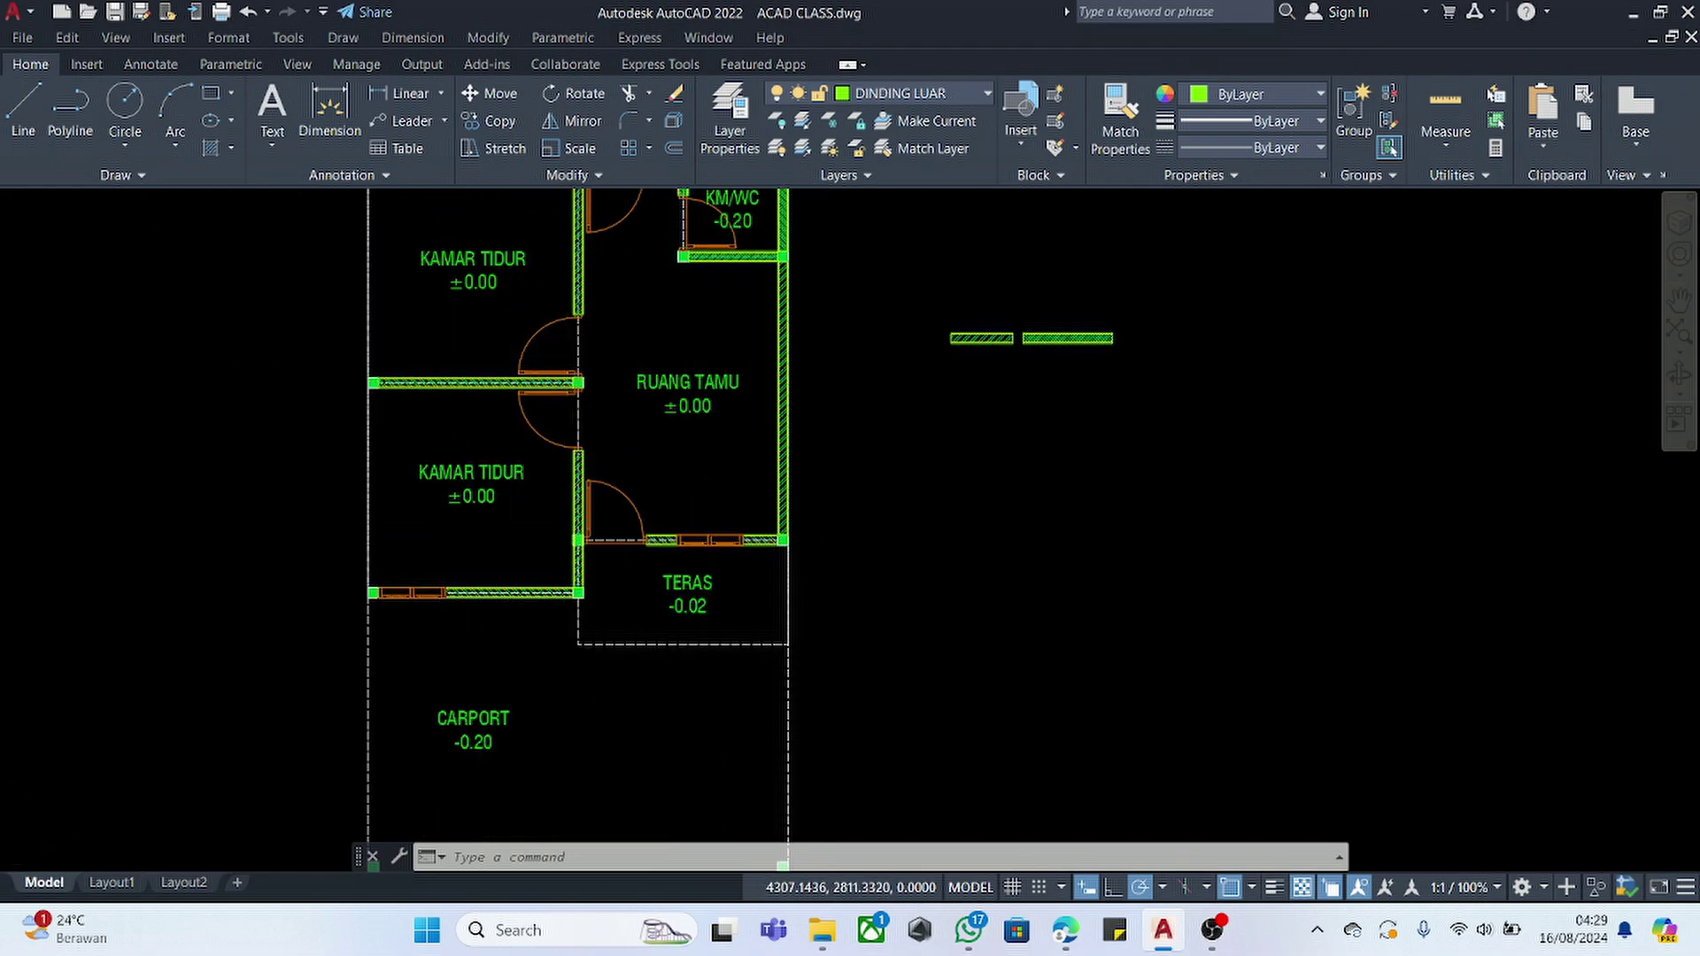
pyautogui.scroll(4, 588, 440)
pyautogui.write('o')
pyautogui.press('Return')
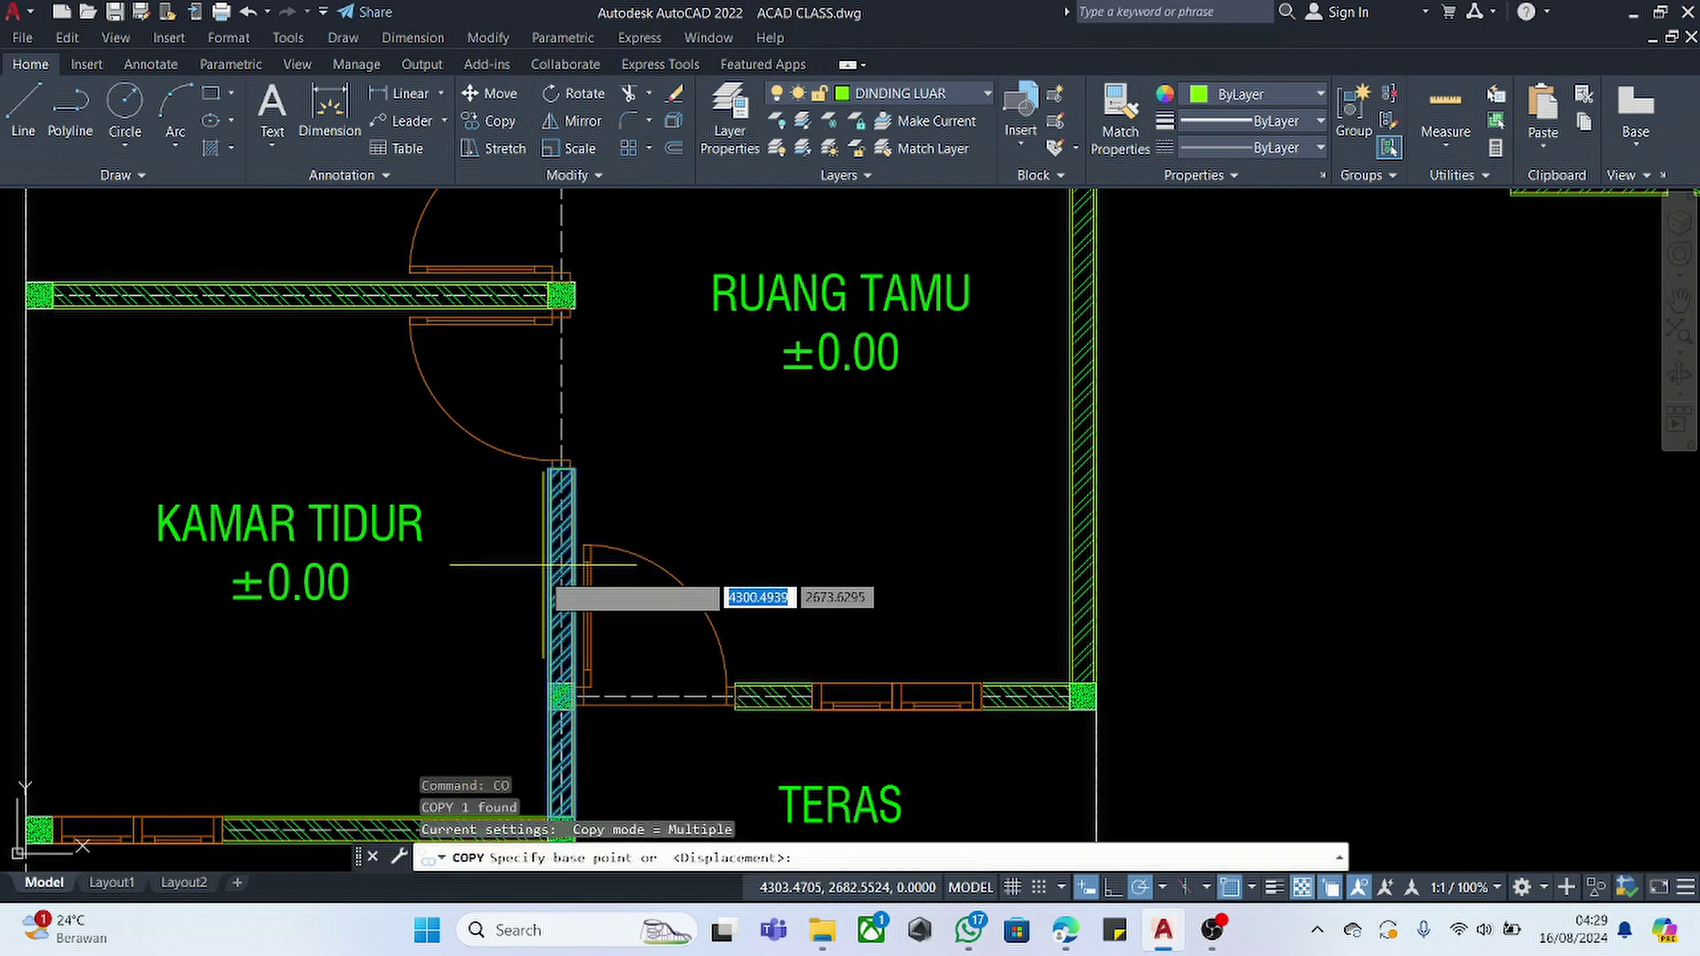
pyautogui.scroll(-2, 566, 619)
pyautogui.scroll(4, 571, 733)
pyautogui.click(571, 776)
pyautogui.scroll(-2, 771, 598)
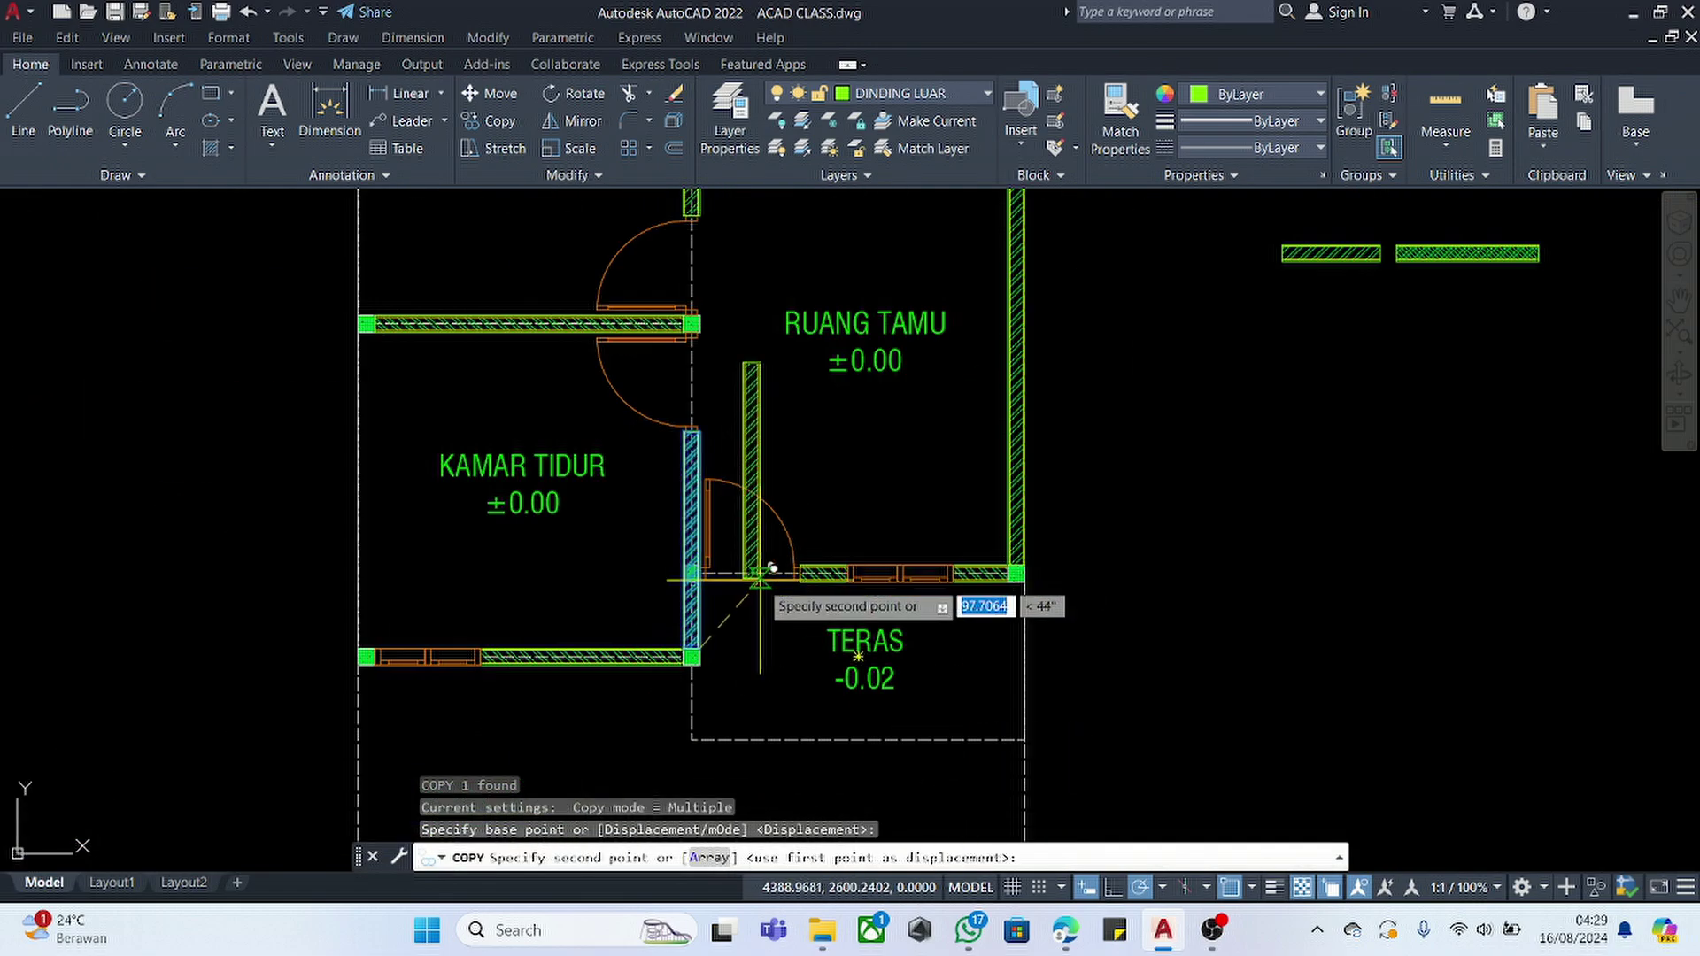
pyautogui.scroll(5, 407, 664)
pyautogui.click(292, 657)
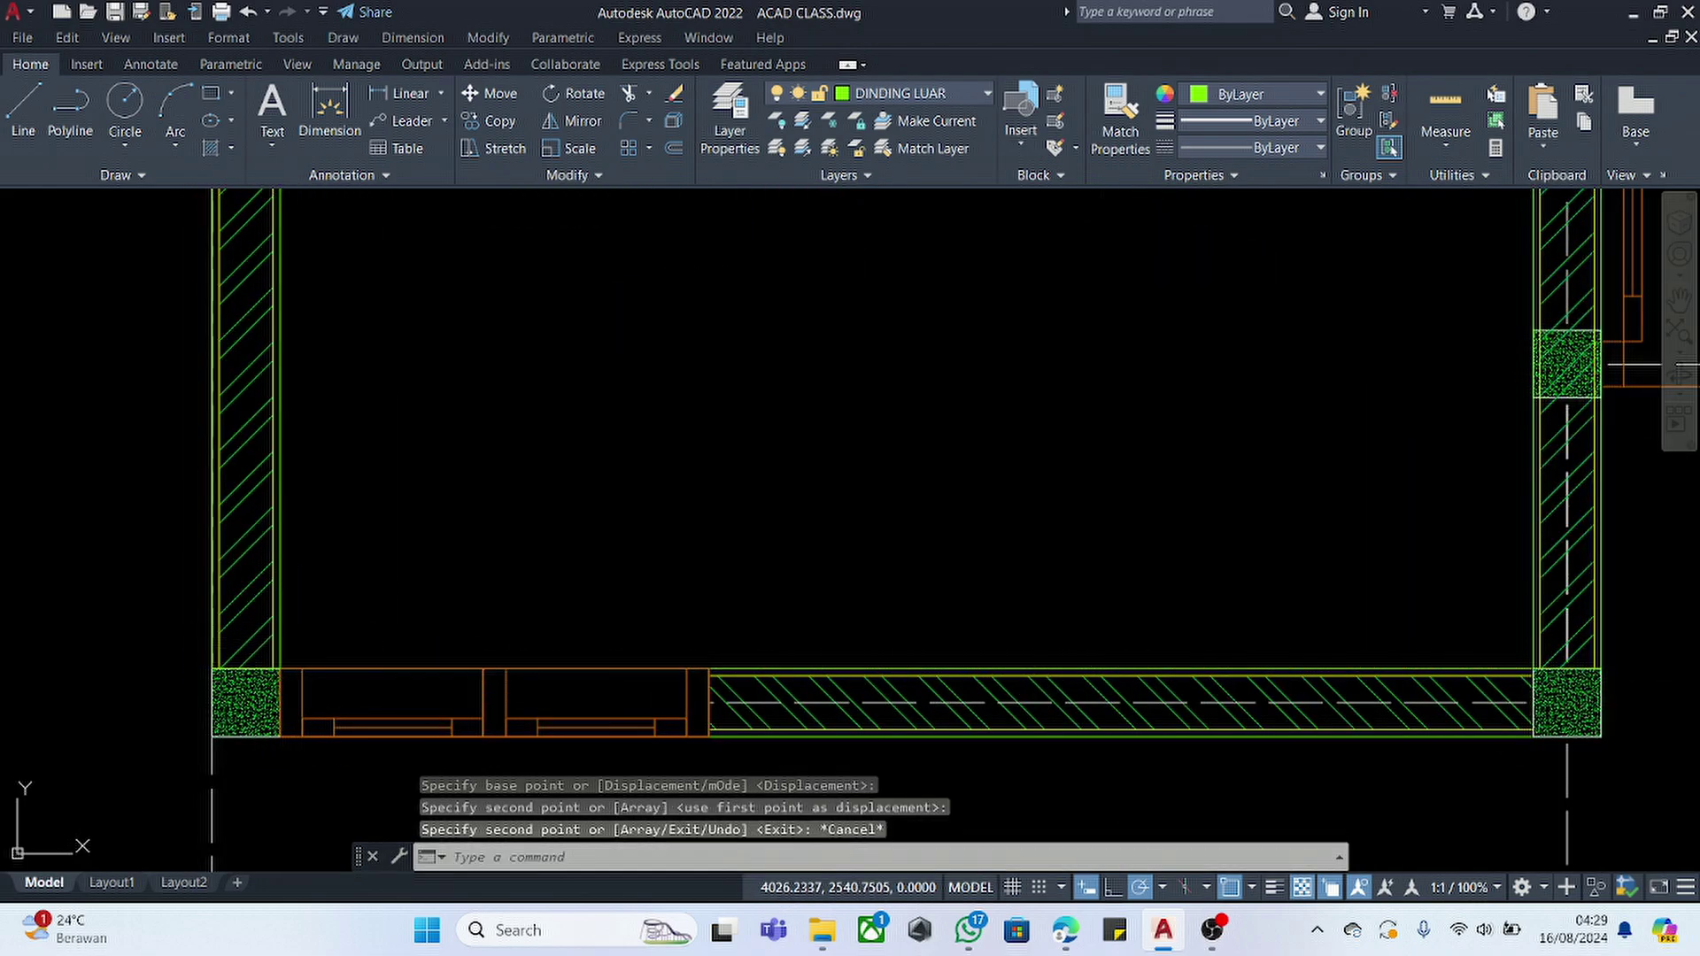
pyautogui.press('Escape')
# - Stretch the upper end of the copied left wall up to the underside of the upper KAMAR TIDUR's upper-left column
pyautogui.scroll(-4, 346, 663)
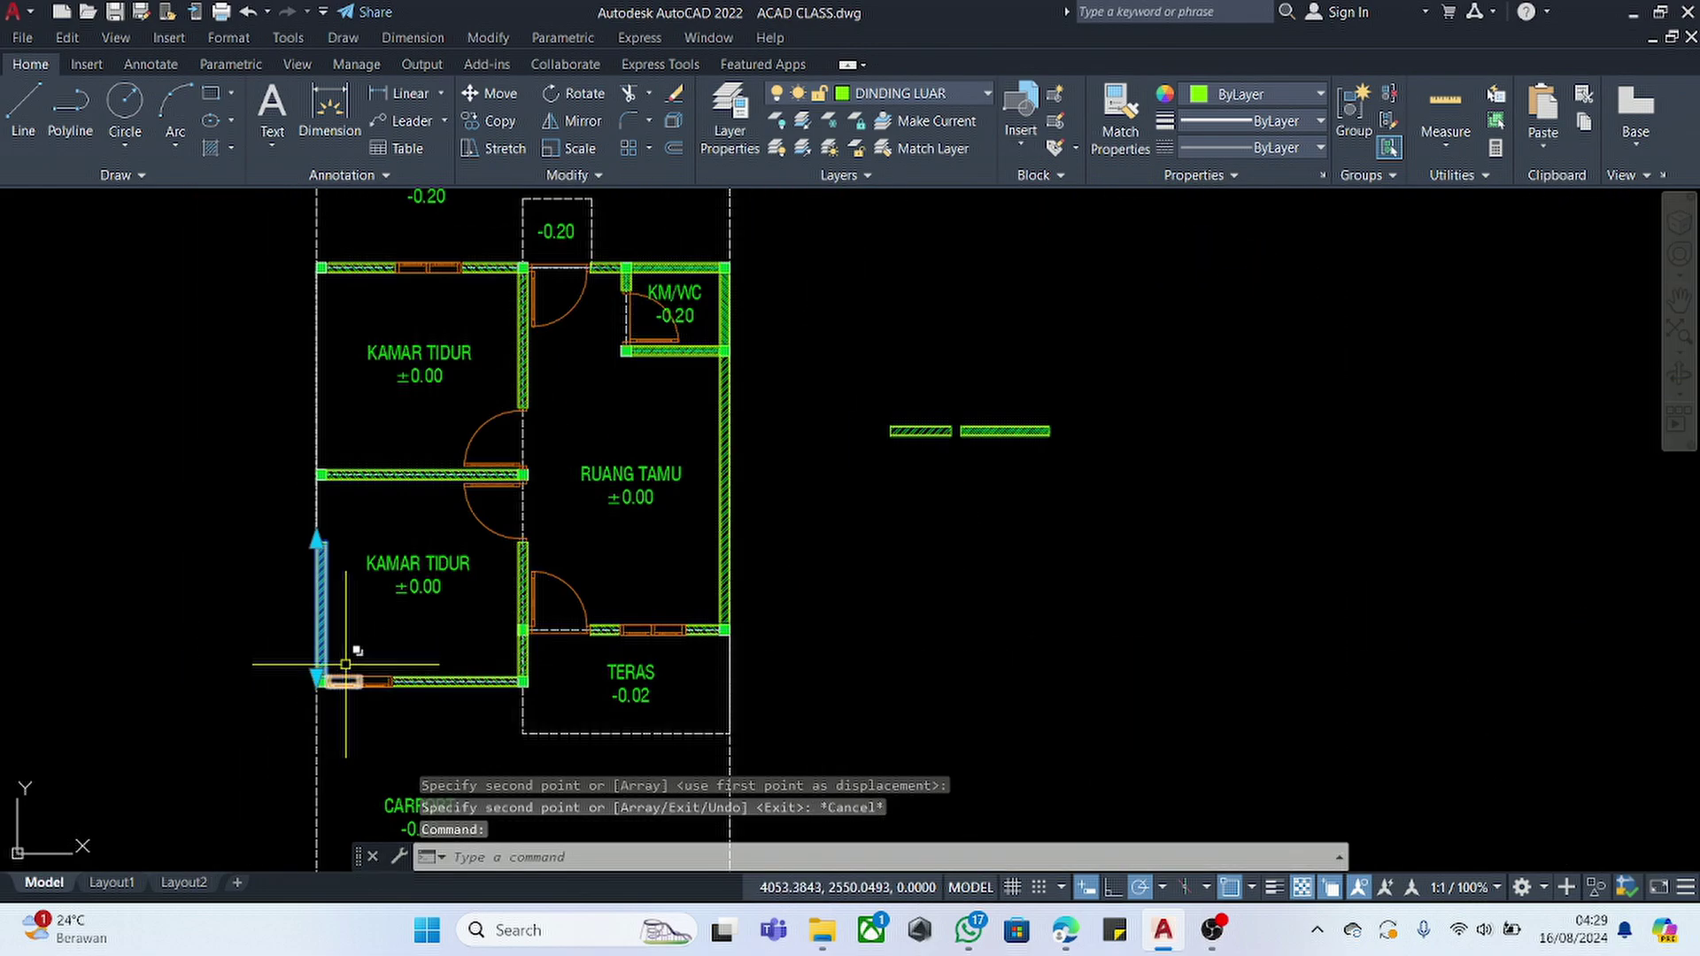
pyautogui.click(317, 532)
pyautogui.scroll(5, 312, 438)
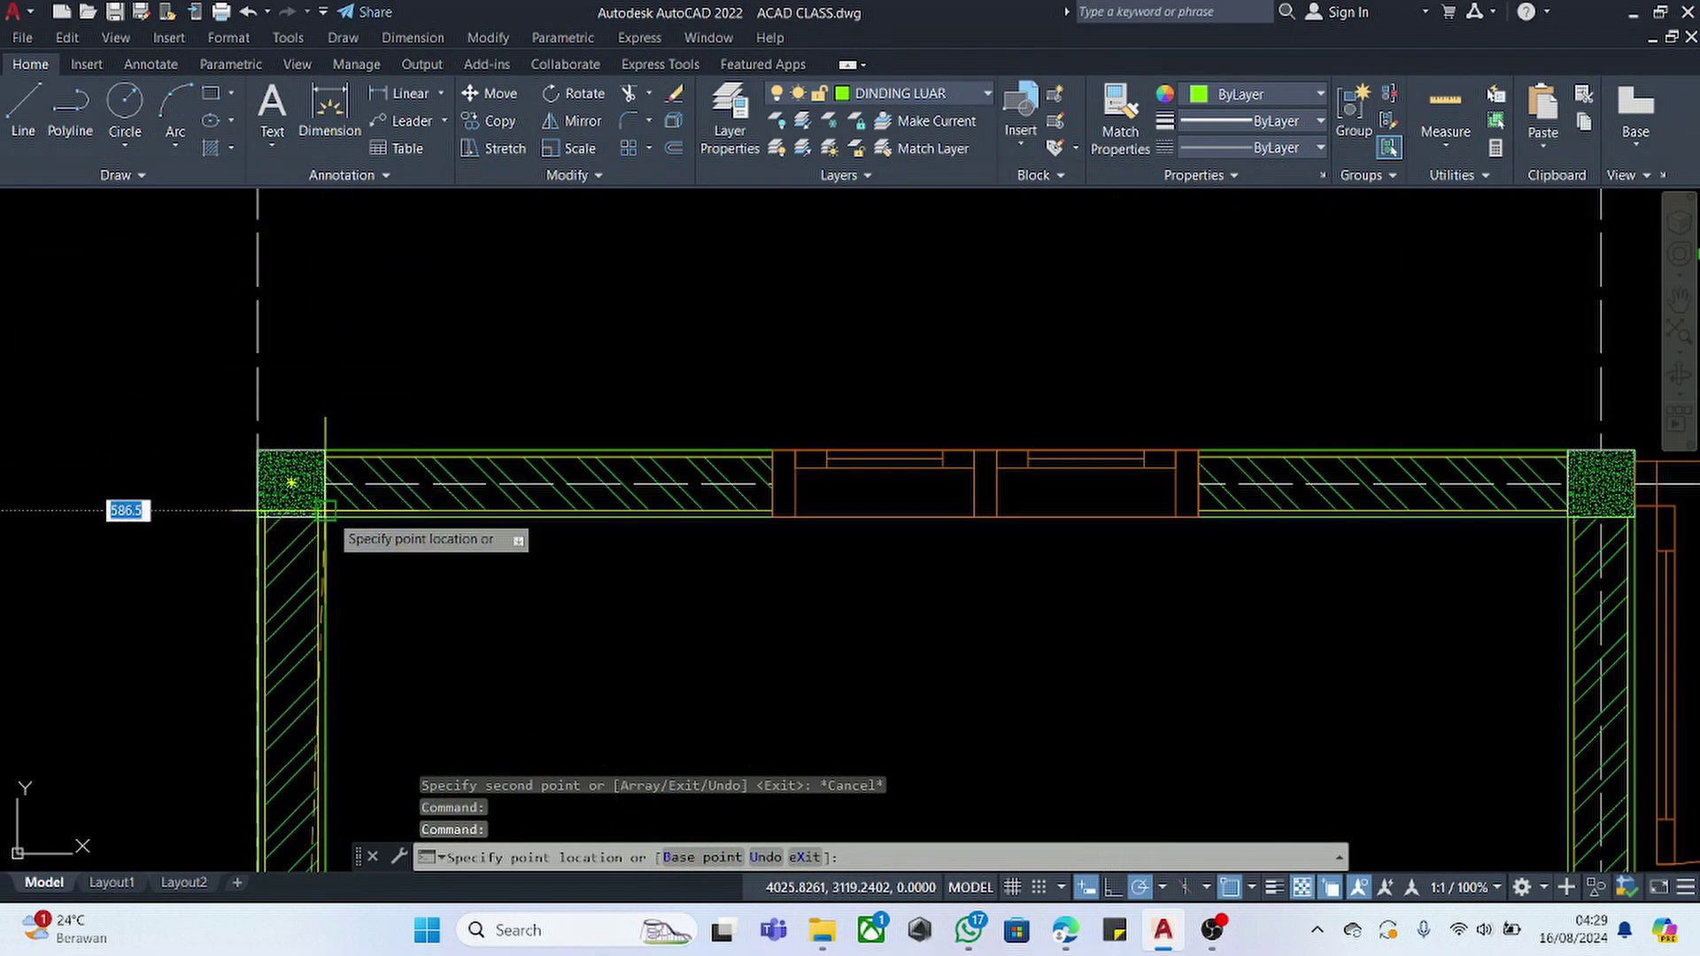
pyautogui.click(329, 512)
pyautogui.scroll(5, 311, 512)
pyautogui.scroll(-4, 57, 505)
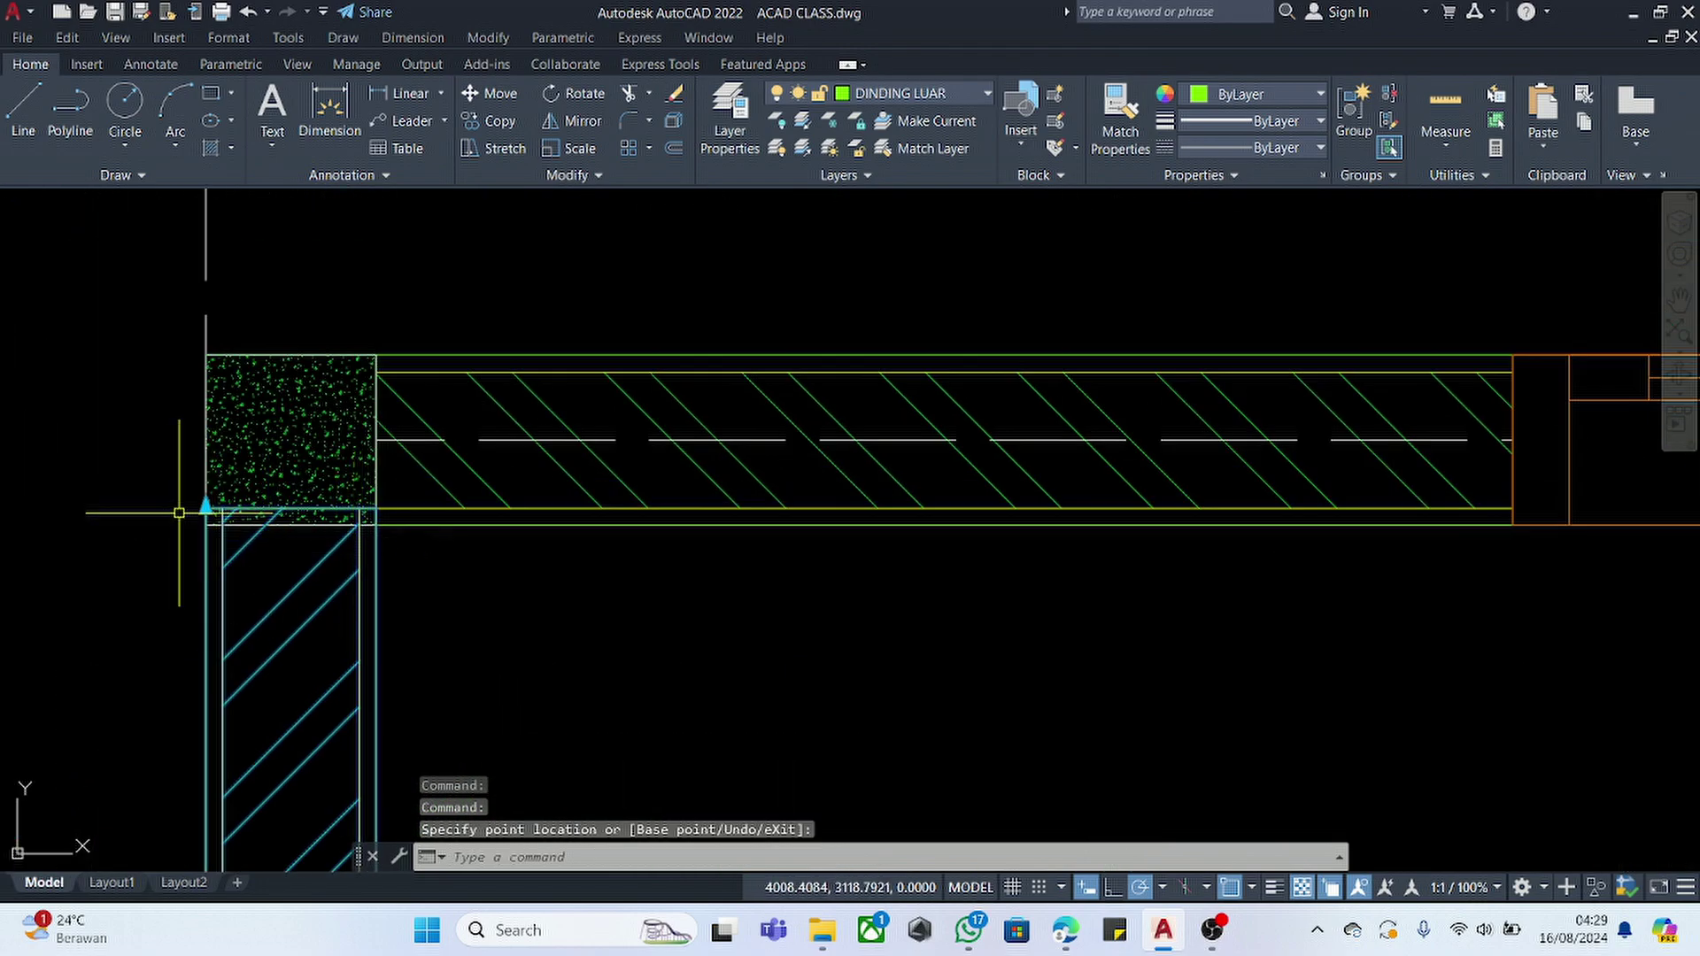
pyautogui.scroll(2, 207, 505)
pyautogui.press('Escape')
pyautogui.scroll(-8, 529, 409)
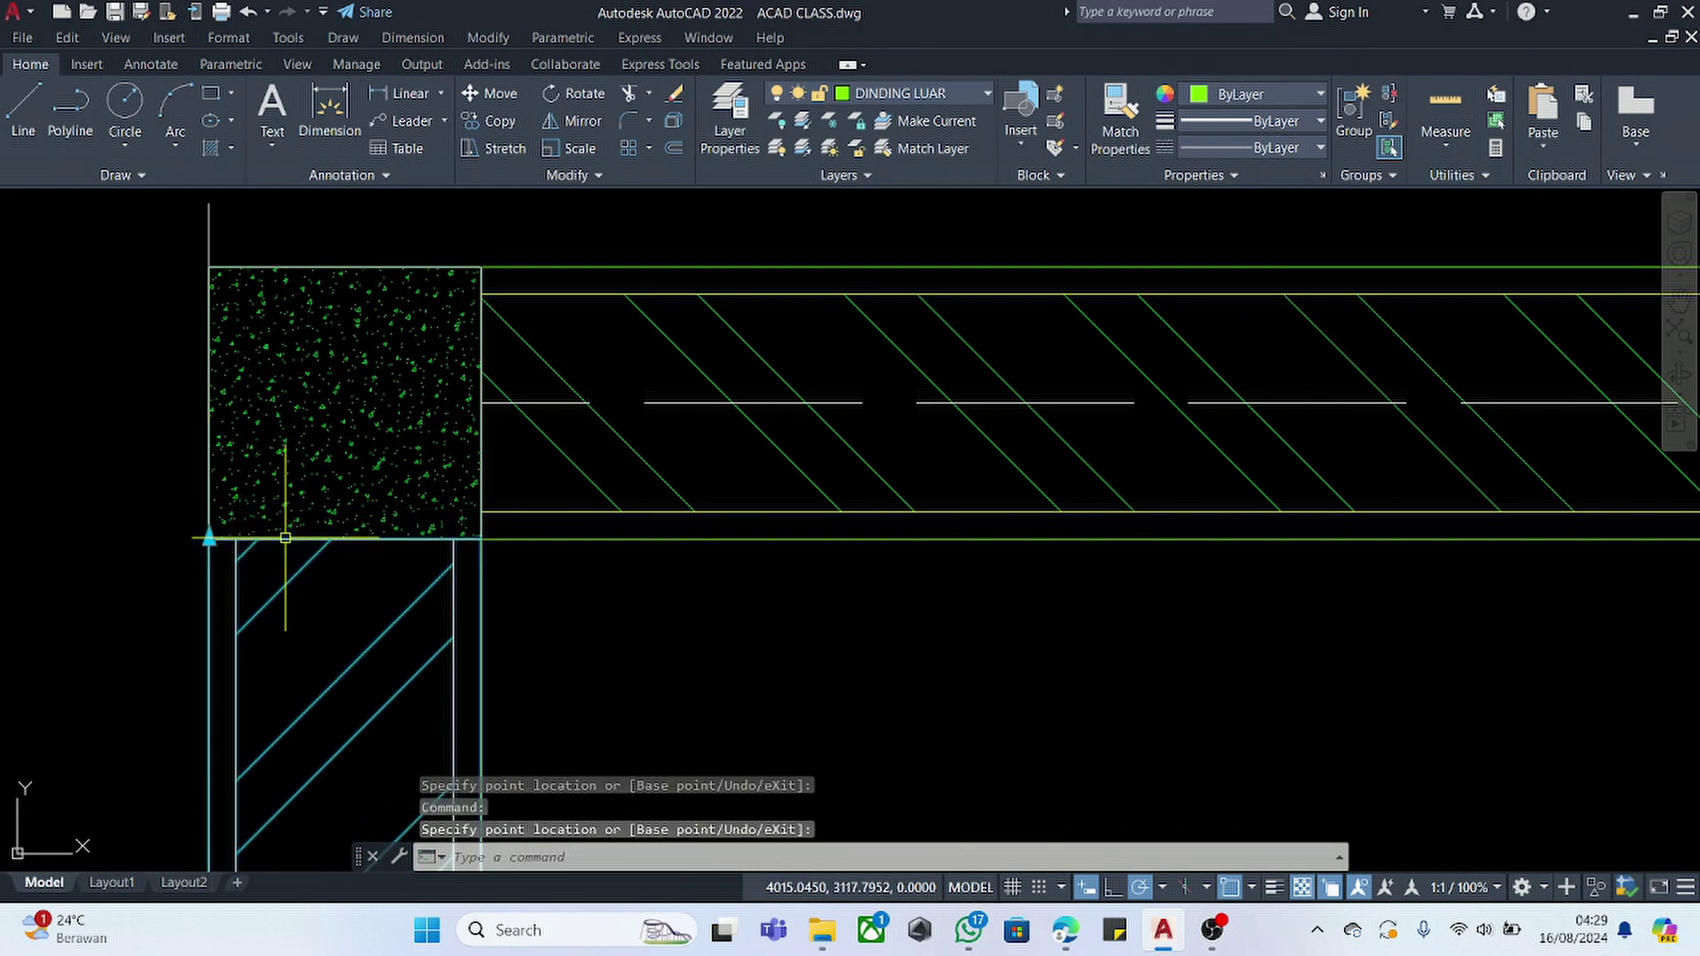
# - Draw a rectangle 15 wide and about 379 long along the CARPORT's left side, between the bedroom and front columns
pyautogui.scroll(-3, 529, 409)
pyautogui.scroll(7, 516, 481)
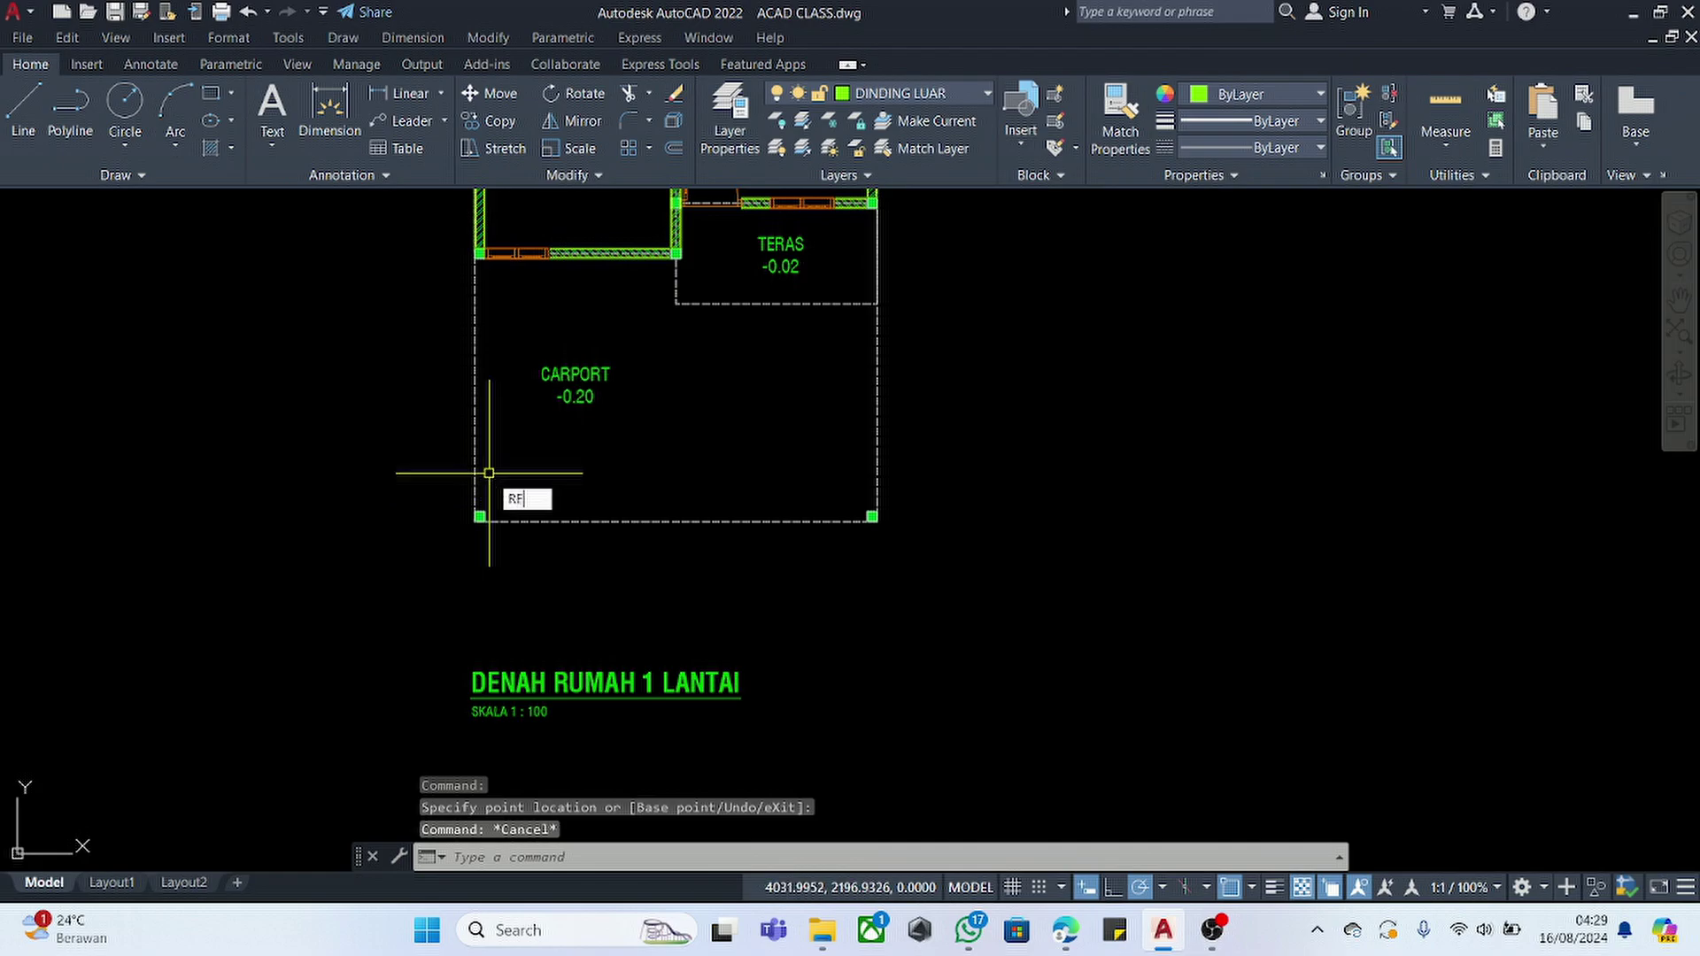
pyautogui.write('c')
pyautogui.press('Return')
pyautogui.scroll(6, 481, 257)
pyautogui.click(492, 261)
pyautogui.scroll(-4, 482, 561)
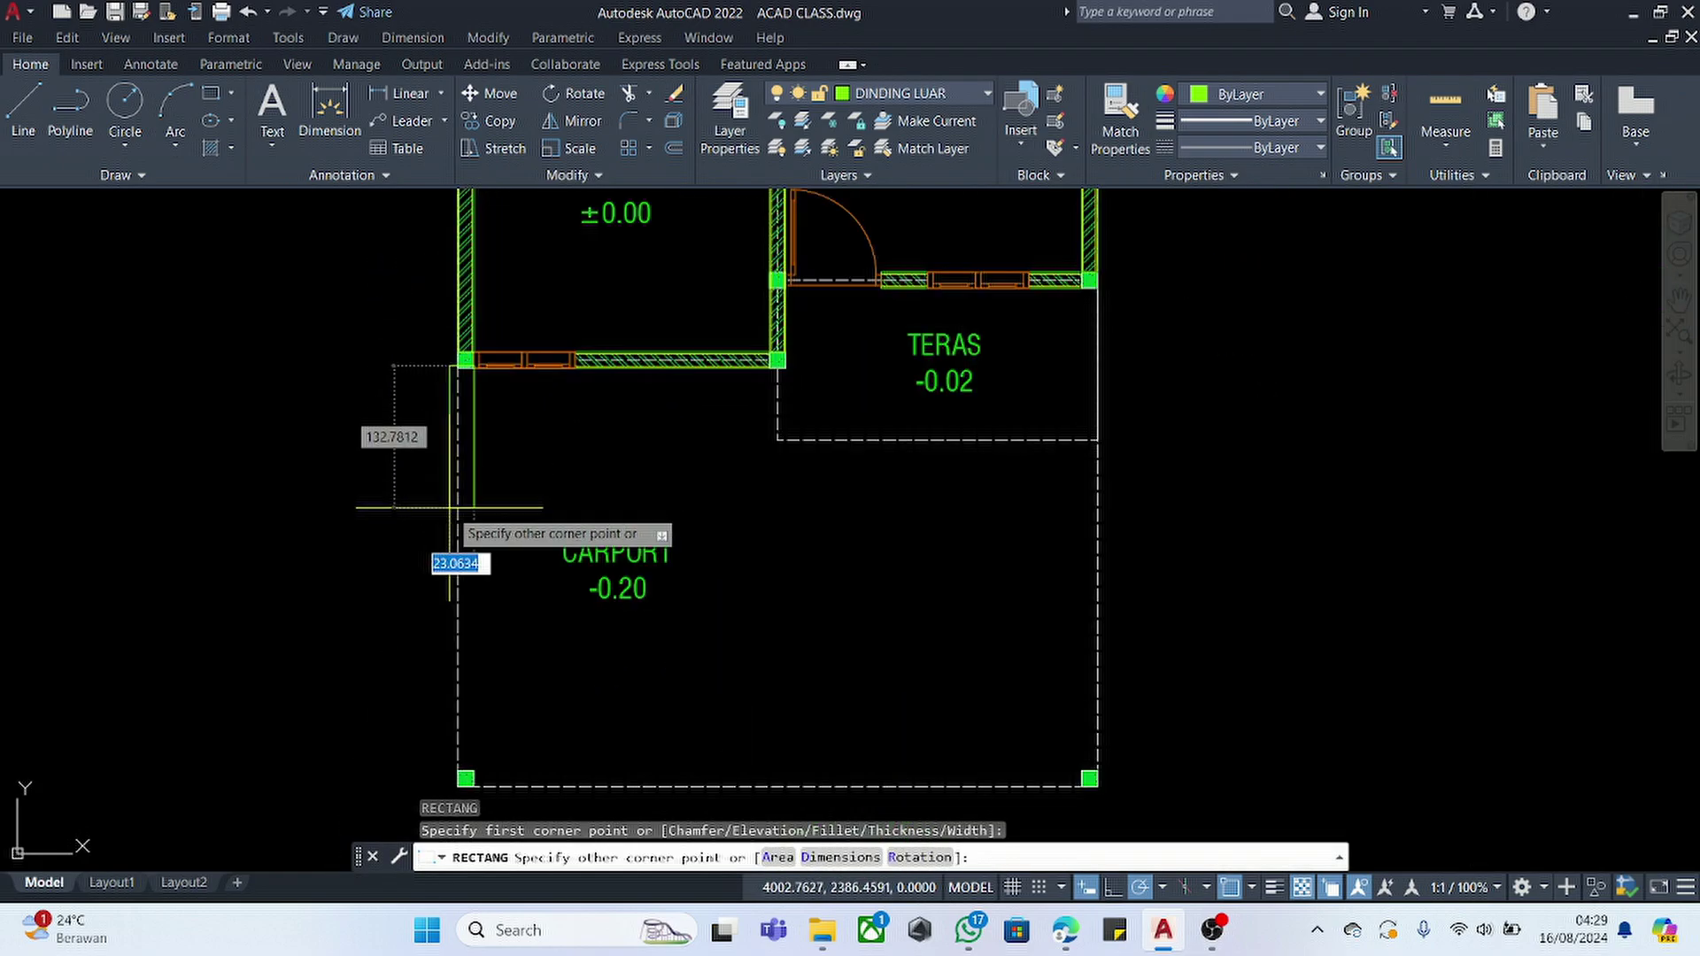
pyautogui.scroll(2, 463, 759)
pyautogui.scroll(-2, 485, 731)
pyautogui.scroll(2, 483, 733)
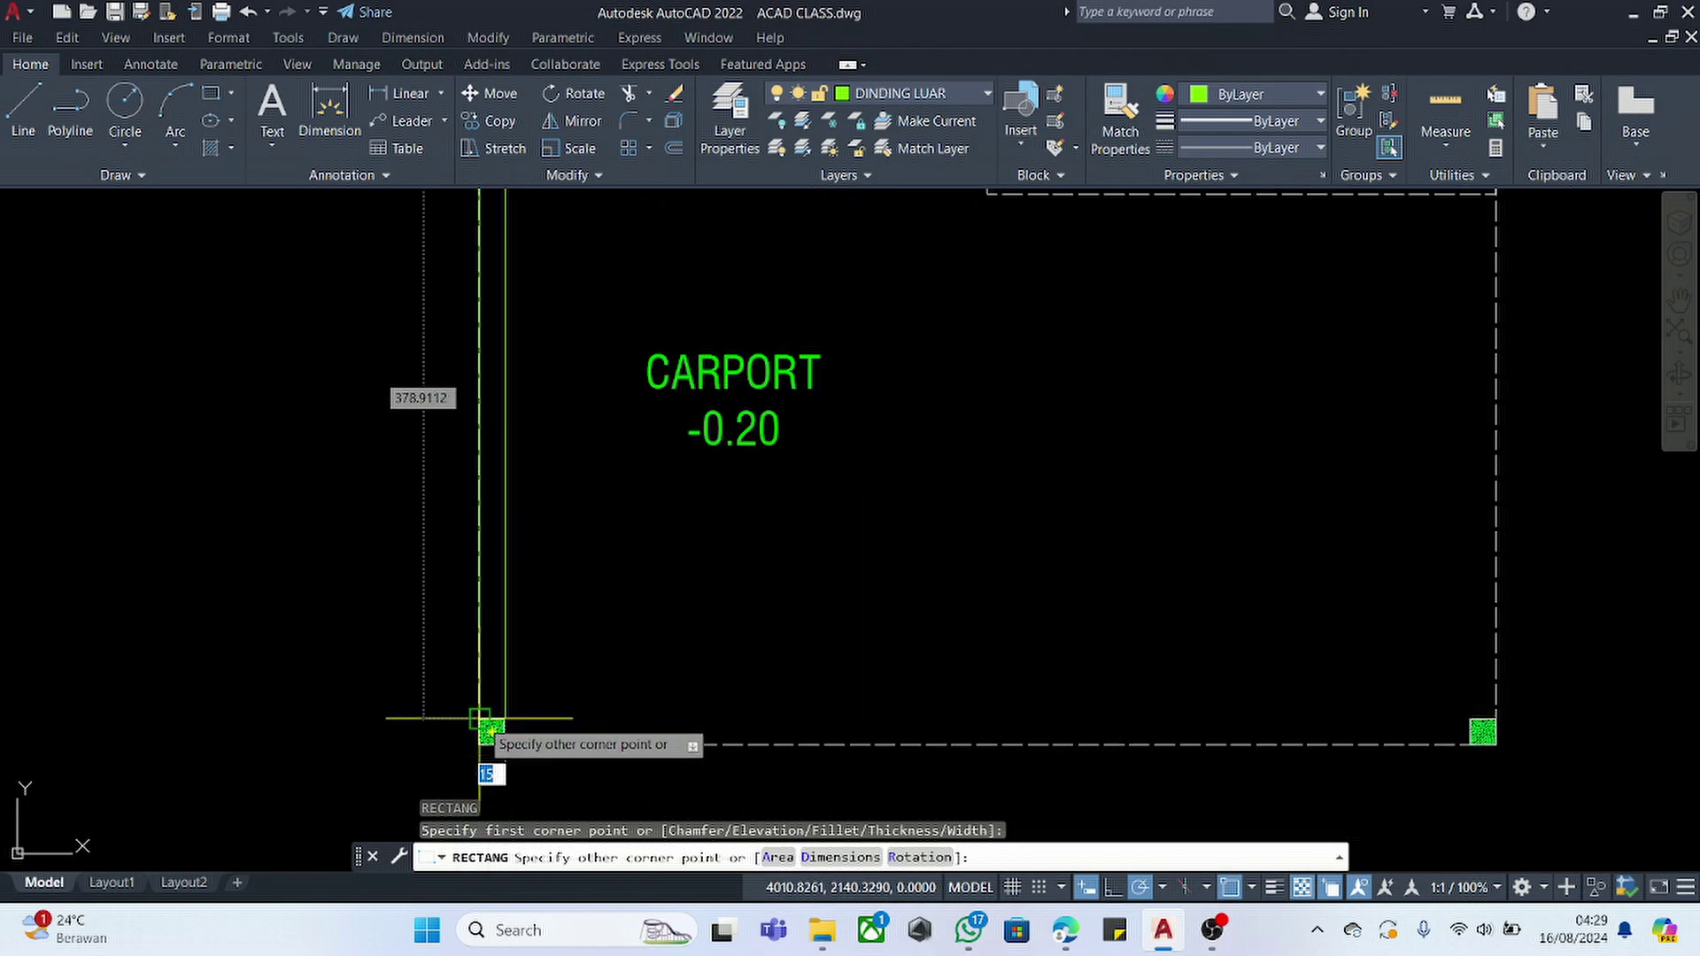
pyautogui.click(483, 718)
# - Draw a rectangle 15 wide and about 452 long from the lower-right CARPORT column up to TERAS's upper-right column
pyautogui.scroll(-2, 549, 721)
pyautogui.scroll(2, 923, 720)
pyautogui.press('Return')
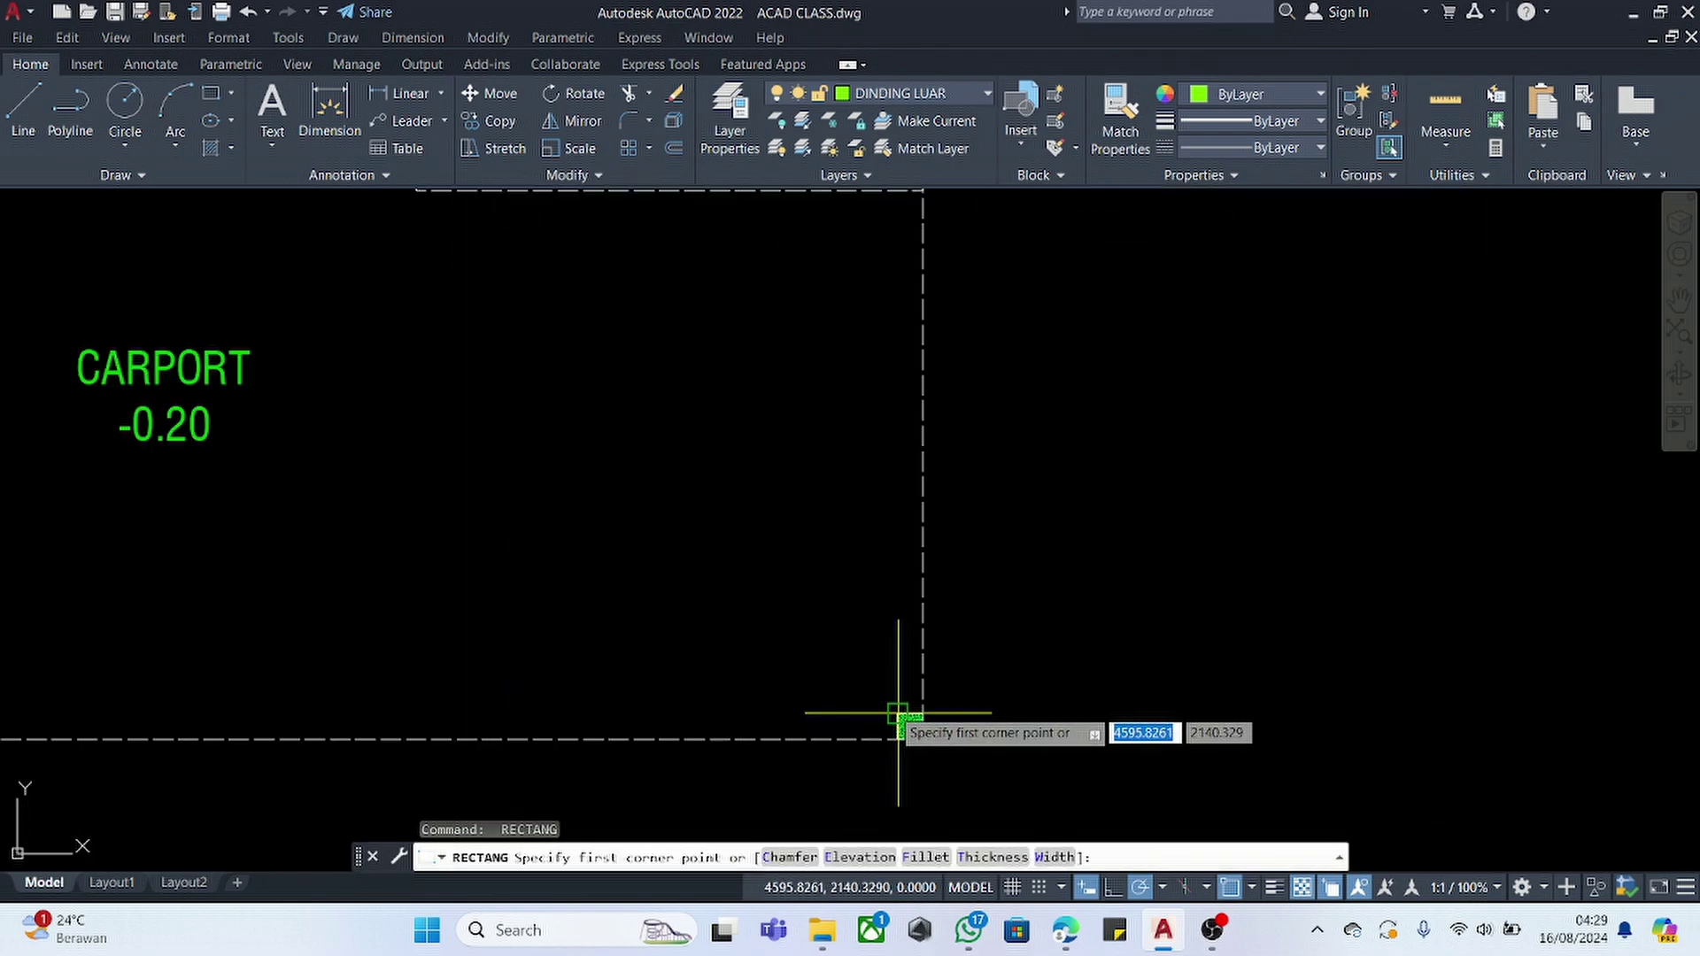
pyautogui.click(898, 713)
pyautogui.scroll(-3, 806, 726)
pyautogui.scroll(5, 853, 447)
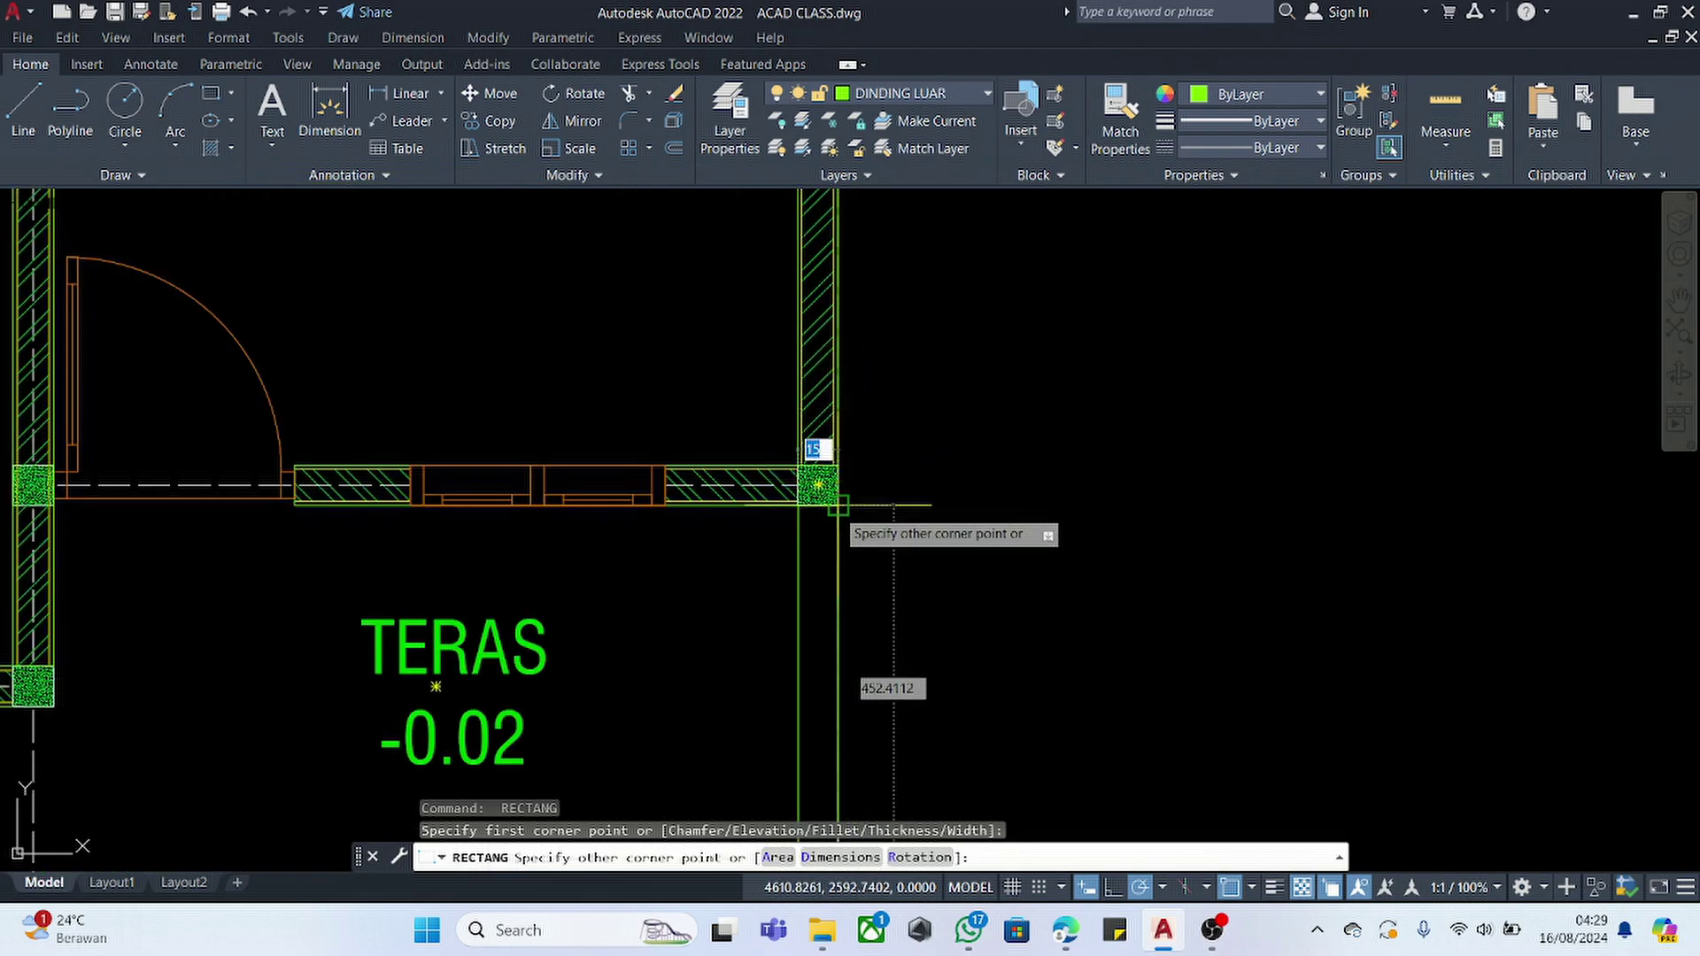
pyautogui.click(848, 413)
# - Draw a 15 by 177.5 rectangle along HALAMAN BELAKANG's right side, from the rear corner column down to KM/WC's upper-right column
pyautogui.scroll(-9, 761, 602)
pyautogui.scroll(5, 767, 484)
pyautogui.press('Return')
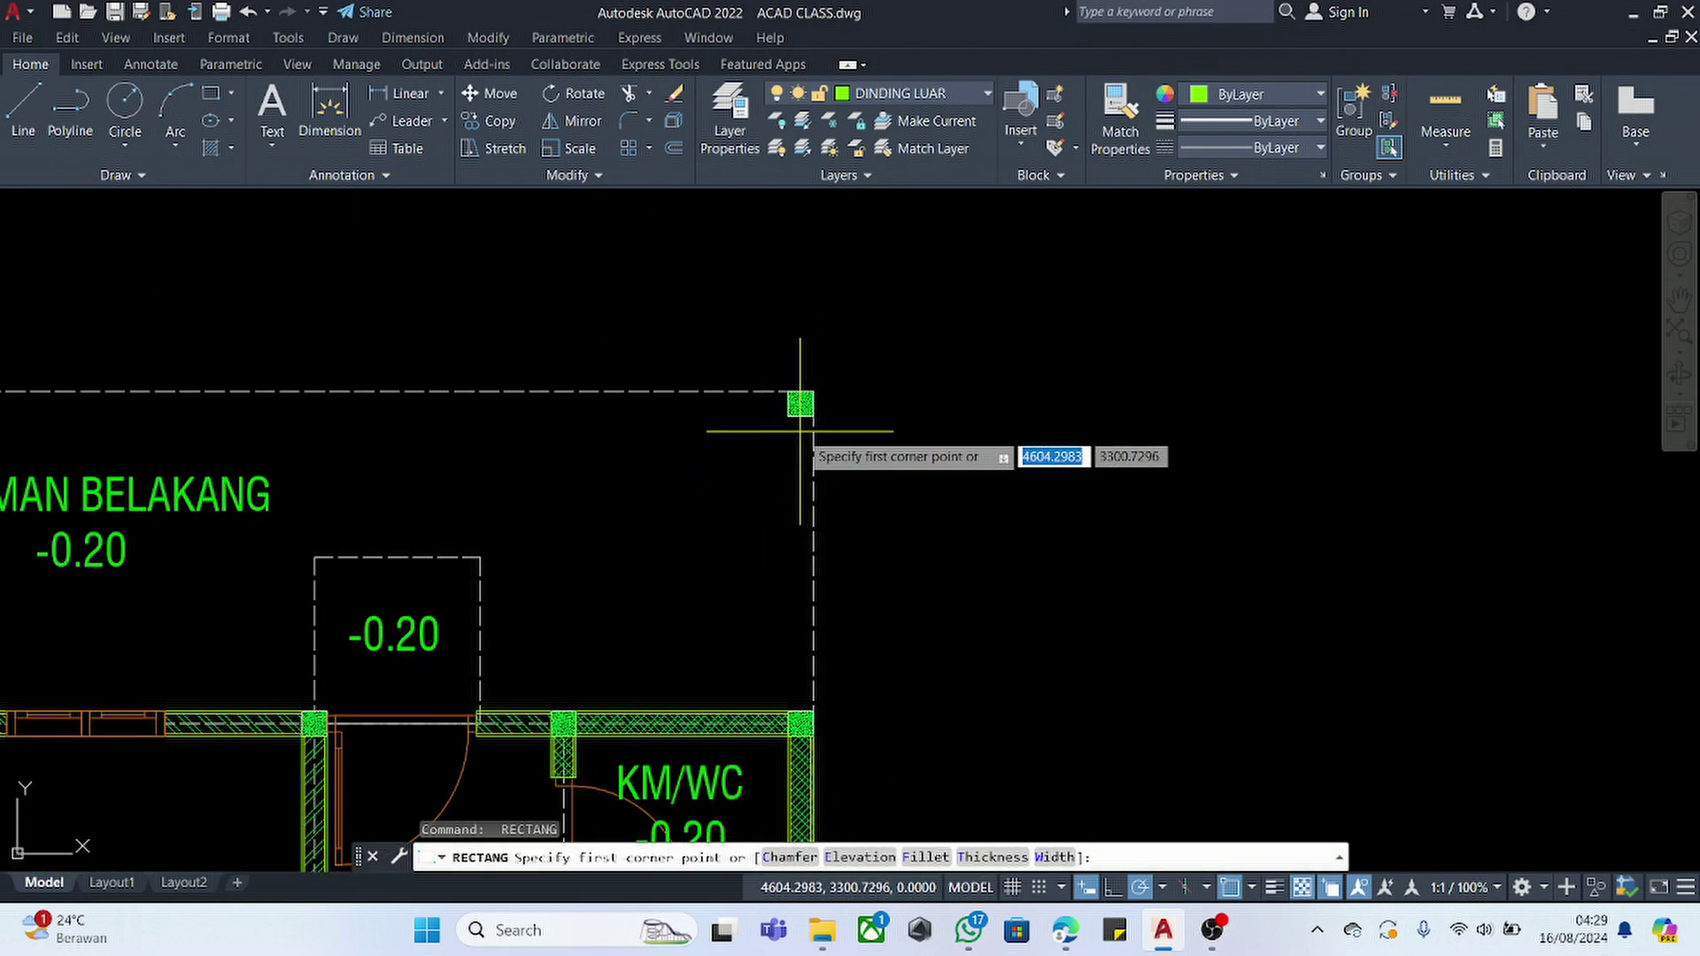
pyautogui.click(788, 414)
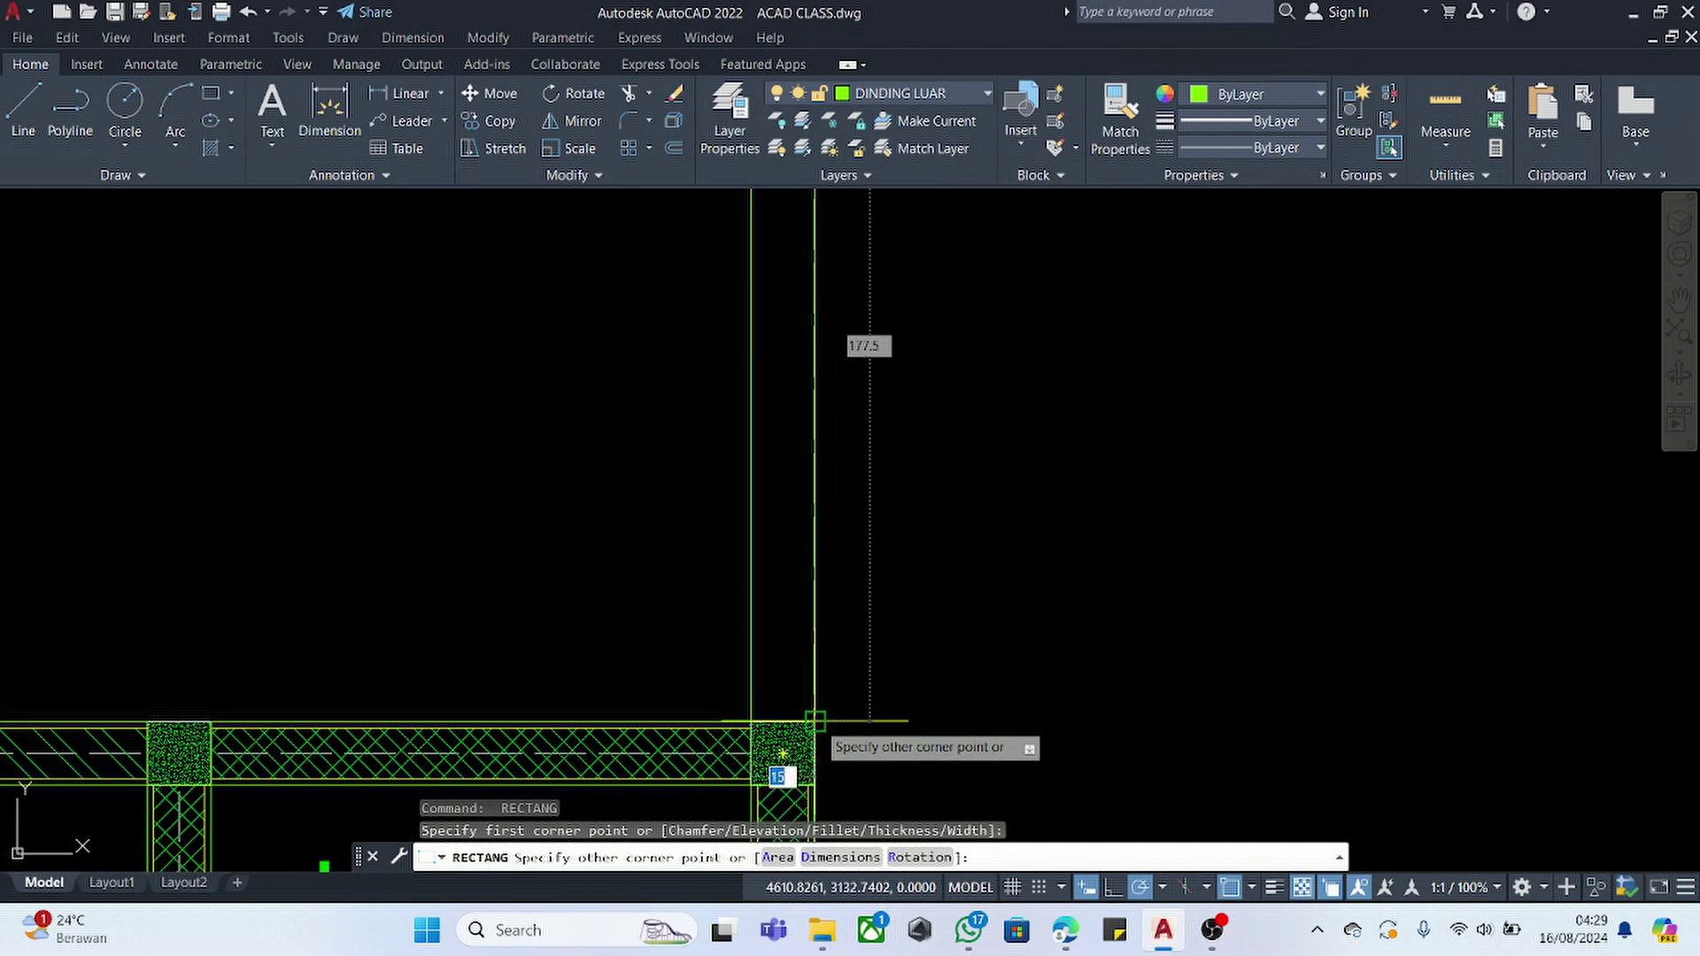
pyautogui.click(814, 720)
# - Draw a rectangle along HALAMAN BELAKANG's rear edge between the two rear corner columns
pyautogui.scroll(-4, 912, 652)
pyautogui.scroll(2, 522, 568)
pyautogui.press('space')
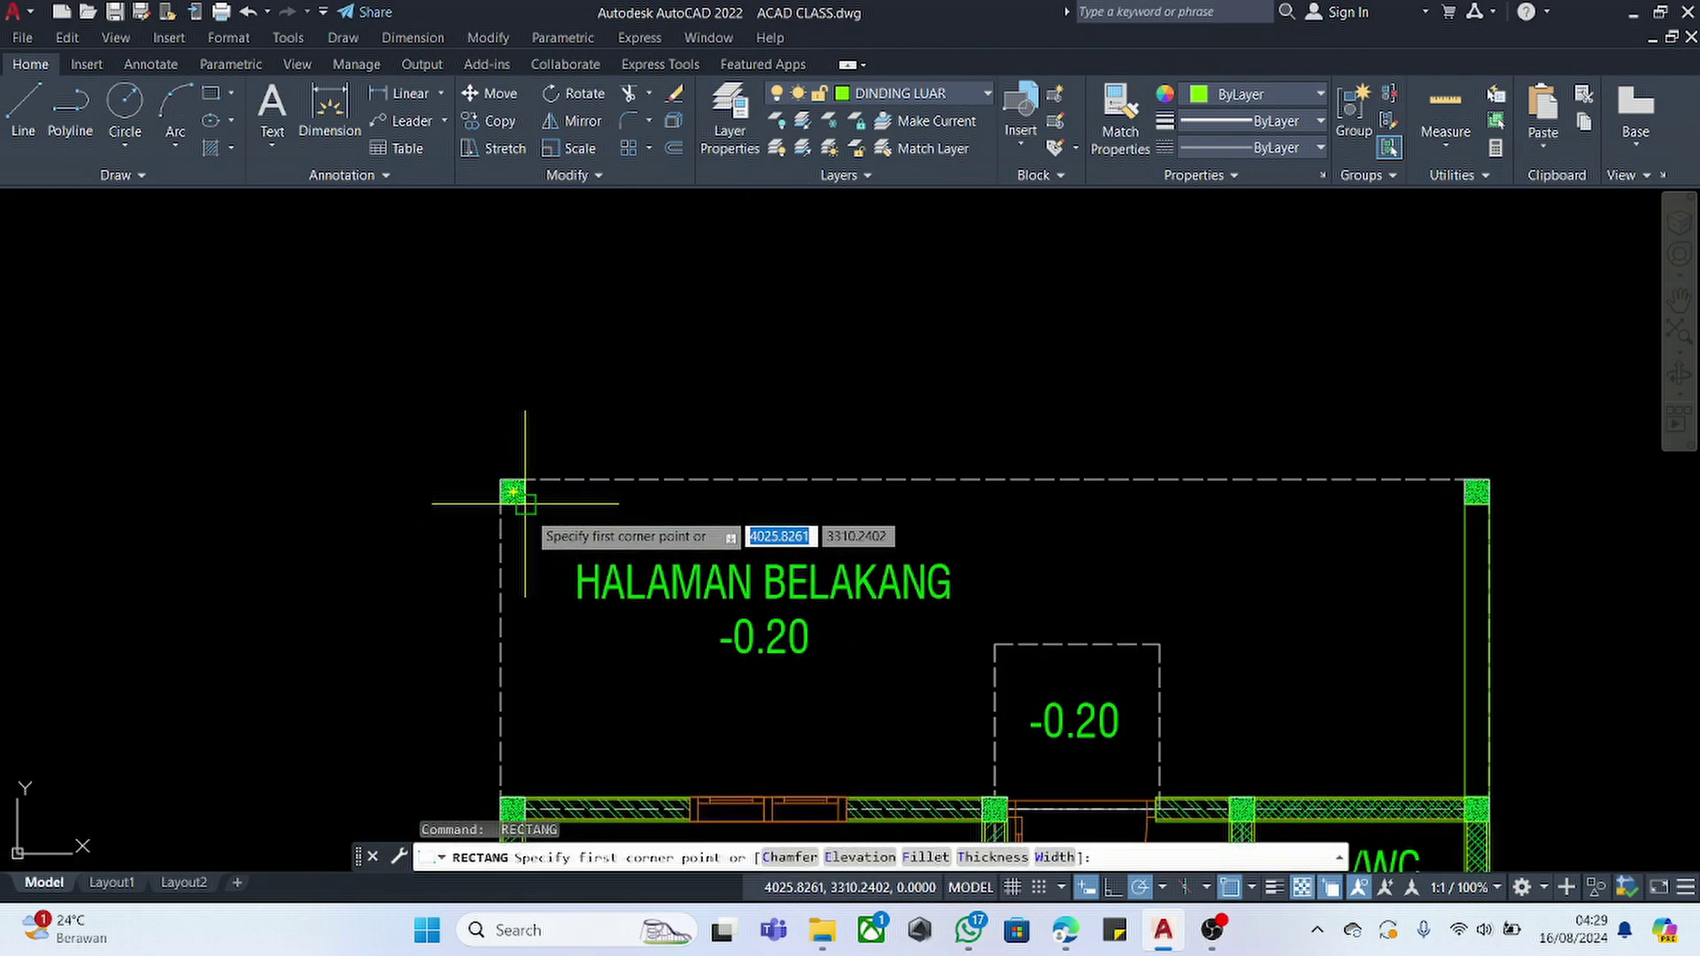
pyautogui.click(524, 504)
pyautogui.click(1465, 481)
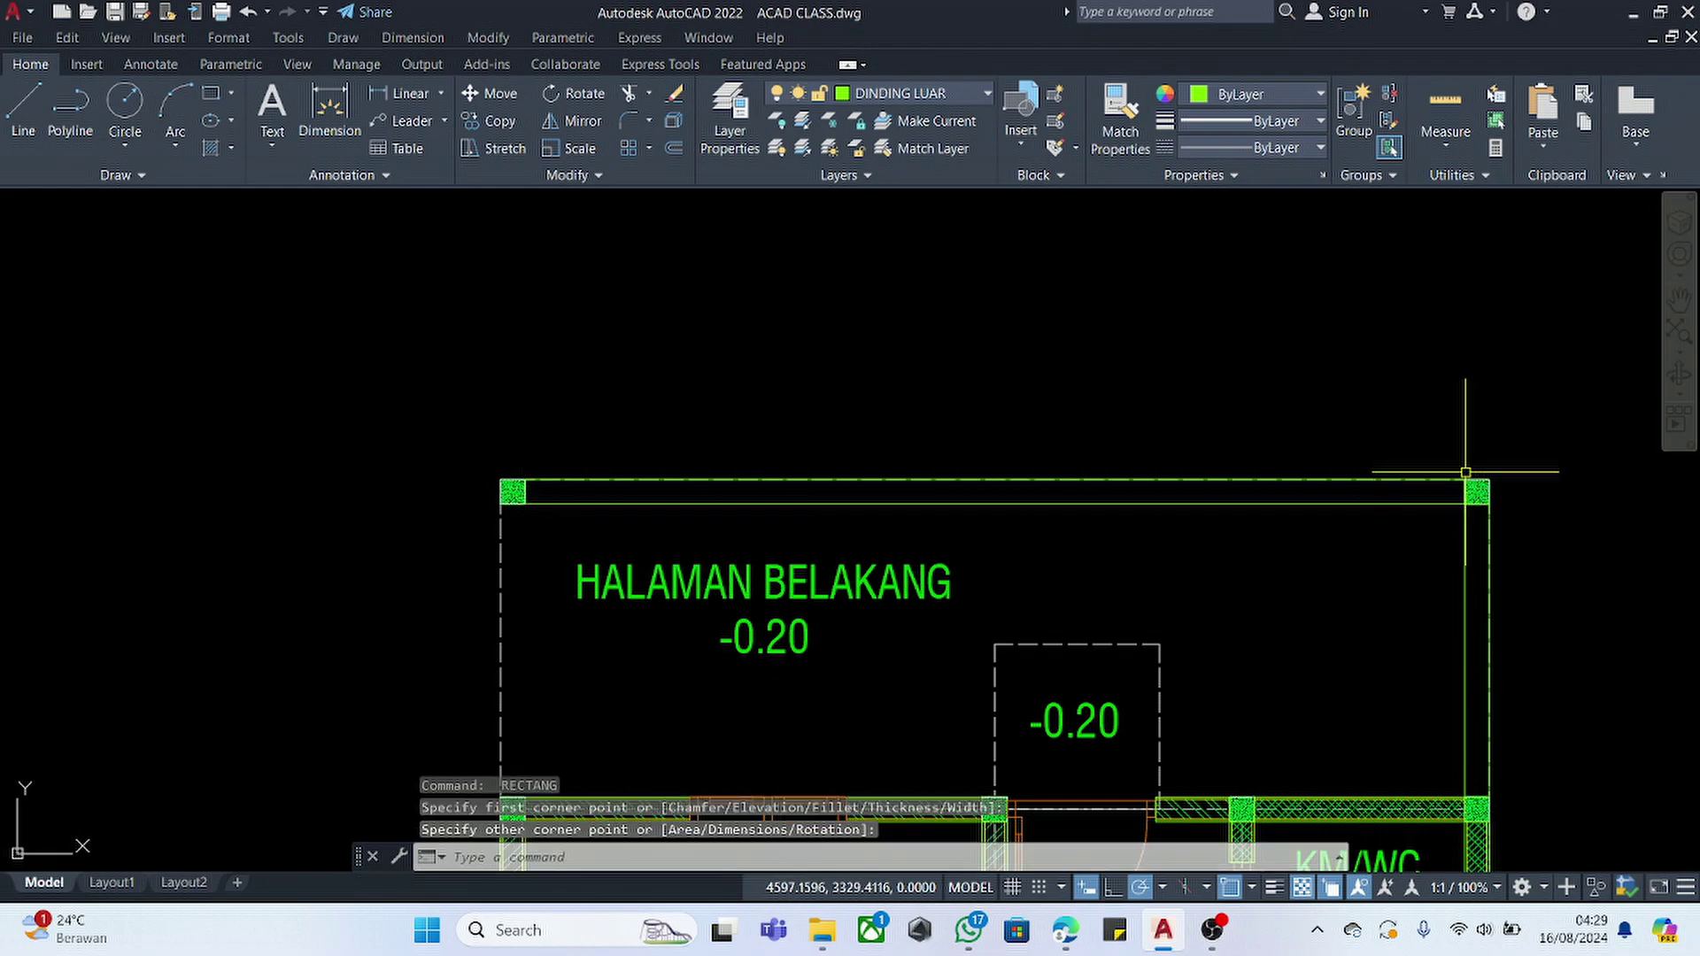
# - Draw a 15 by 177.5 rectangle along HALAMAN BELAKANG's left side, from the rear corner column down to the bedroom column
pyautogui.press('space')
pyautogui.click(533, 503)
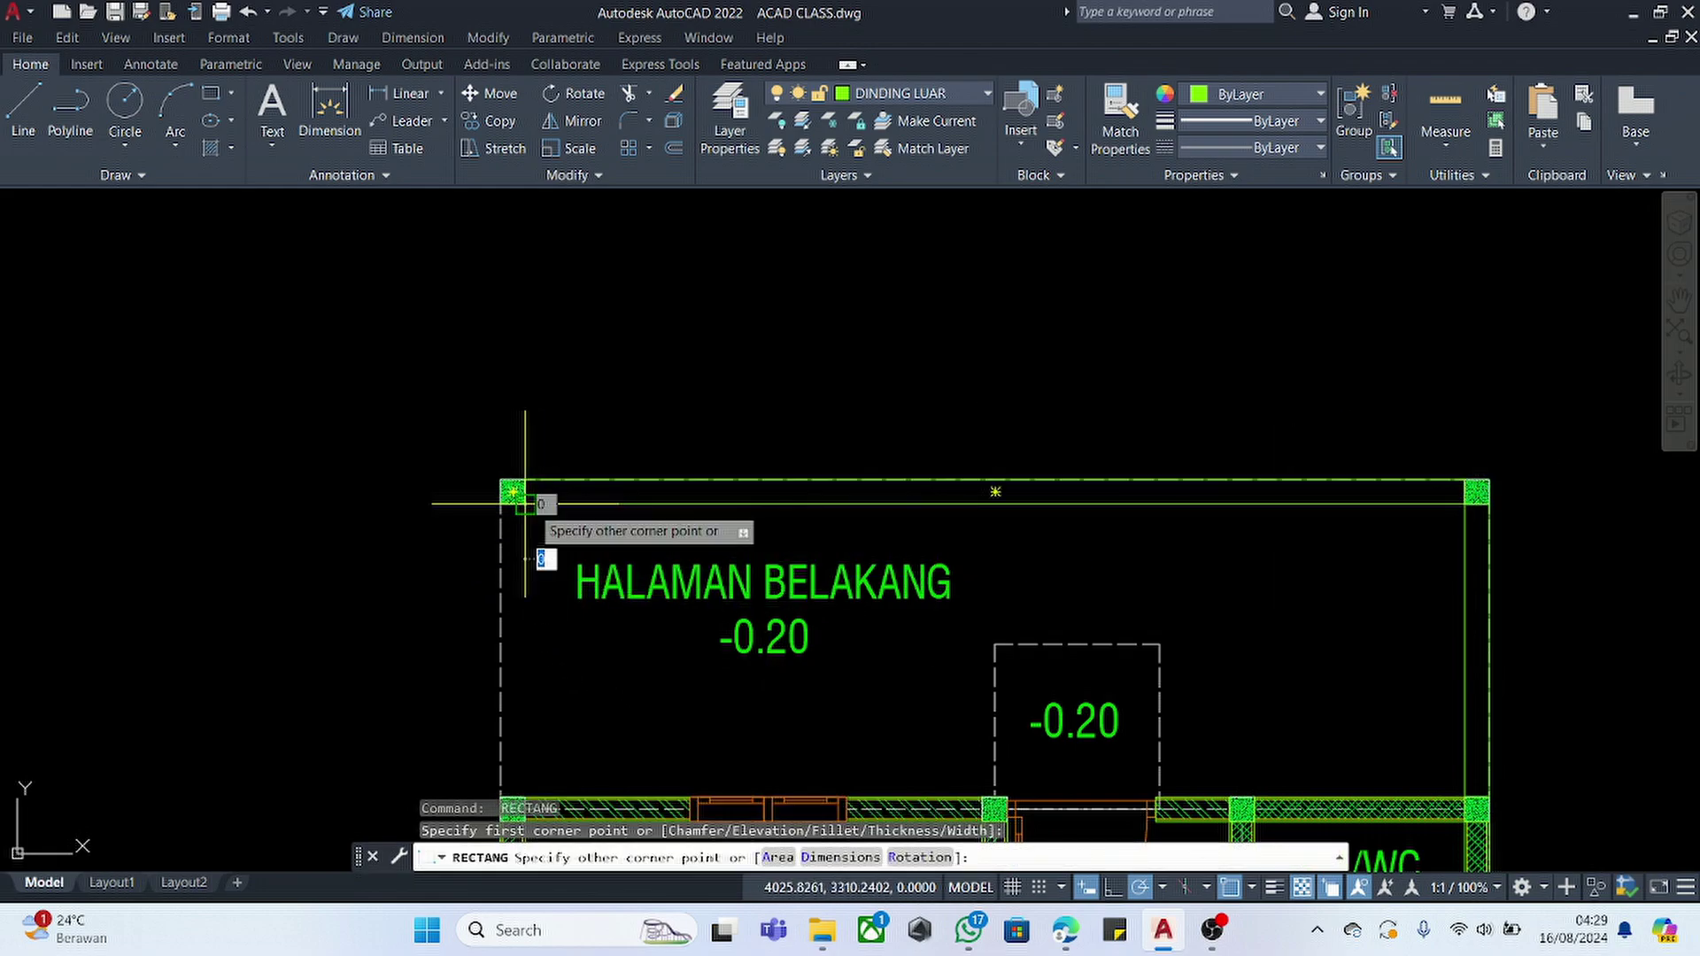
pyautogui.scroll(2, 522, 695)
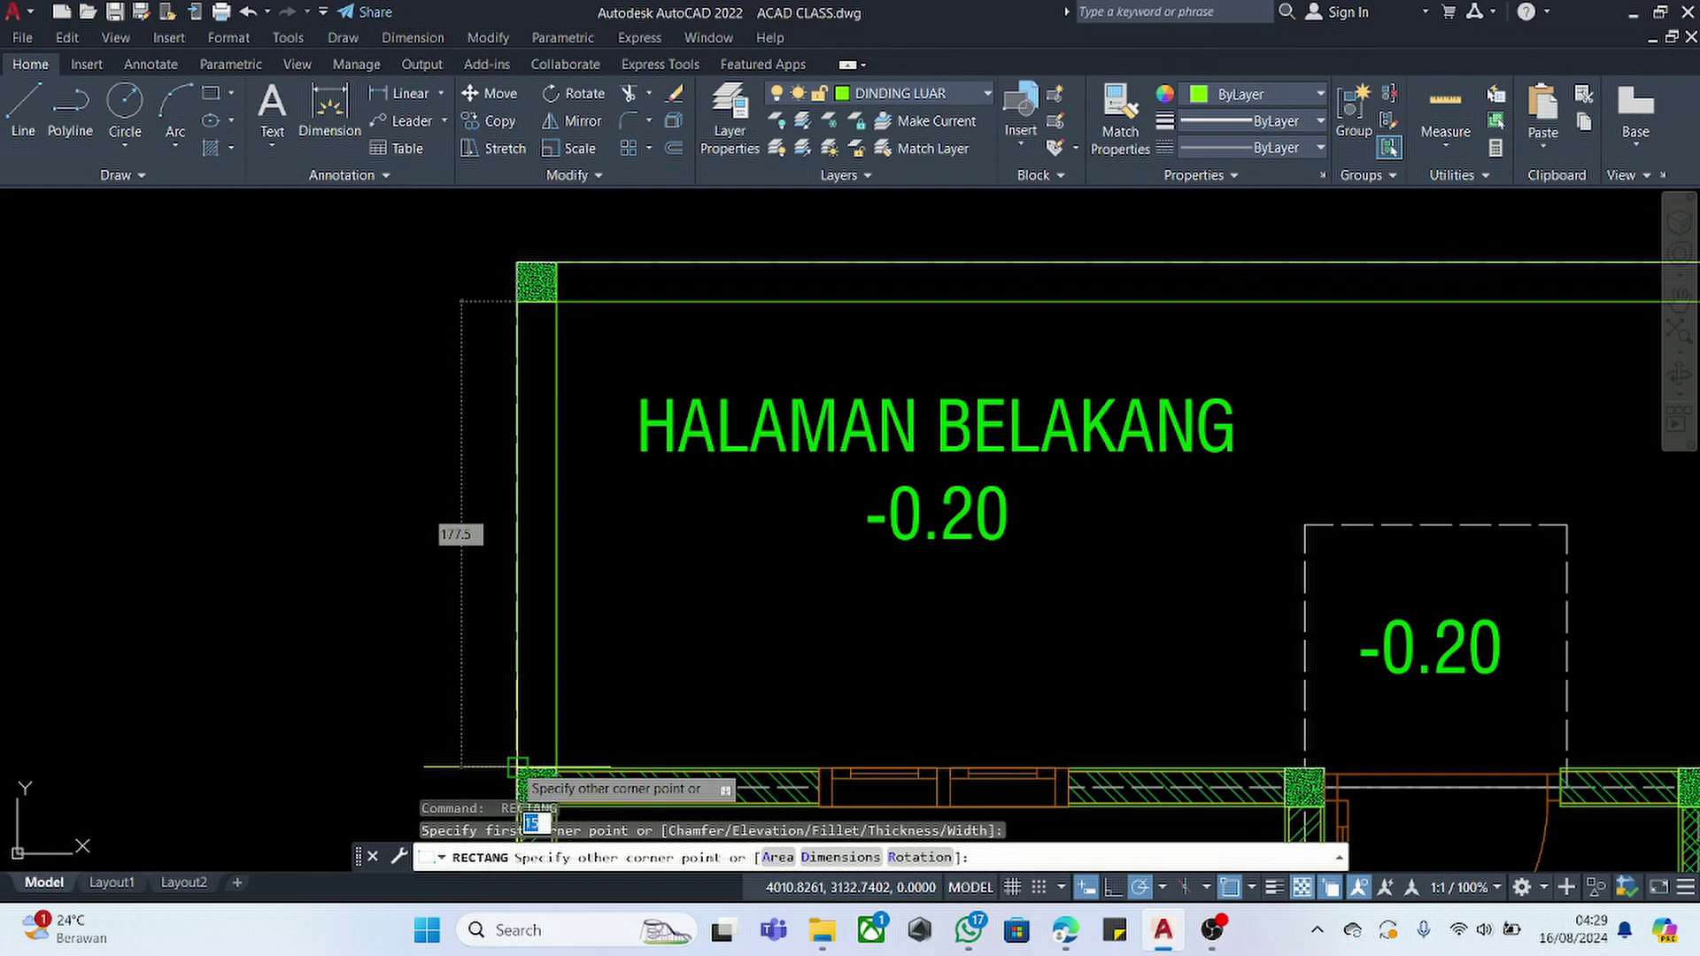
pyautogui.click(531, 783)
# - Draw a polyline down from the bedroom's lower-right column and 277.5 across TERAS's front edge to the right boundary wall
pyautogui.scroll(-6, 766, 639)
pyautogui.scroll(6, 766, 639)
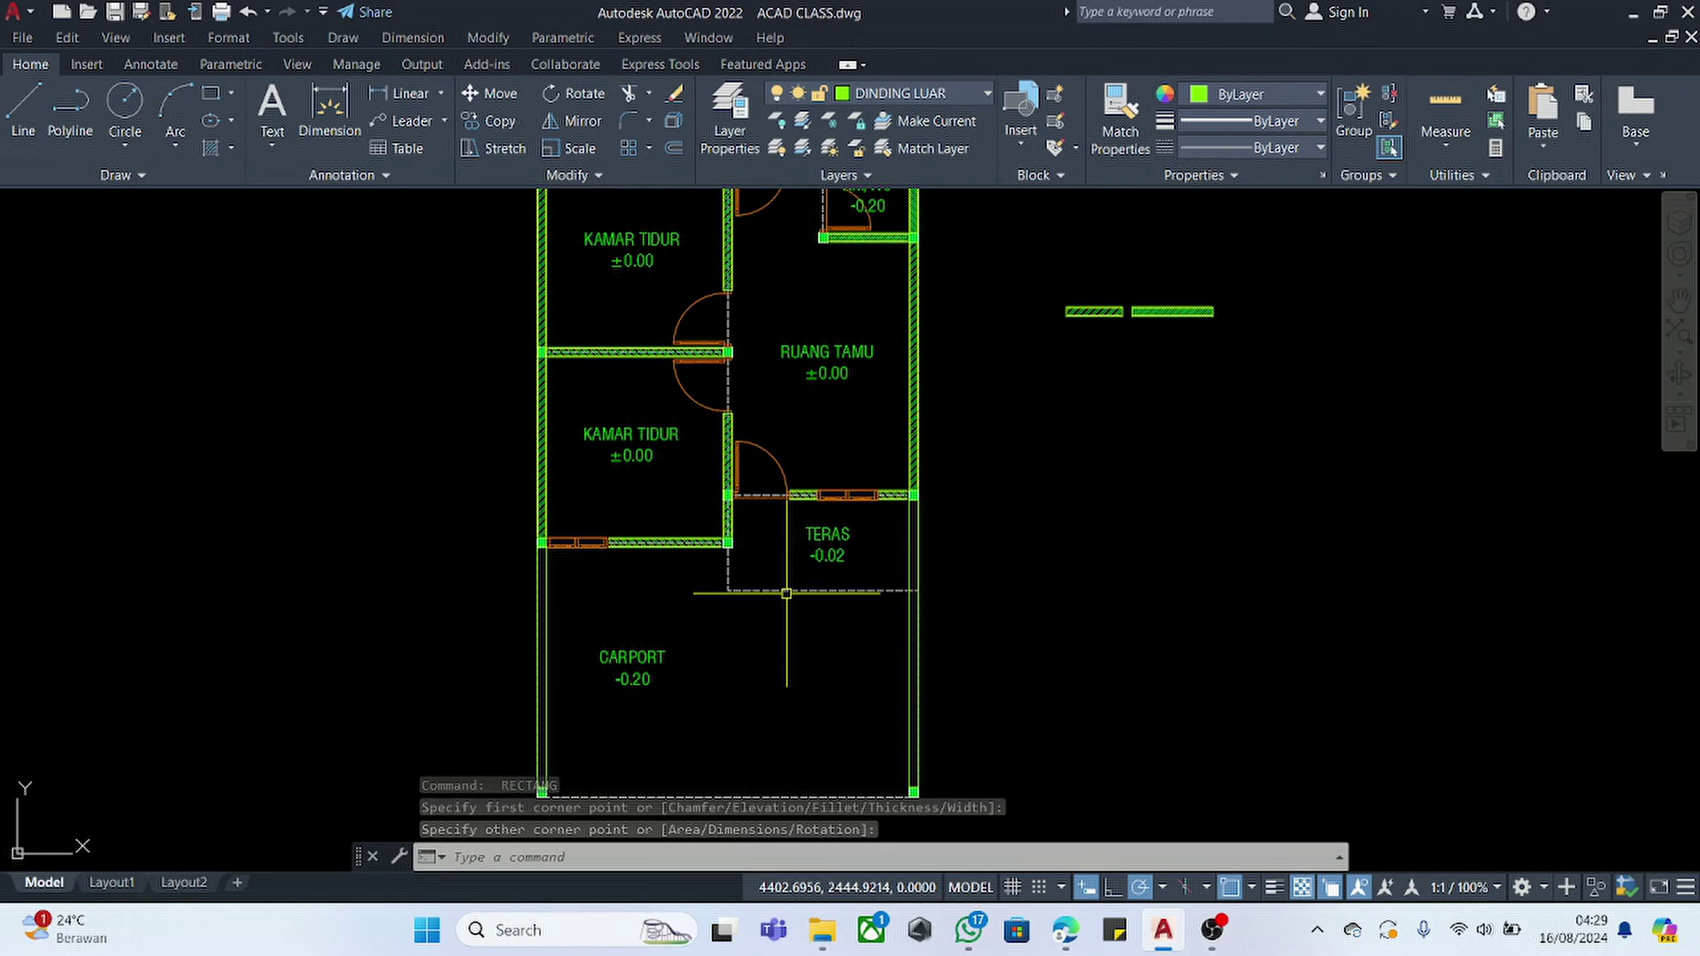
pyautogui.write('pl')
pyautogui.press('Return')
pyautogui.scroll(3, 760, 562)
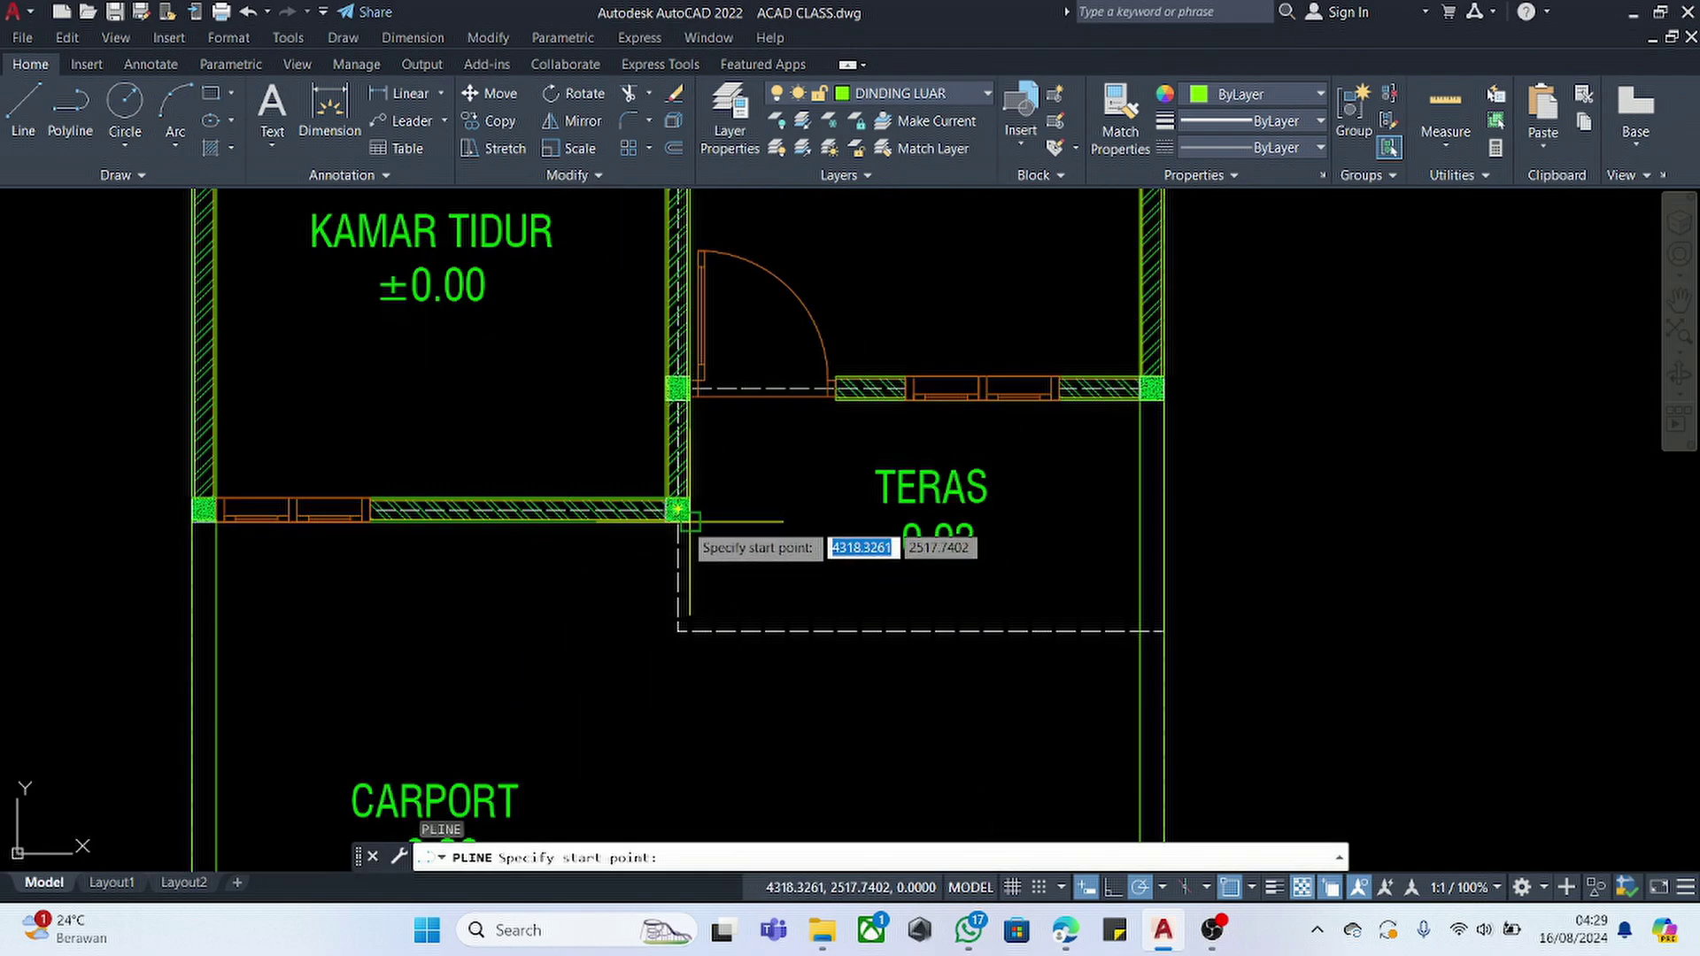
pyautogui.click(689, 630)
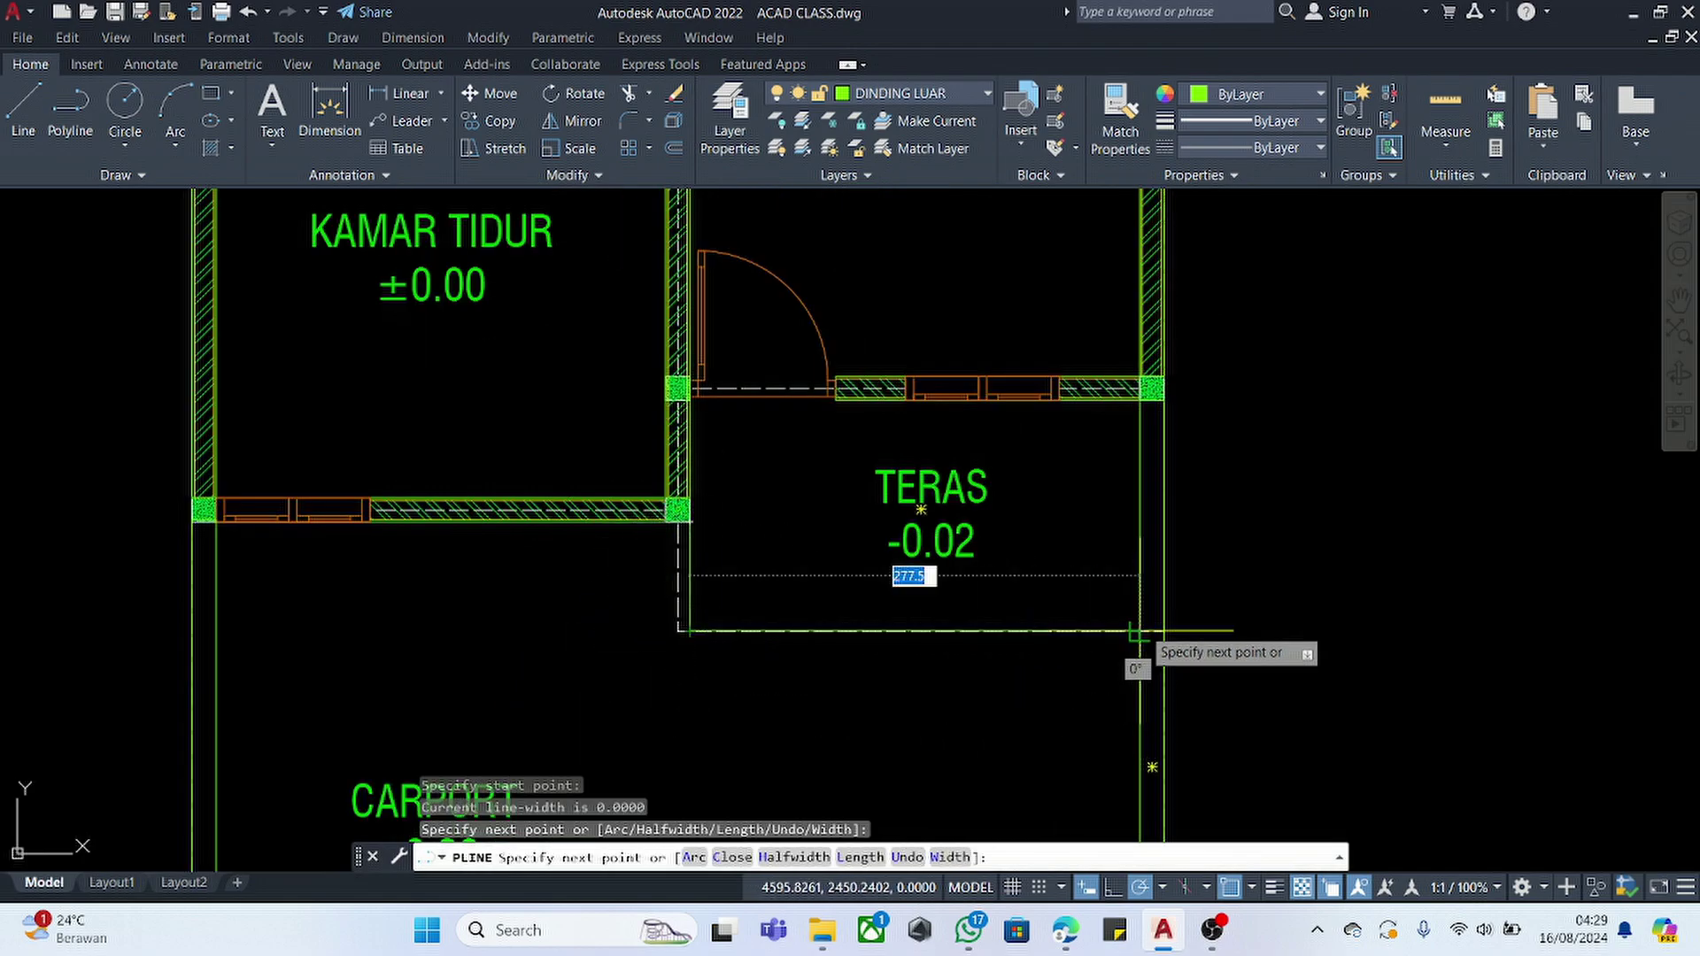
pyautogui.click(1133, 659)
pyautogui.press('Escape')
# - Trace the dashed -0.20 landing behind the rear door with a polyline from the column top to the wall's upper face
pyautogui.scroll(-8, 905, 427)
pyautogui.scroll(5, 905, 426)
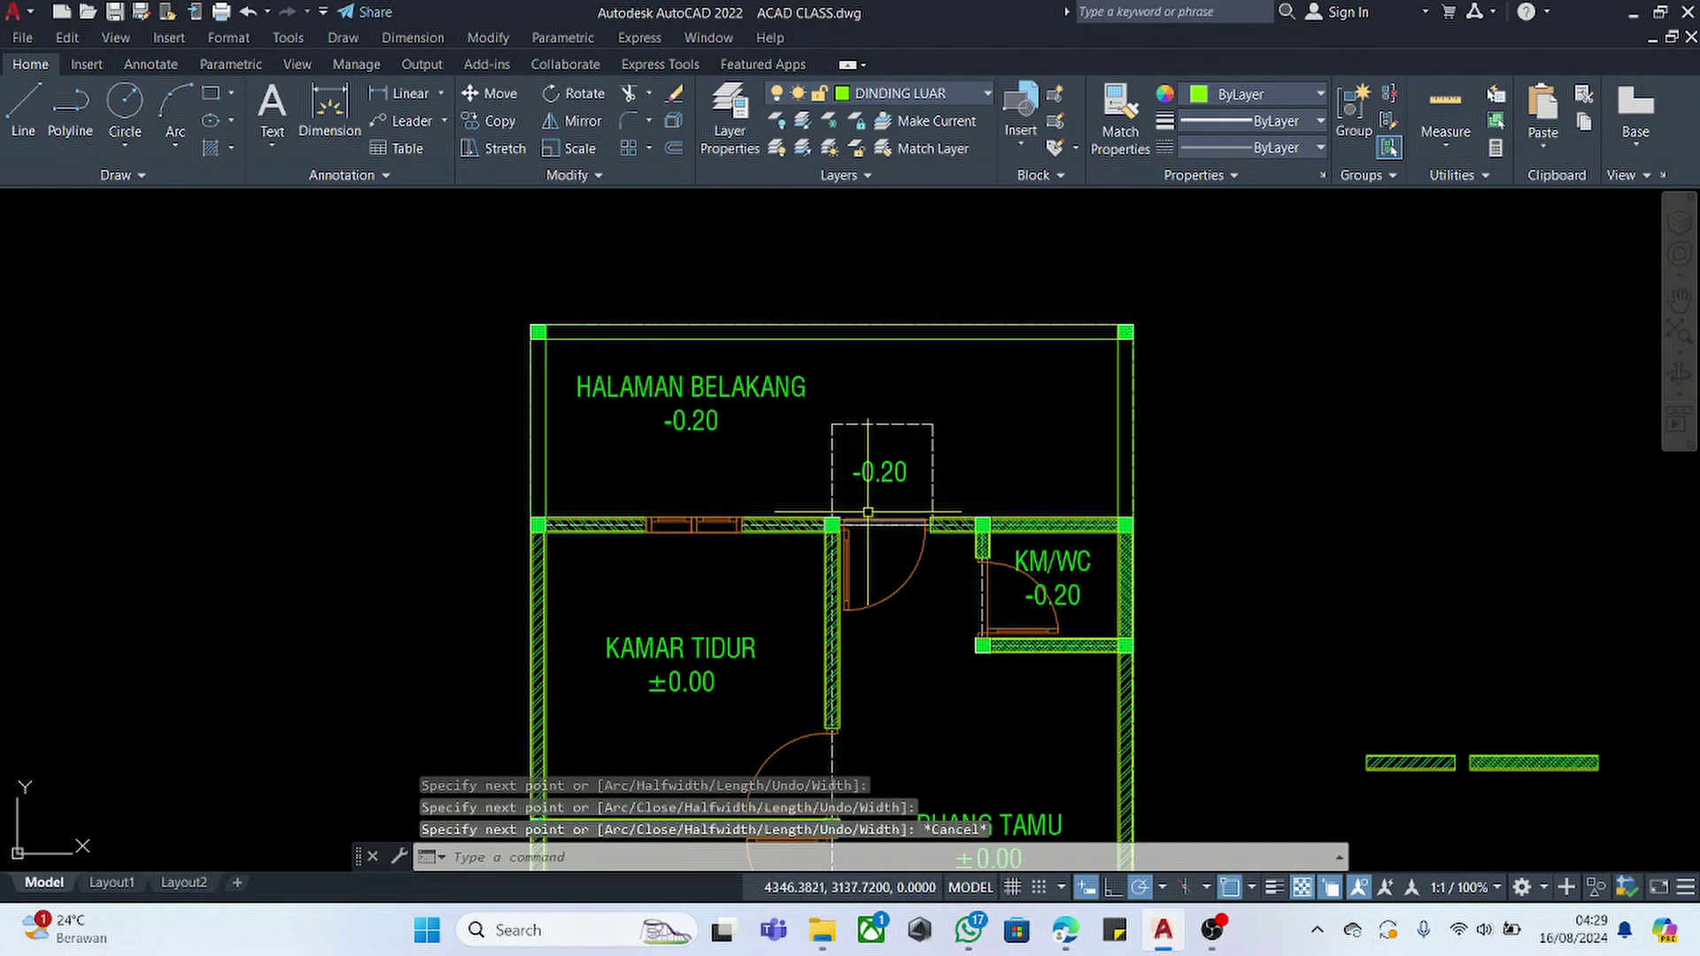
pyautogui.press('Return')
pyautogui.scroll(3, 827, 531)
pyautogui.click(788, 542)
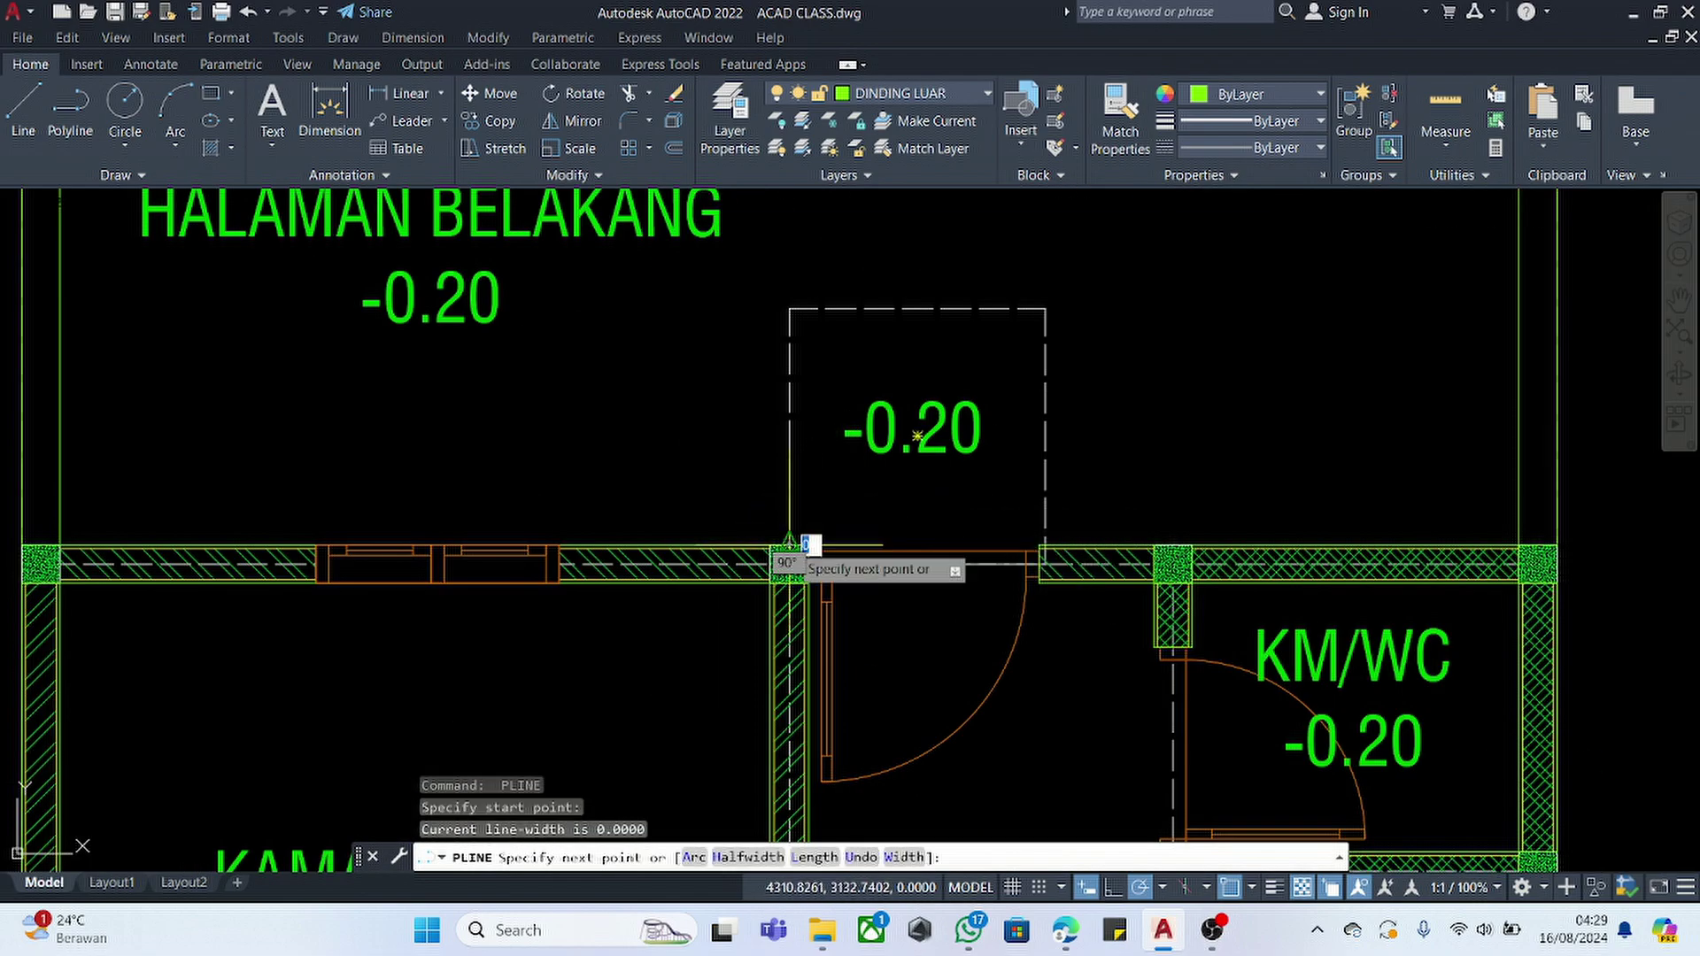
pyautogui.click(789, 309)
pyautogui.click(1044, 308)
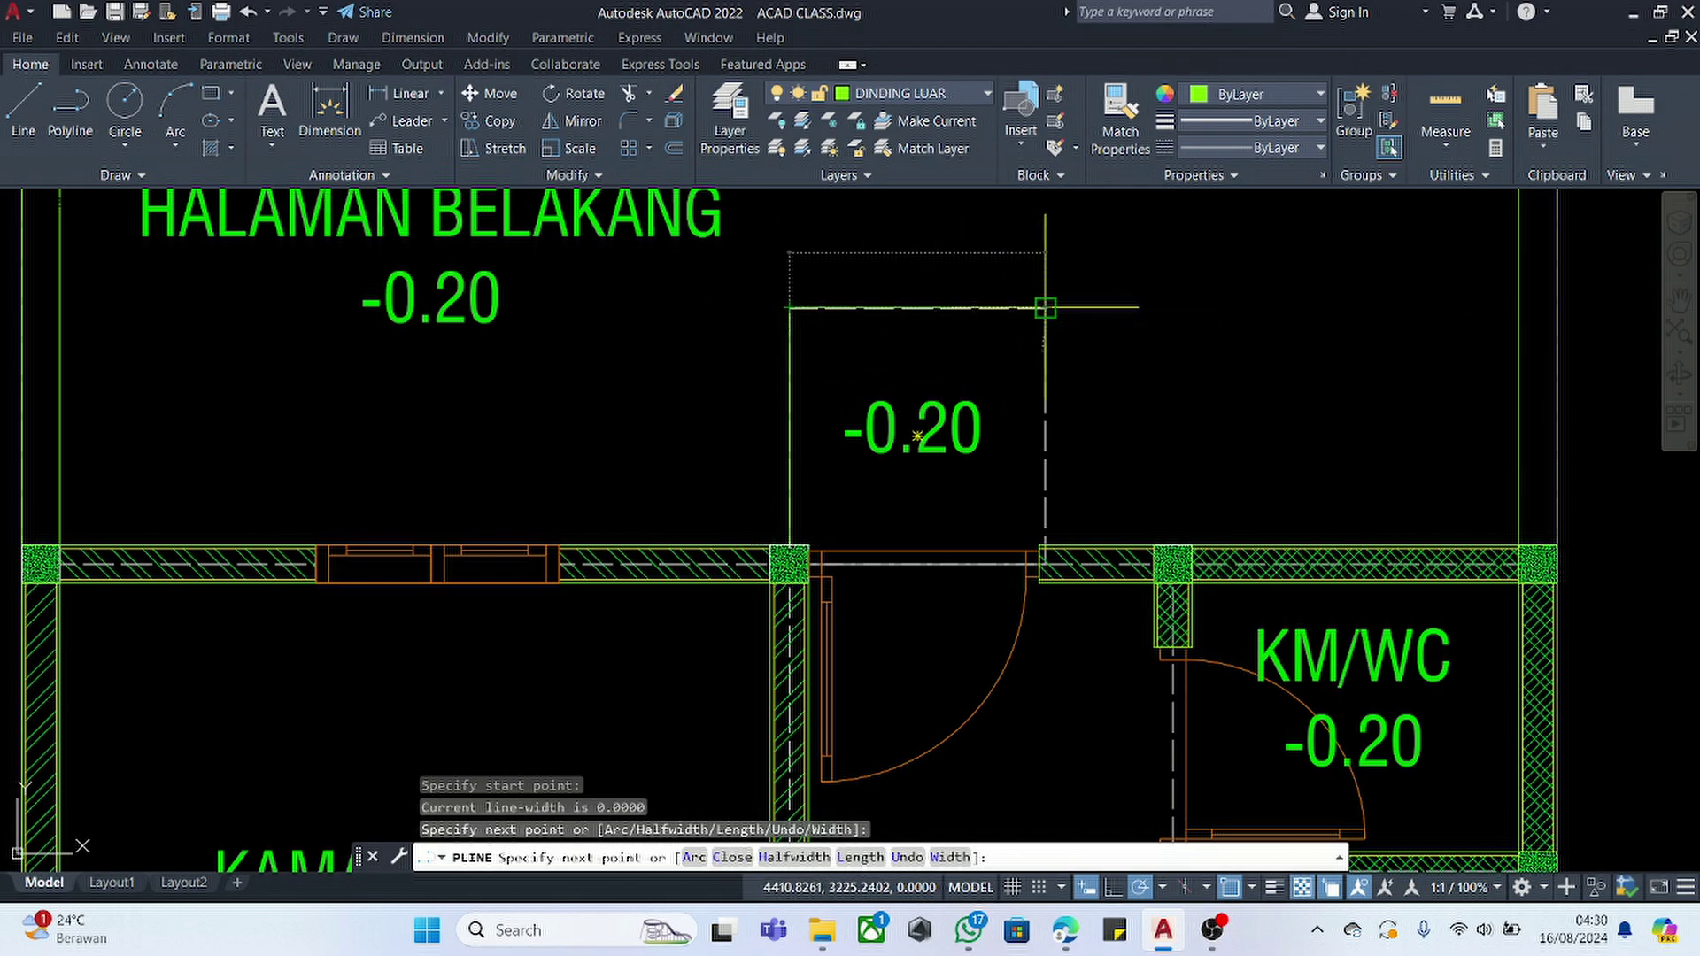
pyautogui.scroll(5, 1044, 542)
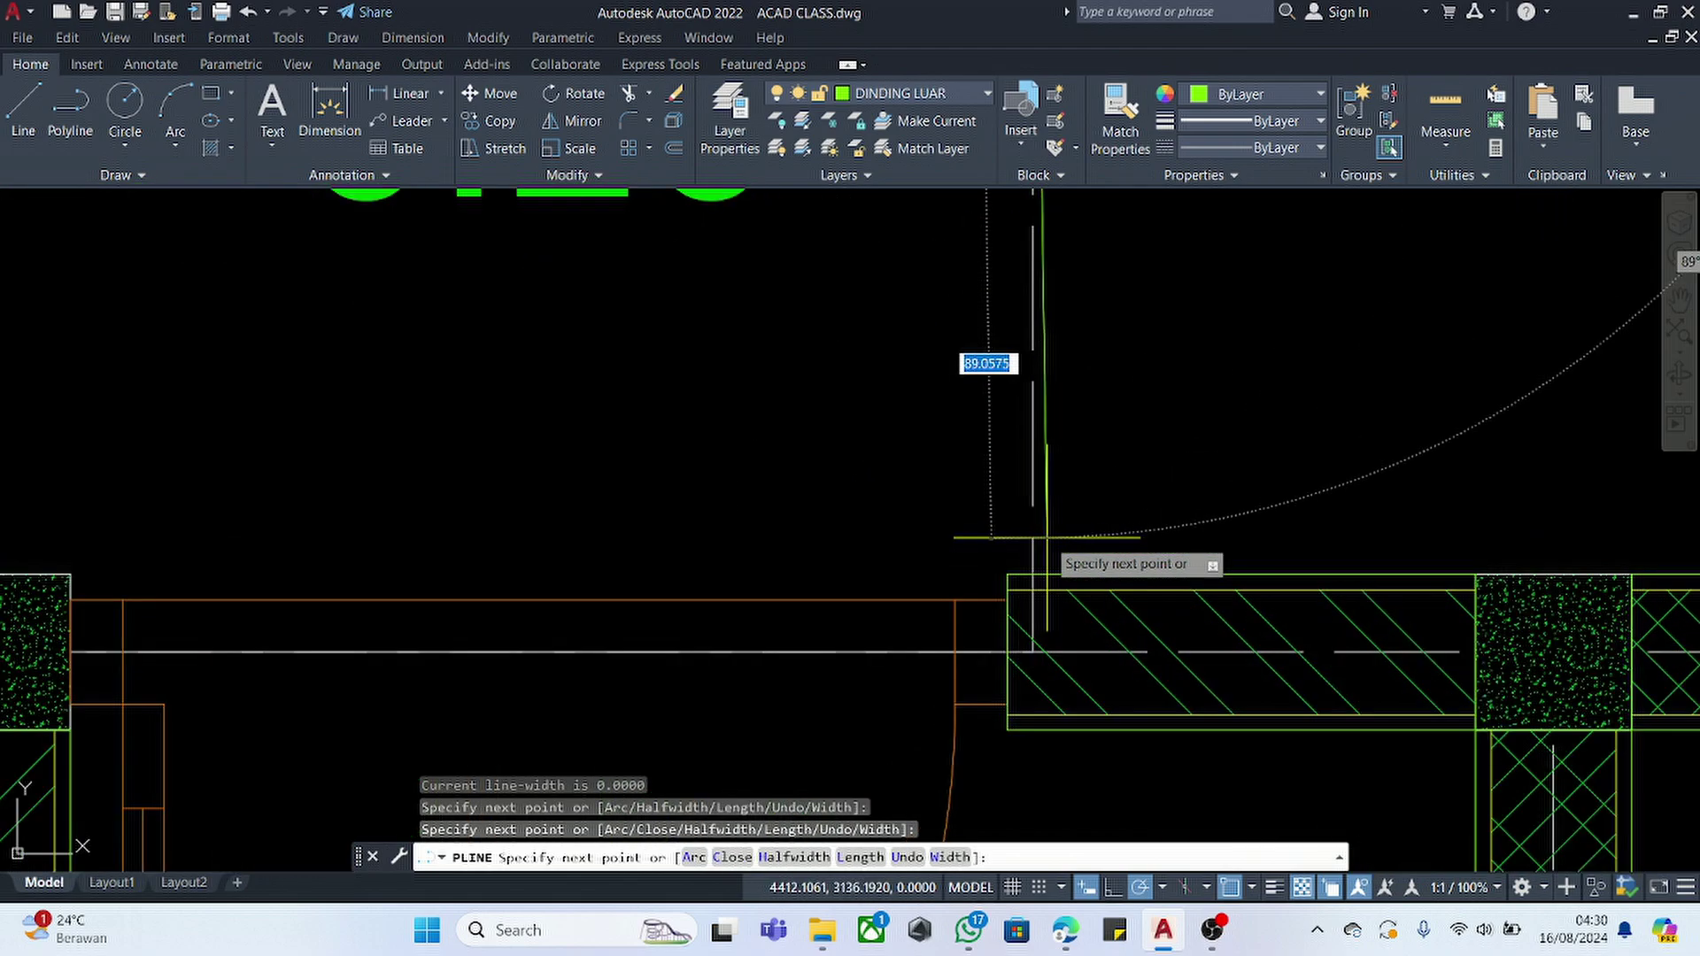
pyautogui.click(1032, 575)
pyautogui.press('Escape')
# - Draw a line along the CARPORT's front edge, starting from the lower-left column's bottom inner corner
pyautogui.scroll(-5, 953, 387)
pyautogui.scroll(-4, 1005, 452)
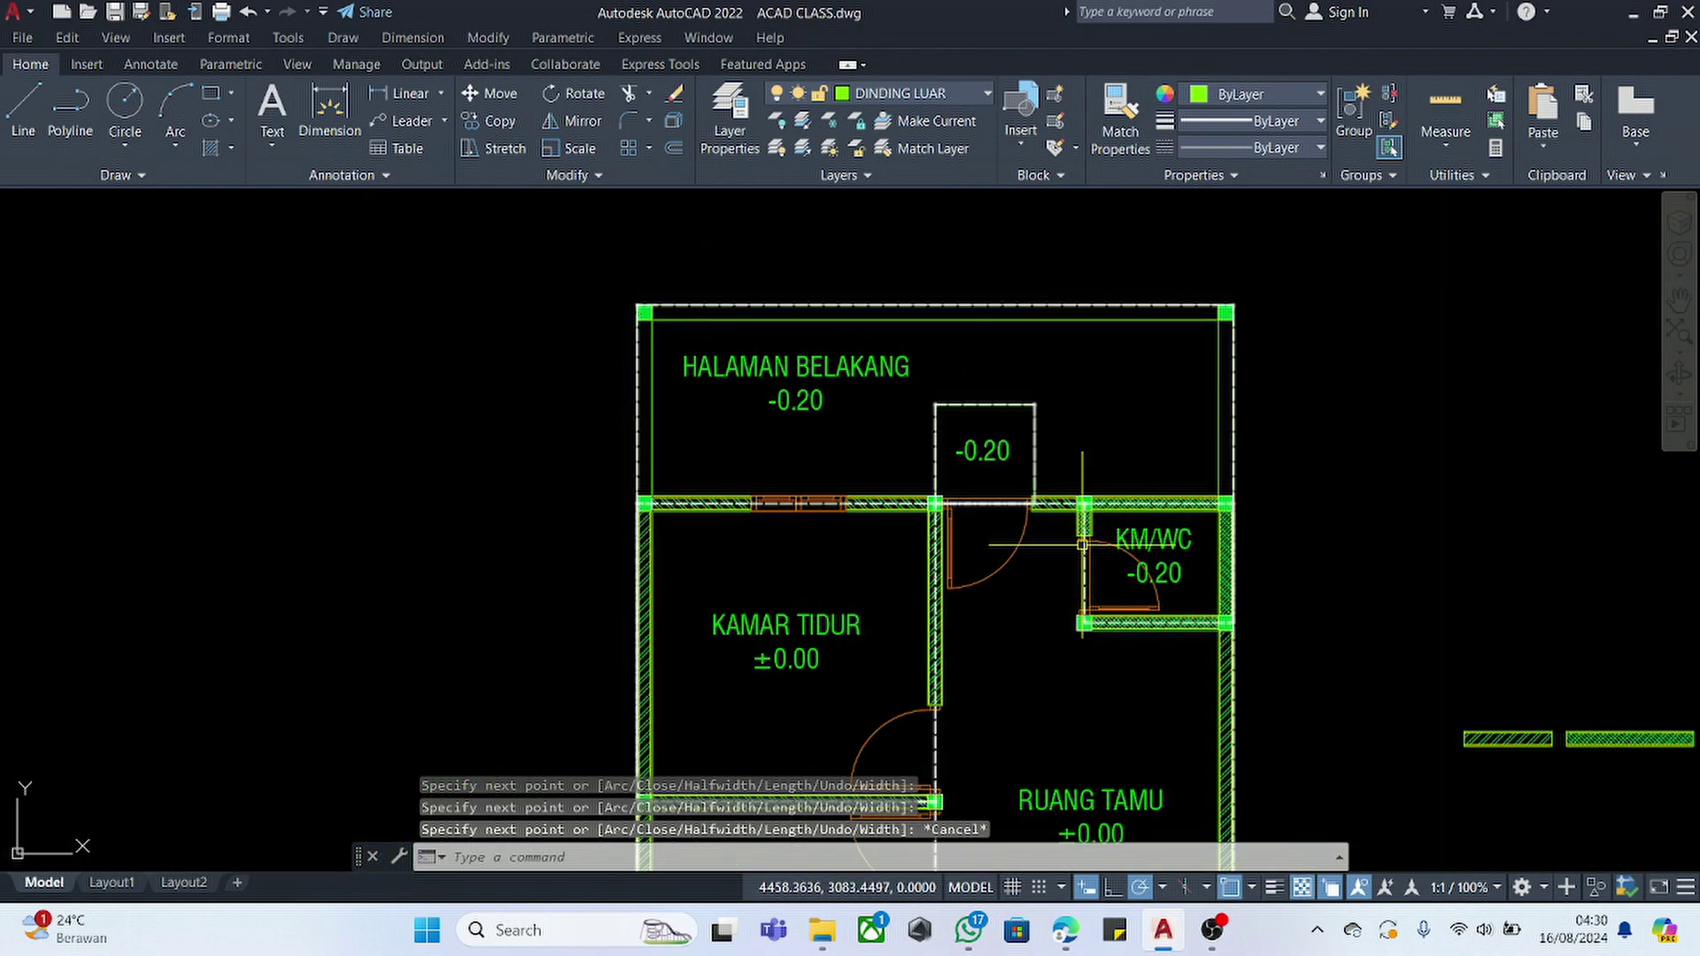
pyautogui.scroll(-3, 781, 482)
pyautogui.scroll(4, 840, 779)
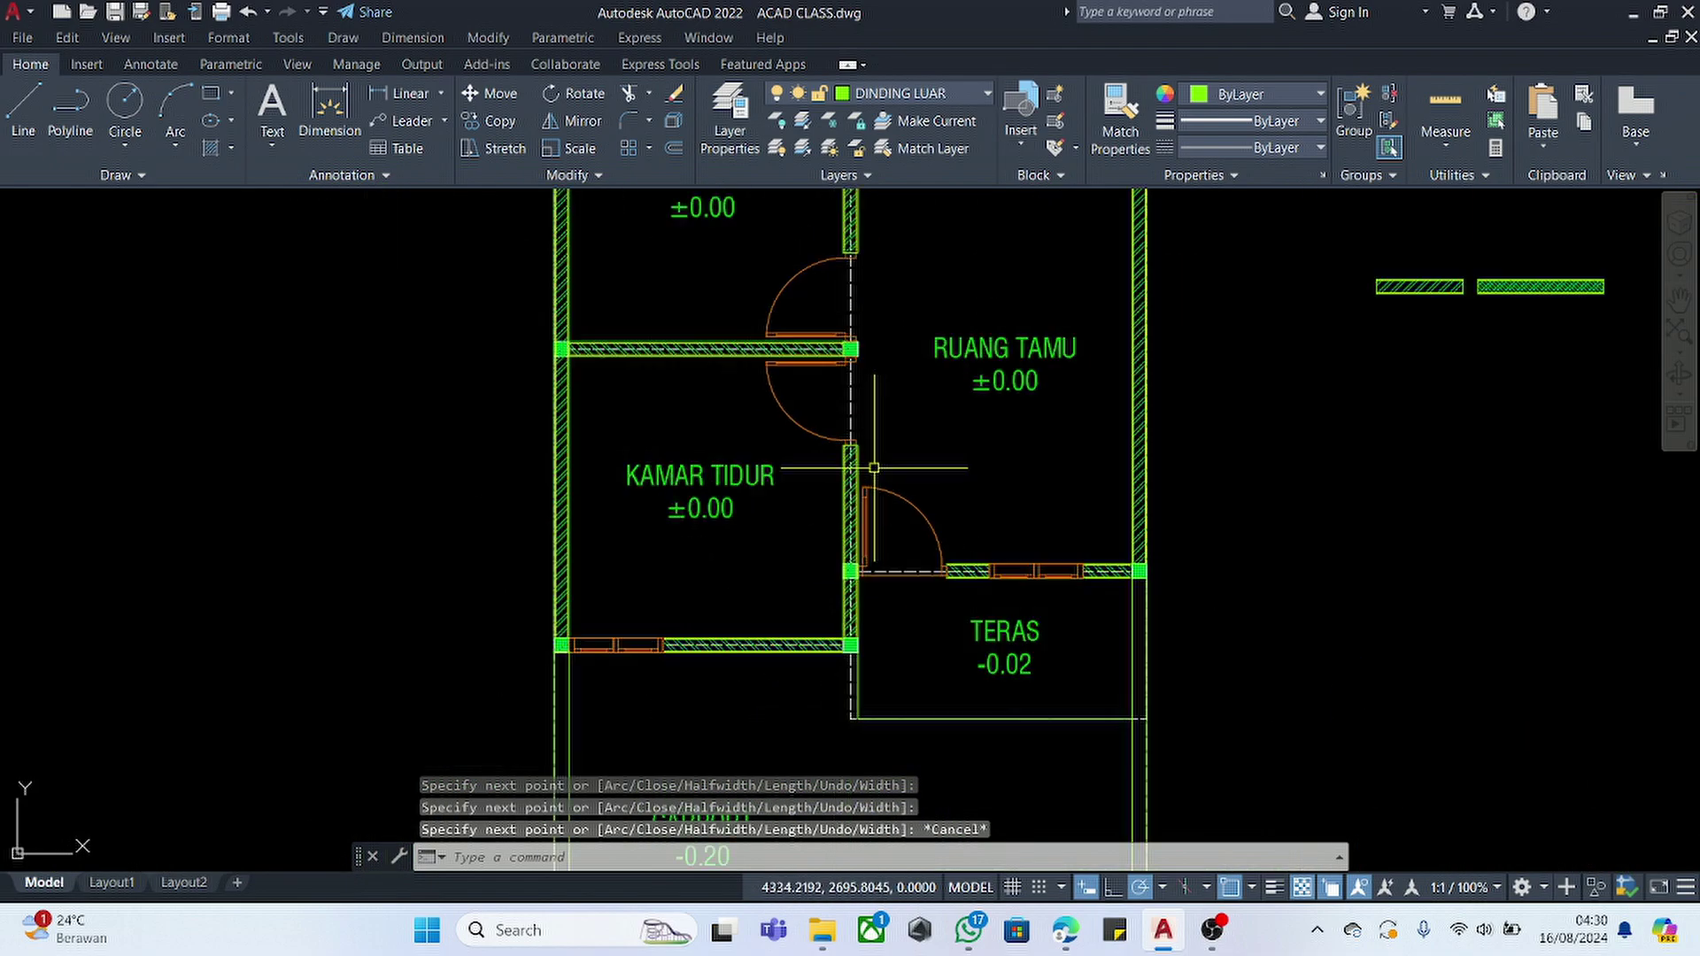
pyautogui.scroll(-5, 859, 478)
pyautogui.scroll(3, 823, 646)
pyautogui.write('l')
pyautogui.press('Return')
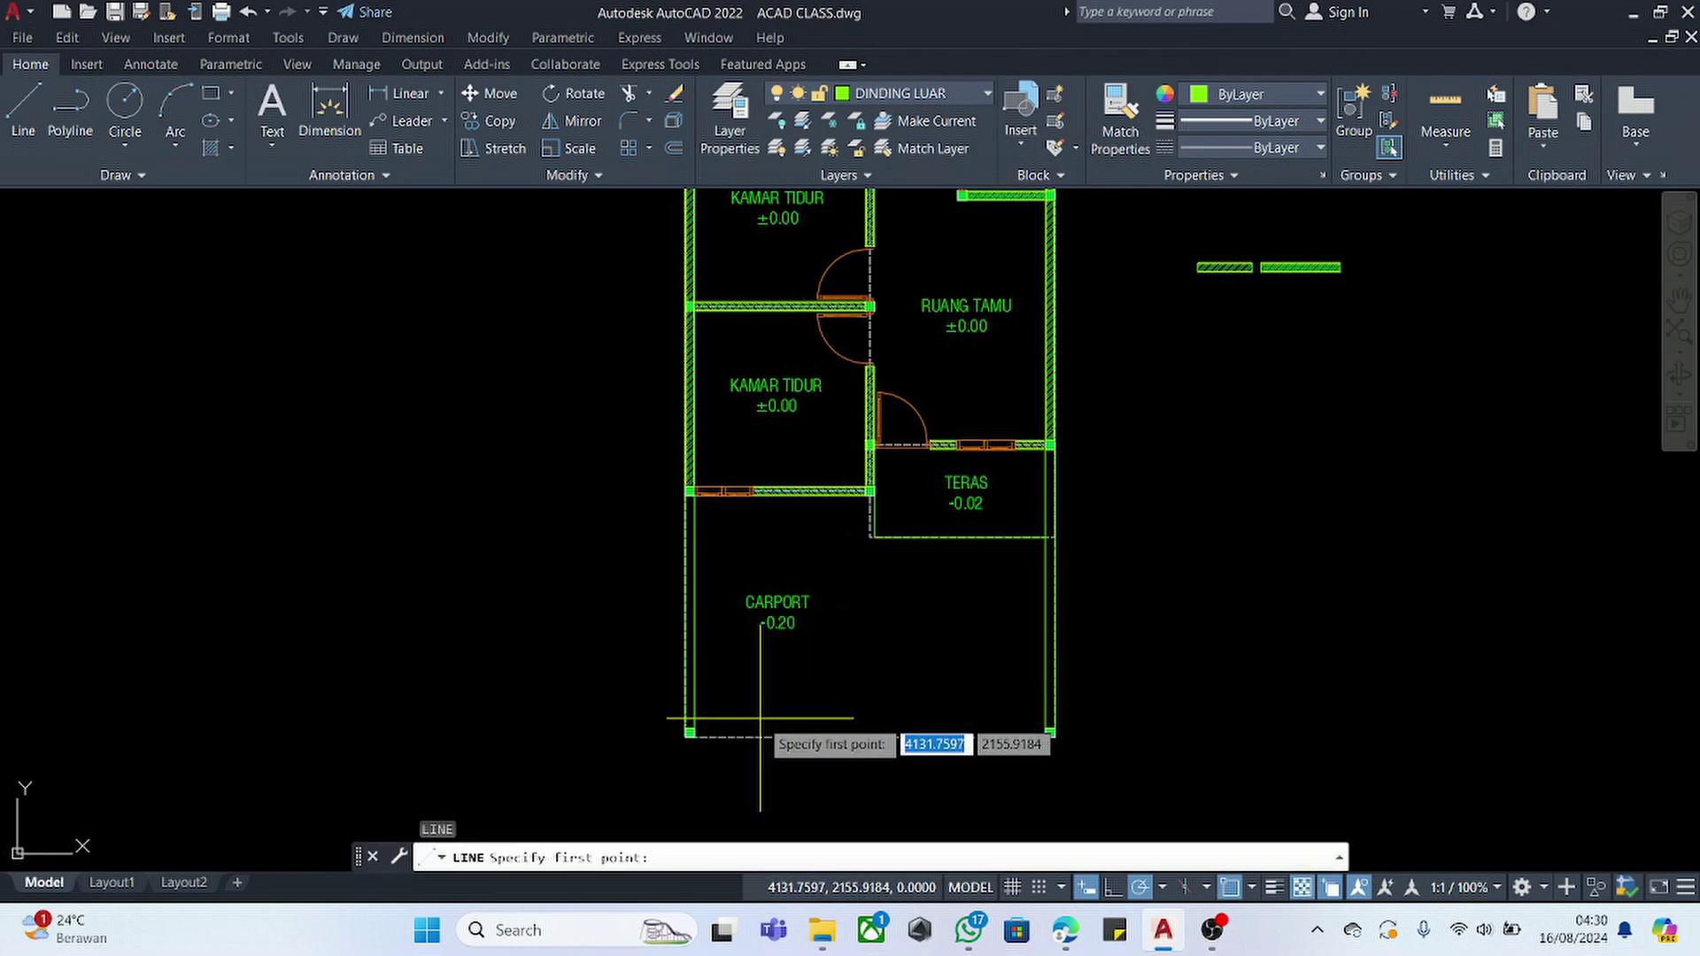
pyautogui.scroll(6, 551, 743)
pyautogui.click(534, 755)
pyautogui.scroll(-4, 548, 755)
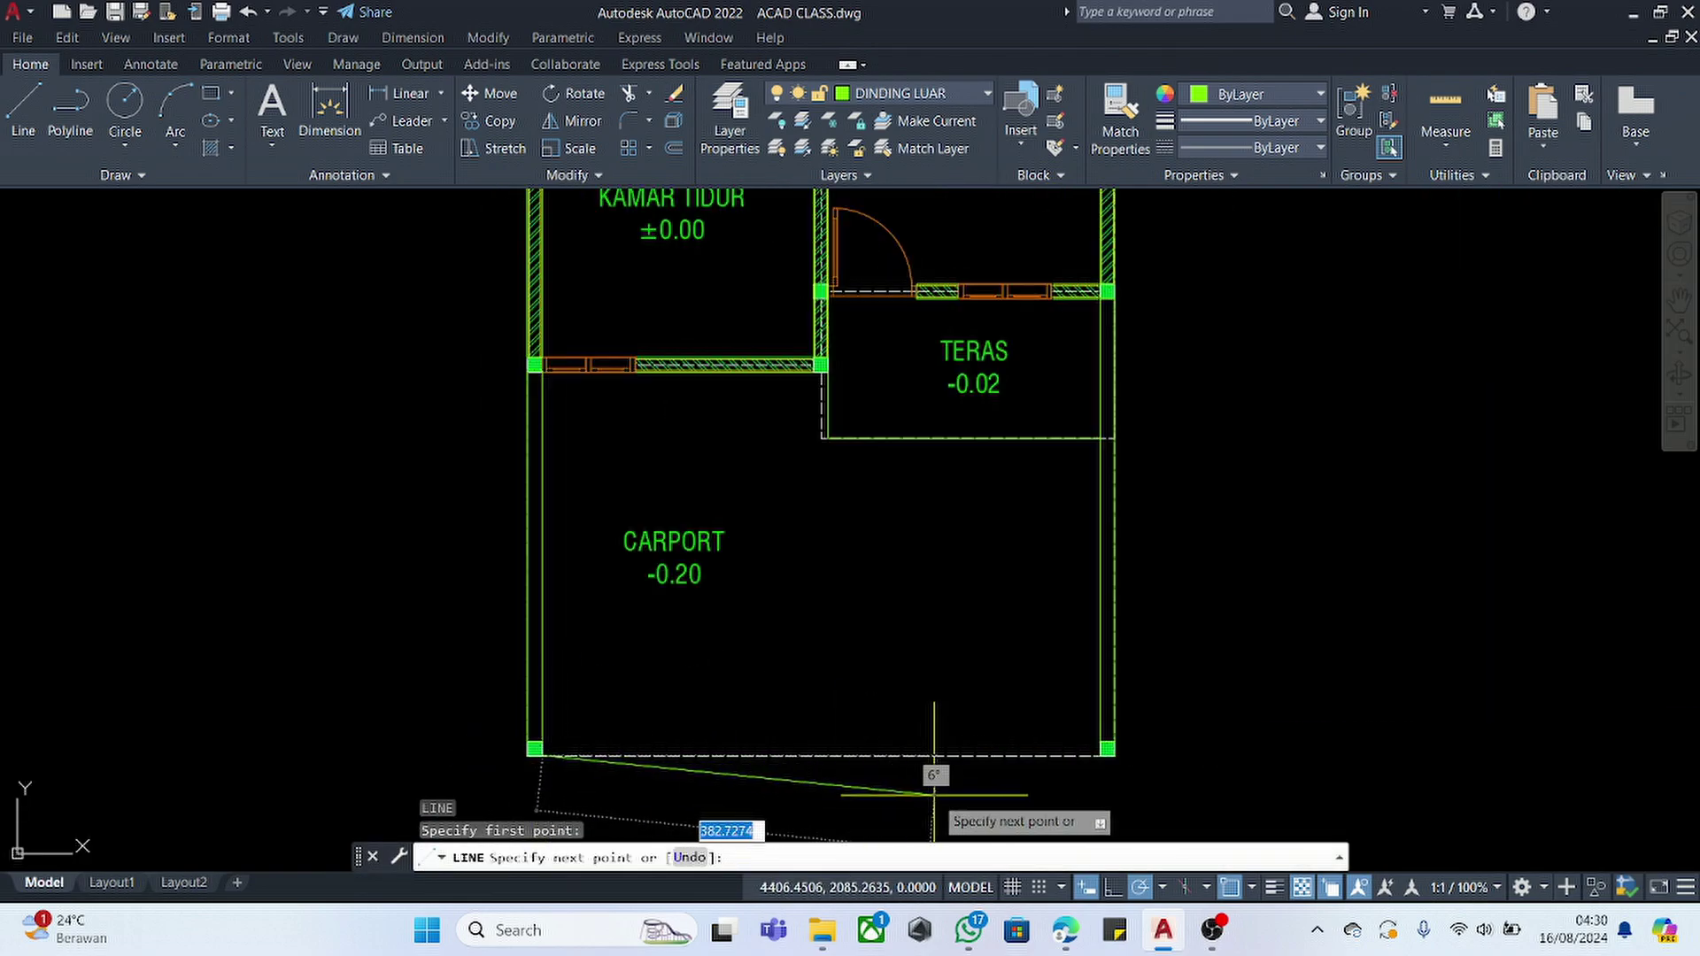
pyautogui.press('Escape')
pyautogui.scroll(6, 879, 312)
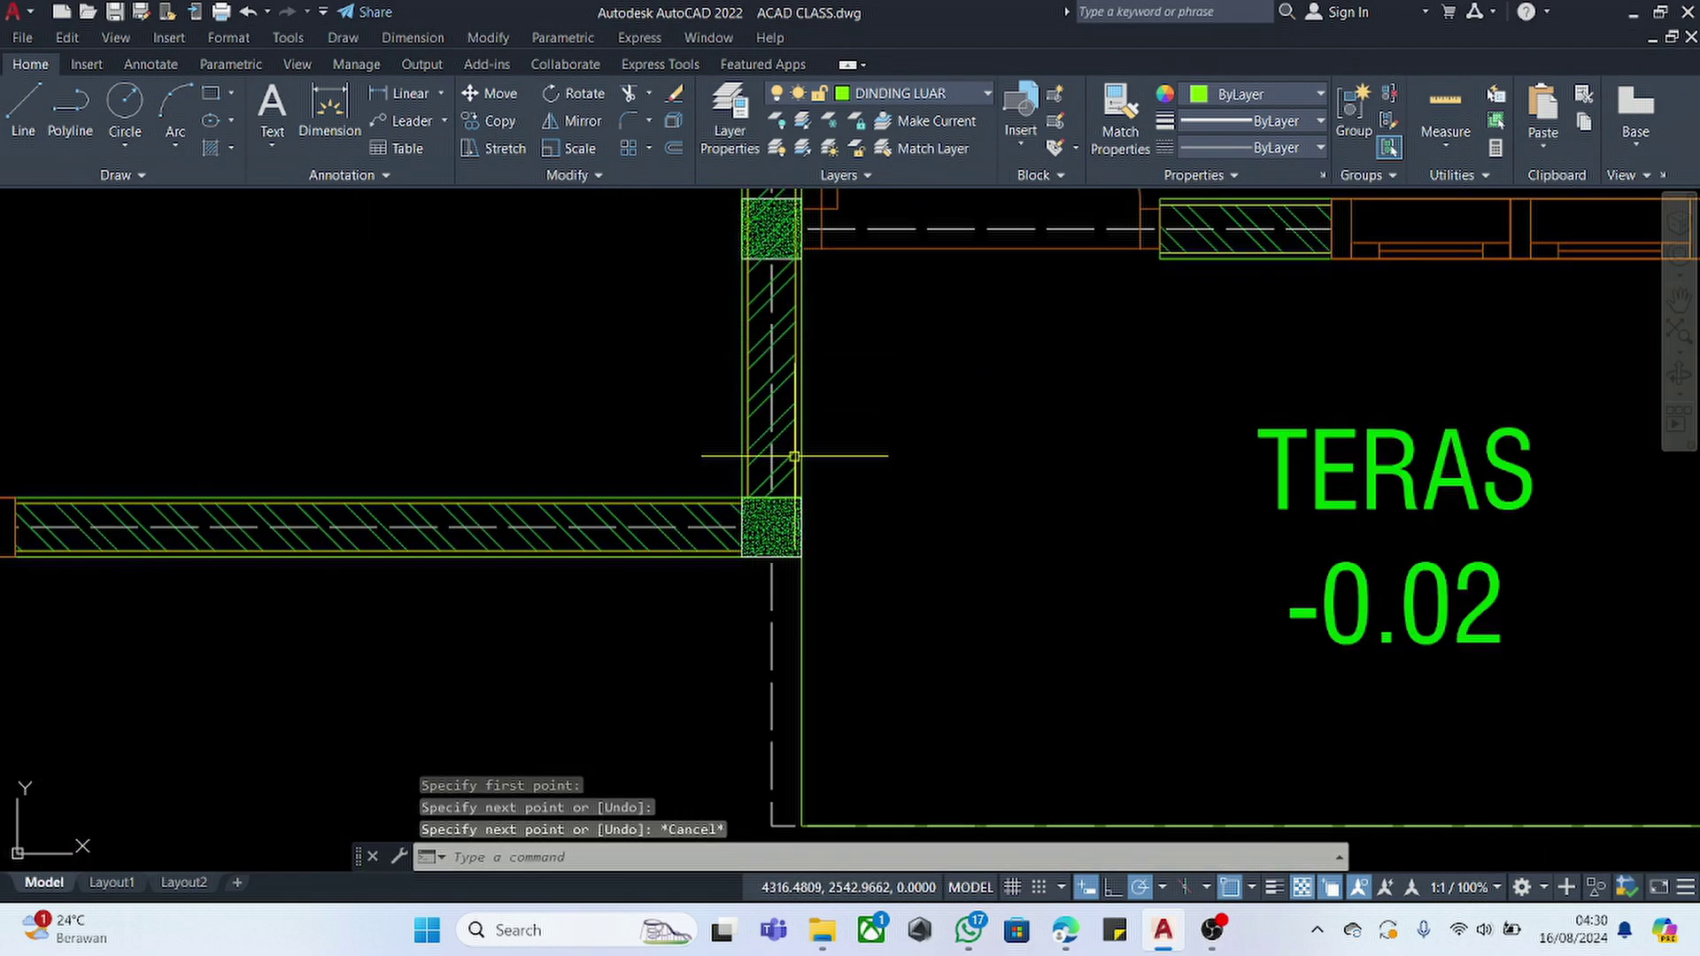
# - Turn off the AS BANGUNAN layer to hide the dashed building axis lines
pyautogui.click(952, 93)
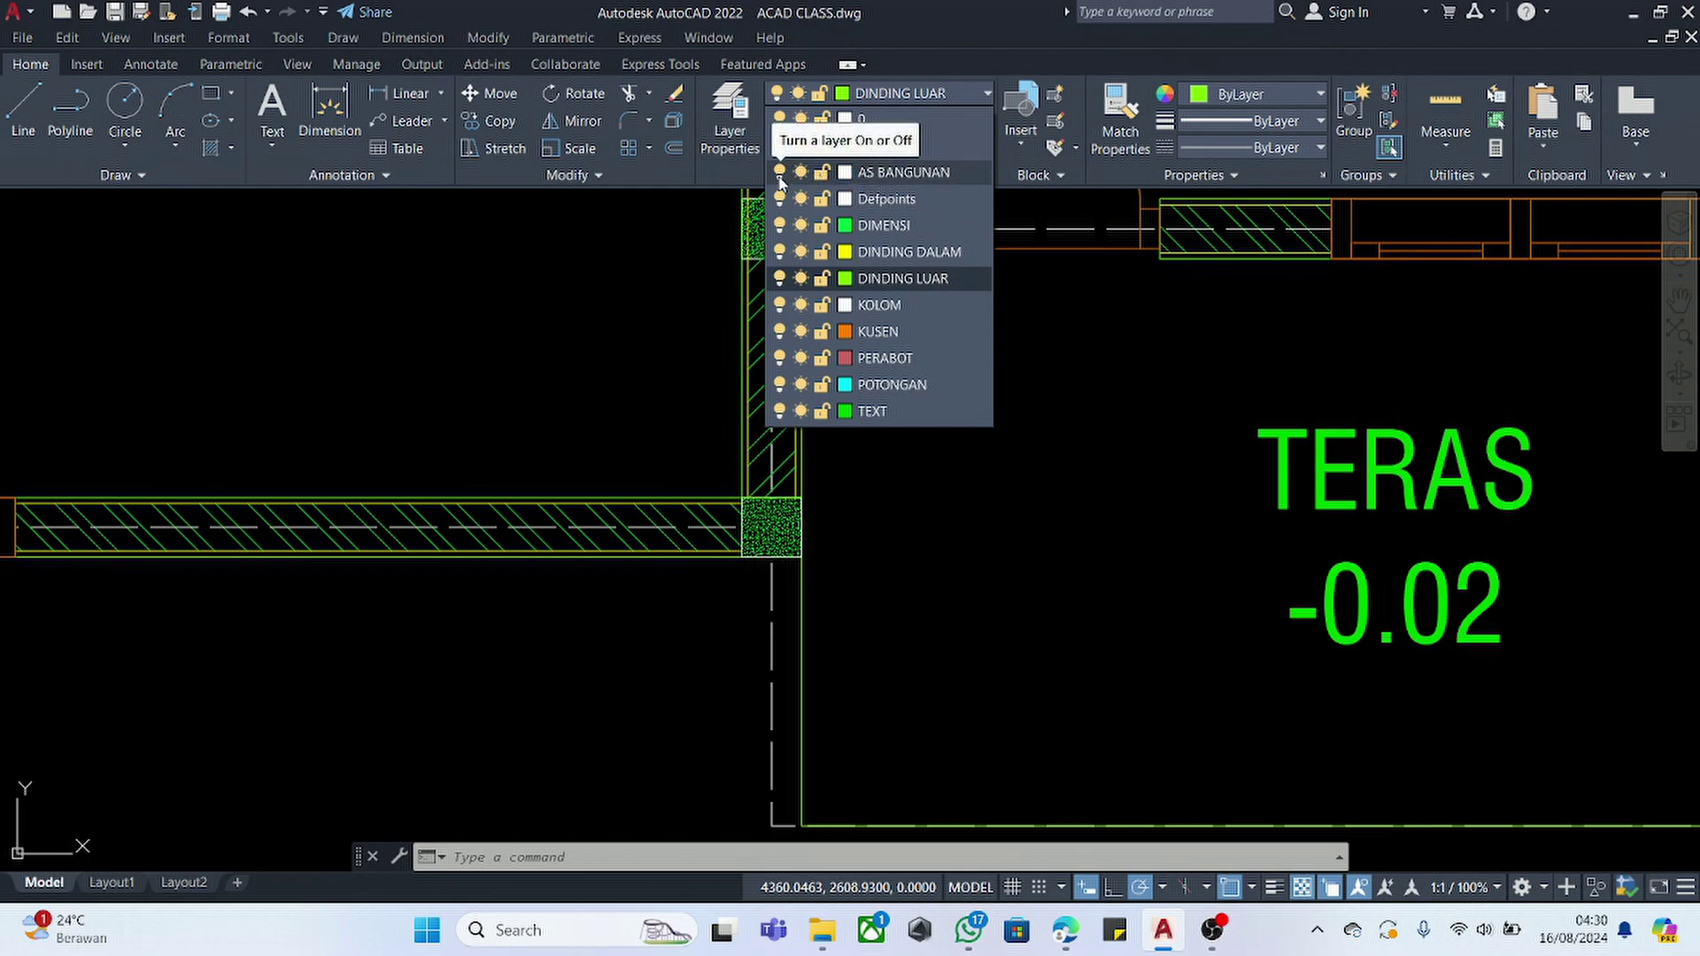
pyautogui.click(780, 180)
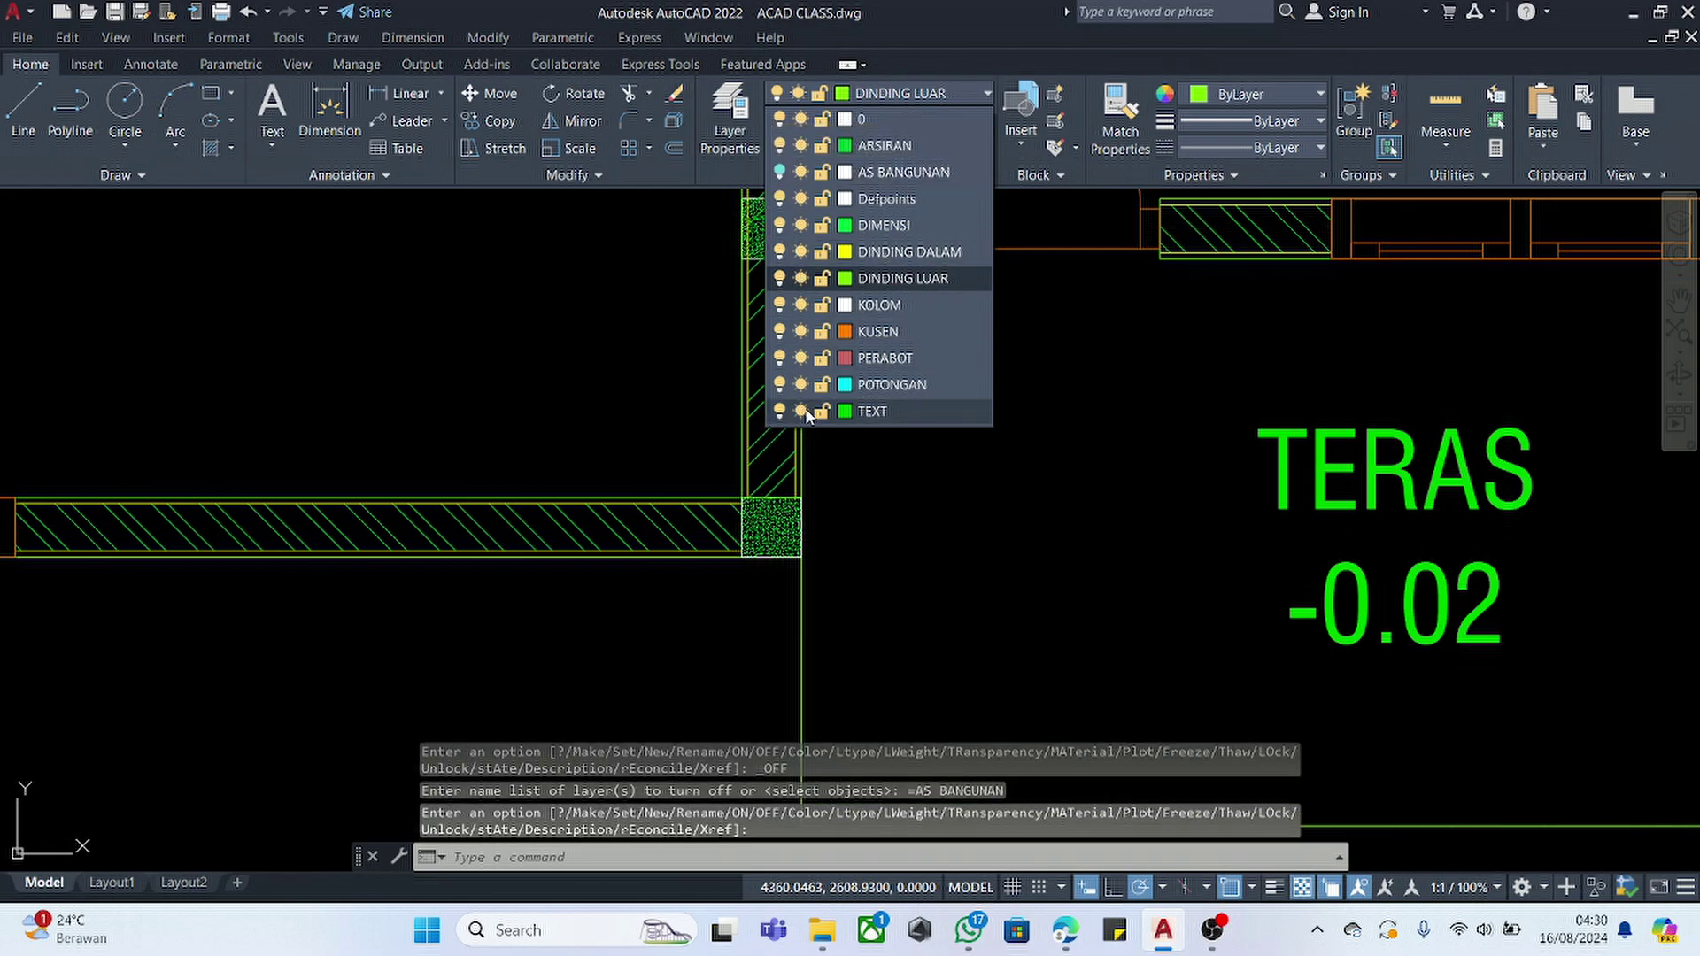
pyautogui.scroll(-5, 607, 352)
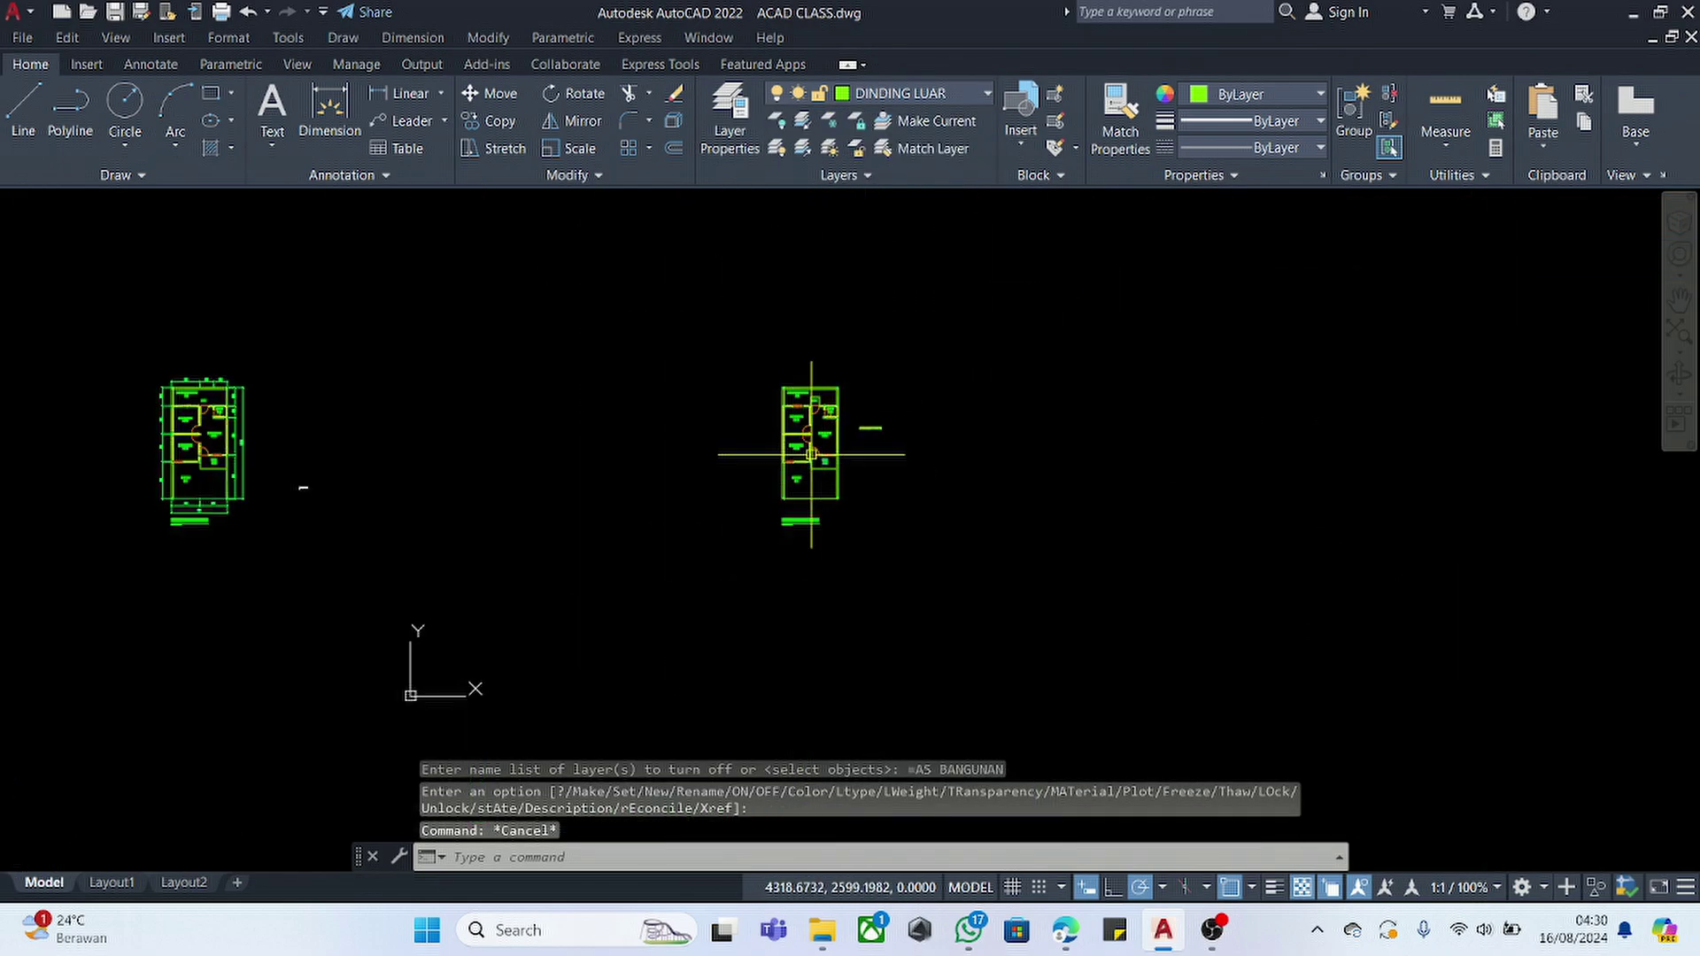
# - Move the two spare hatched wall pieces beside the new floor plan farther away from it
pyautogui.scroll(5, 801, 469)
pyautogui.scroll(-2, 764, 480)
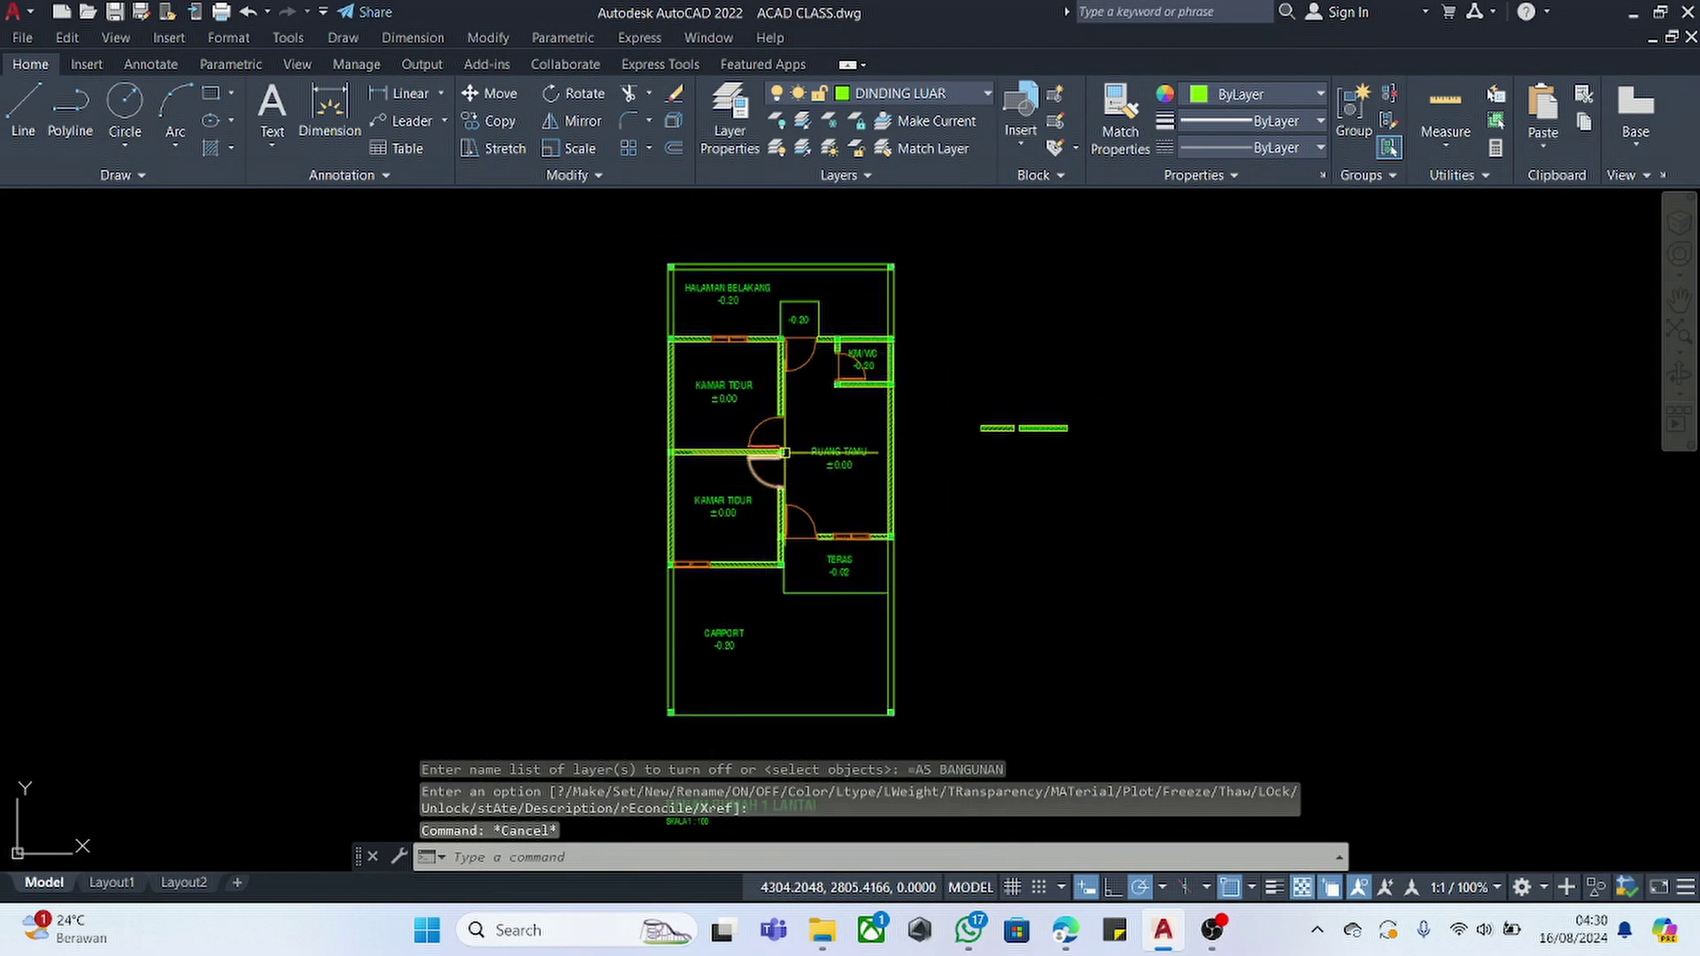
pyautogui.click(1117, 370)
pyautogui.click(974, 483)
pyautogui.write('m')
pyautogui.press('Return')
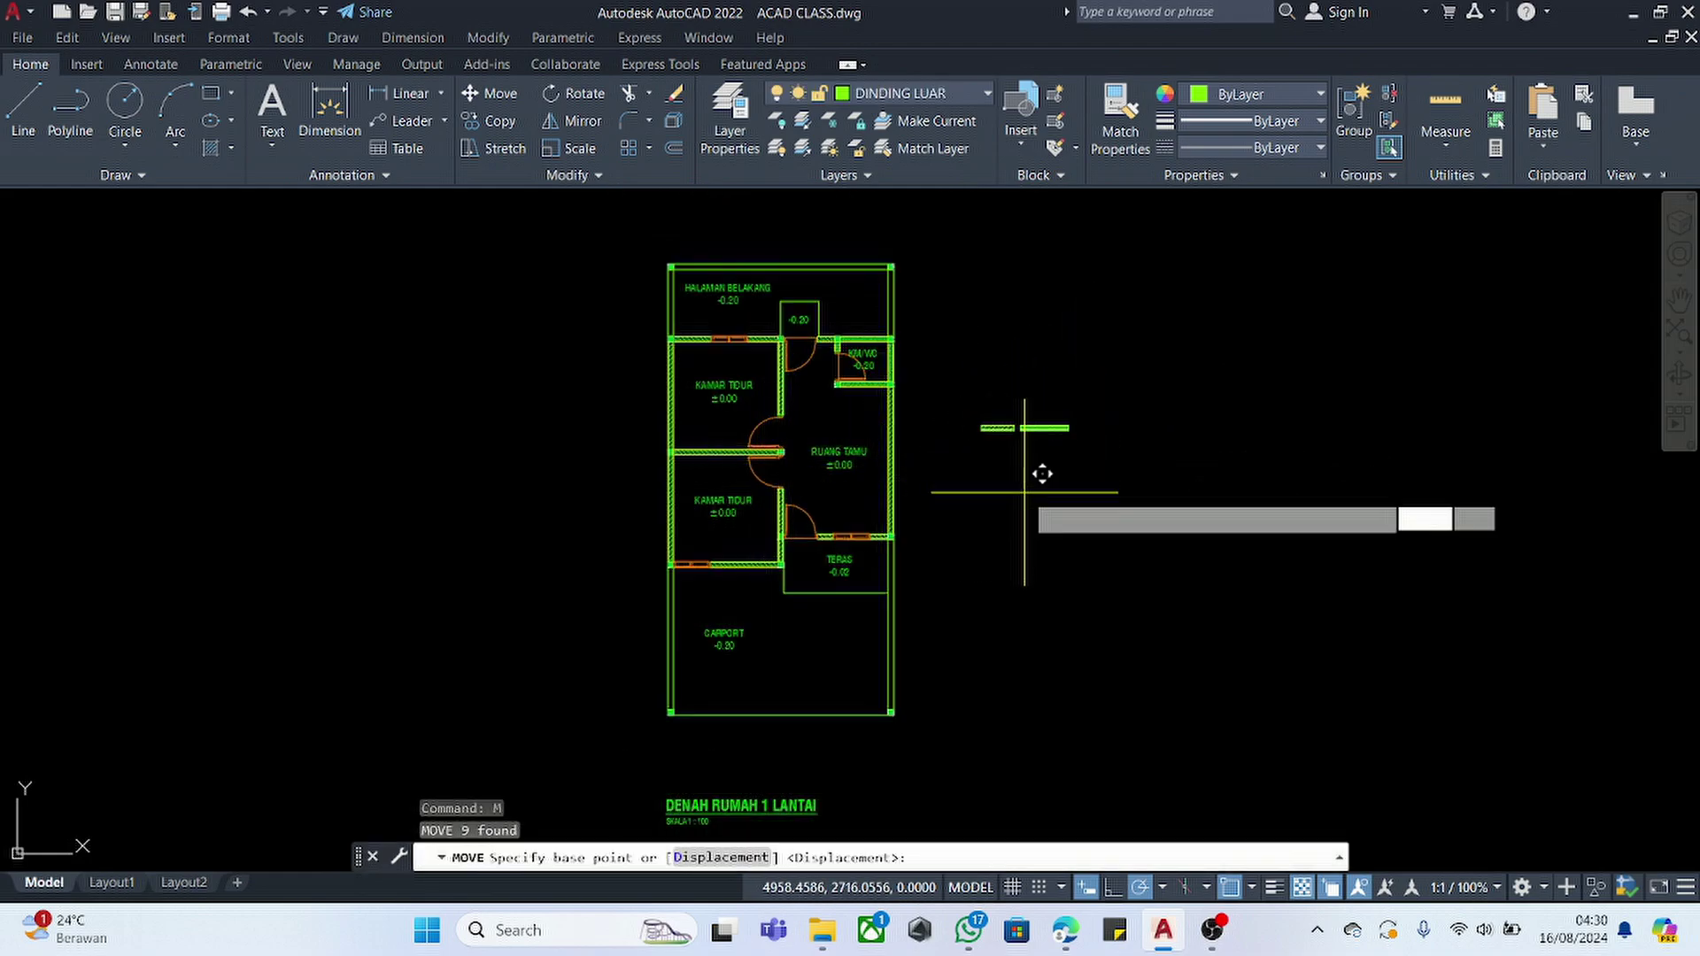
pyautogui.click(974, 428)
pyautogui.click(1288, 487)
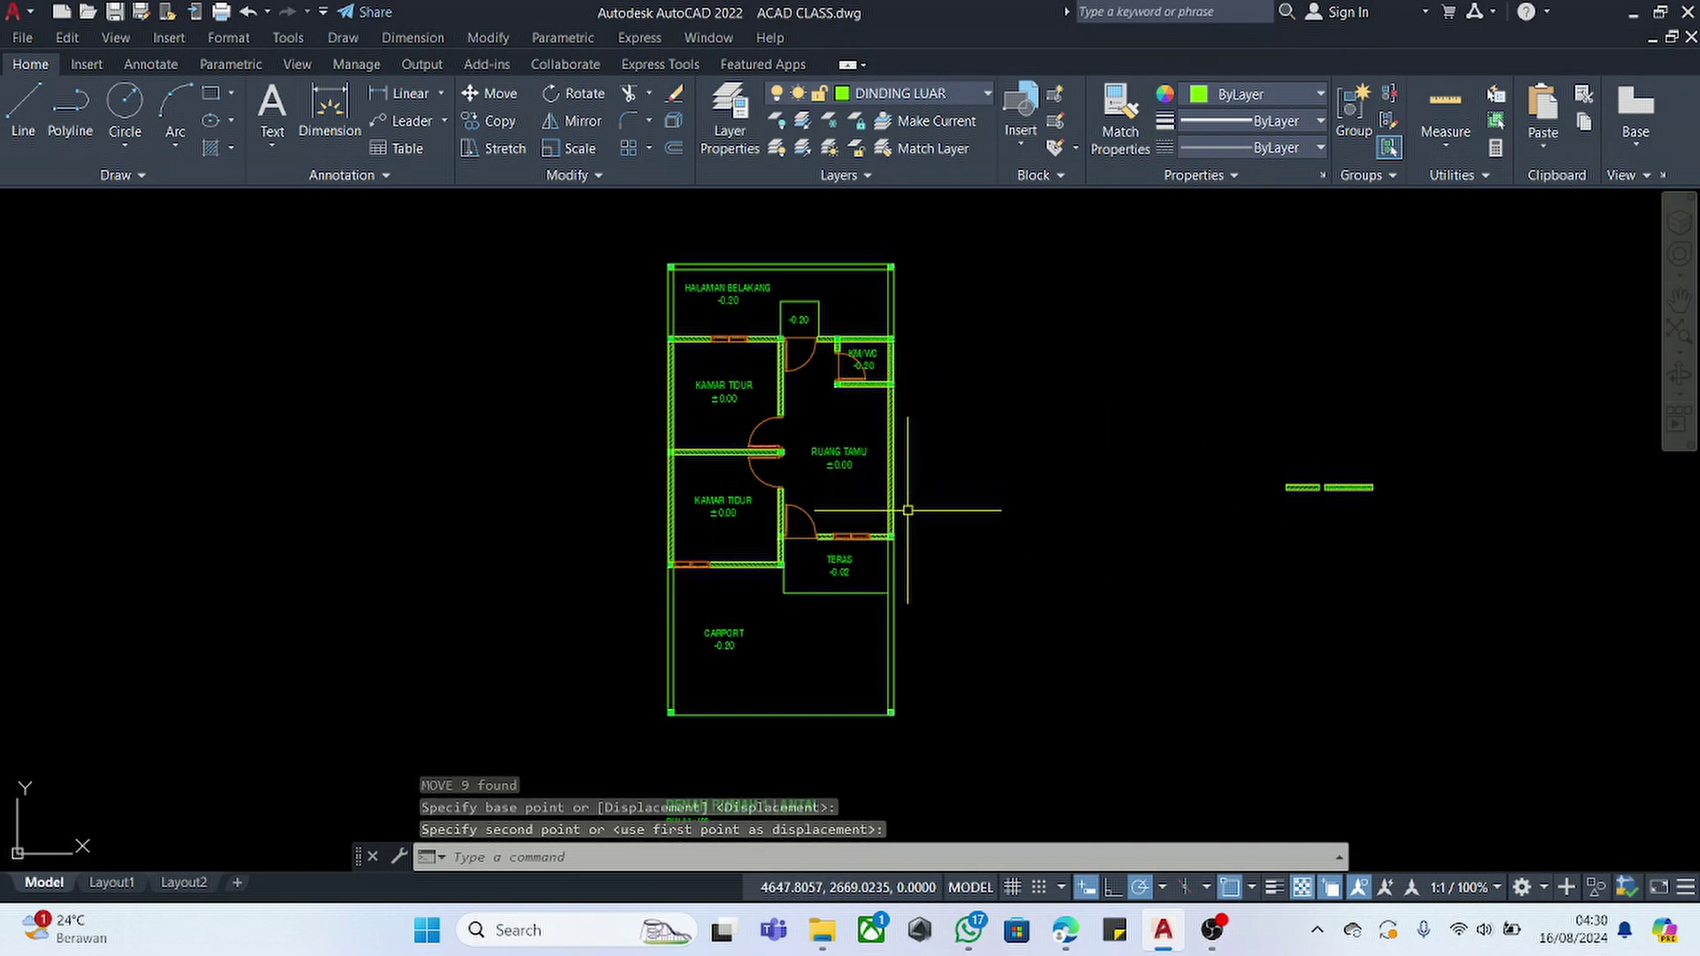
pyautogui.write('di')
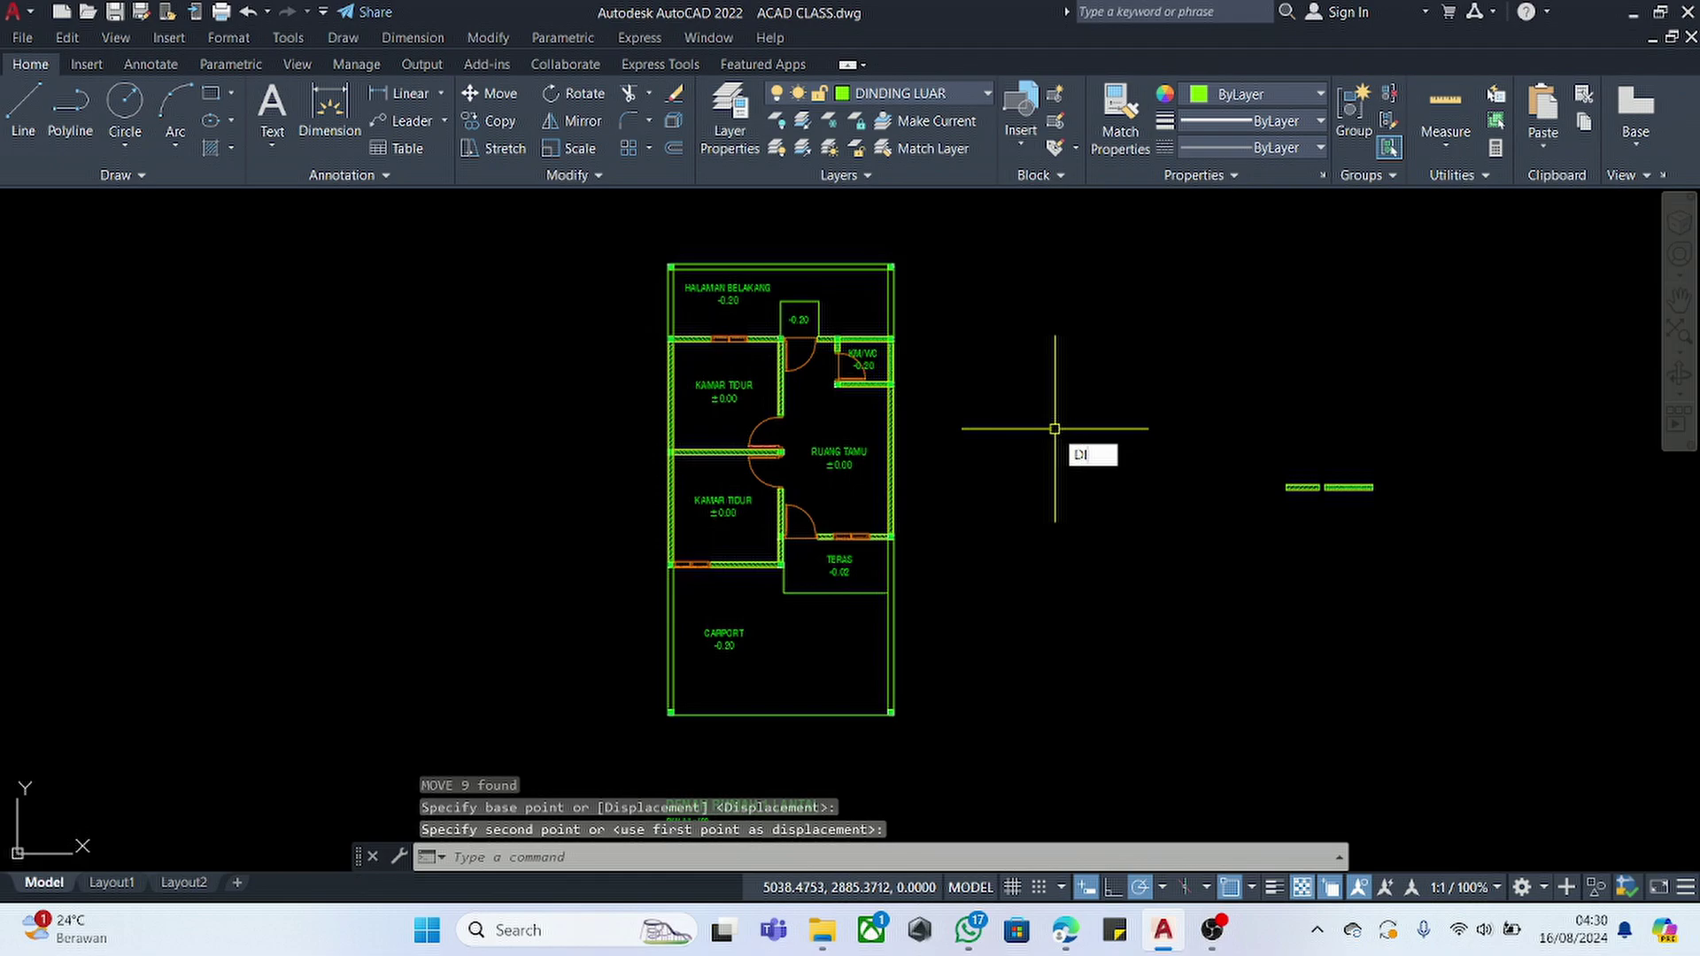
pyautogui.write('mstyle')
pyautogui.press('Return')
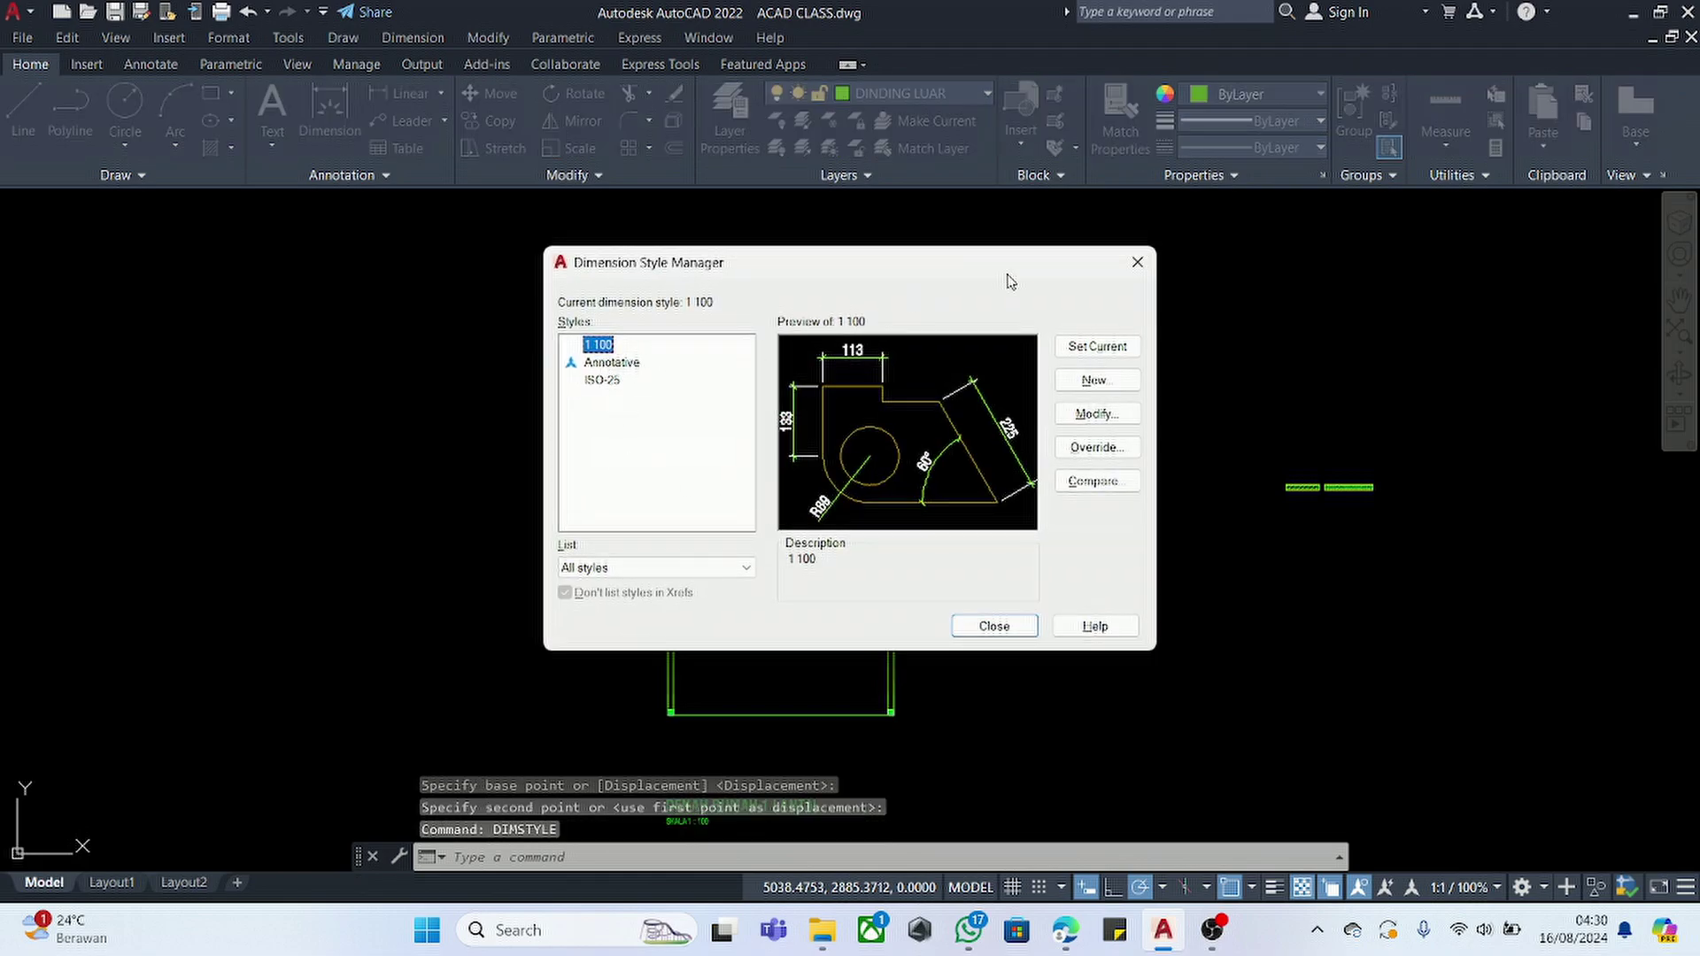
pyautogui.click(1138, 264)
# - Examine the dimensions placed around the finished reference plan before returning to the new floor plan
pyautogui.scroll(-4, 1117, 541)
pyautogui.moveTo(142, 555); pyautogui.dragTo(487, 529, button='middle')
pyautogui.scroll(2, 210, 529)
pyautogui.scroll(4, 242, 544)
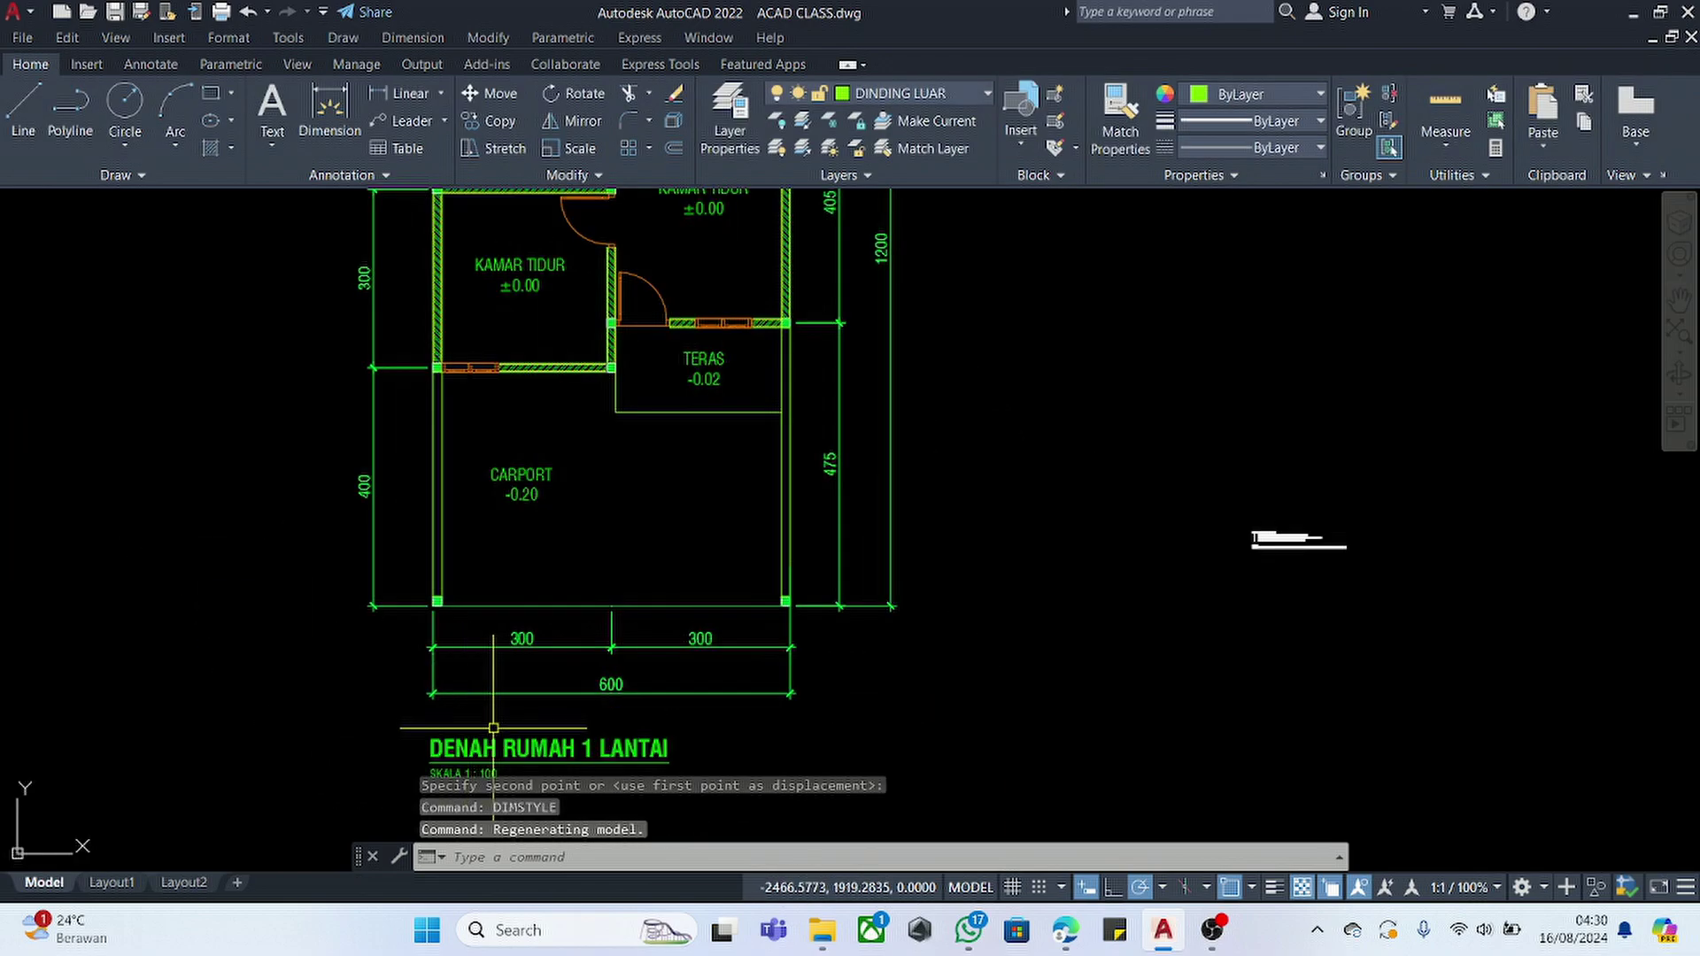
pyautogui.scroll(-5, 334, 564)
pyautogui.moveTo(1514, 611); pyautogui.dragTo(638, 555, button='middle')
pyautogui.scroll(1, 629, 554)
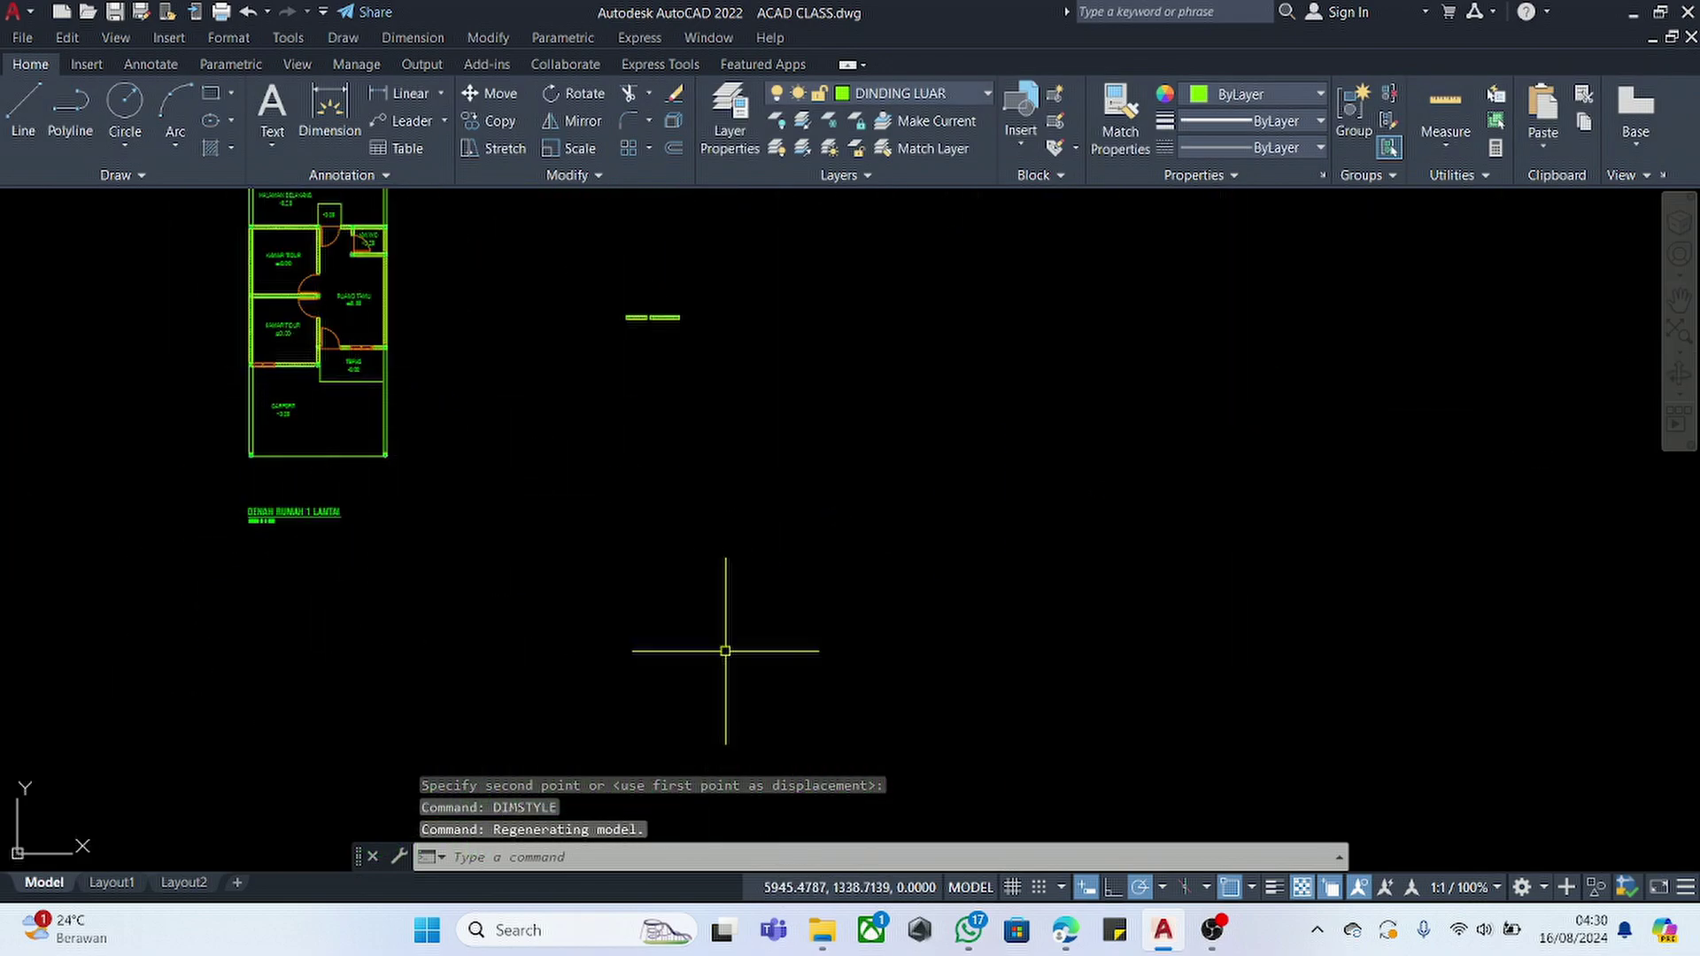
pyautogui.scroll(-4, 728, 652)
pyautogui.scroll(2, 598, 555)
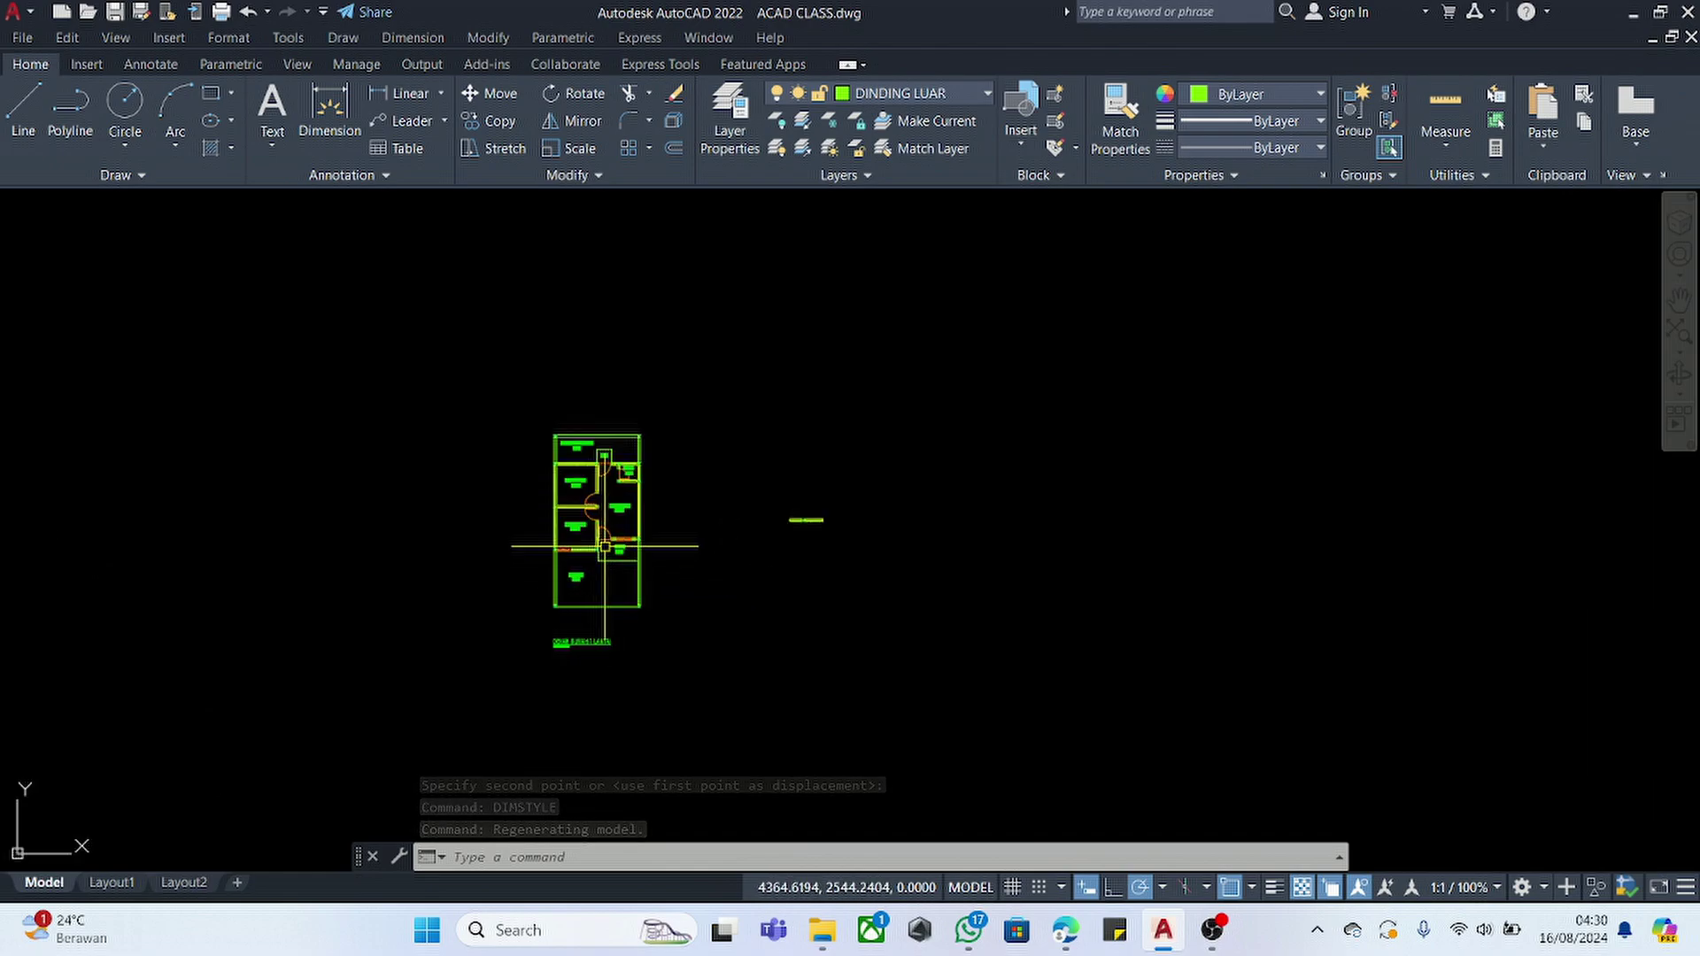
# - Create a new dimension style named 100 for all dimensions, starting from ISO-25
pyautogui.write('dimstyle')
pyautogui.press('Return')
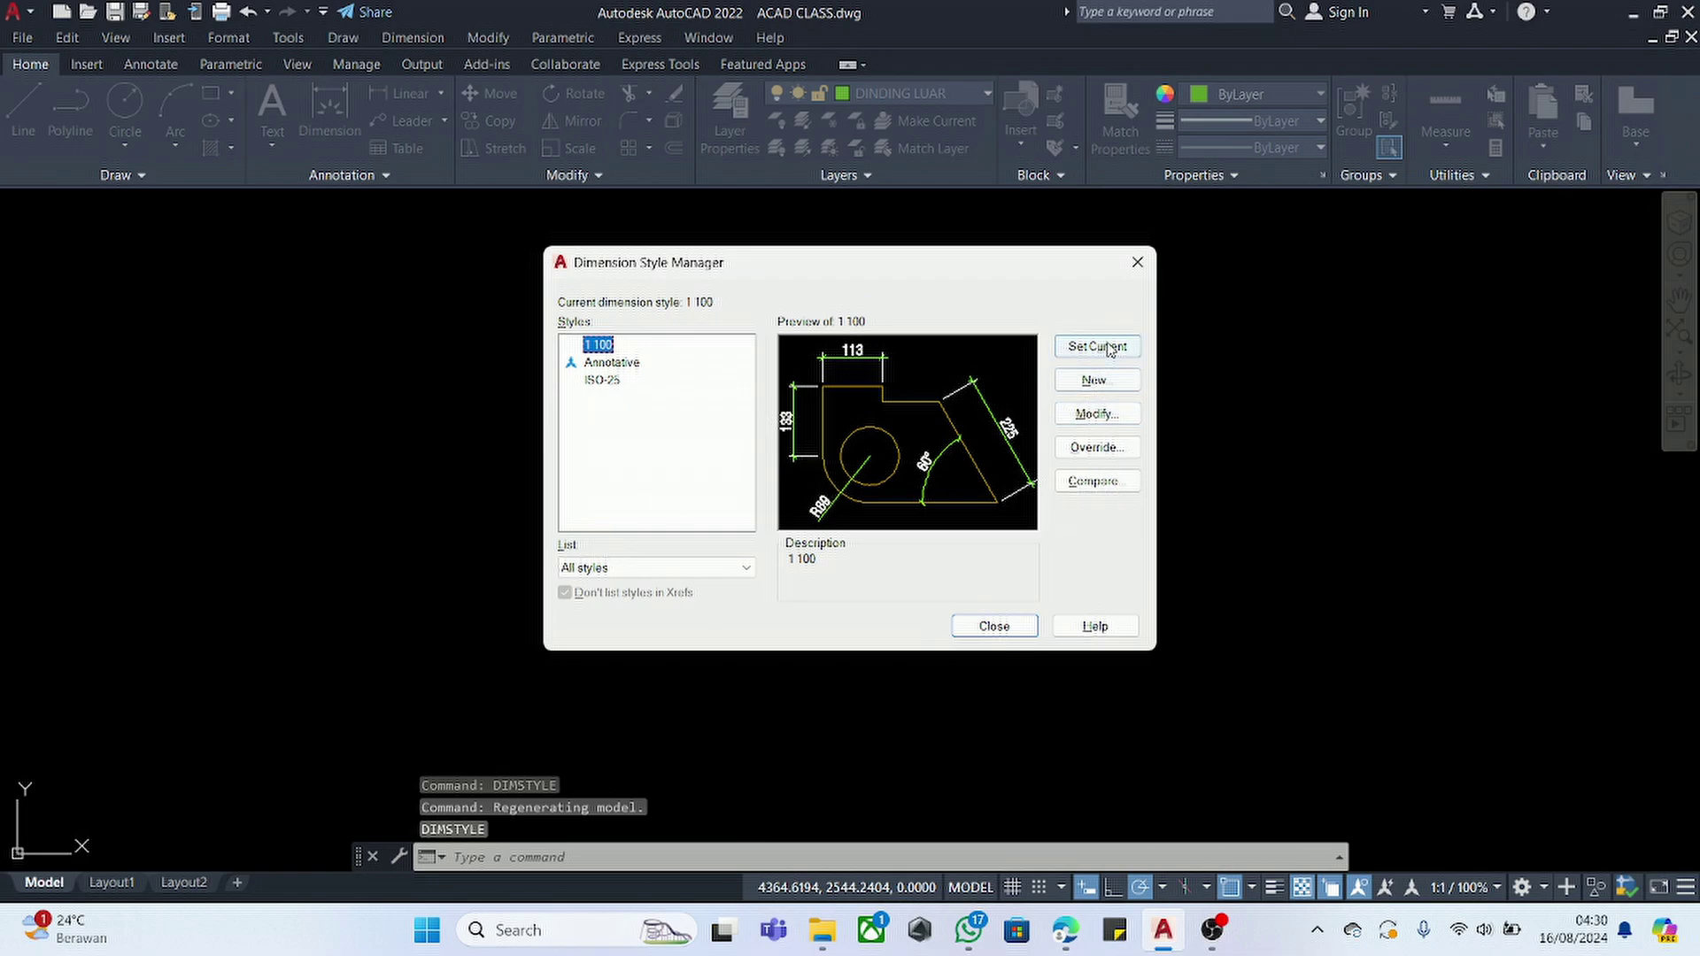
pyautogui.click(1094, 380)
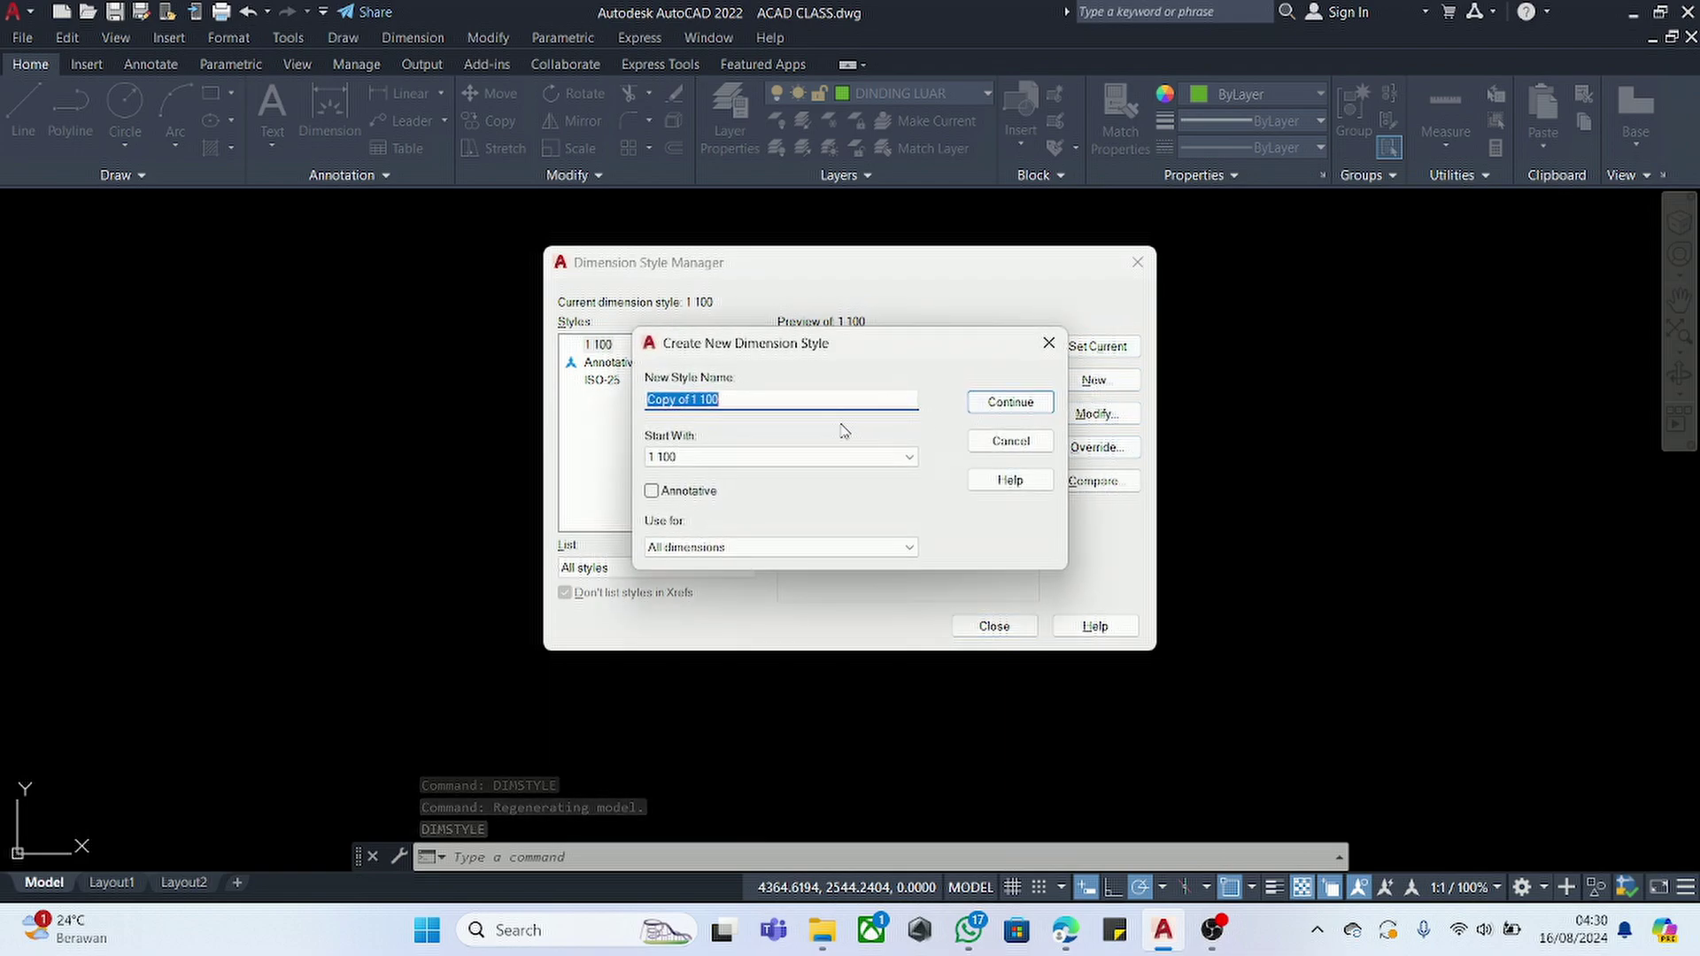
pyautogui.moveTo(742, 402); pyautogui.dragTo(602, 397)
pyautogui.write('100')
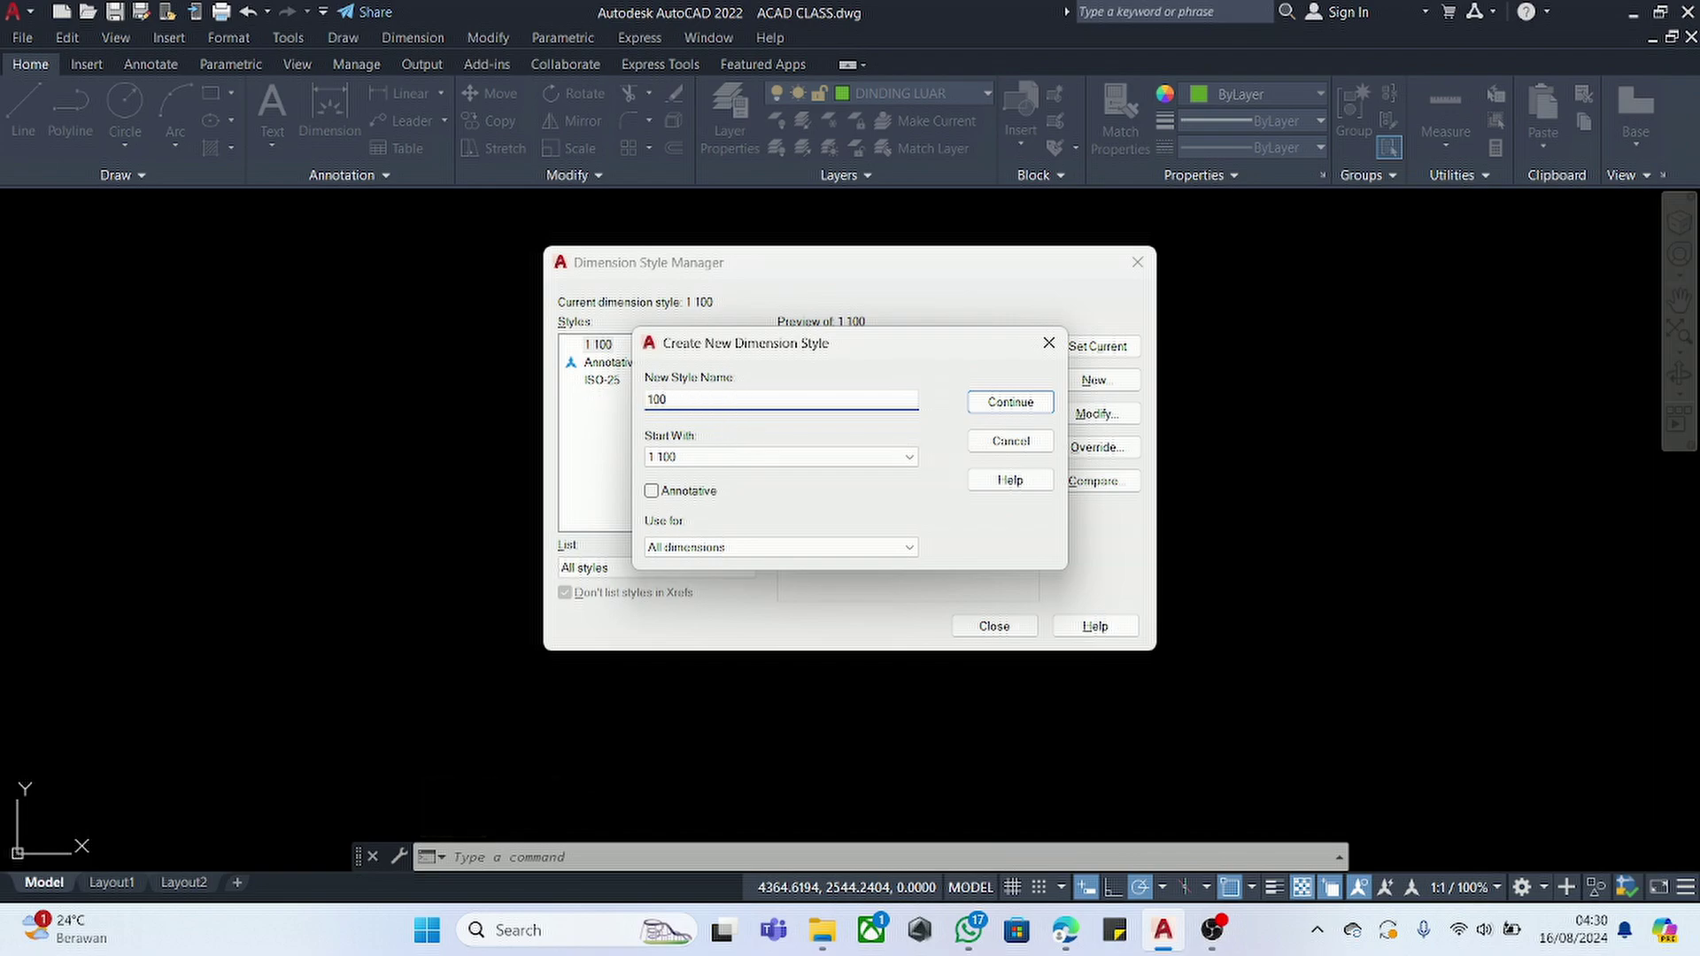
pyautogui.click(708, 458)
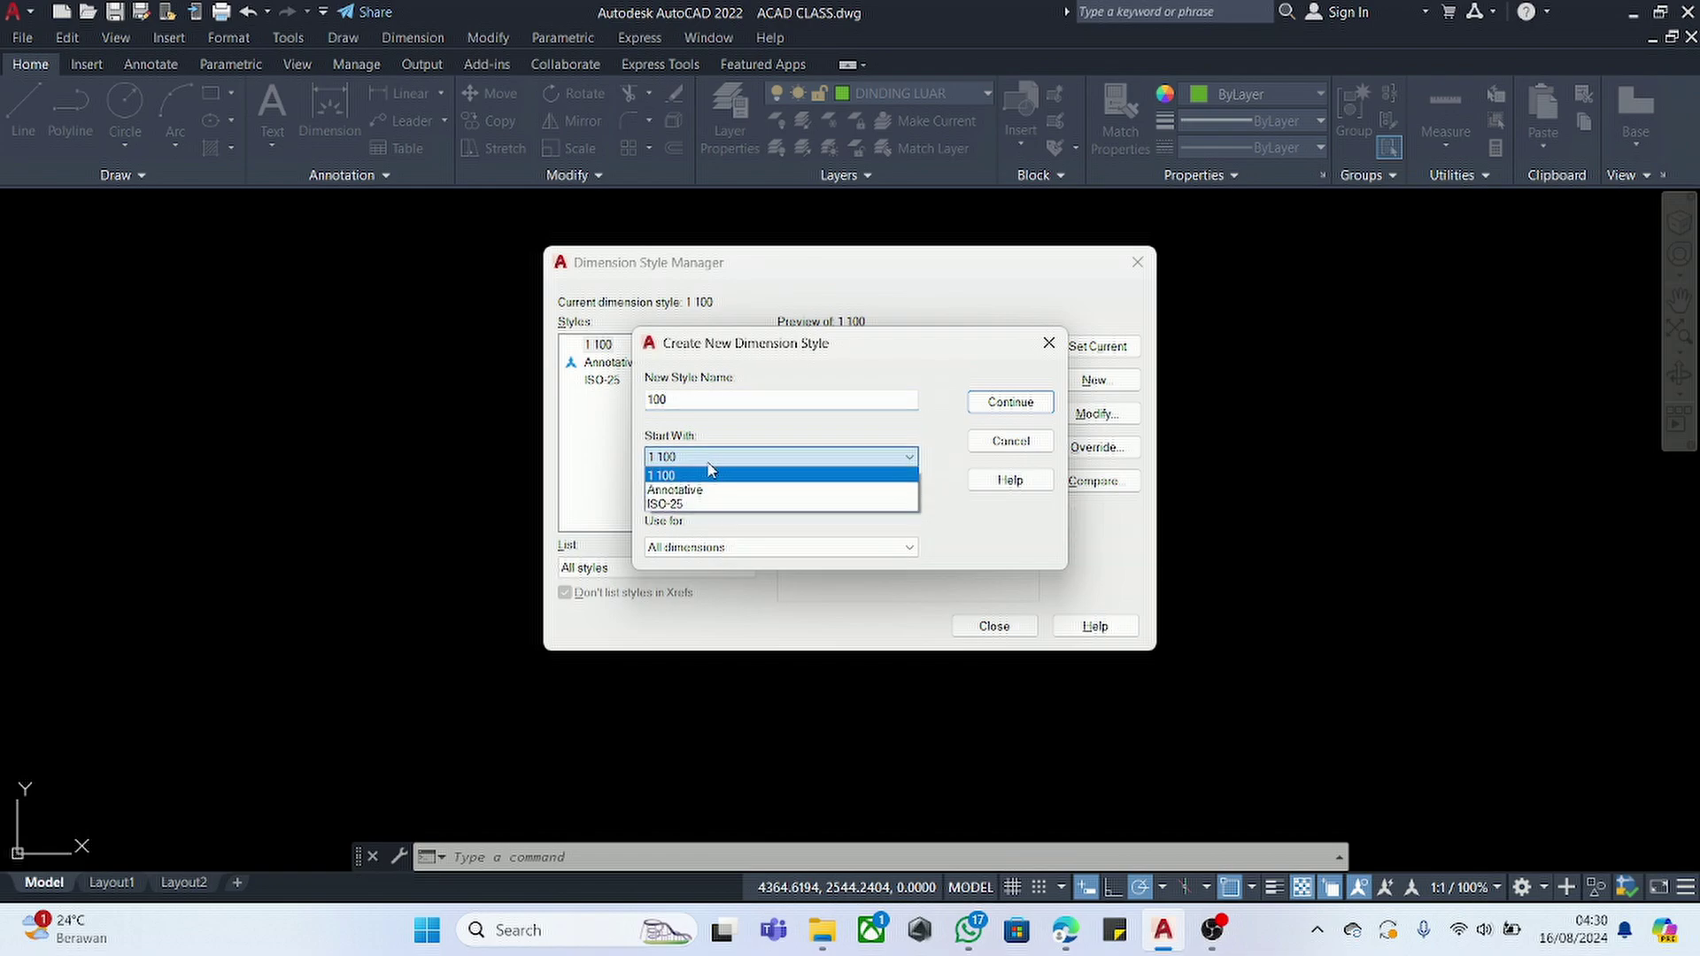
pyautogui.click(699, 504)
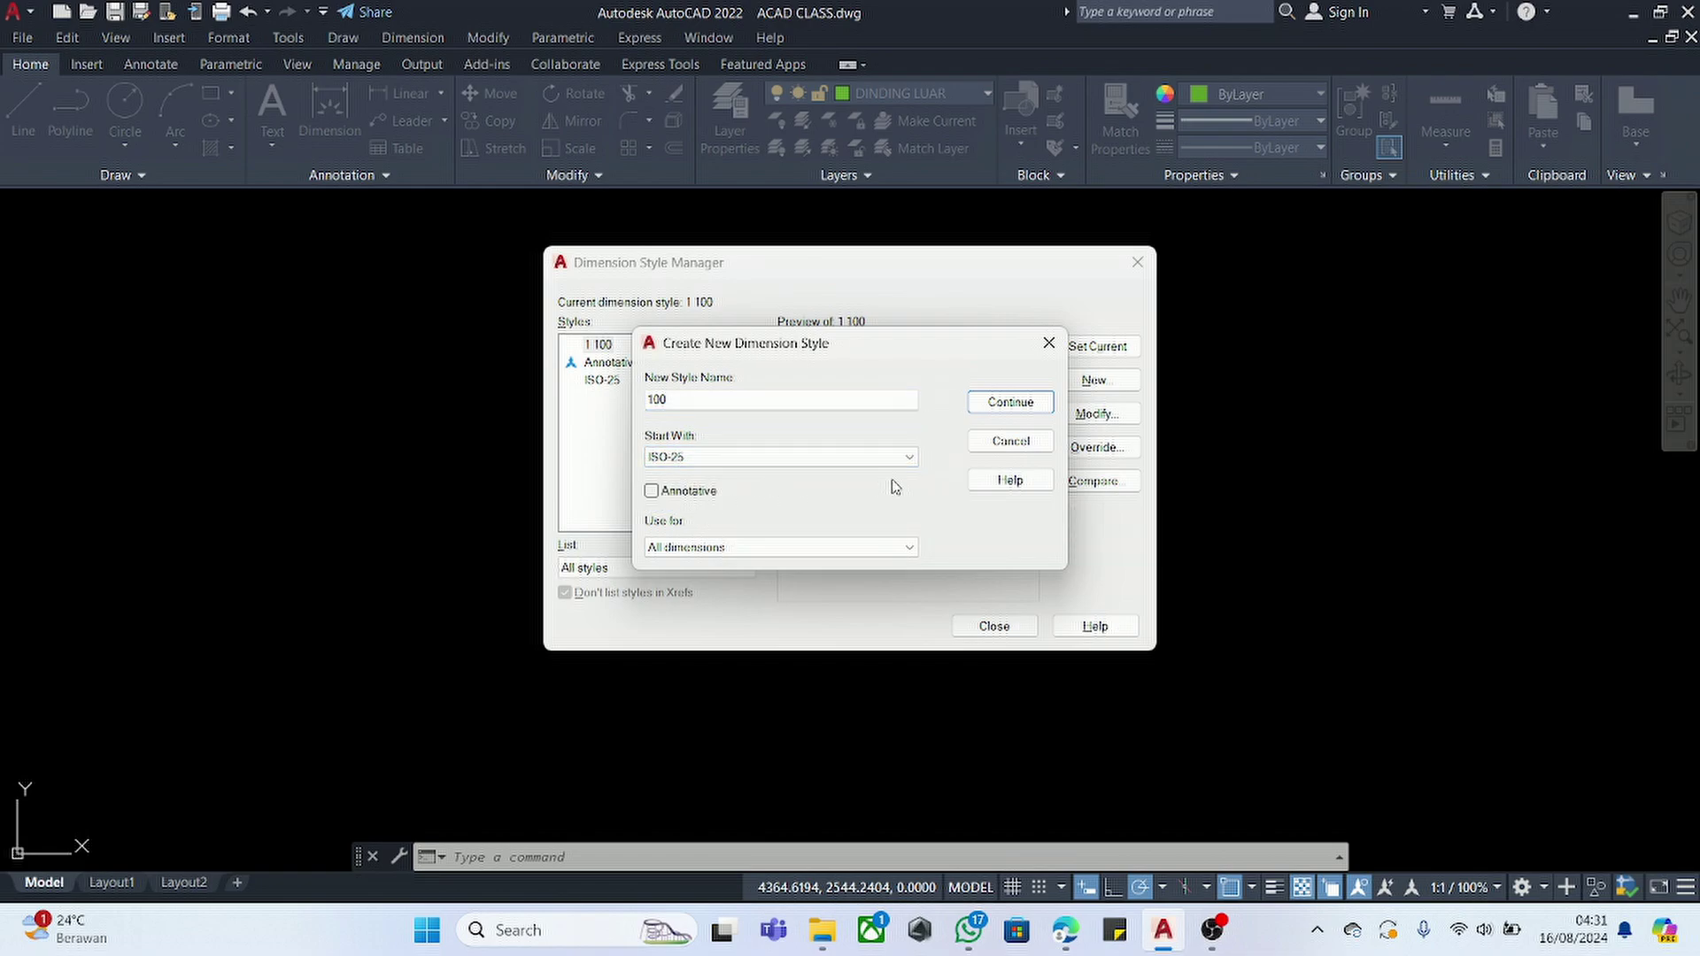
pyautogui.click(1009, 403)
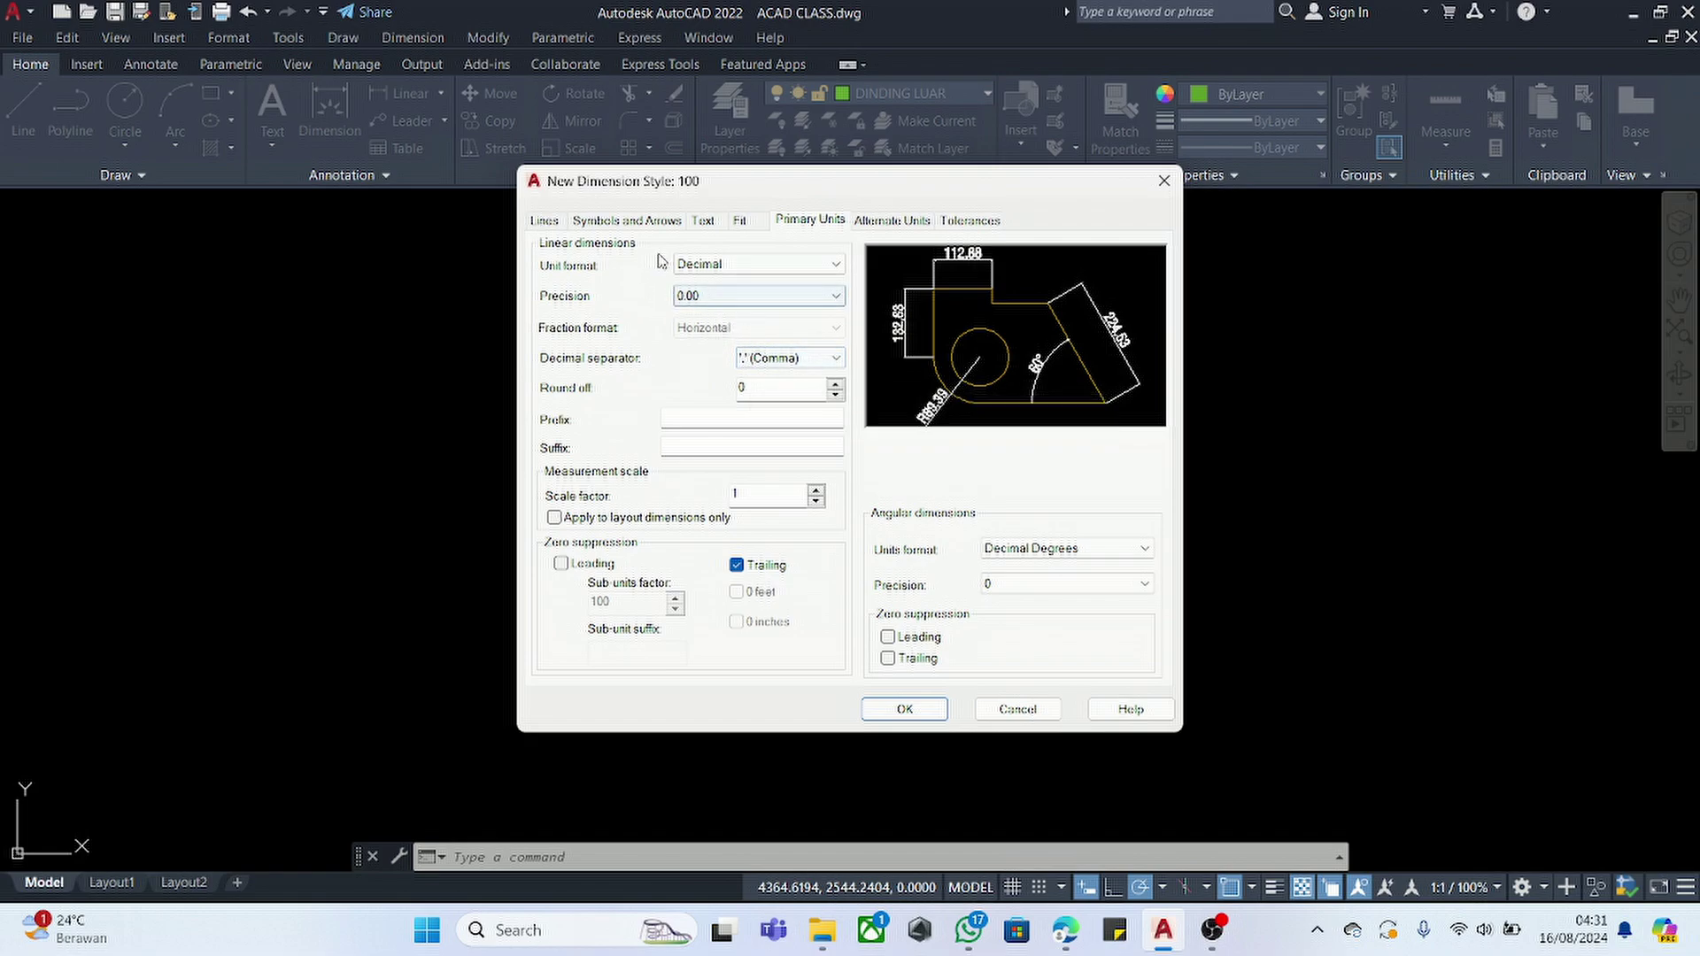
# - Set style 100's baseline spacing, extension beyond dimension lines and offset from origin to 10 each
pyautogui.click(544, 221)
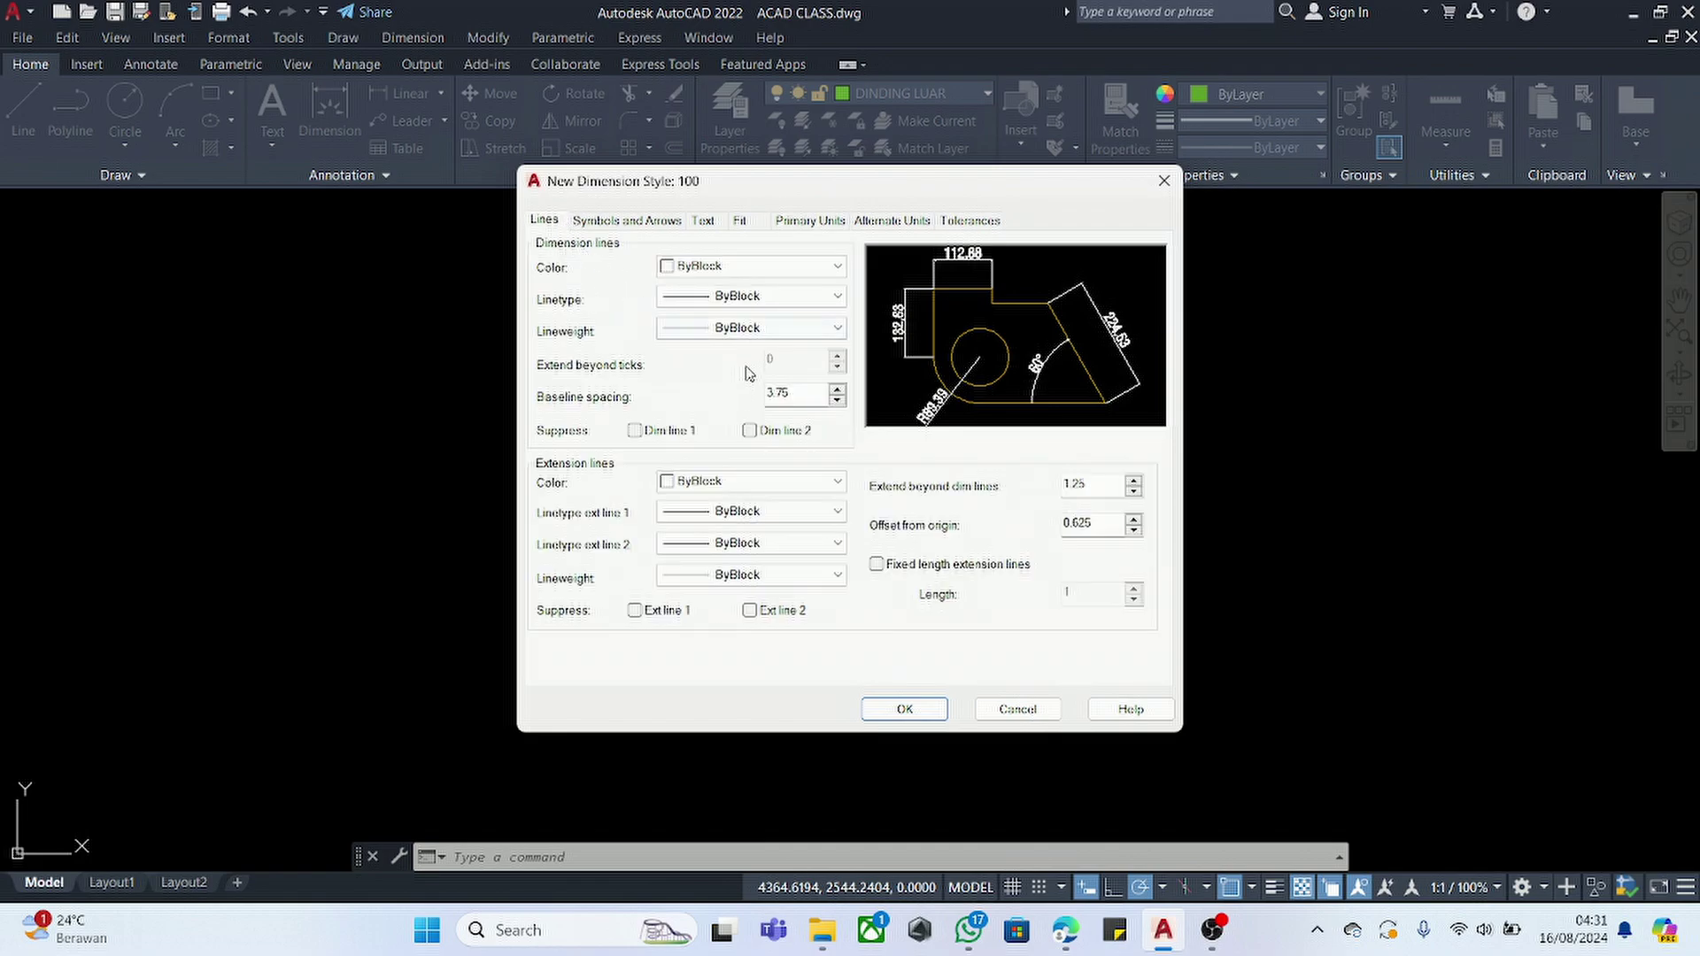
pyautogui.doubleClick(802, 392)
pyautogui.write('10')
pyautogui.doubleClick(1108, 491)
pyautogui.write('10')
pyautogui.doubleClick(1099, 536)
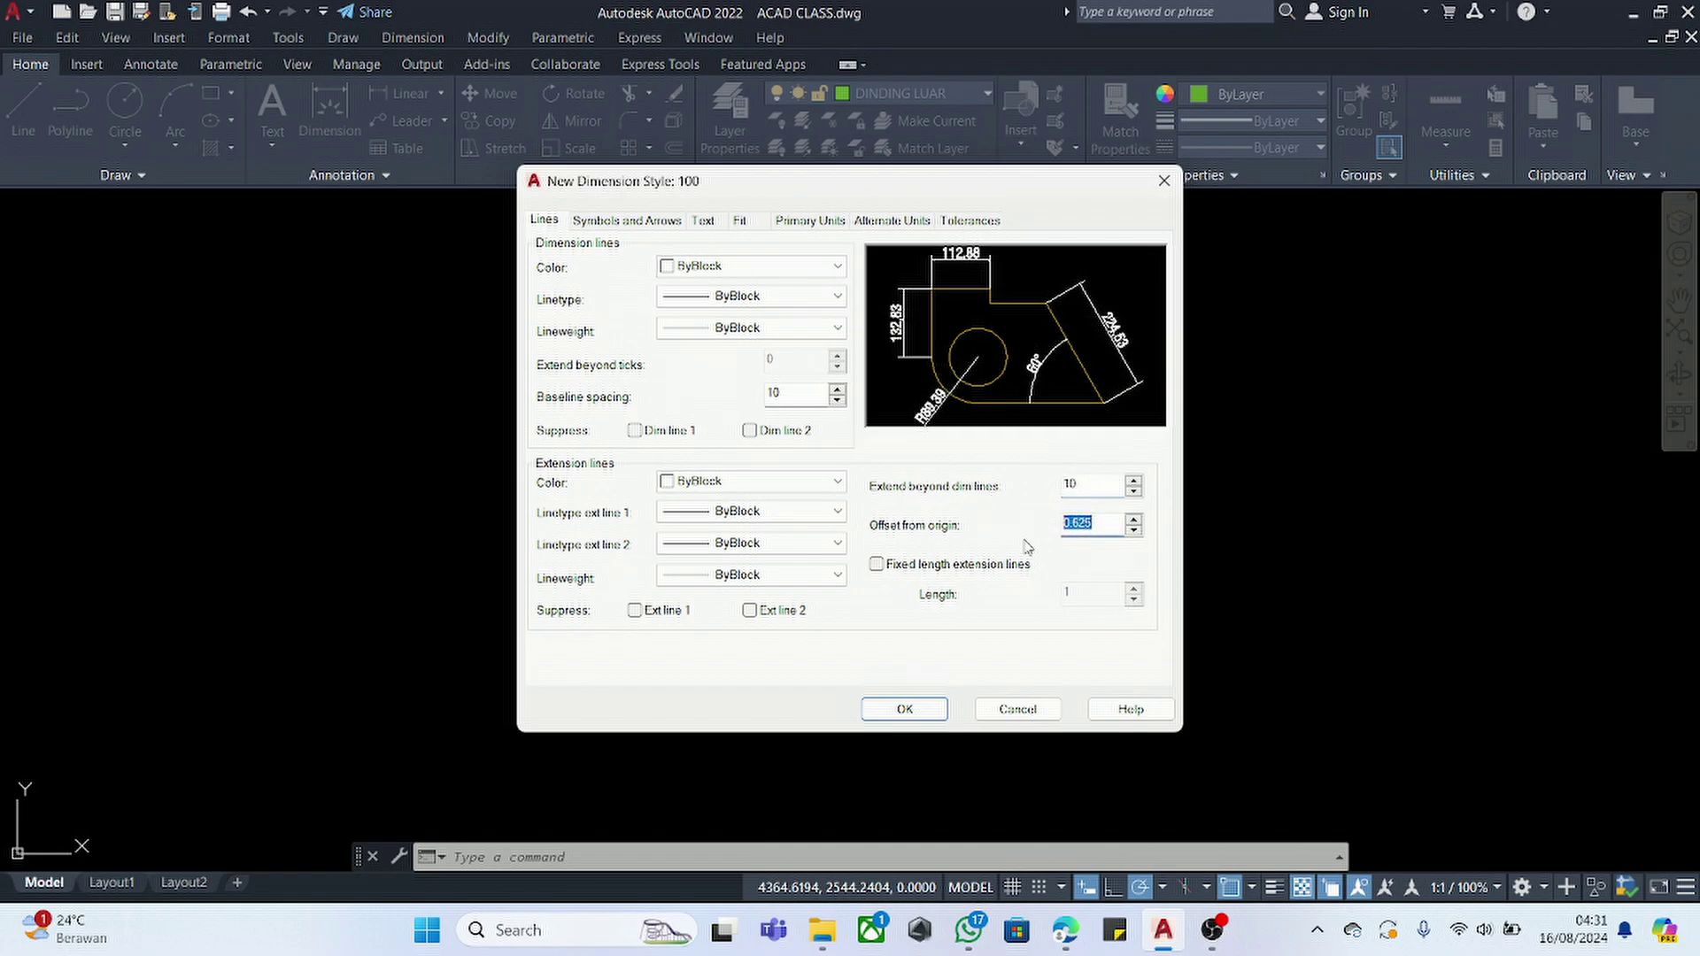
pyautogui.write('10')
# - Set the first, second and leader arrowheads to Architectural tick, with an arrow size of 10
pyautogui.click(638, 222)
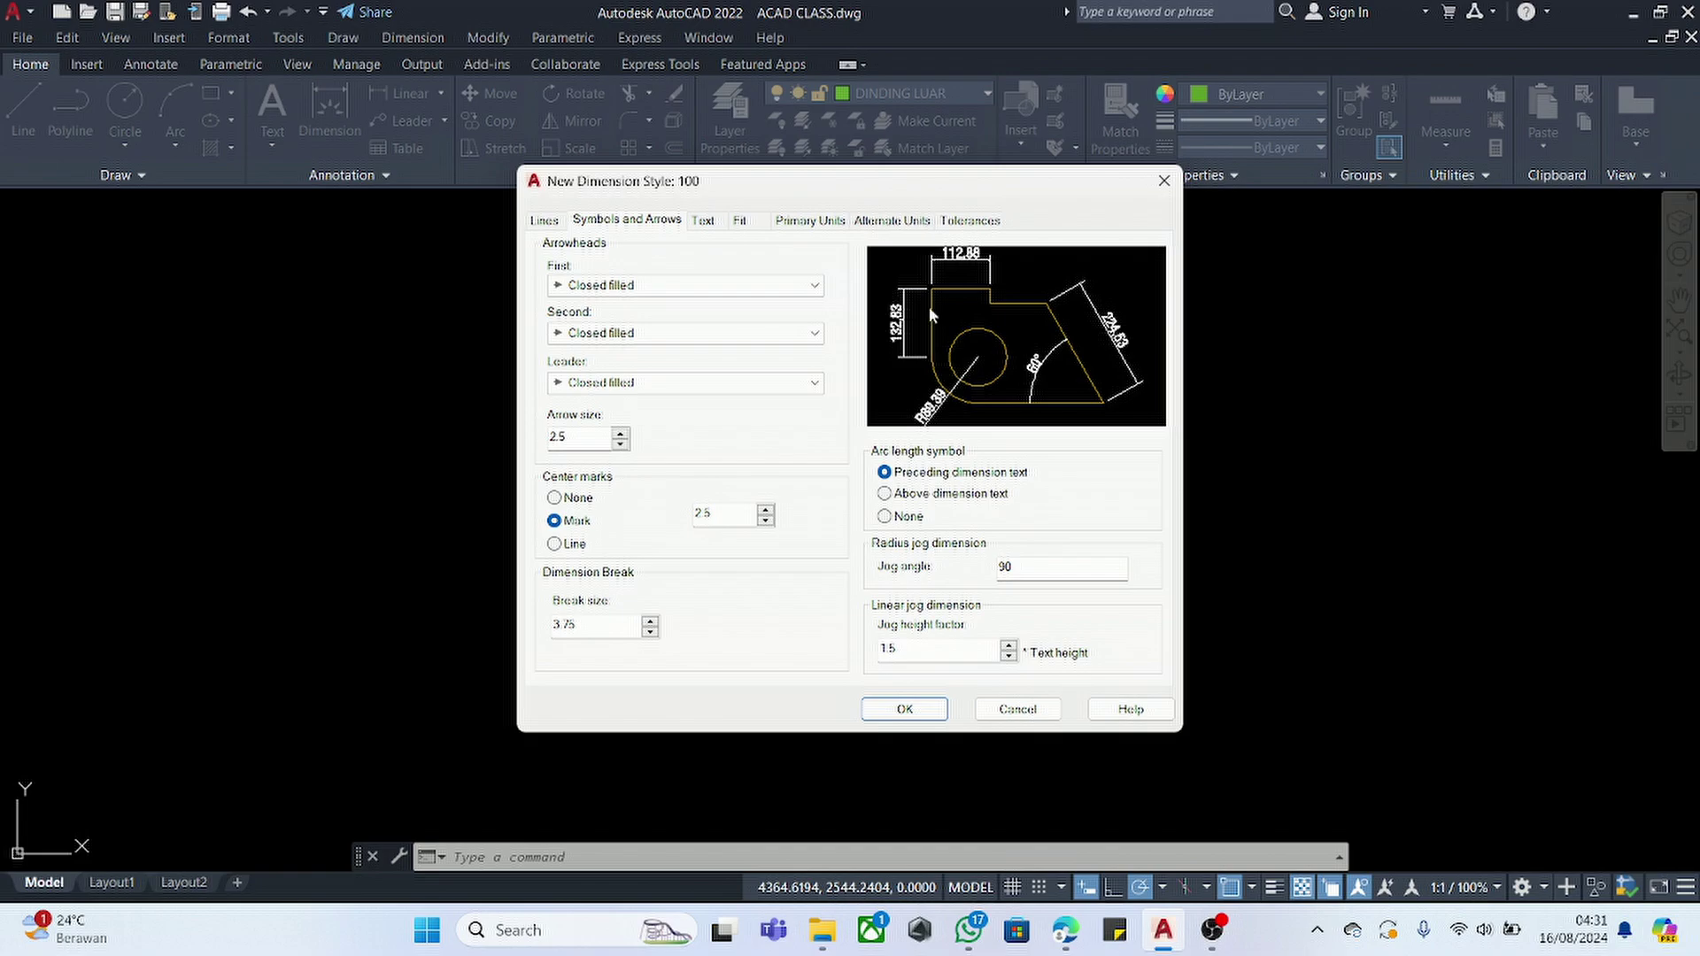
pyautogui.click(637, 285)
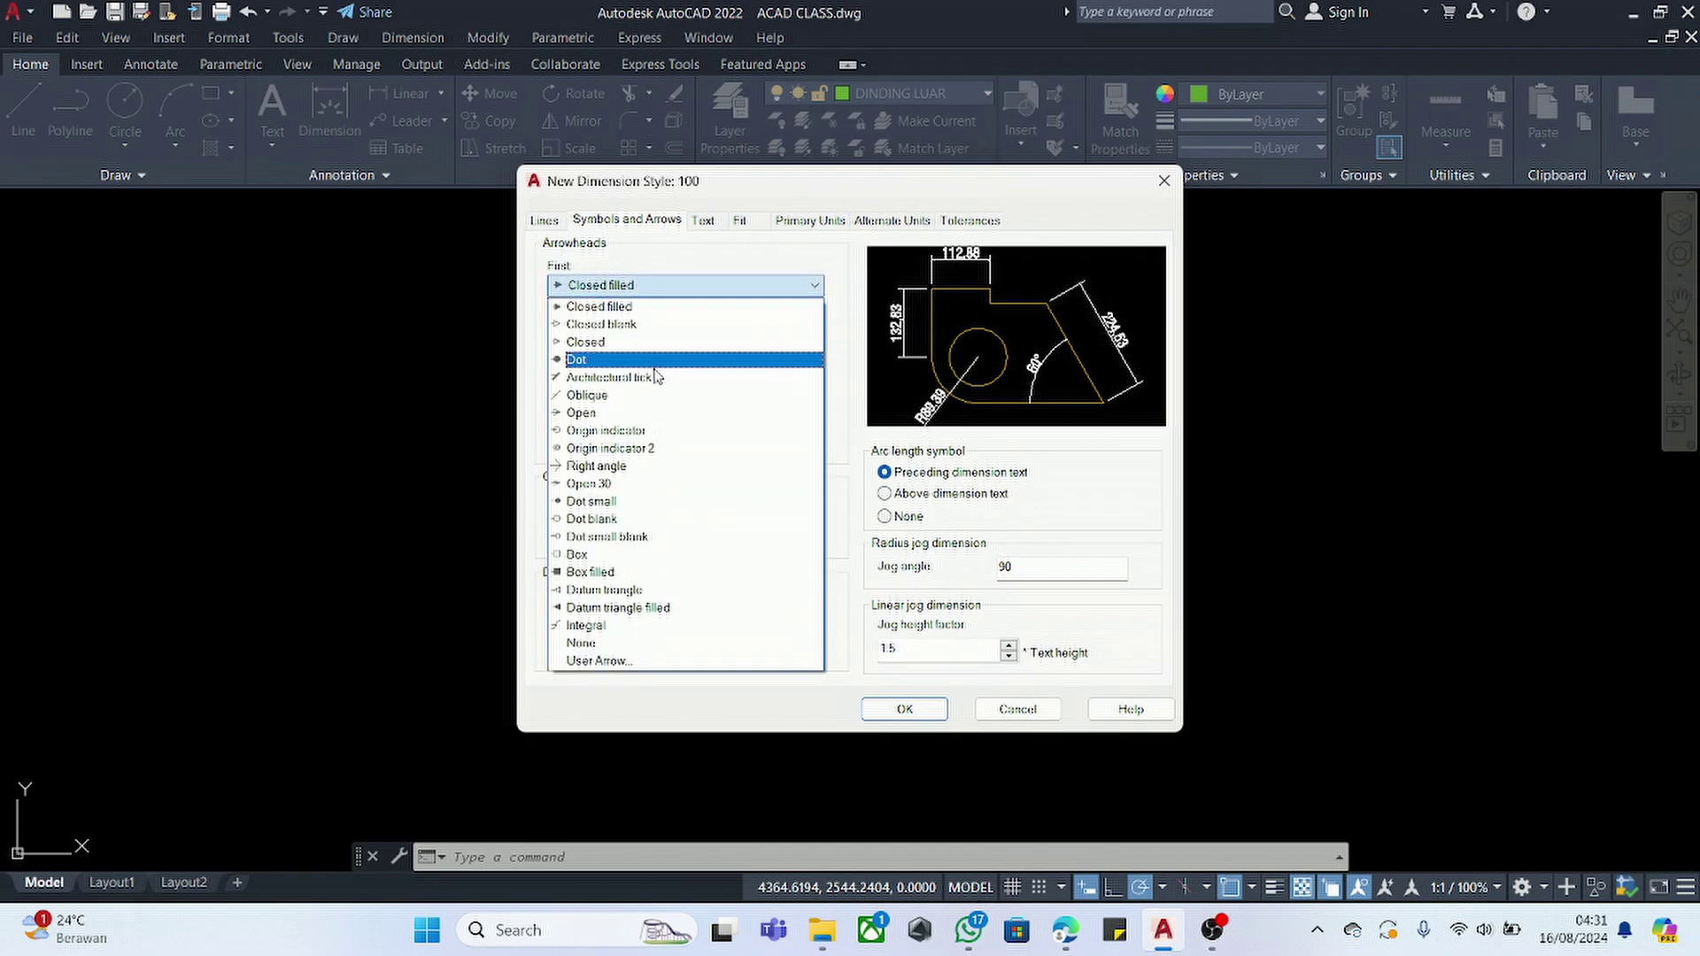
pyautogui.click(662, 378)
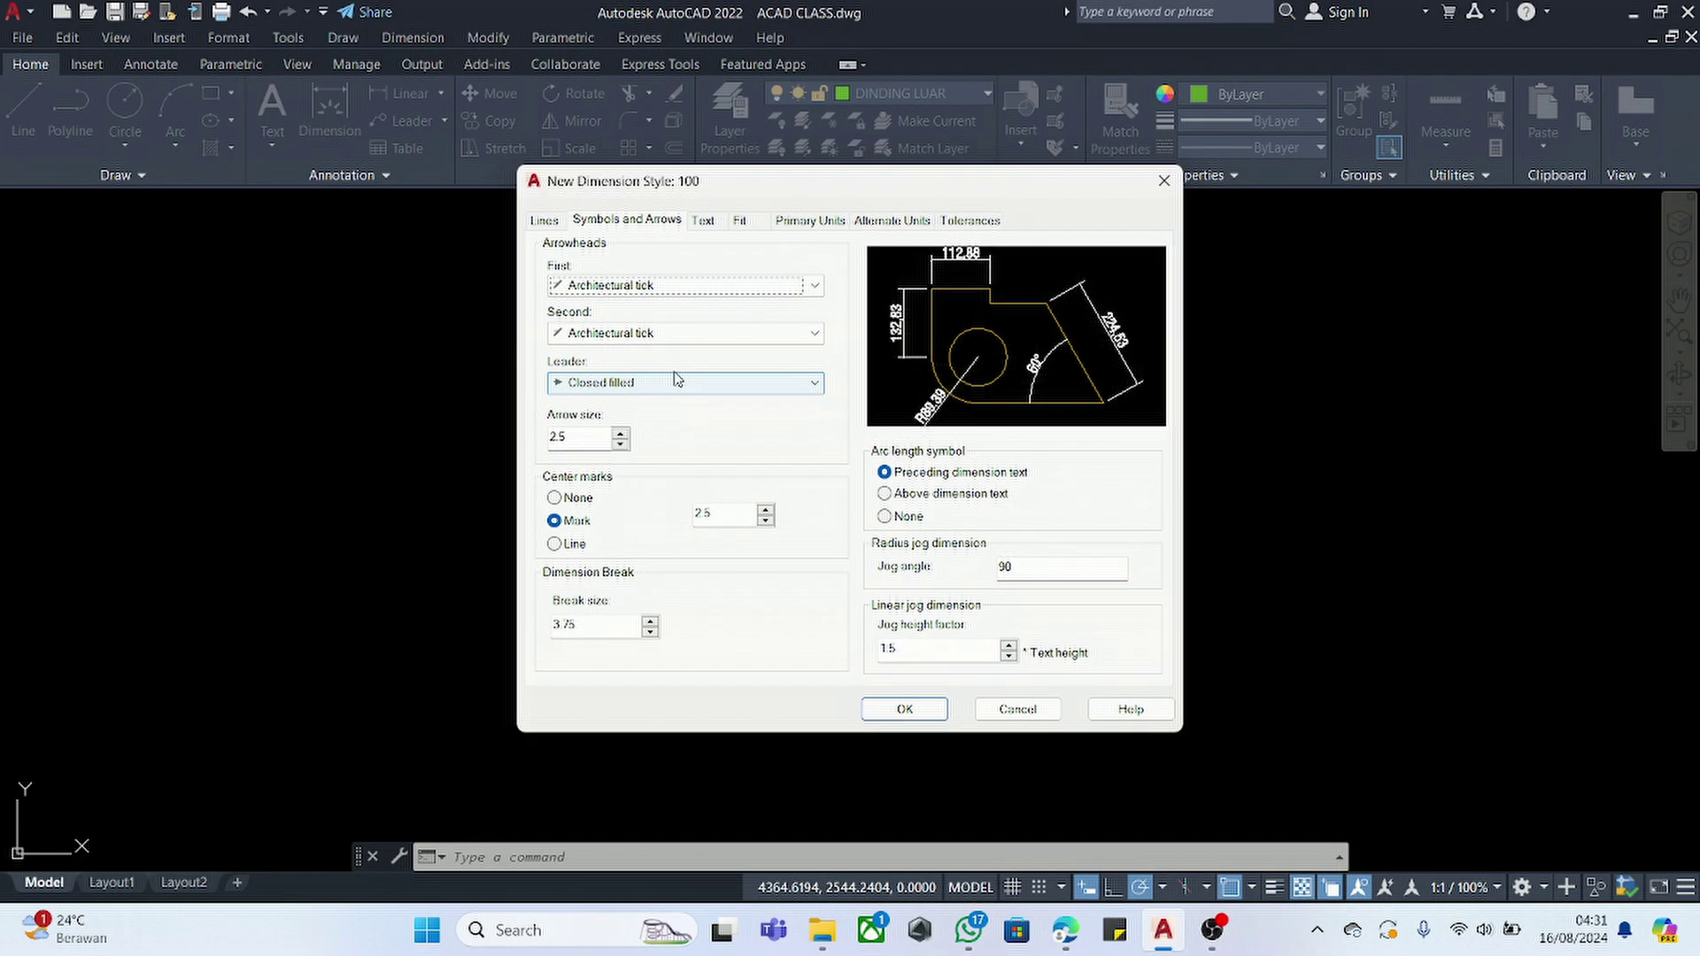
pyautogui.click(671, 383)
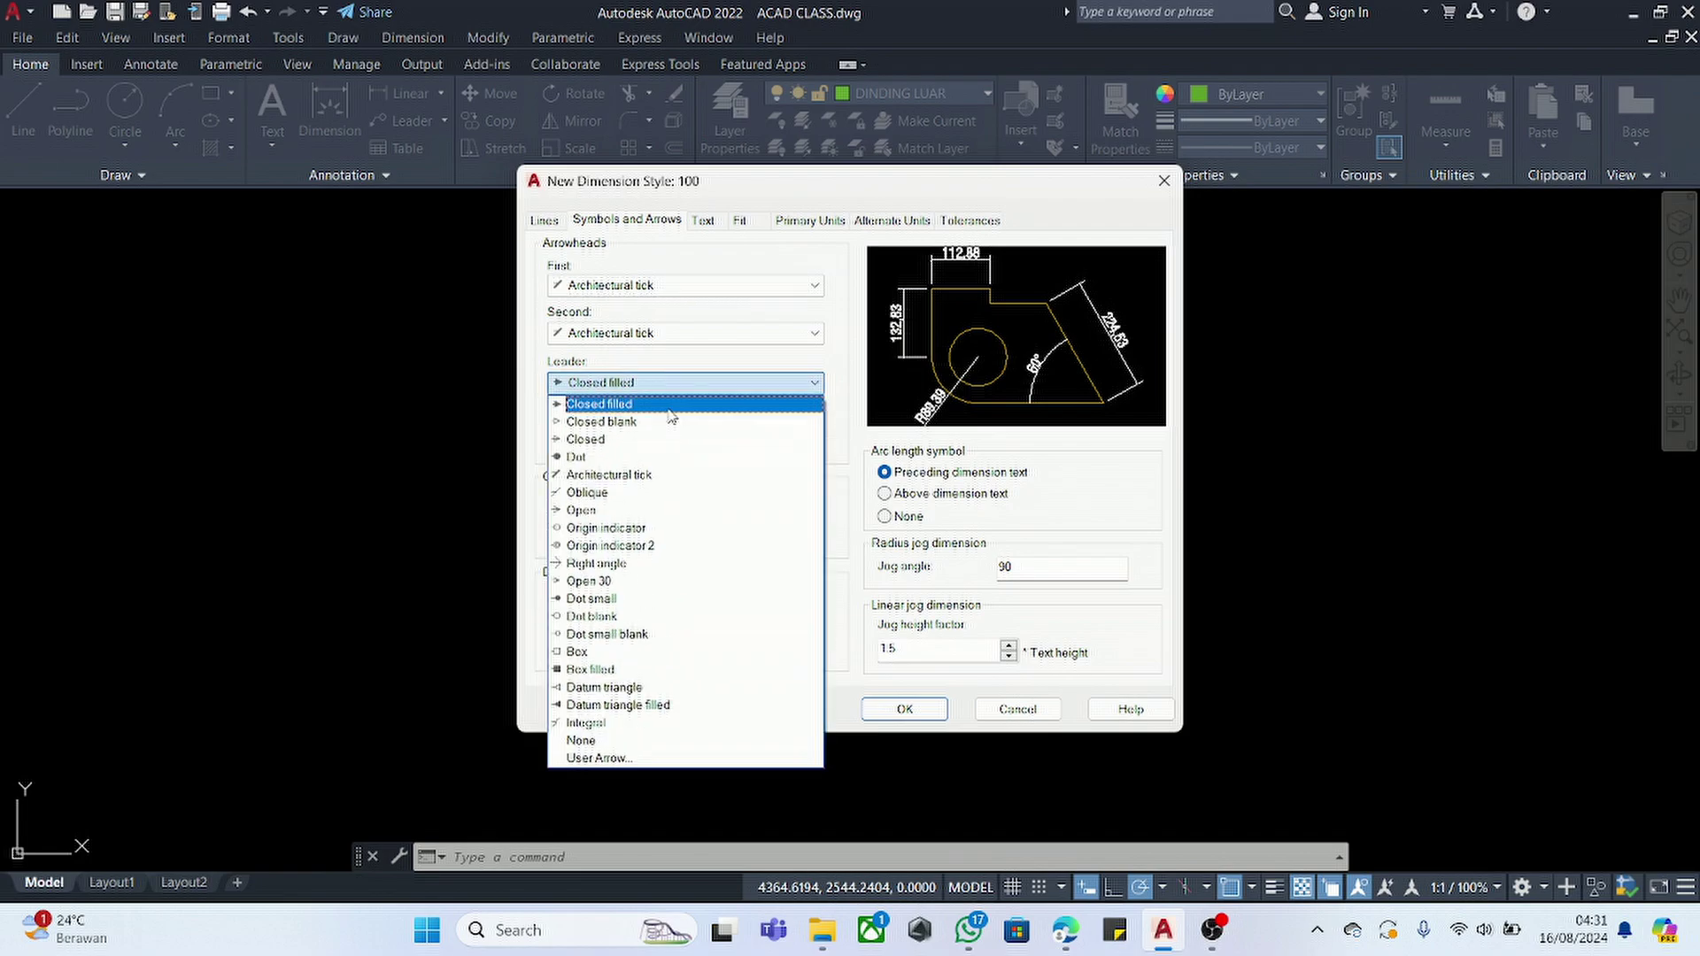
pyautogui.click(655, 474)
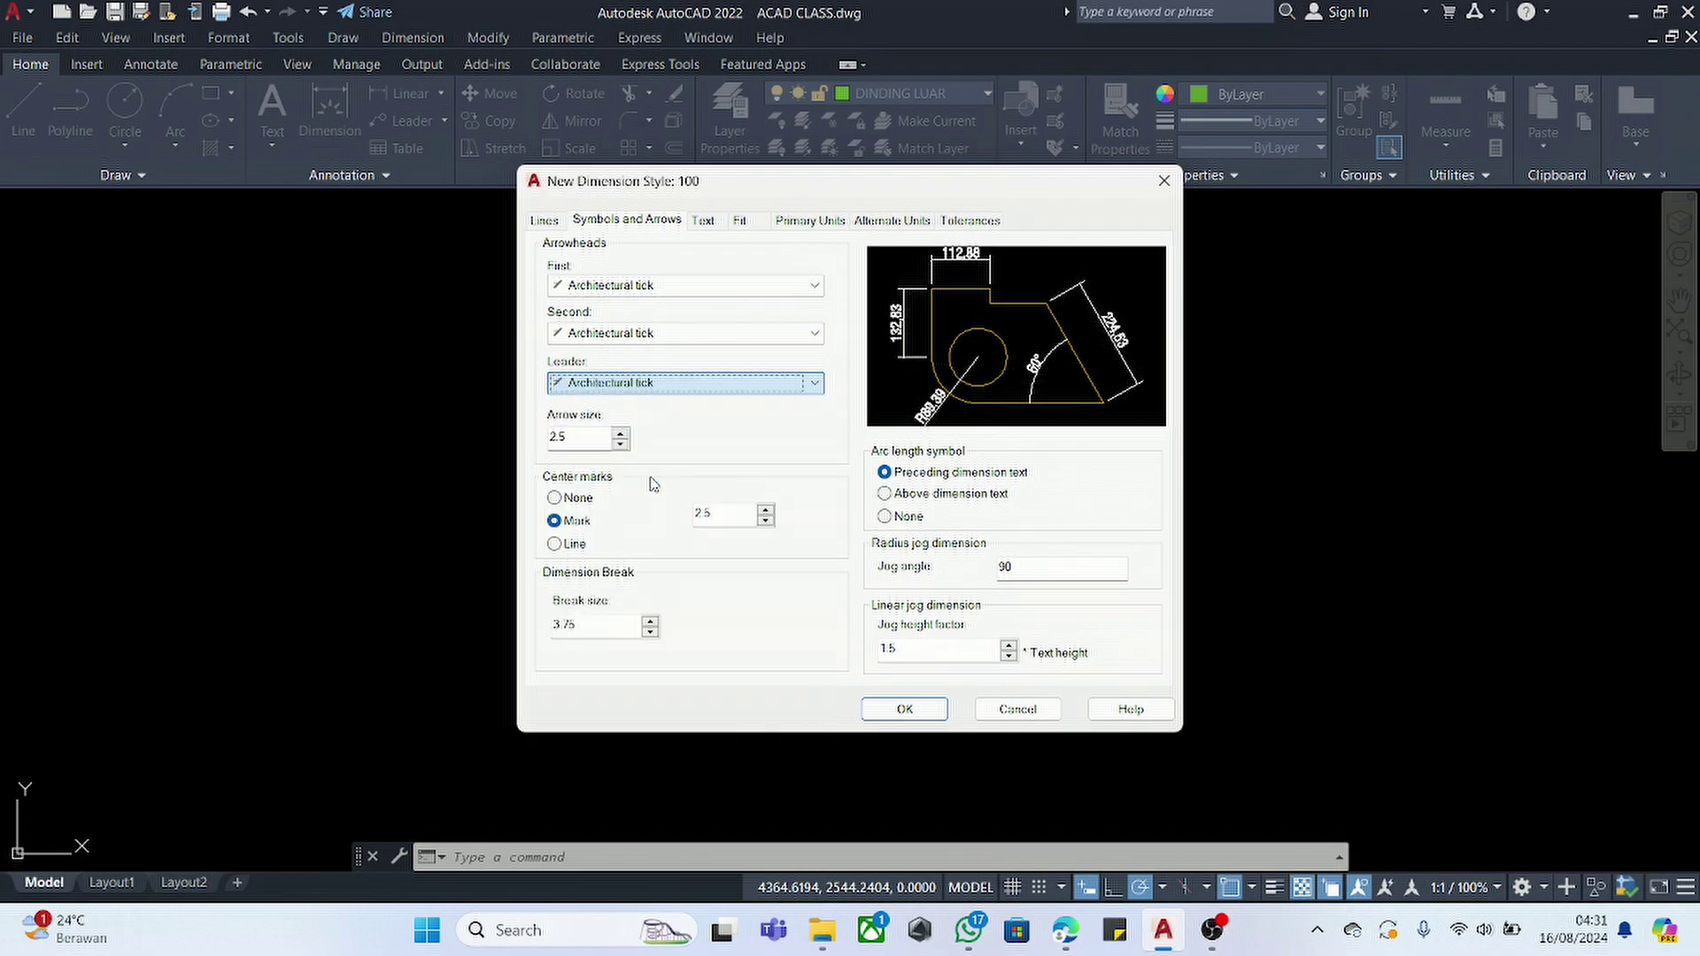
pyautogui.doubleClick(599, 438)
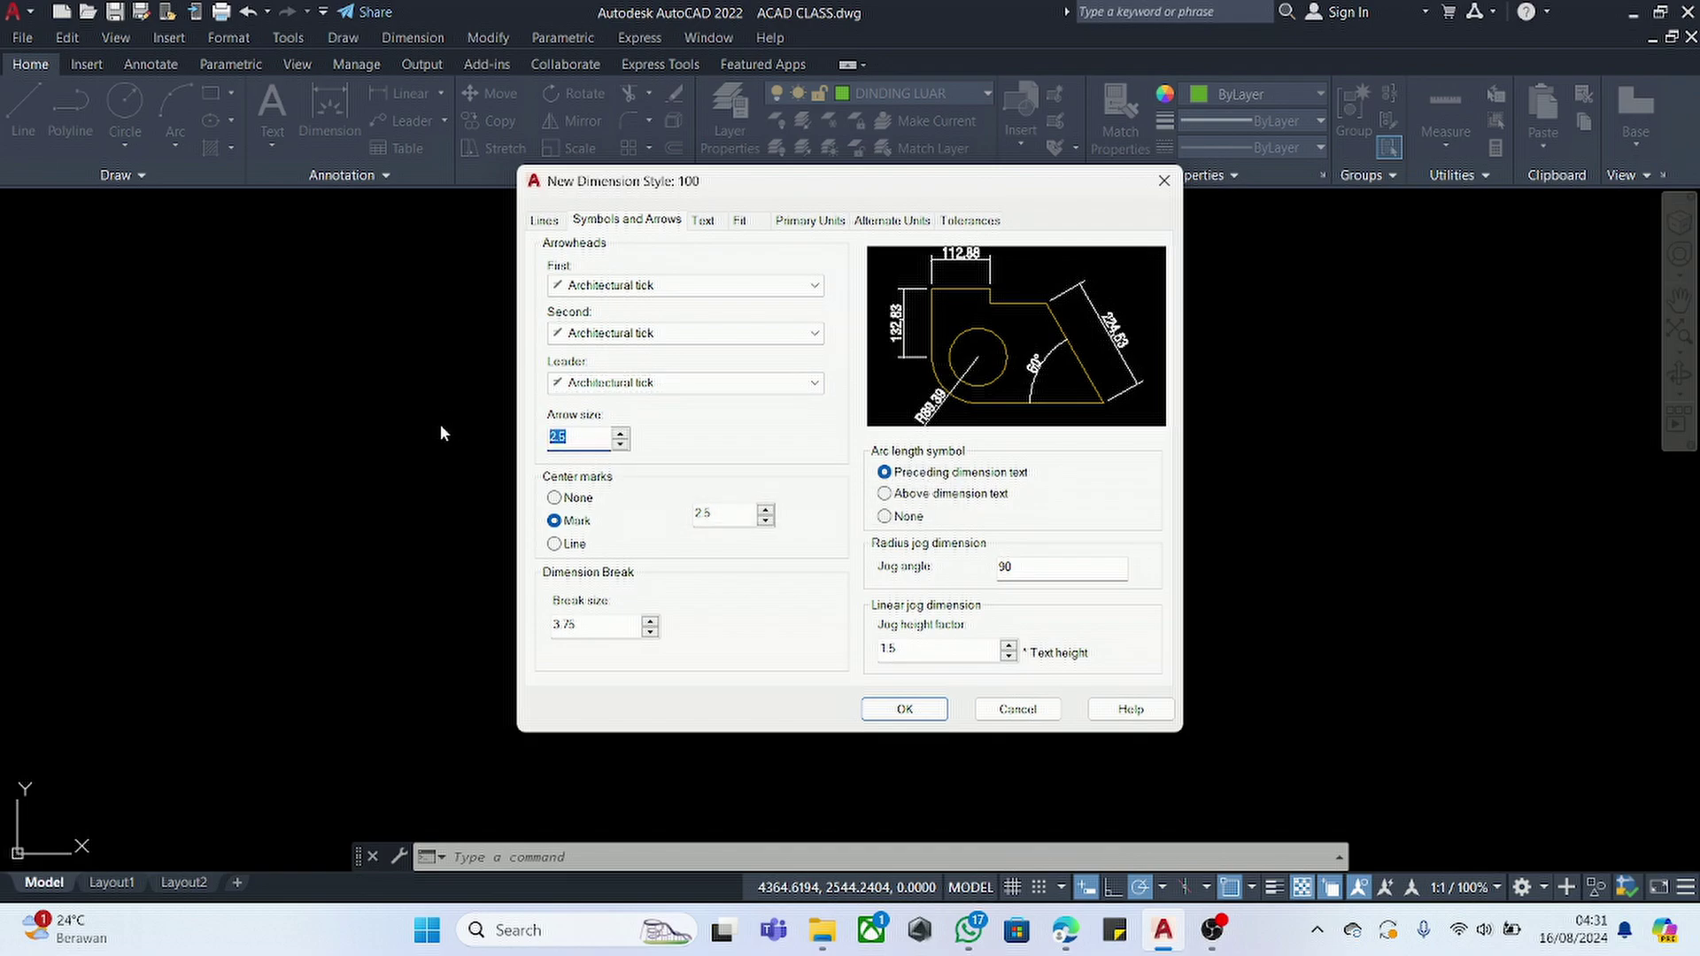
pyautogui.write('10')
pyautogui.press('Return')
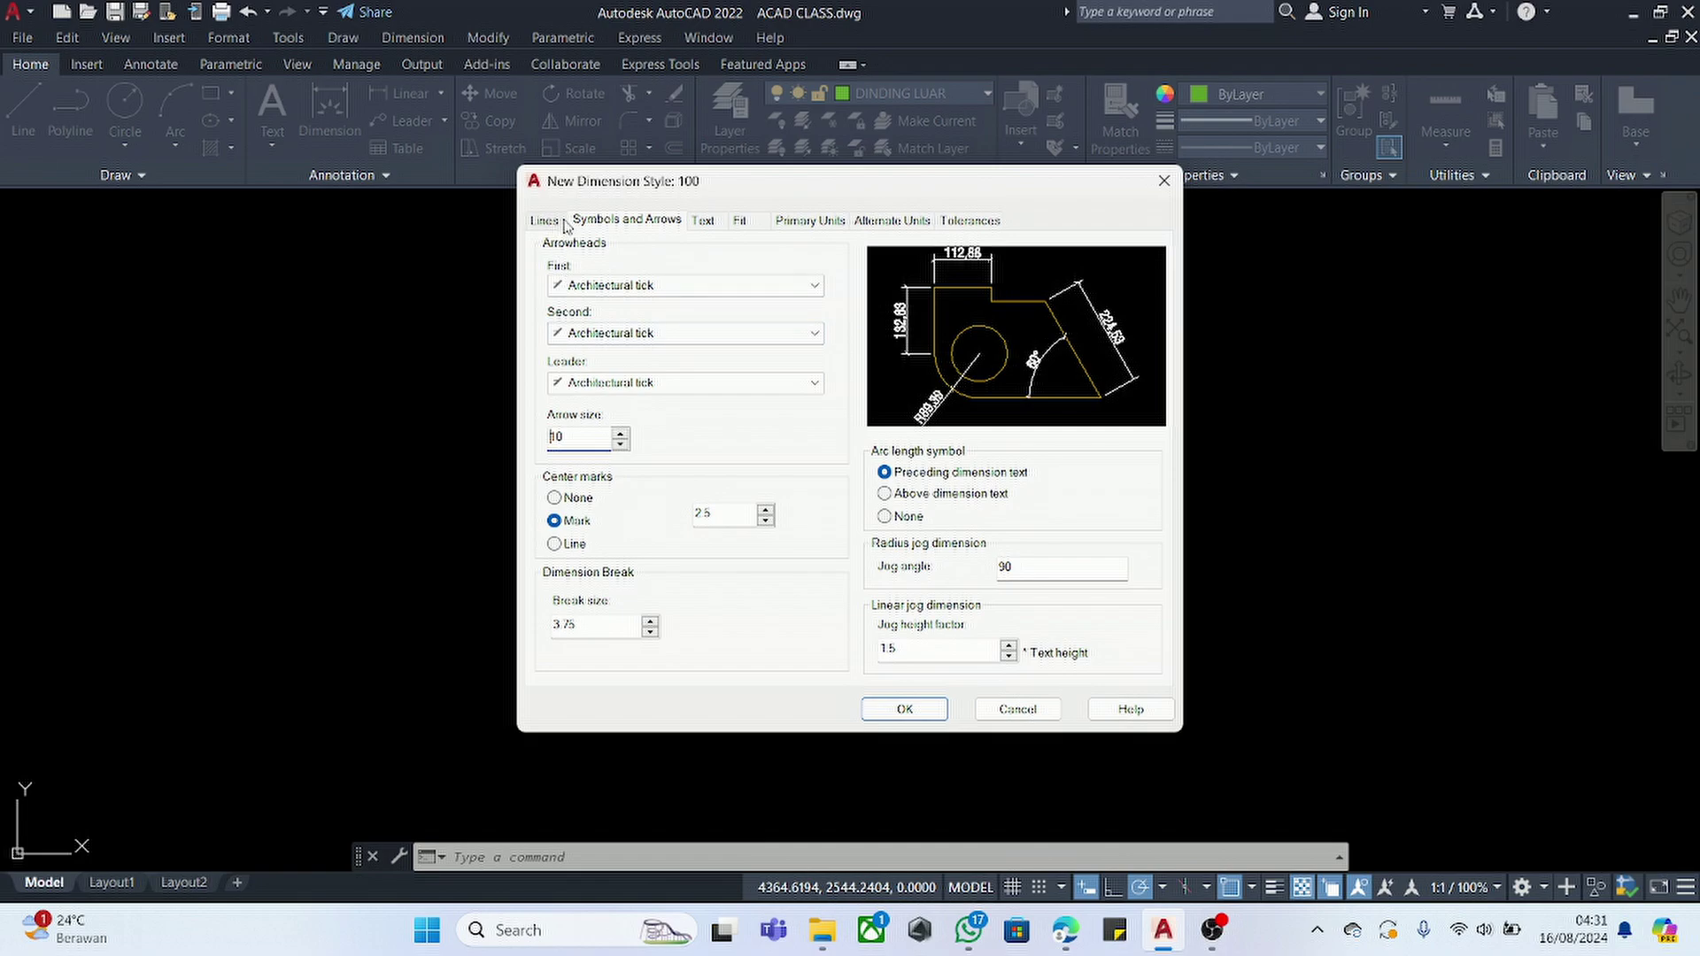
# - Make Standard the current text style and set the dimension text's offset from the dimension line to 5
pyautogui.click(707, 224)
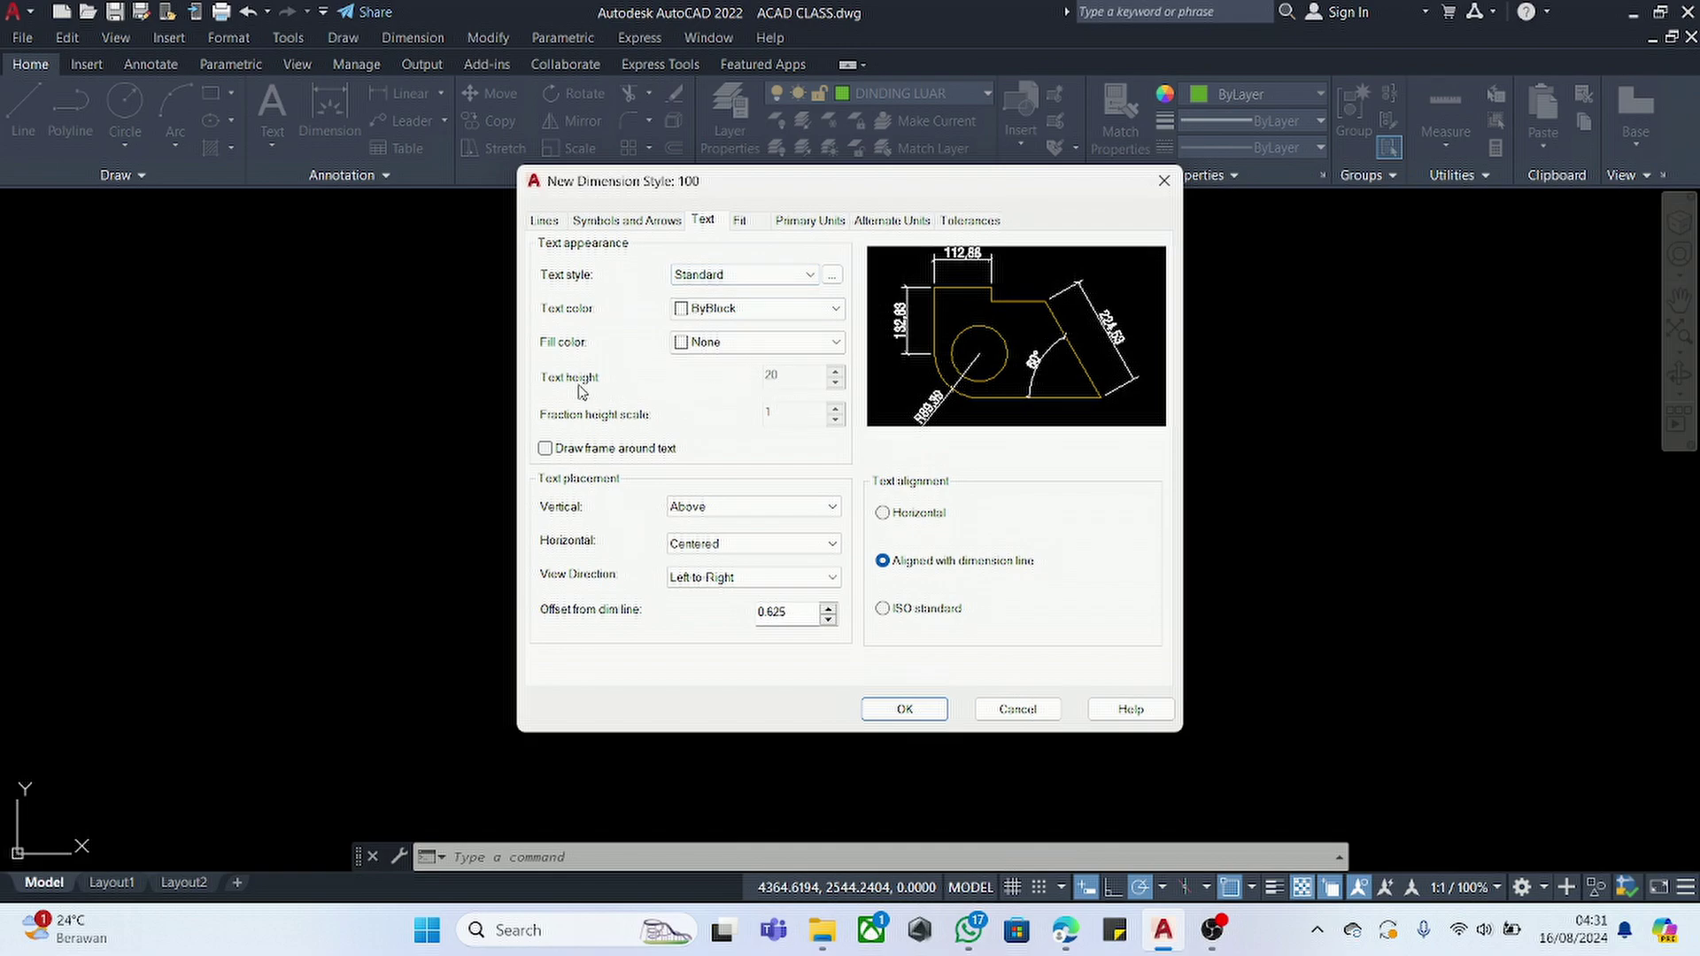
pyautogui.click(832, 276)
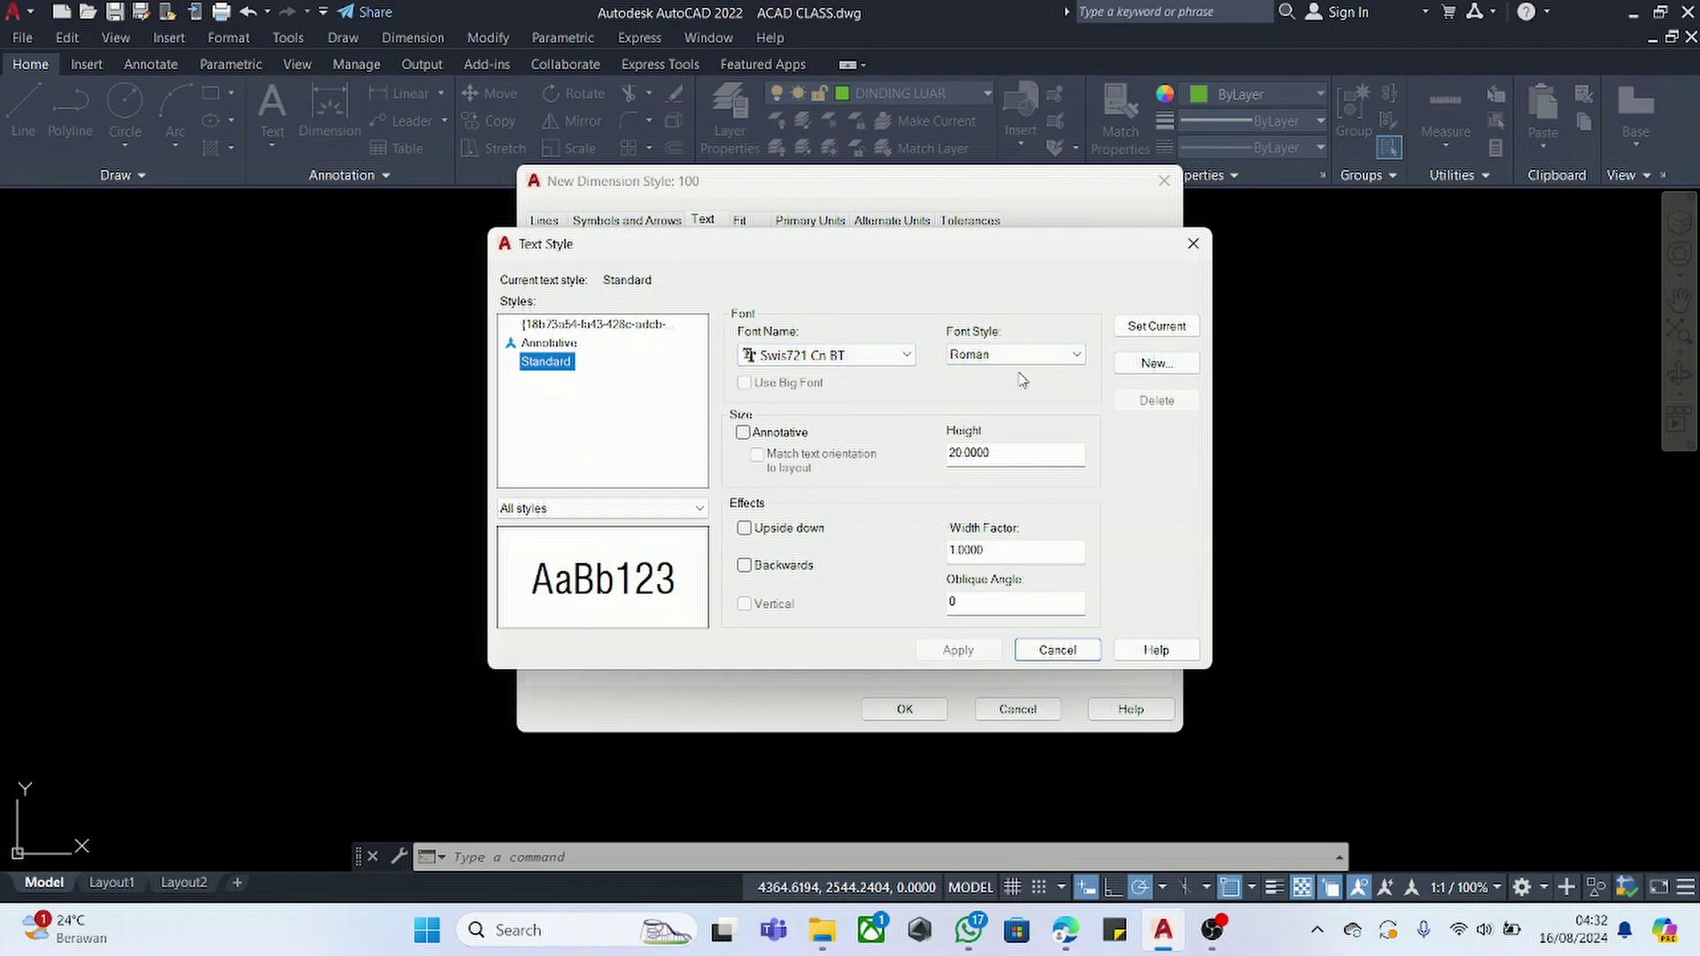
pyautogui.click(1149, 327)
pyautogui.click(1058, 651)
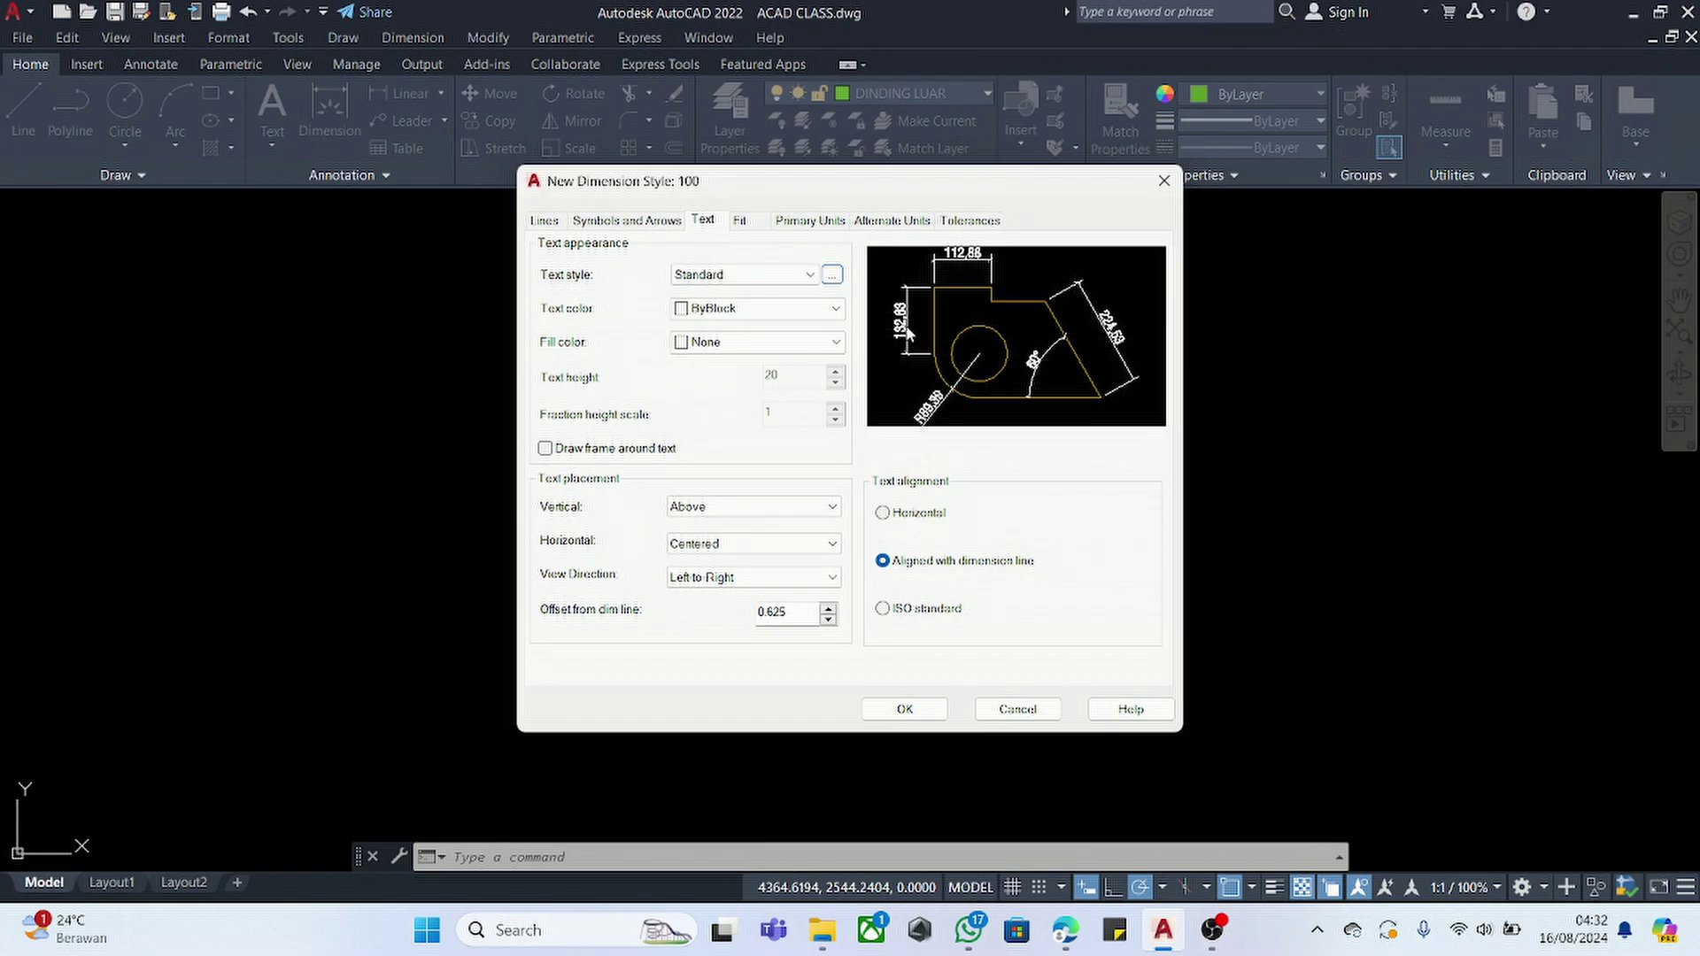
pyautogui.moveTo(810, 613); pyautogui.dragTo(730, 615)
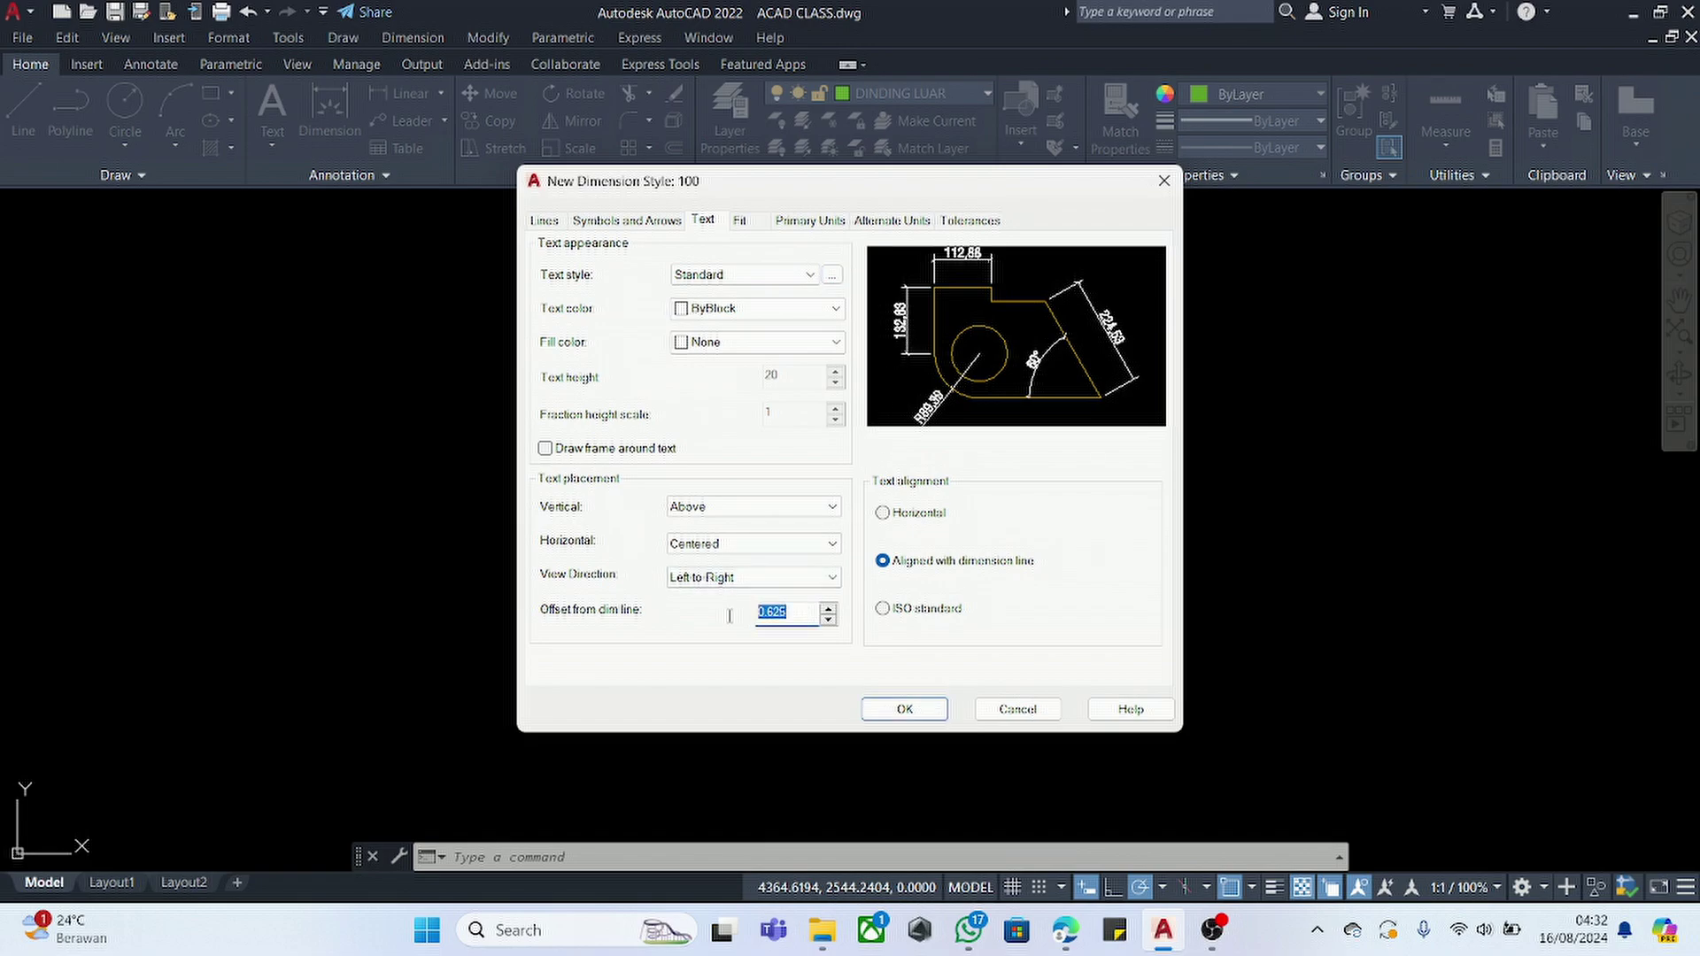
pyautogui.write('10')
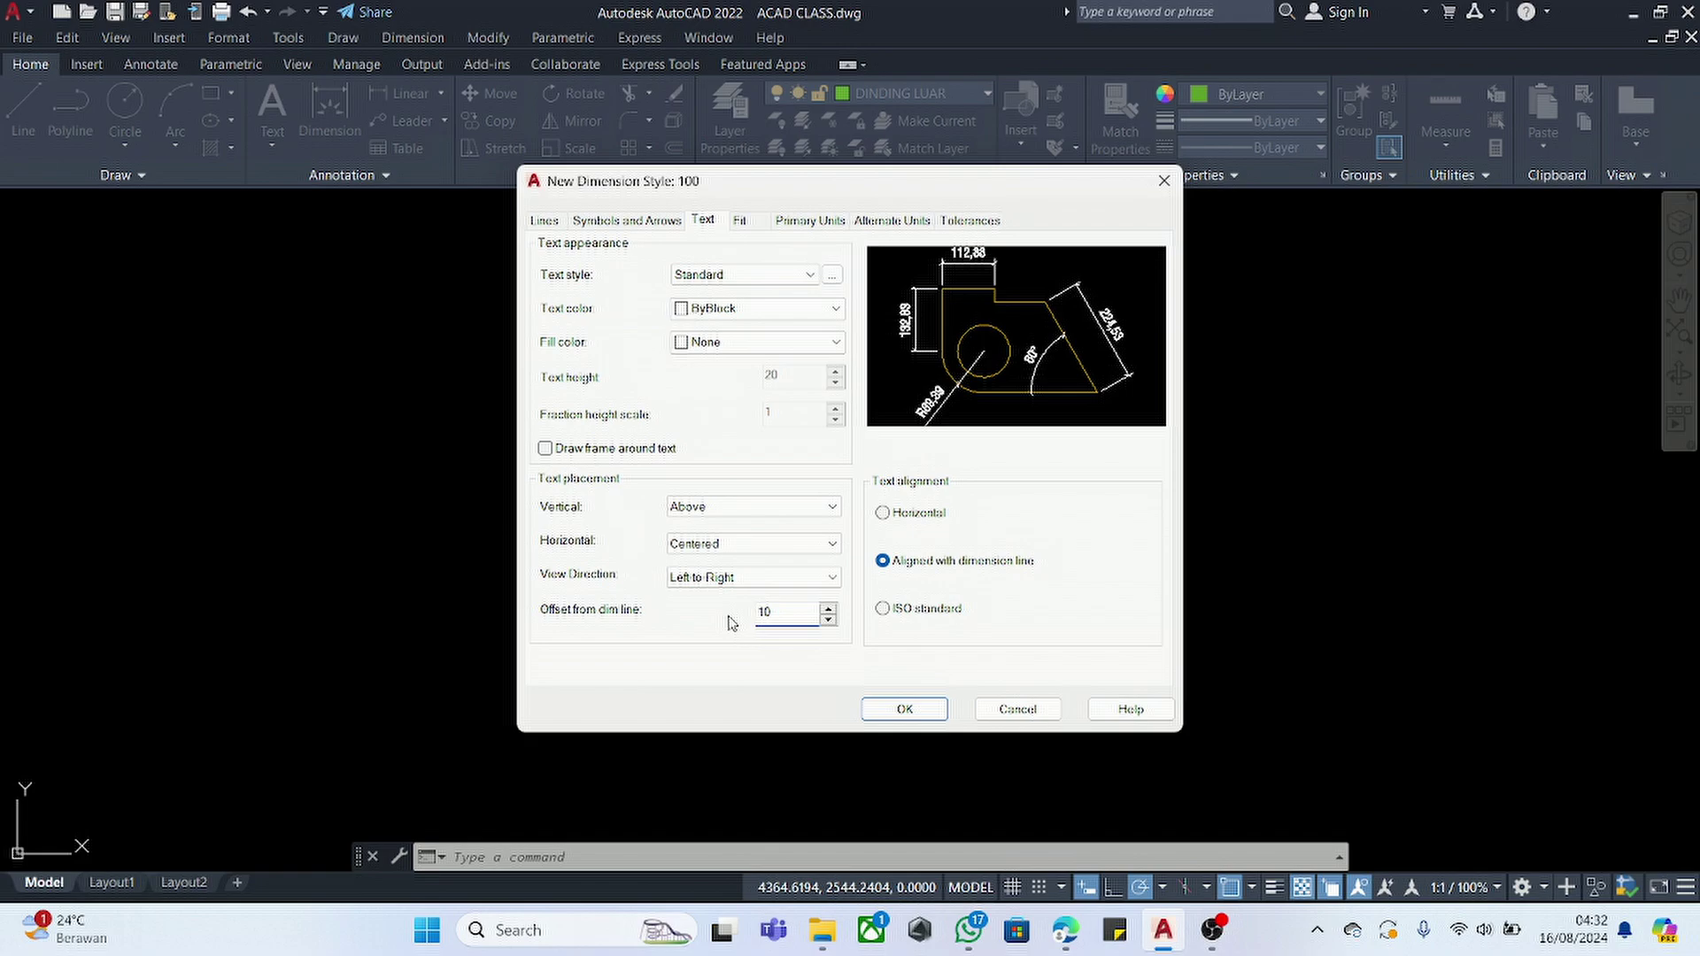
pyautogui.moveTo(776, 615); pyautogui.dragTo(719, 603)
pyautogui.write('5')
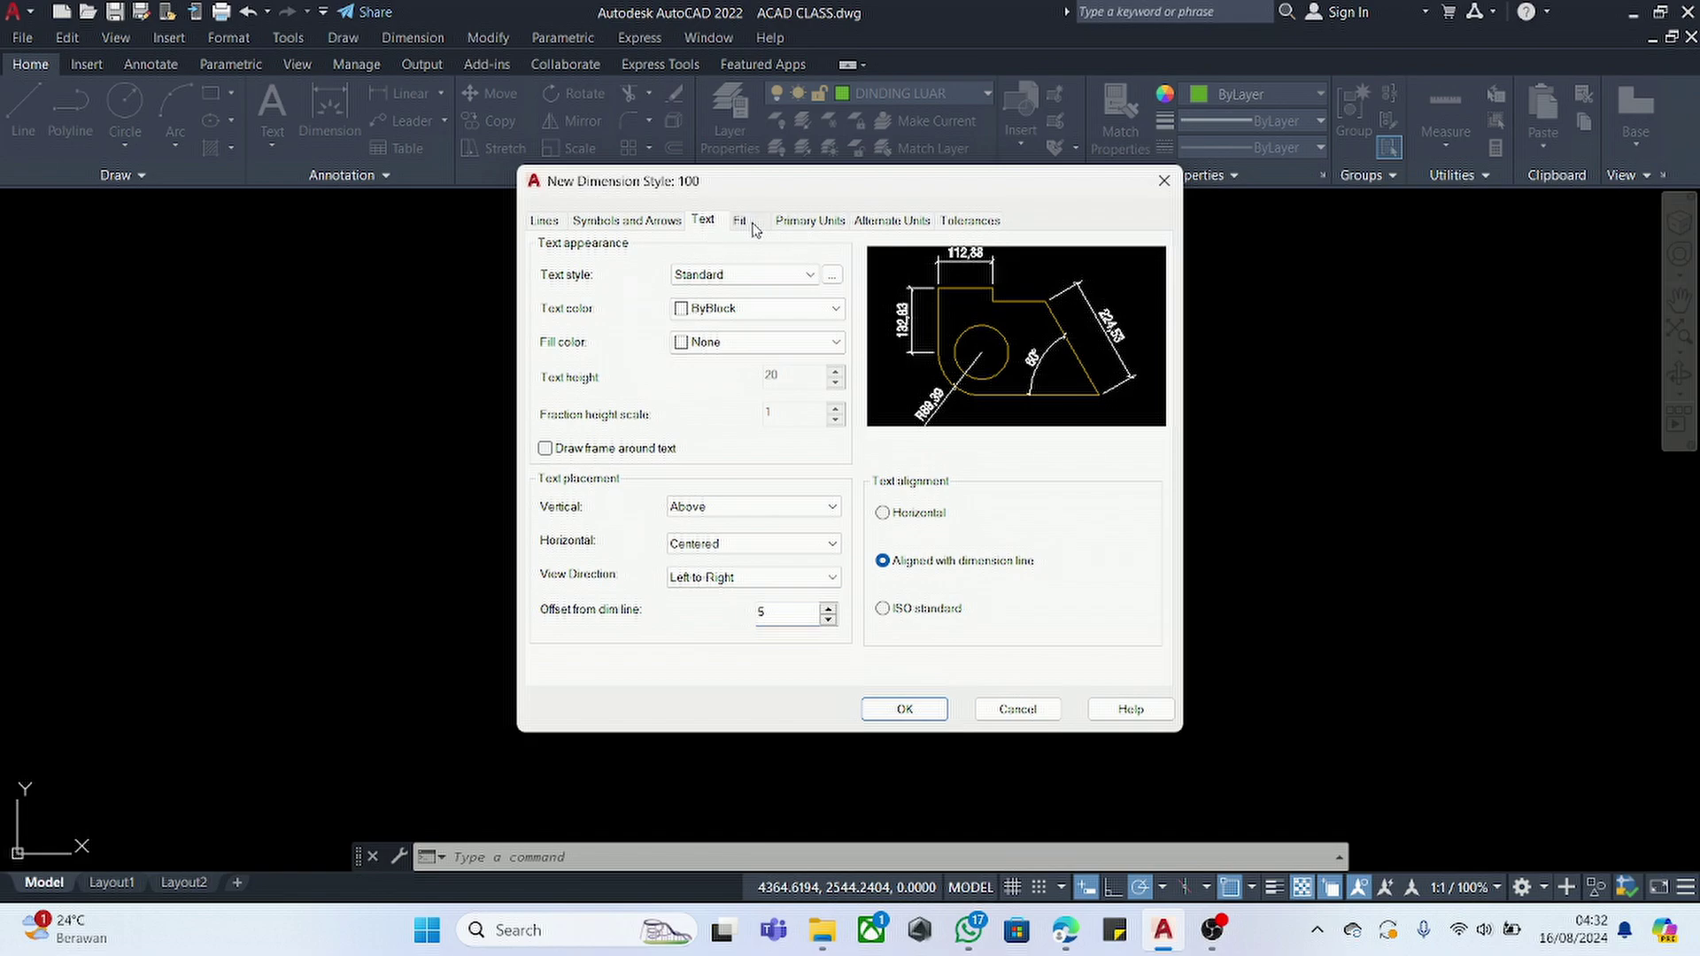
# - Set the linear dimension precision to 0 in style 100's primary units and return to its line settings
pyautogui.click(791, 223)
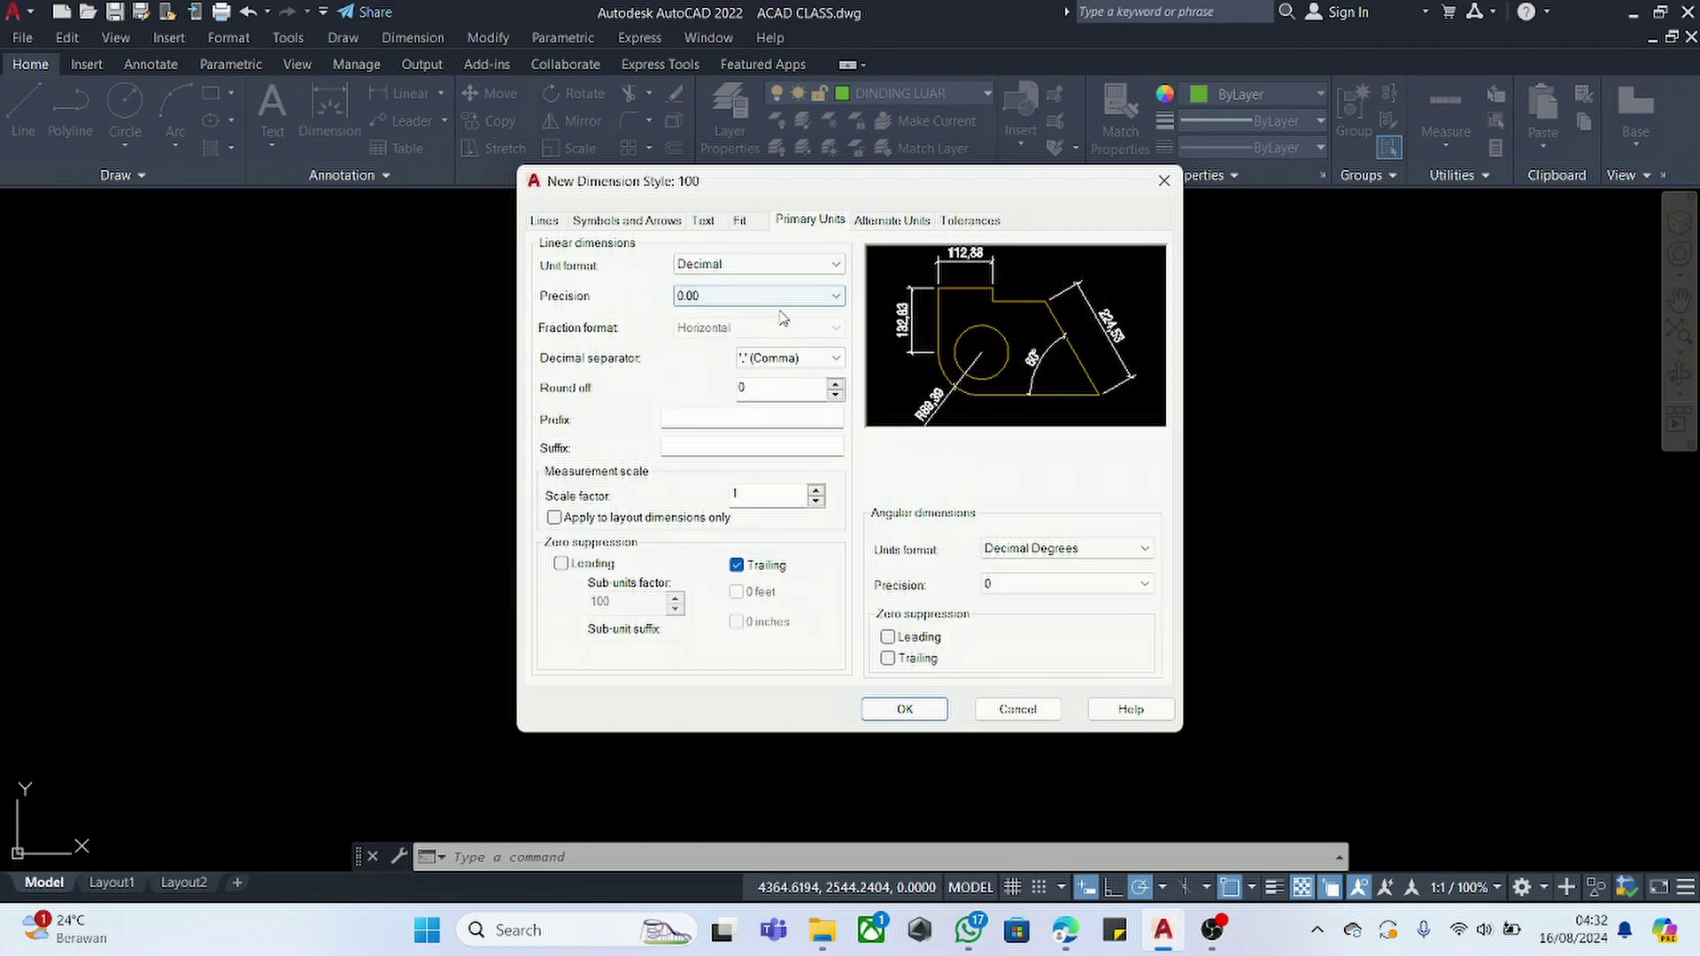
pyautogui.click(777, 299)
pyautogui.click(762, 315)
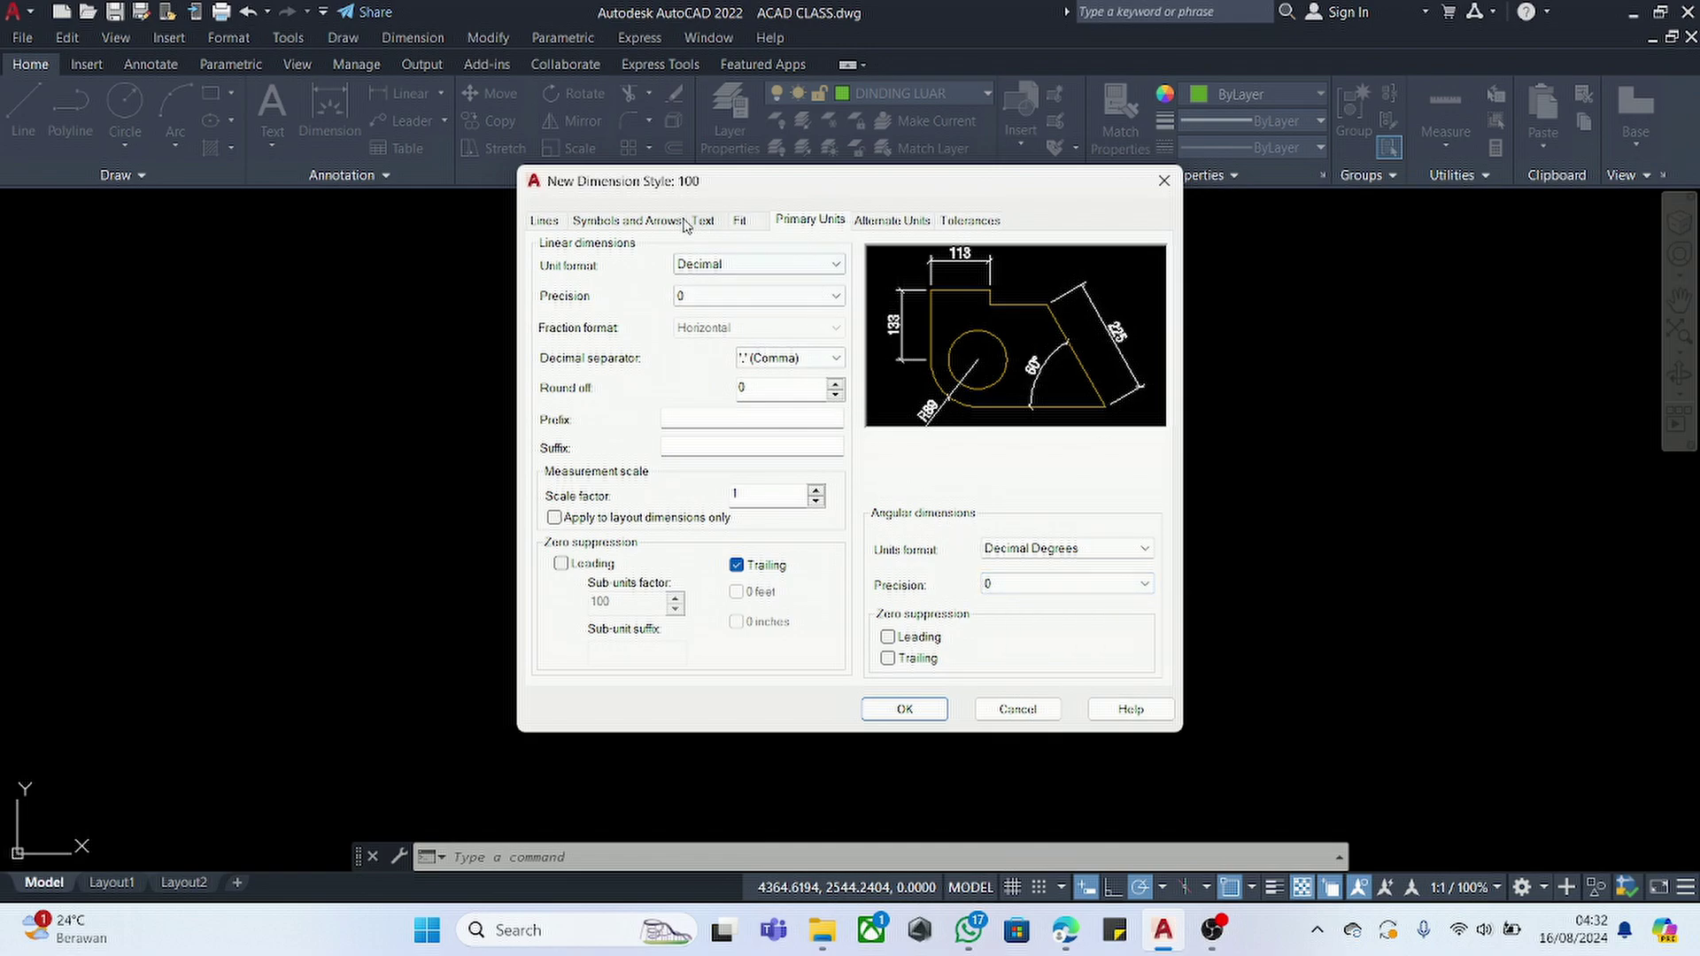
pyautogui.click(544, 223)
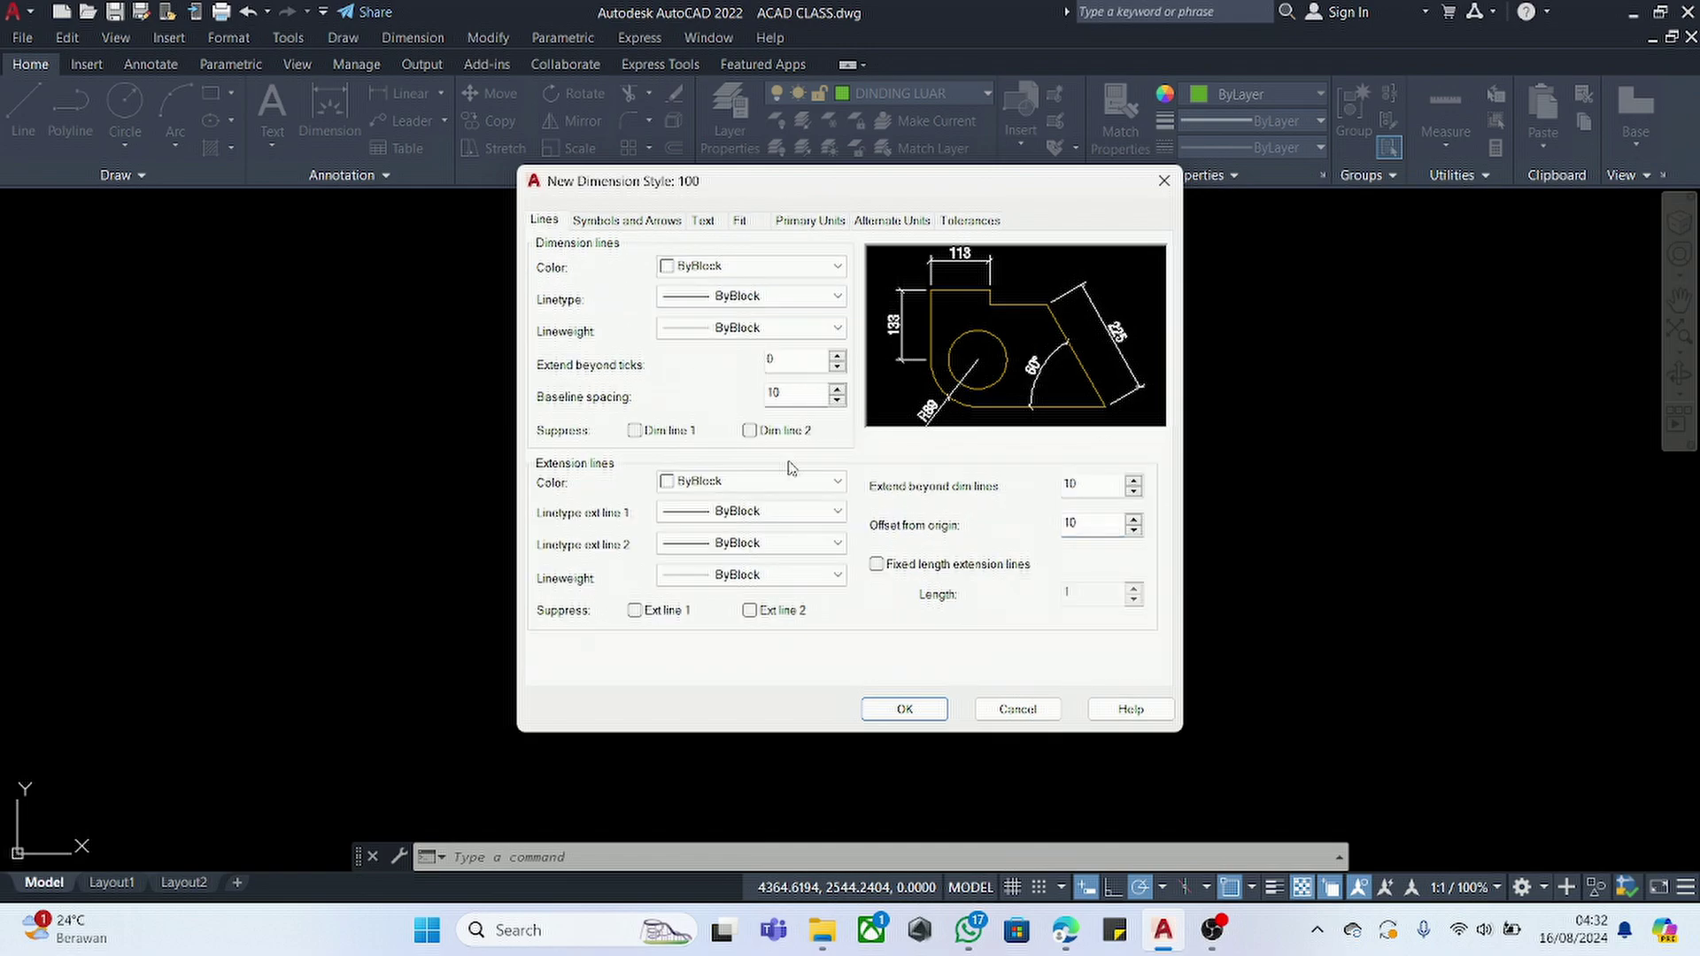
# - Save style 100, modify it to extend dimension lines 10 beyond the ticks, and close the dimension style manager
pyautogui.click(905, 711)
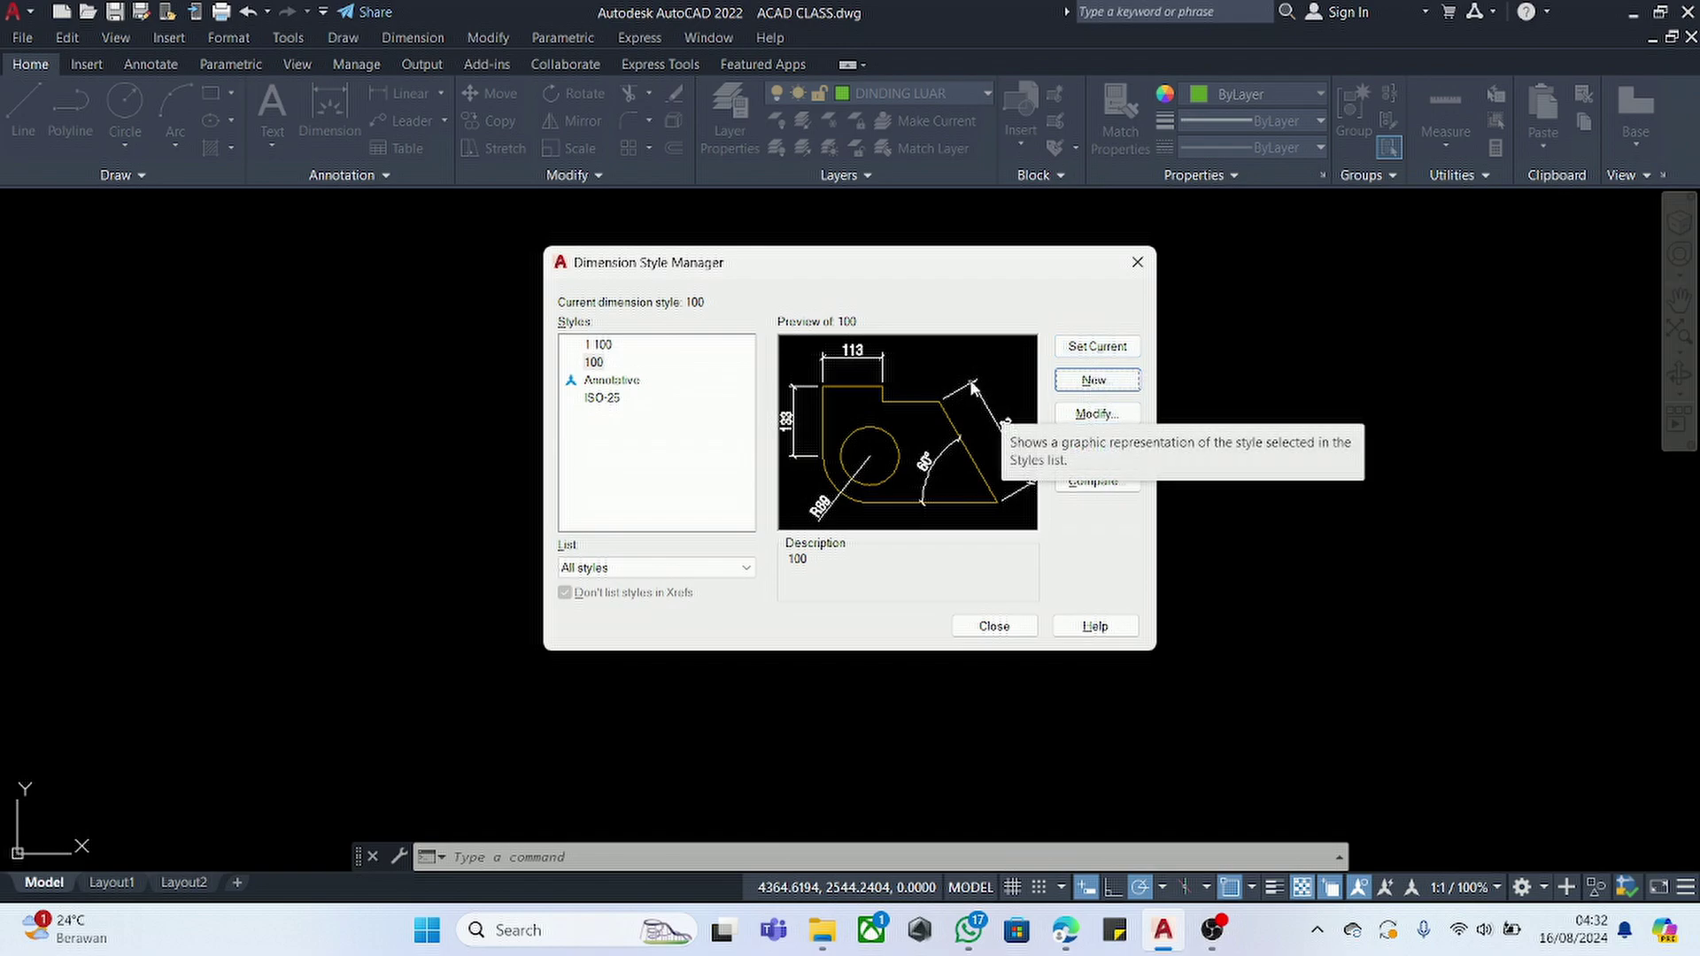
pyautogui.click(1096, 414)
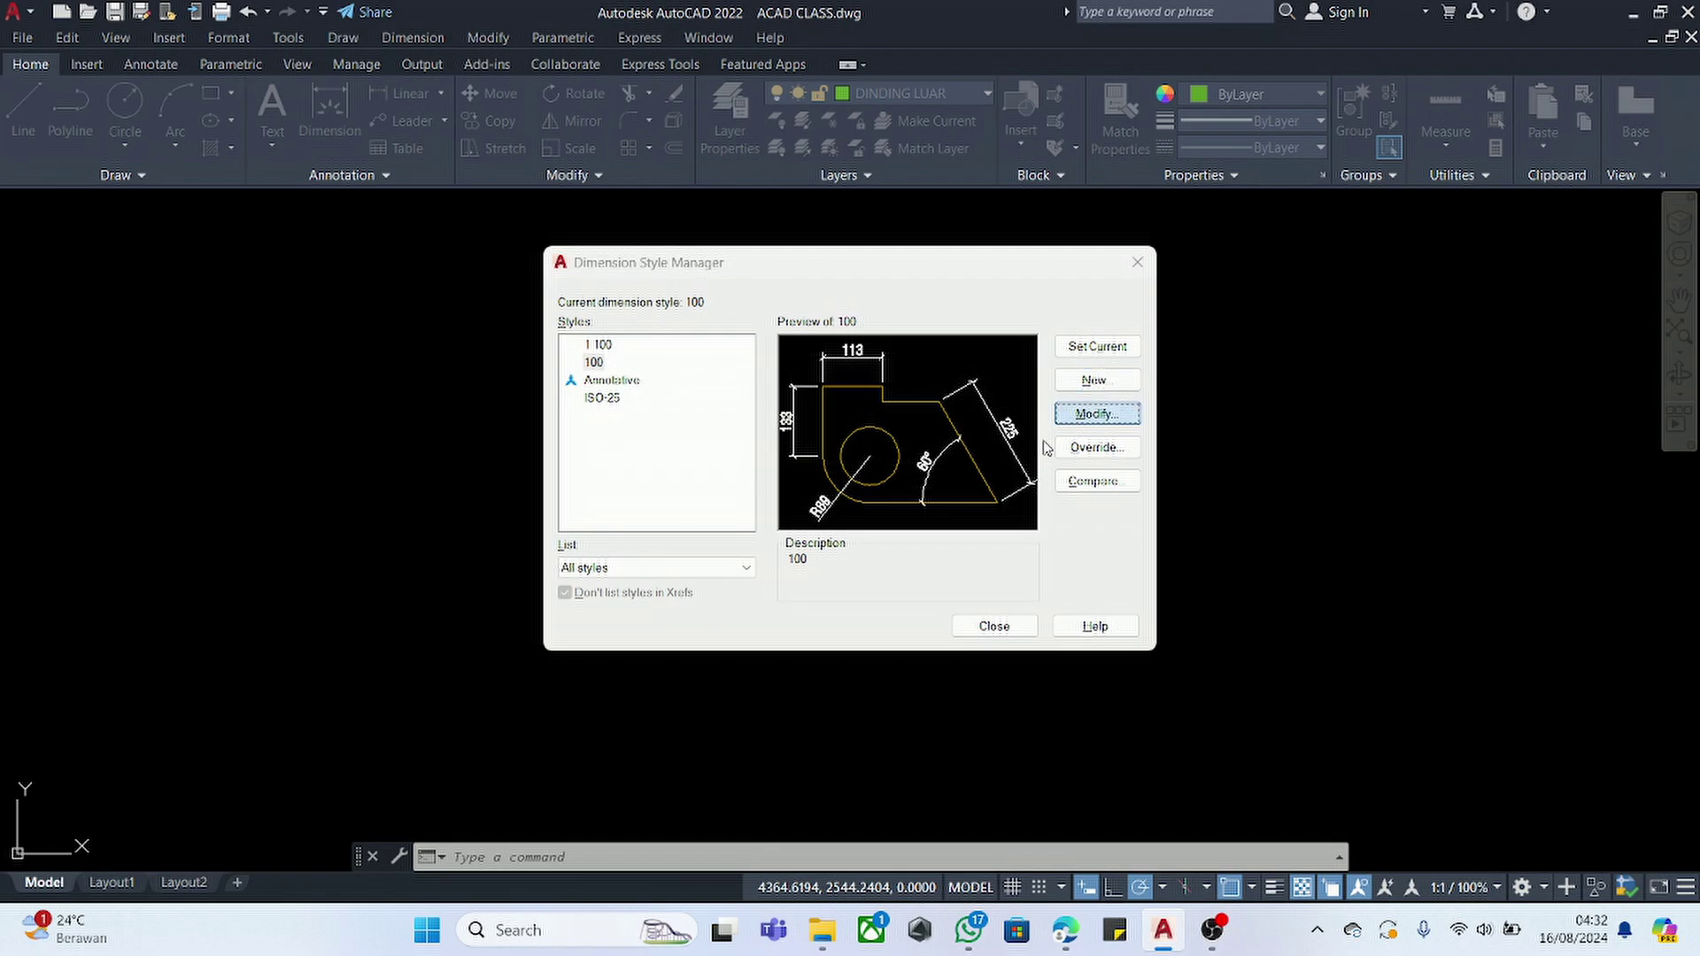
pyautogui.click(556, 223)
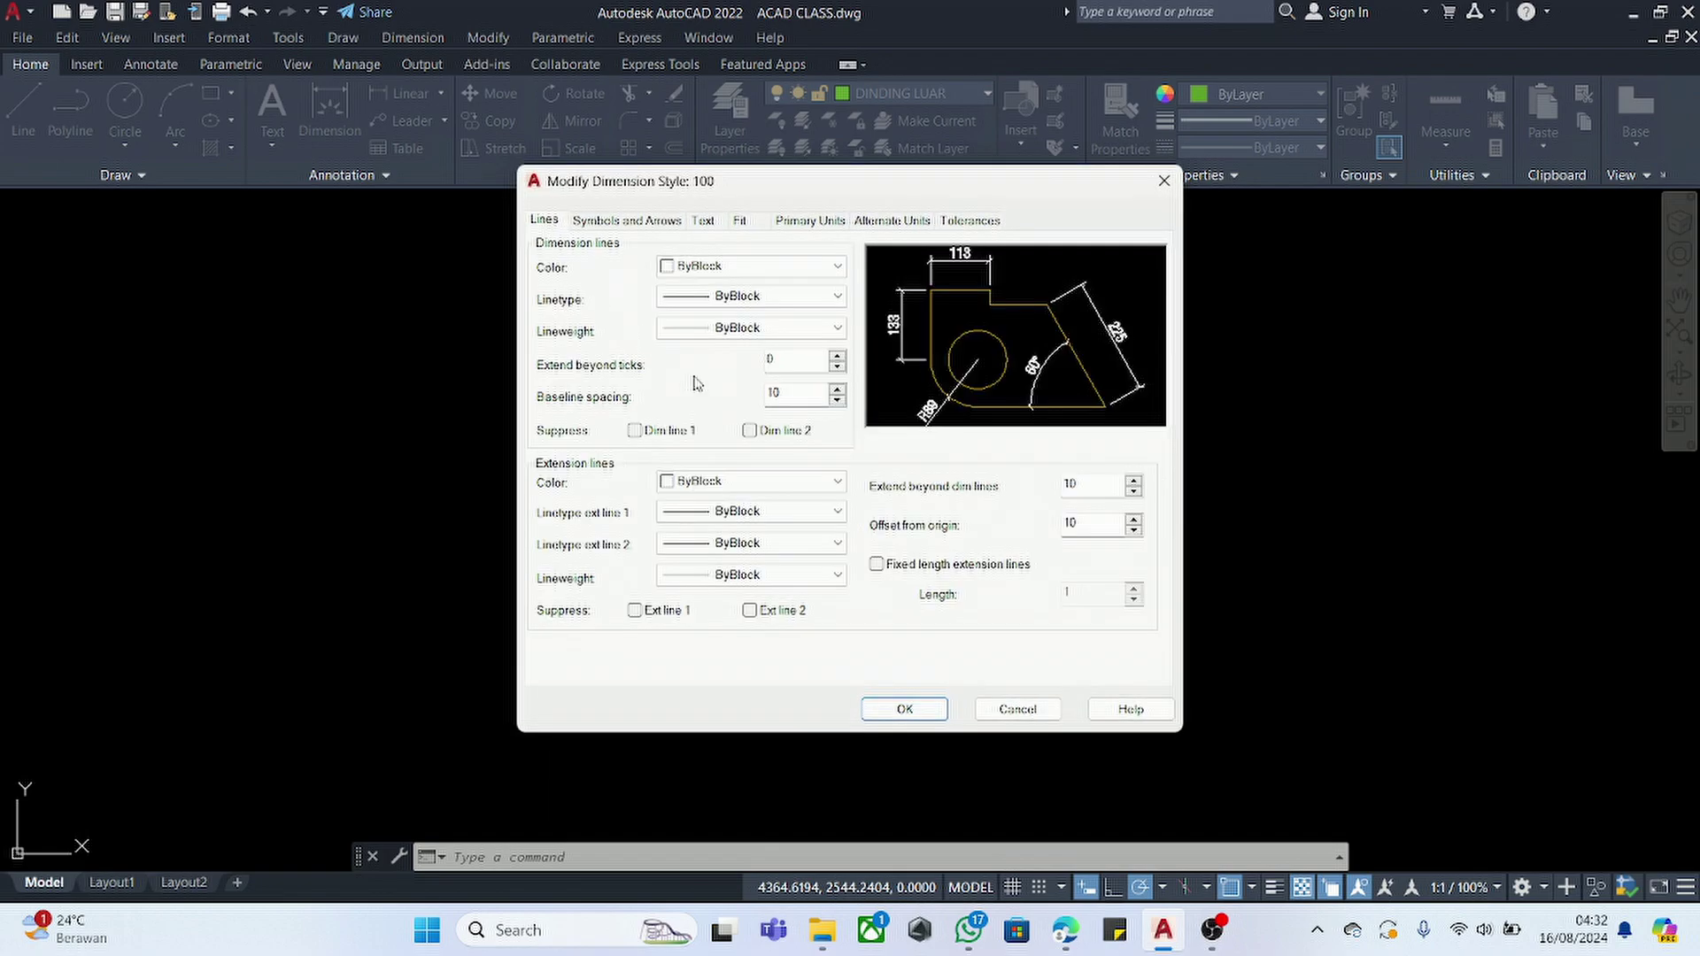
pyautogui.doubleClick(787, 366)
pyautogui.write('1')
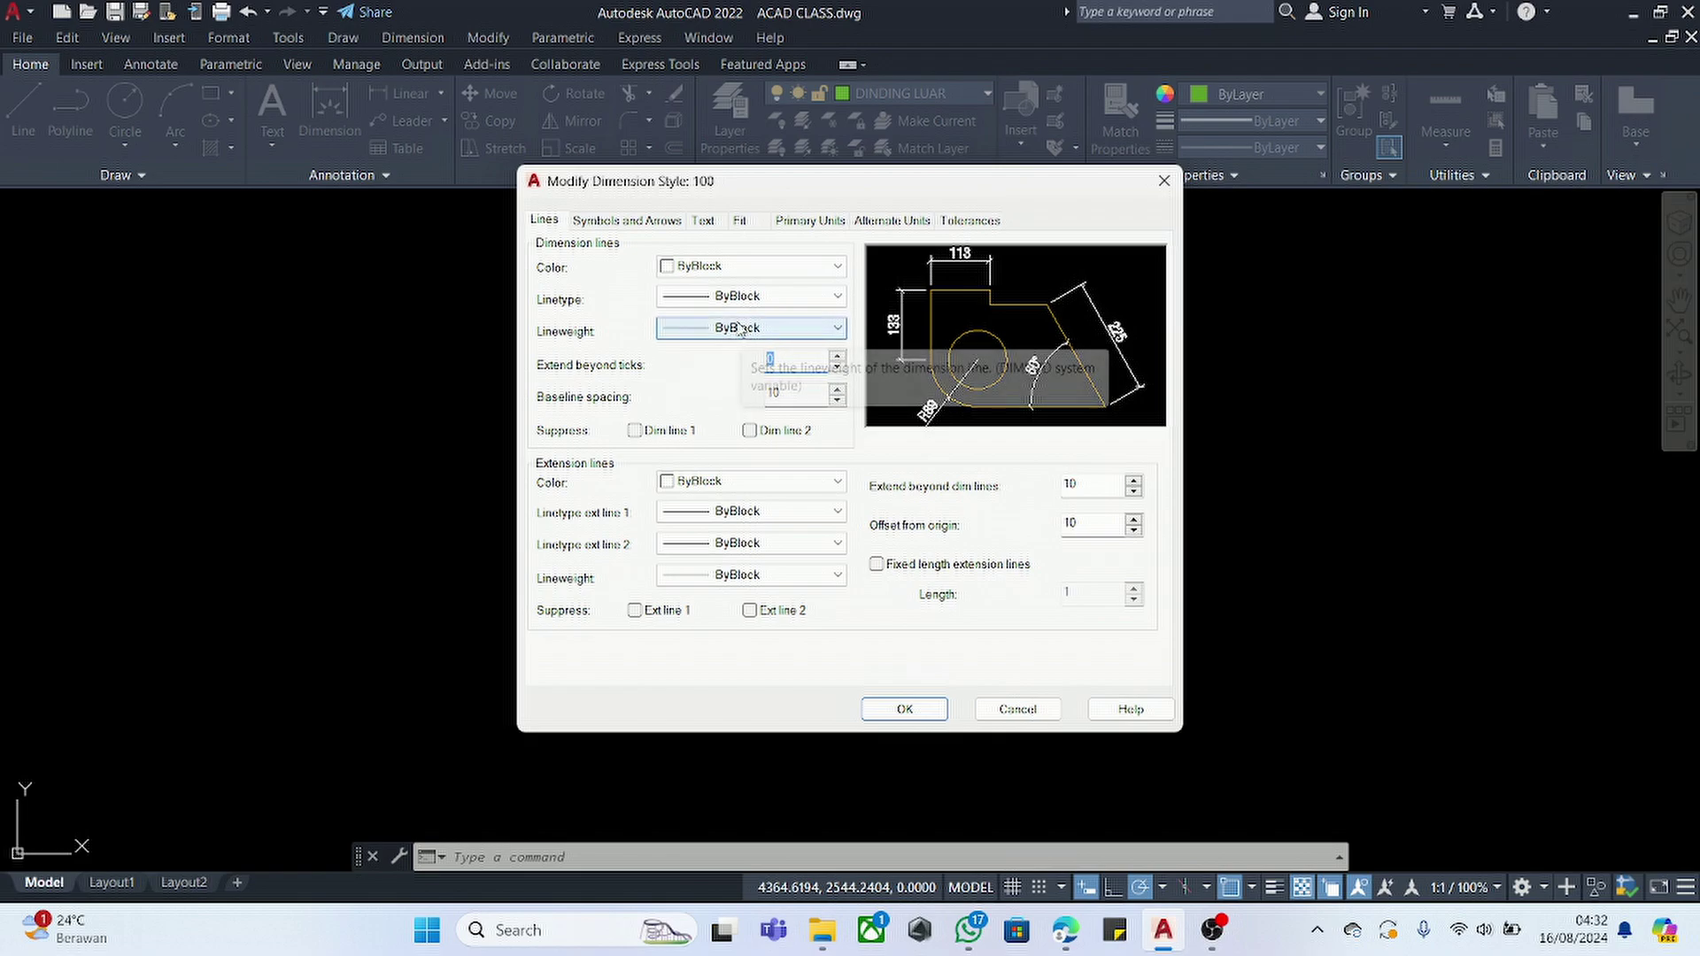
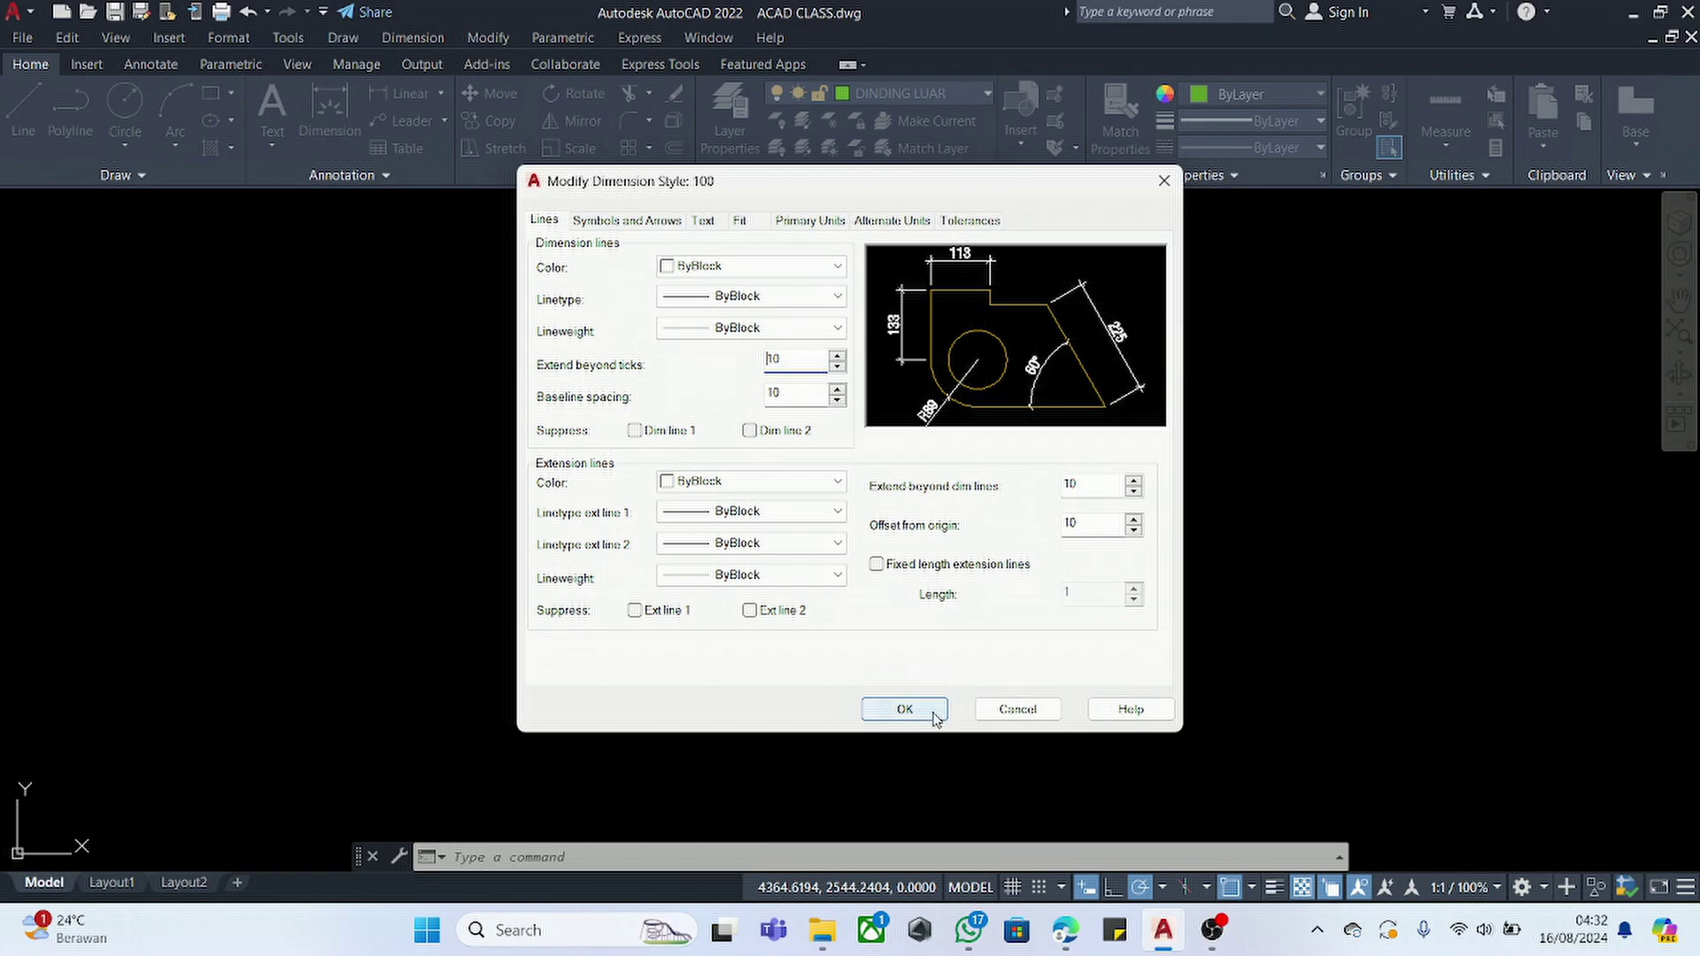
pyautogui.click(905, 710)
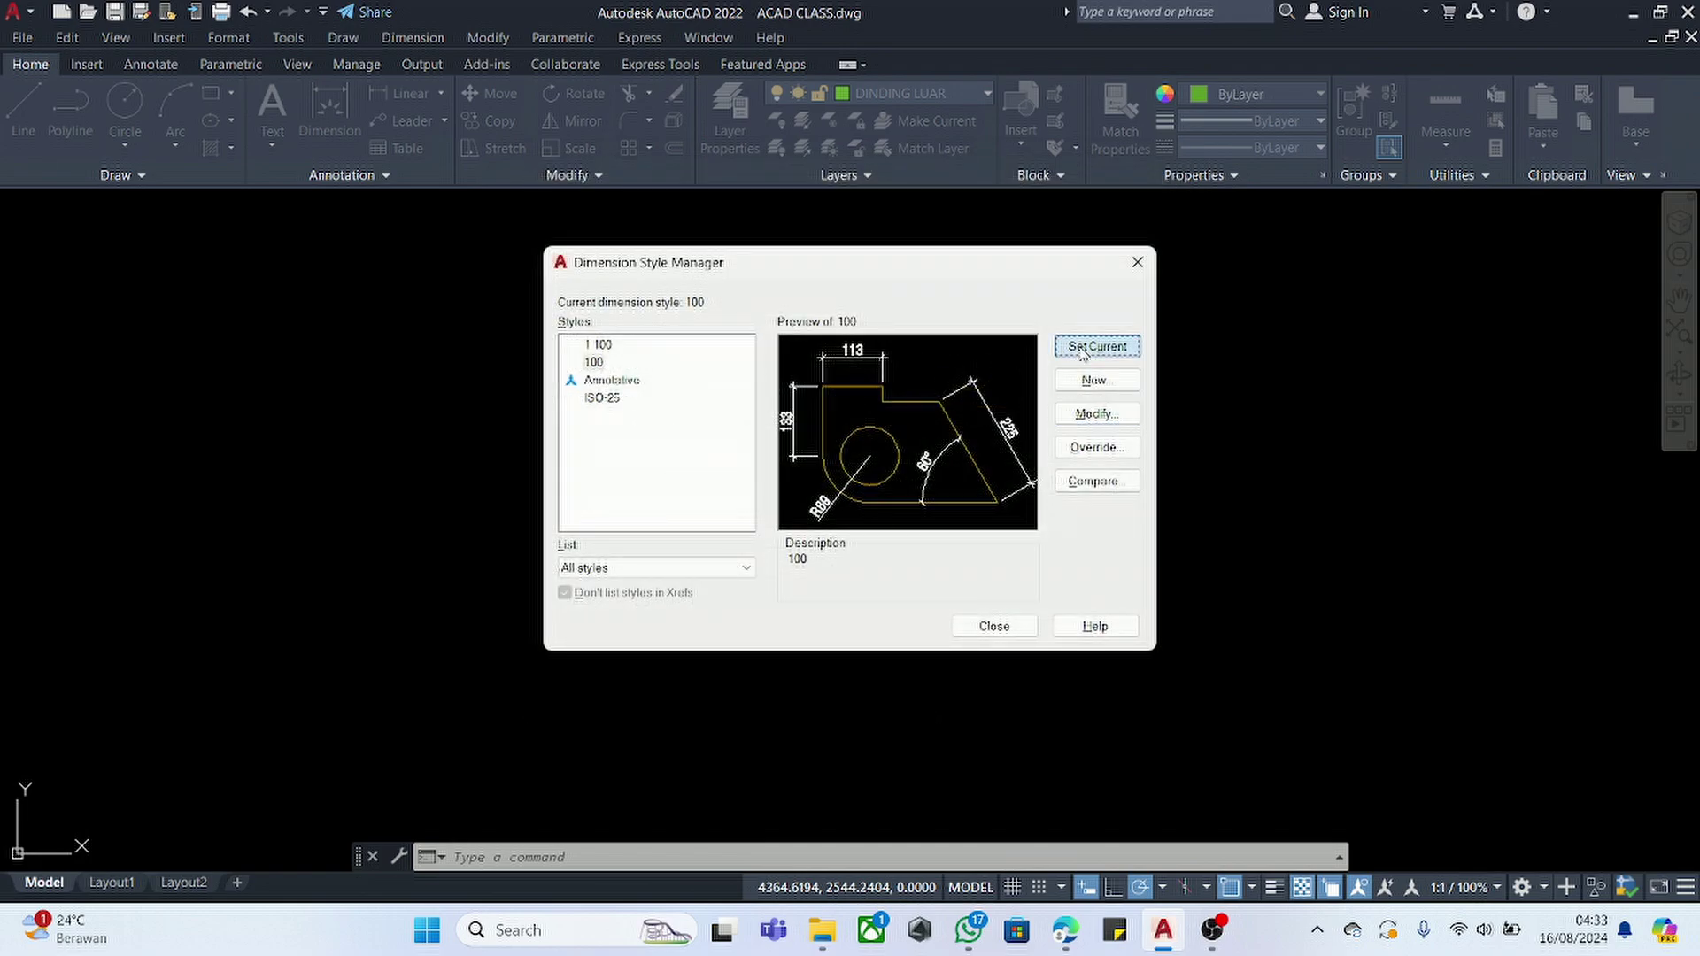
pyautogui.click(1138, 263)
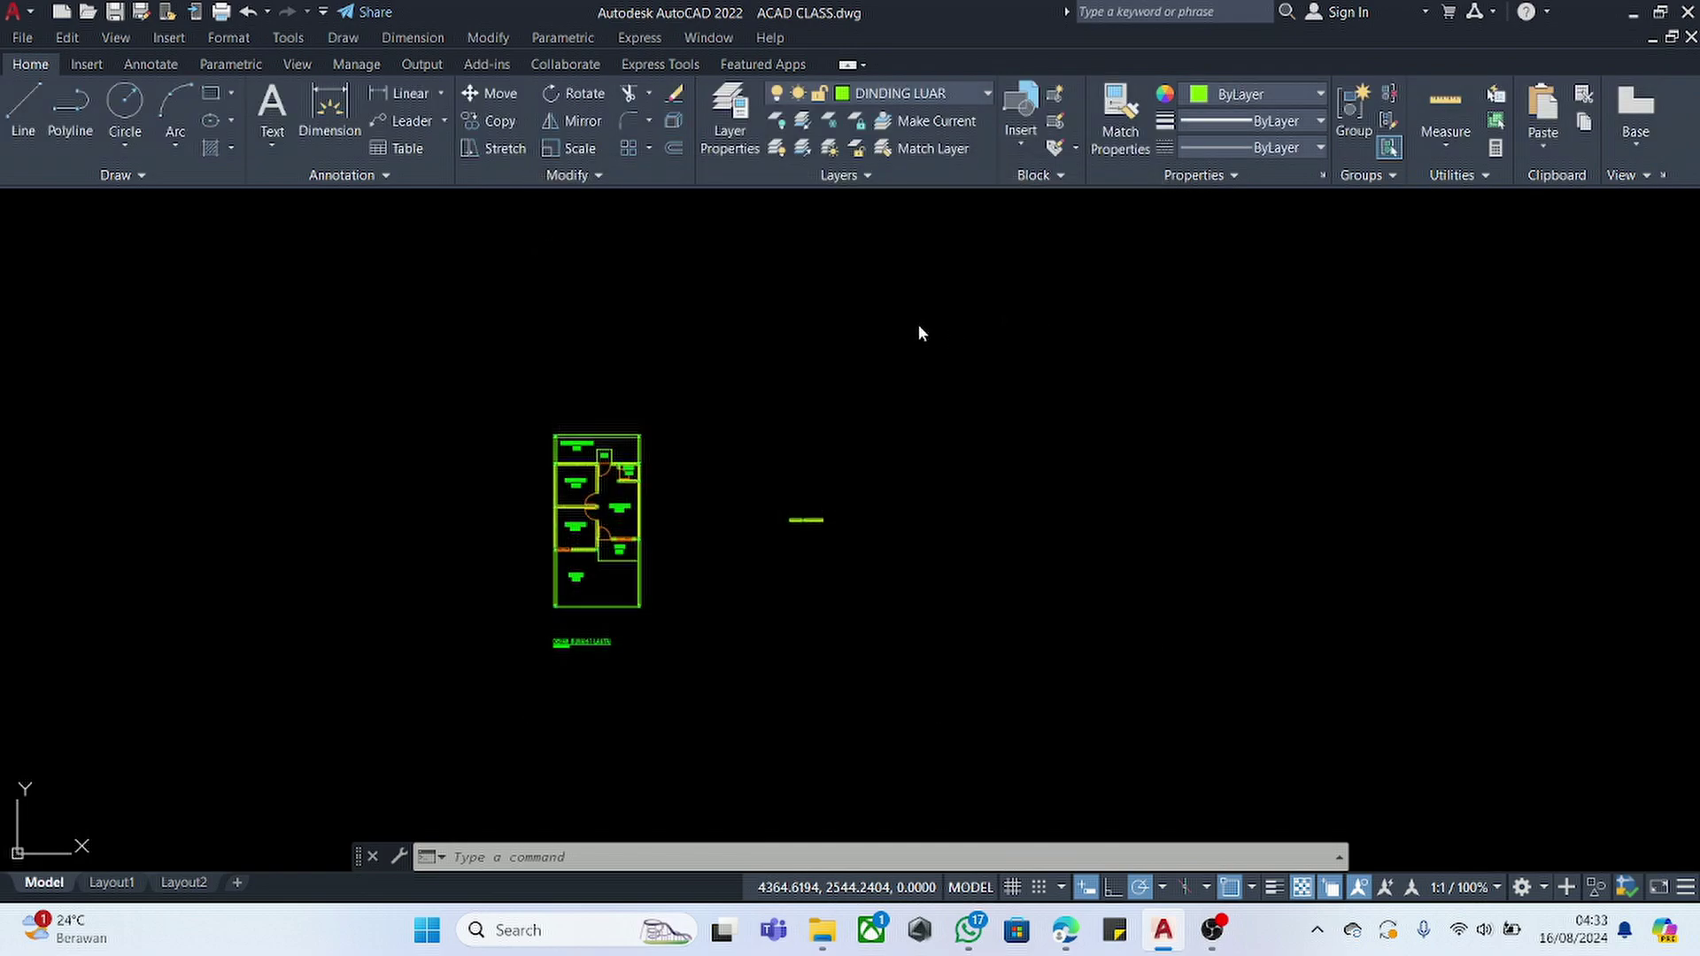
# - Make DIMENSI the current layer and place a linear dimension of the plan's full width above the back wall
pyautogui.click(944, 100)
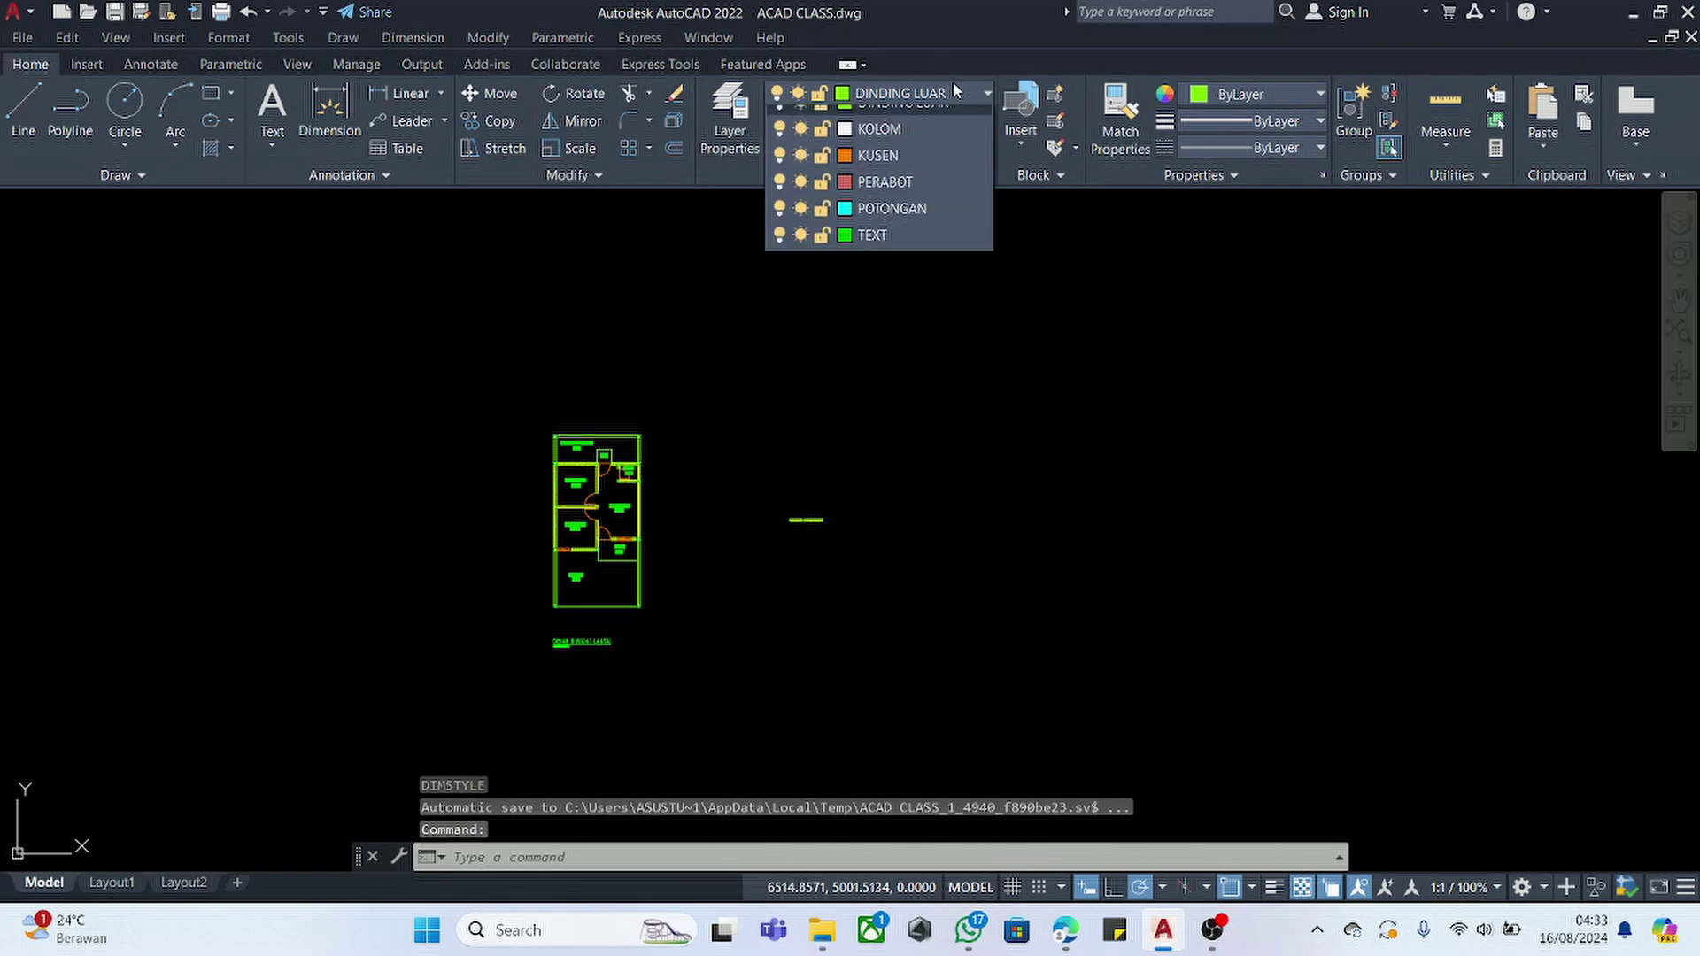
pyautogui.click(903, 226)
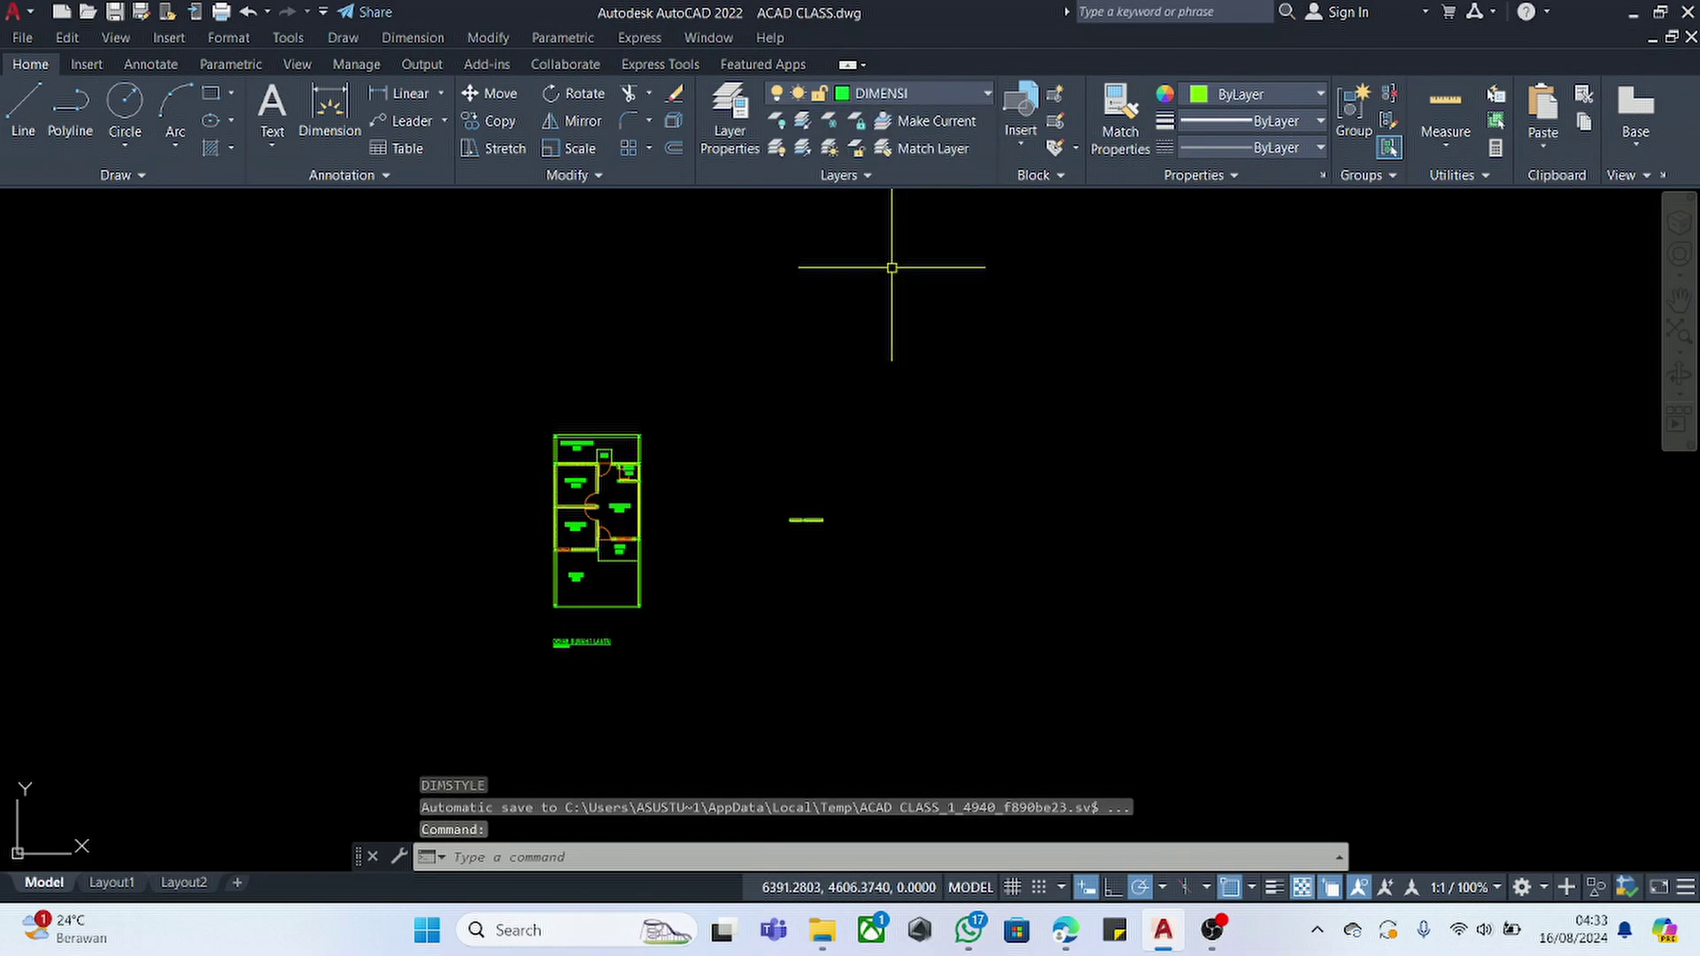
pyautogui.write('d')
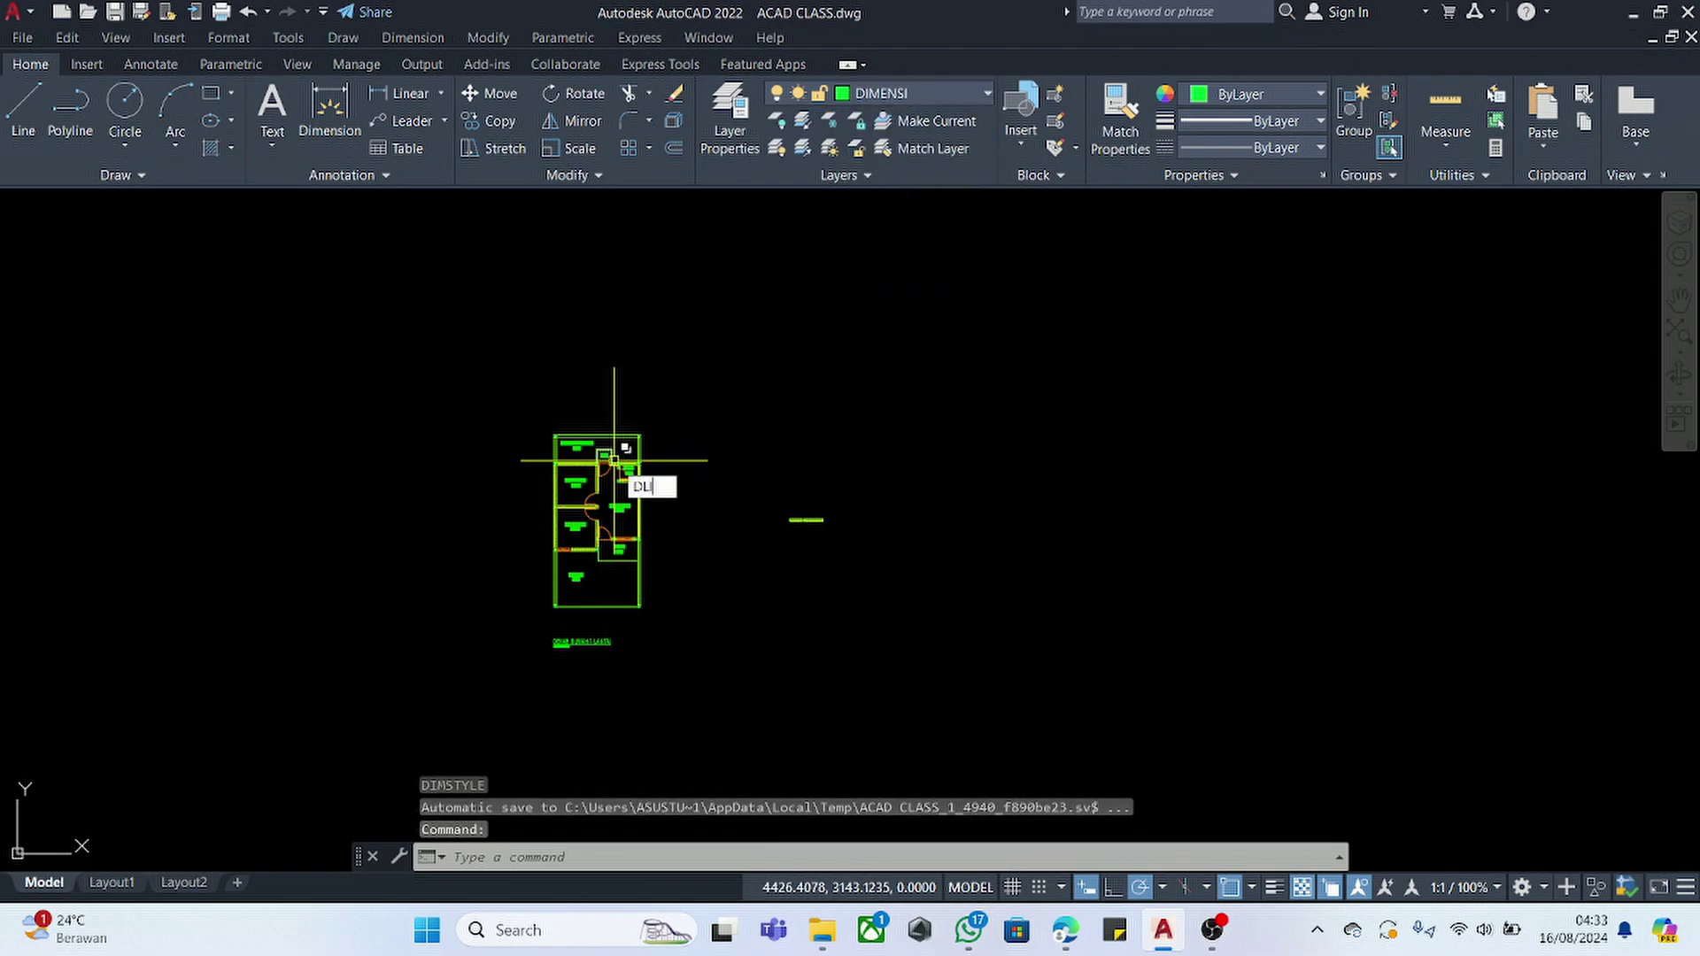
pyautogui.write('li')
pyautogui.press('Return')
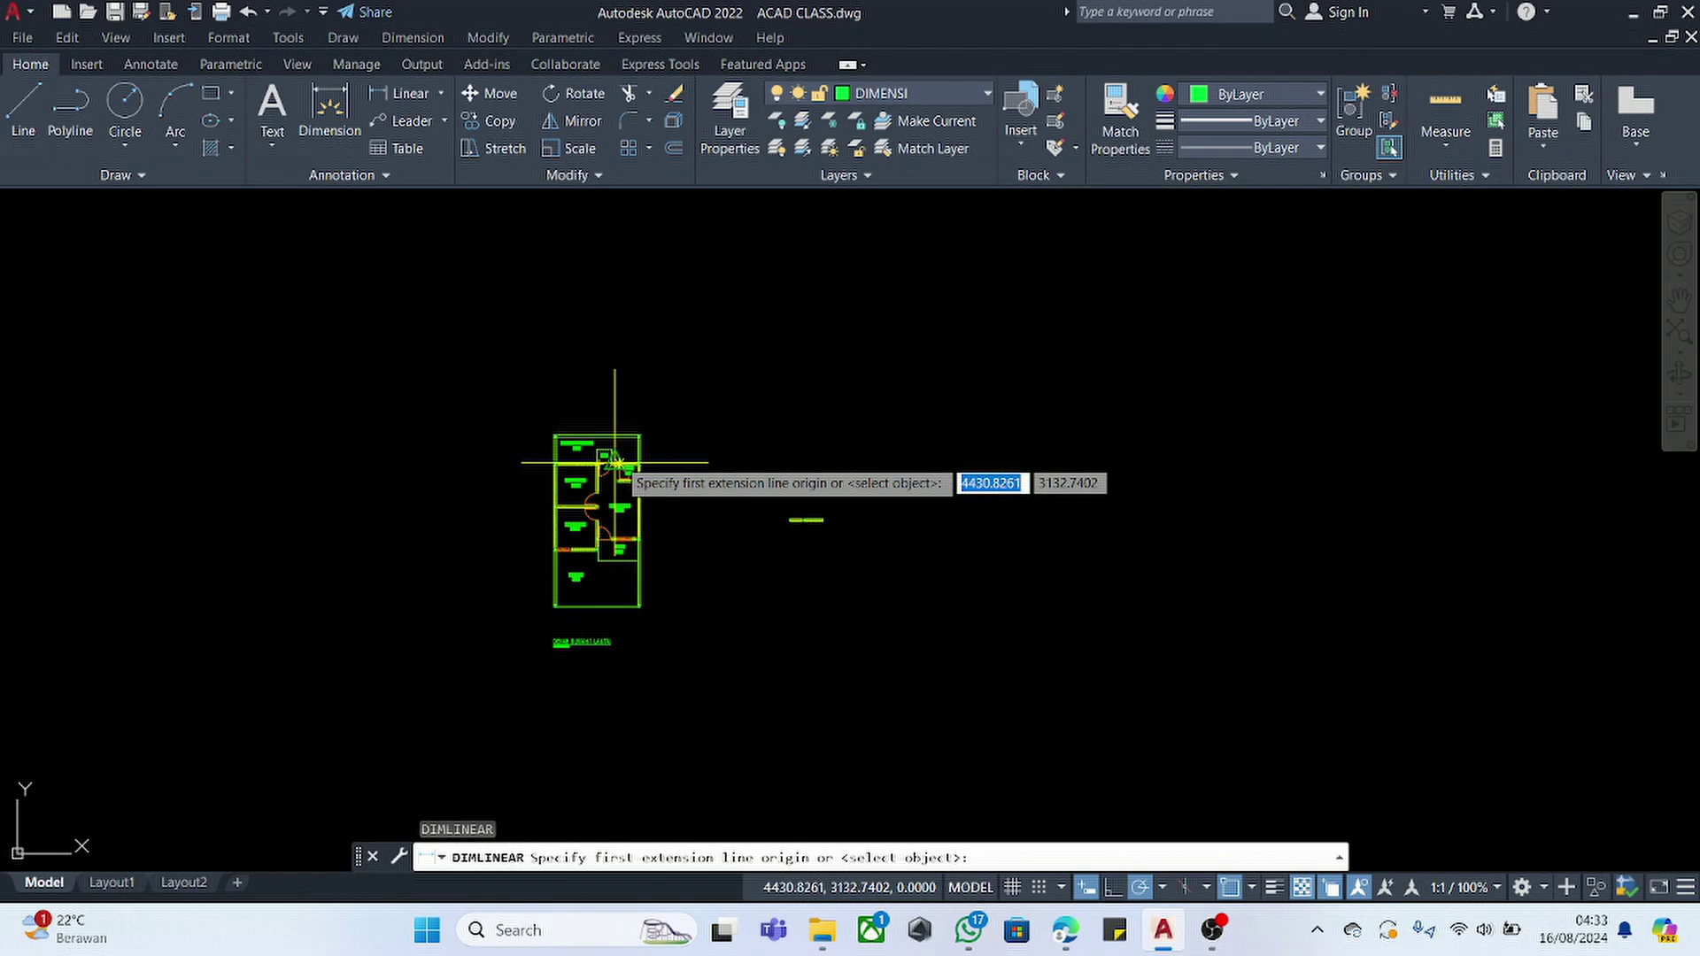
pyautogui.scroll(10, 559, 430)
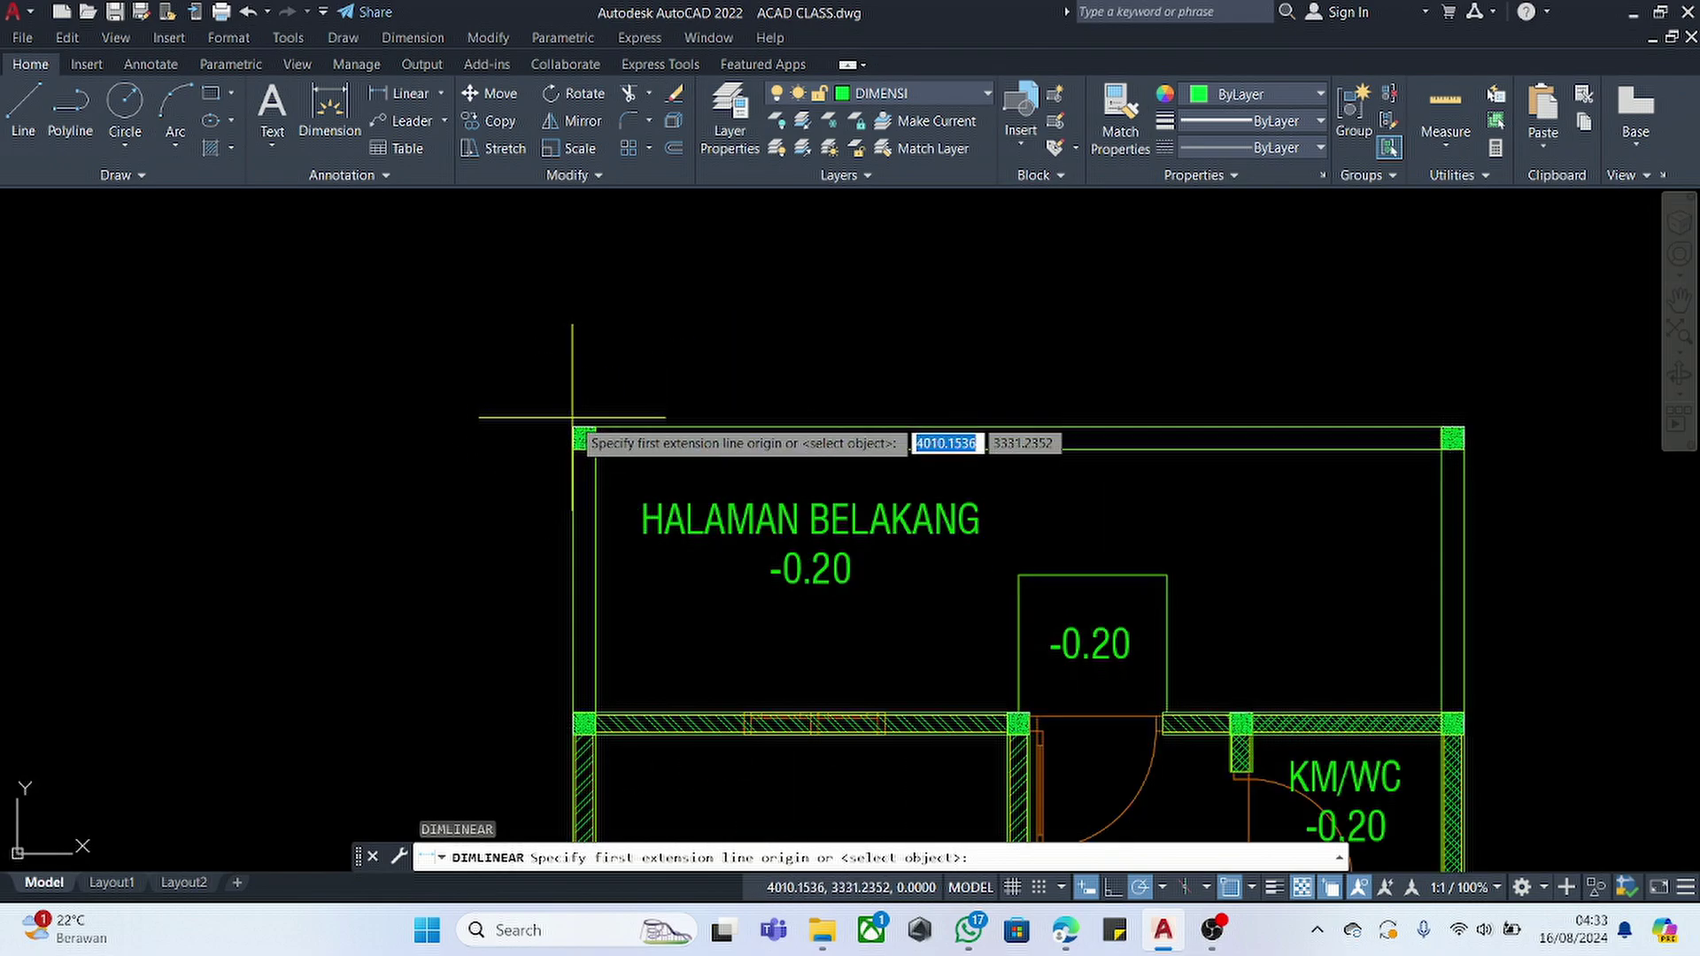
pyautogui.click(579, 429)
pyautogui.click(1489, 426)
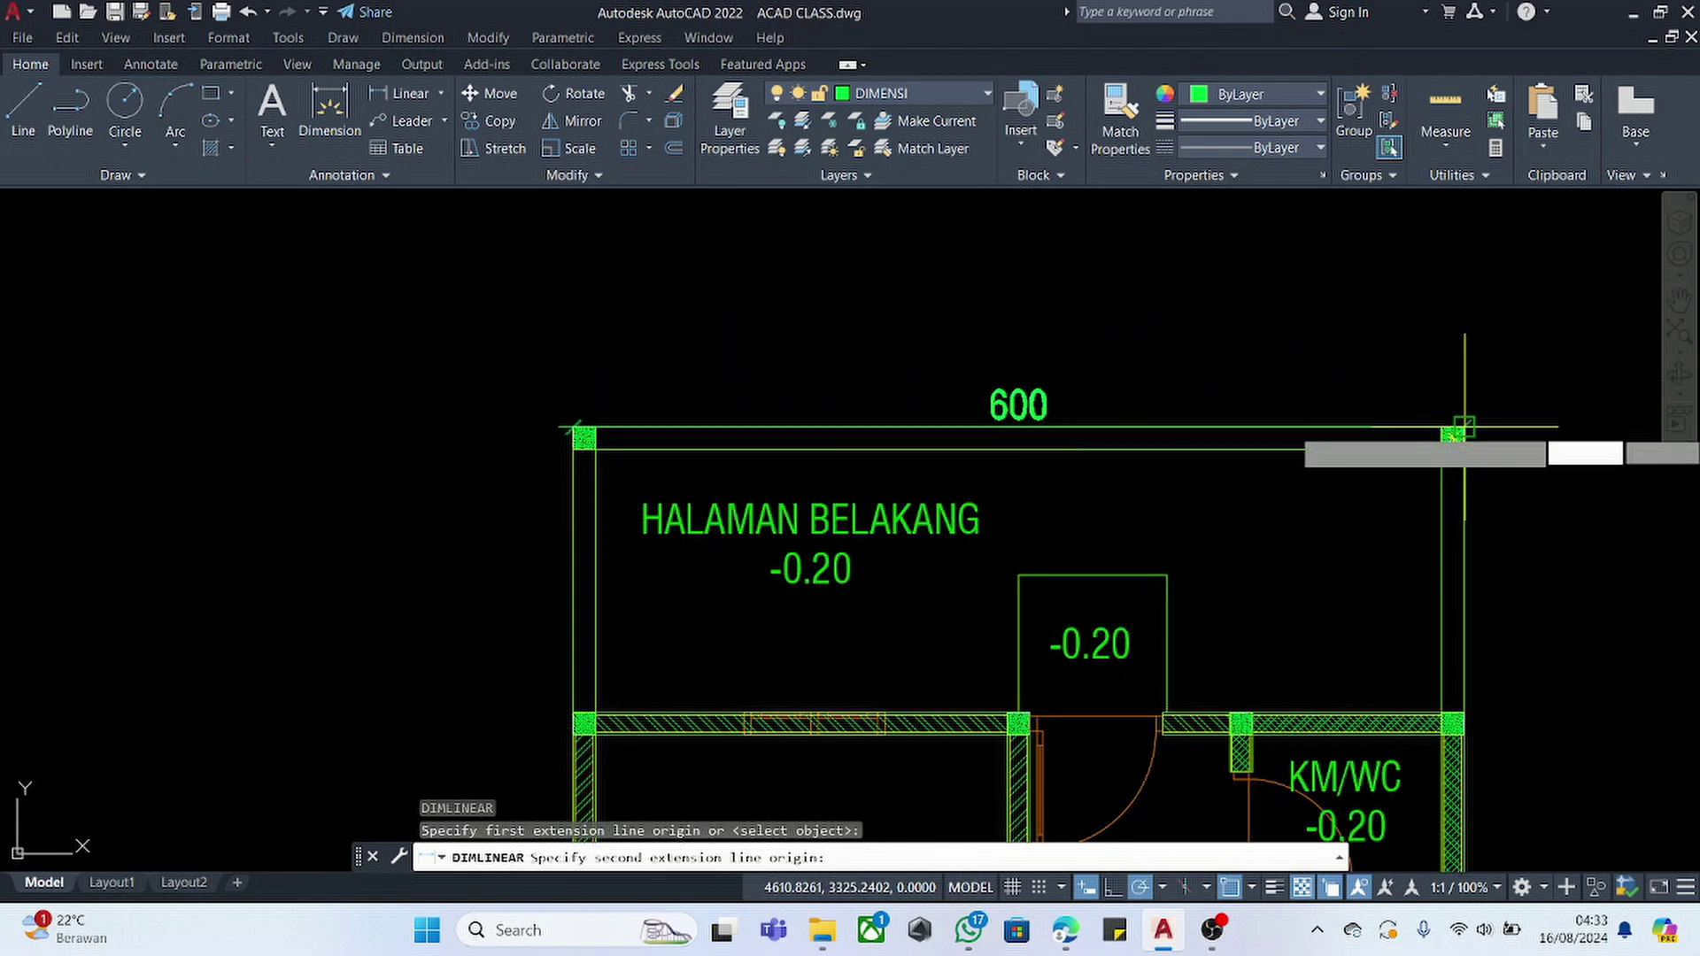
pyautogui.click(1427, 324)
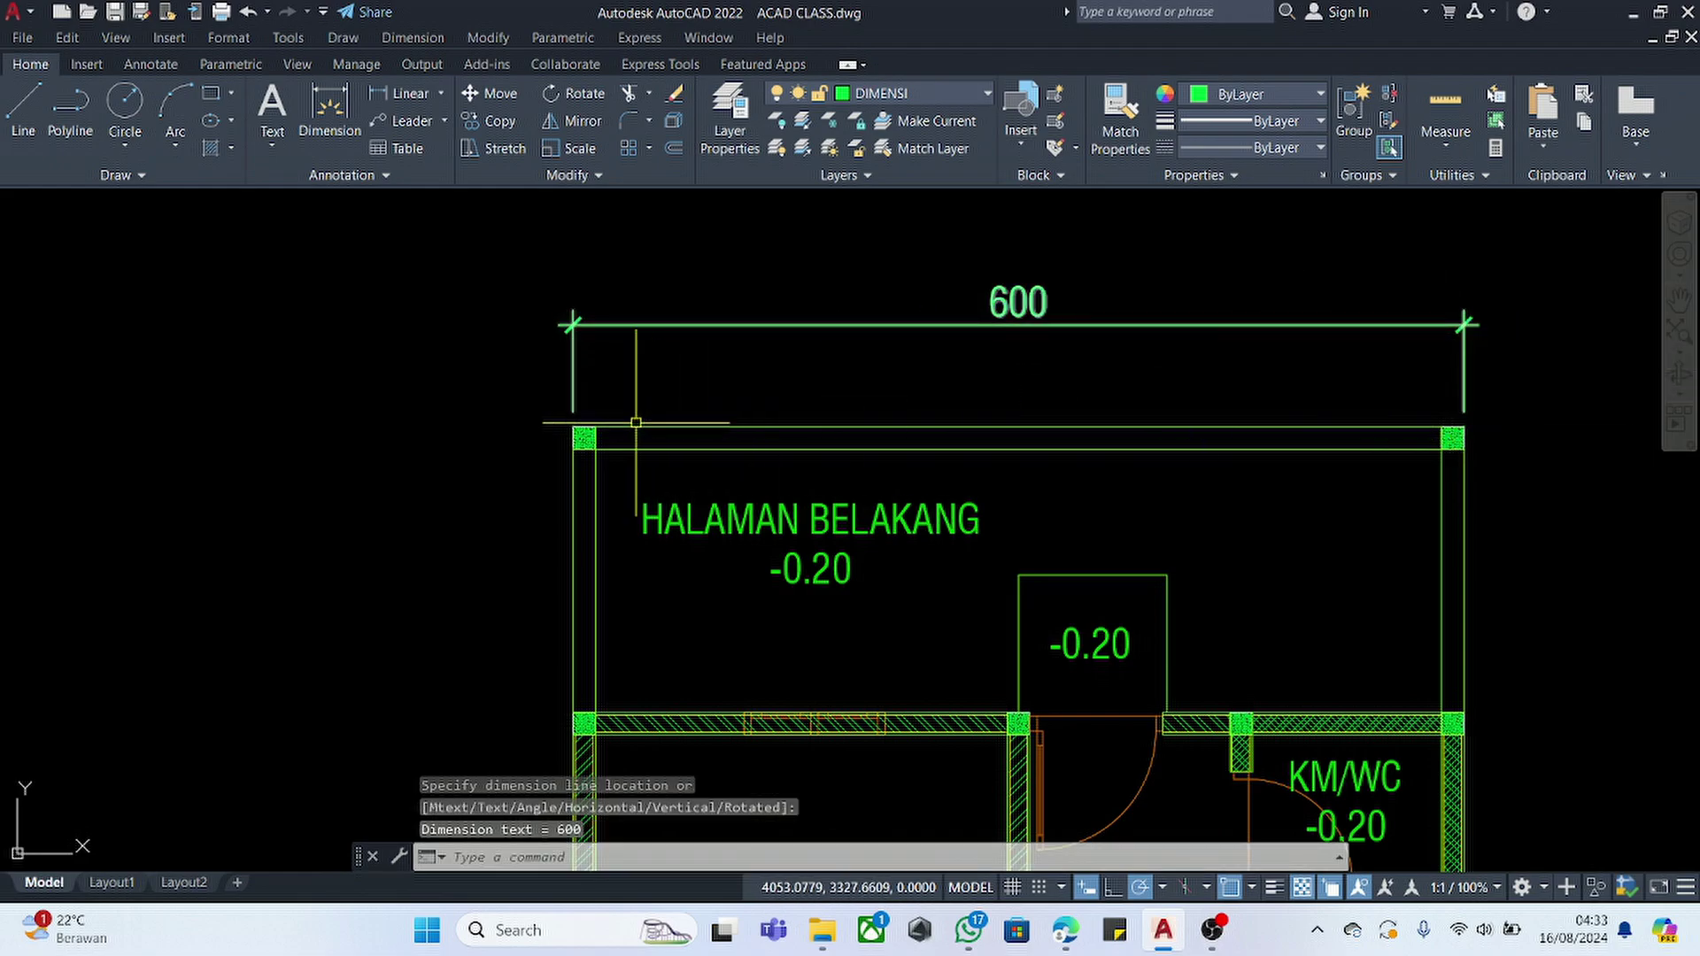
# - Dimension the depth of HALAMAN BELAKANG outside the plan's left side, from the back corner to the bedroom wall
pyautogui.press('Return')
pyautogui.click(579, 434)
pyautogui.moveTo(515, 748); pyautogui.dragTo(542, 638, button='middle')
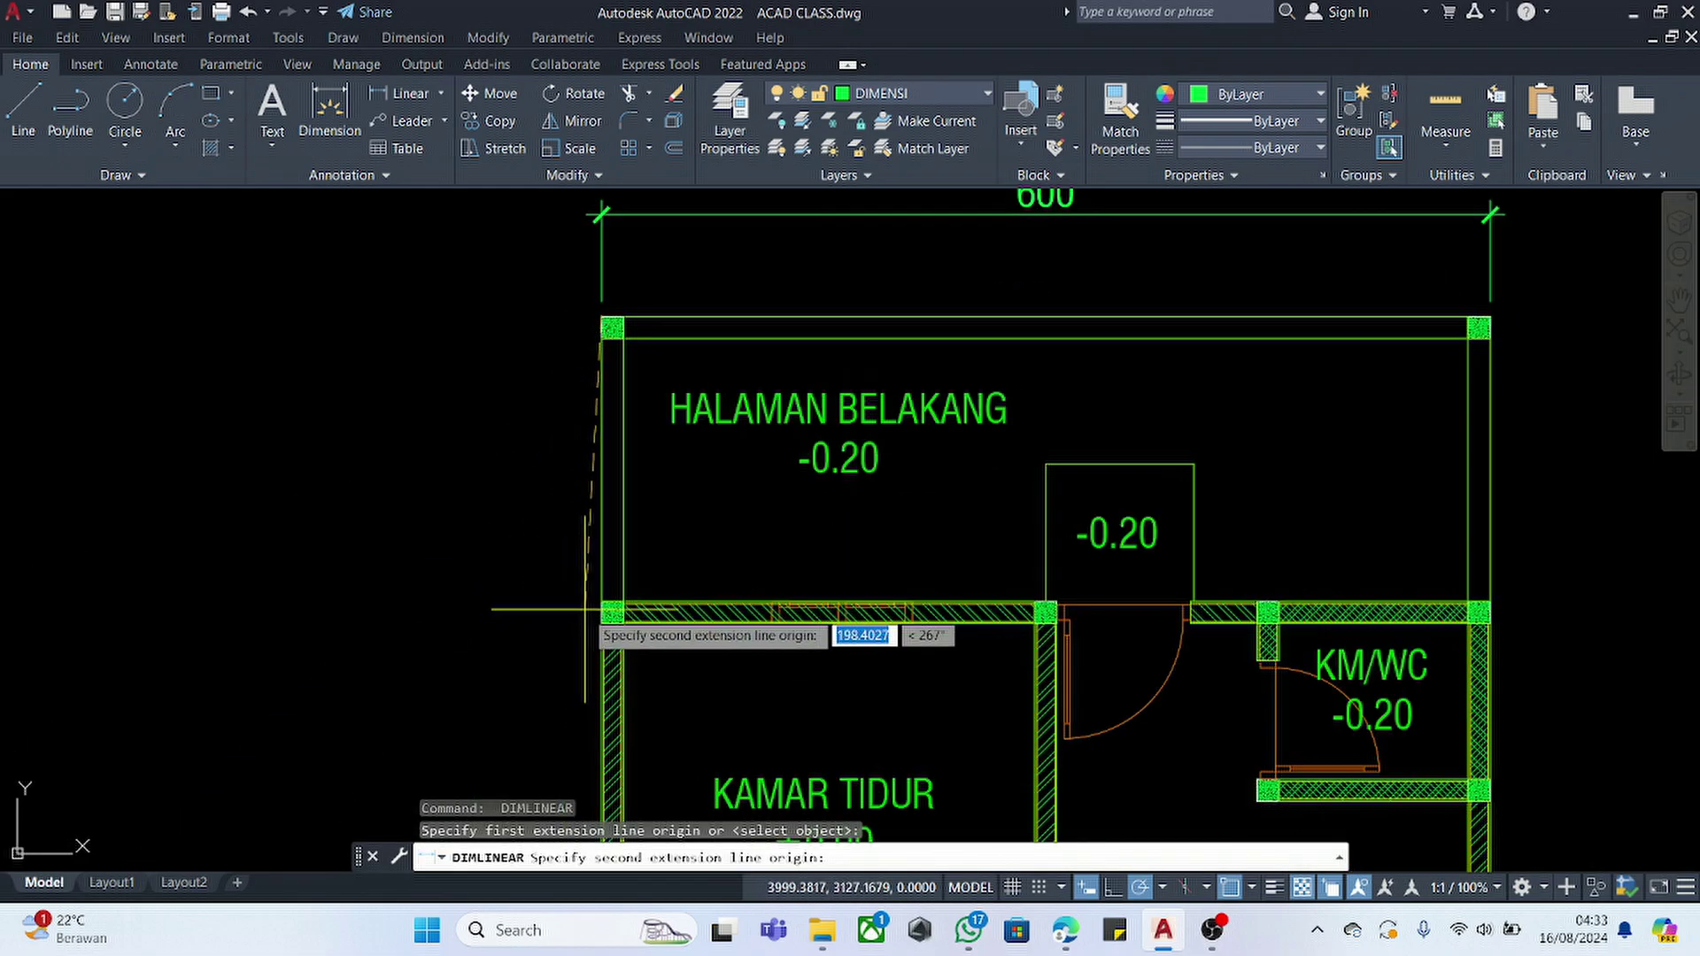
pyautogui.click(610, 613)
pyautogui.click(498, 595)
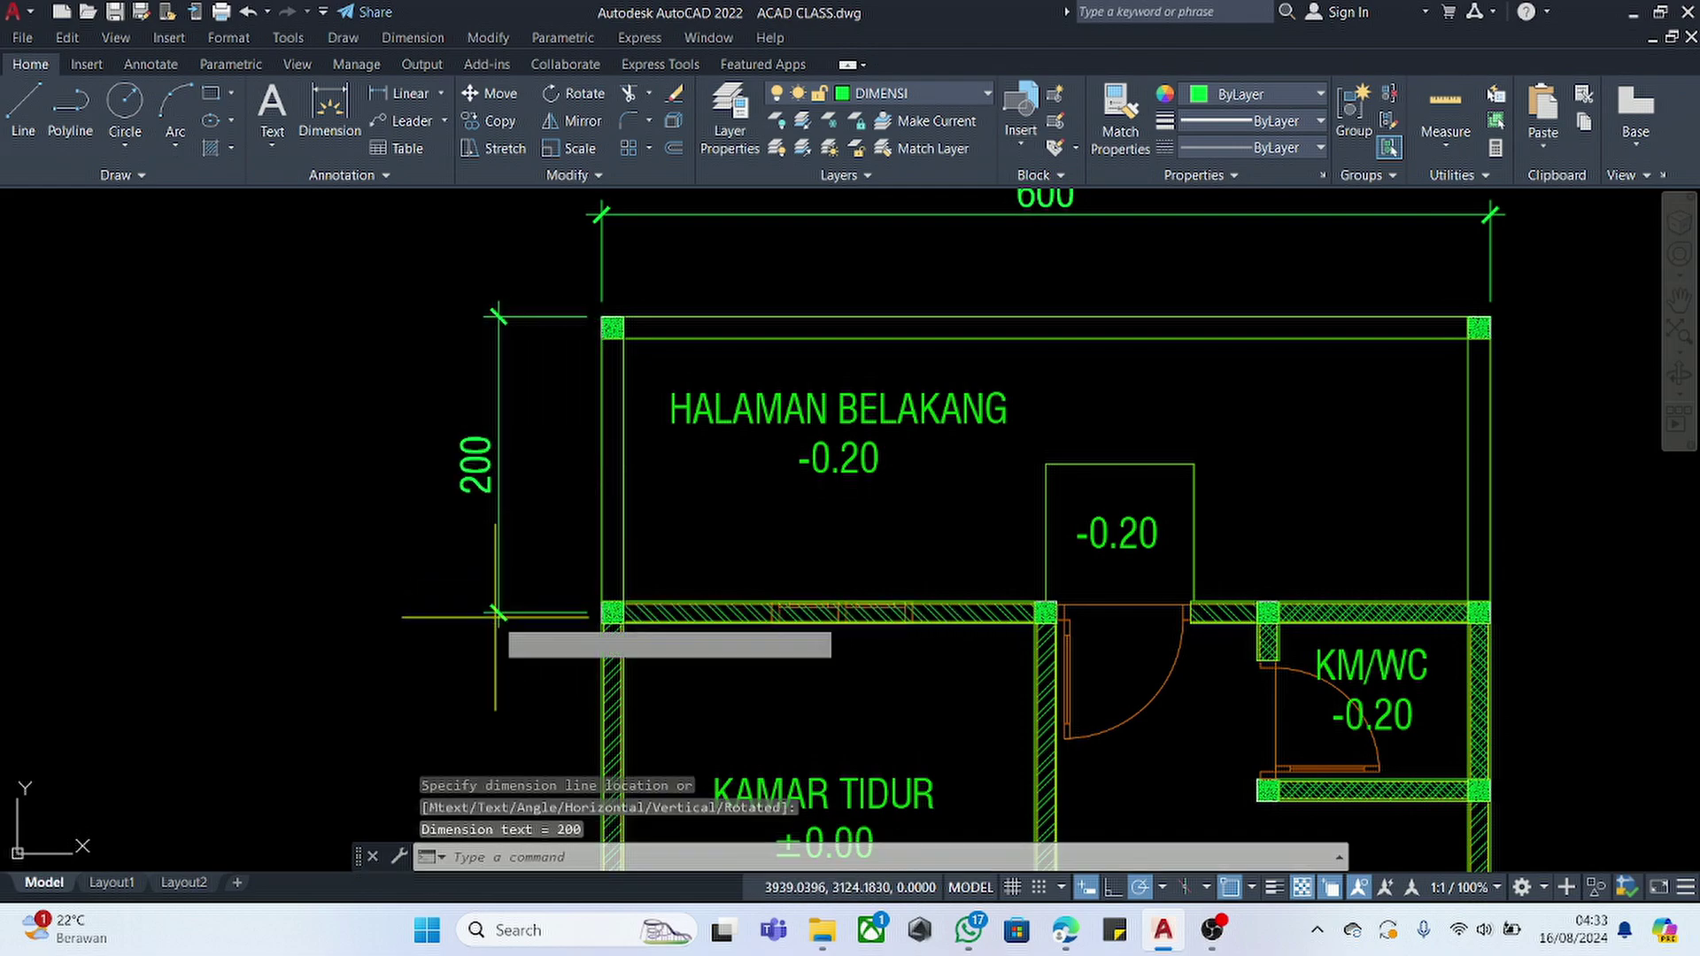
# - Dimension the upper KAMAR TIDUR's depth on the left side, in line with the back yard's dimension
pyautogui.press('Return')
pyautogui.scroll(6, 499, 615)
pyautogui.click(497, 600)
pyautogui.scroll(-4, 640, 420)
pyautogui.scroll(-5, 640, 420)
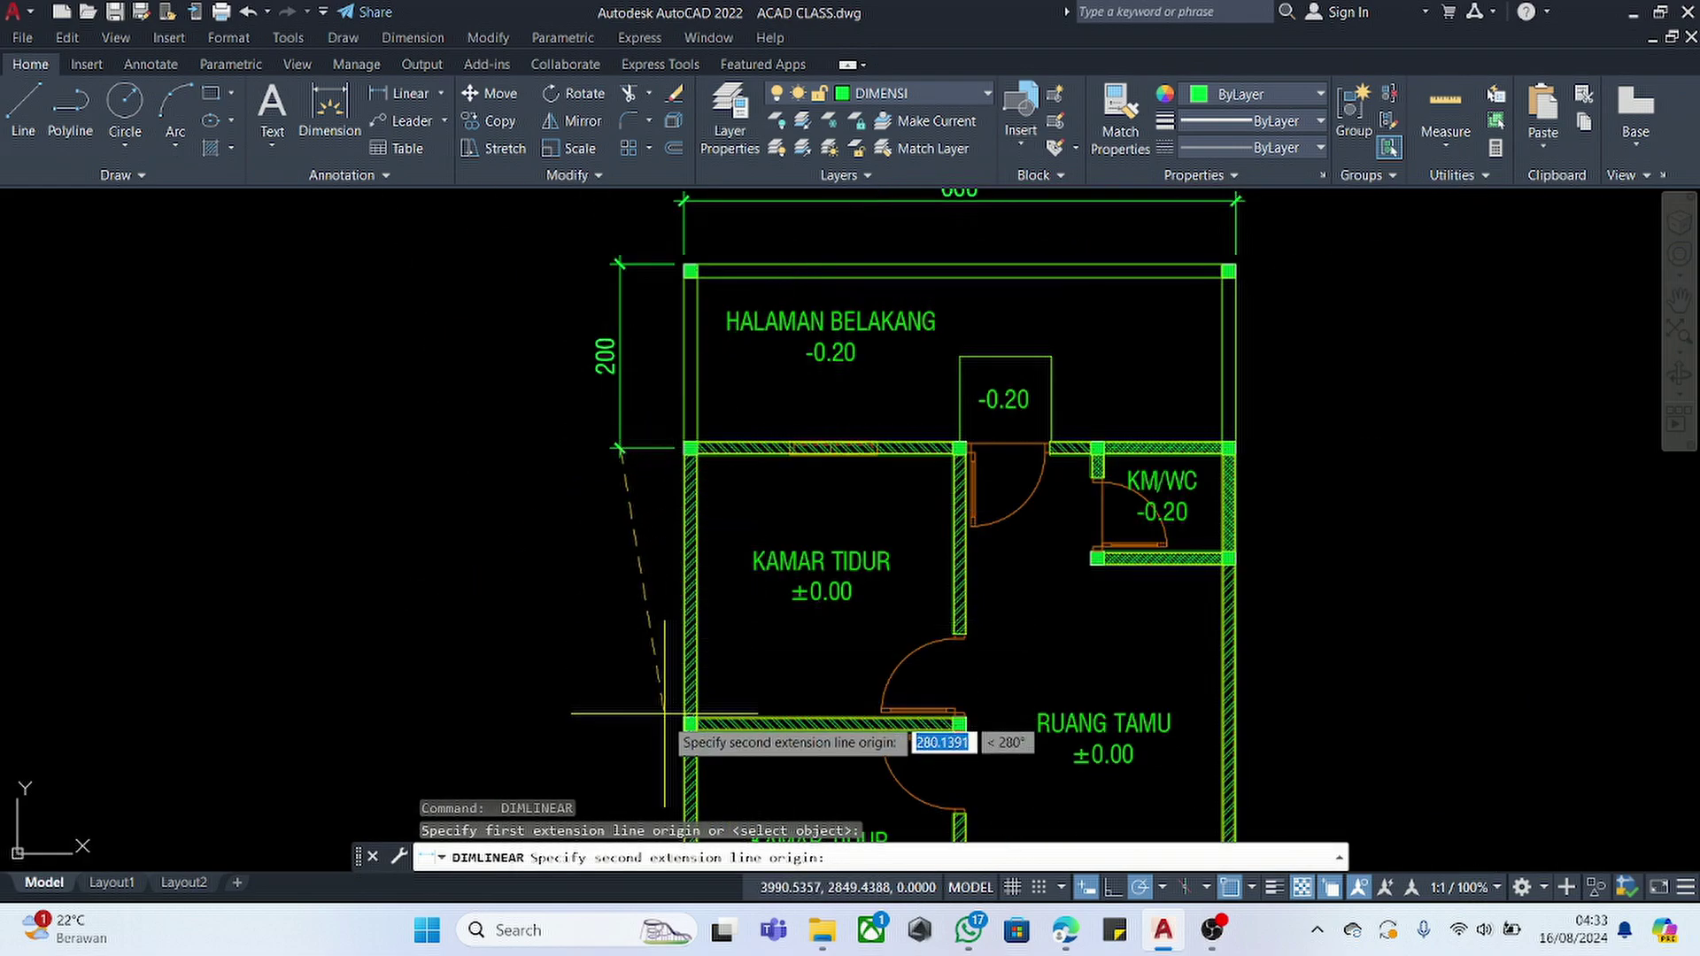
pyautogui.scroll(4, 706, 712)
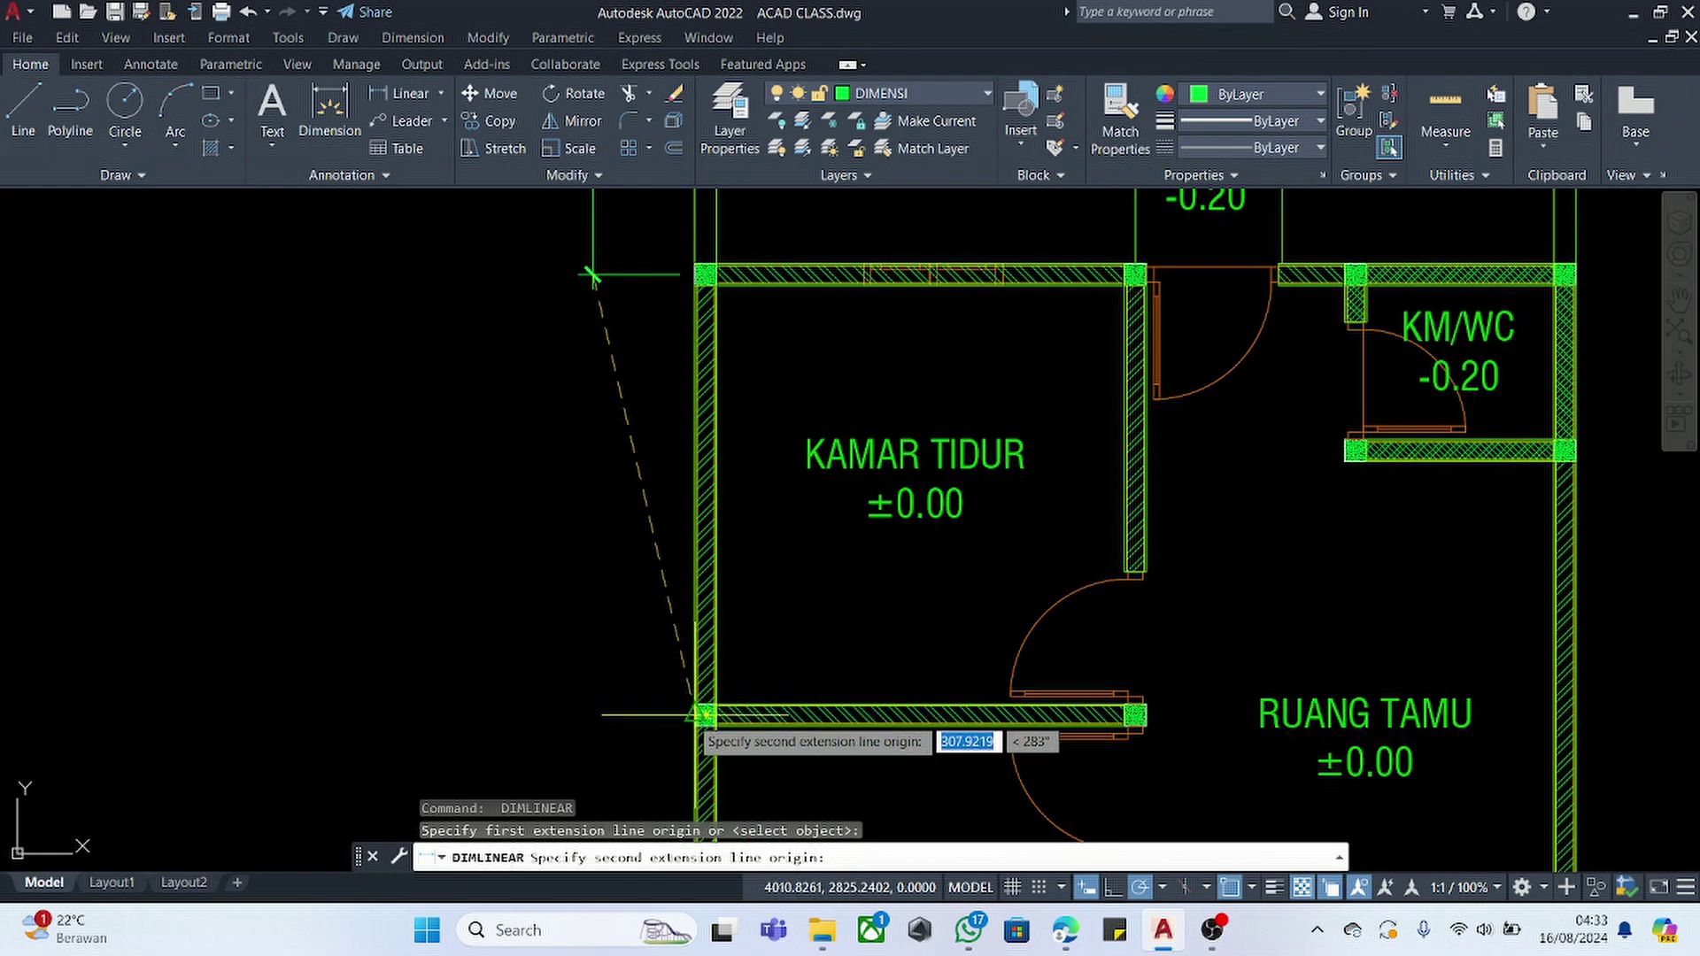
pyautogui.click(695, 705)
pyautogui.click(592, 285)
# - Dimension the lower KAMAR TIDUR's depth on the left side, aligned with the upper bedroom's dimension
pyautogui.press('Return')
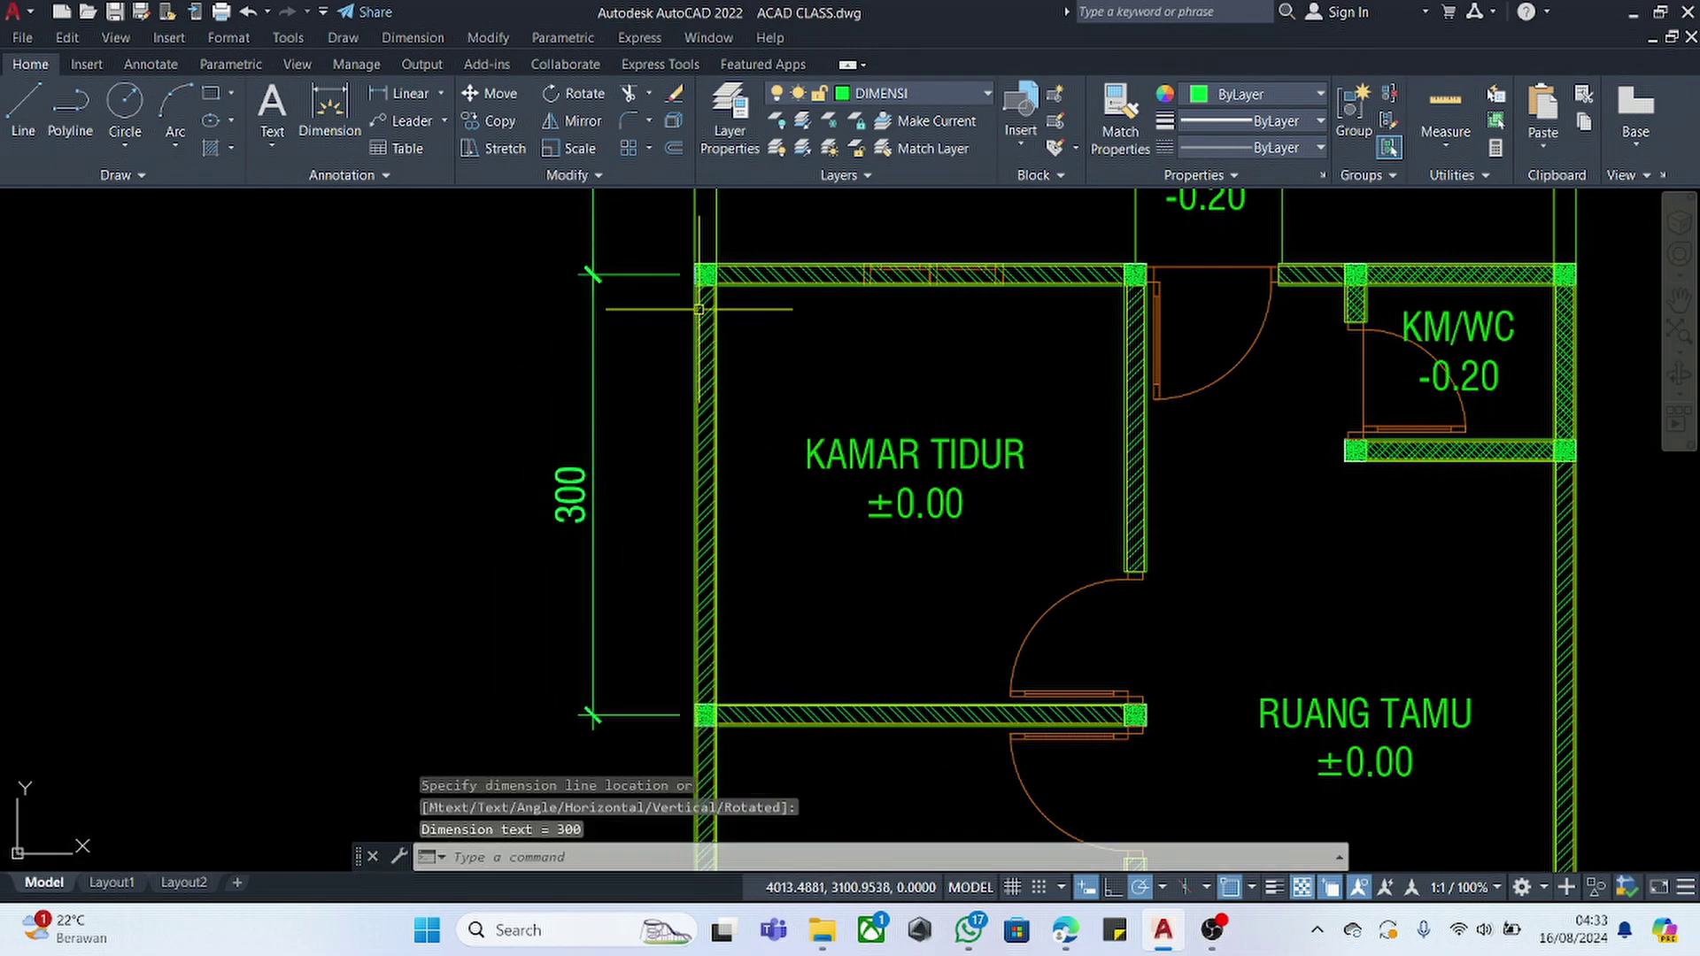
pyautogui.scroll(-5, 592, 292)
pyautogui.scroll(6, 713, 378)
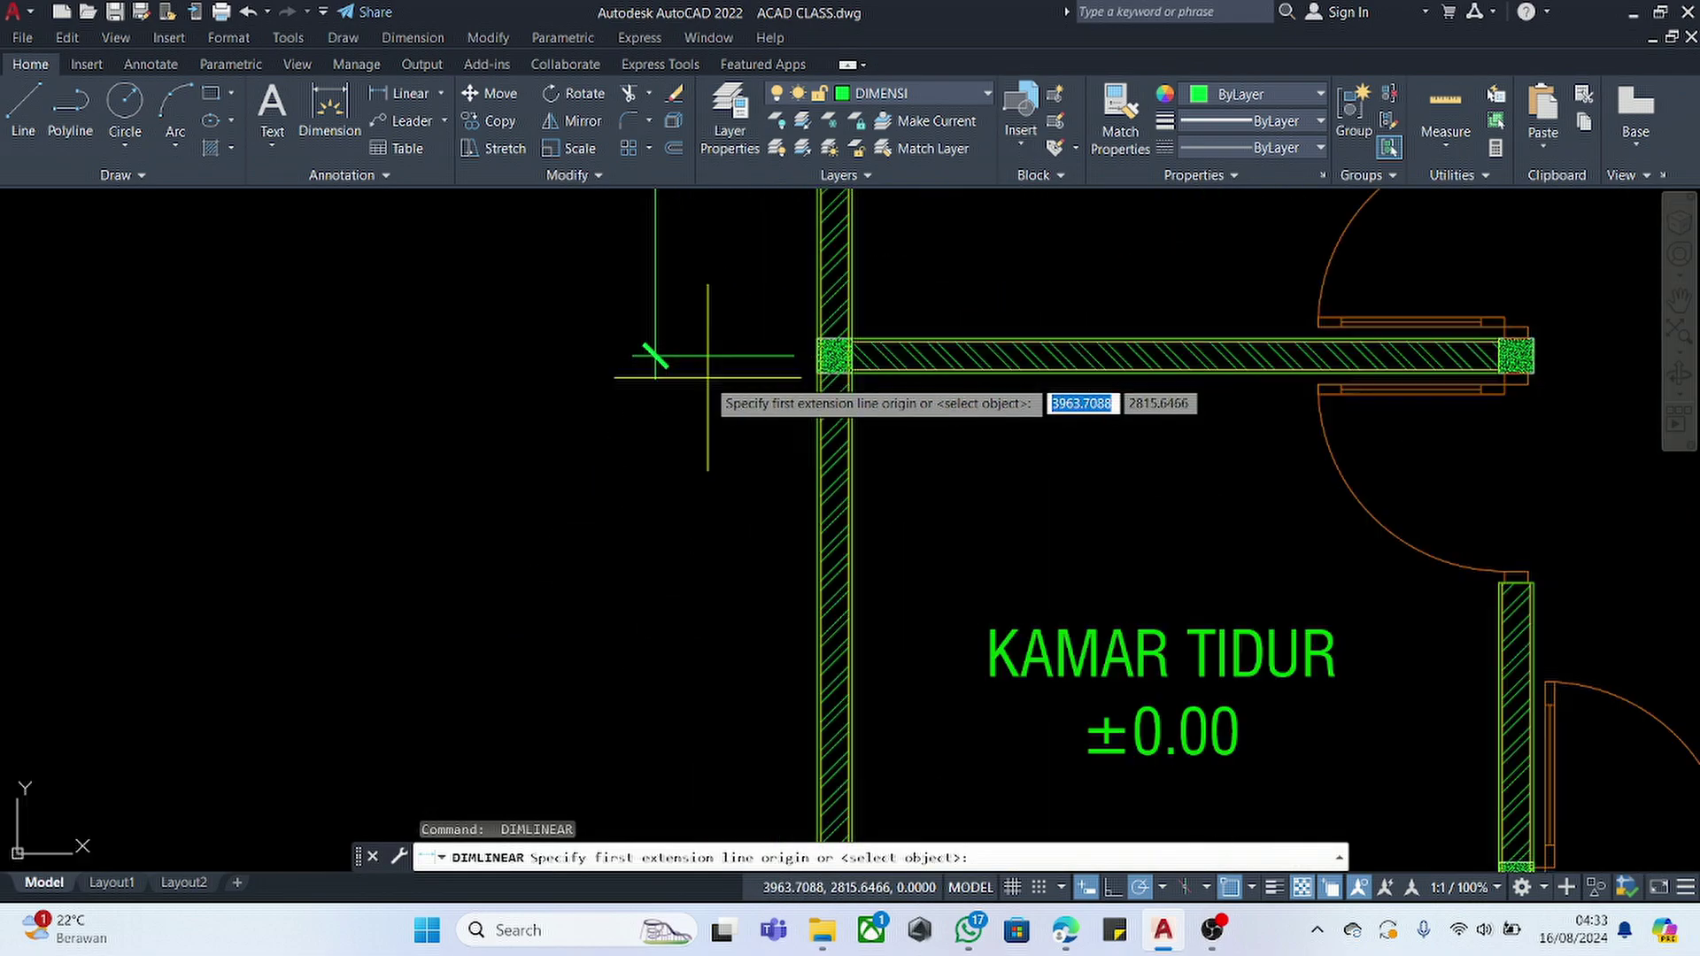
pyautogui.click(655, 358)
pyautogui.scroll(-5, 713, 659)
pyautogui.scroll(5, 755, 674)
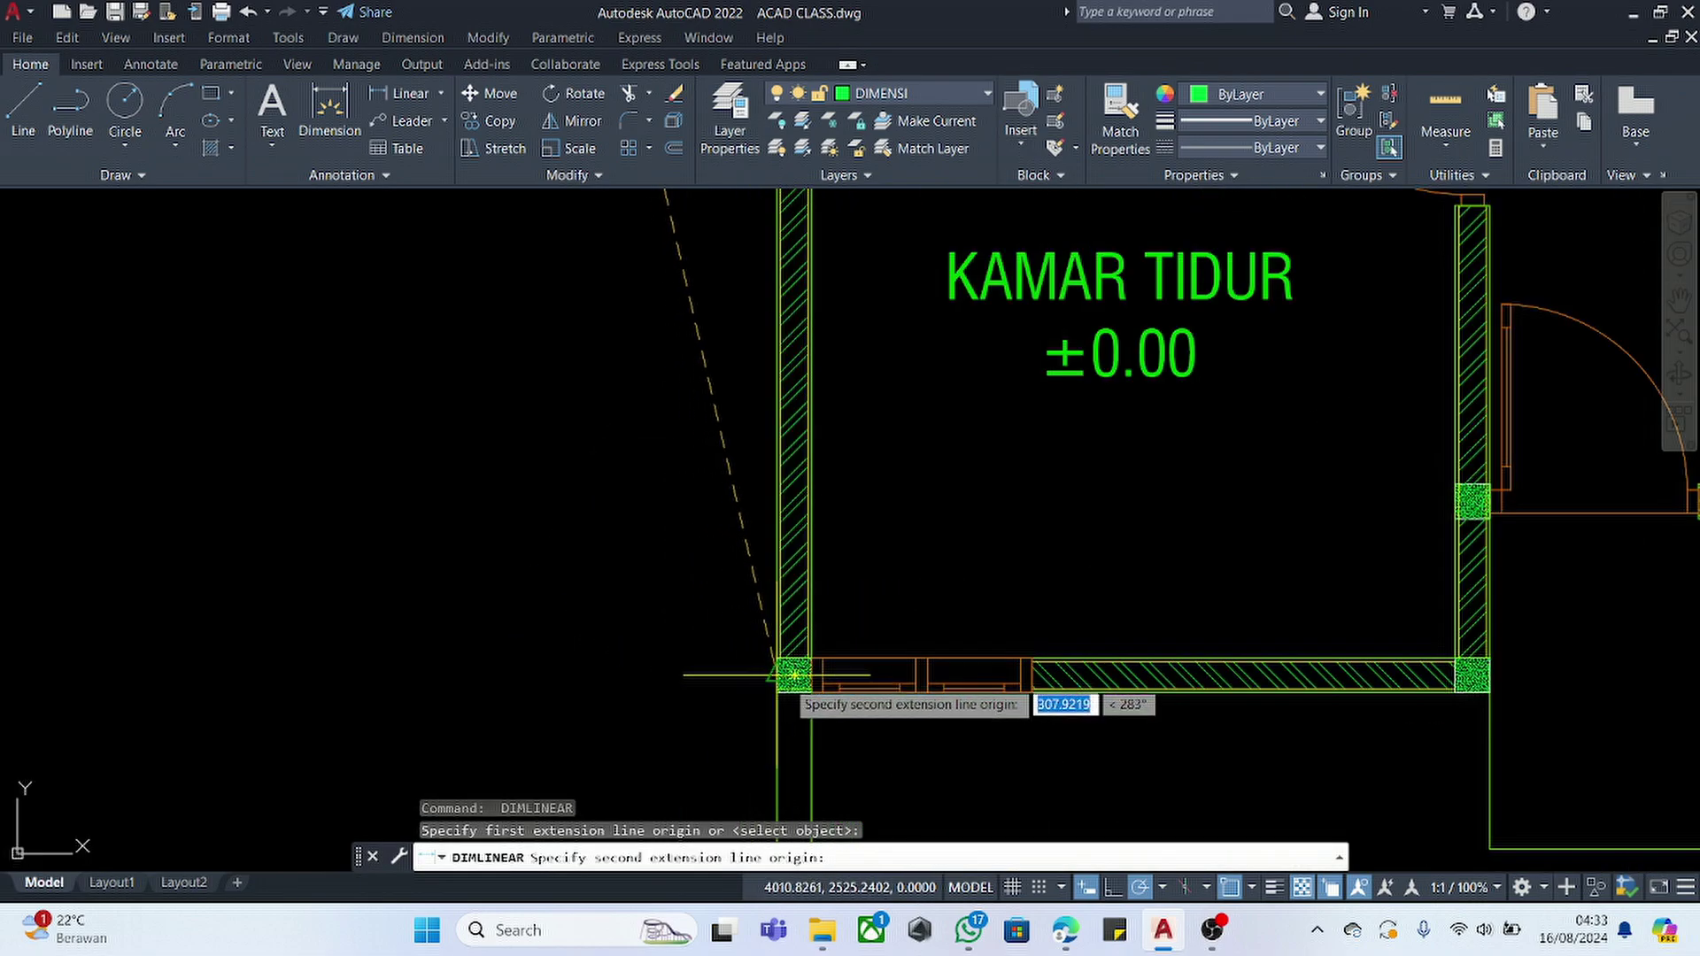
pyautogui.click(777, 674)
pyautogui.scroll(-5, 777, 674)
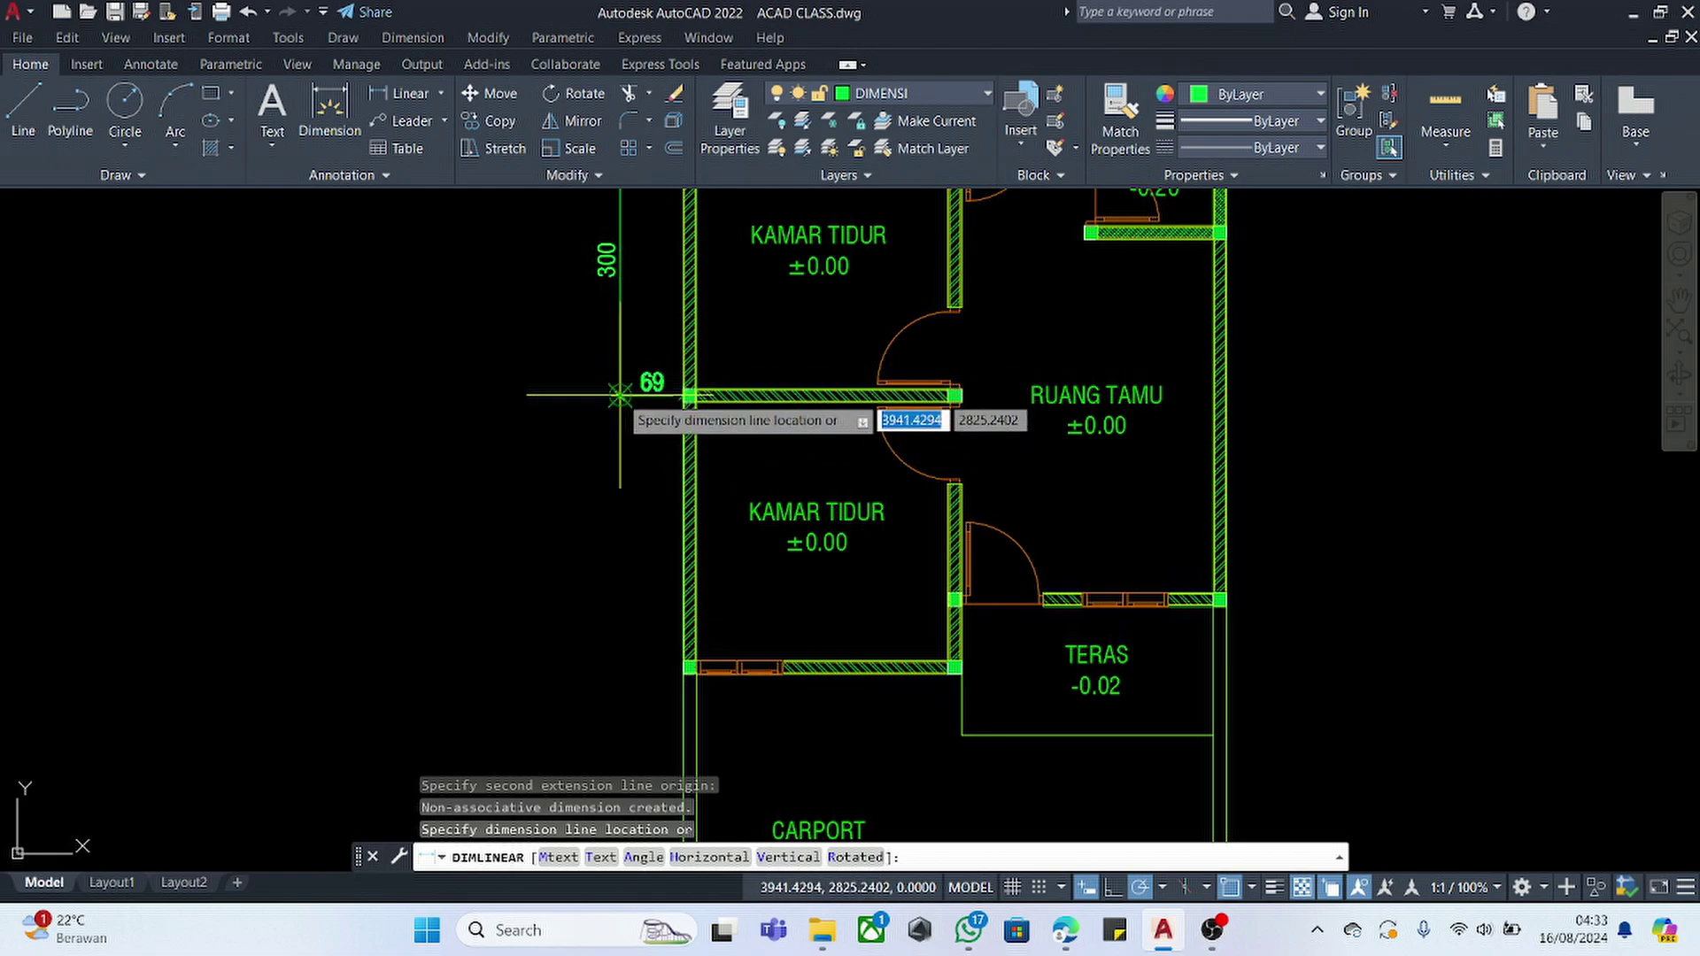
pyautogui.click(611, 412)
# - Dimension the CARPORT's depth on the left side, from the lower bedroom's front wall to the plan's front corner
pyautogui.press('Return')
pyautogui.scroll(5, 610, 557)
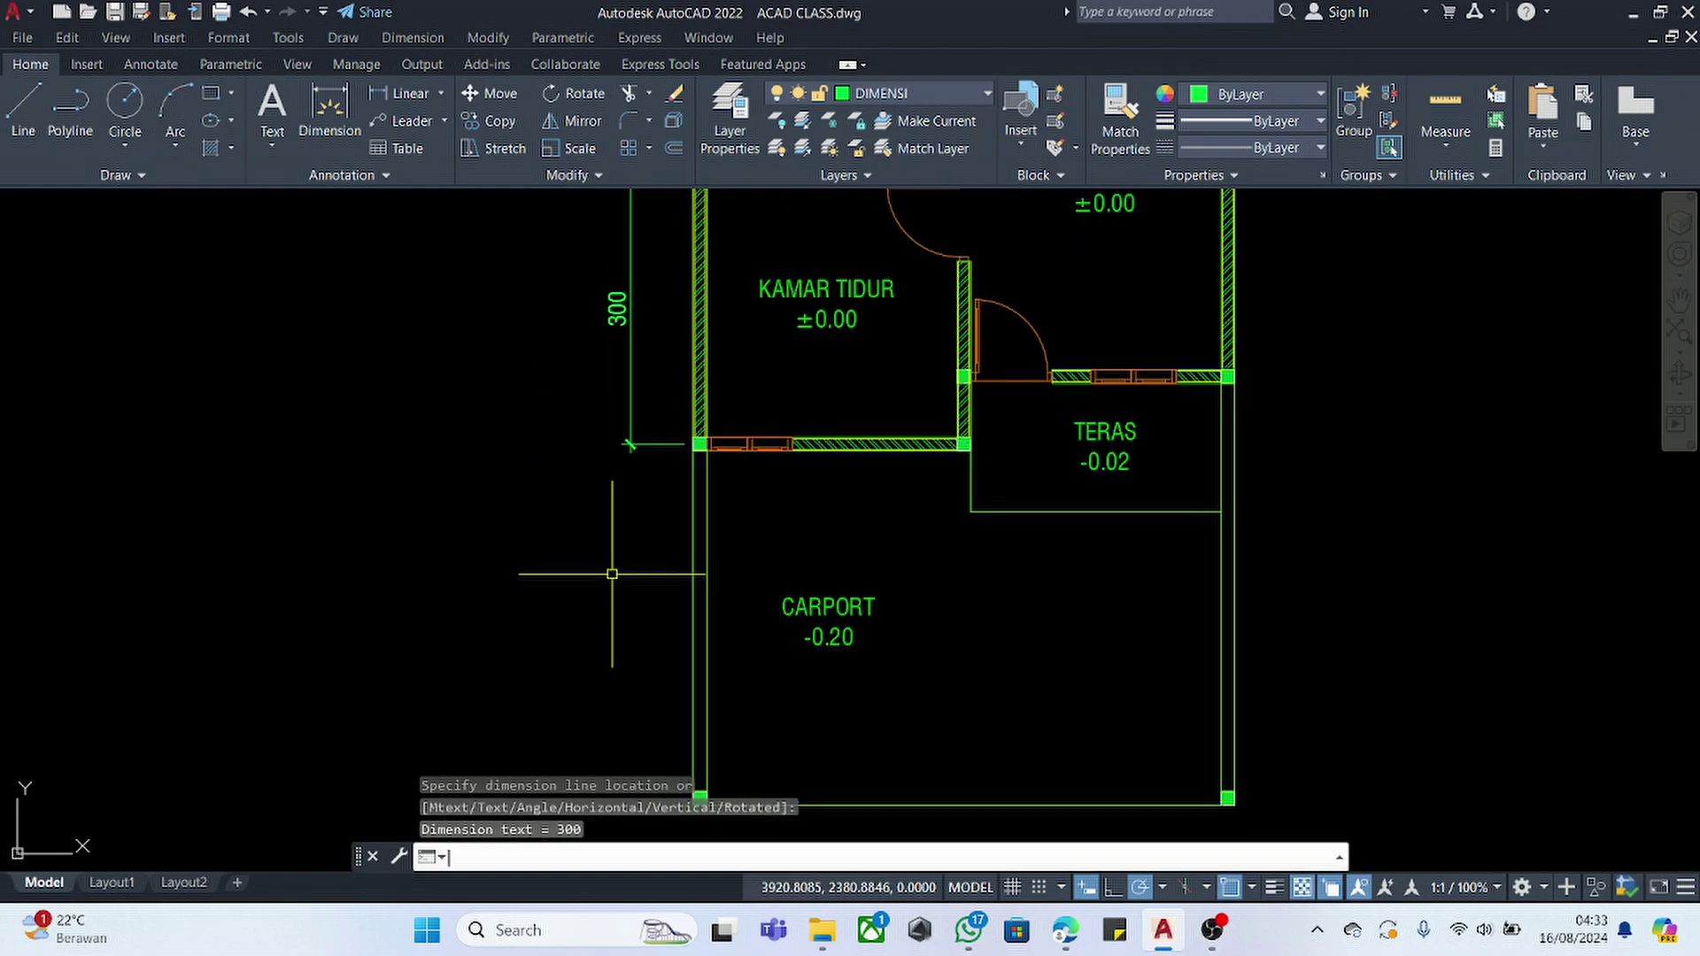
pyautogui.click(607, 415)
pyautogui.scroll(-5, 607, 414)
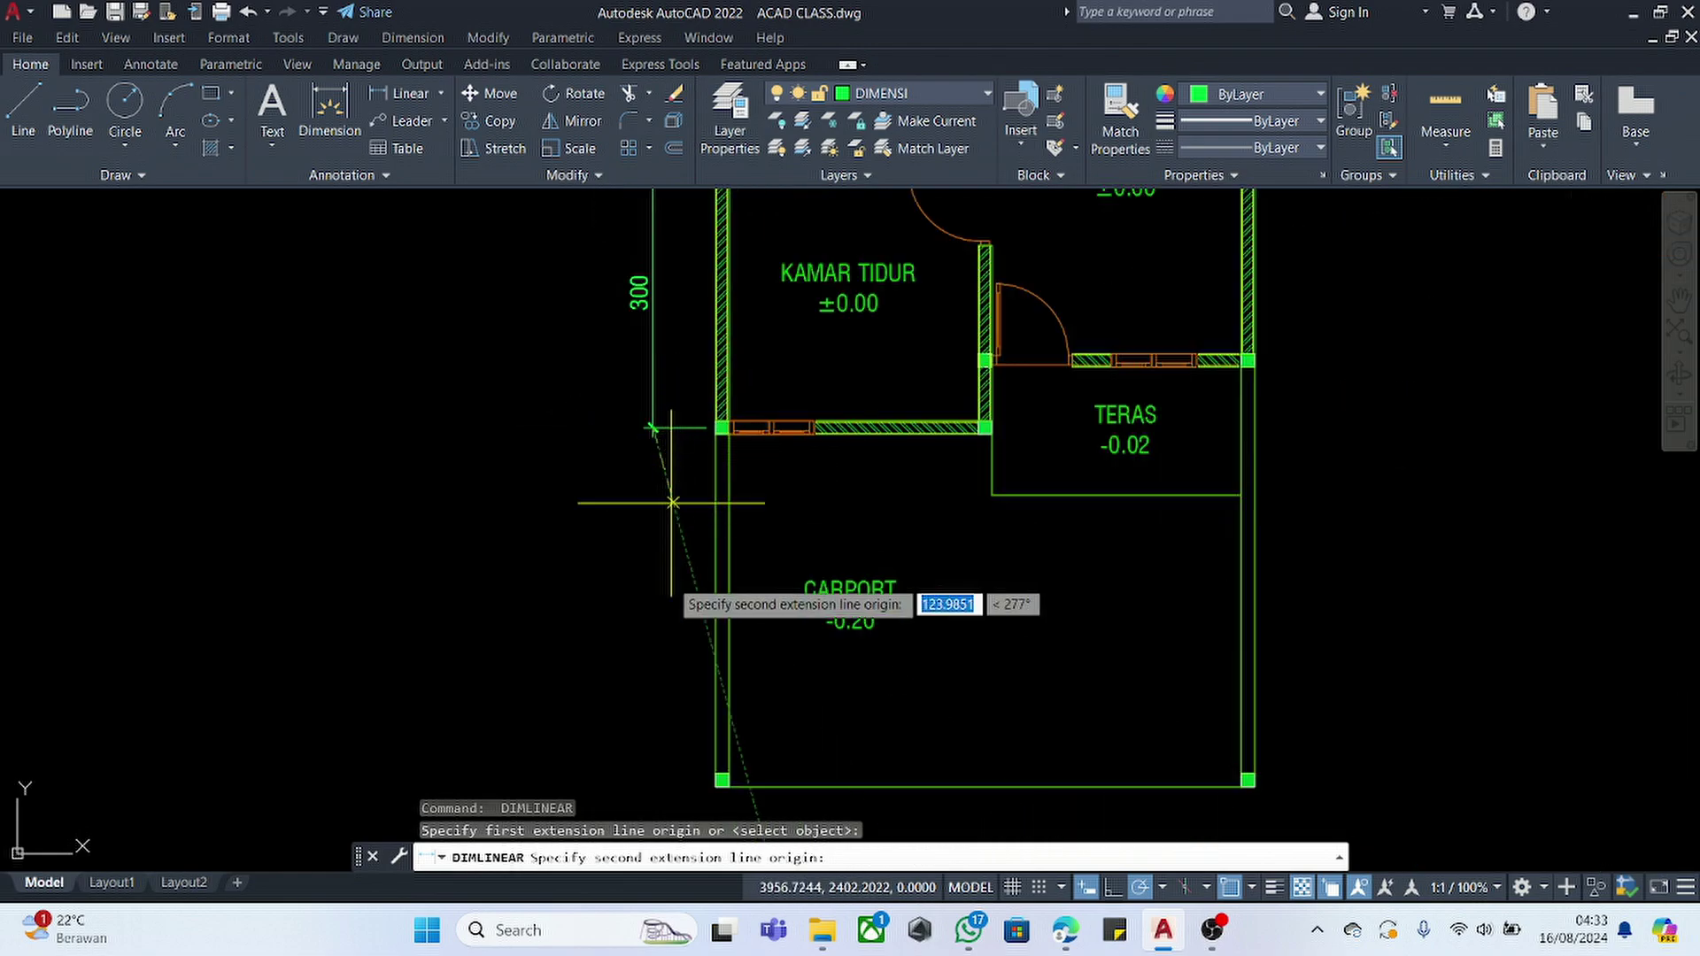
pyautogui.click(715, 783)
pyautogui.click(652, 438)
# - Dimension the plan's right side from the front corner up to the wall between TERAS and RUANG TAMU
pyautogui.press('Return')
pyautogui.scroll(-2, 648, 504)
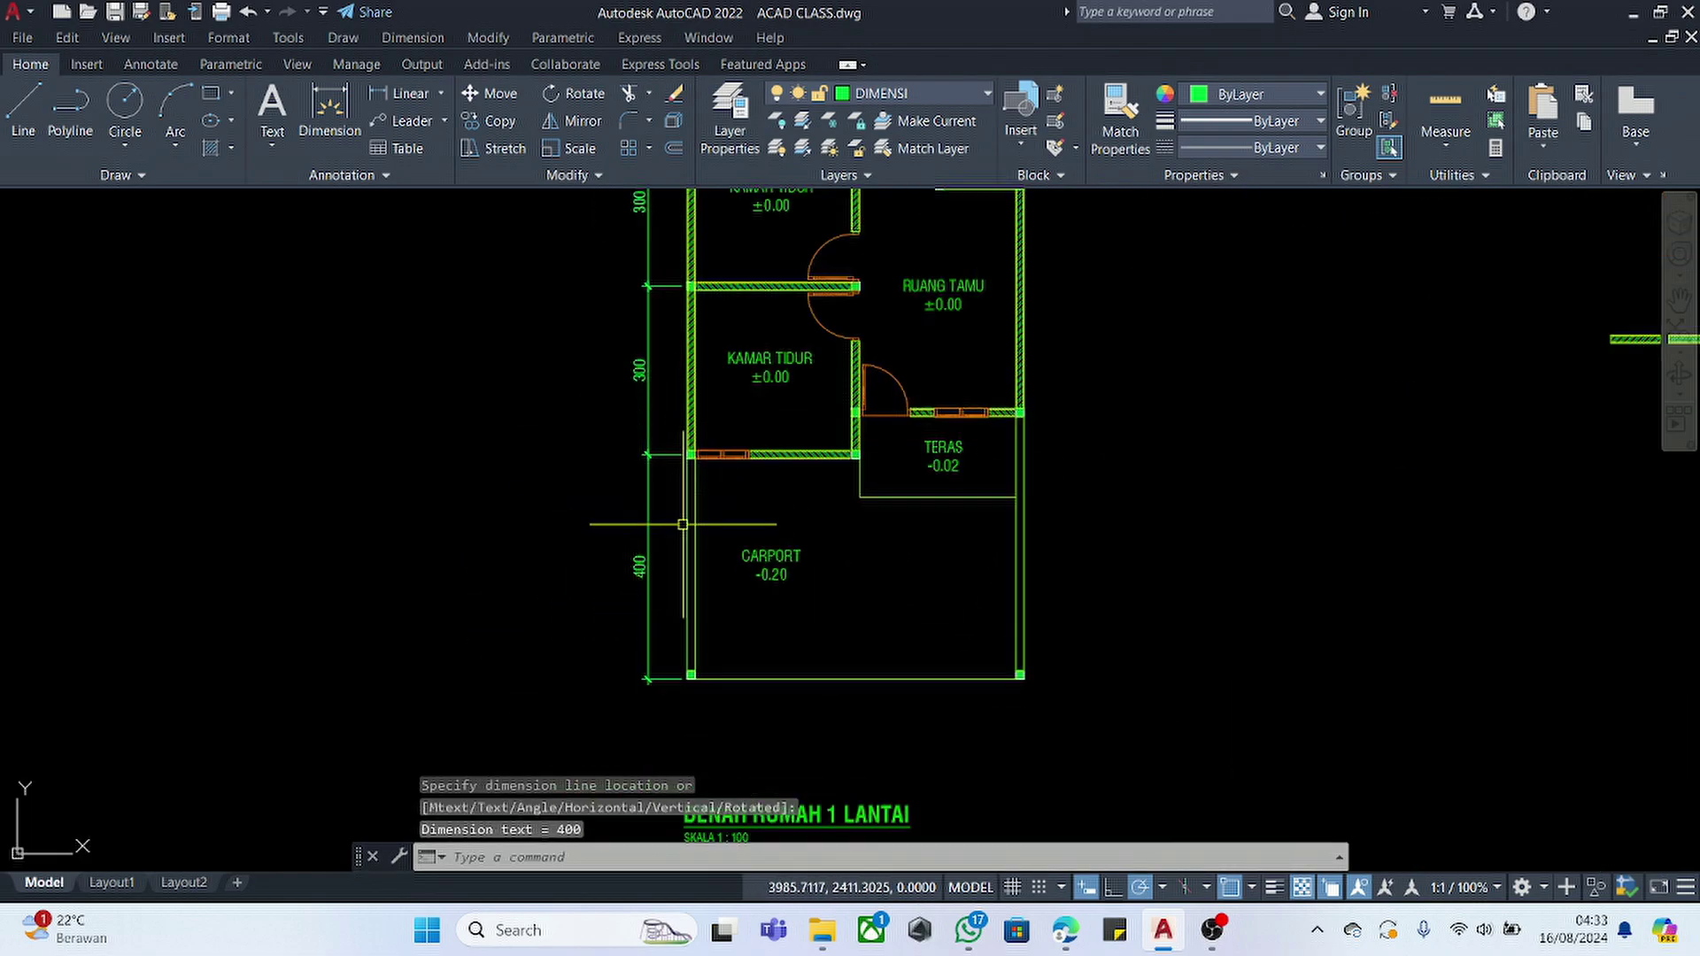
pyautogui.scroll(5, 1042, 661)
pyautogui.click(981, 695)
pyautogui.scroll(-4, 992, 672)
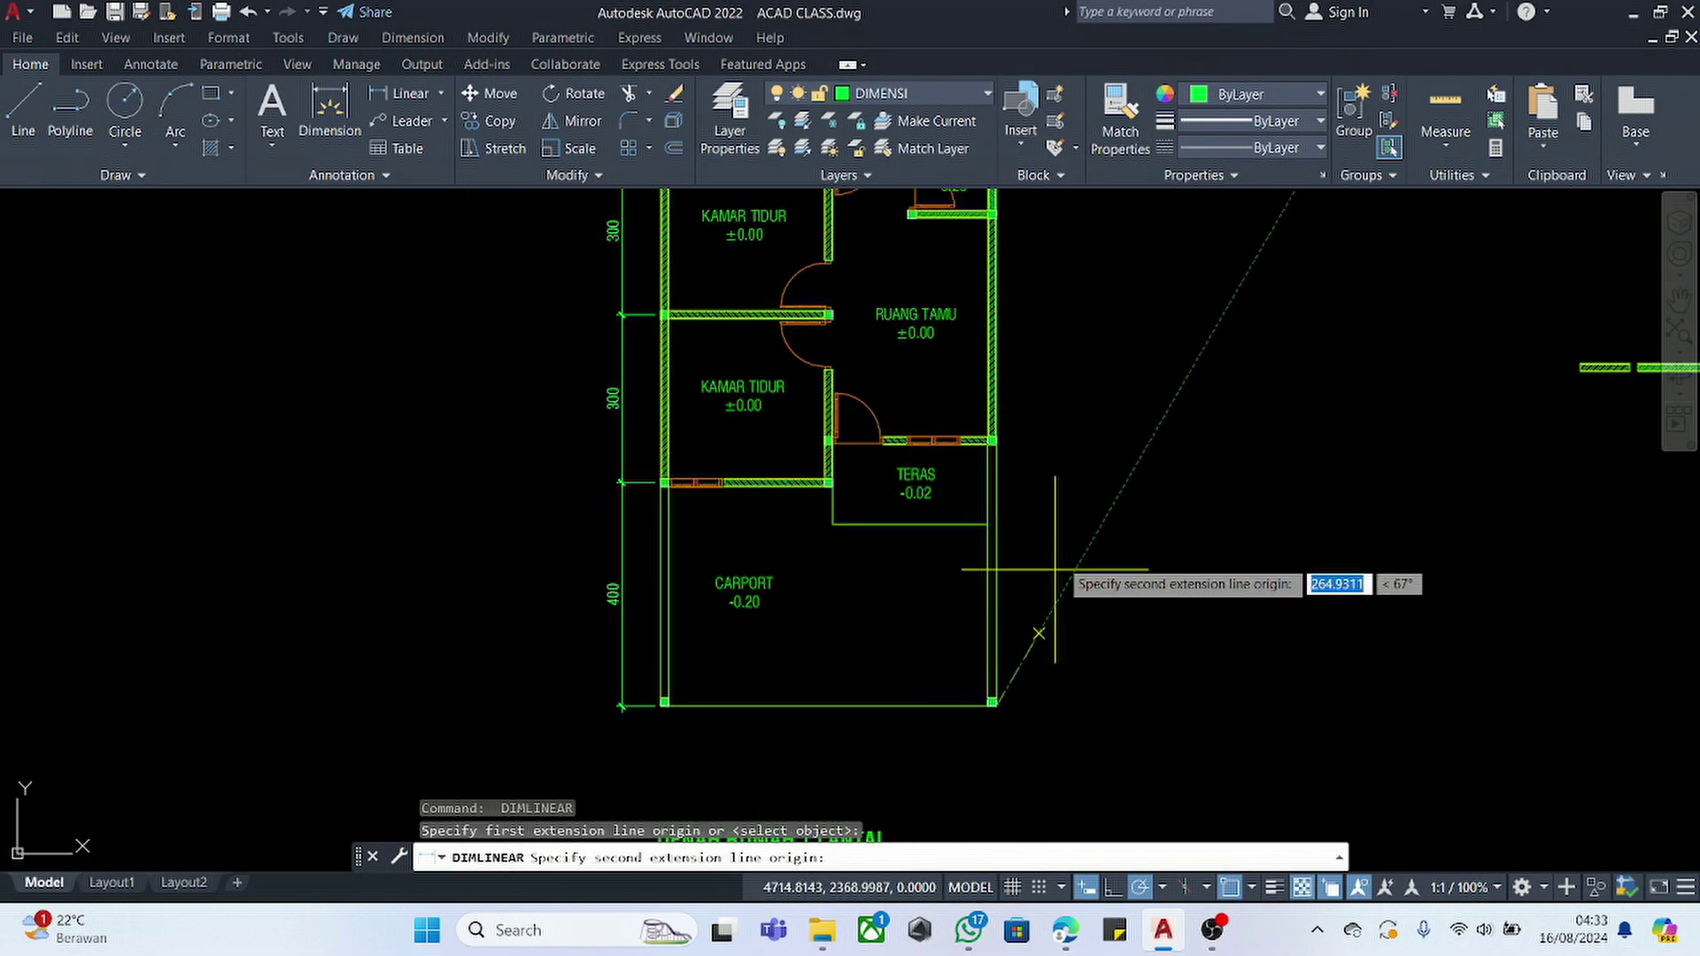
pyautogui.scroll(6, 987, 451)
pyautogui.click(890, 500)
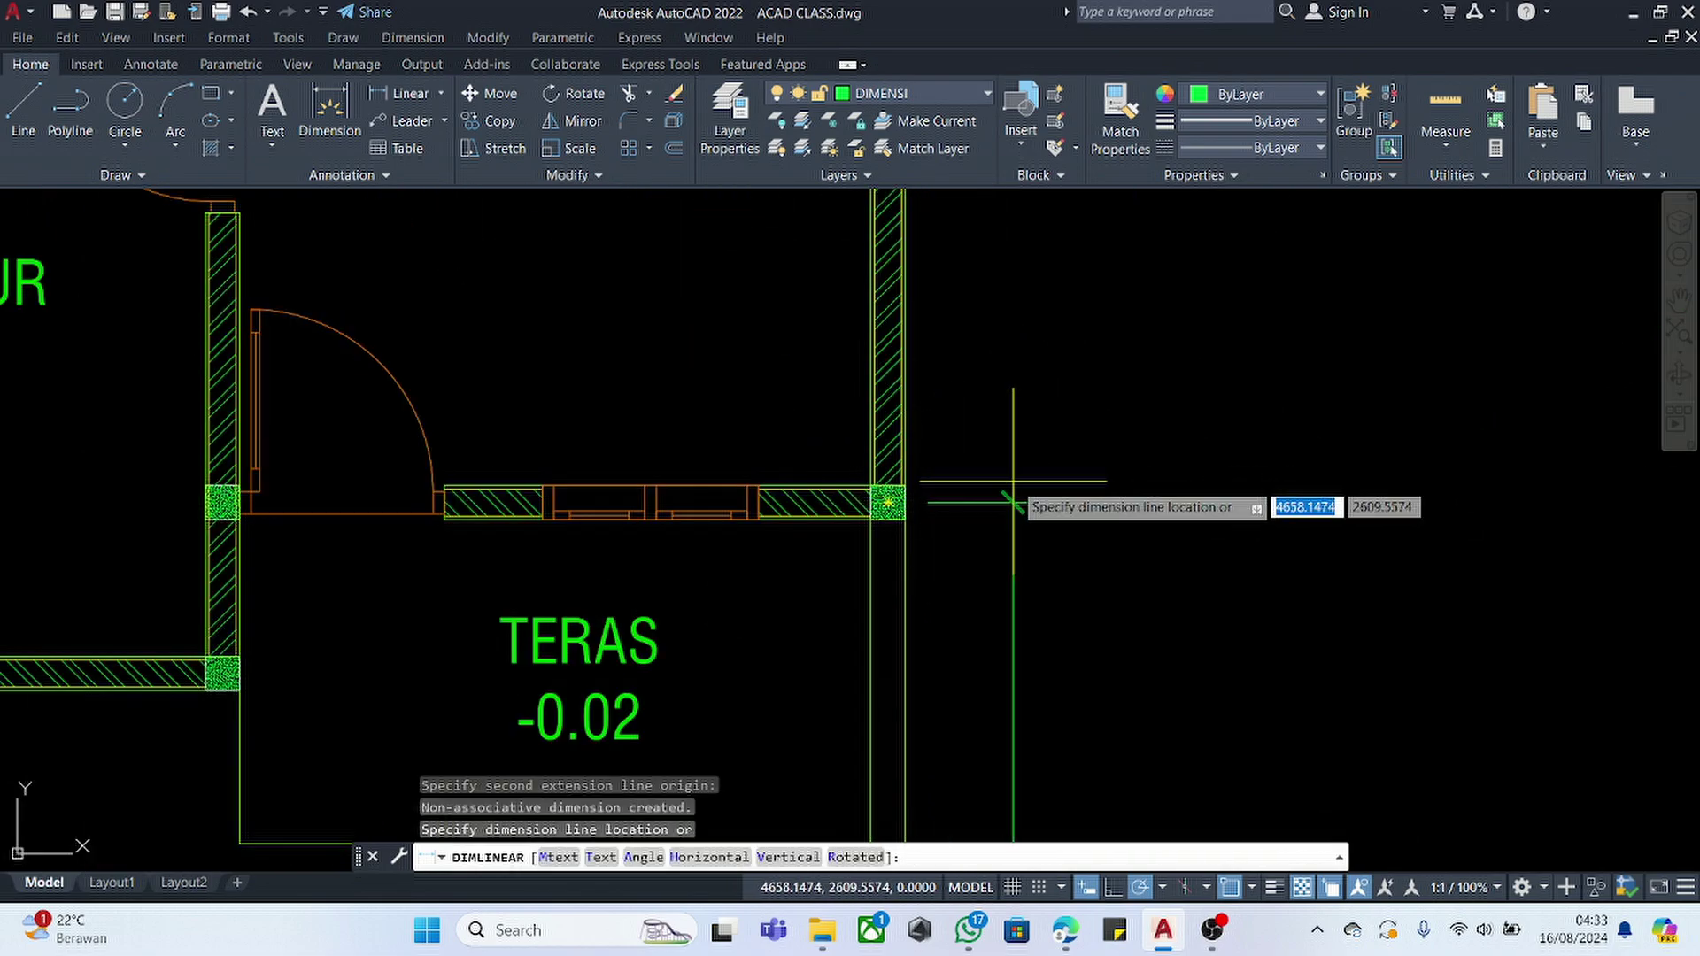
pyautogui.scroll(-5, 1018, 492)
pyautogui.click(1036, 486)
# - Dimension RUANG TAMU on the right side, from the TERAS wall to the KM/WC's lower wall, aligned with the previous dimension
pyautogui.press('Return')
pyautogui.scroll(5, 1043, 483)
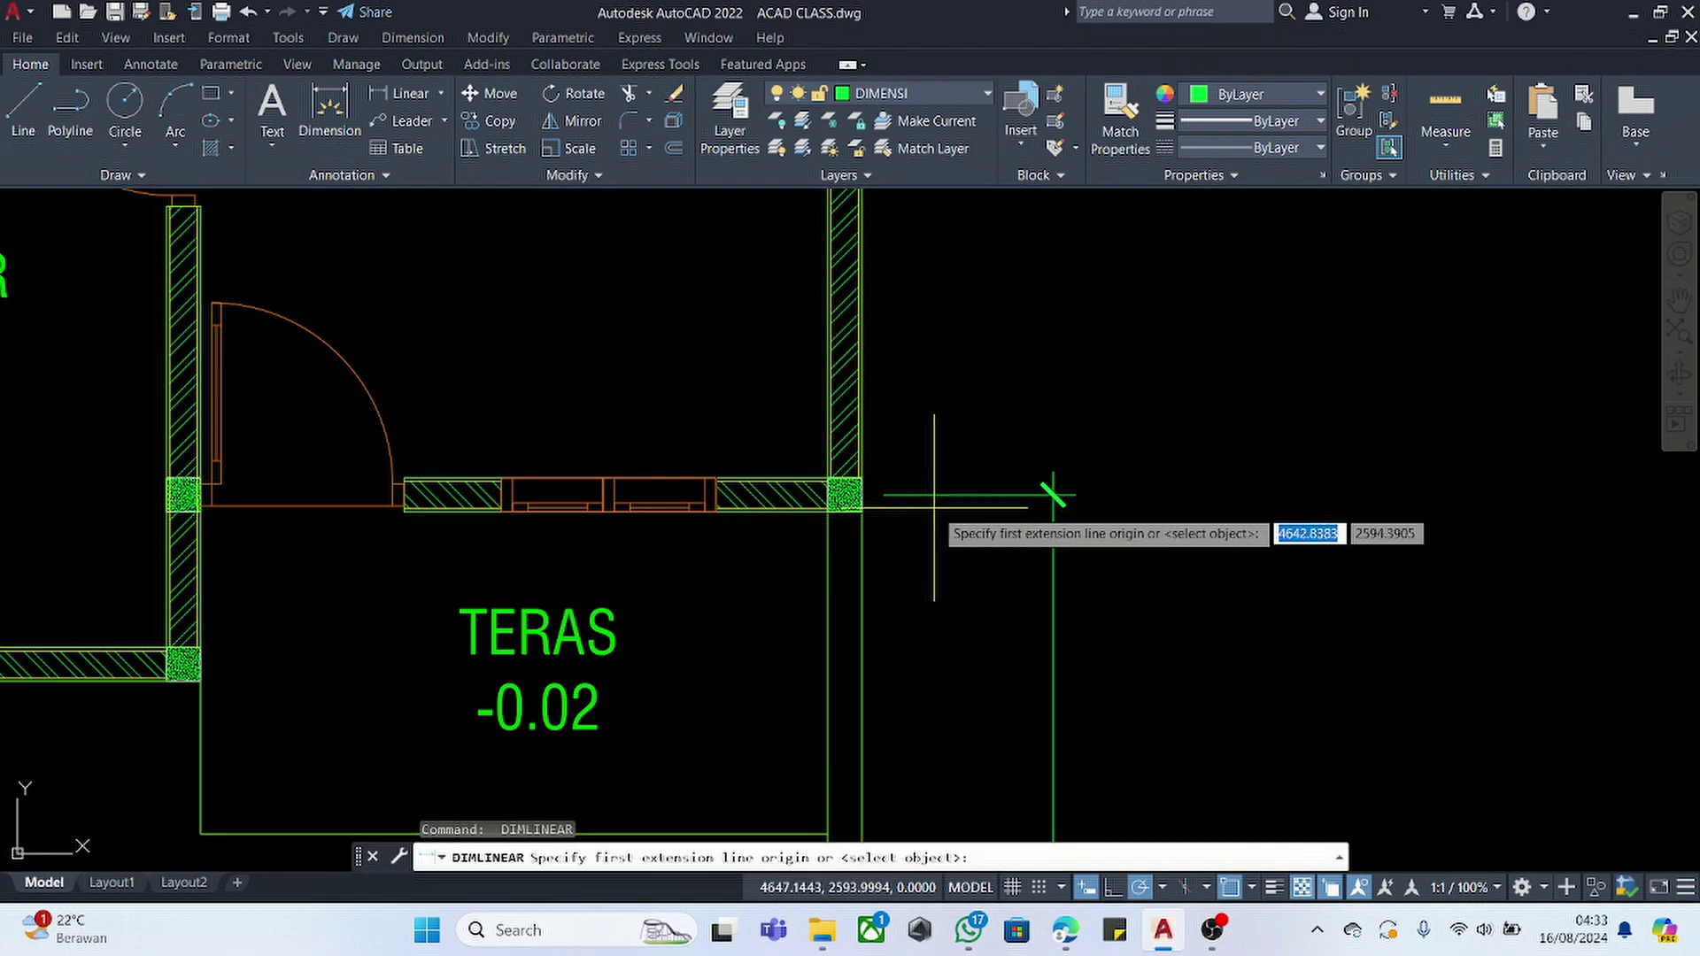
pyautogui.click(861, 494)
pyautogui.scroll(-6, 919, 556)
pyautogui.scroll(6, 914, 328)
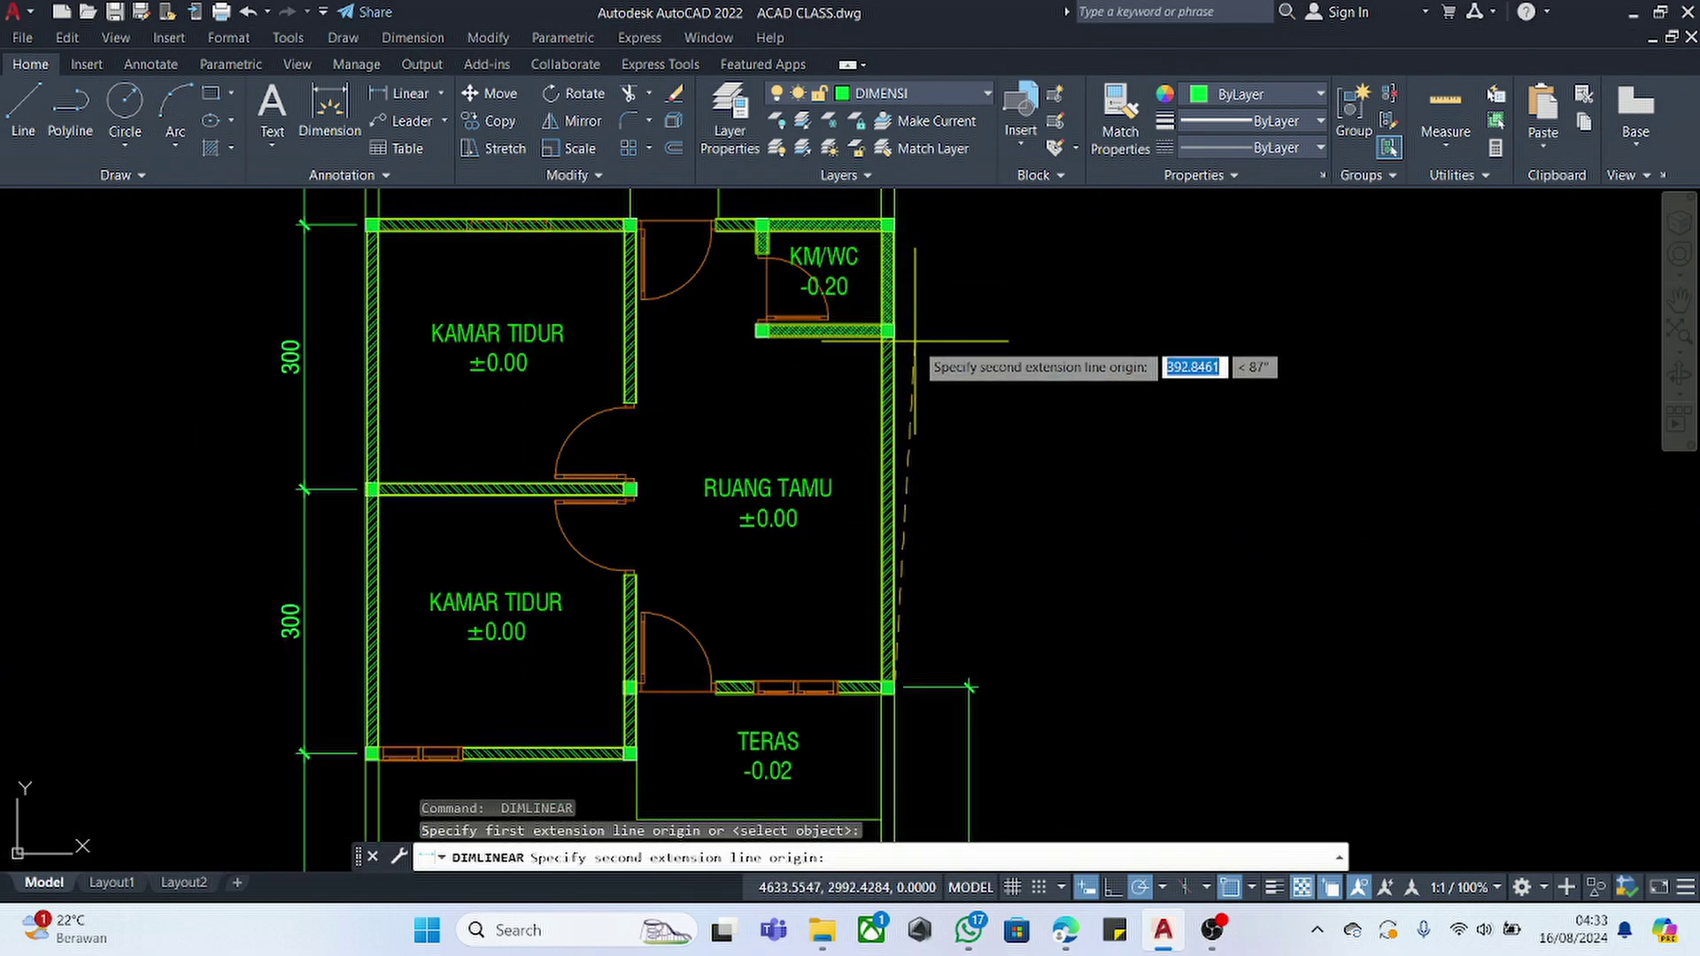
pyautogui.click(852, 304)
pyautogui.scroll(-5, 852, 304)
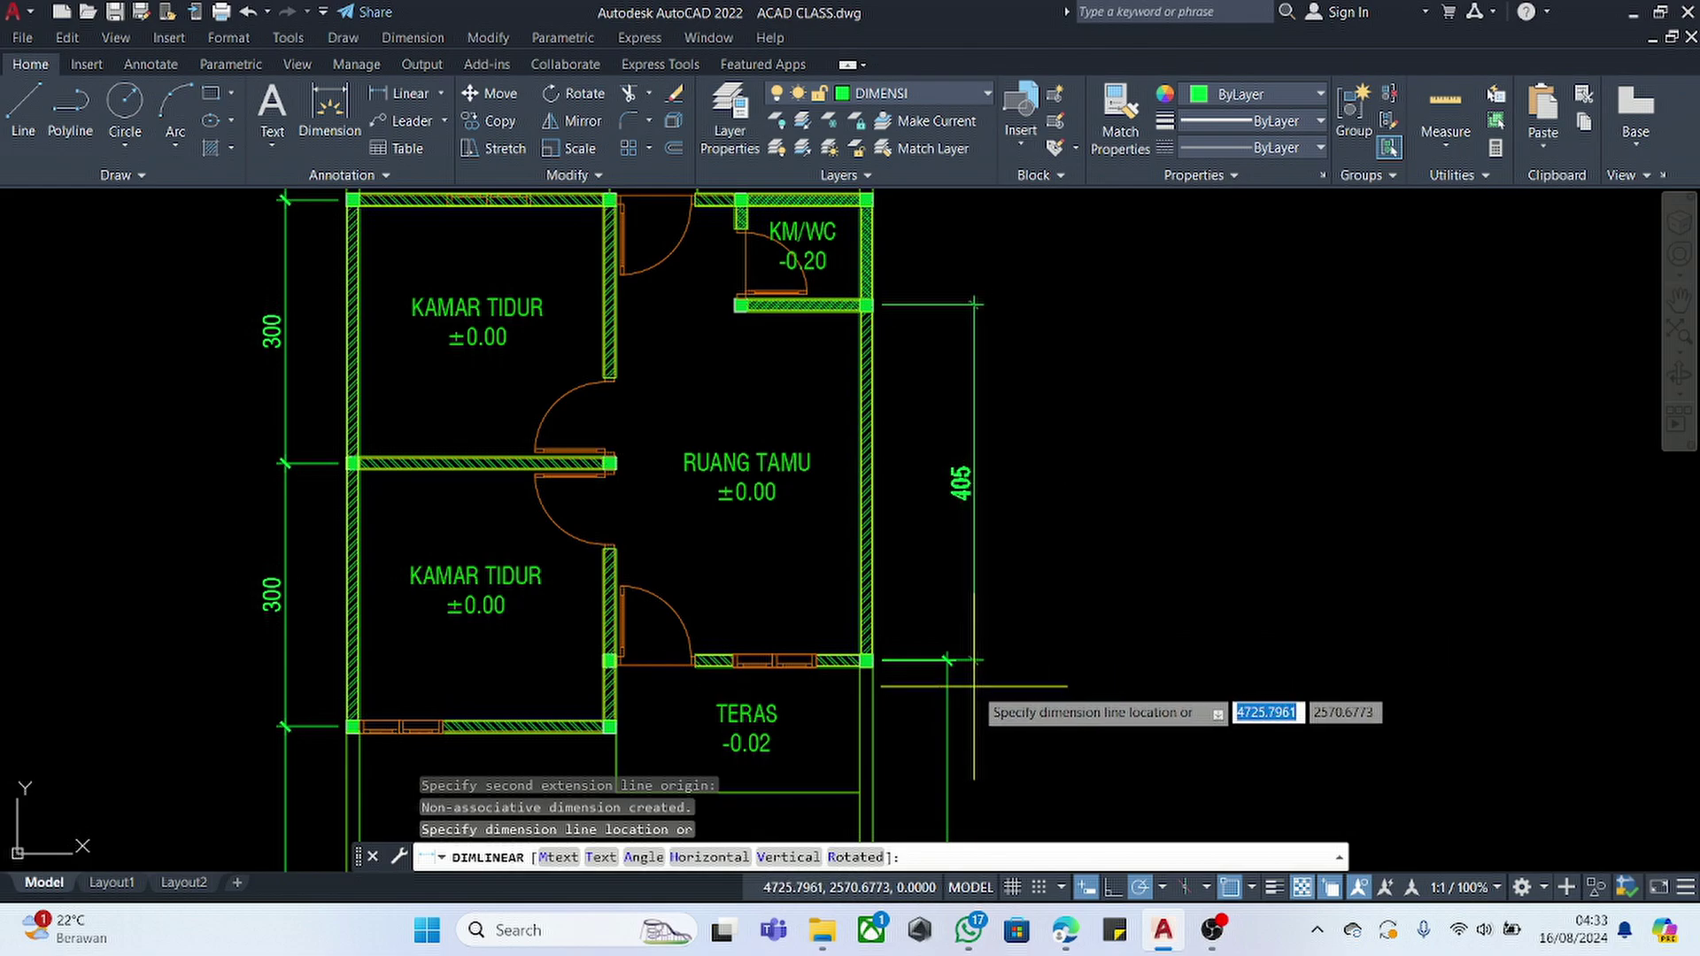
pyautogui.click(948, 706)
# - Dimension the KM/WC's depth on the right side, aligned with the RUANG TAMU dimension
pyautogui.scroll(-5, 956, 682)
pyautogui.scroll(5, 959, 646)
pyautogui.press('Return')
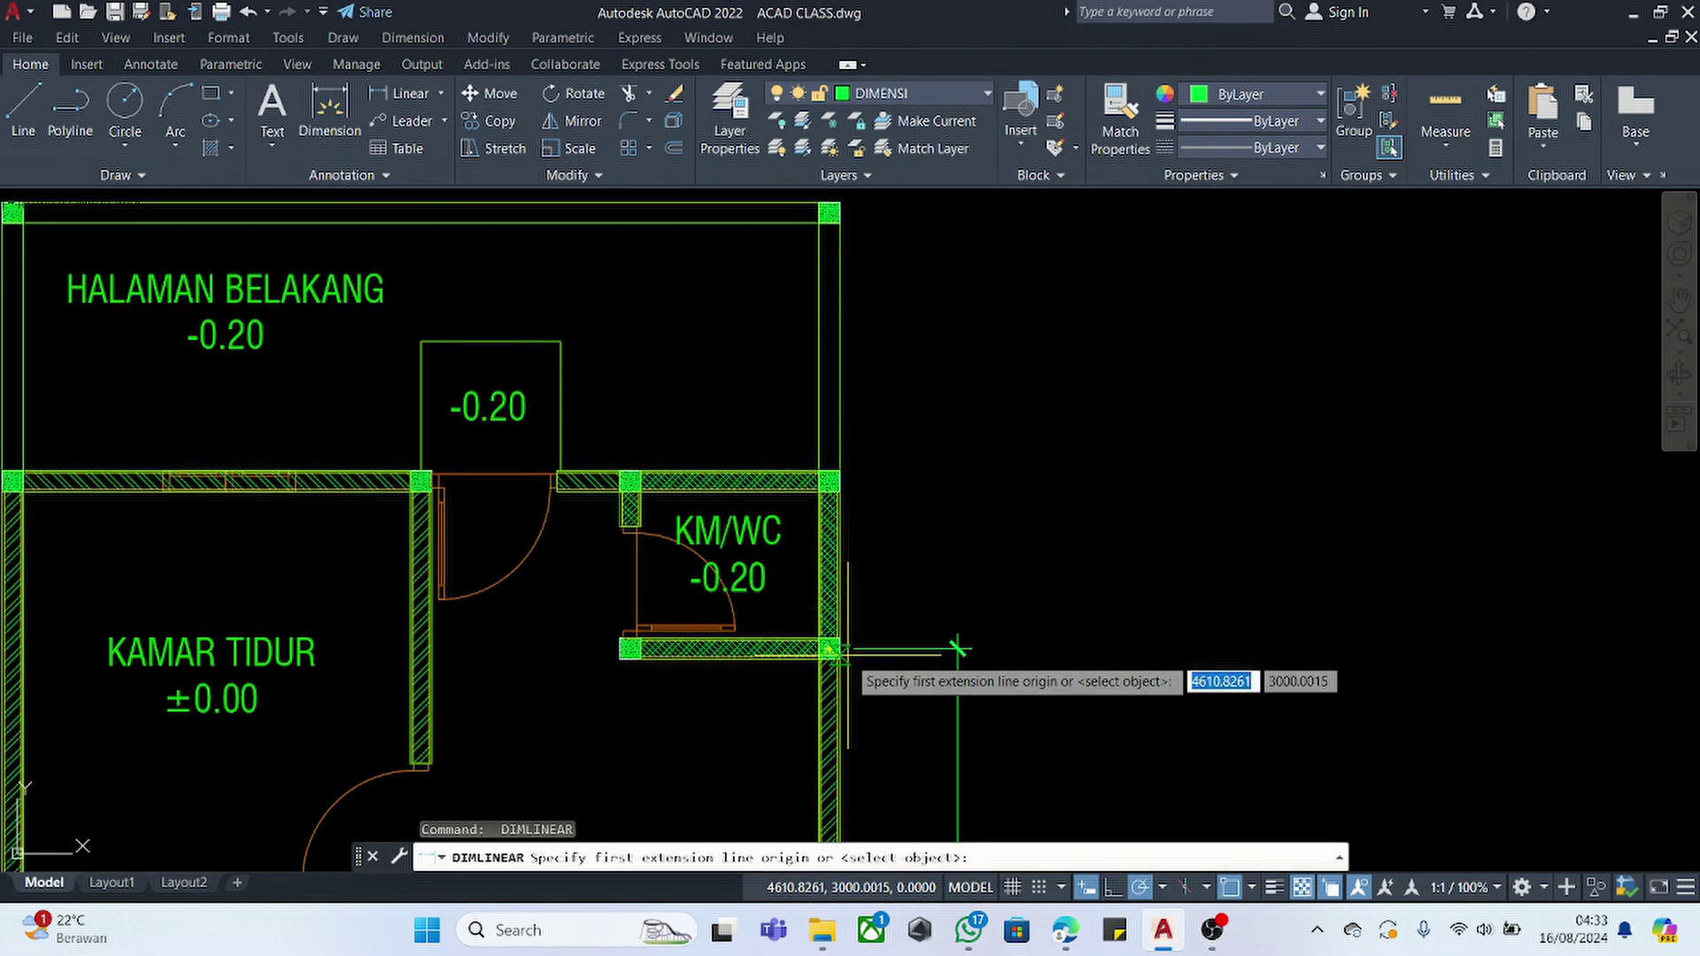
pyautogui.scroll(4, 837, 651)
pyautogui.click(757, 631)
pyautogui.scroll(-6, 758, 631)
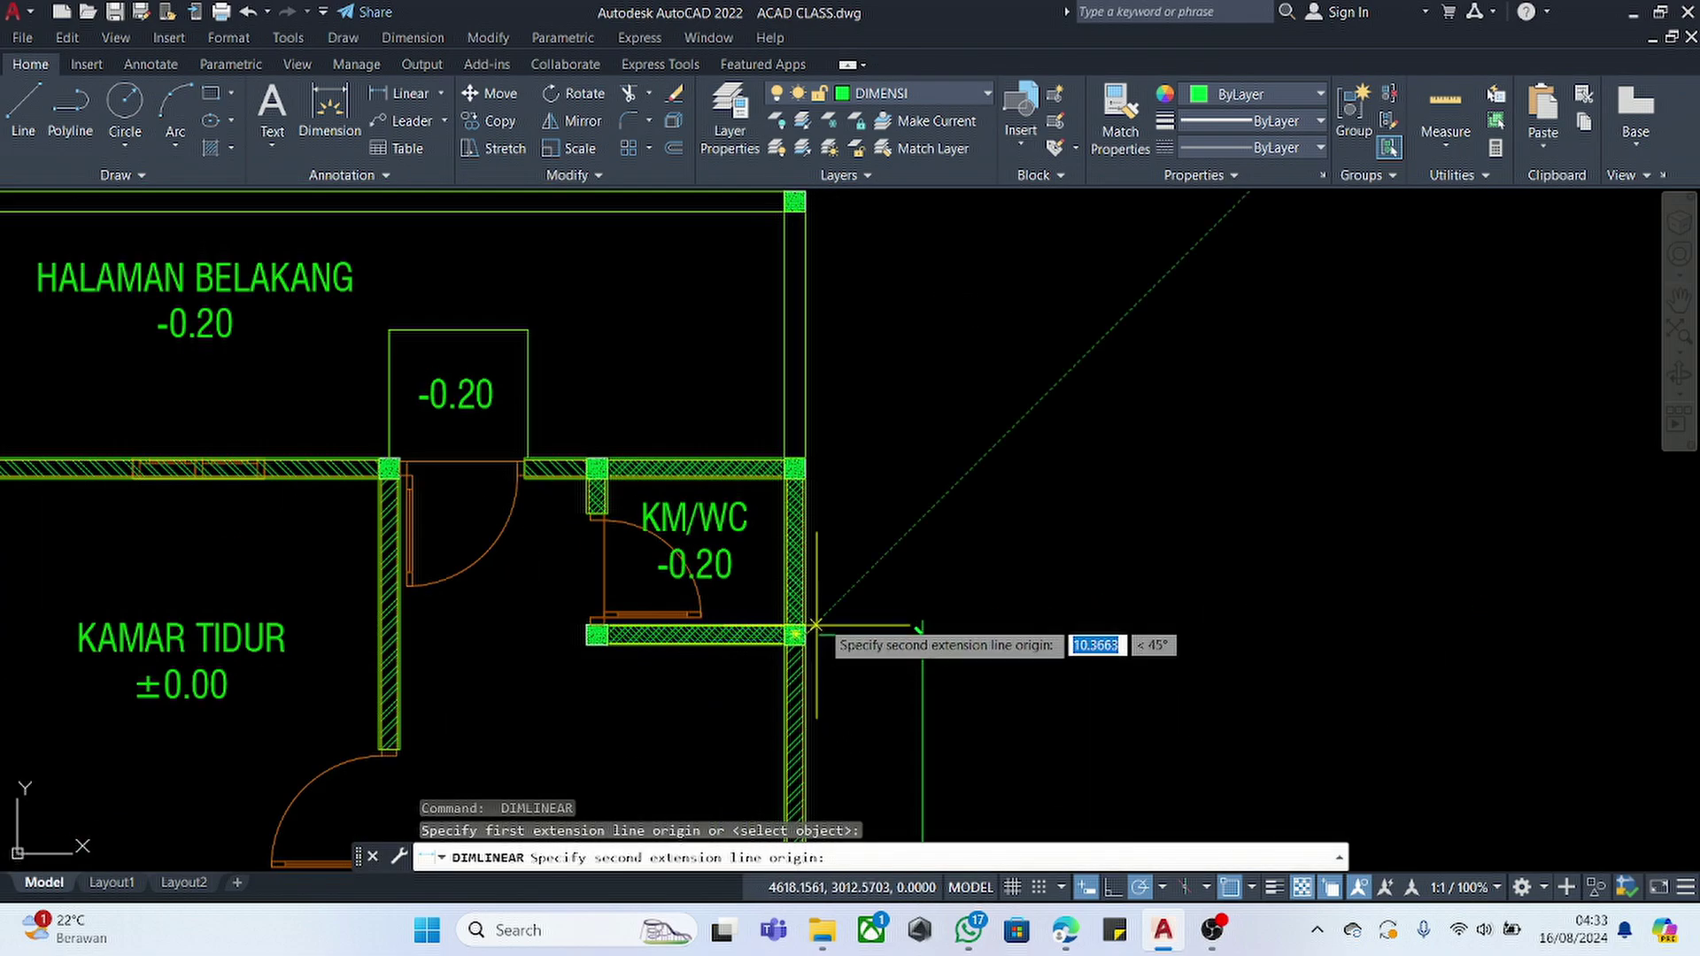
pyautogui.click(794, 467)
pyautogui.click(917, 631)
# - Dimension HALAMAN BELAKANG's depth on the right side, from the KM/WC's back wall to the rear corner, aligned with the KM/WC dimension
pyautogui.press('Return')
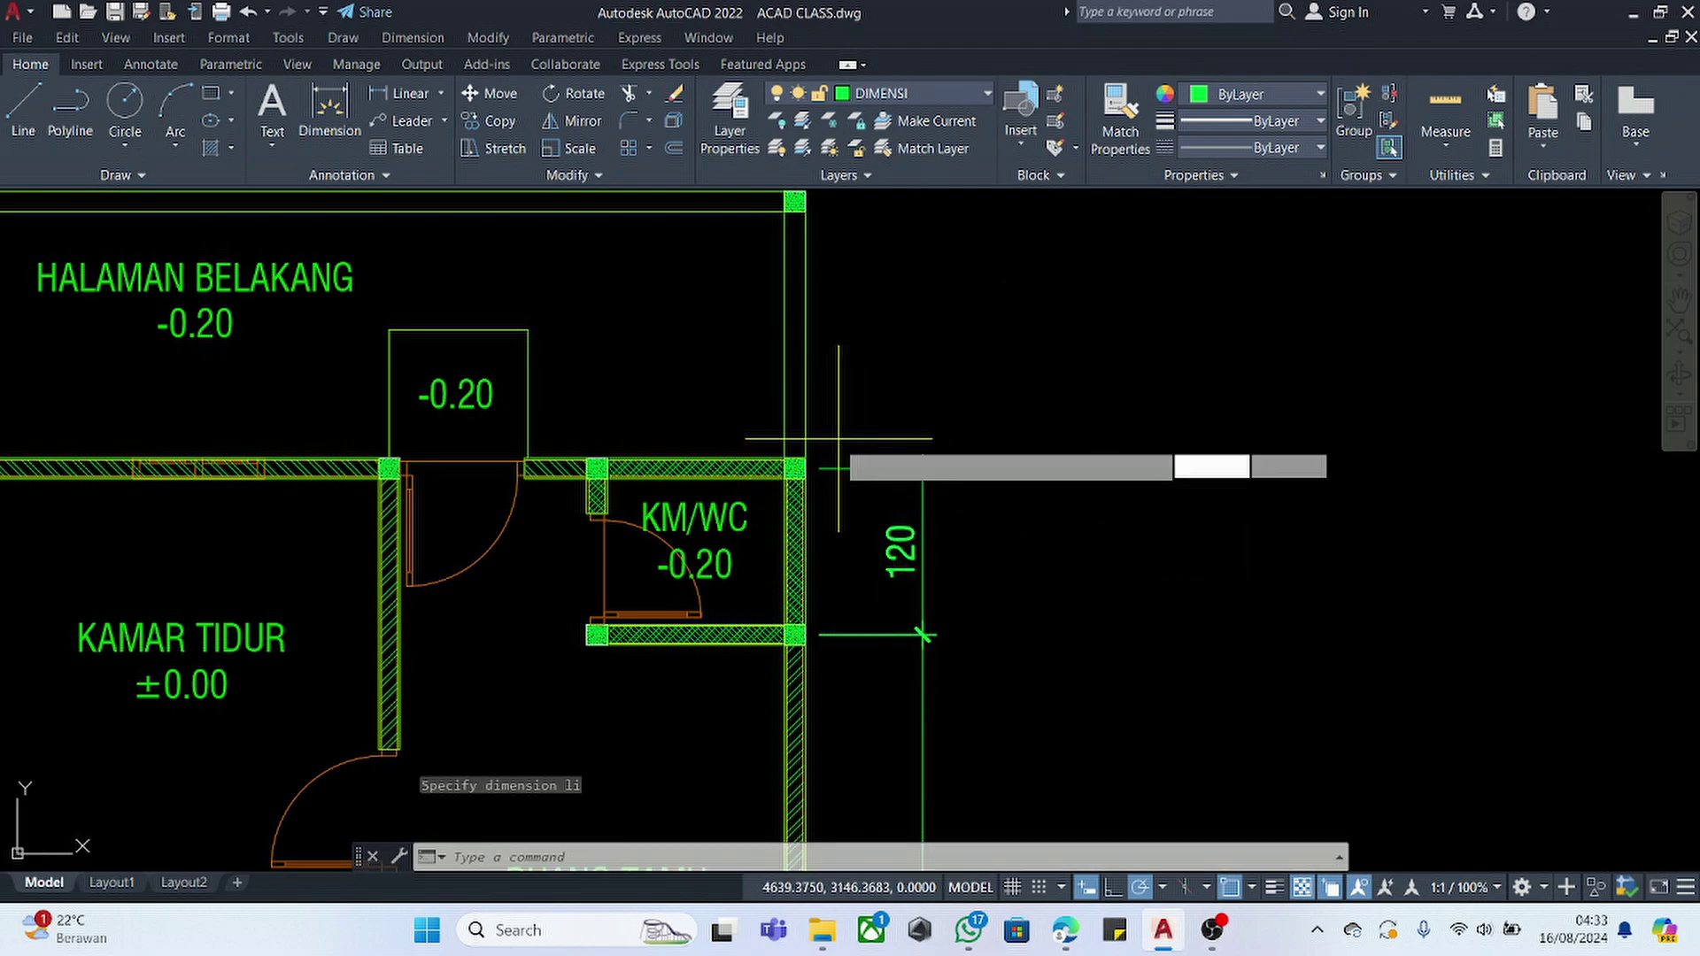
pyautogui.scroll(4, 783, 468)
pyautogui.click(757, 475)
pyautogui.scroll(-4, 761, 478)
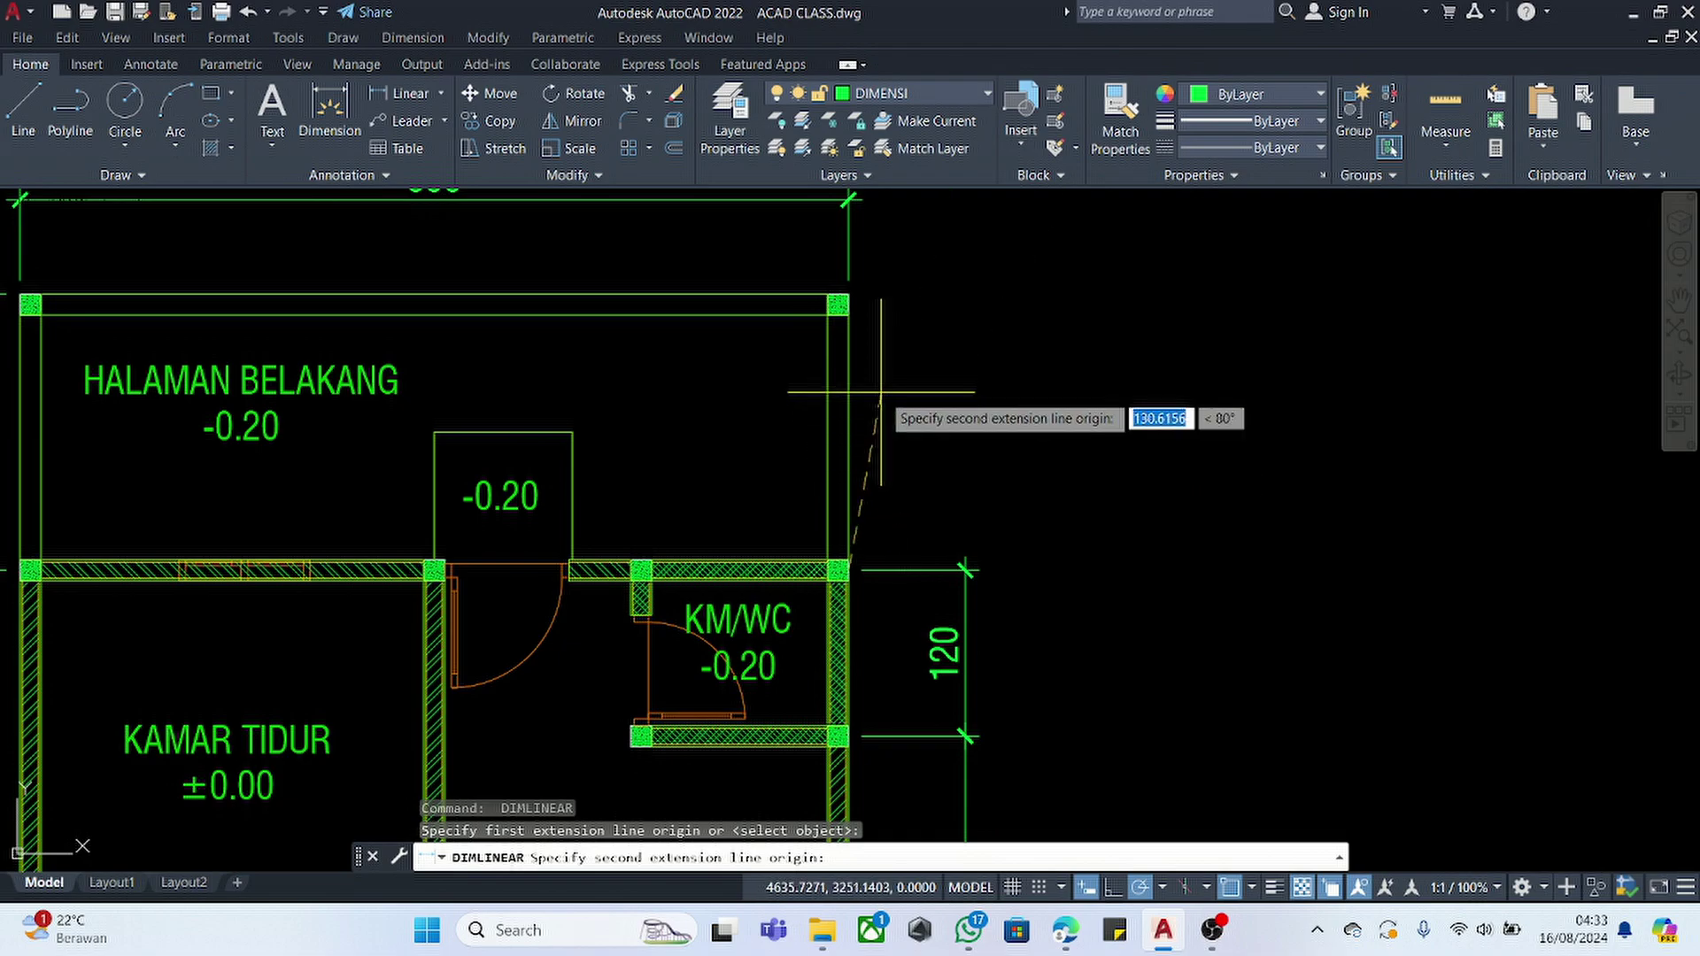
pyautogui.click(848, 289)
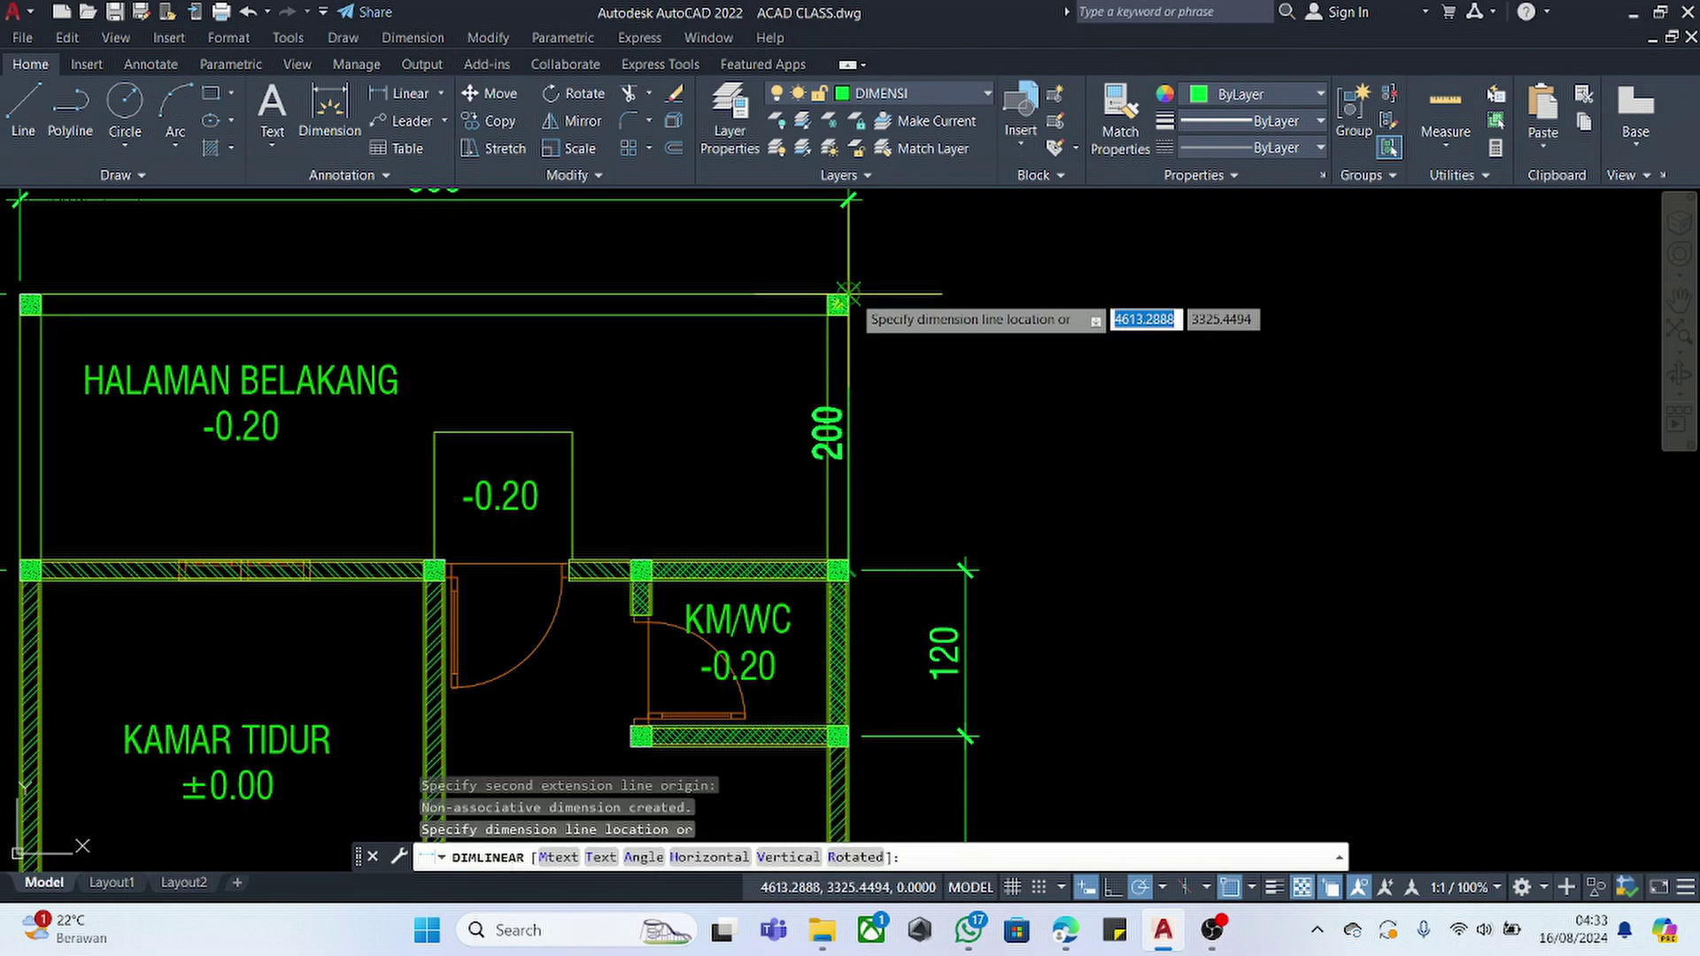
pyautogui.click(963, 547)
pyautogui.scroll(-4, 854, 497)
pyautogui.scroll(-5, 808, 508)
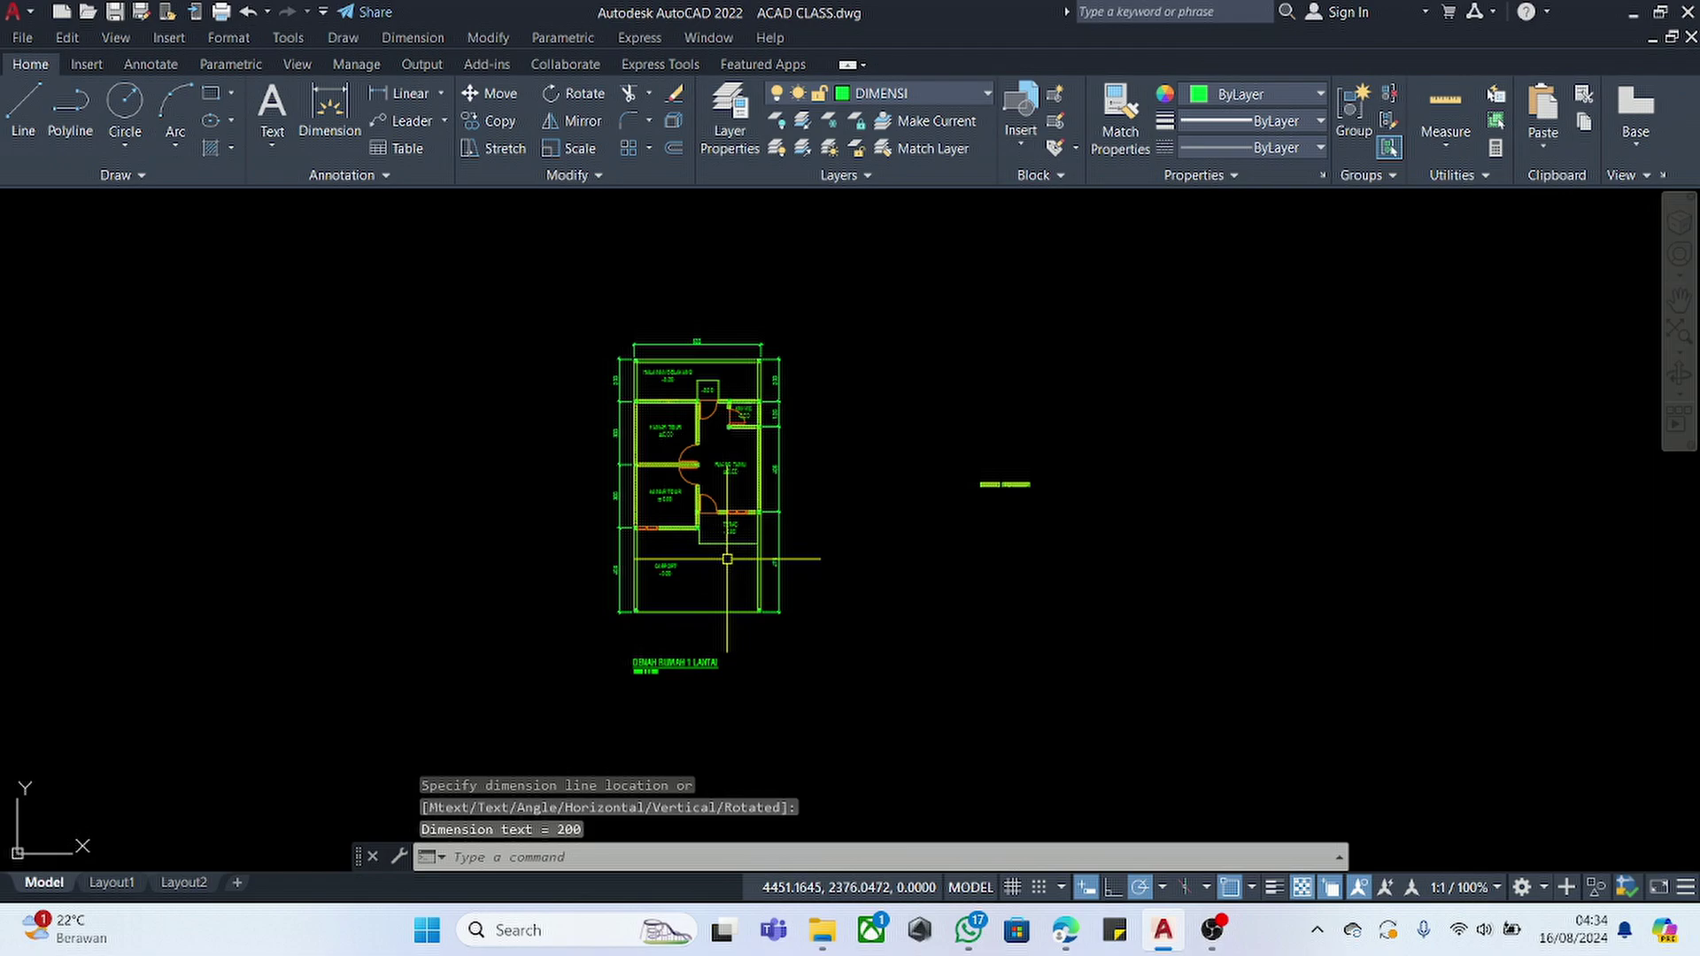
pyautogui.scroll(5, 725, 409)
pyautogui.click(680, 320)
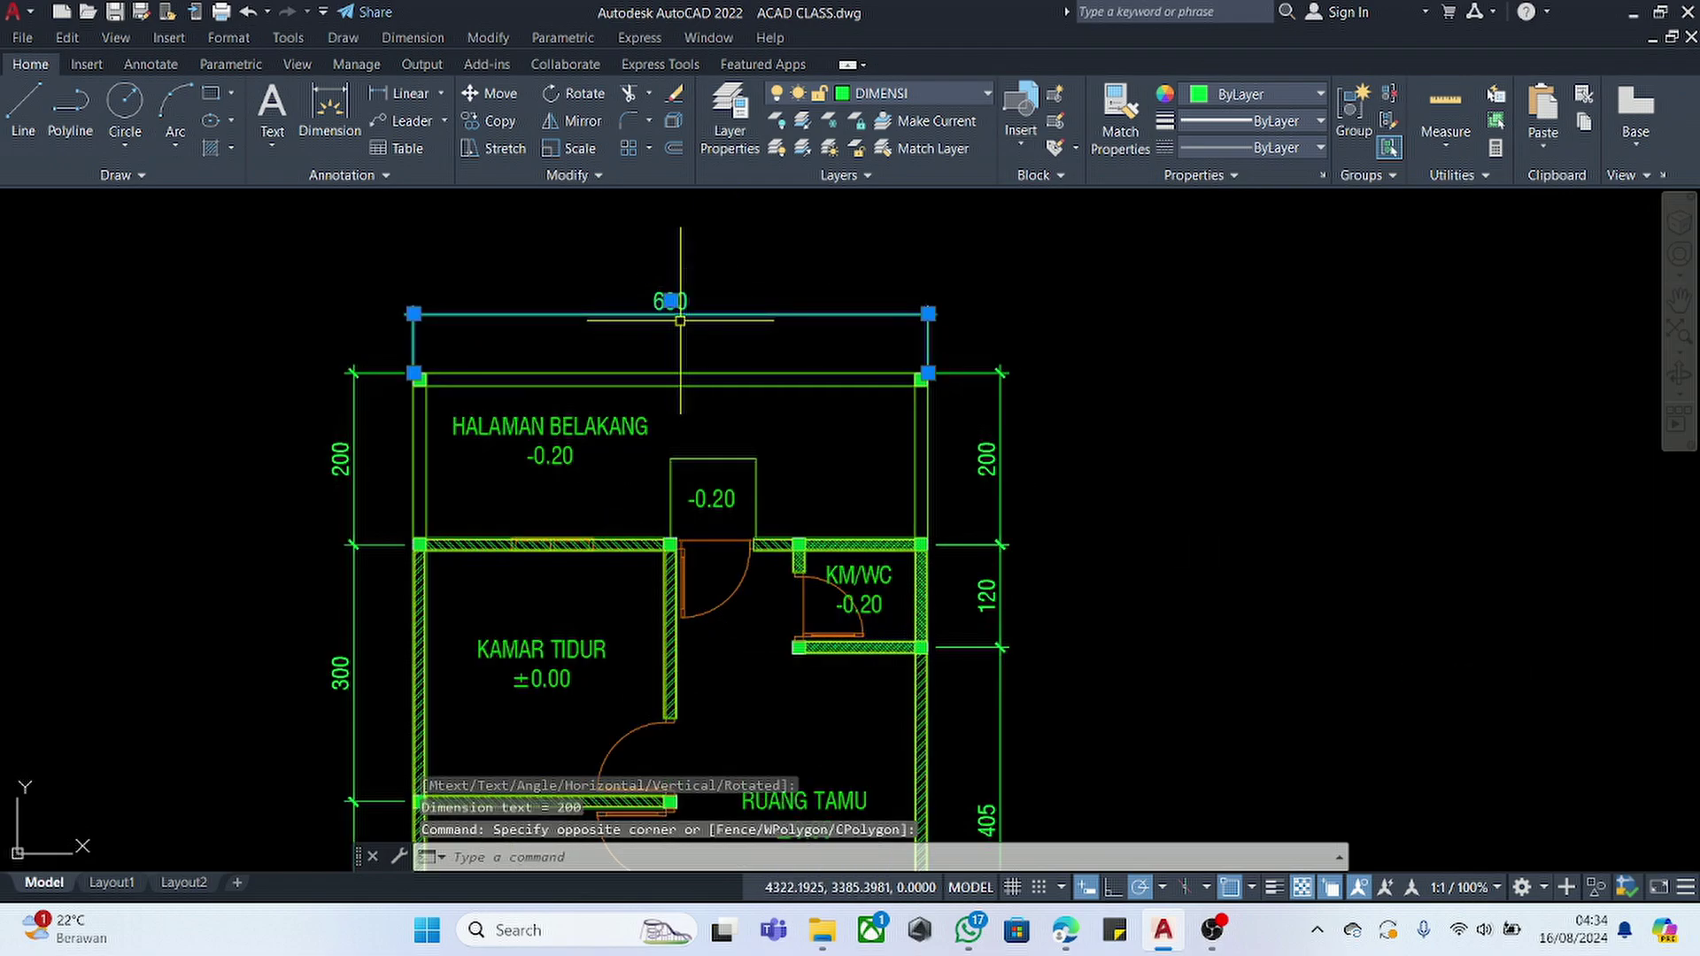
pyautogui.press('Escape')
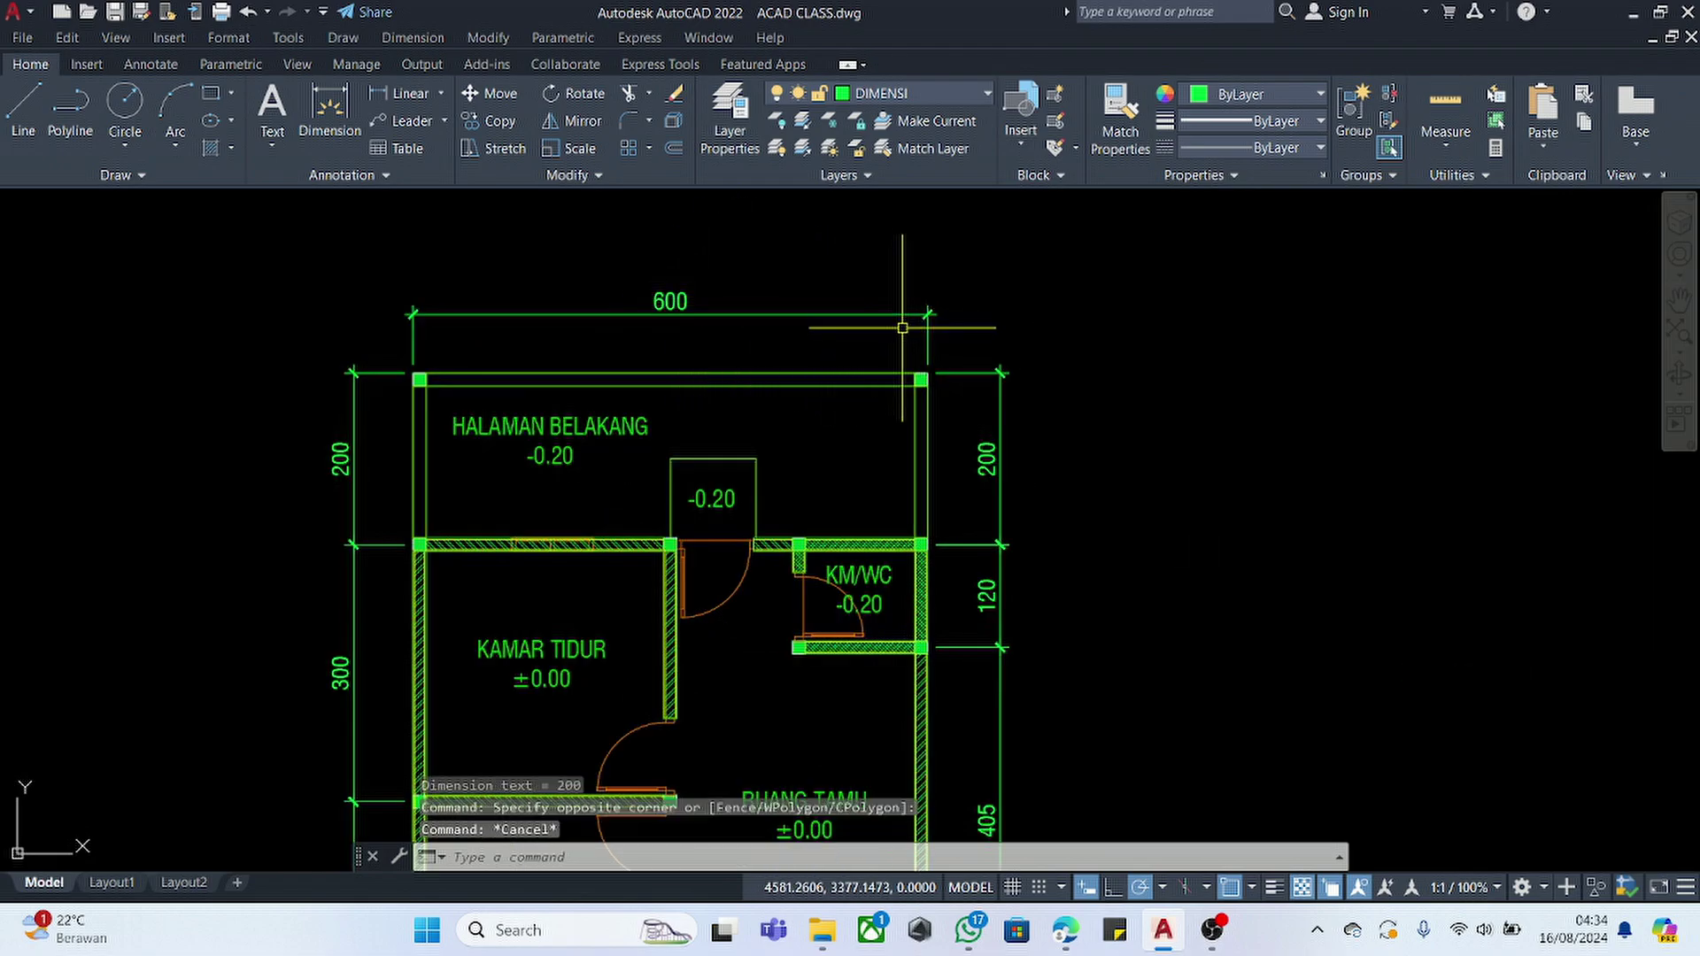
pyautogui.press('Escape')
# - Dimension the upper bedroom's width along its back wall, placing the linear dimension inside HALAMAN BELAKANG
pyautogui.write('D')
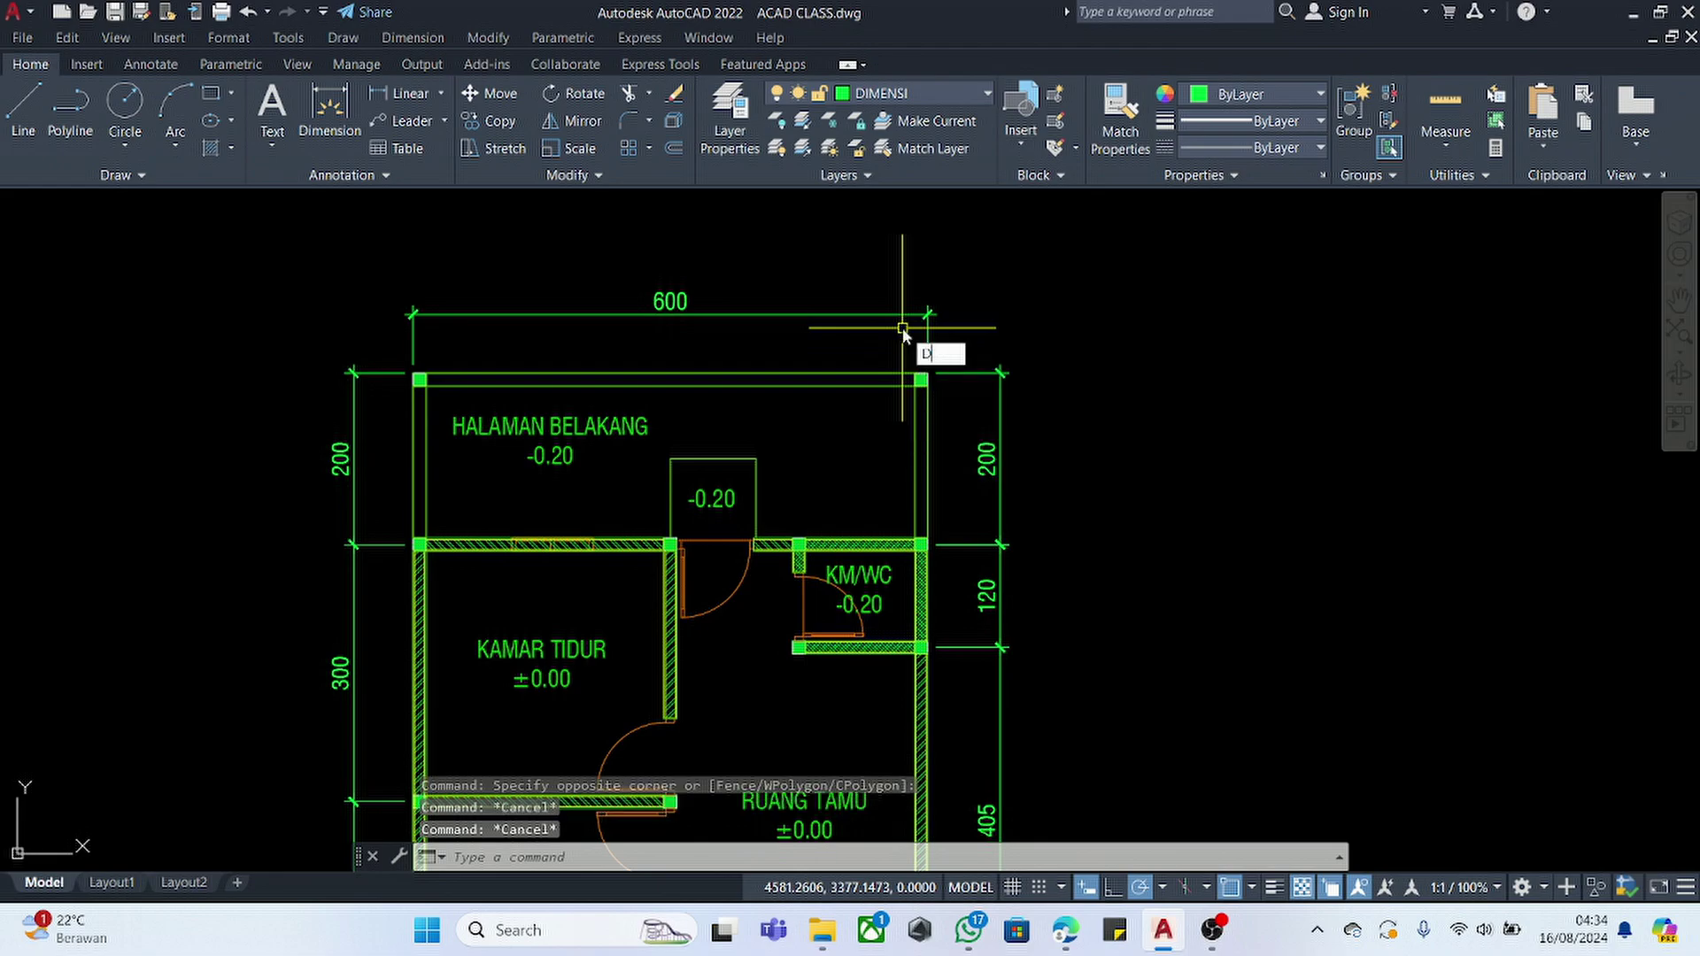
pyautogui.write('IMLI')
pyautogui.press('Return')
pyautogui.scroll(4, 449, 357)
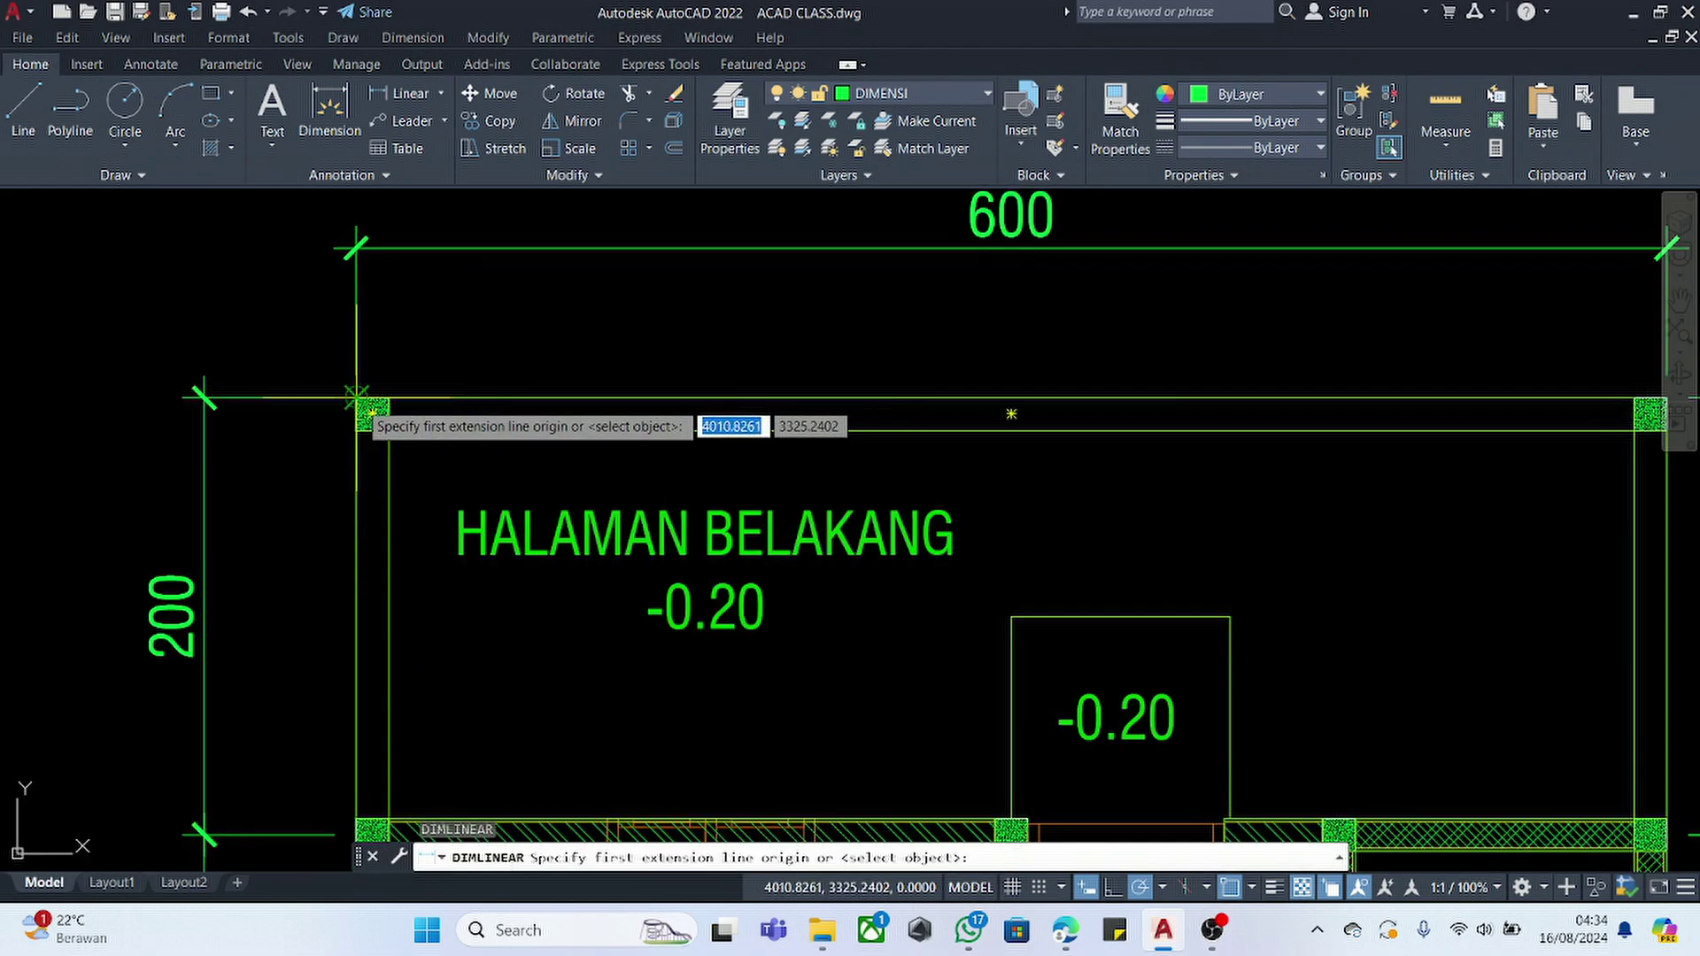
pyautogui.scroll(-2, 376, 779)
pyautogui.scroll(3, 385, 699)
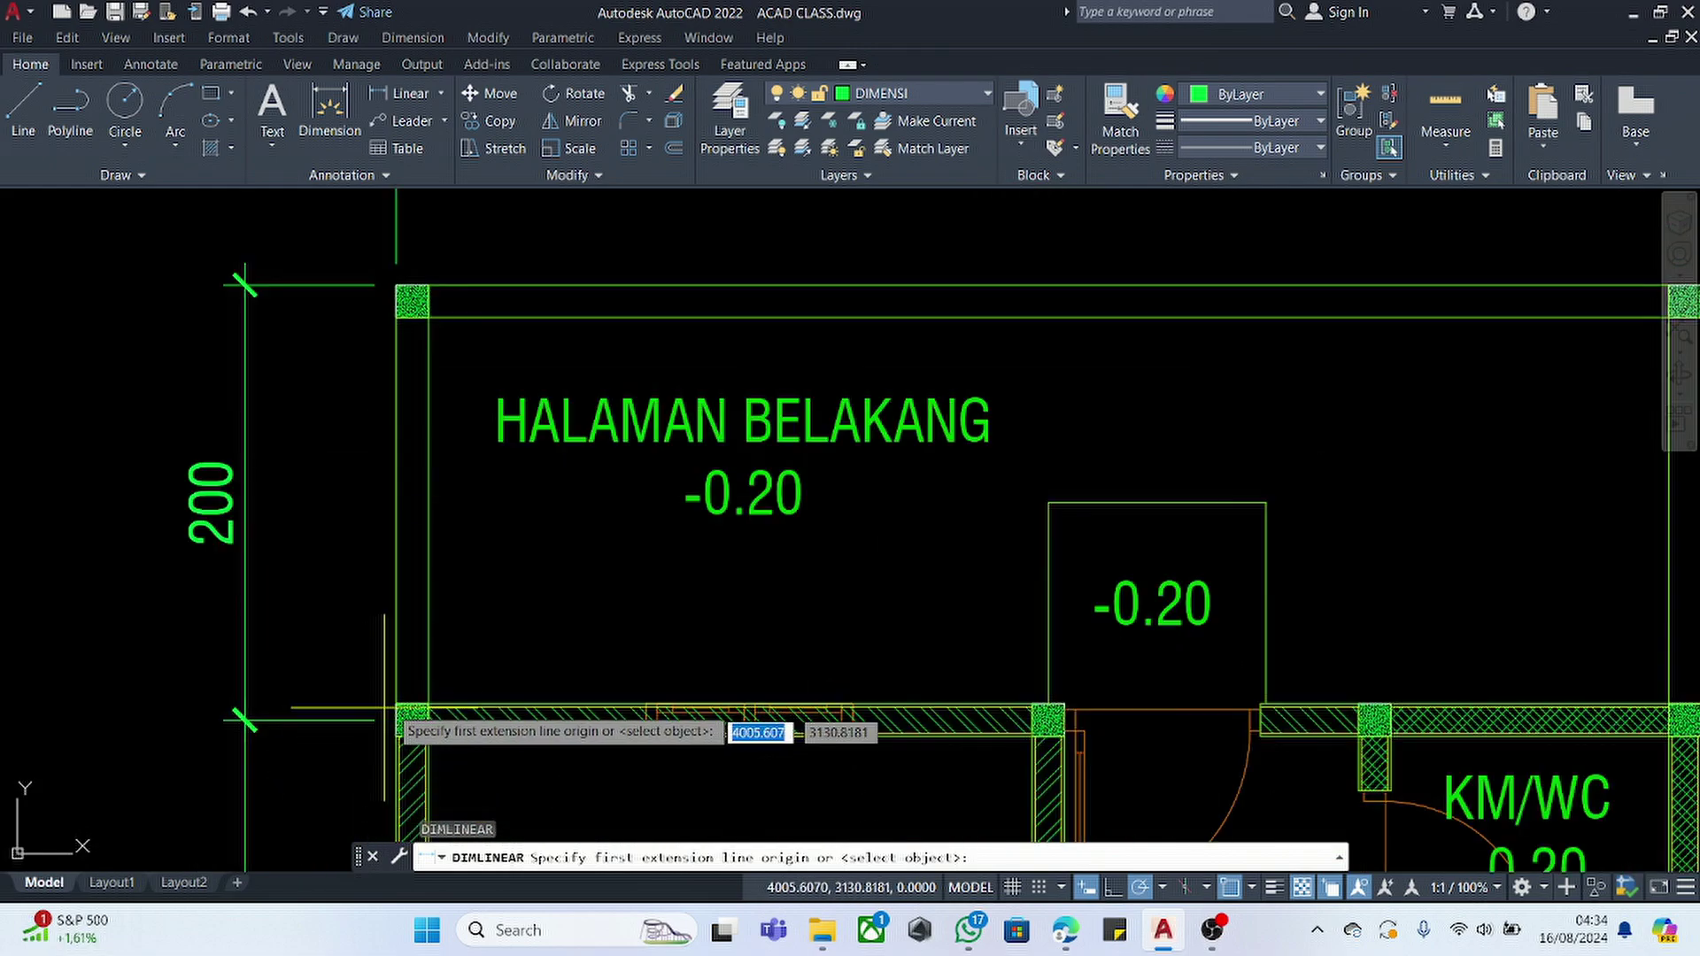
pyautogui.click(396, 703)
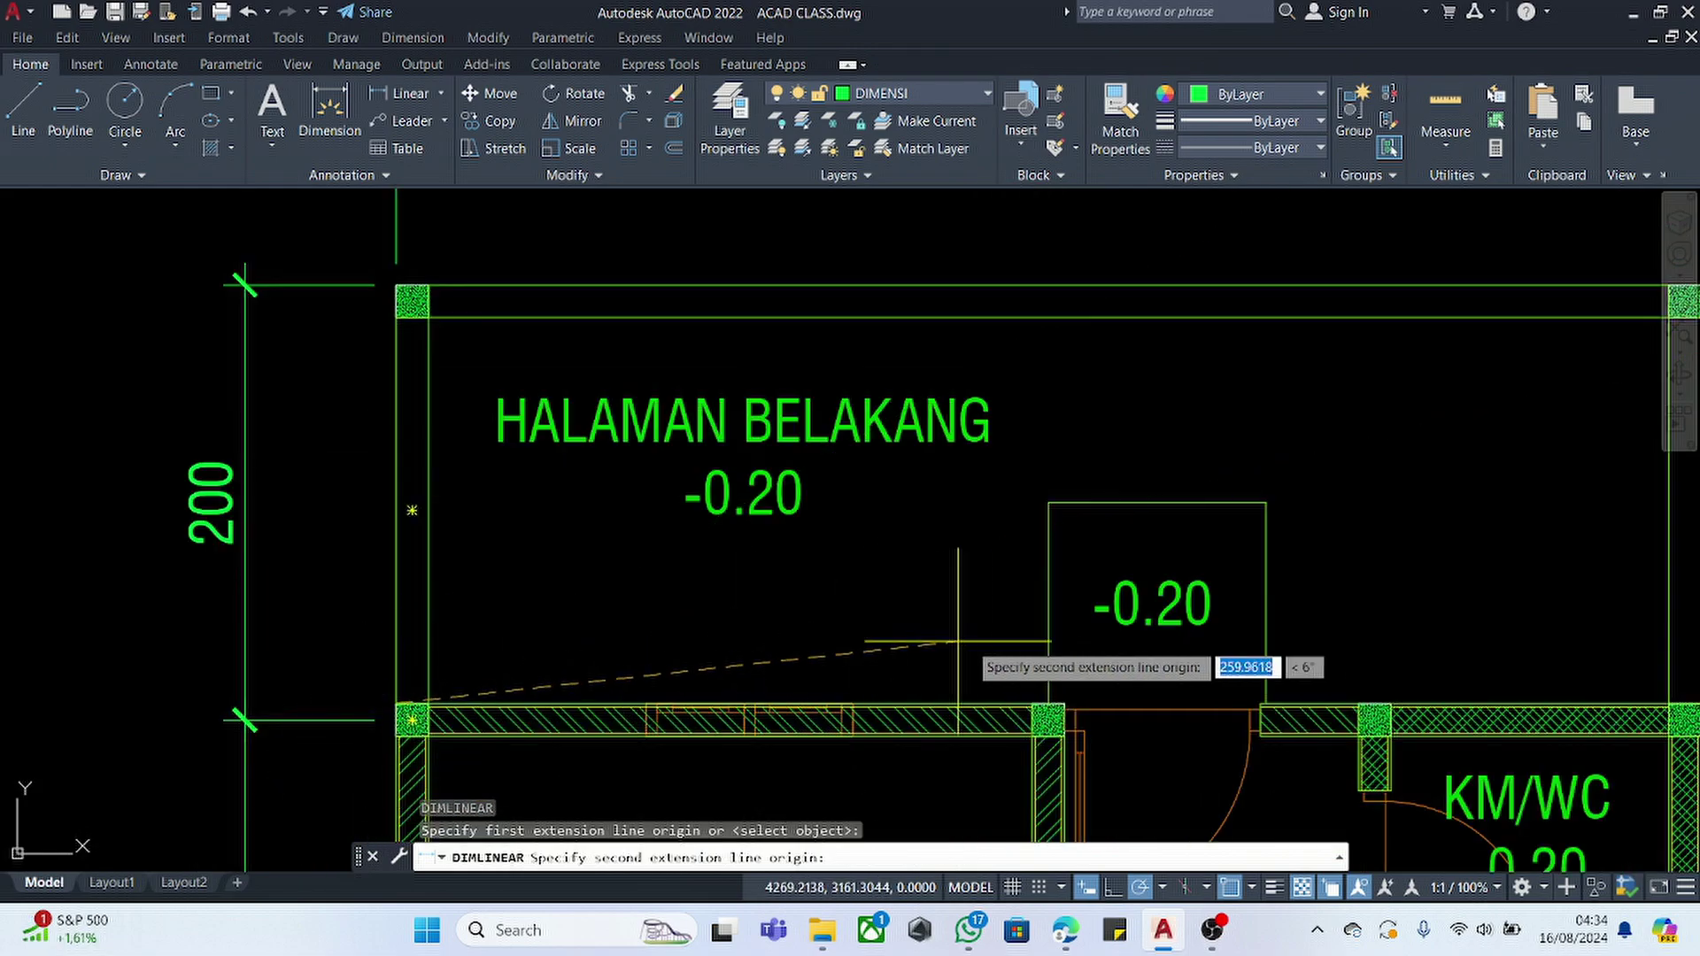
pyautogui.click(1048, 719)
pyautogui.click(993, 549)
# - Dimension the back wall from the upper bedroom's right column to the KM/WC's left column, aligned with the bedroom width dimension
pyautogui.press('Return')
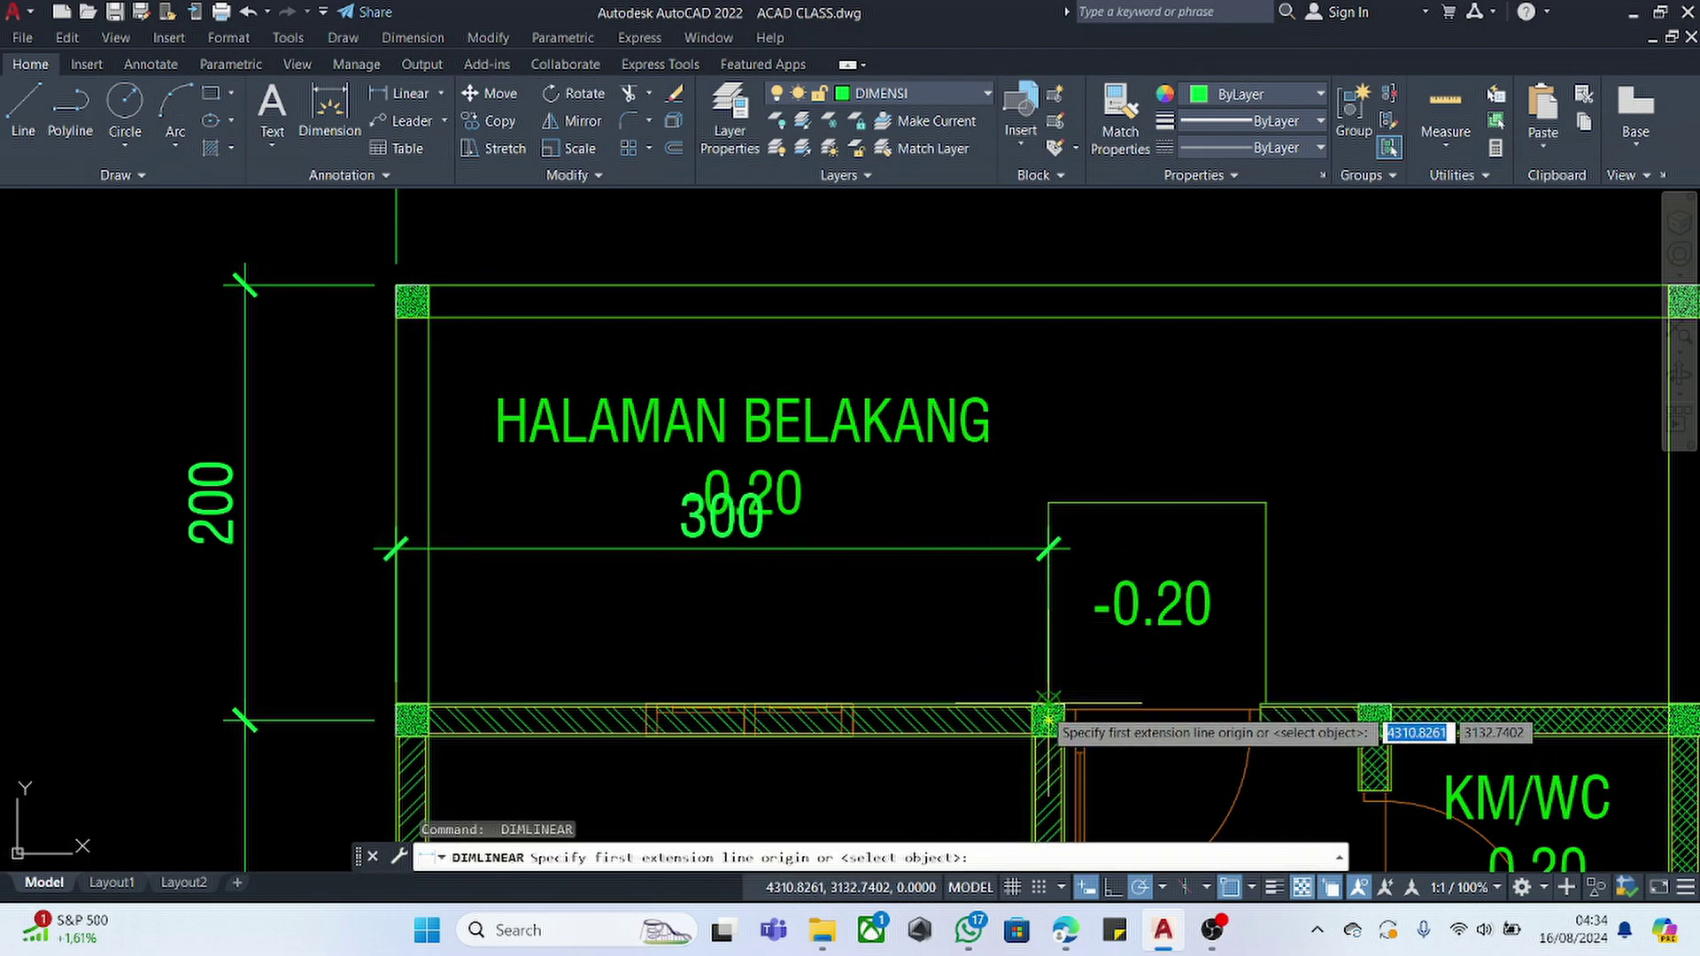
pyautogui.click(1048, 719)
pyautogui.scroll(-3, 929, 655)
pyautogui.scroll(5, 903, 691)
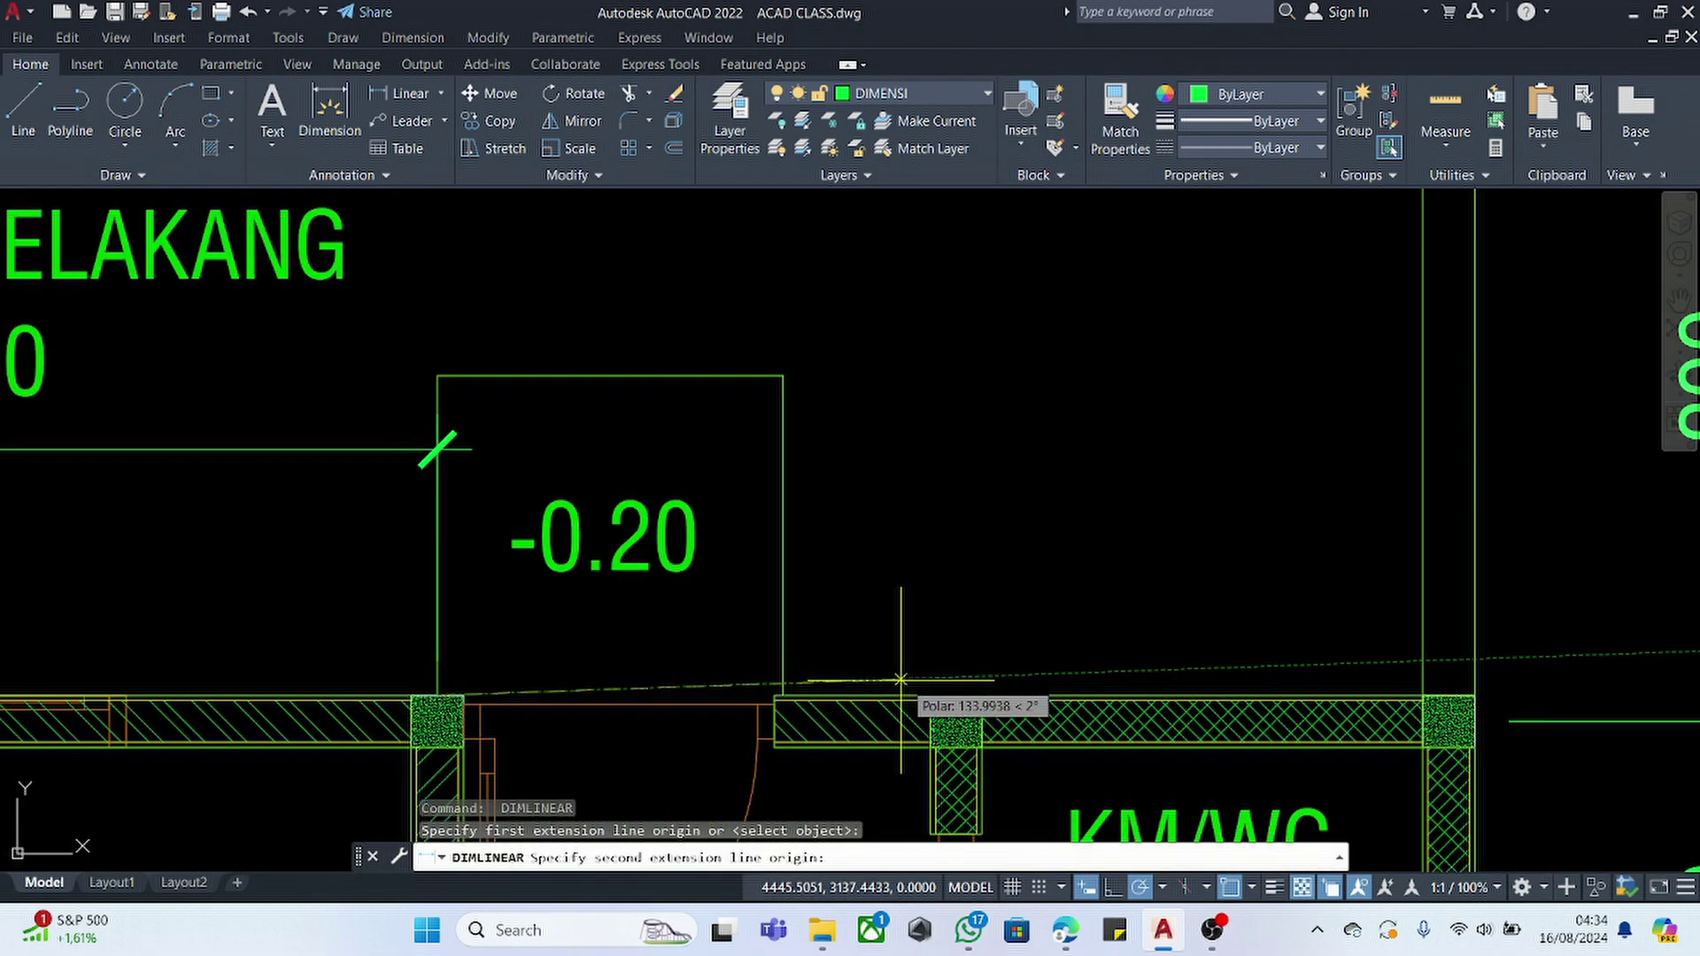
pyautogui.click(956, 718)
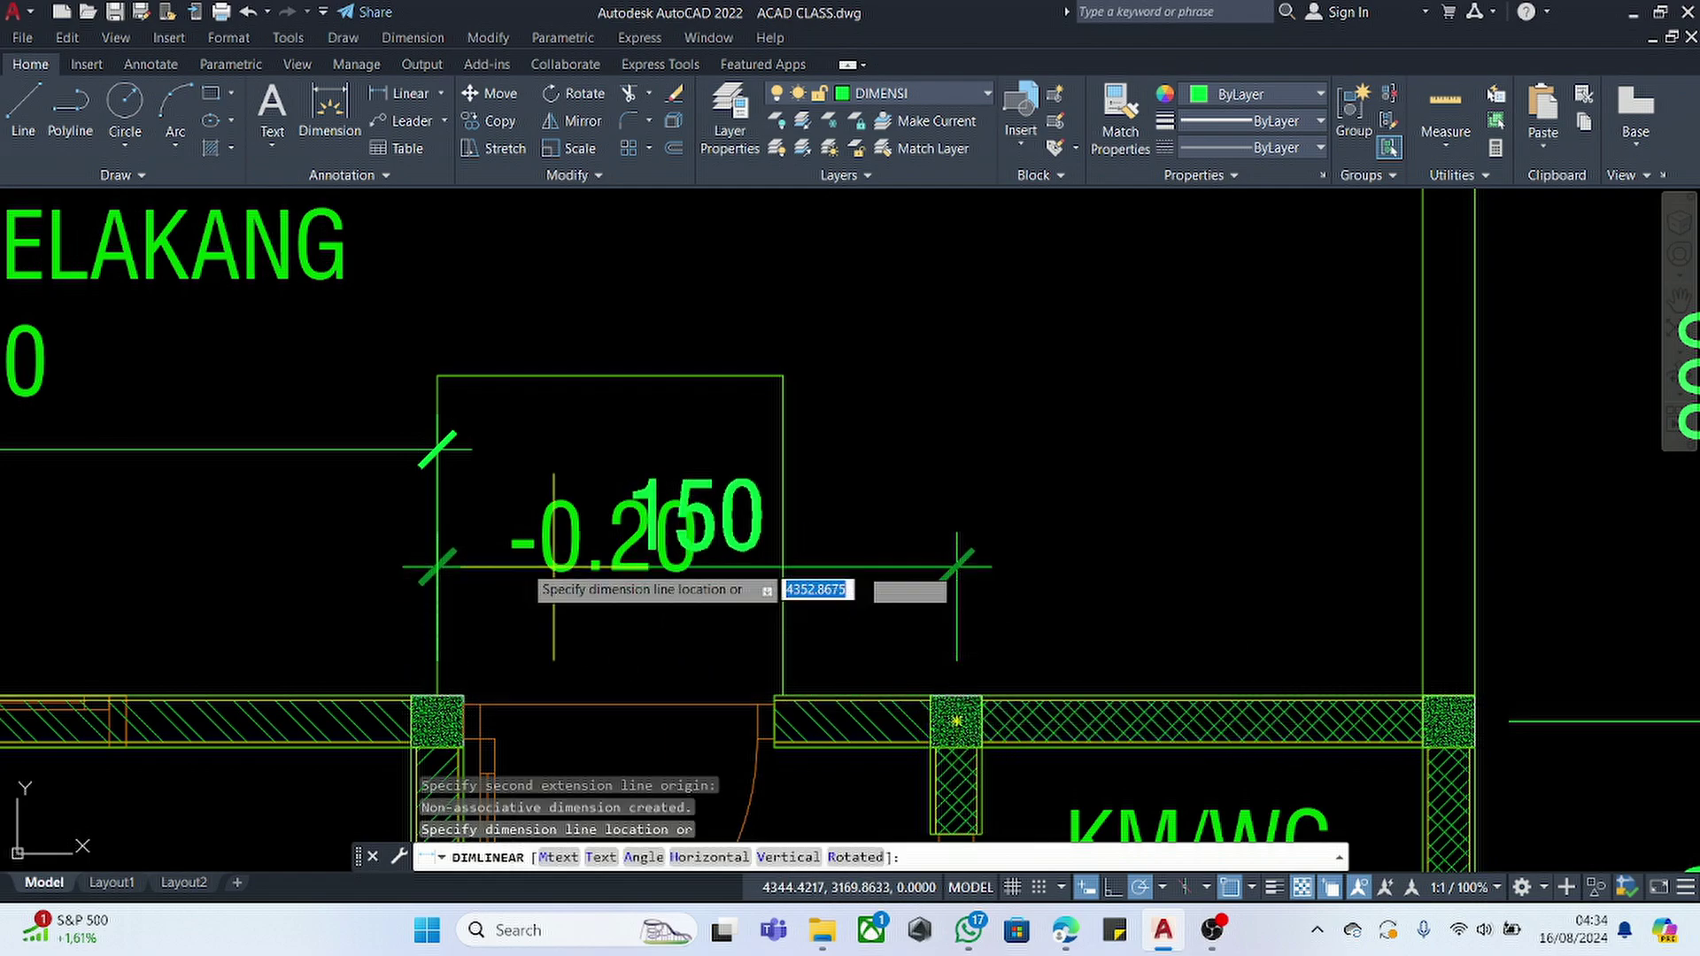
pyautogui.click(355, 442)
# - Dimension the KM/WC's width along the back wall up to the plan's right edge, aligned with the neighbouring dimensions
pyautogui.press('Return')
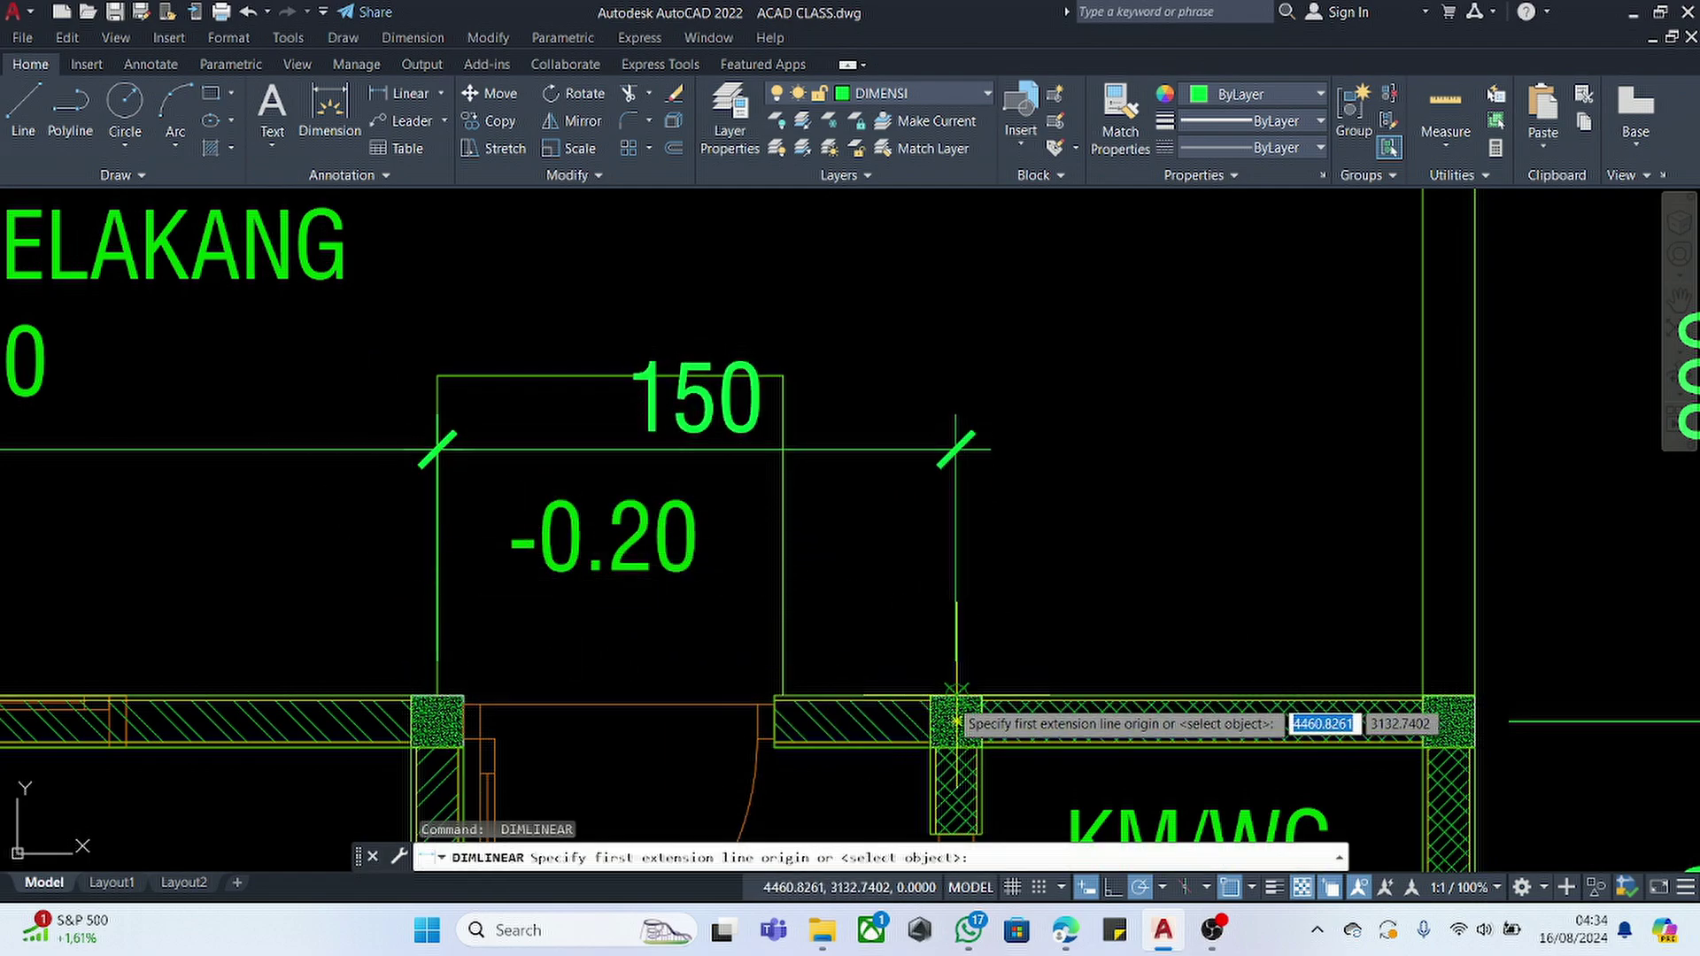
pyautogui.click(956, 718)
pyautogui.click(1474, 695)
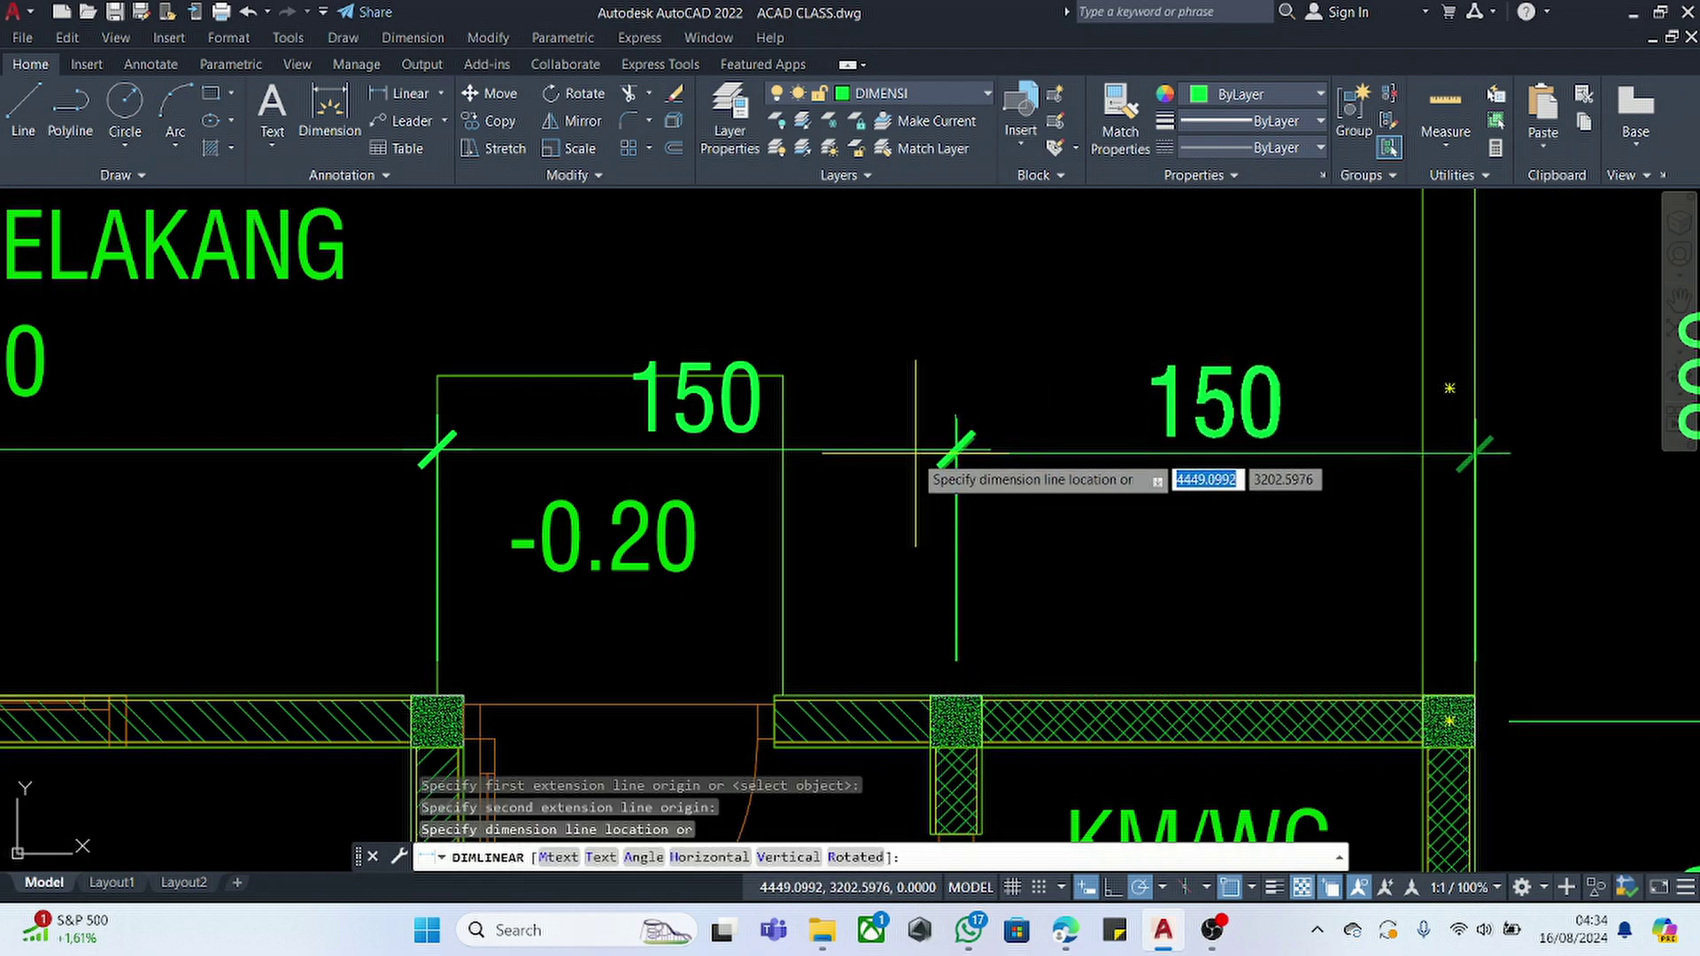
pyautogui.click(1000, 394)
# - Move the three back-wall width dimensions from HALAMAN BELAKANG to above the plan's rear edge
pyautogui.click(1001, 388)
pyautogui.click(911, 577)
pyautogui.scroll(-4, 912, 577)
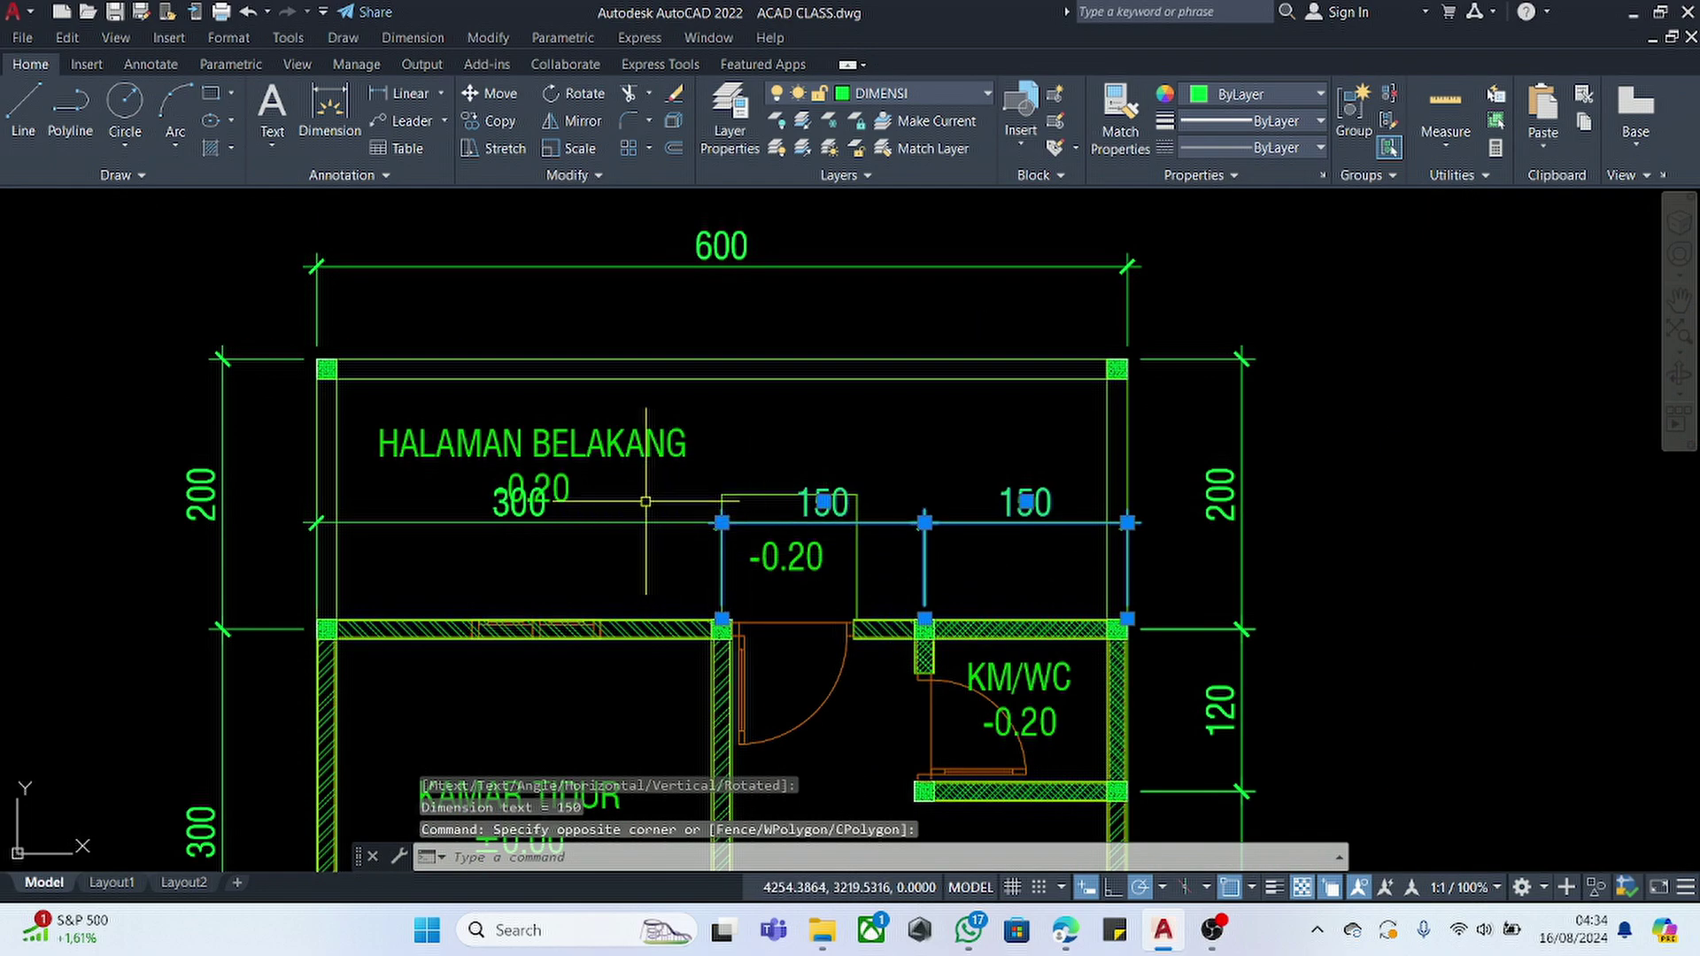
pyautogui.write('m')
pyautogui.press('Return')
pyautogui.scroll(3, 773, 633)
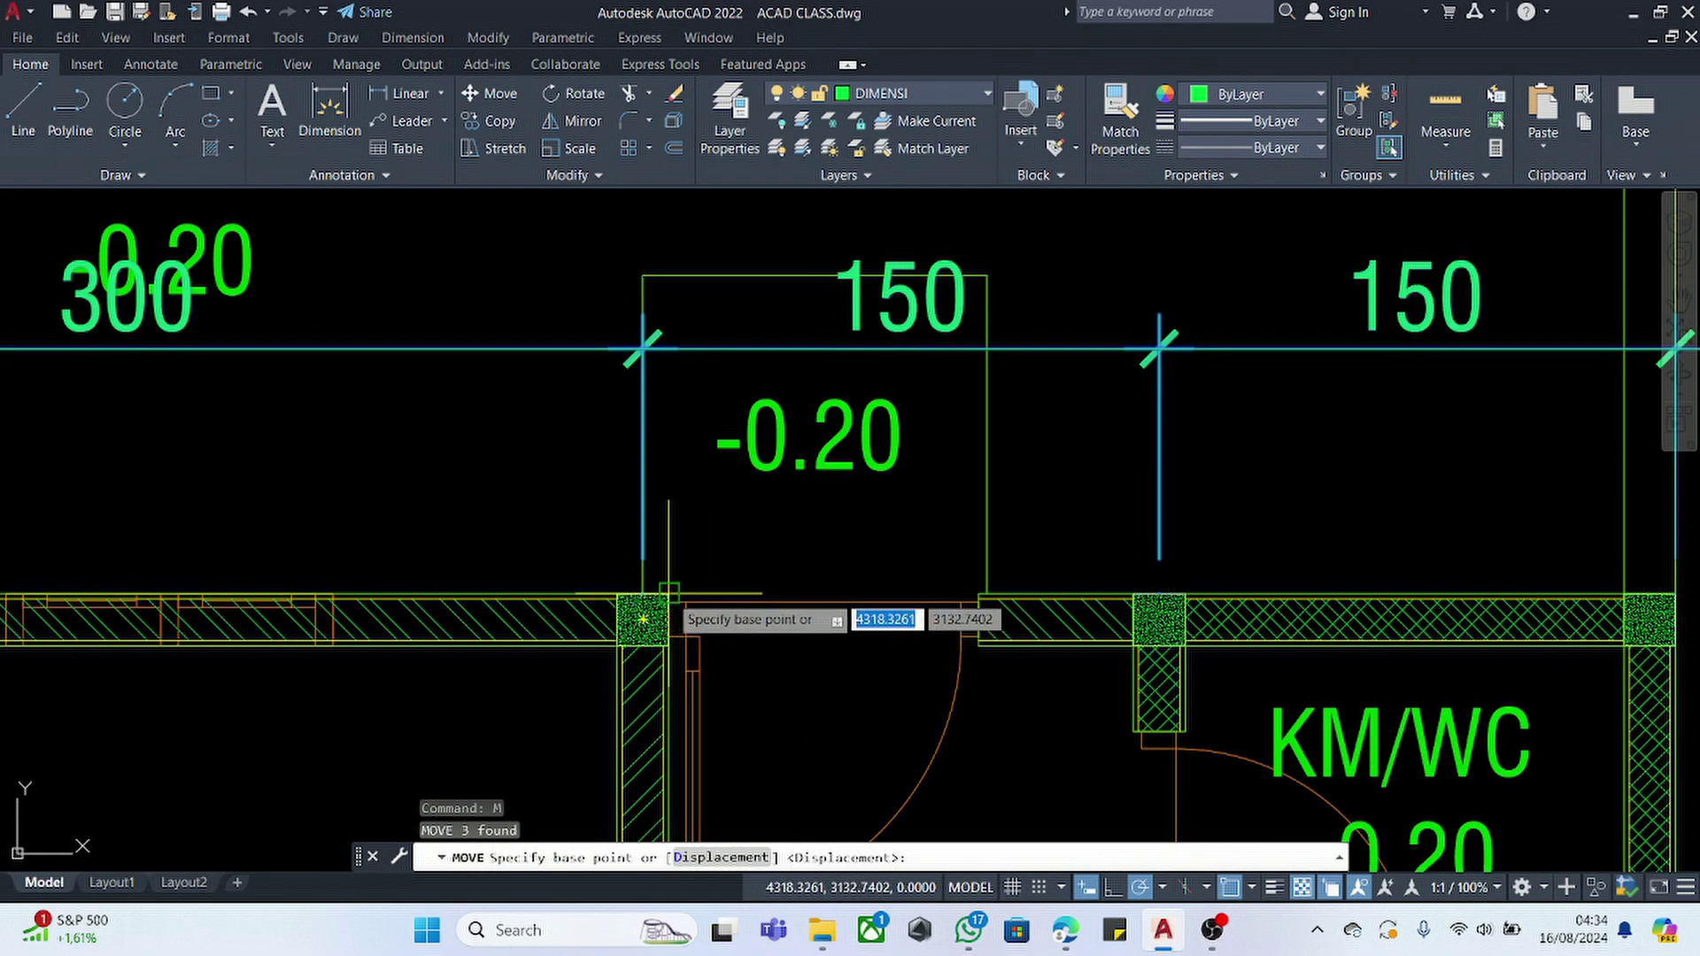
pyautogui.click(642, 619)
pyautogui.scroll(-4, 695, 505)
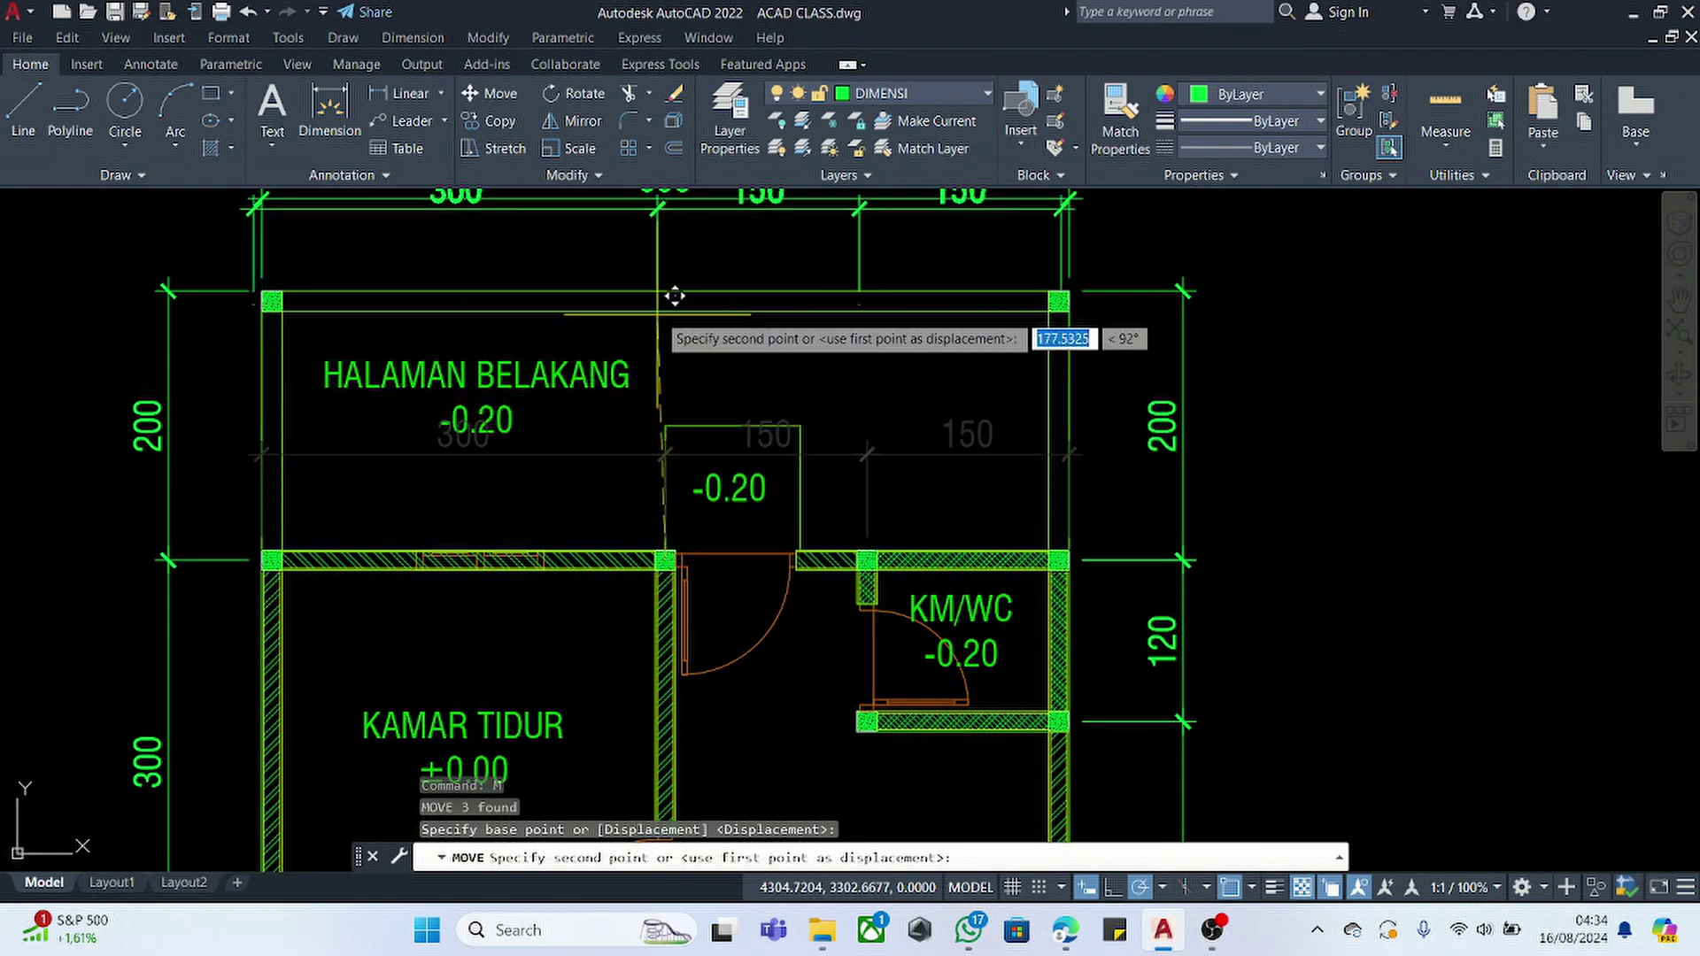
pyautogui.click(666, 289)
pyautogui.scroll(-4, 702, 442)
pyautogui.scroll(4, 716, 305)
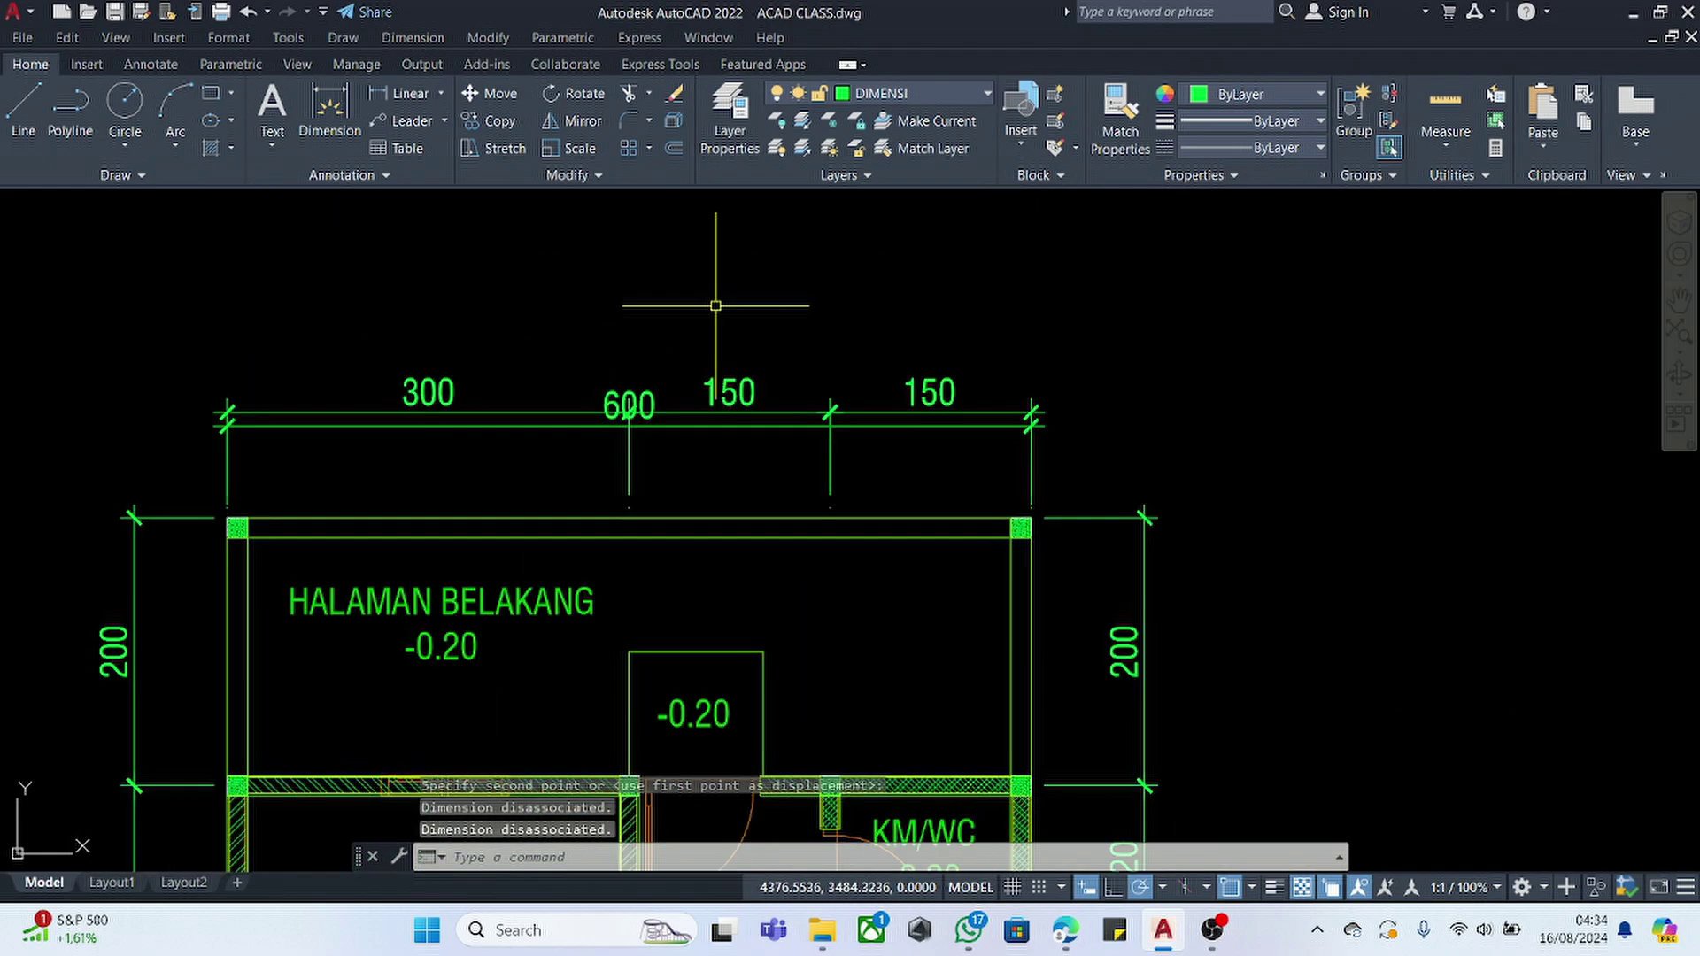
# - Move the overall 600 width dimension higher so it sits above the row of three room-width dimensions
pyautogui.click(632, 390)
pyautogui.write('m')
pyautogui.press('Return')
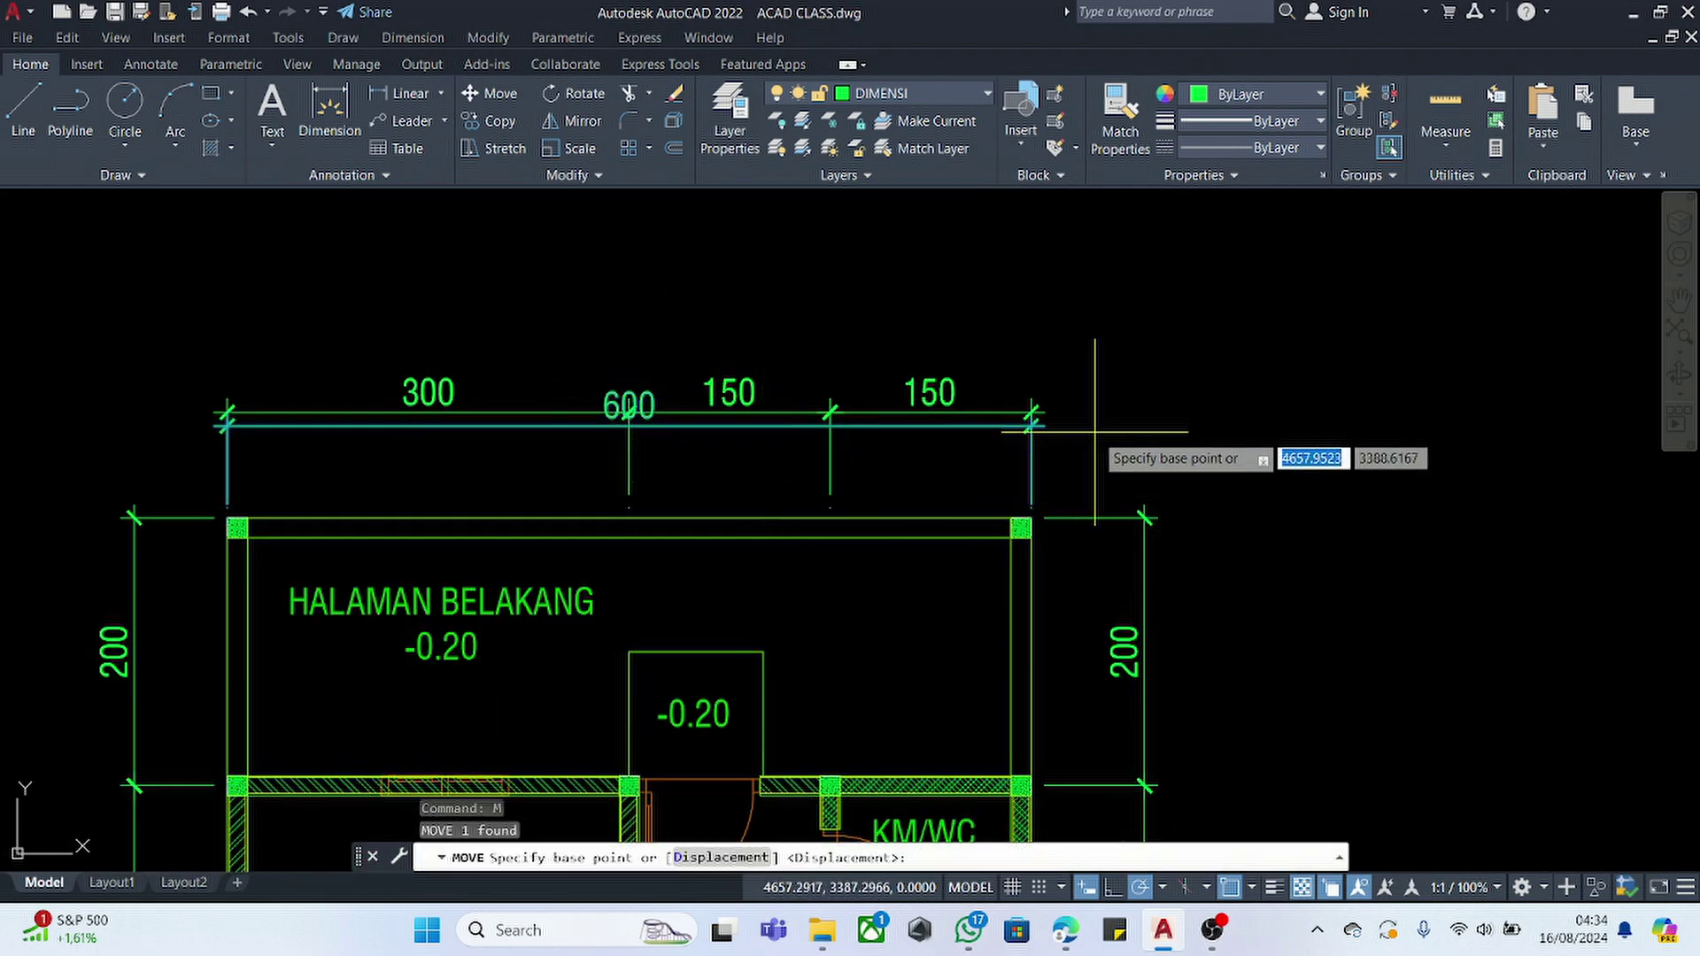
pyautogui.click(1095, 431)
pyautogui.press('Escape')
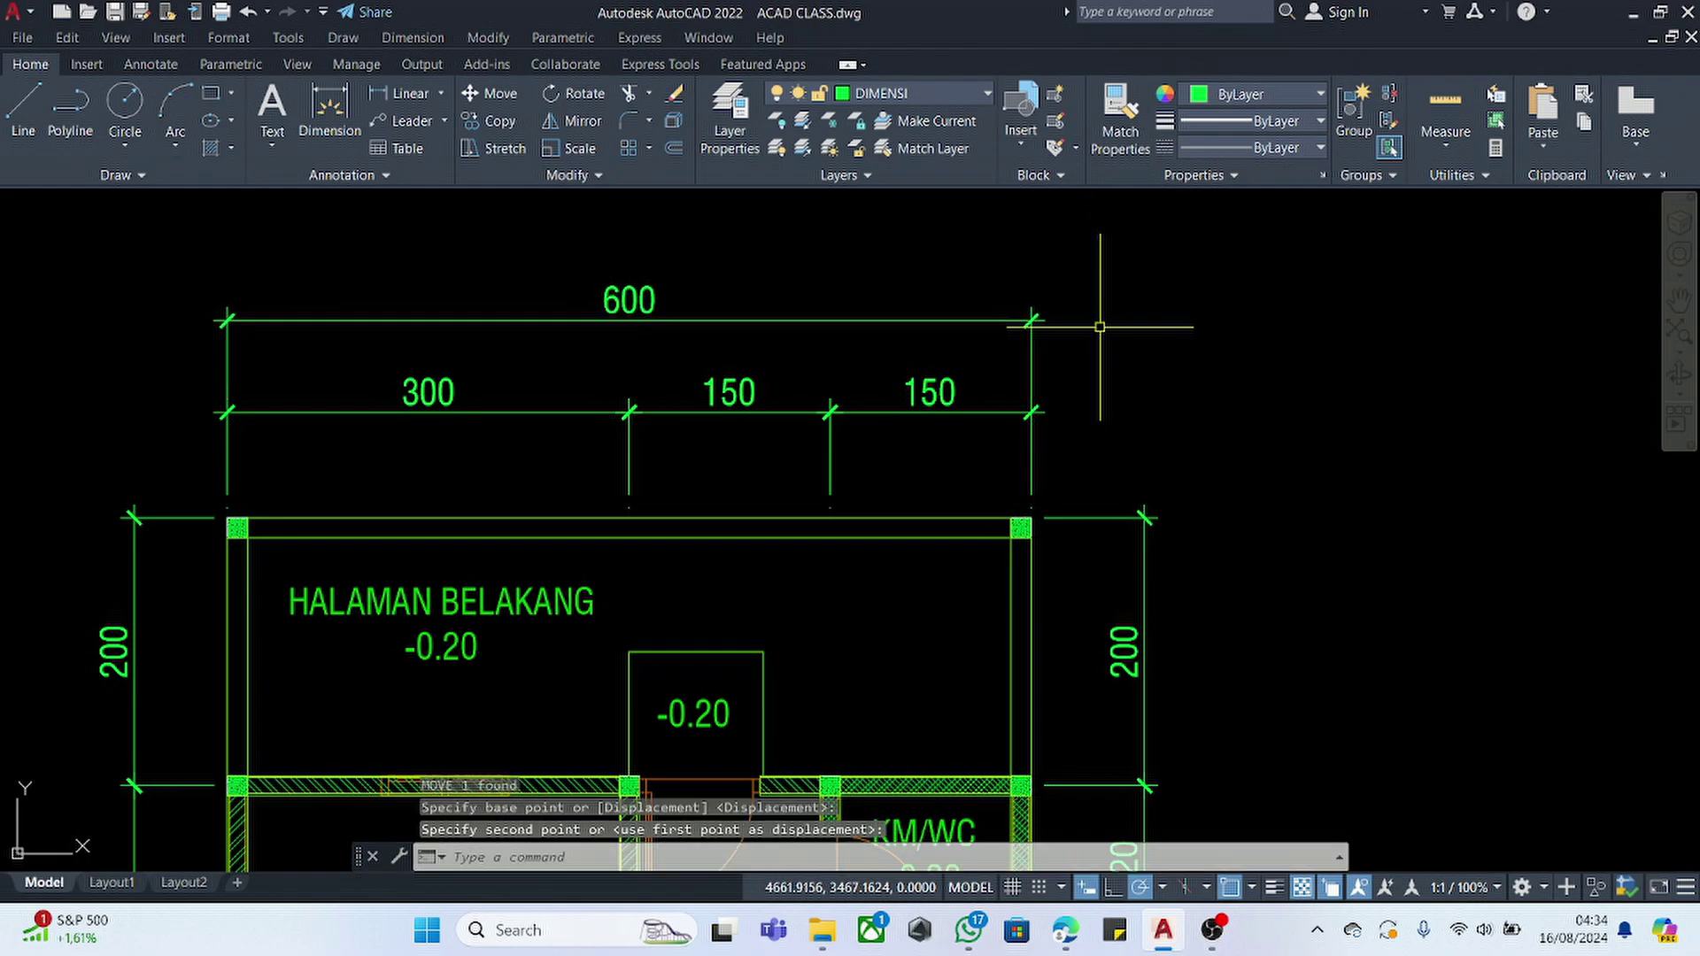
pyautogui.scroll(-6, 1096, 328)
pyautogui.scroll(2, 753, 560)
pyautogui.press('Return')
pyautogui.scroll(8, 699, 347)
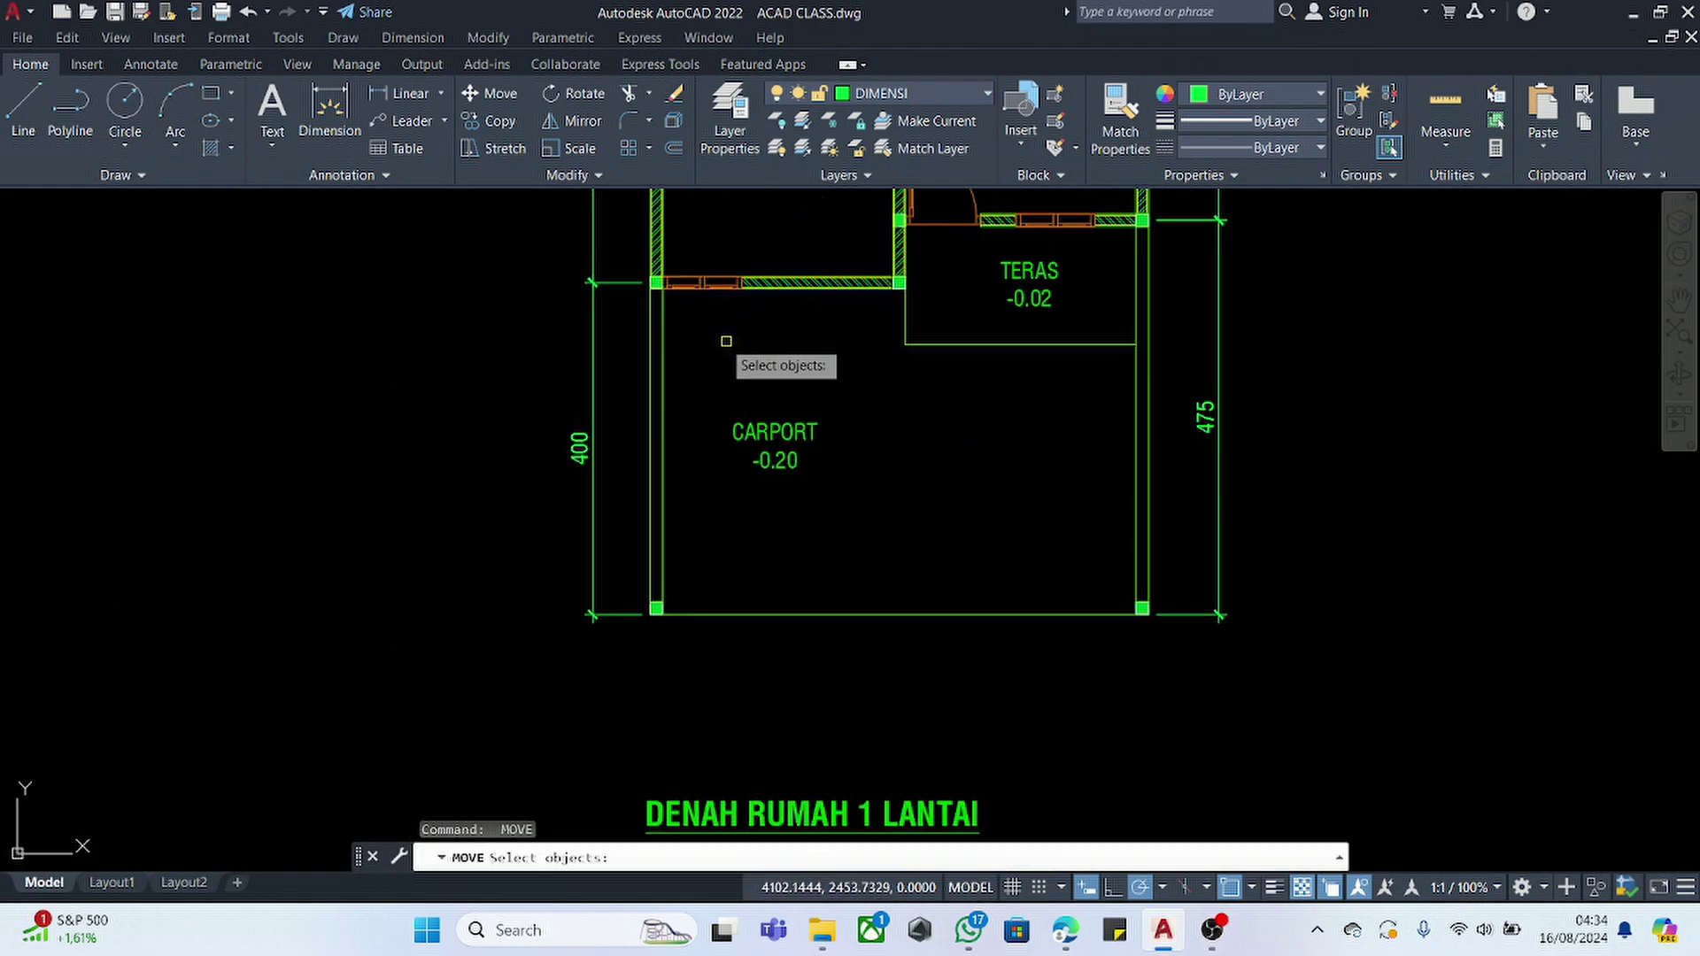
pyautogui.press('Escape')
pyautogui.write('list')
pyautogui.press('Return')
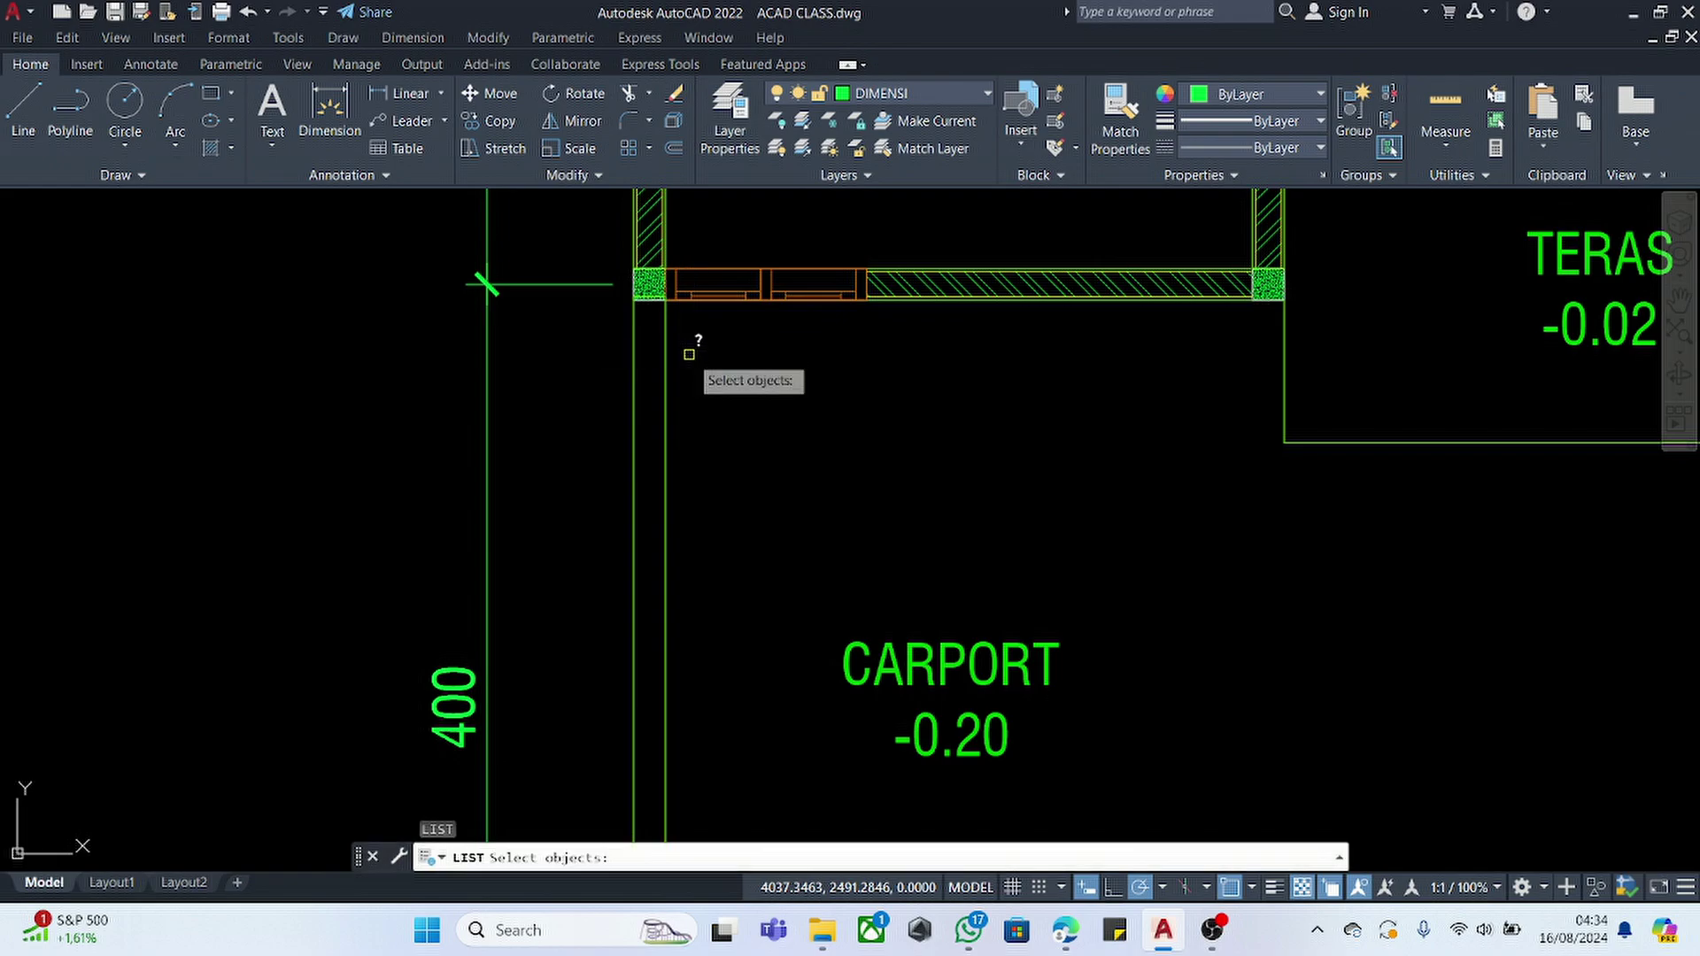
pyautogui.press('Escape')
# - Dimension the lower bedroom's width along its front wall, placing the linear dimension in the CARPORT area
pyautogui.write('DIM')
pyautogui.write('LI')
pyautogui.press('Return')
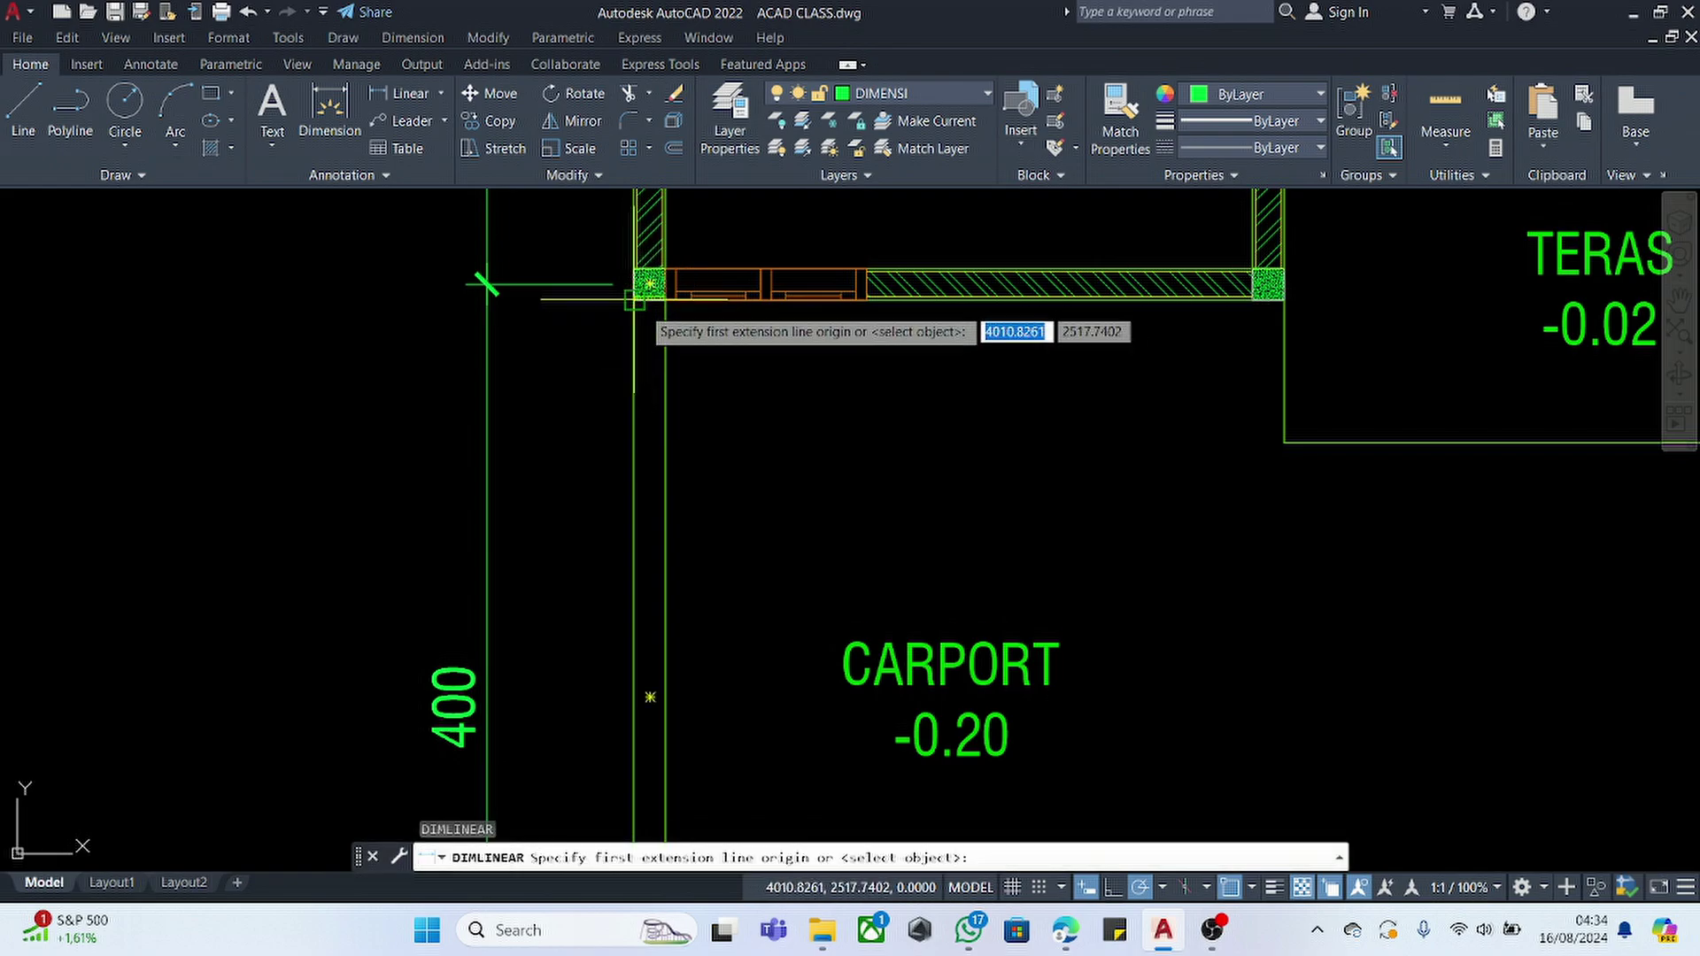
pyautogui.click(651, 301)
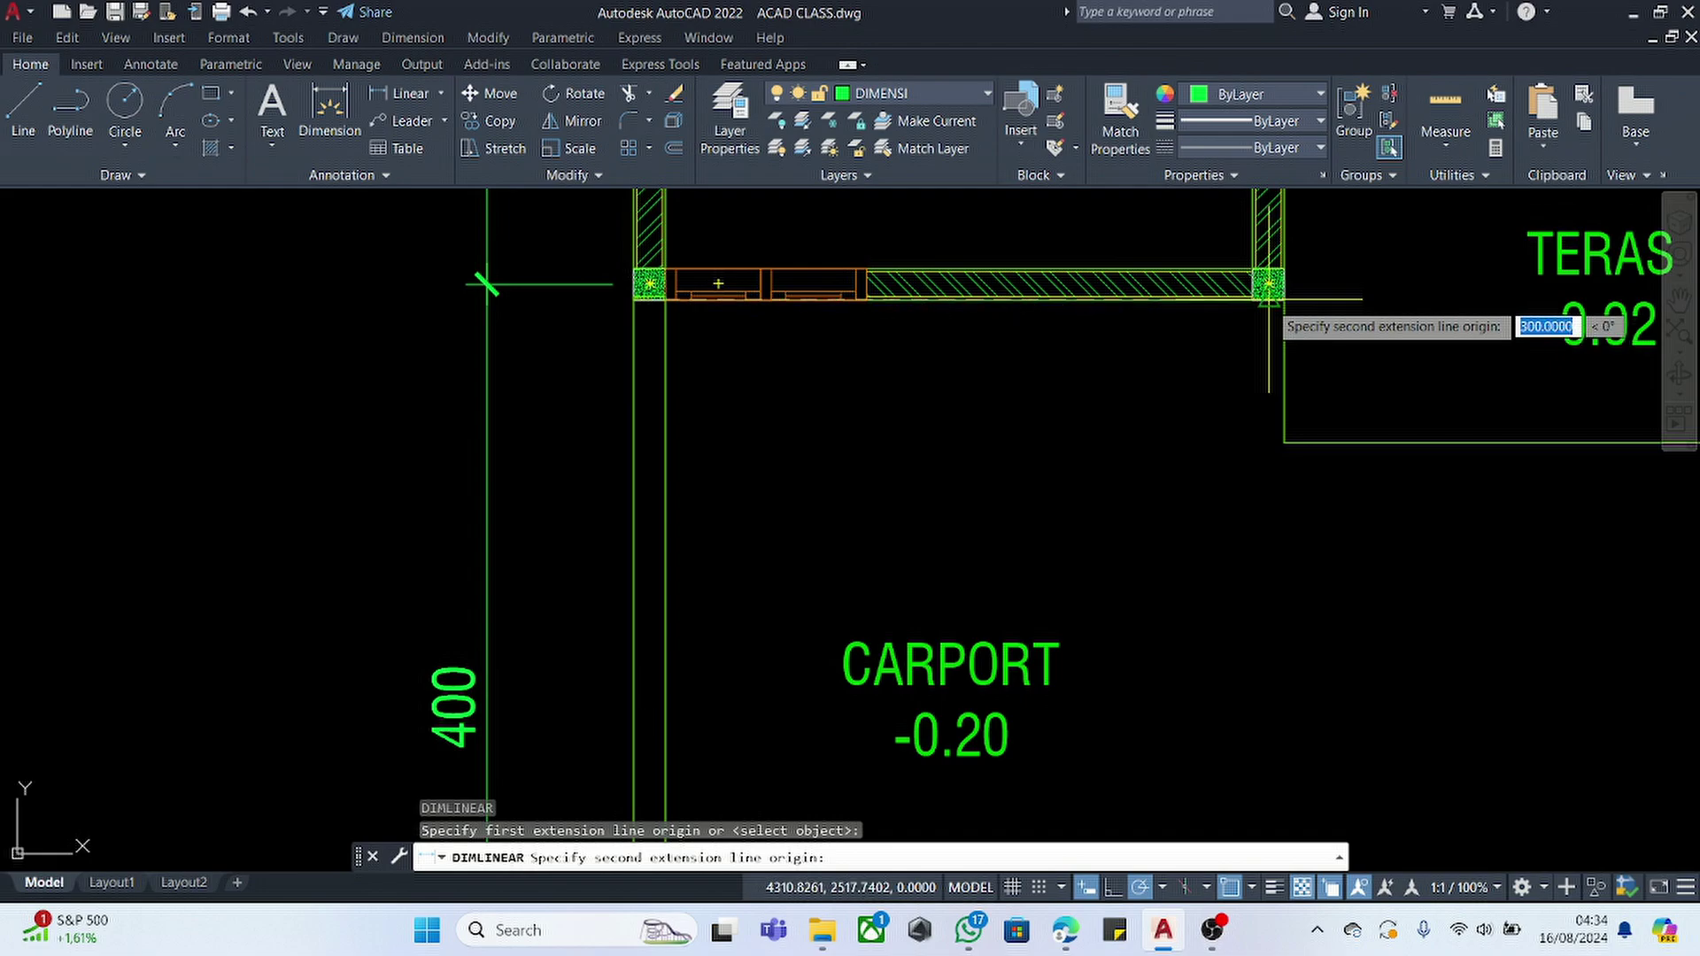
pyautogui.click(1283, 324)
pyautogui.click(1260, 454)
# - Try to dimension the TERAS width from the end of the lower bedroom's width dimension, and erase the misplaced vertical dimension
pyautogui.press('Return')
pyautogui.scroll(2, 1257, 448)
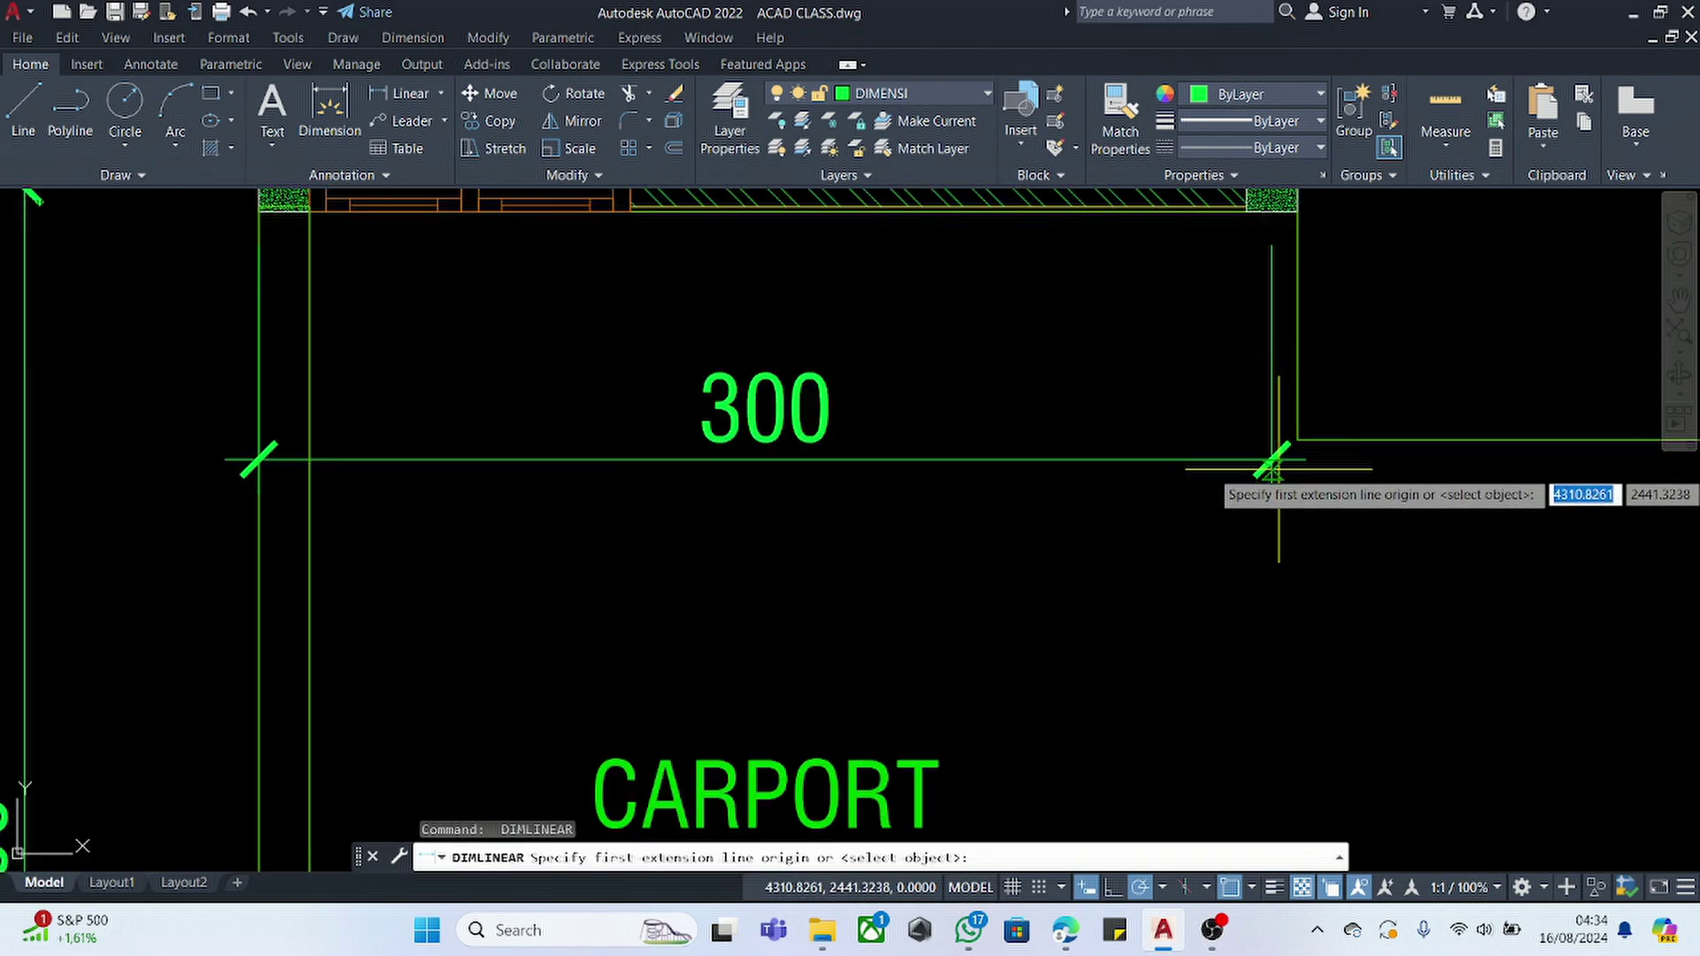
pyautogui.click(1272, 462)
pyautogui.scroll(-5, 960, 518)
pyautogui.scroll(5, 1150, 460)
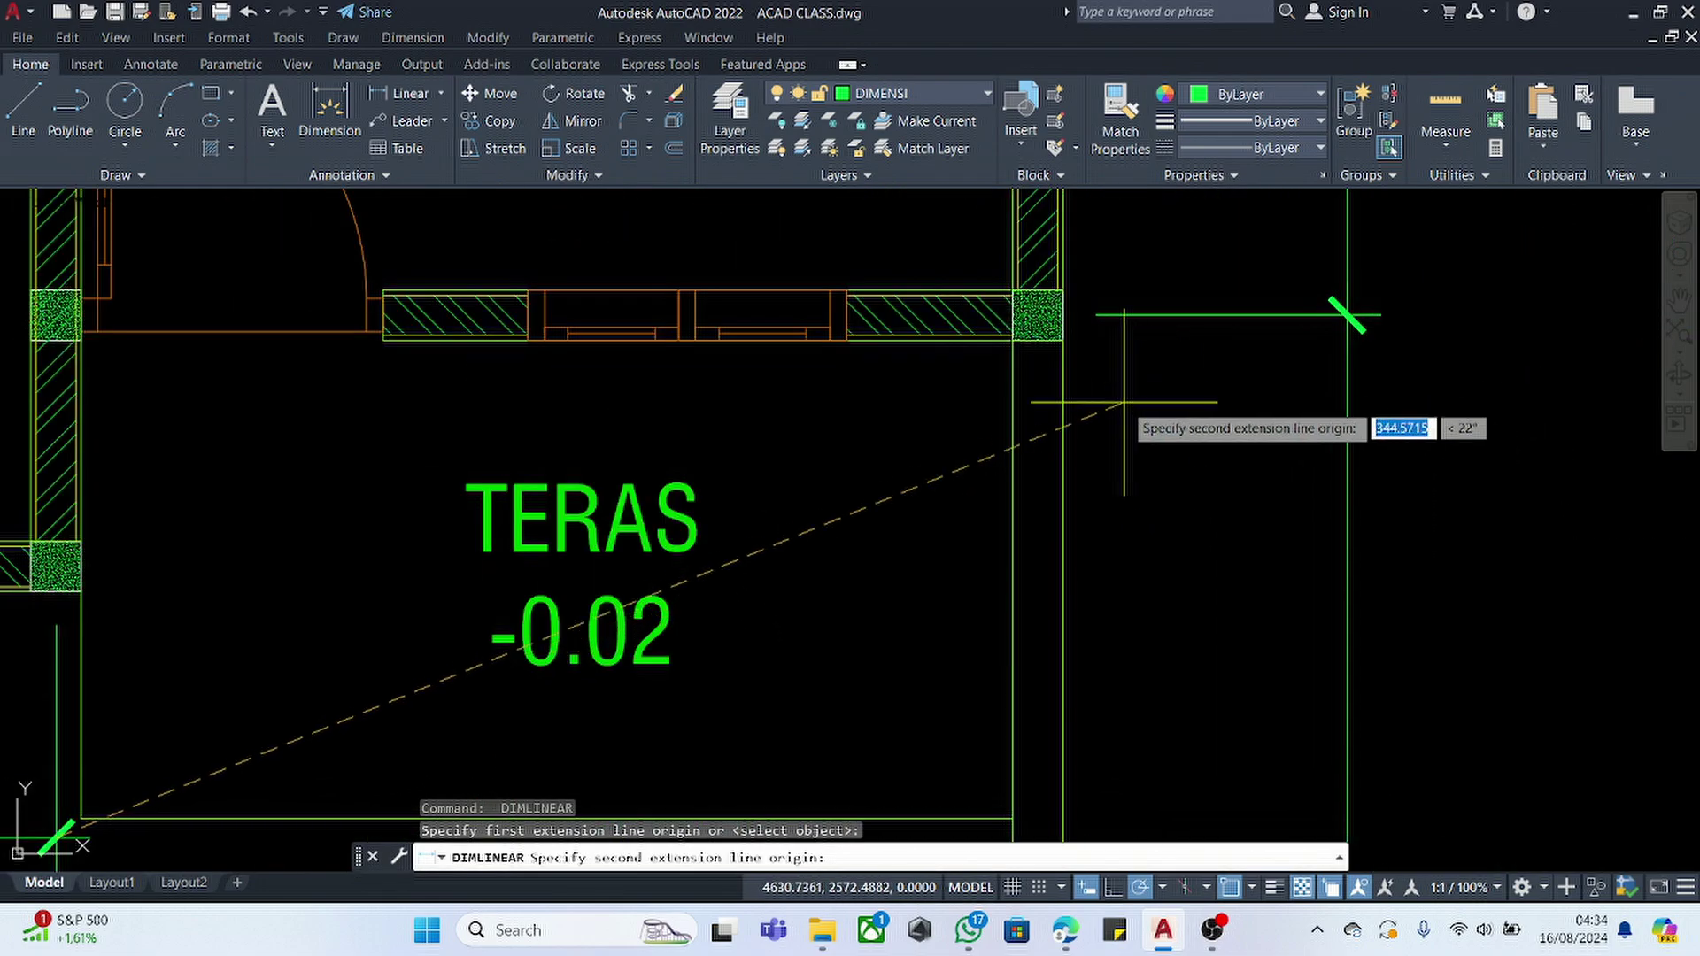
pyautogui.click(1067, 341)
pyautogui.scroll(-3, 1067, 341)
pyautogui.click(633, 529)
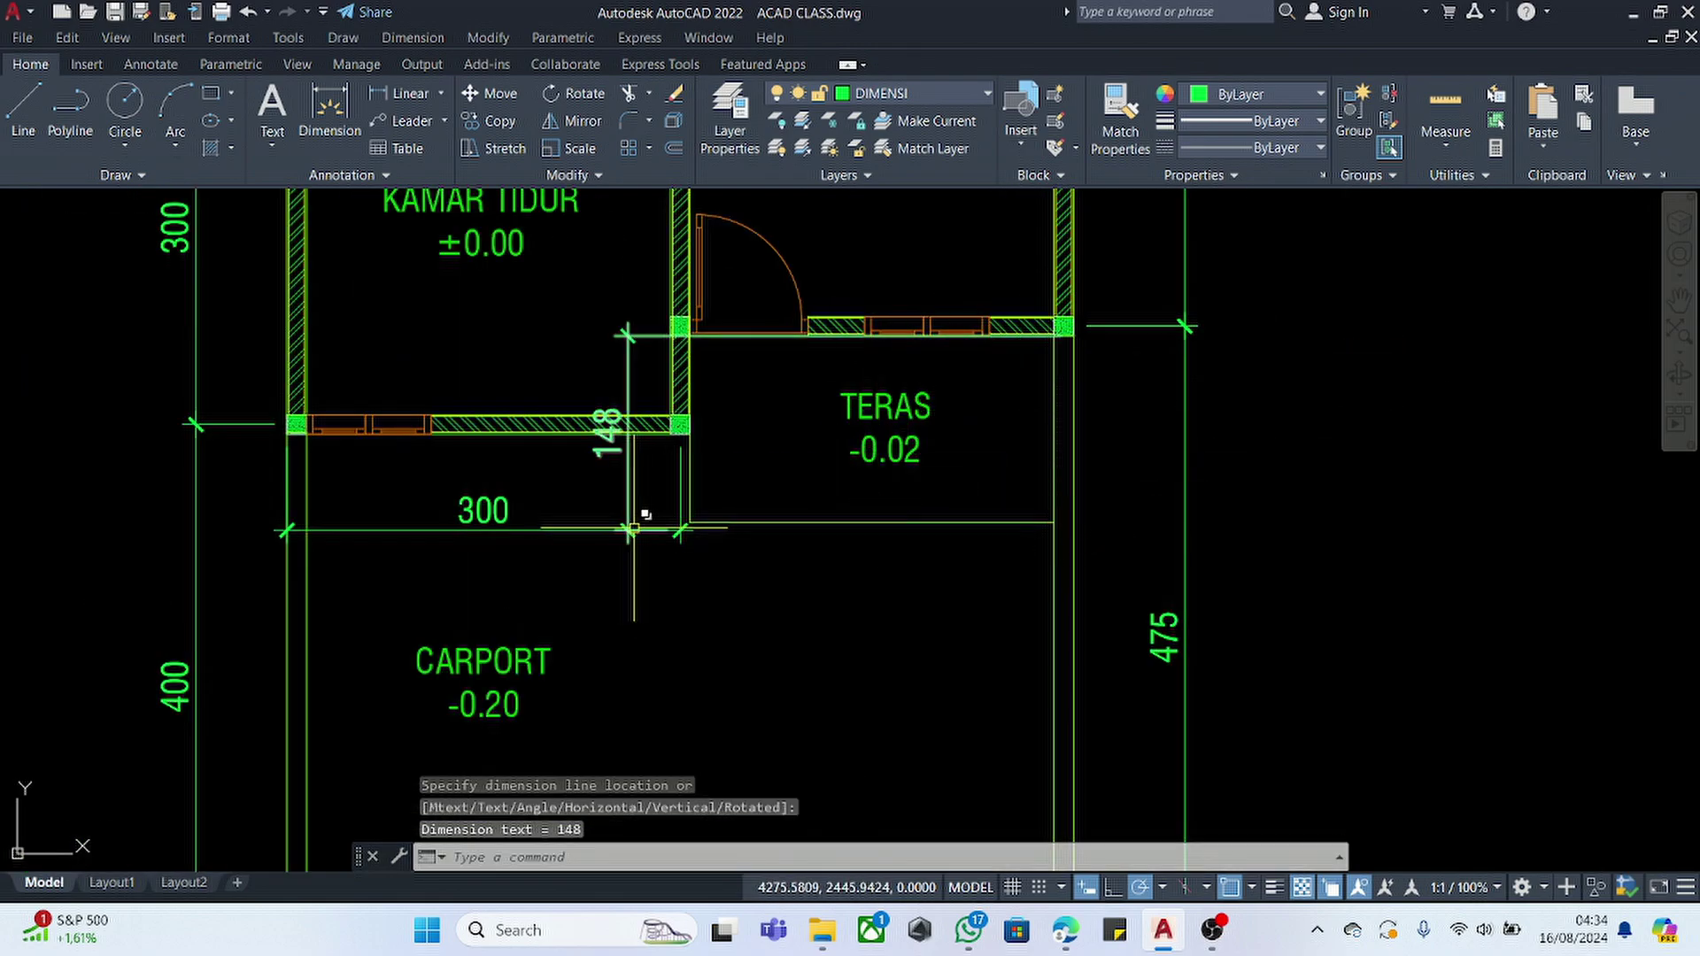
pyautogui.click(622, 485)
pyautogui.press('Delete')
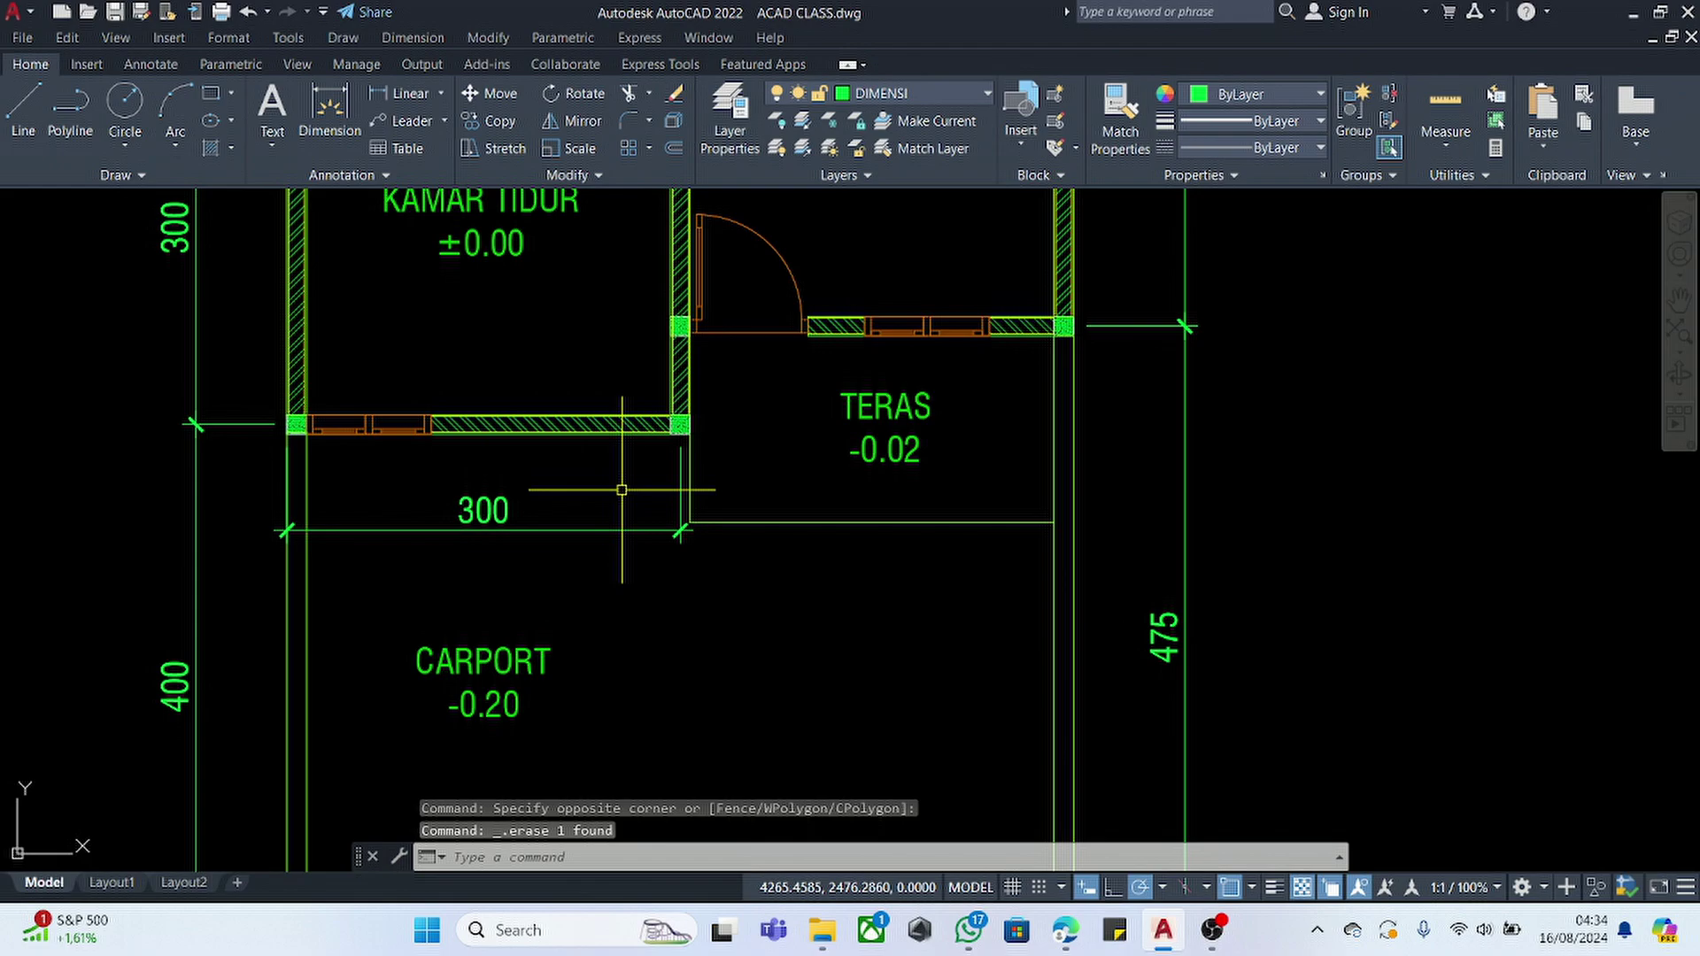
# - Dimension the TERAS width from the bedroom's right column to the plan's right edge, aligned with the lower bedroom's width dimension
pyautogui.press('Return')
pyautogui.scroll(4, 672, 476)
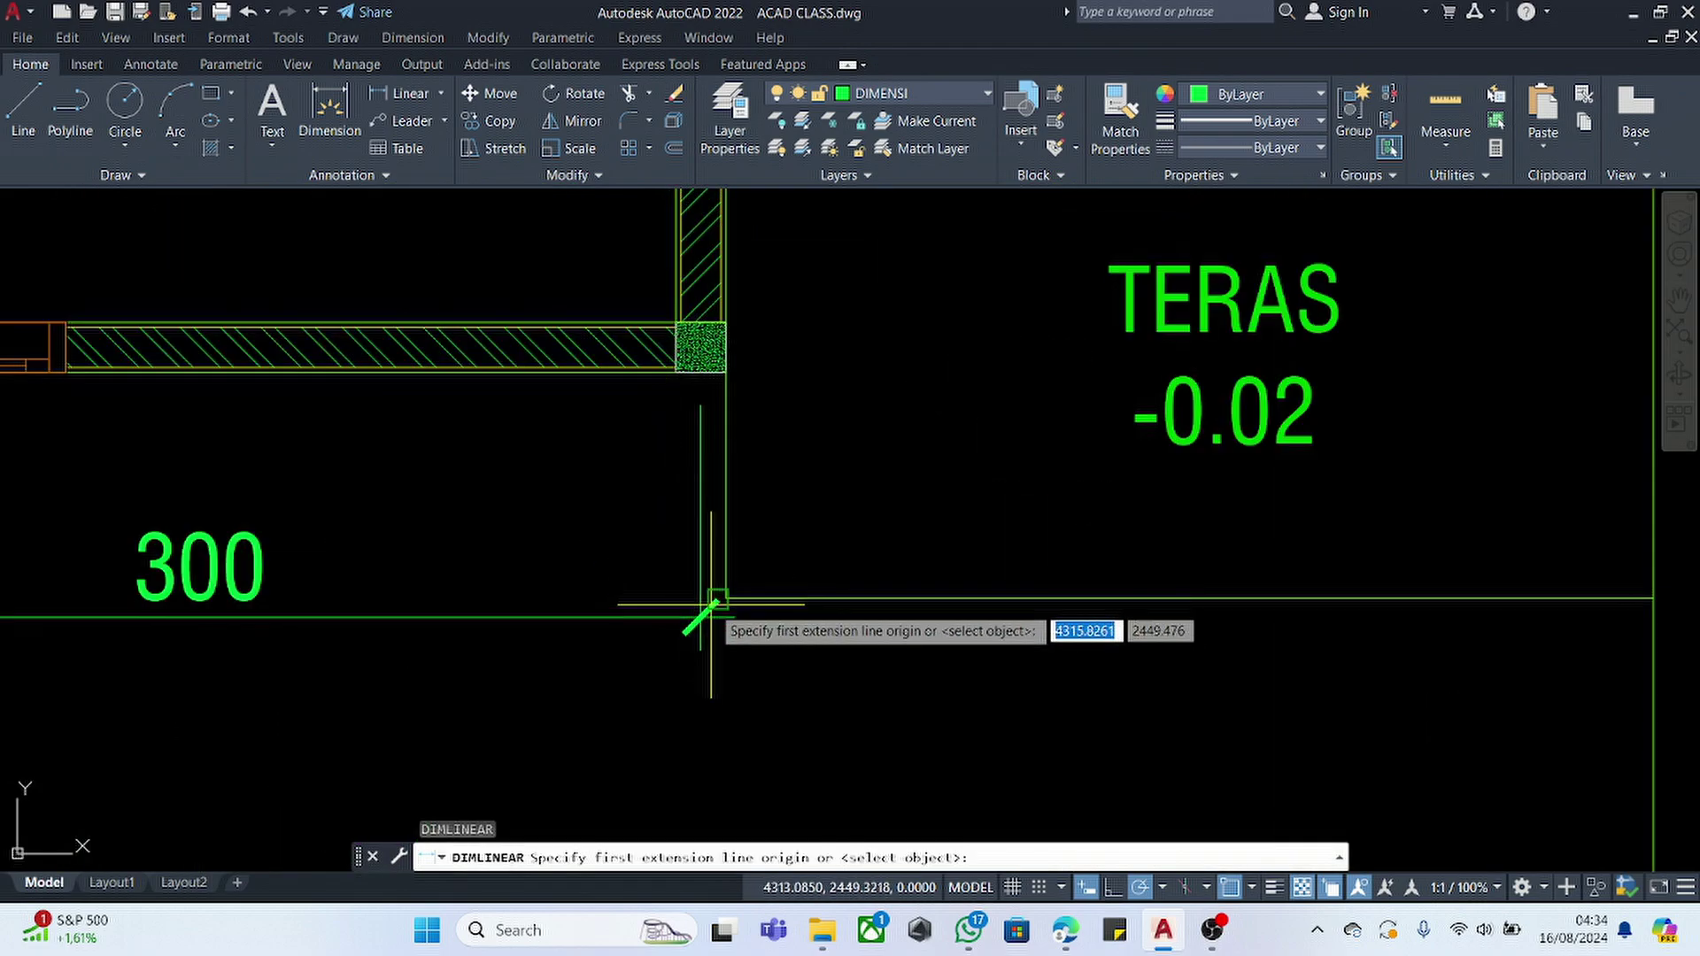
pyautogui.click(702, 609)
pyautogui.scroll(-4, 744, 619)
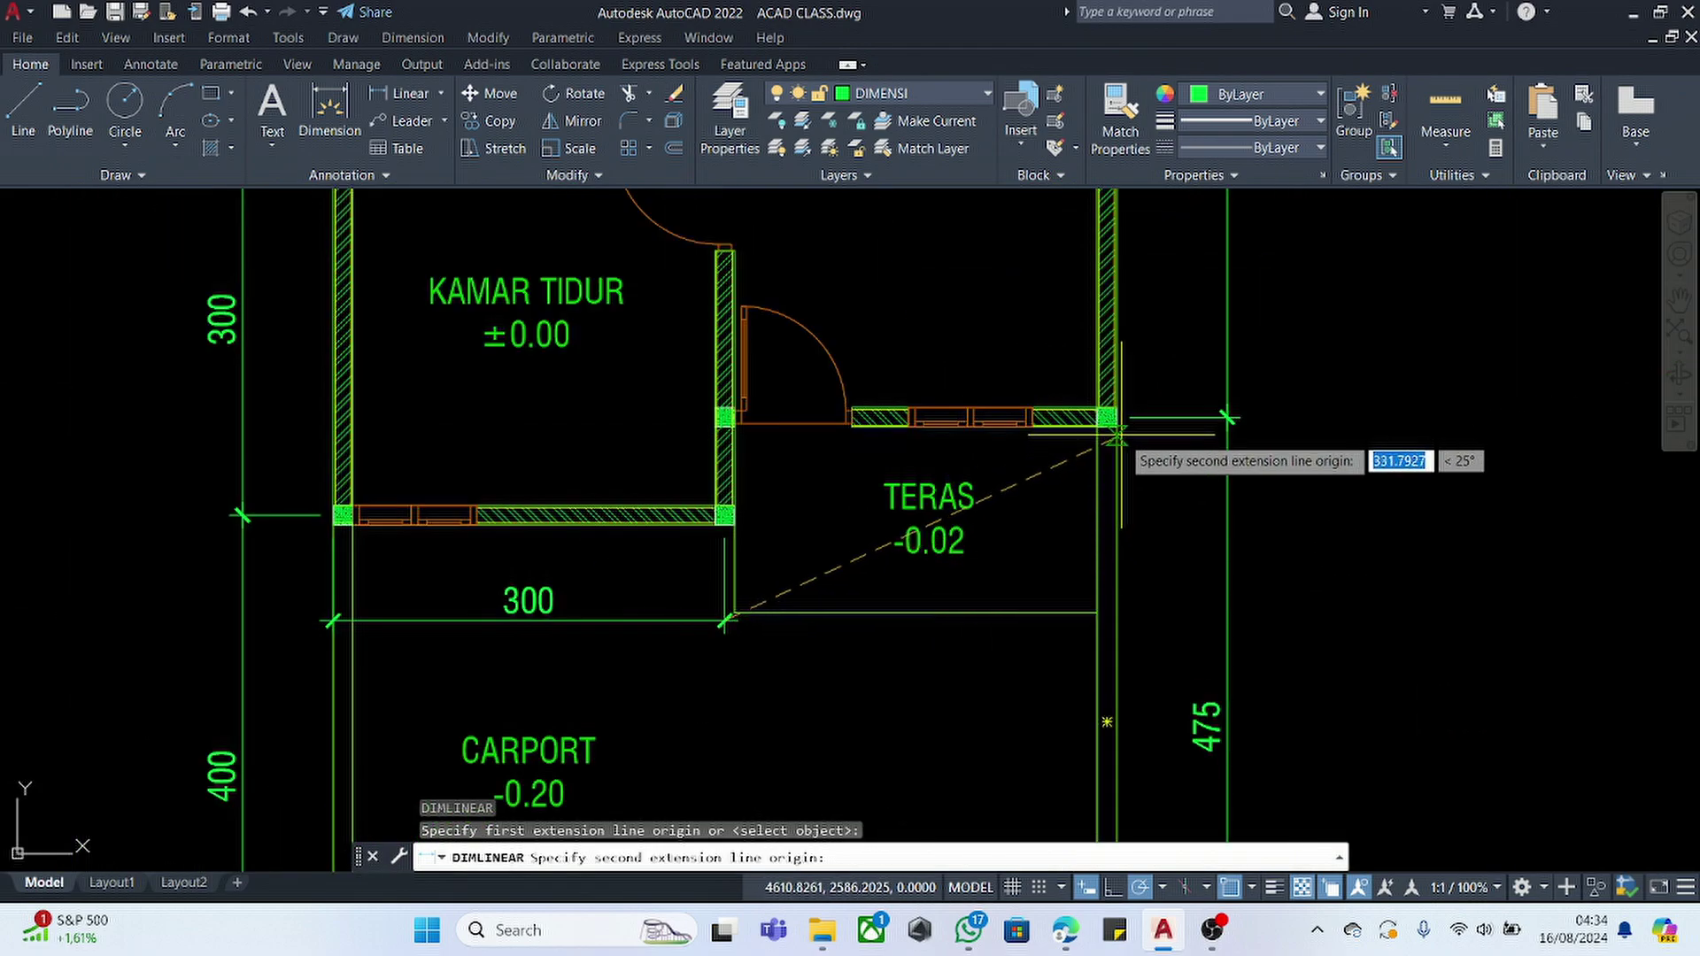
pyautogui.click(1107, 416)
pyautogui.scroll(2, 721, 624)
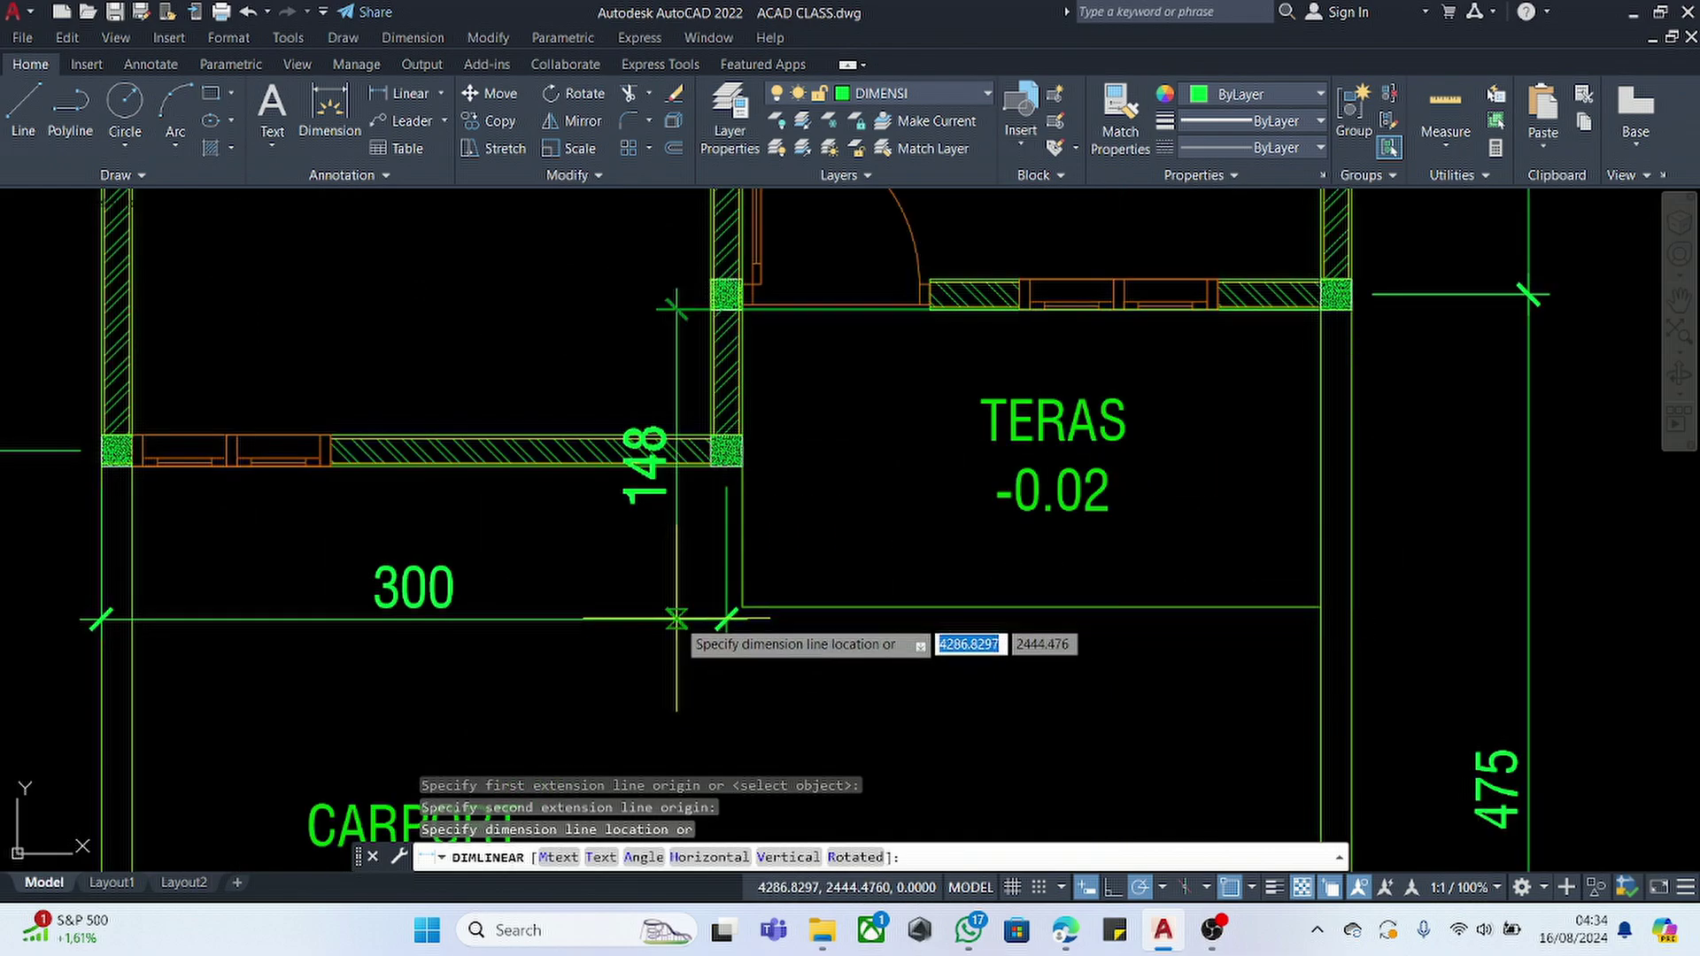
pyautogui.click(747, 618)
# - Move the two 300 front width dimensions together straight down to just below the plan's front edge
pyautogui.scroll(3, 755, 618)
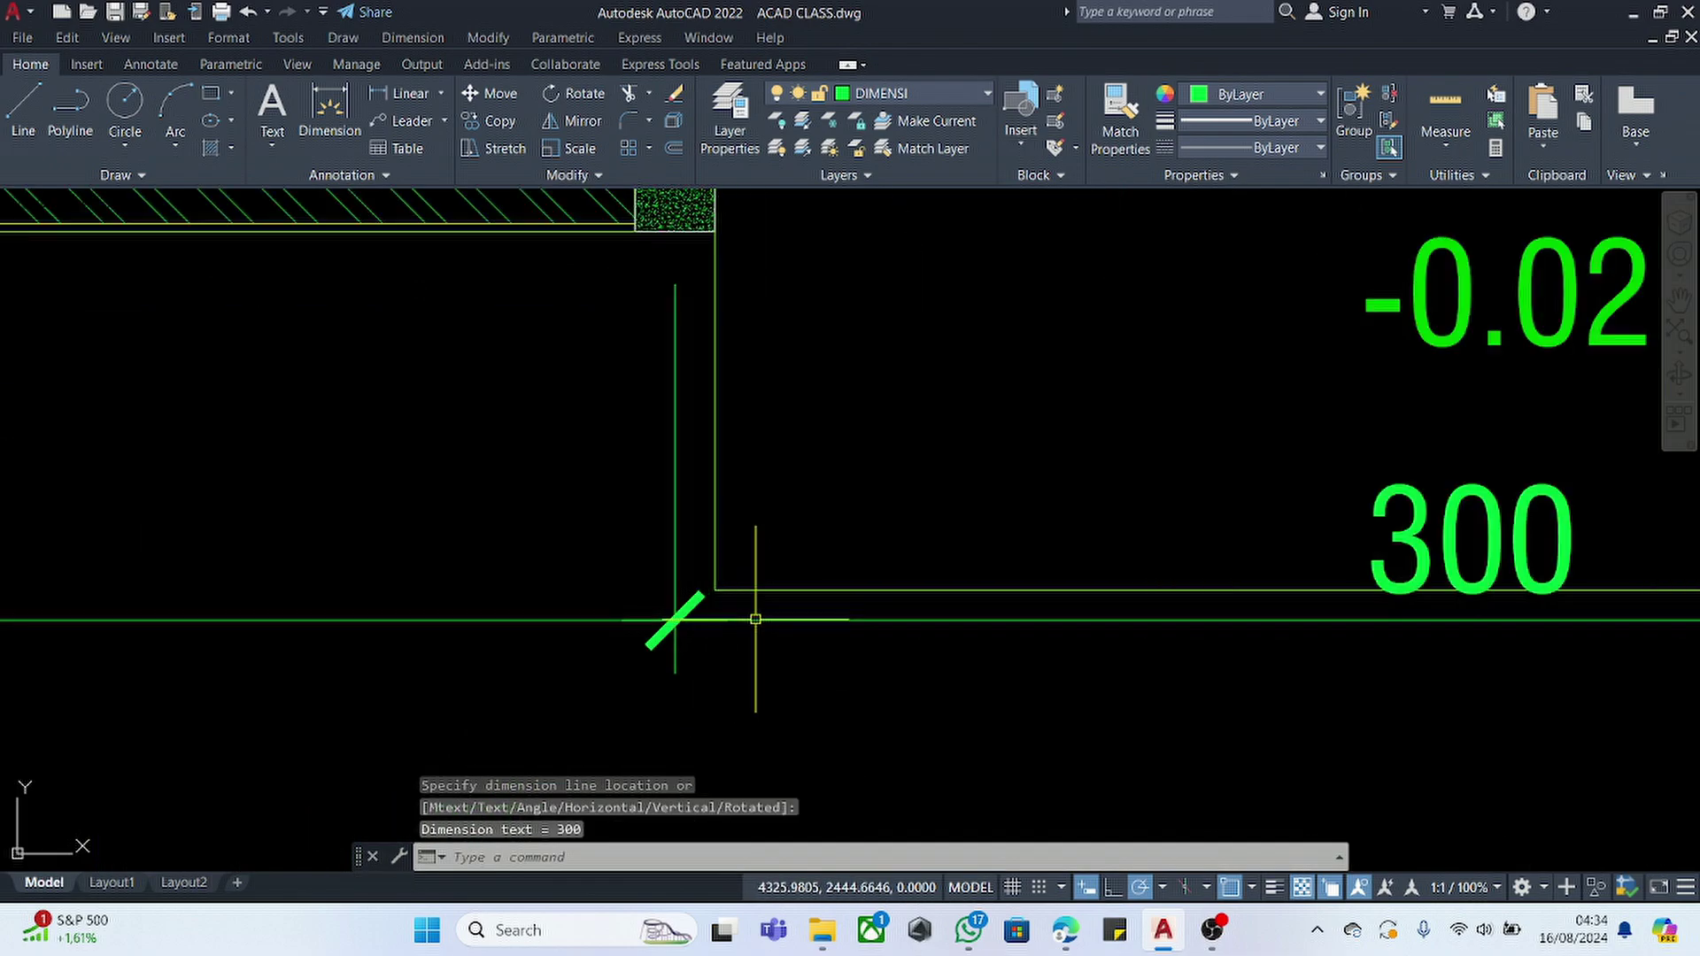
pyautogui.click(723, 609)
pyautogui.scroll(-5, 728, 575)
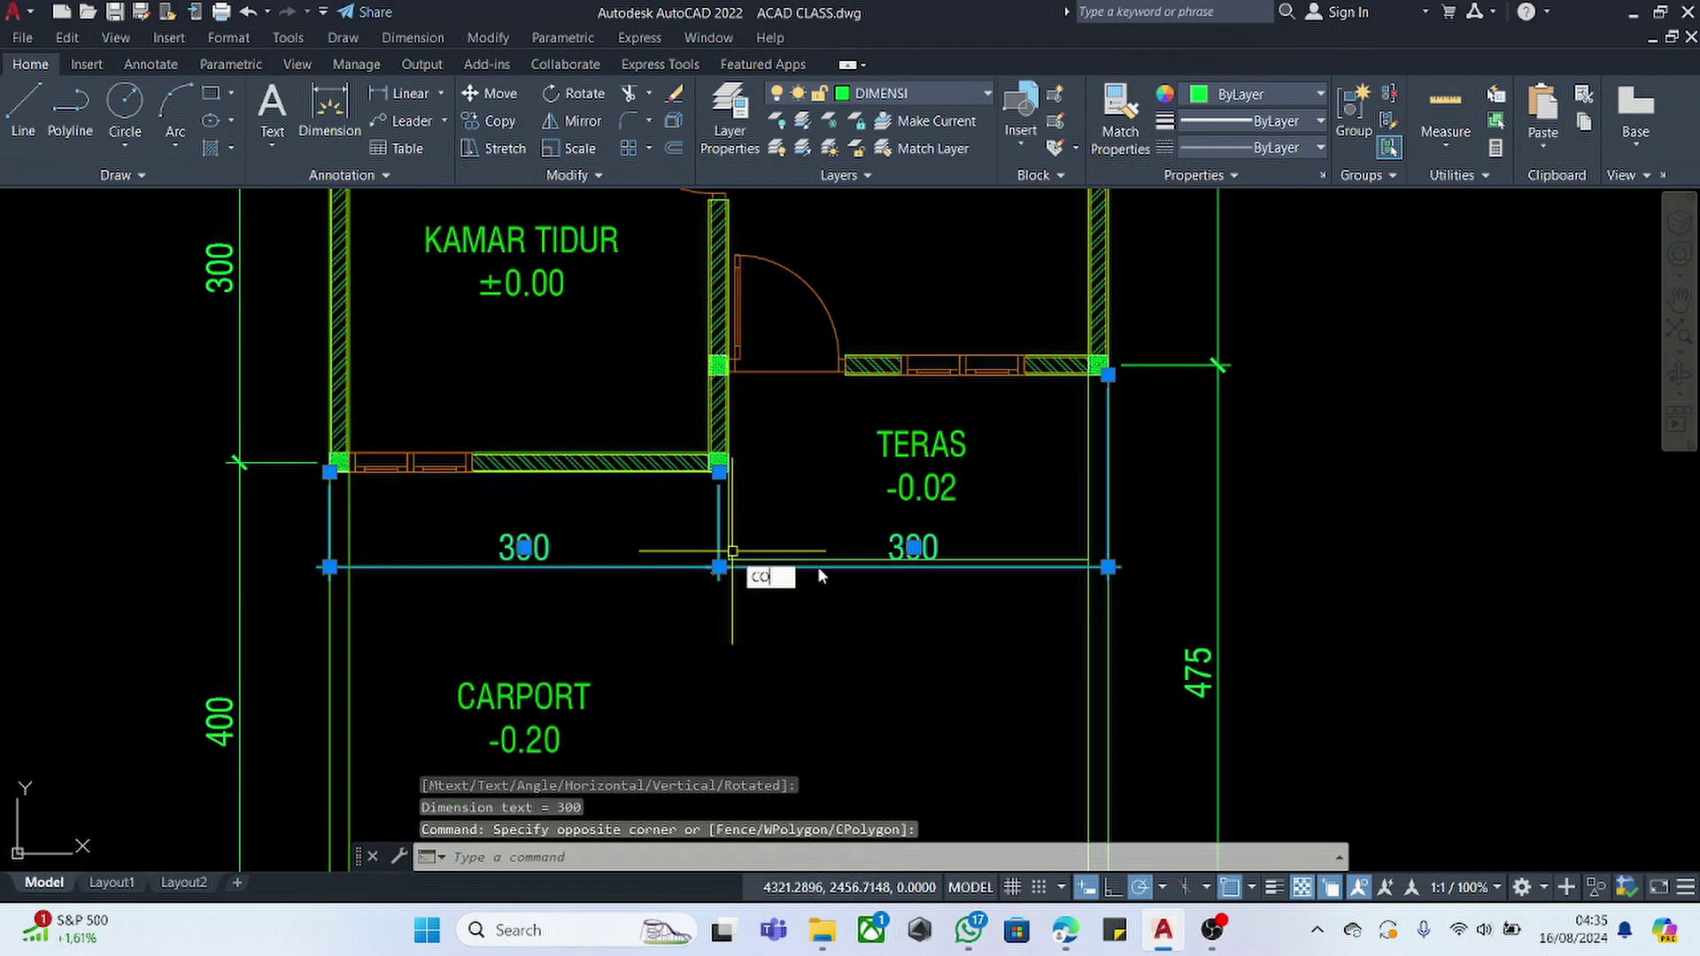
pyautogui.press('Return')
pyautogui.press('Escape')
pyautogui.scroll(5, 708, 567)
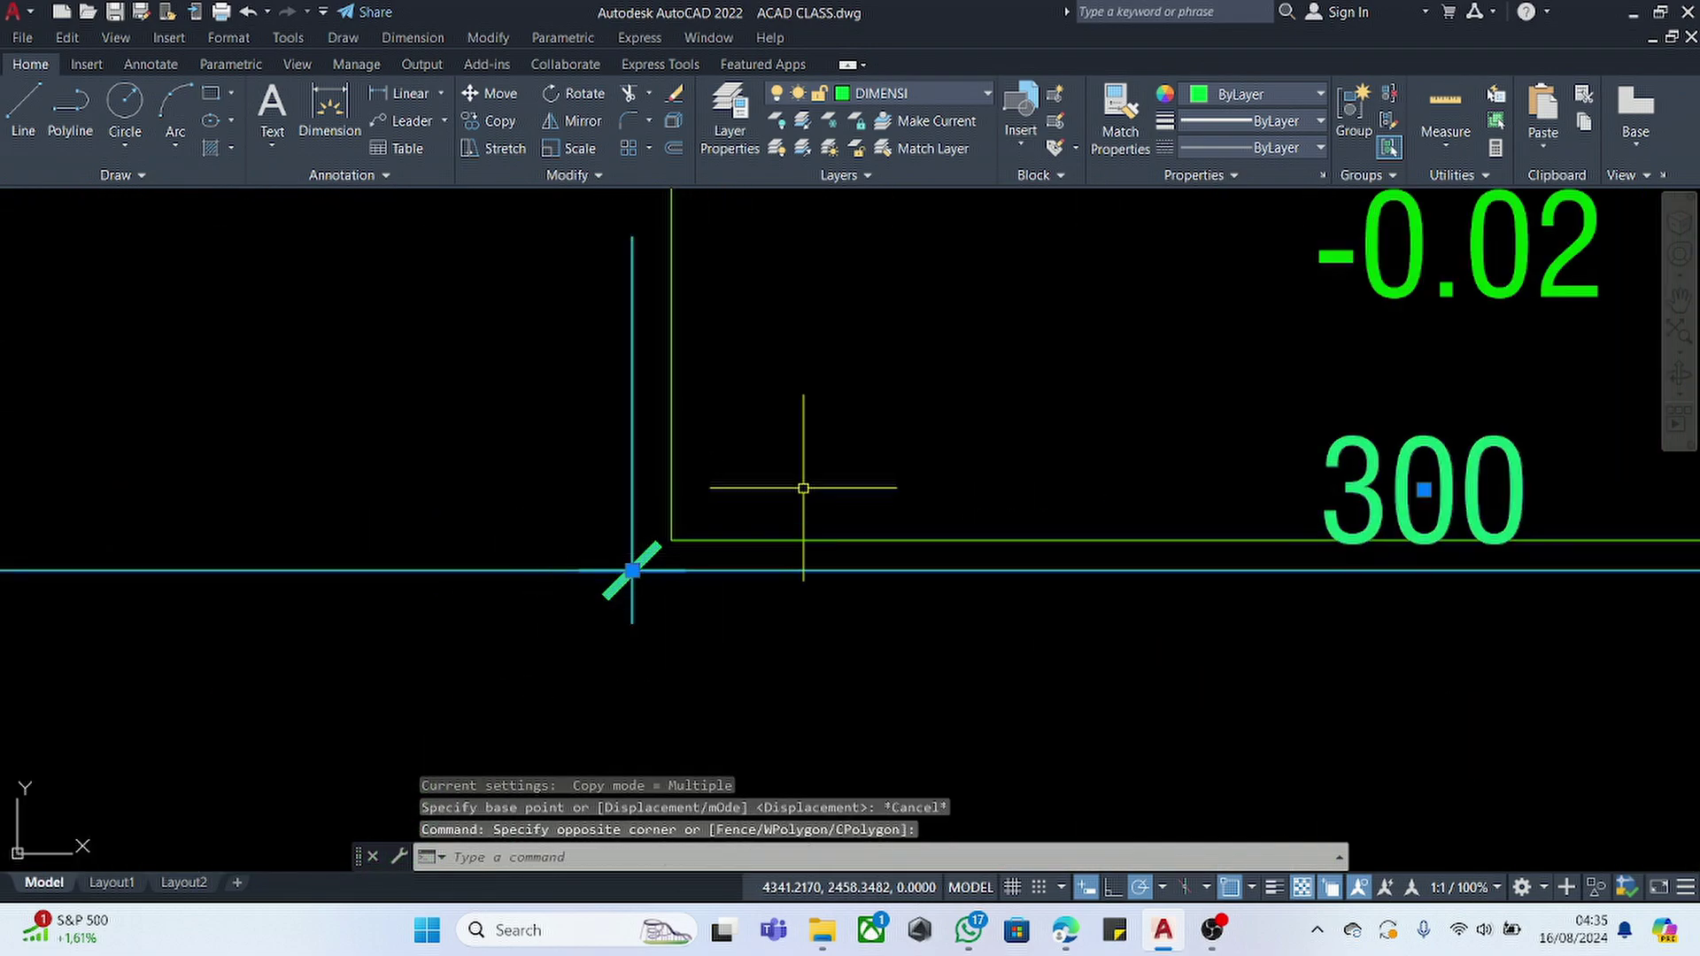
pyautogui.scroll(-3, 855, 433)
pyautogui.write('m')
pyautogui.press('Return')
pyautogui.click(956, 546)
pyautogui.scroll(-3, 961, 409)
pyautogui.scroll(2, 959, 577)
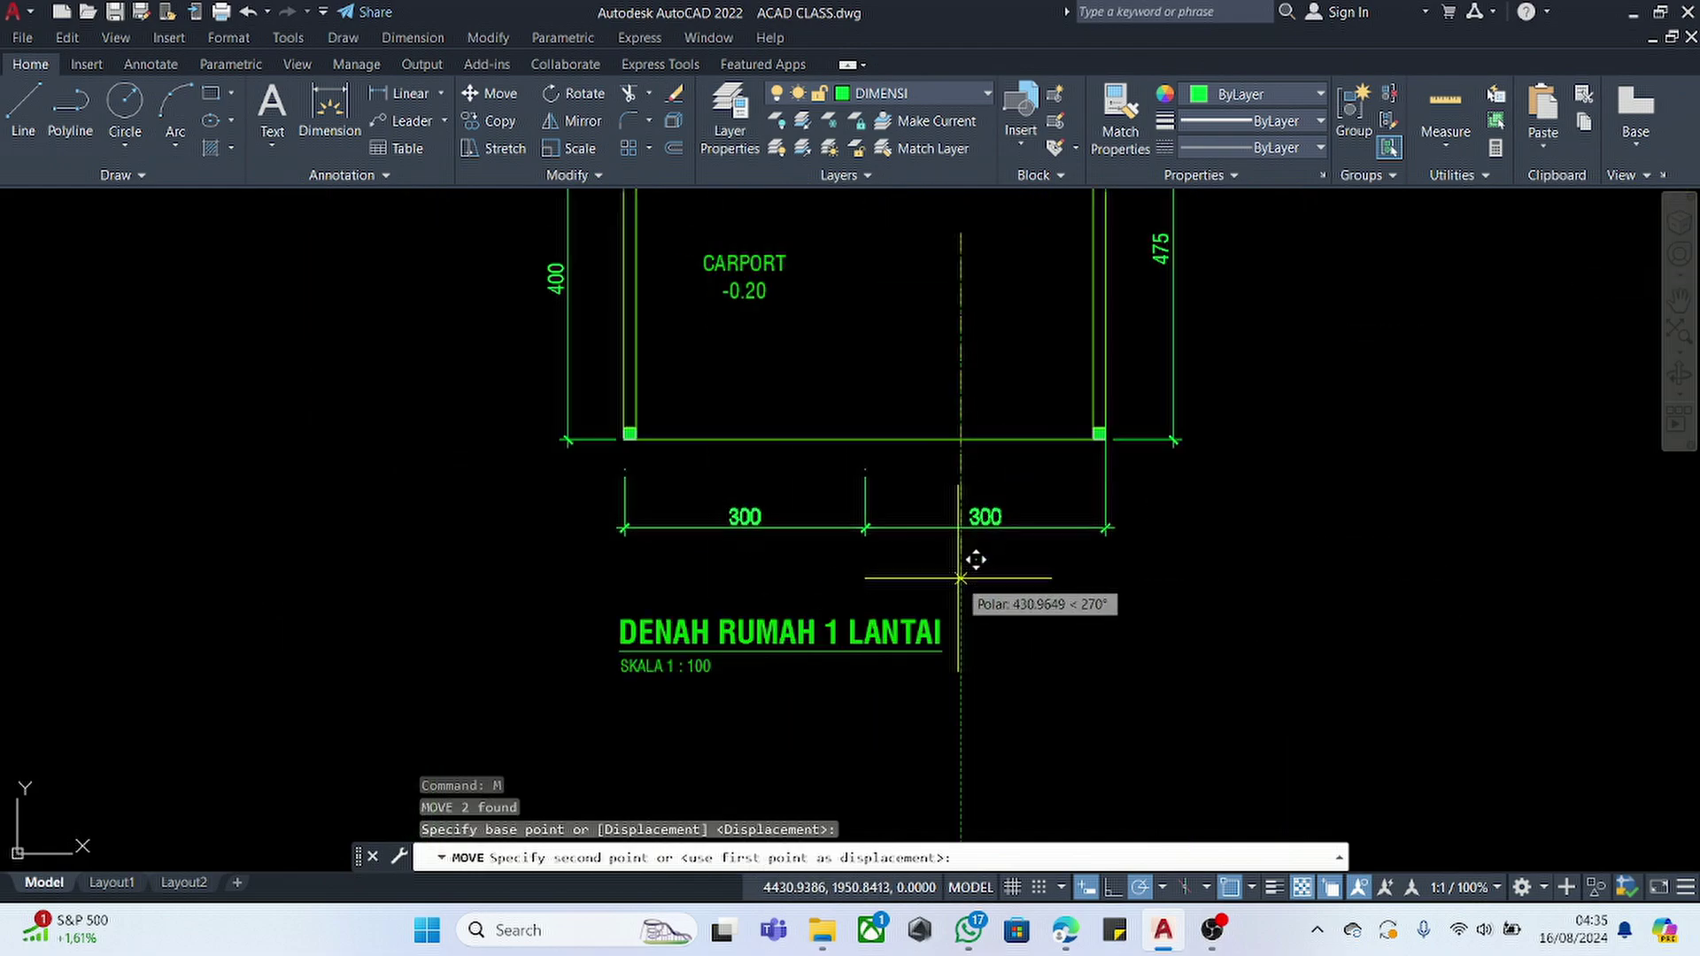
pyautogui.click(960, 552)
pyautogui.press('Escape')
# - Stretch the right extension origin of the TERAS width dimension to the outer corner of the front right column
pyautogui.click(1077, 460)
pyautogui.click(1051, 508)
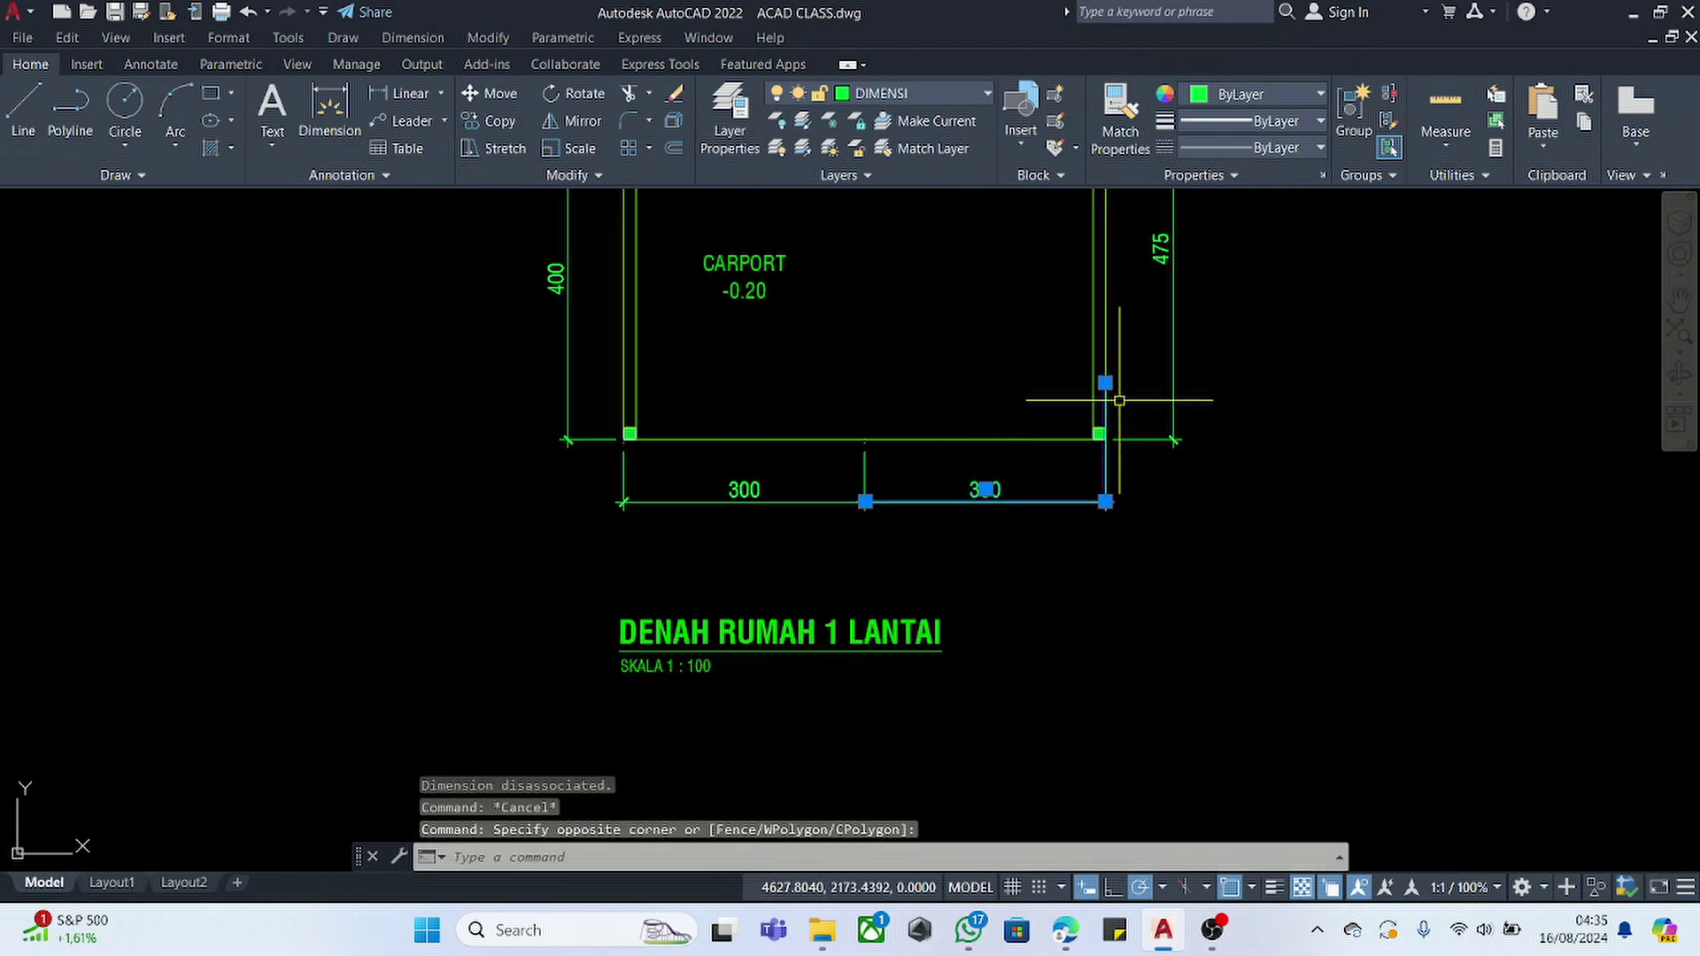
pyautogui.scroll(5, 1121, 447)
pyautogui.click(1051, 417)
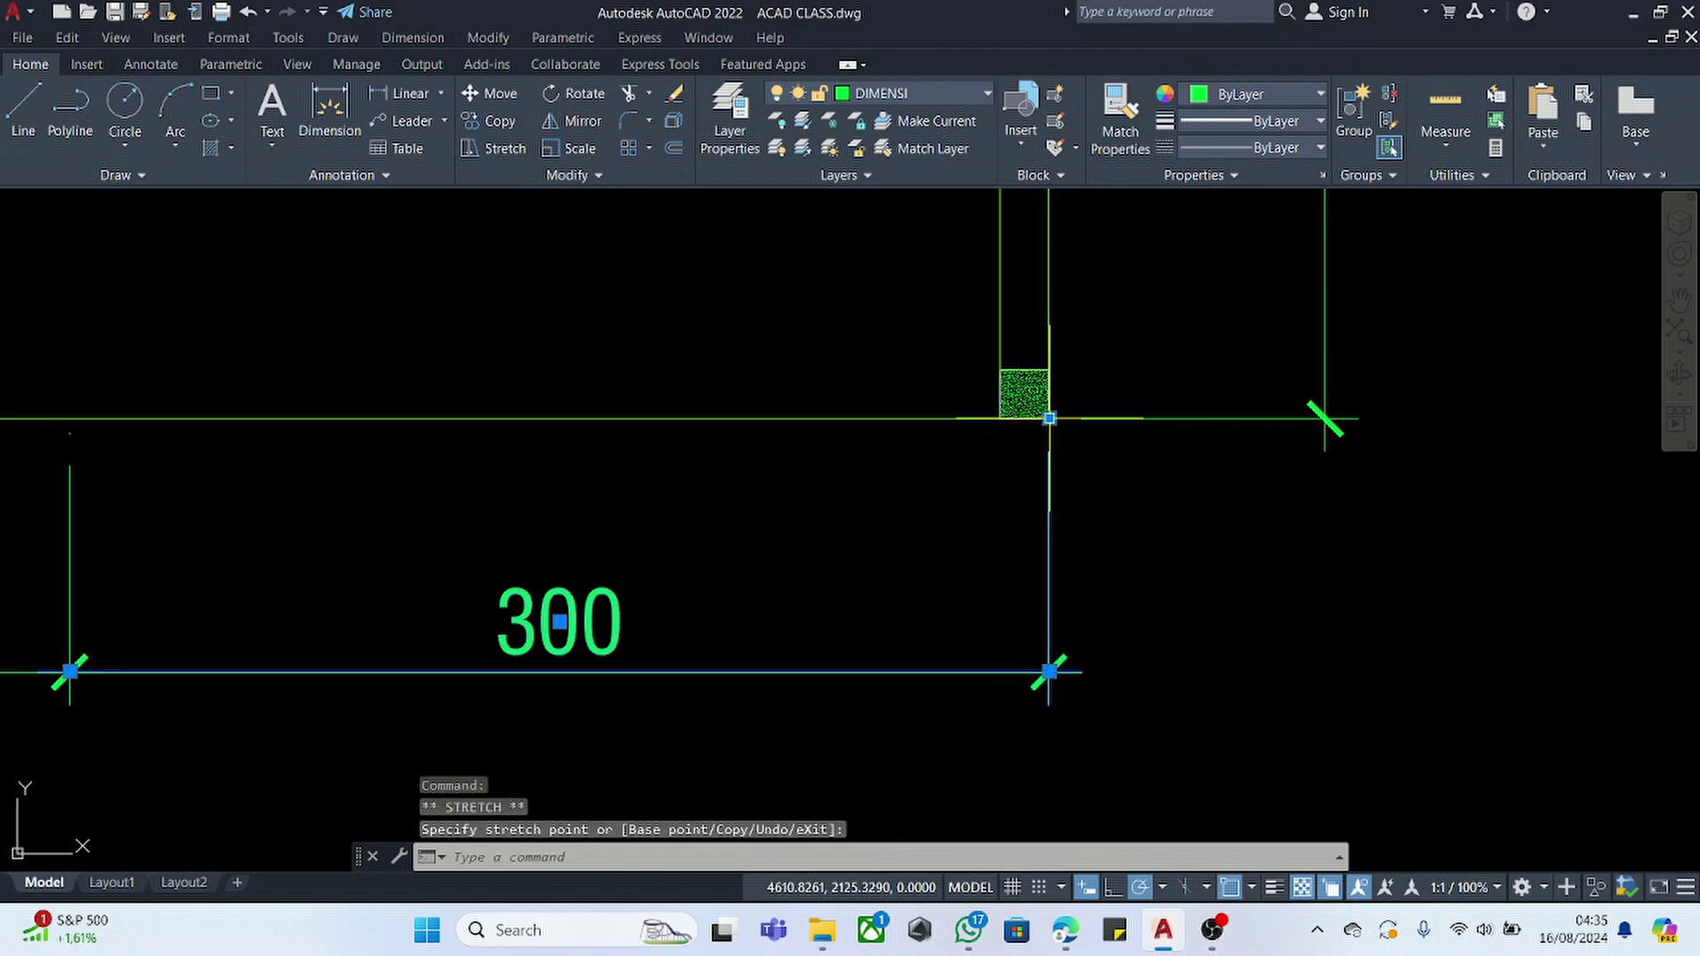
pyautogui.press('Escape')
# - Move the DENAH RUMAH 1 LANTAI title closer to the front width dimensions
pyautogui.scroll(-5, 1081, 391)
pyautogui.click(922, 543)
pyautogui.click(767, 648)
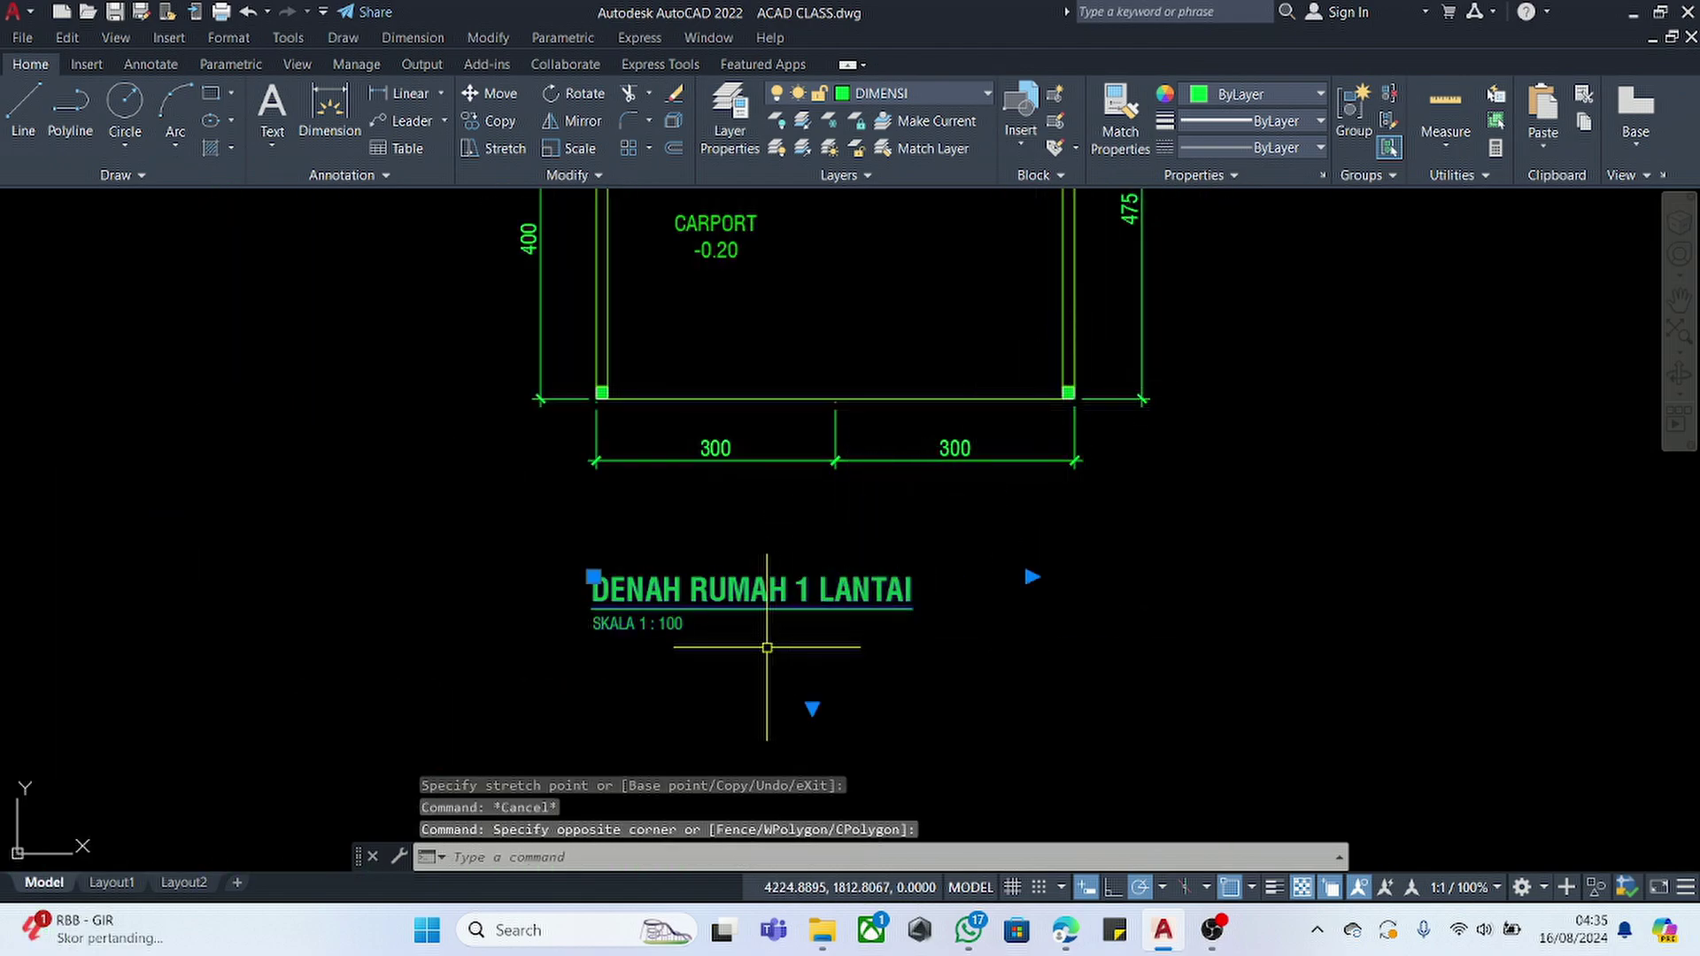
pyautogui.press('Return')
pyautogui.click(984, 591)
pyautogui.click(996, 549)
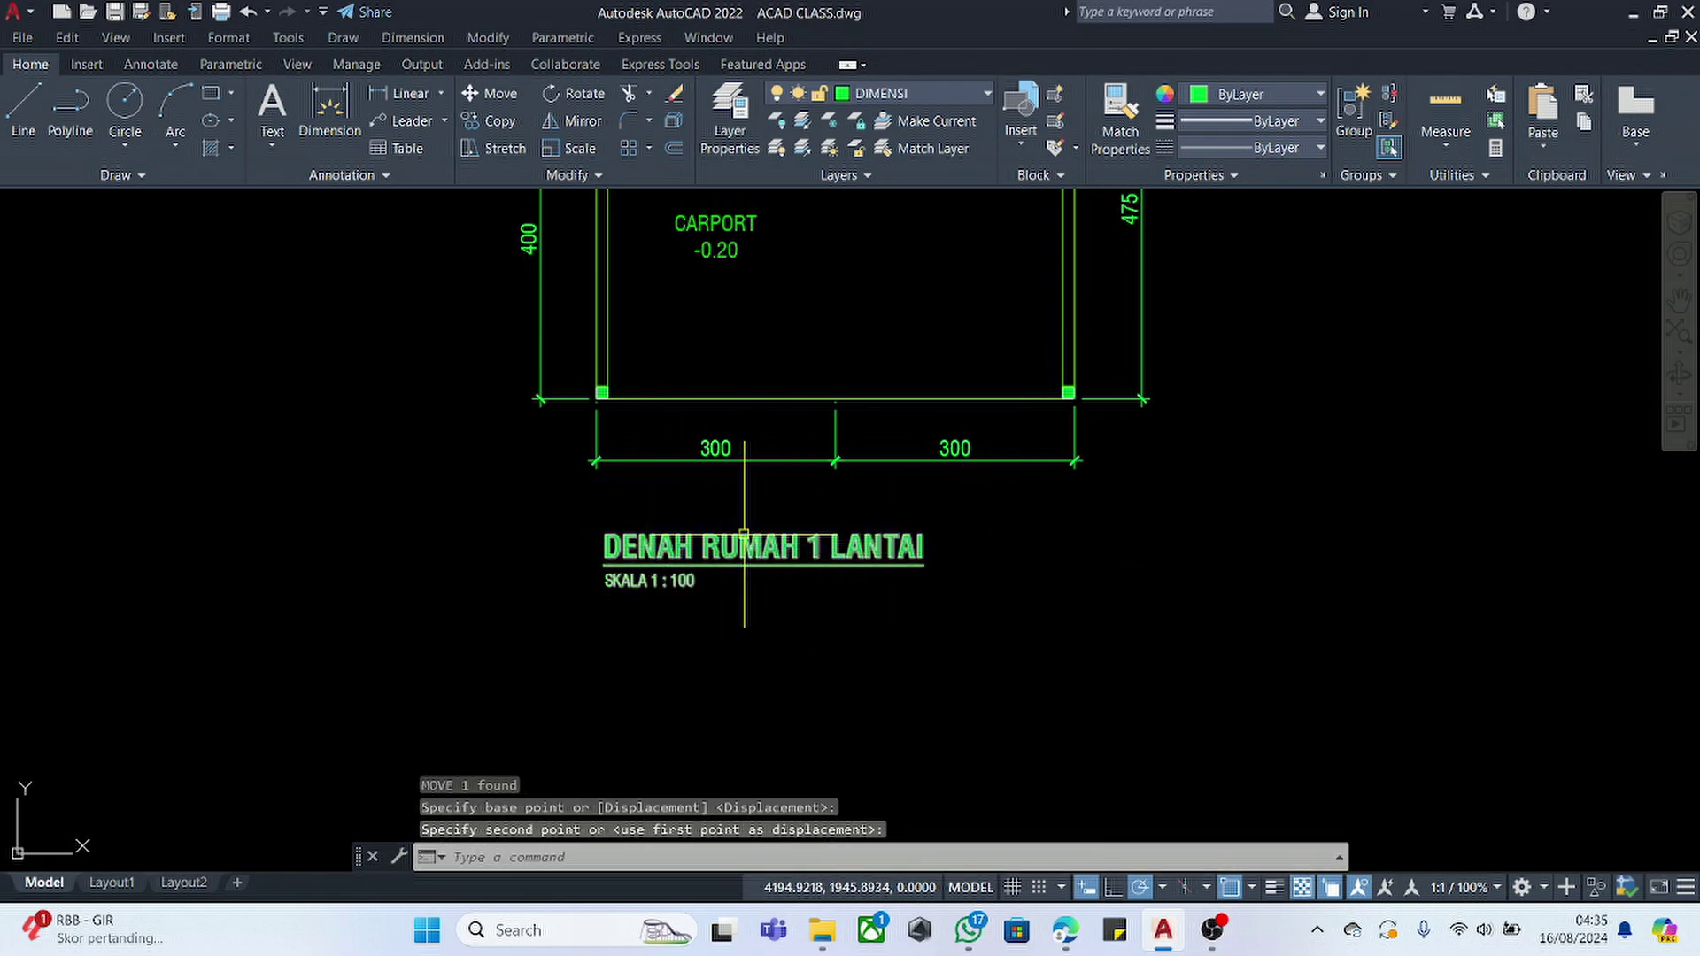
pyautogui.scroll(-3, 743, 534)
pyautogui.scroll(5, 708, 548)
pyautogui.scroll(-2, 679, 566)
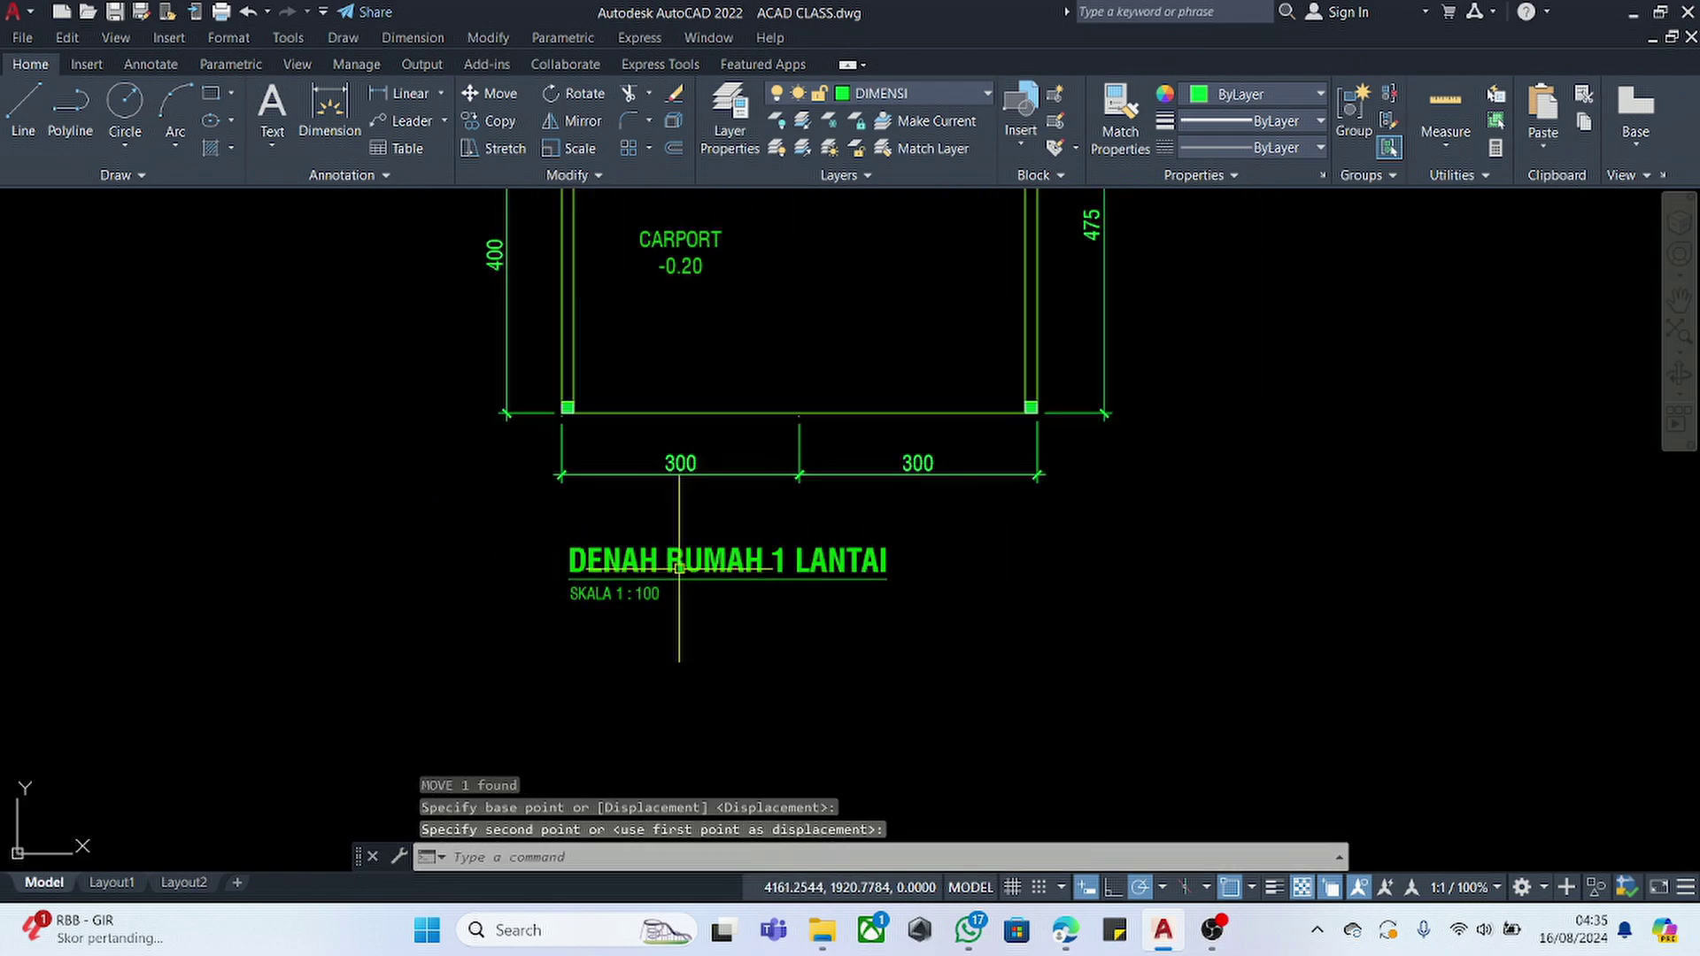
# - Copy the CARPORT label to the empty area right of the plan title
pyautogui.click(713, 253)
pyautogui.click(679, 251)
pyautogui.write('co')
pyautogui.press('Return')
pyautogui.click(748, 359)
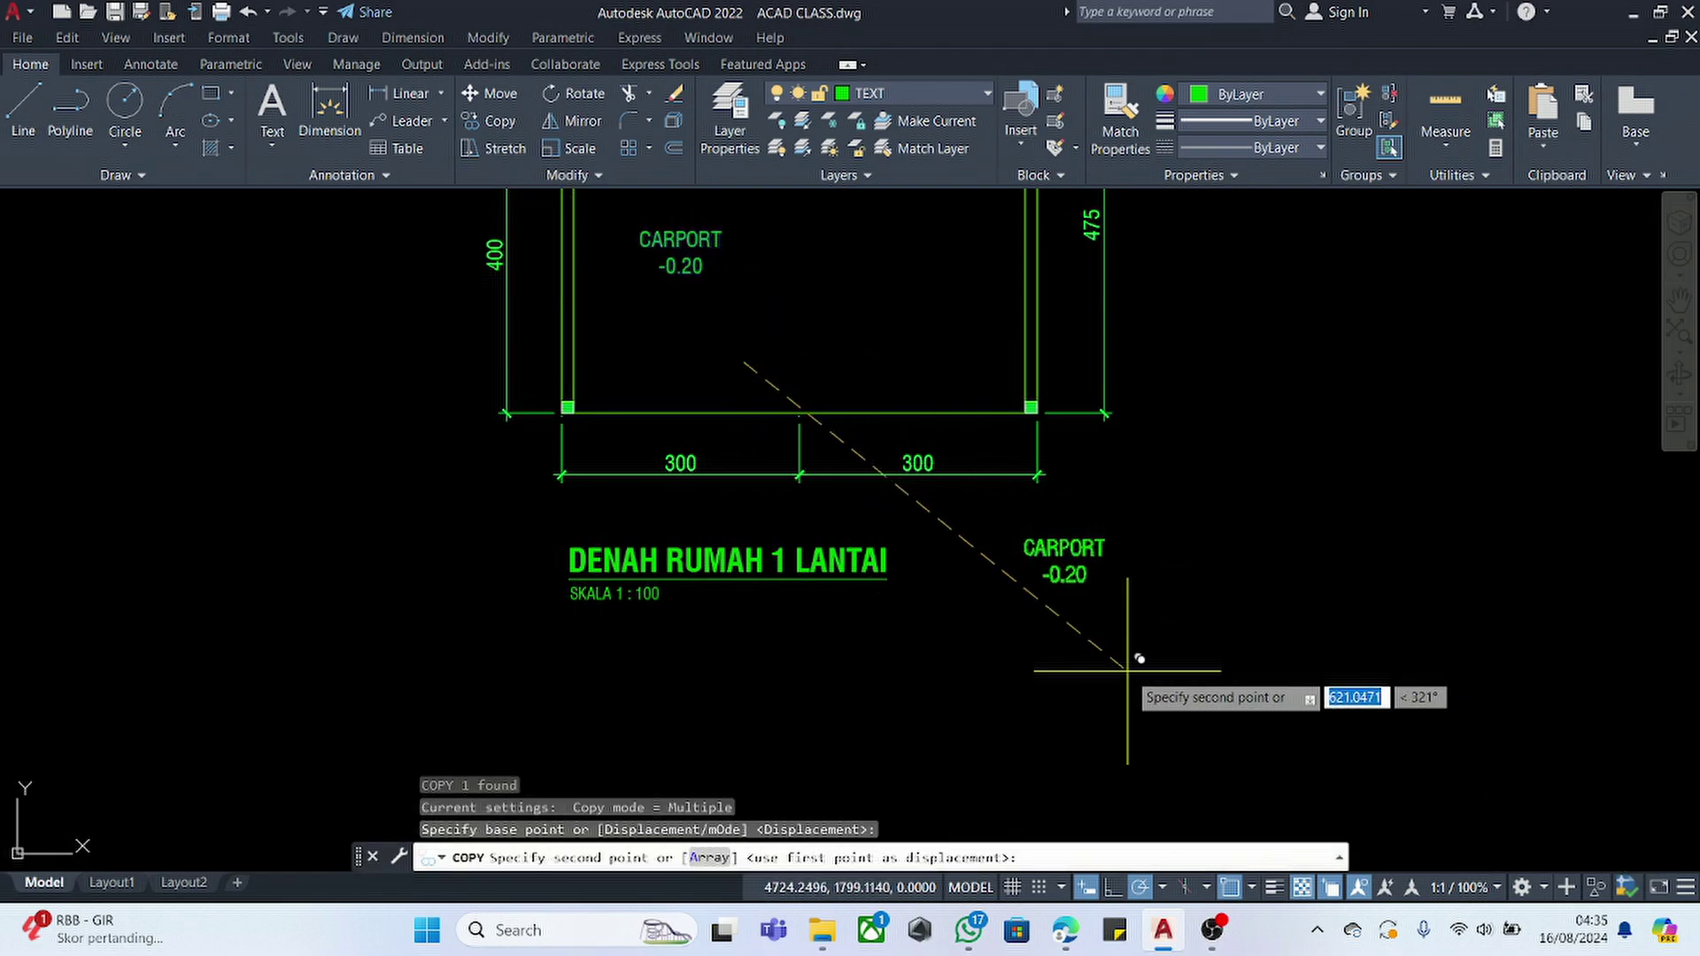
pyautogui.click(1134, 673)
pyautogui.press('Escape')
# - Replace CARPORT in the copied label with bold, left-aligned "DENAH RUMAH 1 LANTAI" and widen the text box to fit it on one line
pyautogui.doubleClick(1073, 560)
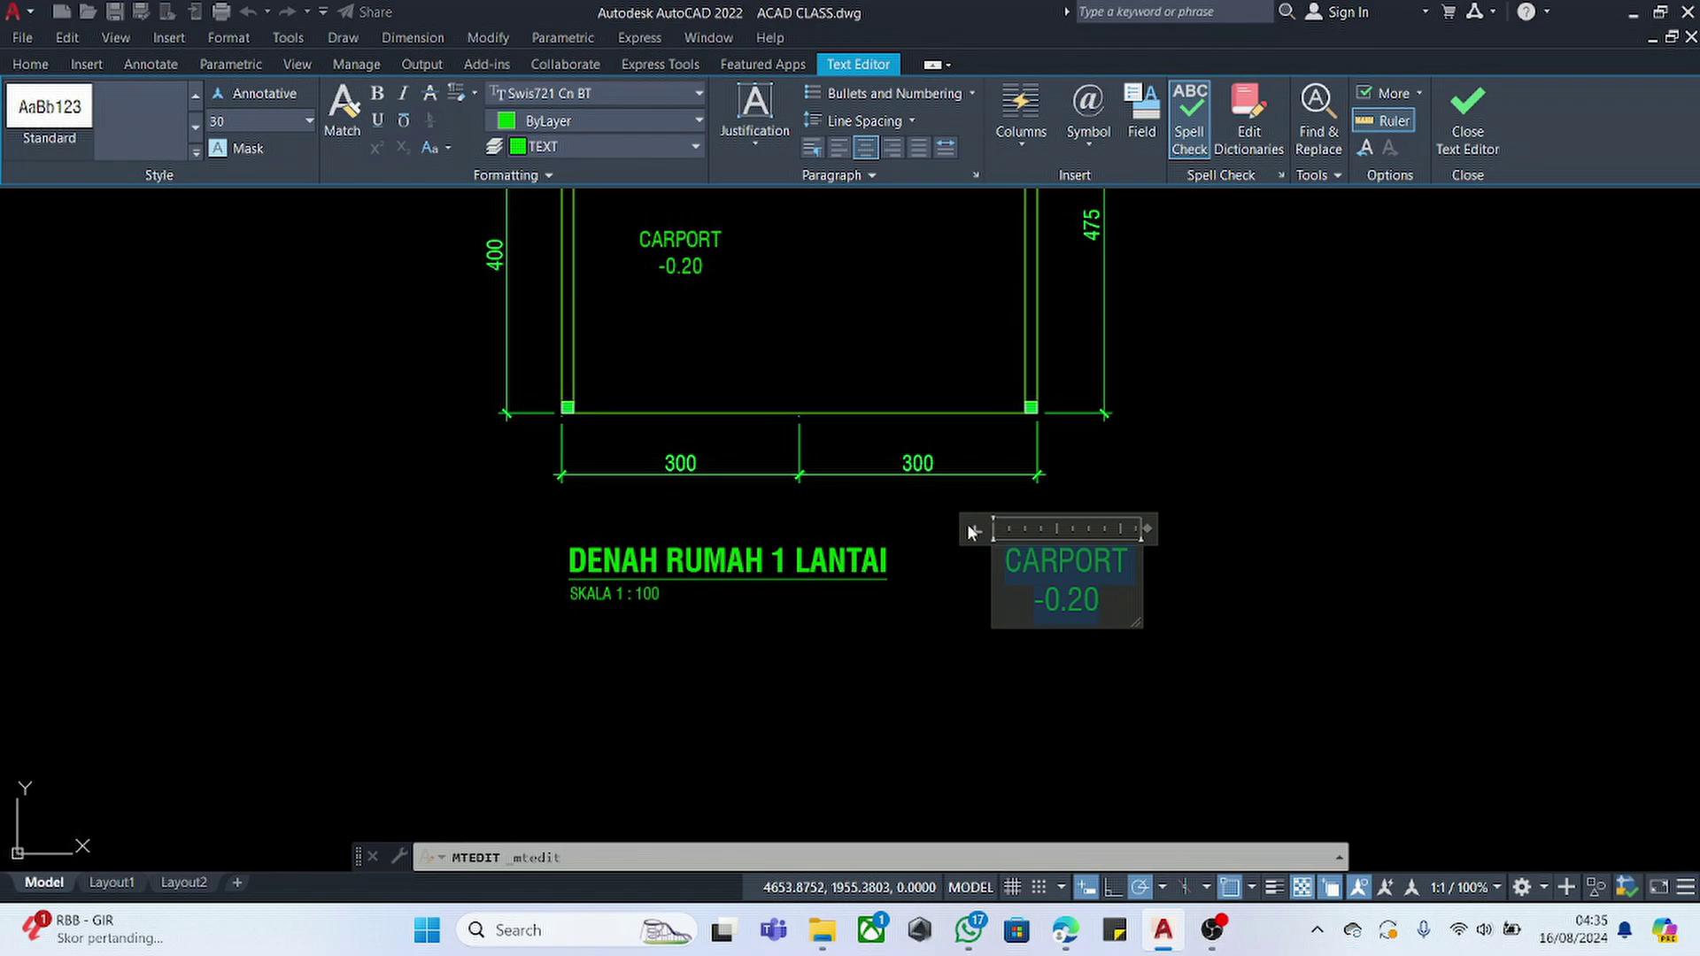
pyautogui.hotkey('ctrl', 'b')
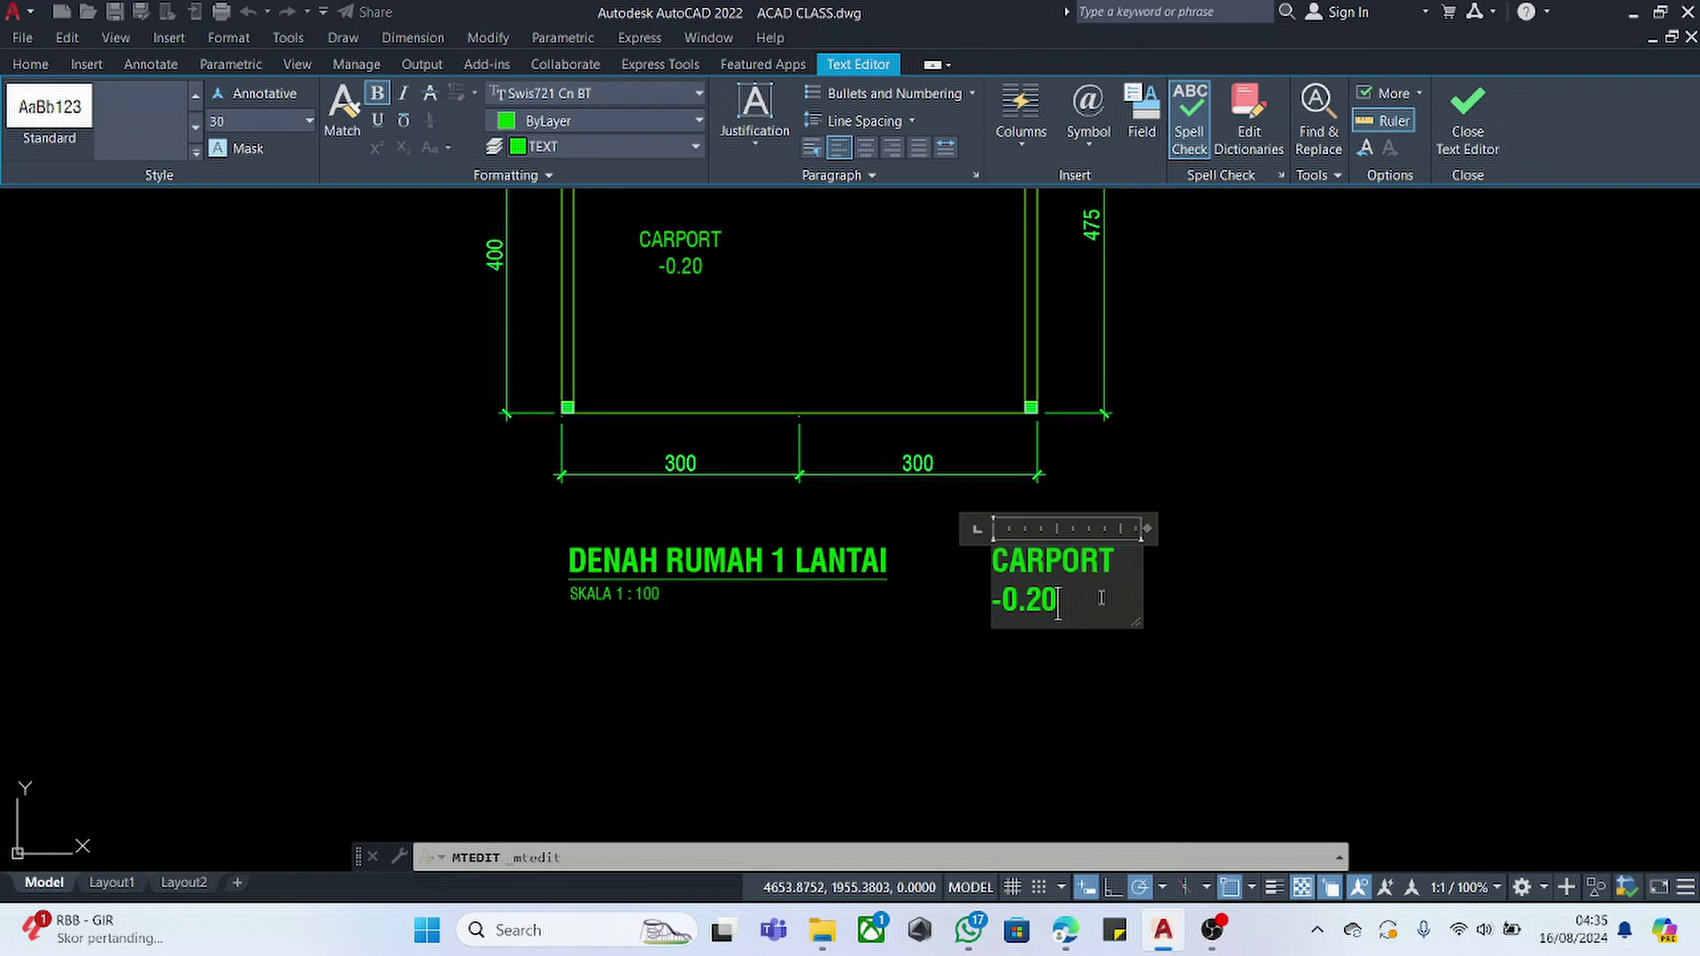
pyautogui.write('DENAH RUMAH ')
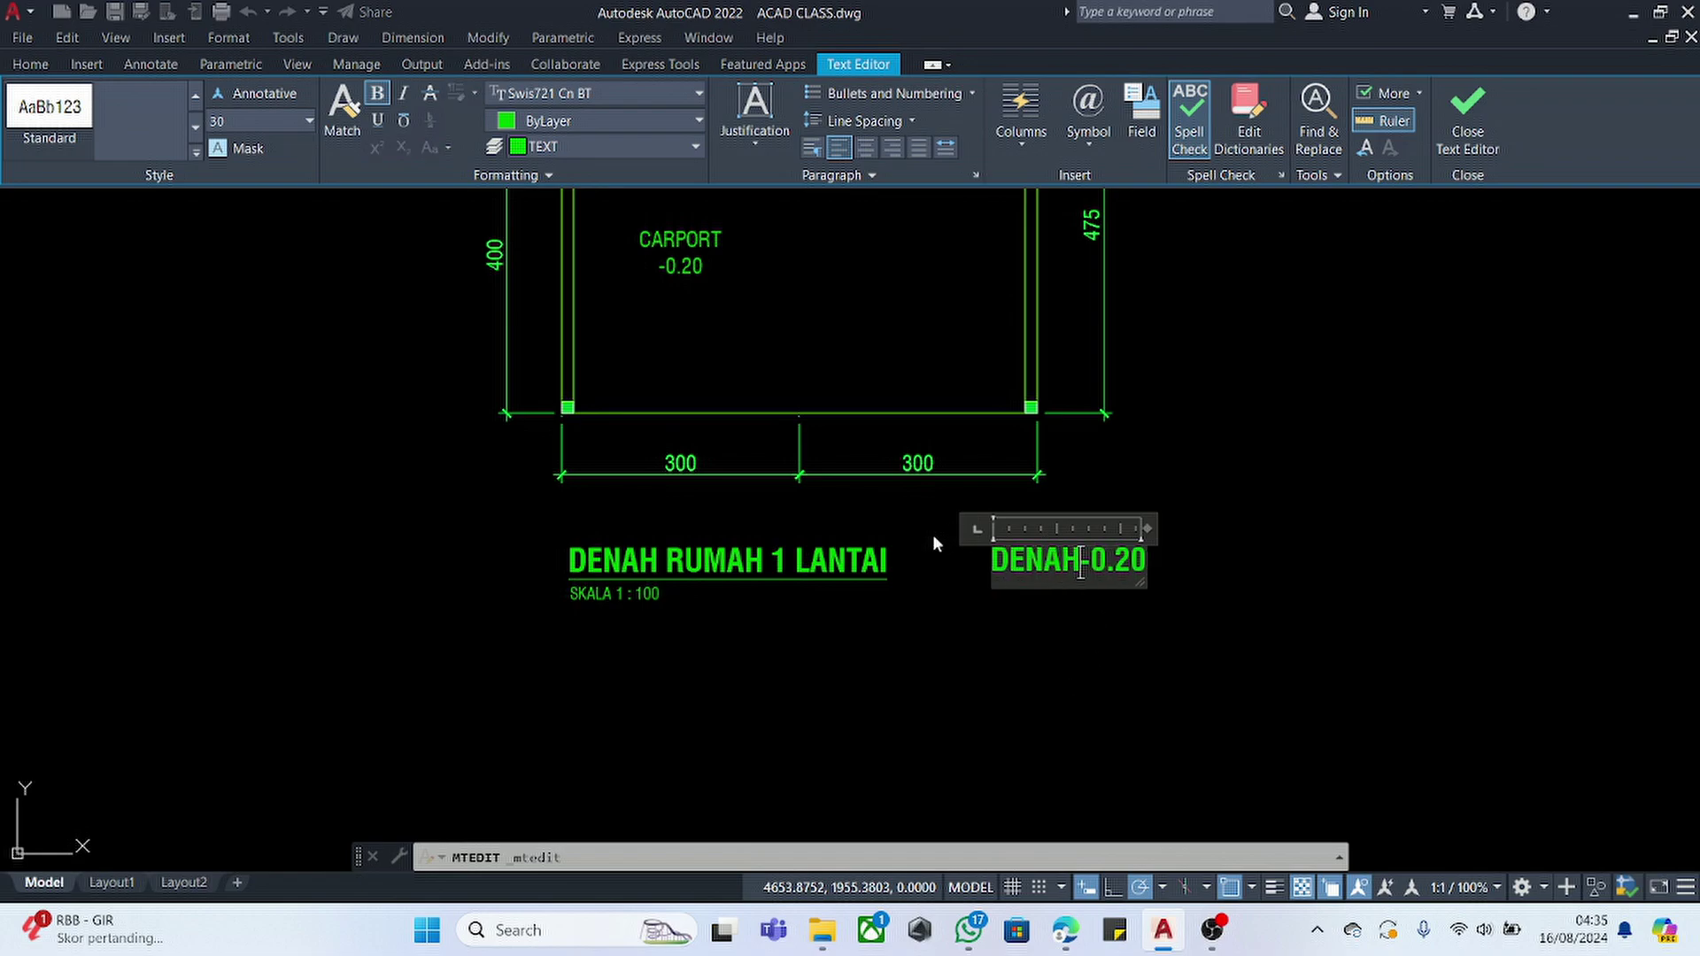
pyautogui.write('1 LANTAI')
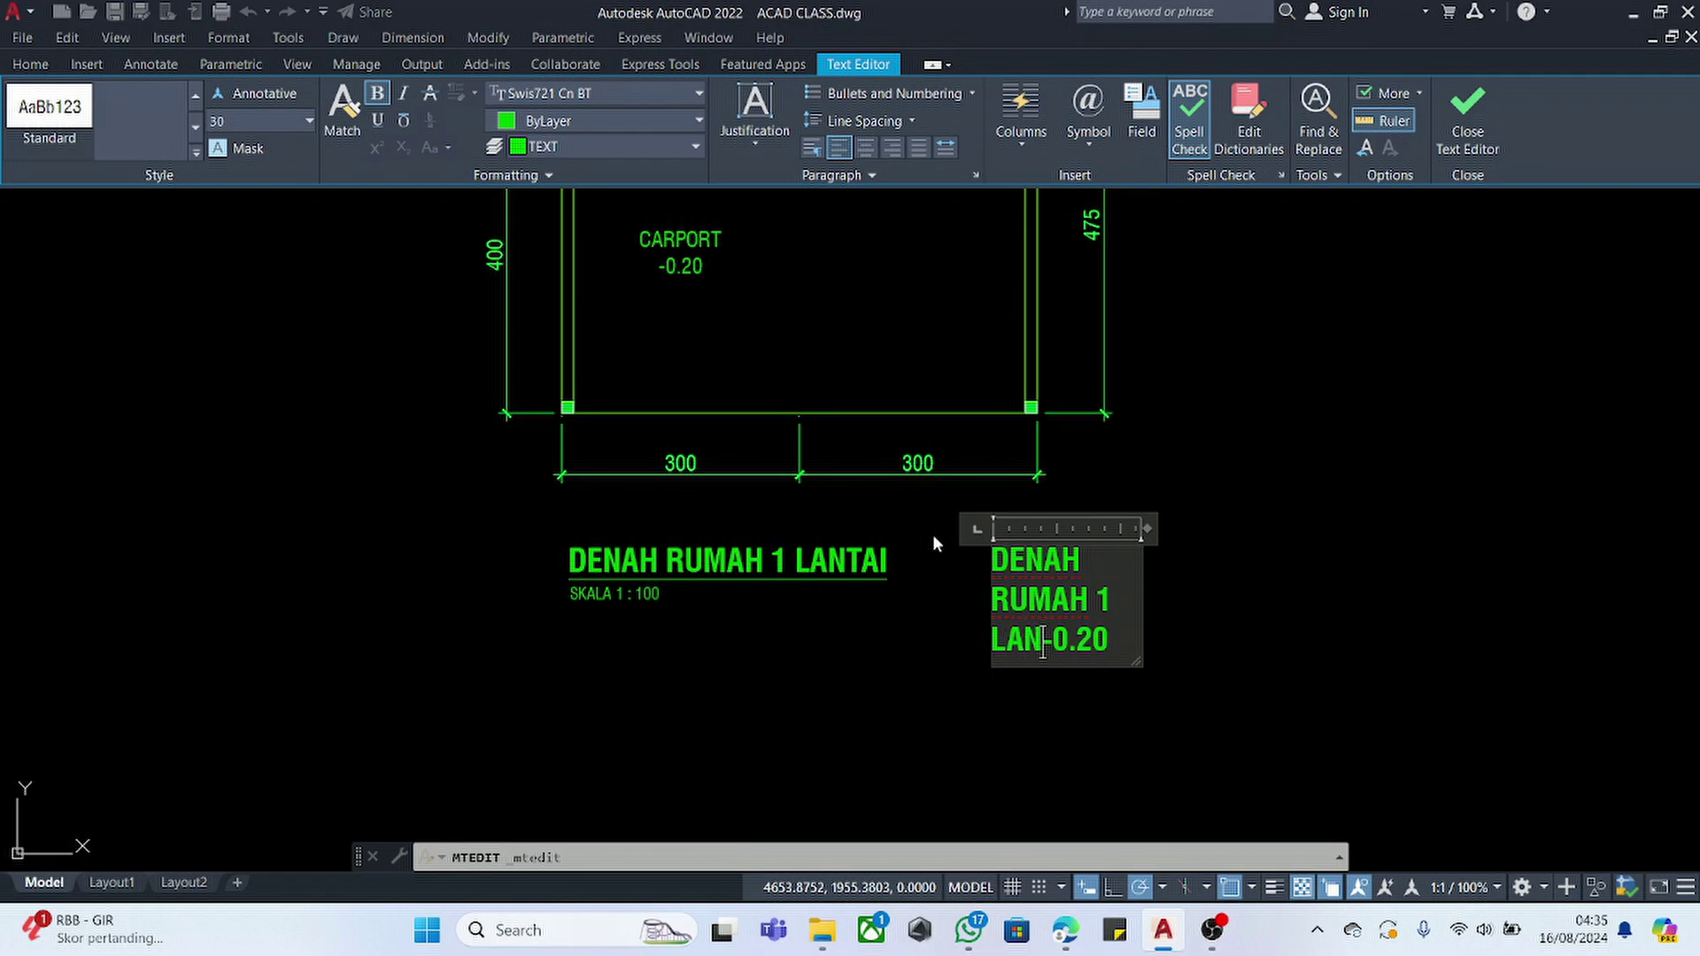
pyautogui.press('Return')
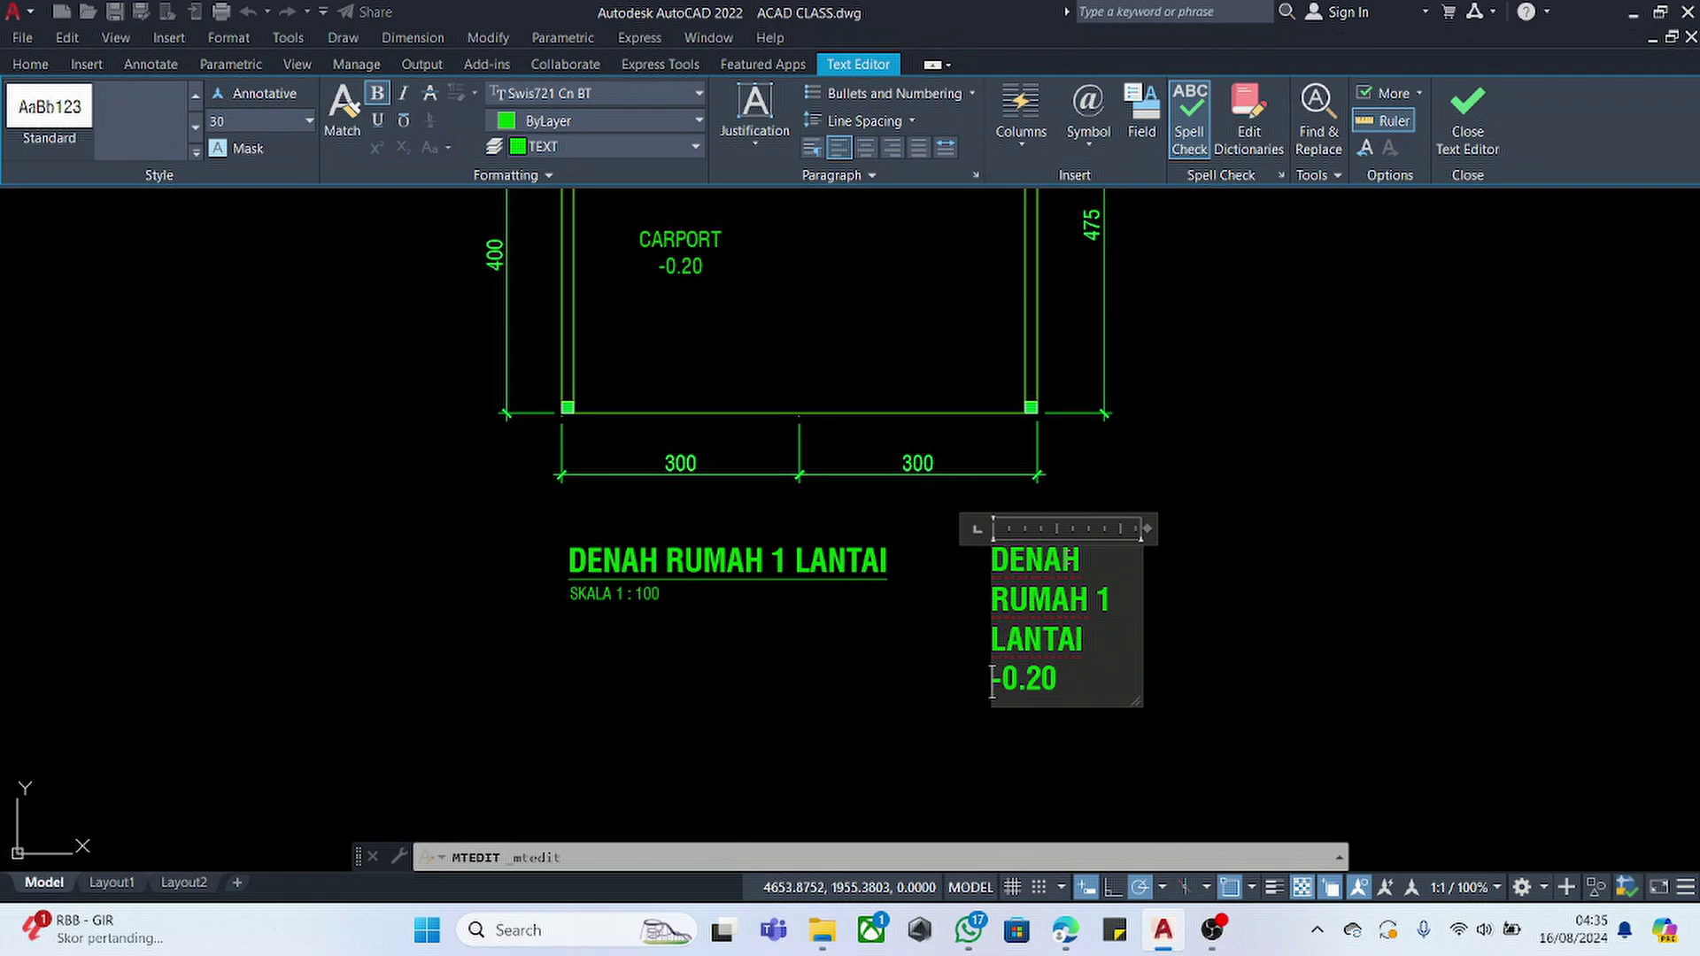
pyautogui.moveTo(1164, 529); pyautogui.dragTo(1520, 506)
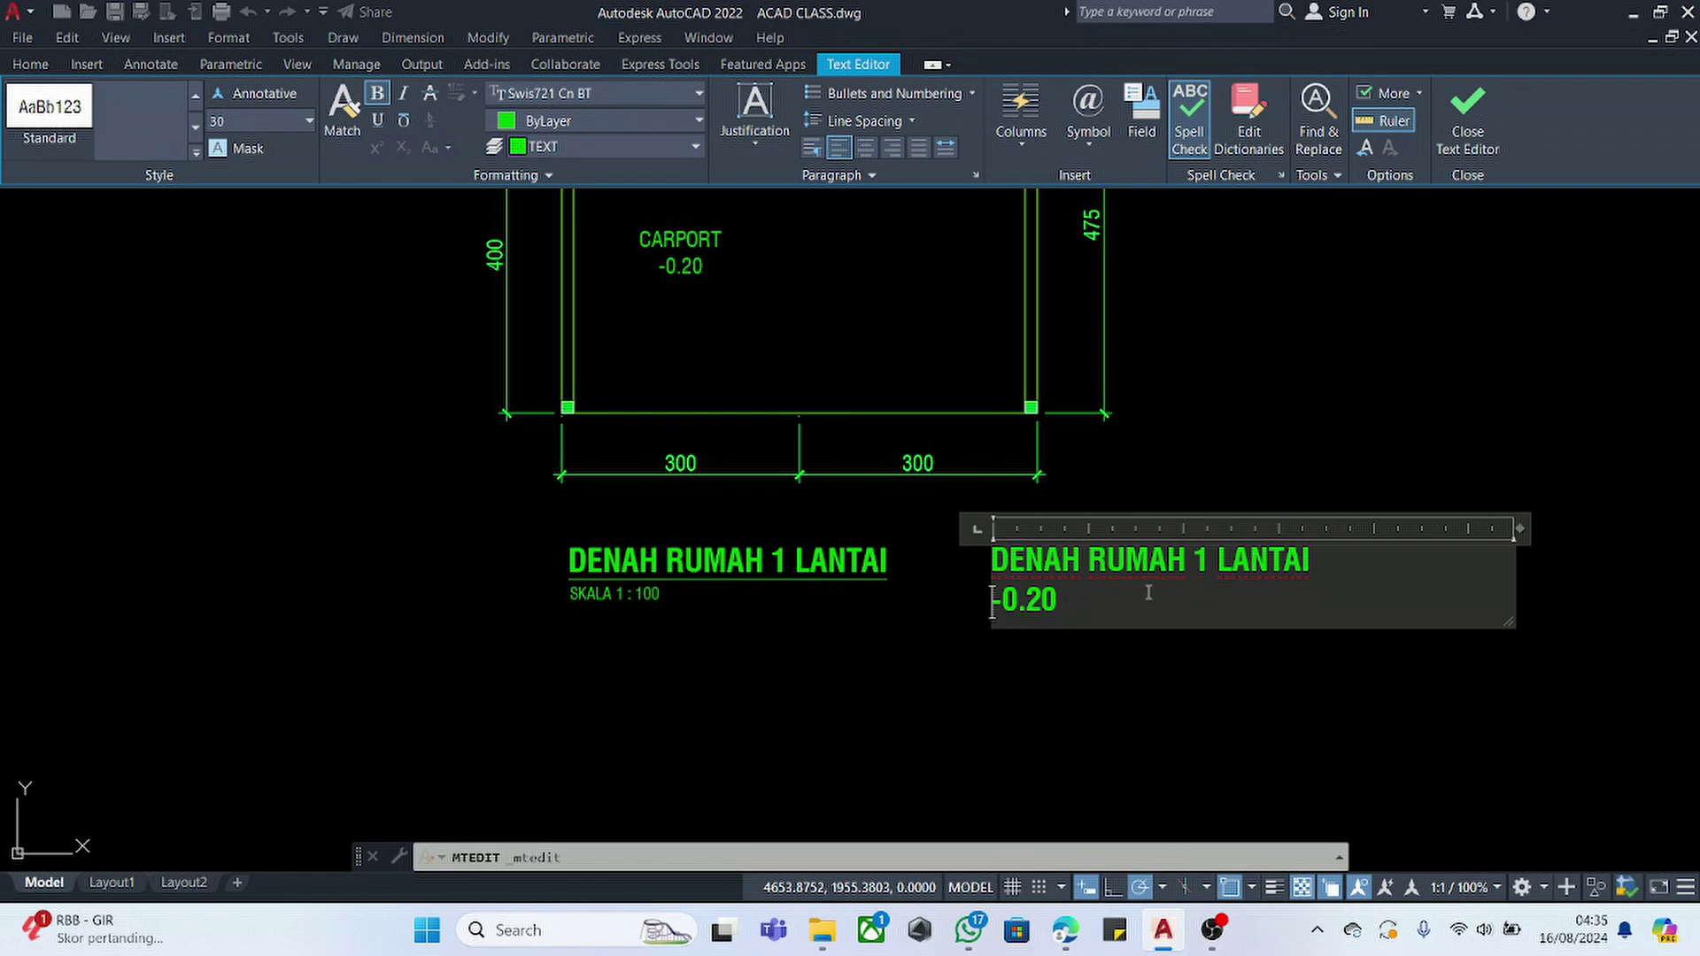
# - Replace the label's level text with a non-bold "SKALA 1 : 100" line of height 15, and underline the title line
pyautogui.press('BackSpace')
pyautogui.write('\\SKALA 1 ')
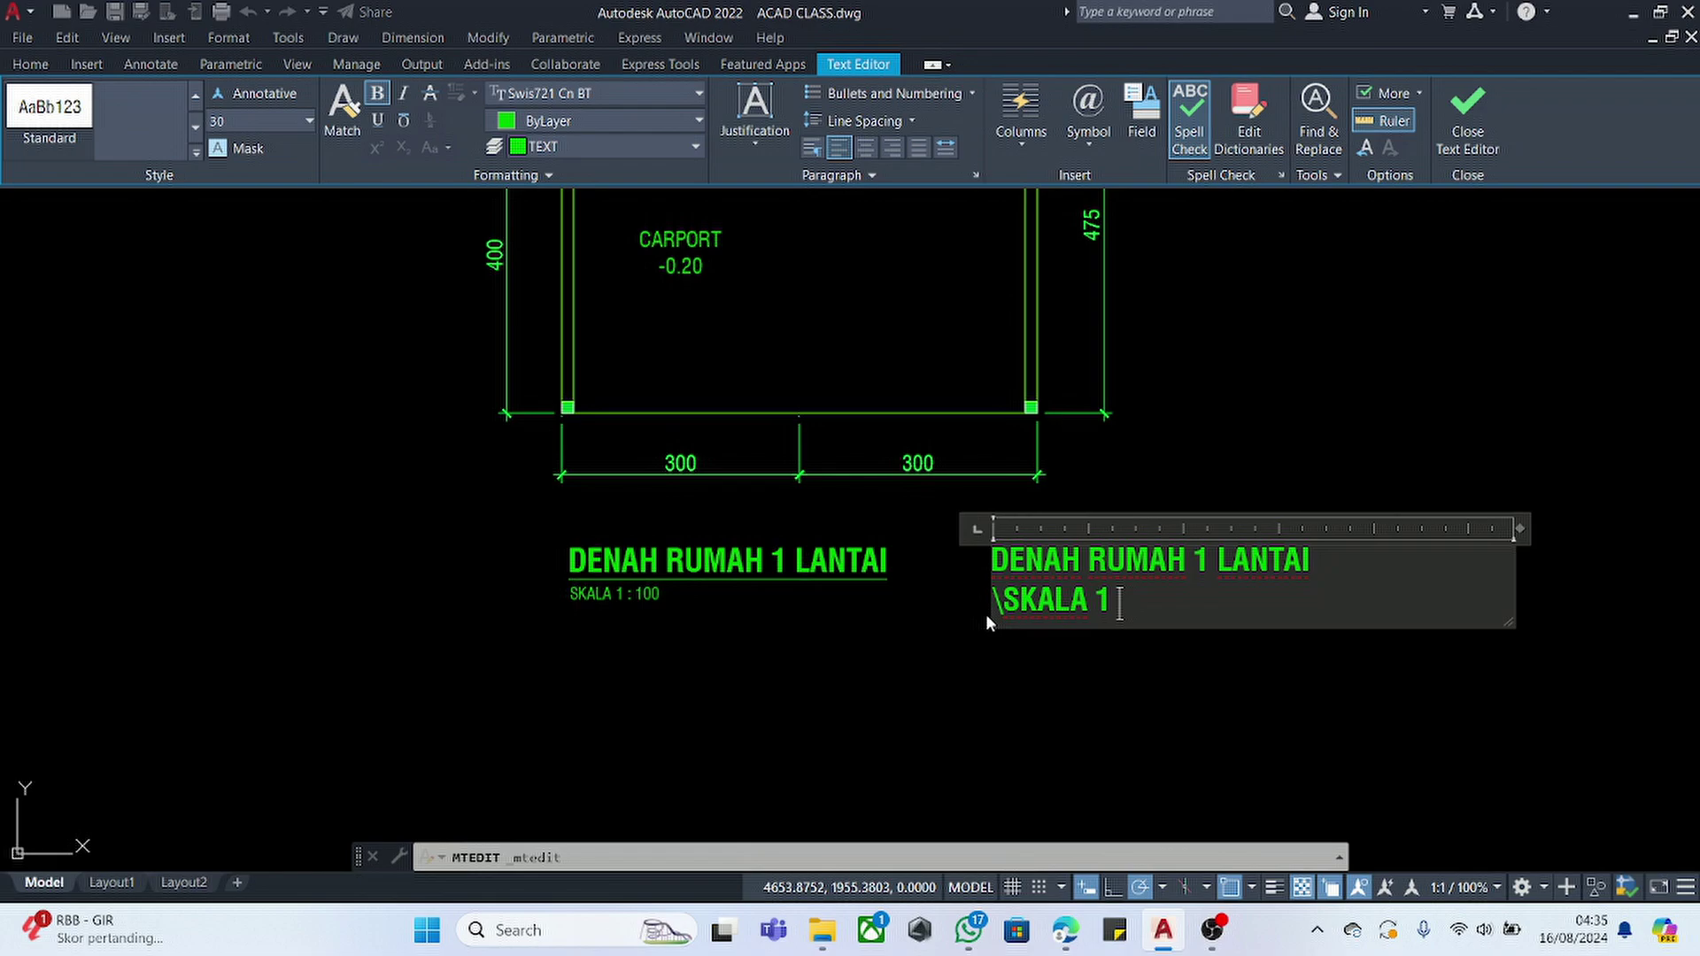
pyautogui.write(': 100')
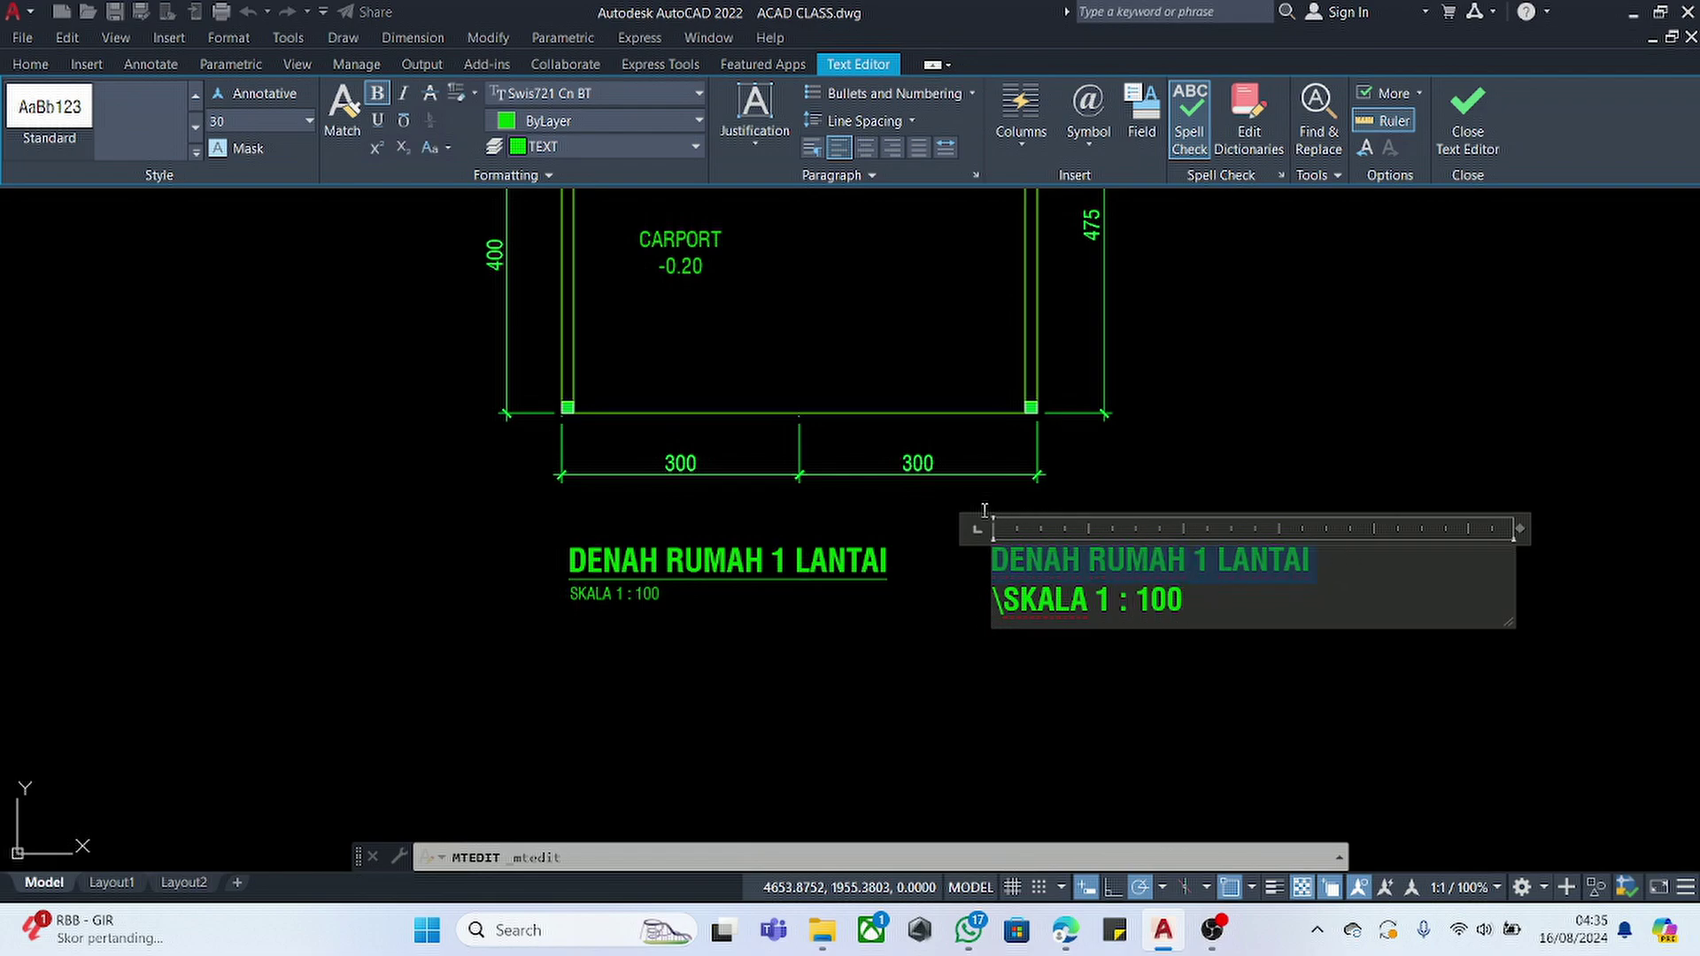
pyautogui.hotkey('ctrl', 'u')
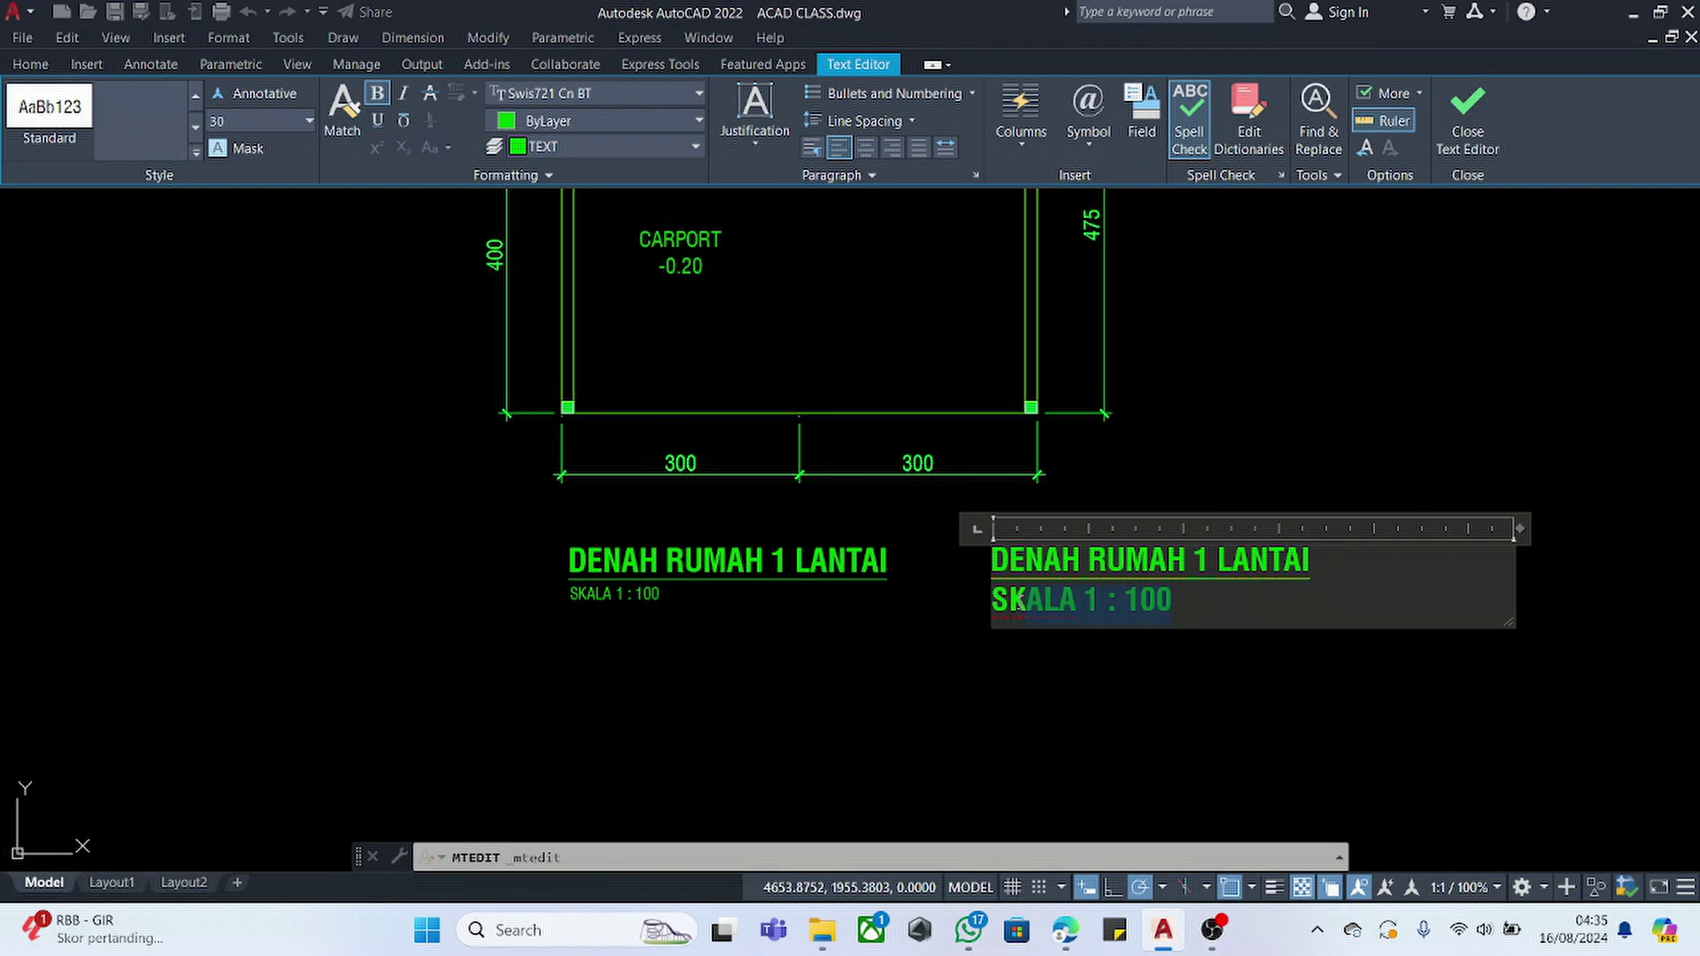
pyautogui.hotkey('ctrl', 'b')
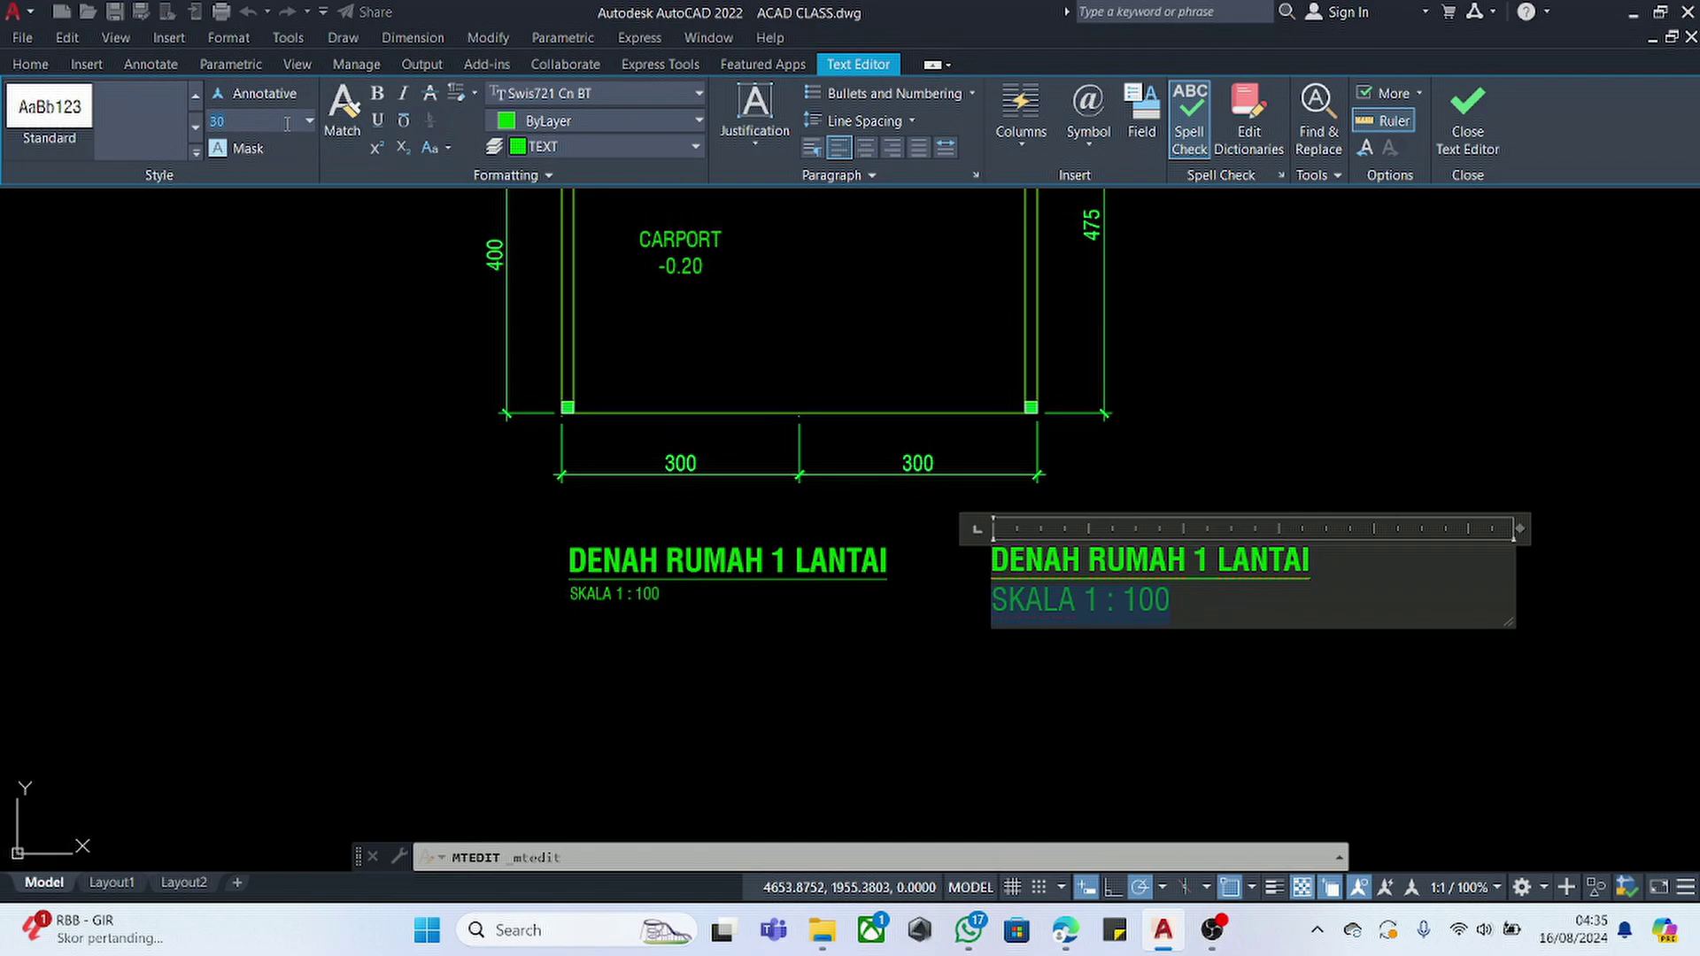
pyautogui.press('Return')
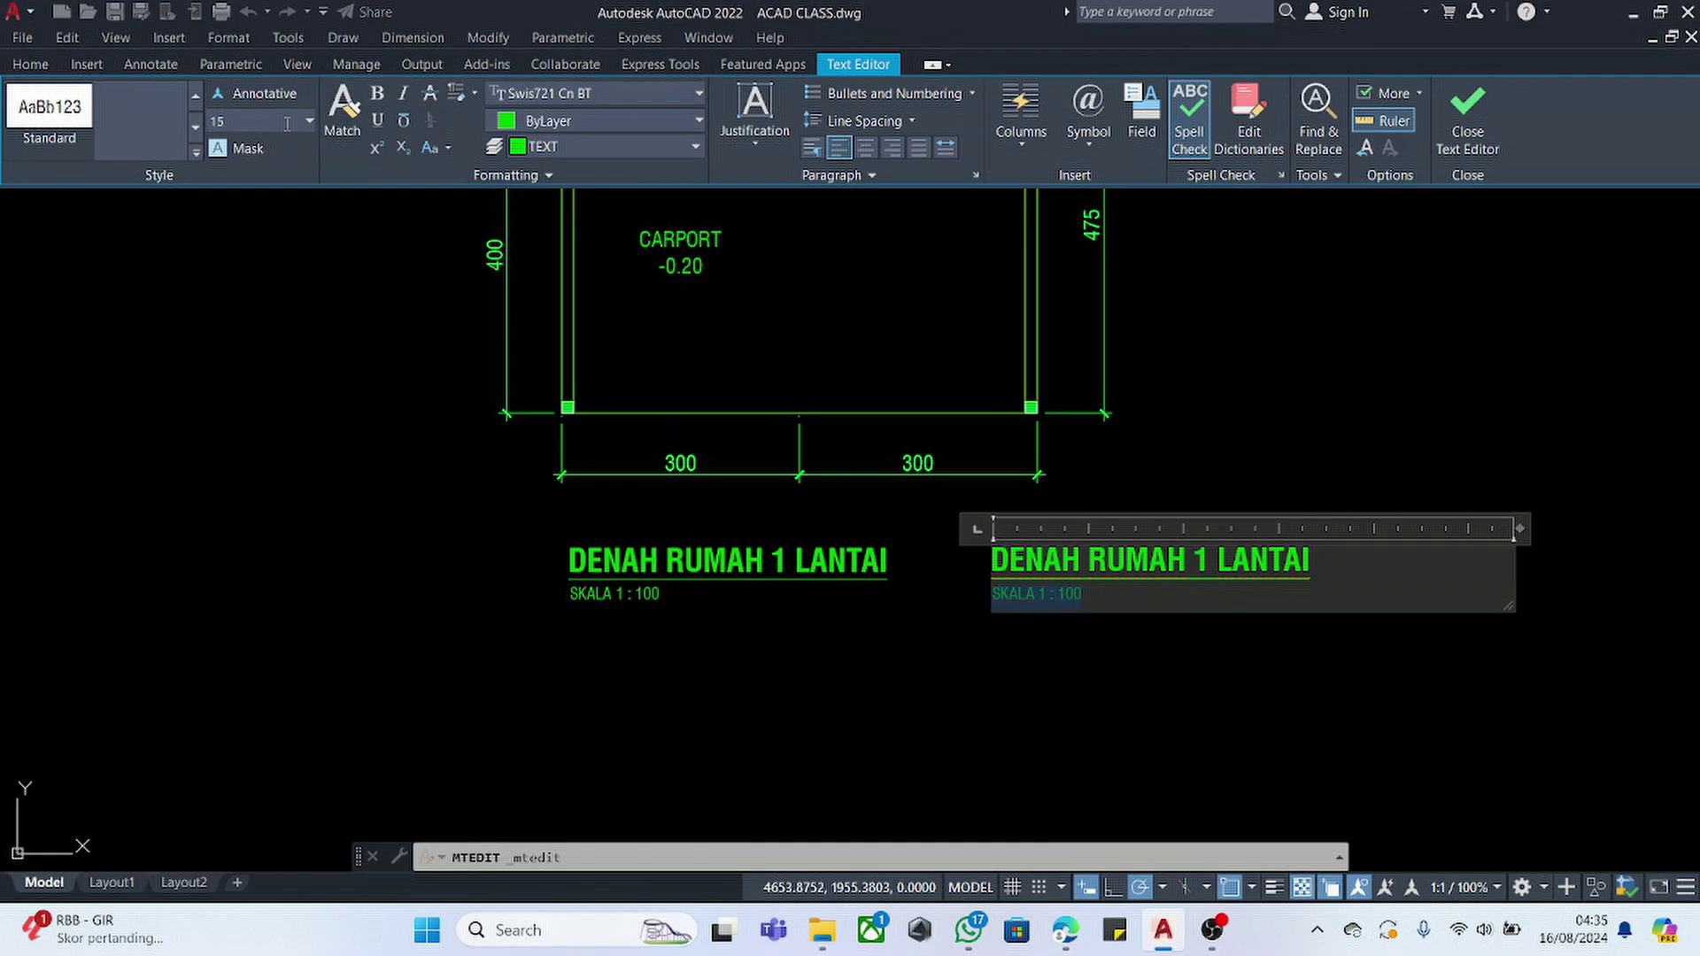
# - Finish editing the new title text and erase the old plan title beneath the front dimensions
pyautogui.click(649, 597)
pyautogui.click(819, 601)
pyautogui.press('Delete')
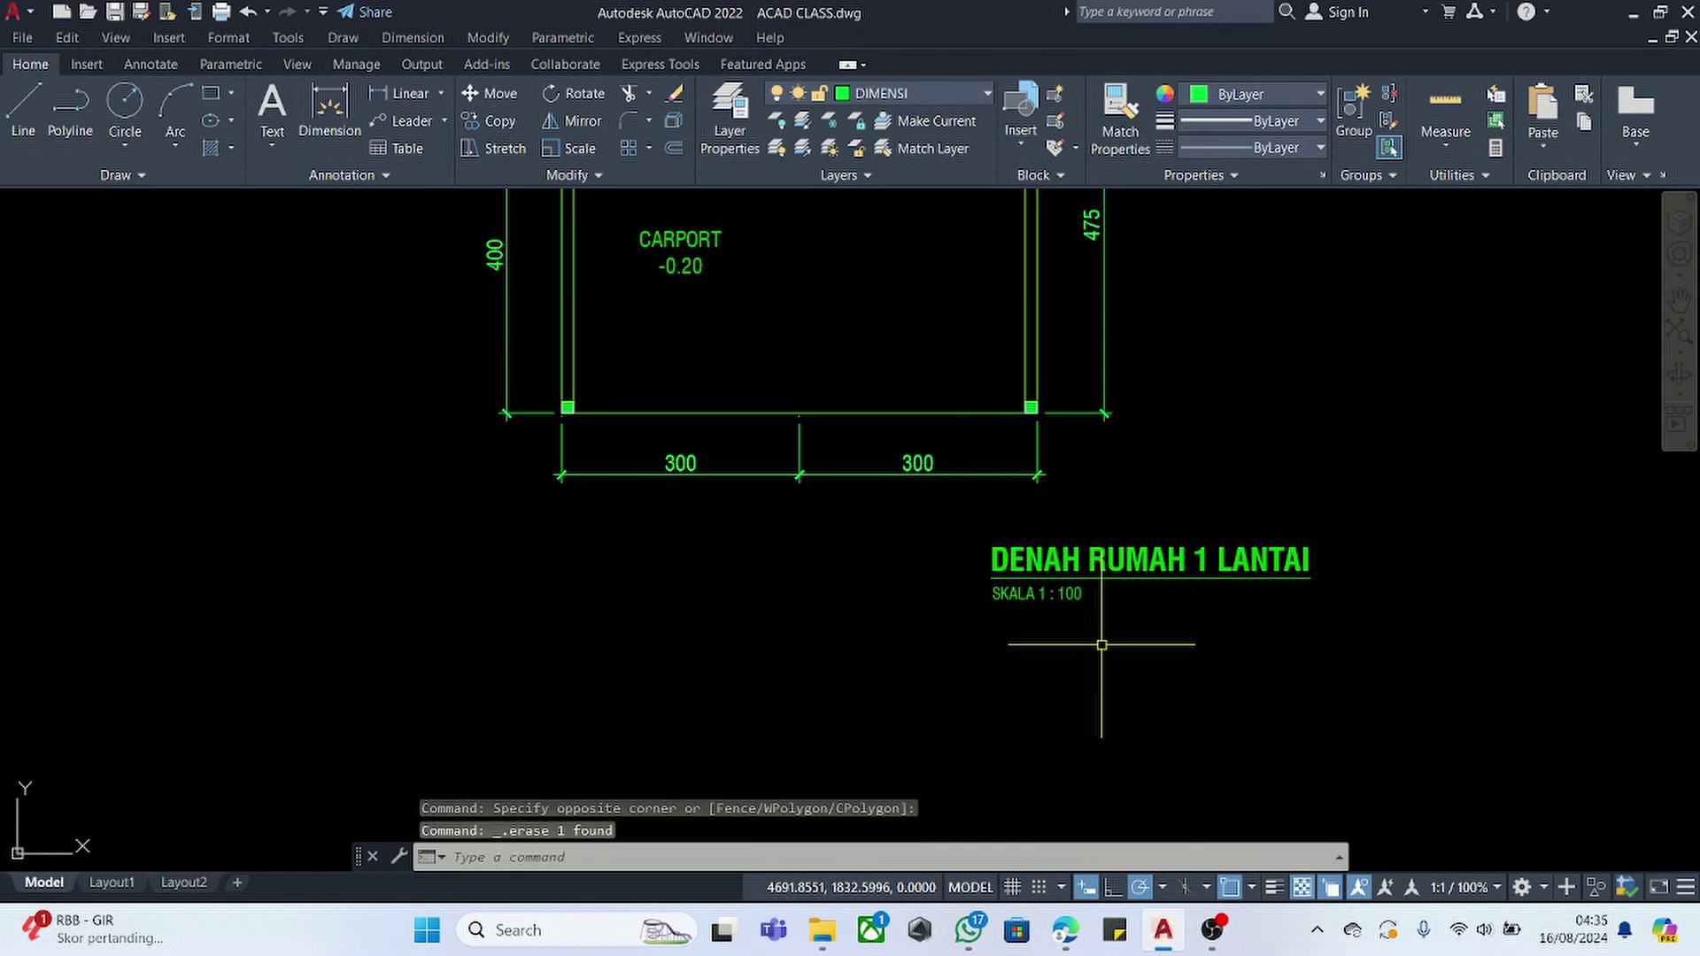
# - Move the new title text beneath the front width dimensions, starting at the plan's left edge
pyautogui.click(1101, 641)
pyautogui.click(1012, 532)
pyautogui.write('m')
pyautogui.press('space')
pyautogui.click(1034, 620)
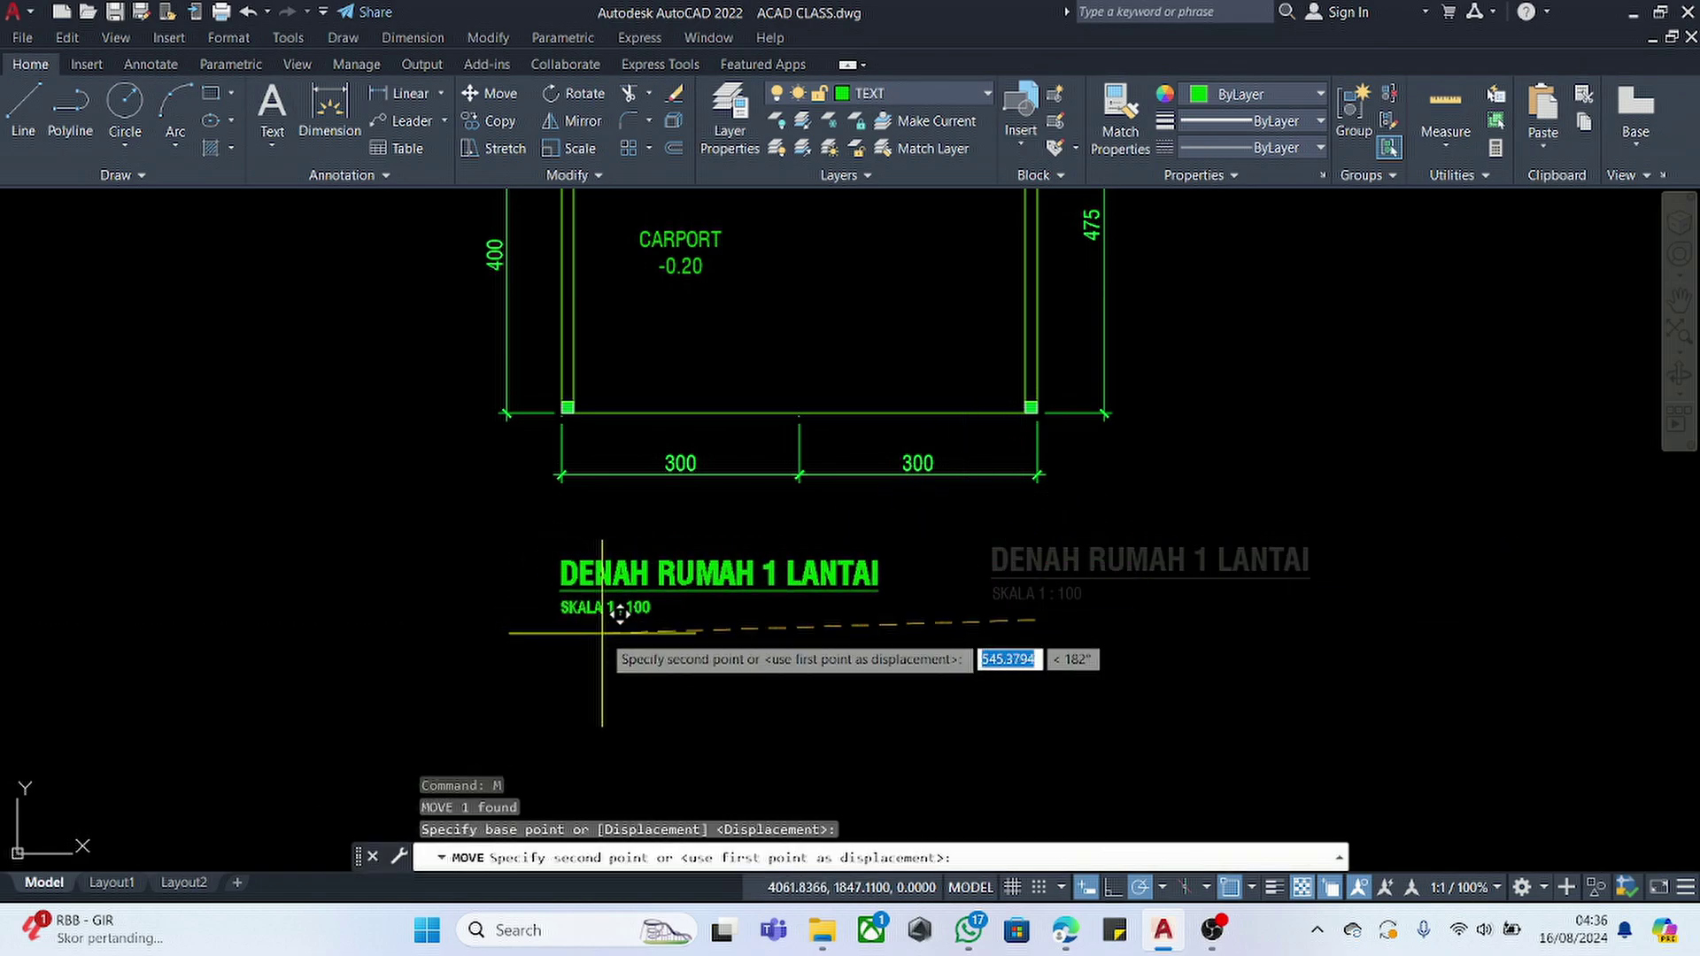
pyautogui.click(595, 627)
# - Erase the leftover hatched wall pieces lying to the right of the floor plan
pyautogui.scroll(-6, 696, 571)
pyautogui.scroll(4, 828, 385)
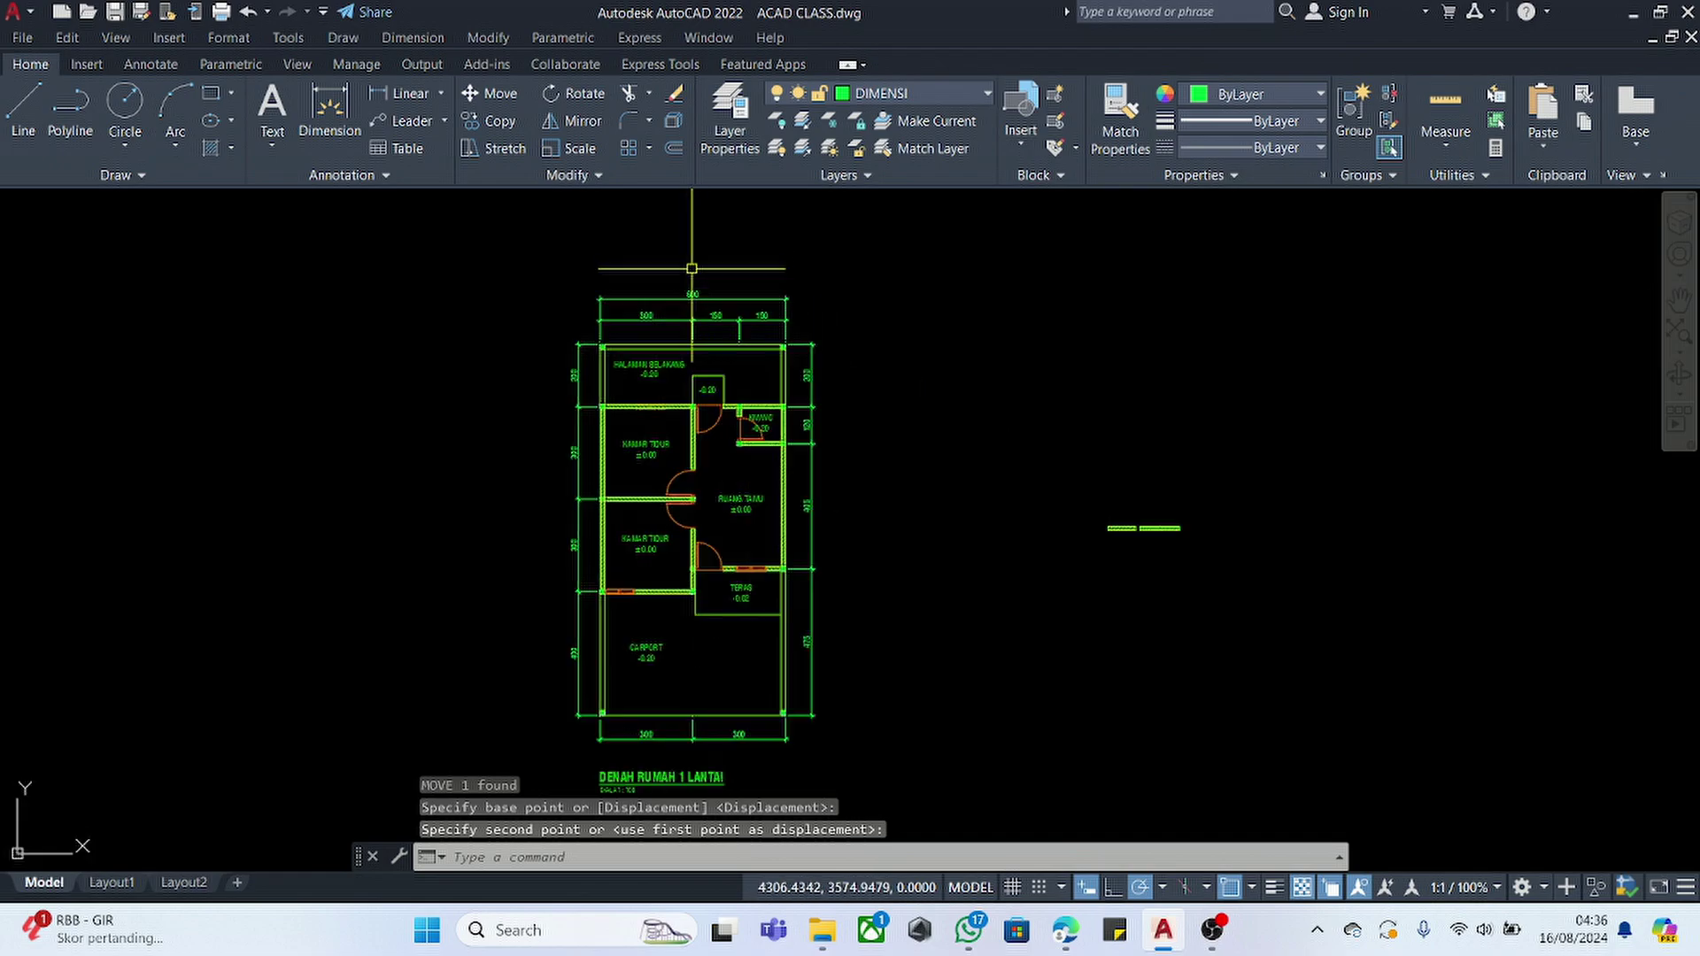
pyautogui.scroll(-4, 777, 465)
pyautogui.scroll(4, 1034, 487)
pyautogui.click(1074, 319)
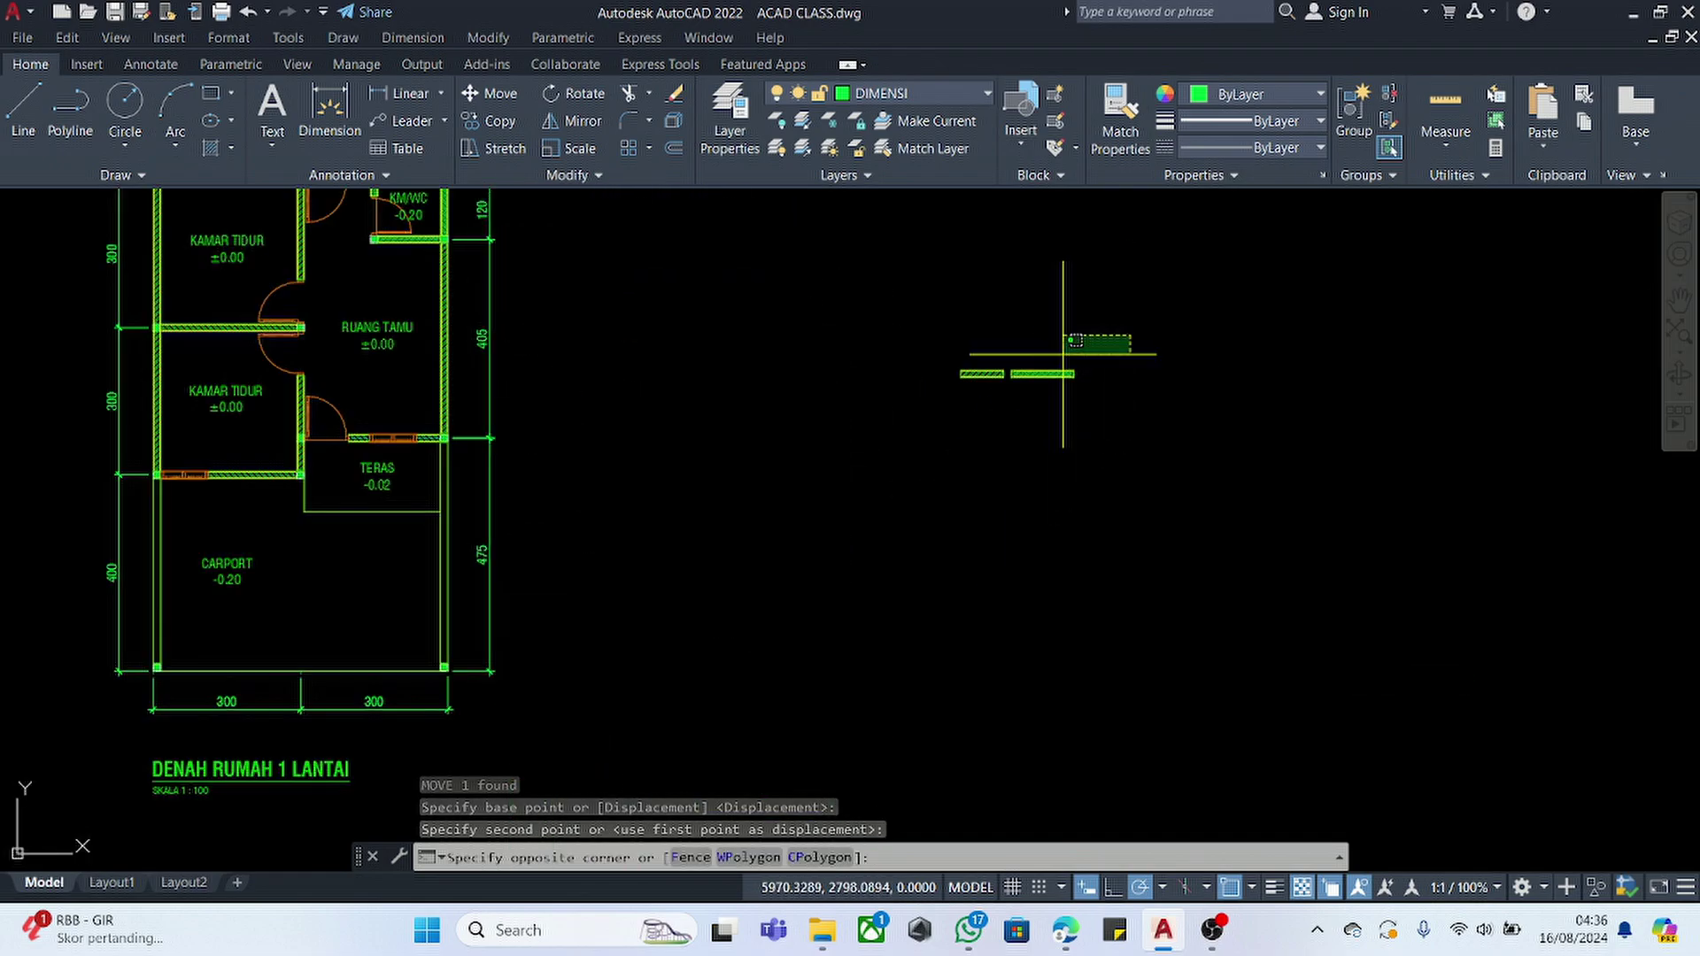
pyautogui.click(831, 448)
pyautogui.press('Delete')
pyautogui.scroll(-4, 913, 521)
pyautogui.scroll(4, 757, 460)
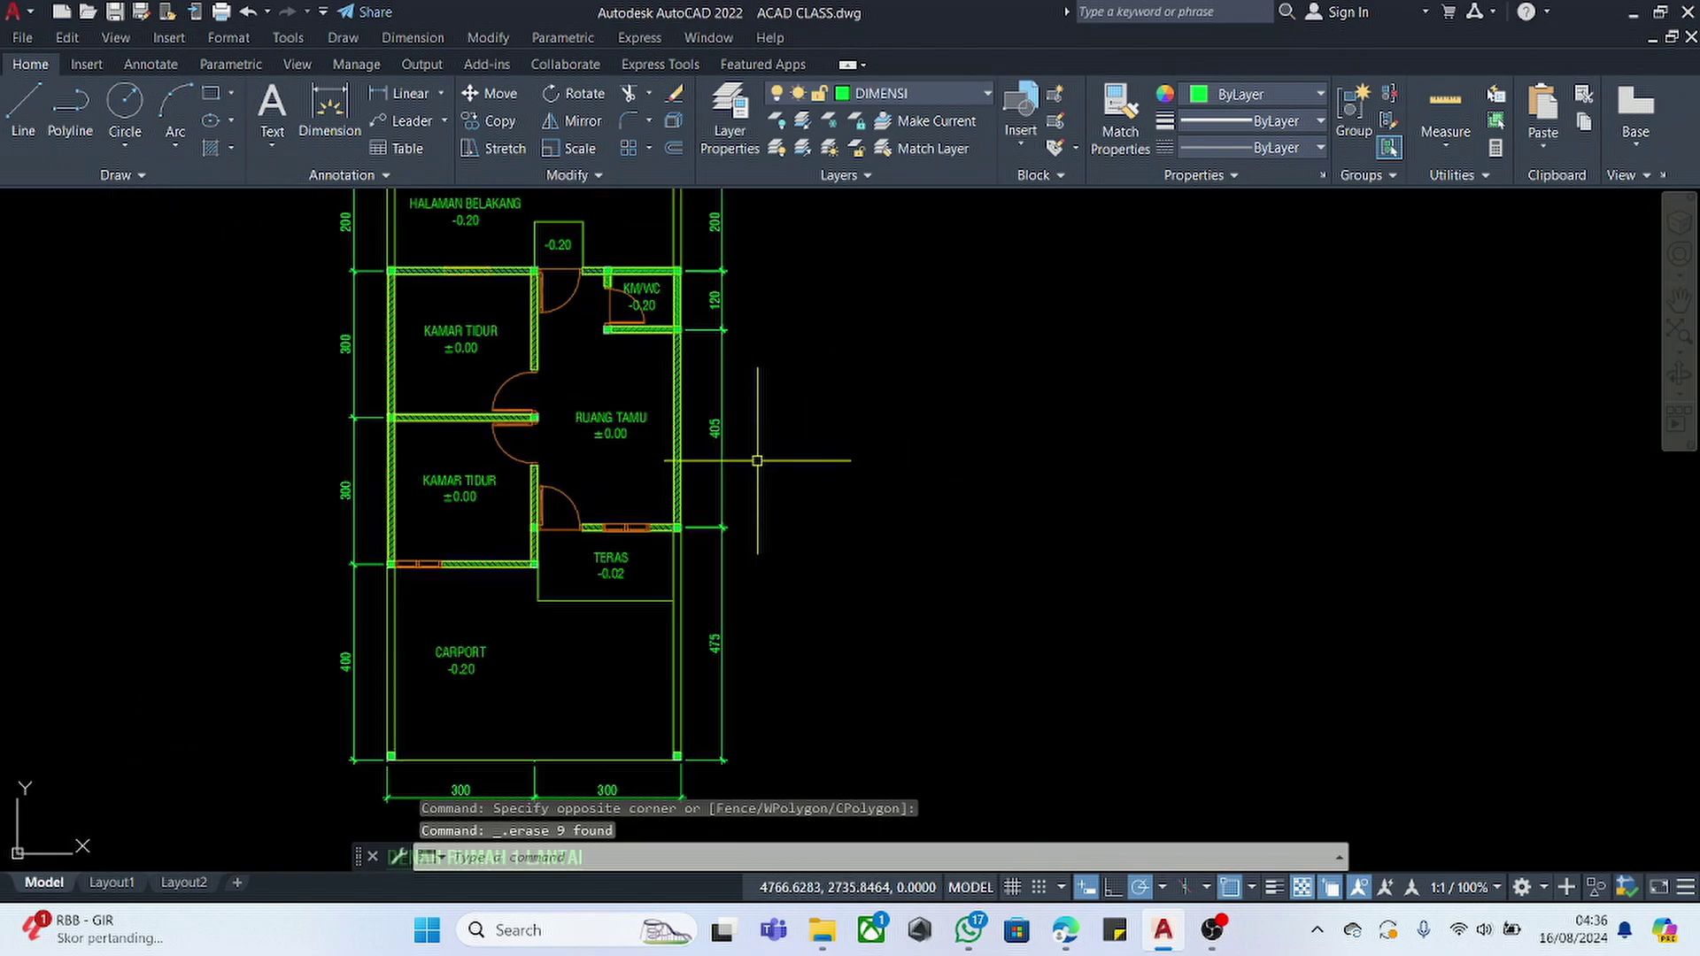
pyautogui.scroll(-2, 735, 479)
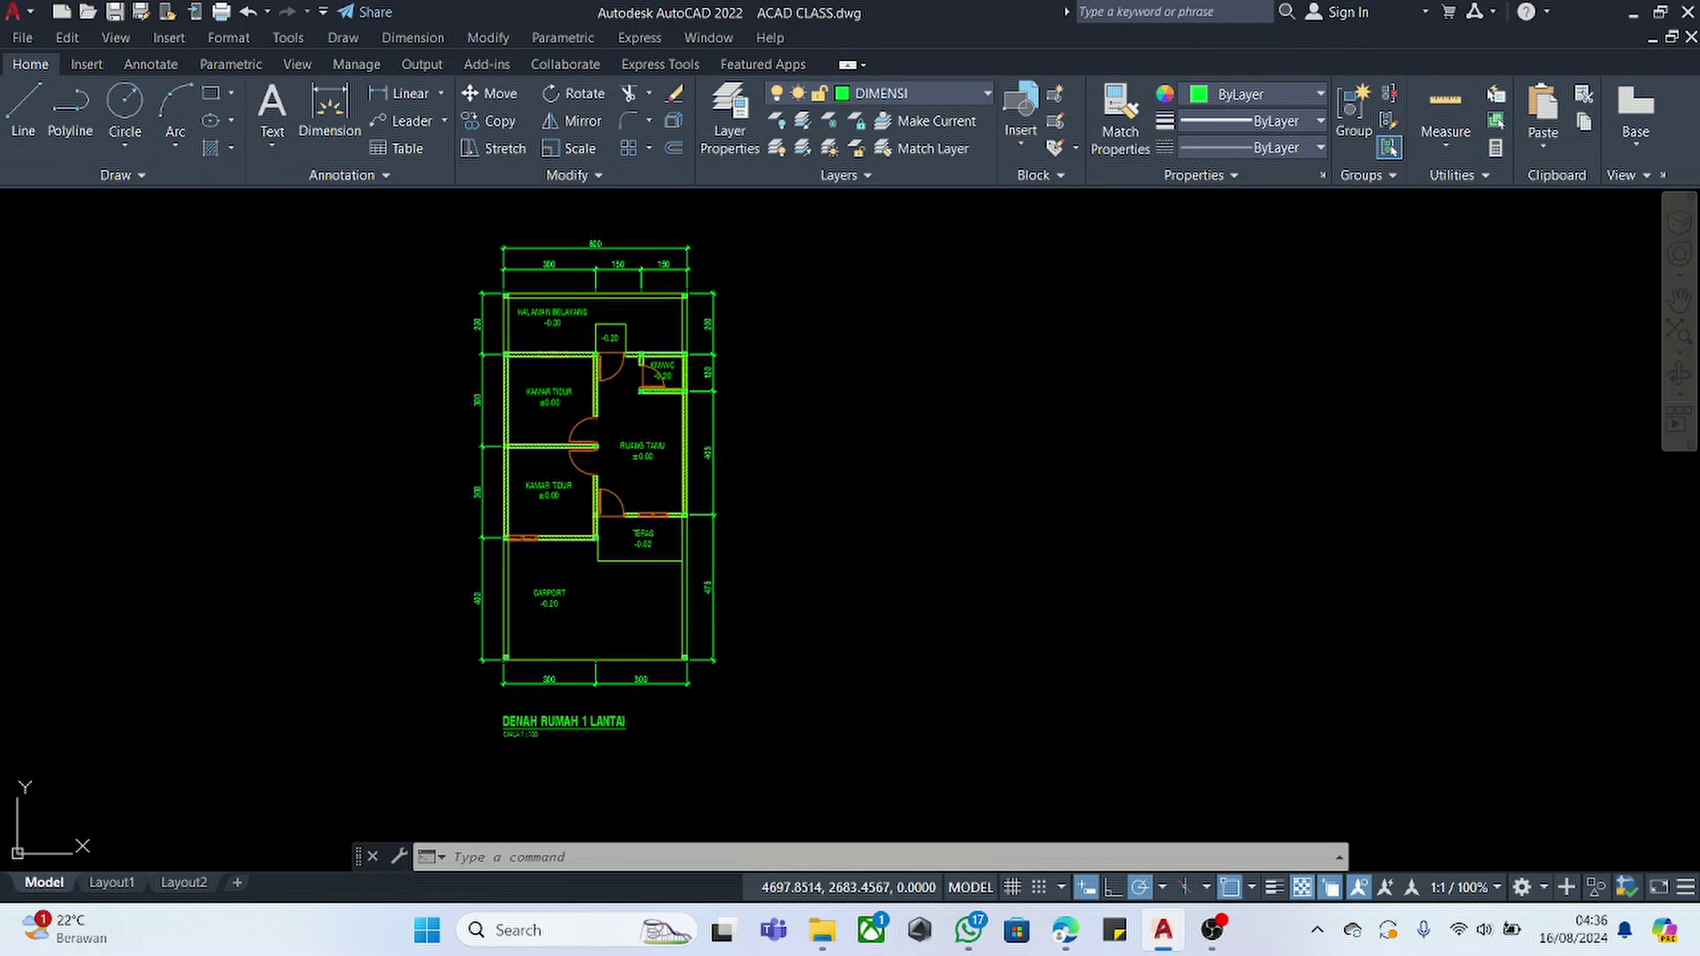
# - Turn off object snap
pyautogui.press('F3')
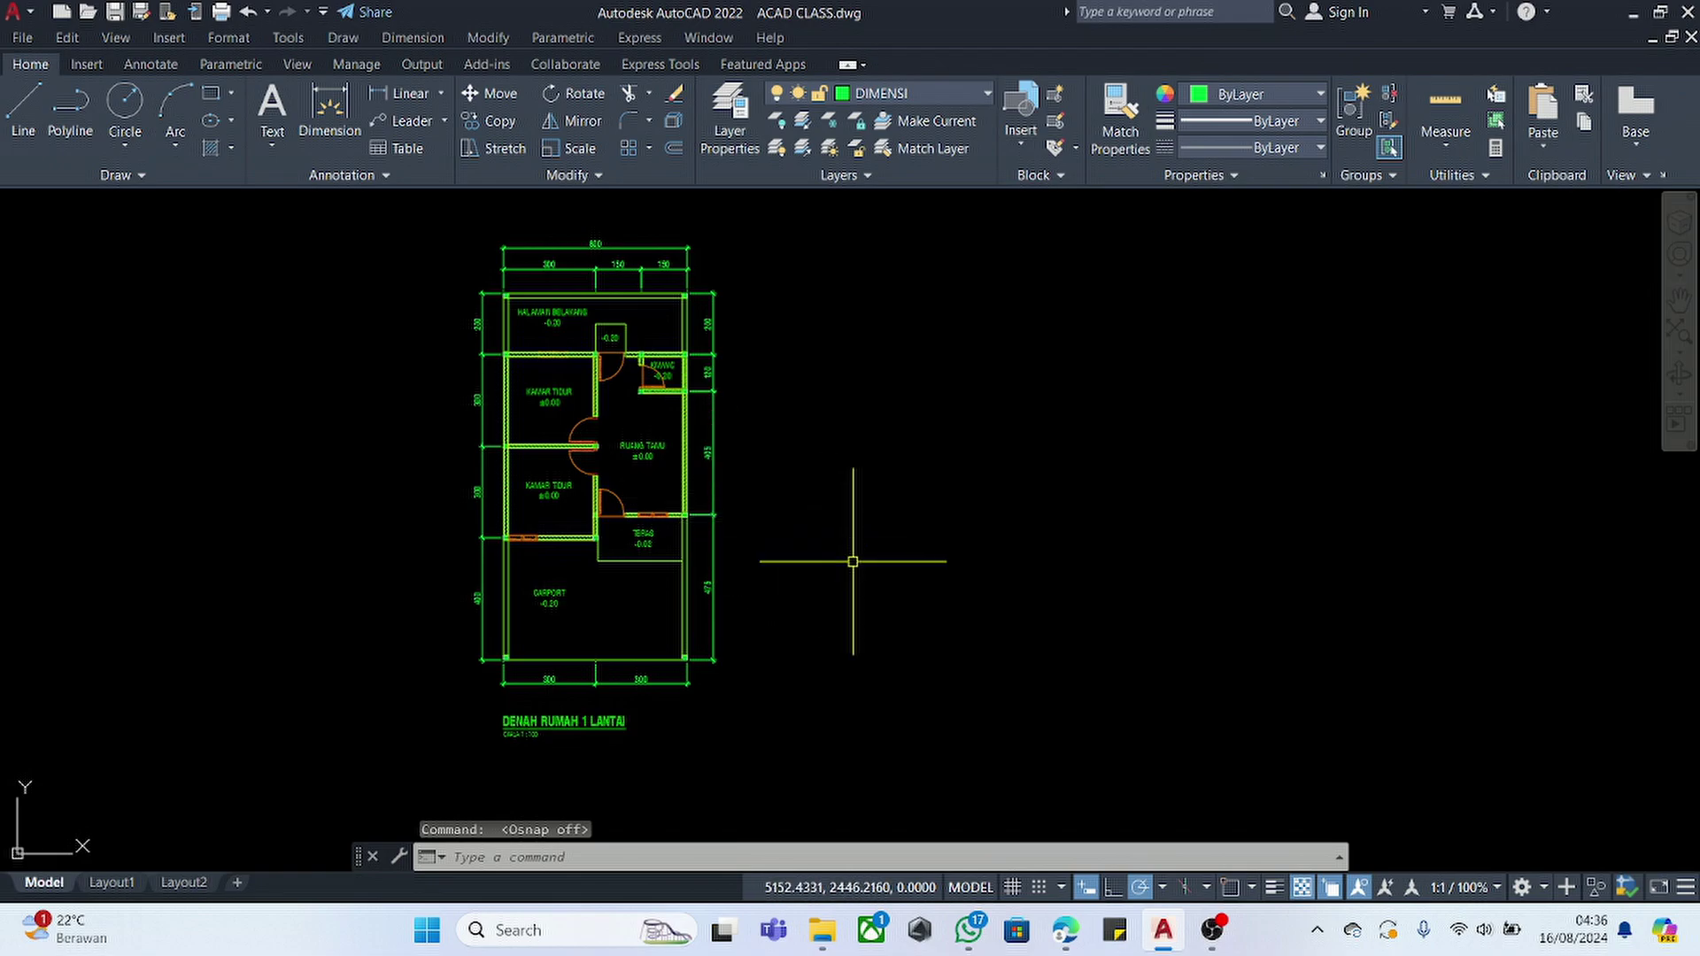
pyautogui.click(1213, 932)
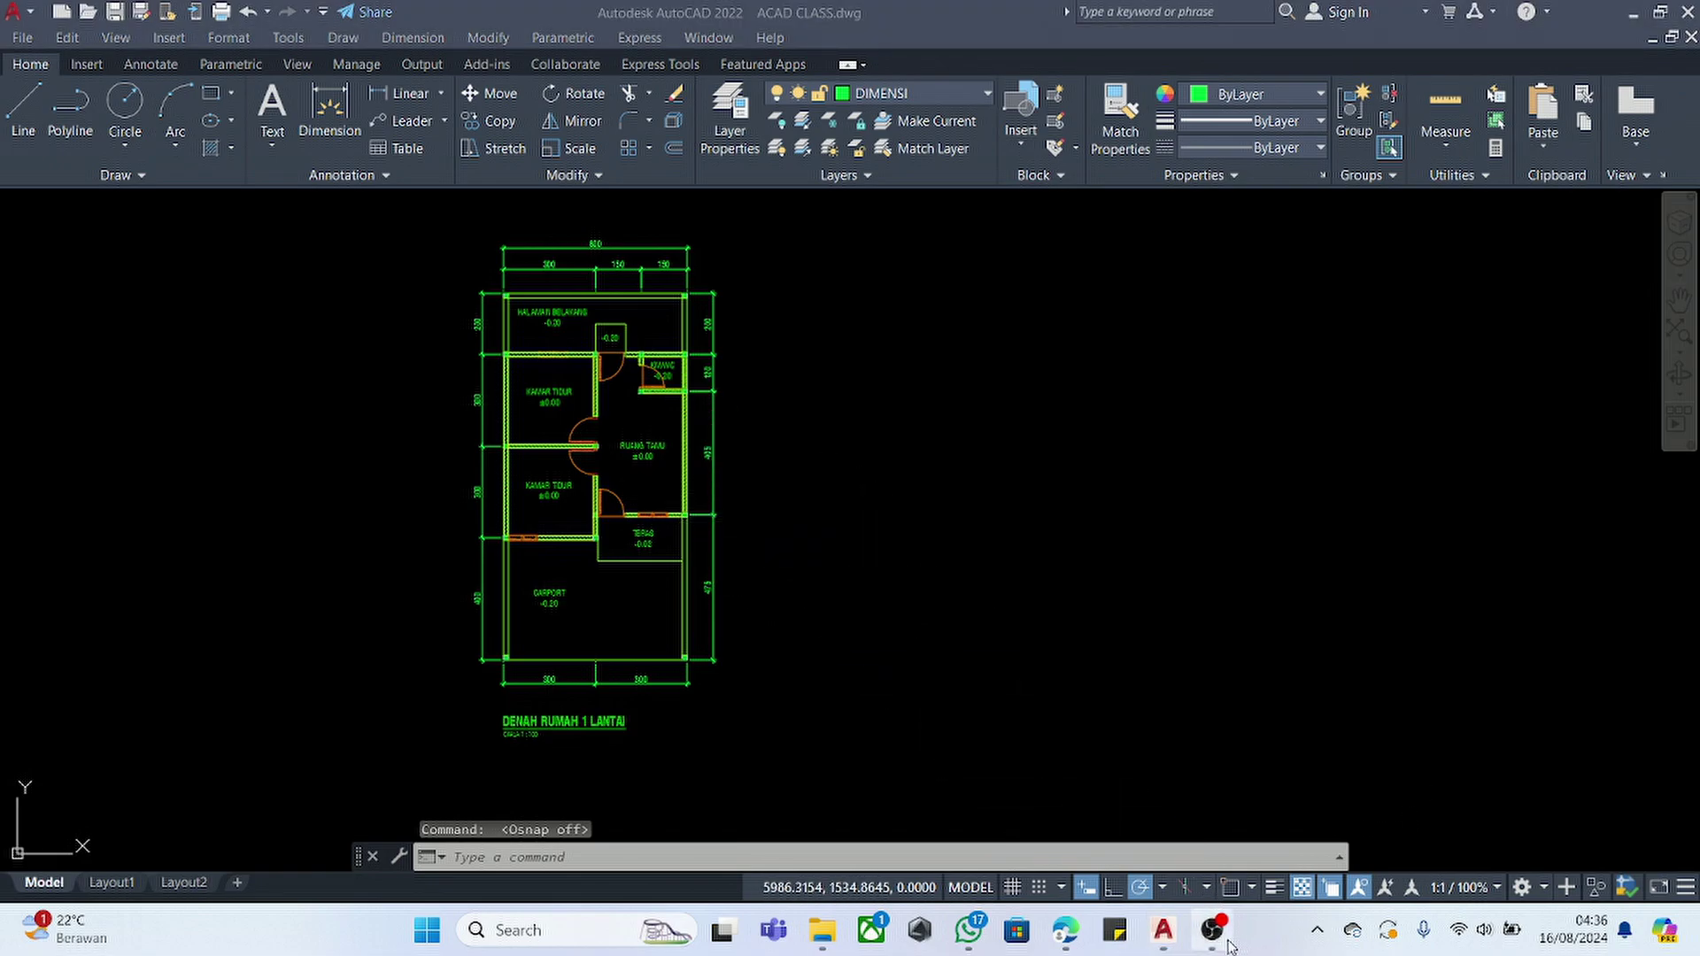